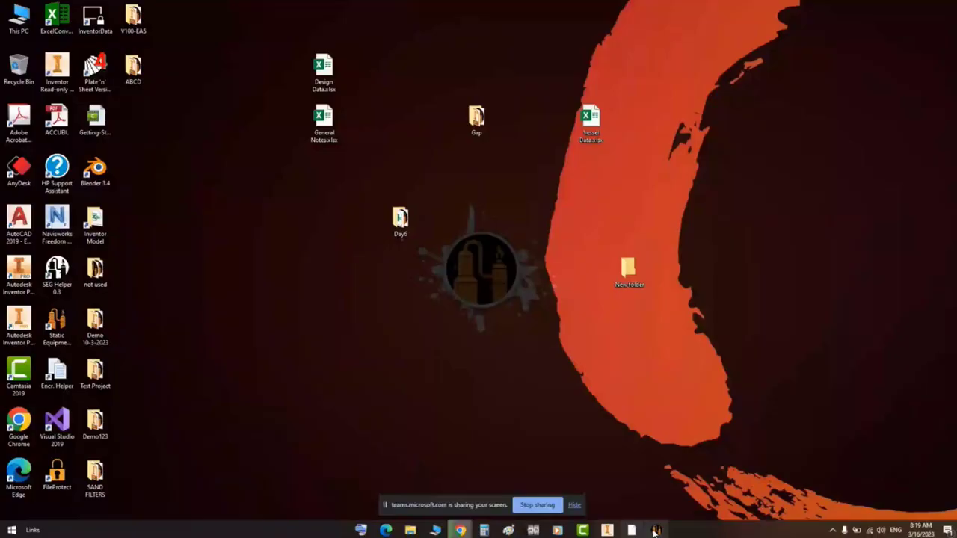
# - Open the GA.pdf drawing and examine the reference tangent line beside the N1 nozzle end in the elevation view
pyautogui.click(631, 531)
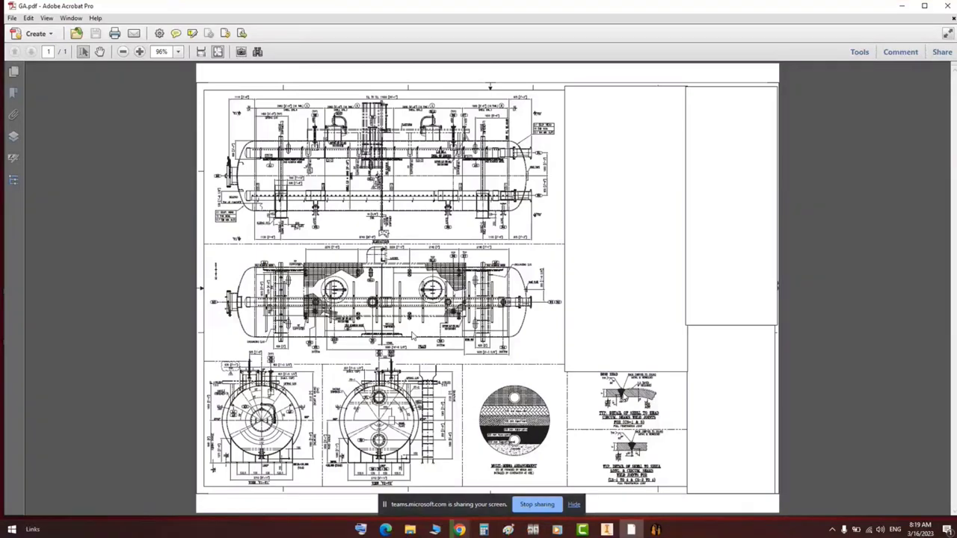
pyautogui.keyDown('ctrl'); pyautogui.scroll(3, 343, 175); pyautogui.keyUp('ctrl')
pyautogui.keyDown('ctrl'); pyautogui.scroll(3, 342, 175); pyautogui.keyUp('ctrl')
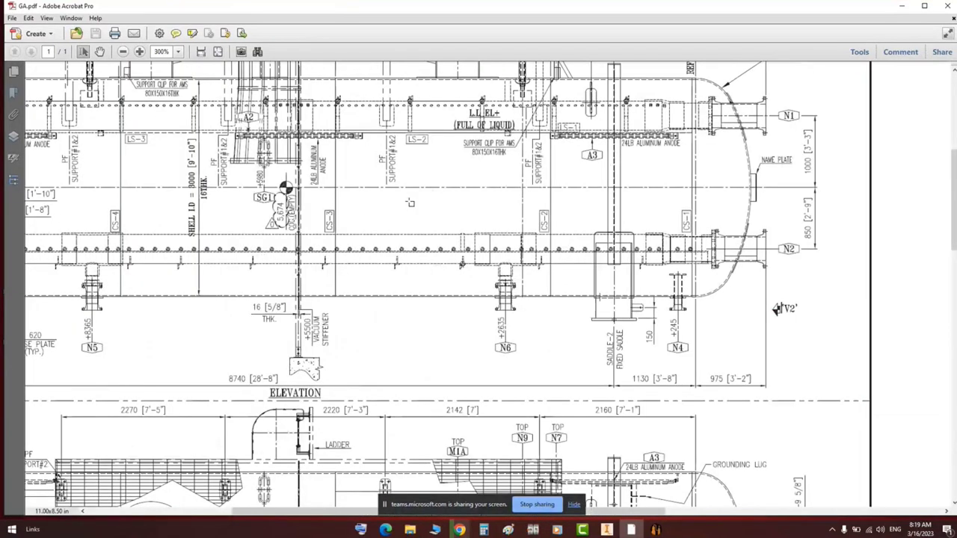
pyautogui.scroll(3, 563, 216)
pyautogui.hscroll(6, 526, 216)
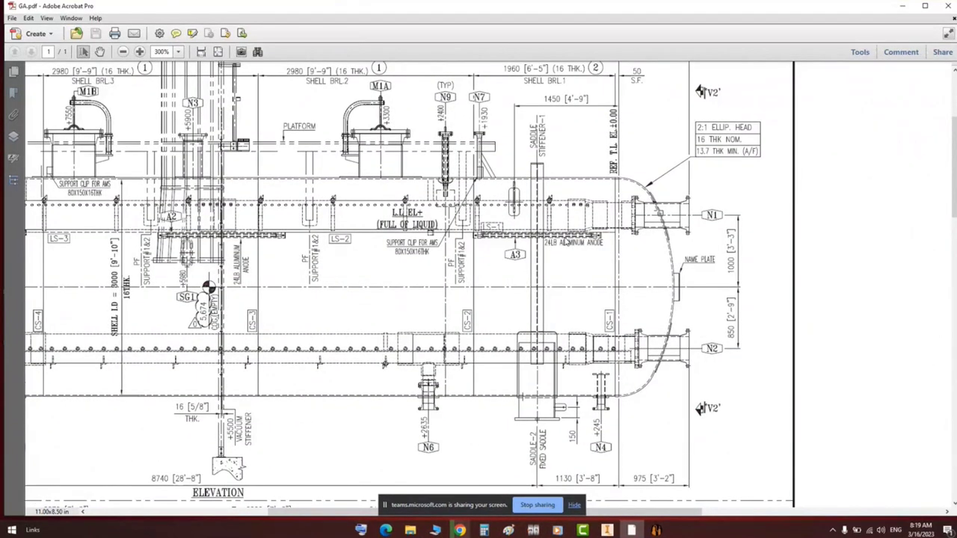
pyautogui.scroll(1, 566, 241)
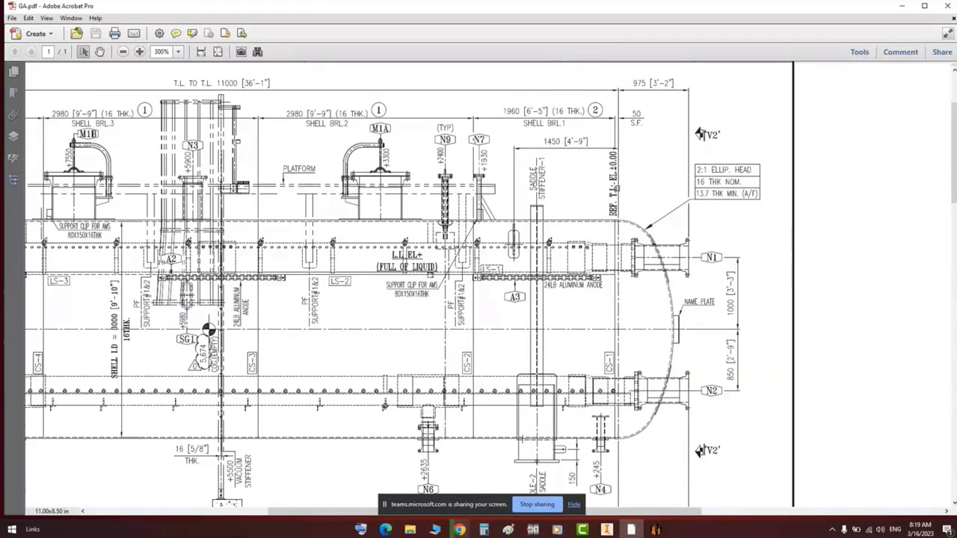
pyautogui.keyDown('ctrl'); pyautogui.scroll(1, 618, 184); pyautogui.keyUp('ctrl')
pyautogui.keyDown('ctrl'); pyautogui.scroll(1, 617, 179); pyautogui.keyUp('ctrl')
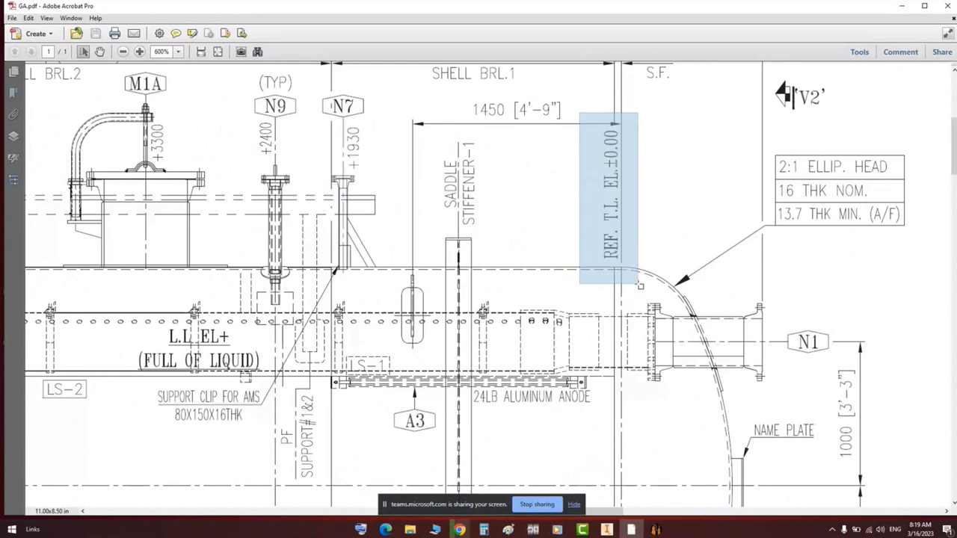
pyautogui.click(640, 282)
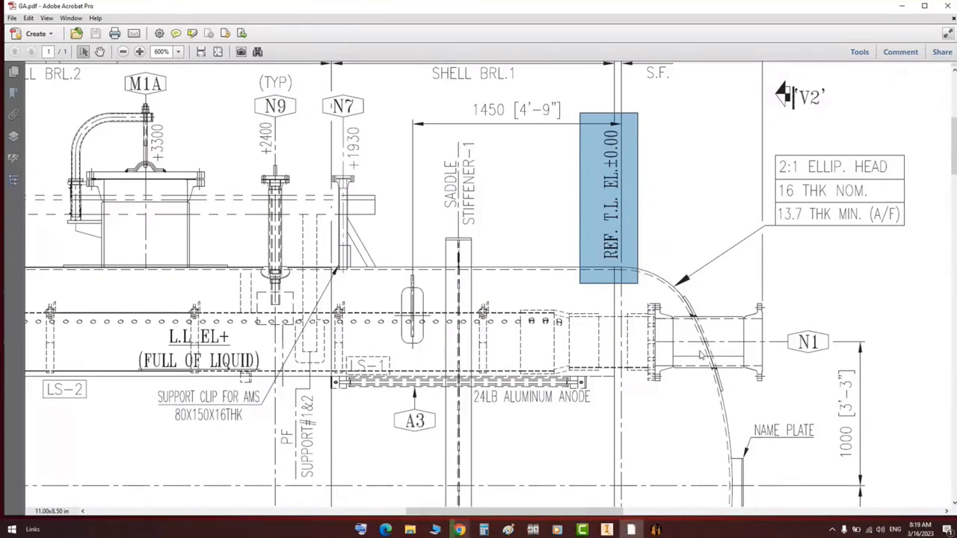
pyautogui.click(623, 331)
# - Examine the vessel's full elevation view, highlighting the shell inside diameter dimension
pyautogui.hscroll(-5, 623, 332)
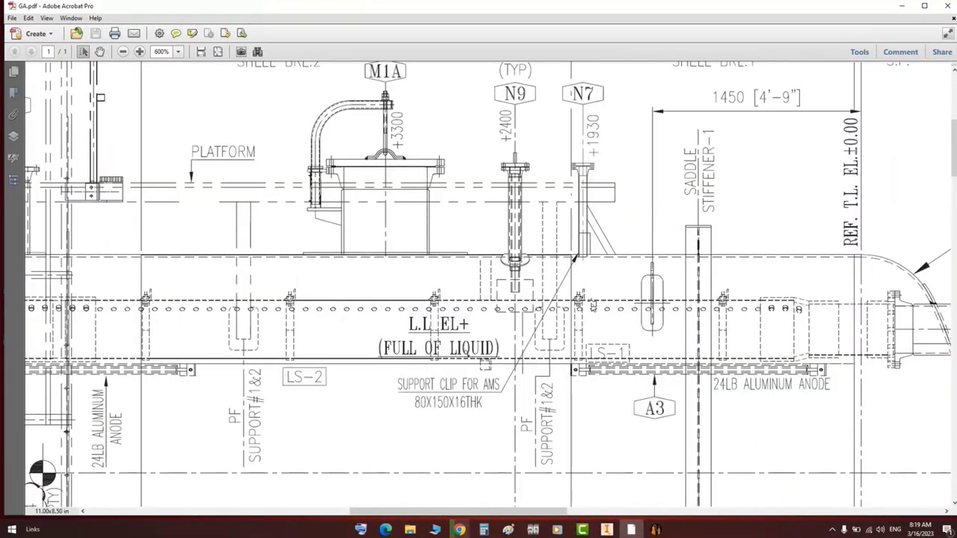
pyautogui.keyDown('ctrl'); pyautogui.scroll(-1, 592, 304); pyautogui.keyUp('ctrl')
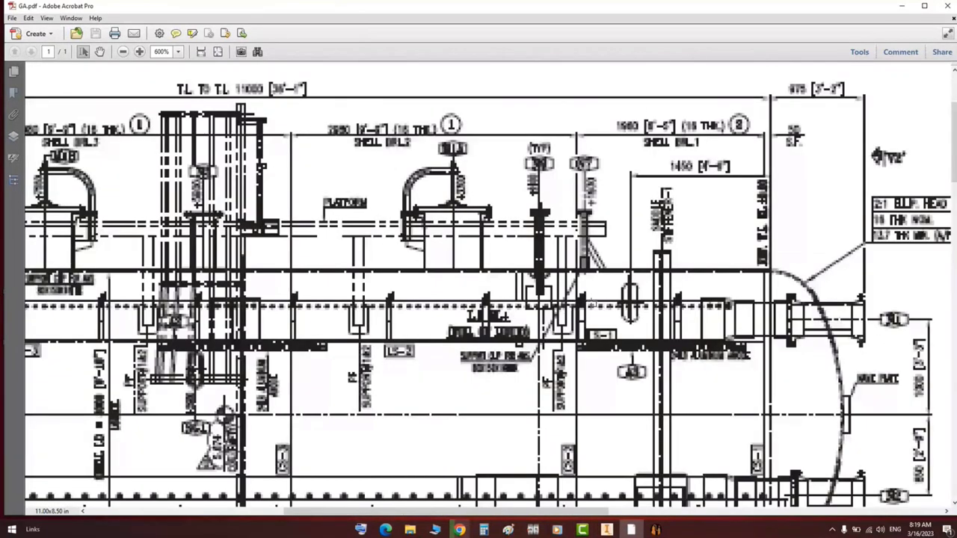
pyautogui.keyDown('ctrl'); pyautogui.scroll(-1, 592, 304); pyautogui.keyUp('ctrl')
pyautogui.scroll(2, 331, 272)
pyautogui.hscroll(-1, 331, 271)
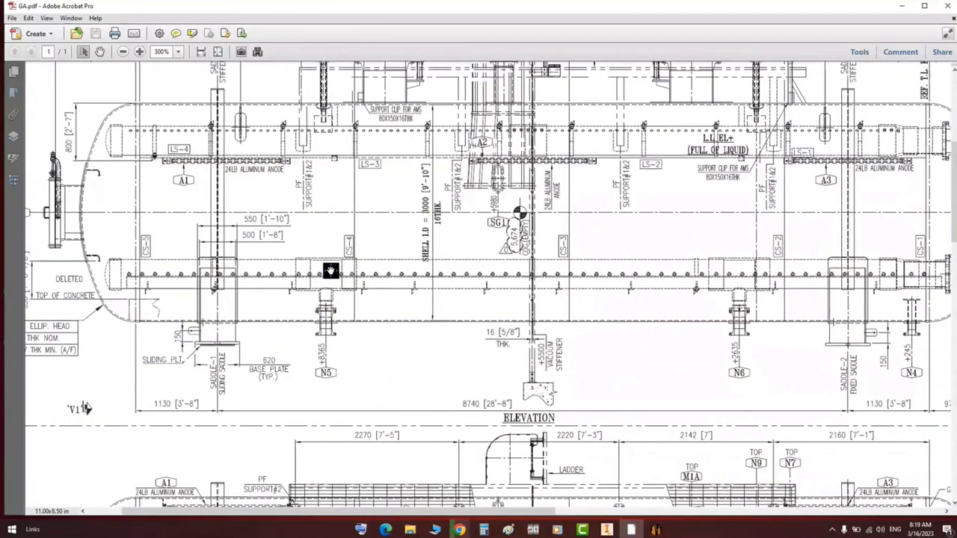
pyautogui.scroll(3, 732, 136)
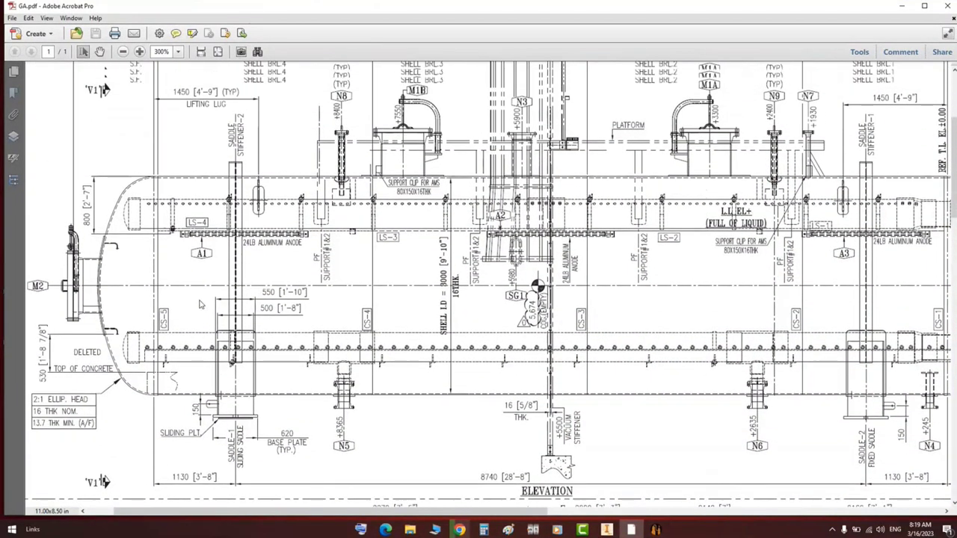
pyautogui.hscroll(4, 812, 154)
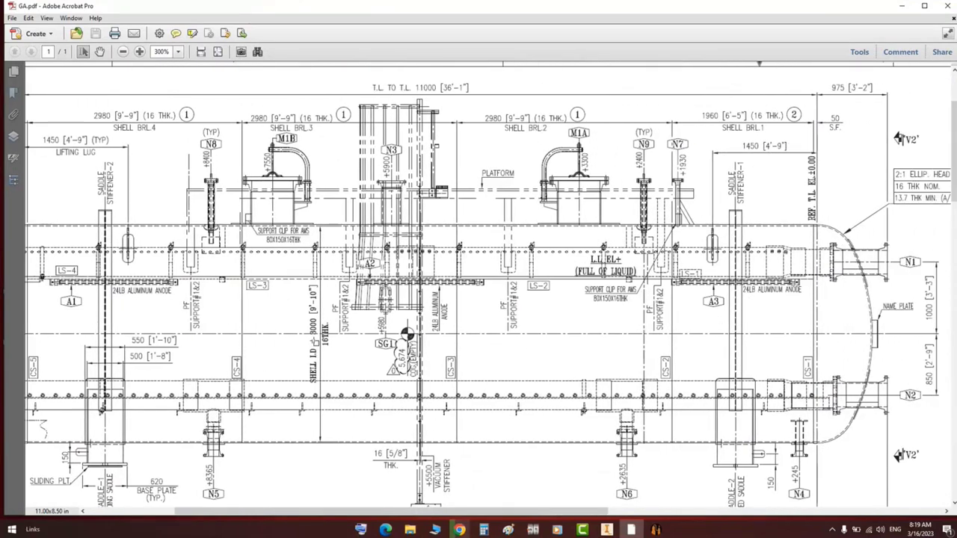
pyautogui.keyDown('ctrl'); pyautogui.scroll(2, 308, 338); pyautogui.keyUp('ctrl')
pyautogui.moveTo(285, 226); pyautogui.dragTo(339, 441)
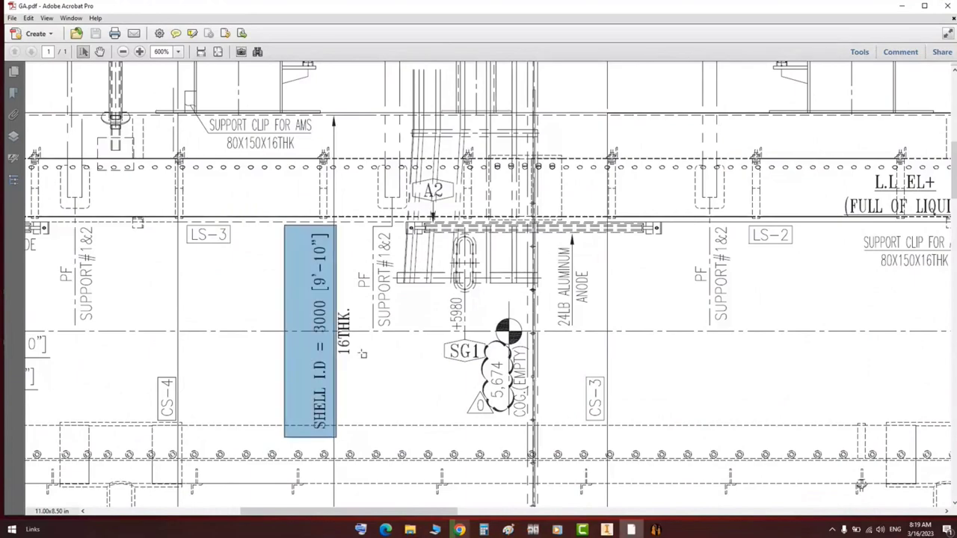
pyautogui.keyDown('ctrl'); pyautogui.scroll(-1, 363, 354); pyautogui.keyUp('ctrl')
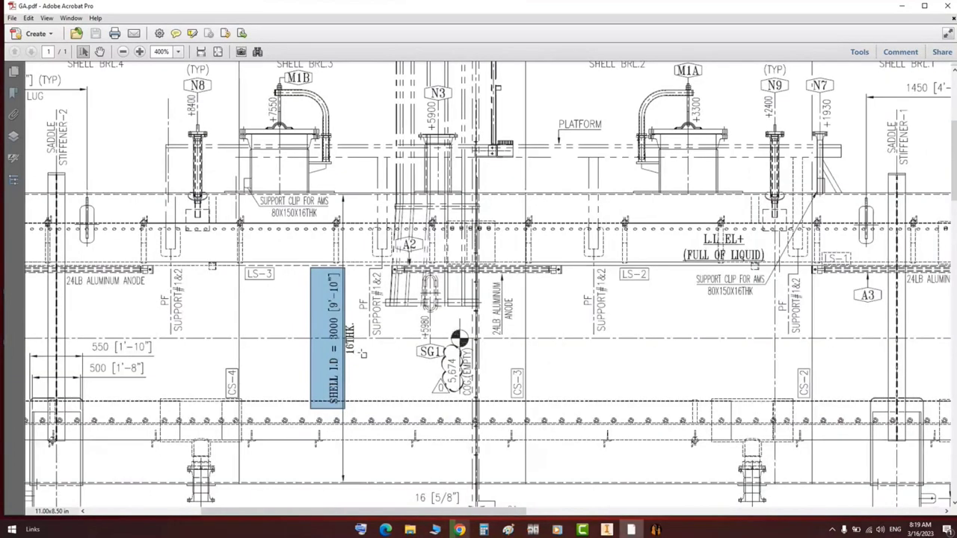
pyautogui.keyDown('ctrl'); pyautogui.scroll(-1, 363, 354); pyautogui.keyUp('ctrl')
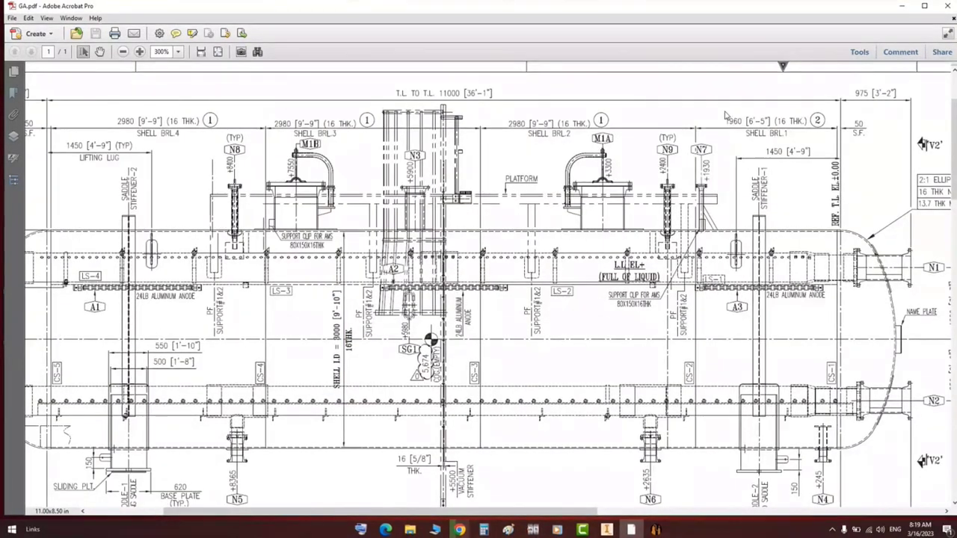
# - Compare the length dimensions of shell barrels 1 and 2 in the elevation view
pyautogui.moveTo(724, 111); pyautogui.dragTo(810, 145)
pyautogui.moveTo(515, 111); pyautogui.dragTo(592, 147)
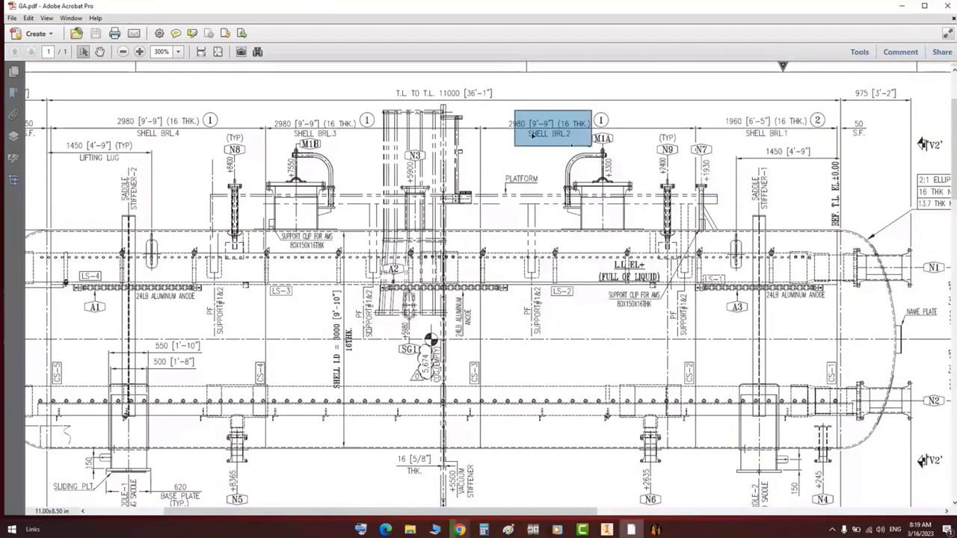
pyautogui.moveTo(722, 113); pyautogui.dragTo(743, 128)
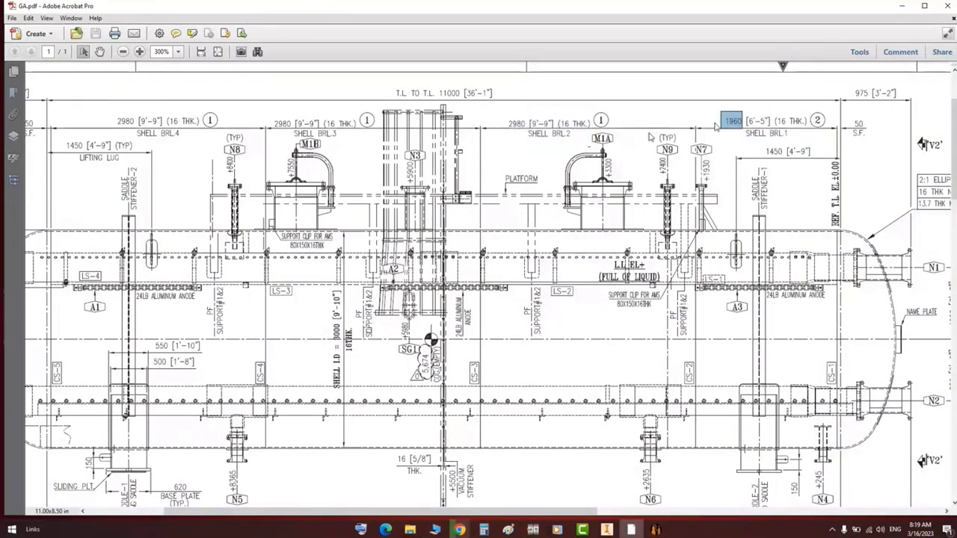
pyautogui.moveTo(498, 112); pyautogui.dragTo(531, 140)
pyautogui.scroll(-1, 513, 234)
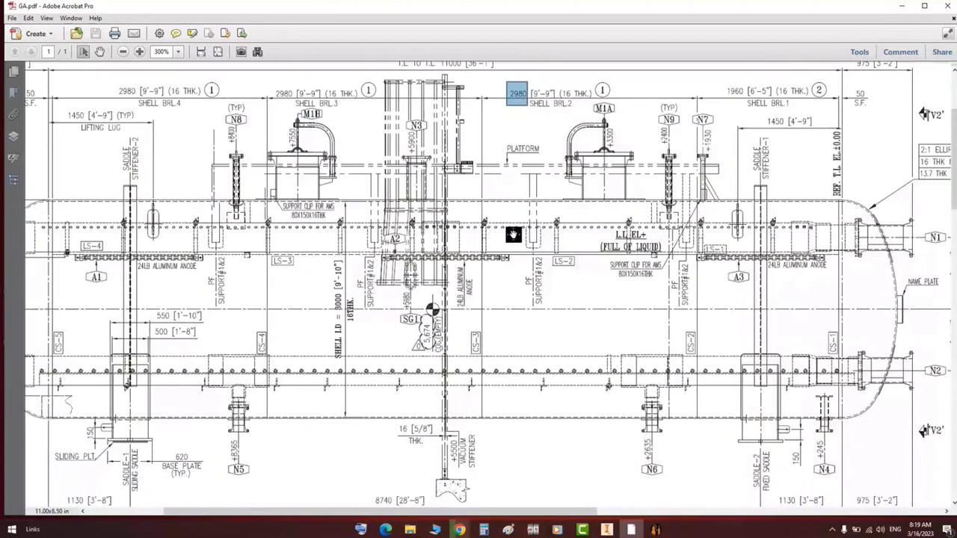
# - Examine the LS-1 and LS-2 long seam orientations in view V2-V2, and return to the upper part of the drawing
pyautogui.scroll(-4, 513, 234)
pyautogui.scroll(-20, 509, 241)
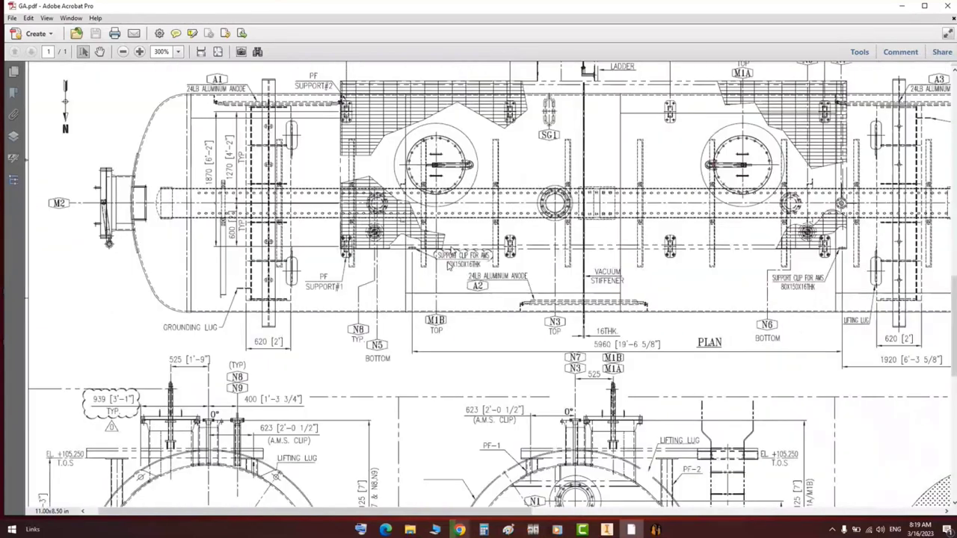
pyautogui.moveTo(423, 244); pyautogui.dragTo(476, 266)
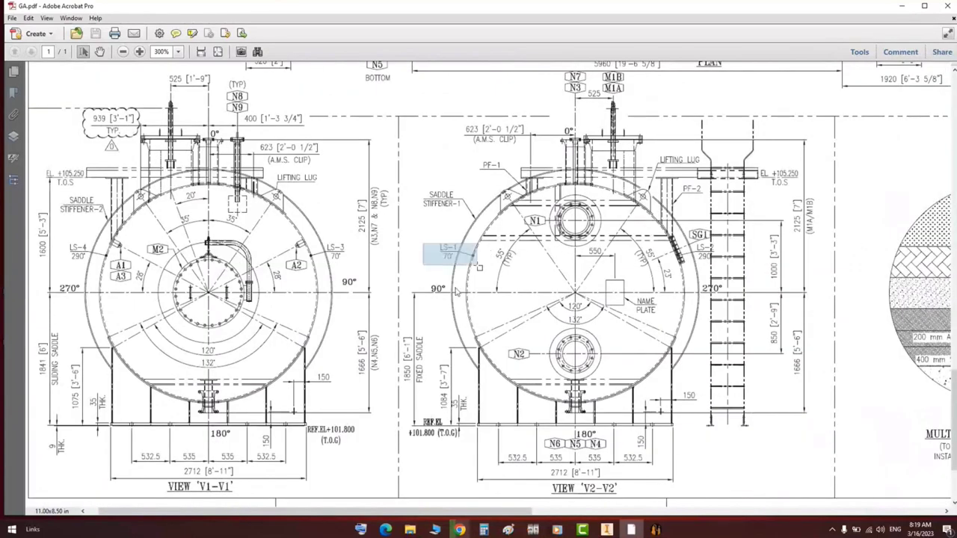
pyautogui.moveTo(694, 243); pyautogui.dragTo(717, 266)
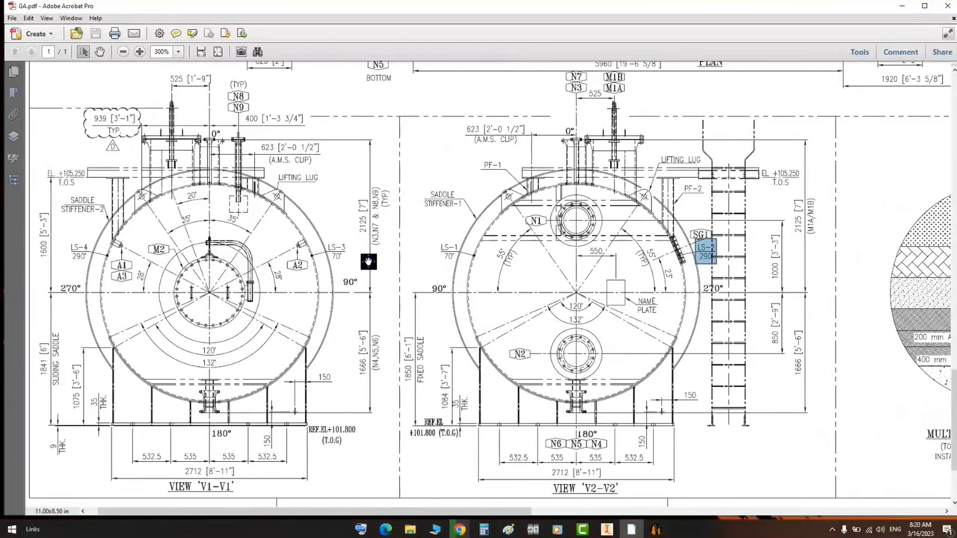
pyautogui.moveTo(318, 183); pyautogui.dragTo(340, 233, button='middle')
pyautogui.scroll(12, 341, 233)
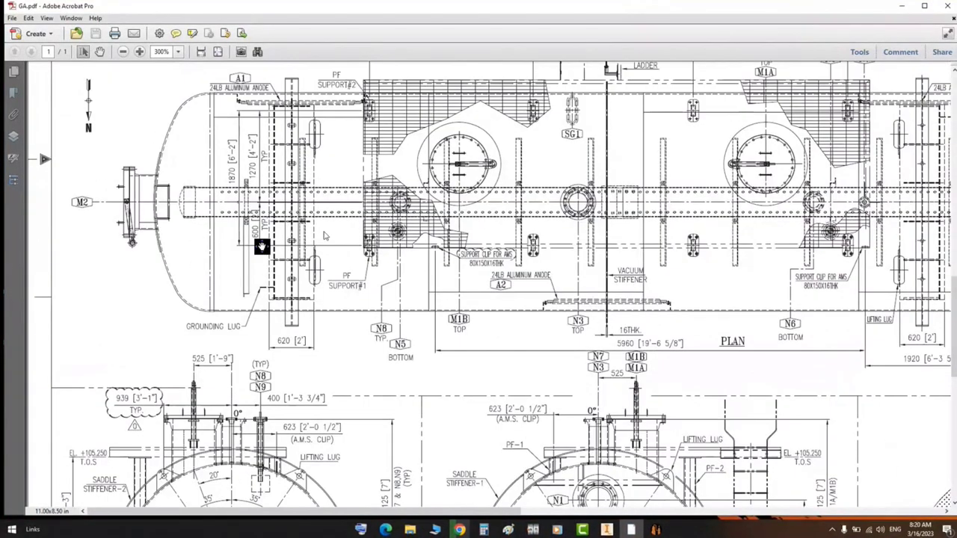
pyautogui.scroll(1, 249, 246)
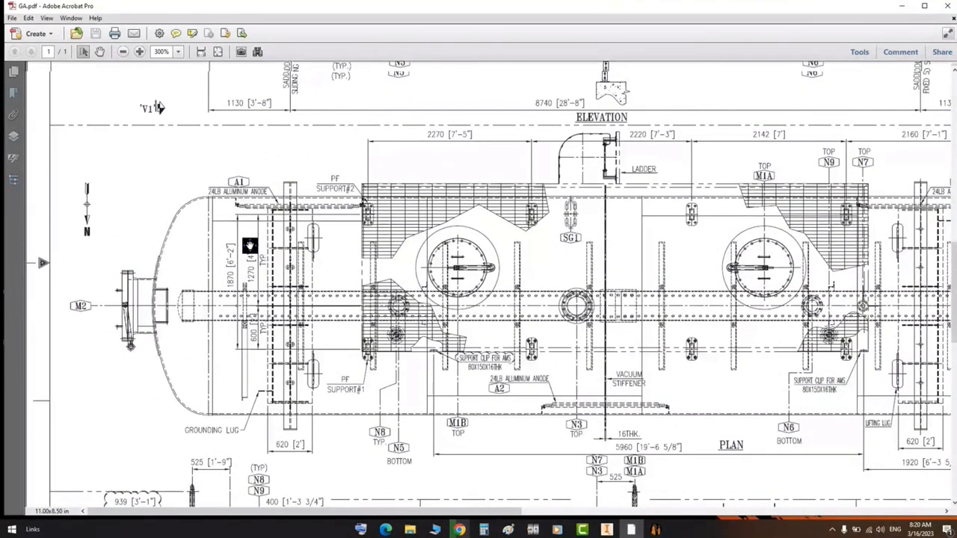
pyautogui.scroll(15, 249, 246)
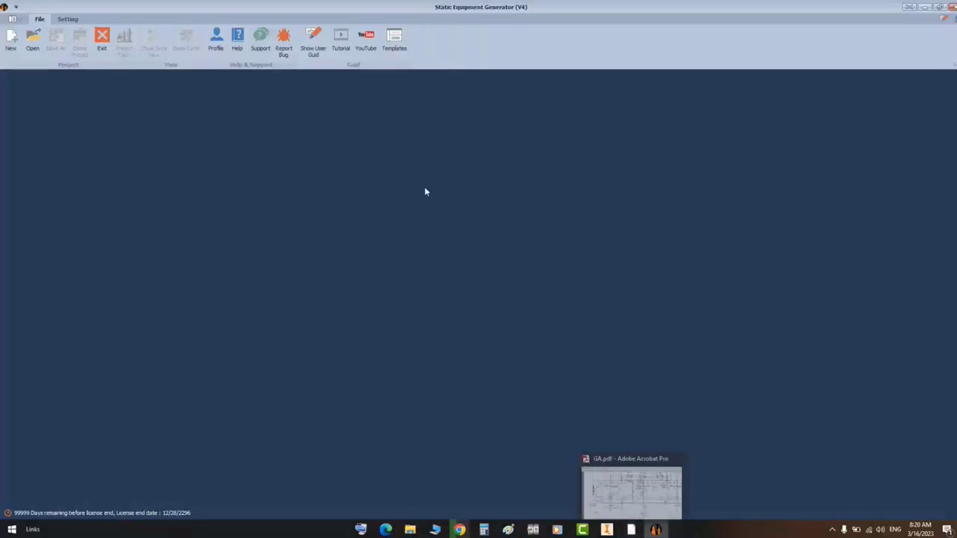
# - In Static Equipment Generator, create a new Overall project named Day7 with the Desktop as its workspace folder
pyautogui.click(11, 39)
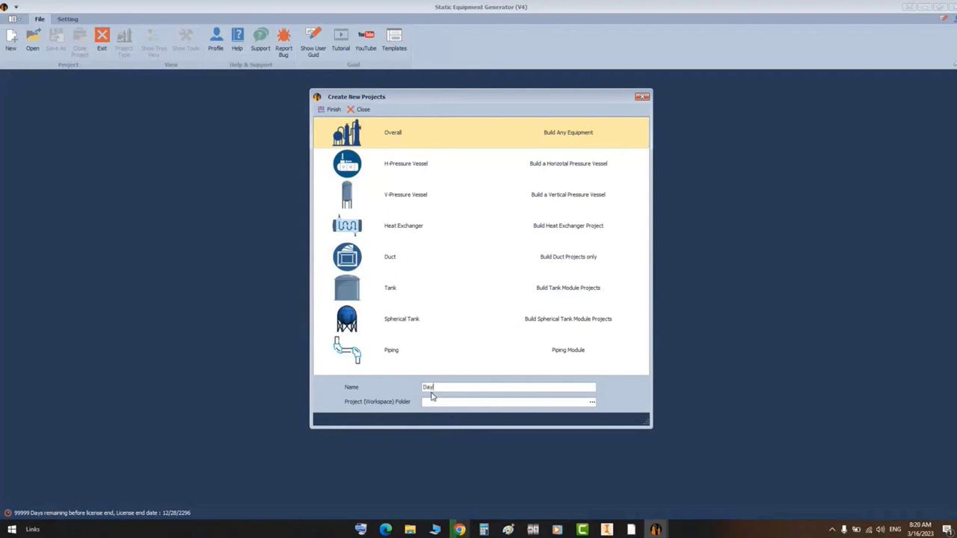
pyautogui.click(591, 402)
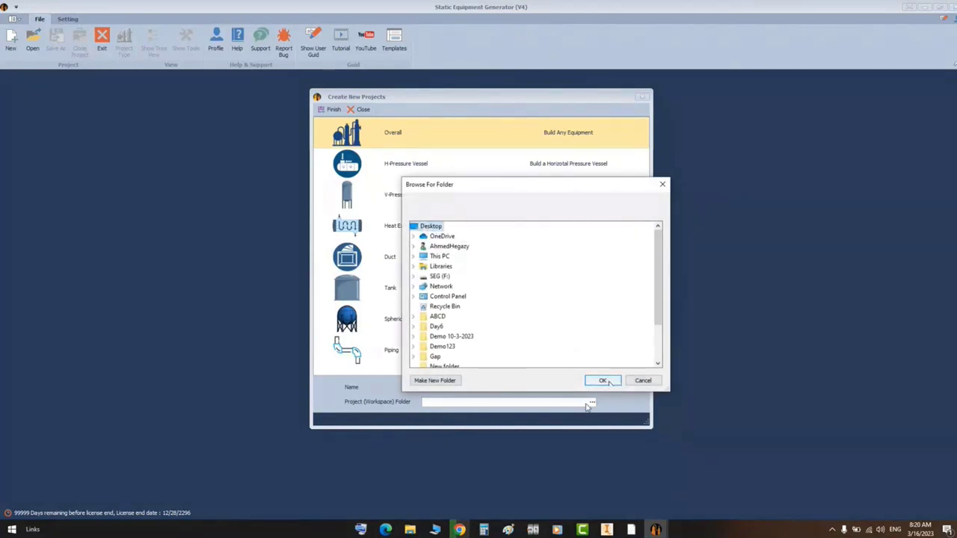
pyautogui.click(603, 380)
pyautogui.click(351, 288)
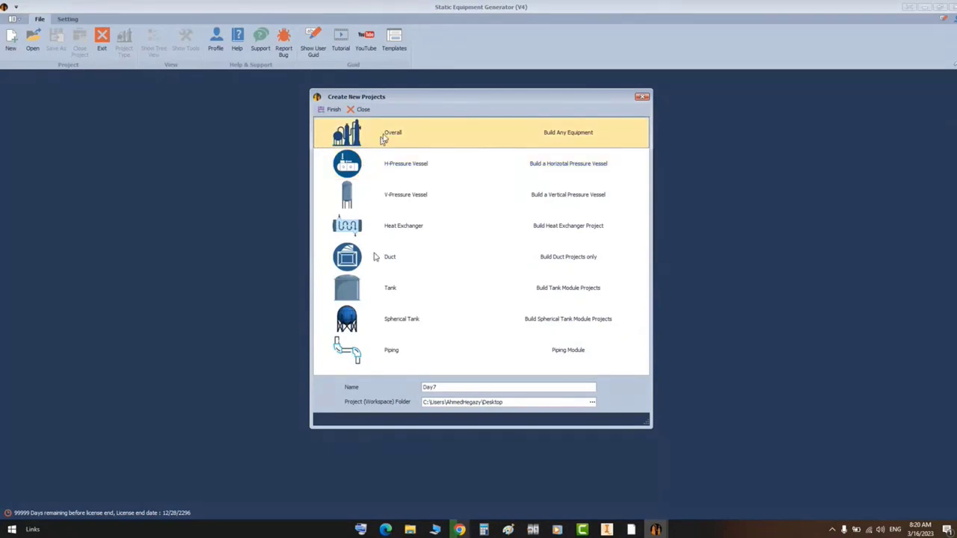
pyautogui.click(335, 110)
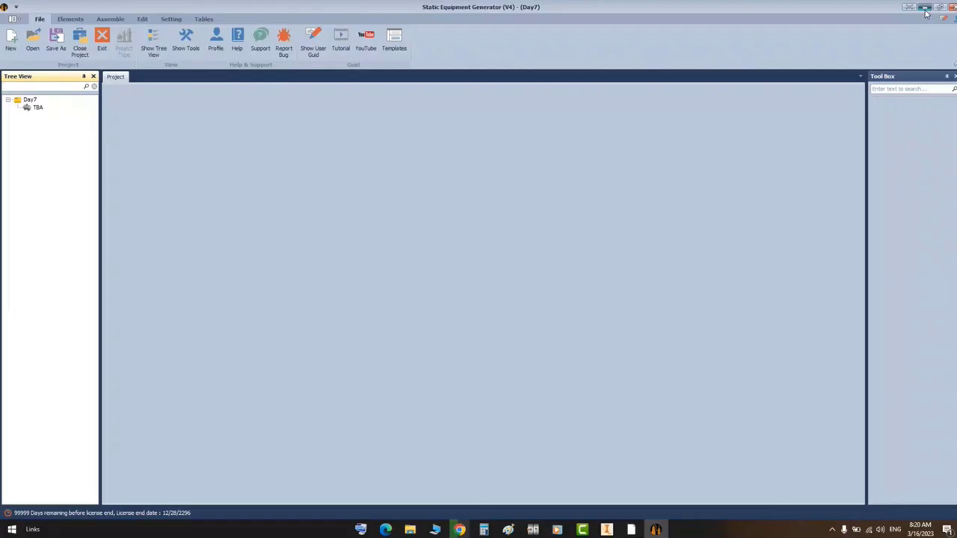
# - Open the Day7 project folder from the desktop in a maximized window and display its contents as extra large icons
pyautogui.click(926, 8)
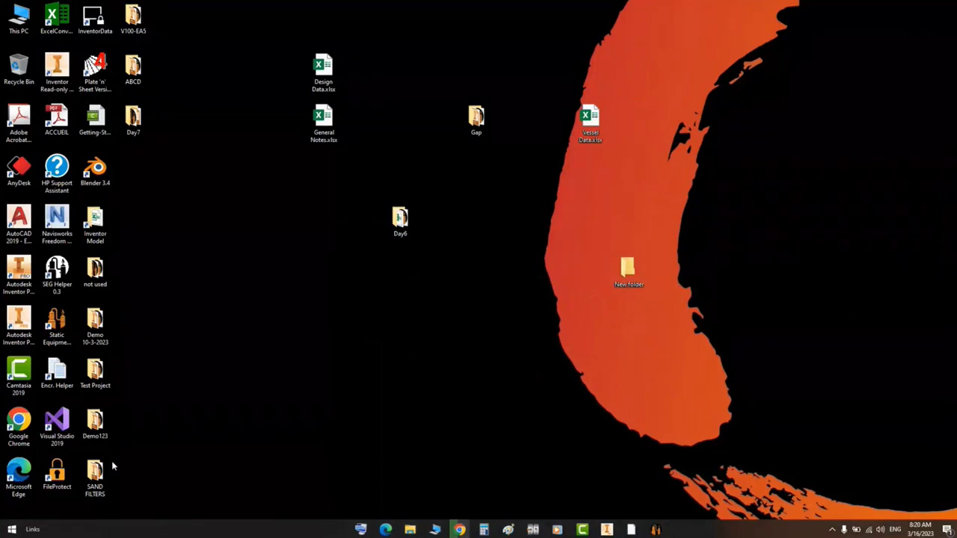
pyautogui.click(401, 219)
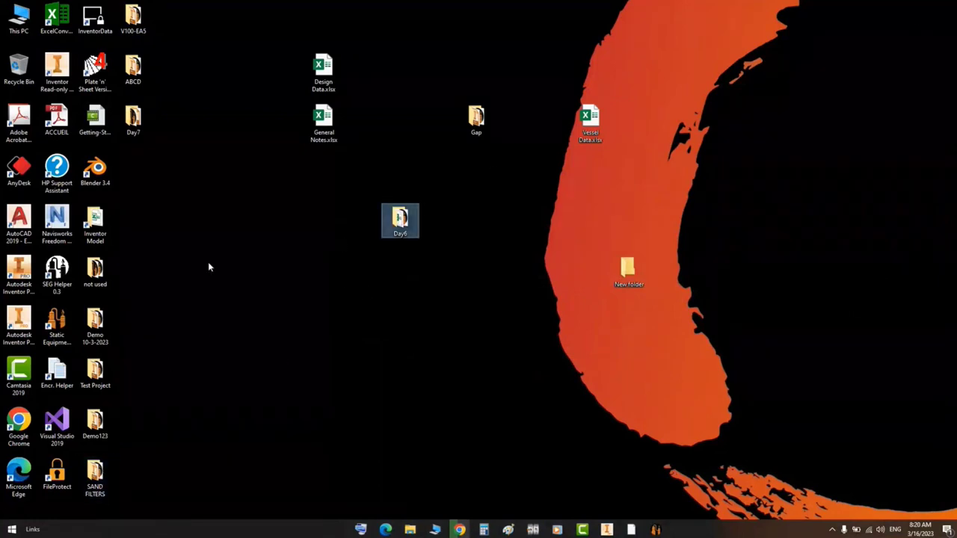
pyautogui.doubleClick(133, 118)
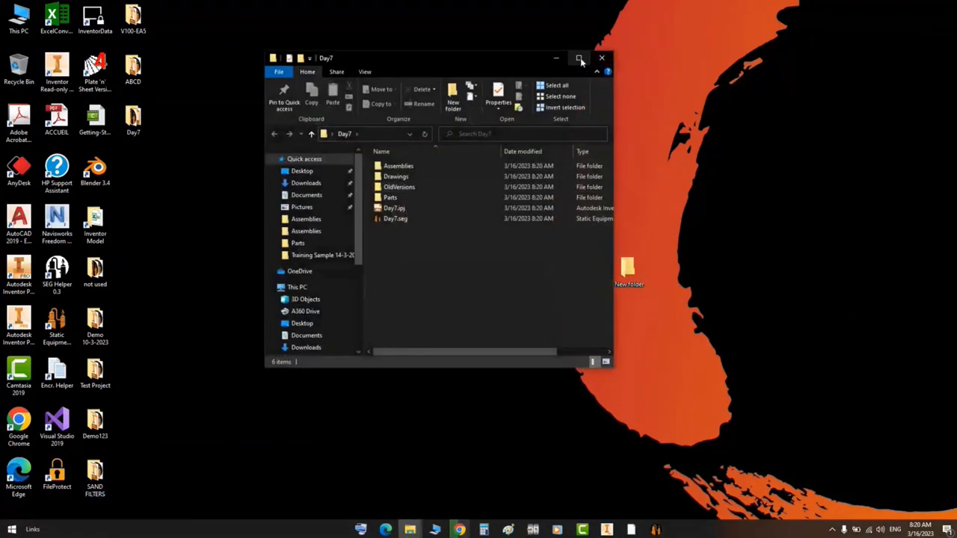
pyautogui.click(580, 58)
pyautogui.click(99, 15)
pyautogui.click(118, 30)
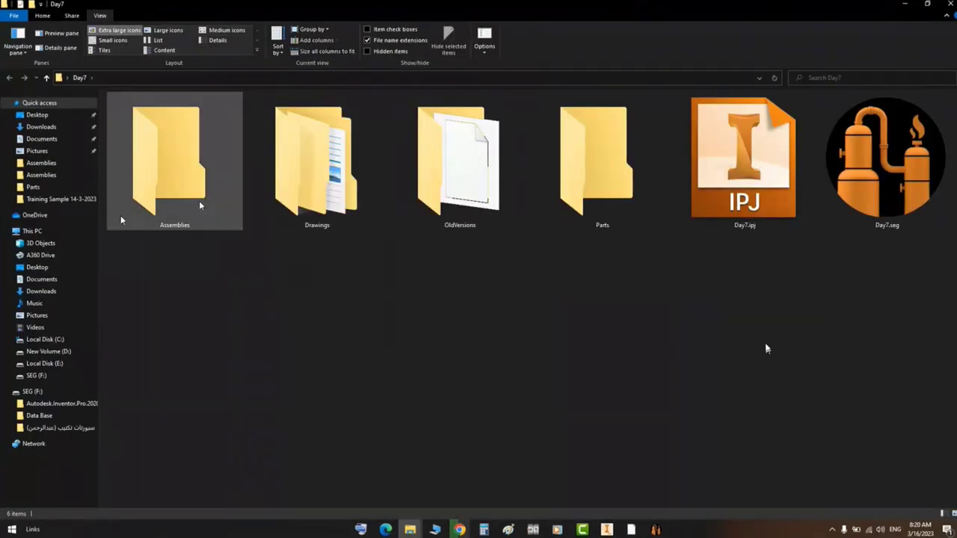
# - Review the contents of the Day7 folder, highlighting the Day7.seg and Day7.ipj project files
pyautogui.moveTo(938, 303); pyautogui.dragTo(129, 163)
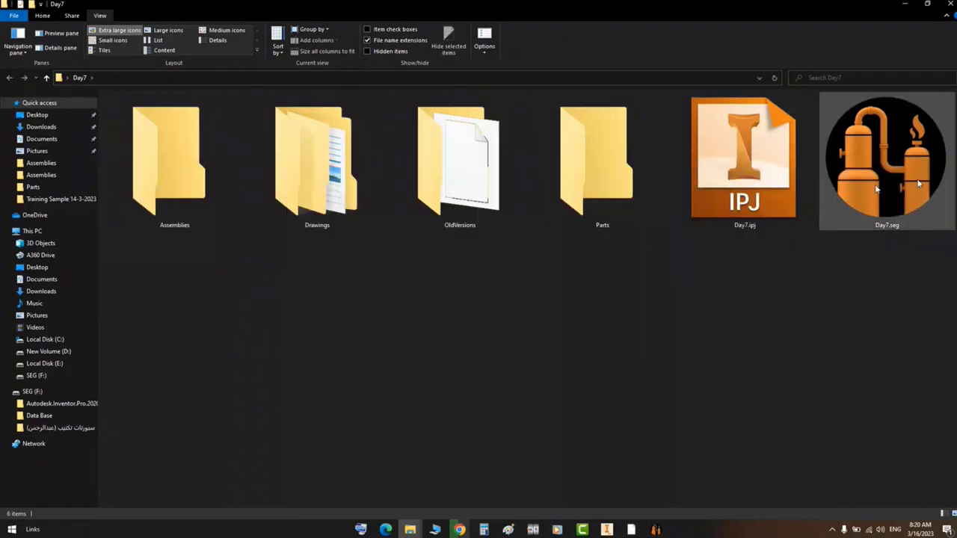
pyautogui.click(918, 183)
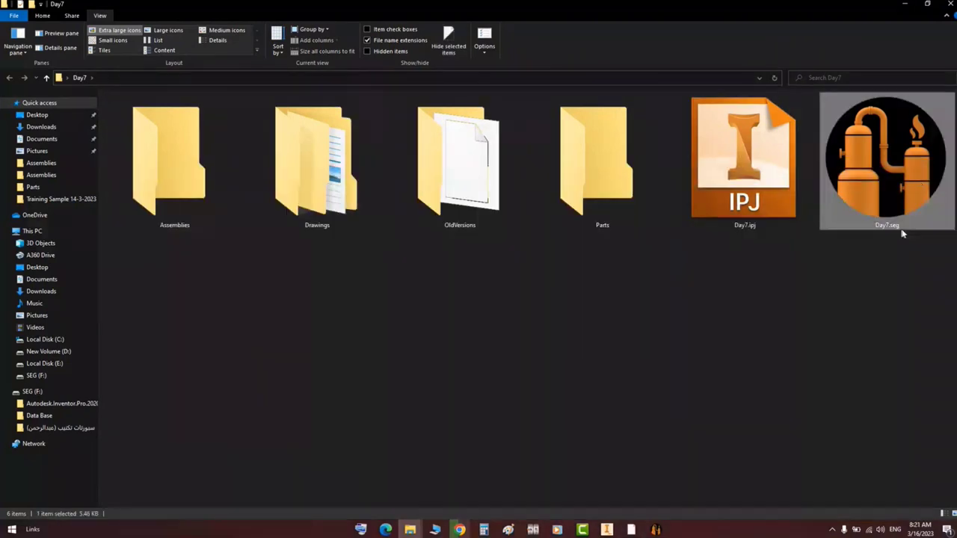
pyautogui.moveTo(915, 273); pyautogui.dragTo(855, 175)
pyautogui.click(755, 274)
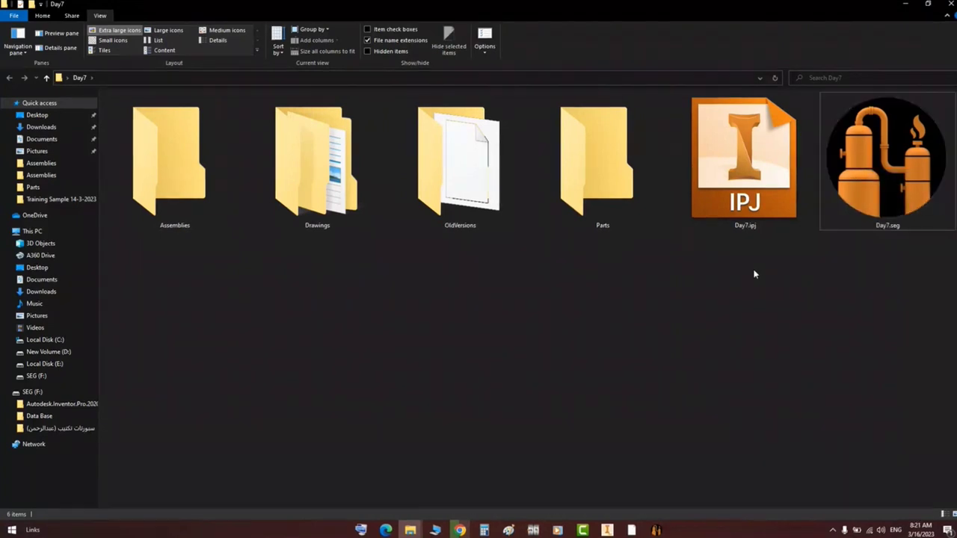
pyautogui.moveTo(773, 295); pyautogui.dragTo(733, 162)
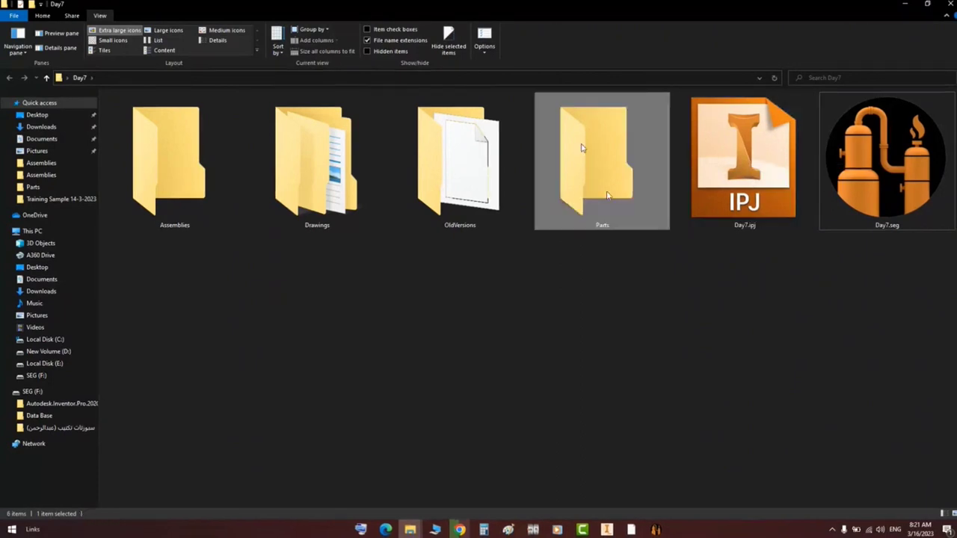
# - Look over the Assemblies, Drawings and OldVersions subfolders of the Day7 project, and minimize the folder window
pyautogui.click(178, 165)
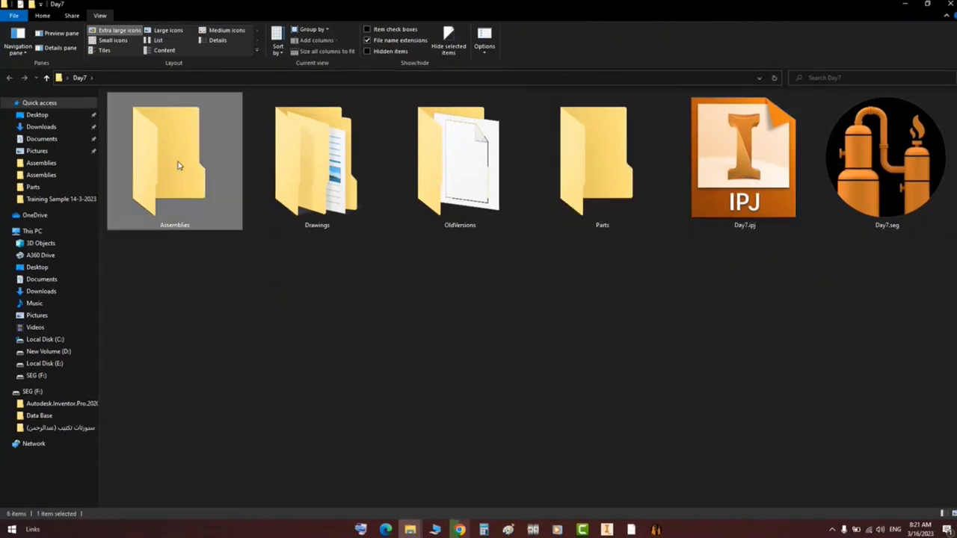
pyautogui.click(338, 180)
pyautogui.click(439, 187)
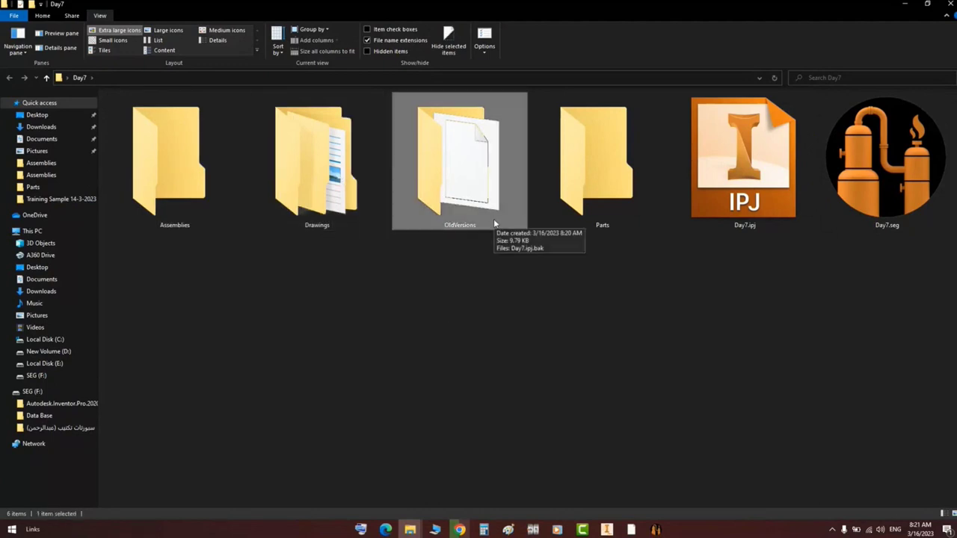
pyautogui.click(907, 4)
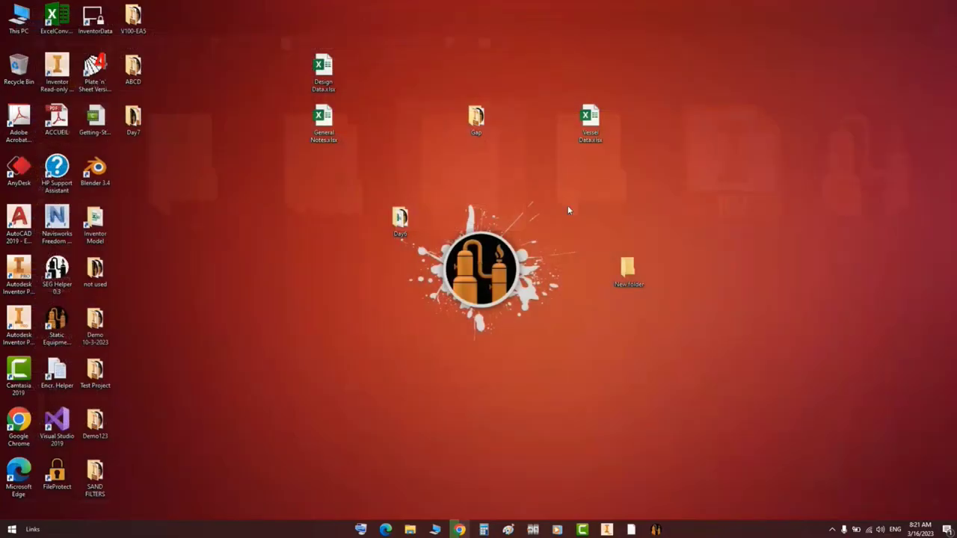
# - In Static Equipment Generator, rename the TBA vessel under the Day7 project as Sand Filter
pyautogui.click(656, 530)
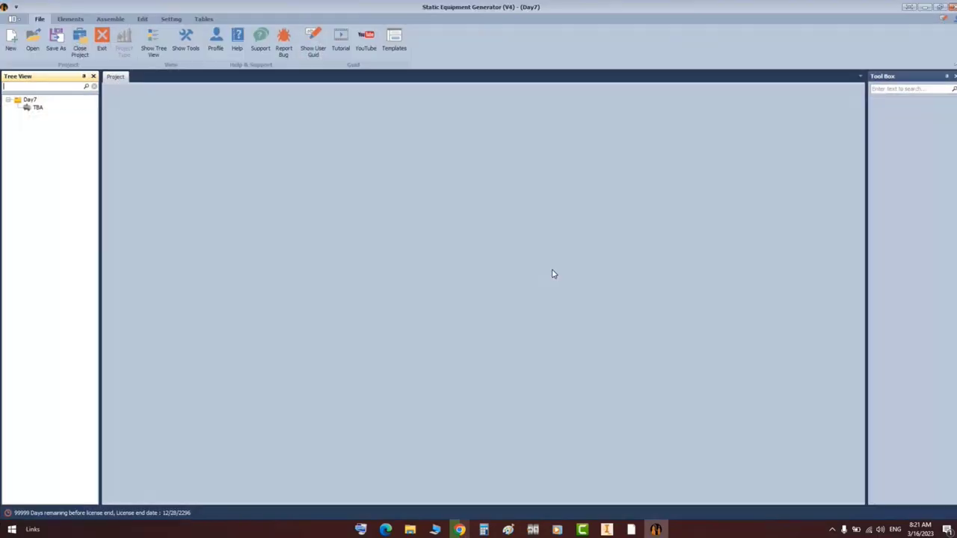
pyautogui.click(38, 108)
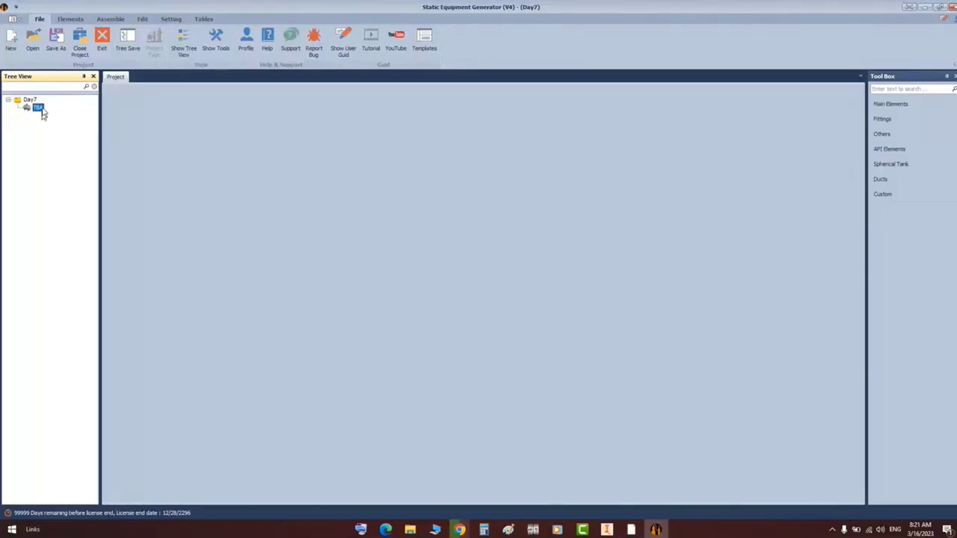
pyautogui.rightClick(42, 111)
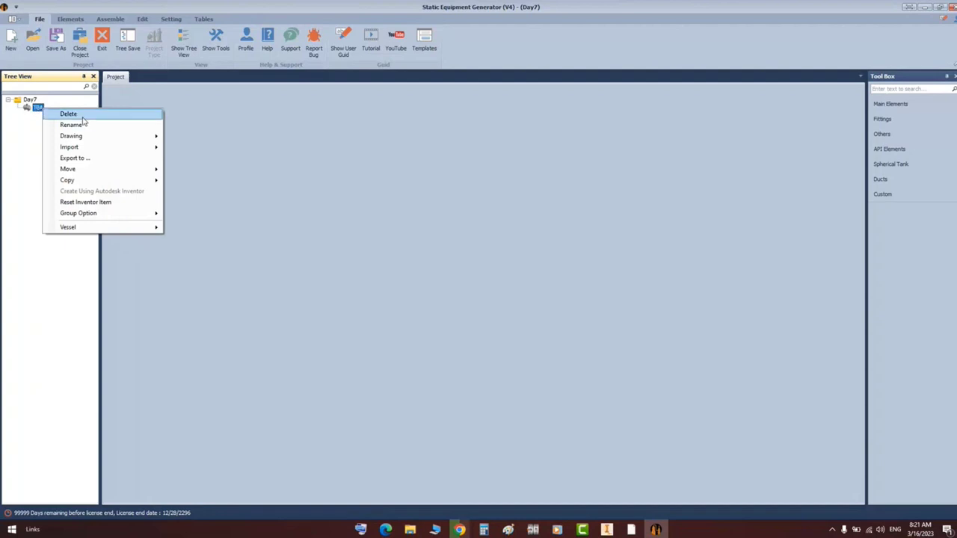
pyautogui.click(71, 125)
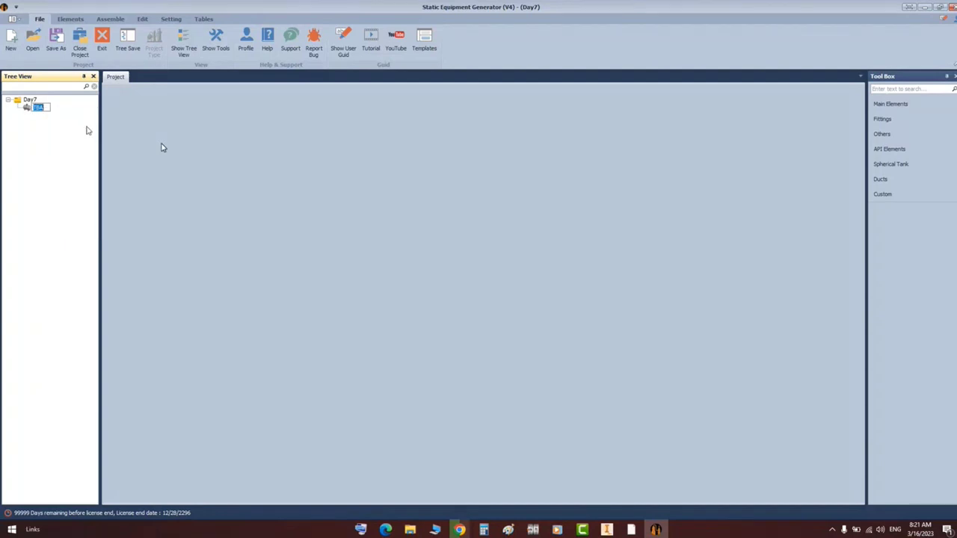
pyautogui.write('Sand Filter')
pyautogui.press('Return')
# - Open the Sand Filter's equipment settings, keep the position Horizontal and check the available direction options
pyautogui.click(178, 19)
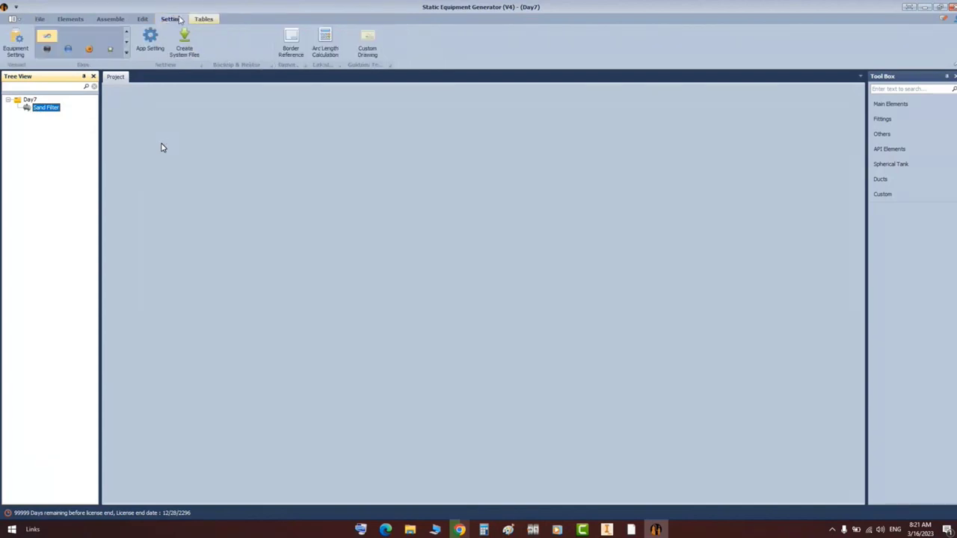
pyautogui.click(15, 45)
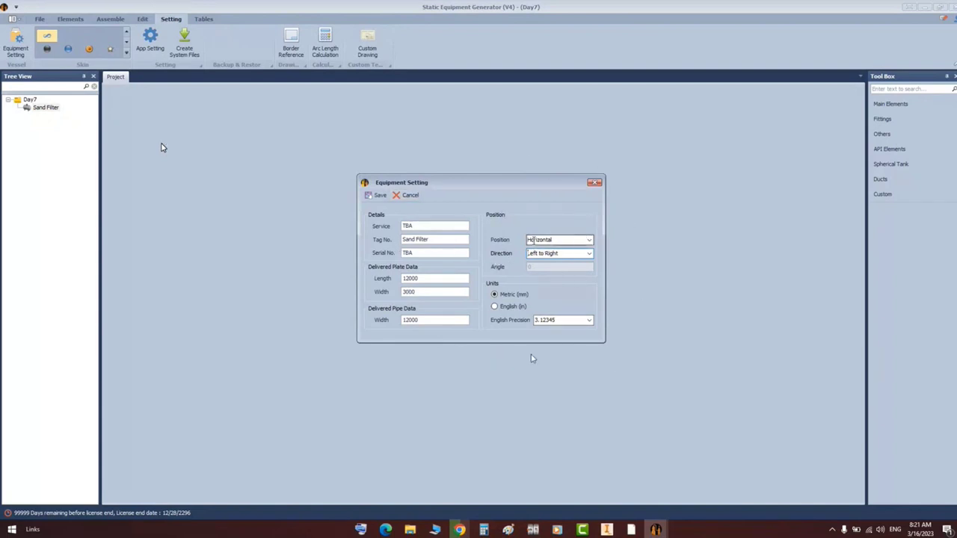
pyautogui.click(590, 240)
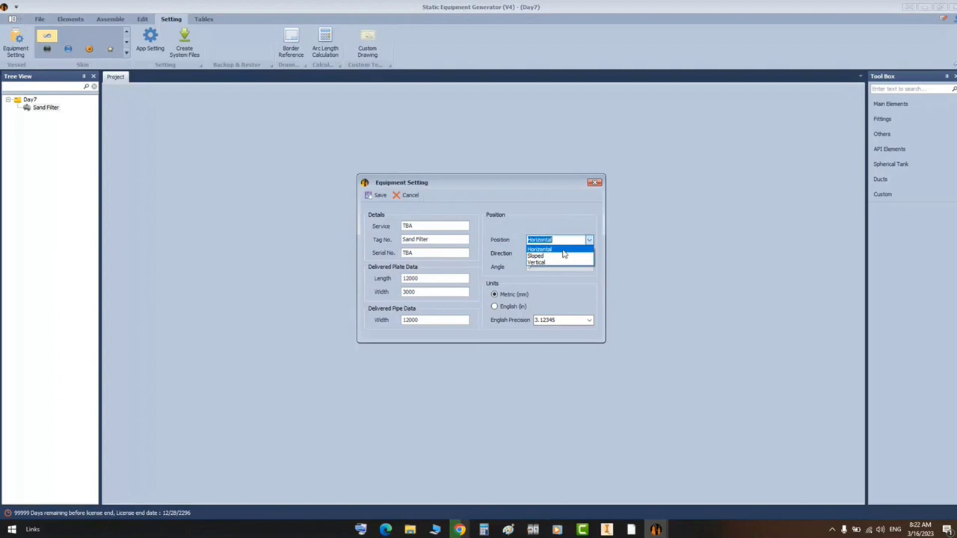
pyautogui.click(557, 239)
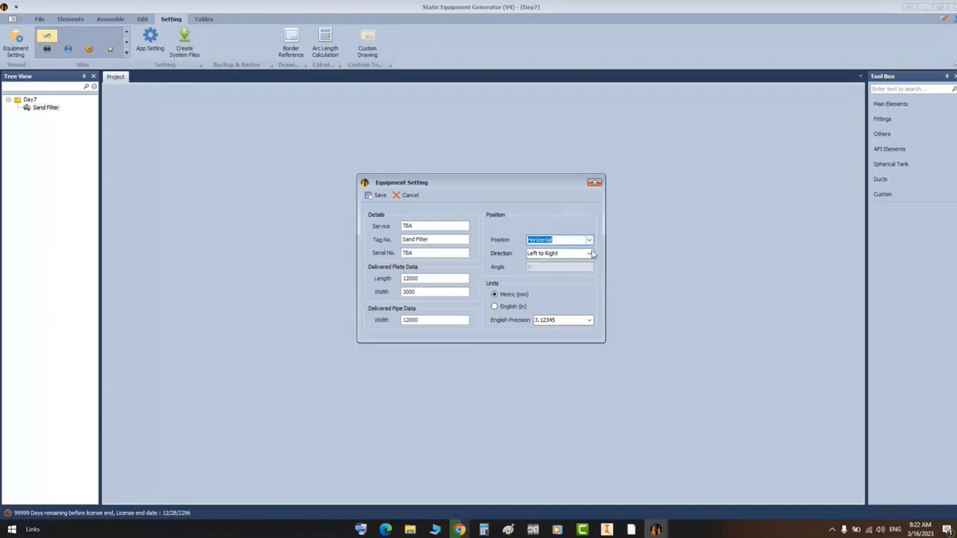
pyautogui.click(590, 253)
pyautogui.click(564, 255)
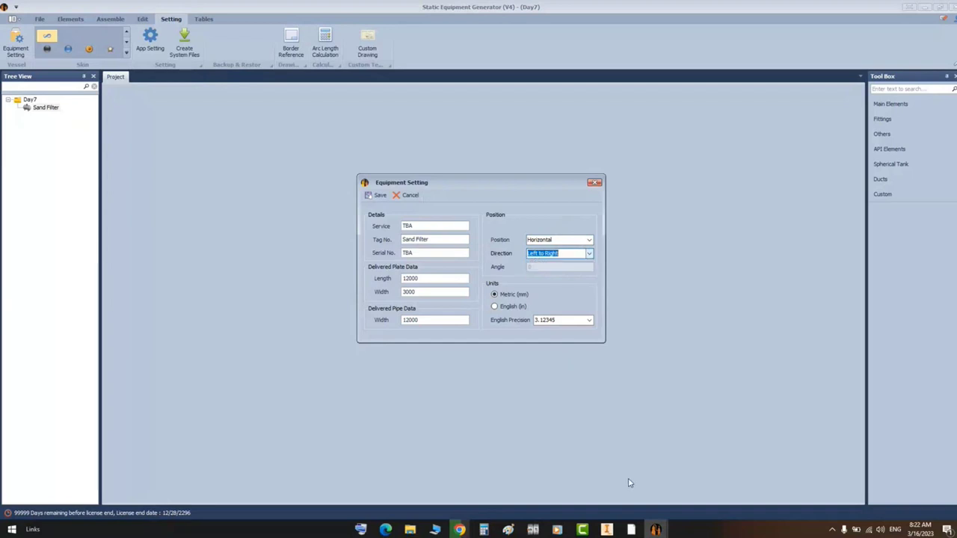
# - In the GA.pdf drawing in Adobe Acrobat, examine the reference tangent line, vessel centreline and nozzle N8 elevation to determine the vessel's direction
pyautogui.click(631, 529)
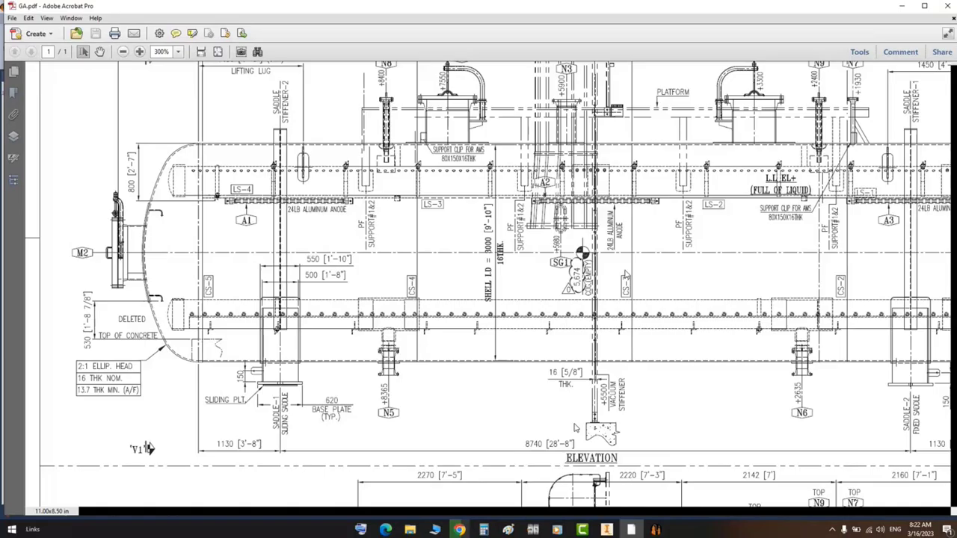
pyautogui.hscroll(5, 479, 299)
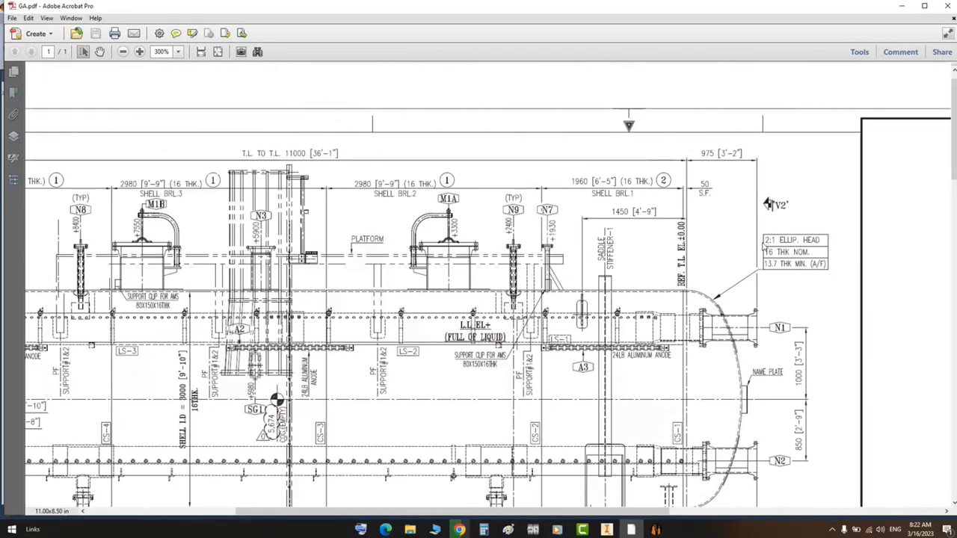
pyautogui.moveTo(677, 213); pyautogui.dragTo(697, 300)
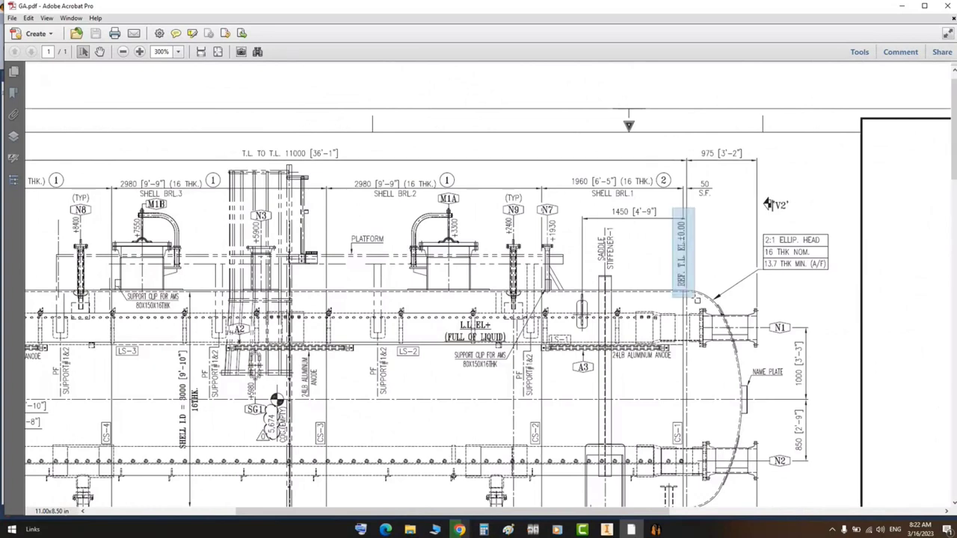
pyautogui.moveTo(721, 387); pyautogui.dragTo(232, 423)
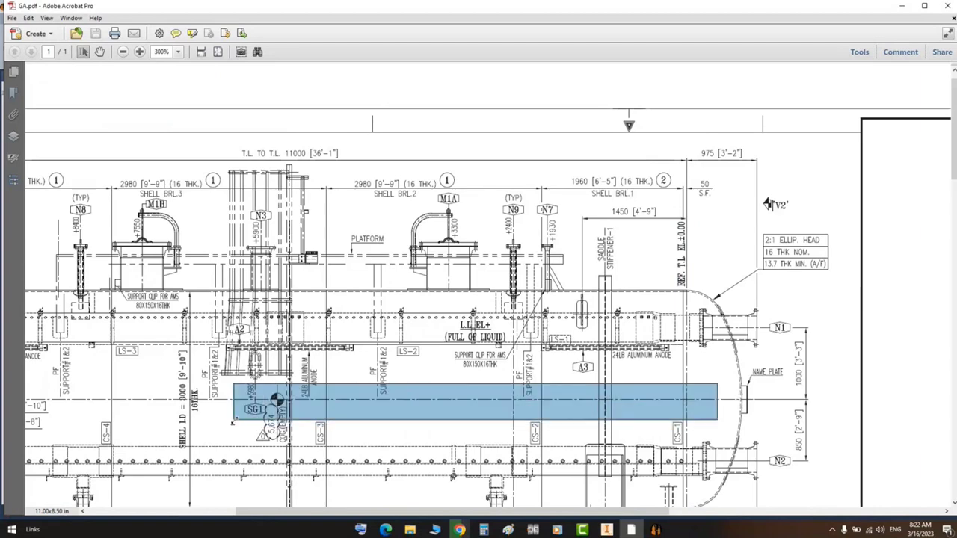
pyautogui.hscroll(-5, 322, 348)
pyautogui.moveTo(200, 247); pyautogui.dragTo(223, 294)
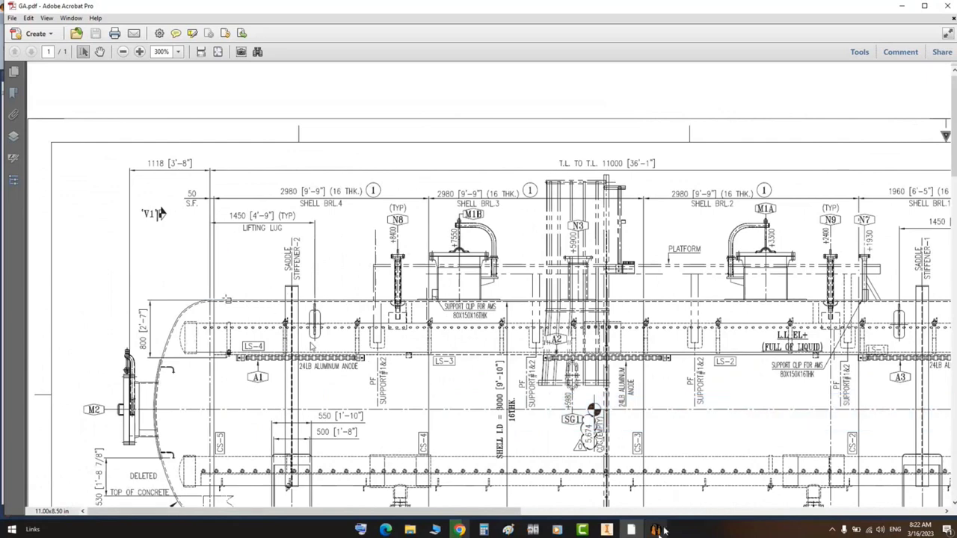
pyautogui.moveTo(667, 531)
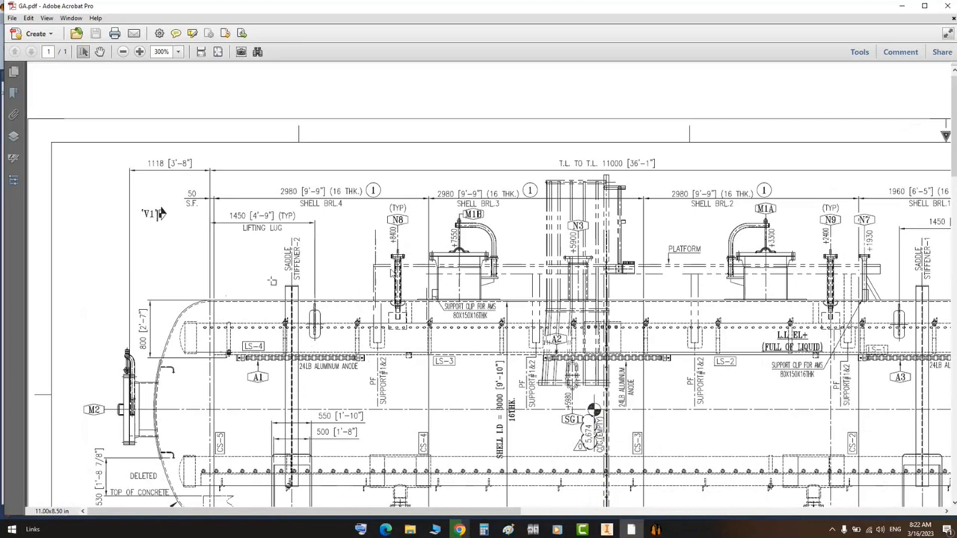
pyautogui.moveTo(374, 220); pyautogui.dragTo(407, 246)
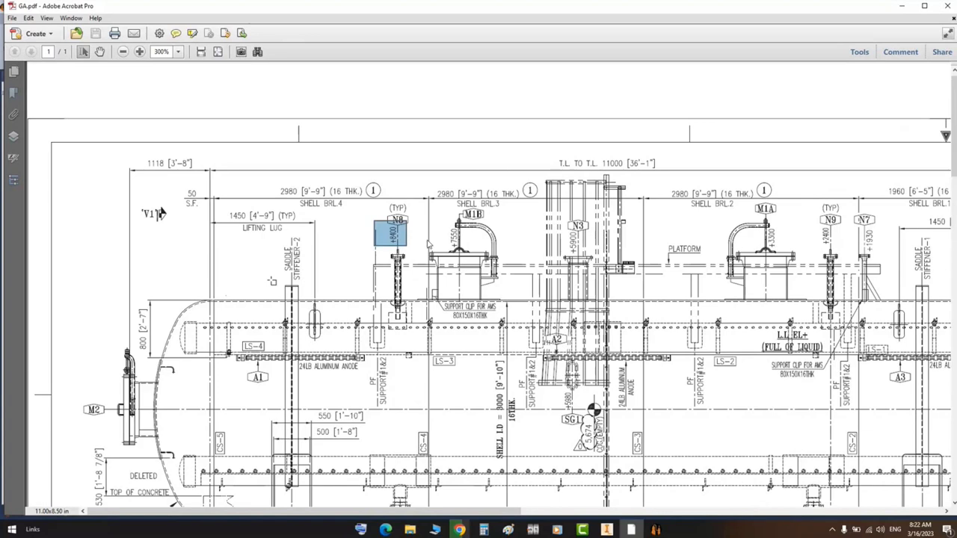
pyautogui.moveTo(571, 283); pyautogui.dragTo(642, 274, button='middle')
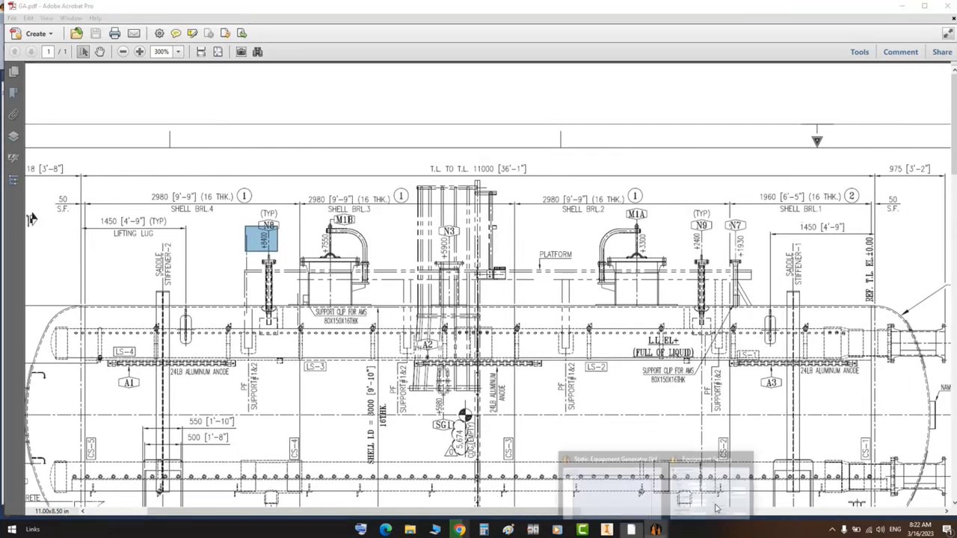
# - Return to Static Equipment Generator and set the equipment direction to Right to Left
pyautogui.click(656, 529)
pyautogui.click(585, 255)
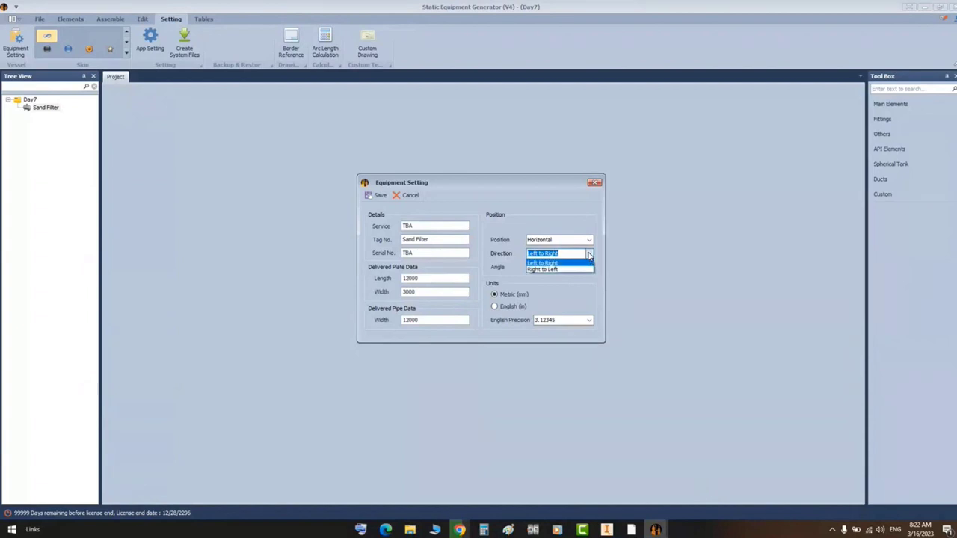
pyautogui.click(543, 270)
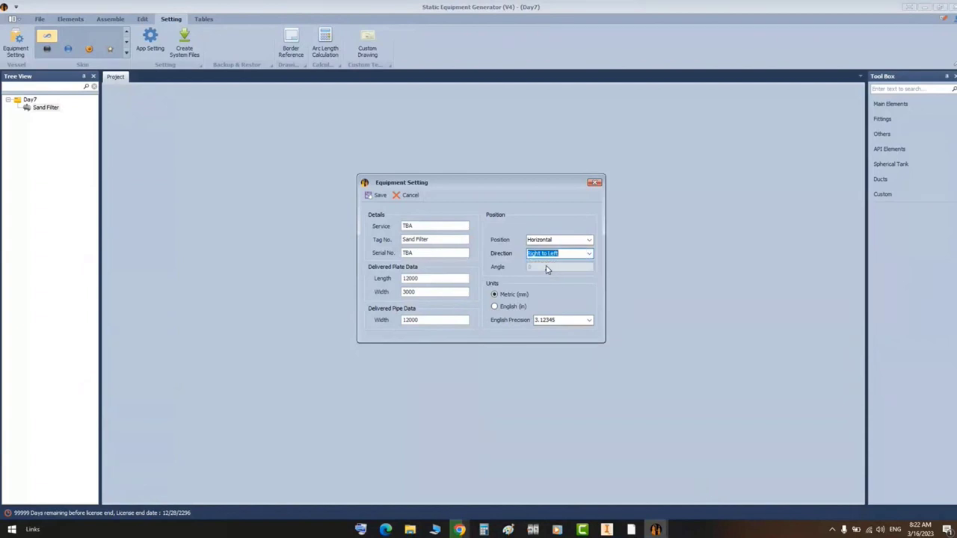
# - Review the service, serial number and delivered plate length and width fields, and save the equipment settings
pyautogui.click(415, 226)
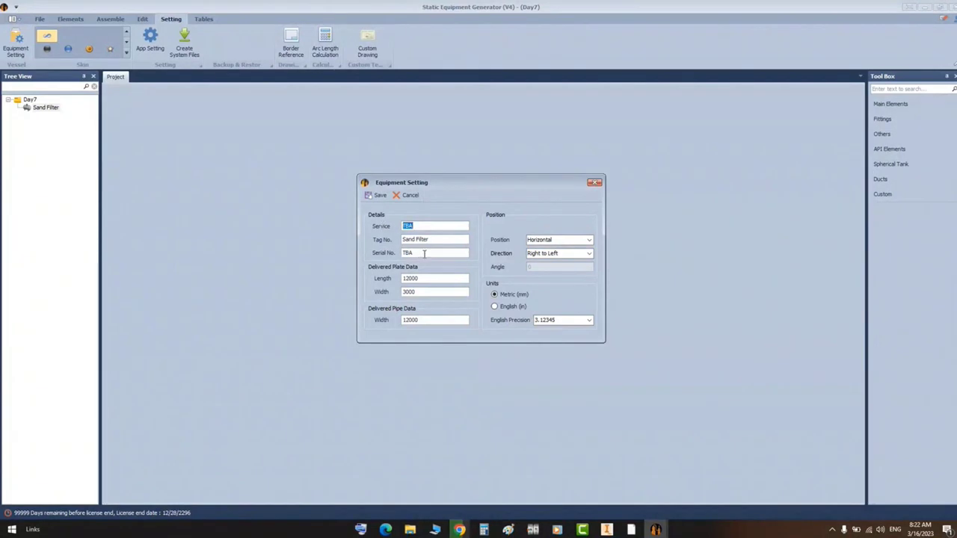
pyautogui.click(424, 254)
pyautogui.click(437, 279)
pyautogui.click(443, 294)
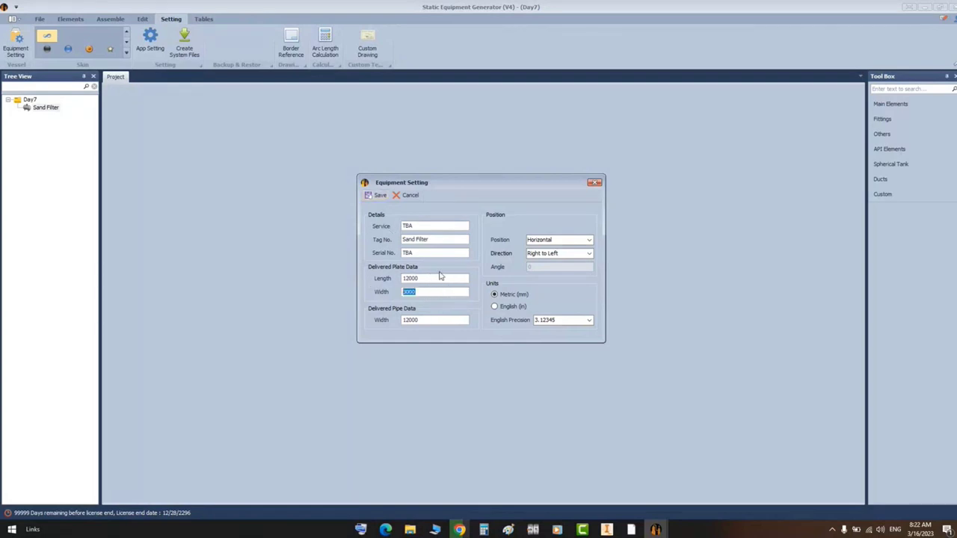
pyautogui.click(441, 277)
pyautogui.click(377, 196)
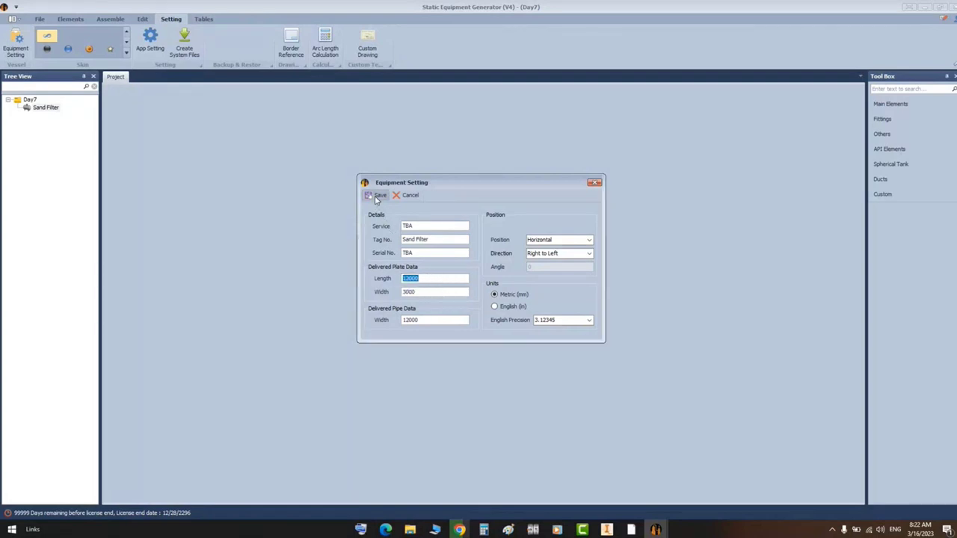
pyautogui.click(487, 271)
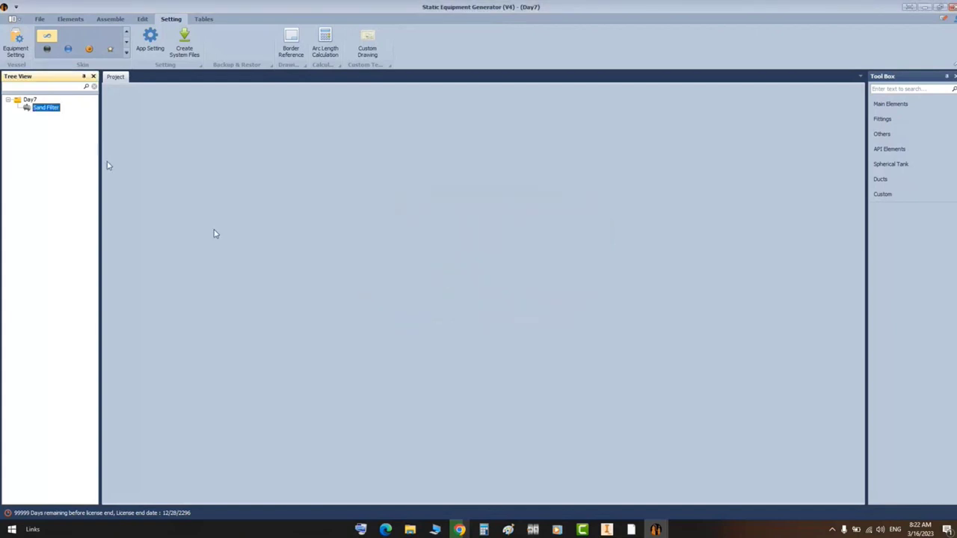
# - Open the project's design data table and check the construction code and internal design pressure descriptions
pyautogui.click(31, 110)
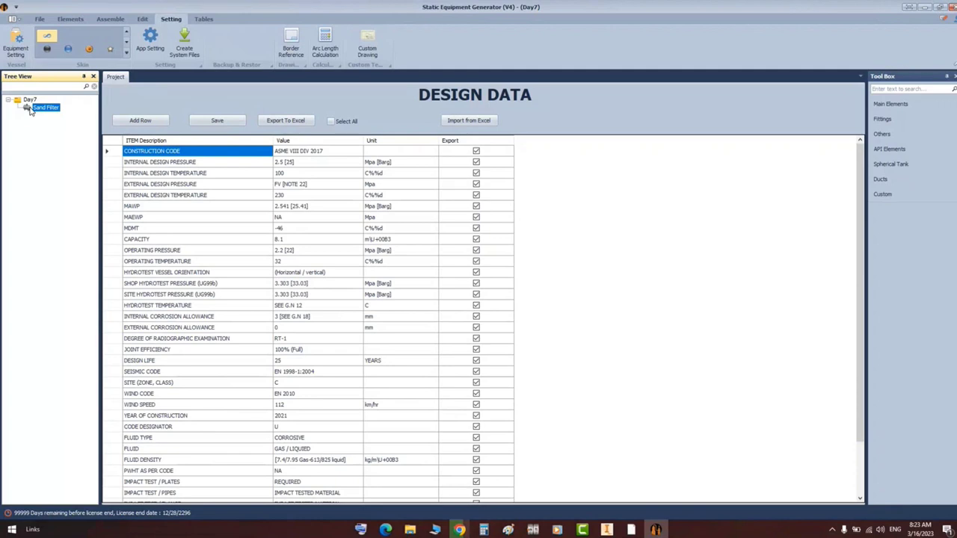
pyautogui.click(175, 152)
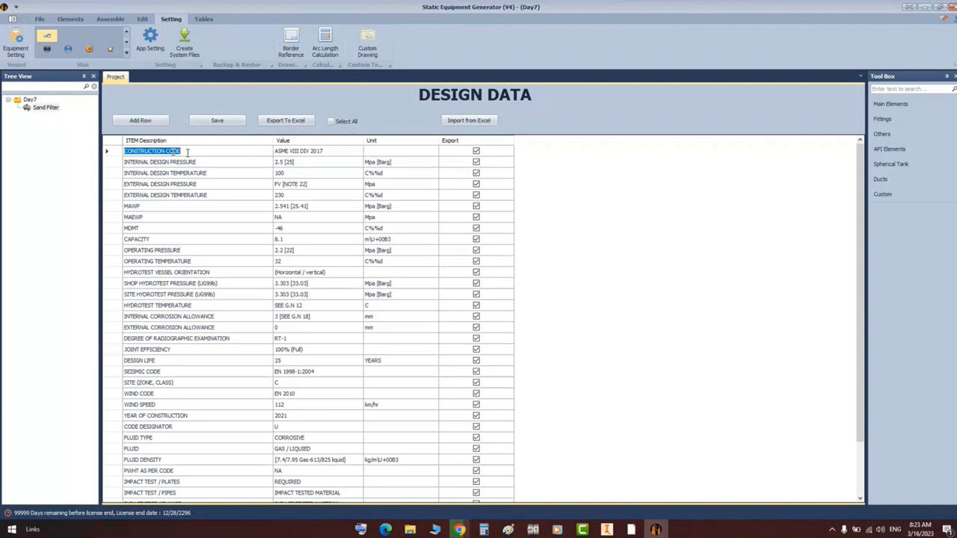
pyautogui.click(188, 152)
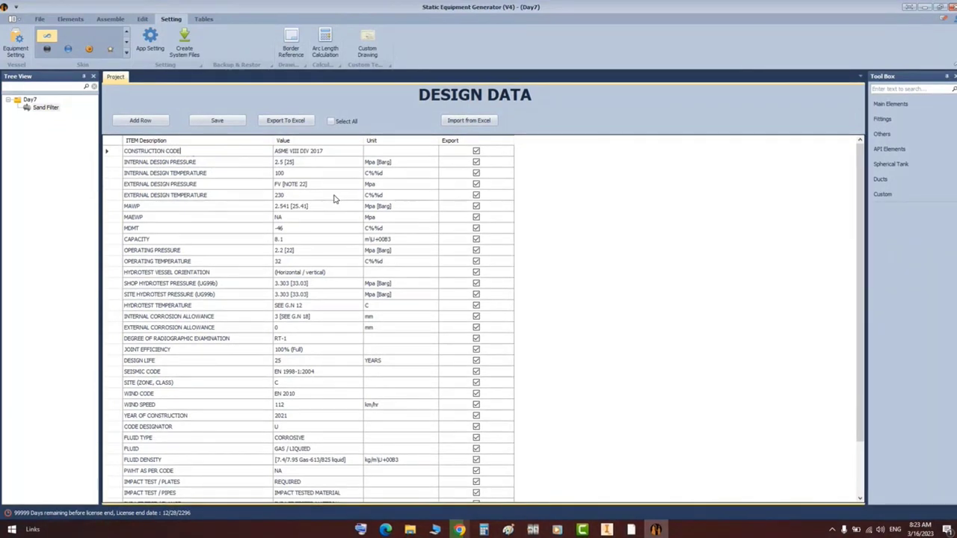
pyautogui.doubleClick(197, 163)
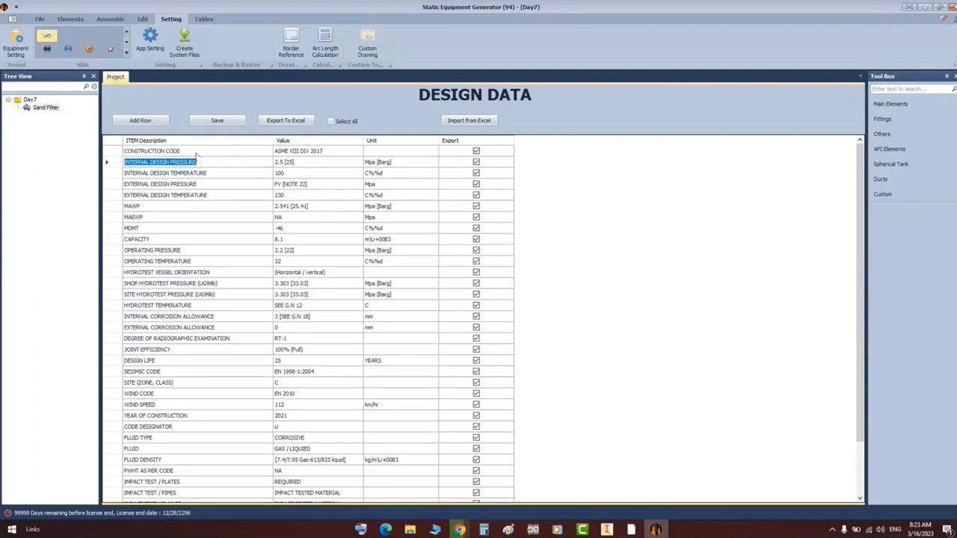
pyautogui.click(193, 153)
# - Set the construction code value in the design data to ASME VIII DIV 2021
pyautogui.click(314, 154)
pyautogui.click(323, 151)
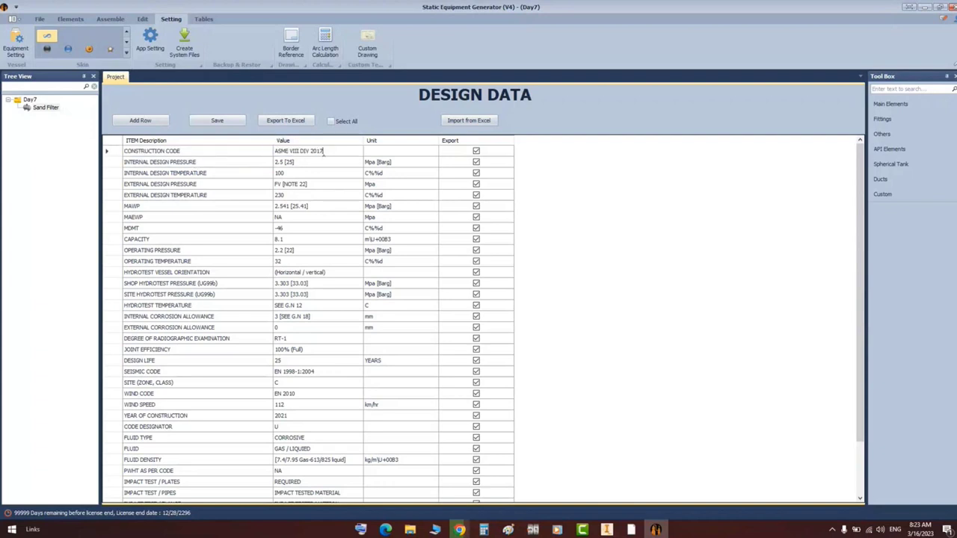
pyautogui.press('BackSpace')
pyautogui.press('BackSpace')
pyautogui.write('21')
pyautogui.press('Return')
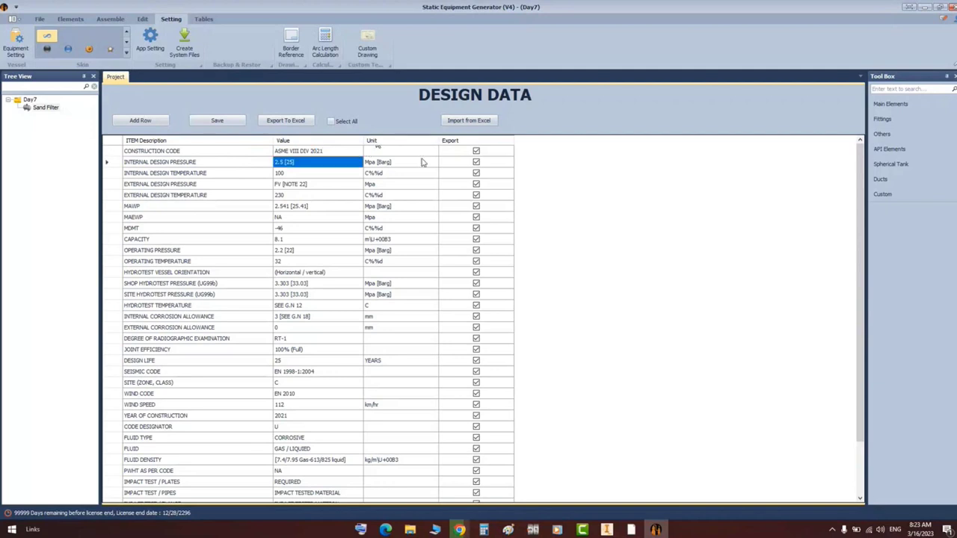
# - Remove [Barg] from the internal design pressure's unit, leaving only Mpa
pyautogui.click(403, 153)
pyautogui.click(306, 164)
pyautogui.doubleClick(374, 166)
pyautogui.moveTo(418, 162); pyautogui.dragTo(376, 163)
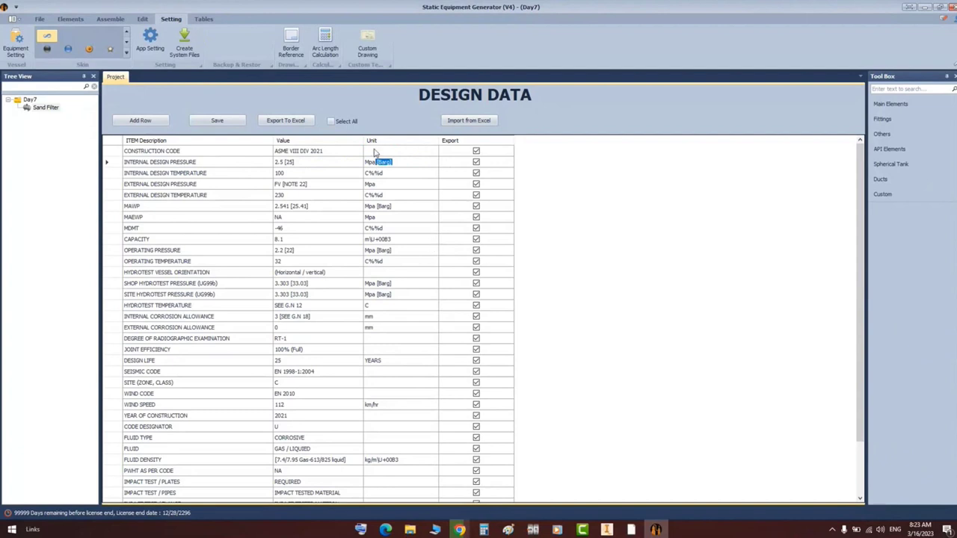
pyautogui.press('Delete')
pyautogui.click(388, 184)
# - Add a design data row described as Company with value SE CAD Solutions and unit "-", and select its unit cell
pyautogui.click(158, 122)
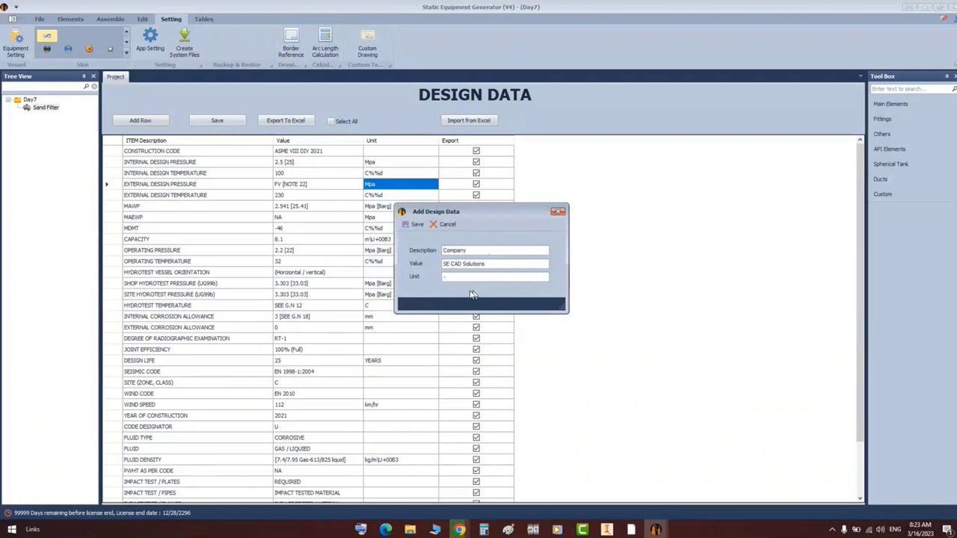
pyautogui.click(416, 225)
pyautogui.click(383, 495)
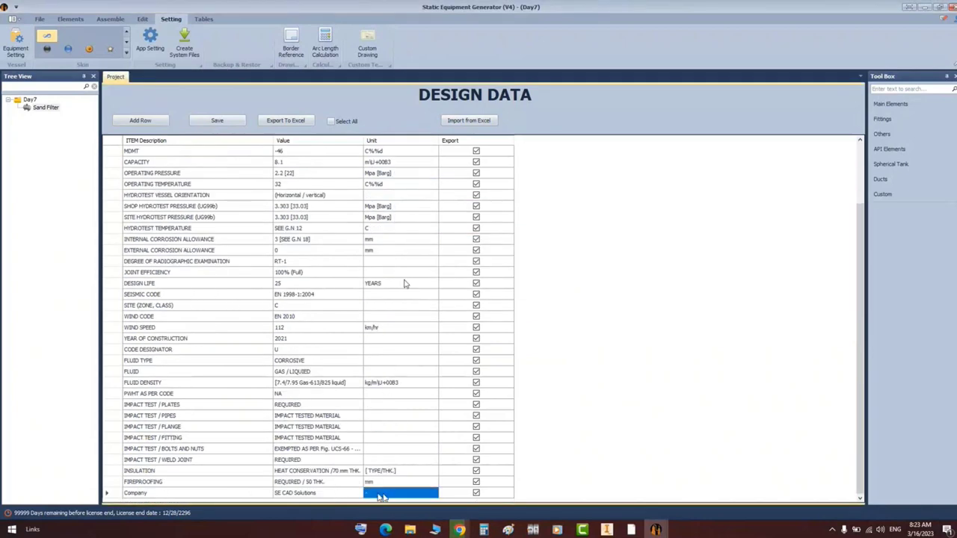
# - Review the design data rows from the construction code down to the added Company row
pyautogui.click(107, 493)
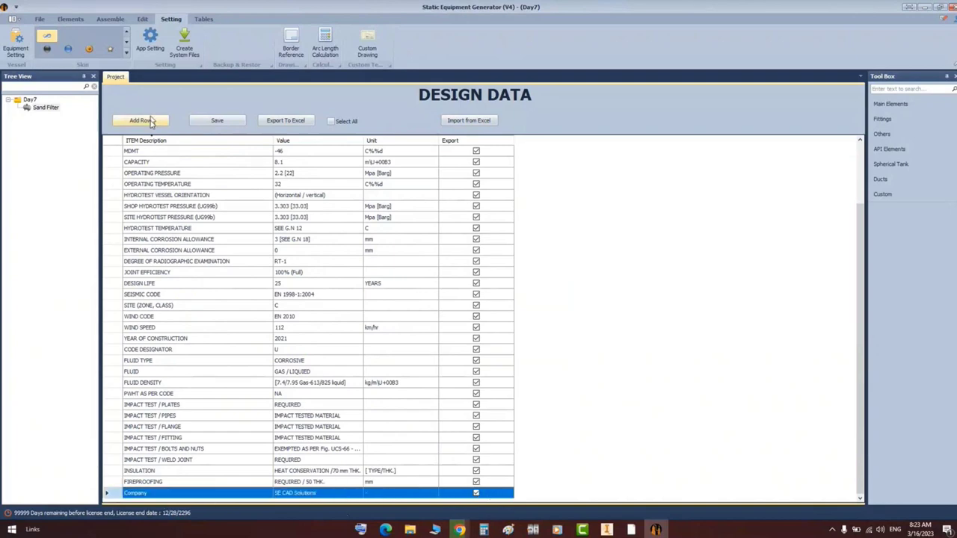
pyautogui.scroll(3, 377, 278)
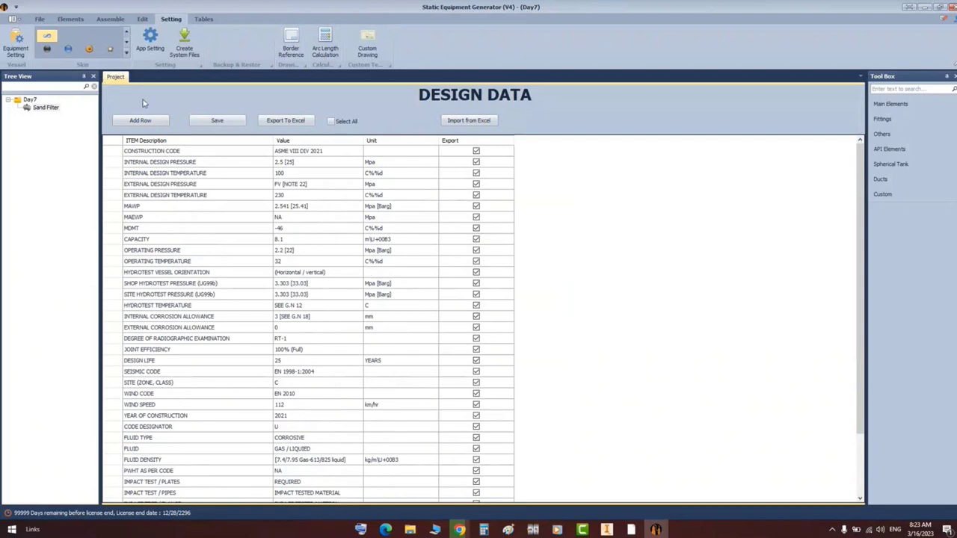
pyautogui.click(194, 153)
pyautogui.click(194, 151)
pyautogui.click(197, 159)
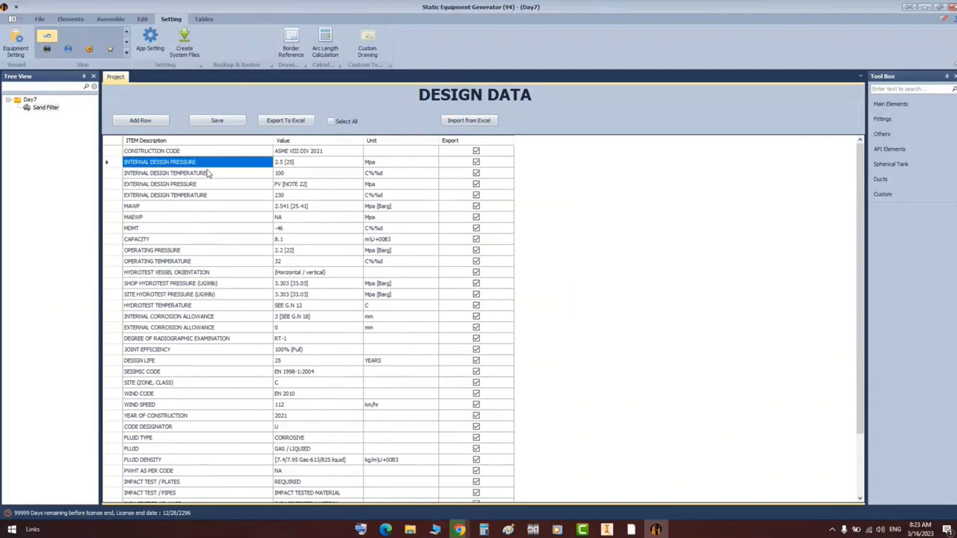
pyautogui.click(207, 171)
pyautogui.click(207, 164)
pyautogui.scroll(-3, 213, 235)
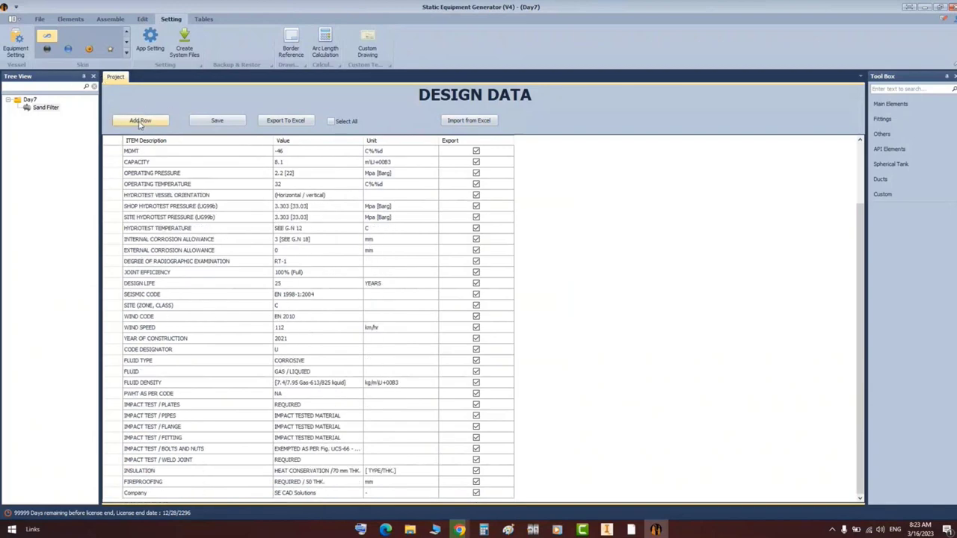
pyautogui.scroll(3, 359, 204)
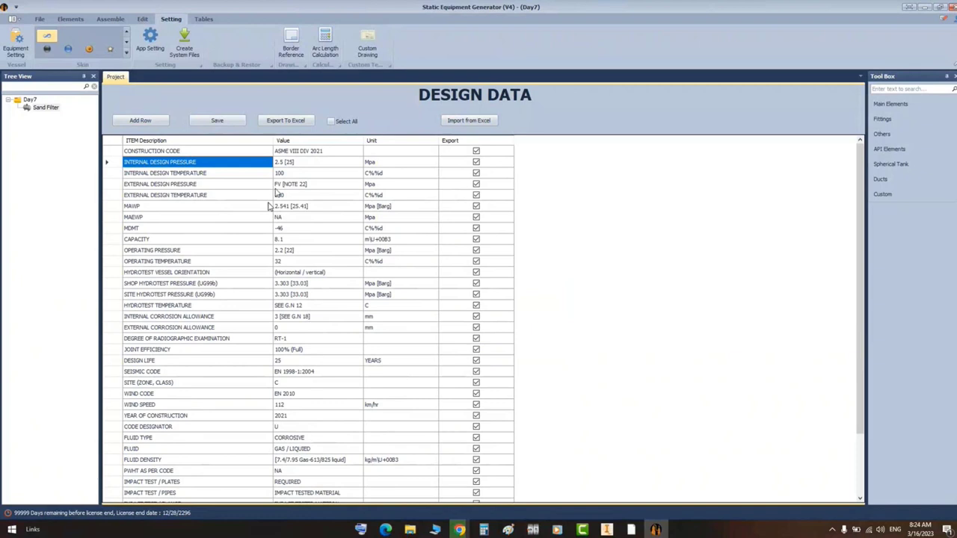
# - Exclude the rows from CONSTRUCTION CODE through MAWP from export, and clear the export selection for all design data rows
pyautogui.click(476, 151)
pyautogui.click(476, 162)
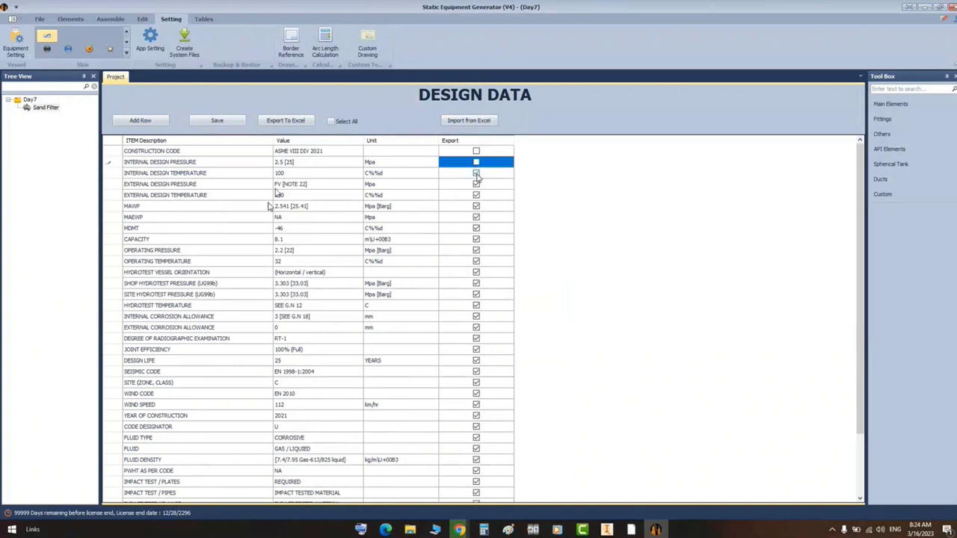
pyautogui.click(476, 173)
pyautogui.click(477, 184)
pyautogui.click(478, 195)
pyautogui.click(480, 206)
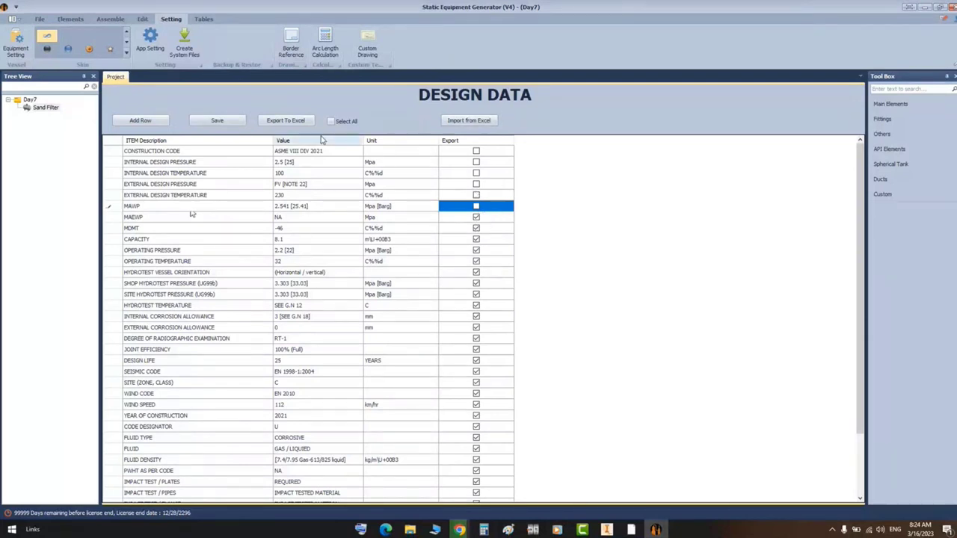
pyautogui.click(348, 122)
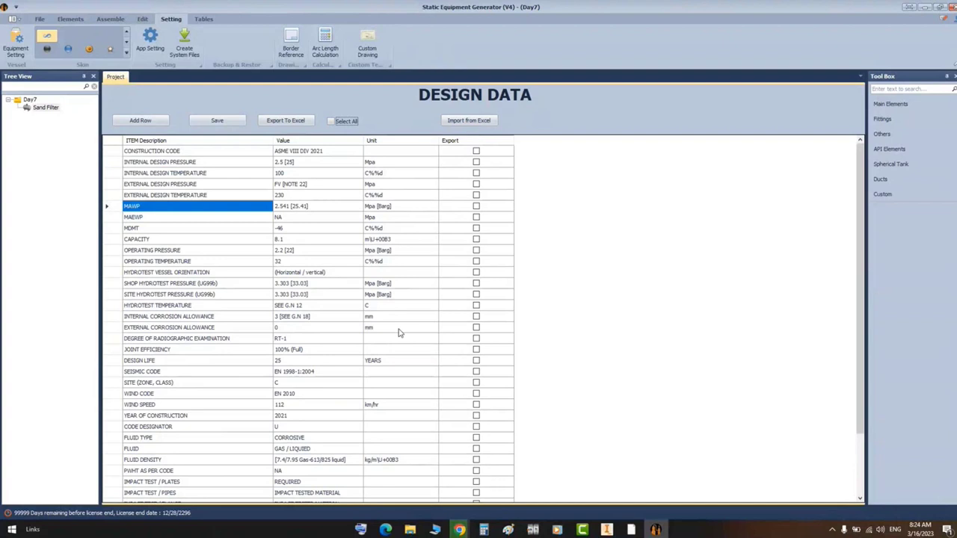
# - Open Design Data.xlsx in Excel and inspect the construction code row's description, value and unit cells
pyautogui.click(916, 12)
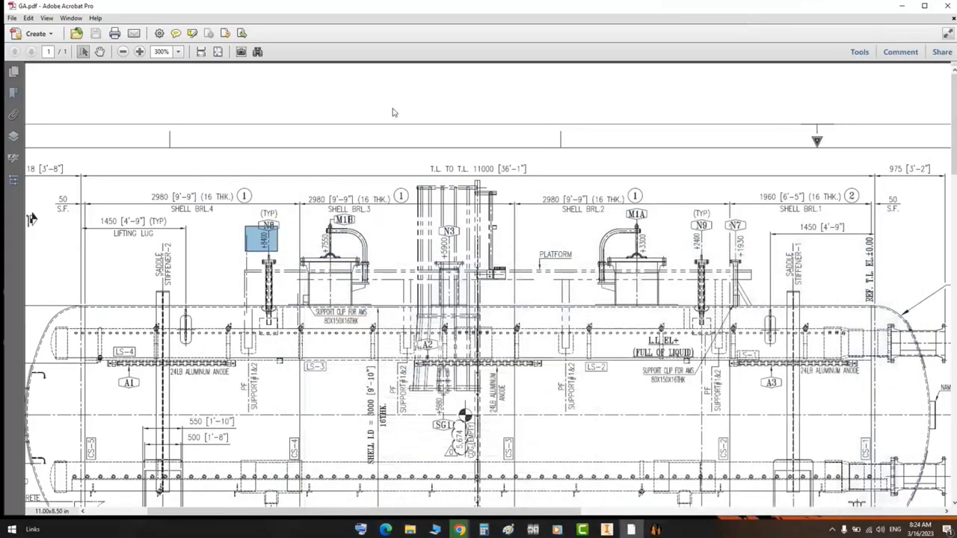
pyautogui.press('super+d')
pyautogui.press('Return')
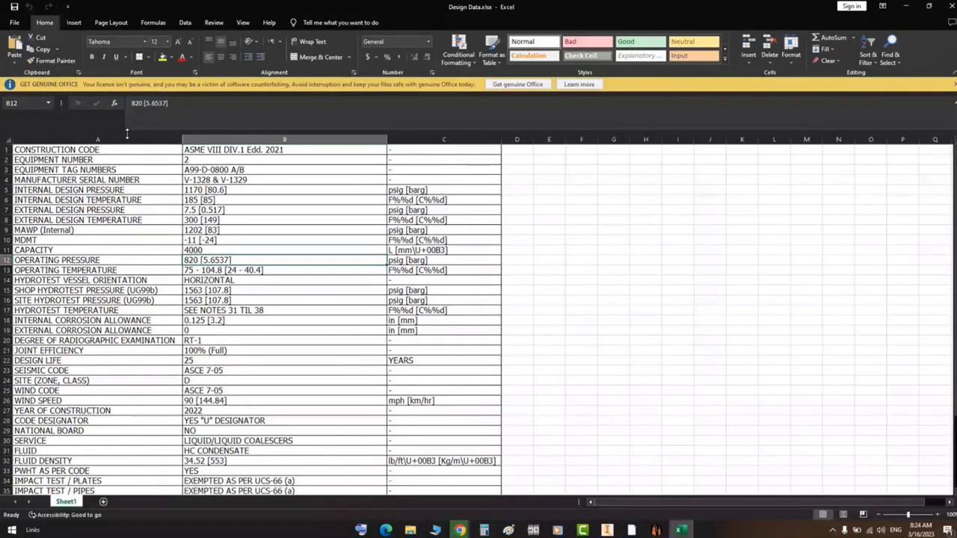
pyautogui.click(127, 149)
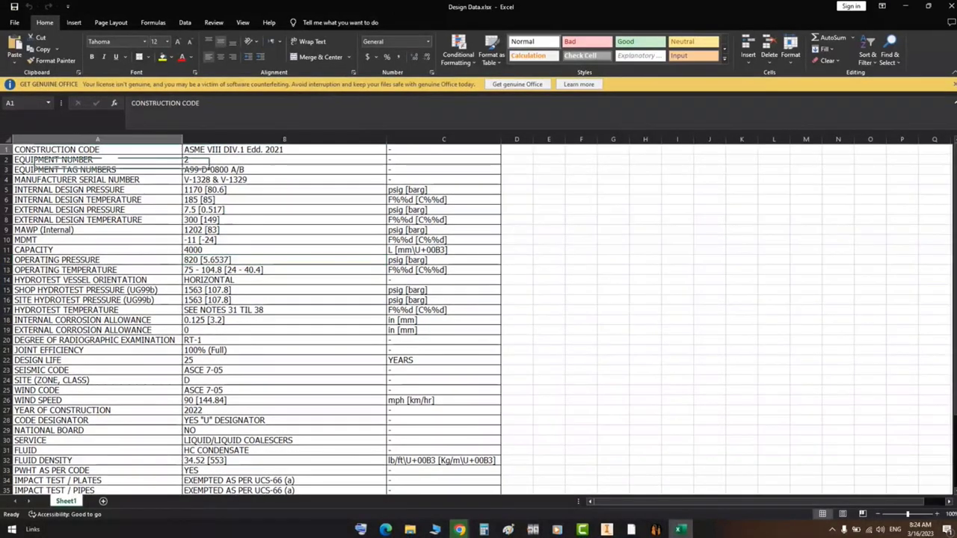
pyautogui.click(275, 150)
pyautogui.click(411, 151)
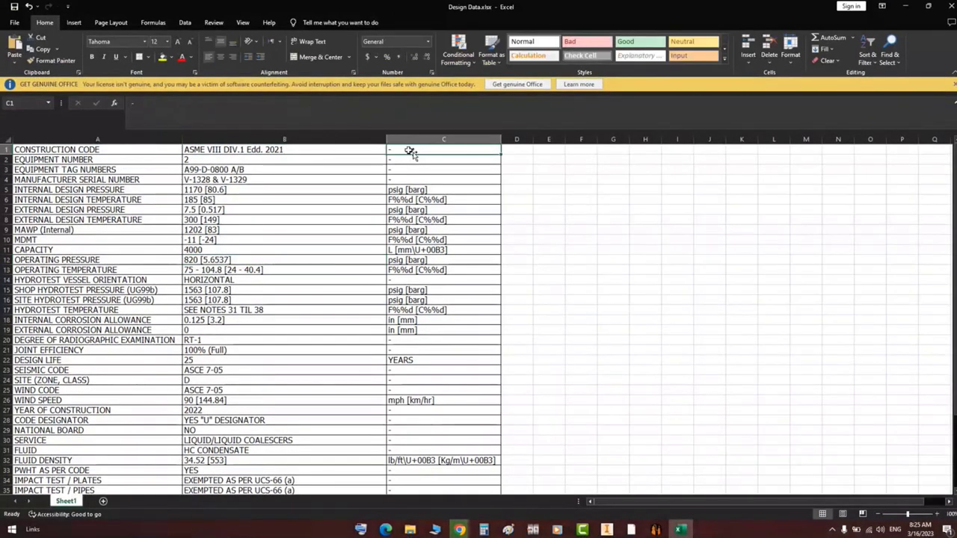
# - Enter the formula =C2 in the construction code's unit cell C1
pyautogui.write('=')
pyautogui.click(399, 161)
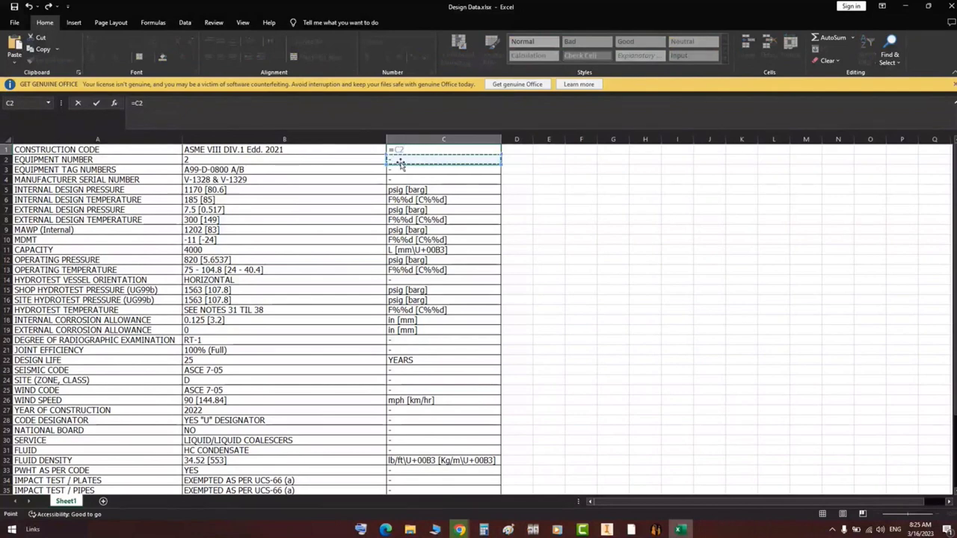
pyautogui.press('Return')
pyautogui.press('Down')
pyautogui.press('Down')
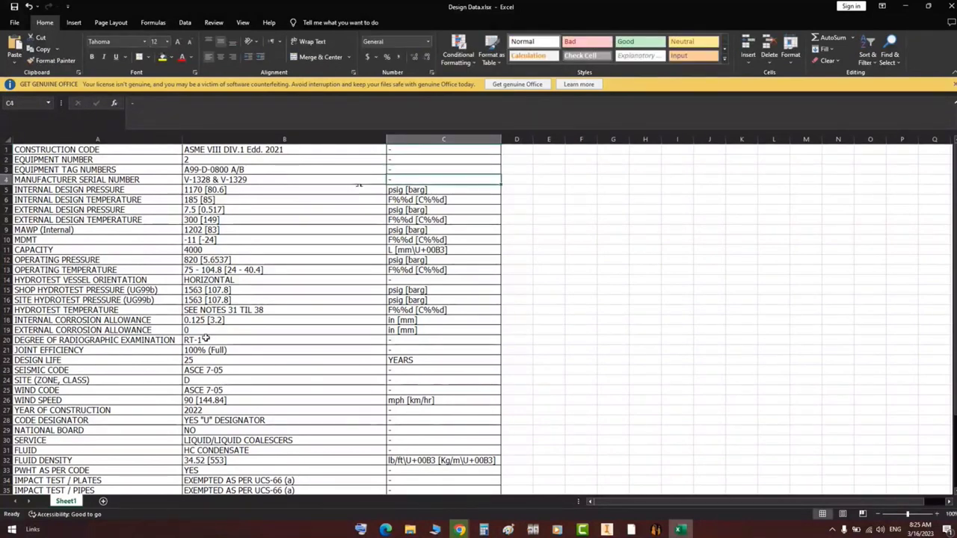
# - Review the worksheet's remaining rows and its description and unit columns, and close the workbook without saving
pyautogui.scroll(-1, 228, 386)
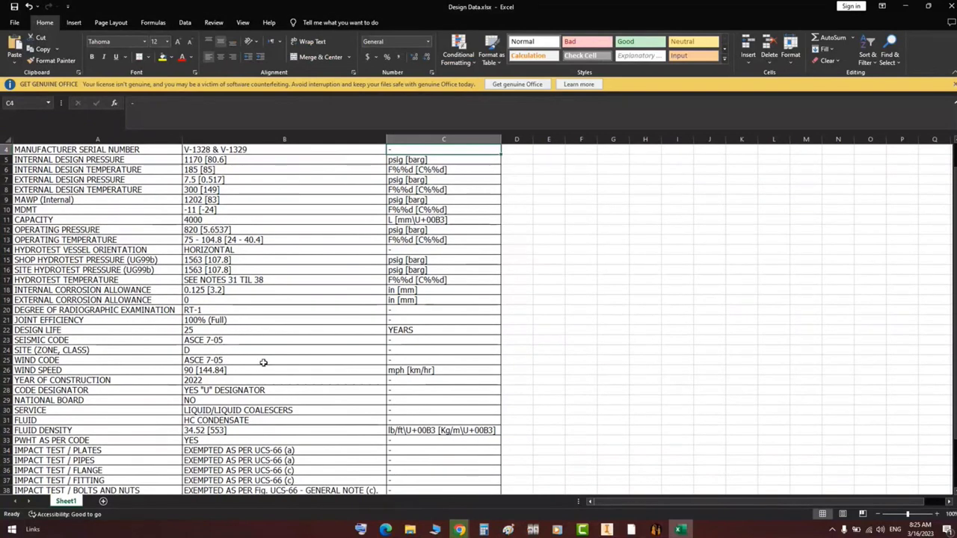
pyautogui.scroll(-3, 298, 344)
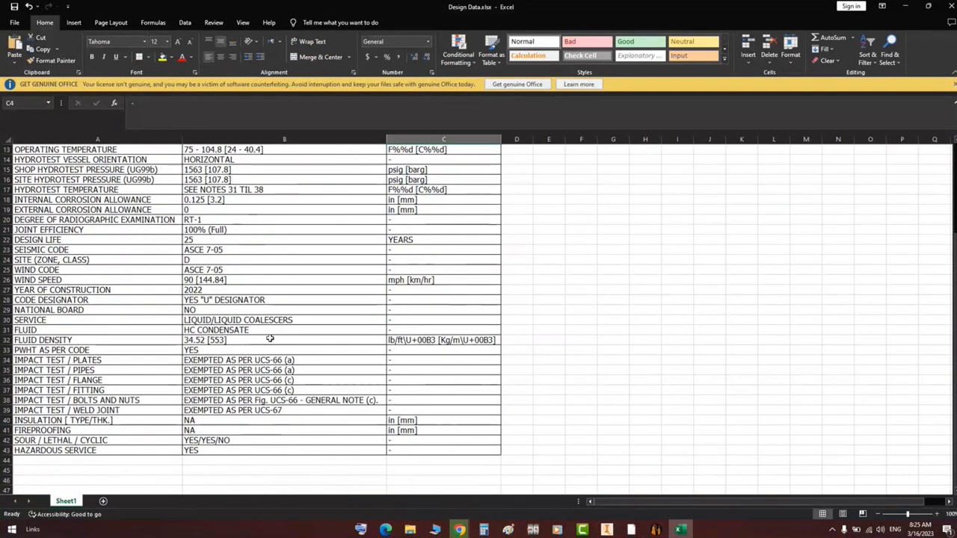
pyautogui.scroll(4, 270, 338)
pyautogui.click(150, 140)
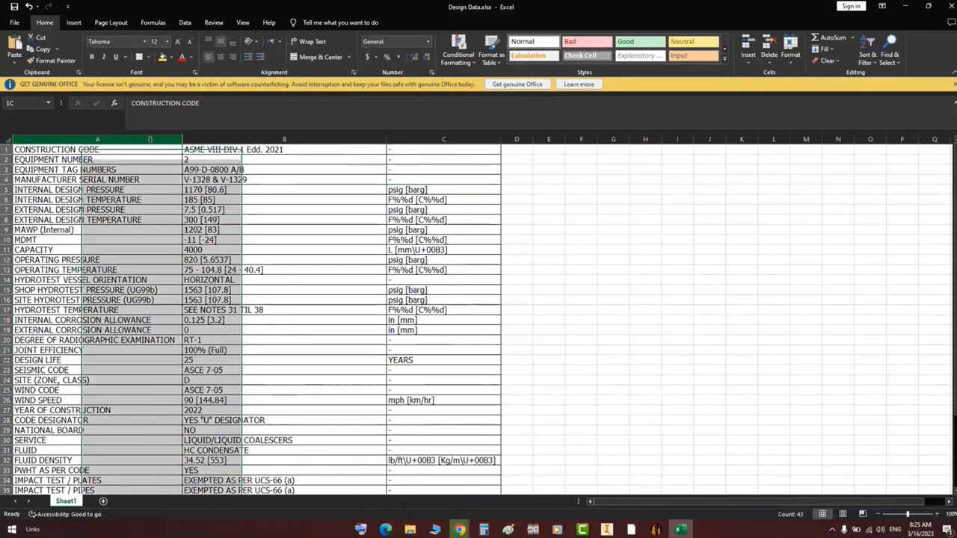
pyautogui.click(434, 139)
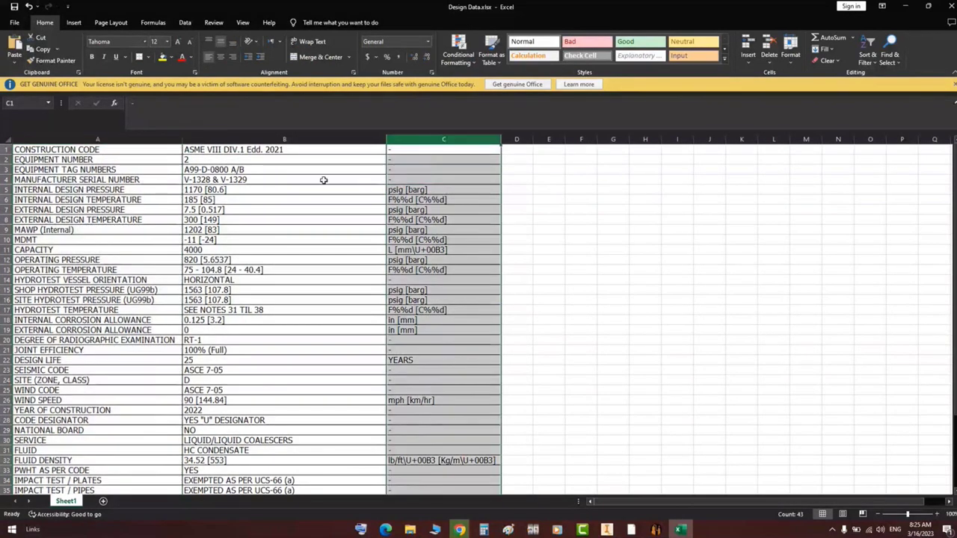
pyautogui.click(949, 7)
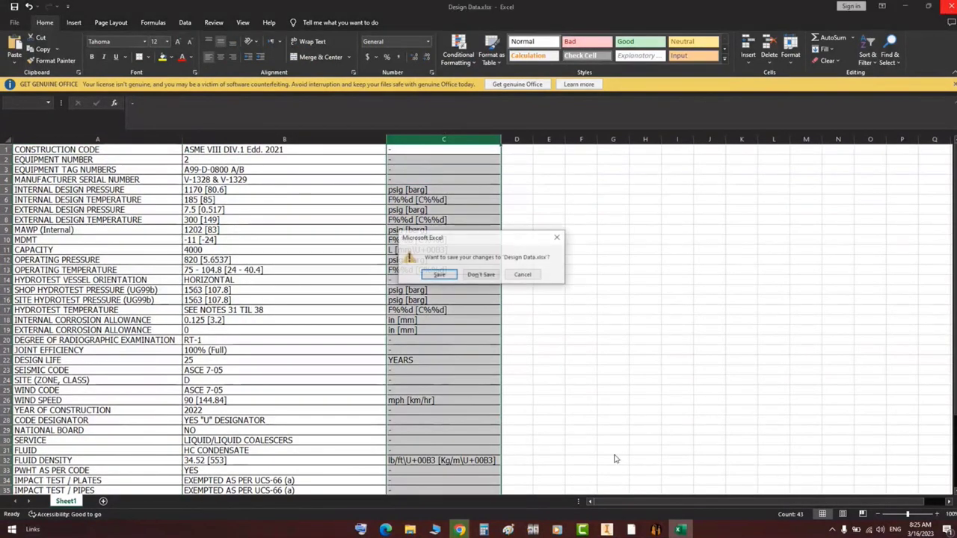
pyautogui.click(475, 275)
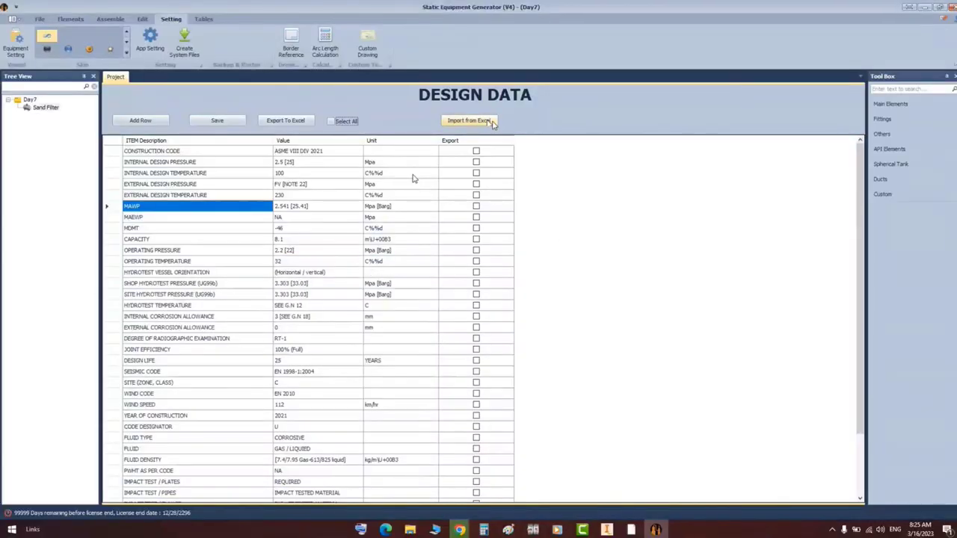
# - Import Design Data.xlsx from the Desktop into the project's design data in Static Equipment Generator, emptying the existing grid, and check the imported rows
pyautogui.click(484, 122)
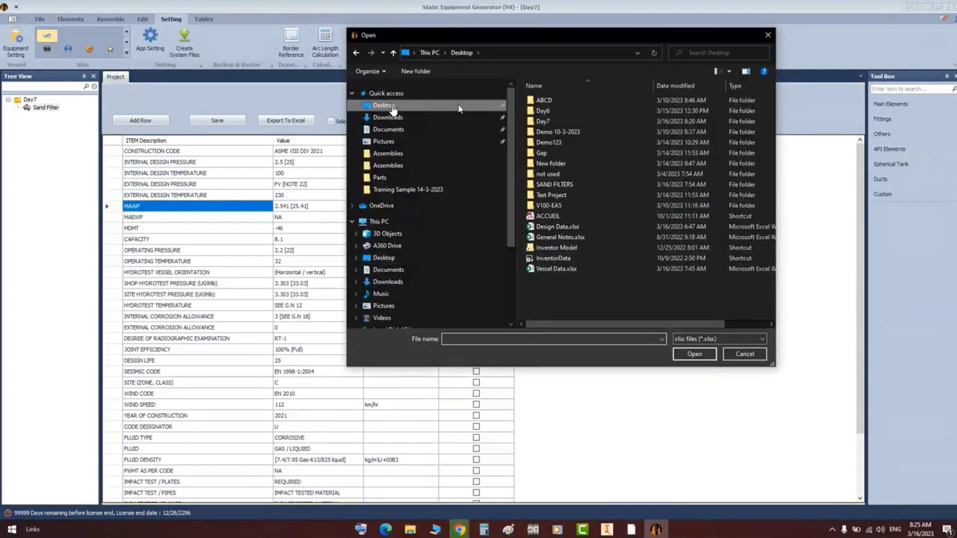
pyautogui.click(570, 227)
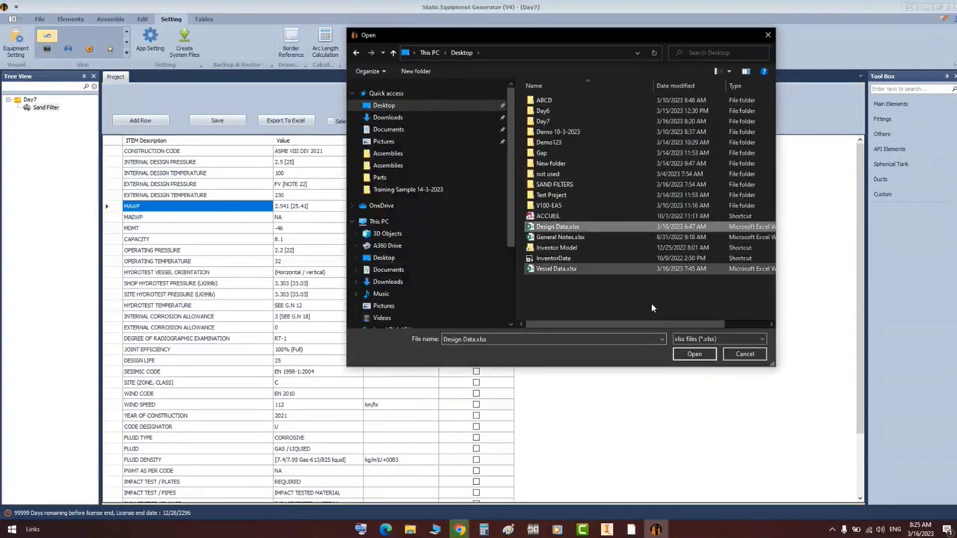
pyautogui.click(682, 353)
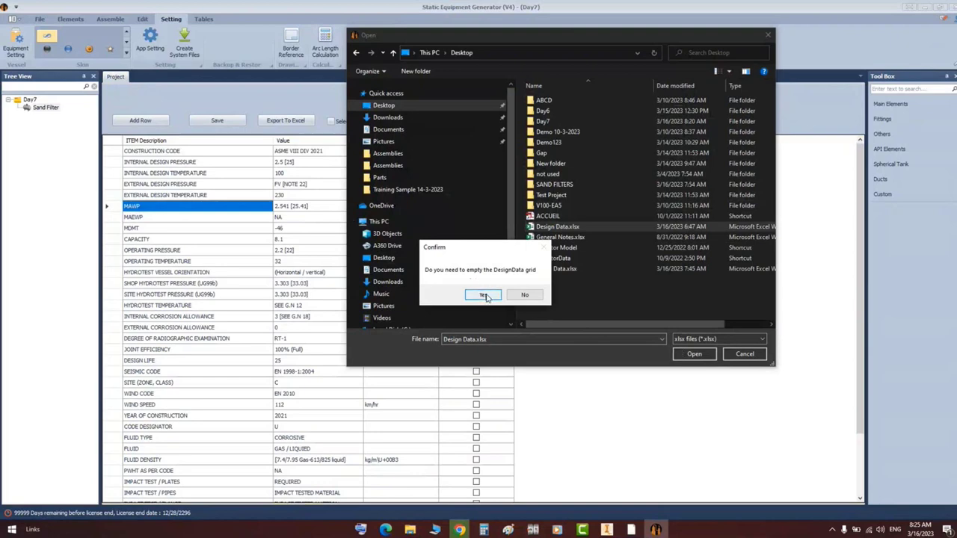
pyautogui.click(484, 296)
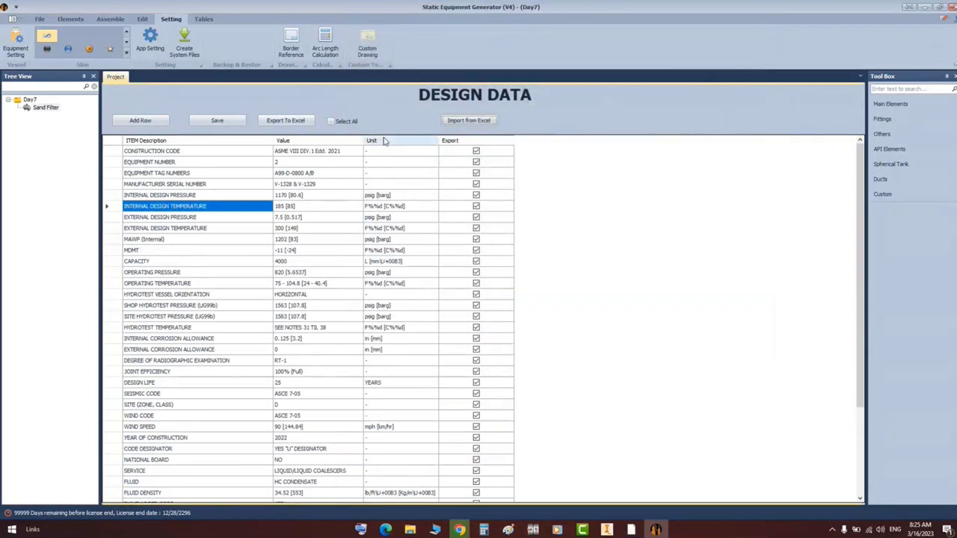
pyautogui.scroll(-4, 386, 466)
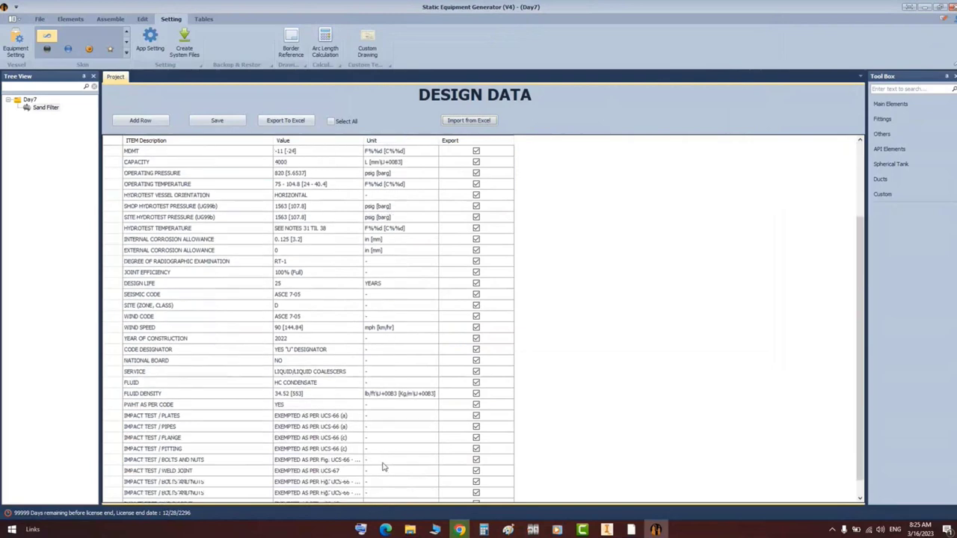
pyautogui.scroll(4, 384, 457)
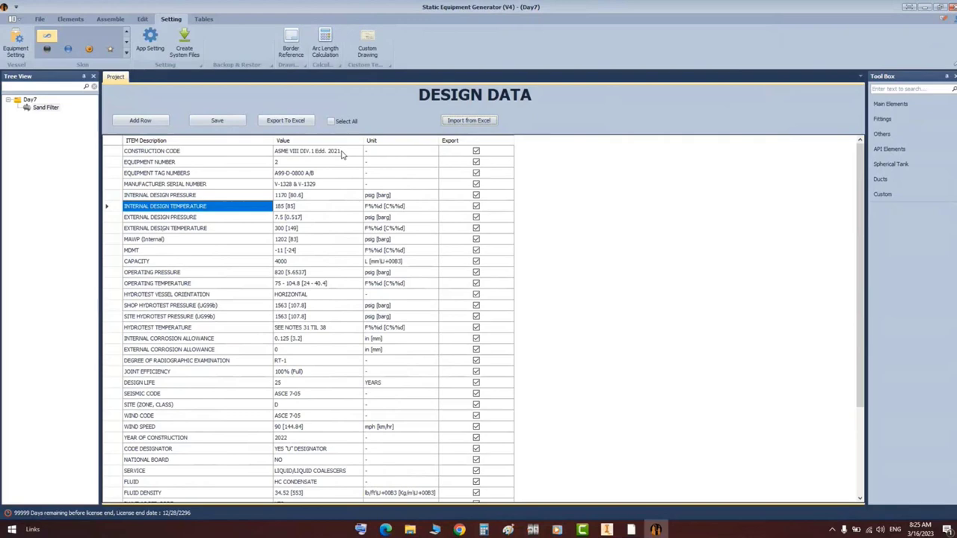
# - Save the imported design data in the project file and look through the rows once more
pyautogui.click(232, 127)
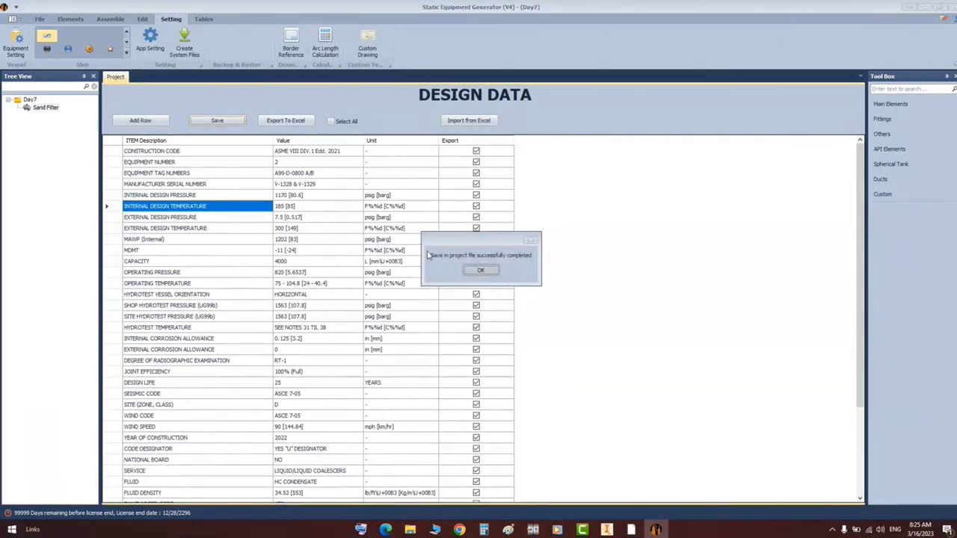
pyautogui.press('Return')
pyautogui.scroll(-4, 523, 307)
pyautogui.scroll(4, 478, 299)
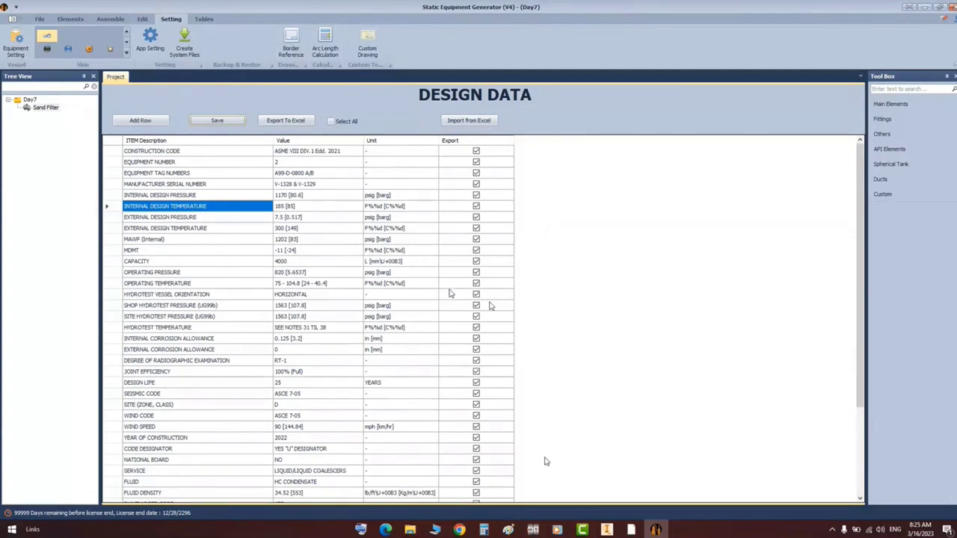
# - Switch to GA.pdf in Adobe Acrobat and locate the vessel head beside nozzles N1 and N2 in the elevation view
pyautogui.click(631, 529)
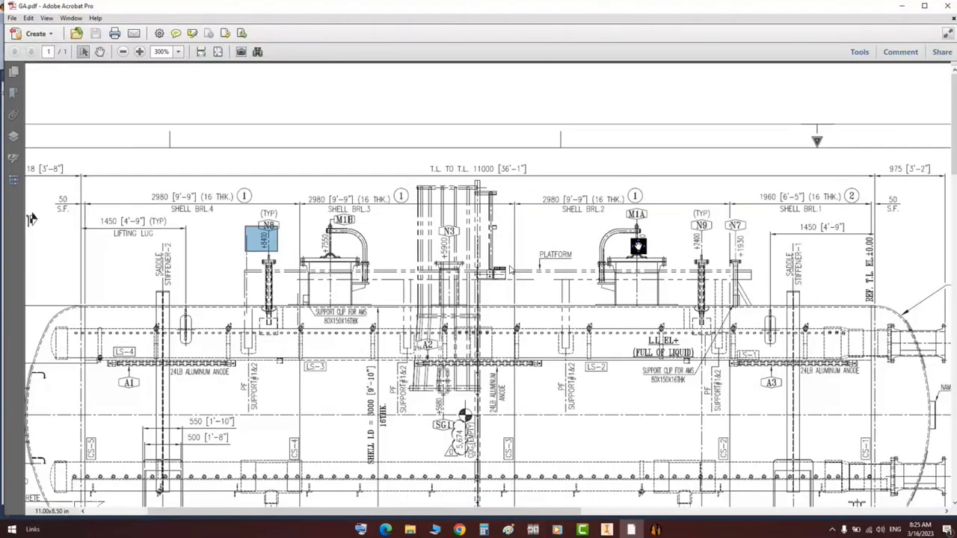
pyautogui.moveTo(637, 244); pyautogui.dragTo(671, 271, button='middle')
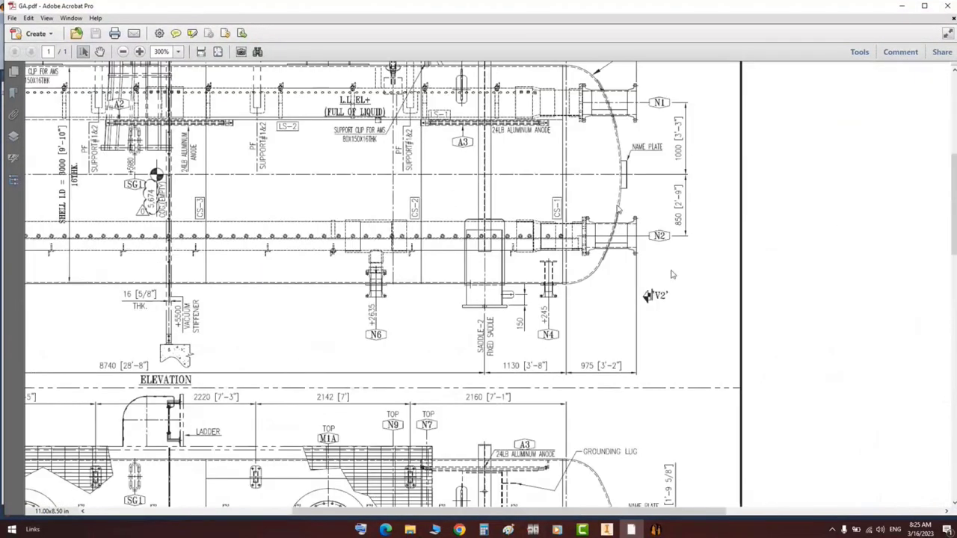
pyautogui.keyDown('ctrl'); pyautogui.scroll(3, 593, 237); pyautogui.keyUp('ctrl')
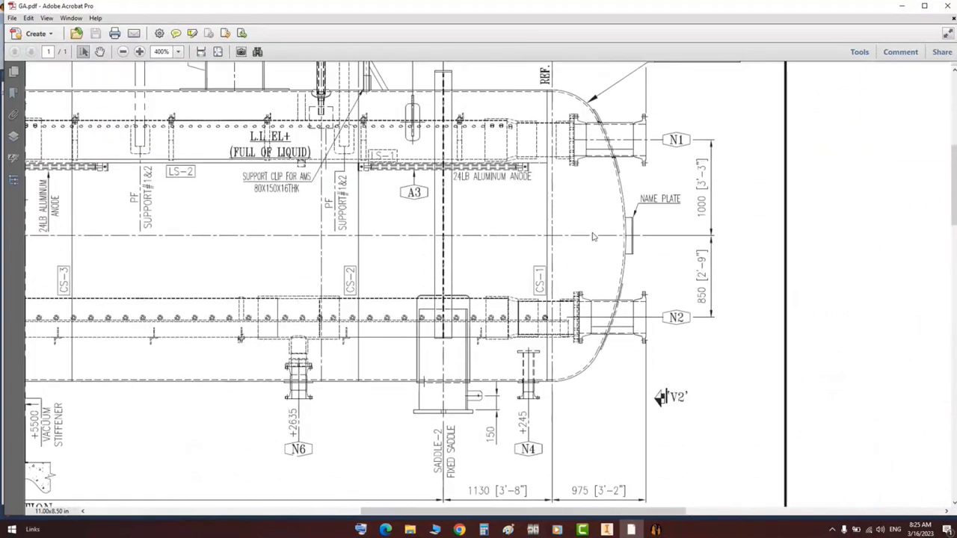
pyautogui.scroll(1, 593, 237)
pyautogui.moveTo(538, 118)
pyautogui.mouseDown()
pyautogui.moveTo(560, 158)
pyautogui.moveTo(630, 452)
pyautogui.mouseUp()
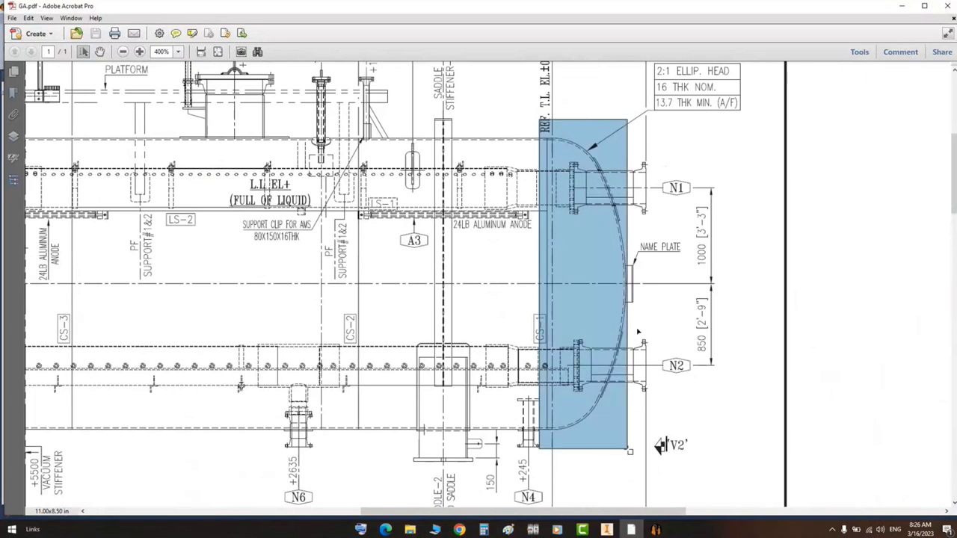
# - Check the head's type and thickness note and its straight flange dimension on the drawing, and return to Static Equipment Generator
pyautogui.scroll(2, 683, 238)
pyautogui.moveTo(648, 90); pyautogui.dragTo(755, 154)
pyautogui.scroll(4, 755, 153)
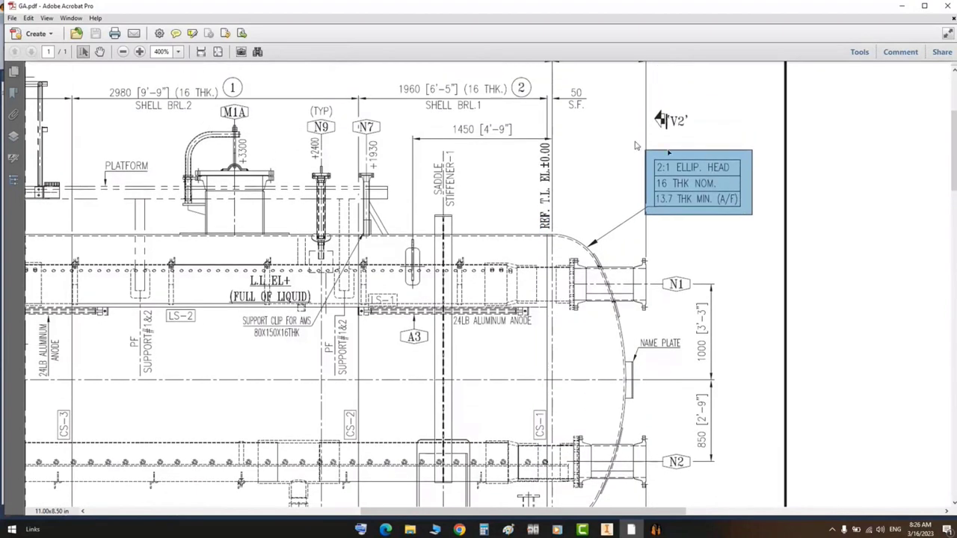
pyautogui.moveTo(560, 75); pyautogui.dragTo(601, 121)
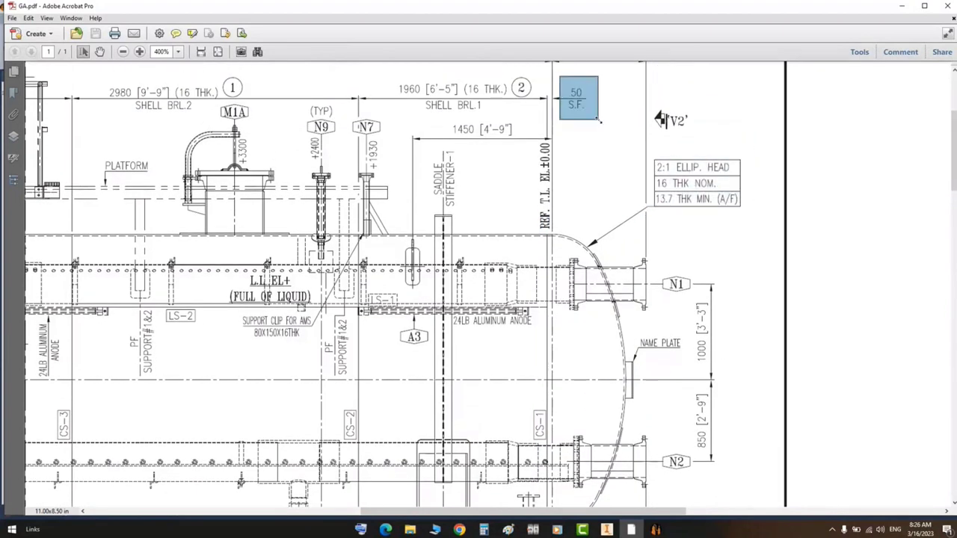
pyautogui.click(656, 529)
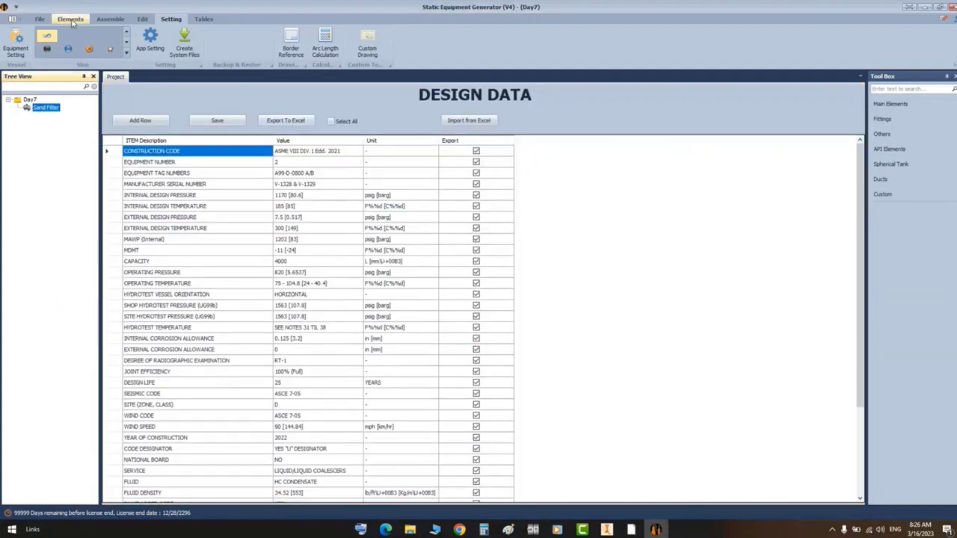
# - Close the Tool Box and add a head named Right Head to the Sand Filter equipment
pyautogui.click(71, 20)
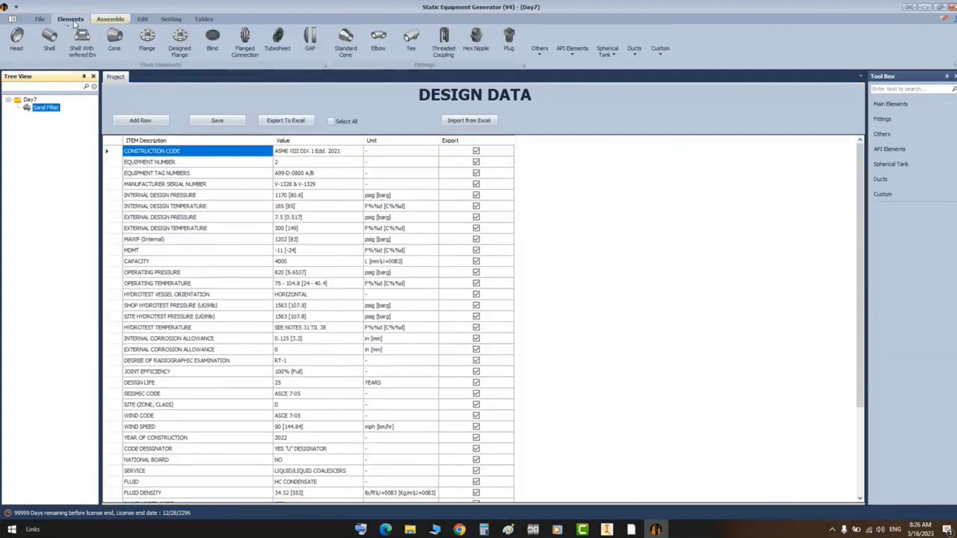
pyautogui.click(893, 104)
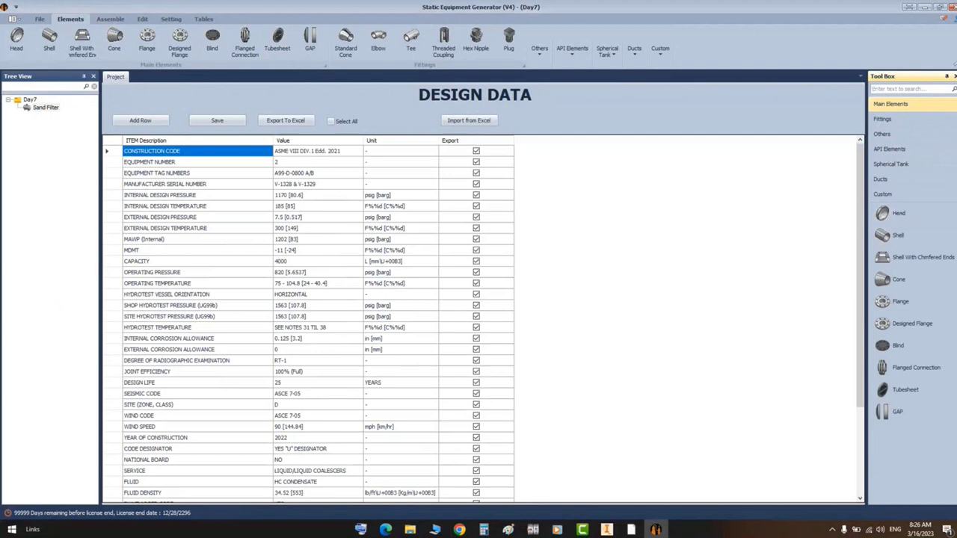
pyautogui.click(953, 77)
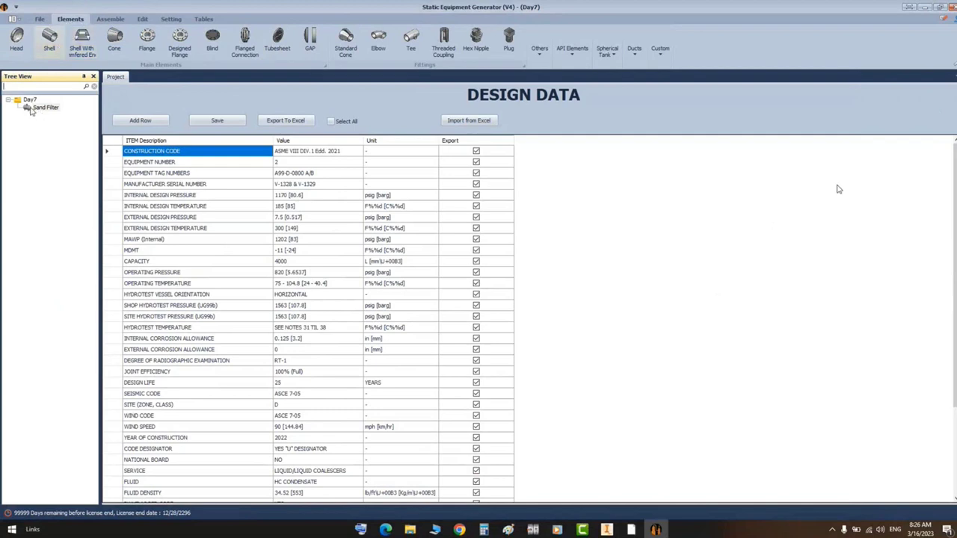
pyautogui.click(17, 39)
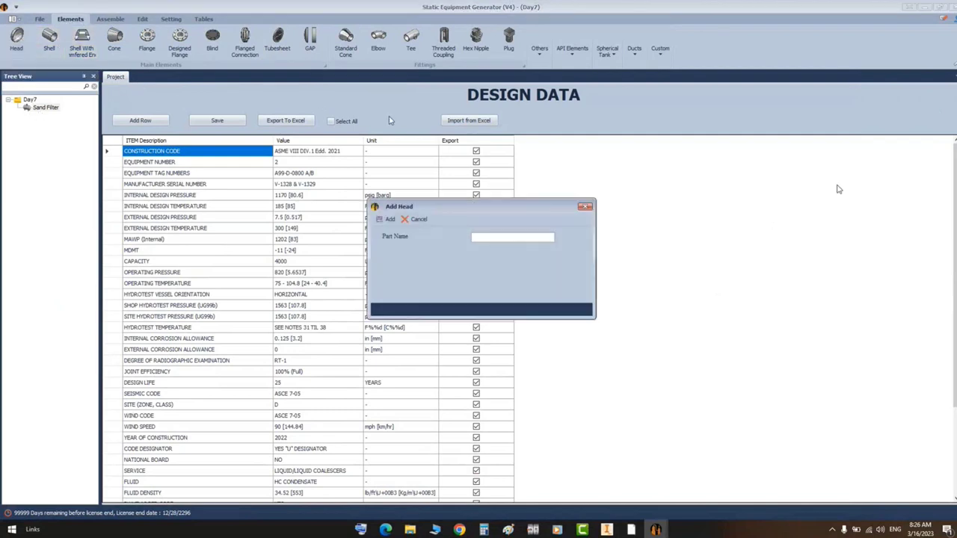
pyautogui.write('Right Head')
pyautogui.press('Return')
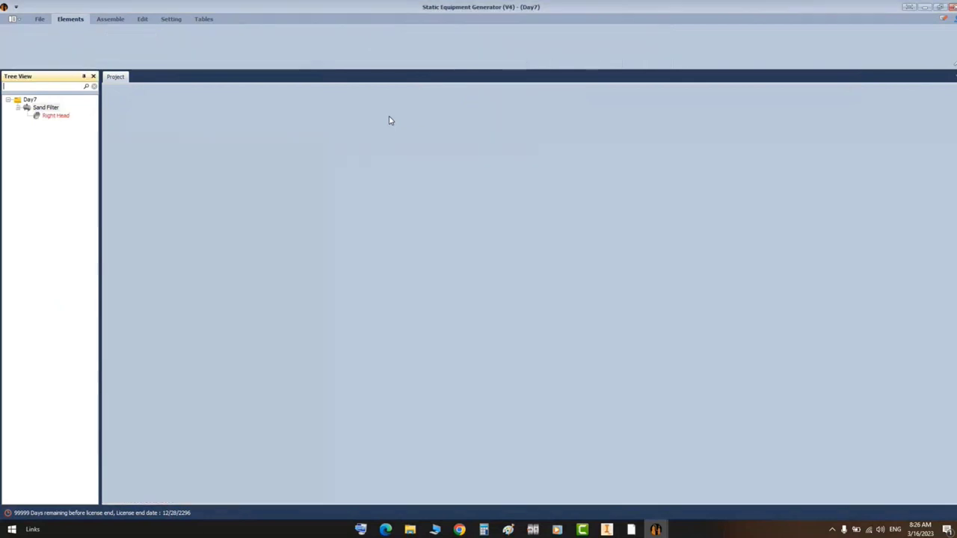
# - Open the Right Head element's parameters and choose the Ellipsoidal head (With CR and KR) type
pyautogui.click(64, 117)
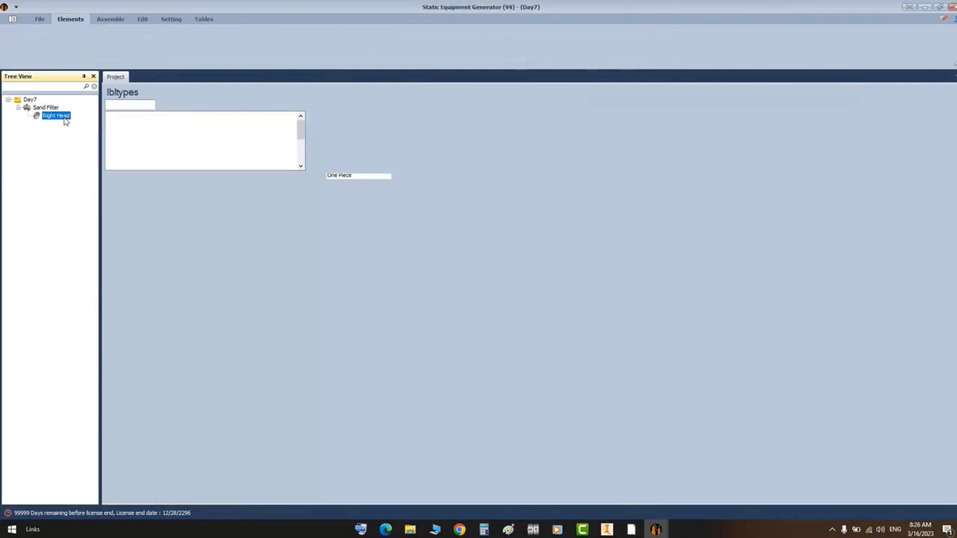
pyautogui.moveTo(299, 127)
pyautogui.mouseDown()
pyautogui.moveTo(302, 154)
pyautogui.moveTo(303, 124)
pyautogui.mouseUp()
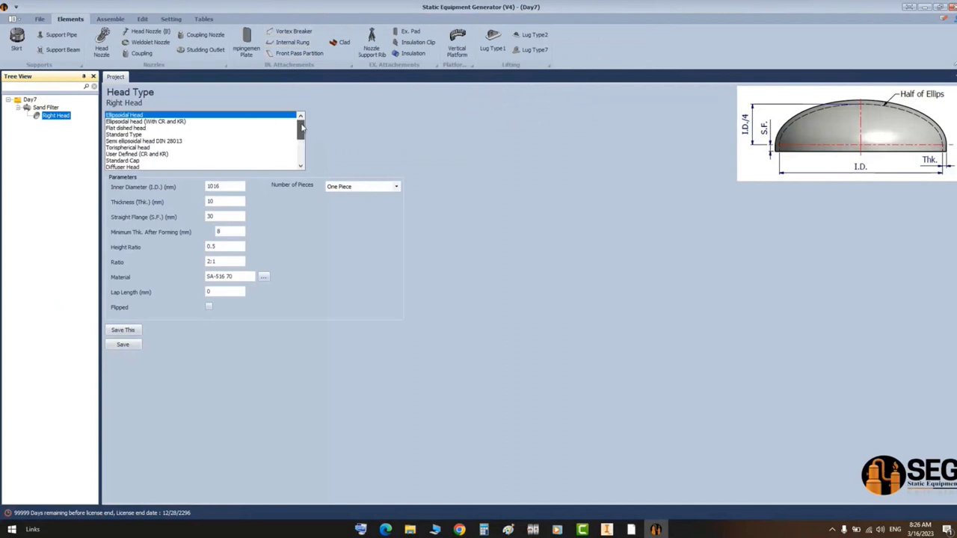
pyautogui.click(158, 122)
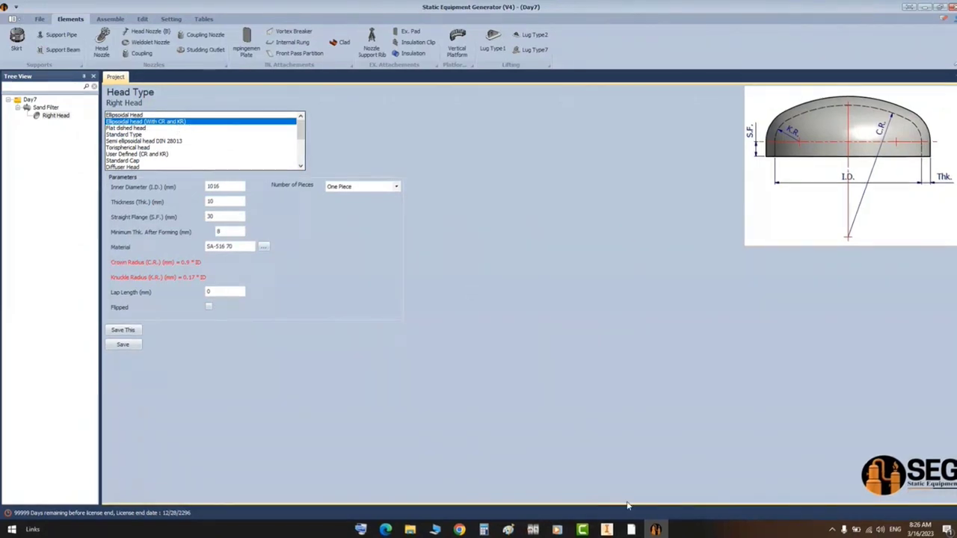
# - Set the head's inner diameter to 3000 mm, thickness to 16 mm, straight flange to 50 mm and minimum thickness after forming to 13.7 mm
pyautogui.click(227, 189)
pyautogui.doubleClick(227, 188)
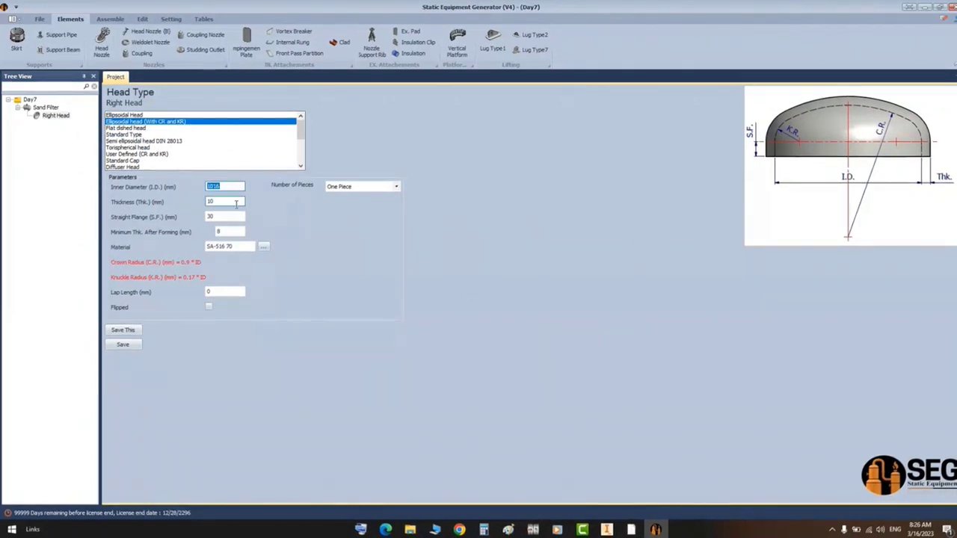
pyautogui.press('Tab')
pyautogui.press('Tab')
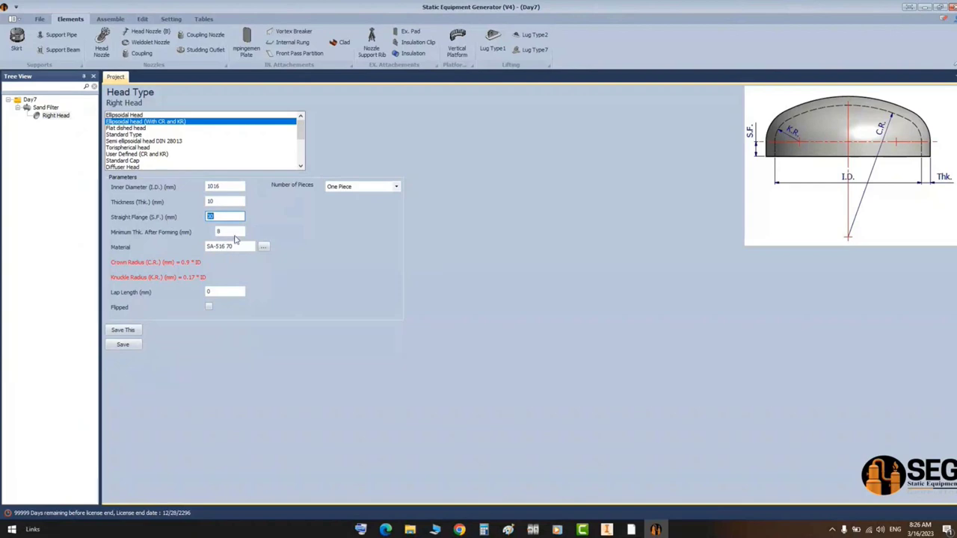
pyautogui.hotkey('shift', 'Tab')
pyautogui.hotkey('shift', 'Tab')
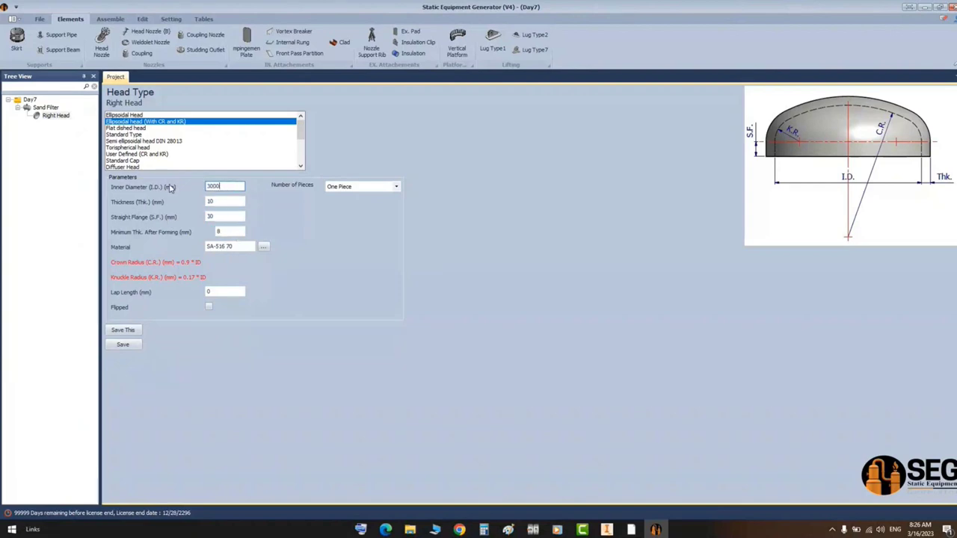
pyautogui.write('3000')
pyautogui.press('Tab')
pyautogui.write('16')
pyautogui.press('Tab')
pyautogui.write('50')
pyautogui.press('Tab')
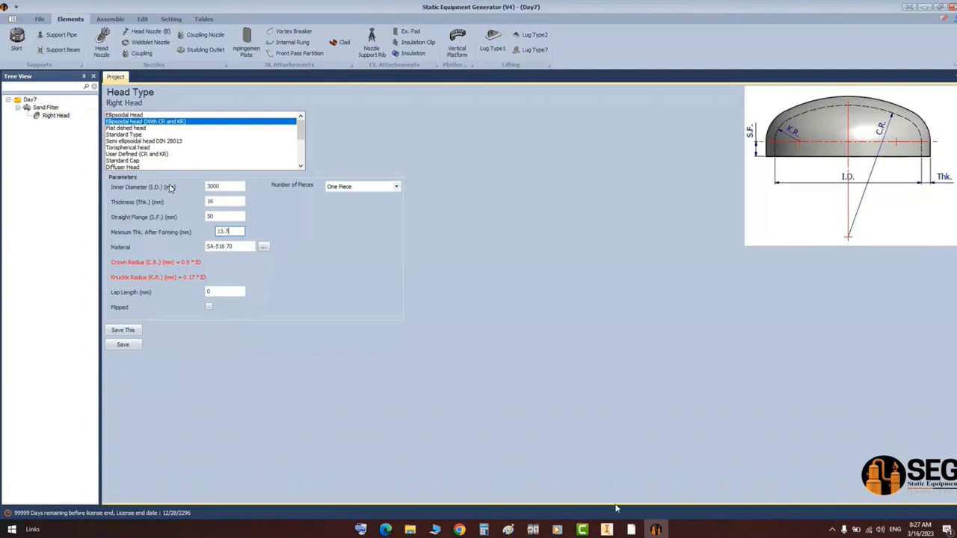
# - Check the entered head values against the thickness note and straight flange dimension in GA.pdf in Adobe Acrobat, and return to Static Equipment Generator
pyautogui.click(632, 529)
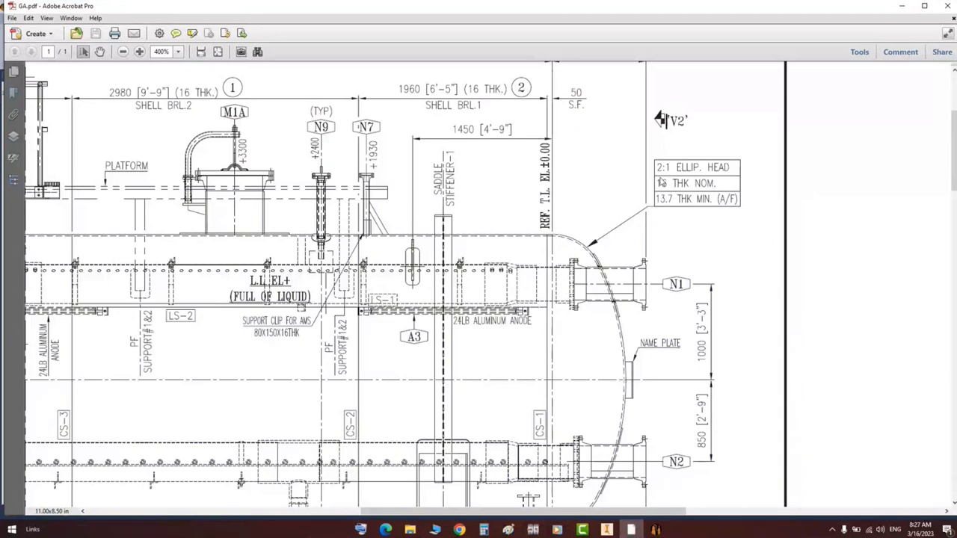
pyautogui.moveTo(655, 175); pyautogui.dragTo(679, 209)
pyautogui.moveTo(566, 78); pyautogui.dragTo(596, 116)
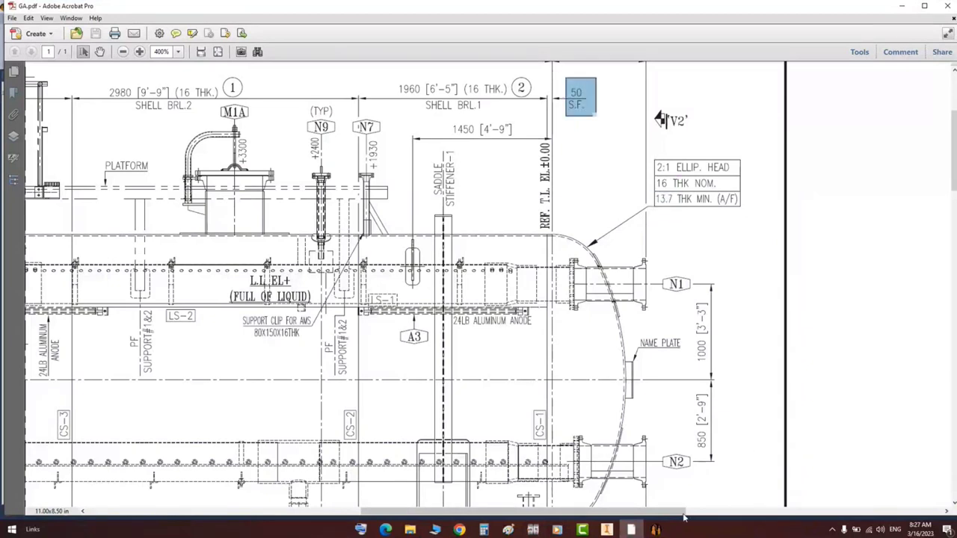
pyautogui.click(663, 531)
# - Keep SA-516 70 as the head's material, save Right Head and start the Inventor assembly
pyautogui.moveTo(233, 248); pyautogui.dragTo(196, 248)
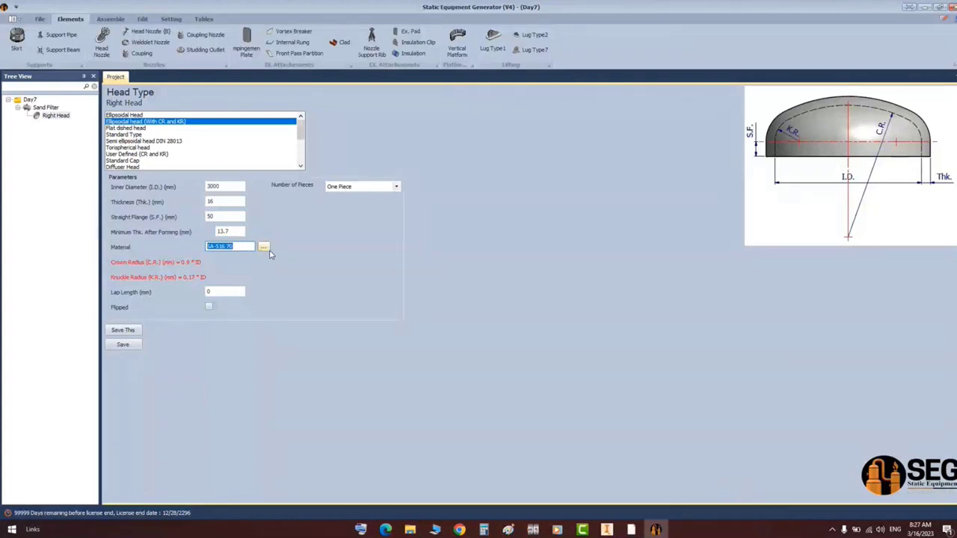
pyautogui.click(124, 345)
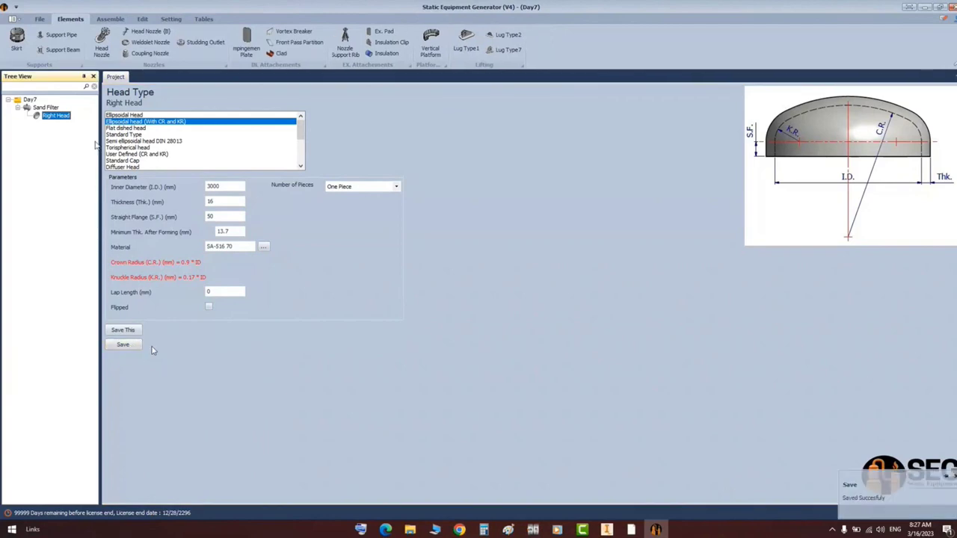
pyautogui.click(110, 19)
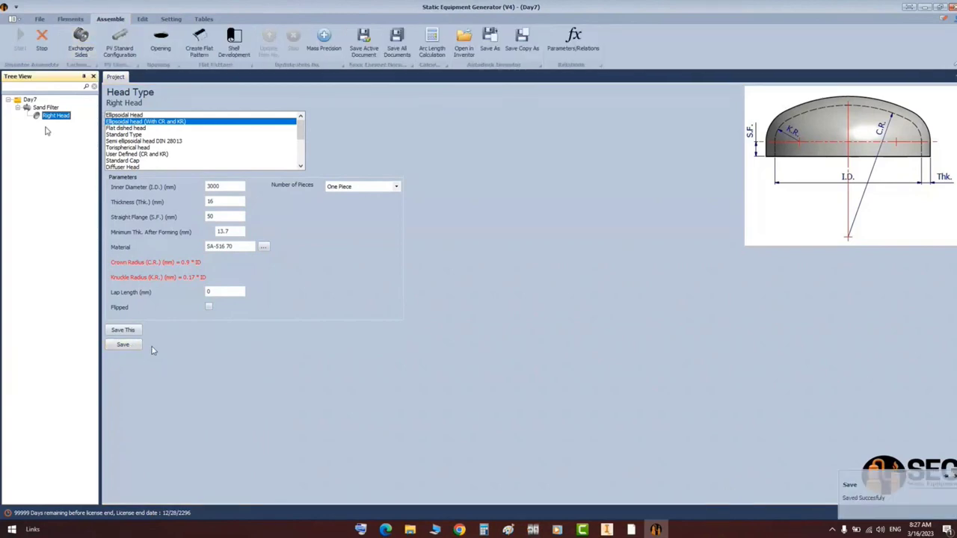
# - Examine the generated head in Autodesk Inventor from the left view and compare its orientation with the head in GA.pdf
pyautogui.click(606, 529)
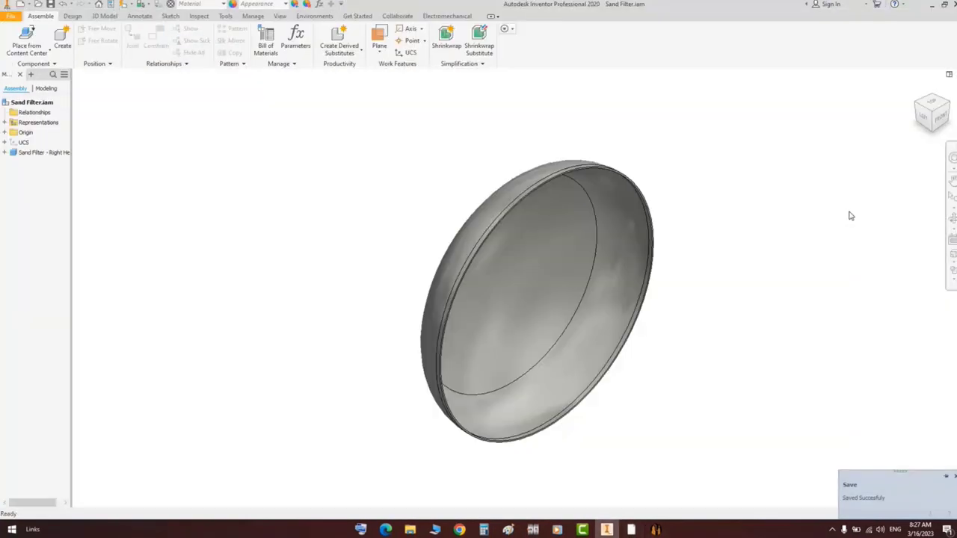
pyautogui.click(931, 116)
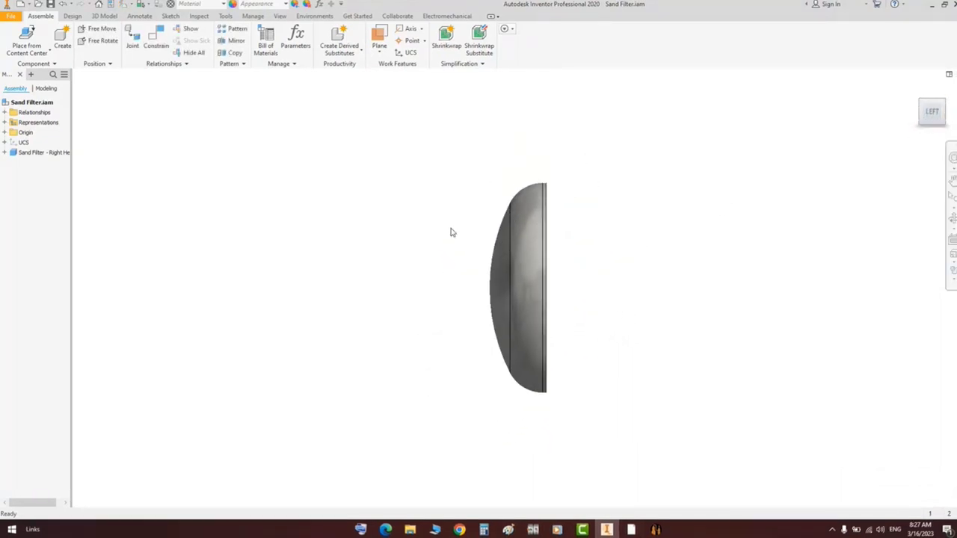
pyautogui.moveTo(671, 132); pyautogui.dragTo(399, 455)
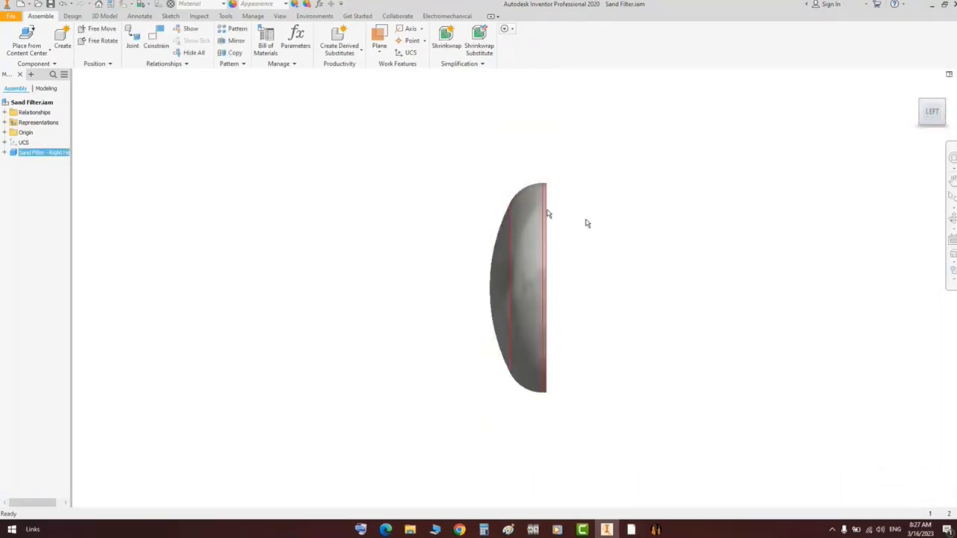
pyautogui.click(630, 529)
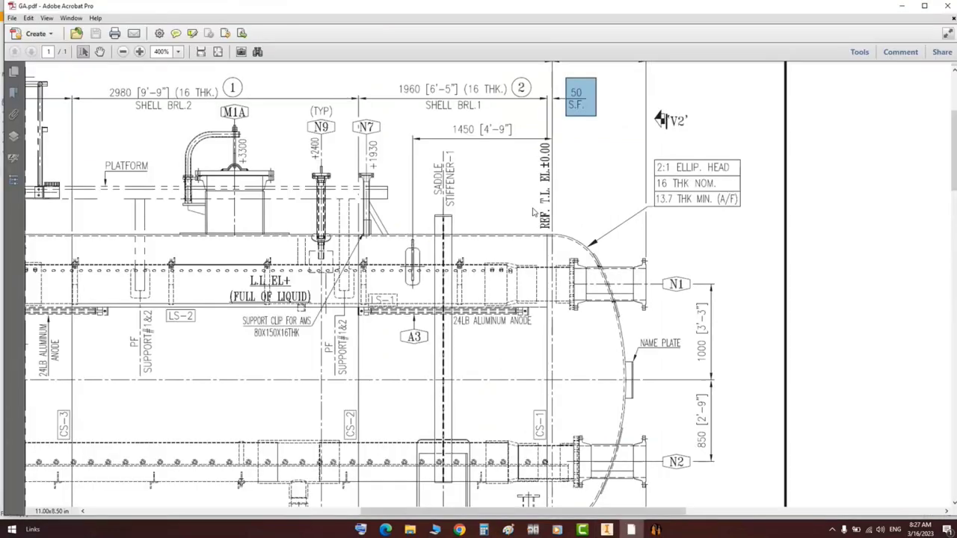
pyautogui.moveTo(531, 205); pyautogui.dragTo(635, 500)
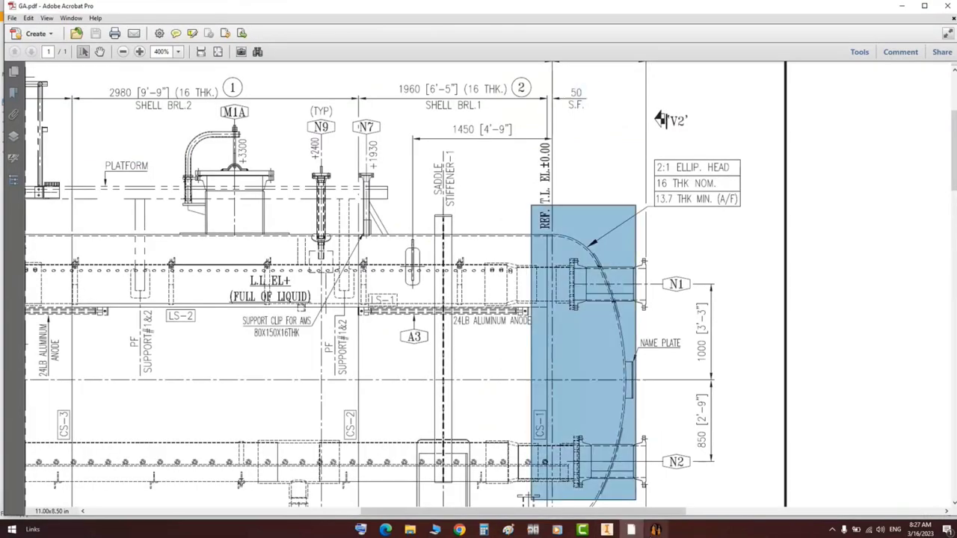
# - In Static Equipment Generator, set Right Head as flipped, save it, rerun the assembly and view the updated head in Inventor
pyautogui.click(655, 529)
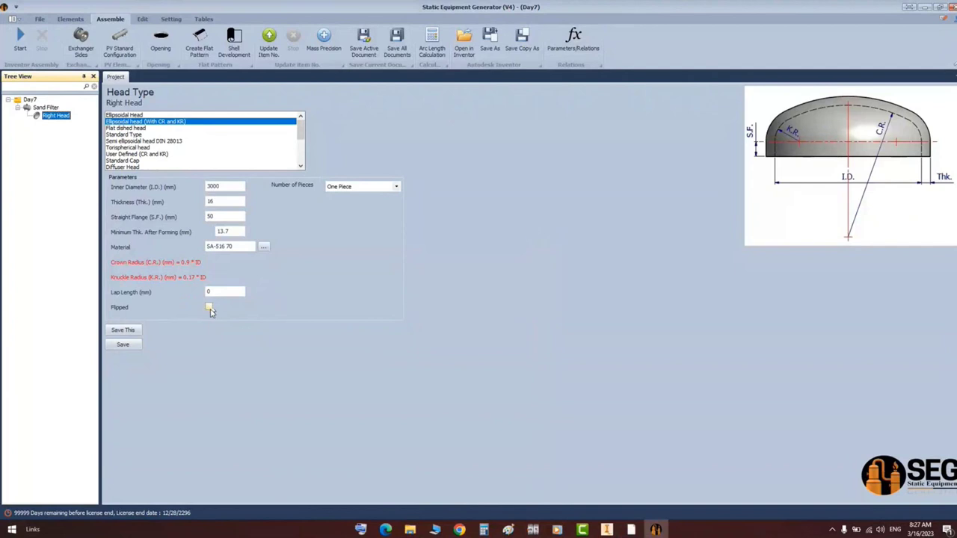
pyautogui.click(209, 309)
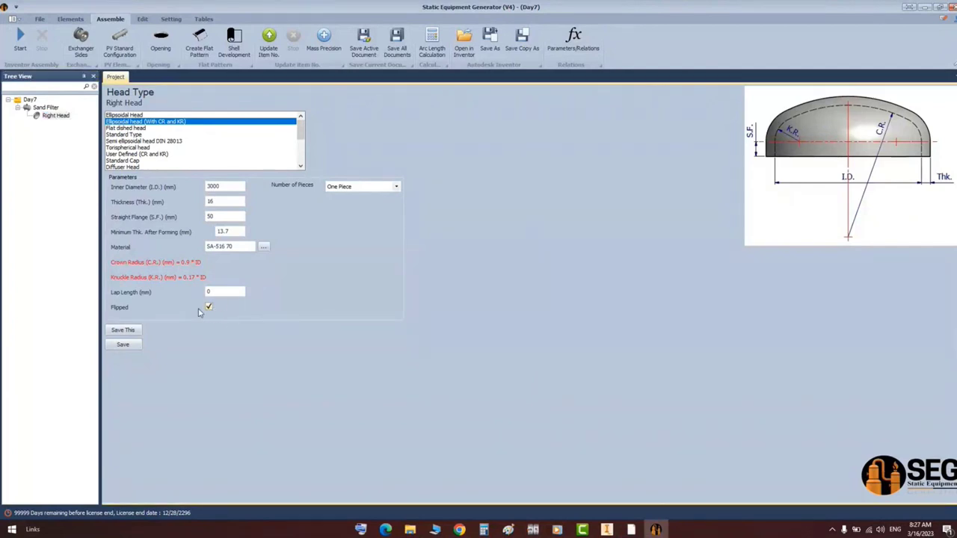
pyautogui.click(124, 346)
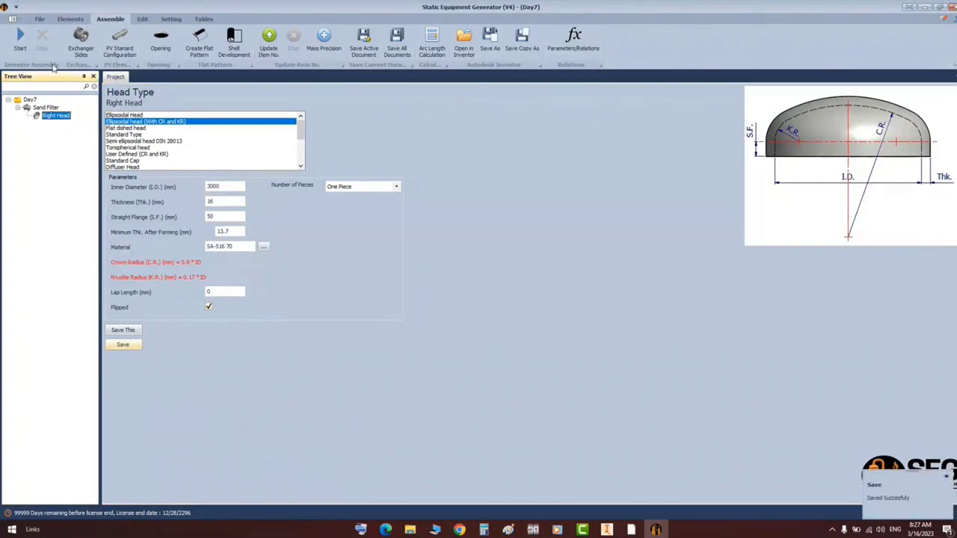
pyautogui.click(20, 38)
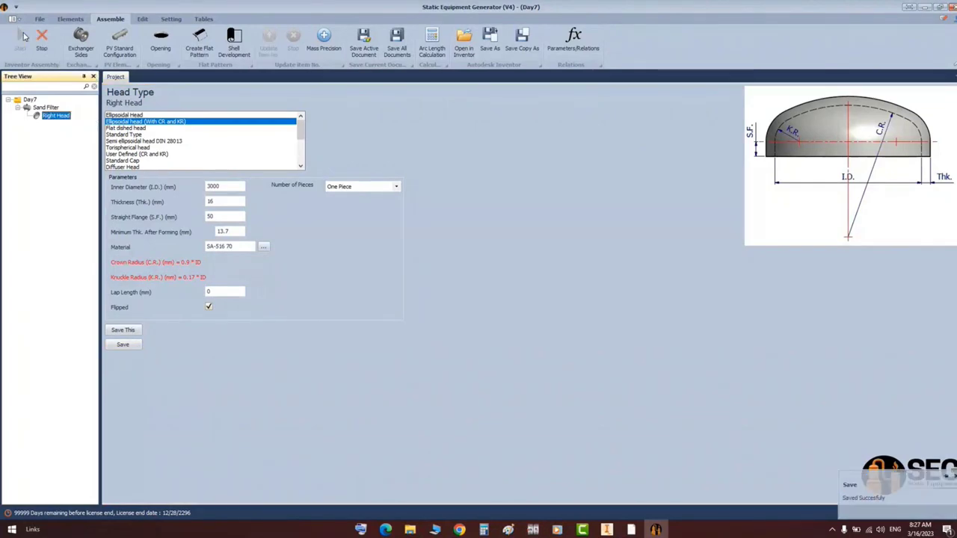
pyautogui.click(607, 529)
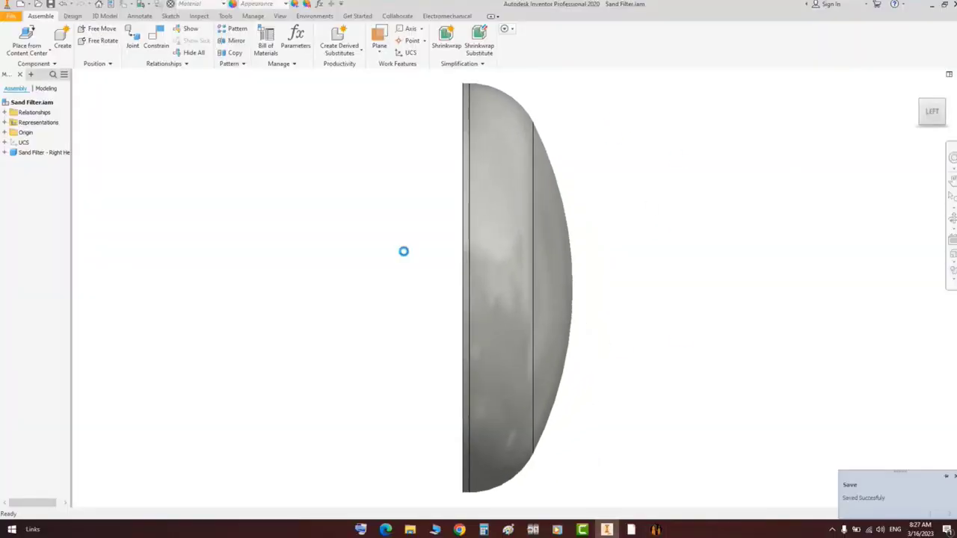
# - Switch to GA.pdf and check the length and thickness dimension of shell barrel 1 and the vessel's end view
pyautogui.click(632, 530)
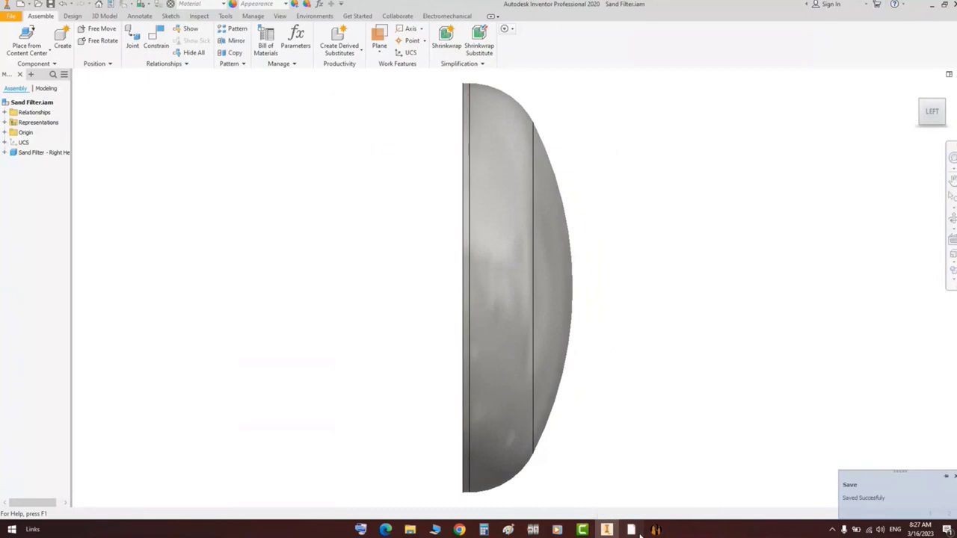
pyautogui.click(392, 190)
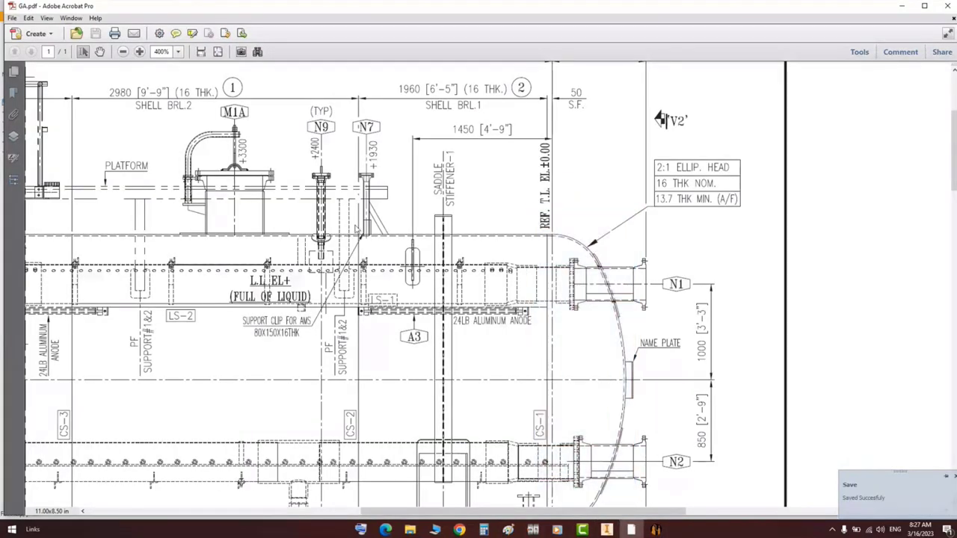
pyautogui.moveTo(355, 224); pyautogui.dragTo(550, 526)
pyautogui.moveTo(394, 69); pyautogui.dragTo(511, 97)
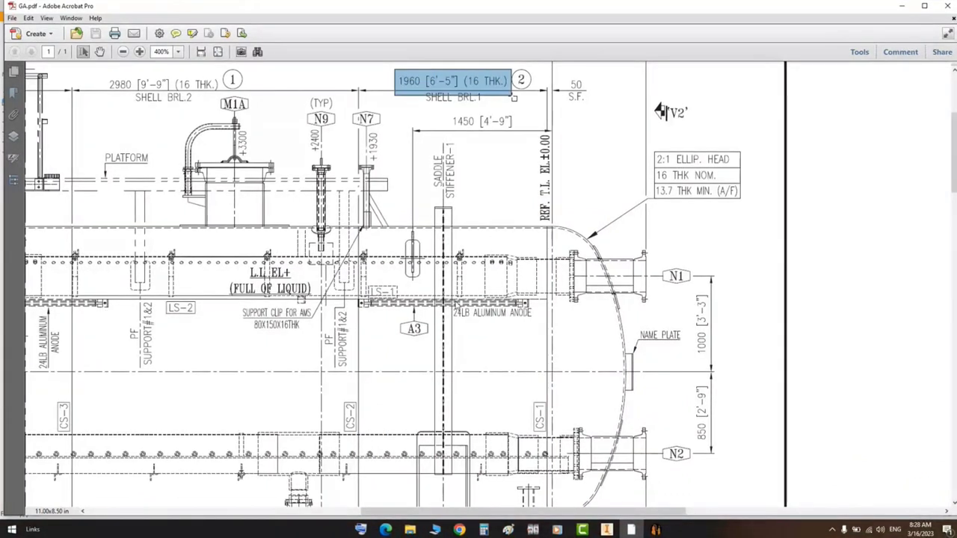
pyautogui.click(459, 303)
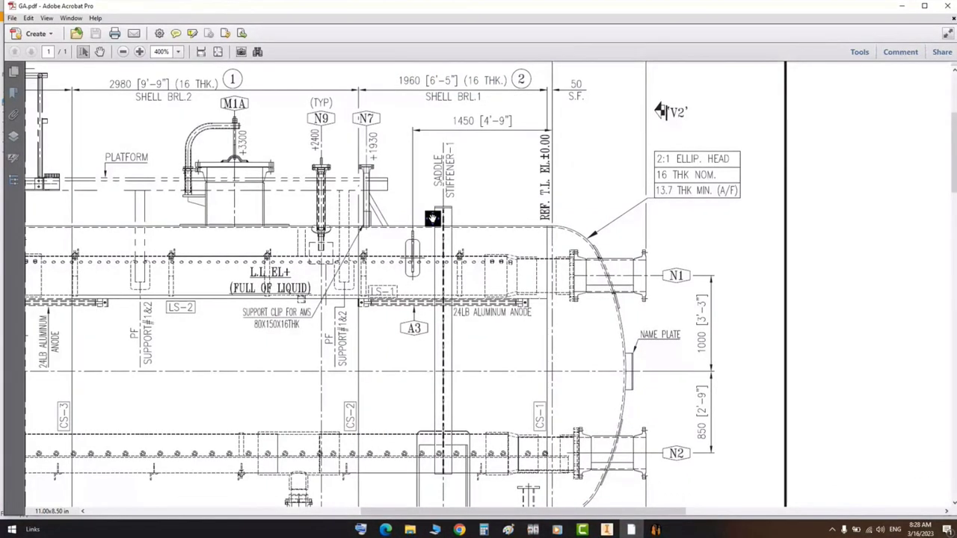
pyautogui.scroll(-5, 432, 219)
pyautogui.hscroll(-2, 425, 234)
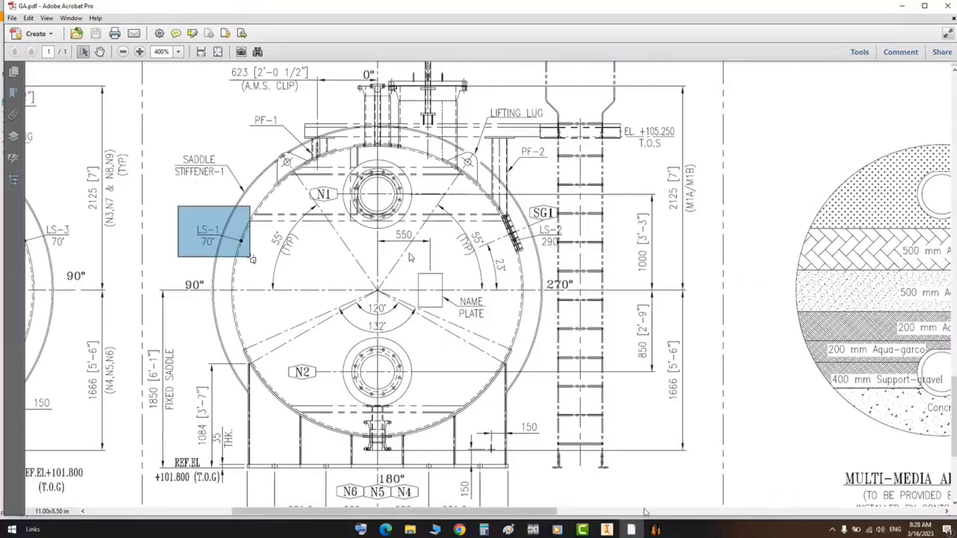
# - Switch to Static Equipment Generator and add a shell element named Can-1 under Sand Filter
pyautogui.click(655, 529)
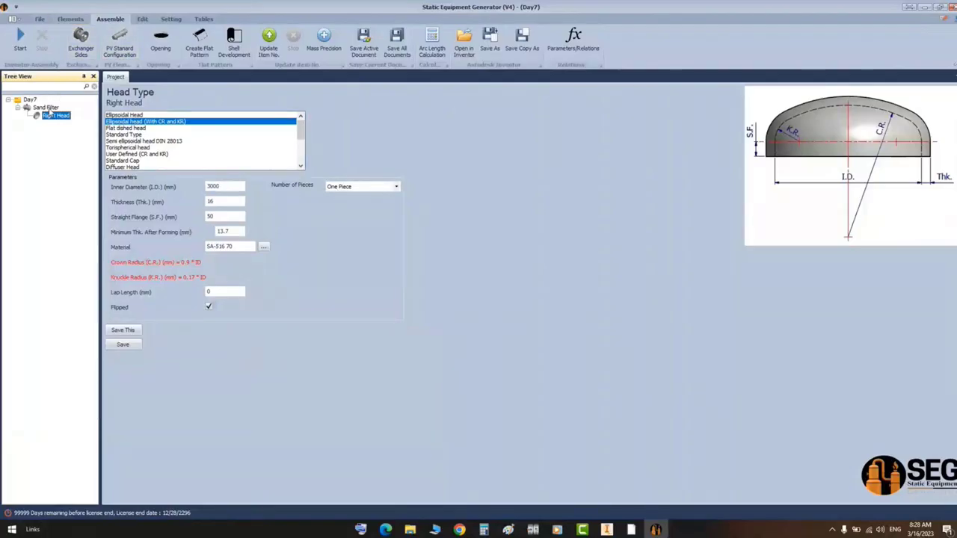
pyautogui.click(45, 108)
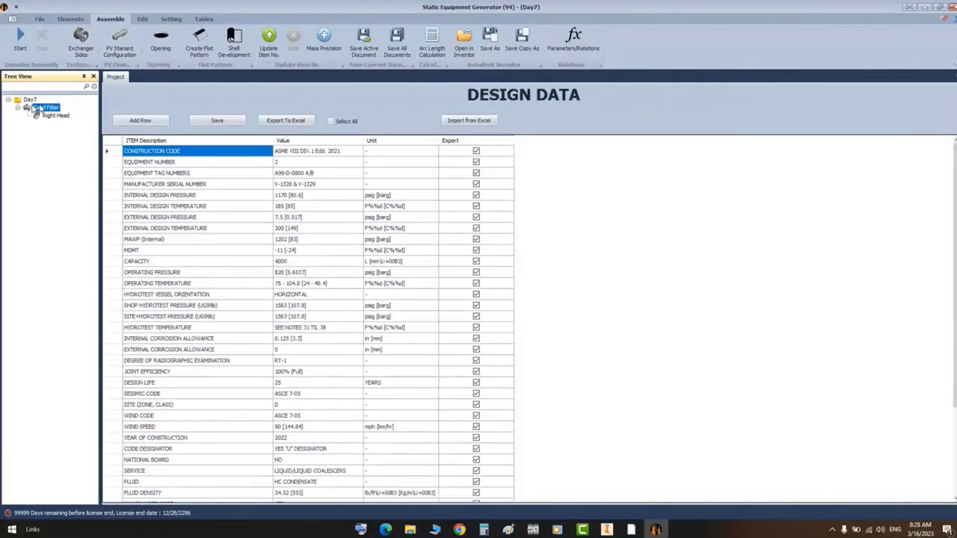
pyautogui.click(70, 19)
pyautogui.click(50, 46)
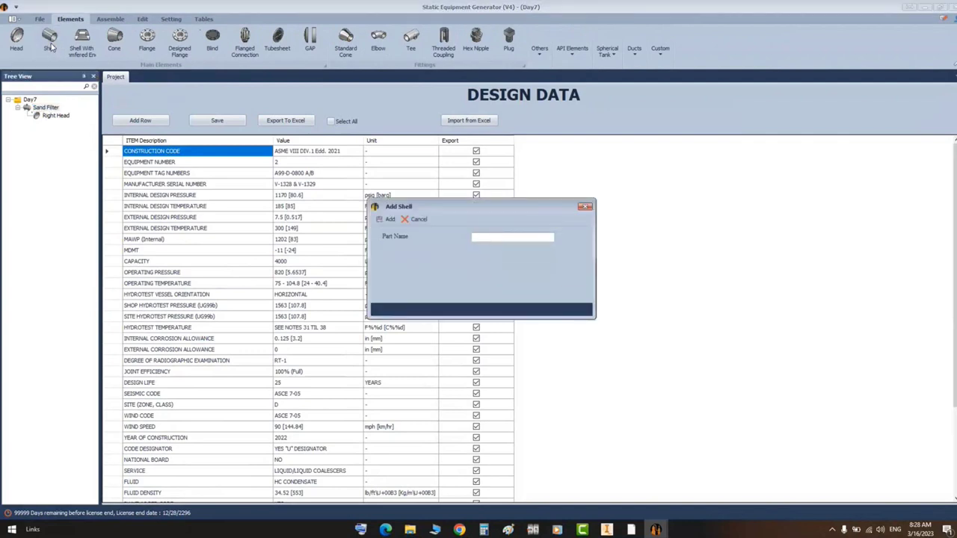
pyautogui.write('Can-1')
pyautogui.press('Return')
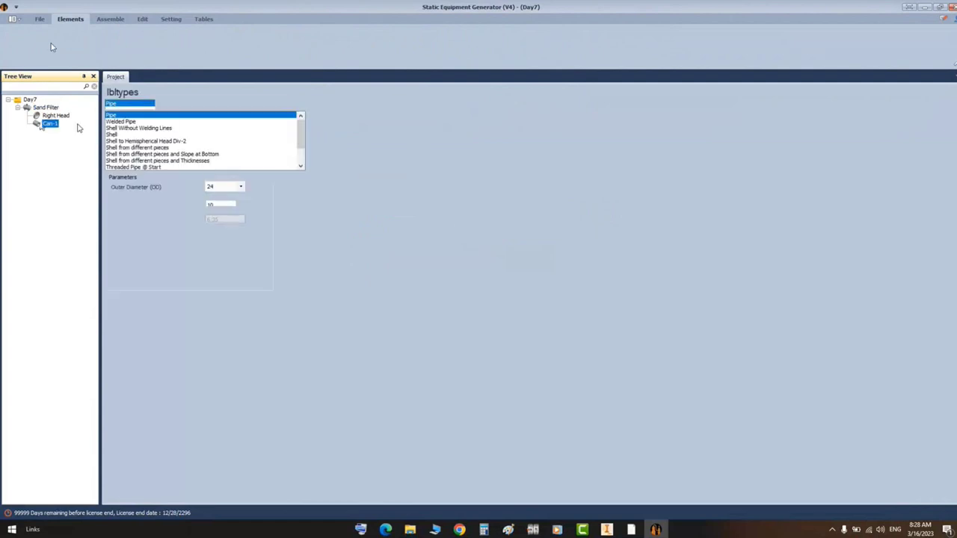
# - Set Can-1's type to Shell with inner diameter 3000 mm, thickness 16 mm, L.W.L. orientation 70 and length 1960 mm
pyautogui.moveTo(305, 131)
pyautogui.mouseDown()
pyautogui.moveTo(304, 146)
pyautogui.moveTo(304, 129)
pyautogui.mouseUp()
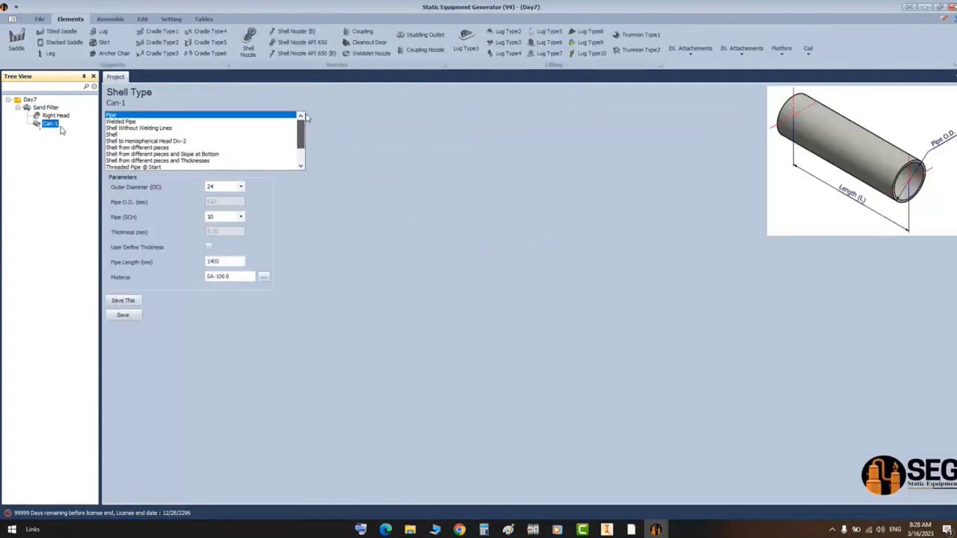
pyautogui.click(116, 135)
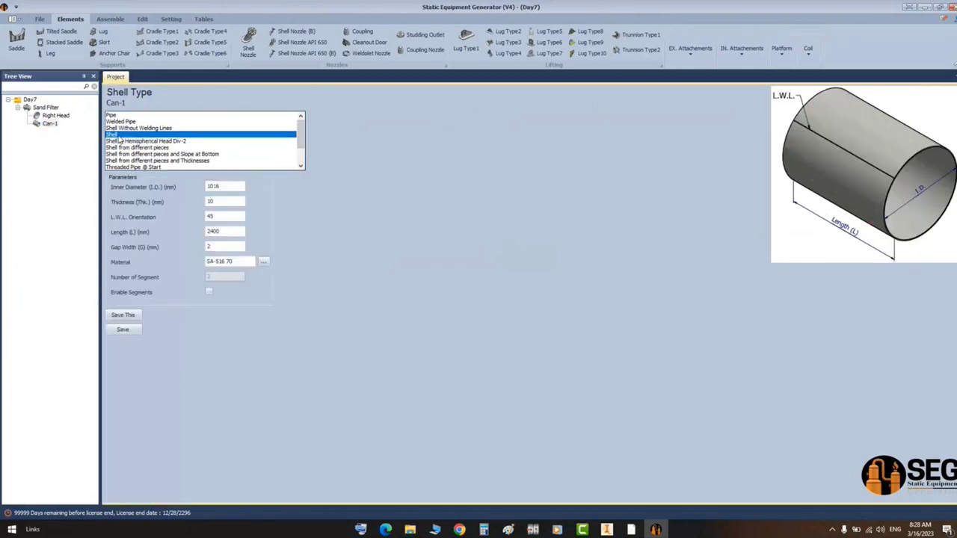
pyautogui.press('Tab')
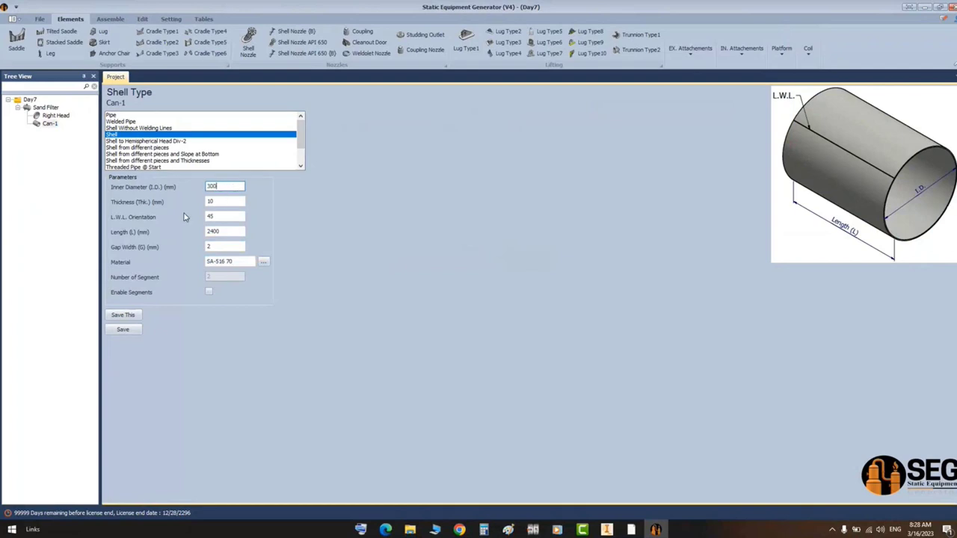
pyautogui.press('Tab')
pyautogui.write('16')
pyautogui.press('Tab')
pyautogui.write('70')
pyautogui.press('Tab')
pyautogui.press('Tab')
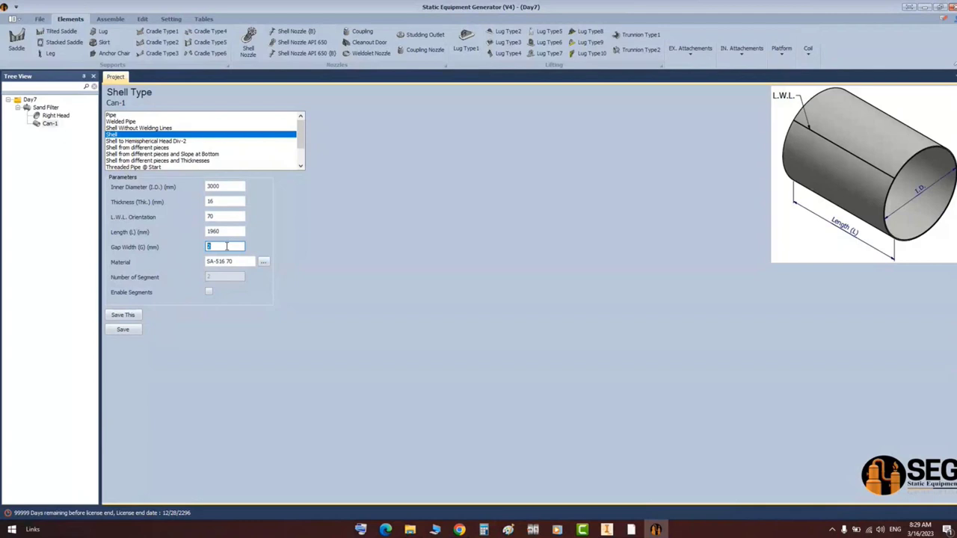
# - Set Can-1's gap width to 0 mm, save the shell and start the Inventor assembly
pyautogui.click(124, 333)
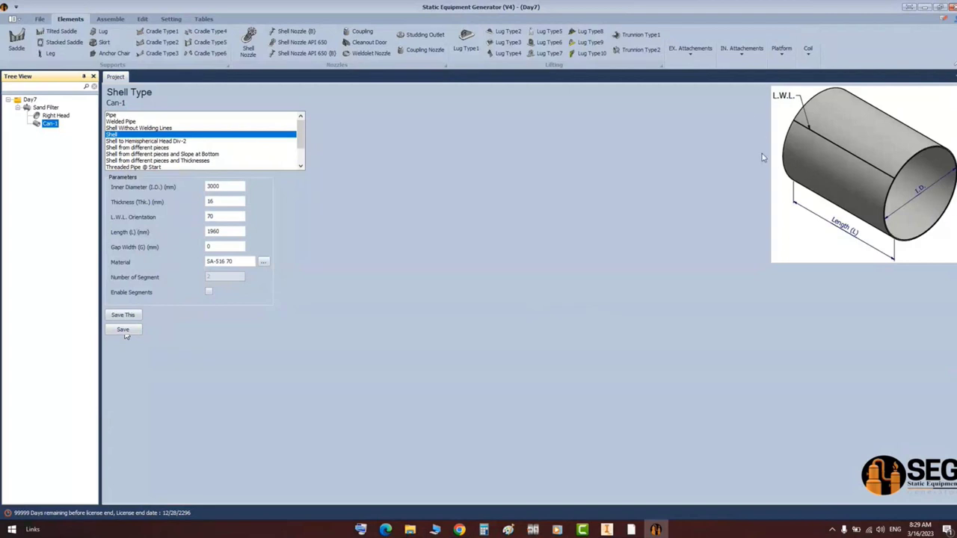
pyautogui.click(110, 19)
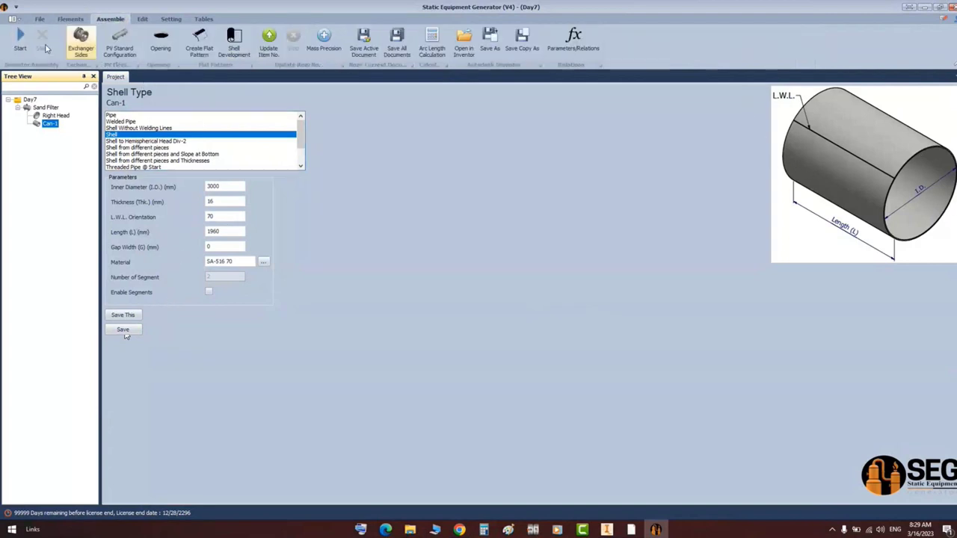
pyautogui.click(43, 43)
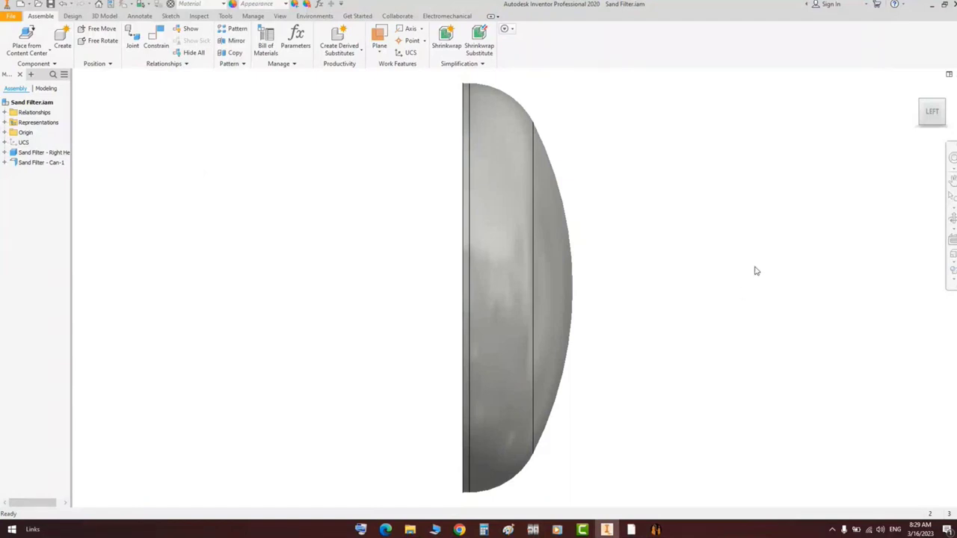
# - Open the Can-1 part from the Inventor assembly, examine its contour flange and underlying sketch, and close the part
pyautogui.click(51, 162)
pyautogui.moveTo(70, 180); pyautogui.dragTo(92, 182)
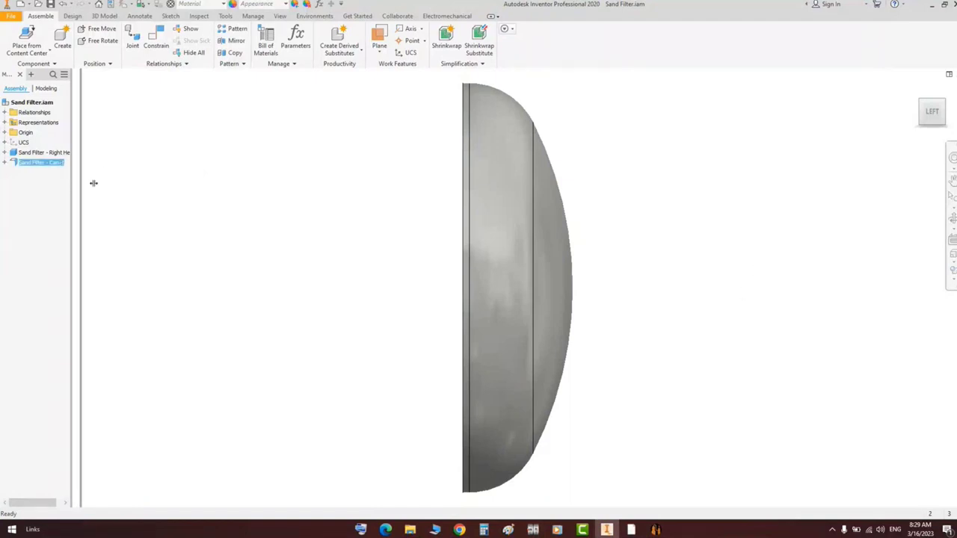
pyautogui.click(5, 162)
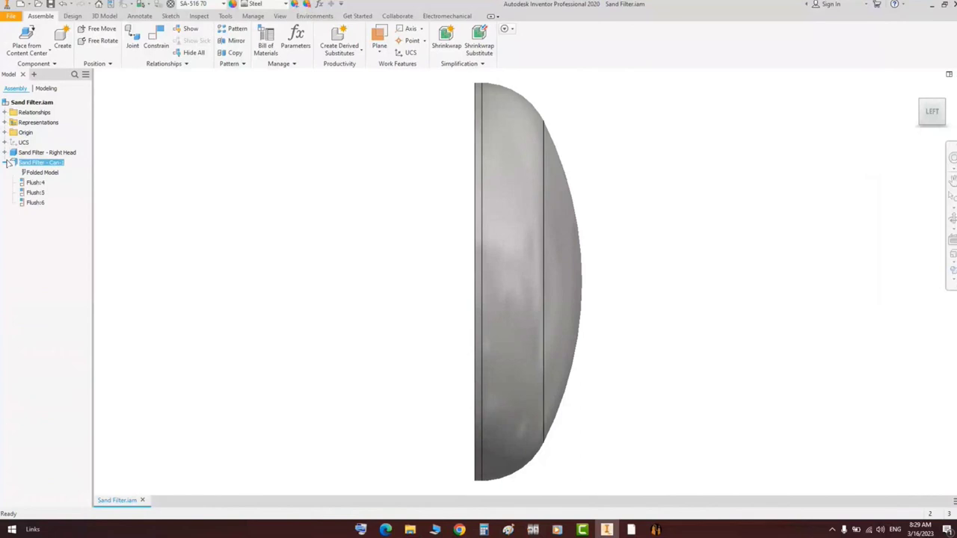
pyautogui.rightClick(47, 160)
pyautogui.click(65, 187)
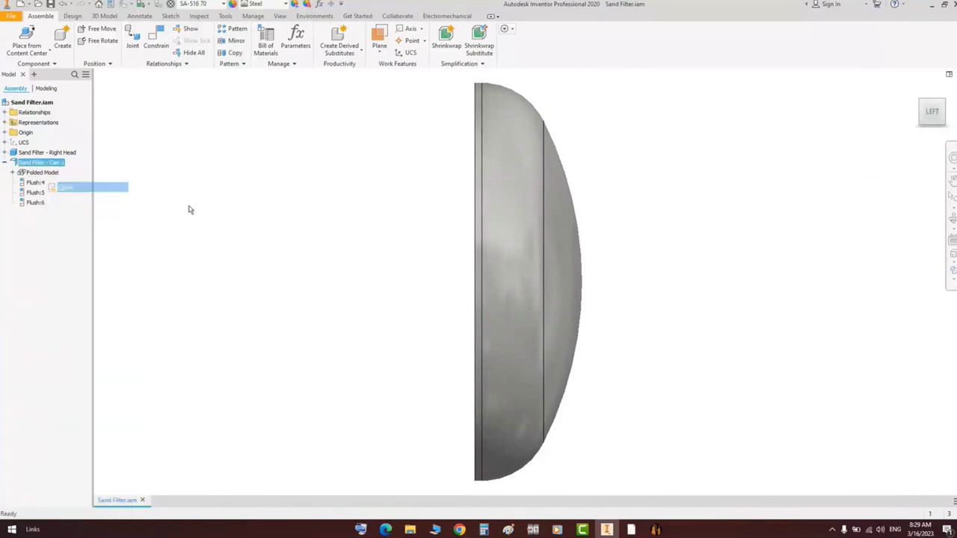
pyautogui.click(43, 139)
pyautogui.scroll(-6, 400, 197)
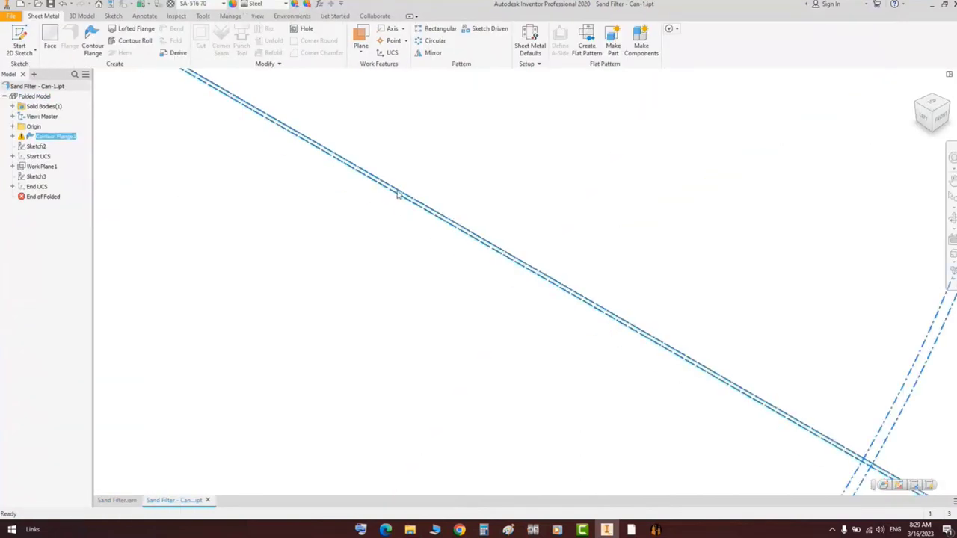
pyautogui.click(12, 136)
pyautogui.click(43, 147)
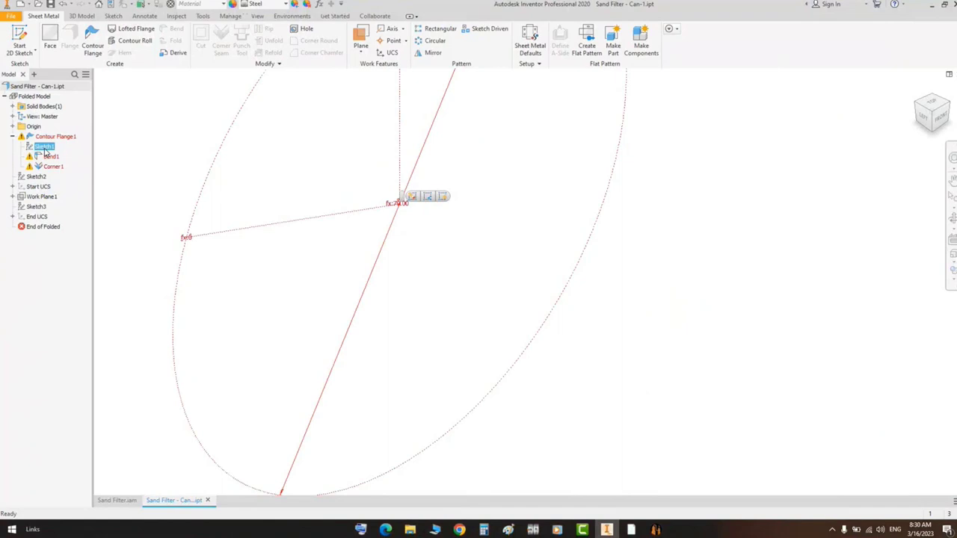
pyautogui.click(955, 74)
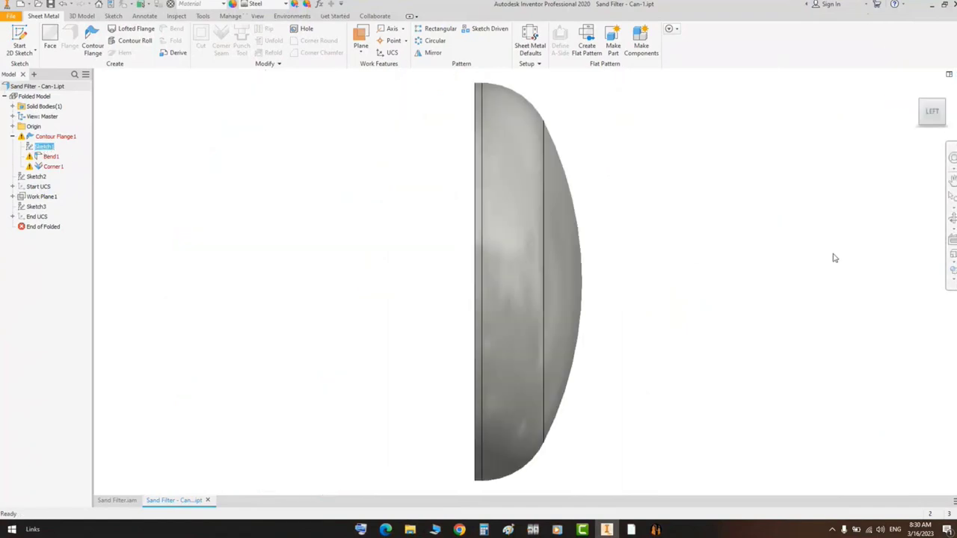
# - In Static Equipment Generator, set Can-1's gap width to 2 mm, save it, rerun the assembly and return to Inventor
pyautogui.click(655, 529)
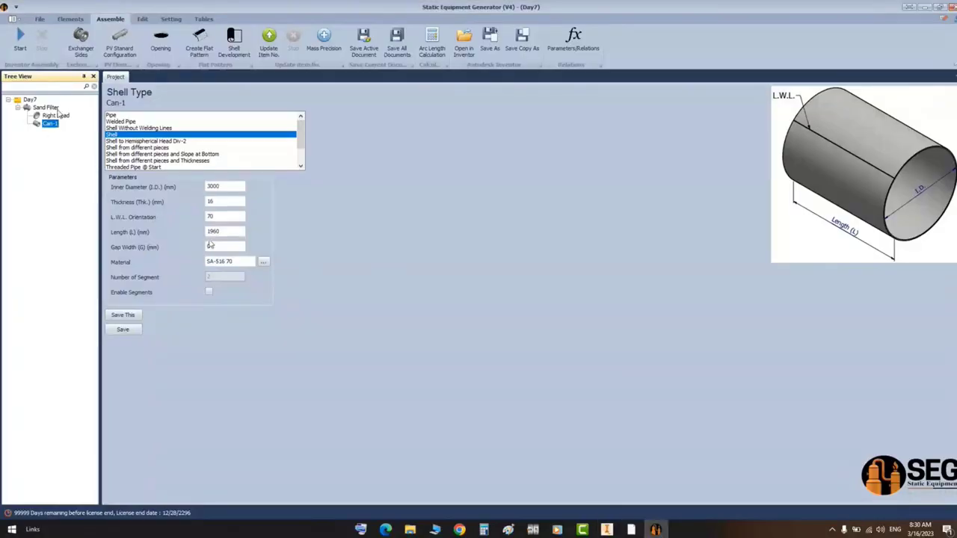
pyautogui.click(141, 19)
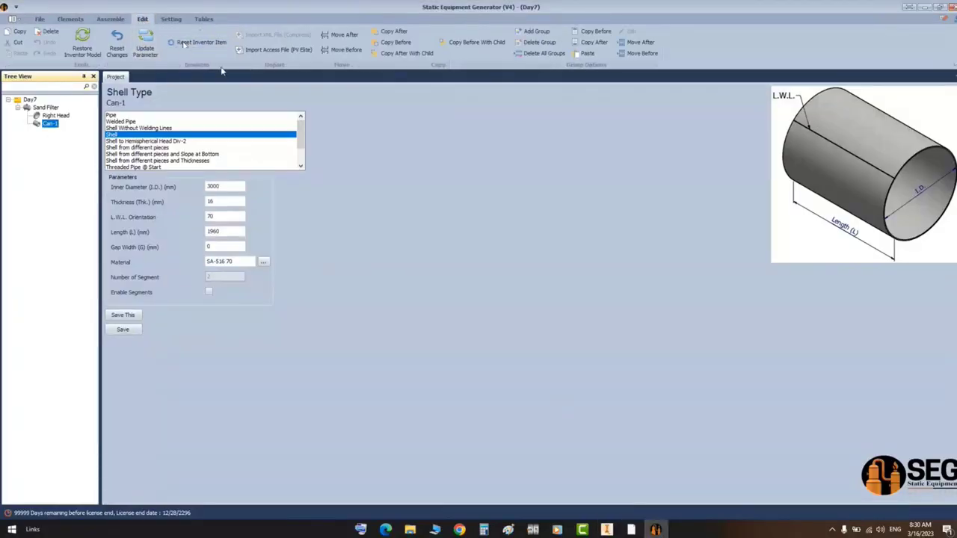
pyautogui.click(46, 123)
pyautogui.click(217, 247)
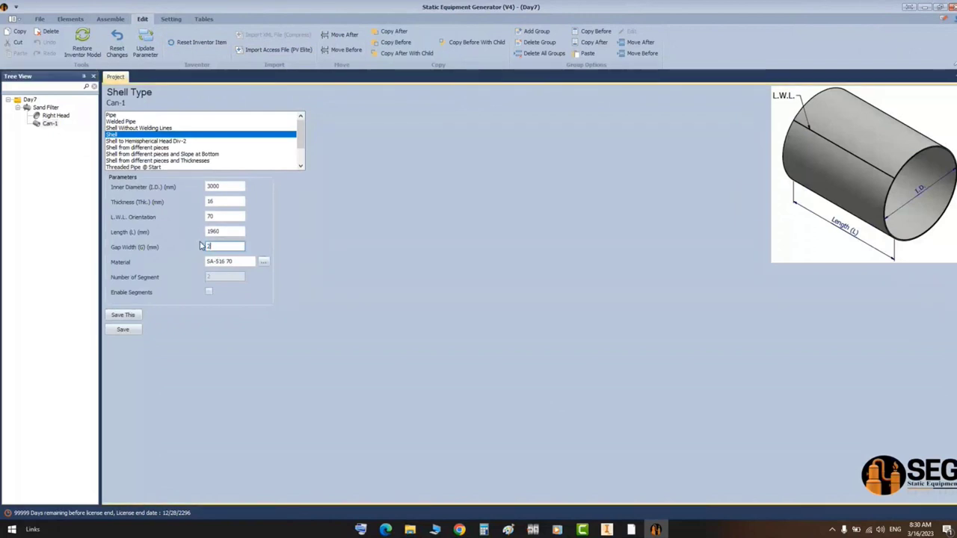
pyautogui.click(122, 330)
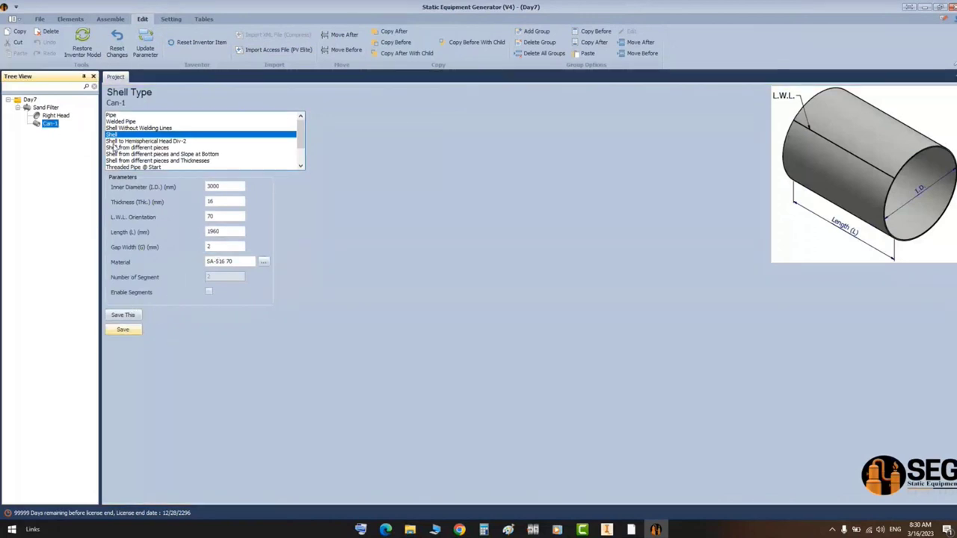
pyautogui.click(607, 529)
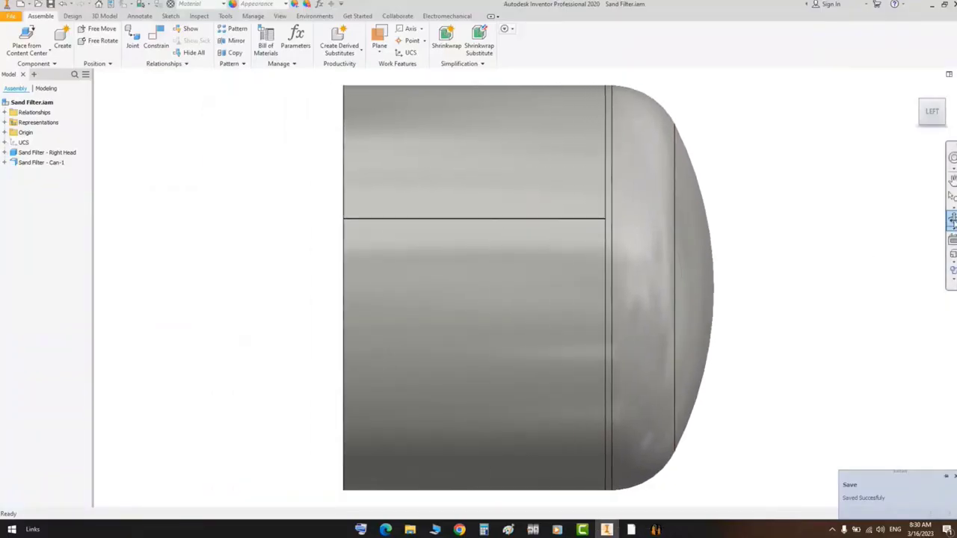
# - Orbit the assembly, open the Can-1 part and examine the gap along its longitudinal weld seam
pyautogui.click(953, 220)
pyautogui.moveTo(554, 300); pyautogui.dragTo(366, 255)
pyautogui.rightClick(366, 256)
pyautogui.click(387, 260)
pyautogui.rightClick(387, 213)
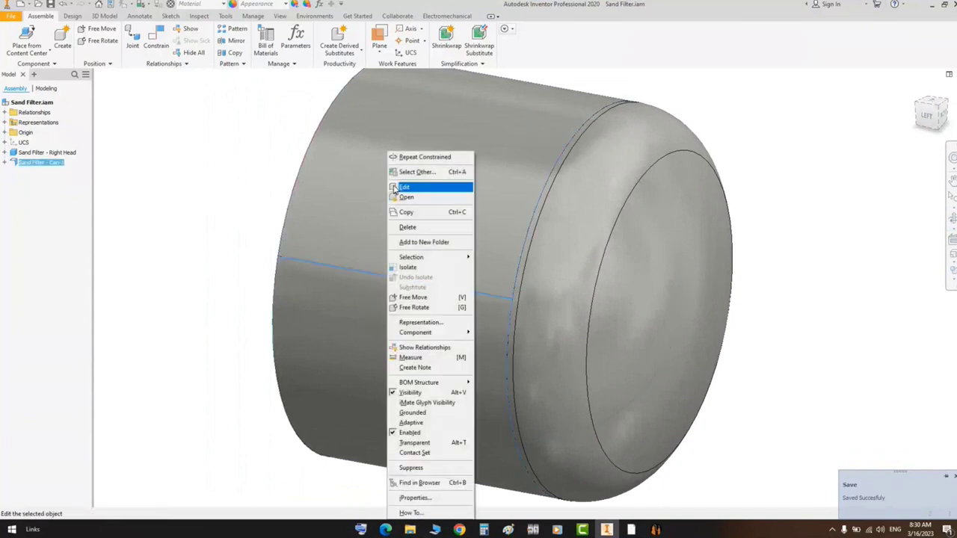
pyautogui.click(407, 196)
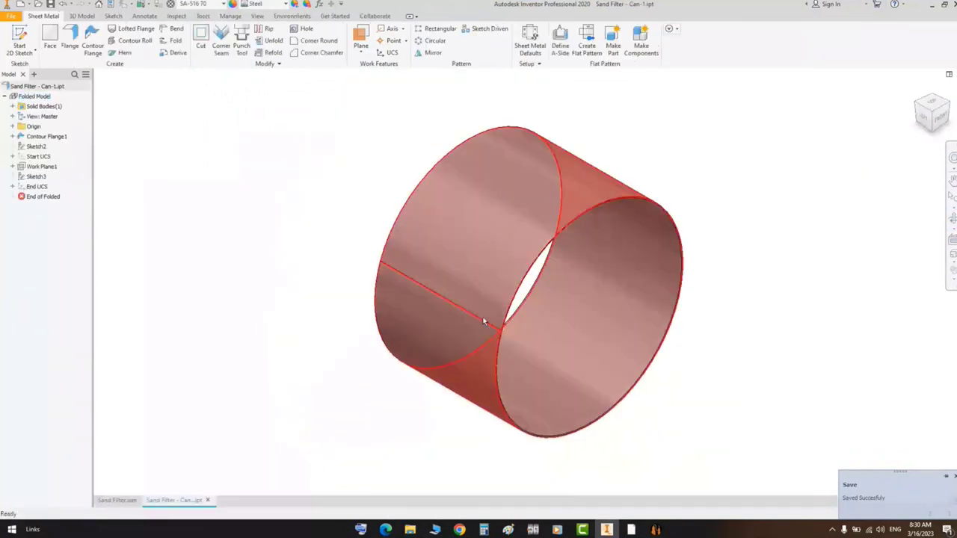
pyautogui.scroll(-6, 494, 326)
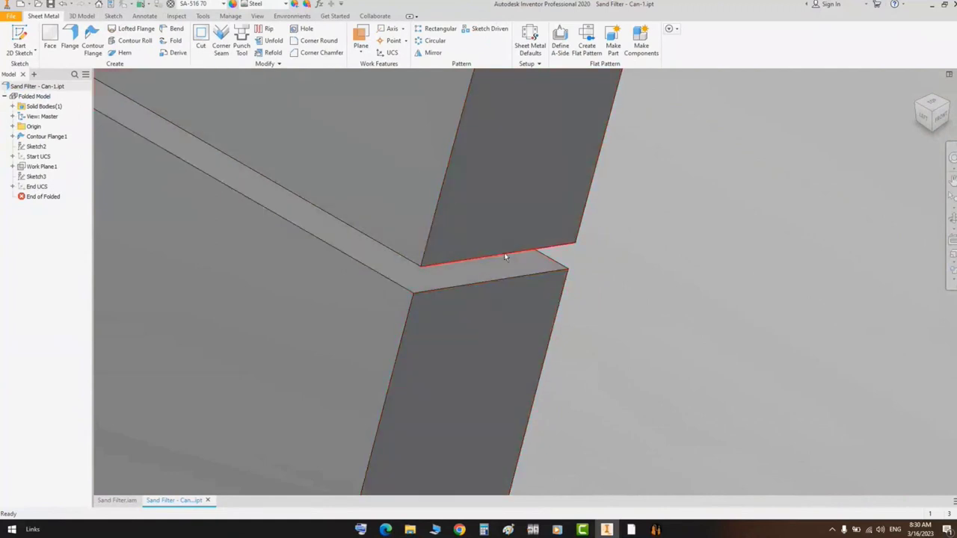
pyautogui.moveTo(504, 252)
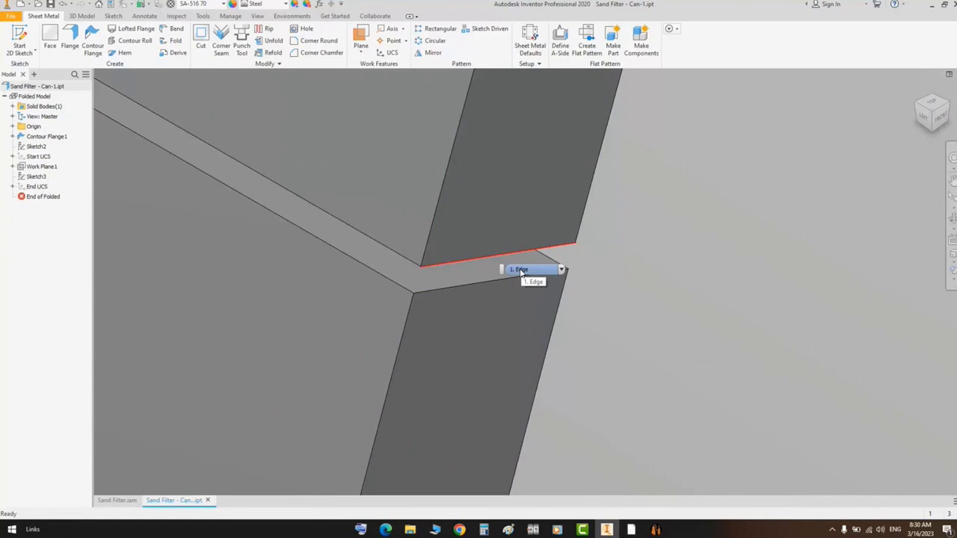
pyautogui.scroll(5, 563, 171)
pyautogui.click(524, 153)
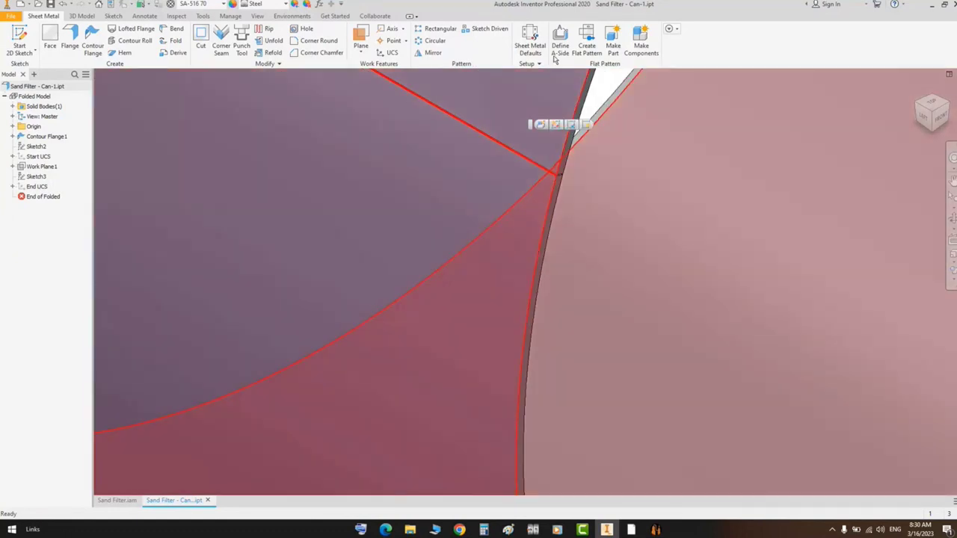
# - Create the flat pattern of Can-1, return to the folded part and close it
pyautogui.click(587, 41)
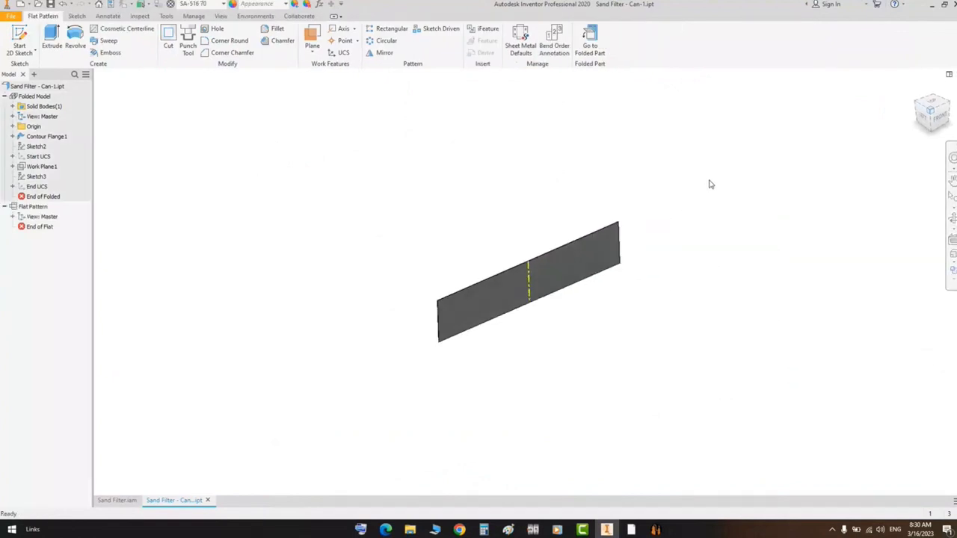
pyautogui.click(591, 47)
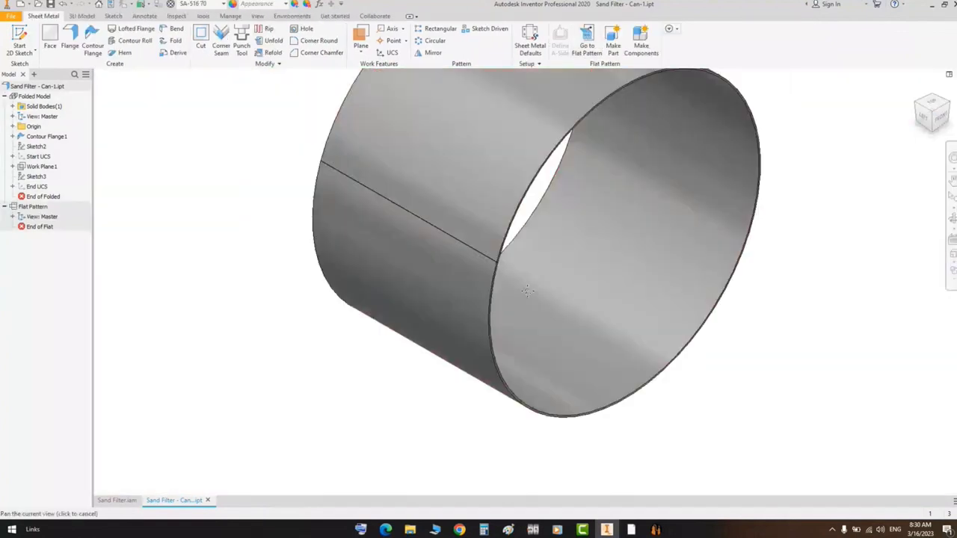
pyautogui.click(956, 74)
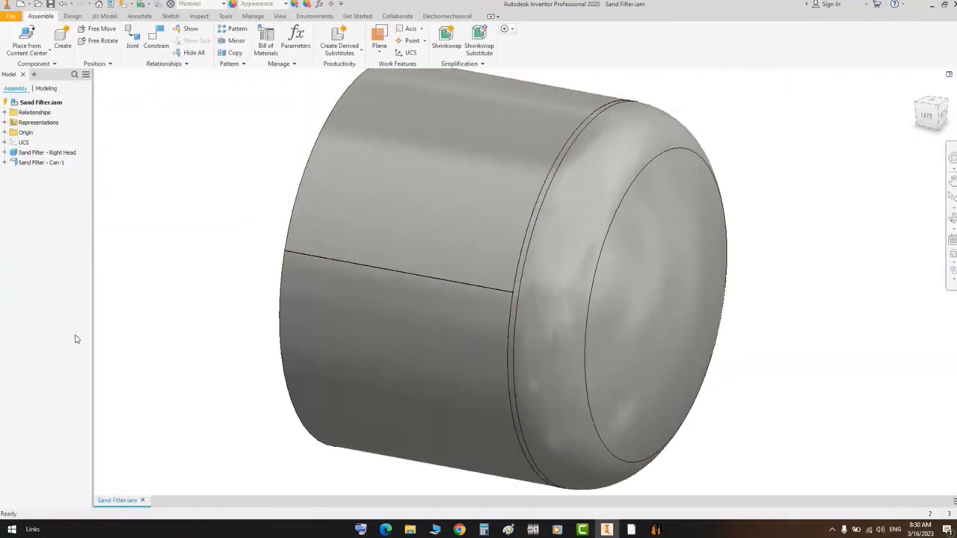
# - In Static Equipment Generator, start a new shell element under Sand Filter with the part name Can-2
pyautogui.click(656, 530)
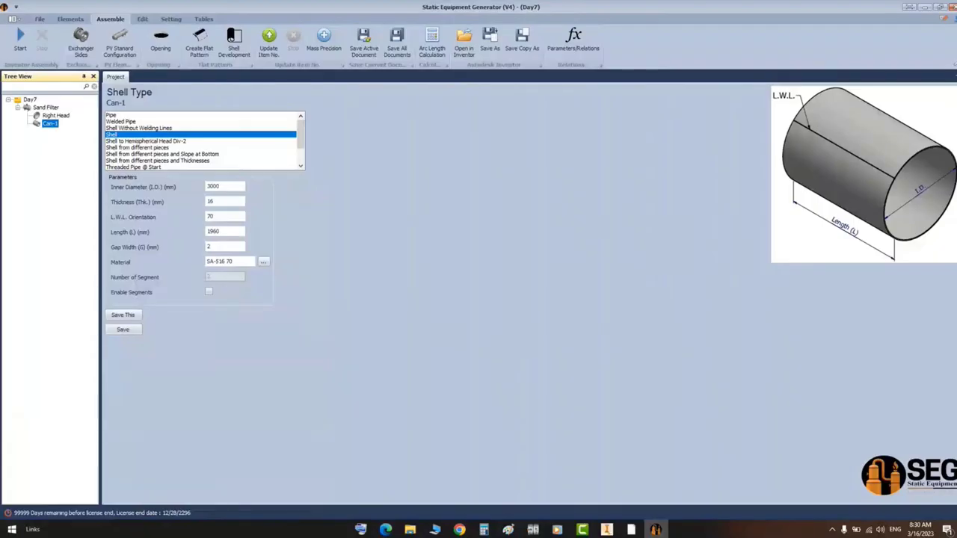
pyautogui.click(45, 109)
pyautogui.click(69, 20)
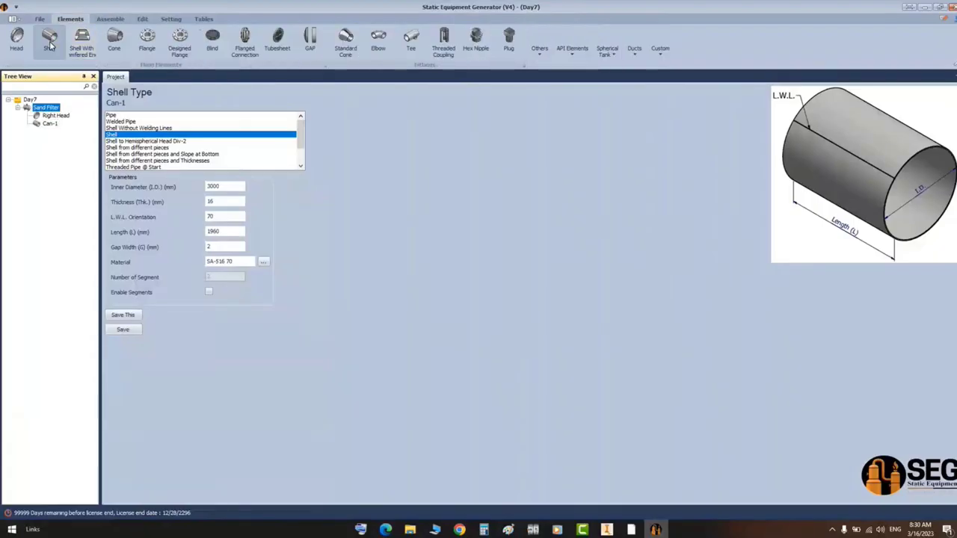
pyautogui.click(49, 38)
pyautogui.write('Can-2')
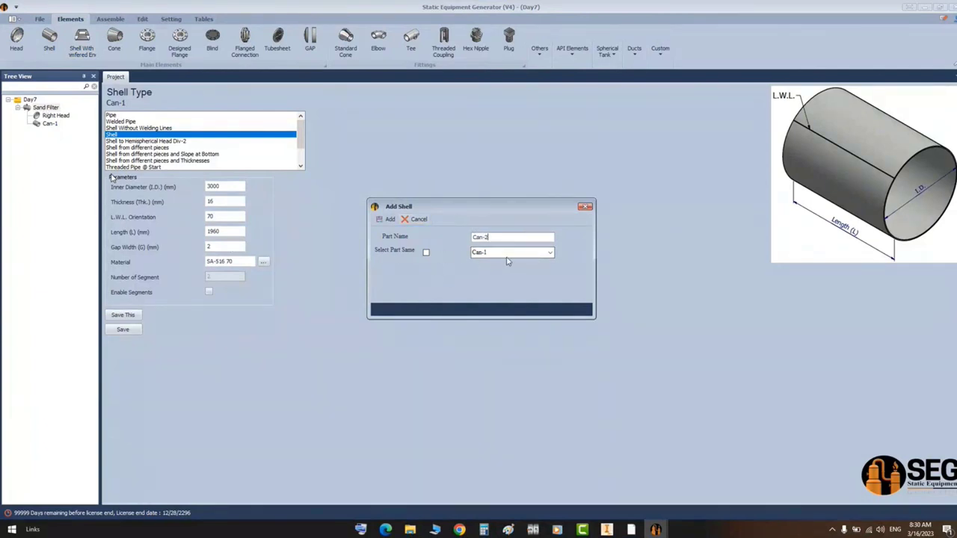
# - Switch to GA.pdf and check the length and thickness dimension of shell barrel 2
pyautogui.click(625, 533)
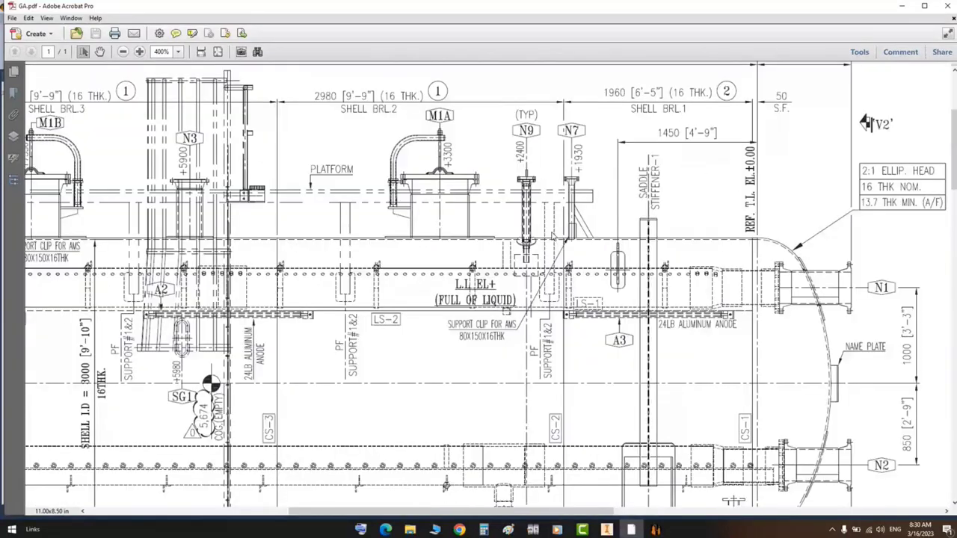
pyautogui.moveTo(270, 221); pyautogui.dragTo(573, 522)
pyautogui.scroll(1, 491, 284)
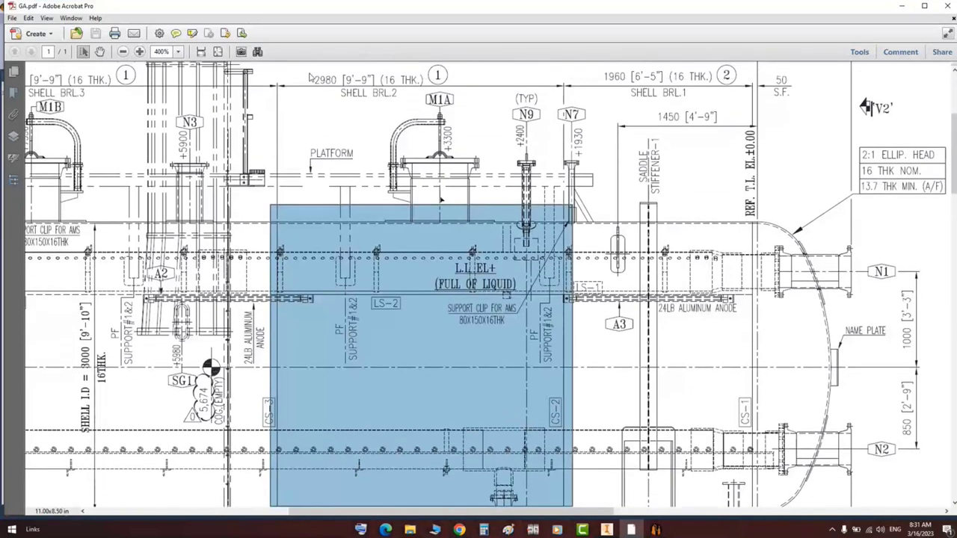
# - Check the shell barrel 2 dimension and the LS-2 weld seam orientation in the end view of the drawing
pyautogui.moveTo(309, 77); pyautogui.dragTo(425, 81)
pyautogui.moveTo(386, 260)
pyautogui.mouseDown(button='middle')
pyautogui.moveTo(381, 254)
pyautogui.moveTo(362, 276)
pyautogui.mouseUp(button='middle')
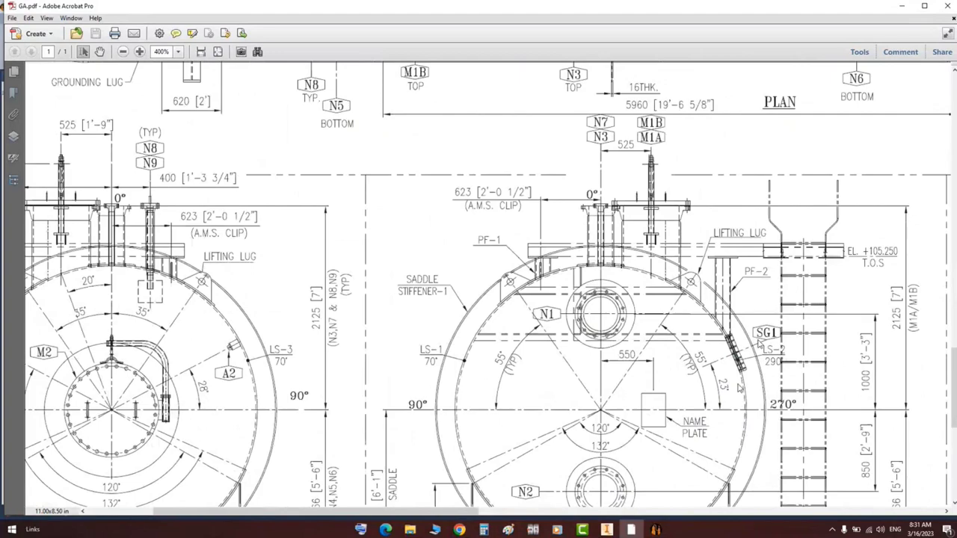
pyautogui.moveTo(758, 341); pyautogui.dragTo(798, 372)
# - Return to Static Equipment Generator and add shell Can-2 as a non-dependent copy of Can-1
pyautogui.click(658, 530)
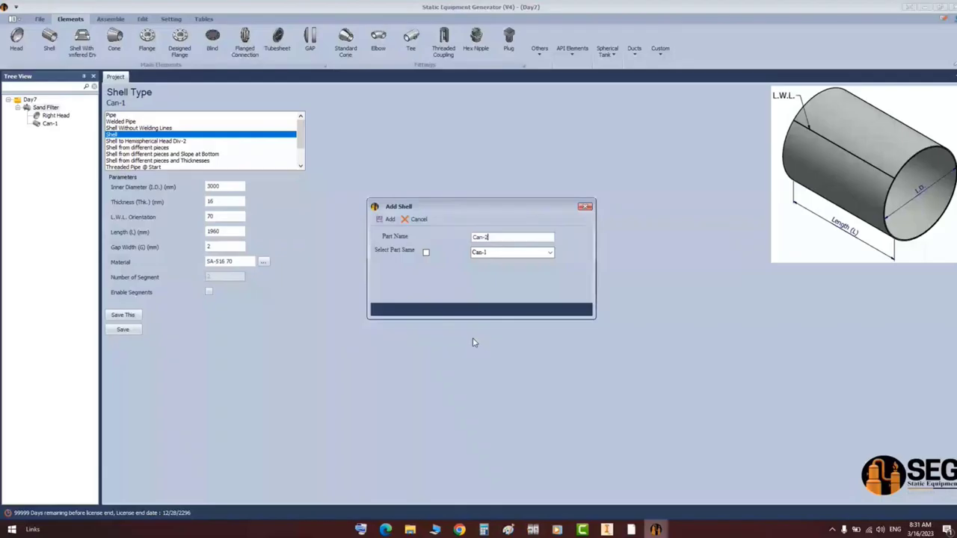
pyautogui.click(426, 252)
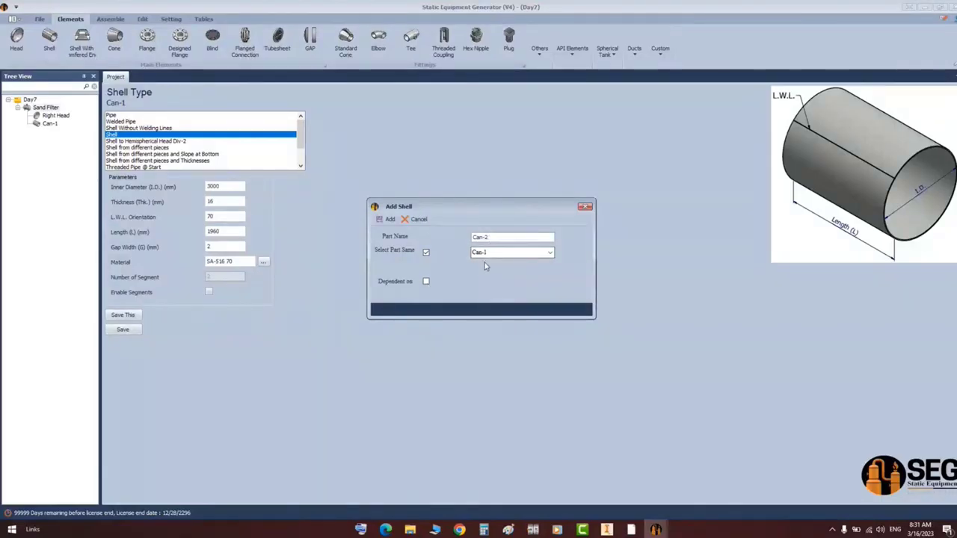
pyautogui.click(383, 221)
# - Set Can-2's L.W.L. orientation to 290 and length to 2980 mm, then save it and reselect Sand Filter
pyautogui.click(46, 132)
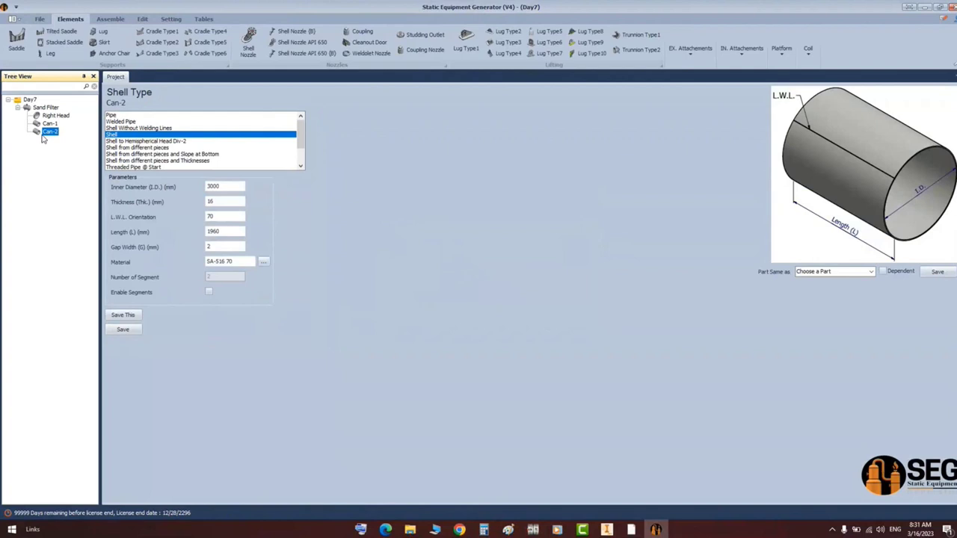
pyautogui.click(213, 216)
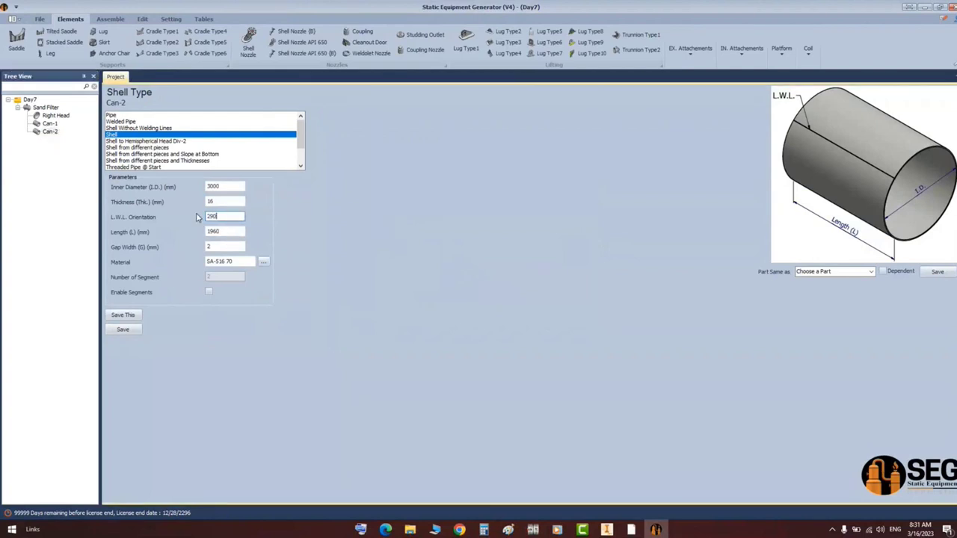
pyautogui.press('Tab')
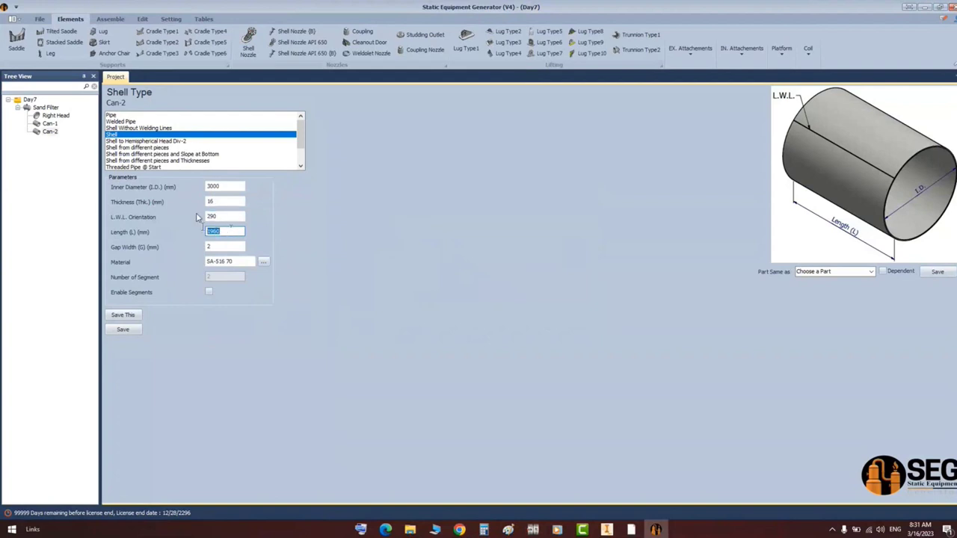
pyautogui.write('2980')
pyautogui.click(122, 329)
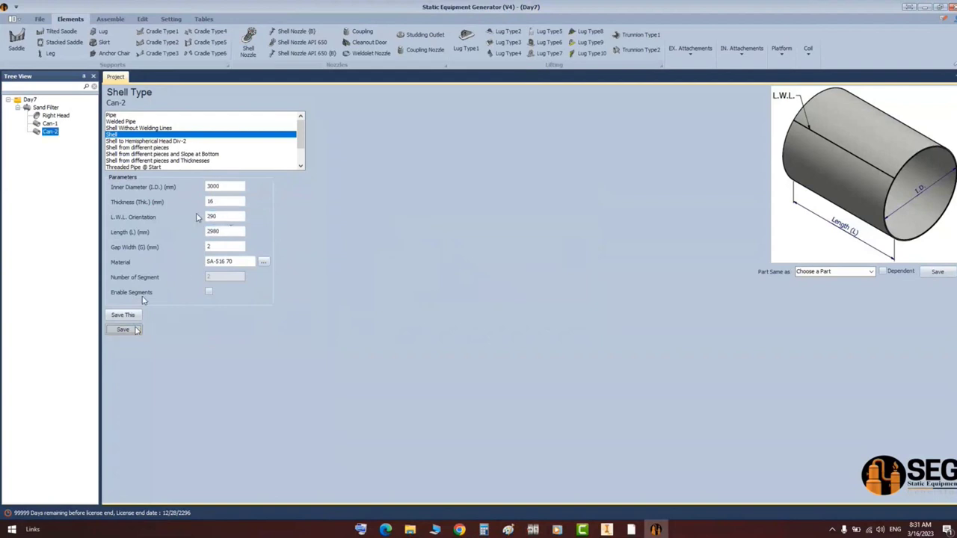
pyautogui.click(46, 107)
# - Switch to GA.pdf and check the shell barrel lengths and the LS-3 weld seam orientation
pyautogui.click(632, 530)
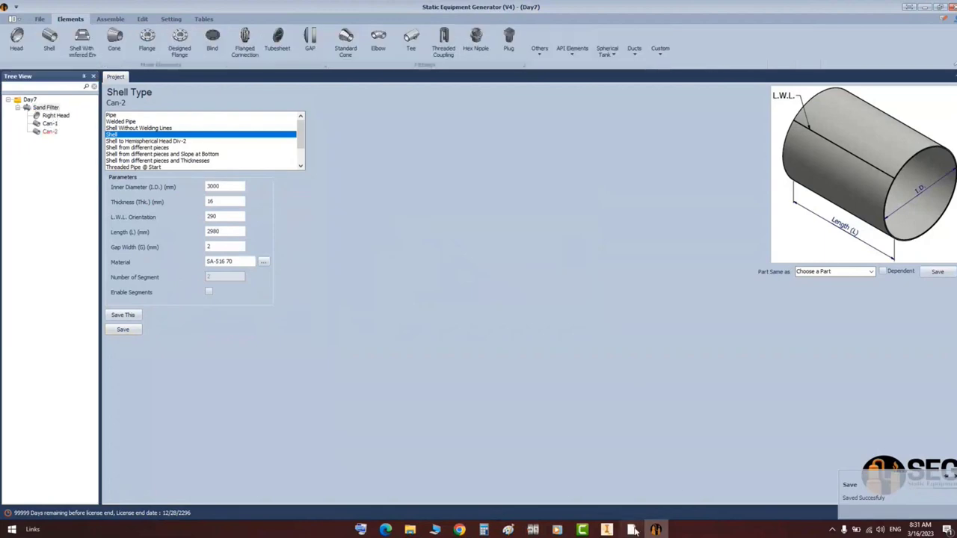
pyautogui.scroll(3, 507, 184)
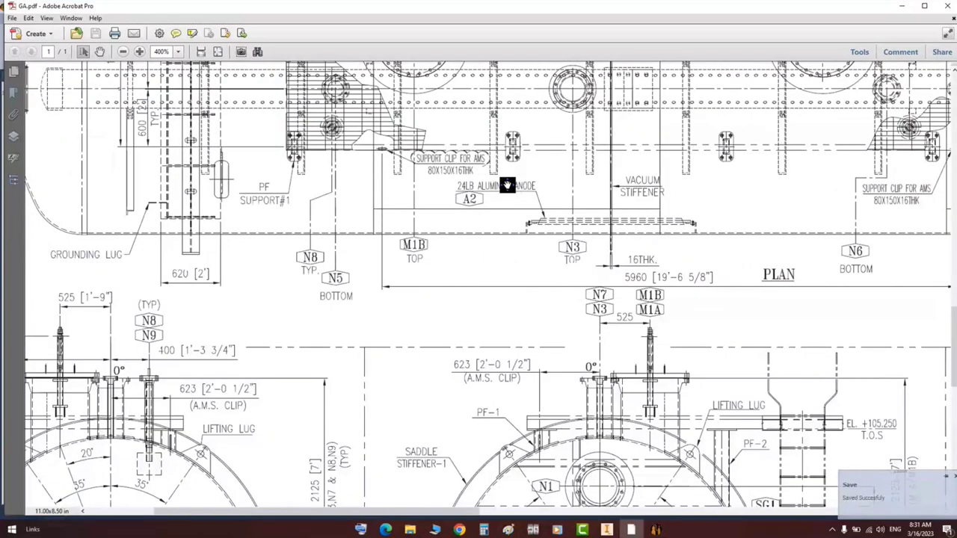
pyautogui.scroll(8, 507, 186)
pyautogui.moveTo(383, 106); pyautogui.dragTo(513, 151)
pyautogui.moveTo(697, 110); pyautogui.dragTo(820, 149)
pyautogui.moveTo(470, 298); pyautogui.dragTo(513, 83, button='middle')
pyautogui.moveTo(448, 282); pyautogui.dragTo(494, 338)
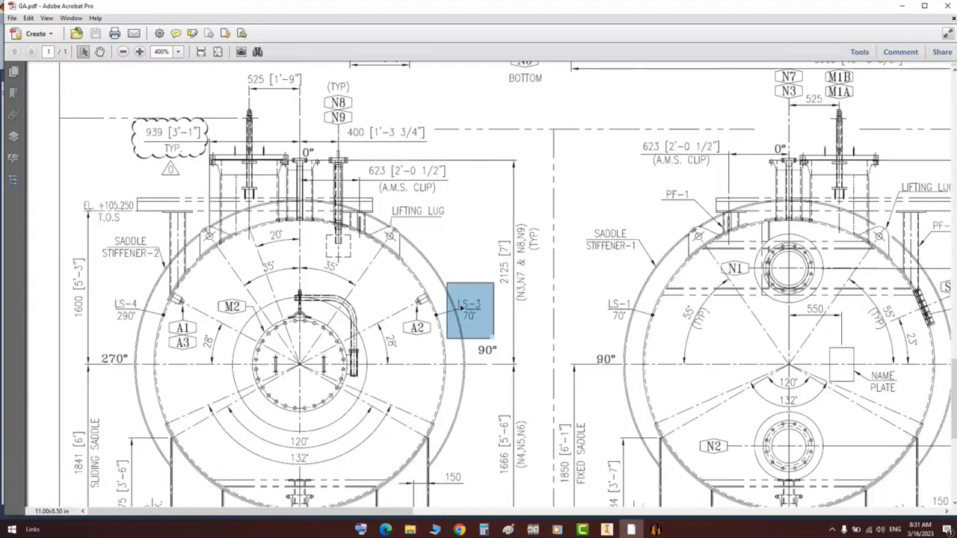
# - Switch to Static Equipment Generator and add a shell named Can-3 with the same parameters as Can-1
pyautogui.click(655, 529)
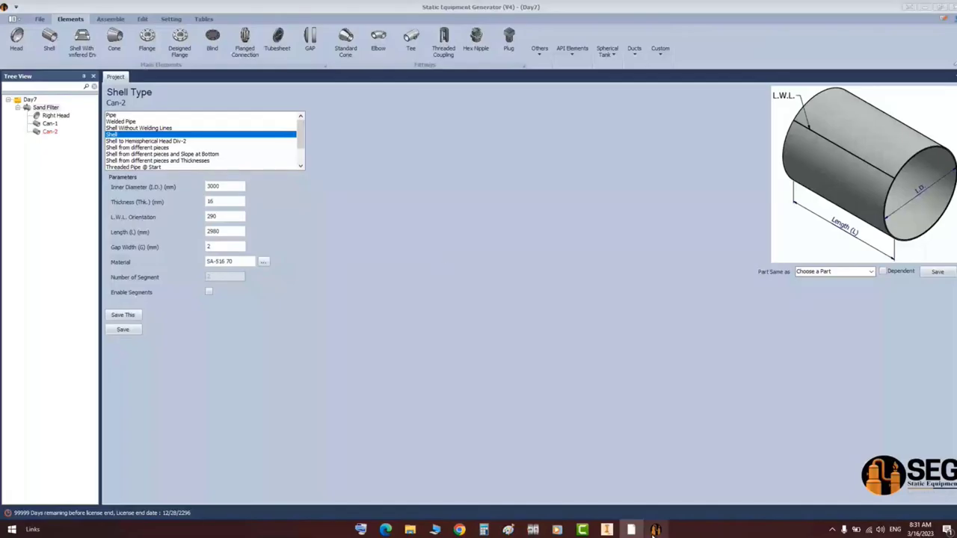
pyautogui.click(49, 44)
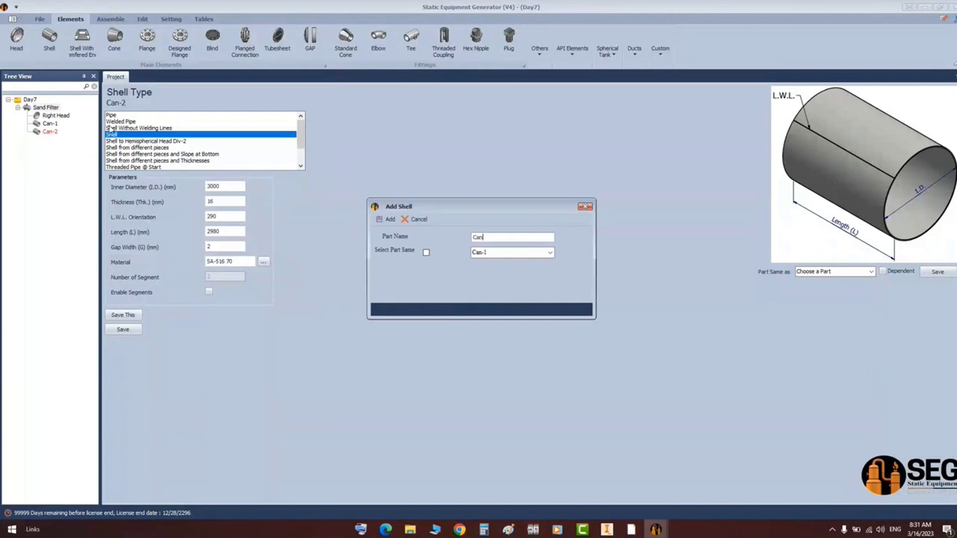
pyautogui.click(425, 252)
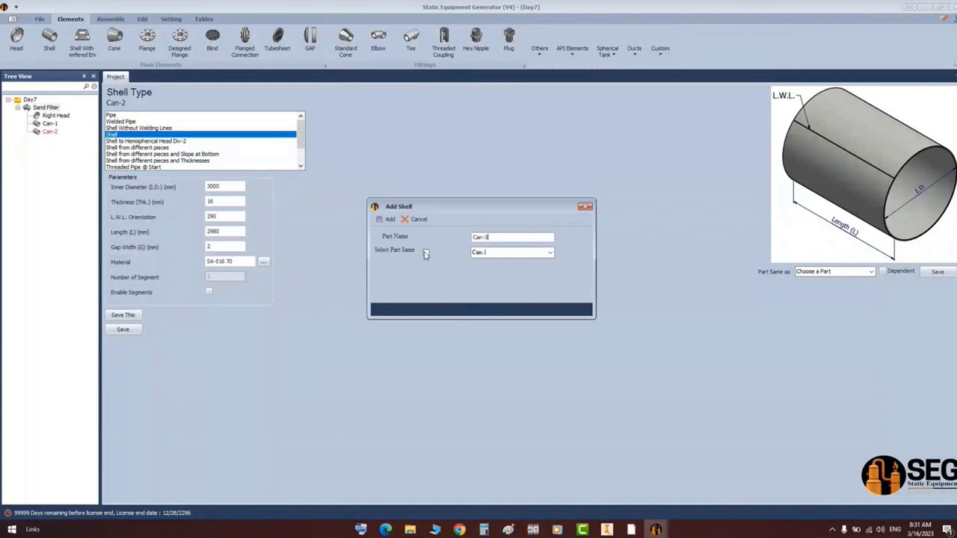
pyautogui.click(388, 219)
# - Set Can-3's length to 2980 mm and save the part
pyautogui.click(50, 140)
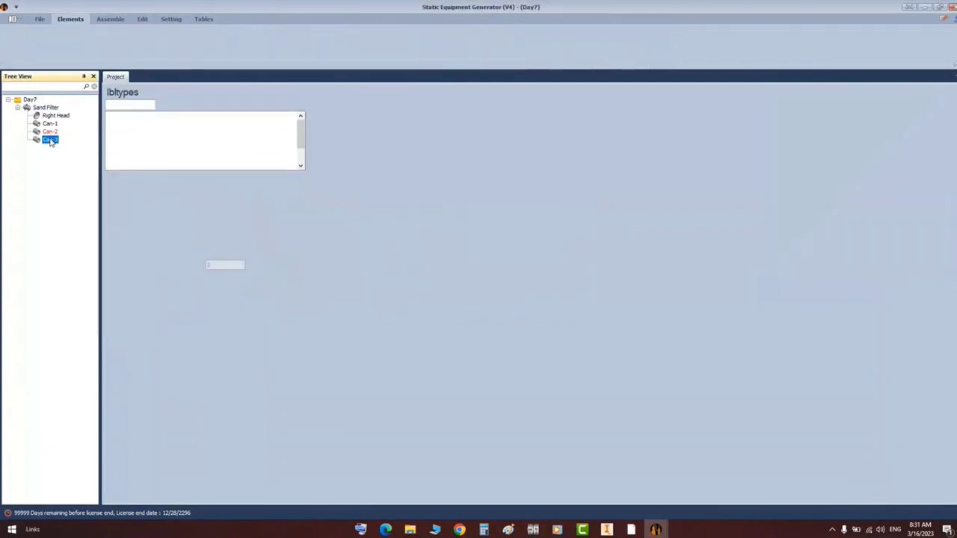
pyautogui.doubleClick(238, 232)
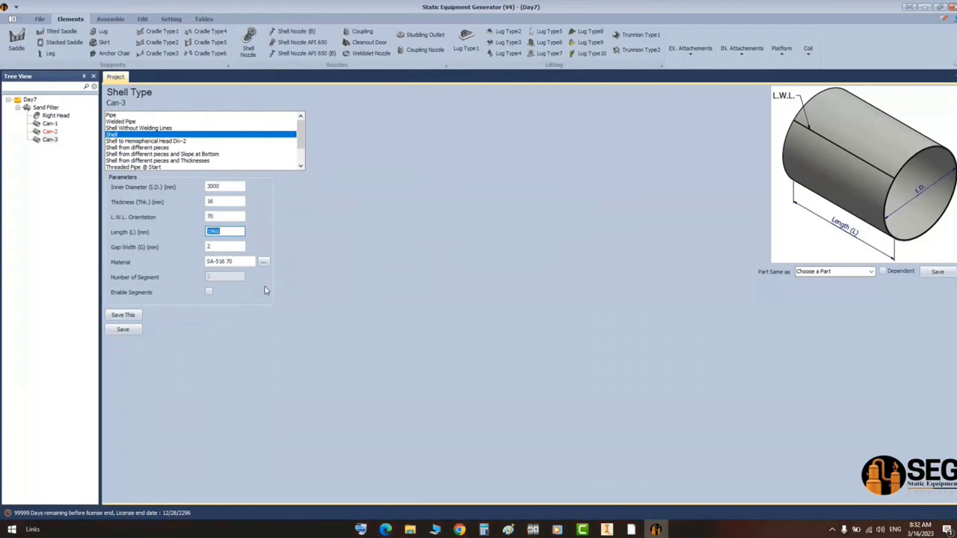
pyautogui.write('298')
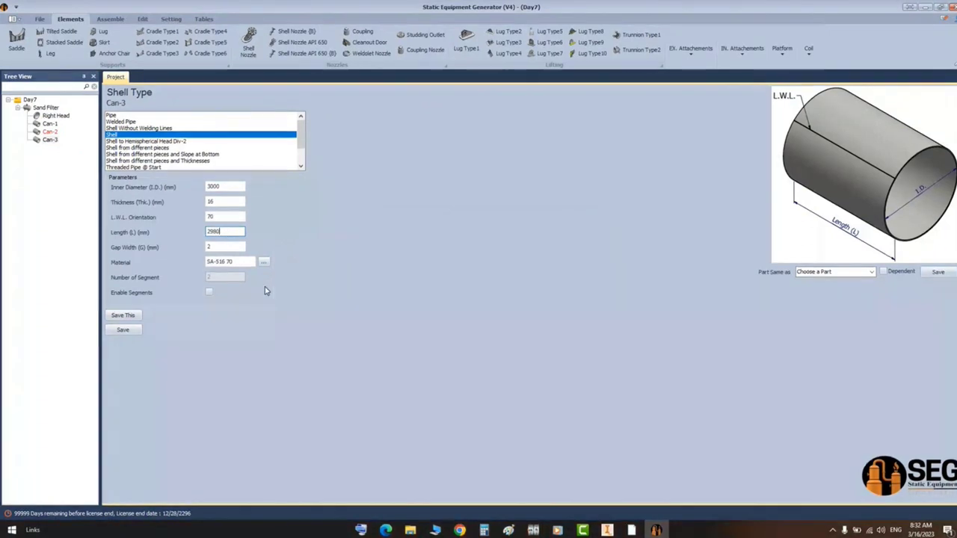
pyautogui.click(122, 330)
# - Add another shell under Sand Filter named Can-4 with the same parameters as Can-2
pyautogui.click(38, 108)
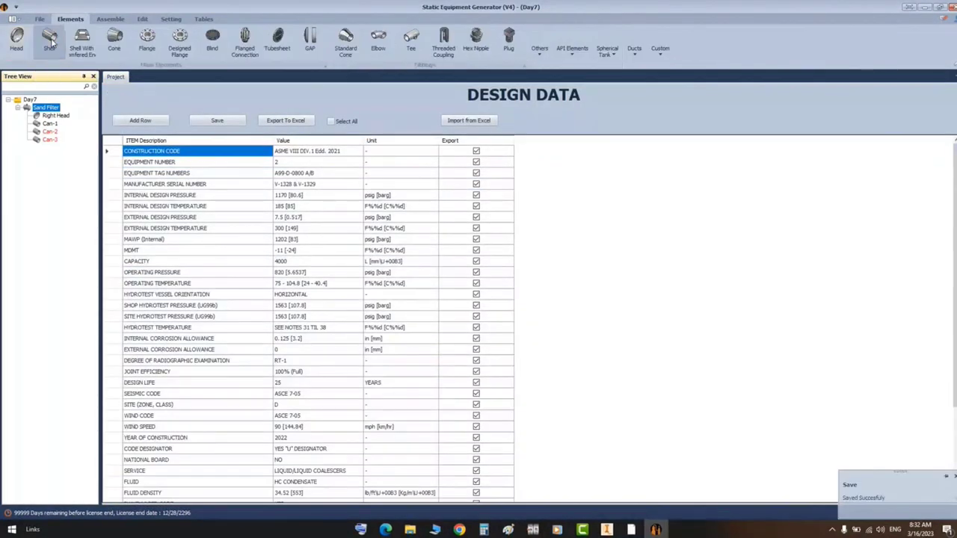
pyautogui.click(49, 42)
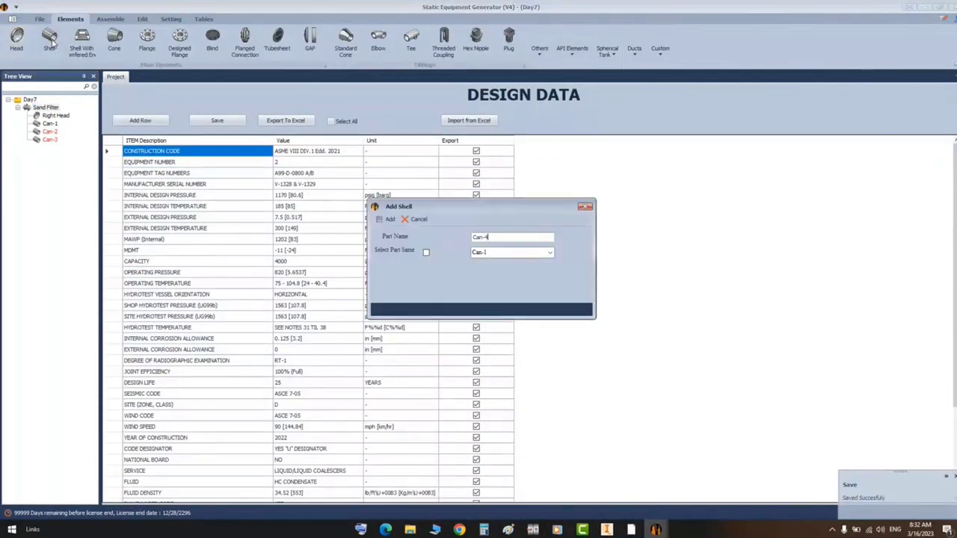
pyautogui.click(425, 252)
pyautogui.click(496, 253)
pyautogui.click(495, 270)
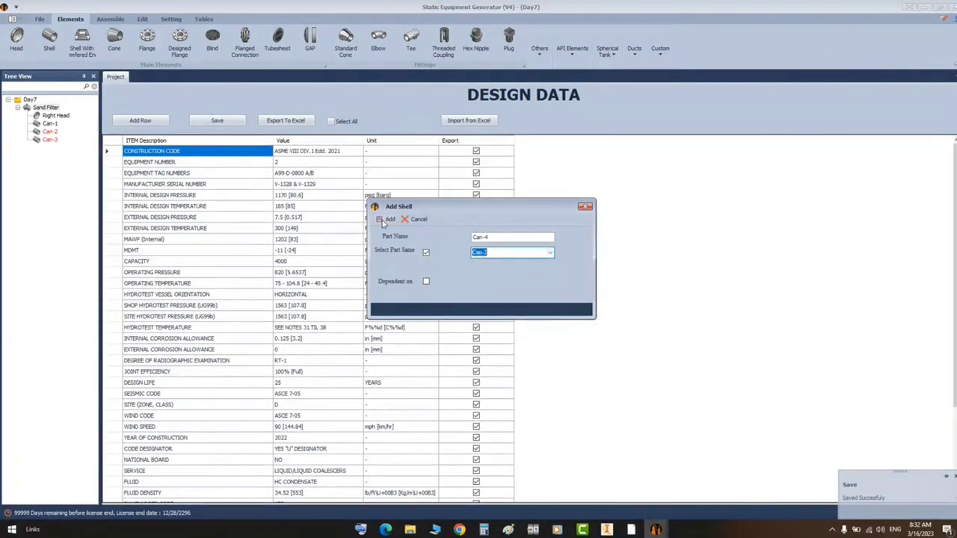
pyautogui.click(386, 219)
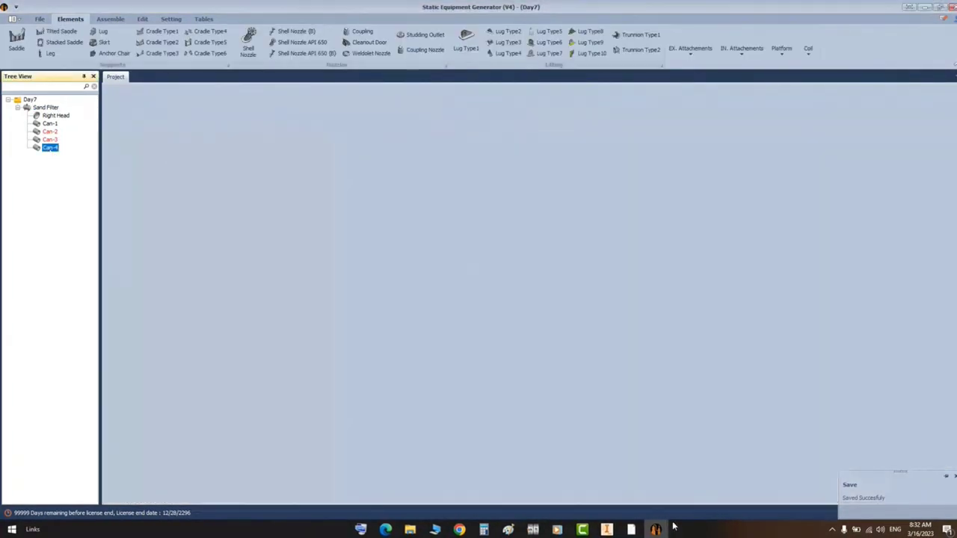
# - Switch to GA.pdf and compare the length and thickness dimensions of shell barrels 4 and 2 in the elevation
pyautogui.click(631, 529)
pyautogui.scroll(5, 617, 224)
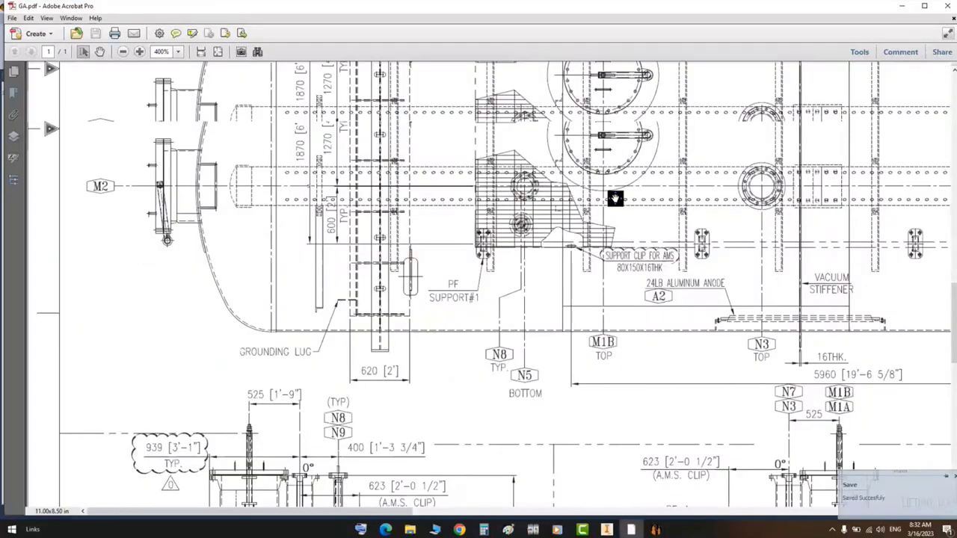
pyautogui.scroll(3, 615, 198)
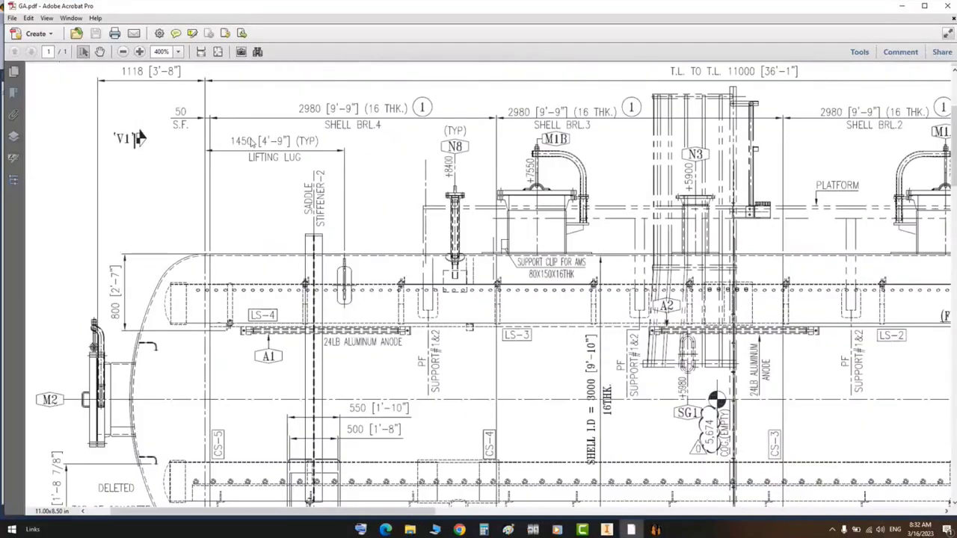
pyautogui.moveTo(425, 140); pyautogui.dragTo(427, 133)
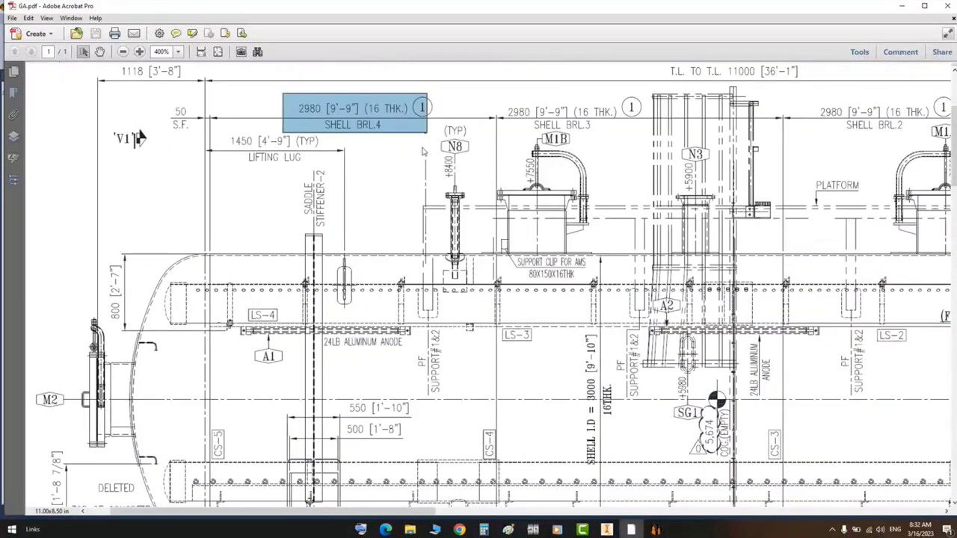
pyautogui.hscroll(3, 443, 191)
pyautogui.moveTo(621, 92); pyautogui.dragTo(732, 127)
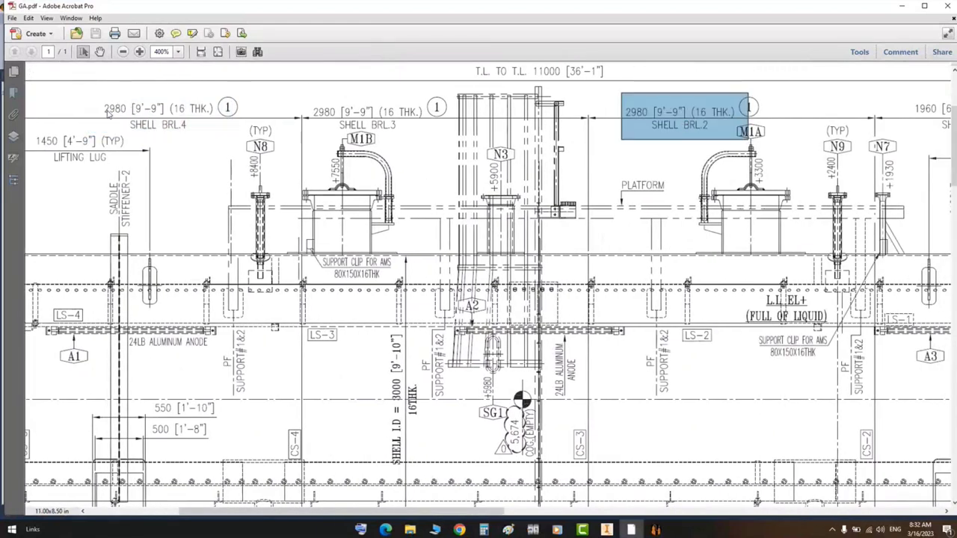
# - Check the LS-4 weld seam orientation in the end view with manway M2
pyautogui.scroll(-2, 485, 261)
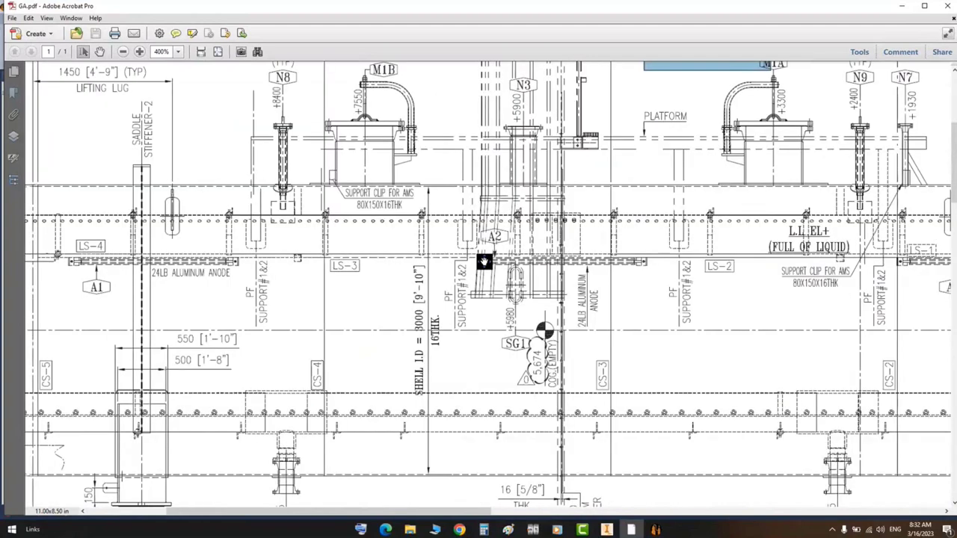
pyautogui.scroll(-5, 484, 261)
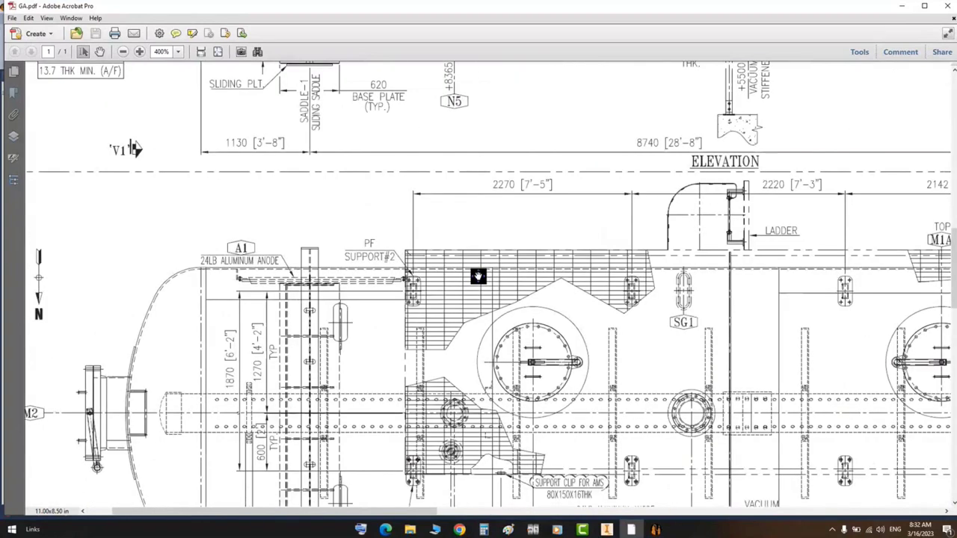
pyautogui.scroll(-5, 479, 276)
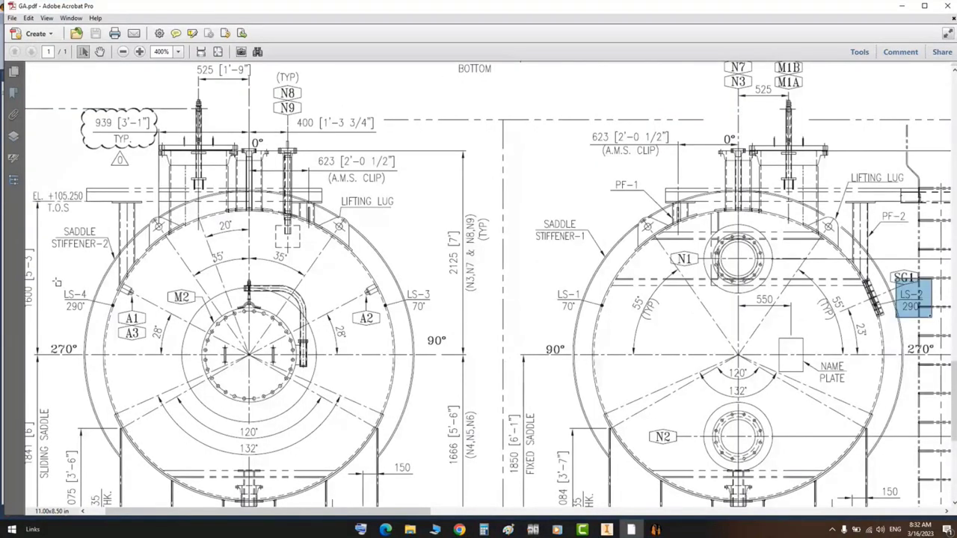
pyautogui.moveTo(57, 282); pyautogui.dragTo(97, 318)
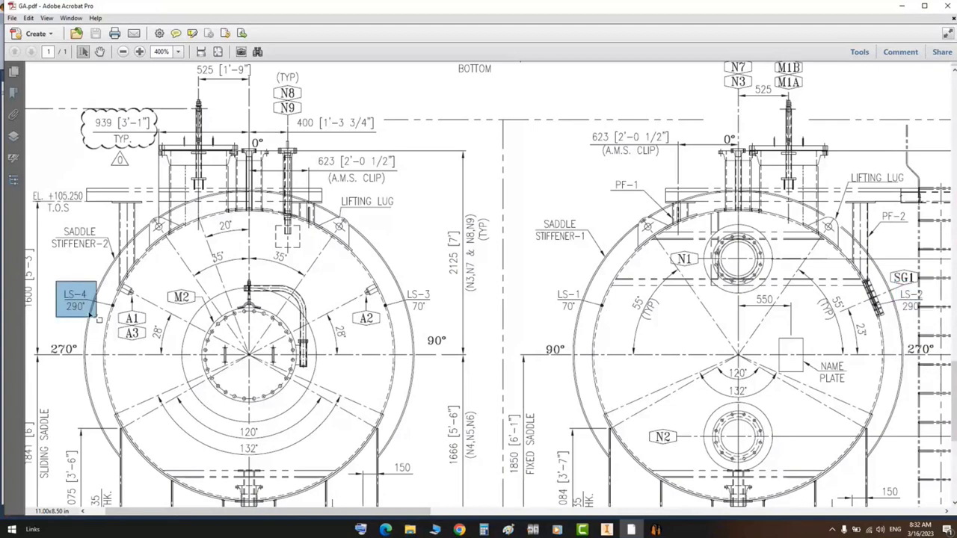
# - Switch to Static Equipment Generator, review Can-4's shell parameters and return to Sand Filter
pyautogui.click(655, 530)
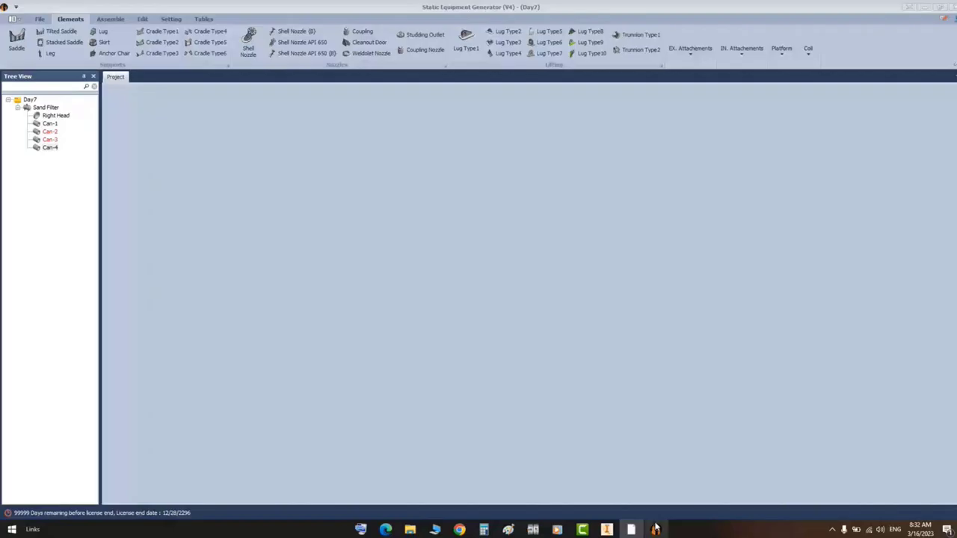
pyautogui.click(39, 141)
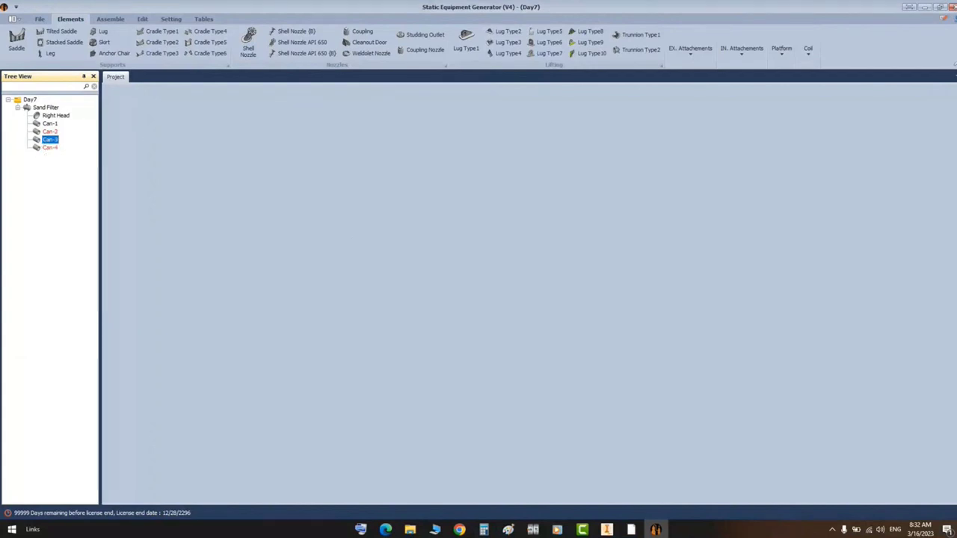
pyautogui.click(35, 148)
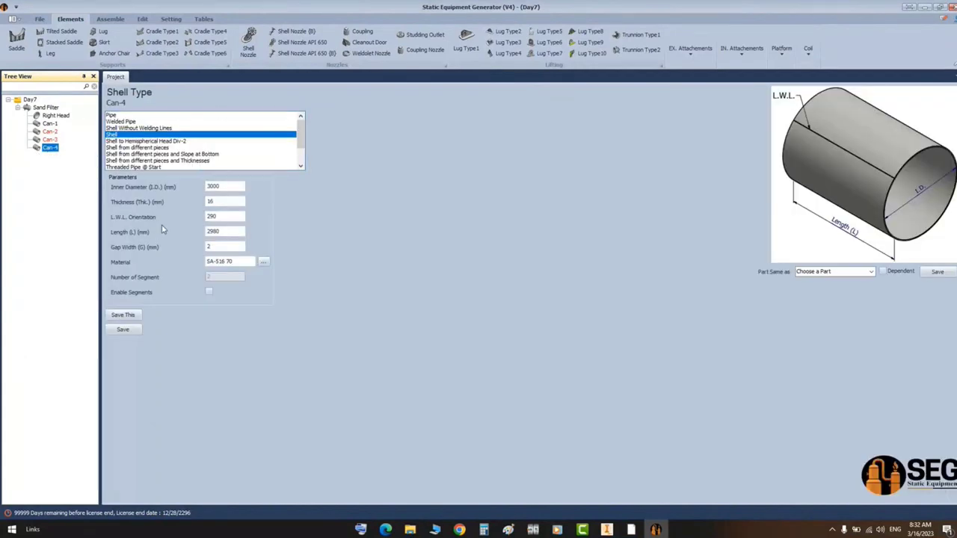
pyautogui.doubleClick(44, 108)
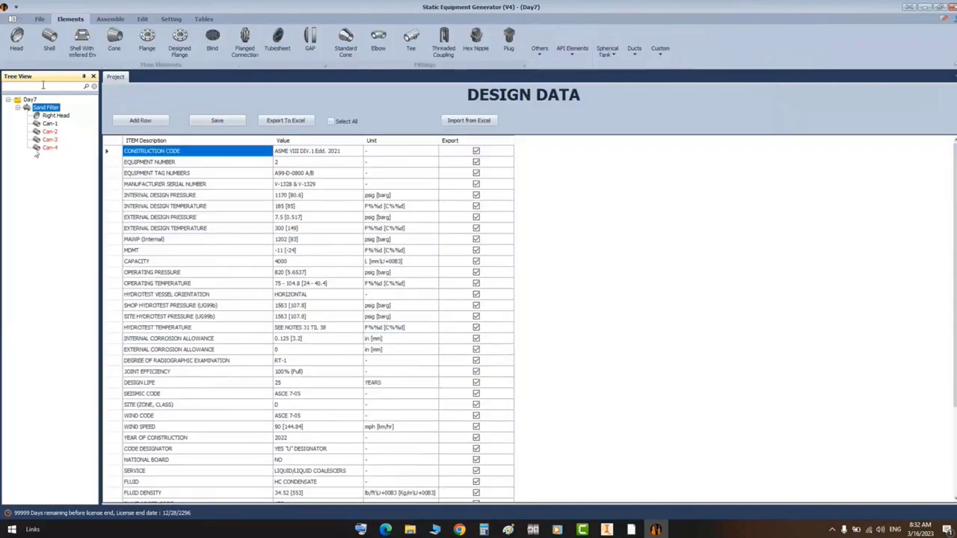
# - Switch to GA.pdf and check the type and thickness callout of the head at the M2 manway end
pyautogui.click(632, 529)
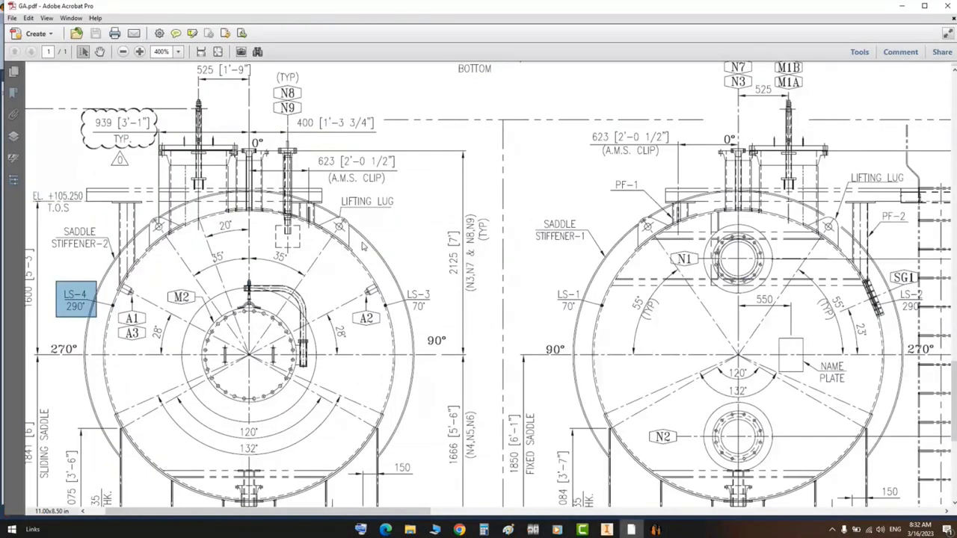
pyautogui.moveTo(363, 246); pyautogui.dragTo(283, 272, button='middle')
pyautogui.scroll(-5, 263, 208)
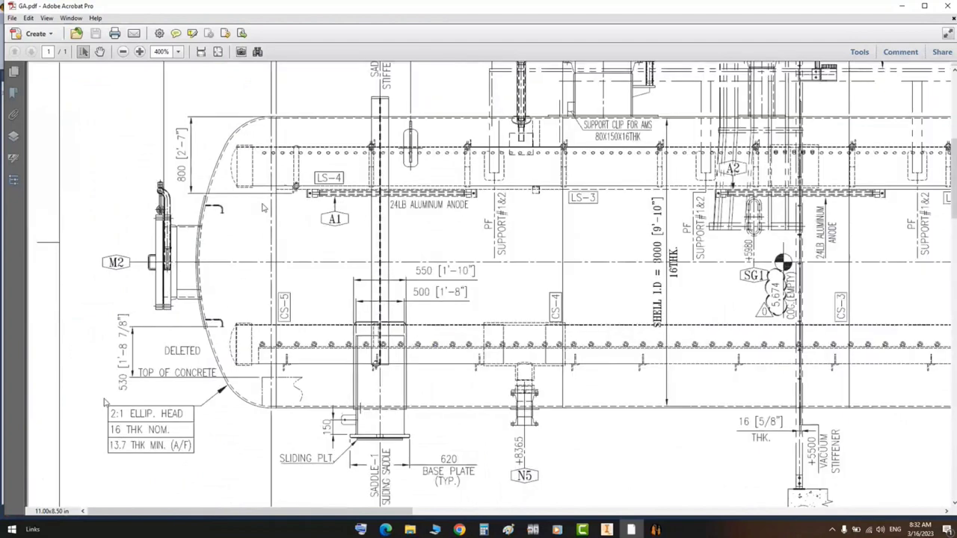
pyautogui.moveTo(92, 395); pyautogui.dragTo(198, 452)
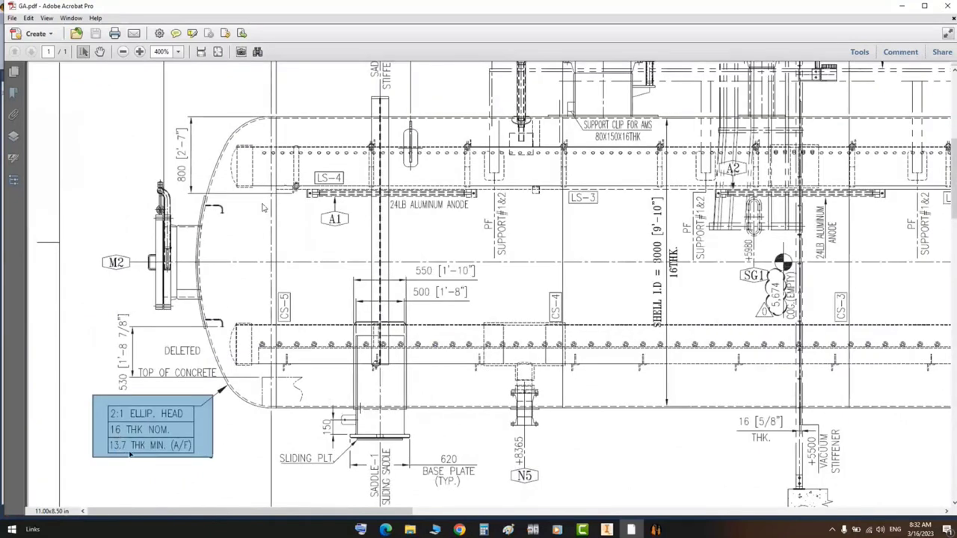
# - Check the M2-end head's straight flange in the drawing and, in Static Equipment Generator, add Left Head to Sand Filter as a copy of Right Head
pyautogui.scroll(3, 185, 394)
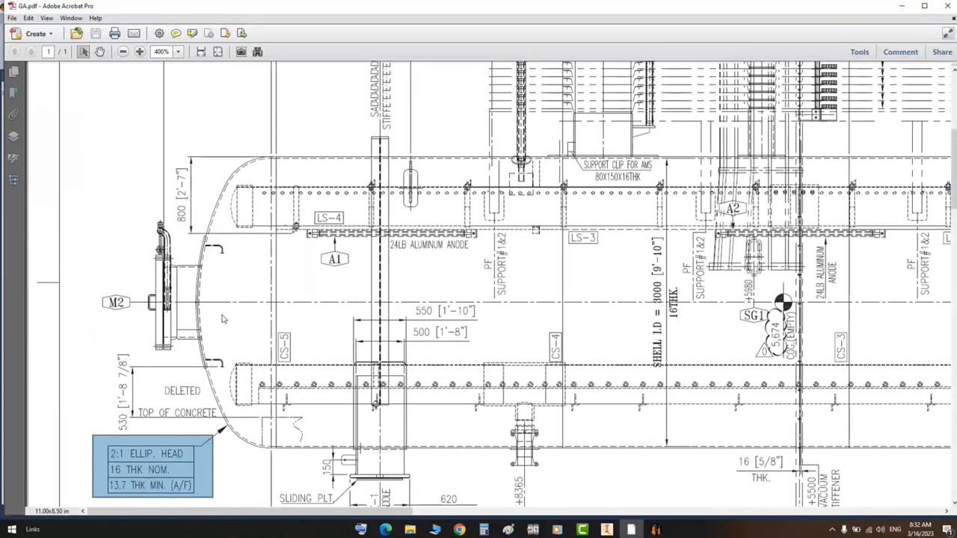
pyautogui.moveTo(227, 77); pyautogui.dragTo(262, 120)
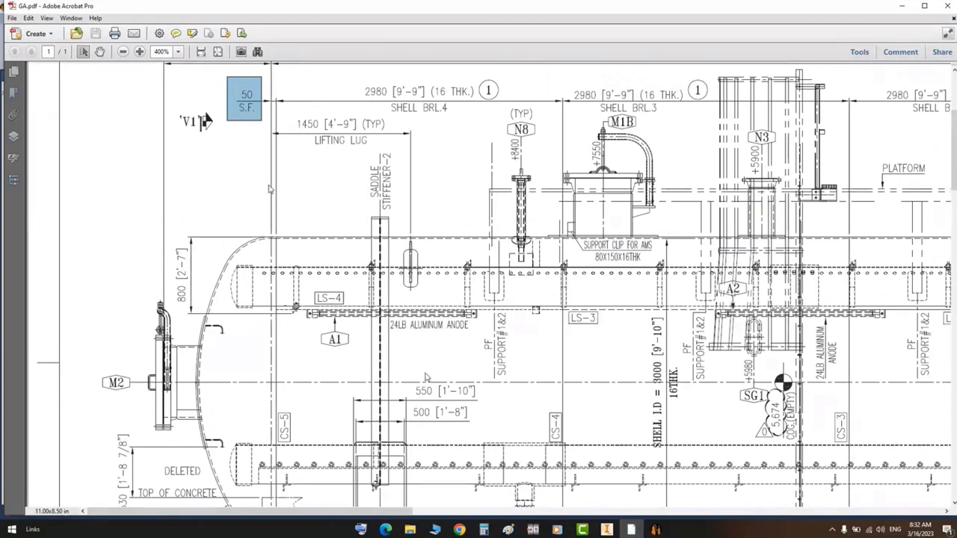
pyautogui.click(656, 530)
pyautogui.click(23, 42)
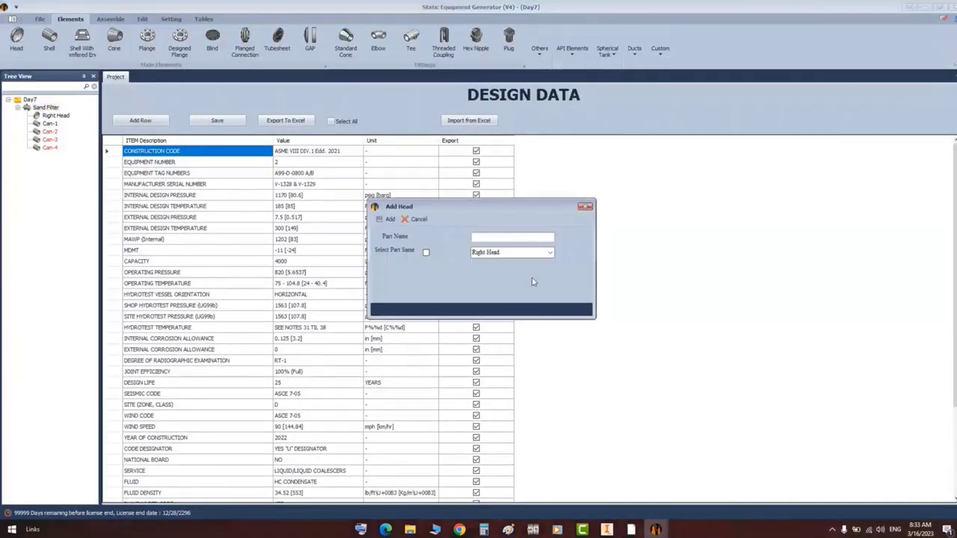
pyautogui.write('Left Head')
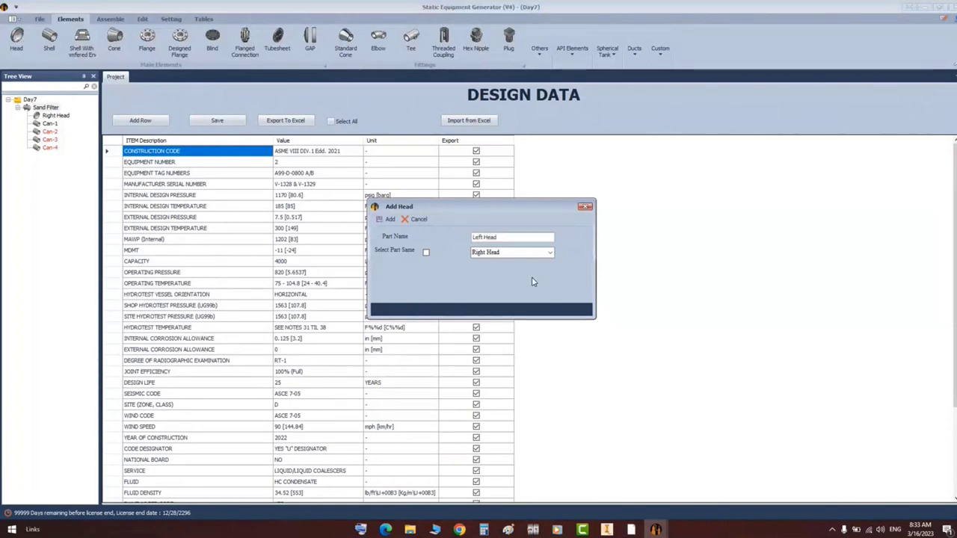
pyautogui.click(427, 253)
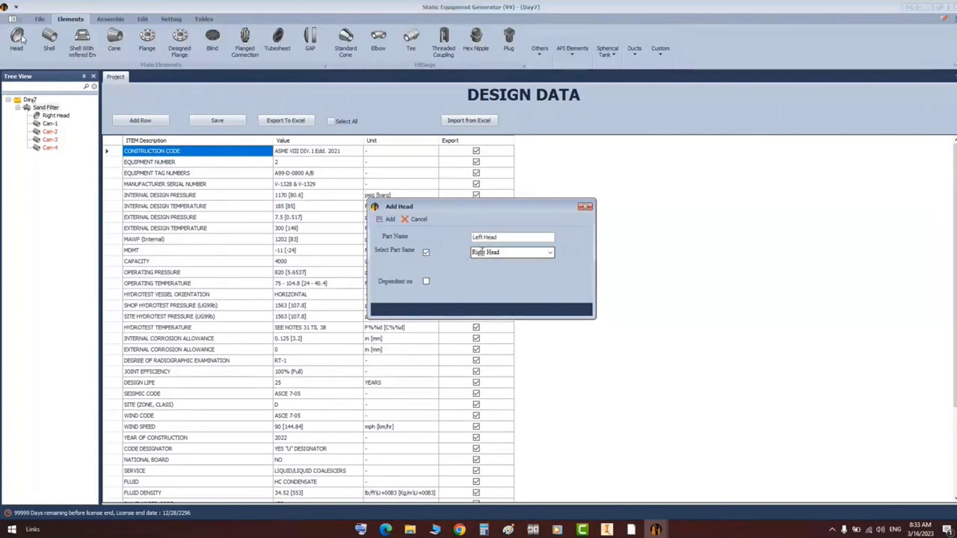
pyautogui.click(391, 222)
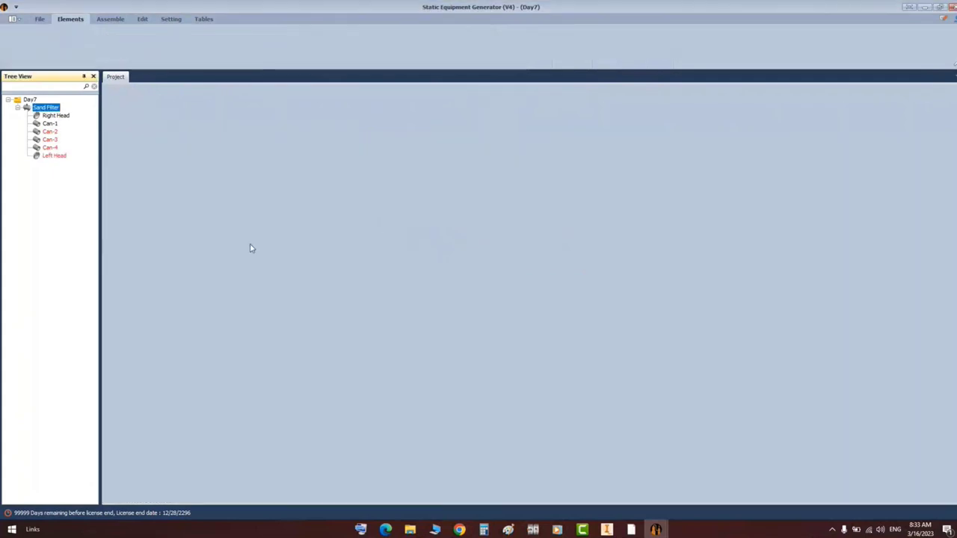
# - Compare the Right Head's direction in Inventor, reverse Left Head's Flipped setting to face the opposite way, and save to regenerate the model
pyautogui.click(52, 157)
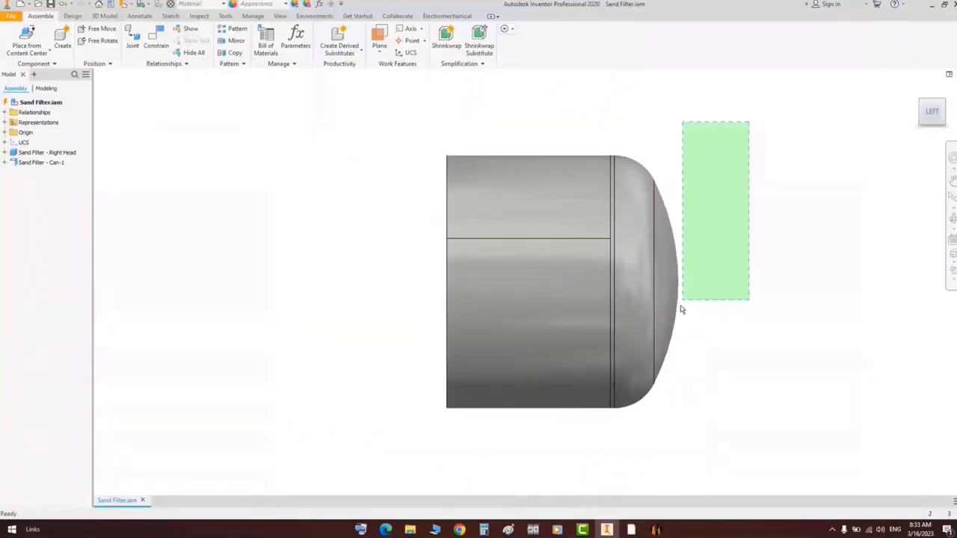
pyautogui.moveTo(682, 310); pyautogui.dragTo(629, 428)
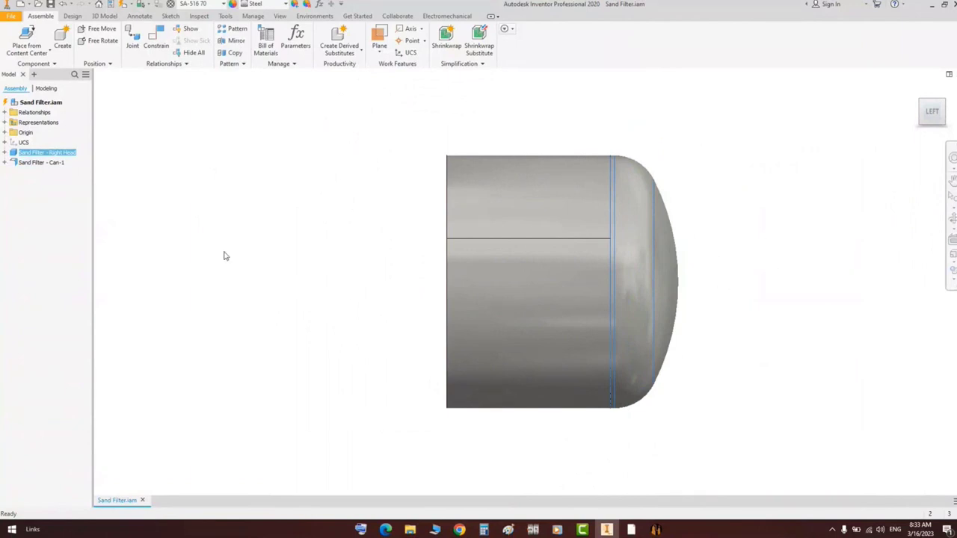
pyautogui.click(655, 530)
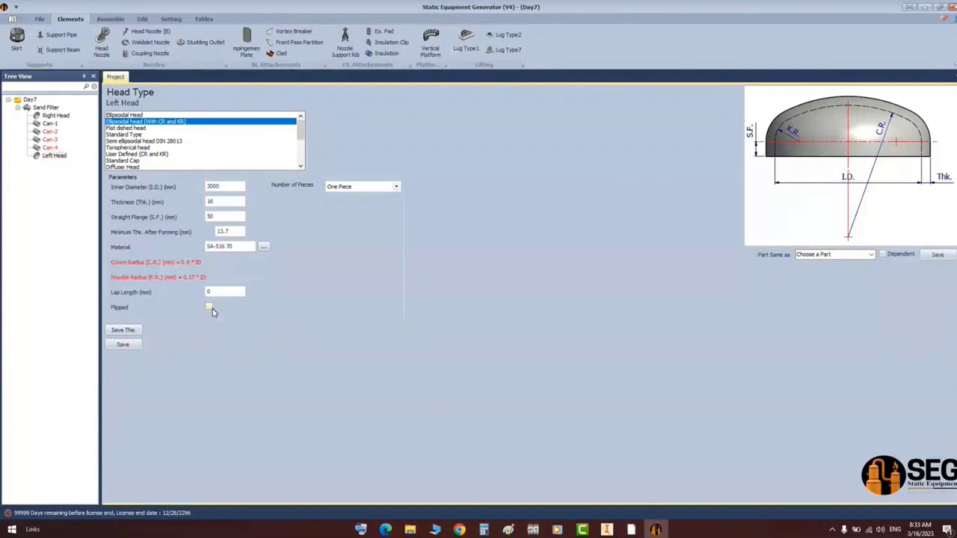
pyautogui.click(122, 346)
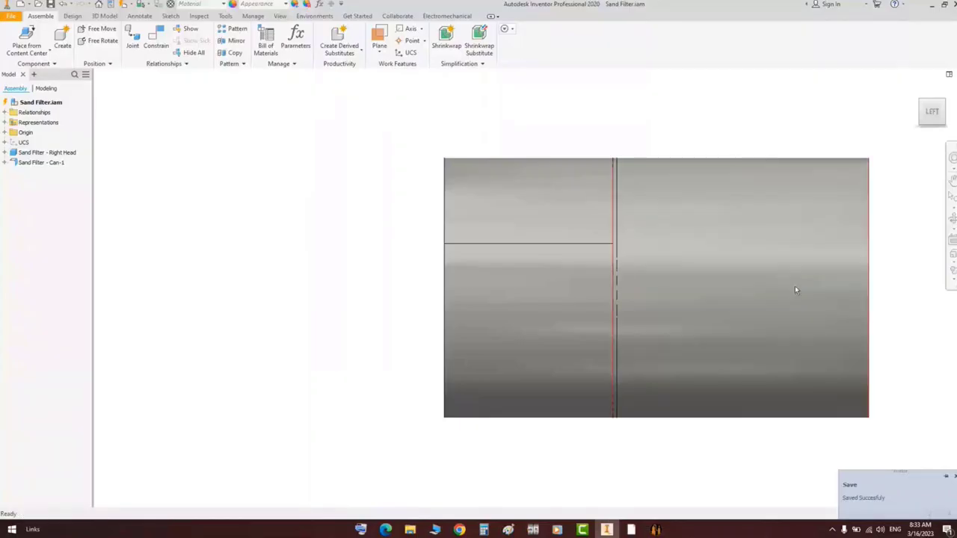
# - Inspect the assembled Sand Filter vessel in Inventor from an oblique angle and return to the full left view
pyautogui.press('Home')
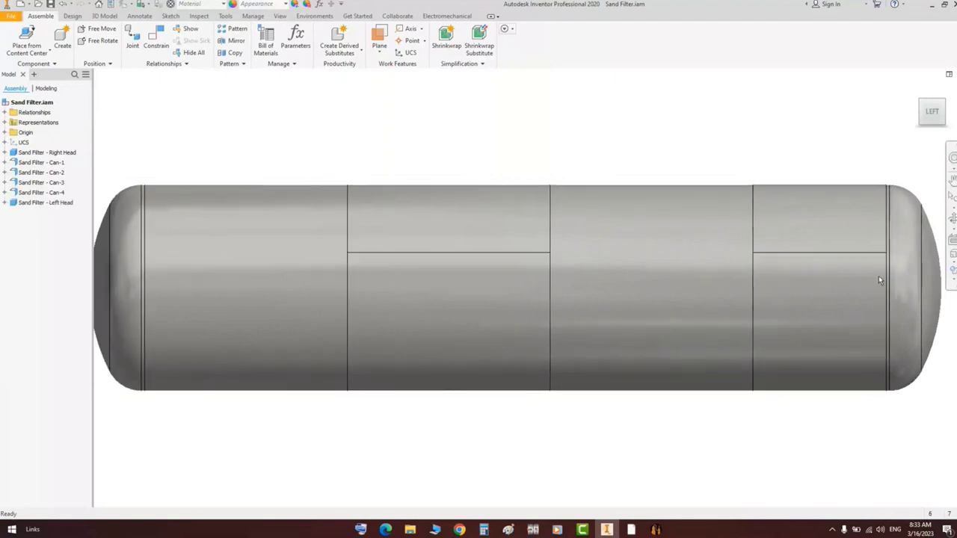
pyautogui.click(953, 219)
pyautogui.moveTo(688, 240); pyautogui.dragTo(547, 325)
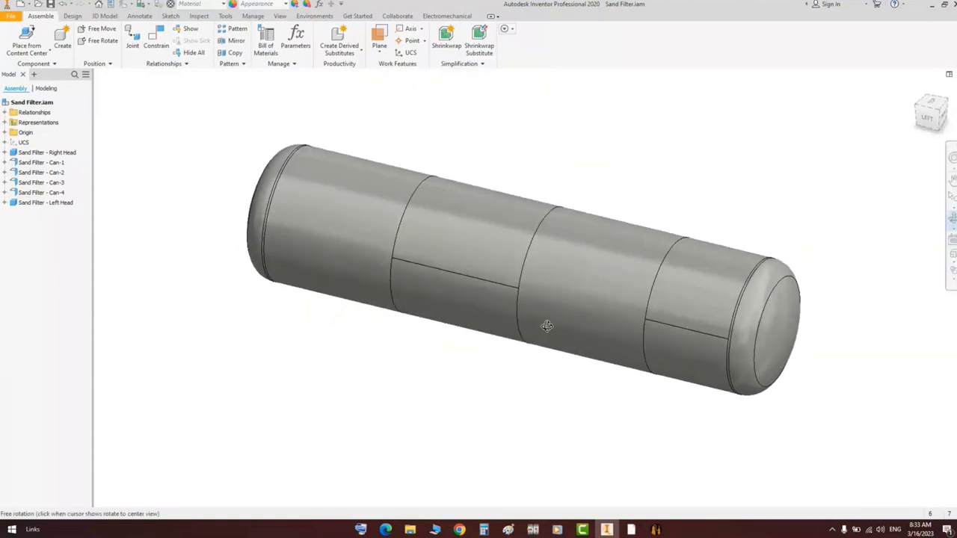
pyautogui.click(943, 127)
pyautogui.rightClick(680, 155)
pyautogui.click(691, 168)
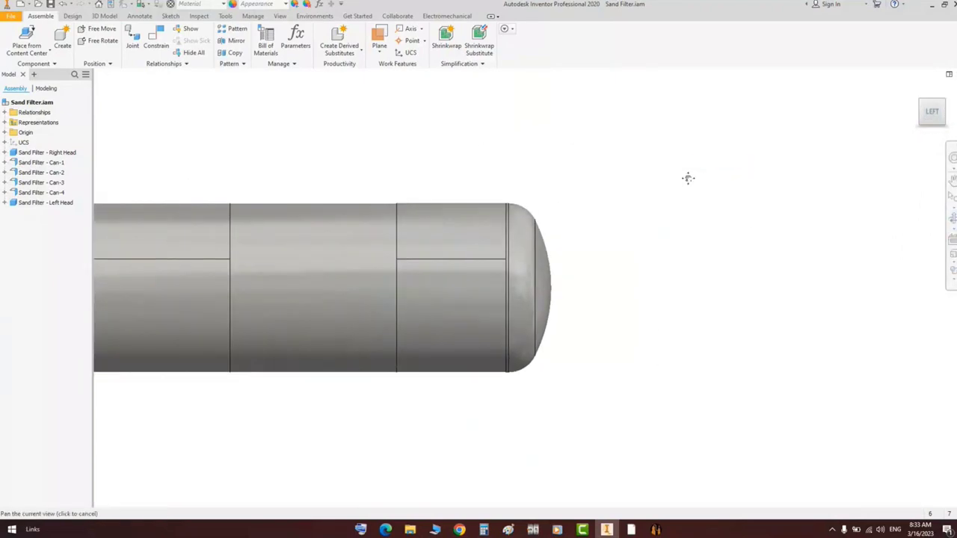
pyautogui.middleClick(688, 178)
pyautogui.middleClick(688, 178)
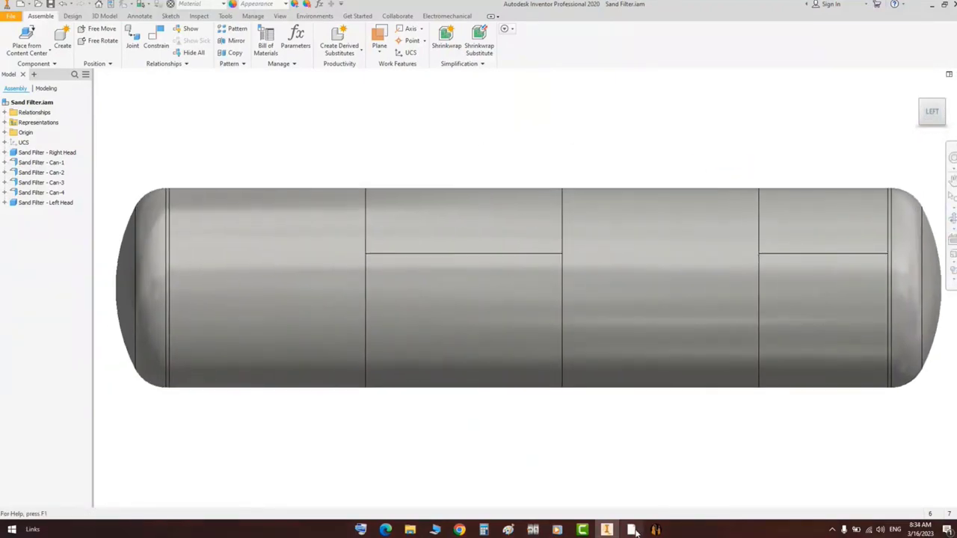
# - Switch to GA.pdf and examine the fixed saddle, Saddle-2, including its distance to the head-end line and its side profile
pyautogui.click(632, 529)
pyautogui.scroll(-1, 587, 305)
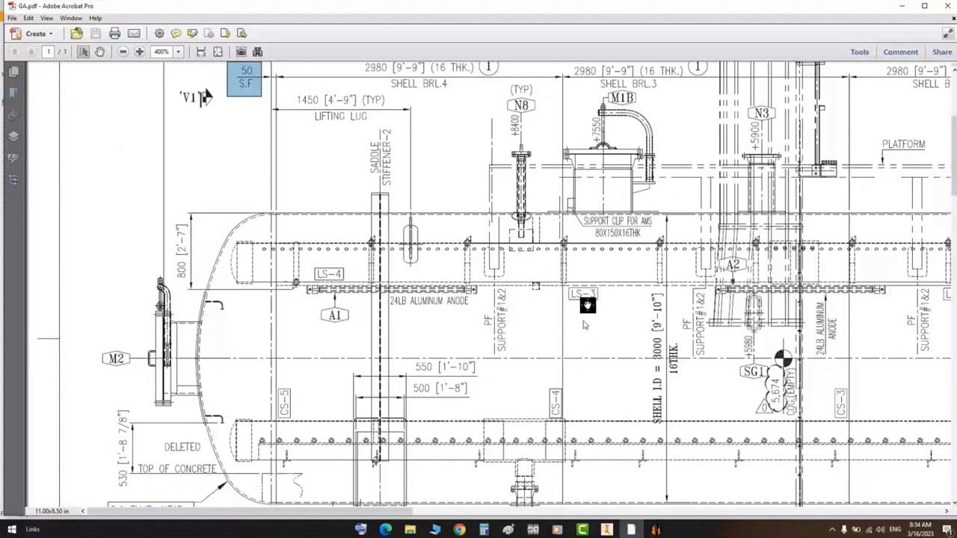
pyautogui.moveTo(588, 305); pyautogui.dragTo(292, 67, button='middle')
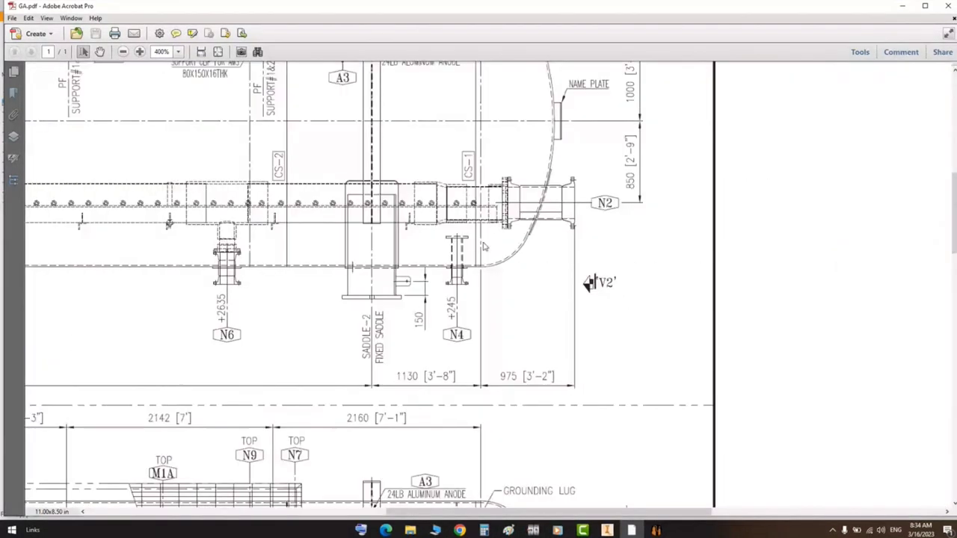
pyautogui.moveTo(317, 162); pyautogui.dragTo(392, 395)
pyautogui.moveTo(393, 362); pyautogui.dragTo(467, 394)
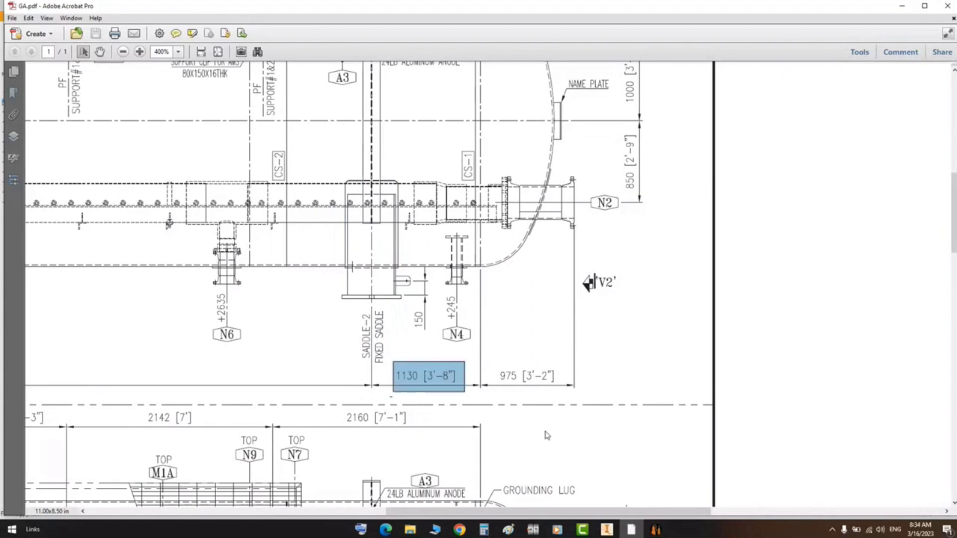
pyautogui.moveTo(387, 193); pyautogui.dragTo(404, 309)
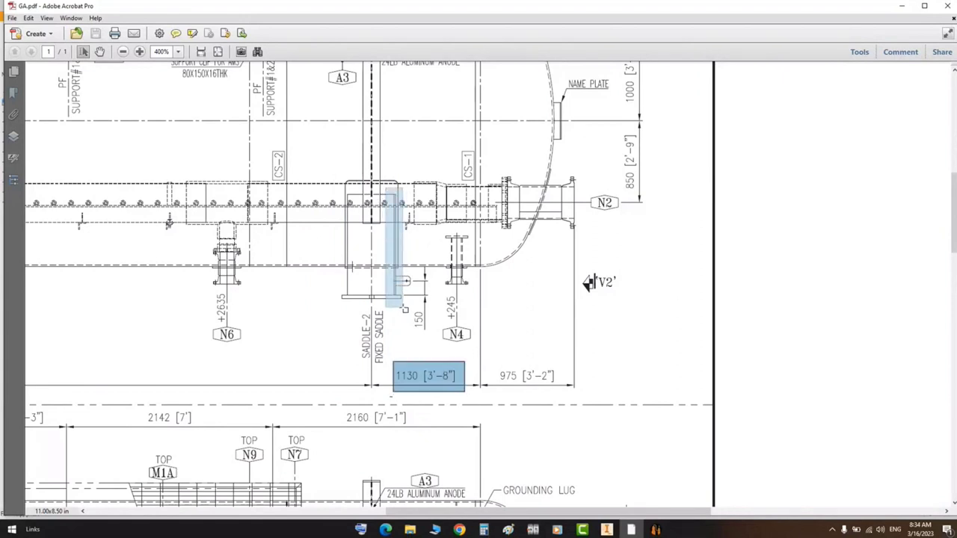
pyautogui.moveTo(404, 309); pyautogui.dragTo(405, 309)
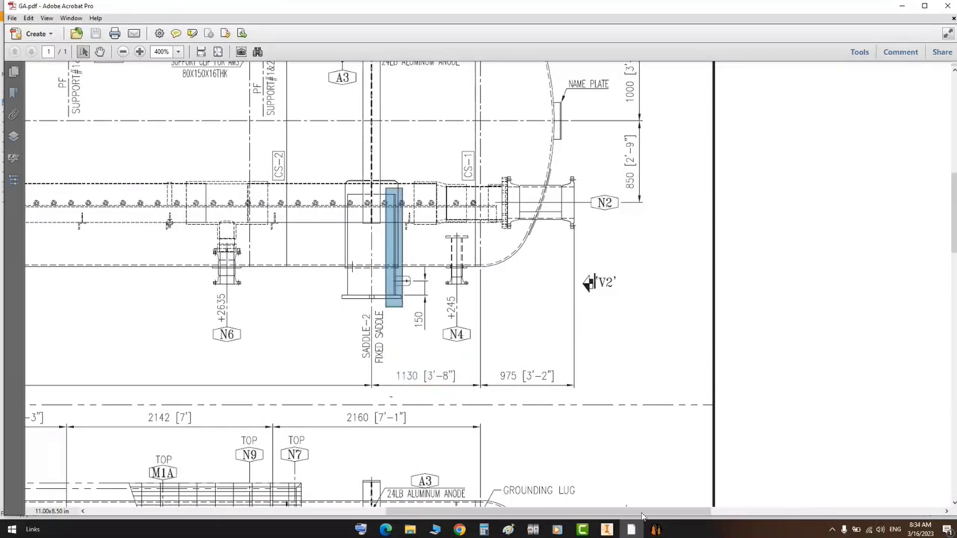
pyautogui.click(410, 529)
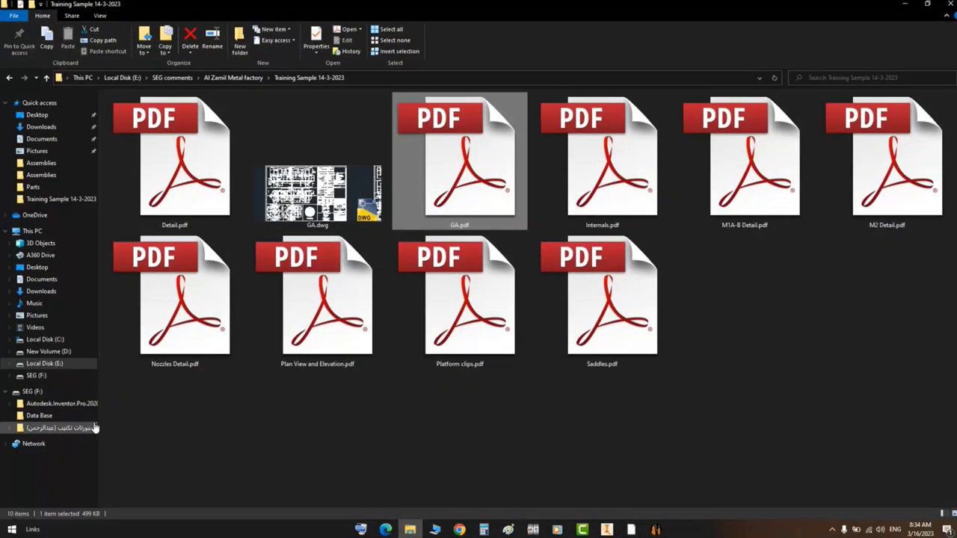
pyautogui.click(45, 363)
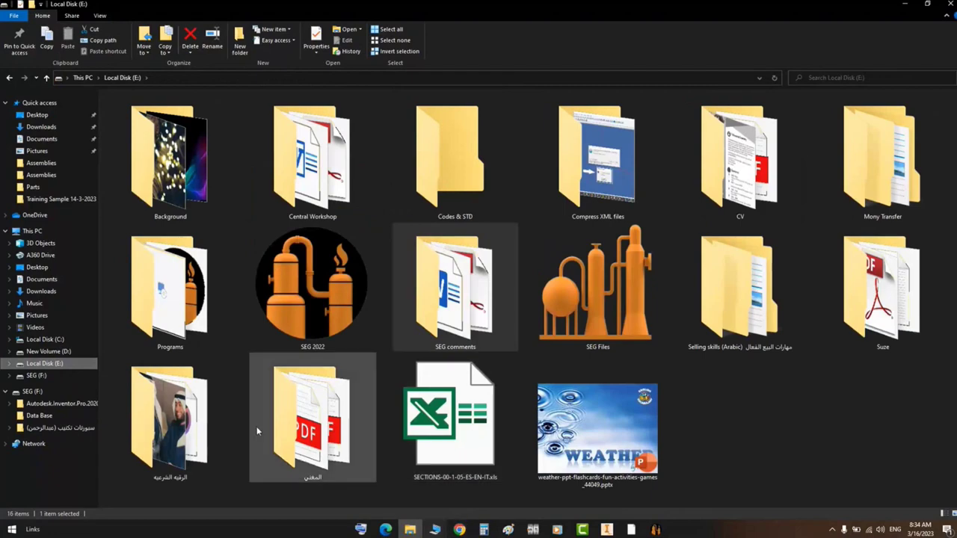
pyautogui.click(11, 78)
pyautogui.click(905, 4)
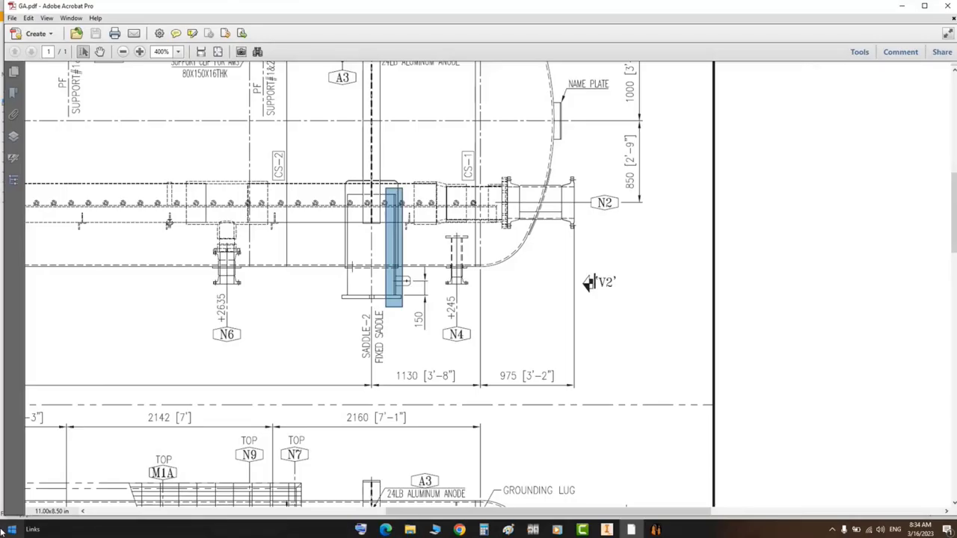
# - Open Static Equipment Generator Presentation 2023.pptx from SEG Files > SEG Brochure on Local Disk (E:) in PowerPoint and dismiss the licence notice
pyautogui.click(11, 530)
pyautogui.click(206, 258)
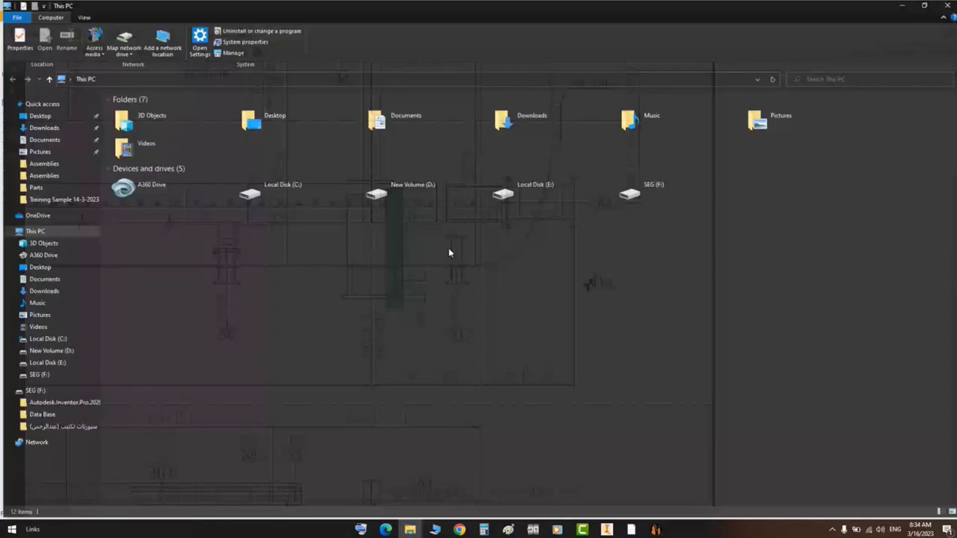
pyautogui.doubleClick(524, 193)
pyautogui.doubleClick(598, 292)
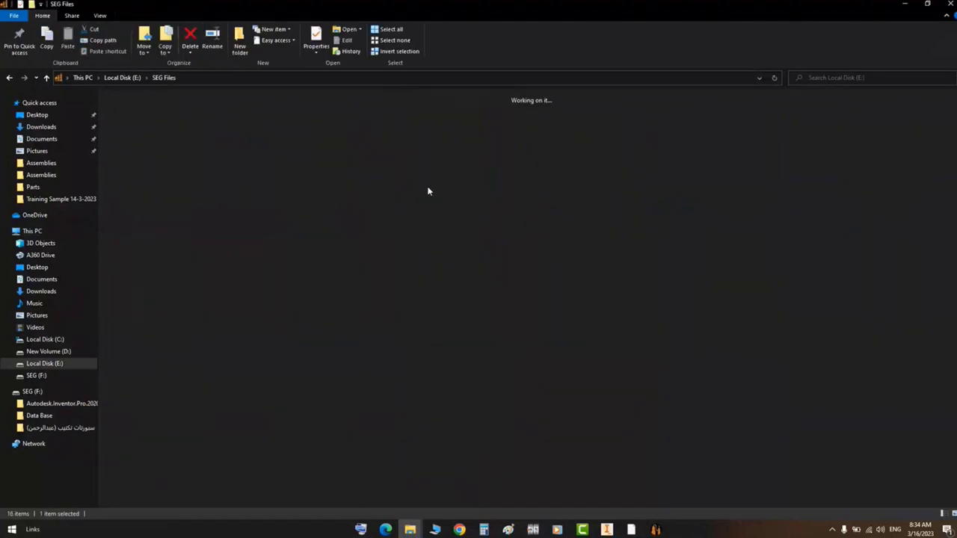
pyautogui.click(324, 185)
pyautogui.doubleClick(324, 185)
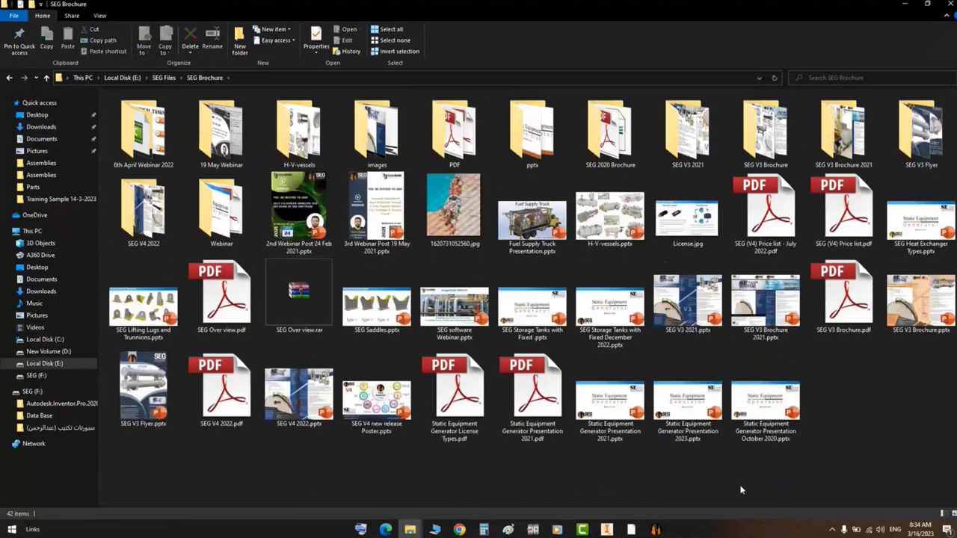
pyautogui.click(703, 404)
pyautogui.doubleClick(703, 404)
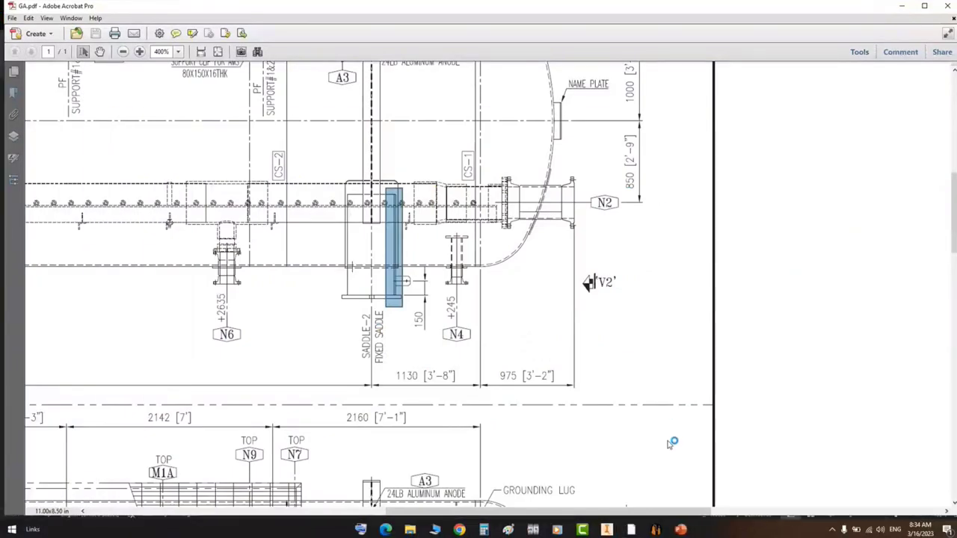
pyautogui.click(684, 530)
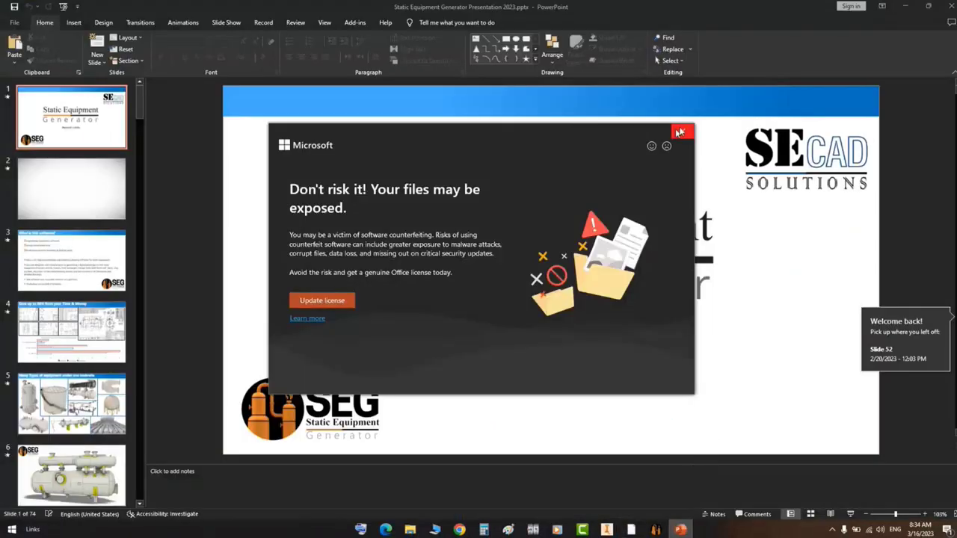
pyautogui.click(679, 132)
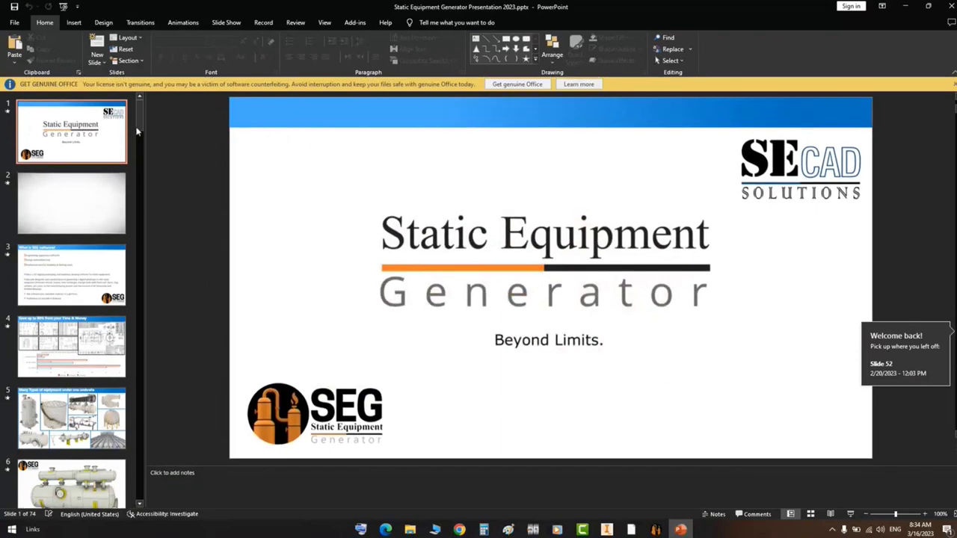
# - Present the Support Saddles Types slide full screen and point out the four saddle types with the laser pointer
pyautogui.moveTo(137, 133); pyautogui.dragTo(145, 398)
pyautogui.click(58, 215)
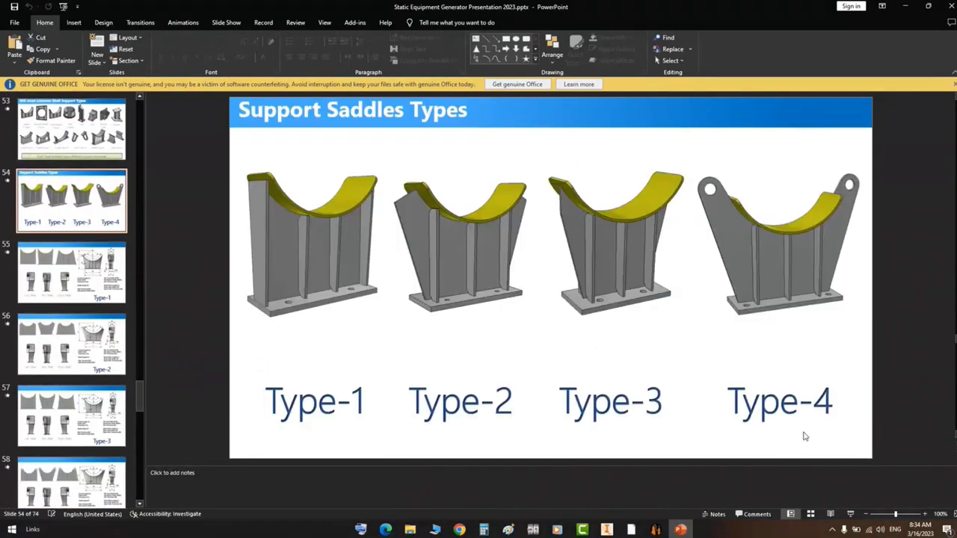
pyautogui.hotkey('shift', 'F5')
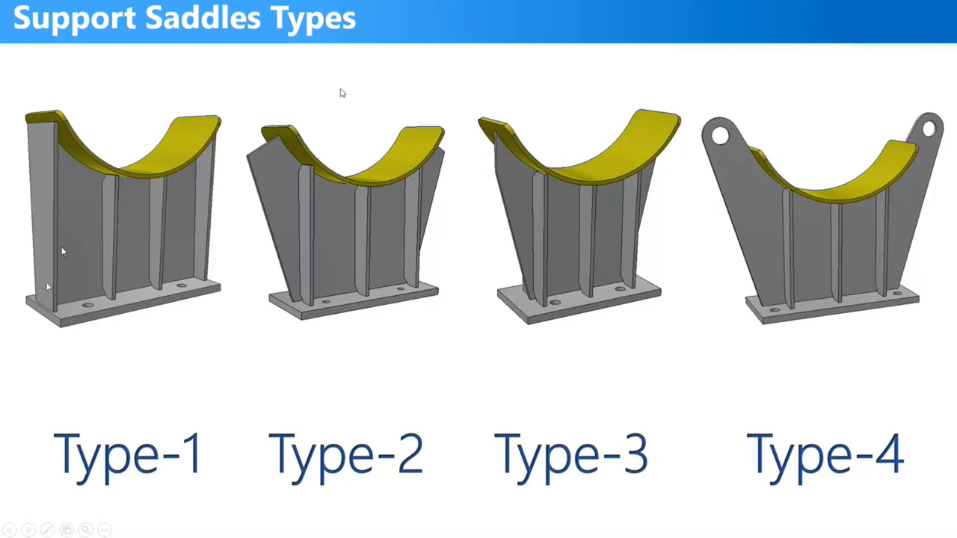
pyautogui.click(46, 529)
pyautogui.click(46, 433)
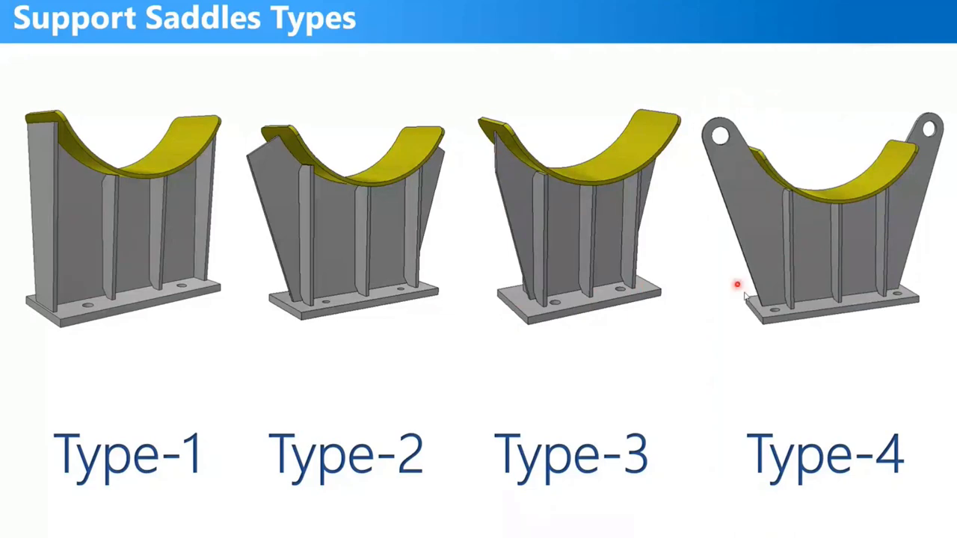
# - Step through the Type-1 to Type-4 saddle slides, comparing their web shapes, web positions and dimension parameters
pyautogui.click(406, 155)
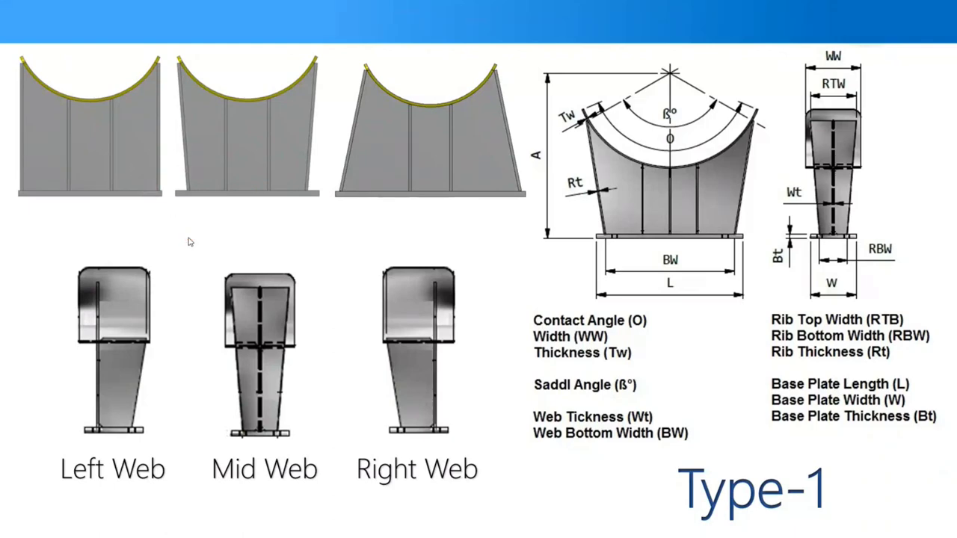
pyautogui.click(463, 216)
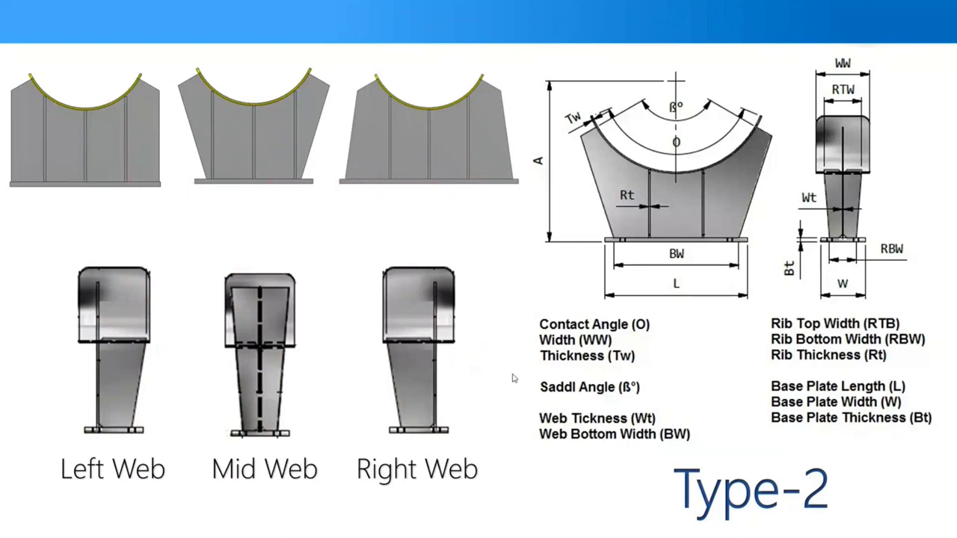
pyautogui.click(471, 294)
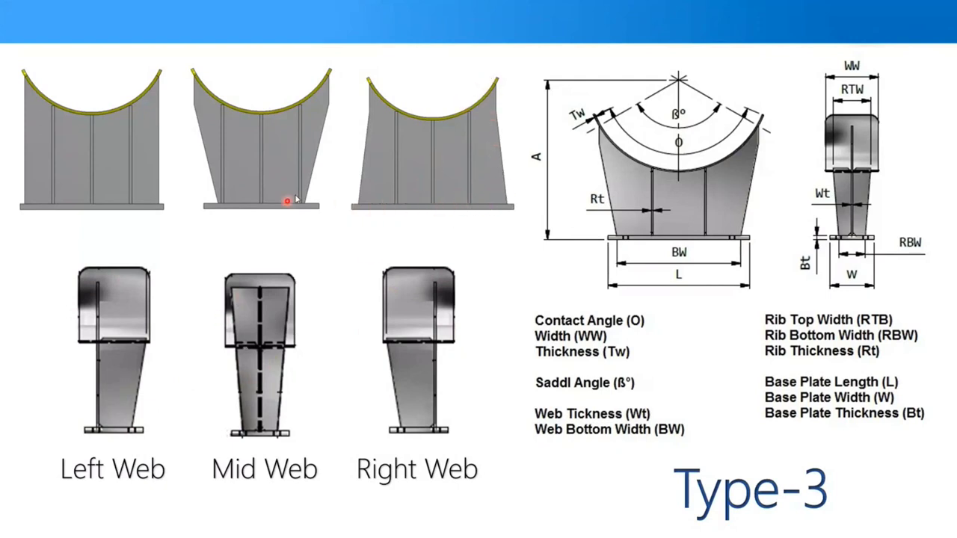
pyautogui.click(441, 208)
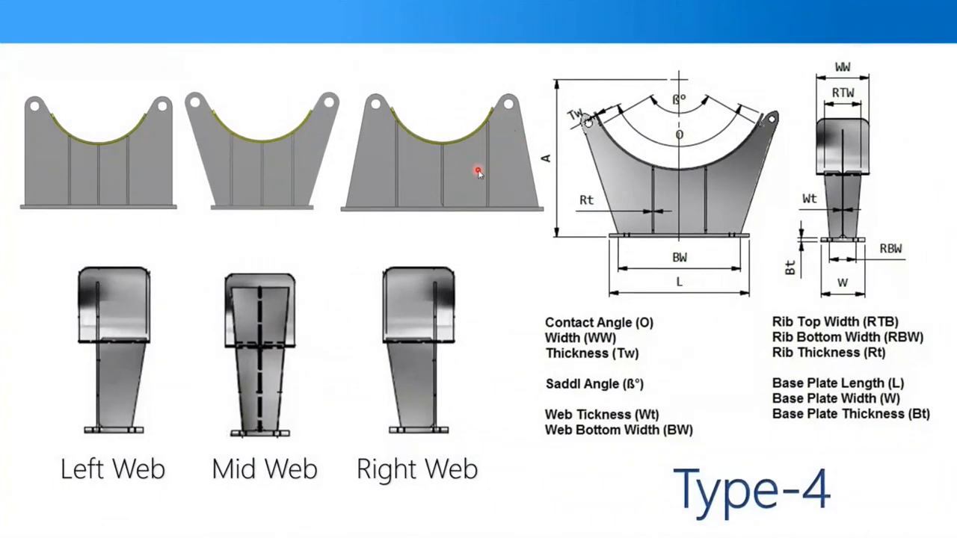
# - Show the Support Saddles Options slide, end the slide show and minimize the presentation
pyautogui.click(555, 364)
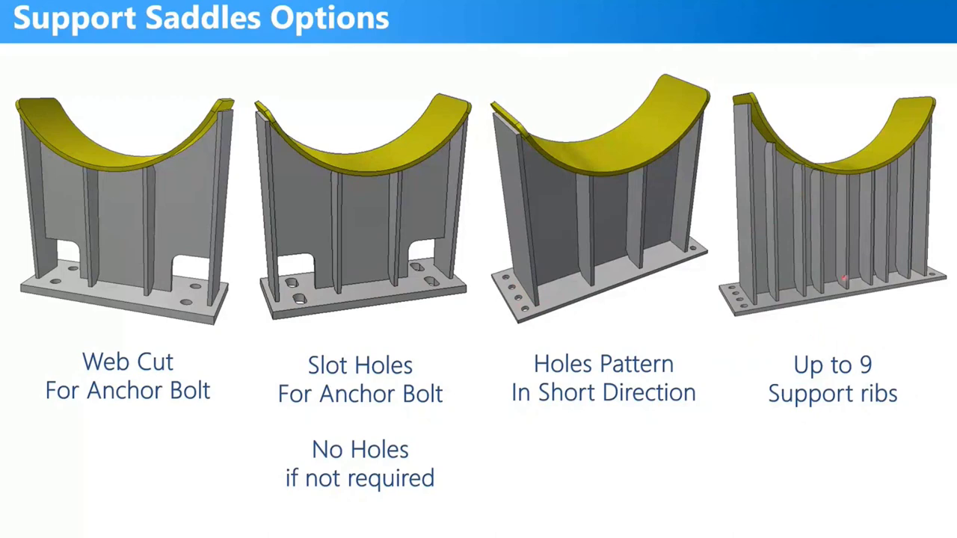
pyautogui.press('Escape')
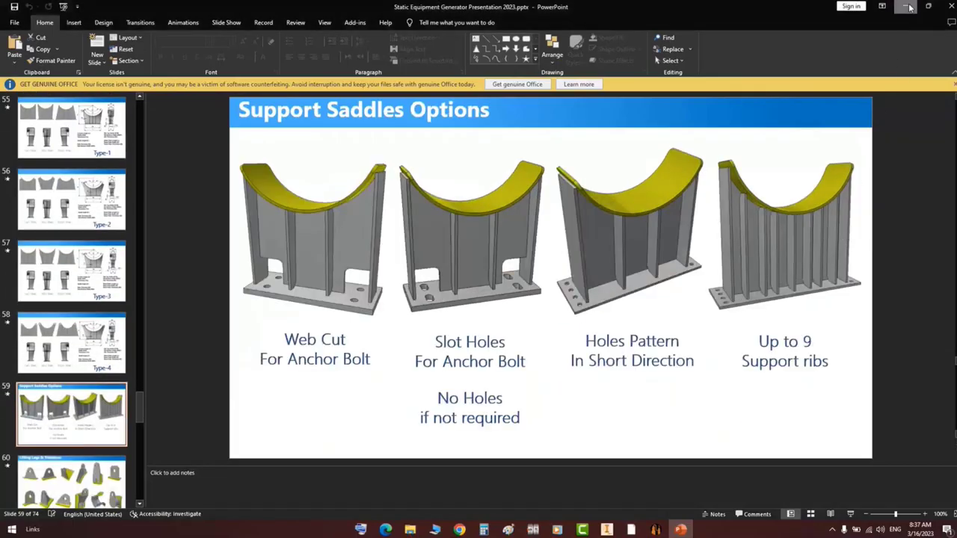
pyautogui.click(907, 6)
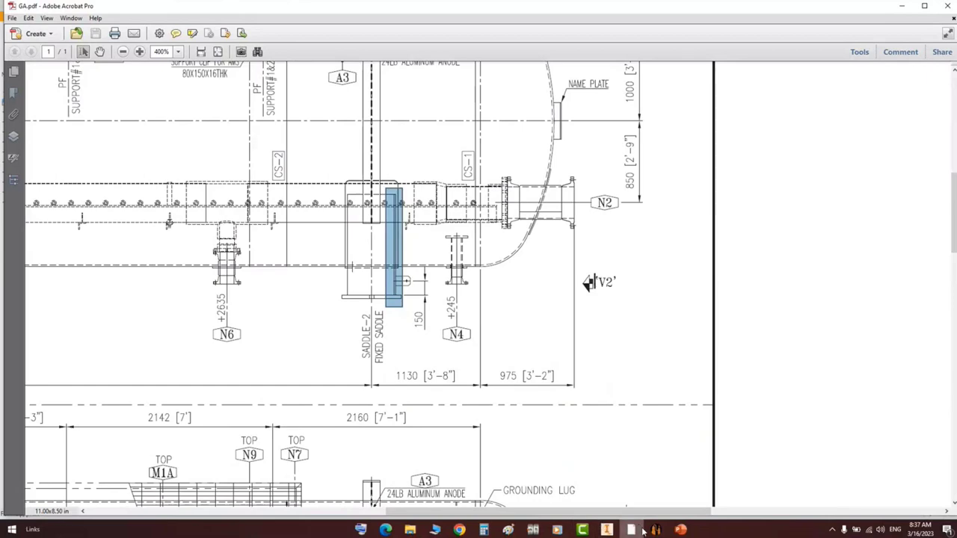
# - Open Saddles.pdf from the Training Sample 14-3-2023 folder and bring up the Saddle-2 fixed side detail at a readable size
pyautogui.click(436, 530)
pyautogui.moveTo(411, 529)
pyautogui.click(359, 486)
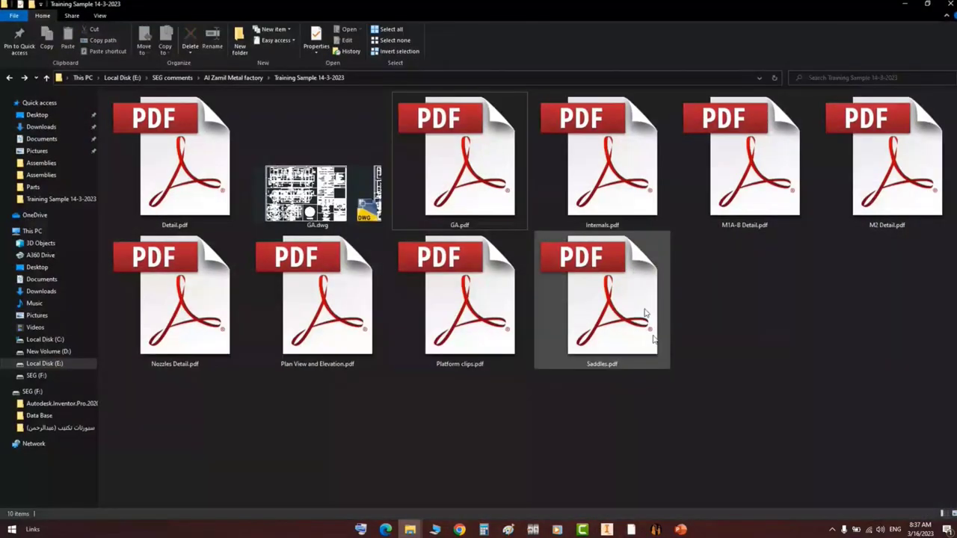
pyautogui.doubleClick(647, 300)
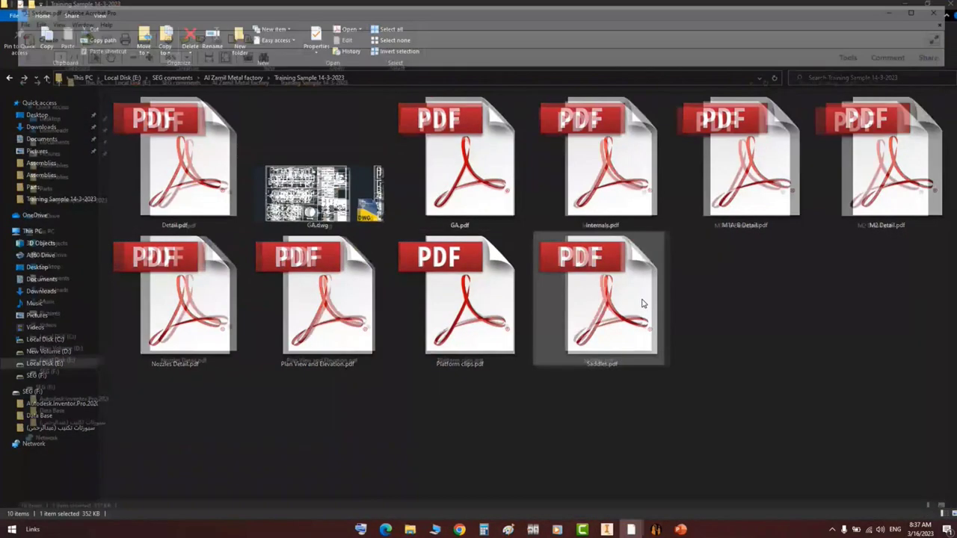
pyautogui.keyDown('ctrl'); pyautogui.scroll(2, 279, 191); pyautogui.keyUp('ctrl')
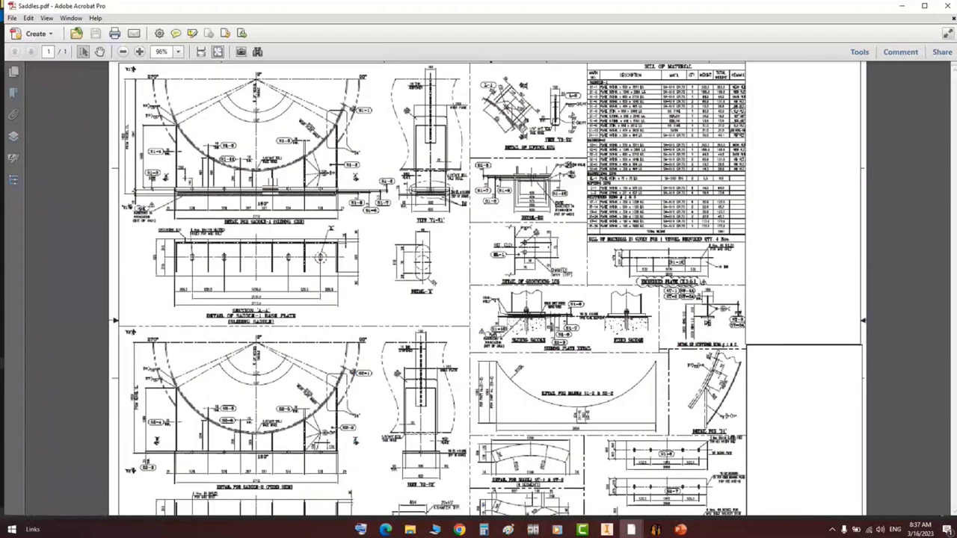
pyautogui.scroll(-10, 242, 259)
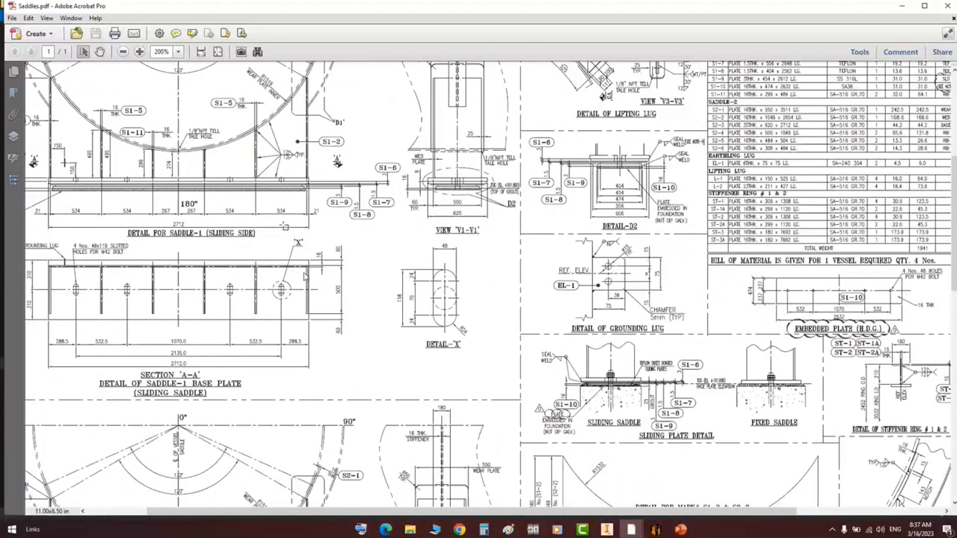
pyautogui.hotkey('ctrl', '+')
pyautogui.hotkey('ctrl', '+')
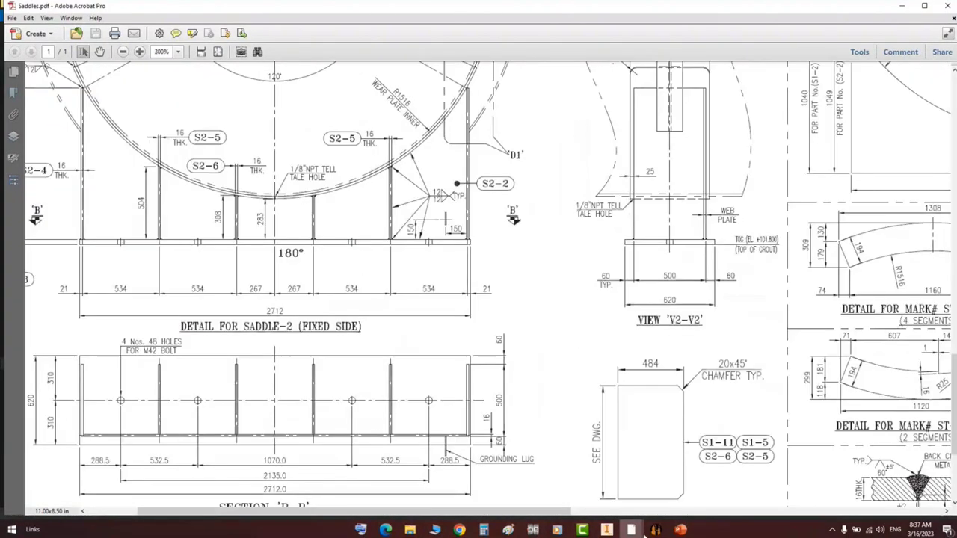
# - Recheck the fixed saddle label in GA.pdf, and examine Saddle-2's angles, height from vessel centreline and base plate thickness in Saddles.pdf
pyautogui.moveTo(631, 530)
pyautogui.click(573, 482)
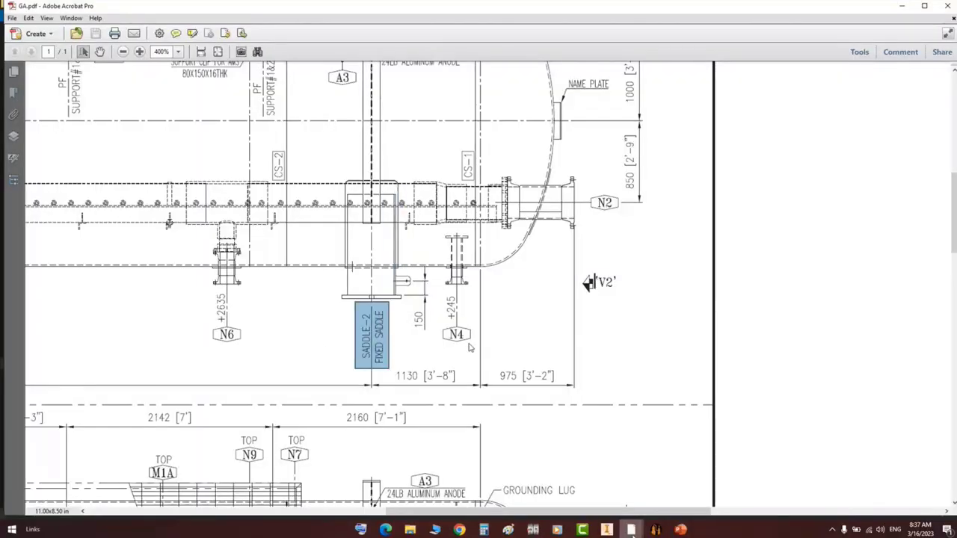
pyautogui.click(631, 530)
pyautogui.click(707, 493)
pyautogui.moveTo(316, 359); pyautogui.dragTo(426, 316, button='middle')
pyautogui.scroll(3, 423, 310)
pyautogui.scroll(1, 216, 237)
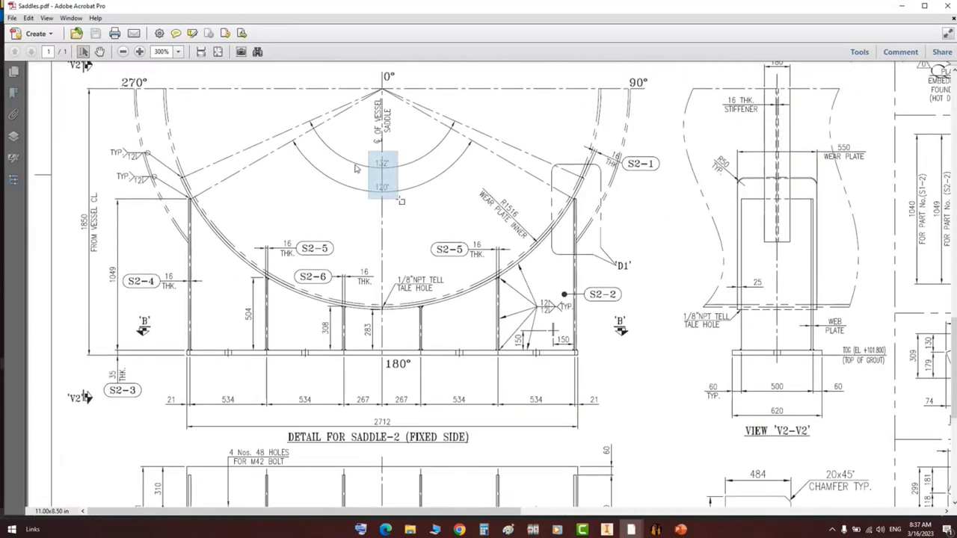
pyautogui.moveTo(398, 199); pyautogui.dragTo(399, 198)
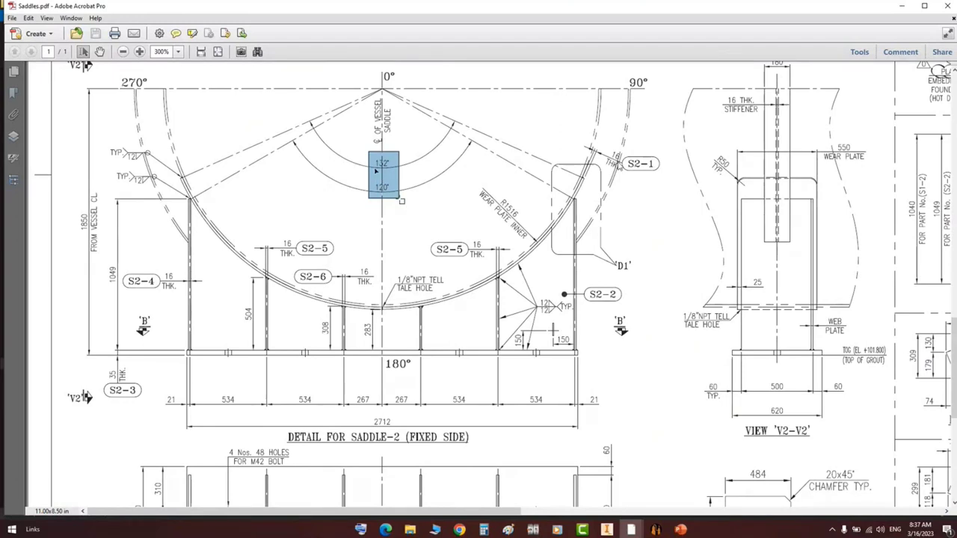
pyautogui.moveTo(72, 176); pyautogui.dragTo(108, 268)
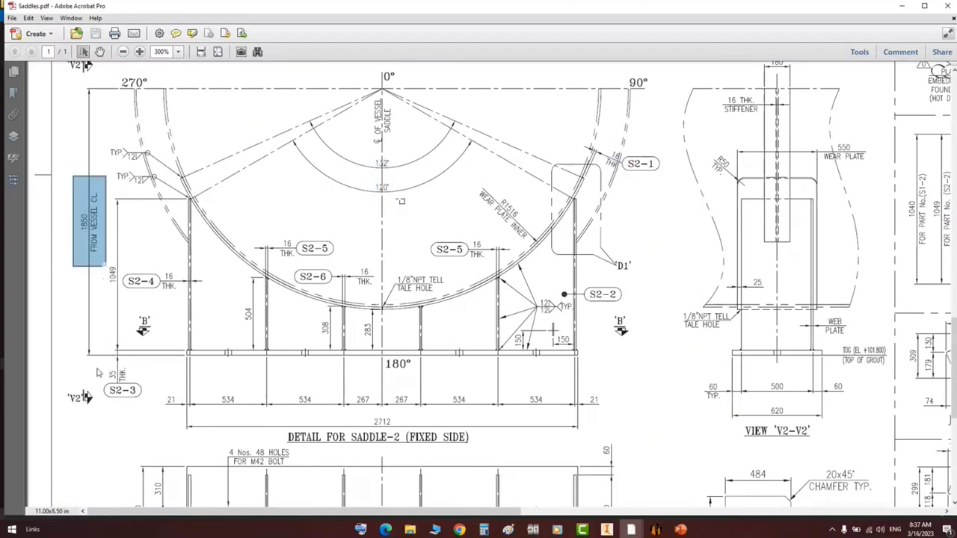
pyautogui.moveTo(97, 369); pyautogui.dragTo(133, 386)
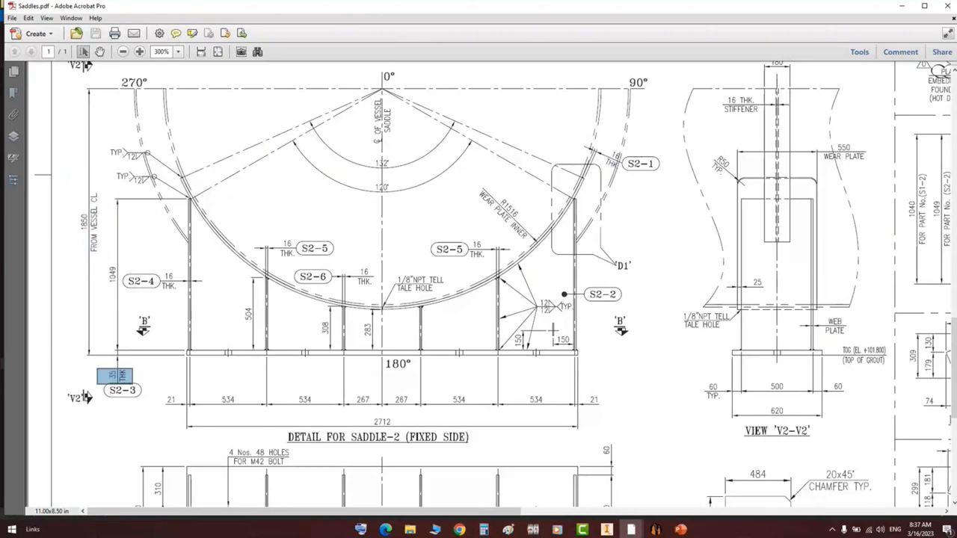
# - Switch to Static Equipment Generator, add a saddle named Fixed Saddle to Can-1 and open its parameters
pyautogui.click(656, 529)
pyautogui.click(50, 124)
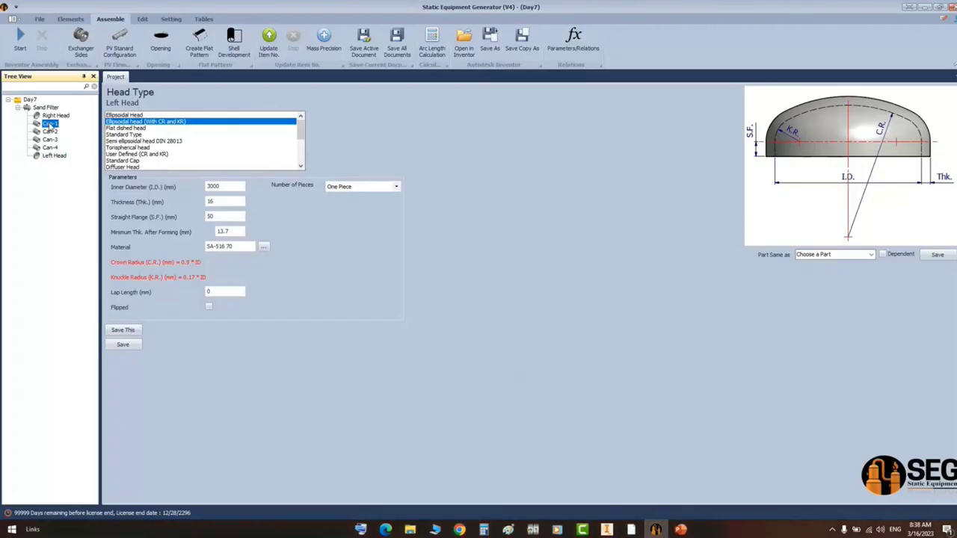
pyautogui.click(71, 19)
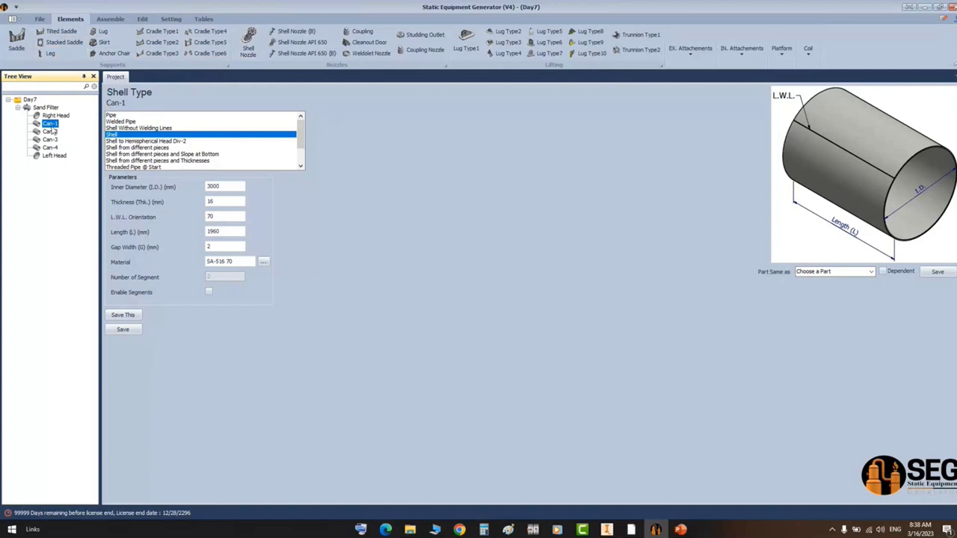
pyautogui.click(18, 41)
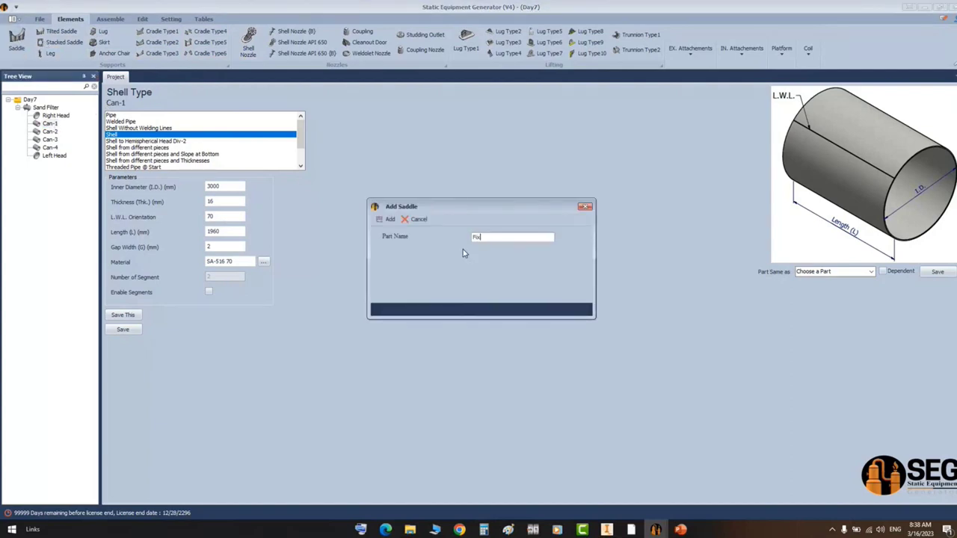
pyautogui.write('Fixed Saddle')
pyautogui.press('Return')
pyautogui.click(64, 132)
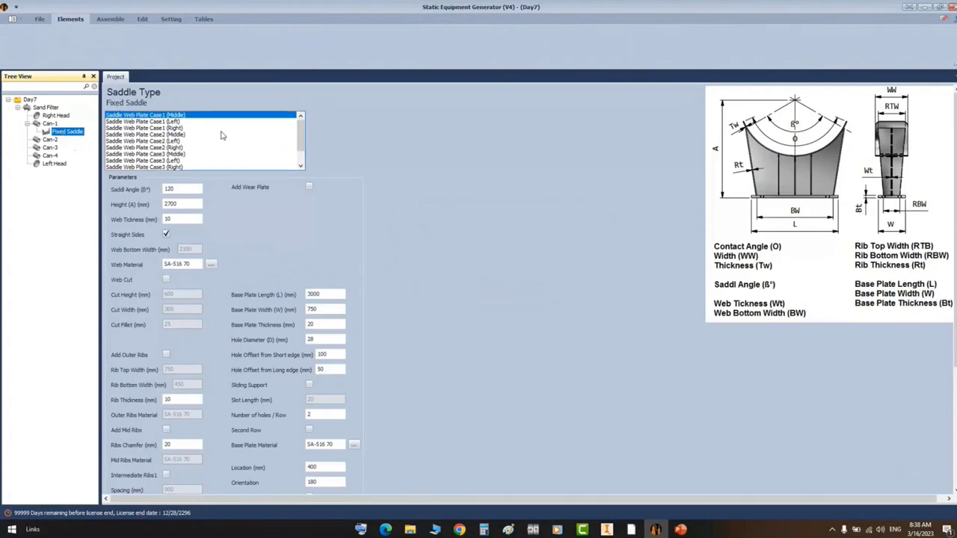
# - Check the web positions on the Type-1 slide in PowerPoint and set the fixed saddle's type to Saddle Web Plate Case1 (Right)
pyautogui.click(681, 529)
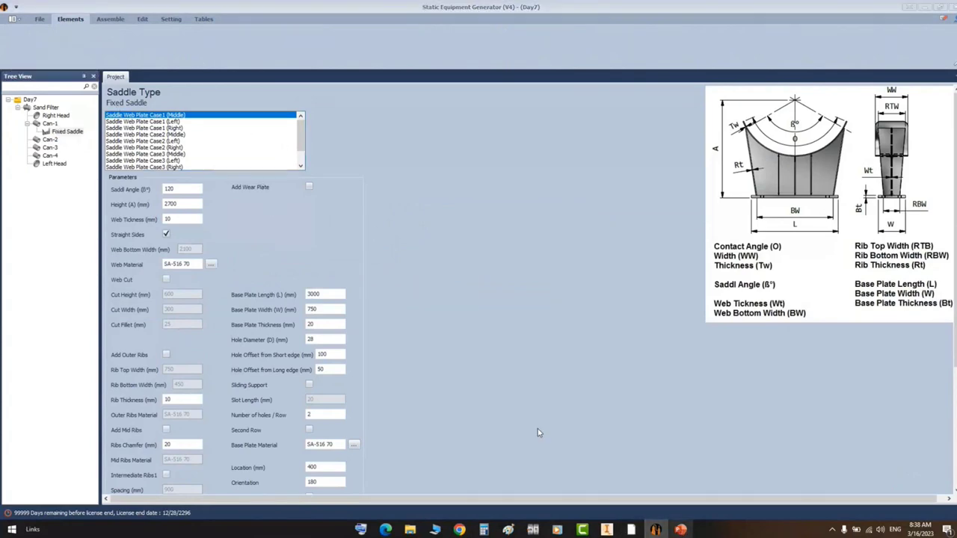
pyautogui.scroll(4, 286, 285)
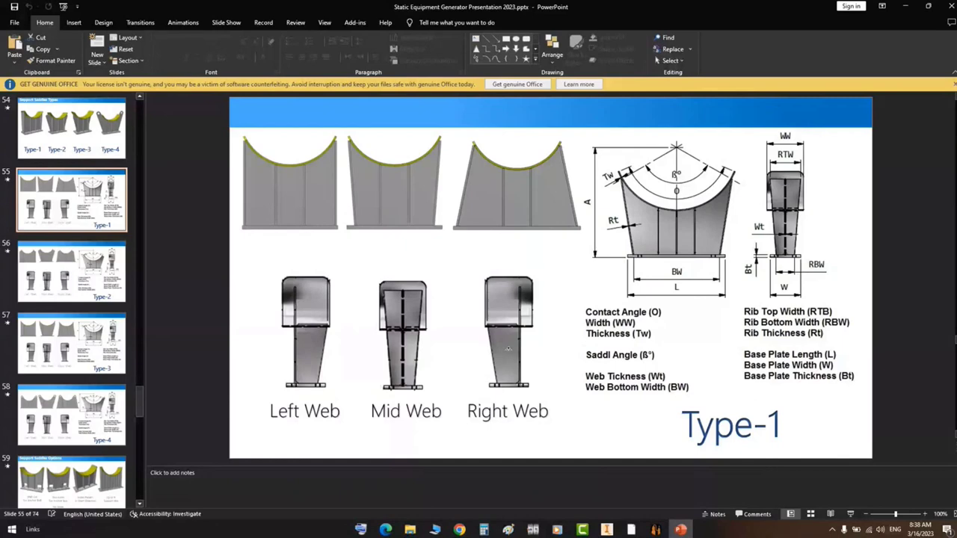
pyautogui.click(514, 320)
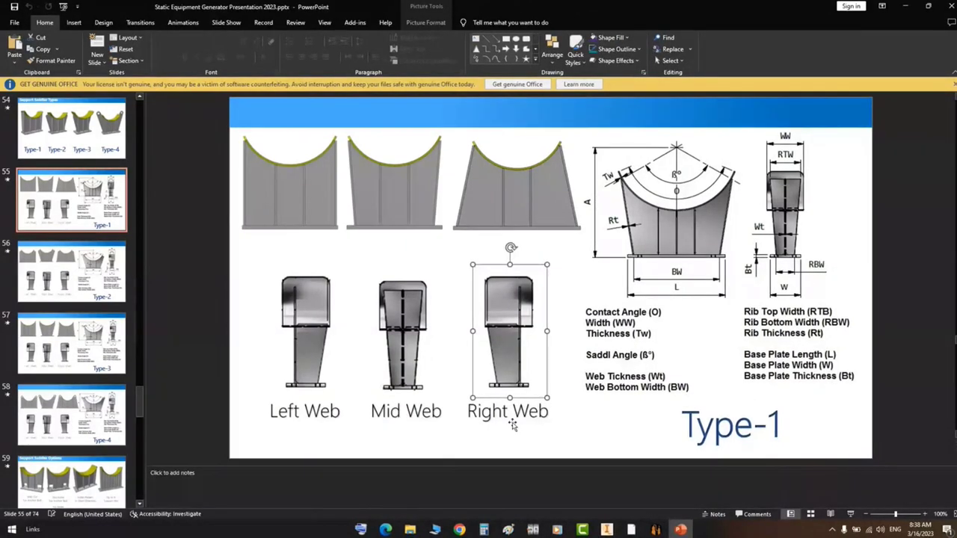
pyautogui.click(662, 533)
pyautogui.click(151, 129)
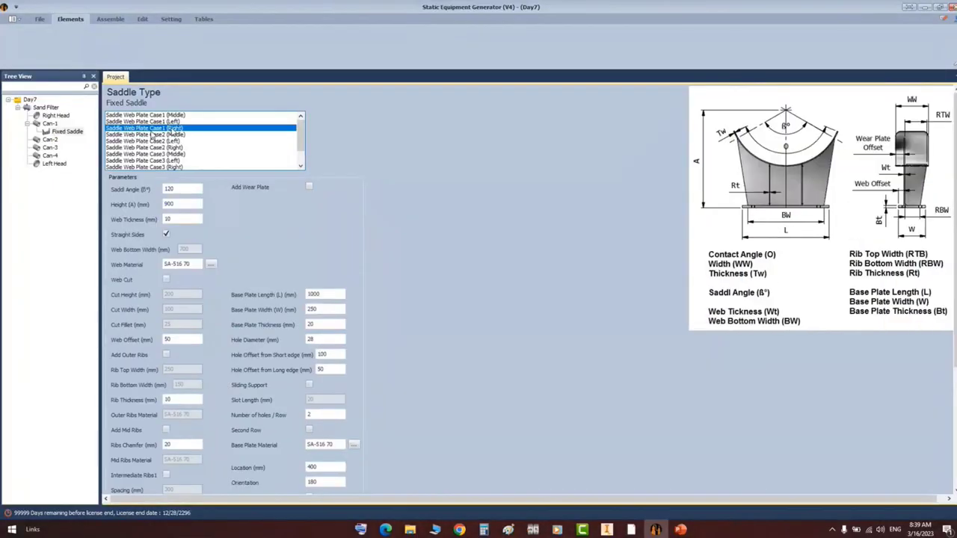
# - Keep the saddle angle at 120° and set the saddle height to 1850 mm and the web thickness to 16 mm
pyautogui.doubleClick(181, 188)
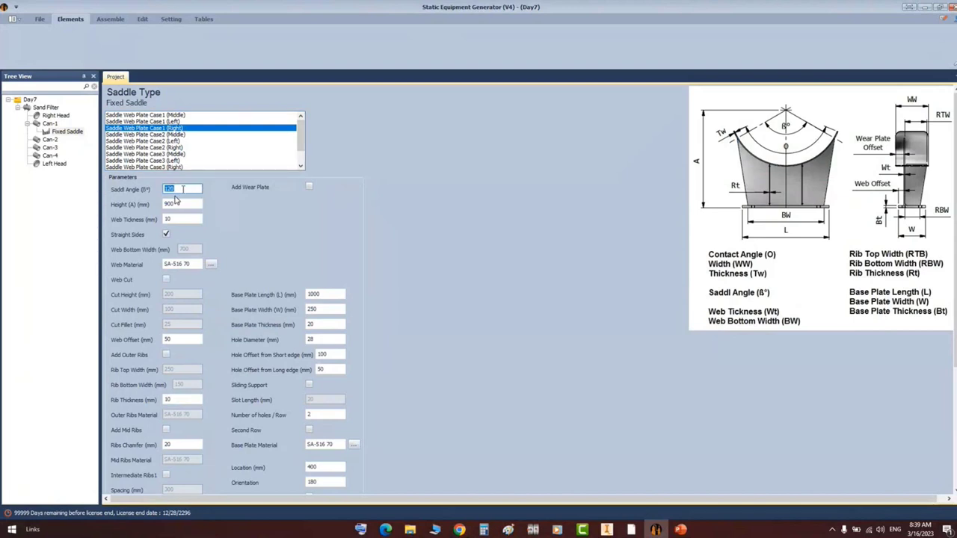
pyautogui.press('Tab')
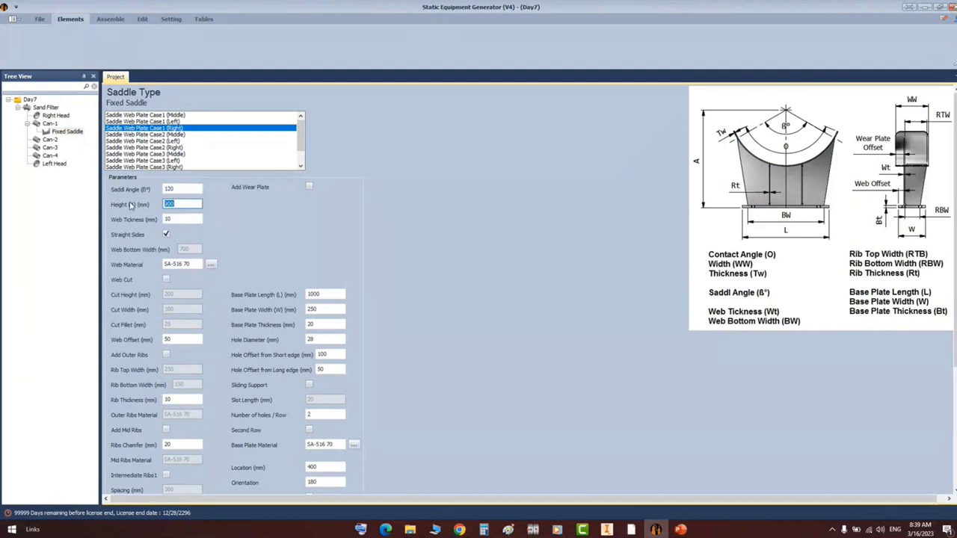
pyautogui.write('18')
pyautogui.press('Tab')
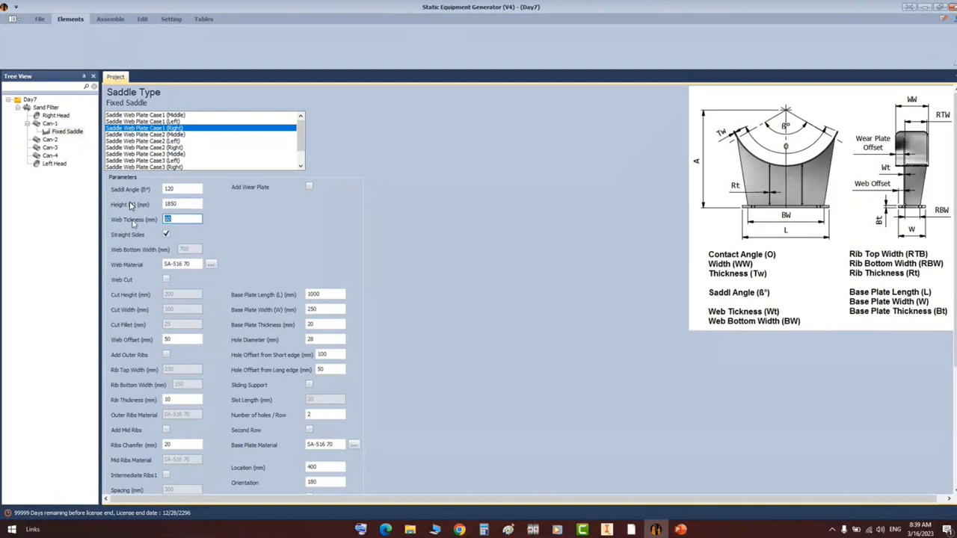
# - Add a wear plate with a 132° contact angle, 550 mm width, 16 mm thickness and 50 mm fillet
pyautogui.click(309, 186)
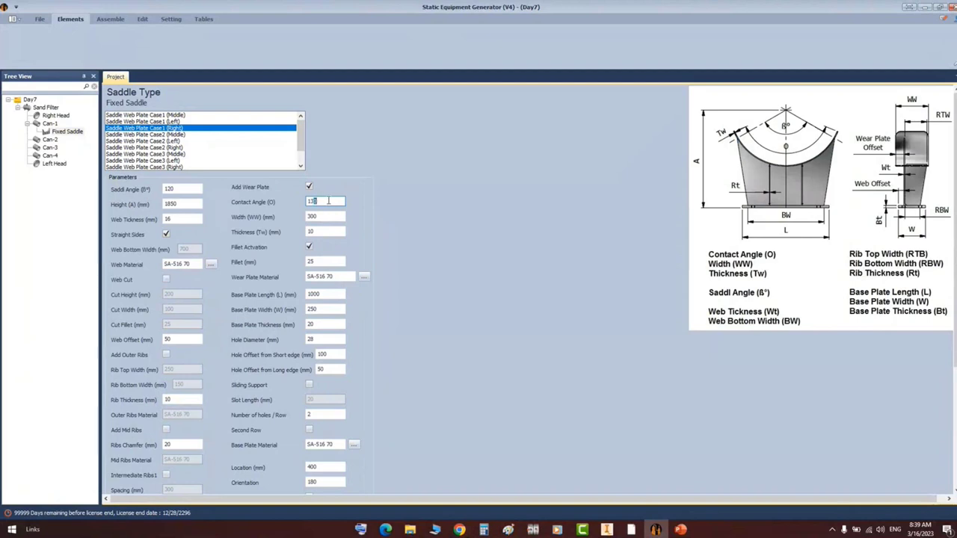
pyautogui.click(331, 201)
pyautogui.write('132')
pyautogui.press('Tab')
pyautogui.press('Tab')
pyautogui.press('Tab')
pyautogui.write('50')
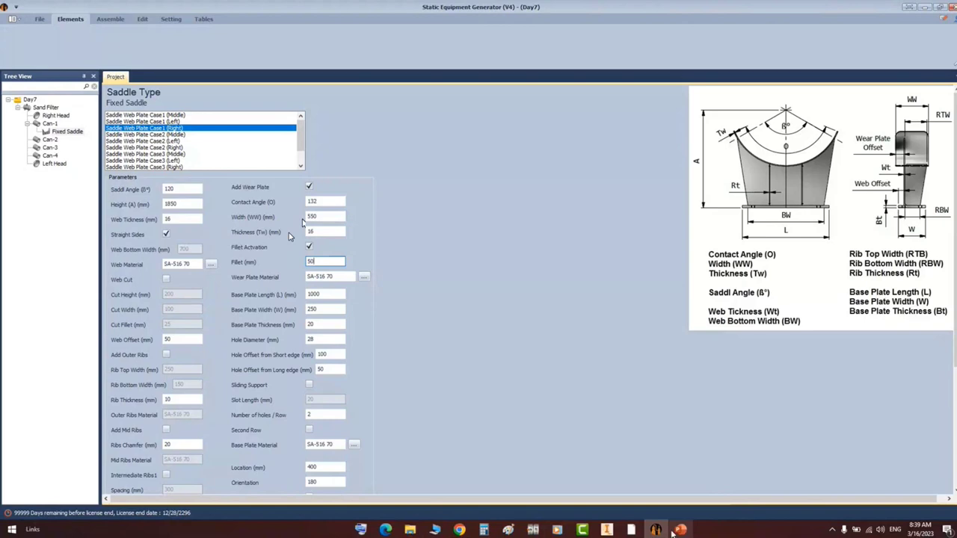
# - Switch to Saddles.pdf and check the Saddle-2 wear plate's corner radius, width and contact angle
pyautogui.click(632, 528)
pyautogui.click(688, 500)
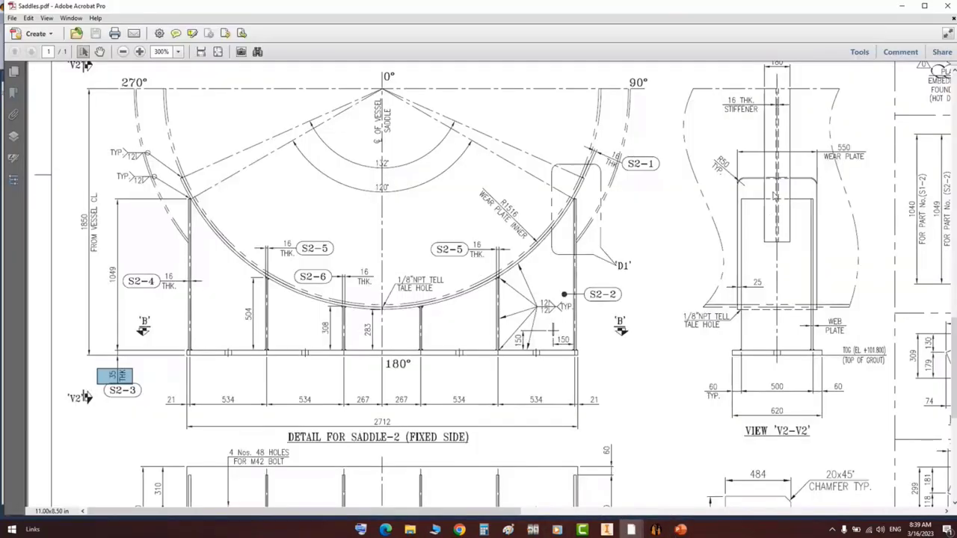
pyautogui.moveTo(700, 147); pyautogui.dragTo(750, 191)
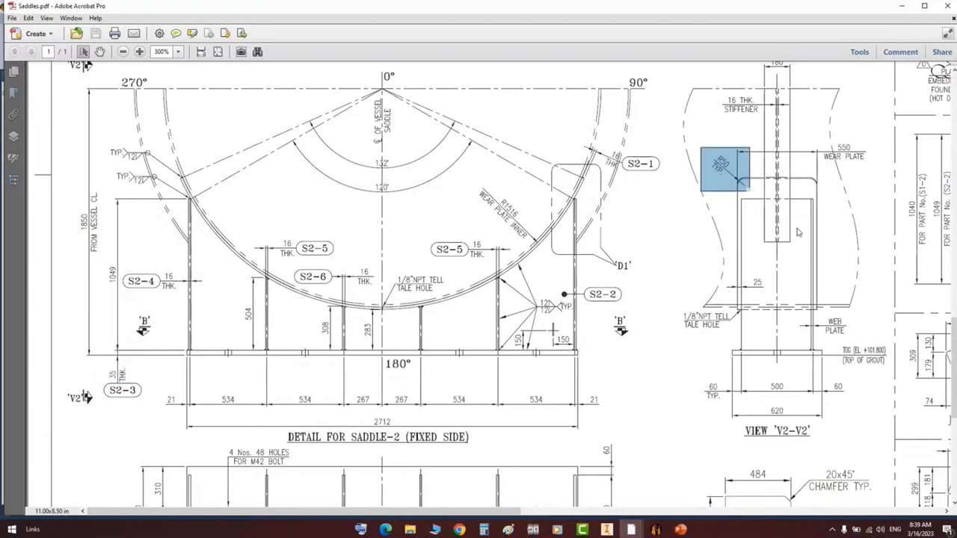
pyautogui.click(762, 374)
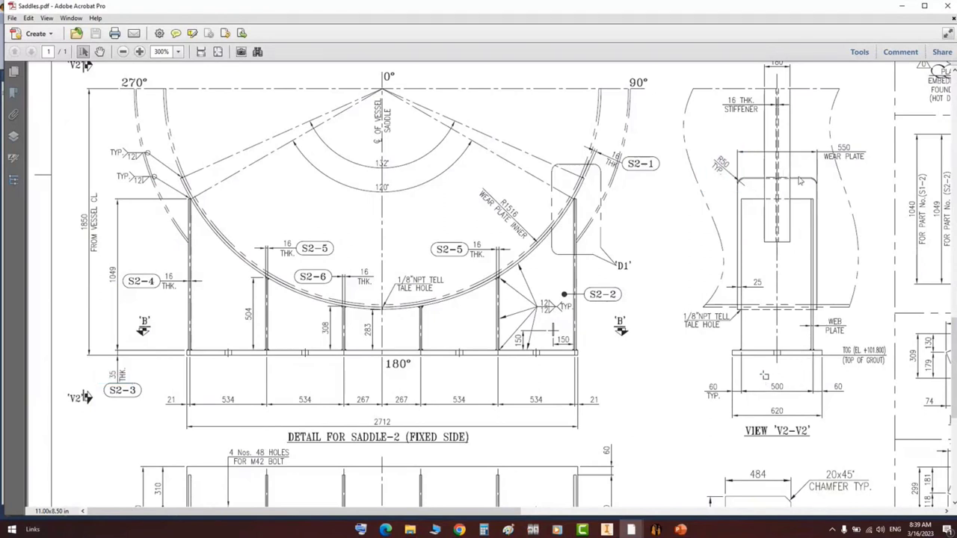
pyautogui.moveTo(830, 136); pyautogui.dragTo(880, 166)
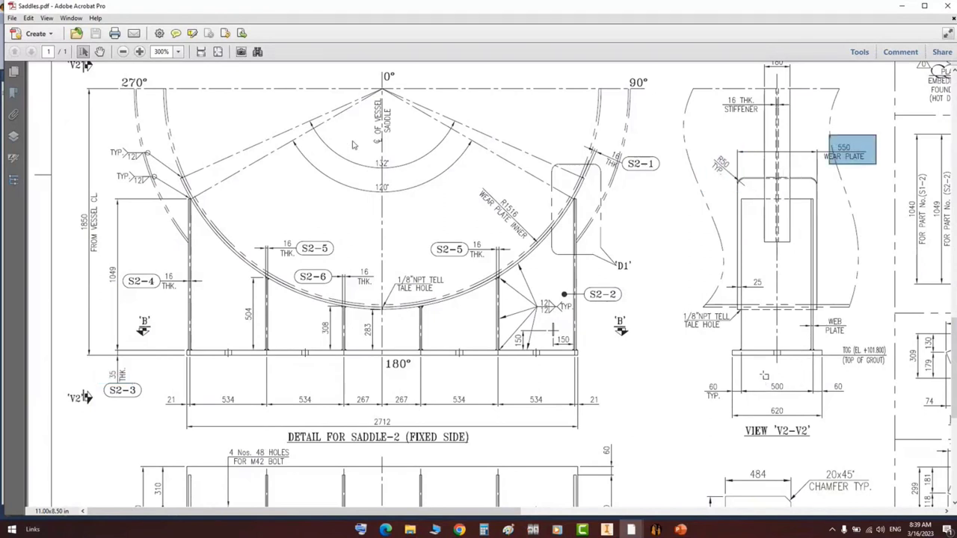
pyautogui.moveTo(367, 154); pyautogui.dragTo(398, 176)
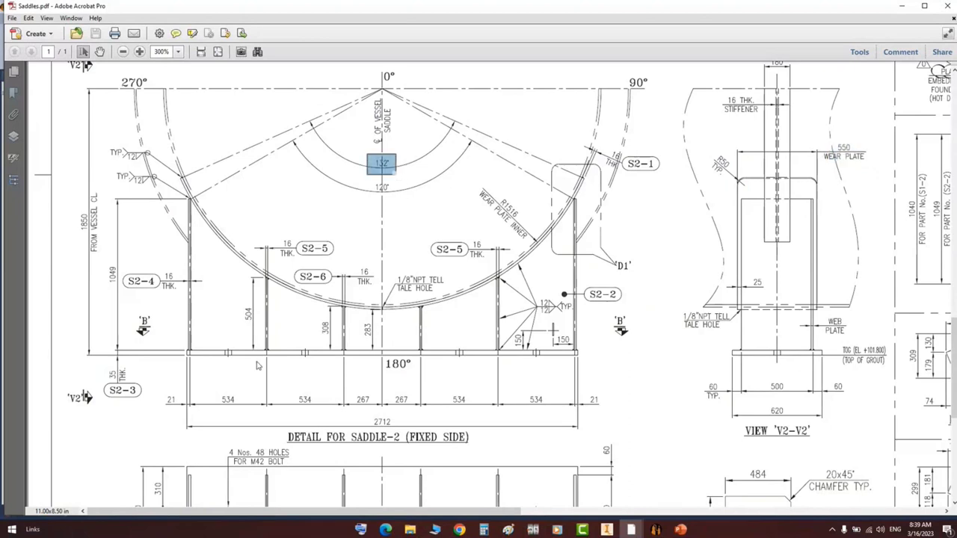
# - Check Saddle-2's base plate in Saddles.pdf, then set its length to 2712 mm, width to 620 mm and thickness to 35 mm in Static Equipment Generator
pyautogui.moveTo(162, 333); pyautogui.dragTo(610, 439)
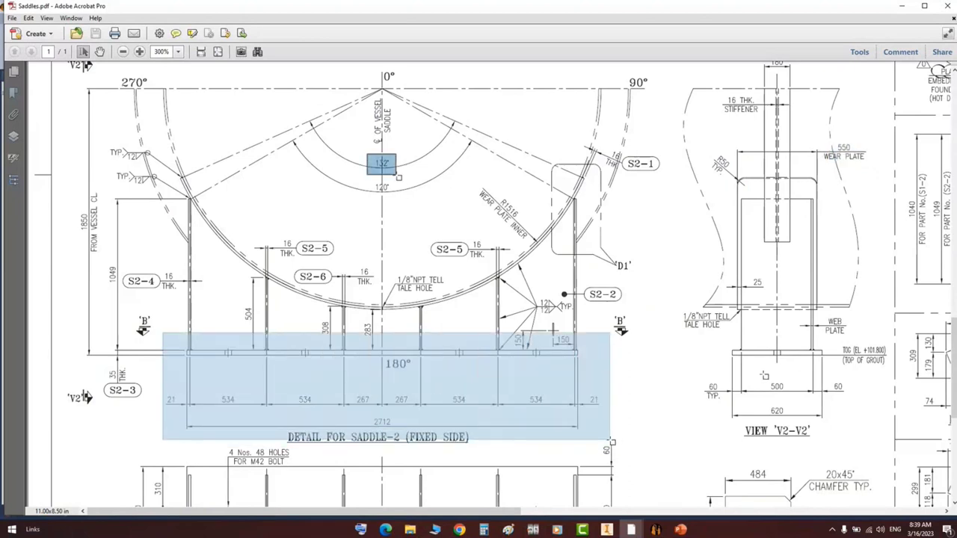
pyautogui.click(463, 441)
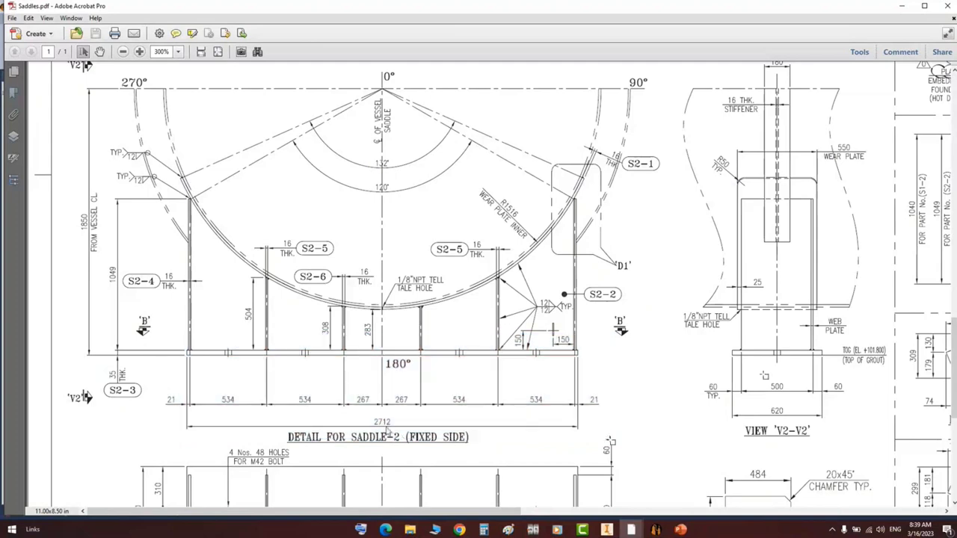
pyautogui.moveTo(368, 415); pyautogui.dragTo(400, 431)
pyautogui.moveTo(763, 405); pyautogui.dragTo(792, 421)
pyautogui.moveTo(97, 361); pyautogui.dragTo(131, 386)
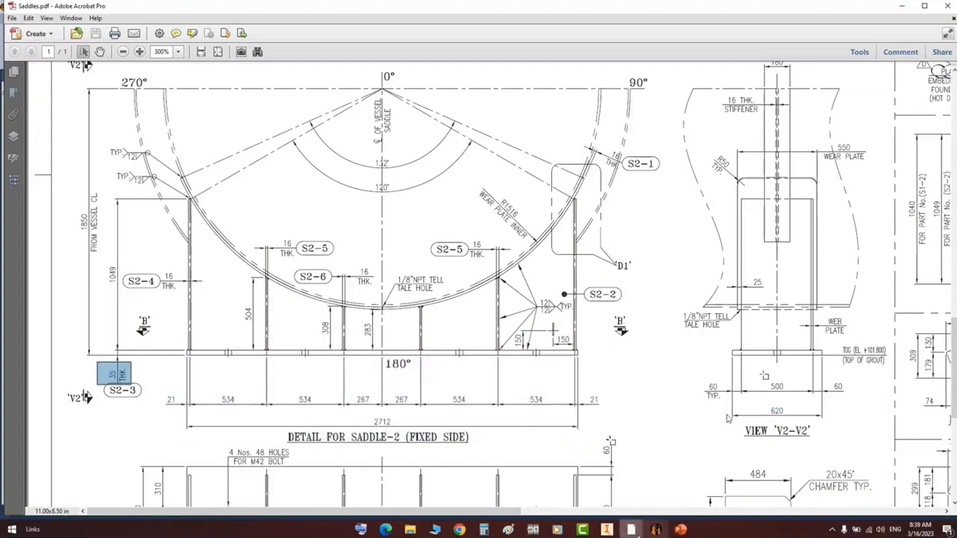
pyautogui.click(656, 530)
pyautogui.click(319, 295)
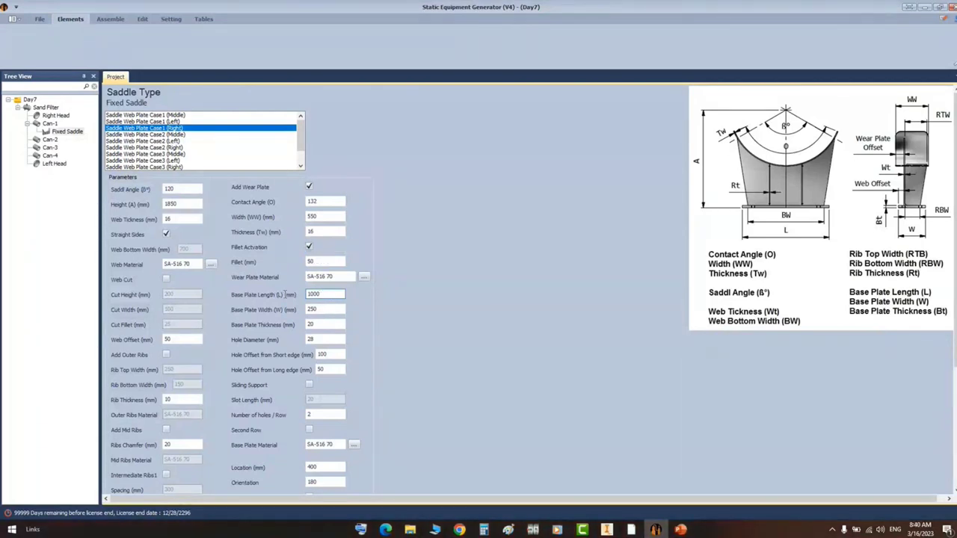
pyautogui.moveTo(320, 295); pyautogui.dragTo(285, 296)
pyautogui.write('2712')
pyautogui.moveTo(326, 308); pyautogui.dragTo(296, 341)
pyautogui.write('6')
pyautogui.write('35')
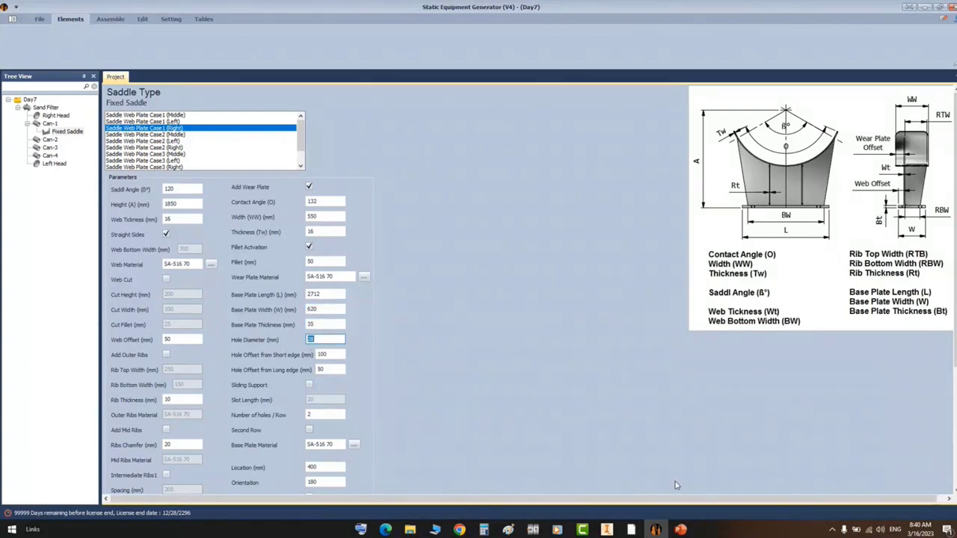
# - Look up the bolt hole note for Saddle-2's base plate in Saddles.pdf and set the hole diameter to 48 mm in Static Equipment Generator
pyautogui.click(631, 529)
pyautogui.click(687, 490)
pyautogui.scroll(-3, 419, 322)
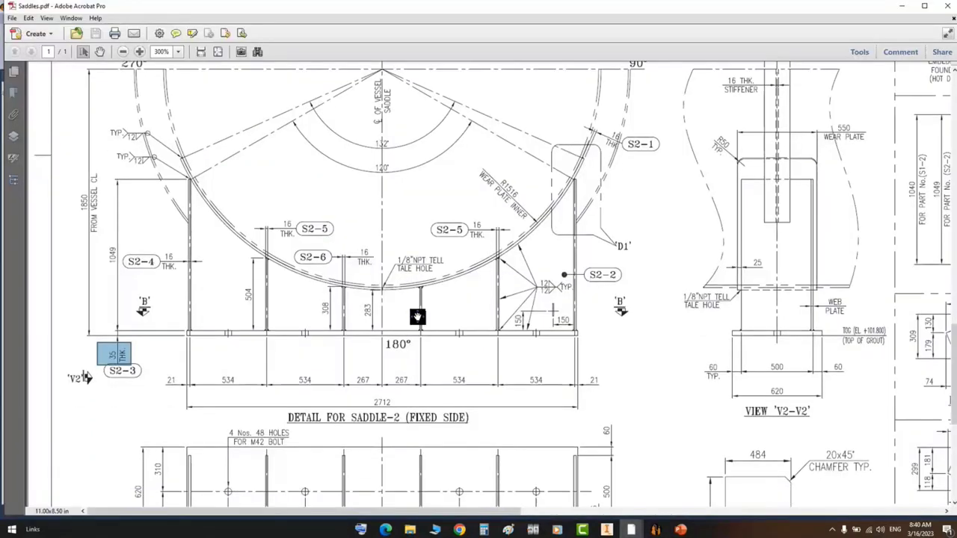
pyautogui.moveTo(226, 269); pyautogui.dragTo(304, 306)
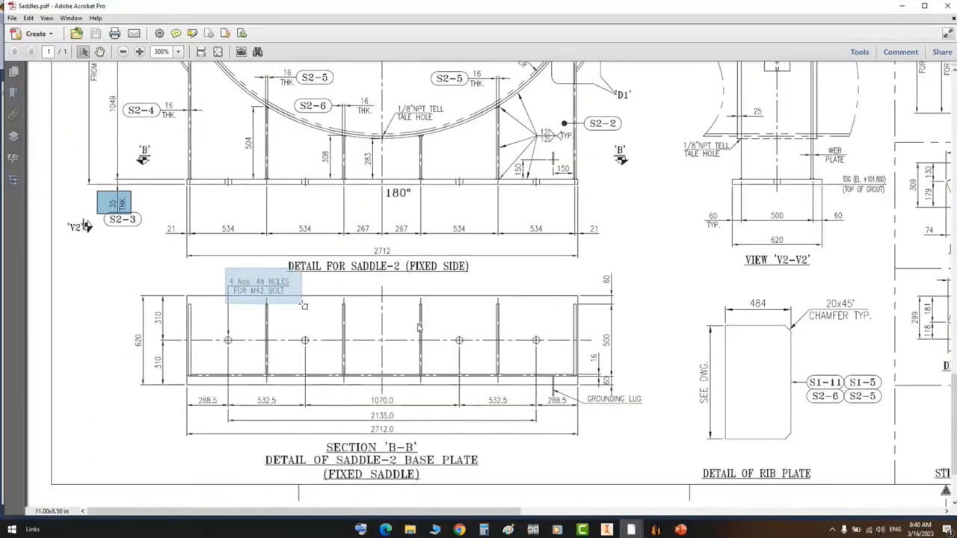
pyautogui.click(656, 530)
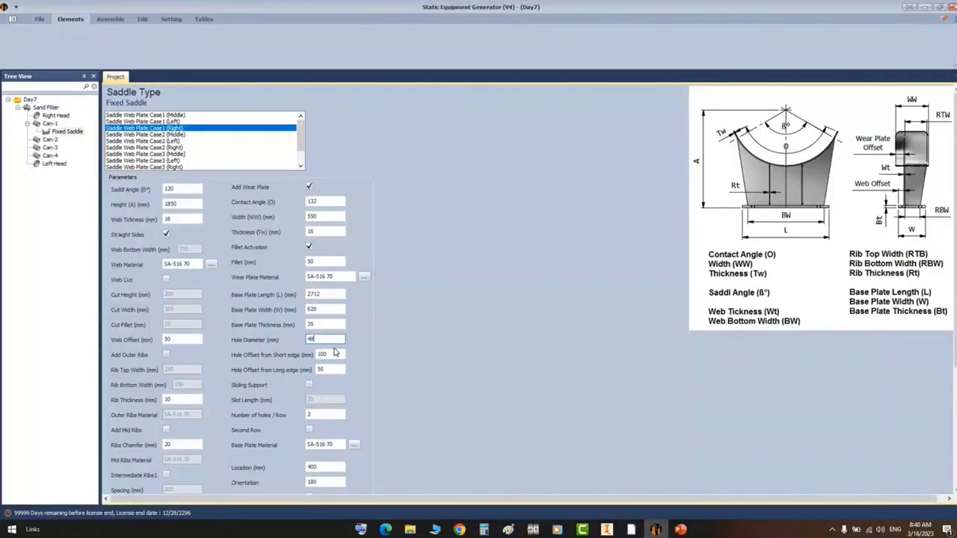
pyautogui.press('Tab')
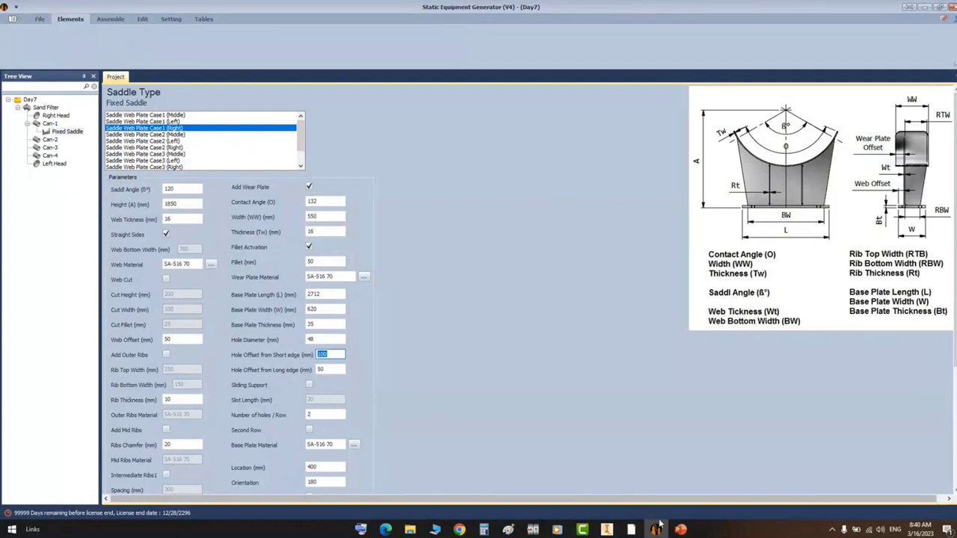
# - Check the outer hole position in Saddles.pdf and set the hole offset from the short edge to 288.5 mm in Static Equipment Generator
pyautogui.click(630, 530)
pyautogui.click(694, 491)
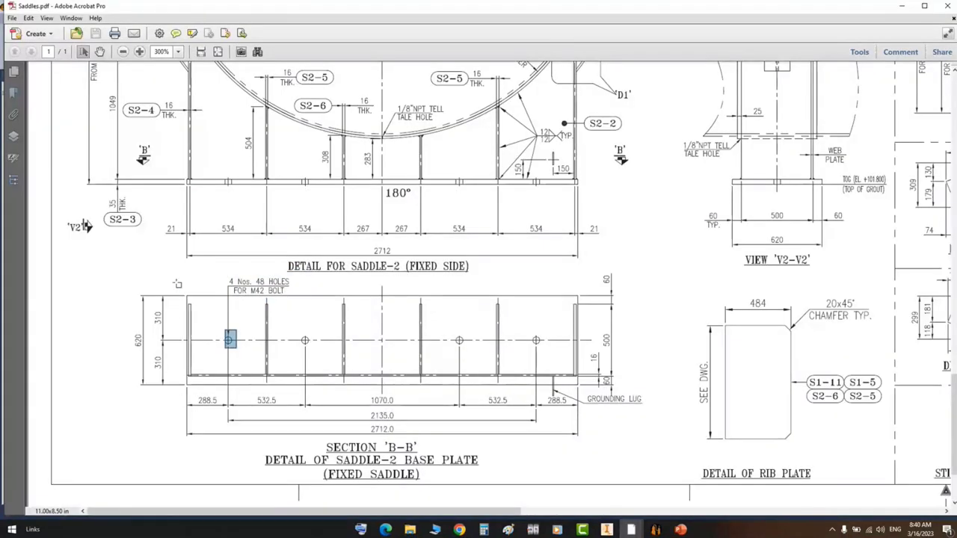
pyautogui.moveTo(176, 283); pyautogui.dragTo(234, 416)
pyautogui.click(655, 529)
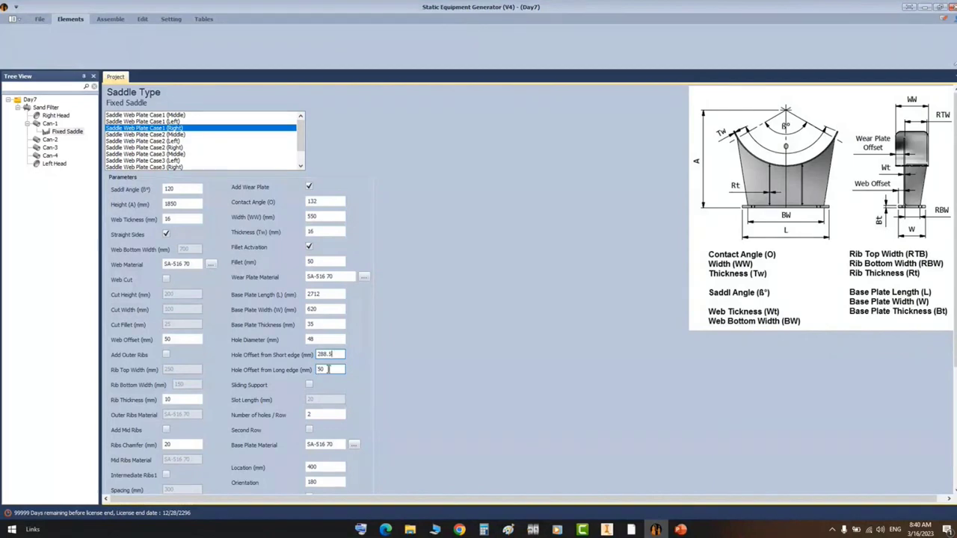
# - Check the hole distance across the base plate in Saddles.pdf and set the hole offset from the long edge to 310 mm in Static Equipment Generator
pyautogui.moveTo(324, 370); pyautogui.dragTo(302, 371)
pyautogui.click(630, 529)
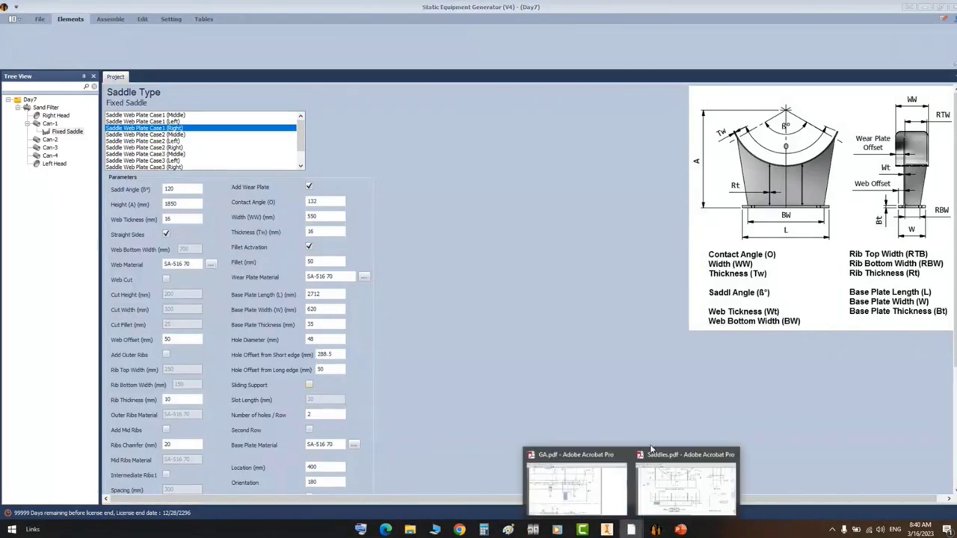
pyautogui.click(673, 493)
pyautogui.moveTo(148, 285); pyautogui.dragTo(169, 342)
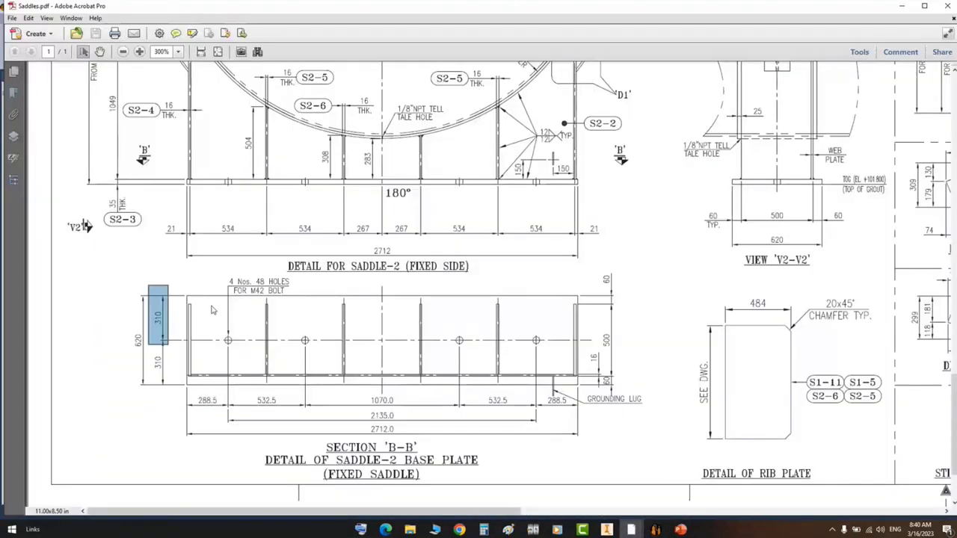
pyautogui.moveTo(178, 285); pyautogui.dragTo(592, 300)
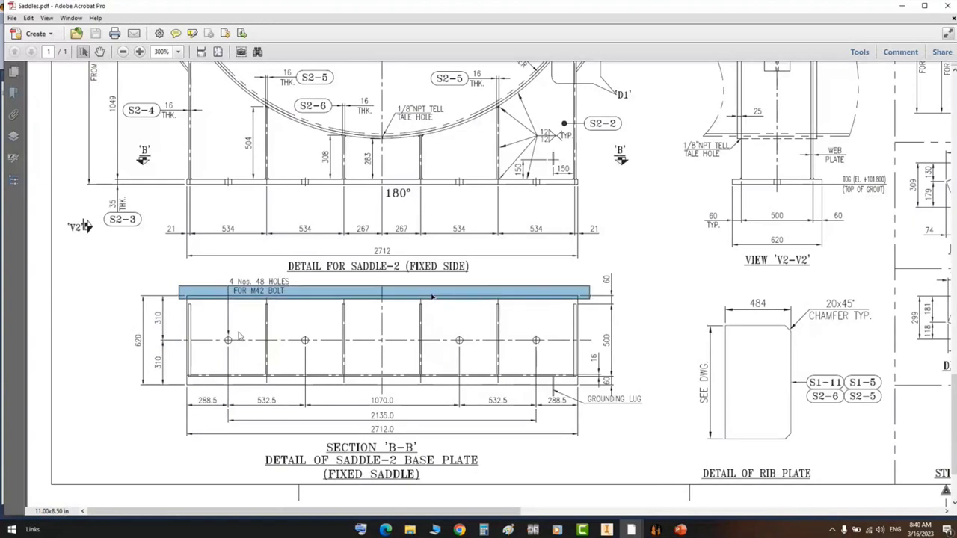
pyautogui.moveTo(157, 290); pyautogui.dragTo(172, 350)
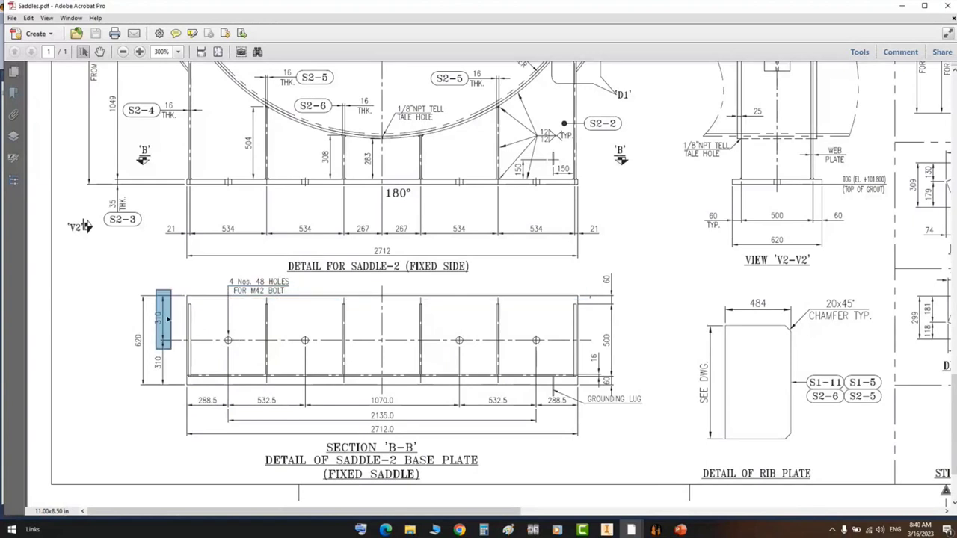
pyautogui.click(655, 529)
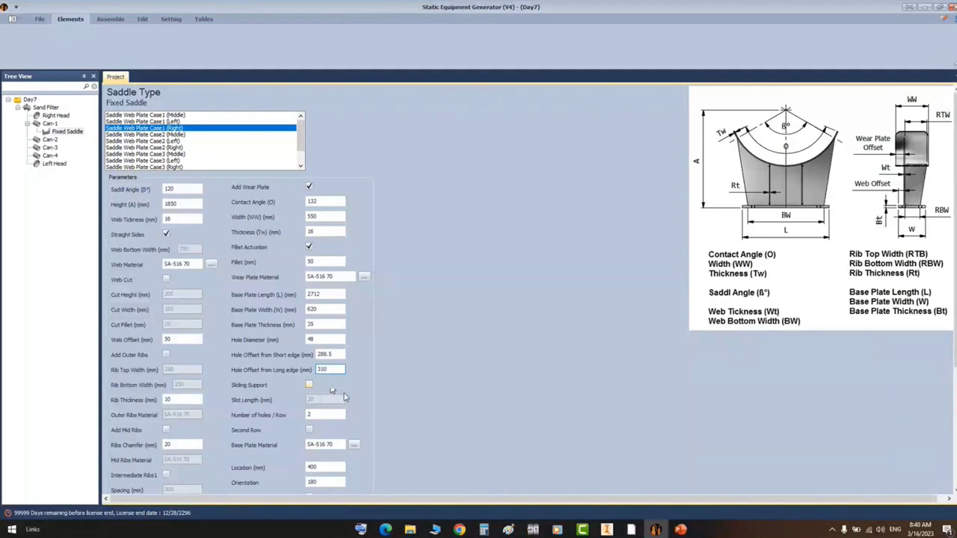
# - Set the number of holes per row in the base plate to 4
pyautogui.scroll(-2, 346, 398)
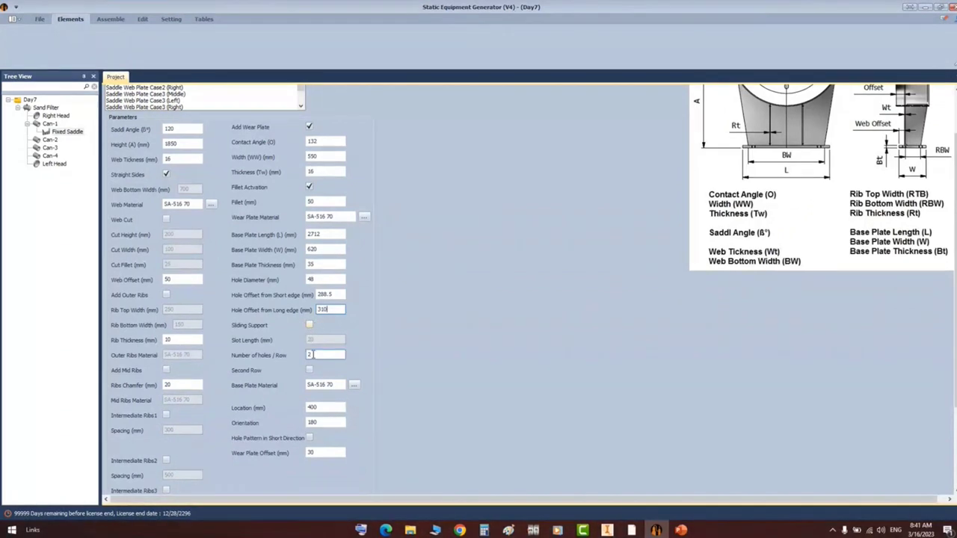
pyautogui.moveTo(314, 354); pyautogui.dragTo(271, 377)
pyautogui.write('4')
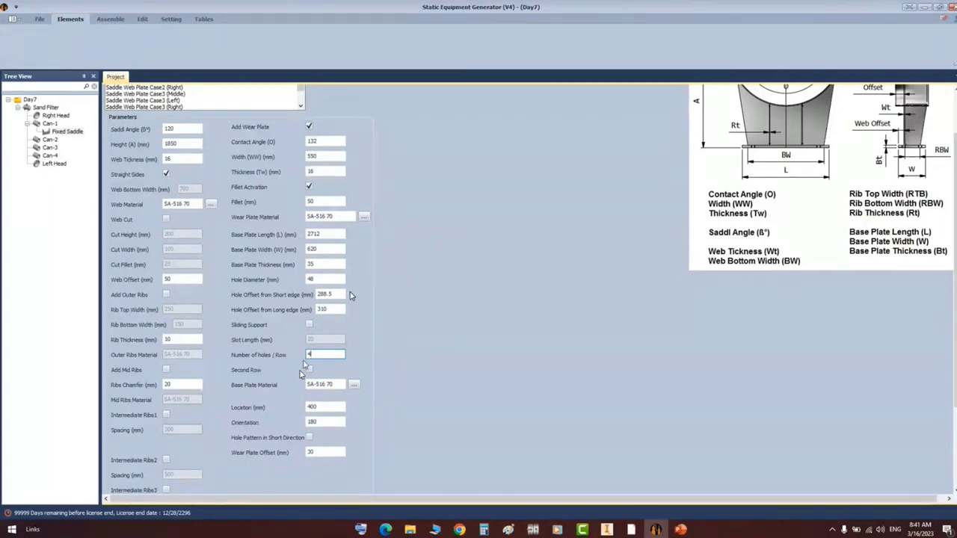
# - Switch to Saddles.pdf and compare the spacings between the four bolt holes in the Saddle-2 base plate section
pyautogui.click(632, 530)
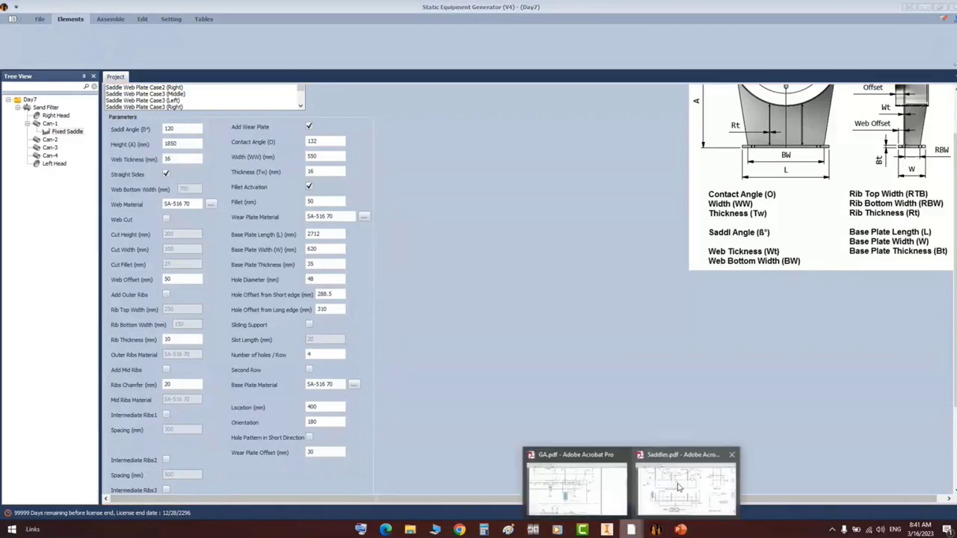
pyautogui.click(679, 488)
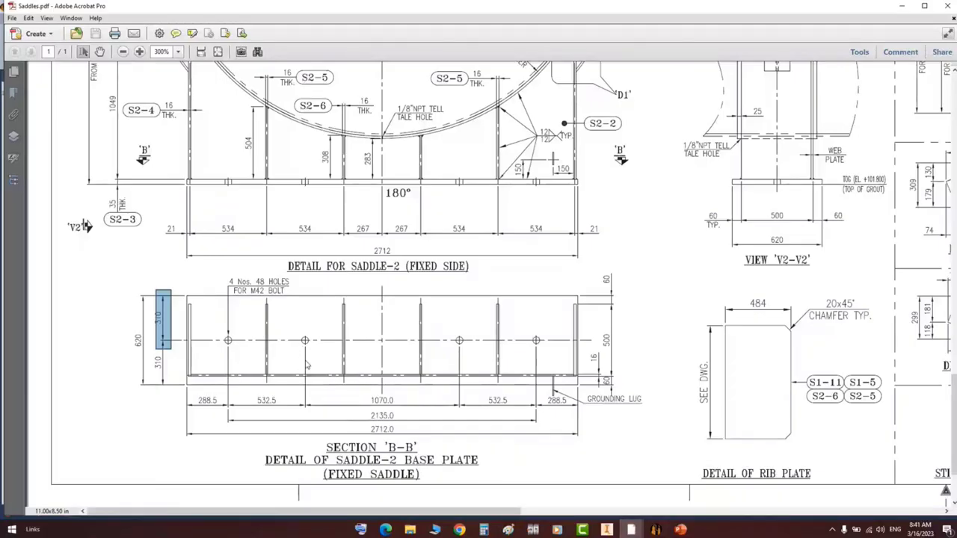
pyautogui.moveTo(221, 394); pyautogui.dragTo(312, 415)
pyautogui.moveTo(351, 385); pyautogui.dragTo(419, 412)
pyautogui.moveTo(467, 391); pyautogui.dragTo(525, 413)
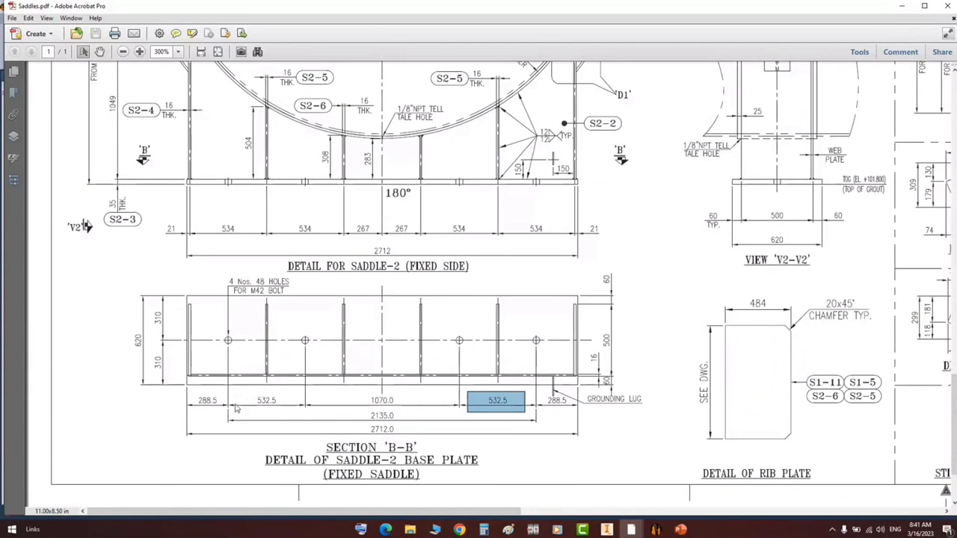
pyautogui.moveTo(251, 390); pyautogui.dragTo(306, 413)
pyautogui.moveTo(415, 409); pyautogui.dragTo(415, 410)
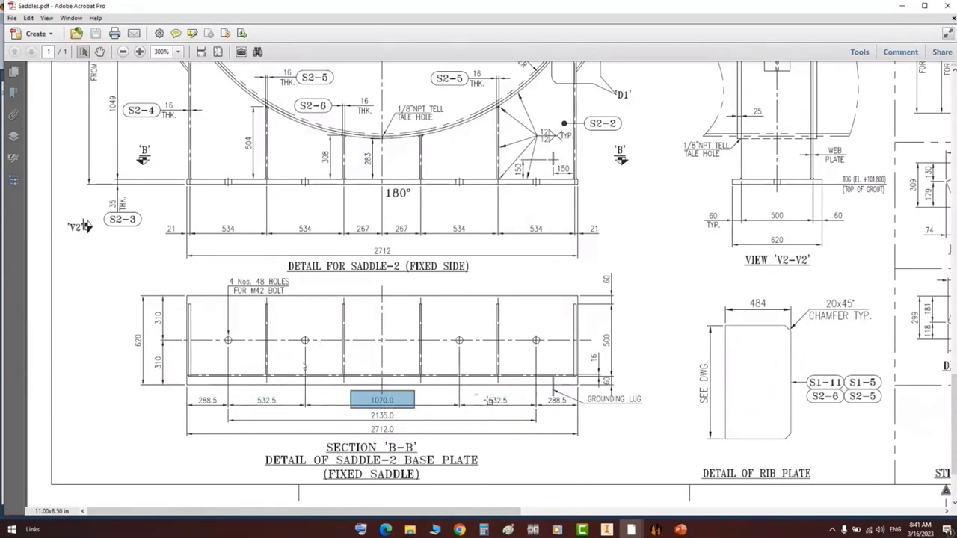
pyautogui.moveTo(475, 394); pyautogui.dragTo(541, 409)
pyautogui.moveTo(246, 388); pyautogui.dragTo(533, 413)
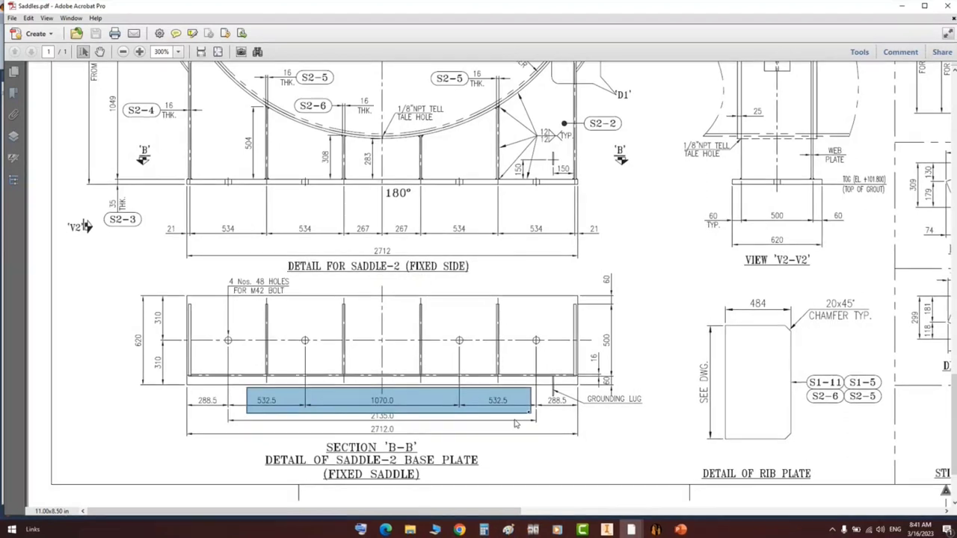
# - Return to Static Equipment Generator and set the fixed saddle's location to 1080 mm
pyautogui.click(656, 529)
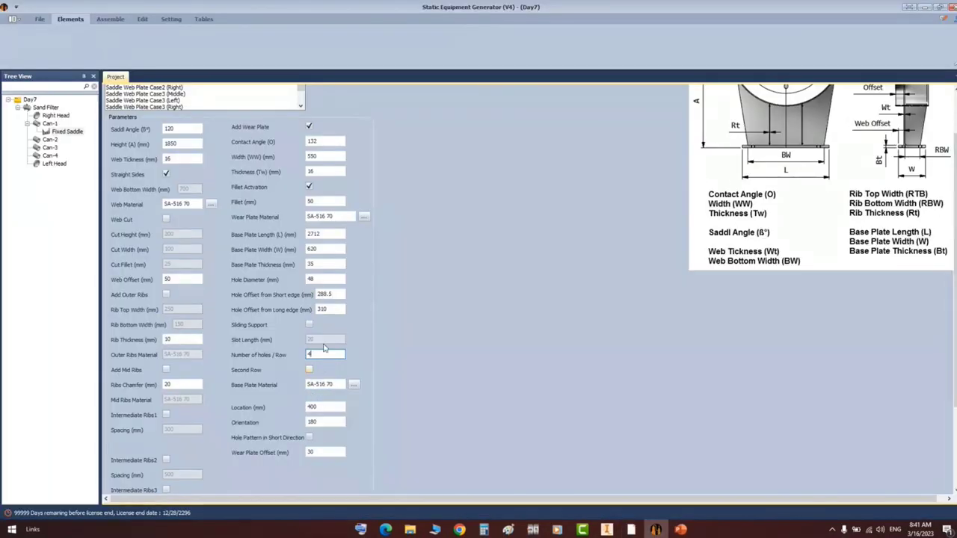
pyautogui.moveTo(319, 408); pyautogui.dragTo(295, 413)
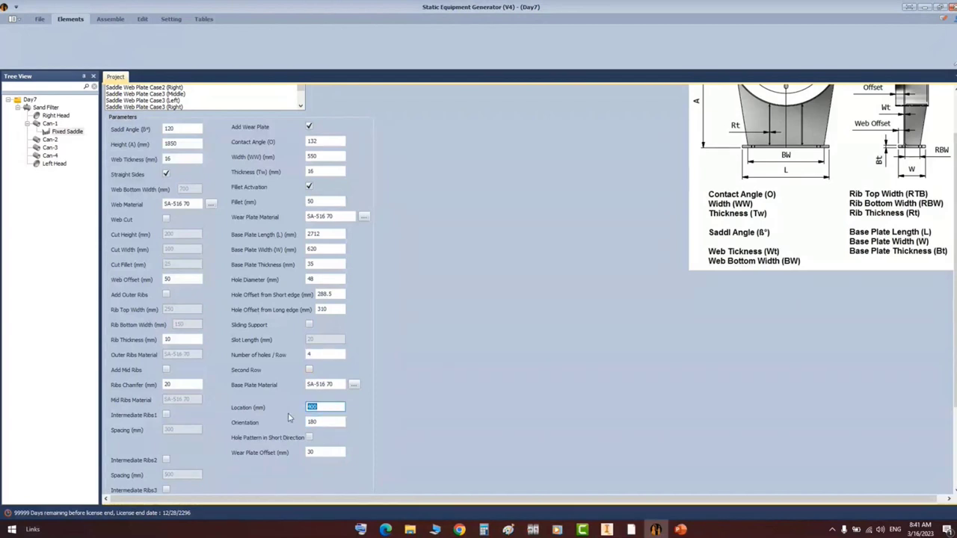
pyautogui.write('1080')
pyautogui.doubleClick(330, 406)
# - Check Saddle-2's distance from the right head's tangent line in GA.pdf and calculate 1130 - 50 in Calculator to verify the saddle location
pyautogui.click(631, 529)
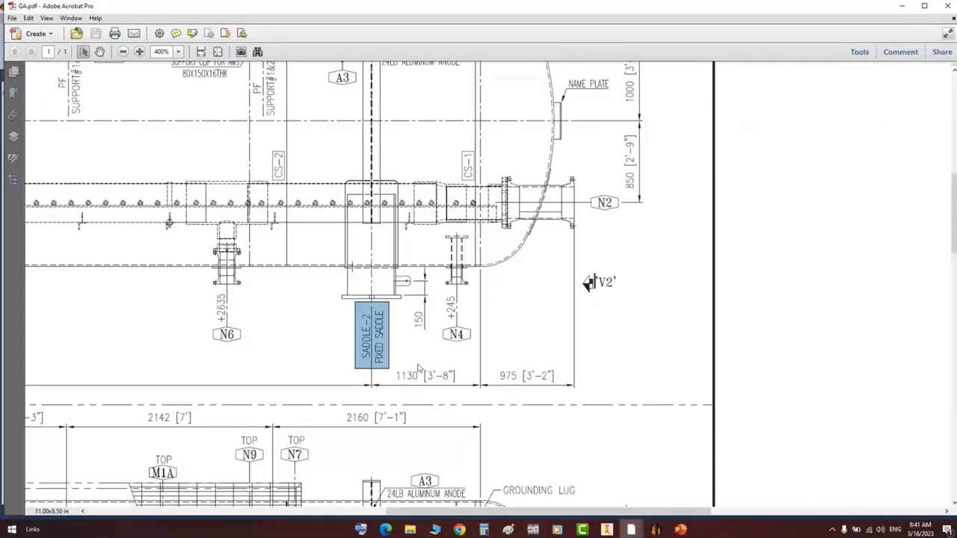
pyautogui.click(576, 488)
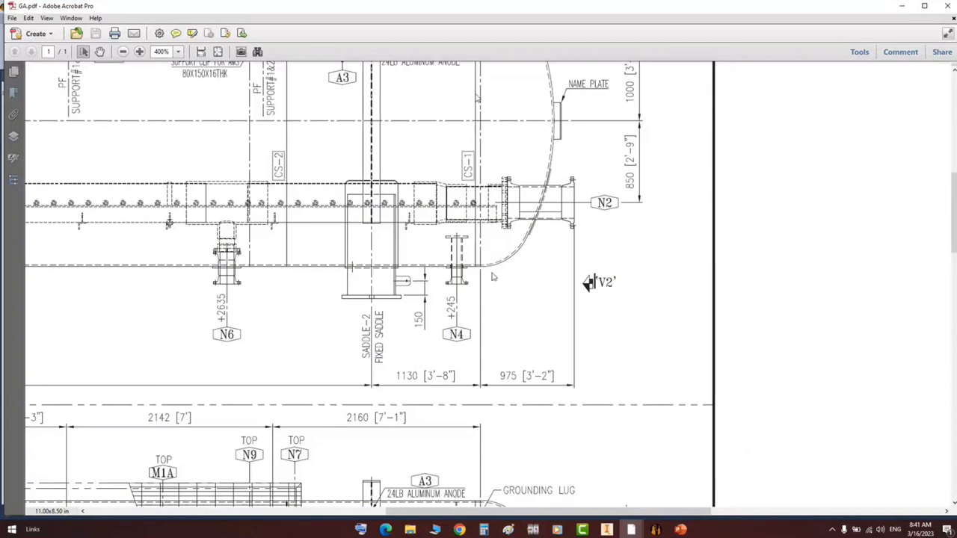
pyautogui.moveTo(474, 86)
pyautogui.mouseDown()
pyautogui.moveTo(454, 241)
pyautogui.moveTo(397, 293)
pyautogui.moveTo(253, 299)
pyautogui.mouseUp()
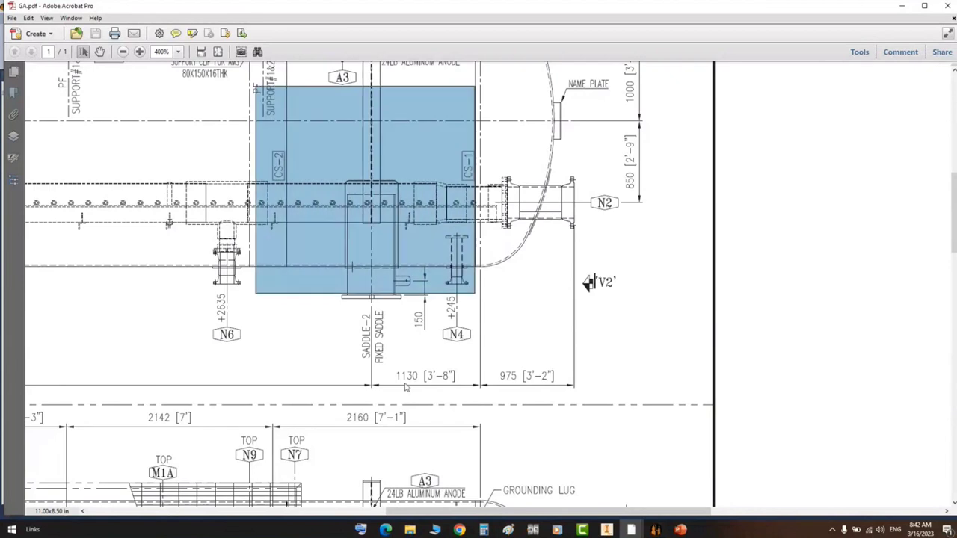
pyautogui.moveTo(479, 233); pyautogui.dragTo(477, 397)
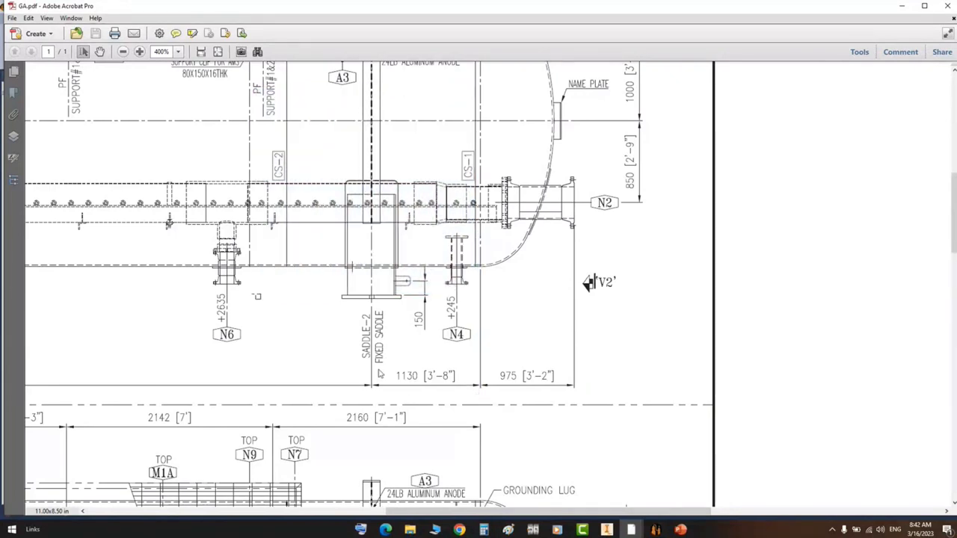
pyautogui.moveTo(389, 364); pyautogui.dragTo(467, 391)
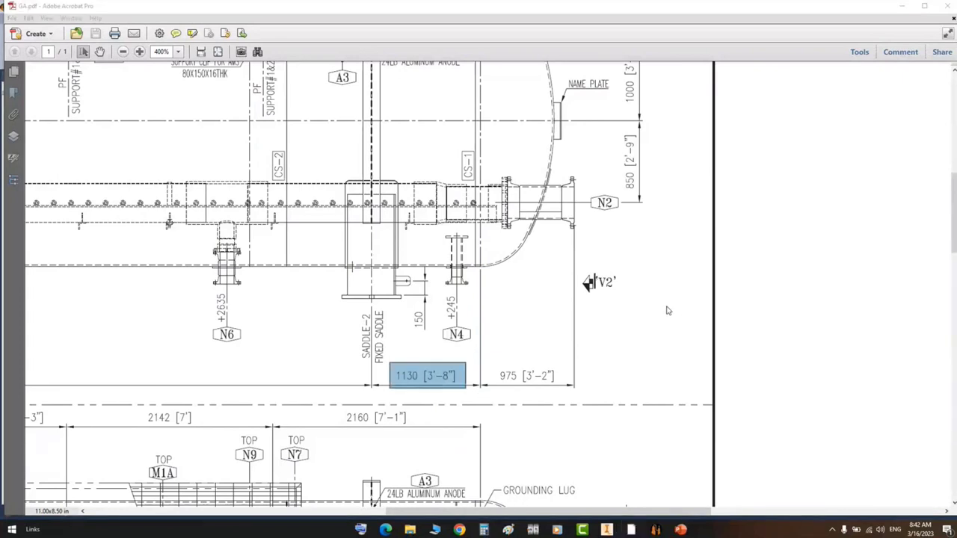
pyautogui.click(479, 531)
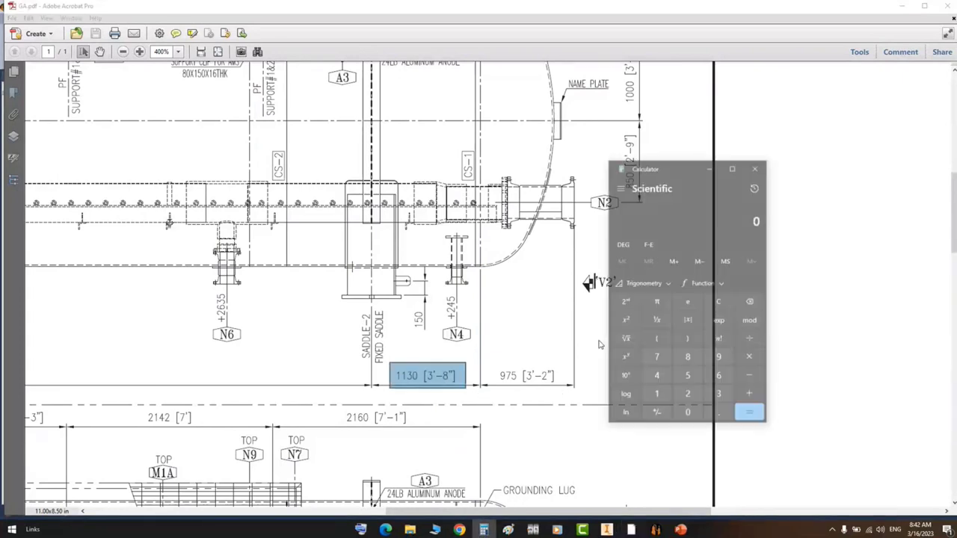
pyautogui.write('113')
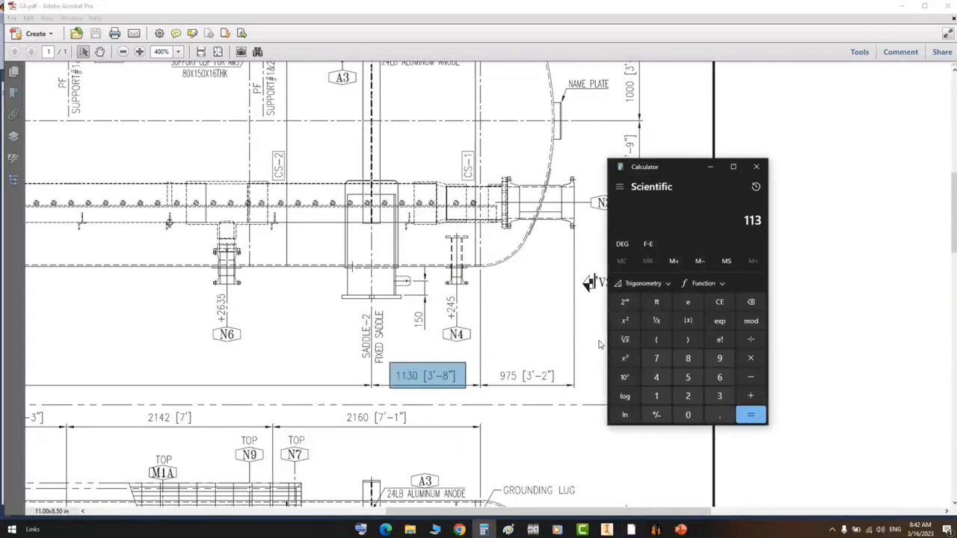
pyautogui.write('0 - 50')
pyautogui.press('Return')
# - Return to Static Equipment Generator and locate the wear plate offset in the fixed saddle's parameters and reference diagram
pyautogui.click(655, 529)
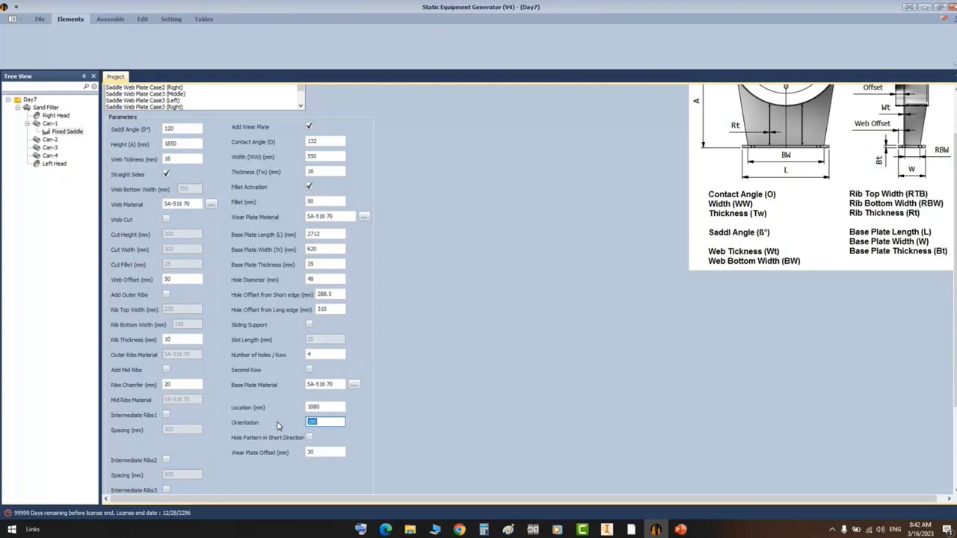
pyautogui.click(315, 452)
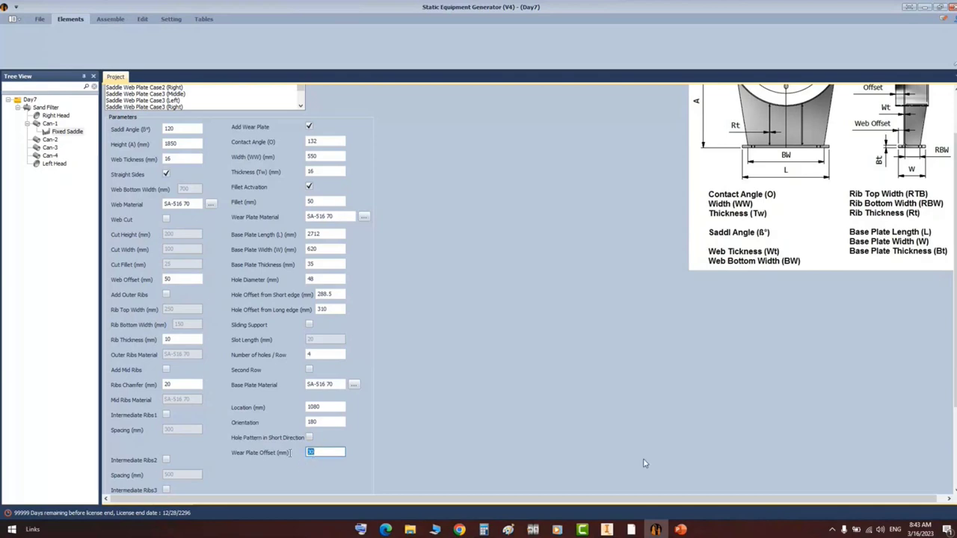
pyautogui.scroll(2, 775, 429)
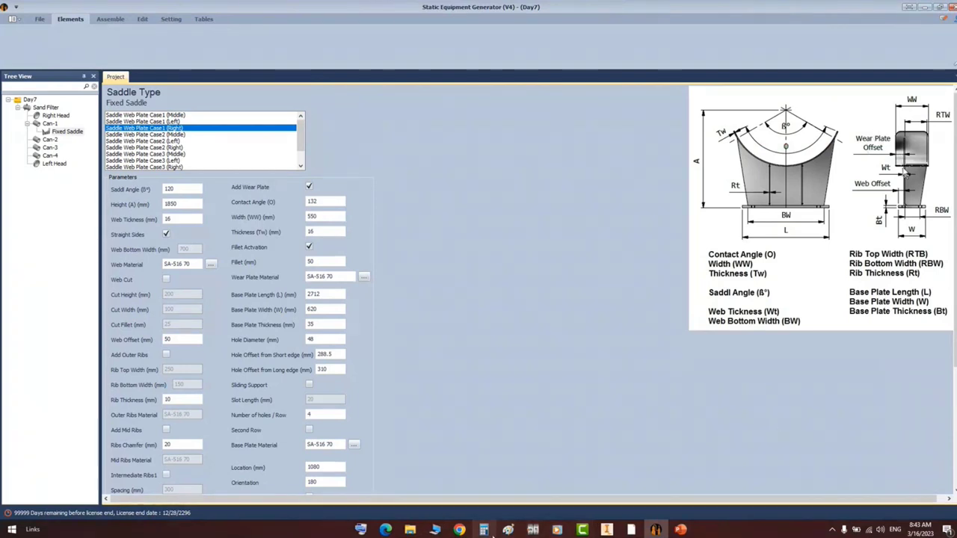
# - Switch to Paint, paste the captured saddle parameters screen and enlarge its saddle diagram to 300%
pyautogui.click(508, 529)
pyautogui.hotkey('ctrl', 'v')
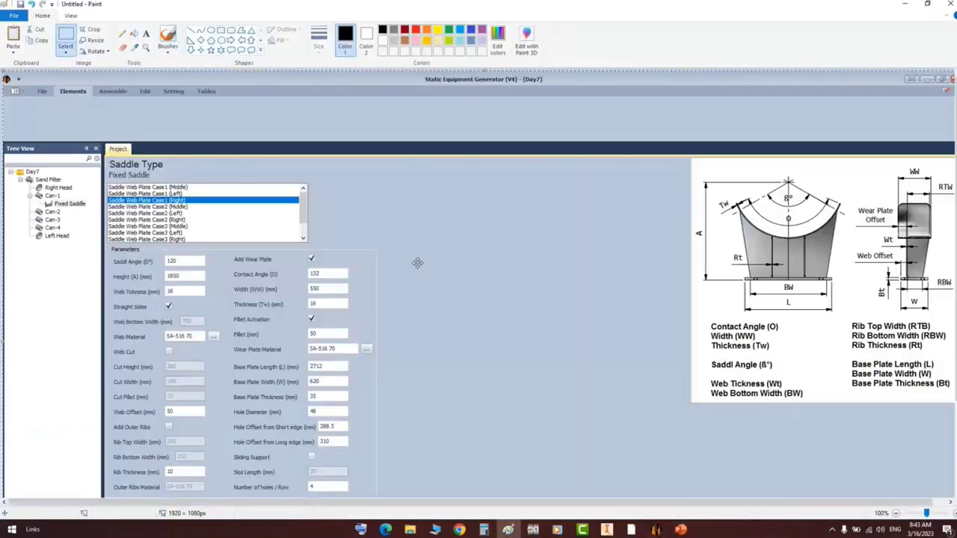
pyautogui.keyDown('ctrl'); pyautogui.scroll(2, 885, 256); pyautogui.keyUp('ctrl')
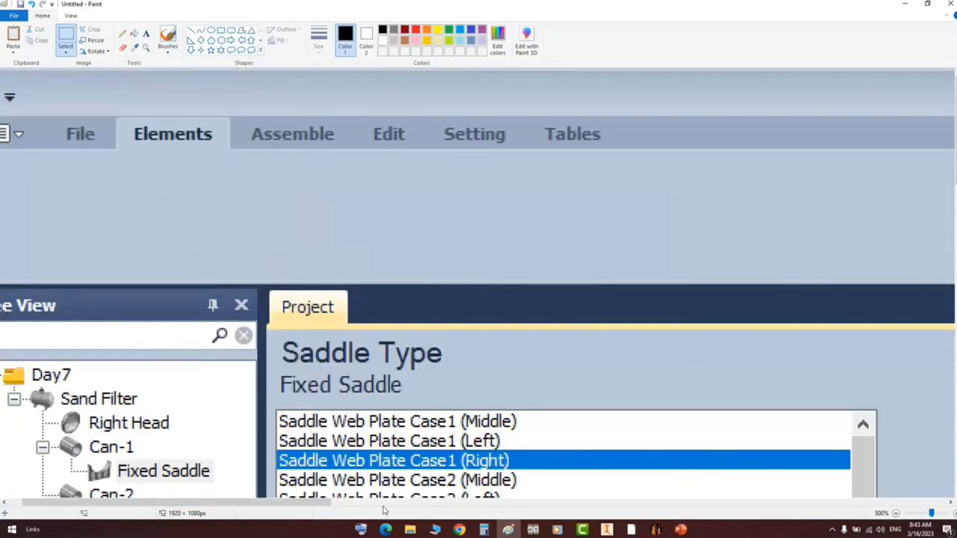
pyautogui.moveTo(318, 504); pyautogui.dragTo(931, 480)
pyautogui.scroll(-3, 782, 281)
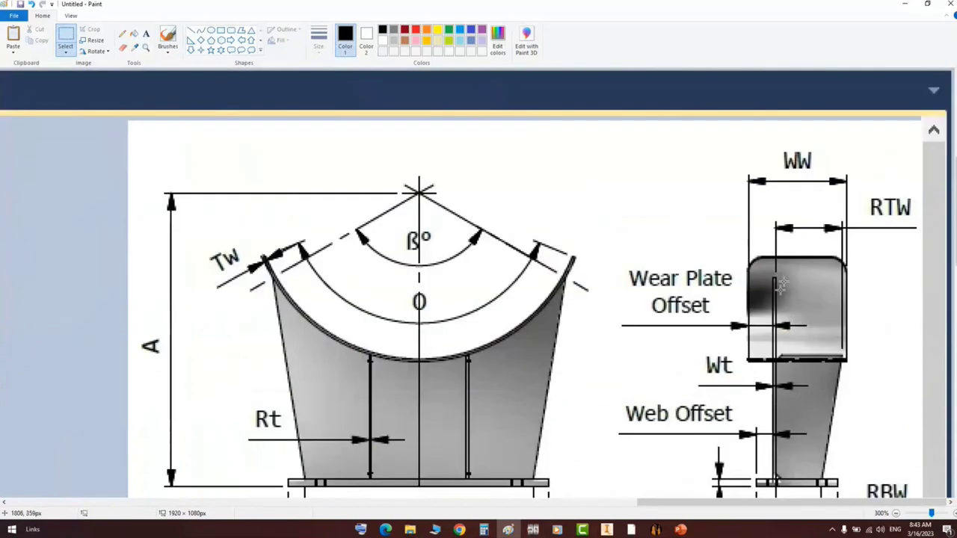
# - Outline the Wear Plate Offset and Web Offset labels in the saddle diagram with thick red rectangles
pyautogui.click(416, 29)
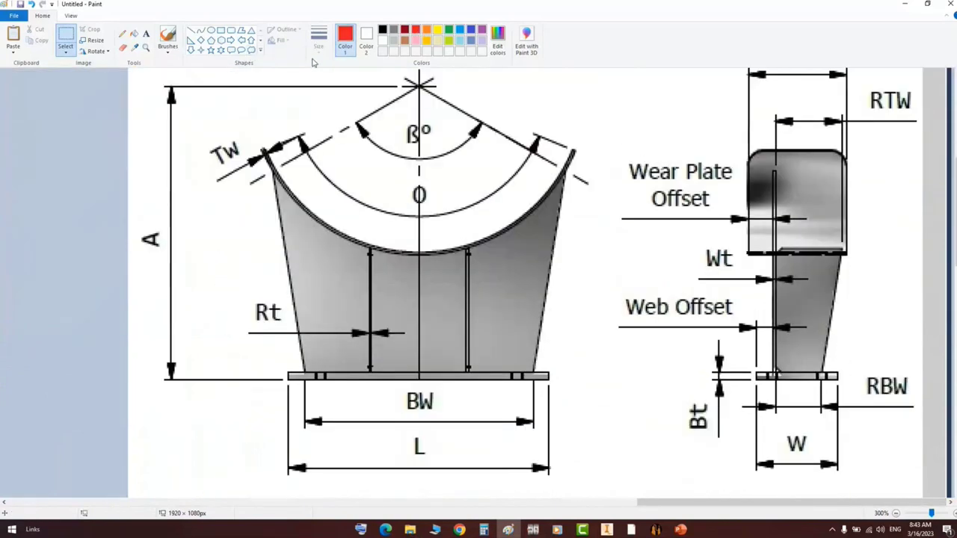
pyautogui.click(221, 31)
pyautogui.click(318, 37)
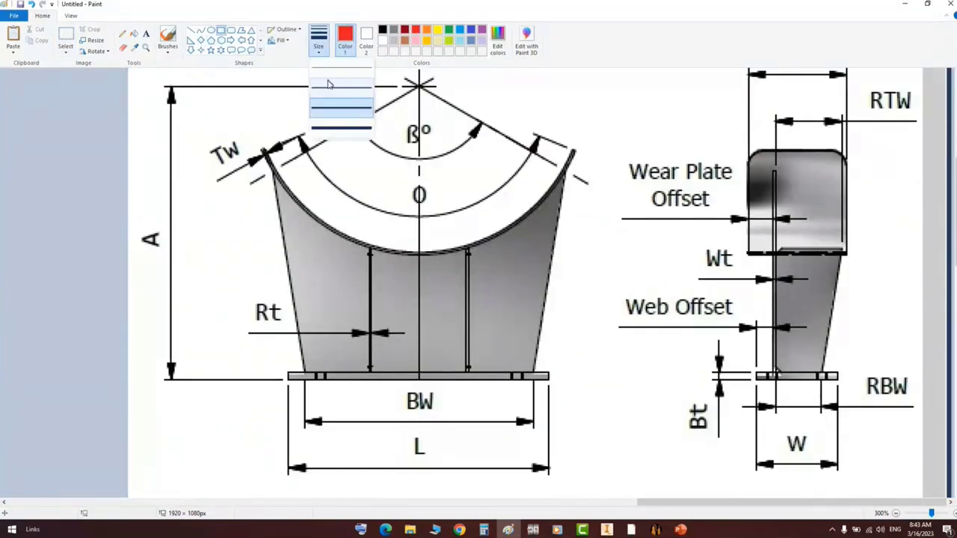
pyautogui.click(343, 88)
pyautogui.moveTo(612, 147)
pyautogui.mouseDown()
pyautogui.moveTo(680, 204)
pyautogui.moveTo(732, 228)
pyautogui.mouseUp()
pyautogui.moveTo(604, 279); pyautogui.dragTo(758, 335)
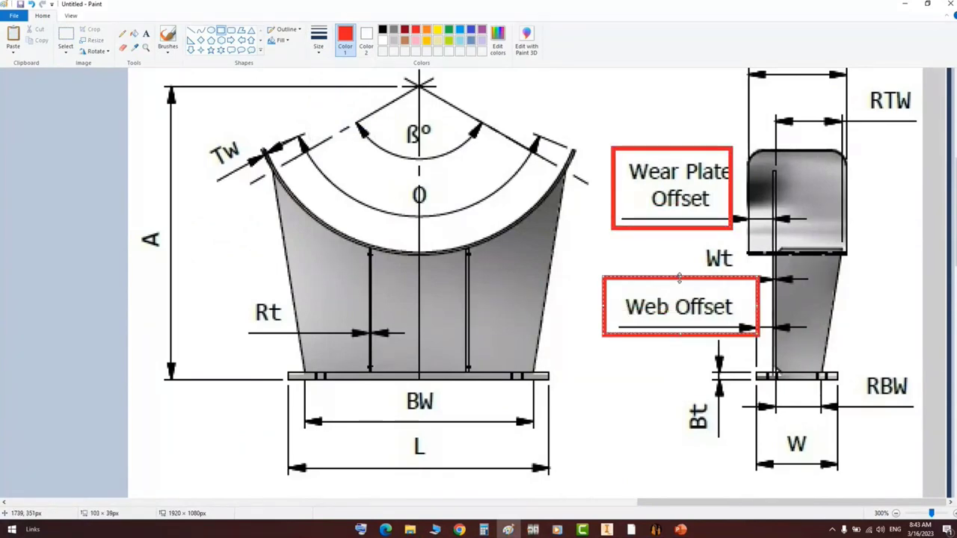
pyautogui.moveTo(681, 279); pyautogui.dragTo(681, 291)
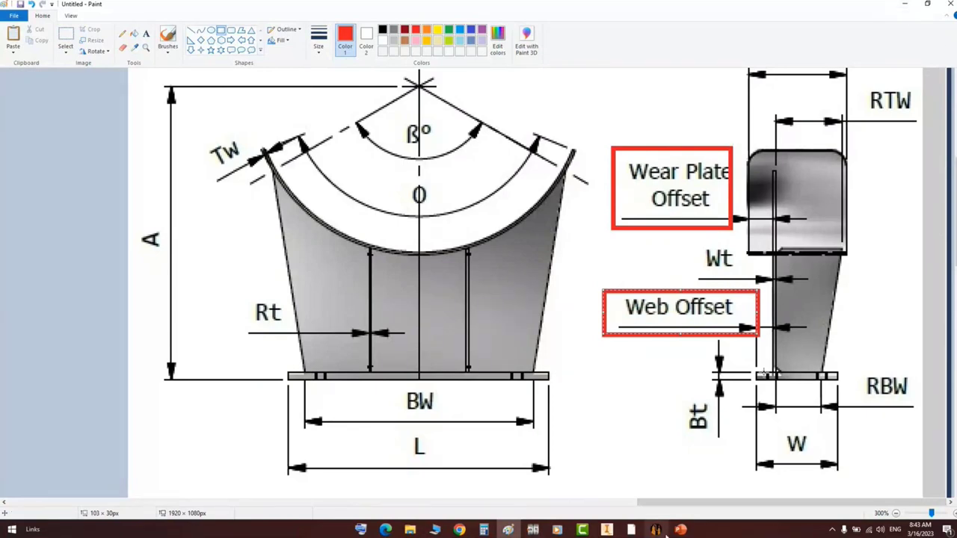
# - Look up the wear plate offset in View V2-V2 of Saddles.pdf and set it to 25 mm for the fixed saddle in Static Equipment Generator
pyautogui.click(904, 5)
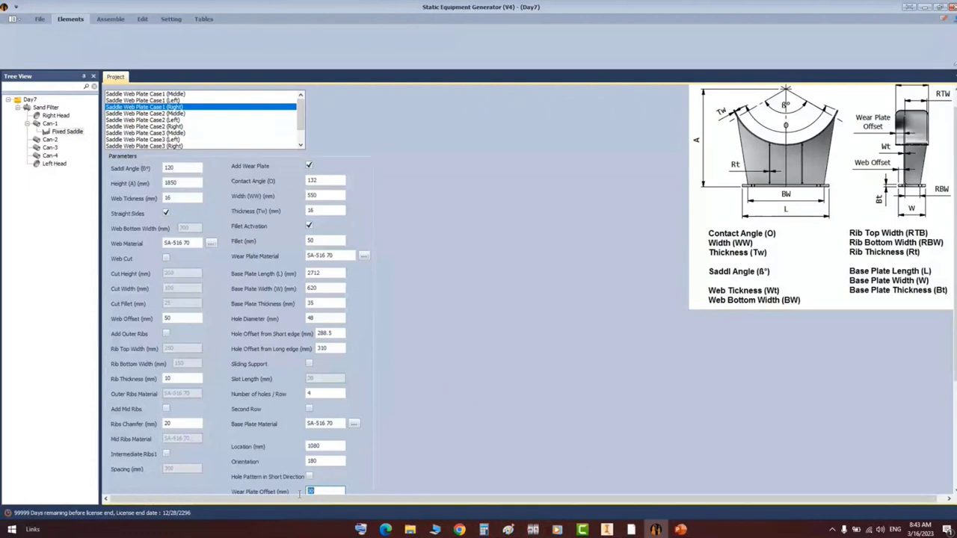
pyautogui.scroll(-3, 327, 468)
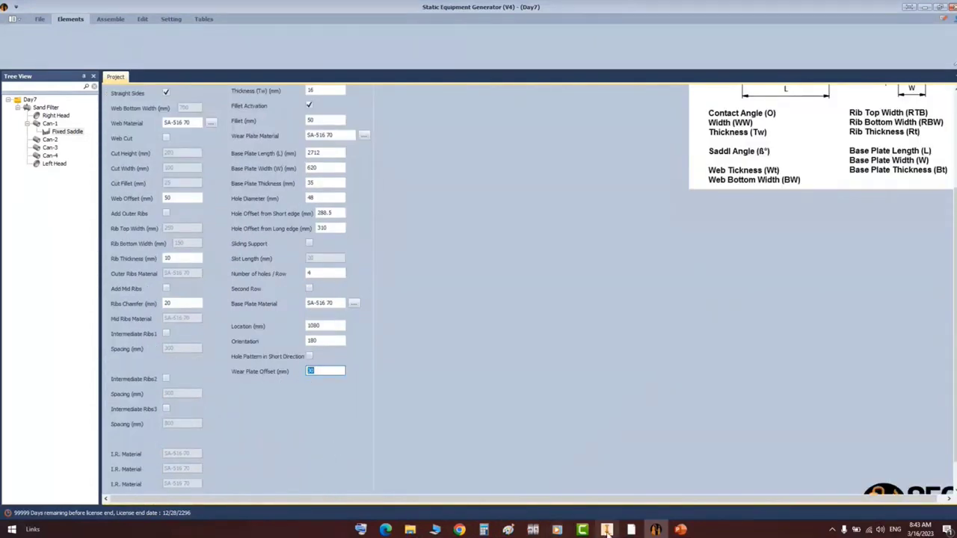
pyautogui.click(632, 530)
pyautogui.click(657, 499)
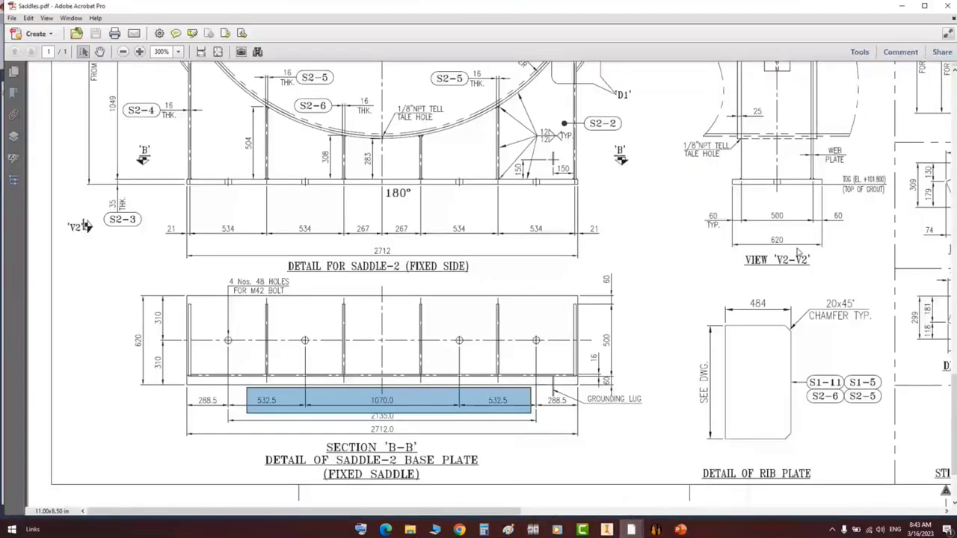
pyautogui.scroll(3, 754, 217)
pyautogui.scroll(1, 754, 217)
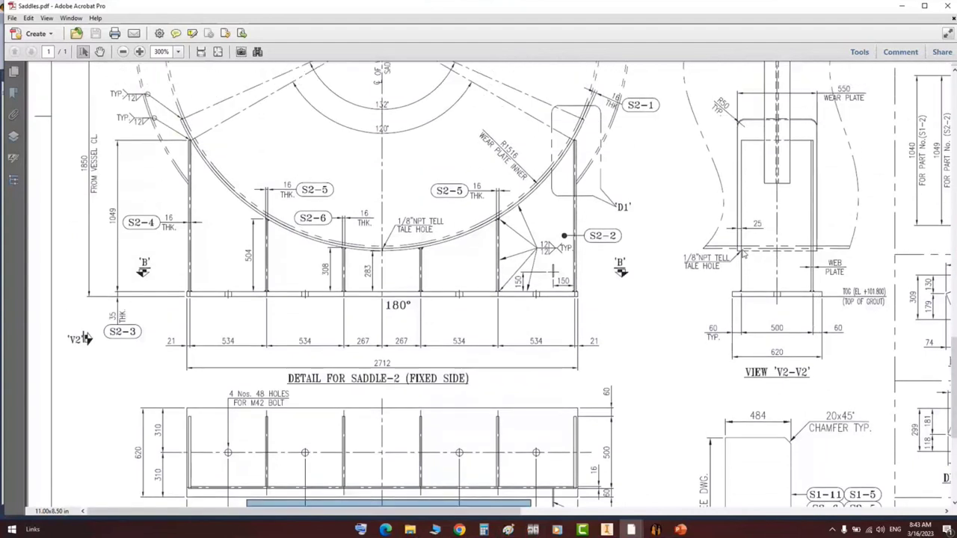
pyautogui.moveTo(724, 215); pyautogui.dragTo(771, 238)
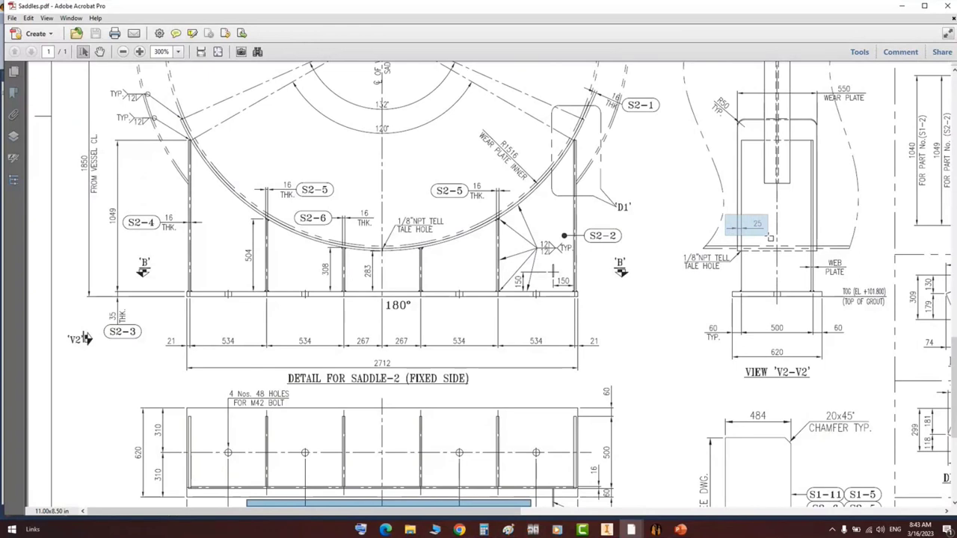
pyautogui.moveTo(771, 237); pyautogui.dragTo(768, 235)
pyautogui.click(658, 529)
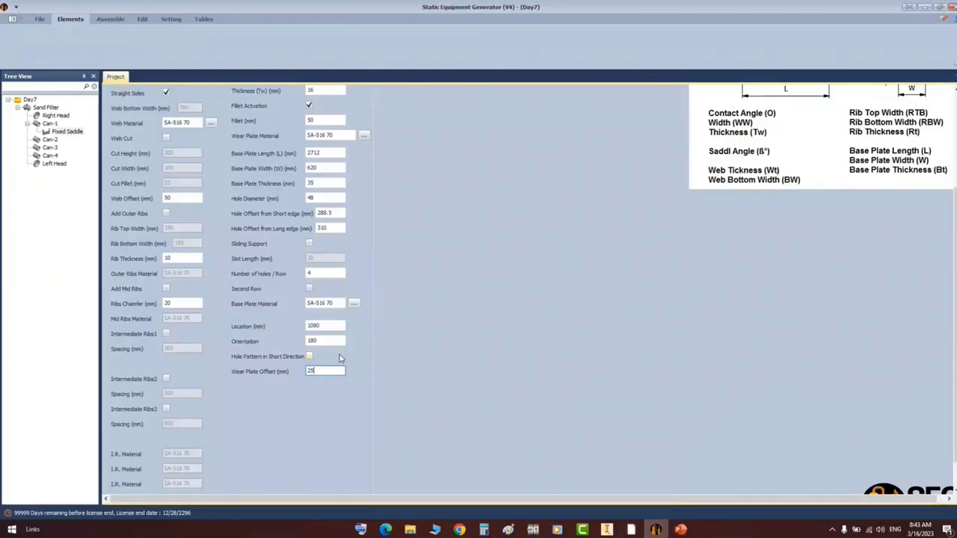
# - Compare the fixed saddle's Straight Sides option with the vertical outer edge of the Saddle-2 web plate in Saddles.pdf
pyautogui.scroll(3, 163, 204)
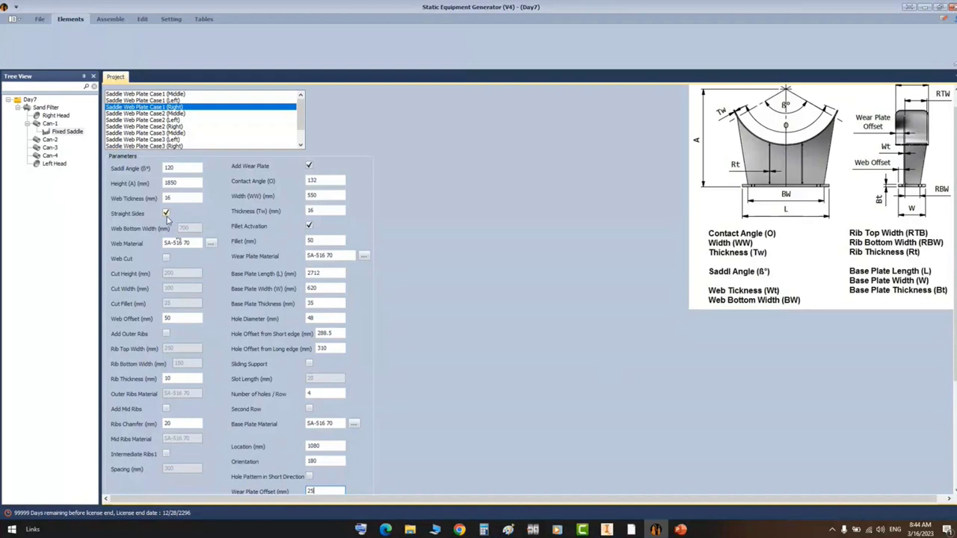
pyautogui.click(631, 530)
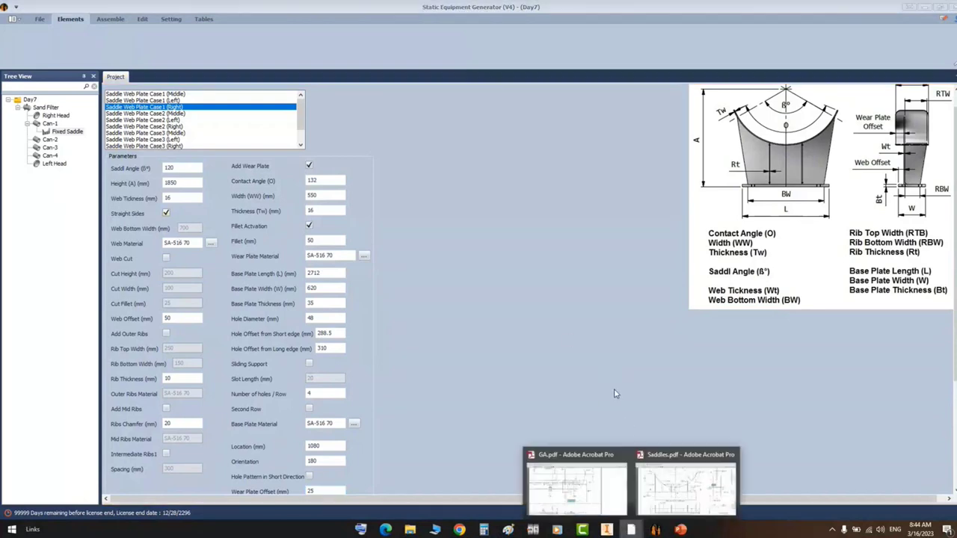
pyautogui.click(683, 480)
pyautogui.moveTo(572, 112); pyautogui.dragTo(580, 313)
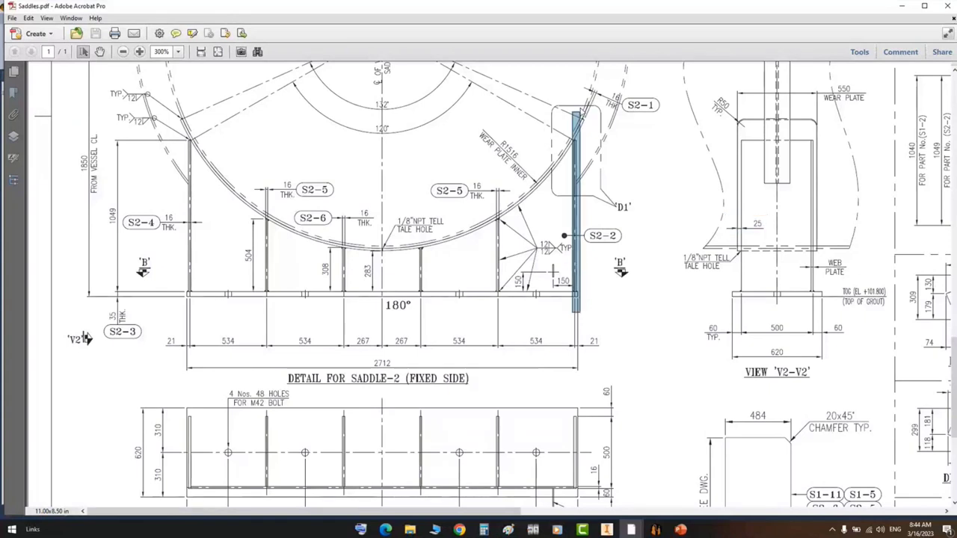
pyautogui.moveTo(571, 147); pyautogui.dragTo(507, 286)
pyautogui.click(576, 261)
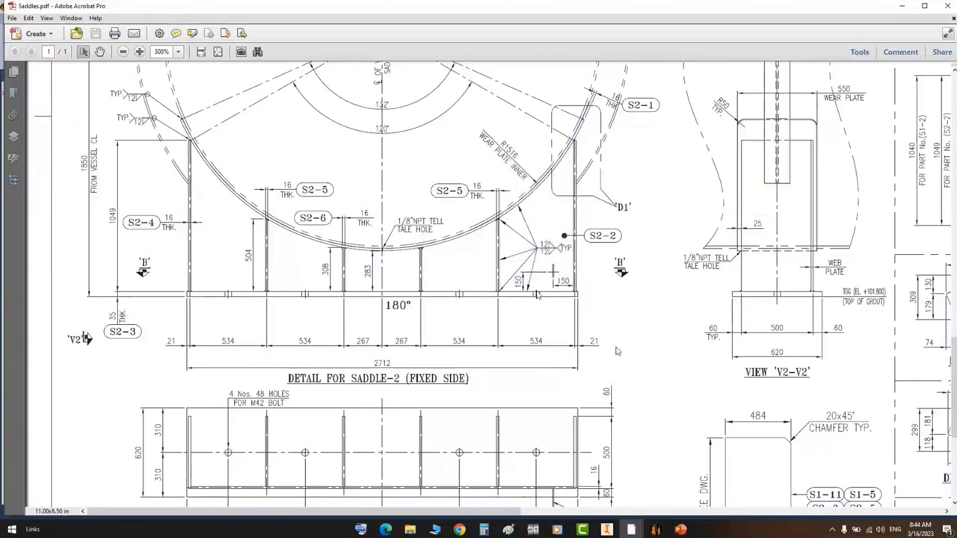
# - In Paint, outline the BW label in red and draw a vertical red line from the web's upper corner down to the base plate
pyautogui.click(655, 530)
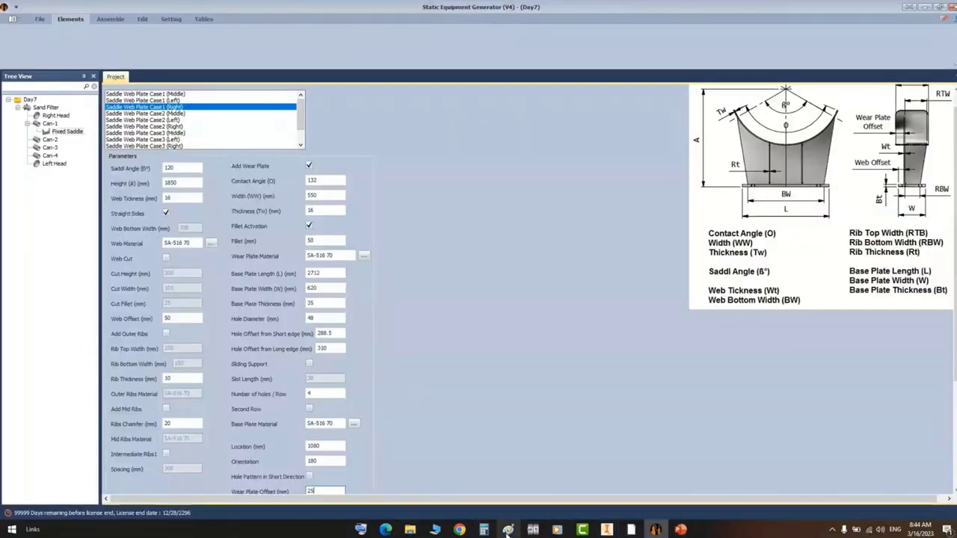
pyautogui.click(508, 530)
pyautogui.rightClick(507, 530)
pyautogui.click(566, 164)
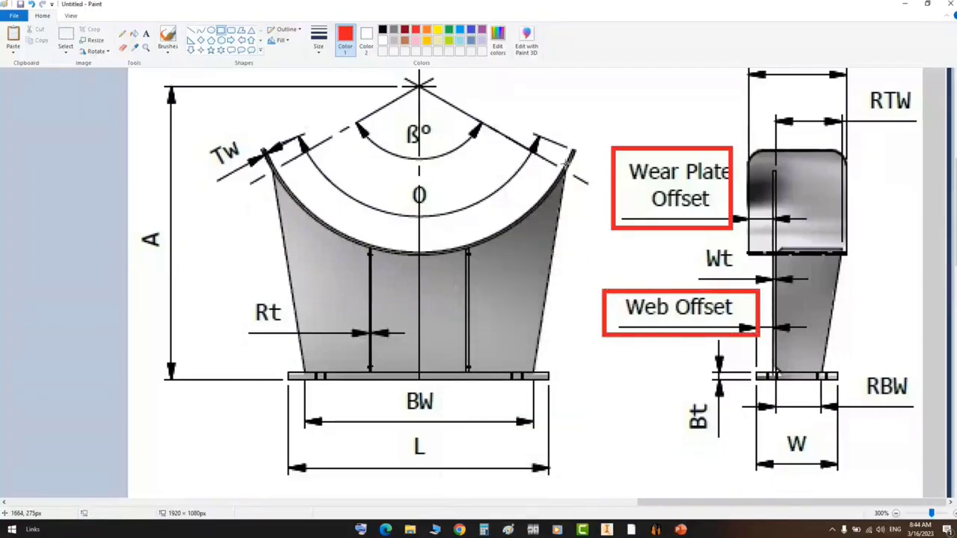
pyautogui.moveTo(396, 386); pyautogui.dragTo(445, 428)
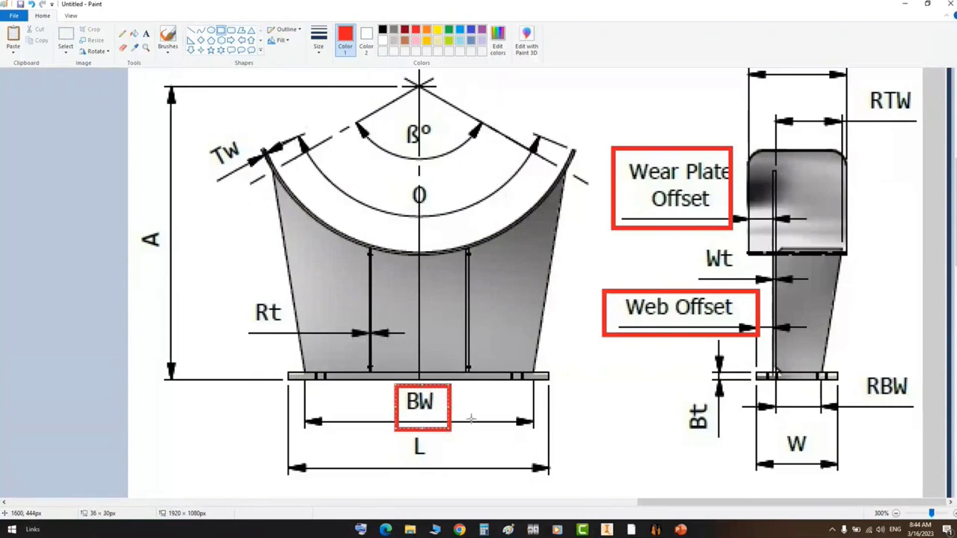
pyautogui.click(191, 31)
pyautogui.moveTo(566, 173); pyautogui.dragTo(567, 369)
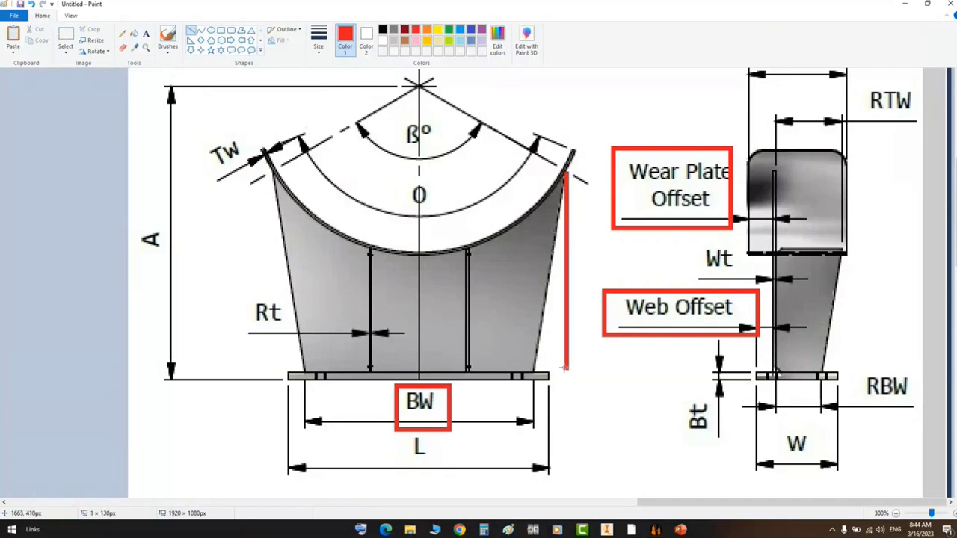
# - Return to Static Equipment Generator and toggle the Straight Sides and Web Cut options to inspect their dependent fields, restoring both
pyautogui.click(656, 530)
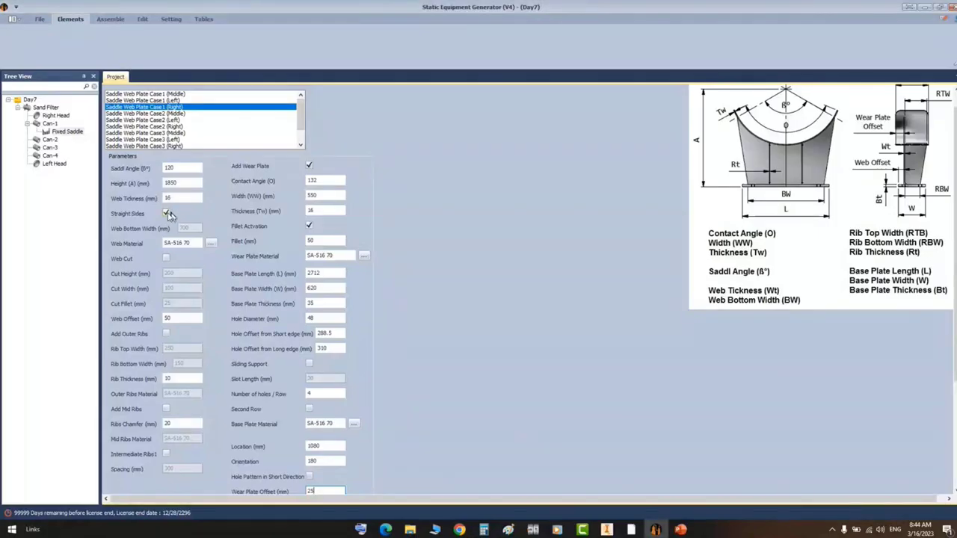
pyautogui.click(166, 215)
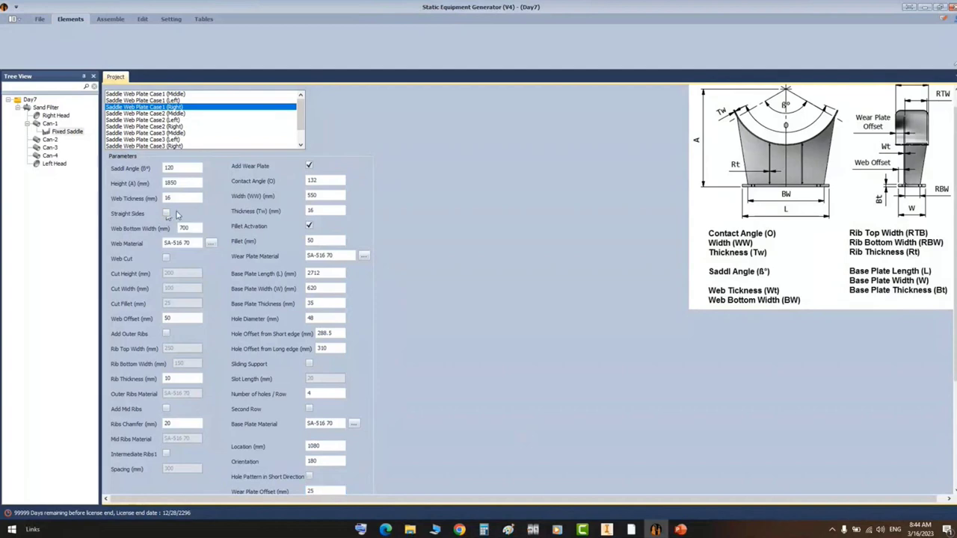
pyautogui.press('Tab')
pyautogui.click(167, 215)
pyautogui.click(166, 259)
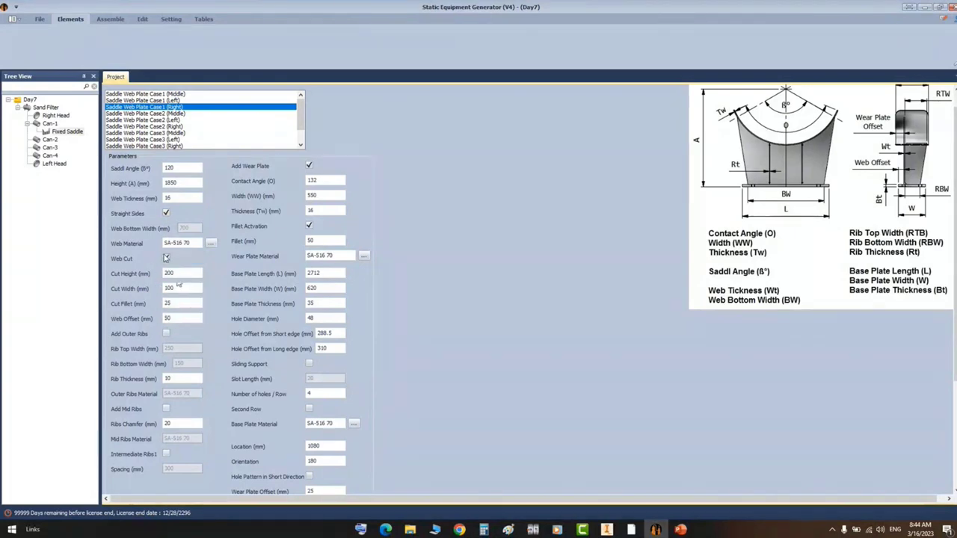
pyautogui.click(167, 259)
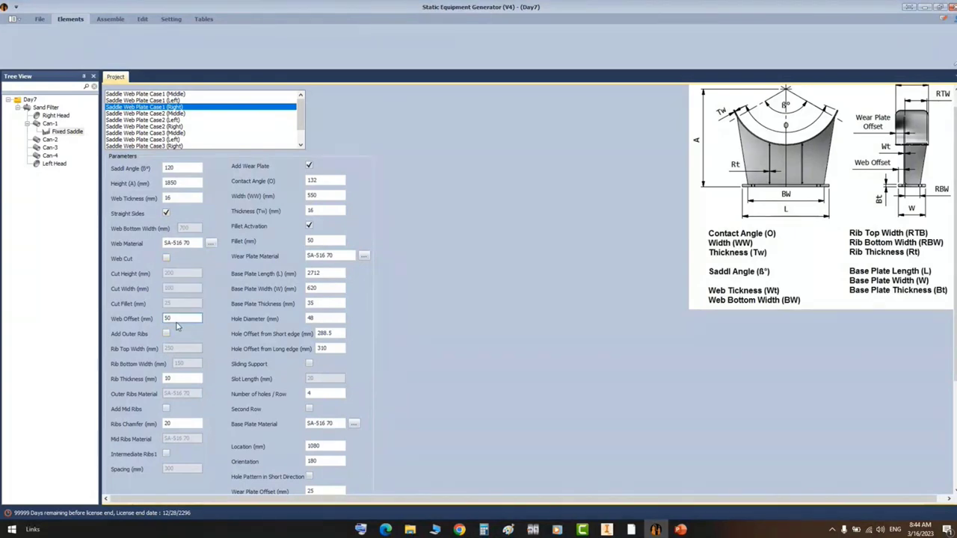
pyautogui.click(508, 529)
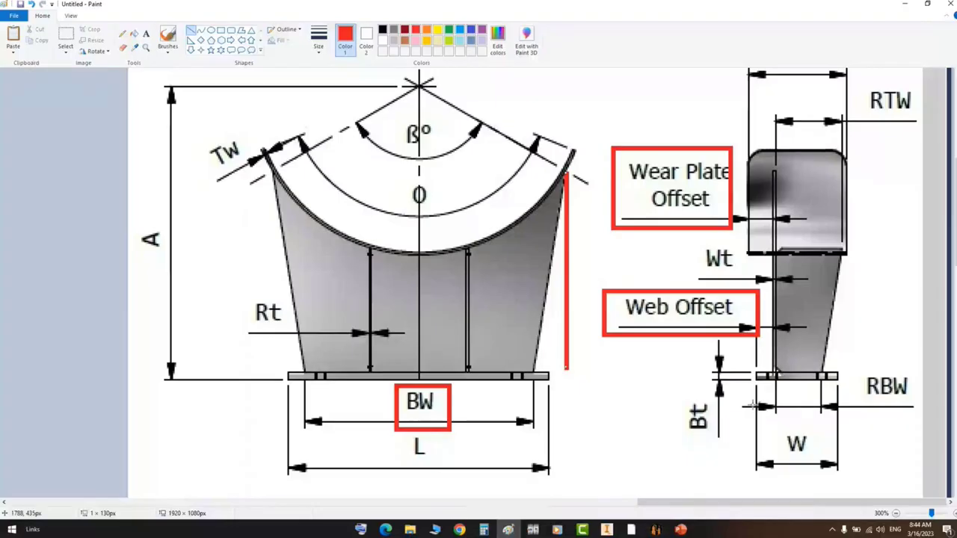
pyautogui.moveTo(591, 278); pyautogui.dragTo(751, 338)
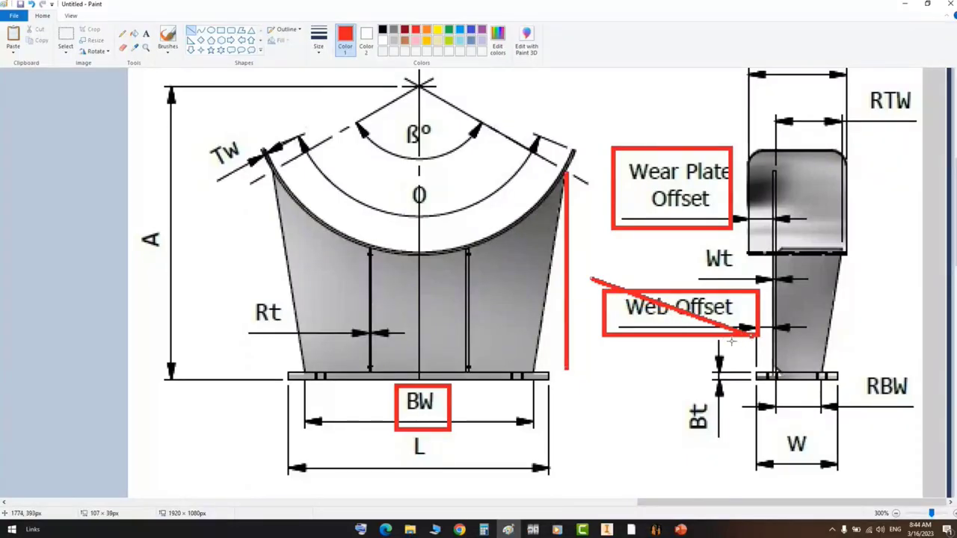
pyautogui.hotkey('ctrl', 'z')
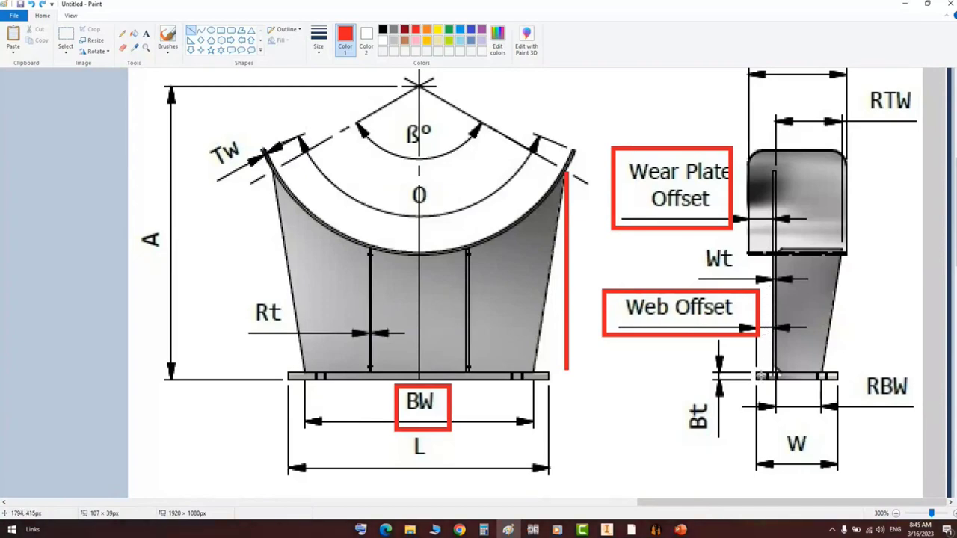
# - Switch to Saddles.pdf and check the web plate's offset from the base plate edge in Section B-B and View V2-V2
pyautogui.click(631, 530)
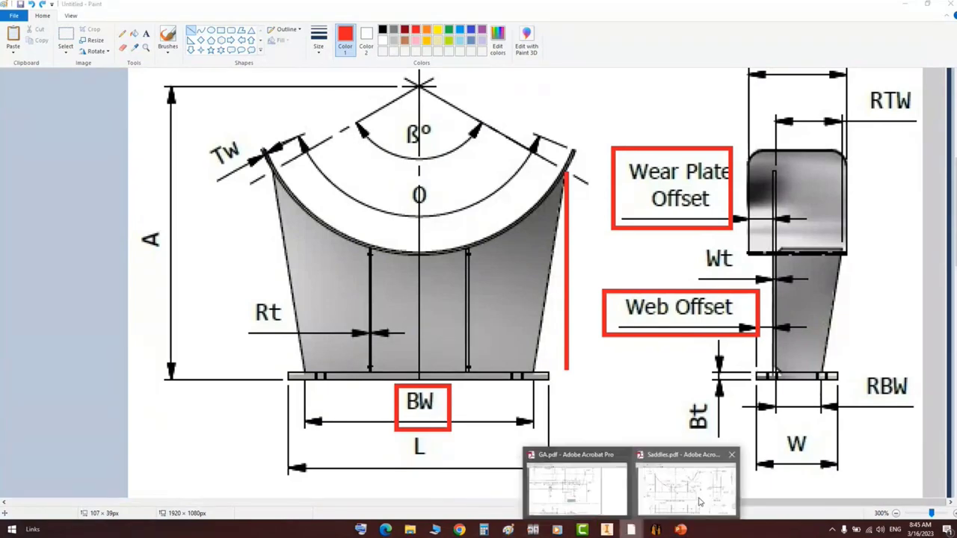
pyautogui.click(702, 500)
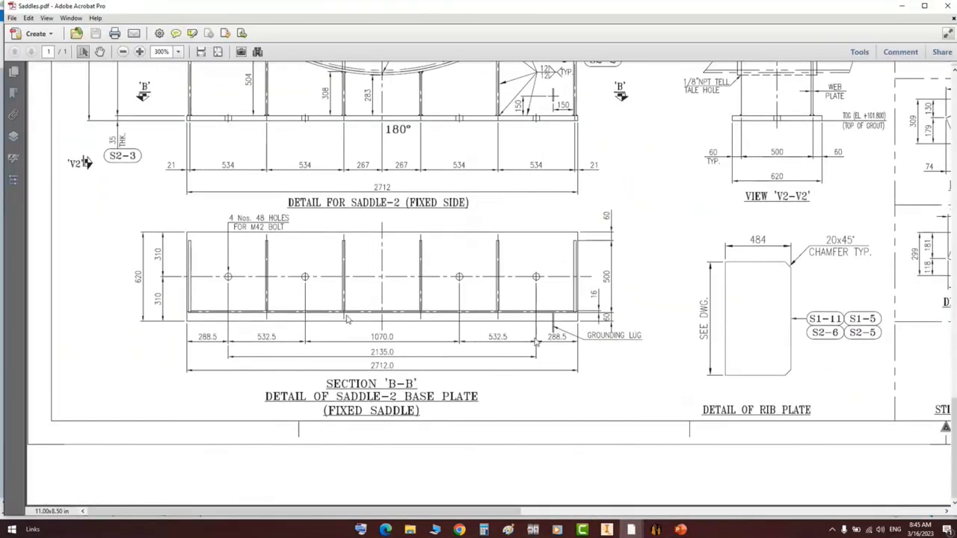
pyautogui.scroll(1, 626, 329)
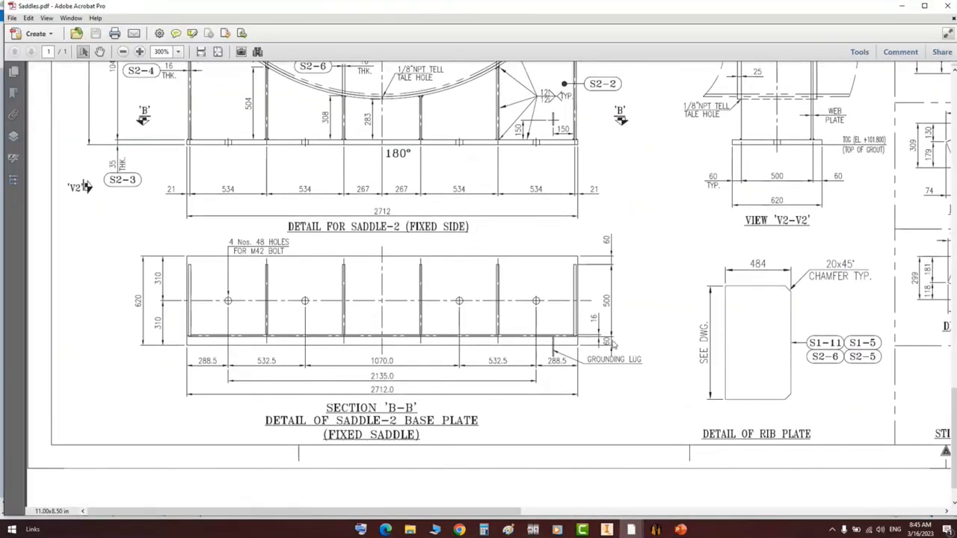
pyautogui.moveTo(612, 346); pyautogui.dragTo(618, 336)
pyautogui.moveTo(692, 166); pyautogui.dragTo(728, 194)
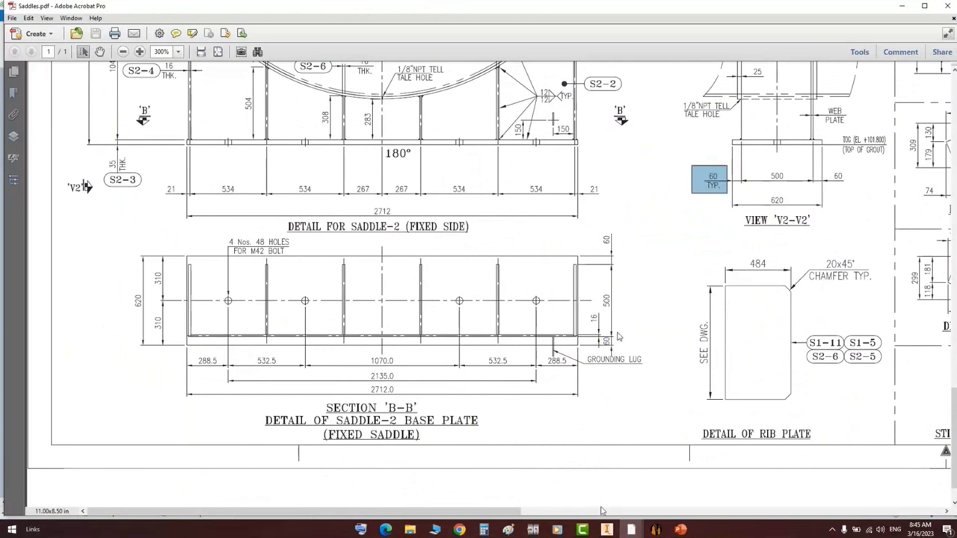
# - Switch to Static Equipment Generator, set the fixed saddle's Web Offset to 60 mm and enable Add Outer Ribs
pyautogui.click(655, 529)
pyautogui.write('60')
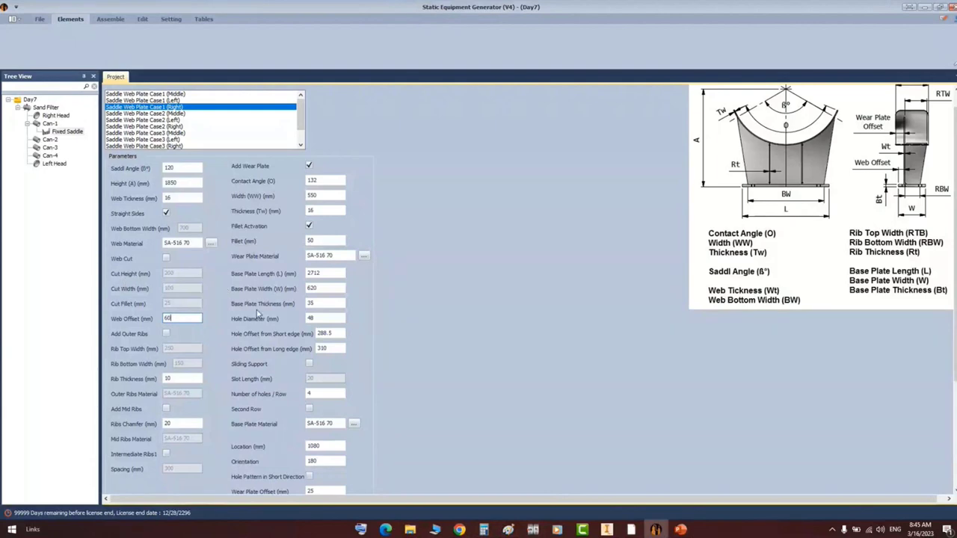
pyautogui.scroll(-1, 161, 298)
pyautogui.click(166, 274)
pyautogui.click(166, 275)
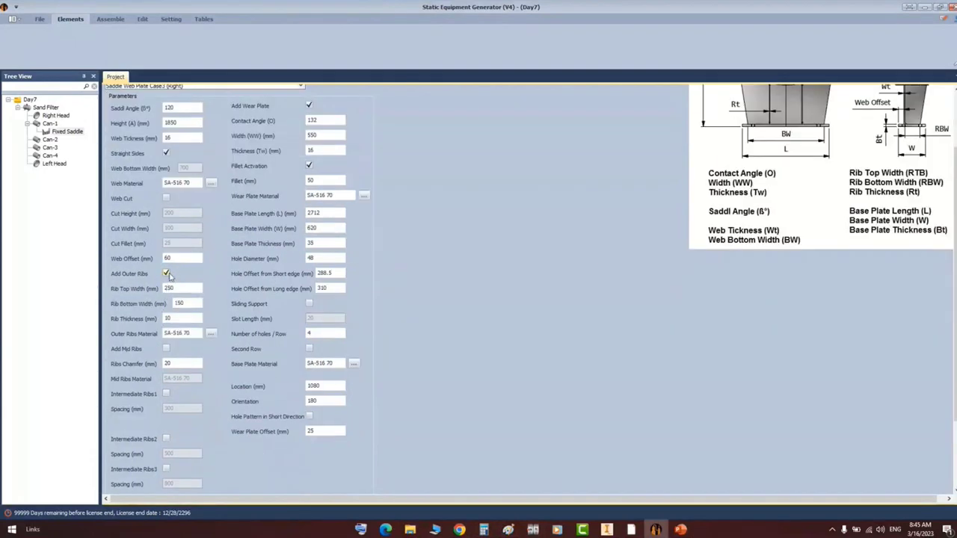
pyautogui.click(166, 275)
pyautogui.click(166, 275)
# - Switch to Saddles.pdf and check the outer rib's width in View V2-V2 of Saddle-2
pyautogui.moveTo(179, 287); pyautogui.dragTo(118, 292)
pyautogui.click(630, 529)
pyautogui.click(715, 498)
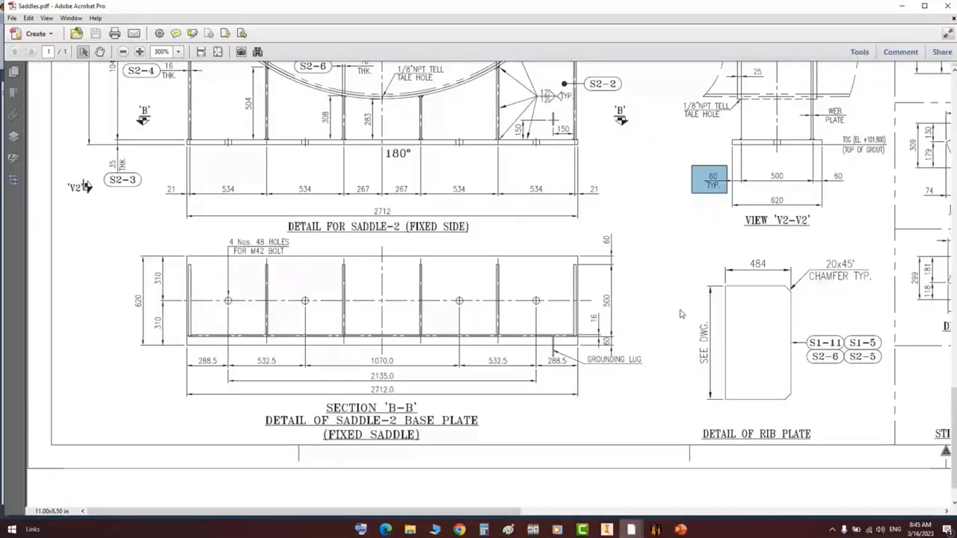
pyautogui.scroll(3, 682, 314)
pyautogui.scroll(3, 753, 253)
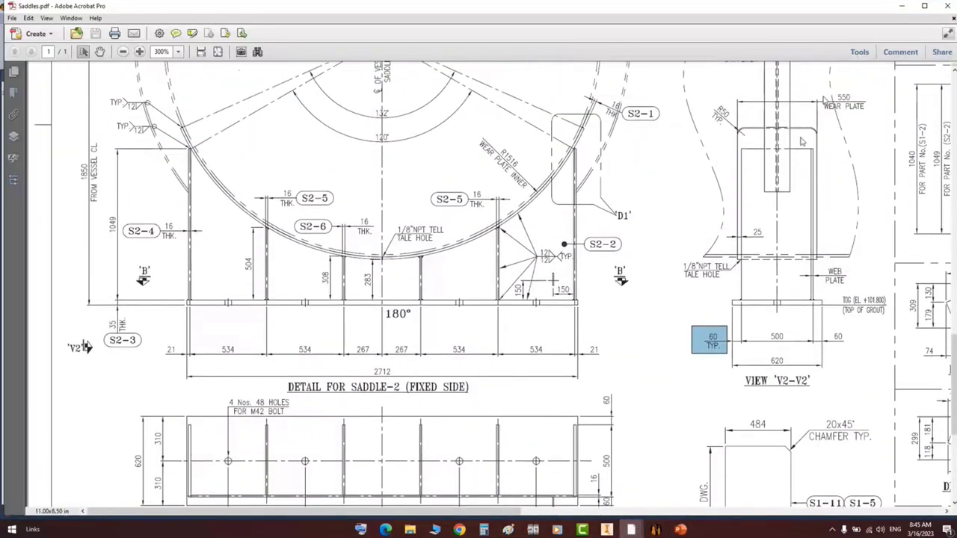
pyautogui.moveTo(759, 337); pyautogui.dragTo(799, 341)
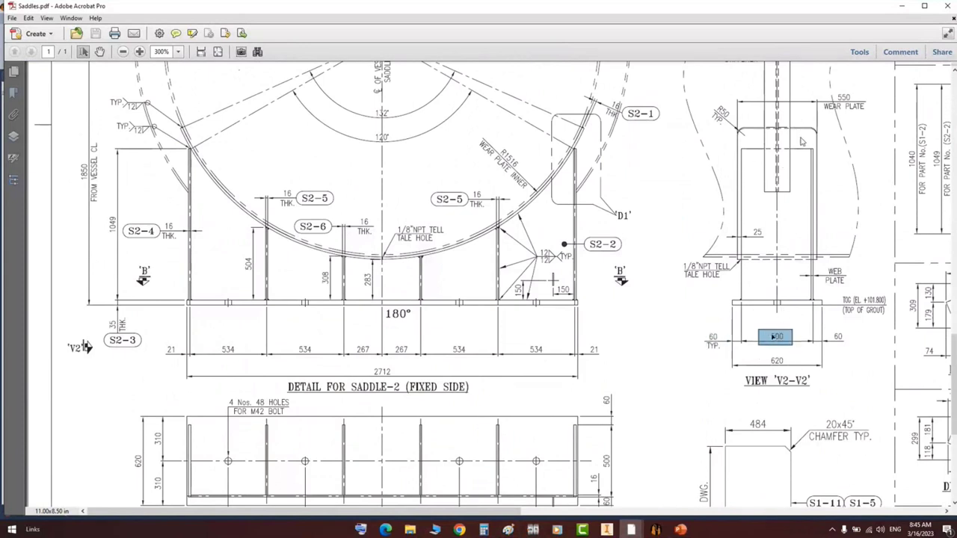
# - Return to Static Equipment Generator and set the rib top and bottom widths to 500 mm and the rib thickness to 16 mm
pyautogui.click(657, 530)
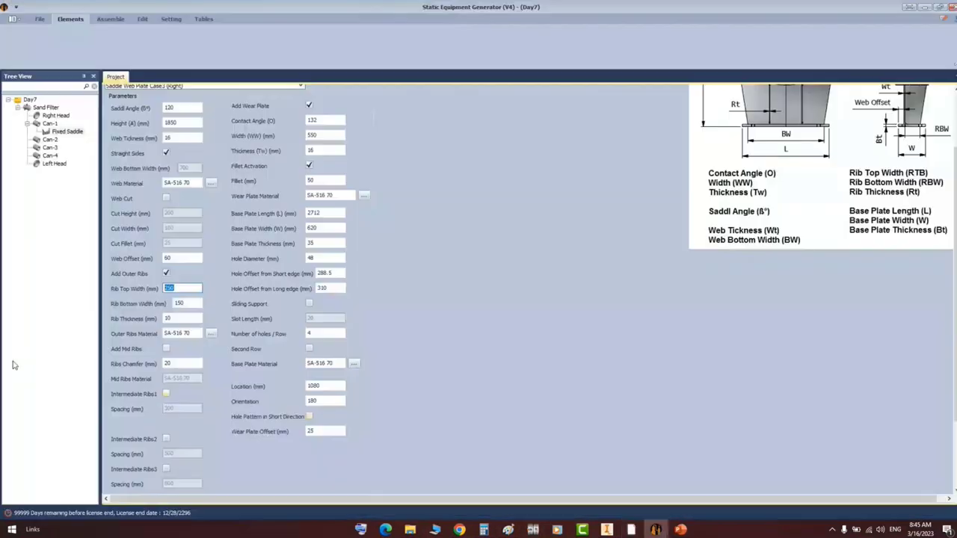
pyautogui.press('Tab')
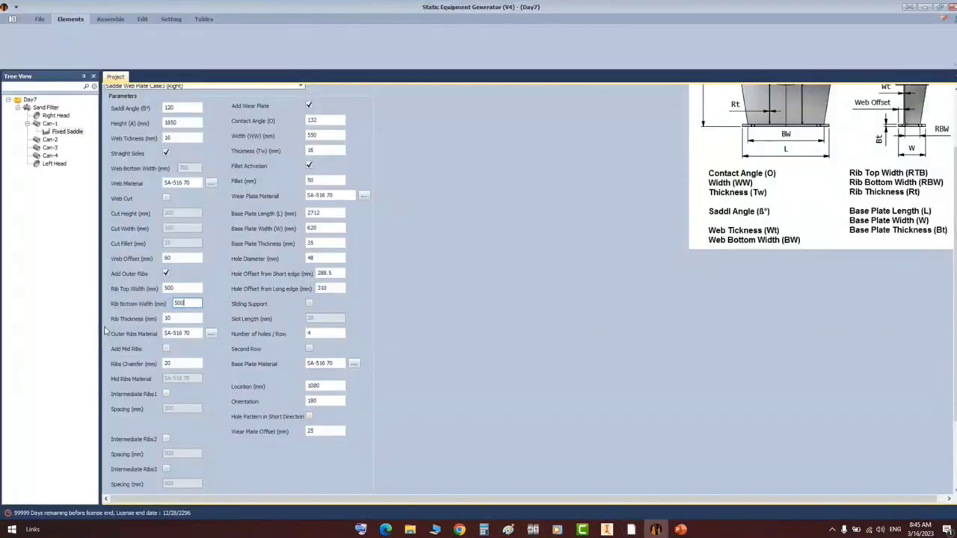
pyautogui.press('Tab')
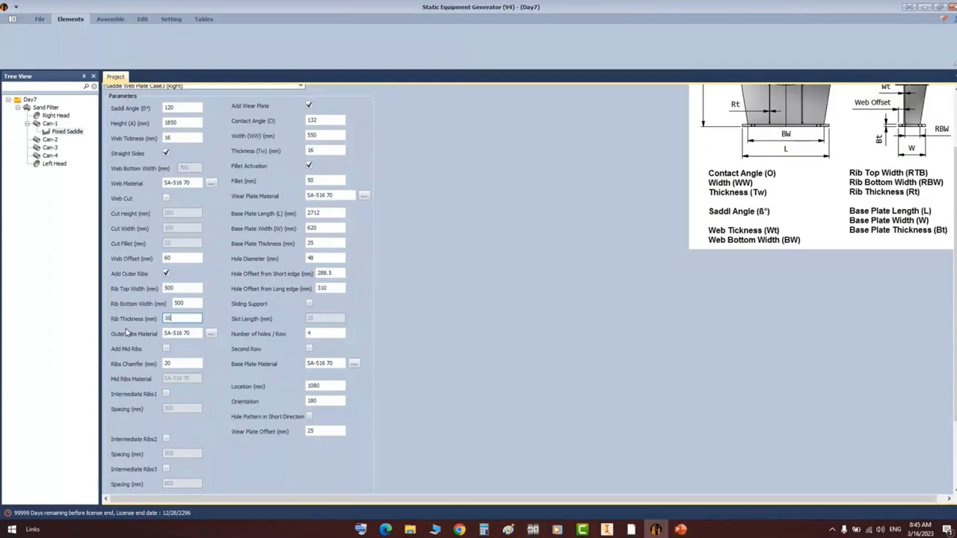
pyautogui.click(179, 363)
pyautogui.scroll(-1, 118, 348)
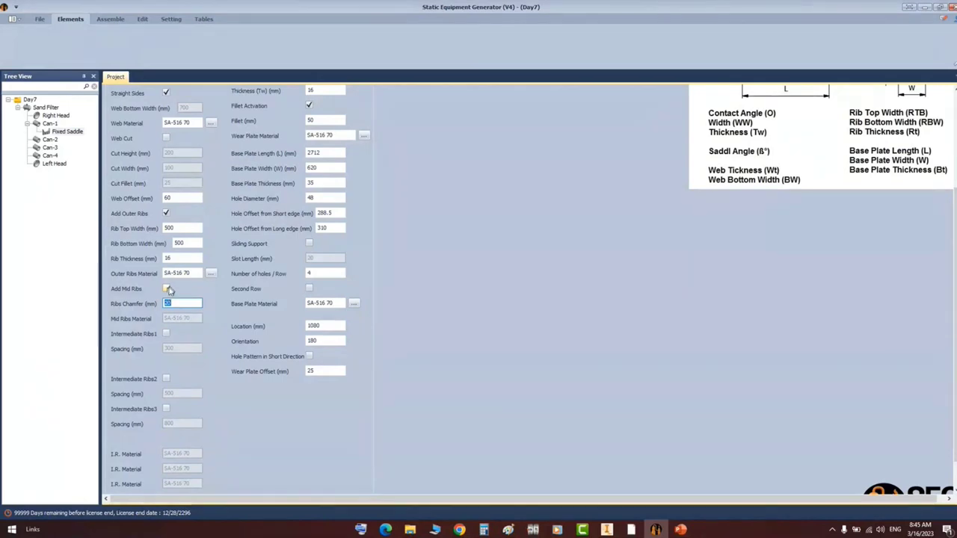
# - Check Saddle-2's centreline for a mid rib in Saddles.pdf, and enable Intermediate Ribs1 in Static Equipment Generator
pyautogui.moveTo(630, 529)
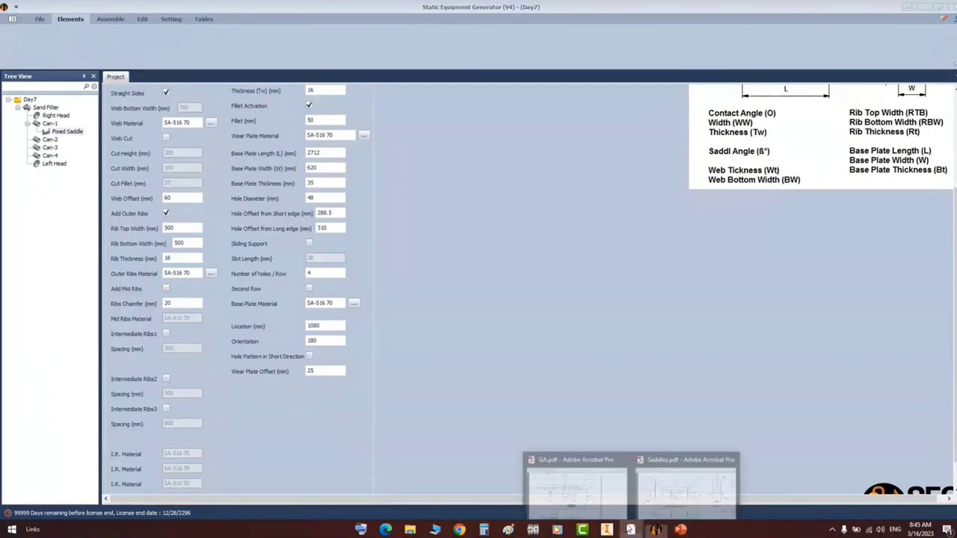
pyautogui.click(684, 483)
pyautogui.moveTo(374, 247)
pyautogui.mouseDown()
pyautogui.moveTo(389, 276)
pyautogui.moveTo(391, 316)
pyautogui.mouseUp()
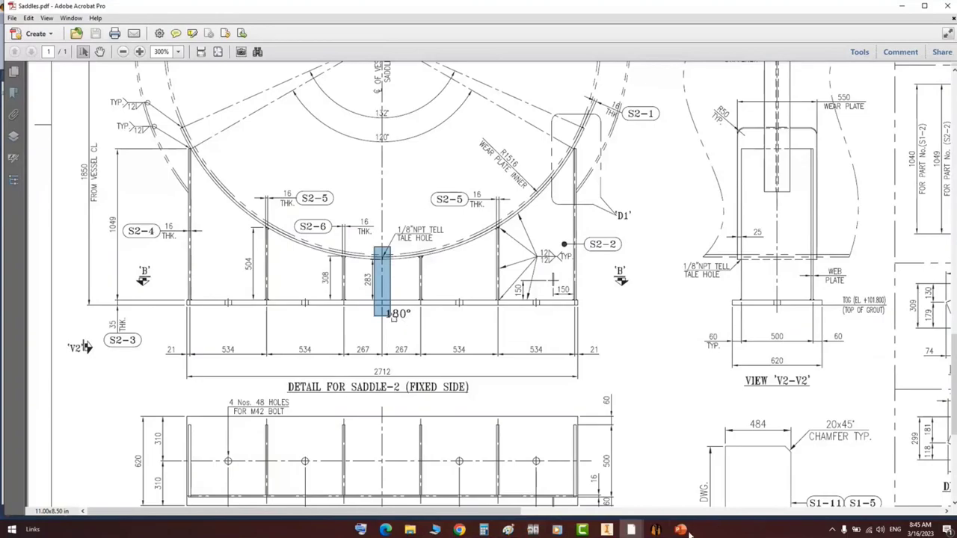
pyautogui.click(656, 530)
pyautogui.click(166, 335)
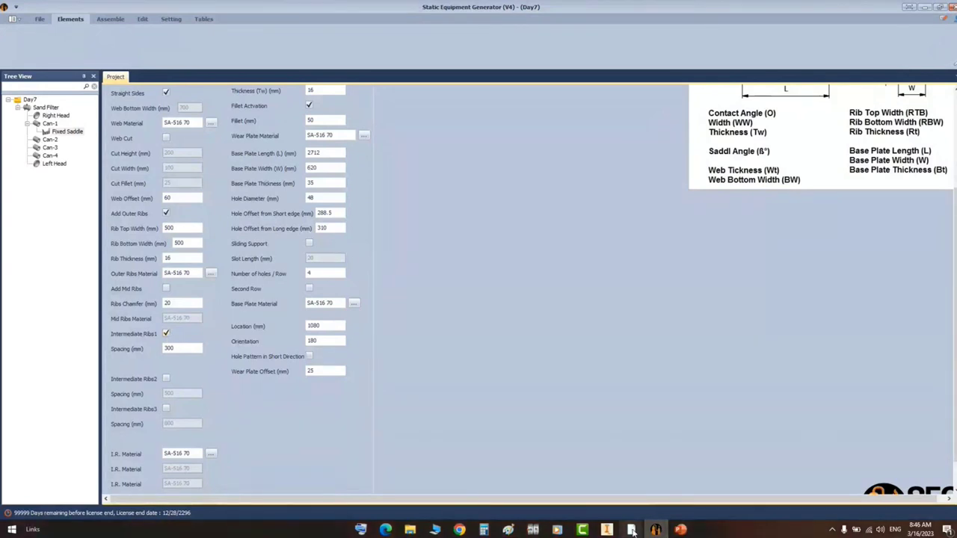
# - Switch to Saddles.pdf and check the distances of the two central ribs from the Saddle-2 centreline
pyautogui.moveTo(632, 531)
pyautogui.click(695, 485)
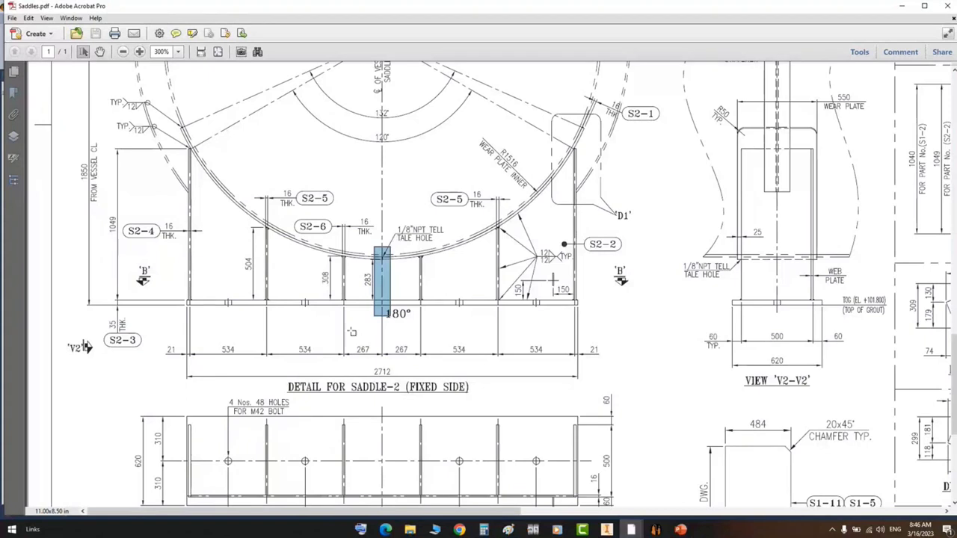
pyautogui.moveTo(351, 332); pyautogui.dragTo(370, 362)
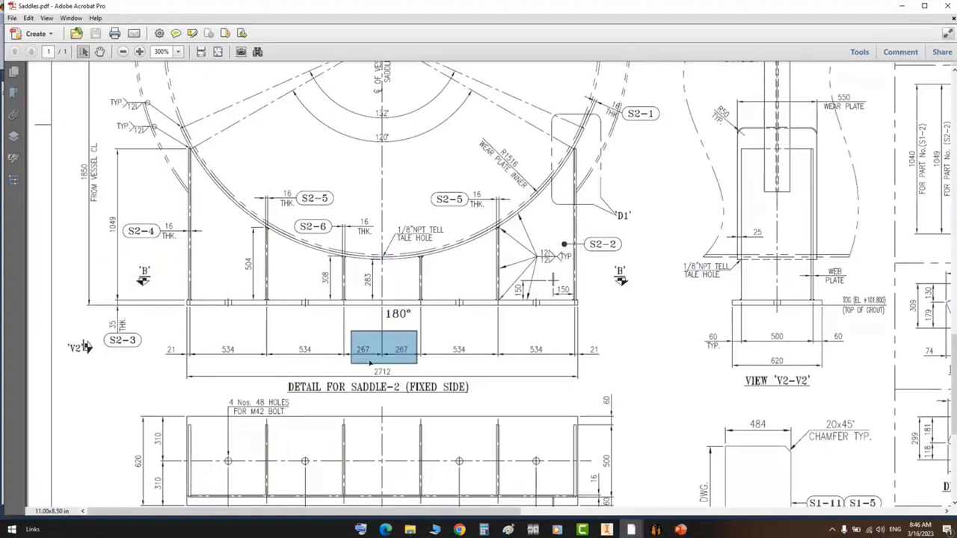
# - Compute 267*2 in Calculator and enter the result, 534 mm, as the Intermediate Ribs1 spacing in Static Equipment Generator
pyautogui.click(484, 529)
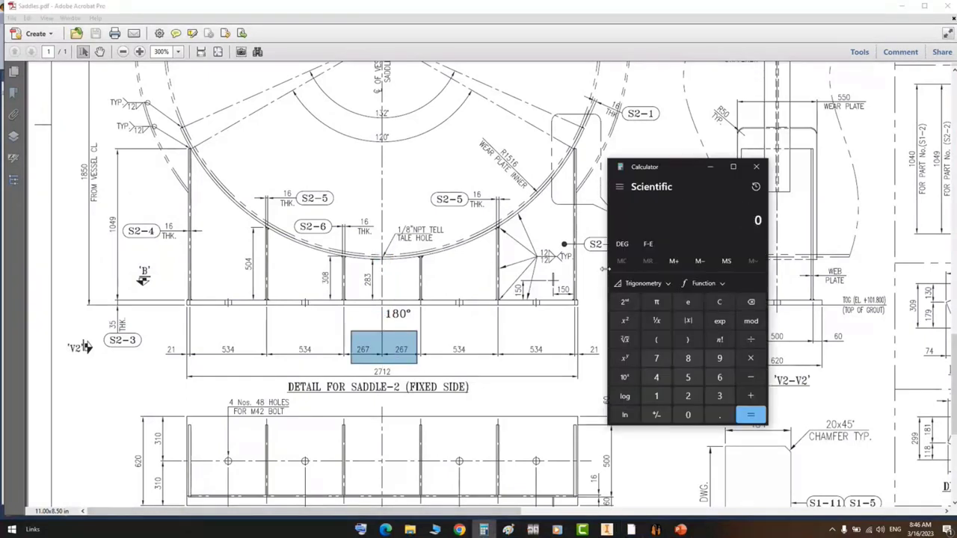
pyautogui.write('267*2')
pyautogui.press('Return')
pyautogui.moveTo(744, 220); pyautogui.dragTo(762, 218)
pyautogui.hotkey('ctrl', 'c')
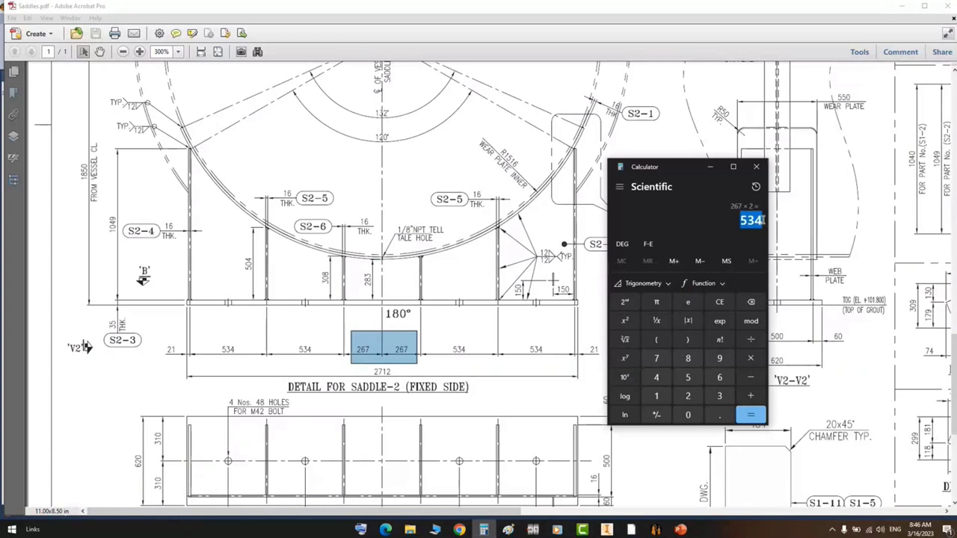
pyautogui.click(655, 530)
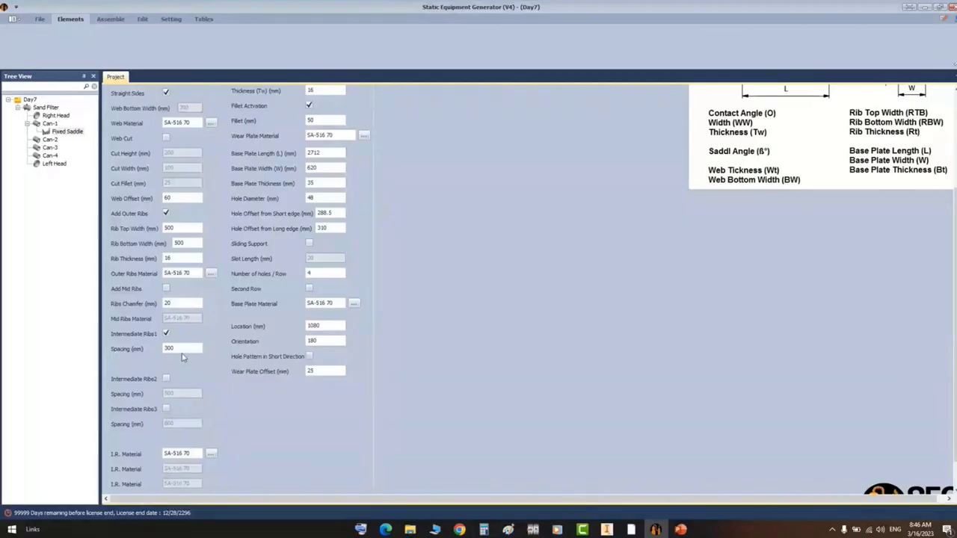
pyautogui.hotkey('ctrl', 'v')
# - Compare the central rib pair with the S2-5 rib pair in Saddles.pdf, and enable Intermediate Ribs2 in Static Equipment Generator
pyautogui.click(632, 530)
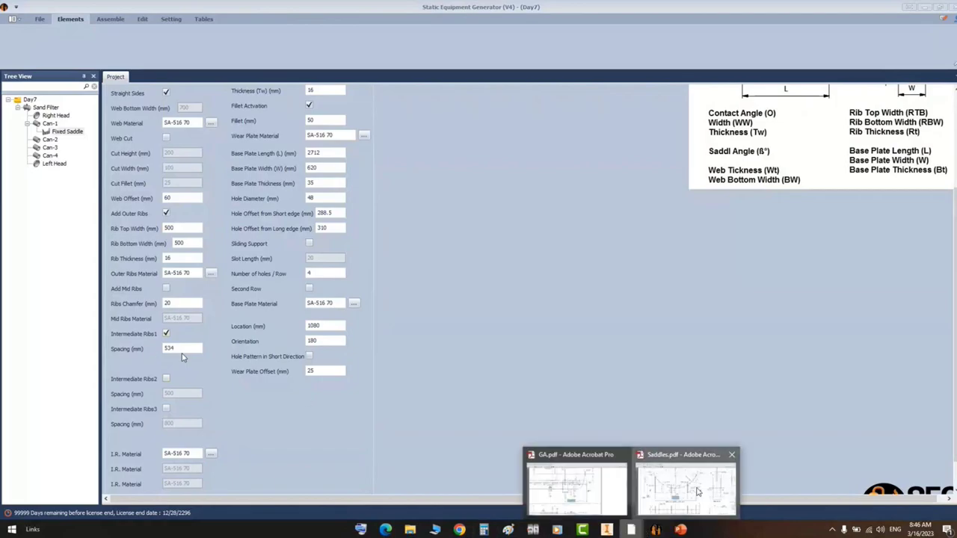
pyautogui.click(681, 479)
pyautogui.moveTo(322, 231); pyautogui.dragTo(439, 317)
pyautogui.moveTo(478, 198); pyautogui.dragTo(522, 306)
pyautogui.moveTo(249, 195); pyautogui.dragTo(290, 310)
pyautogui.click(166, 380)
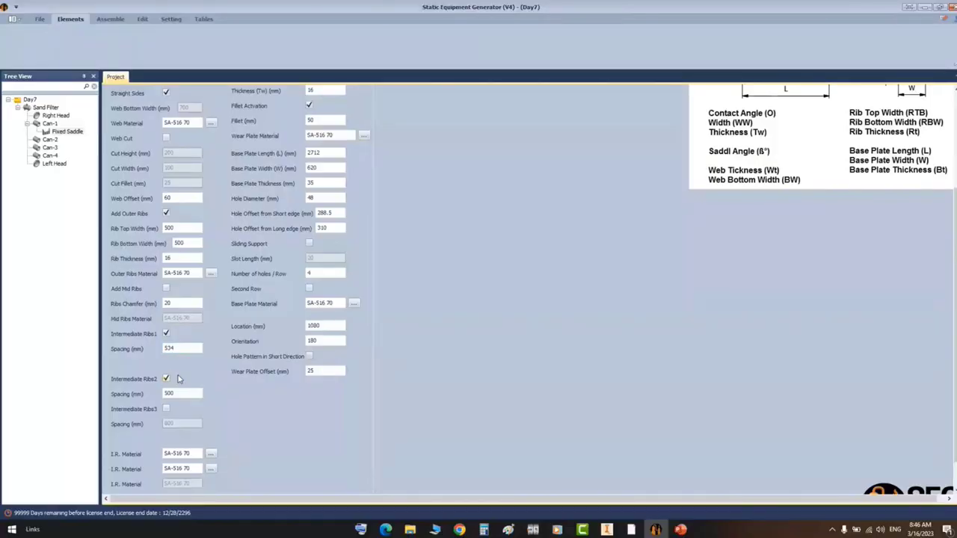
pyautogui.doubleClick(171, 394)
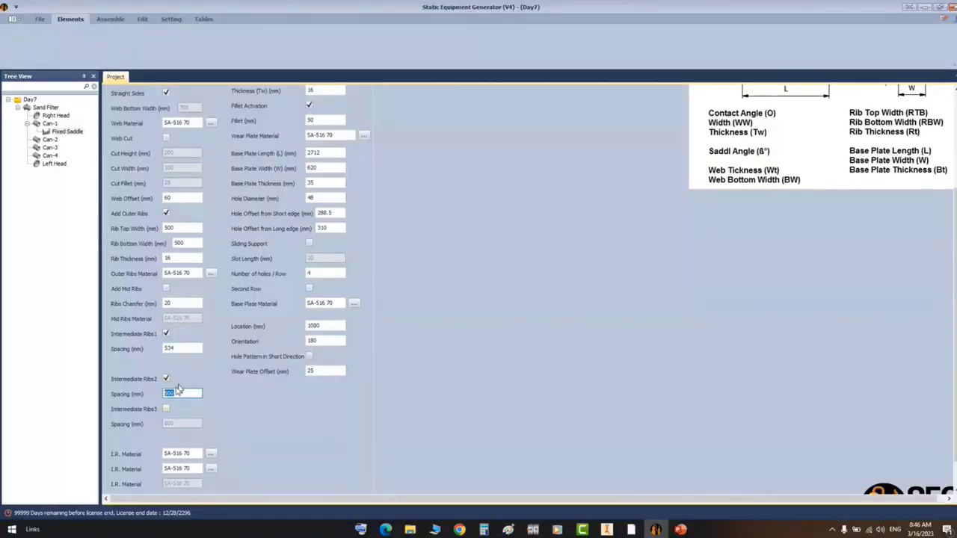
# - Bring up Calculator over Saddles.pdf to work out the spacing between the two S2-5 ribs
pyautogui.click(630, 529)
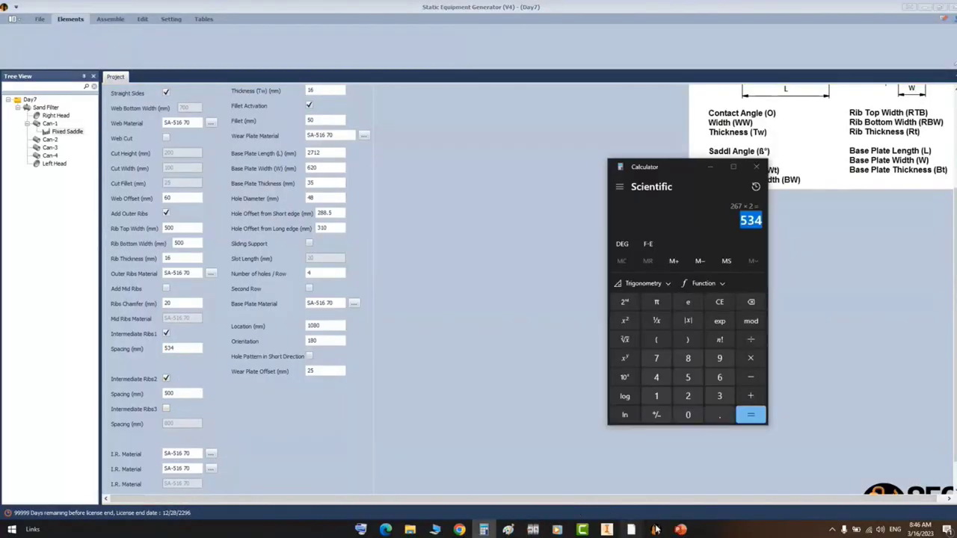
pyautogui.moveTo(655, 530)
pyautogui.click(705, 489)
pyautogui.hotkey('alt', 'Tab')
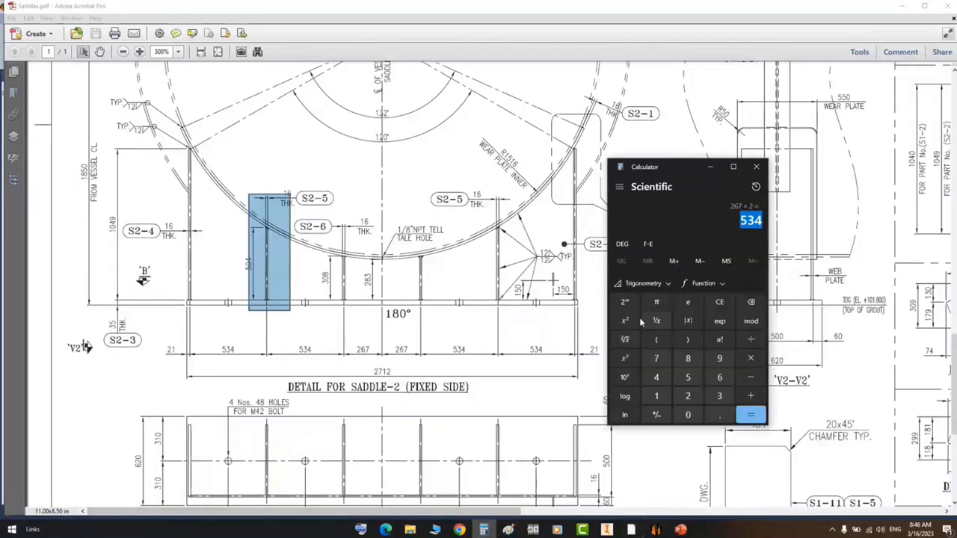
pyautogui.click(748, 223)
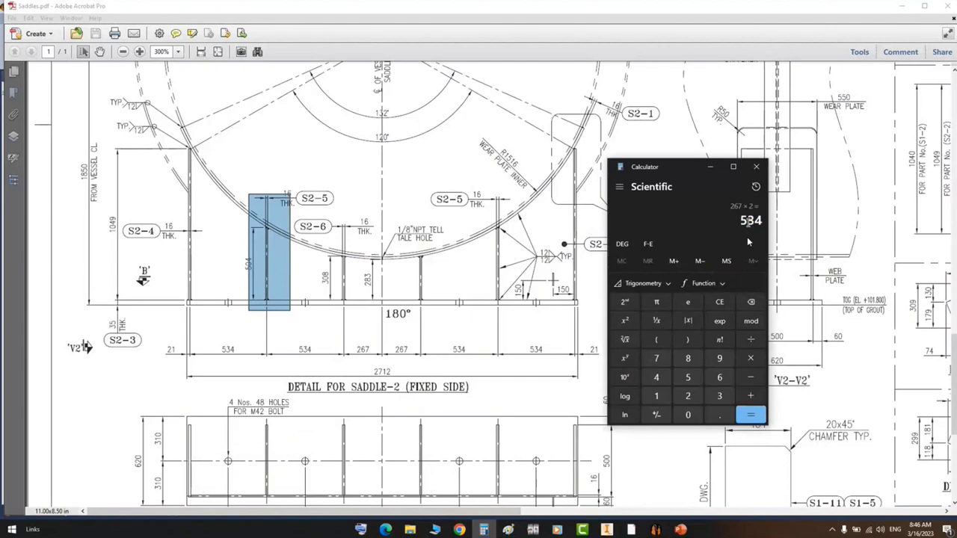
# - Calculate 534 + 534 + 534 and compare it with the span between the S2-5 ribs on the Saddle-2 drawing
pyautogui.press('+')
pyautogui.write('534')
pyautogui.press('+')
pyautogui.write('534')
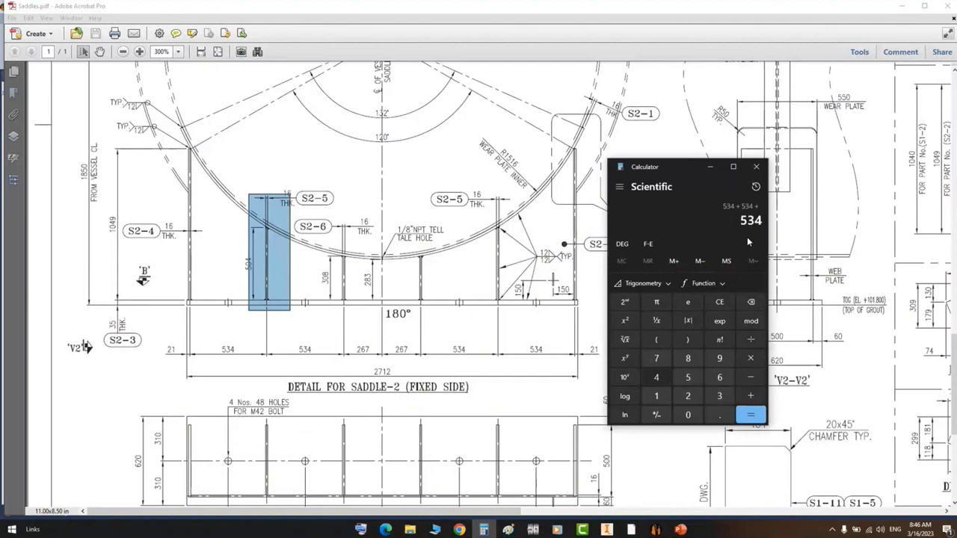
pyautogui.press('Return')
pyautogui.moveTo(734, 221); pyautogui.dragTo(762, 220)
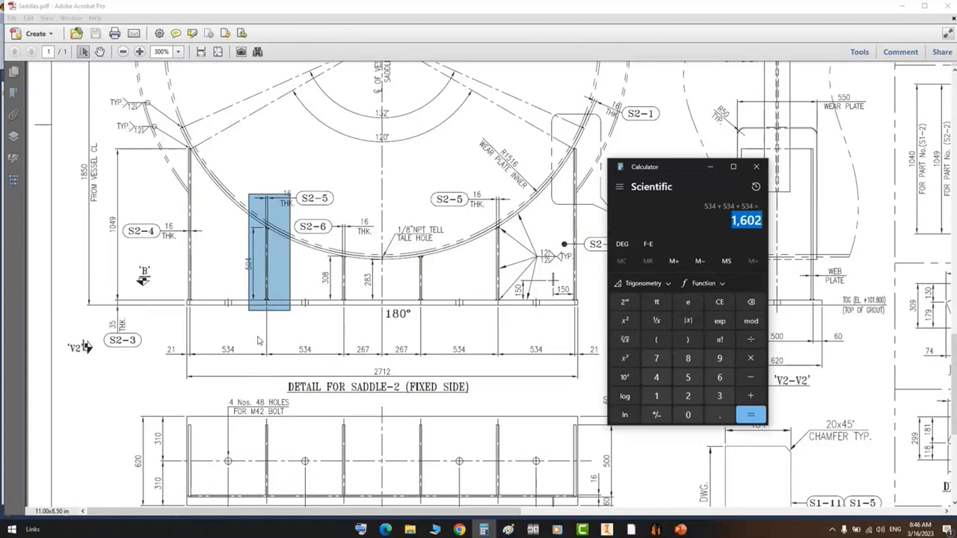
pyautogui.moveTo(255, 335); pyautogui.dragTo(506, 367)
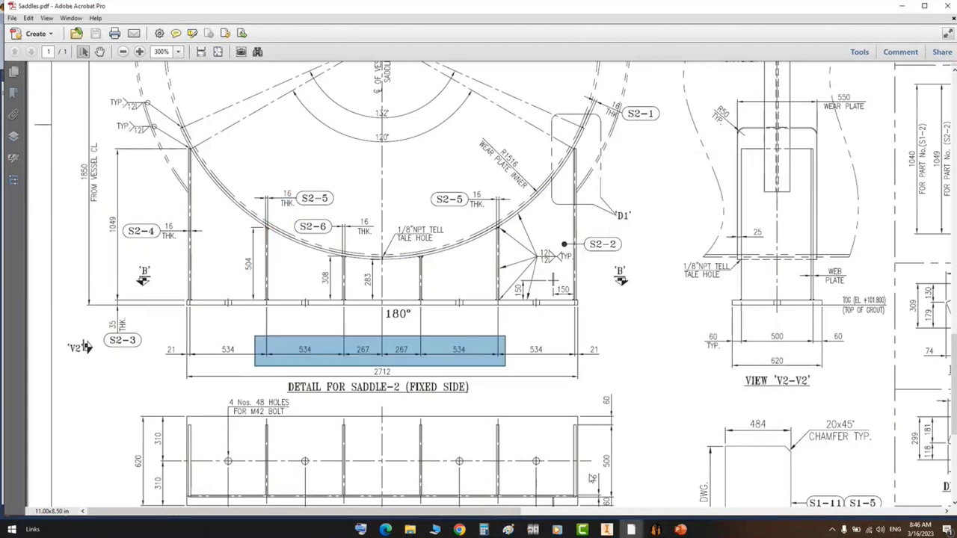
# - Switch back to Static Equipment Generator and save the Fixed Saddle with an Intermediate Ribs2 spacing of 1602 mm
pyautogui.click(483, 530)
pyautogui.click(656, 529)
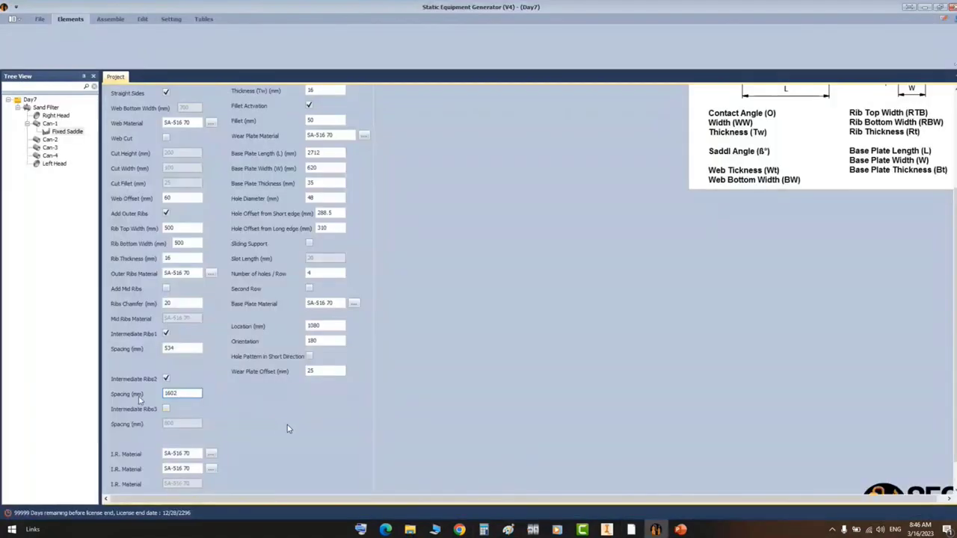
pyautogui.scroll(-2, 287, 429)
pyautogui.click(125, 486)
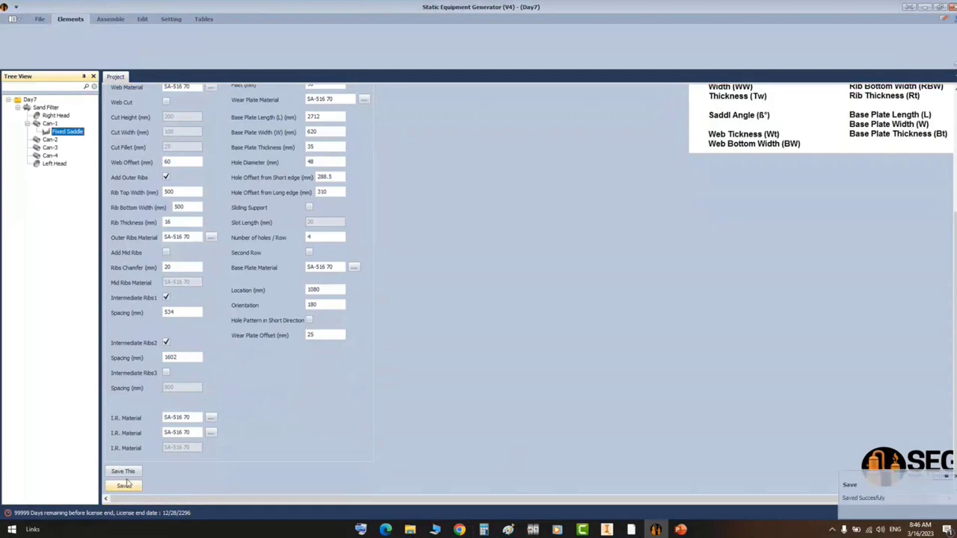
pyautogui.scroll(5, 210, 182)
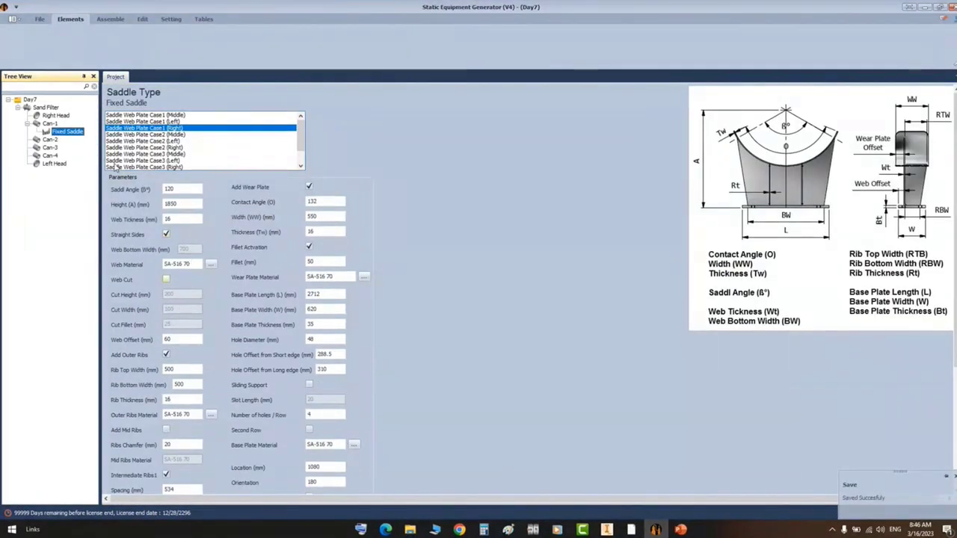
# - Enable Parent Preview and Child Preview in the application settings and save them
pyautogui.click(52, 108)
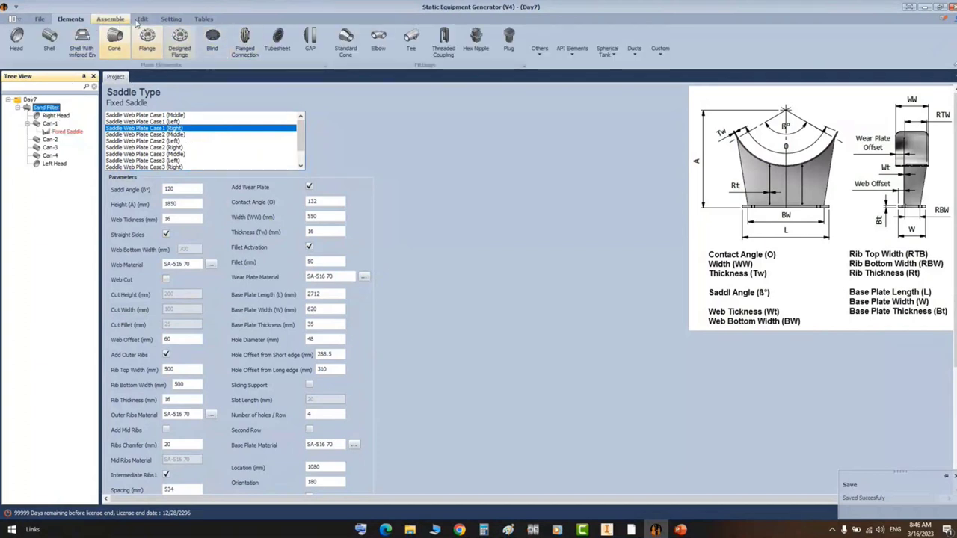
pyautogui.click(182, 18)
pyautogui.click(150, 38)
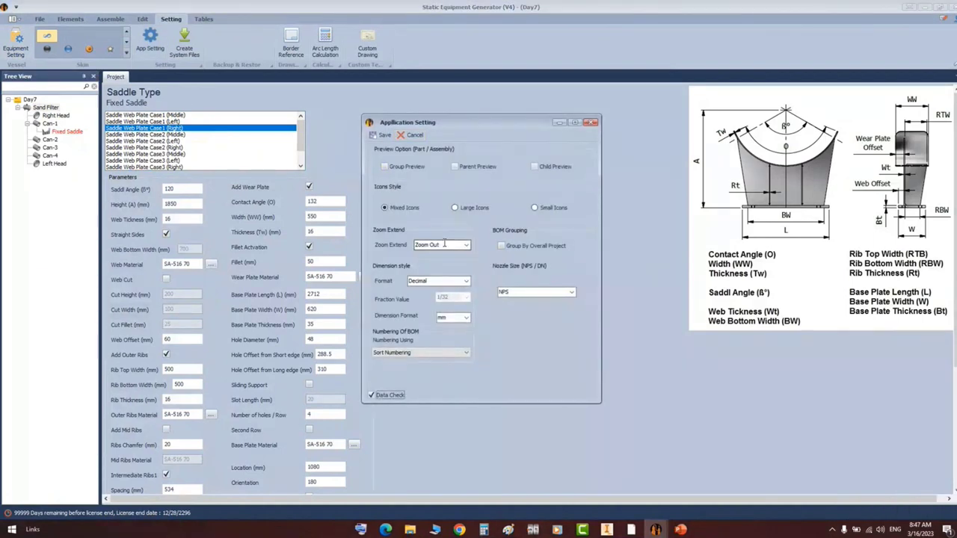
pyautogui.click(591, 124)
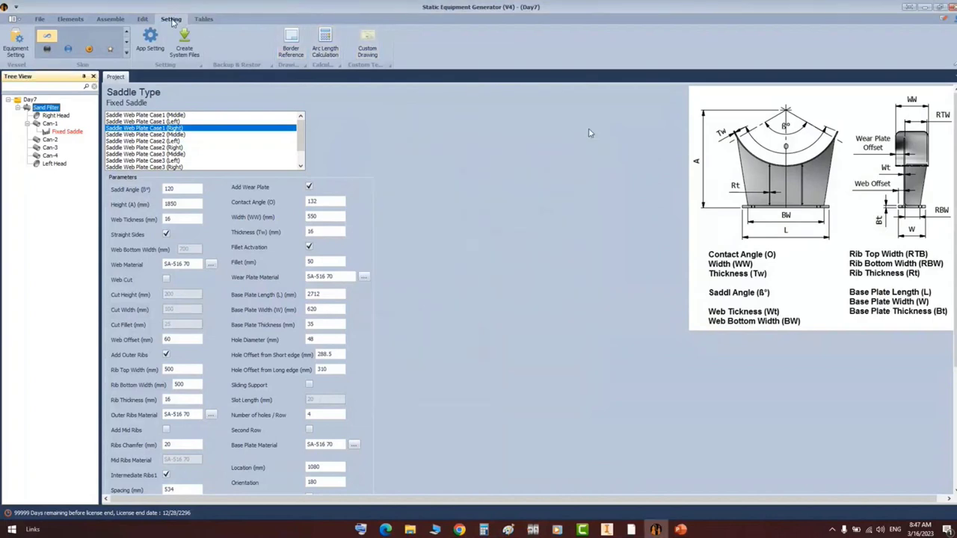
pyautogui.click(150, 39)
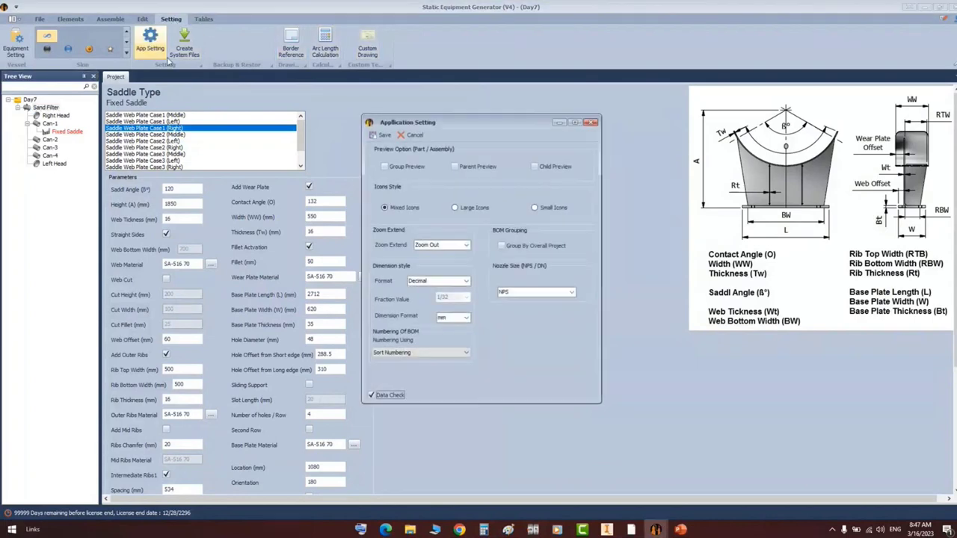
pyautogui.click(462, 172)
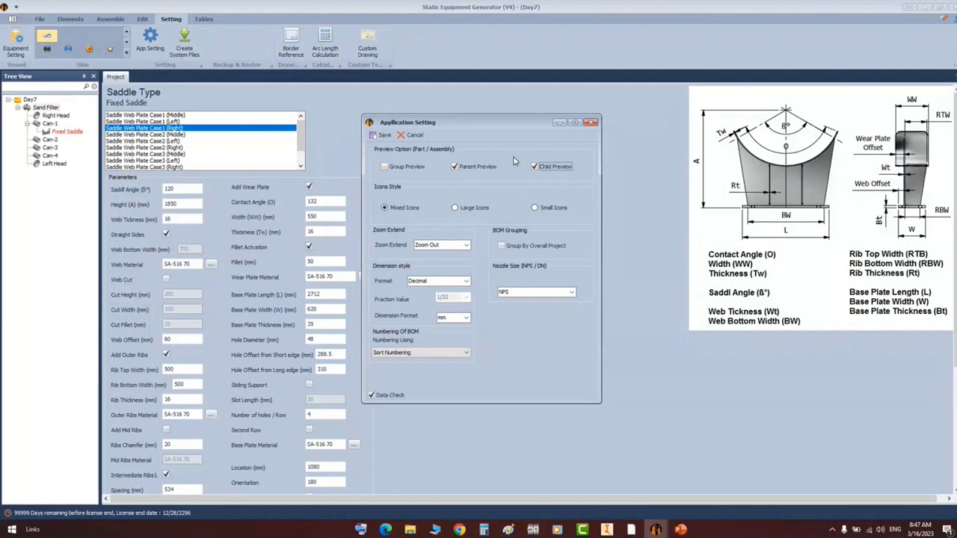
pyautogui.click(382, 135)
# - Start assembling the Sand Filter to generate its fixed saddle in Inventor, and check the saddle on the vessel
pyautogui.click(110, 19)
pyautogui.click(20, 37)
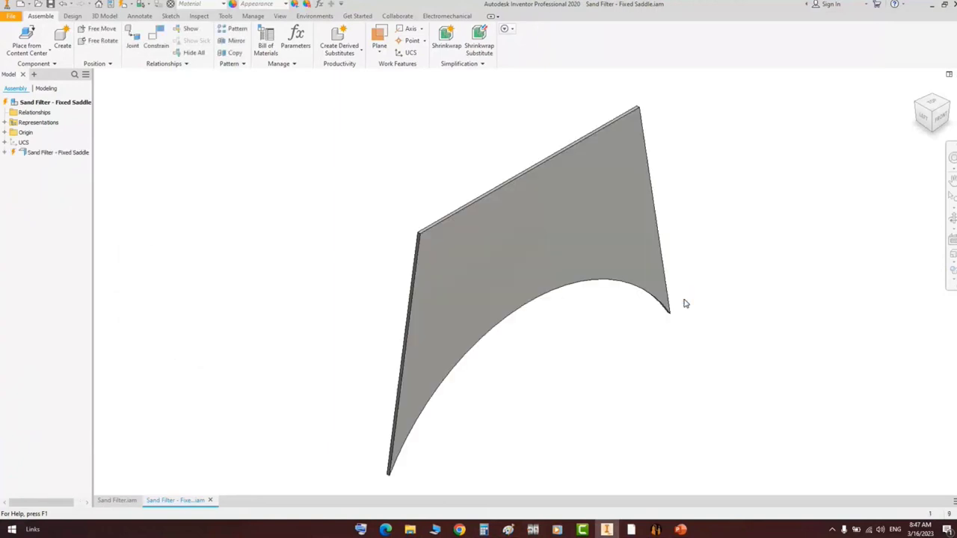
pyautogui.scroll(5, 686, 304)
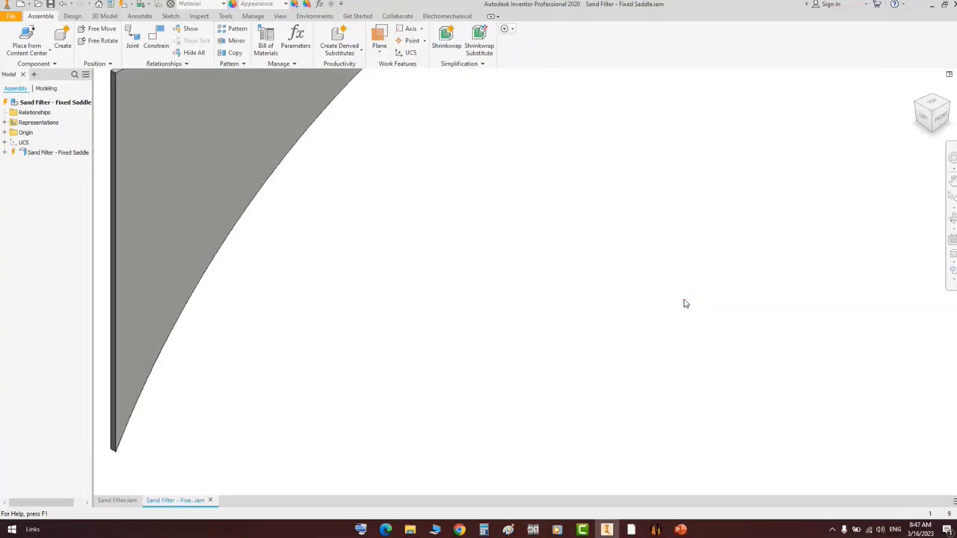
pyautogui.press('Home')
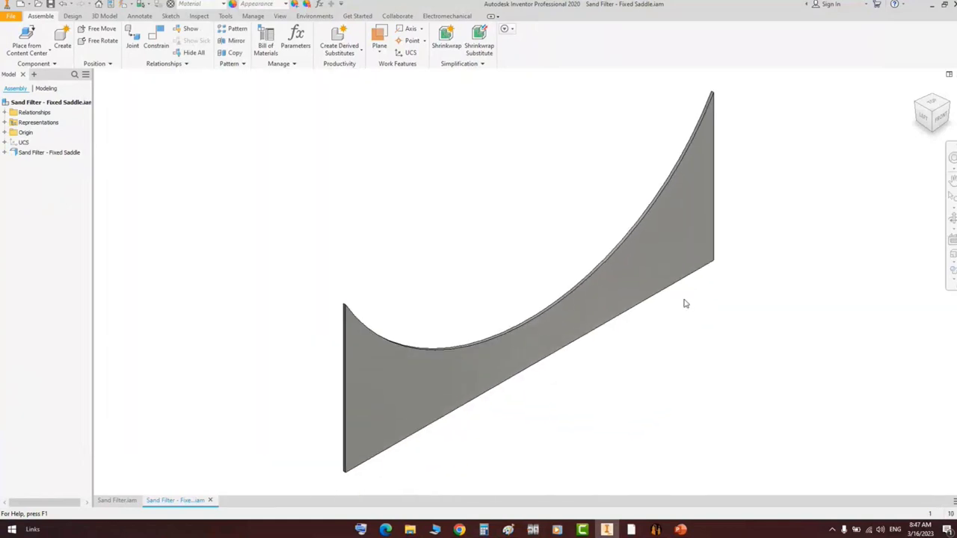
pyautogui.hotkey('ctrl', 'v')
pyautogui.press('Home')
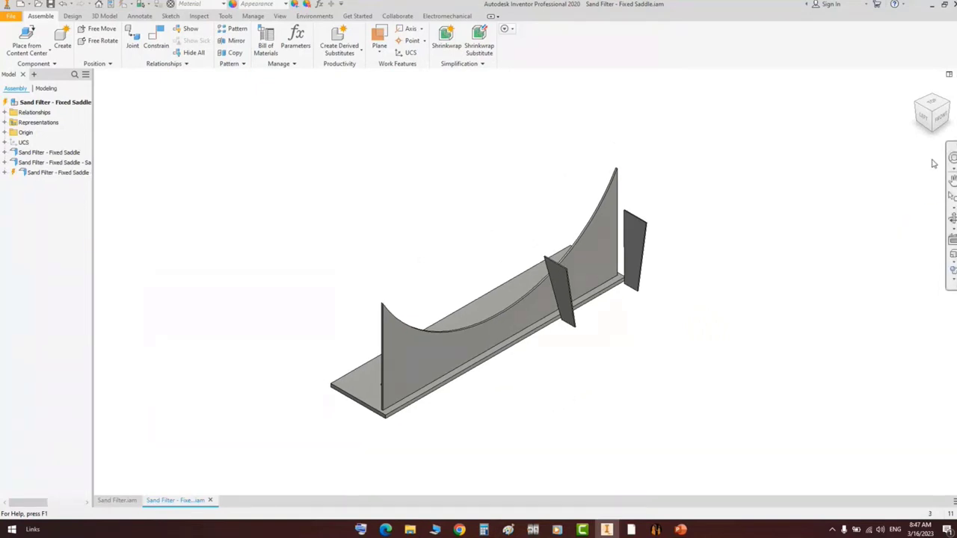
pyautogui.click(929, 113)
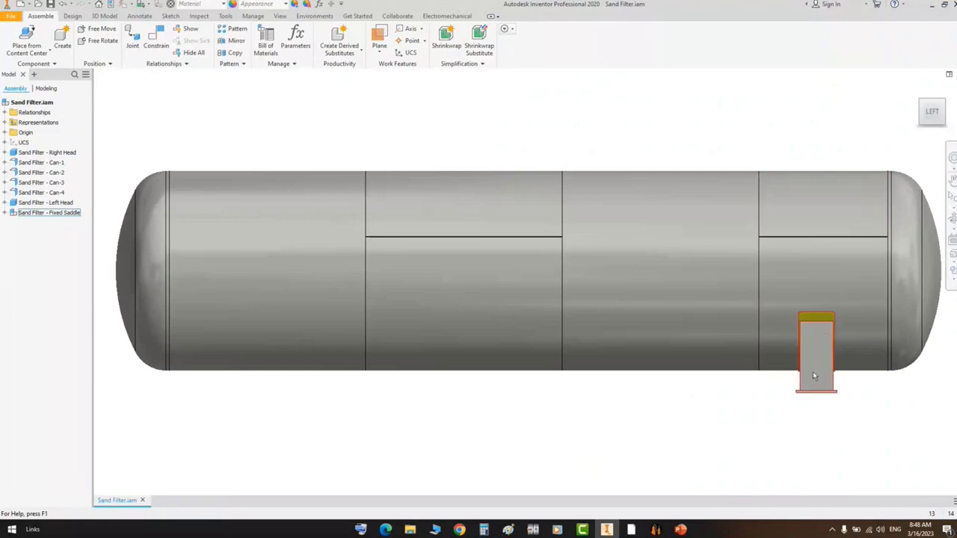
# - Return to Static Equipment Generator and add a saddle named Sliding Saddle to Can-1
pyautogui.click(656, 530)
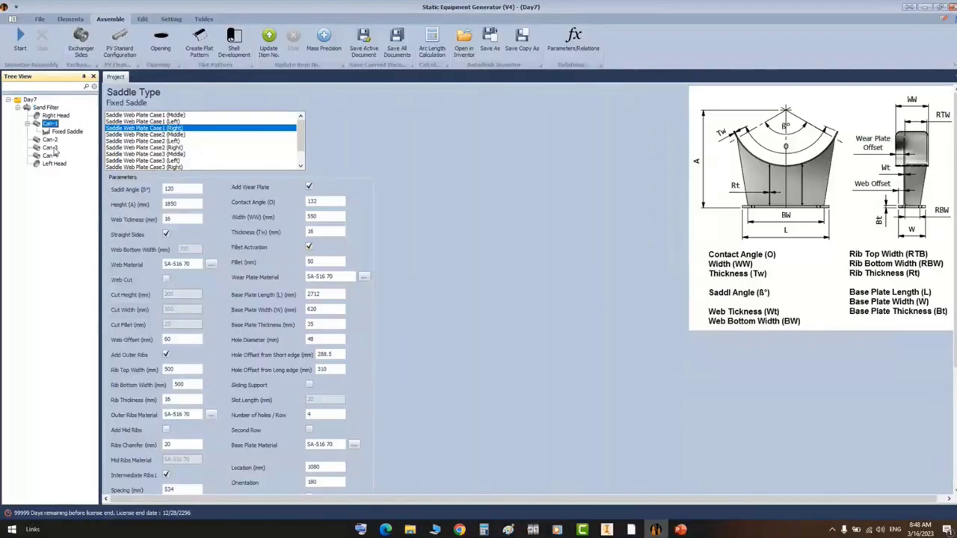
pyautogui.click(70, 19)
pyautogui.click(16, 43)
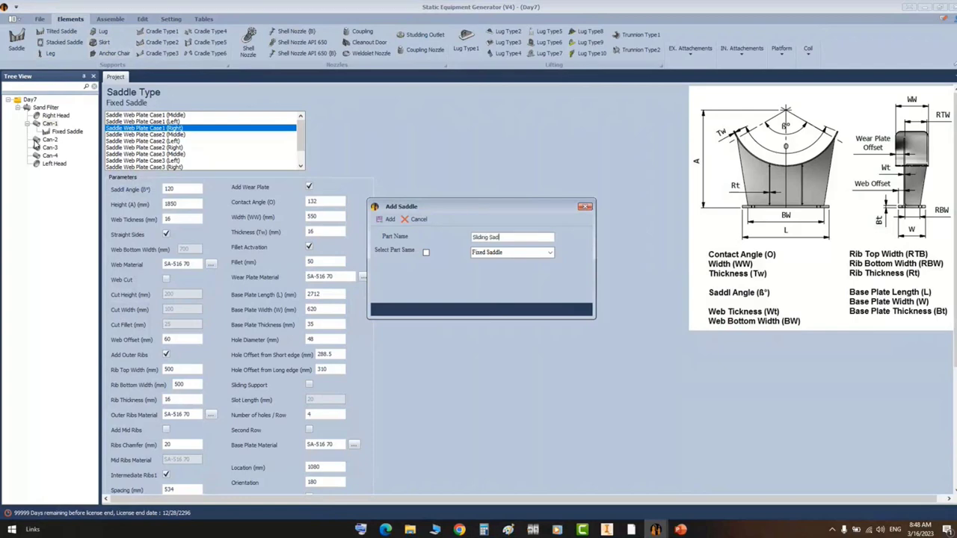
pyautogui.press('Return')
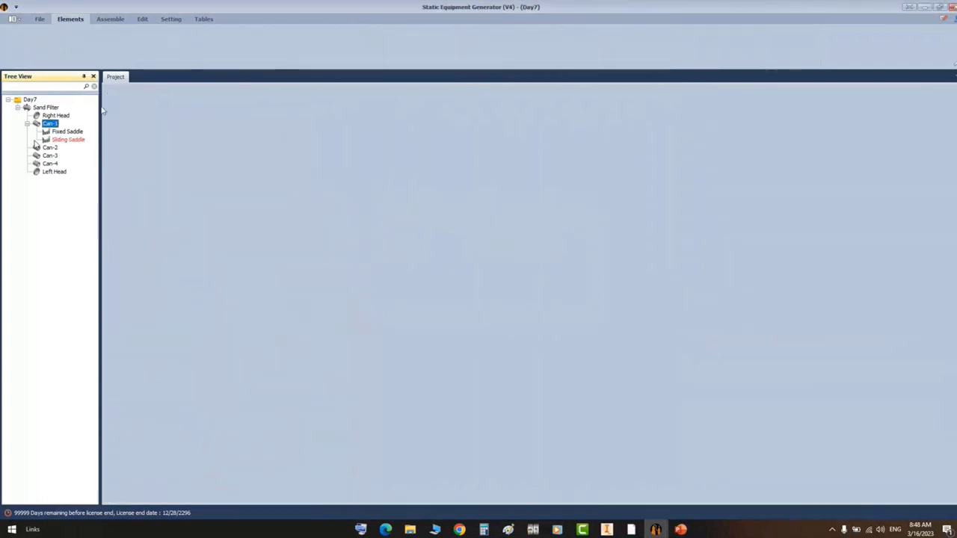
# - Check the sliding saddle's orientation on the GA.pdf elevation and set the Sliding Saddle's type to Saddle Web Plate Case1 (Left)
pyautogui.click(66, 141)
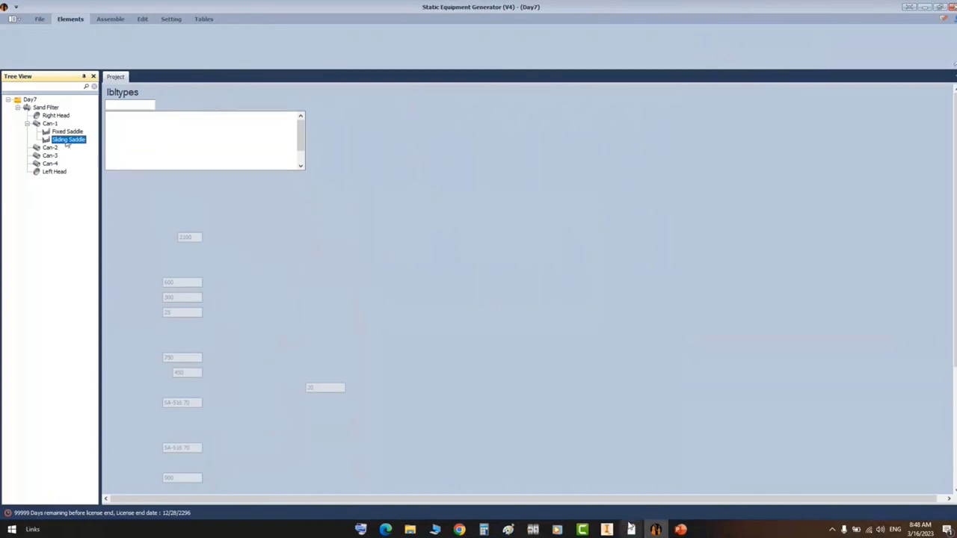
pyautogui.moveTo(631, 530)
pyautogui.click(575, 490)
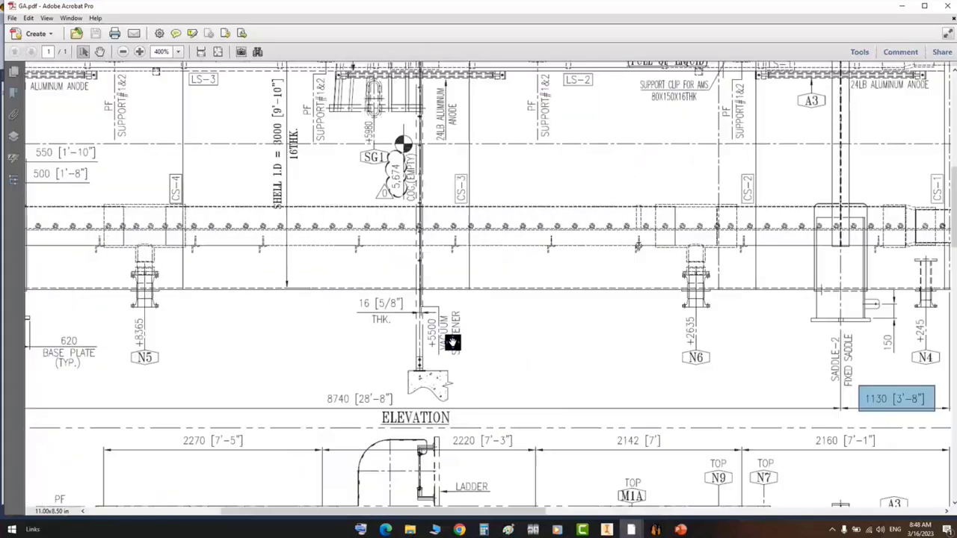
pyautogui.moveTo(452, 342); pyautogui.dragTo(832, 398, button='middle')
pyautogui.moveTo(342, 247)
pyautogui.mouseDown()
pyautogui.moveTo(355, 284)
pyautogui.moveTo(425, 389)
pyautogui.mouseUp()
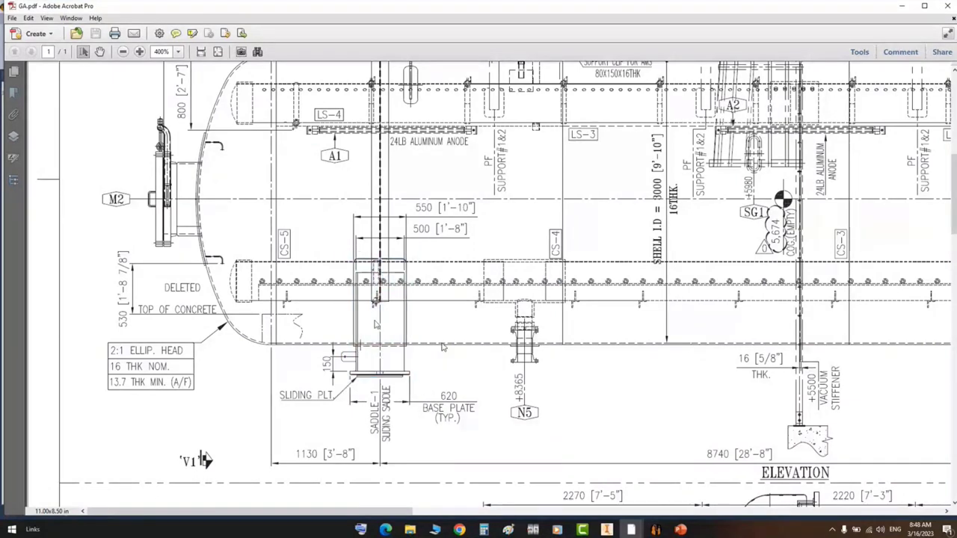
pyautogui.click(655, 530)
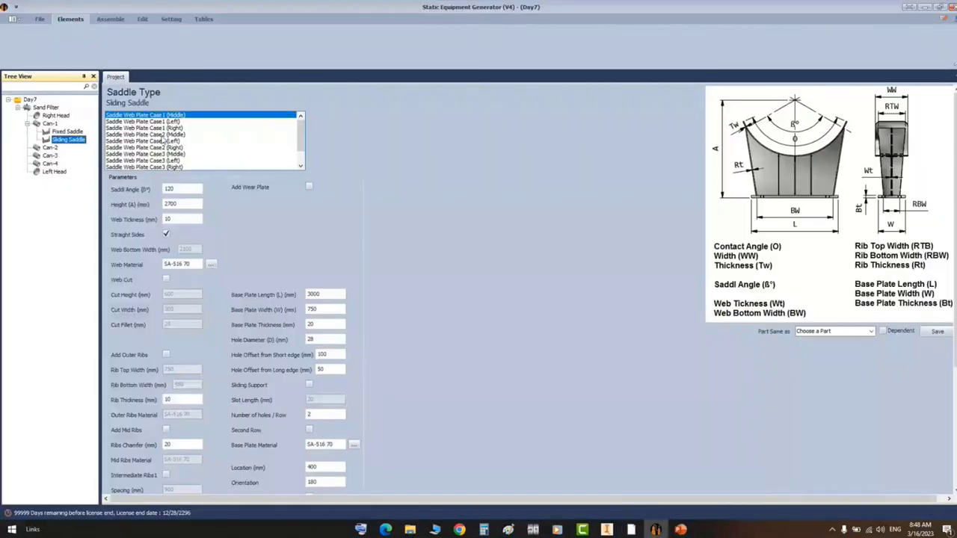
pyautogui.click(130, 121)
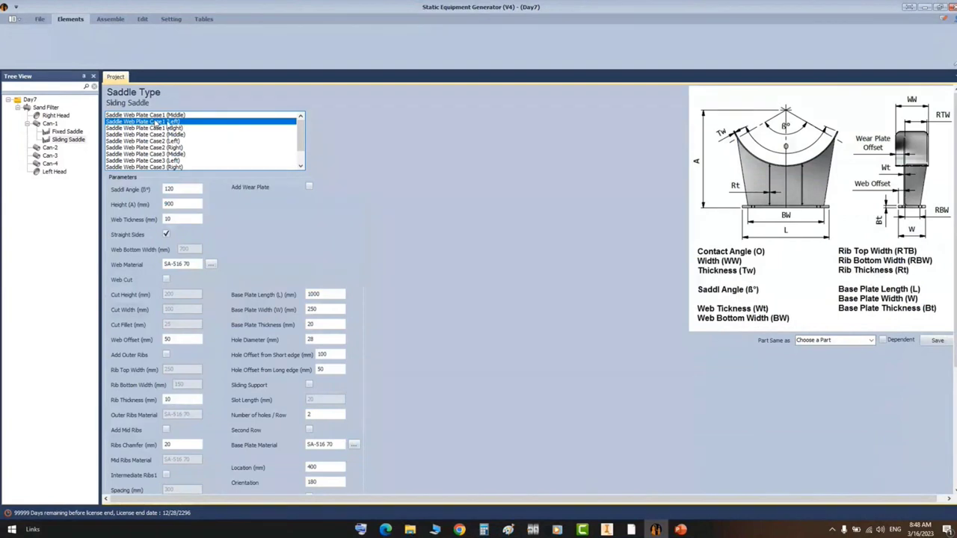
# - Read the angle and height dimensions on the Saddle-1 detail in Saddles.pdf and set the Sliding Saddle's Height (A) to 1841 mm
pyautogui.press('Tab')
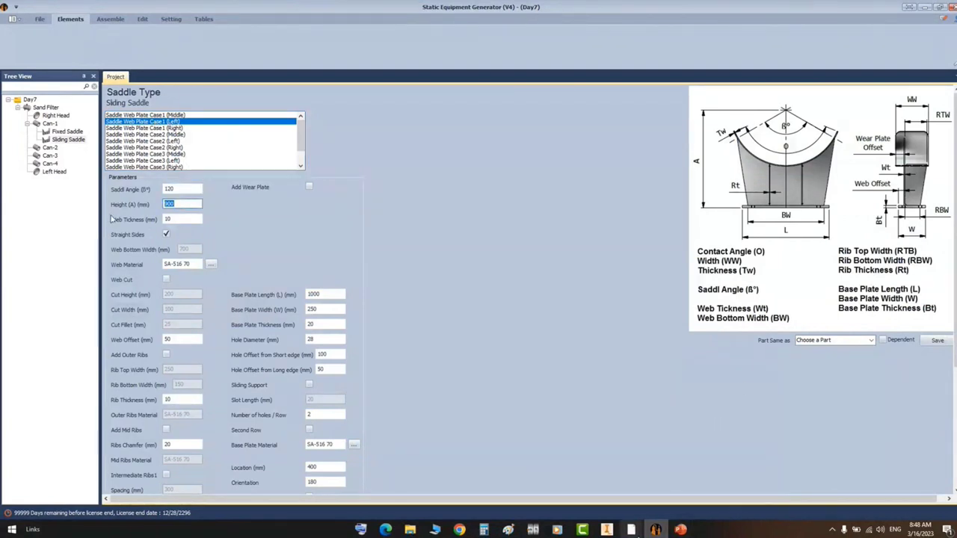
pyautogui.moveTo(631, 529)
pyautogui.click(707, 492)
pyautogui.scroll(10, 483, 246)
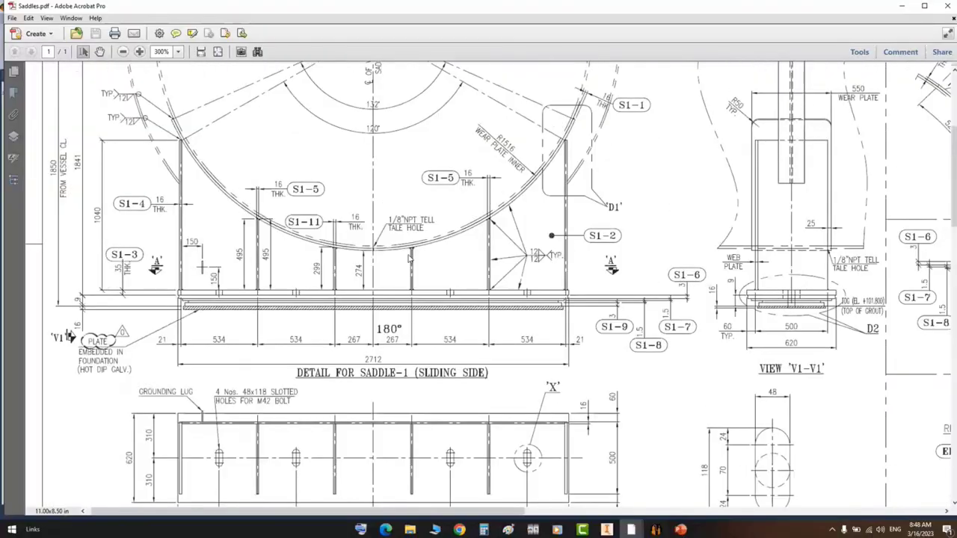
pyautogui.scroll(3, 408, 255)
pyautogui.moveTo(356, 232)
pyautogui.mouseDown()
pyautogui.moveTo(391, 256)
pyautogui.moveTo(388, 267)
pyautogui.mouseUp()
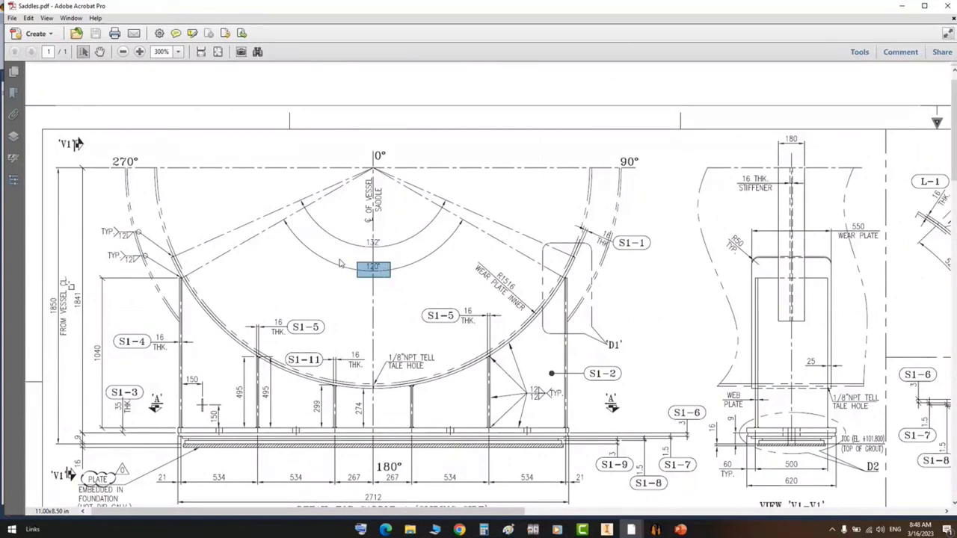
pyautogui.moveTo(72, 283); pyautogui.dragTo(91, 330)
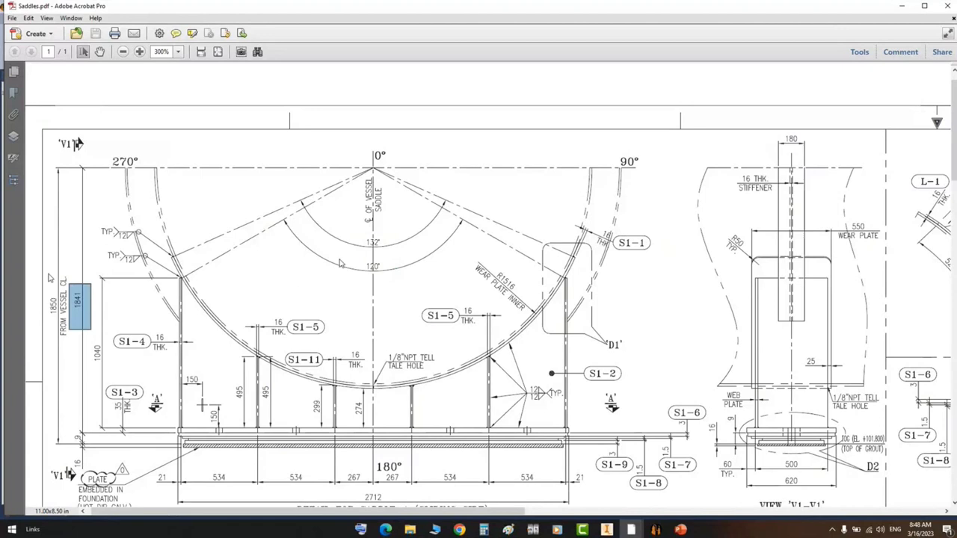
pyautogui.moveTo(42, 262); pyautogui.dragTo(71, 346)
pyautogui.click(77, 305)
pyautogui.moveTo(70, 286); pyautogui.dragTo(96, 329)
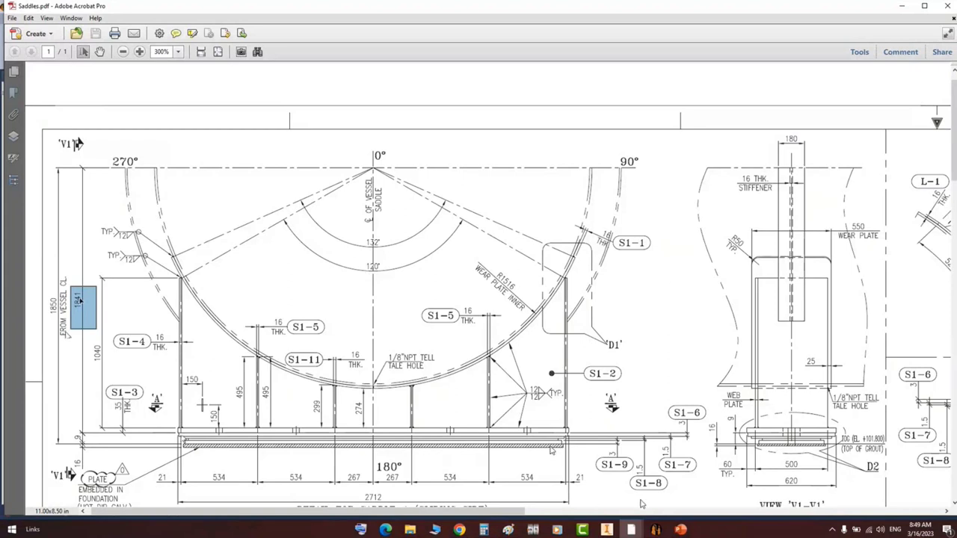
pyautogui.click(655, 529)
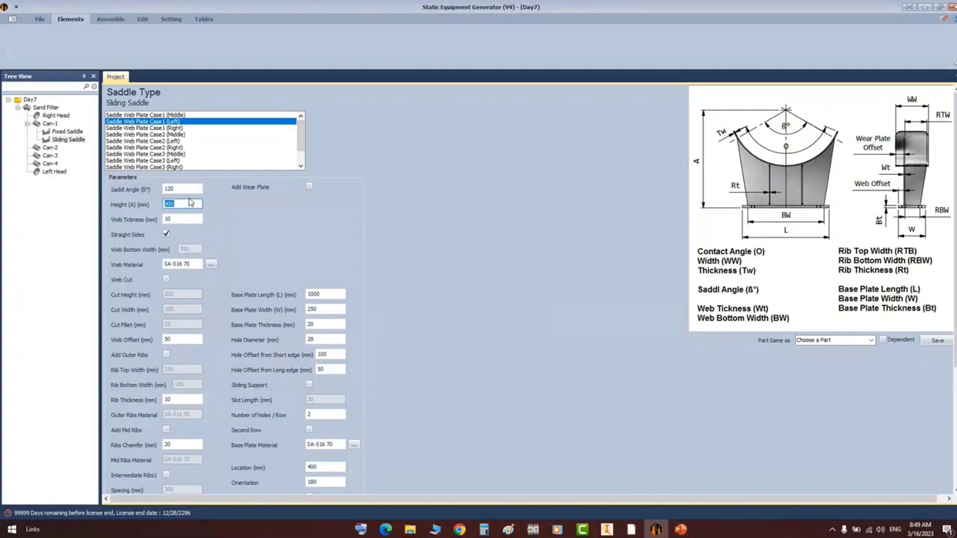
pyautogui.write('1841')
# - Set the Sliding Saddle's web thickness to 16 mm
pyautogui.click(631, 530)
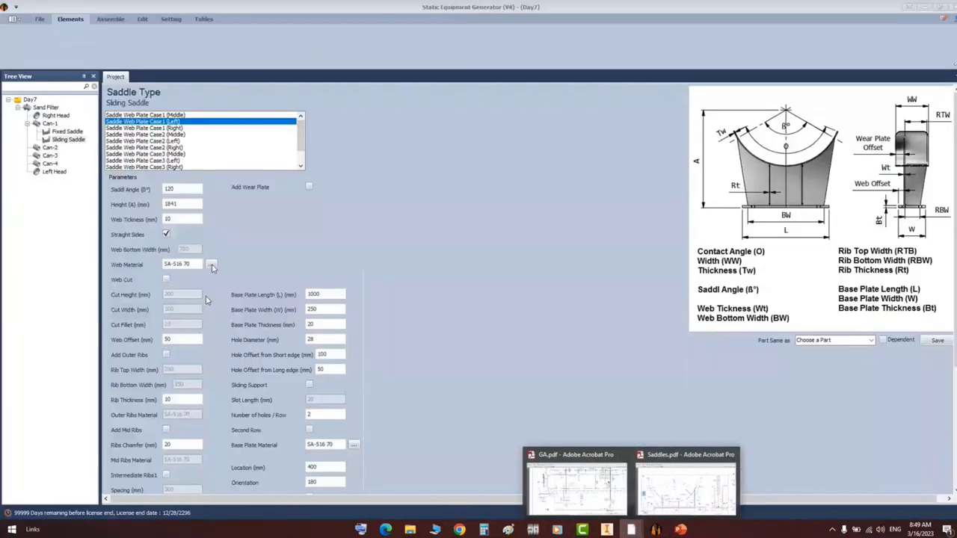
pyautogui.moveTo(190, 217); pyautogui.dragTo(159, 223)
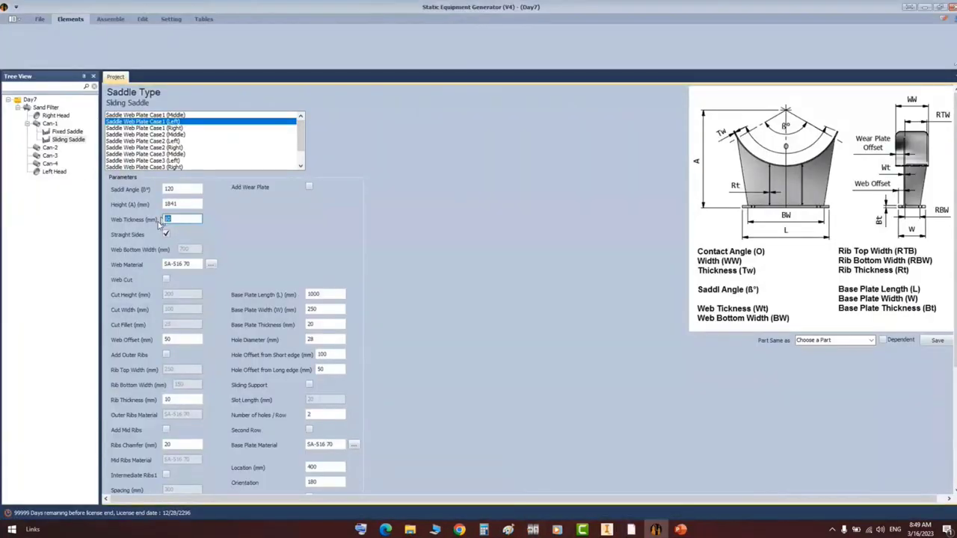
pyautogui.write('16')
# - Add a wear plate to the Sliding Saddle with a contact angle of 132 and a width of 550 mm
pyautogui.click(309, 186)
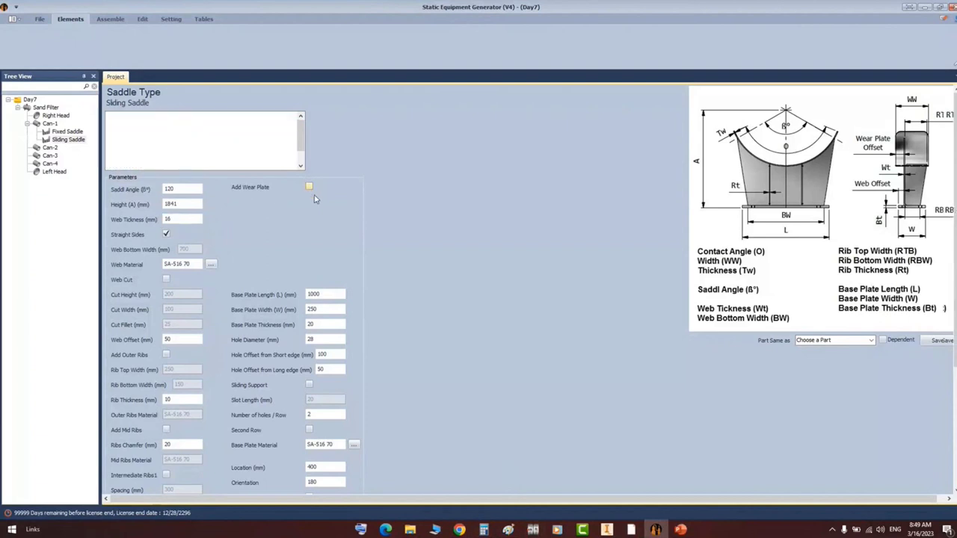
pyautogui.click(317, 202)
pyautogui.moveTo(318, 202); pyautogui.dragTo(312, 202)
pyautogui.write('2')
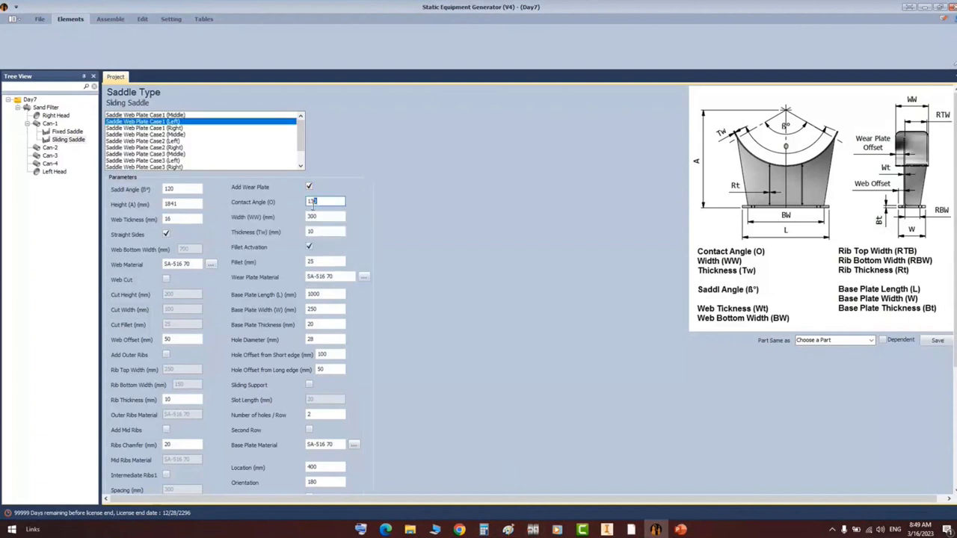
pyautogui.click(323, 217)
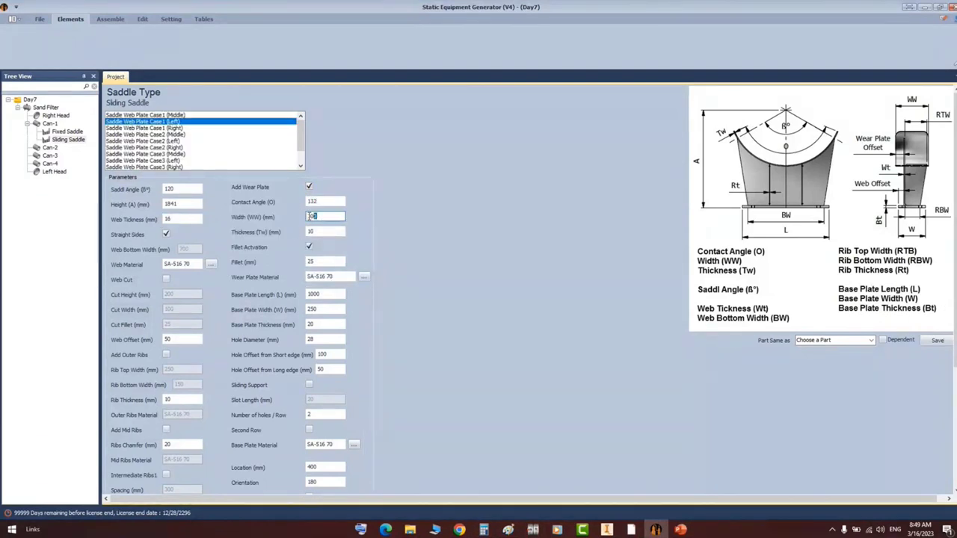
pyautogui.moveTo(323, 217); pyautogui.dragTo(275, 216)
pyautogui.write('550')
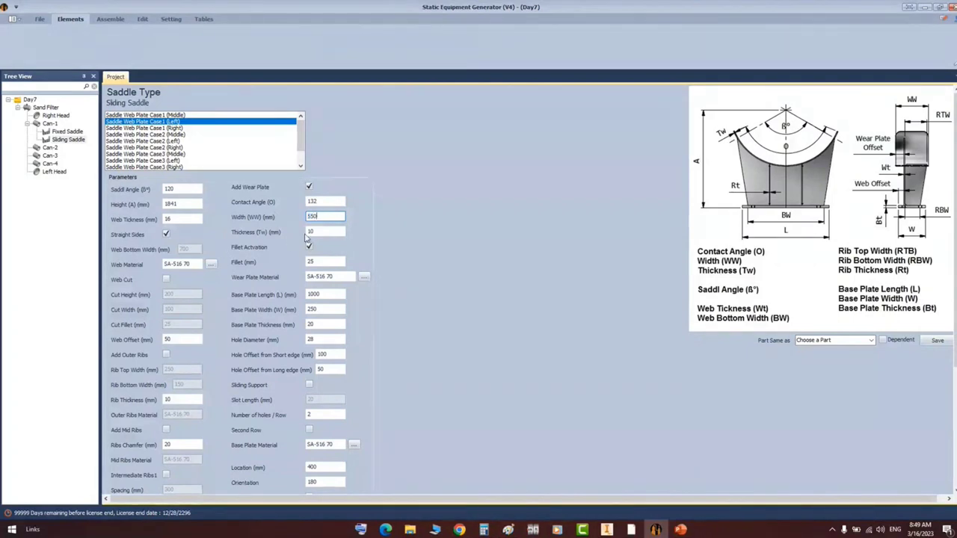
# - Set the wear plate's thickness to 16 mm and its fillet to 50 mm
pyautogui.doubleClick(310, 232)
pyautogui.write('16')
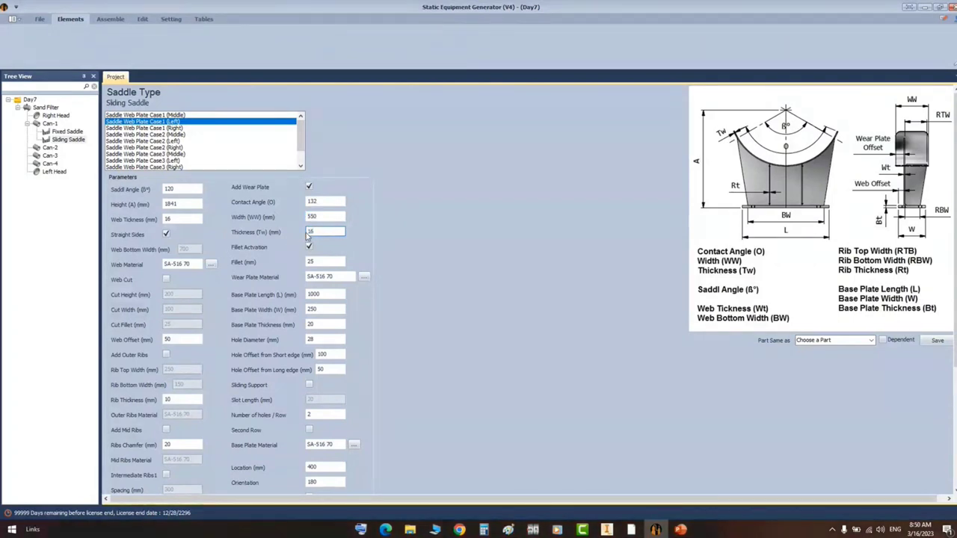
pyautogui.doubleClick(309, 262)
pyautogui.write('5')
pyautogui.press('Tab')
pyautogui.press('Tab')
pyautogui.press('Tab')
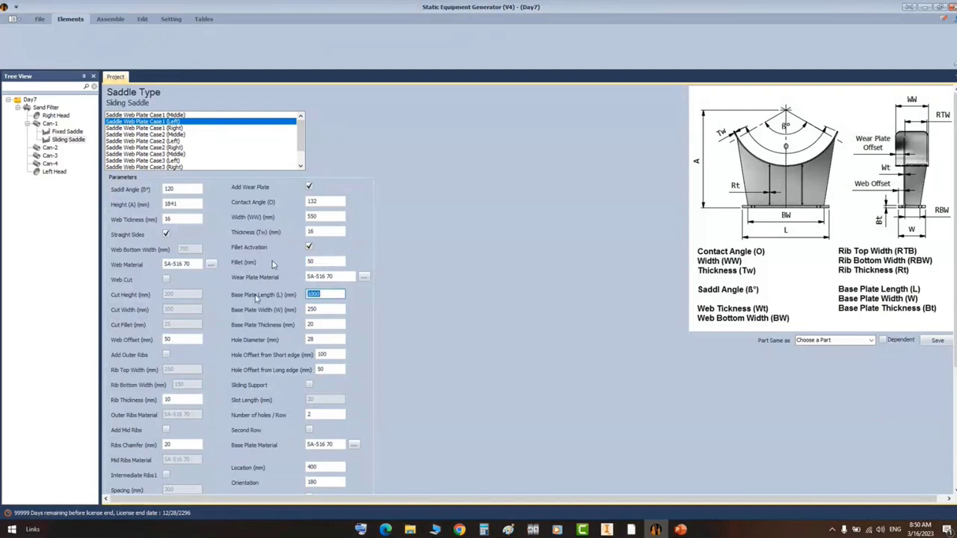
# - Set the base plate's length to 2712 mm, width to 620 mm and thickness to 35 mm
pyautogui.write('2712')
pyautogui.press('Tab')
pyautogui.write('6')
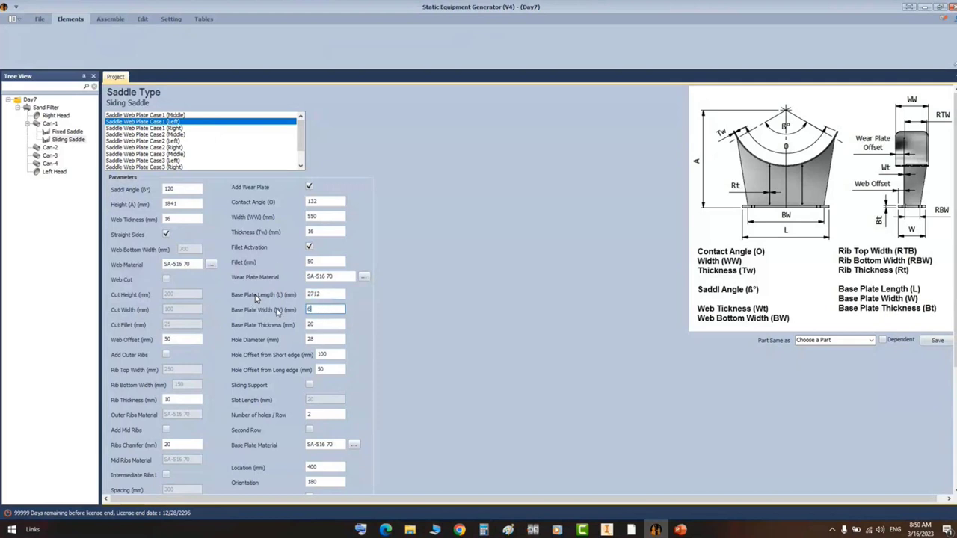
pyautogui.press('Tab')
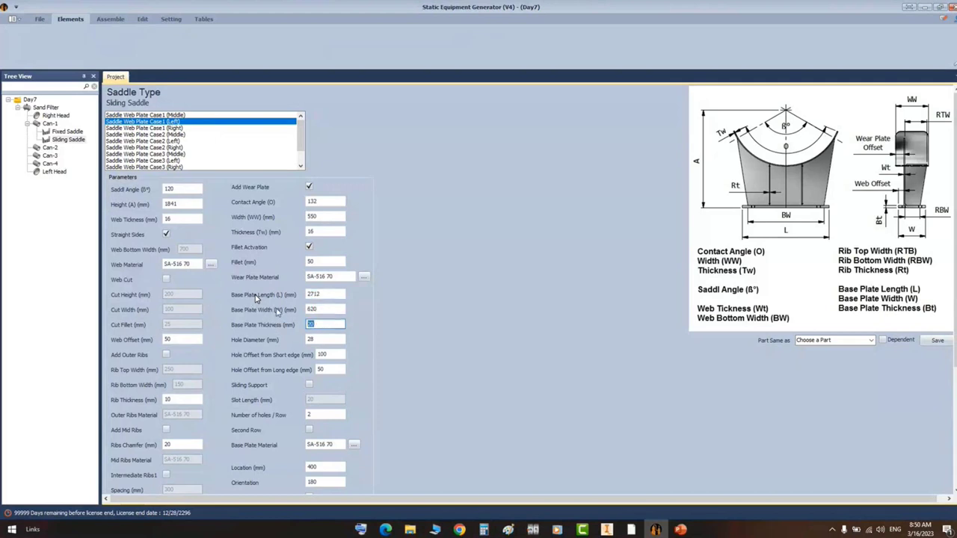
pyautogui.write('35')
pyautogui.press('Tab')
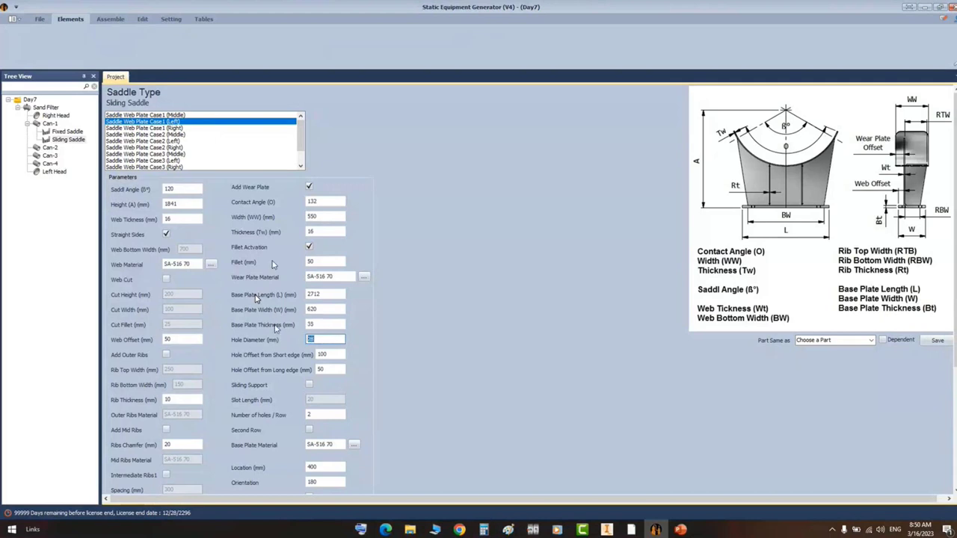
# - Set the base plate holes to 48 mm diameter, offset 288.5 mm from the short edge and 310 mm from the long edge, and enable Sliding Support
pyautogui.write('48')
pyautogui.click(334, 355)
pyautogui.moveTo(333, 355); pyautogui.dragTo(281, 353)
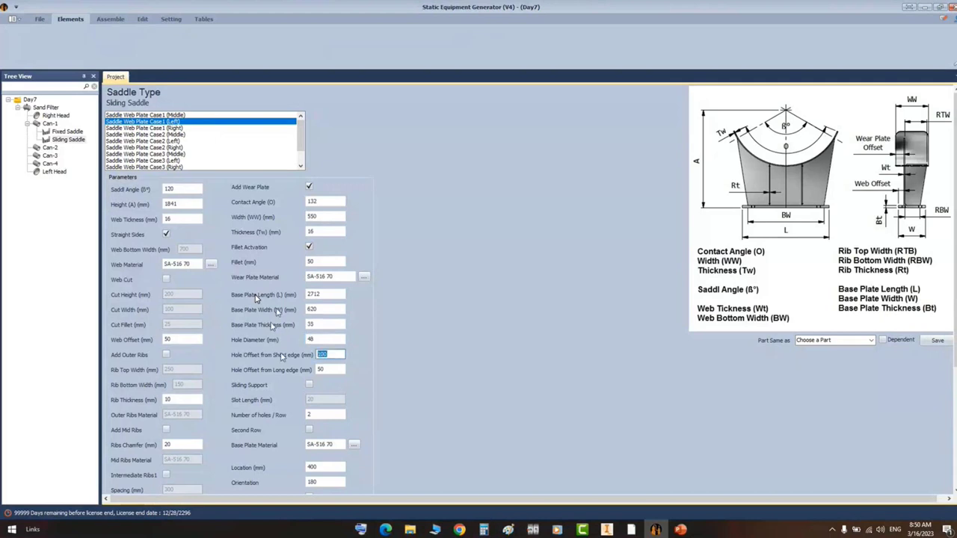
pyautogui.write('288.5')
pyautogui.press('Tab')
pyautogui.write('310')
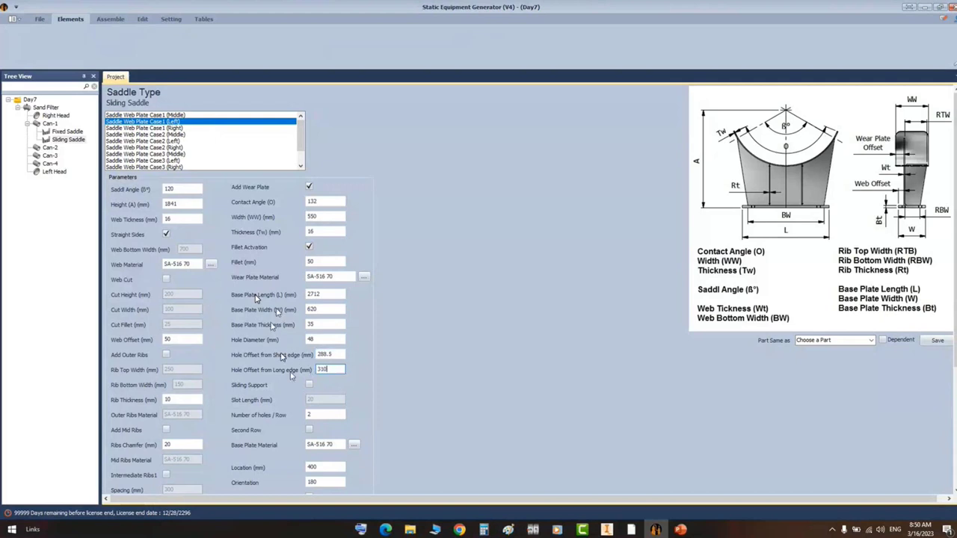
pyautogui.scroll(-1, 334, 407)
pyautogui.click(309, 325)
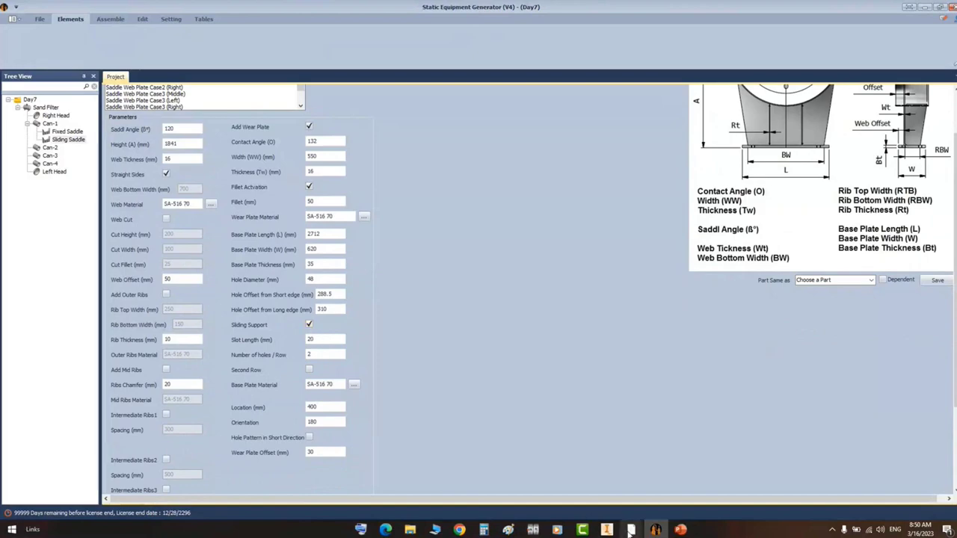
# - Examine the slotted hole callout on the Saddle-1 base plate plan in Saddles.pdf
pyautogui.moveTo(630, 529)
pyautogui.click(685, 483)
pyautogui.scroll(-1, 446, 274)
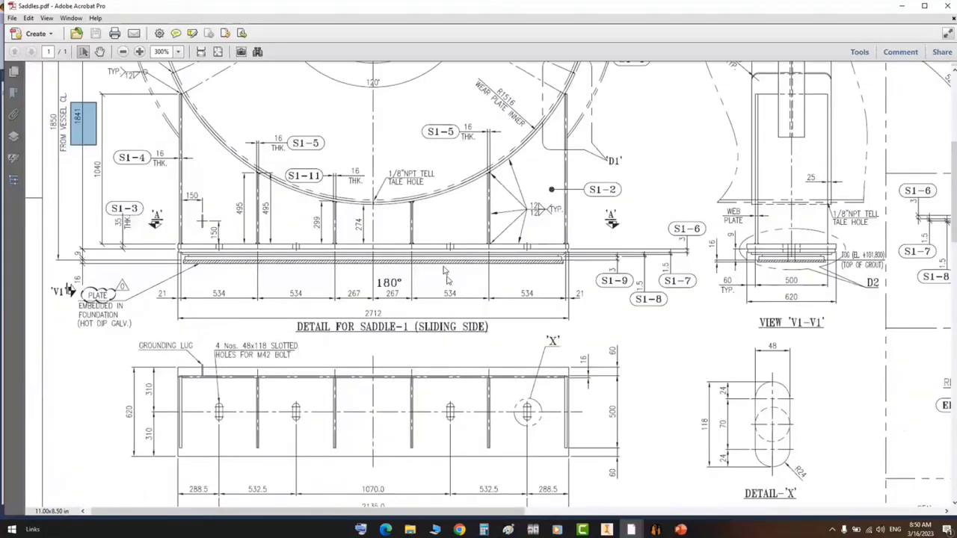
pyautogui.scroll(-1, 446, 274)
pyautogui.keyDown('ctrl'); pyautogui.scroll(1, 446, 273); pyautogui.keyUp('ctrl')
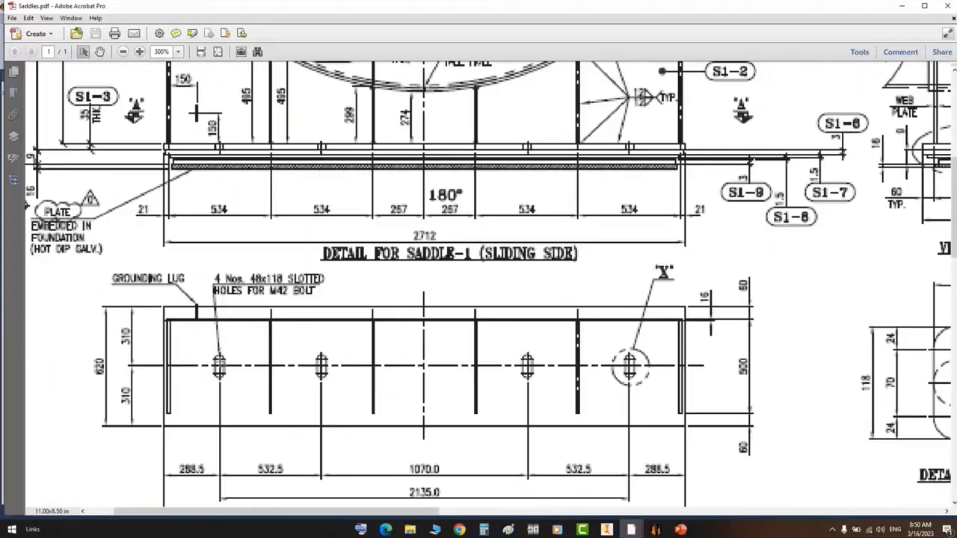
pyautogui.keyDown('ctrl'); pyautogui.scroll(3, 219, 361); pyautogui.keyUp('ctrl')
pyautogui.moveTo(193, 321); pyautogui.dragTo(250, 419)
pyautogui.click(326, 192)
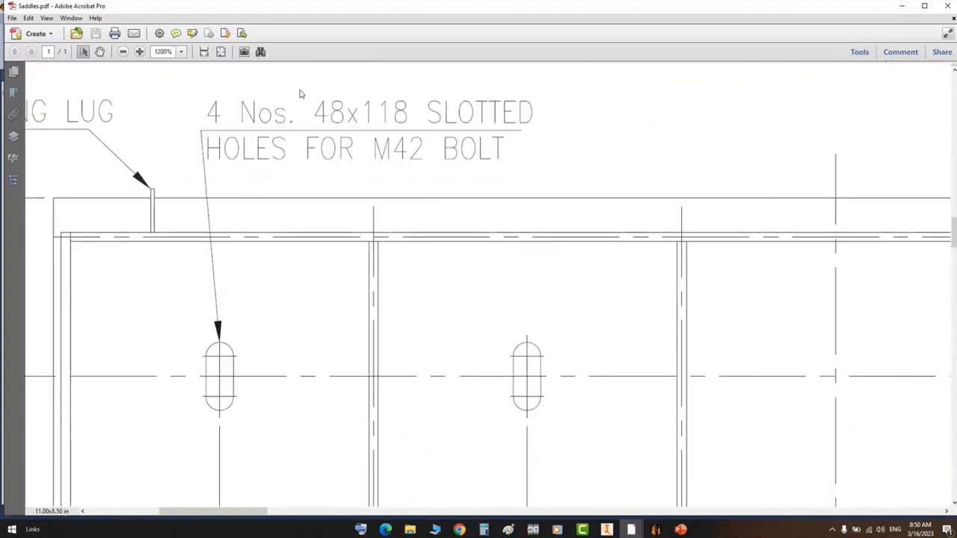
pyautogui.moveTo(293, 83); pyautogui.dragTo(558, 169)
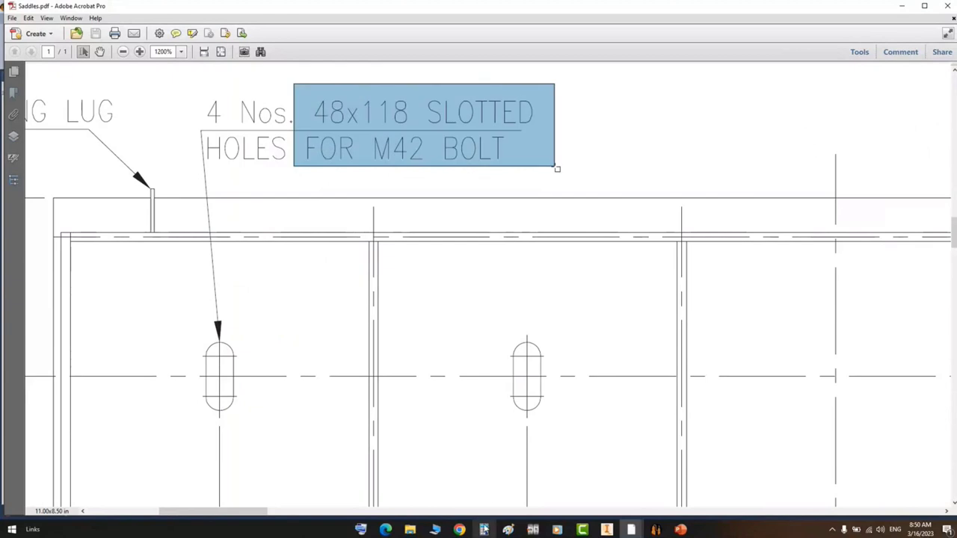
pyautogui.moveTo(196, 351); pyautogui.dragTo(244, 398)
pyautogui.moveTo(360, 89); pyautogui.dragTo(412, 130)
pyautogui.moveTo(309, 90); pyautogui.dragTo(351, 127)
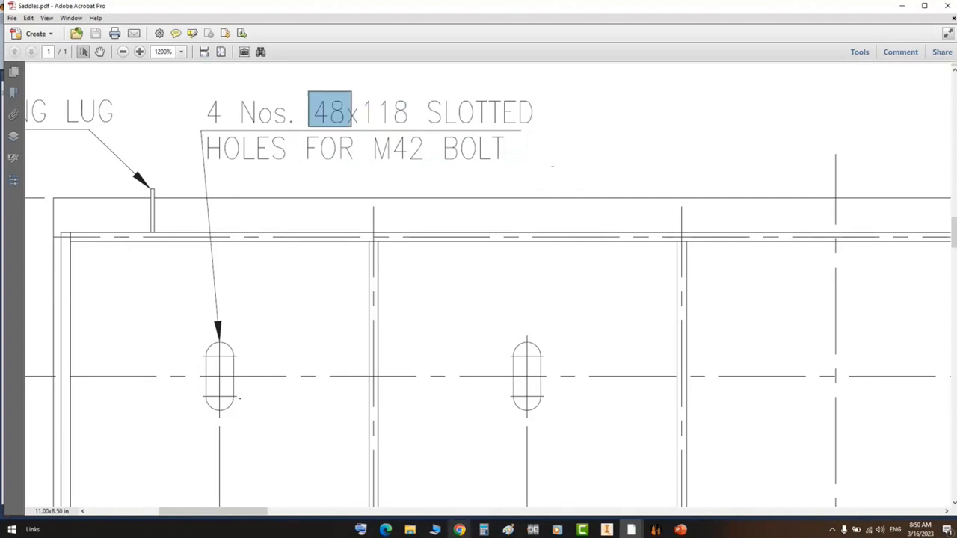
# - Calculate the slot length as 118 minus 48 in Calculator
pyautogui.click(484, 529)
pyautogui.press('Escape')
pyautogui.write('118-48')
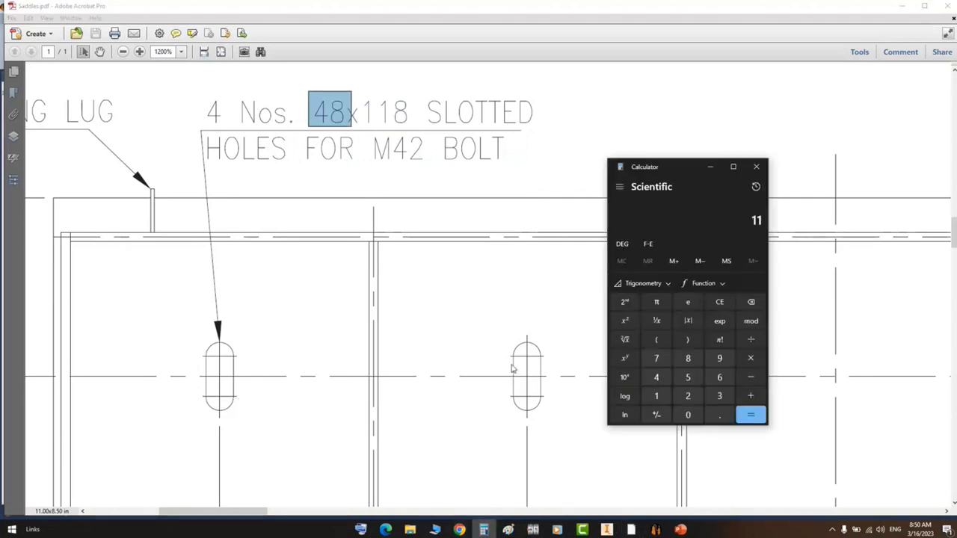
pyautogui.press('Return')
pyautogui.doubleClick(753, 220)
# - Return to Static Equipment Generator and set the slot length to 70 mm and the number of holes per row to 7
pyautogui.click(656, 529)
pyautogui.click(326, 338)
pyautogui.moveTo(319, 339); pyautogui.dragTo(264, 347)
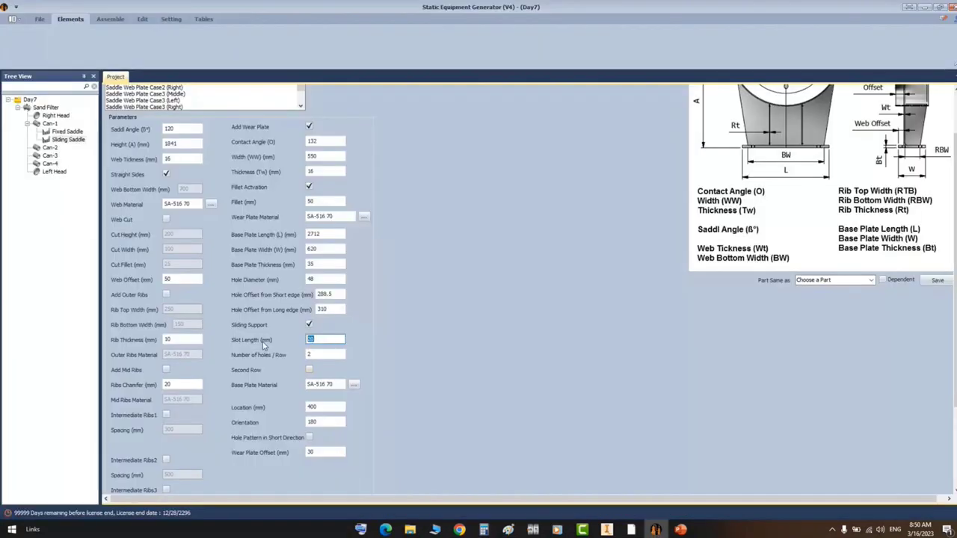
pyautogui.write('70')
pyautogui.press('Tab')
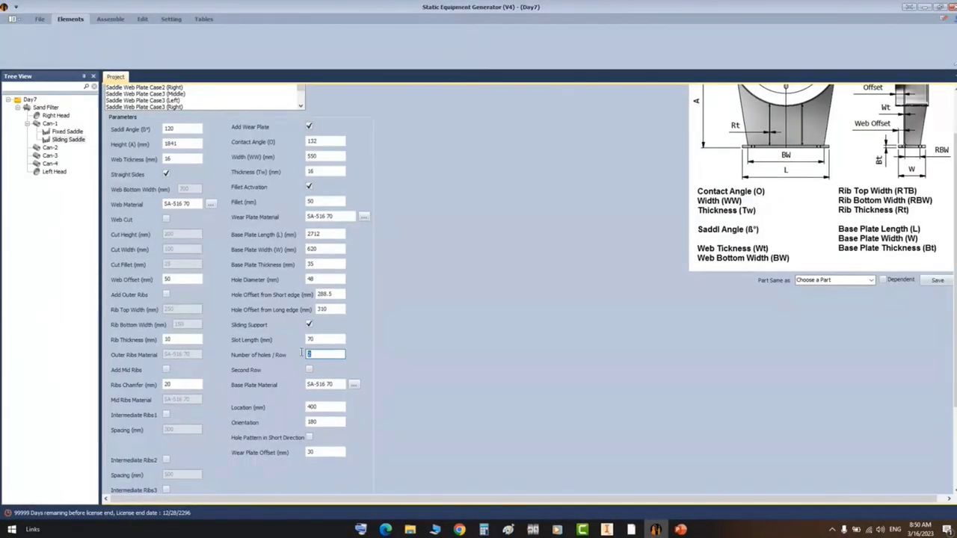
pyautogui.write('7')
# - Examine the dimensions locating the sliding and fixed saddles along the vessel on the GA.pdf elevation
pyautogui.moveTo(323, 408); pyautogui.dragTo(293, 408)
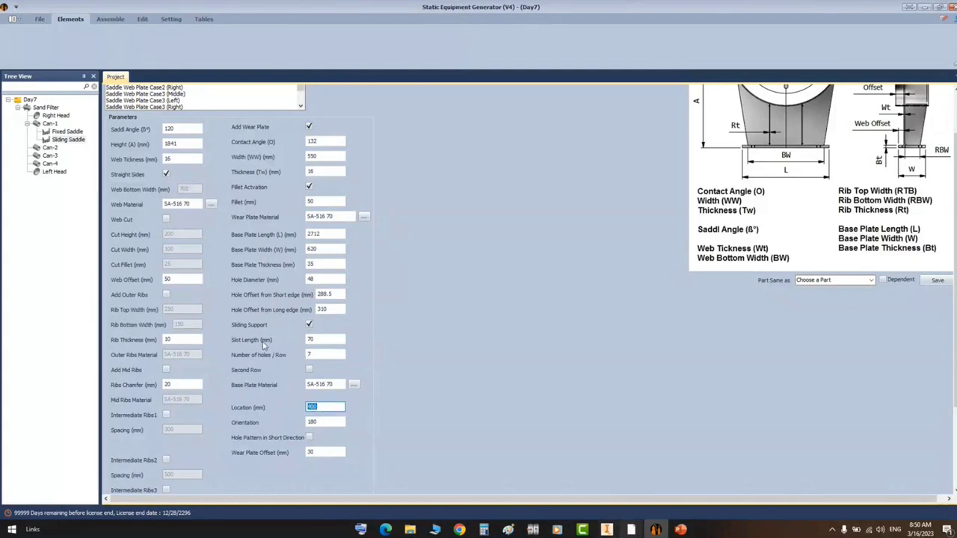
pyautogui.click(631, 529)
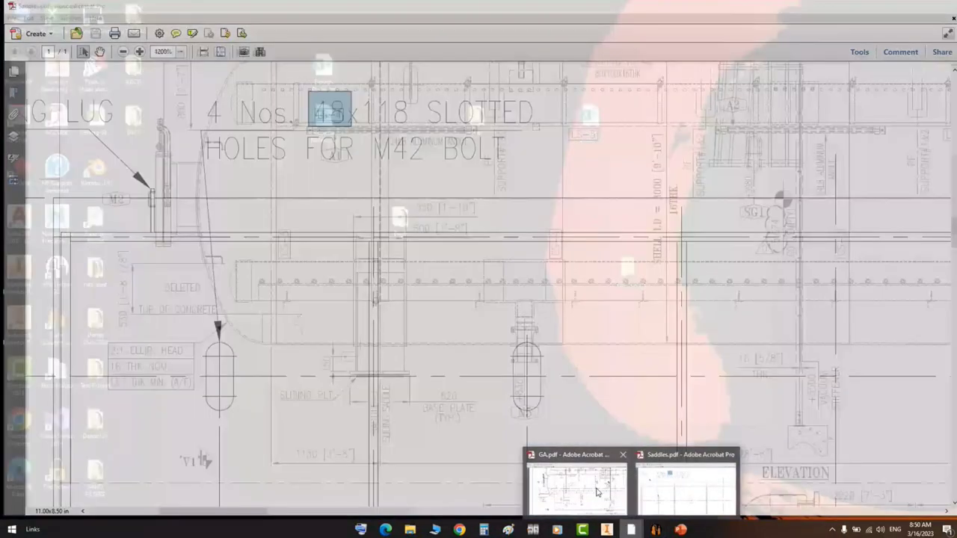
pyautogui.click(621, 491)
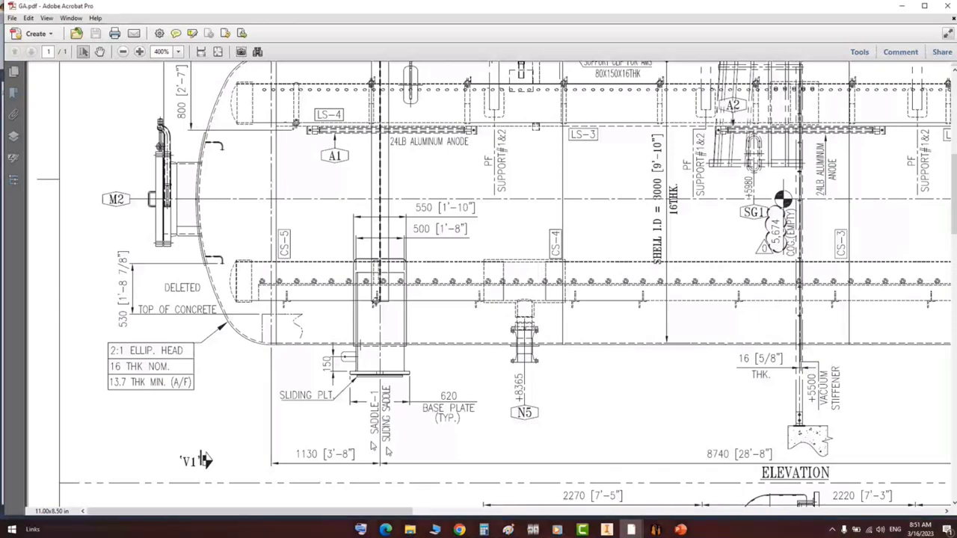
pyautogui.moveTo(397, 446); pyautogui.dragTo(461, 441, button='middle')
pyautogui.hscroll(3, 461, 444)
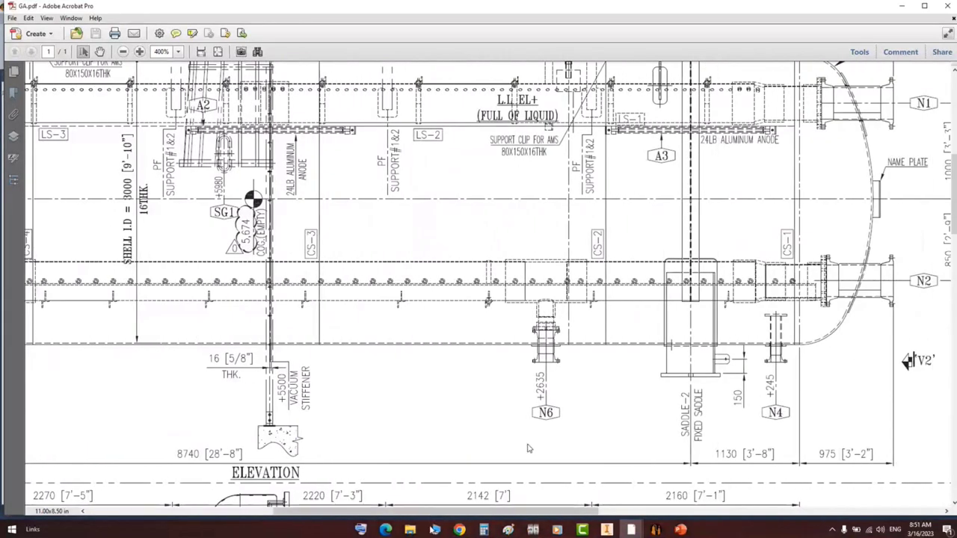
pyautogui.click(483, 530)
pyautogui.press('Escape')
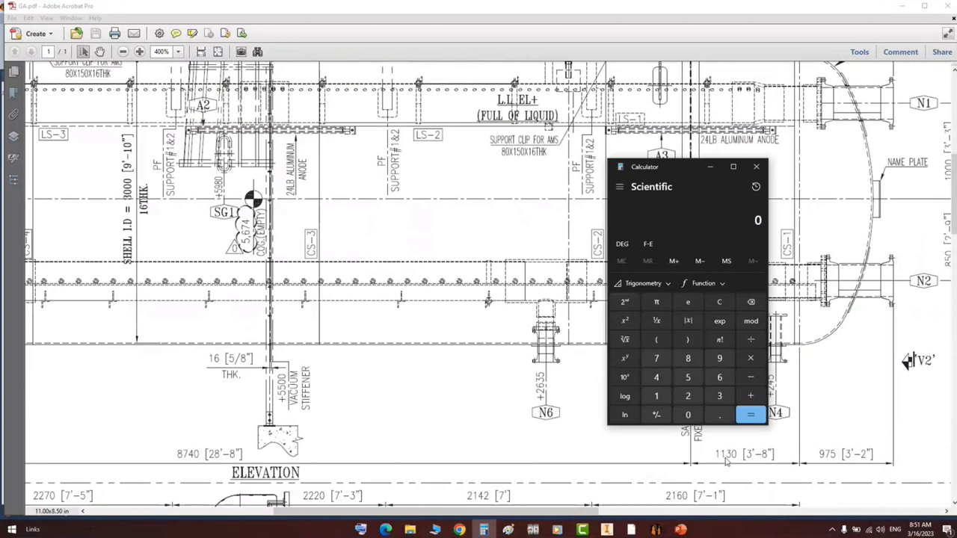
pyautogui.moveTo(712, 455); pyautogui.dragTo(778, 456)
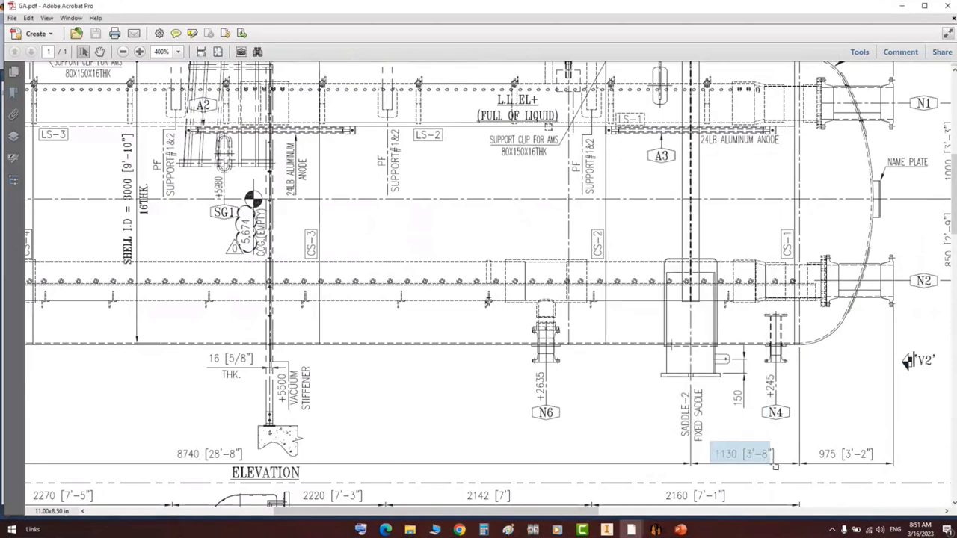
pyautogui.moveTo(163, 442); pyautogui.dragTo(248, 465)
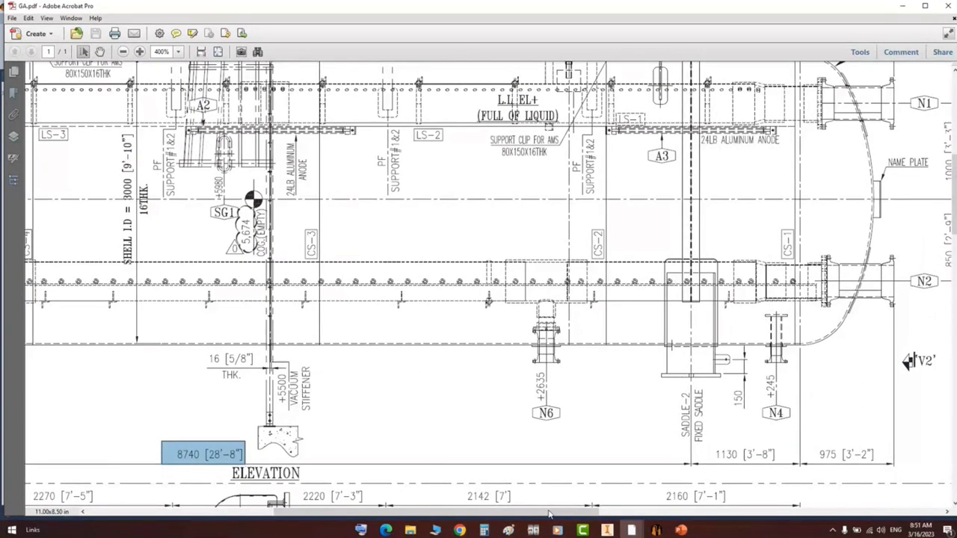
# - Calculate the sliding saddle's location in Calculator as 1130 plus 8740, minus 50
pyautogui.click(484, 529)
pyautogui.write('1130 + ')
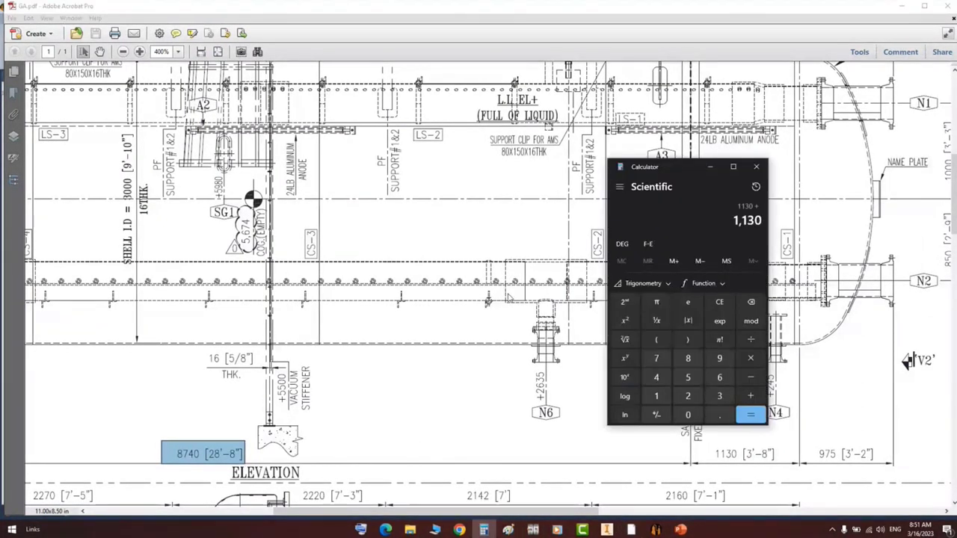
pyautogui.write('8,740')
pyautogui.press('Return')
pyautogui.write('-50')
pyautogui.press('Return')
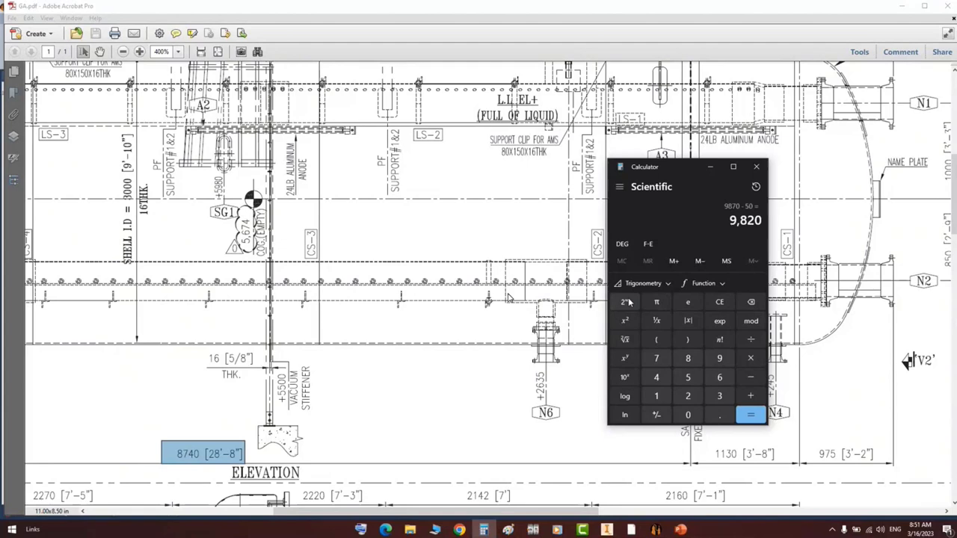
pyautogui.moveTo(729, 221); pyautogui.dragTo(763, 224)
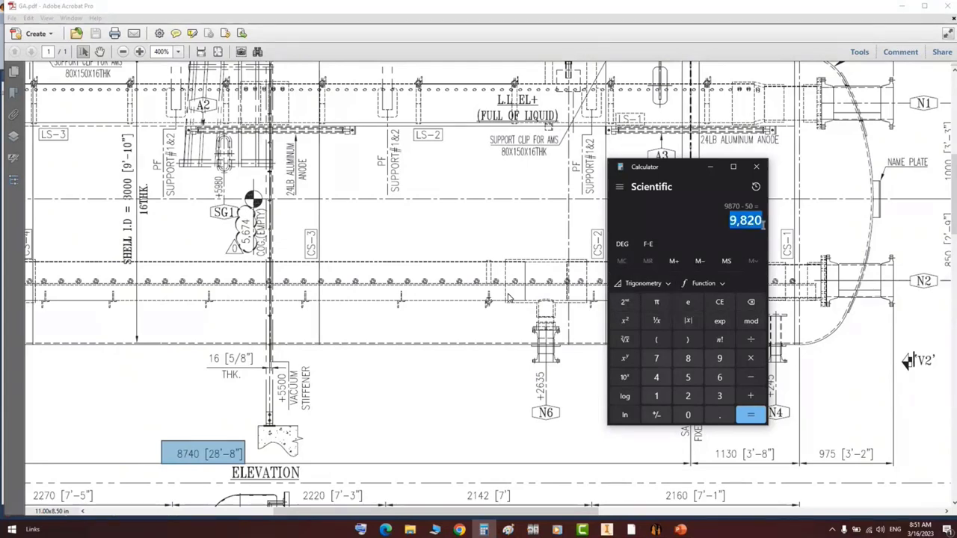
# - In Static Equipment Generator, set the Sliding Saddle's location to 9820 mm, wear plate offset to 25 mm and web offset to 60 mm
pyautogui.click(655, 529)
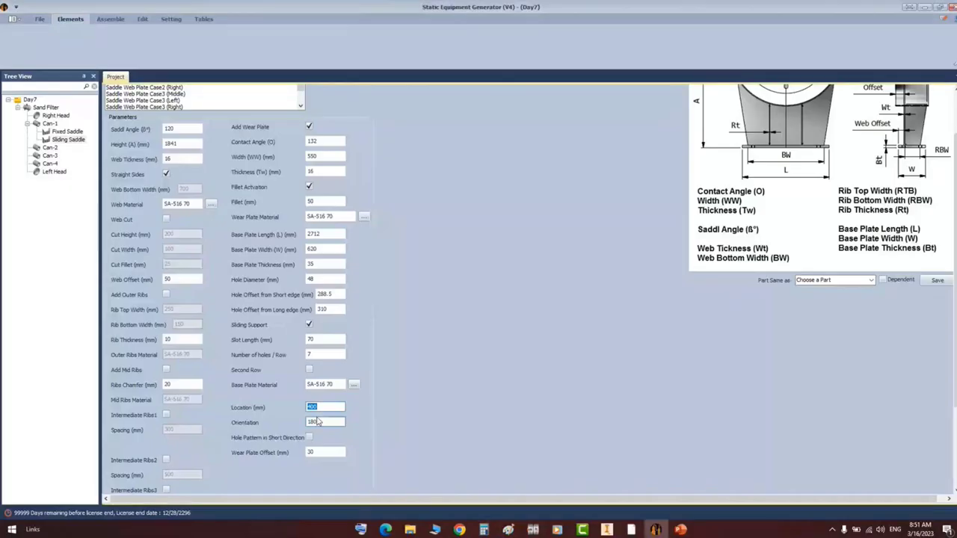
pyautogui.write('9820')
pyautogui.press('Tab')
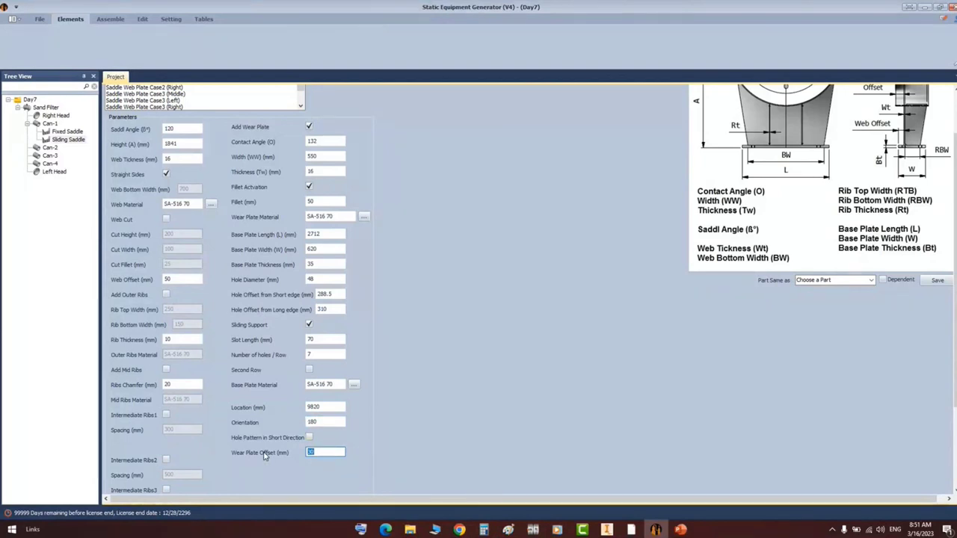
pyautogui.write('25')
pyautogui.click(170, 280)
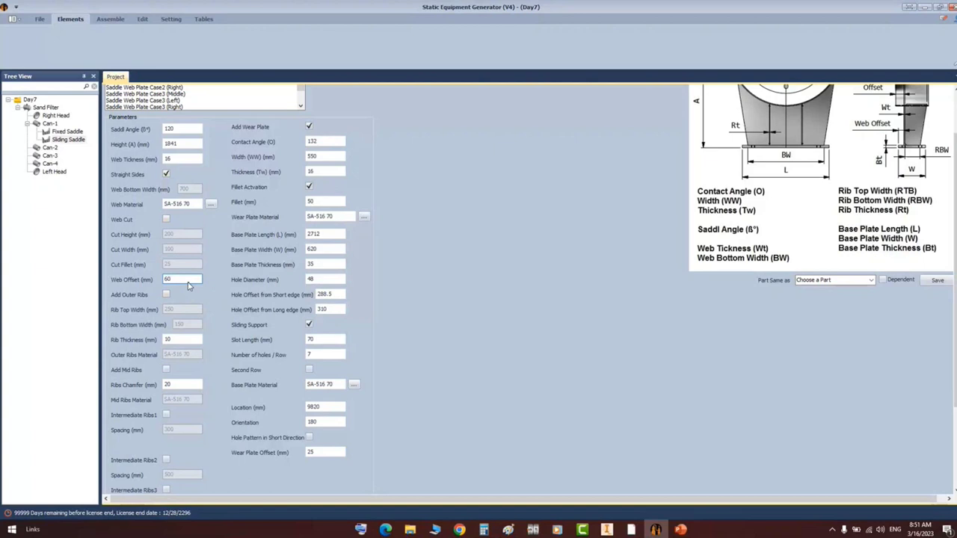
pyautogui.write('60')
# - Add outer ribs to the Sliding Saddle with 500 mm top width, 500 mm bottom width and 16 mm thickness
pyautogui.click(166, 294)
pyautogui.click(180, 308)
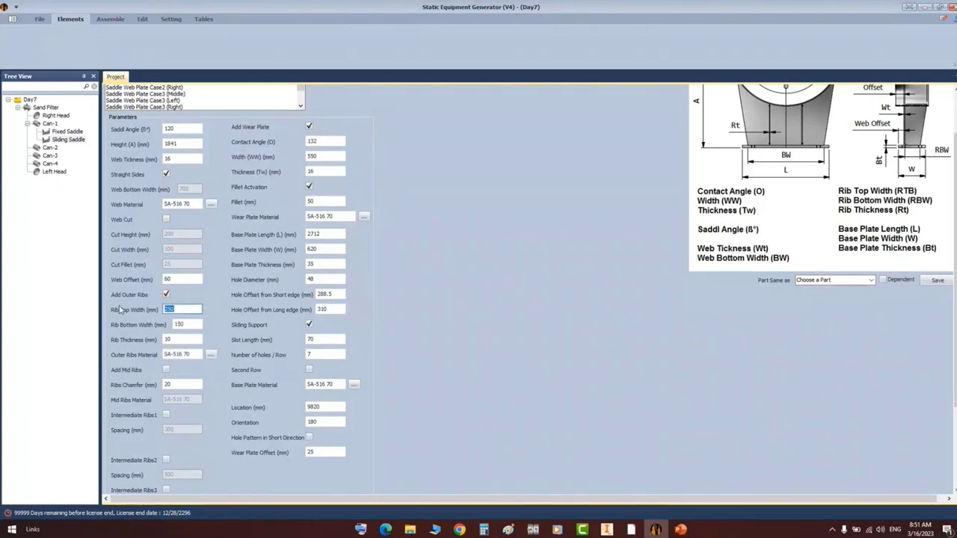
pyautogui.write('50')
pyautogui.press('Tab')
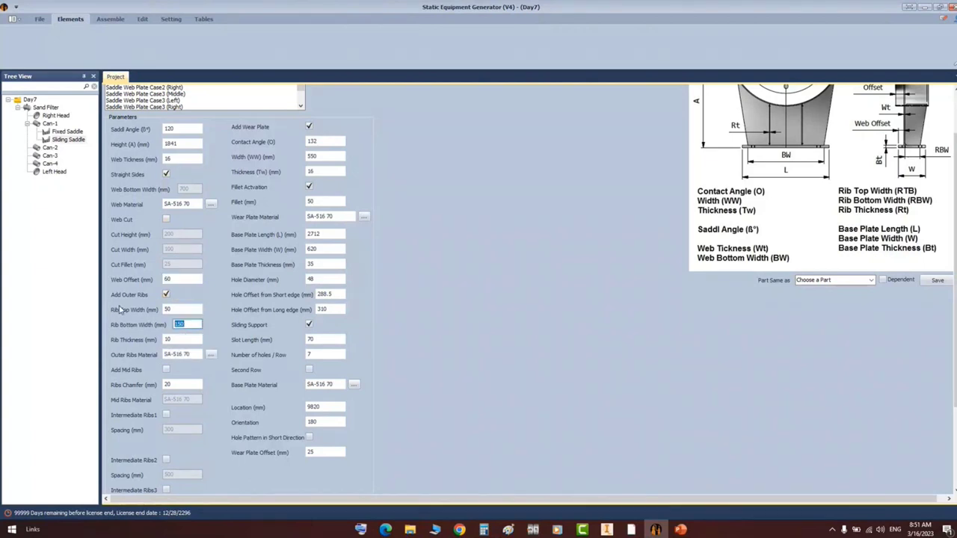
pyautogui.click(177, 310)
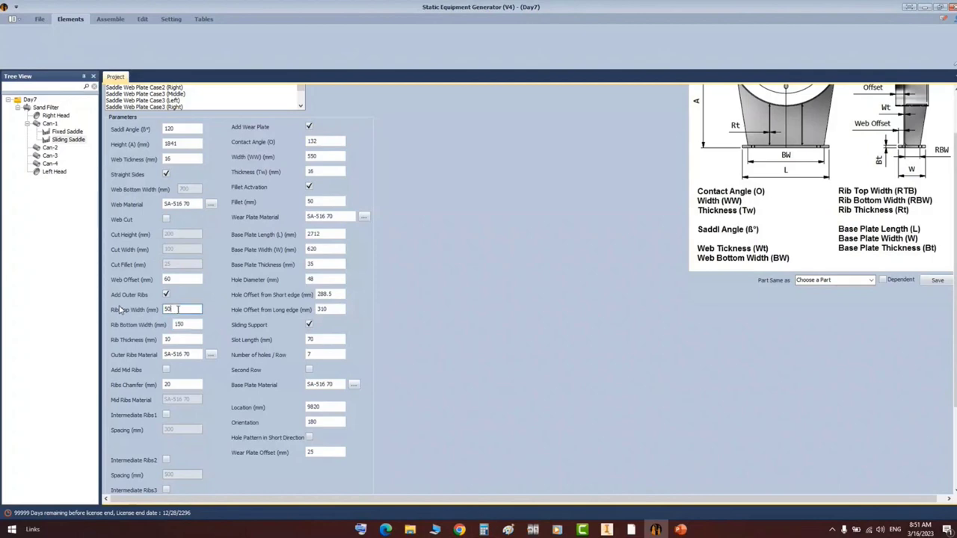
pyautogui.write('0')
pyautogui.press('Tab')
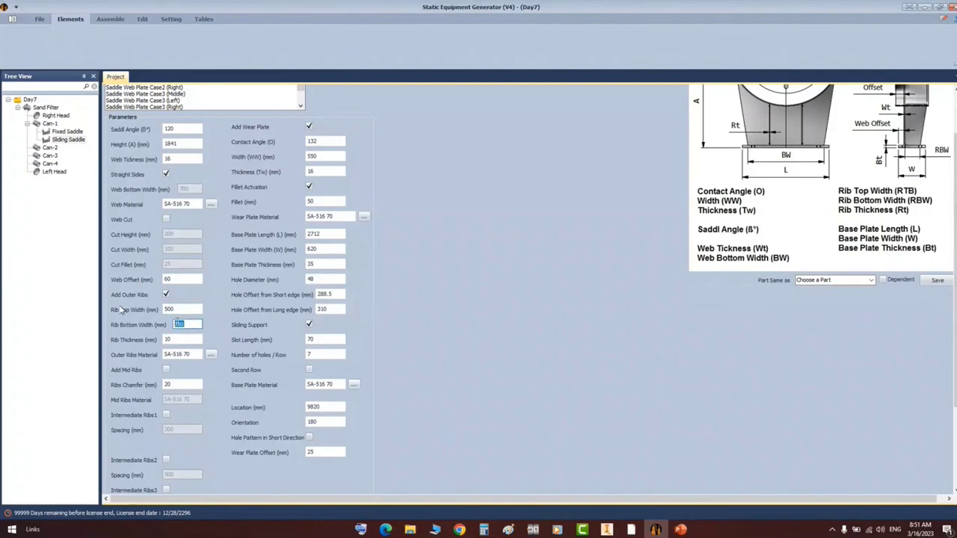
pyautogui.write('500')
pyautogui.press('Tab')
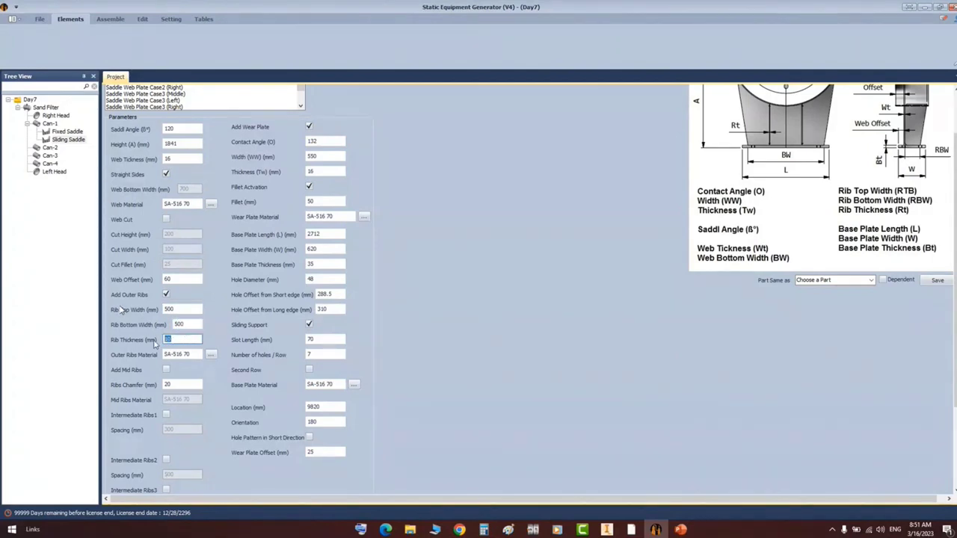
pyautogui.write('16')
# - Add intermediate ribs 1 at 534 mm spacing and intermediate ribs 2 at 1602 mm, save the Sliding Saddle and generate it in Inventor
pyautogui.scroll(-1, 160, 358)
pyautogui.click(166, 355)
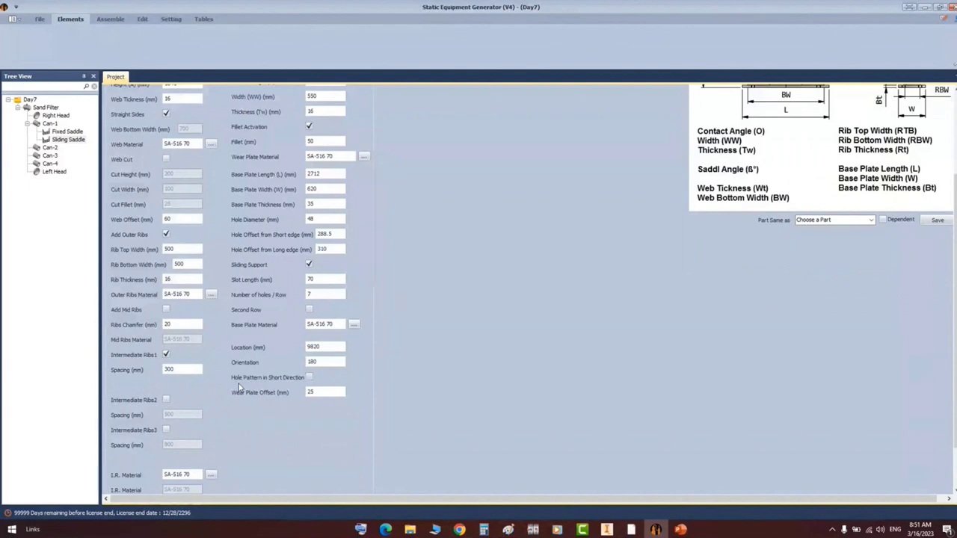
pyautogui.doubleClick(184, 373)
pyautogui.write('534')
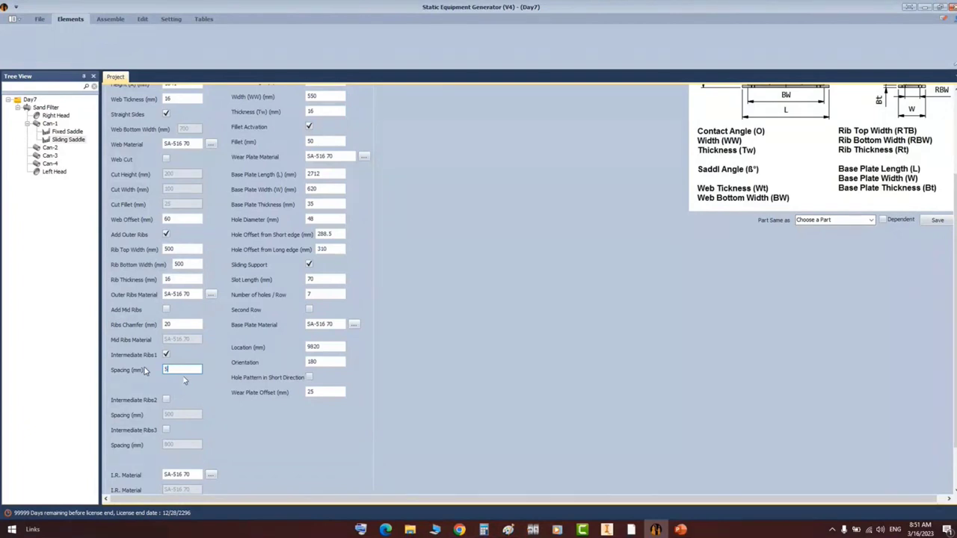
pyautogui.click(166, 401)
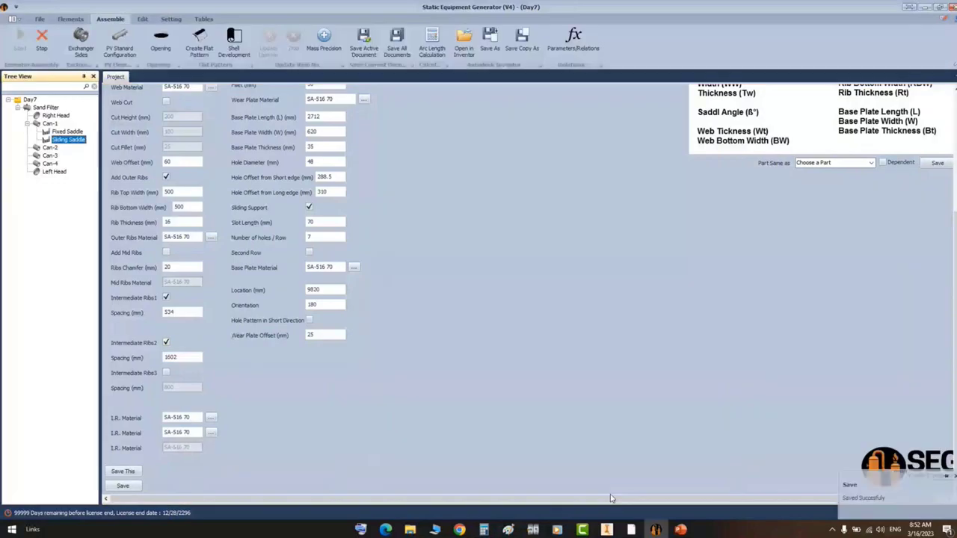
pyautogui.click(607, 529)
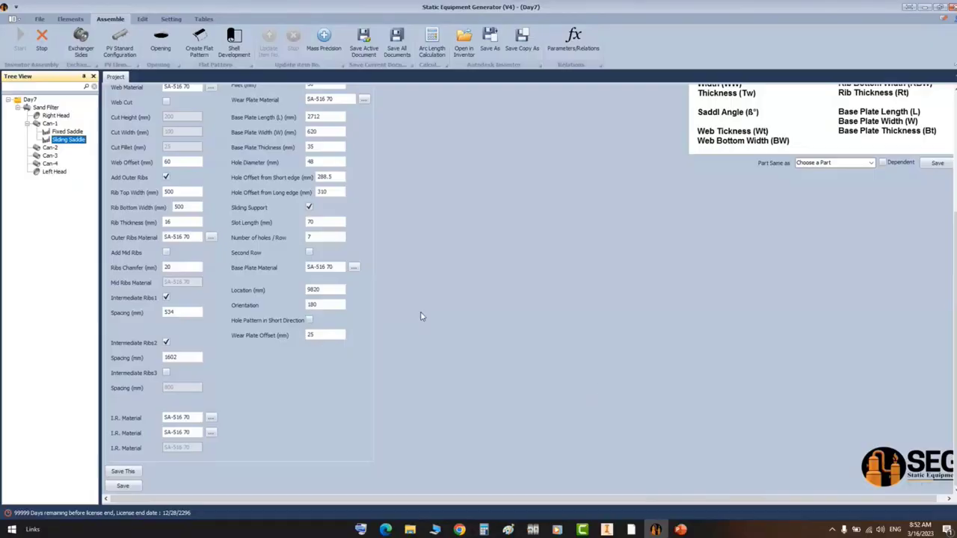
# - Correct the Sliding Saddle's number of holes per row to 4 in Static Equipment Generator and save it, checking the generated model in Inventor
pyautogui.click(321, 238)
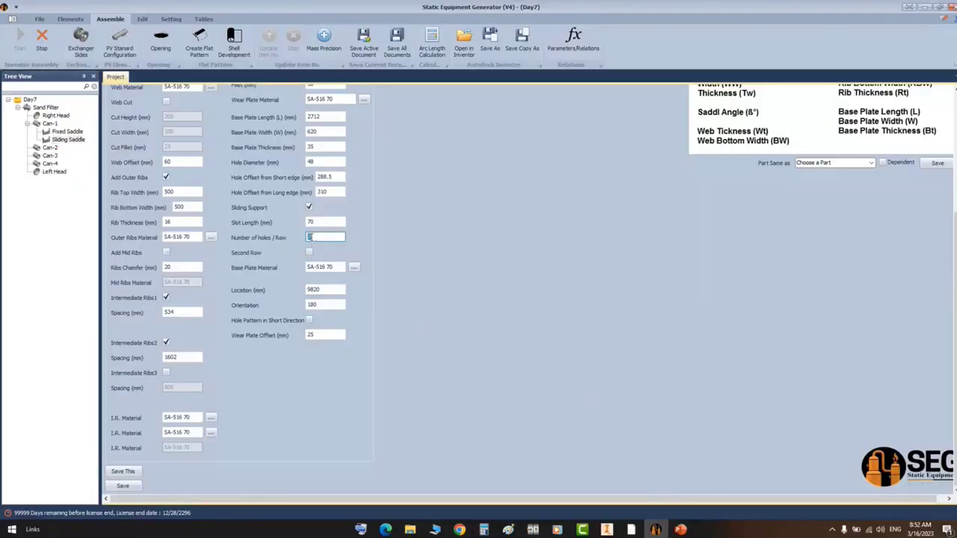
pyautogui.write('4')
pyautogui.click(607, 530)
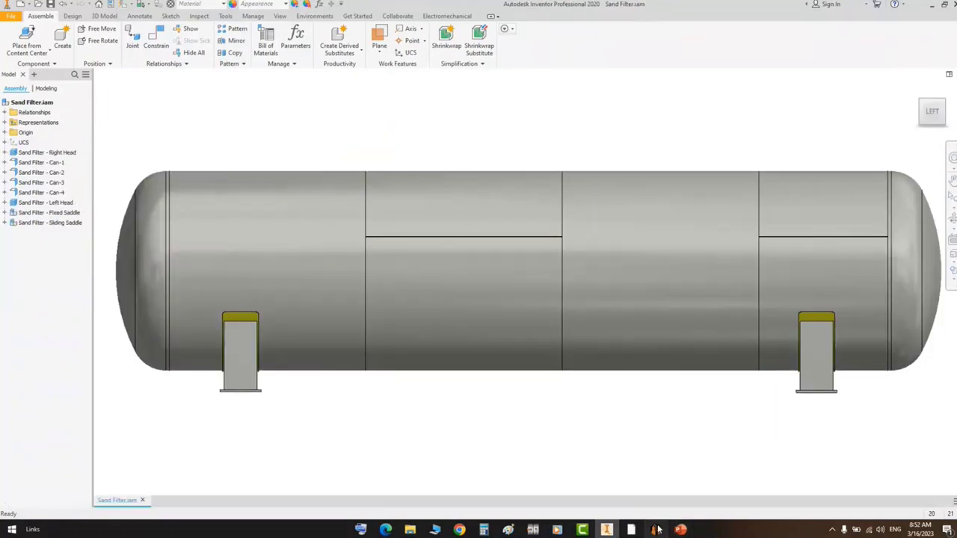
pyautogui.click(656, 529)
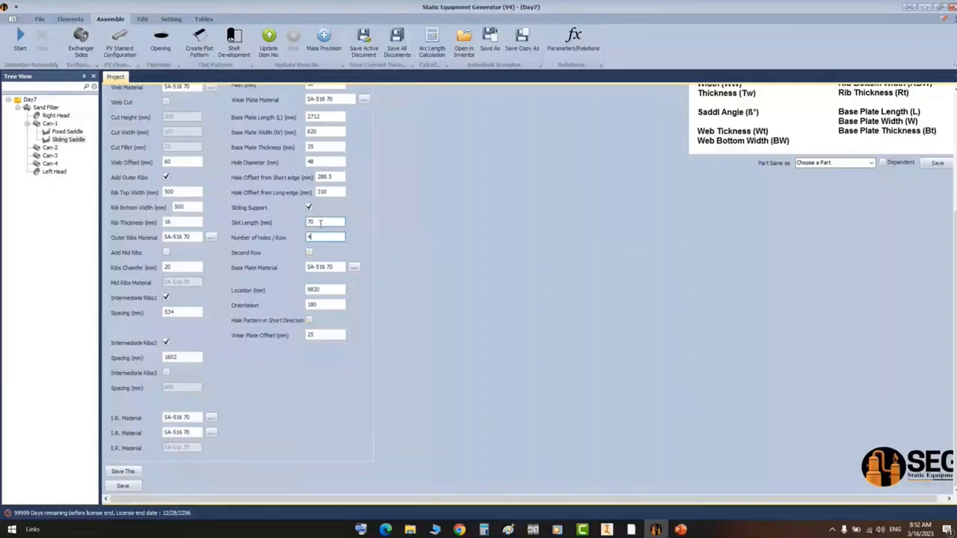
pyautogui.click(123, 486)
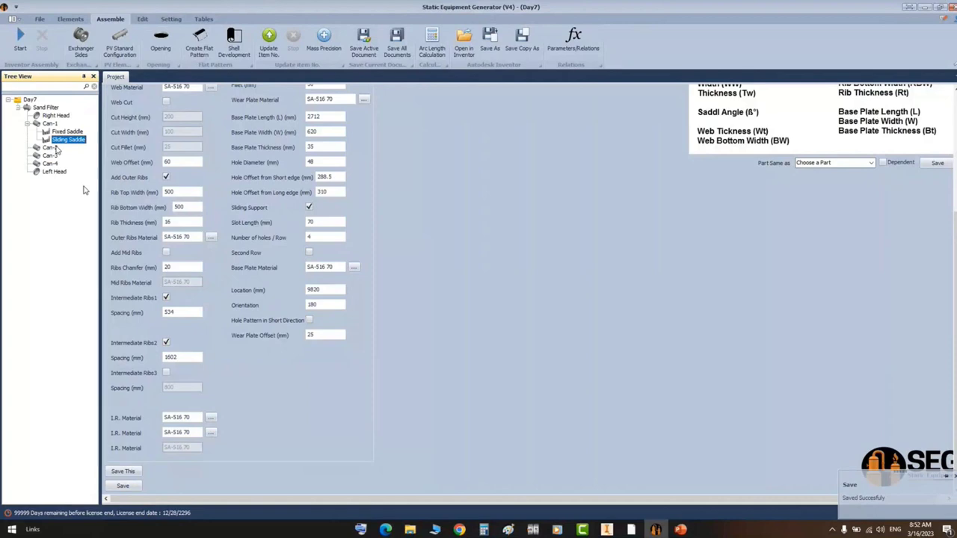
# - Examine the saddle stiffeners above the fixed and sliding saddles on the GA.pdf elevation
pyautogui.click(631, 529)
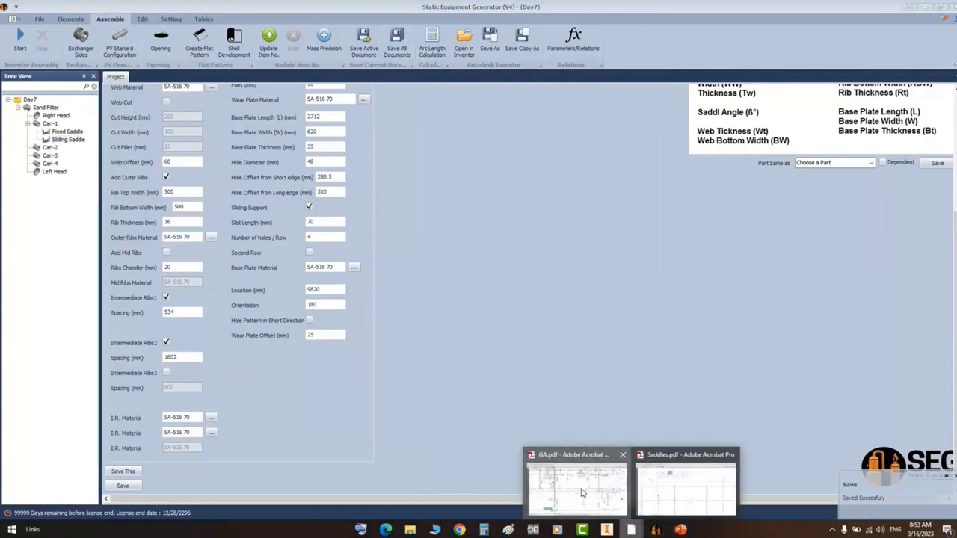
pyautogui.click(583, 493)
pyautogui.scroll(3, 682, 134)
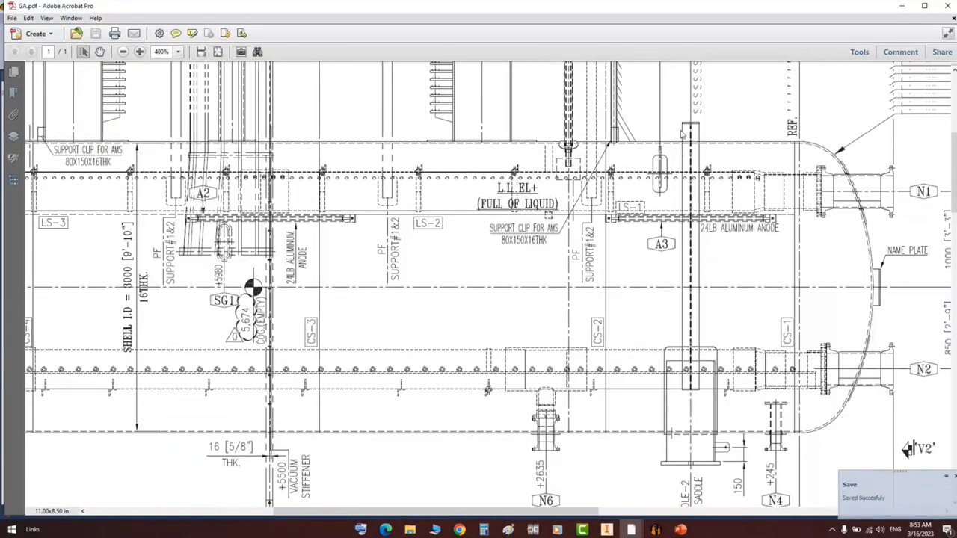
pyautogui.moveTo(677, 105); pyautogui.dragTo(707, 403)
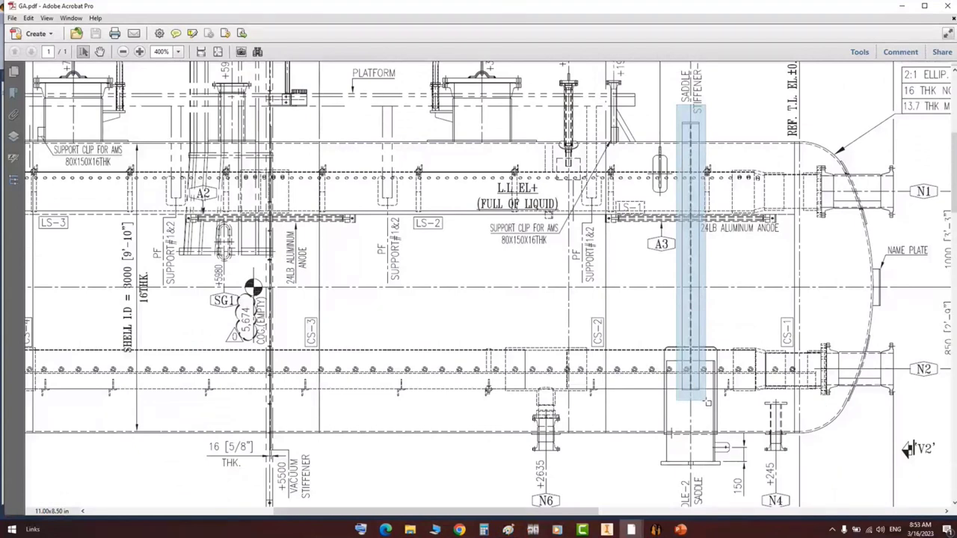
pyautogui.moveTo(706, 401); pyautogui.dragTo(705, 401)
pyautogui.moveTo(706, 400); pyautogui.dragTo(635, 401, button='middle')
pyautogui.scroll(3, 634, 405)
pyautogui.moveTo(366, 108); pyautogui.dragTo(396, 402)
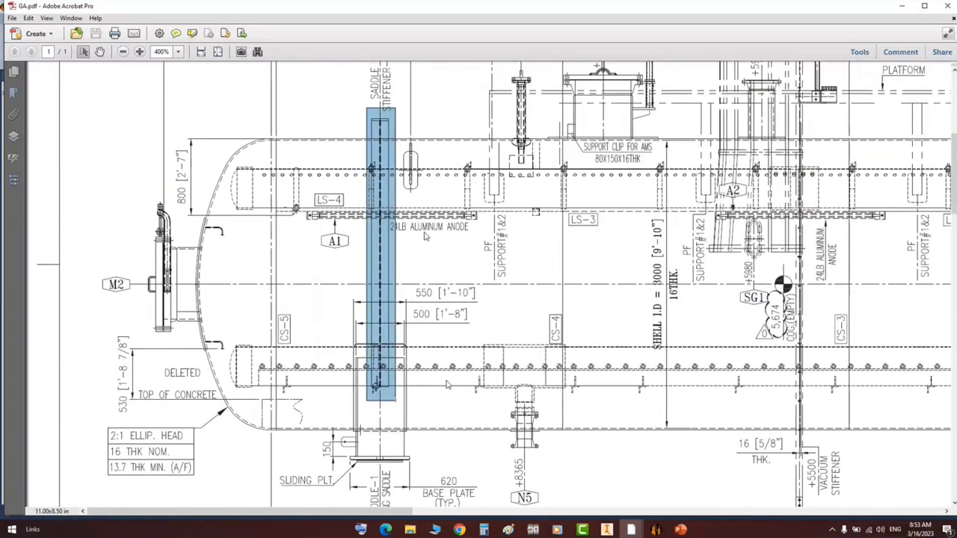
pyautogui.moveTo(594, 402)
pyautogui.mouseDown(button='middle')
pyautogui.moveTo(490, 389)
pyautogui.moveTo(502, 390)
pyautogui.moveTo(385, 391)
pyautogui.mouseUp(button='middle')
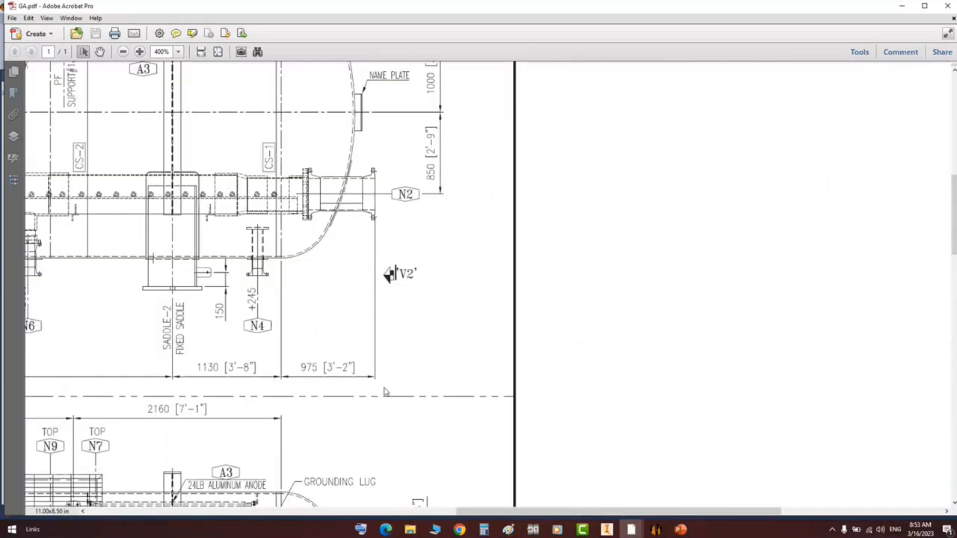
pyautogui.keyDown('ctrl'); pyautogui.scroll(-1, 330, 320); pyautogui.keyUp('ctrl')
pyautogui.moveTo(330, 320)
pyautogui.mouseDown(button='middle')
pyautogui.moveTo(320, 301)
pyautogui.moveTo(308, 308)
pyautogui.mouseUp(button='middle')
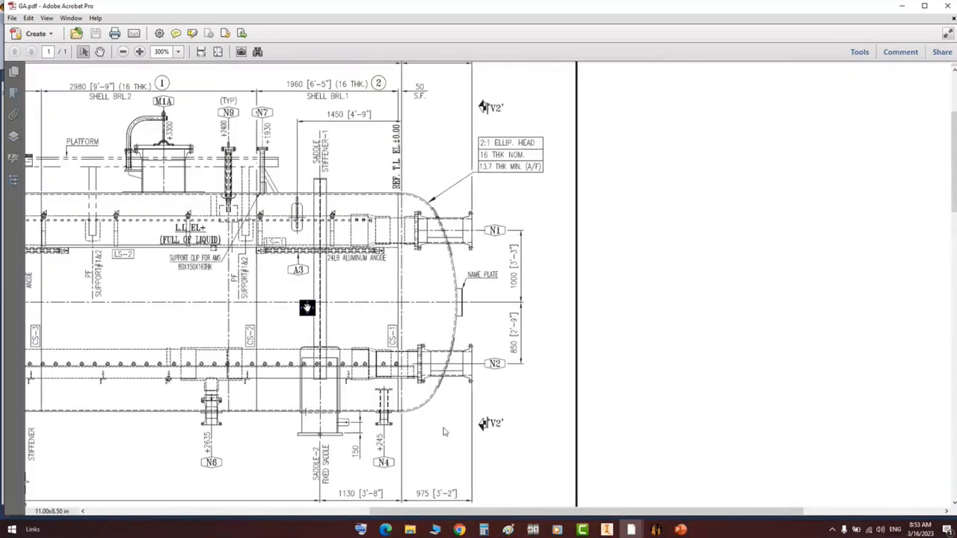
# - Examine the section dimensions in the detail of stiffener rings 1 and 2 in Saddles.pdf
pyautogui.moveTo(631, 530)
pyautogui.click(687, 484)
pyautogui.keyDown('ctrl'); pyautogui.scroll(-4, 654, 353); pyautogui.keyUp('ctrl')
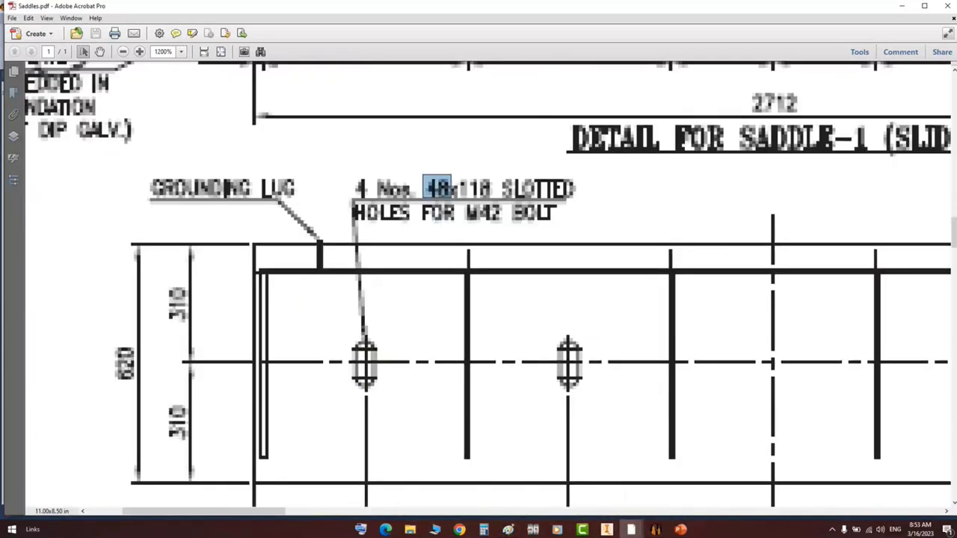
pyautogui.keyDown('ctrl'); pyautogui.scroll(-3, 653, 342); pyautogui.keyUp('ctrl')
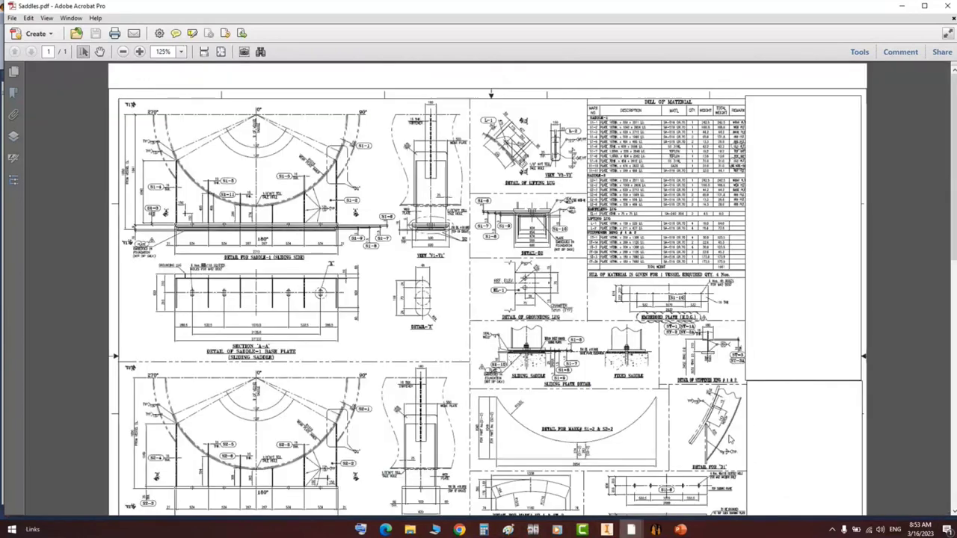
pyautogui.keyDown('ctrl'); pyautogui.scroll(2, 668, 433); pyautogui.keyUp('ctrl')
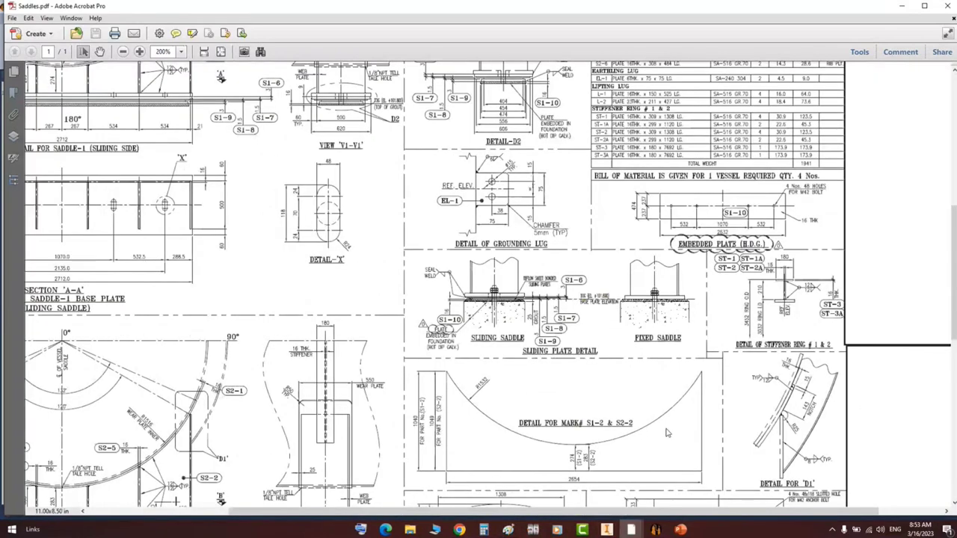
pyautogui.scroll(1, 667, 432)
pyautogui.keyDown('ctrl'); pyautogui.scroll(5, 799, 360); pyautogui.keyUp('ctrl')
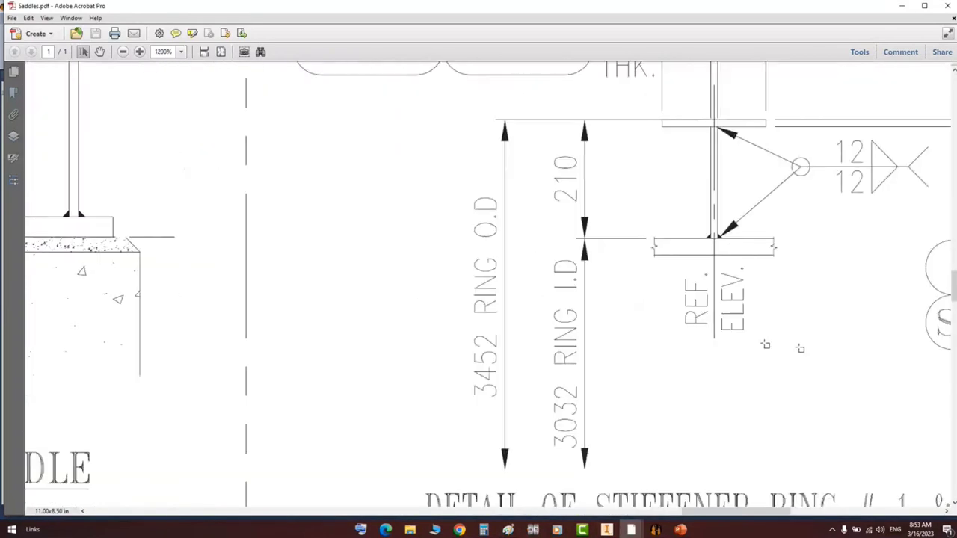
pyautogui.keyDown('ctrl'); pyautogui.scroll(-2, 799, 360); pyautogui.keyUp('ctrl')
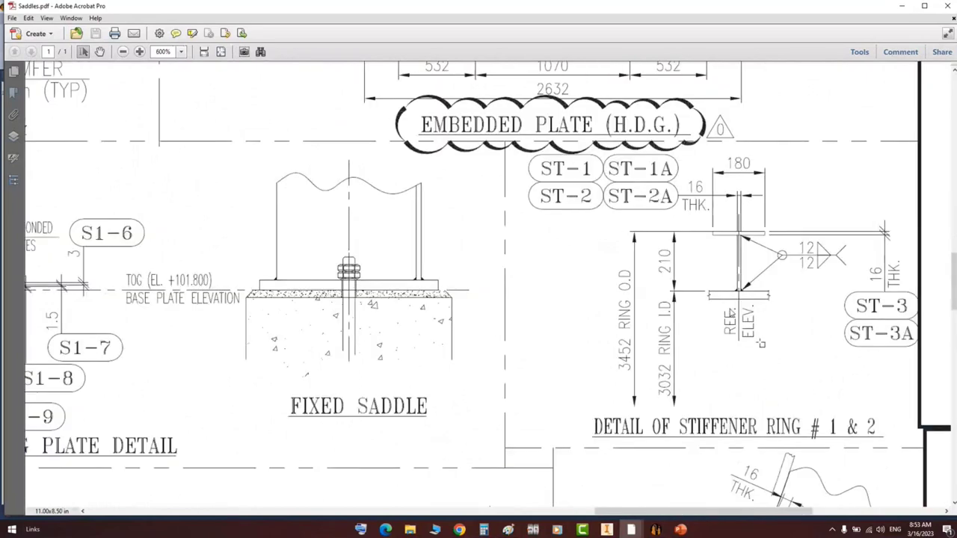
pyautogui.scroll(-2, 733, 314)
pyautogui.moveTo(700, 186); pyautogui.dragTo(737, 258)
pyautogui.click(738, 208)
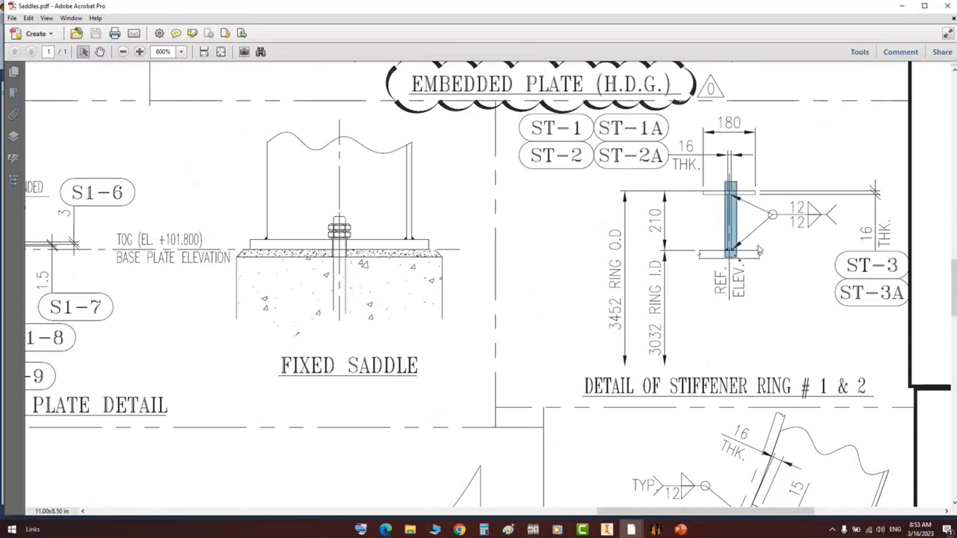
pyautogui.scroll(-1, 759, 250)
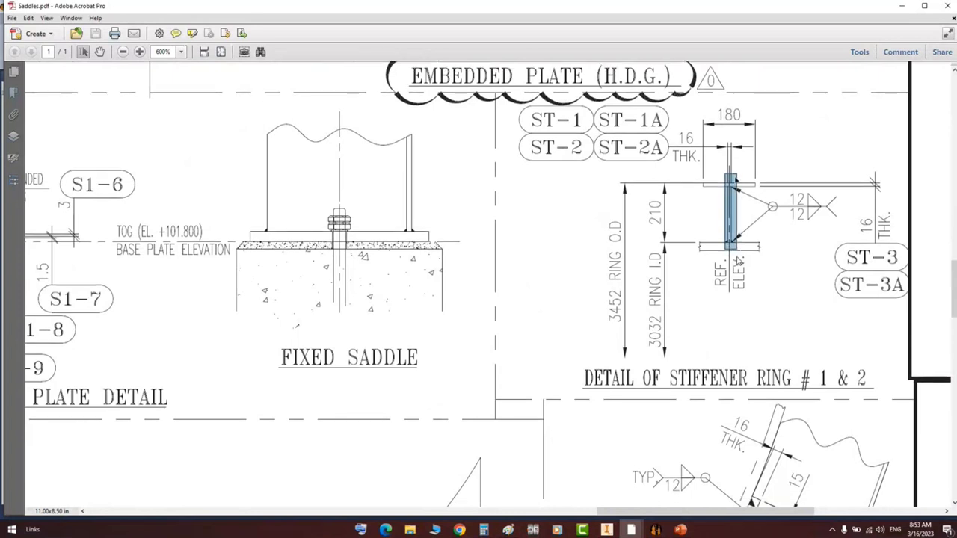
# - Return to Static Equipment Generator and add an external stiffening part named Ring-1 to Can-1
pyautogui.click(654, 530)
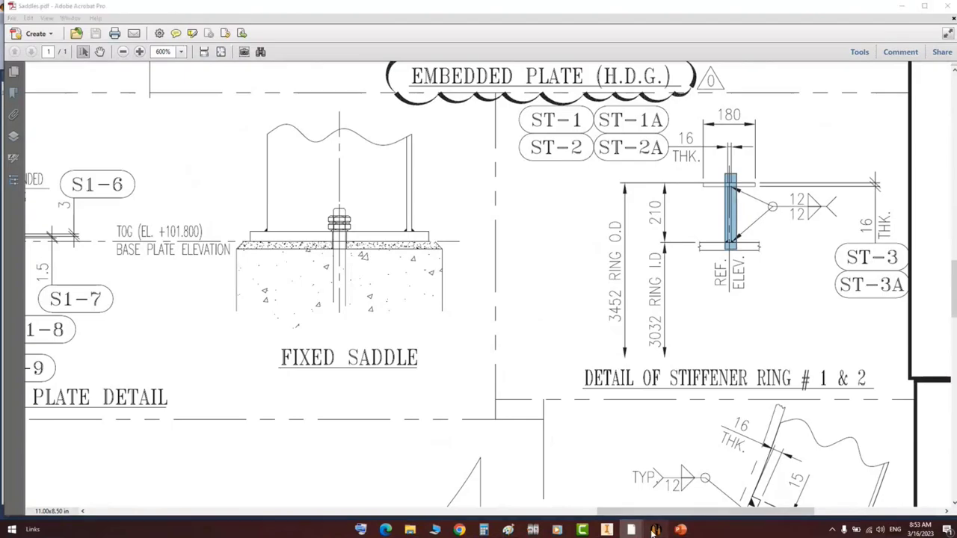
pyautogui.click(71, 20)
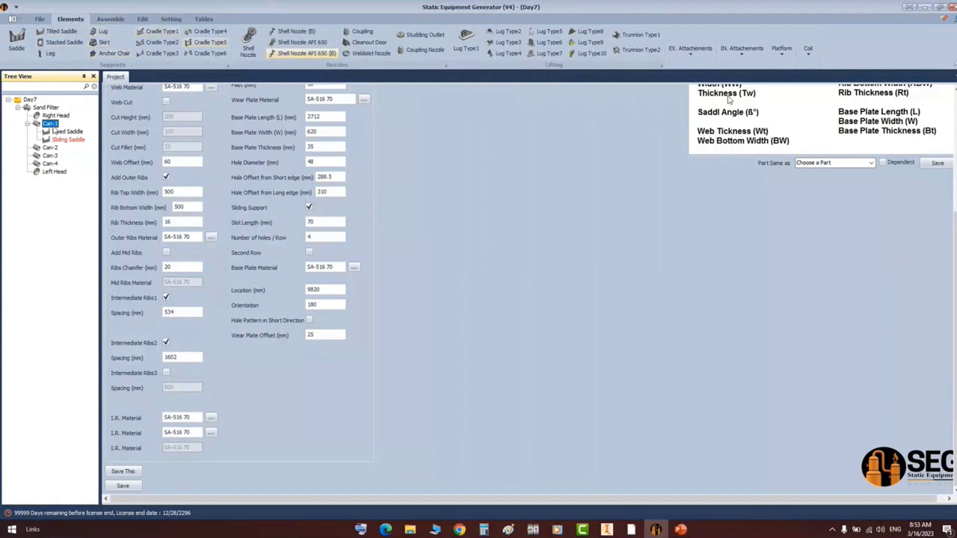
pyautogui.click(690, 57)
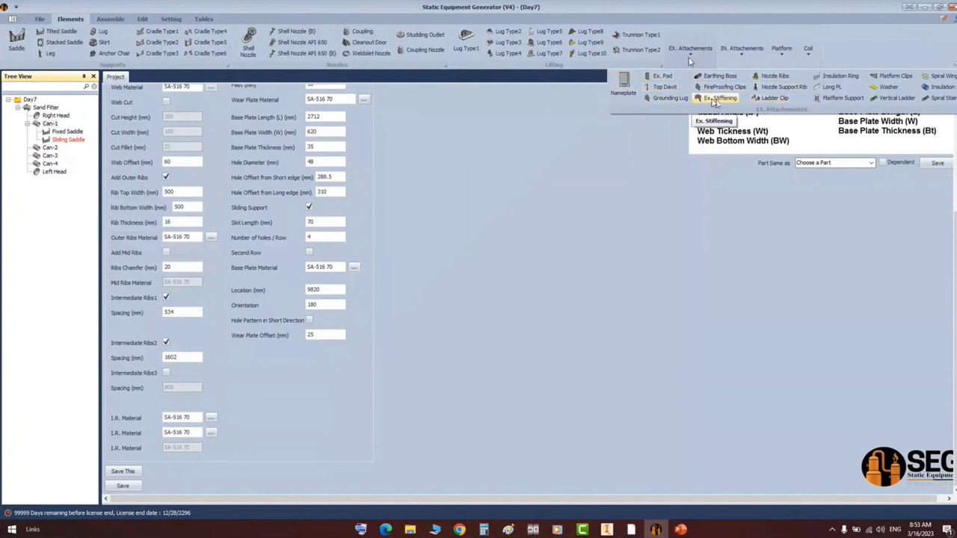
pyautogui.click(717, 100)
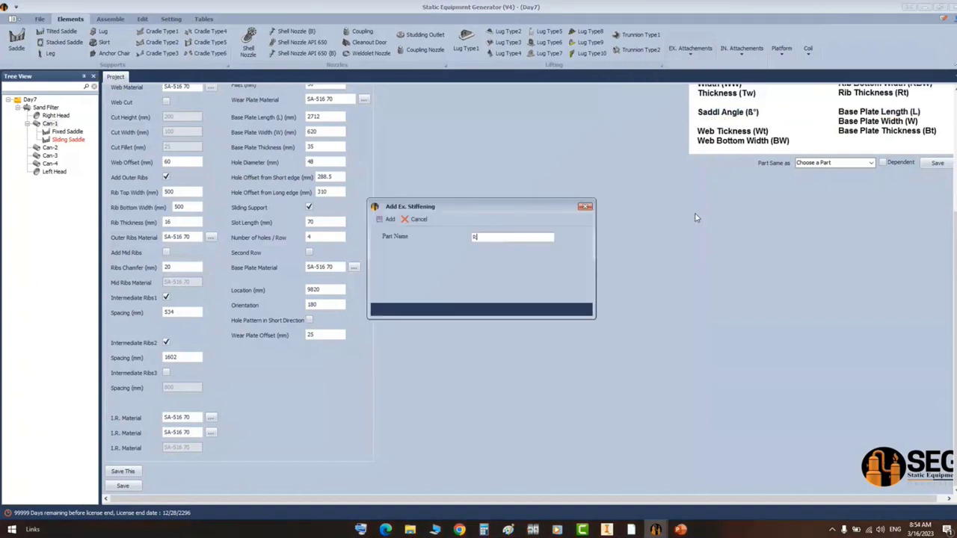
pyautogui.write('Ring-1')
pyautogui.press('Return')
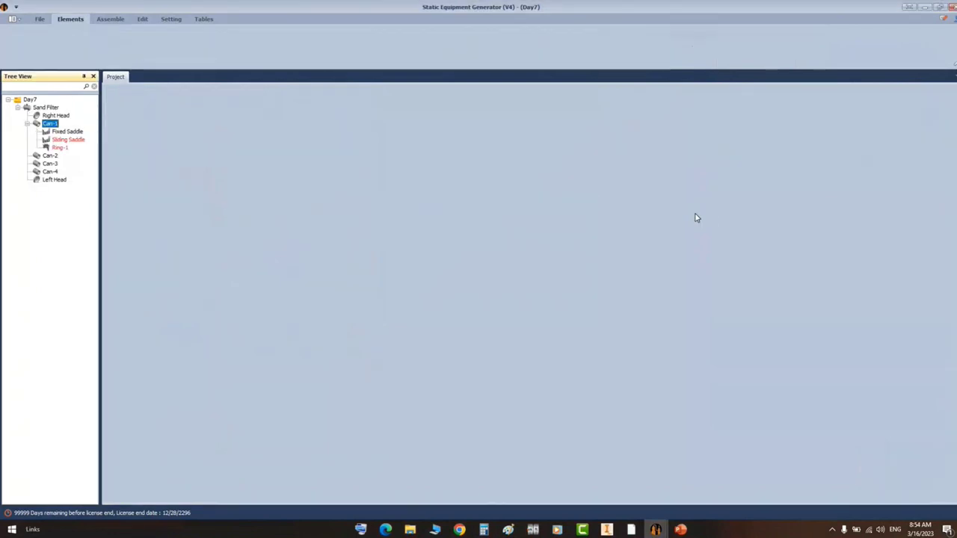
# - Open Ring-1 and define it as a Built-Up Section external stiffening ring with a top plate
pyautogui.click(59, 147)
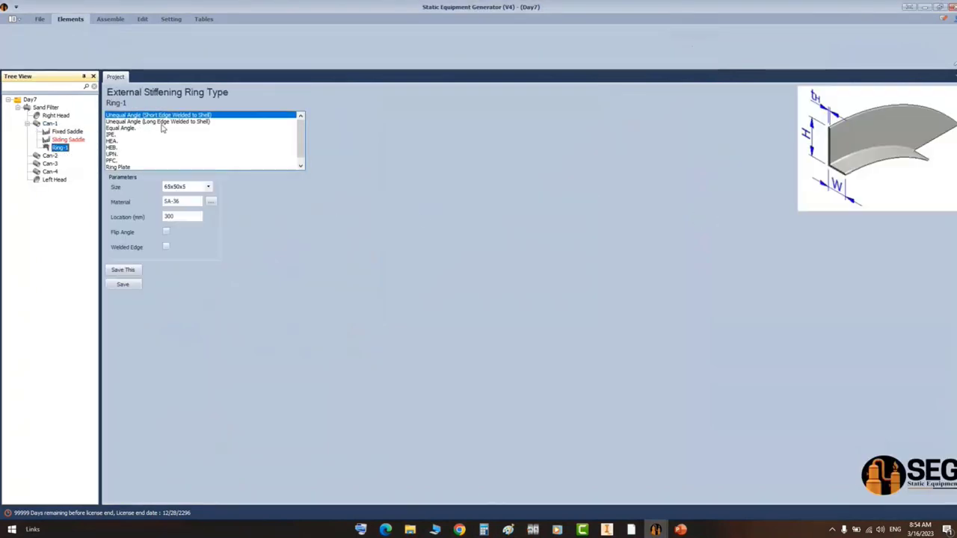
pyautogui.click(113, 134)
pyautogui.click(113, 141)
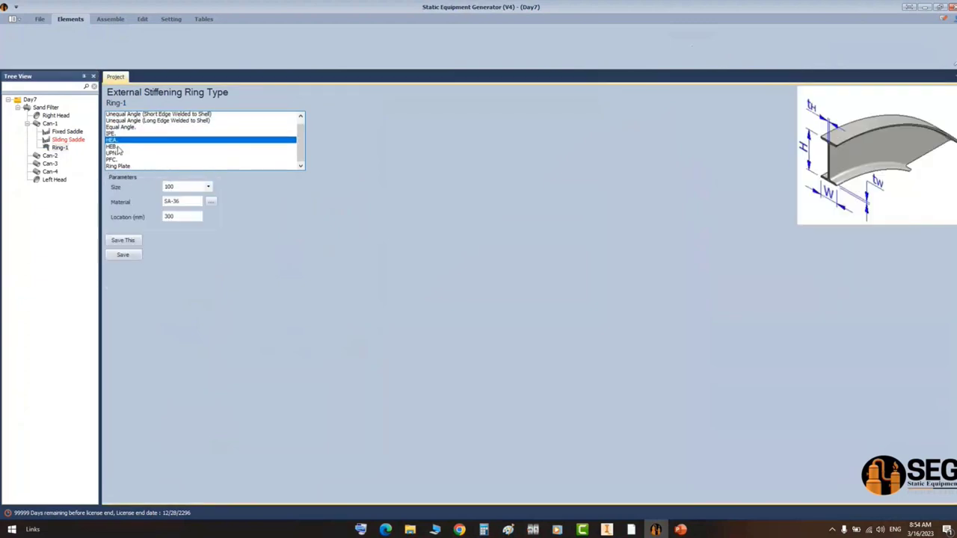
pyautogui.scroll(-1, 119, 153)
pyautogui.click(131, 168)
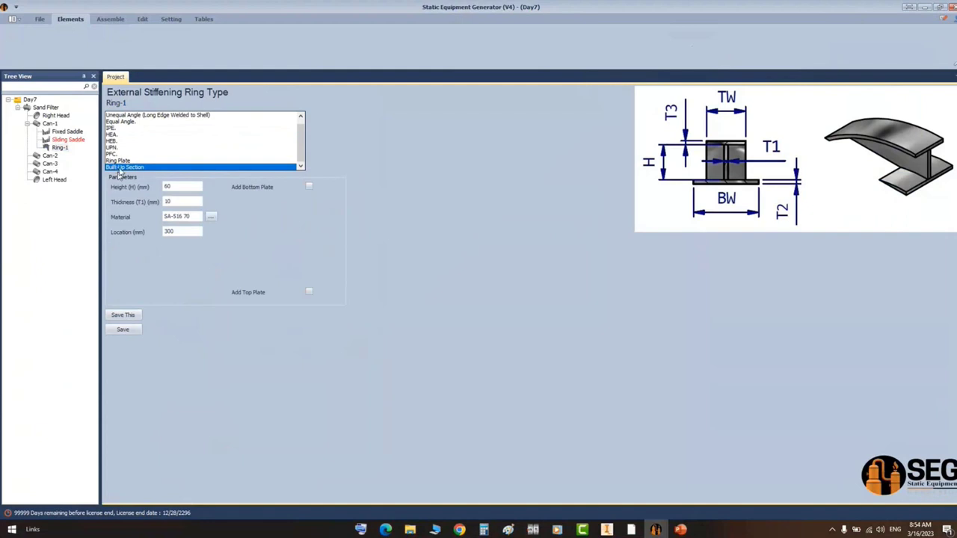
pyautogui.doubleClick(182, 187)
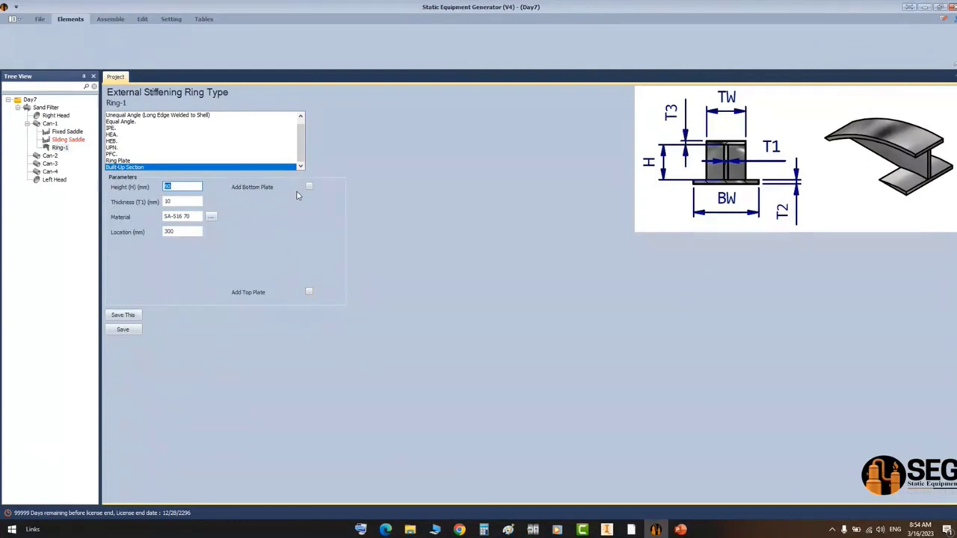
pyautogui.click(309, 292)
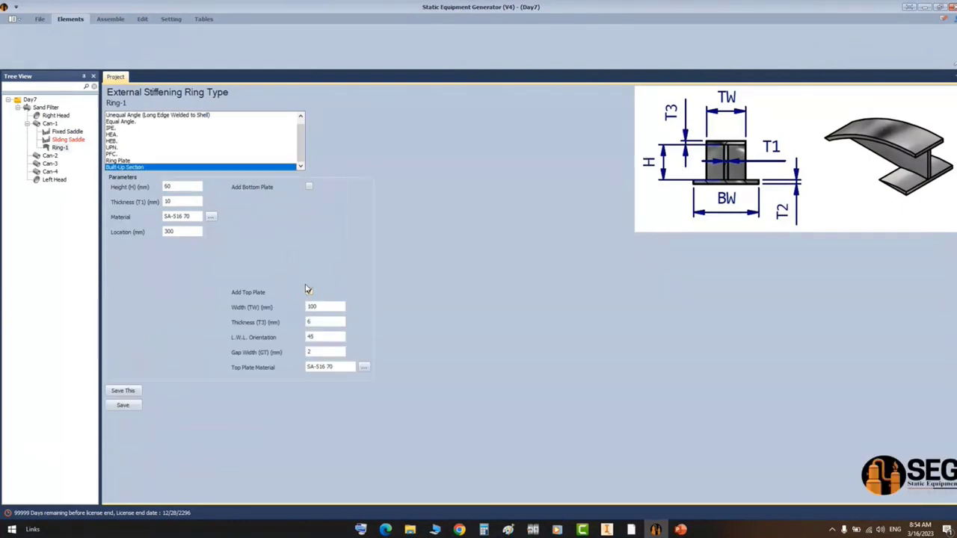
# - Using the stiffener ring detail in Saddles.pdf, calculate 210 - 16 in Calculator for the web height and copy the result
pyautogui.doubleClick(168, 186)
pyautogui.click(631, 530)
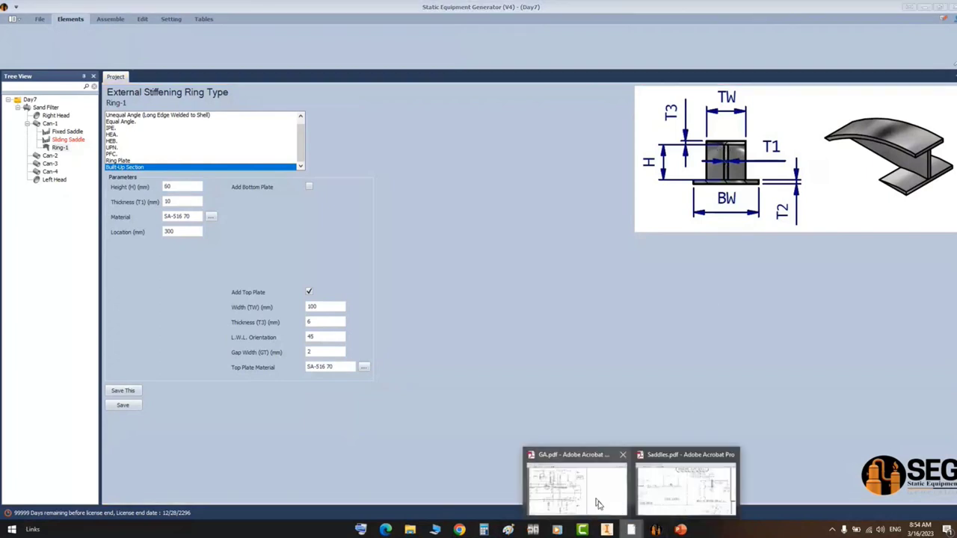
pyautogui.click(682, 488)
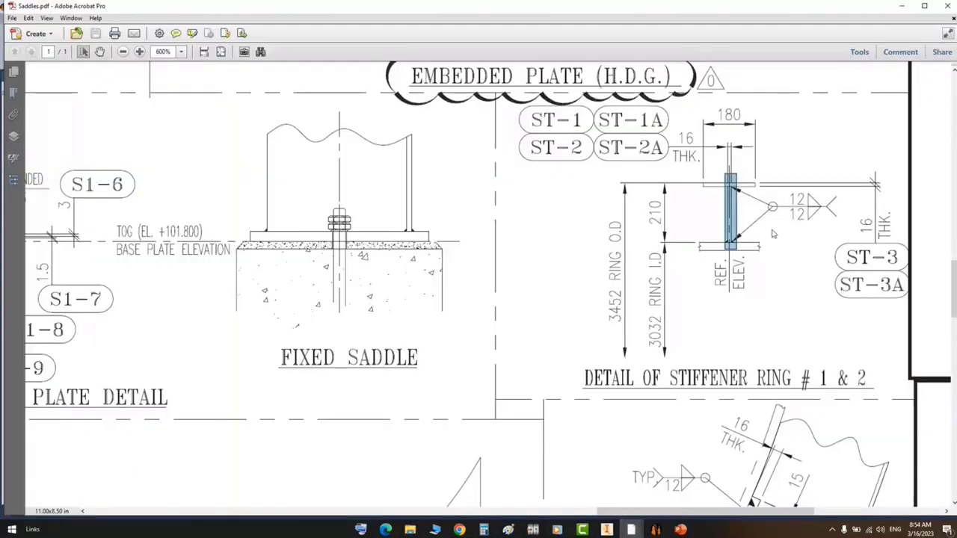
pyautogui.click(484, 530)
pyautogui.moveTo(690, 163); pyautogui.dragTo(519, 164)
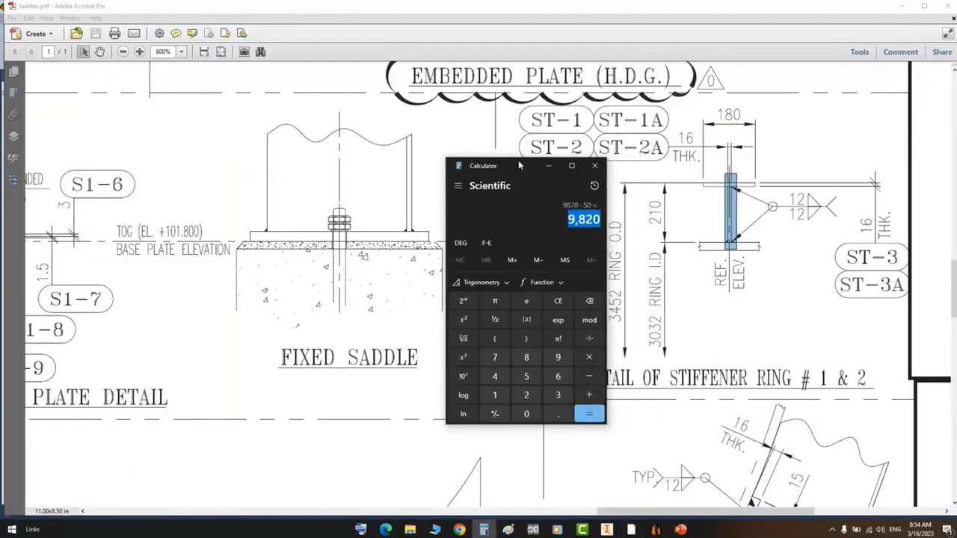
pyautogui.press('Escape')
pyautogui.write('210 ')
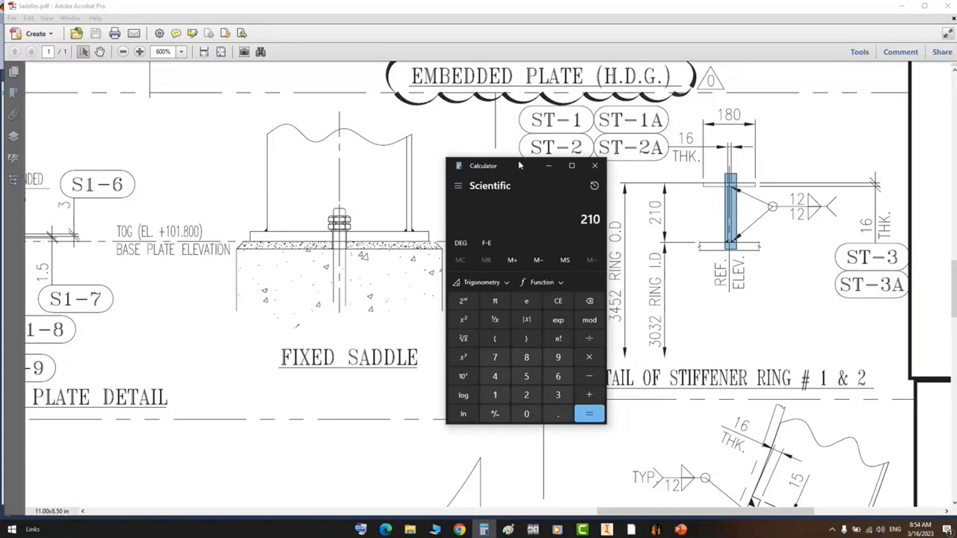
pyautogui.write('- 16')
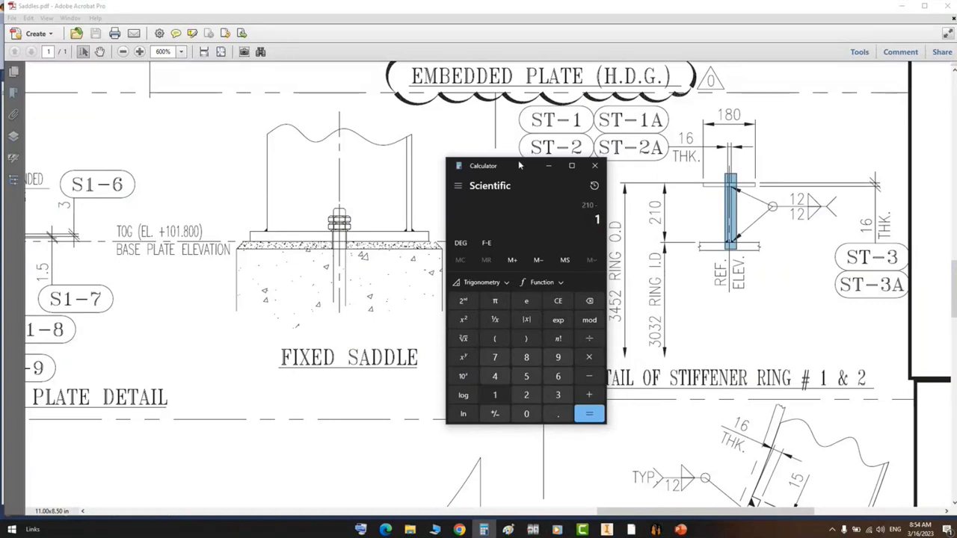
pyautogui.press('Return')
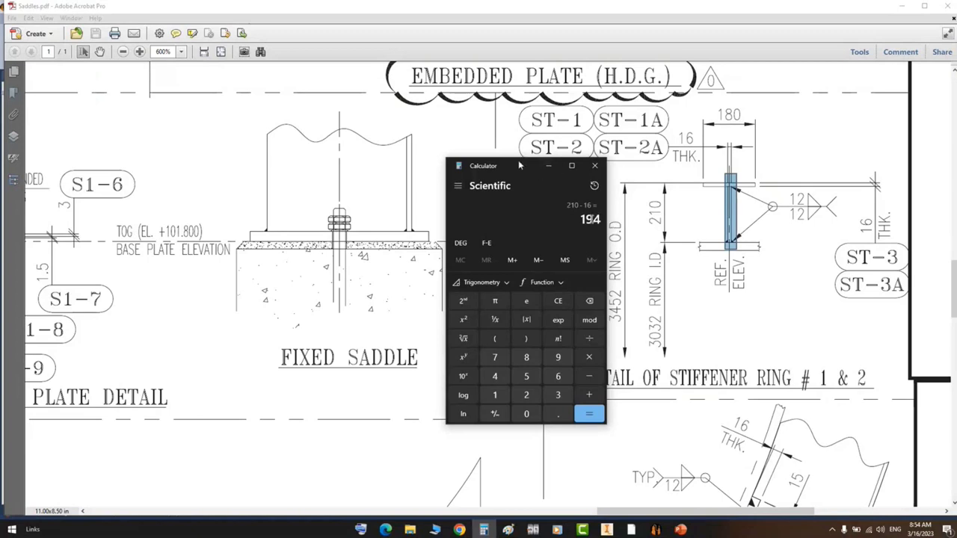
pyautogui.moveTo(582, 221); pyautogui.dragTo(608, 221)
pyautogui.hotkey('ctrl', 'c')
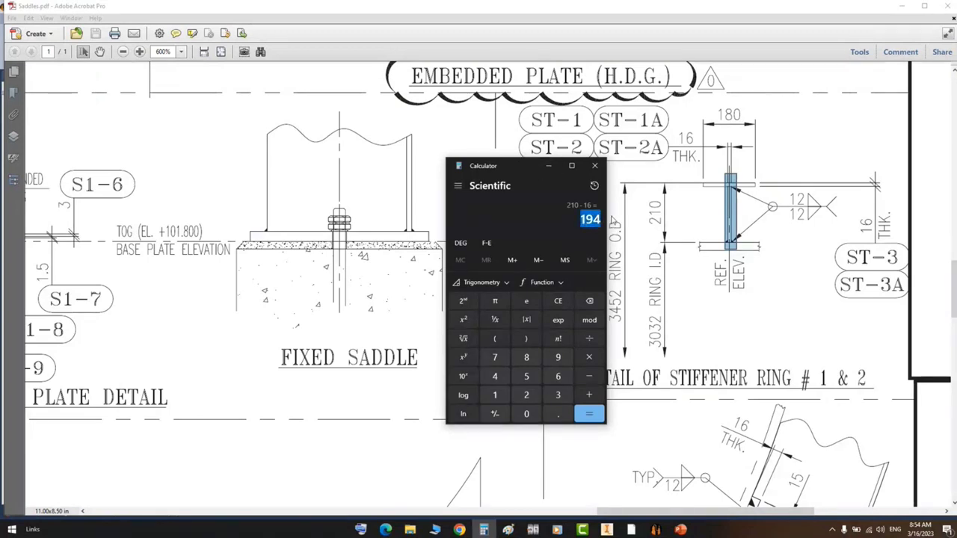
# - Back in Static Equipment Generator, set Ring-1's height to 194 mm, thickness (T1) to 16 mm and location to 1080 mm
pyautogui.click(655, 529)
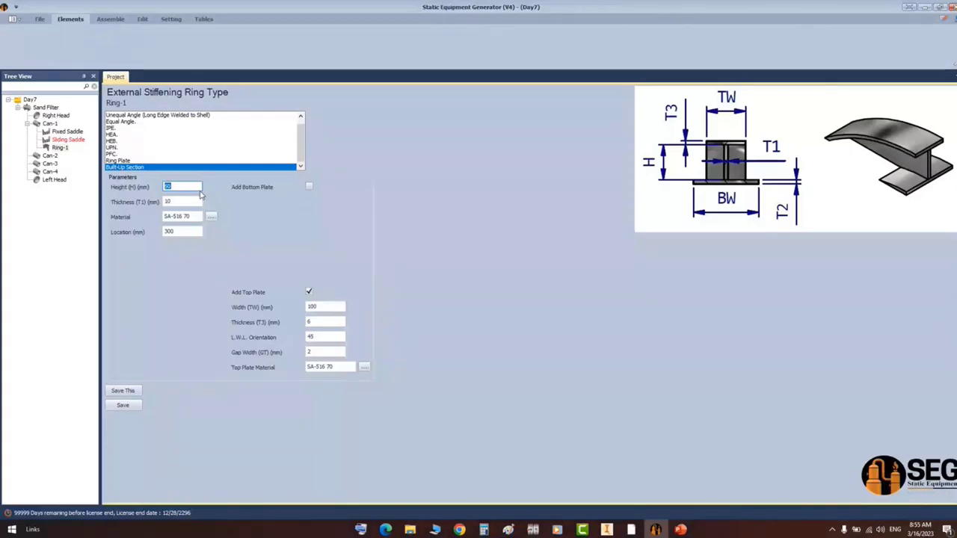
pyautogui.hotkey('ctrl', 'v')
pyautogui.doubleClick(173, 201)
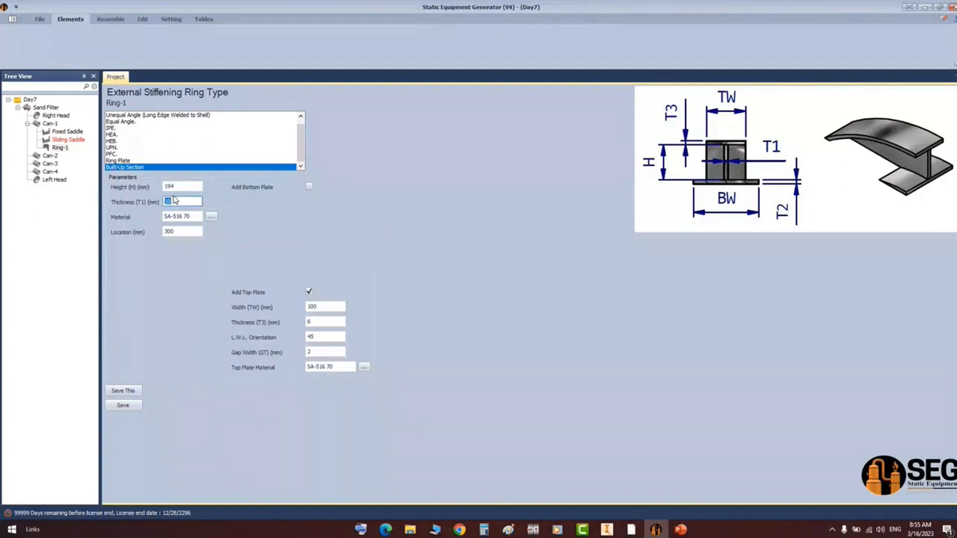
pyautogui.write('16')
pyautogui.doubleClick(177, 232)
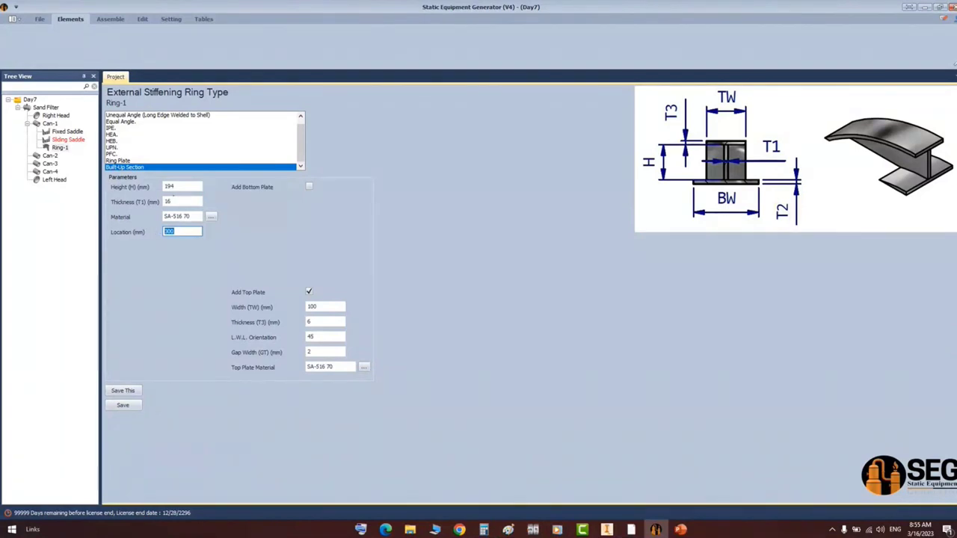
pyautogui.write('1')
pyautogui.press('Tab')
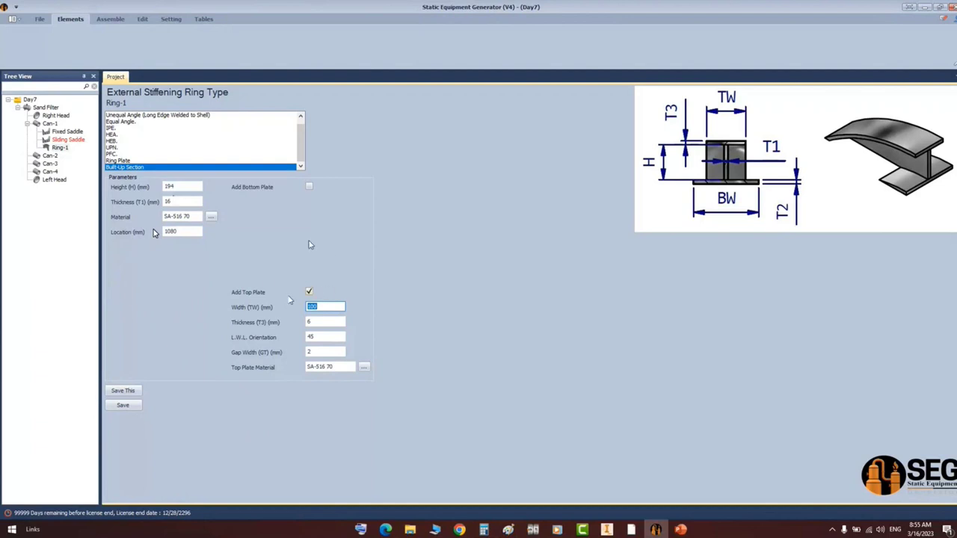
# - Check the top plate in Saddles.pdf, set its width to 180 mm, thickness to 16 mm and L.W.L. orientation to 180, and save Ring-1
pyautogui.moveTo(631, 530)
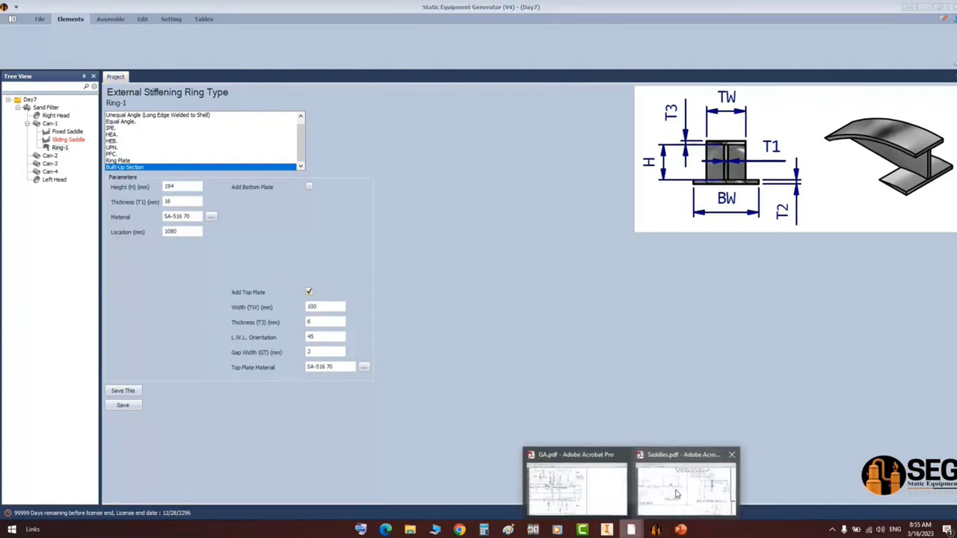
pyautogui.click(687, 482)
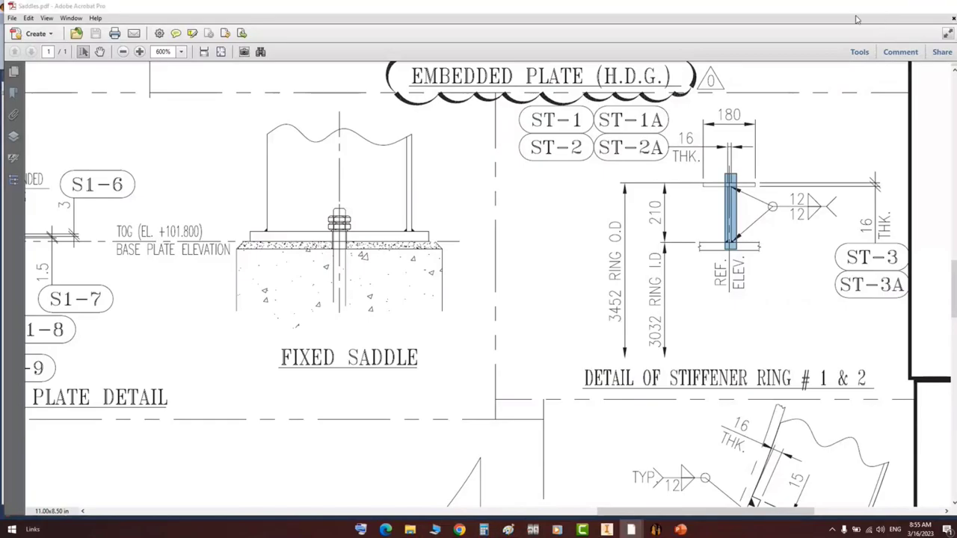
pyautogui.hotkey('alt', 'Tab')
pyautogui.moveTo(331, 308); pyautogui.dragTo(275, 309)
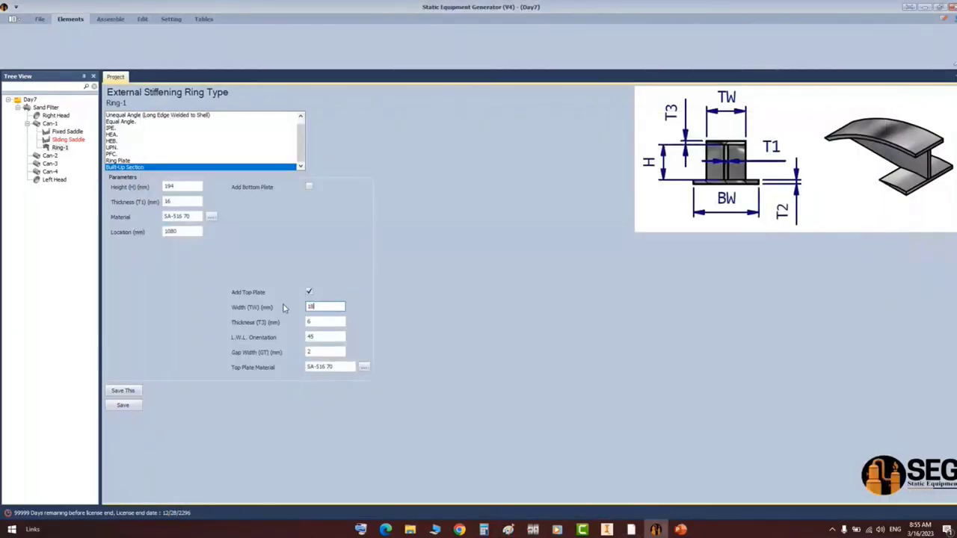
pyautogui.press('Tab')
pyautogui.write('16')
pyautogui.press('Tab')
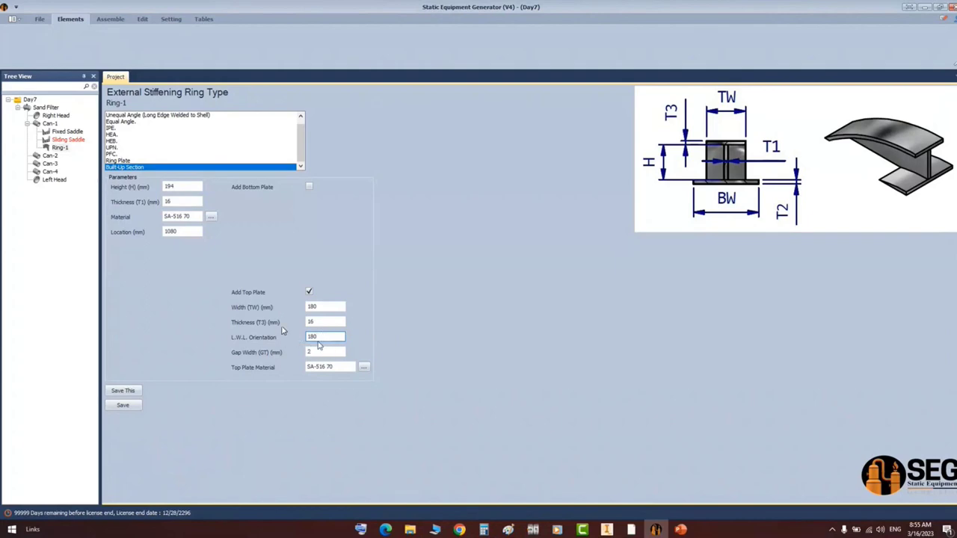
pyautogui.click(321, 350)
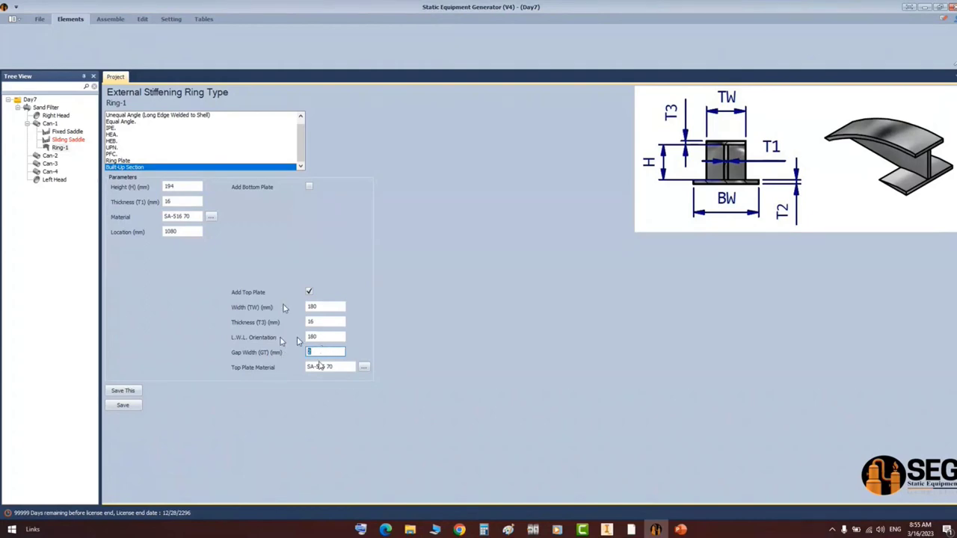
pyautogui.click(121, 405)
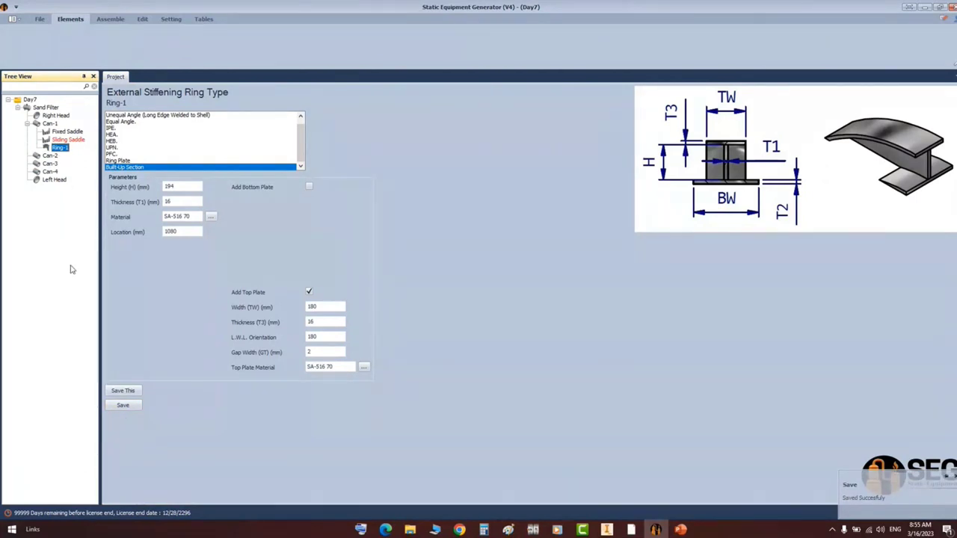
# - Add a second external stiffening part named Ring-2 to Can-1, using the same parameters as Ring-1
pyautogui.click(49, 124)
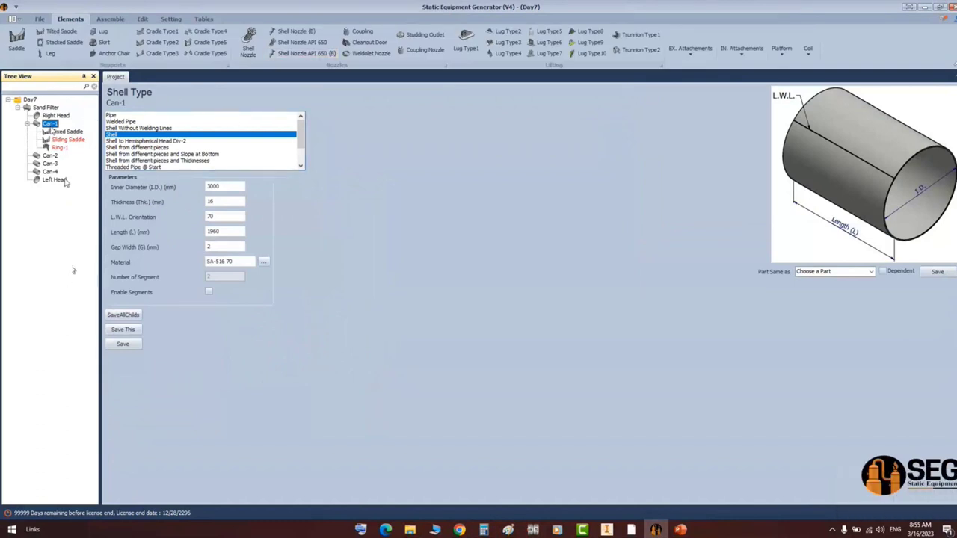
pyautogui.click(690, 51)
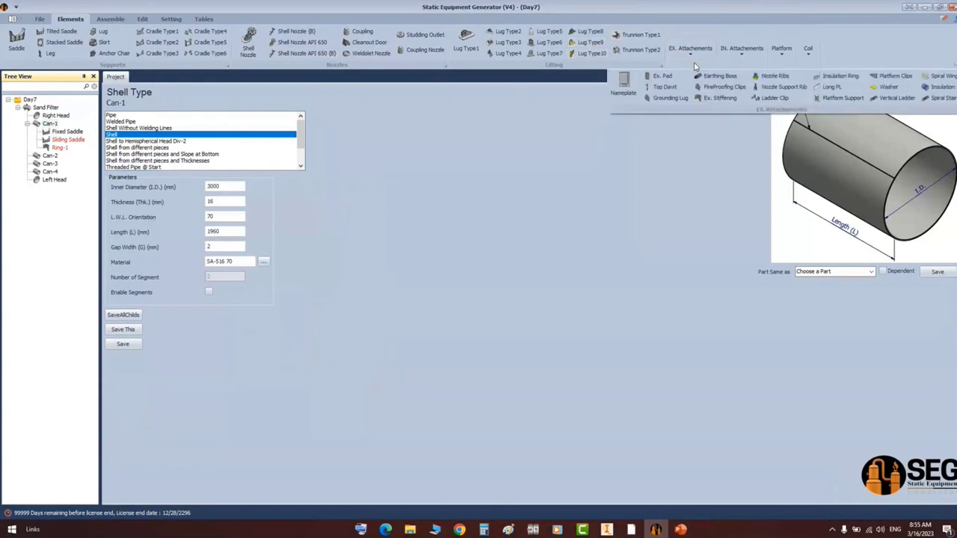
pyautogui.click(718, 99)
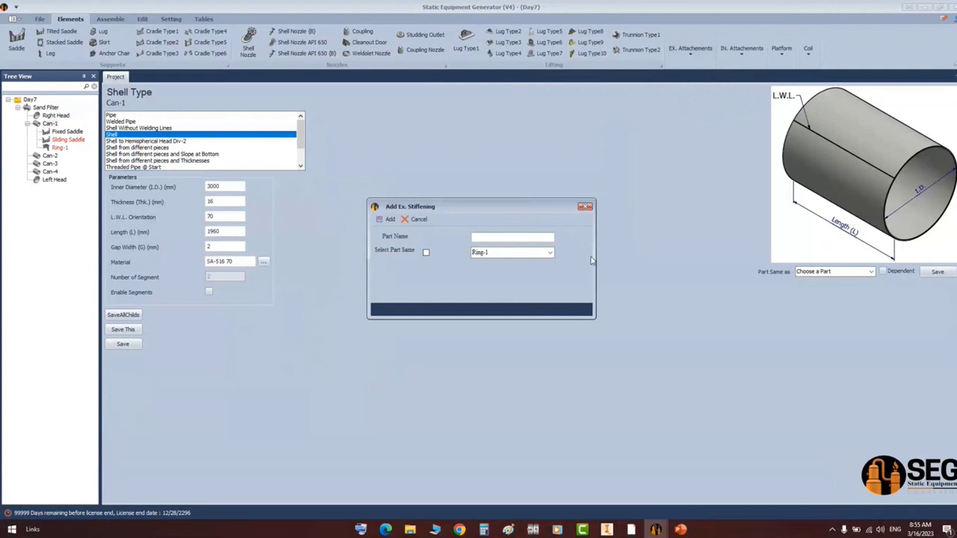
pyautogui.write('Ring-2')
pyautogui.click(427, 253)
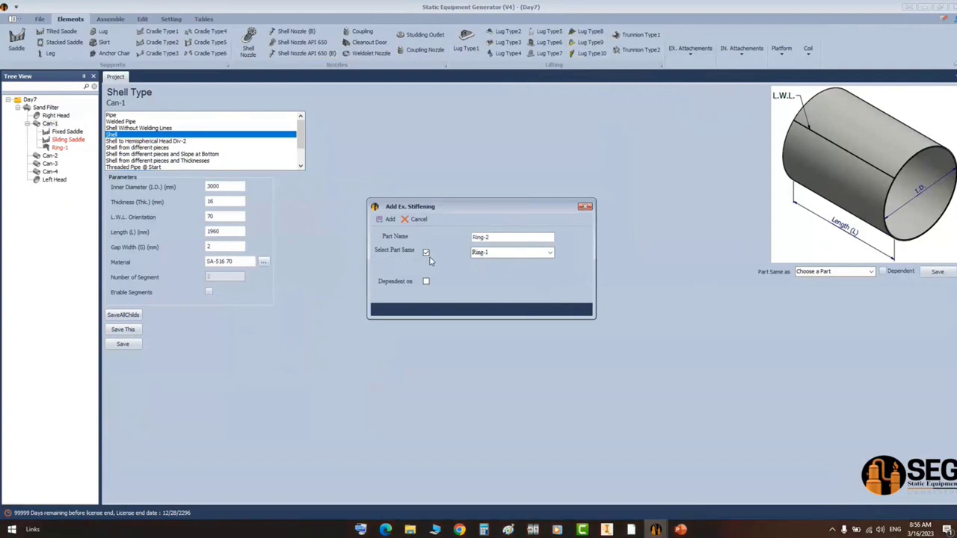
pyautogui.click(480, 254)
pyautogui.click(386, 220)
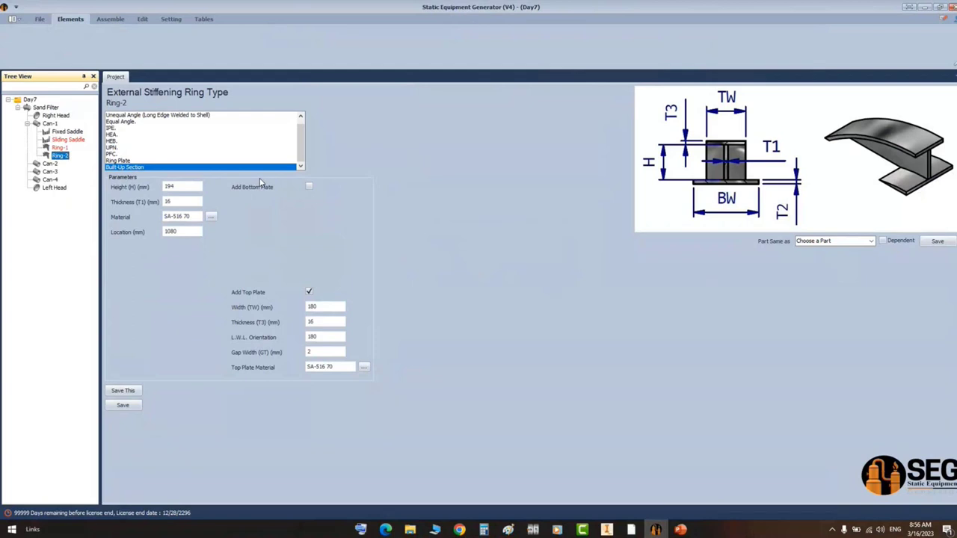
# - Set Ring-2's location to 9820 mm and save it
pyautogui.moveTo(197, 235); pyautogui.dragTo(156, 237)
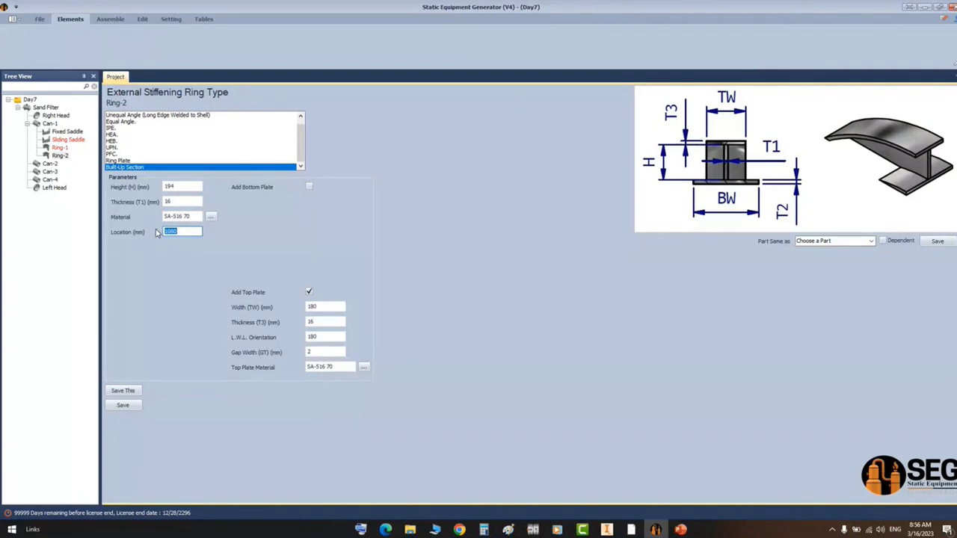
pyautogui.write('9820')
pyautogui.click(123, 406)
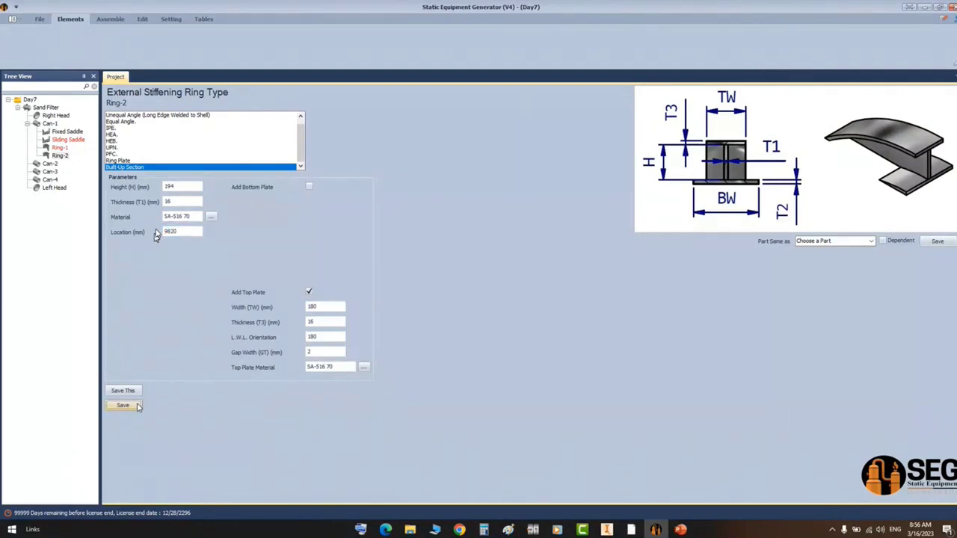
# - Review the Sliding Saddle parameters, start generating the Inventor assembly, and inspect the stiffening rings and saddles on the Sand Filter model in Inventor
pyautogui.click(110, 19)
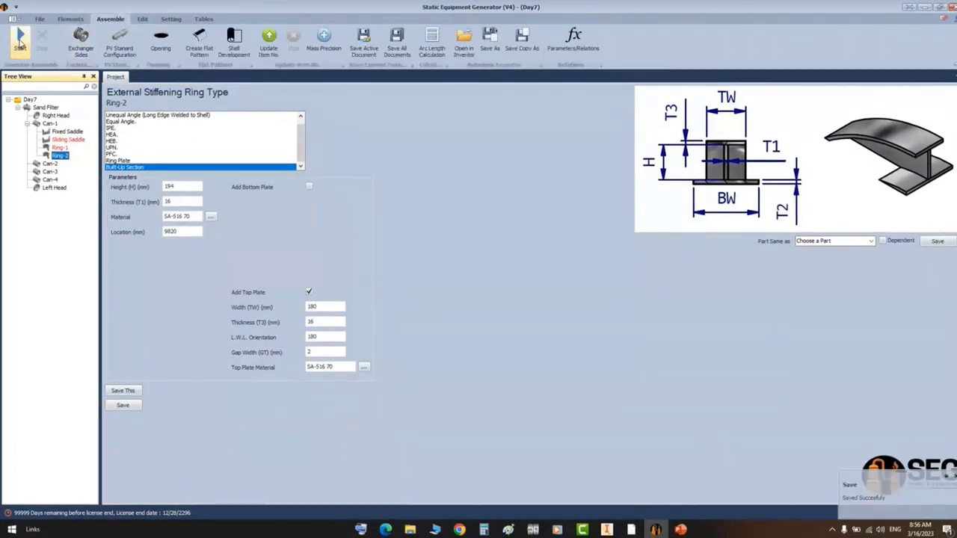
pyautogui.click(66, 140)
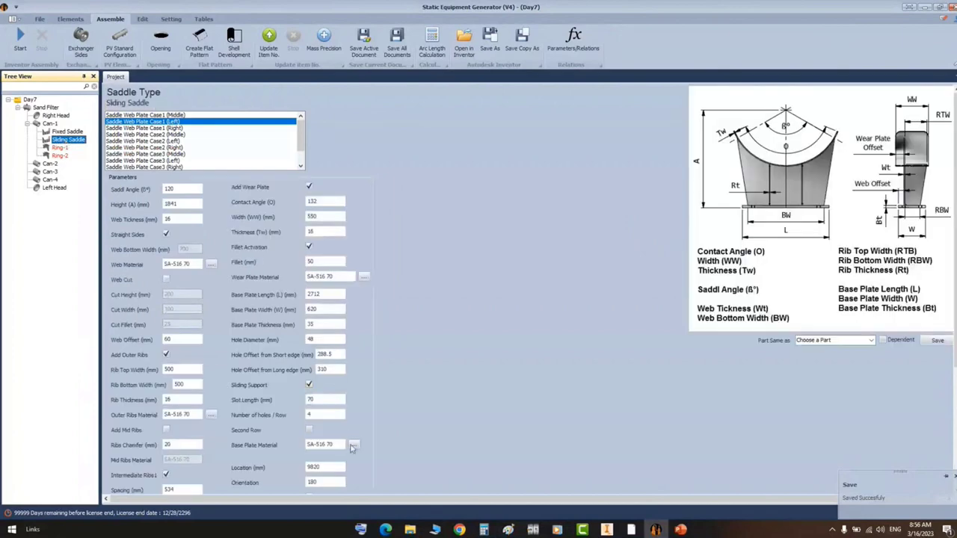
pyautogui.click(21, 39)
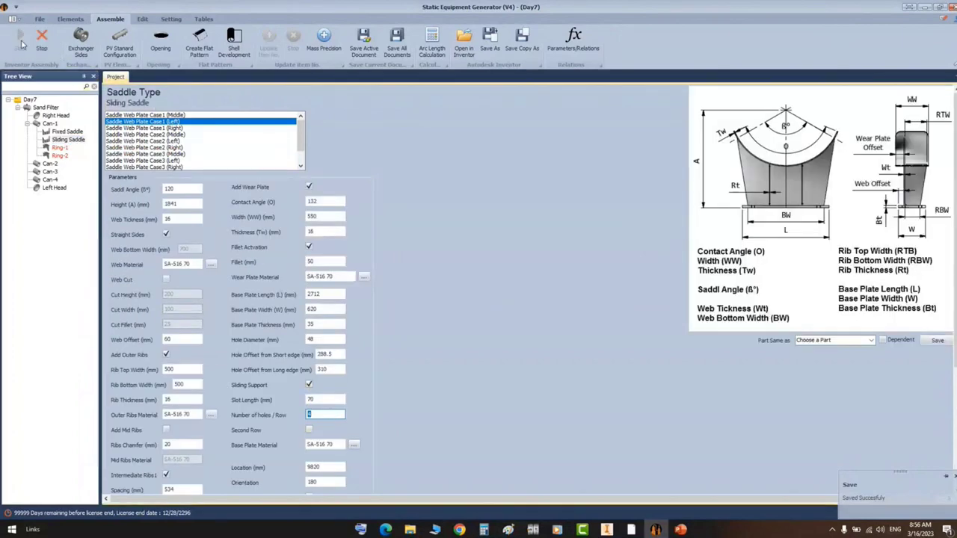
pyautogui.click(607, 529)
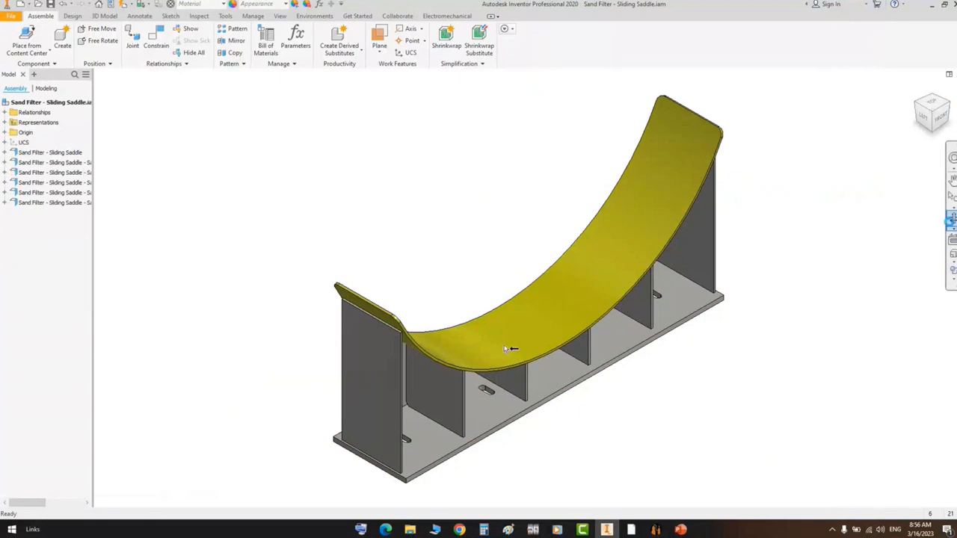
pyautogui.press('F4')
pyautogui.moveTo(539, 338); pyautogui.dragTo(530, 341)
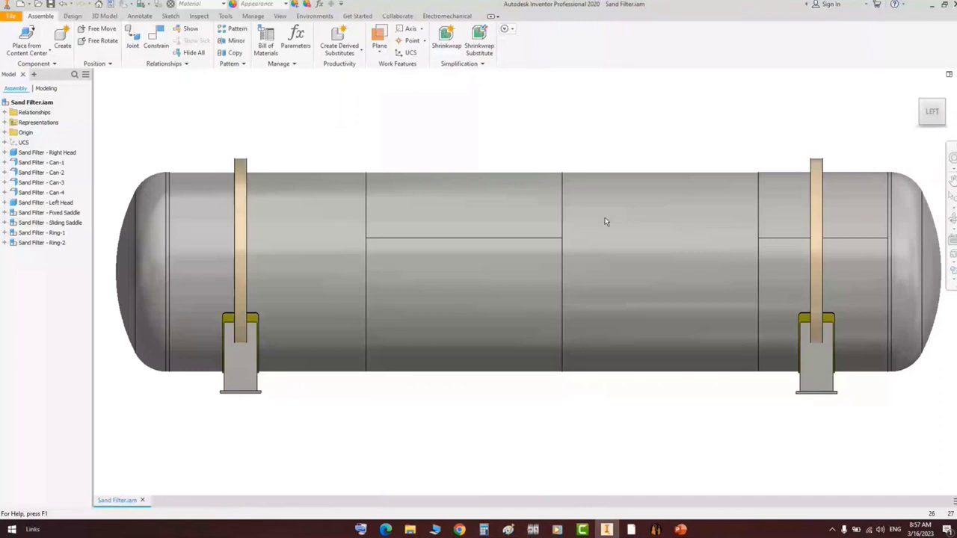
pyautogui.keyDown('shift'); pyautogui.moveTo(606, 222); pyautogui.dragTo(577, 208, button='middle'); pyautogui.keyUp('shift')
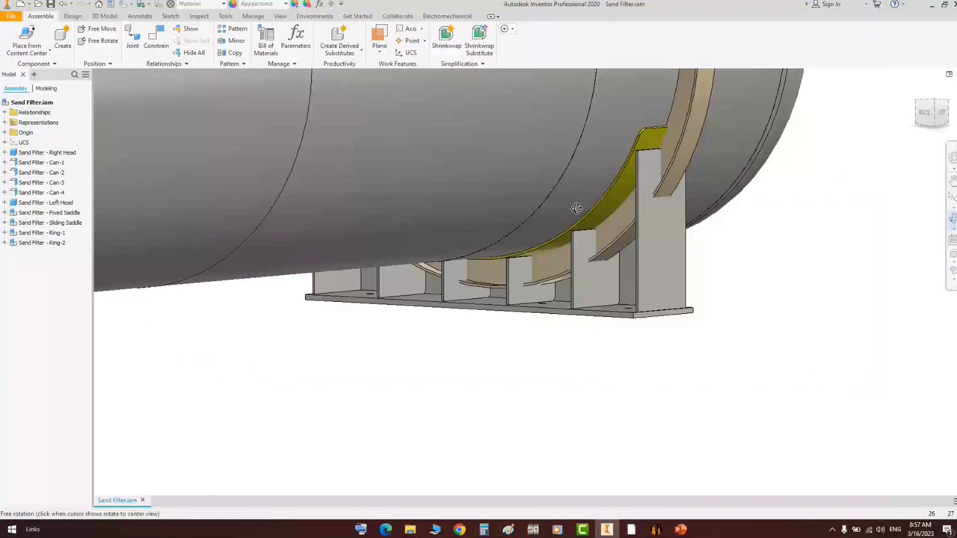
# - Examine the stiffening rings and saddles on the Sand Filter model, including from an isometric view
pyautogui.keyDown('shift'); pyautogui.moveTo(577, 208); pyautogui.dragTo(656, 234, button='middle'); pyautogui.keyUp('shift')
pyautogui.scroll(4, 656, 233)
pyautogui.scroll(-4, 646, 243)
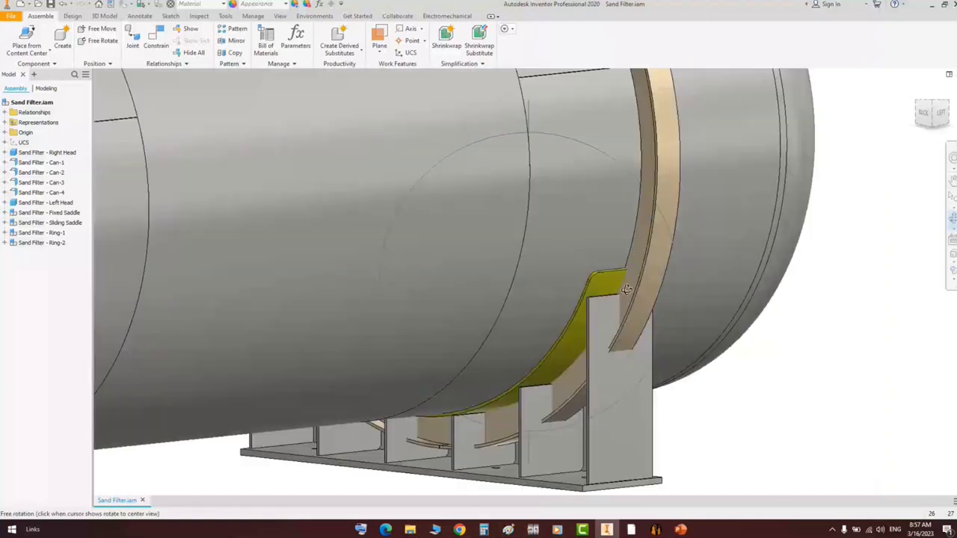
pyautogui.scroll(4, 790, 237)
pyautogui.rightClick(723, 256)
pyautogui.click(759, 264)
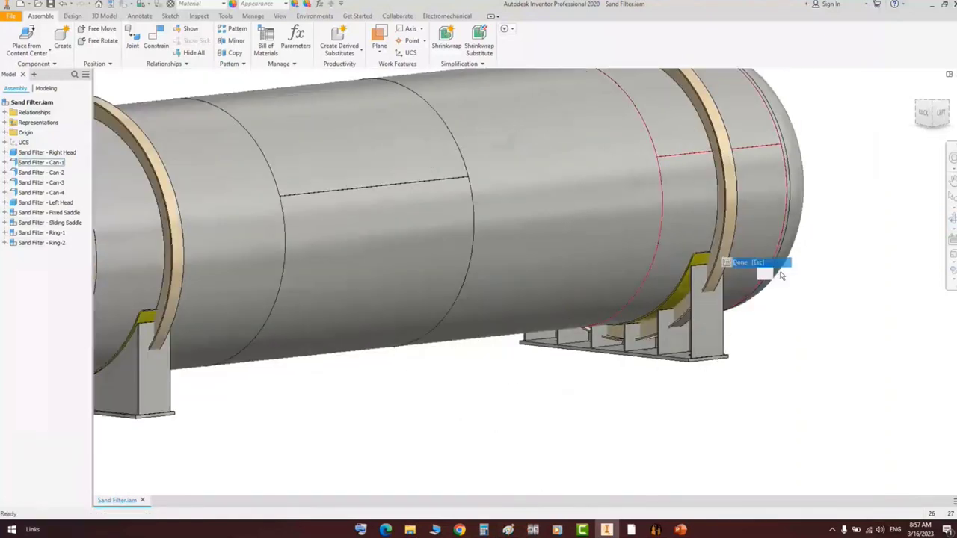
pyautogui.click(931, 107)
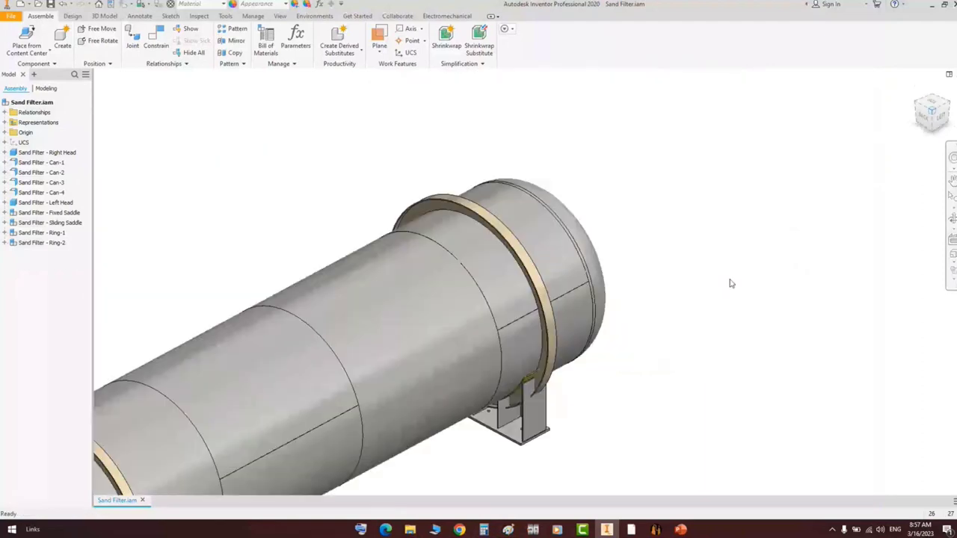
pyautogui.scroll(-5, 598, 243)
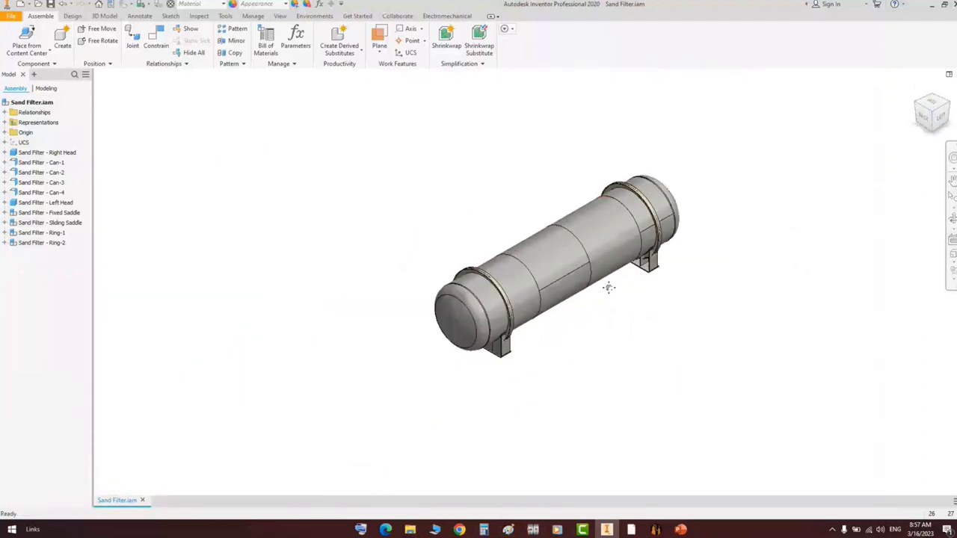
pyautogui.scroll(2, 611, 291)
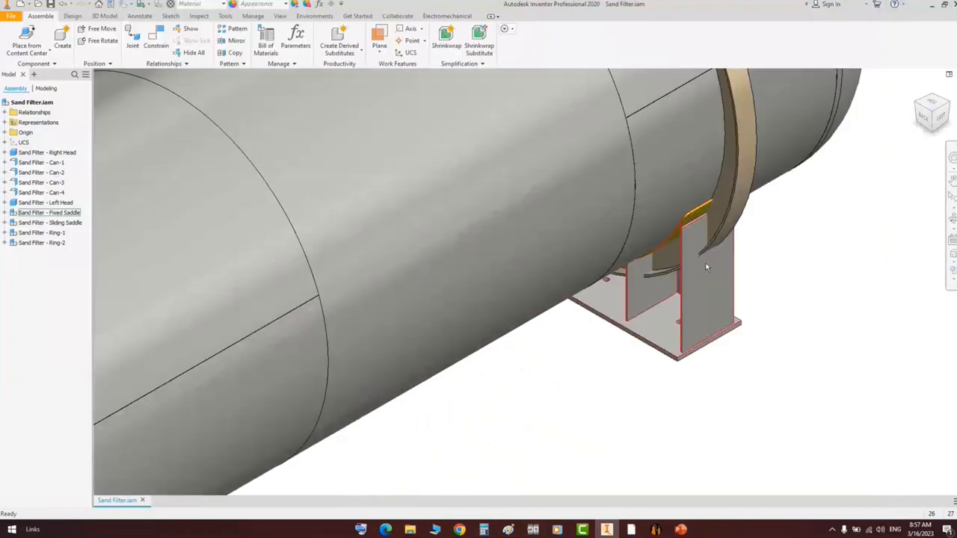
pyautogui.scroll(4, 677, 277)
# - Switch to Saddles.pdf and examine the detail for Saddle-2 on the fixed side
pyautogui.click(673, 494)
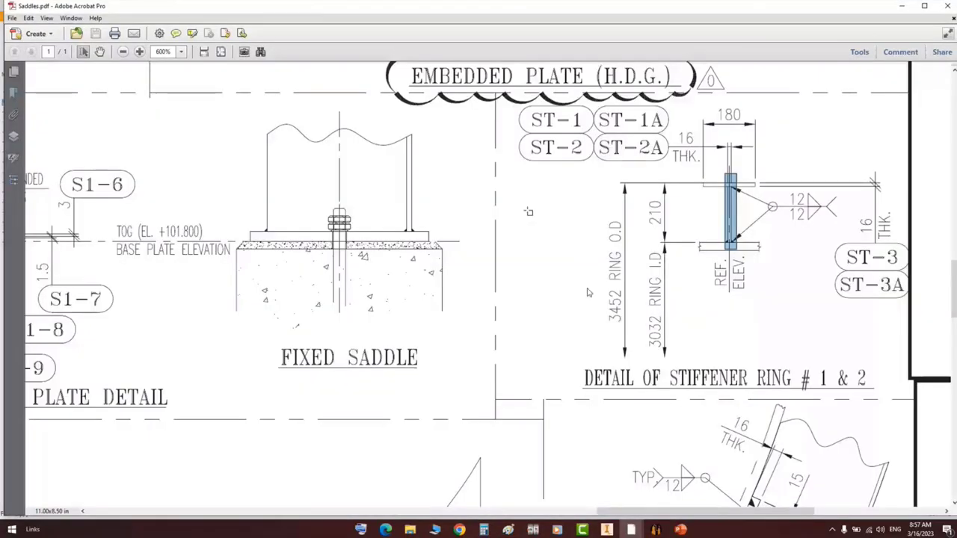
pyautogui.keyDown('ctrl'); pyautogui.scroll(-5, 524, 208); pyautogui.keyUp('ctrl')
pyautogui.moveTo(367, 214); pyautogui.dragTo(457, 383)
pyautogui.moveTo(367, 210); pyautogui.dragTo(136, 377)
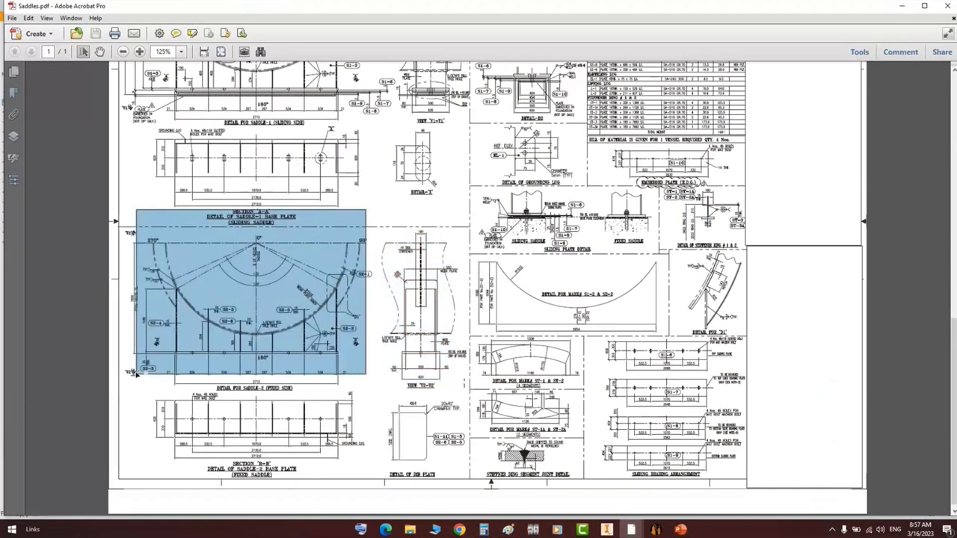
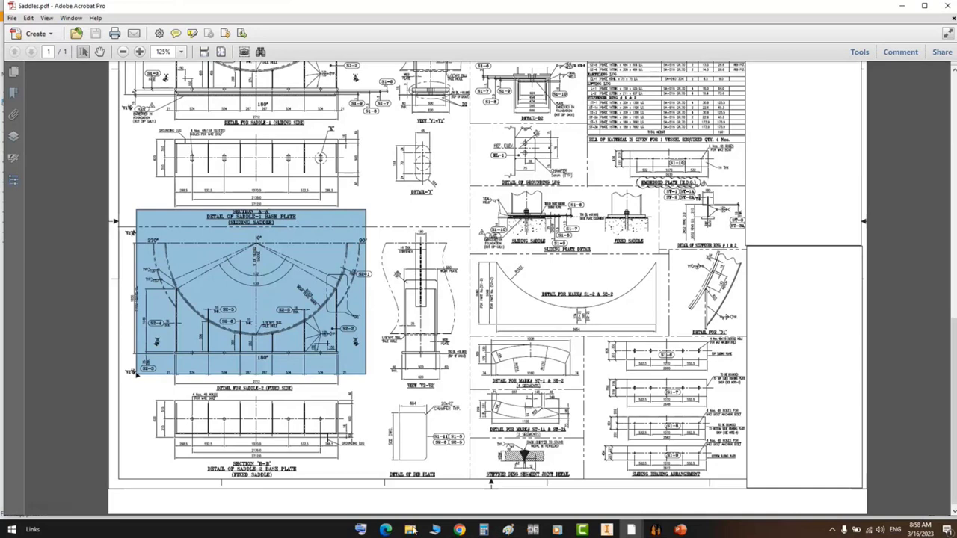
# - Switch to Static Equipment Generator and move Ring-1 after Fixed Saddle under Can-1
pyautogui.click(658, 529)
pyautogui.click(60, 156)
pyautogui.click(68, 132)
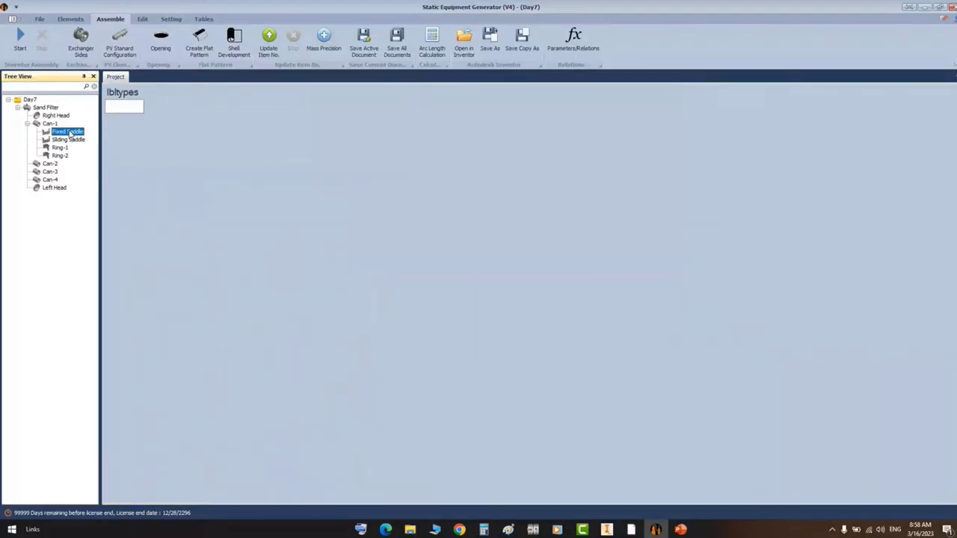
pyautogui.click(60, 148)
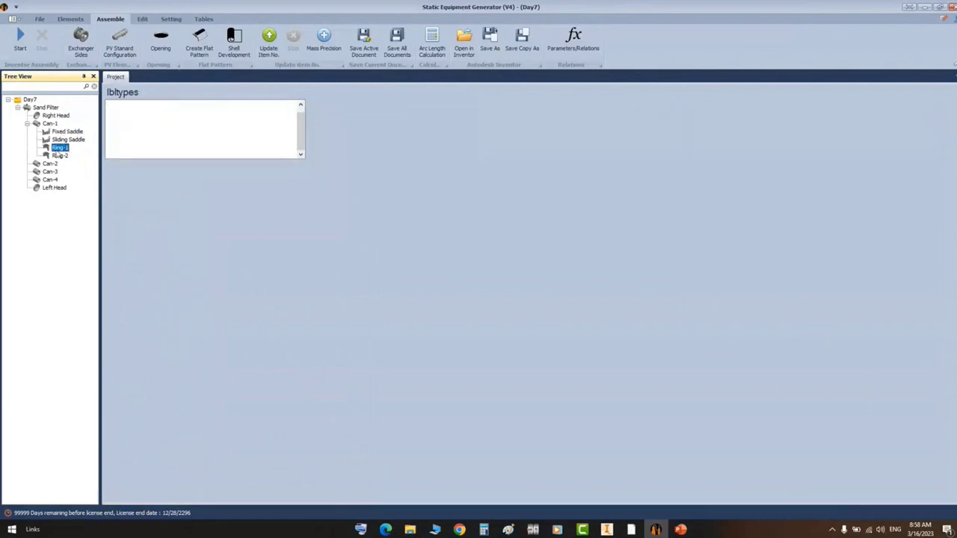
pyautogui.rightClick(63, 149)
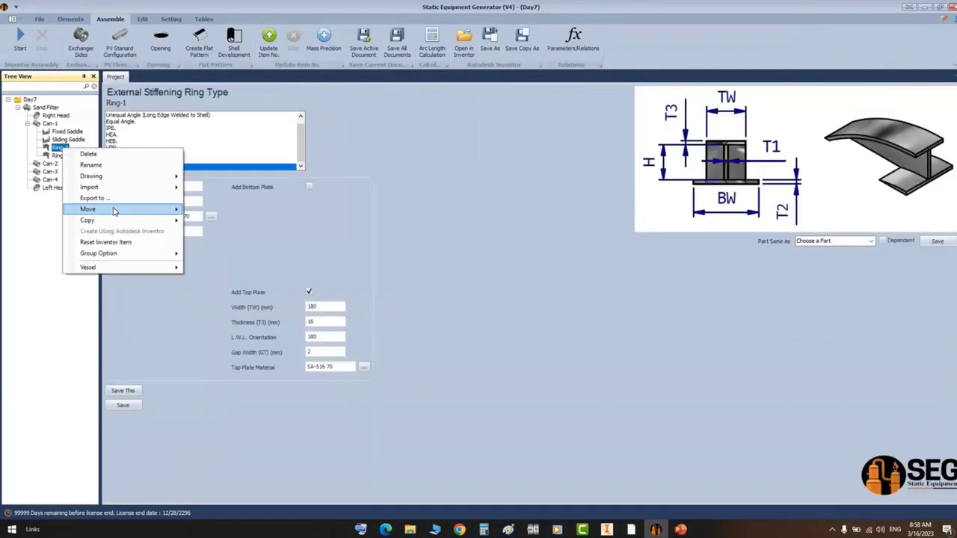
pyautogui.moveTo(112, 209)
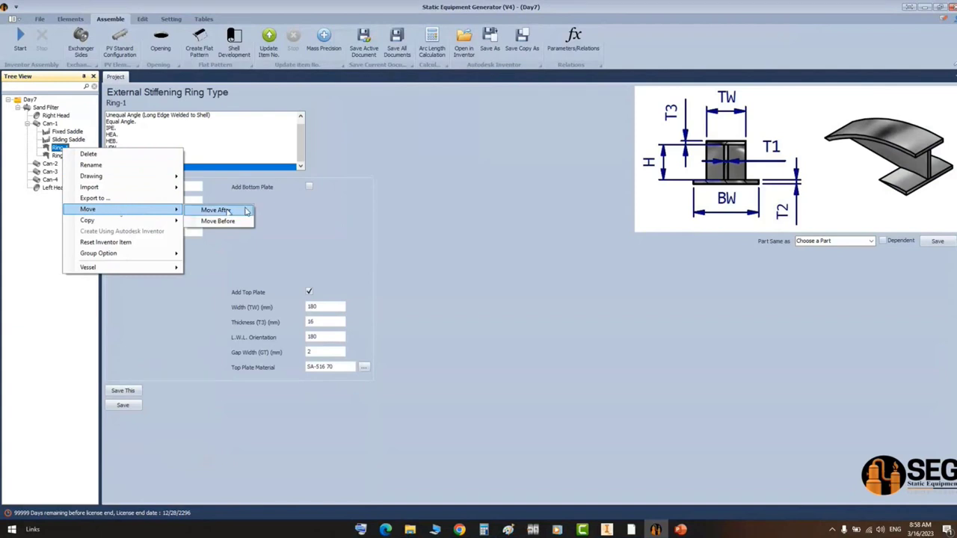
pyautogui.click(238, 214)
pyautogui.click(456, 256)
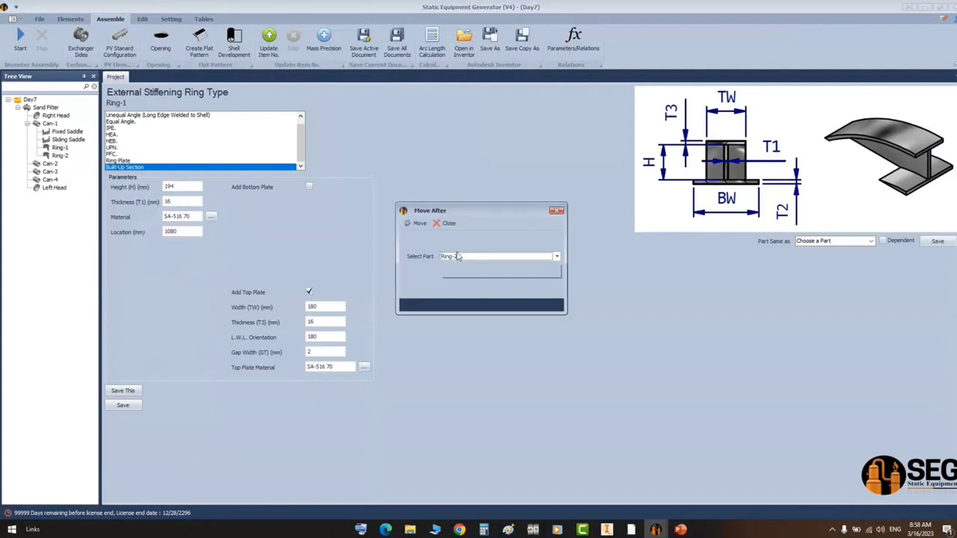
pyautogui.click(459, 270)
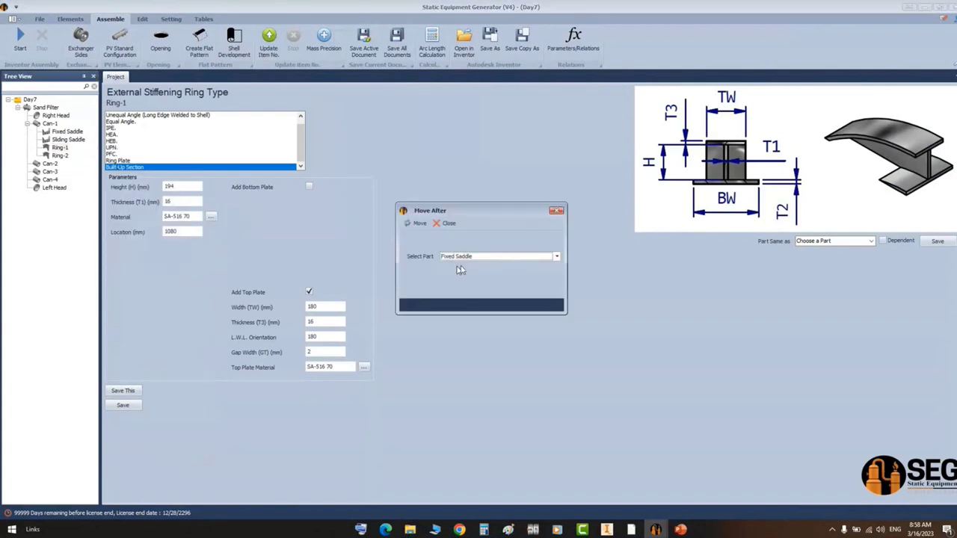
pyautogui.click(416, 223)
# - Start a new part group from Fixed Saddle under Can-1 and name it 1st Saddle
pyautogui.click(64, 148)
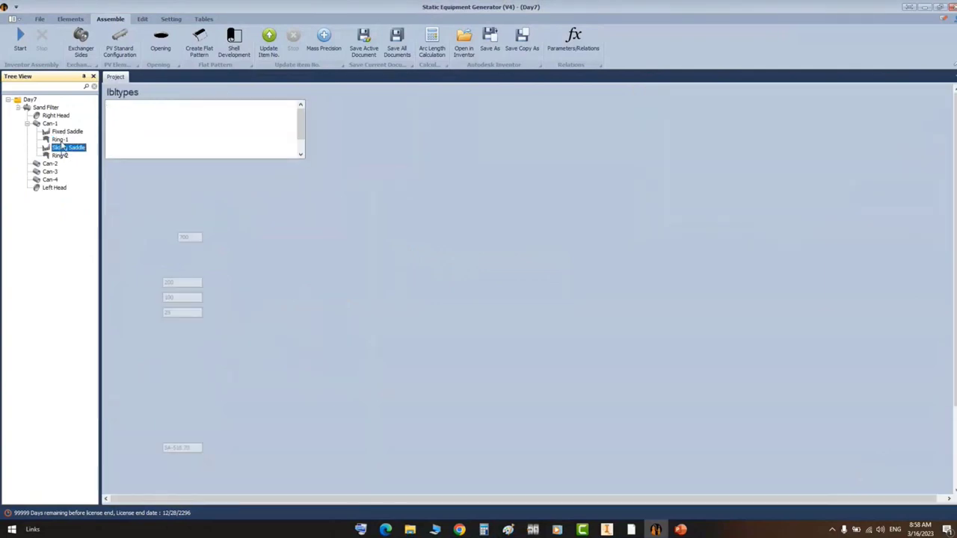
pyautogui.click(64, 132)
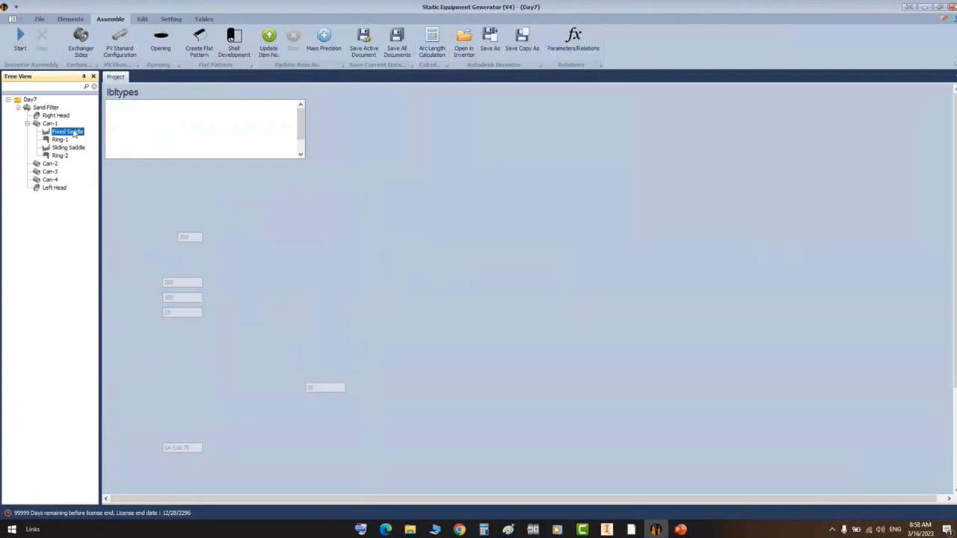
pyautogui.rightClick(72, 134)
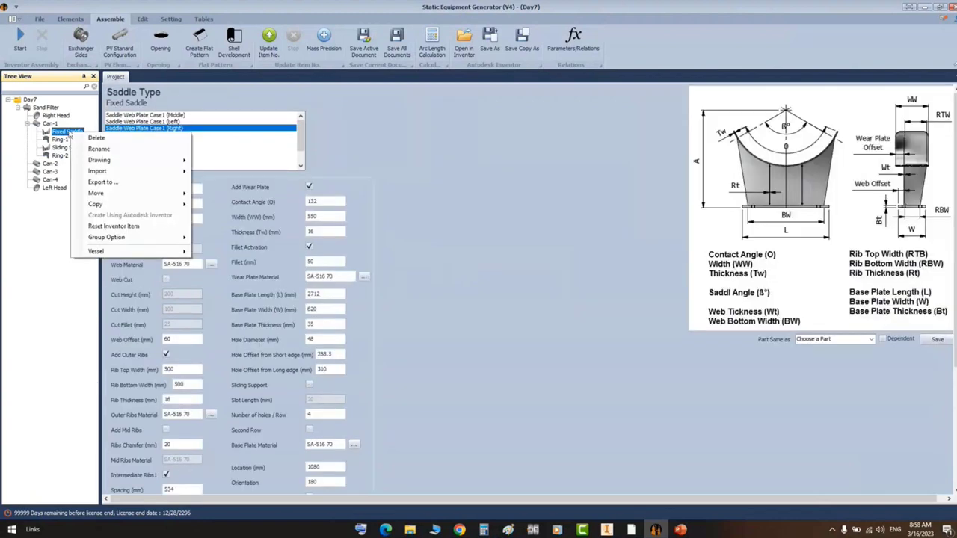
pyautogui.click(70, 133)
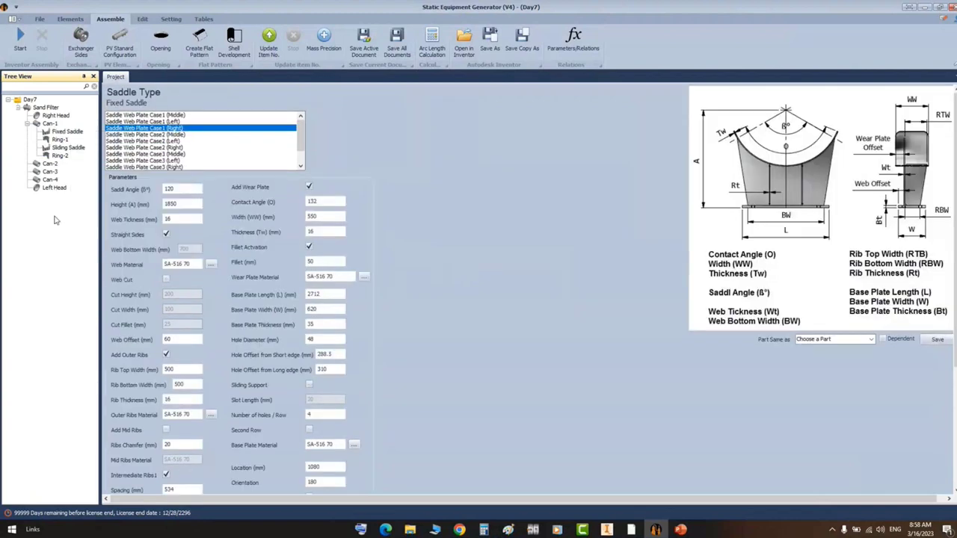
pyautogui.rightClick(66, 134)
pyautogui.moveTo(105, 238)
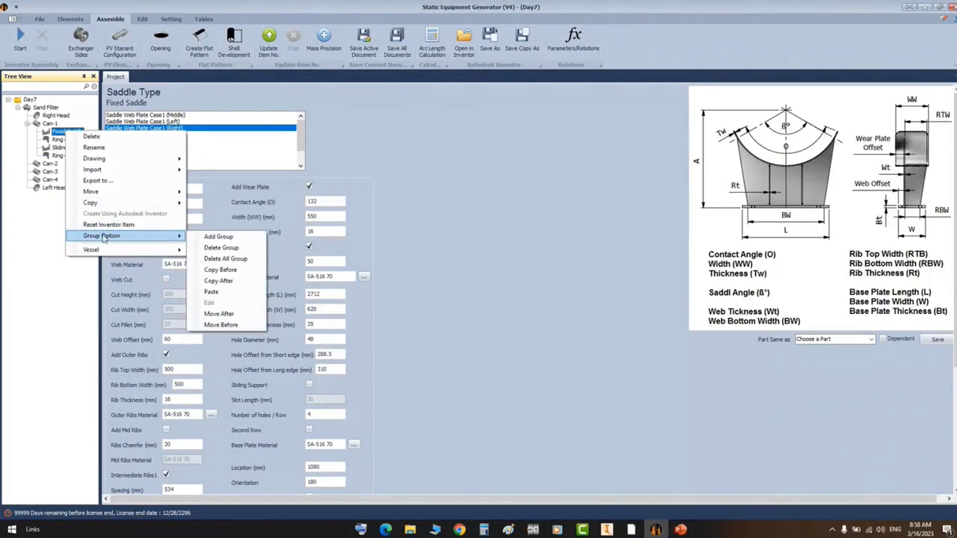
pyautogui.click(219, 236)
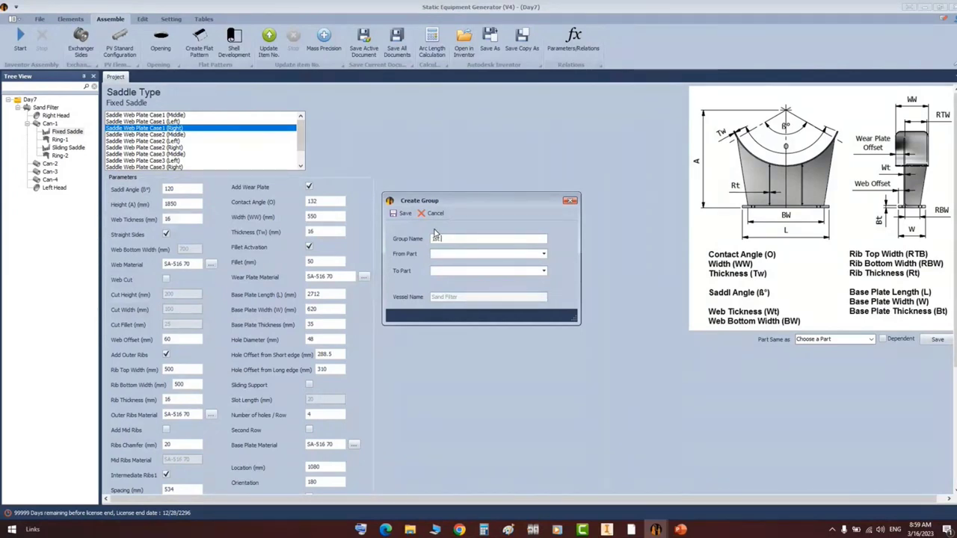
pyautogui.write('SF Sadd')
# - Set the group's range from Fixed Saddle to Ring-1 and save the group
pyautogui.click(547, 255)
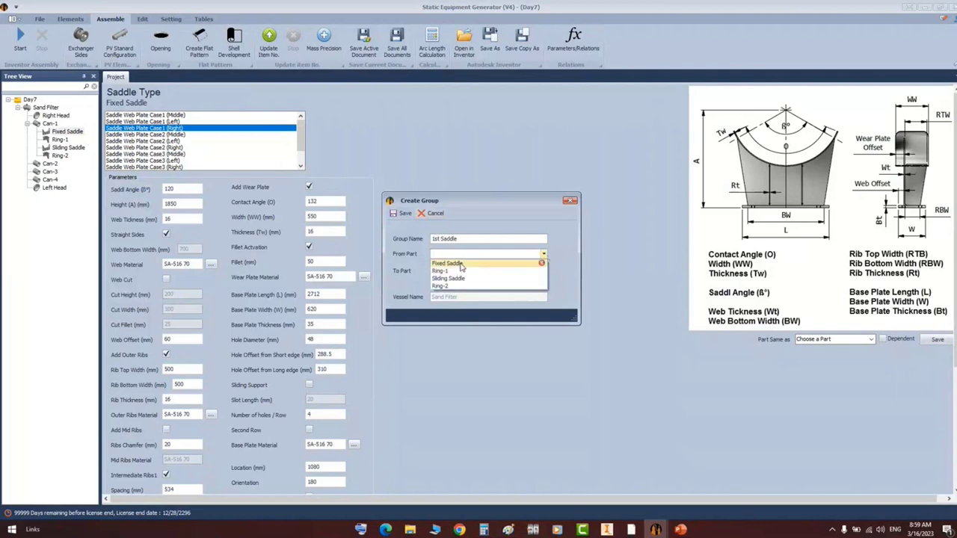
pyautogui.click(462, 267)
pyautogui.click(545, 272)
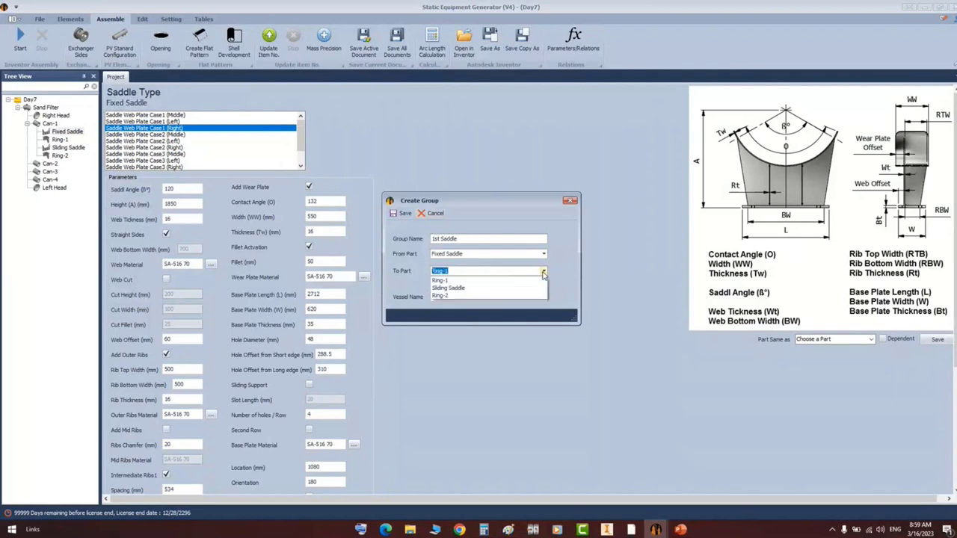
pyautogui.click(458, 281)
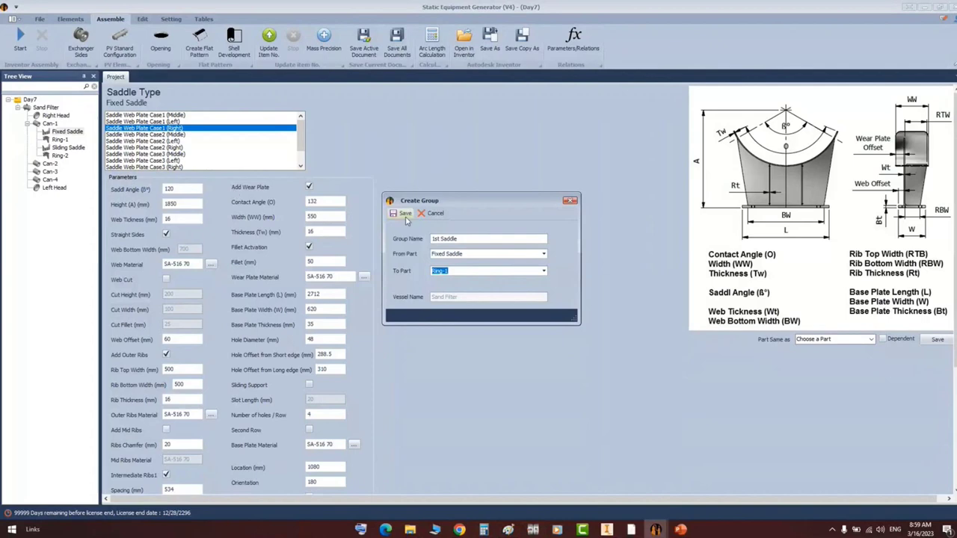
pyautogui.click(402, 214)
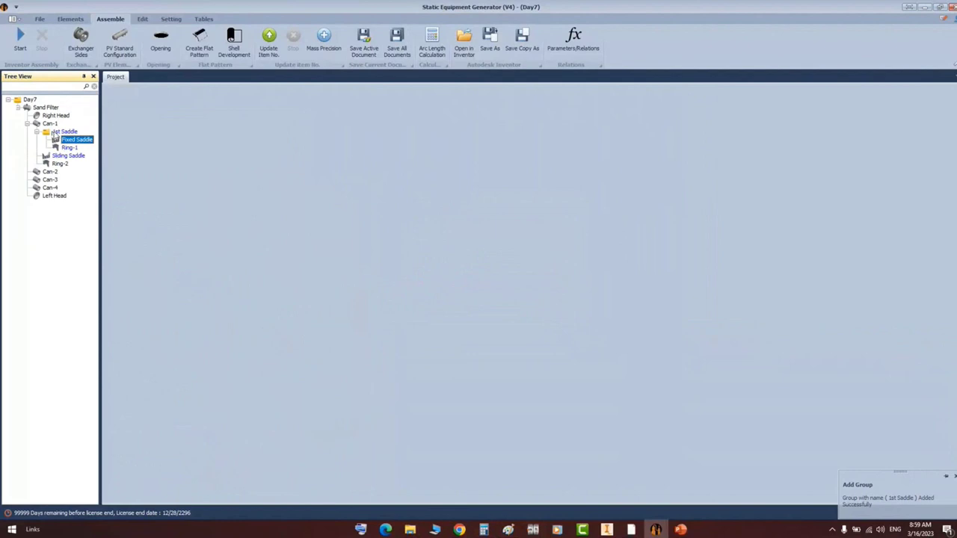
# - Generate the Inventor assembly with the new group and inspect the contents of the 1st Saddle subassembly
pyautogui.click(64, 132)
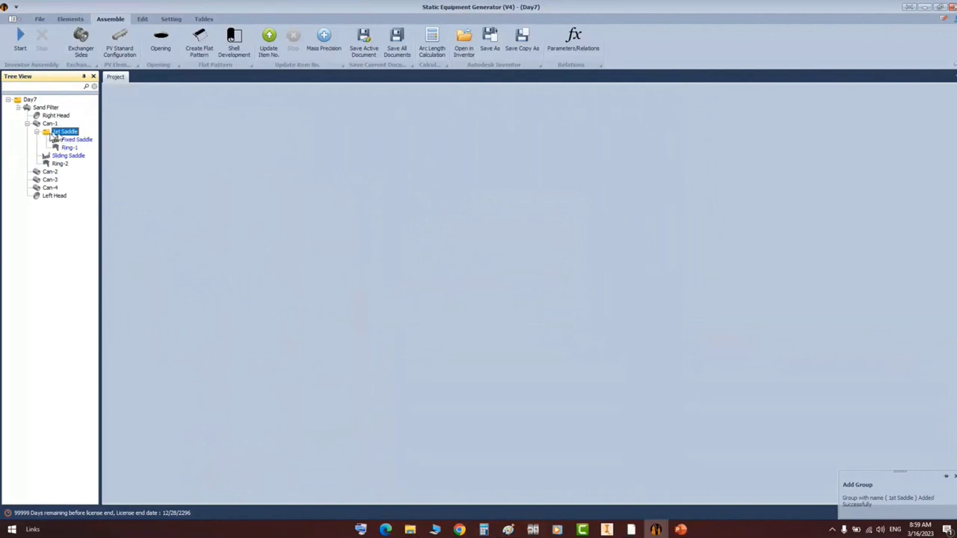
pyautogui.click(37, 133)
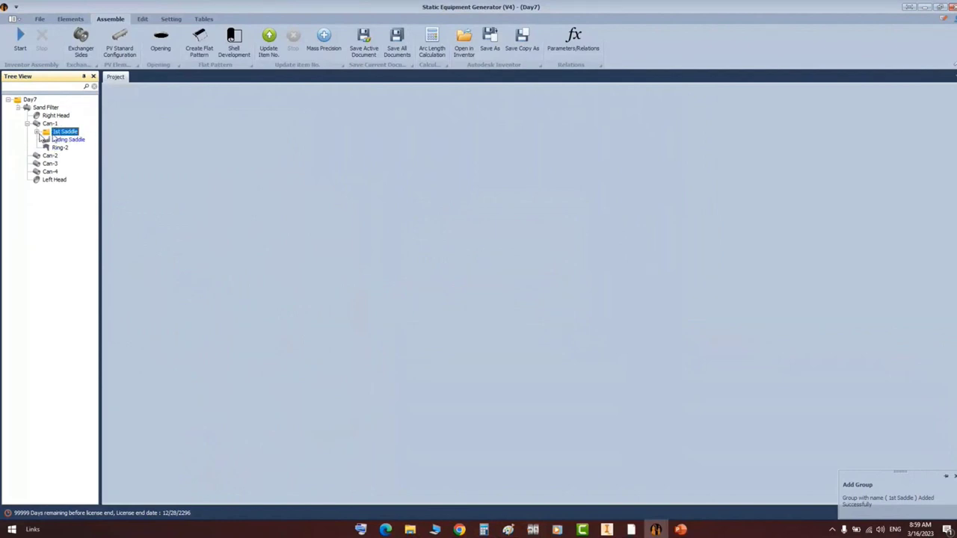
pyautogui.click(37, 132)
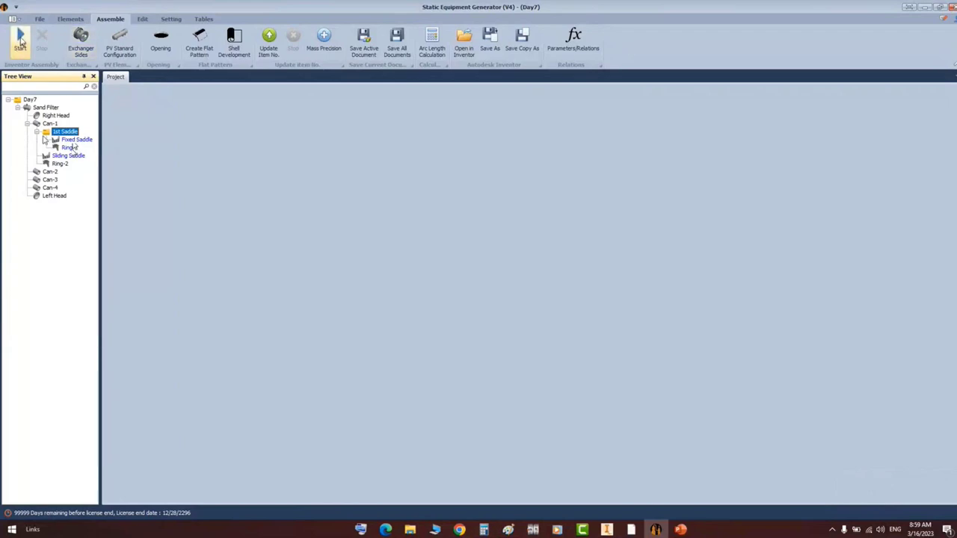
pyautogui.click(20, 41)
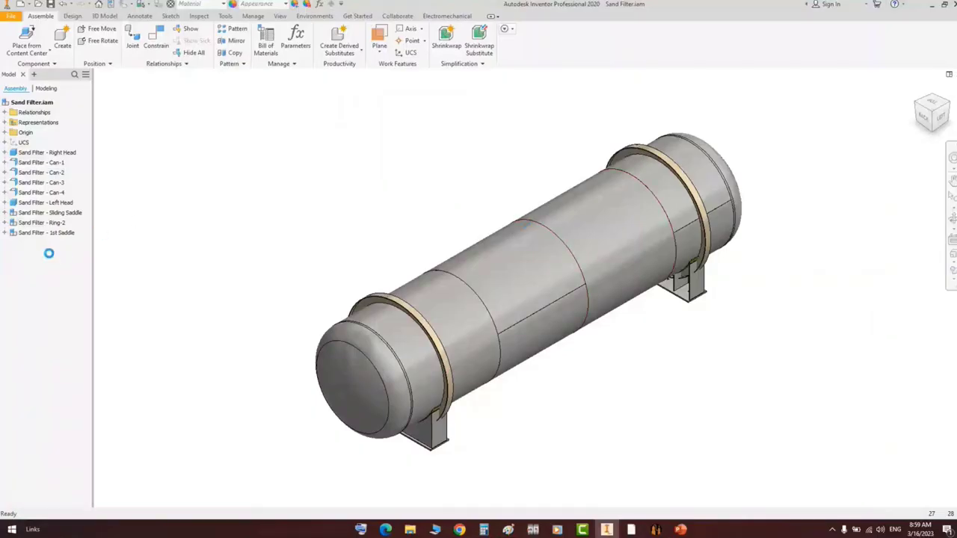
pyautogui.click(5, 233)
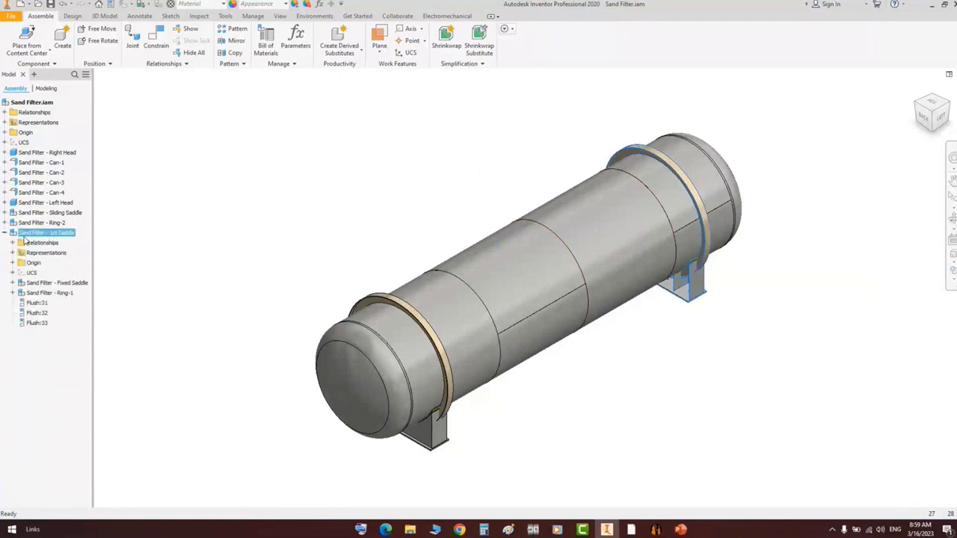
pyautogui.click(54, 233)
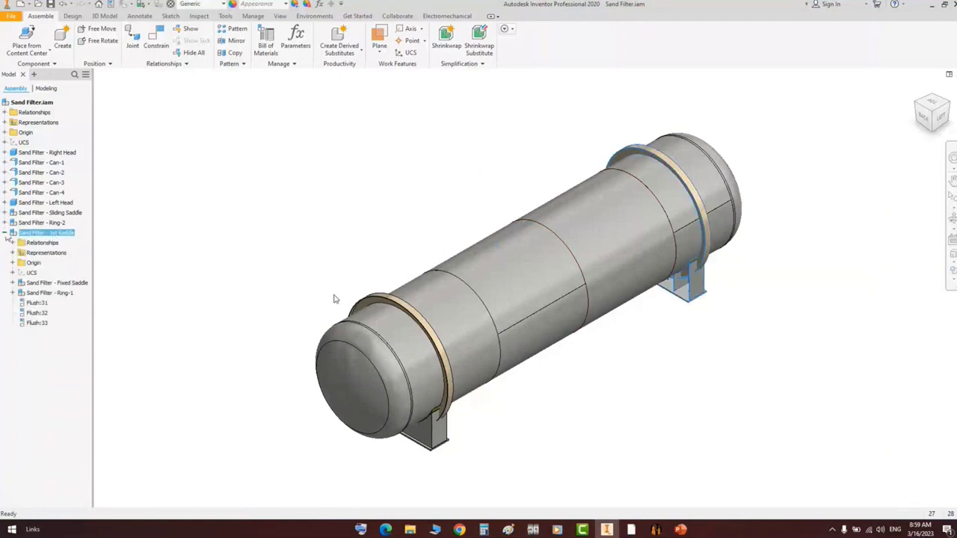
pyautogui.click(310, 288)
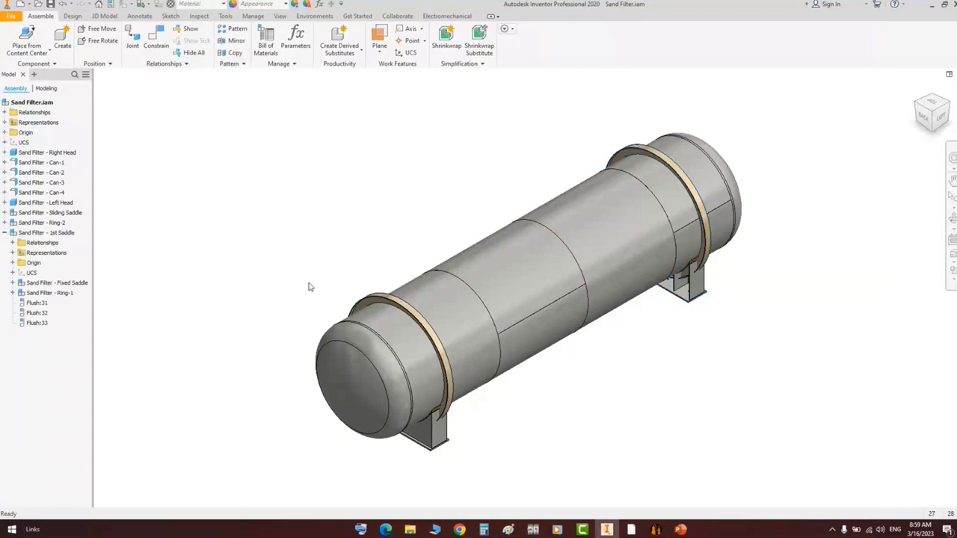
# - Switch to Paint, paste the Inventor screenshot and enlarge it to 300% at the 1st Saddle entries
pyautogui.click(511, 529)
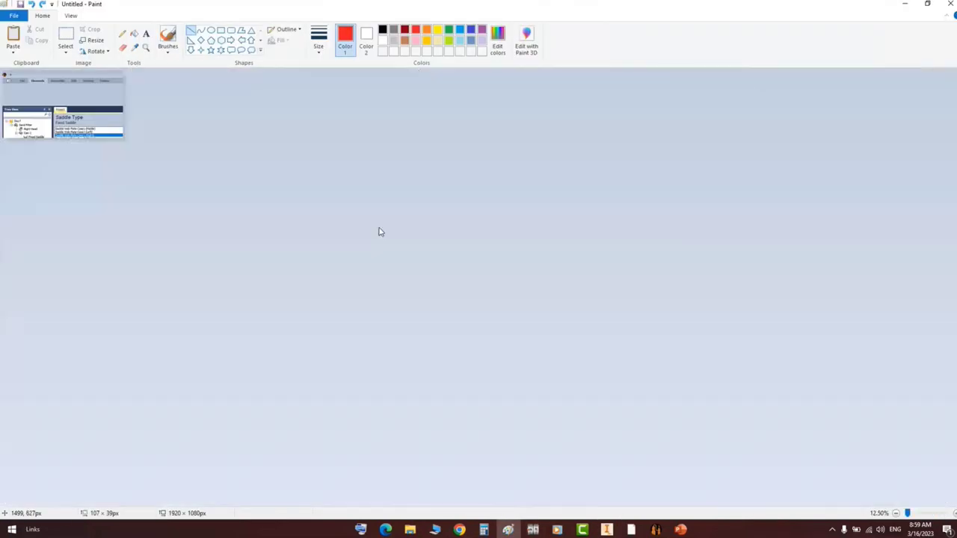
pyautogui.hotkey('ctrl', 'v')
pyautogui.click(112, 165)
pyautogui.keyDown('ctrl'); pyautogui.scroll(3, 215, 227); pyautogui.keyUp('ctrl')
pyautogui.keyDown('ctrl'); pyautogui.scroll(3, 78, 186); pyautogui.keyUp('ctrl')
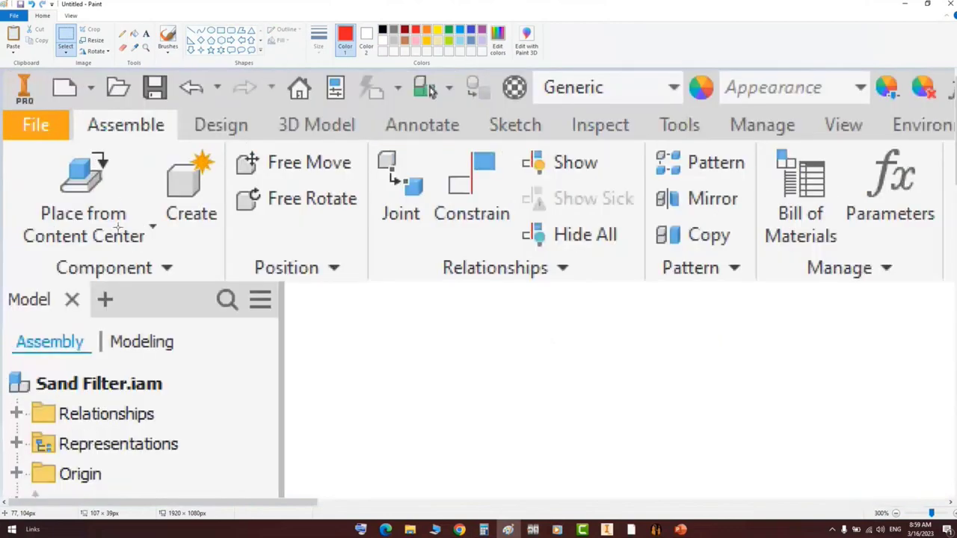
pyautogui.scroll(-10, 118, 228)
# - Outline the Sand Filter - 1st Saddle entry and its Fixed Saddle and Ring-1 components with red rectangles
pyautogui.click(220, 30)
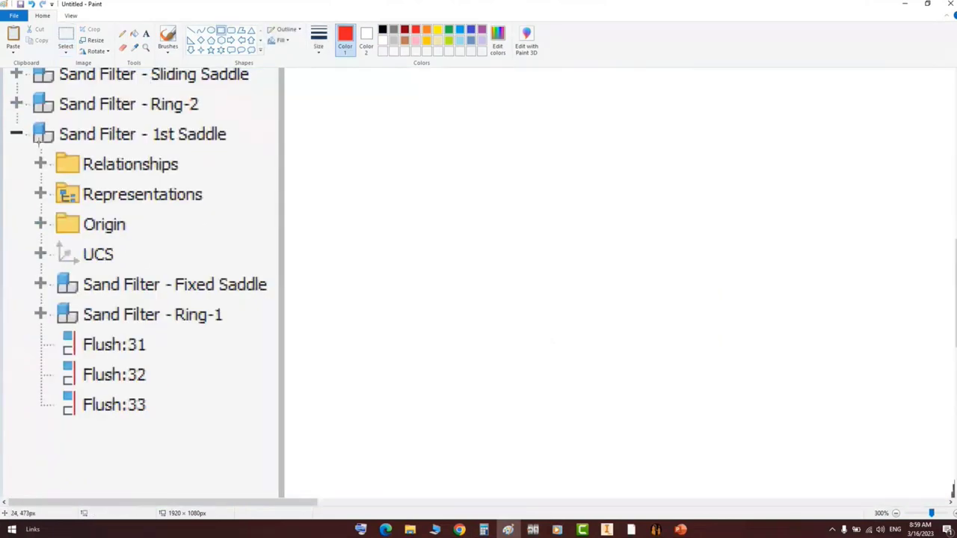
pyautogui.moveTo(4, 125)
pyautogui.mouseDown()
pyautogui.moveTo(196, 213)
pyautogui.moveTo(257, 148)
pyautogui.mouseUp()
pyautogui.moveTo(130, 123)
pyautogui.mouseDown()
pyautogui.moveTo(130, 109)
pyautogui.moveTo(236, 148)
pyautogui.mouseUp()
pyautogui.click(214, 160)
pyautogui.hotkey('ctrl', 'z')
pyautogui.moveTo(25, 262); pyautogui.dragTo(276, 334)
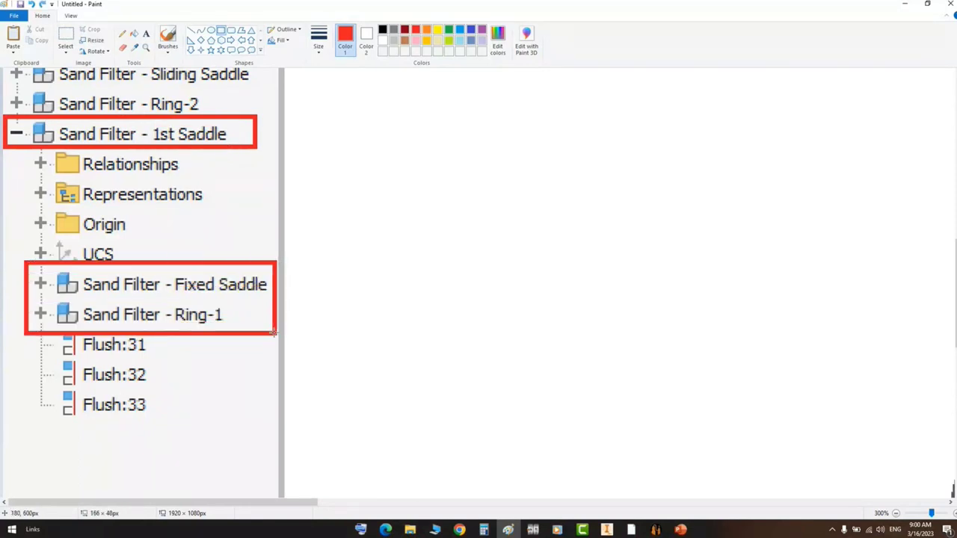
# - Switch to Static Equipment Generator and add a group named 2nd Saddle, ranging from Sliding Saddle to Ring-2
pyautogui.click(656, 529)
pyautogui.click(68, 156)
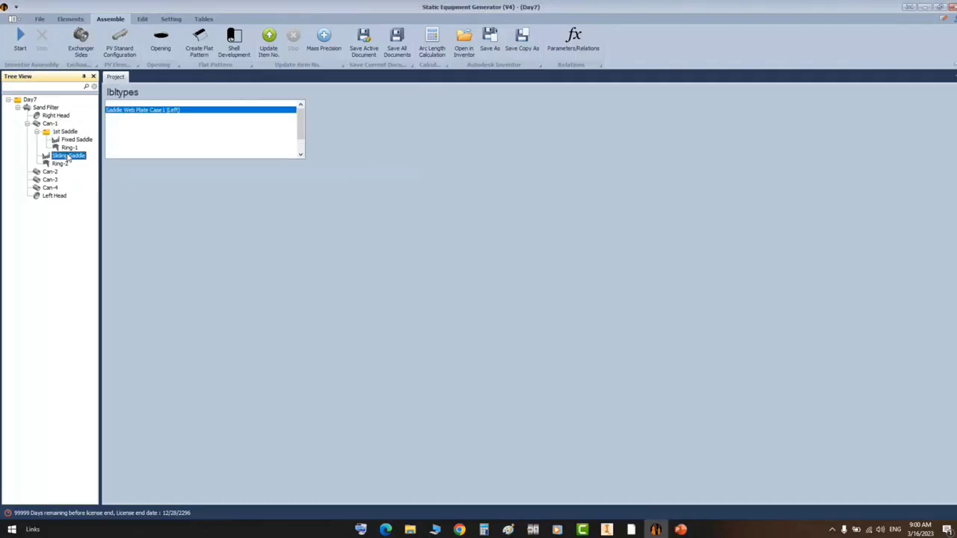
pyautogui.rightClick(67, 156)
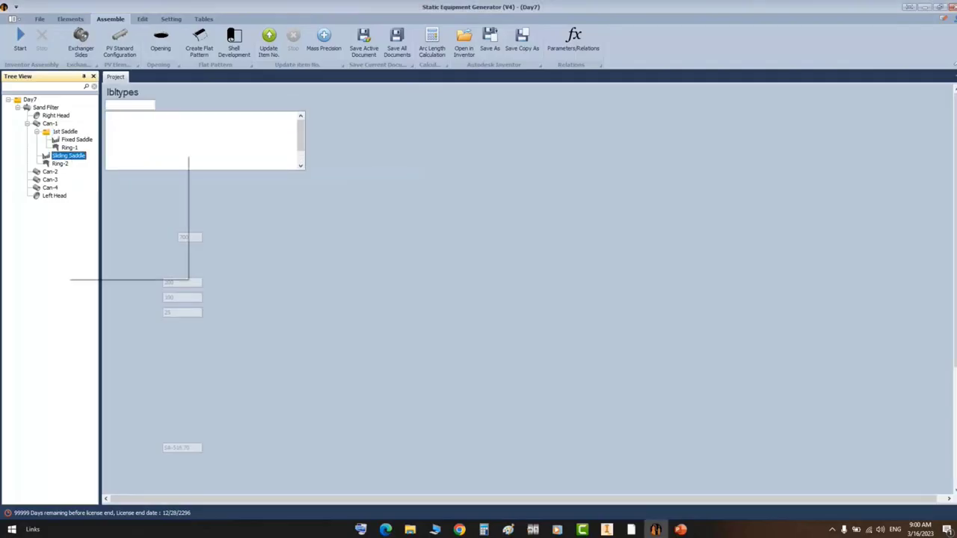
pyautogui.moveTo(146, 267)
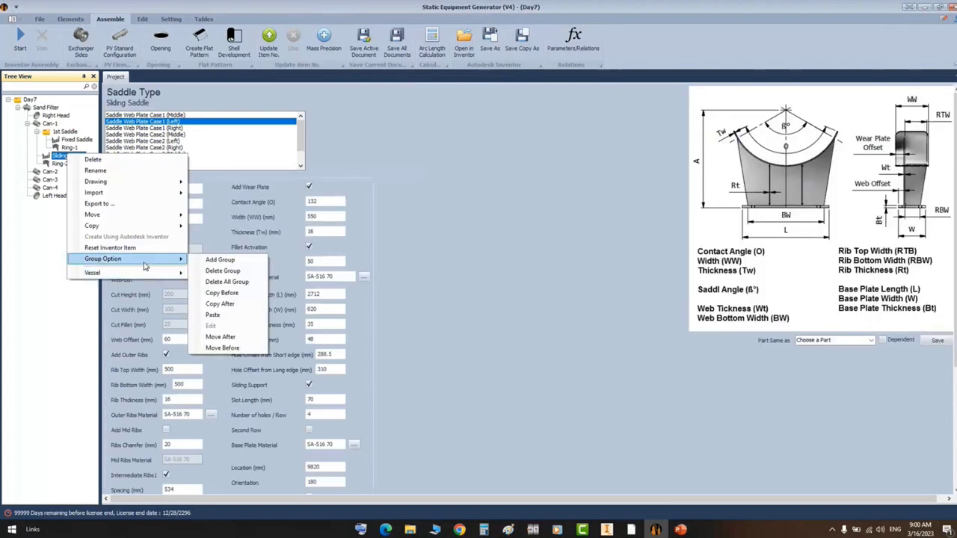
pyautogui.click(219, 260)
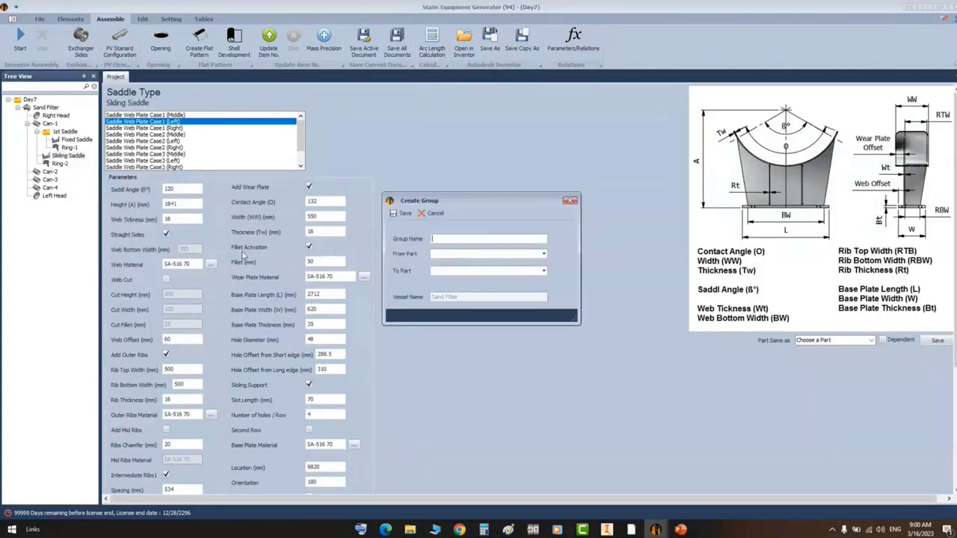
pyautogui.write('2nd Saddle')
pyautogui.click(544, 254)
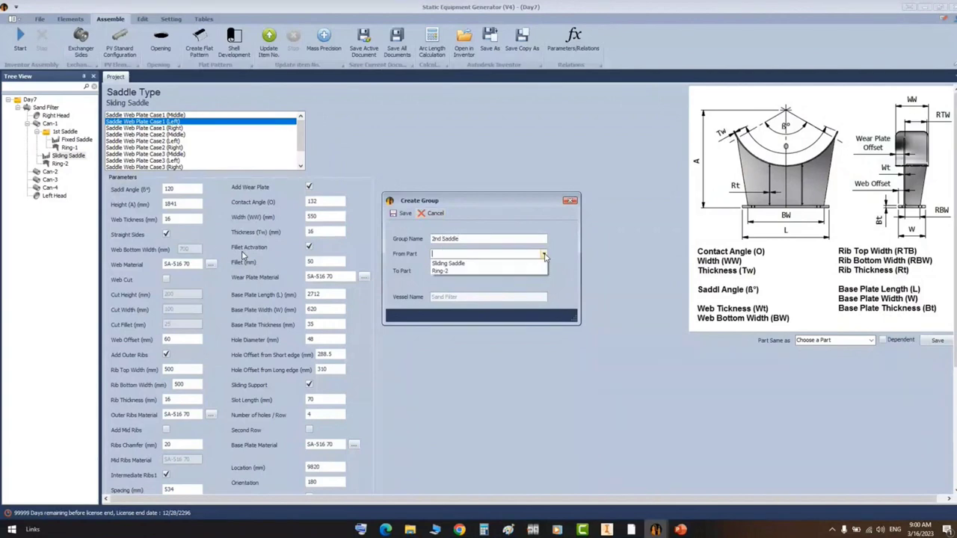
pyautogui.click(462, 264)
pyautogui.click(466, 272)
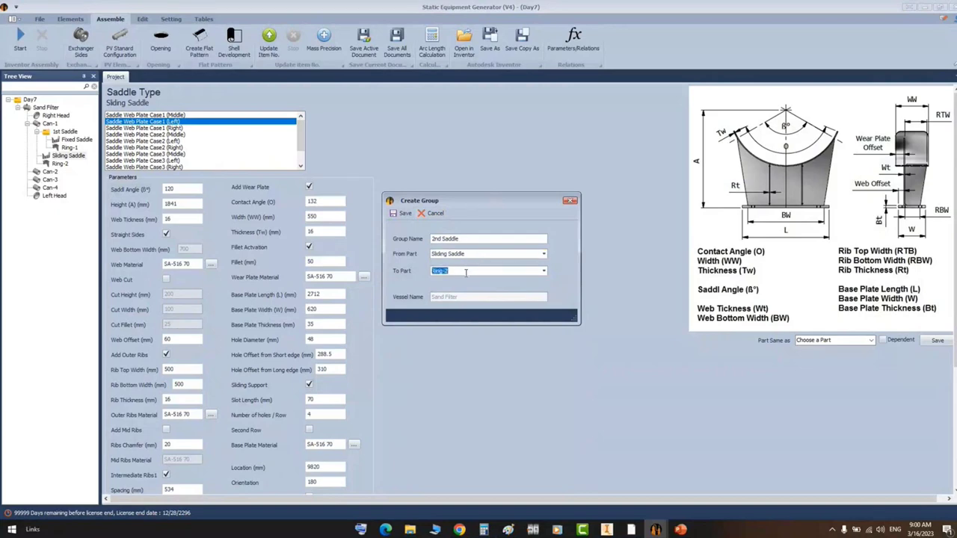
pyautogui.click(406, 215)
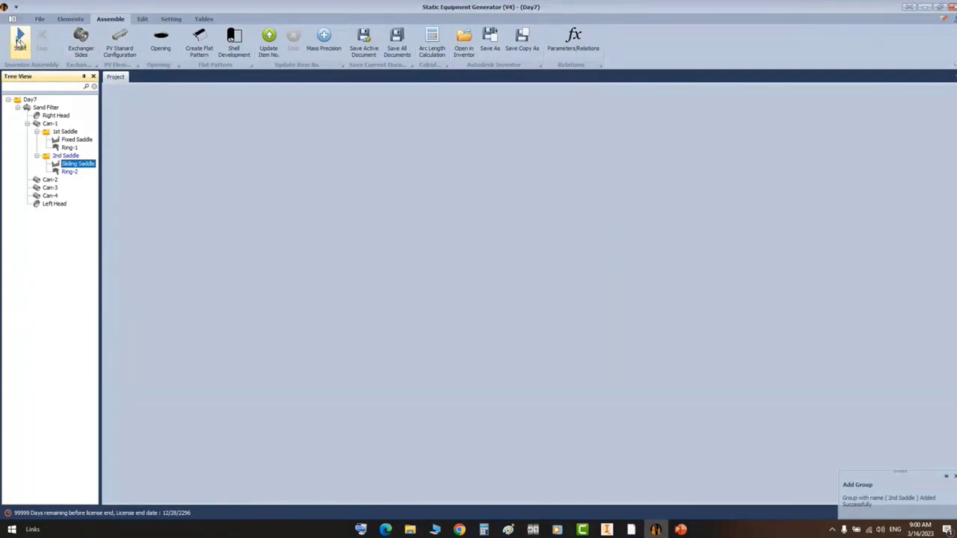
# - Generate the Inventor assembly with the new group and expand the 2nd Saddle subassembly to inspect its contents
pyautogui.click(20, 41)
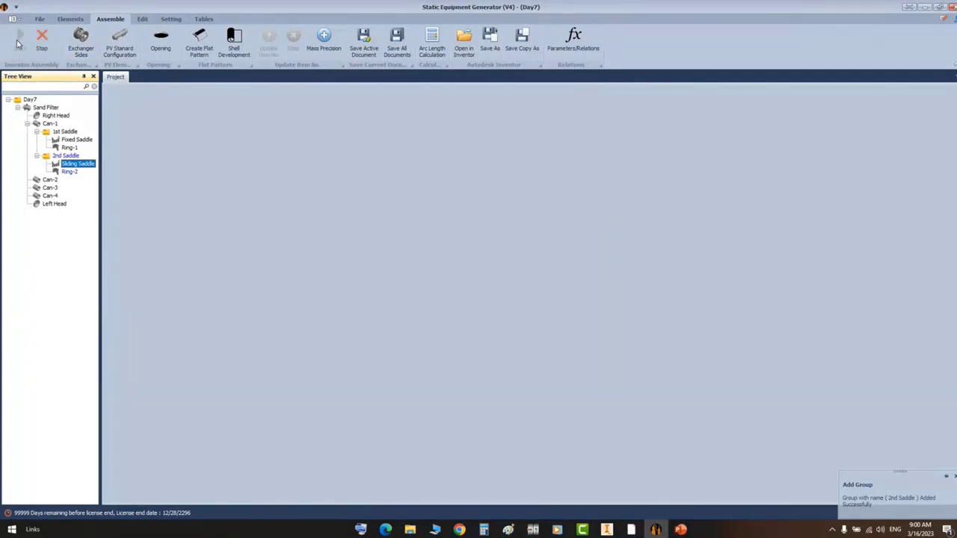
pyautogui.click(607, 530)
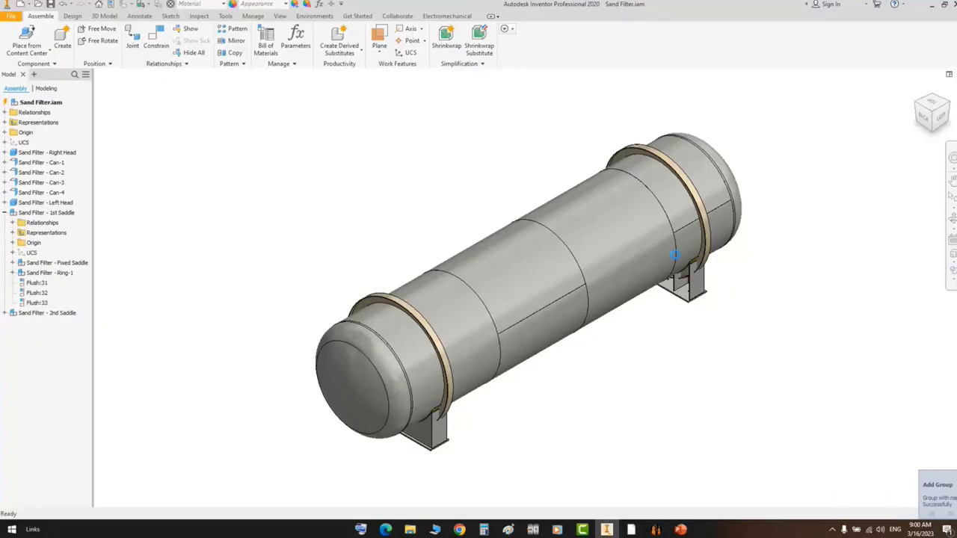
pyautogui.click(5, 313)
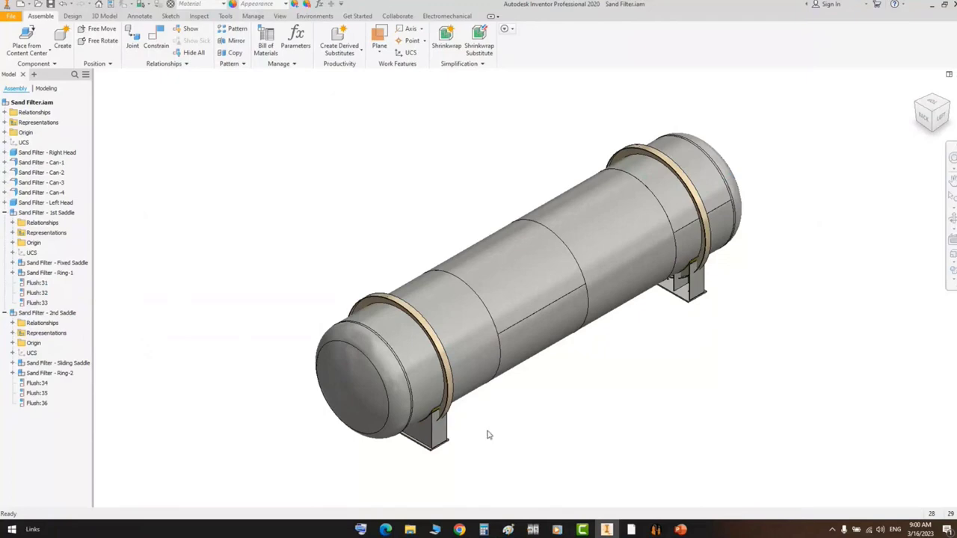
# - Capture the Inventor screen, paste it into Paint and enlarge it to 300% at the saddle entries
pyautogui.press('Print')
pyautogui.click(508, 529)
pyautogui.hotkey('ctrl', 'v')
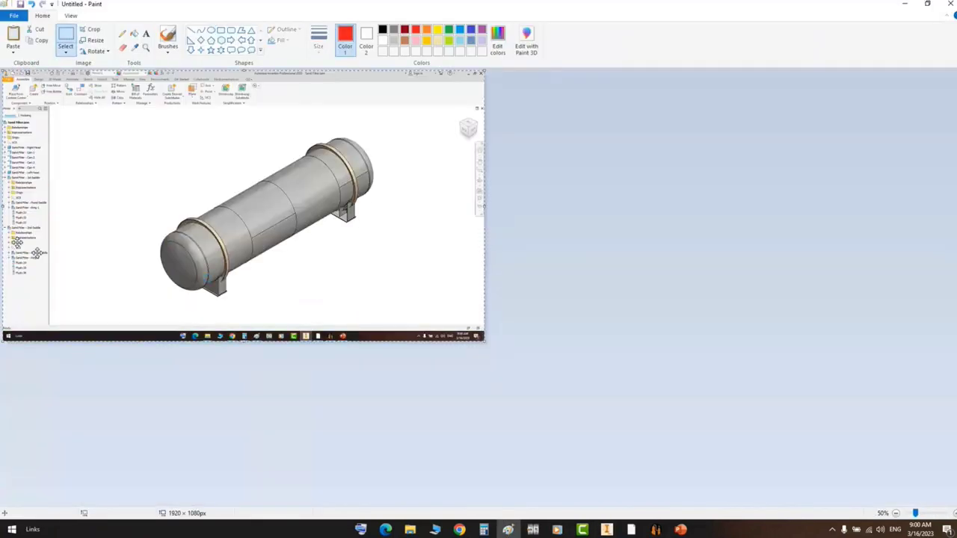
pyautogui.keyDown('ctrl'); pyautogui.scroll(3, 112, 247); pyautogui.keyUp('ctrl')
pyautogui.scroll(-3, 173, 238)
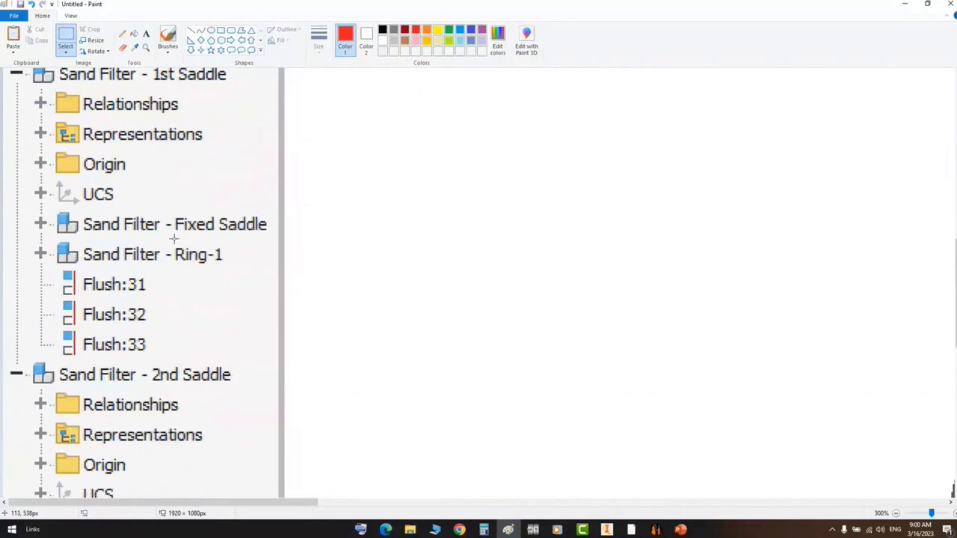
# - Outline the Sand Filter - 1st Saddle entry and its Fixed Saddle and Ring-1 components with red rectangles
pyautogui.scroll(2, 231, 71)
pyautogui.click(221, 30)
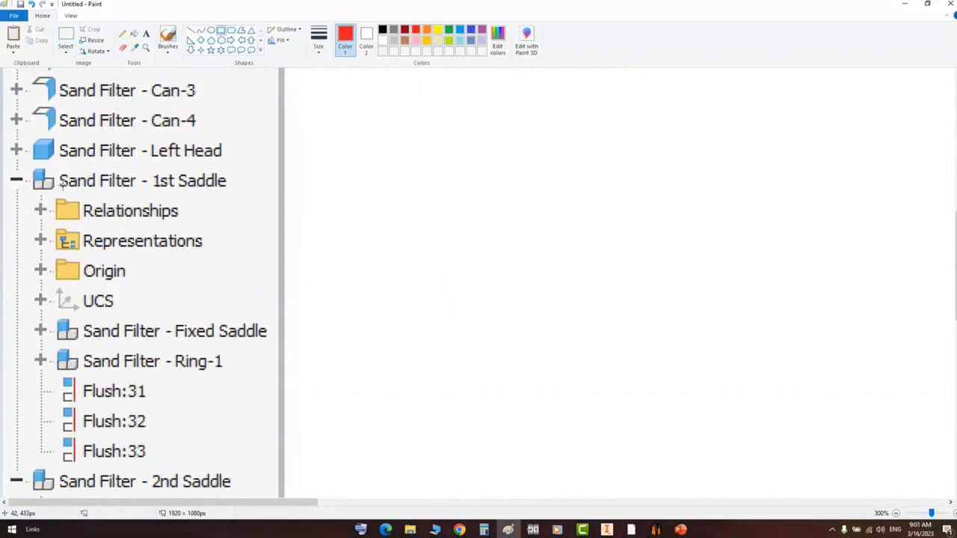
pyautogui.moveTo(25, 166); pyautogui.dragTo(240, 197)
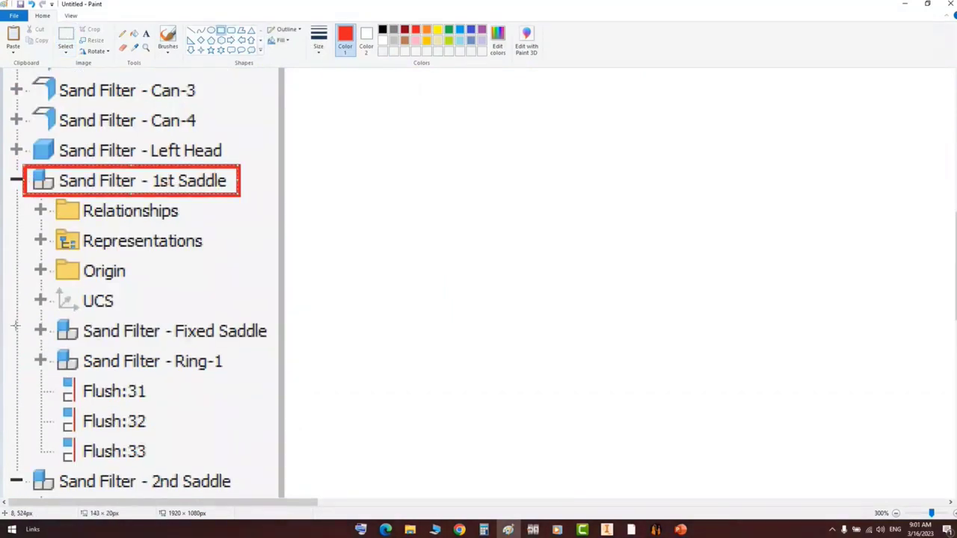
pyautogui.moveTo(16, 316); pyautogui.dragTo(281, 382)
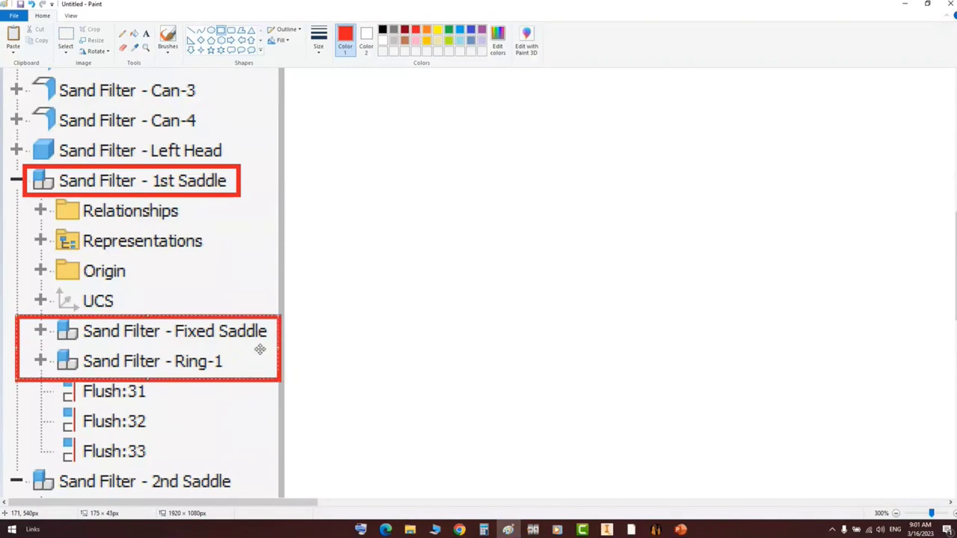
# - Outline the 2nd Saddle name and its Sliding Saddle and Ring-2 components with red rectangles
pyautogui.scroll(-4, 259, 349)
pyautogui.scroll(-2, 67, 257)
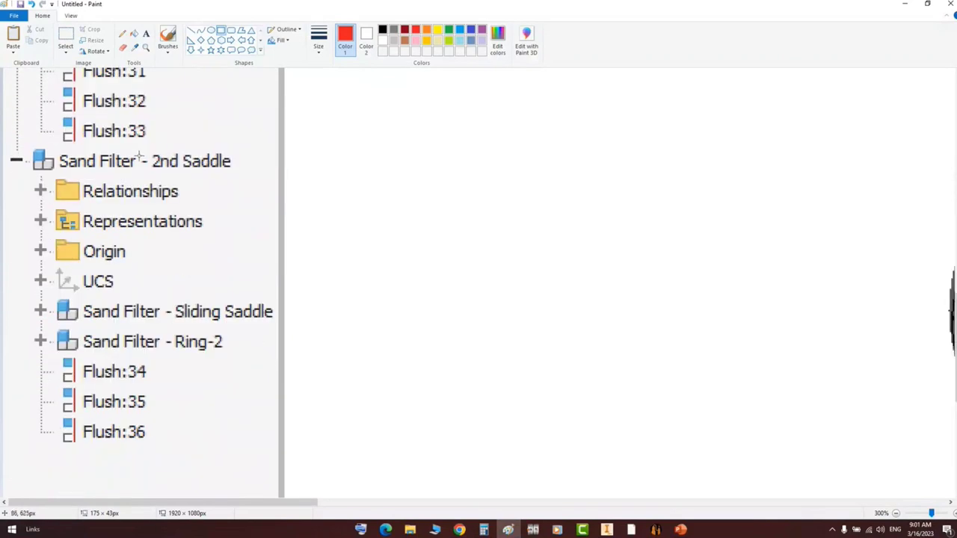
pyautogui.moveTo(146, 147); pyautogui.dragTo(246, 176)
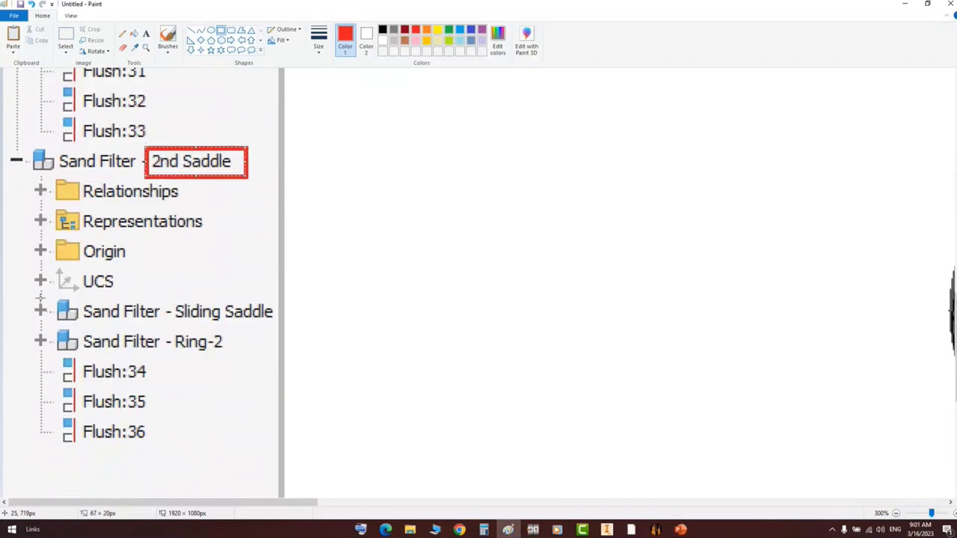
pyautogui.moveTo(22, 292); pyautogui.dragTo(294, 327)
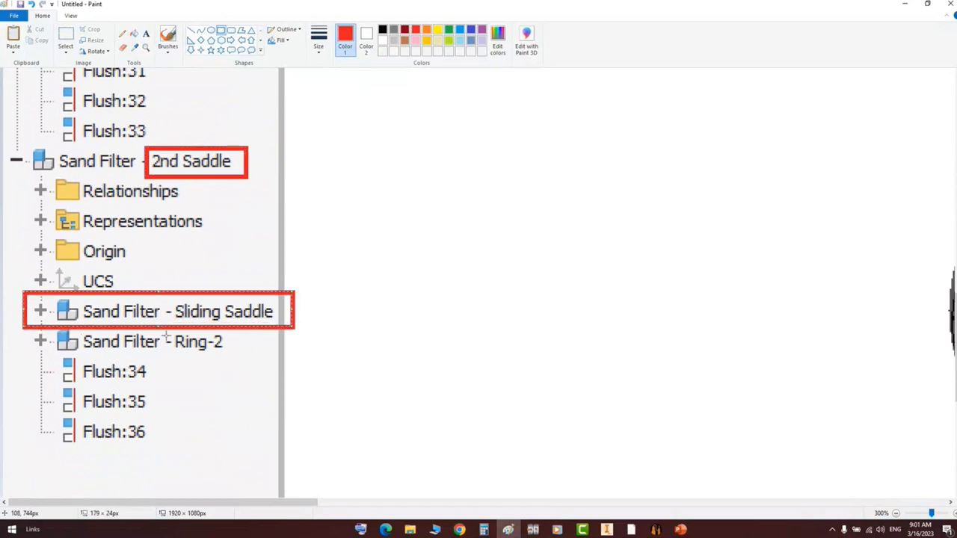
pyautogui.moveTo(159, 327); pyautogui.dragTo(158, 360)
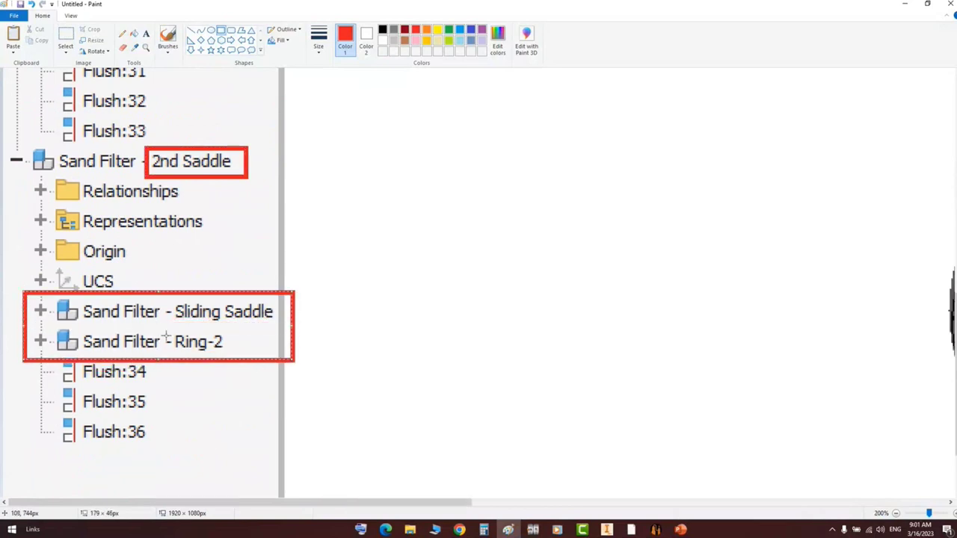
pyautogui.keyDown('ctrl'); pyautogui.scroll(-1, 161, 333); pyautogui.keyUp('ctrl')
pyautogui.keyDown('ctrl'); pyautogui.scroll(-1, 84, 232); pyautogui.keyUp('ctrl')
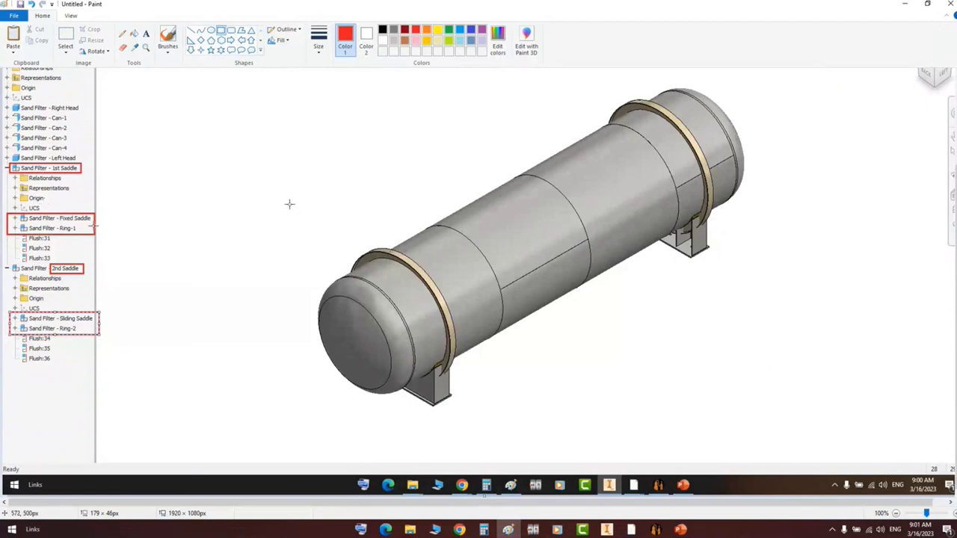
# - Switch to Saddles.pdf in Acrobat and mark the Detail for 'D1' area at 400% to examine its notch dimensions
pyautogui.click(903, 6)
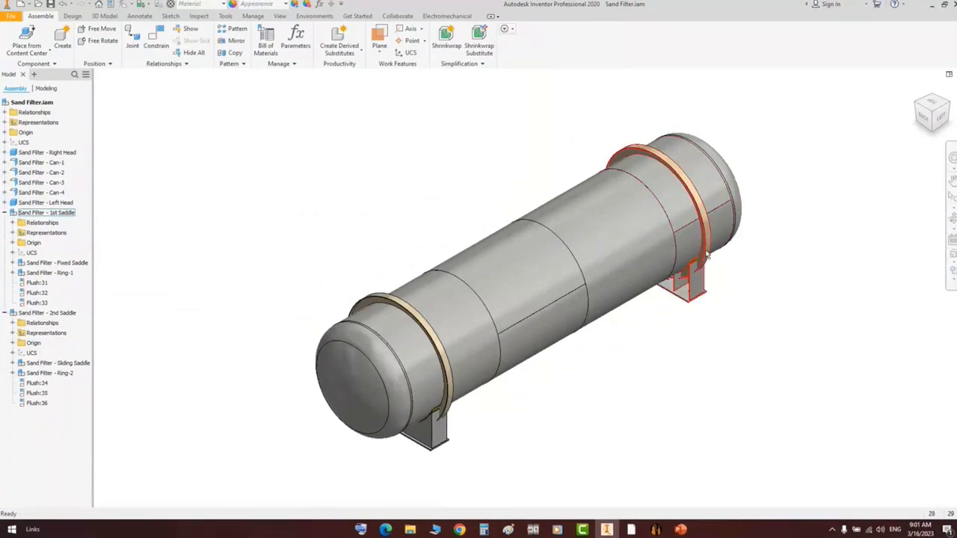
pyautogui.moveTo(632, 528)
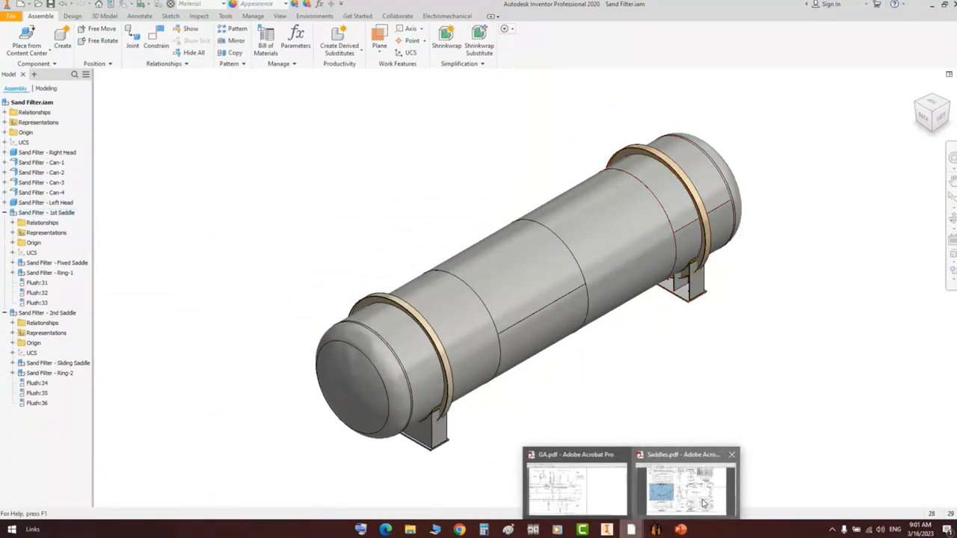
pyautogui.click(701, 501)
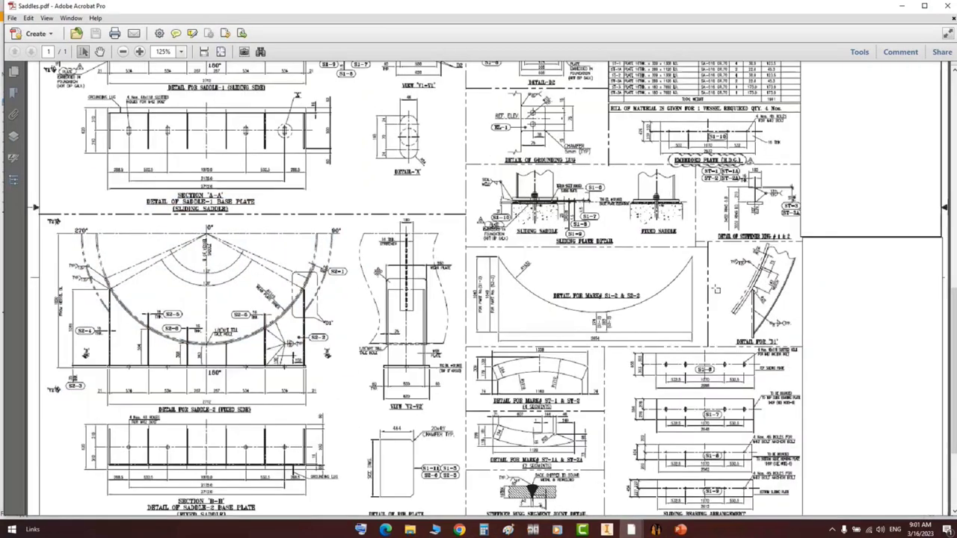
pyautogui.keyDown('ctrl'); pyautogui.scroll(4, 716, 291); pyautogui.keyUp('ctrl')
pyautogui.moveTo(938, 170); pyautogui.dragTo(716, 464)
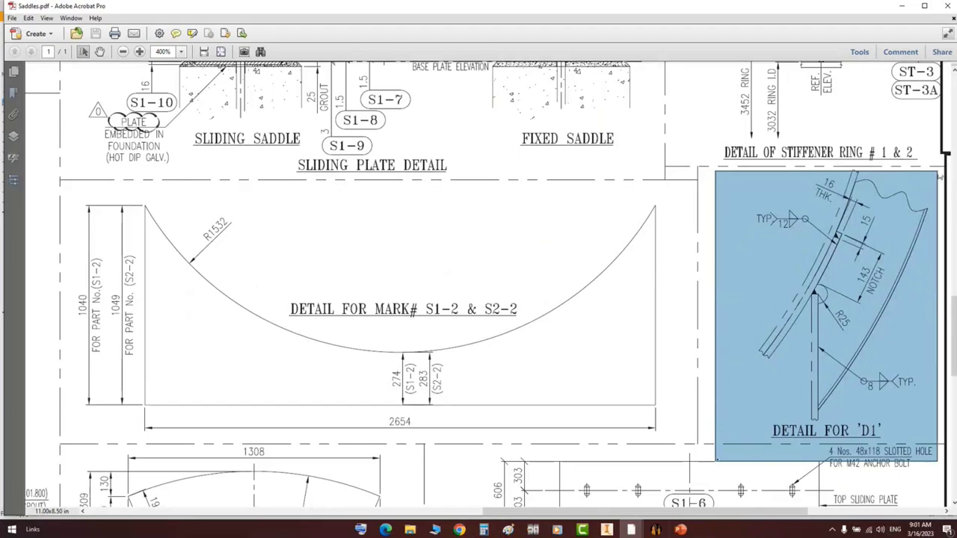
# - Return to Inventor and open the 1st Saddle subassembly in its own window, with the saddle and ring in view
pyautogui.click(663, 529)
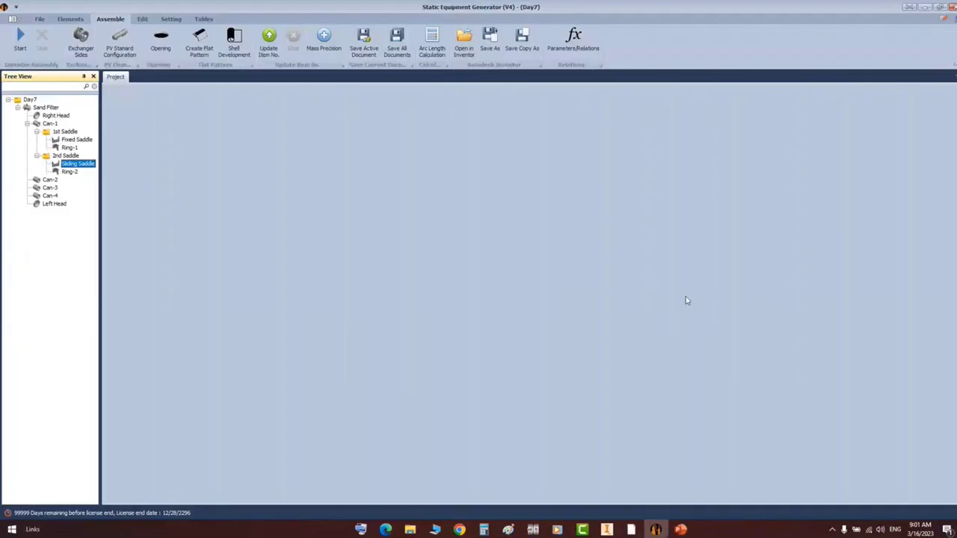
pyautogui.click(607, 529)
pyautogui.rightClick(708, 135)
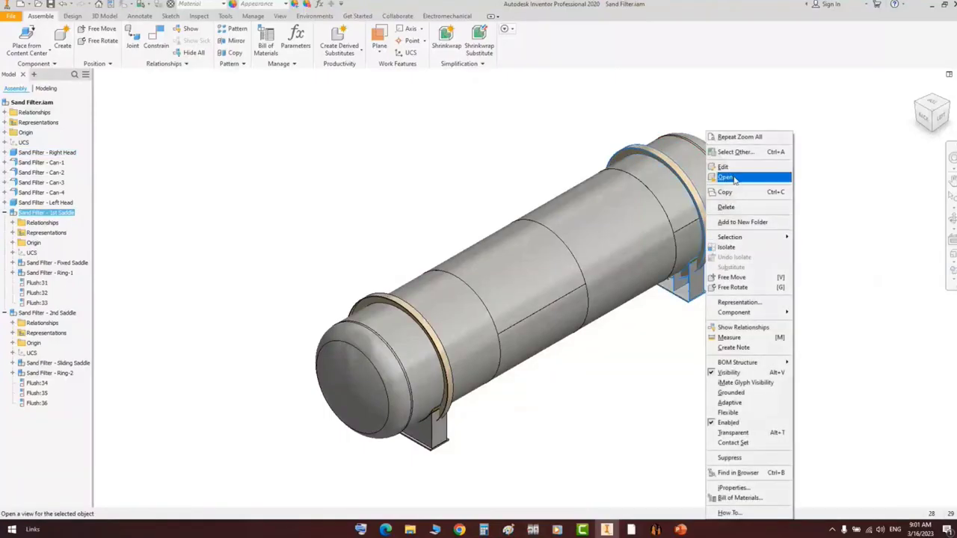
pyautogui.click(736, 180)
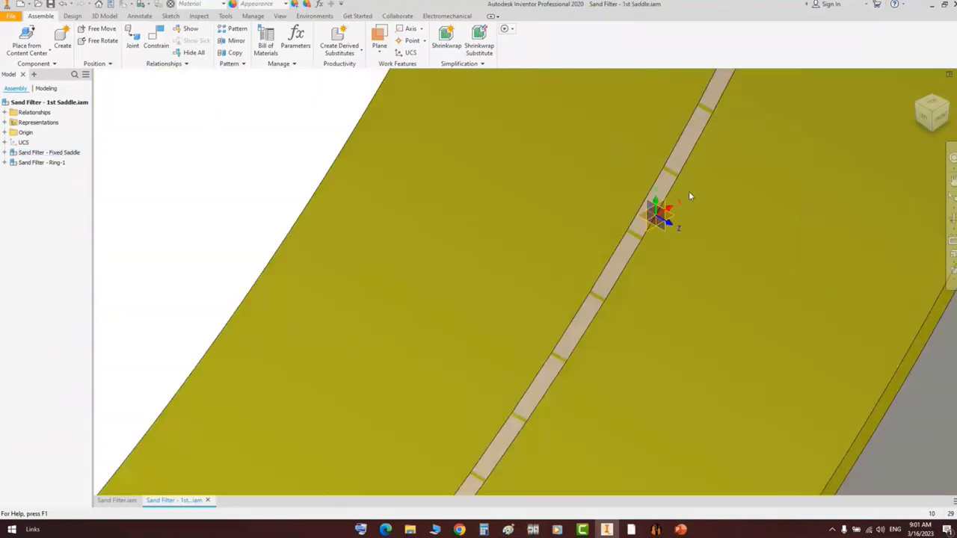
pyautogui.scroll(-5, 737, 187)
pyautogui.moveTo(769, 205); pyautogui.dragTo(700, 177, button='middle')
pyautogui.scroll(-3, 701, 177)
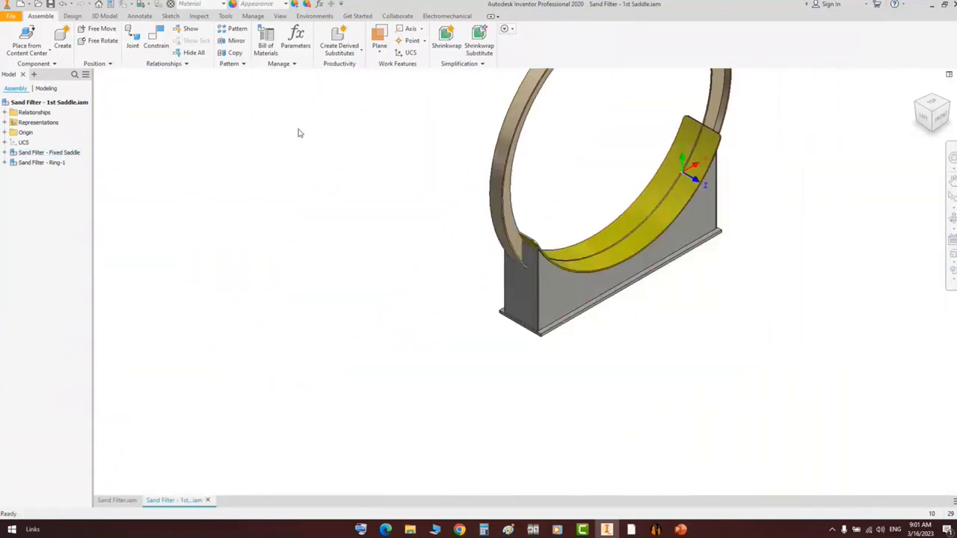
# - Hide the coordinate system triad in the 1st Saddle assembly
pyautogui.click(279, 16)
pyautogui.click(16, 45)
pyautogui.click(33, 242)
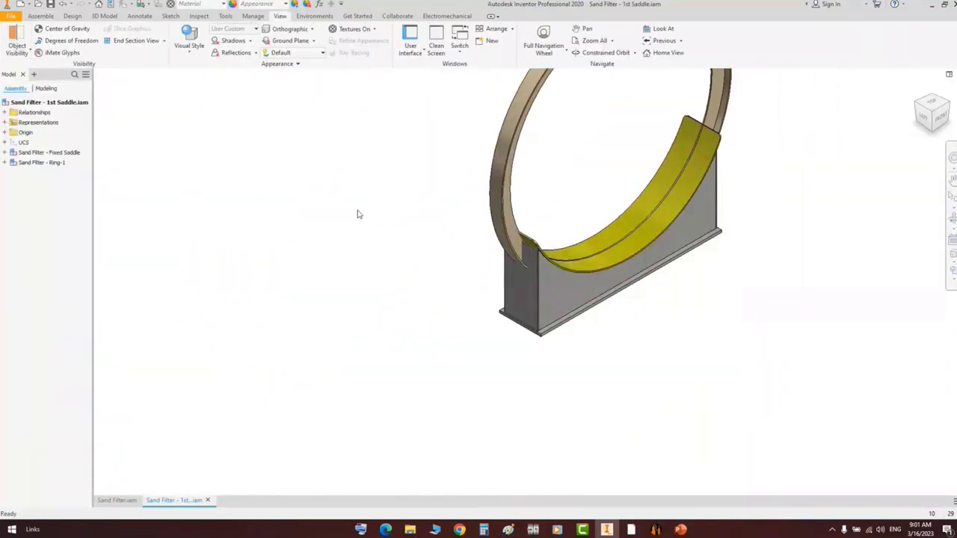
# - In the back view, activate Ring-1 for in-place editing and open its outer ring plate as a sheet metal part
pyautogui.click(926, 118)
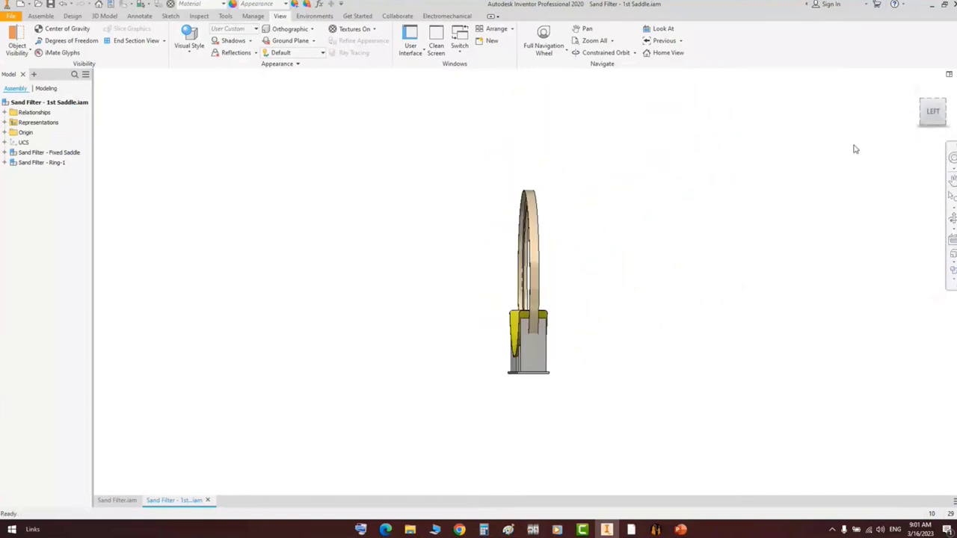
pyautogui.click(915, 112)
pyautogui.scroll(5, 665, 211)
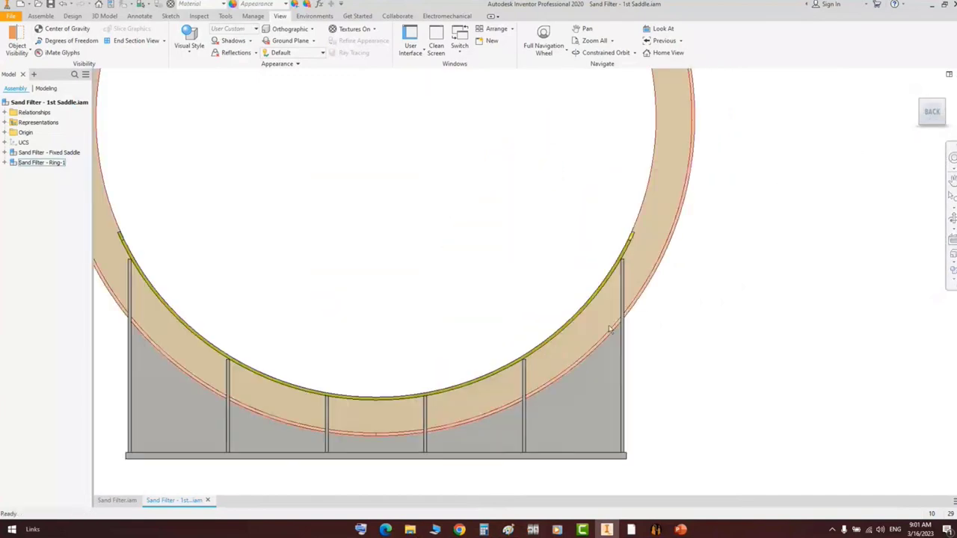
pyautogui.doubleClick(665, 205)
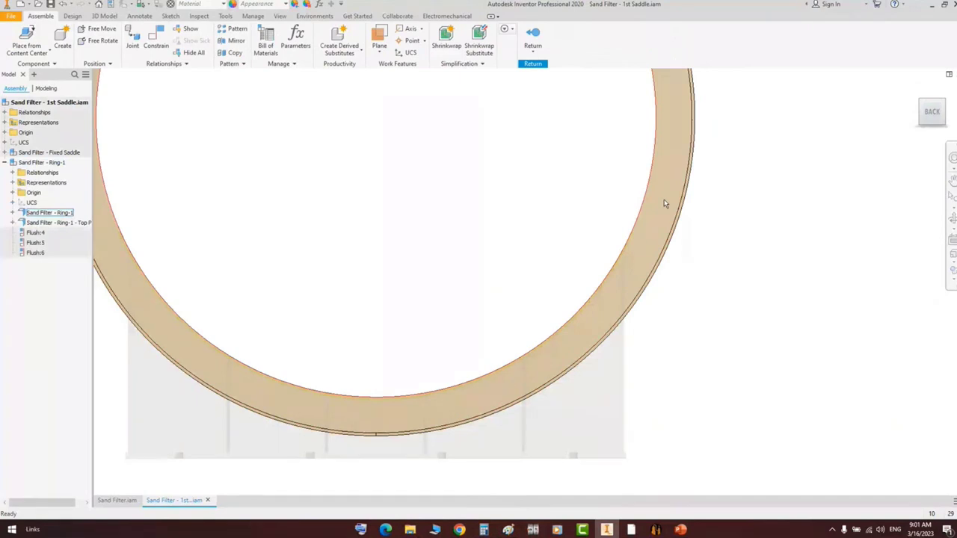
pyautogui.scroll(-3, 549, 457)
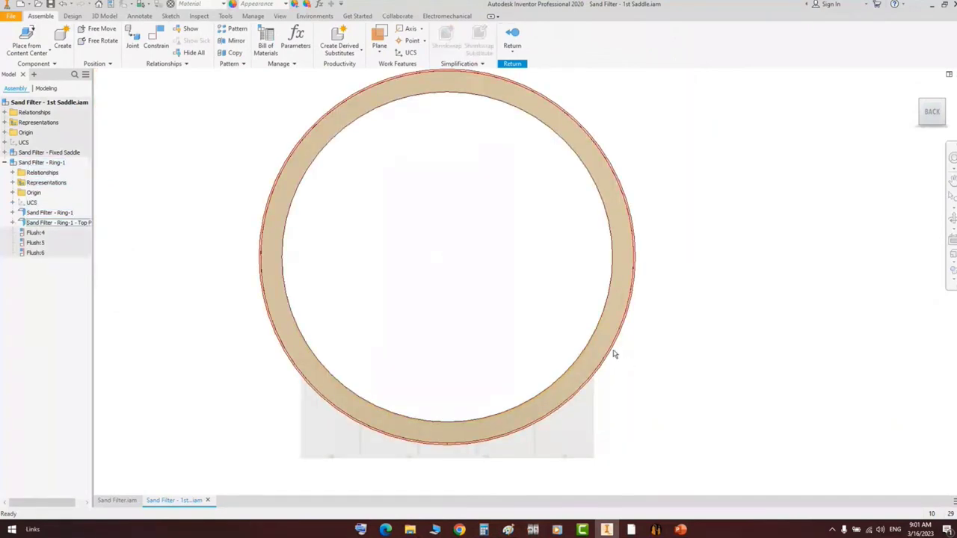
pyautogui.scroll(5, 613, 344)
pyautogui.click(610, 332)
pyautogui.doubleClick(610, 331)
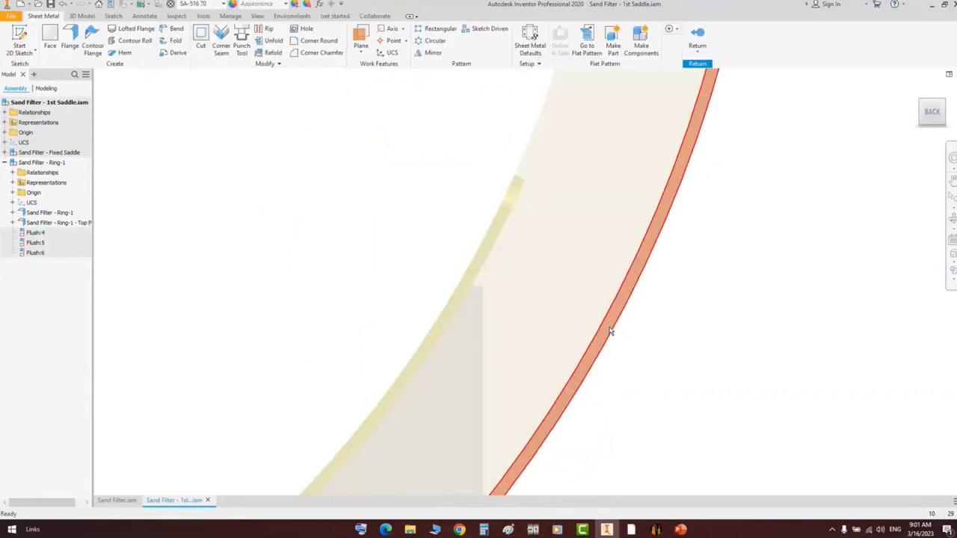
pyautogui.scroll(-5, 644, 303)
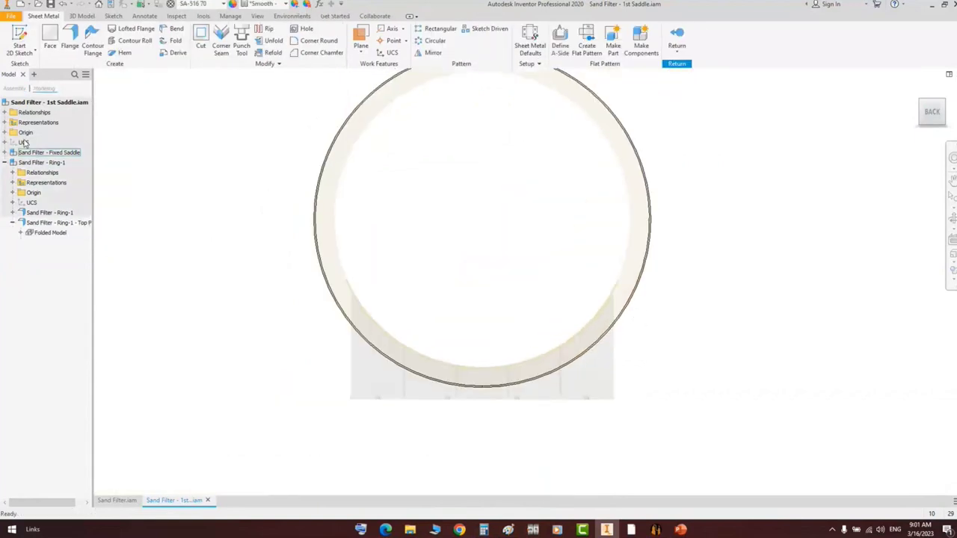
# - Start a 2D sketch on the XY plane of Ring-1's outer ring plate
pyautogui.click(22, 37)
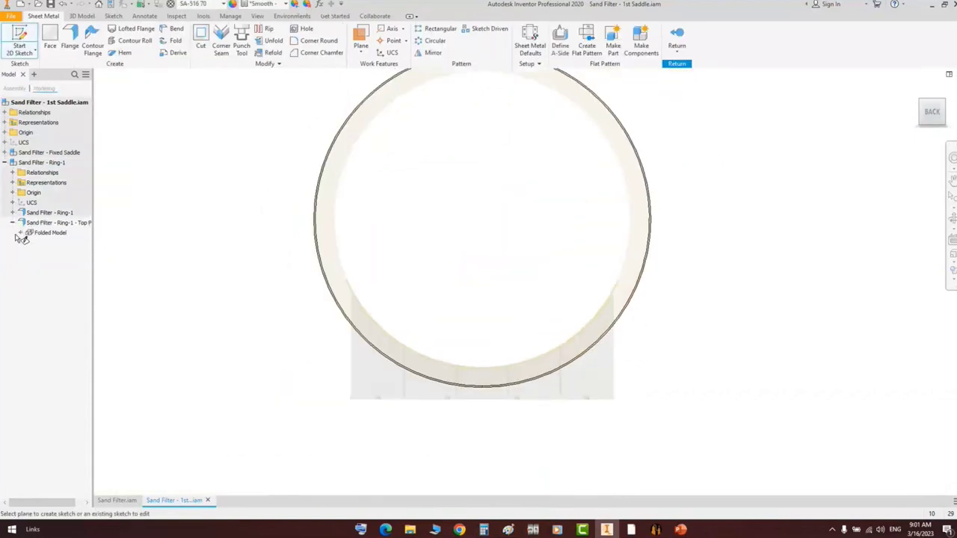
pyautogui.click(20, 233)
pyautogui.click(28, 263)
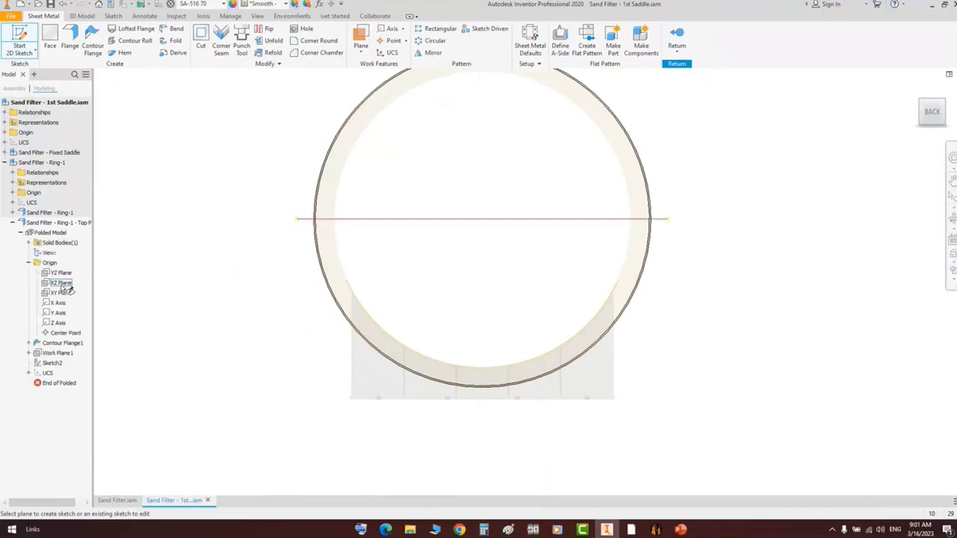
pyautogui.click(63, 294)
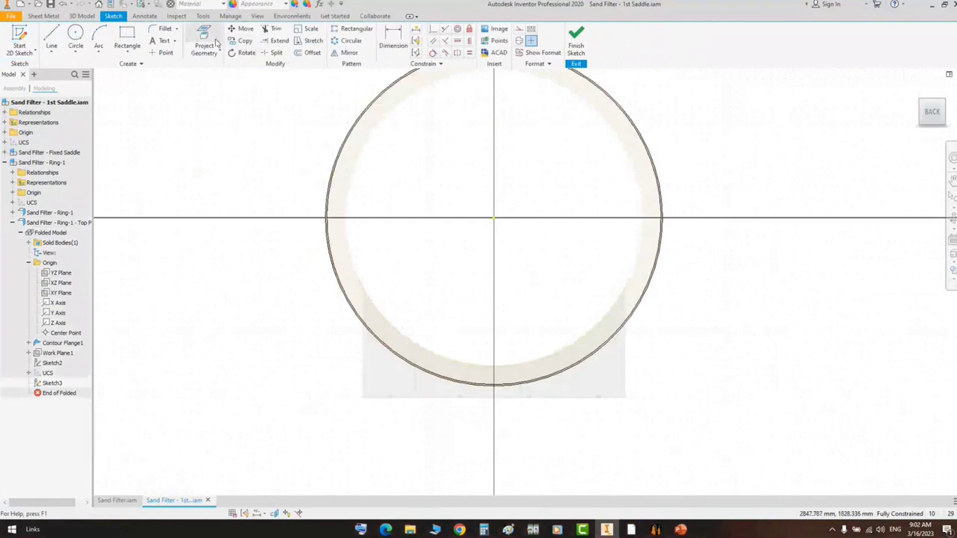
# - Project the fixed saddle's two outer vertical side edges into the sketch
pyautogui.scroll(3, 620, 373)
pyautogui.scroll(2, 620, 373)
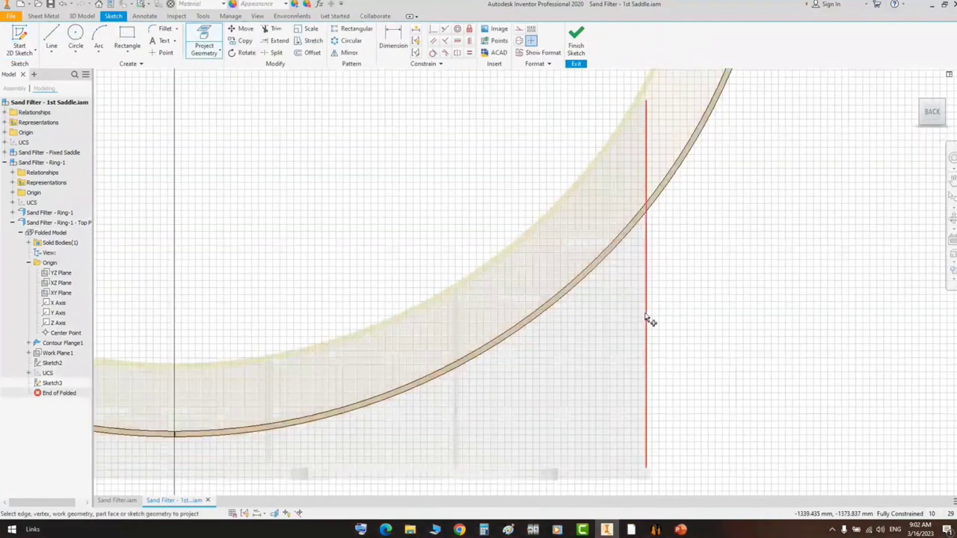
pyautogui.click(647, 318)
pyautogui.scroll(-3, 699, 330)
pyautogui.scroll(3, 149, 322)
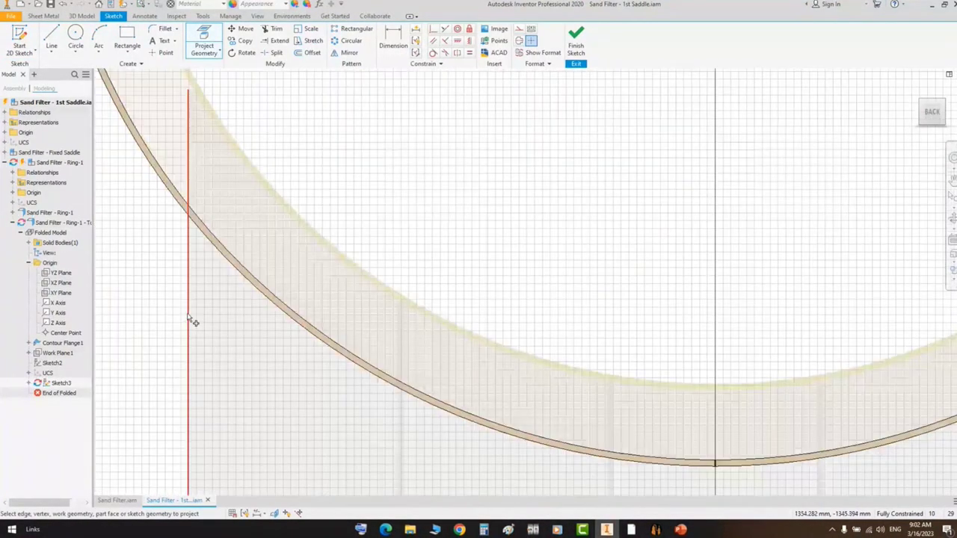
pyautogui.click(188, 319)
# - Draw a rectangle about 1049 mm high spanning between the two projected saddle edges, from an upper end to the opposite lower end
pyautogui.click(127, 41)
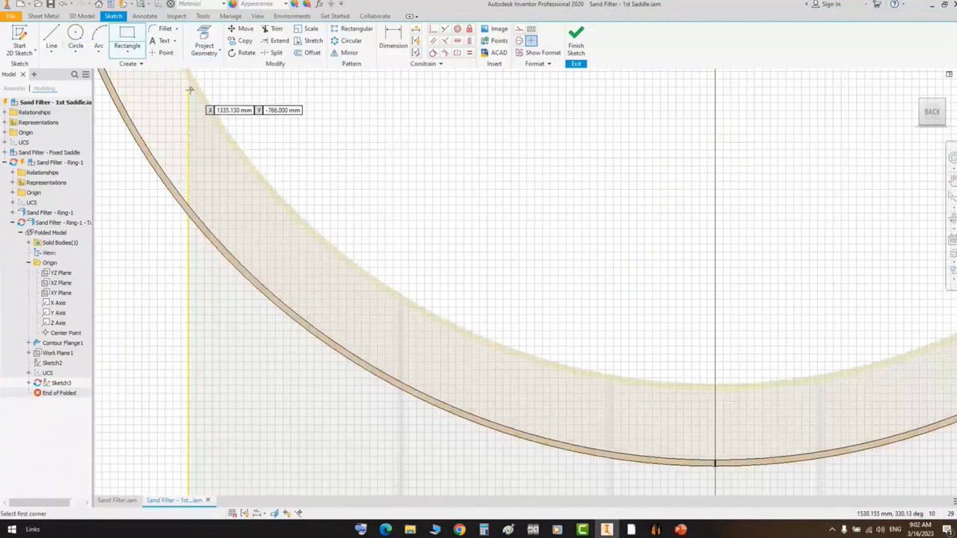
pyautogui.click(197, 90)
pyautogui.scroll(-2, 568, 238)
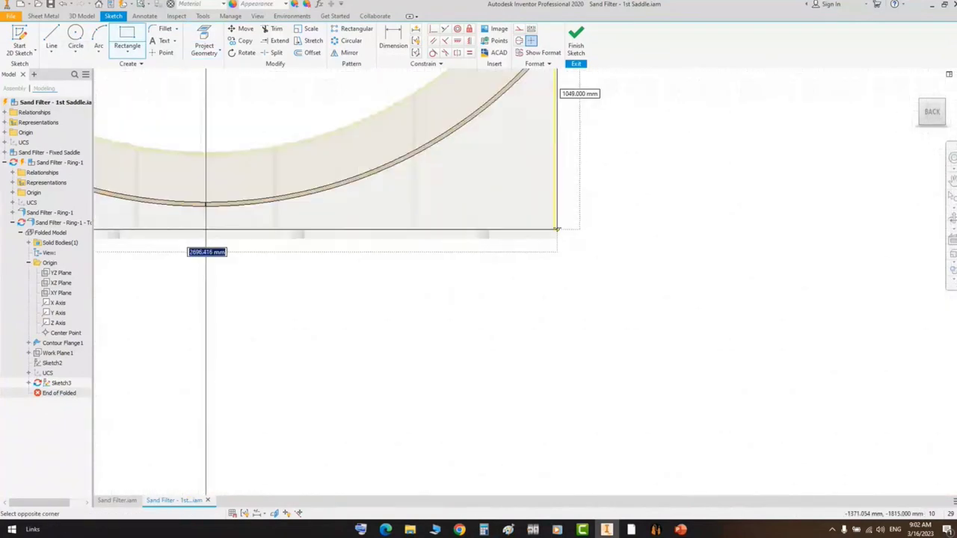
pyautogui.click(555, 229)
pyautogui.scroll(3, 470, 267)
pyautogui.press('Escape')
# - Extrude the rectangle as a symmetric through-all cut to remove the outer ring plate's portion over the saddle
pyautogui.press('e')
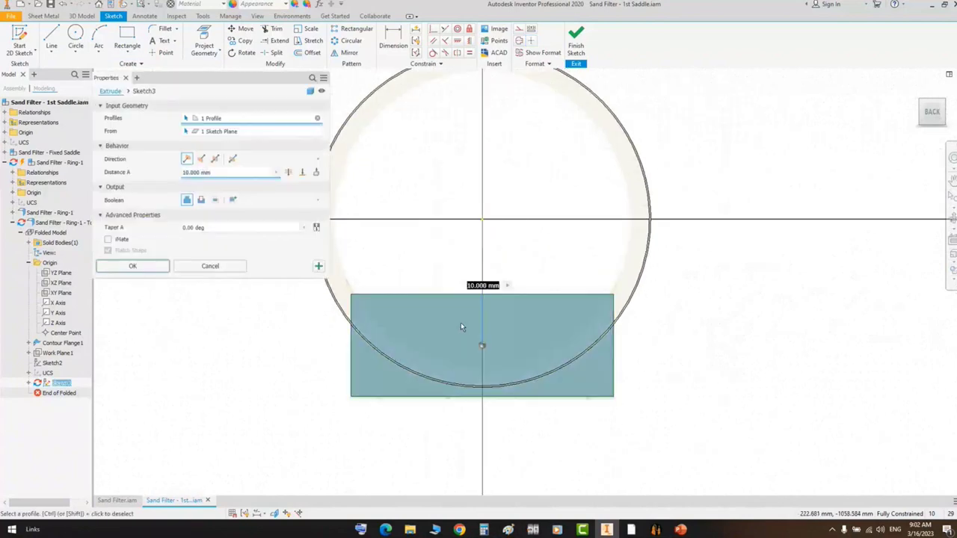
pyautogui.click(201, 199)
pyautogui.click(288, 172)
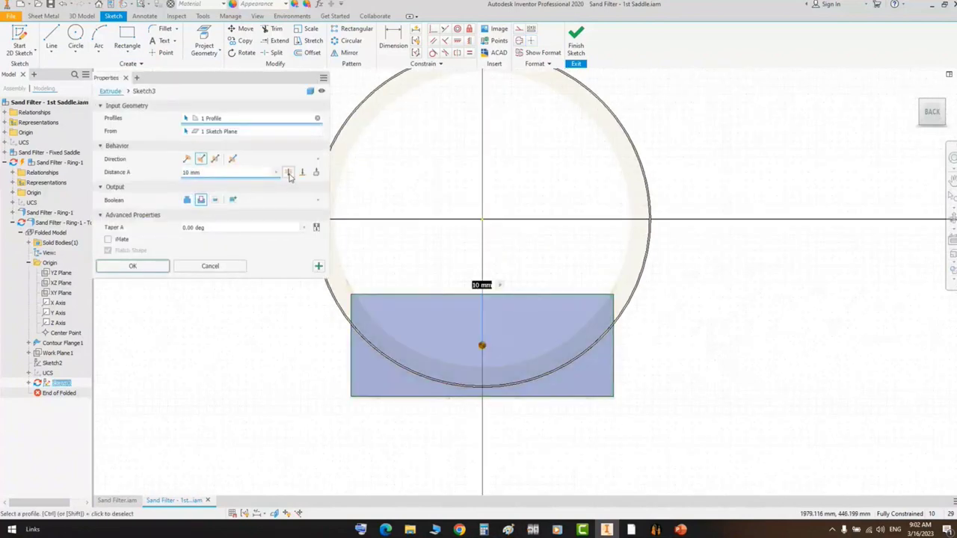
pyautogui.click(133, 265)
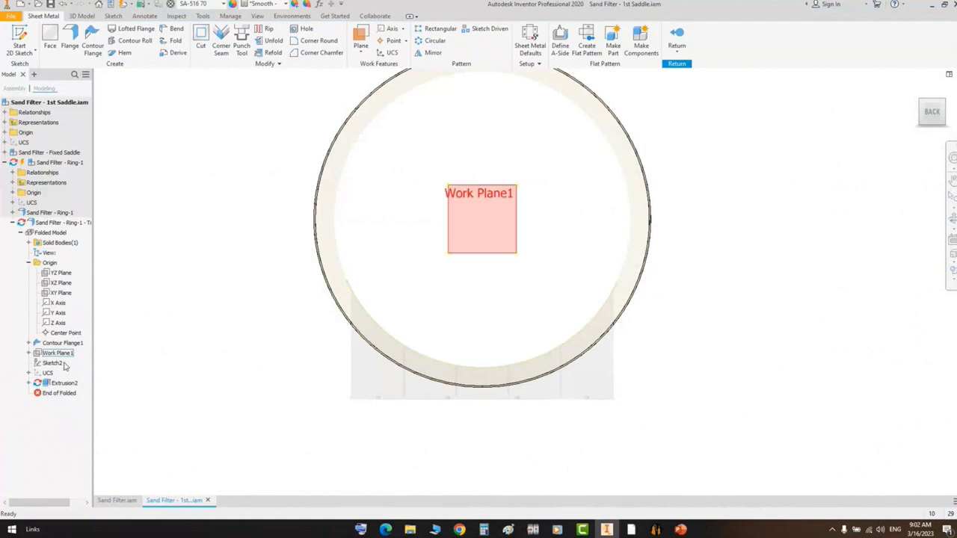
pyautogui.doubleClick(75, 385)
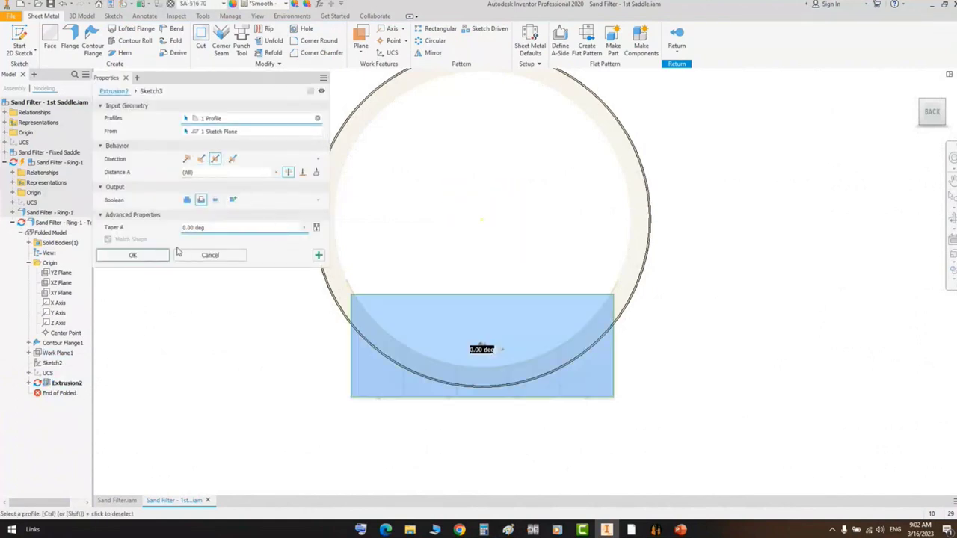
pyautogui.click(132, 255)
# - Check the cut end of the outer ring plate in a rotated view and finish editing the part to return to Ring-1
pyautogui.click(953, 219)
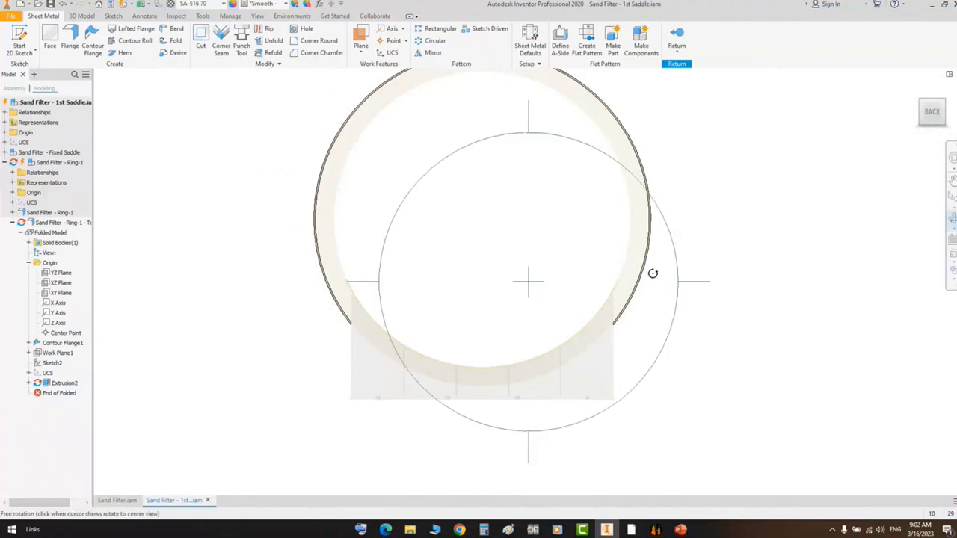
pyautogui.moveTo(652, 271); pyautogui.dragTo(498, 311)
pyautogui.scroll(-5, 657, 333)
pyautogui.scroll(-5, 542, 334)
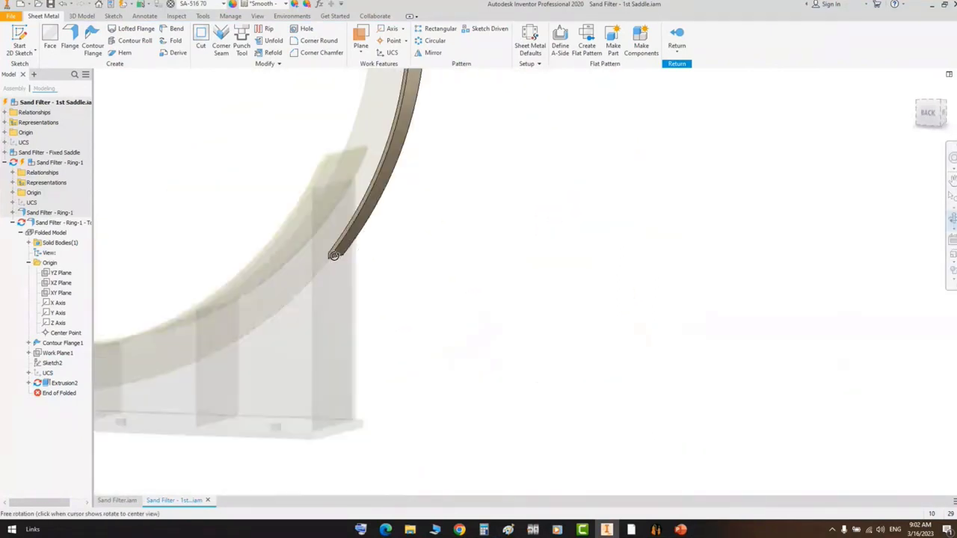
pyautogui.scroll(3, 495, 277)
pyautogui.rightClick(570, 233)
pyautogui.click(607, 239)
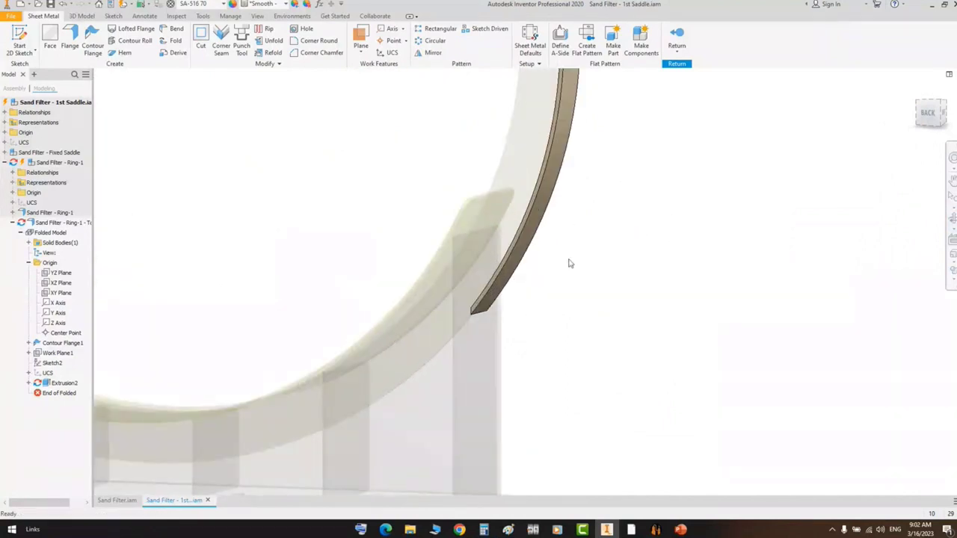
pyautogui.rightClick(618, 199)
pyautogui.click(637, 218)
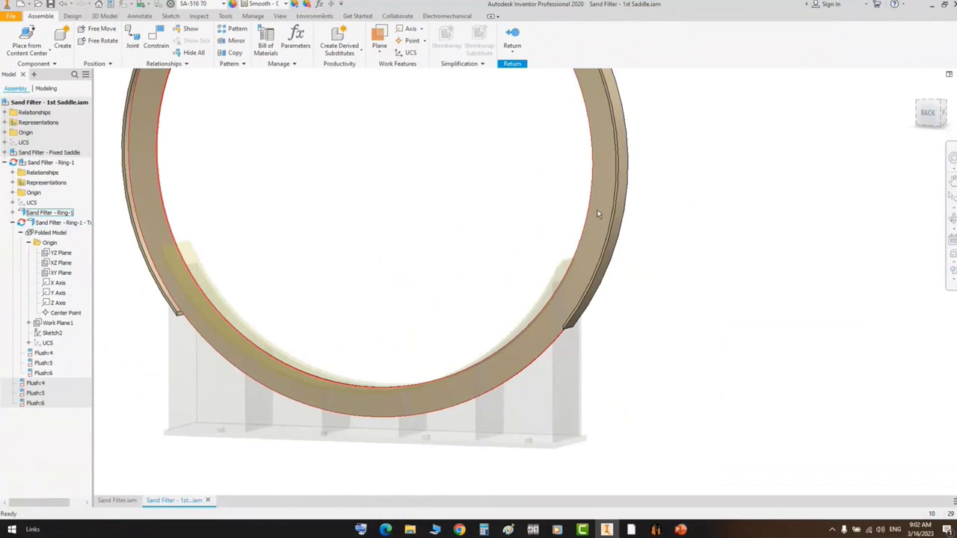
# - Open the flat Ring-1 plate for in-place editing and start a 2D sketch on its XY plane
pyautogui.doubleClick(598, 153)
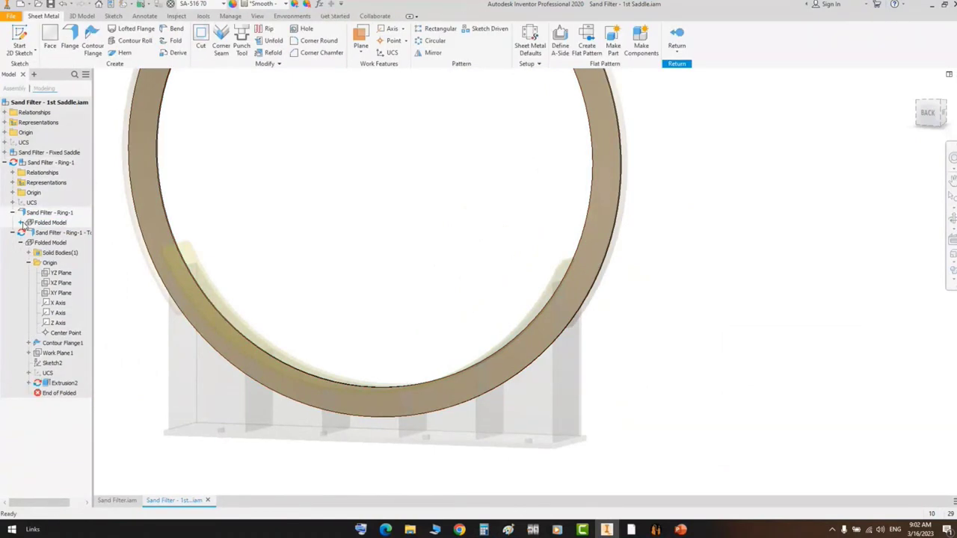
pyautogui.click(21, 223)
pyautogui.click(28, 253)
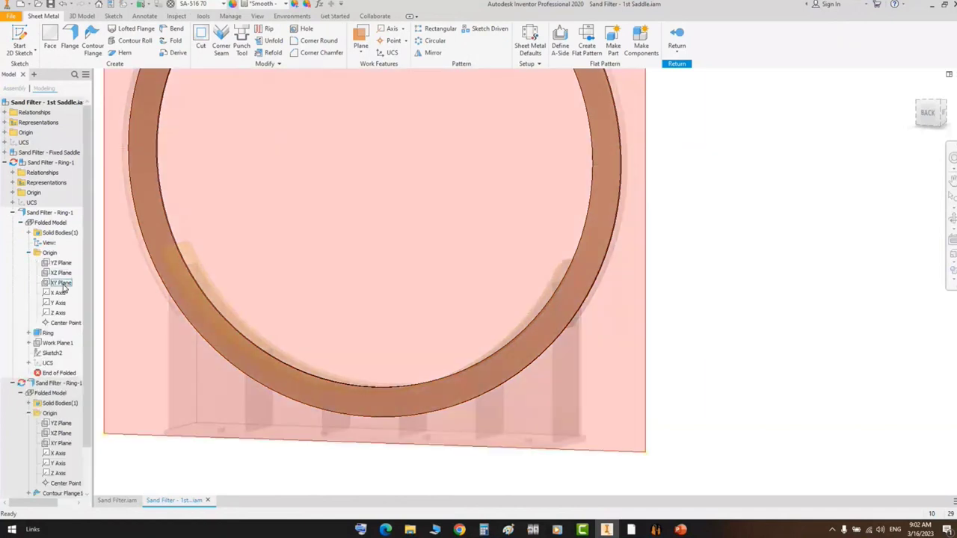
pyautogui.click(62, 284)
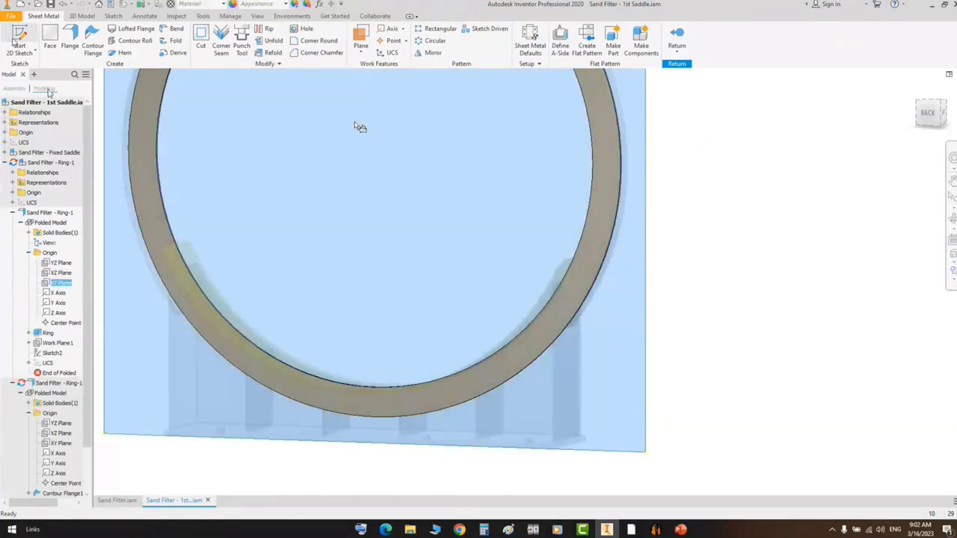
pyautogui.click(360, 128)
# - Project the end edges of the saddle's curved pad plate into the ring sketch
pyautogui.scroll(-3, 681, 264)
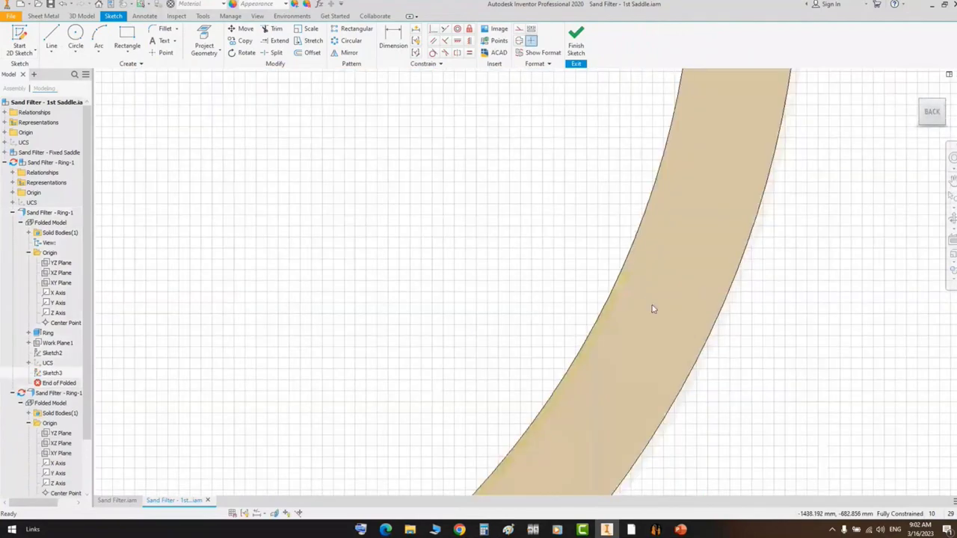
pyautogui.scroll(-2, 622, 295)
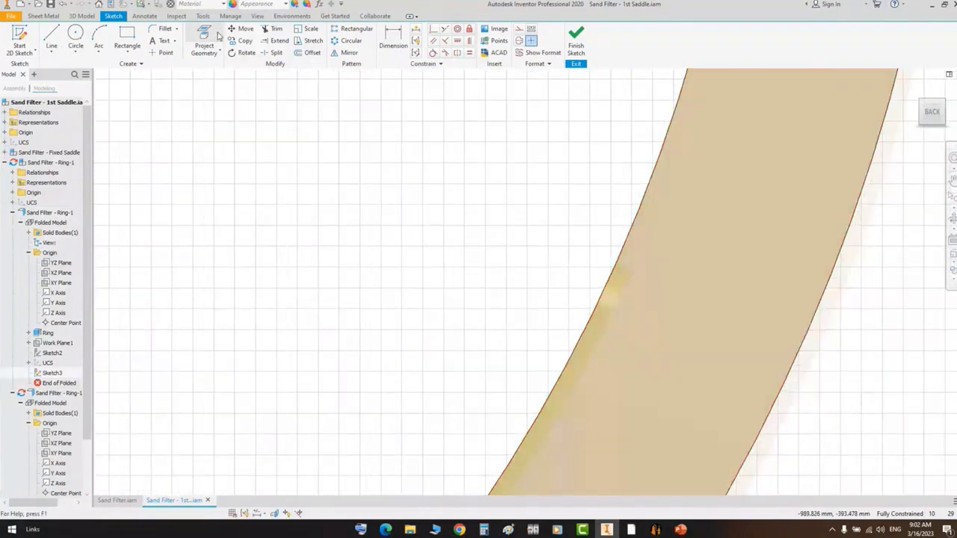
pyautogui.click(204, 39)
pyautogui.scroll(-2, 643, 262)
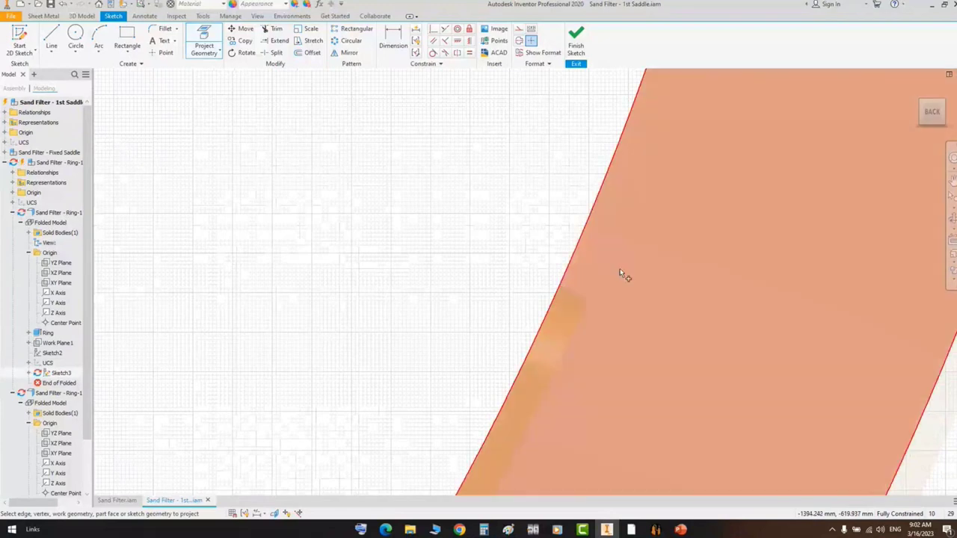
pyautogui.scroll(2, 620, 275)
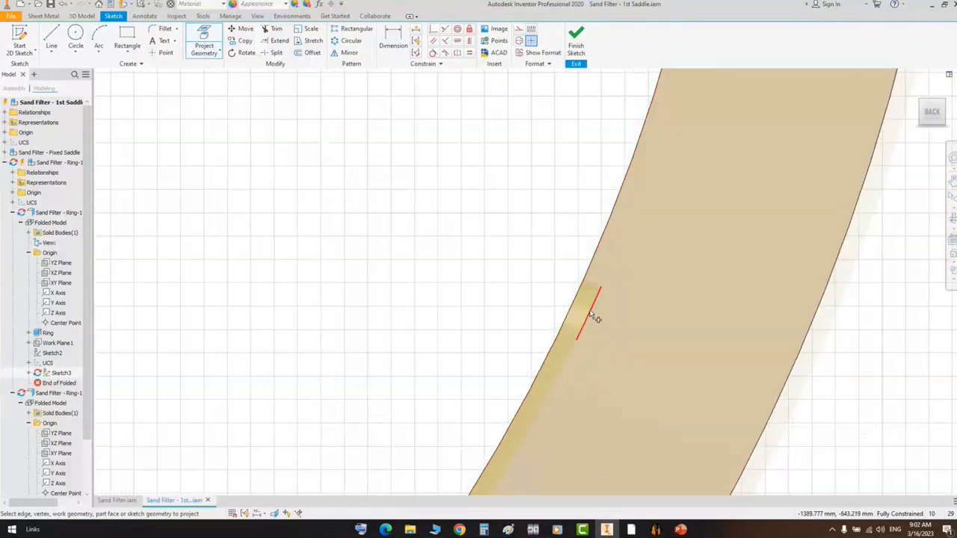
pyautogui.scroll(2, 628, 271)
pyautogui.moveTo(628, 272); pyautogui.dragTo(520, 158, button='middle')
pyautogui.rightClick(638, 152)
pyautogui.click(660, 158)
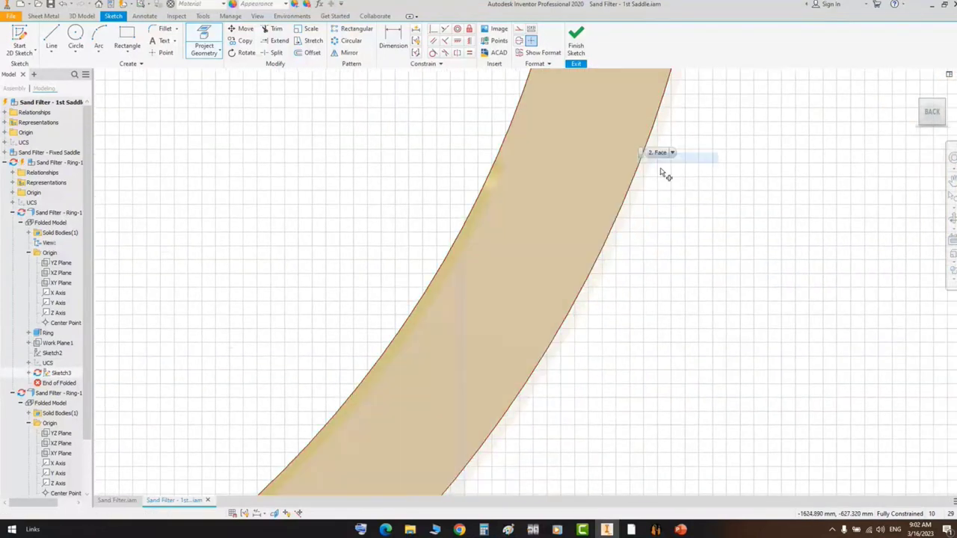
pyautogui.press('Escape')
# - Slice the graphics at the sketch plane near the pad plate's end
pyautogui.scroll(-2, 503, 200)
pyautogui.moveTo(503, 200); pyautogui.dragTo(475, 273, button='middle')
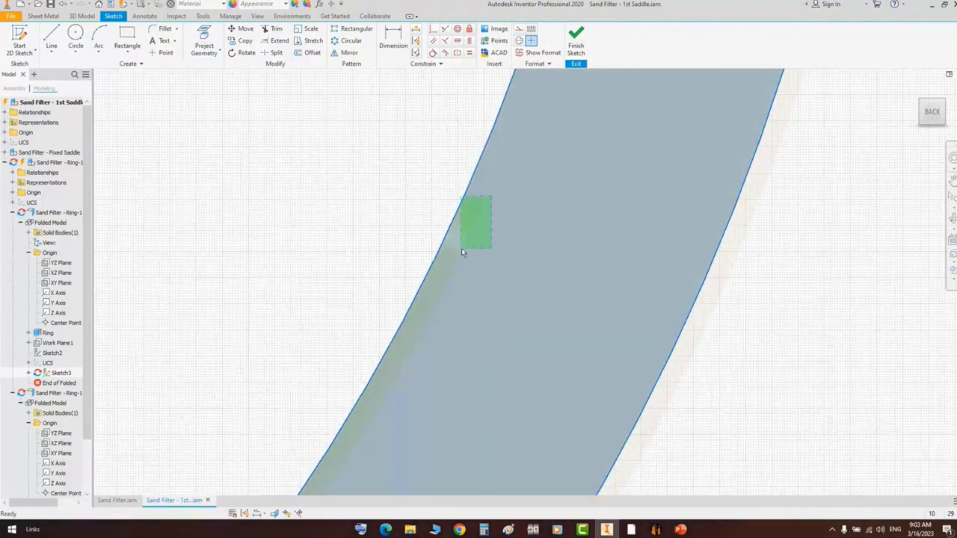
pyautogui.rightClick(334, 148)
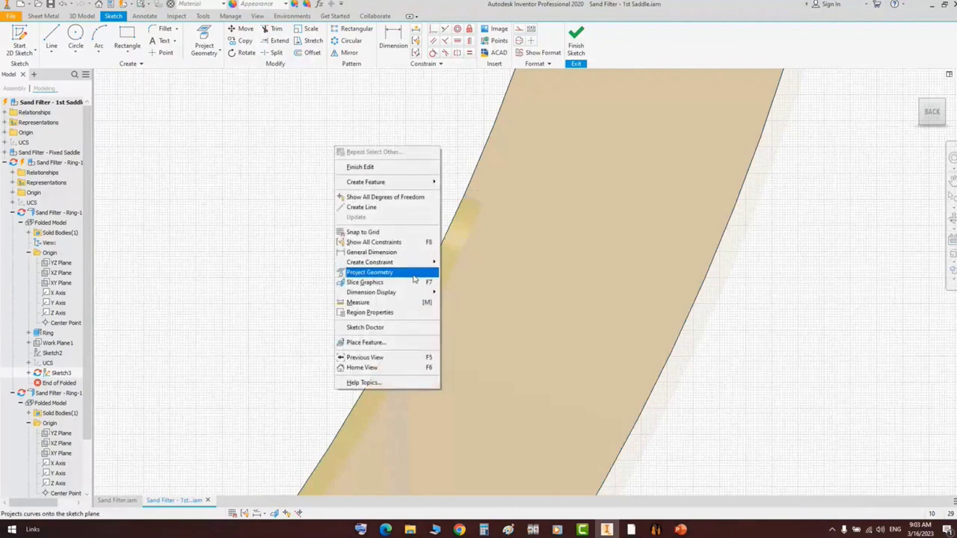
pyautogui.click(234, 277)
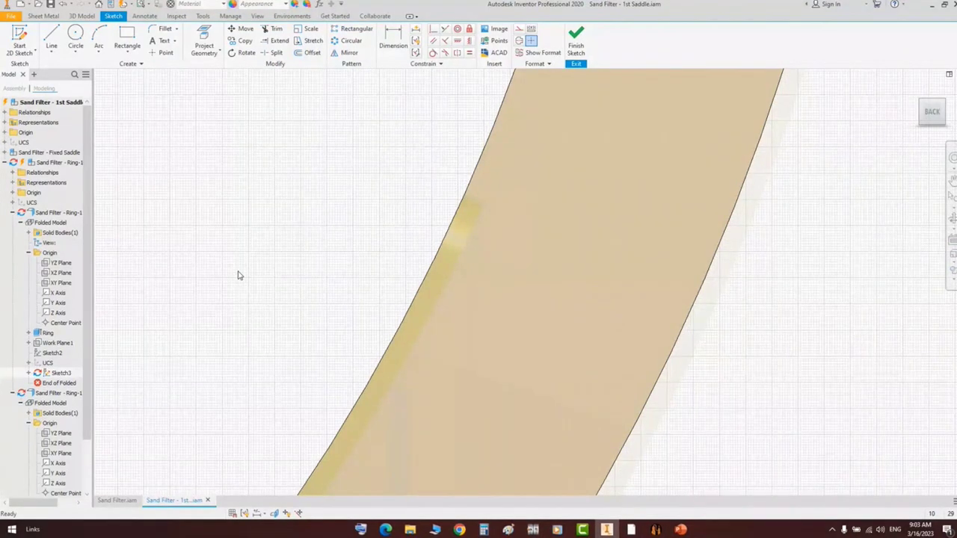
pyautogui.press('F7')
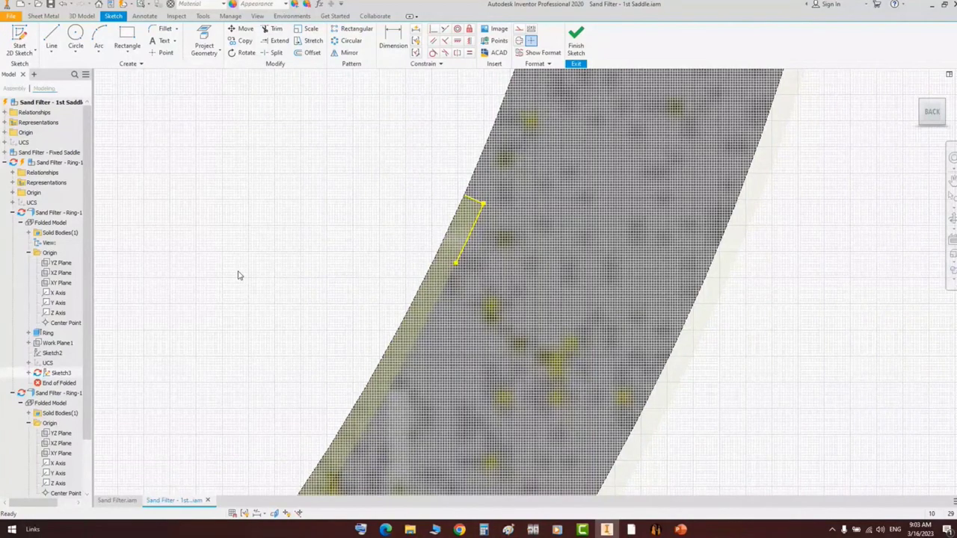
pyautogui.press('l')
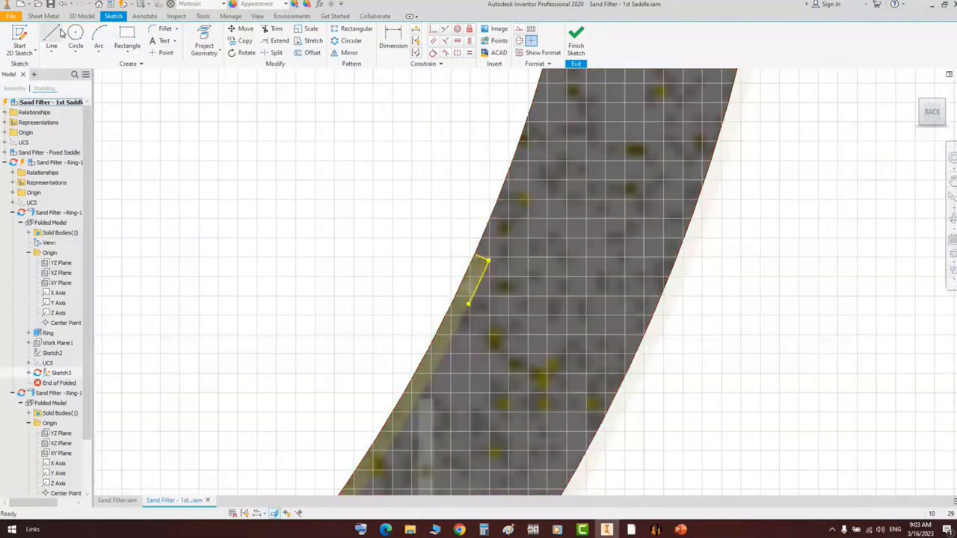
pyautogui.scroll(-3, 255, 144)
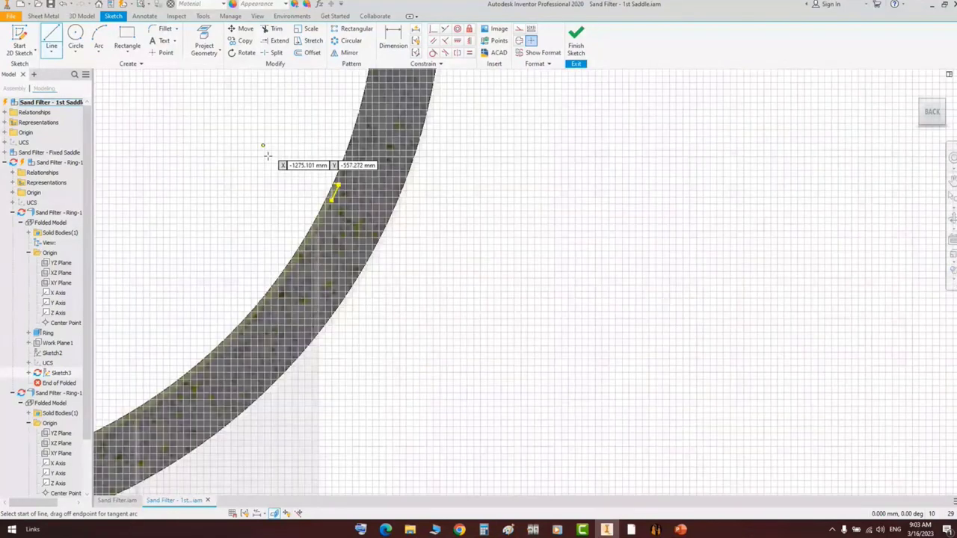
pyautogui.scroll(3, 178, 128)
pyautogui.scroll(-2, 178, 128)
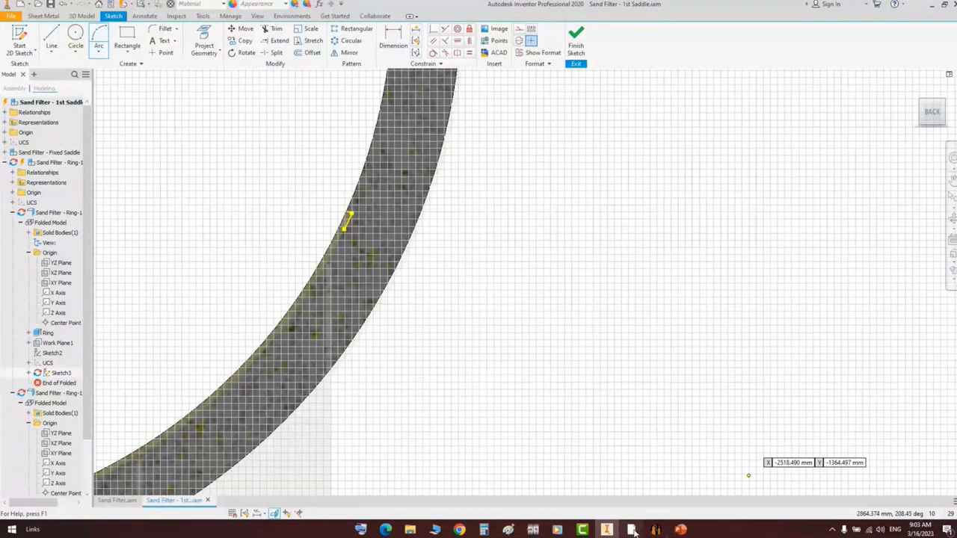
# - Examine the notch length, offset and corner radius of Detail D1 in Saddles.pdf in Acrobat, and return to the Inventor ring sketch
pyautogui.click(684, 479)
pyautogui.keyDown('ctrl'); pyautogui.scroll(4, 867, 234); pyautogui.keyUp('ctrl')
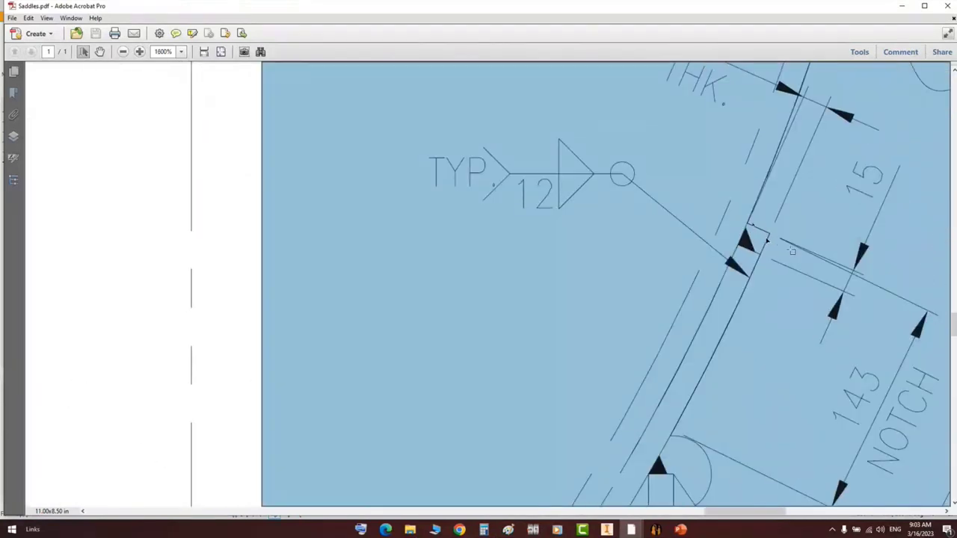
pyautogui.scroll(-2, 697, 417)
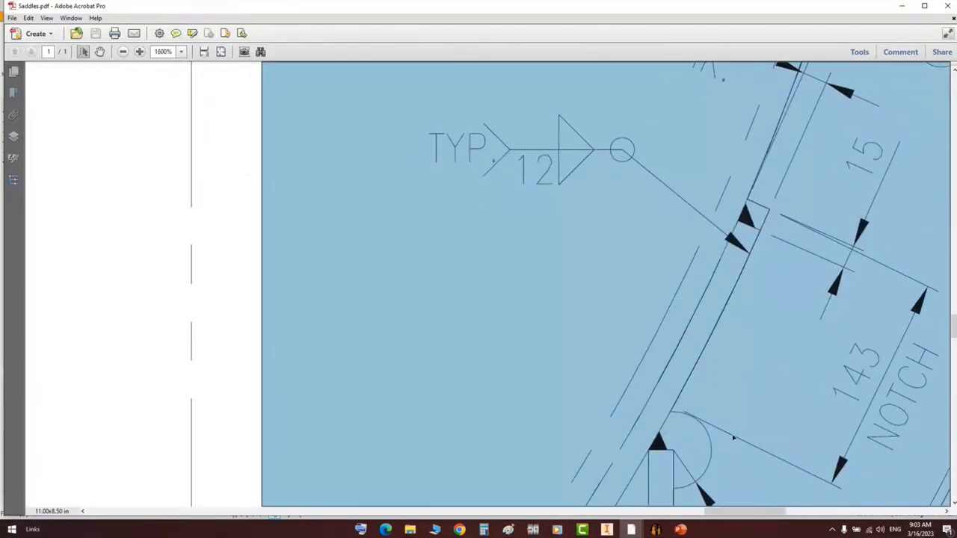
pyautogui.scroll(-2, 732, 421)
pyautogui.keyDown('ctrl'); pyautogui.scroll(-1, 739, 425); pyautogui.keyUp('ctrl')
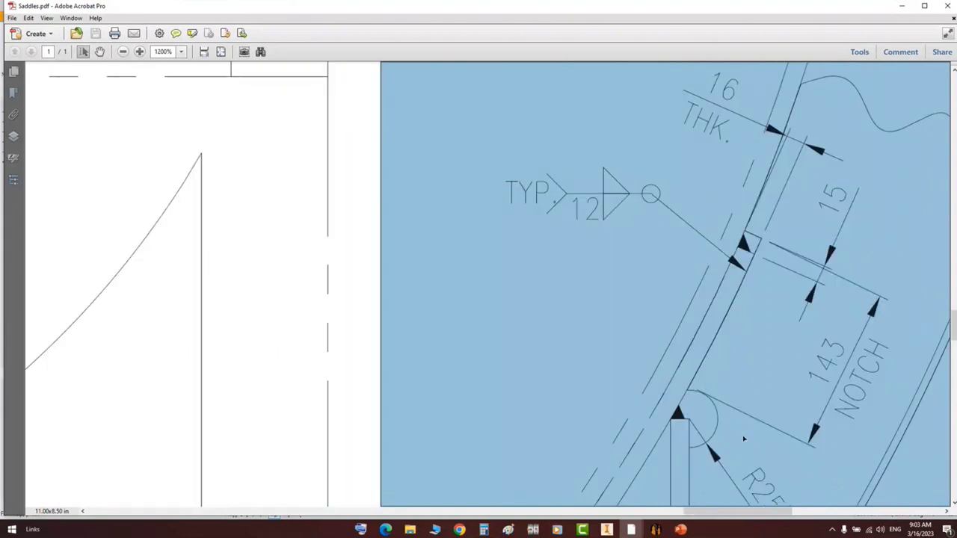
pyautogui.scroll(-4, 748, 445)
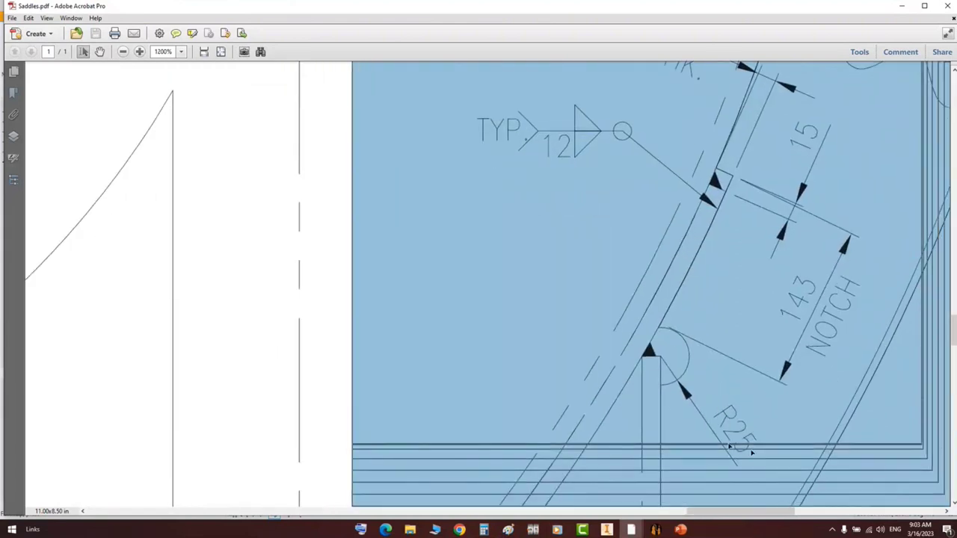
pyautogui.click(656, 530)
pyautogui.click(611, 534)
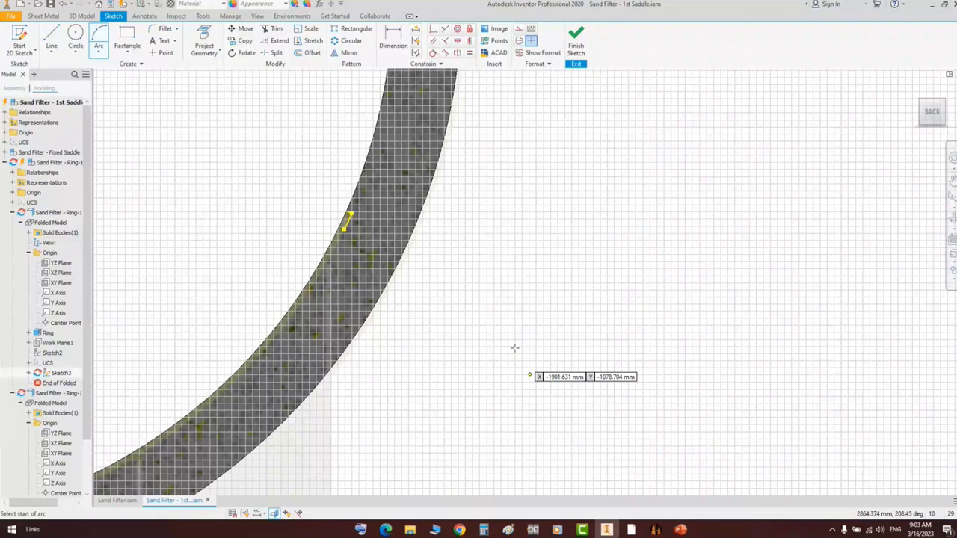
# - Project the vertical edge of the saddle plate, just below the pad plate's end, into the ring sketch
pyautogui.moveTo(370, 291); pyautogui.dragTo(404, 239, button='middle')
pyautogui.scroll(-3, 367, 211)
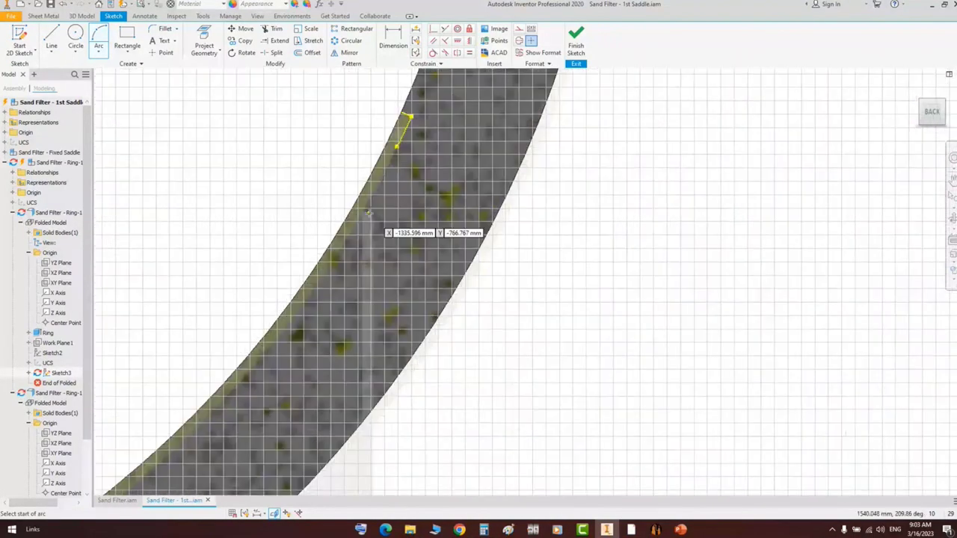
pyautogui.click(204, 37)
pyautogui.scroll(3, 382, 227)
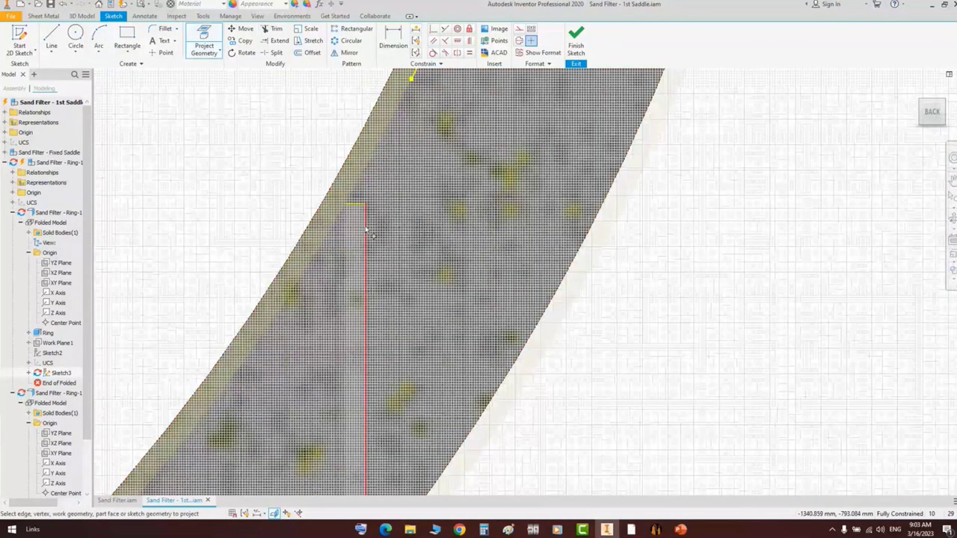
pyautogui.click(367, 232)
# - Sketch a centre-point arc of about 42 mm radius around the saddle plate's upper corner, bulging into the ring
pyautogui.click(99, 58)
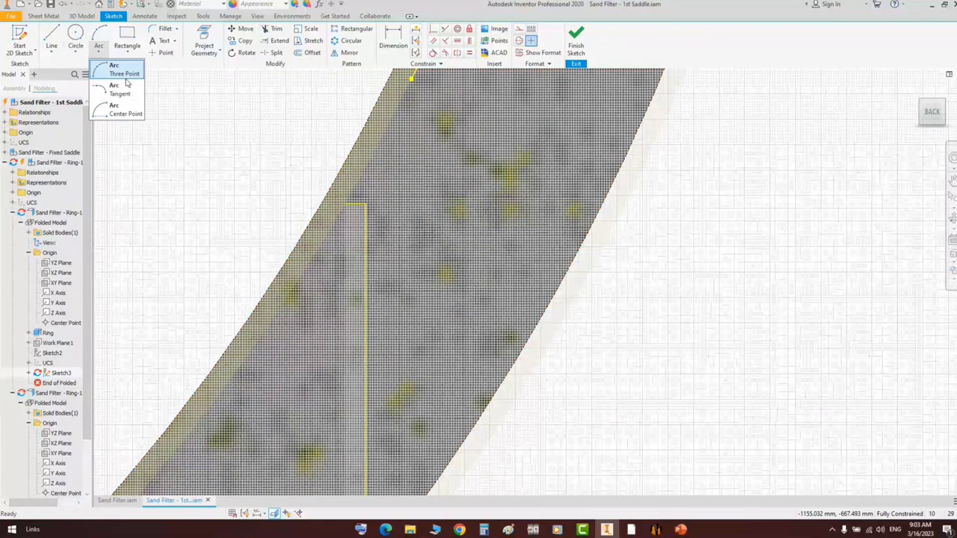
pyautogui.click(118, 112)
pyautogui.click(366, 204)
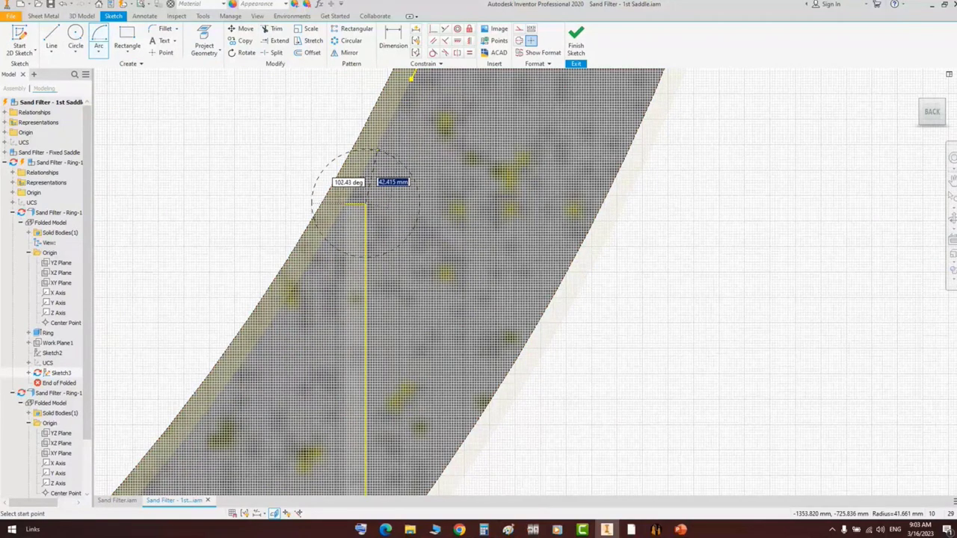
pyautogui.click(381, 149)
pyautogui.click(400, 249)
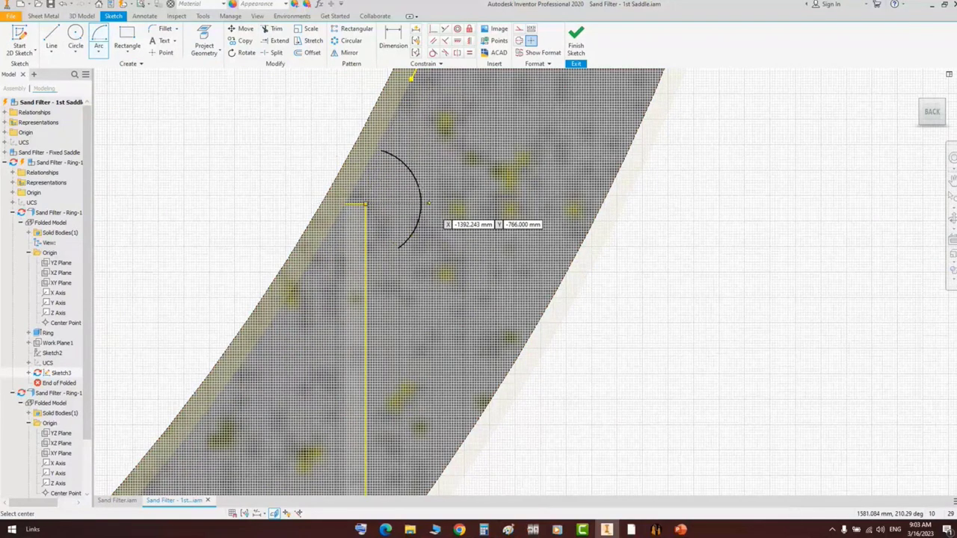
pyautogui.press('Escape')
# - Project the pad plate's long curved edge and make the arc's endpoints coincident with it and the projected vertical edge
pyautogui.click(198, 36)
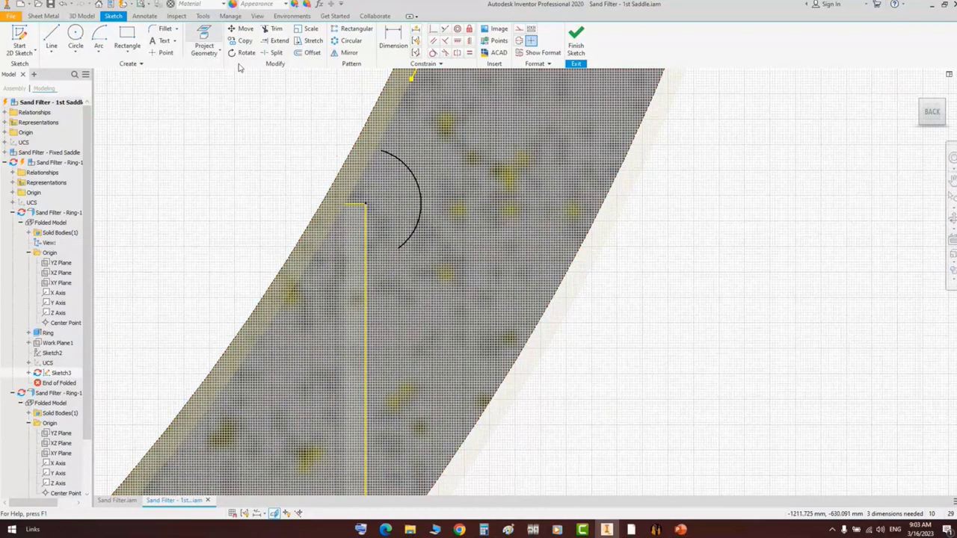
pyautogui.click(394, 125)
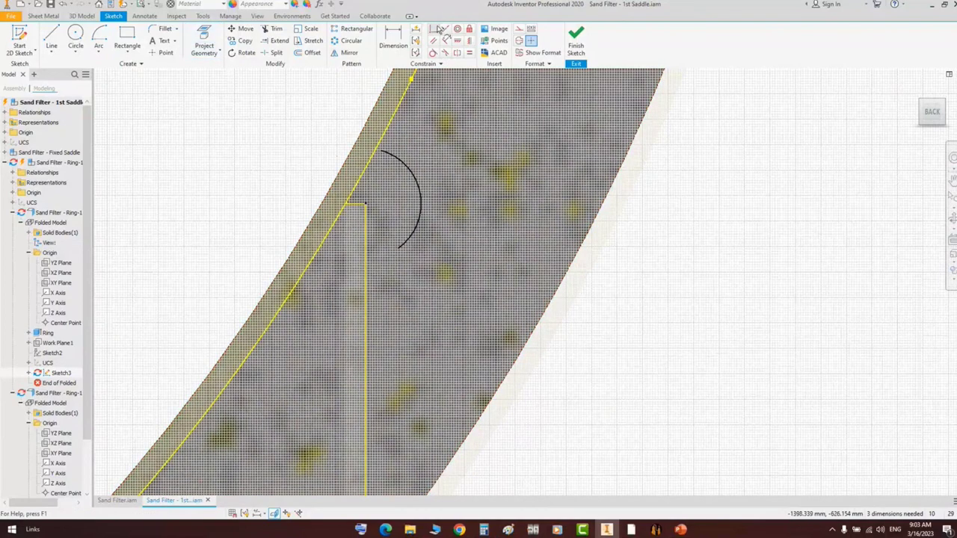
pyautogui.click(437, 28)
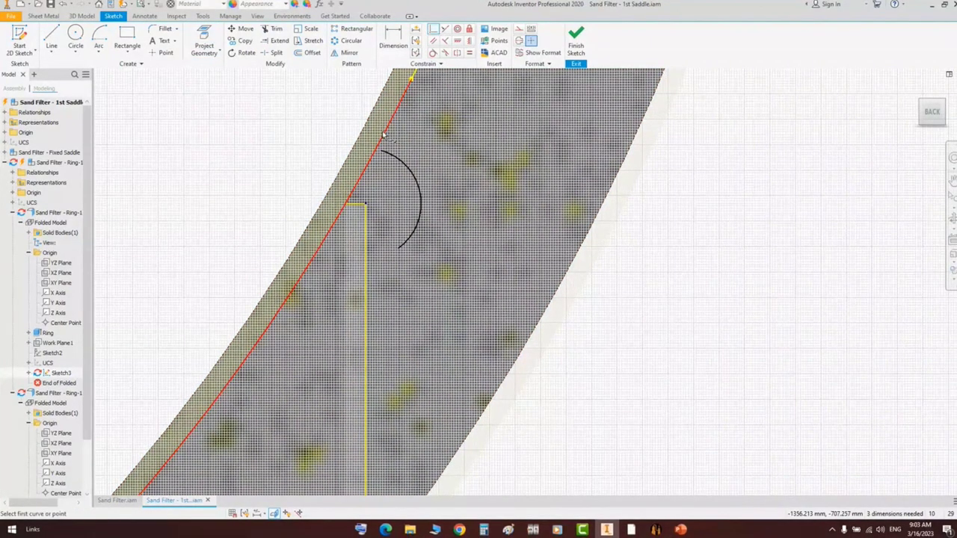
pyautogui.click(376, 150)
pyautogui.click(369, 265)
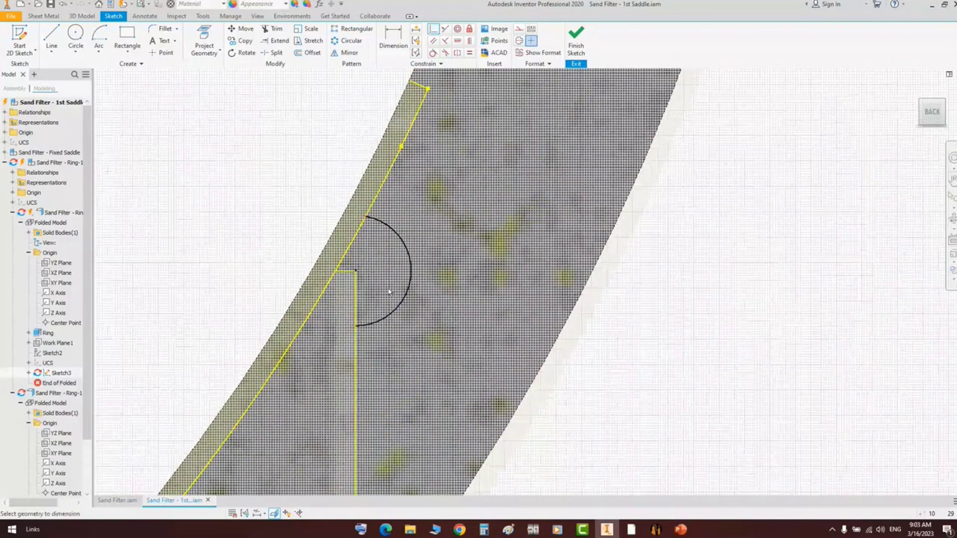
# - Dimension the corner arc's radius as 25 mm
pyautogui.press('d')
pyautogui.click(404, 299)
pyautogui.click(431, 337)
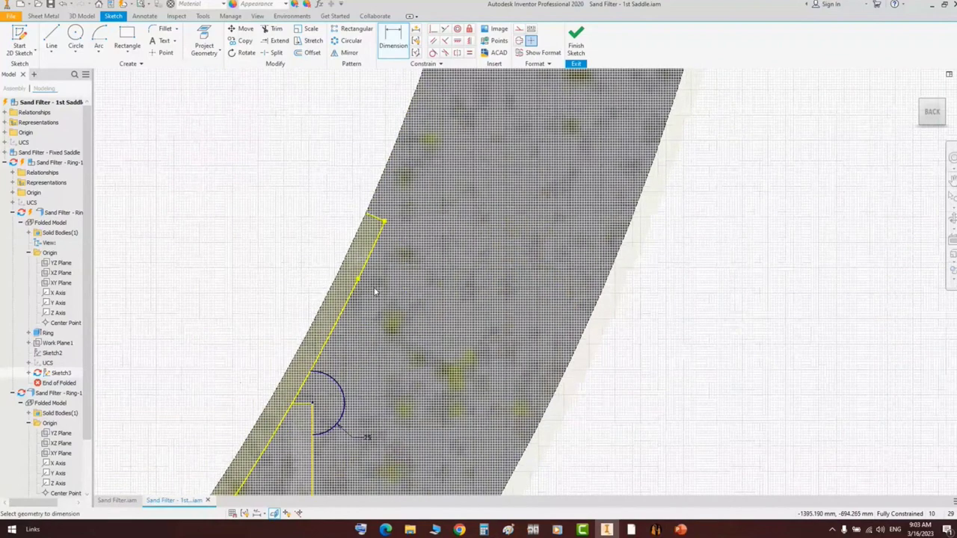
pyautogui.scroll(-5, 387, 213)
pyautogui.press('Escape')
# - Sketch an arc centred on the ring's origin, extending about 66 mm beyond the pad plate's outer end corner
pyautogui.click(100, 38)
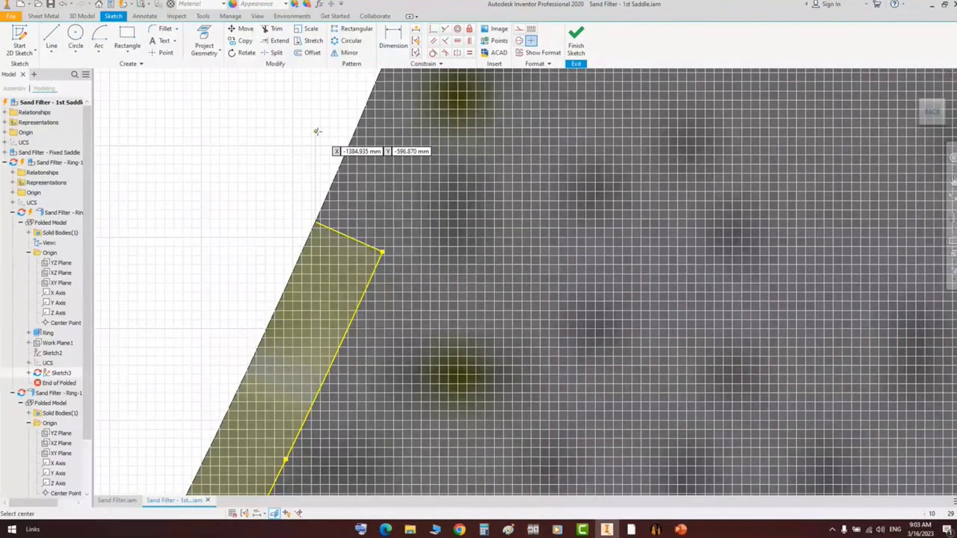
pyautogui.scroll(-10, 322, 154)
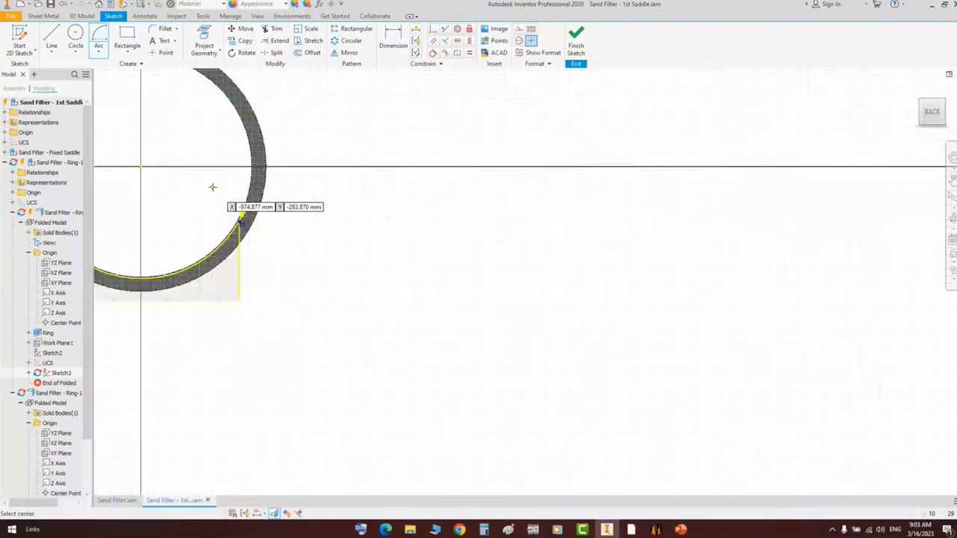
pyautogui.moveTo(213, 187); pyautogui.dragTo(277, 217, button='middle')
pyautogui.click(205, 197)
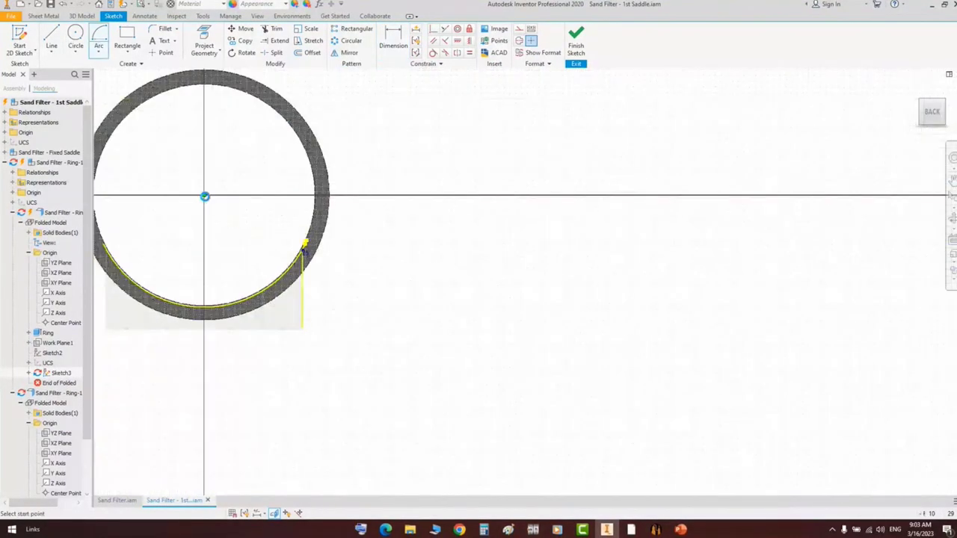
pyautogui.scroll(6, 336, 246)
pyautogui.moveTo(199, 250); pyautogui.dragTo(290, 303, button='middle')
pyautogui.scroll(3, 203, 274)
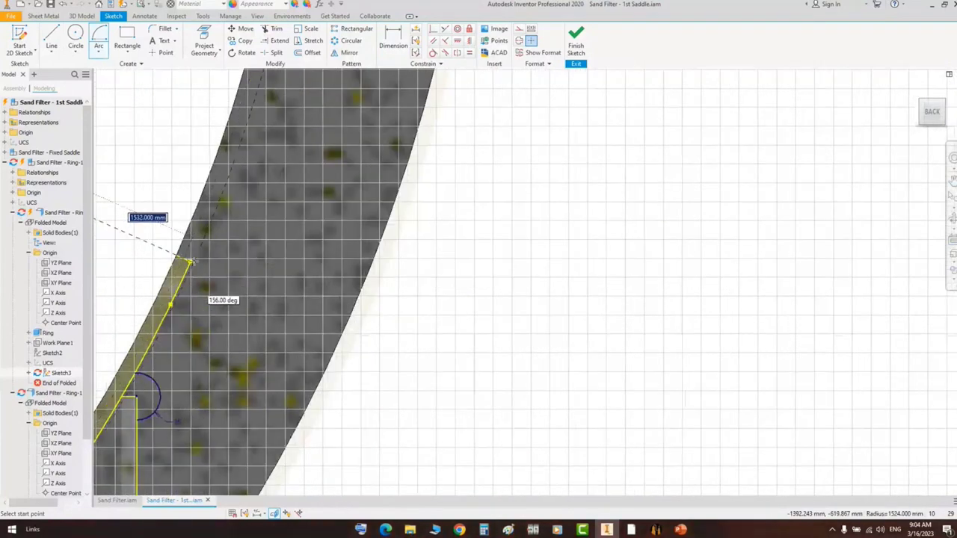
pyautogui.click(190, 262)
pyautogui.click(222, 207)
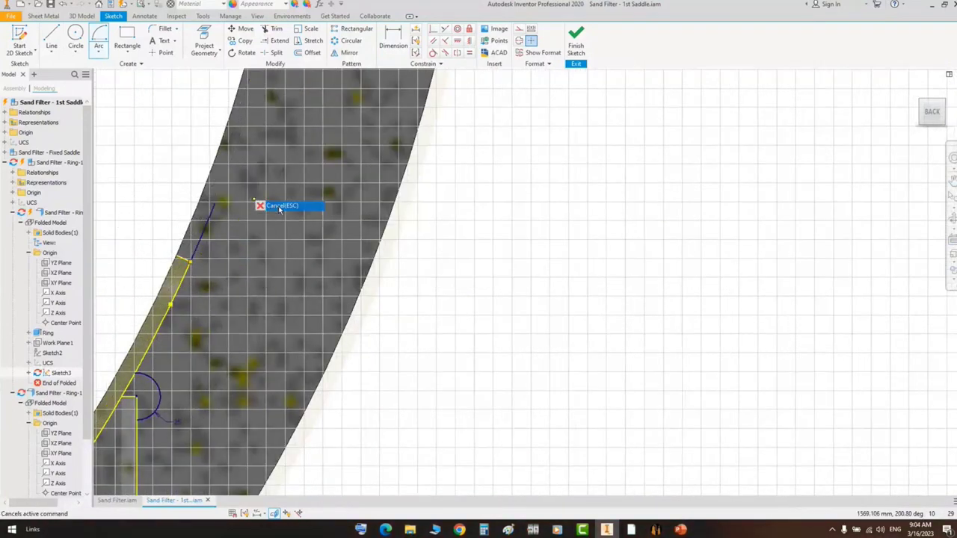
# - Dimension the length of the short arc beyond the pad plate's end as 15 mm
pyautogui.press('d')
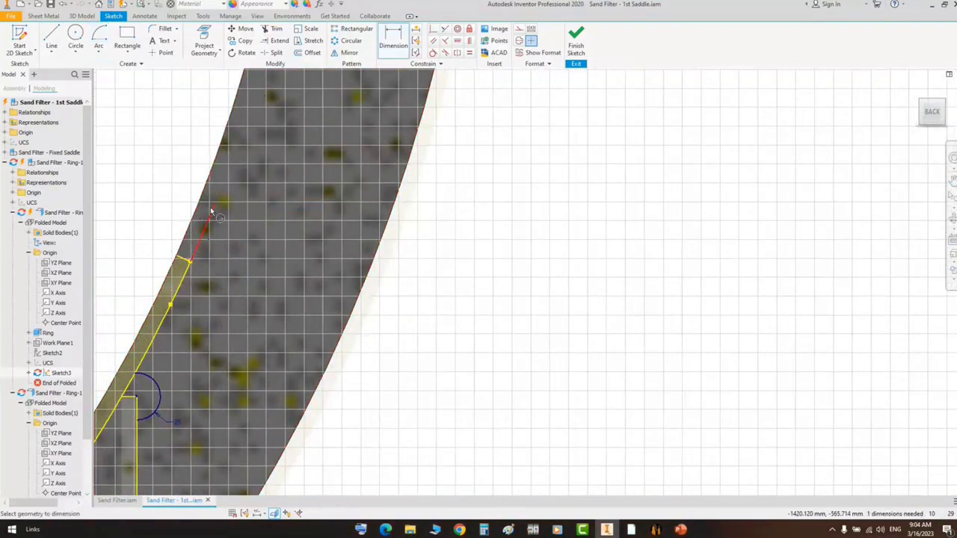
pyautogui.scroll(3, 212, 213)
pyautogui.click(211, 212)
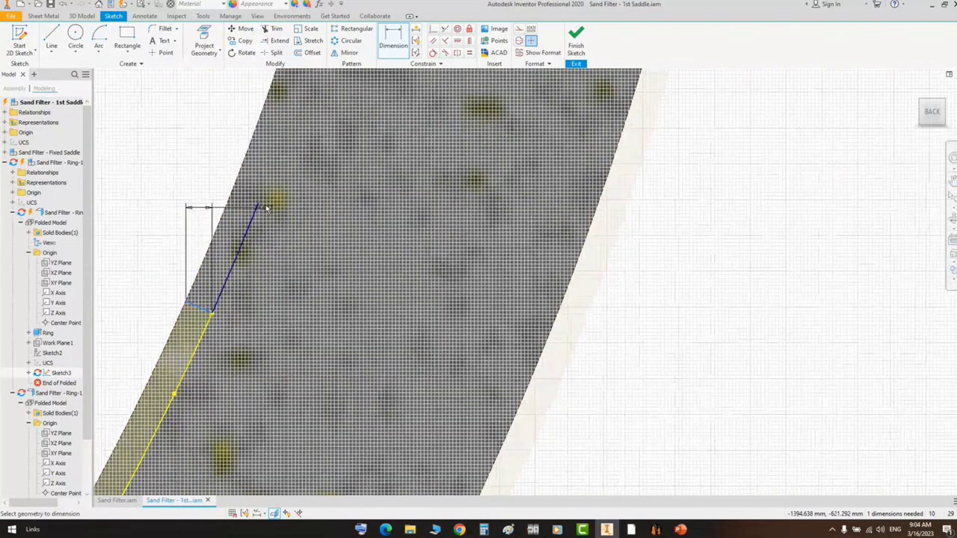
pyautogui.click(257, 270)
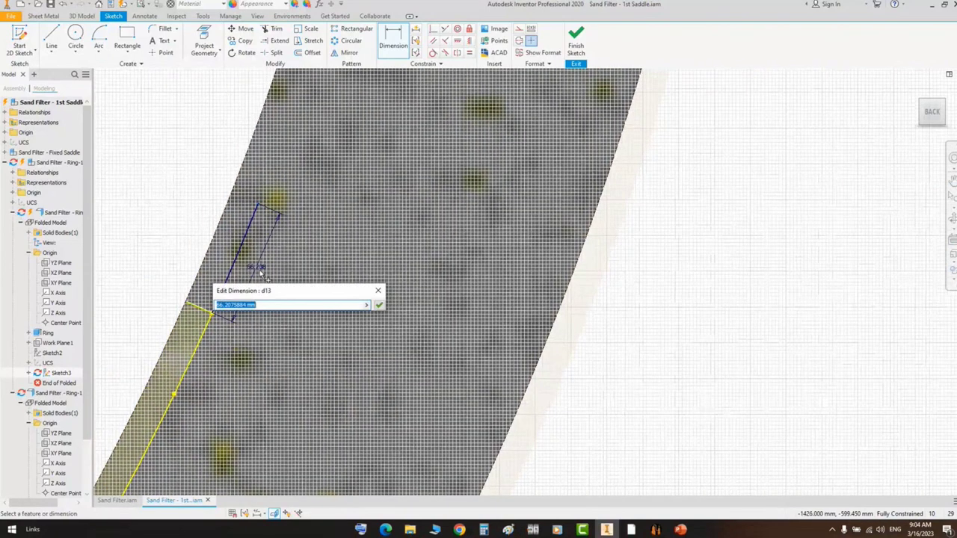
pyautogui.write('15')
pyautogui.press('Return')
# - Convert the pad plate's projected end edge and curved edge to construction geometry
pyautogui.scroll(-3, 257, 327)
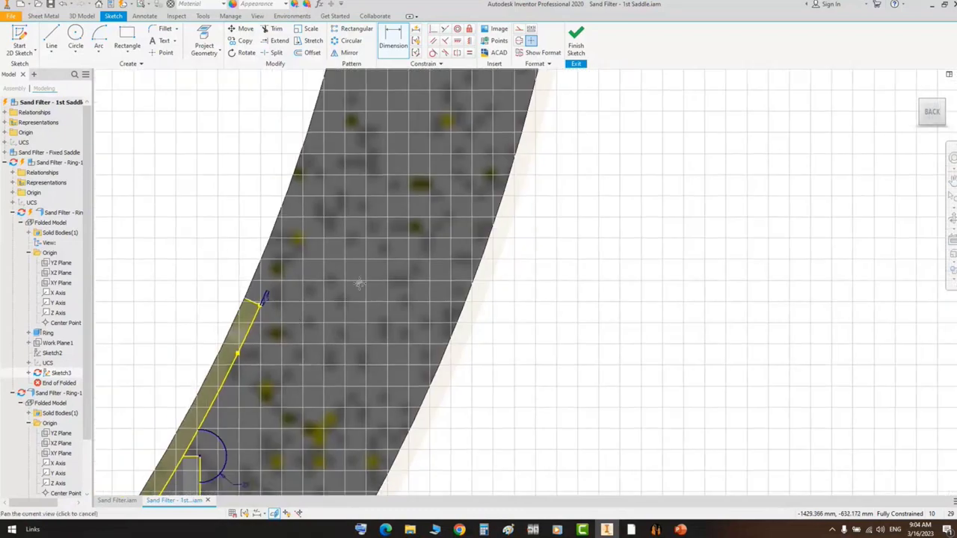
pyautogui.scroll(4, 344, 259)
pyautogui.press('Escape')
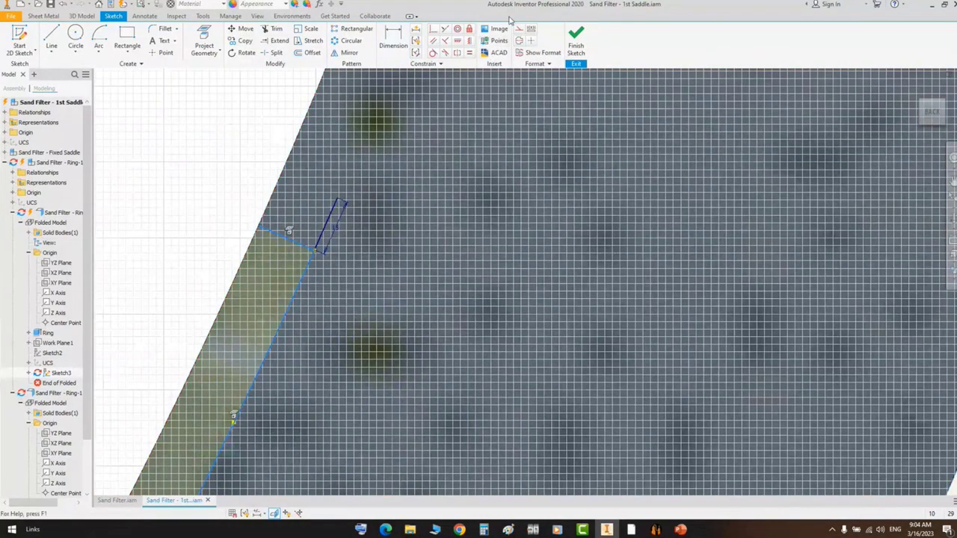
pyautogui.click(517, 29)
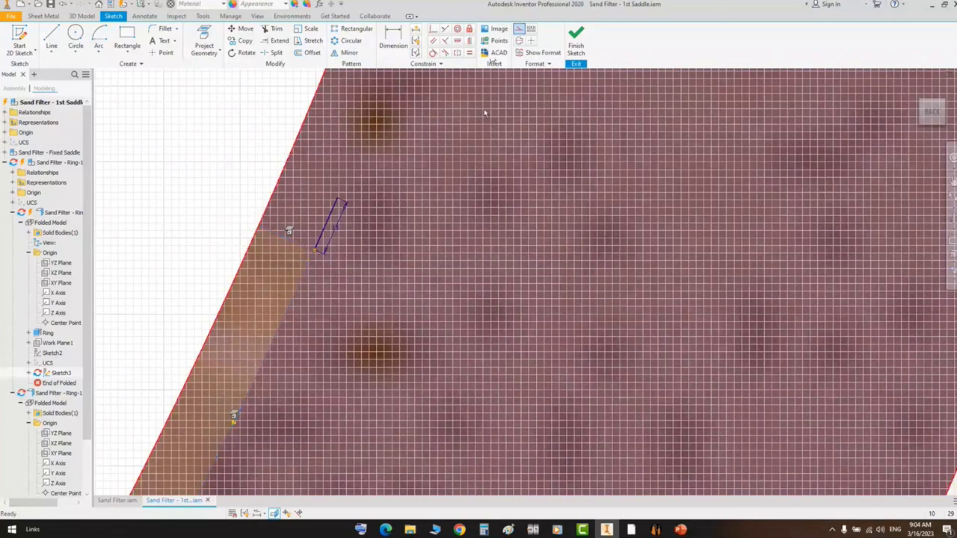
# - Draw a line from the free end of the 15 mm arc to the ring's centre
pyautogui.press('l')
pyautogui.click(337, 197)
pyautogui.scroll(6, 293, 147)
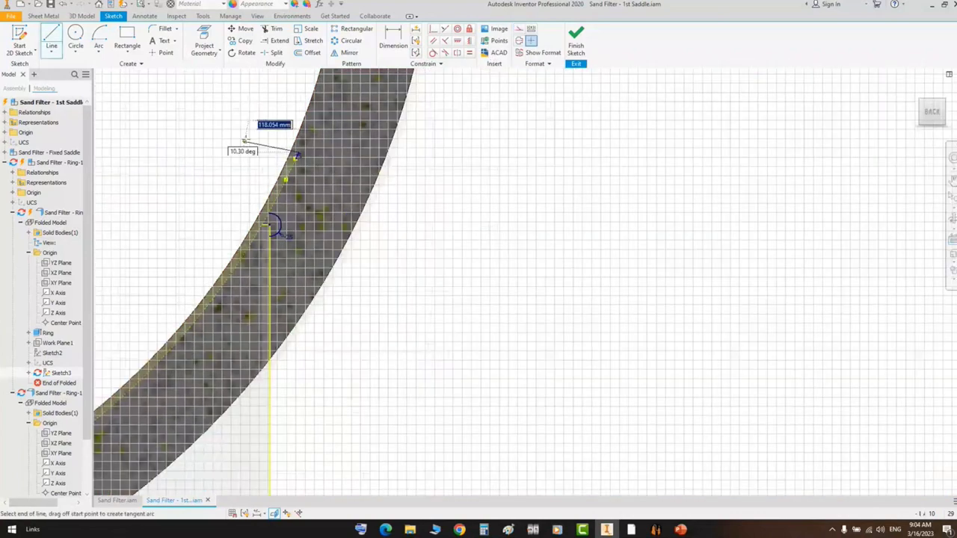
pyautogui.scroll(-5, 295, 157)
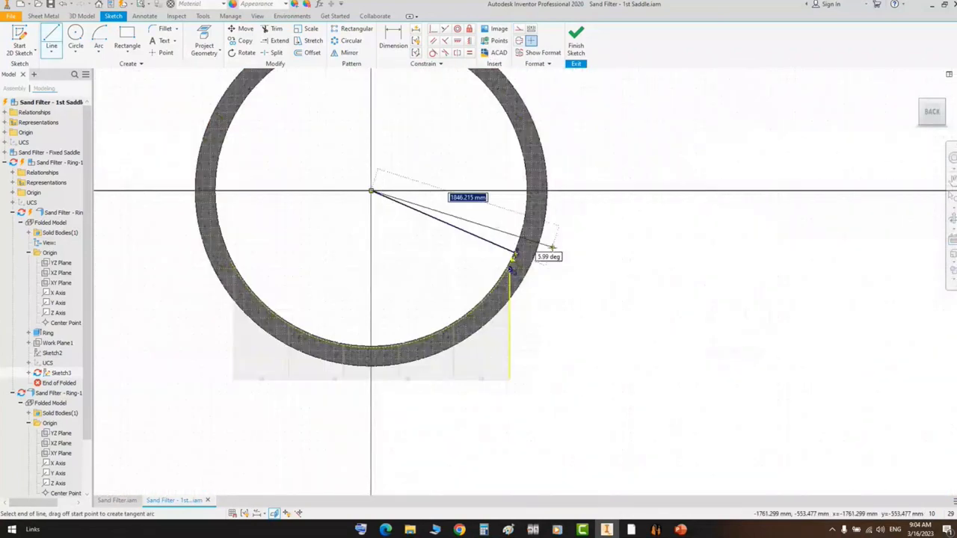
pyautogui.scroll(4, 552, 247)
pyautogui.press('Escape')
pyautogui.scroll(4, 450, 260)
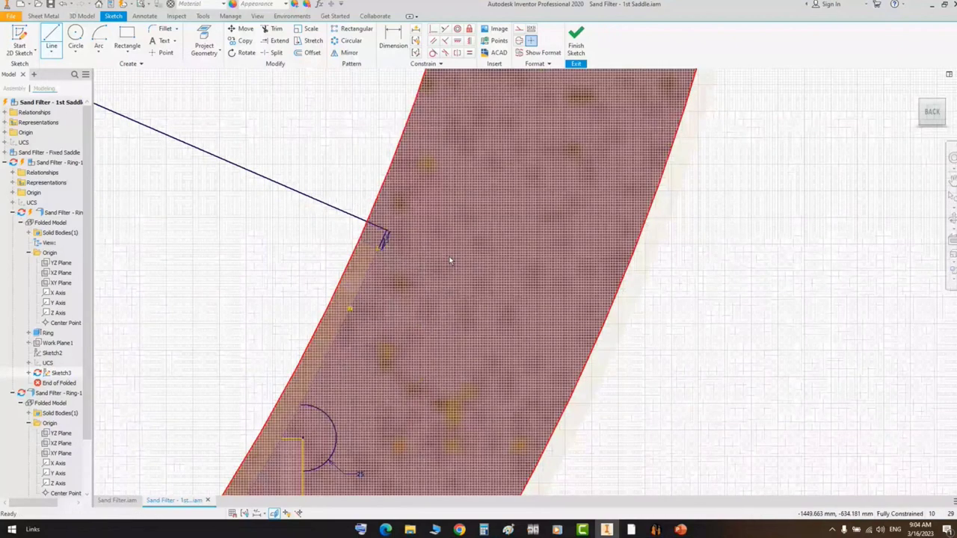
# - Draw an arc about the ring's centre from the radial line's outer end to the upper end of the 25 mm radius arc
pyautogui.scroll(-6, 568, 398)
pyautogui.press('a')
pyautogui.click(324, 280)
pyautogui.scroll(5, 546, 393)
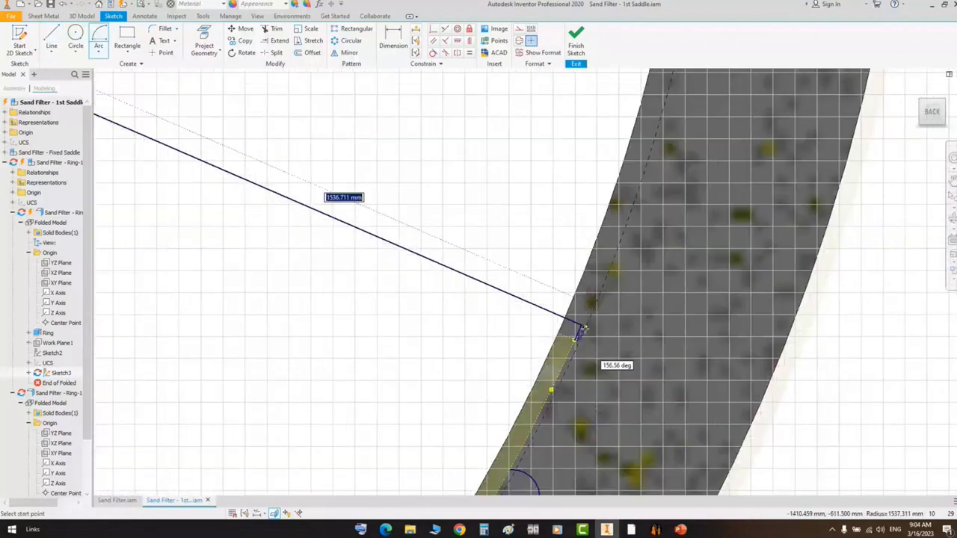
pyautogui.click(581, 324)
pyautogui.click(510, 470)
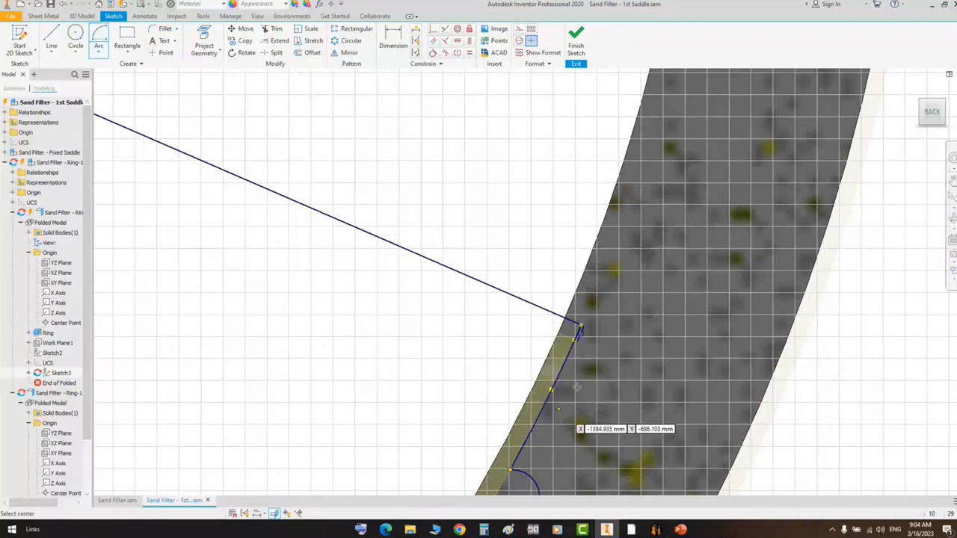
pyautogui.scroll(-3, 578, 380)
pyautogui.moveTo(598, 361); pyautogui.dragTo(550, 250, button='middle')
pyautogui.rightClick(570, 245)
pyautogui.click(598, 253)
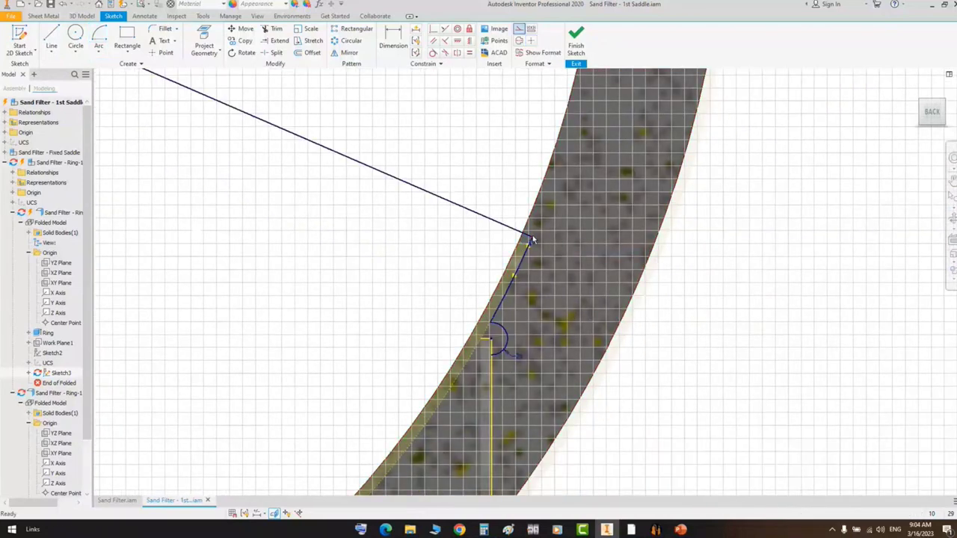
# - Convert the short 15 mm arc and the projected saddle plate edges to construction geometry
pyautogui.scroll(4, 531, 239)
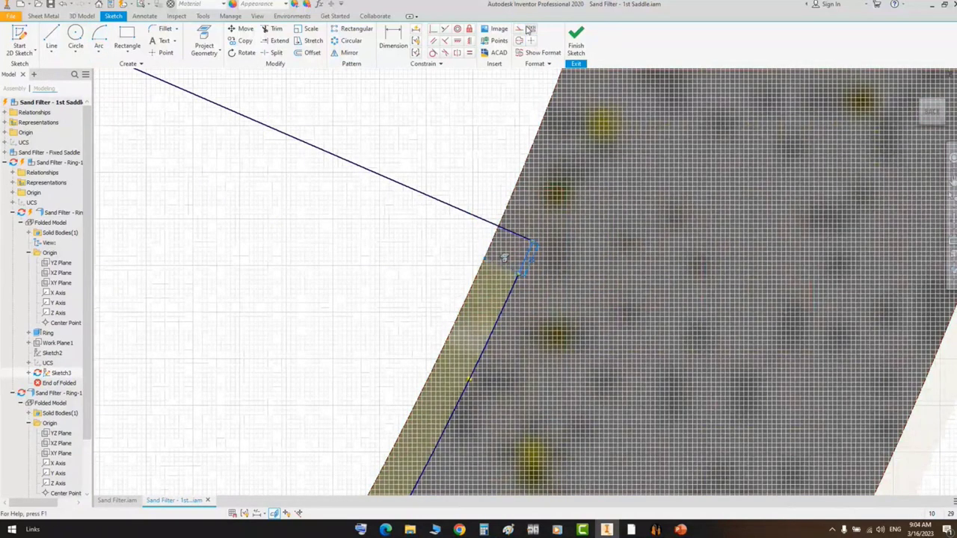
pyautogui.scroll(-3, 568, 289)
pyautogui.moveTo(576, 315); pyautogui.dragTo(543, 131, button='middle')
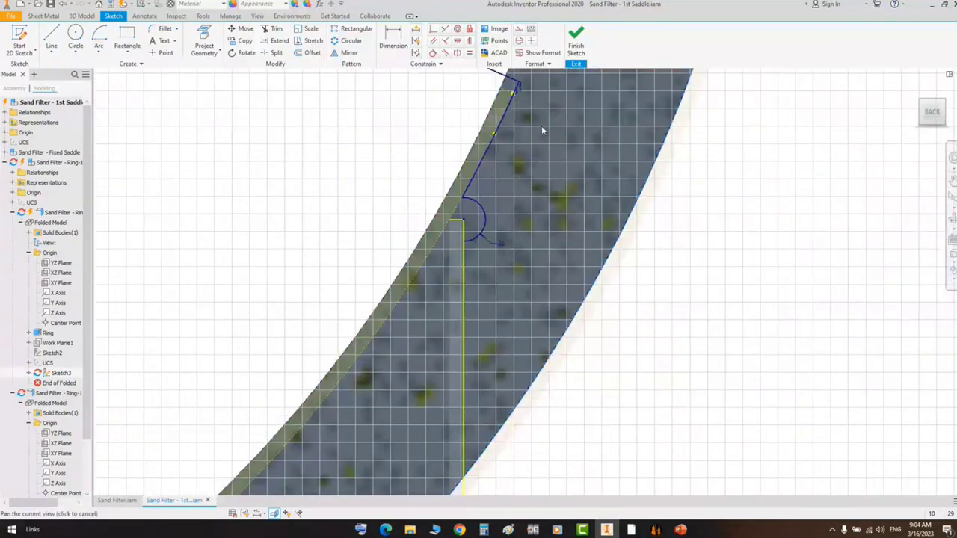
pyautogui.scroll(-2, 518, 179)
pyautogui.scroll(3, 482, 210)
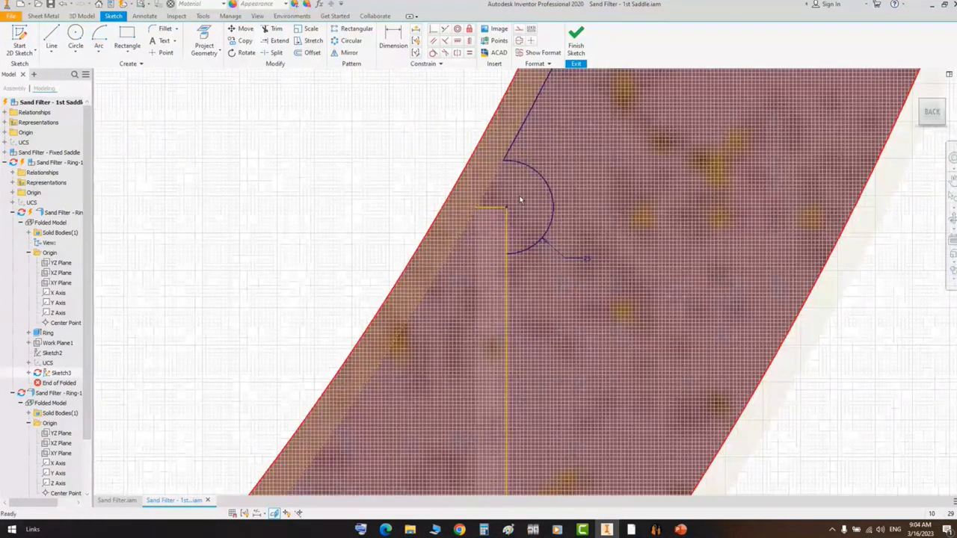
# - Draw a vertical line about 1020 mm long from the lower end of the 25 mm radius arc down towards the saddle's base
pyautogui.click(51, 37)
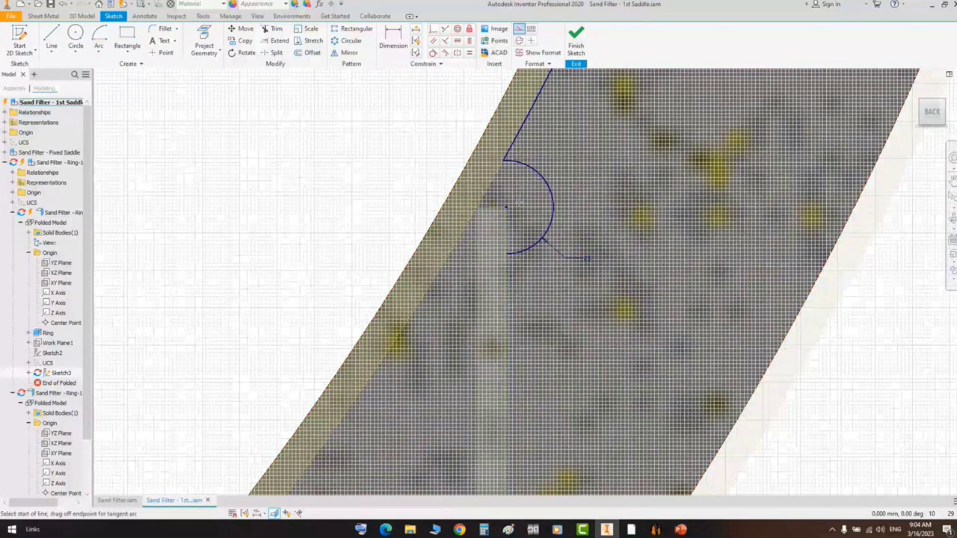
pyautogui.click(507, 254)
pyautogui.scroll(-5, 505, 246)
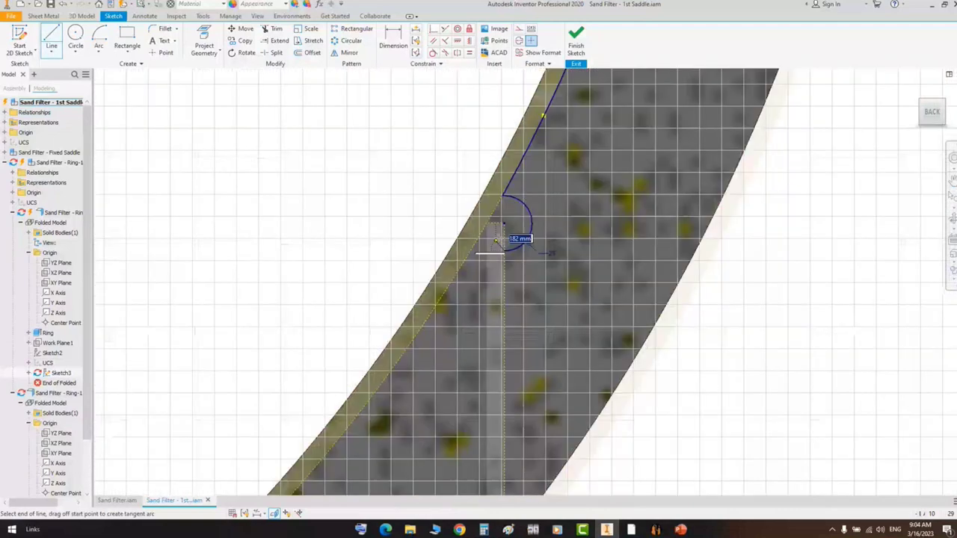
pyautogui.moveTo(496, 359); pyautogui.dragTo(475, 178, button='middle')
pyautogui.scroll(4, 488, 307)
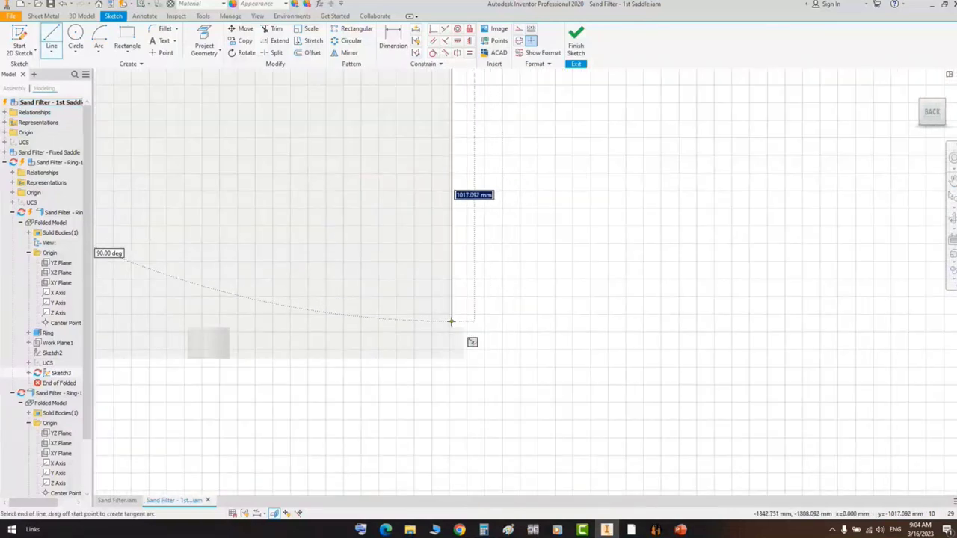
pyautogui.click(452, 327)
pyautogui.scroll(-5, 459, 297)
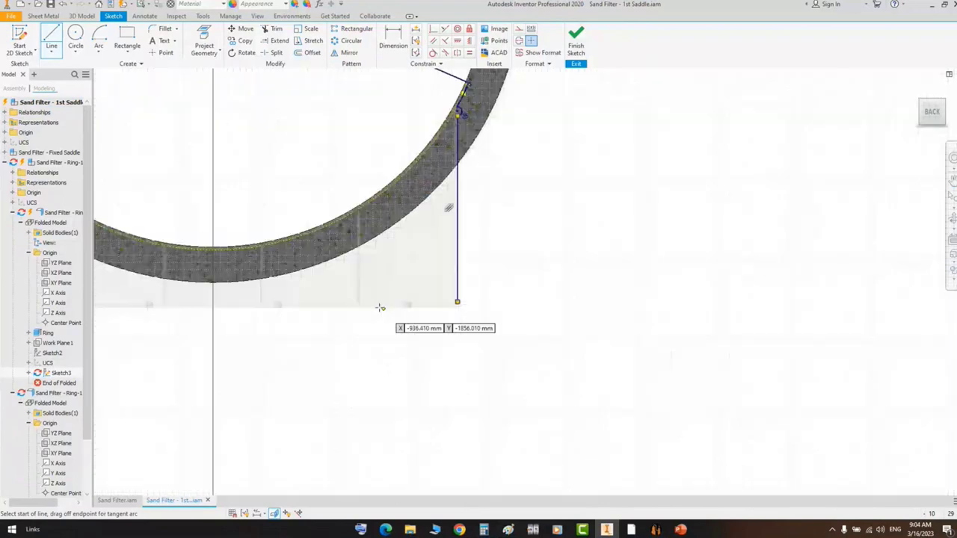
pyautogui.moveTo(422, 307); pyautogui.dragTo(546, 485, button='middle')
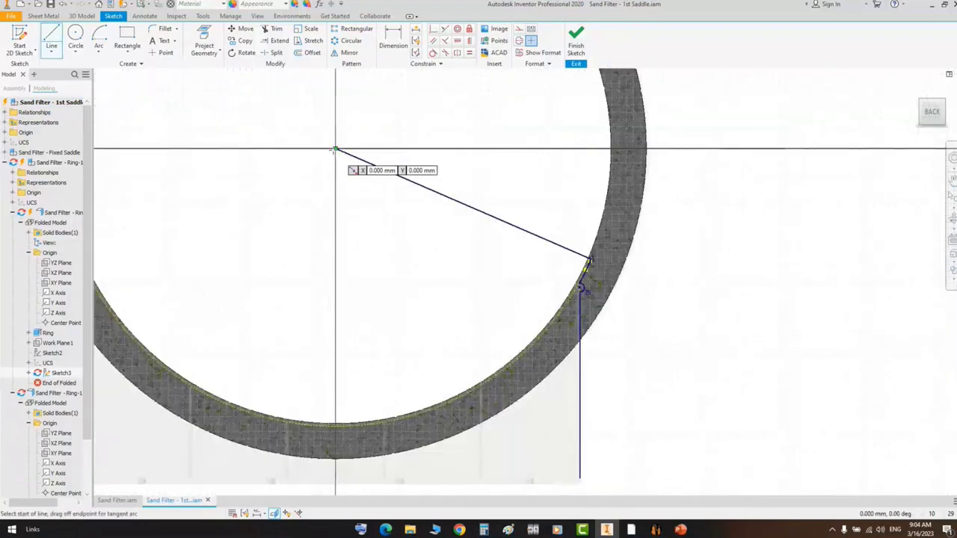
# - Draw a vertical line straight down from the ring's centre and convert it to construction geometry
pyautogui.click(336, 148)
pyautogui.click(336, 245)
pyautogui.moveTo(354, 202); pyautogui.dragTo(298, 243)
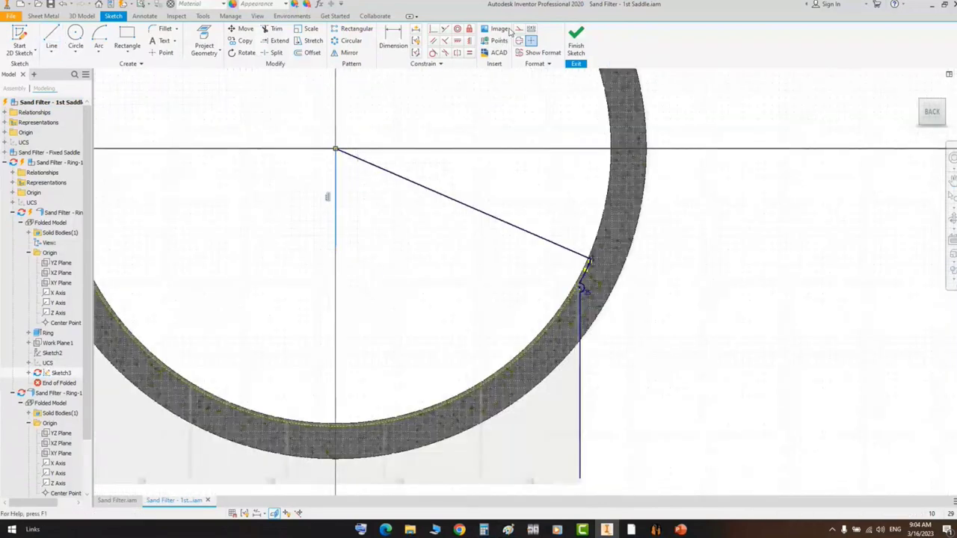
pyautogui.click(520, 28)
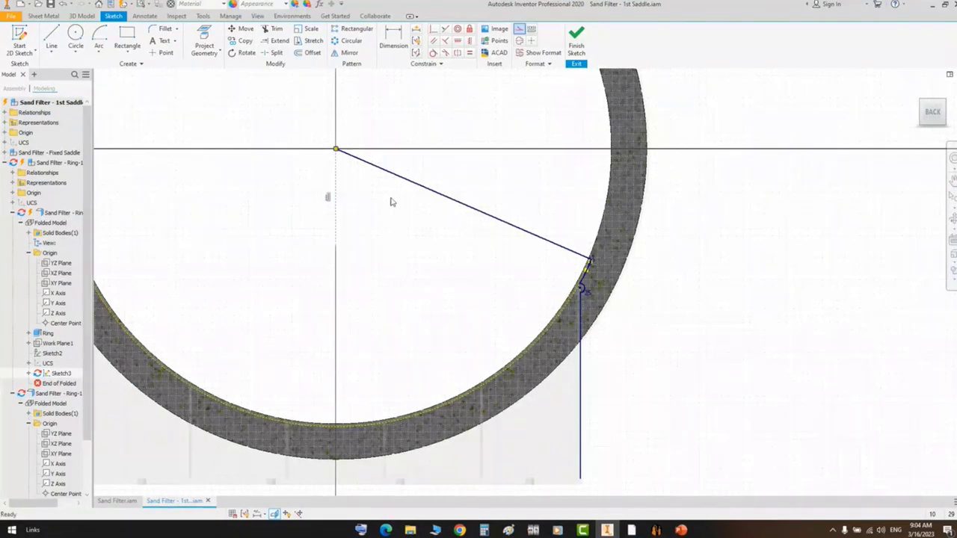
# - Try to mirror the half profile about the vertical construction line at the ring's centre
pyautogui.click(350, 56)
pyautogui.scroll(5, 617, 309)
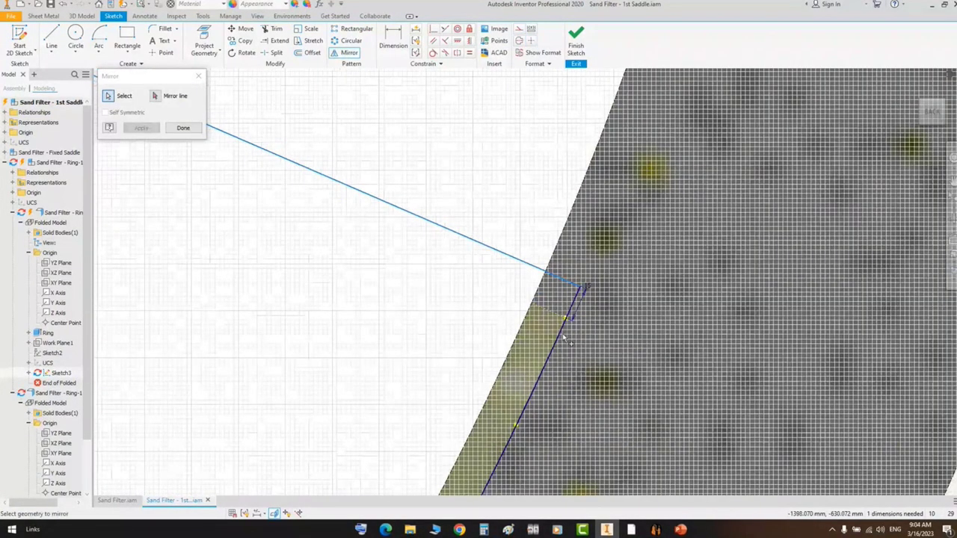
pyautogui.scroll(-2, 564, 359)
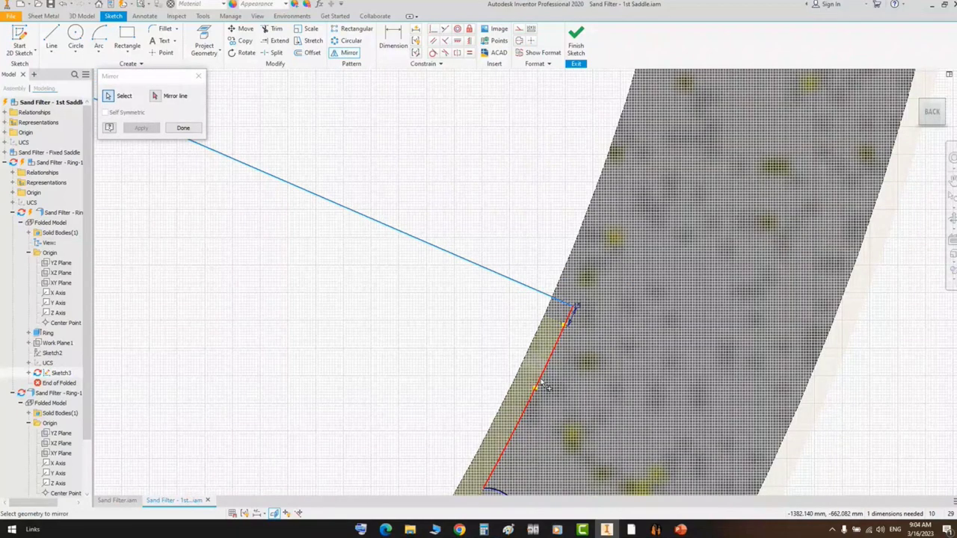
pyautogui.click(542, 380)
pyautogui.moveTo(542, 380); pyautogui.dragTo(518, 171, button='middle')
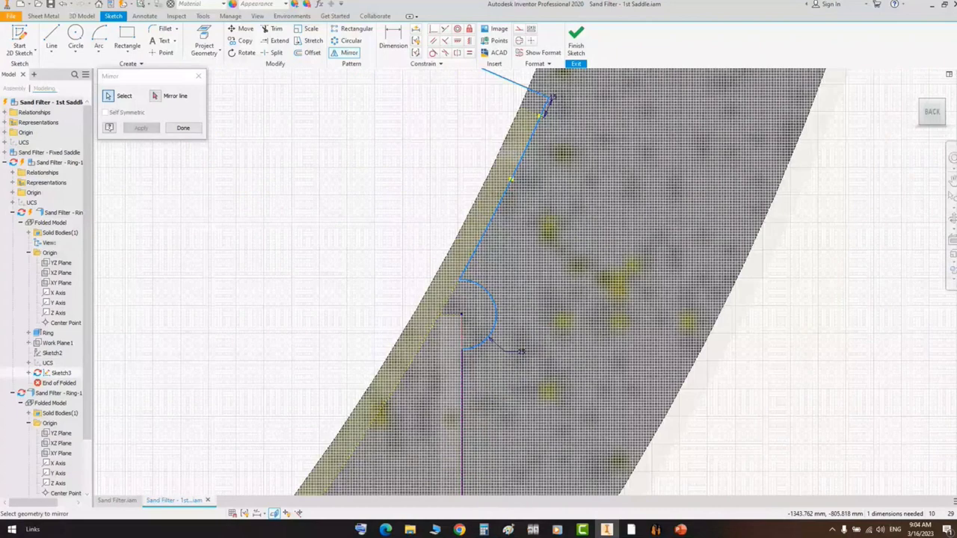
pyautogui.rightClick(461, 369)
pyautogui.click(499, 391)
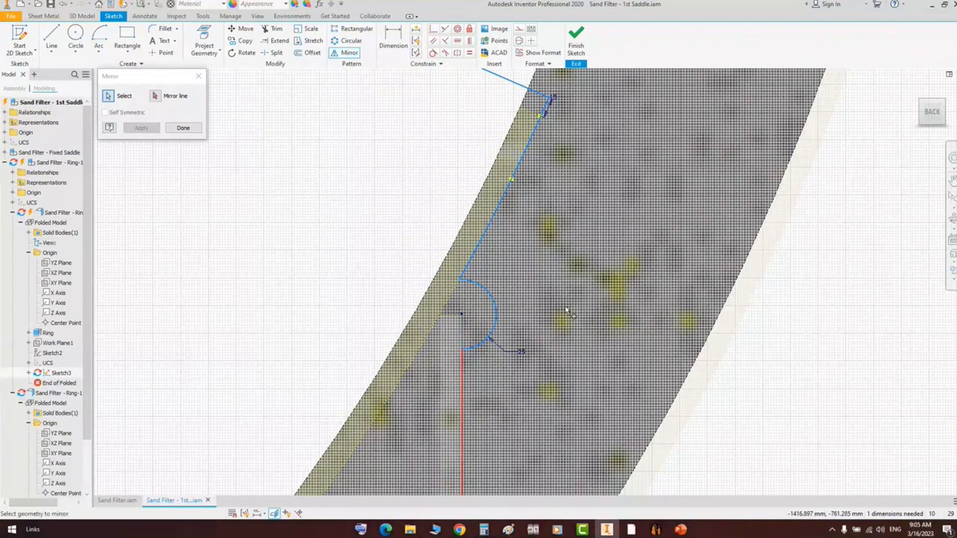
pyautogui.scroll(-4, 569, 317)
pyautogui.click(156, 96)
pyautogui.scroll(-3, 320, 184)
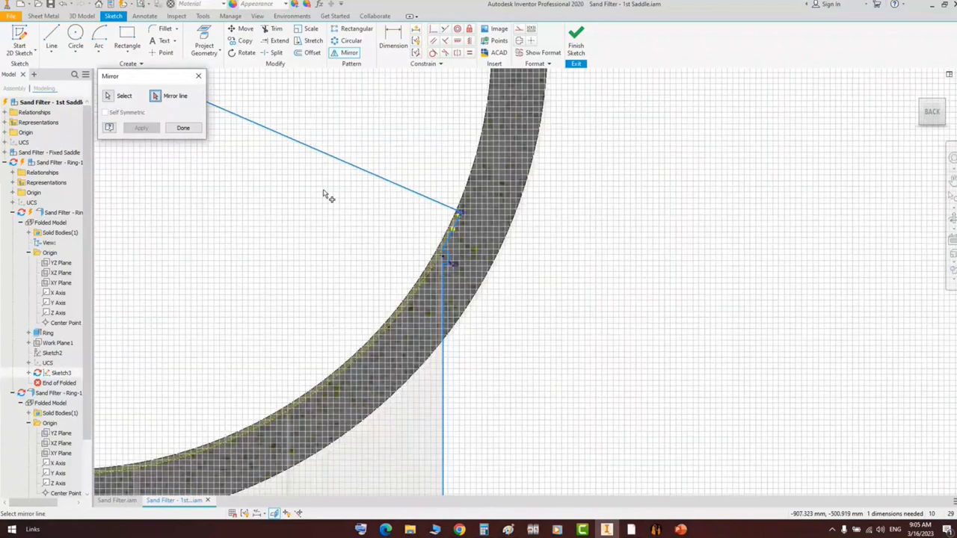
pyautogui.moveTo(324, 197); pyautogui.dragTo(470, 229, button='middle')
pyautogui.click(202, 187)
pyautogui.click(142, 128)
pyautogui.click(183, 128)
pyautogui.scroll(-5, 391, 224)
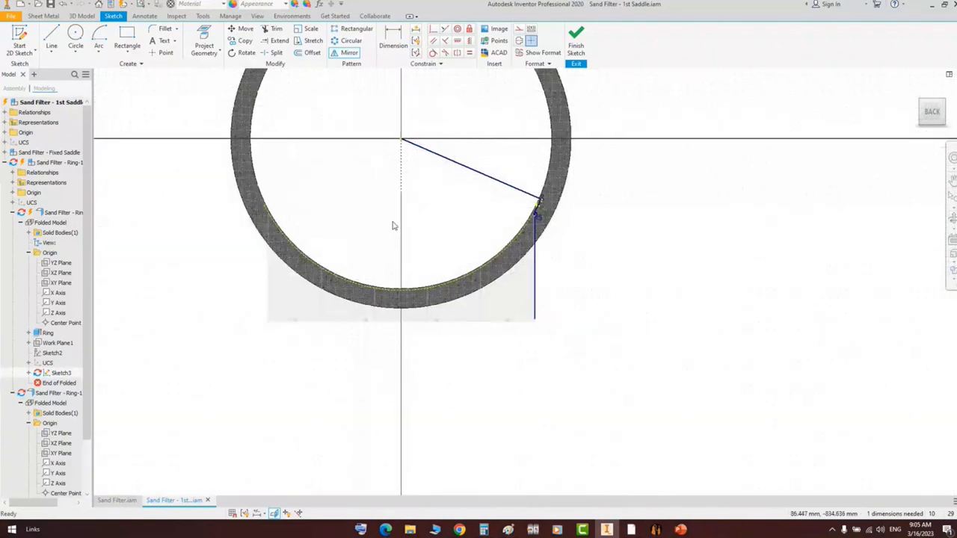
# - Mirror the radial line, the connecting arc, the 25 mm radius arc and the long vertical line about the vertical construction line
pyautogui.scroll(3, 406, 179)
pyautogui.moveTo(554, 237); pyautogui.dragTo(510, 301, button='middle')
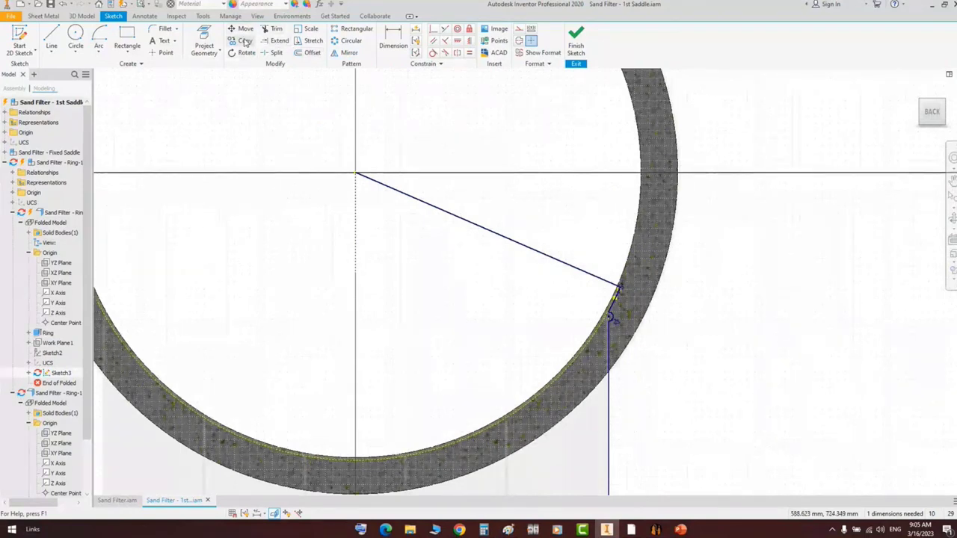
pyautogui.click(347, 53)
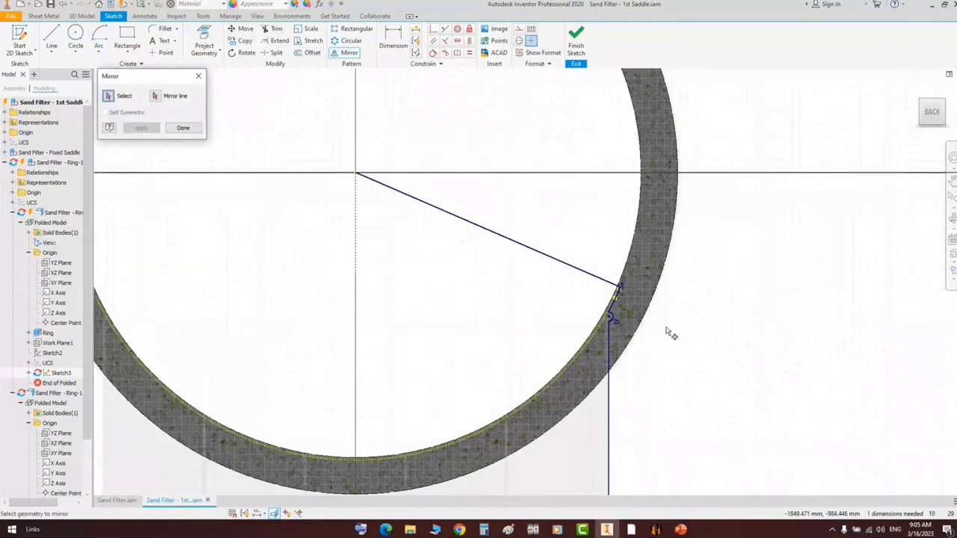
pyautogui.click(608, 283)
pyautogui.scroll(4, 626, 291)
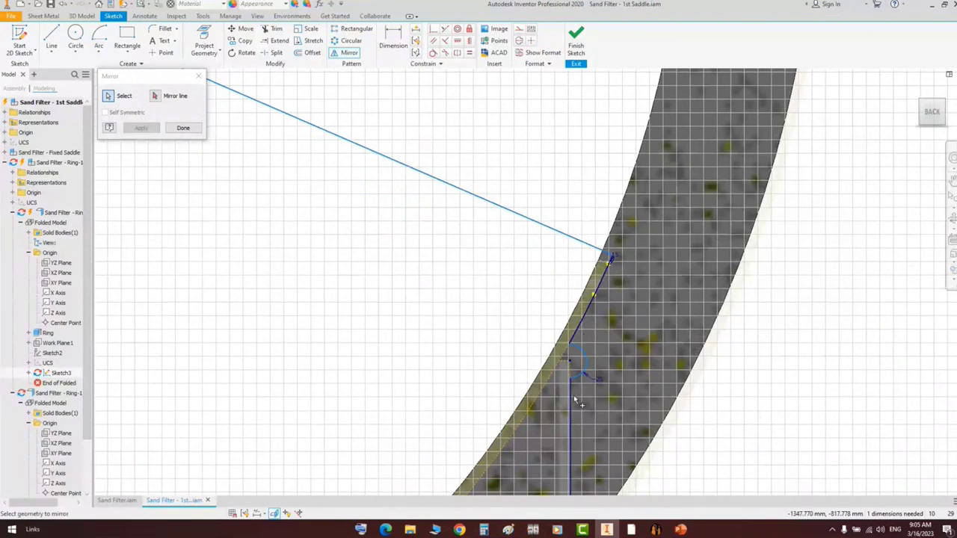
pyautogui.scroll(-2, 571, 363)
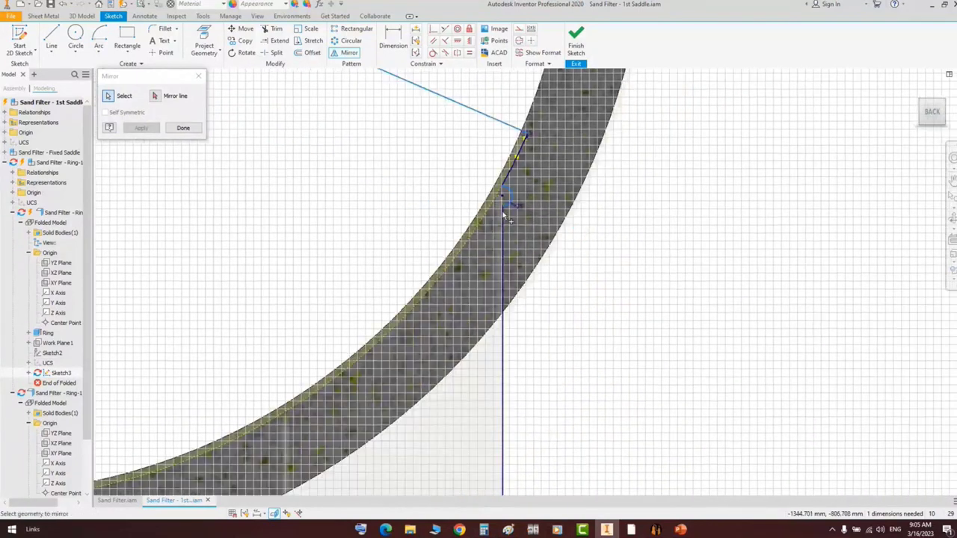
pyautogui.rightClick(503, 230)
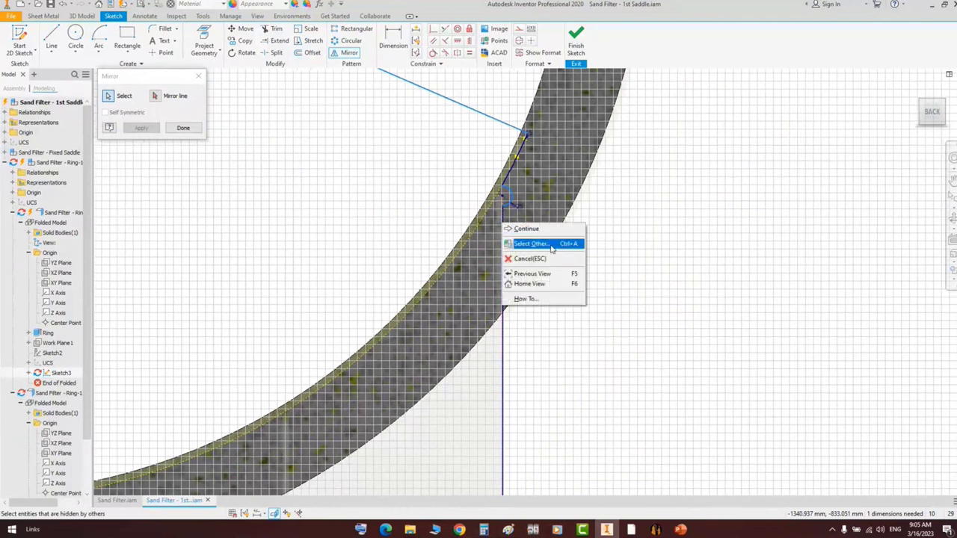
pyautogui.click(546, 242)
pyautogui.click(566, 245)
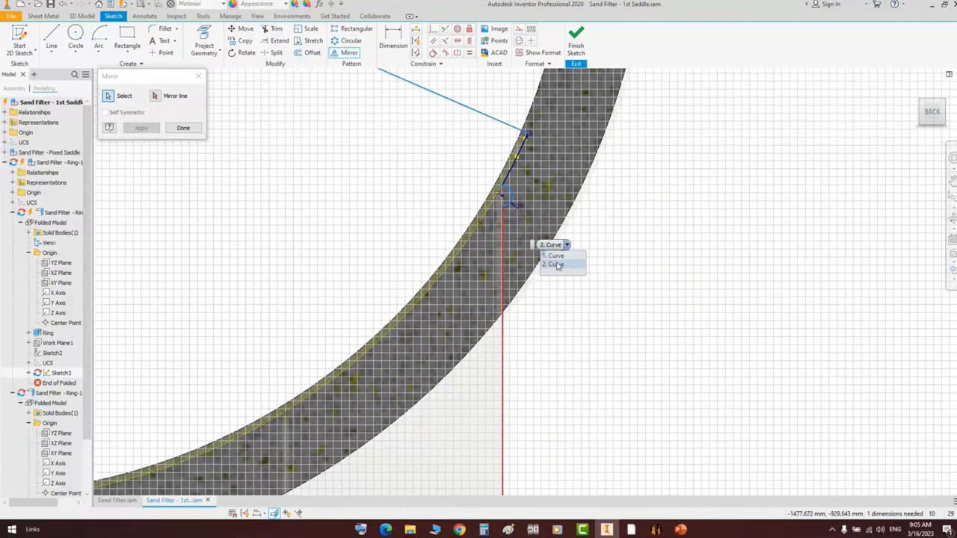
pyautogui.click(560, 263)
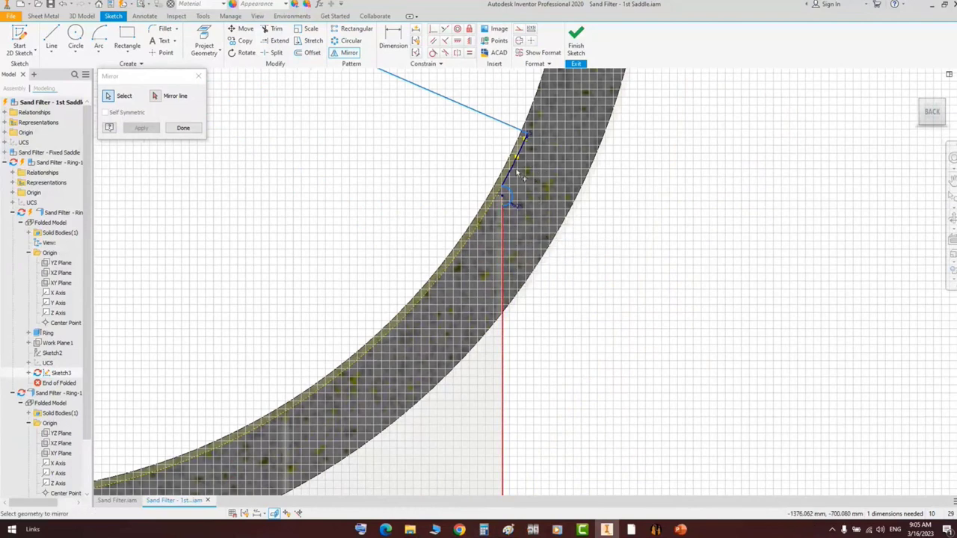
pyautogui.rightClick(524, 168)
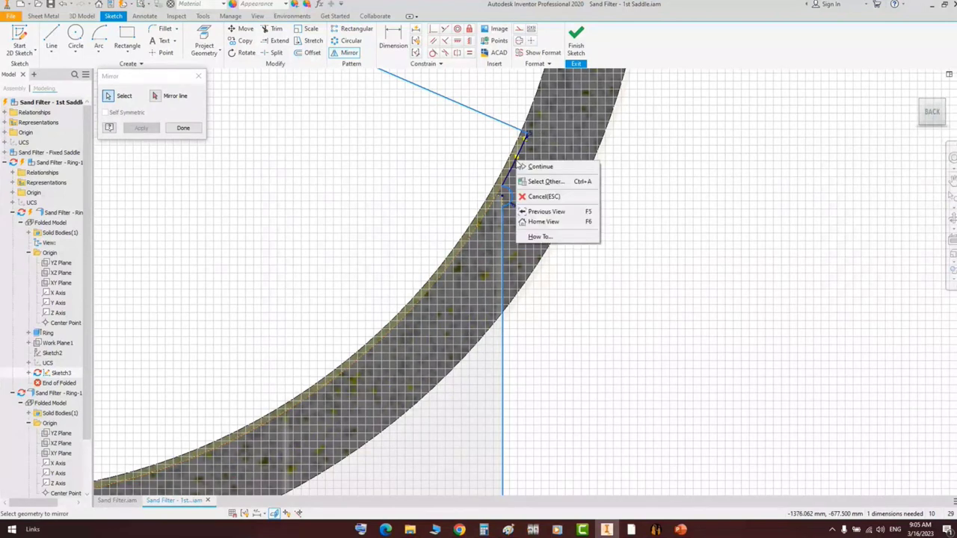
pyautogui.click(546, 181)
pyautogui.click(567, 180)
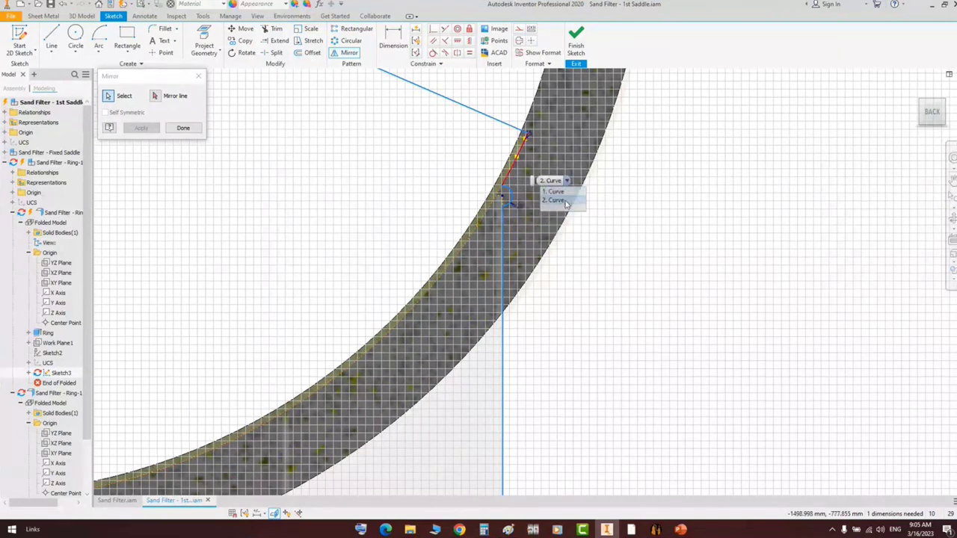
pyautogui.click(566, 200)
pyautogui.click(155, 96)
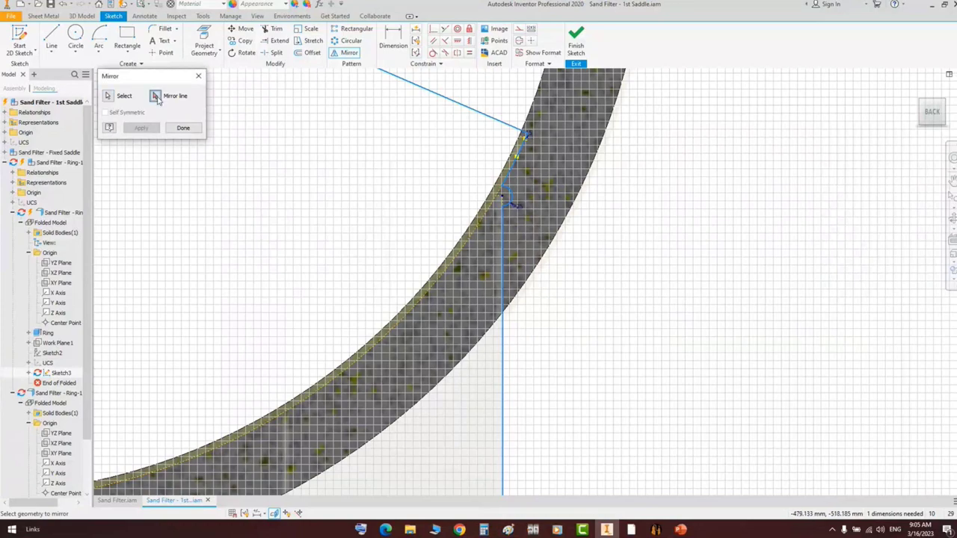
pyautogui.scroll(2, 306, 146)
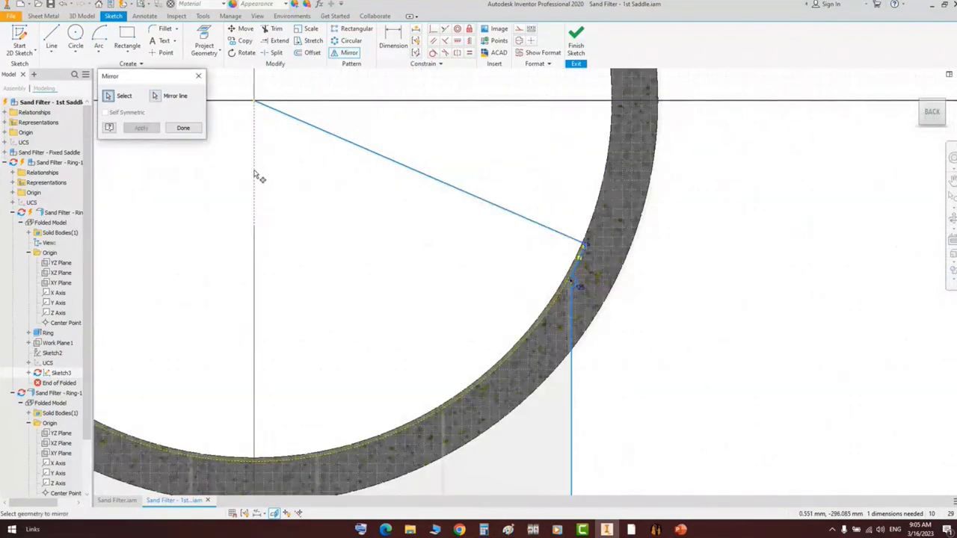
pyautogui.click(257, 175)
pyautogui.click(141, 128)
pyautogui.click(180, 129)
# - Close the profile with a line between the lower ends of the two vertical lines and finish the sketch
pyautogui.scroll(2, 424, 197)
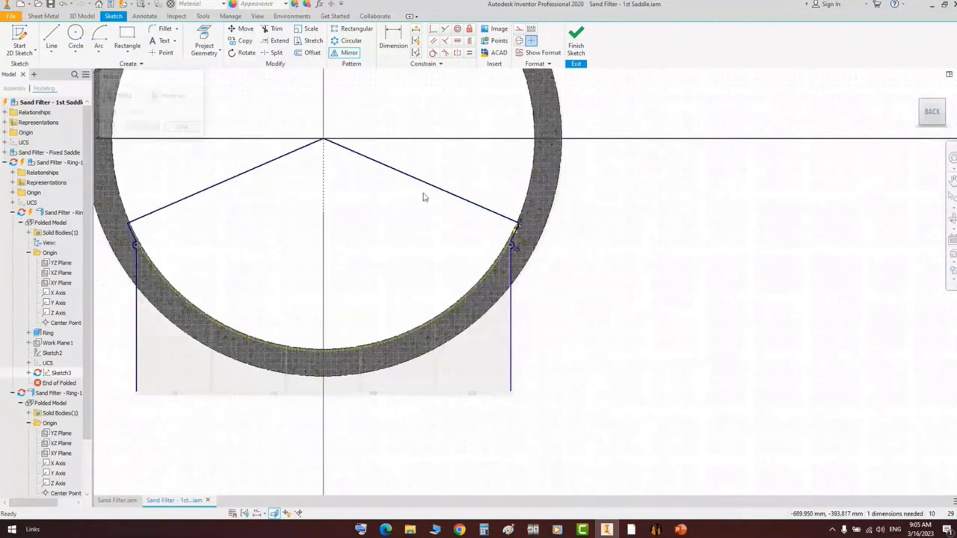
pyautogui.scroll(2, 471, 142)
pyautogui.press('l')
pyautogui.click(262, 284)
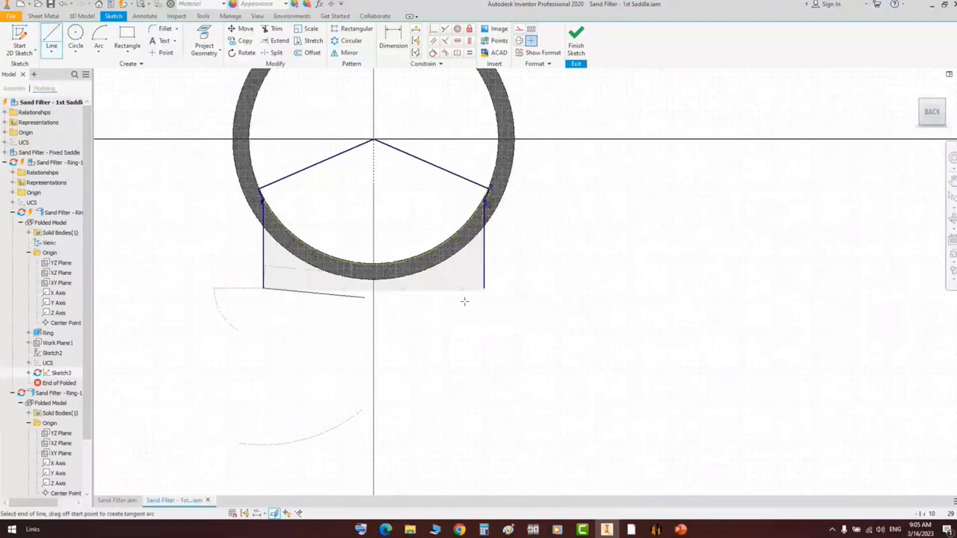
pyautogui.scroll(-2, 491, 289)
pyautogui.click(499, 285)
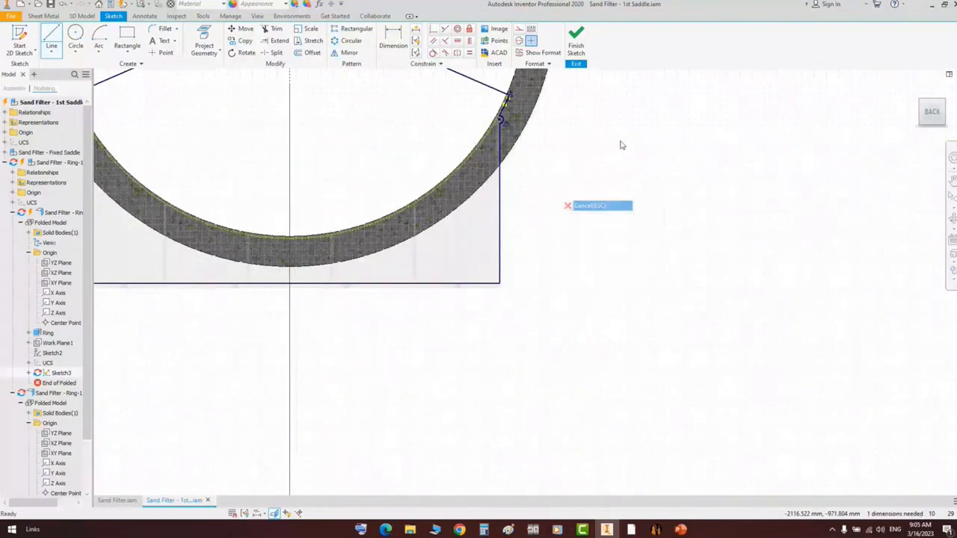
pyautogui.click(577, 45)
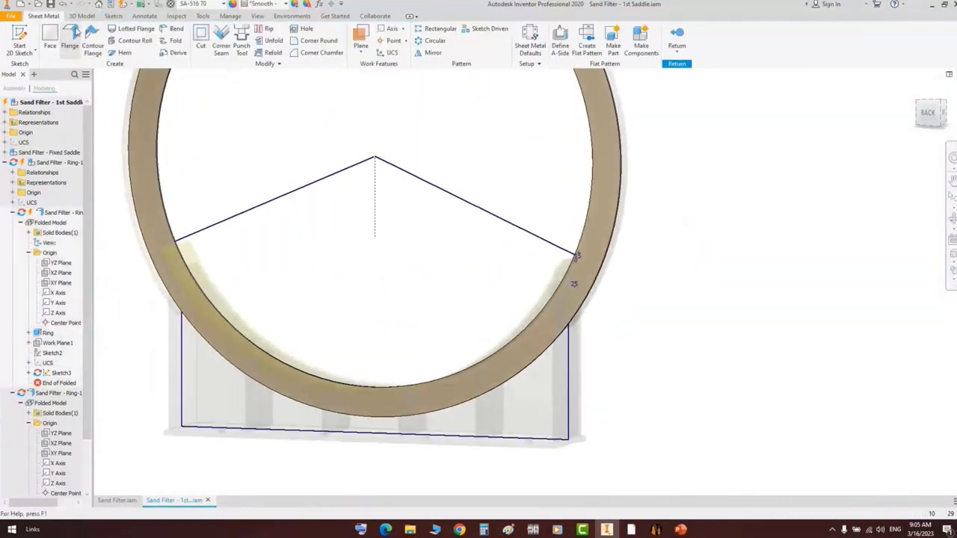
# - Extrude the closed profile as a symmetric cut through all of the ring plate
pyautogui.click(58, 34)
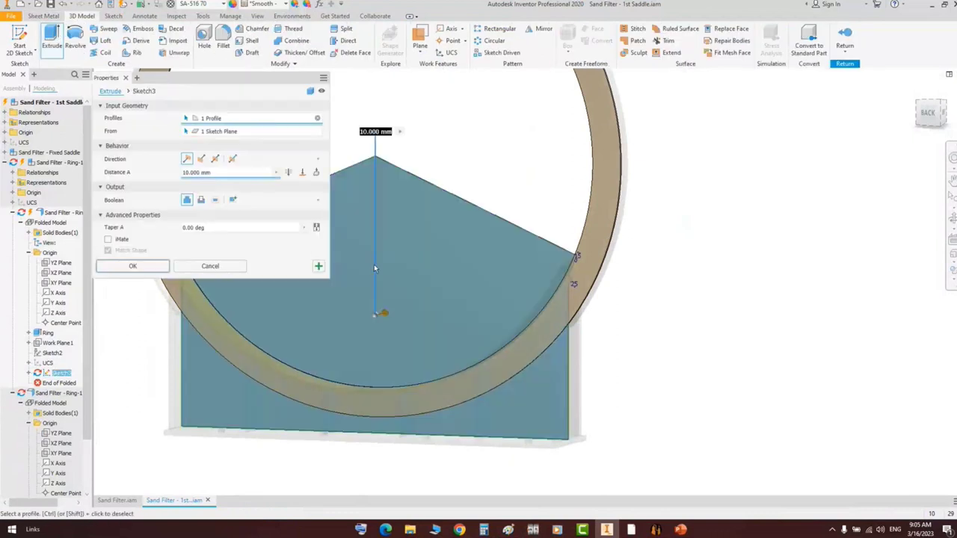
pyautogui.click(214, 159)
pyautogui.click(201, 200)
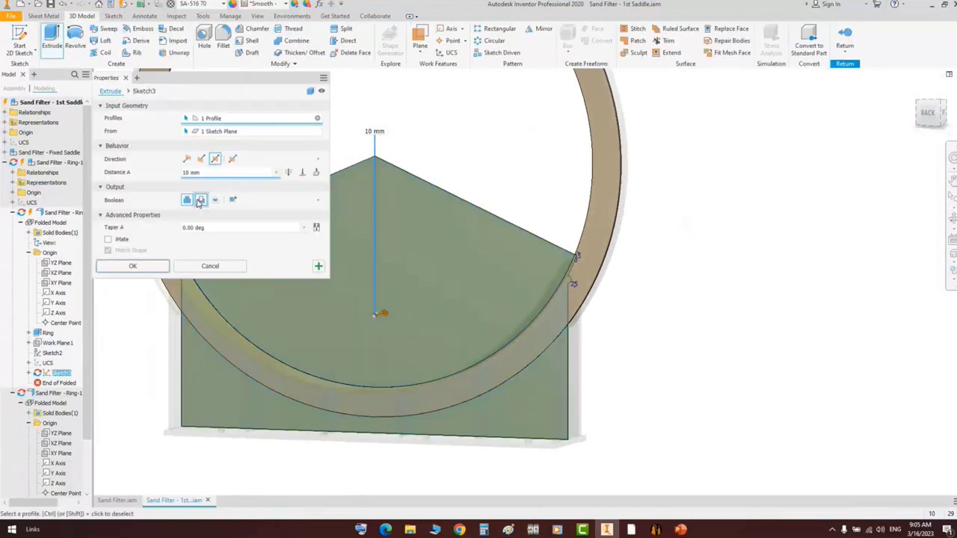
pyautogui.click(288, 172)
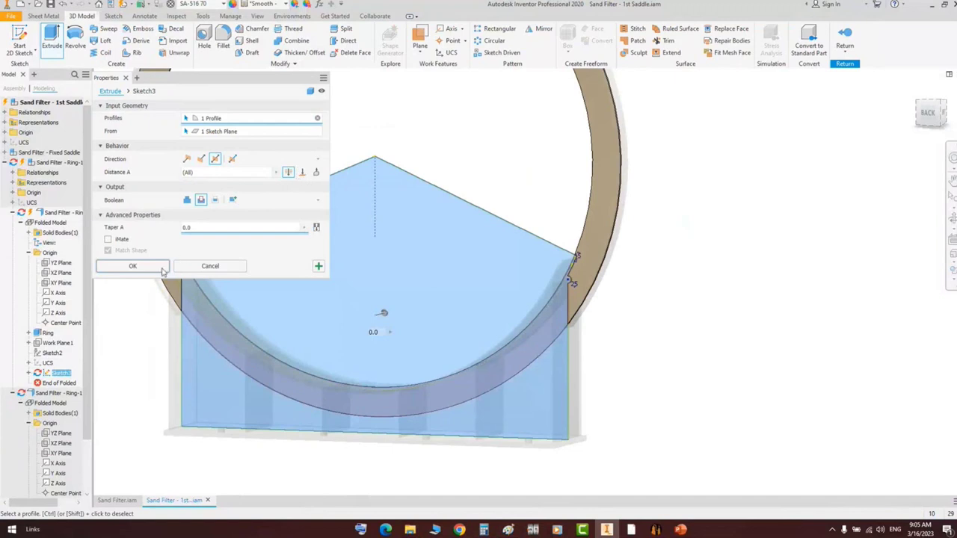
pyautogui.press('Return')
# - Finish editing the ring plate and the Ring-1 subassembly to return to the 1st Saddle assembly
pyautogui.moveTo(684, 250); pyautogui.dragTo(696, 216, button='middle')
pyautogui.rightClick(714, 160)
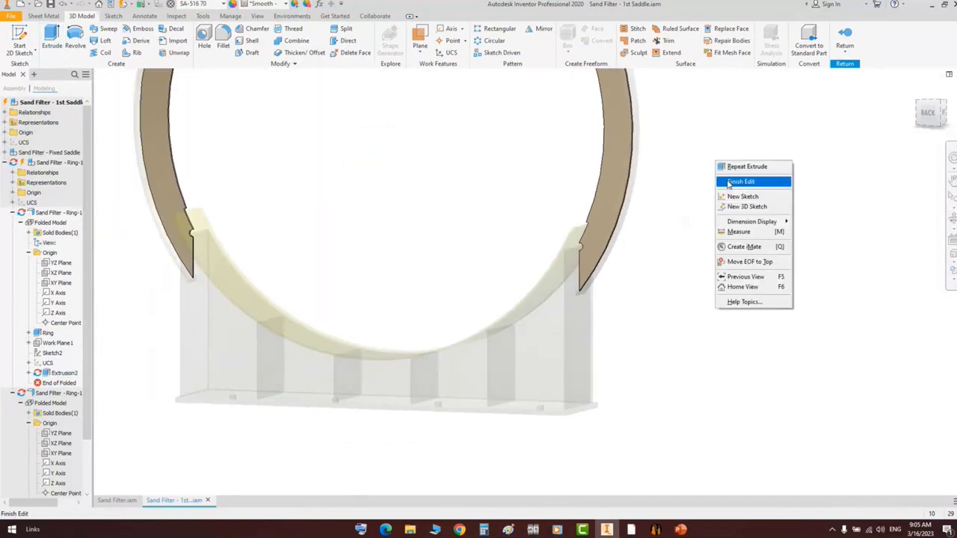
pyautogui.click(728, 182)
pyautogui.rightClick(723, 169)
pyautogui.click(748, 187)
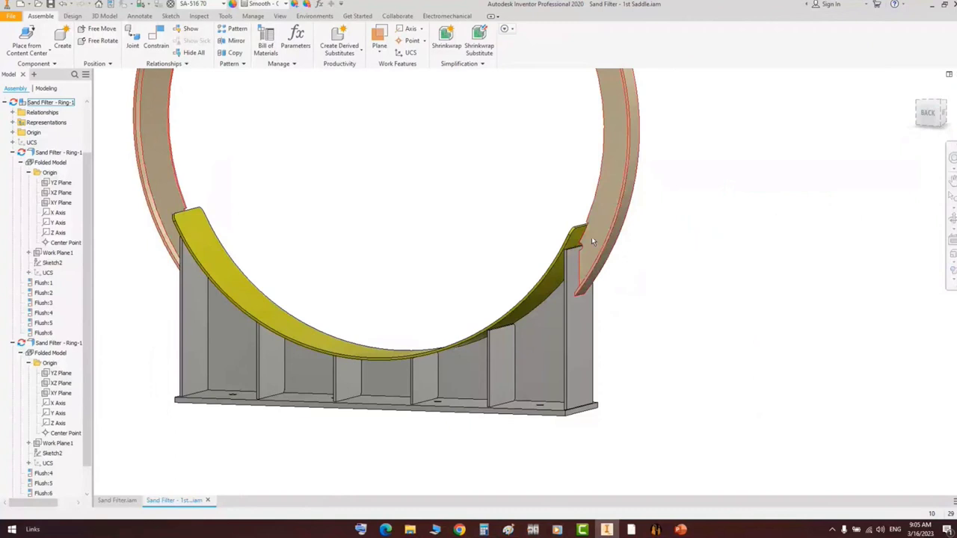
# - Examine how the cut ends of the ring fit around the saddle's wear plate and side plates
pyautogui.scroll(-3, 592, 239)
pyautogui.scroll(3, 592, 239)
pyautogui.keyDown('shift'); pyautogui.moveTo(528, 282); pyautogui.dragTo(574, 277, button='middle'); pyautogui.keyUp('shift')
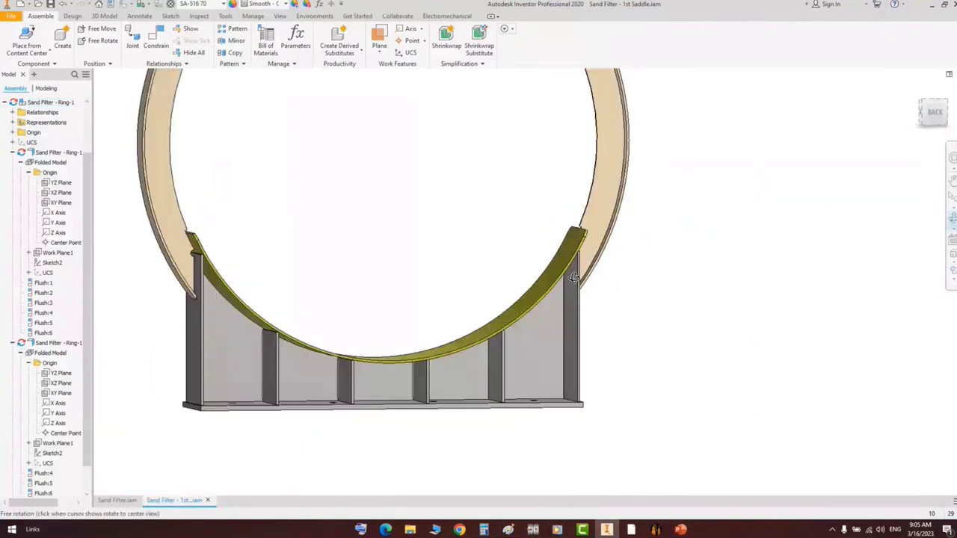
pyautogui.scroll(-4, 574, 278)
pyautogui.moveTo(574, 277); pyautogui.dragTo(569, 294)
pyautogui.scroll(3, 569, 295)
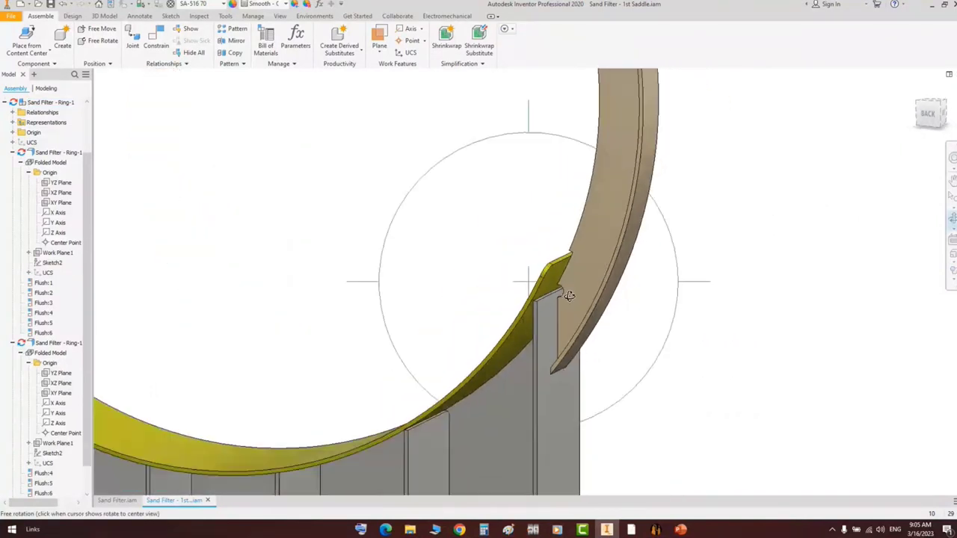
pyautogui.moveTo(568, 294); pyautogui.dragTo(627, 199, button='middle')
pyautogui.scroll(1, 625, 187)
pyautogui.rightClick(549, 187)
pyautogui.click(577, 192)
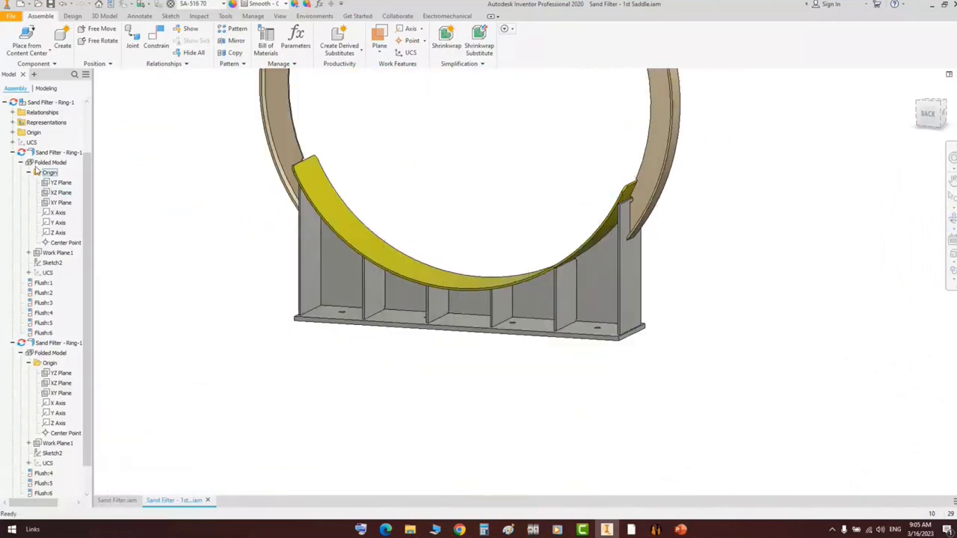
# - Save the 1st Saddle assembly and close it to return to Sand Filter.iam
pyautogui.click(4, 103)
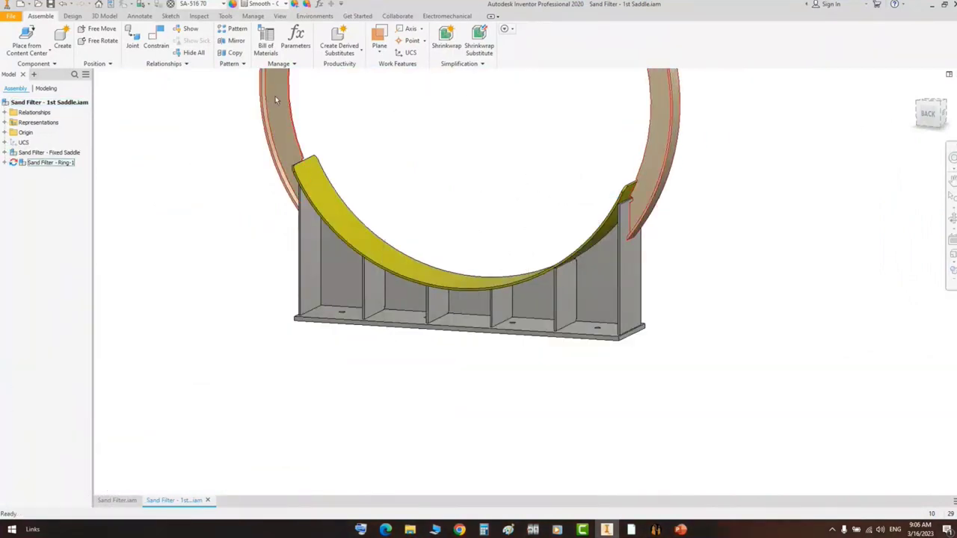
pyautogui.click(49, 5)
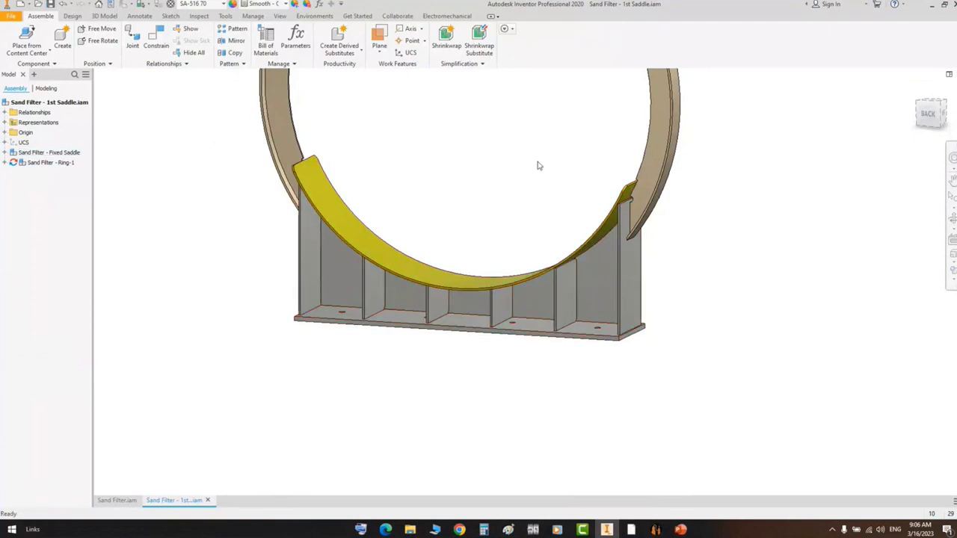
pyautogui.click(927, 115)
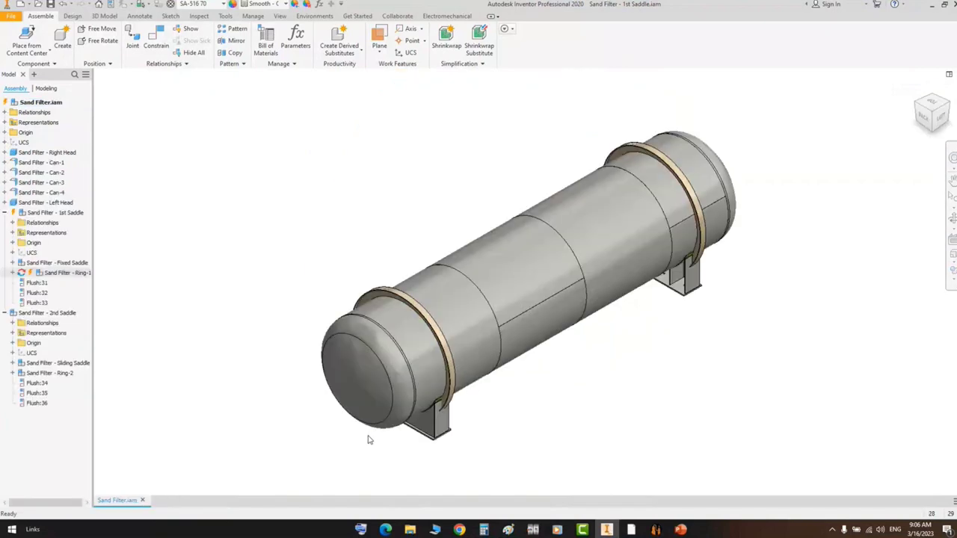
pyautogui.click(208, 501)
pyautogui.scroll(-5, 718, 262)
pyautogui.scroll(-3, 714, 266)
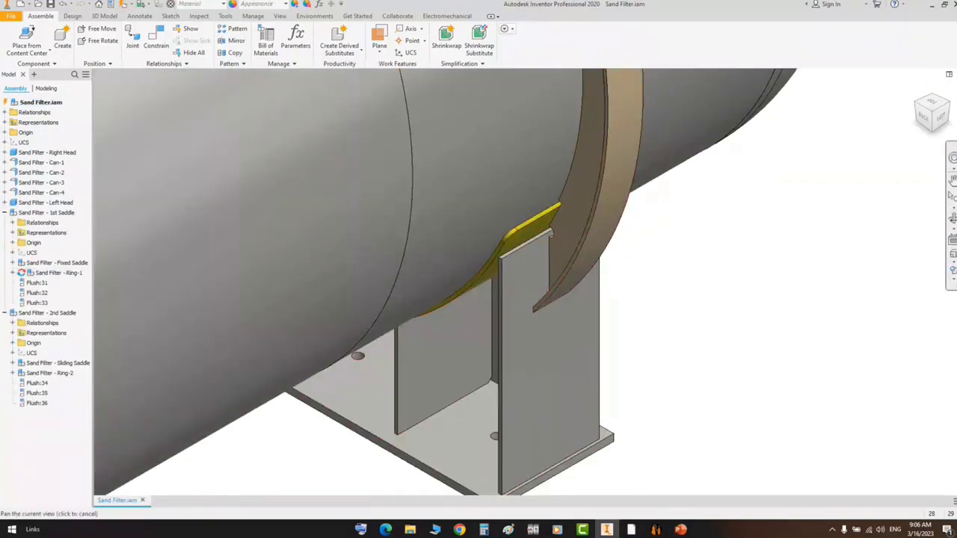
# - Examine how the rings and saddles fit along the vessel, ending with the left side view of the Sand Filter assembly
pyautogui.click(952, 219)
pyautogui.scroll(3, 569, 266)
pyautogui.moveTo(510, 284); pyautogui.dragTo(364, 279)
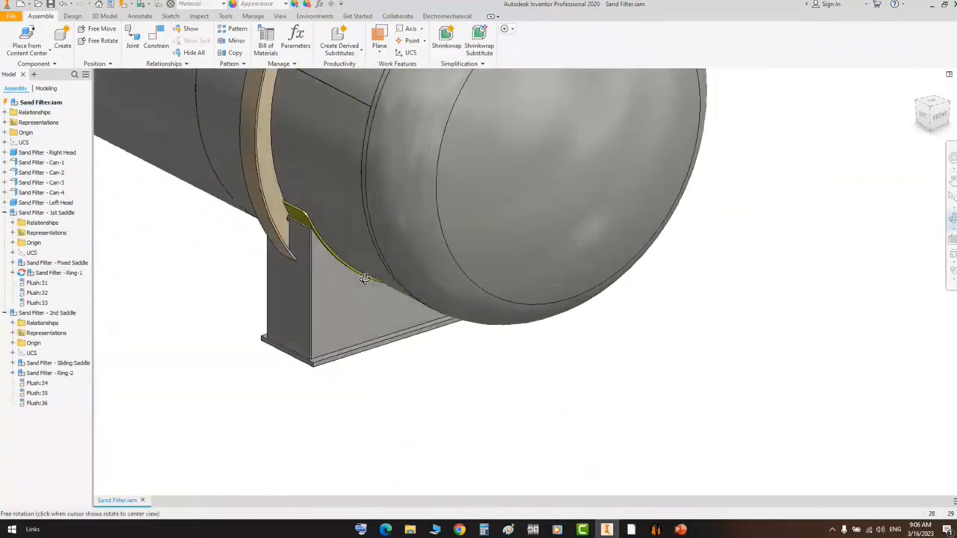
pyautogui.scroll(-3, 303, 220)
pyautogui.scroll(3, 313, 222)
pyautogui.scroll(5, 318, 223)
pyautogui.moveTo(470, 235); pyautogui.dragTo(648, 299)
pyautogui.rightClick(602, 229)
pyautogui.click(602, 226)
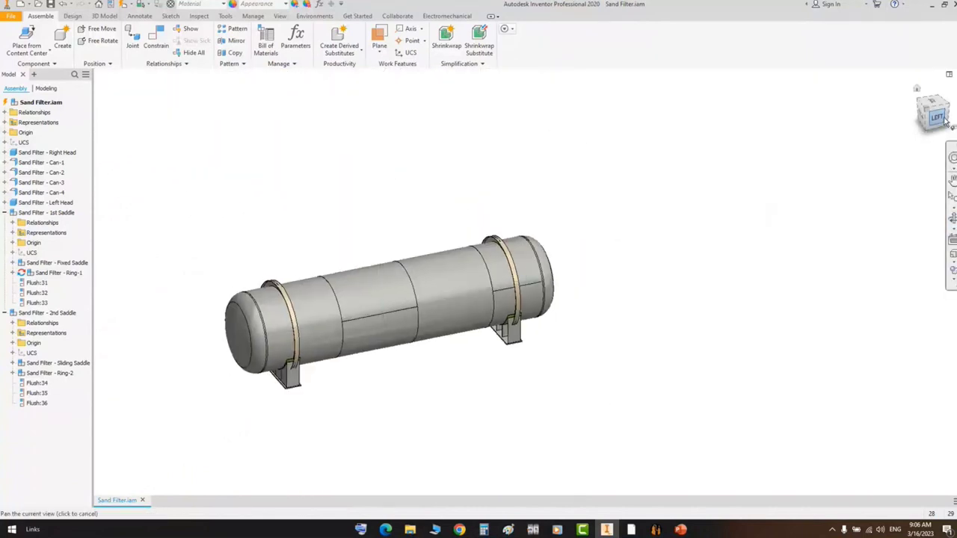
pyautogui.click(935, 118)
# - Switch to GA.pdf and check the lifting lug locations on the elevation view, marking the lug near shell BRL.4
pyautogui.moveTo(632, 531)
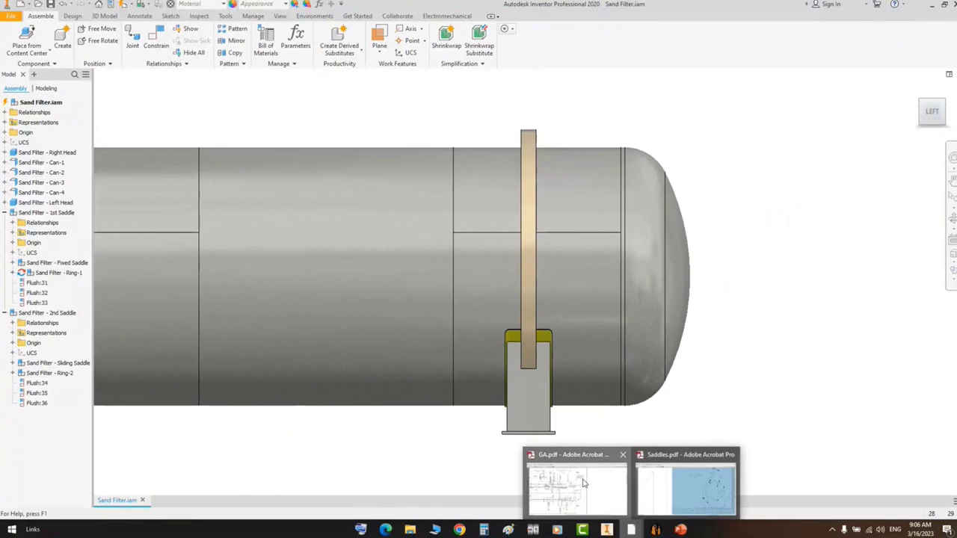
pyautogui.click(584, 484)
pyautogui.keyDown('ctrl'); pyautogui.scroll(-3, 467, 202); pyautogui.keyUp('ctrl')
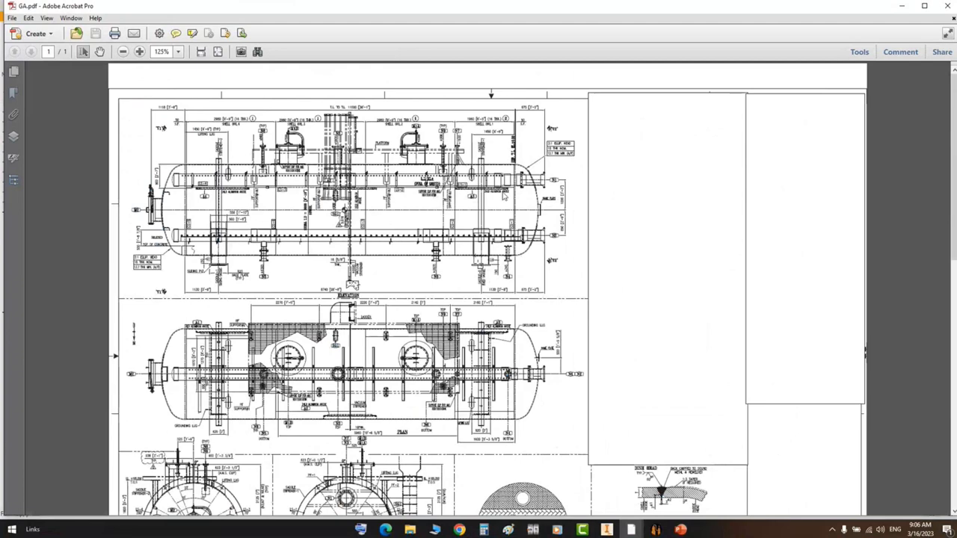
pyautogui.keyDown('ctrl'); pyautogui.scroll(1, 482, 169); pyautogui.keyUp('ctrl')
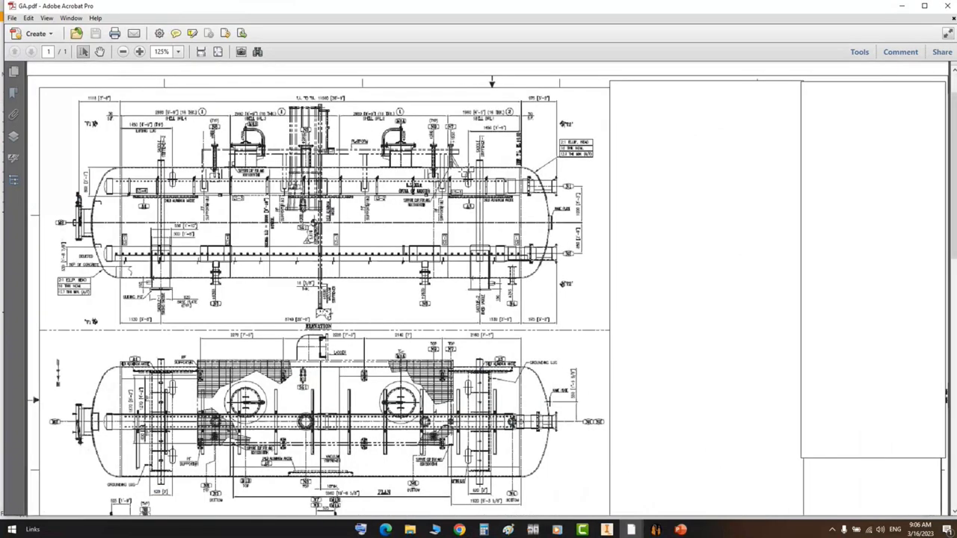
pyautogui.keyDown('ctrl'); pyautogui.scroll(4, 482, 146); pyautogui.keyUp('ctrl')
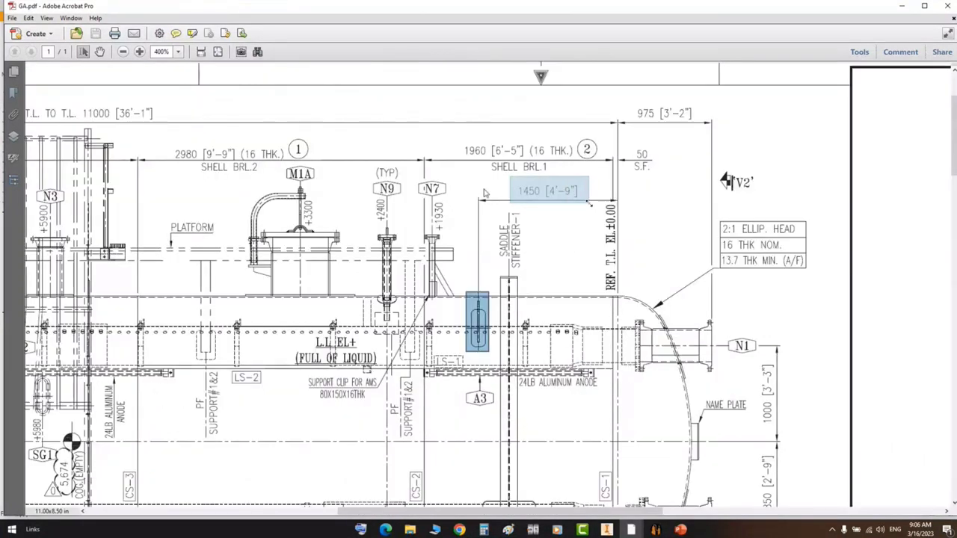
pyautogui.moveTo(523, 249)
pyautogui.mouseDown(button='middle')
pyautogui.moveTo(477, 250)
pyautogui.moveTo(341, 299)
pyautogui.mouseUp(button='middle')
pyautogui.moveTo(289, 290); pyautogui.dragTo(317, 346)
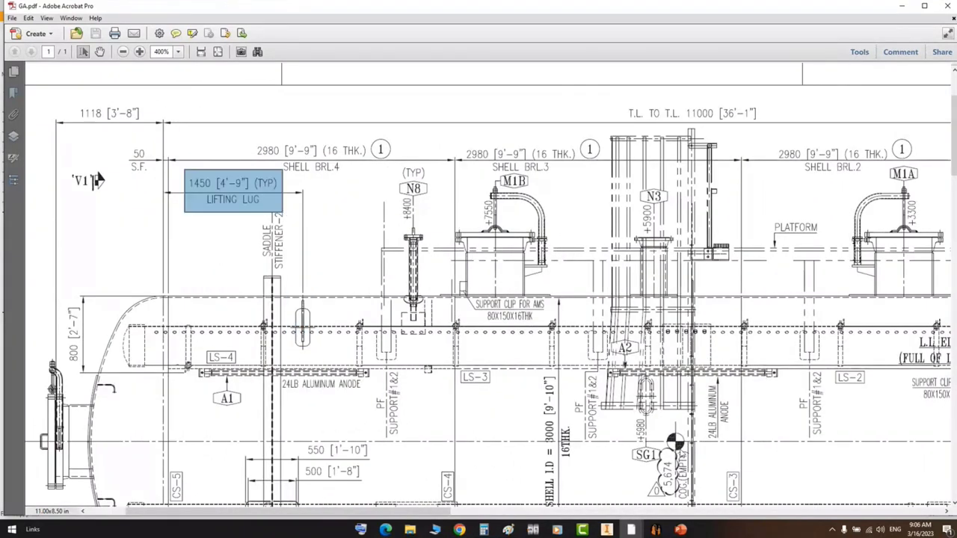
# - Switch to Static Equipment Generator, select Can-1 and bring up the elements that can be added to it
pyautogui.click(655, 530)
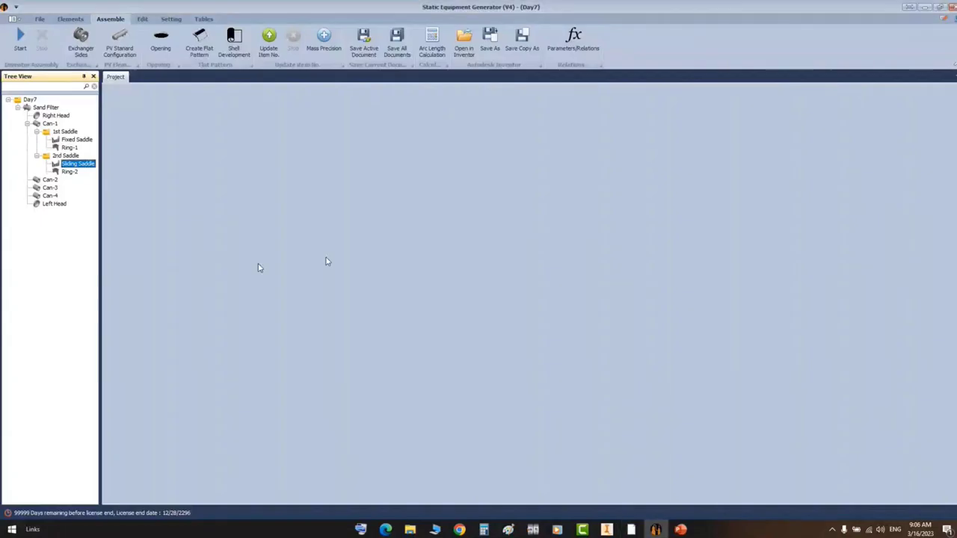
pyautogui.click(51, 124)
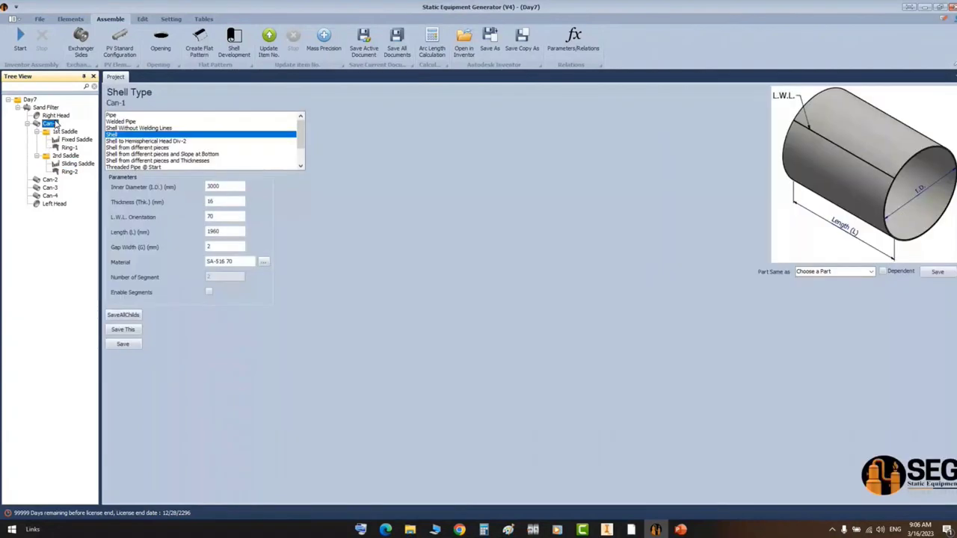
pyautogui.click(71, 19)
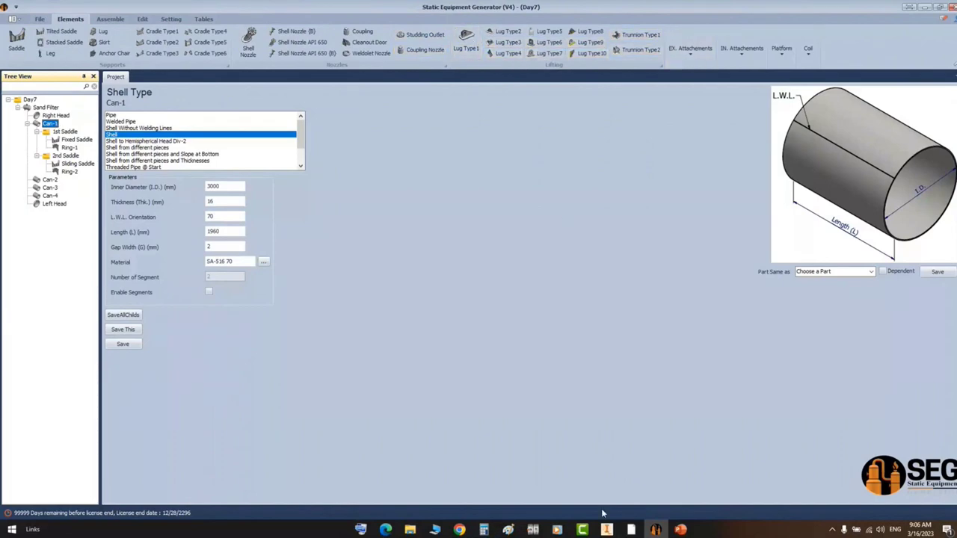
# - Switch to the PowerPoint presentation and start the slide show from the Lifting Lugs & Trunnions slide
pyautogui.click(680, 530)
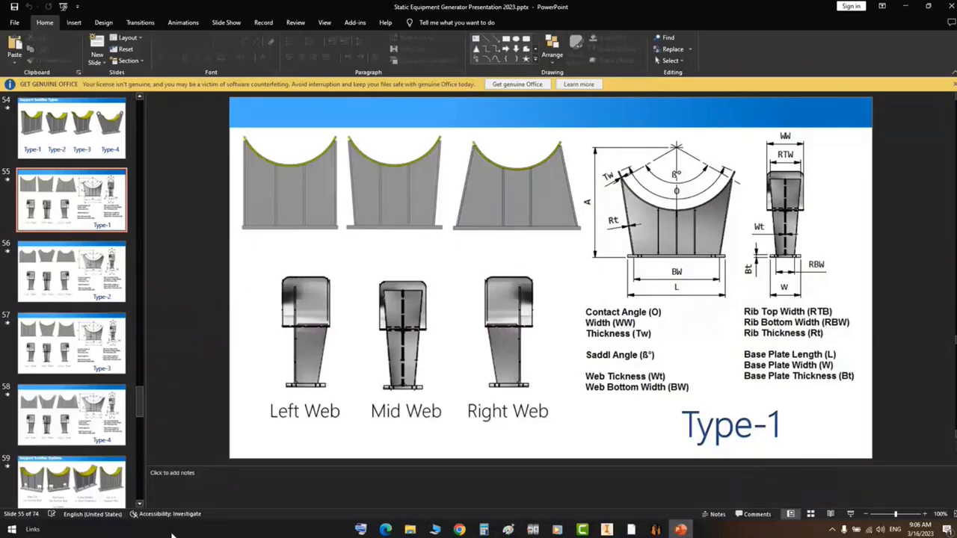
pyautogui.scroll(-5, 336, 394)
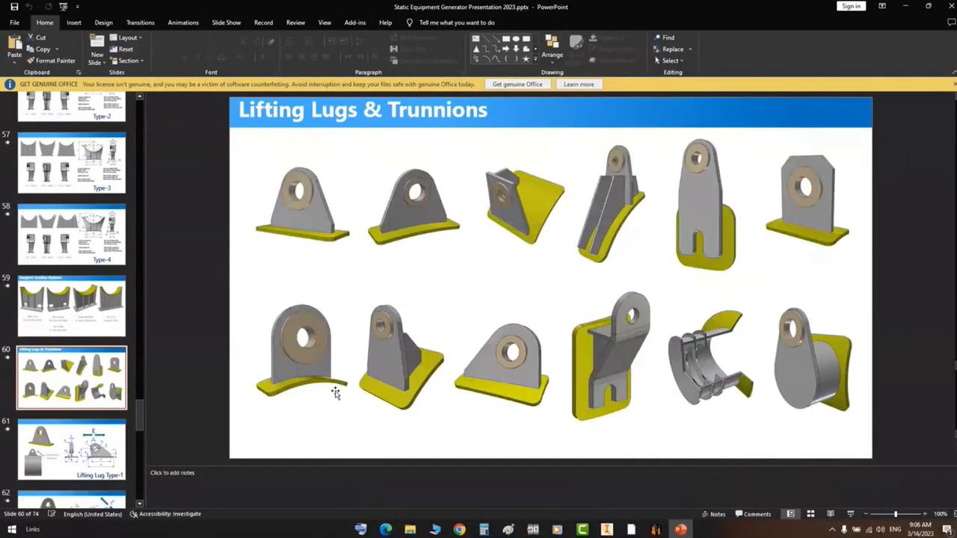
pyautogui.hotkey('shift', 'F5')
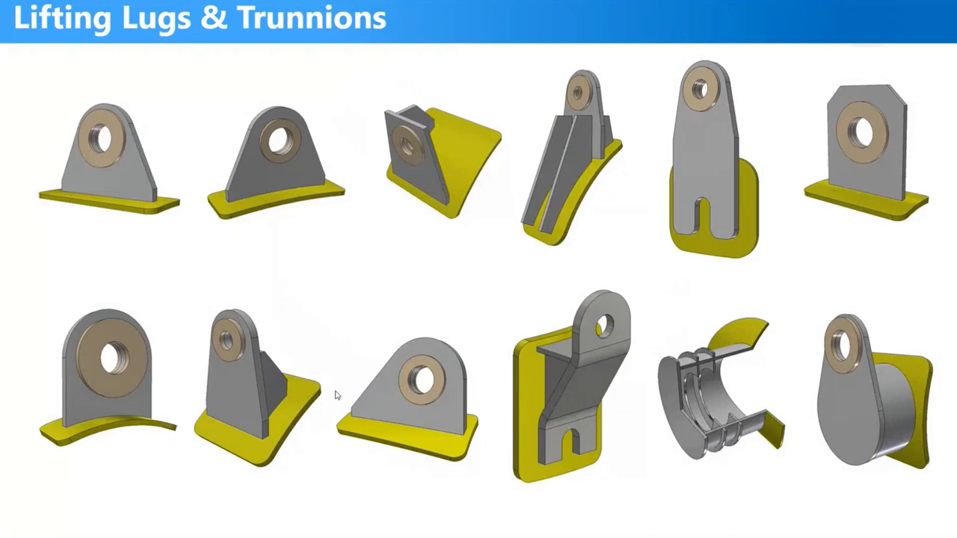
# - Go through the slides of Lifting Lug Type-1 to Type-10, reviewing each type's direction and dimensions
pyautogui.click(336, 395)
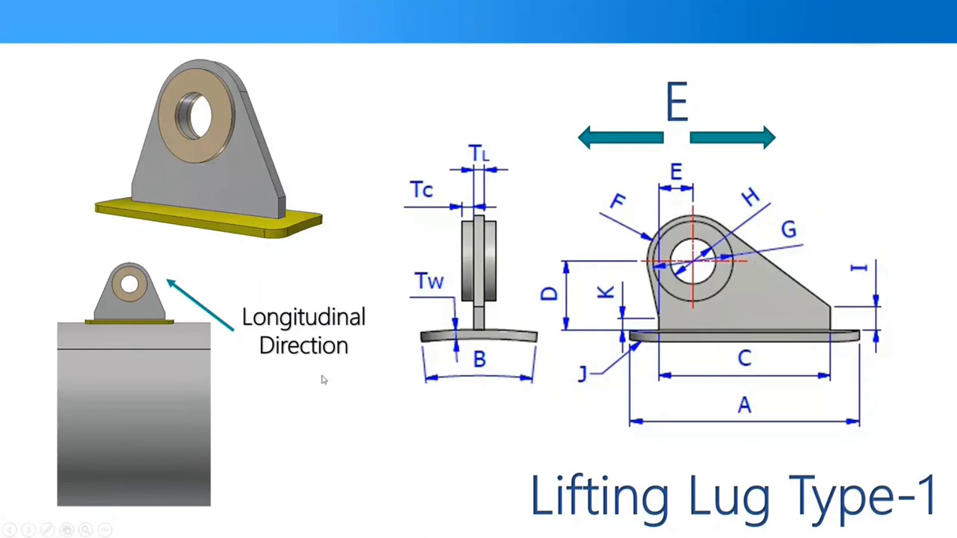
pyautogui.click(728, 234)
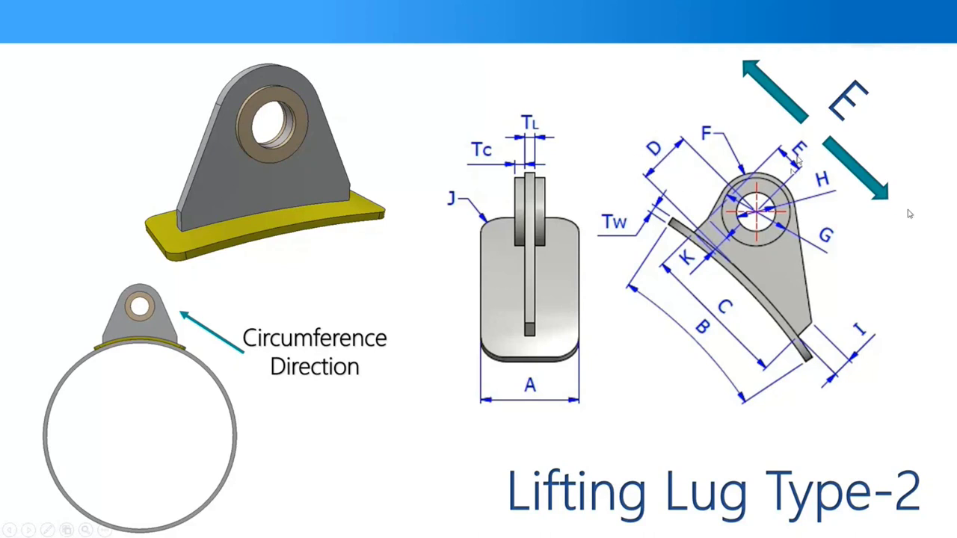
pyautogui.press('Right')
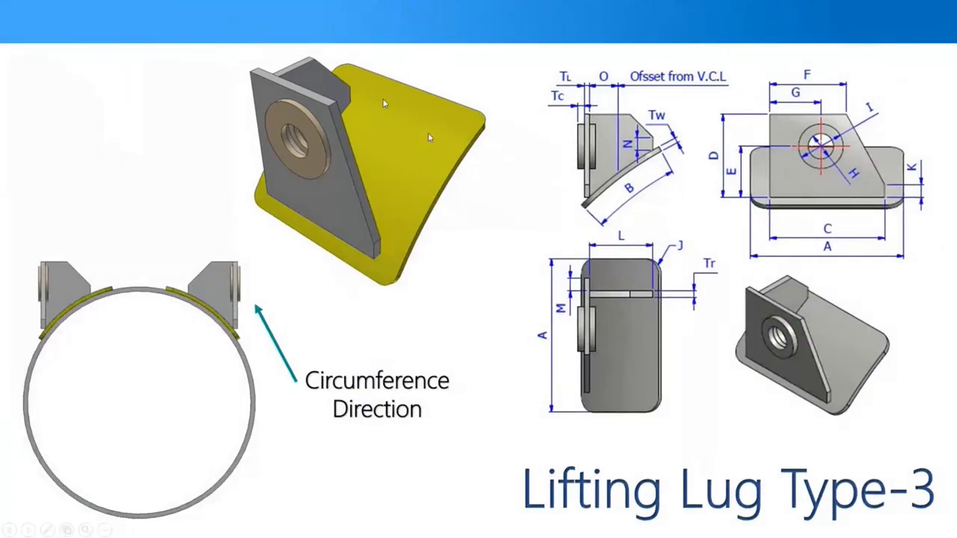
pyautogui.click(422, 177)
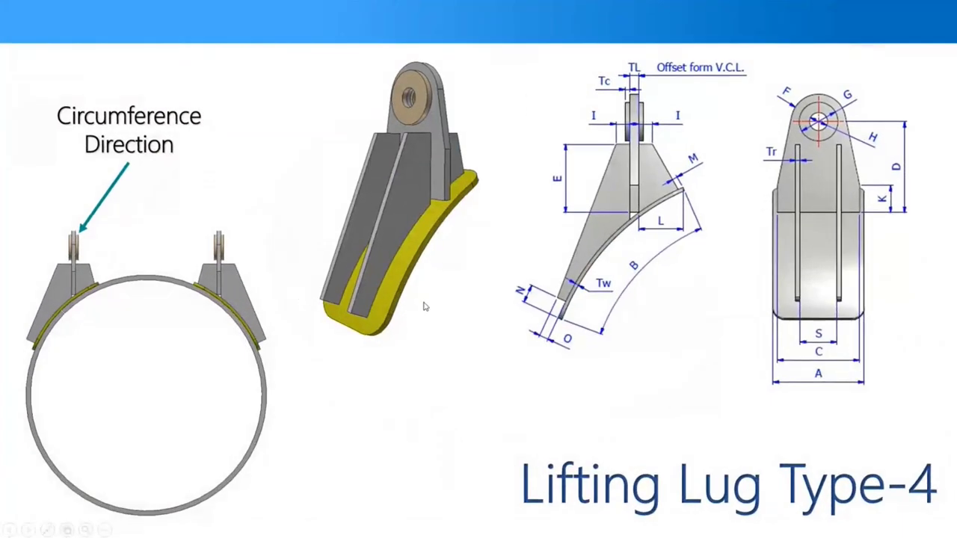
pyautogui.click(499, 280)
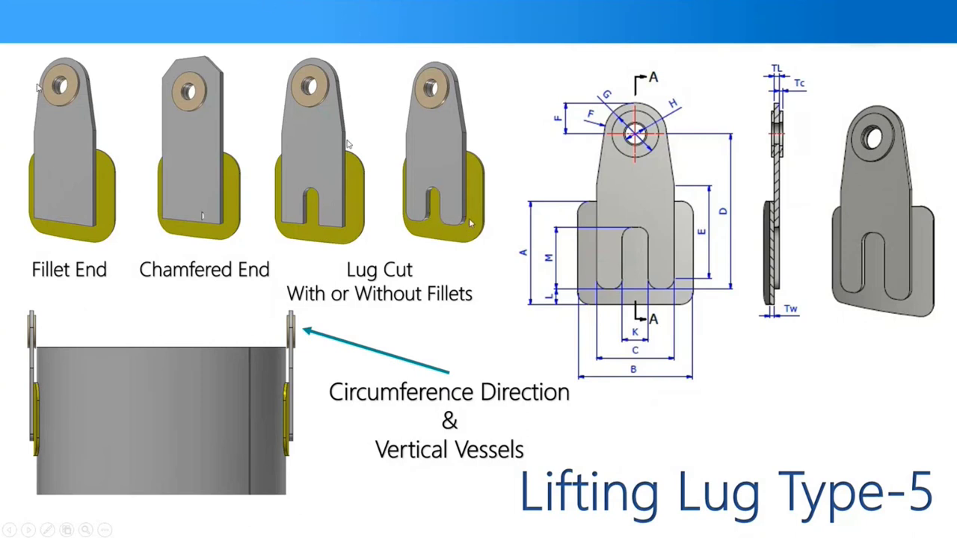
pyautogui.click(770, 167)
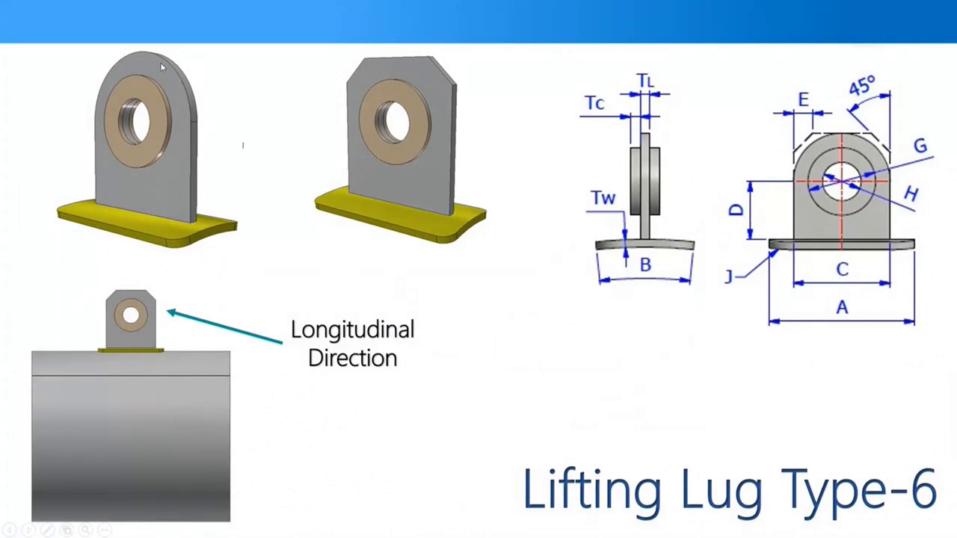
pyautogui.click(466, 208)
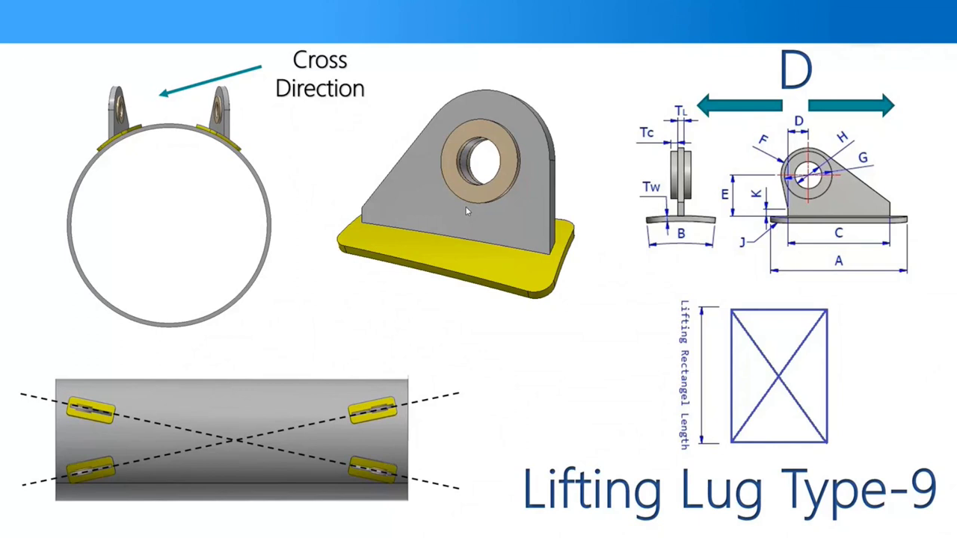
pyautogui.click(466, 211)
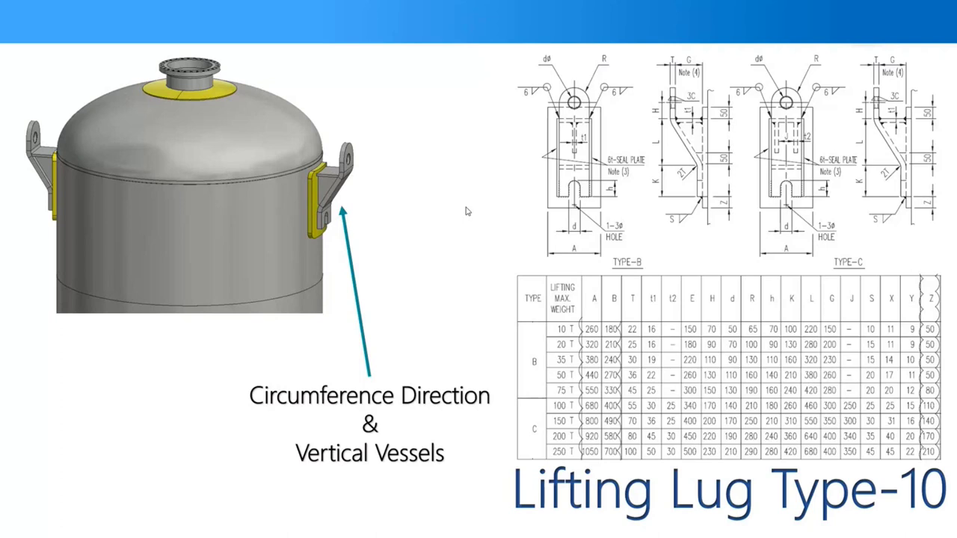
# - Review the Trunnion Type-1 and Type-2 slides using the laser pointer, end the slide show and return to Static Equipment Generator
pyautogui.click(466, 212)
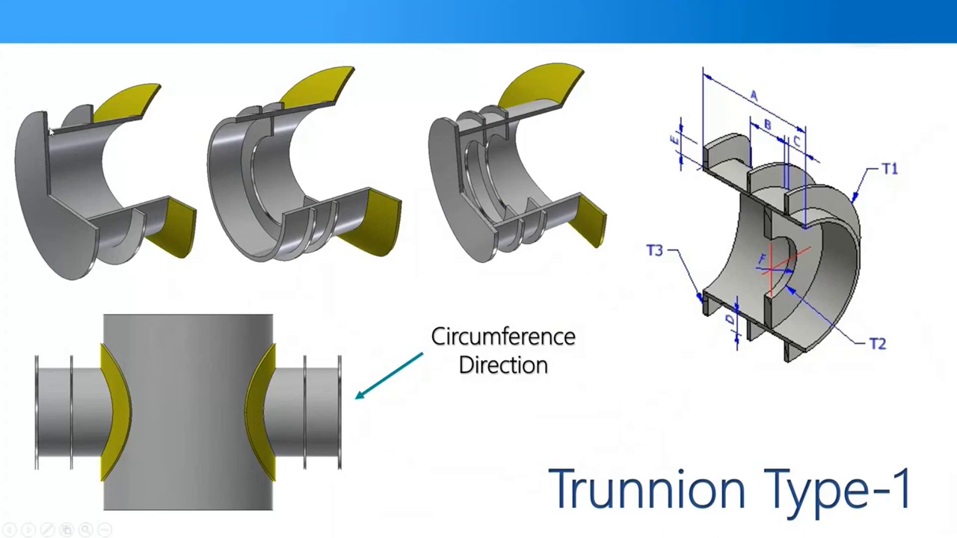
pyautogui.click(47, 530)
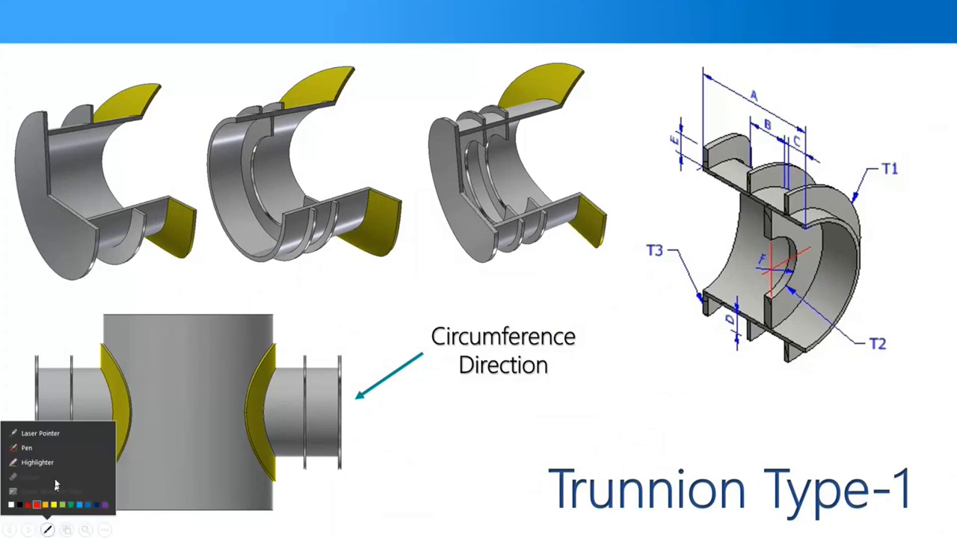
pyautogui.click(39, 433)
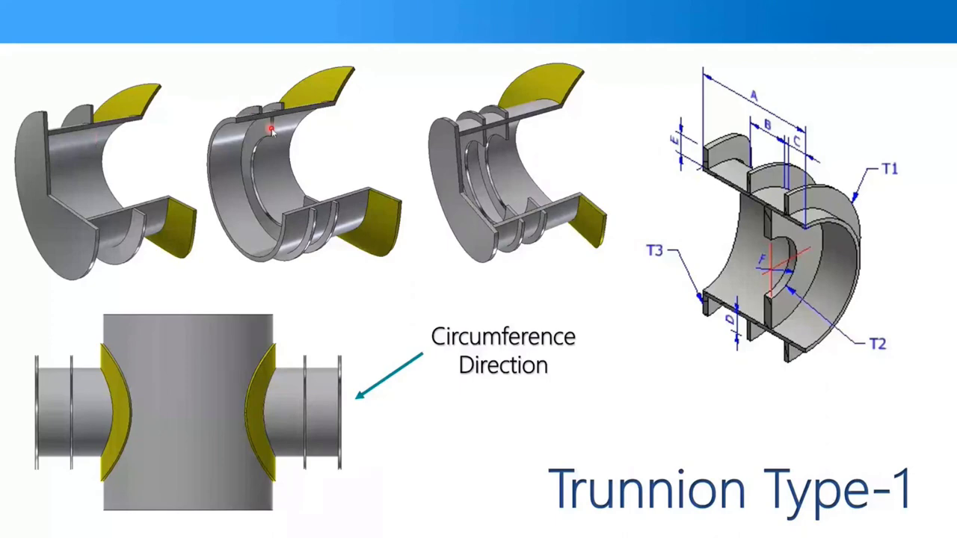
pyautogui.click(490, 152)
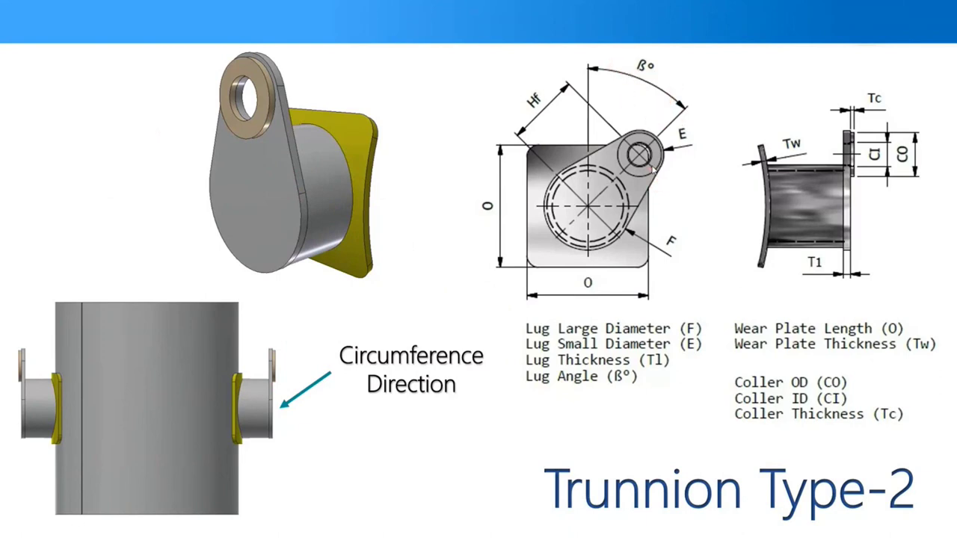
pyautogui.press('Escape')
pyautogui.click(903, 7)
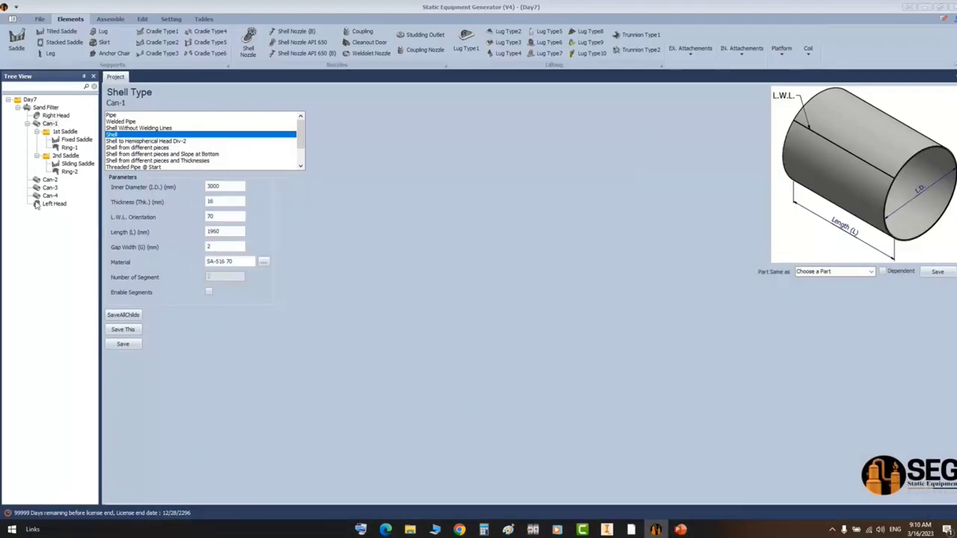
# - Add a Lug Type2 named "Lifting Lug-1" to Can-1 and open its parameters
pyautogui.click(499, 34)
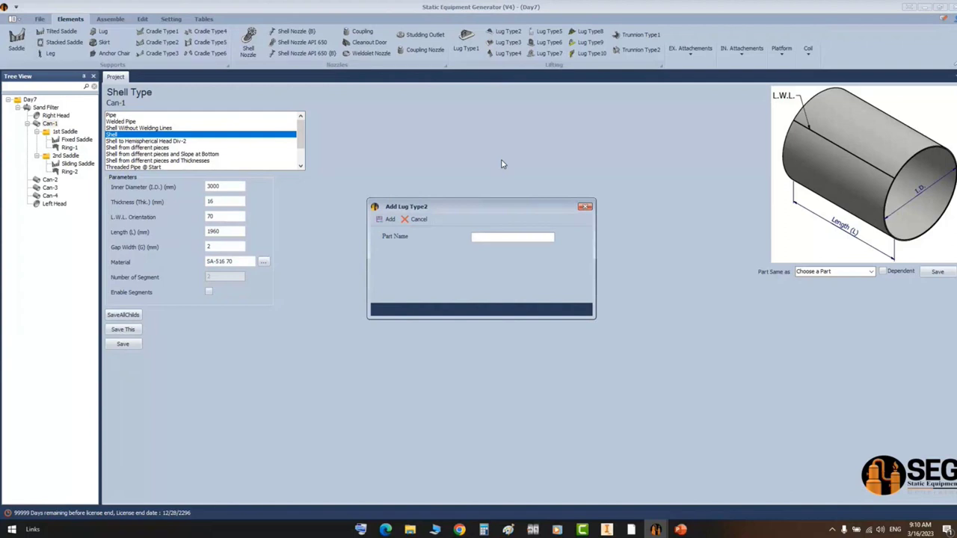
pyautogui.write('Lifting Lug-1')
pyautogui.press('Return')
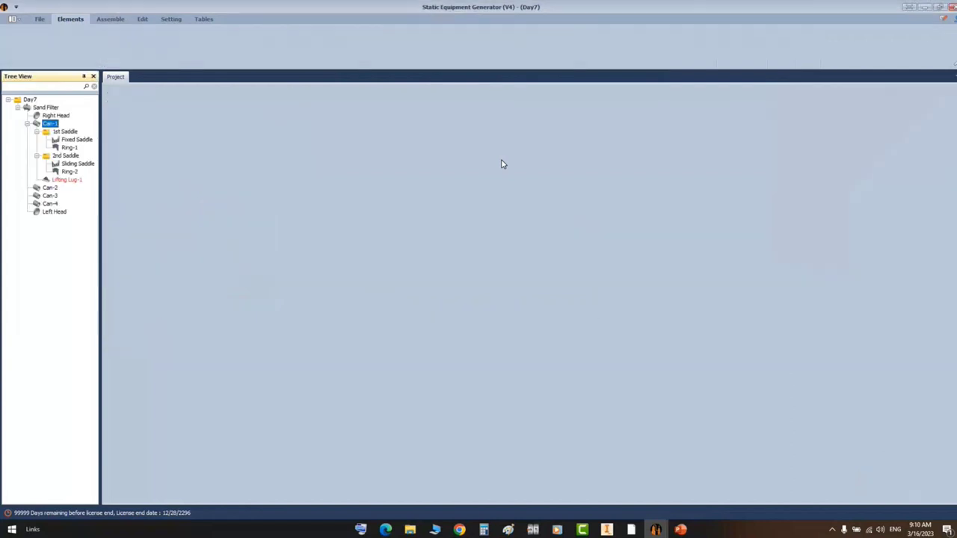
pyautogui.click(74, 181)
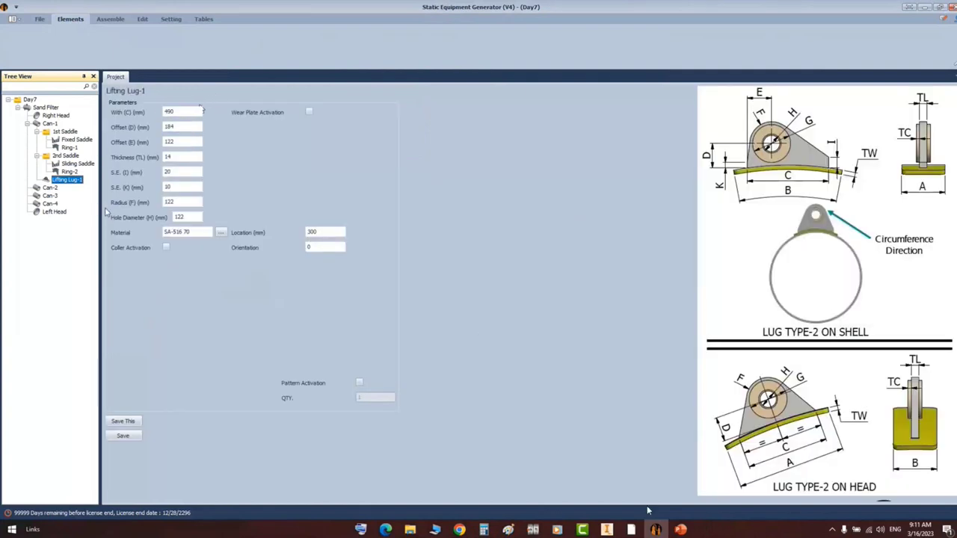
# - Switch to Saddles.pdf, find the Detail of Lifting Lug and mark the lug's overall width dimension
pyautogui.click(629, 529)
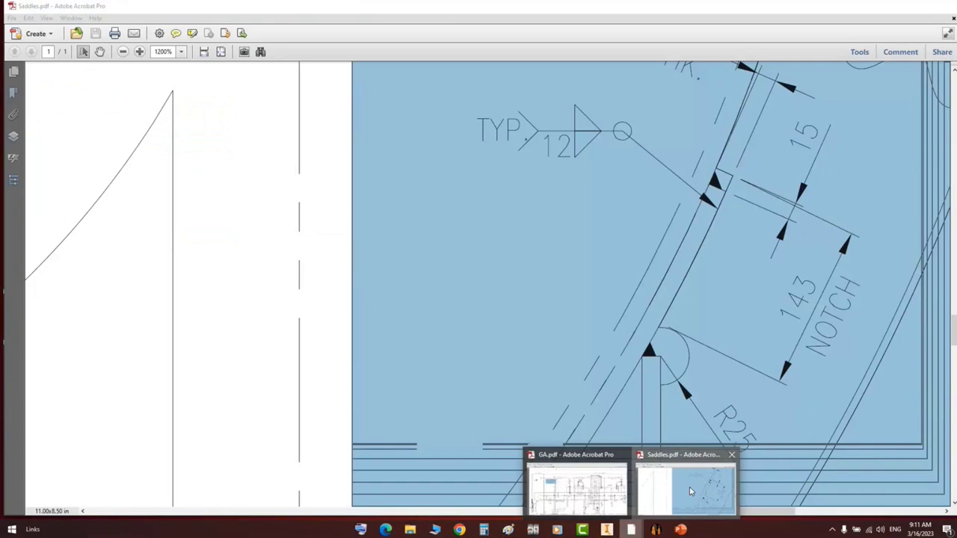
pyautogui.click(691, 492)
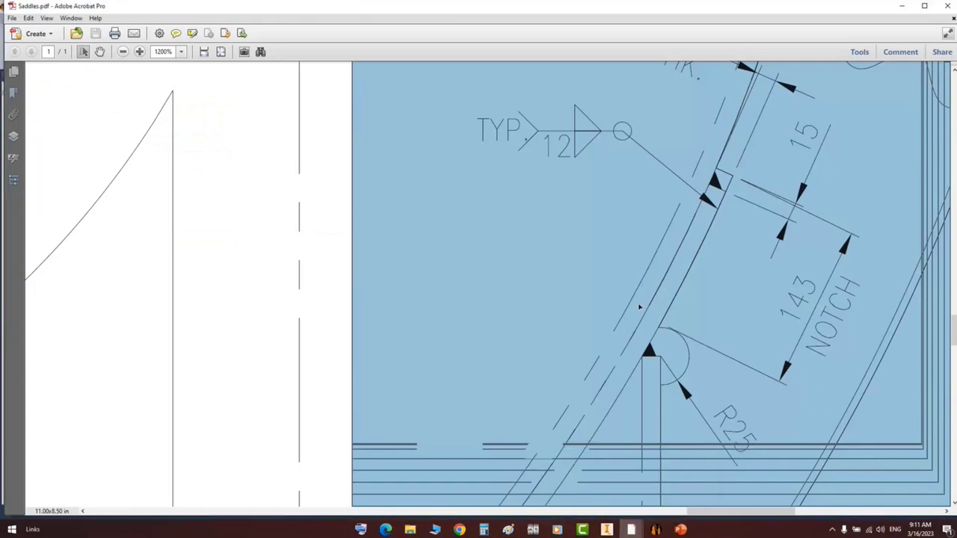
pyautogui.keyDown('ctrl'); pyautogui.scroll(-5, 627, 286); pyautogui.keyUp('ctrl')
pyautogui.keyDown('ctrl'); pyautogui.scroll(-2, 627, 286); pyautogui.keyUp('ctrl')
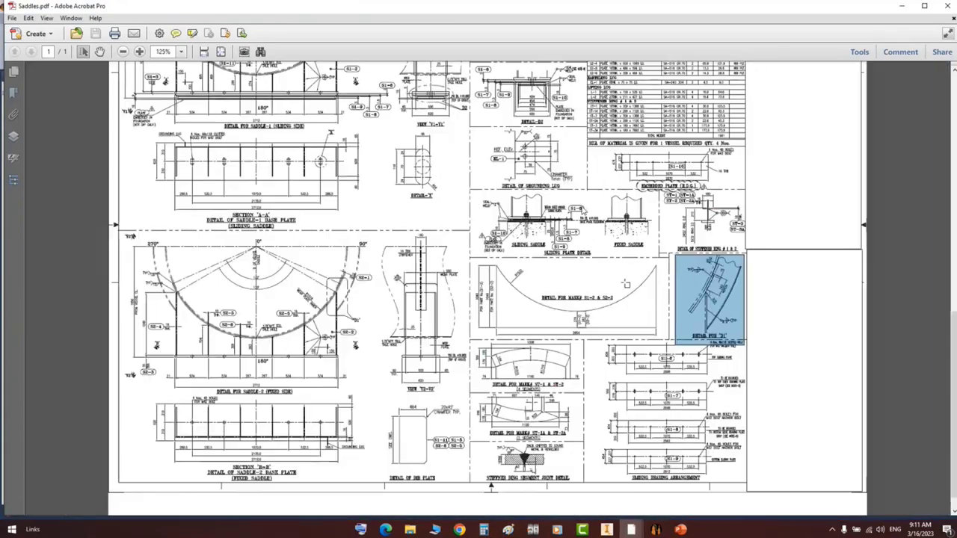
pyautogui.scroll(3, 627, 286)
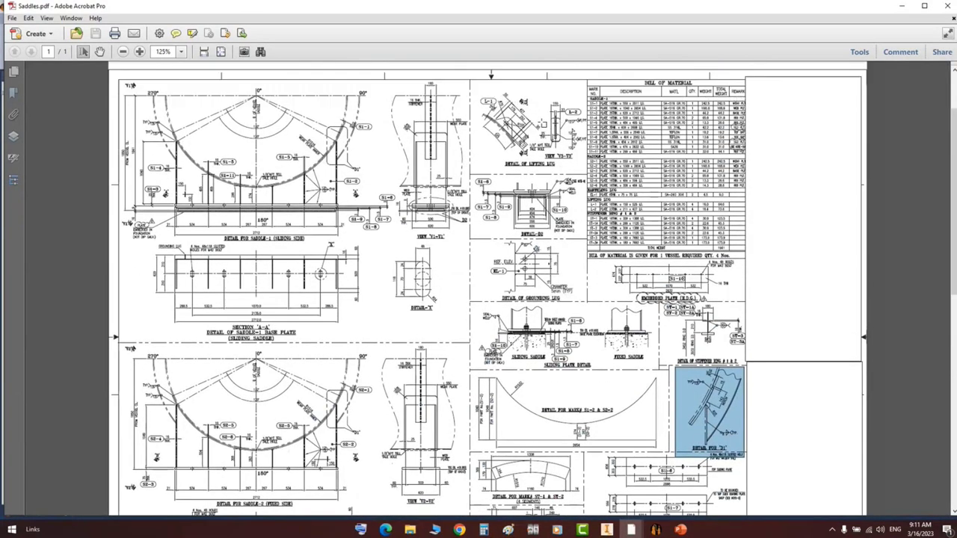
pyautogui.keyDown('ctrl'); pyautogui.scroll(5, 545, 126); pyautogui.keyUp('ctrl')
pyautogui.scroll(1, 570, 243)
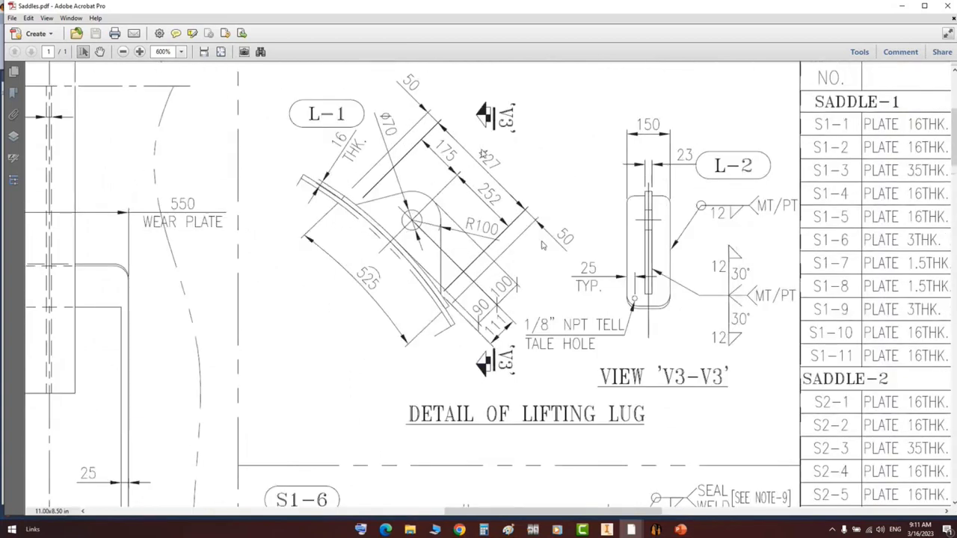
pyautogui.moveTo(471, 140); pyautogui.dragTo(513, 179)
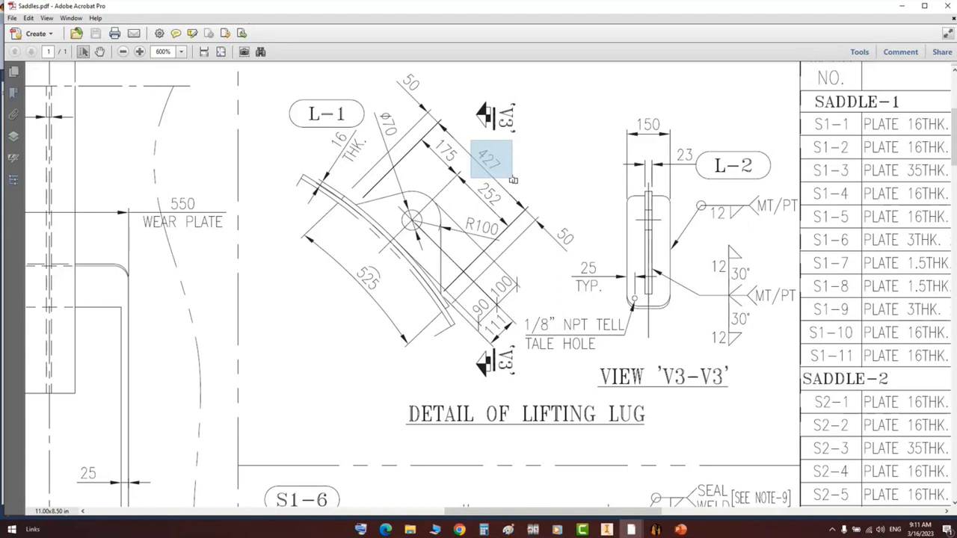
# - Mark the hole offset in Saddles.pdf, then in Static Equipment Generator set width C to 427, offset D to 90, offset E to 175 and thickness TL to 23 mm
pyautogui.moveTo(472, 295); pyautogui.dragTo(496, 323)
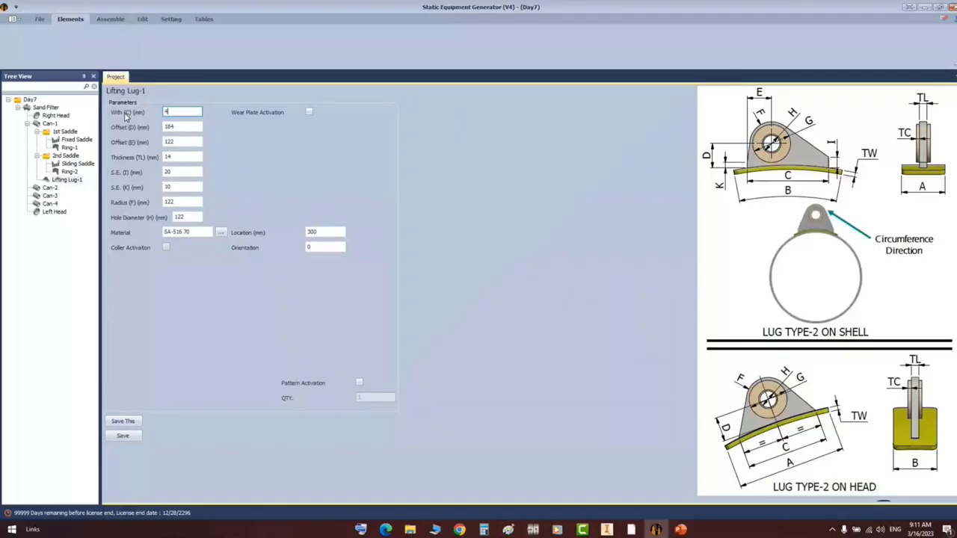
pyautogui.write('27')
pyautogui.press('Tab')
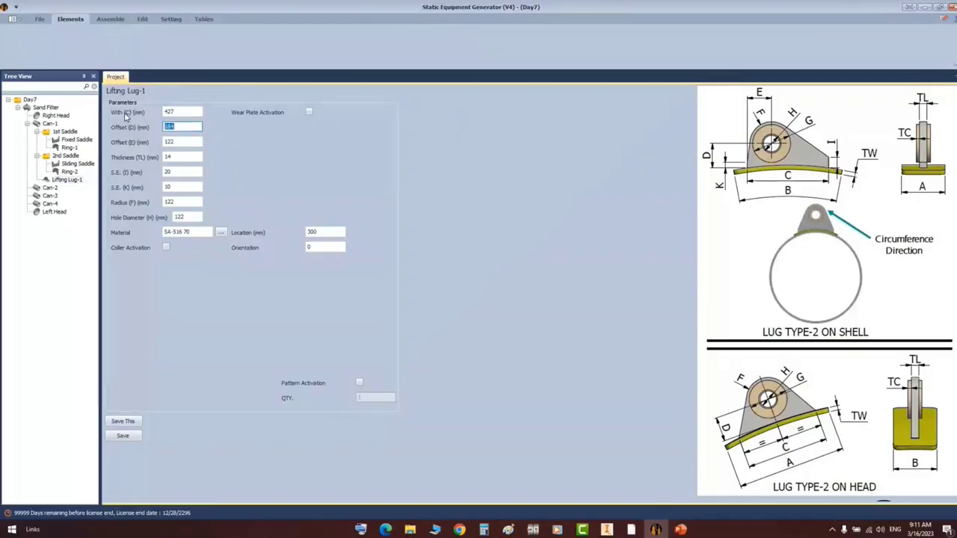
pyautogui.write('90')
pyautogui.press('Tab')
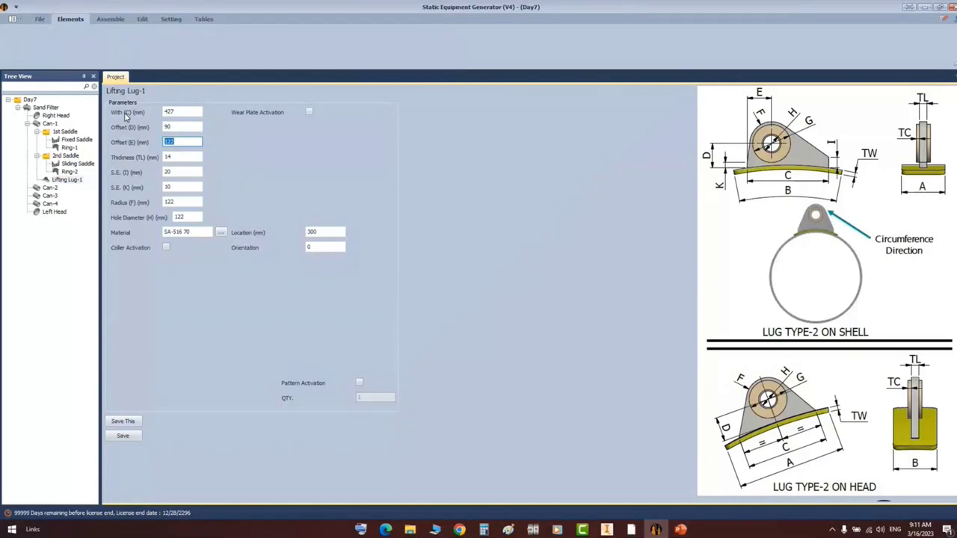
pyautogui.write('175')
pyautogui.press('Tab')
pyautogui.write('23')
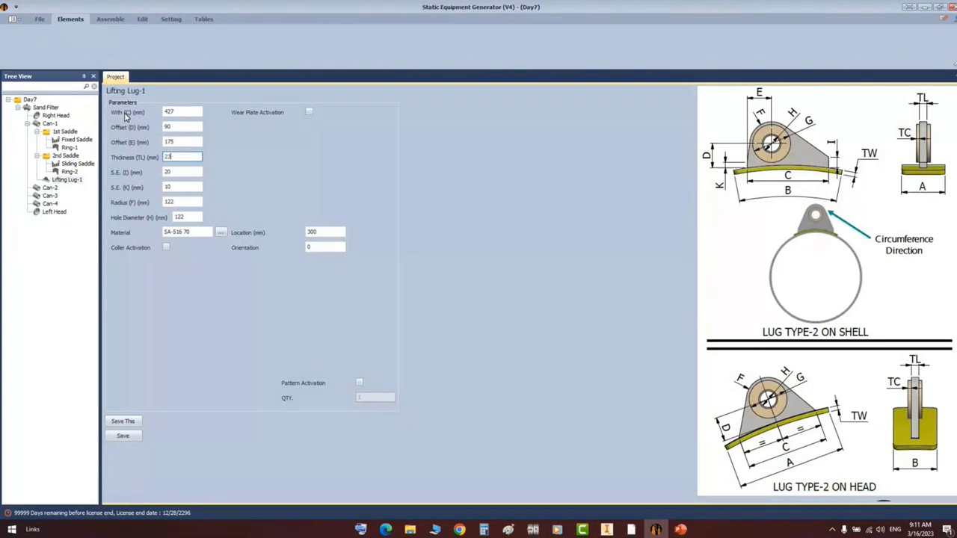
# - Set Lifting Lug-1's S.E. (I) to 10 mm, radius F to 100 mm and hole diameter H to 70 mm
pyautogui.press('Tab')
pyautogui.write('10')
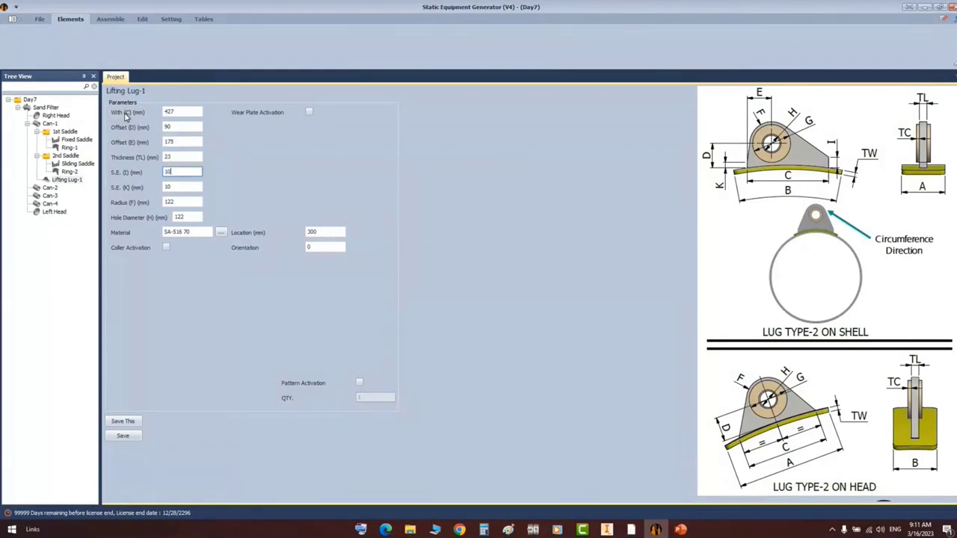
pyautogui.press('Tab')
pyautogui.press('Tab')
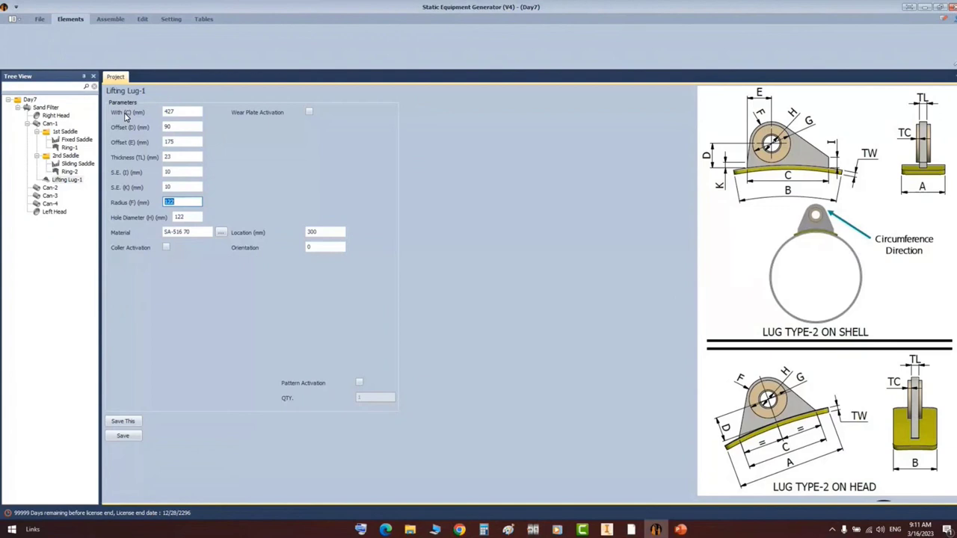
pyautogui.write('100')
pyautogui.press('Tab')
pyautogui.write('70')
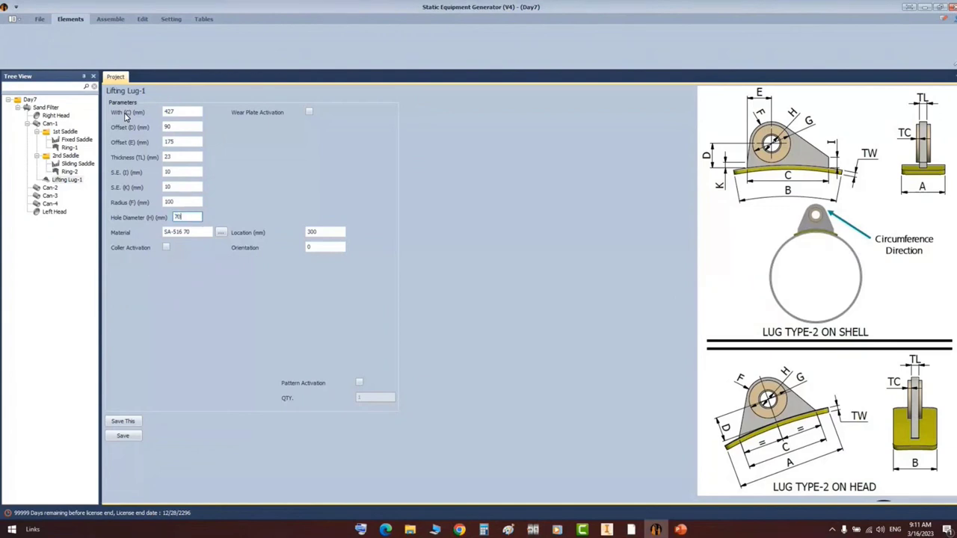
# - Activate the lug's wear plate, switch to Saddles.pdf and mark the plate's two size dimensions in the Detail of Lifting Lug
pyautogui.click(309, 113)
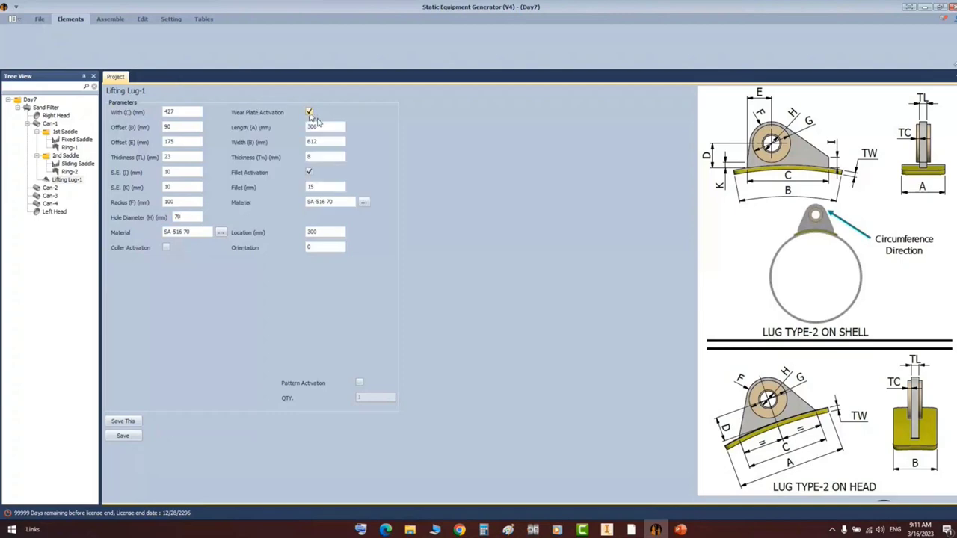
pyautogui.moveTo(631, 529)
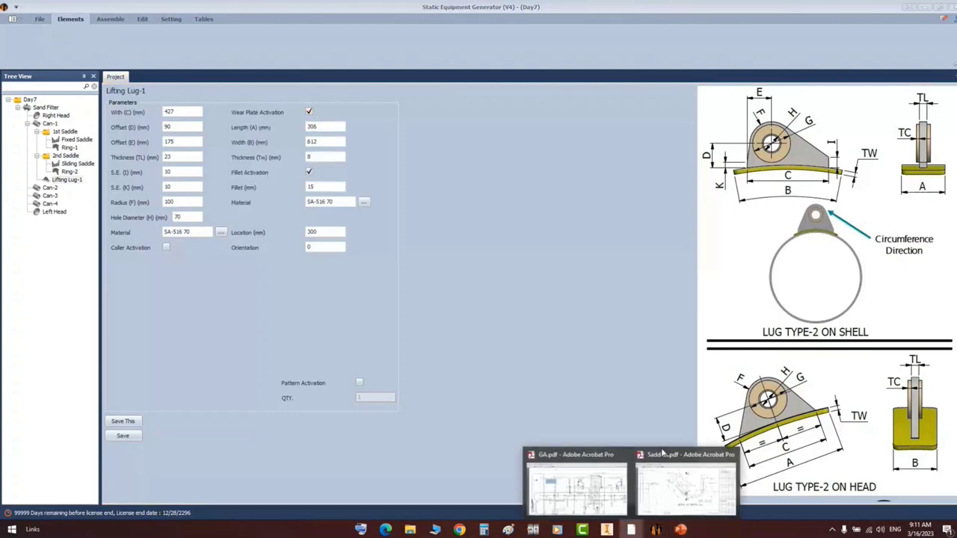
pyautogui.click(689, 482)
pyautogui.moveTo(633, 108); pyautogui.dragTo(660, 144)
pyautogui.moveTo(349, 259); pyautogui.dragTo(387, 305)
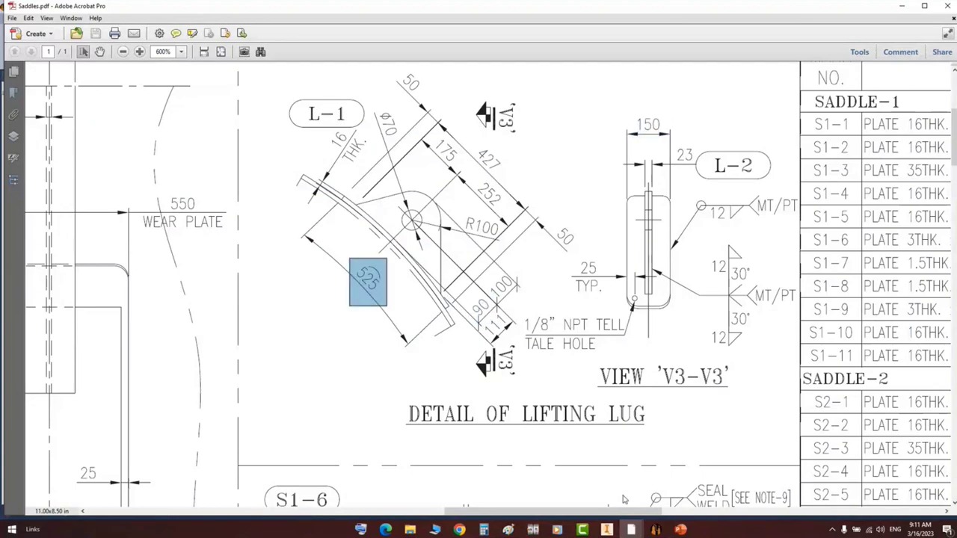
# - Return to Static Equipment Generator and set the wear plate's length A to 150 mm and width B to 525 mm
pyautogui.click(656, 530)
pyautogui.click(326, 130)
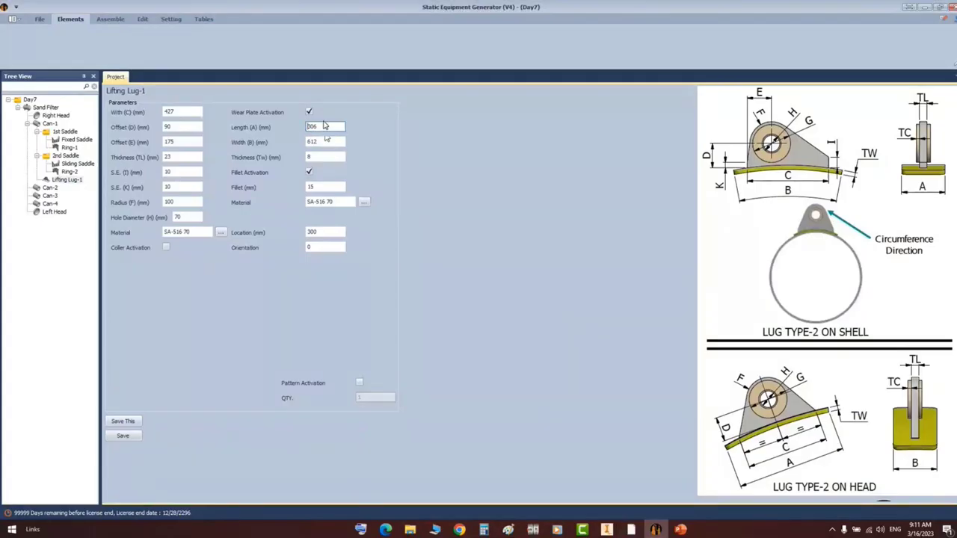
pyautogui.moveTo(335, 127); pyautogui.dragTo(281, 137)
pyautogui.write('150')
pyautogui.press('Tab')
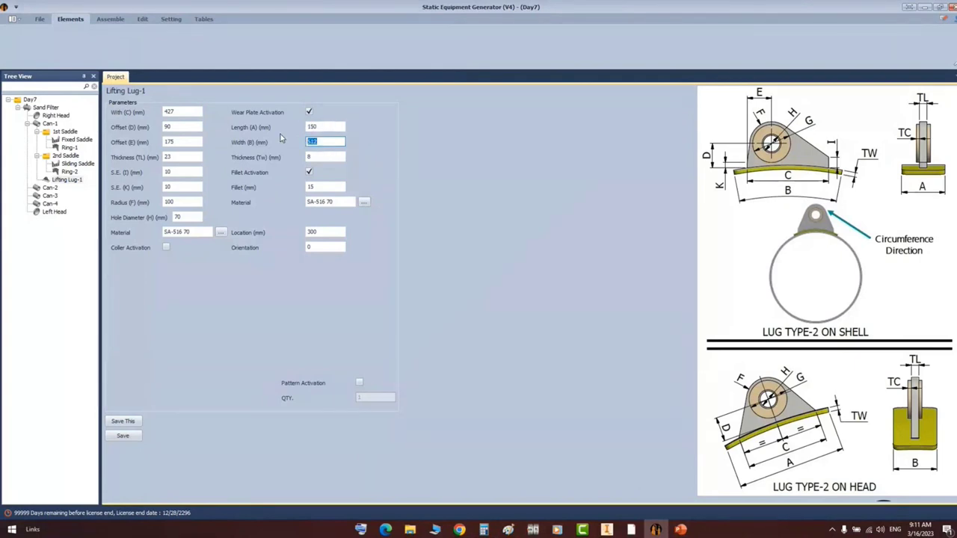
pyautogui.write('525')
pyautogui.press('Tab')
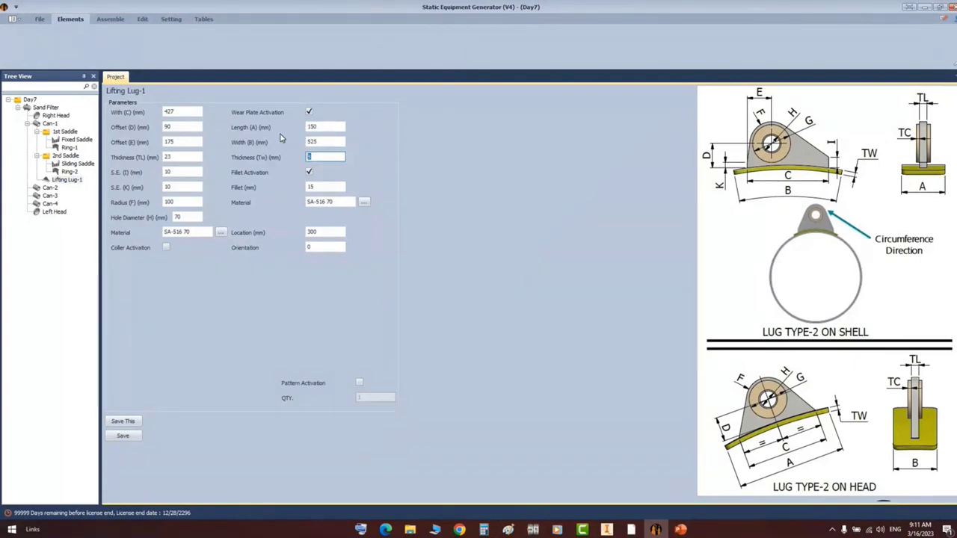
# - Set the wear plate's thickness Tw to 16 mm and its corner fillet to 25 mm
pyautogui.write('16')
pyautogui.press('Tab')
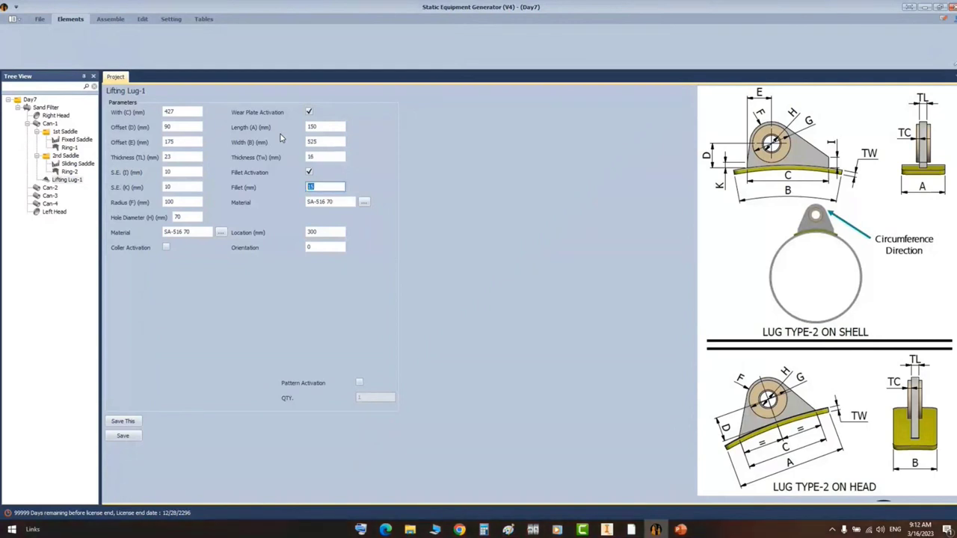
pyautogui.write('25')
pyautogui.press('Tab')
pyautogui.press('Tab')
pyautogui.press('Tab')
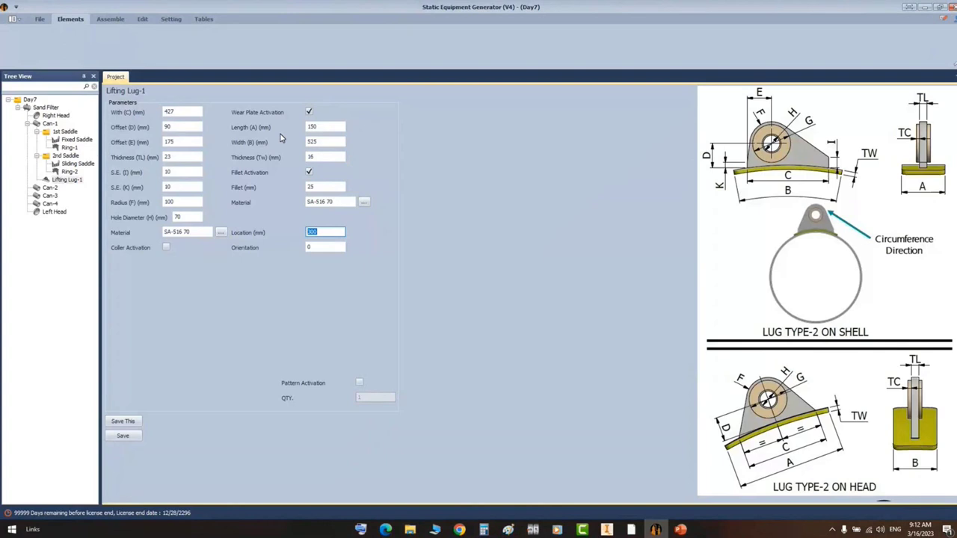
# - Mark the lug's distance from the reference tangent line in GA.pdf and set its location to 1400 mm in Static Equipment Generator
pyautogui.write('1')
pyautogui.click(631, 529)
pyautogui.click(574, 487)
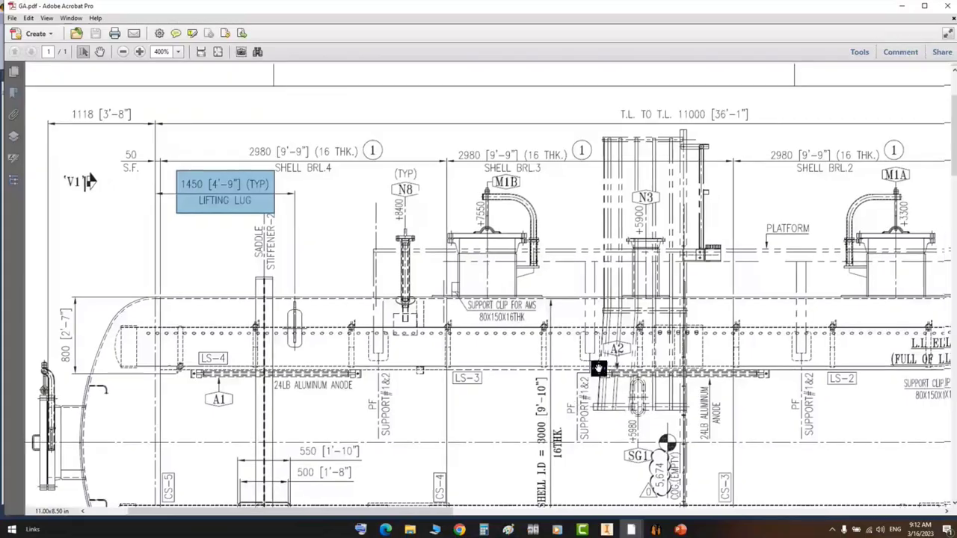
pyautogui.moveTo(599, 368); pyautogui.dragTo(217, 458, button='middle')
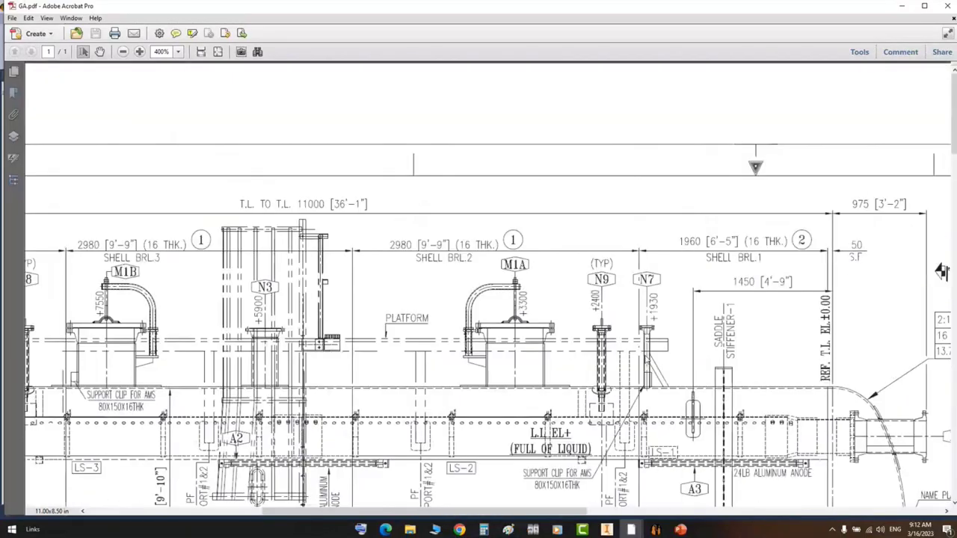
pyautogui.moveTo(719, 395); pyautogui.dragTo(635, 279, button='middle')
pyautogui.moveTo(640, 156); pyautogui.dragTo(679, 179)
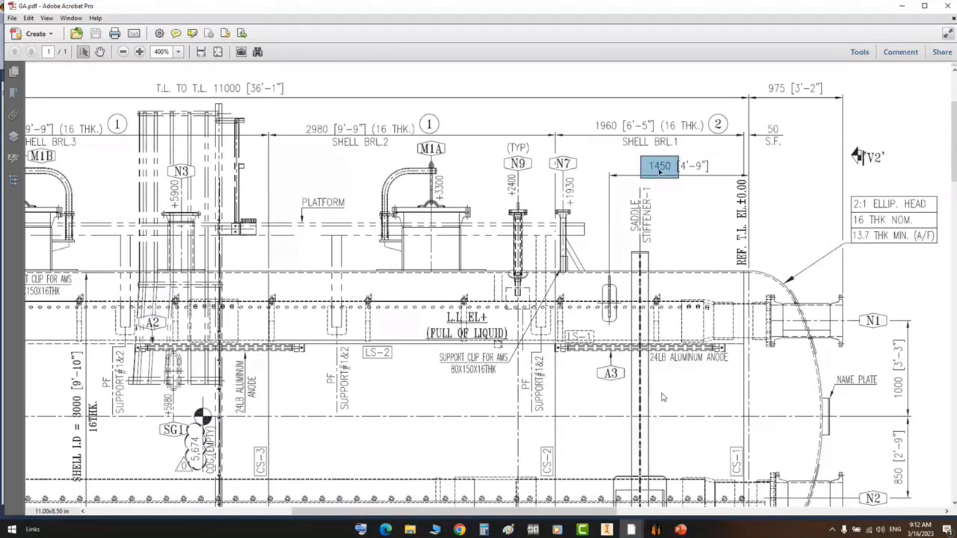
pyautogui.click(655, 529)
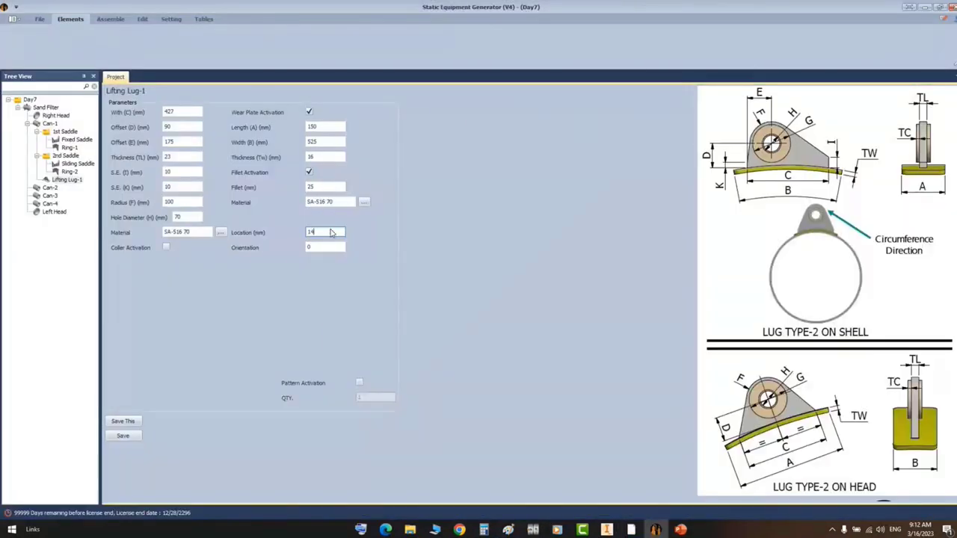
pyautogui.write('00')
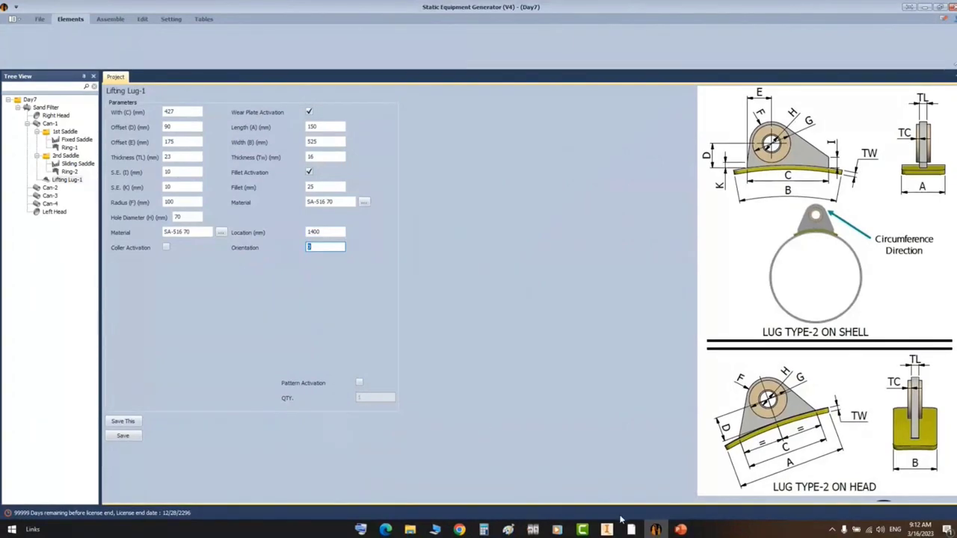
# - Switch to Saddles.pdf and search the saddle views for the lifting lug's orientation angle
pyautogui.click(630, 529)
pyautogui.click(684, 482)
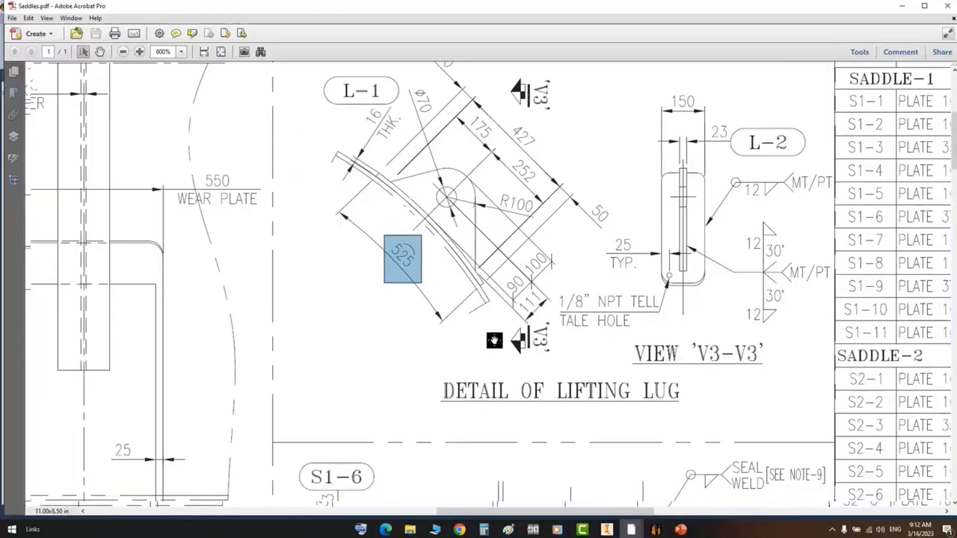
pyautogui.moveTo(660, 276); pyautogui.dragTo(654, 348, button='middle')
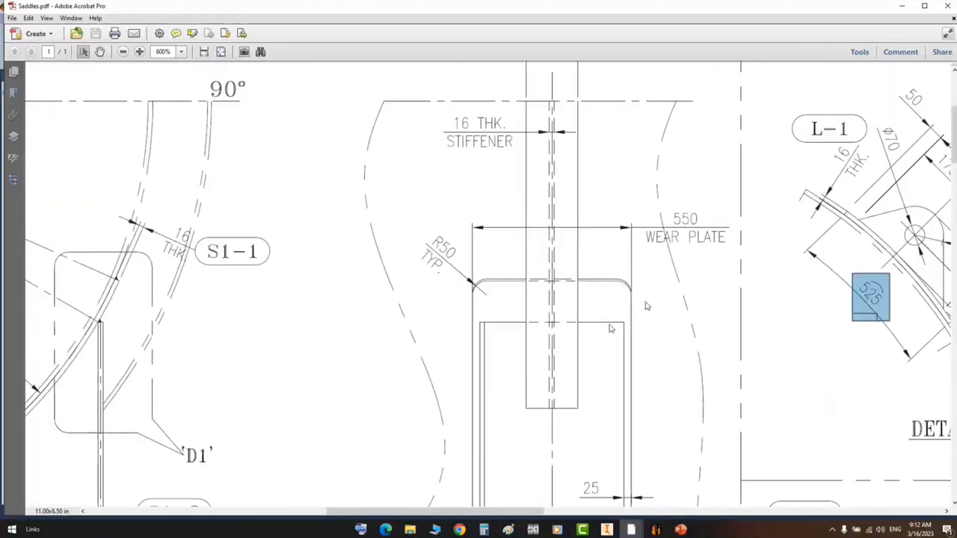
# - Check the lifting lug detail in Saddles.pdf and the lug's angular position in VIEW 'V2-V2' of GA.pdf
pyautogui.moveTo(859, 292); pyautogui.dragTo(694, 320, button='middle')
pyautogui.moveTo(693, 320); pyautogui.dragTo(312, 200)
pyautogui.click(631, 529)
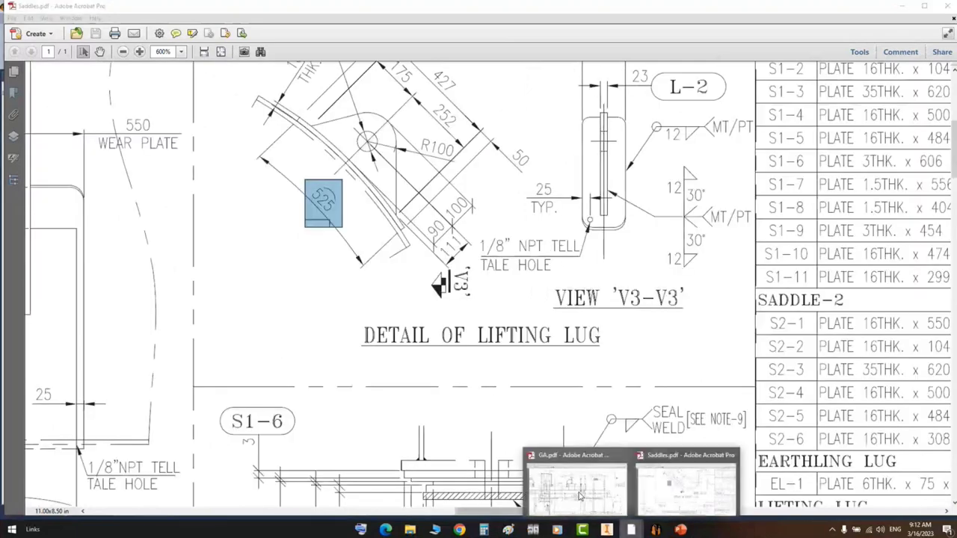
pyautogui.click(576, 486)
pyautogui.scroll(-10, 575, 419)
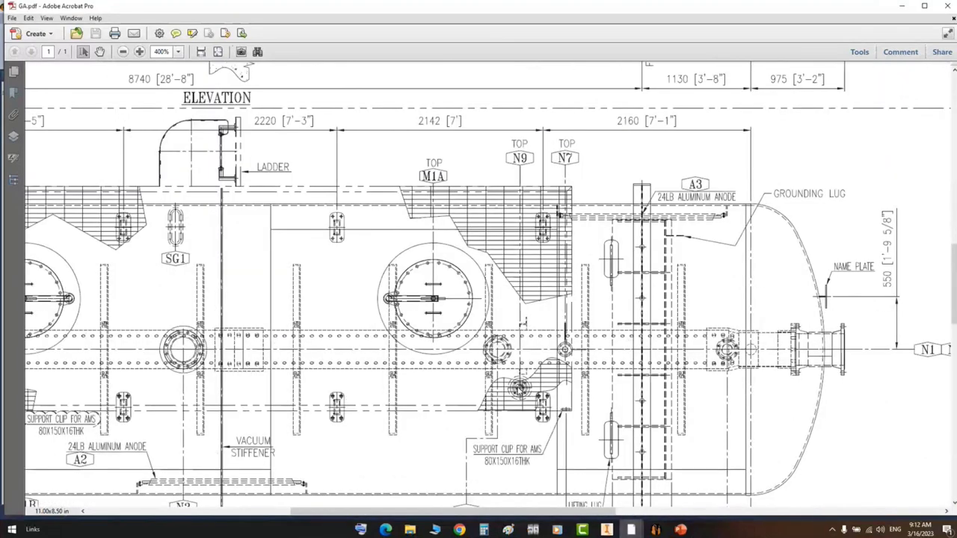
pyautogui.scroll(-10, 522, 321)
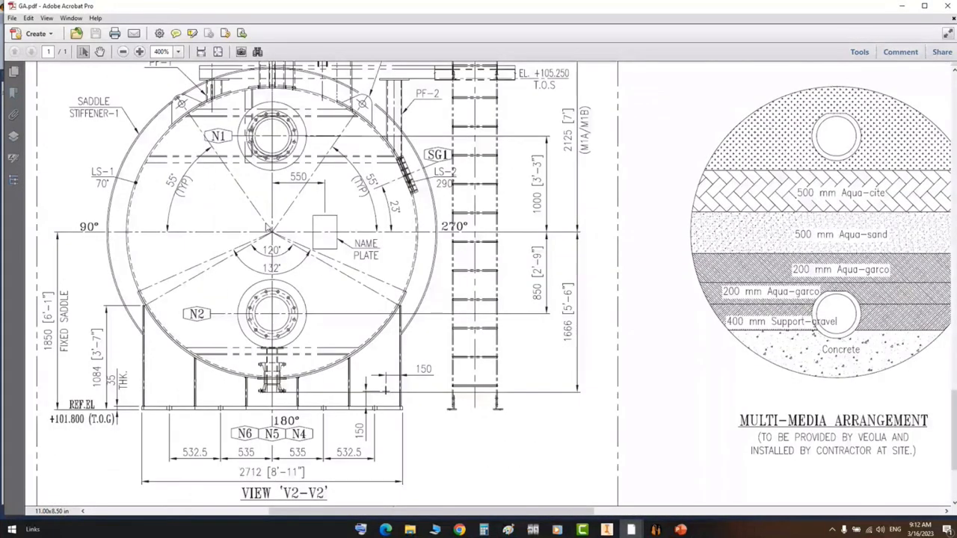
pyautogui.scroll(1, 152, 220)
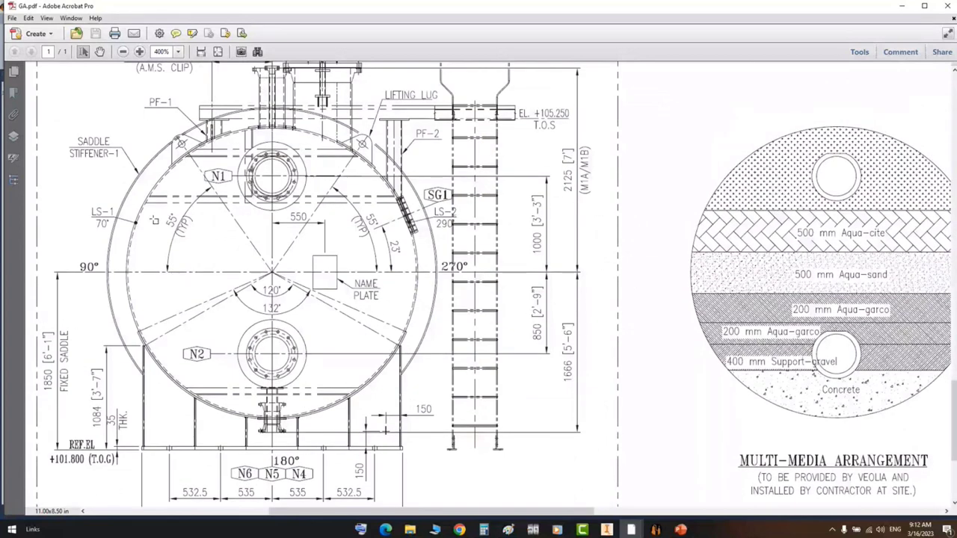
pyautogui.moveTo(161, 208); pyautogui.dragTo(201, 232)
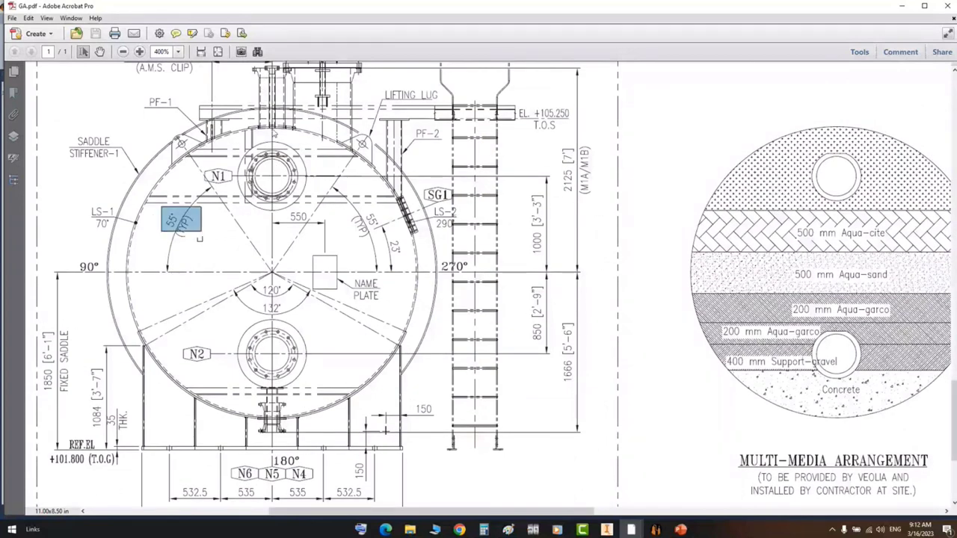
pyautogui.moveTo(274, 119); pyautogui.dragTo(232, 195)
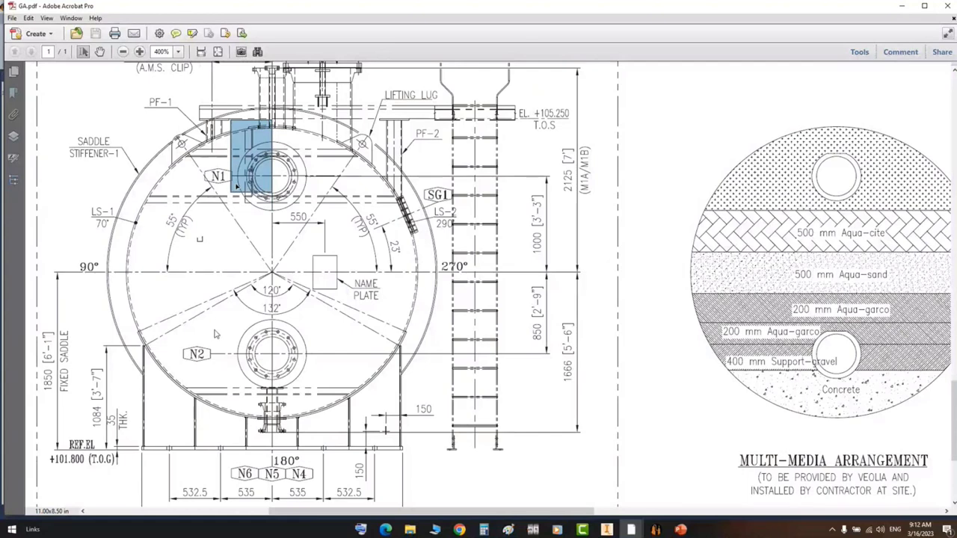
# - Switch to Static Equipment Generator, set Lifting Lug-1's orientation to 35 and save the lug
pyautogui.click(655, 530)
pyautogui.write('35')
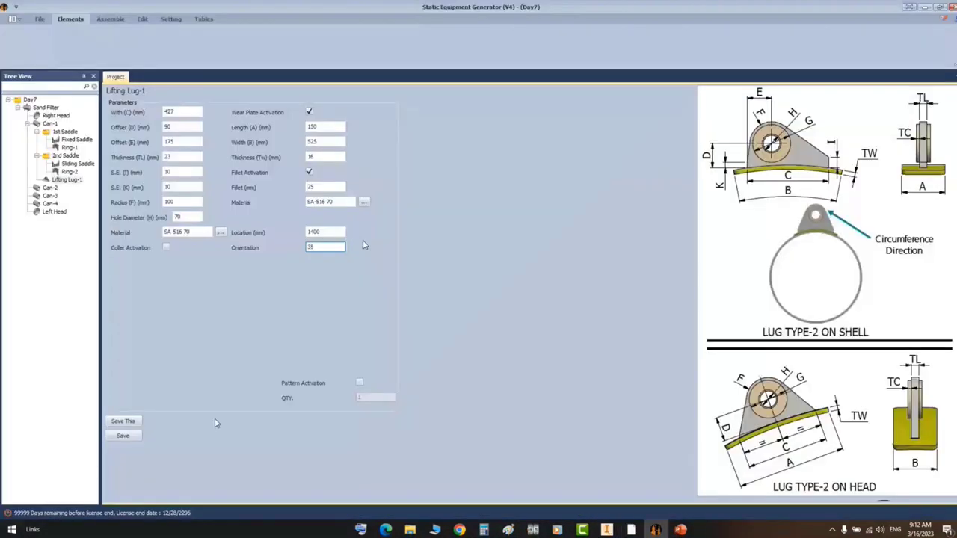
pyautogui.click(134, 437)
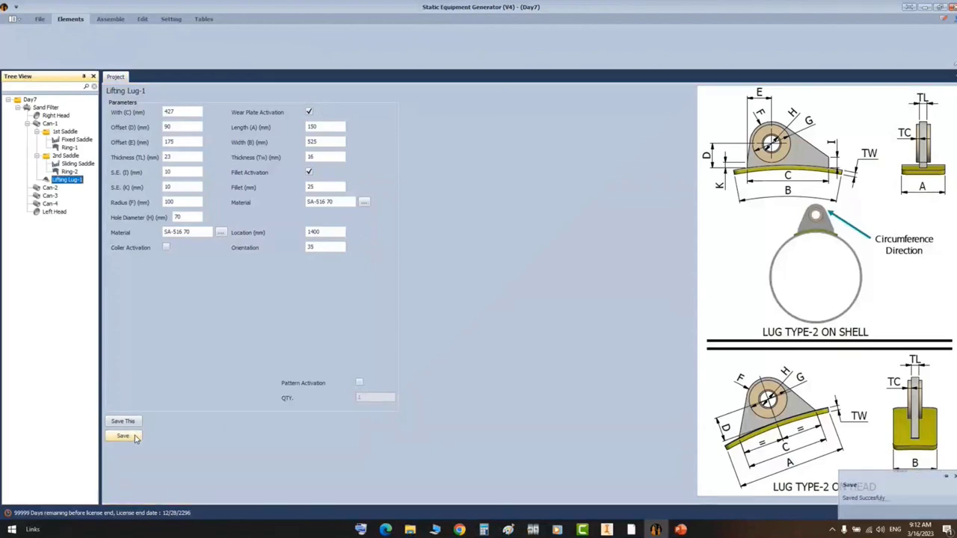
# - Start the Inventor assembly generation and inspect the new lifting lug on the shell up close
pyautogui.click(110, 19)
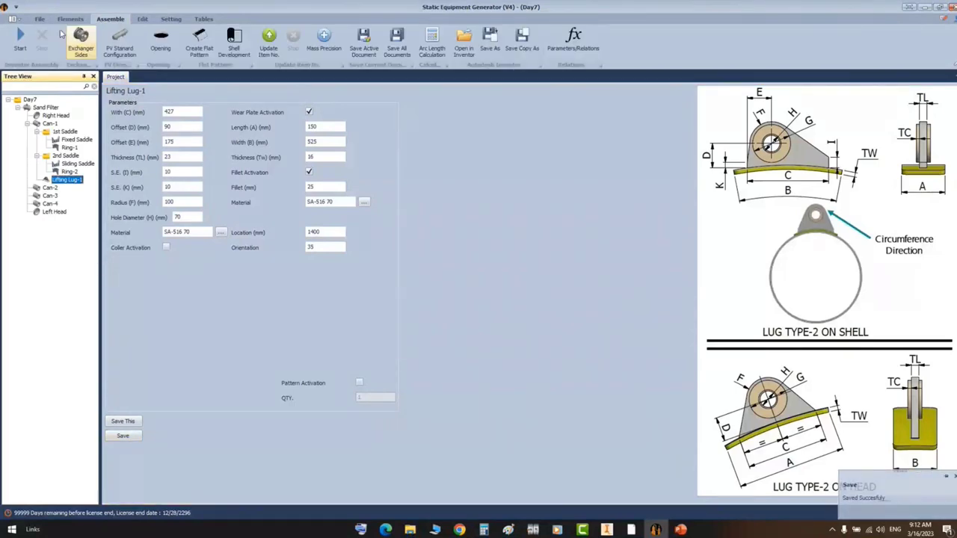
pyautogui.click(20, 37)
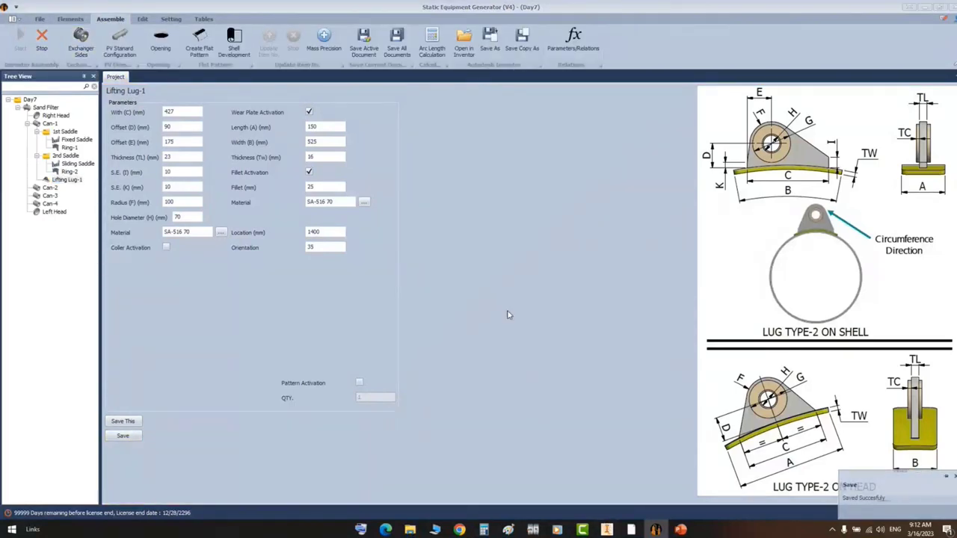
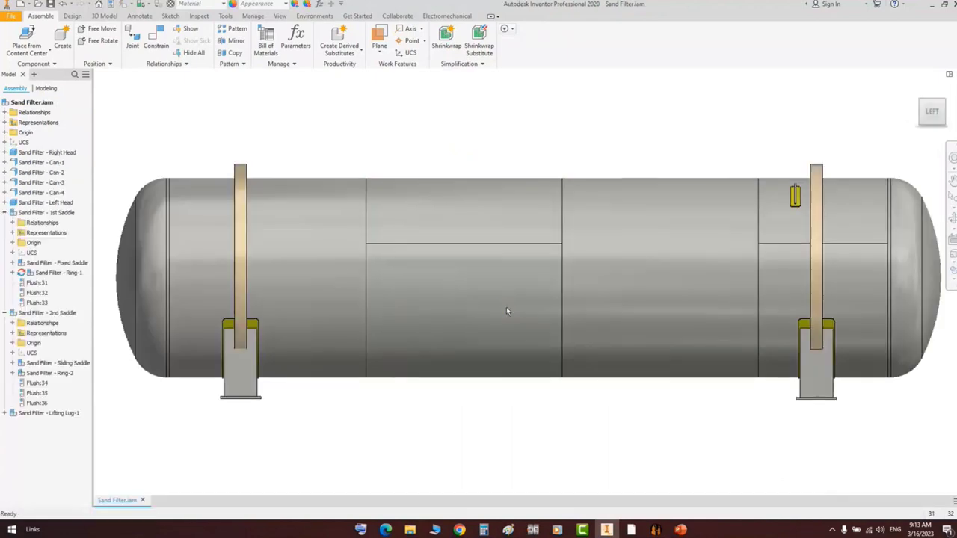
pyautogui.keyDown('shift'); pyautogui.moveTo(594, 267); pyautogui.dragTo(673, 182, button='middle'); pyautogui.keyUp('shift')
pyautogui.moveTo(630, 78); pyautogui.dragTo(608, 178, button='middle')
pyautogui.scroll(-3, 688, 213)
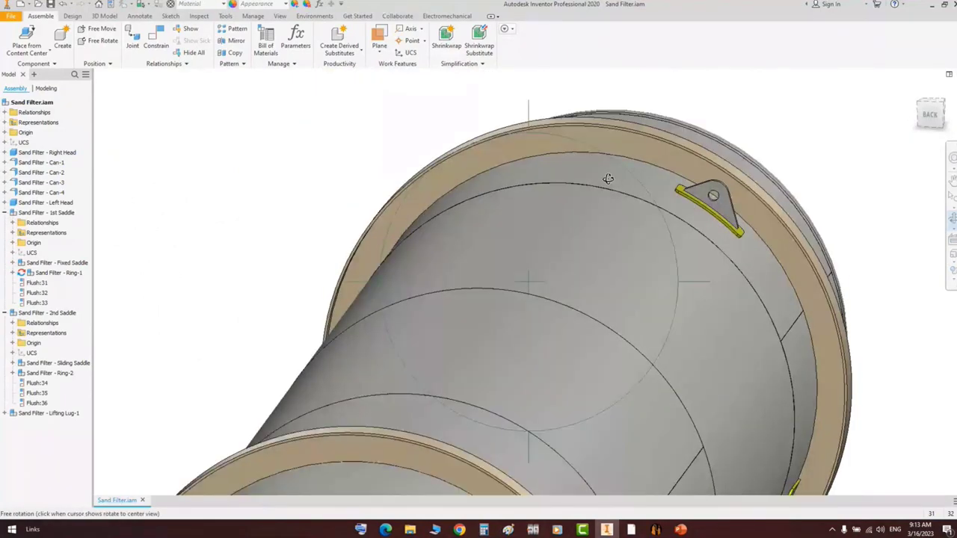
pyautogui.scroll(-3, 718, 164)
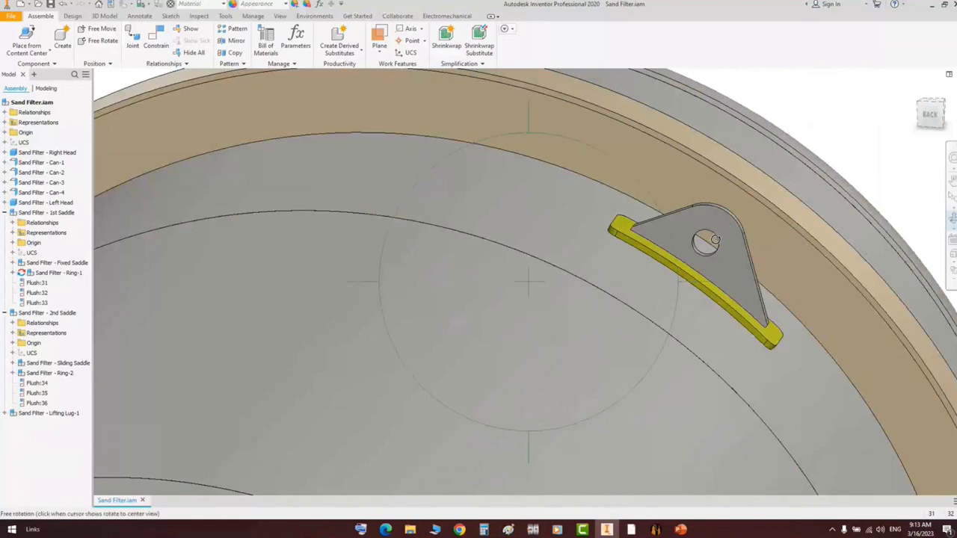
pyautogui.rightClick(706, 238)
pyautogui.click(725, 242)
# - Check the offset dimensions on both sides of the lug hole in the lifting lug detail of Saddles.pdf
pyautogui.moveTo(631, 529)
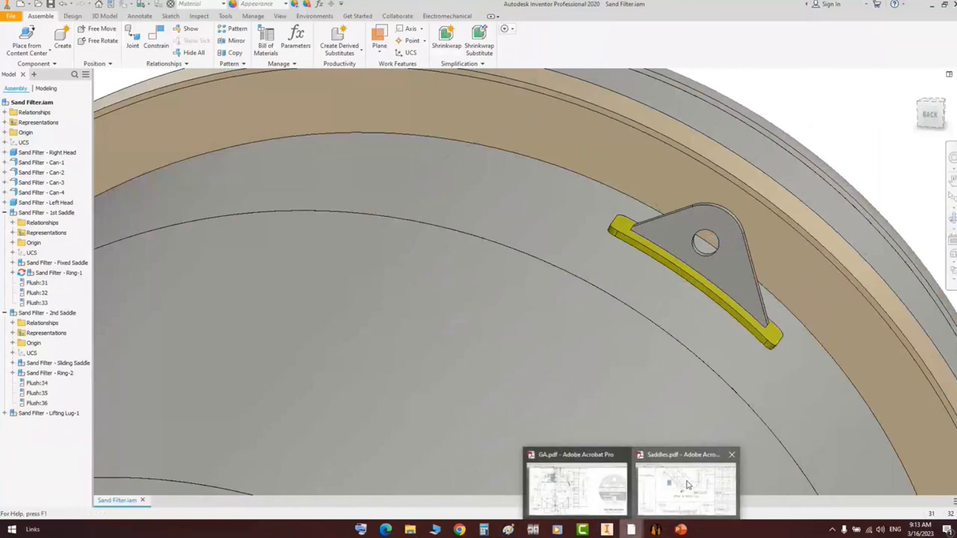
pyautogui.click(687, 478)
pyautogui.scroll(2, 537, 265)
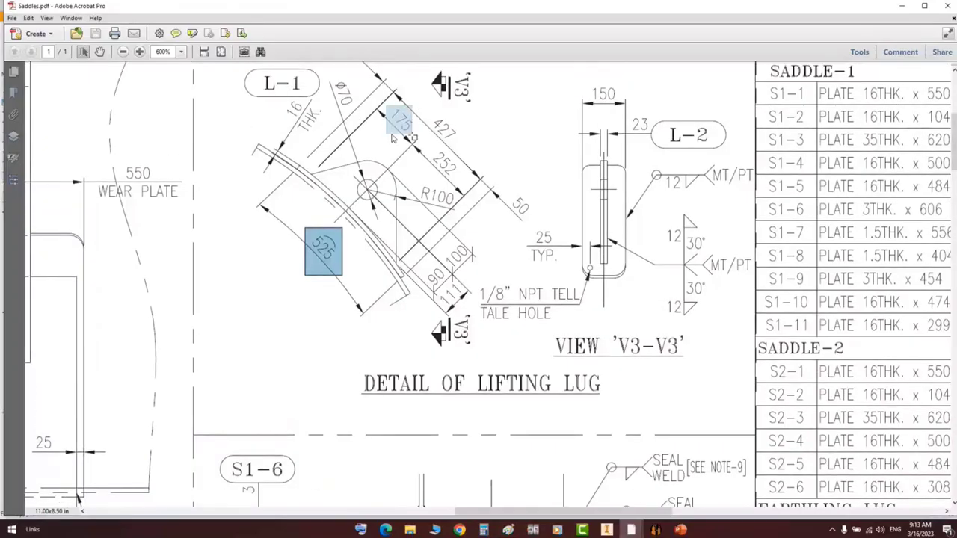
pyautogui.click(411, 134)
pyautogui.click(441, 164)
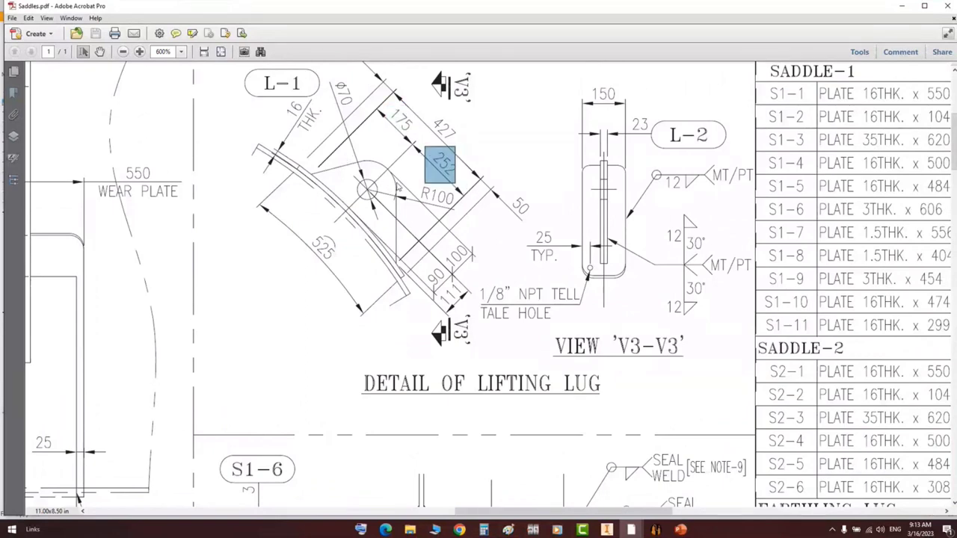
# - In Static Equipment Generator, add a Lug Type2 named Lifting Lug-2 to Can-1, copying Lifting Lug-1, and open its parameters
pyautogui.click(656, 530)
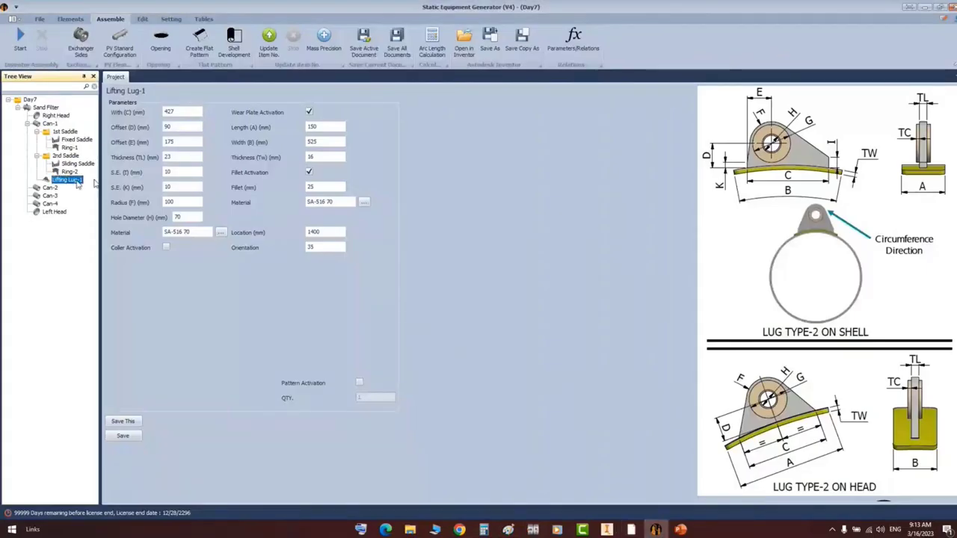
pyautogui.click(49, 124)
pyautogui.click(70, 19)
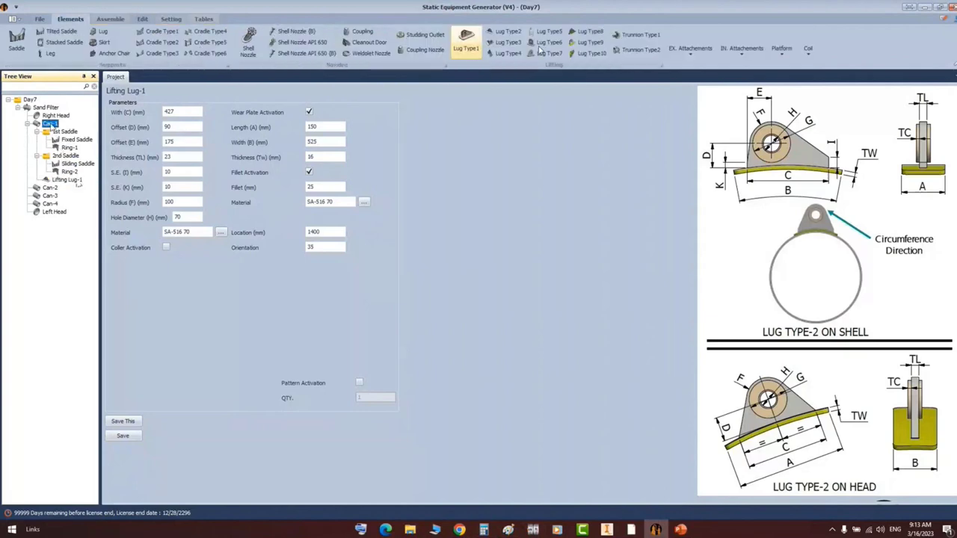
pyautogui.click(508, 32)
pyautogui.write('L')
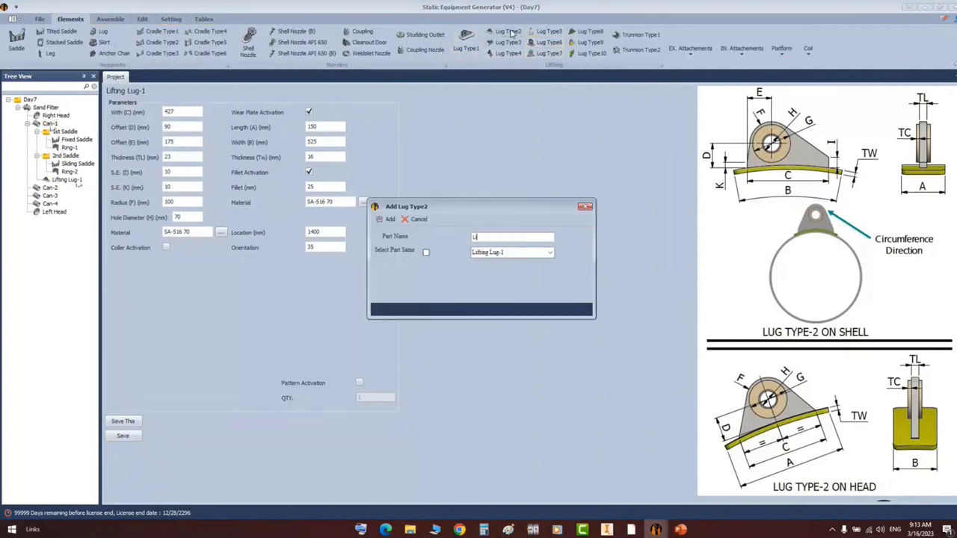
pyautogui.write('ifting Lug-2')
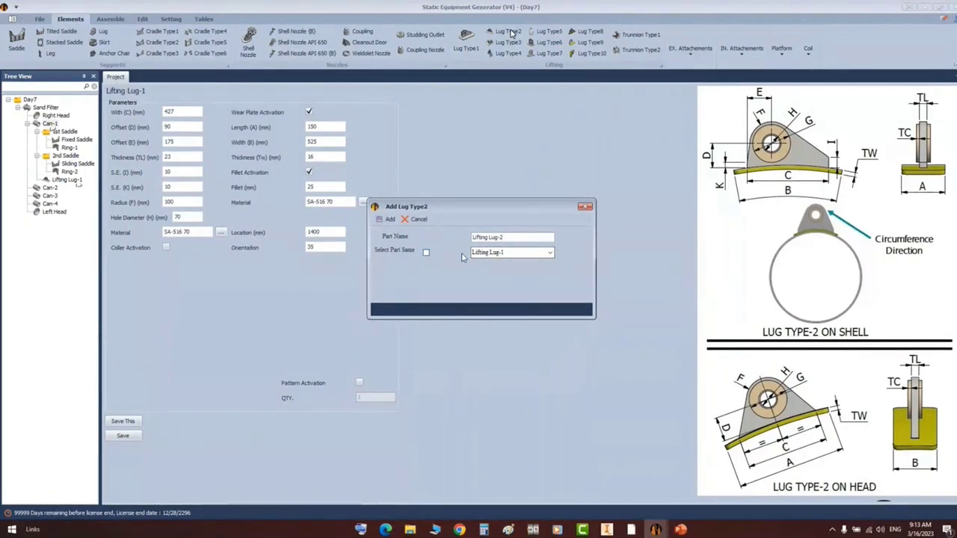
pyautogui.click(425, 252)
pyautogui.click(390, 219)
pyautogui.click(75, 187)
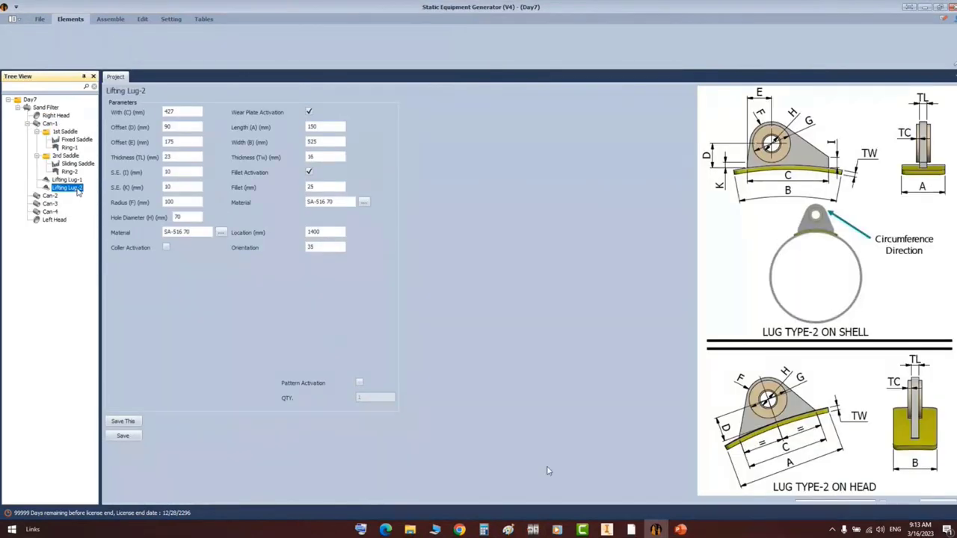
# - Examine the lifting lug detail and the bill of material in Saddles.pdf
pyautogui.click(631, 529)
pyautogui.click(676, 497)
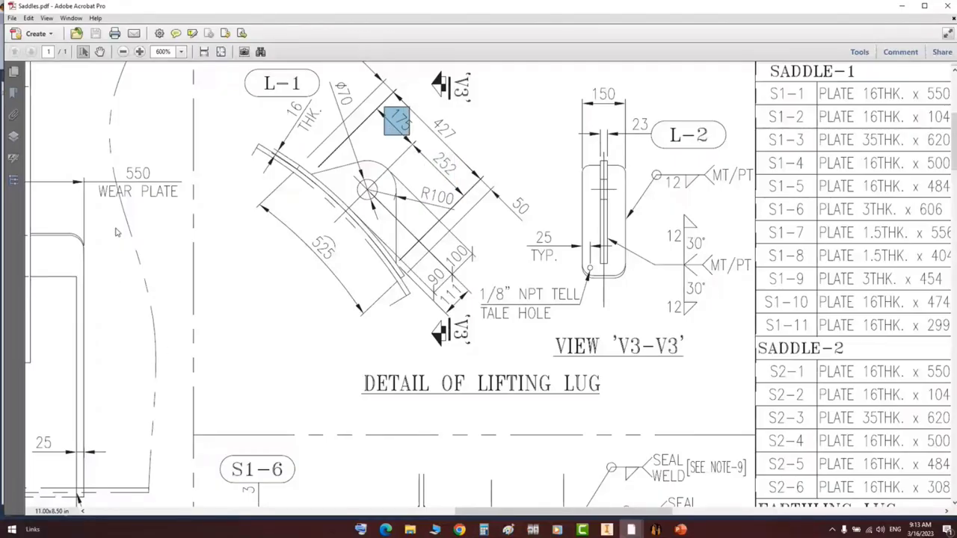
pyautogui.moveTo(269, 274)
pyautogui.mouseDown()
pyautogui.moveTo(417, 164)
pyautogui.moveTo(379, 186)
pyautogui.mouseUp()
pyautogui.moveTo(405, 216)
pyautogui.mouseDown(button='middle')
pyautogui.moveTo(357, 354)
pyautogui.moveTo(385, 333)
pyautogui.moveTo(203, 227)
pyautogui.mouseUp(button='middle')
pyautogui.keyDown('ctrl'); pyautogui.scroll(-2, 202, 226); pyautogui.keyUp('ctrl')
pyautogui.keyDown('ctrl'); pyautogui.scroll(1, 584, 239); pyautogui.keyUp('ctrl')
pyautogui.moveTo(584, 247)
pyautogui.mouseDown(button='middle')
pyautogui.moveTo(588, 228)
pyautogui.moveTo(519, 187)
pyautogui.moveTo(567, 43)
pyautogui.mouseUp(button='middle')
pyautogui.scroll(3, 227, 209)
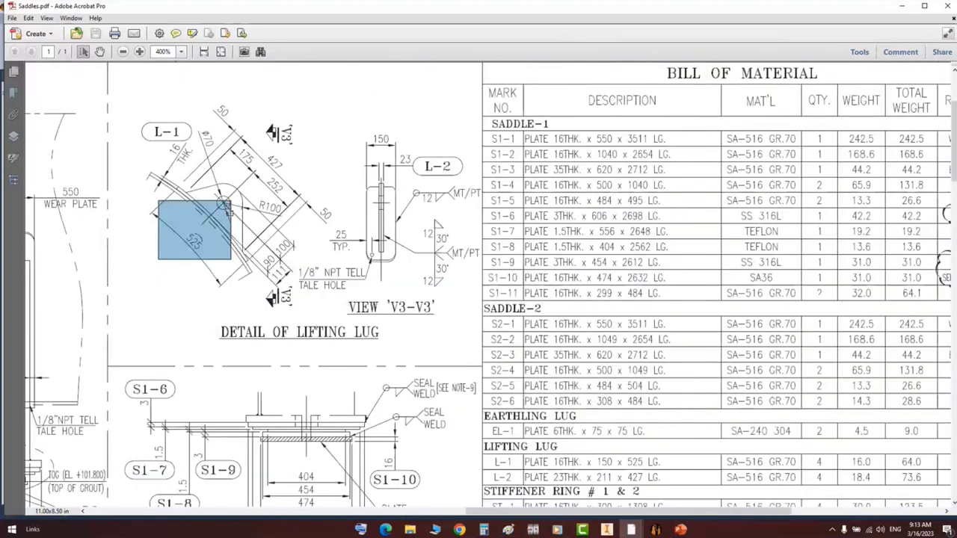
pyautogui.keyDown('ctrl'); pyautogui.scroll(3, 226, 210); pyautogui.keyUp('ctrl')
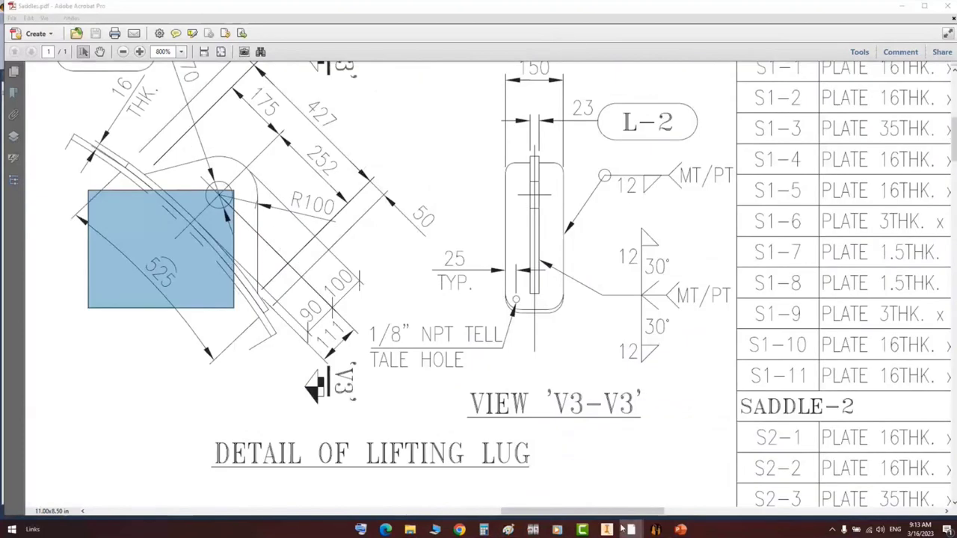
# - Compare the lug on the 270° side of GA.pdf's end view with the hole offset dimensions in Saddles.pdf
pyautogui.click(623, 530)
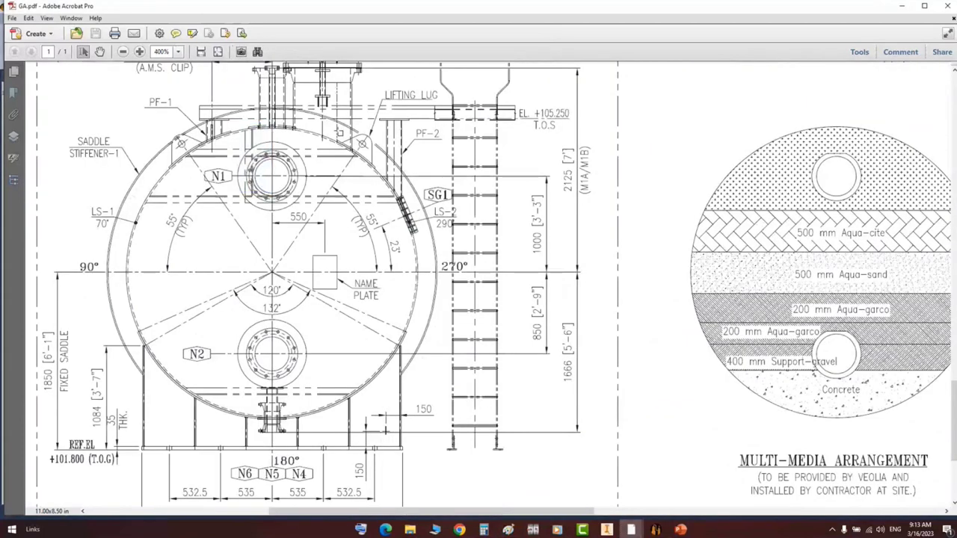
pyautogui.moveTo(327, 112); pyautogui.dragTo(384, 171)
pyautogui.keyDown('ctrl'); pyautogui.scroll(3, 384, 171); pyautogui.keyUp('ctrl')
pyautogui.scroll(1, 387, 168)
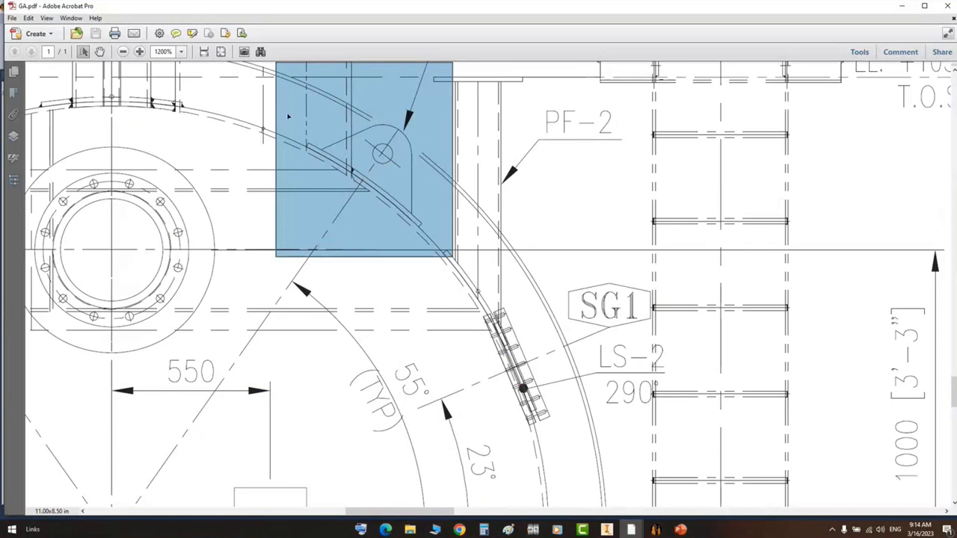
pyautogui.click(360, 157)
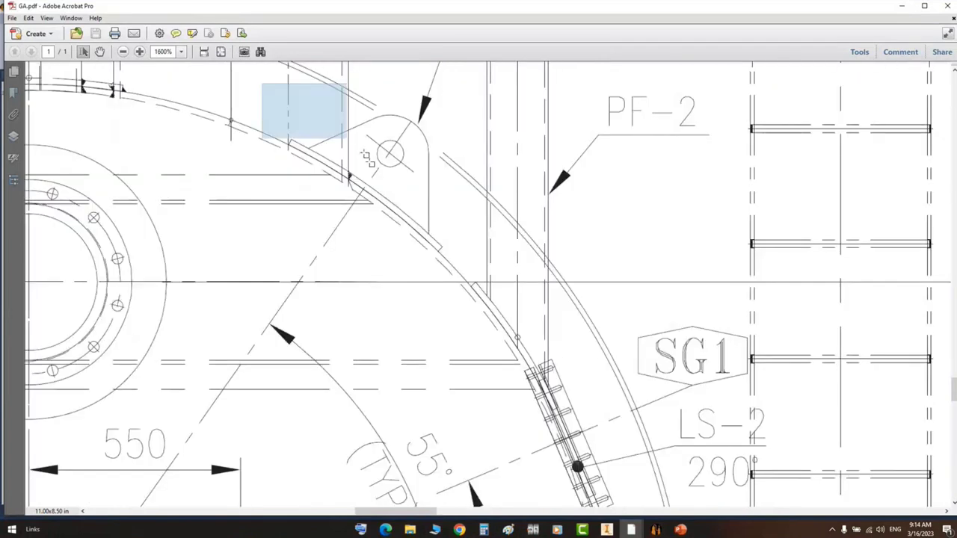
pyautogui.moveTo(631, 528)
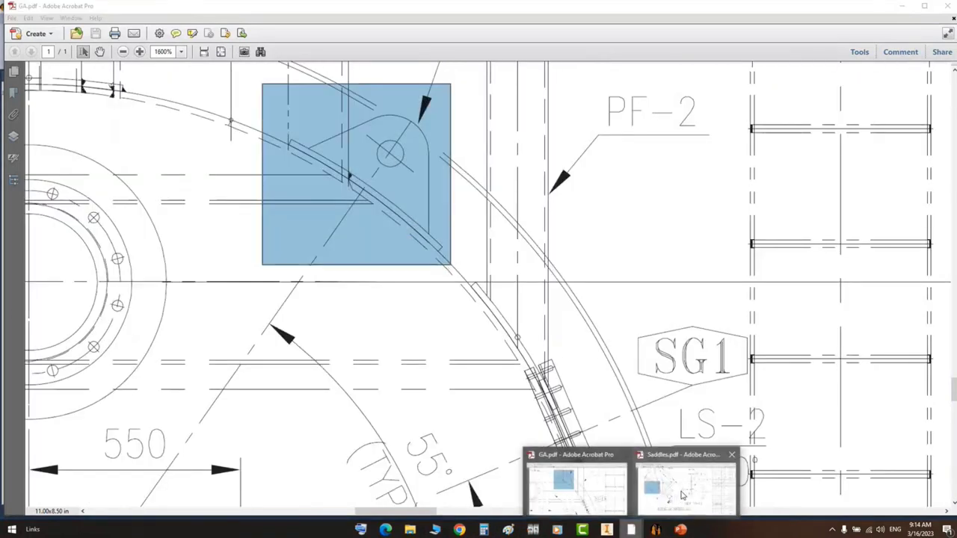
pyautogui.click(682, 495)
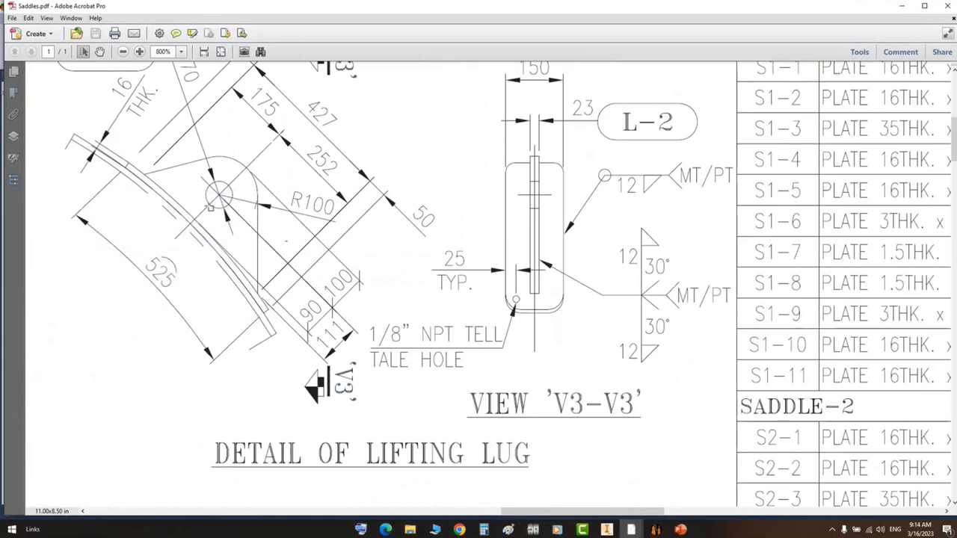
pyautogui.click(214, 207)
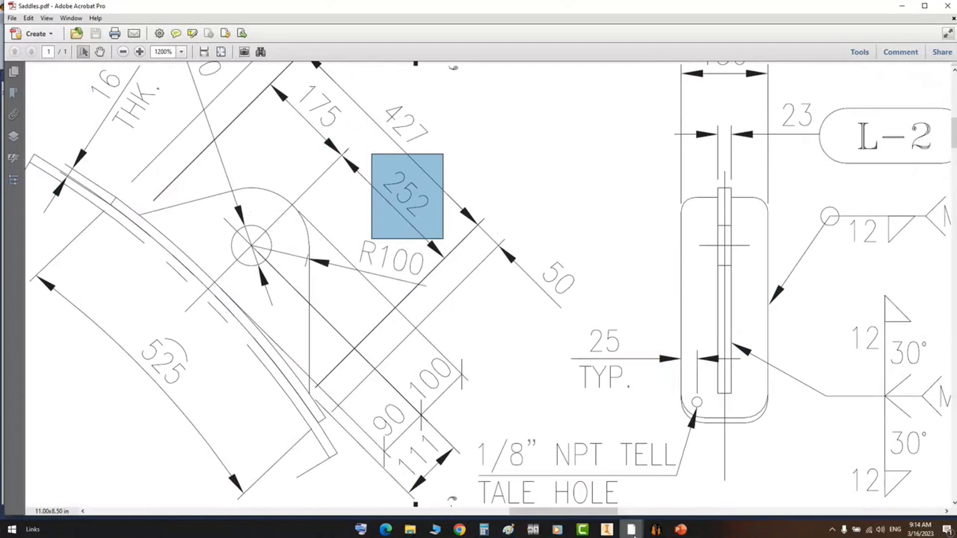
# - Examine the 270° side lifting lug's shape and its centreline angle relative to 0° in GA.pdf
pyautogui.click(677, 482)
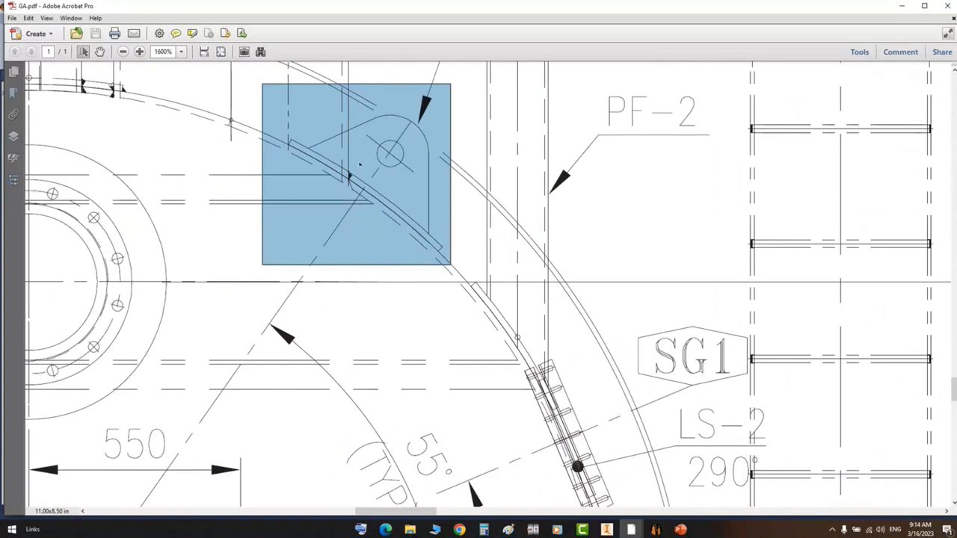
pyautogui.scroll(1, 360, 164)
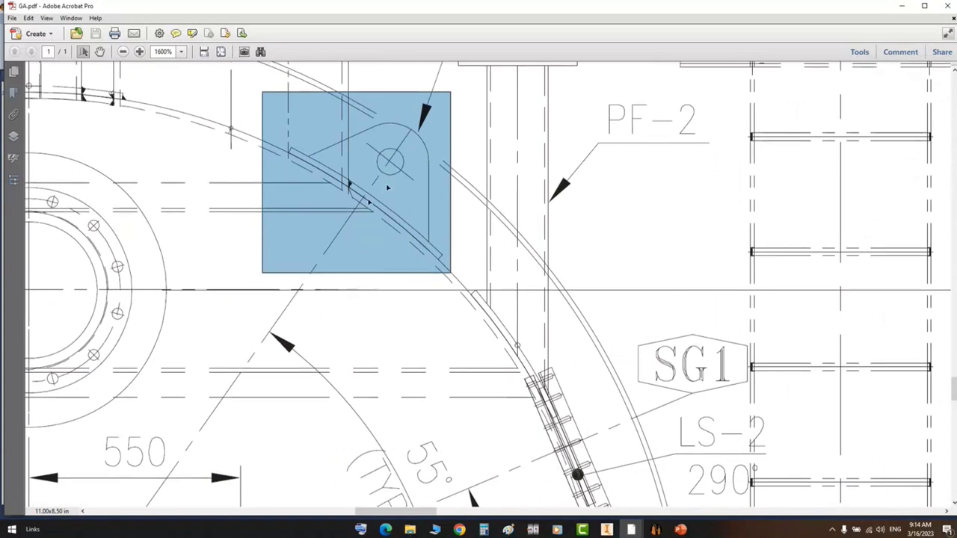
pyautogui.scroll(1, 448, 215)
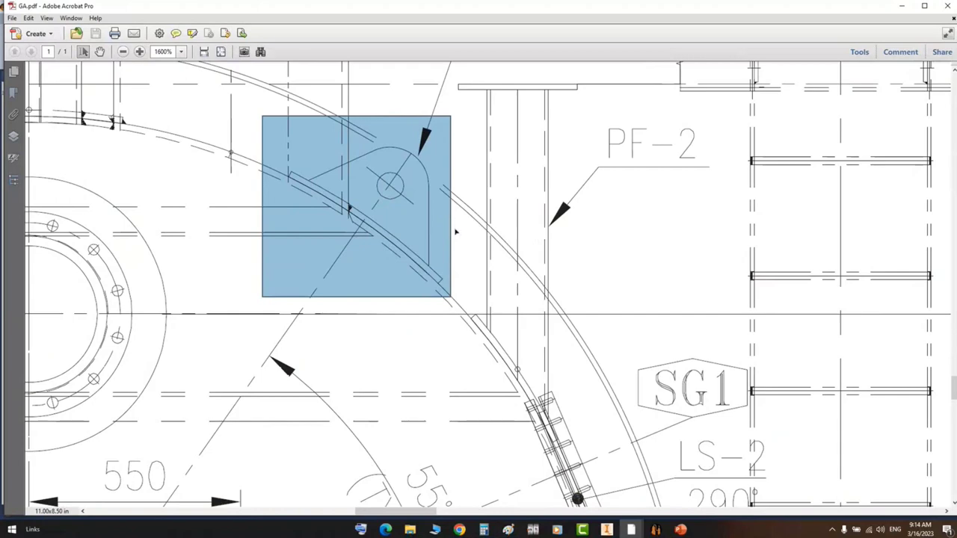
pyautogui.click(456, 214)
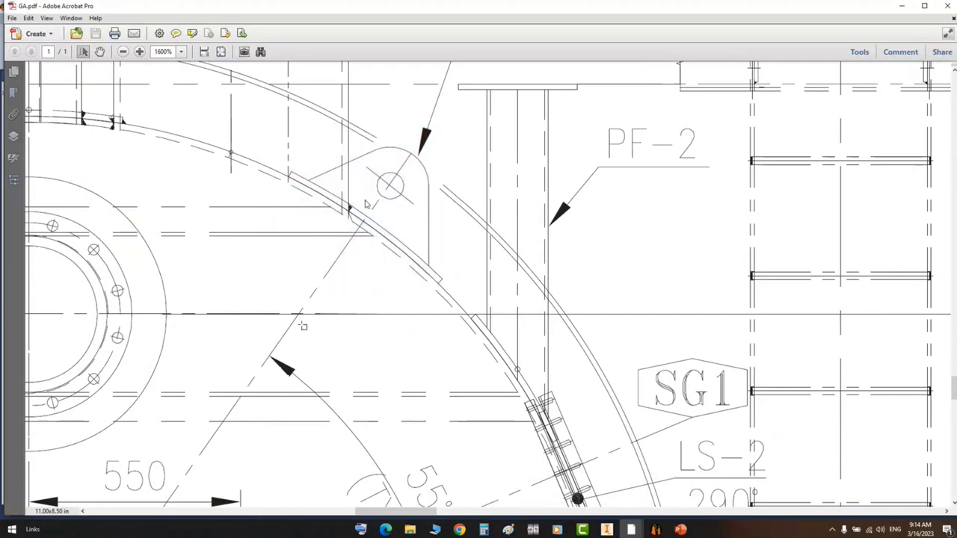
pyautogui.keyDown('ctrl'); pyautogui.scroll(-3, 303, 326); pyautogui.keyUp('ctrl')
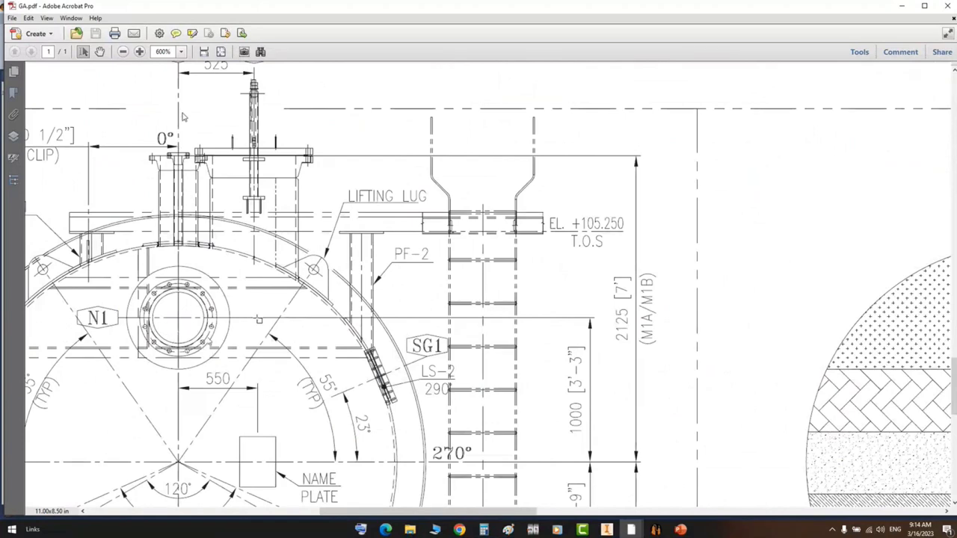
# - Paste a screenshot of GA.pdf's vessel end view, showing both lifting lugs and their angles, into Paint
pyautogui.moveTo(185, 100); pyautogui.dragTo(175, 367)
pyautogui.moveTo(166, 297); pyautogui.dragTo(66, 380)
pyautogui.scroll(-1, 268, 354)
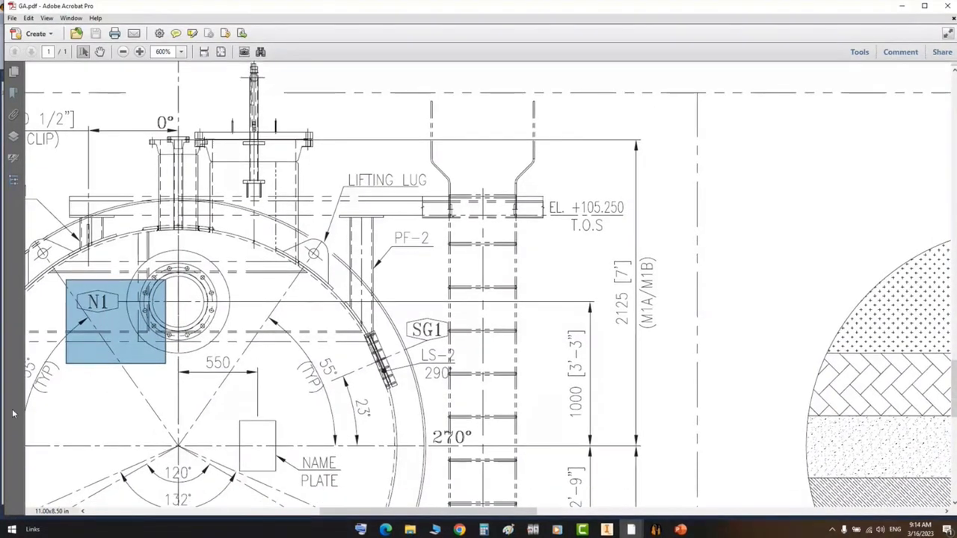
pyautogui.moveTo(421, 381); pyautogui.dragTo(399, 389, button='middle')
pyautogui.click(565, 410)
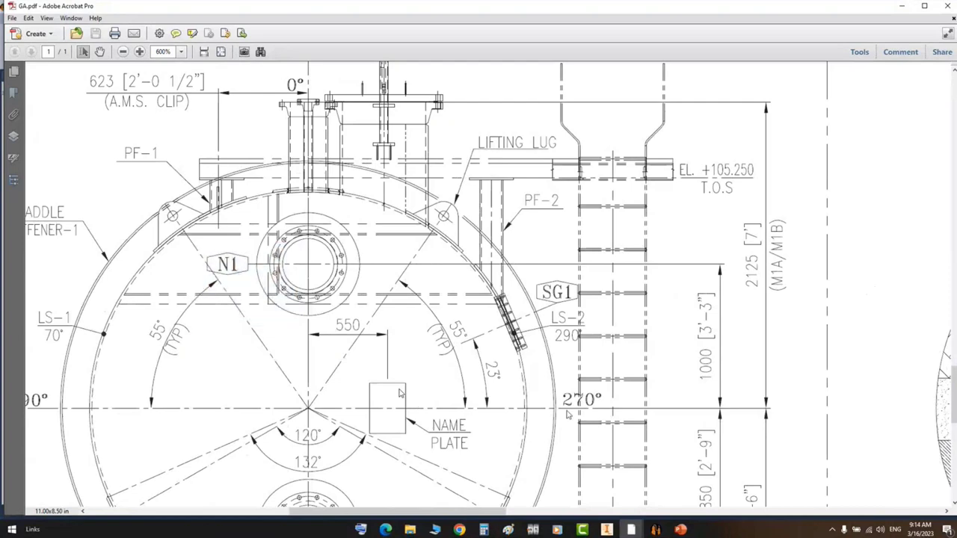
pyautogui.click(508, 529)
pyautogui.keyDown('ctrl'); pyautogui.scroll(-3, 196, 250); pyautogui.keyUp('ctrl')
pyautogui.keyDown('ctrl'); pyautogui.scroll(3, 197, 250); pyautogui.keyUp('ctrl')
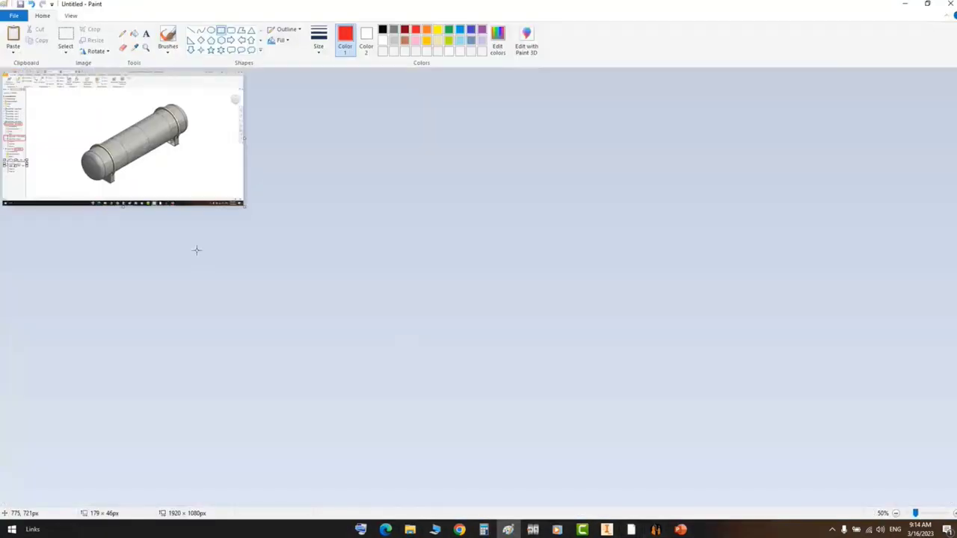
pyautogui.hotkey('ctrl', 'v')
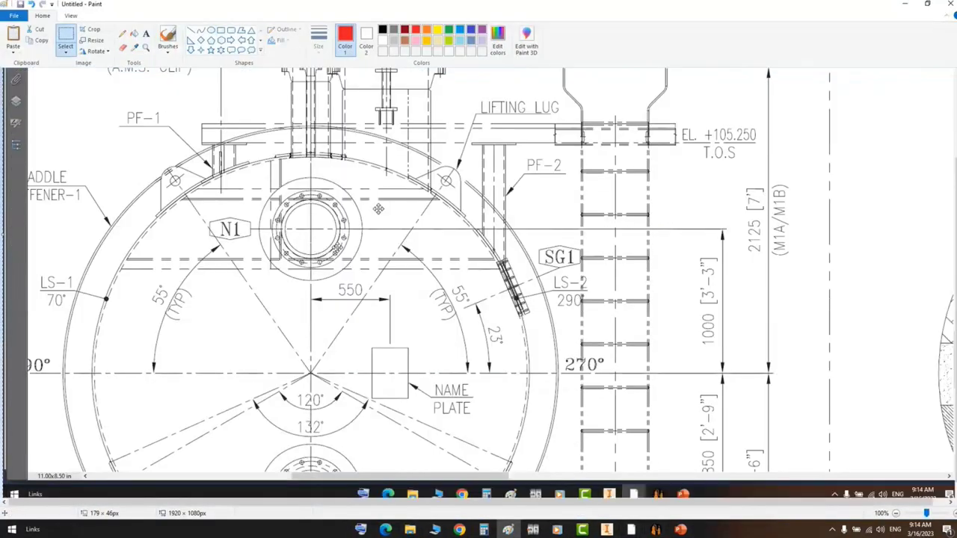
# - Mark the 0° centreline with a red line and sketch an arrow labelled 35 from it to the 90° side lug's centreline
pyautogui.click(191, 31)
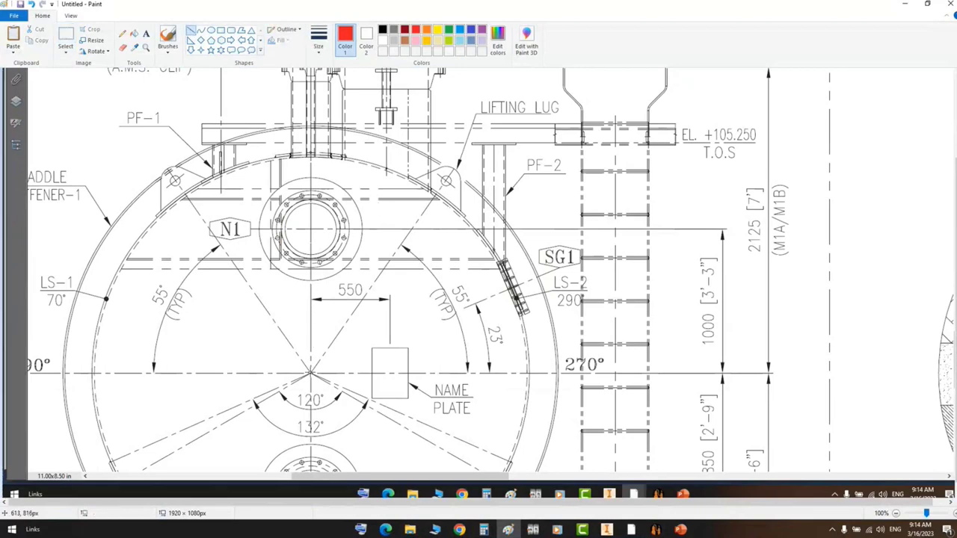
pyautogui.moveTo(309, 371); pyautogui.dragTo(310, 94)
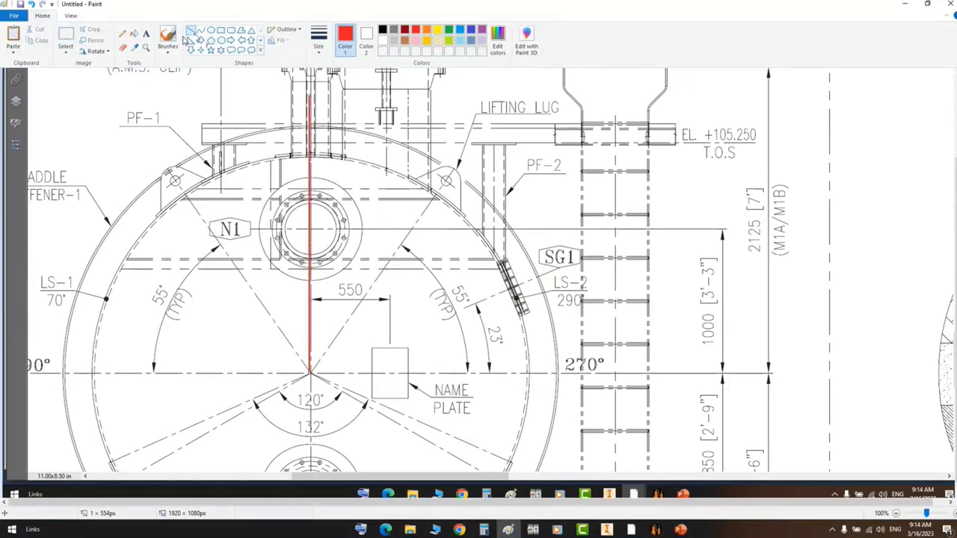
pyautogui.click(122, 33)
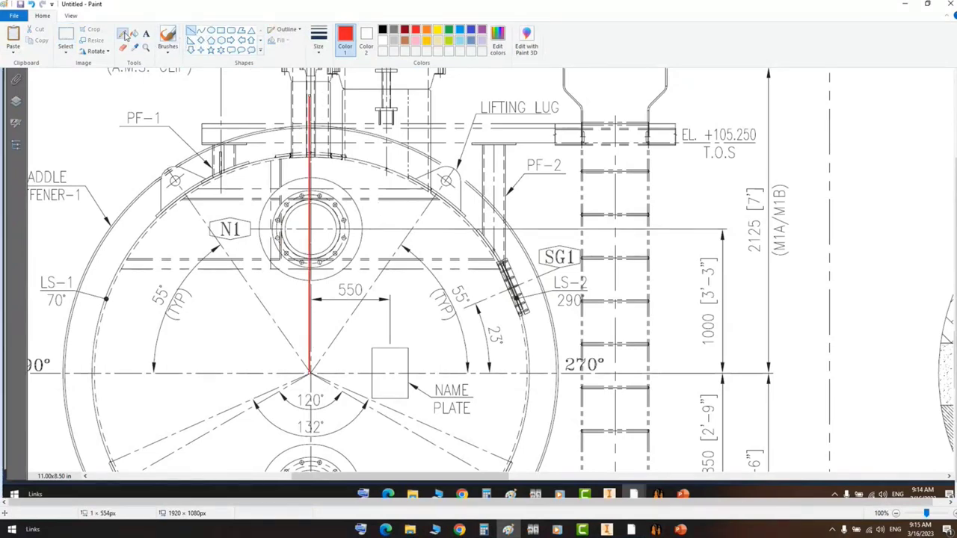
pyautogui.click(318, 39)
pyautogui.click(324, 86)
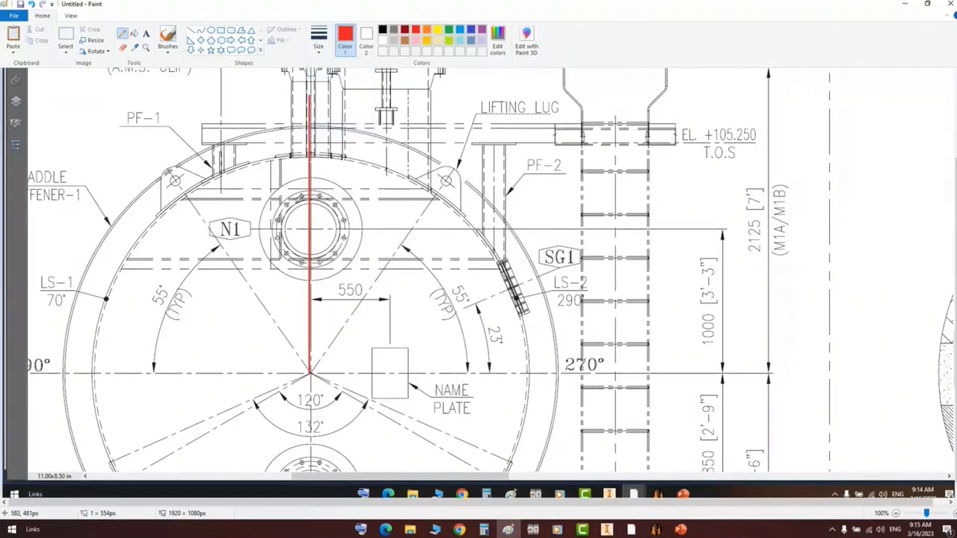
pyautogui.moveTo(306, 175)
pyautogui.mouseDown()
pyautogui.moveTo(220, 199)
pyautogui.moveTo(207, 217)
pyautogui.mouseUp()
pyautogui.moveTo(207, 218)
pyautogui.mouseDown()
pyautogui.moveTo(233, 207)
pyautogui.moveTo(267, 211)
pyautogui.moveTo(277, 195)
pyautogui.moveTo(294, 193)
pyautogui.mouseUp()
# - Sketch a red arrow the long way round from 0° to the 270° side lug's centreline and label it 325
pyautogui.scroll(-1, 377, 191)
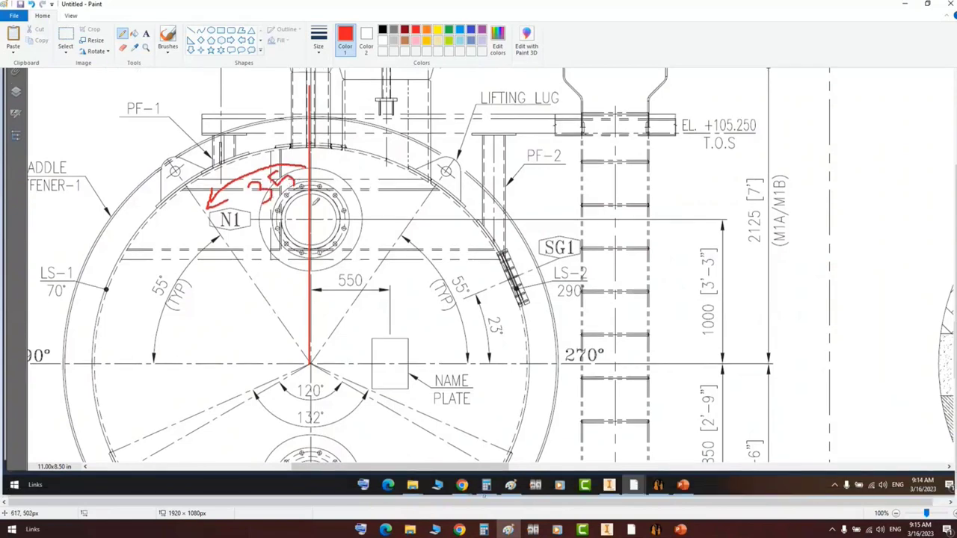
pyautogui.moveTo(308, 306)
pyautogui.mouseDown()
pyautogui.moveTo(256, 346)
pyautogui.moveTo(393, 380)
pyautogui.moveTo(372, 294)
pyautogui.moveTo(379, 299)
pyautogui.moveTo(387, 283)
pyautogui.moveTo(422, 304)
pyautogui.moveTo(438, 283)
pyautogui.moveTo(451, 296)
pyautogui.mouseUp()
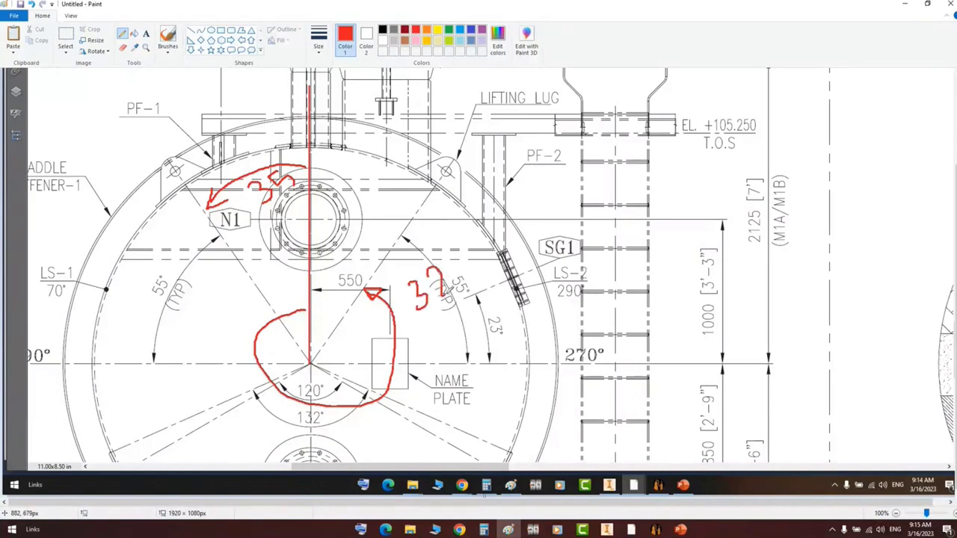
pyautogui.moveTo(460, 256)
pyautogui.mouseDown()
pyautogui.moveTo(445, 263)
pyautogui.moveTo(469, 269)
pyautogui.moveTo(465, 280)
pyautogui.mouseUp()
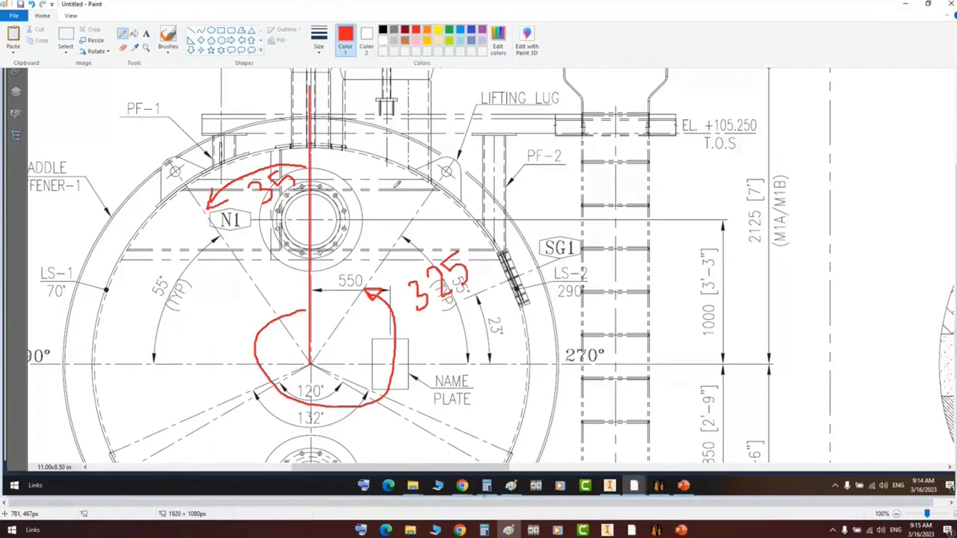
# - Using the hole offset in Saddles.pdf, set Lifting Lug-2's Offset (E) to 252 mm and Orientation to 325 in Static Equipment Generator, and save
pyautogui.click(631, 529)
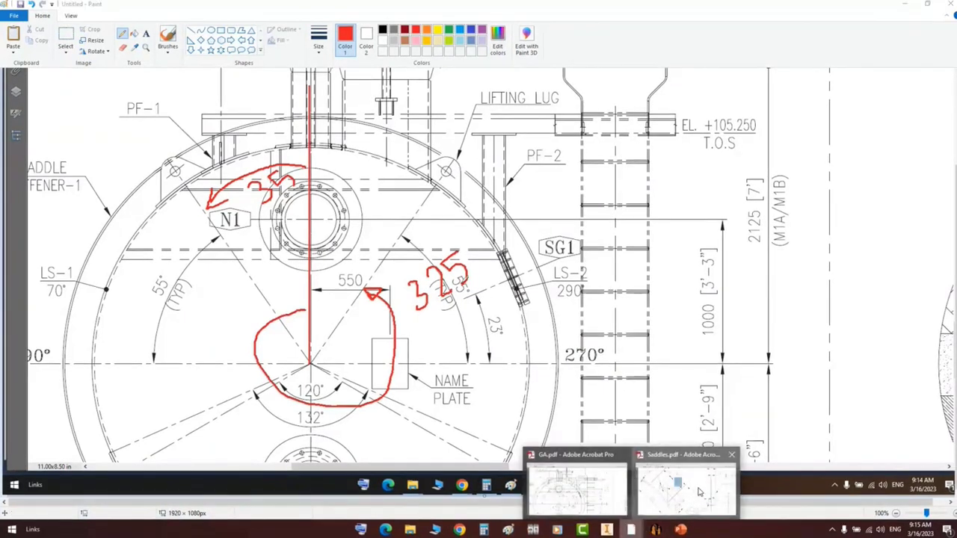
pyautogui.click(673, 449)
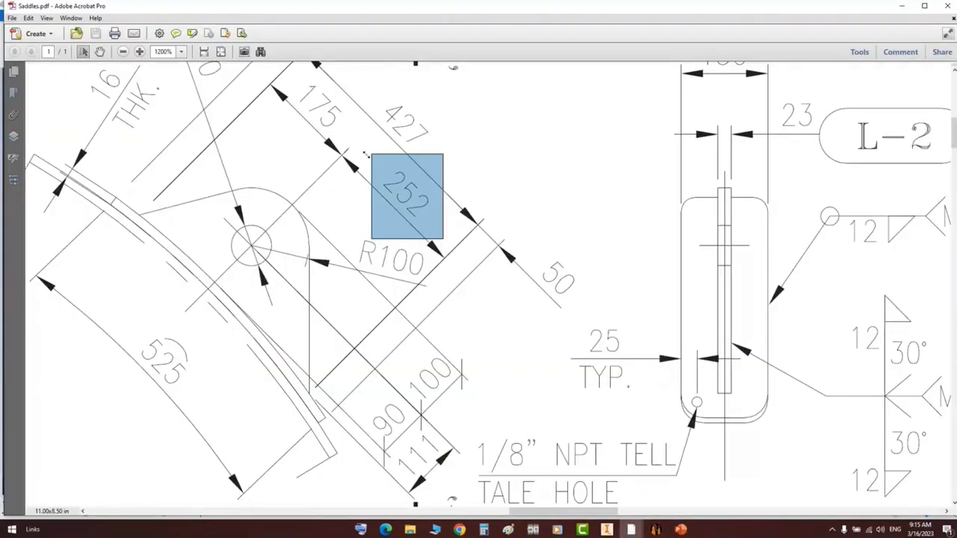
pyautogui.click(385, 193)
pyautogui.moveTo(295, 81); pyautogui.dragTo(350, 137)
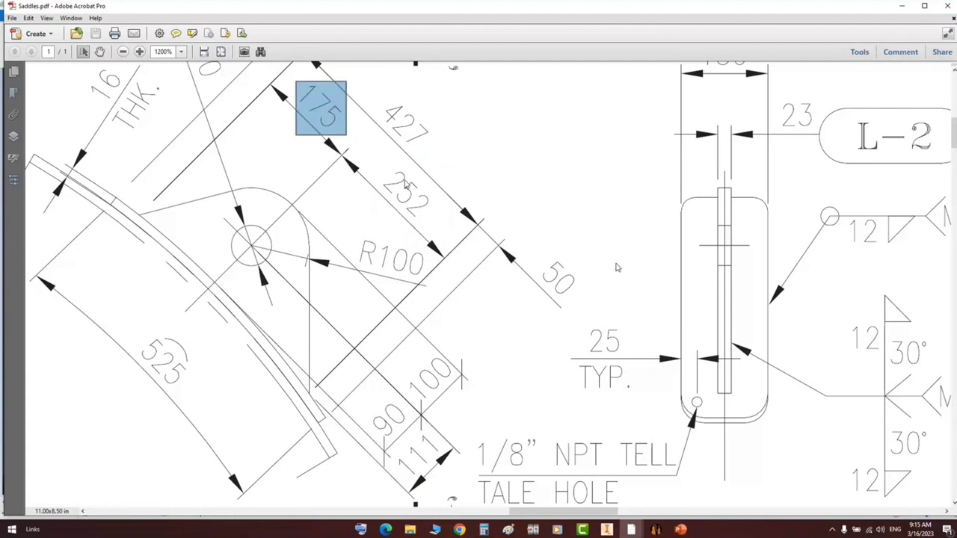
pyautogui.click(657, 530)
pyautogui.doubleClick(173, 142)
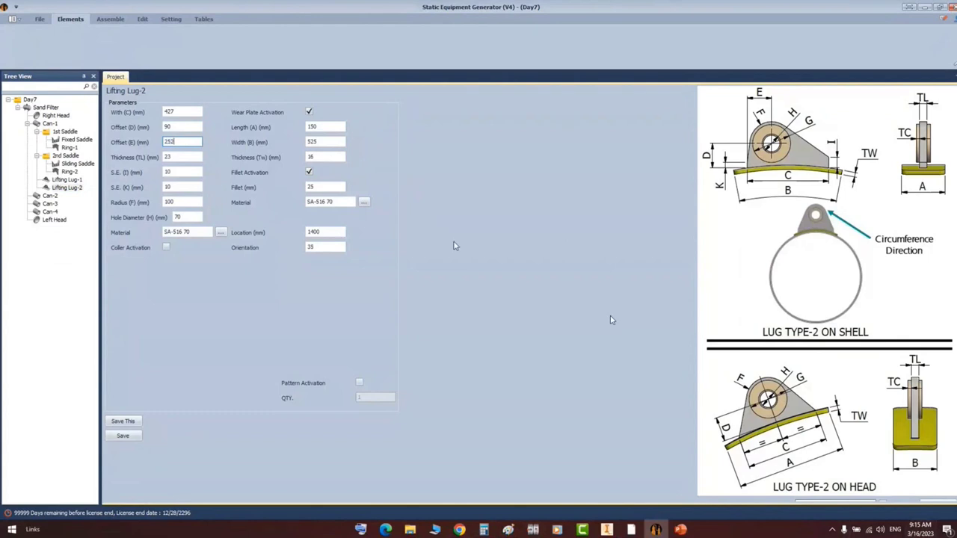
pyautogui.doubleClick(326, 245)
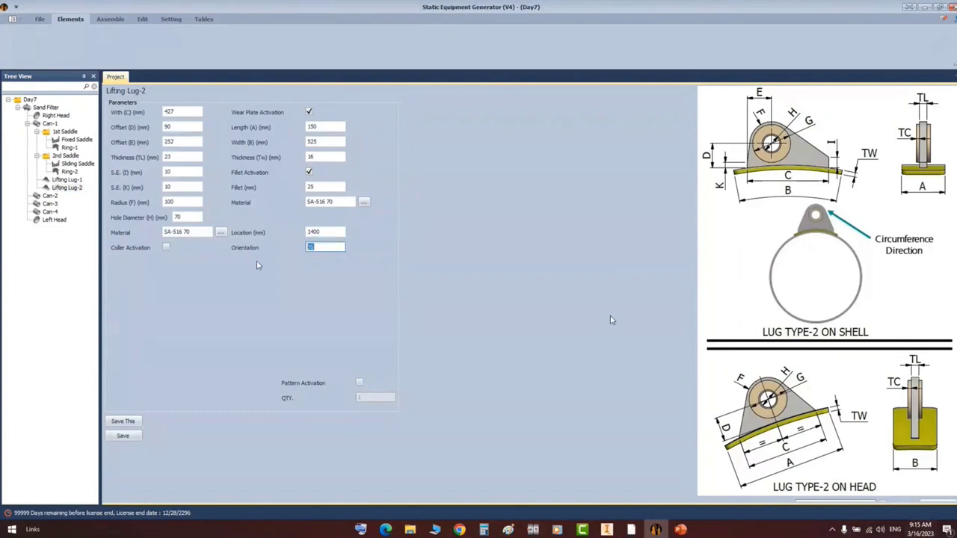
pyautogui.write('325')
pyautogui.click(124, 435)
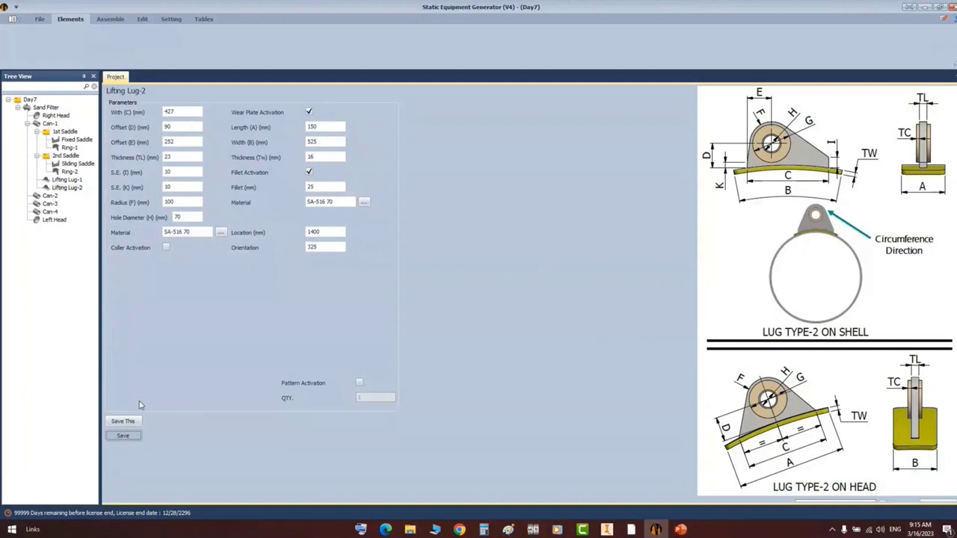
# - Start the assembly generation for the Sand Filter with Lifting Lug-2 and switch to the model in Inventor
pyautogui.click(106, 20)
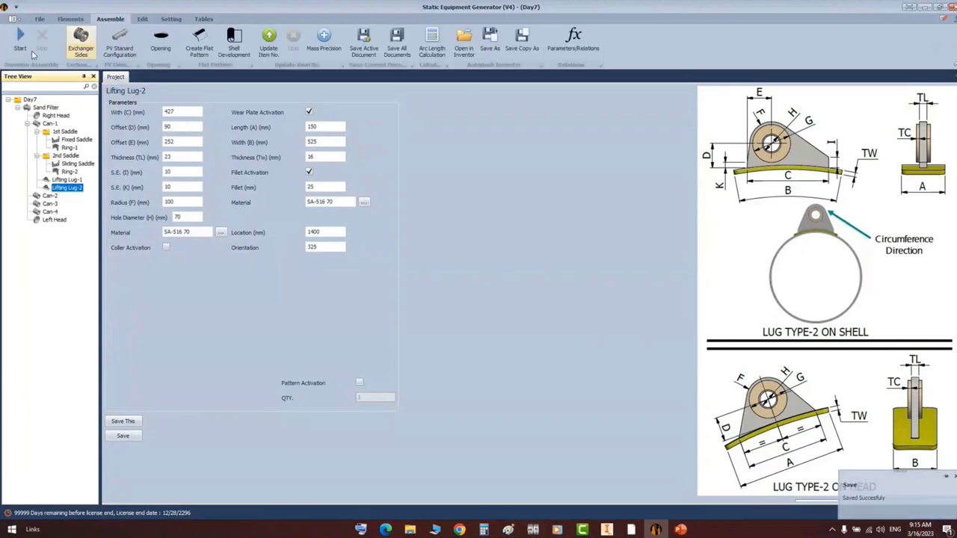
pyautogui.click(607, 529)
pyautogui.scroll(7, 608, 139)
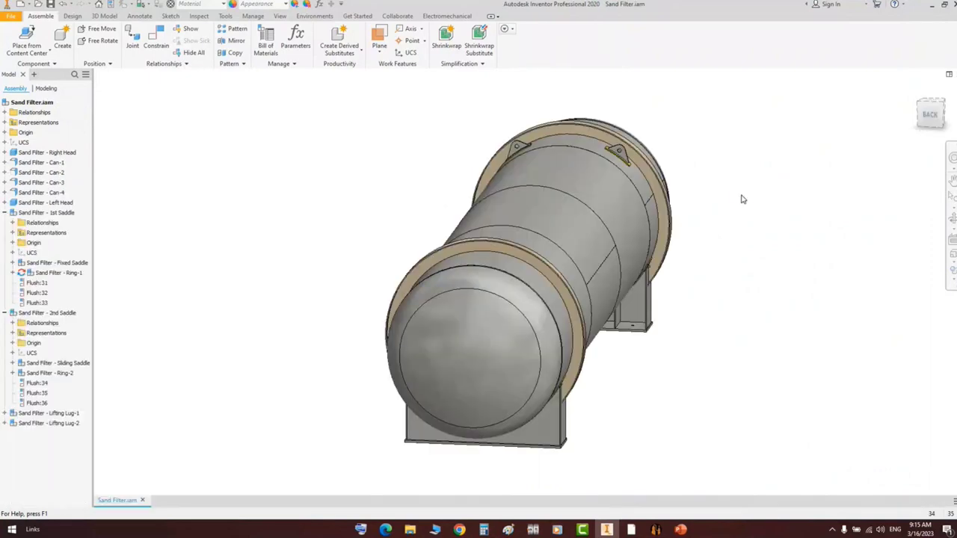
# - Cut the vessel with a half section view at the edge face of a lifting lug's wear plate
pyautogui.click(280, 16)
pyautogui.click(168, 43)
pyautogui.click(139, 75)
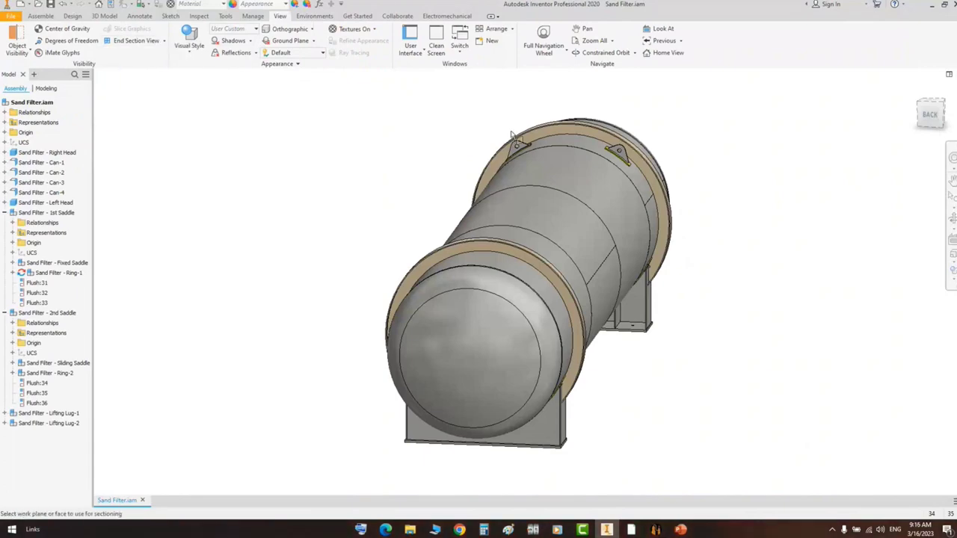
pyautogui.scroll(5, 643, 191)
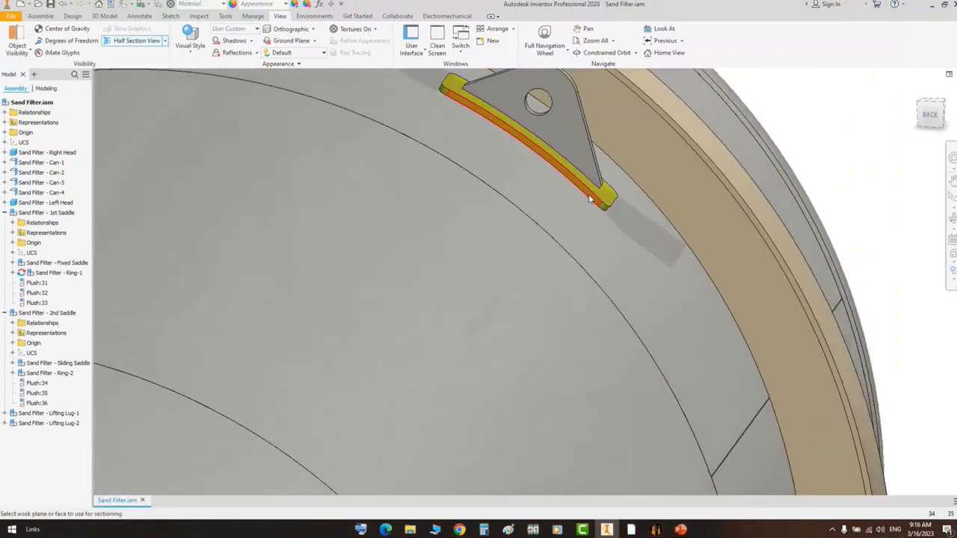
pyautogui.click(590, 199)
pyautogui.click(499, 225)
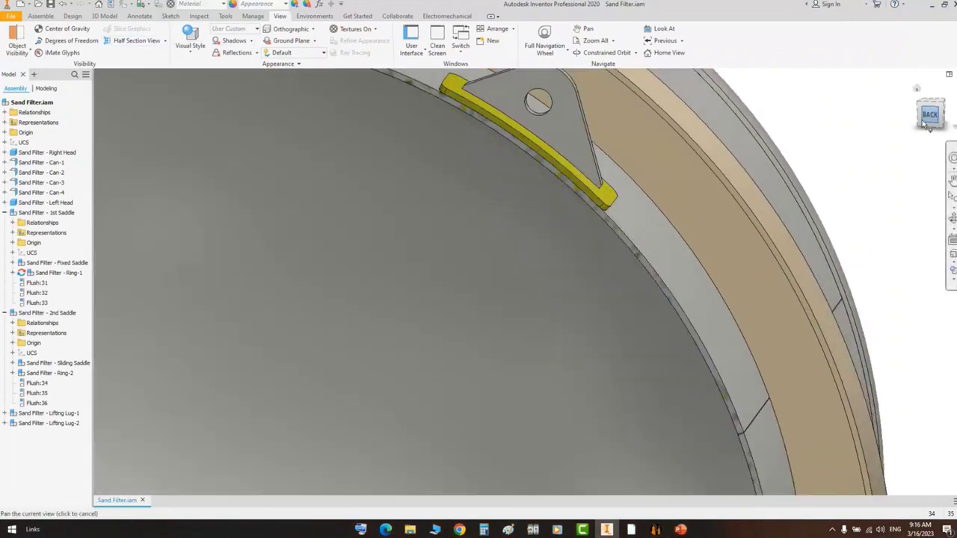
# - Compare the shape, hole offset and orientation of both lifting lugs in the sectioned vessel's back view
pyautogui.click(930, 116)
pyautogui.scroll(5, 672, 192)
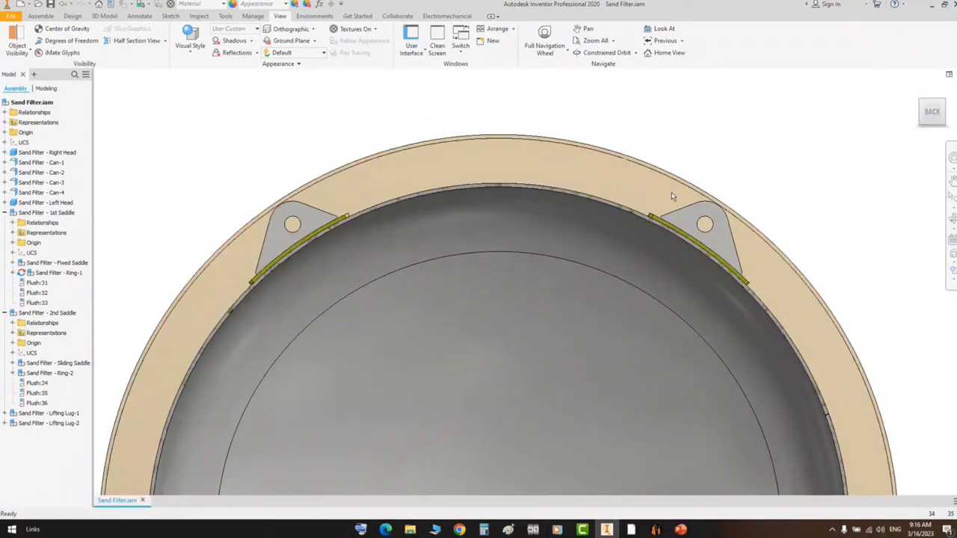
pyautogui.scroll(5, 709, 217)
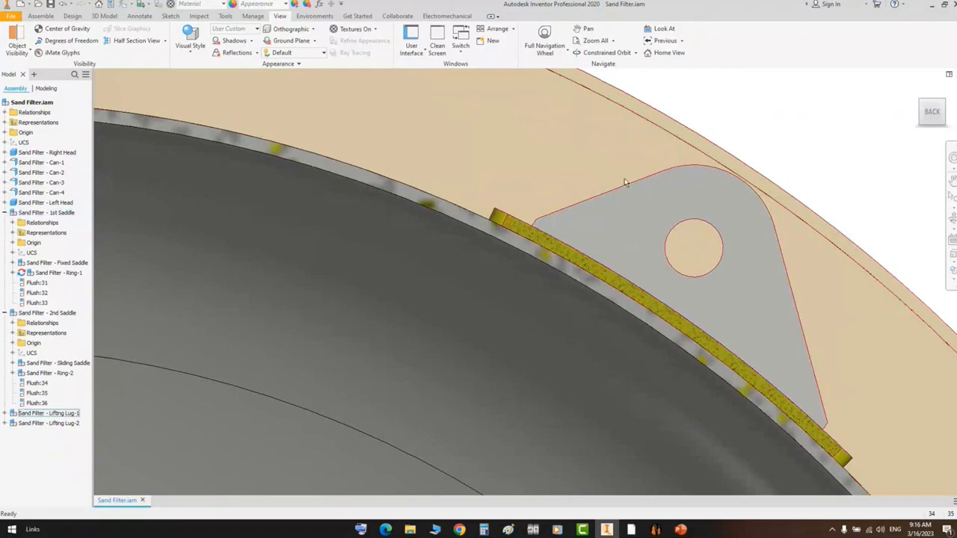
pyautogui.scroll(-4, 625, 182)
pyautogui.scroll(2, 623, 276)
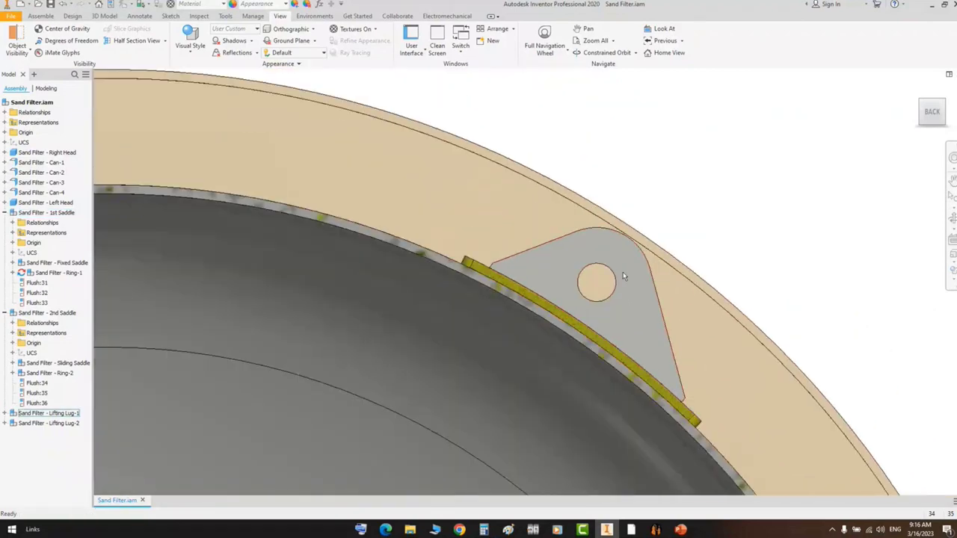
pyautogui.scroll(-3, 623, 271)
pyautogui.scroll(3, 312, 308)
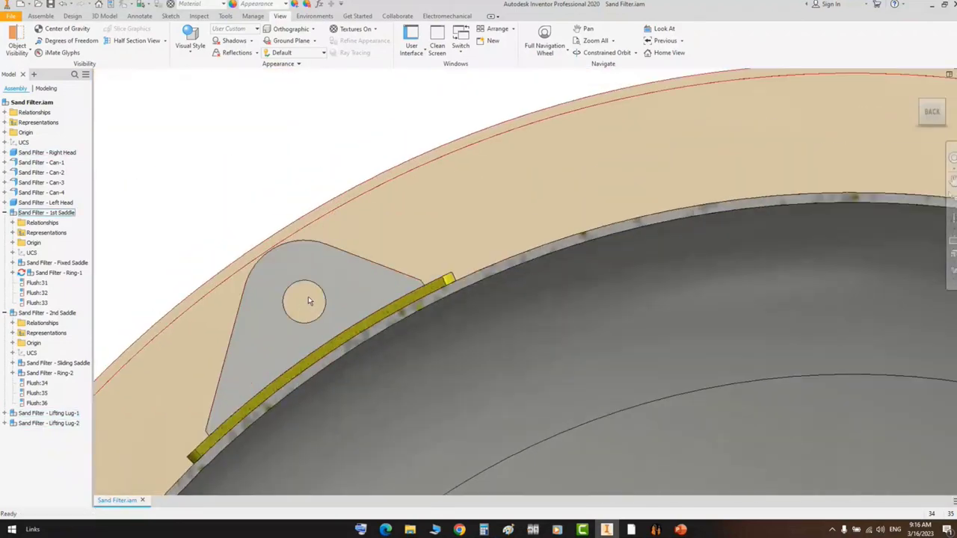
pyautogui.scroll(-3, 404, 247)
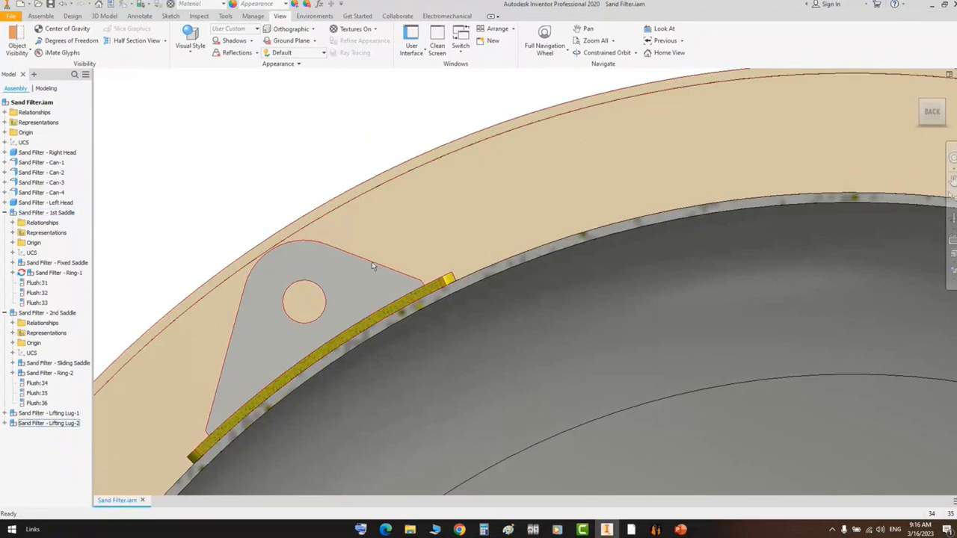
pyautogui.scroll(2, 387, 292)
pyautogui.scroll(-4, 412, 210)
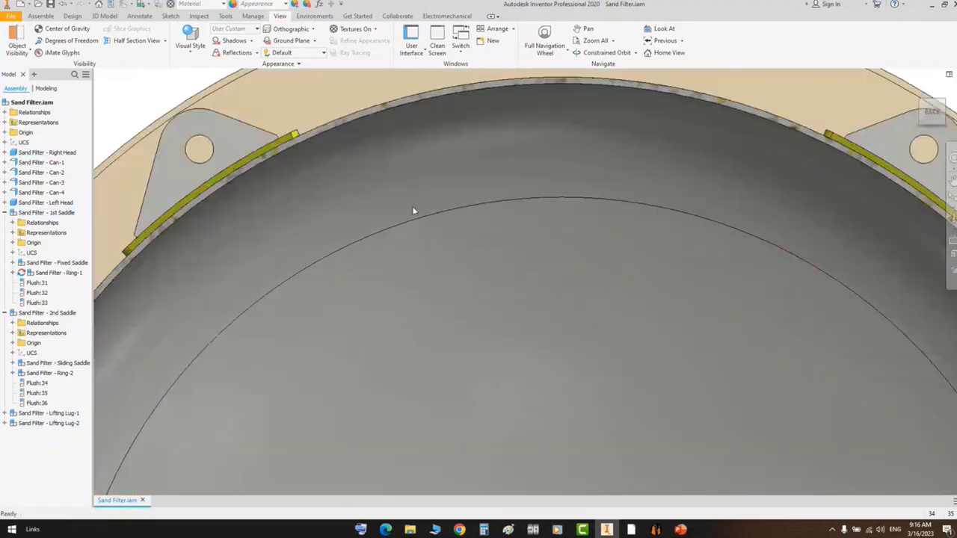
# - End the section view and examine the complete vessel with its lugs from an angled side view
pyautogui.click(164, 44)
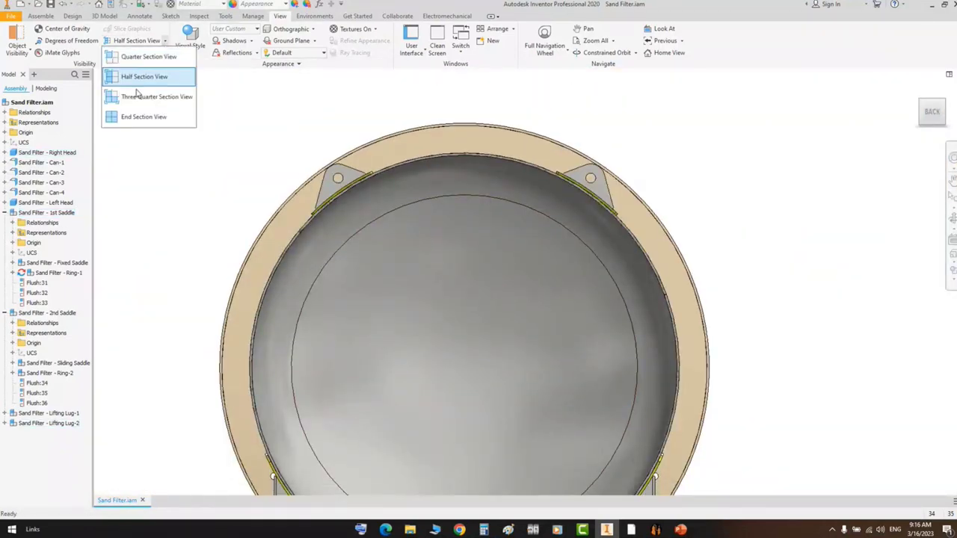
pyautogui.click(142, 116)
pyautogui.click(952, 223)
pyautogui.scroll(-3, 598, 232)
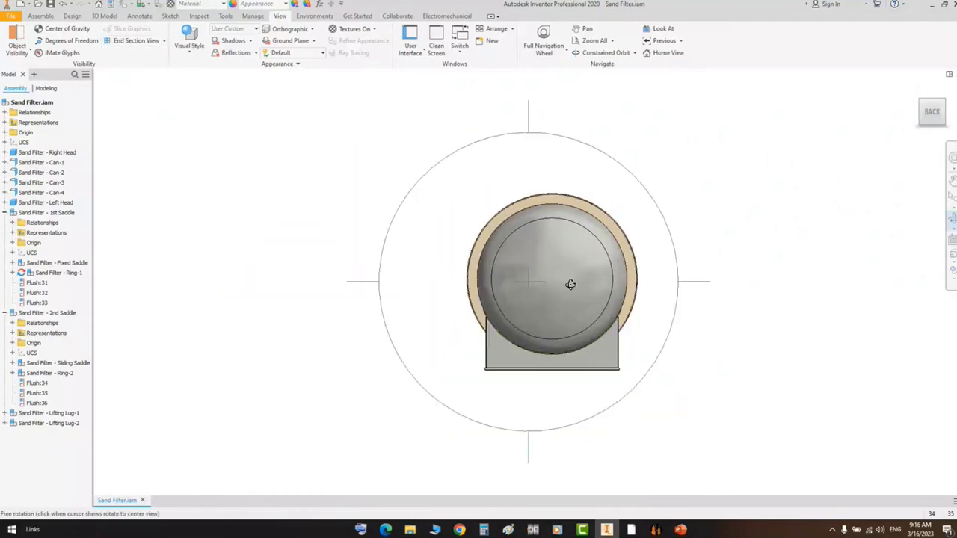
pyautogui.moveTo(571, 285); pyautogui.dragTo(472, 307)
pyautogui.moveTo(404, 311); pyautogui.dragTo(522, 258, button='middle')
pyautogui.moveTo(429, 225); pyautogui.dragTo(489, 194, button='middle')
pyautogui.rightClick(489, 194)
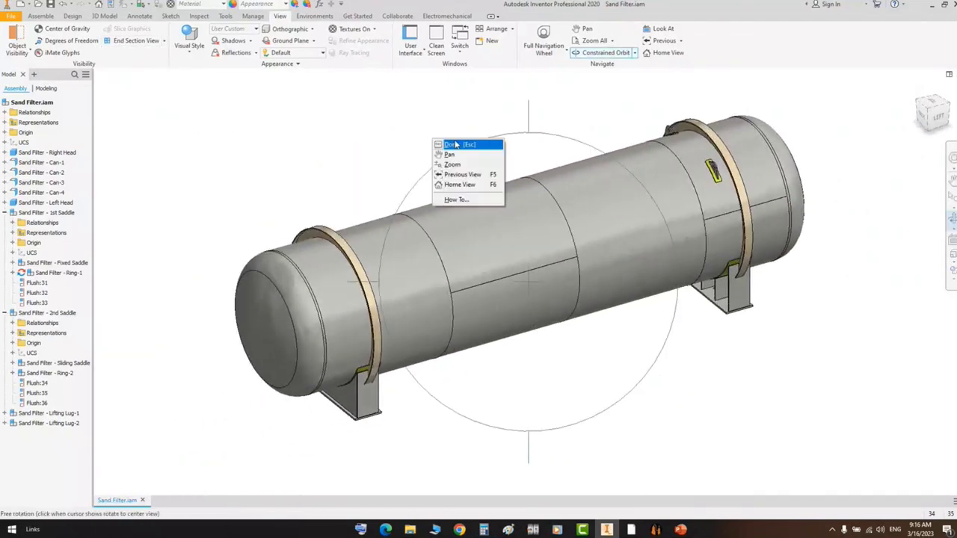
pyautogui.click(456, 144)
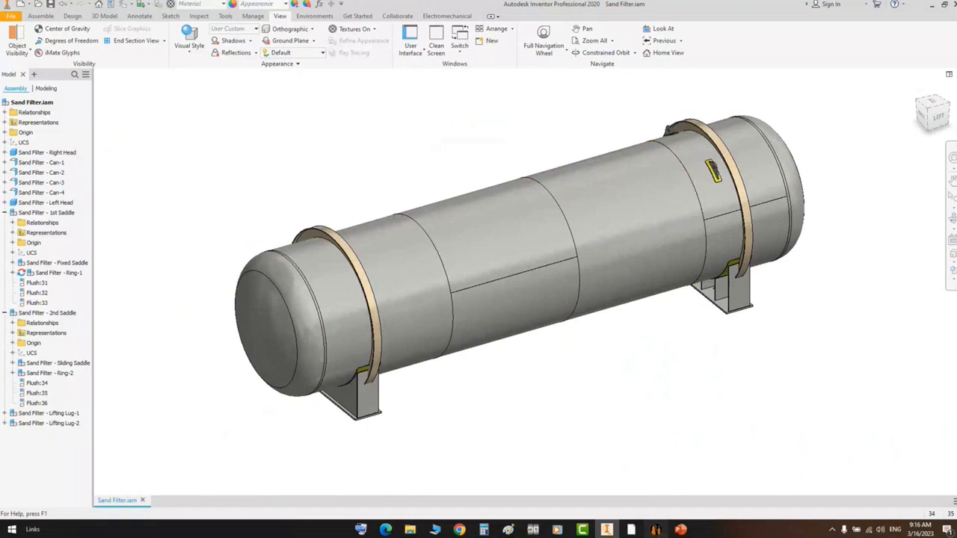
# - In Static Equipment Generator, add a Lug Type2 named Lifting Lug-3 to Can-1, copying Lifting Lug-1
pyautogui.click(656, 529)
pyautogui.click(49, 124)
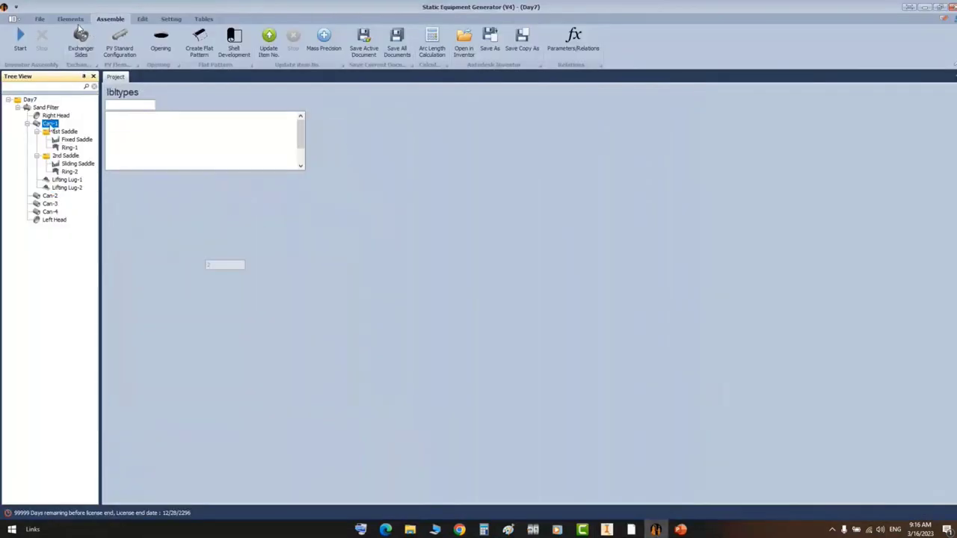
pyautogui.click(507, 32)
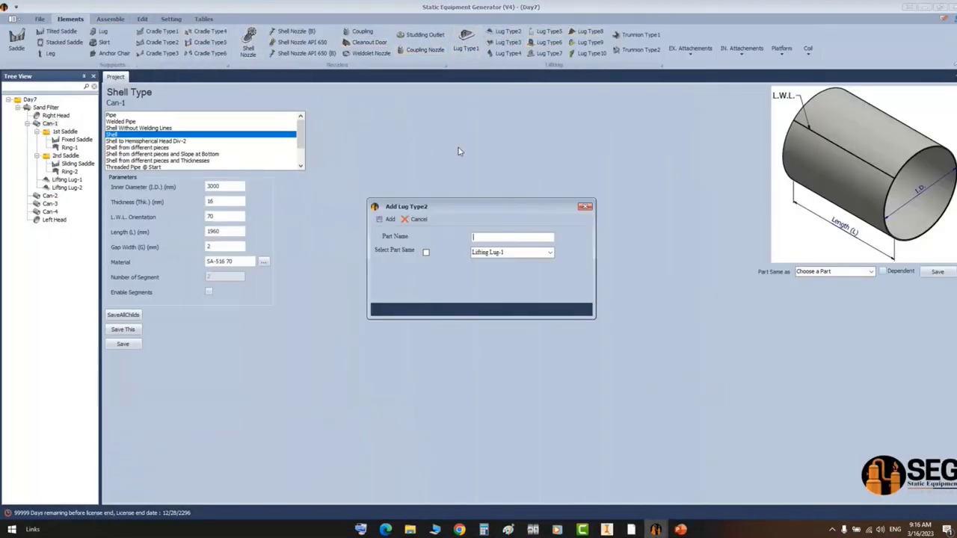
pyautogui.write('Lifting Lug-3')
pyautogui.click(425, 253)
pyautogui.click(388, 219)
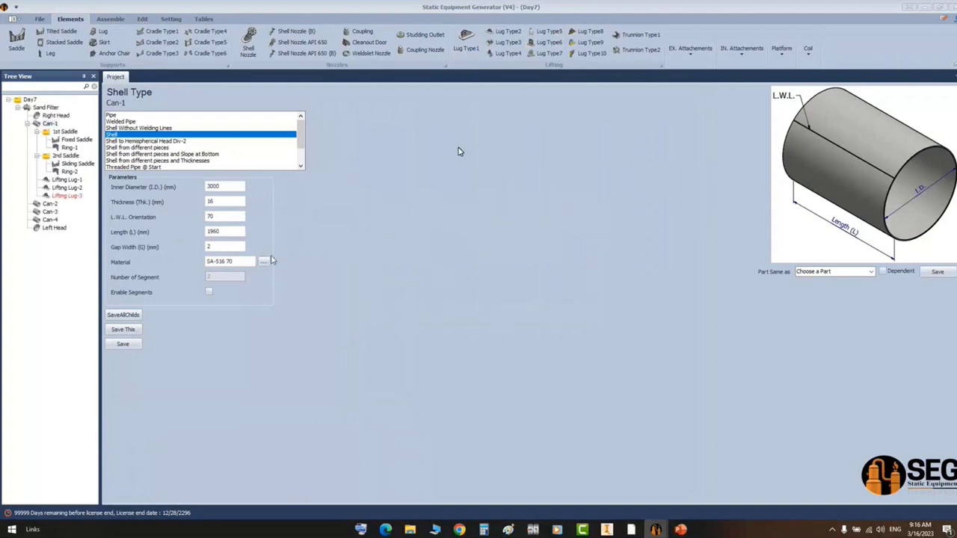
# - Set the location of Lifting Lug-3 to 9500 mm and save the lug
pyautogui.click(68, 196)
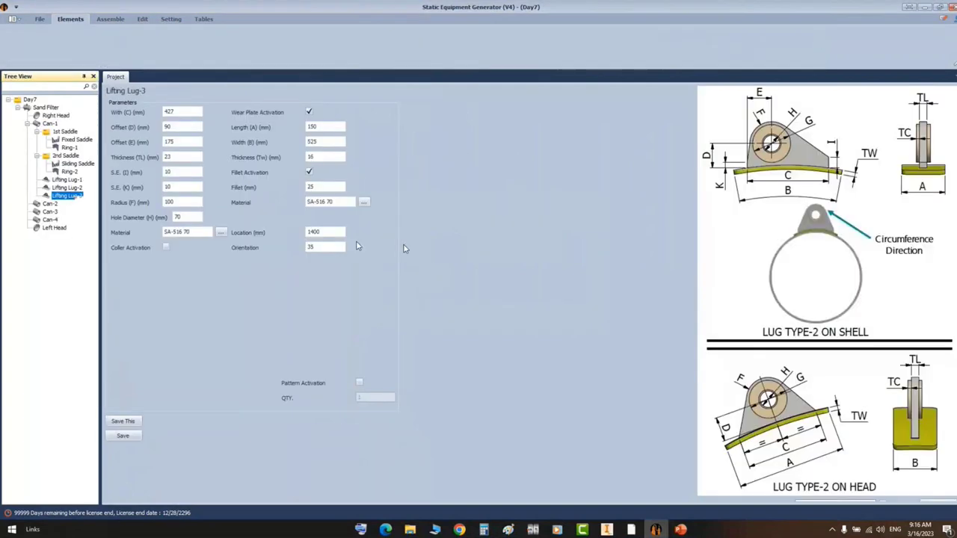
pyautogui.moveTo(324, 232); pyautogui.dragTo(285, 238)
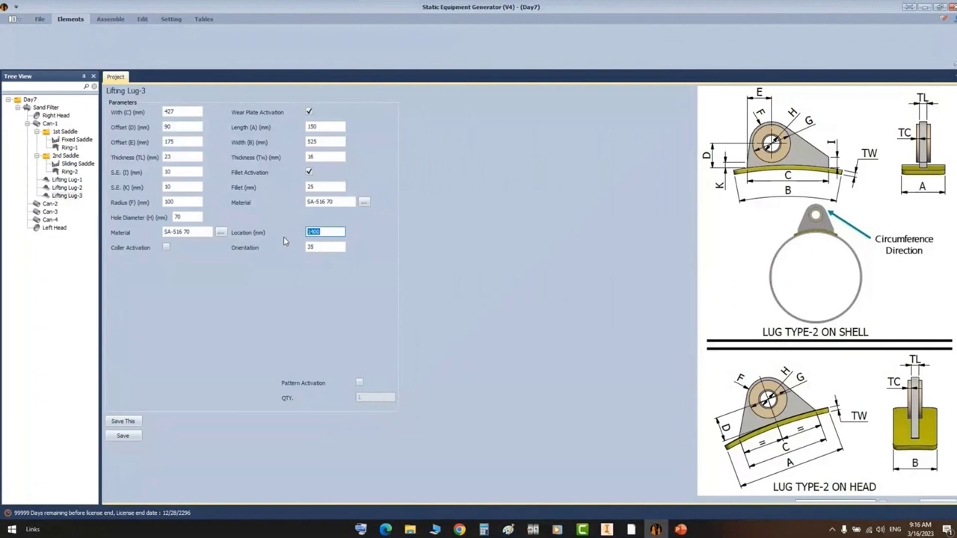
pyautogui.write('95')
pyautogui.click(122, 436)
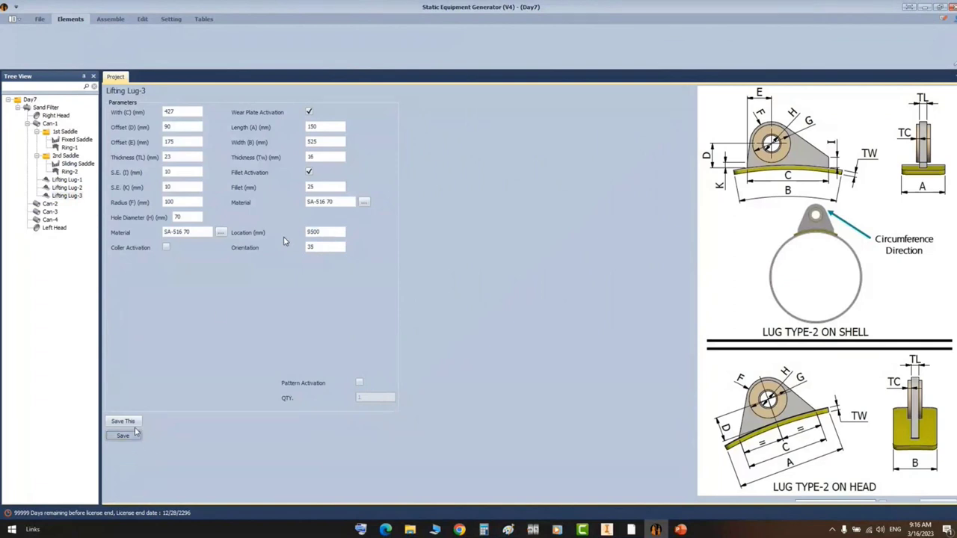
# - Add another Lug Type2 named Lifting Lug-4 to Can-1, copying Lifting Lug-2
pyautogui.click(48, 123)
pyautogui.click(508, 32)
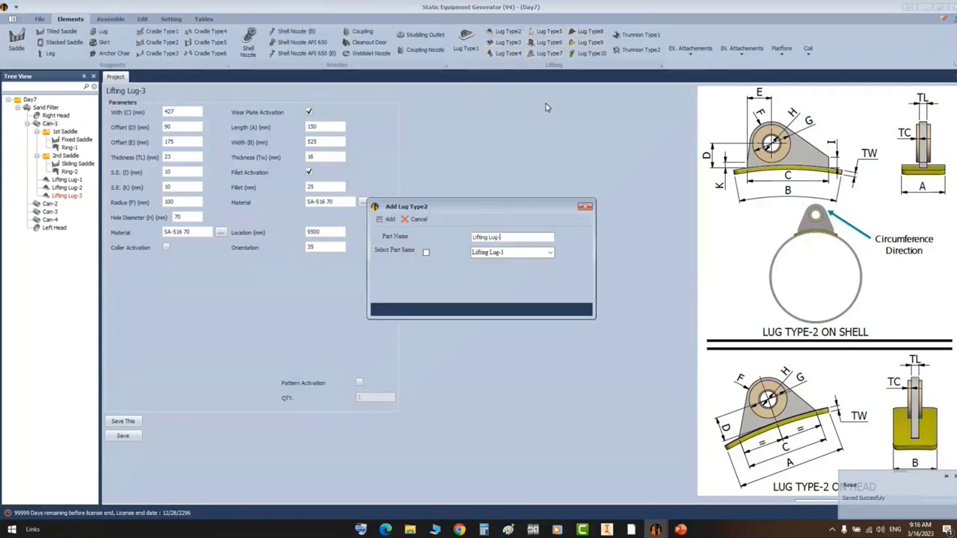
pyautogui.write('4')
pyautogui.click(550, 253)
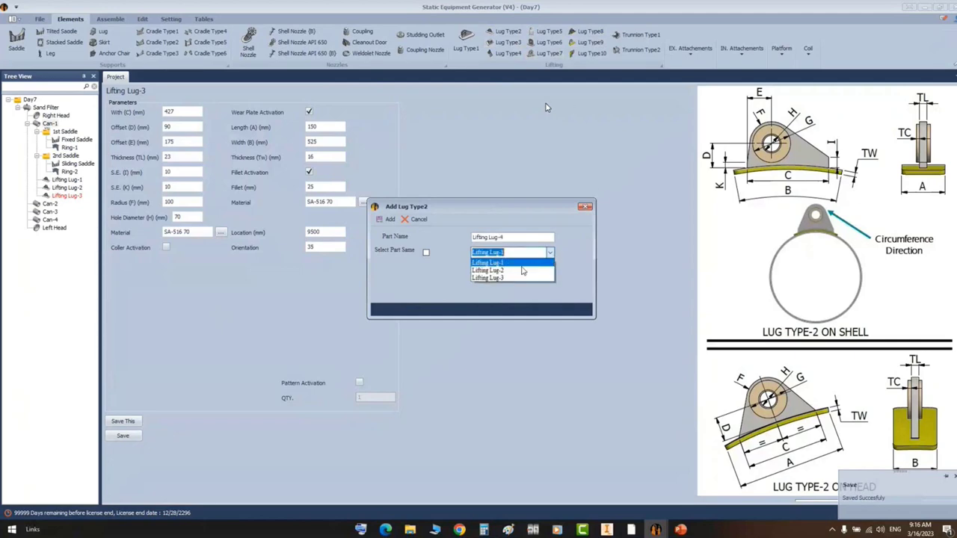
pyautogui.click(501, 271)
pyautogui.click(426, 252)
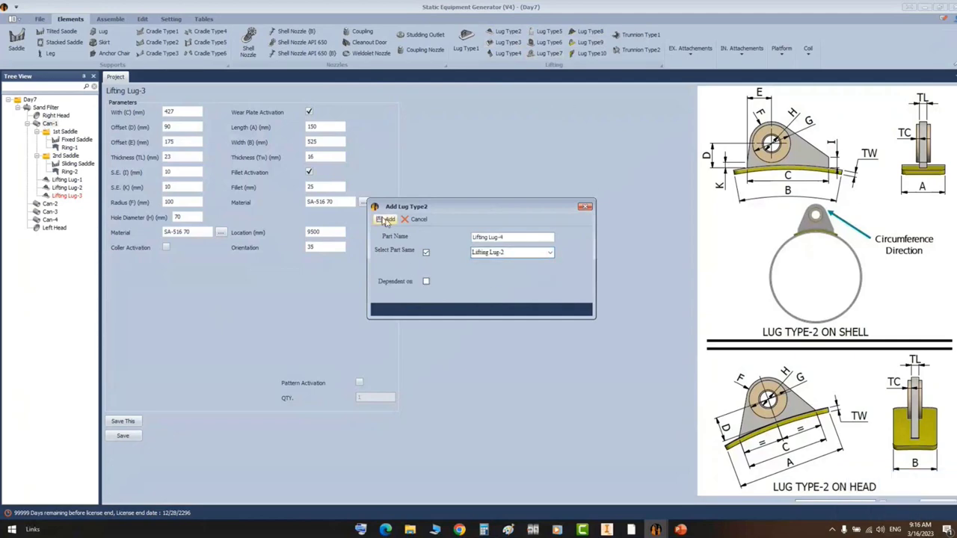
pyautogui.click(389, 219)
# - Set the location of Lifting Lug-4 to 9500 mm and save the lug
pyautogui.click(66, 204)
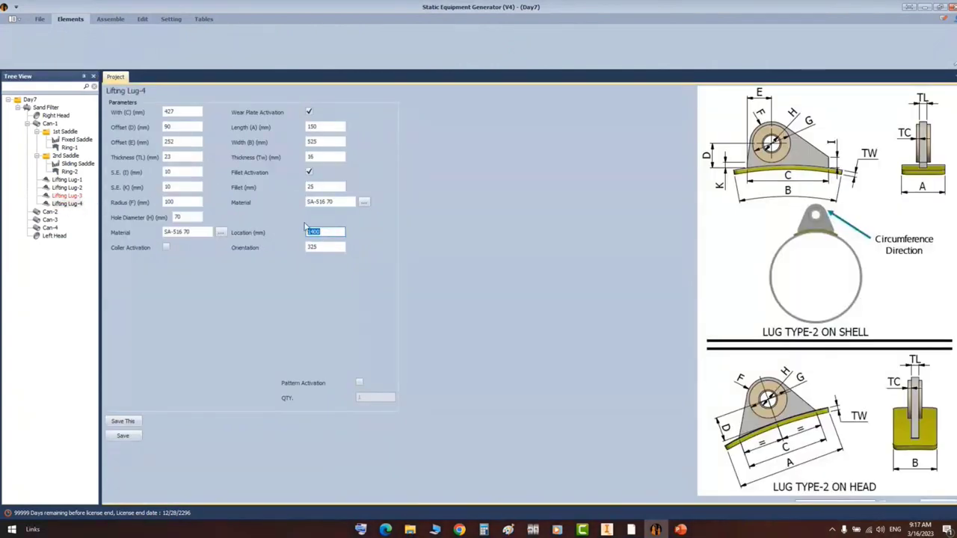
pyautogui.write('9500')
pyautogui.click(123, 436)
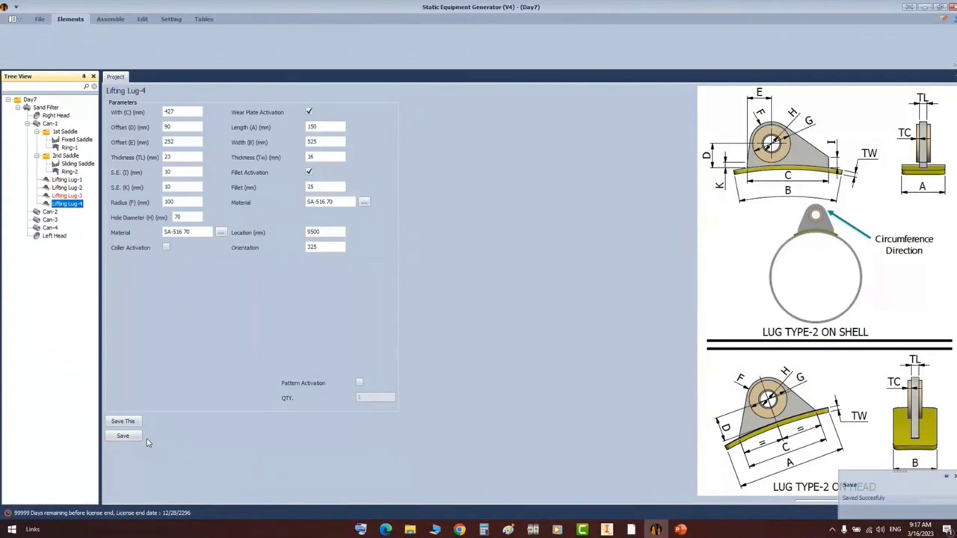
# - Generate the vessel assembly with the added lugs and switch to Inventor to view it
pyautogui.click(110, 18)
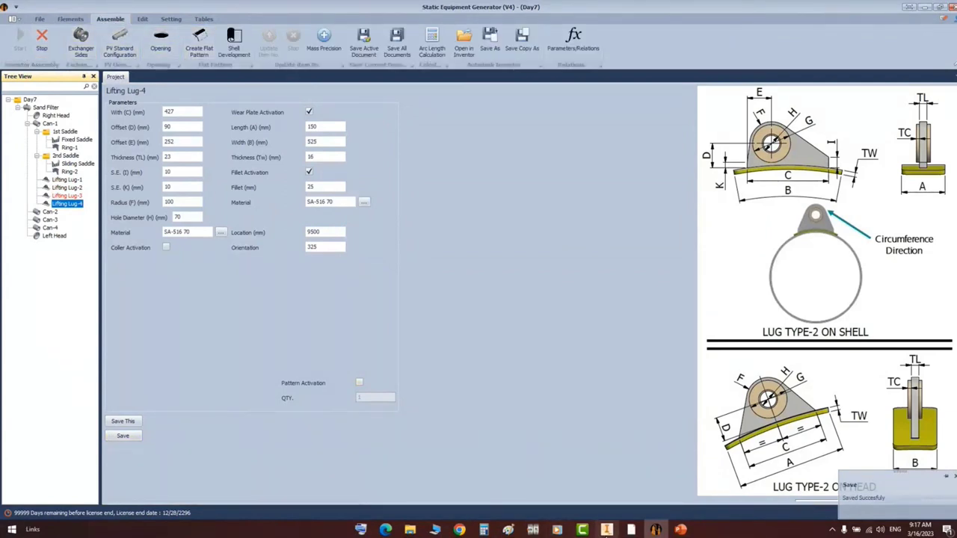
pyautogui.click(606, 530)
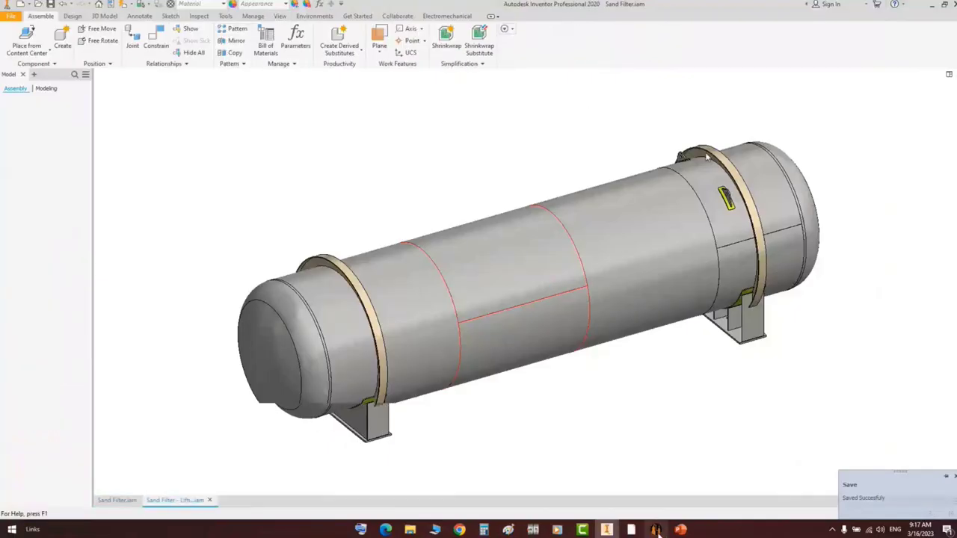
# - In the Saddles drawing, examine the base plates in View V1-V1 and the grounding lug detail, and close the drawing
pyautogui.moveTo(631, 530)
pyautogui.click(717, 484)
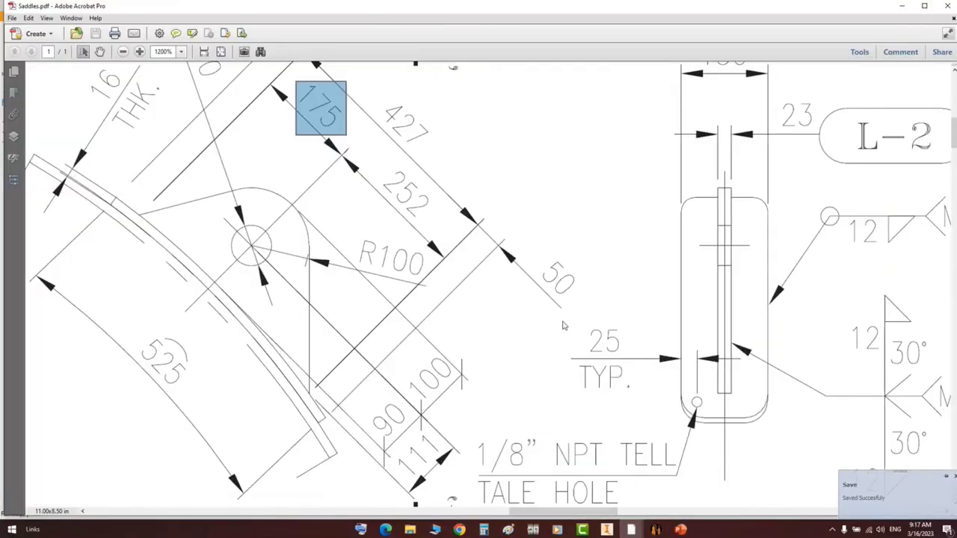
pyautogui.keyDown('ctrl'); pyautogui.scroll(-4, 564, 292); pyautogui.keyUp('ctrl')
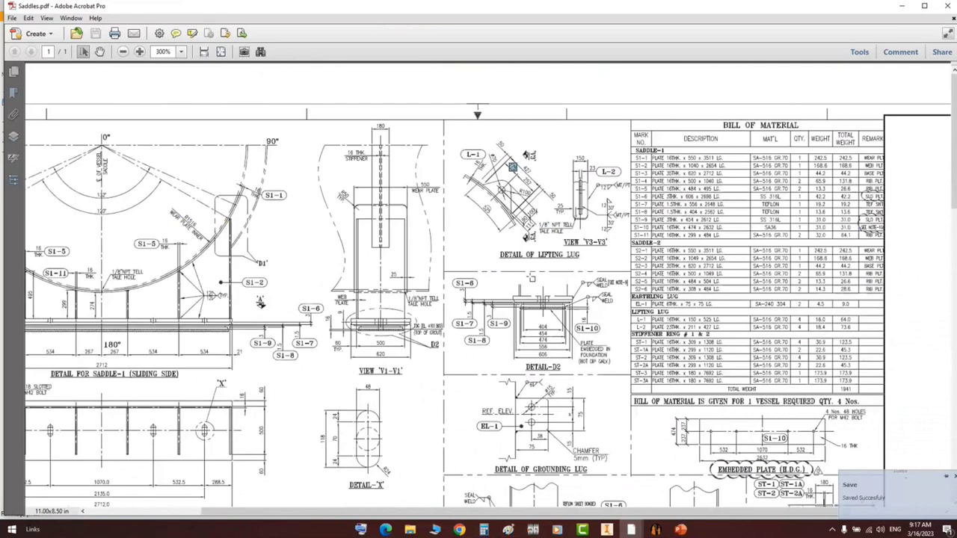
pyautogui.keyDown('ctrl'); pyautogui.scroll(-3, 531, 279); pyautogui.keyUp('ctrl')
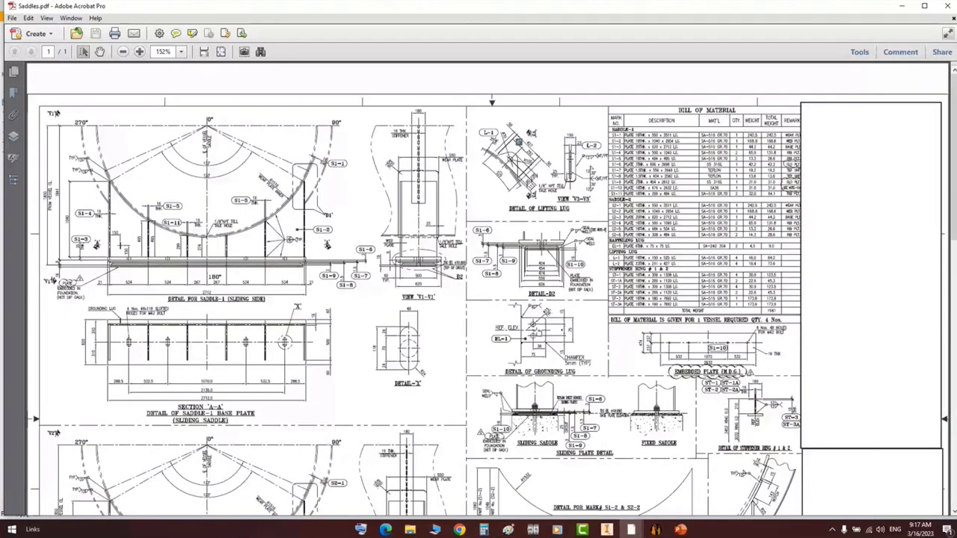
pyautogui.keyDown('ctrl'); pyautogui.scroll(3, 537, 330); pyautogui.keyUp('ctrl')
pyautogui.moveTo(439, 268); pyautogui.dragTo(635, 421)
pyautogui.click(627, 396)
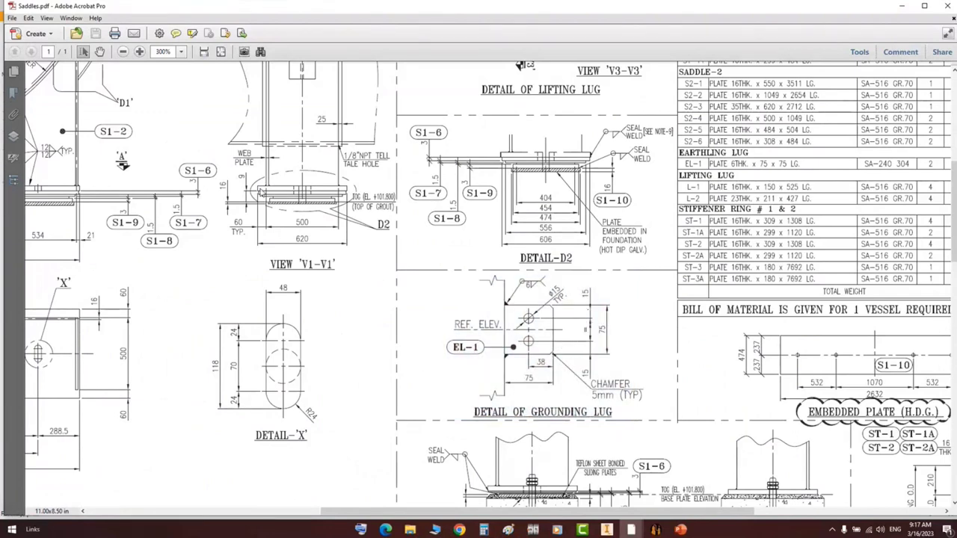
pyautogui.moveTo(247, 187); pyautogui.dragTo(354, 214)
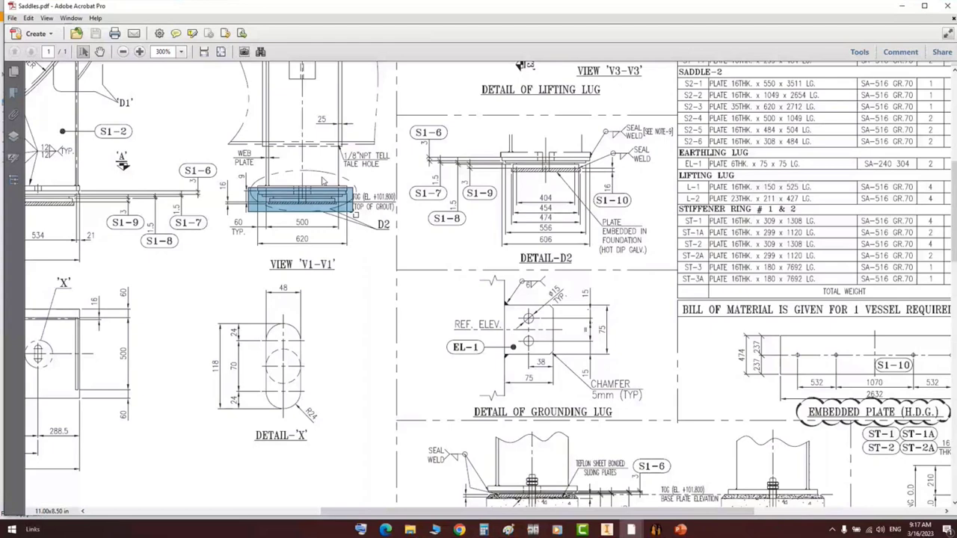
pyautogui.click(509, 313)
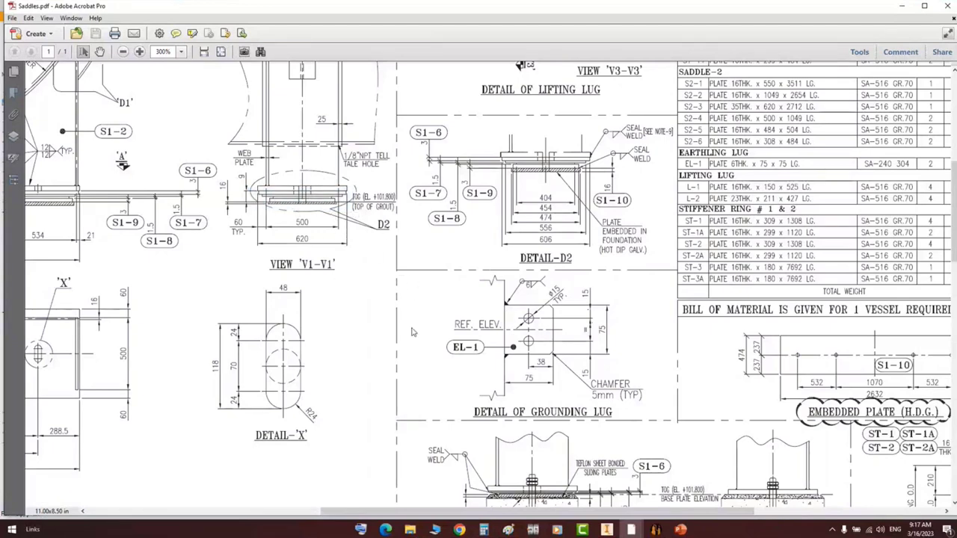
pyautogui.moveTo(592, 289); pyautogui.dragTo(437, 400)
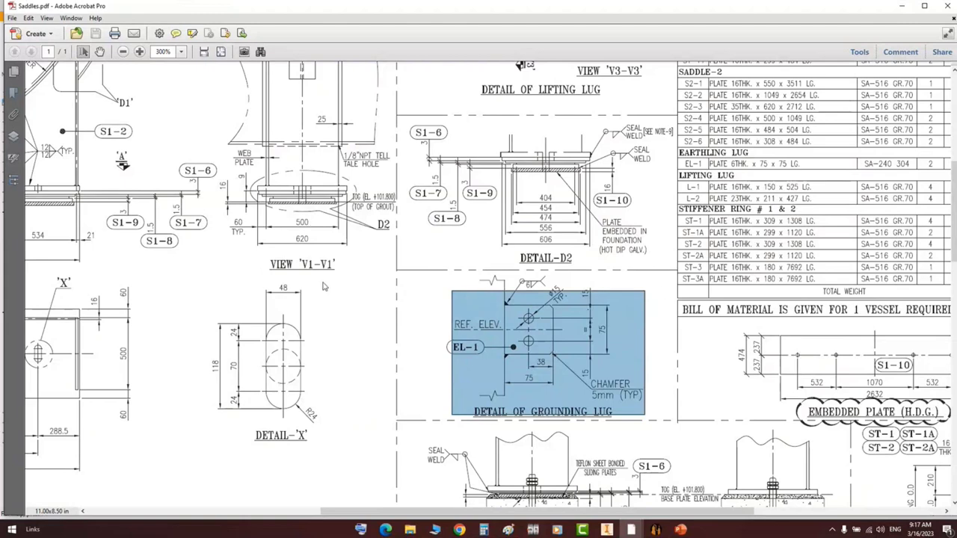
pyautogui.click(947, 6)
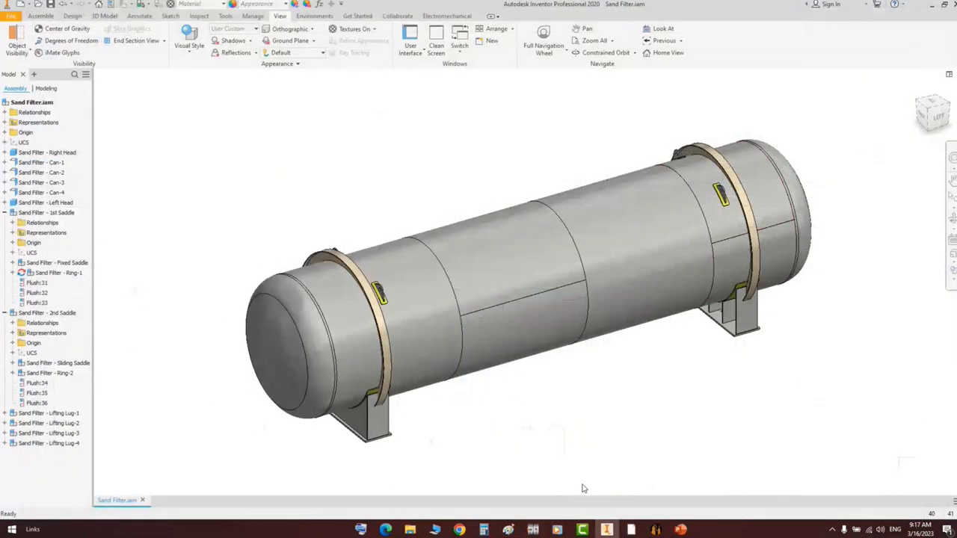
# - Open the Platform clips.pdf drawing from the Training Sample 14-3-2023 folder
pyautogui.moveTo(410, 530)
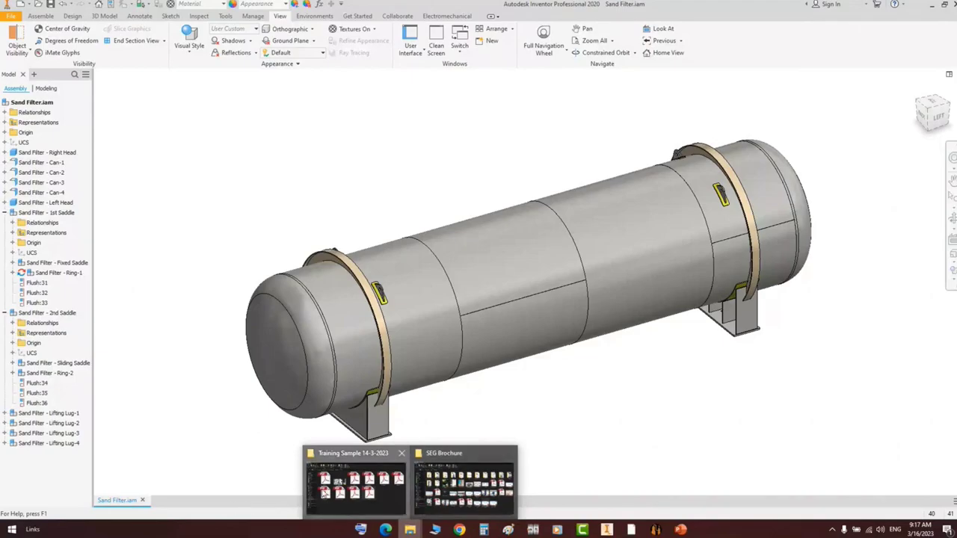
pyautogui.click(353, 486)
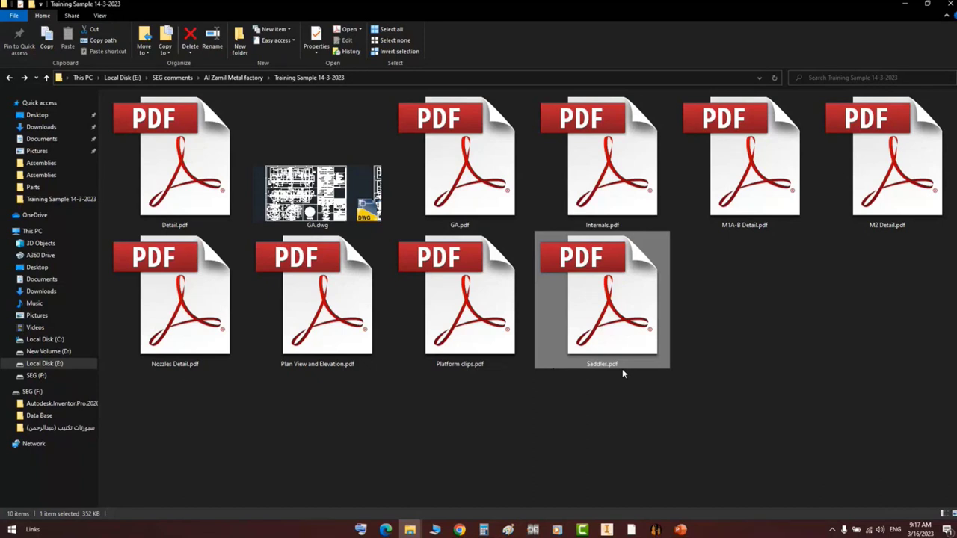
pyautogui.press('Left')
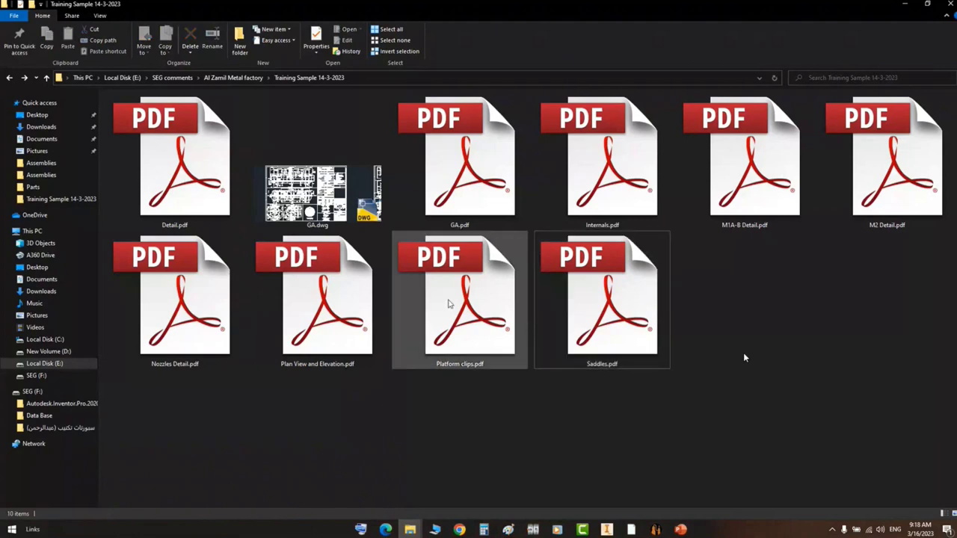
pyautogui.doubleClick(512, 348)
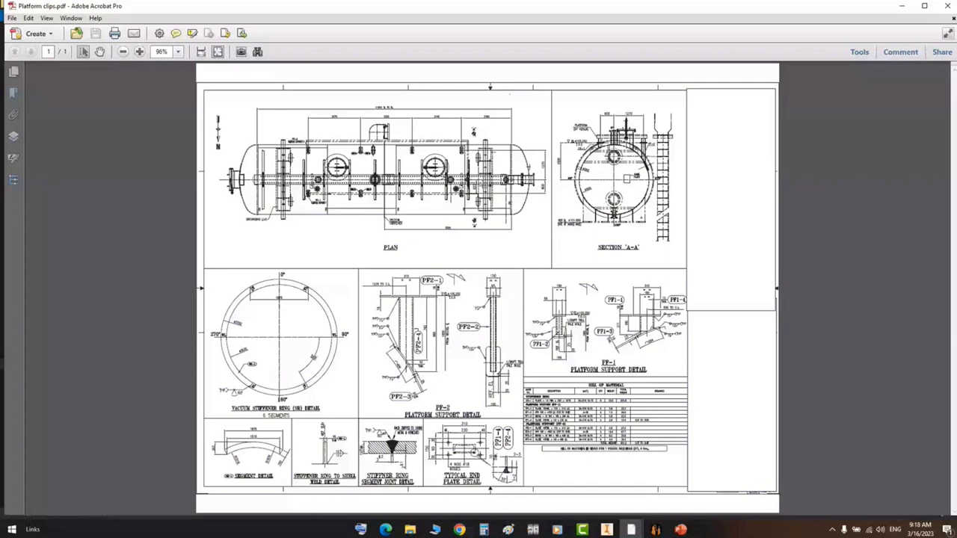
# - Examine the positions of the PF-1 and PF-2 platform supports along the vessel in the plan view
pyautogui.keyDown('ctrl'); pyautogui.scroll(5, 480, 152); pyautogui.keyUp('ctrl')
pyautogui.click(418, 149)
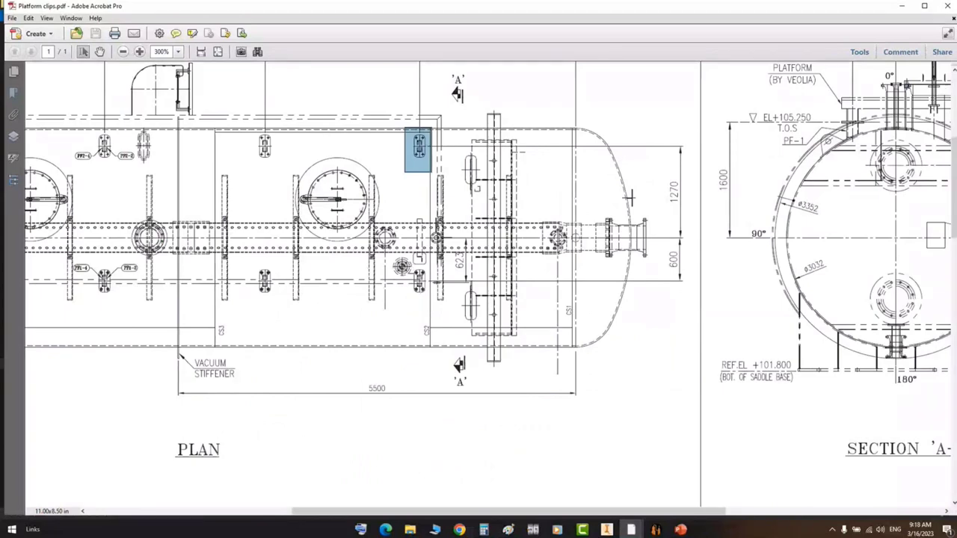
pyautogui.moveTo(406, 260); pyautogui.dragTo(430, 302)
pyautogui.moveTo(248, 128); pyautogui.dragTo(277, 154)
pyautogui.moveTo(247, 259); pyautogui.dragTo(277, 308)
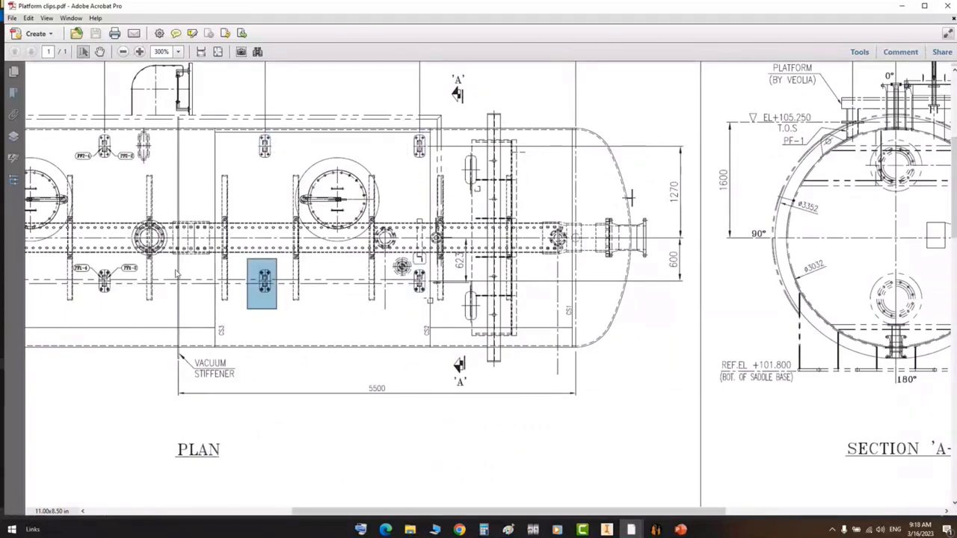
pyautogui.hscroll(-5, 165, 269)
pyautogui.hscroll(-5, 370, 175)
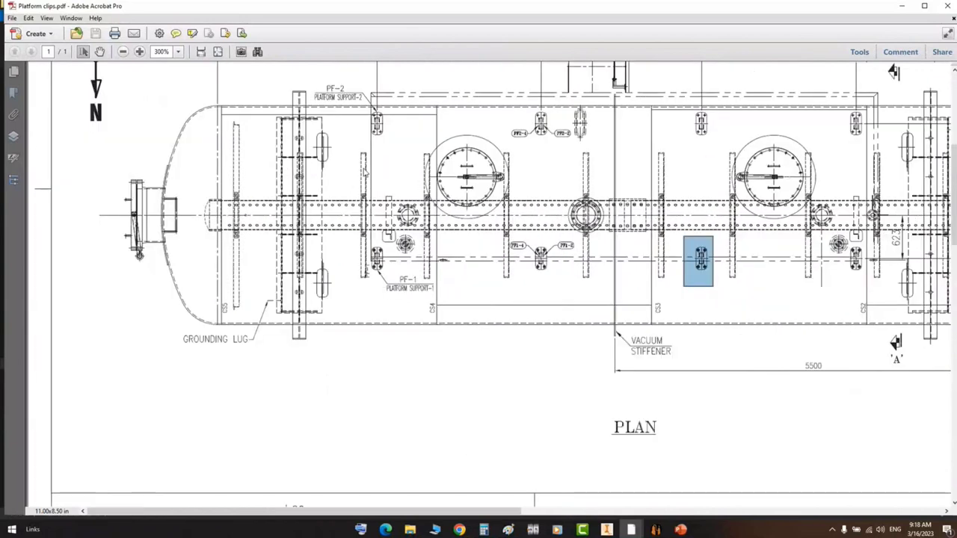
pyautogui.click(348, 182)
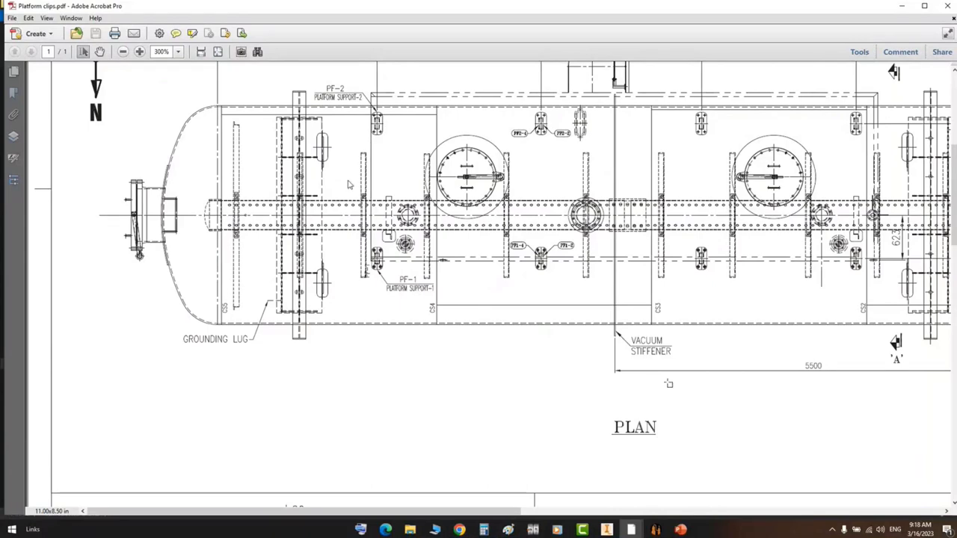
# - Examine the PF-2 and PF-1 platform support details and their dimensions below the plan
pyautogui.keyDown('ctrl'); pyautogui.scroll(-1, 669, 384); pyautogui.keyUp('ctrl')
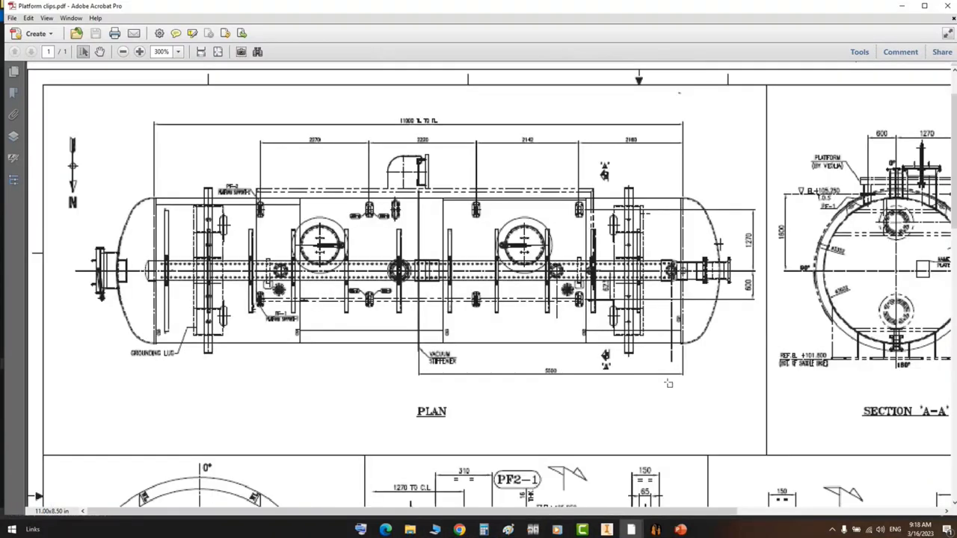
pyautogui.scroll(-6, 669, 383)
pyautogui.moveTo(355, 201); pyautogui.dragTo(540, 480)
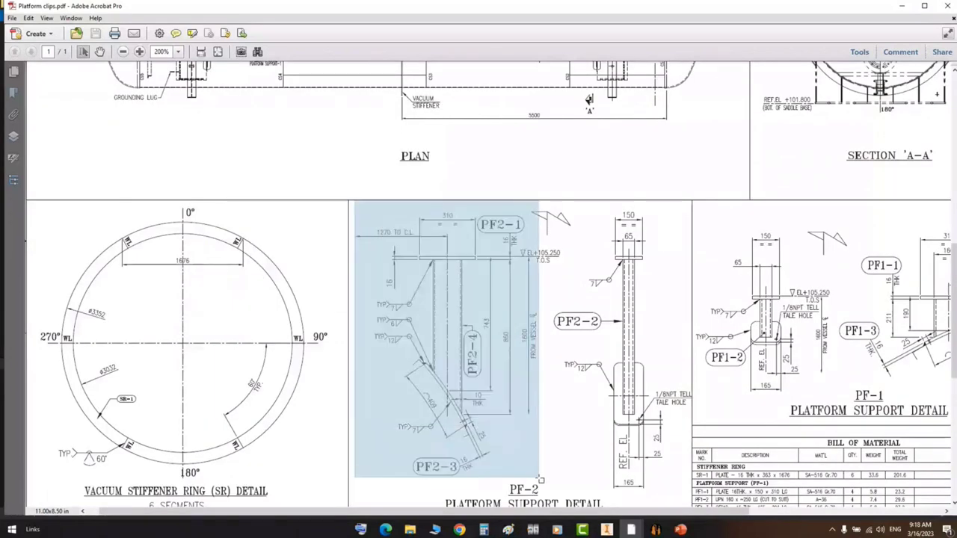
pyautogui.hscroll(3, 666, 302)
pyautogui.moveTo(607, 213); pyautogui.dragTo(905, 410)
# - Switch to the GA drawing and check which side of the vessel's end view carries PF-1 and PF-2
pyautogui.moveTo(632, 529)
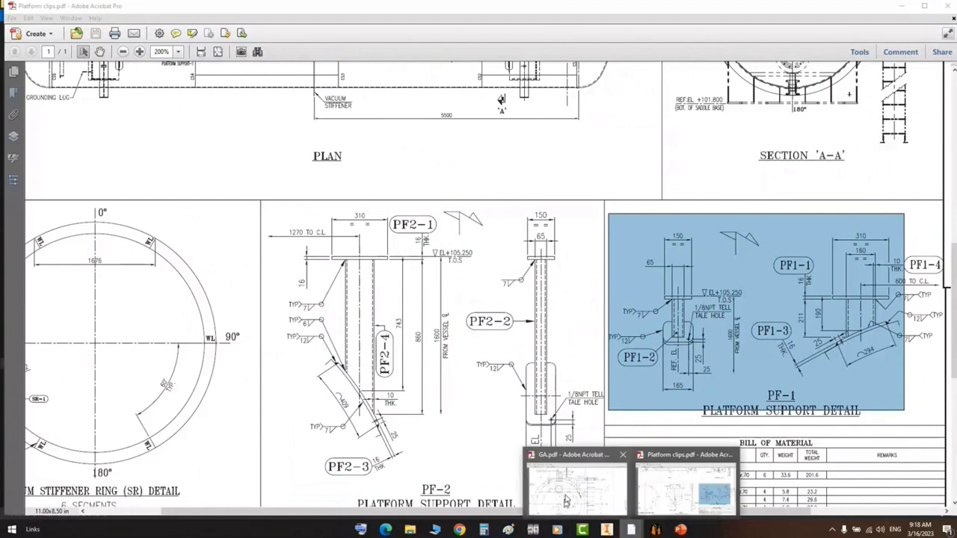
pyautogui.click(566, 501)
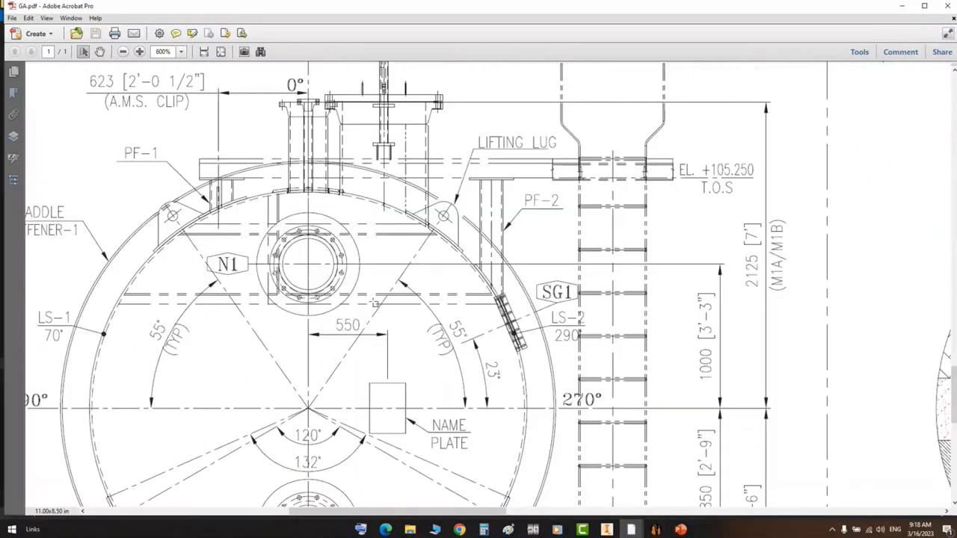
pyautogui.keyDown('ctrl'); pyautogui.scroll(-1, 375, 303); pyautogui.keyUp('ctrl')
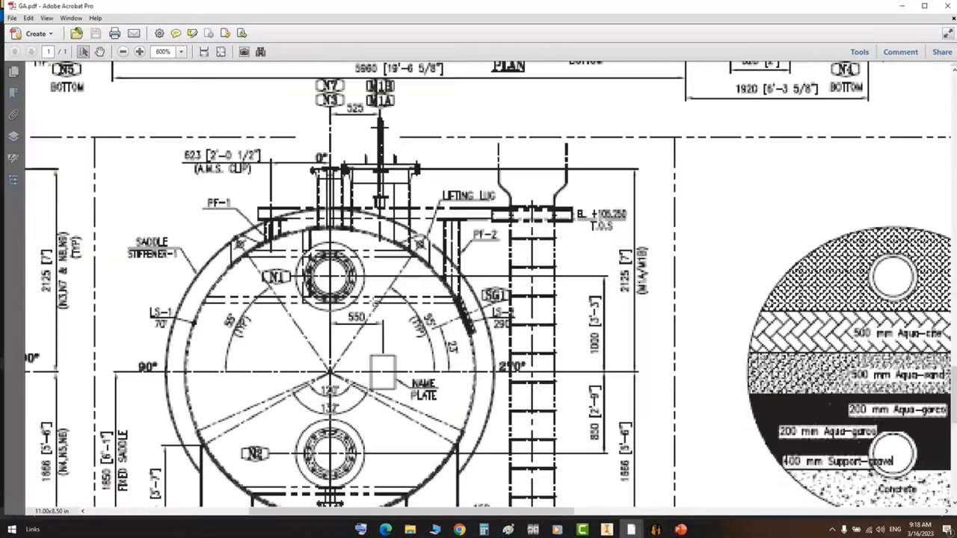
pyautogui.moveTo(237, 187); pyautogui.dragTo(293, 244)
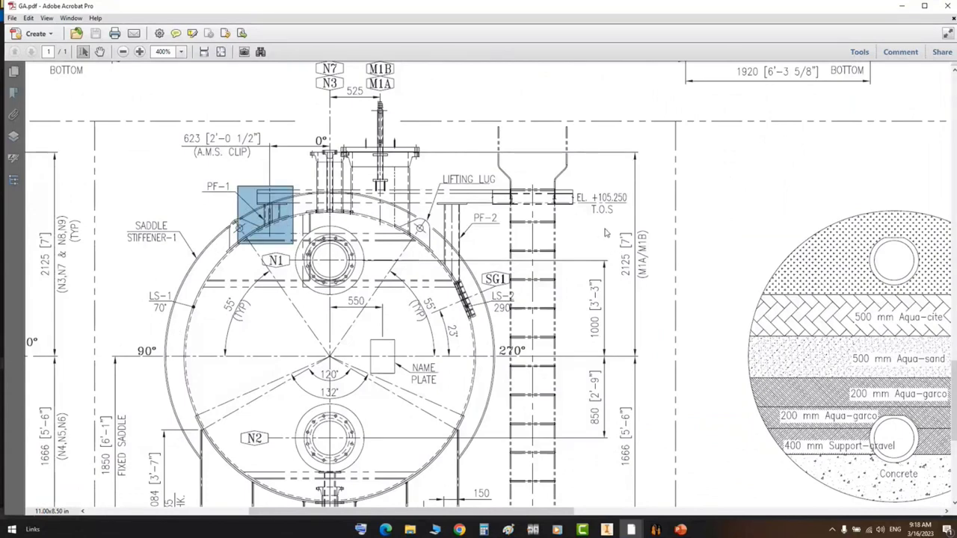
pyautogui.moveTo(428, 186); pyautogui.dragTo(534, 370)
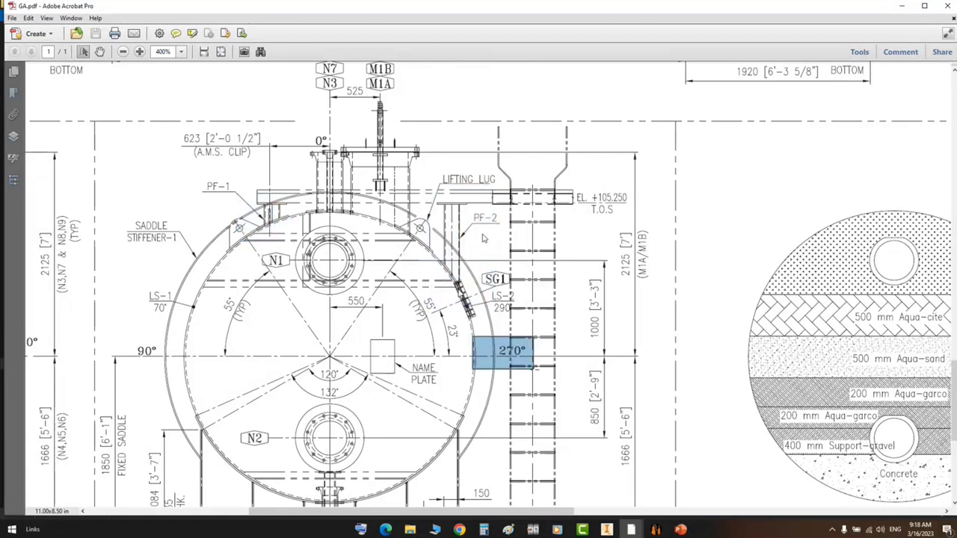
# - Switch to Static Equipment Generator and select Can-1 as the parent for a new element
pyautogui.click(656, 529)
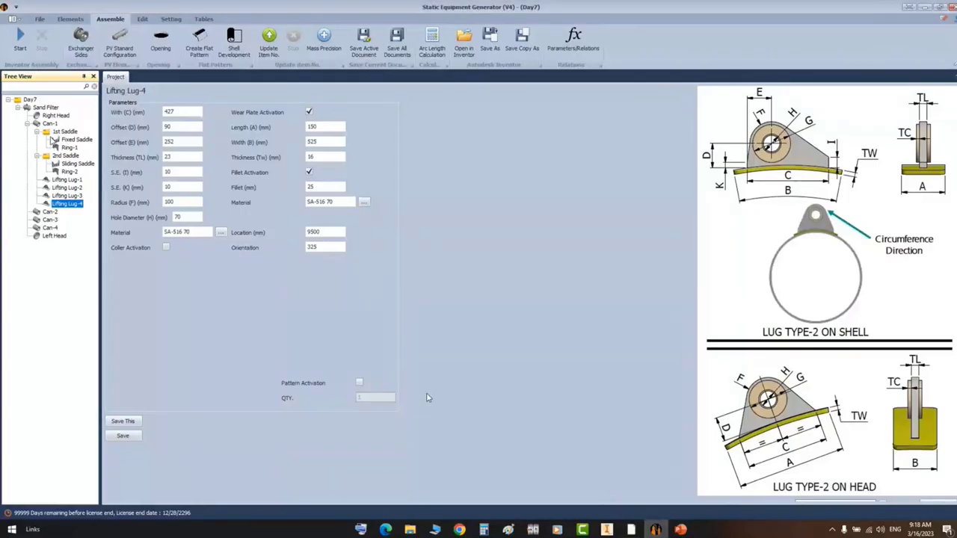
pyautogui.click(51, 125)
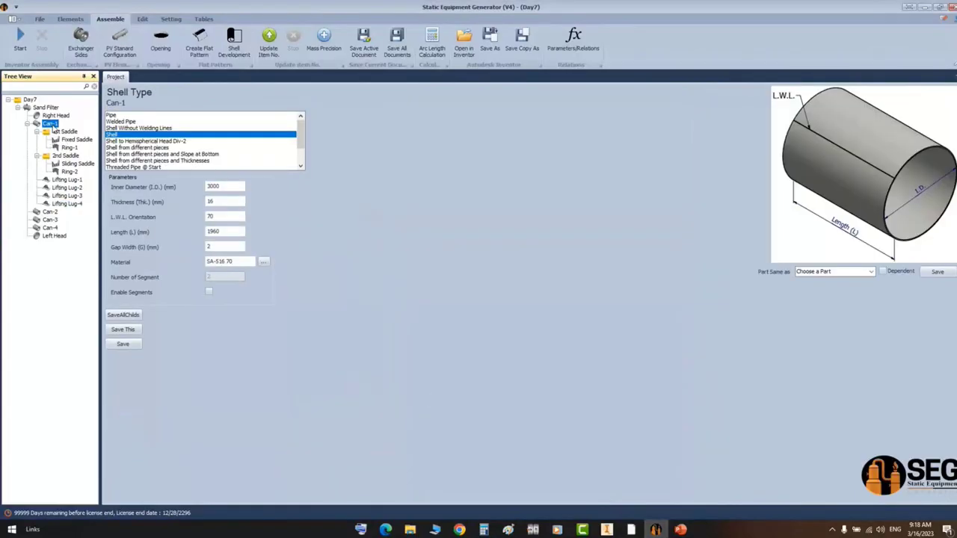
pyautogui.click(70, 19)
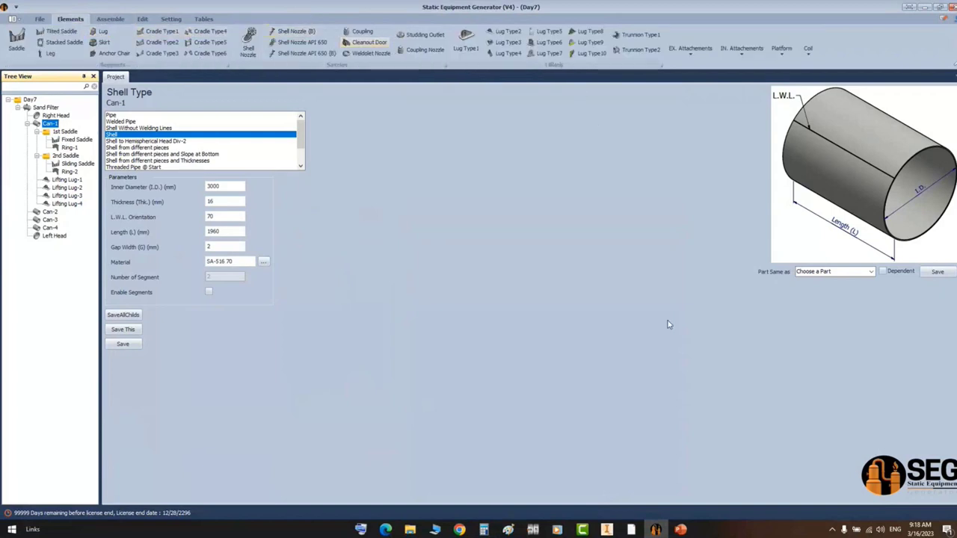
# - Switch to the Platform clips drawing and review the support positions in the plan and the PF-1 support detail
pyautogui.moveTo(631, 529)
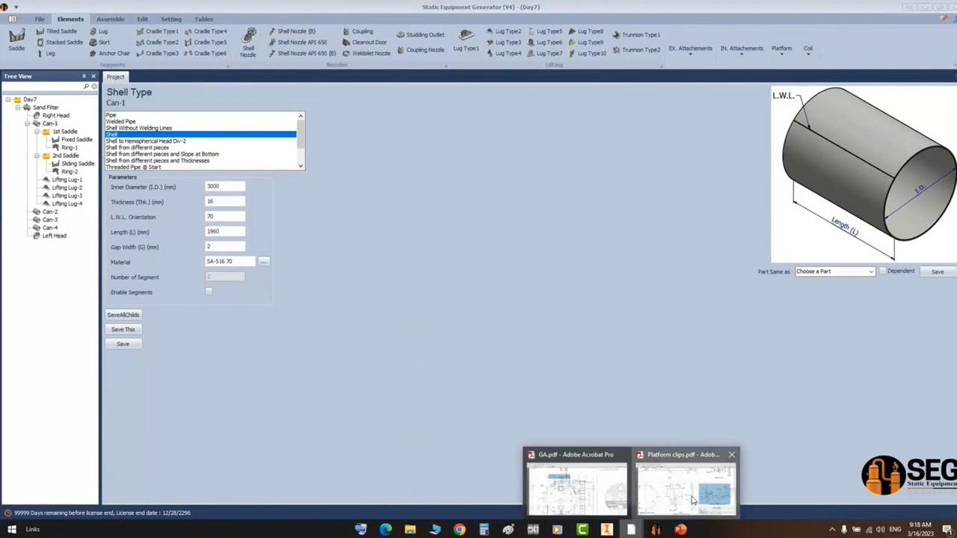
pyautogui.click(686, 490)
pyautogui.scroll(3, 506, 333)
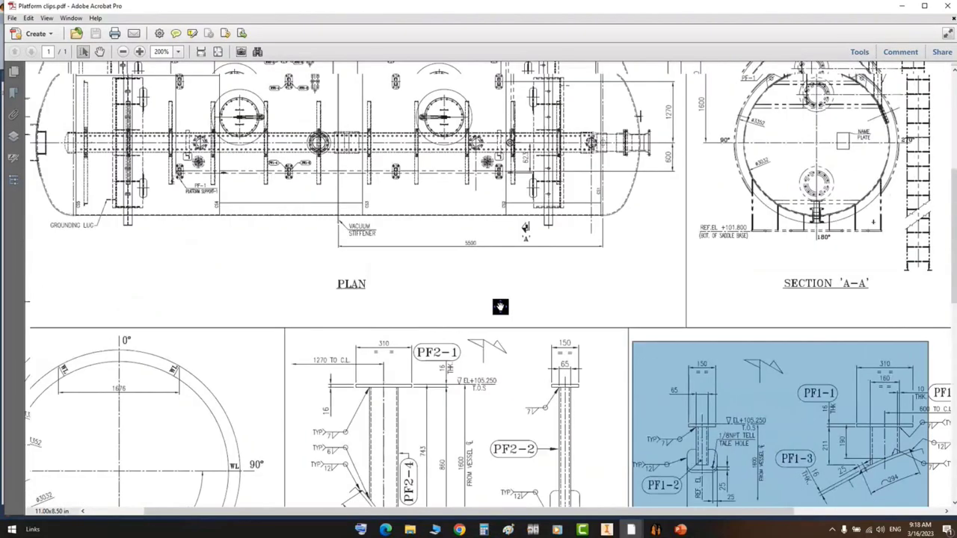
pyautogui.scroll(3, 501, 306)
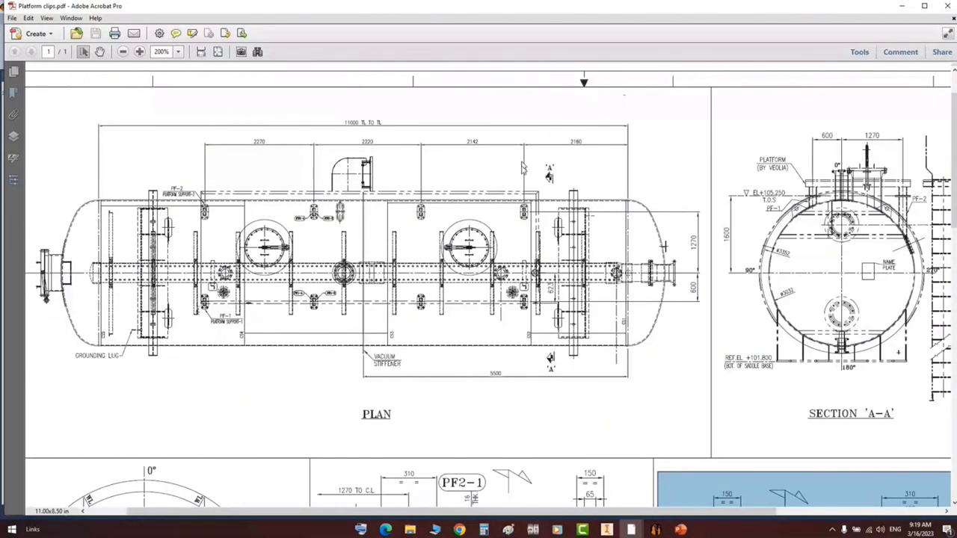
pyautogui.scroll(-7, 453, 196)
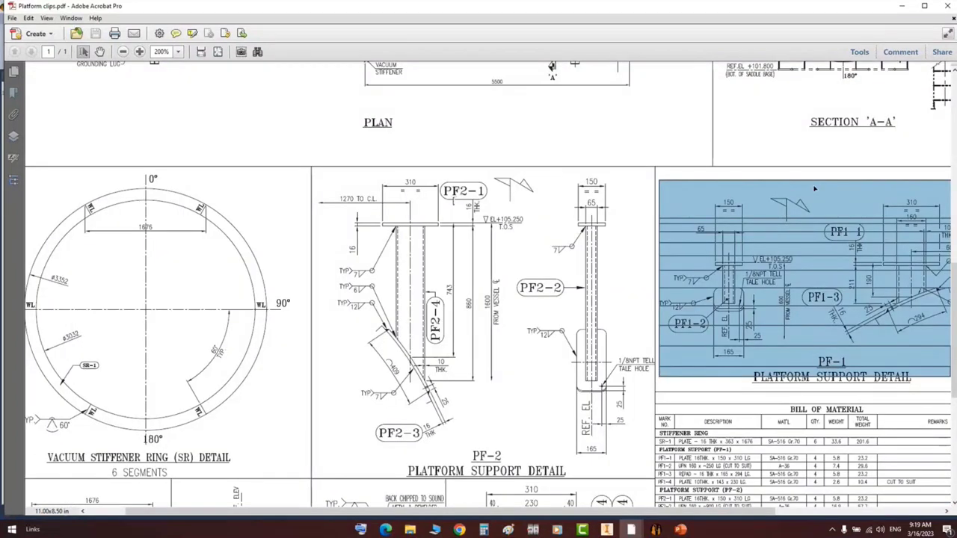
pyautogui.click(764, 150)
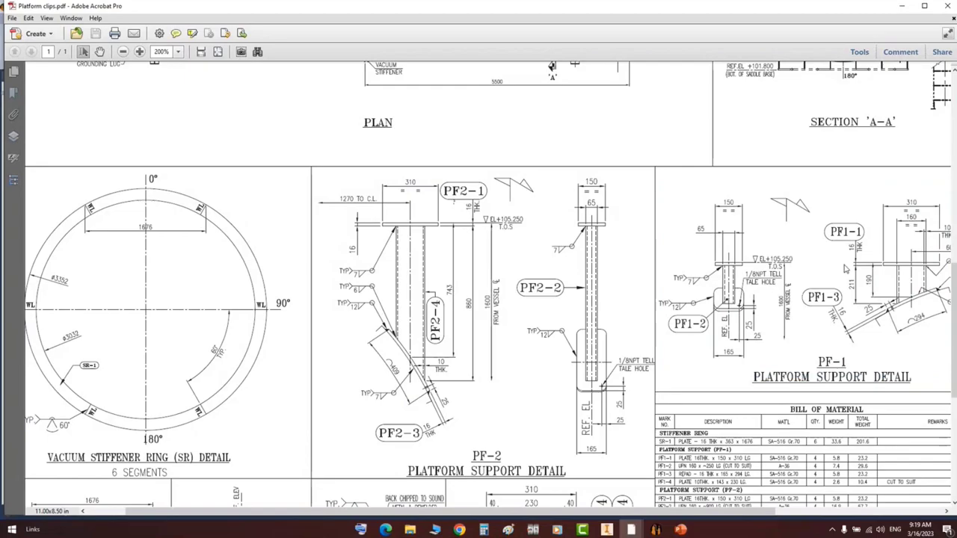
# - Return to Static Equipment Generator, start a new external platform support on Can-1 and begin its part name with "PF1-"
pyautogui.click(656, 530)
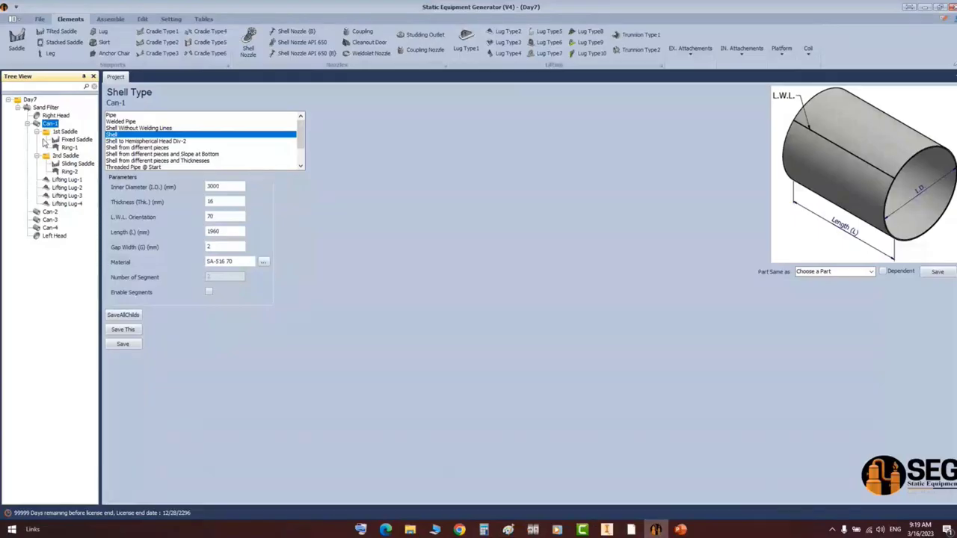
pyautogui.click(694, 58)
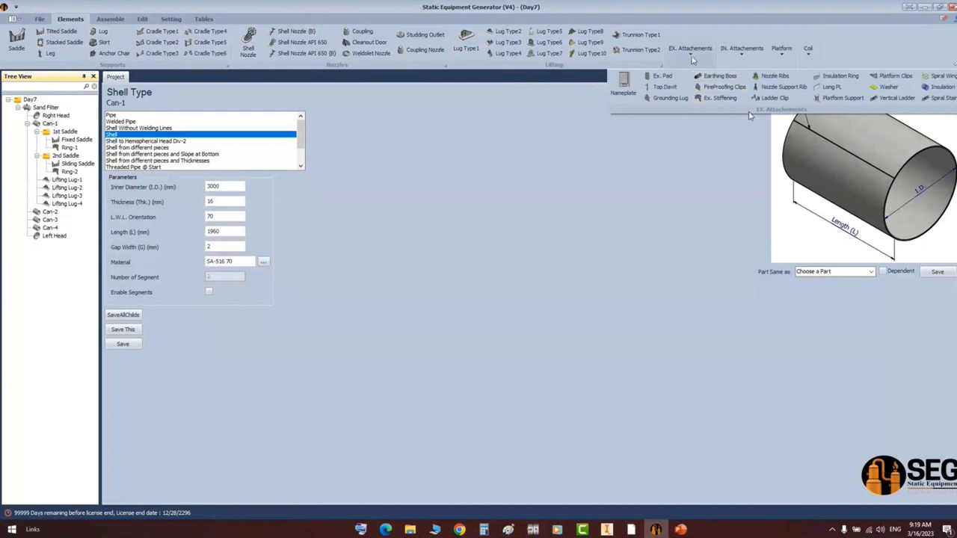
pyautogui.click(836, 100)
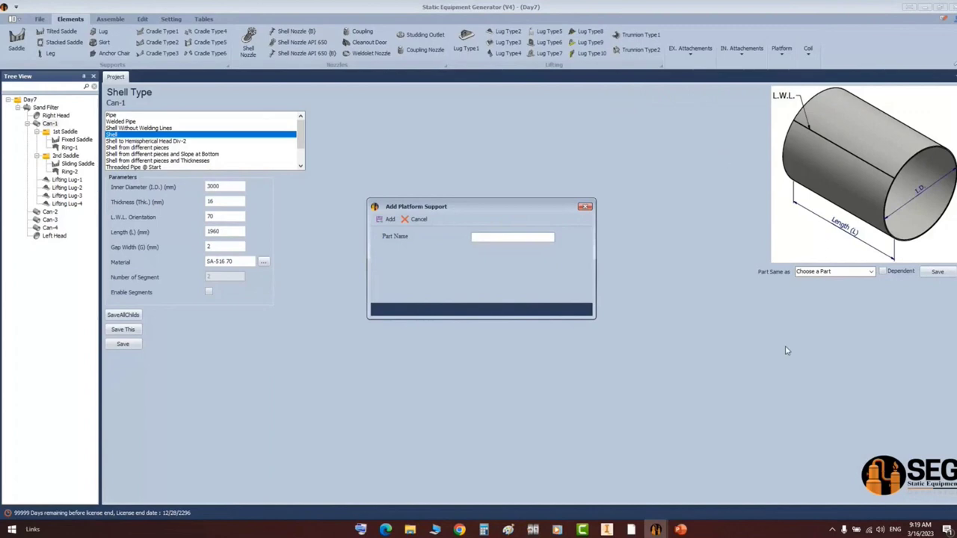
pyautogui.click(630, 530)
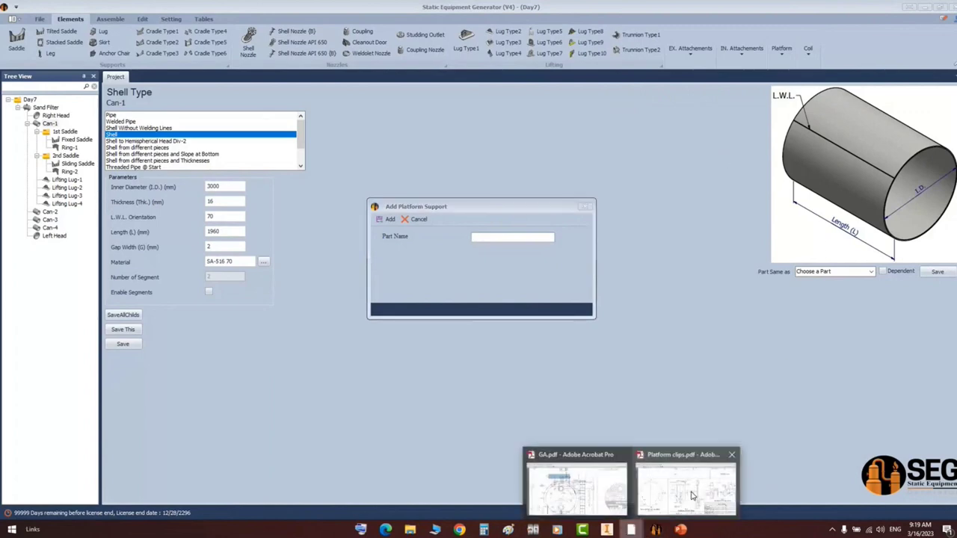
pyautogui.click(692, 495)
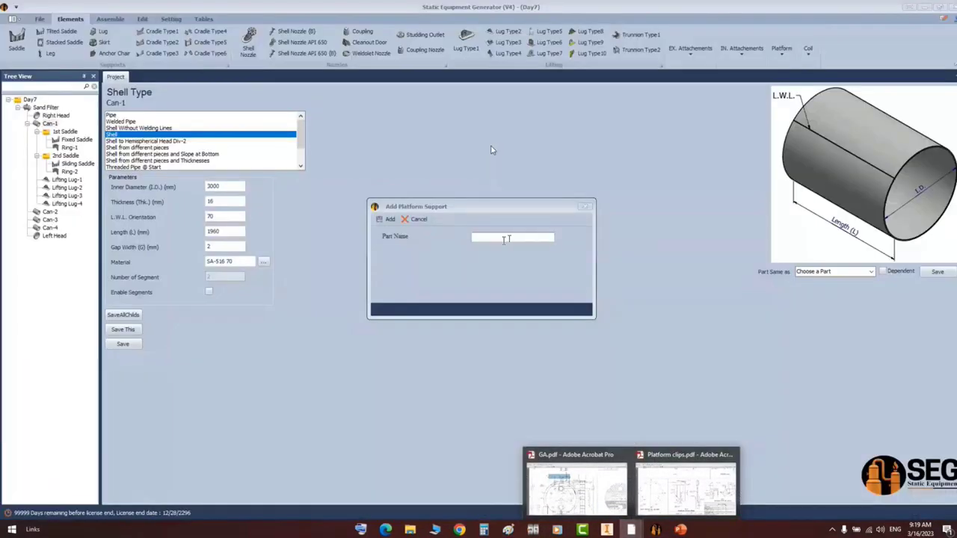
pyautogui.click(503, 240)
pyautogui.write('PF1-')
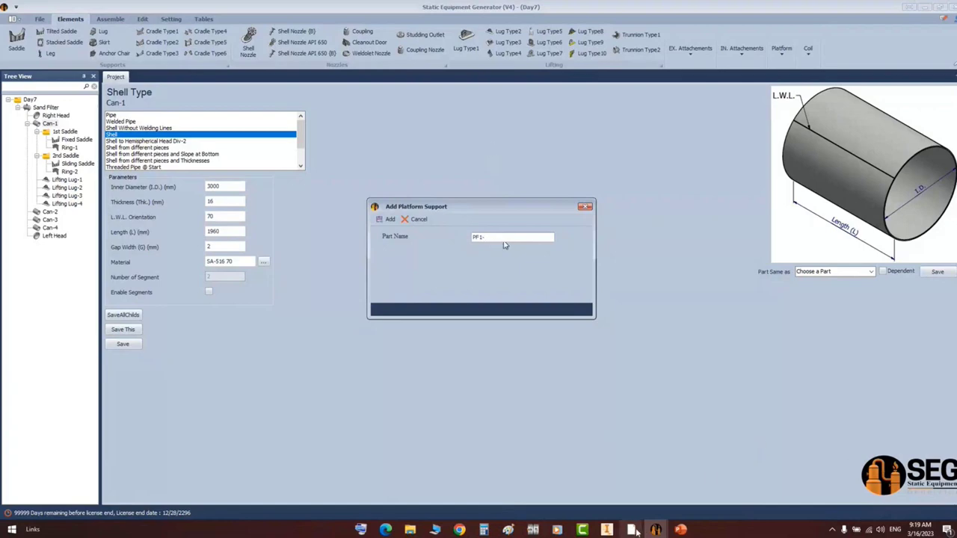
# - Recheck the PF-1 marks in the Platform clips drawing, complete the part name as PF1-1 and add the platform support
pyautogui.moveTo(631, 530)
pyautogui.click(670, 505)
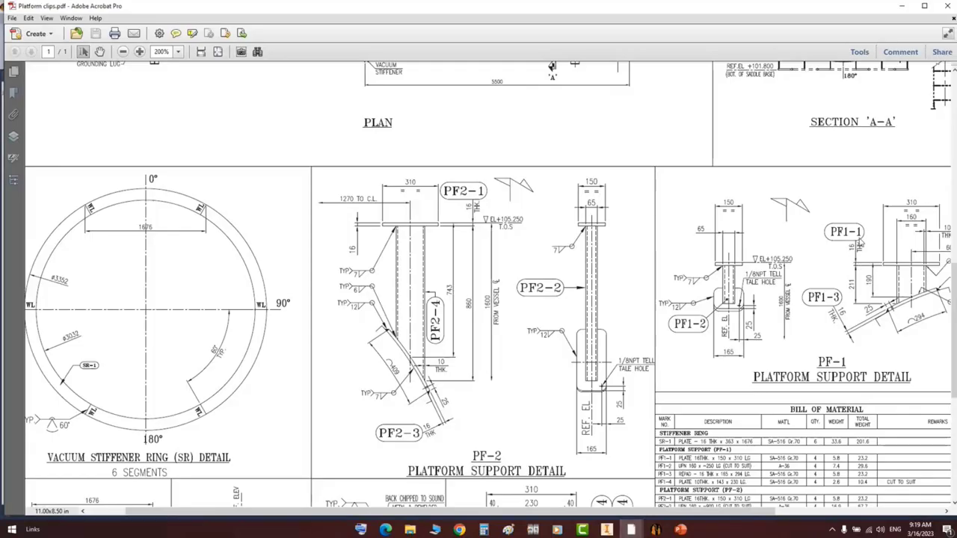
pyautogui.click(903, 6)
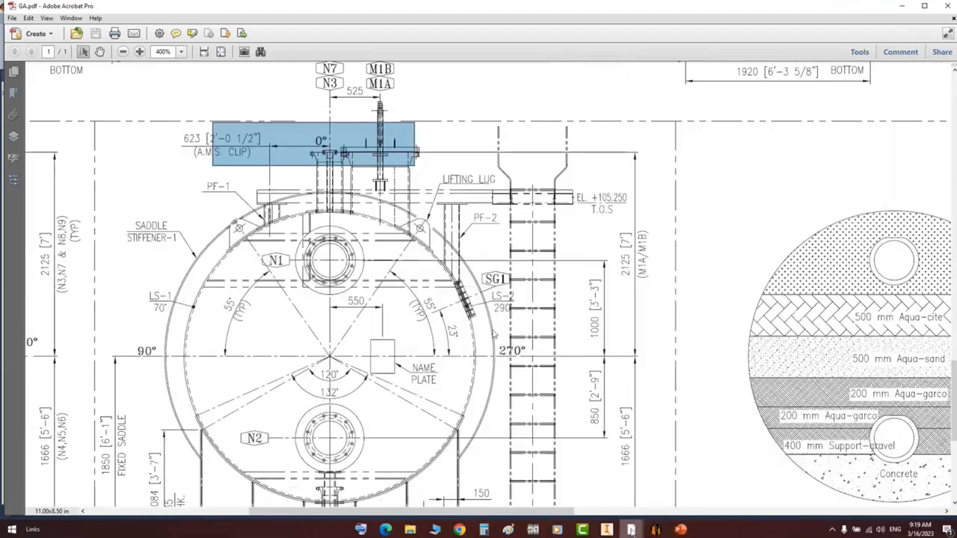
pyautogui.moveTo(656, 530)
pyautogui.click(710, 484)
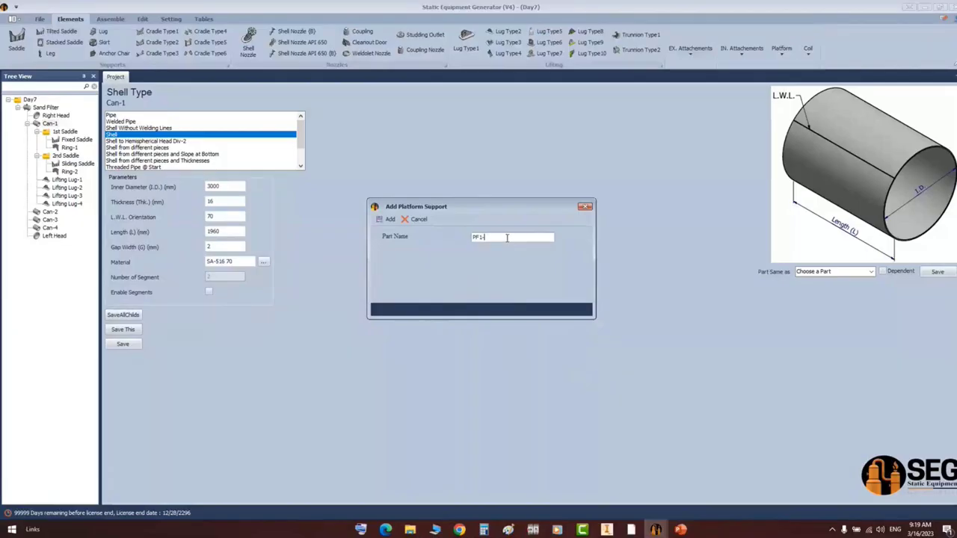
pyautogui.write('1')
pyautogui.click(387, 219)
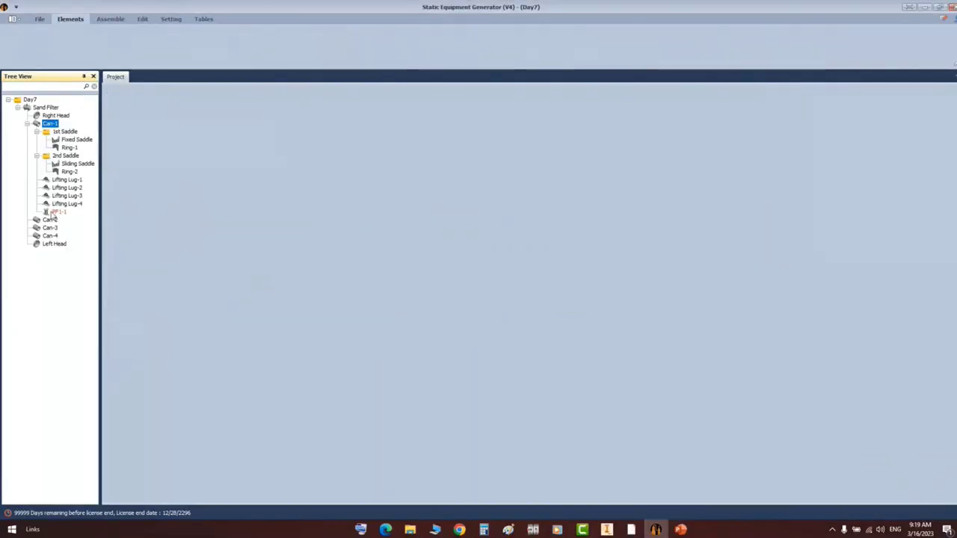
# - Set the PF1-1 platform support to the UPN Support type with size 160
pyautogui.click(58, 212)
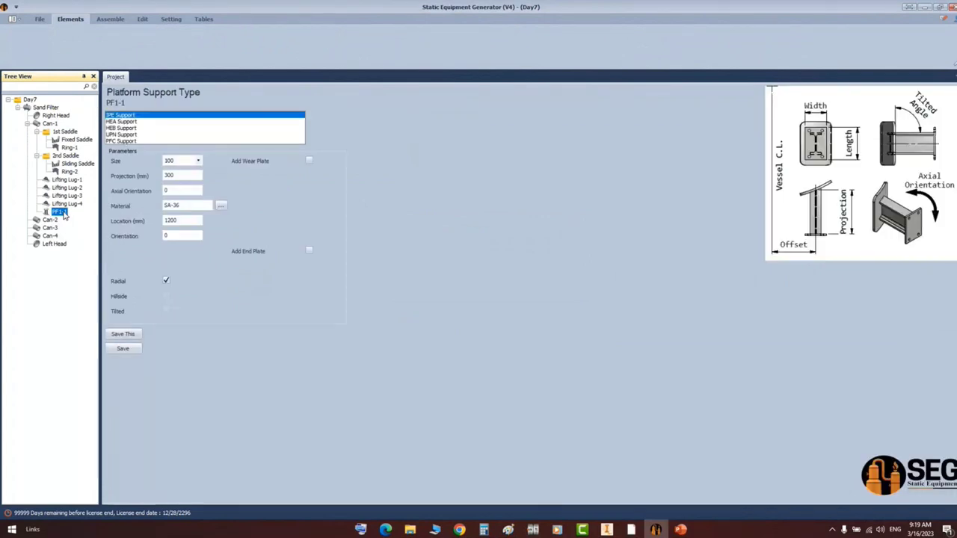
pyautogui.click(133, 134)
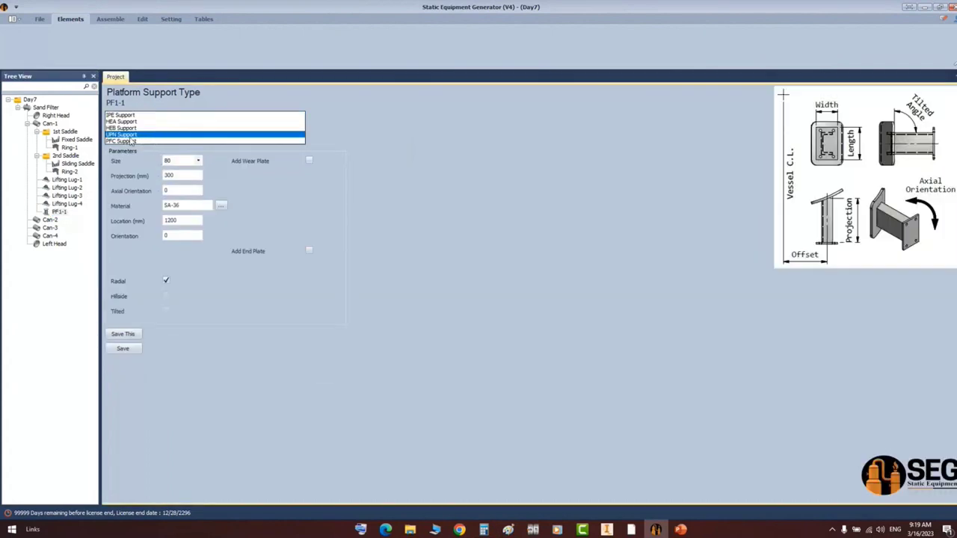
pyautogui.click(199, 161)
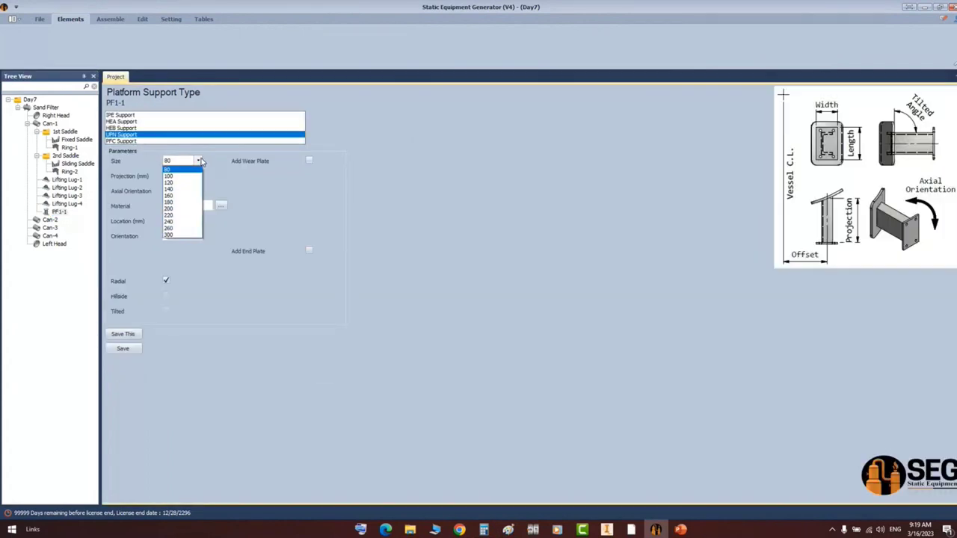
pyautogui.click(180, 195)
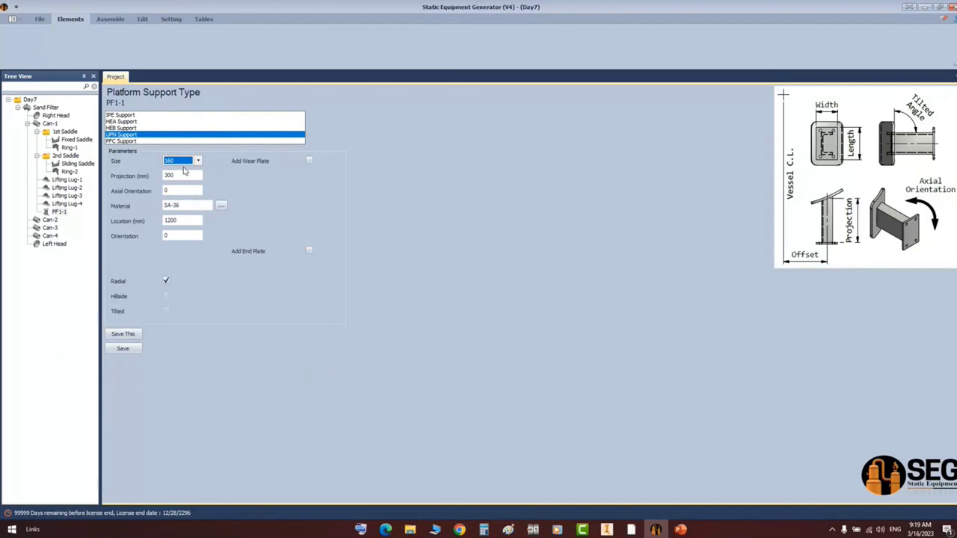
pyautogui.press('Tab')
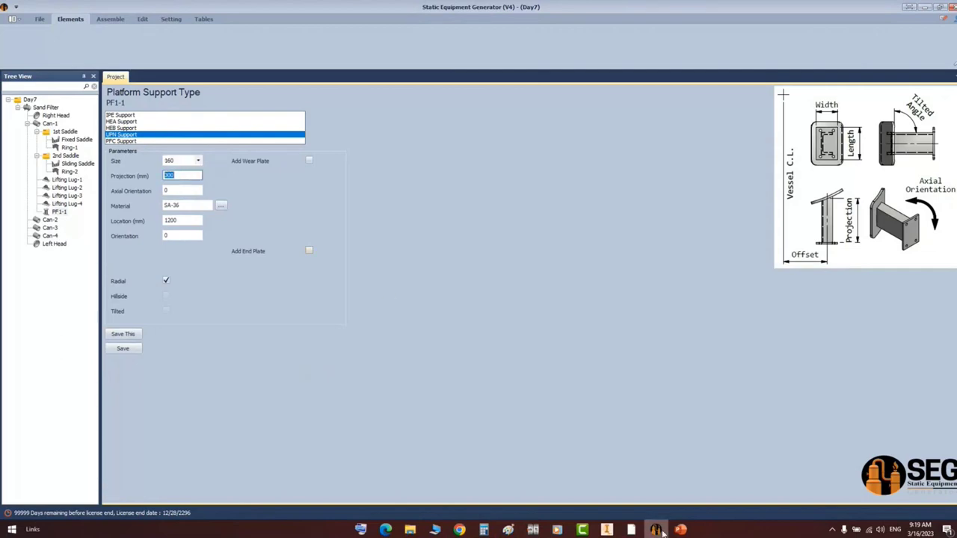
# - Examine the PF-1 detail in the Platform clips drawing for the support height and the top plate thickness
pyautogui.moveTo(631, 530)
pyautogui.click(686, 482)
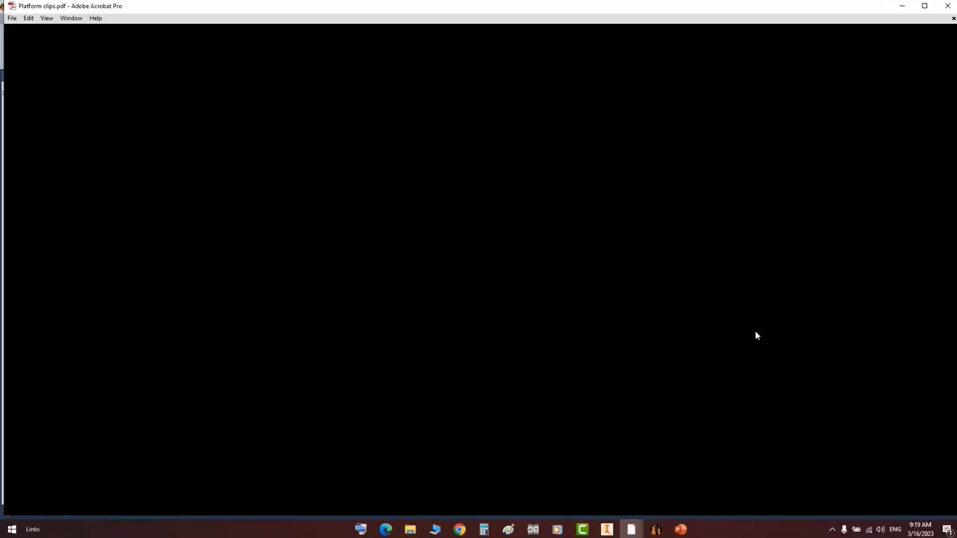
pyautogui.hscroll(4, 788, 312)
pyautogui.keyDown('ctrl'); pyautogui.scroll(1, 671, 293); pyautogui.keyUp('ctrl')
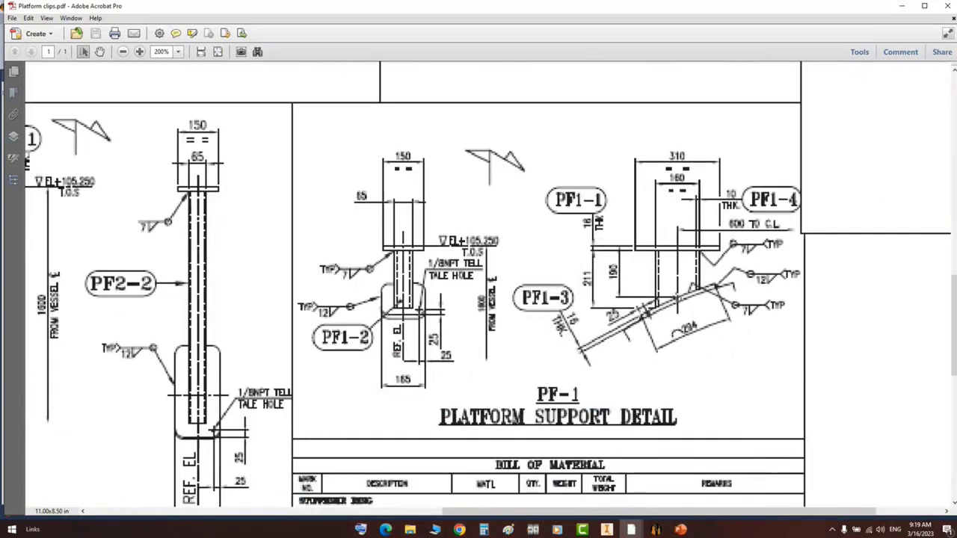
pyautogui.keyDown('ctrl'); pyautogui.scroll(4, 666, 309); pyautogui.keyUp('ctrl')
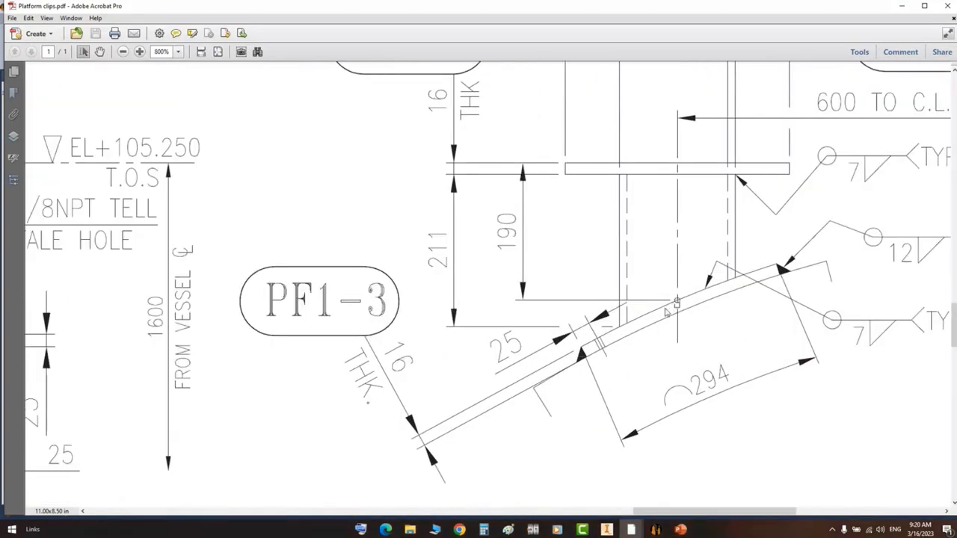
pyautogui.moveTo(675, 296)
pyautogui.mouseDown()
pyautogui.moveTo(691, 311)
pyautogui.moveTo(680, 304)
pyautogui.mouseUp()
pyautogui.moveTo(669, 171)
pyautogui.mouseDown()
pyautogui.moveTo(694, 179)
pyautogui.moveTo(680, 179)
pyautogui.mouseUp()
pyautogui.moveTo(565, 175); pyautogui.dragTo(792, 191)
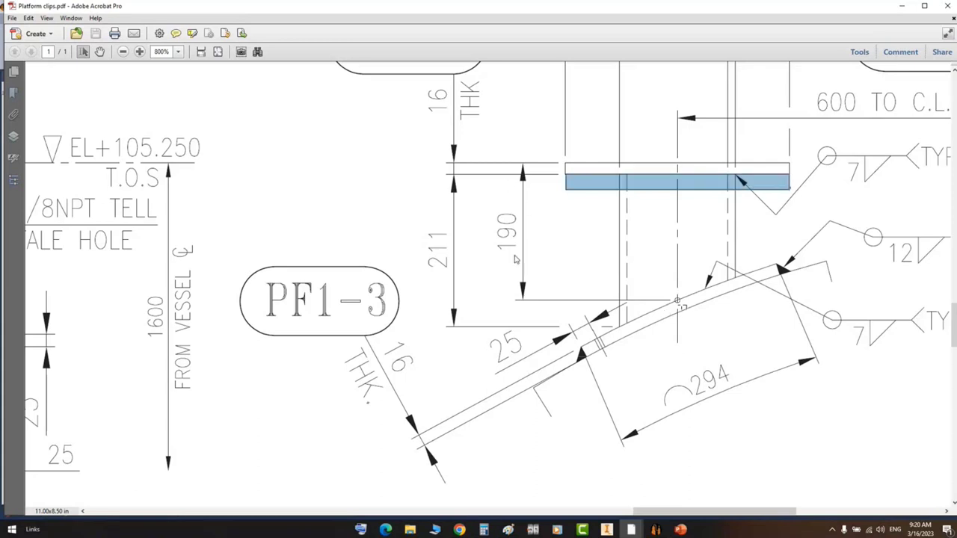
# - Calculate 190 - 16 in Calculator and copy the result
pyautogui.click(484, 530)
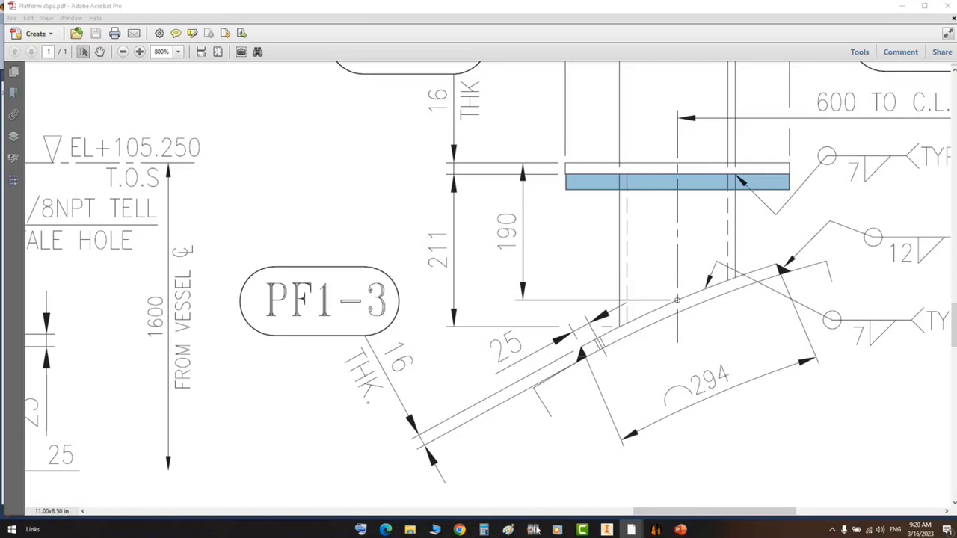
pyautogui.click(484, 529)
pyautogui.press('Escape')
pyautogui.moveTo(521, 169); pyautogui.dragTo(252, 151)
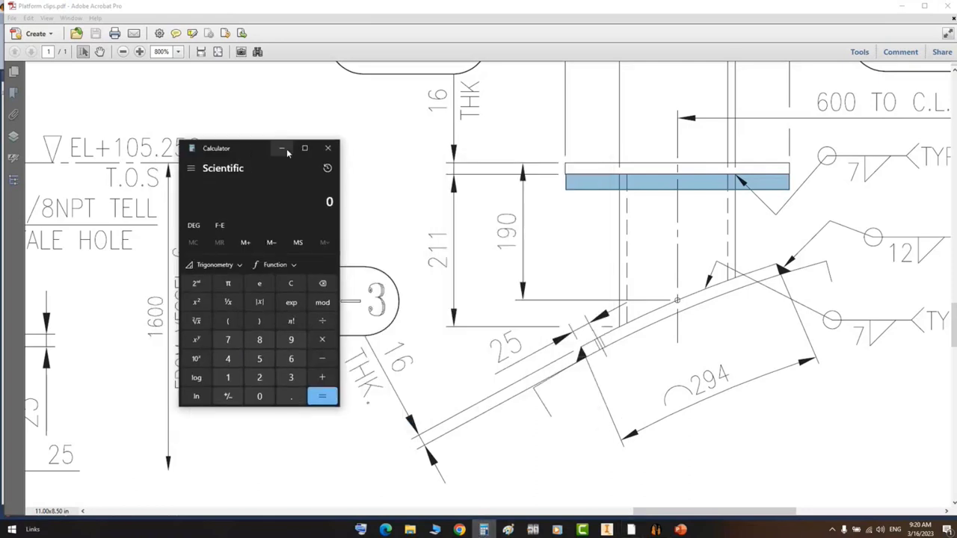
pyautogui.write('190 - 16')
pyautogui.press('Return')
pyautogui.moveTo(315, 196); pyautogui.dragTo(335, 196)
pyautogui.hotkey('ctrl', 'c')
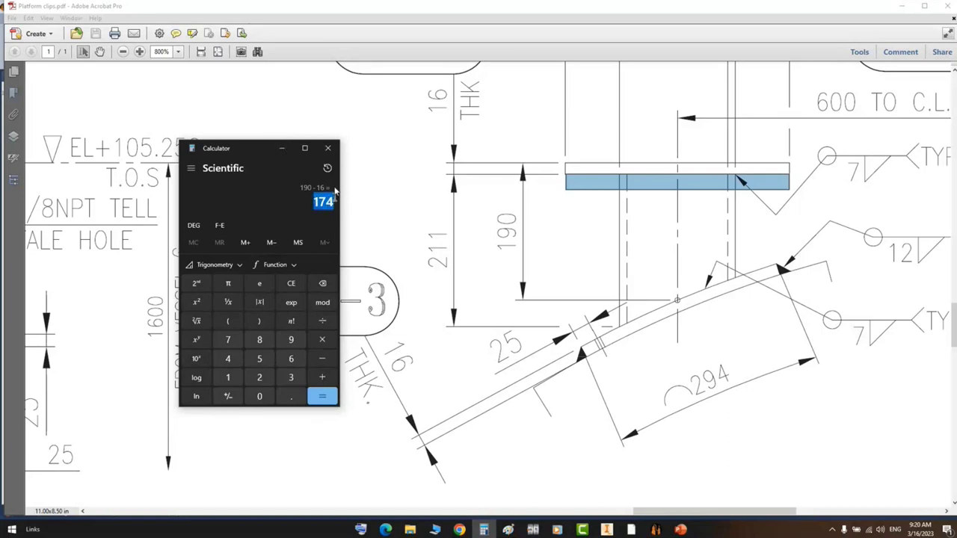
# - Return to Static Equipment Generator and set PF1-1's projection to 174 mm, keeping the default axial orientation
pyautogui.click(281, 148)
pyautogui.click(656, 529)
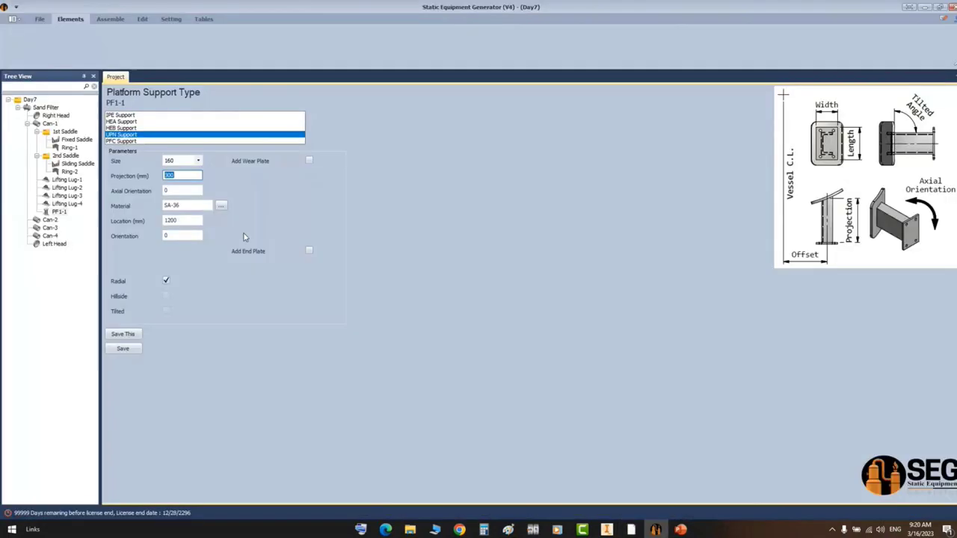
pyautogui.hotkey('ctrl', 'v')
pyautogui.press('Tab')
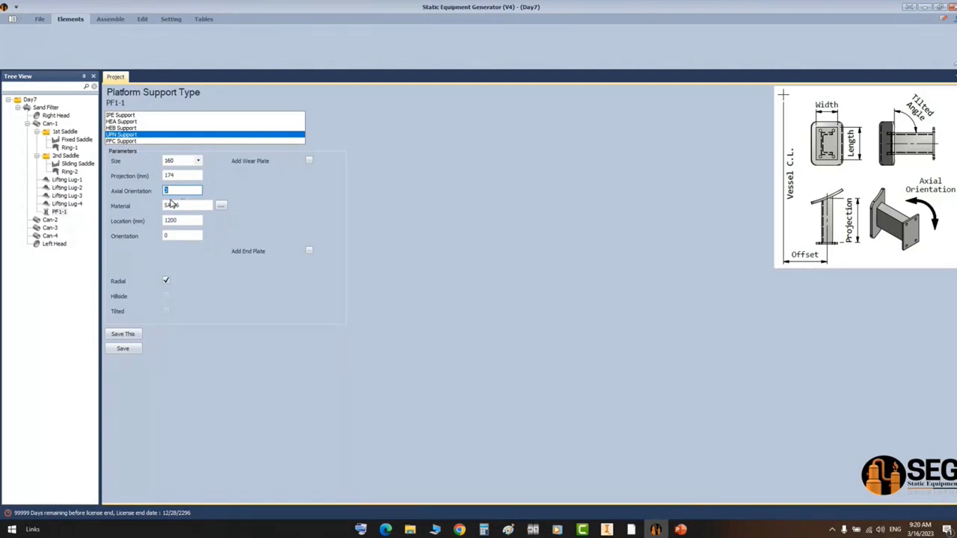
pyautogui.press('Tab')
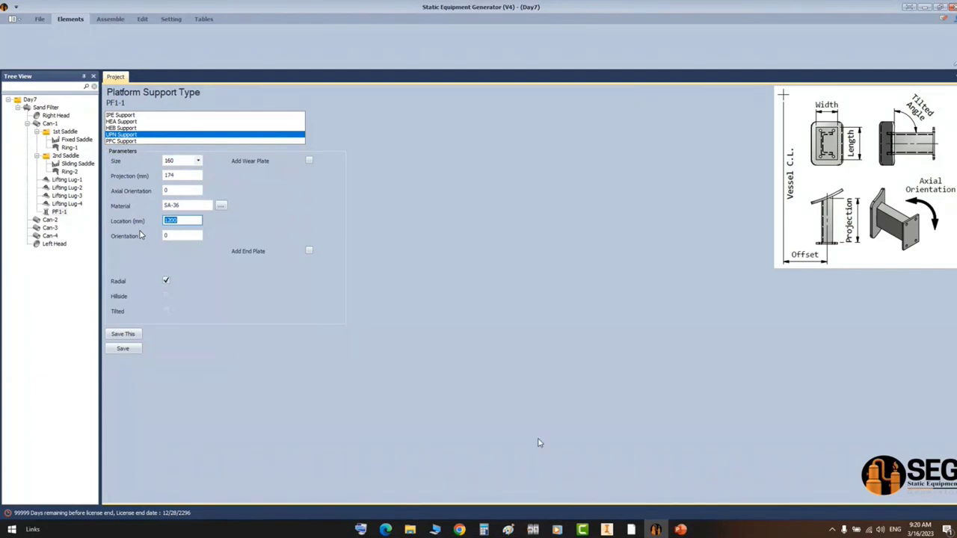
# - Look up the PF-1 distance from the tangent line in the GA and Platform clips drawings and set PF1-1's location to 2110 mm
pyautogui.click(632, 530)
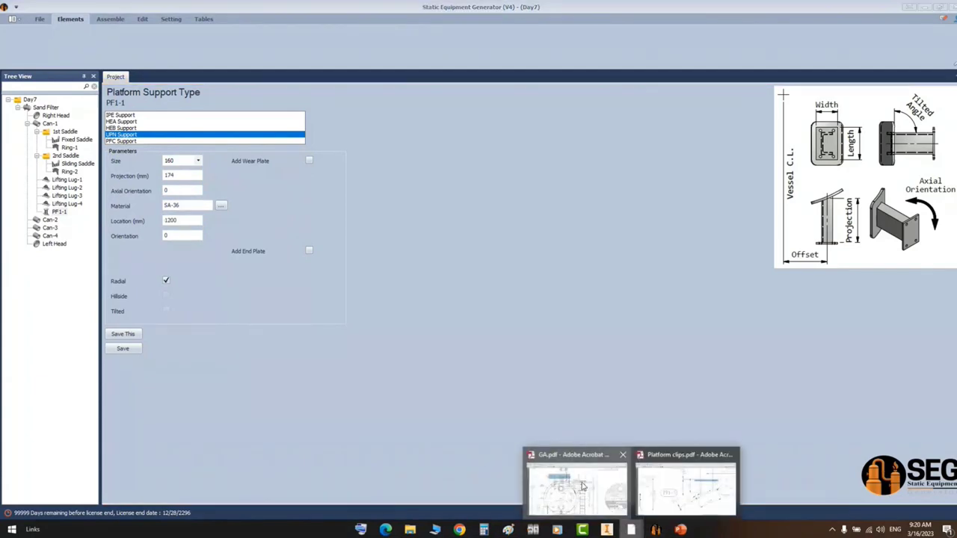
pyautogui.click(582, 487)
pyautogui.keyDown('ctrl'); pyautogui.scroll(5, 449, 335); pyautogui.keyUp('ctrl')
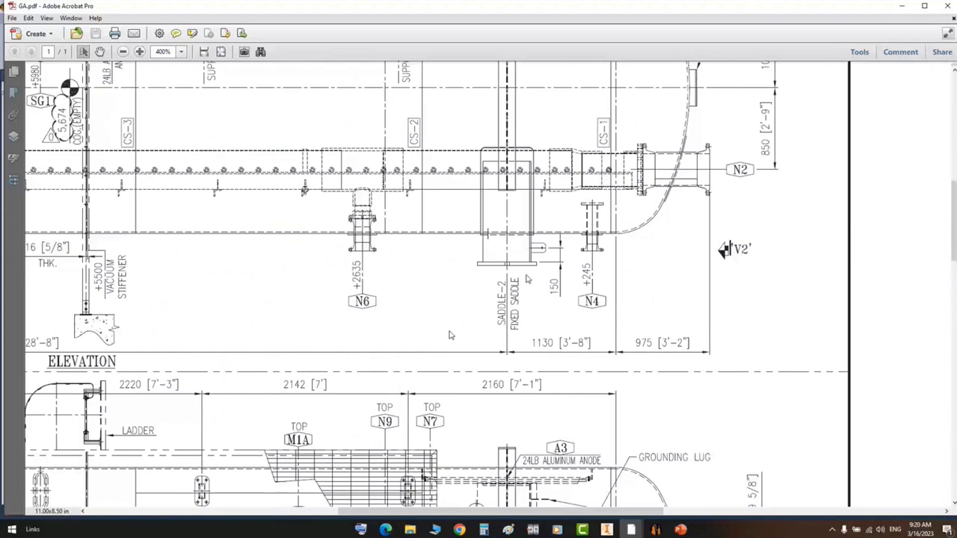
pyautogui.scroll(5, 449, 335)
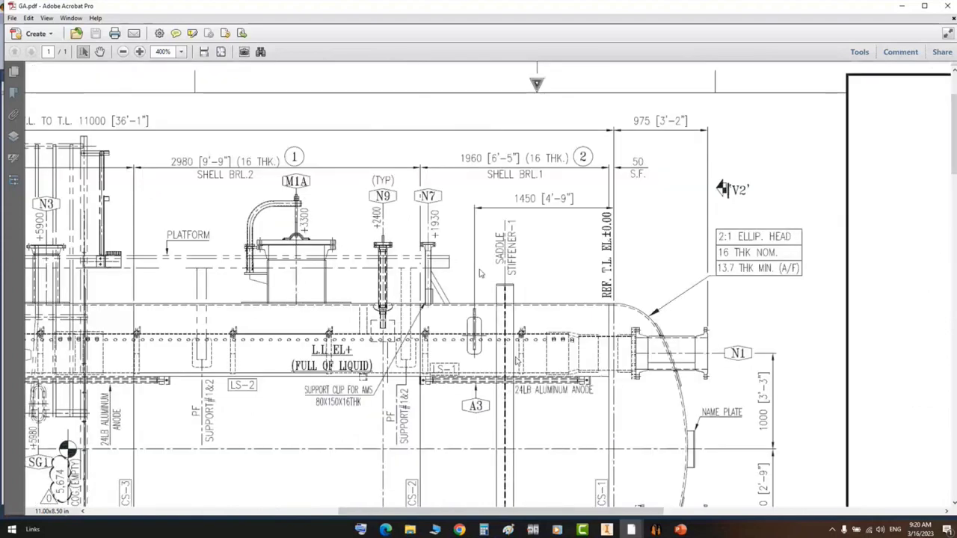
pyautogui.click(631, 530)
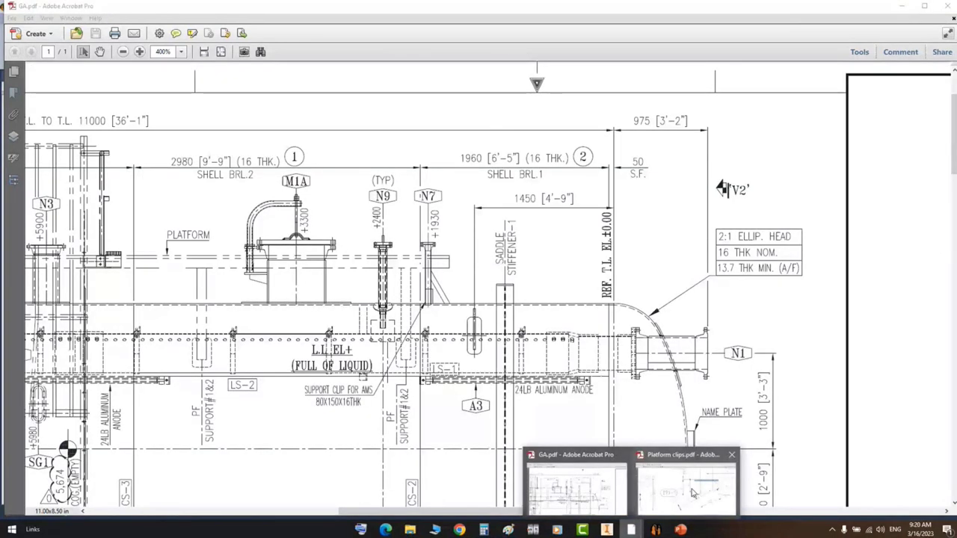
pyautogui.click(693, 494)
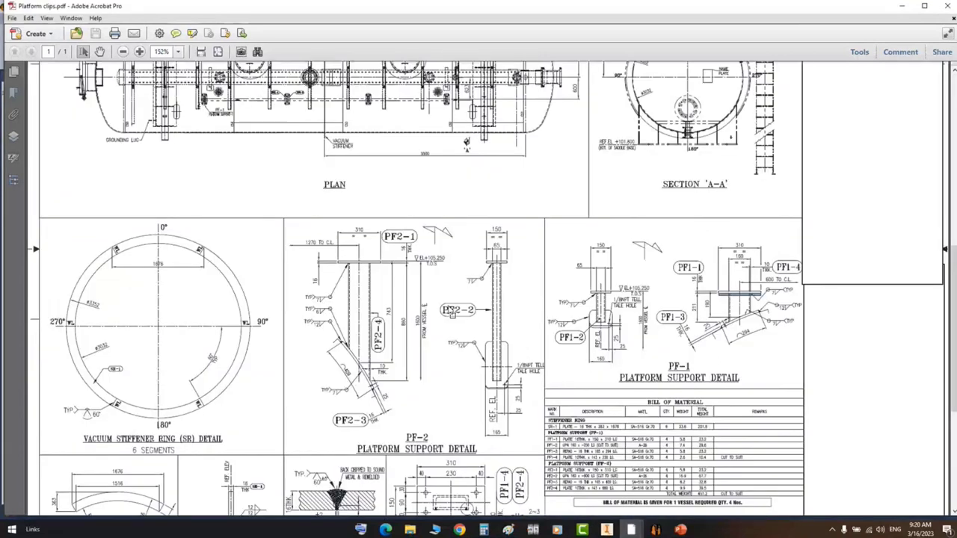
pyautogui.moveTo(475, 135); pyautogui.dragTo(516, 163)
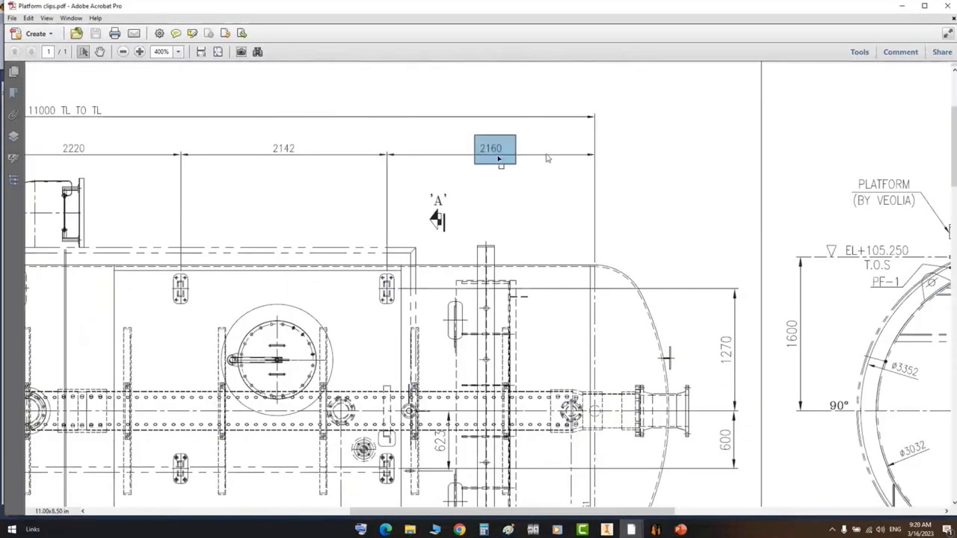
pyautogui.click(656, 529)
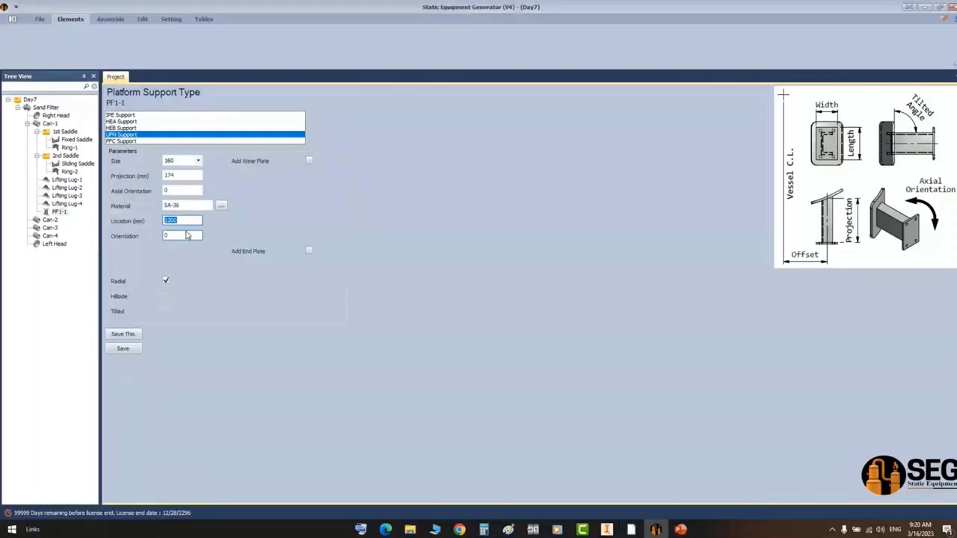
pyautogui.write('211')
pyautogui.press('Tab')
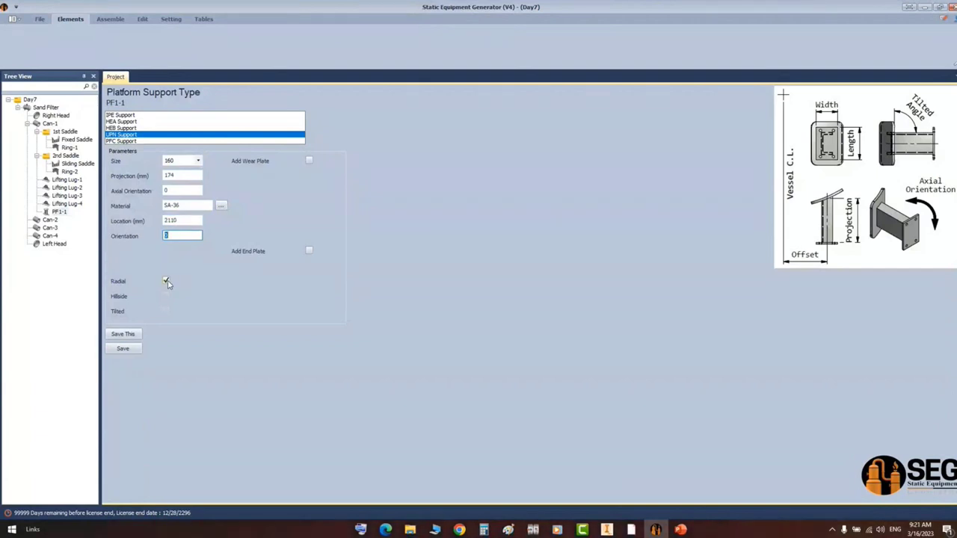
# - Change PF1-1 from radial to hillside and set its offset to 600 mm, as dimensioned in the Platform clips PF-1 detail
pyautogui.click(166, 282)
pyautogui.click(166, 297)
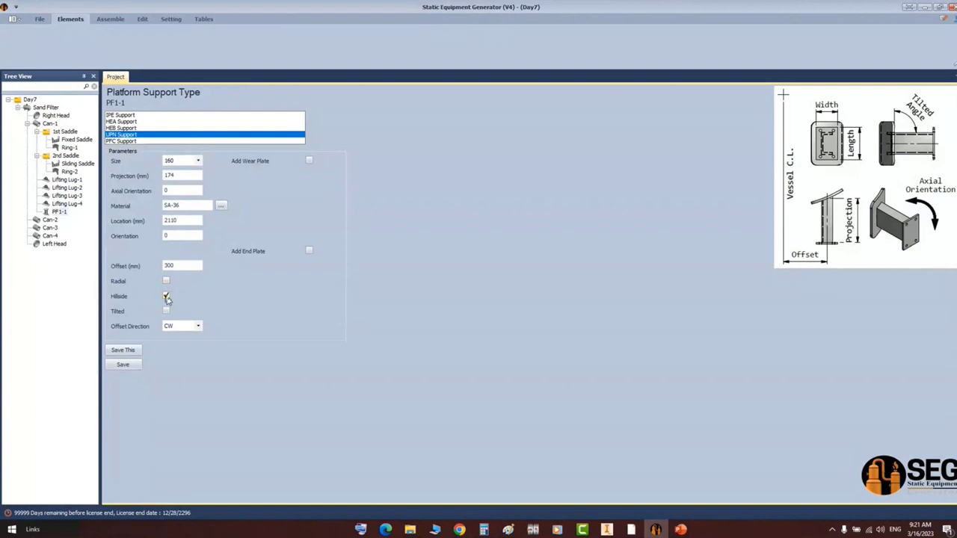
pyautogui.doubleClick(196, 267)
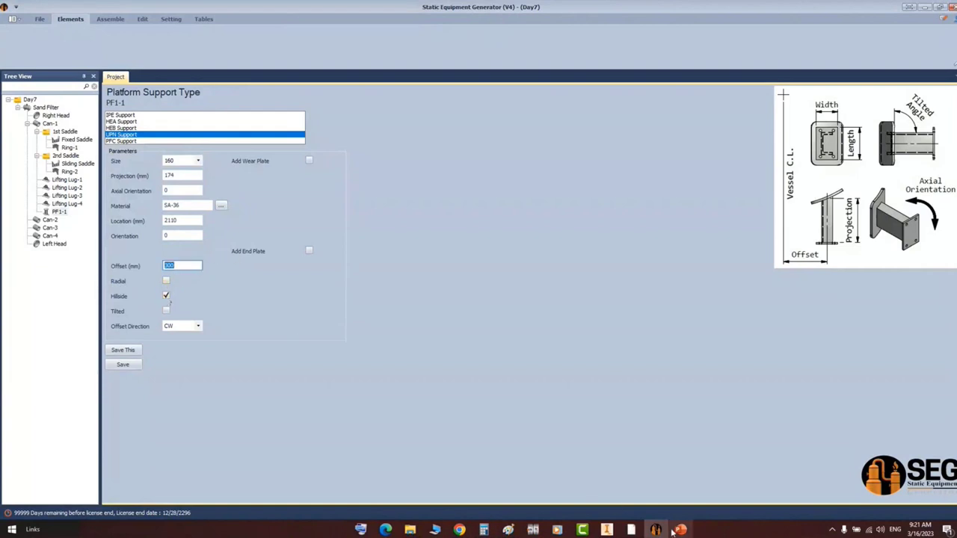
pyautogui.moveTo(631, 530)
pyautogui.click(684, 469)
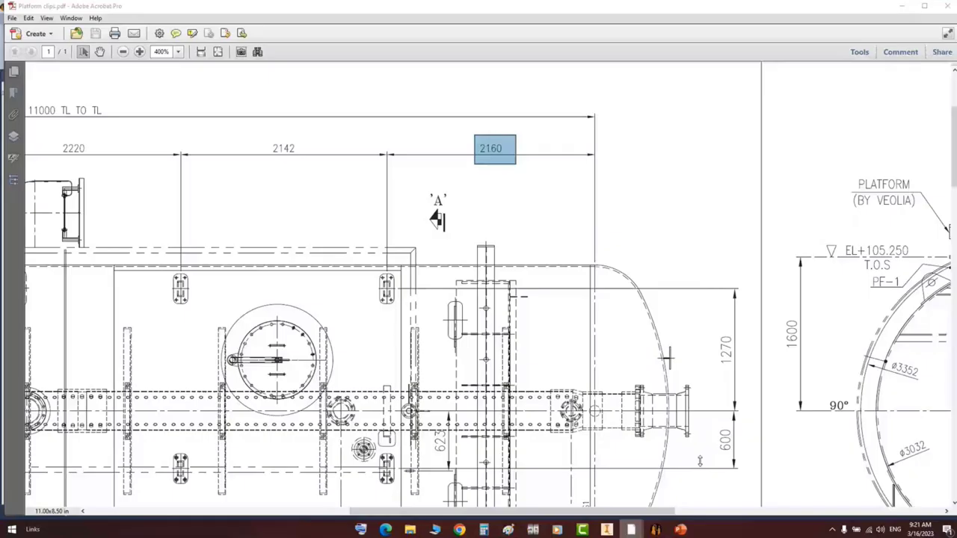
pyautogui.scroll(-10, 670, 358)
pyautogui.hscroll(6, 670, 358)
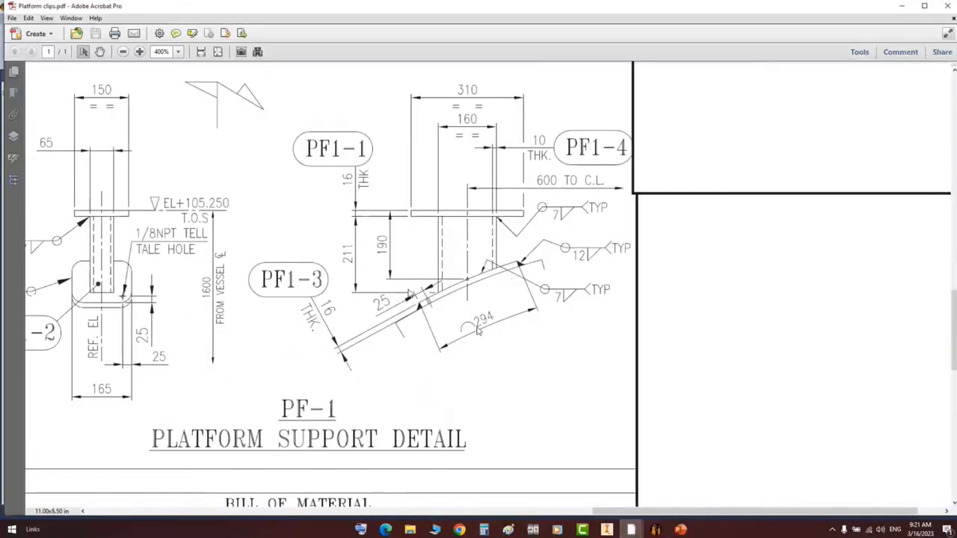
pyautogui.scroll(1, 472, 326)
pyautogui.hscroll(-3, 468, 318)
pyautogui.scroll(1, 468, 319)
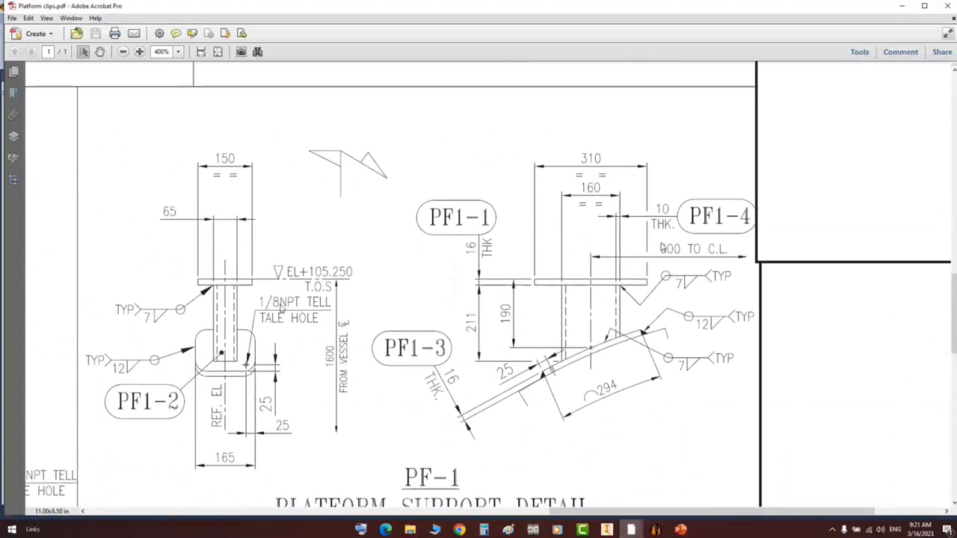
pyautogui.moveTo(657, 241); pyautogui.dragTo(738, 264)
pyautogui.click(655, 530)
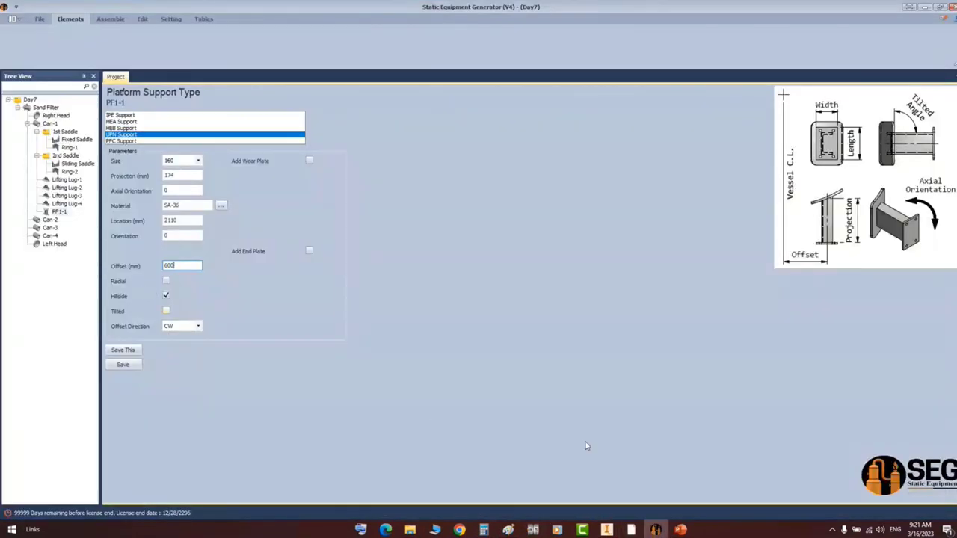
# - Check in the GA end view which side of the vessel centreline PF-1 sits on, and return to the PF1-1 parameters
pyautogui.click(631, 530)
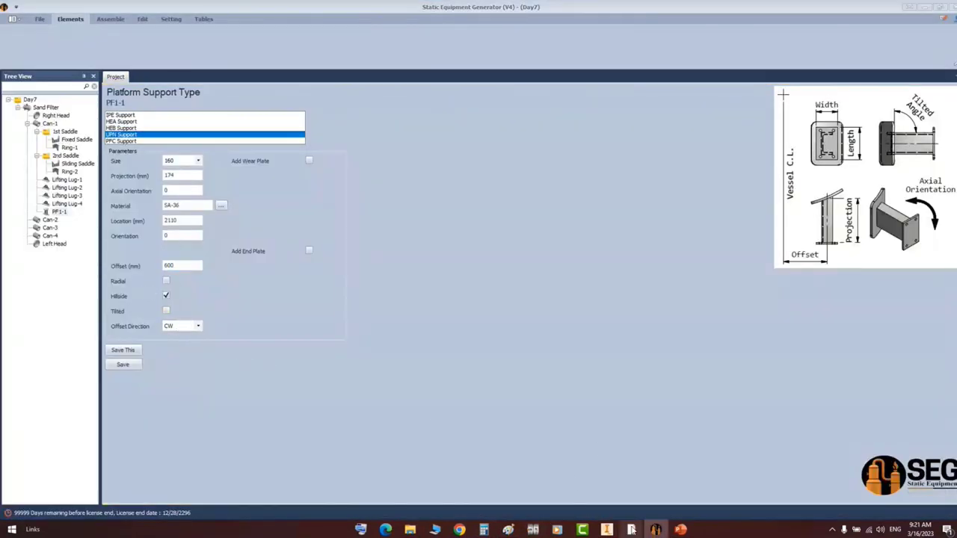
pyautogui.click(588, 495)
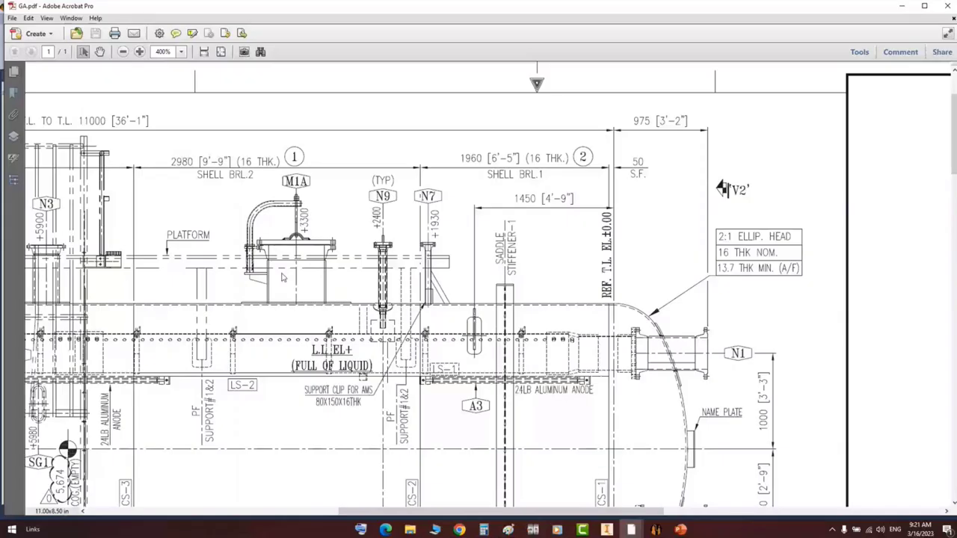
pyautogui.keyDown('ctrl'); pyautogui.scroll(-3, 283, 278); pyautogui.keyUp('ctrl')
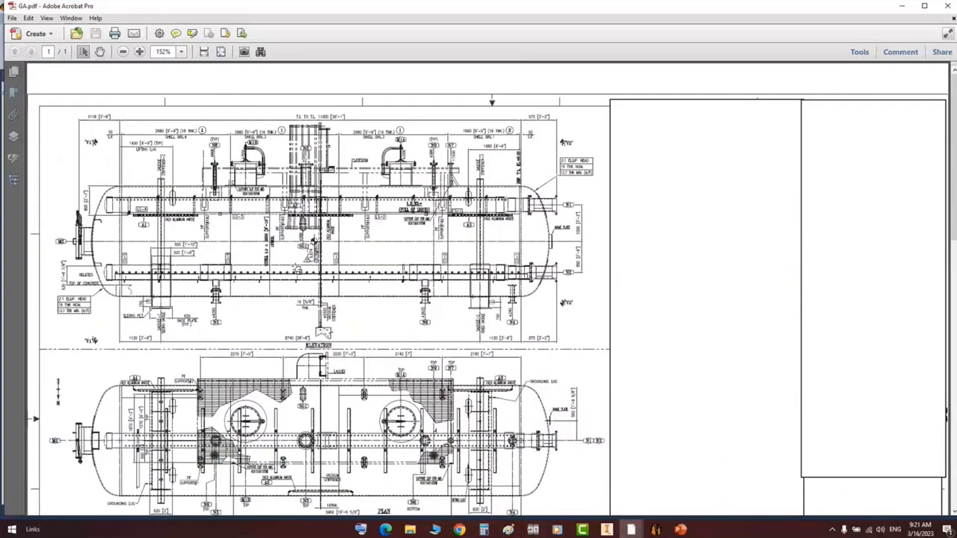
pyautogui.keyDown('ctrl'); pyautogui.scroll(3, 297, 269); pyautogui.keyUp('ctrl')
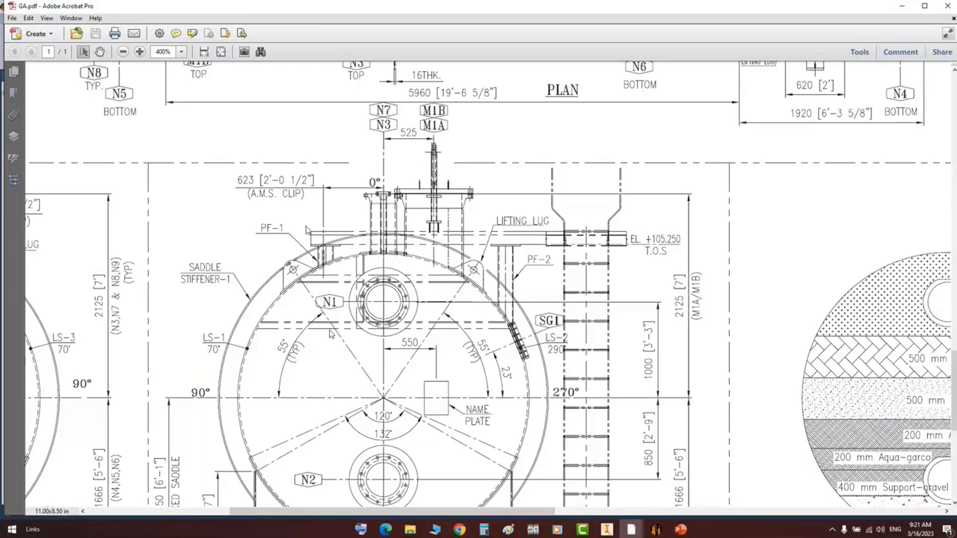
pyautogui.hotkey('alt', 'Tab')
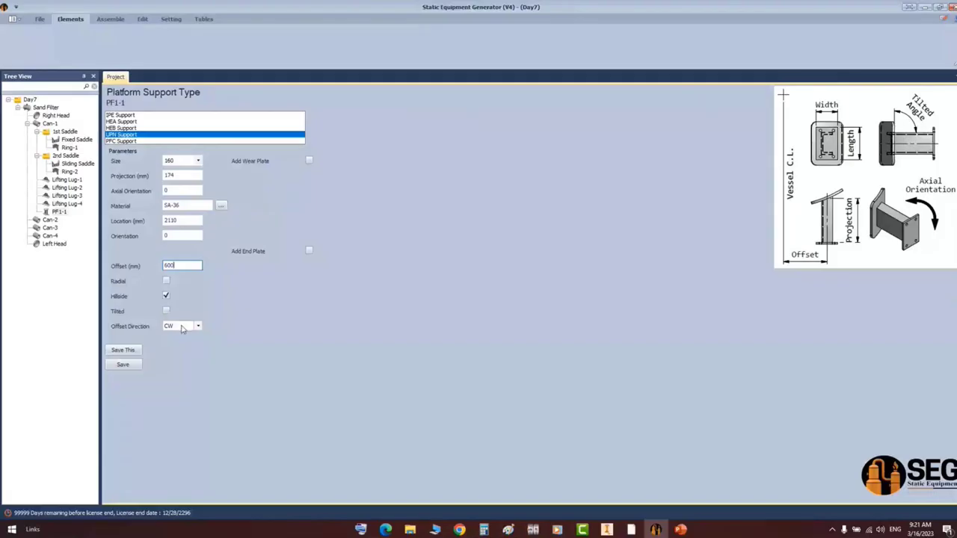
# - Add a wear plate to PF1-1 with 16 mm thickness and a 50 mm fillet, keeping the default 50 mm width
pyautogui.click(309, 161)
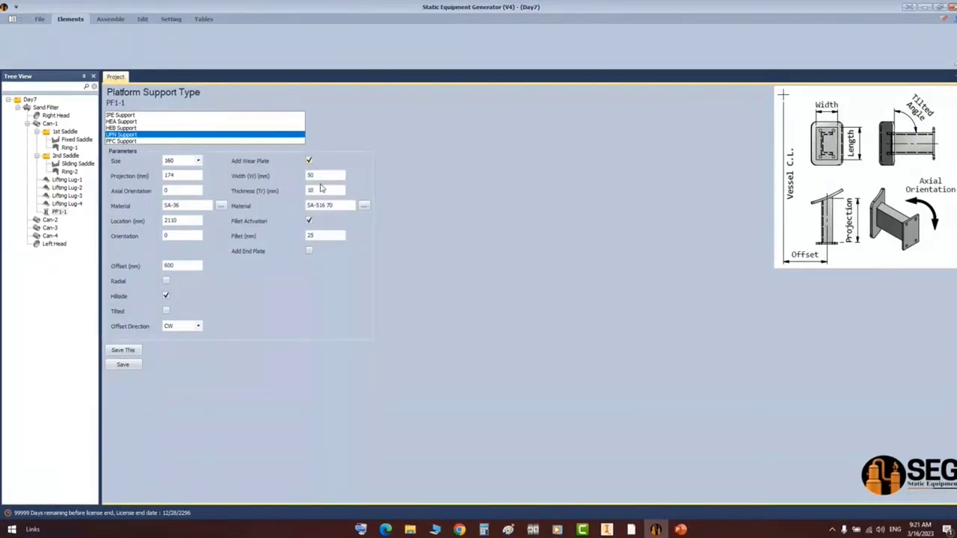
pyautogui.doubleClick(327, 189)
pyautogui.write('10')
pyautogui.press('Tab')
# - Add an end plate to PF1-1 and set its length to 310 mm from the Platform clips plate detail, keeping the 150 mm width
pyautogui.click(310, 251)
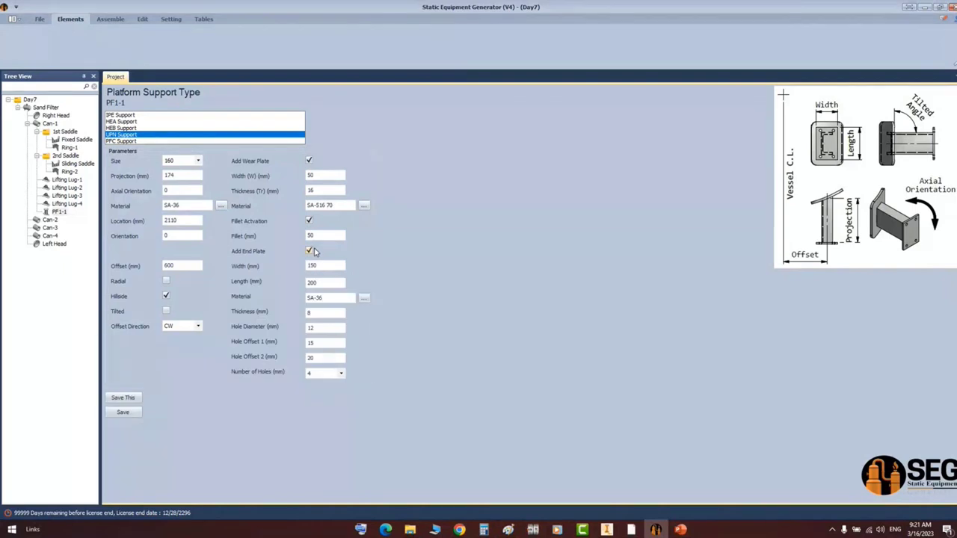
pyautogui.moveTo(631, 529)
pyautogui.click(683, 486)
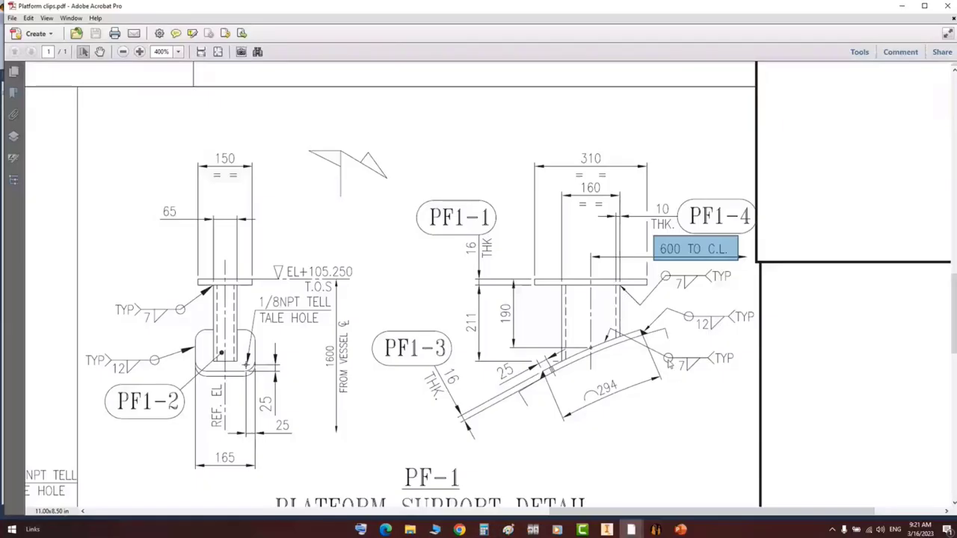
pyautogui.keyDown('ctrl'); pyautogui.scroll(-3, 404, 340); pyautogui.keyUp('ctrl')
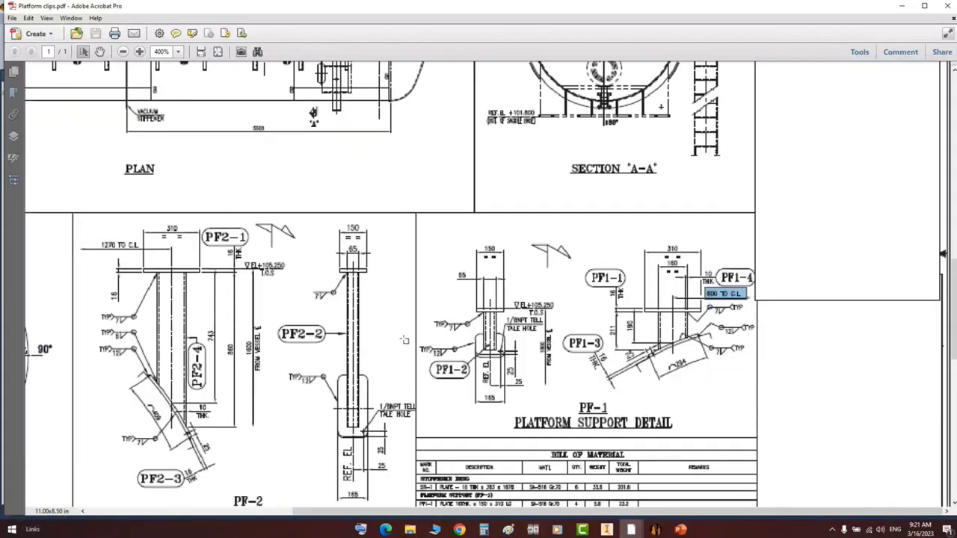
pyautogui.keyDown('ctrl'); pyautogui.scroll(-3, 405, 340); pyautogui.keyUp('ctrl')
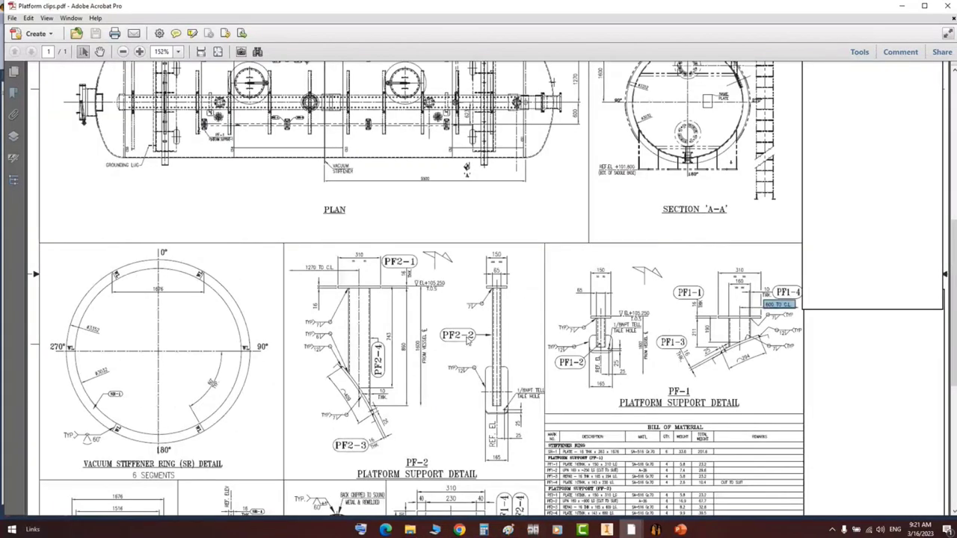
pyautogui.keyDown('ctrl'); pyautogui.scroll(5, 469, 340); pyautogui.keyUp('ctrl')
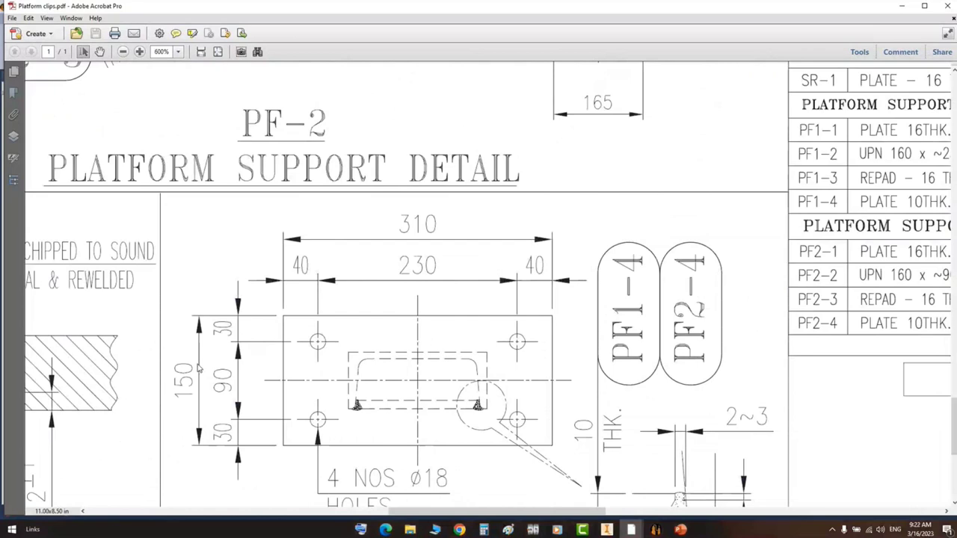
pyautogui.moveTo(389, 199); pyautogui.dragTo(457, 248)
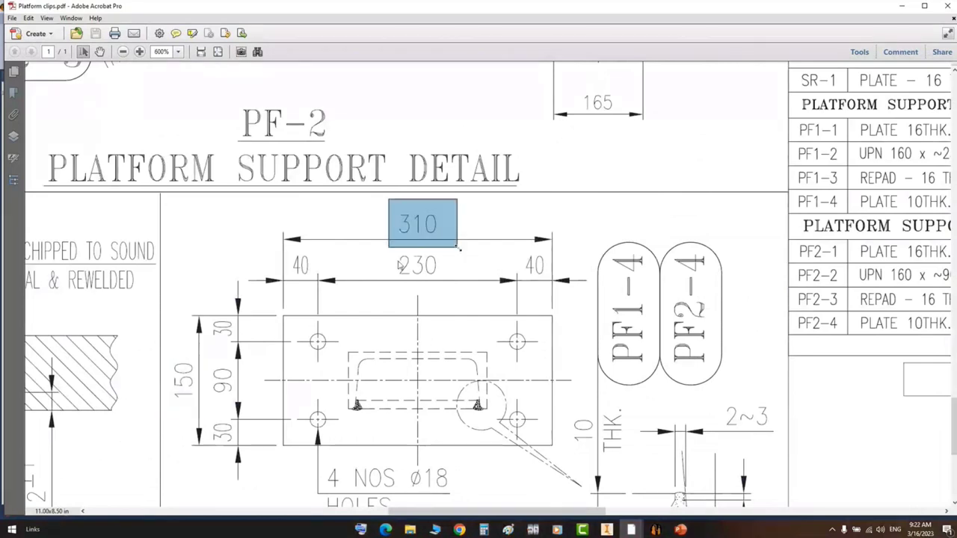
pyautogui.click(663, 530)
pyautogui.moveTo(326, 267); pyautogui.dragTo(286, 287)
pyautogui.write('310')
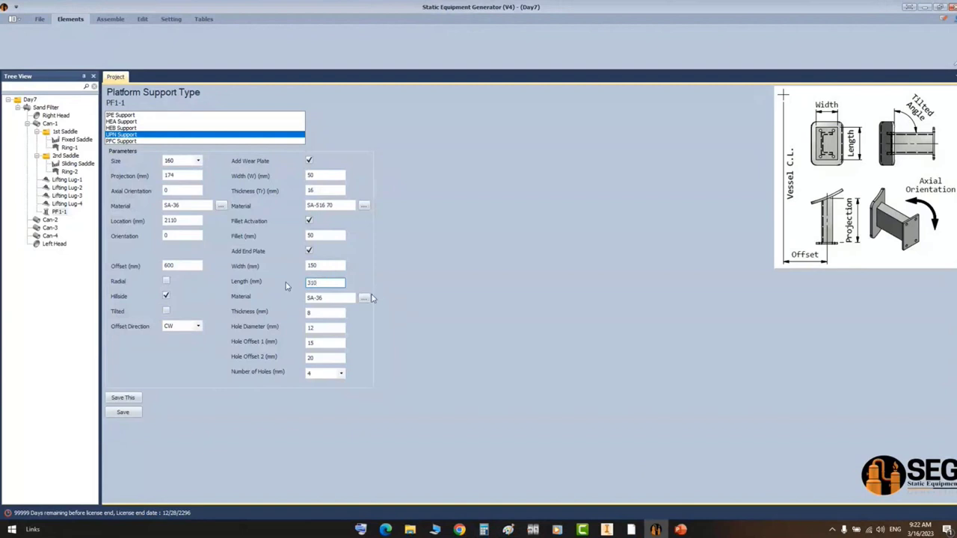
# - Set the PF1-1 end plate's thickness to 16 mm and its hole diameter to 18 mm
pyautogui.press('Tab')
pyautogui.write('6')
pyautogui.press('Tab')
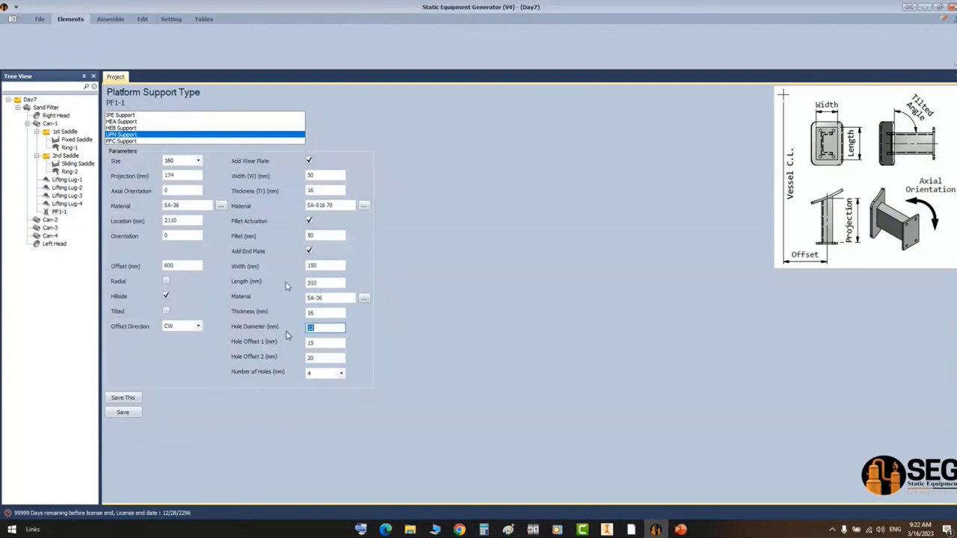
pyautogui.write('18')
pyautogui.press('Tab')
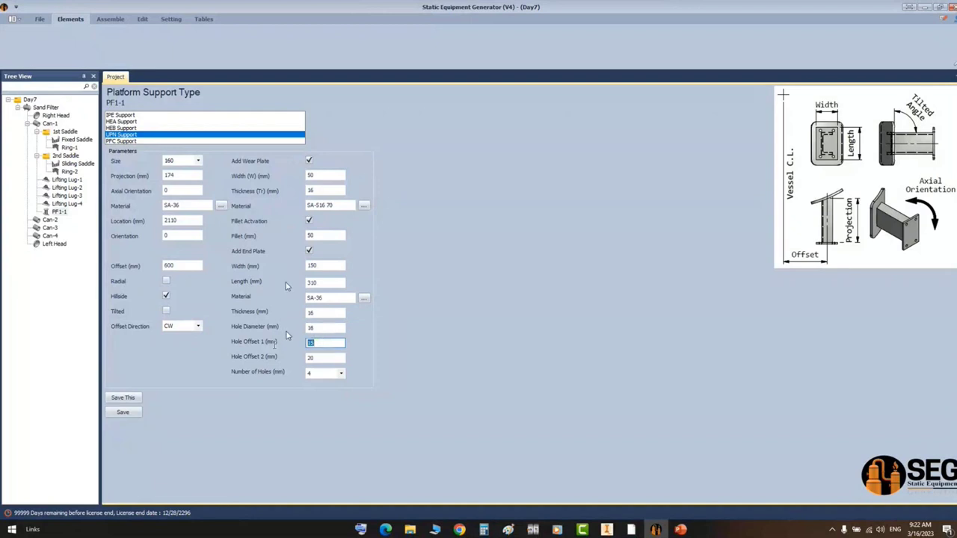
# - Read the hole edge distances in the Platform clips plate detail and set the end plate's hole offsets to 40 mm and 30 mm
pyautogui.click(632, 529)
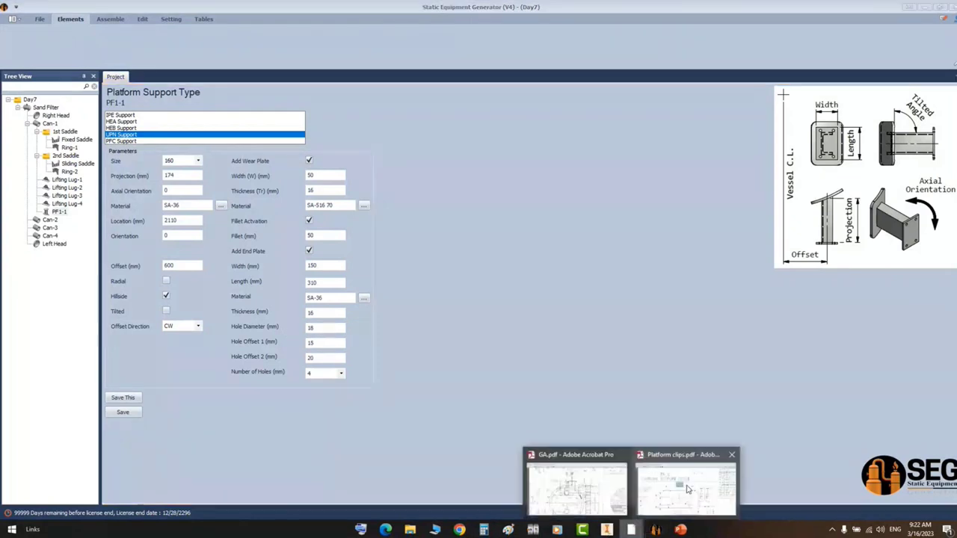
pyautogui.click(687, 490)
pyautogui.moveTo(283, 251); pyautogui.dragTo(335, 290)
pyautogui.moveTo(203, 300); pyautogui.dragTo(246, 344)
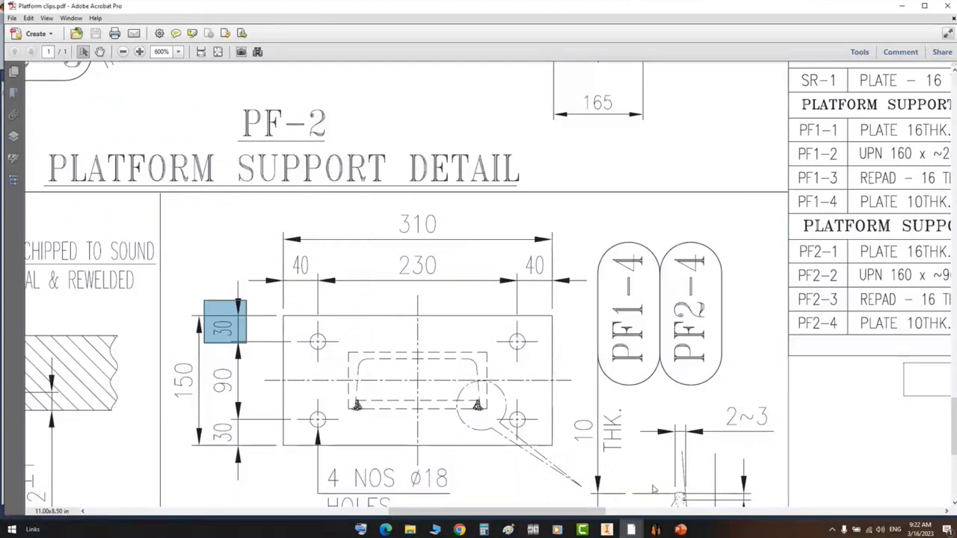
pyautogui.click(651, 528)
pyautogui.write('40')
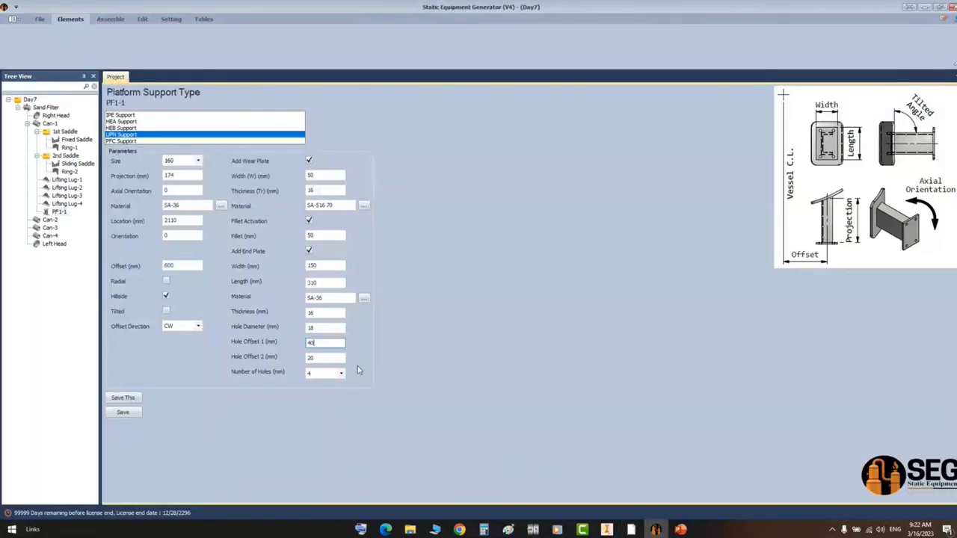
pyautogui.press('Tab')
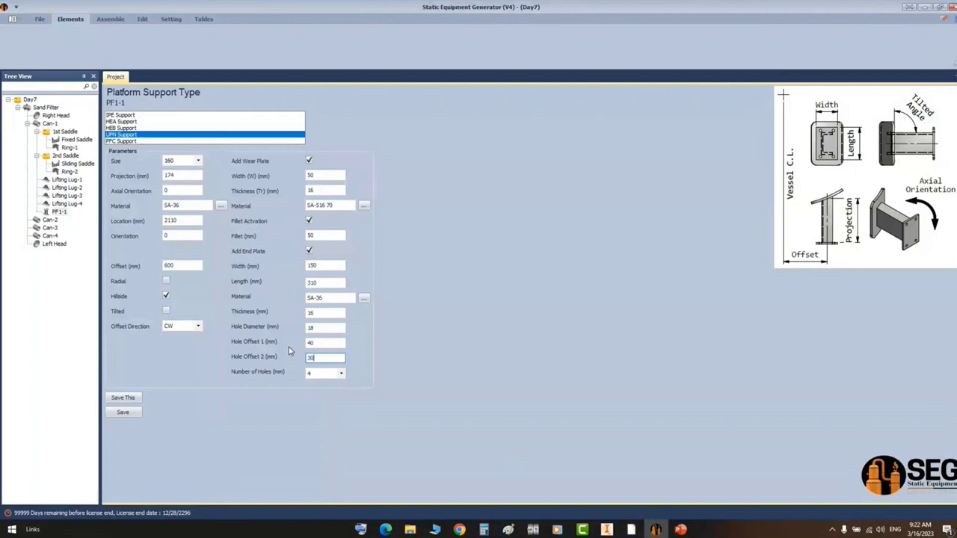
# - Save PF1-1 with four end plate holes and generate its assembly in Autodesk Inventor
pyautogui.click(341, 373)
pyautogui.click(341, 391)
pyautogui.click(126, 412)
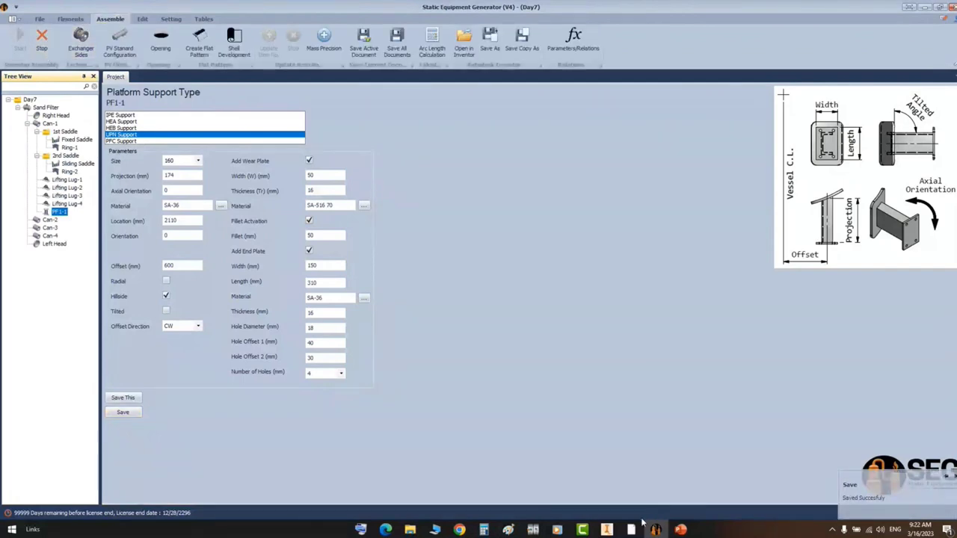
pyautogui.click(608, 529)
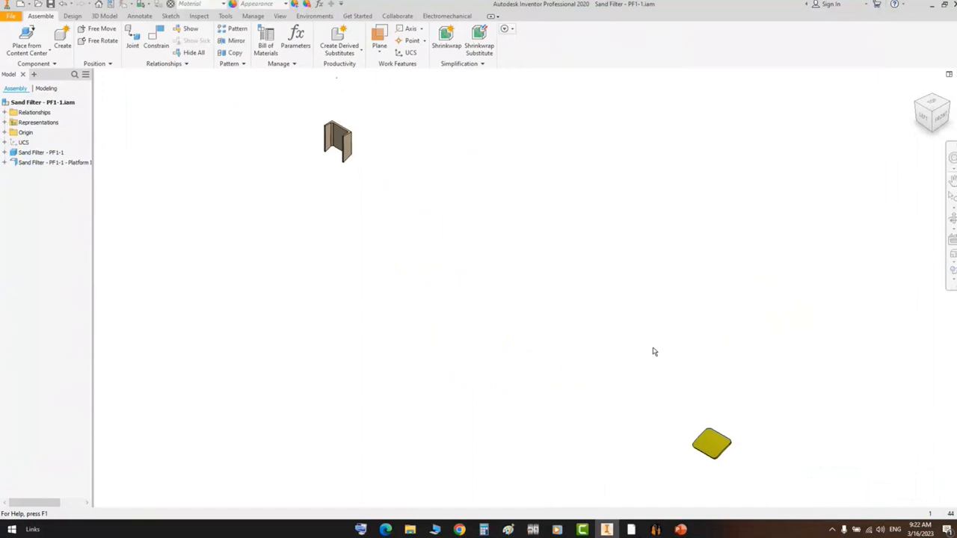
# - Inspect the generated PF1-1 support and its four-hole end plate on the Sand Filter vessel in Inventor
pyautogui.click(653, 351)
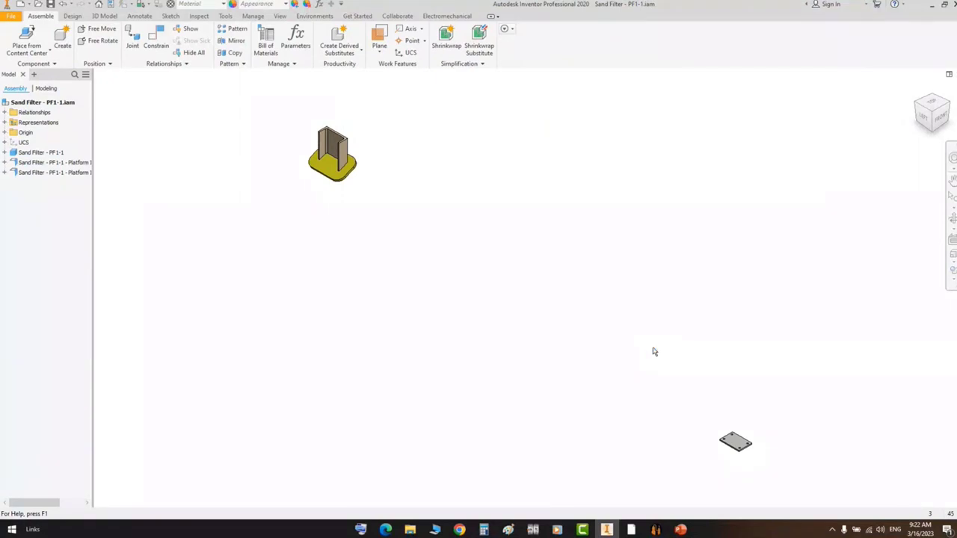
pyautogui.click(653, 350)
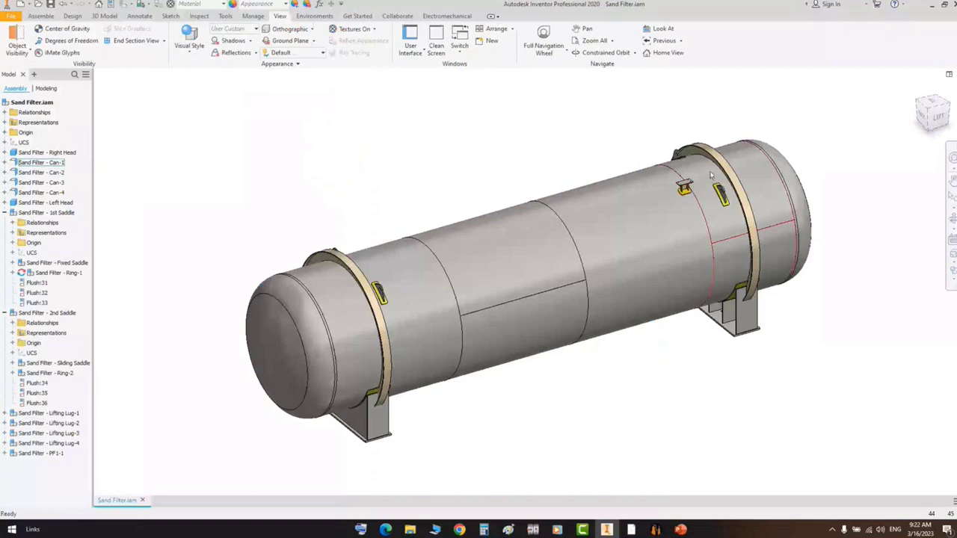
pyautogui.scroll(-5, 685, 186)
pyautogui.moveTo(702, 184); pyautogui.dragTo(607, 258, button='middle')
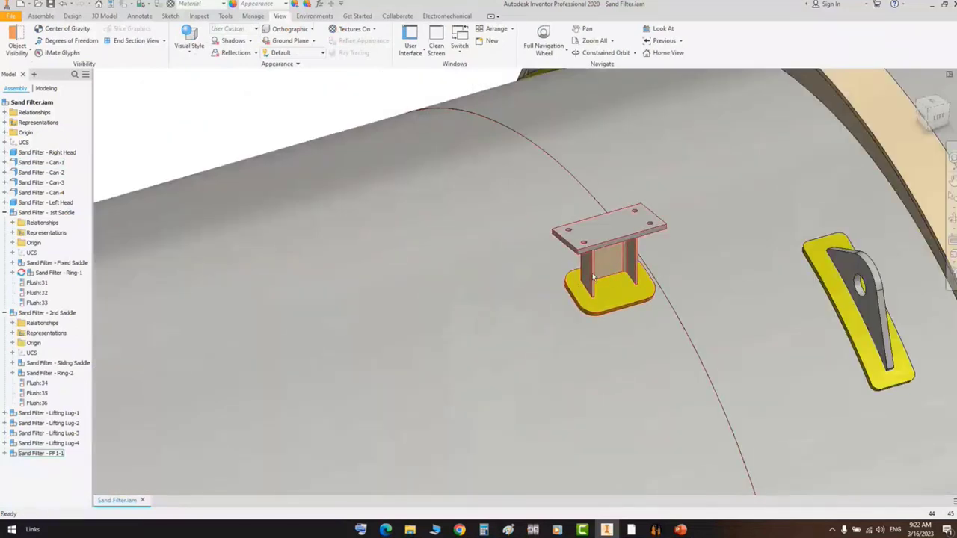
# - Set PF1-1's axial orientation to 90 in Static Equipment Generator, save it, regenerate the assembly and check the rotated support in Inventor
pyautogui.click(656, 530)
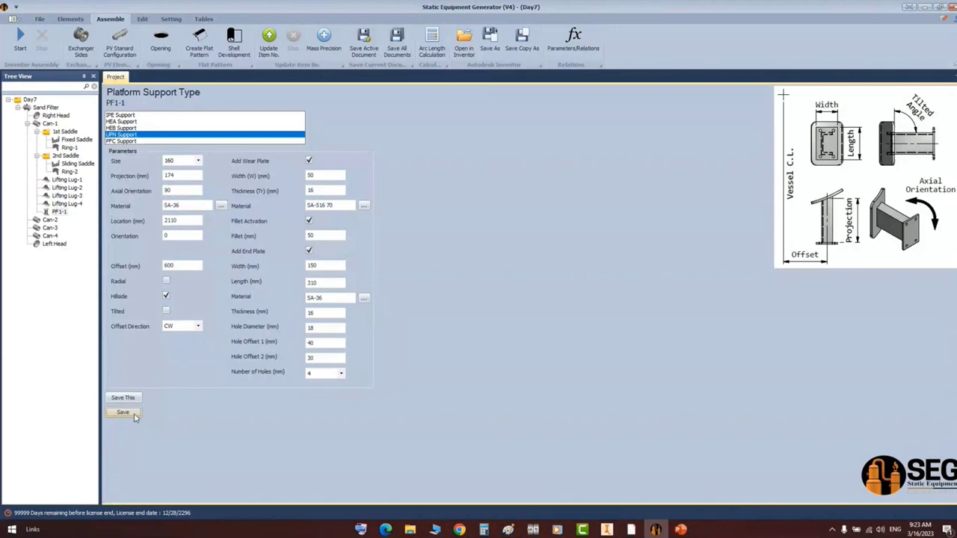
pyautogui.click(123, 412)
pyautogui.click(21, 39)
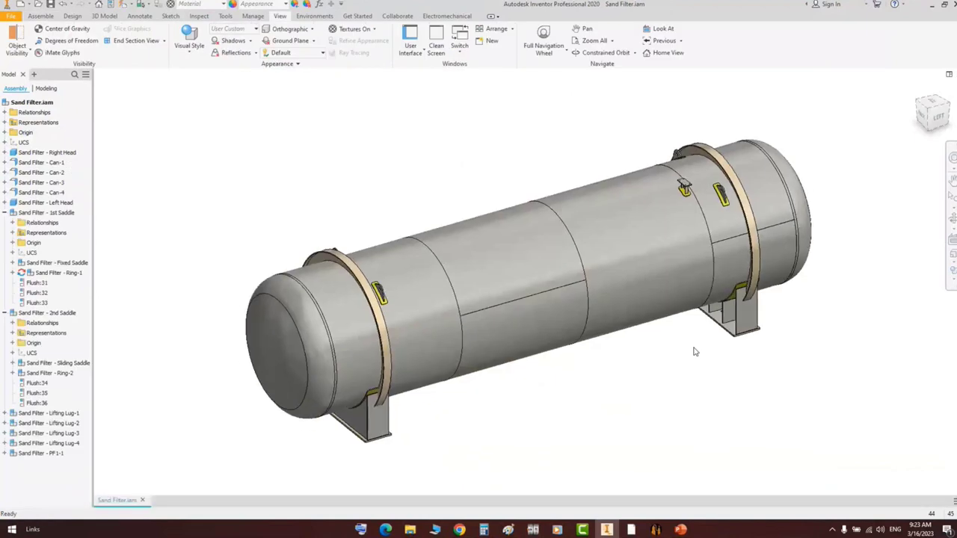
pyautogui.scroll(-5, 689, 193)
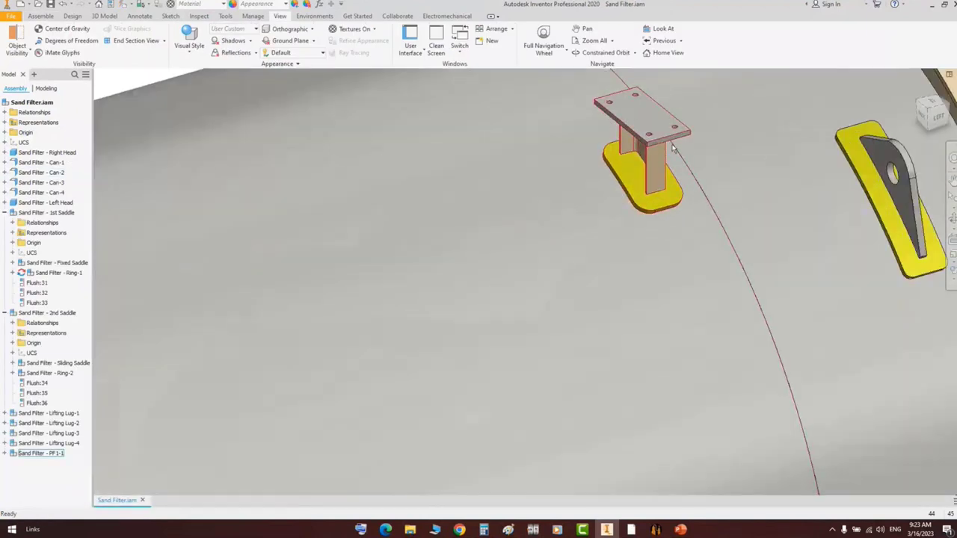
pyautogui.moveTo(673, 149); pyautogui.dragTo(600, 236, button='middle')
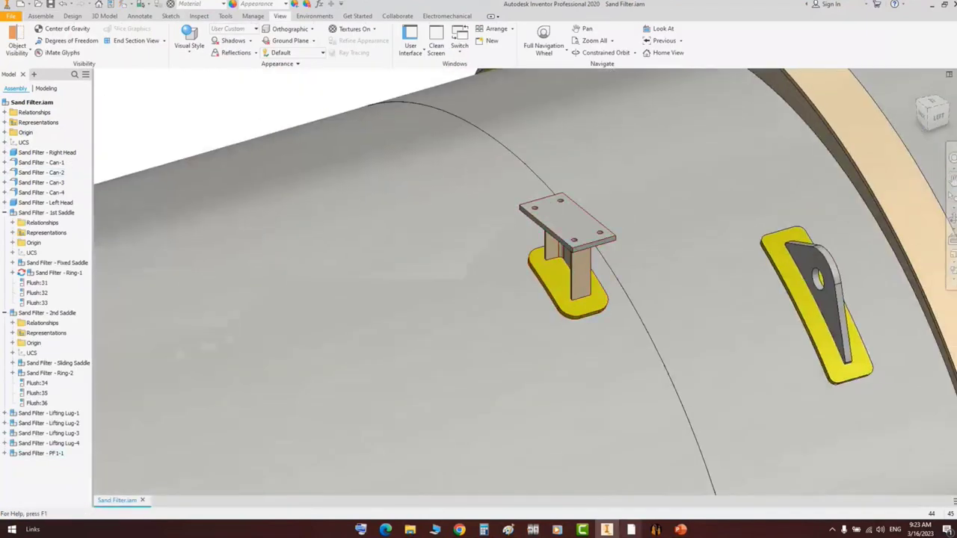
# - Enable tilting for PF1-1 in Static Equipment Generator with a tilted angle of 80, save it and regenerate its assembly
pyautogui.click(656, 530)
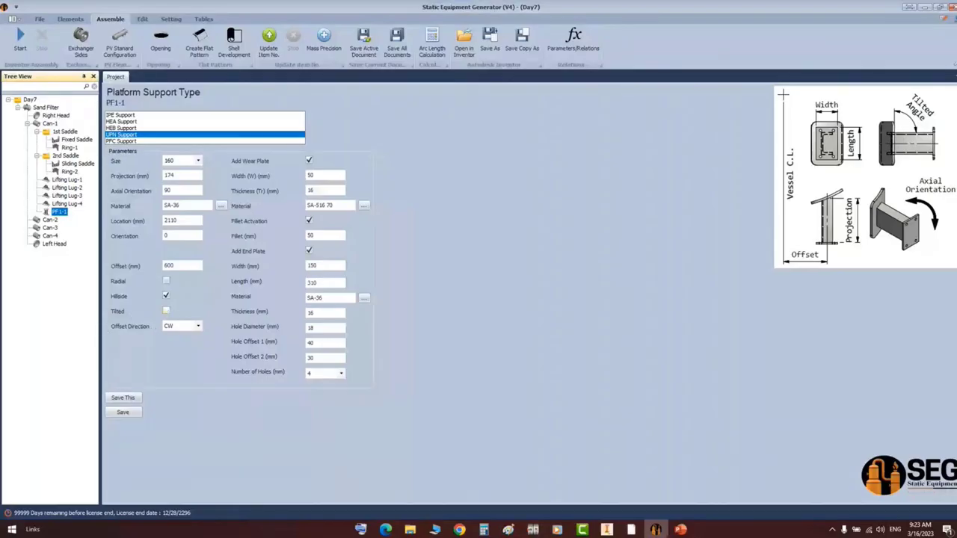
pyautogui.click(166, 312)
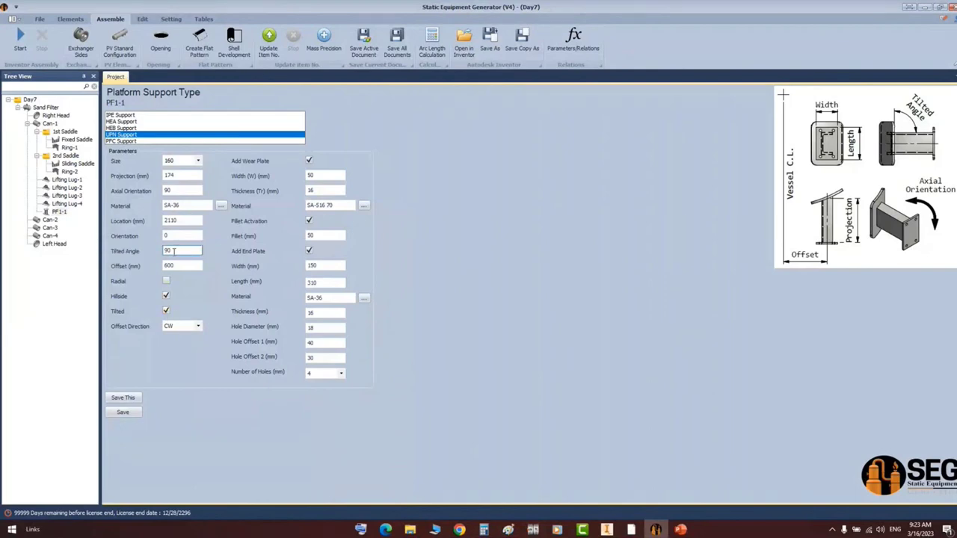
pyautogui.doubleClick(173, 252)
pyautogui.write('80')
pyautogui.click(123, 412)
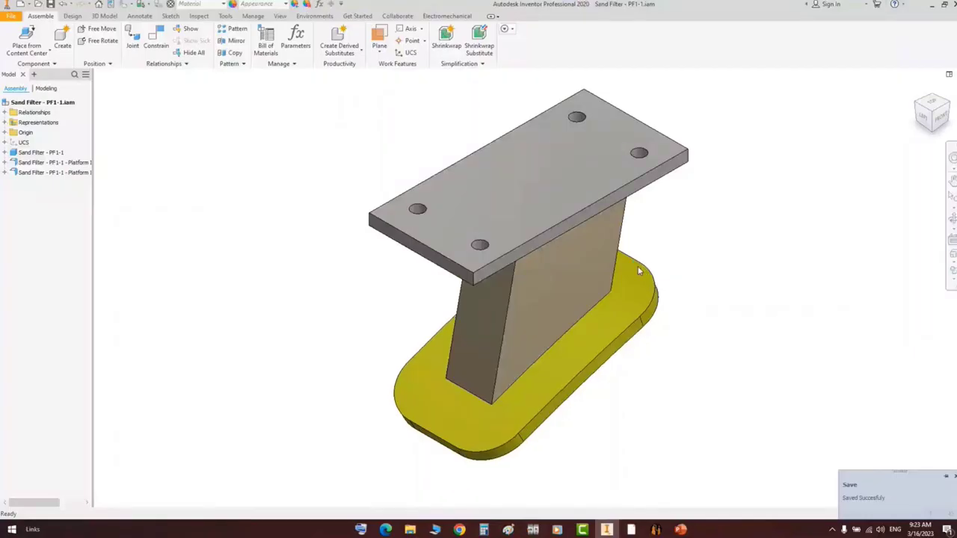
# - Examine the tilted PF1-1 support on the vessel in the left view and from an oblique angle
pyautogui.click(925, 118)
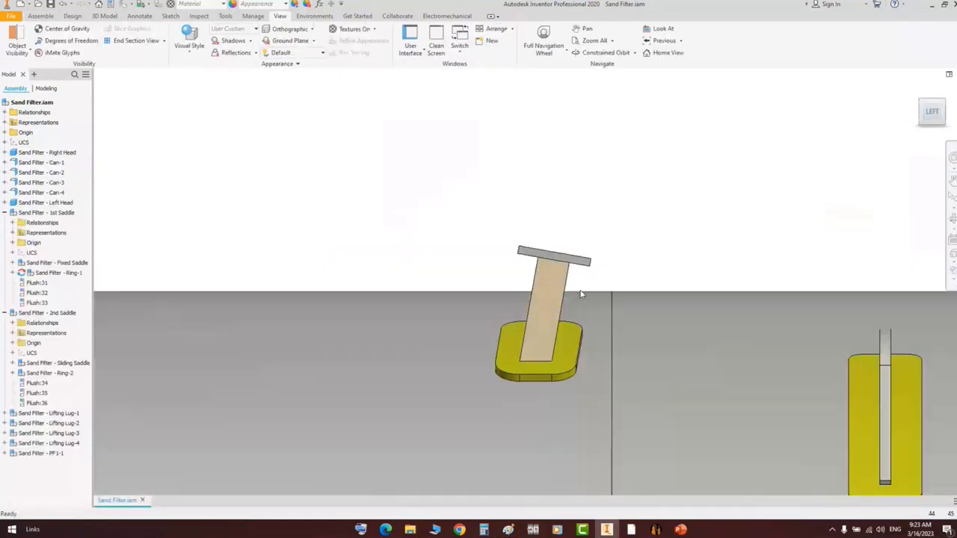
pyautogui.scroll(-4, 578, 293)
pyautogui.moveTo(578, 292); pyautogui.dragTo(543, 227, button='middle')
pyautogui.scroll(3, 617, 193)
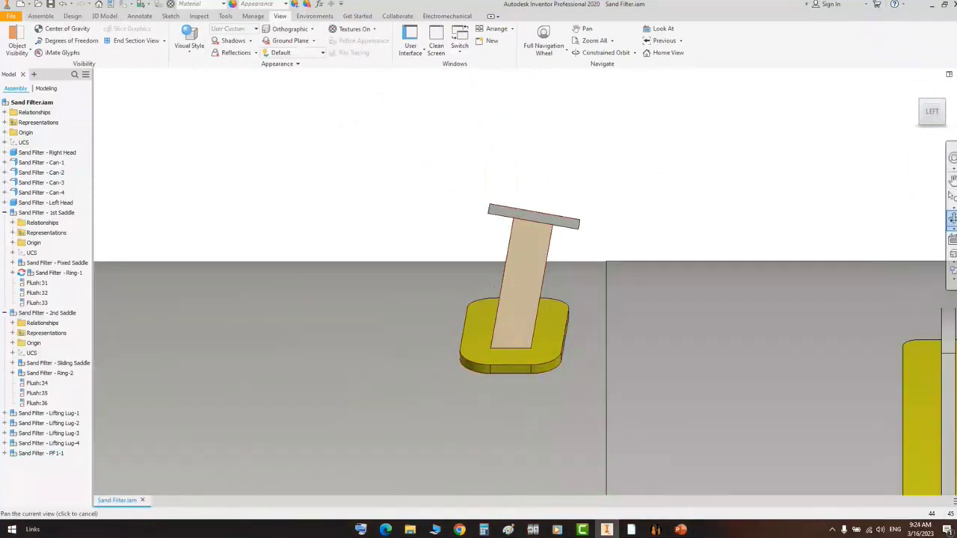
pyautogui.click(953, 220)
pyautogui.moveTo(510, 288); pyautogui.dragTo(384, 198)
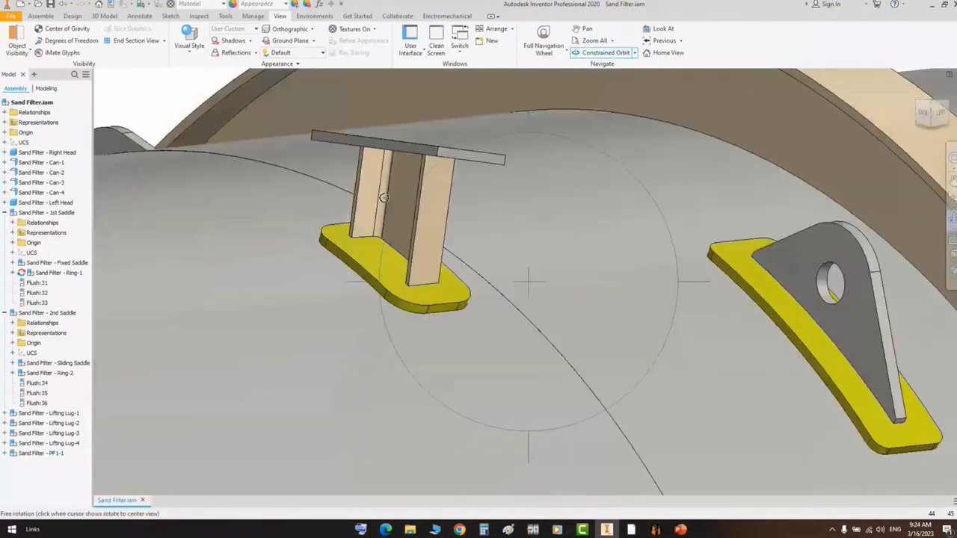
pyautogui.moveTo(419, 200); pyautogui.dragTo(462, 249, button='middle')
pyautogui.press('Escape')
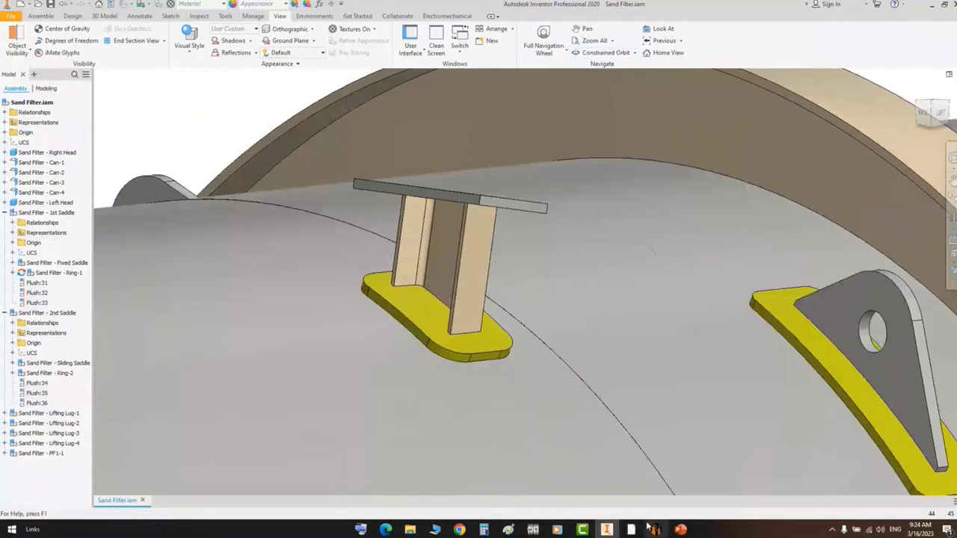
# - Return PF1-1's tilted angle to 90 in Static Equipment Generator, disable tilting and save the support
pyautogui.click(654, 530)
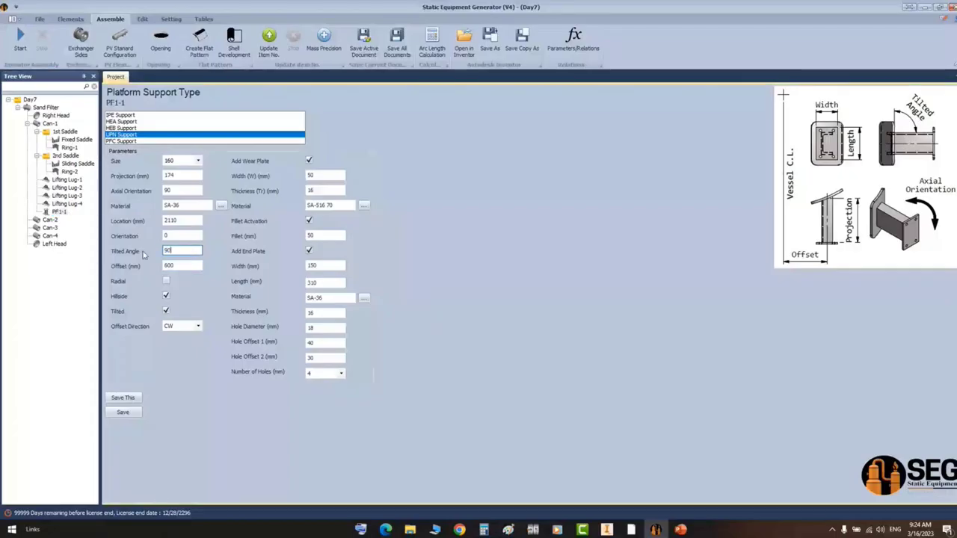
pyautogui.click(166, 311)
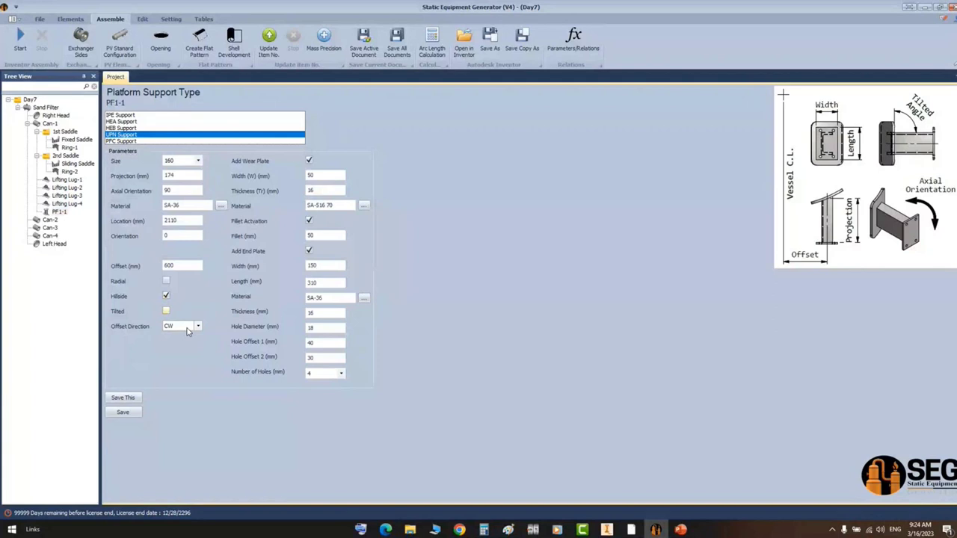
pyautogui.click(135, 413)
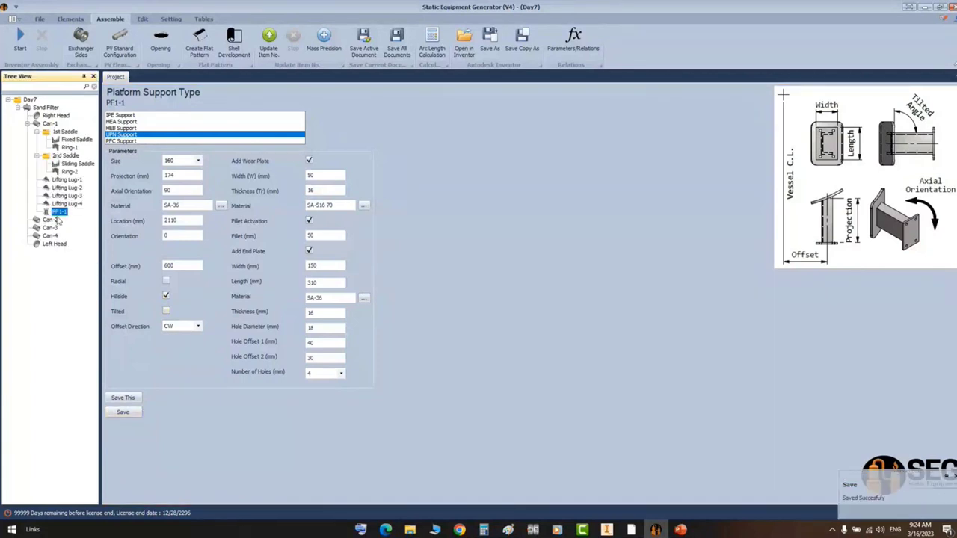
# - Add a platform support named PF1-2 to Can-1 with the same parameters as PF1-1
pyautogui.click(49, 123)
pyautogui.click(60, 213)
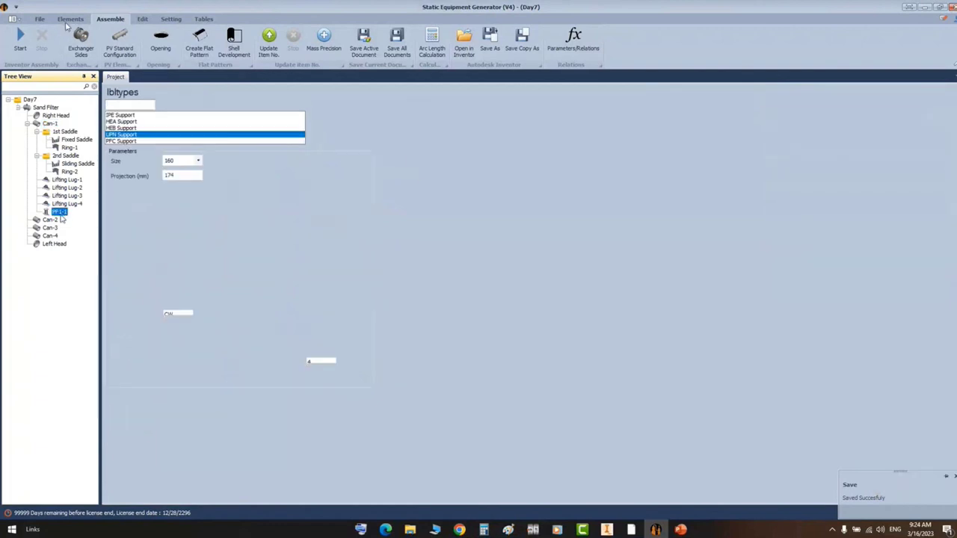
pyautogui.click(50, 124)
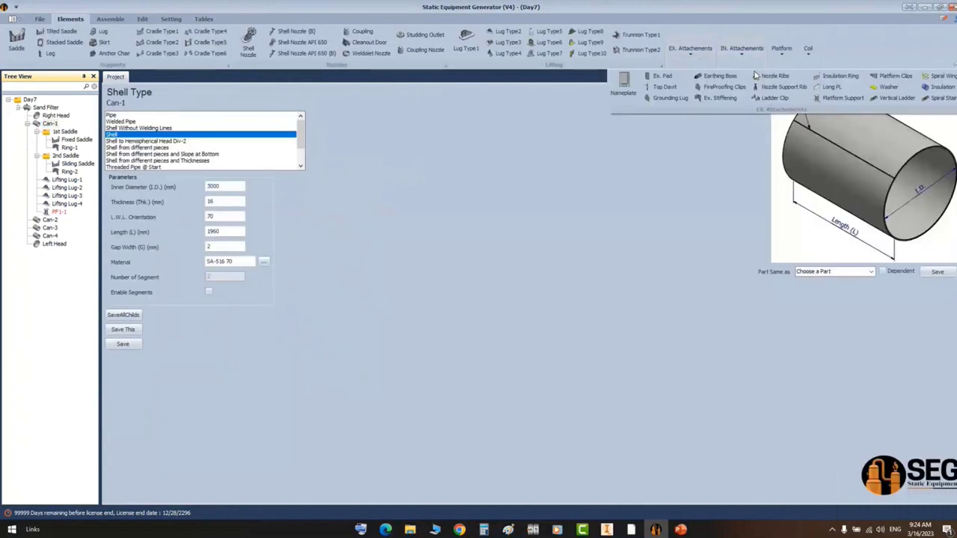
pyautogui.click(829, 97)
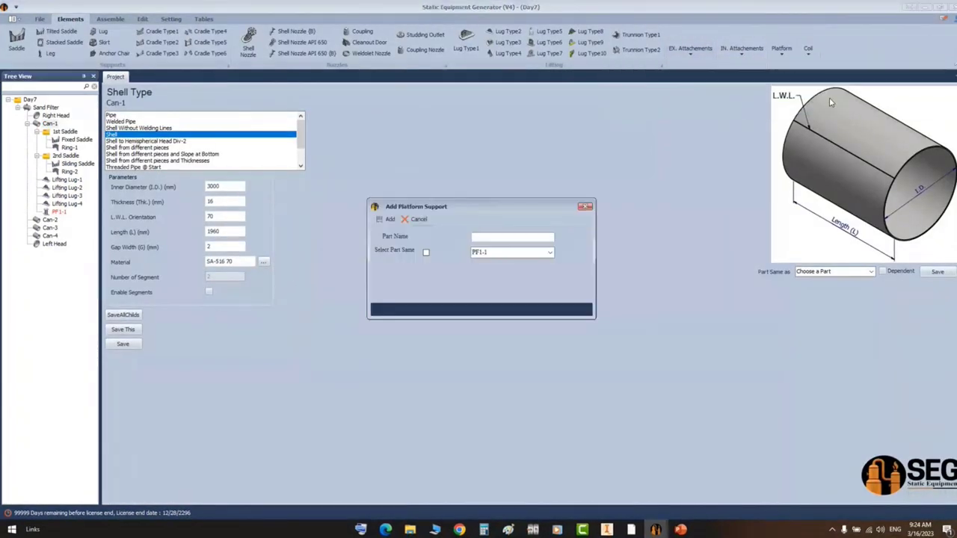
pyautogui.write('PF')
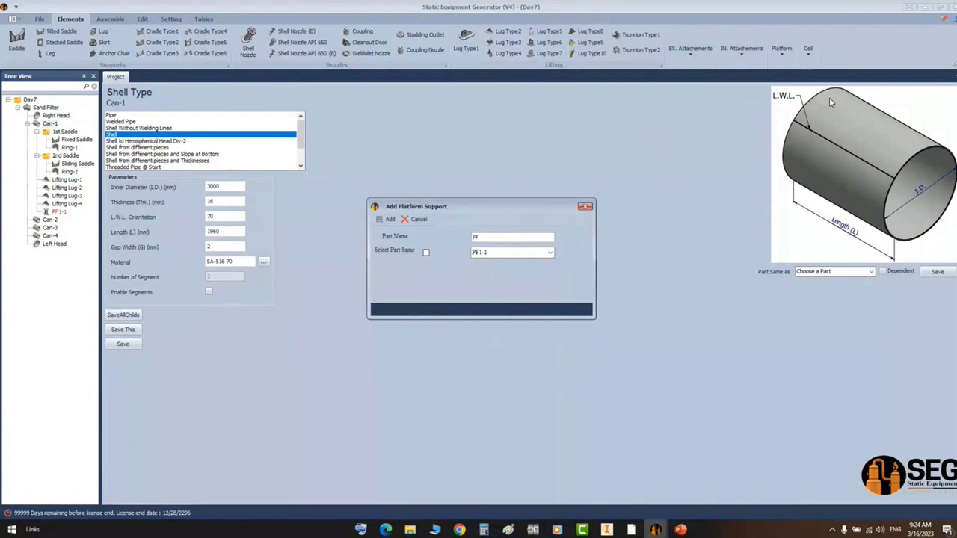
pyautogui.write('1-2')
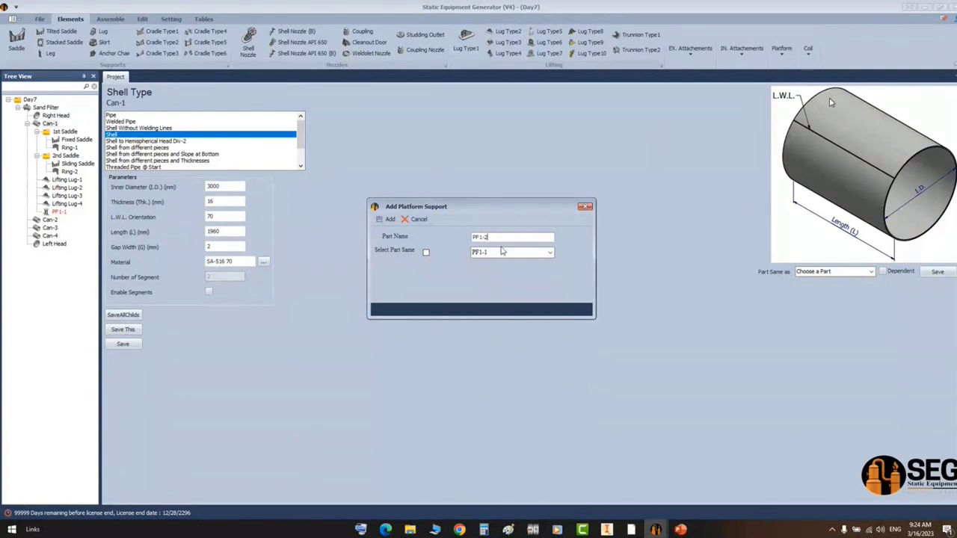
pyautogui.click(427, 253)
pyautogui.click(386, 219)
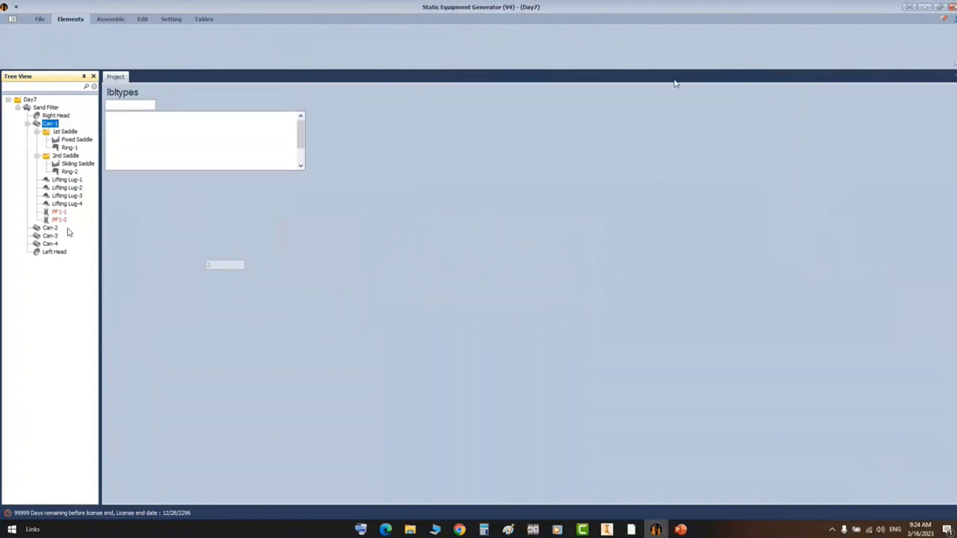
# - Add a platform support named PF1-3 to Can-1 with the same parameters as PF1-1
pyautogui.click(697, 56)
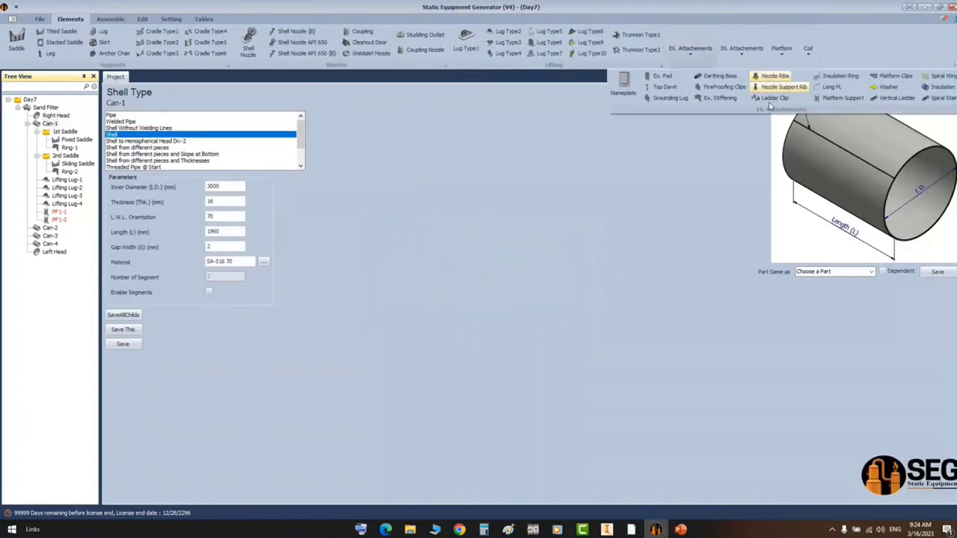
pyautogui.click(835, 100)
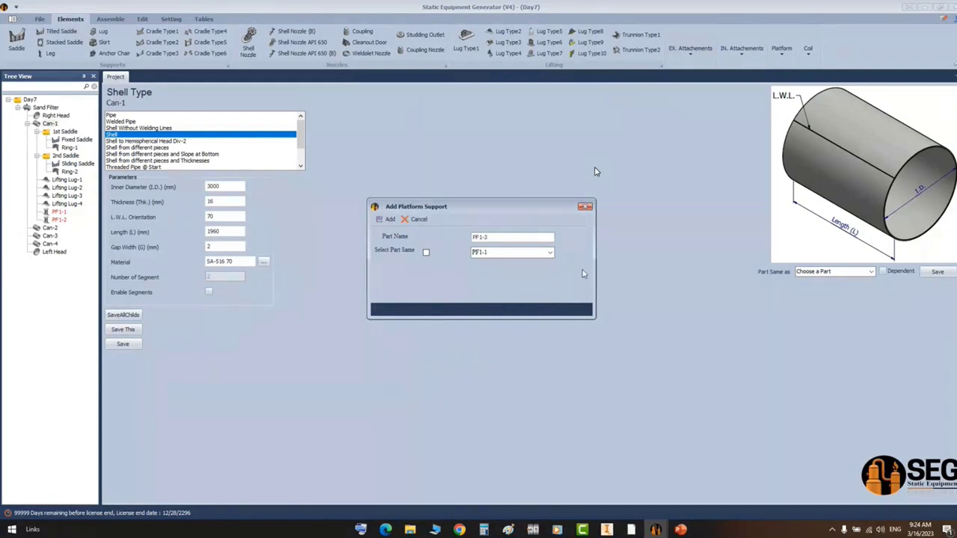
pyautogui.click(425, 254)
pyautogui.click(387, 220)
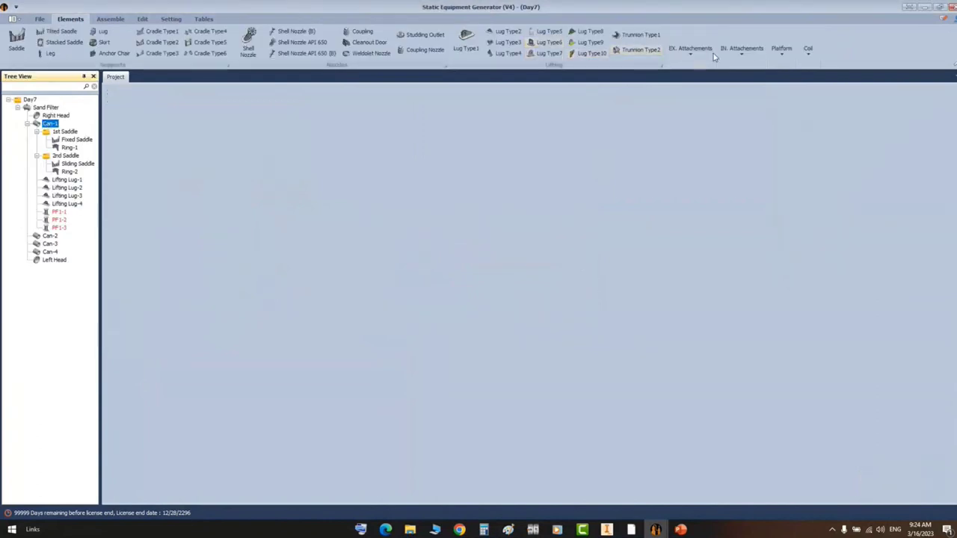
# - Add a fourth platform support named PF1-4 to Can-1 with the same parameters as PF1-1
pyautogui.click(781, 49)
pyautogui.click(837, 101)
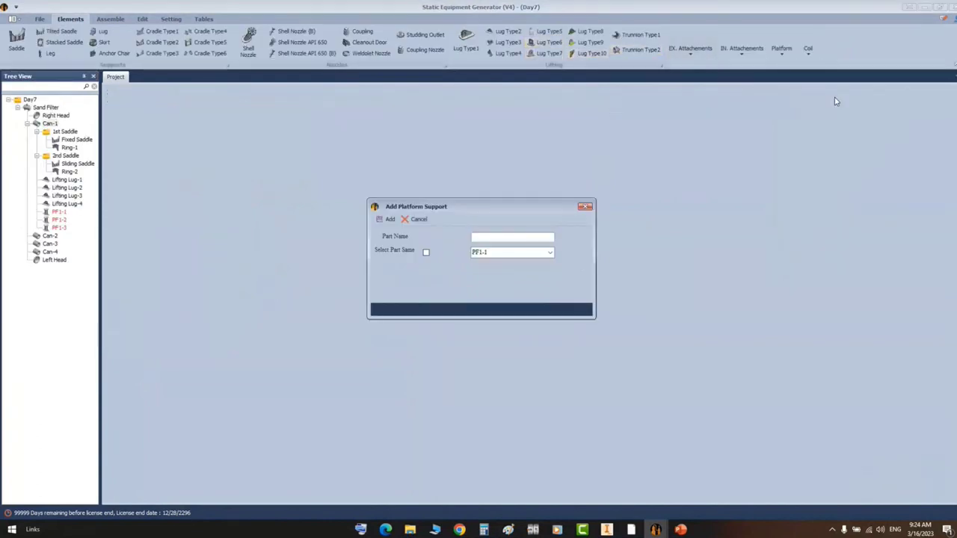
pyautogui.write('PF1-3')
pyautogui.click(427, 253)
pyautogui.click(387, 219)
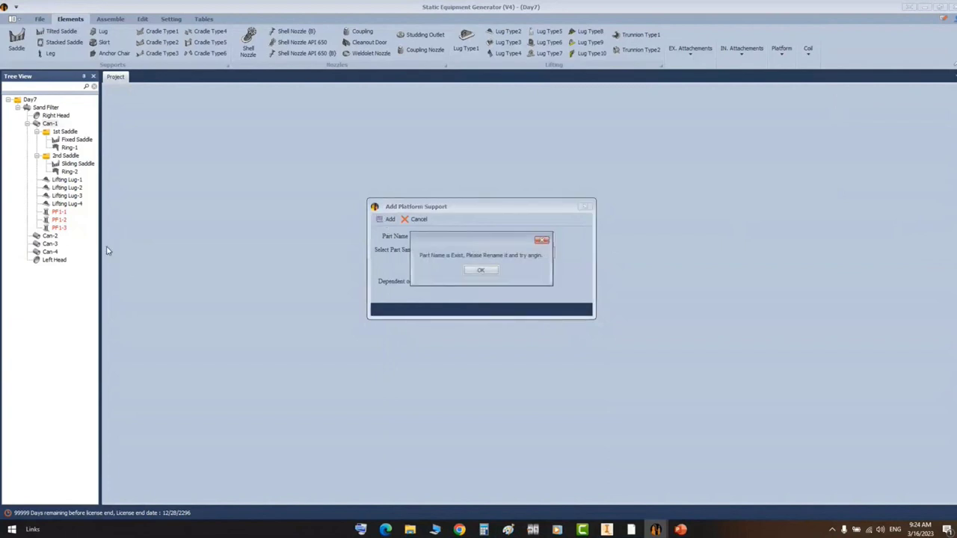
pyautogui.click(483, 271)
pyautogui.click(503, 237)
pyautogui.press('BackSpace')
pyautogui.write('4')
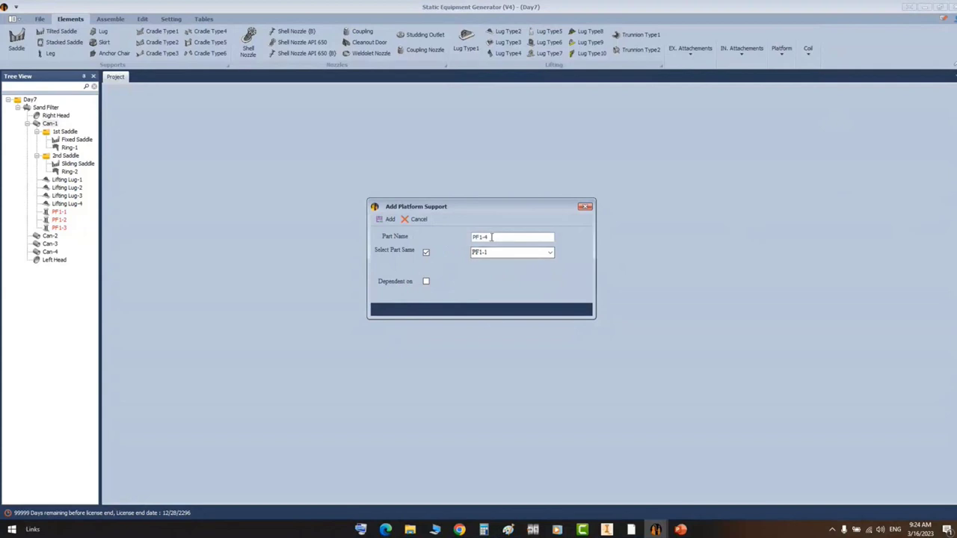
pyautogui.moveTo(491, 238); pyautogui.dragTo(467, 240)
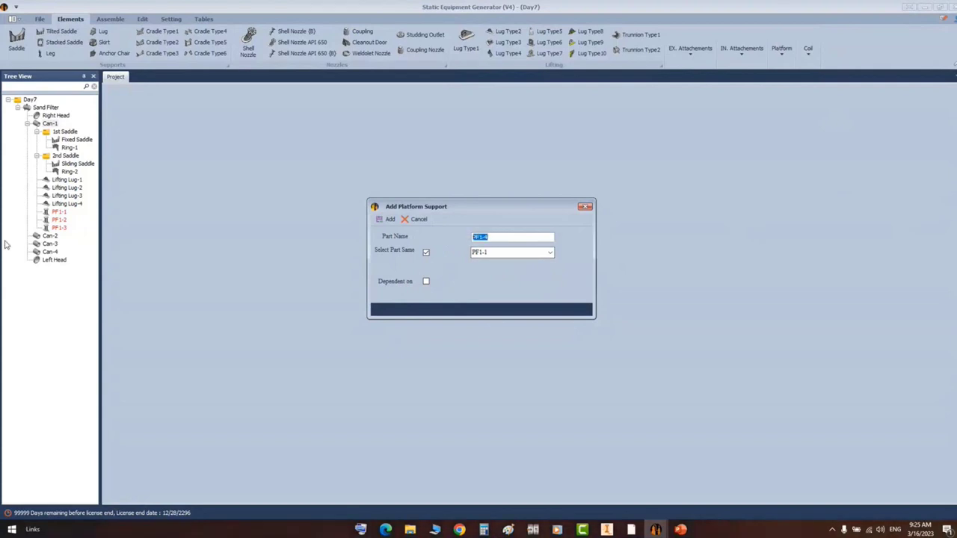
pyautogui.click(497, 237)
pyautogui.doubleClick(498, 237)
pyautogui.click(388, 220)
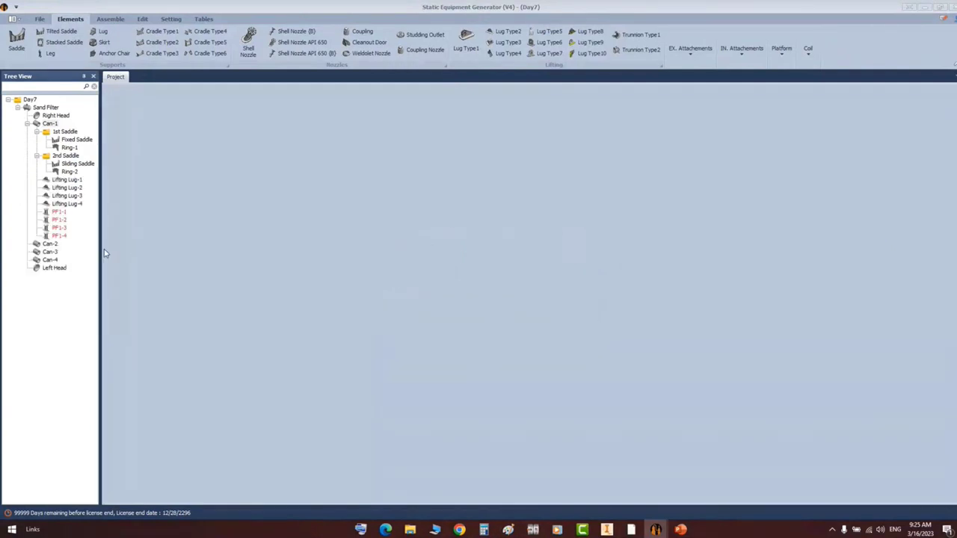
# - Open support PF1-2 and check the spacing between the platform supports in the plan view of the Platform clips drawing
pyautogui.click(63, 221)
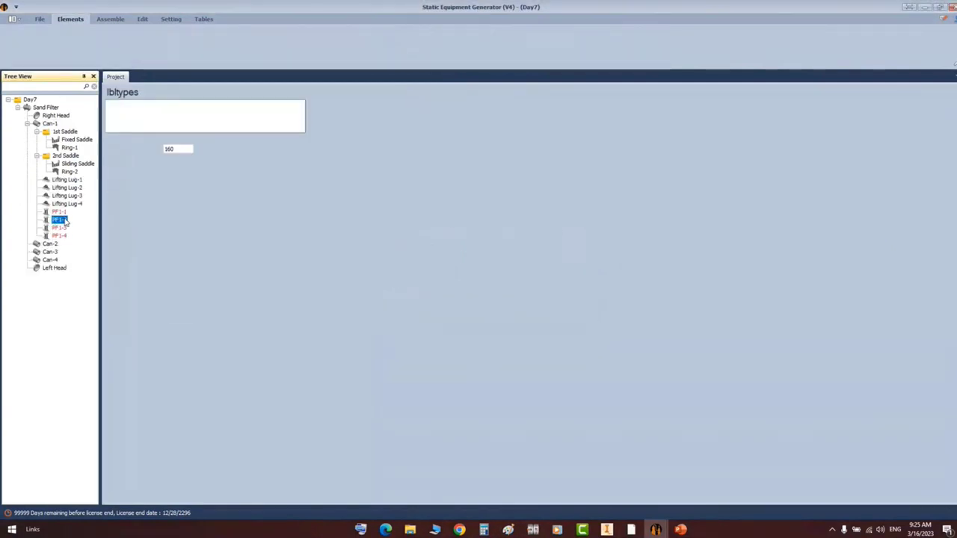
pyautogui.click(629, 529)
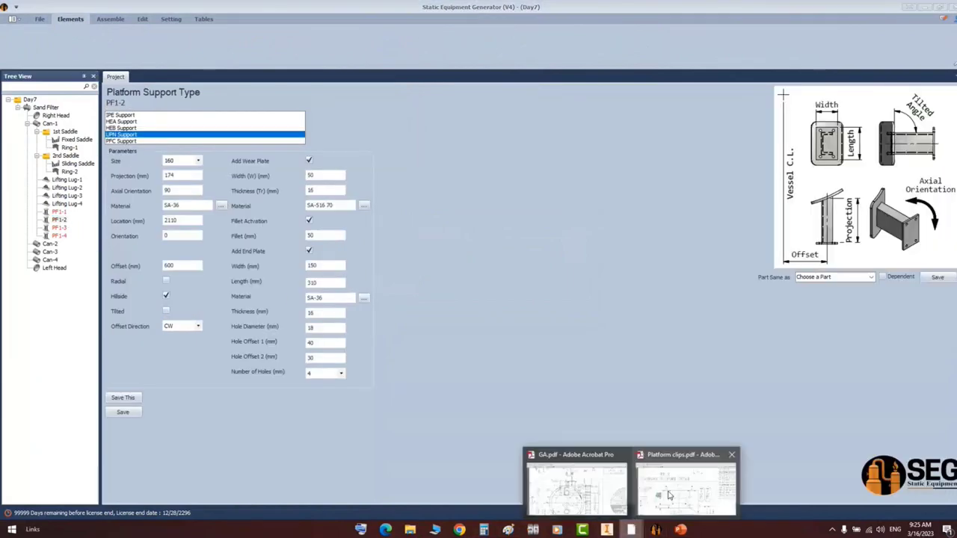
pyautogui.click(670, 495)
pyautogui.keyDown('ctrl'); pyautogui.scroll(2, 404, 266); pyautogui.keyUp('ctrl')
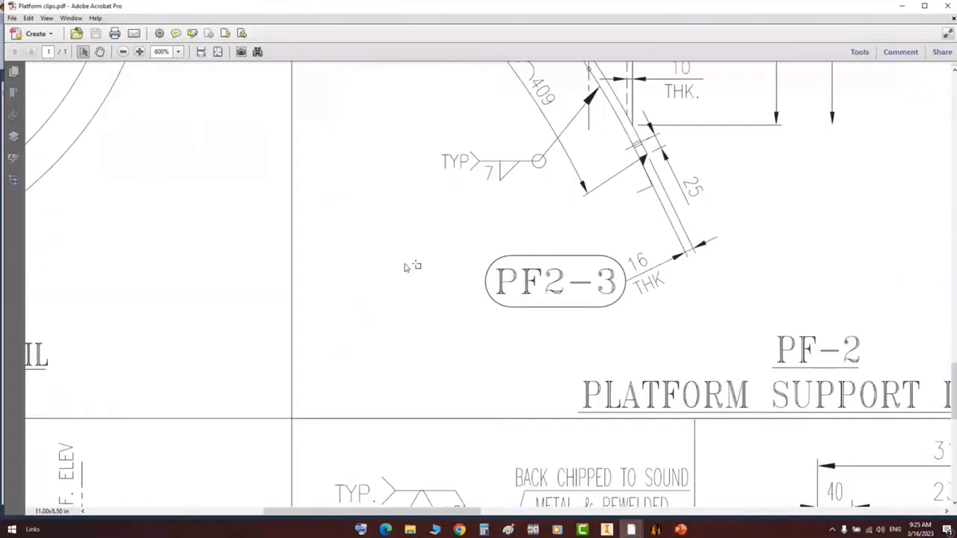
pyautogui.keyDown('ctrl'); pyautogui.scroll(-4, 406, 267); pyautogui.keyUp('ctrl')
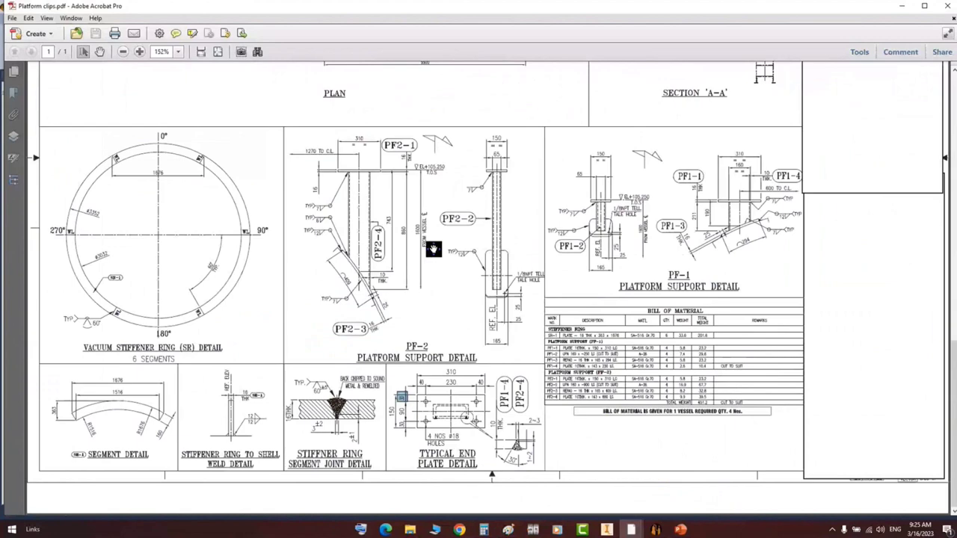
pyautogui.scroll(5, 434, 249)
pyautogui.keyDown('ctrl'); pyautogui.scroll(2, 386, 145); pyautogui.keyUp('ctrl')
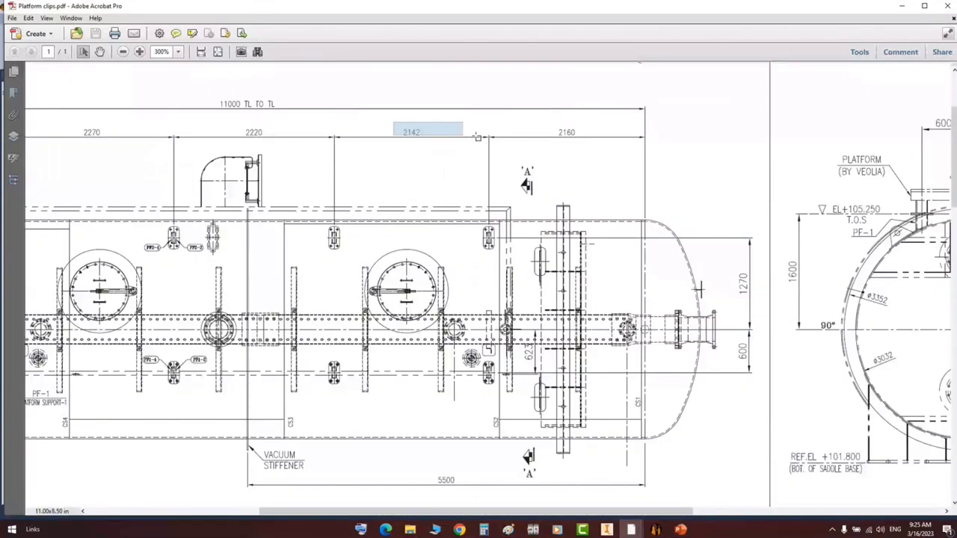
pyautogui.moveTo(477, 137); pyautogui.dragTo(563, 144)
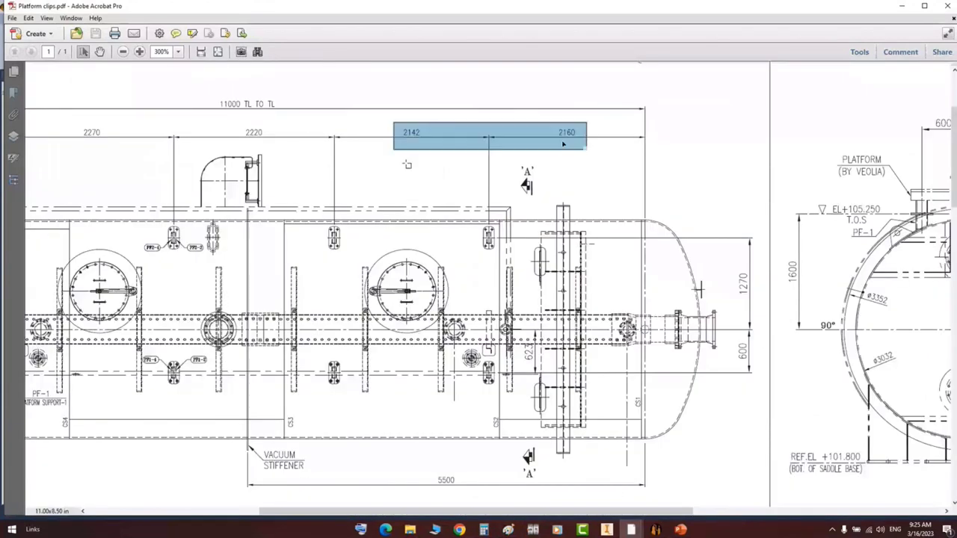
# - Return to Static Equipment Generator, set PF1-2's location to 4252 mm and save the support
pyautogui.click(665, 530)
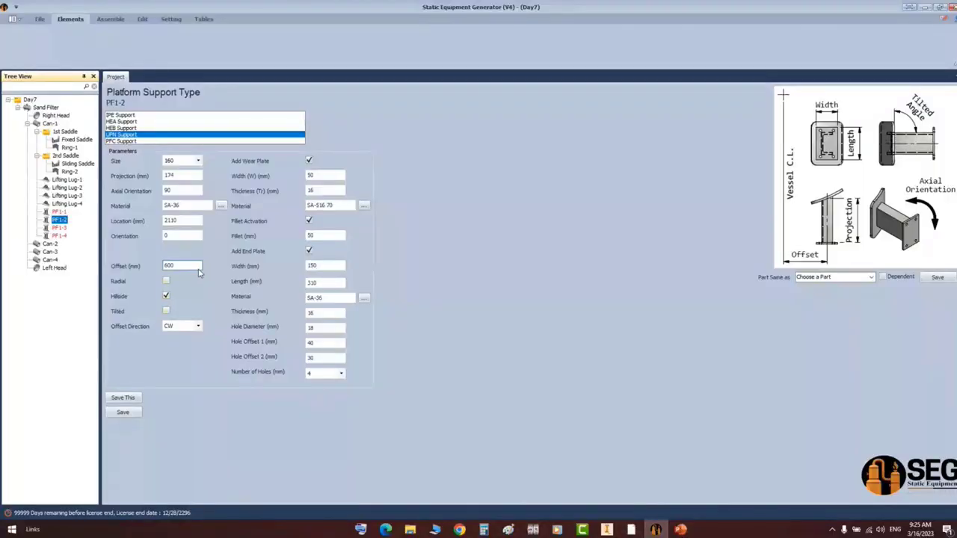
pyautogui.doubleClick(183, 221)
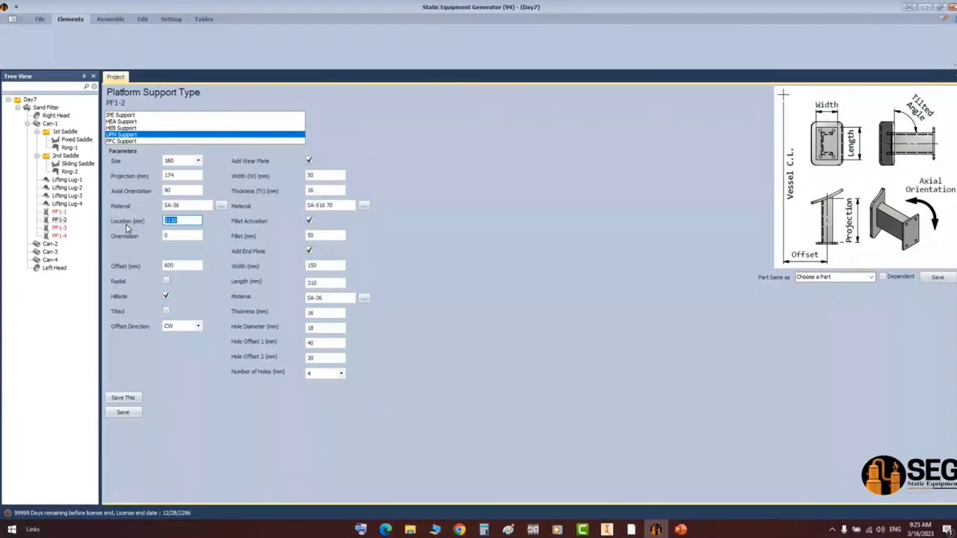
pyautogui.write('4252')
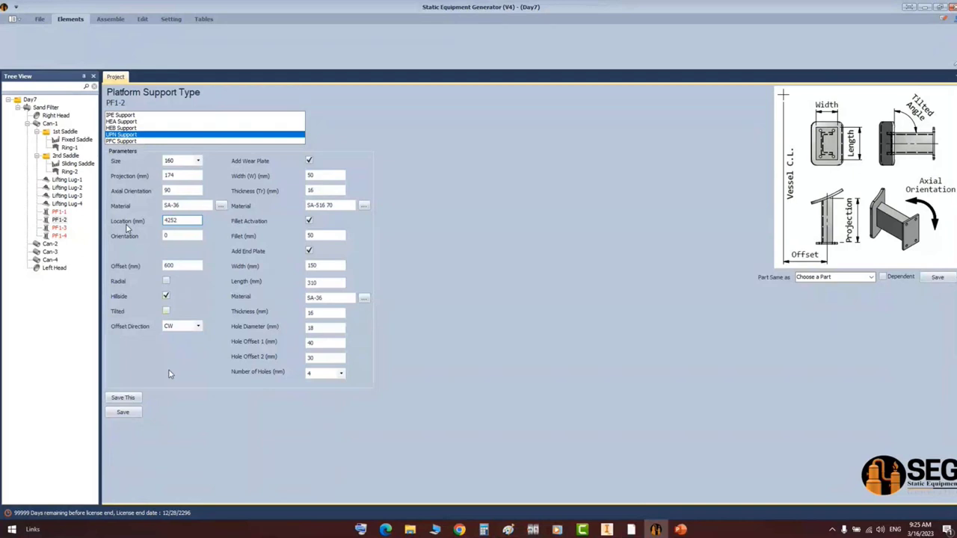
pyautogui.click(130, 413)
# - Set the location of support PF1-3 to 6472 mm and save it
pyautogui.click(58, 229)
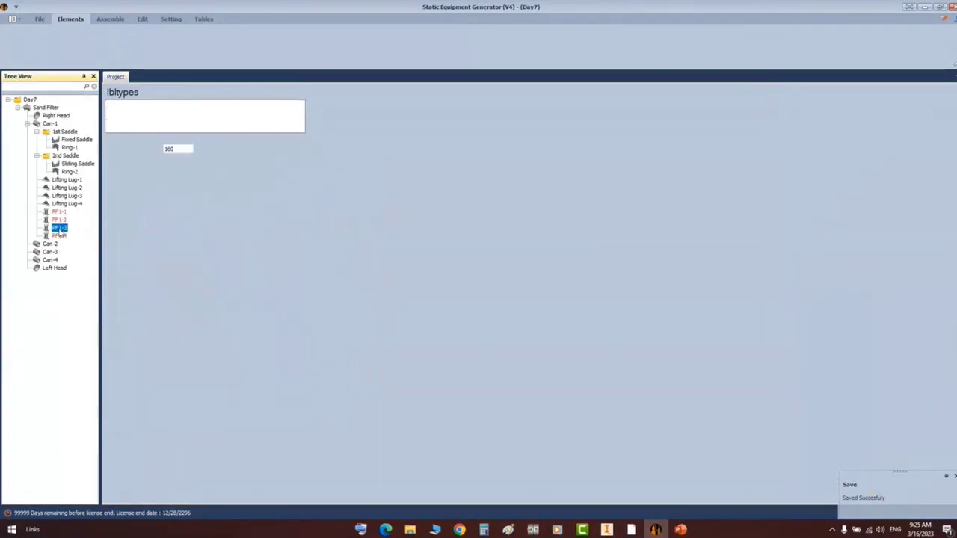
pyautogui.moveTo(182, 220); pyautogui.dragTo(147, 223)
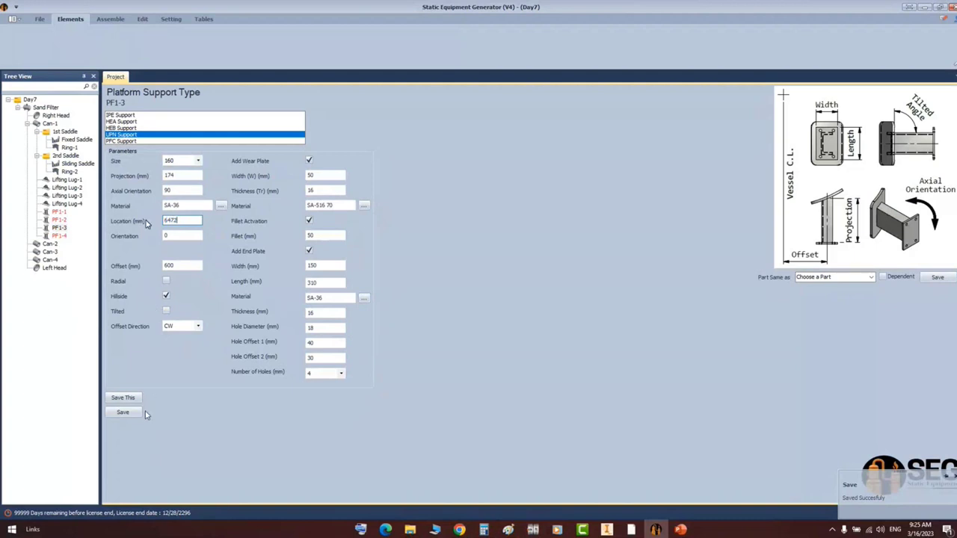
pyautogui.click(126, 412)
# - Set the location of support PF1-4 to 8742 mm and save it
pyautogui.click(60, 236)
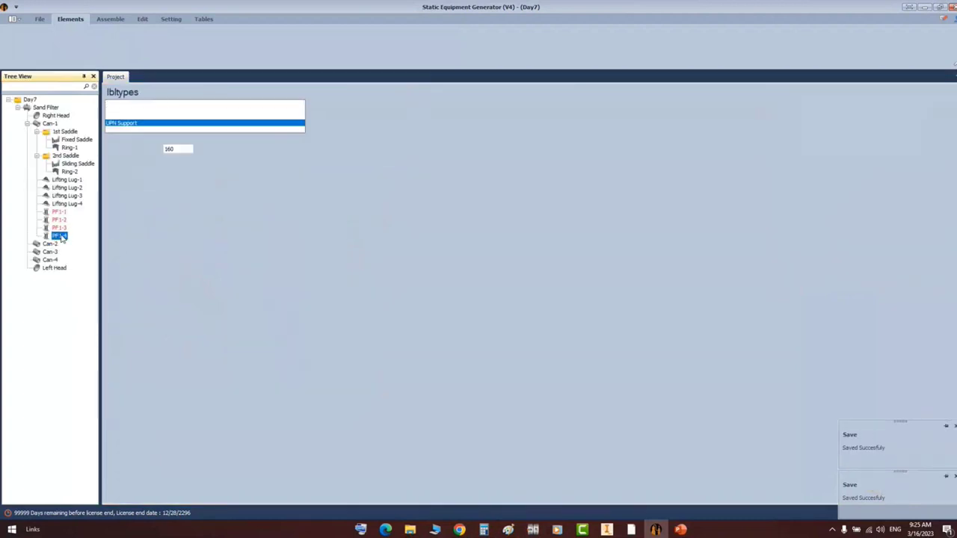
pyautogui.doubleClick(185, 221)
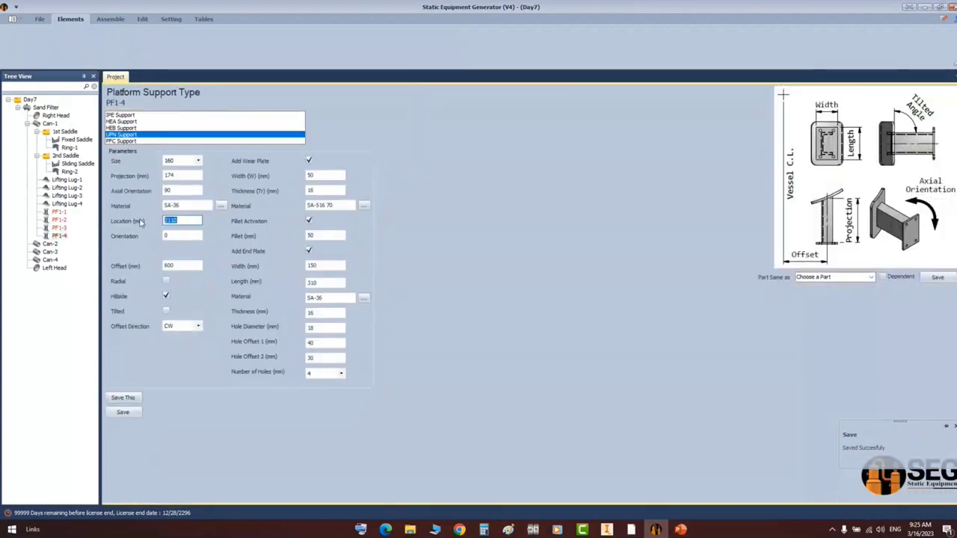
pyautogui.write('8742')
pyautogui.click(122, 413)
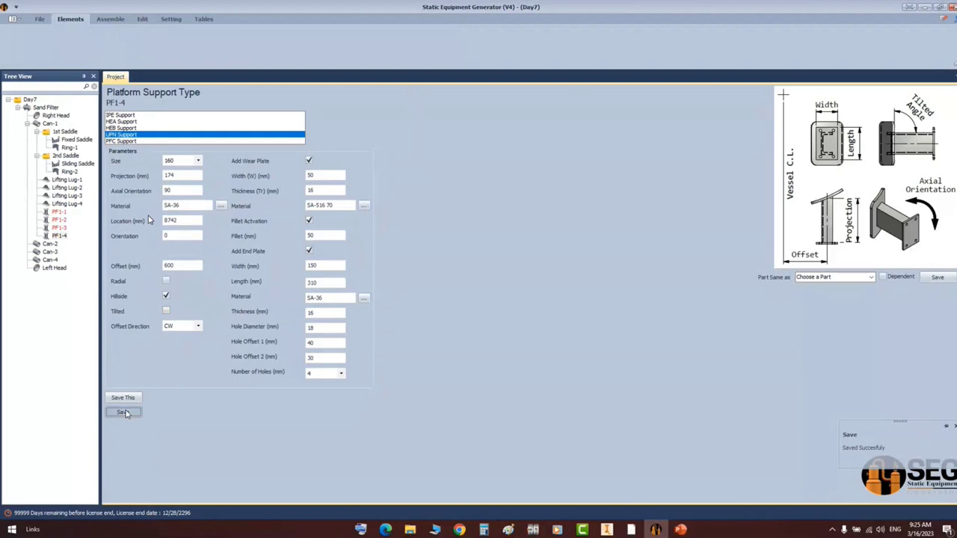
# - Select Can-1 and locate the PF-2 platform support detail in the Platform clips drawing
pyautogui.click(49, 124)
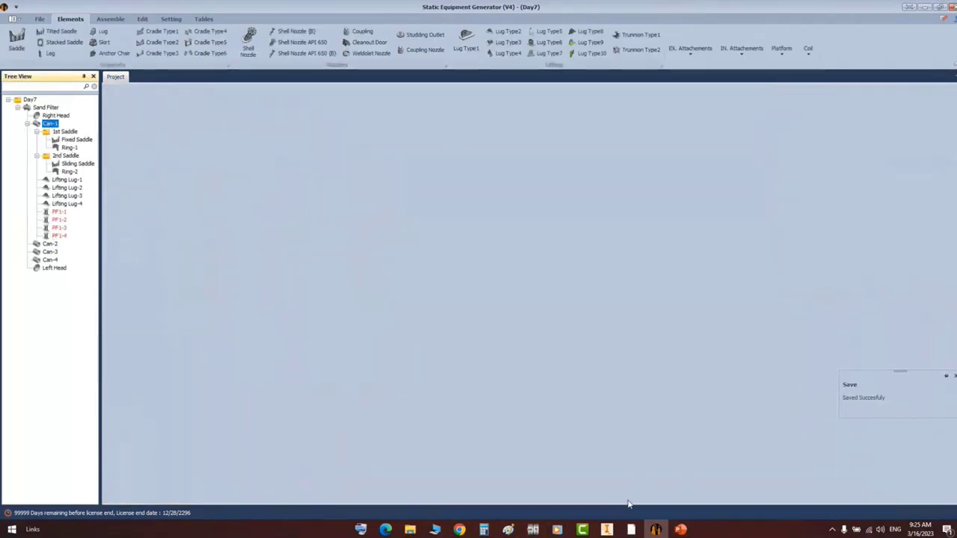
pyautogui.click(631, 531)
pyautogui.moveTo(632, 530)
pyautogui.moveTo(617, 491)
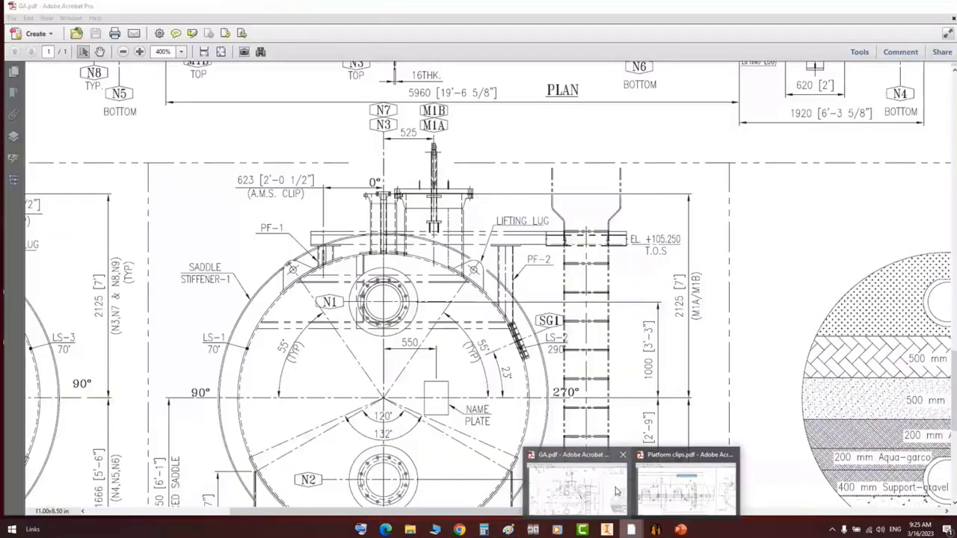
pyautogui.moveTo(664, 495)
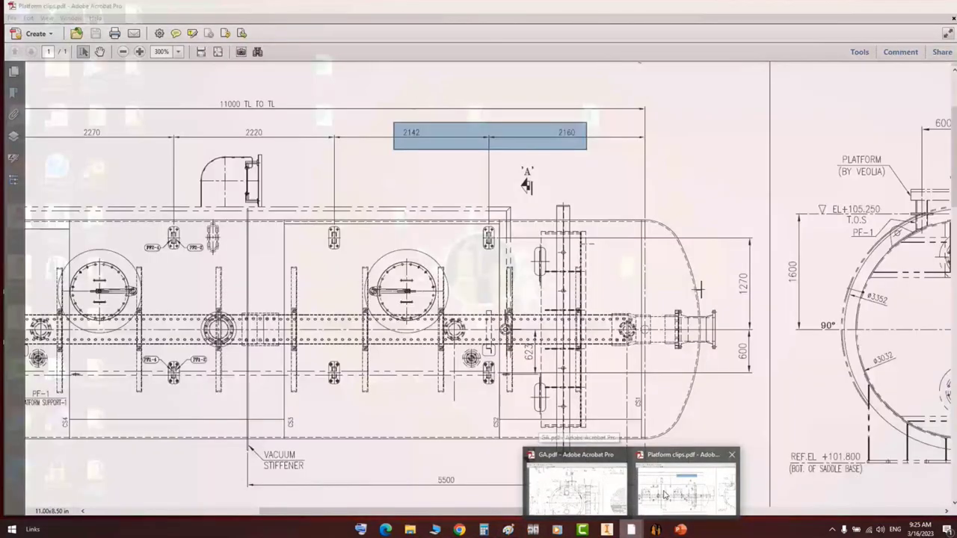
pyautogui.click(664, 495)
pyautogui.moveTo(632, 529)
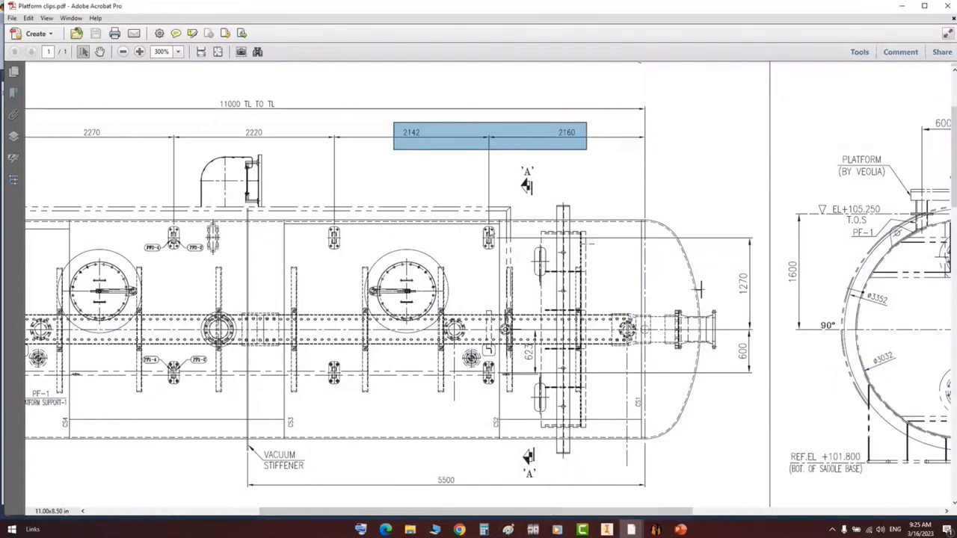
pyautogui.keyDown('ctrl'); pyautogui.scroll(-2, 489, 288); pyautogui.keyUp('ctrl')
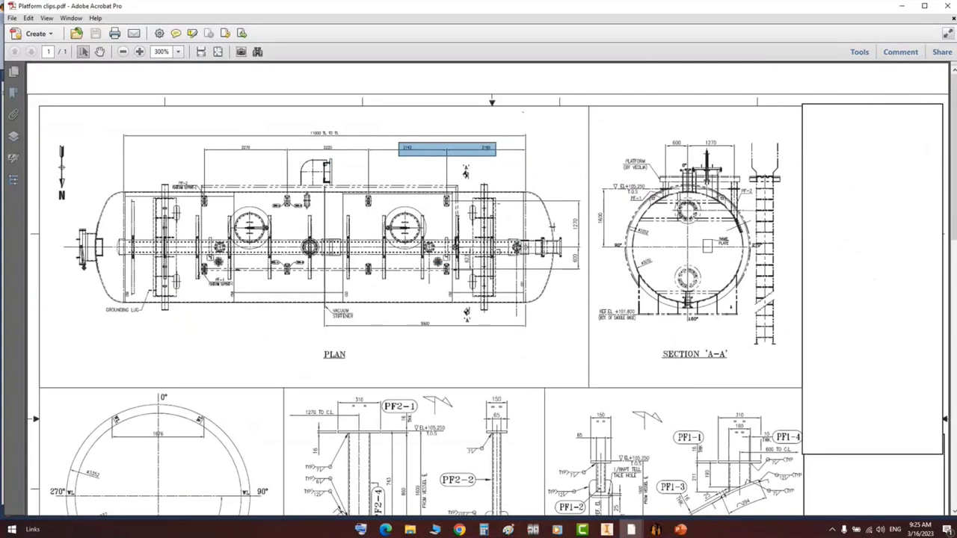
pyautogui.scroll(-5, 490, 299)
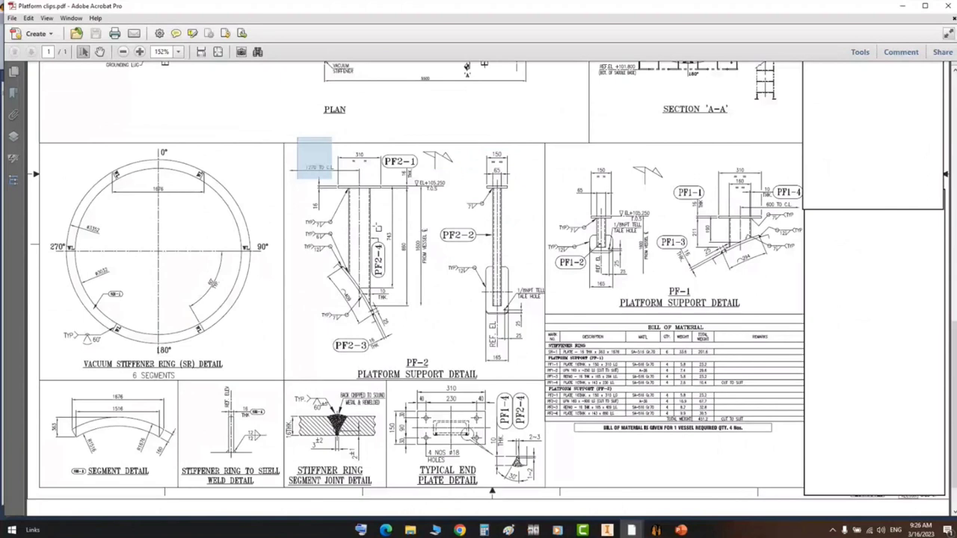
pyautogui.moveTo(331, 178); pyautogui.dragTo(536, 366)
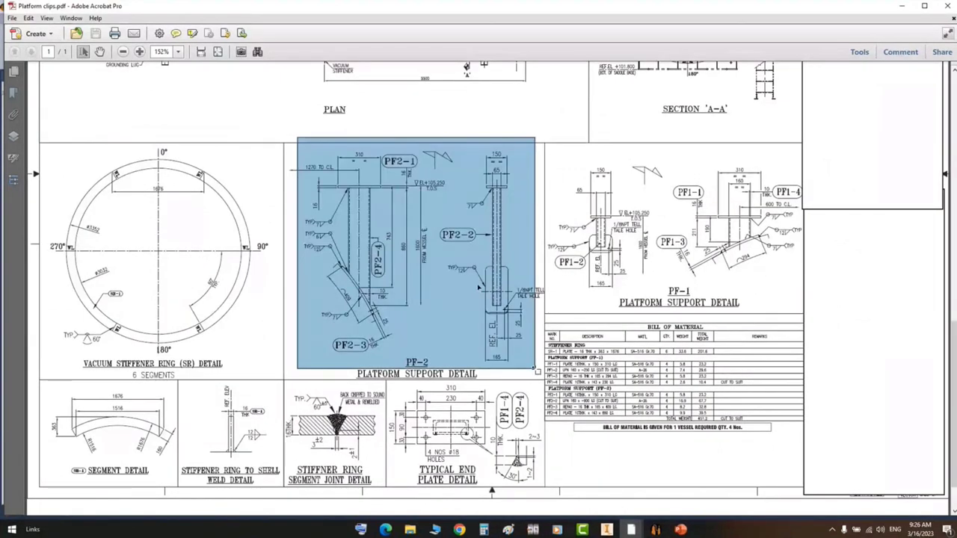
# - Examine the PF-2 detail's offset to the centreline, its support height and its distance from the vessel centreline
pyautogui.scroll(1, 431, 326)
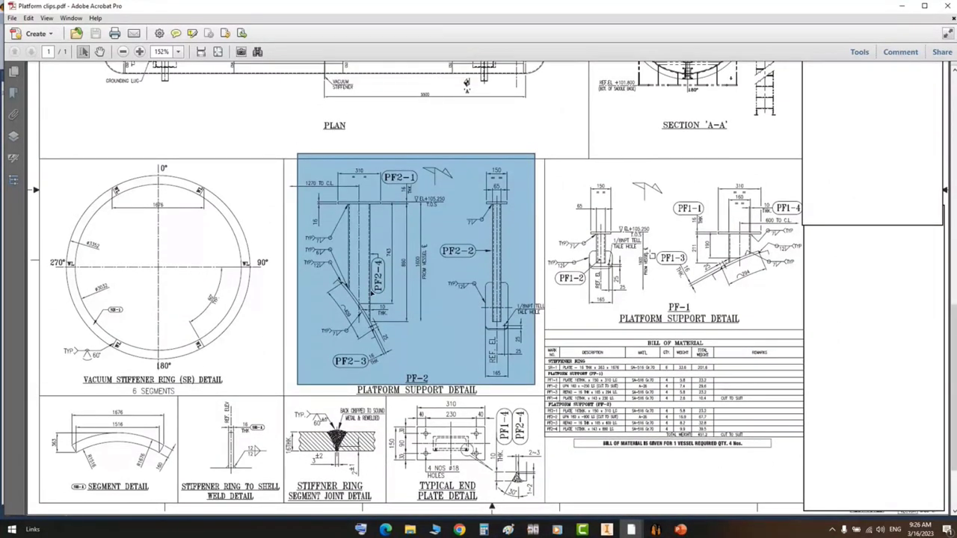
pyautogui.hotkey('ctrl', '+')
pyautogui.hotkey('ctrl', '+')
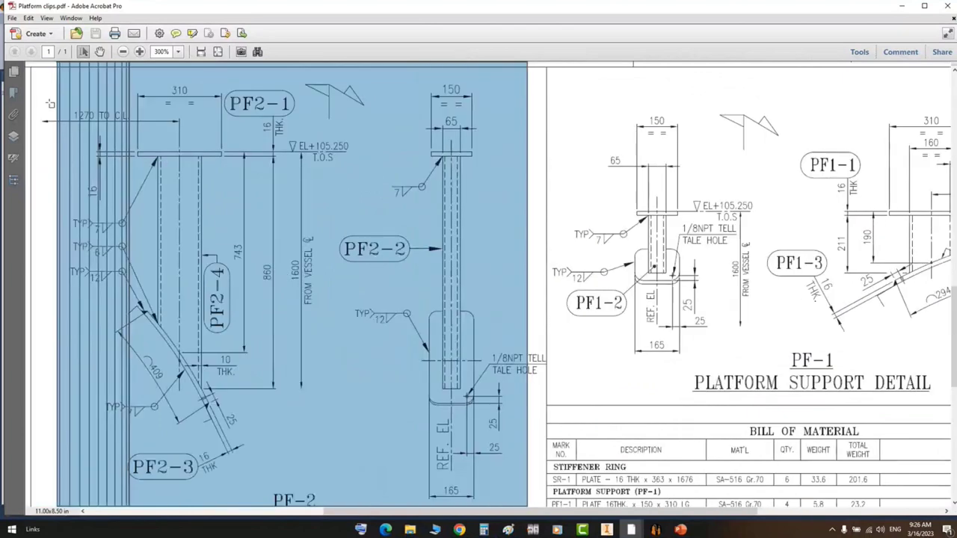
pyautogui.moveTo(50, 104); pyautogui.dragTo(138, 129)
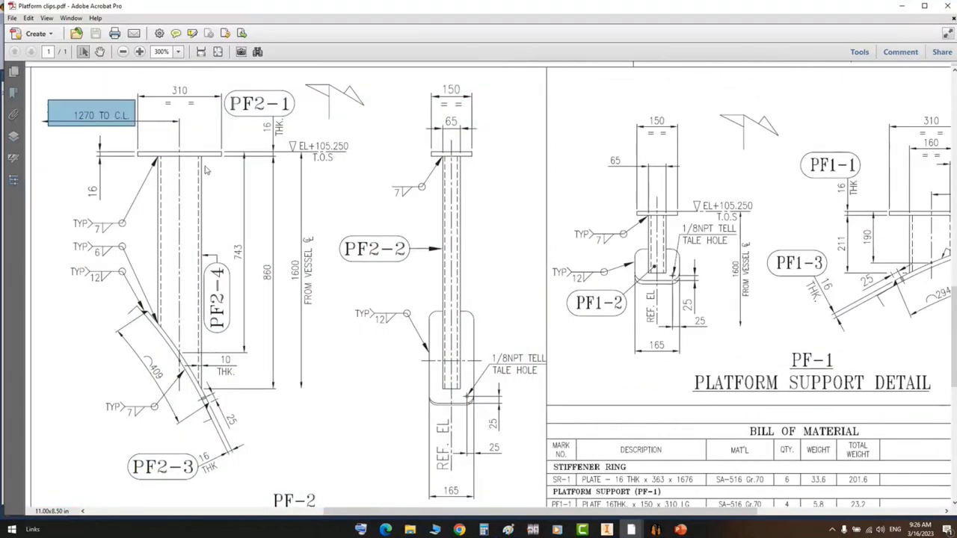
pyautogui.moveTo(225, 223); pyautogui.dragTo(254, 290)
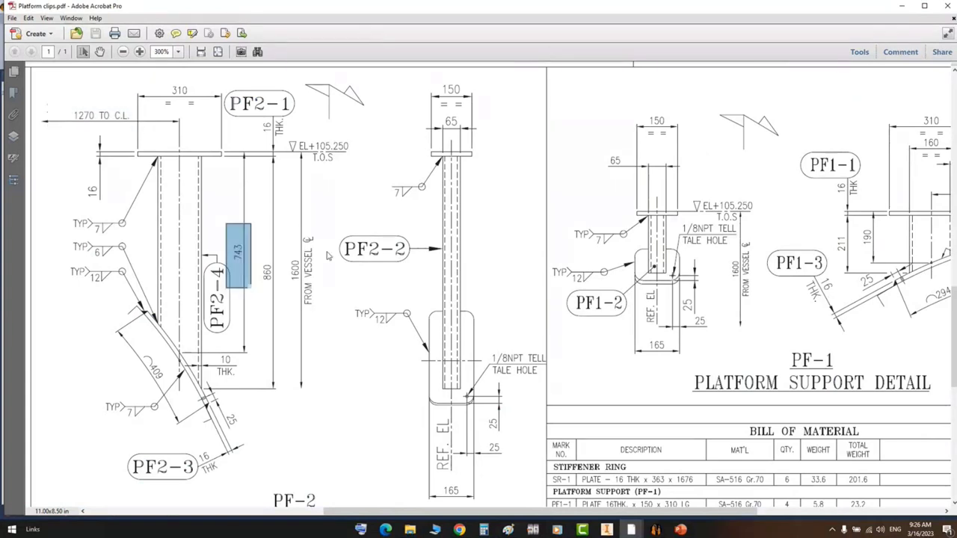
pyautogui.moveTo(278, 229); pyautogui.dragTo(336, 333)
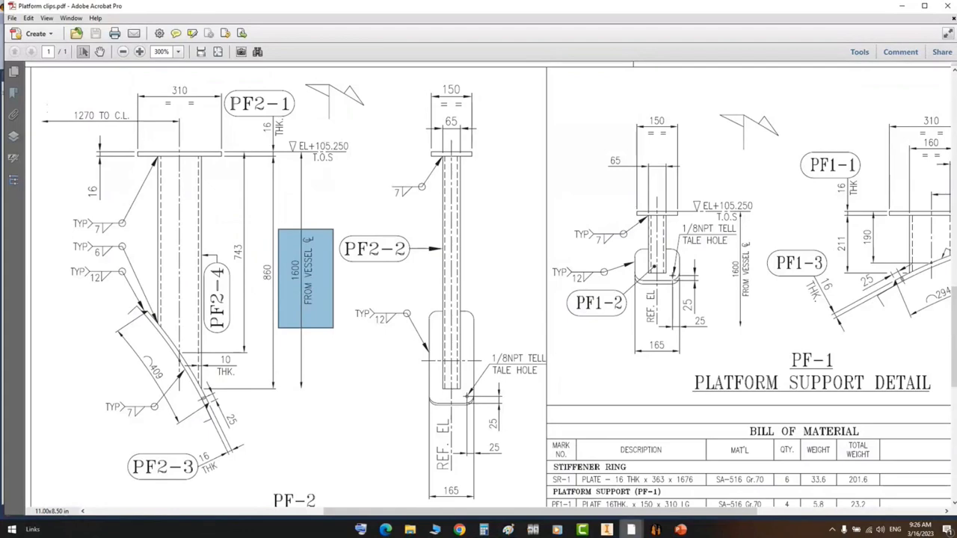
# - Return to Static Equipment Generator and add a platform support named PF2-1 to Can-1 with the same parameters as PF1-1
pyautogui.click(655, 530)
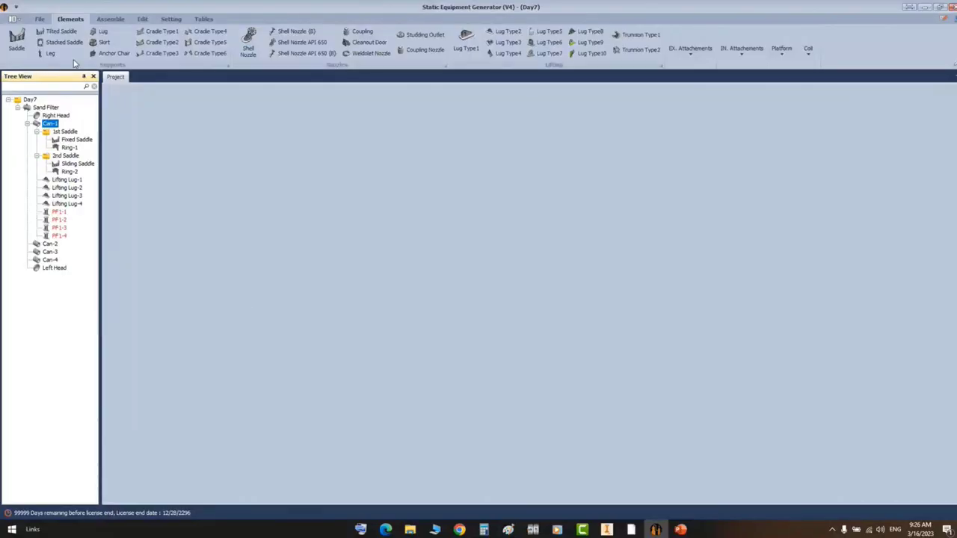
pyautogui.click(692, 51)
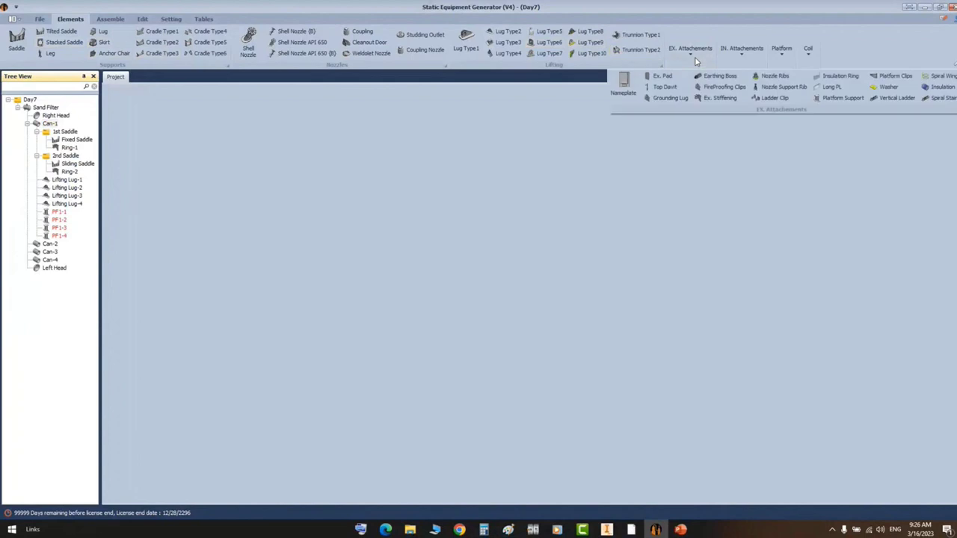
pyautogui.click(842, 98)
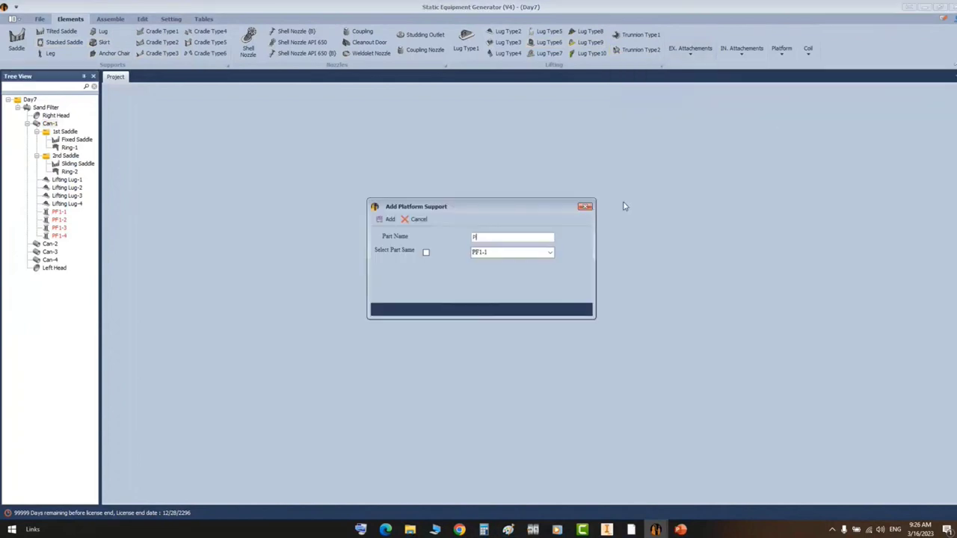
pyautogui.write('PF2-1')
pyautogui.click(426, 253)
pyautogui.click(386, 220)
# - Calculate 743 minus 16 in Calculator from the Platform clips PF-2 detail, and set the projection of support PF2-1 to 727 mm
pyautogui.click(60, 245)
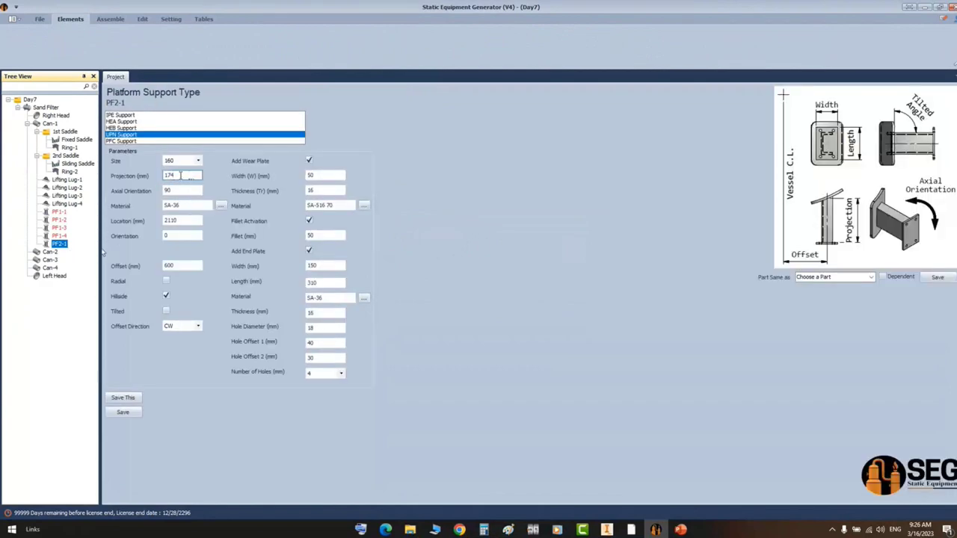
pyautogui.moveTo(180, 175); pyautogui.dragTo(137, 179)
pyautogui.click(630, 529)
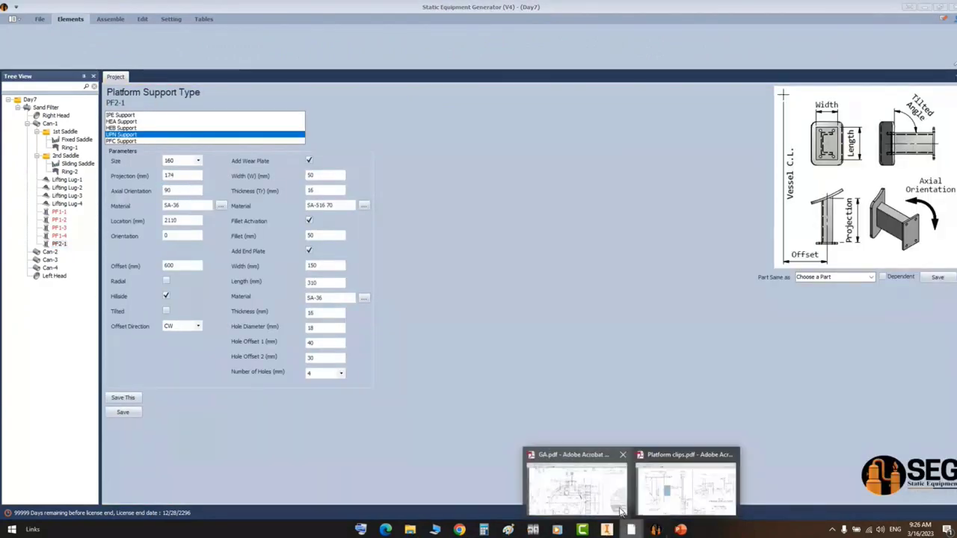
pyautogui.click(667, 491)
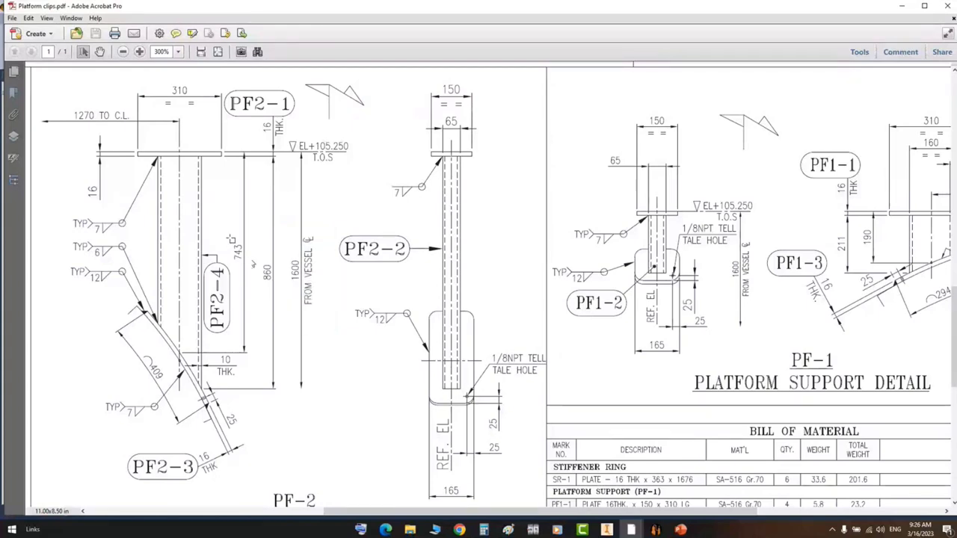
pyautogui.click(484, 530)
pyautogui.moveTo(234, 150); pyautogui.dragTo(486, 150)
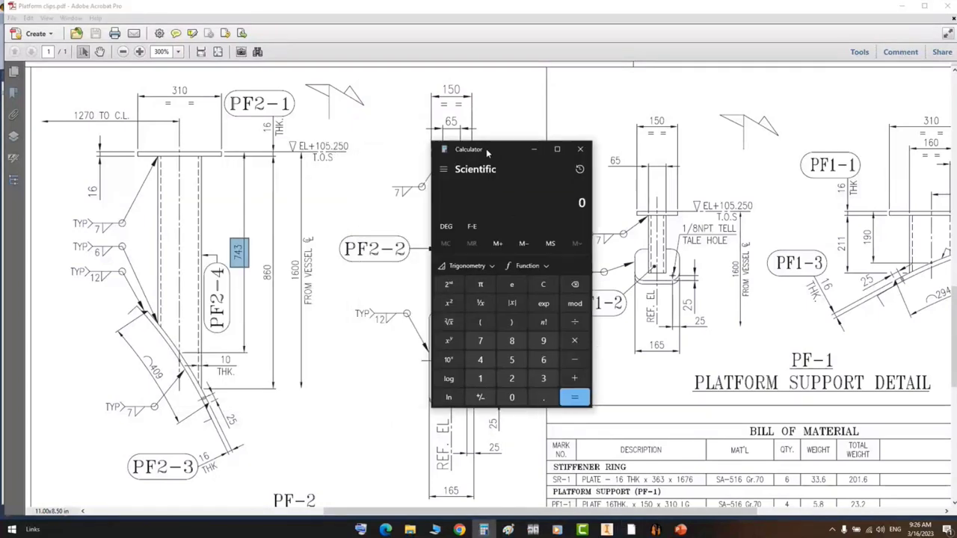
pyautogui.write('743-16')
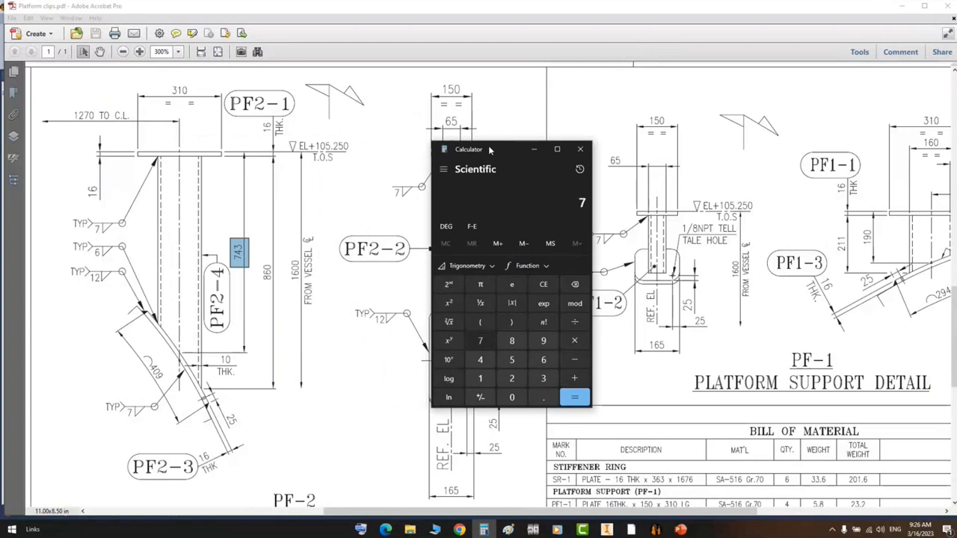
pyautogui.press('Return')
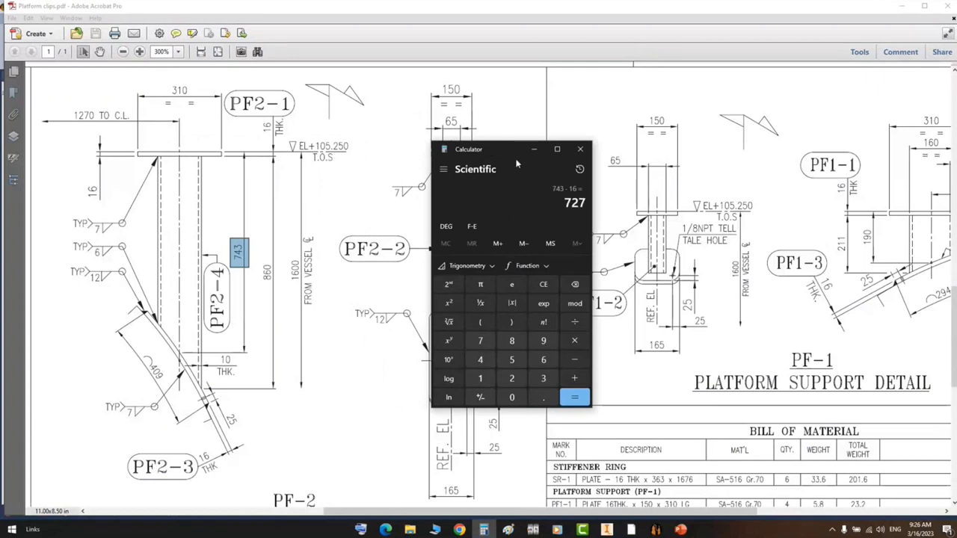
pyautogui.moveTo(565, 204); pyautogui.dragTo(589, 204)
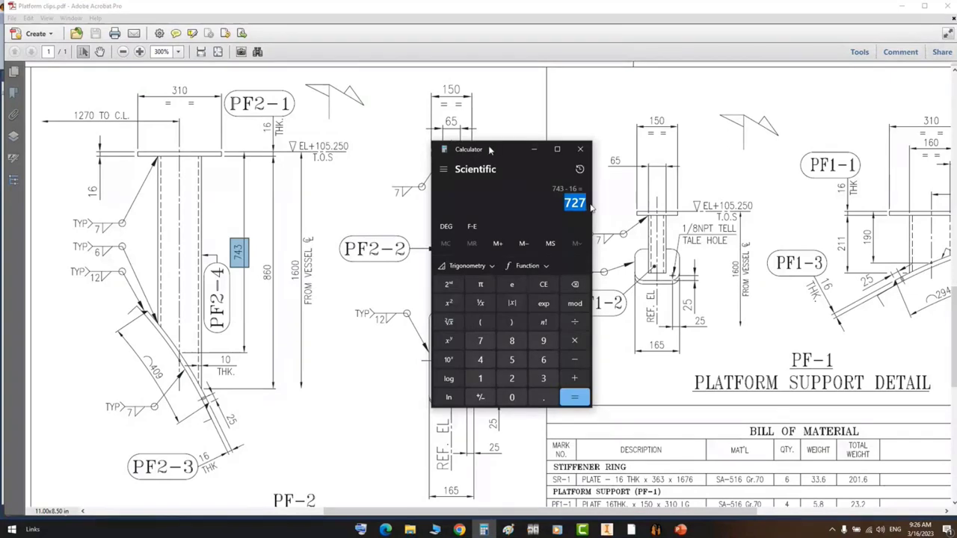
pyautogui.click(656, 529)
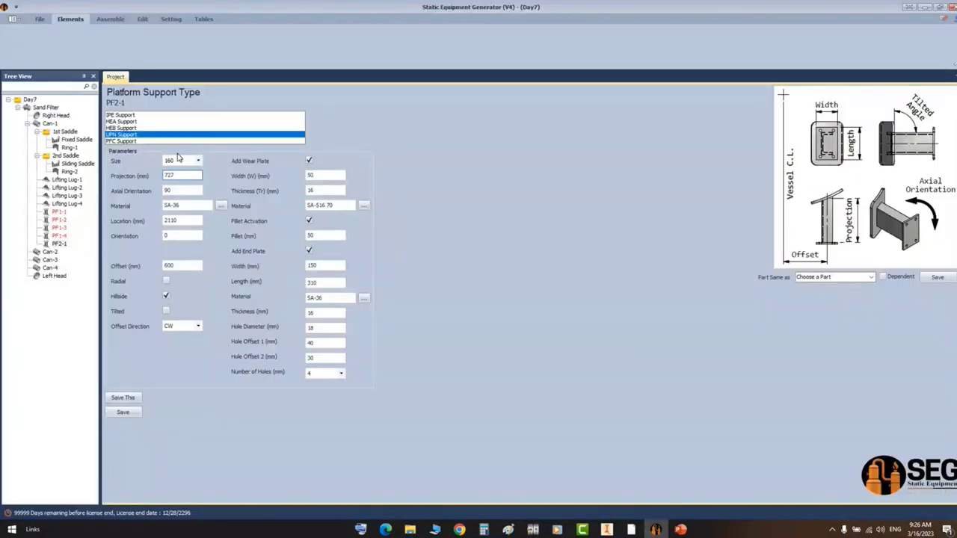
# - Check the PF-2 detail's distance to the centreline in Platform clips and set PF2-1's offset to 1270 mm
pyautogui.doubleClick(173, 220)
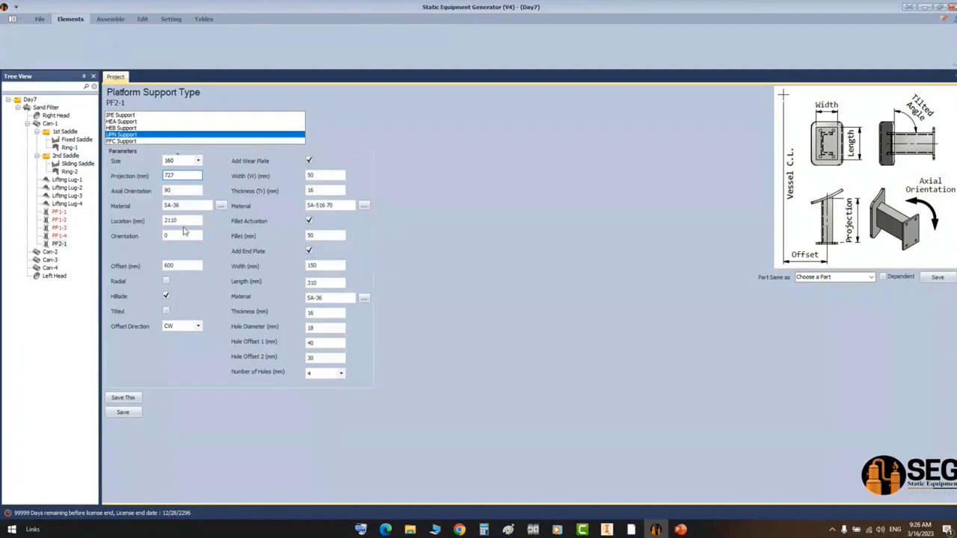
pyautogui.click(186, 266)
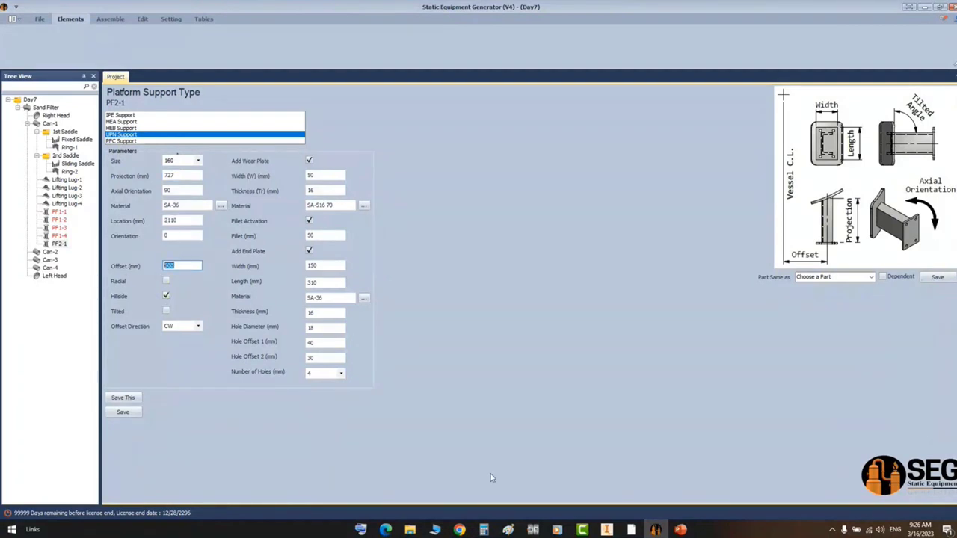
pyautogui.click(632, 530)
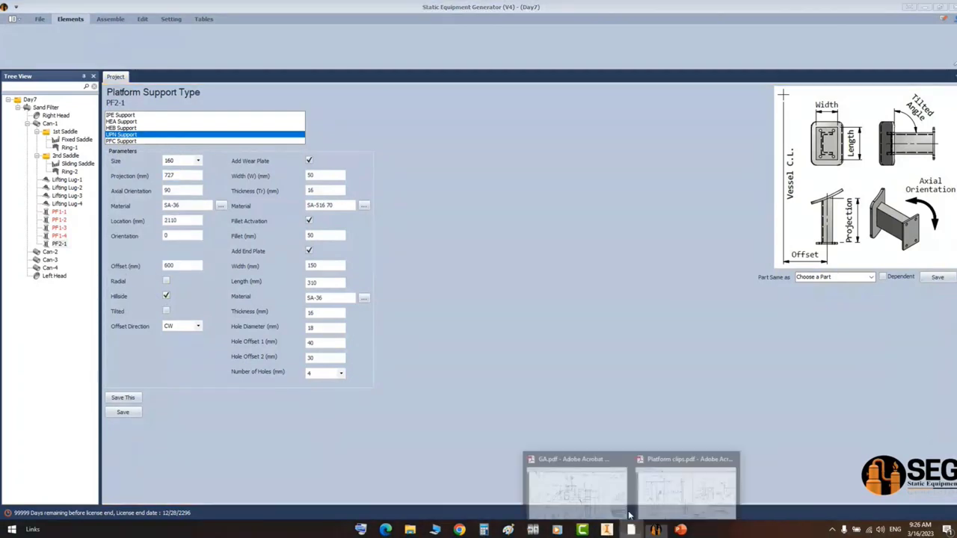
pyautogui.click(677, 490)
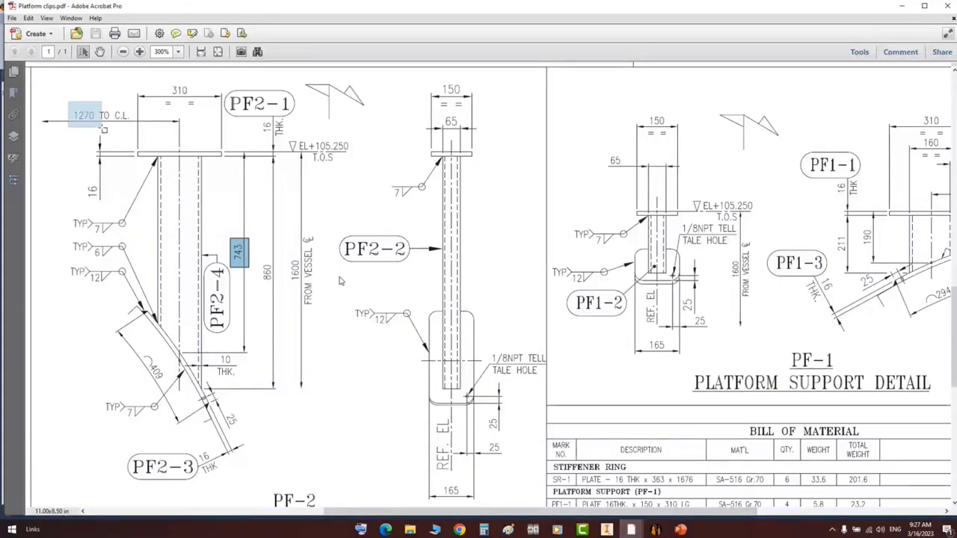
pyautogui.hotkey('alt', 'Tab')
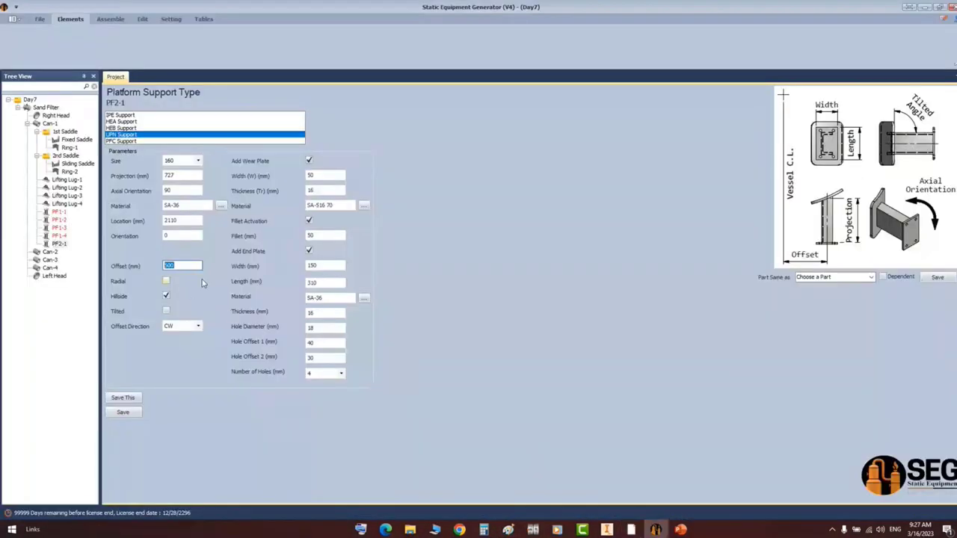
pyautogui.write('1270')
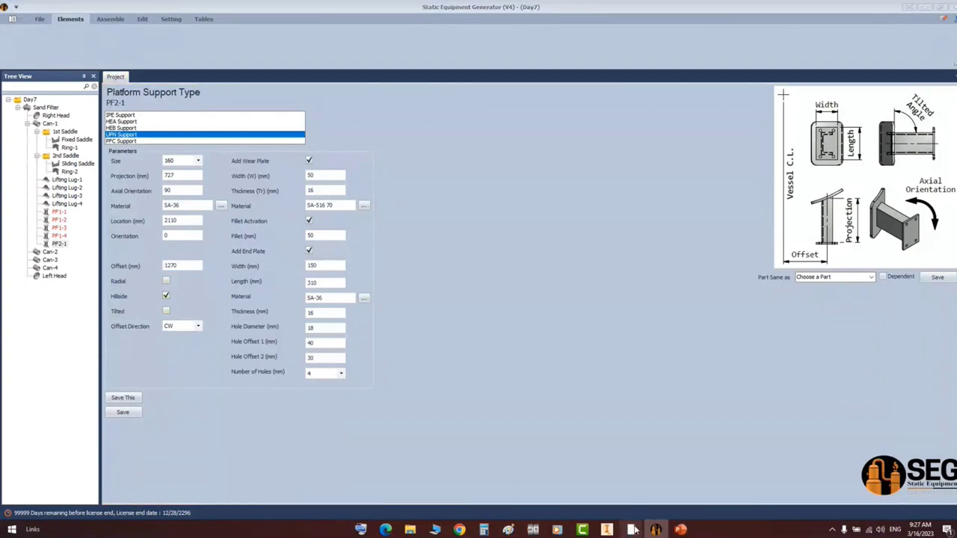
# - Locate the supports in the GA drawing's end view and outline PF-1 and PF-2 with red rectangles in the Paint copy
pyautogui.moveTo(632, 530)
pyautogui.click(598, 480)
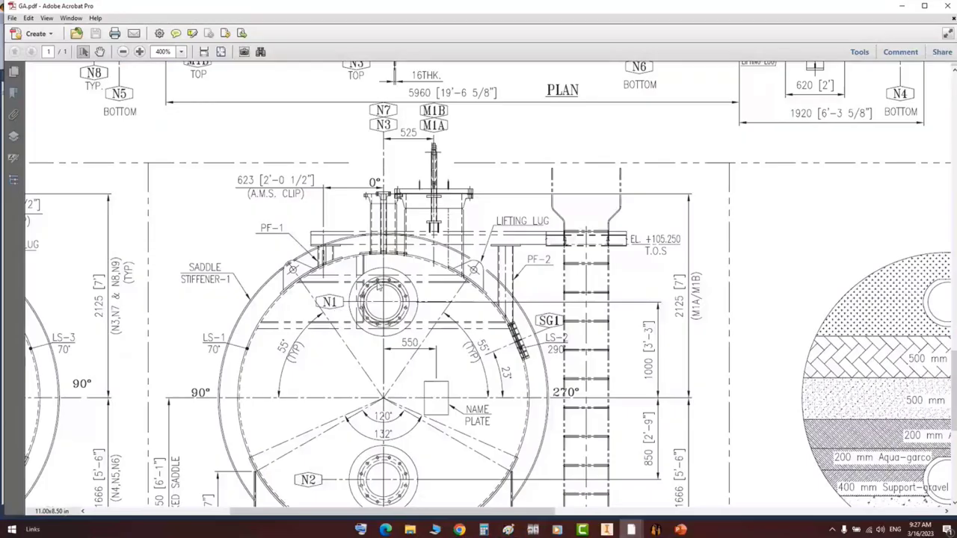
pyautogui.scroll(-2, 430, 277)
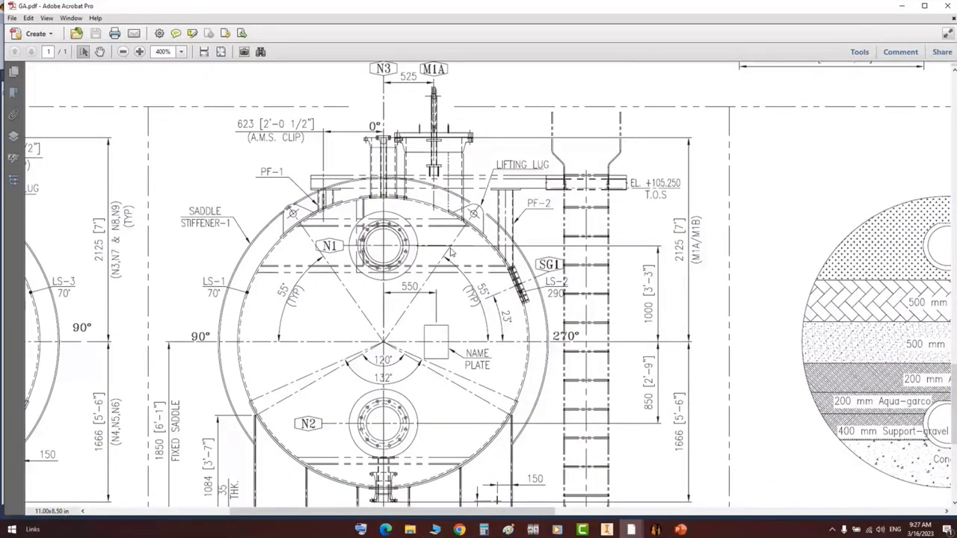
pyautogui.click(508, 530)
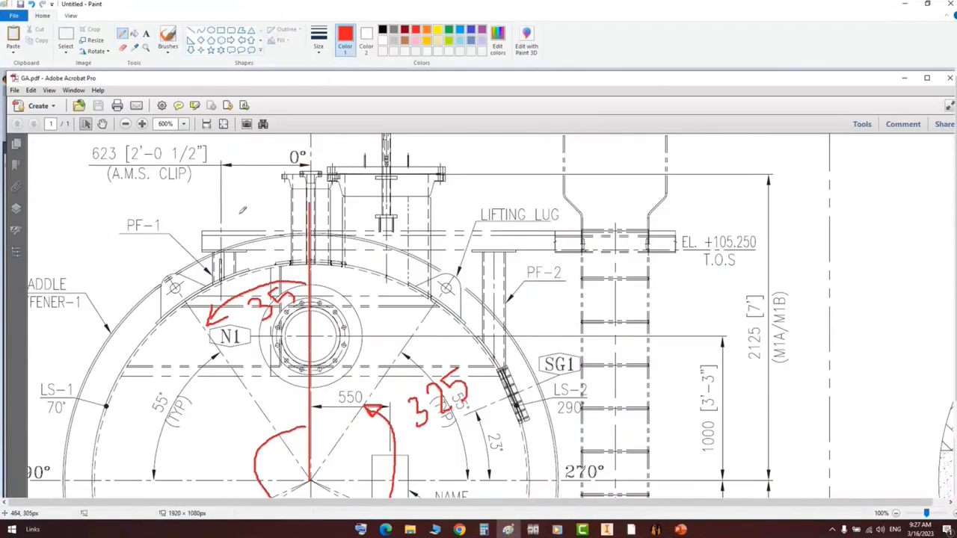
pyautogui.click(220, 30)
pyautogui.moveTo(190, 219); pyautogui.dragTo(250, 290)
pyautogui.moveTo(466, 222); pyautogui.dragTo(540, 381)
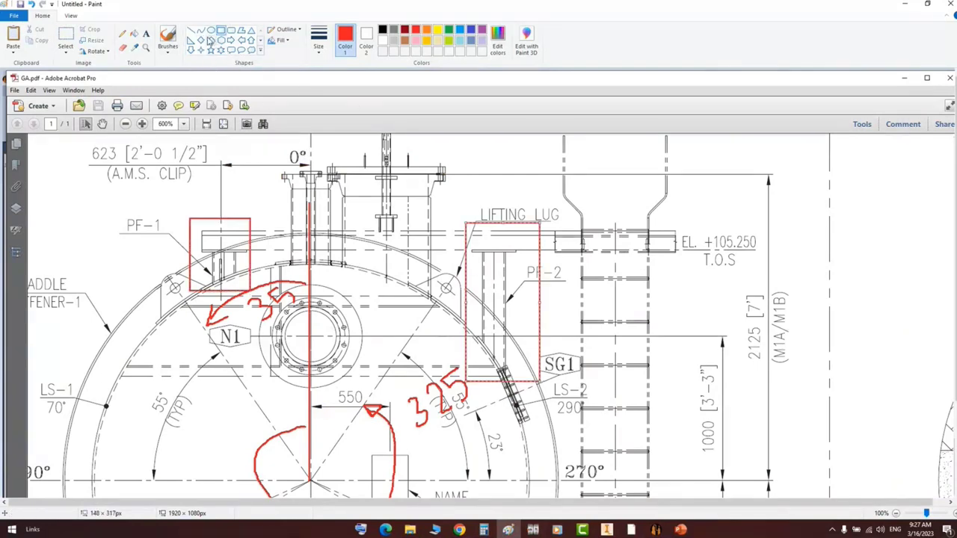
# - Draw black freehand arrows from the vessel's vertical centreline towards PF-1 and towards PF-2 to mark their offset directions
pyautogui.click(122, 33)
pyautogui.click(382, 29)
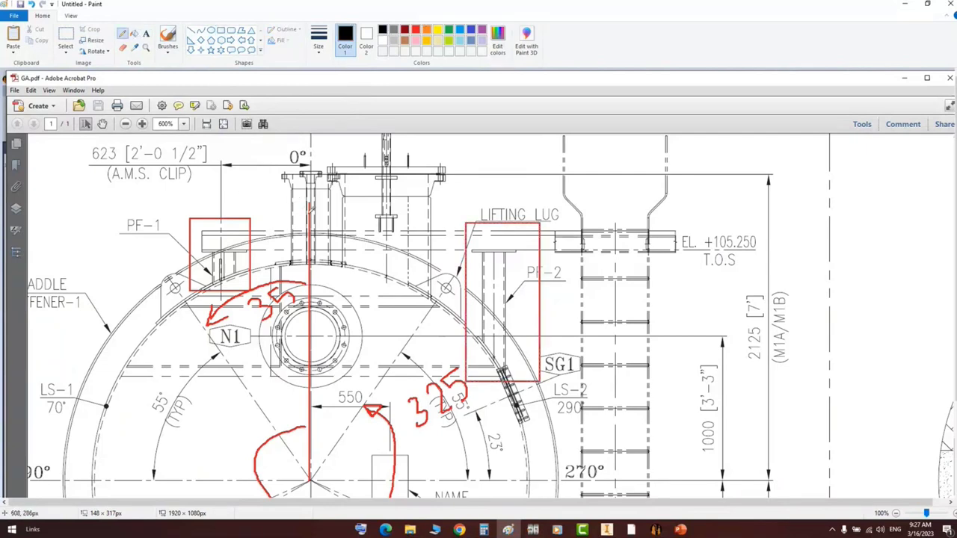
pyautogui.moveTo(308, 212)
pyautogui.mouseDown()
pyautogui.moveTo(253, 228)
pyautogui.moveTo(266, 218)
pyautogui.mouseUp()
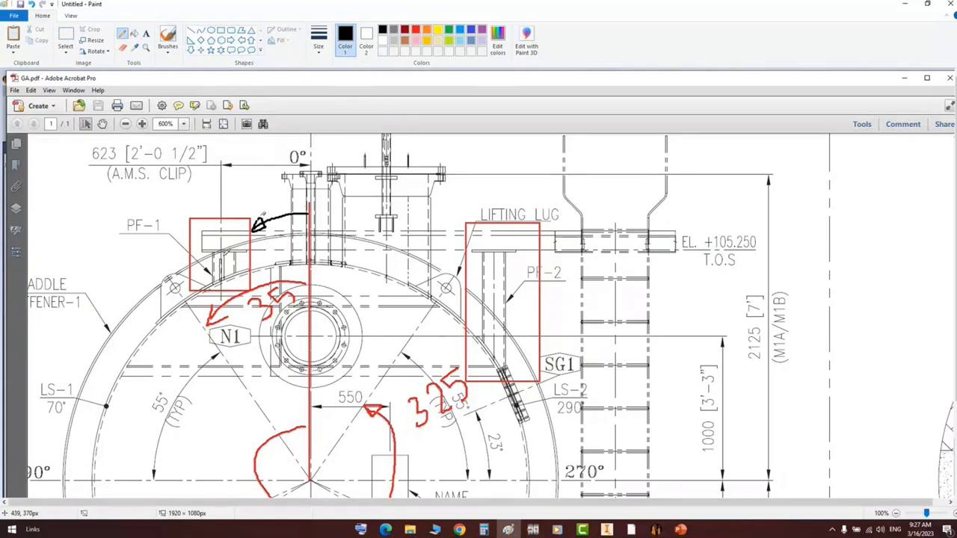
pyautogui.moveTo(308, 214); pyautogui.dragTo(352, 213)
pyautogui.moveTo(356, 212); pyautogui.dragTo(449, 241)
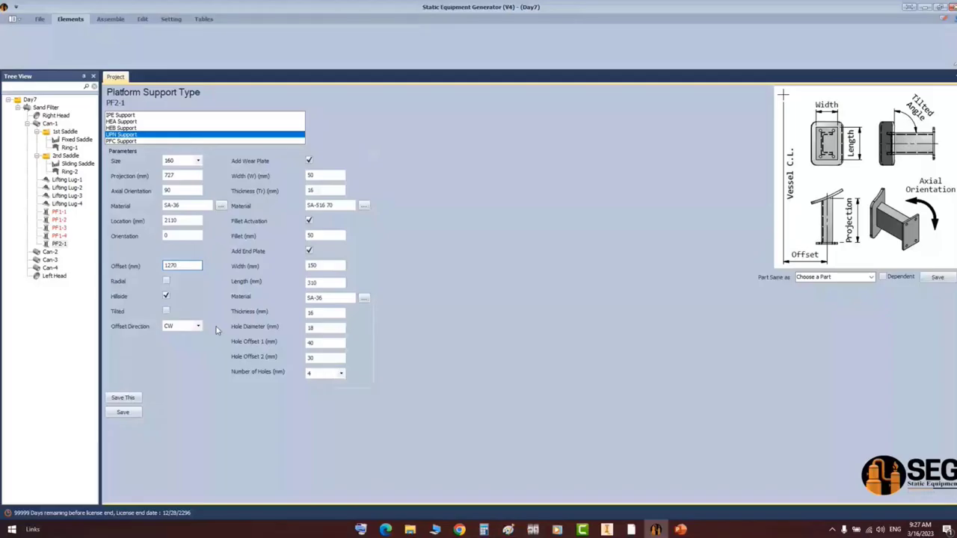
# - Return to Static Equipment Generator, set PF2-1's offset direction to CCW and save the support
pyautogui.click(200, 327)
pyautogui.click(172, 336)
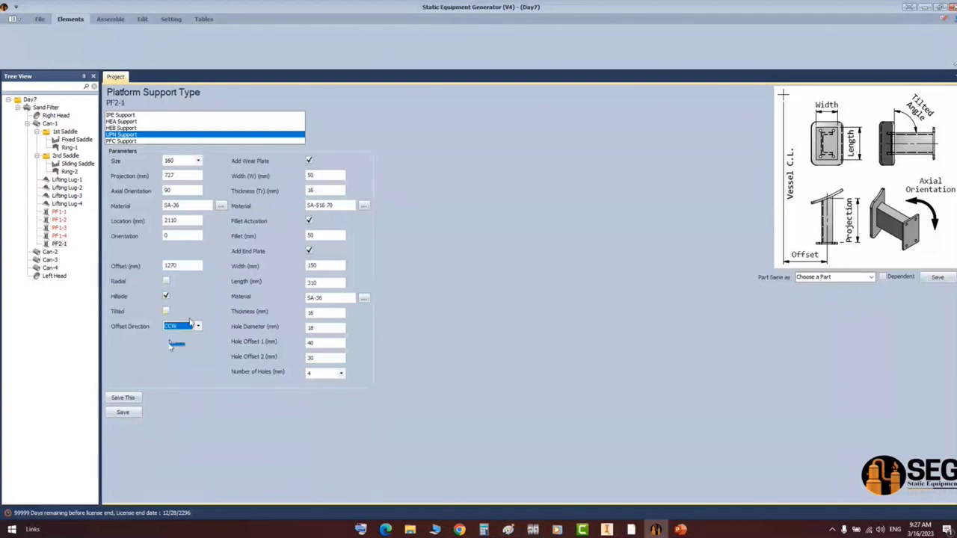
pyautogui.click(122, 413)
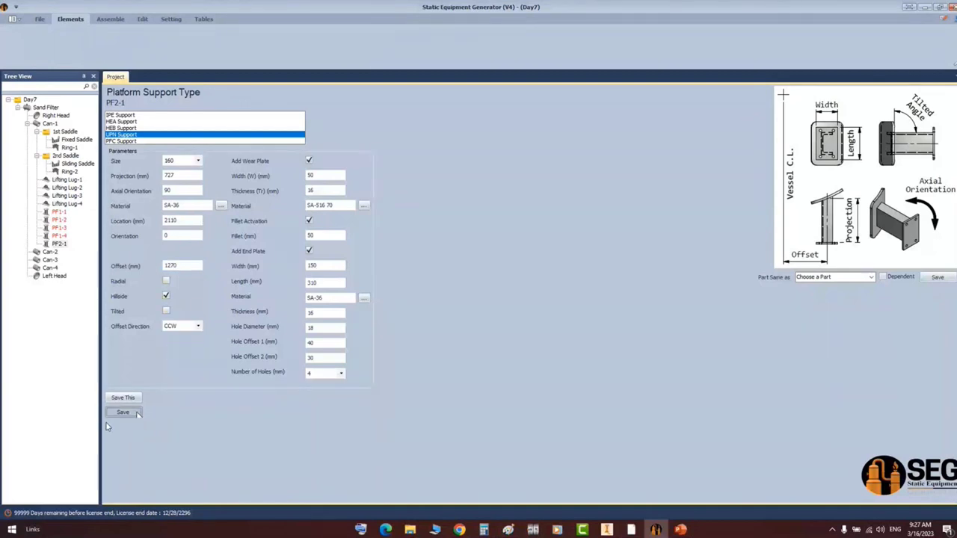
# - Generate platform supports PF1-1 to PF1-4 and PF2-1 in the Inventor Sand Filter assembly
pyautogui.click(110, 20)
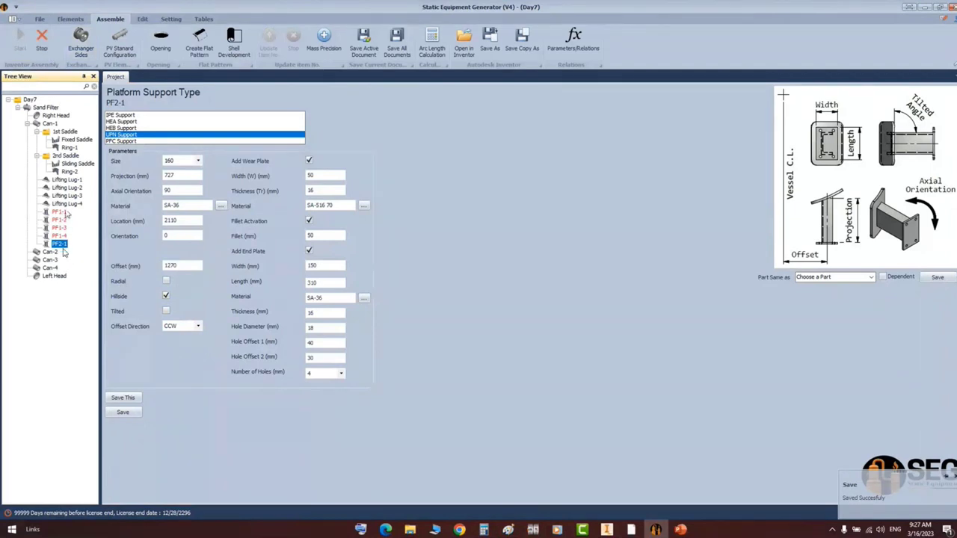
pyautogui.click(65, 213)
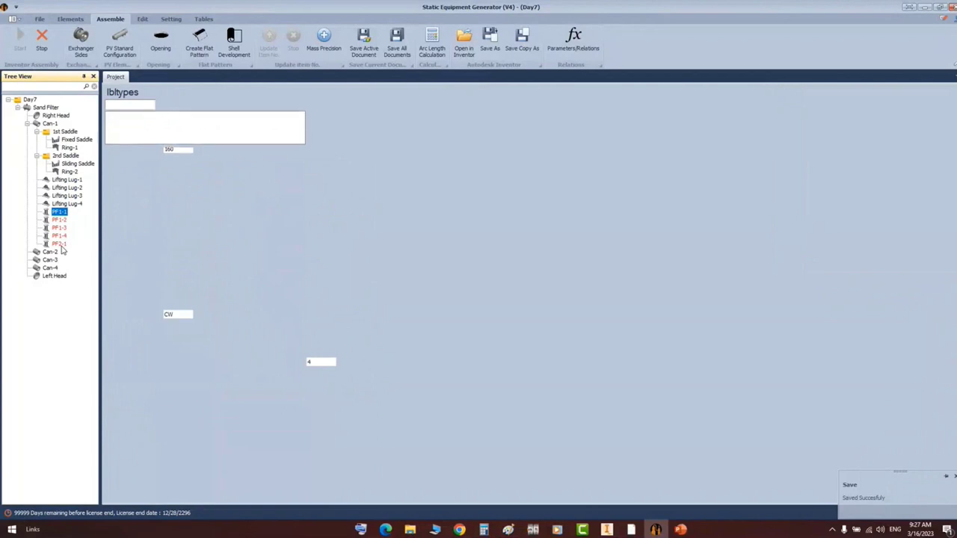
pyautogui.click(60, 245)
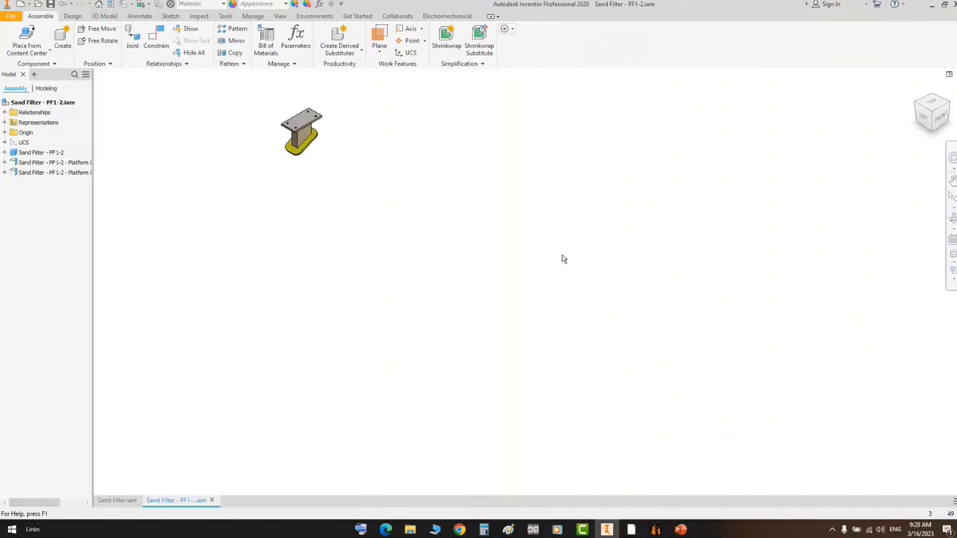
pyautogui.hotkey('ctrl', 'F4')
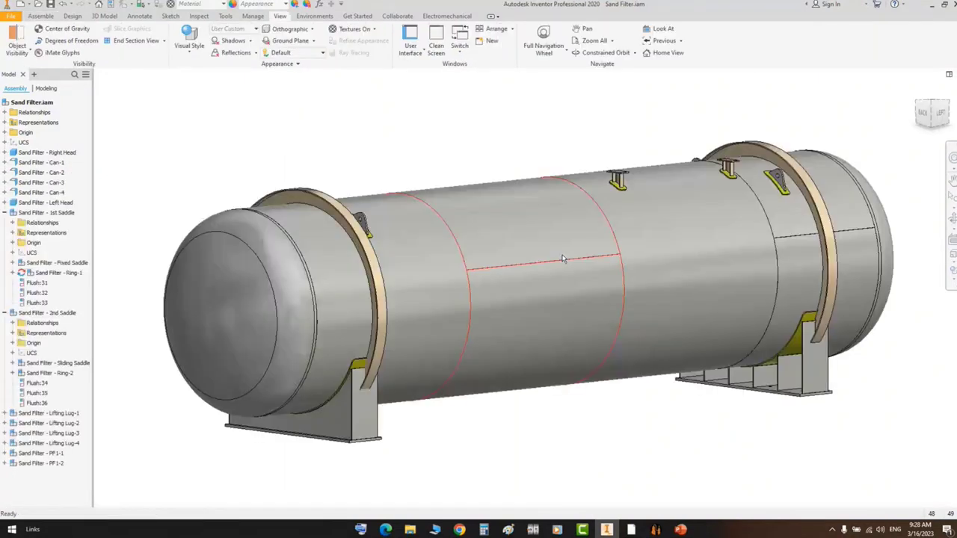
pyautogui.doubleClick(564, 258)
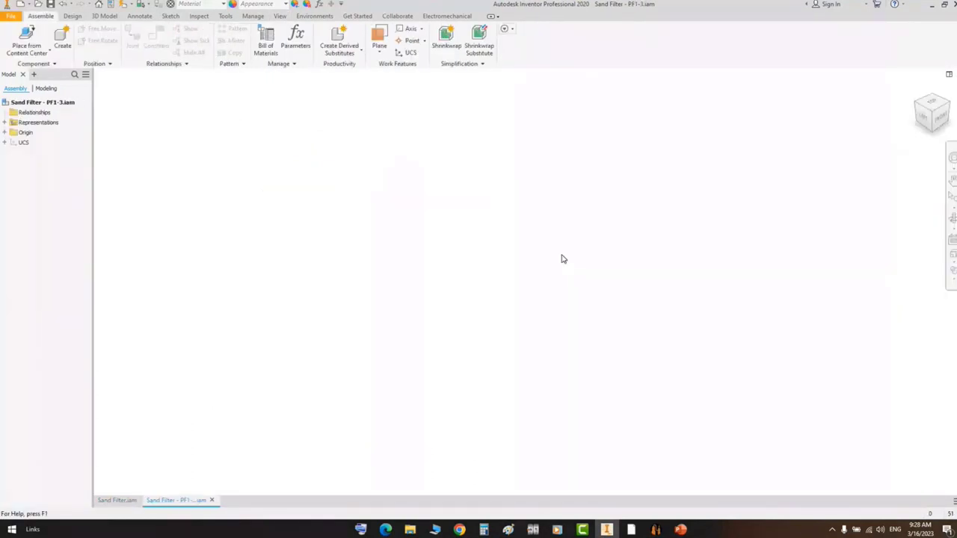
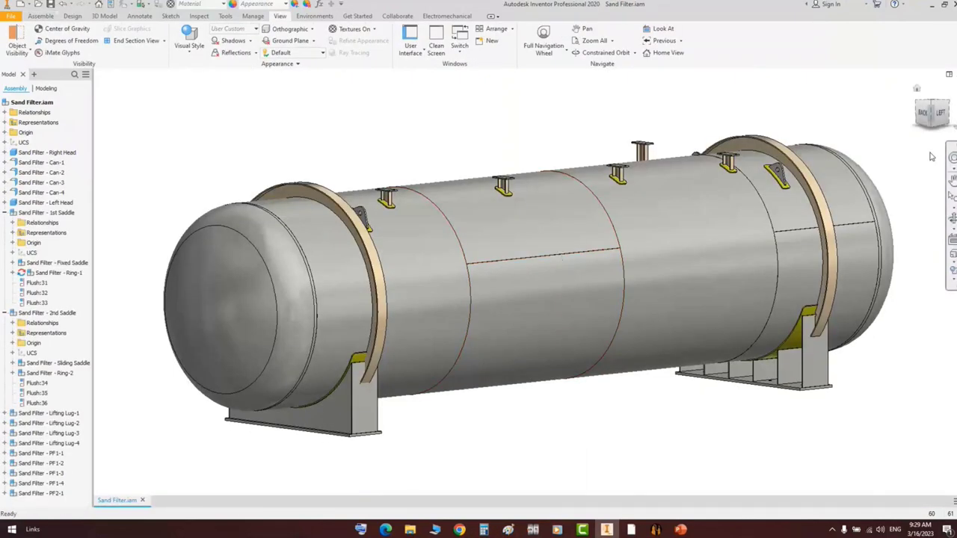
# - Inspect the placement of the PF-1 supports and the PF-2 support on both sides of the Sand Filter model
pyautogui.click(951, 219)
pyautogui.scroll(2, 681, 224)
pyautogui.moveTo(680, 224); pyautogui.dragTo(380, 188)
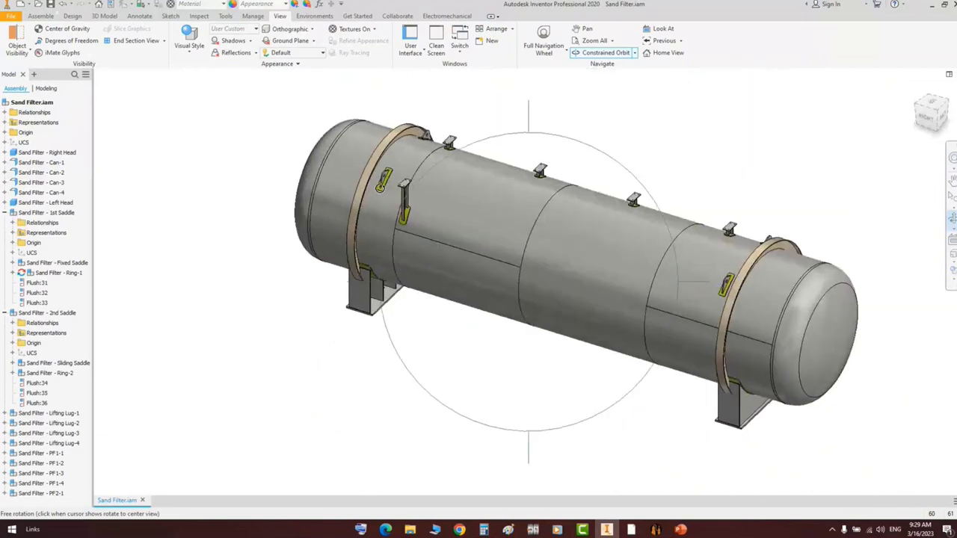
pyautogui.scroll(-2, 380, 187)
pyautogui.moveTo(461, 225); pyautogui.dragTo(399, 224, button='middle')
pyautogui.moveTo(758, 186); pyautogui.dragTo(683, 176, button='middle')
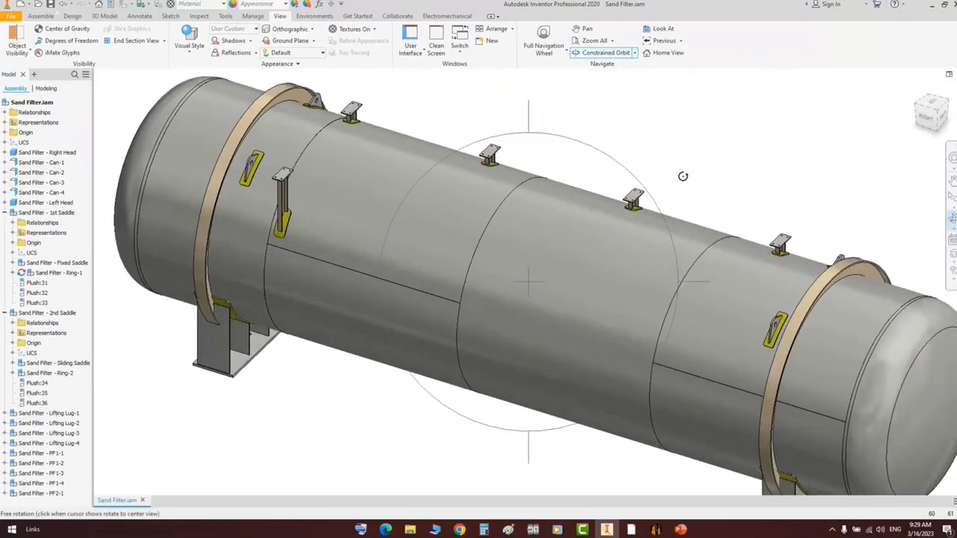
# - Switch to Static Equipment Generator and add platform support PF2-2 to Can-1, with the same parameters as PF2-1
pyautogui.click(656, 530)
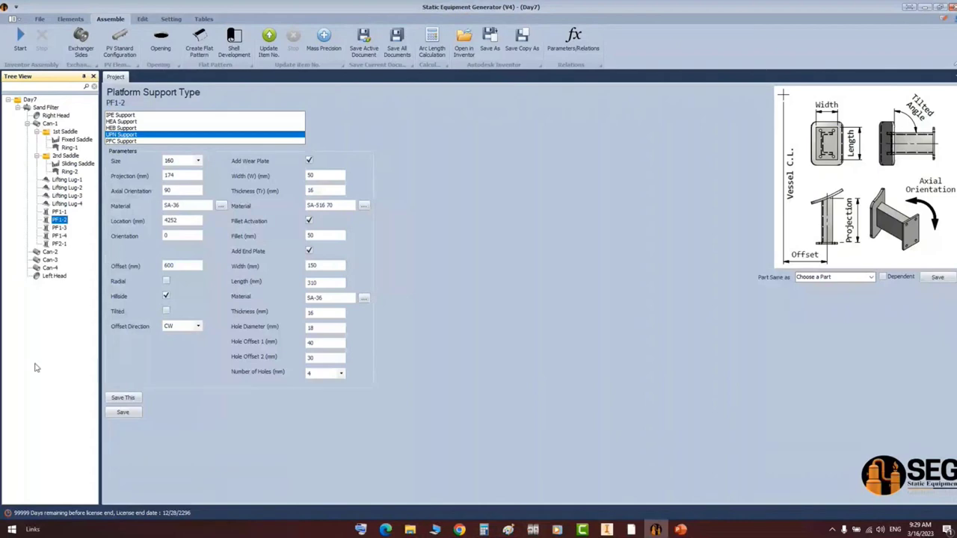
pyautogui.click(50, 123)
pyautogui.click(71, 18)
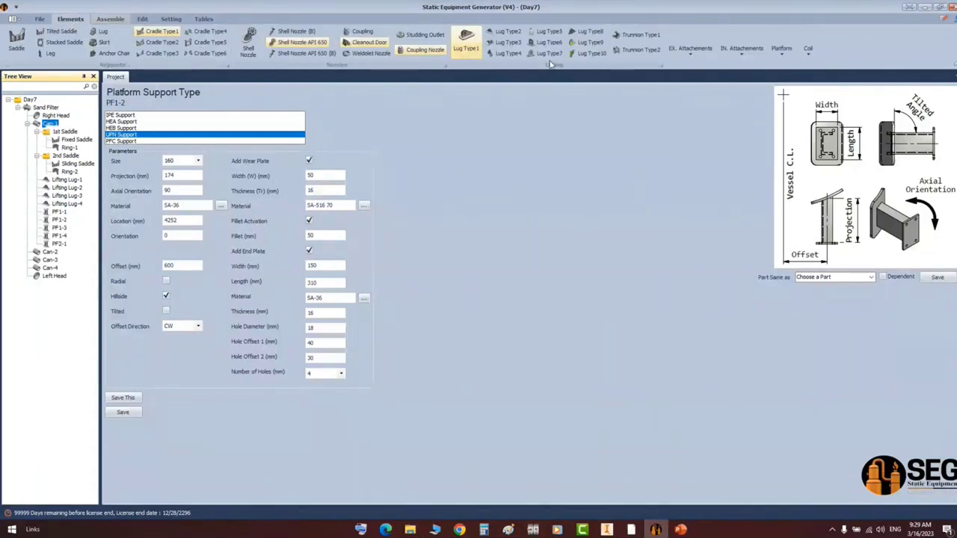
pyautogui.click(691, 51)
pyautogui.click(841, 98)
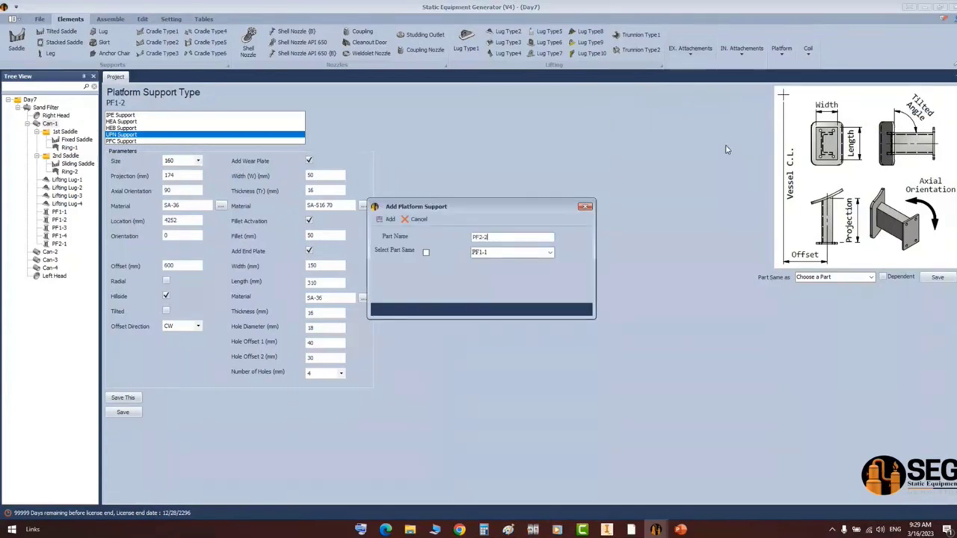
pyautogui.click(426, 252)
pyautogui.click(551, 255)
pyautogui.click(496, 295)
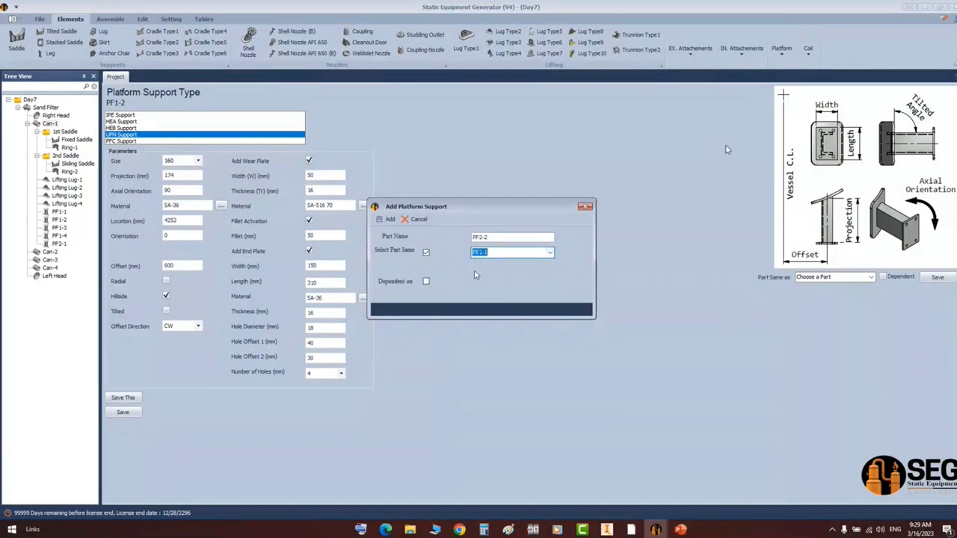
pyautogui.click(388, 219)
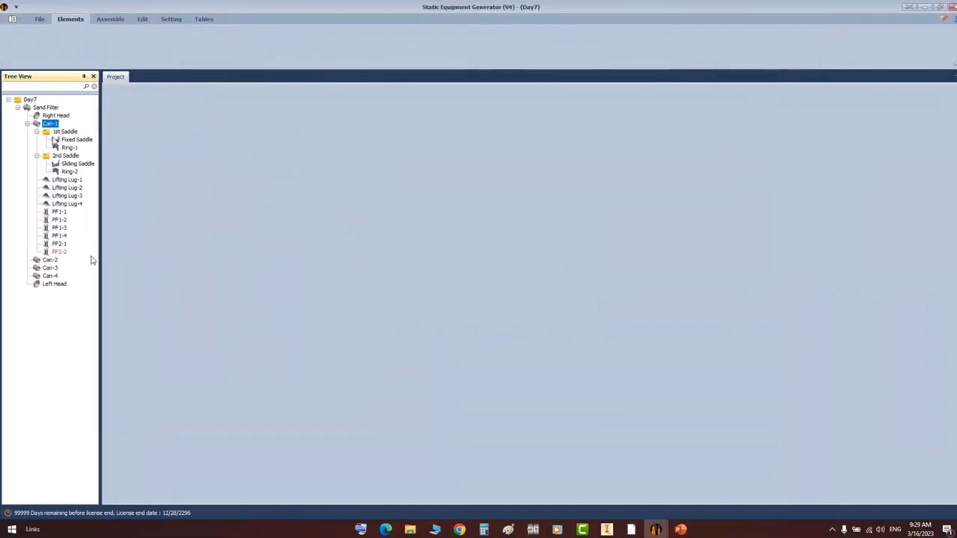
# - Add platform support PF2-3 to Can-1, with the same parameters as PF2-1
pyautogui.click(688, 48)
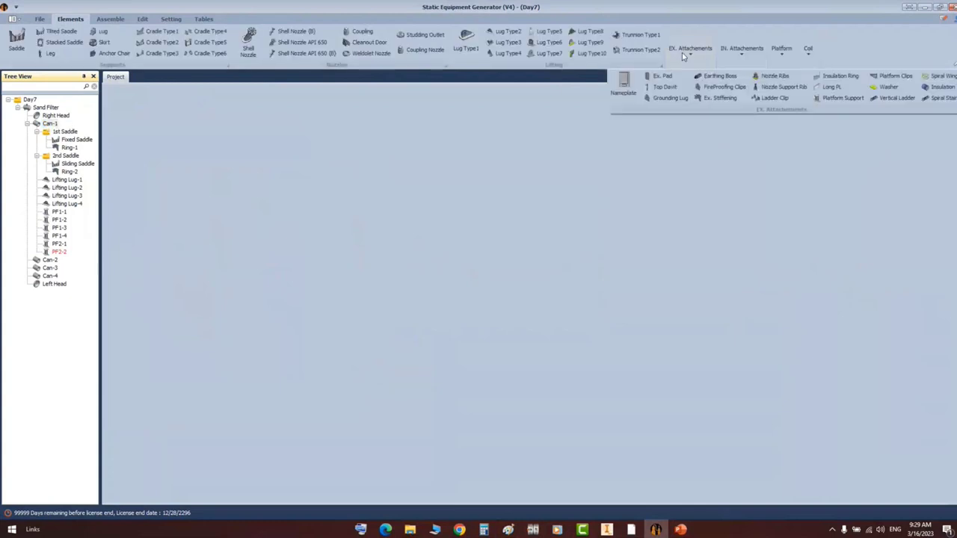
pyautogui.click(833, 106)
pyautogui.write('PF2-3')
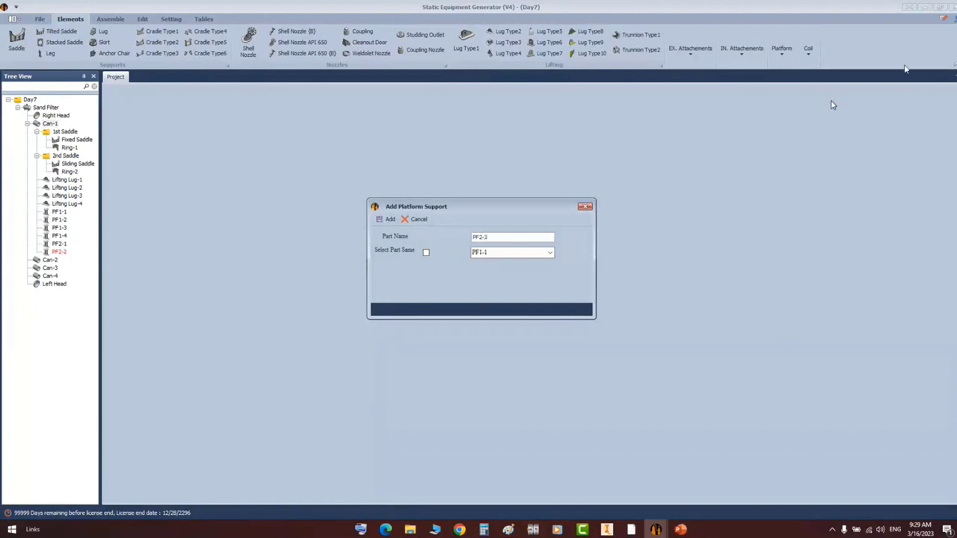
pyautogui.click(427, 252)
pyautogui.click(550, 252)
pyautogui.click(490, 293)
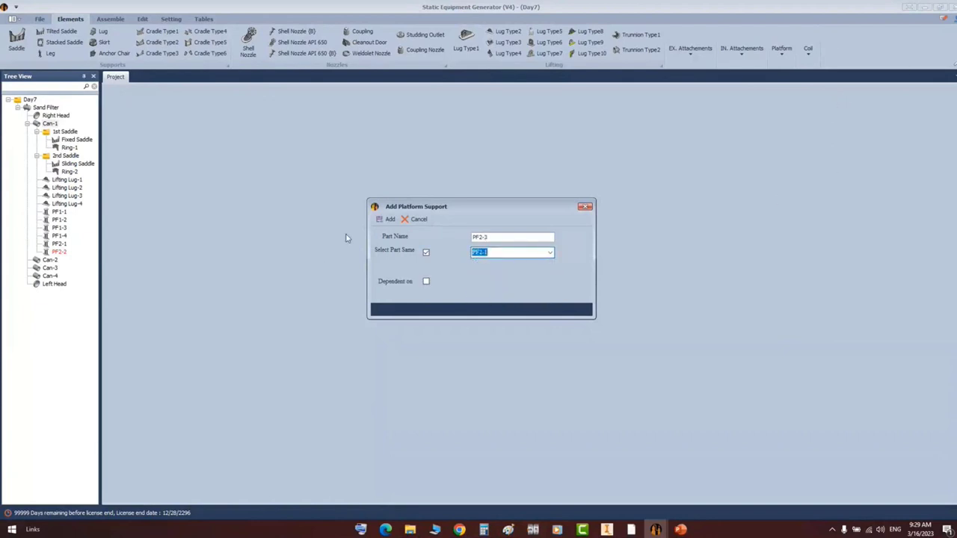
pyautogui.click(386, 219)
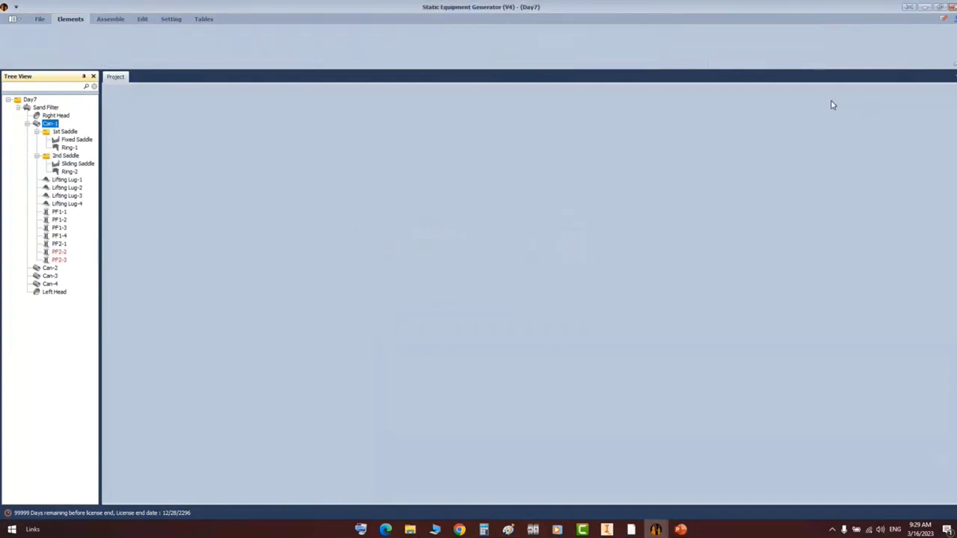
# - Add platform support PF2-4 to Can-1, with the same parameters as PF2-3
pyautogui.click(700, 62)
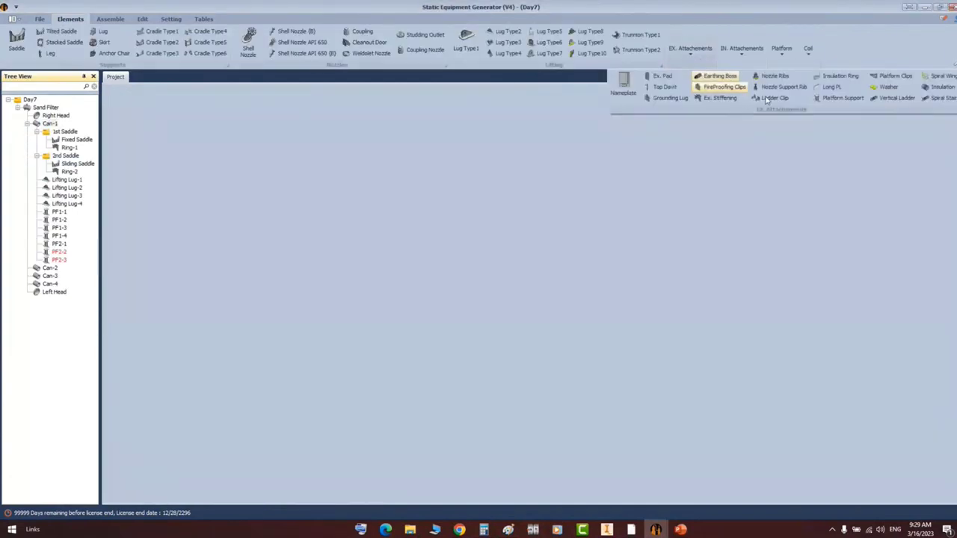
pyautogui.click(836, 102)
pyautogui.write('PF2-4')
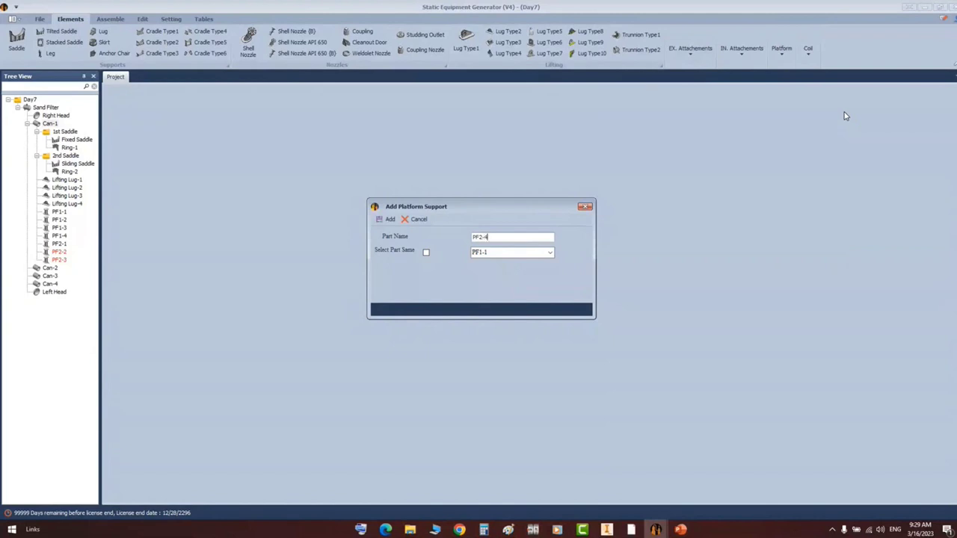
pyautogui.click(426, 253)
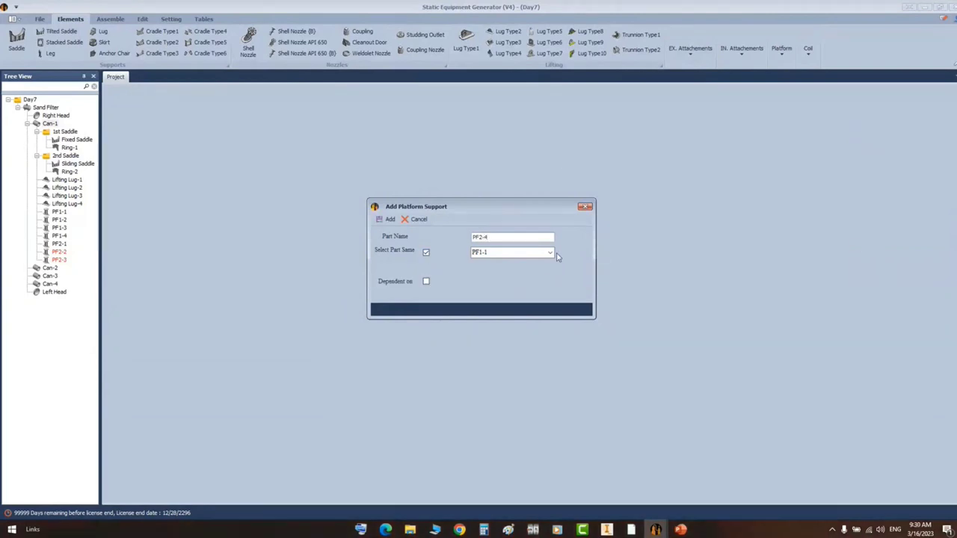
pyautogui.click(550, 253)
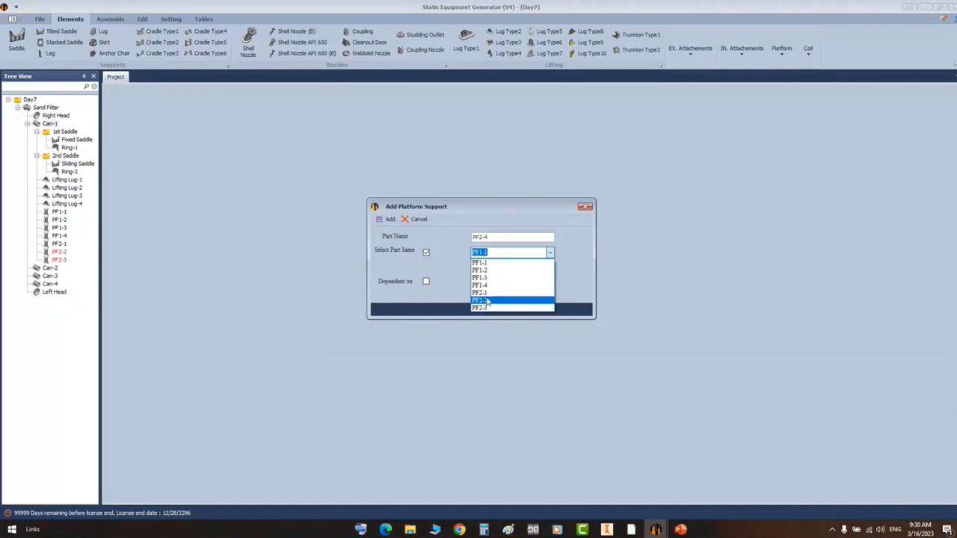
pyautogui.click(482, 308)
pyautogui.click(388, 220)
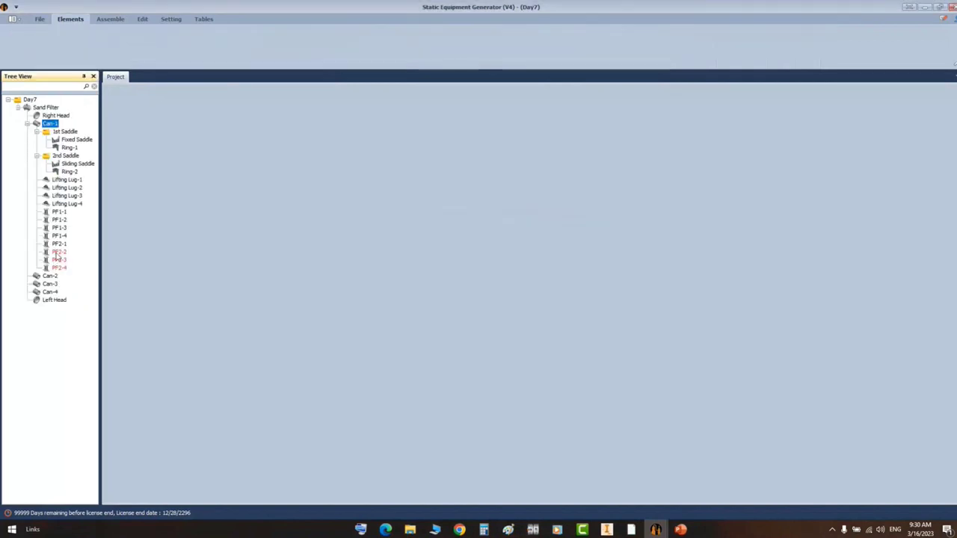
# - Set the location of PF2-2 to 4252 mm and of PF2-3 to 6472 mm, saving each support
pyautogui.click(58, 252)
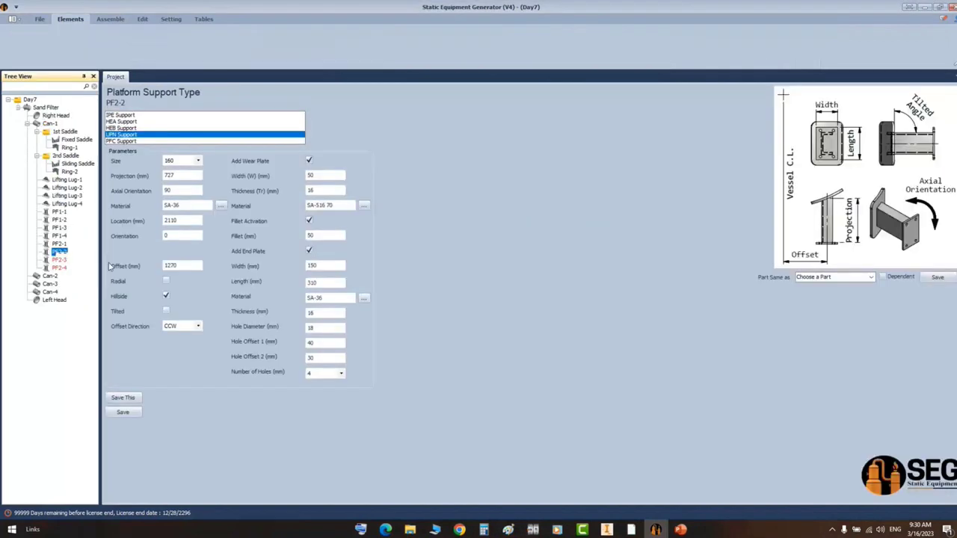
pyautogui.moveTo(182, 221); pyautogui.dragTo(150, 221)
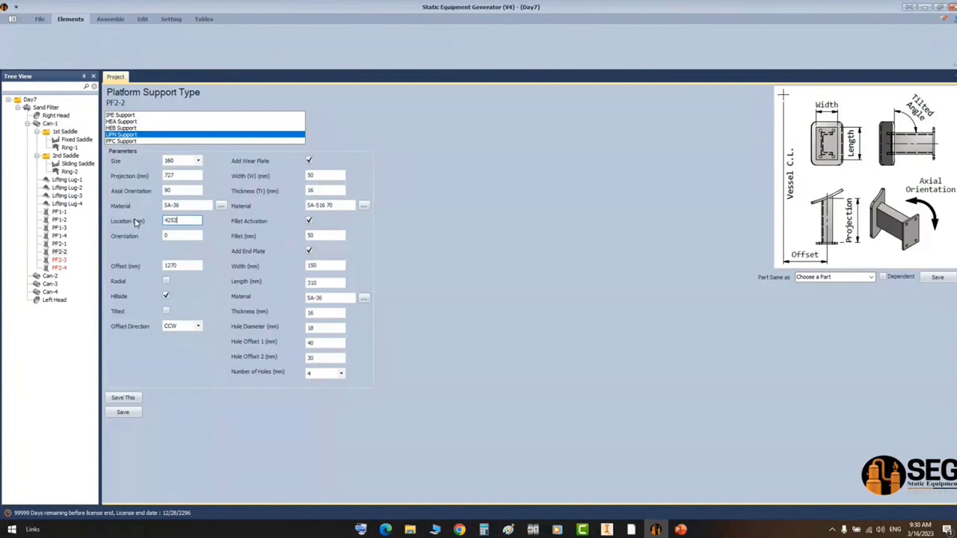
pyautogui.click(121, 412)
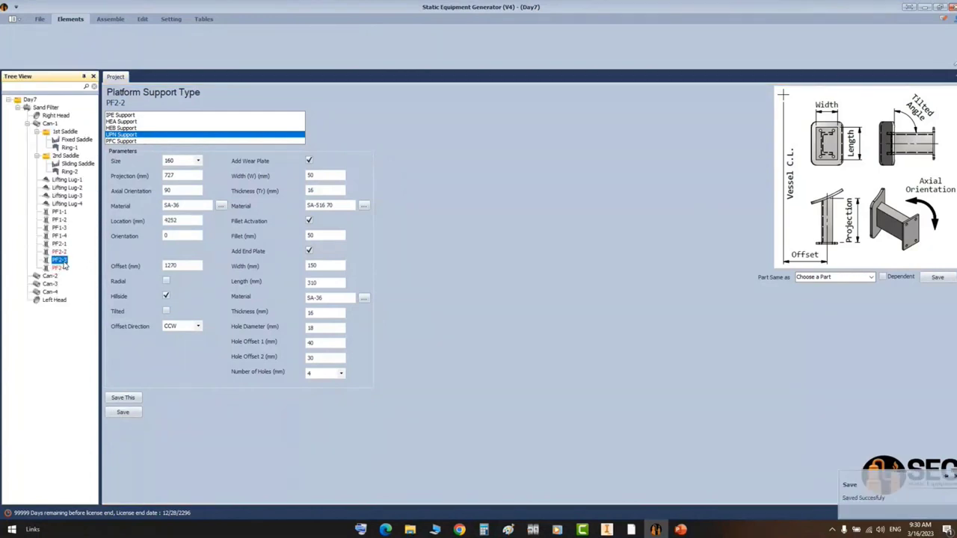
pyautogui.click(59, 260)
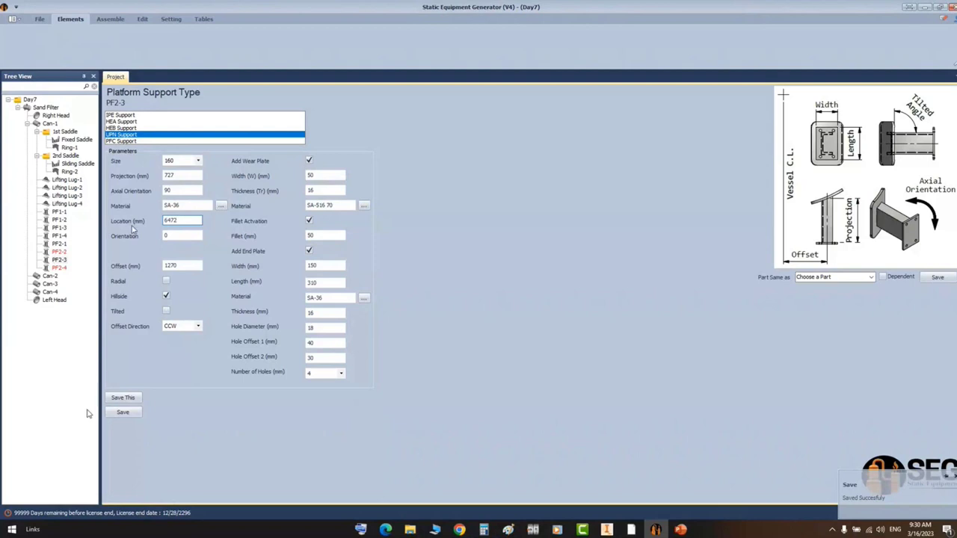
pyautogui.click(123, 412)
# - Set PF2-4's location to 8742 mm and save the support
pyautogui.click(60, 267)
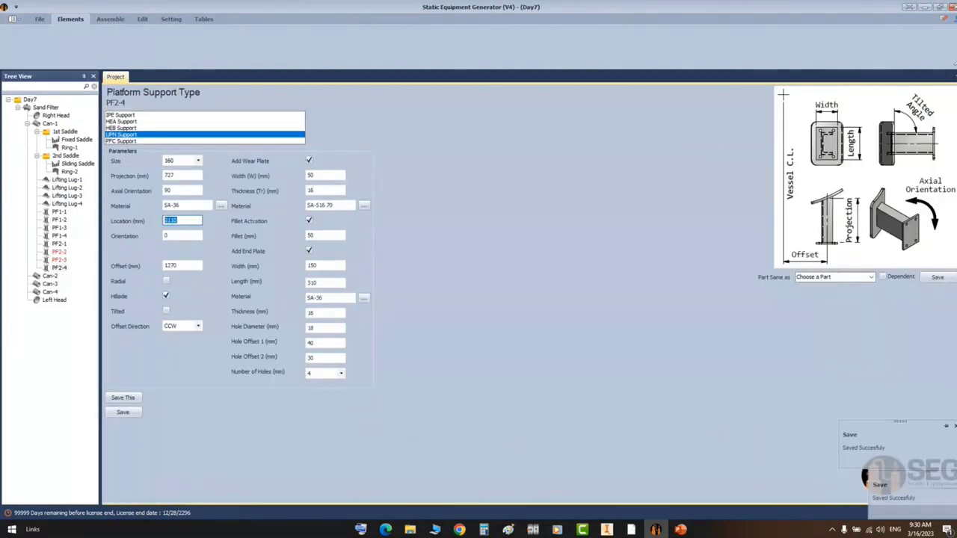
pyautogui.write('8742')
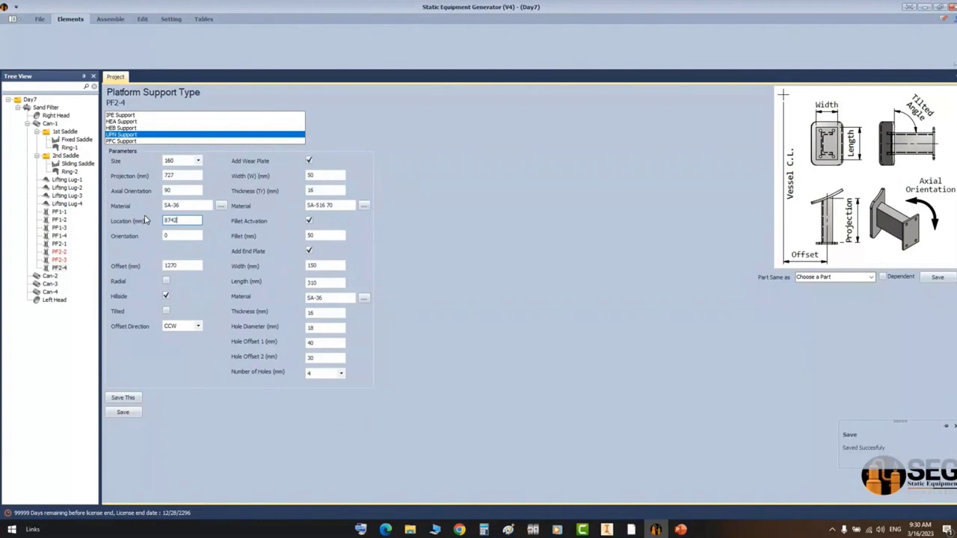
pyautogui.click(120, 412)
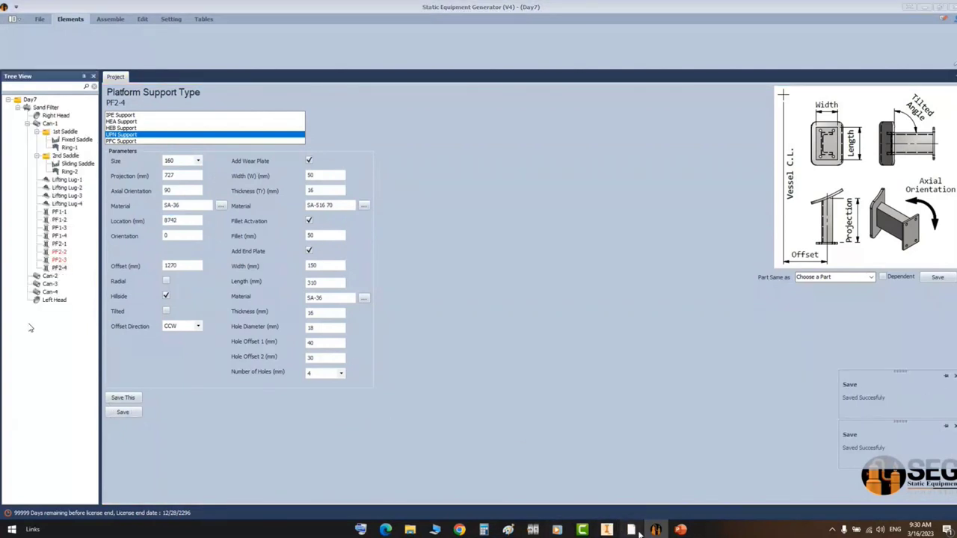
# - Close the Platform clips drawing and open Nozzles Detail.pdf from the Training Sample 14-3-2023 folder
pyautogui.click(683, 481)
pyautogui.keyDown('ctrl'); pyautogui.scroll(-5, 524, 277); pyautogui.keyUp('ctrl')
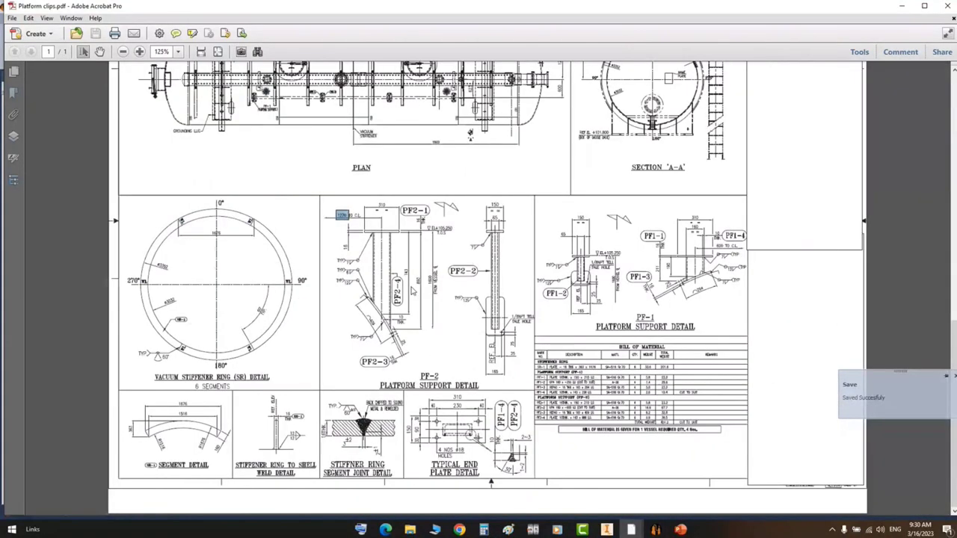
pyautogui.click(655, 529)
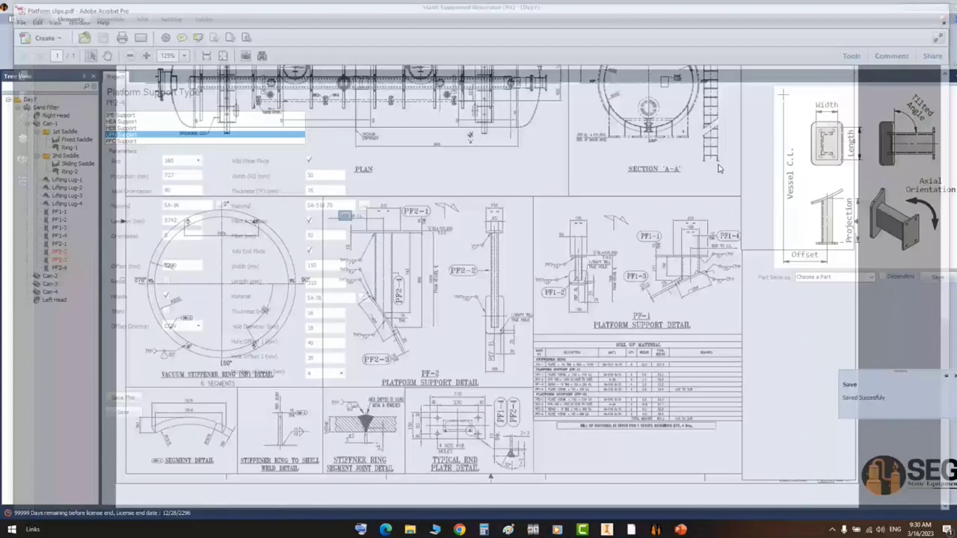
pyautogui.moveTo(410, 529)
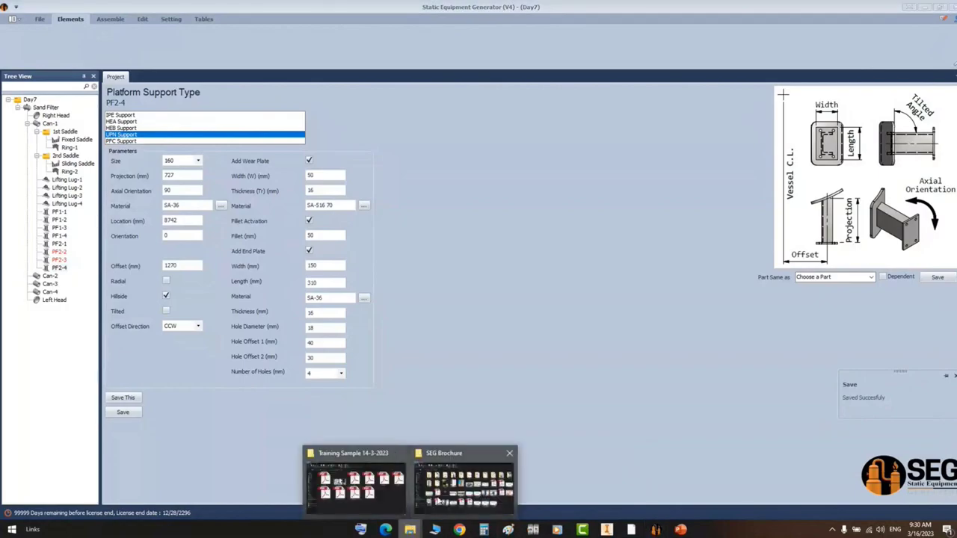
pyautogui.click(354, 486)
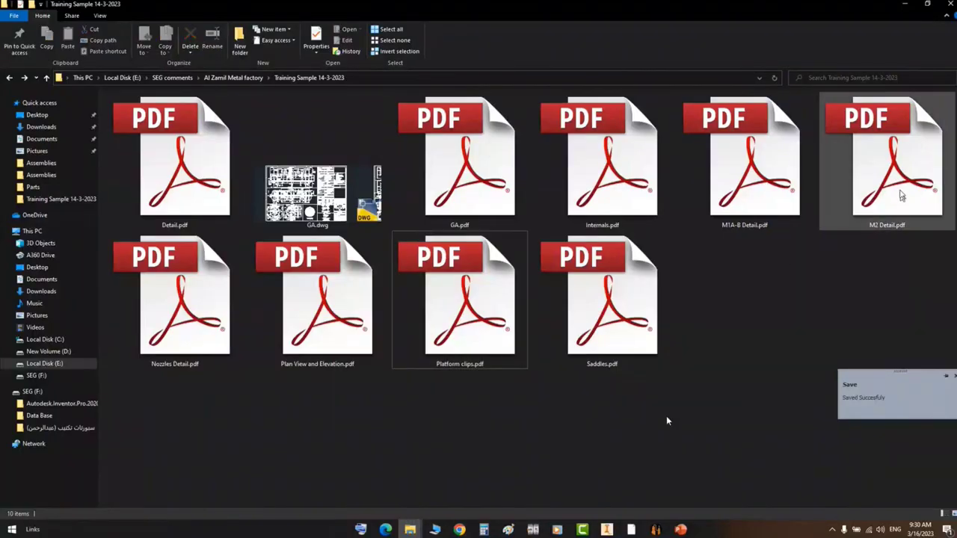
pyautogui.doubleClick(216, 314)
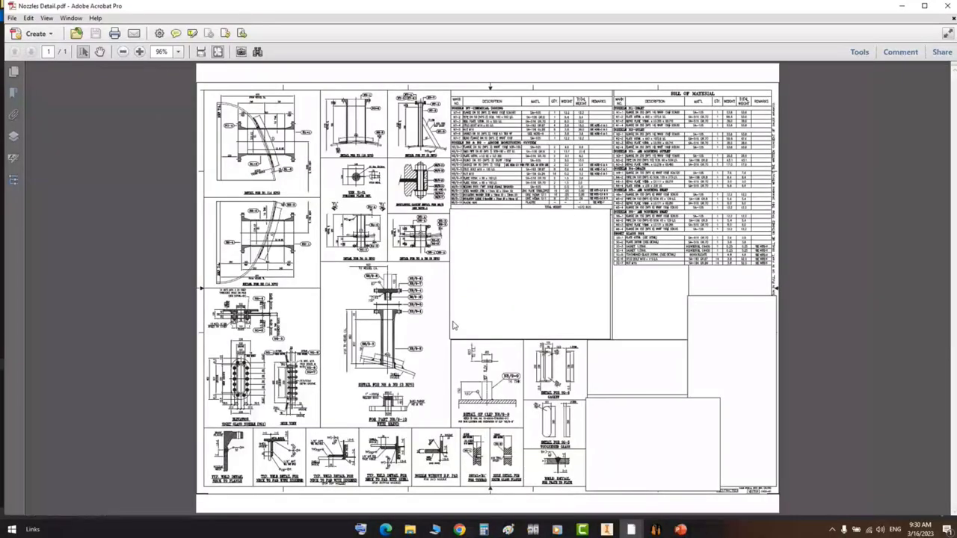
# - Examine nozzles N1 and N2 on the elliptical head beside CS-1 in the elevation of GA.pdf
pyautogui.click(631, 530)
pyautogui.click(566, 490)
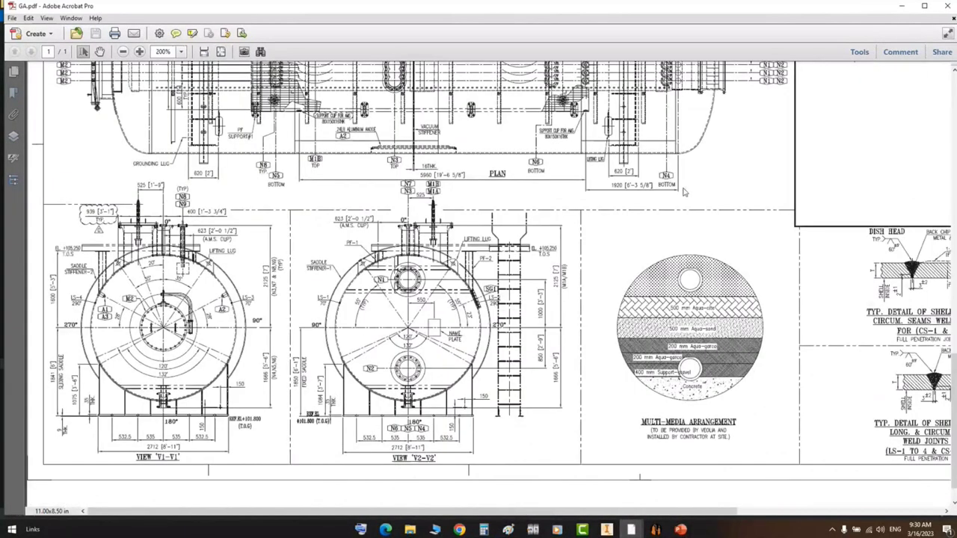
pyautogui.scroll(6, 684, 192)
pyautogui.hscroll(2, 612, 248)
pyautogui.keyDown('ctrl'); pyautogui.scroll(3, 611, 249); pyautogui.keyUp('ctrl')
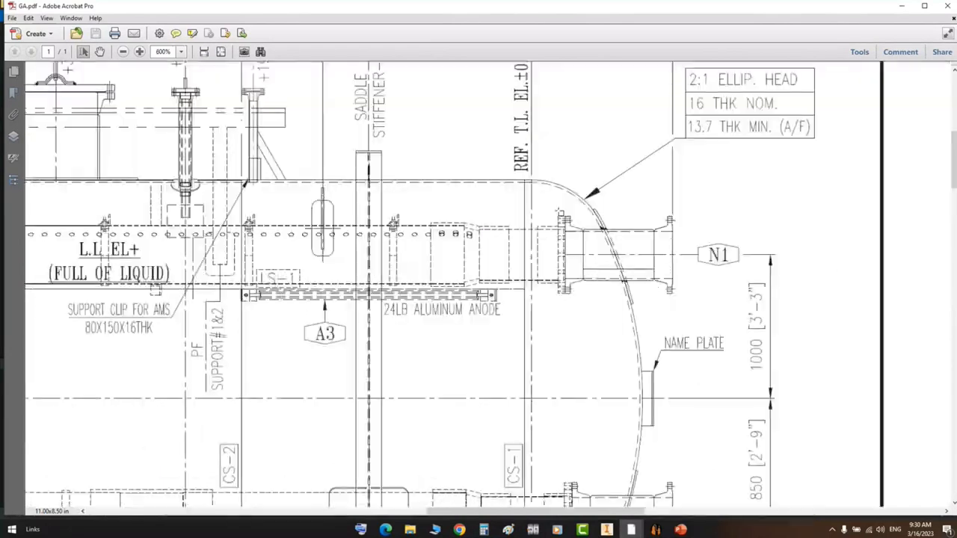
pyautogui.scroll(-1, 568, 195)
pyautogui.moveTo(530, 131); pyautogui.dragTo(751, 261)
pyautogui.scroll(-1, 546, 375)
pyautogui.moveTo(547, 376); pyautogui.dragTo(746, 483)
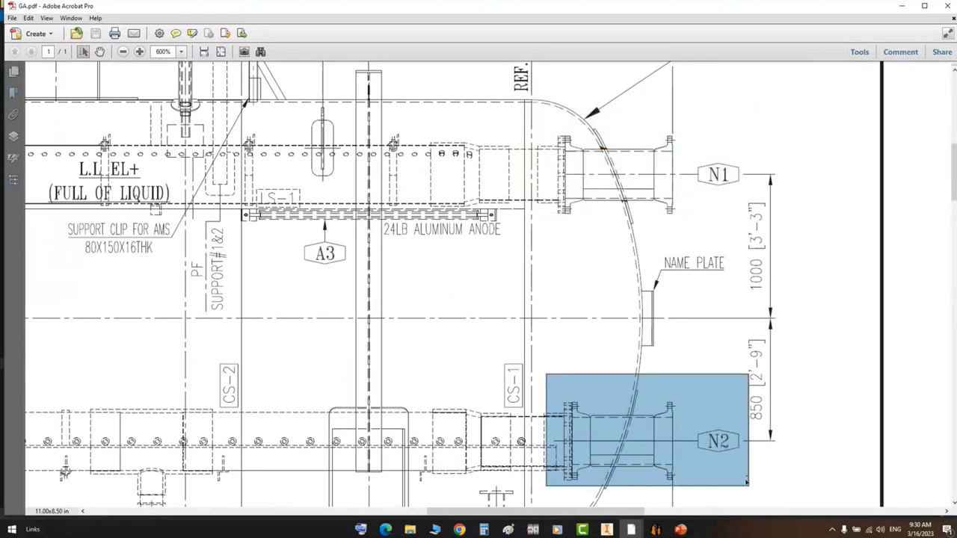
pyautogui.moveTo(540, 121); pyautogui.dragTo(695, 228)
pyautogui.click(636, 251)
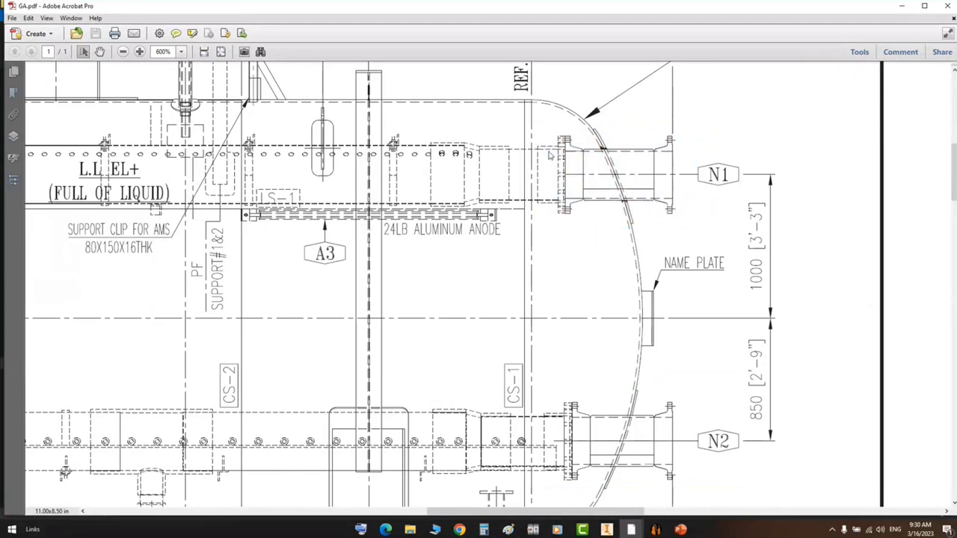
# - Read the bill of material entries for nozzles N1 and N2 in Nozzles Detail.pdf
pyautogui.click(656, 530)
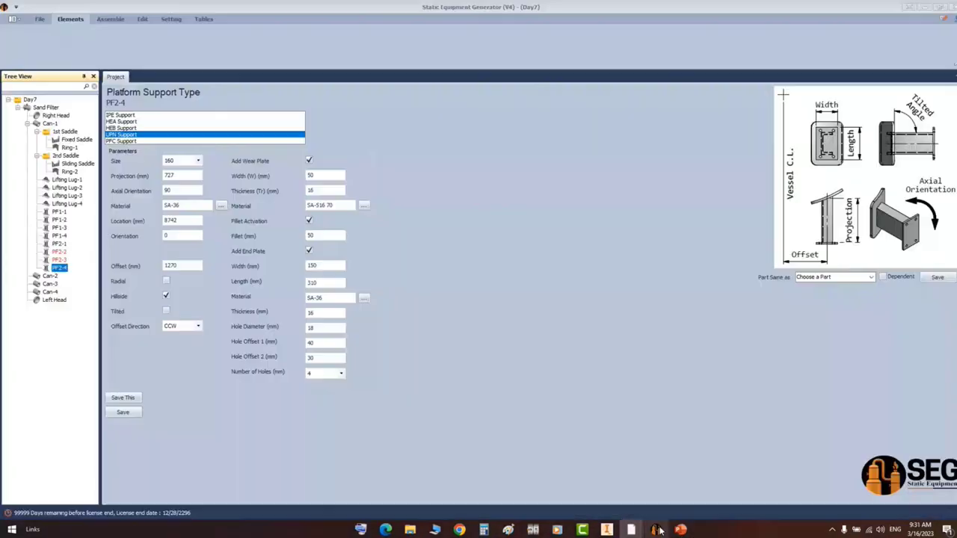
pyautogui.click(632, 529)
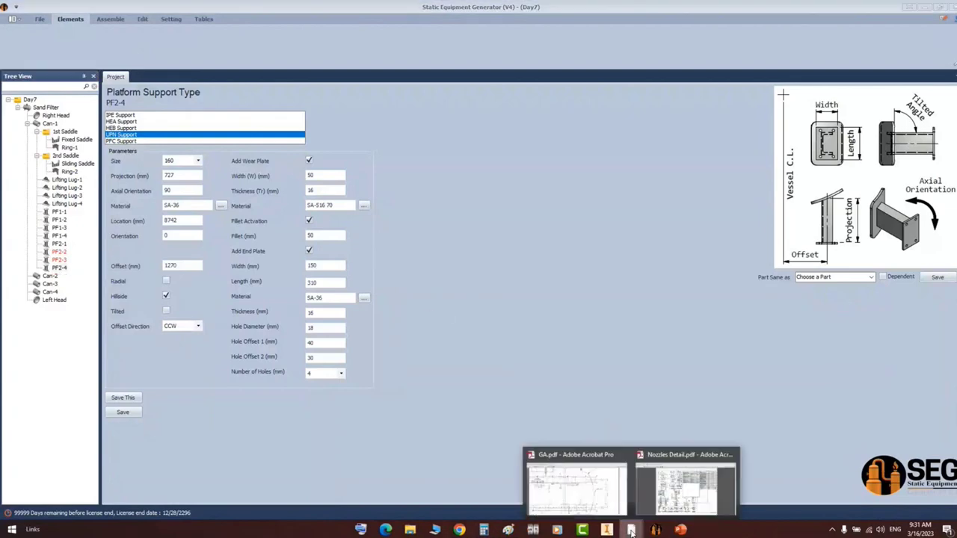
pyautogui.click(682, 490)
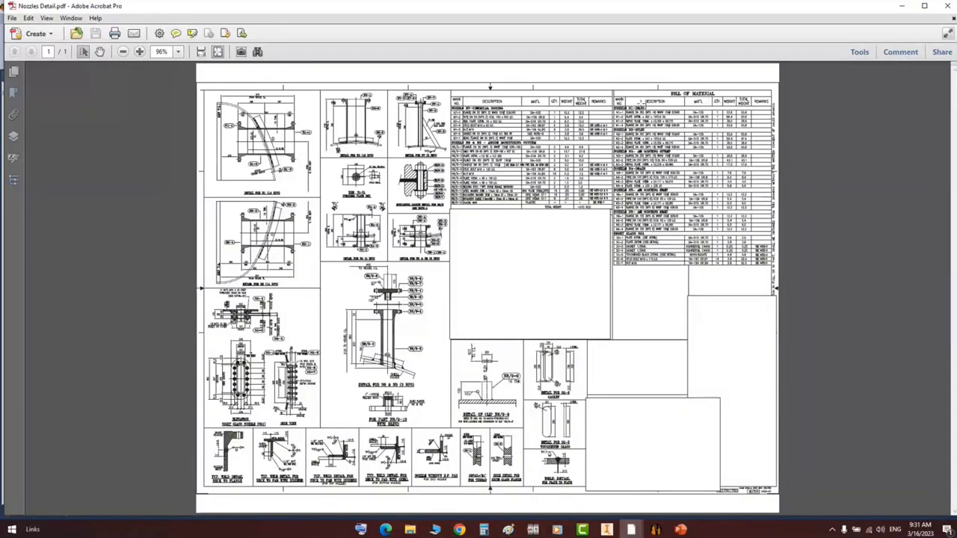
pyautogui.keyDown('ctrl'); pyautogui.scroll(3, 641, 103); pyautogui.keyUp('ctrl')
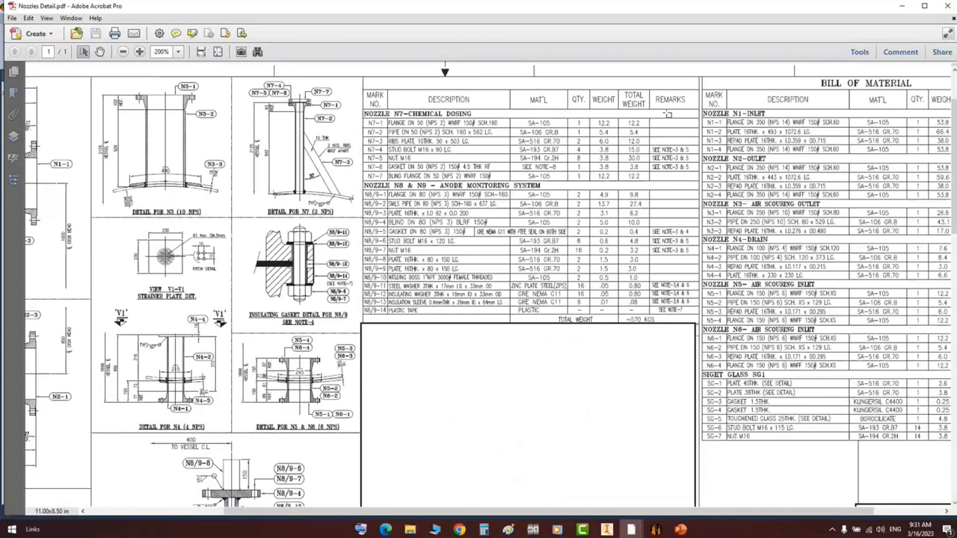
pyautogui.keyDown('ctrl'); pyautogui.scroll(3, 668, 113); pyautogui.keyUp('ctrl')
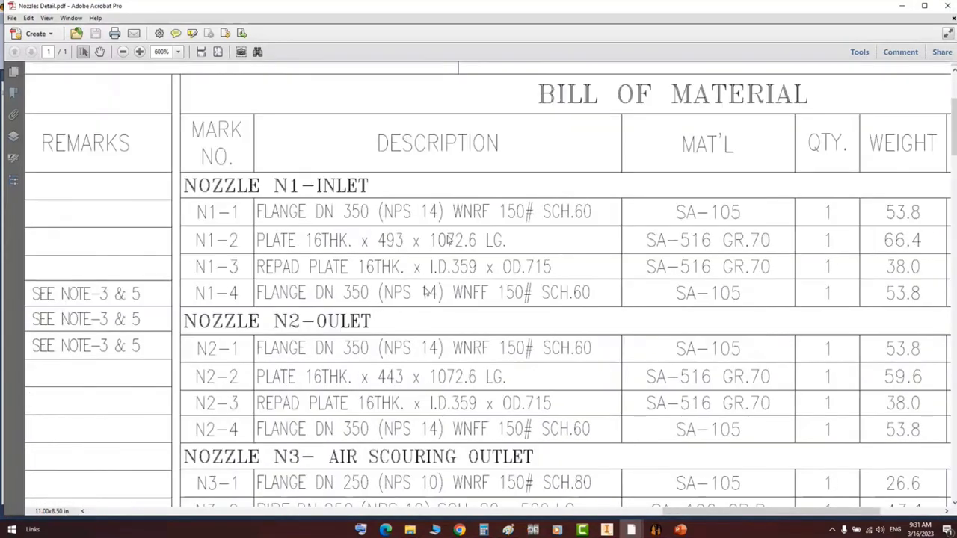
# - Read the size, schedule and plate dimensions of items N1-1 and N1-2 in the Nozzles Detail bill of material
pyautogui.moveTo(186, 193); pyautogui.dragTo(435, 234)
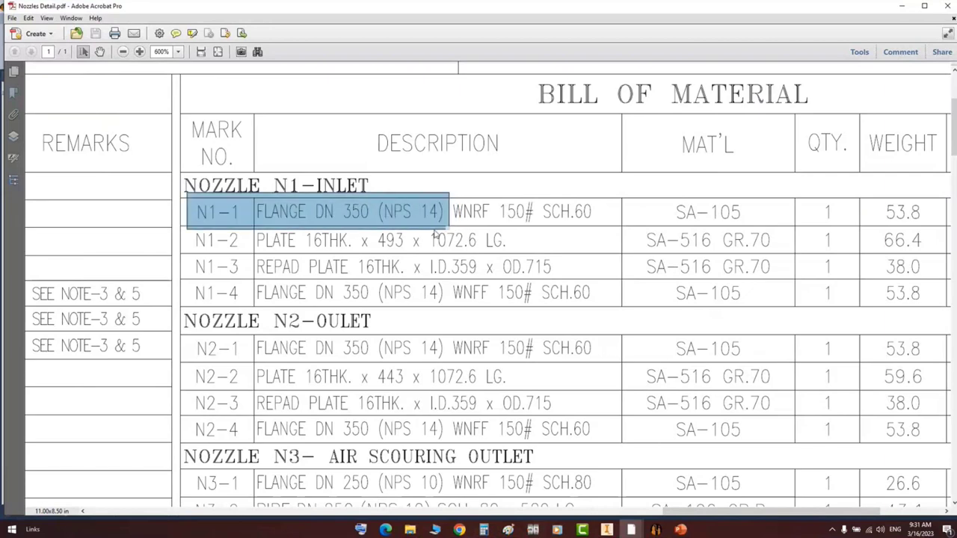
pyautogui.click(449, 231)
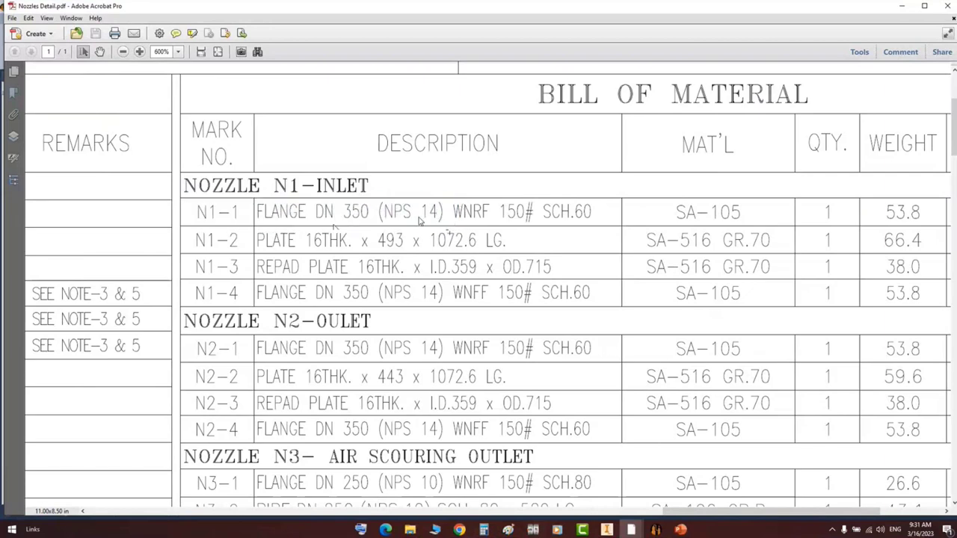
pyautogui.moveTo(371, 190); pyautogui.dragTo(446, 230)
pyautogui.moveTo(450, 189); pyautogui.dragTo(541, 231)
pyautogui.moveTo(540, 186); pyautogui.dragTo(608, 231)
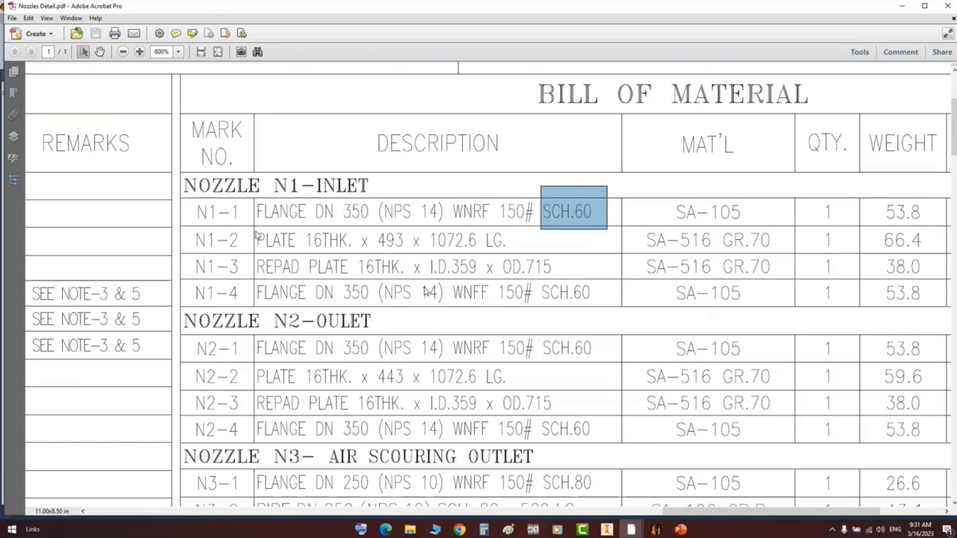
pyautogui.moveTo(254, 229); pyautogui.dragTo(516, 257)
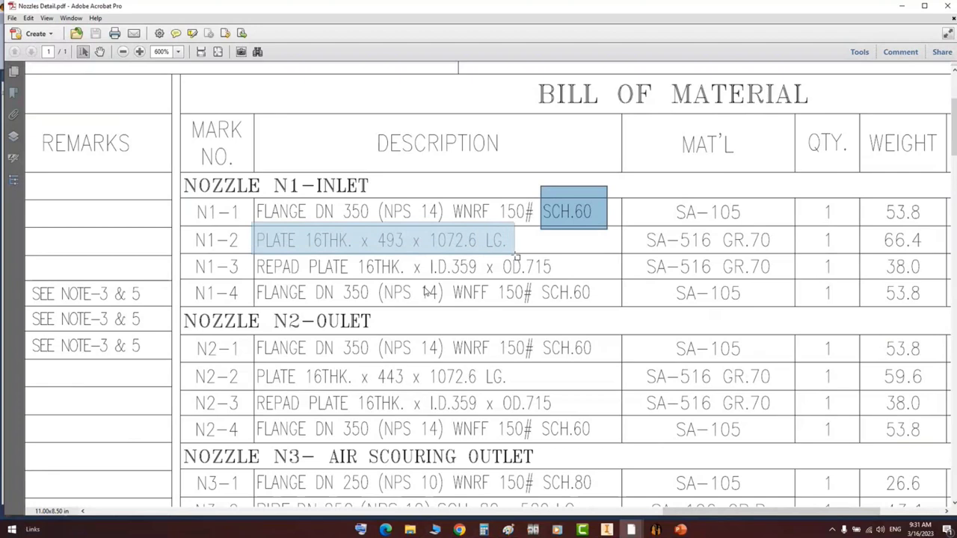
pyautogui.moveTo(517, 256); pyautogui.dragTo(517, 256)
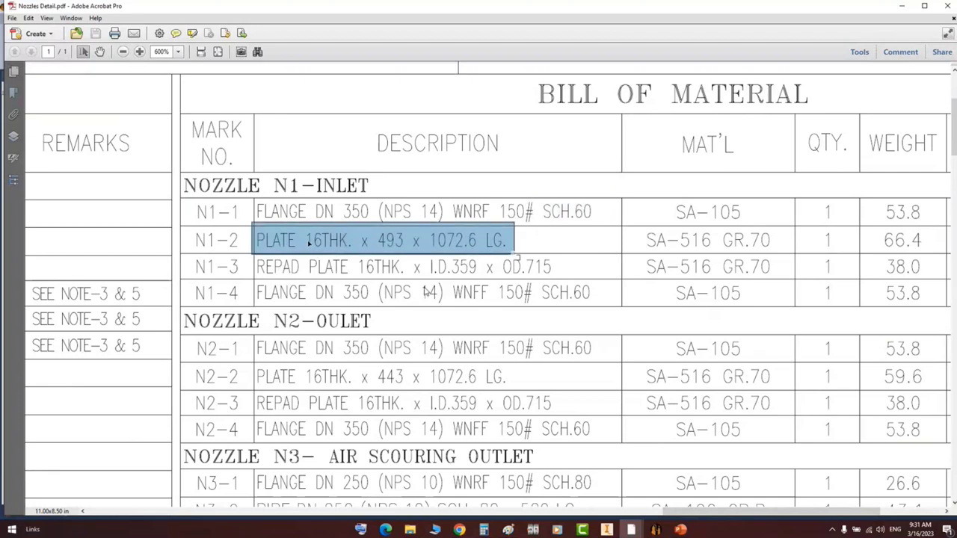
pyautogui.click(250, 226)
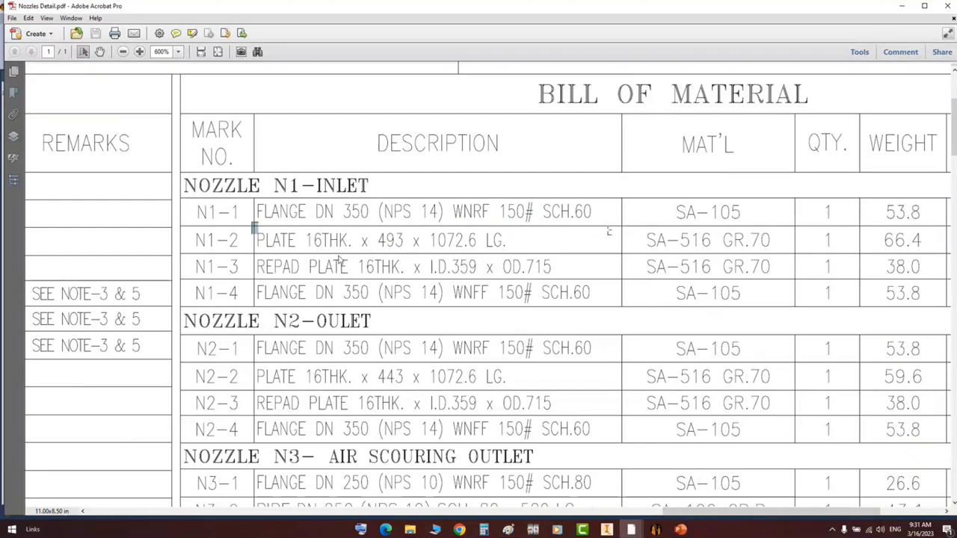
# - In Static Equipment Generator, add a Head Nozzle (B) named N1 to the Right Head and make it a nozzle from plate
pyautogui.click(655, 530)
pyautogui.click(56, 116)
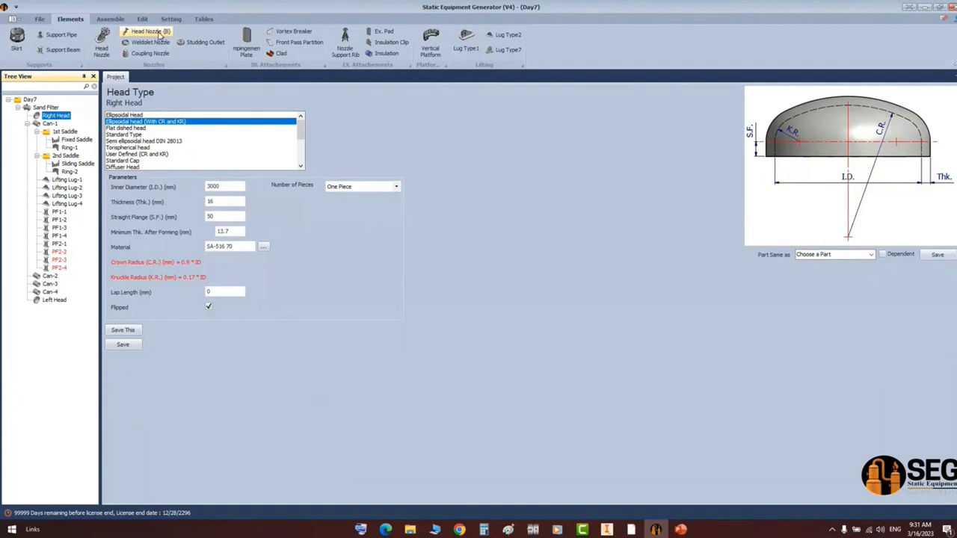
pyautogui.click(160, 33)
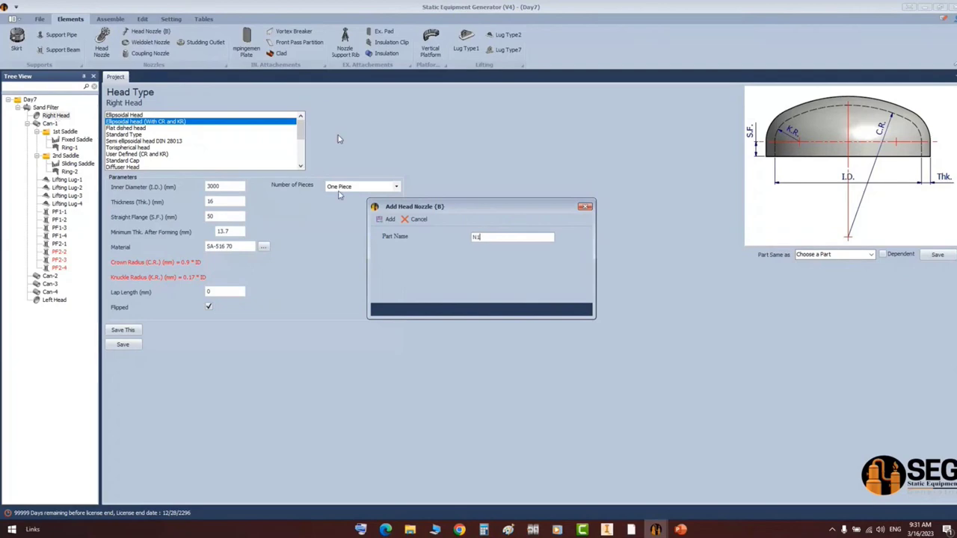
pyautogui.click(387, 219)
pyautogui.click(65, 124)
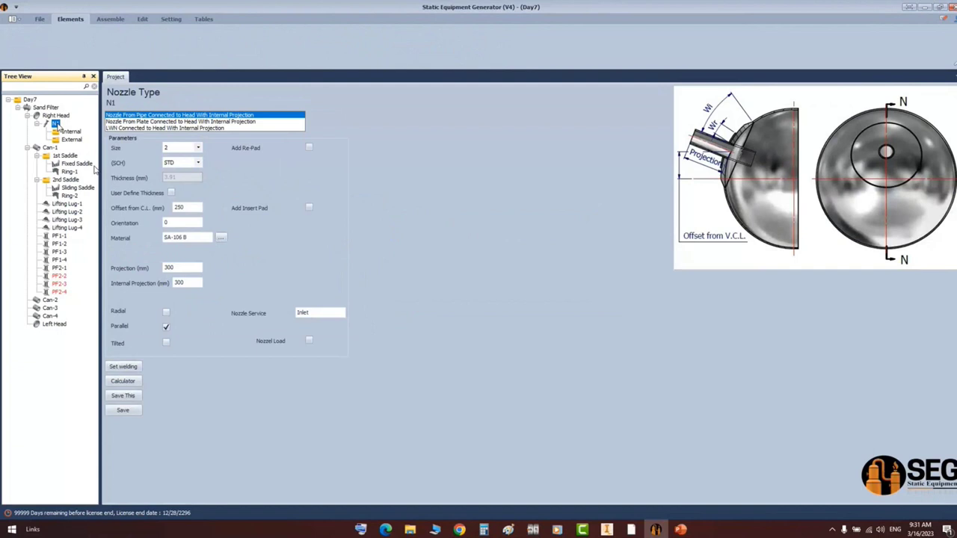
pyautogui.click(142, 122)
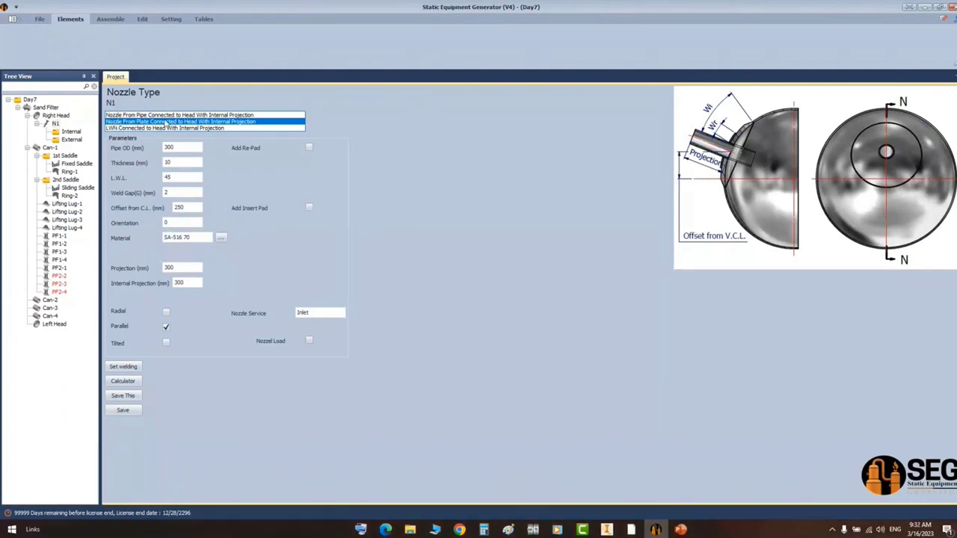
# - Set nozzle N1's pipe OD to 355.6 mm and its thickness to 16 mm
pyautogui.press('Tab')
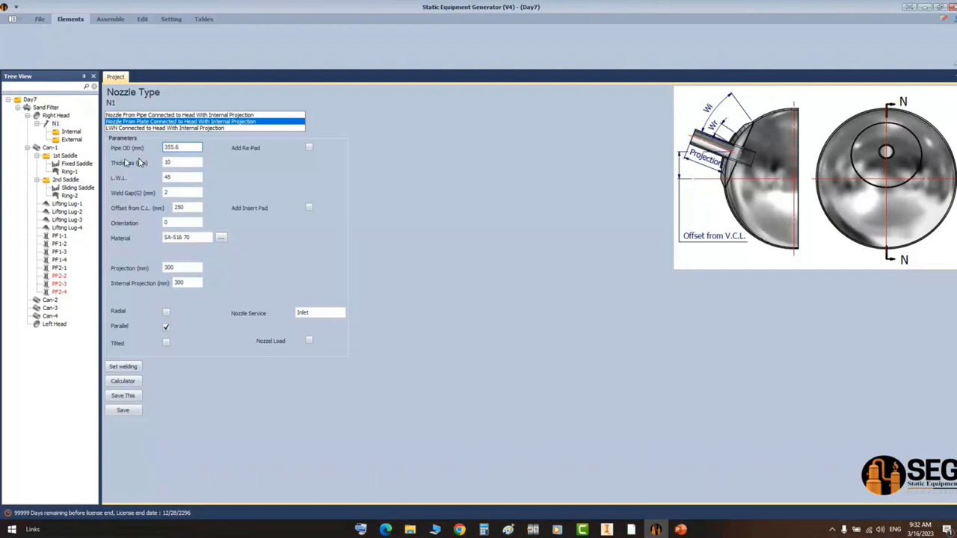
pyautogui.press('Tab')
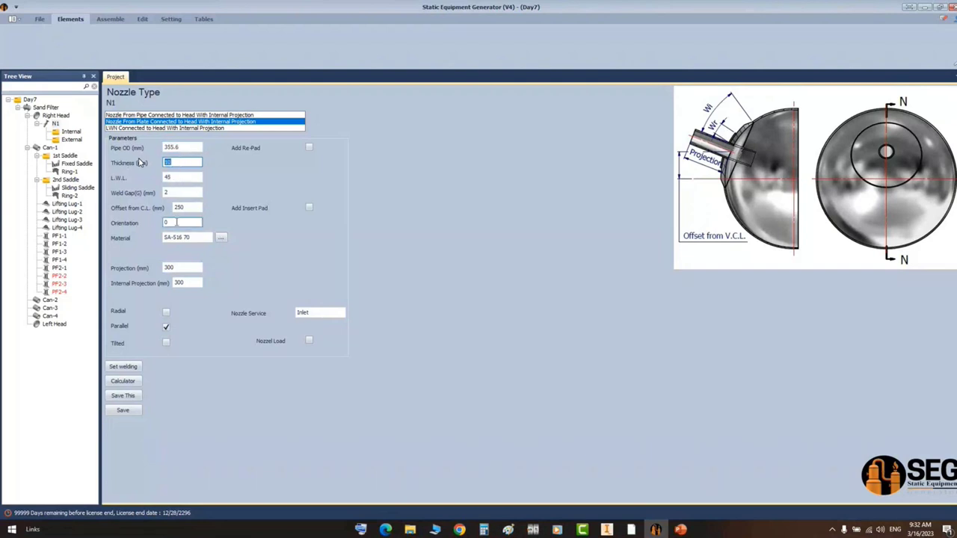
pyautogui.write('1')
pyautogui.press('Tab')
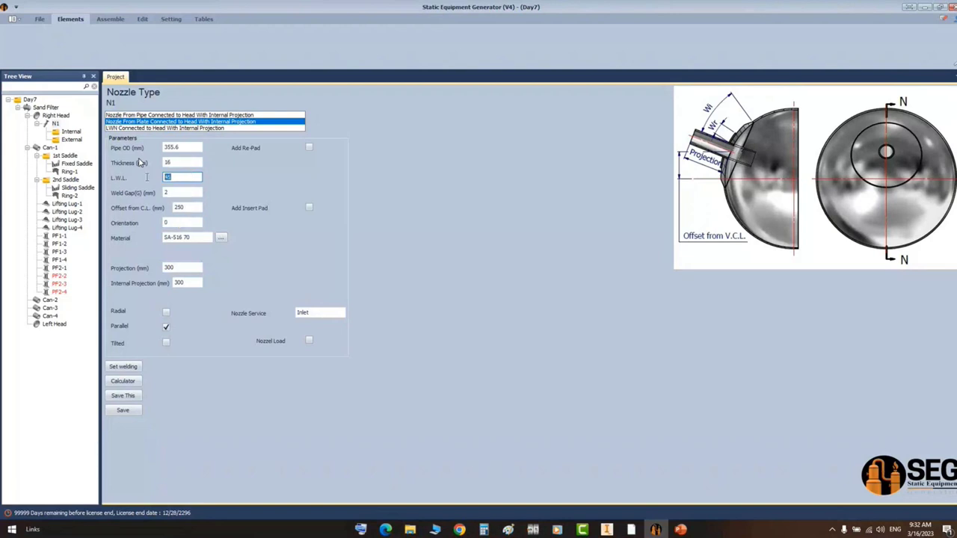
# - Look up N1's distance from the vessel centreline in GA.pdf and set the nozzle's offset from C.L. to 1000 mm
pyautogui.press('Tab')
pyautogui.press('Tab')
pyautogui.moveTo(631, 529)
pyautogui.click(580, 486)
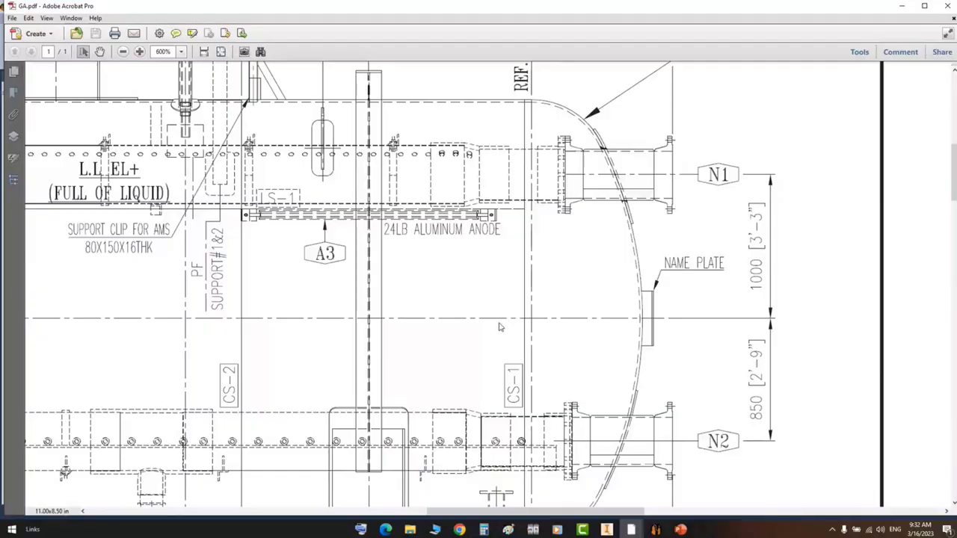
pyautogui.moveTo(733, 257); pyautogui.dragTo(774, 299)
pyautogui.click(655, 530)
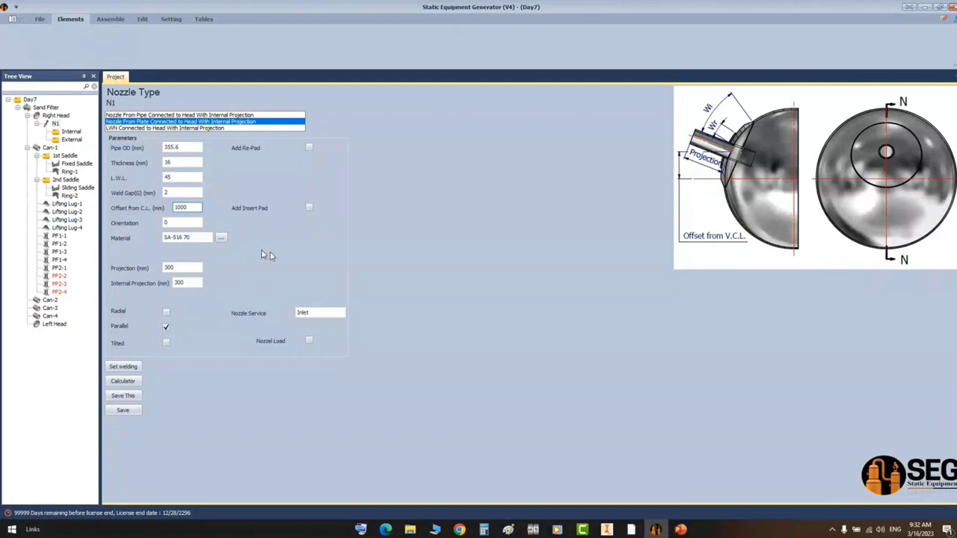
pyautogui.press('Tab')
# - Set nozzle N1's internal projection to 200 mm
pyautogui.press('Tab')
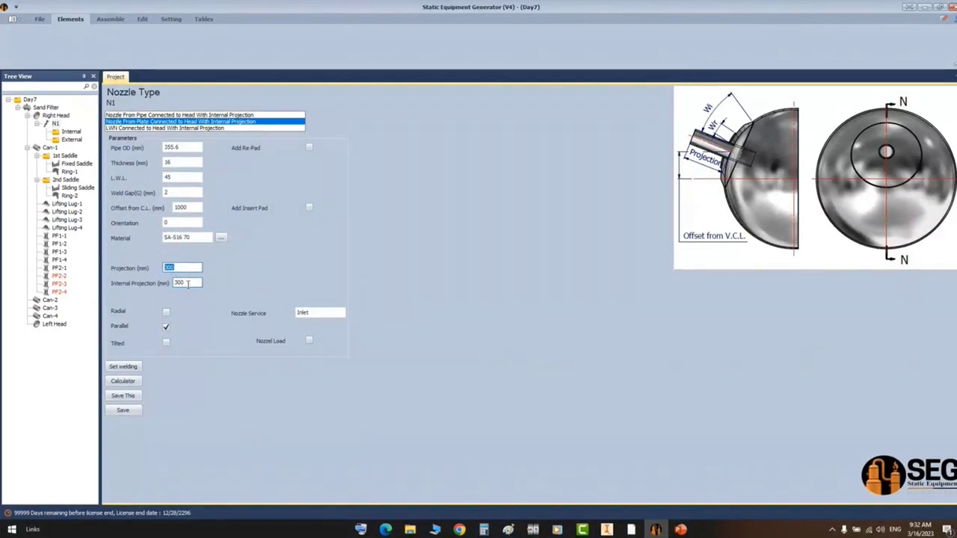
pyautogui.press('Tab')
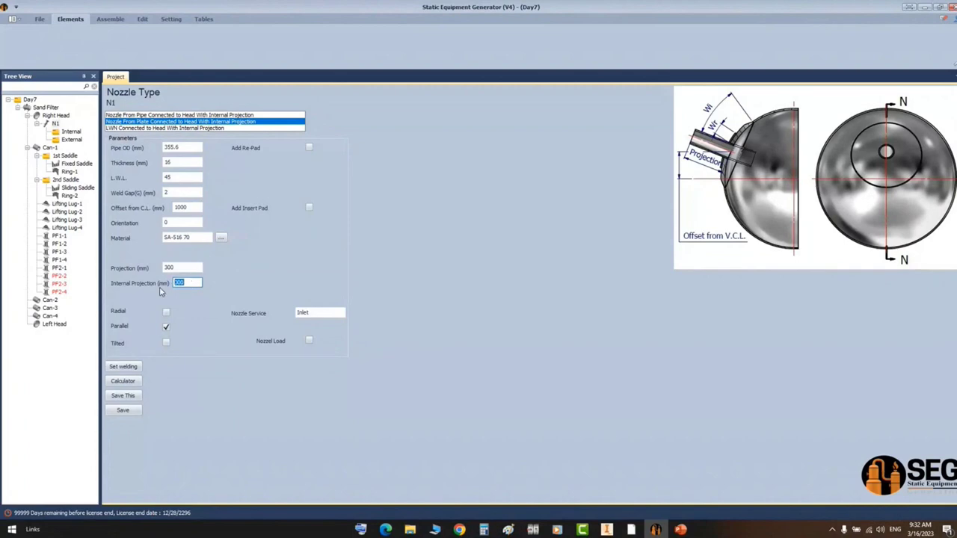
pyautogui.write('2')
pyautogui.doubleClick(171, 268)
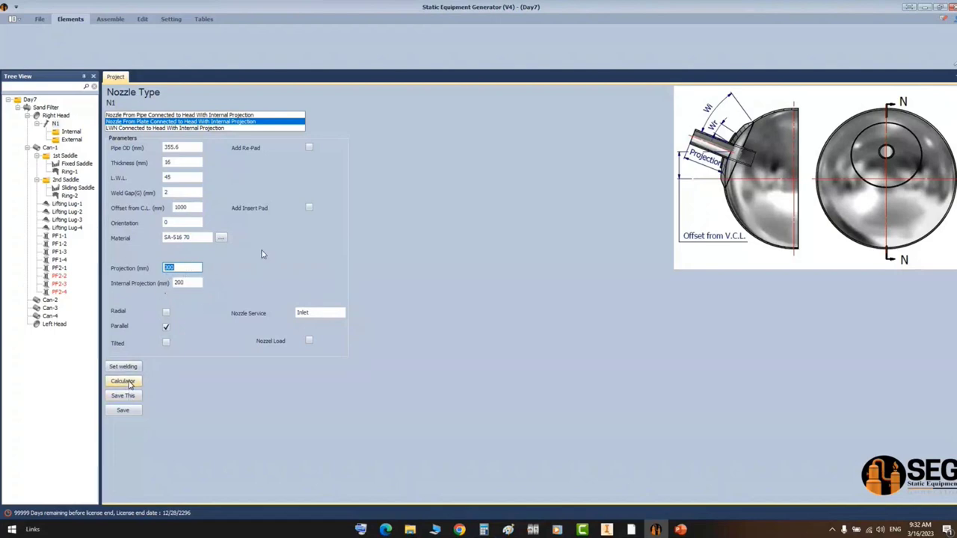
# - Add a re-pad 165 mm wide and 16 mm thick to N1 and set the nozzle service to INLET
pyautogui.click(309, 148)
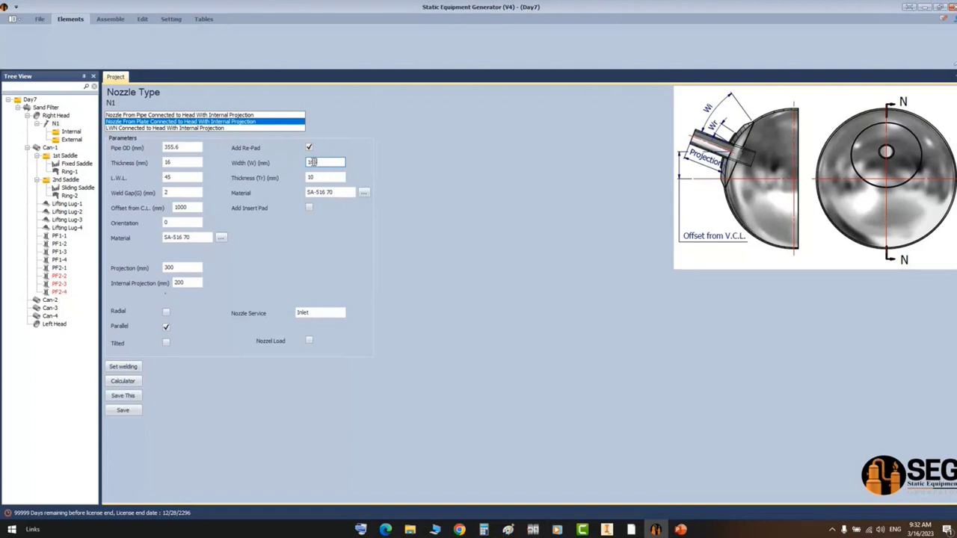
pyautogui.write('65')
pyautogui.press('Tab')
pyautogui.click(320, 314)
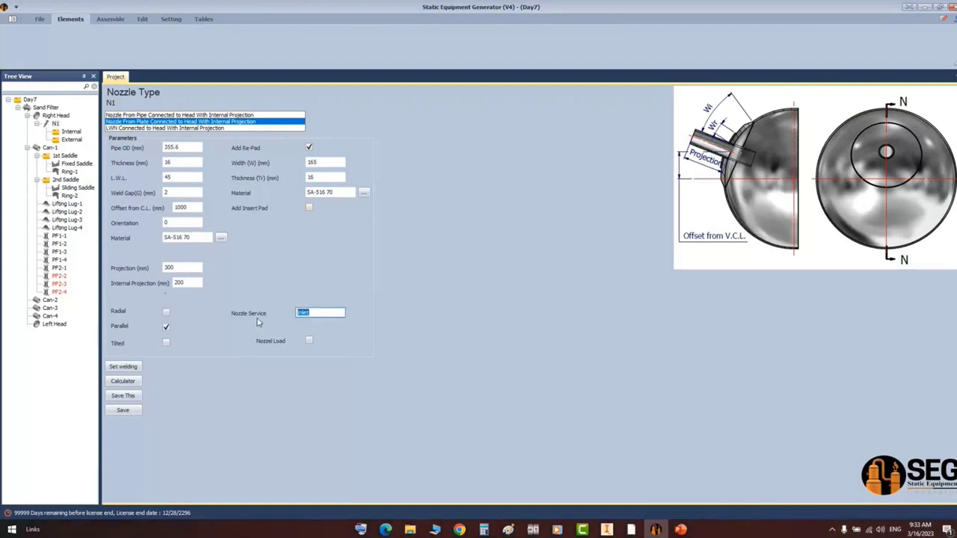
pyautogui.write('INLET')
# - Examine nozzle N1's direction relative to the vessel's horizontal centreline in GA.pdf
pyautogui.click(631, 530)
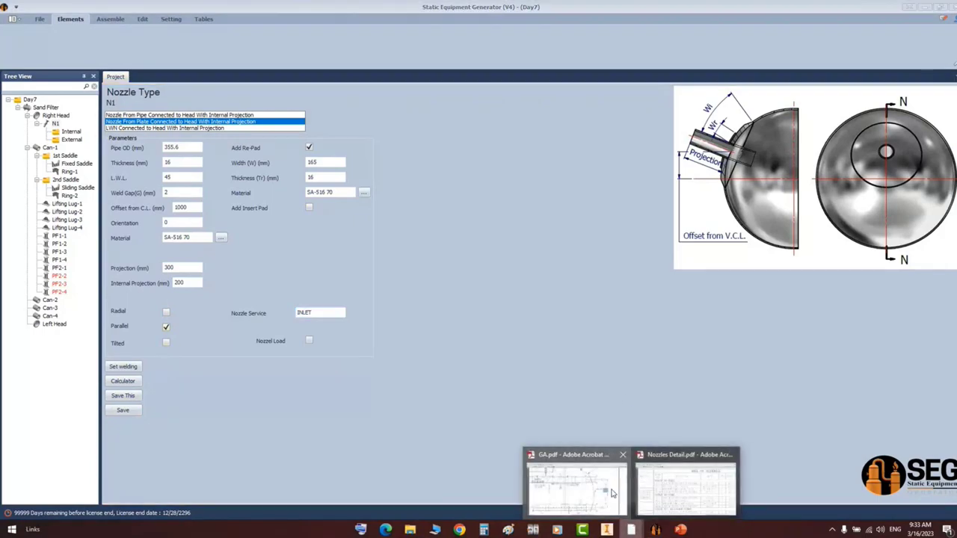
pyautogui.click(561, 486)
pyautogui.moveTo(575, 199); pyautogui.dragTo(687, 173)
pyautogui.moveTo(466, 308); pyautogui.dragTo(682, 325)
pyautogui.click(669, 248)
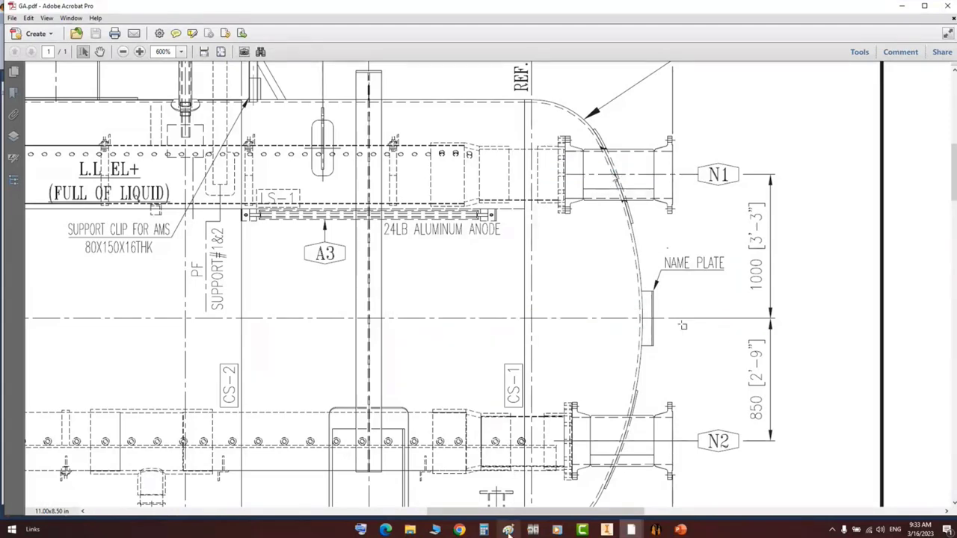
# - Capture the GA.pdf view of nozzles N1 and N2 and paste it over the existing image in Paint
pyautogui.click(508, 531)
pyautogui.keyDown('ctrl'); pyautogui.scroll(-2, 528, 362); pyautogui.keyUp('ctrl')
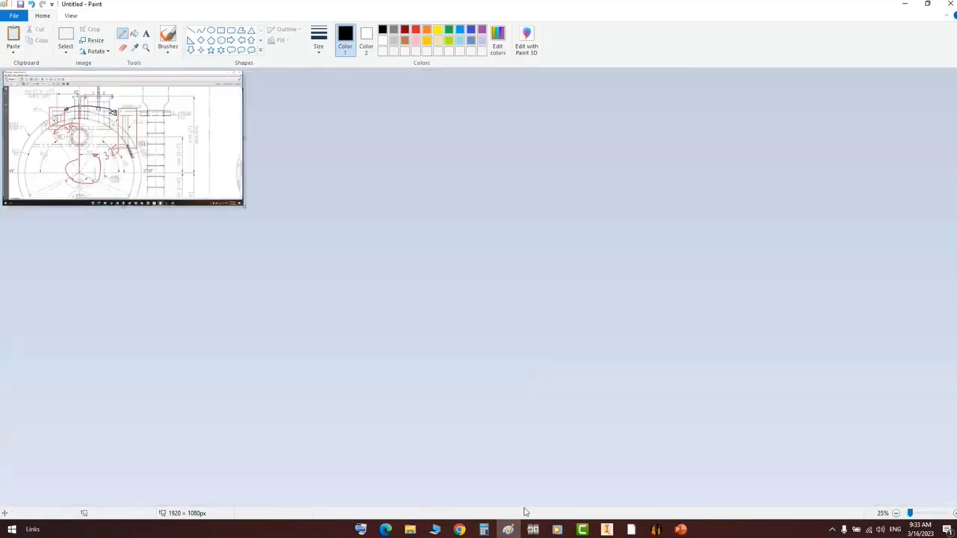
pyautogui.click(637, 530)
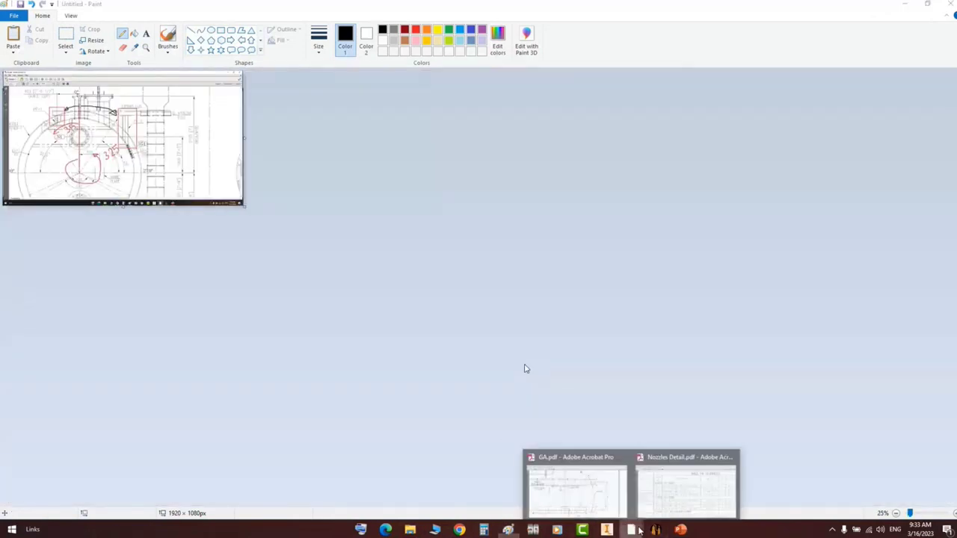
pyautogui.click(604, 491)
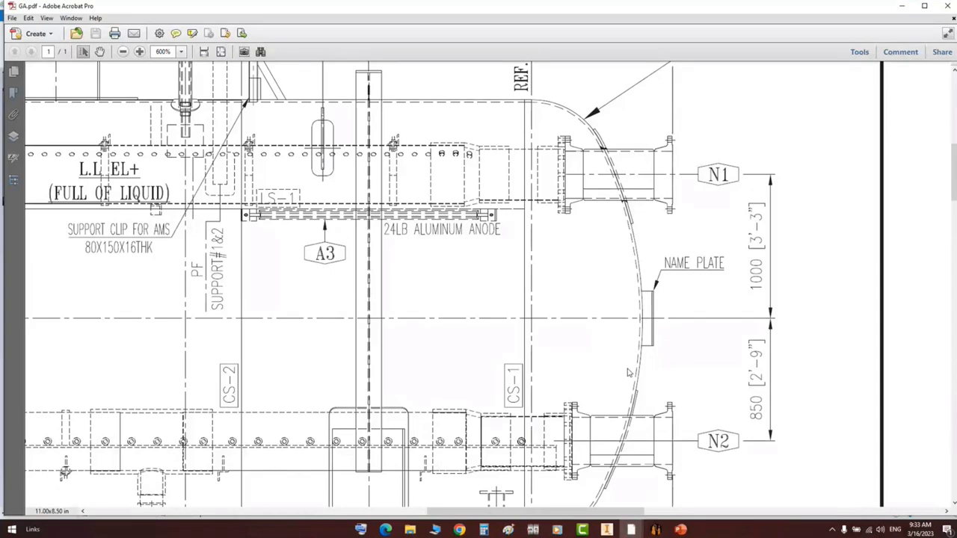
pyautogui.click(508, 529)
pyautogui.hotkey('ctrl', 'v')
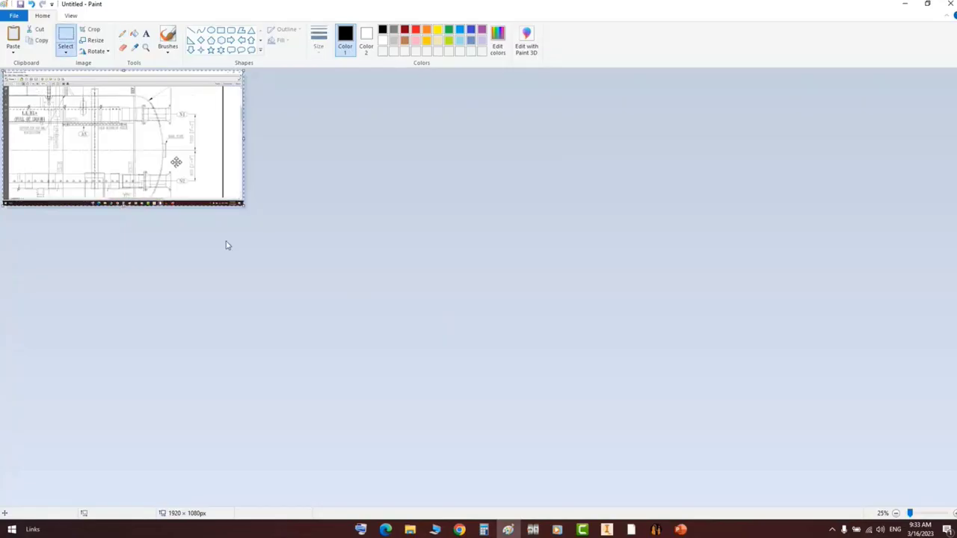
pyautogui.keyDown('ctrl'); pyautogui.scroll(2, 227, 246); pyautogui.keyUp('ctrl')
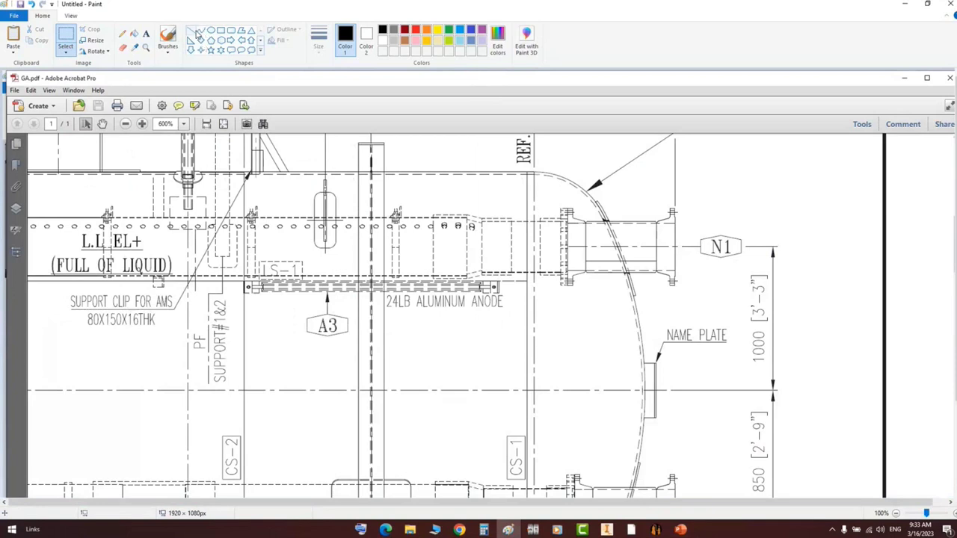
# - Draw straight lines near N1's junction with the head, one sloping upward, one sloping downward and one vertical, to illustrate possible nozzle directions
pyautogui.click(191, 30)
pyautogui.moveTo(619, 246); pyautogui.dragTo(712, 181)
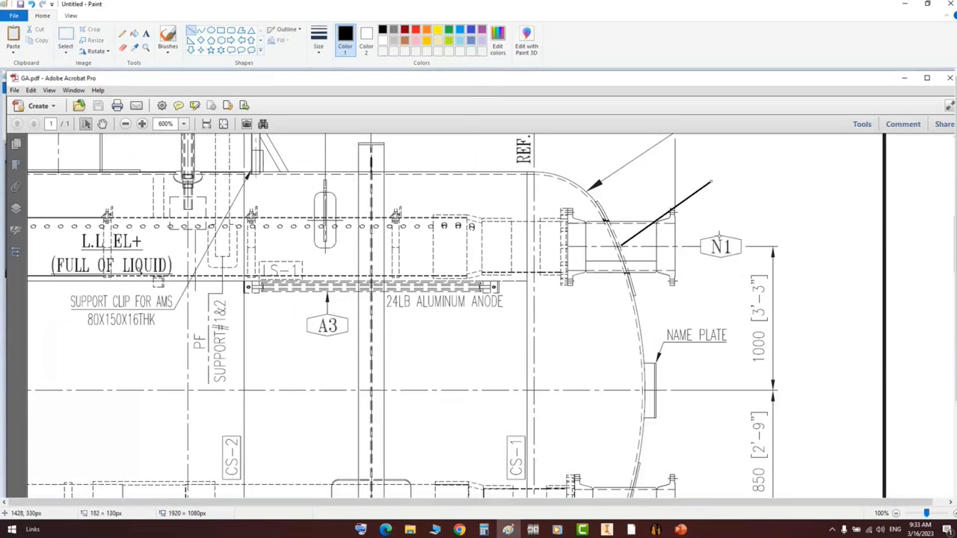
pyautogui.click(719, 214)
pyautogui.moveTo(623, 245)
pyautogui.mouseDown()
pyautogui.moveTo(767, 295)
pyautogui.moveTo(771, 313)
pyautogui.moveTo(757, 321)
pyautogui.mouseUp()
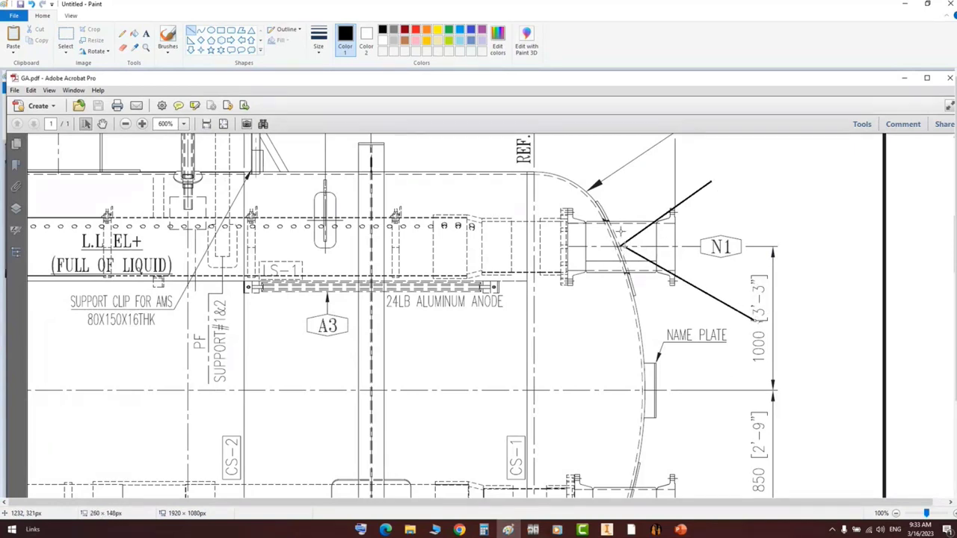
pyautogui.moveTo(620, 228); pyautogui.dragTo(619, 140)
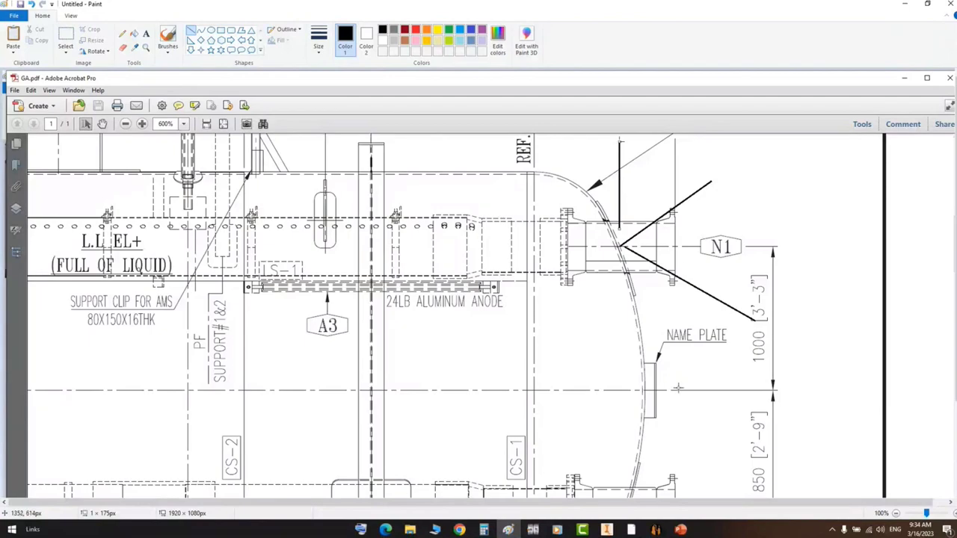
# - Back in Static Equipment Generator, save nozzle N1 and add a flange named N1-f to its External group
pyautogui.click(655, 530)
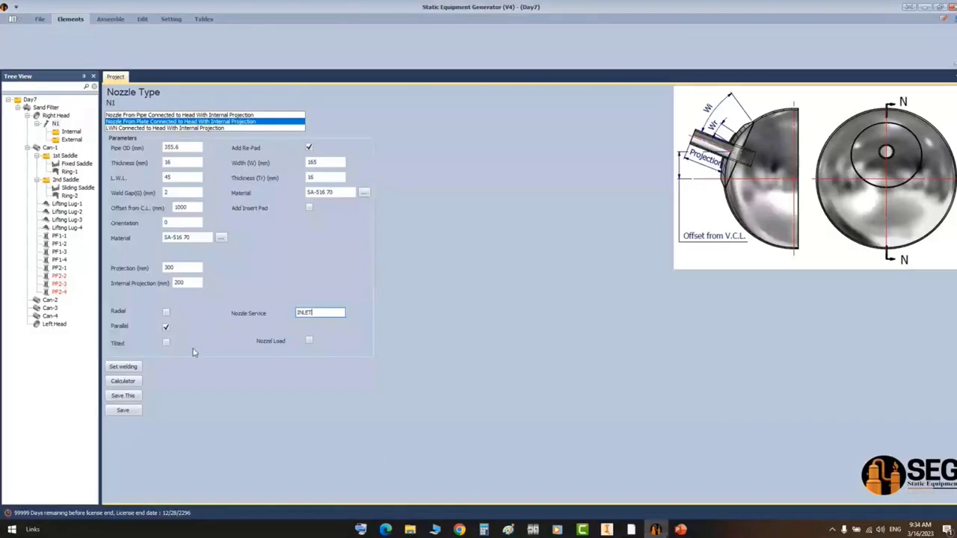
pyautogui.click(138, 410)
pyautogui.click(74, 140)
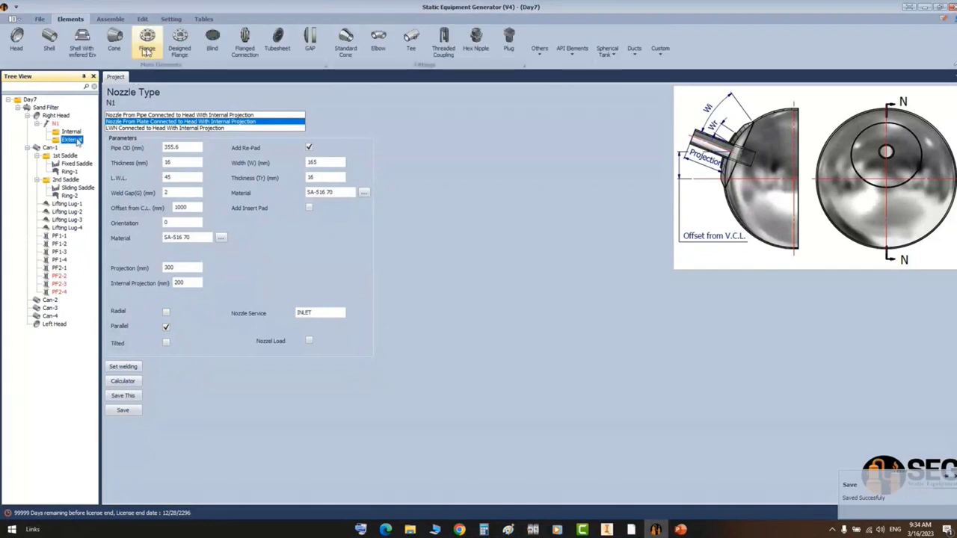
pyautogui.click(147, 45)
pyautogui.write('N1-F')
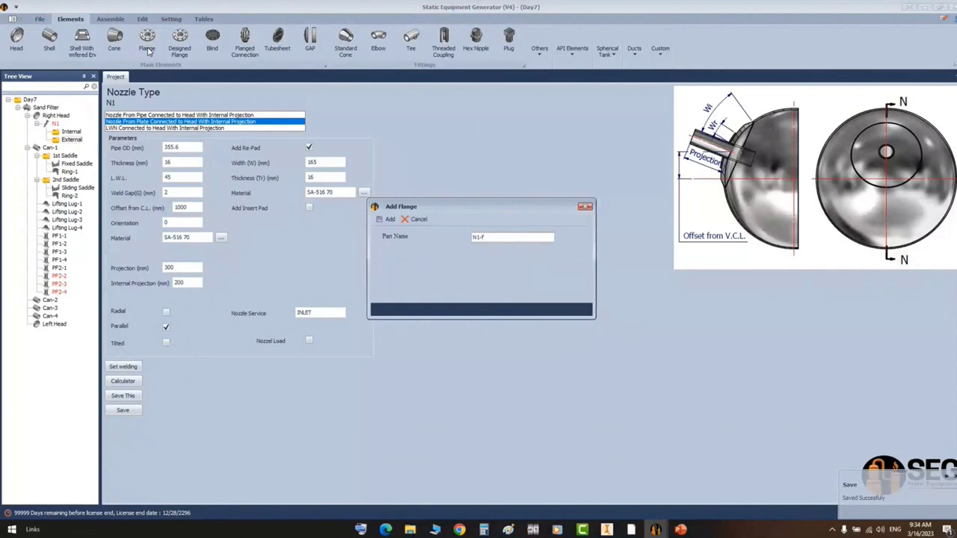
pyautogui.press('Return')
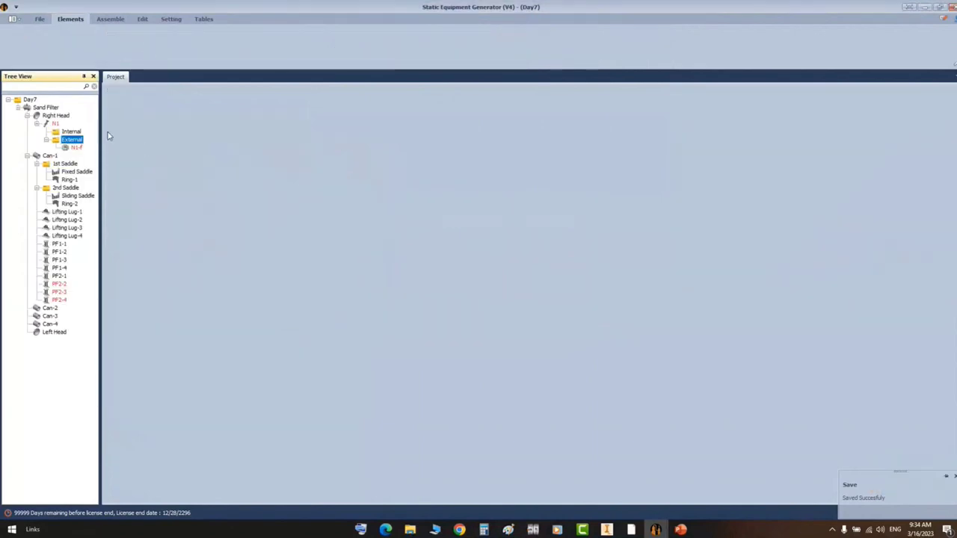
pyautogui.moveTo(631, 530)
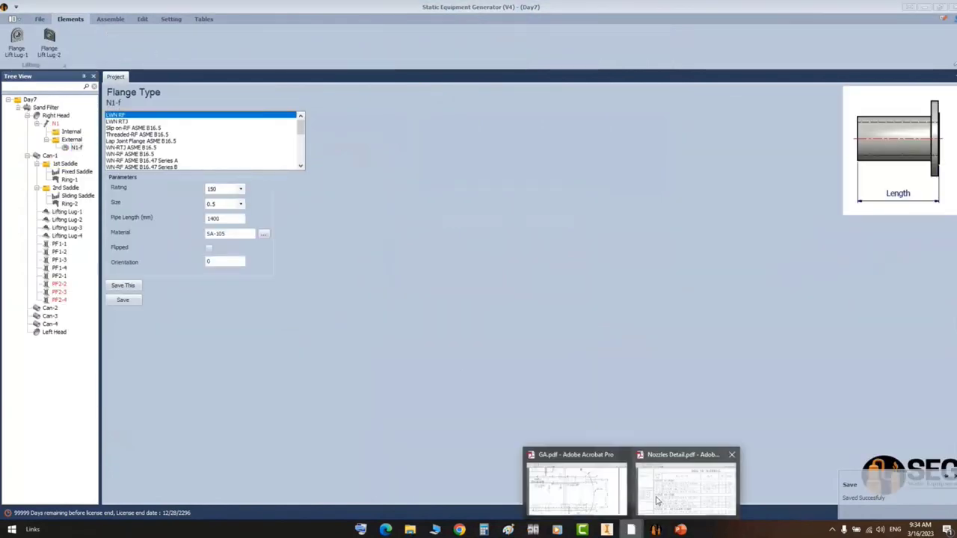
# - Check flange N1-1's size, type, rating and pipe schedule in the Nozzles Detail.pdf bill of material
pyautogui.click(668, 495)
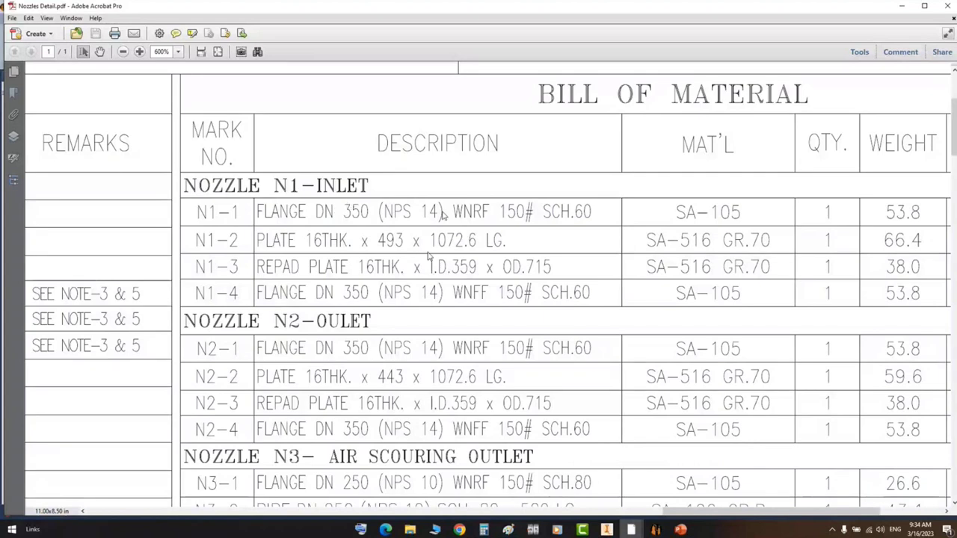
pyautogui.moveTo(379, 206); pyautogui.dragTo(533, 223)
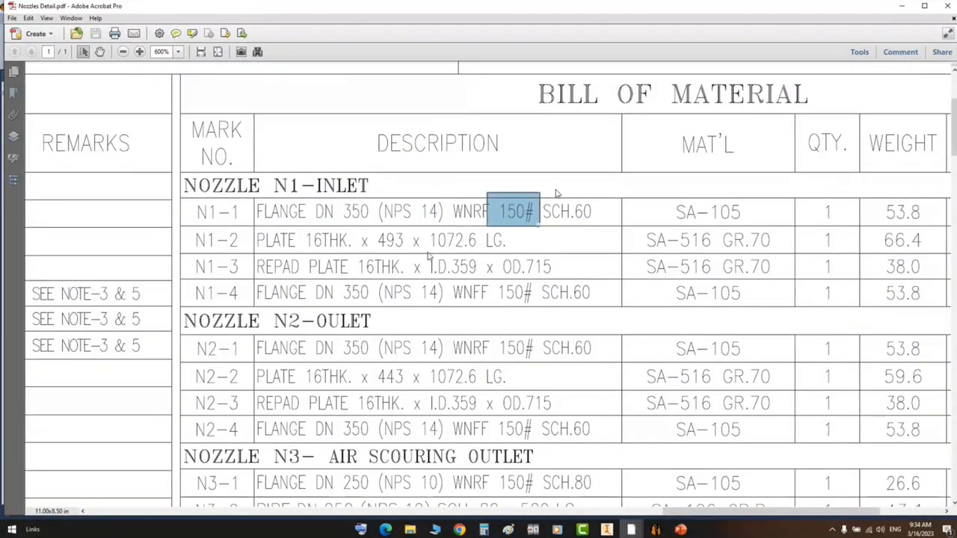
pyautogui.moveTo(555, 190); pyautogui.dragTo(602, 225)
pyautogui.click(656, 529)
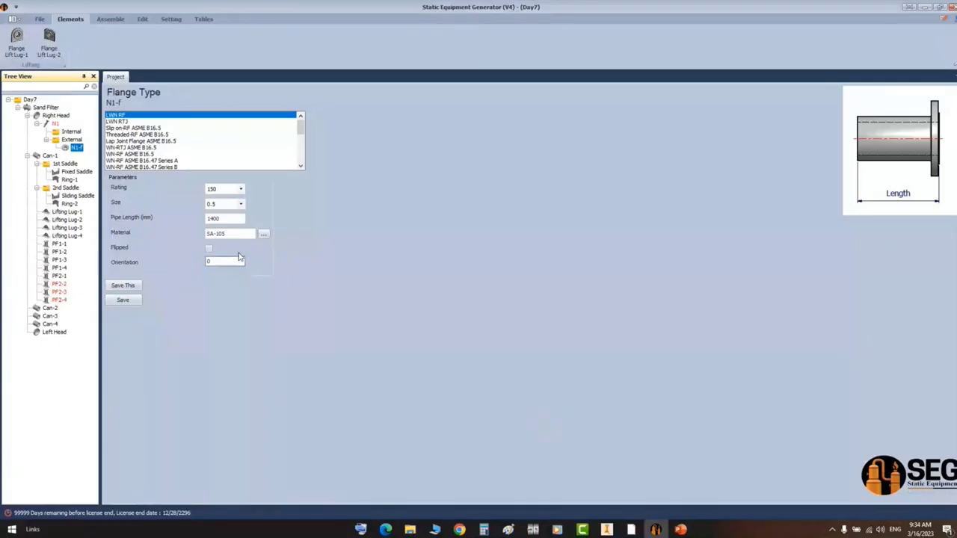
pyautogui.click(240, 203)
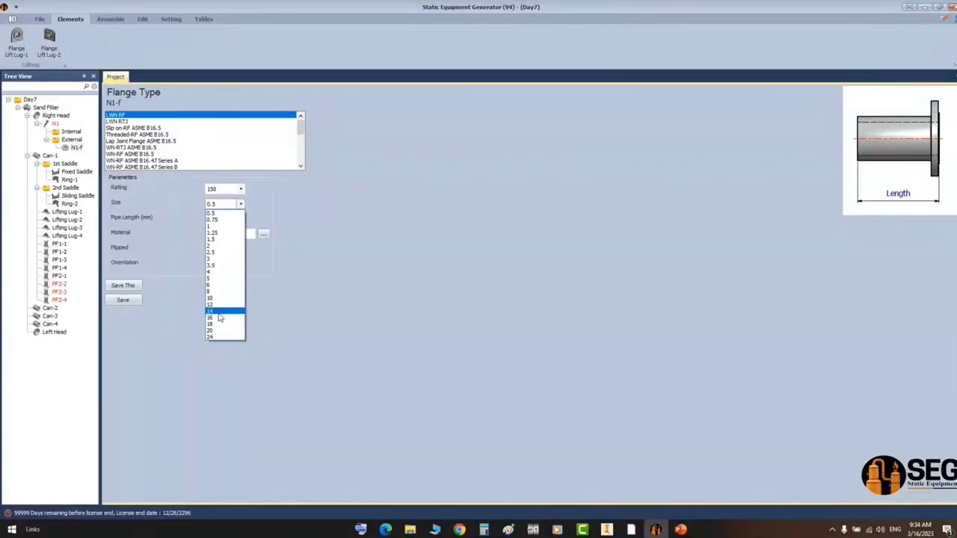
pyautogui.click(221, 311)
pyautogui.click(238, 219)
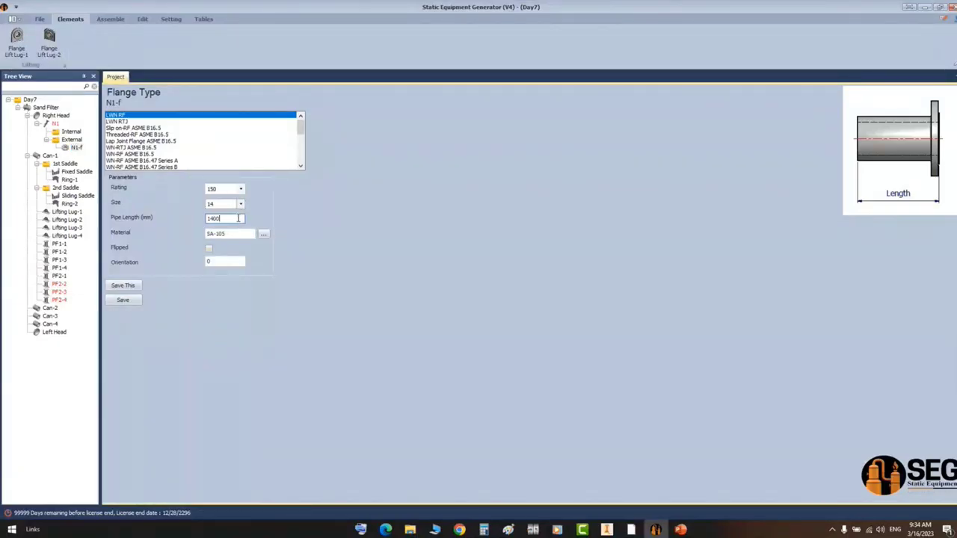
# - Define flange N1-f as WN-RF ASME B16.5 with size 14 and pipe schedule 60, and save it
pyautogui.click(129, 154)
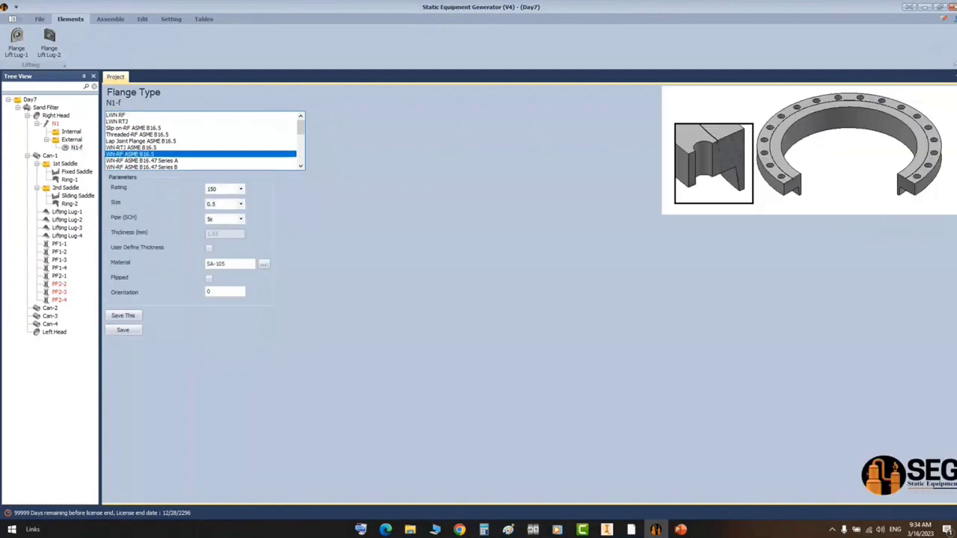
pyautogui.click(241, 204)
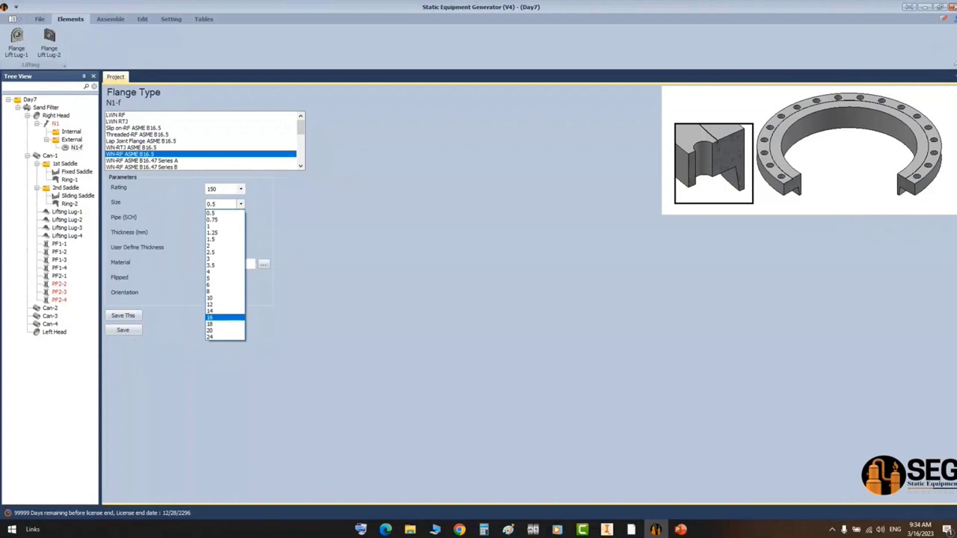
pyautogui.click(224, 318)
pyautogui.click(240, 219)
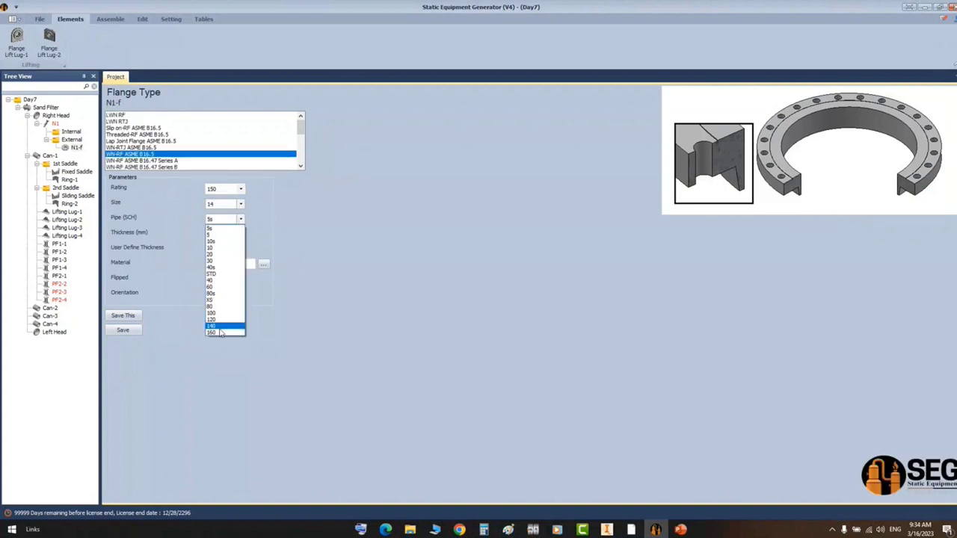
pyautogui.click(217, 287)
pyautogui.click(122, 330)
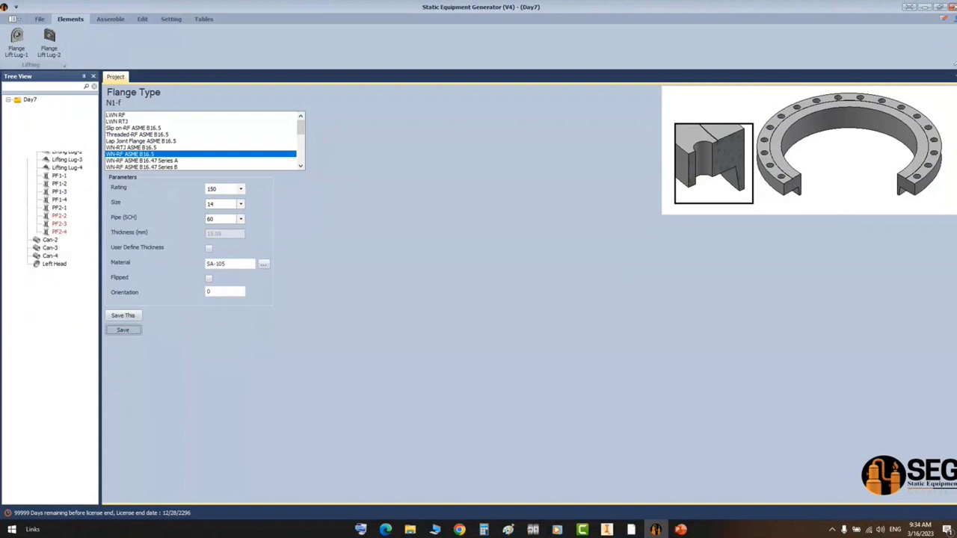
# - Open nozzle N1's projection calculator and look up the flange face's distance from the vessel tangent line in Nozzles Detail.pdf
pyautogui.click(54, 124)
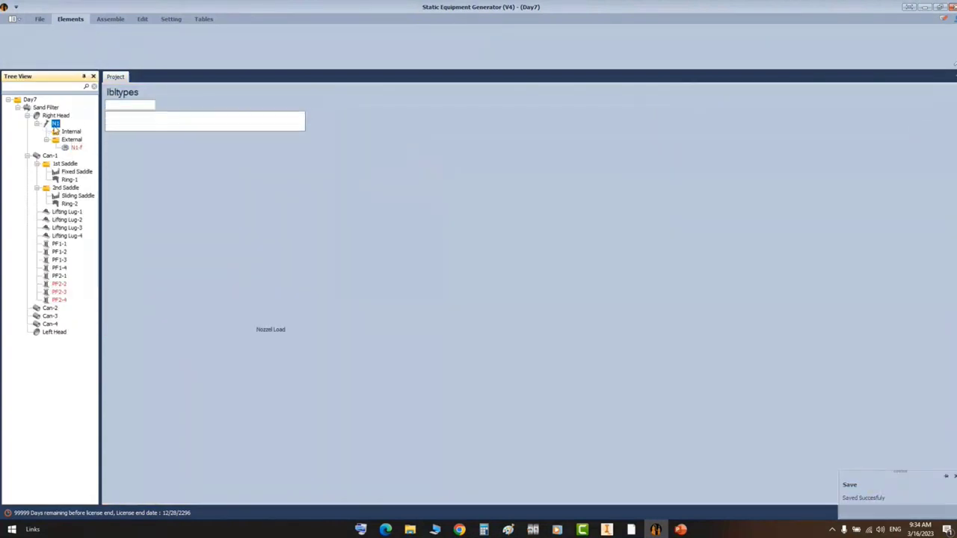
pyautogui.click(132, 385)
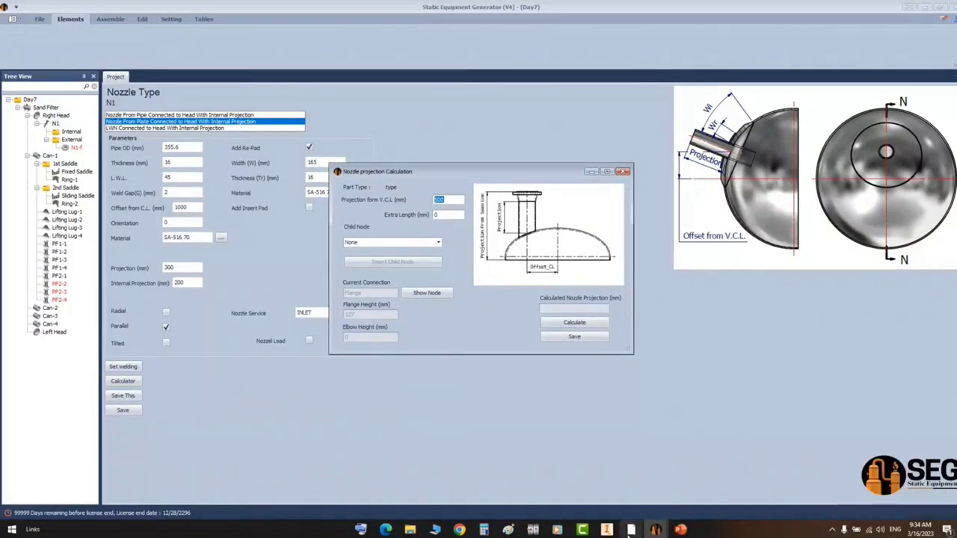
pyautogui.moveTo(631, 529)
pyautogui.click(583, 430)
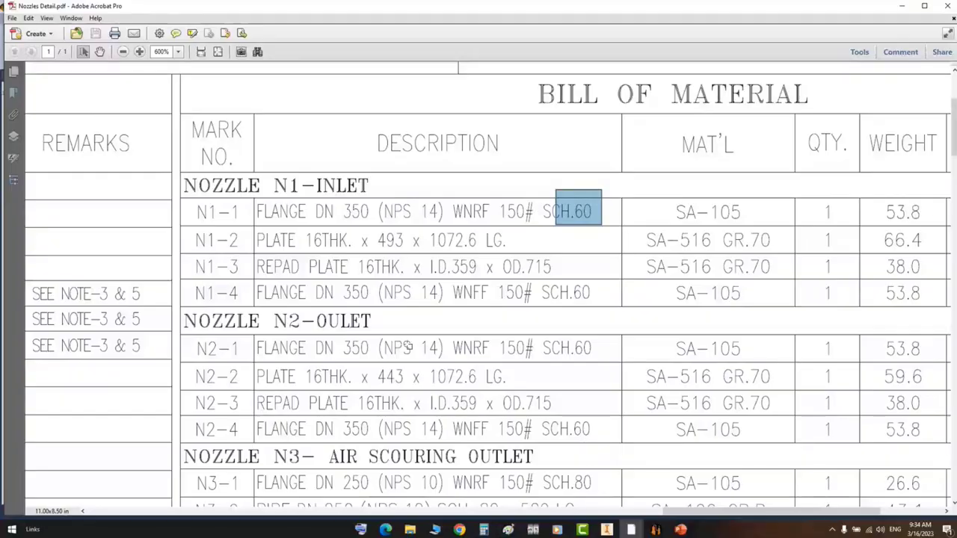
pyautogui.keyDown('ctrl'); pyautogui.scroll(-2, 408, 346); pyautogui.keyUp('ctrl')
pyautogui.moveTo(90, 336); pyautogui.dragTo(387, 344)
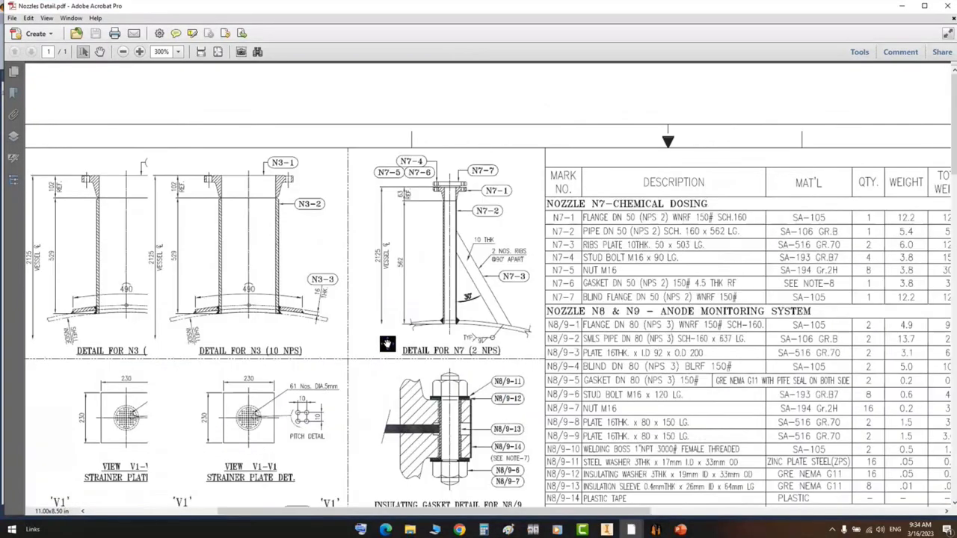
pyautogui.moveTo(388, 343); pyautogui.dragTo(665, 343, button='middle')
pyautogui.keyDown('ctrl'); pyautogui.scroll(1, 267, 198); pyautogui.keyUp('ctrl')
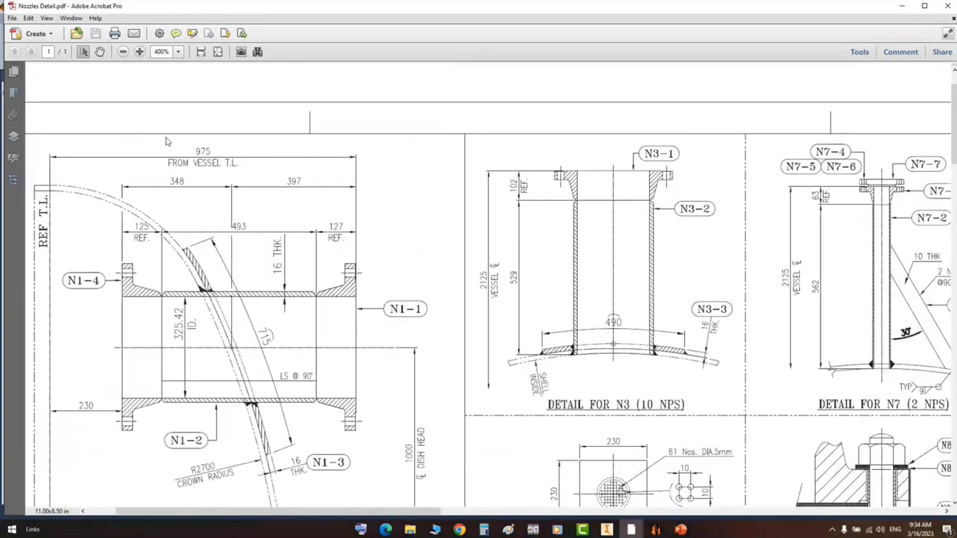
pyautogui.moveTo(166, 154); pyautogui.dragTo(232, 155, button='middle')
pyautogui.moveTo(233, 138); pyautogui.dragTo(311, 170)
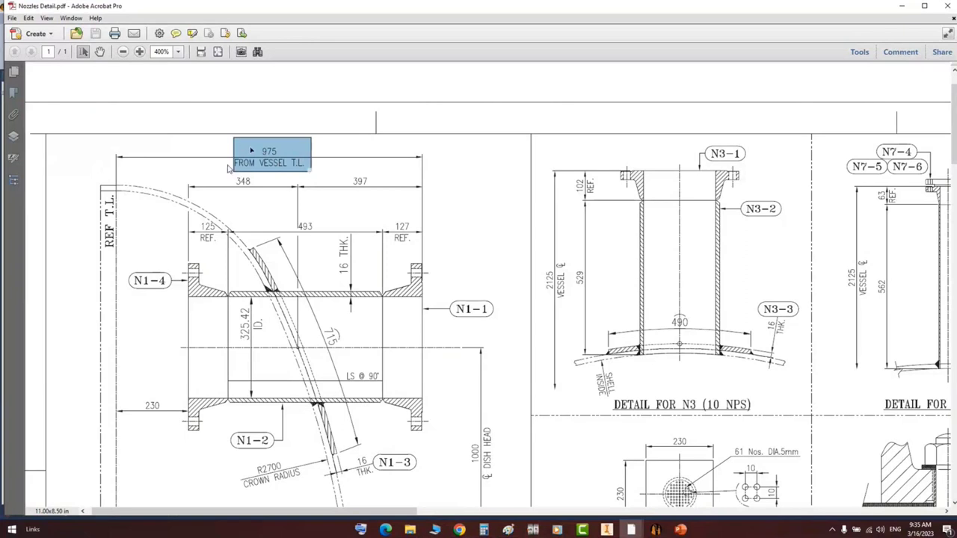
pyautogui.moveTo(253, 149); pyautogui.dragTo(283, 153)
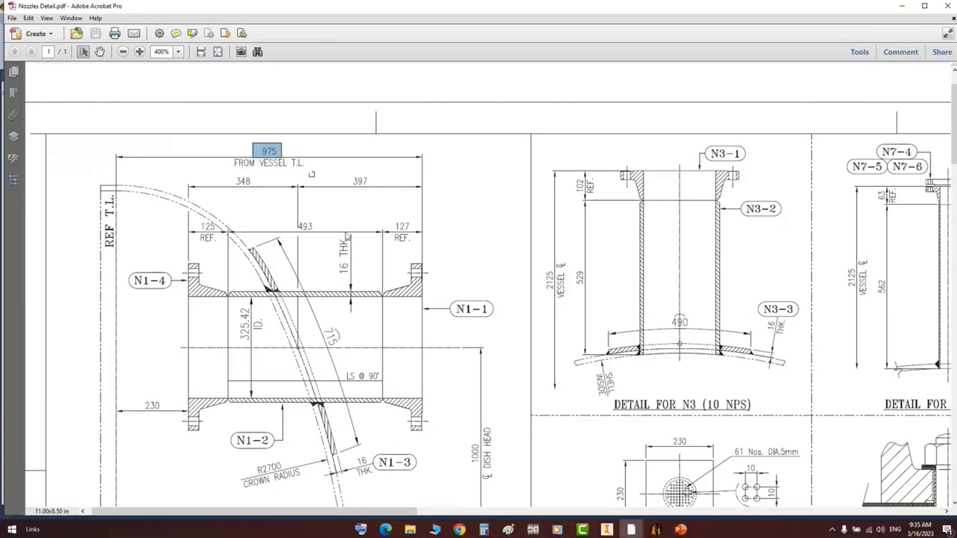
# - Add 50 to the 975 mm tangent-line distance in Calculator
pyautogui.click(484, 529)
pyautogui.write('975+50')
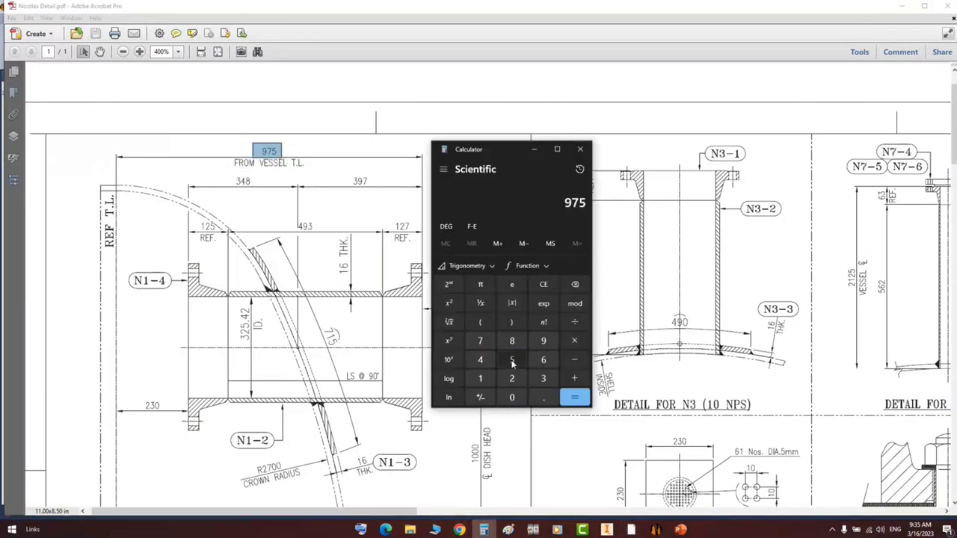
pyautogui.press('Return')
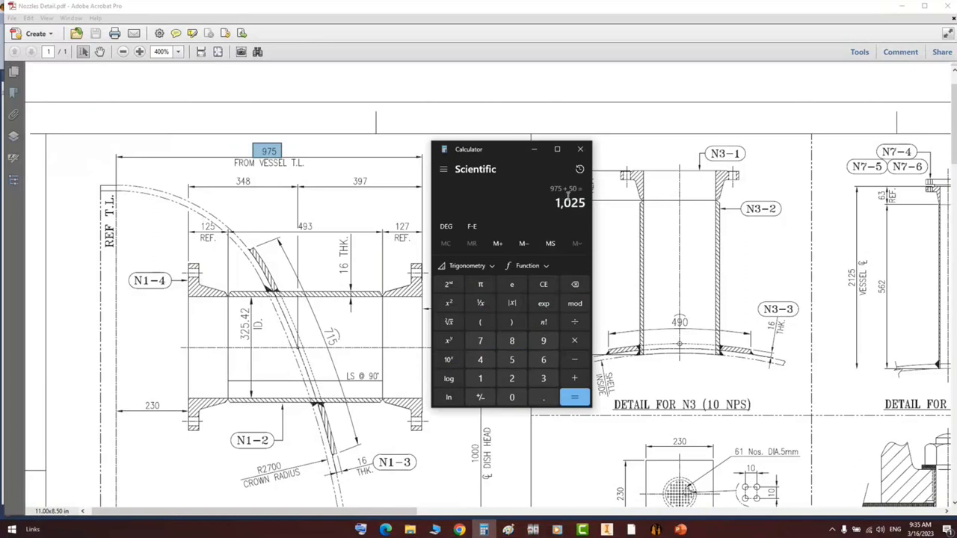
pyautogui.moveTo(558, 203); pyautogui.dragTo(581, 204)
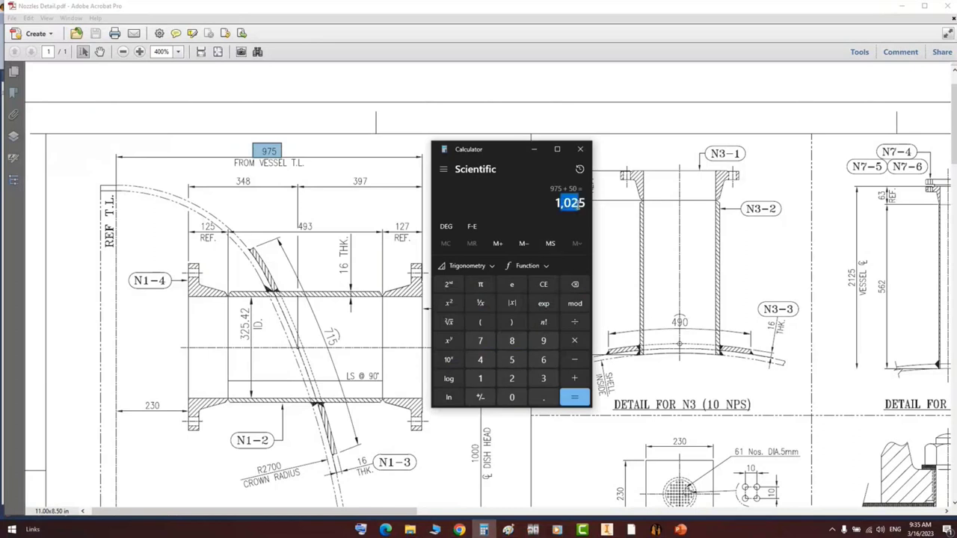
pyautogui.click(580, 149)
# - Back in Static Equipment Generator, set the projection from V.C.L to 1025 mm and calculate nozzle N1's projection
pyautogui.moveTo(656, 529)
pyautogui.click(709, 479)
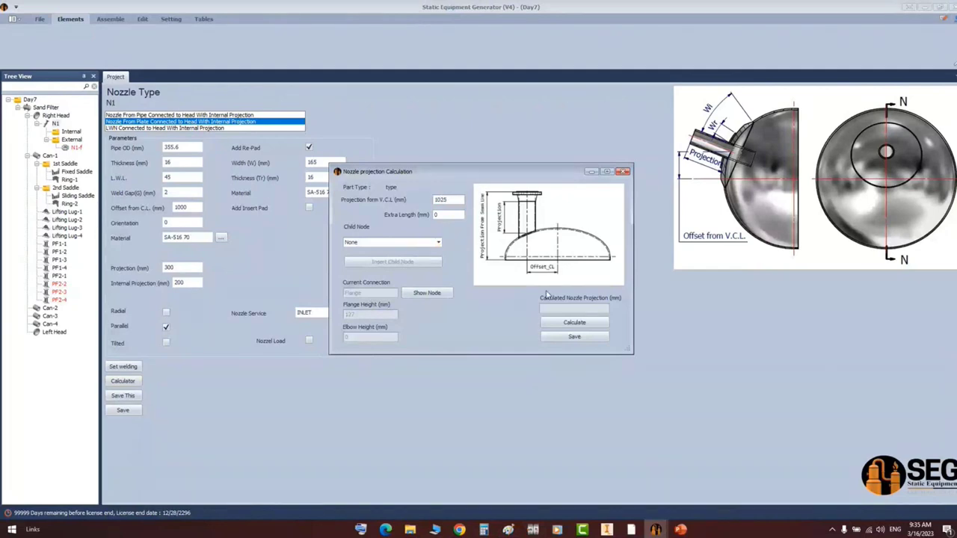
pyautogui.click(582, 323)
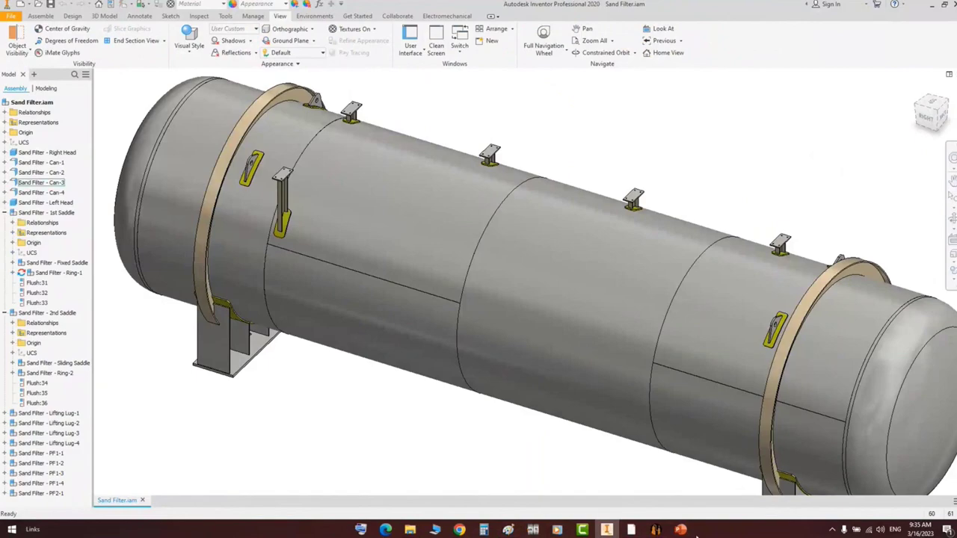
# - Shift the Nozzle projection Calculation dialog nearer the nozzle parameters, capture the screen and paste it over the existing image in Paint
pyautogui.moveTo(656, 530)
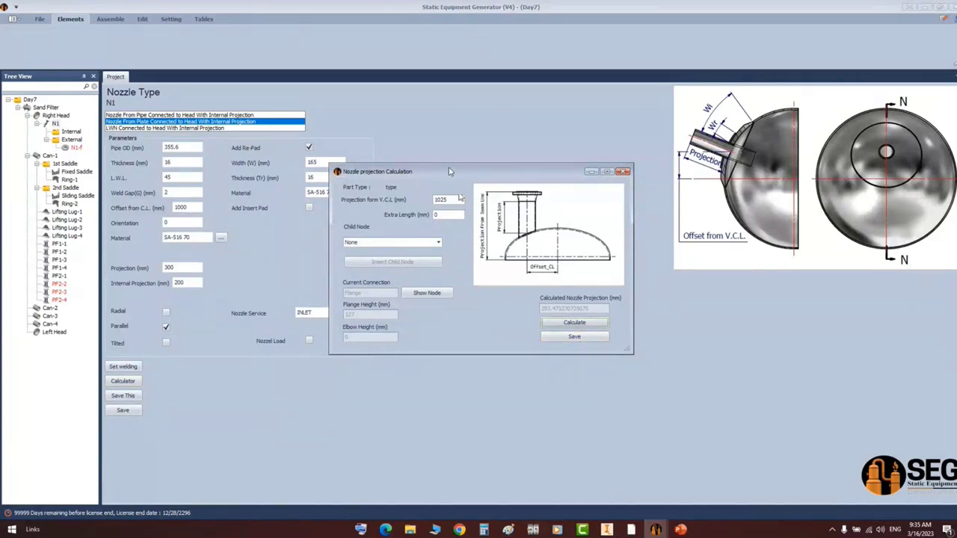
pyautogui.moveTo(450, 171); pyautogui.dragTo(336, 170)
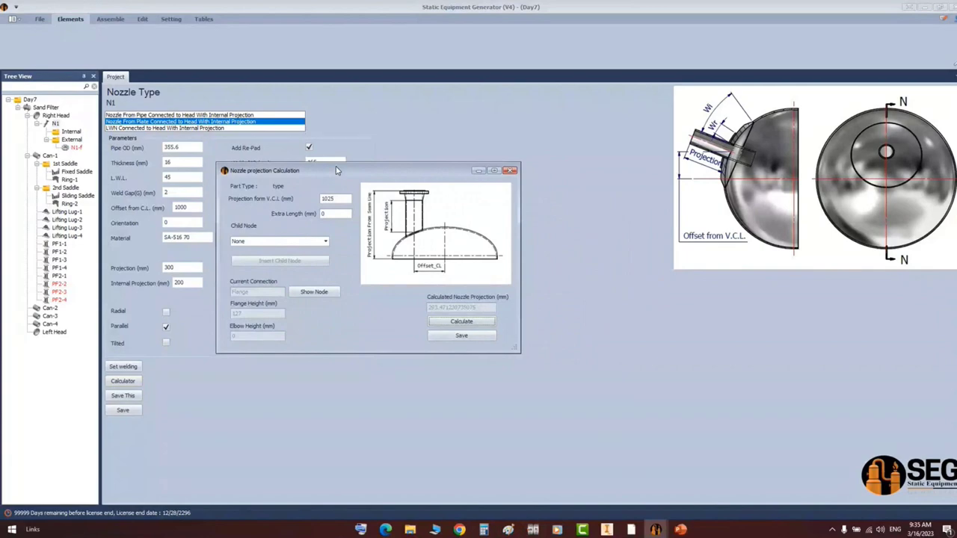
pyautogui.click(508, 529)
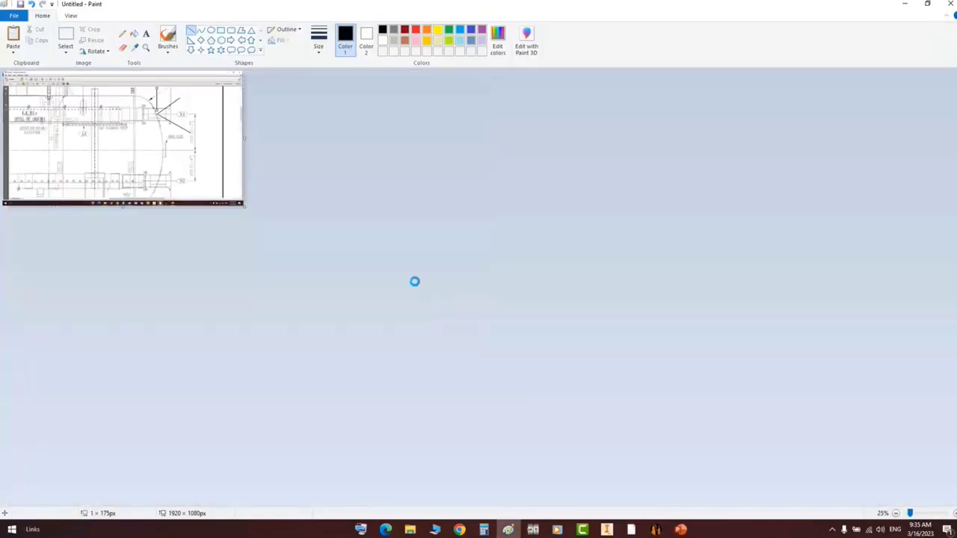
pyautogui.hotkey('ctrl', 'v')
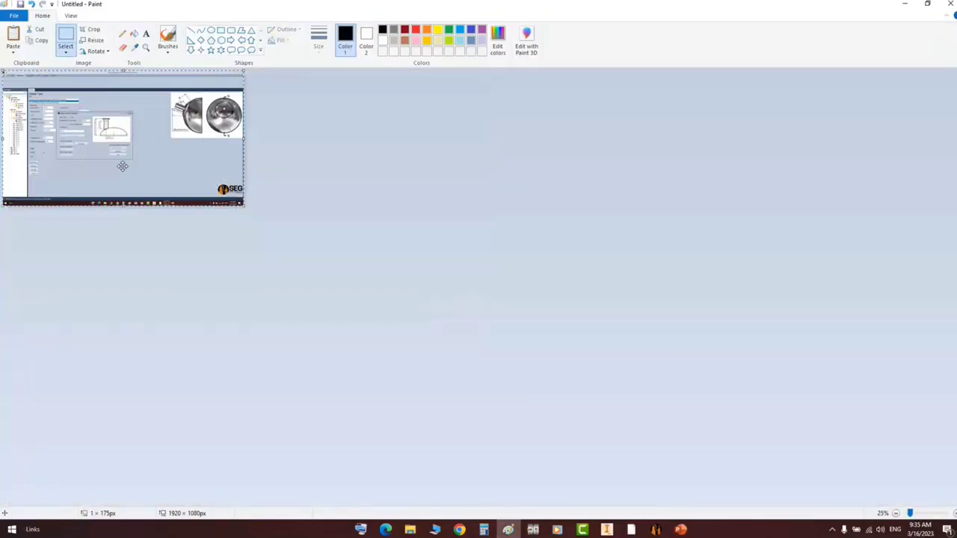
# - Outline the 1025 value and the calculated nozzle projection with red rectangles, about 87 × 42 px and 159 × 28 px
pyautogui.keyDown('ctrl'); pyautogui.scroll(2, 122, 164); pyautogui.keyUp('ctrl')
pyautogui.keyDown('ctrl'); pyautogui.scroll(1, 462, 261); pyautogui.keyUp('ctrl')
pyautogui.scroll(-3, 462, 261)
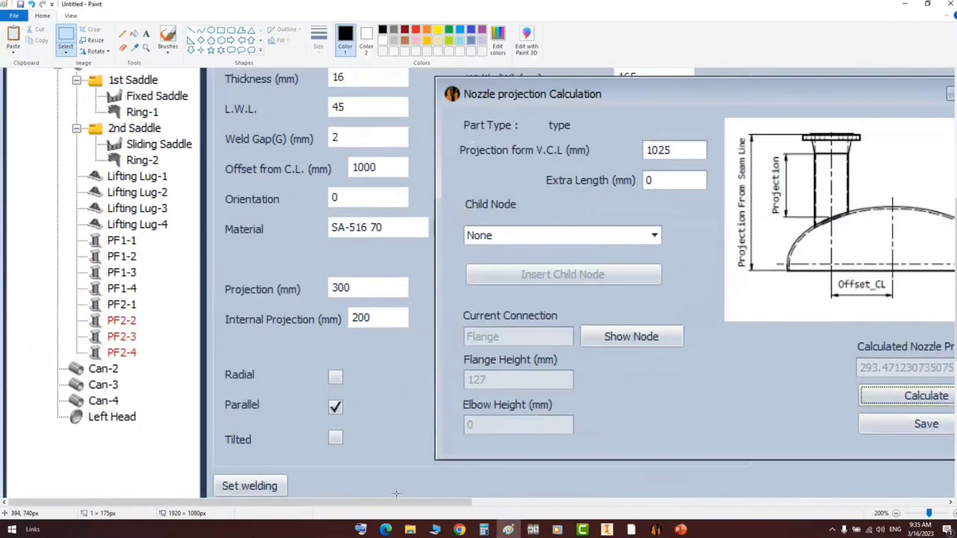
pyautogui.moveTo(394, 502); pyautogui.dragTo(479, 505)
pyautogui.click(221, 30)
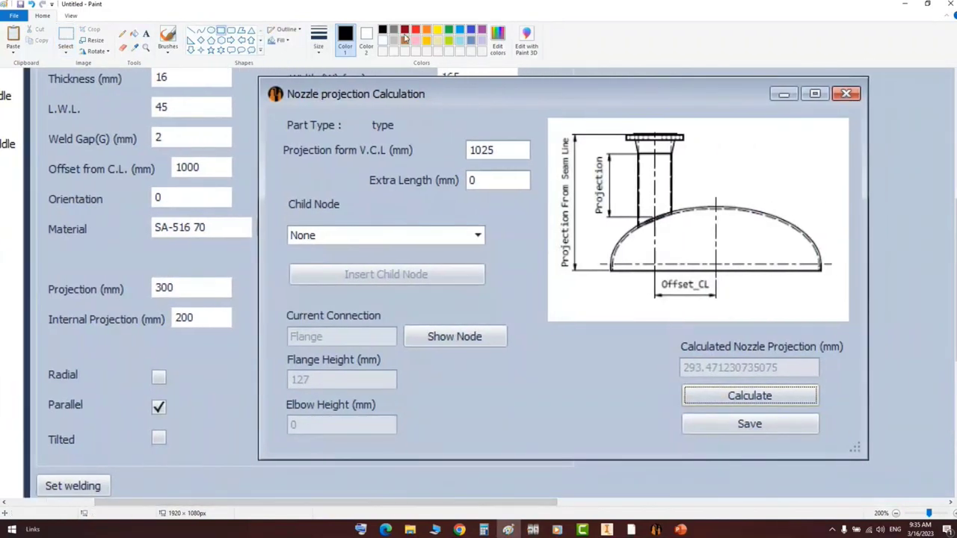
pyautogui.click(415, 30)
pyautogui.click(320, 50)
pyautogui.click(337, 90)
pyautogui.moveTo(452, 126); pyautogui.dragTo(542, 169)
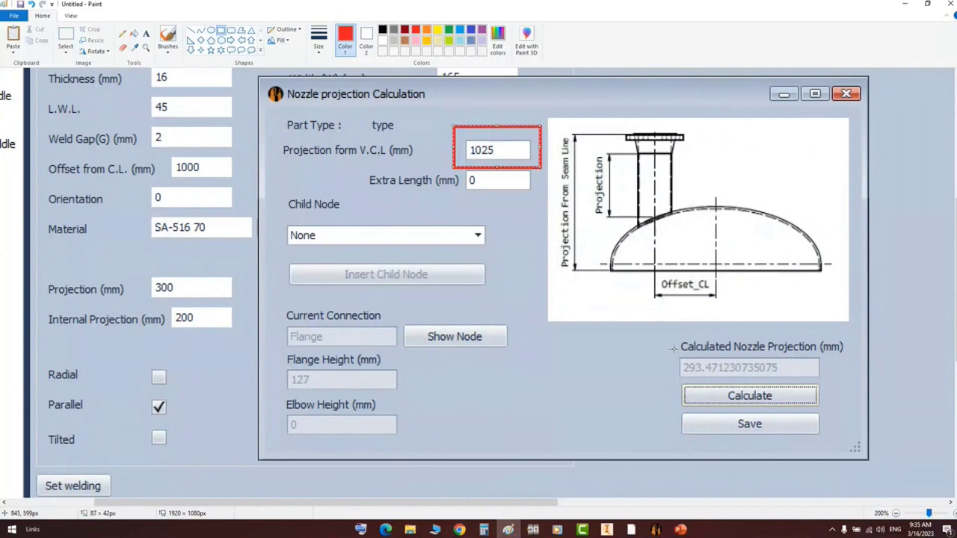
pyautogui.moveTo(672, 350); pyautogui.dragTo(830, 379)
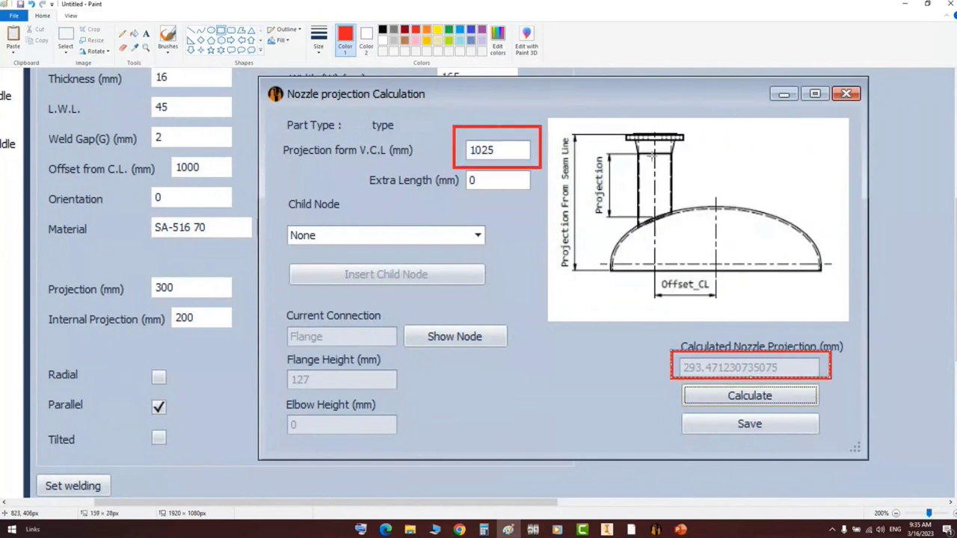
# - Draw a red line about 63 px long along the sketched nozzle's projection and a red rectangle about 130 × 36 px around the Projection field
pyautogui.click(192, 31)
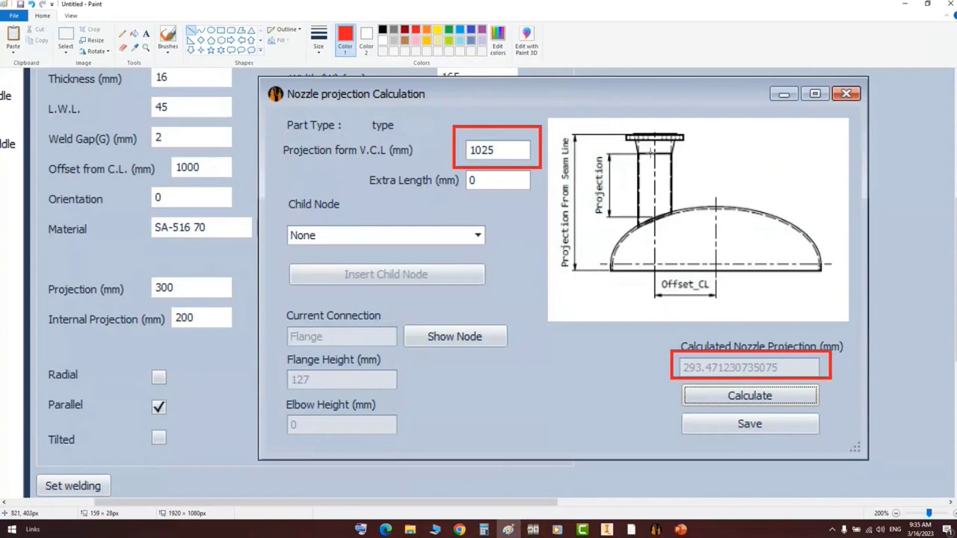
pyautogui.moveTo(652, 153); pyautogui.dragTo(657, 215)
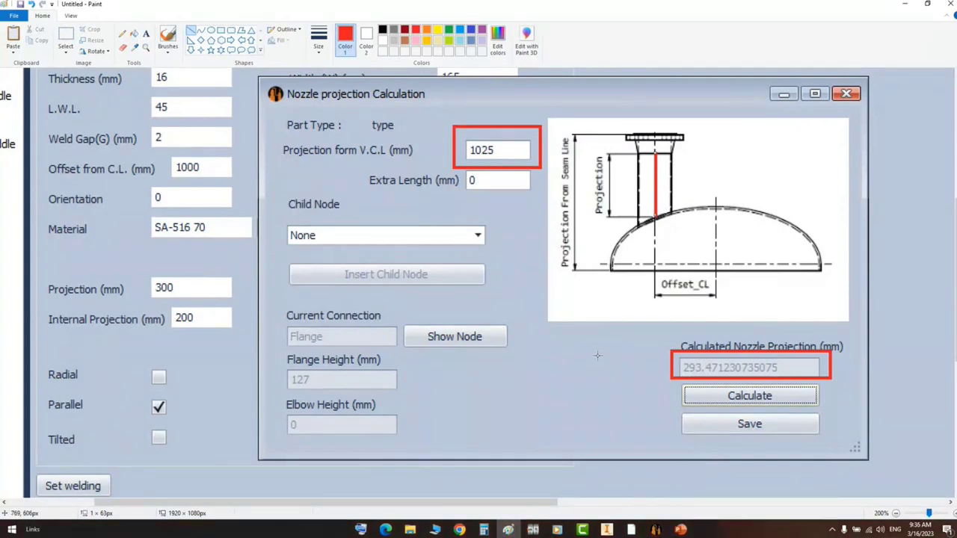
pyautogui.click(220, 30)
pyautogui.moveTo(114, 270); pyautogui.dragTo(245, 304)
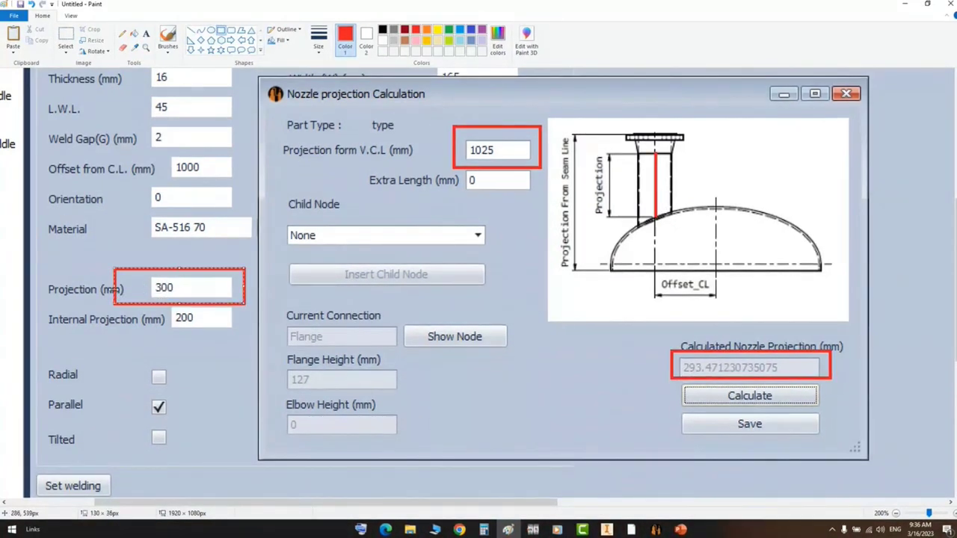
# - Widen the red box to enclose the Projection label and draw a red arrow from the calculated nozzle projection towards it
pyautogui.moveTo(114, 291); pyautogui.dragTo(35, 288)
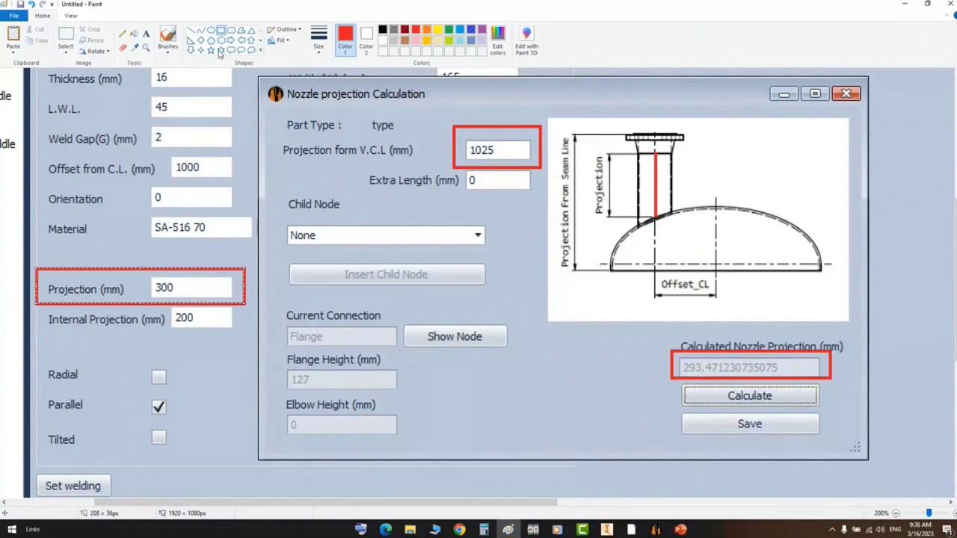
pyautogui.click(242, 41)
pyautogui.moveTo(670, 365); pyautogui.dragTo(249, 267)
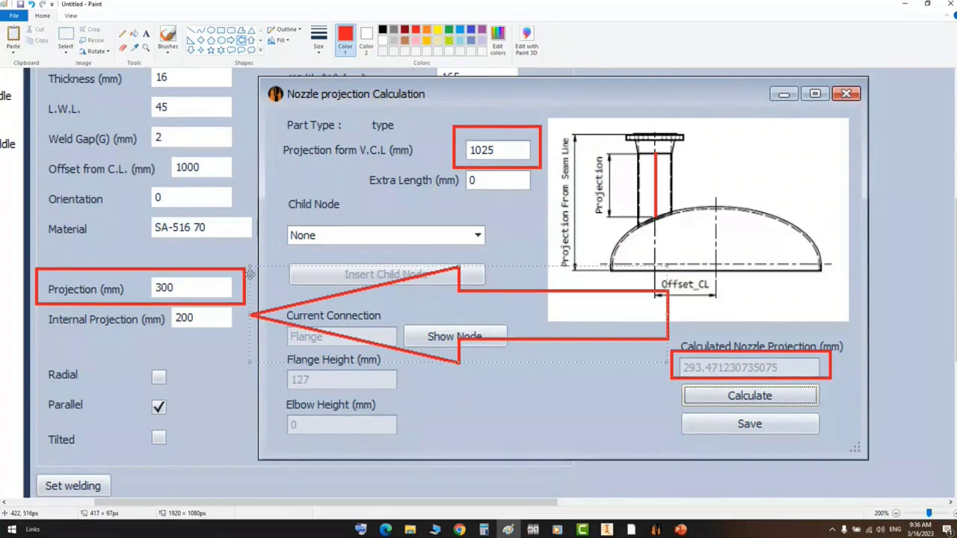
# - Switch to the Nozzle projection Calculation window and save the calculated projection into nozzle N1's parameters
pyautogui.moveTo(656, 529)
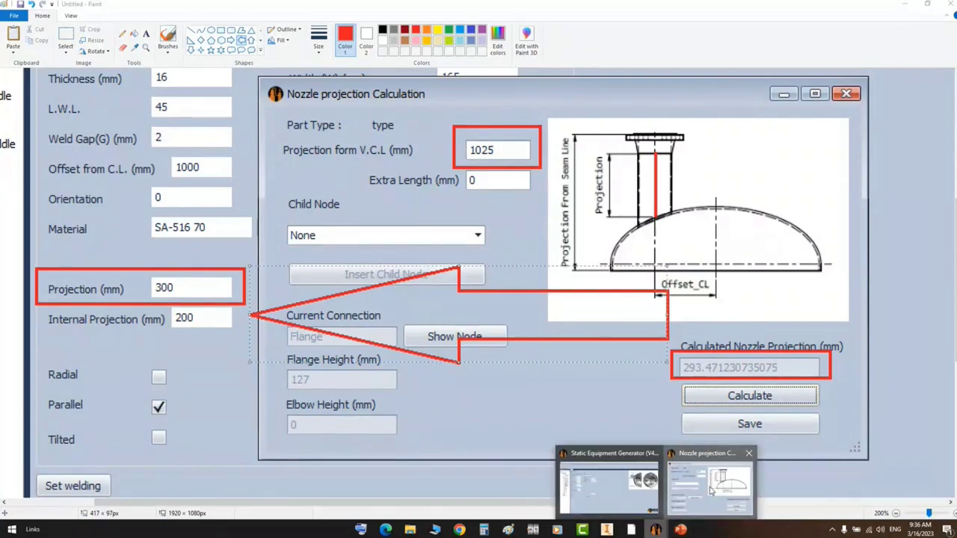
pyautogui.click(704, 507)
pyautogui.click(461, 336)
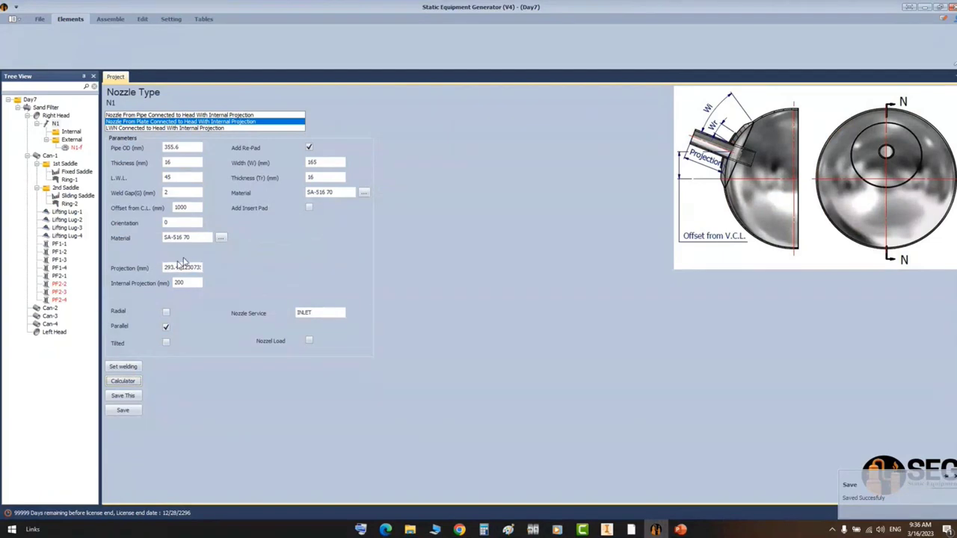
pyautogui.click(185, 267)
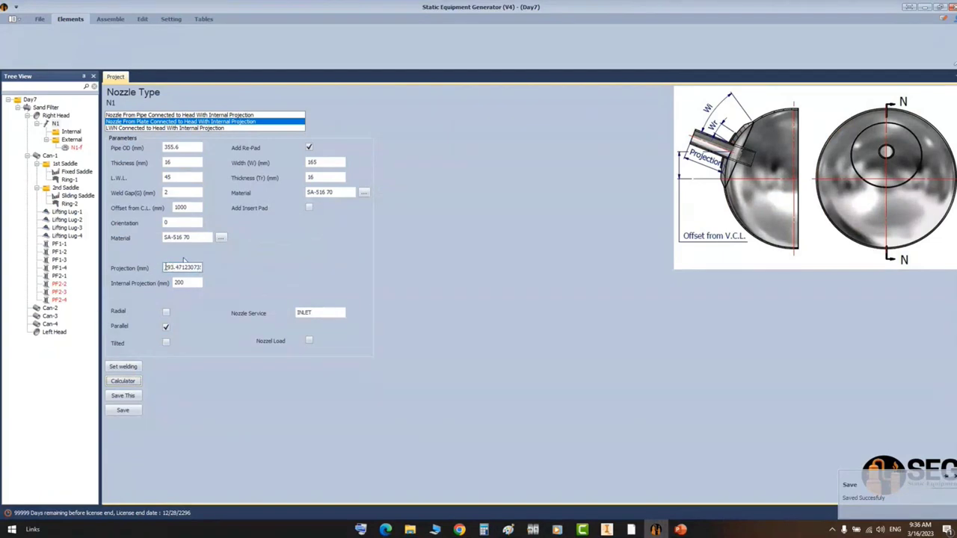
pyautogui.click(182, 283)
# - Add a flange named N1-f2 under nozzle N1's Internal folder and choose N1-f as its matching part
pyautogui.click(80, 132)
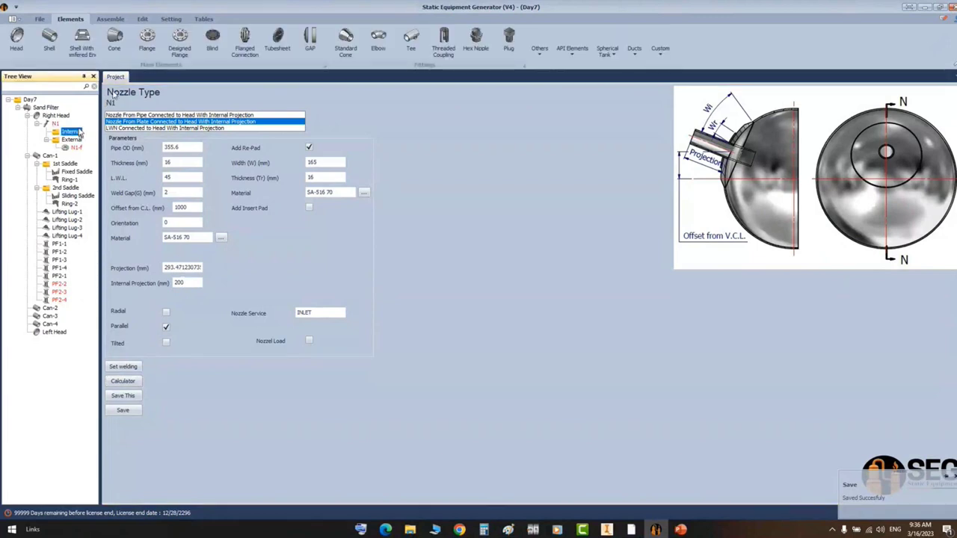
pyautogui.click(147, 41)
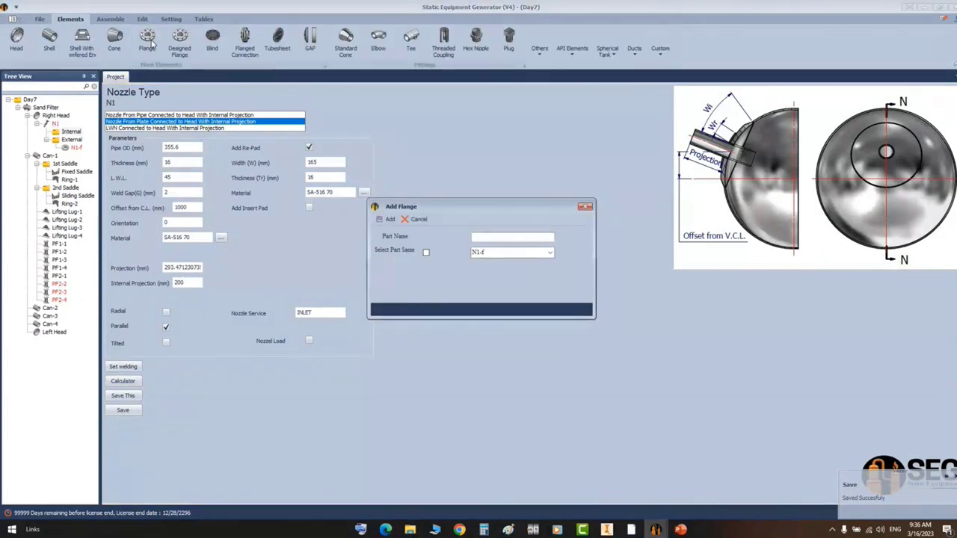
pyautogui.write('N1-f2')
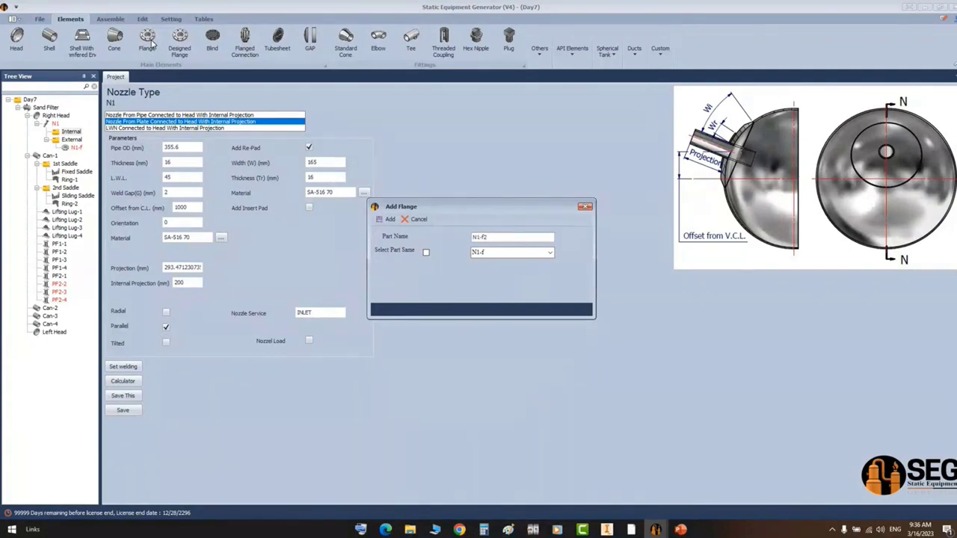
pyautogui.press('Return')
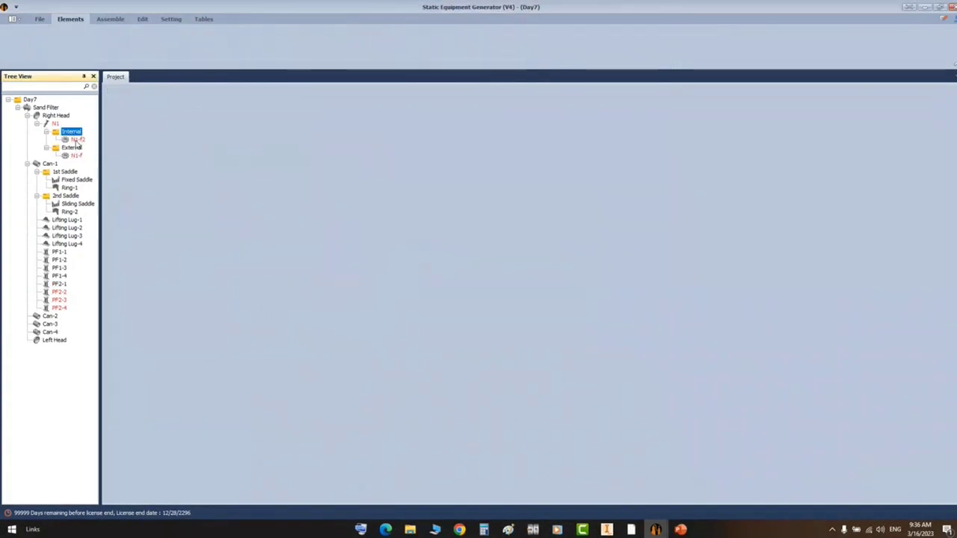
pyautogui.click(77, 140)
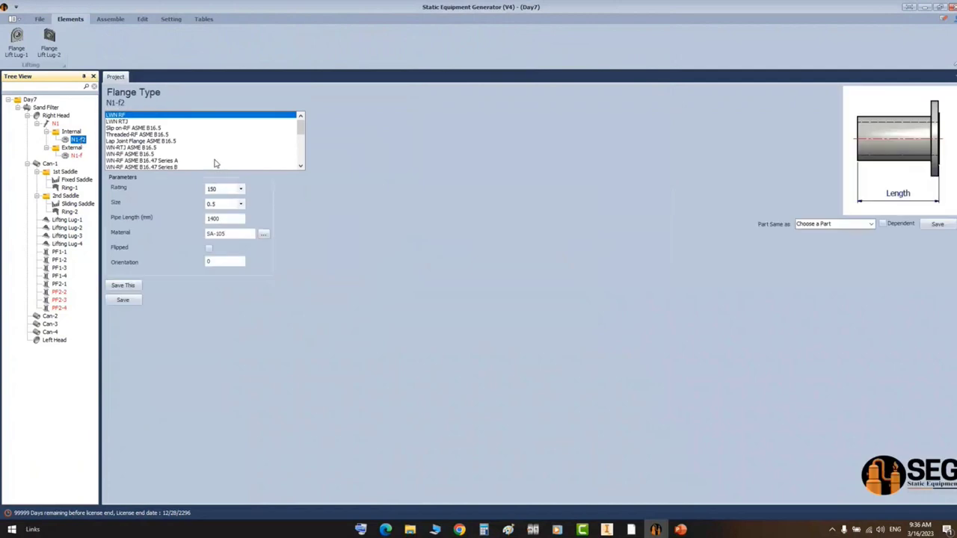
pyautogui.click(853, 225)
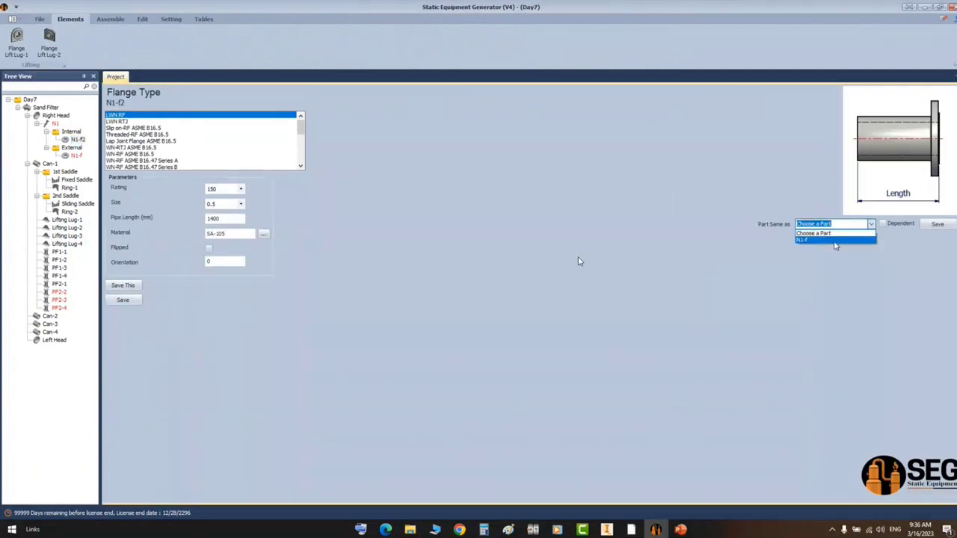
pyautogui.click(835, 247)
# - Delete flange N1-f2 from nozzle N1's Internal folder
pyautogui.rightClick(82, 140)
pyautogui.click(108, 153)
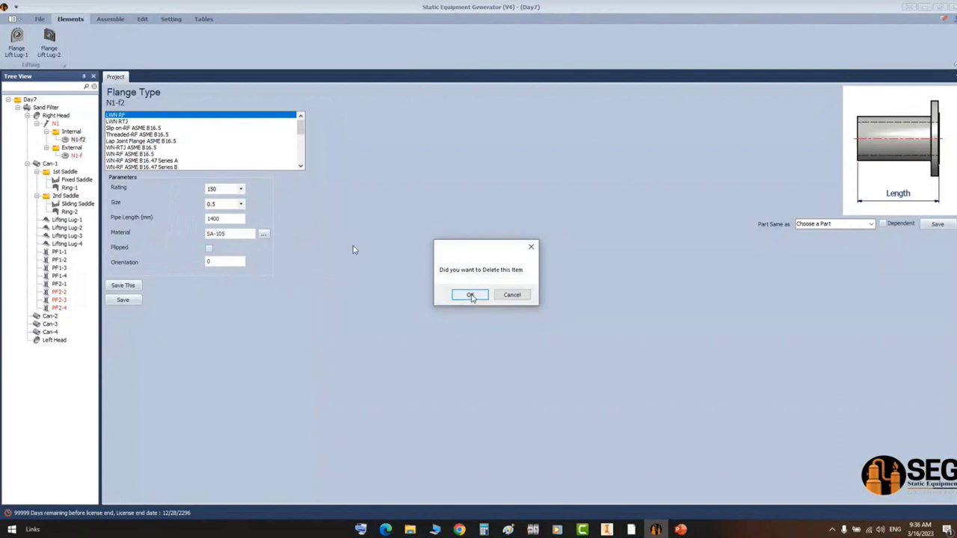
pyautogui.click(469, 295)
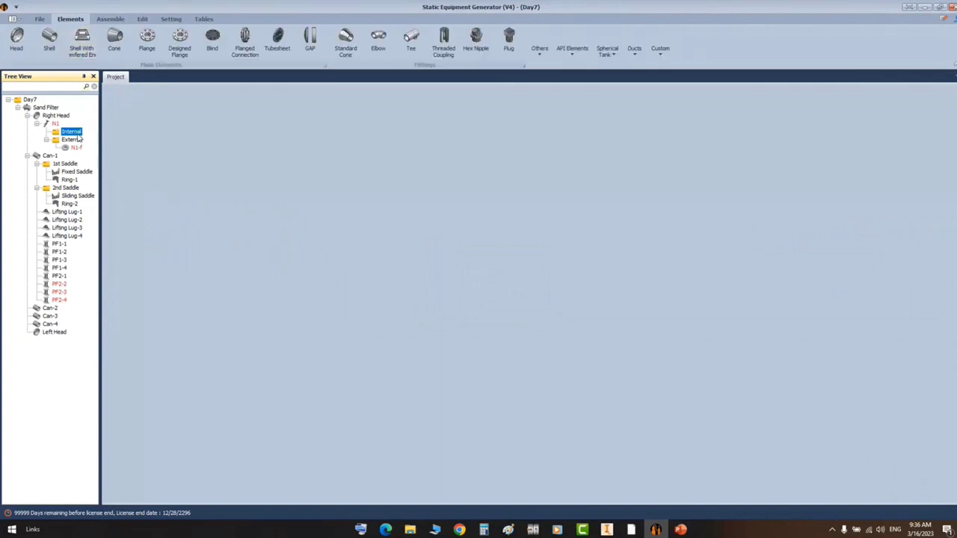
# - Try to add internal flange N1-f2 to nozzle N1 with Select Part Same enabled and set to N1-f
pyautogui.click(147, 37)
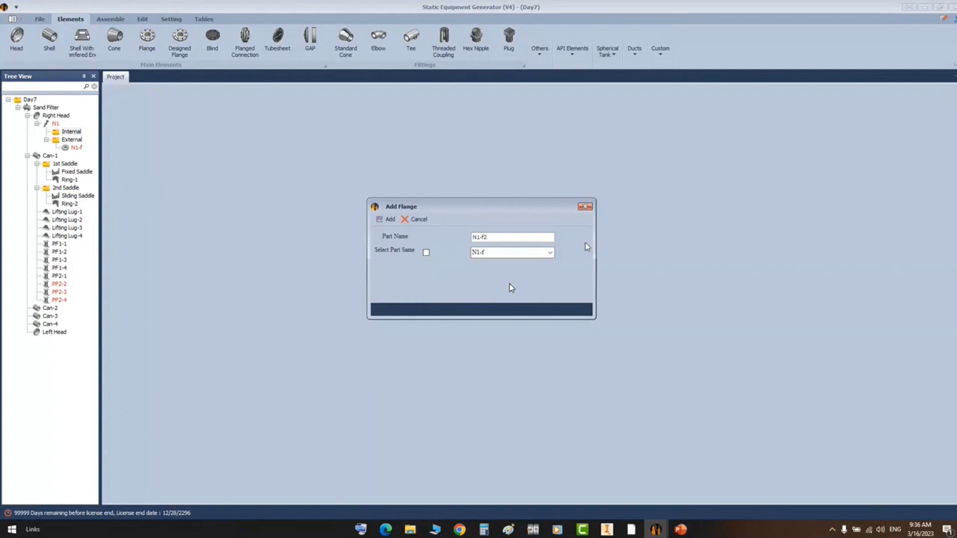
pyautogui.click(425, 252)
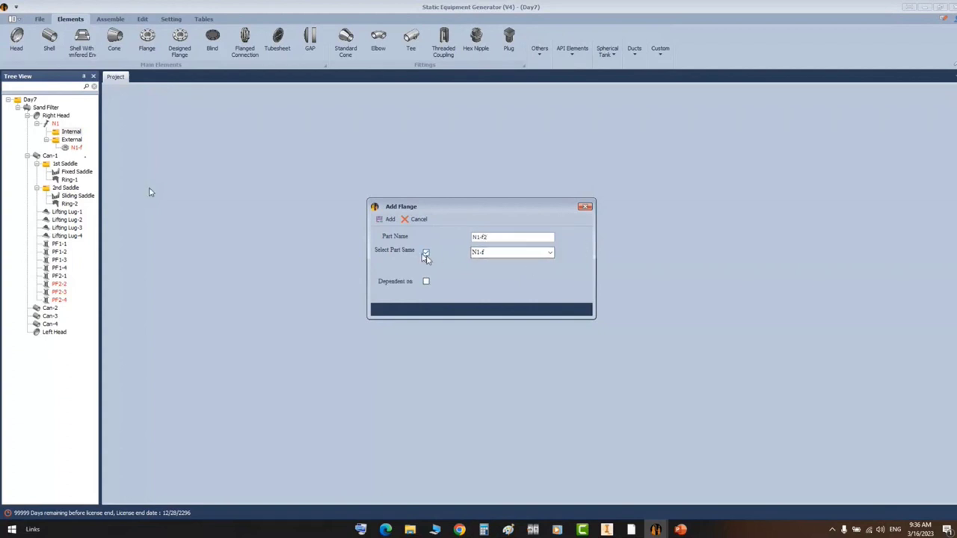
pyautogui.click(479, 252)
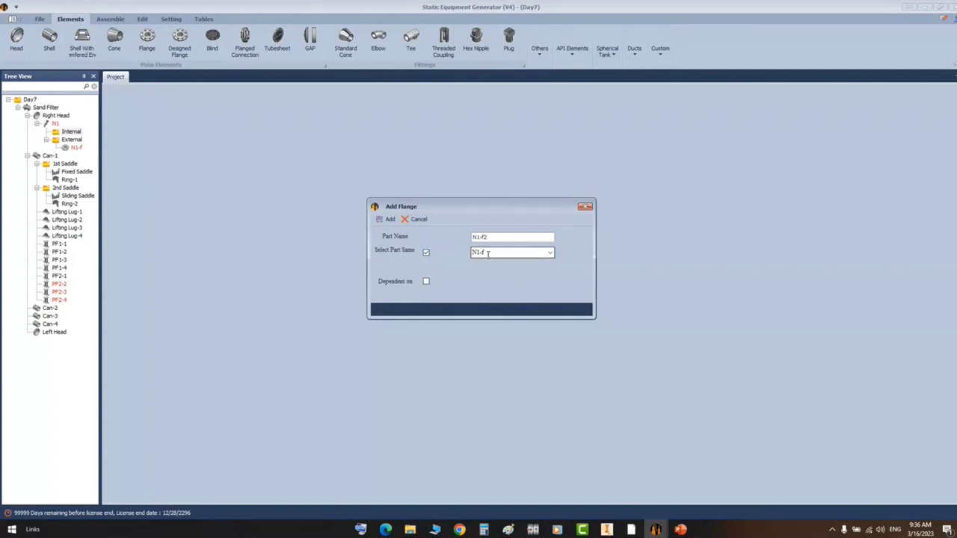
pyautogui.click(389, 220)
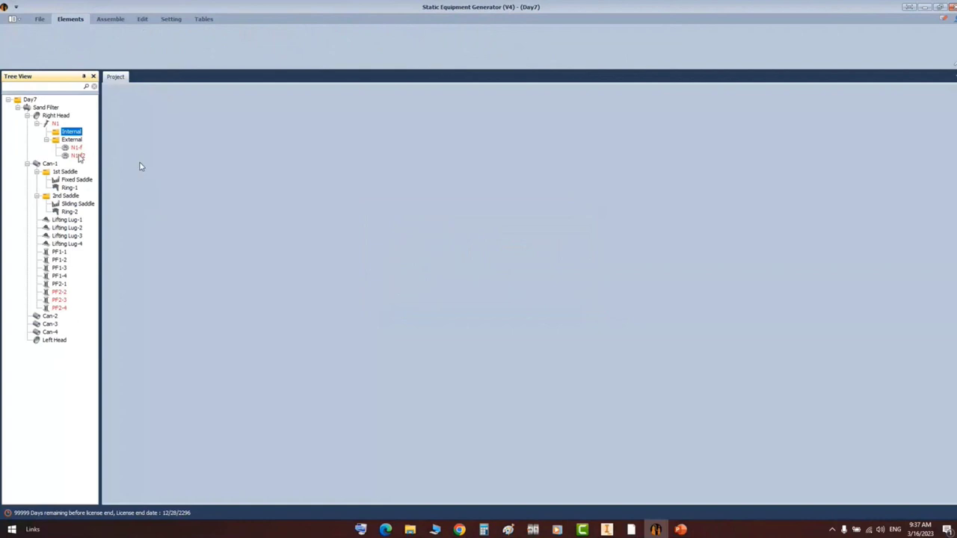
pyautogui.click(78, 156)
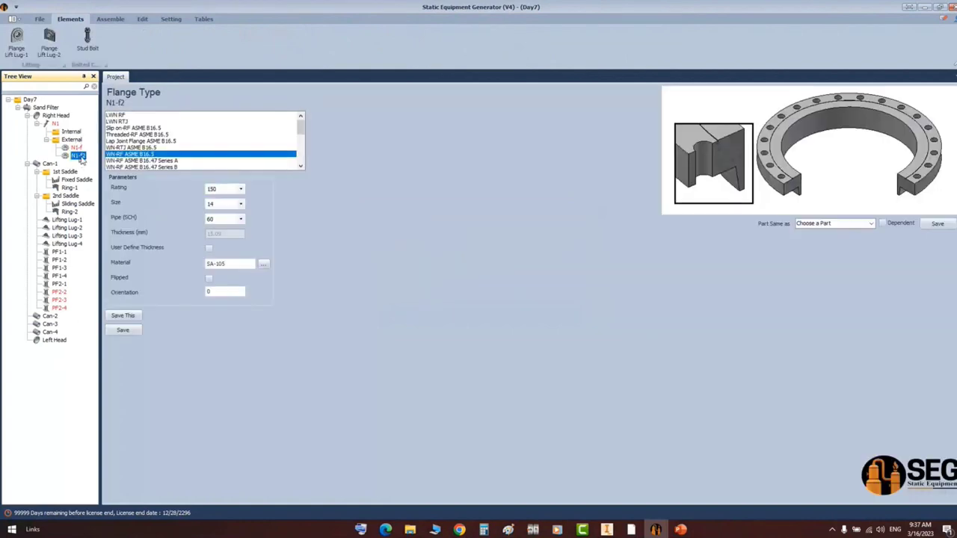
# - Delete flange N1-f2 from nozzle N1's External folder
pyautogui.click(76, 133)
pyautogui.click(80, 155)
pyautogui.rightClick(80, 155)
pyautogui.click(100, 164)
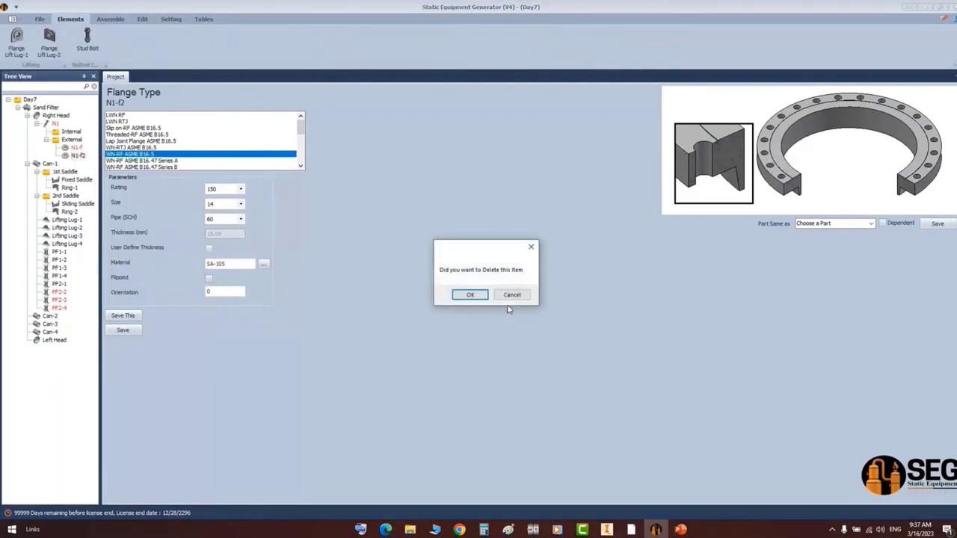
pyautogui.click(471, 295)
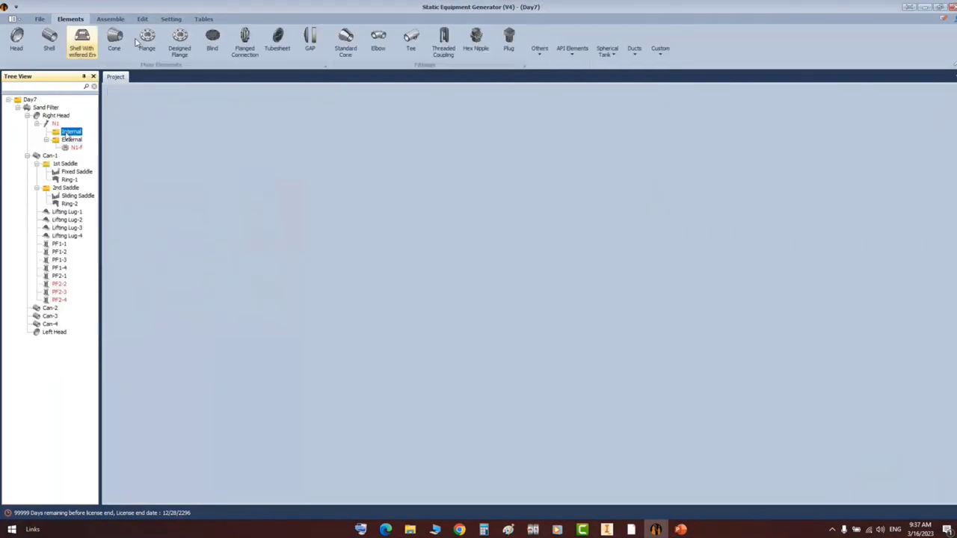
# - Add flange N1-f2 under nozzle N1's Internal folder, set it to be the same part as N1-f, and save
pyautogui.click(146, 39)
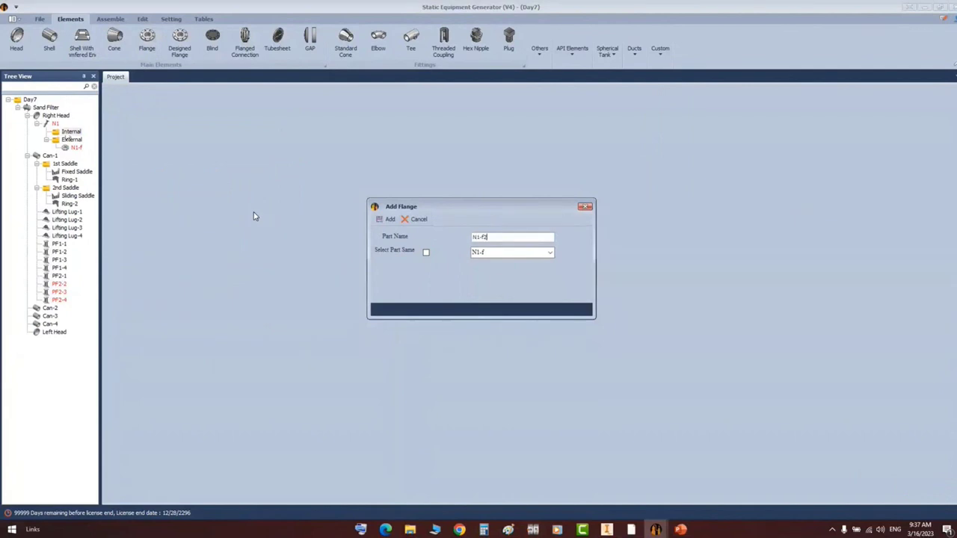
pyautogui.click(388, 219)
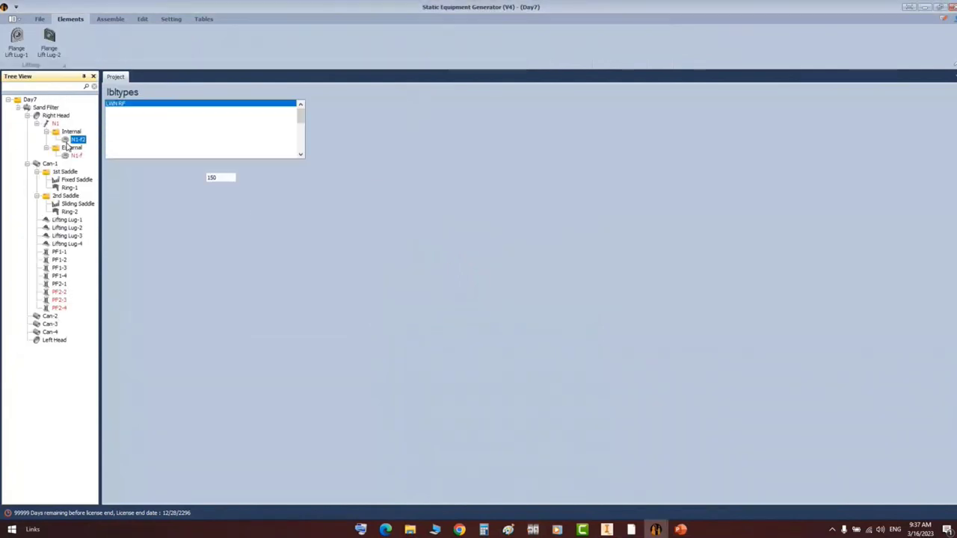
pyautogui.click(867, 225)
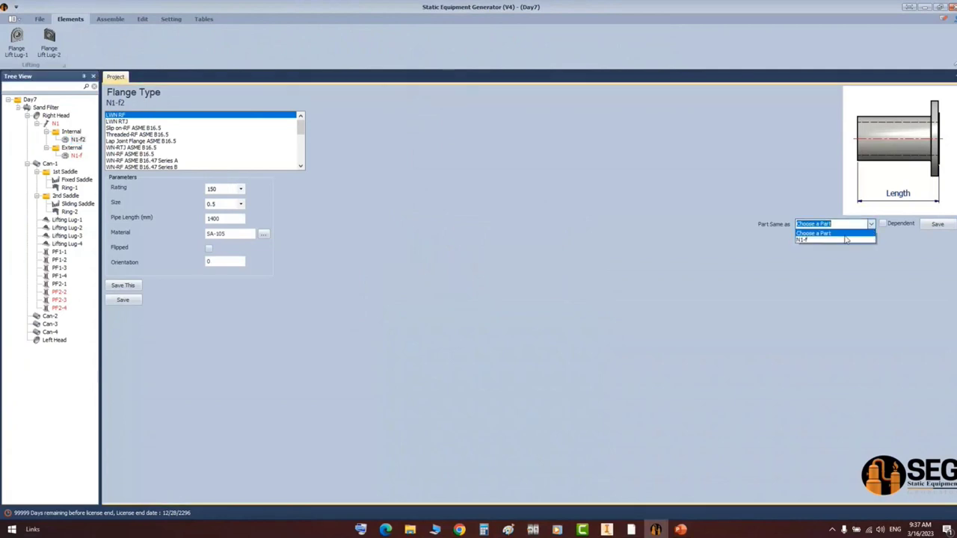
pyautogui.click(847, 239)
pyautogui.click(938, 224)
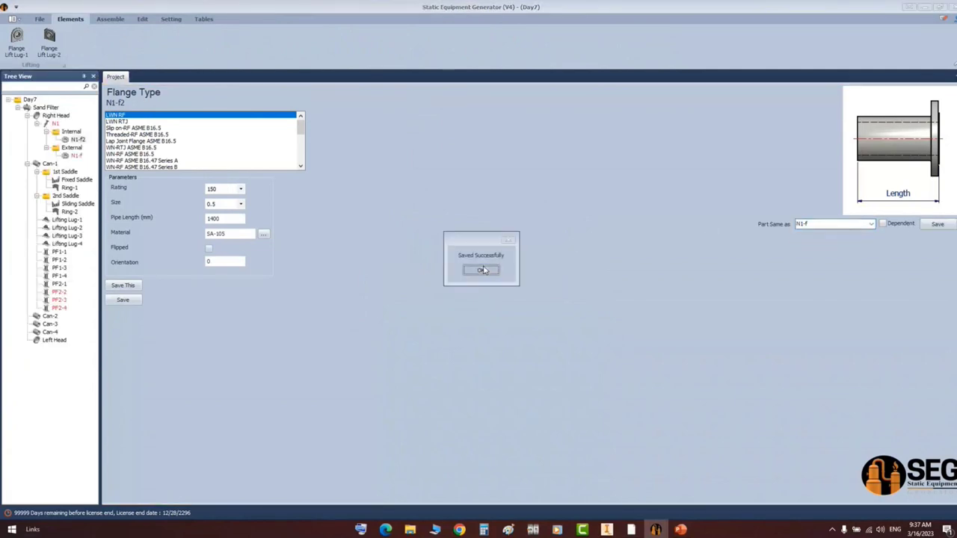
pyautogui.click(483, 270)
# - Select the Right Head and run the assembly build of the new parts in Autodesk Inventor
pyautogui.click(56, 116)
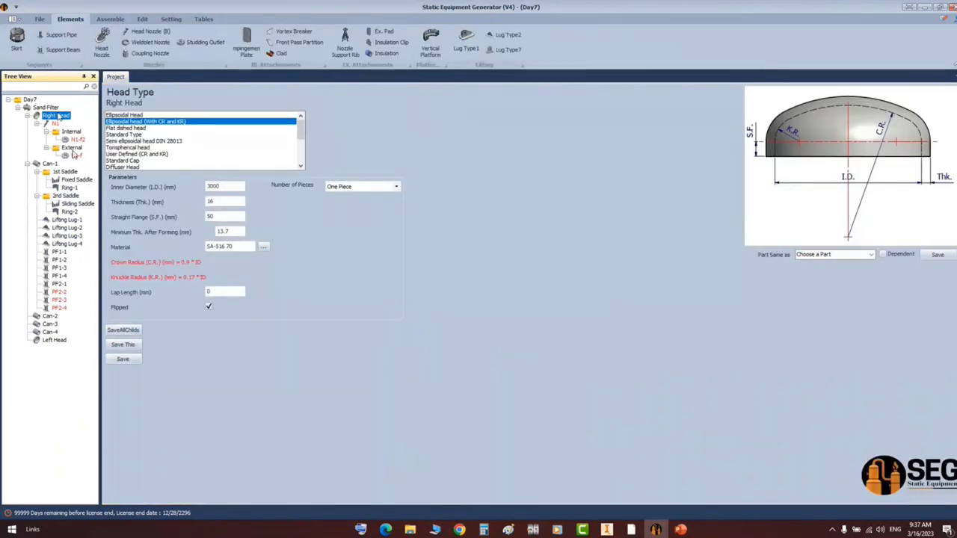
pyautogui.click(110, 18)
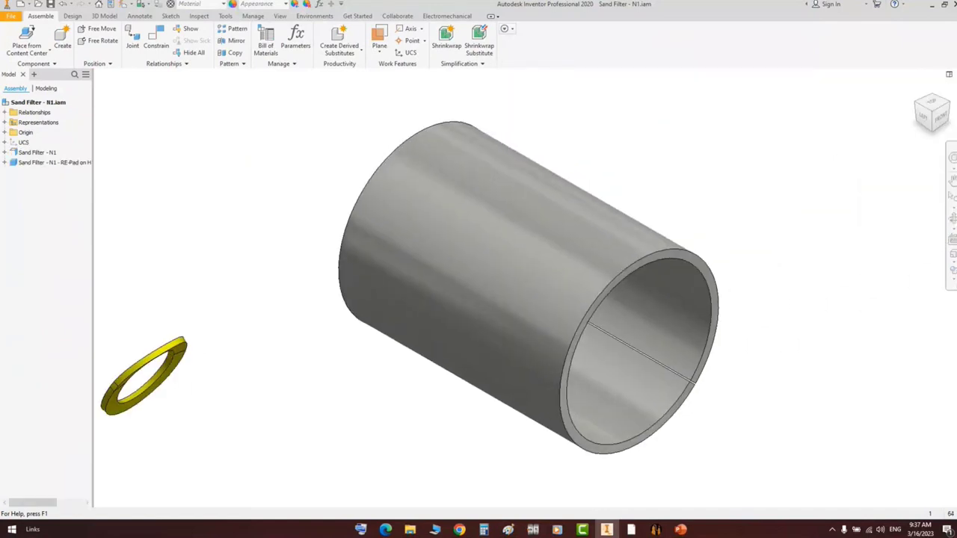
pyautogui.scroll(3, 705, 204)
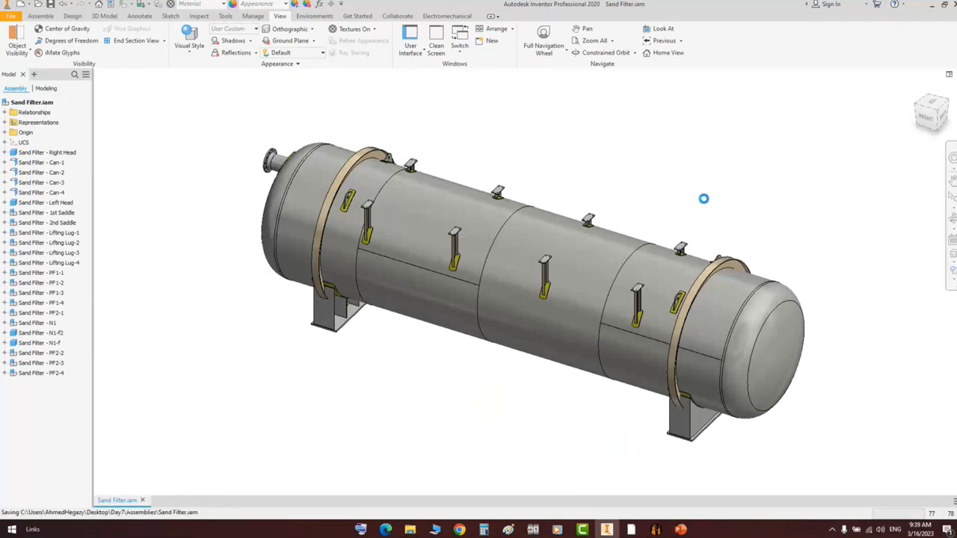
# - Inspect nozzle N1 and its flange on the right head of the Sand Filter assembly from several angles
pyautogui.click(919, 107)
pyautogui.scroll(-3, 432, 332)
pyautogui.scroll(-3, 424, 418)
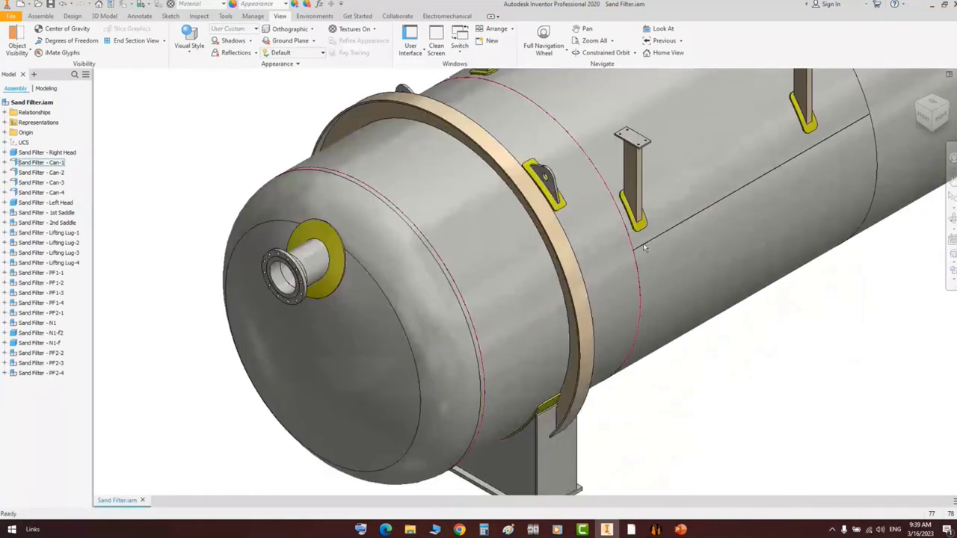
pyautogui.click(952, 219)
pyautogui.scroll(3, 540, 258)
pyautogui.moveTo(550, 289); pyautogui.dragTo(717, 264)
pyautogui.moveTo(891, 194); pyautogui.dragTo(466, 261, button='middle')
pyautogui.scroll(-3, 662, 228)
pyautogui.scroll(3, 536, 254)
pyautogui.moveTo(538, 265)
pyautogui.mouseDown()
pyautogui.moveTo(548, 244)
pyautogui.moveTo(569, 254)
pyautogui.moveTo(525, 274)
pyautogui.mouseUp()
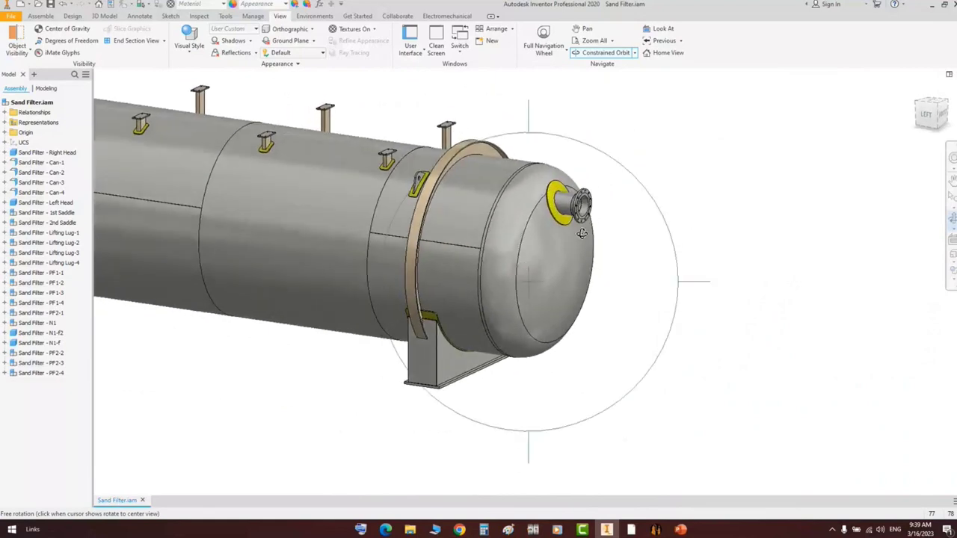
pyautogui.rightClick(585, 233)
pyautogui.click(621, 241)
# - Switch back to Static Equipment Generator and add a Head Nozzle (B) named N2 to the Right Head
pyautogui.click(655, 529)
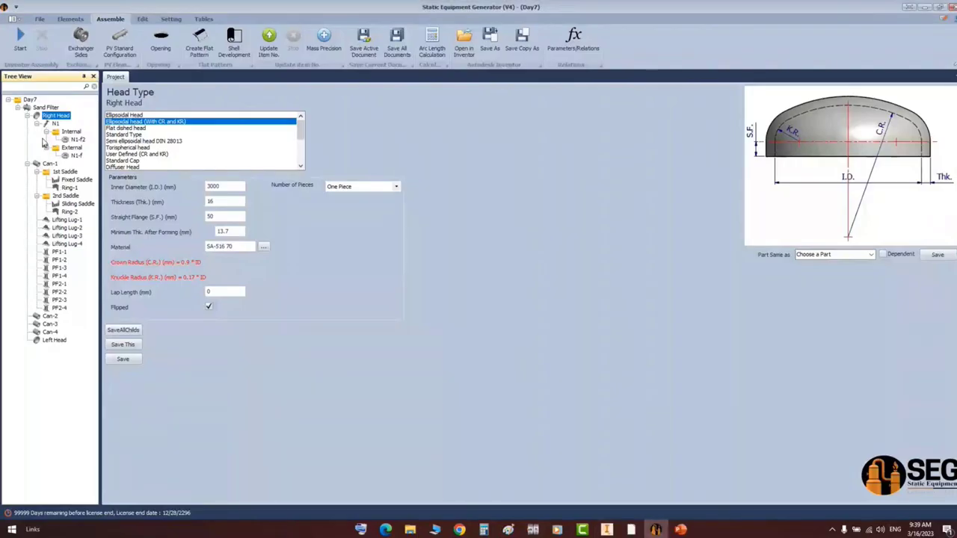
pyautogui.click(70, 19)
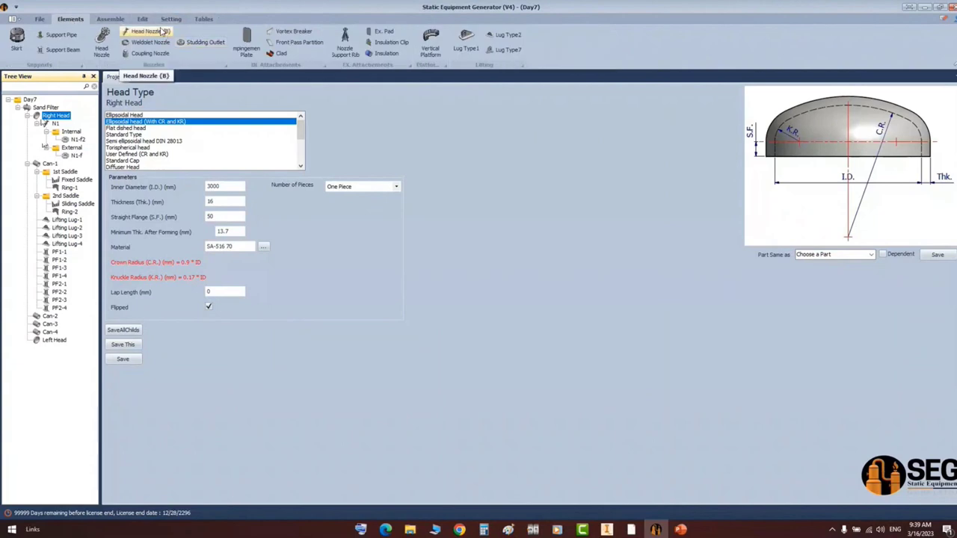
pyautogui.click(158, 32)
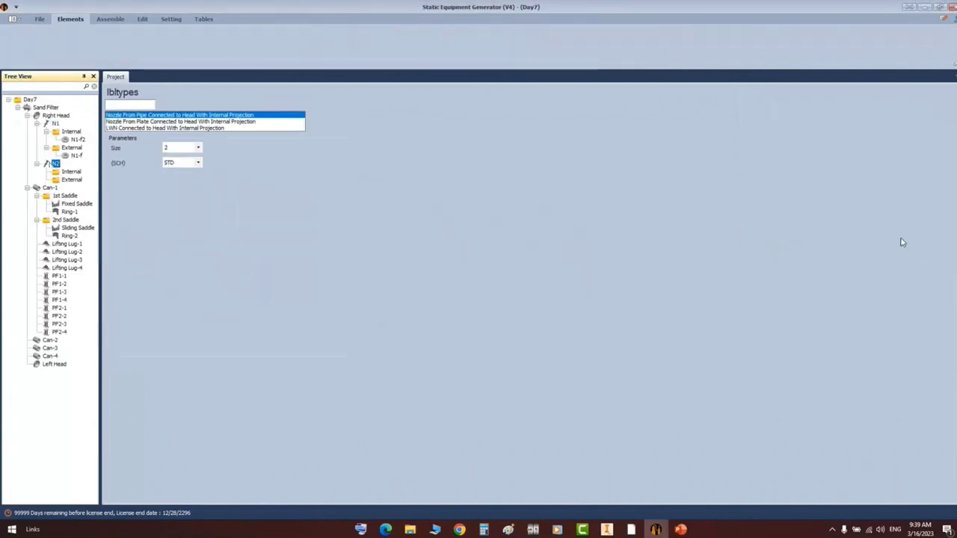
# - Set nozzle N2 to be the same part as N1 and save the setting
pyautogui.click(871, 278)
pyautogui.click(851, 296)
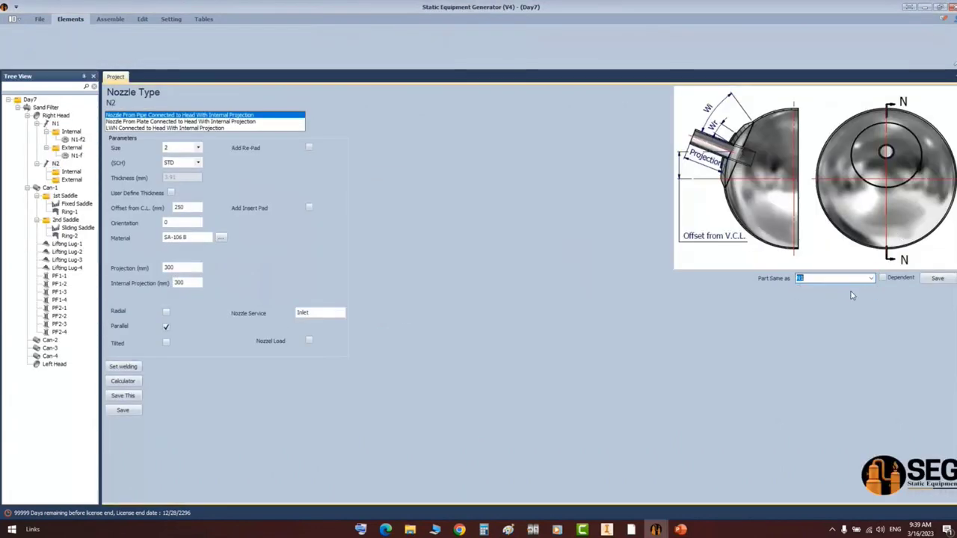
pyautogui.click(938, 278)
pyautogui.click(483, 272)
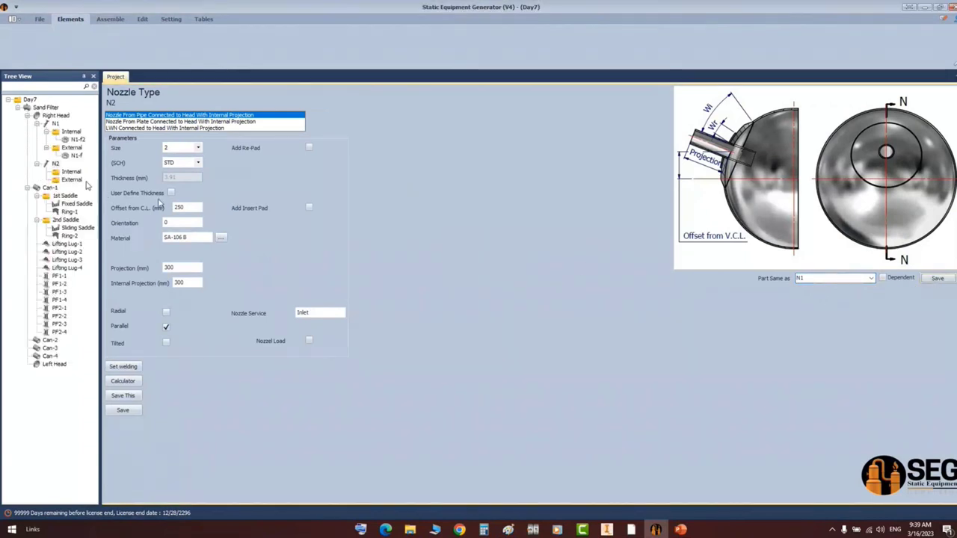
# - Add a flange named N2-f1 to nozzle N2's External folder, set it to be the same part as N1-f, and save
pyautogui.click(72, 180)
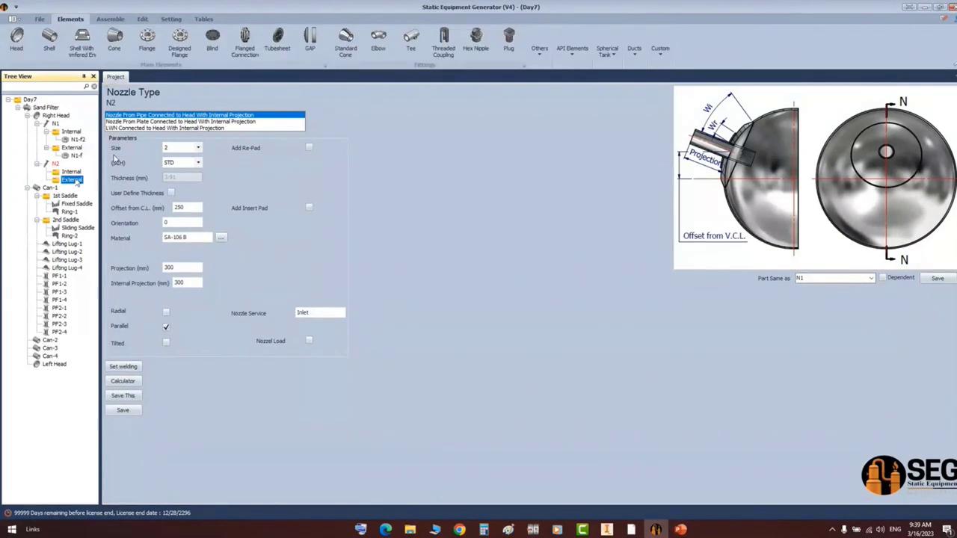
pyautogui.click(148, 45)
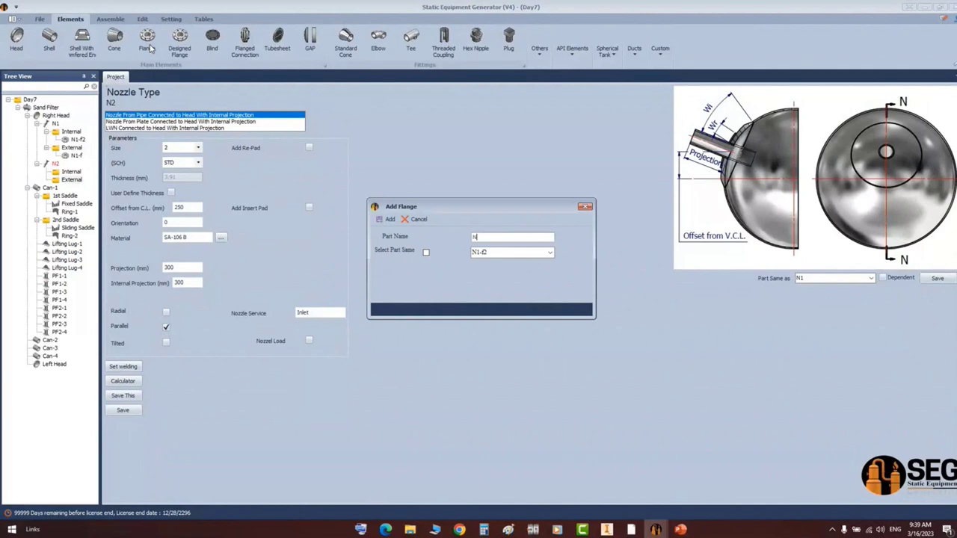
pyautogui.press('Return')
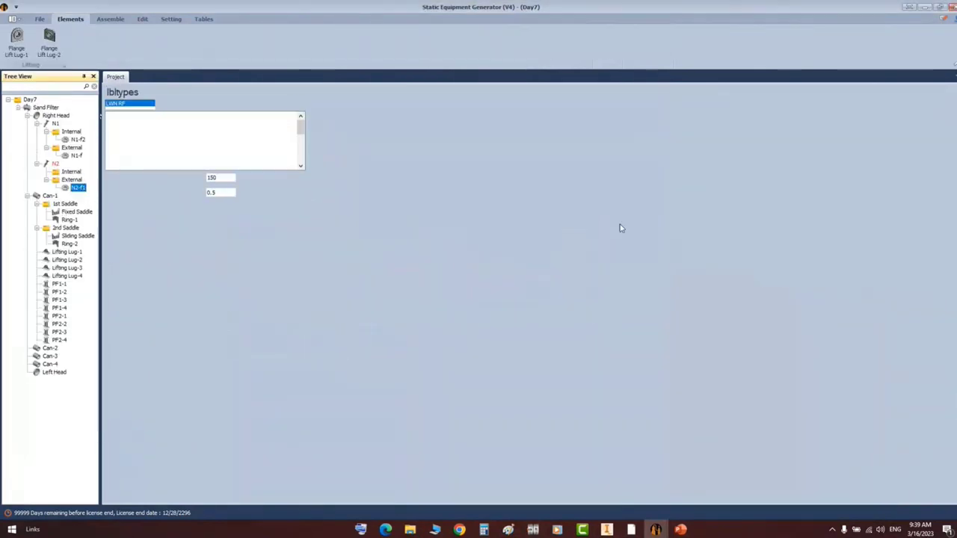
pyautogui.click(871, 224)
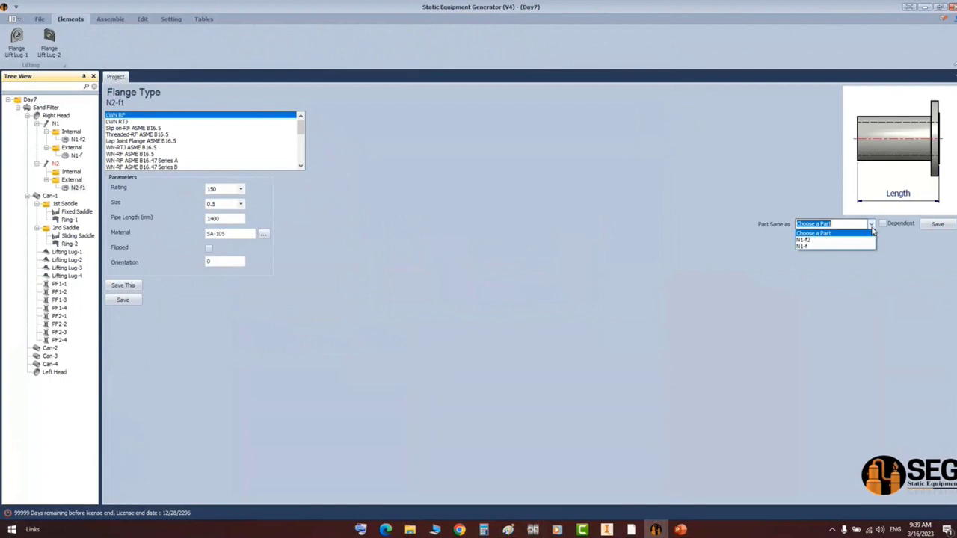
pyautogui.click(815, 247)
pyautogui.click(938, 225)
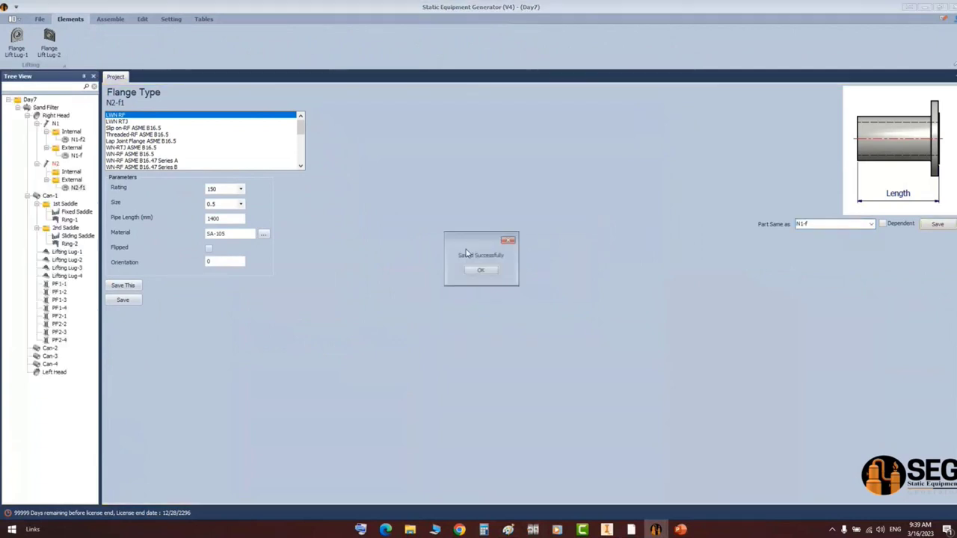
pyautogui.click(482, 272)
# - Add a flange named N2-f2 to nozzle N2's Internal folder, set it to be the same part as N1-f, and save
pyautogui.click(72, 172)
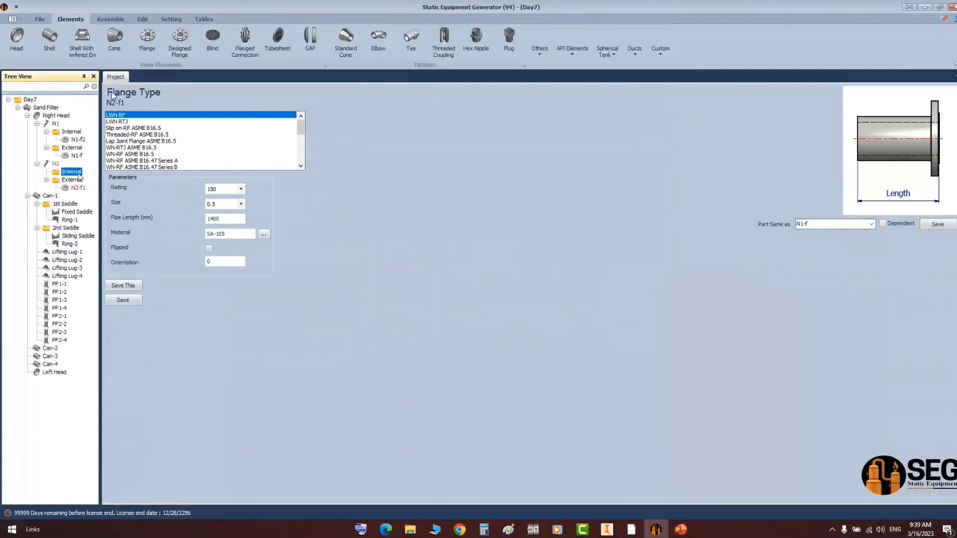
pyautogui.click(147, 41)
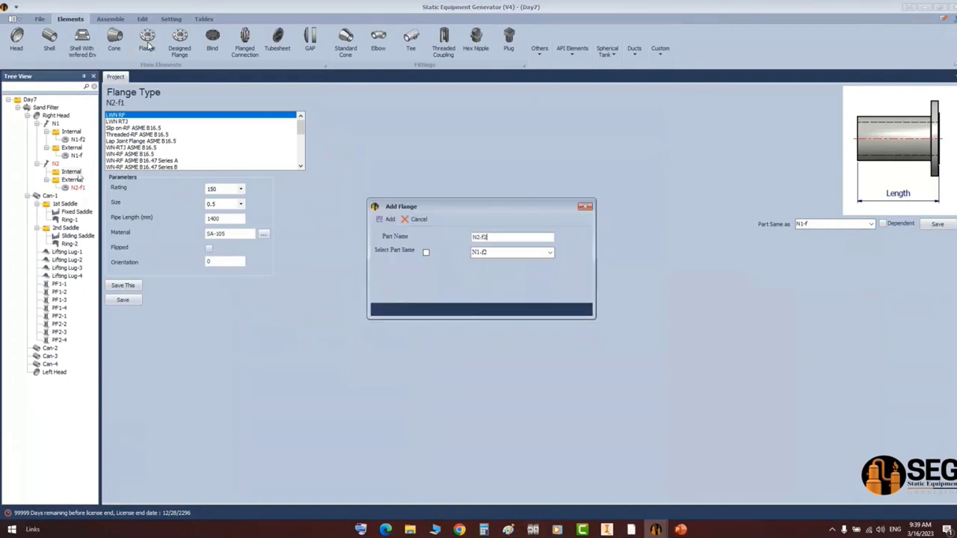
pyautogui.write('N2-f2')
pyautogui.click(388, 220)
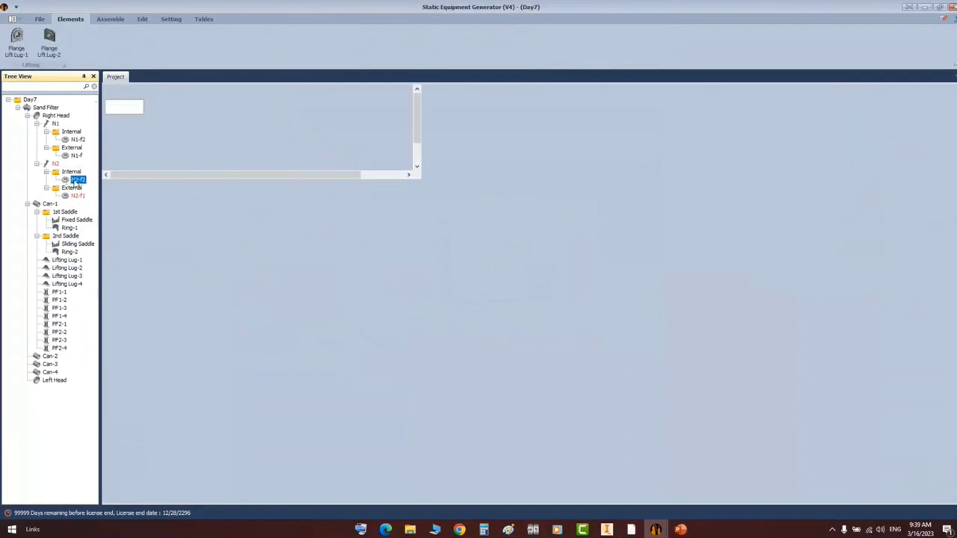
pyautogui.click(853, 224)
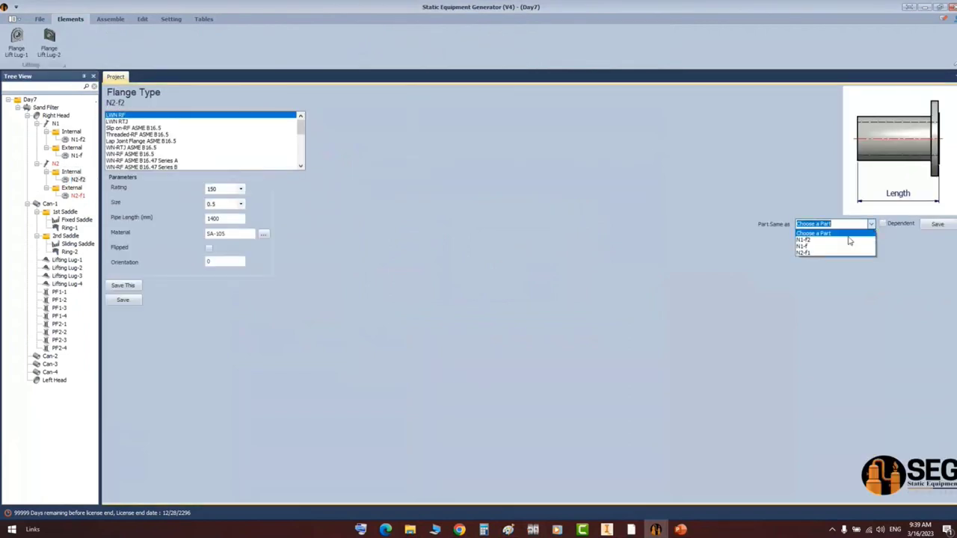
pyautogui.click(815, 246)
pyautogui.click(938, 224)
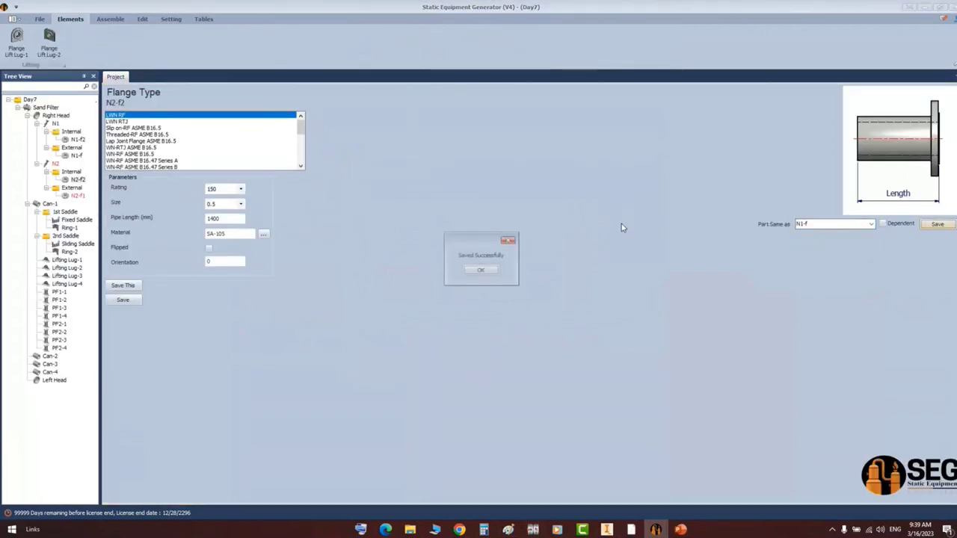
pyautogui.click(481, 270)
# - Check nozzle N2's placement on the GA.pdf drawing and set its orientation to 180 in Static Equipment Generator
pyautogui.click(56, 163)
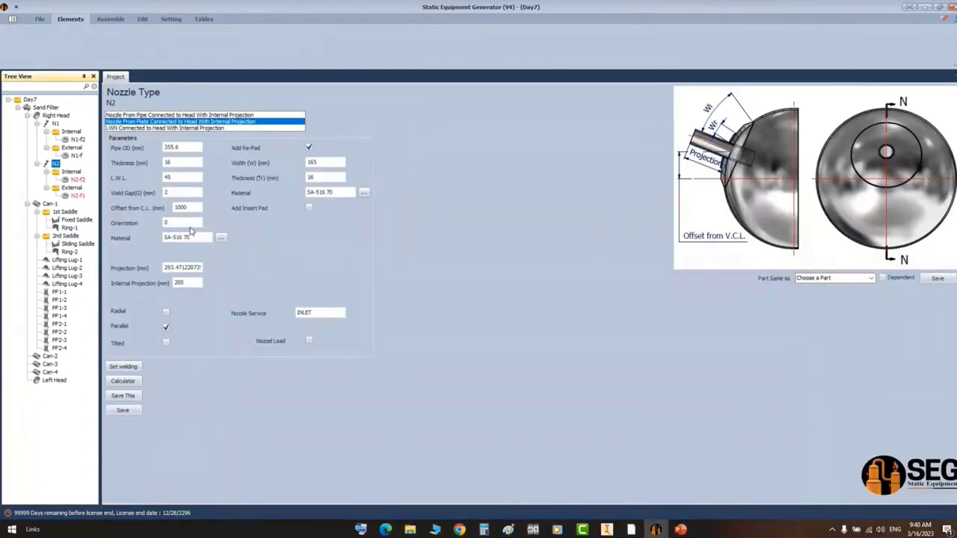
pyautogui.click(190, 224)
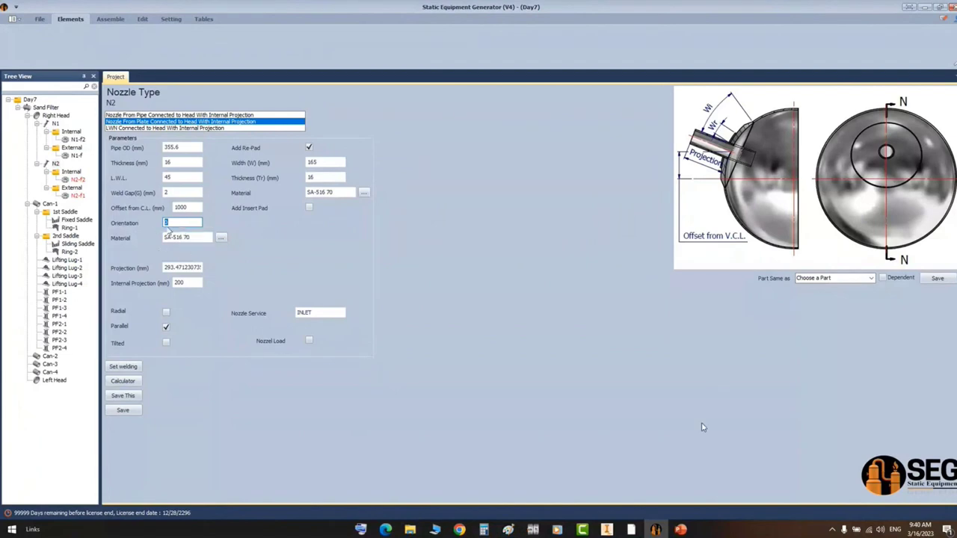
pyautogui.moveTo(631, 530)
pyautogui.click(572, 486)
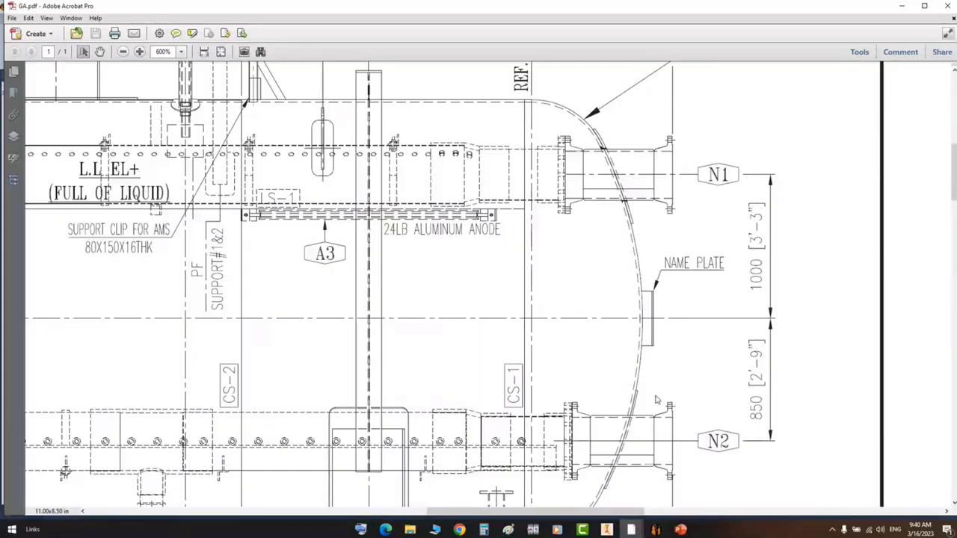
pyautogui.scroll(-1, 658, 400)
pyautogui.moveTo(545, 333); pyautogui.dragTo(716, 472)
pyautogui.click(658, 531)
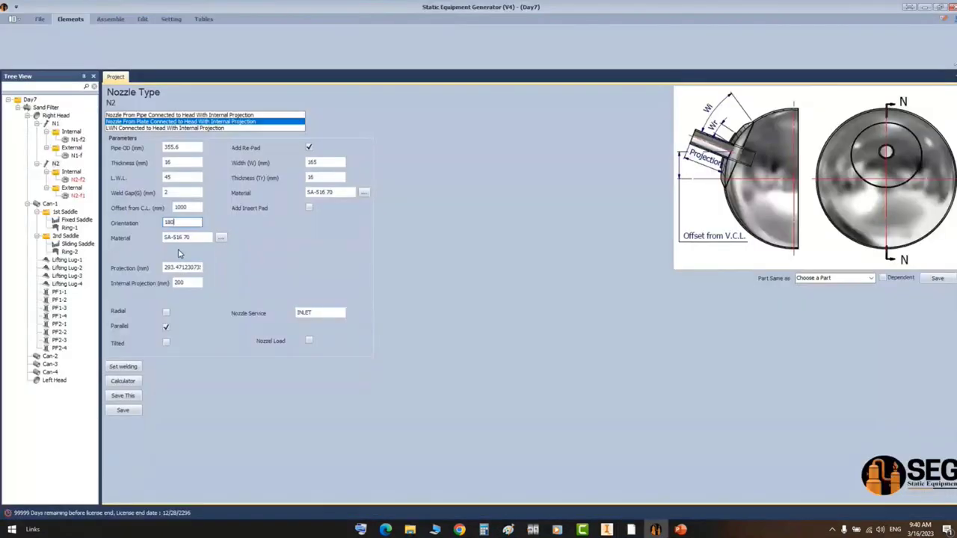
# - Set nozzle N2's service to OUTLET, save it, and run the assembly build in Autodesk Inventor
pyautogui.press('Tab')
pyautogui.press('Tab')
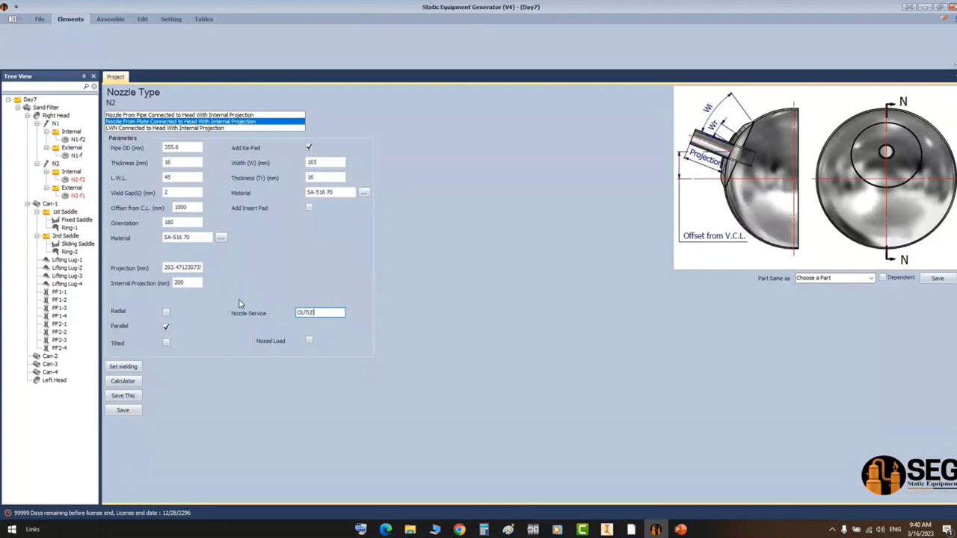
pyautogui.click(137, 411)
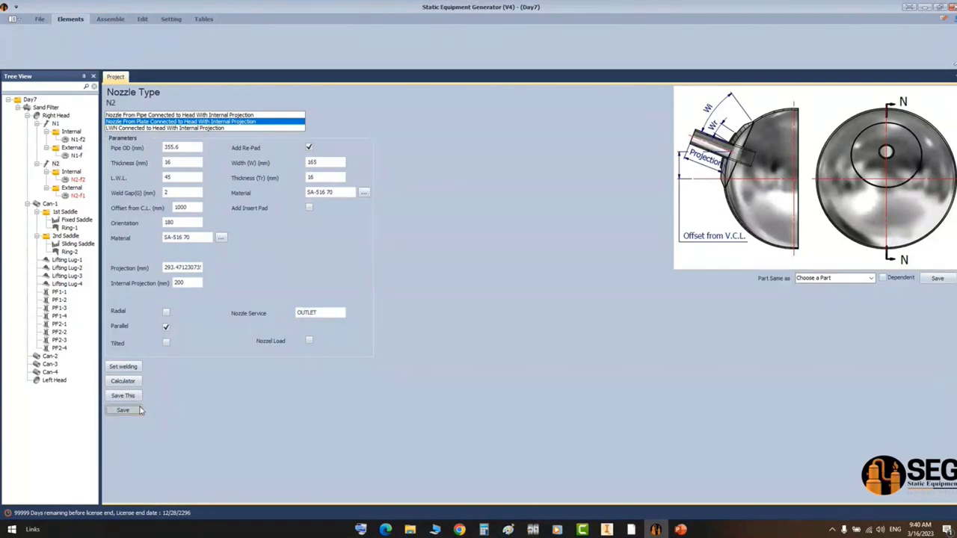
pyautogui.click(22, 41)
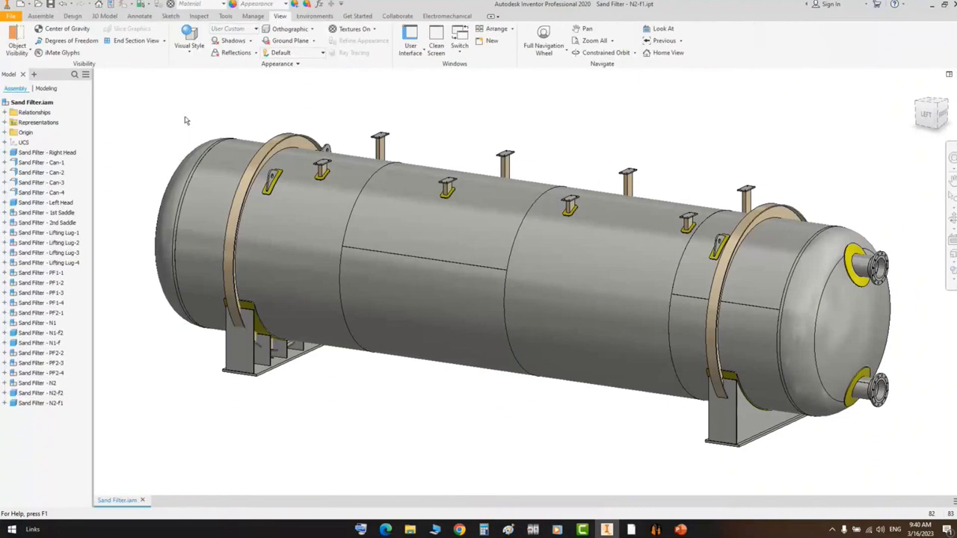
# - Cut the Sand Filter assembly open lengthwise with a half section view, offset inward from the saddle face near the nozzles
pyautogui.click(164, 40)
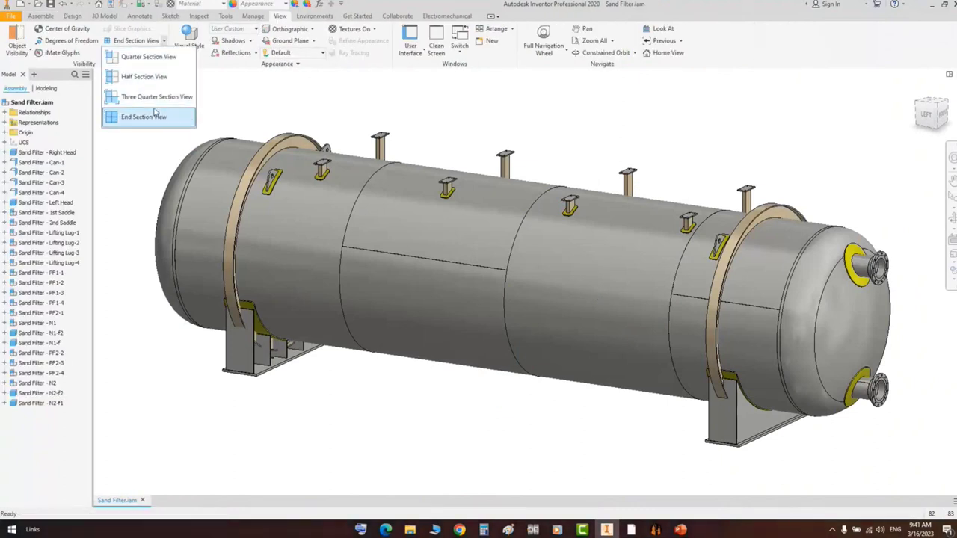
pyautogui.click(144, 76)
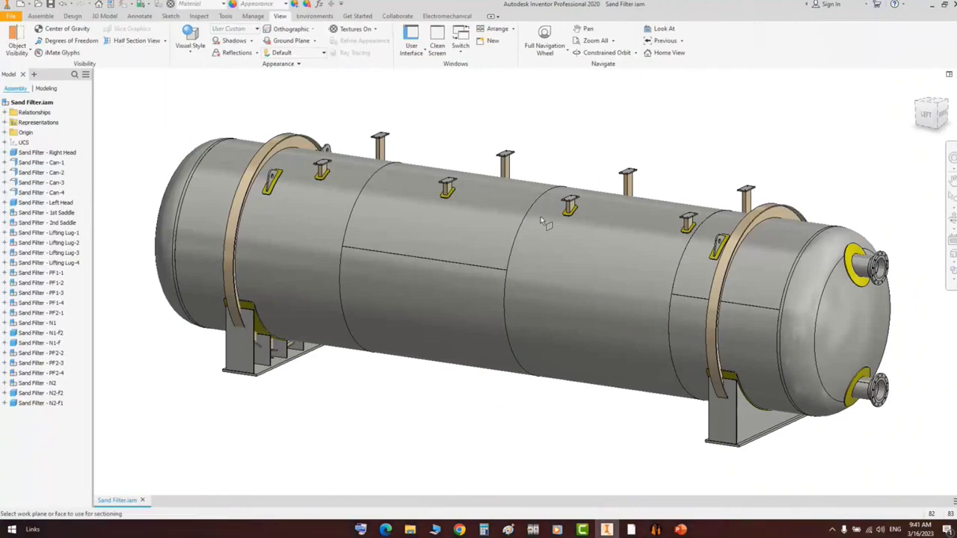
pyautogui.click(729, 435)
pyautogui.moveTo(738, 430); pyautogui.dragTo(769, 426)
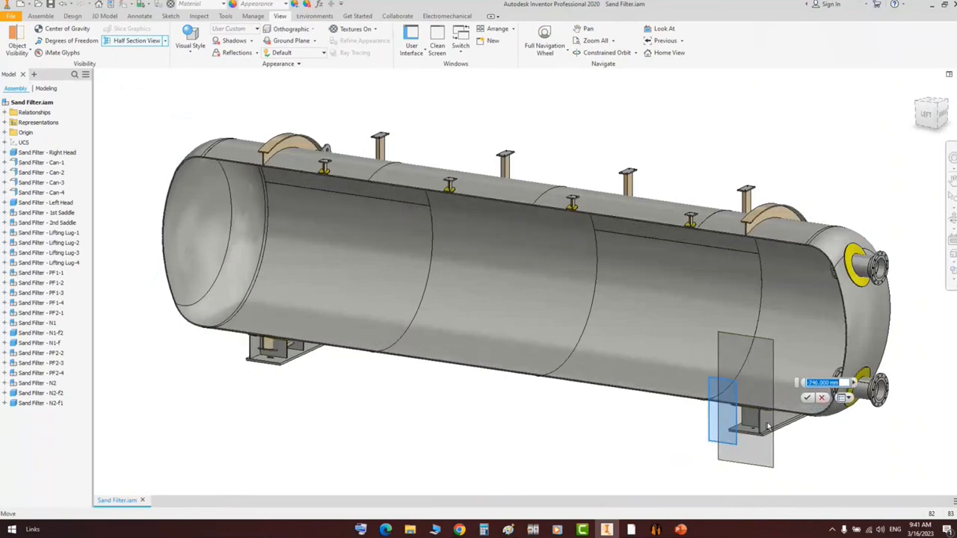
pyautogui.click(808, 397)
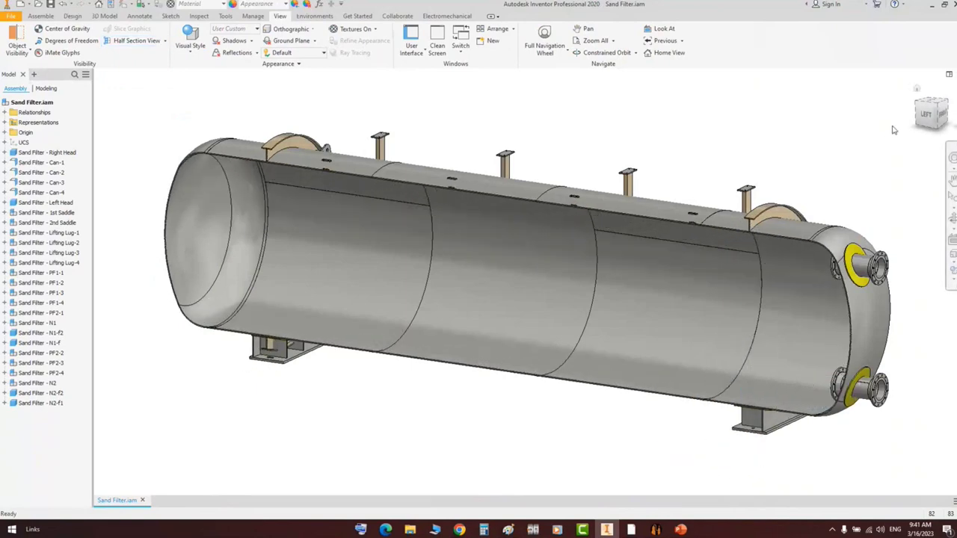
# - Inspect nozzles N1 and N2 with their internal and external flanges on the sectioned right head in side view
pyautogui.click(929, 114)
pyautogui.scroll(-6, 708, 269)
pyautogui.moveTo(708, 269); pyautogui.dragTo(655, 351, button='middle')
pyautogui.scroll(-3, 635, 244)
pyautogui.scroll(4, 667, 238)
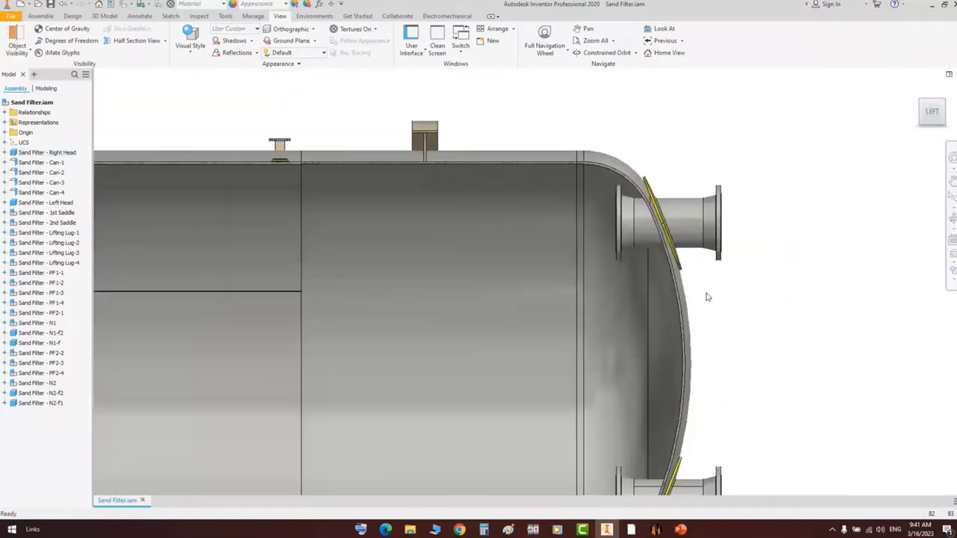
pyautogui.moveTo(707, 297); pyautogui.dragTo(634, 51, button='middle')
pyautogui.moveTo(600, 261); pyautogui.dragTo(634, 360, button='middle')
pyautogui.moveTo(656, 285); pyautogui.dragTo(704, 363, button='middle')
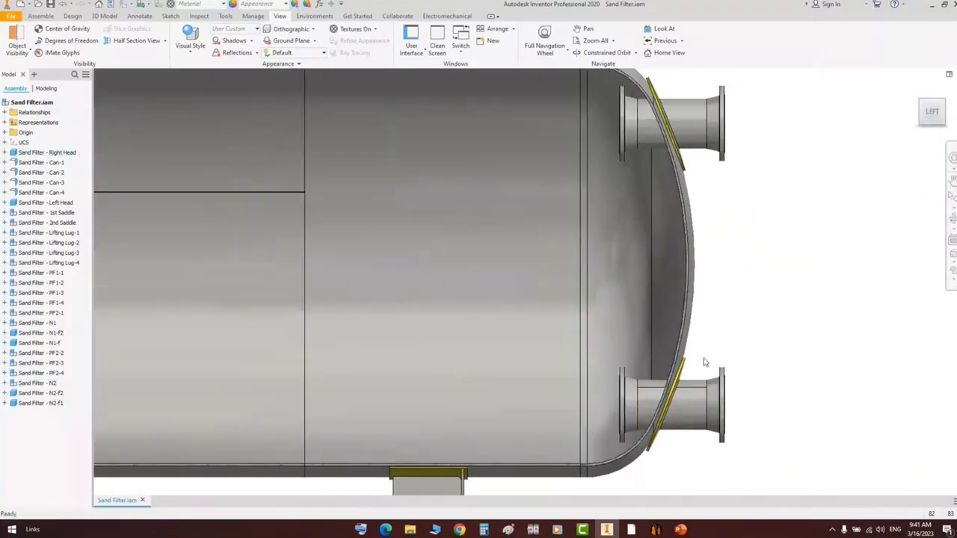
pyautogui.scroll(2, 669, 326)
pyautogui.moveTo(654, 306); pyautogui.dragTo(798, 246, button='middle')
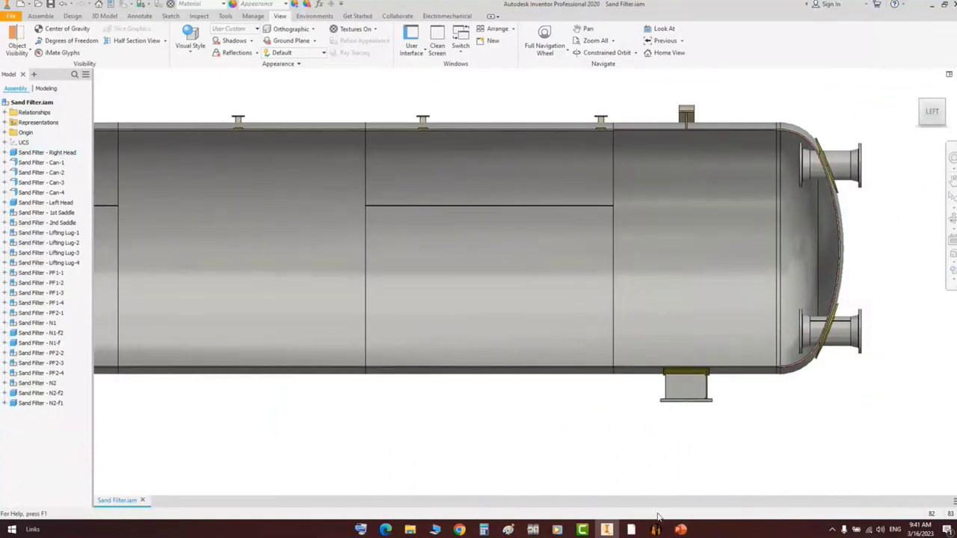
# - Switch to GA.pdf in Adobe Acrobat and examine the elevation drawing for nozzles N1 and N2 and the shell barrel carrying N3
pyautogui.moveTo(630, 530)
pyautogui.moveTo(687, 501)
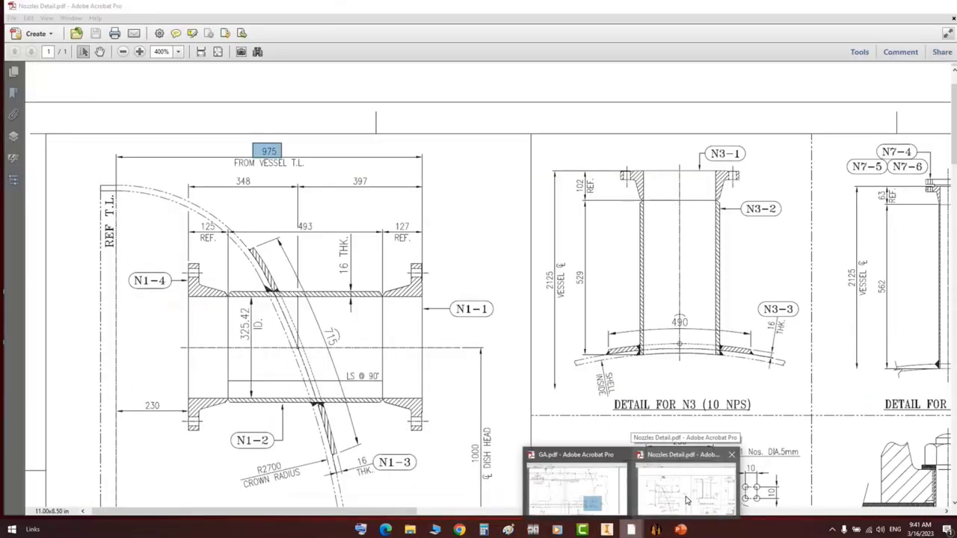
pyautogui.click(576, 486)
pyautogui.click(491, 257)
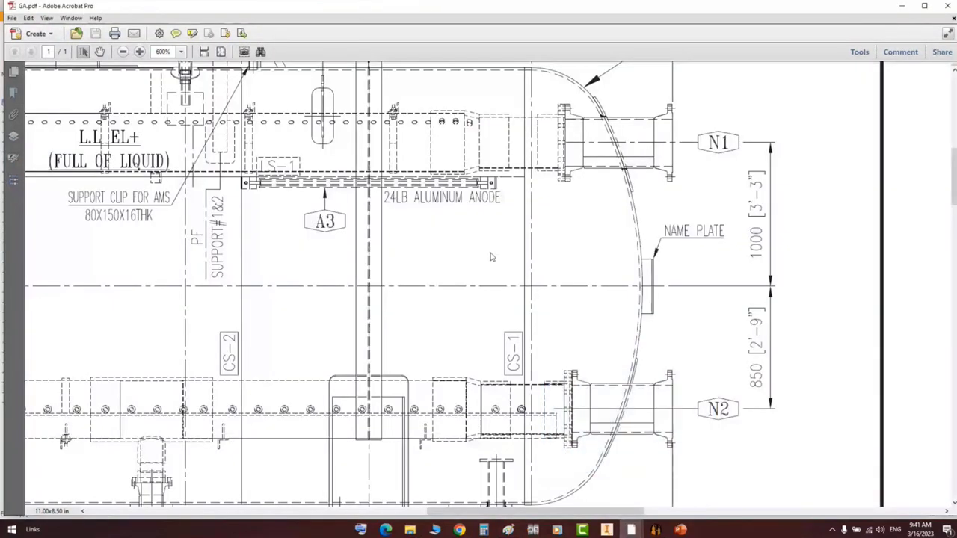
pyautogui.keyDown('ctrl'); pyautogui.scroll(-1, 493, 255); pyautogui.keyUp('ctrl')
pyautogui.keyDown('ctrl'); pyautogui.scroll(-1, 606, 200); pyautogui.keyUp('ctrl')
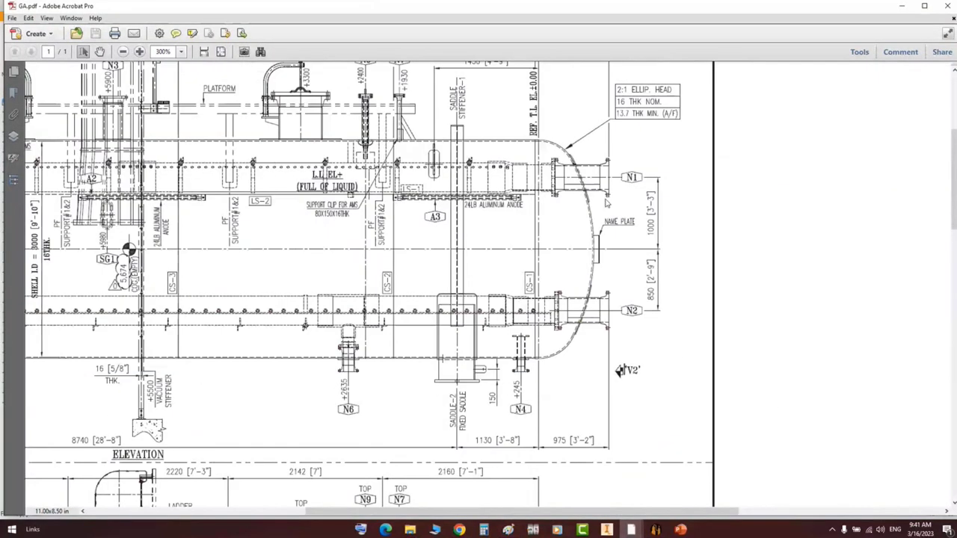
pyautogui.hscroll(-10, 438, 348)
pyautogui.scroll(2, 439, 348)
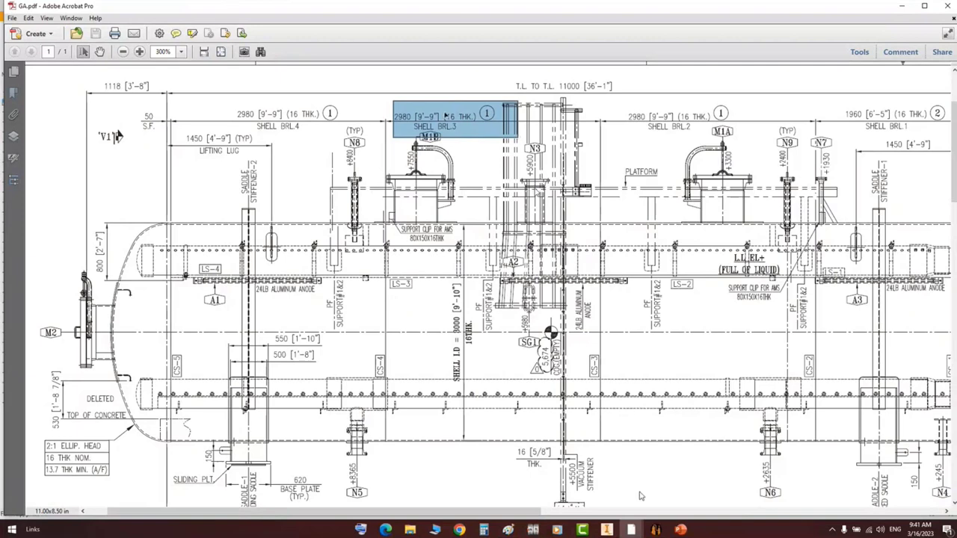
# - Switch to Nozzles Detail.pdf and read the parts list entries for nozzle N3, the air scouring outlet
pyautogui.moveTo(631, 530)
pyautogui.click(690, 482)
pyautogui.moveTo(620, 315); pyautogui.dragTo(541, 314, button='middle')
pyautogui.scroll(-3, 536, 314)
pyautogui.scroll(-1, 341, 191)
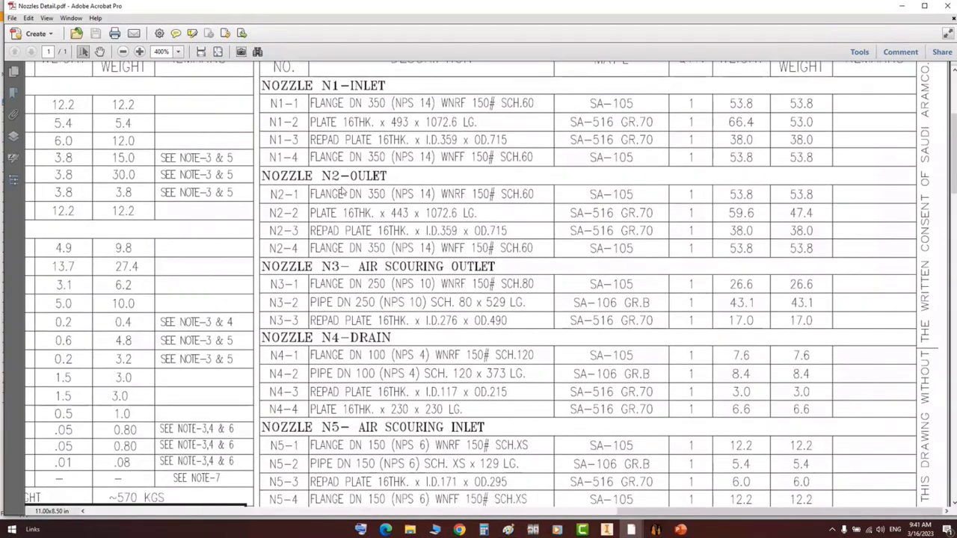
pyautogui.scroll(-2, 335, 276)
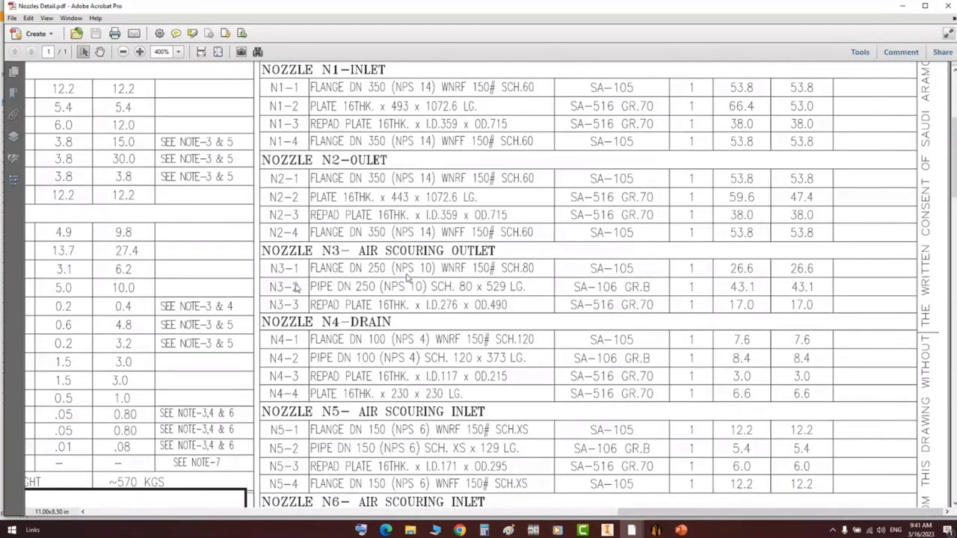
pyautogui.moveTo(269, 269); pyautogui.dragTo(441, 279)
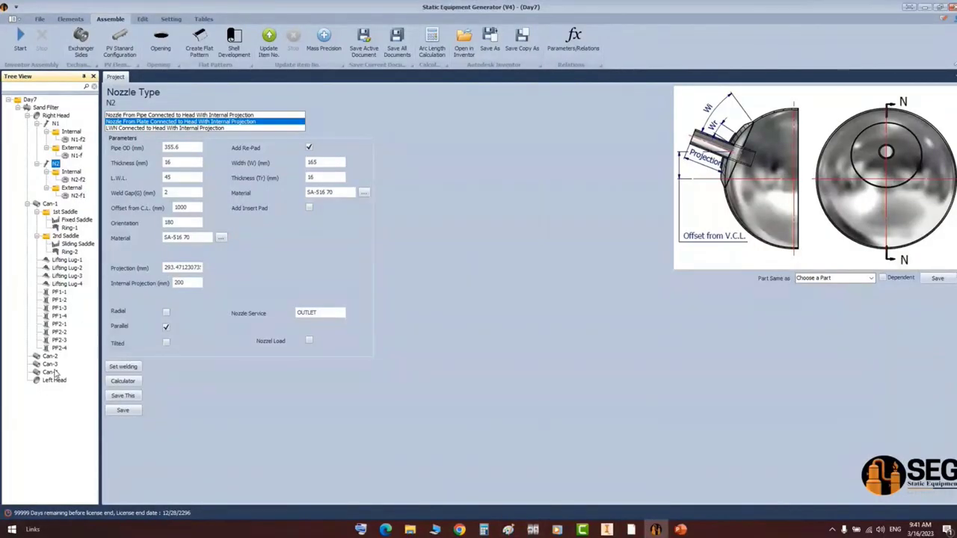
# - Check the shell barrel carrying N3 in GA.pdf and add a shell nozzle named N3 to Can-3
pyautogui.click(50, 364)
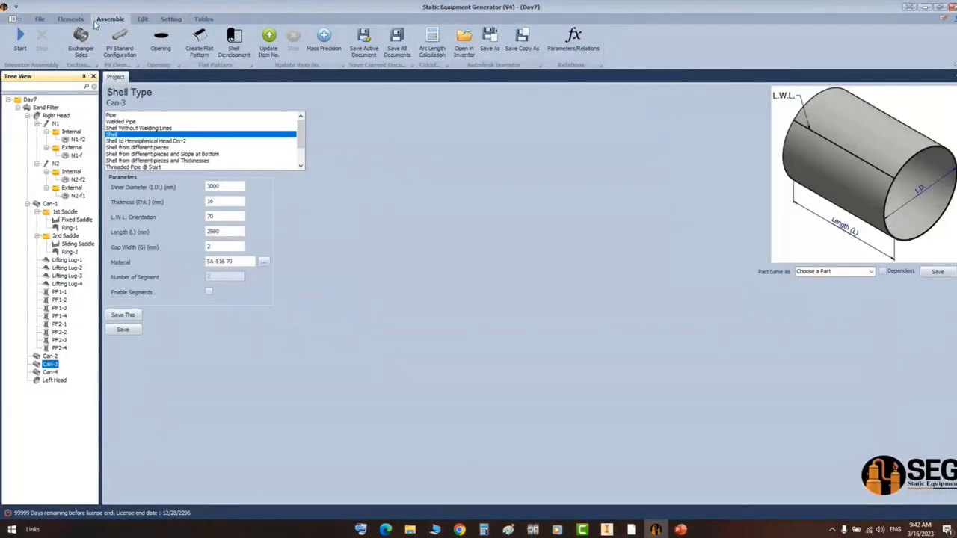
pyautogui.click(71, 18)
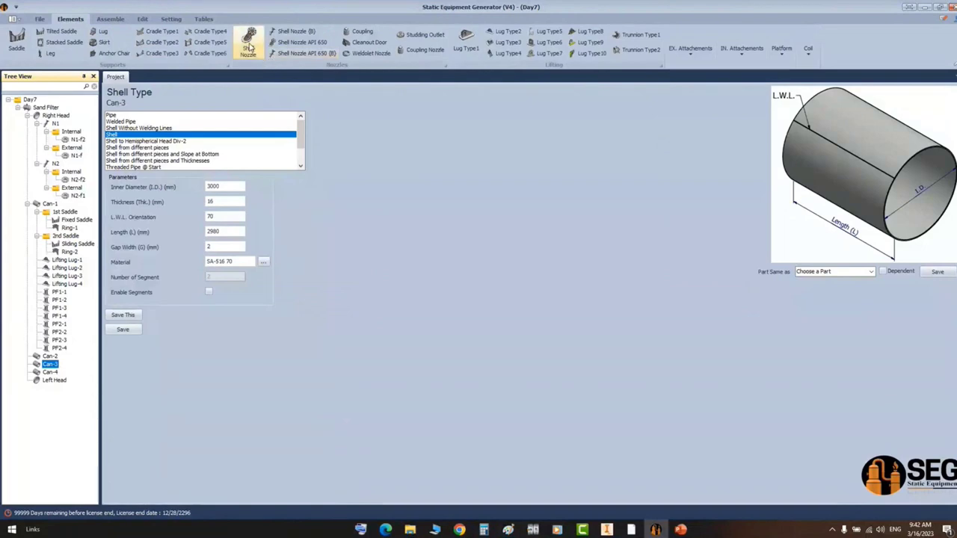
pyautogui.click(631, 529)
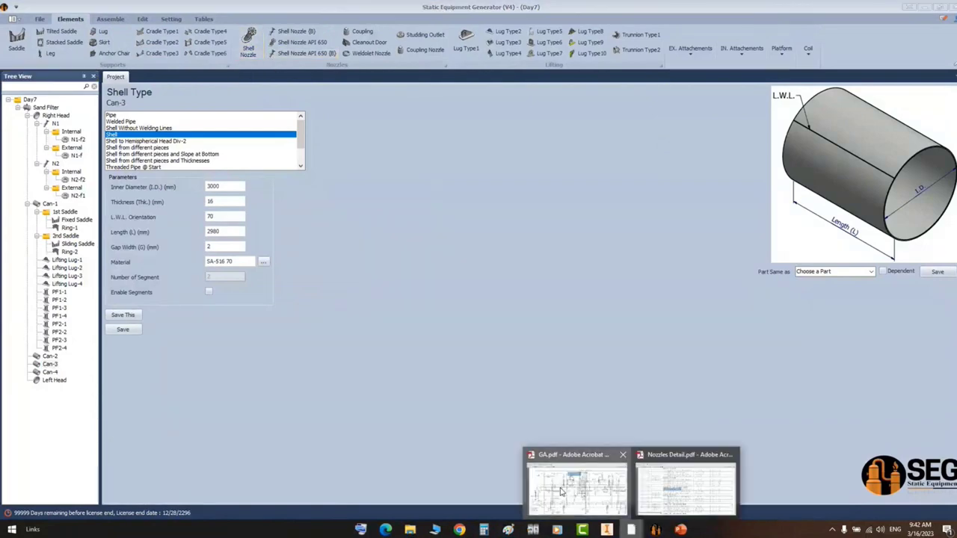
pyautogui.click(563, 492)
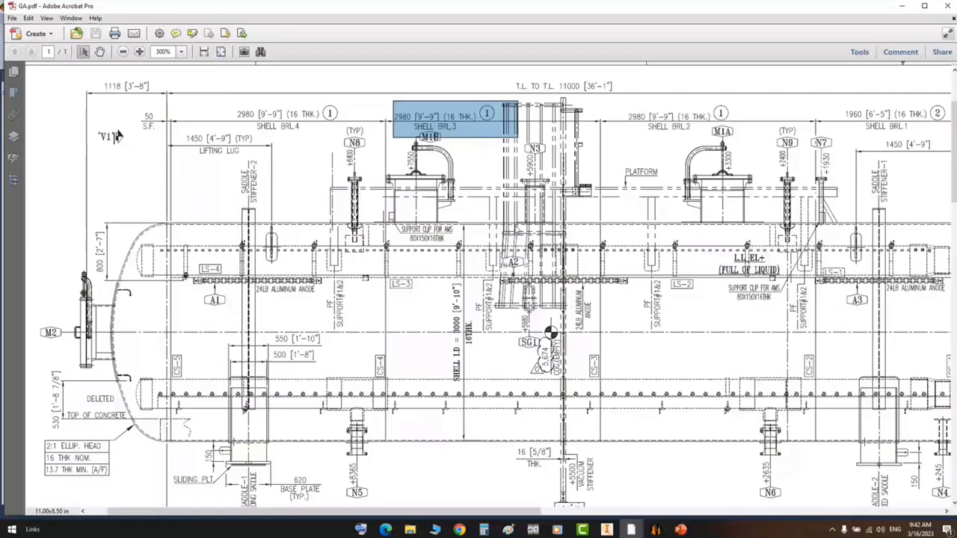
pyautogui.click(656, 529)
pyautogui.click(247, 45)
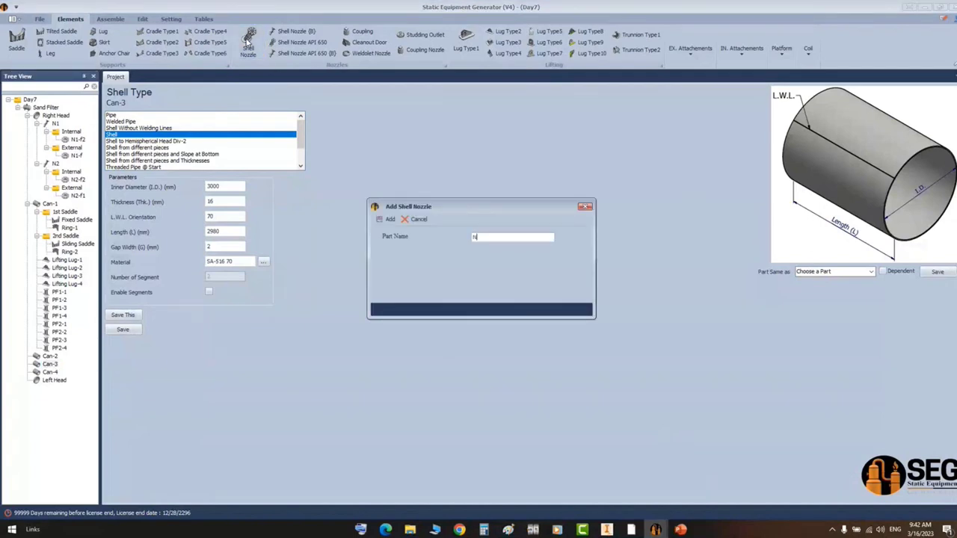
pyautogui.click(388, 219)
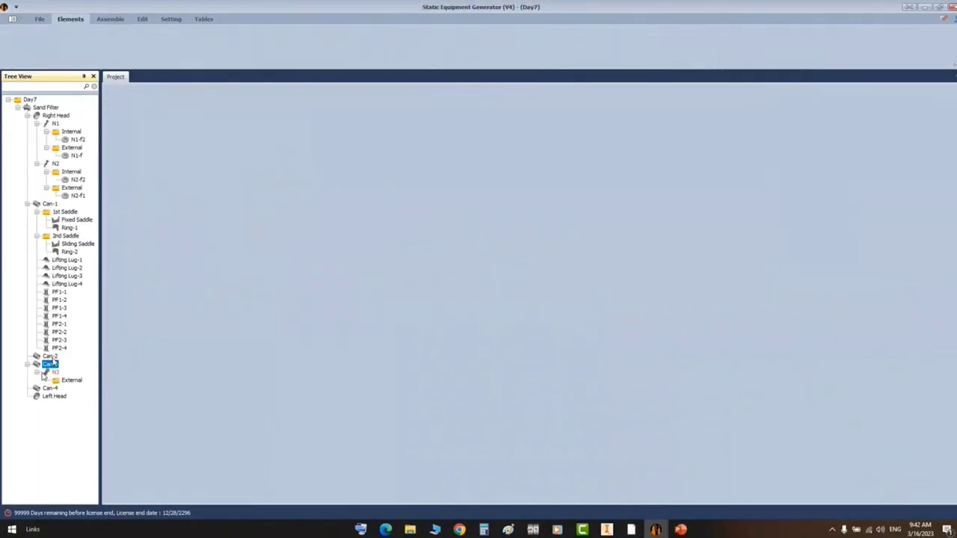
# - Set nozzle N3's pipe size to 10 and its schedule to 80
pyautogui.click(54, 372)
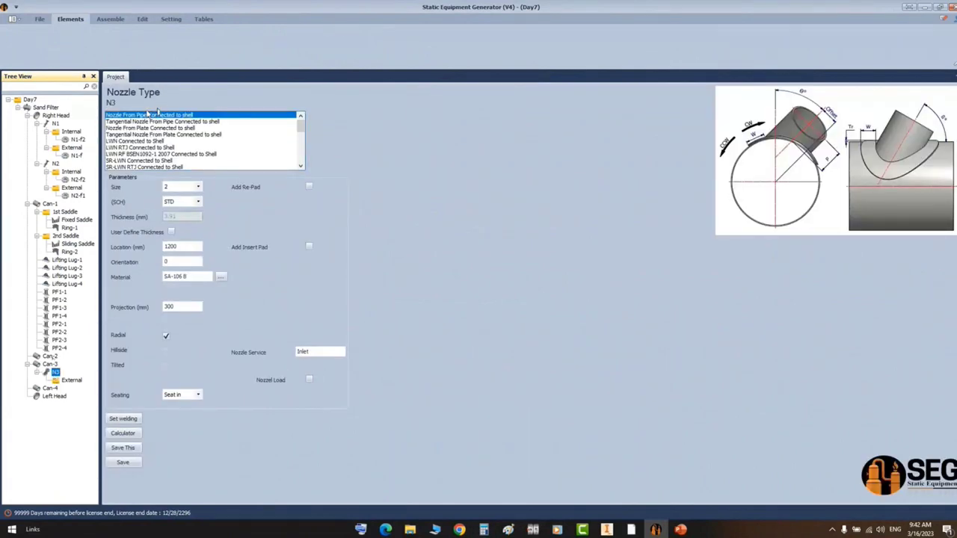
pyautogui.click(198, 187)
pyautogui.click(179, 284)
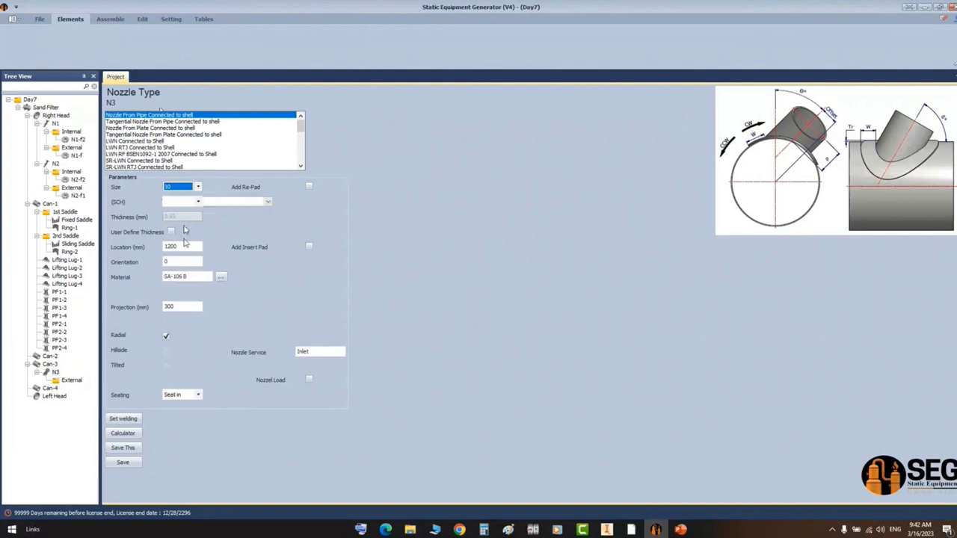
pyautogui.click(195, 202)
pyautogui.click(182, 293)
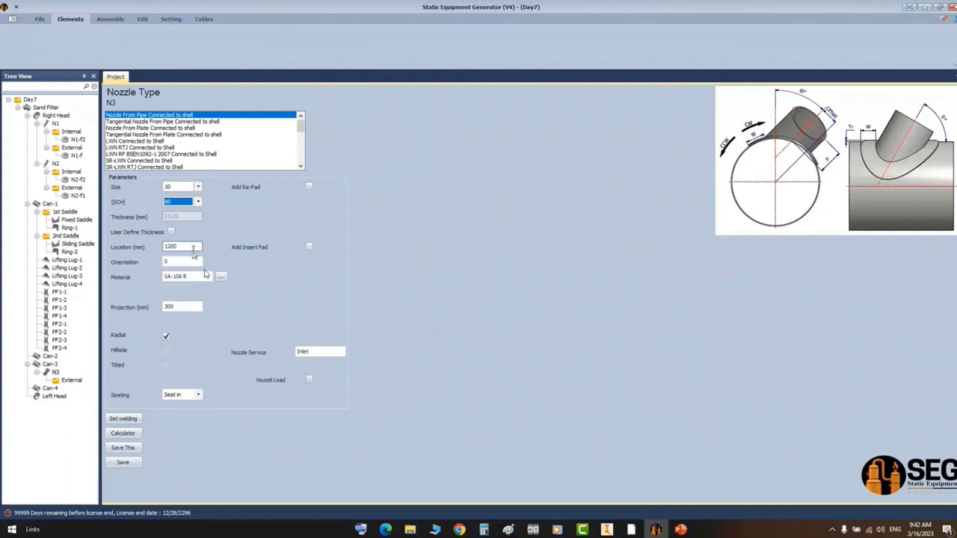
# - Switch to GA.pdf in Adobe Acrobat and find nozzle N3's location dimension on the elevation drawing
pyautogui.moveTo(192, 248); pyautogui.dragTo(112, 255)
pyautogui.click(632, 529)
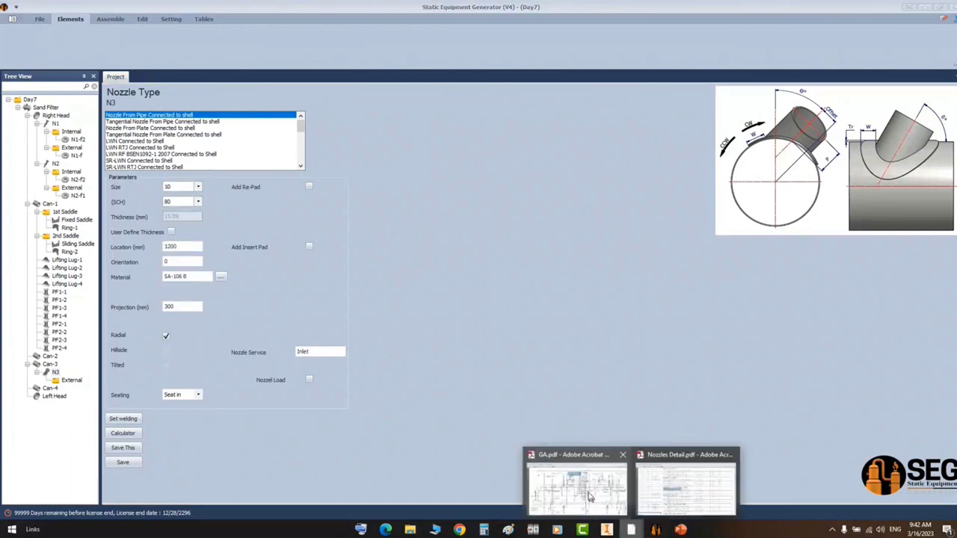
pyautogui.click(590, 495)
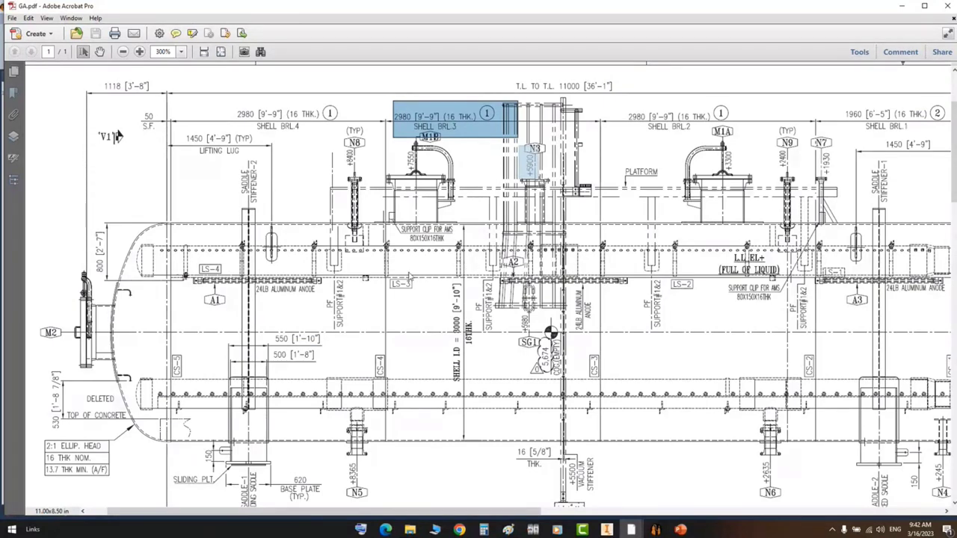
# - Calculate N3's location along Can-3 in Calculator as 5900 - 50 - 1960 - 2980 and copy the result
pyautogui.click(483, 530)
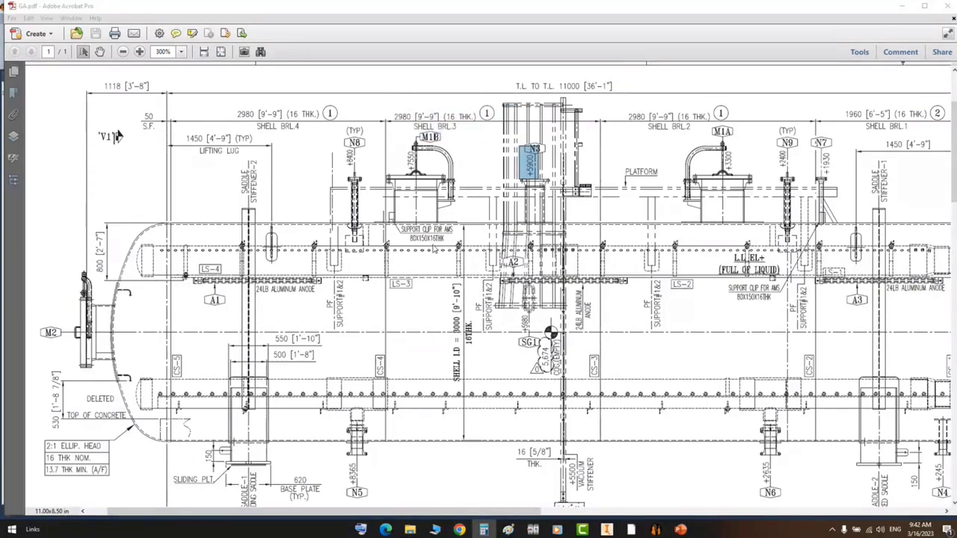
pyautogui.moveTo(488, 155); pyautogui.dragTo(286, 163)
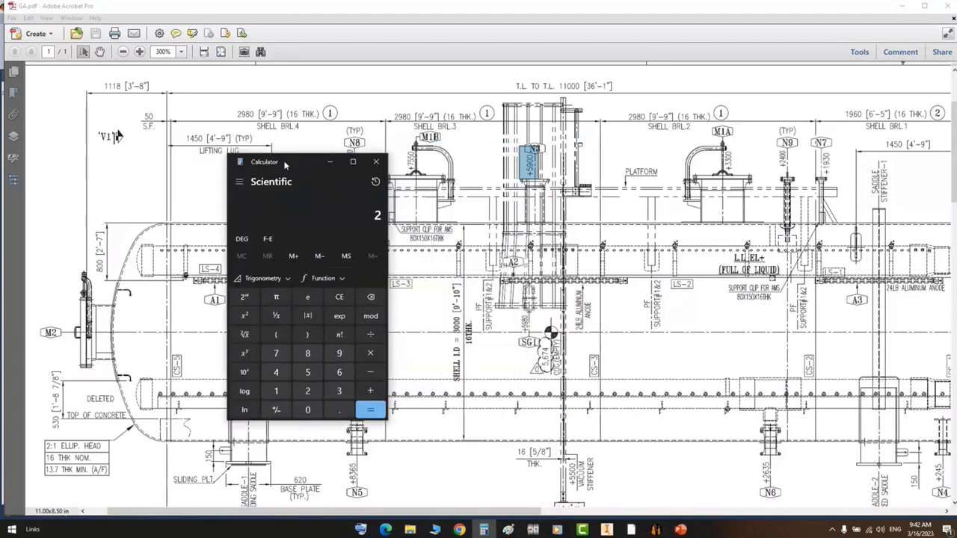
pyautogui.press('Escape')
pyautogui.write('5900 - 50 - ')
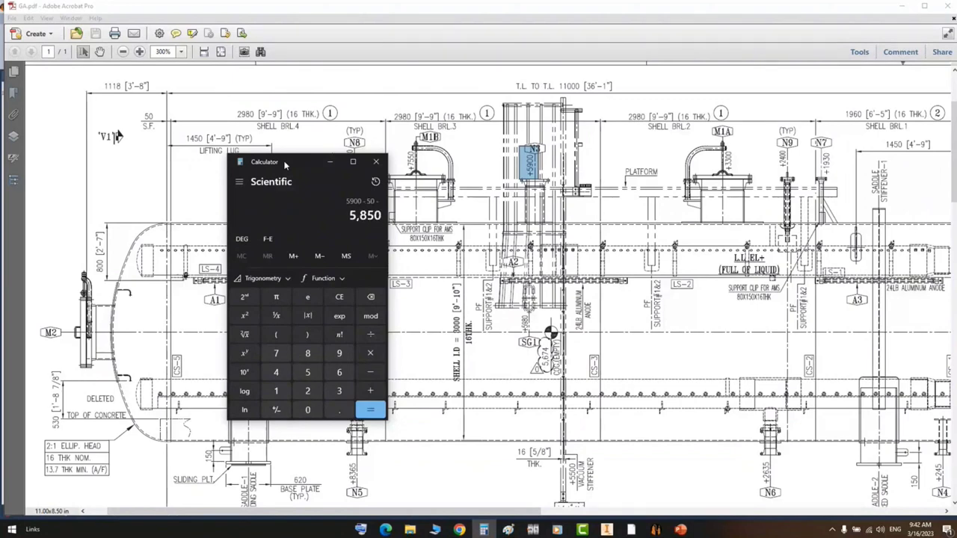
pyautogui.write('1960 - 2980')
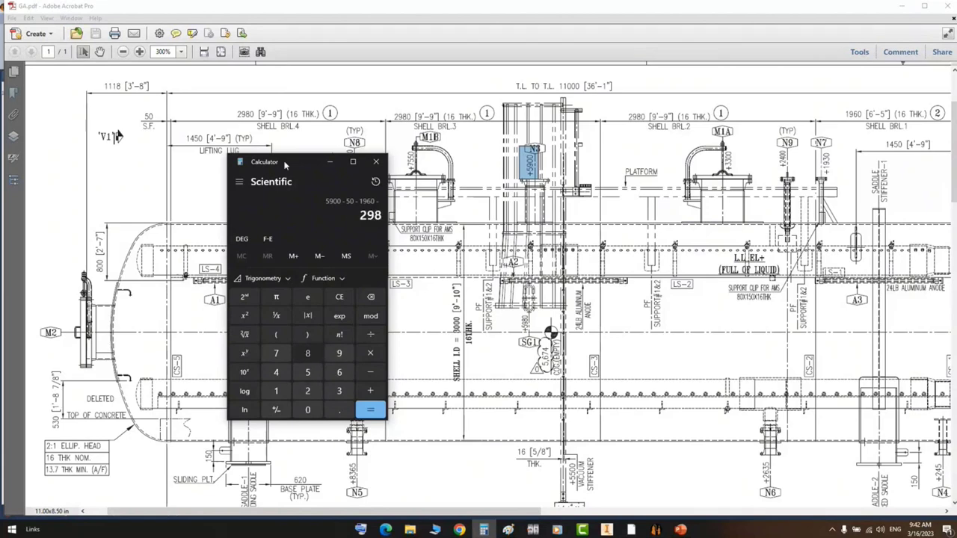
pyautogui.press('Return')
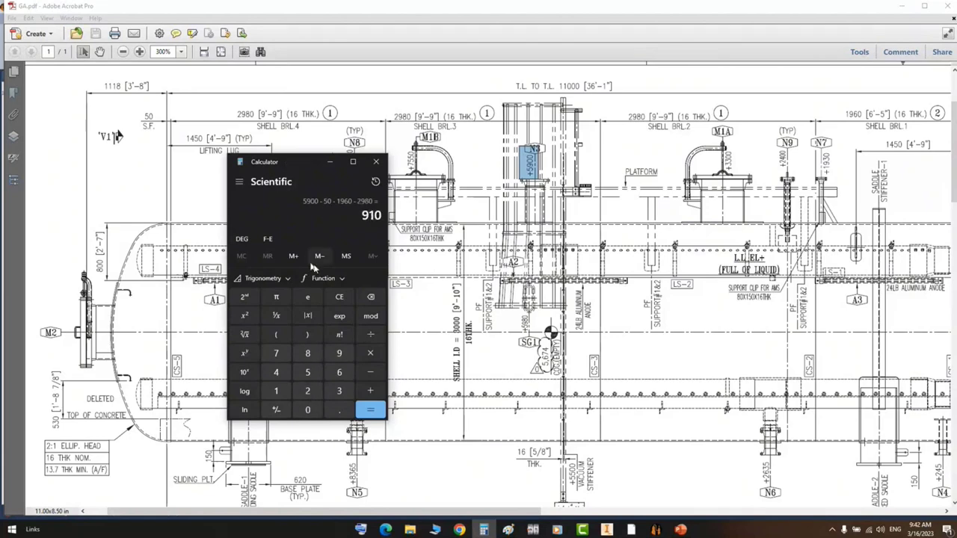
pyautogui.doubleClick(370, 215)
pyautogui.hotkey('ctrl', 'c')
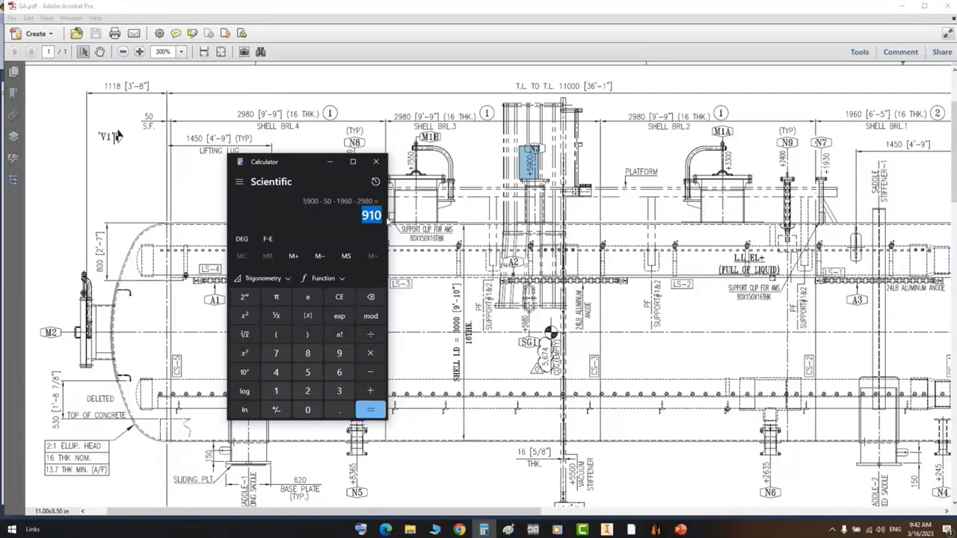
# - Switch back to Static Equipment Generator and set N3's location to 910 mm
pyautogui.click(656, 529)
pyautogui.hotkey('ctrl', 'v')
pyautogui.press('Tab')
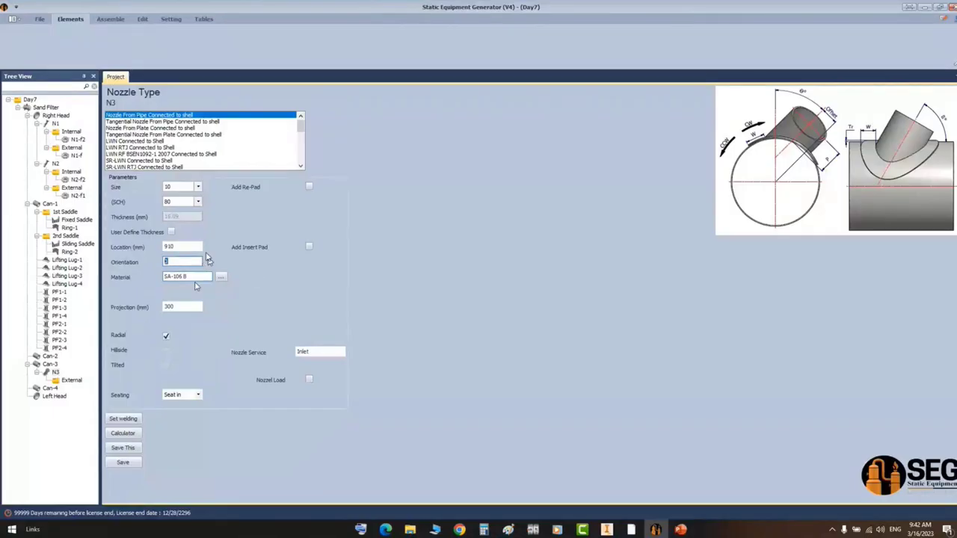
# - Add a re-pad to nozzle N3 and look up its dimensions in the N3 detail of Nozzles Detail.pdf
pyautogui.click(310, 190)
pyautogui.click(312, 202)
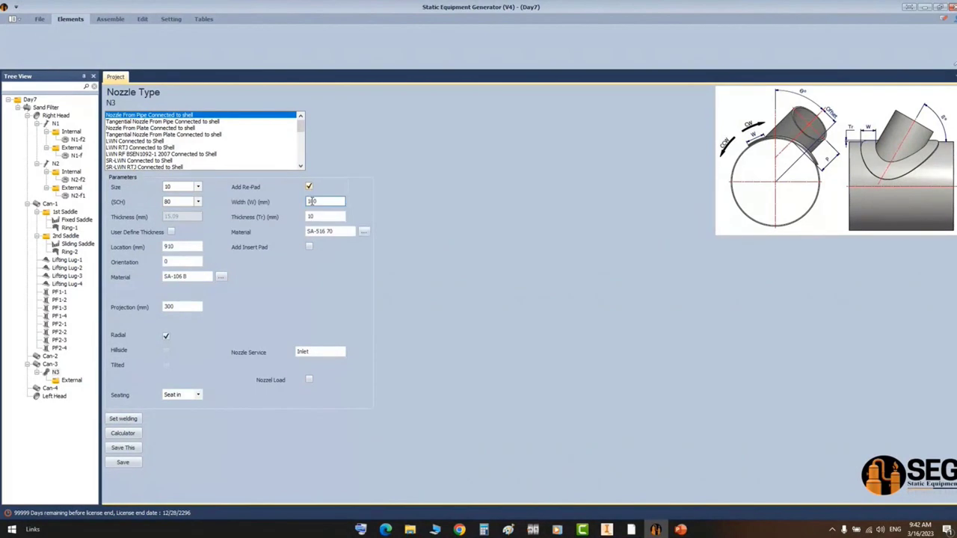
pyautogui.moveTo(632, 529)
pyautogui.click(685, 460)
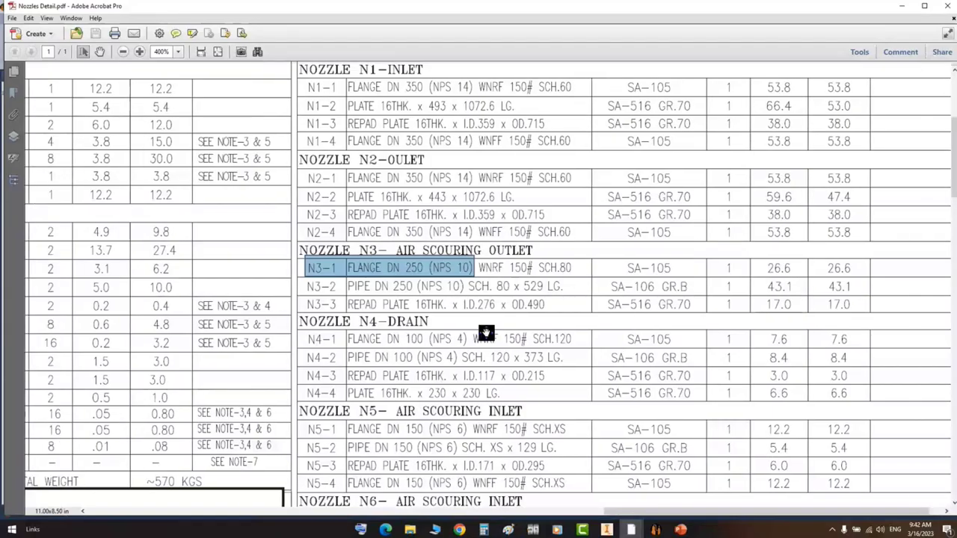
pyautogui.hscroll(-10, 486, 333)
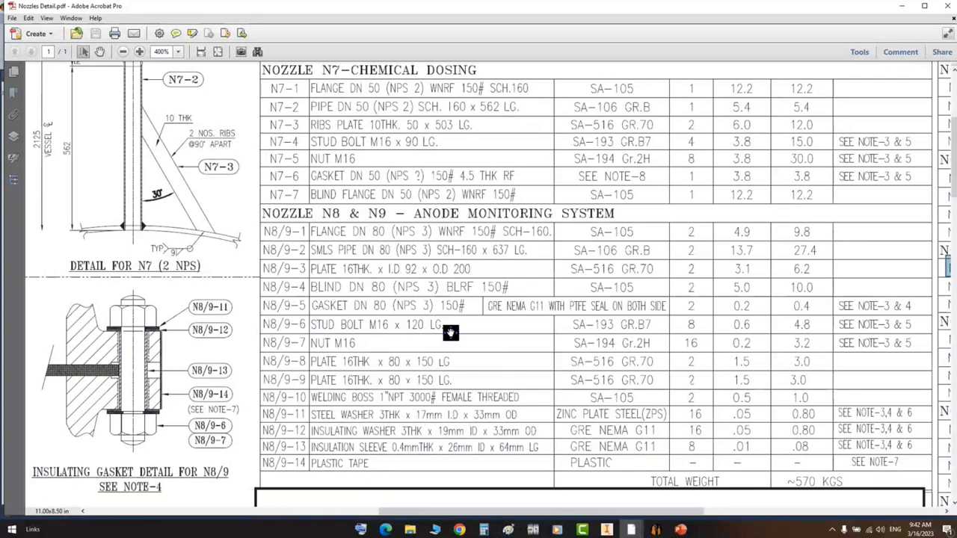
pyautogui.hscroll(-6, 450, 332)
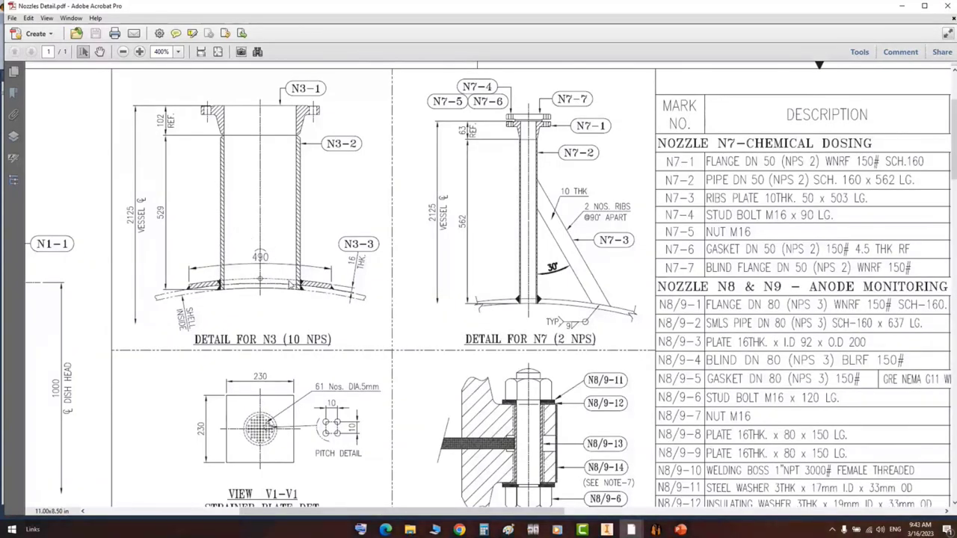
# - Back in Static Equipment Generator, set N3's re-pad width to 105 mm and its thickness to 16 mm
pyautogui.click(656, 530)
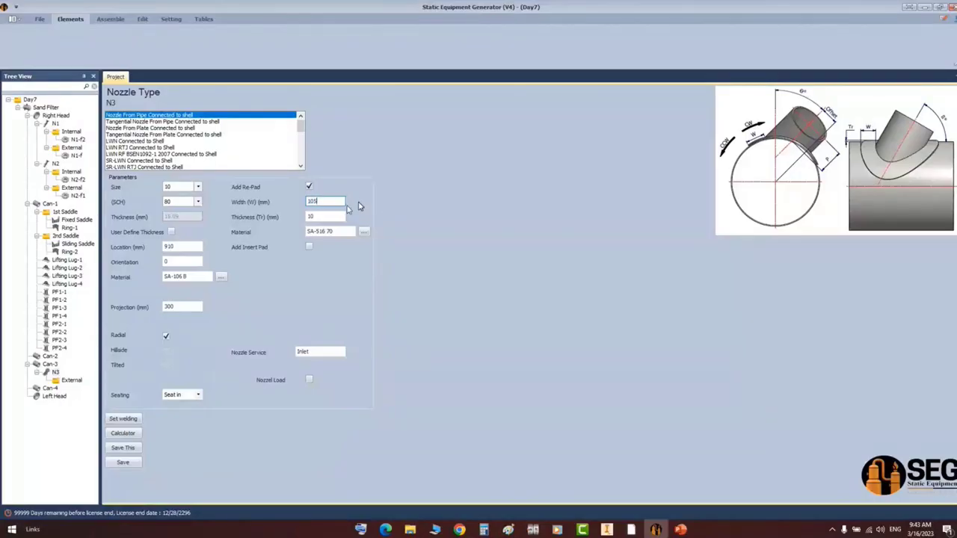
pyautogui.press('Tab')
pyautogui.write('16')
pyautogui.press('Tab')
# - Set N3's nozzle service to "AIR SOURING OUTLET" and save the nozzle
pyautogui.doubleClick(332, 352)
pyautogui.write('AIR SOU')
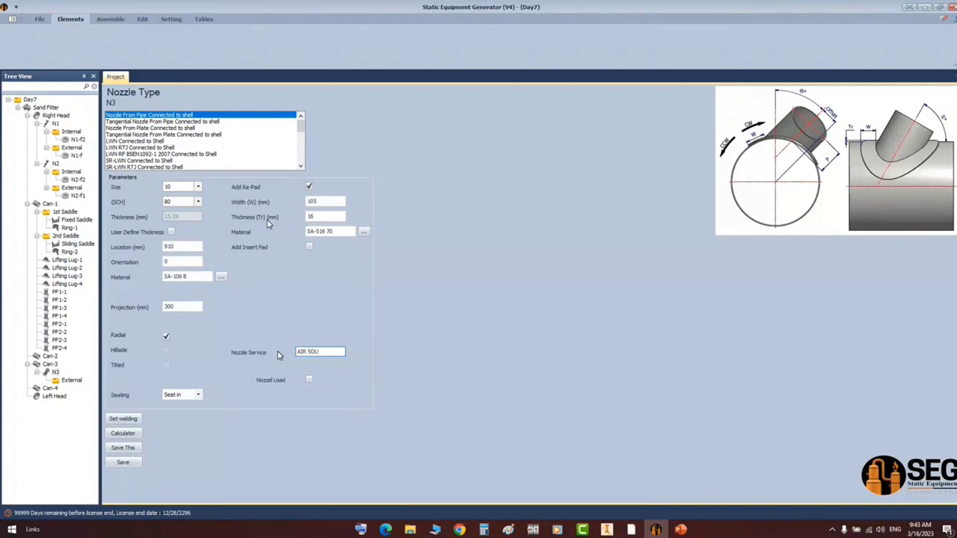
pyautogui.write('RING OUTLET')
pyautogui.click(123, 463)
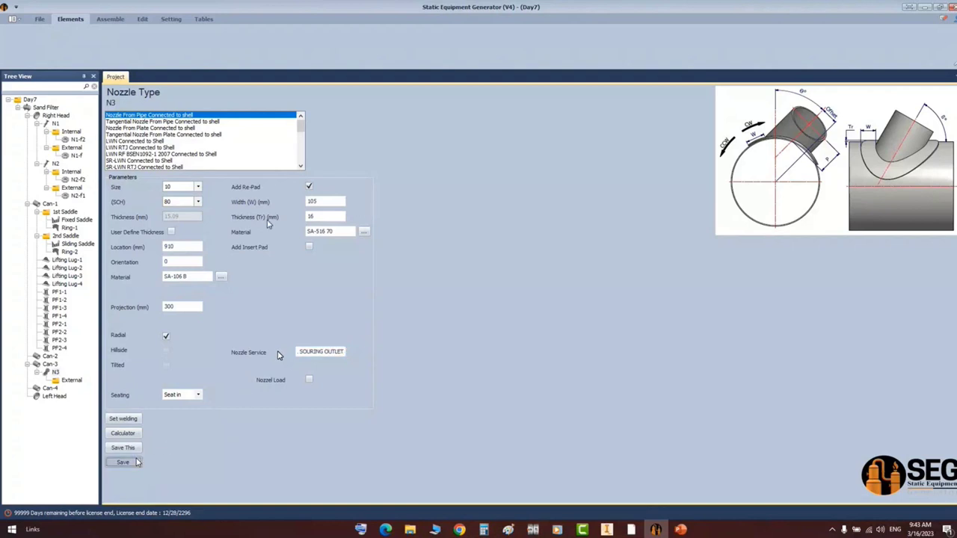
pyautogui.doubleClick(171, 307)
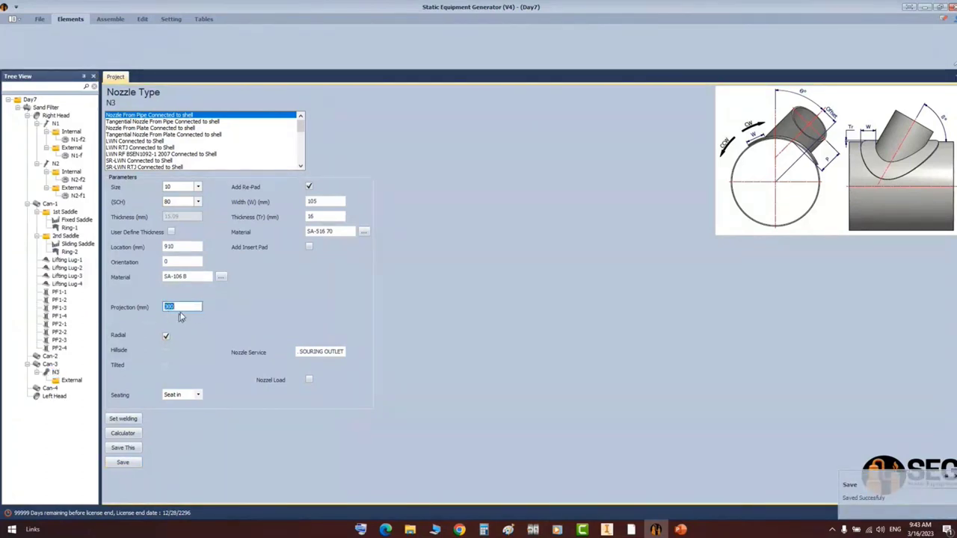
# - Add a flange named N3-F to the external side of nozzle N3
pyautogui.click(73, 381)
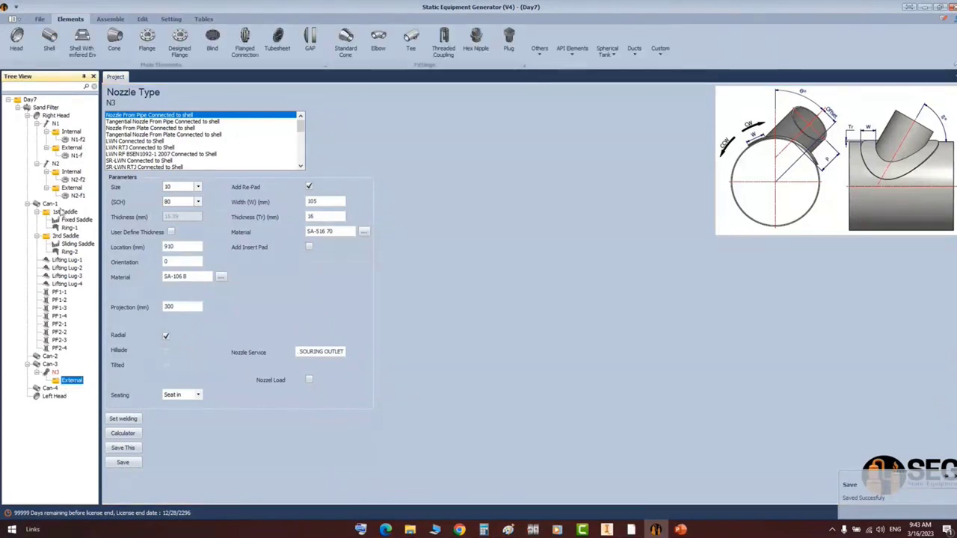
pyautogui.click(147, 46)
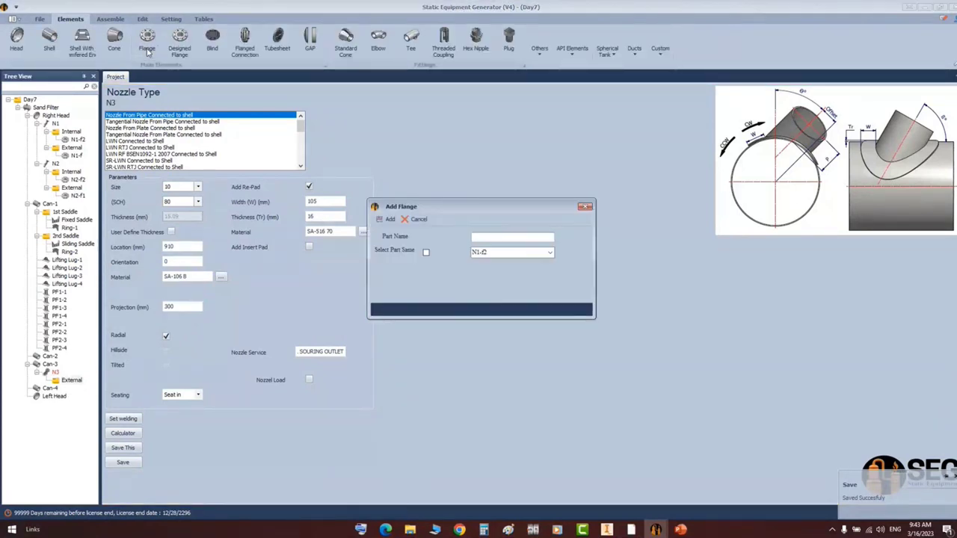
pyautogui.write('N3-F')
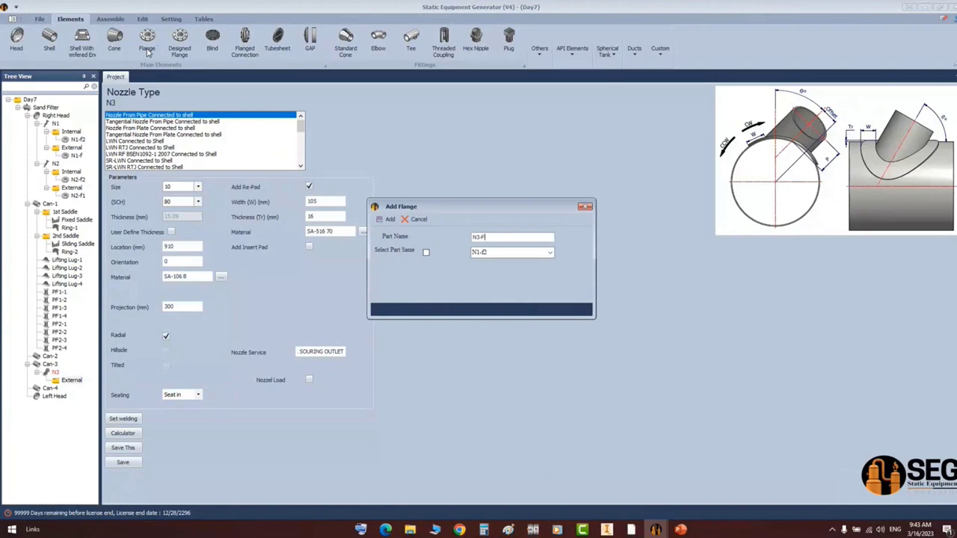
pyautogui.press('Return')
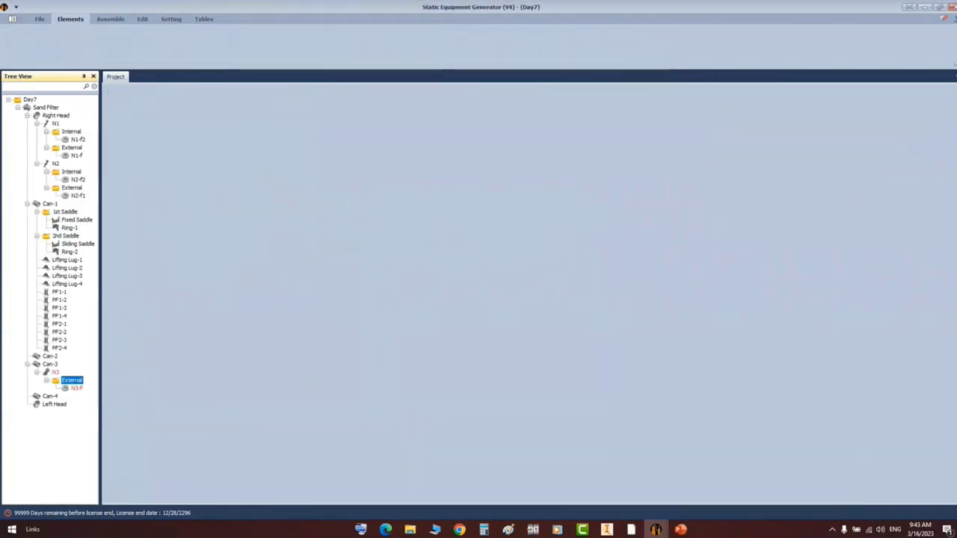
# - Make N3-F a WN-RF ASME B16.5 flange of size 10 with pipe schedule 80 and save it
pyautogui.click(74, 389)
pyautogui.click(138, 154)
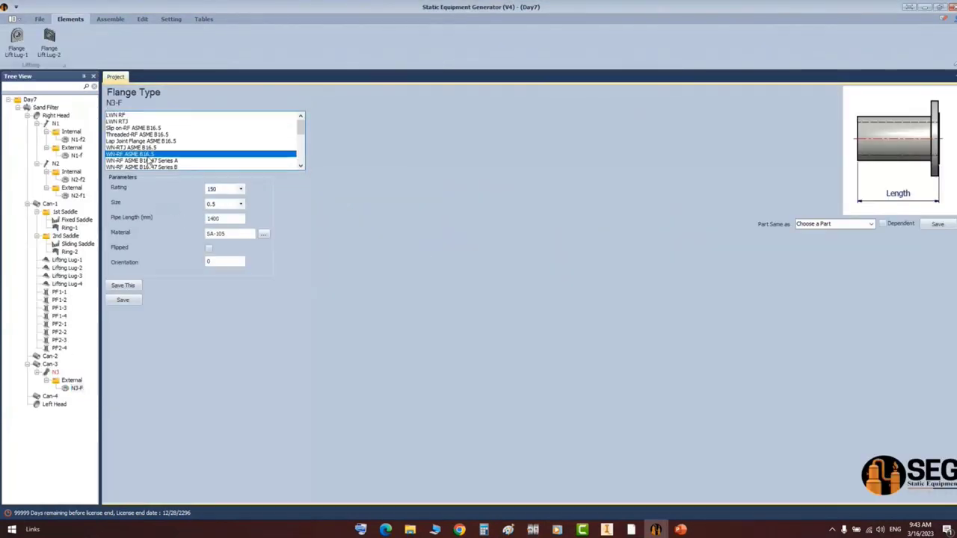
pyautogui.click(230, 204)
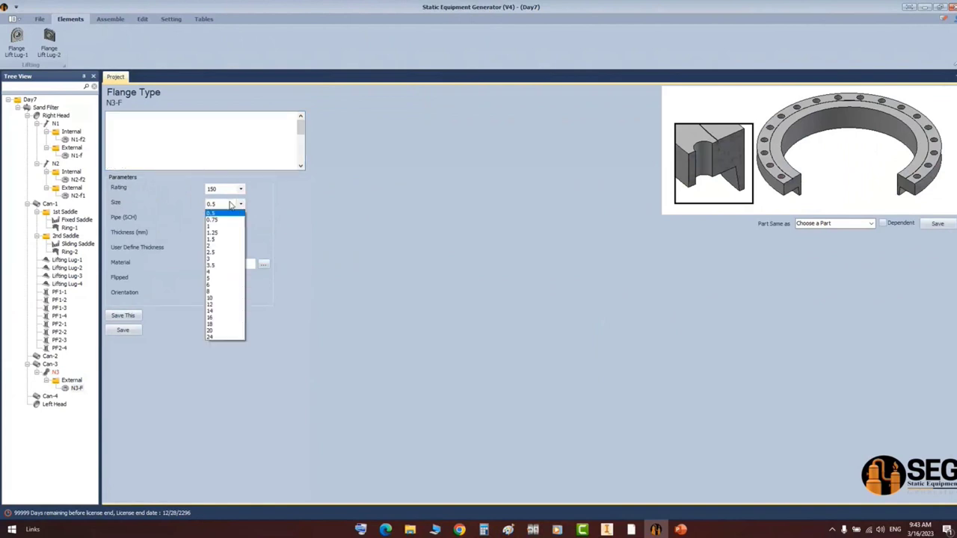
pyautogui.click(224, 298)
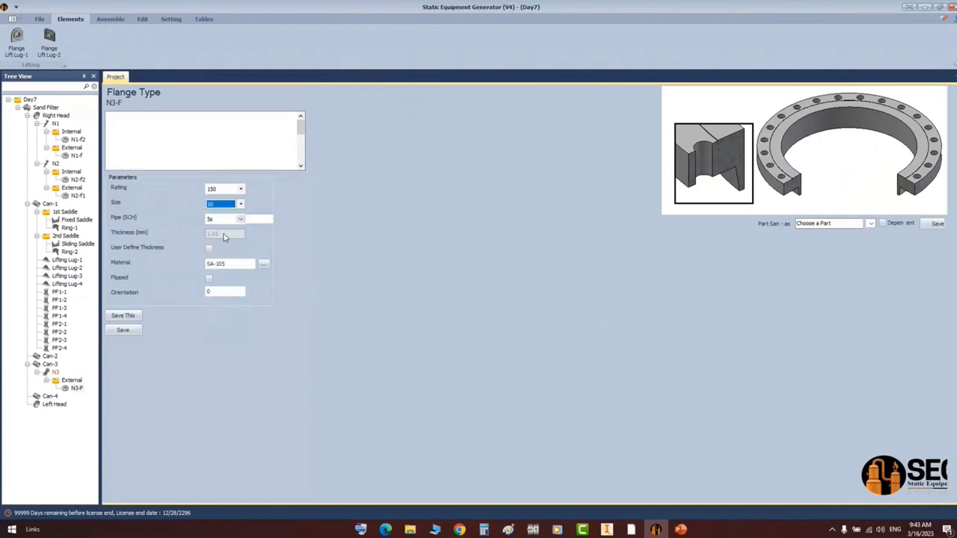
pyautogui.click(225, 219)
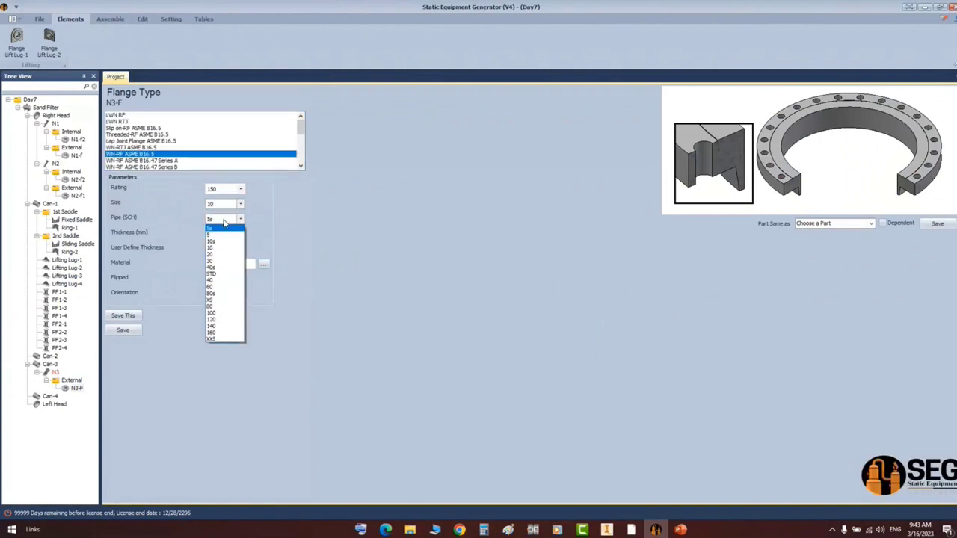
pyautogui.click(224, 305)
pyautogui.click(123, 330)
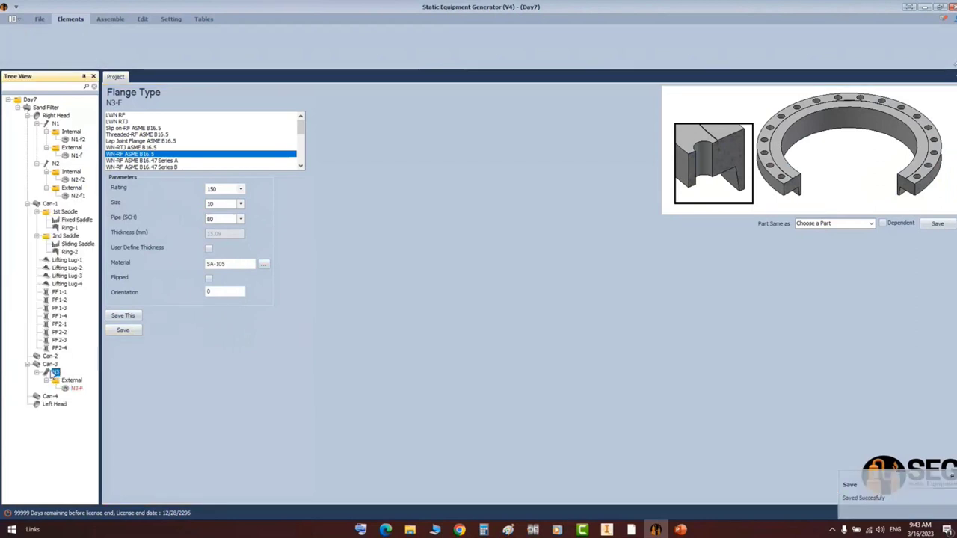
# - Open nozzle N3's calculator and calculate with the drawing's 2125 mm projection from the vessel centreline
pyautogui.click(56, 373)
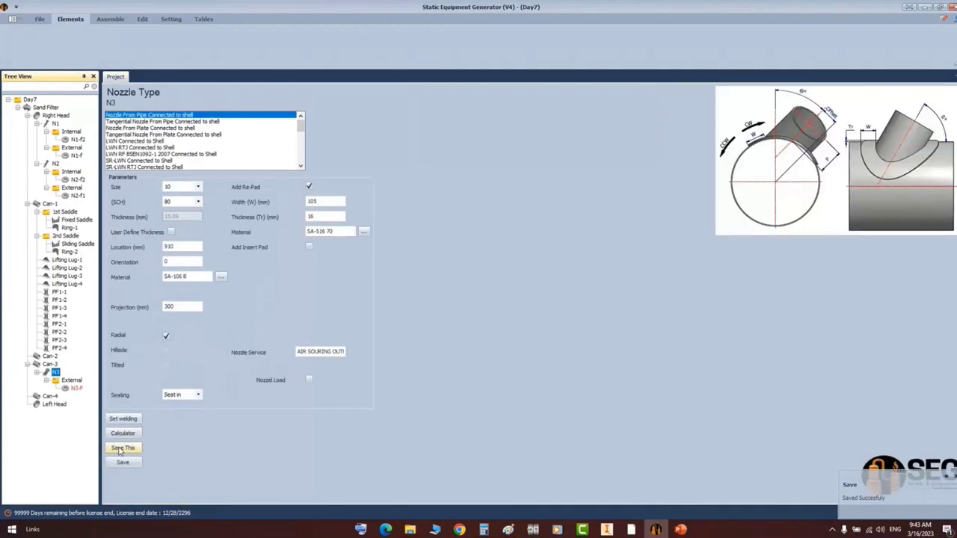
pyautogui.click(123, 434)
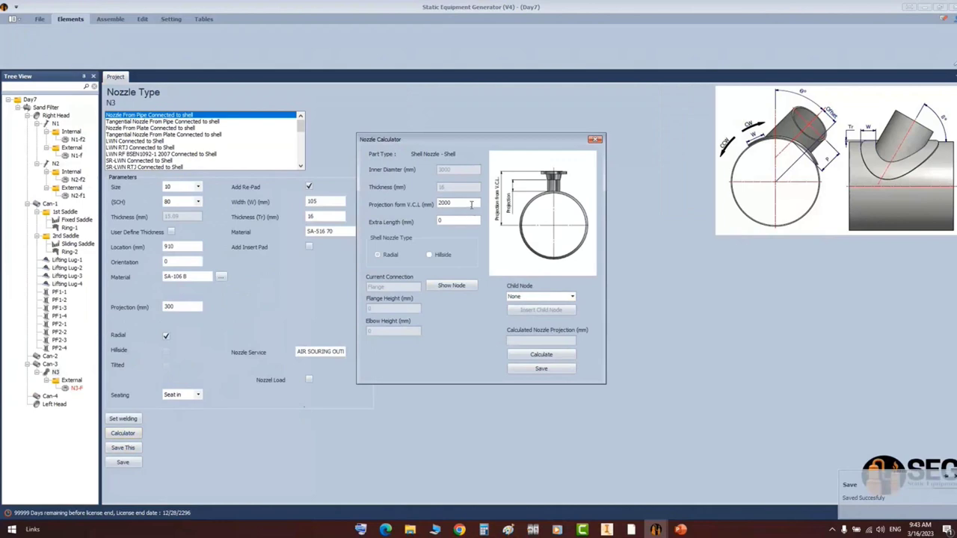
pyautogui.moveTo(471, 204); pyautogui.dragTo(419, 209)
pyautogui.click(631, 530)
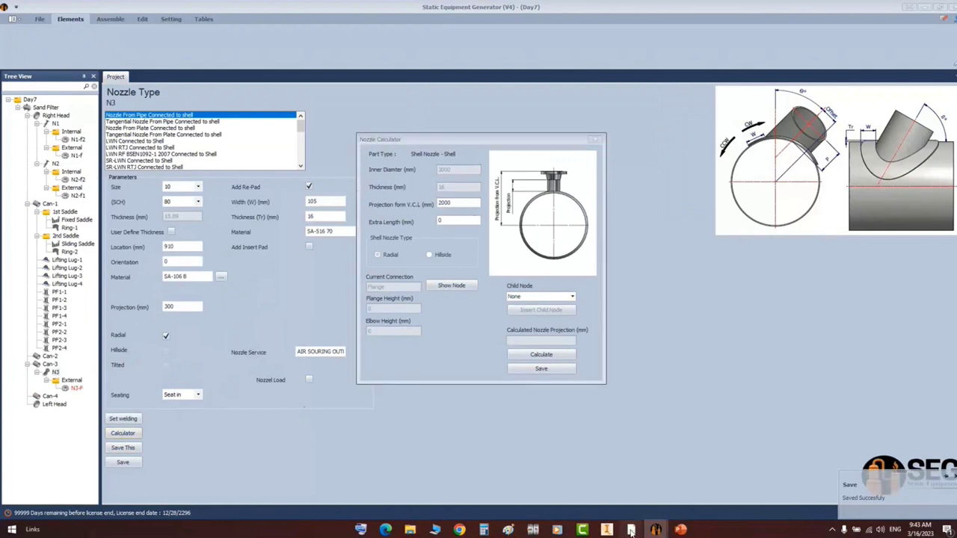
pyautogui.click(636, 505)
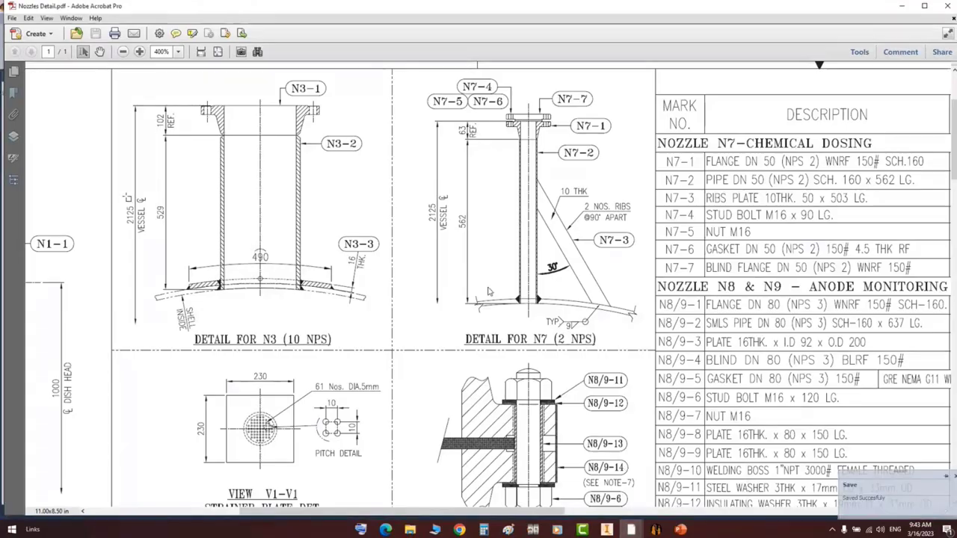
pyautogui.click(655, 529)
pyautogui.click(707, 473)
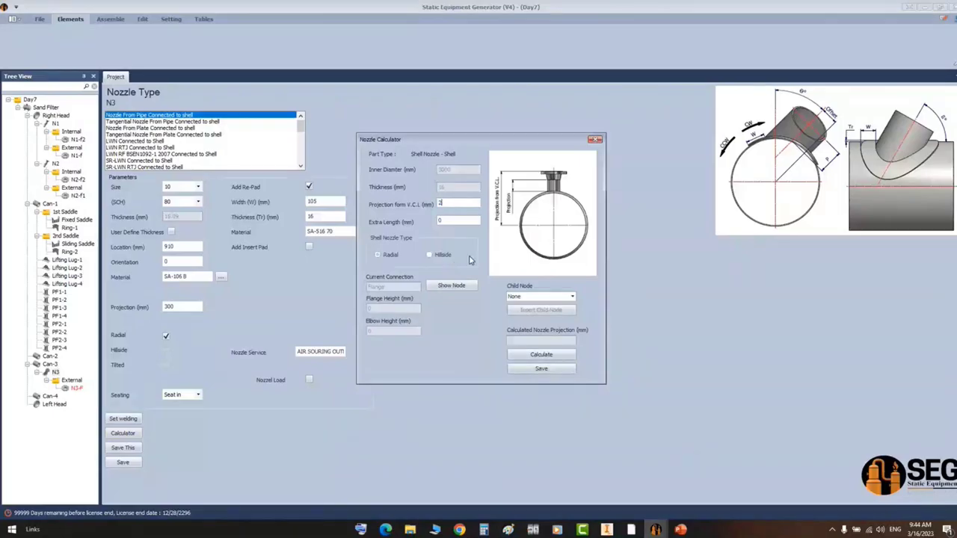
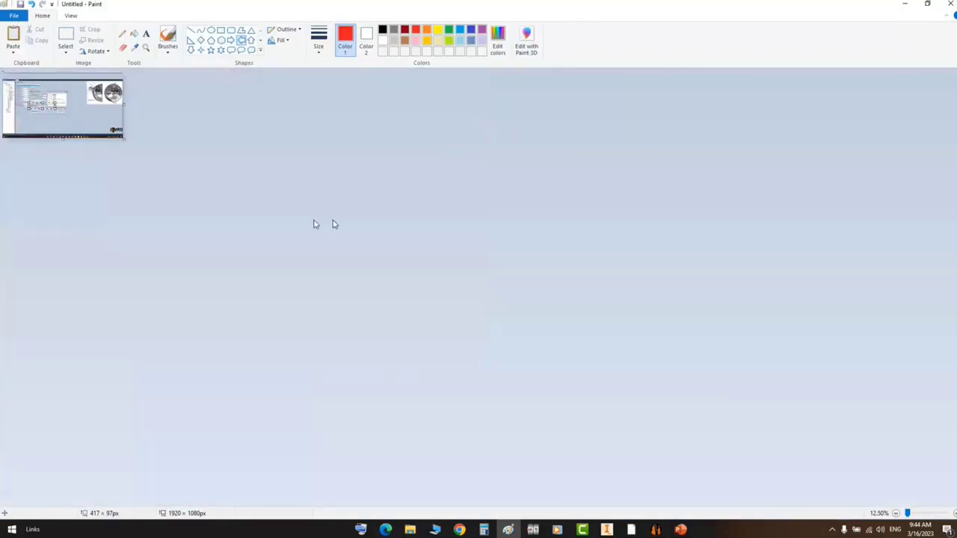
# - In Paint, paste the calculator screenshot and box the Projection from V.C.L. field and its matching dimension in red
pyautogui.hotkey('ctrl', 'v')
pyautogui.keyDown('ctrl'); pyautogui.scroll(4, 64, 106); pyautogui.keyUp('ctrl')
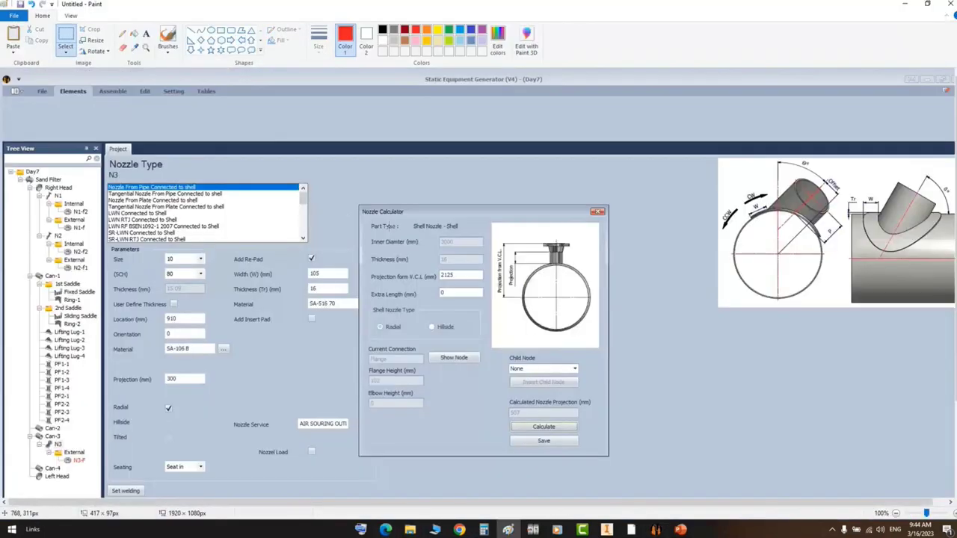
pyautogui.scroll(-2, 464, 245)
pyautogui.hscroll(5, 509, 269)
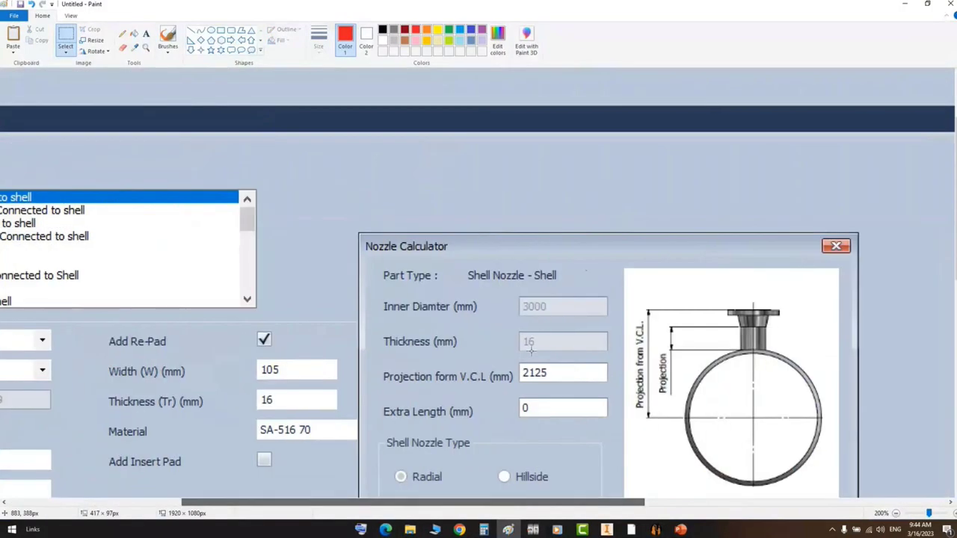
pyautogui.scroll(-4, 552, 297)
pyautogui.scroll(3, 551, 297)
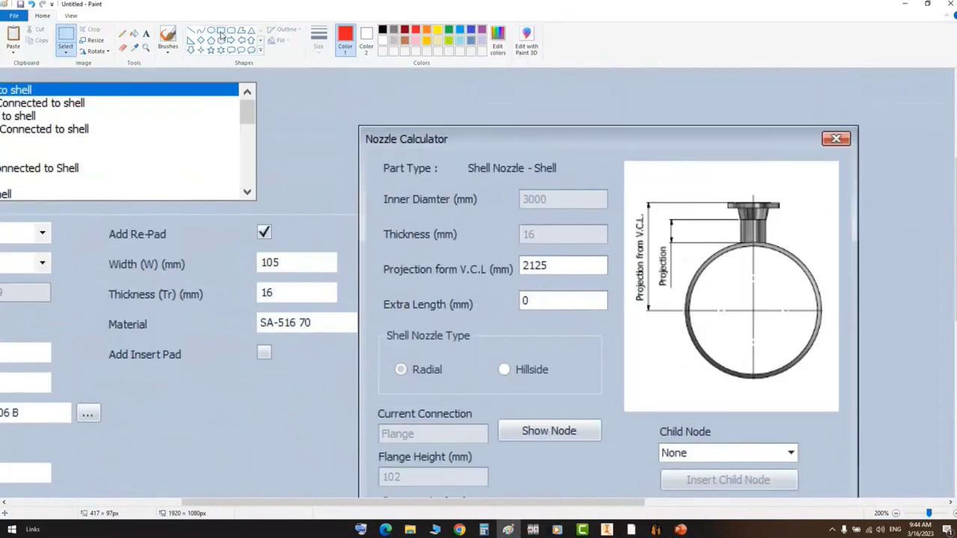
pyautogui.click(221, 30)
pyautogui.moveTo(375, 249); pyautogui.dragTo(618, 285)
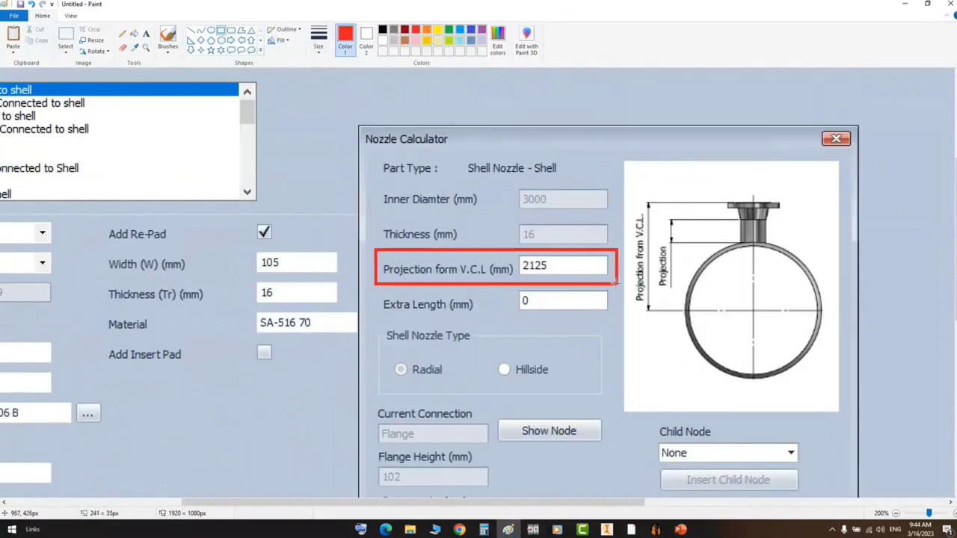
pyautogui.moveTo(630, 196); pyautogui.dragTo(655, 314)
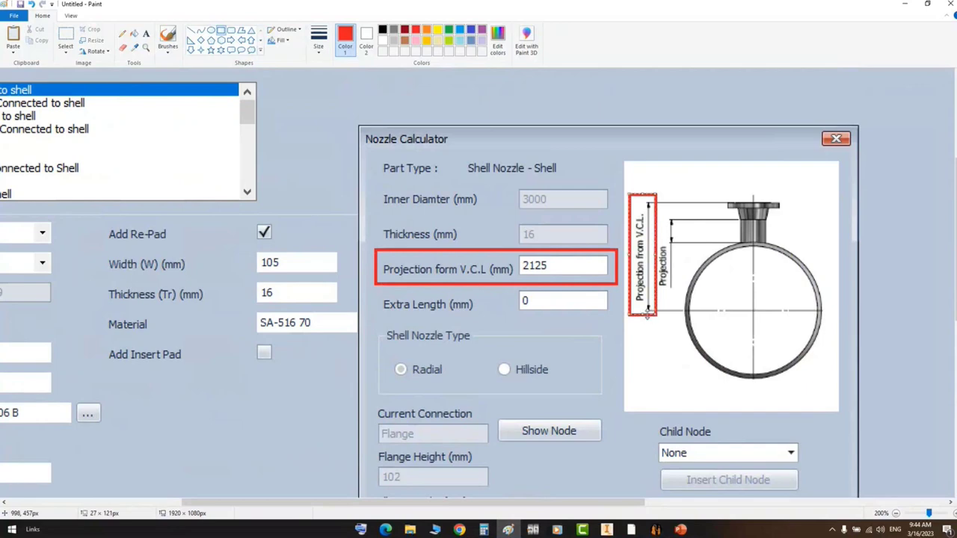
# - Mark the flange height, the sketch's Projection dimension and the calculated nozzle projection value with red rectangles
pyautogui.scroll(-3, 648, 314)
pyautogui.moveTo(374, 341); pyautogui.dragTo(496, 384)
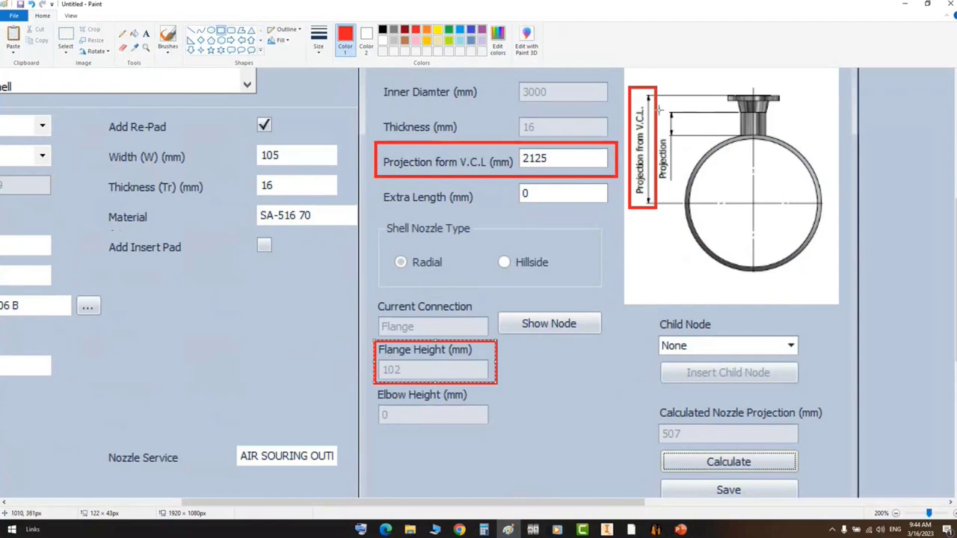
pyautogui.moveTo(678, 103); pyautogui.dragTo(660, 181)
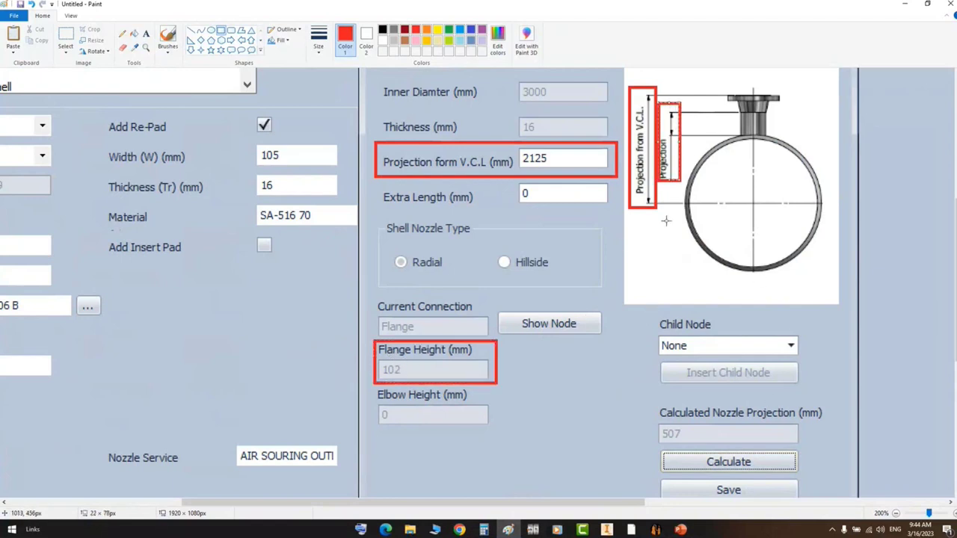
pyautogui.moveTo(634, 409); pyautogui.dragTo(697, 447)
# - Box N3's Projection field in red and link it with a curved line to the calculated nozzle projection
pyautogui.scroll(-3, 653, 426)
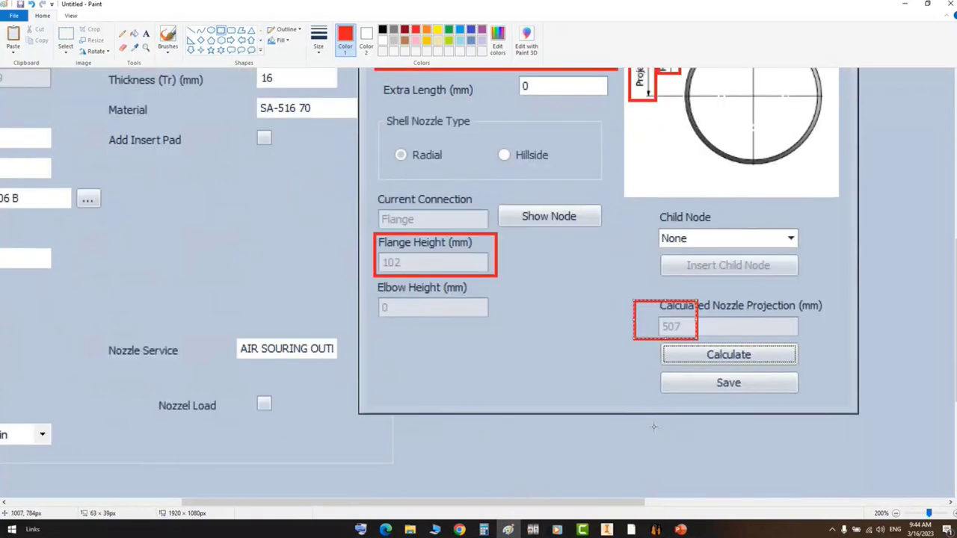
pyautogui.hscroll(-3, 658, 426)
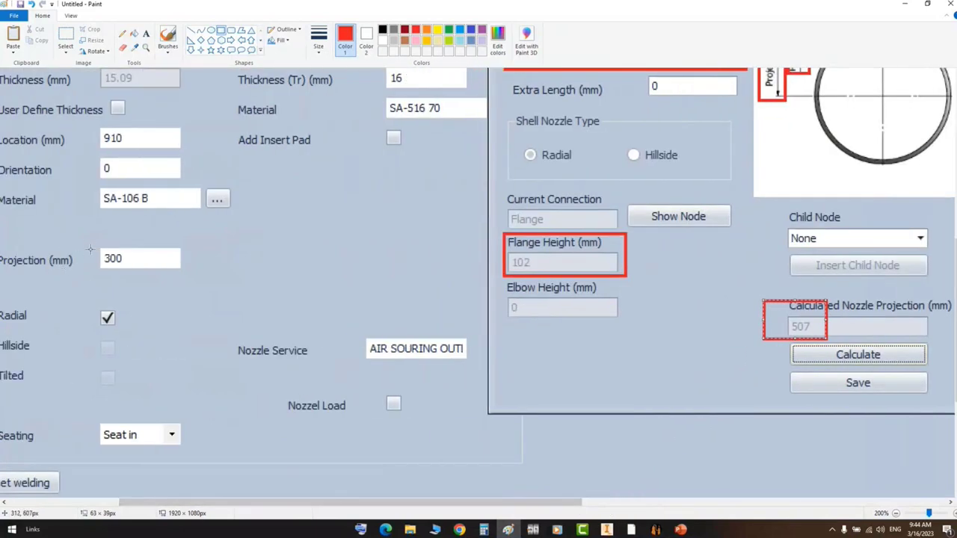
pyautogui.moveTo(84, 231)
pyautogui.mouseDown()
pyautogui.moveTo(203, 279)
pyautogui.moveTo(763, 320)
pyautogui.mouseUp()
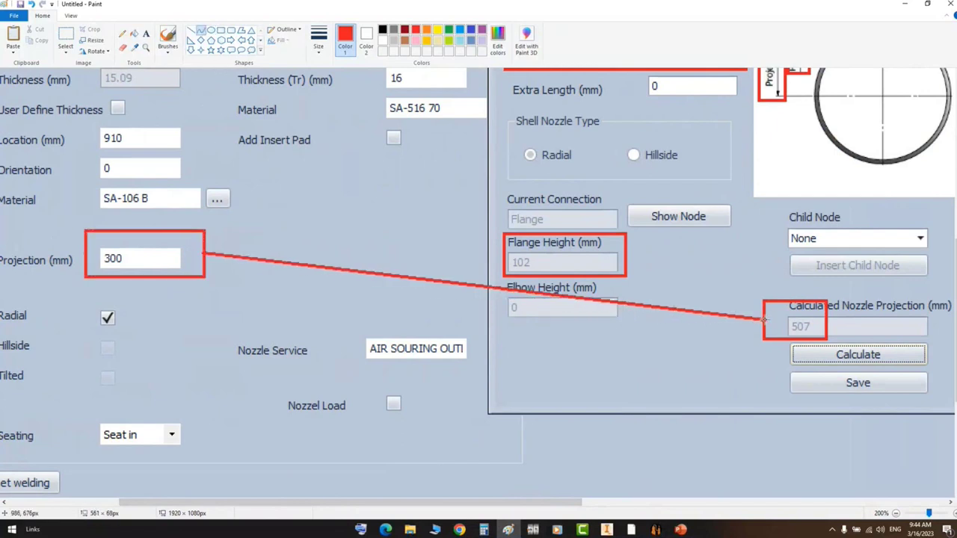
pyautogui.moveTo(508, 298); pyautogui.dragTo(489, 341)
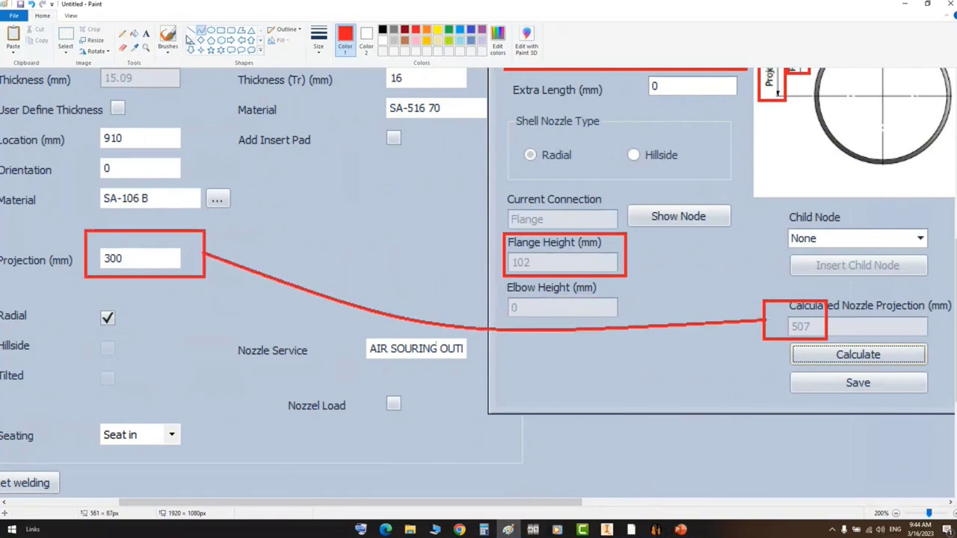
pyautogui.keyDown('ctrl'); pyautogui.scroll(-1, 484, 256); pyautogui.keyUp('ctrl')
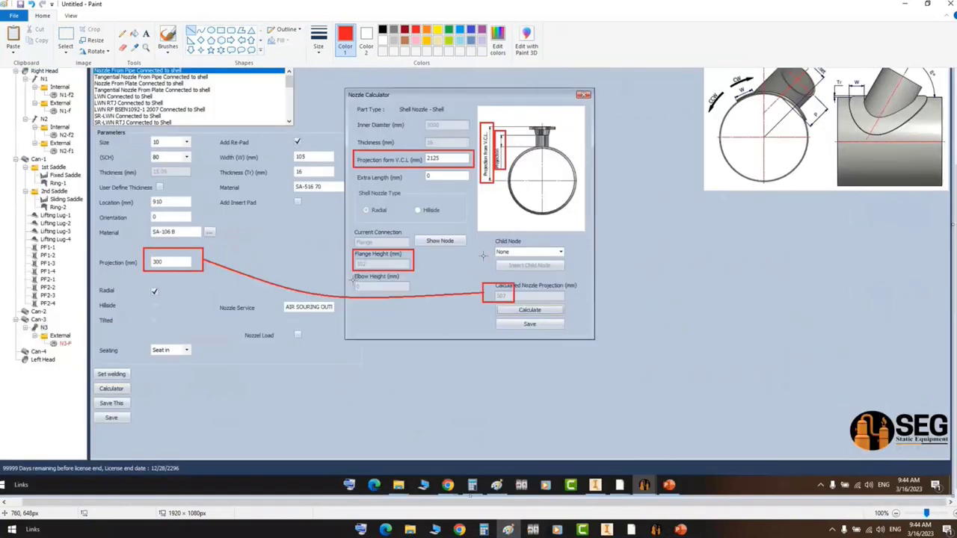
# - Switch back to Static Equipment Generator and save the calculated projection of 507 mm to nozzle N3
pyautogui.moveTo(655, 530)
pyautogui.click(715, 499)
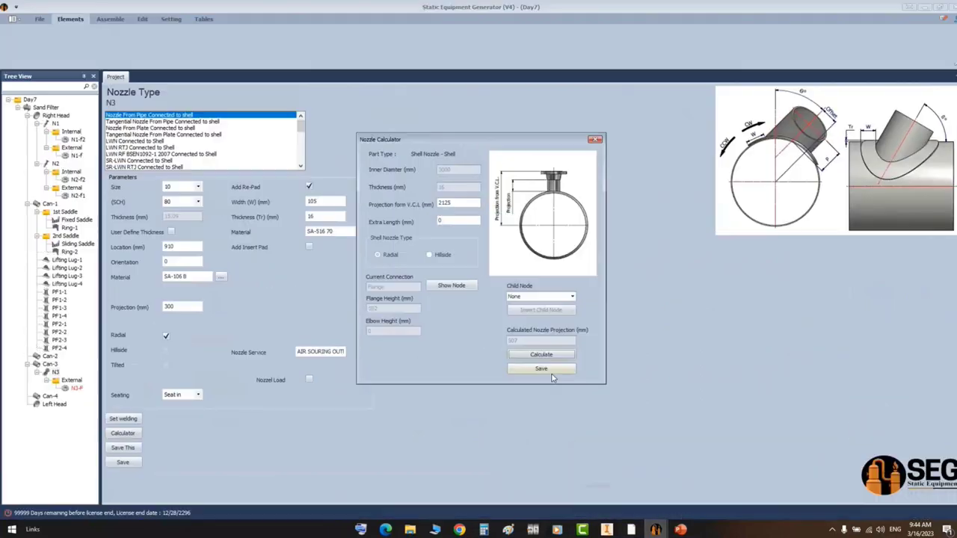
pyautogui.click(542, 369)
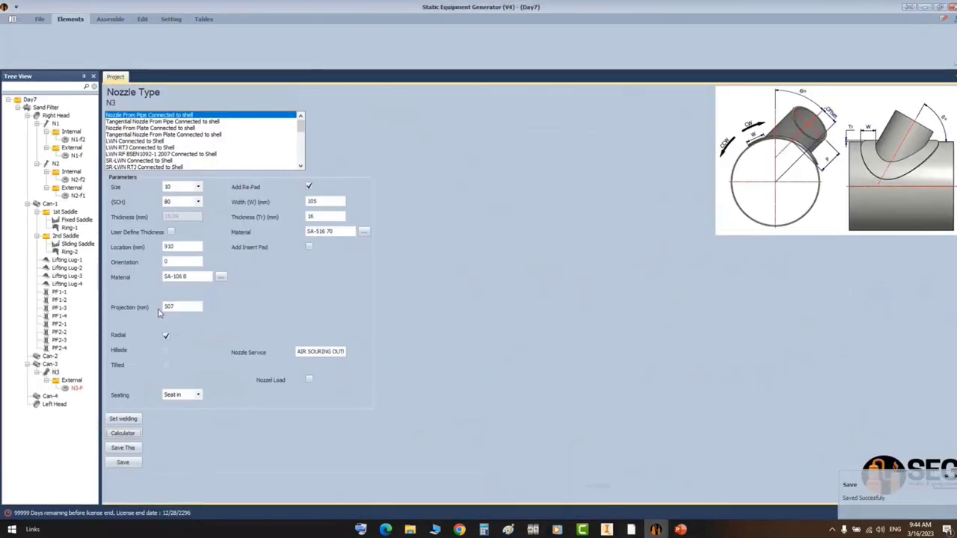
# - Assemble nozzle N3 and flange N3-F into the Sand Filter model, switching to Inventor to follow the build
pyautogui.click(110, 19)
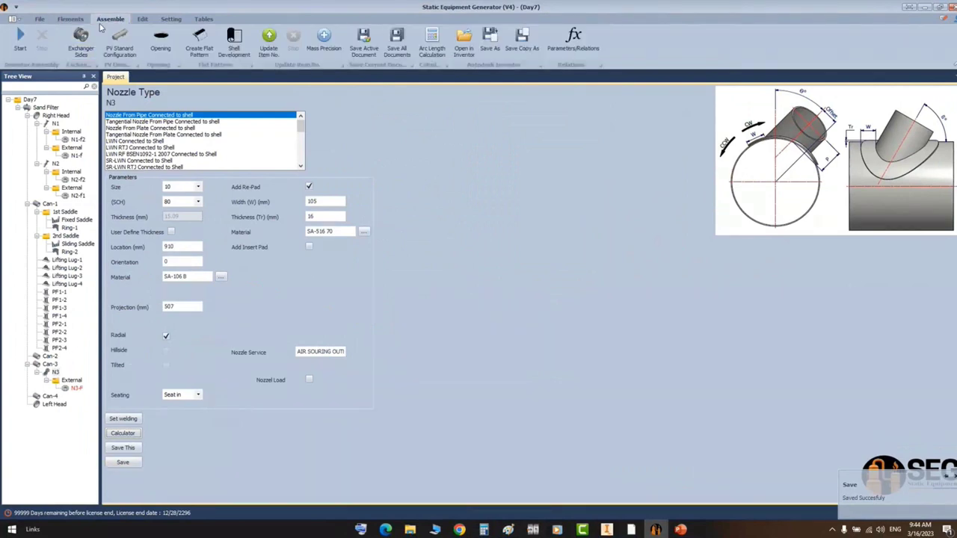
pyautogui.click(606, 530)
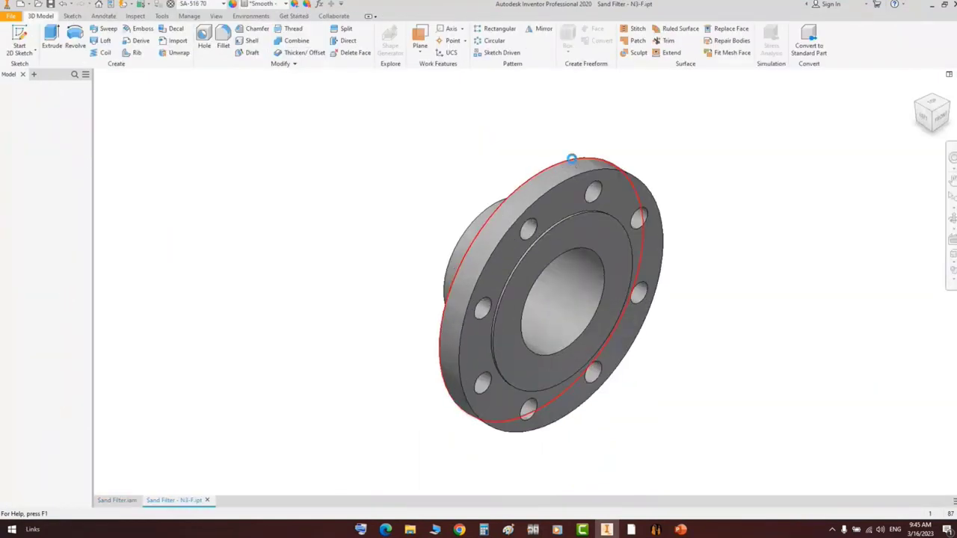
pyautogui.scroll(5, 573, 159)
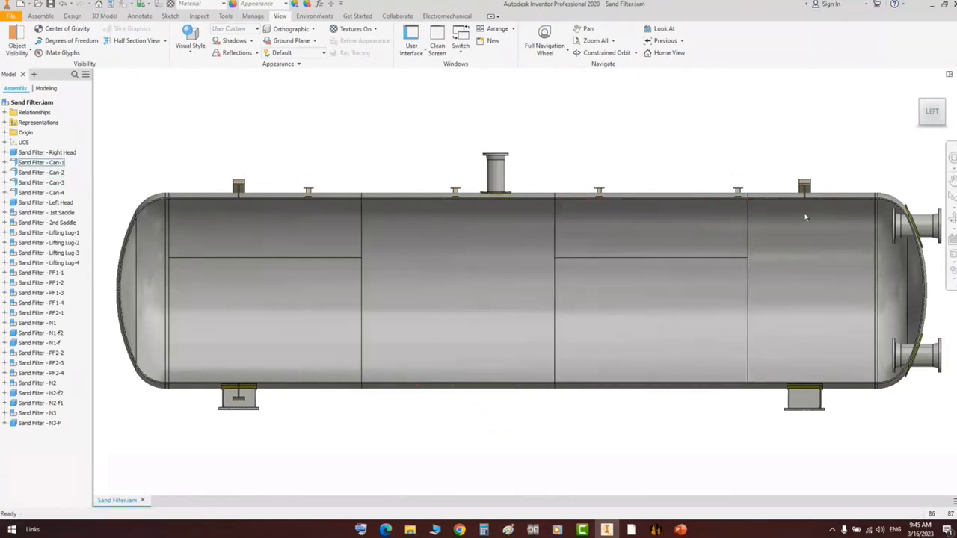
# - End the half section view of the Sand Filter assembly to display the complete vessel
pyautogui.keyDown('shift'); pyautogui.moveTo(805, 217); pyautogui.dragTo(615, 250, button='middle'); pyautogui.keyUp('shift')
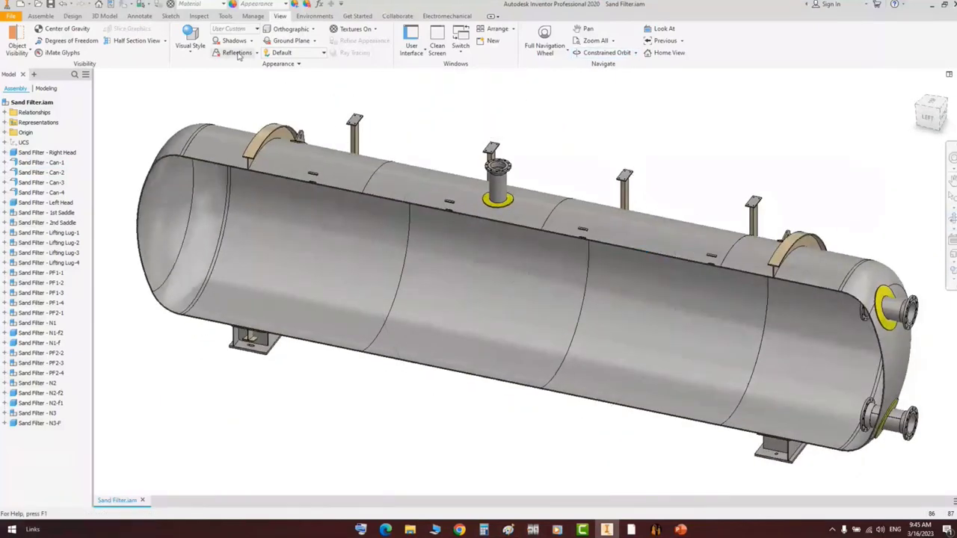
pyautogui.click(165, 41)
pyautogui.click(177, 113)
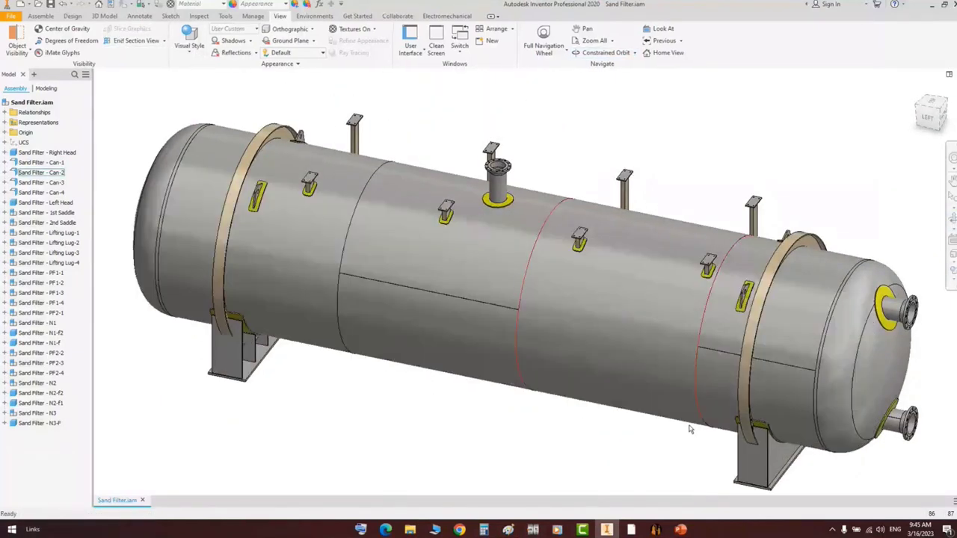
# - Switch to GA.pdf and locate nozzle N4 with its position dimension in the elevation view, near the fixed saddle
pyautogui.moveTo(631, 530)
pyautogui.click(580, 499)
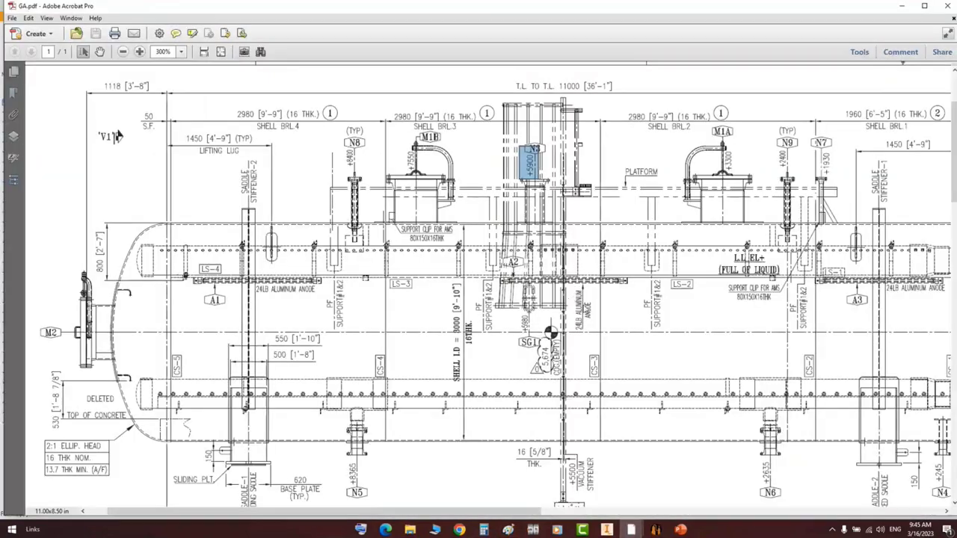
pyautogui.hscroll(3, 596, 292)
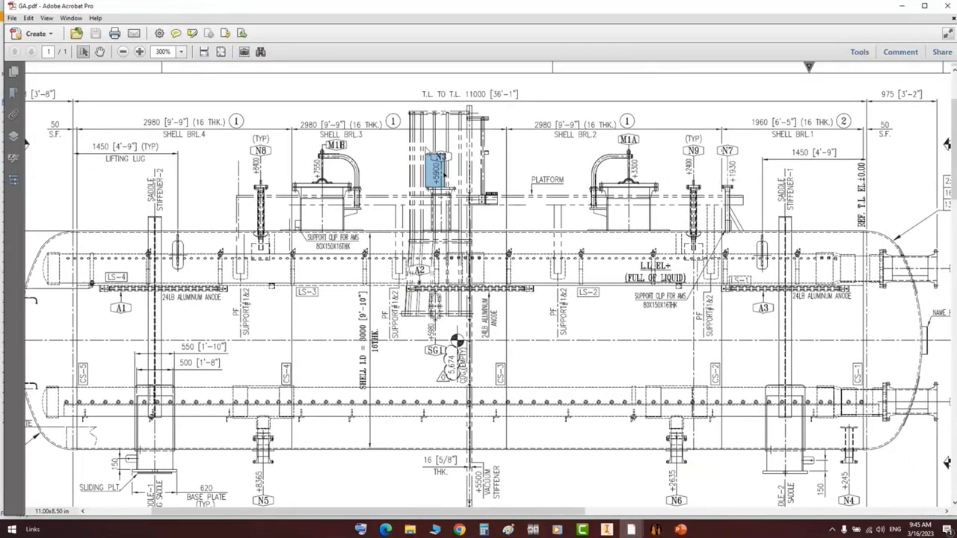
pyautogui.click(441, 160)
pyautogui.moveTo(775, 440)
pyautogui.mouseDown(button='middle')
pyautogui.moveTo(793, 453)
pyautogui.moveTo(646, 346)
pyautogui.mouseUp(button='middle')
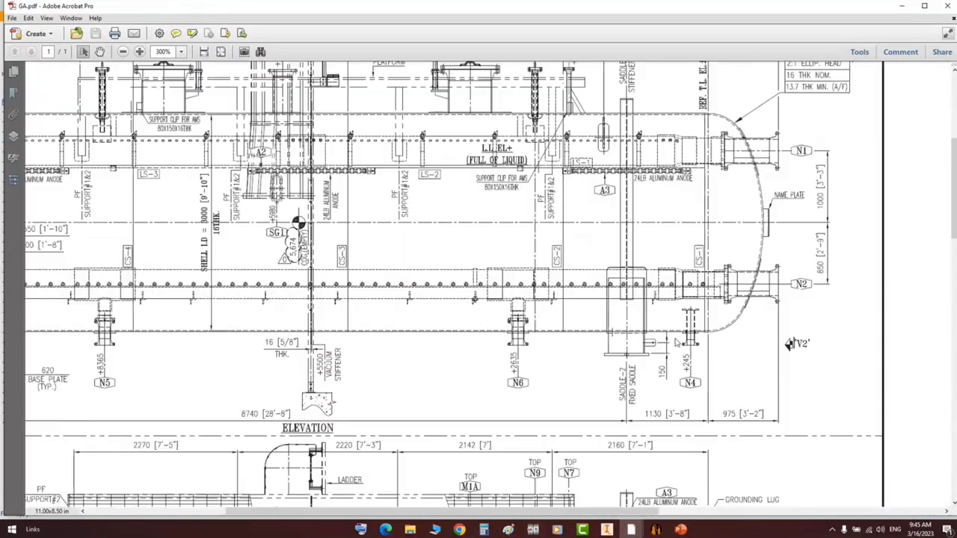
pyautogui.moveTo(666, 297); pyautogui.dragTo(712, 398)
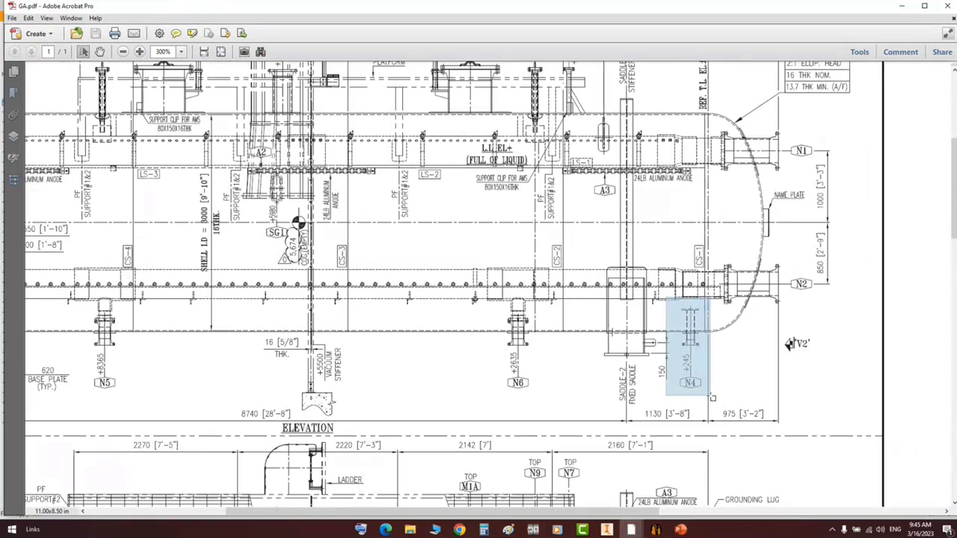
# - Back in Static Equipment Generator, select Can-1 as the parent and bring up the shell nozzle elements
pyautogui.click(655, 530)
pyautogui.click(49, 204)
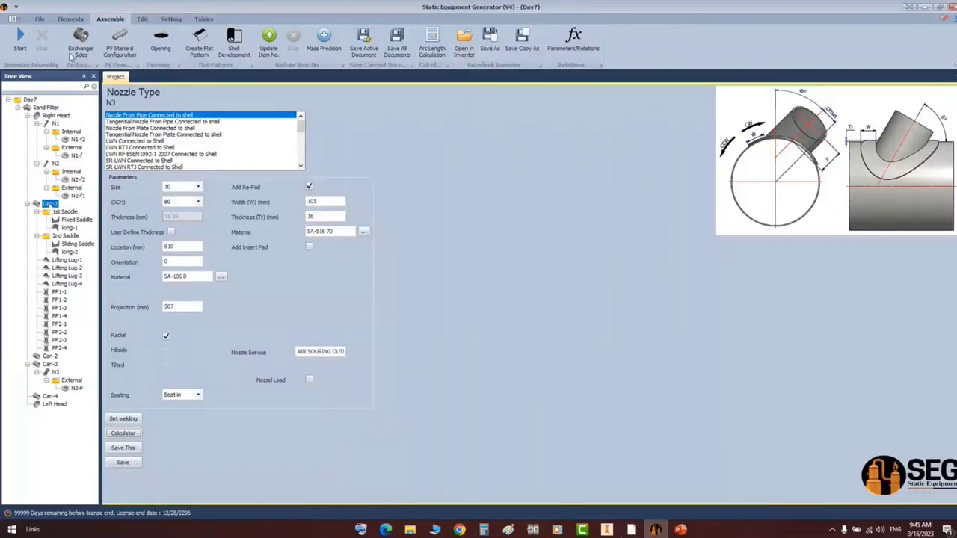
pyautogui.click(70, 19)
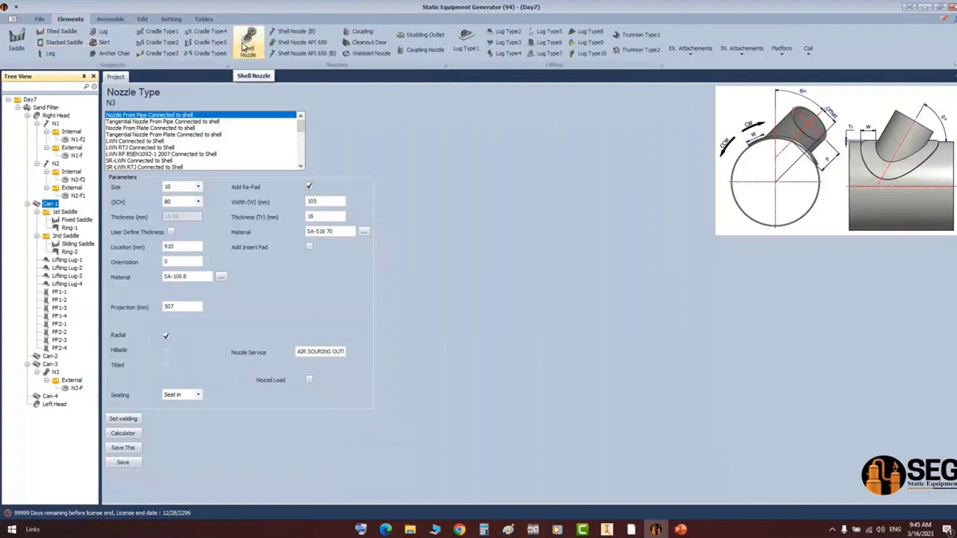
# - Switch to Nozzles Detail.pdf and examine the N4 (4 NPS) detail, including the strainer plate at its inner end
pyautogui.click(631, 530)
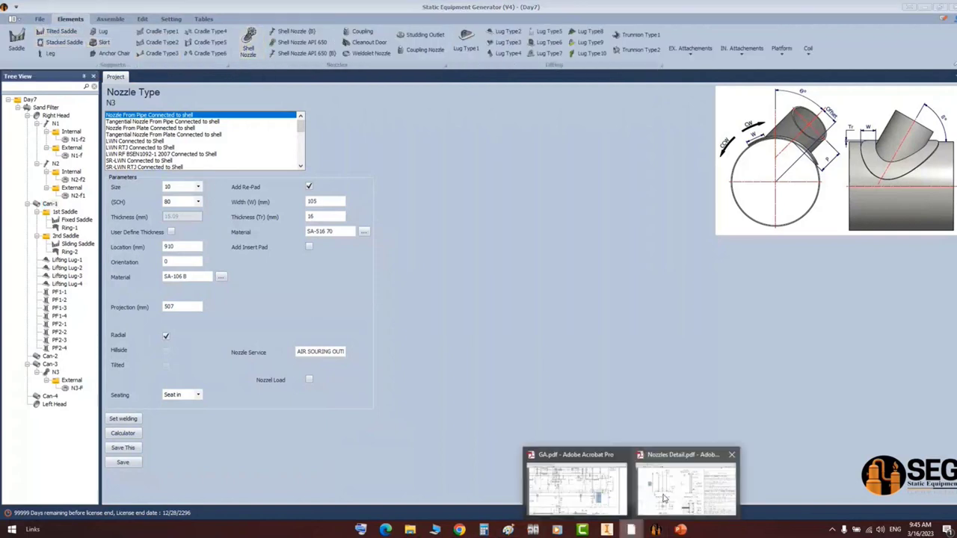
pyautogui.click(663, 499)
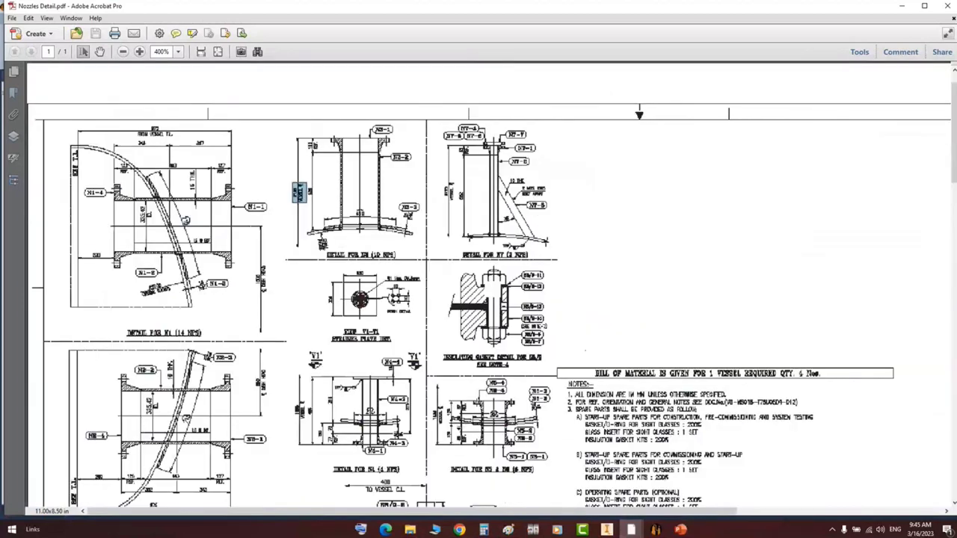
pyautogui.scroll(-3, 266, 350)
pyautogui.moveTo(139, 151); pyautogui.dragTo(394, 372)
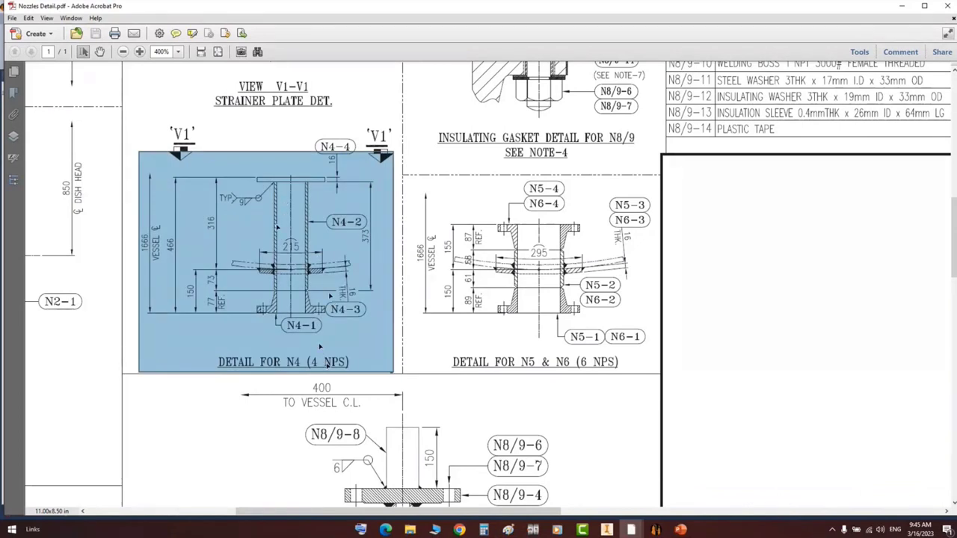
pyautogui.click(257, 146)
pyautogui.moveTo(251, 165); pyautogui.dragTo(331, 195)
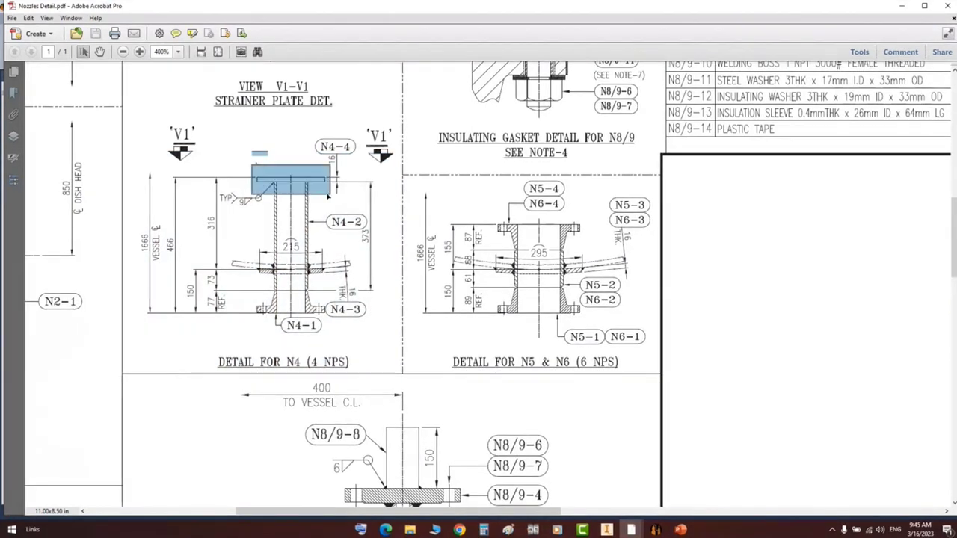
# - Review the N4 nozzle detail, then find the N4-2 pipe size, schedule and length in the nozzle bill of materials
pyautogui.scroll(1, 330, 198)
pyautogui.scroll(3, 333, 207)
pyautogui.moveTo(229, 75); pyautogui.dragTo(319, 171)
pyautogui.click(281, 296)
pyautogui.scroll(-1, 310, 290)
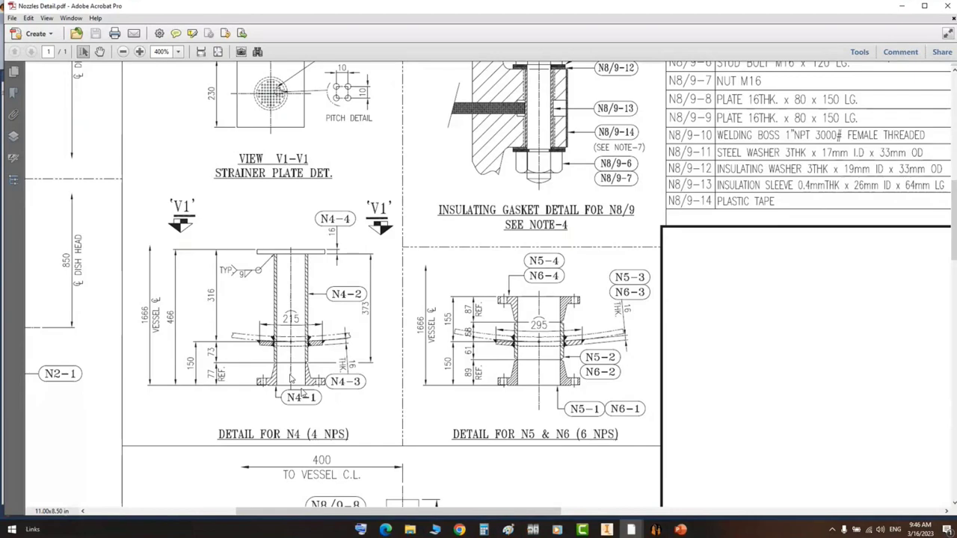
pyautogui.moveTo(327, 379); pyautogui.dragTo(423, 331, button='middle')
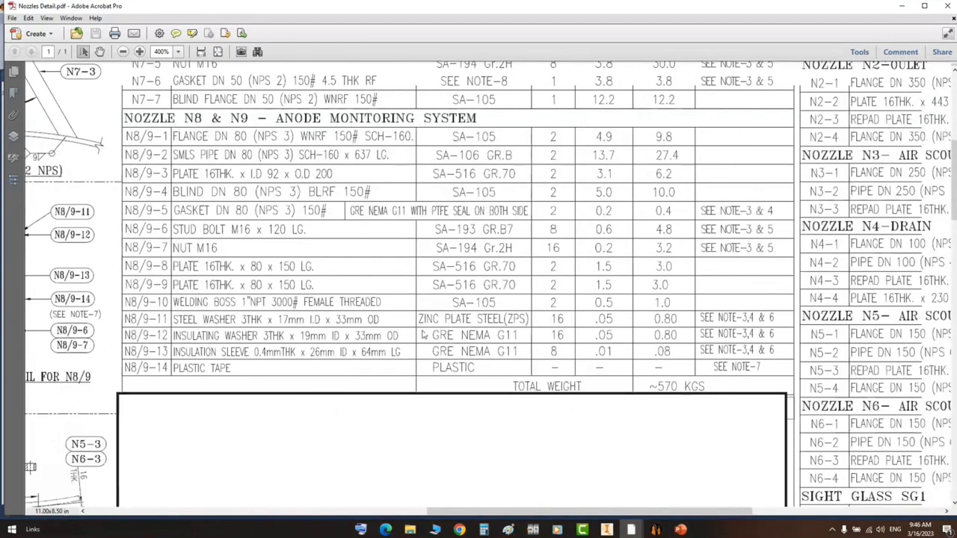
pyautogui.hscroll(14, 424, 336)
pyautogui.scroll(-4, 424, 335)
pyautogui.moveTo(305, 159); pyautogui.dragTo(536, 176)
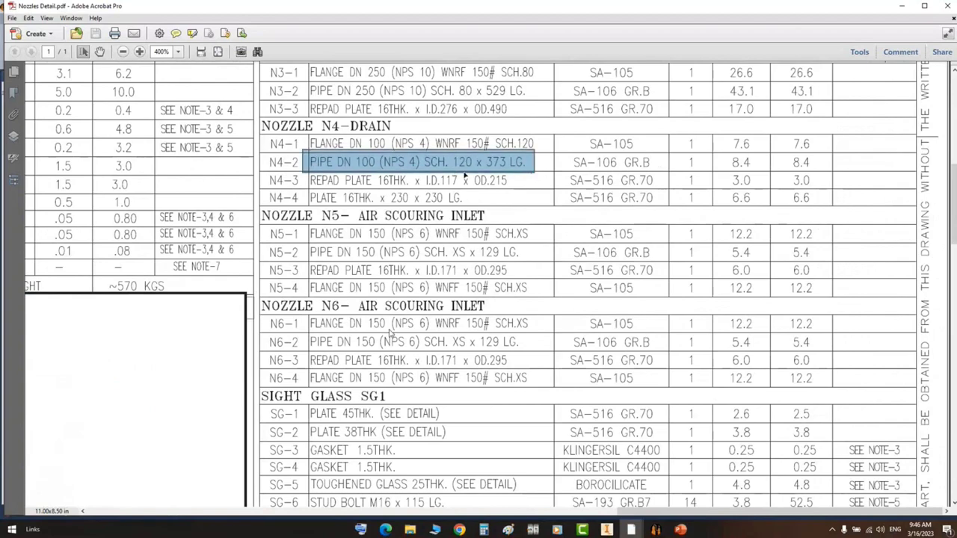
# - Back in Static Equipment Generator, add a Shell Nozzle (B) named N4 to Can-1 and bring up its parameters
pyautogui.click(655, 530)
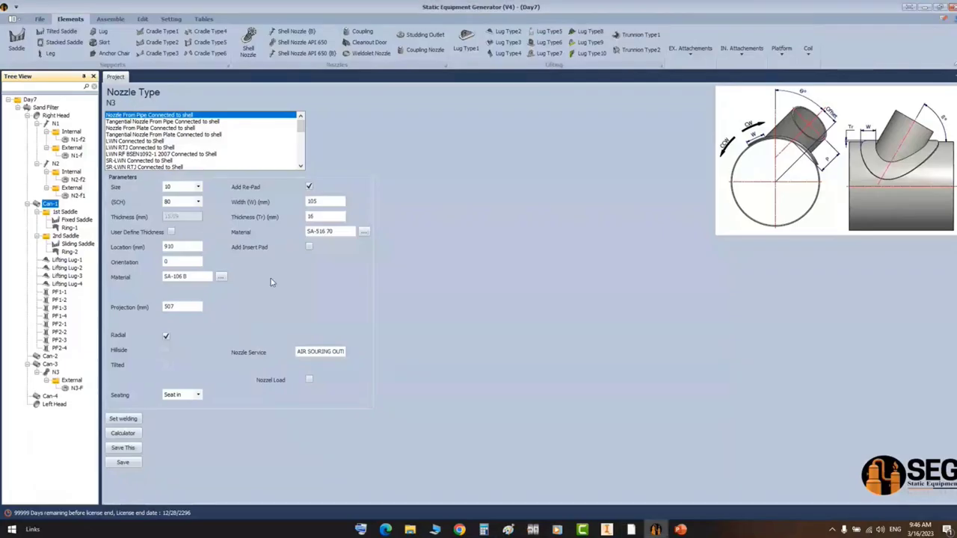
pyautogui.click(296, 33)
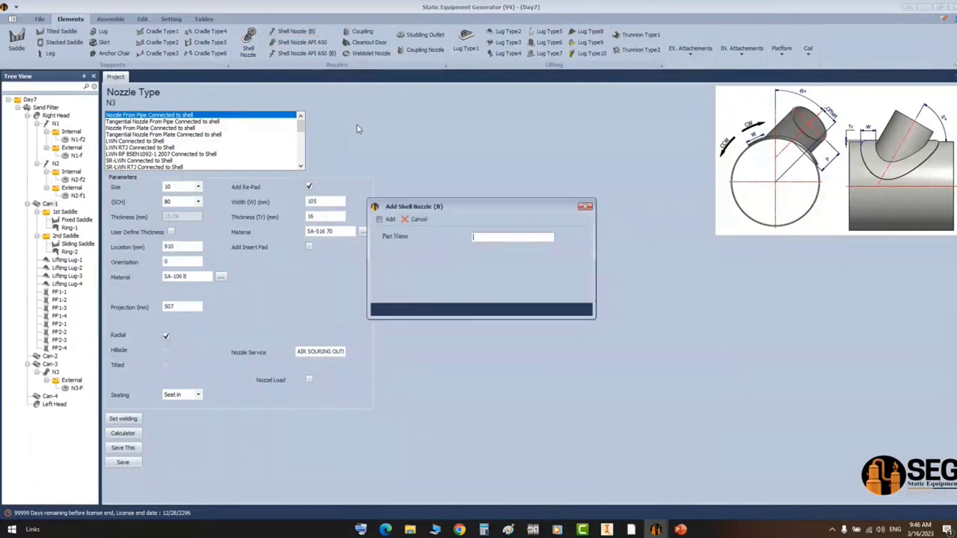
pyautogui.write('n4')
pyautogui.press('BackSpace')
pyautogui.write('N3')
pyautogui.press('Return')
pyautogui.click(54, 359)
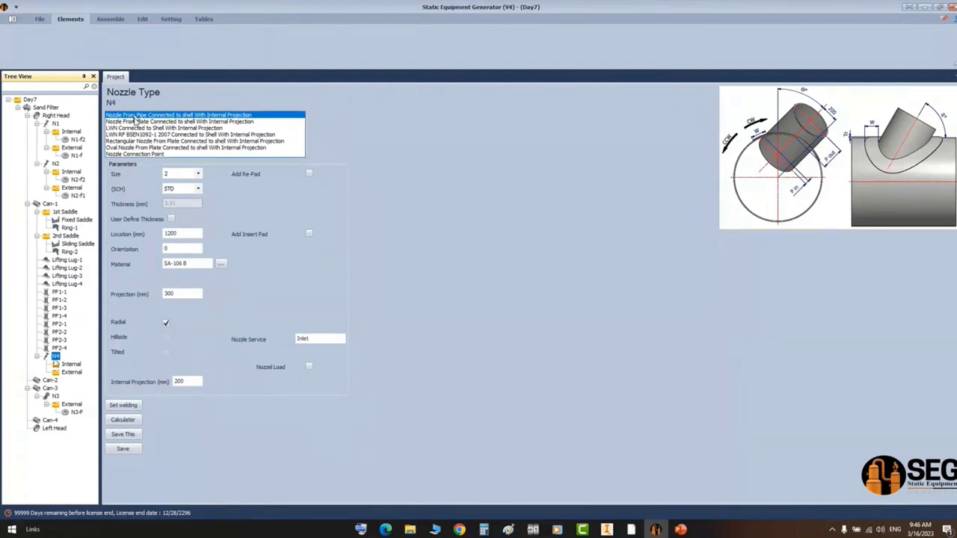
# - Set nozzle N4's pipe size to 4 and its schedule to 120
pyautogui.click(181, 174)
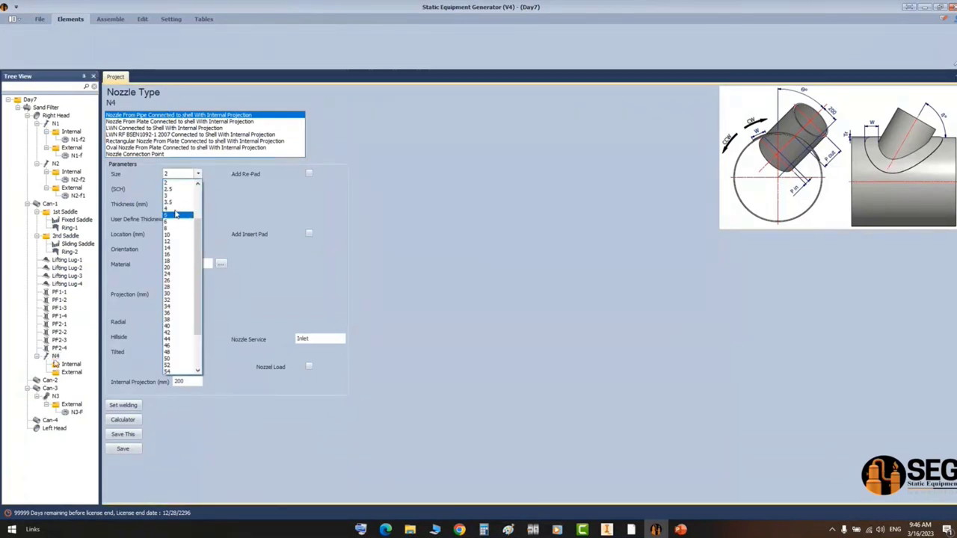
pyautogui.click(174, 209)
pyautogui.click(187, 189)
pyautogui.click(179, 271)
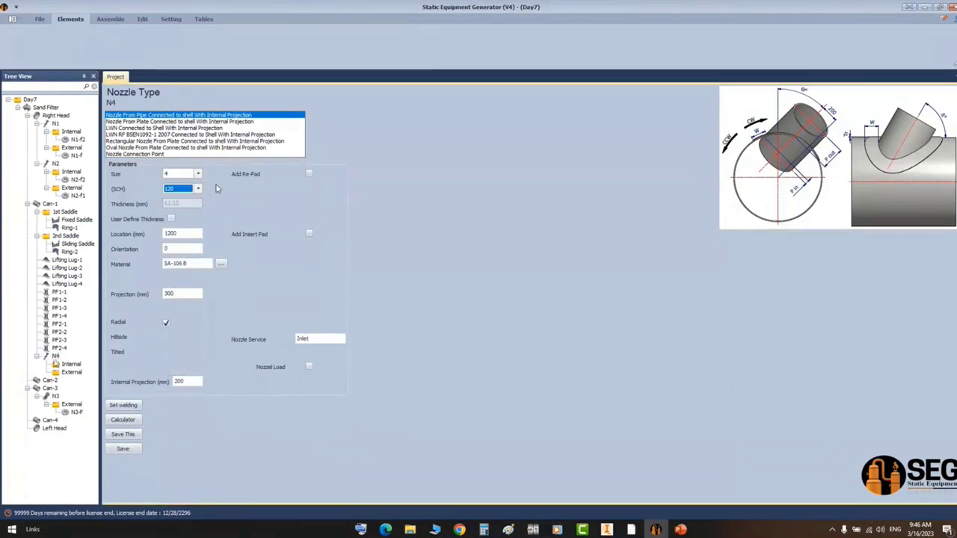
pyautogui.press('Tab')
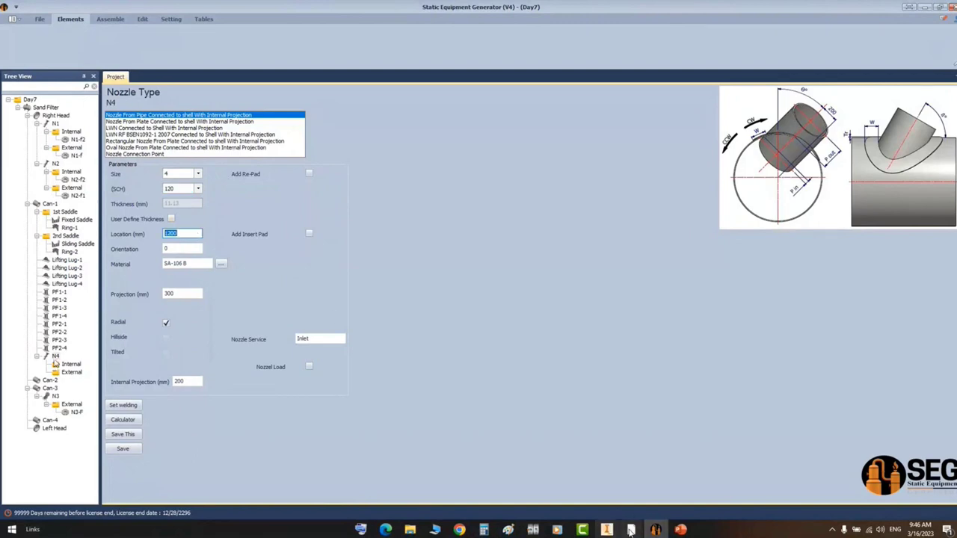
# - Check N4's position in GA.pdf, then set the nozzle's location to 195 mm and its orientation to 180 in Static Equipment Generator
pyautogui.moveTo(630, 529)
pyautogui.click(583, 486)
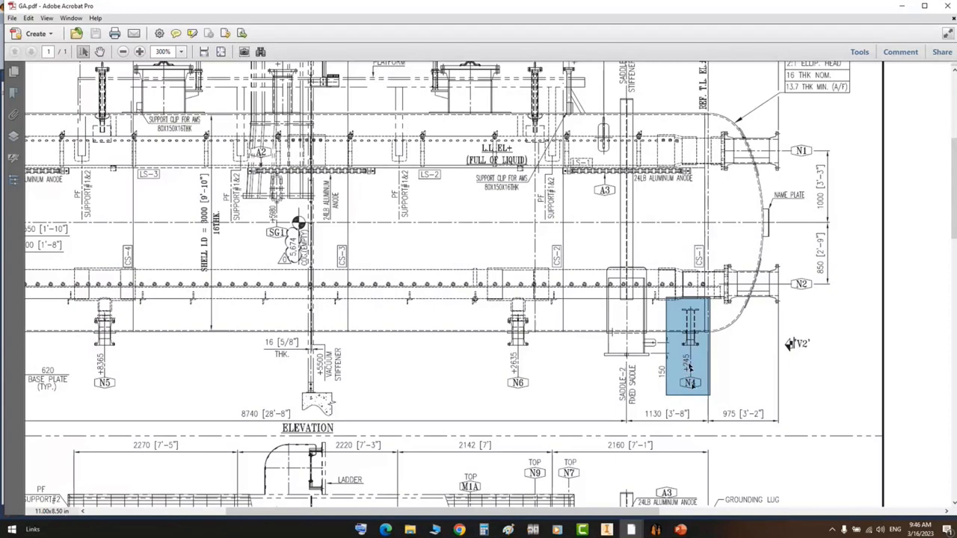
pyautogui.click(655, 530)
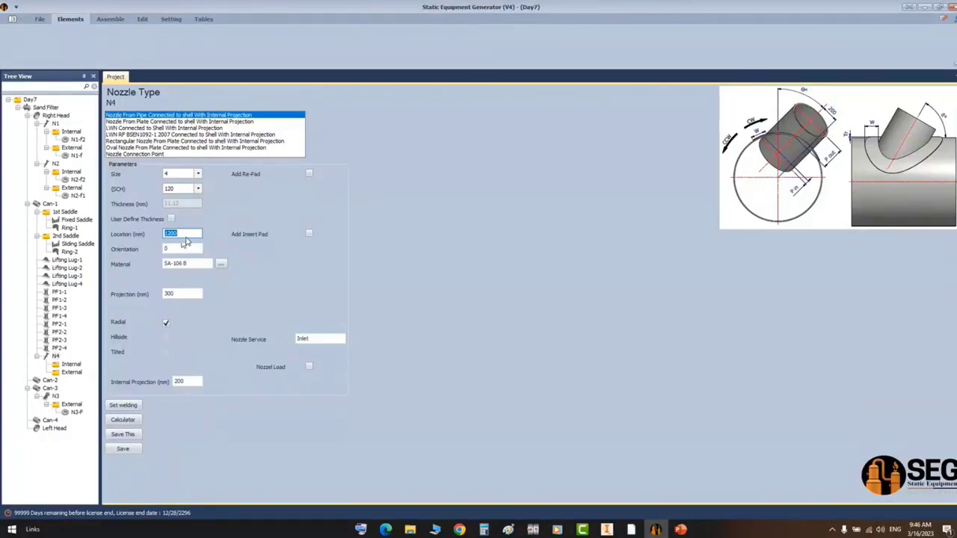
pyautogui.press('Tab')
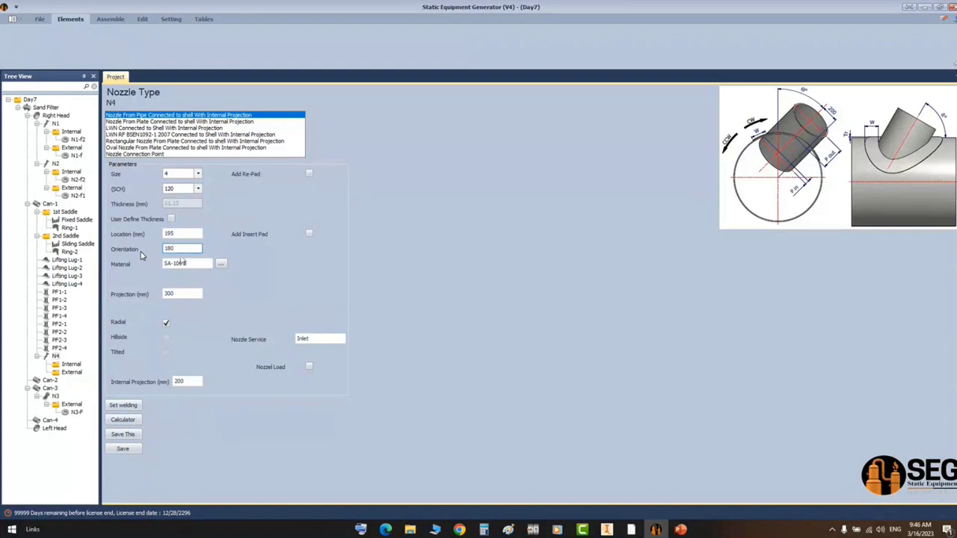
# - Add a re-pad to nozzle N4 with a width of 50 mm and a thickness of 16 mm
pyautogui.click(309, 173)
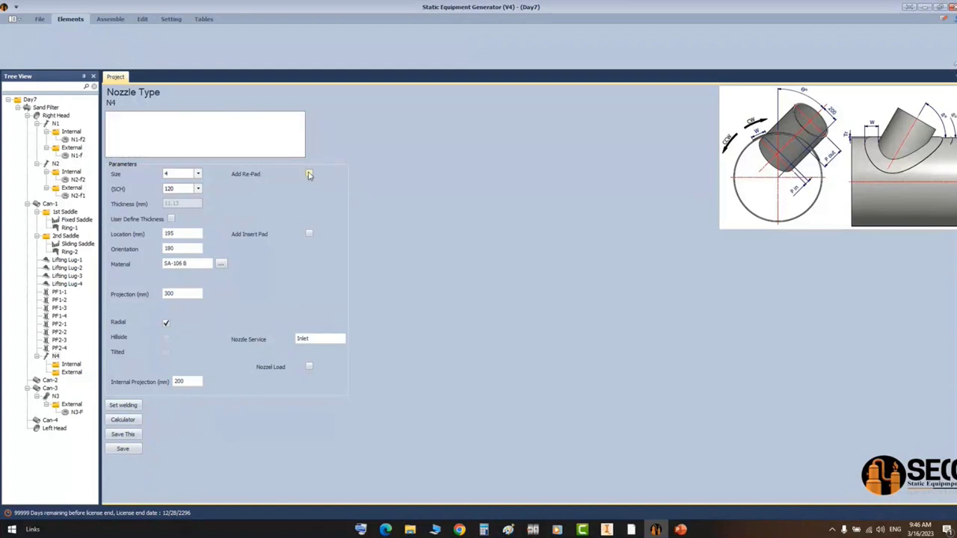
pyautogui.moveTo(329, 189); pyautogui.dragTo(270, 196)
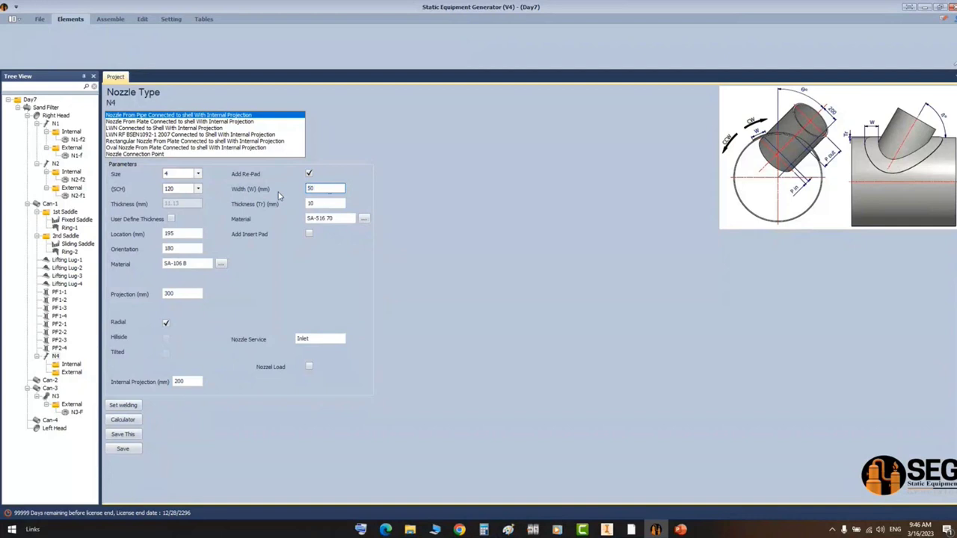
pyautogui.press('Tab')
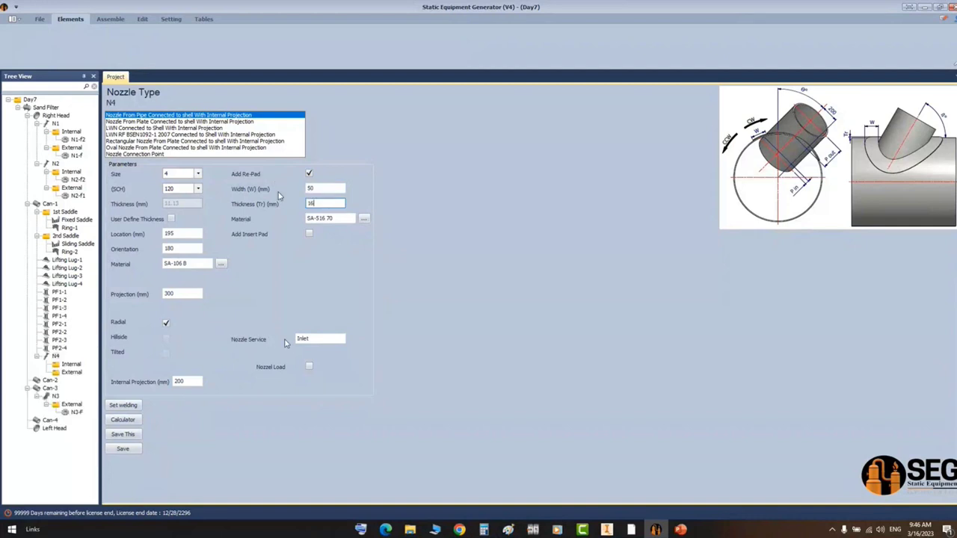
# - Look up N4's service in Nozzles Detail.pdf and set the nozzle service to DRAIN in Static Equipment Generator
pyautogui.moveTo(311, 338); pyautogui.dragTo(287, 340)
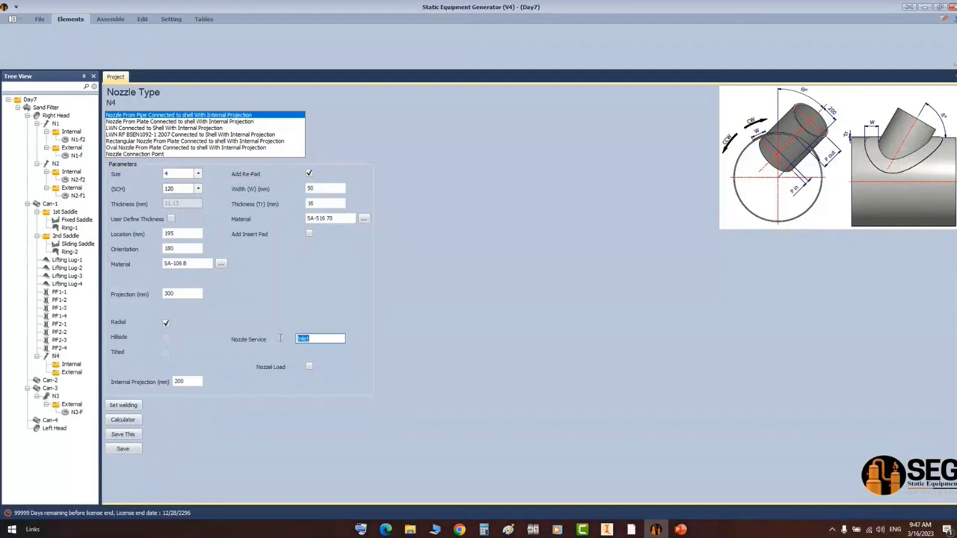
pyautogui.click(631, 530)
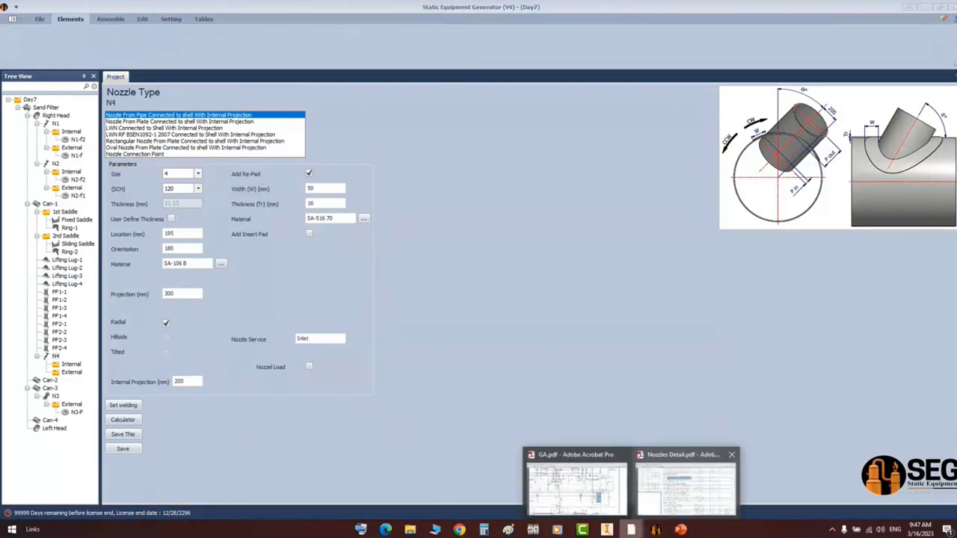
pyautogui.click(686, 490)
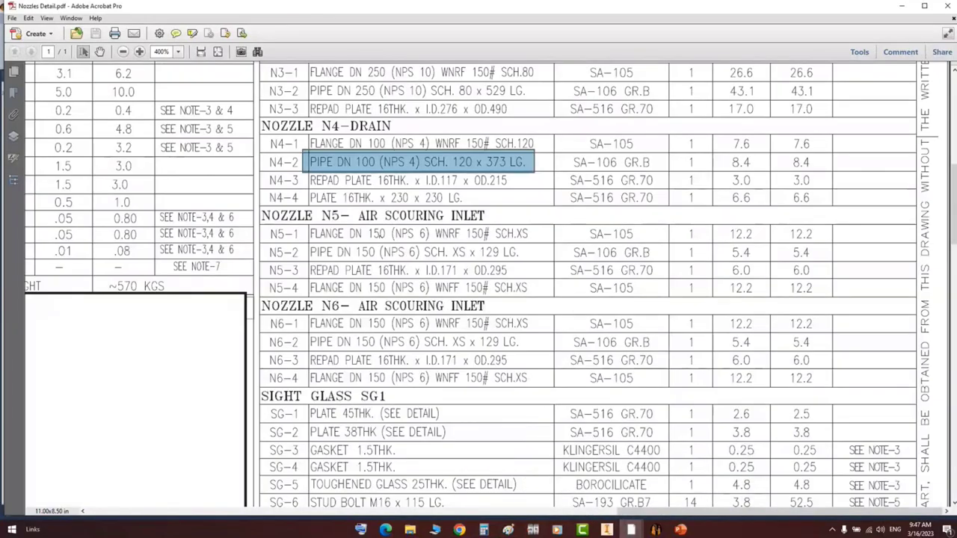
pyautogui.click(515, 381)
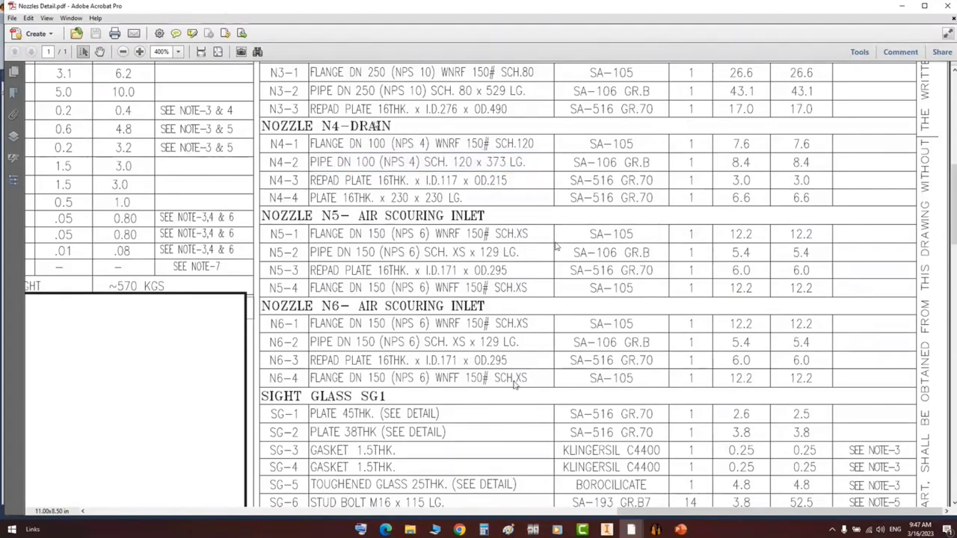
pyautogui.hotkey('alt', 'Tab')
pyautogui.write('D')
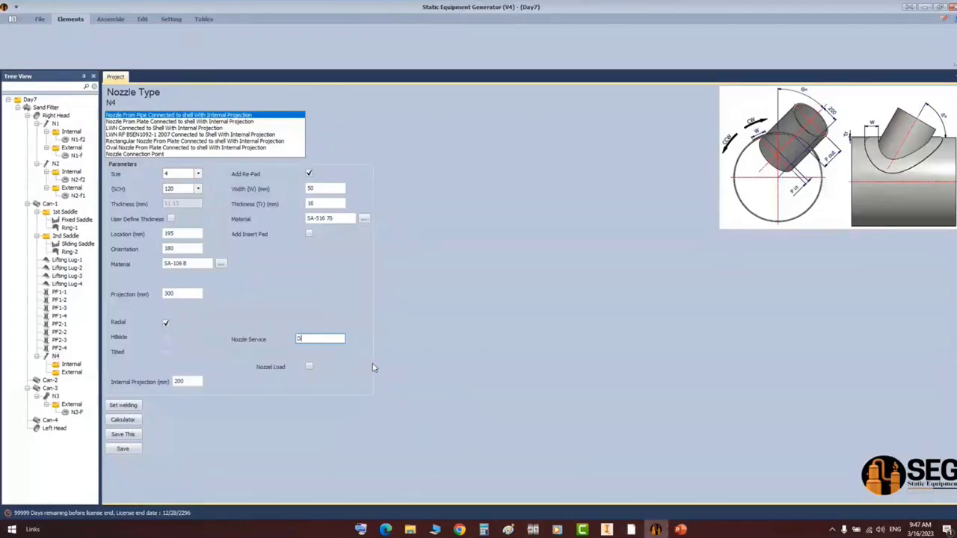
pyautogui.write('RAIN')
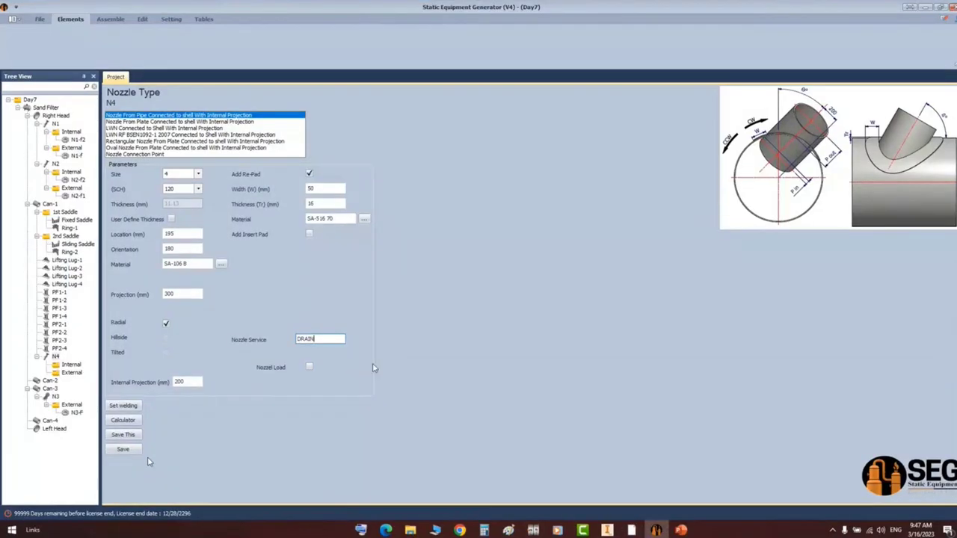
# - Switch to Nozzles Detail.pdf and locate the dimensions for N4's internal projection in its detail view
pyautogui.press('Tab')
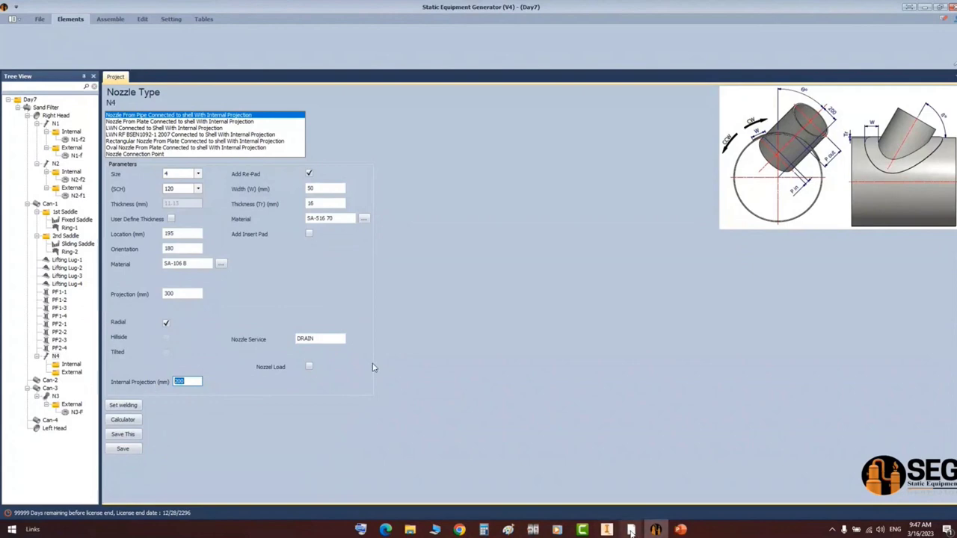
pyautogui.moveTo(630, 529)
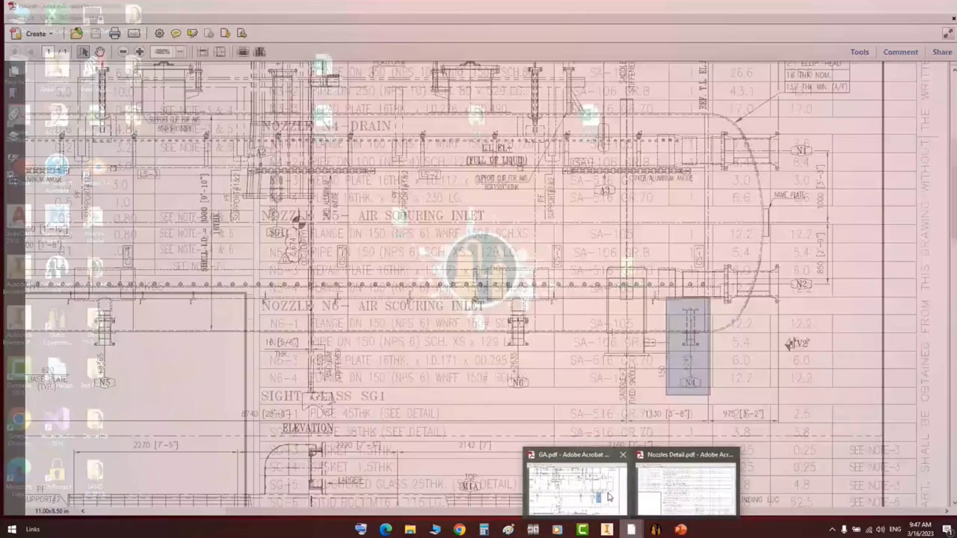
pyautogui.click(609, 496)
pyautogui.click(686, 488)
pyautogui.moveTo(352, 384); pyautogui.dragTo(430, 344, button='middle')
pyautogui.moveTo(618, 307); pyautogui.dragTo(595, 331, button='middle')
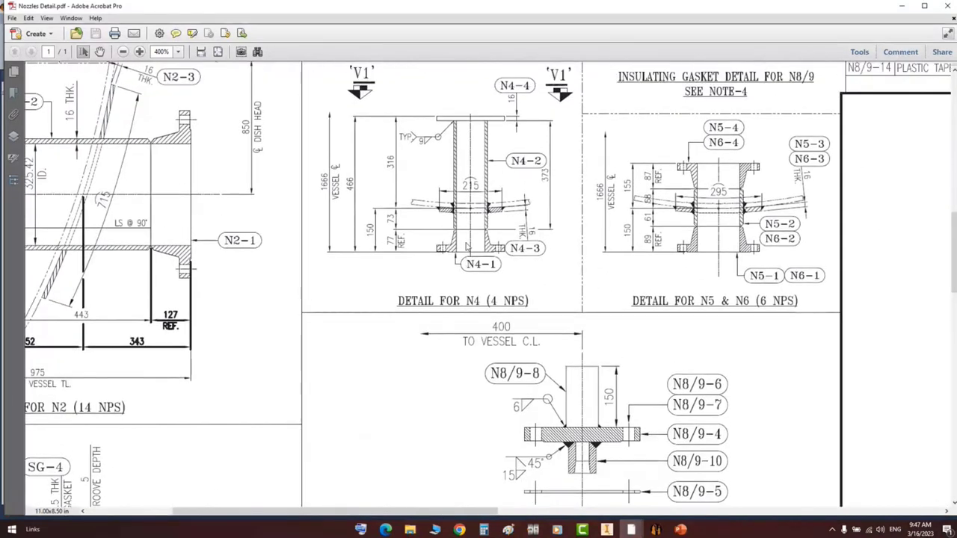
pyautogui.scroll(1, 468, 245)
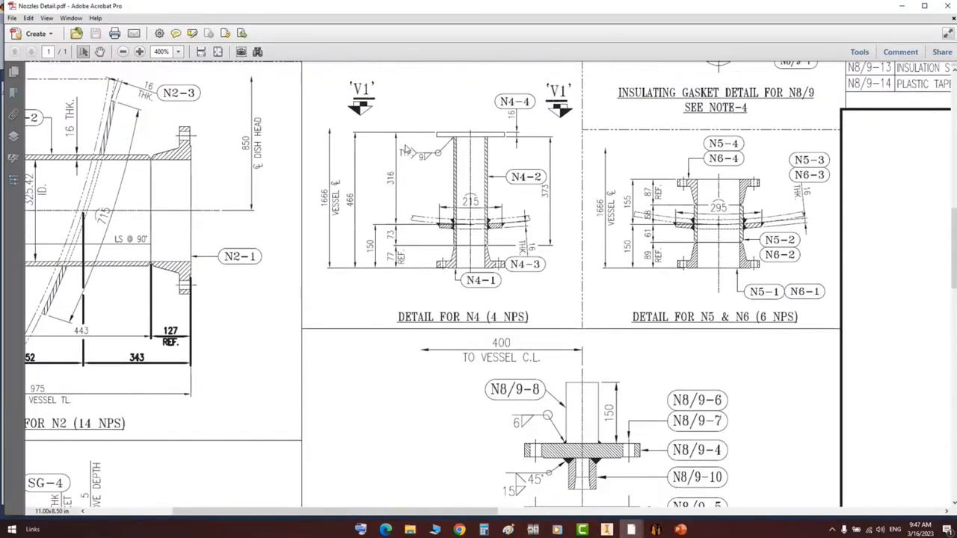
# - Calculate 316 - 16 - 16 in Calculator beside the N4 detail and copy the result
pyautogui.click(485, 530)
pyautogui.moveTo(322, 162); pyautogui.dragTo(236, 169)
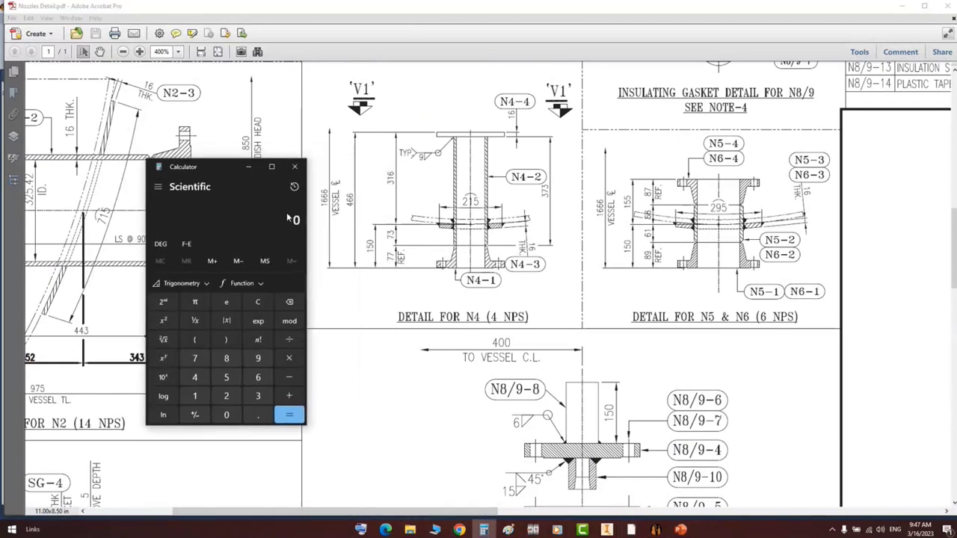
pyautogui.write('316')
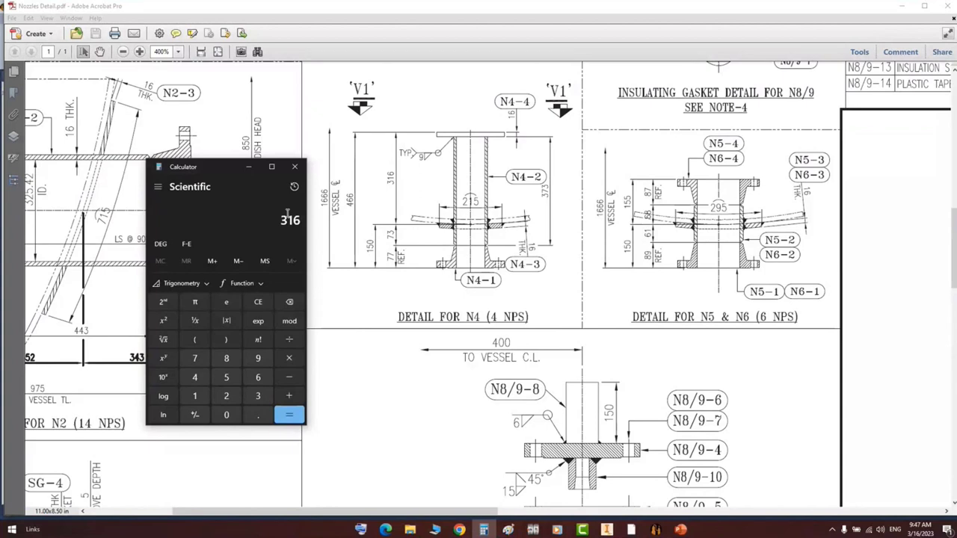
pyautogui.write('16')
pyautogui.press('-')
pyautogui.write('16')
pyautogui.press('Return')
pyautogui.moveTo(280, 221); pyautogui.dragTo(303, 218)
pyautogui.hotkey('ctrl', 'c')
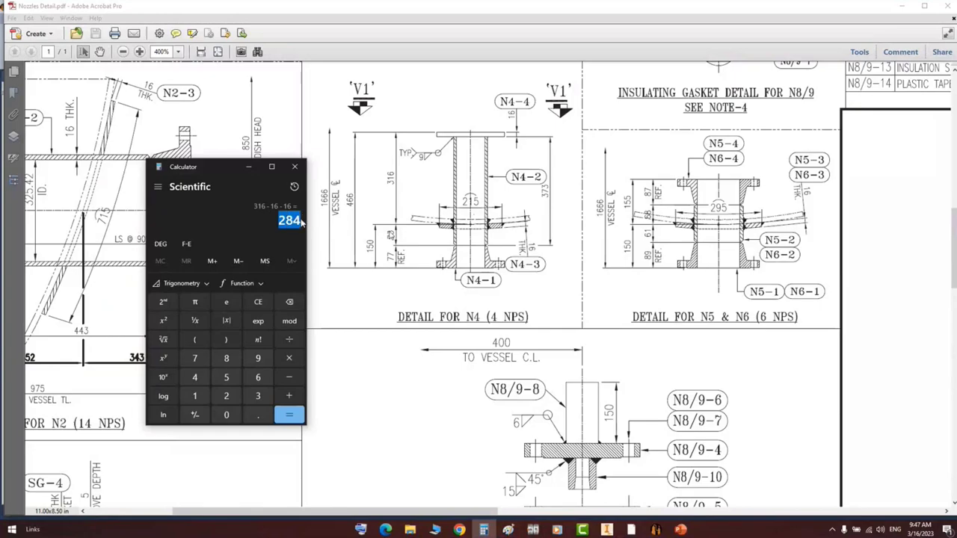
# - Back in Static Equipment Generator, set nozzle N4's internal projection to 284 mm and save the nozzle
pyautogui.click(661, 529)
pyautogui.hotkey('ctrl', 'v')
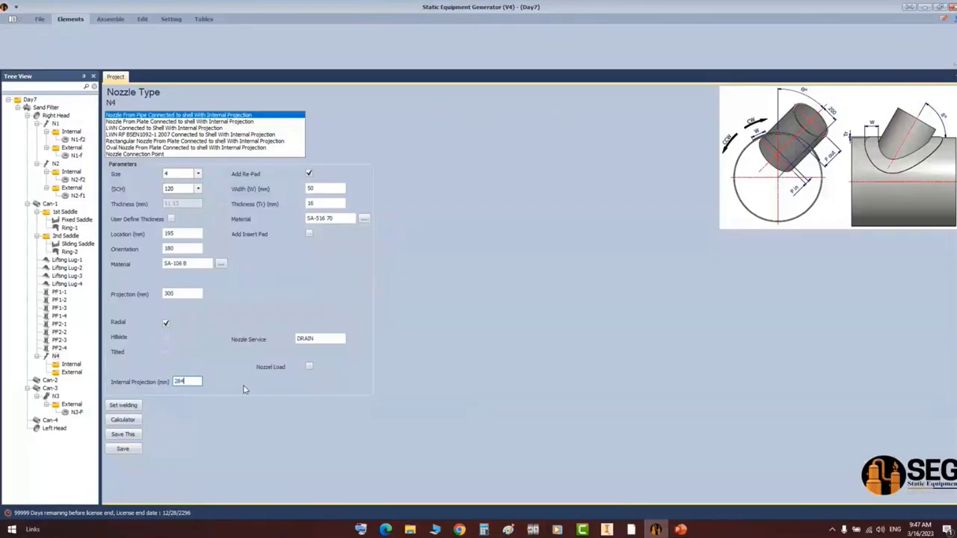
pyautogui.click(128, 449)
# - Add a flange named N4-F to the external side of nozzle N4 and bring up its parameters
pyautogui.click(71, 372)
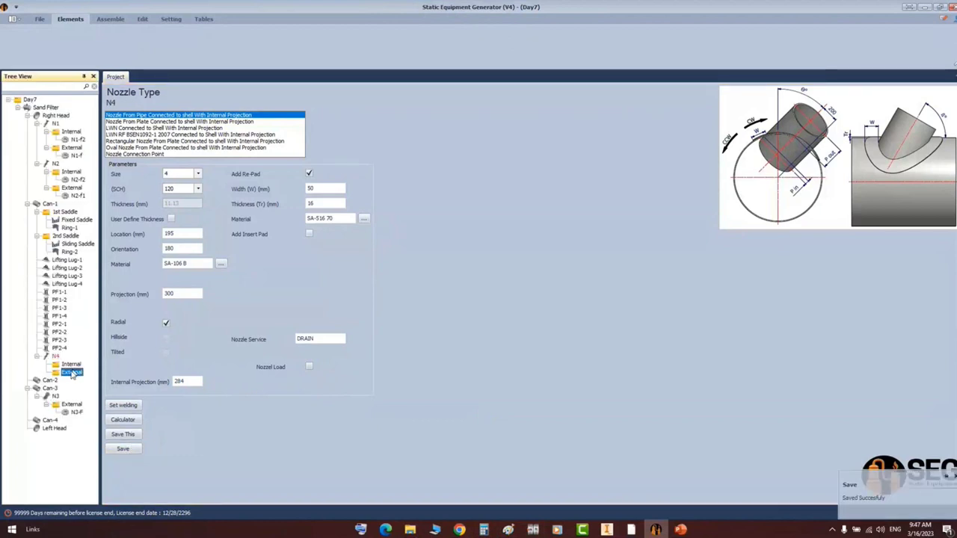
pyautogui.click(147, 39)
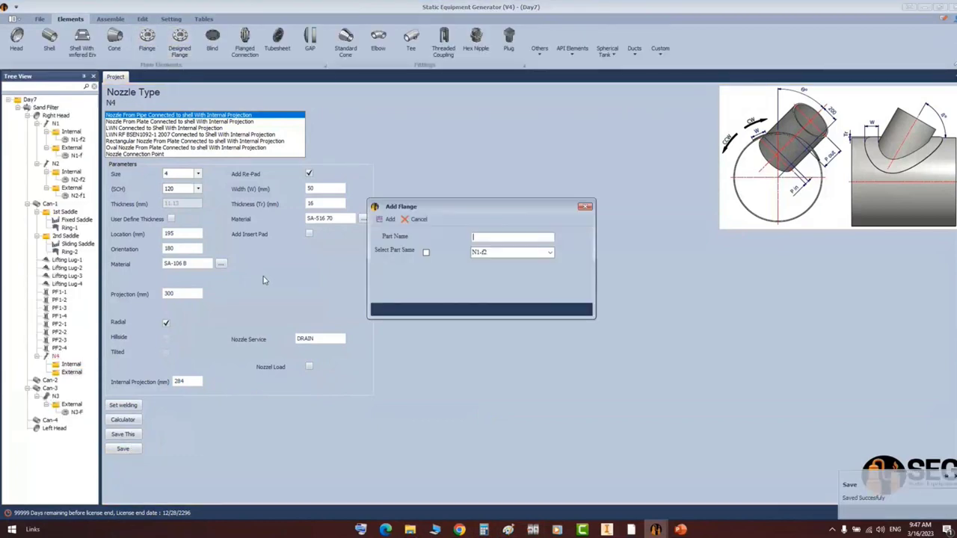
pyautogui.write('N4-F')
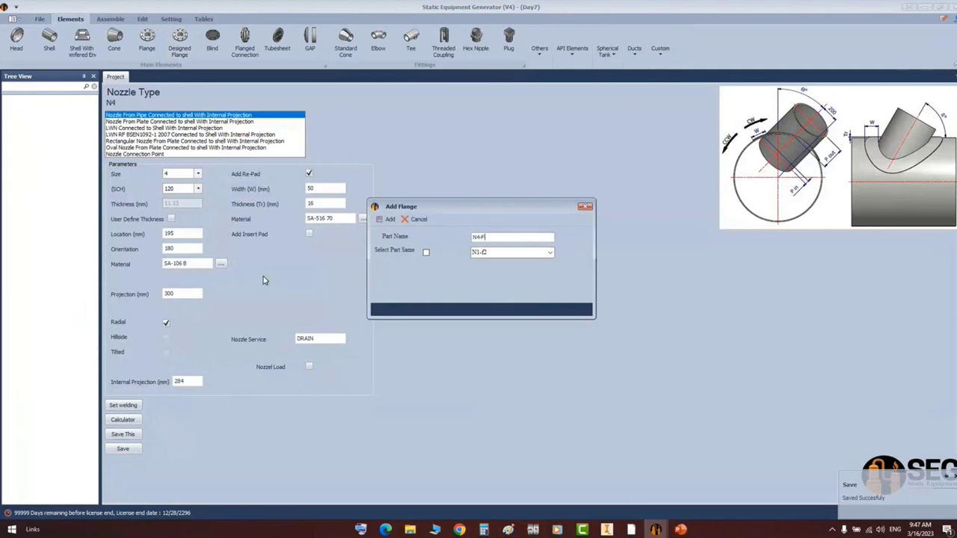
pyautogui.press('Return')
pyautogui.click(77, 380)
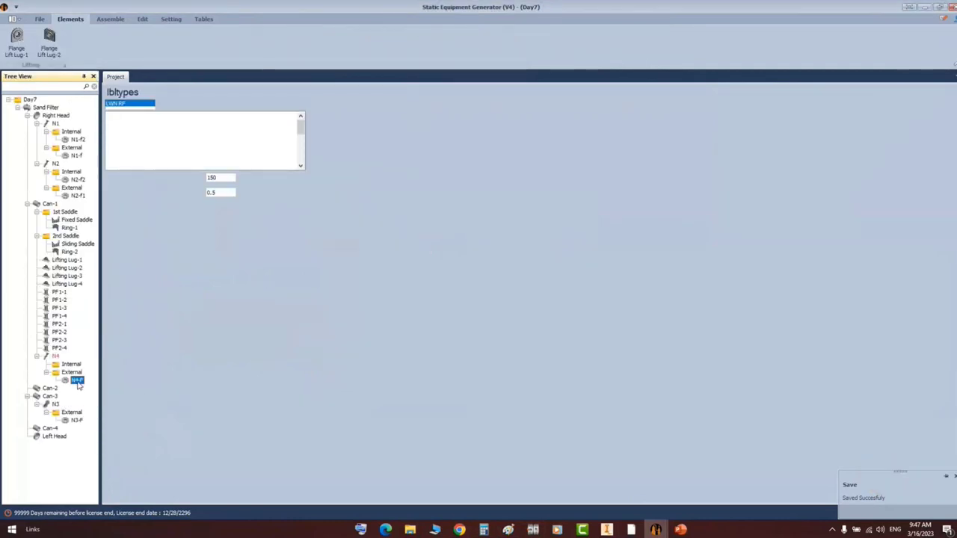
# - Define flange N4-F as WN-RF ASME B16.5 with size 4 and pipe schedule 120, and save it
pyautogui.click(118, 155)
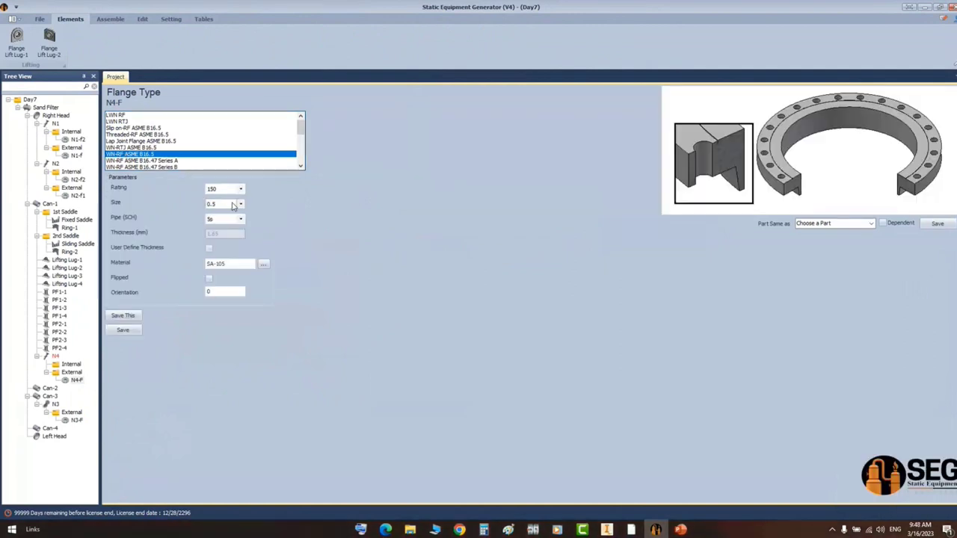
pyautogui.click(234, 204)
pyautogui.click(222, 276)
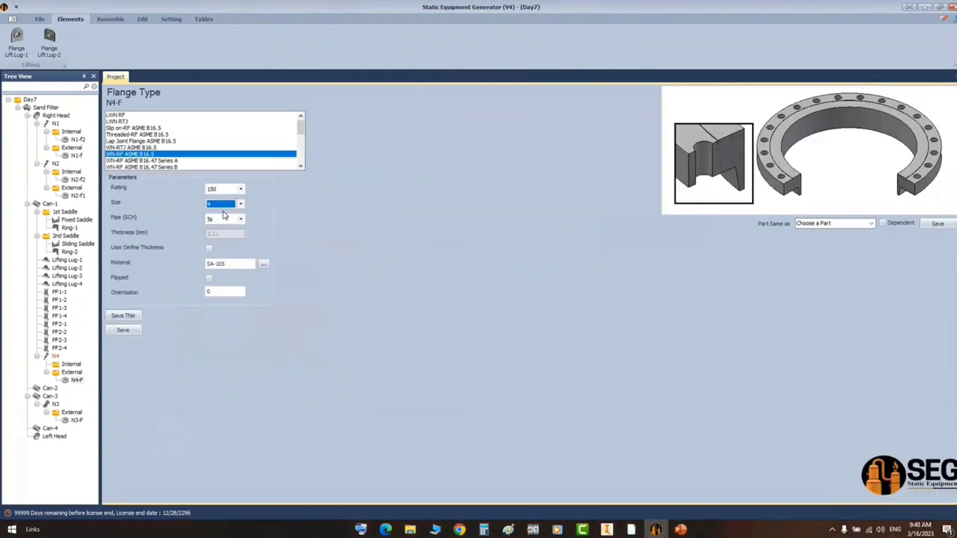
pyautogui.click(228, 218)
pyautogui.click(214, 300)
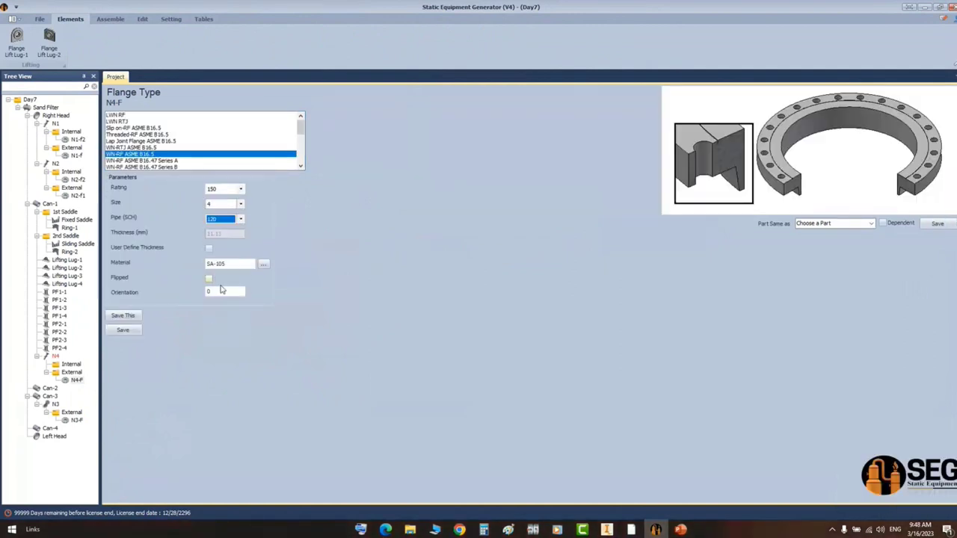
pyautogui.click(122, 330)
# - Open the Nozzle Calculator for nozzle N4 and locate its distance from the vessel centreline in the N4 detail of Nozzles Detail.pdf
pyautogui.click(56, 357)
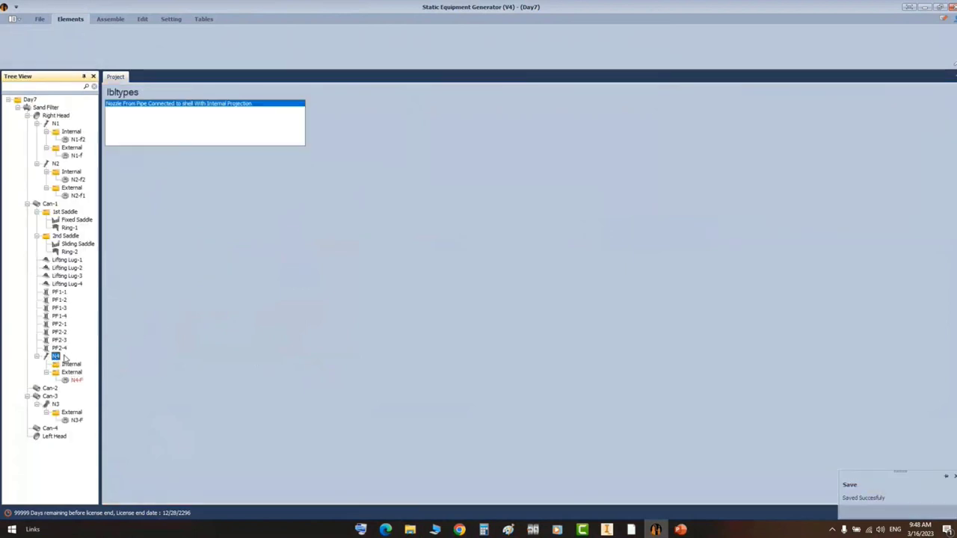
pyautogui.click(136, 421)
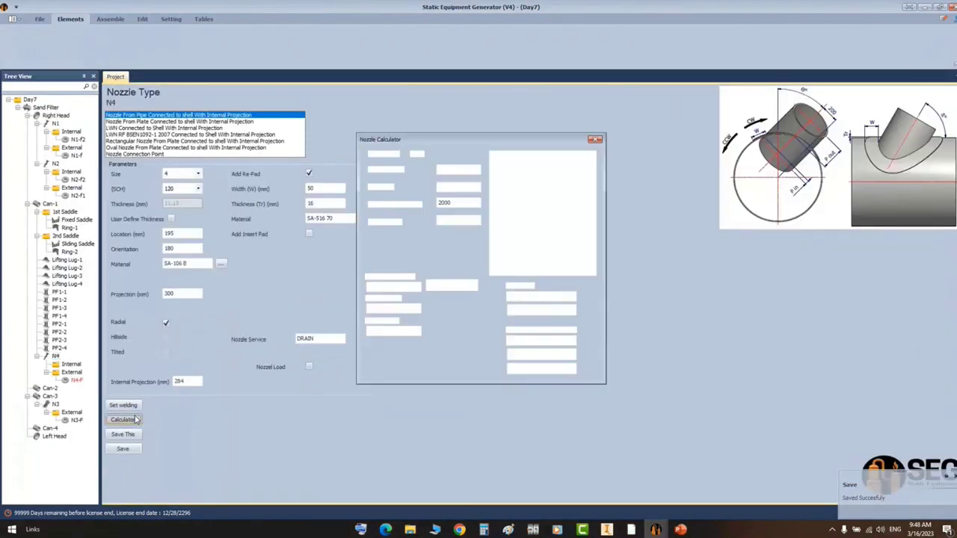
pyautogui.moveTo(631, 529)
pyautogui.click(670, 499)
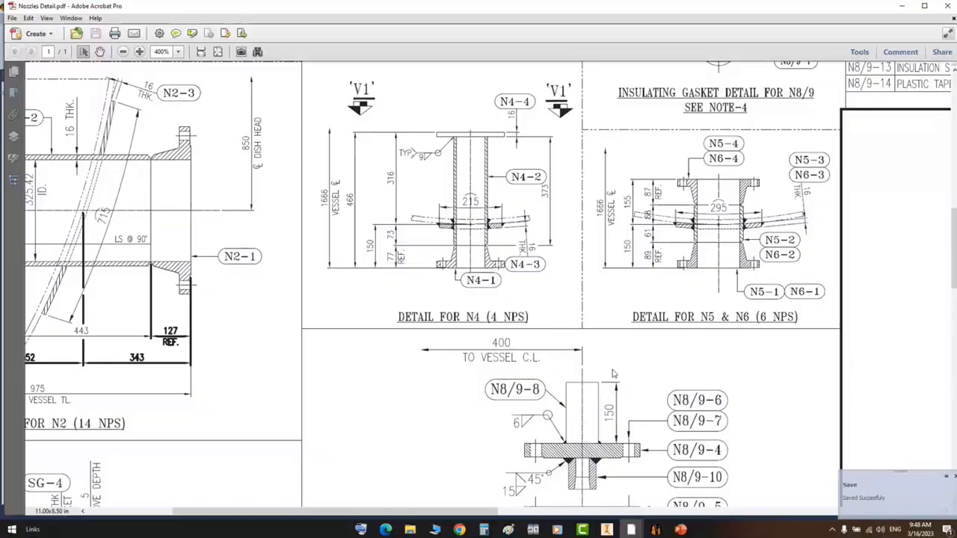
pyautogui.moveTo(320, 181); pyautogui.dragTo(348, 225)
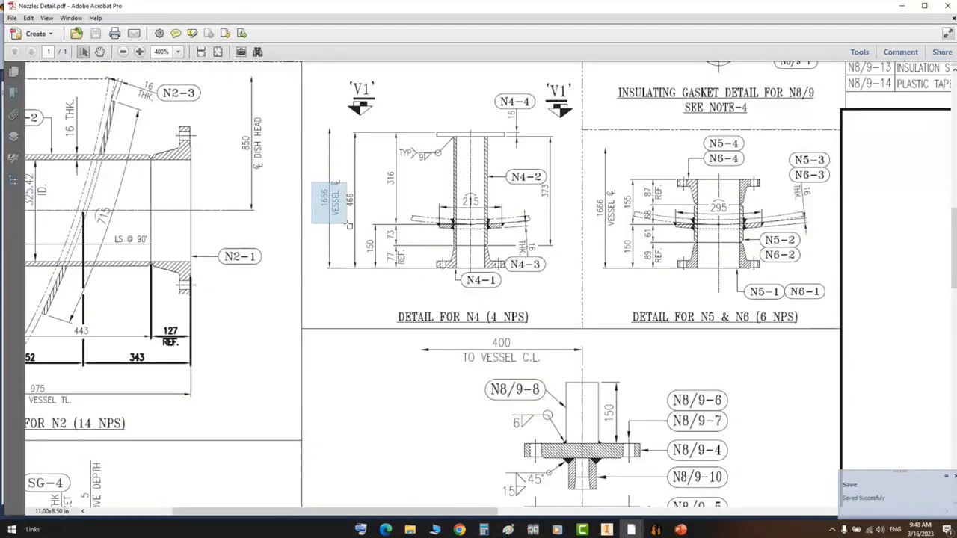
# - Back in Static Equipment Generator, calculate N4's projection using 1666 mm from the vessel centreline and save the result to the nozzle
pyautogui.moveTo(655, 530)
pyautogui.click(706, 498)
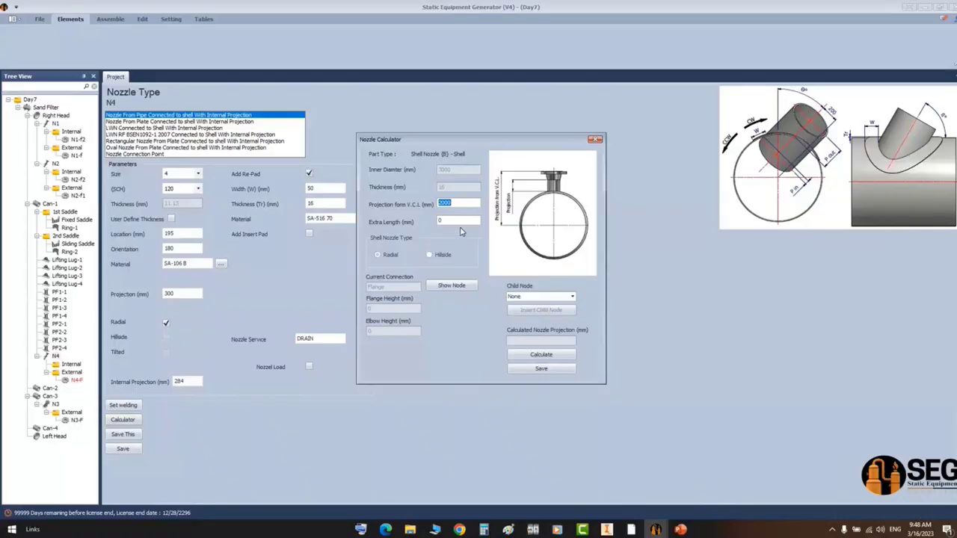
pyautogui.write('1666')
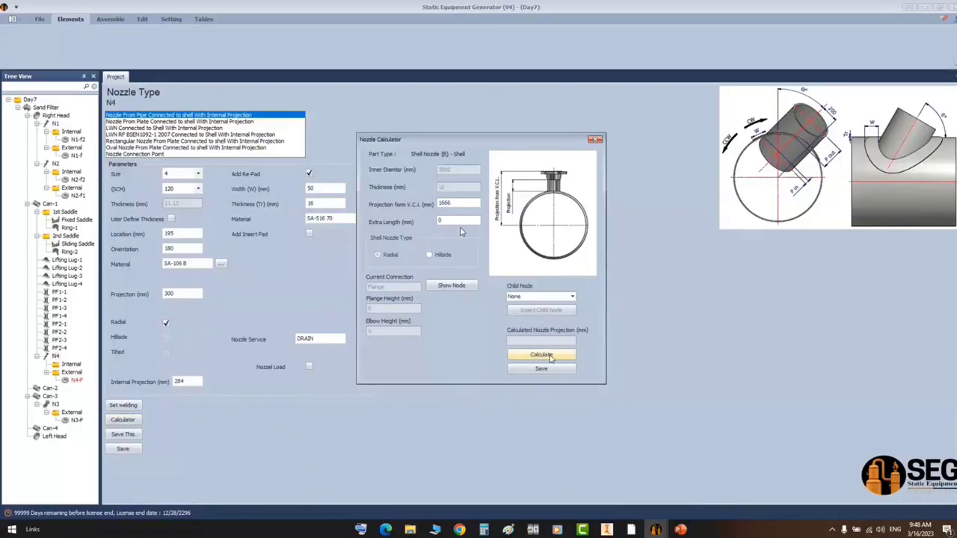
pyautogui.click(551, 357)
pyautogui.click(551, 371)
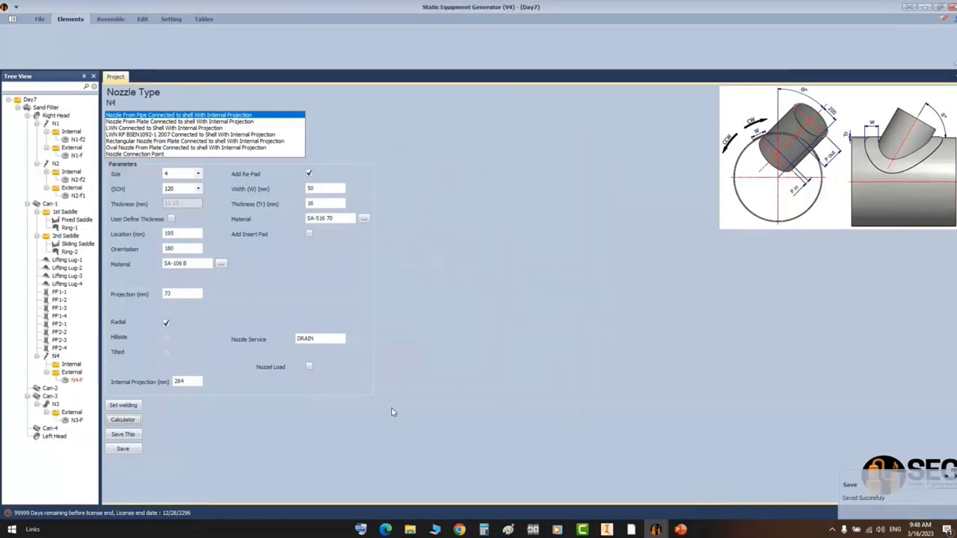
pyautogui.moveTo(192, 293); pyautogui.dragTo(145, 301)
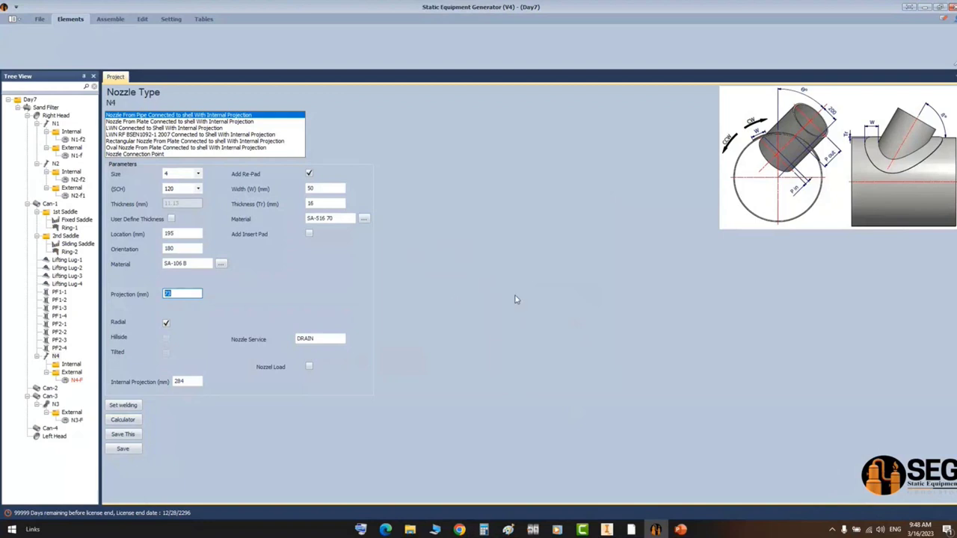
# - Select N4's internal side and examine plate N4-4 and the V1-V1 strainer plate detail in Nozzles Detail.pdf
pyautogui.click(75, 366)
pyautogui.click(631, 529)
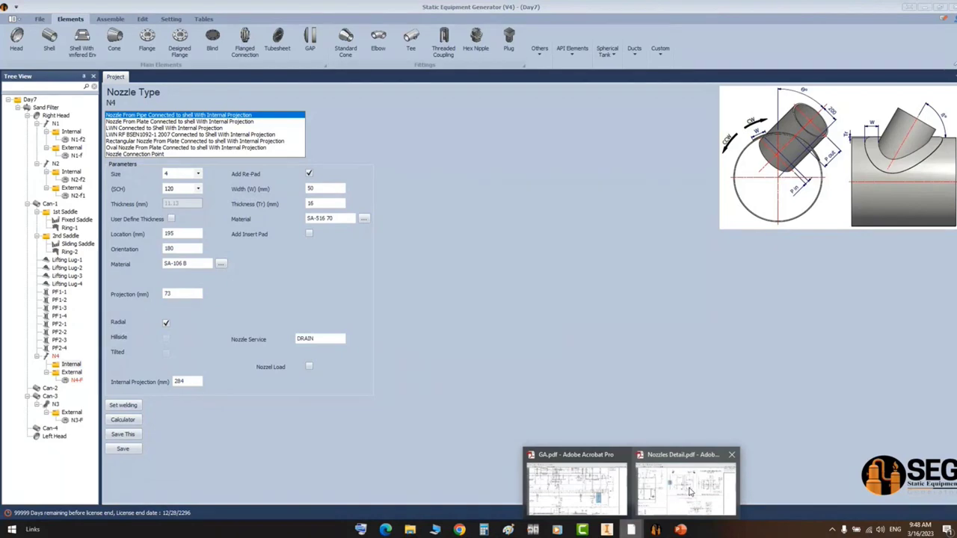
pyautogui.click(688, 492)
pyautogui.moveTo(426, 123); pyautogui.dragTo(529, 151)
pyautogui.scroll(4, 529, 151)
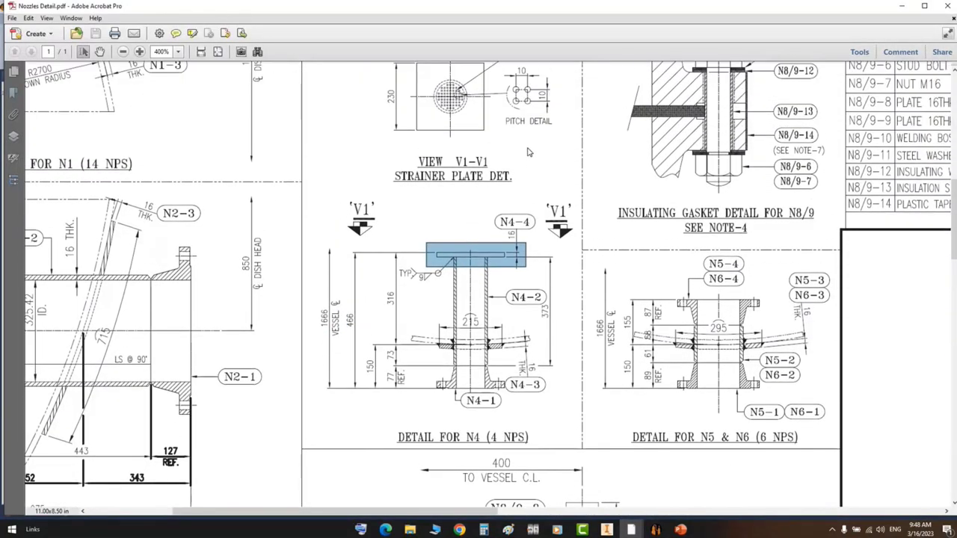
pyautogui.moveTo(382, 69); pyautogui.dragTo(528, 150)
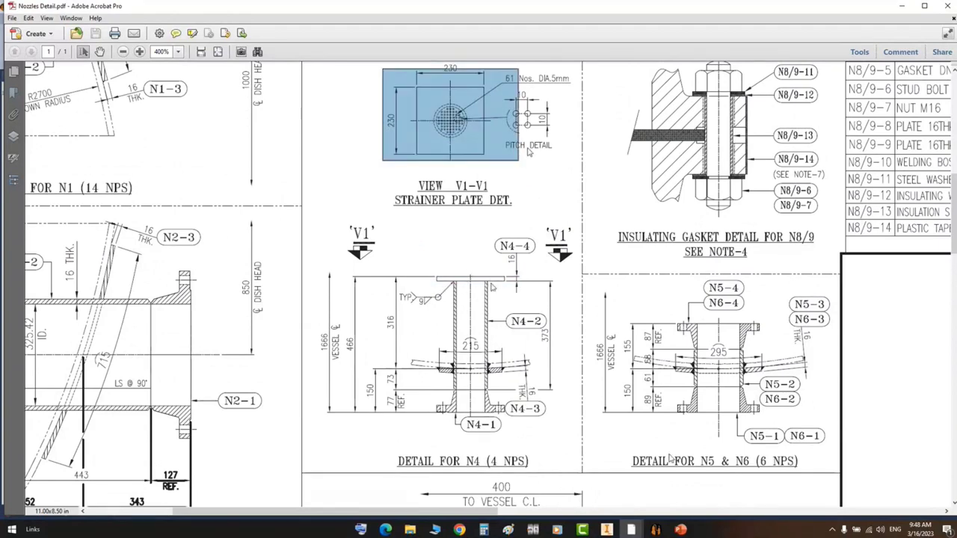
# - Back in Static Equipment Generator, add an end plate named N4-END PLATE to the internal side of nozzle N4
pyautogui.click(655, 530)
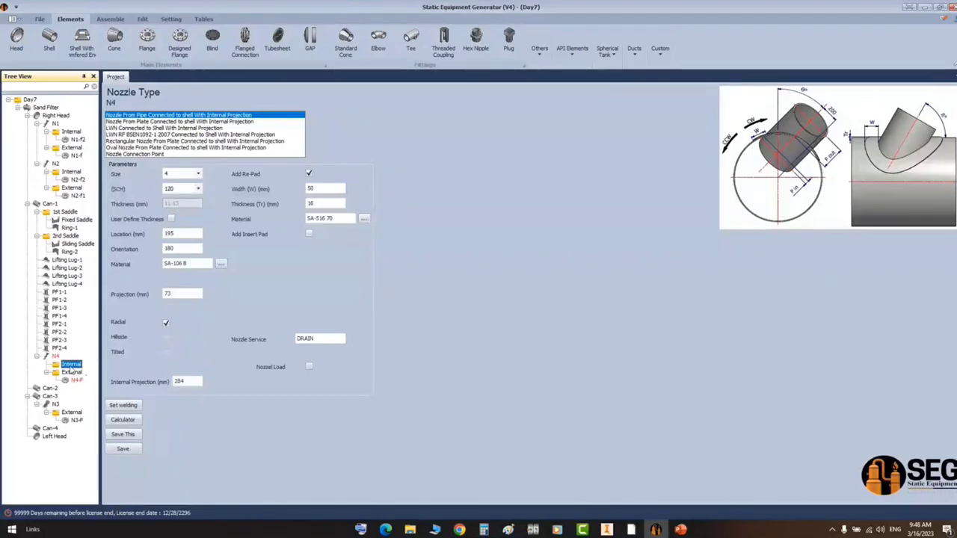
pyautogui.click(543, 57)
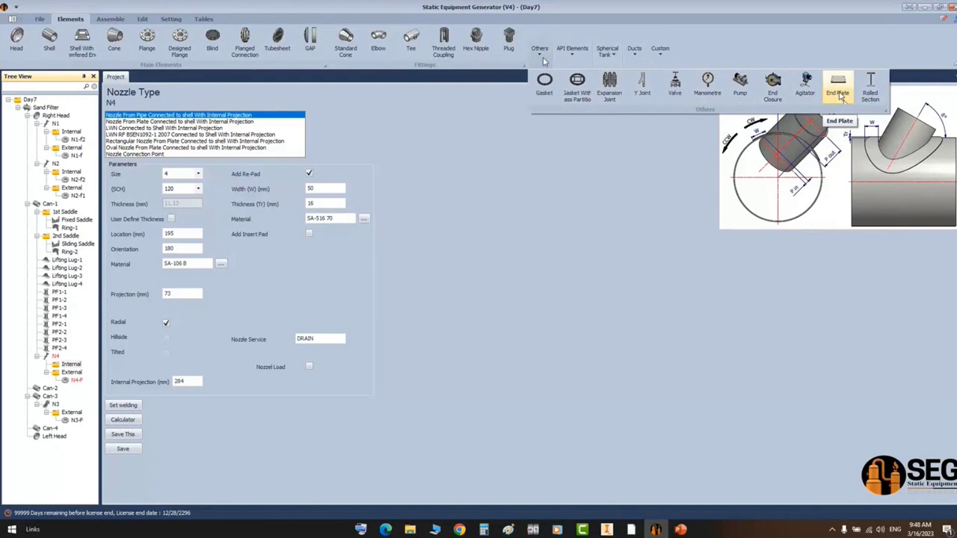
pyautogui.click(838, 89)
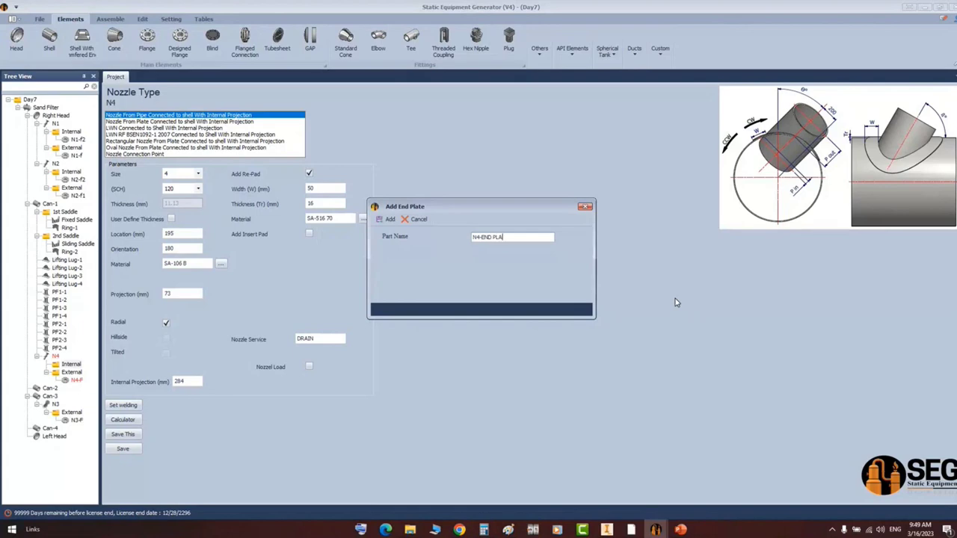
pyautogui.press('Return')
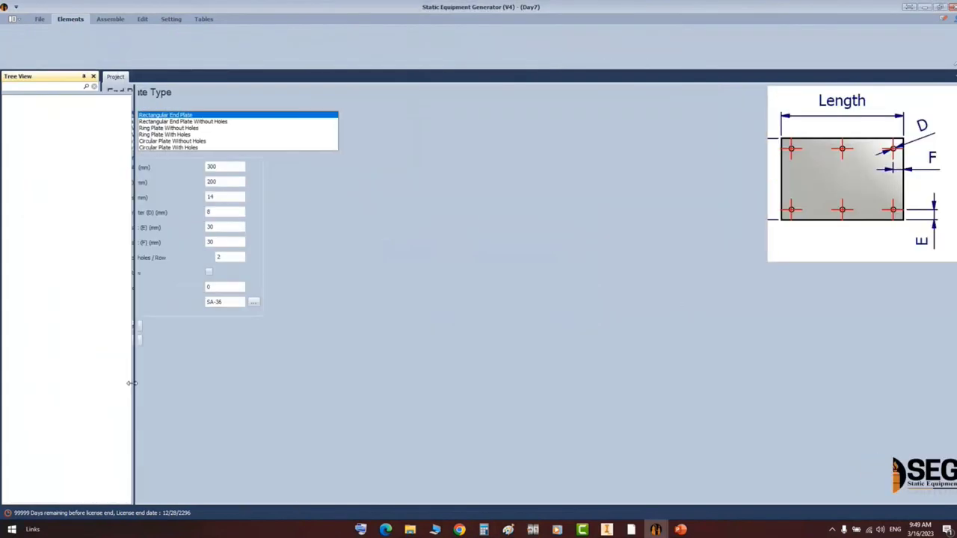
# - Compare the rectangular and ring end plate types and choose Rectangular End Plate Without Holes for N4-END PLATE
pyautogui.click(199, 123)
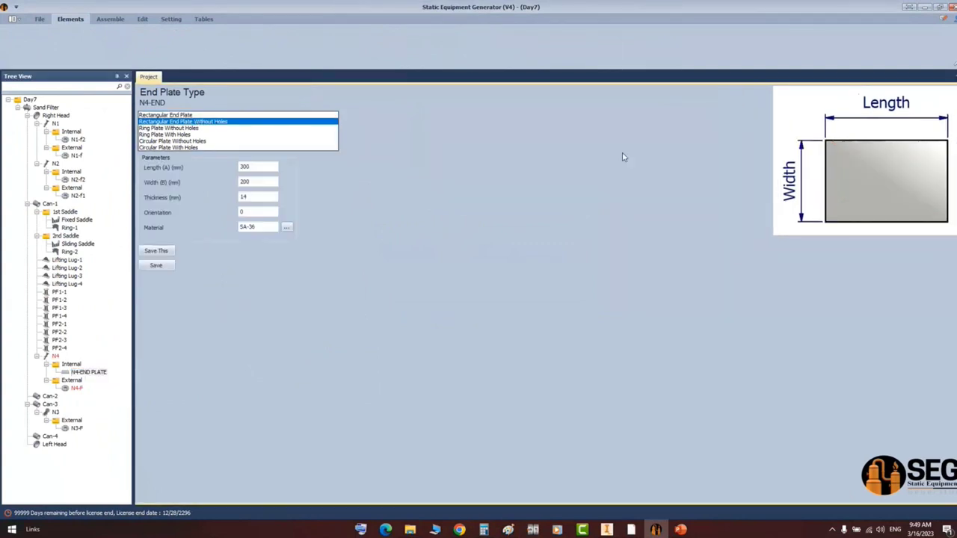
pyautogui.click(174, 114)
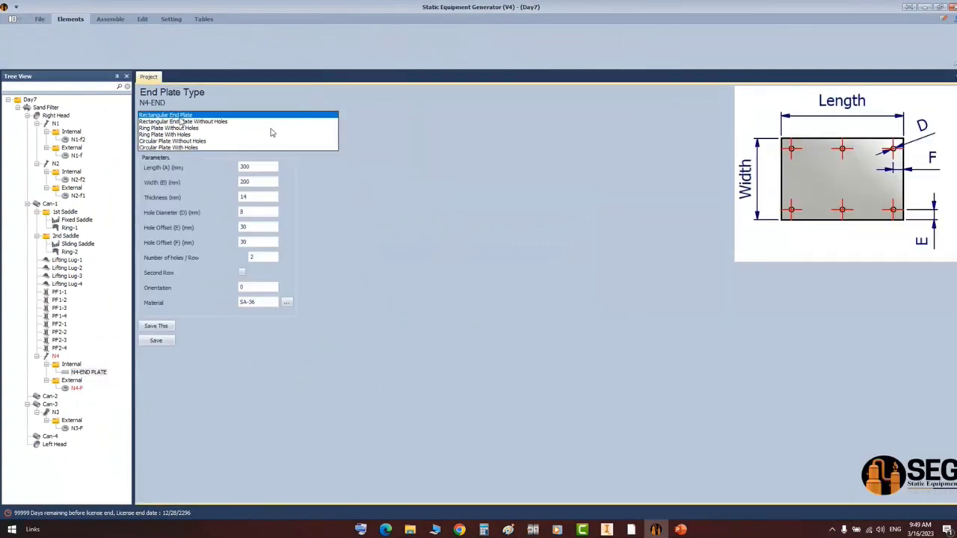
pyautogui.click(172, 122)
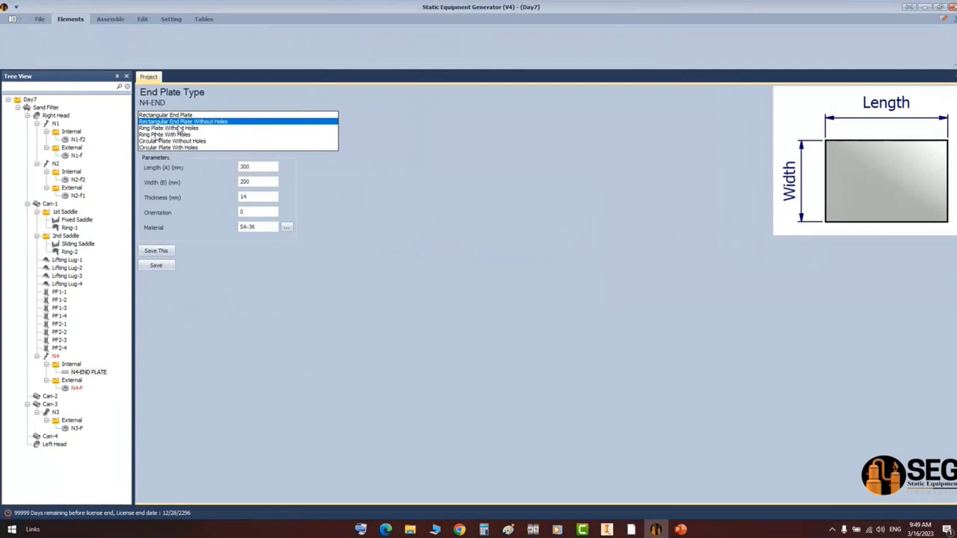
pyautogui.click(173, 128)
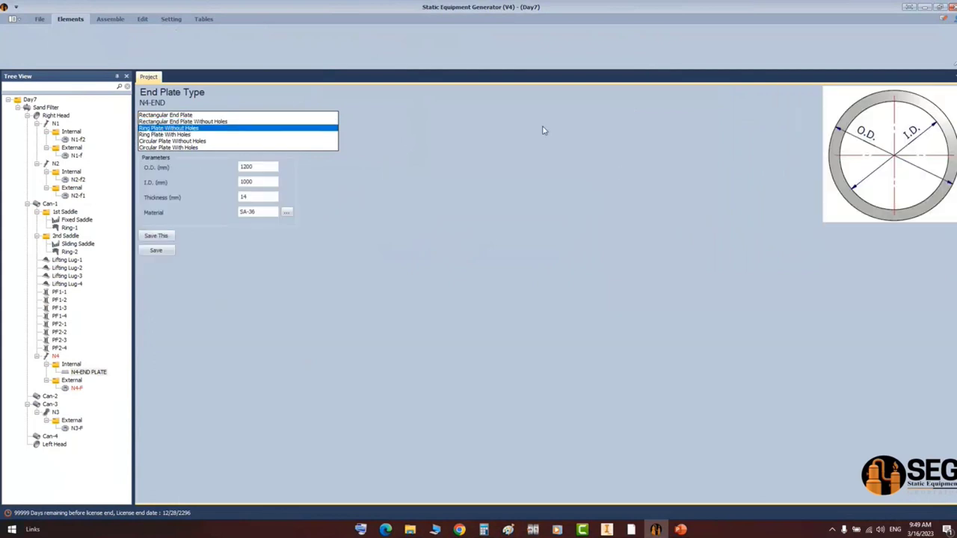
pyautogui.click(181, 122)
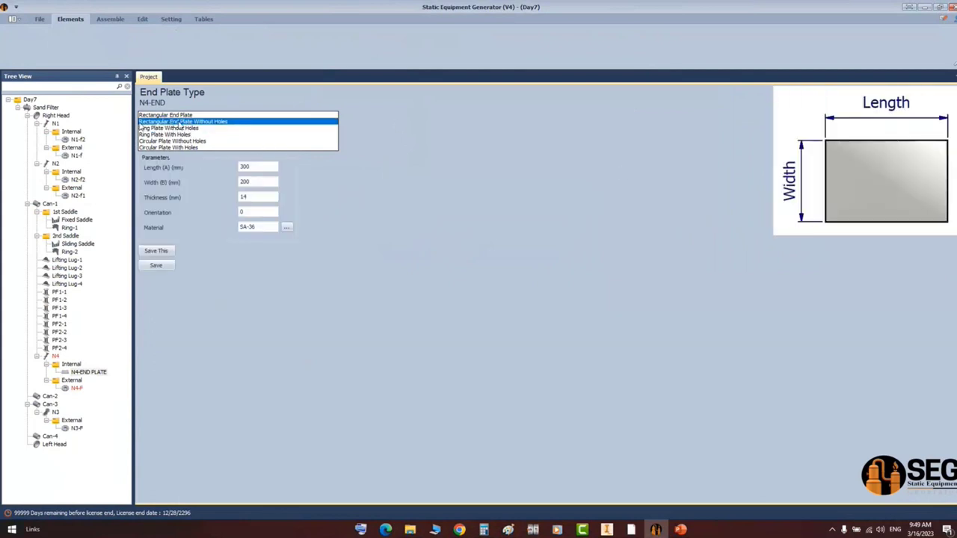
# - Set the N4 end plate's length and width to 230 mm, checking the strainer plate detail in Nozzles Detail.pdf
pyautogui.click(258, 167)
pyautogui.moveTo(631, 531)
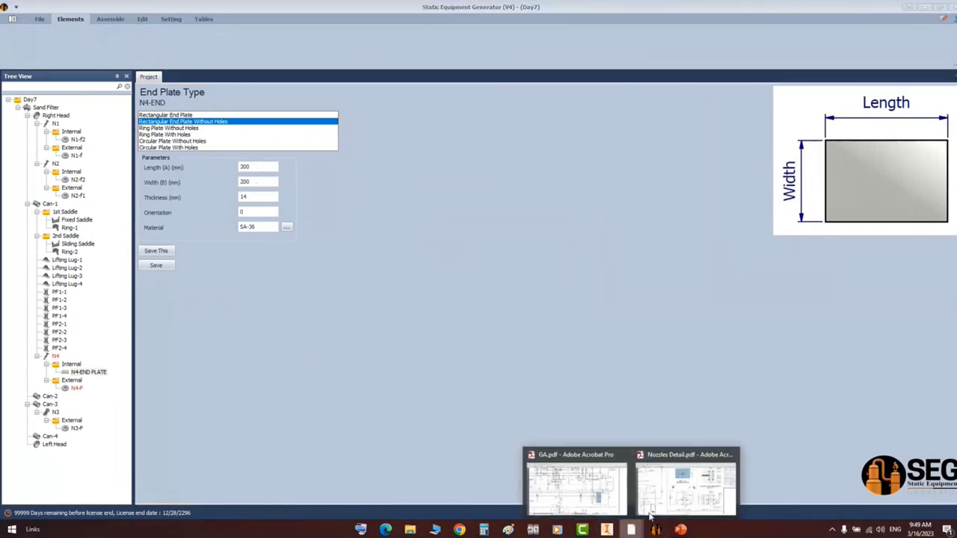
pyautogui.click(672, 494)
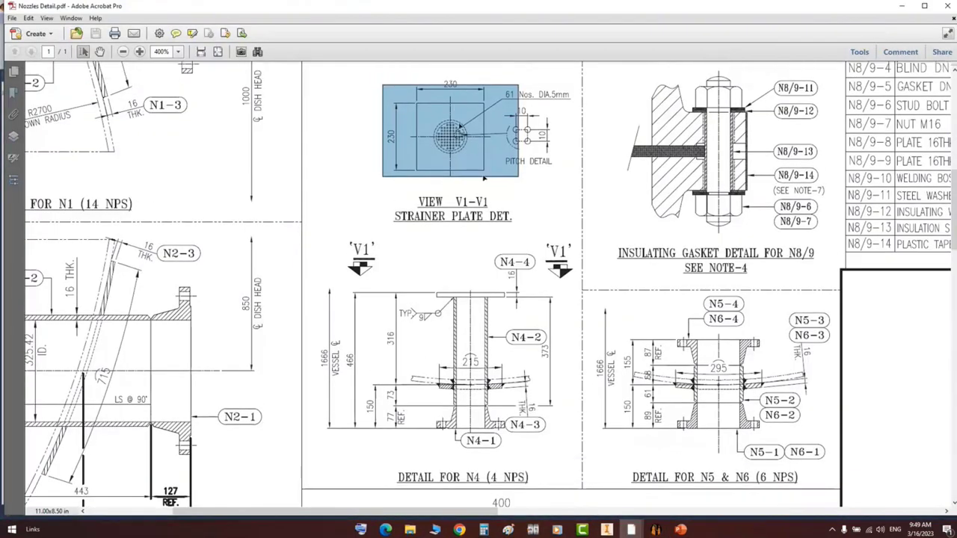
pyautogui.keyDown('ctrl'); pyautogui.scroll(3, 449, 88); pyautogui.keyUp('ctrl')
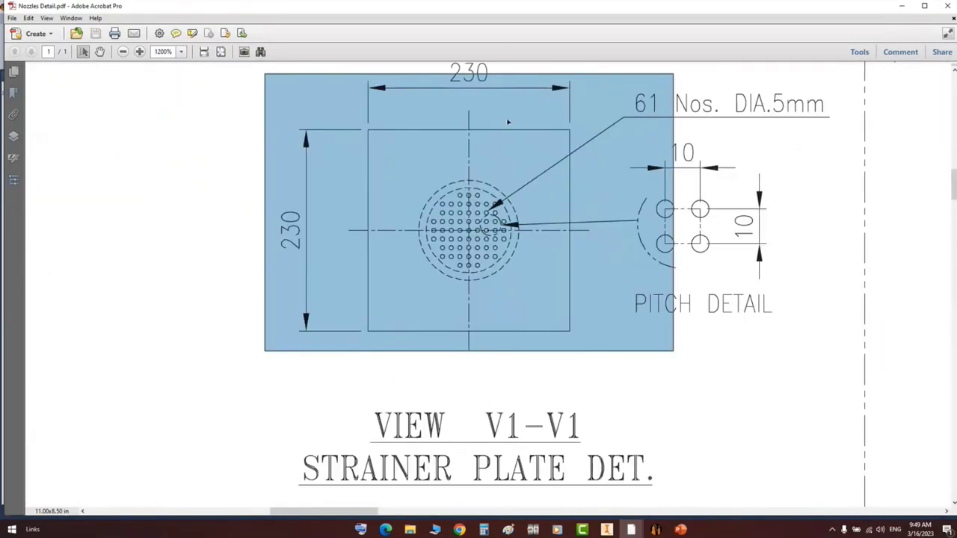
pyautogui.click(656, 530)
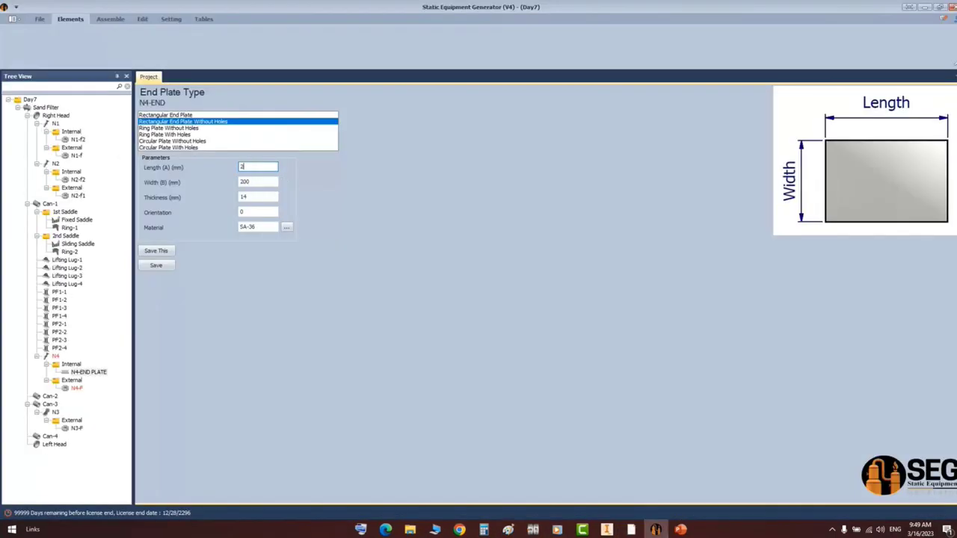
pyautogui.press('Tab')
pyautogui.write('230')
pyautogui.press('Tab')
# - Check the plate thickness in the N4 detail of Nozzles Detail.pdf, set the end plate's thickness to 16 mm and save it
pyautogui.moveTo(631, 530)
pyautogui.click(660, 480)
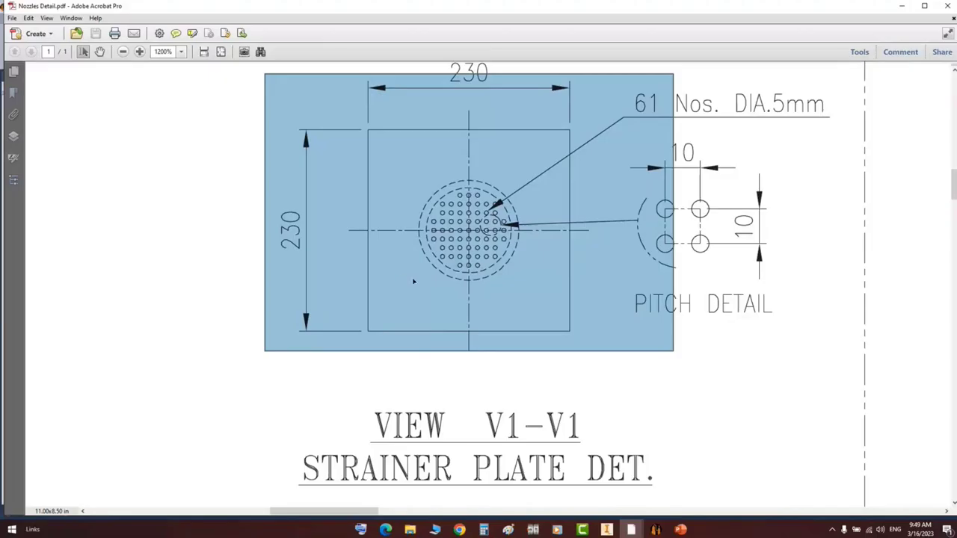
pyautogui.scroll(-10, 649, 202)
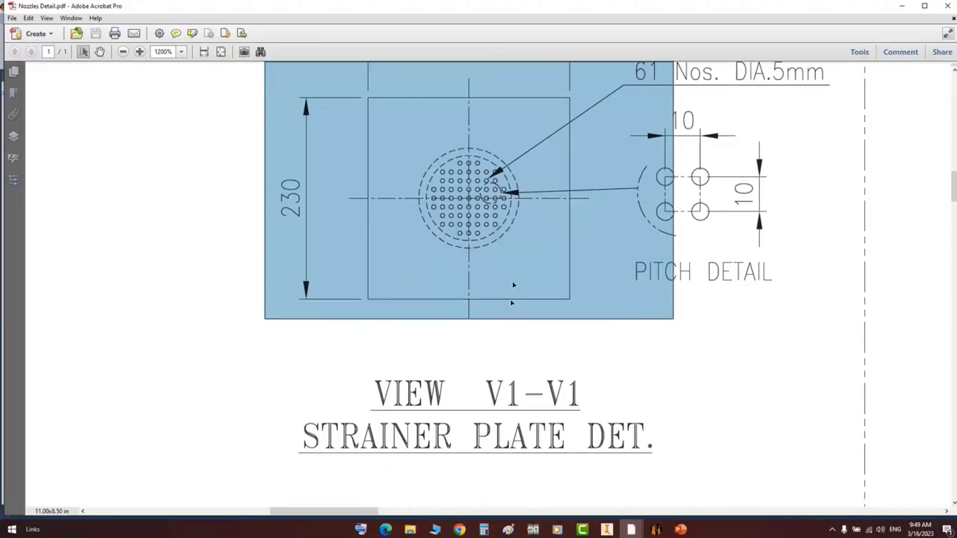
pyautogui.scroll(2, 677, 117)
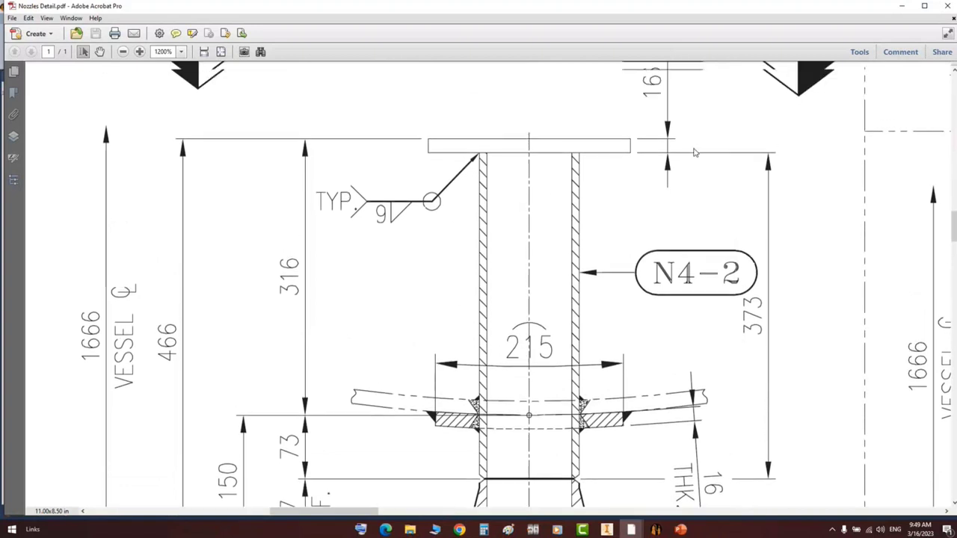
pyautogui.click(655, 530)
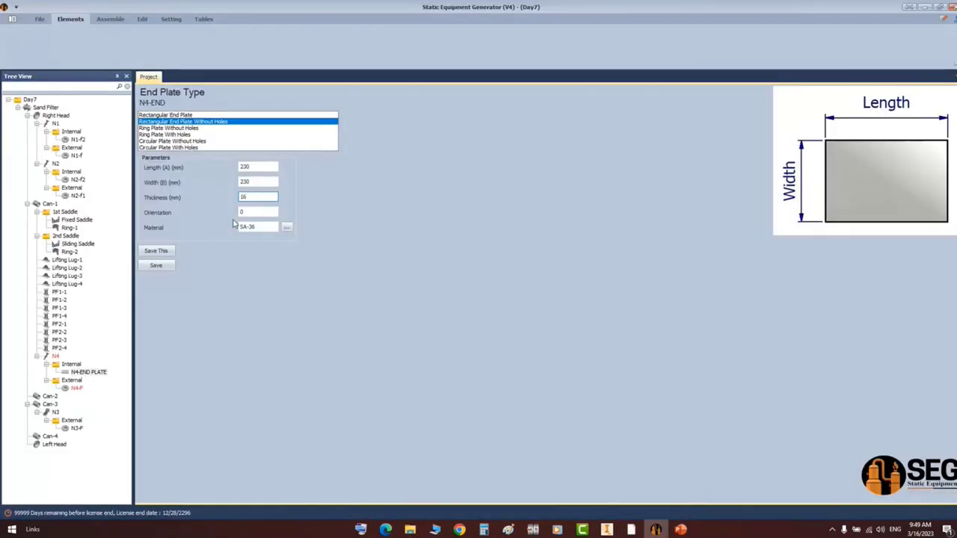
pyautogui.click(157, 267)
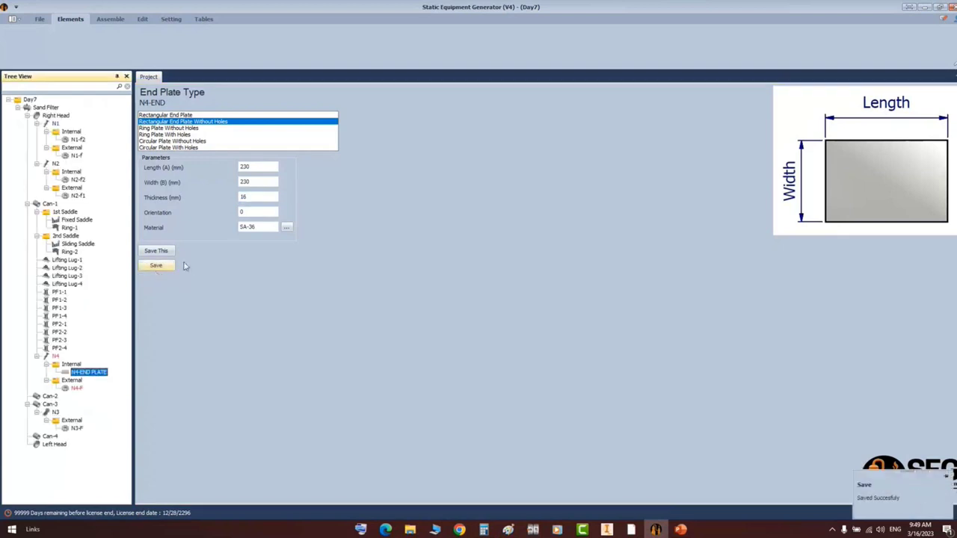
# - Start the assembly build to generate the Sand Filter model with nozzle N4, its flange and its end plate in Inventor
pyautogui.click(110, 19)
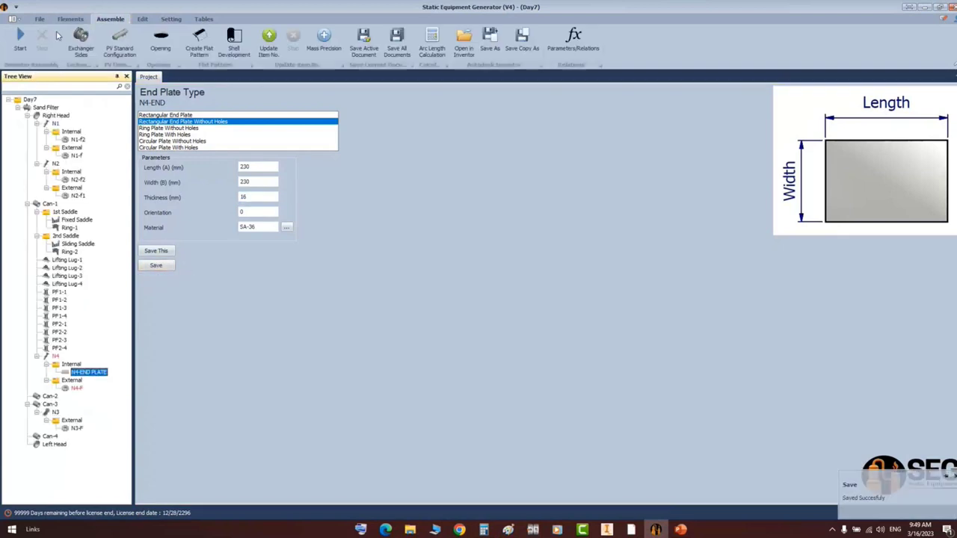
pyautogui.click(20, 39)
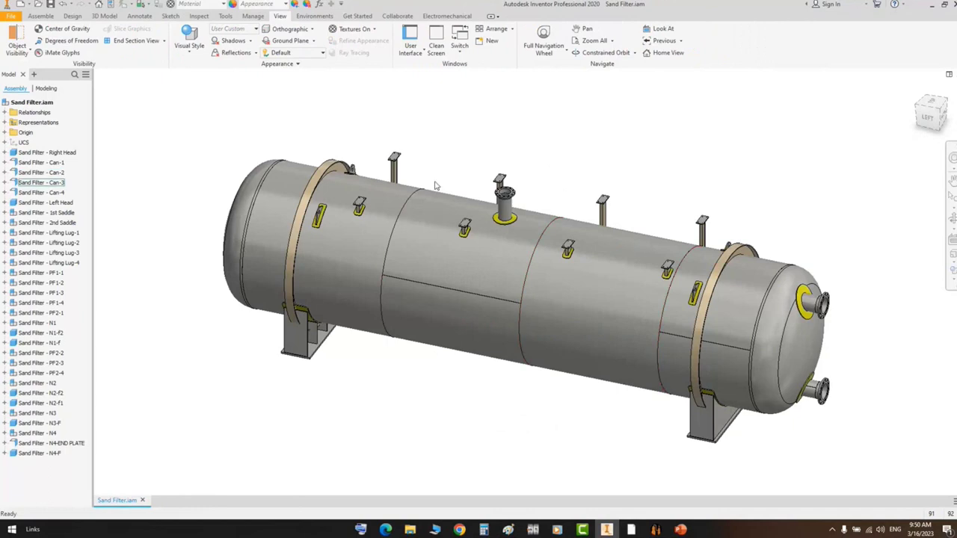
# - Apply a lengthwise half section view to the Sand Filter assembly to expose the vessel's interior
pyautogui.click(163, 41)
pyautogui.click(139, 74)
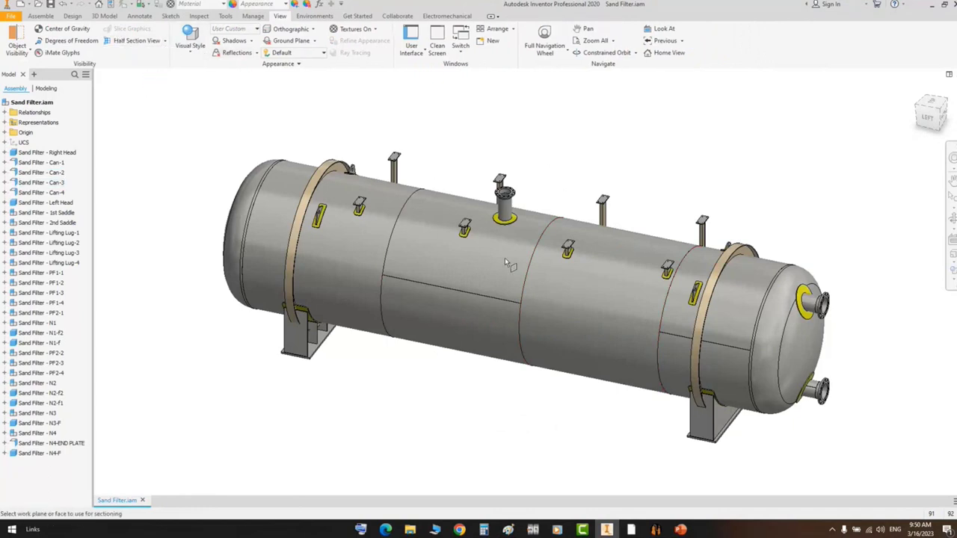
pyautogui.click(710, 434)
pyautogui.moveTo(697, 422); pyautogui.dragTo(713, 401)
pyautogui.click(761, 378)
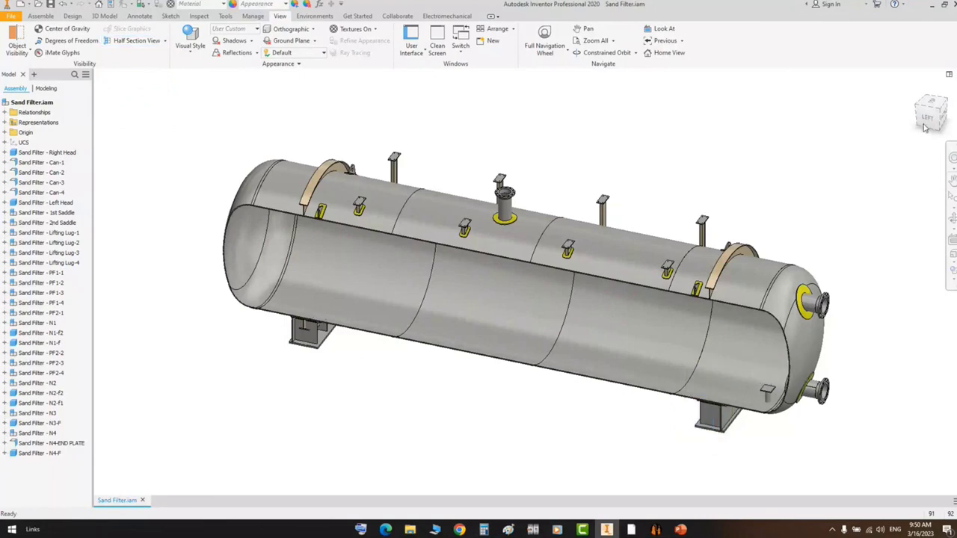
# - Inspect the N4 end plate inside the sectioned vessel and open that part in its own window
pyautogui.scroll(-7, 689, 336)
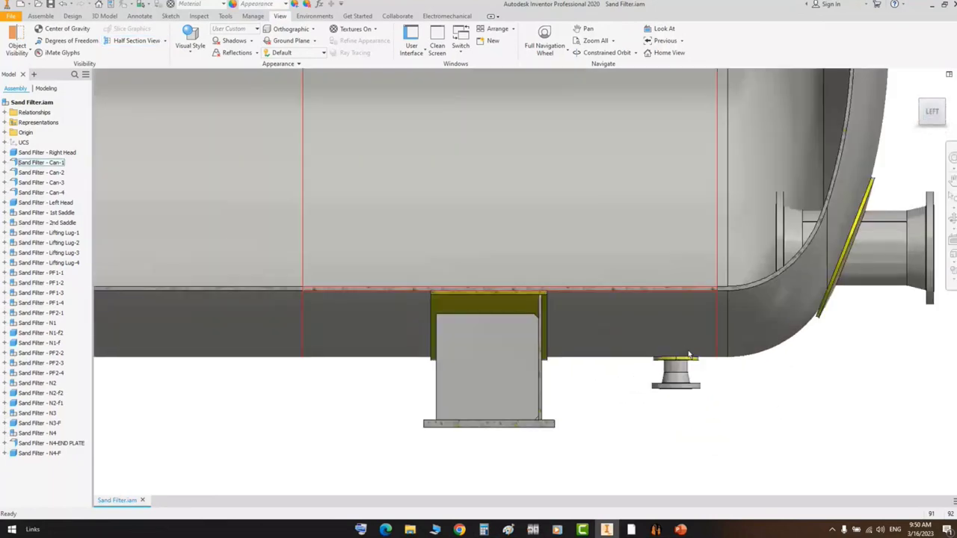
pyautogui.moveTo(785, 289); pyautogui.dragTo(678, 342, button='middle')
pyautogui.click(952, 218)
pyautogui.scroll(2, 566, 280)
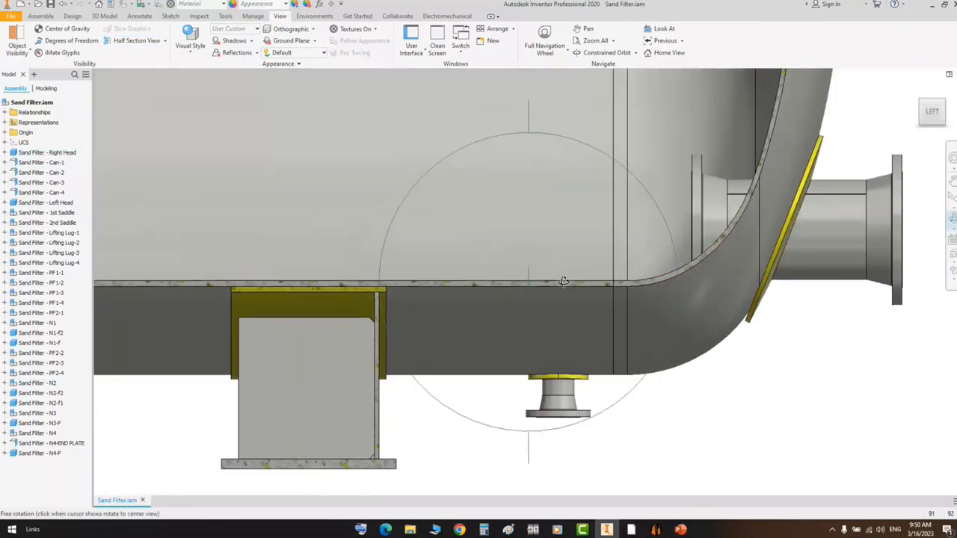
pyautogui.moveTo(564, 280); pyautogui.dragTo(591, 336)
pyautogui.scroll(-4, 497, 129)
pyautogui.press('Escape')
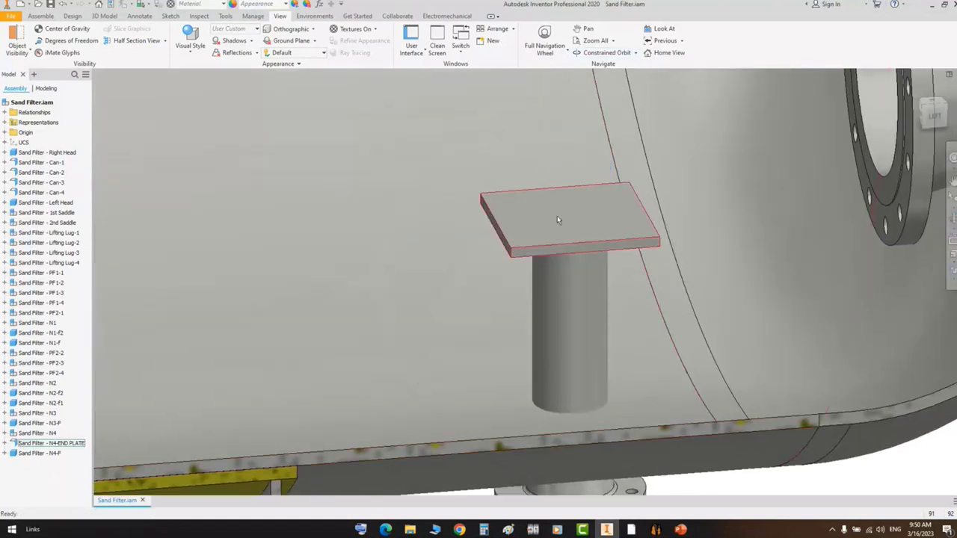
pyautogui.rightClick(597, 212)
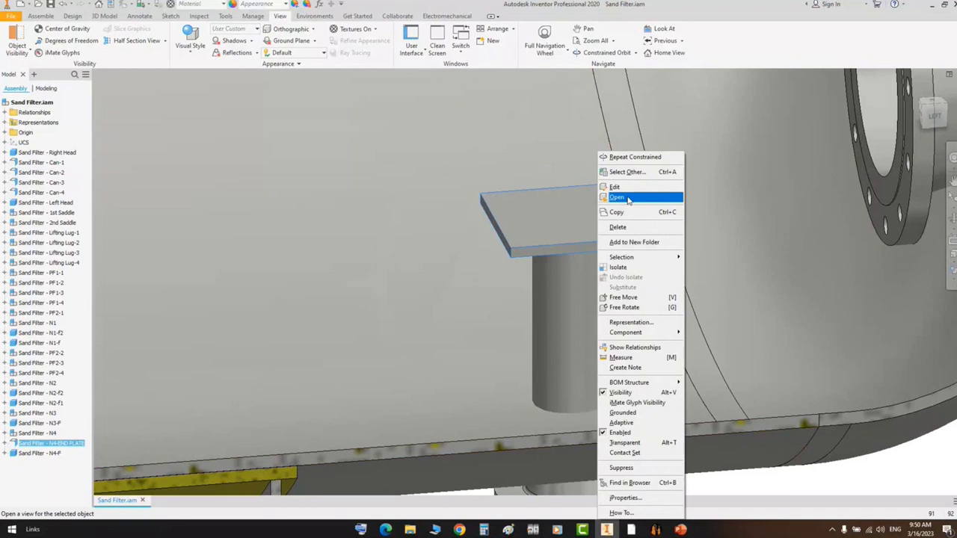
pyautogui.click(629, 199)
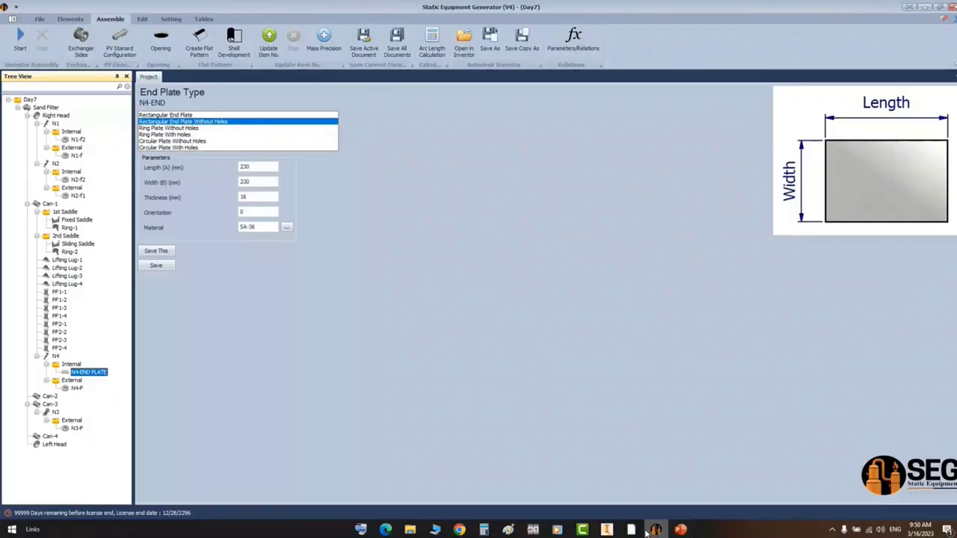
# - Examine the strainer plate's hole layout and pitch detail for N4 in Nozzles Detail.pdf
pyautogui.click(632, 529)
pyautogui.click(694, 495)
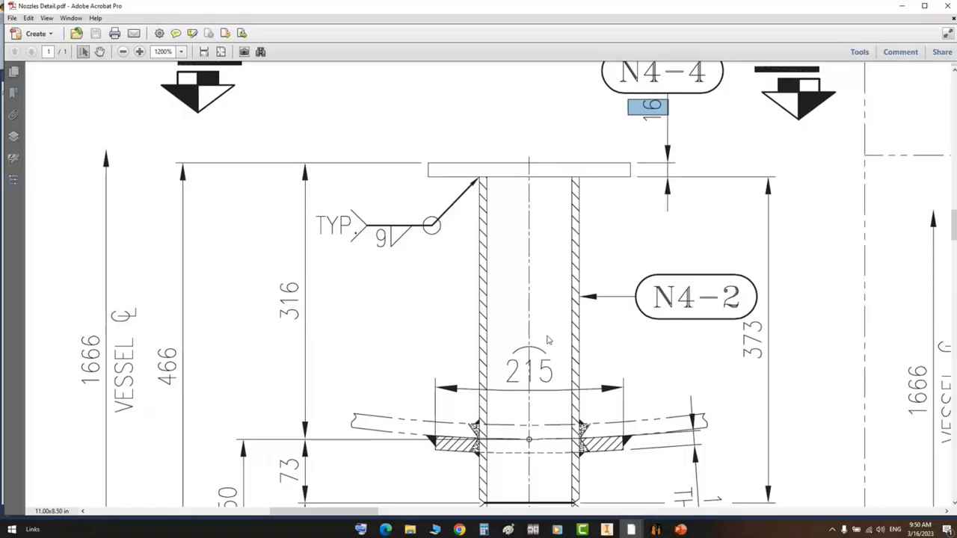
pyautogui.scroll(8, 582, 234)
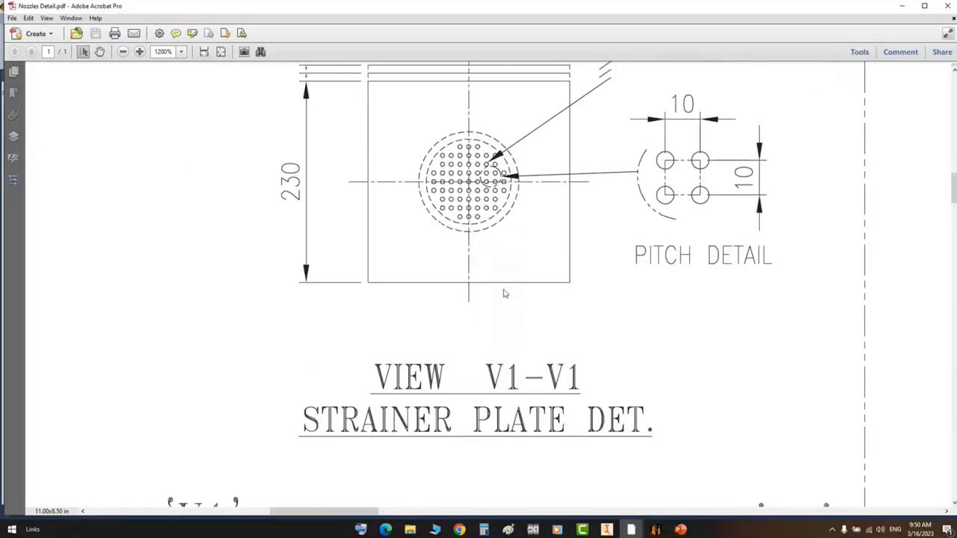
pyautogui.keyDown('ctrl'); pyautogui.scroll(3, 459, 209); pyautogui.keyUp('ctrl')
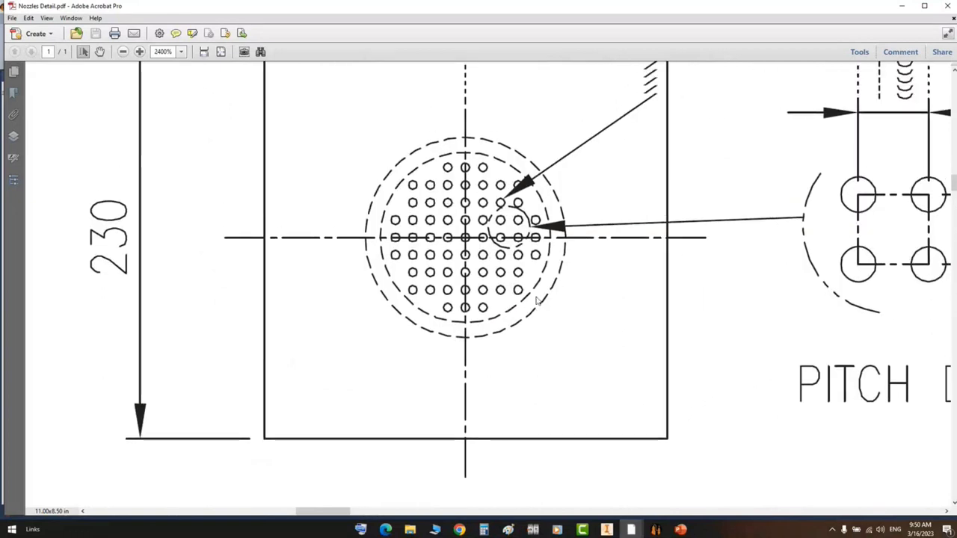
pyautogui.hscroll(5, 649, 320)
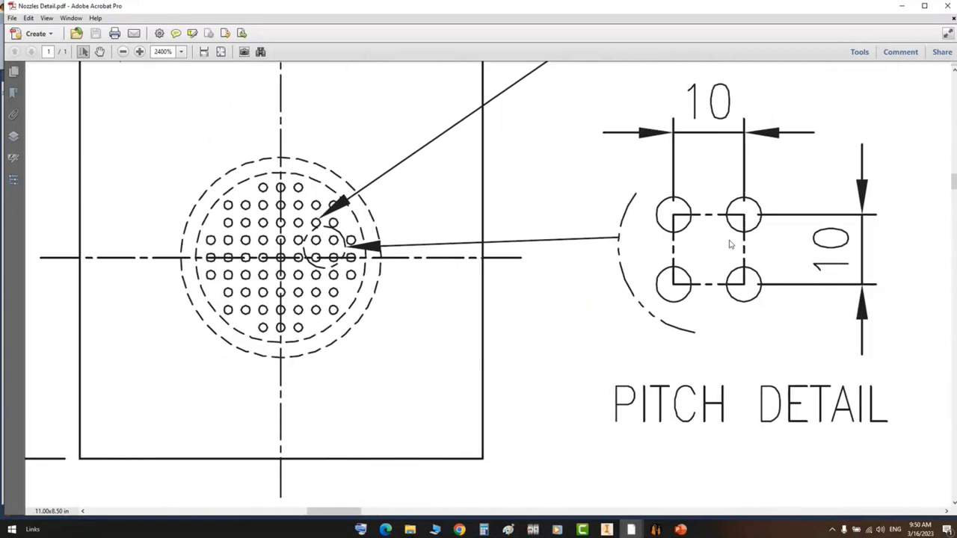
# - Return to the N4 end plate sketch in Inventor and place three points in a vertical column about 50 mm from the plate's centre
pyautogui.click(656, 530)
pyautogui.click(606, 529)
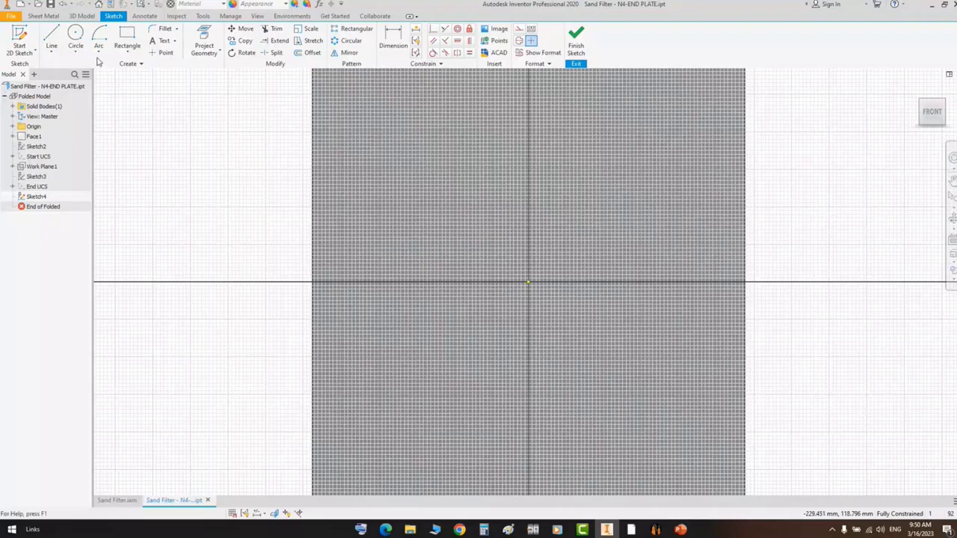
pyautogui.click(163, 53)
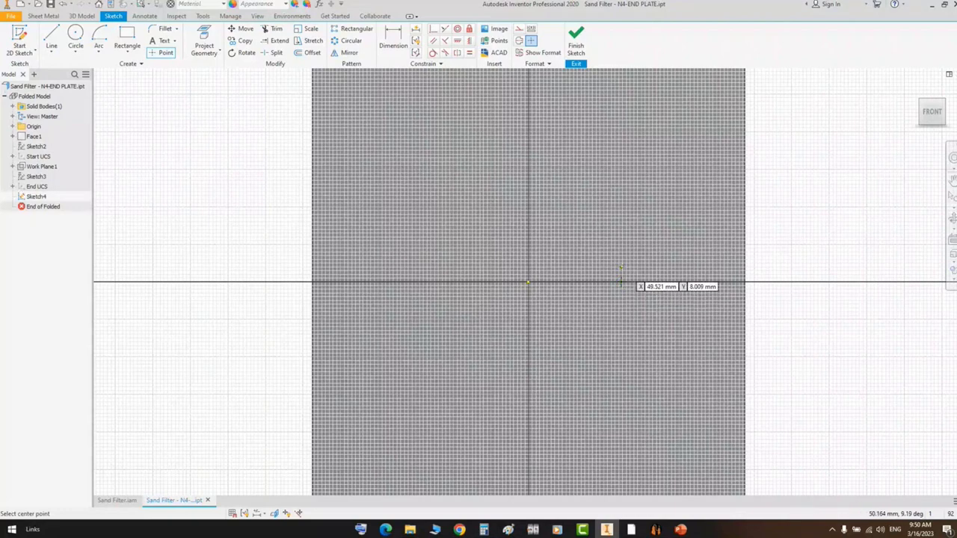
pyautogui.press('Escape')
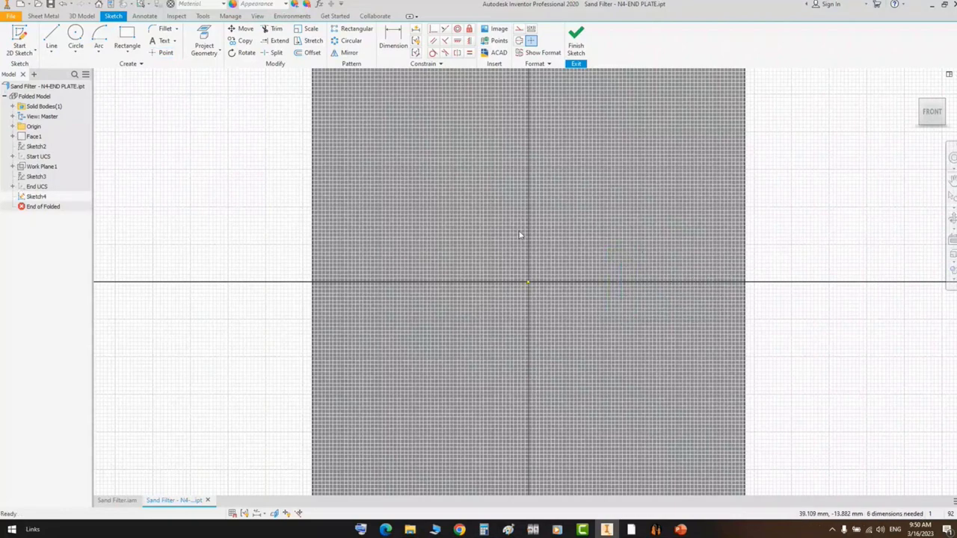
pyautogui.scroll(4, 628, 281)
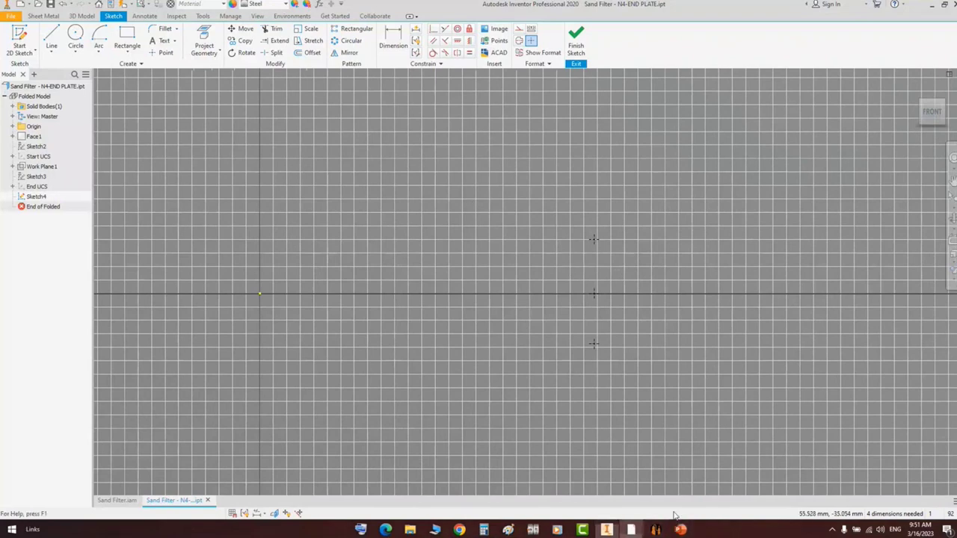
# - Check the hole layout in Nozzles Detail.pdf and dimension the point column 40 mm horizontally from the plate's centre
pyautogui.click(632, 529)
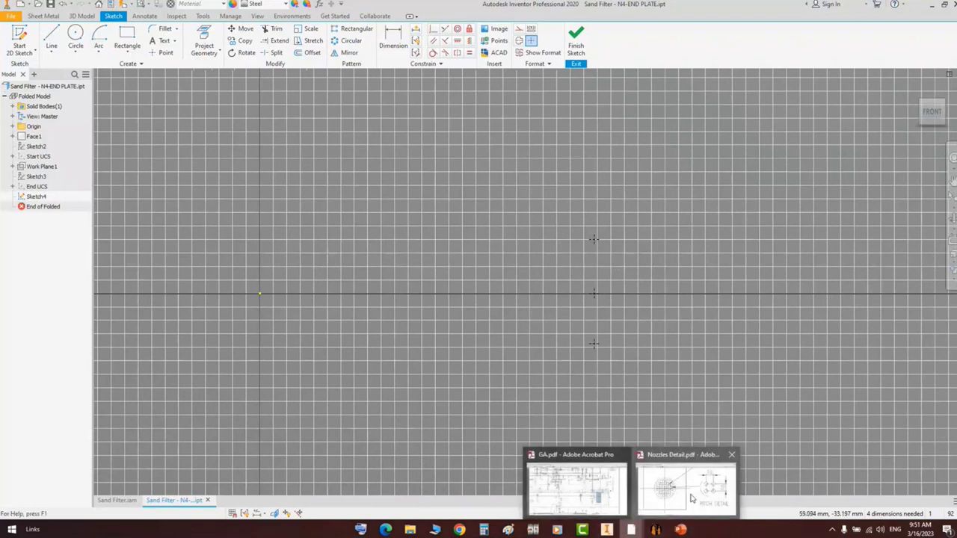
pyautogui.click(687, 490)
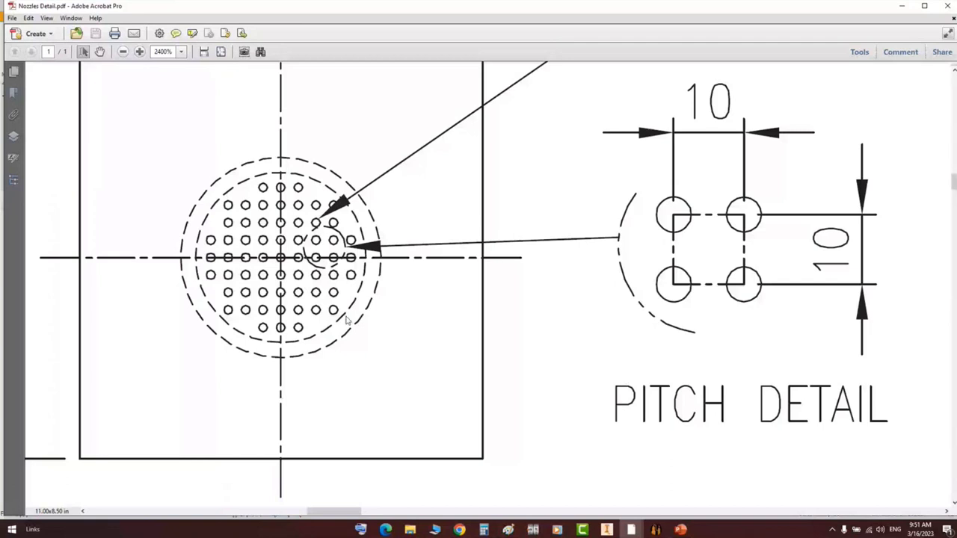
pyautogui.scroll(2, 346, 320)
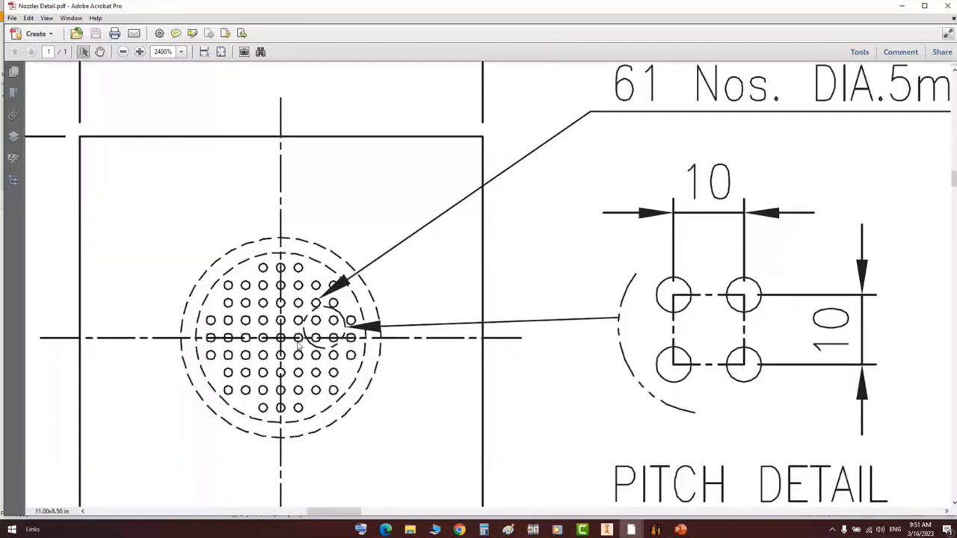
pyautogui.hotkey('alt', 'Tab')
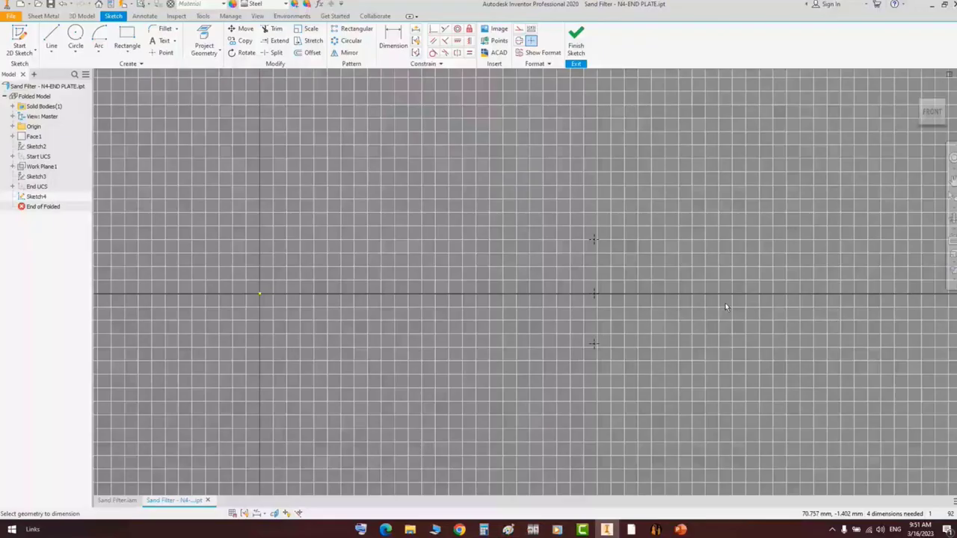
pyautogui.click(402, 135)
pyautogui.write('40')
pyautogui.press('Return')
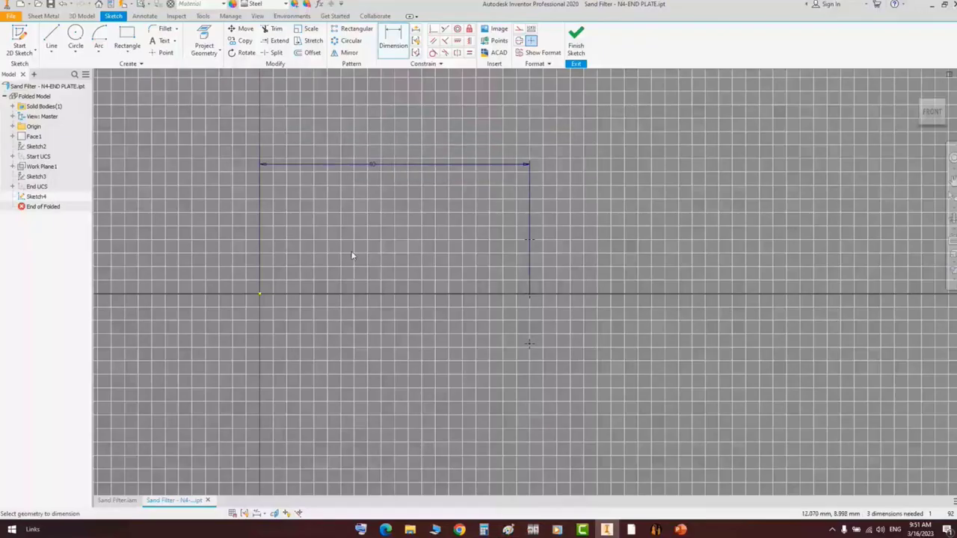
# - Dimension the upper point 10 mm from the middle point and link the lower point's spacing to that dimension, d36
pyautogui.click(529, 240)
pyautogui.click(530, 295)
pyautogui.click(572, 267)
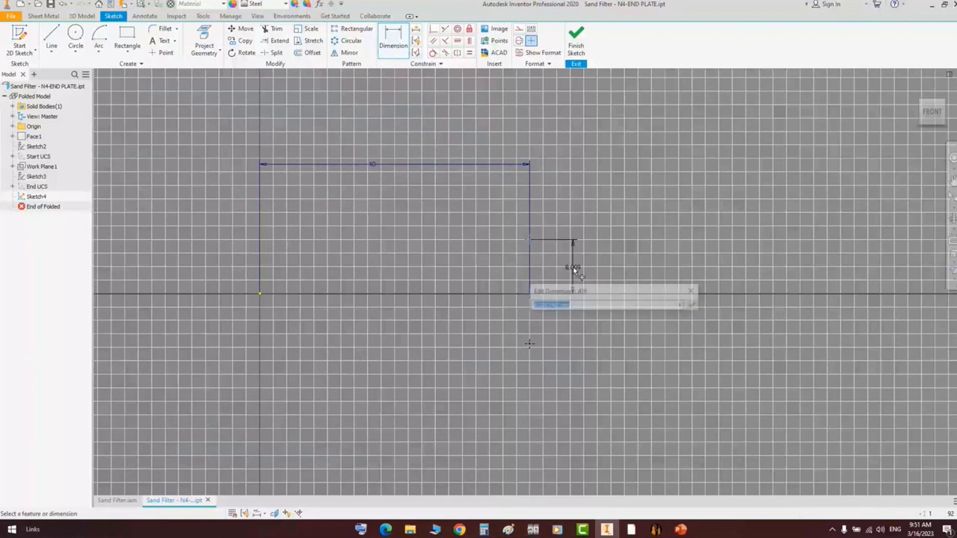
pyautogui.write('10')
pyautogui.press('Return')
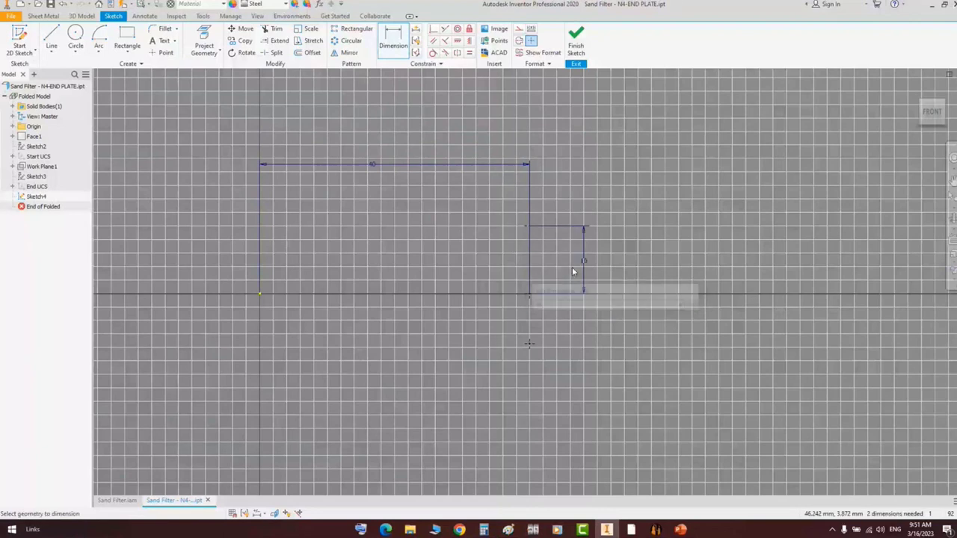
pyautogui.click(527, 297)
pyautogui.click(530, 344)
pyautogui.click(571, 317)
pyautogui.click(585, 285)
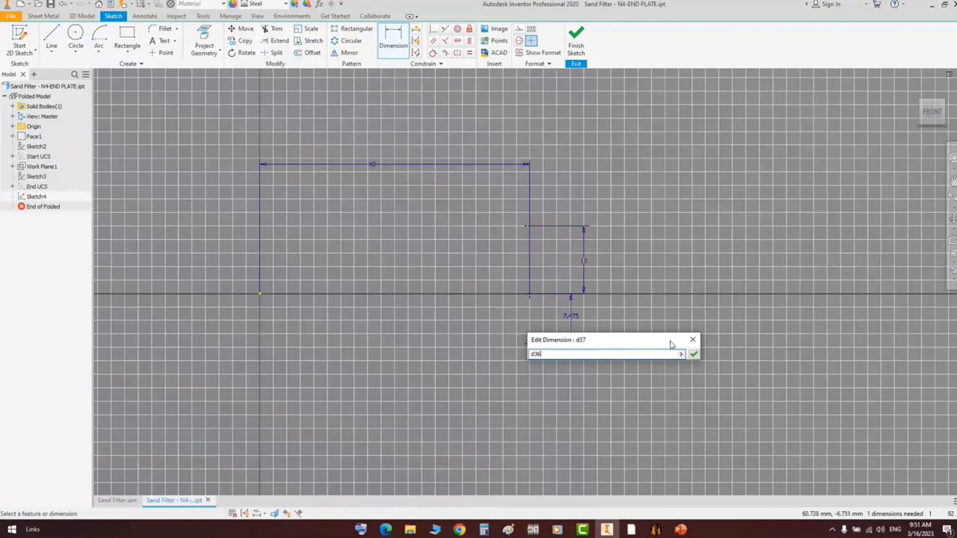
pyautogui.click(693, 354)
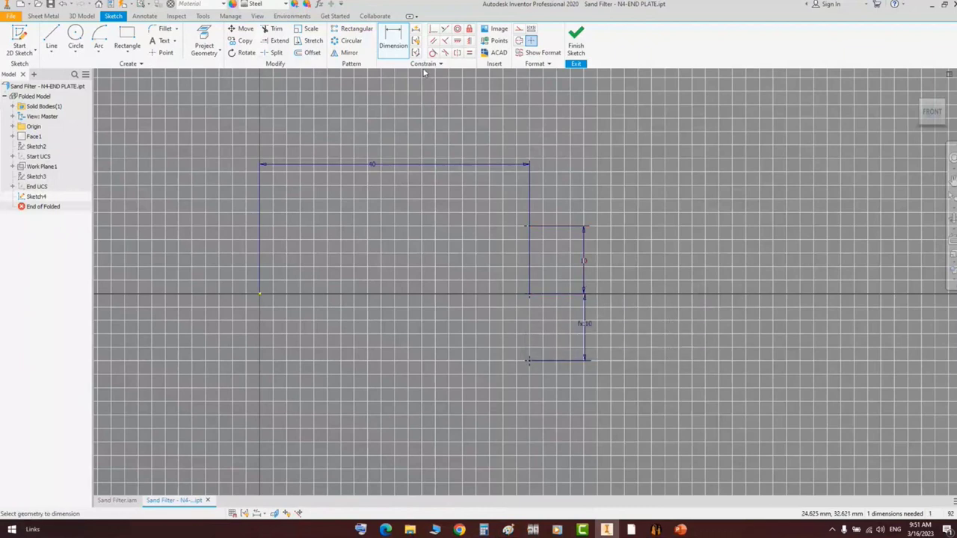
# - Constrain the middle sketch point horizontally with the plate's centre point and end the constraint command
pyautogui.click(529, 299)
pyautogui.click(261, 296)
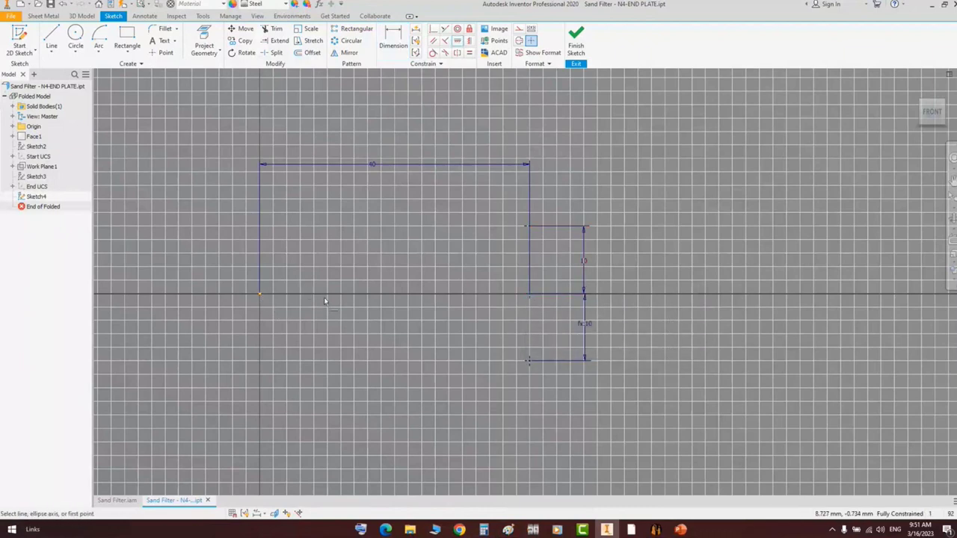
pyautogui.scroll(4, 456, 301)
pyautogui.rightClick(540, 202)
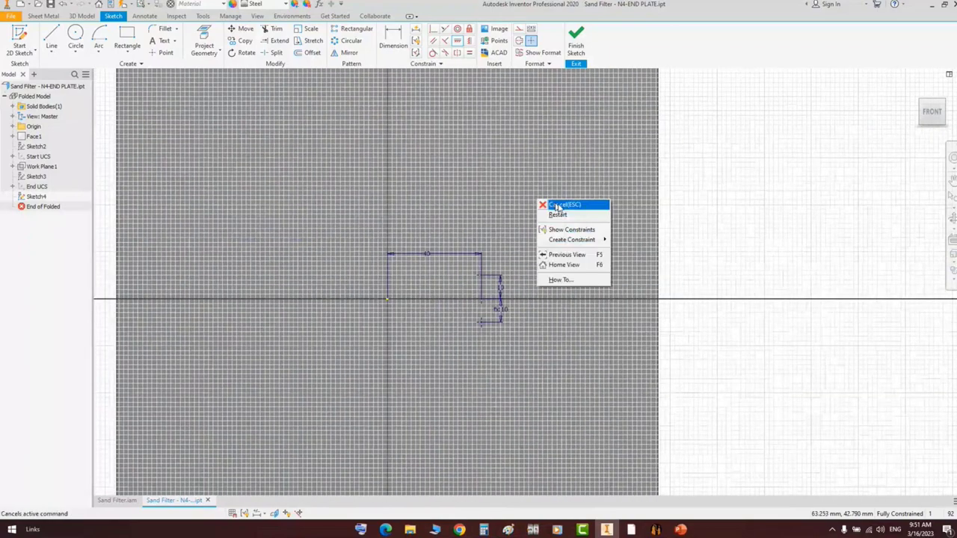
pyautogui.click(558, 207)
# - Examine the three longest middle rows of strainer holes in Nozzles Detail.pdf and return to the end plate sketch
pyautogui.click(655, 529)
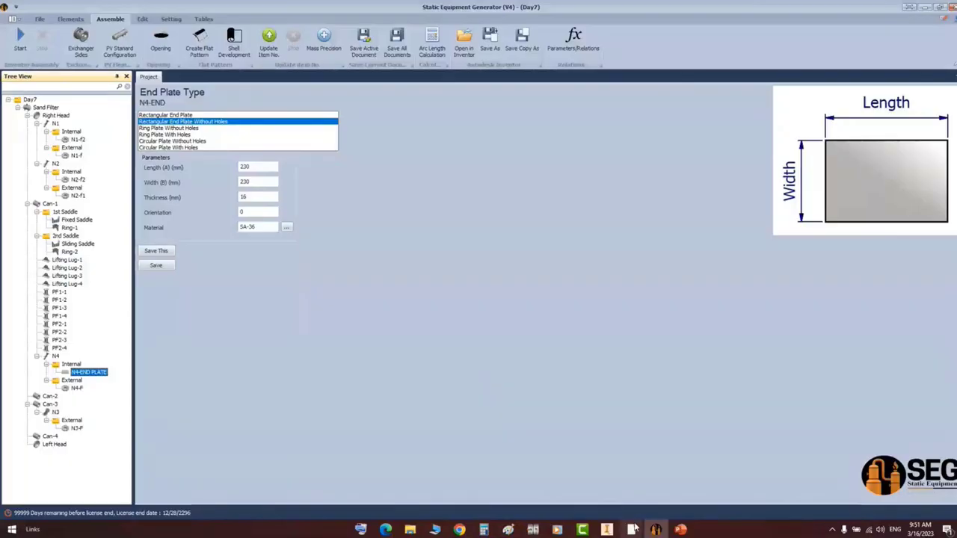
pyautogui.click(631, 529)
pyautogui.click(687, 492)
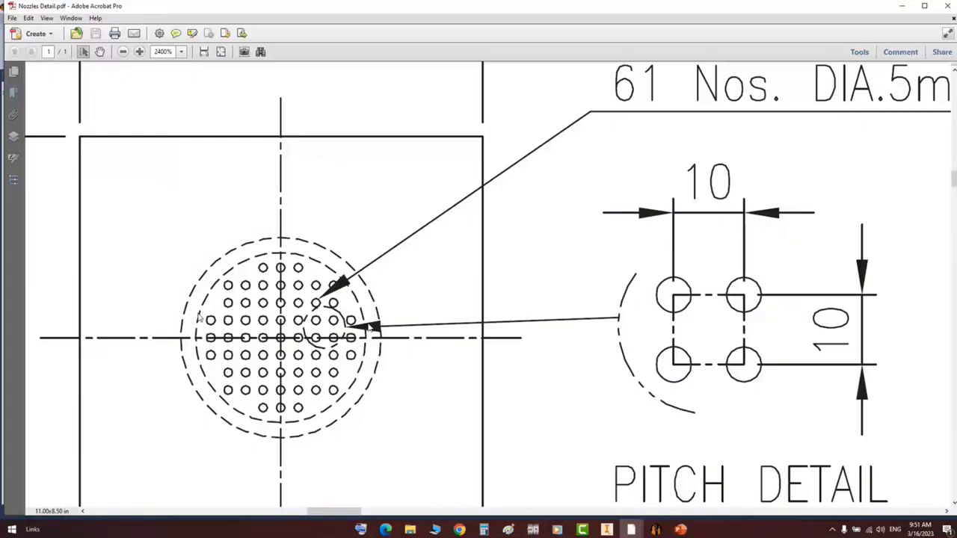
pyautogui.moveTo(199, 307); pyautogui.dragTo(368, 367)
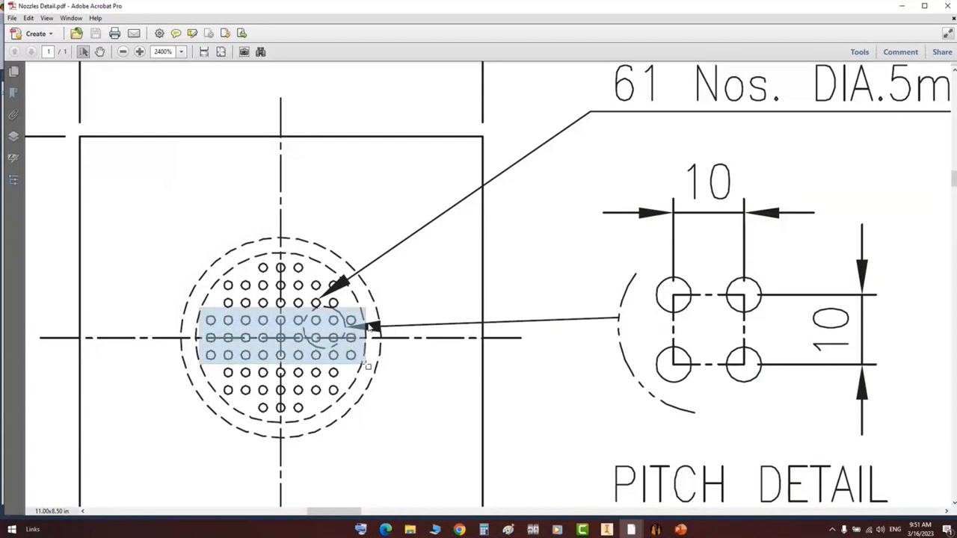
pyautogui.moveTo(368, 367); pyautogui.dragTo(368, 367)
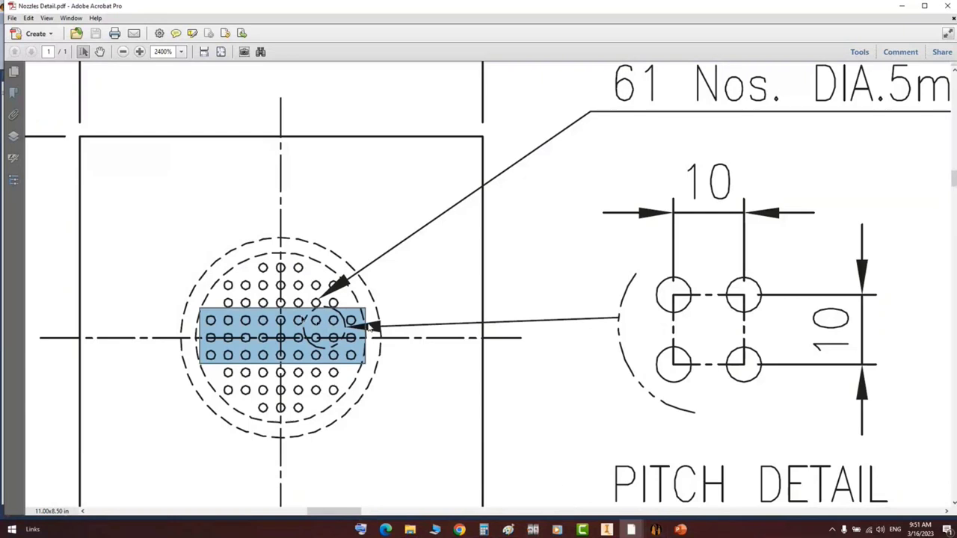
pyautogui.click(656, 530)
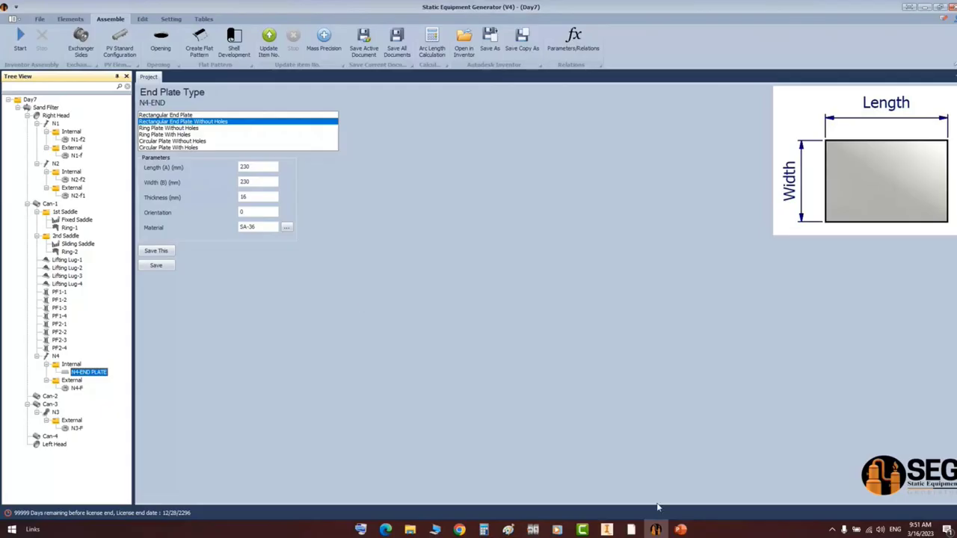
pyautogui.click(607, 529)
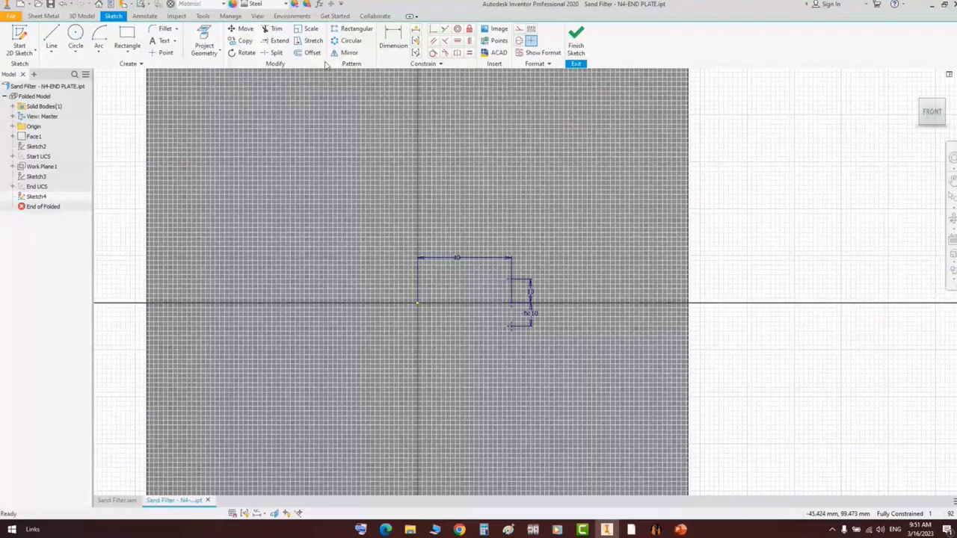
pyautogui.click(352, 29)
pyautogui.click(511, 303)
pyautogui.click(510, 326)
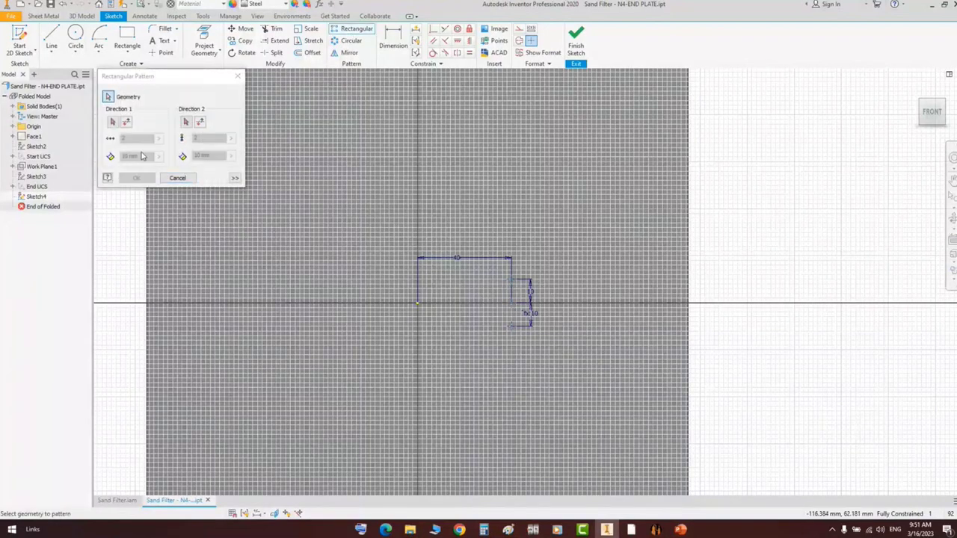
pyautogui.click(114, 122)
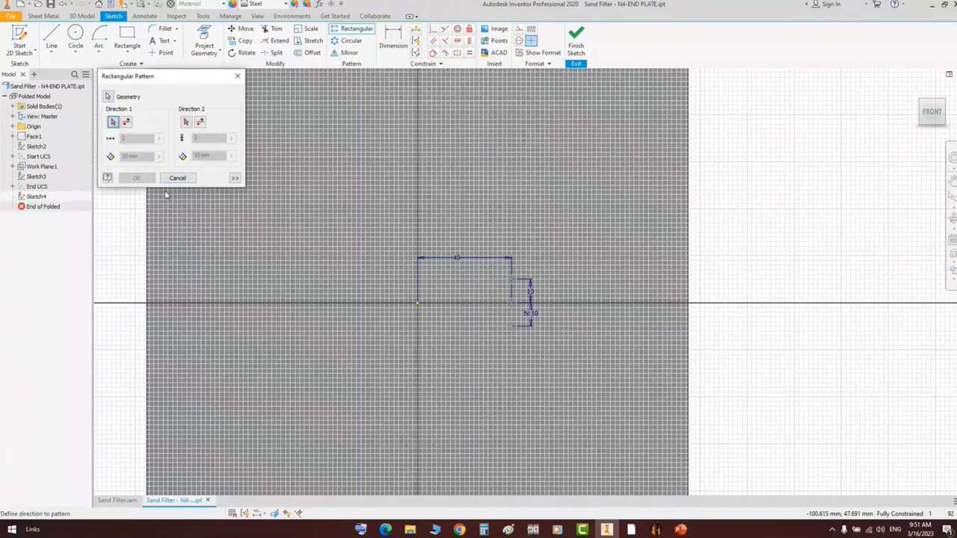
pyautogui.click(13, 127)
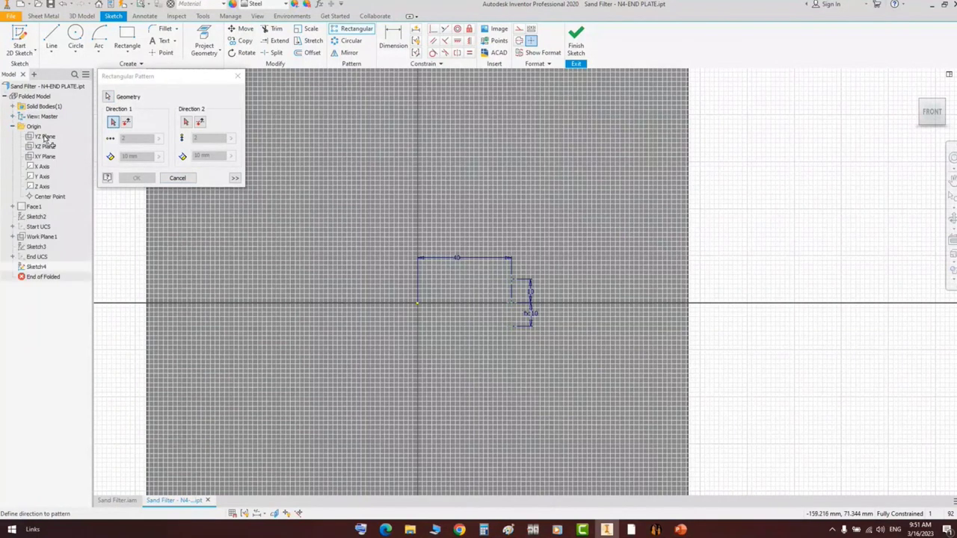
pyautogui.click(179, 178)
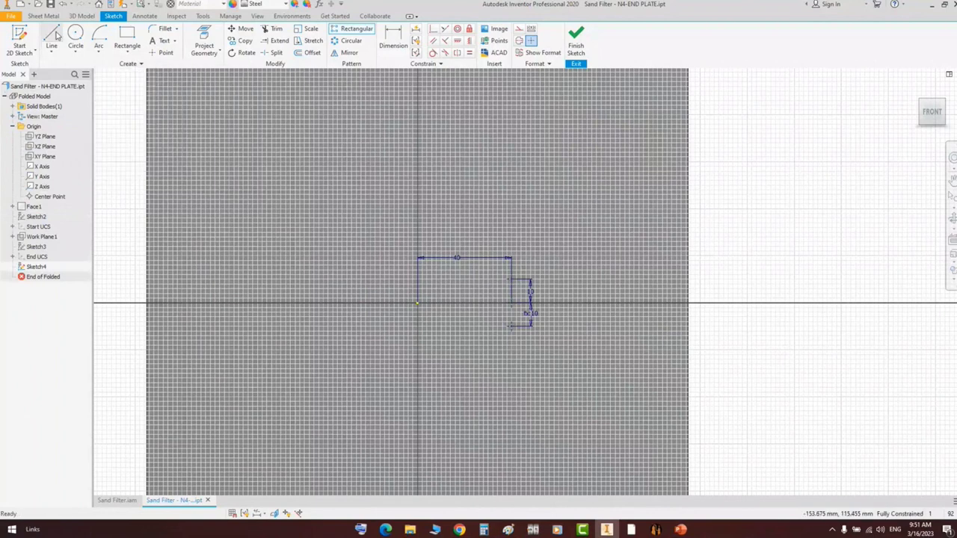
# - Draw a vertical line upward from the plate's centre point and end the line command
pyautogui.click(51, 37)
pyautogui.click(418, 302)
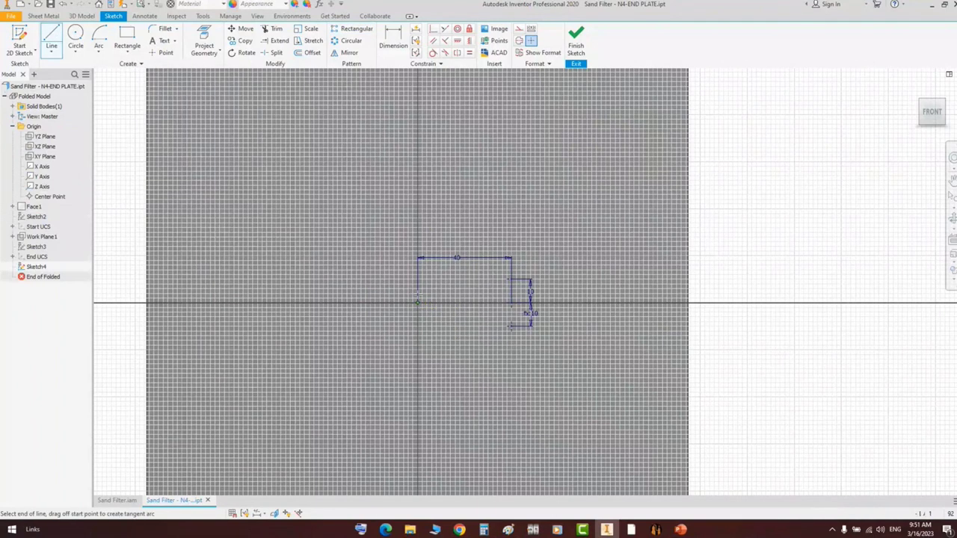
pyautogui.click(418, 239)
pyautogui.rightClick(418, 240)
pyautogui.click(441, 246)
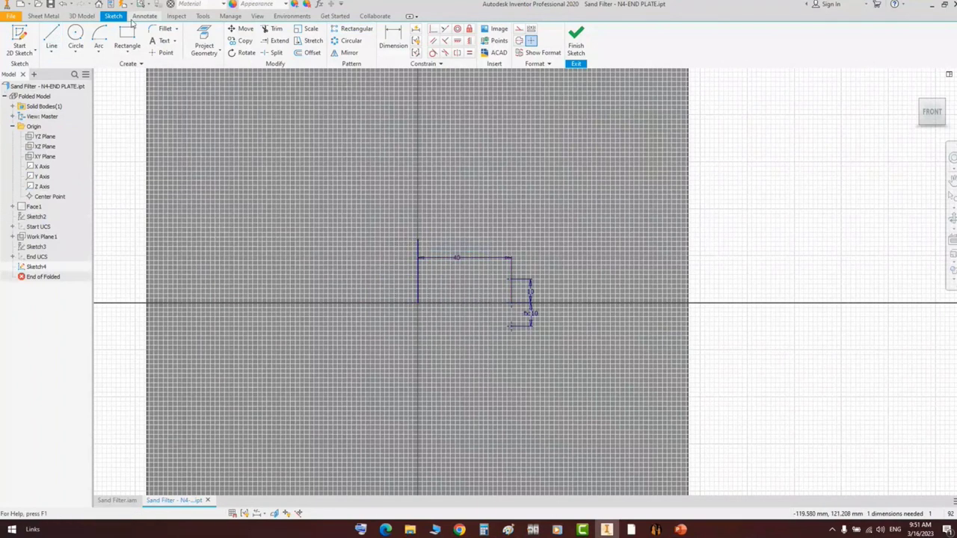
# - Draw a short horizontal line from the plate's centre point towards the point column and convert both lines to construction geometry
pyautogui.click(51, 37)
pyautogui.click(419, 304)
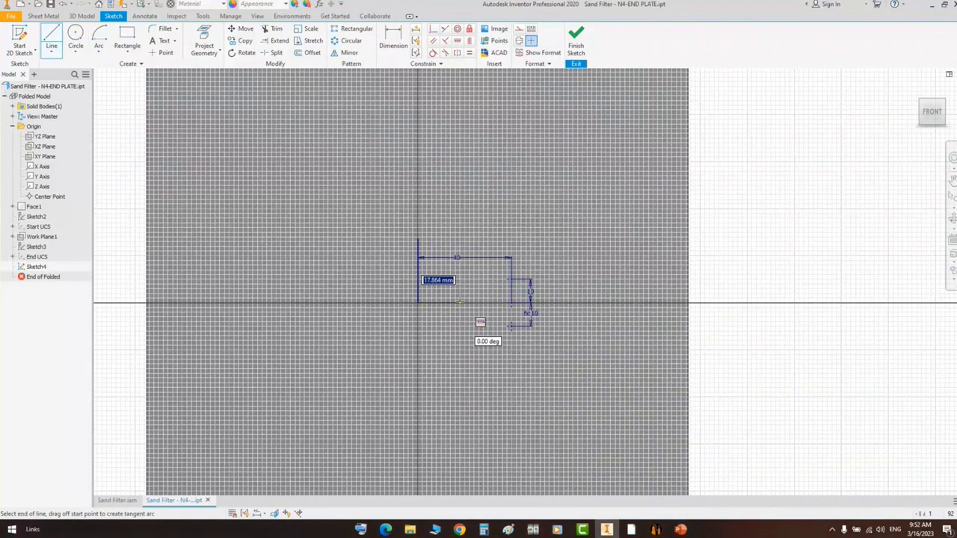
pyautogui.rightClick(435, 305)
pyautogui.click(452, 310)
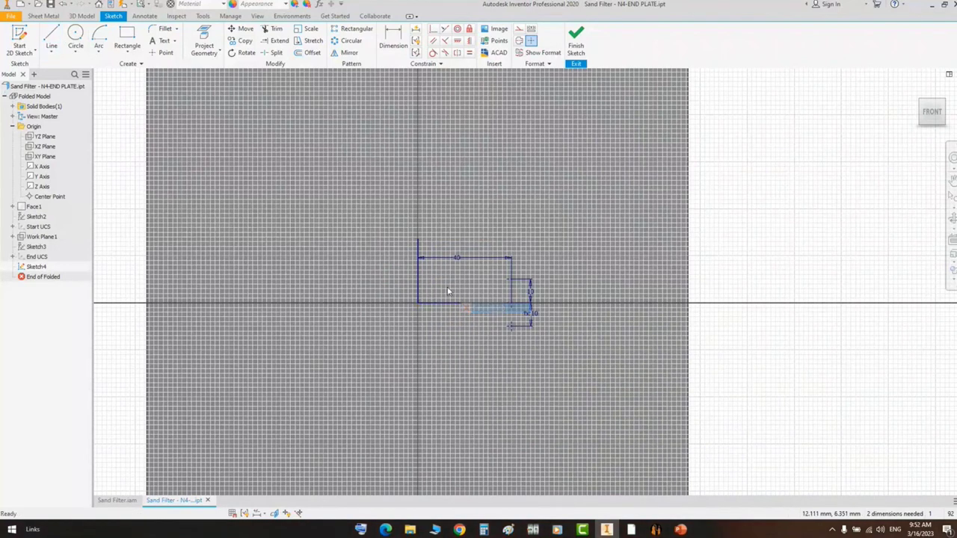
pyautogui.click(519, 29)
pyautogui.click(668, 159)
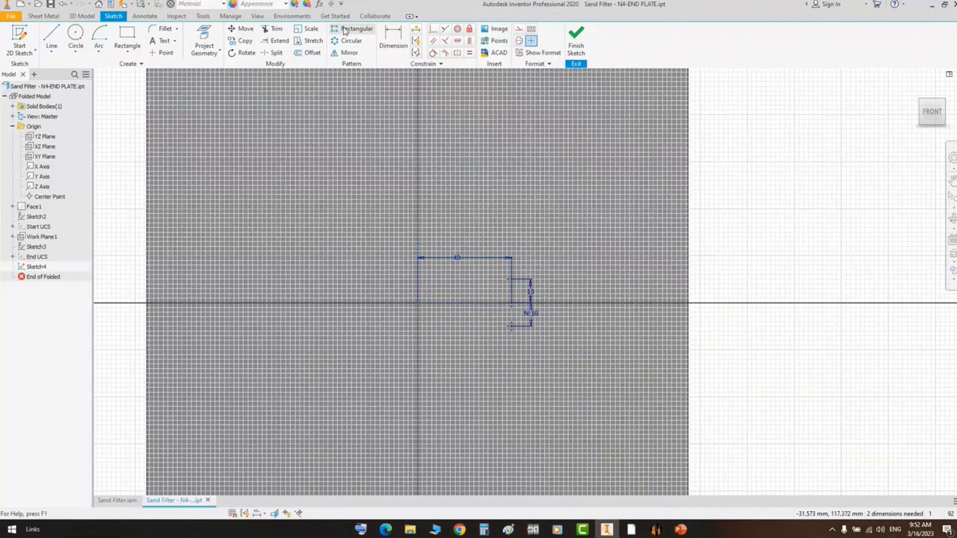
# - Pattern the three column points along the horizontal construction line towards the opposite side, with 9 instances at 10 mm spacing
pyautogui.click(352, 29)
pyautogui.click(508, 281)
pyautogui.click(511, 303)
pyautogui.click(511, 327)
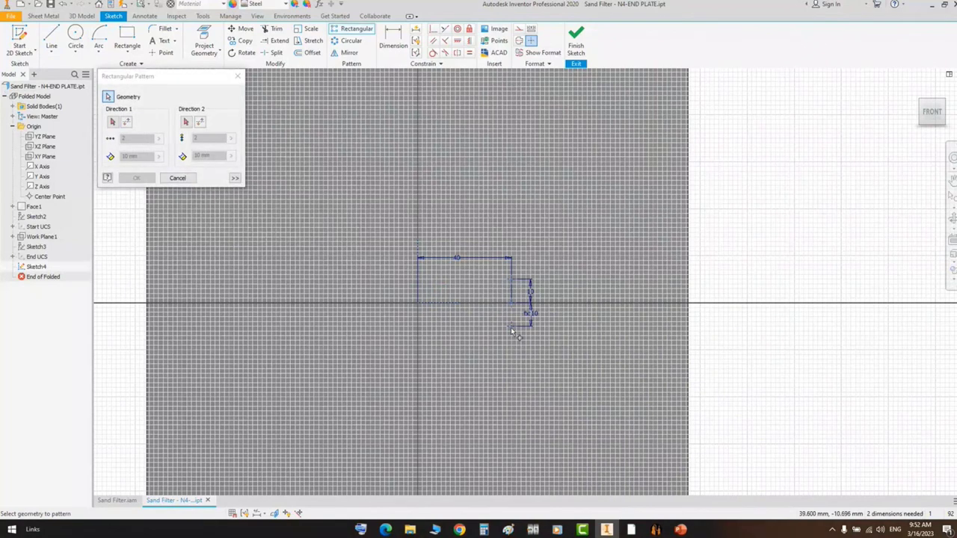
pyautogui.click(115, 122)
pyautogui.click(447, 304)
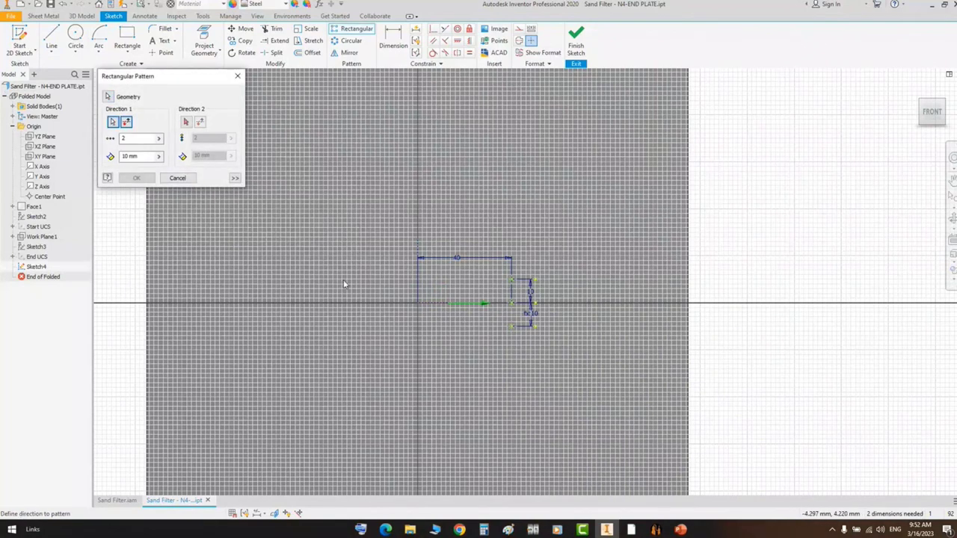
pyautogui.write('9')
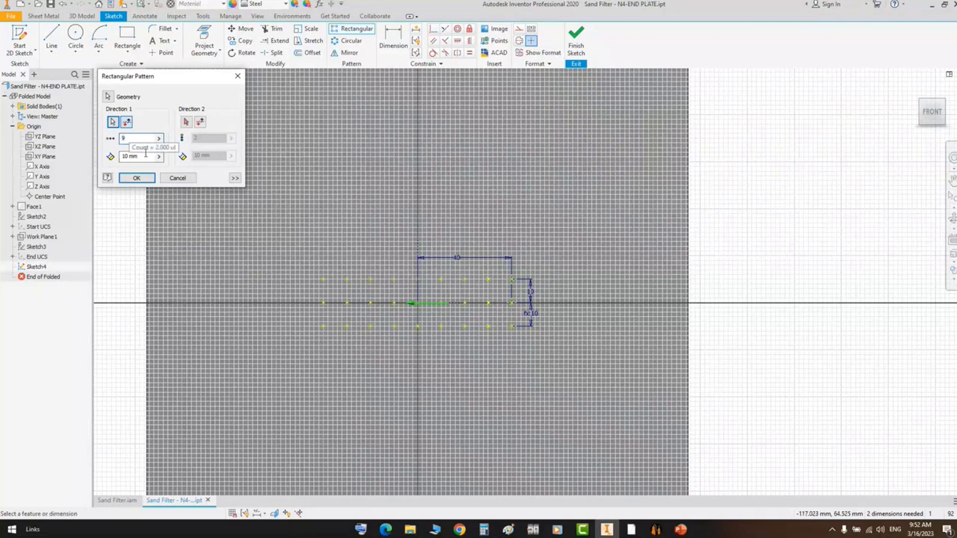
pyautogui.press('Tab')
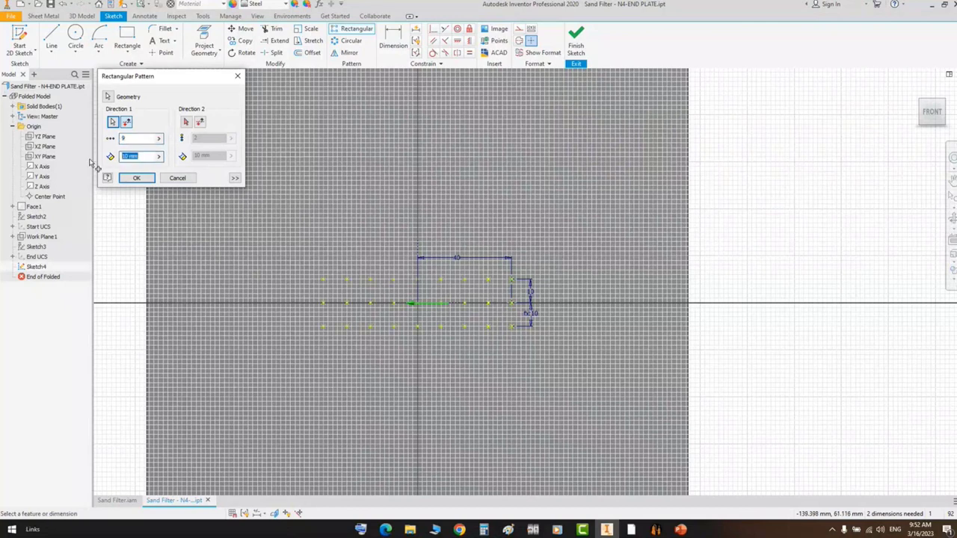
pyautogui.write('10')
pyautogui.click(136, 177)
# - Place three sketch points in a row below the middle three columns of the patterned points
pyautogui.scroll(5, 449, 311)
pyautogui.scroll(-4, 470, 282)
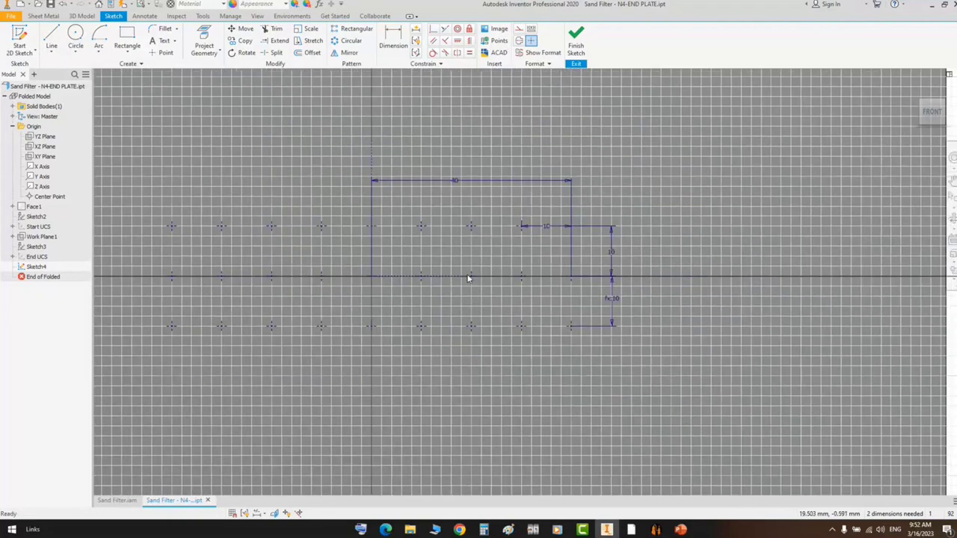
pyautogui.click(161, 52)
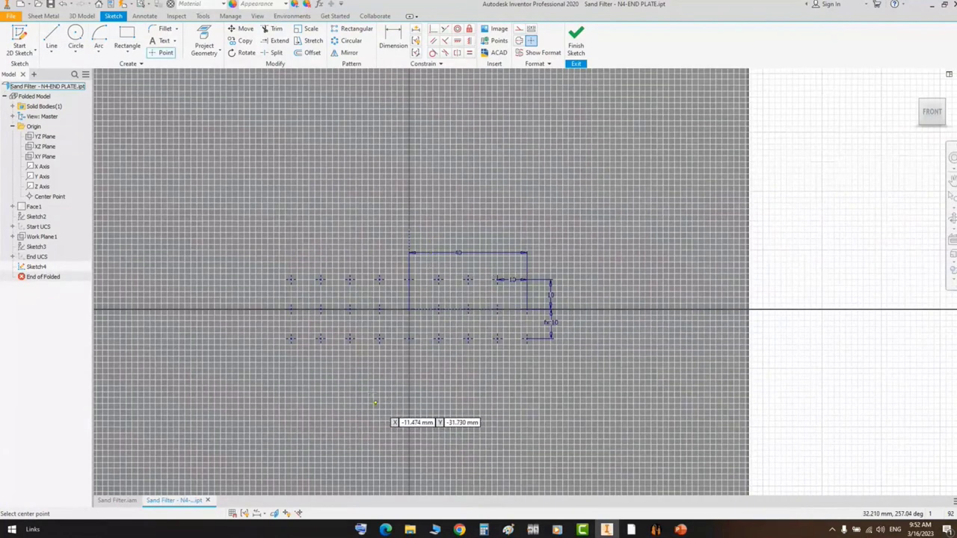
pyautogui.click(379, 363)
pyautogui.click(409, 363)
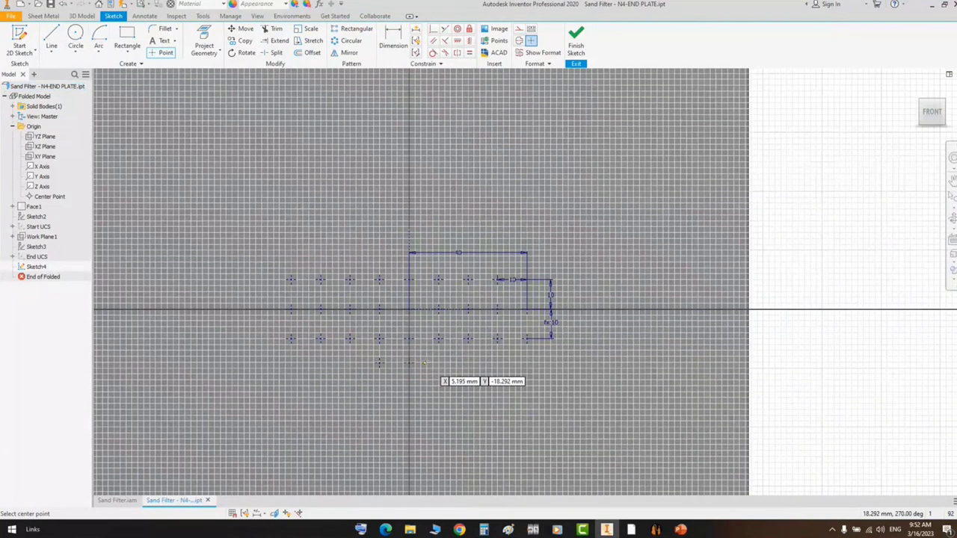
pyautogui.click(439, 364)
pyautogui.press('Escape')
# - Align the three new points horizontally and vertically beneath the middle columns and dimension them 10 mm below the lowest row through a linked dimension
pyautogui.scroll(2, 415, 351)
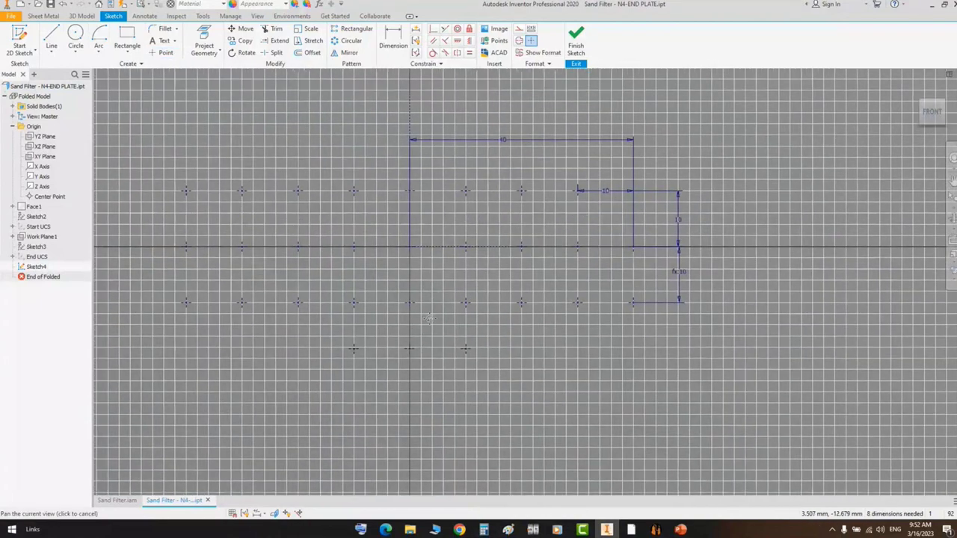
pyautogui.click(458, 42)
pyautogui.moveTo(457, 284); pyautogui.dragTo(482, 355)
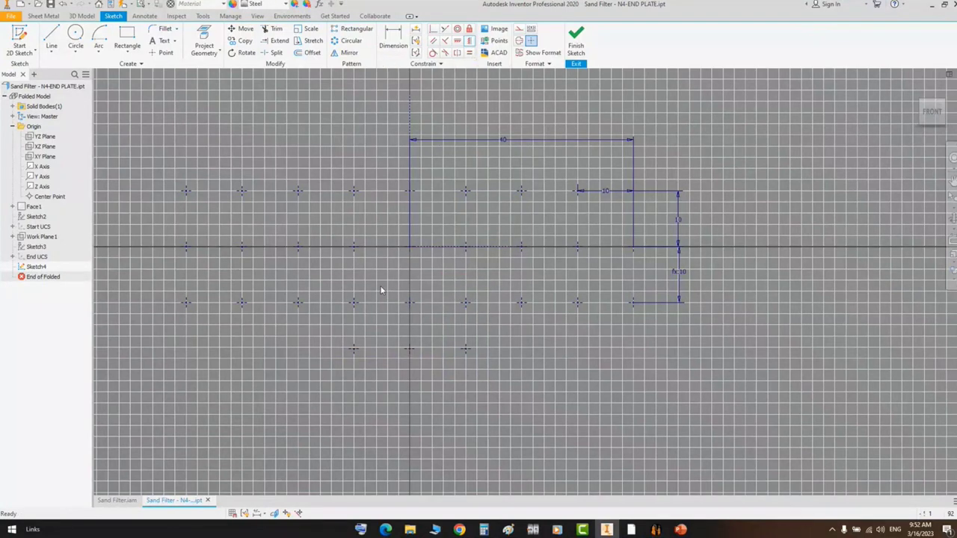
pyautogui.click(468, 42)
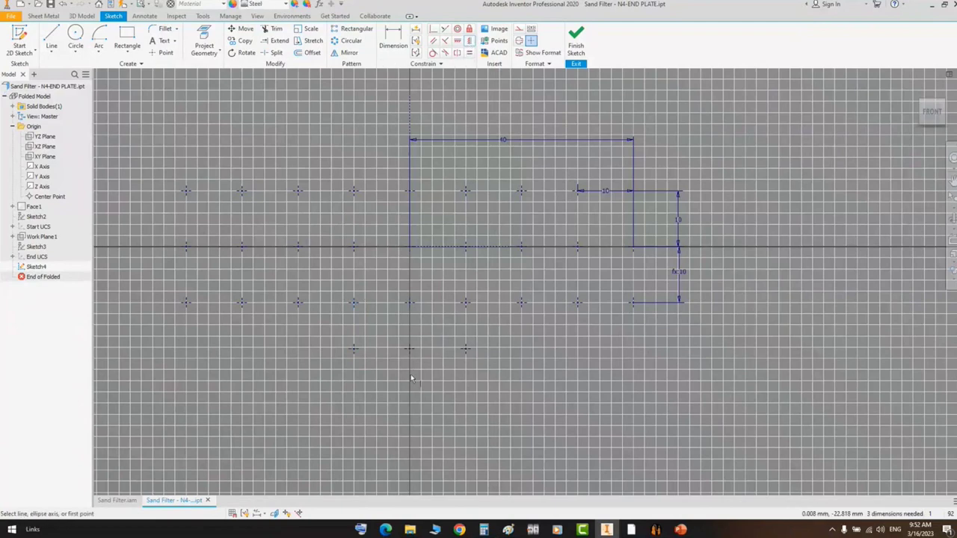
pyautogui.press('d')
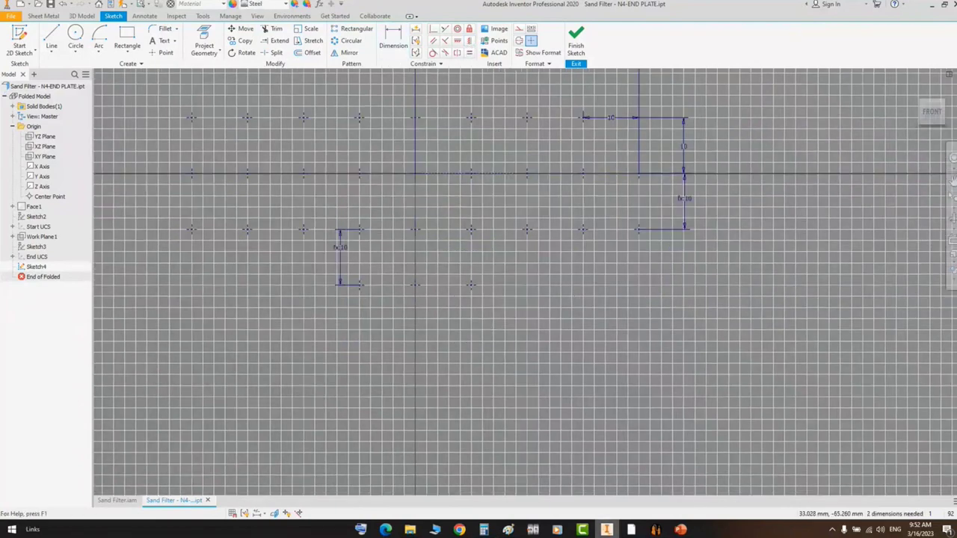
# - Examine the central three-by-three block of holes below the long rows in Nozzles Detail.pdf and return to the end plate sketch
pyautogui.moveTo(631, 529)
pyautogui.click(687, 490)
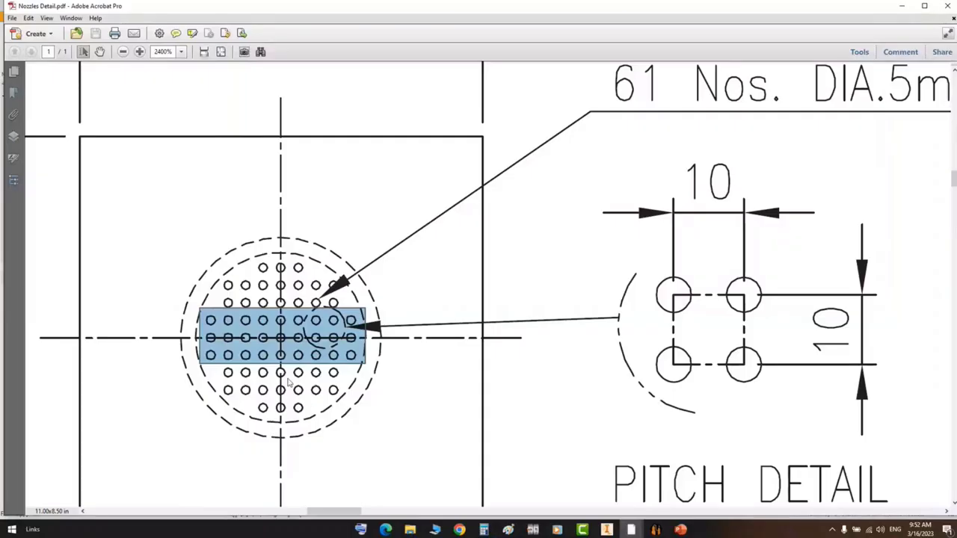
pyautogui.click(298, 374)
pyautogui.moveTo(260, 369); pyautogui.dragTo(305, 412)
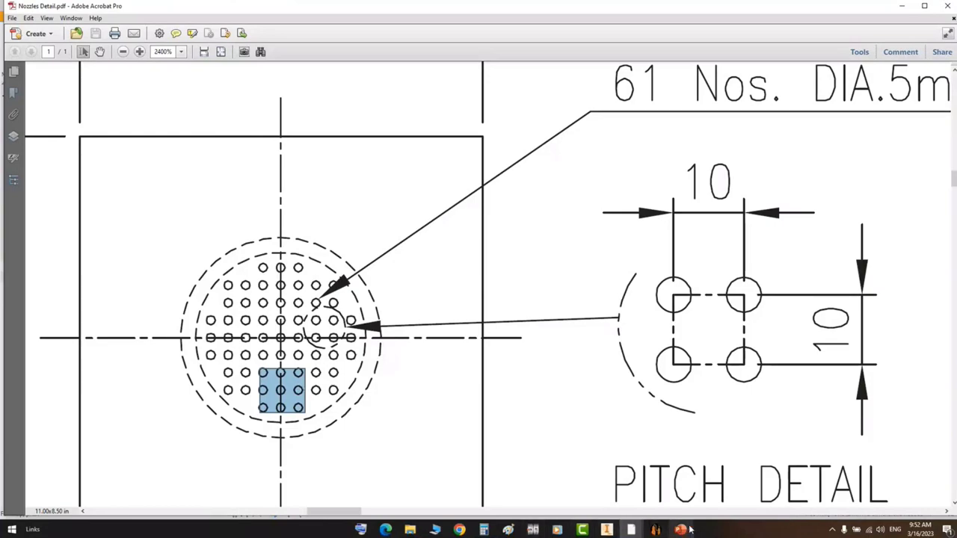
pyautogui.click(656, 530)
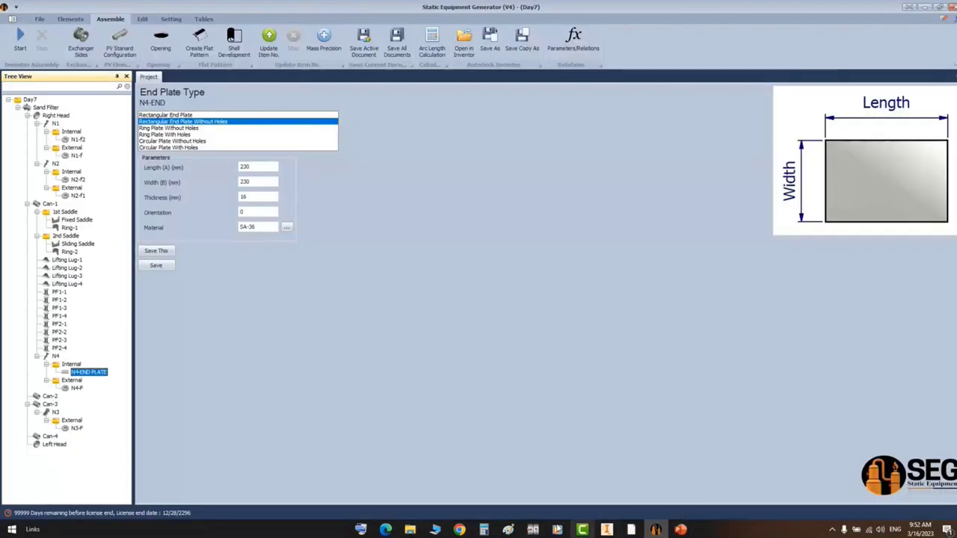
pyautogui.click(608, 530)
# - Pattern the three lower points downward along the vertical construction line with 3 instances at 10 mm spacing
pyautogui.click(351, 29)
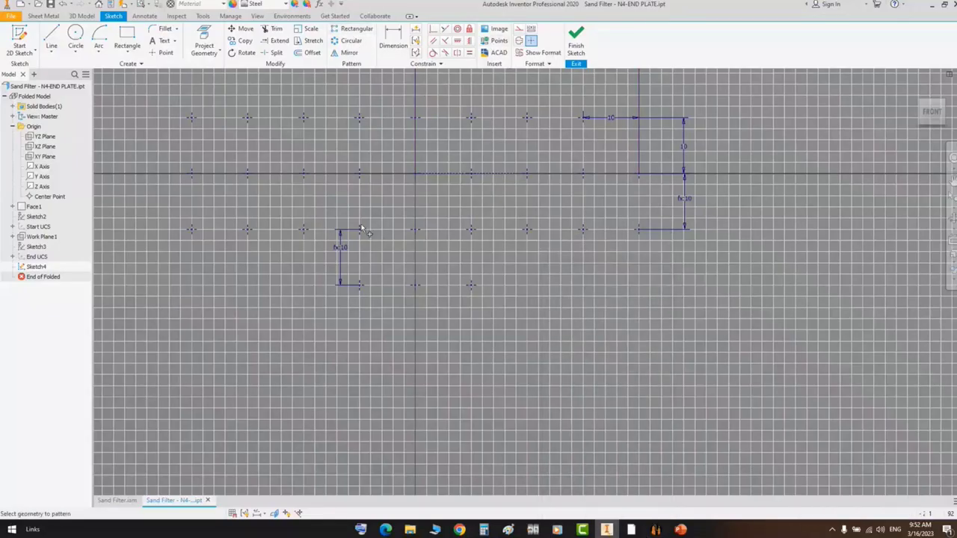
pyautogui.click(359, 286)
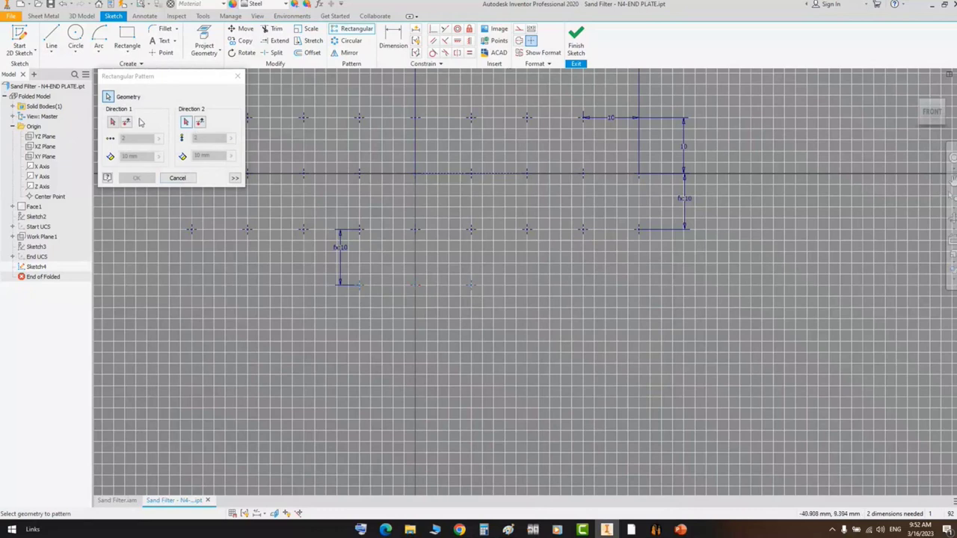
pyautogui.click(112, 122)
pyautogui.click(416, 141)
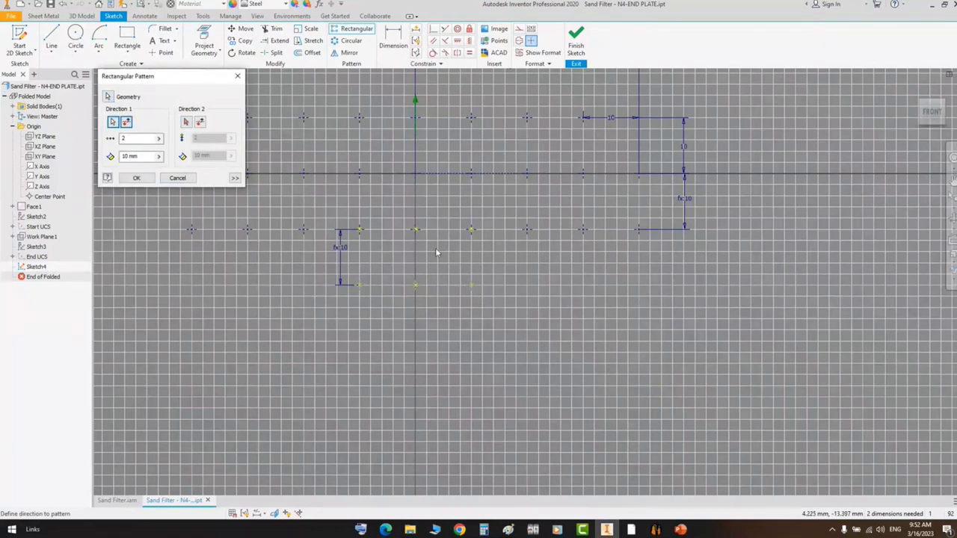
pyautogui.click(126, 122)
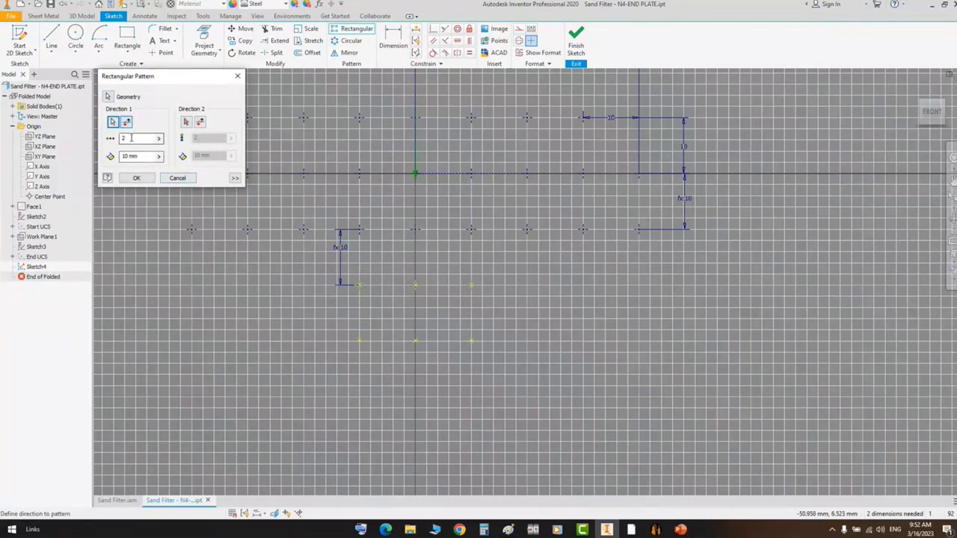
pyautogui.moveTo(132, 139); pyautogui.dragTo(116, 142)
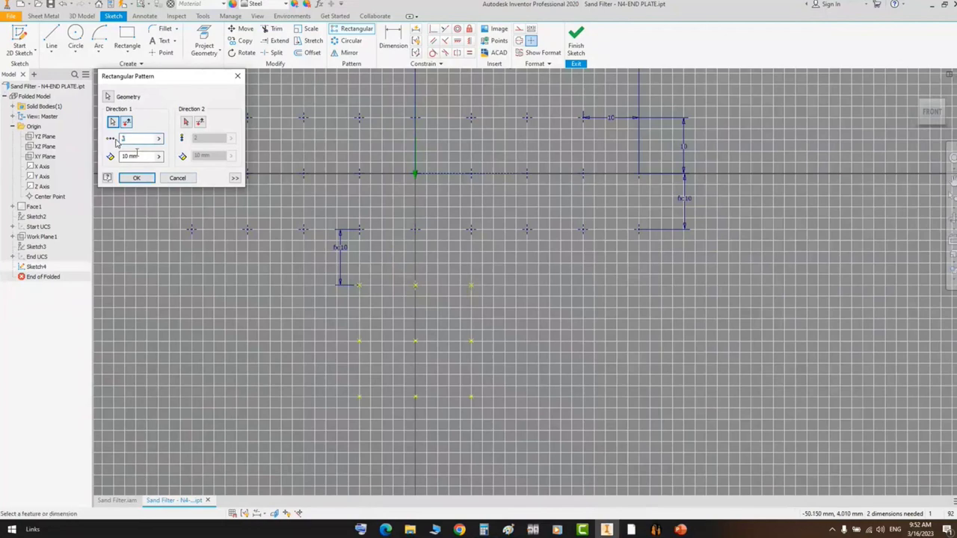
pyautogui.click(136, 178)
# - Mirror the lower three-by-three block of points across the horizontal construction line to the upper side of the pattern
pyautogui.scroll(-2, 442, 338)
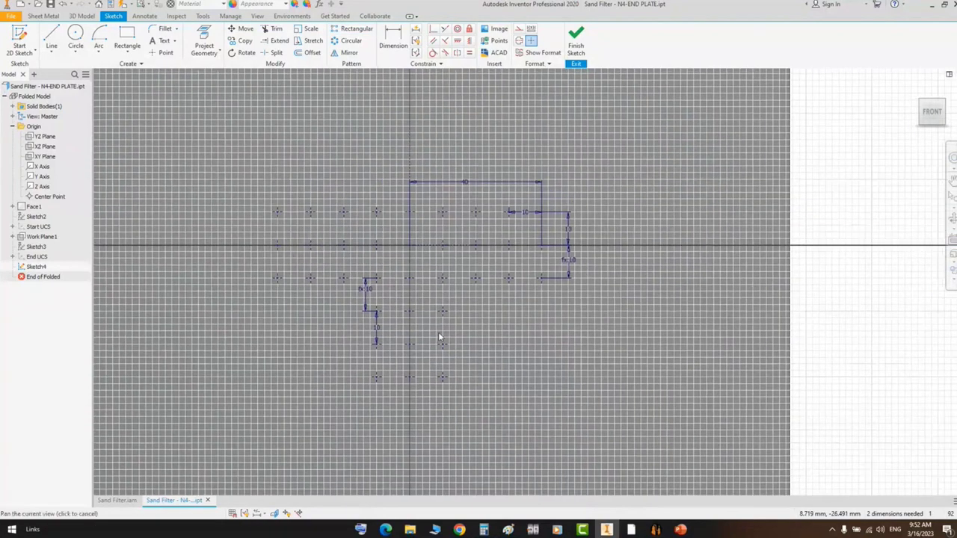
pyautogui.scroll(3, 442, 337)
pyautogui.moveTo(490, 290); pyautogui.dragTo(318, 449)
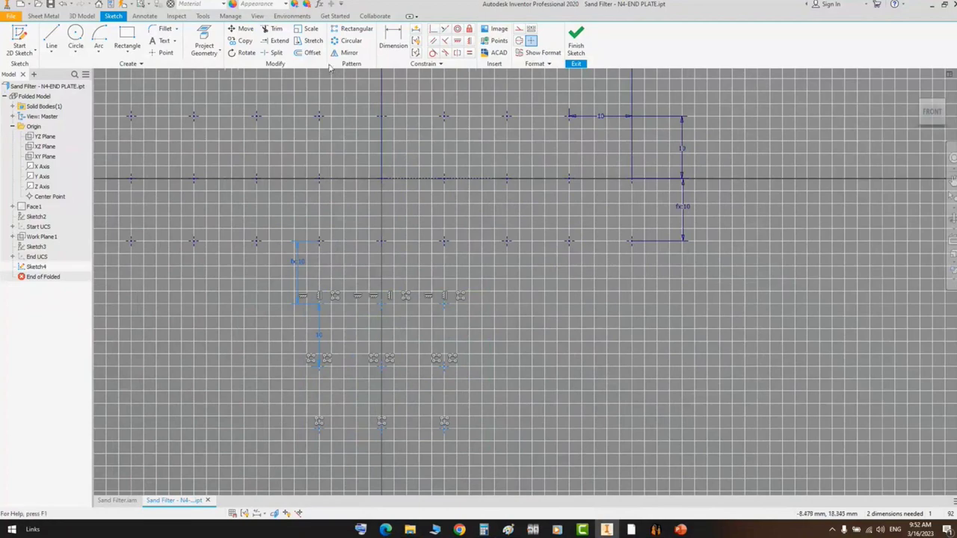
pyautogui.click(348, 53)
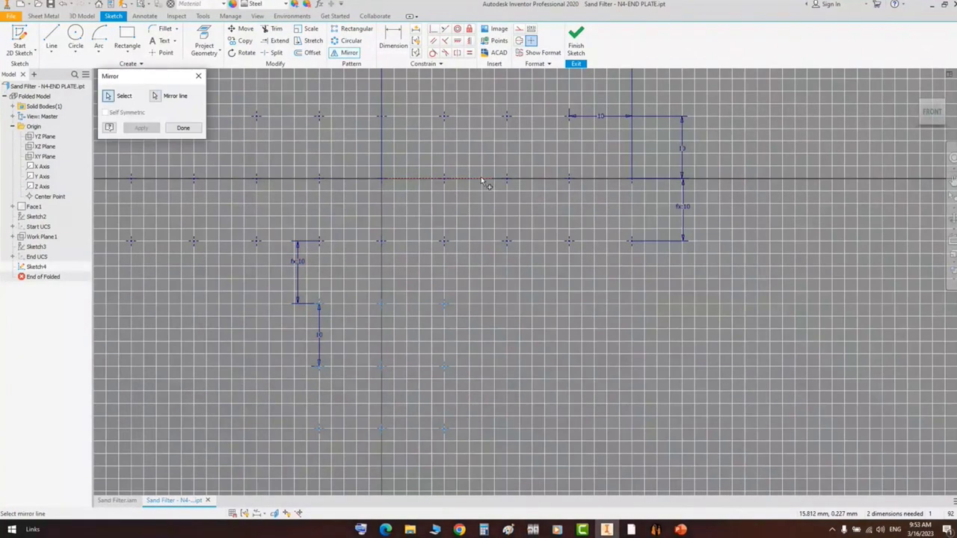
pyautogui.click(482, 181)
pyautogui.click(141, 128)
pyautogui.click(183, 128)
pyautogui.scroll(-2, 440, 194)
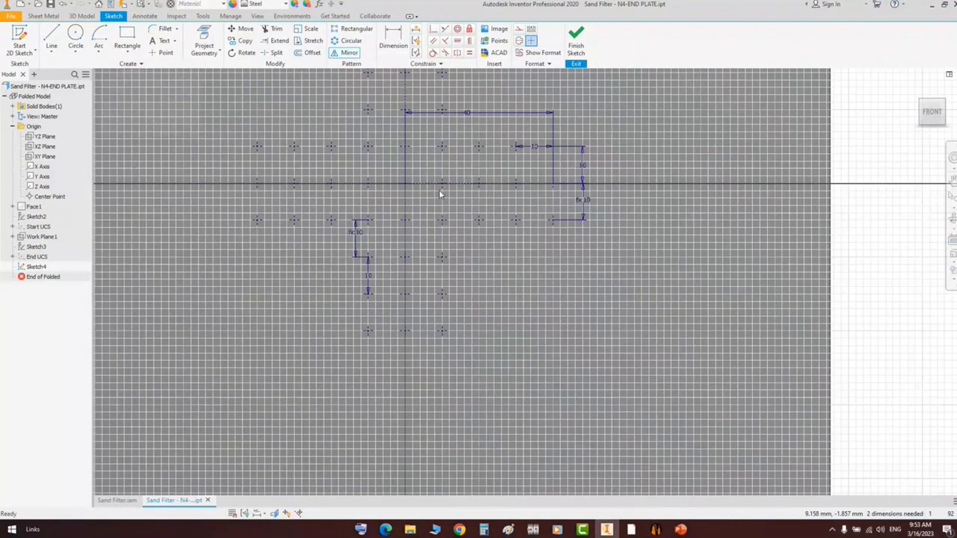
pyautogui.scroll(-2, 440, 321)
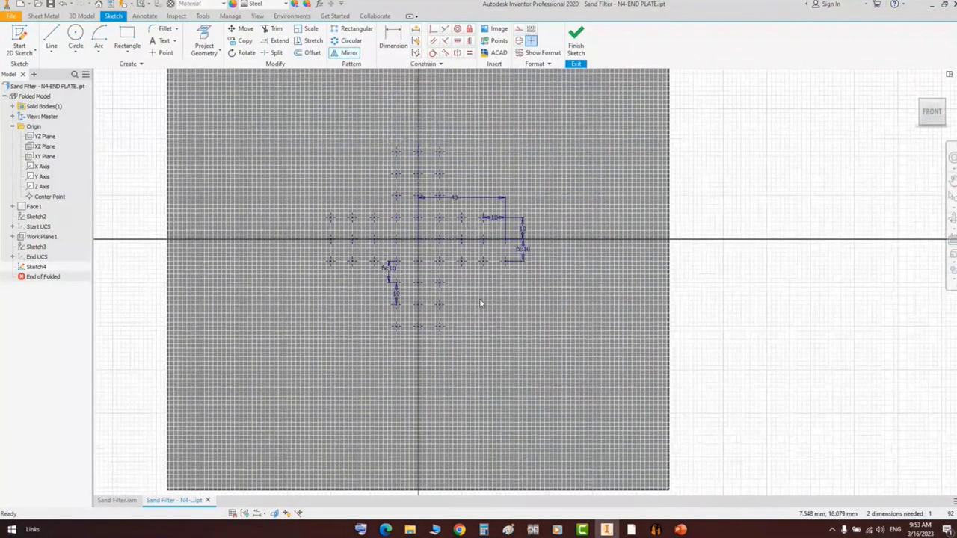
# - Examine the outer two-by-two block of holes in the upper right of the pattern in Nozzles Detail.pdf and return to the sketch
pyautogui.click(635, 529)
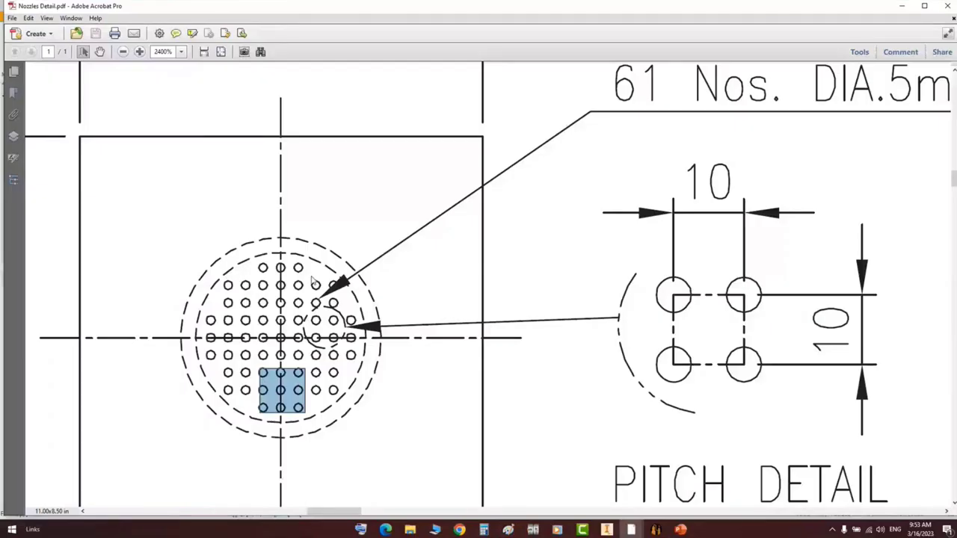
pyautogui.moveTo(314, 281); pyautogui.dragTo(349, 308)
pyautogui.click(607, 530)
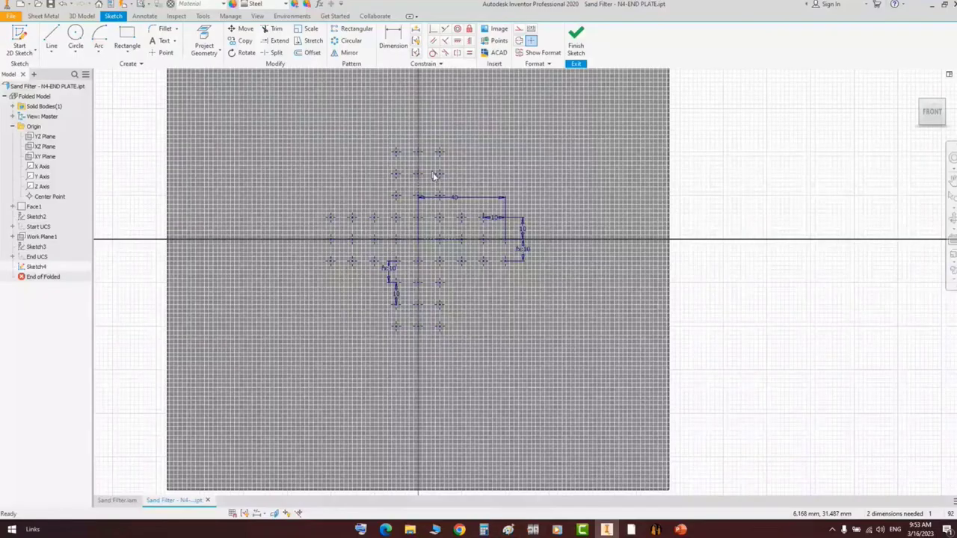
# - Place four sketch points as a two-by-two block beside the upper central block, matching the outer holes in the drawing
pyautogui.scroll(-5, 437, 174)
pyautogui.moveTo(444, 169); pyautogui.dragTo(321, 163, button='middle')
pyautogui.click(165, 52)
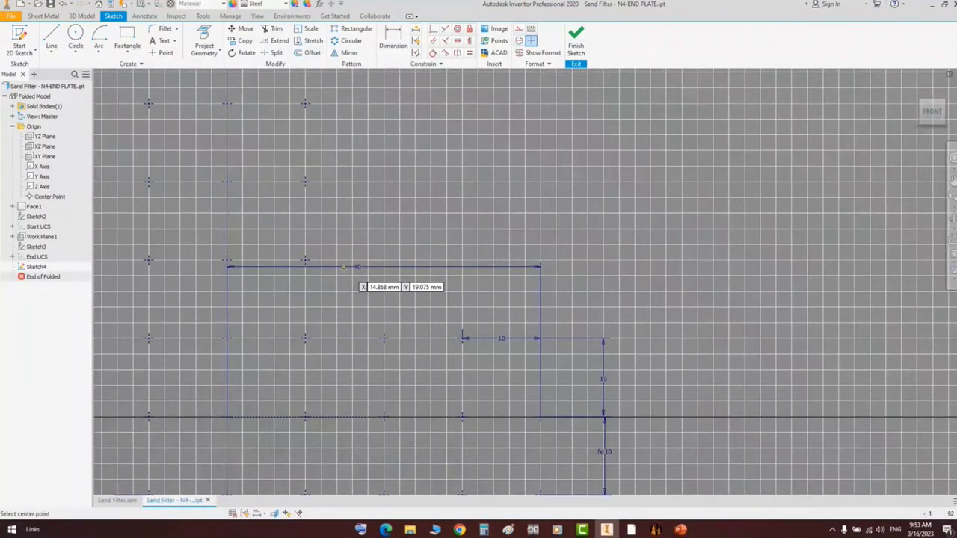
pyautogui.click(387, 182)
pyautogui.click(457, 181)
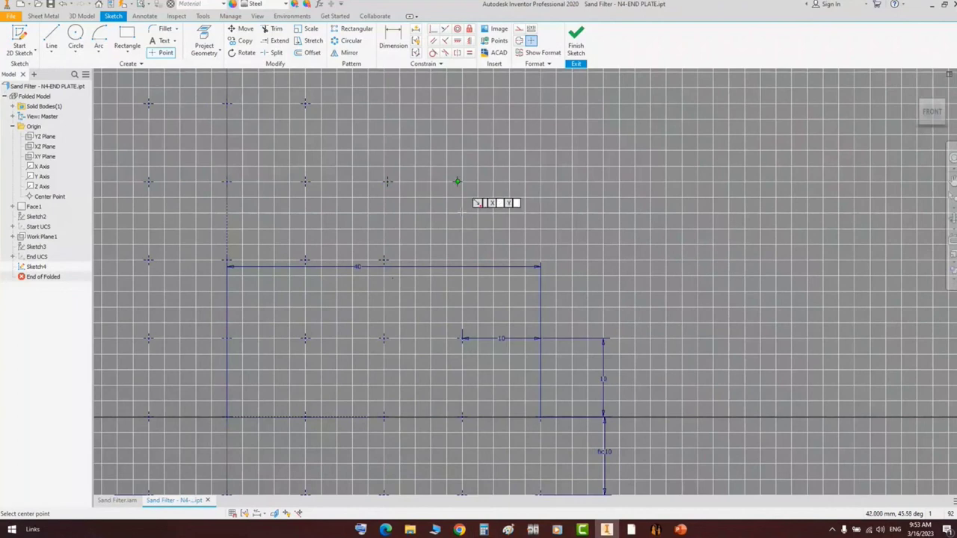
pyautogui.click(463, 264)
pyautogui.press('Escape')
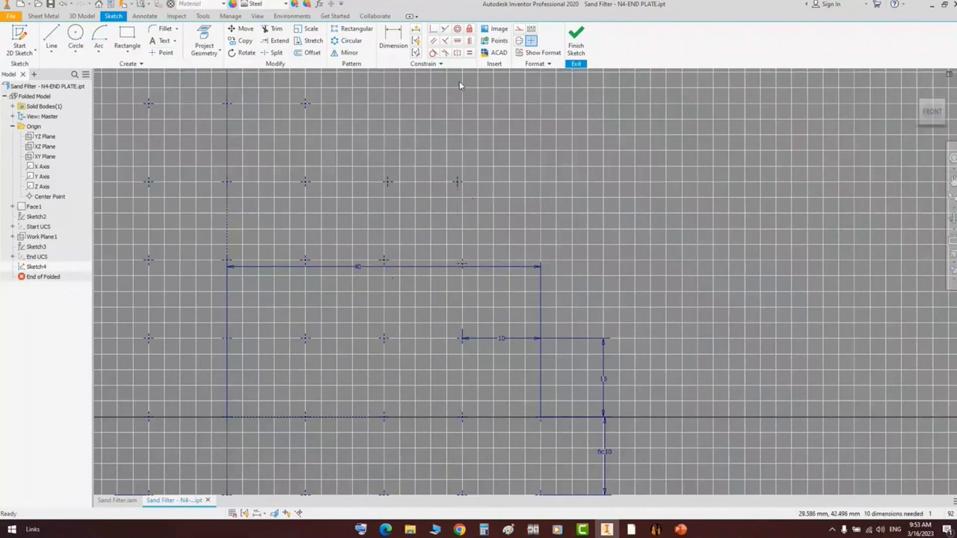
# - Align the four new points with the neighbouring pattern rows and columns using horizontal and vertical constraints
pyautogui.moveTo(286, 169); pyautogui.dragTo(491, 199)
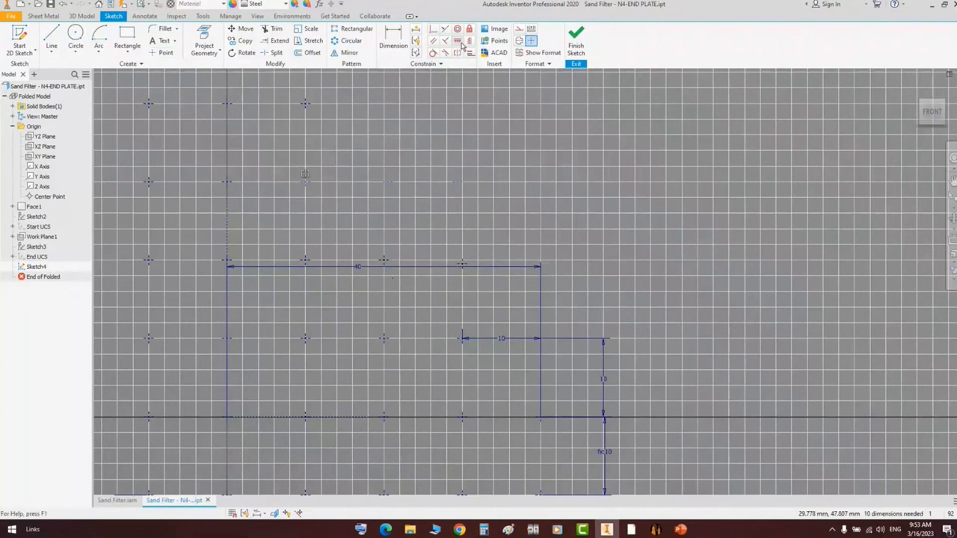
pyautogui.click(461, 44)
pyautogui.moveTo(448, 139); pyautogui.dragTo(491, 383)
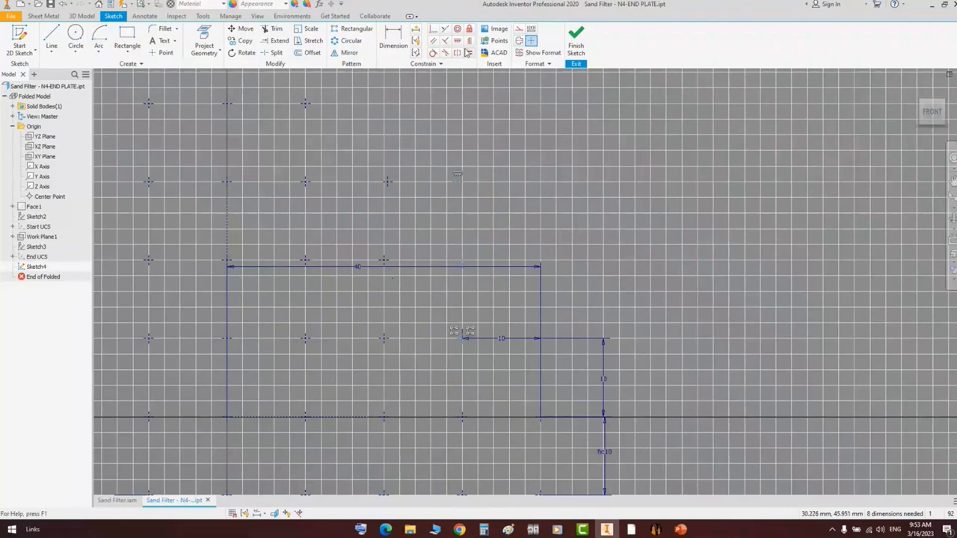
pyautogui.moveTo(368, 131); pyautogui.dragTo(422, 365)
pyautogui.click(468, 41)
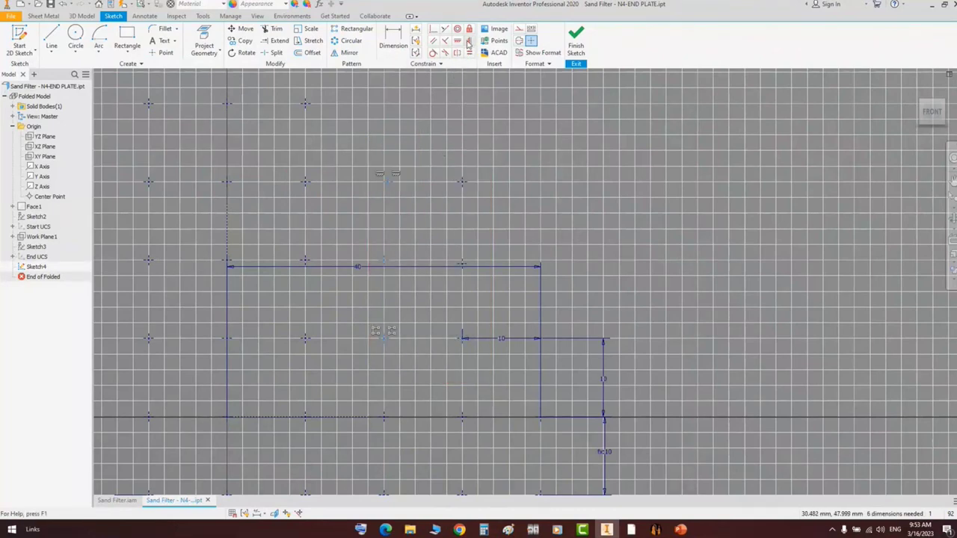
pyautogui.moveTo(260, 230); pyautogui.dragTo(505, 290)
pyautogui.click(457, 41)
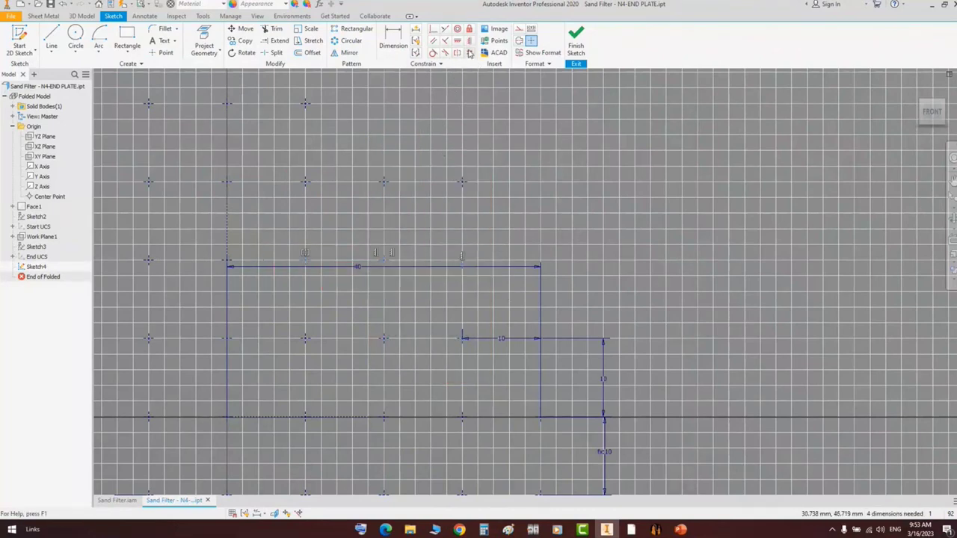
pyautogui.click(461, 44)
# - Mirror the upper right two-by-two block of points across the horizontal construction line
pyautogui.moveTo(358, 153); pyautogui.dragTo(361, 152, button='middle')
pyautogui.moveTo(362, 151); pyautogui.dragTo(490, 287)
pyautogui.click(346, 52)
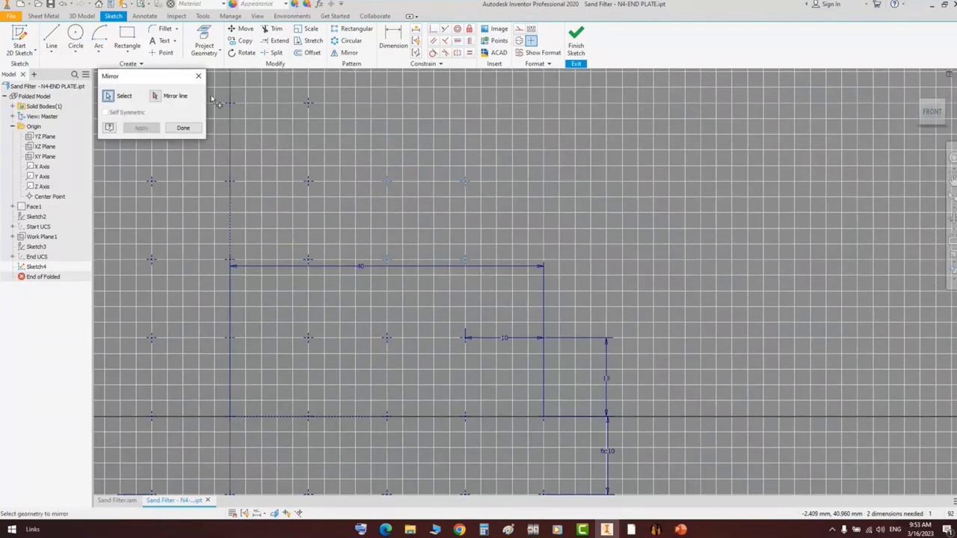
pyautogui.click(175, 97)
pyautogui.scroll(3, 354, 182)
pyautogui.click(330, 262)
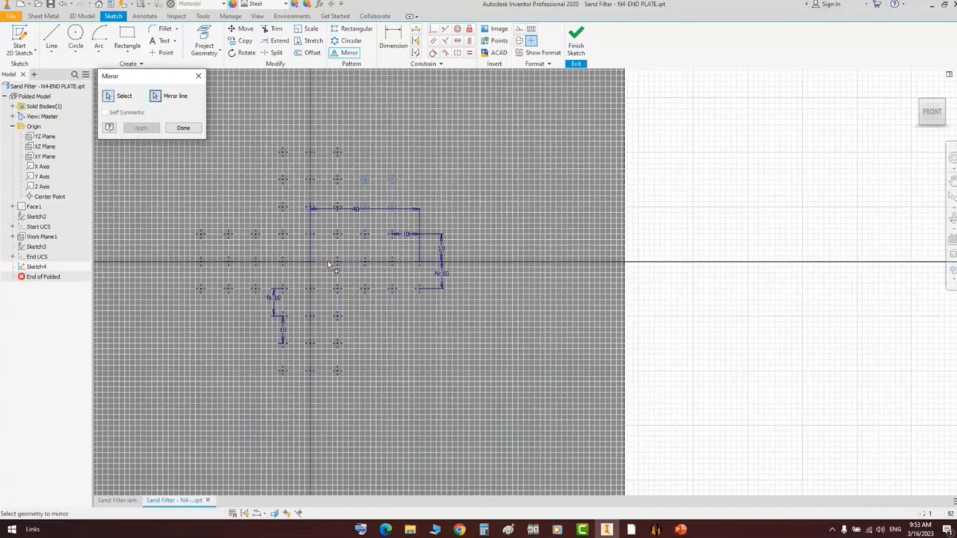
pyautogui.click(142, 128)
pyautogui.scroll(-3, 371, 307)
pyautogui.press('Escape')
# - Mirror the upper and lower right two-by-two blocks of points together across the vertical construction line
pyautogui.moveTo(337, 304); pyautogui.dragTo(451, 401)
pyautogui.click(351, 53)
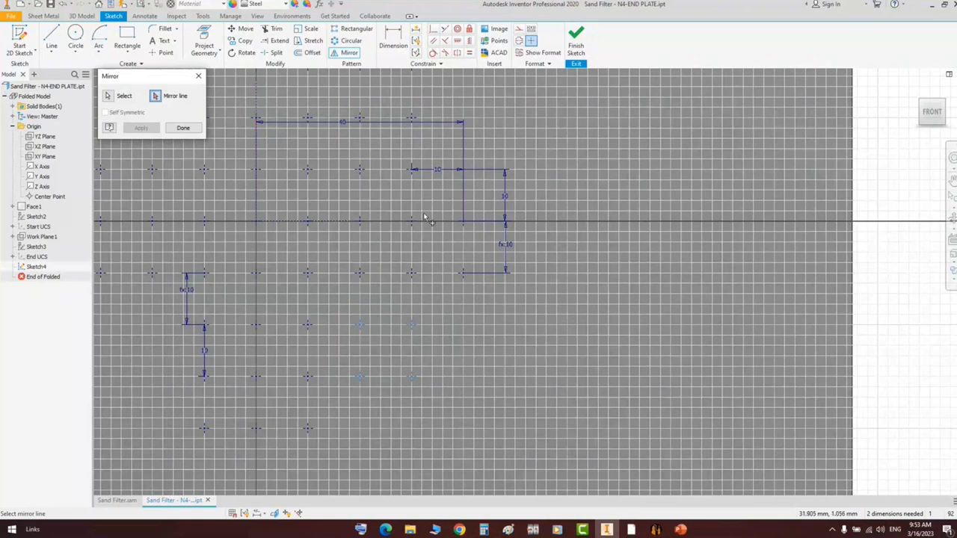
pyautogui.moveTo(425, 200); pyautogui.dragTo(425, 311, button='middle')
pyautogui.press('Escape')
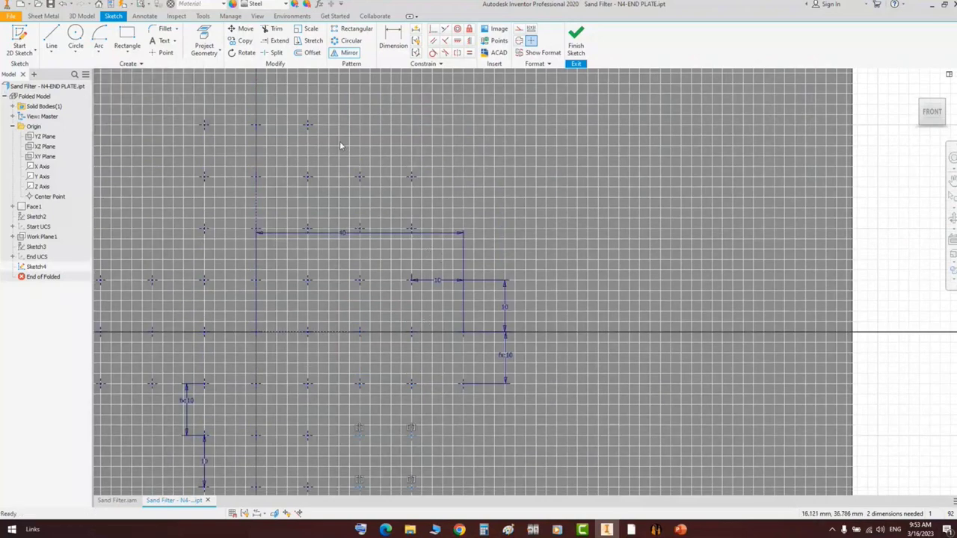
pyautogui.moveTo(339, 142); pyautogui.dragTo(445, 244)
pyautogui.moveTo(348, 434); pyautogui.dragTo(388, 344, button='middle')
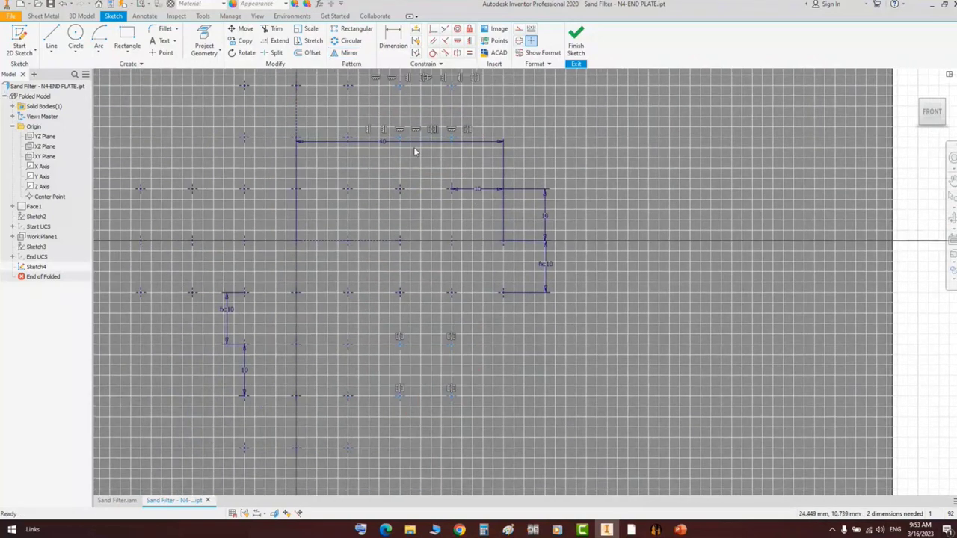
pyautogui.click(350, 52)
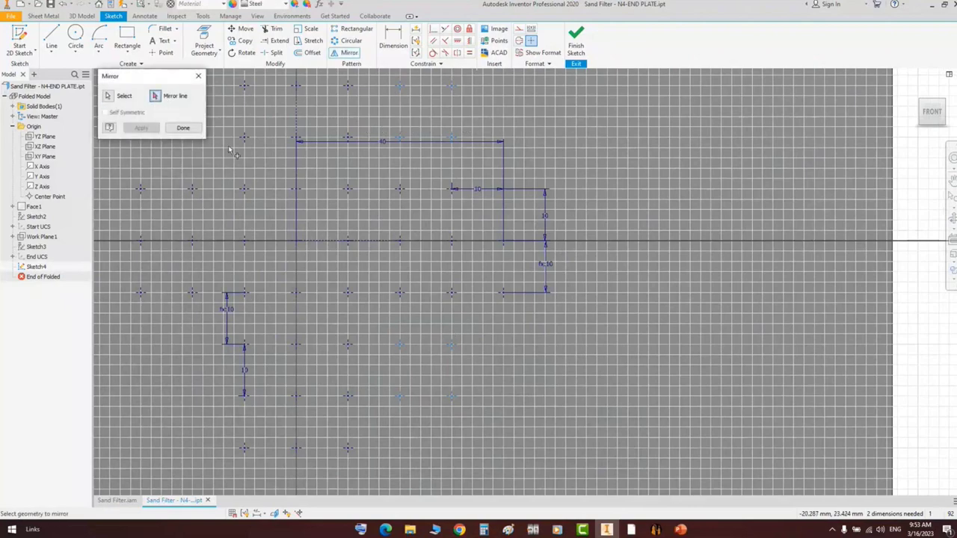
pyautogui.click(297, 220)
pyautogui.click(141, 128)
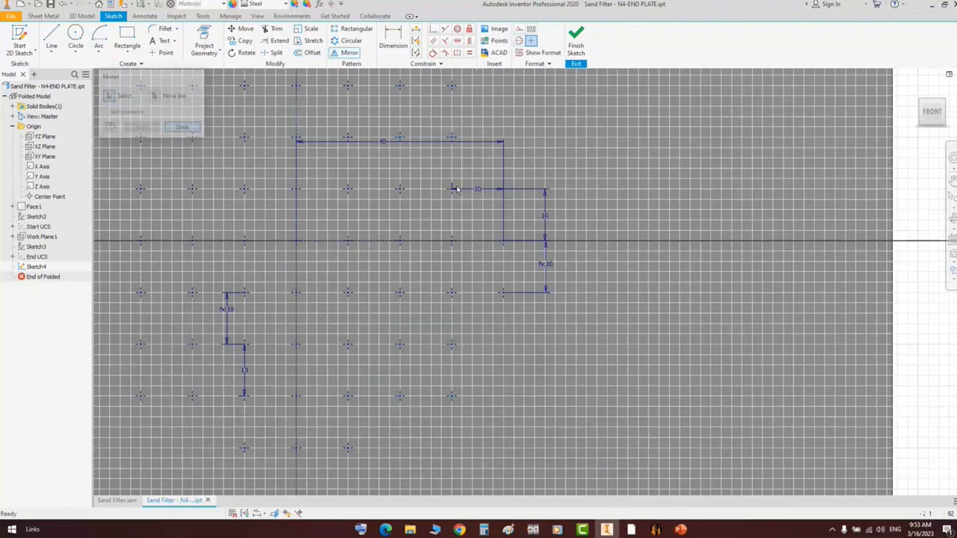
pyautogui.scroll(3, 417, 292)
pyautogui.press('Escape')
pyautogui.rightClick(559, 135)
pyautogui.press('Escape')
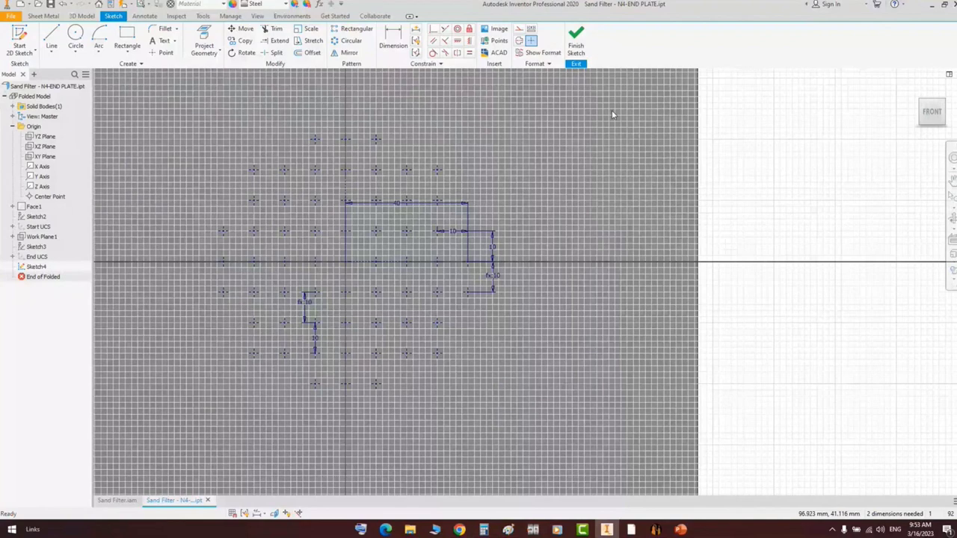
# - Finish the sketch and cut simple 5 mm holes through all at every pattern point of the end plate
pyautogui.click(576, 45)
pyautogui.scroll(-3, 569, 261)
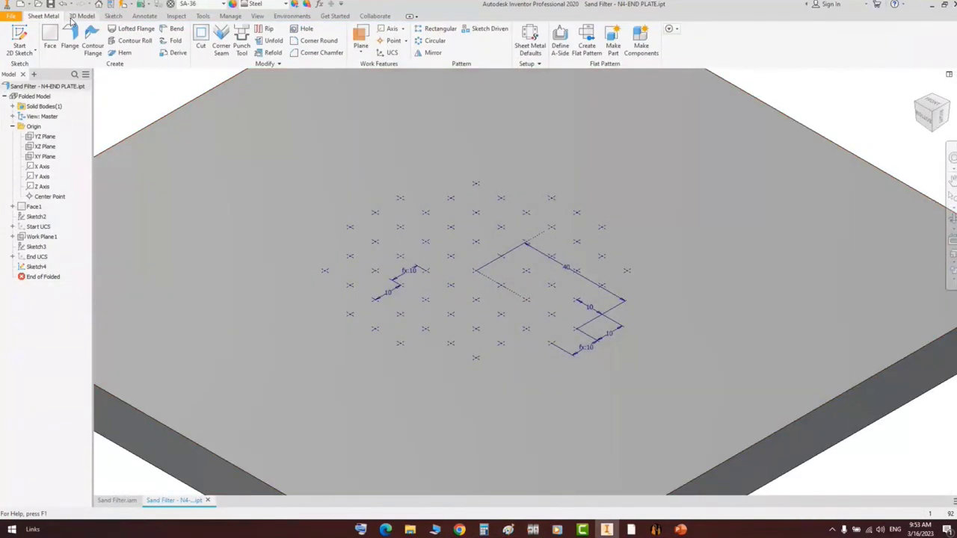
pyautogui.click(81, 15)
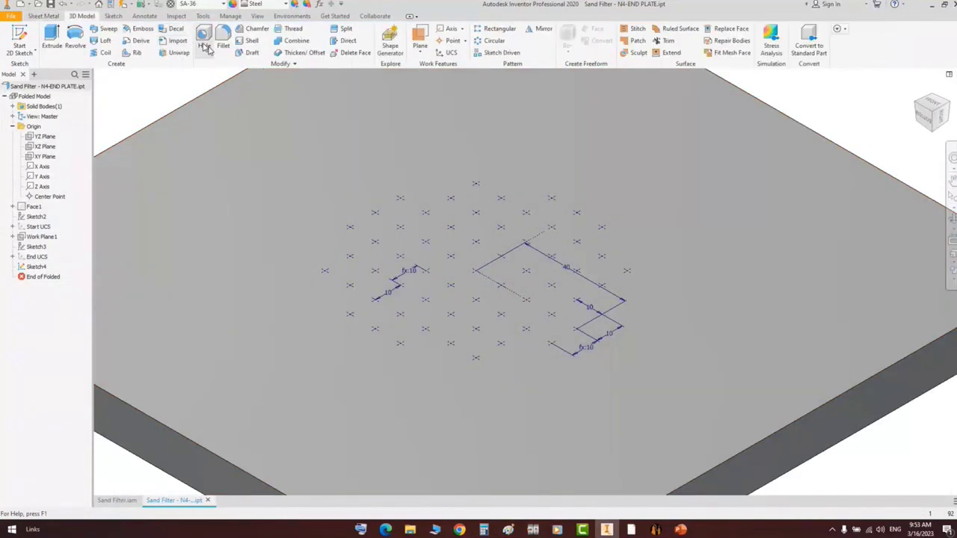
pyautogui.click(206, 45)
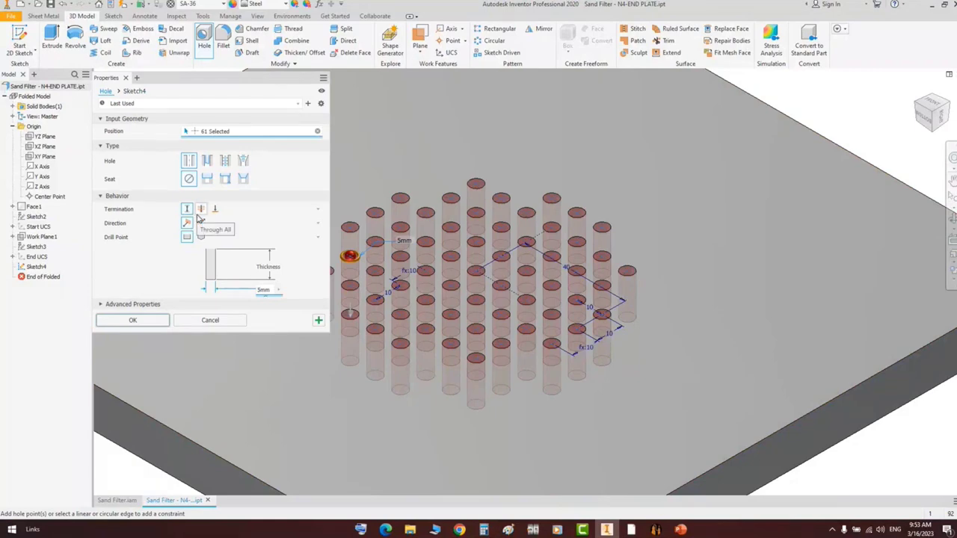
pyautogui.click(201, 211)
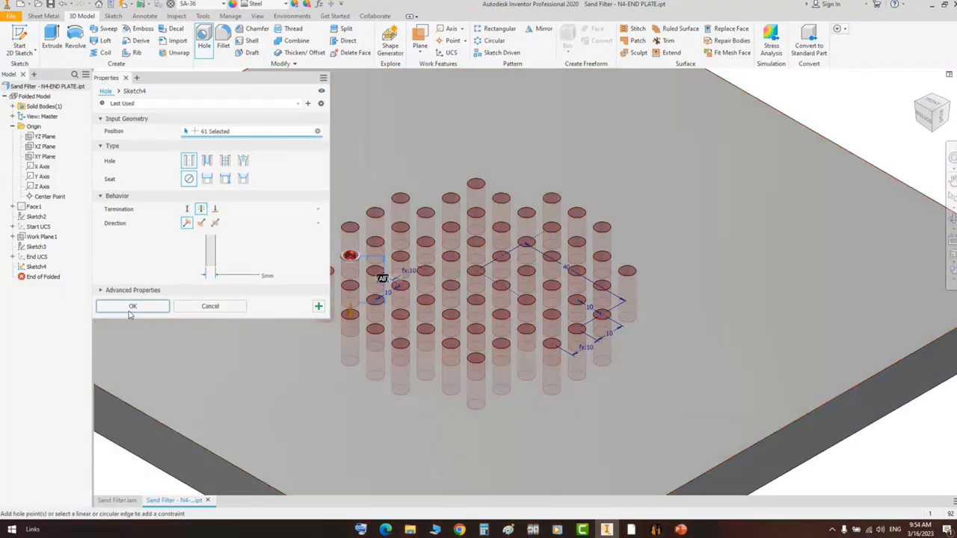
pyautogui.click(134, 305)
pyautogui.scroll(-3, 510, 245)
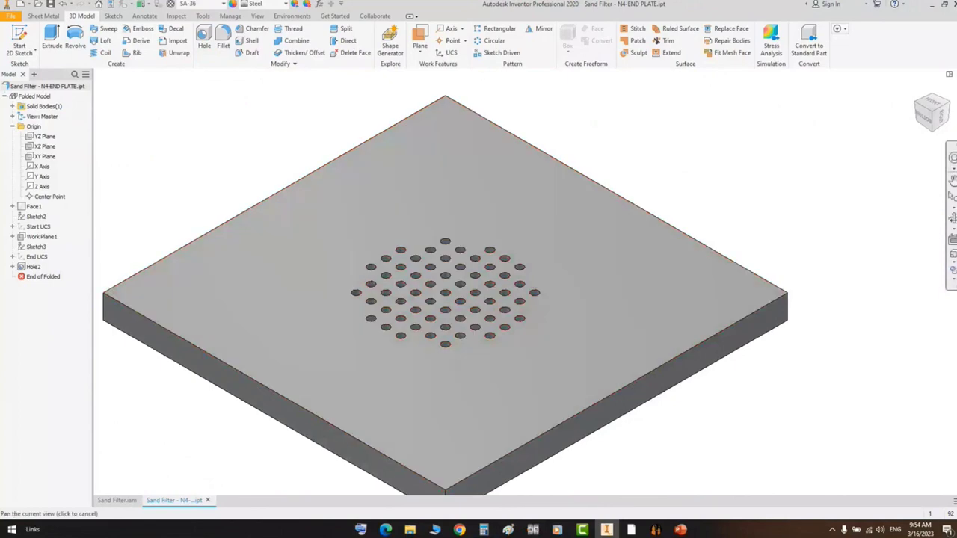
# - Inspect the perforated end plate, then close its part file to return to the Sand Filter assembly
pyautogui.click(953, 220)
pyautogui.scroll(-2, 559, 243)
pyautogui.moveTo(509, 286)
pyautogui.mouseDown()
pyautogui.moveTo(528, 215)
pyautogui.moveTo(547, 282)
pyautogui.moveTo(533, 296)
pyautogui.moveTo(519, 279)
pyautogui.mouseUp()
pyautogui.scroll(3, 504, 254)
pyautogui.rightClick(569, 177)
pyautogui.click(593, 183)
pyautogui.click(763, 114)
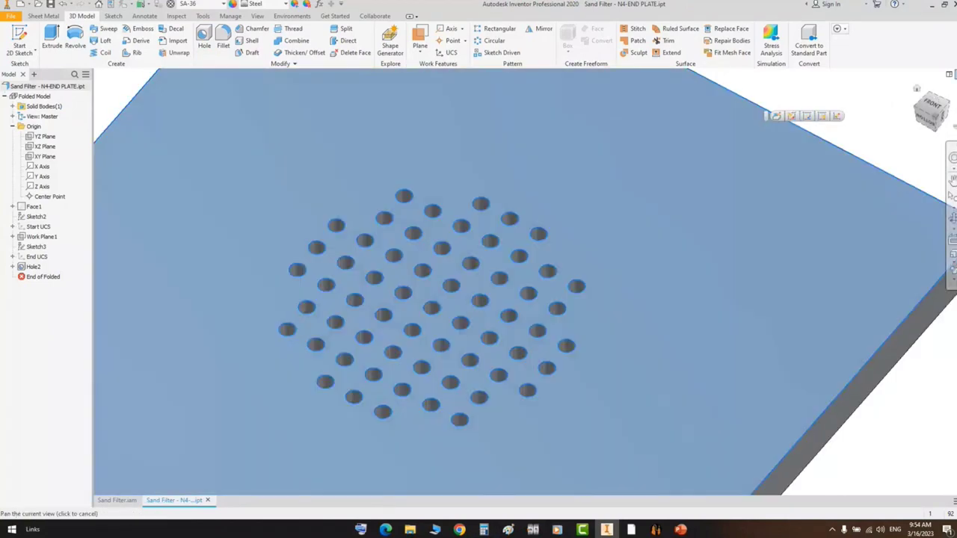
pyautogui.hotkey('ctrl', 'F4')
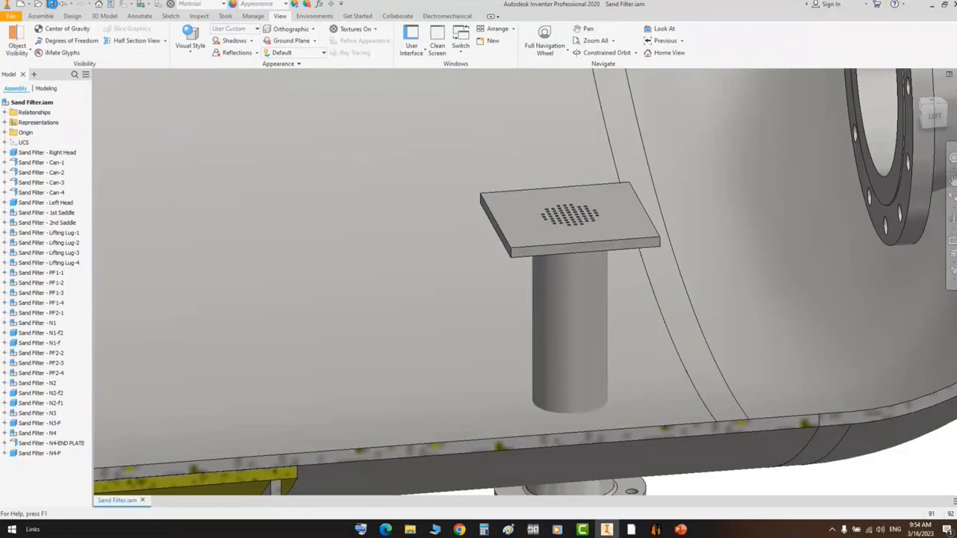
pyautogui.scroll(-4, 585, 317)
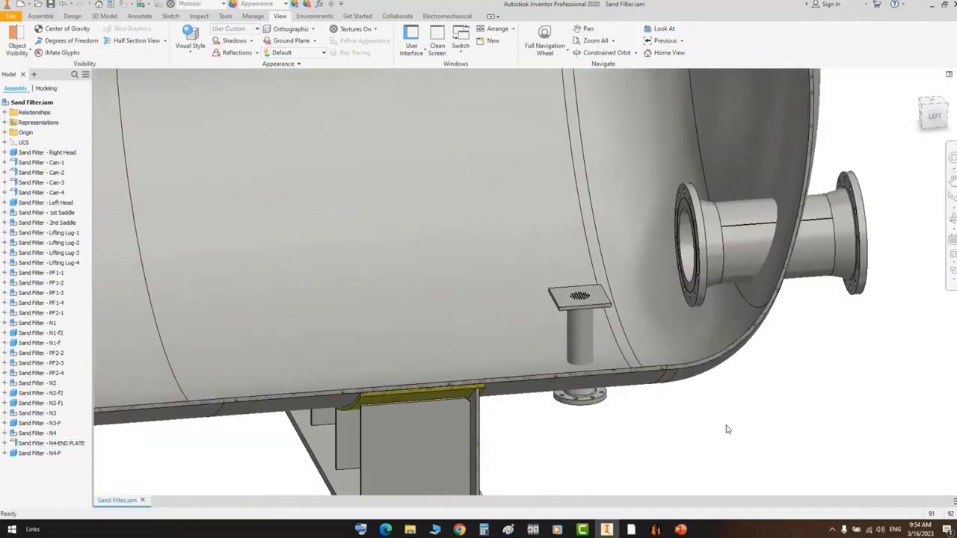
# - Locate nozzle N5 on the GA.pdf elevation and select Can-4 in Static Equipment Generator, showing the available elements
pyautogui.moveTo(632, 532)
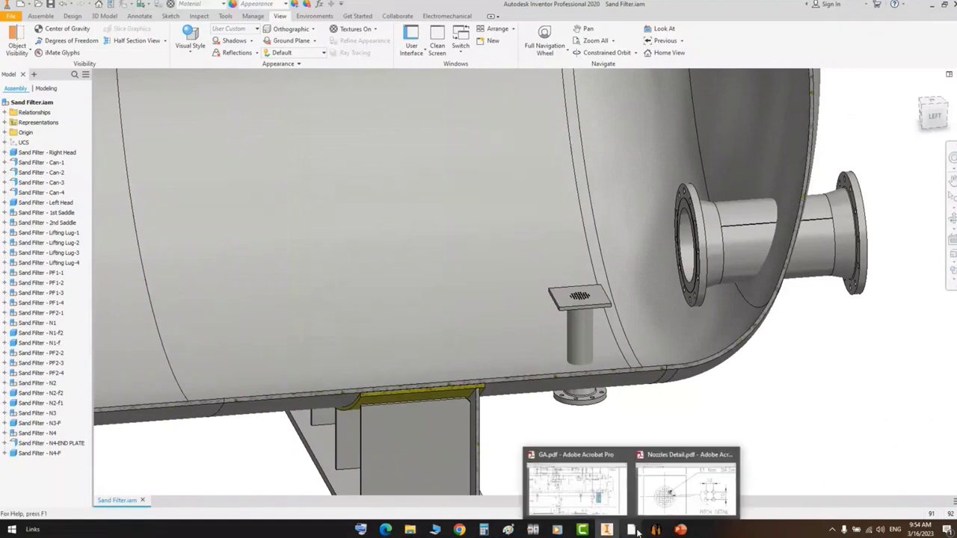
pyautogui.click(587, 495)
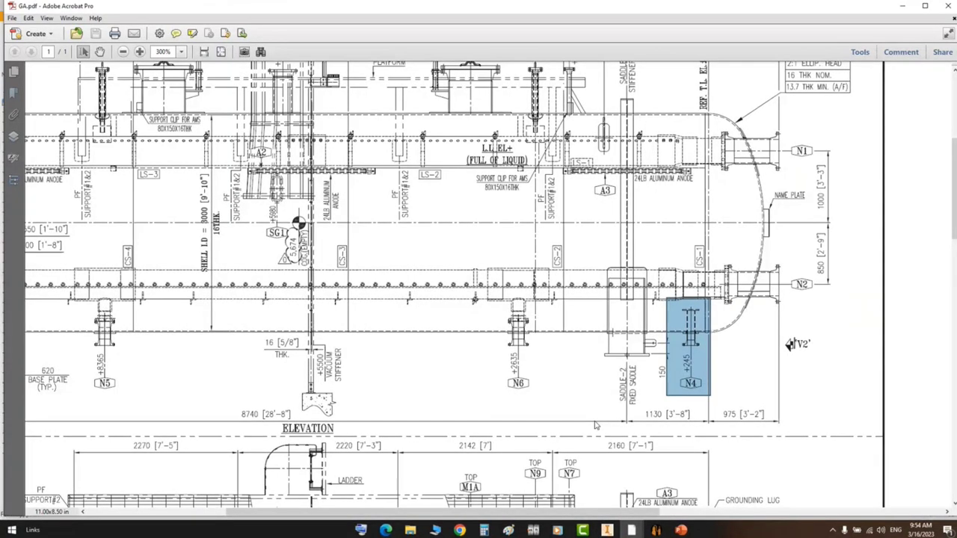
pyautogui.click(653, 321)
pyautogui.moveTo(488, 354); pyautogui.dragTo(615, 354, button='middle')
pyautogui.keyDown('shift'); pyautogui.hscroll(-3, 614, 355); pyautogui.keyUp('shift')
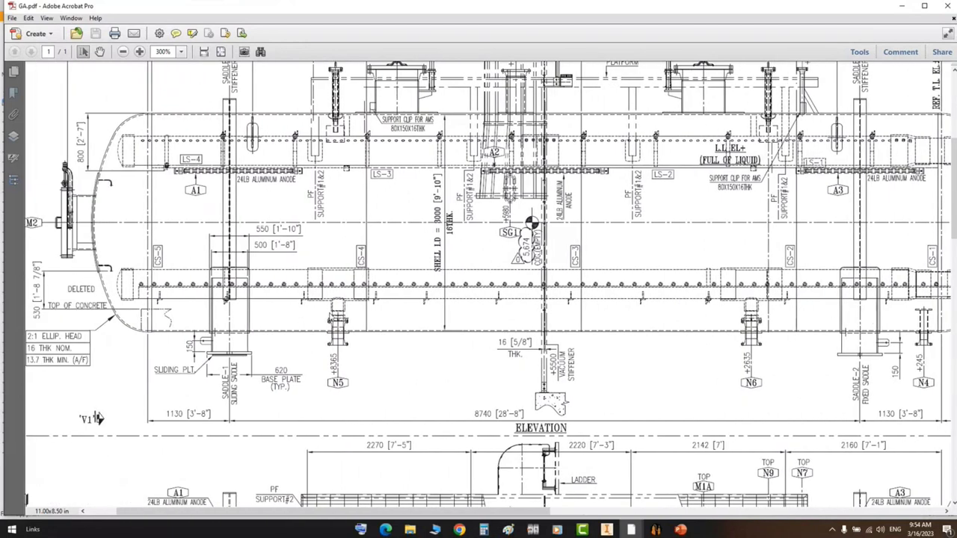
pyautogui.moveTo(302, 262); pyautogui.dragTo(372, 399)
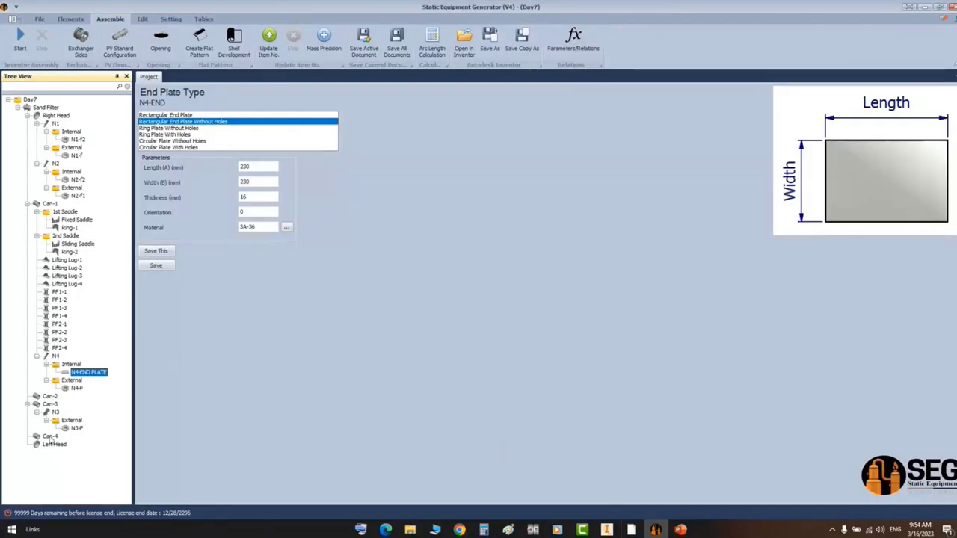
pyautogui.click(49, 438)
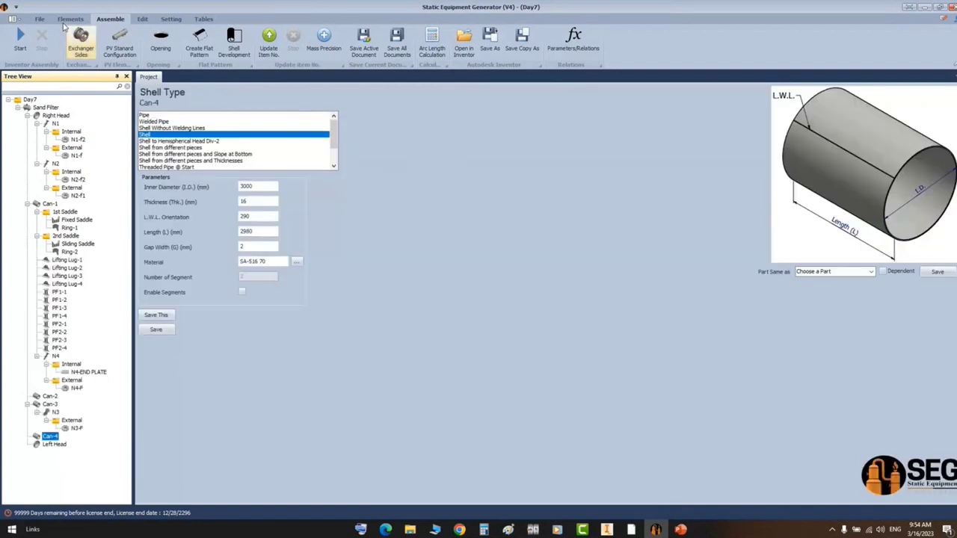
pyautogui.click(70, 19)
# - Examine the N5 and N6 nozzle detail and N5's bill of materials in Nozzles Detail.pdf, then return to Static Equipment Generator
pyautogui.moveTo(632, 530)
pyautogui.click(688, 471)
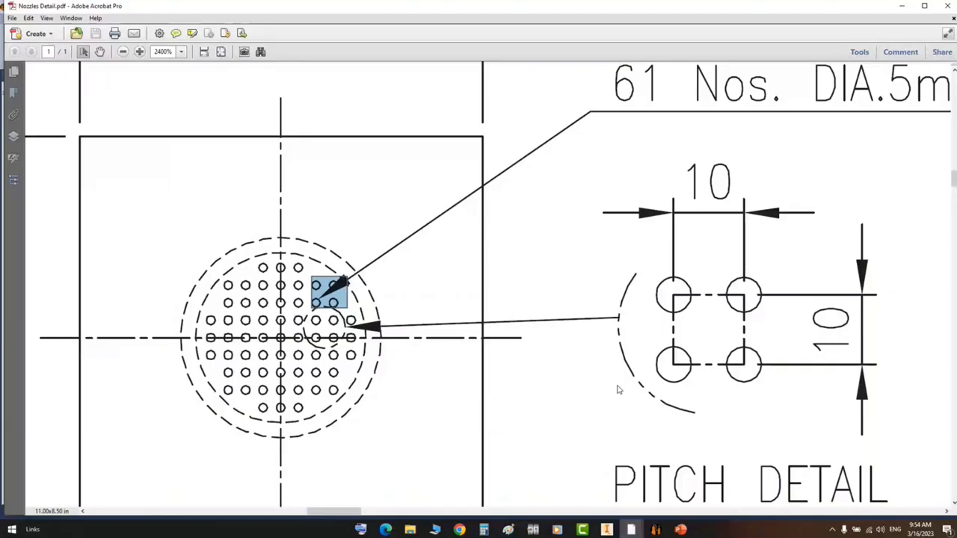
pyautogui.keyDown('ctrl'); pyautogui.scroll(-4, 618, 389); pyautogui.keyUp('ctrl')
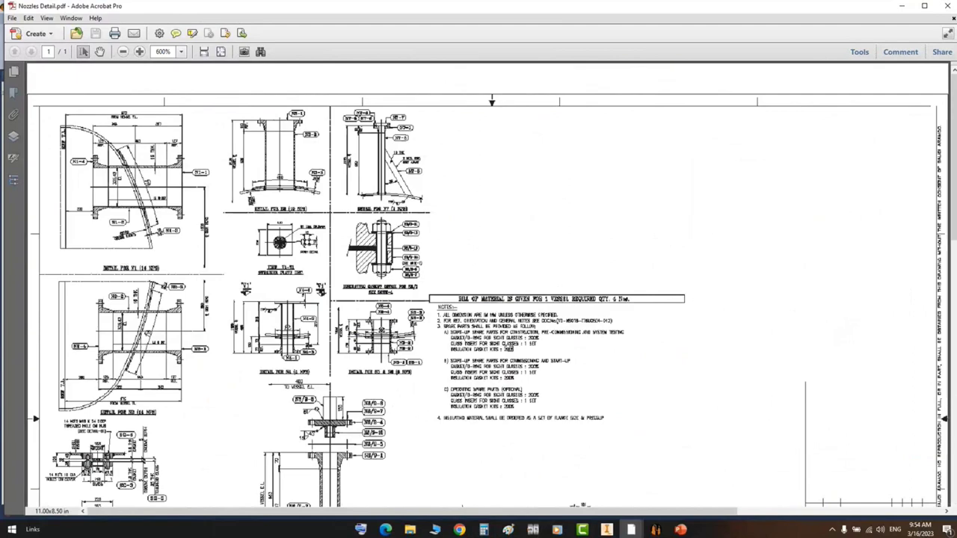
pyautogui.keyDown('ctrl'); pyautogui.scroll(4, 386, 352); pyautogui.keyUp('ctrl')
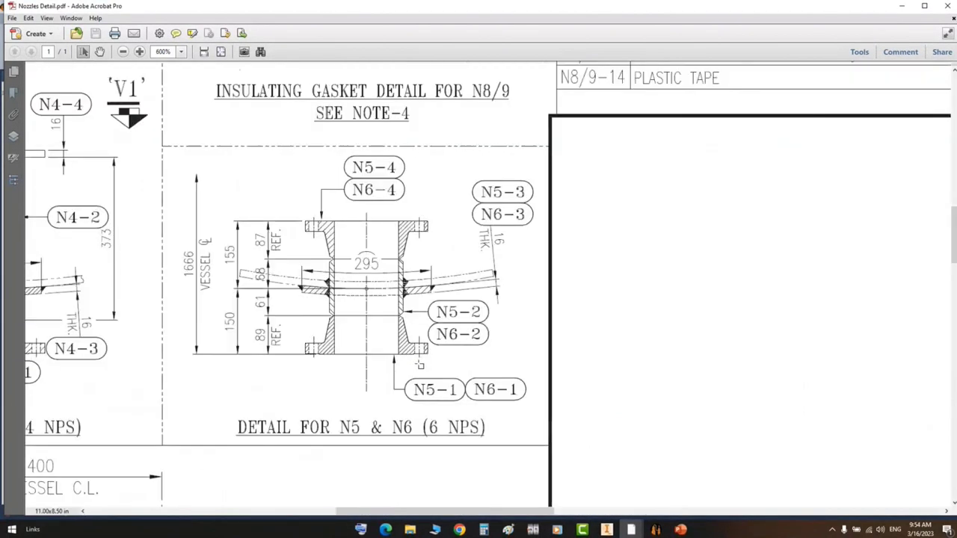
pyautogui.keyDown('ctrl'); pyautogui.scroll(1, 421, 365); pyautogui.keyUp('ctrl')
pyautogui.keyDown('ctrl'); pyautogui.scroll(-1, 426, 365); pyautogui.keyUp('ctrl')
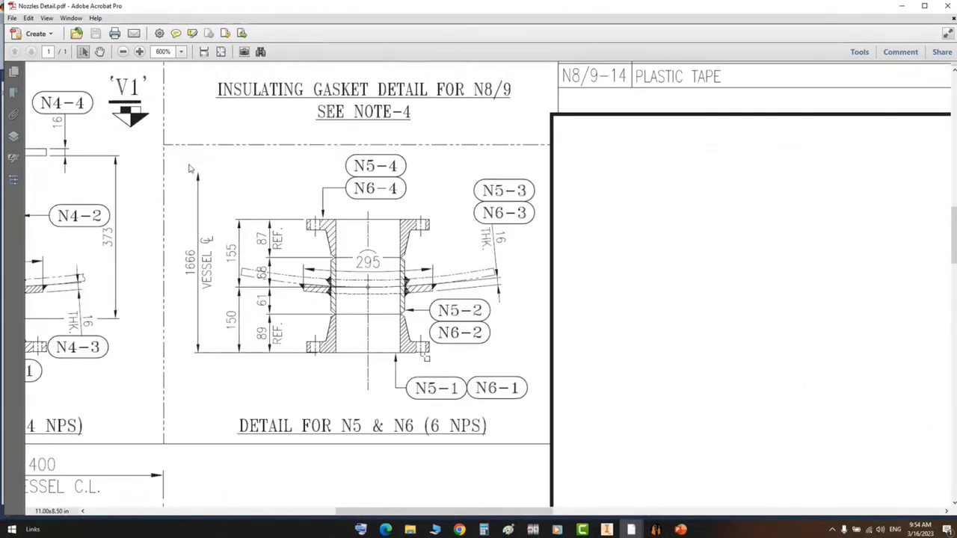
pyautogui.moveTo(188, 161); pyautogui.dragTo(513, 379)
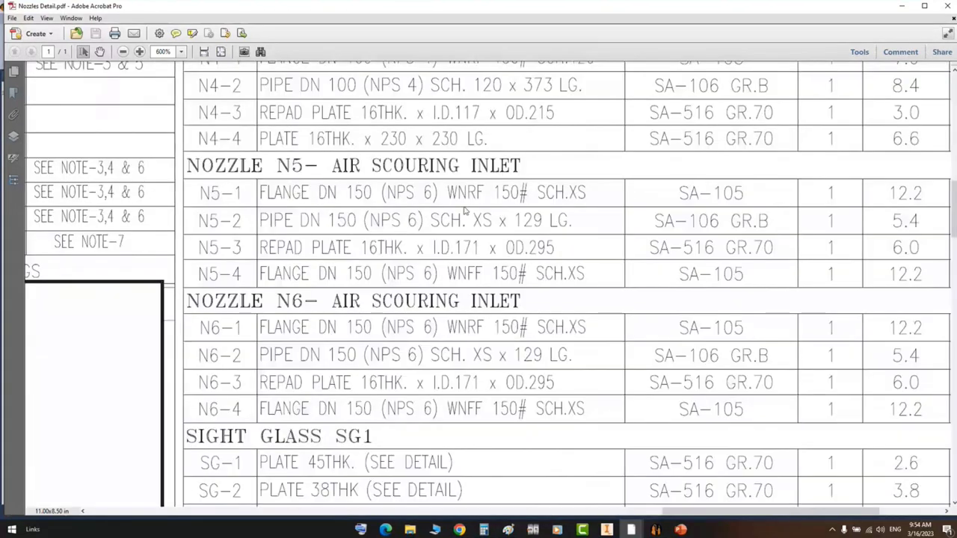
pyautogui.moveTo(465, 210); pyautogui.dragTo(517, 234)
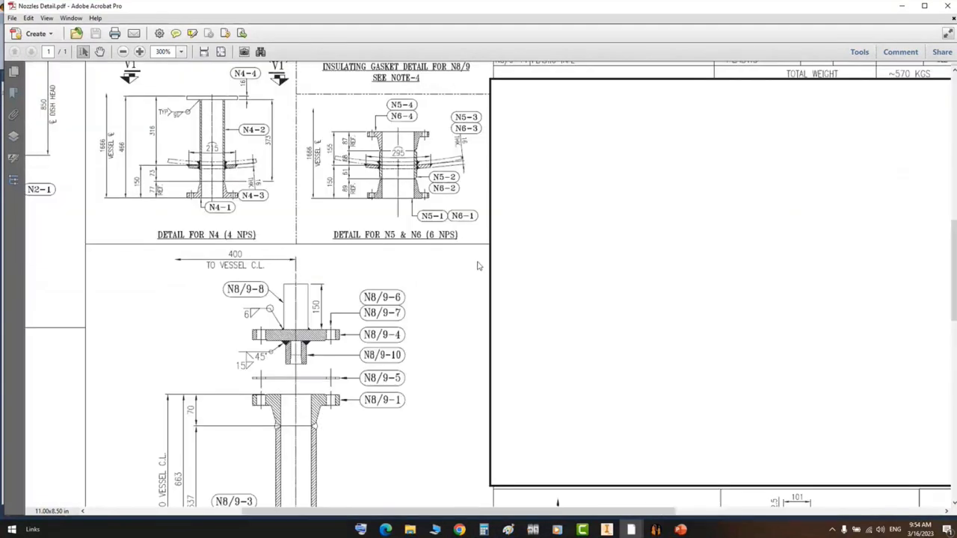
pyautogui.moveTo(352, 192)
pyautogui.mouseDown(button='middle')
pyautogui.moveTo(513, 185)
pyautogui.moveTo(491, 327)
pyautogui.moveTo(468, 324)
pyautogui.moveTo(430, 297)
pyautogui.mouseUp(button='middle')
pyautogui.keyDown('ctrl'); pyautogui.scroll(3, 492, 327); pyautogui.keyUp('ctrl')
pyautogui.click(655, 530)
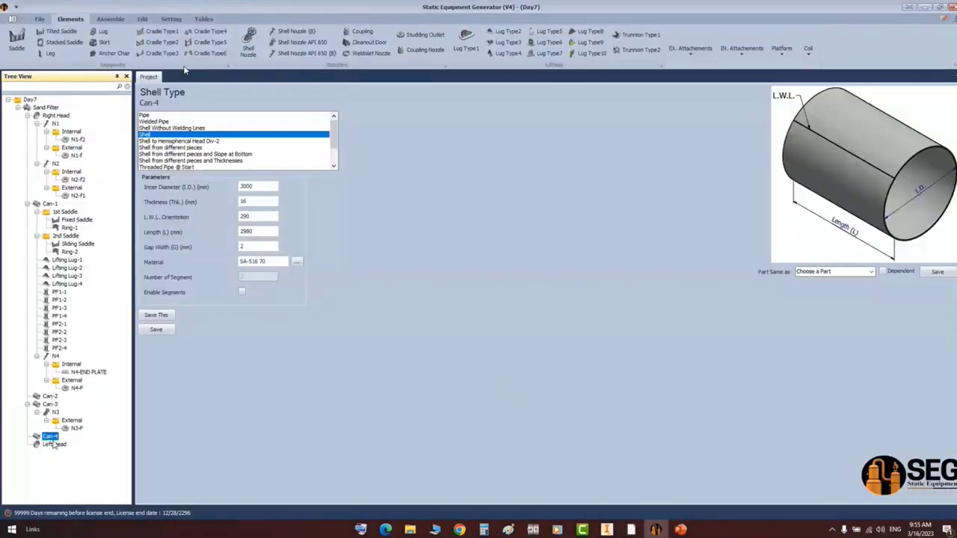
# - Add a Shell Nozzle (B) named N5 to Can-4 and display its parameters
pyautogui.click(282, 32)
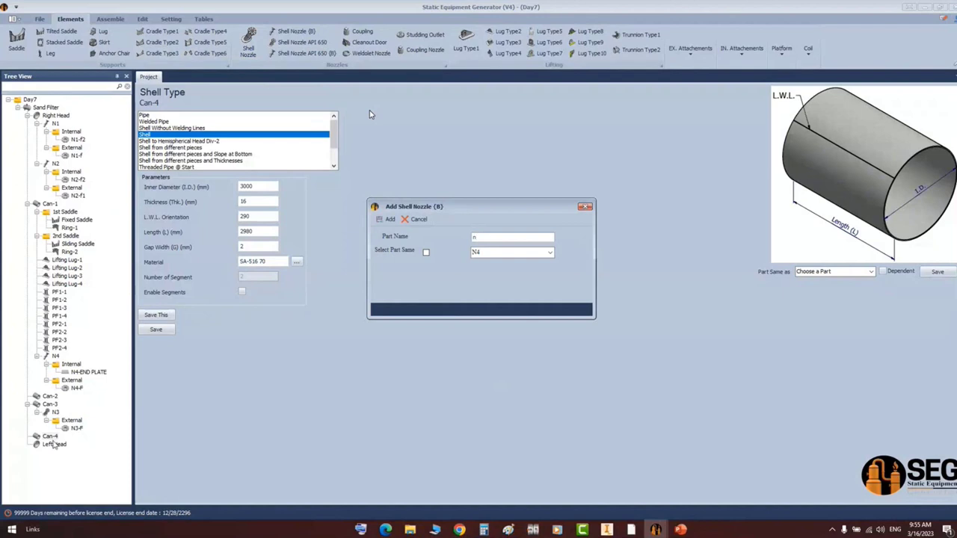
pyautogui.write('N5')
pyautogui.press('Return')
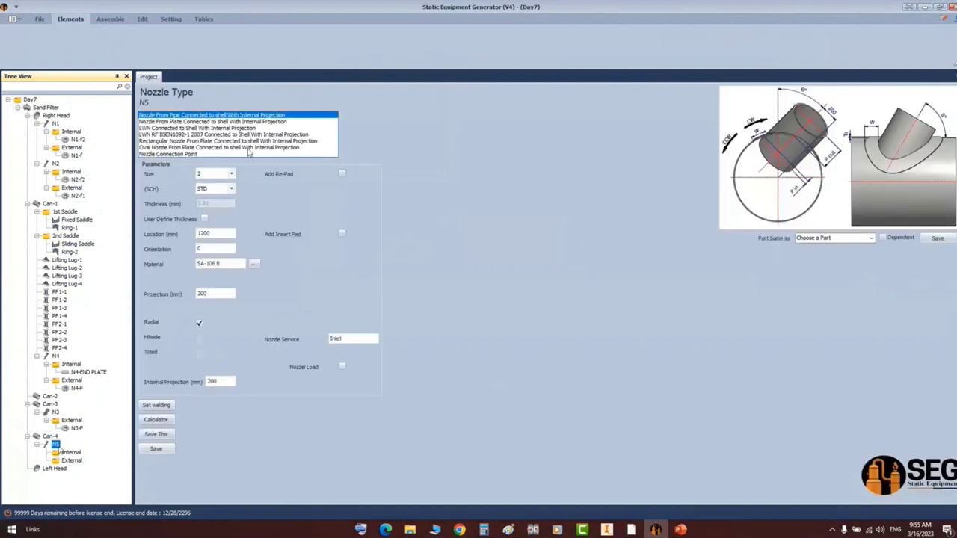
# - Set nozzle N5's pipe size to 6 and its schedule to XS
pyautogui.click(231, 174)
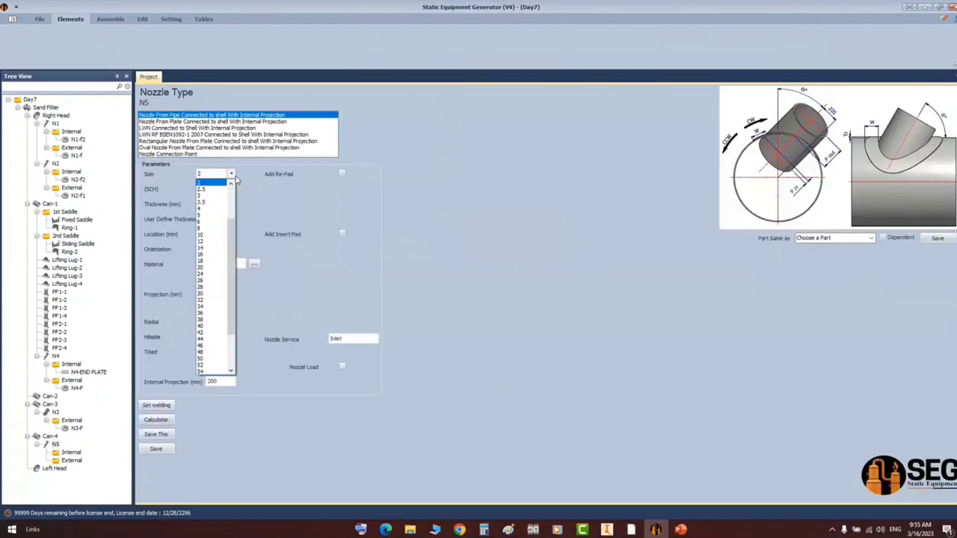
pyautogui.click(202, 221)
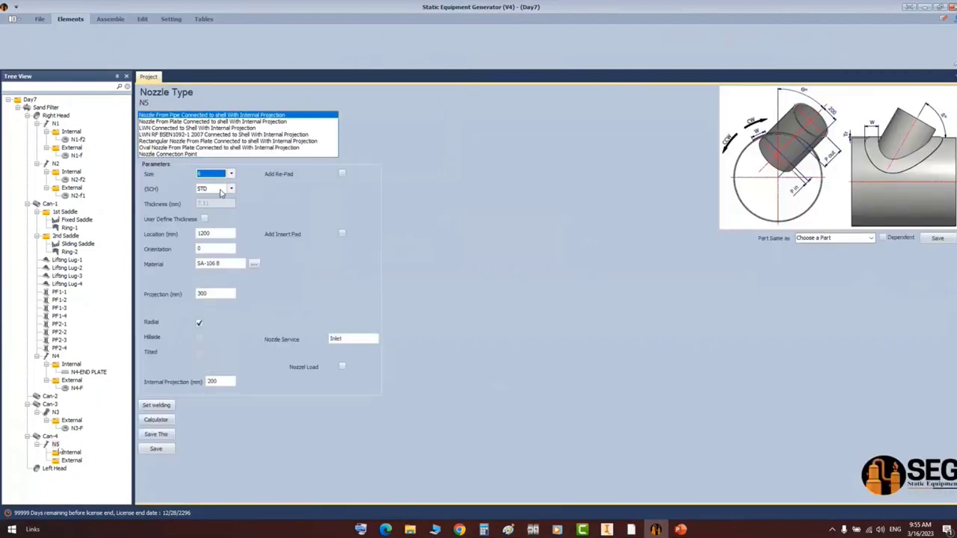
pyautogui.click(221, 190)
pyautogui.click(212, 249)
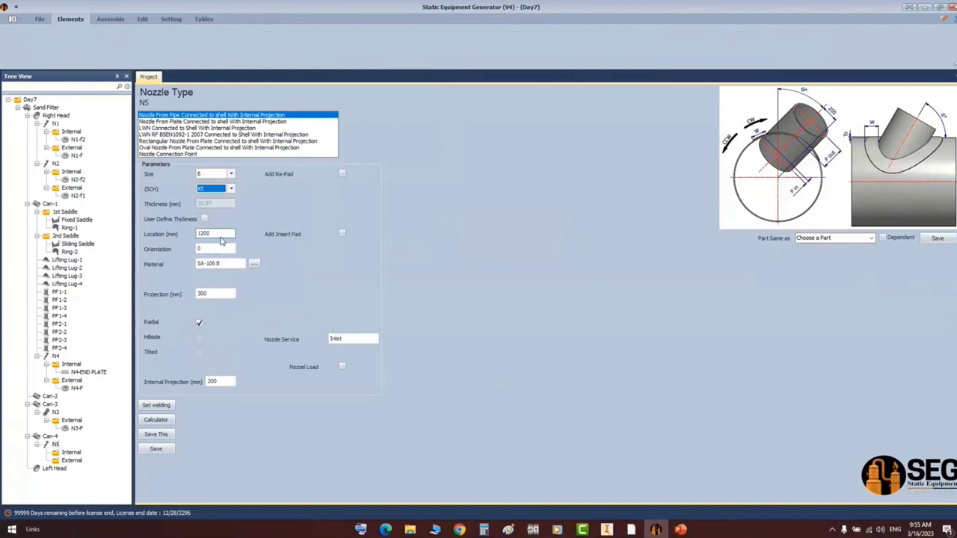
# - Consult N5 on the GA.pdf elevation and calculate its location along Can-4 as 8365 - 50 - 1960 - 2980 - 2980
pyautogui.doubleClick(215, 234)
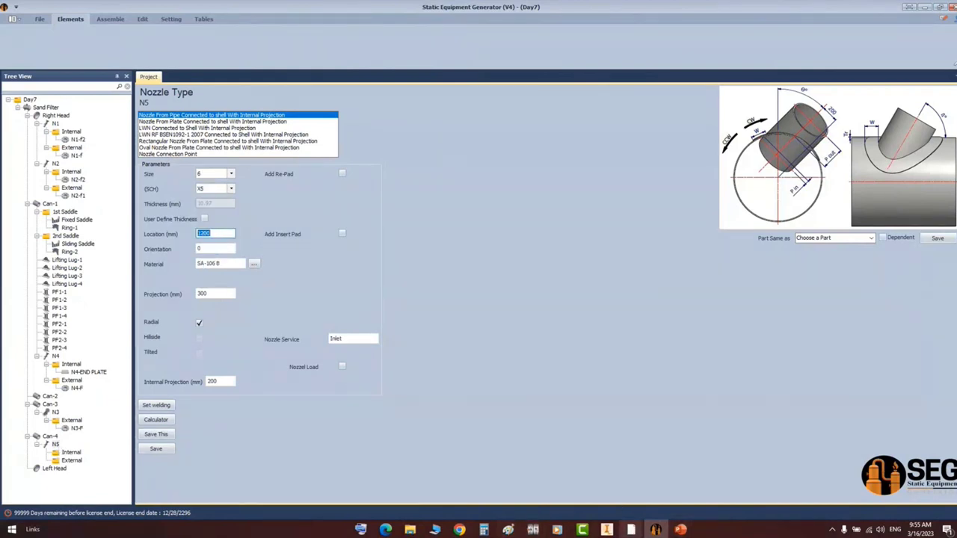
pyautogui.click(632, 529)
pyautogui.click(583, 510)
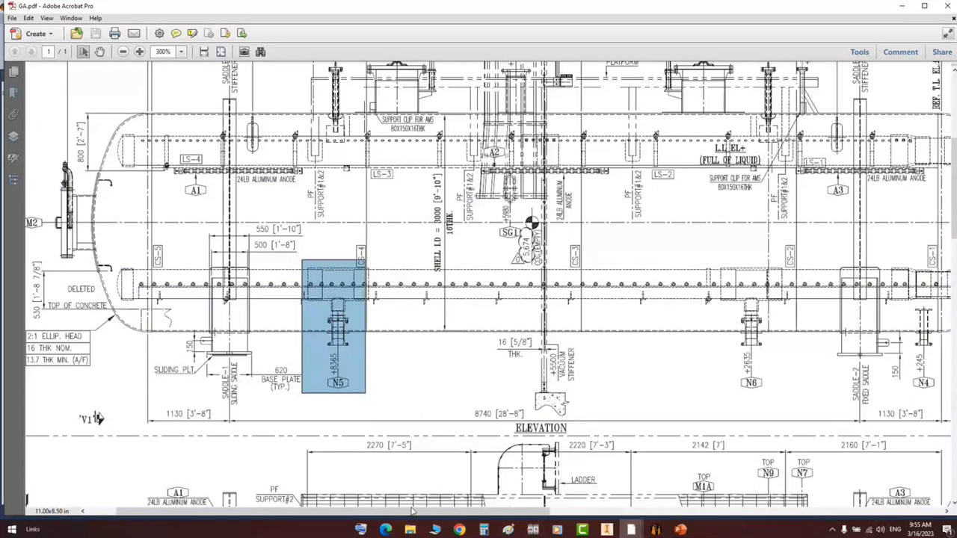
pyautogui.click(484, 529)
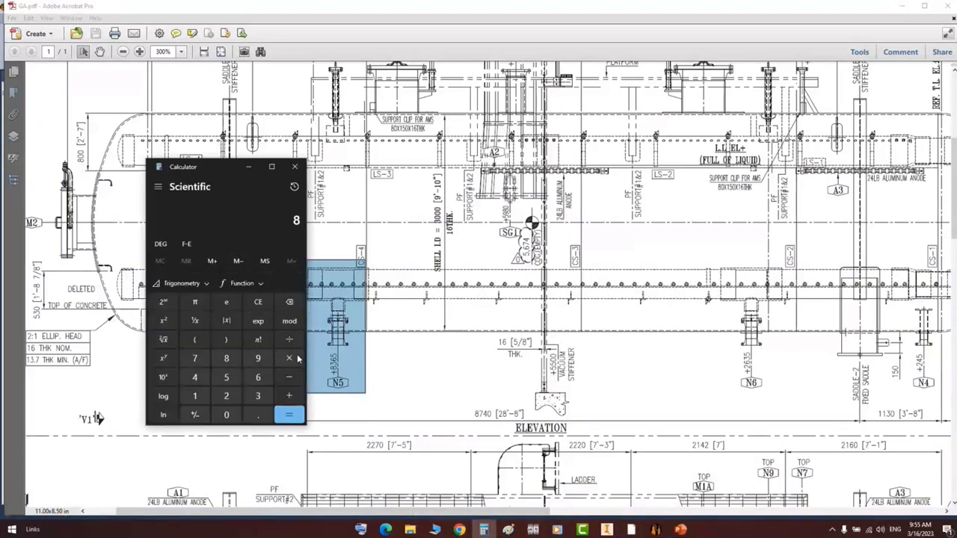
pyautogui.write('365 - 50')
pyautogui.press('-')
pyautogui.write('1960')
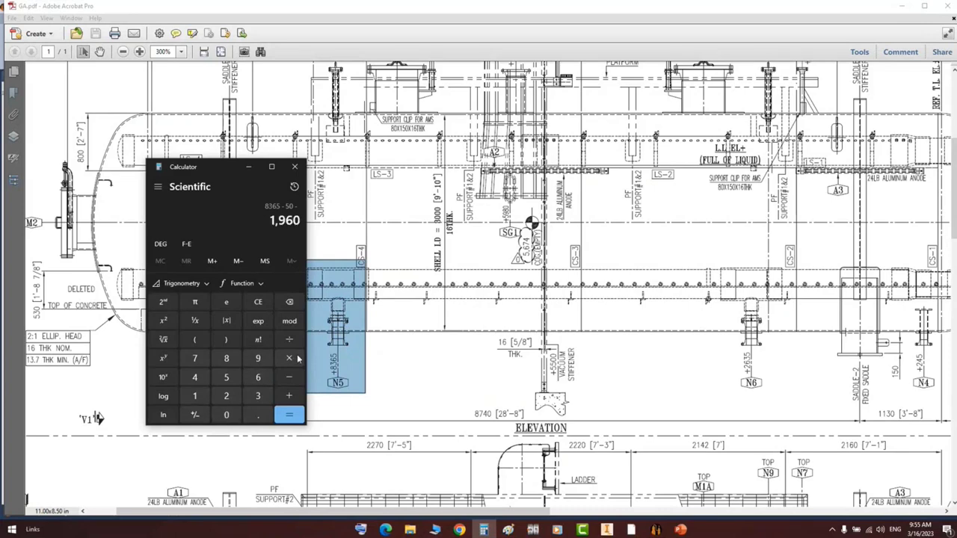
pyautogui.press('-')
pyautogui.write('2980')
pyautogui.press('-')
pyautogui.write('2980')
pyautogui.press('Return')
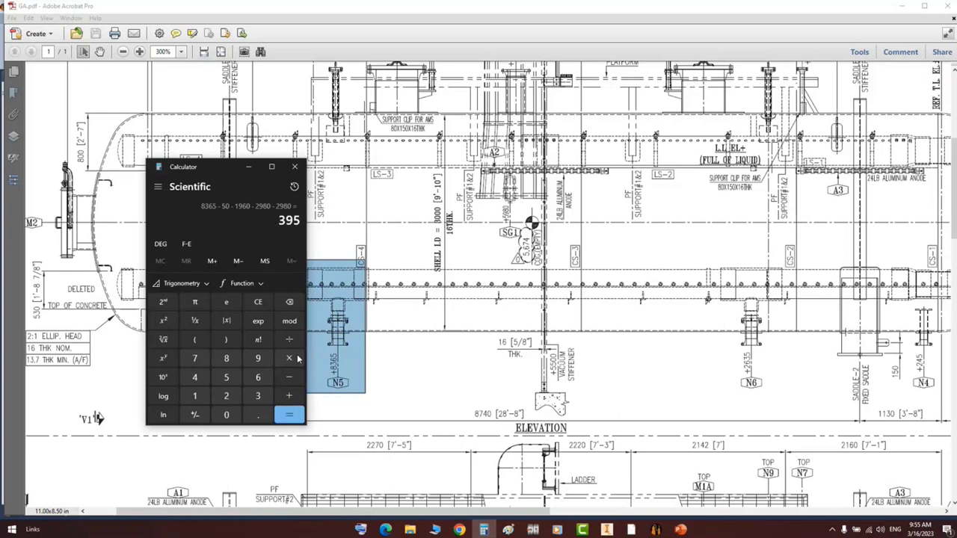
pyautogui.click(294, 167)
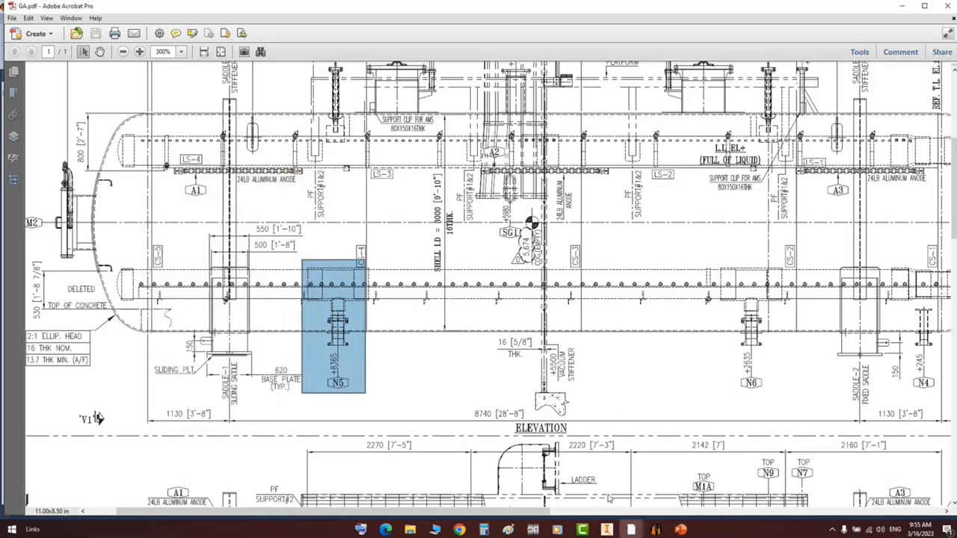
# - Back in Static Equipment Generator, set N5's location to 455 mm and its orientation to 180
pyautogui.click(656, 529)
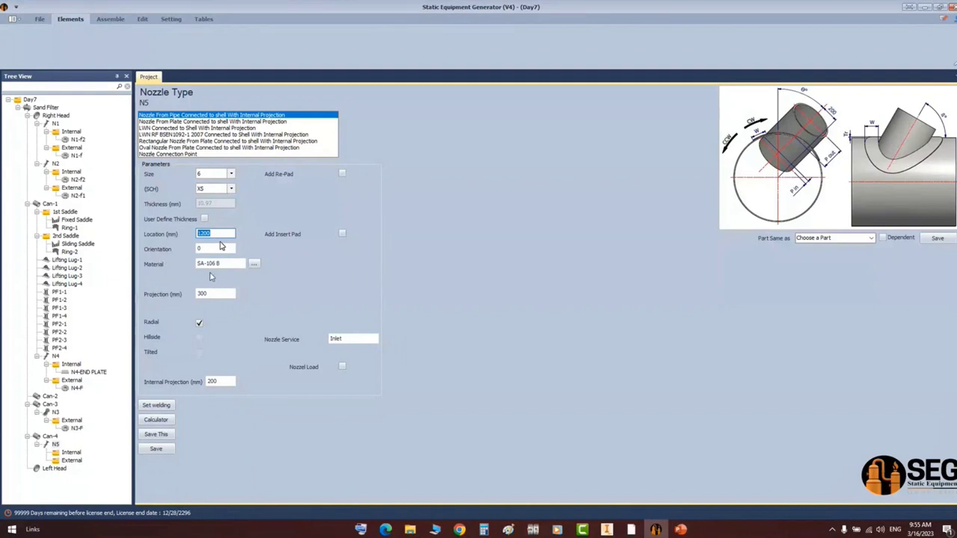
pyautogui.write('455')
pyautogui.press('Tab')
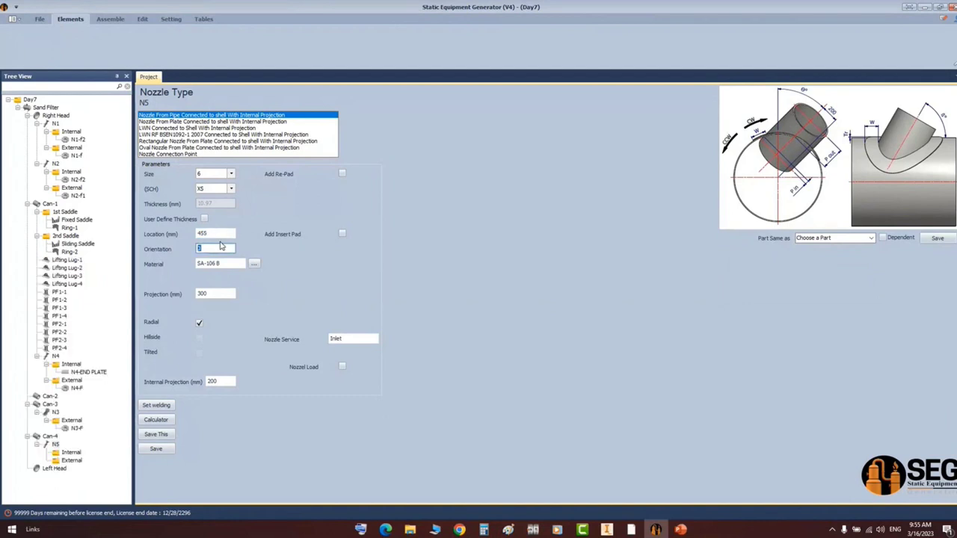
pyautogui.write('180')
pyautogui.press('Tab')
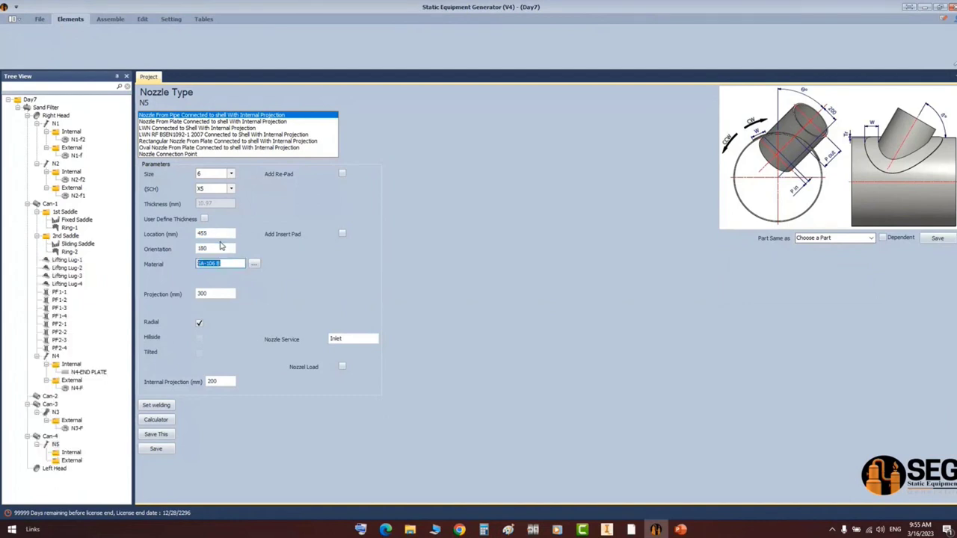
pyautogui.press('Tab')
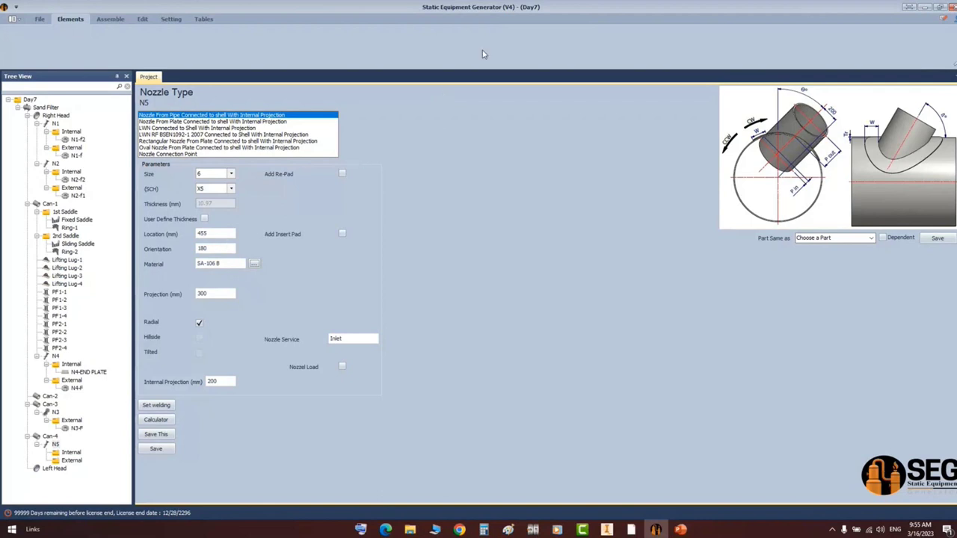
# - Add a re-pad 60 mm wide and 16 mm thick to N5 and set the nozzle service to AIR SCOURING INLET
pyautogui.click(342, 173)
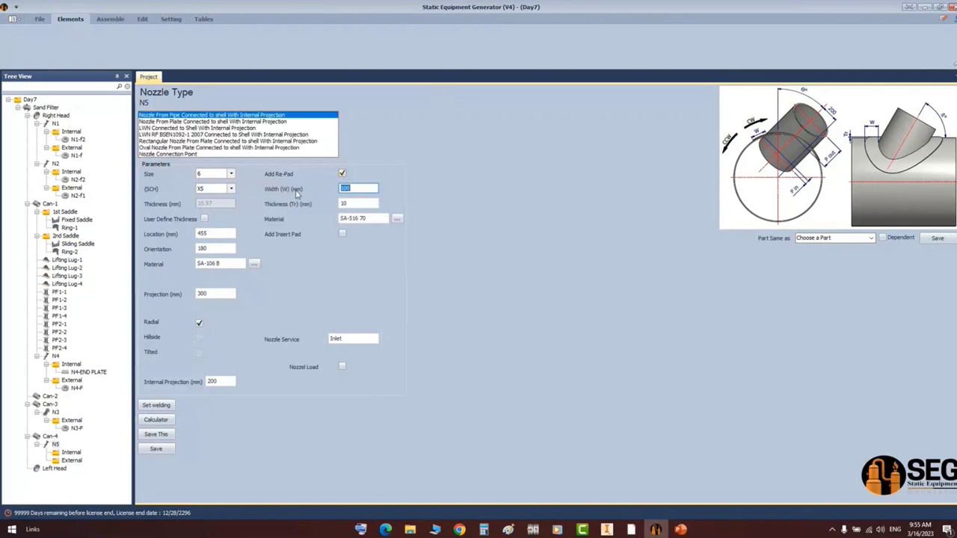
pyautogui.press('Tab')
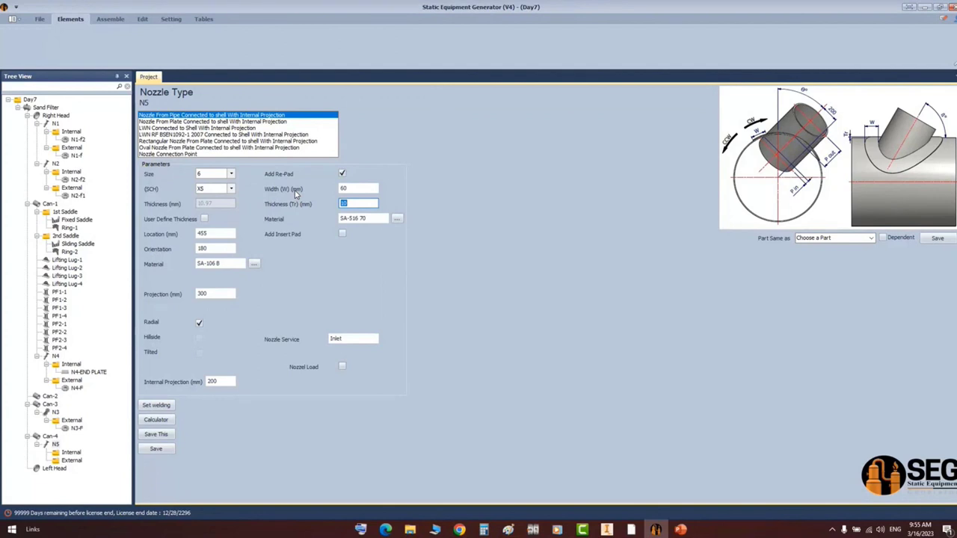
pyautogui.write('16')
pyautogui.press('Tab')
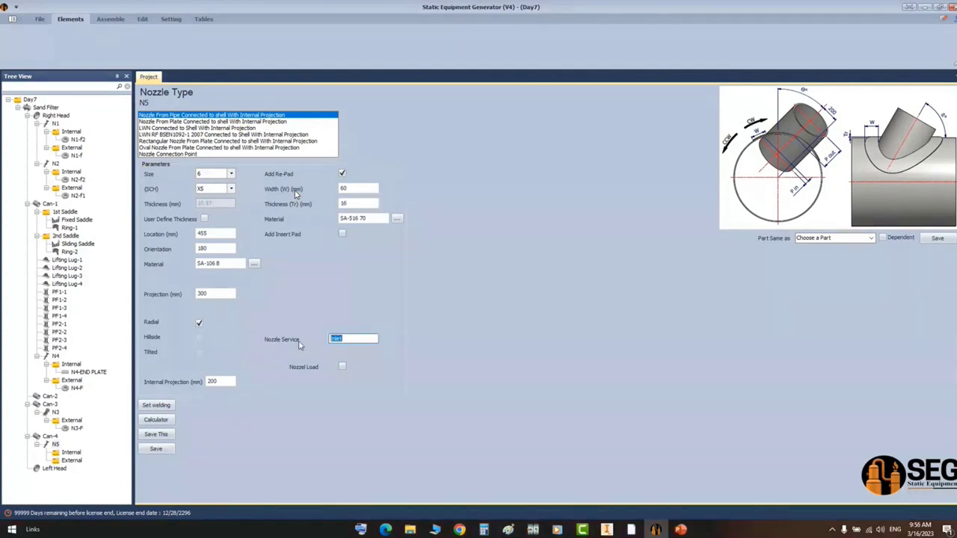
pyautogui.write('AIR SCO')
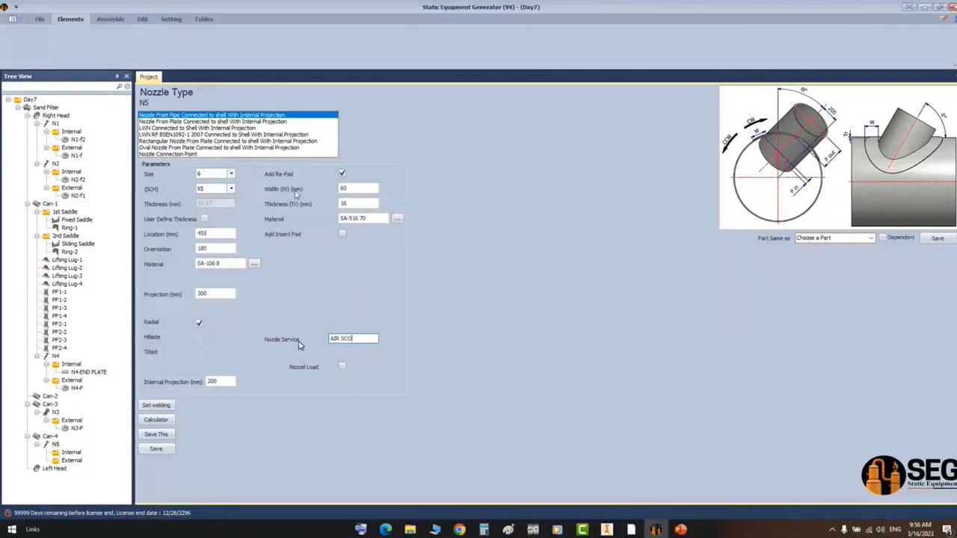
pyautogui.write('URING INLET')
pyautogui.click(163, 449)
# - Using the N5 detail in Nozzles Detail.pdf, calculate the internal projection as 68 - 16 and copy the result
pyautogui.moveTo(631, 530)
pyautogui.click(675, 496)
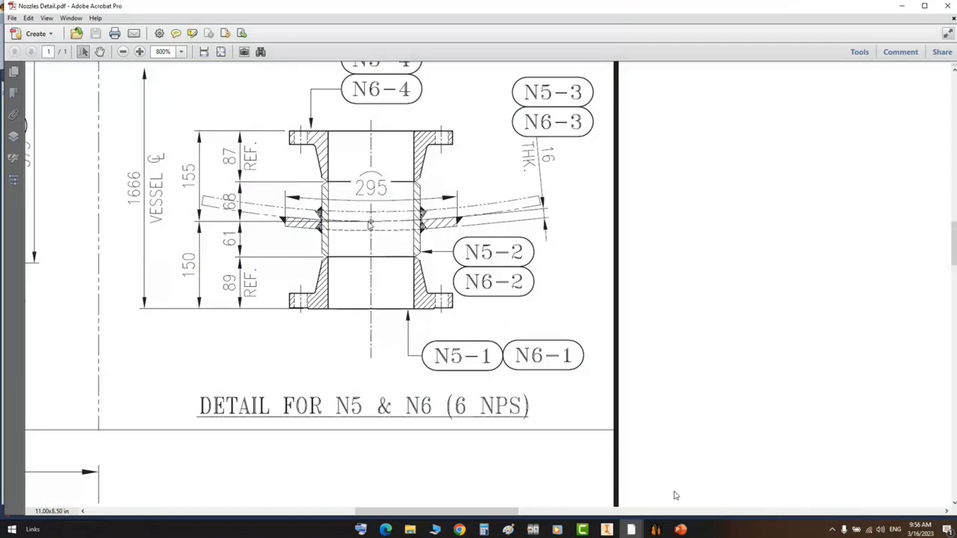
pyautogui.click(484, 530)
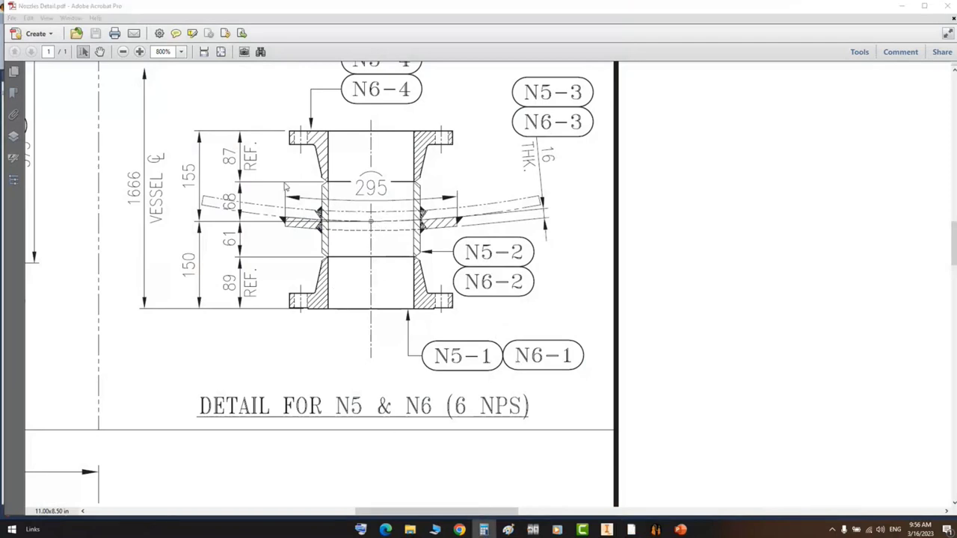
pyautogui.moveTo(222, 172); pyautogui.dragTo(562, 185)
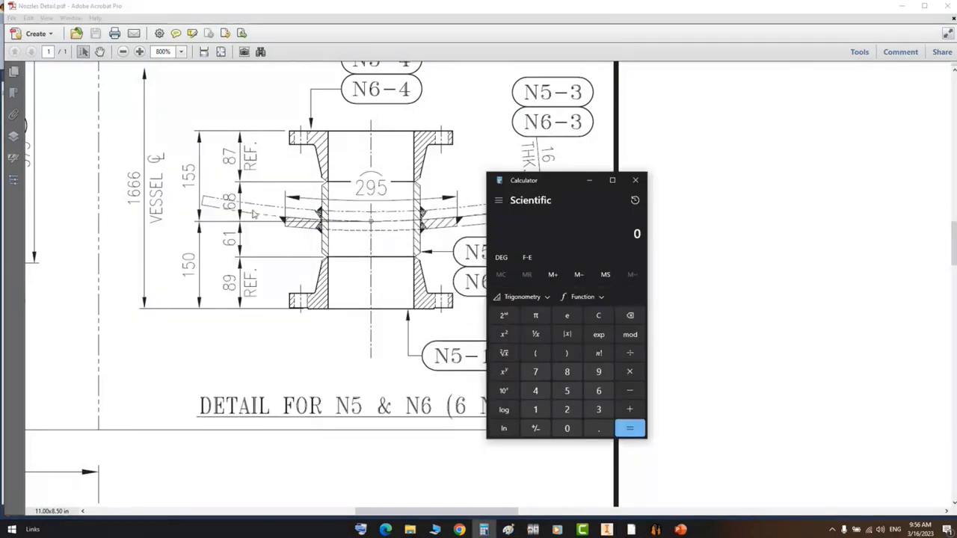
pyautogui.write('68 ')
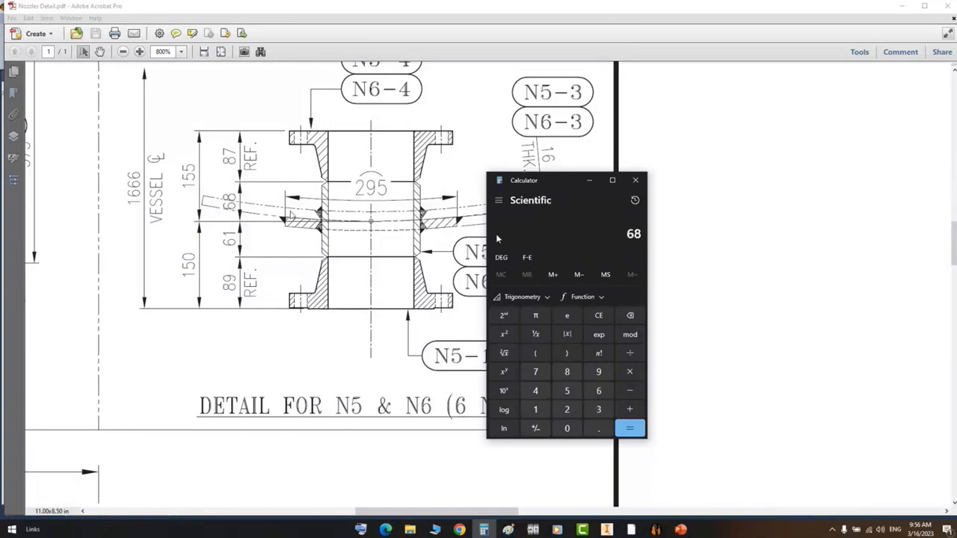
pyautogui.write('- 16')
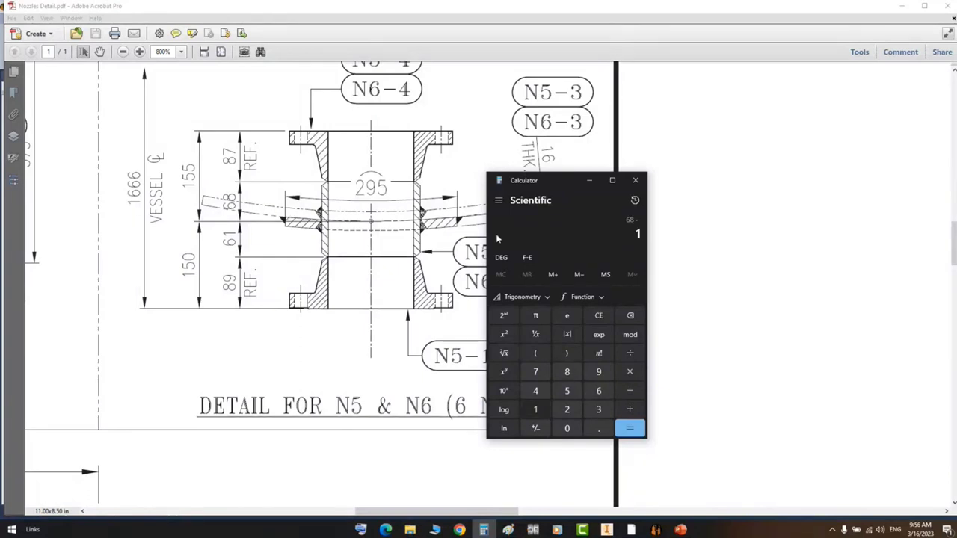
pyautogui.press('Return')
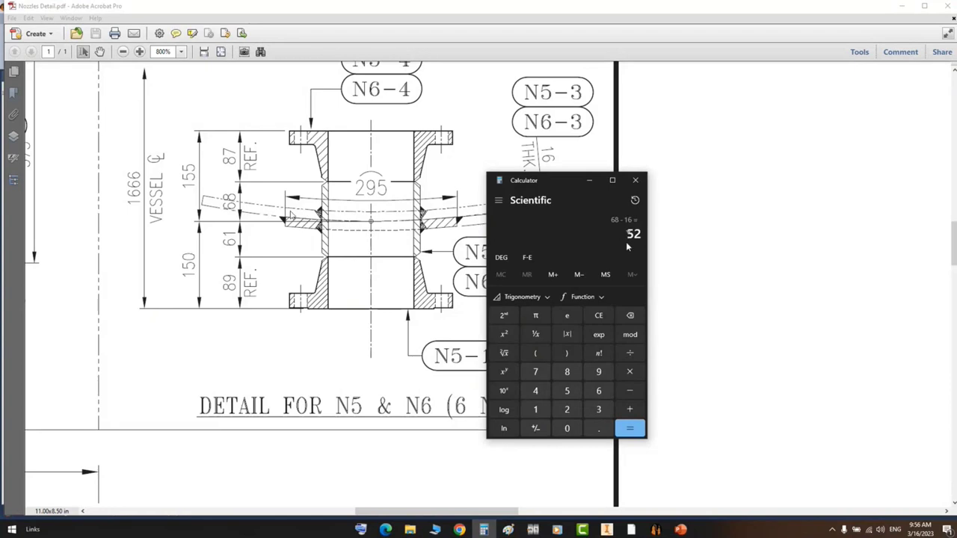
pyautogui.moveTo(625, 235); pyautogui.dragTo(642, 235)
pyautogui.hotkey('ctrl', 'c')
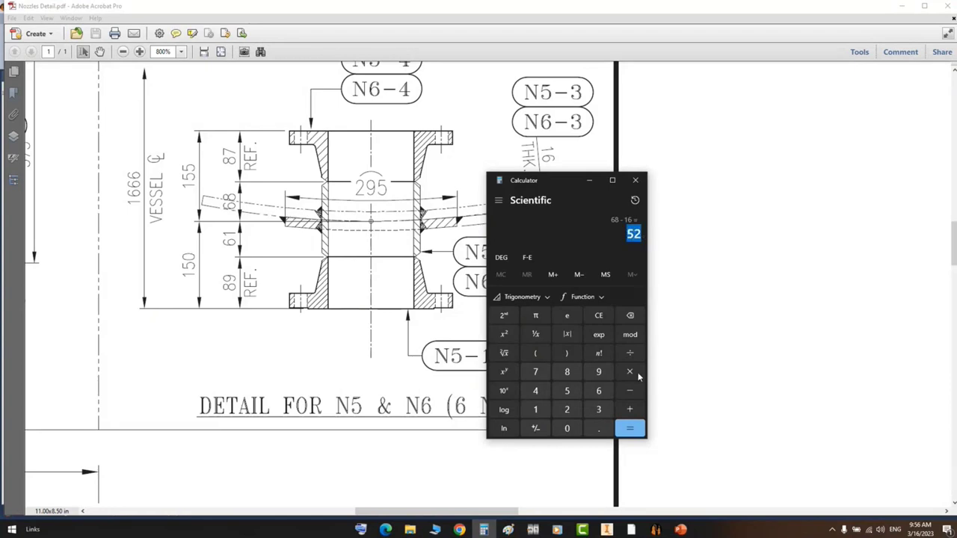
# - Return to Static Equipment Generator, set N5's internal projection to 52 mm and save the nozzle
pyautogui.click(655, 529)
pyautogui.hotkey('ctrl', 'v')
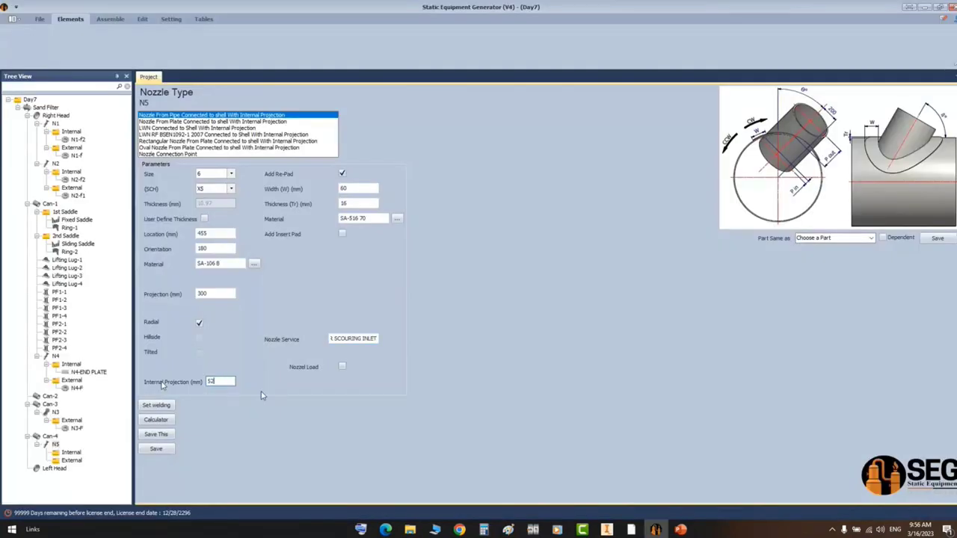
pyautogui.click(172, 449)
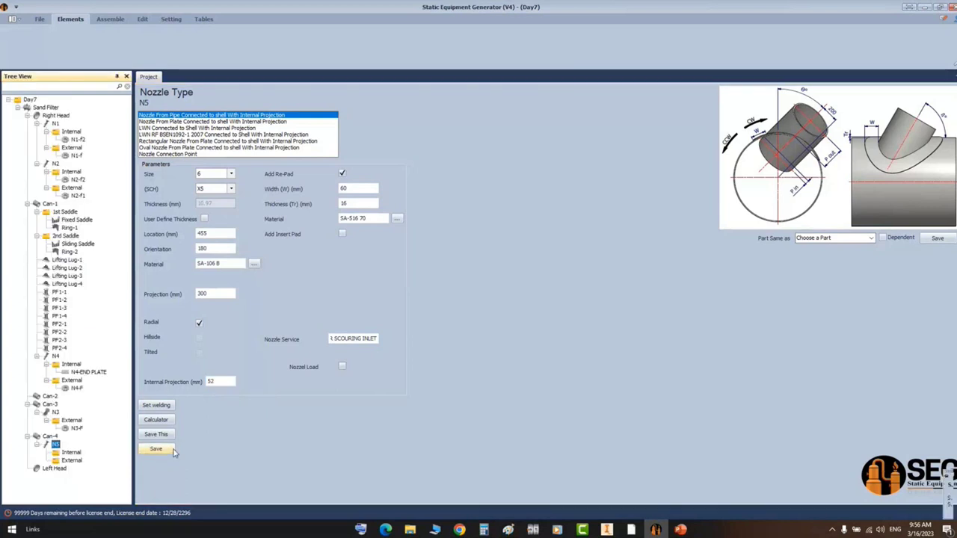
# - Add a flange named N5-F1 to nozzle N5's External group
pyautogui.click(71, 453)
pyautogui.click(72, 461)
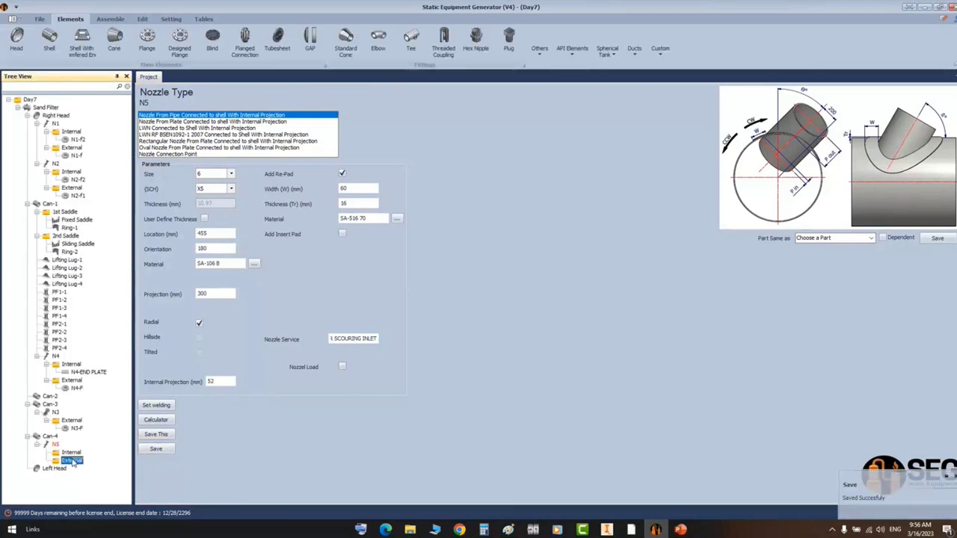
pyautogui.click(147, 43)
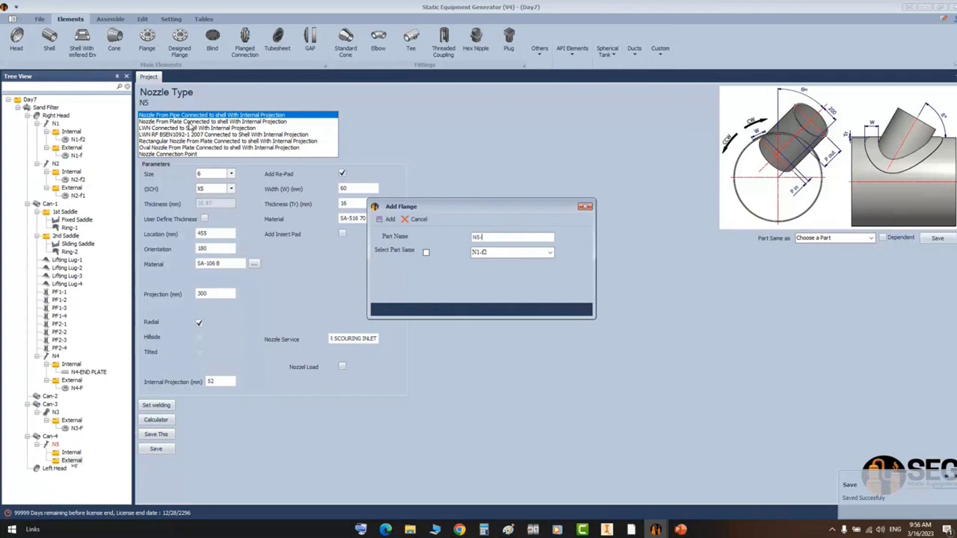
pyautogui.write('N5-F1')
pyautogui.press('Return')
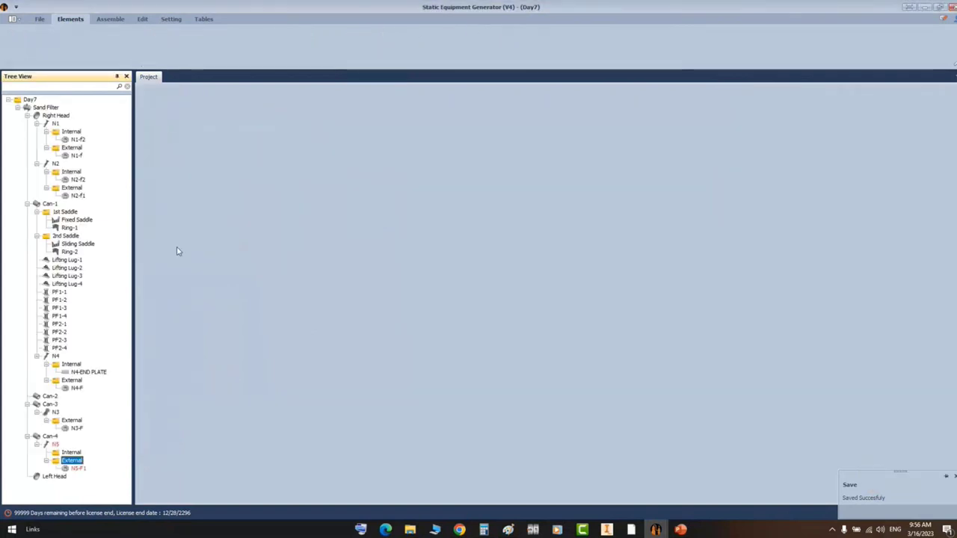
# - Define flange N5-F1 as WN-RF ASME B16.5, rating 150, size 6, pipe schedule XS, and save it
pyautogui.click(78, 469)
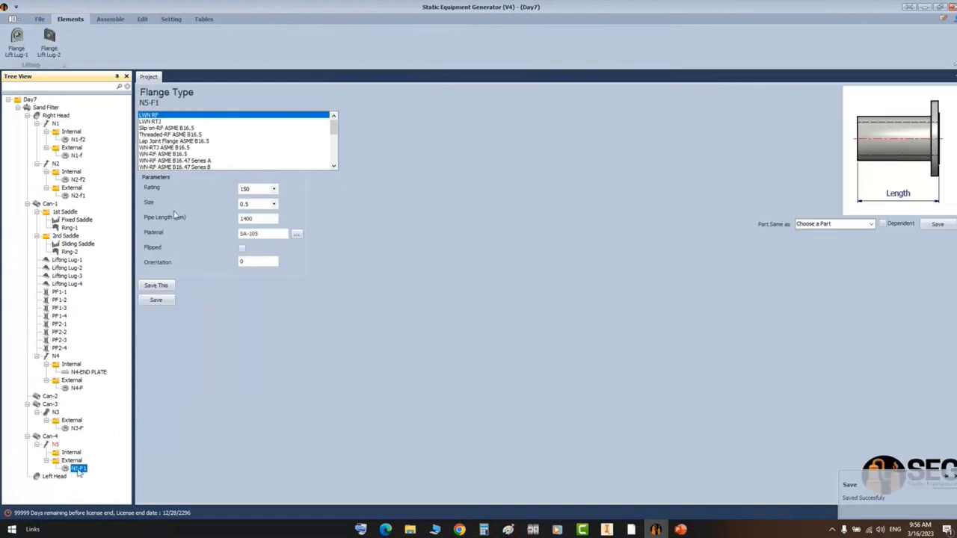
pyautogui.click(157, 154)
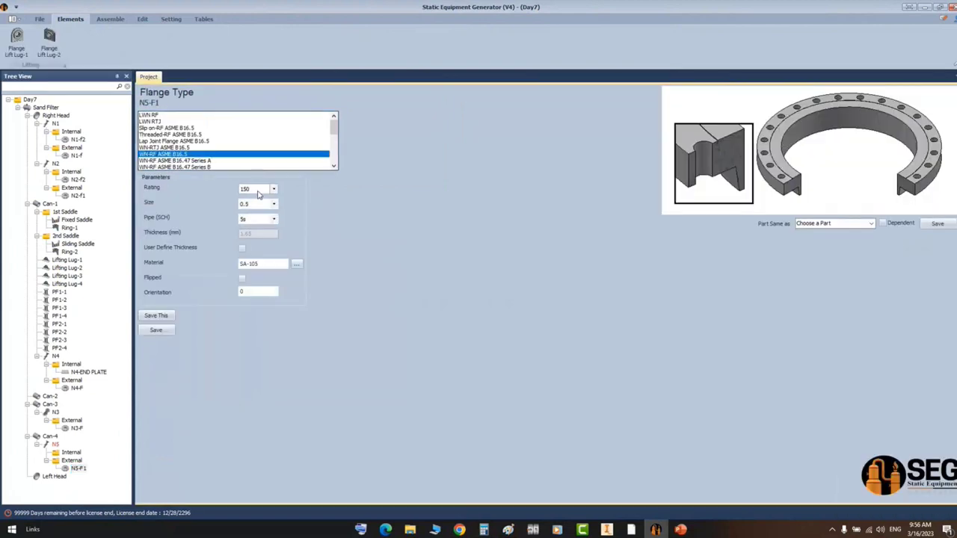
pyautogui.click(262, 205)
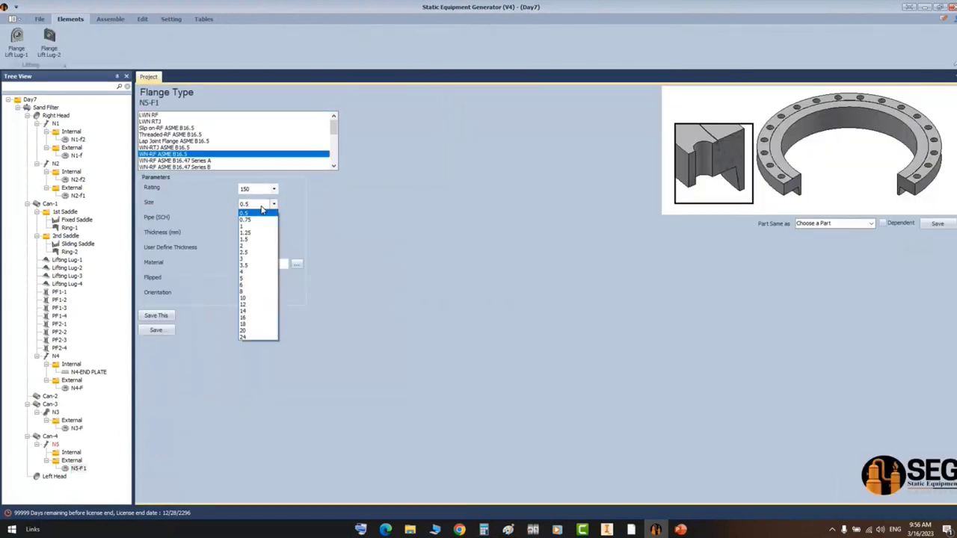
pyautogui.click(252, 291)
pyautogui.click(258, 204)
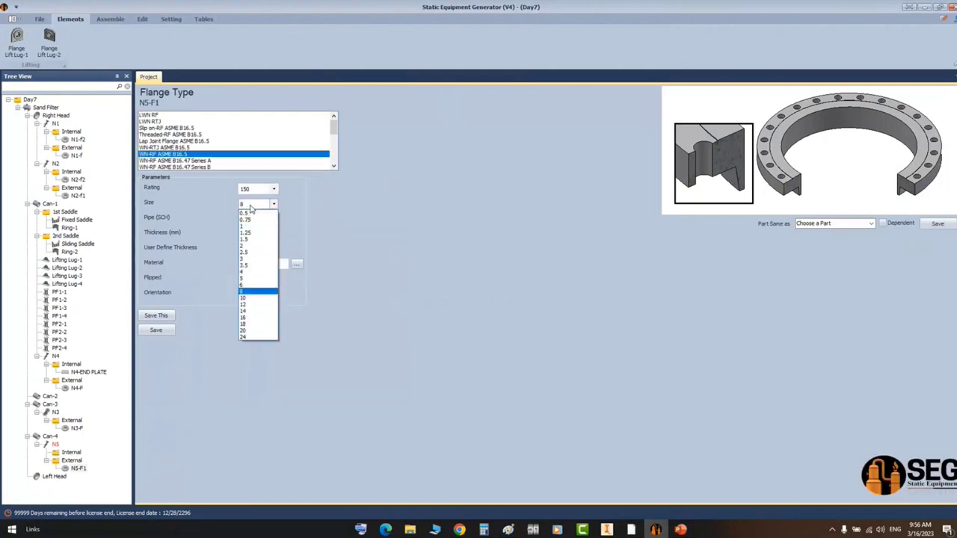
pyautogui.click(253, 285)
pyautogui.click(255, 221)
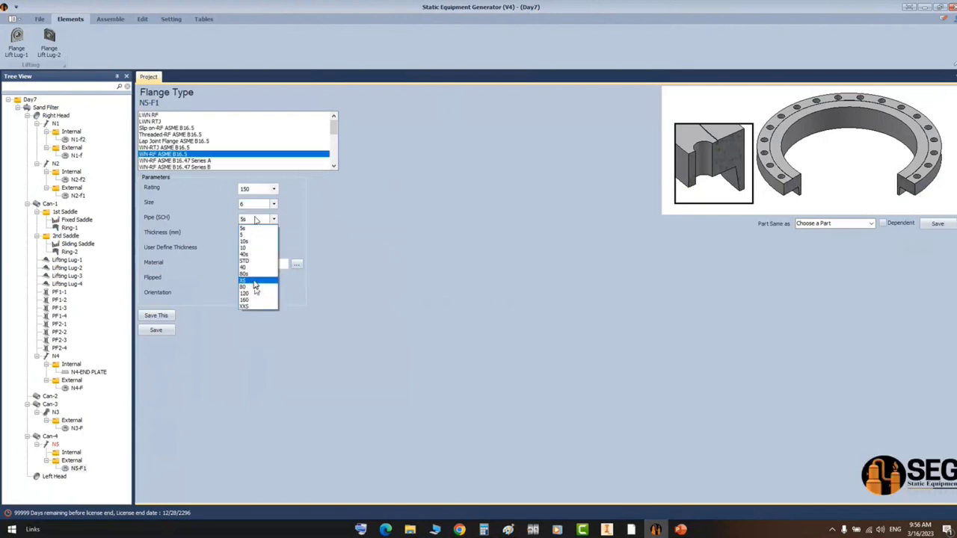
pyautogui.click(247, 287)
pyautogui.click(168, 336)
# - Add a flange named N5-F2 to nozzle N5's Internal group
pyautogui.click(71, 453)
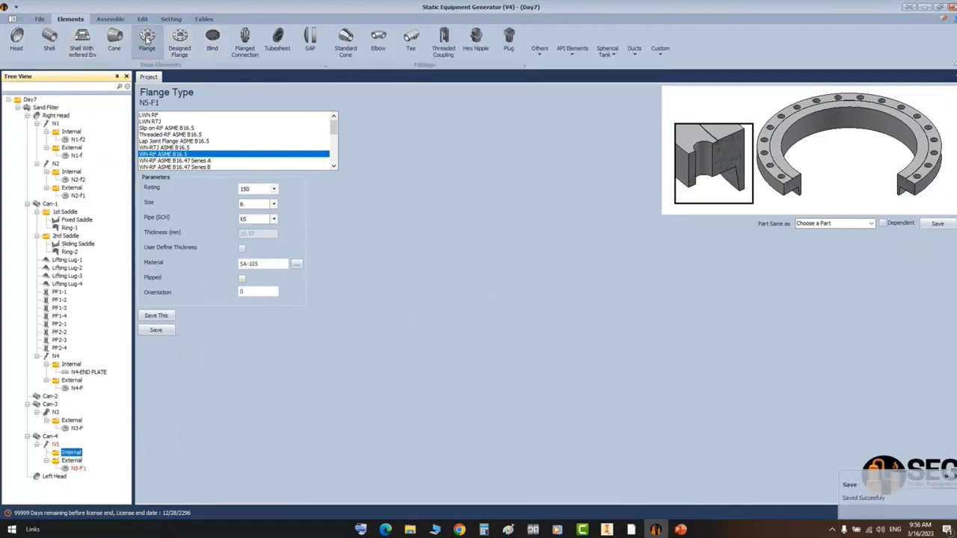
pyautogui.click(150, 41)
pyautogui.write('N5-F2')
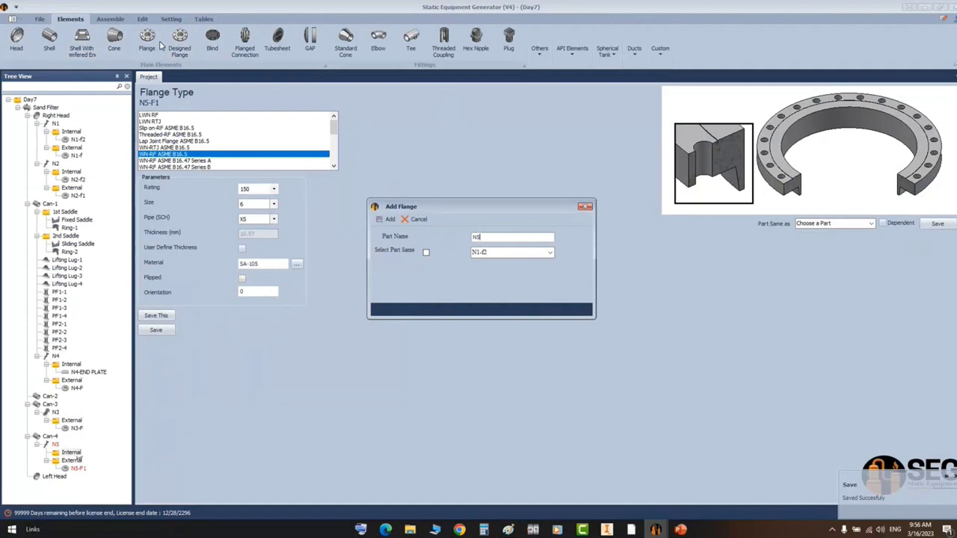
pyautogui.click(386, 219)
# - Make flange N5-F2 the same as part N5-F1 and save it
pyautogui.click(69, 461)
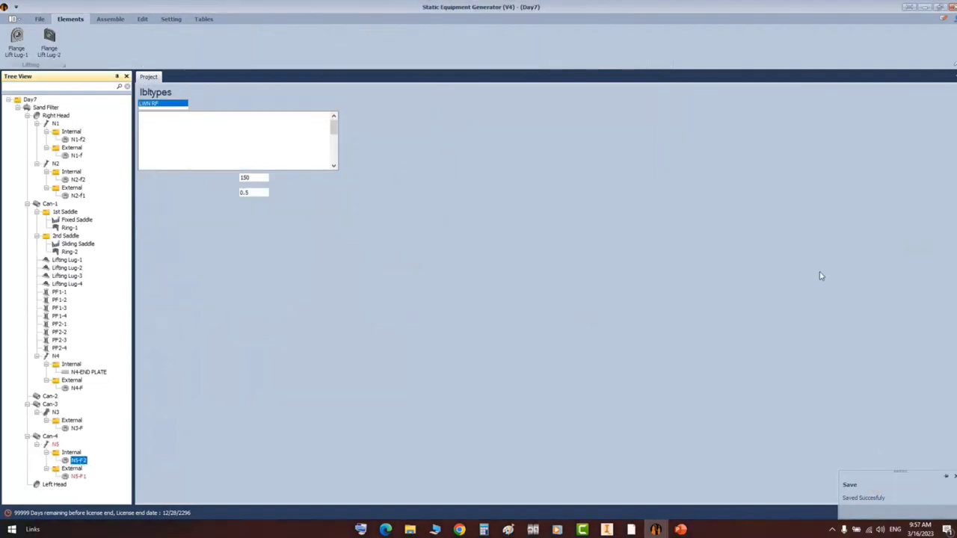
pyautogui.click(871, 226)
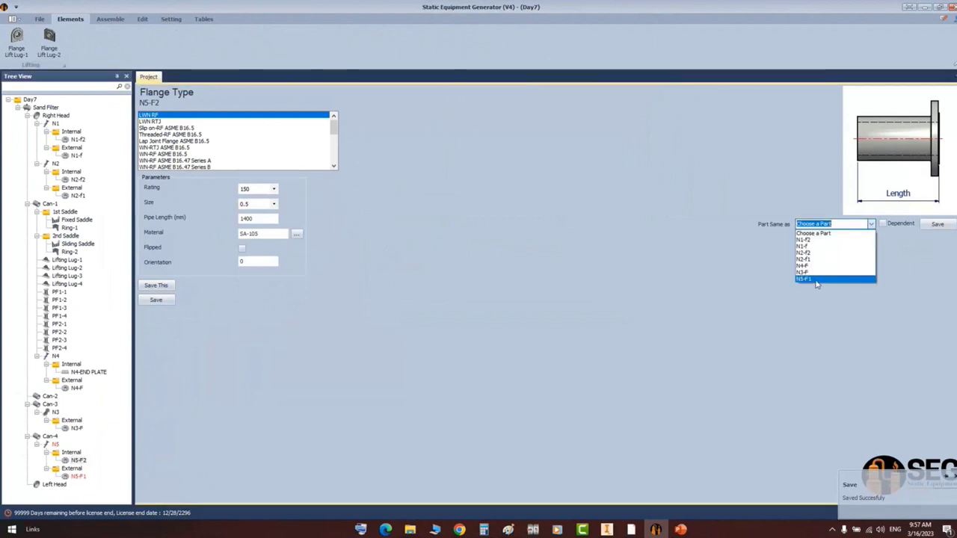
pyautogui.click(818, 280)
pyautogui.click(938, 223)
pyautogui.click(480, 271)
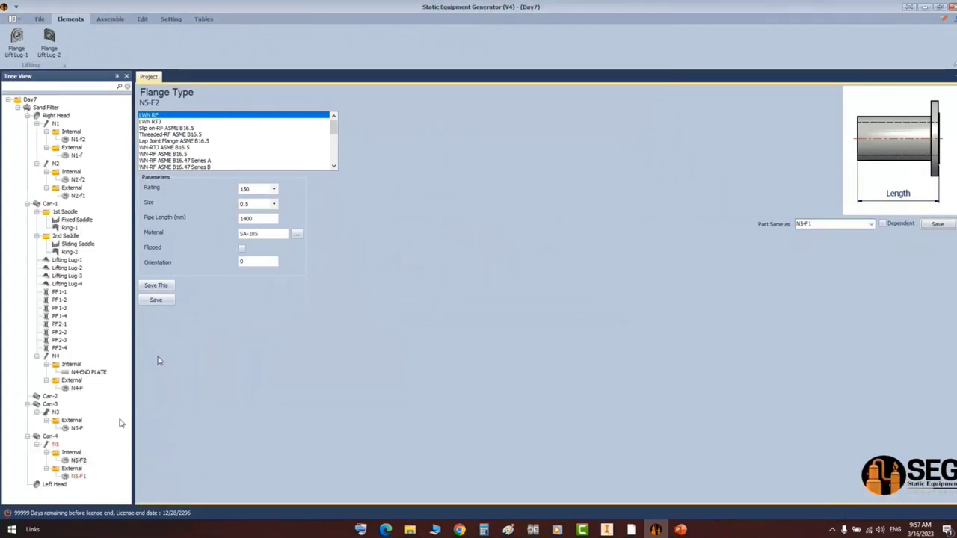
# - Generate Can-4 with nozzle N5 and its flanges in the Inventor assembly
pyautogui.click(49, 437)
pyautogui.click(20, 42)
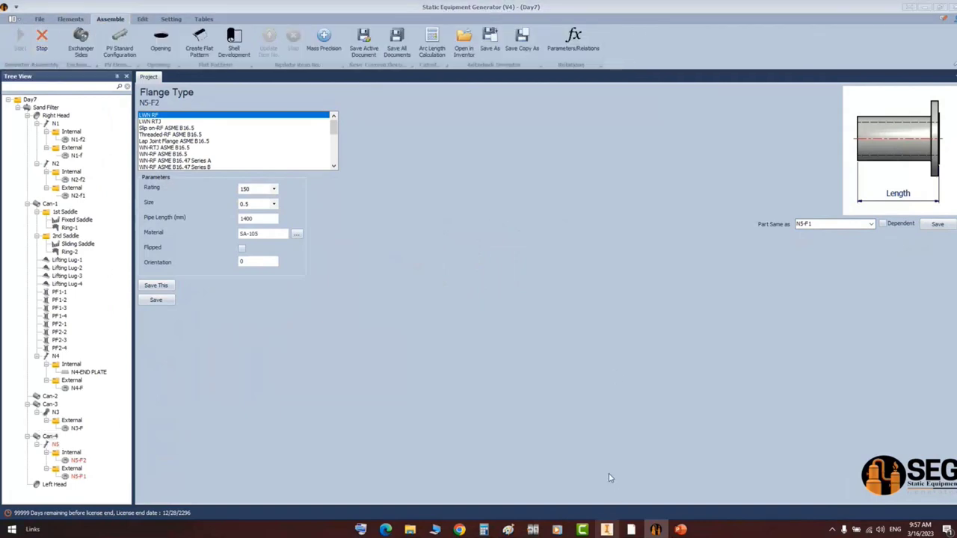
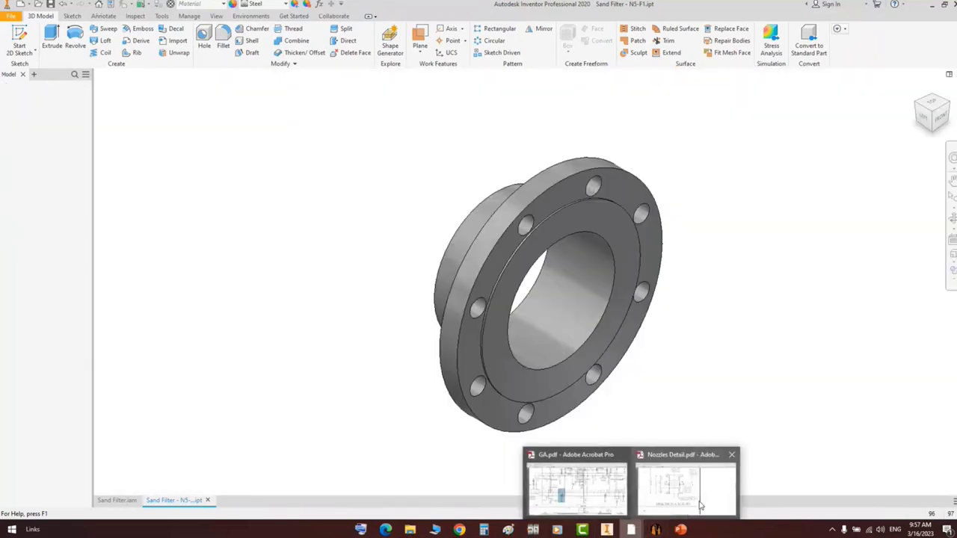
# - Switch to Nozzles Detail.pdf and mark the vessel centreline dimension in the N5 & N6 detail
pyautogui.click(685, 479)
pyautogui.moveTo(99, 152); pyautogui.dragTo(180, 240)
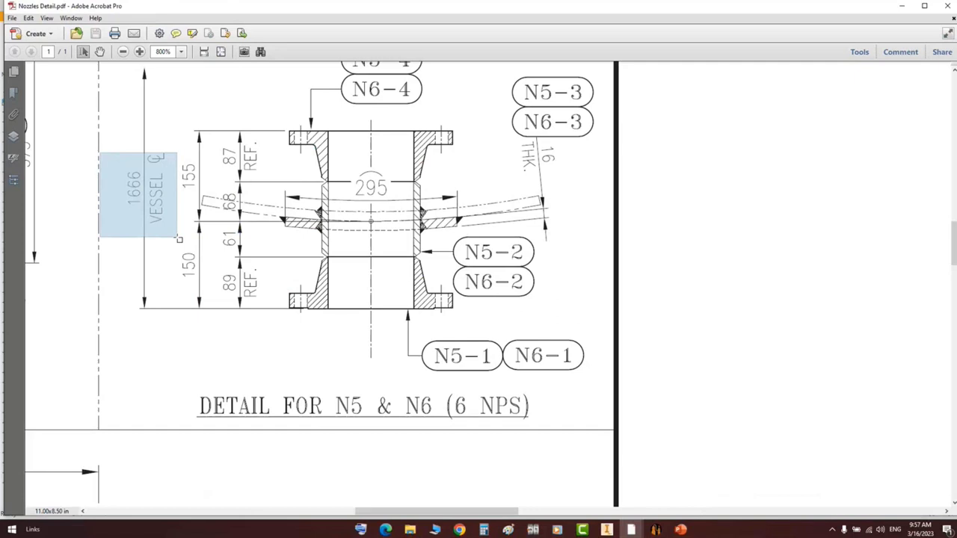
pyautogui.moveTo(180, 239); pyautogui.dragTo(180, 239)
# - Back in Static Equipment Generator, calculate N5's projection with the Nozzle Calculator from 1666 mm to the vessel centreline and save it
pyautogui.click(655, 530)
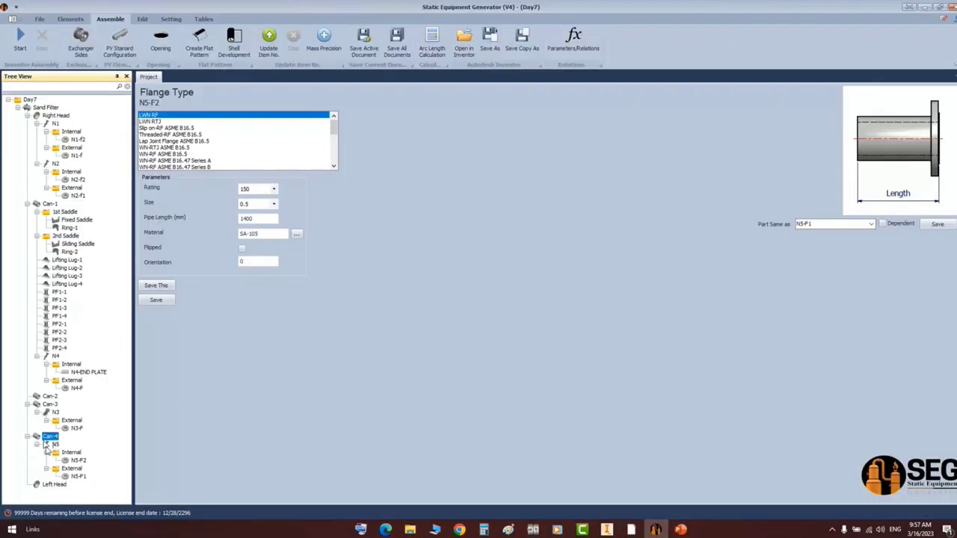
pyautogui.click(48, 445)
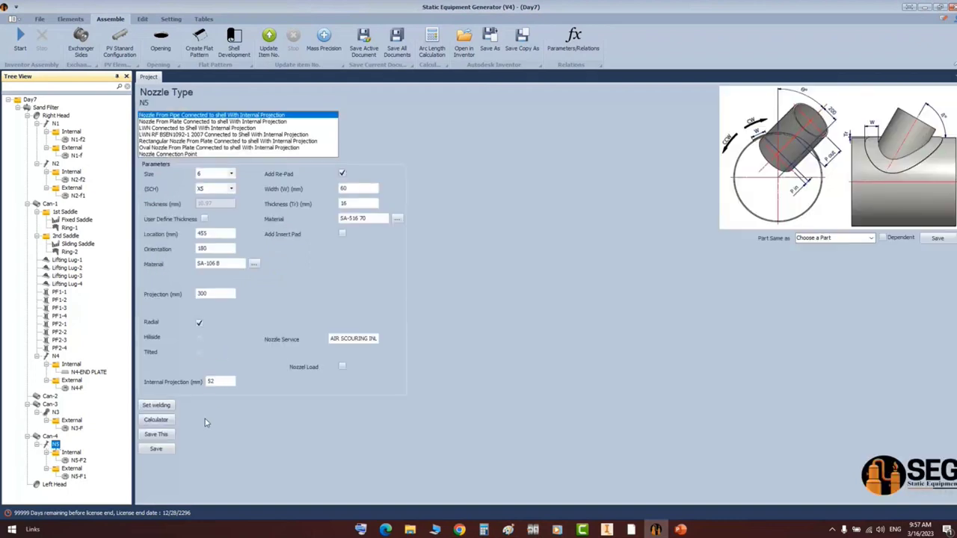
pyautogui.click(156, 420)
pyautogui.moveTo(465, 204); pyautogui.dragTo(377, 207)
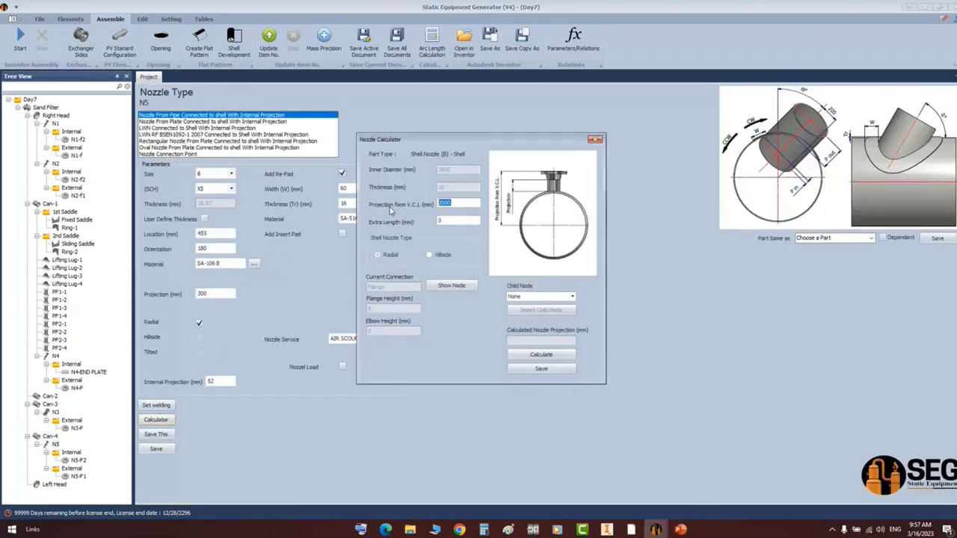
pyautogui.write('1666')
pyautogui.click(532, 355)
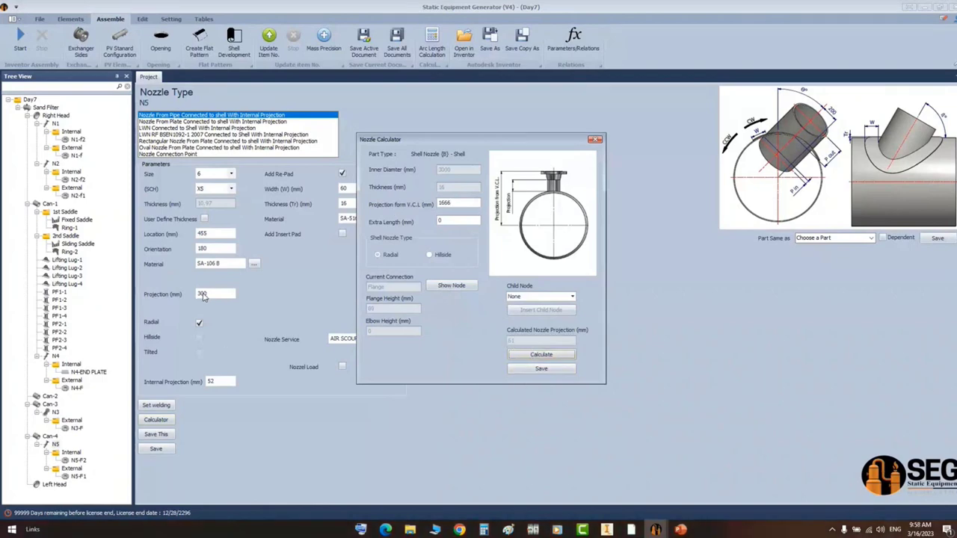
pyautogui.click(534, 369)
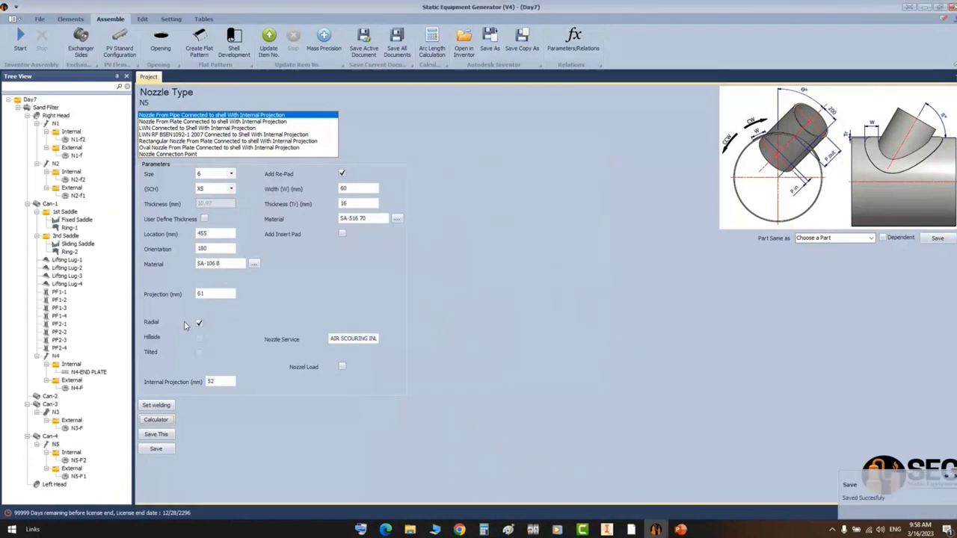
# - Switch to GA.pdf and mark nozzle N6 in the elevation to examine its location on the shell
pyautogui.moveTo(631, 529)
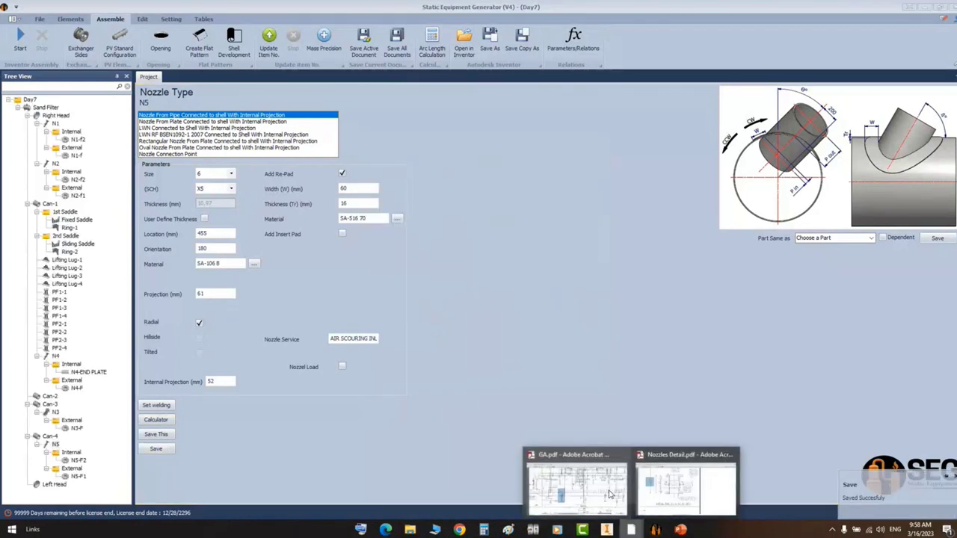
pyautogui.click(557, 468)
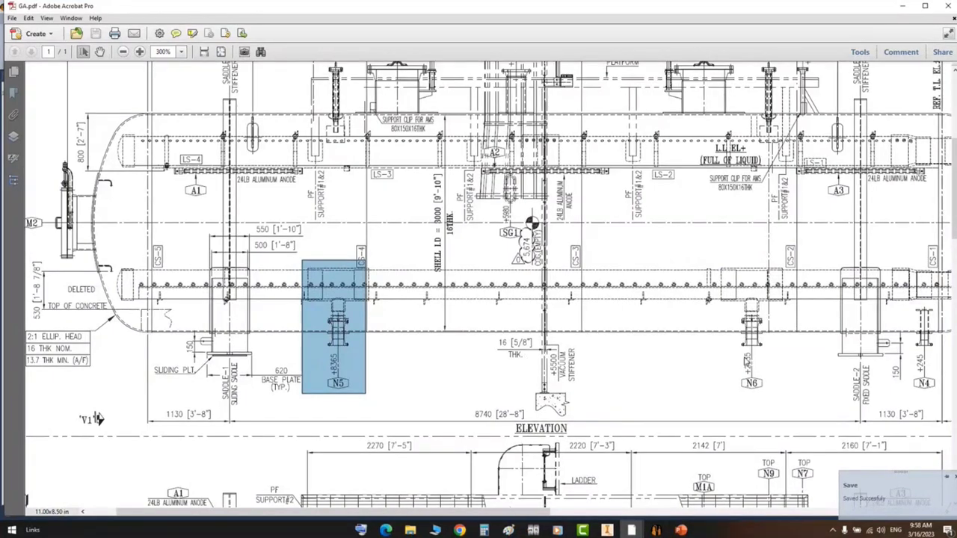
pyautogui.moveTo(723, 281)
pyautogui.mouseDown()
pyautogui.moveTo(760, 395)
pyautogui.moveTo(778, 397)
pyautogui.mouseUp()
pyautogui.hscroll(5, 776, 327)
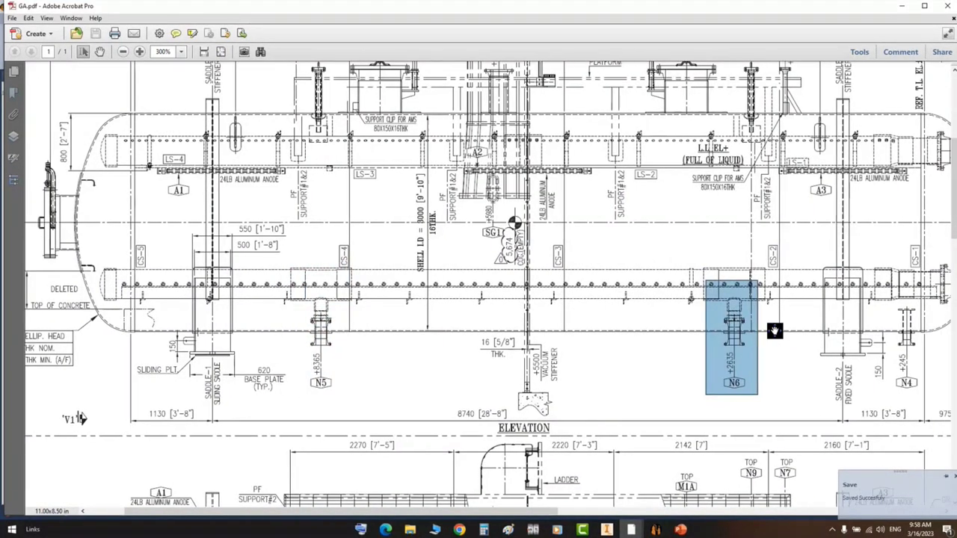
pyautogui.scroll(1, 654, 314)
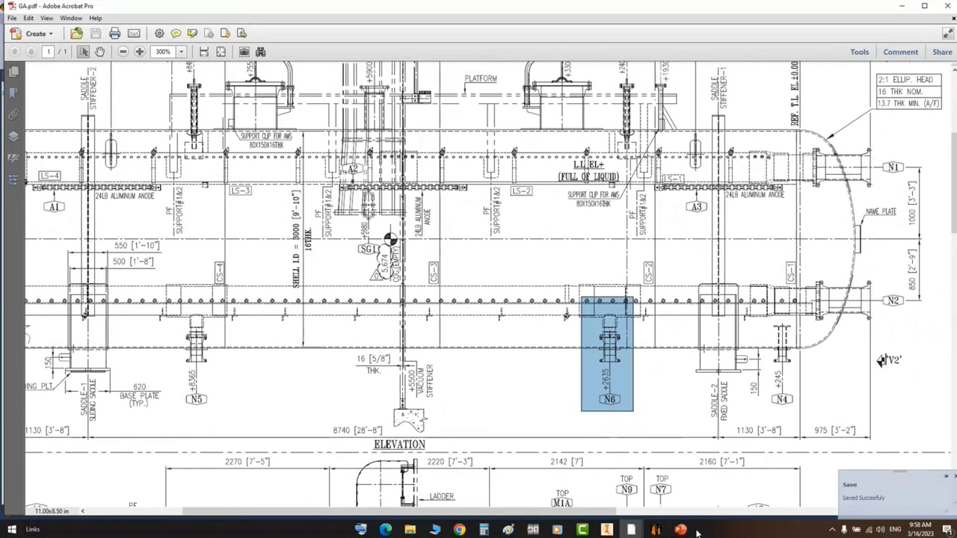
# - Return to Static Equipment Generator and add a Shell Nozzle (B) named N6 to Can-2
pyautogui.click(655, 530)
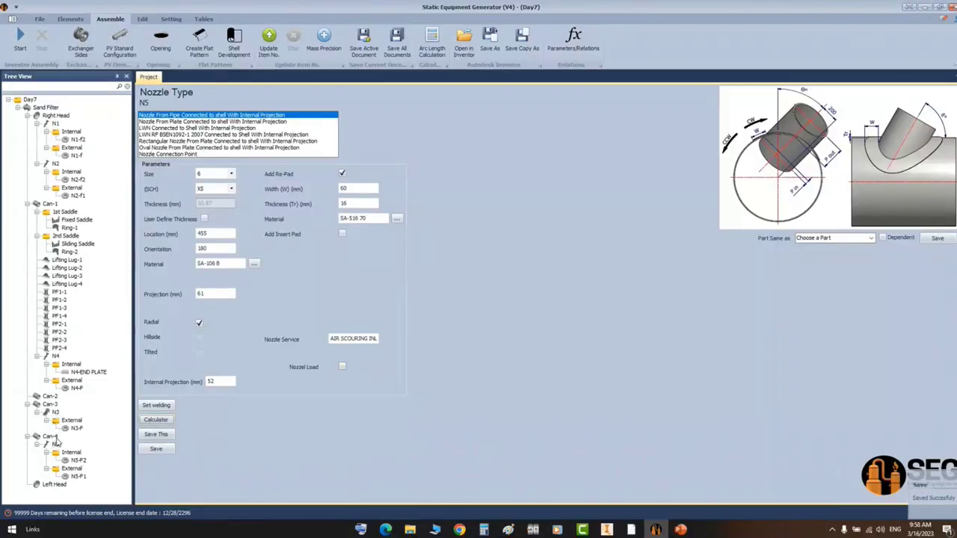
pyautogui.click(49, 397)
pyautogui.click(70, 19)
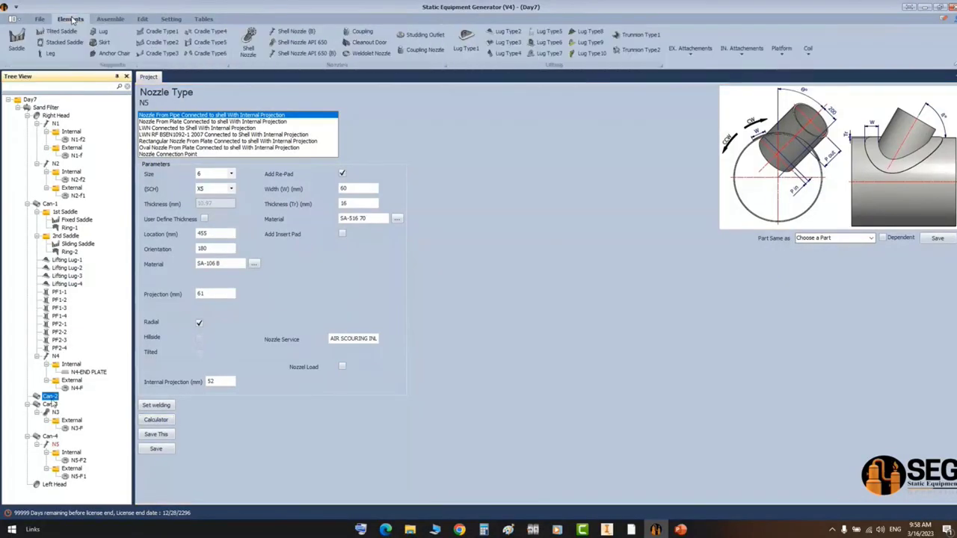
pyautogui.click(296, 30)
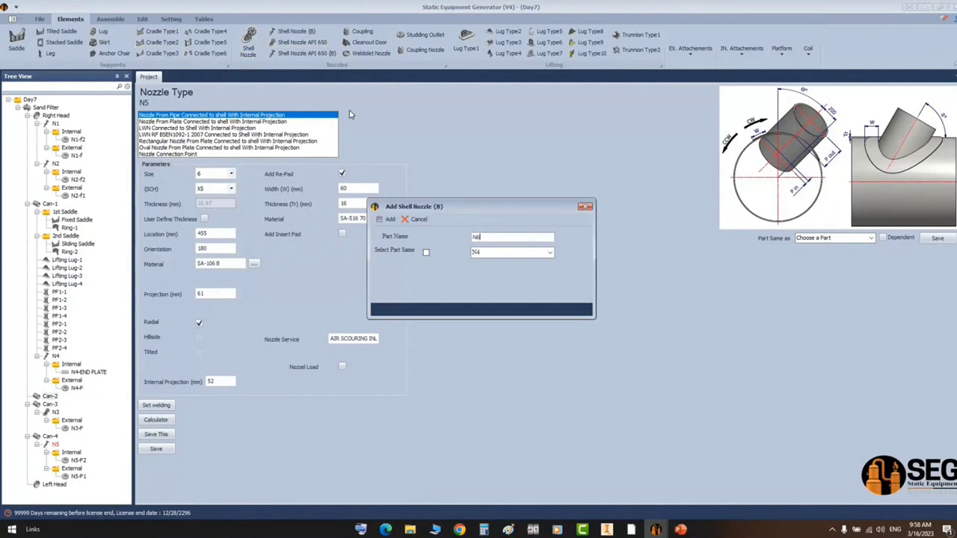
pyautogui.press('Return')
# - Make nozzle N6 the same as part N5 and save it
pyautogui.click(55, 398)
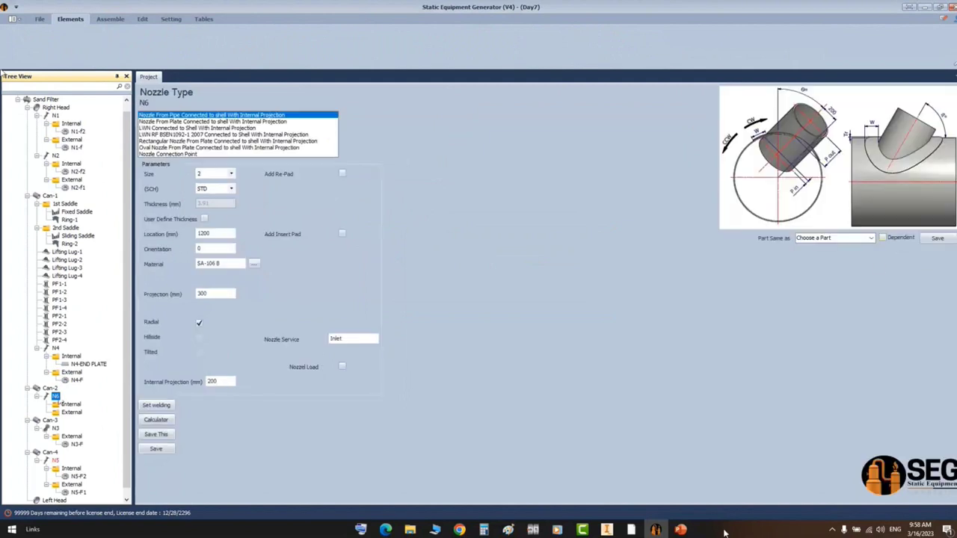
pyautogui.click(872, 240)
pyautogui.click(831, 260)
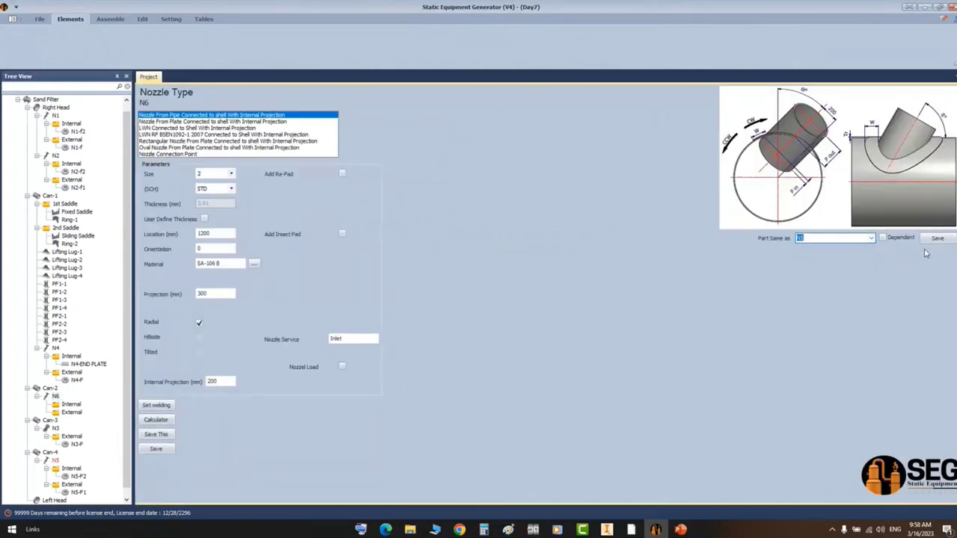
pyautogui.click(938, 237)
pyautogui.click(483, 277)
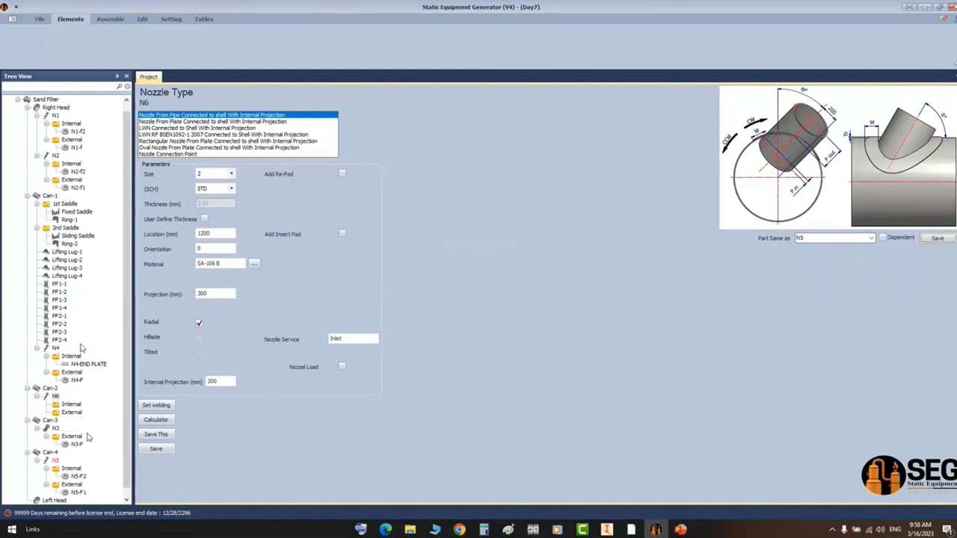
# - Add flange N6-F1 to the external side of nozzle N6 and flange N6-F2 to its internal side
pyautogui.click(56, 397)
pyautogui.scroll(-1, 63, 401)
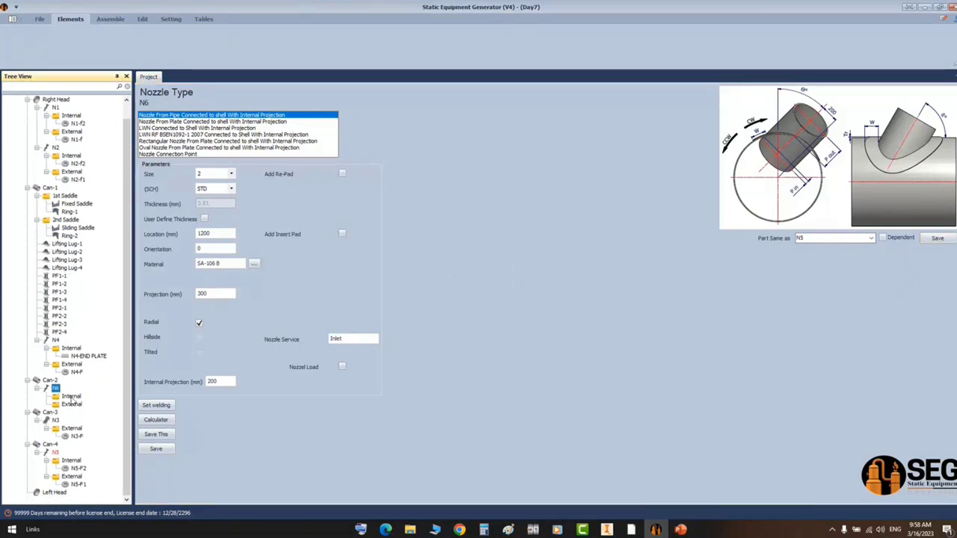
pyautogui.click(54, 454)
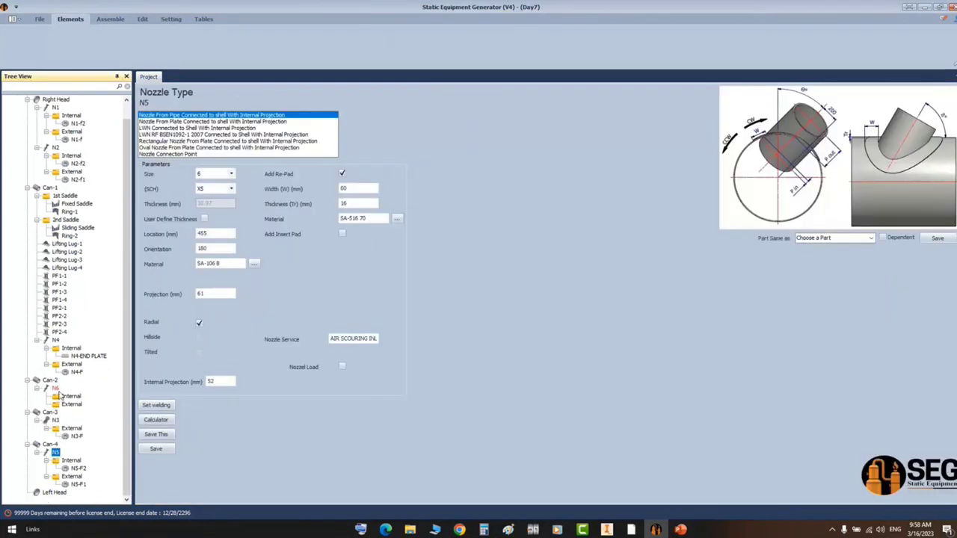
pyautogui.click(70, 18)
pyautogui.click(148, 45)
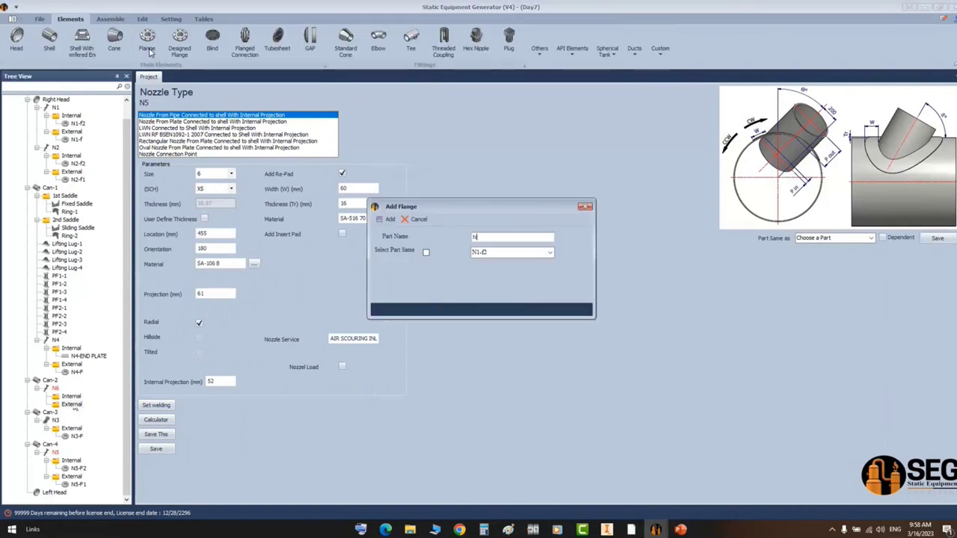
pyautogui.press('Return')
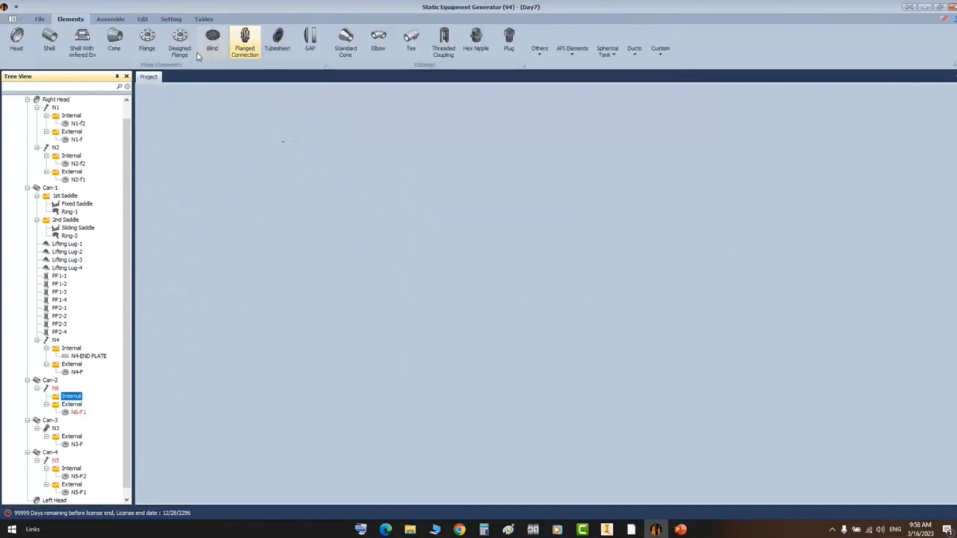
pyautogui.click(157, 41)
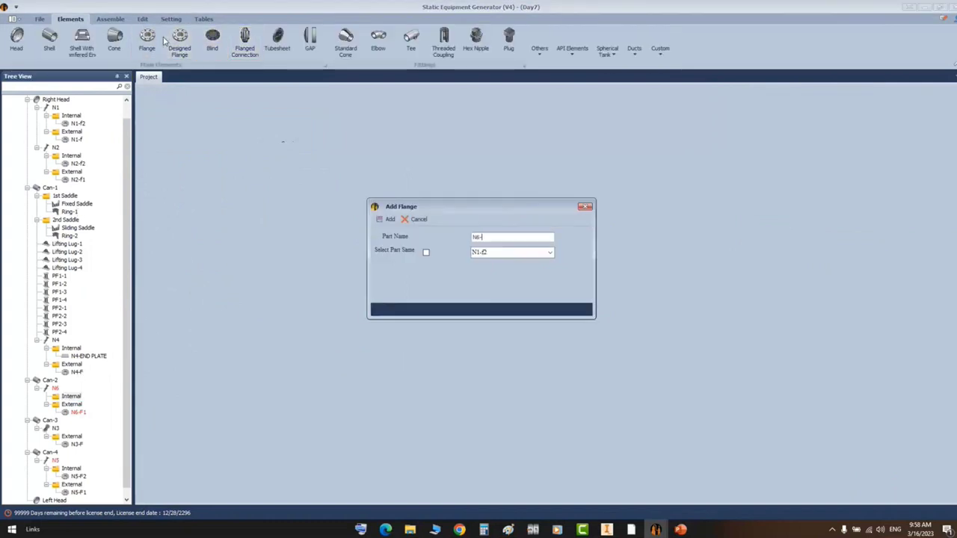
pyautogui.click(385, 219)
# - Make flange N6-F2 the same part as N5-F1 and save it
pyautogui.click(78, 396)
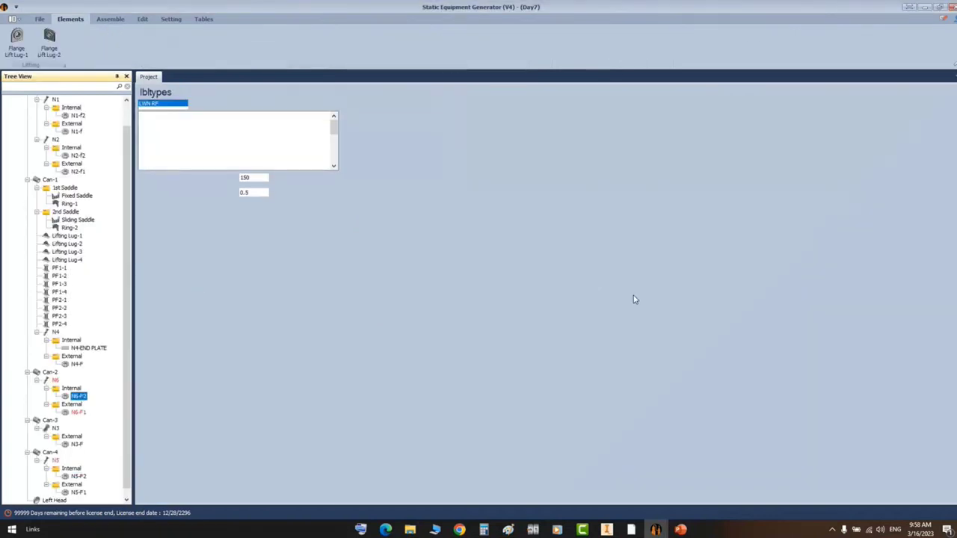
pyautogui.click(872, 224)
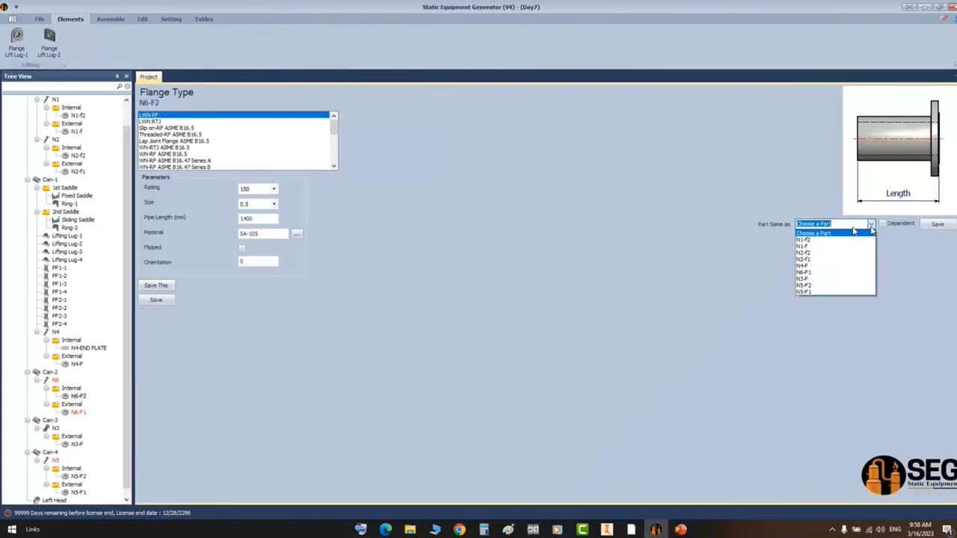
pyautogui.click(823, 290)
pyautogui.click(938, 224)
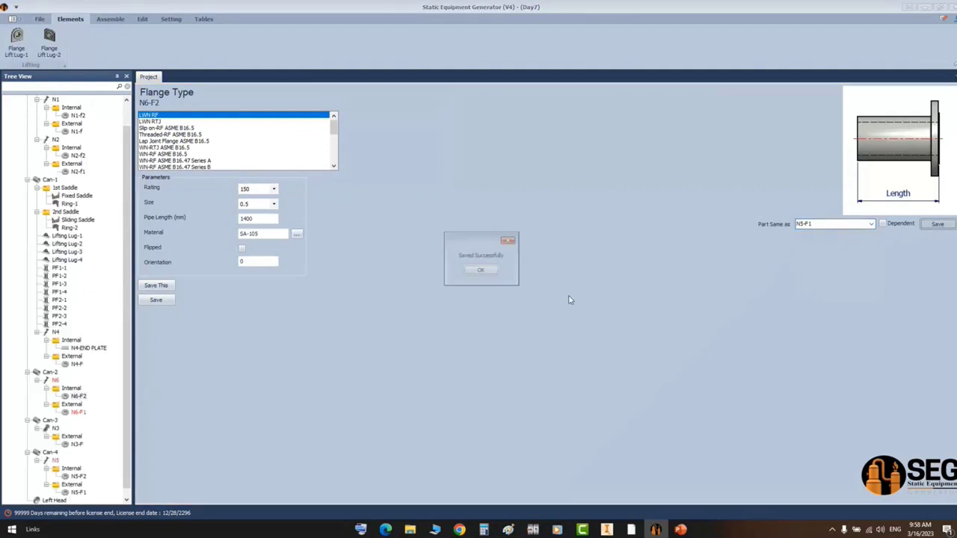
pyautogui.click(491, 275)
# - Copy the definition of N5-F1 to flange N6-F1 and save it
pyautogui.click(79, 413)
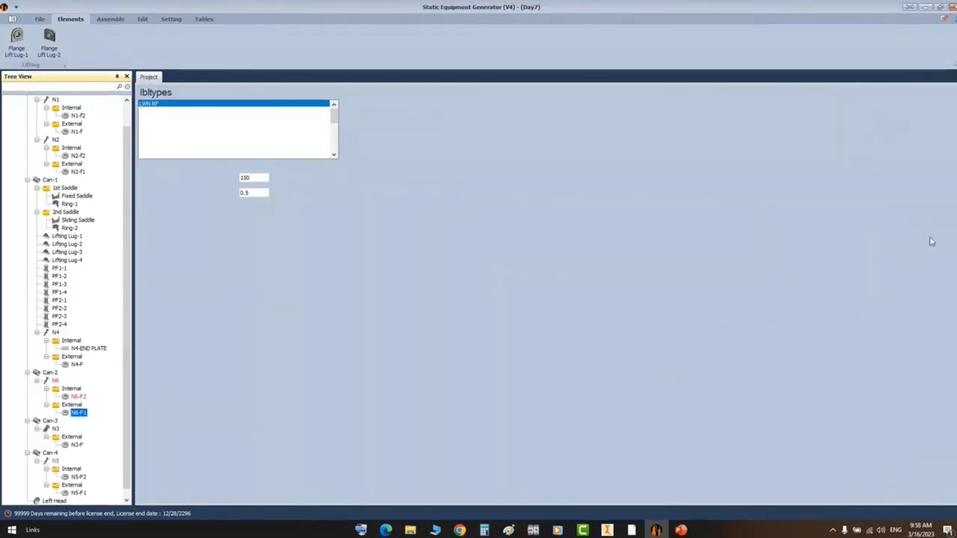
pyautogui.click(872, 224)
pyautogui.click(822, 291)
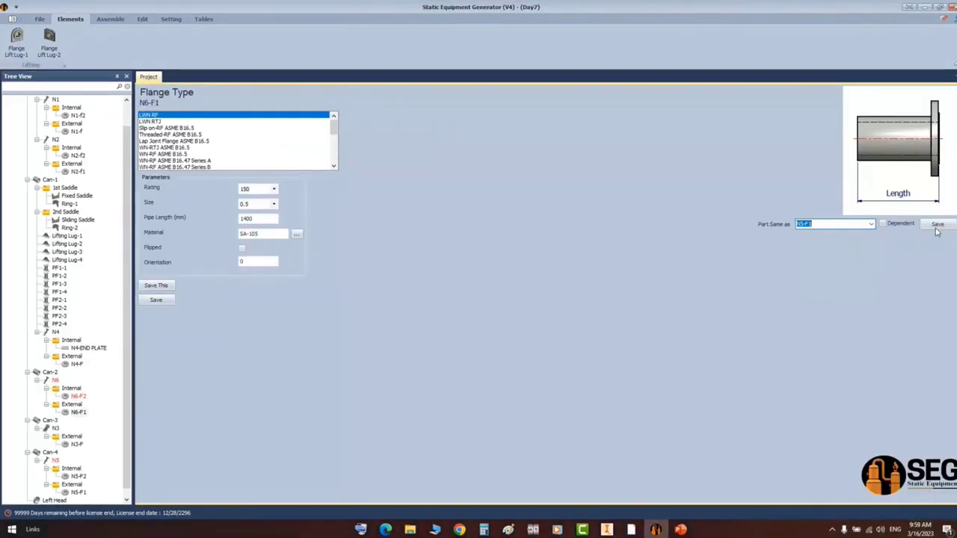
pyautogui.click(938, 224)
pyautogui.click(489, 270)
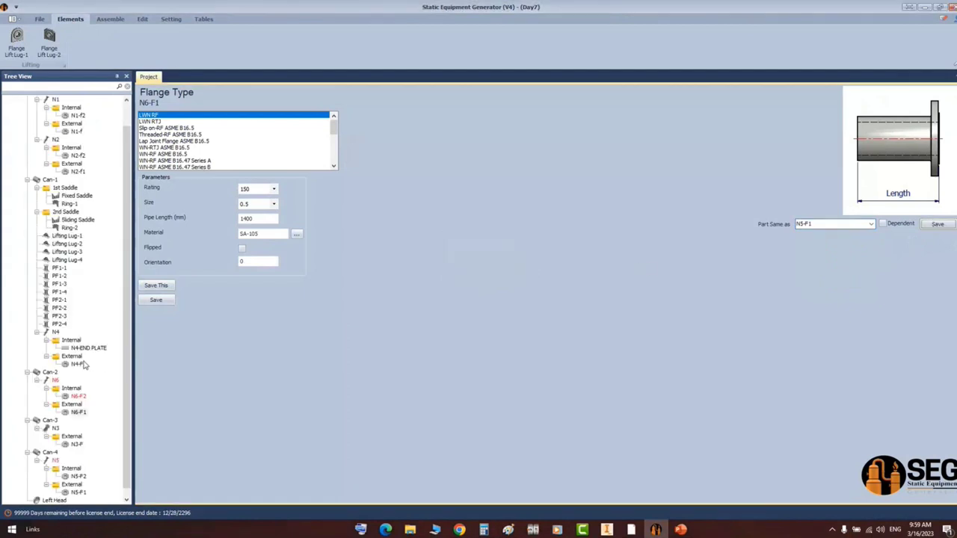
# - Open the parameters of nozzle N6, then switch to GA.pdf and check N6's position in the elevation view
pyautogui.click(54, 380)
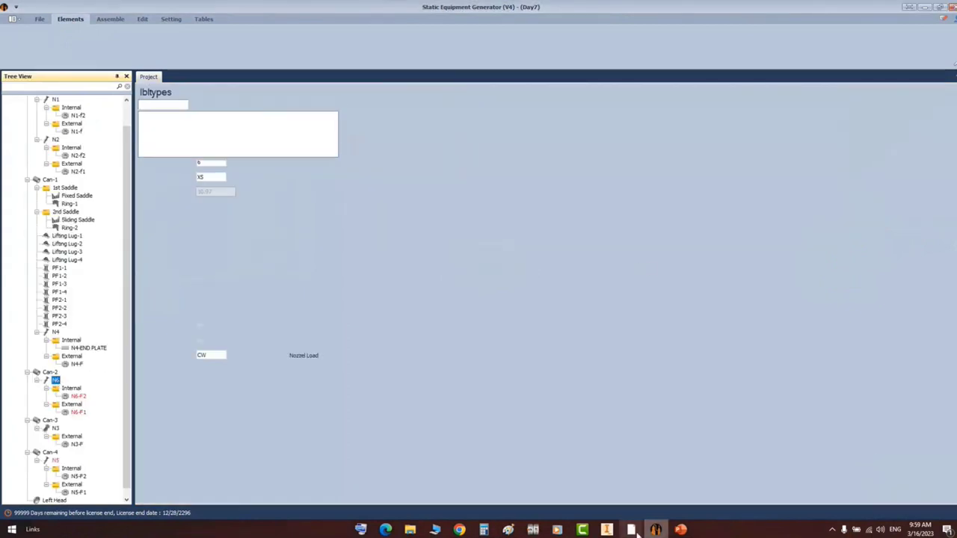
pyautogui.moveTo(631, 529)
pyautogui.click(576, 493)
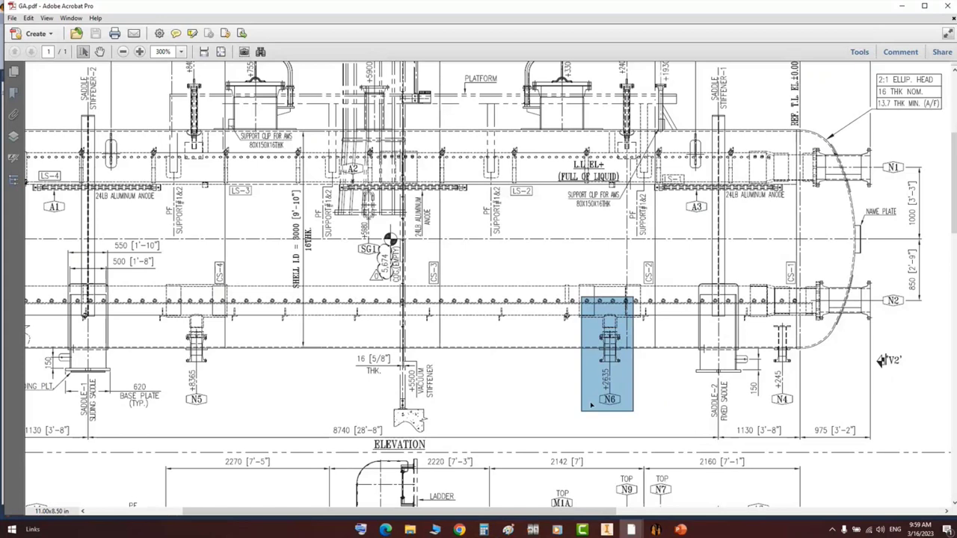
# - Calculate nozzle N6's location on Can-2 in the Calculator as 2635 - 50 - 1960
pyautogui.hotkey('alt', 'Tab')
pyautogui.press('Escape')
pyautogui.moveTo(555, 179); pyautogui.dragTo(385, 185)
pyautogui.write('2,6')
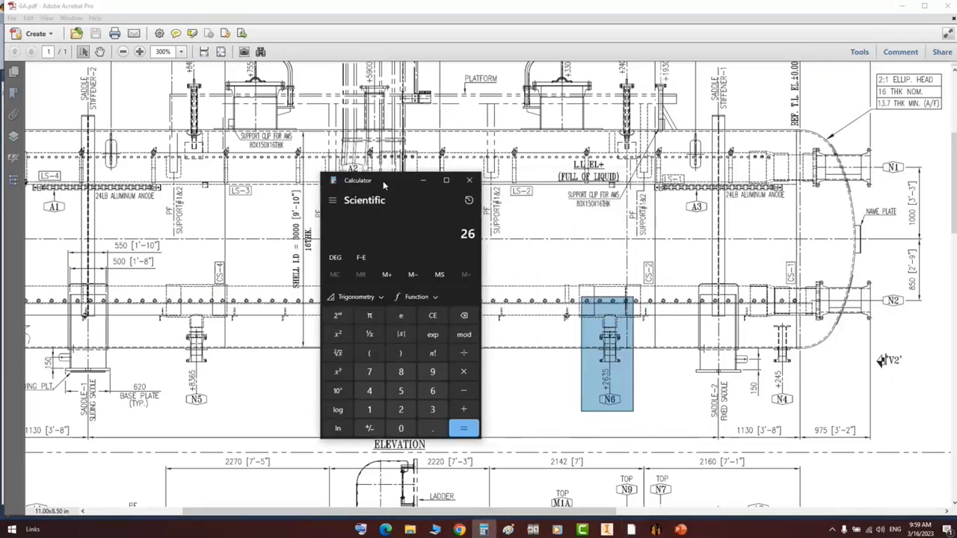
pyautogui.write('35')
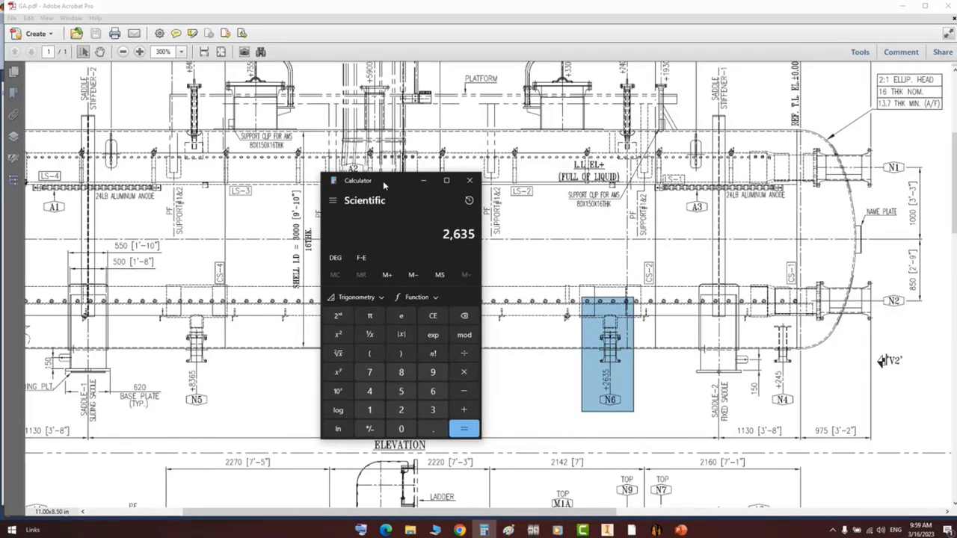
pyautogui.press('Return')
pyautogui.write('50 ')
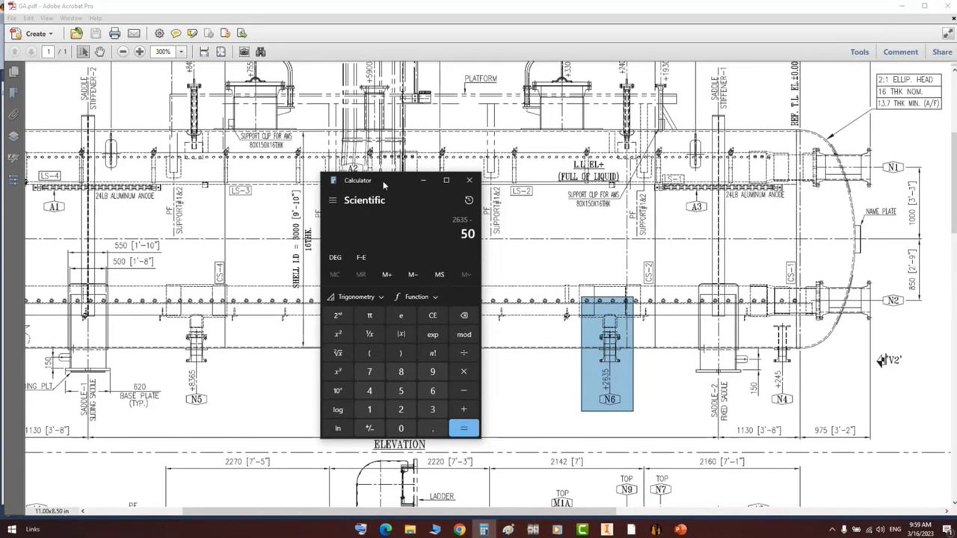
pyautogui.write('- 1')
pyautogui.write('960')
pyautogui.press('Return')
pyautogui.click(475, 184)
# - Back in Static Equipment Generator, set nozzle N6's location to 625 mm, save it and start the Inventor assembly
pyautogui.click(656, 530)
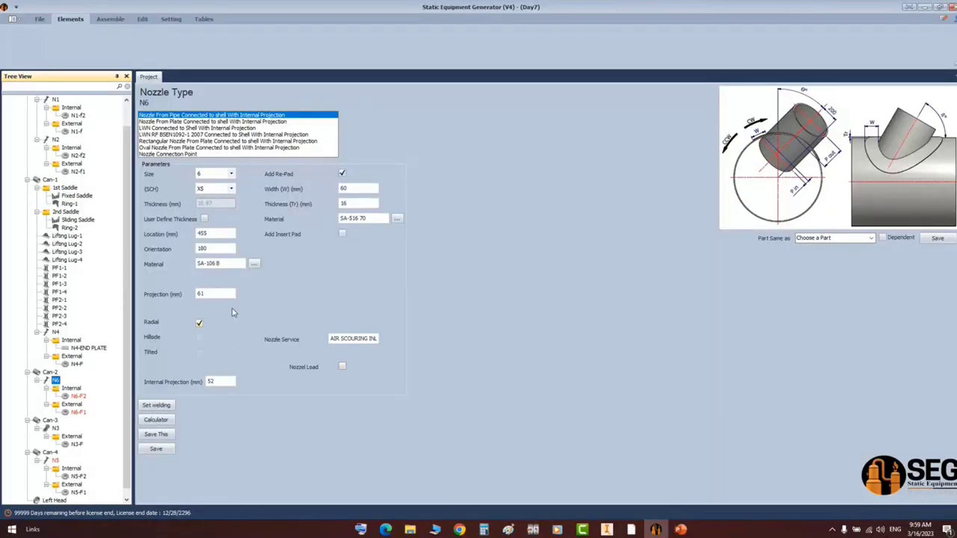
pyautogui.moveTo(218, 233); pyautogui.dragTo(160, 240)
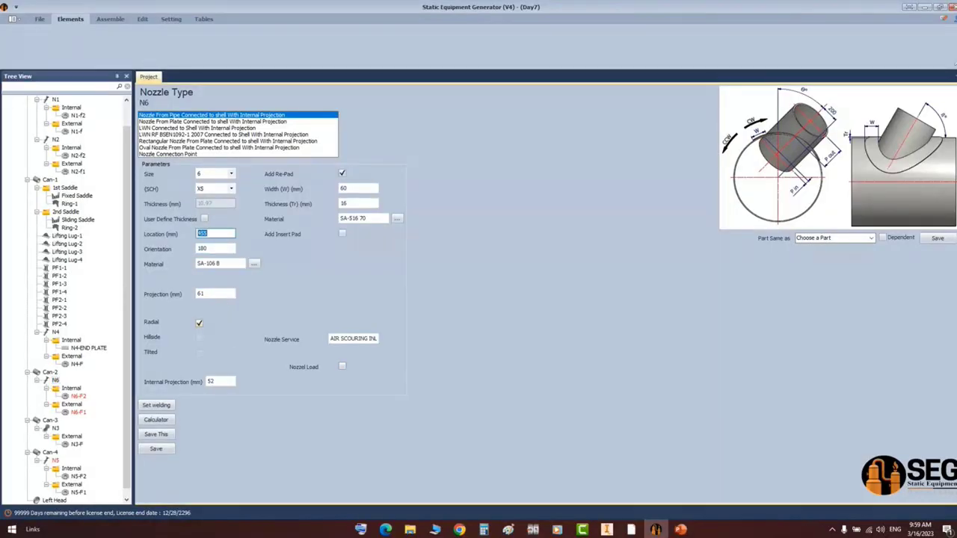
pyautogui.write('625')
pyautogui.click(157, 449)
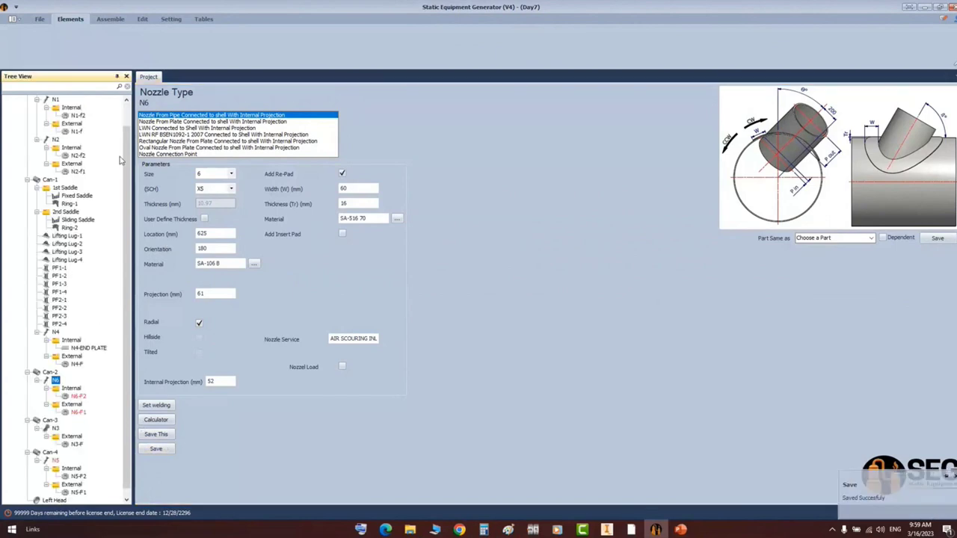
pyautogui.click(112, 20)
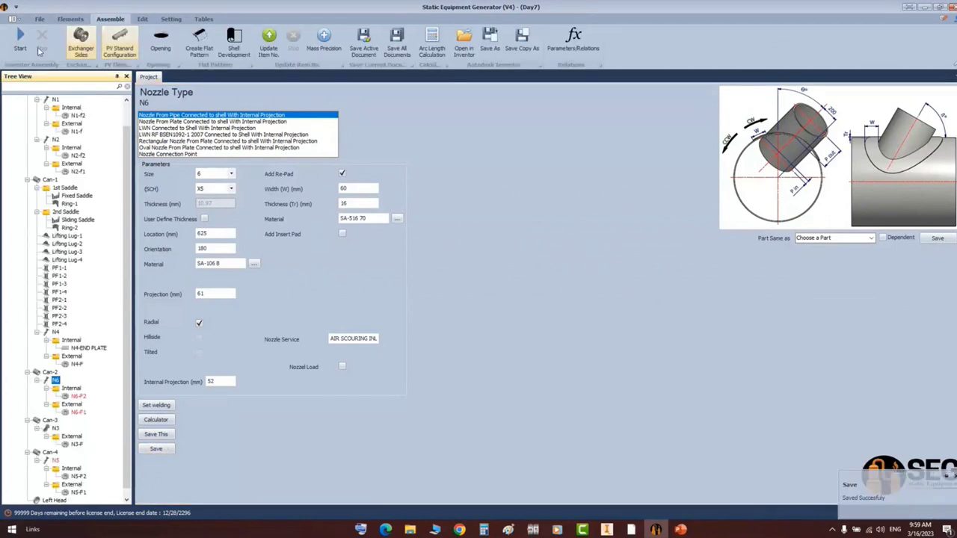
# - Switch to Inventor and examine the generated bottom nozzles of the Sand Filter model from the side and from inside
pyautogui.click(608, 529)
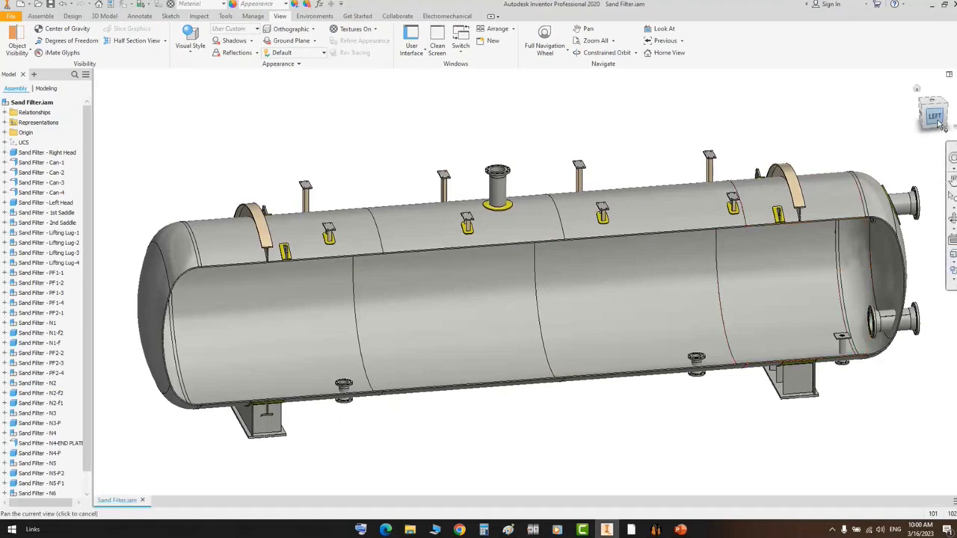
pyautogui.scroll(6, 690, 437)
pyautogui.scroll(-10, 640, 407)
pyautogui.scroll(5, 615, 432)
pyautogui.moveTo(606, 444); pyautogui.dragTo(741, 419, button='middle')
pyautogui.scroll(-2, 741, 419)
pyautogui.scroll(6, 560, 412)
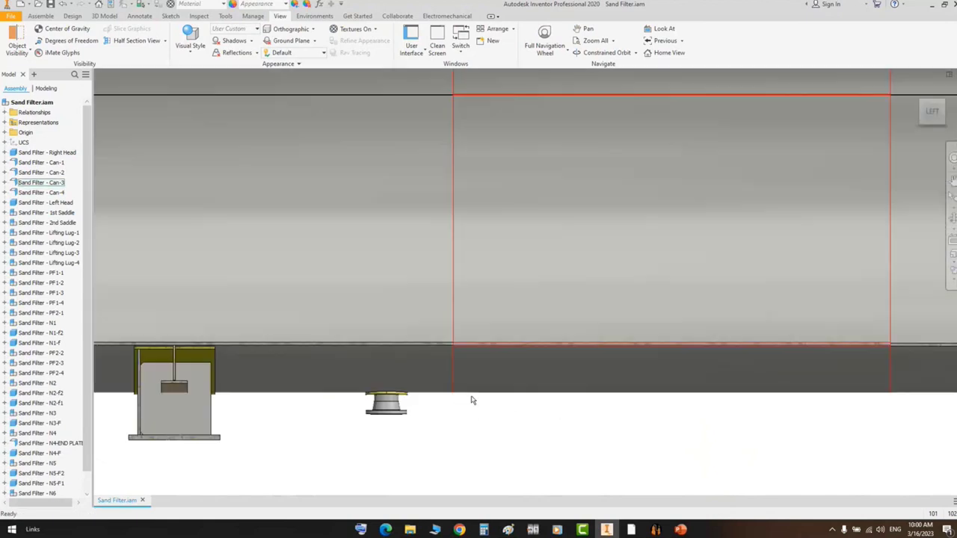
pyautogui.moveTo(867, 397); pyautogui.dragTo(862, 380, button='middle')
pyautogui.moveTo(677, 412); pyautogui.dragTo(821, 398, button='middle')
pyautogui.click(953, 218)
pyautogui.moveTo(553, 311); pyautogui.dragTo(511, 324)
pyautogui.scroll(3, 400, 155)
pyautogui.scroll(-4, 374, 171)
pyautogui.moveTo(748, 260); pyautogui.dragTo(547, 314, button='middle')
pyautogui.rightClick(531, 323)
pyautogui.click(933, 118)
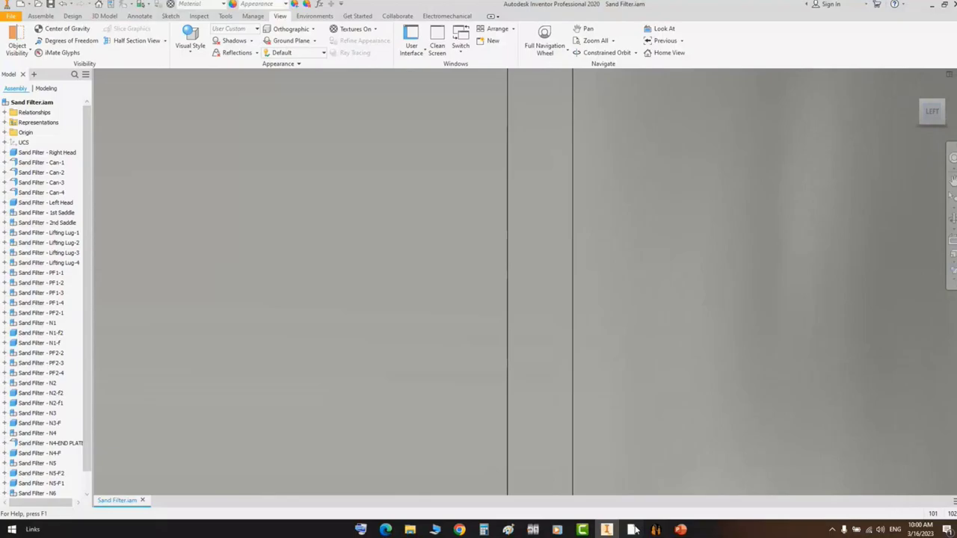
# - Switch to GA.pdf and examine nozzle N7's position on the first shell barrel
pyautogui.moveTo(655, 530)
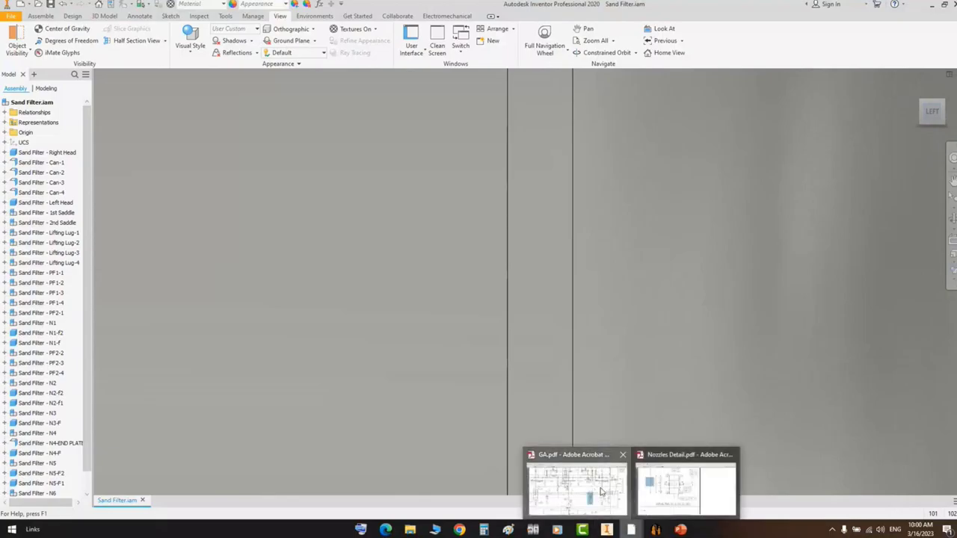
pyautogui.click(581, 487)
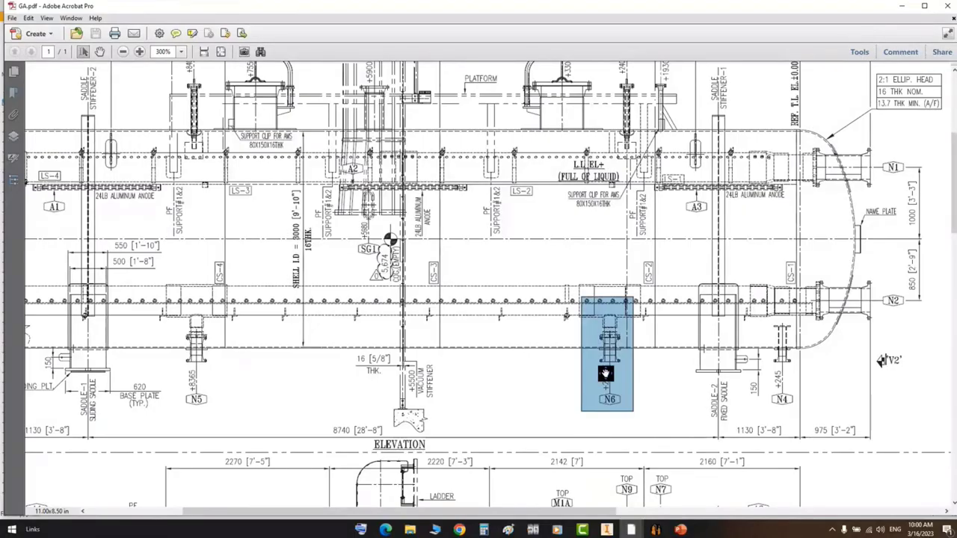
pyautogui.scroll(3, 606, 376)
pyautogui.moveTo(653, 182); pyautogui.dragTo(607, 374)
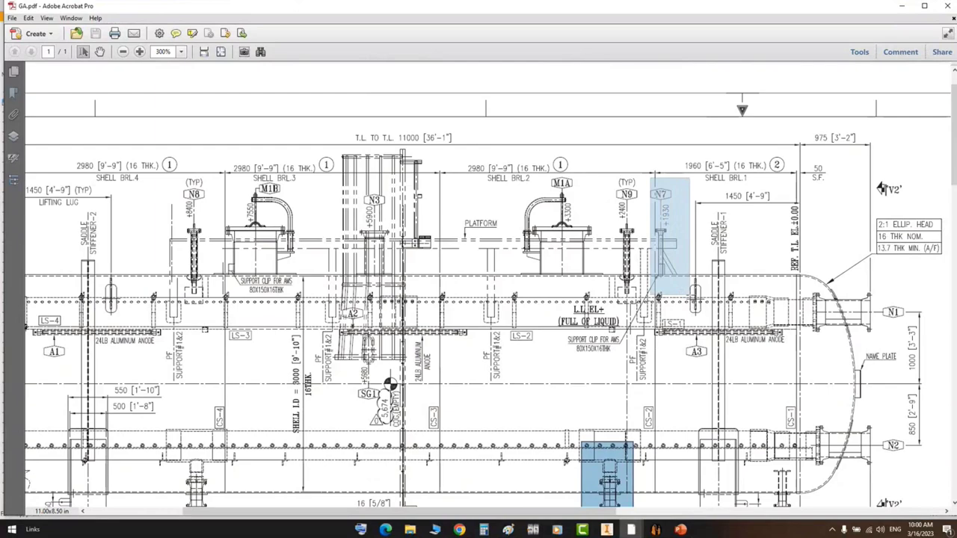
pyautogui.keyDown('ctrl'); pyautogui.scroll(5, 667, 231); pyautogui.keyUp('ctrl')
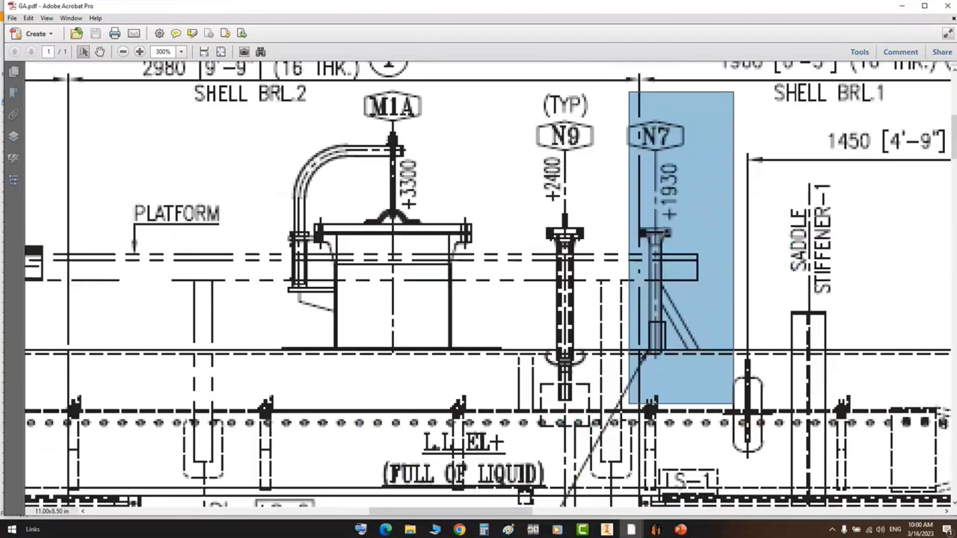
pyautogui.keyDown('ctrl'); pyautogui.scroll(-3, 647, 246); pyautogui.keyUp('ctrl')
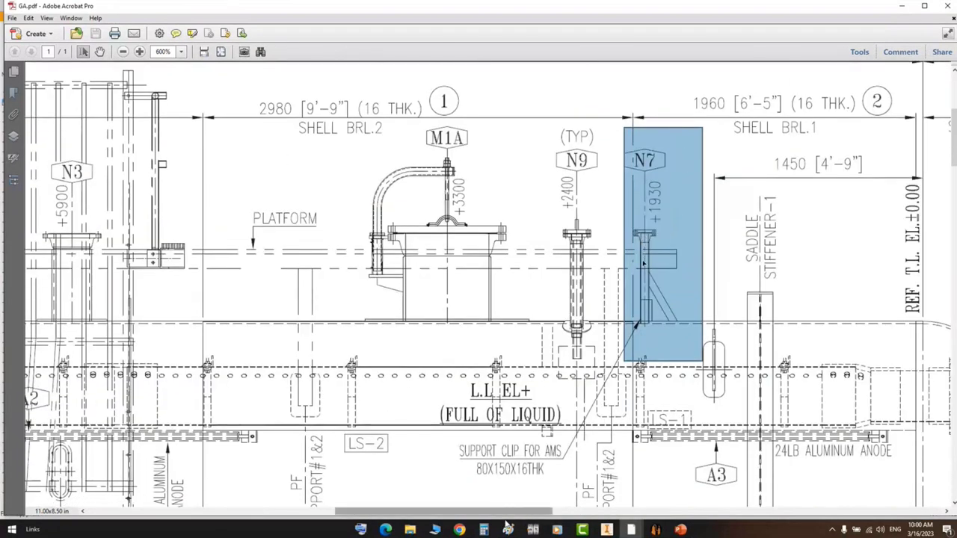
# - Switch to Nozzles Detail.pdf and examine the N7 detail, marking the N7-2 pipe row in the parts table
pyautogui.moveTo(655, 530)
pyautogui.click(681, 487)
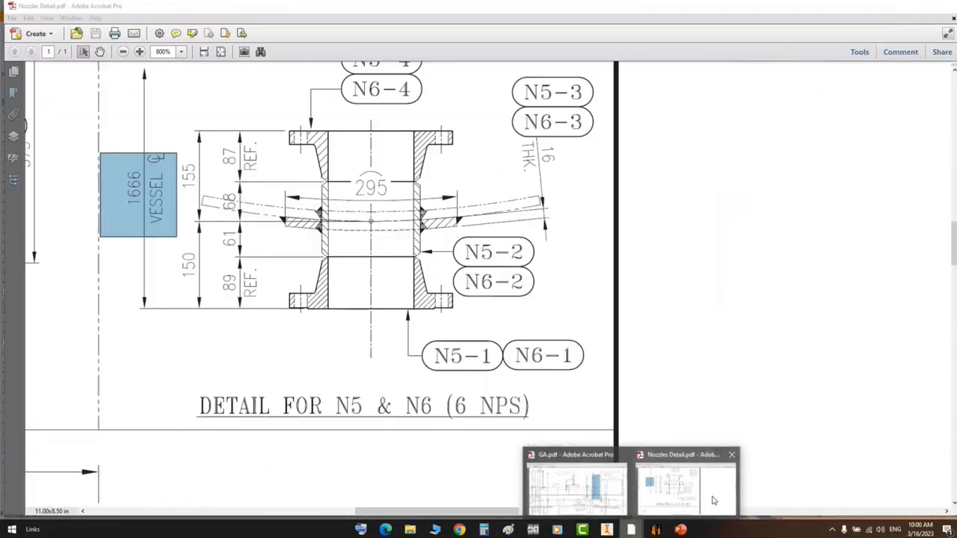
pyautogui.keyDown('ctrl'); pyautogui.scroll(-4, 549, 306); pyautogui.keyUp('ctrl')
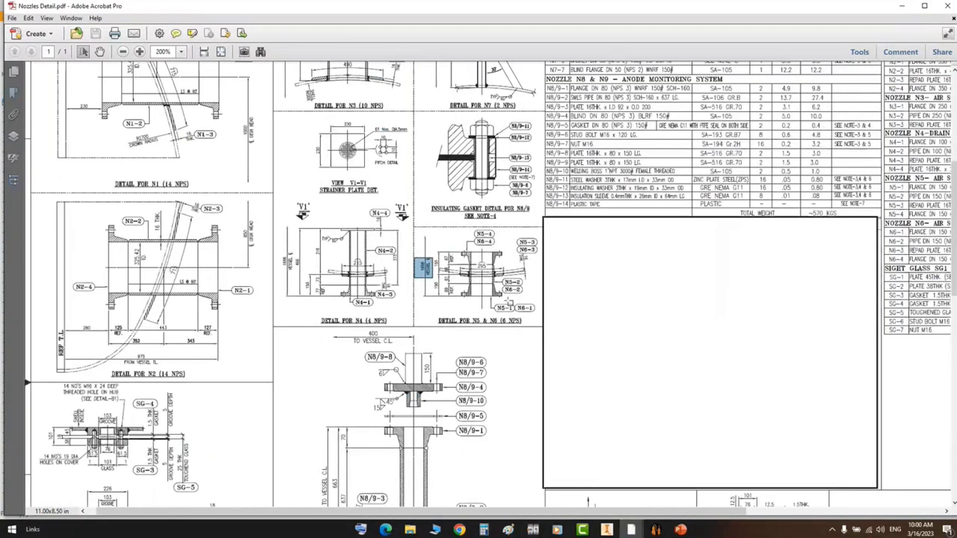
pyautogui.keyDown('ctrl'); pyautogui.scroll(3, 482, 148); pyautogui.keyUp('ctrl')
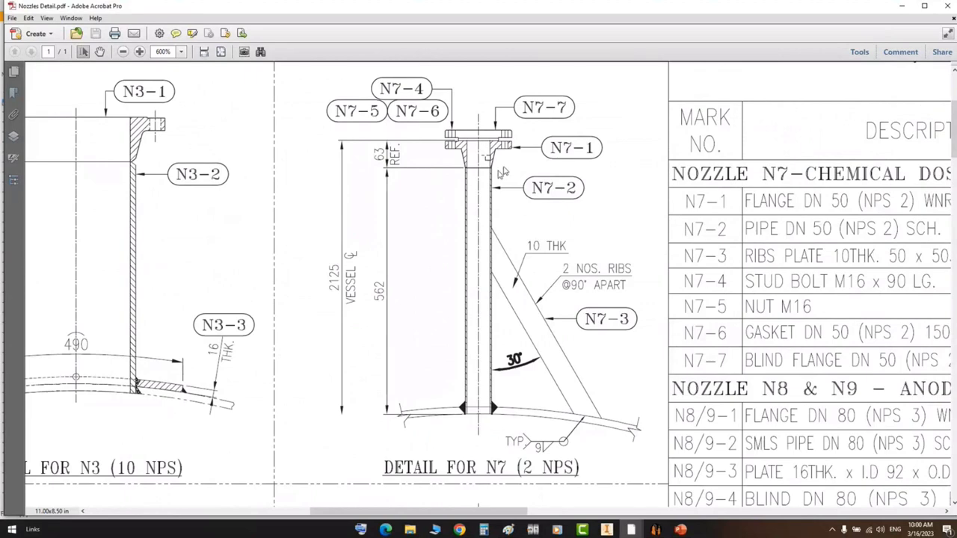
pyautogui.moveTo(724, 228); pyautogui.dragTo(509, 214)
pyautogui.moveTo(694, 224); pyautogui.dragTo(602, 216)
pyautogui.hscroll(-1, 553, 181)
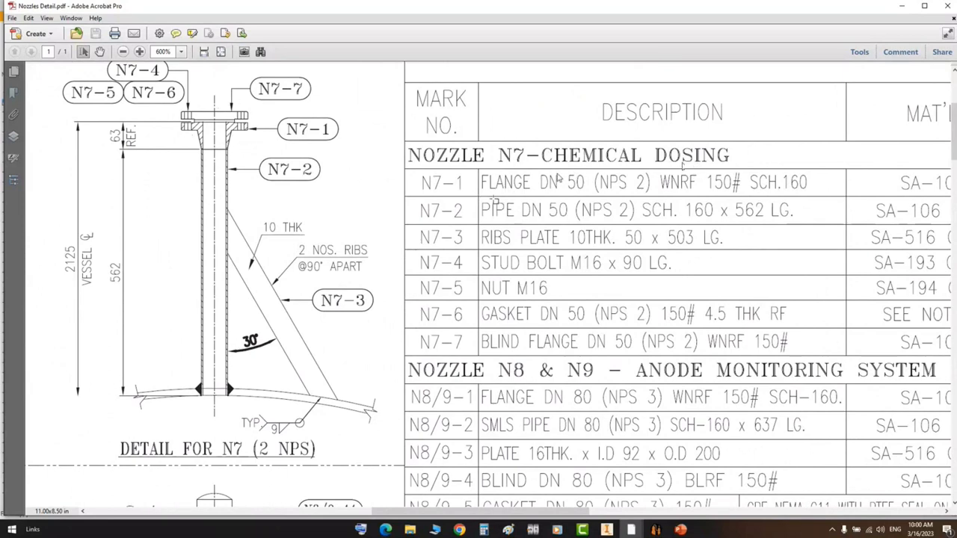
pyautogui.moveTo(492, 197); pyautogui.dragTo(817, 226)
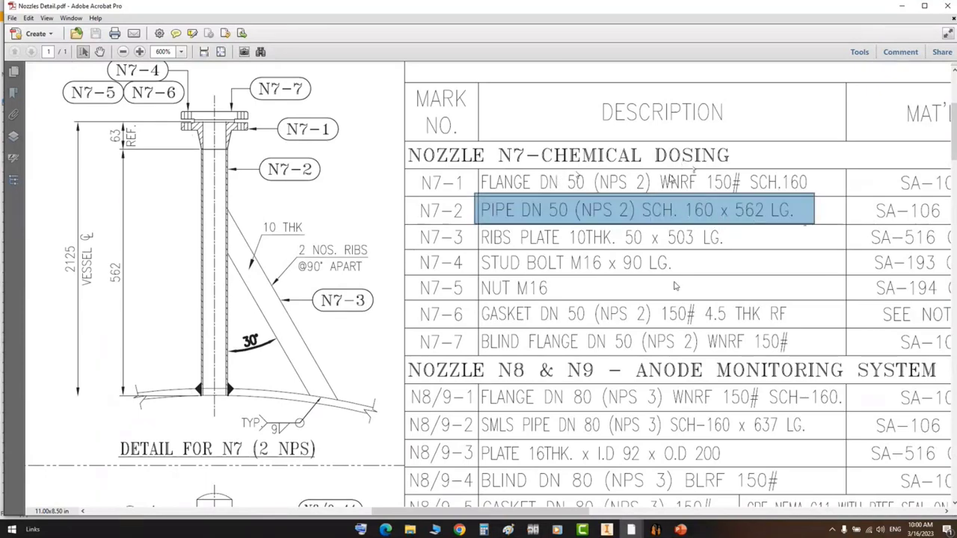
# - Switch to Static Equipment Generator and add a shell nozzle named N7 to Can-1
pyautogui.click(655, 529)
pyautogui.scroll(1, 64, 243)
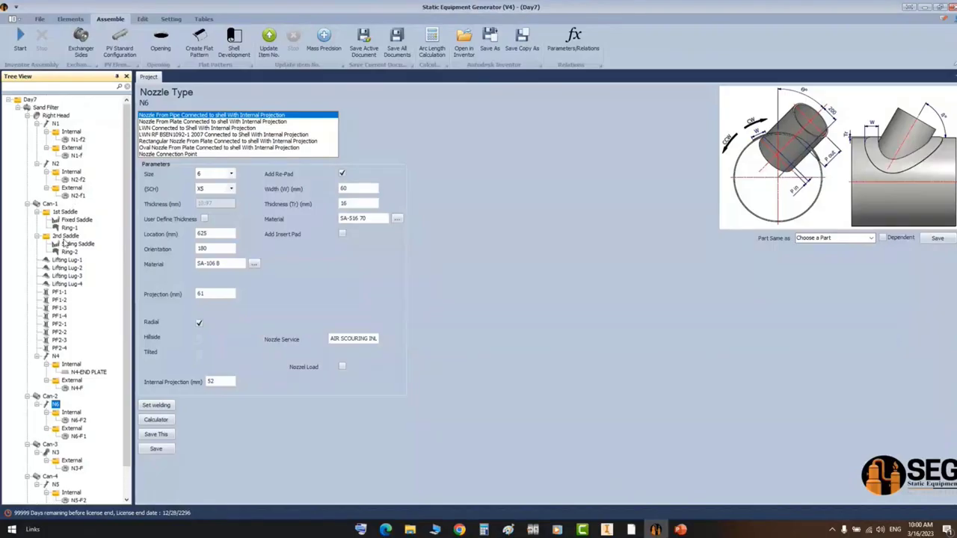
pyautogui.click(49, 204)
pyautogui.click(71, 19)
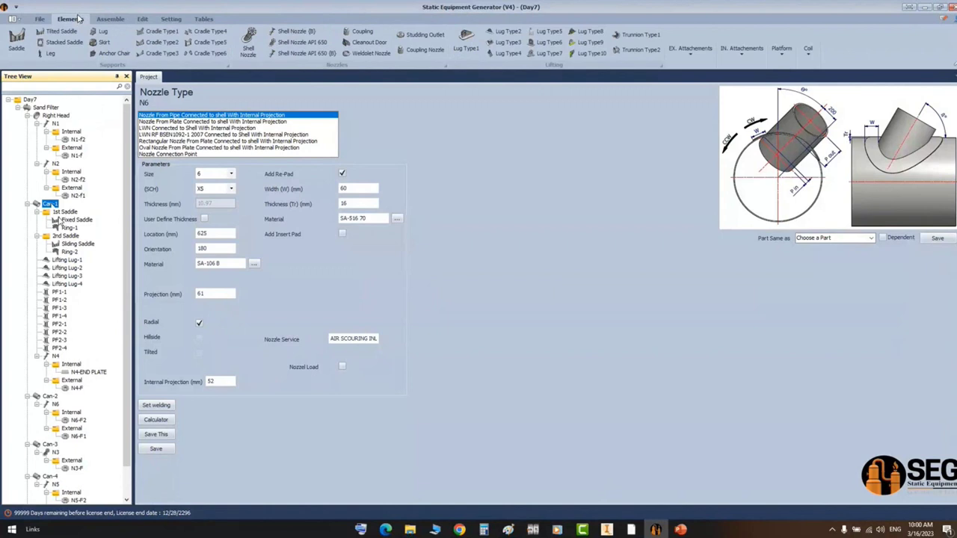
pyautogui.click(251, 39)
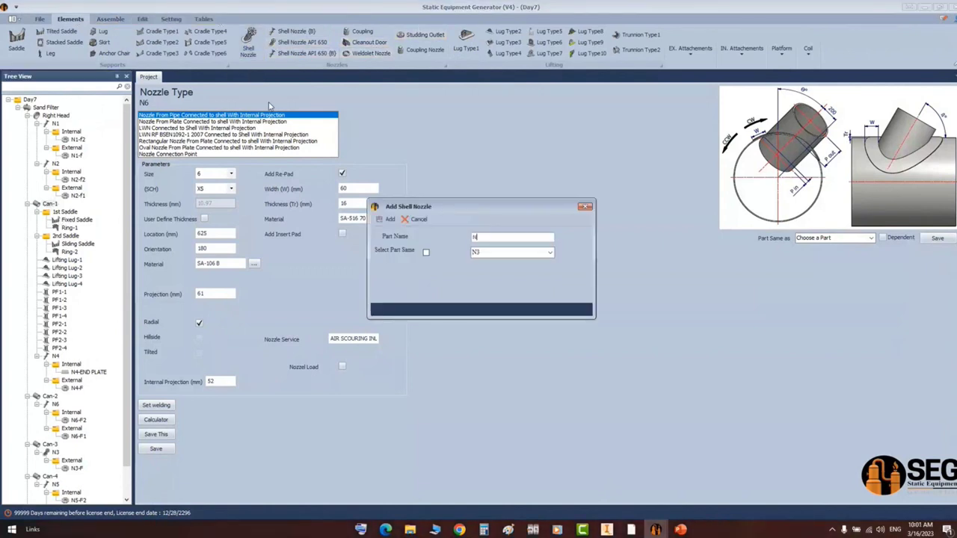
pyautogui.press('Return')
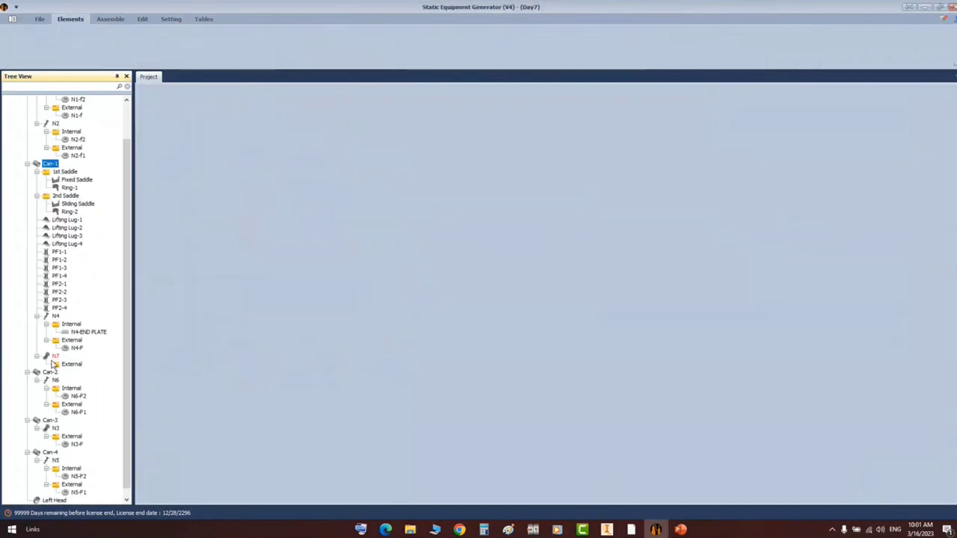
# - Set nozzle N7's schedule to 160, location to 1880 mm and nozzle service to CHEMICAL DOSING, and save it
pyautogui.click(54, 358)
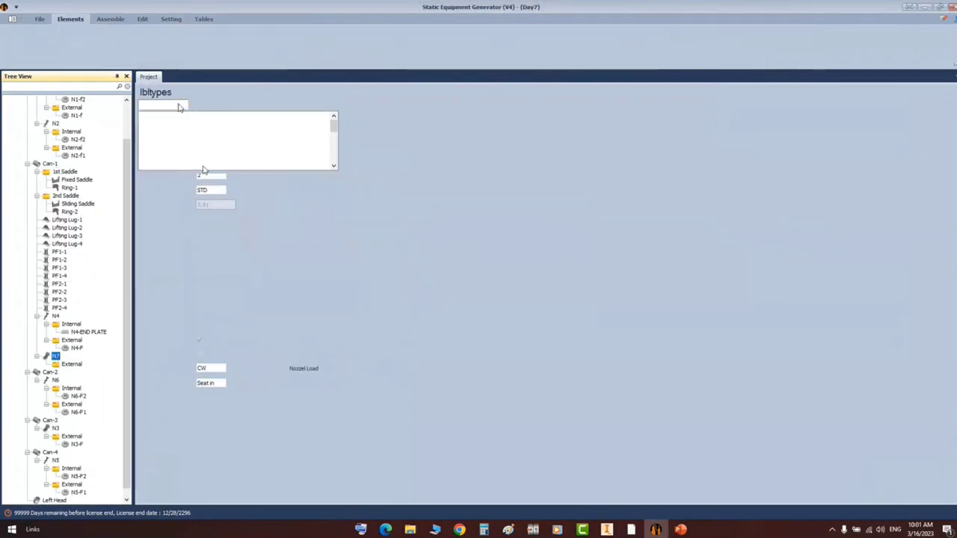
pyautogui.click(218, 202)
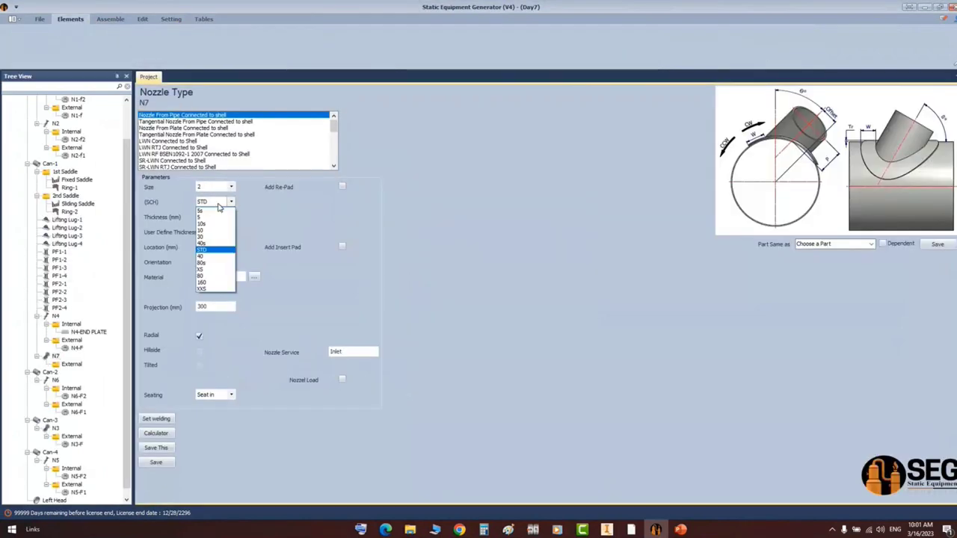
pyautogui.click(202, 282)
pyautogui.moveTo(221, 249); pyautogui.dragTo(179, 251)
pyautogui.write('1880')
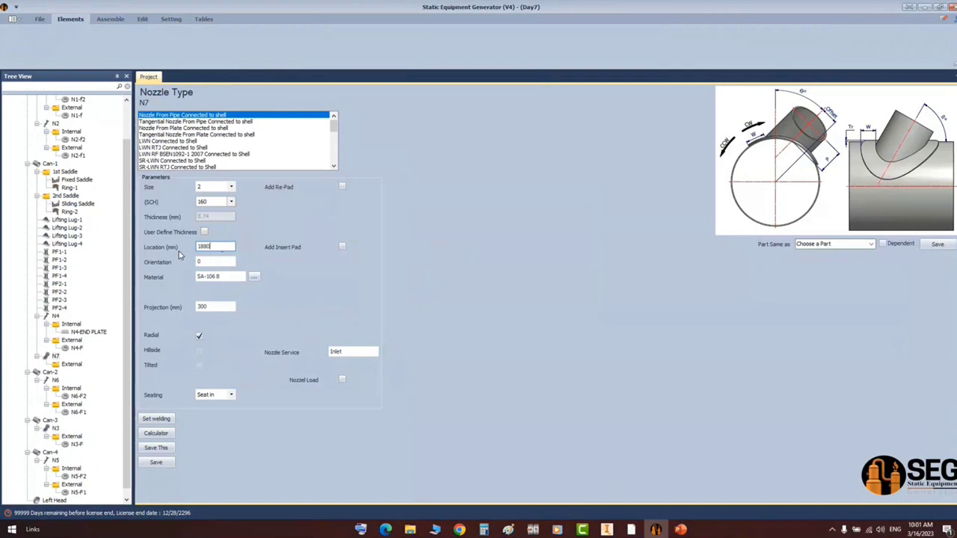
pyautogui.press('Tab')
pyautogui.doubleClick(336, 351)
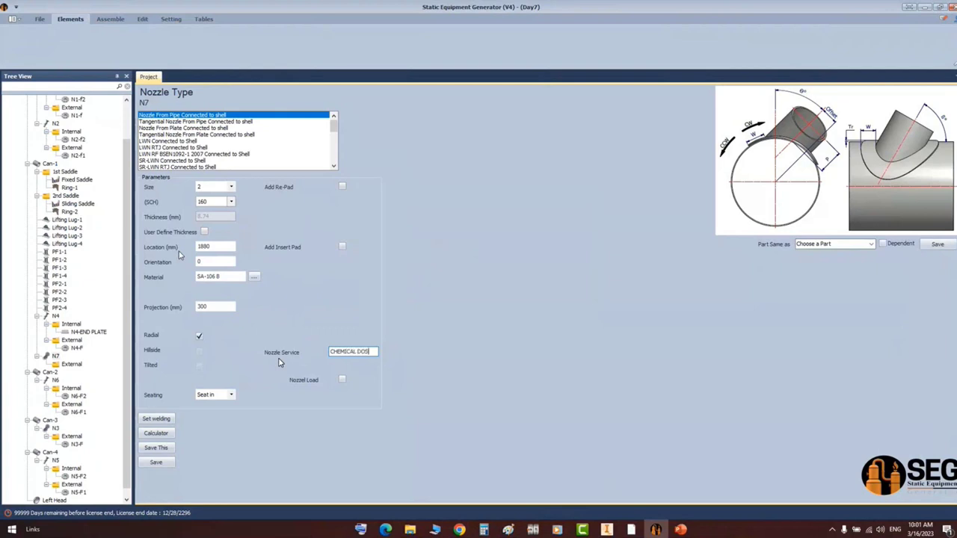
pyautogui.write('G')
pyautogui.click(157, 463)
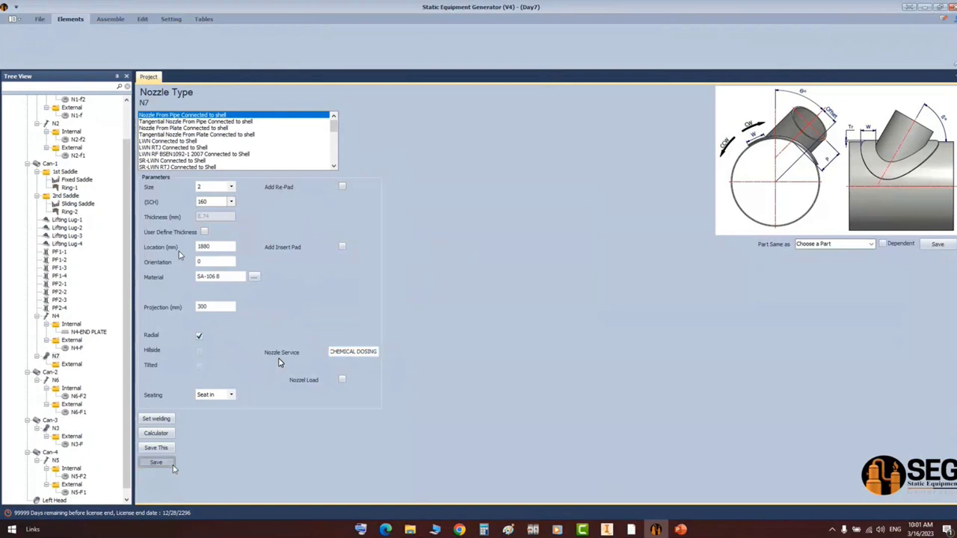
# - Add a flange named N7-F to nozzle N7's external parts
pyautogui.click(79, 366)
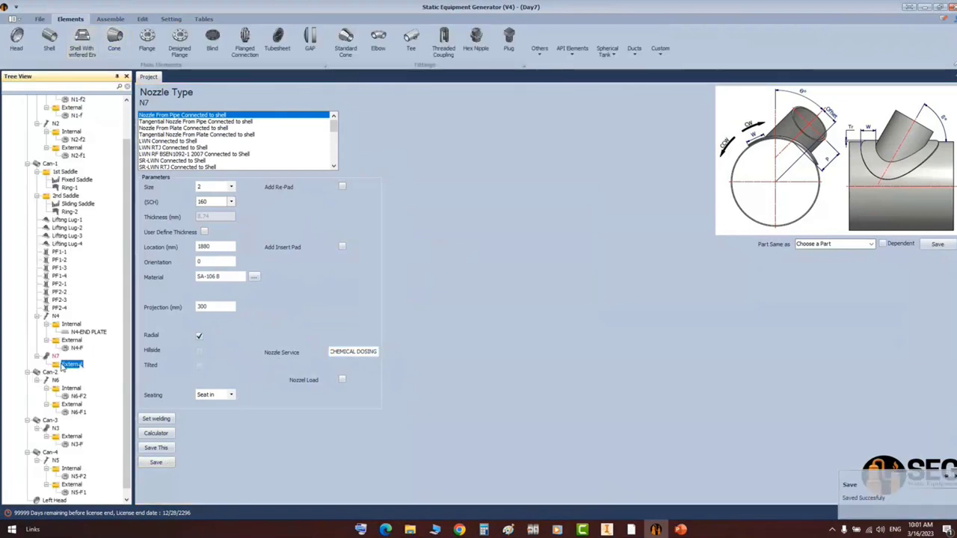
pyautogui.click(147, 39)
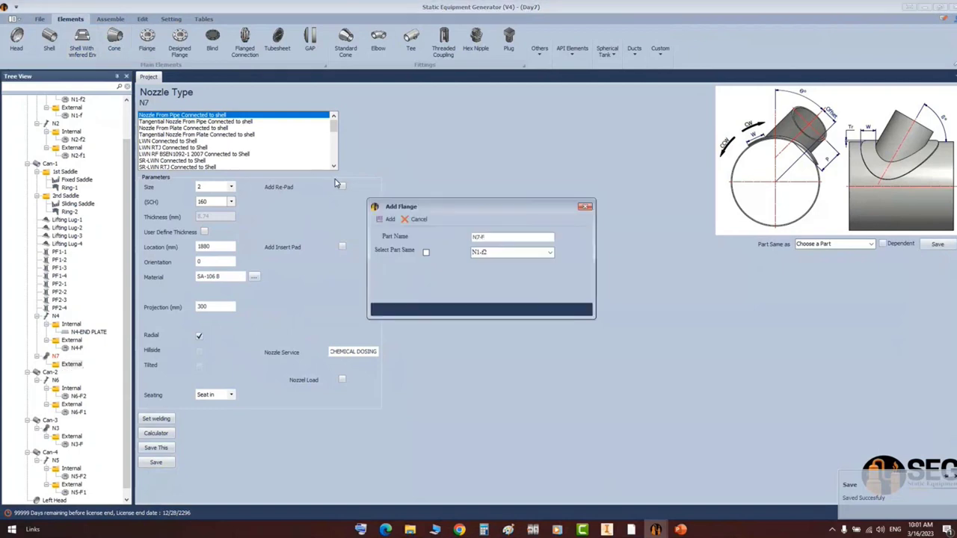
pyautogui.press('Return')
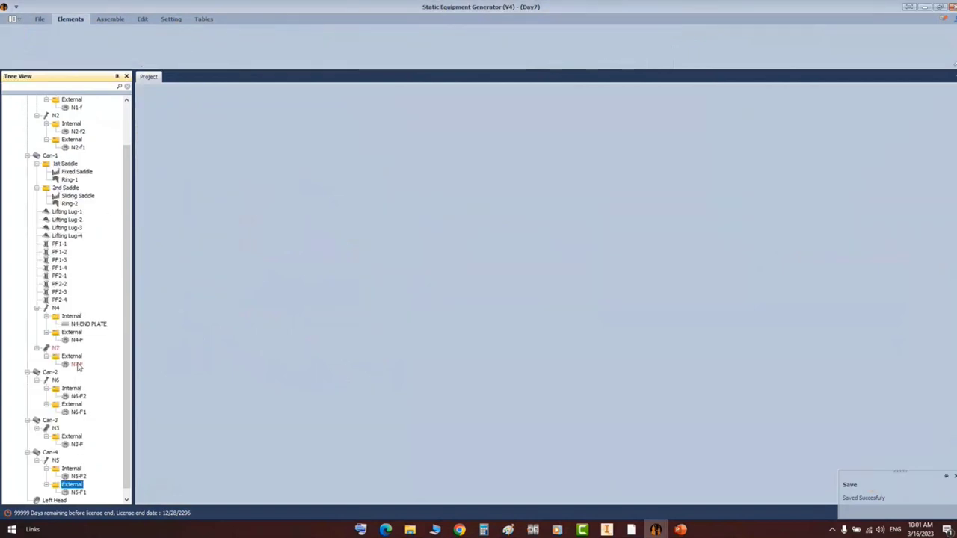
# - Define flange N7-F as WN-RF ASME B16.5 with size 2 and pipe schedule 160, and save it
pyautogui.click(78, 365)
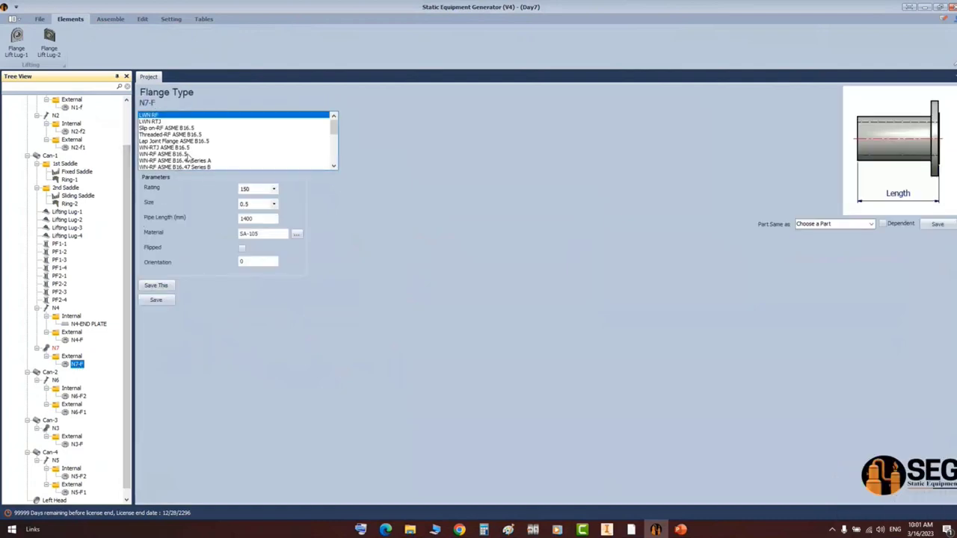
pyautogui.click(186, 155)
pyautogui.click(262, 204)
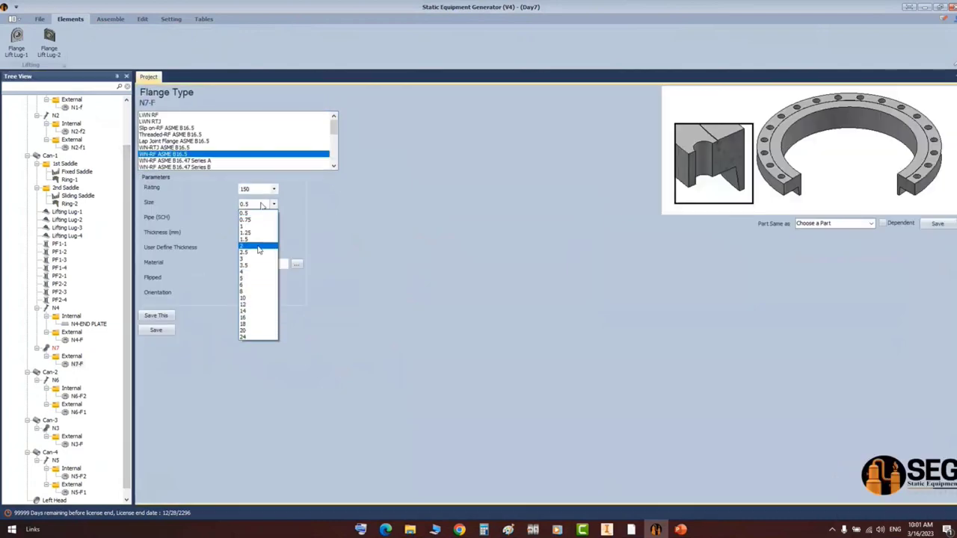
pyautogui.click(258, 248)
pyautogui.click(261, 219)
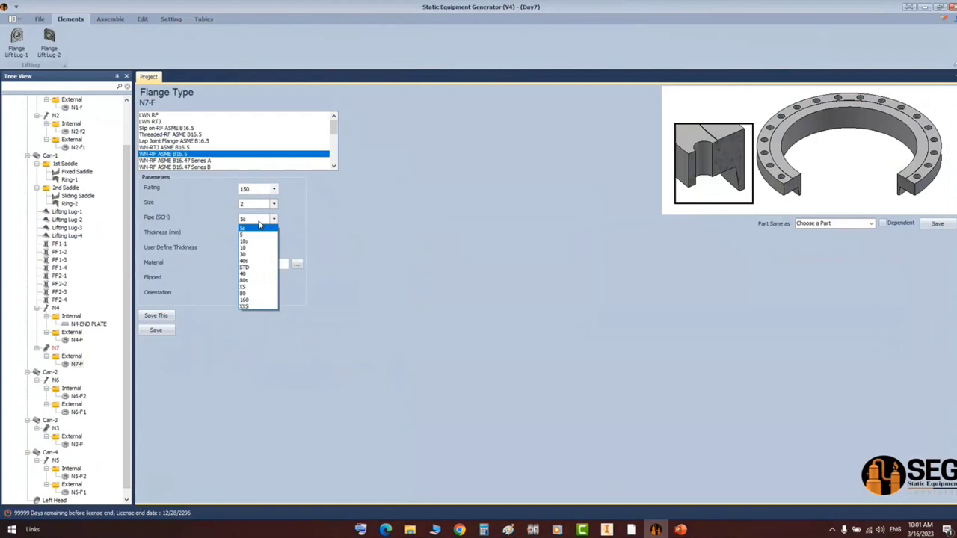
pyautogui.click(247, 300)
pyautogui.click(156, 330)
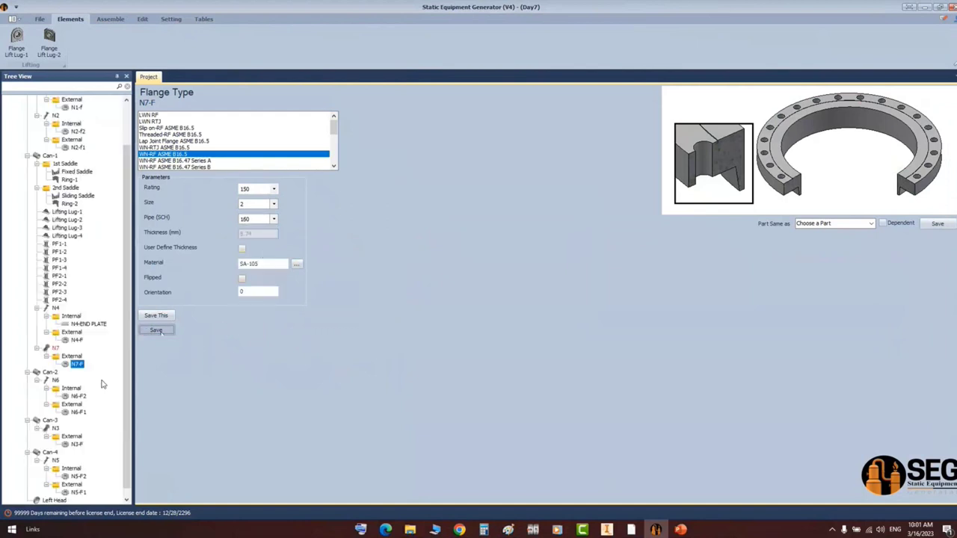
# - Calculate and save nozzle N7's projection using the 2125 mm distance from the vessel centreline given in Nozzles Detail.pdf
pyautogui.click(55, 349)
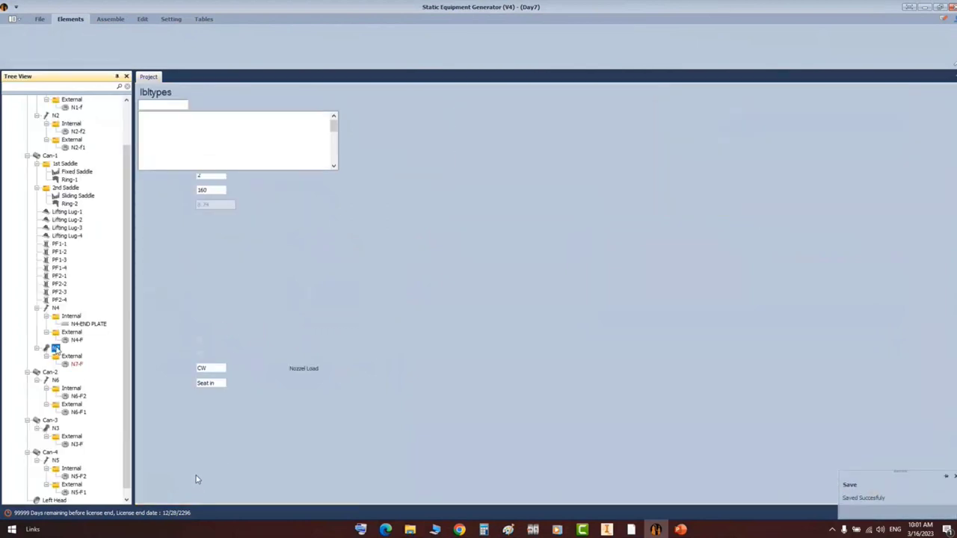
pyautogui.click(169, 434)
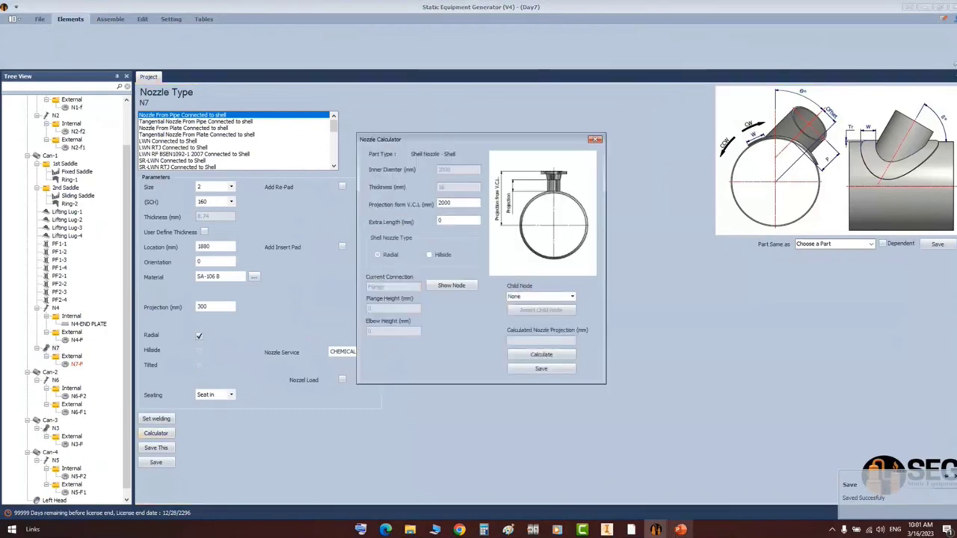
pyautogui.moveTo(631, 529)
pyautogui.click(661, 490)
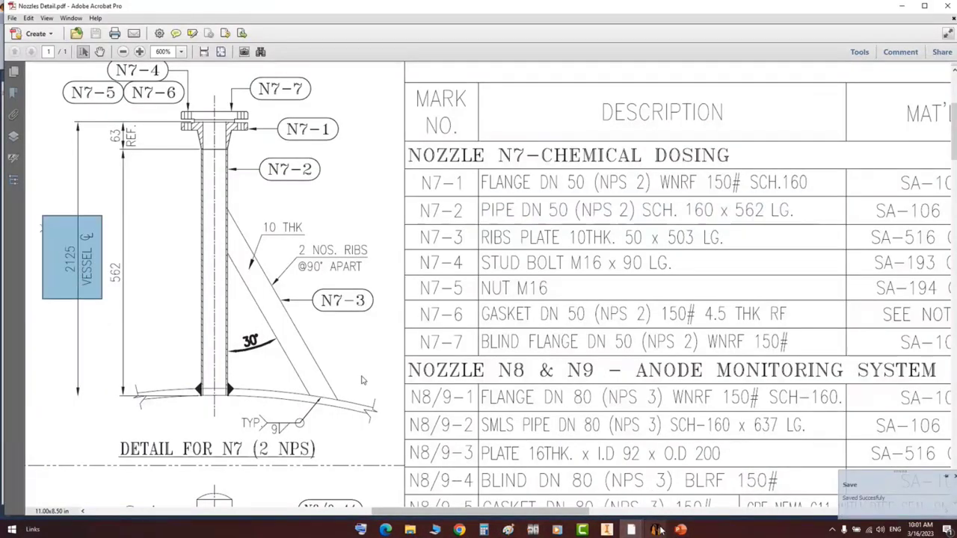
pyautogui.moveTo(656, 530)
pyautogui.click(725, 478)
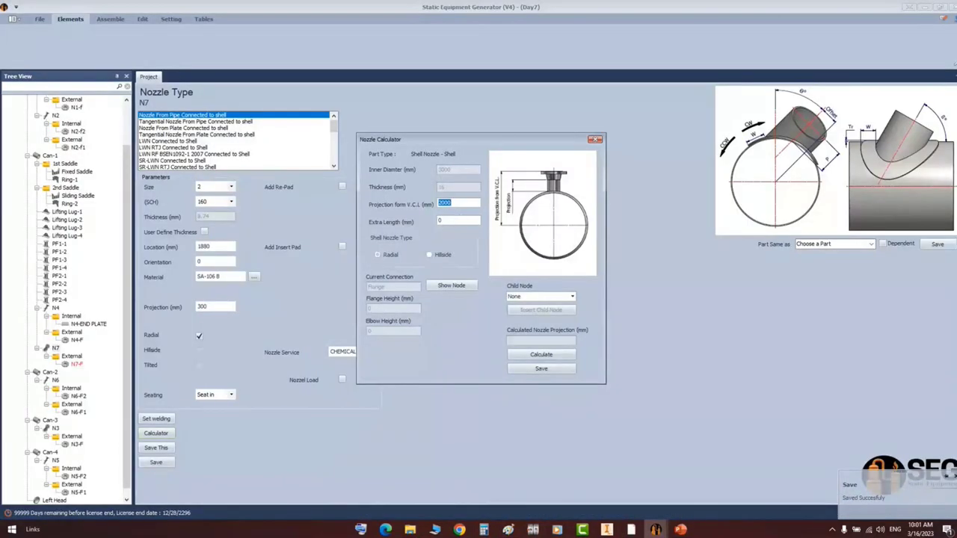
pyautogui.write('2125')
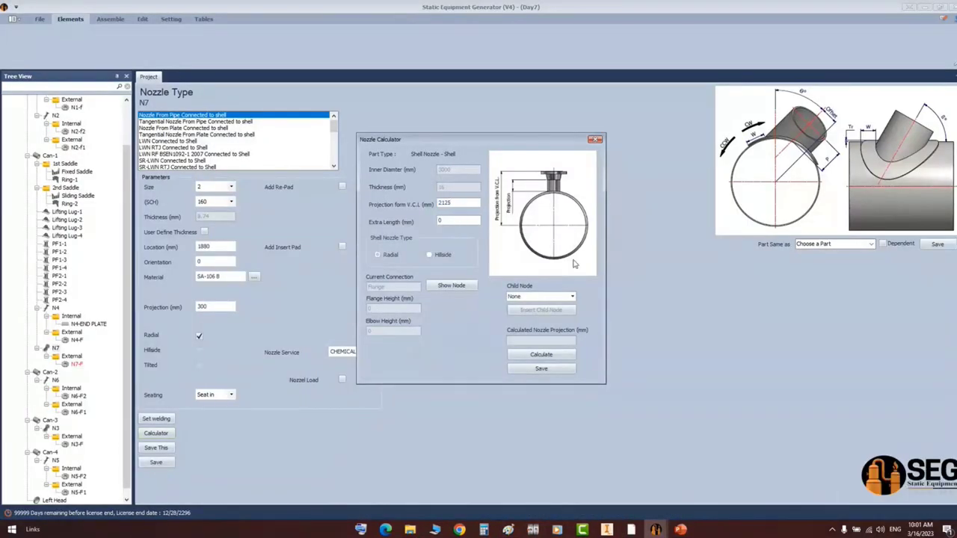
pyautogui.click(541, 355)
pyautogui.click(541, 369)
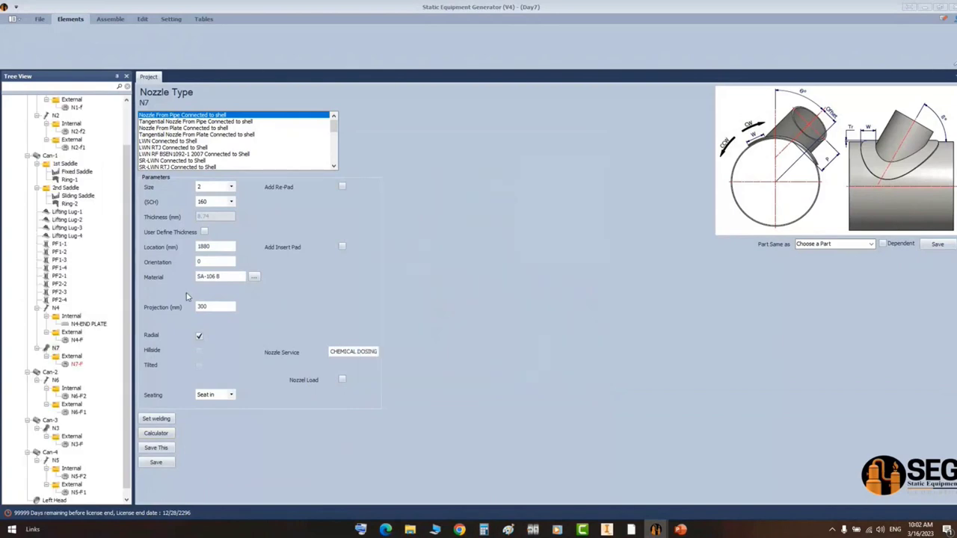
# - Save nozzle N7 with the calculated projection, start the Inventor assembly and switch to Inventor
pyautogui.moveTo(228, 307); pyautogui.dragTo(205, 301)
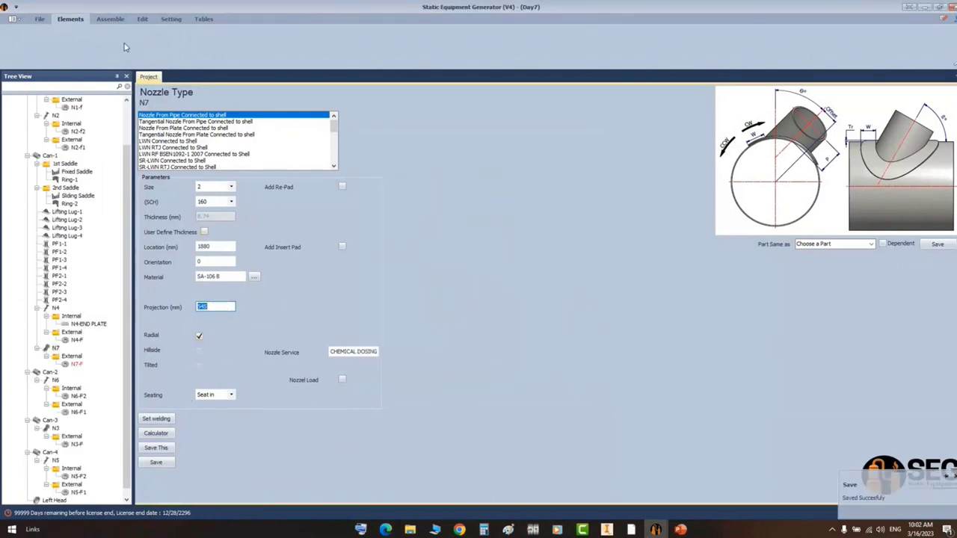
pyautogui.click(110, 19)
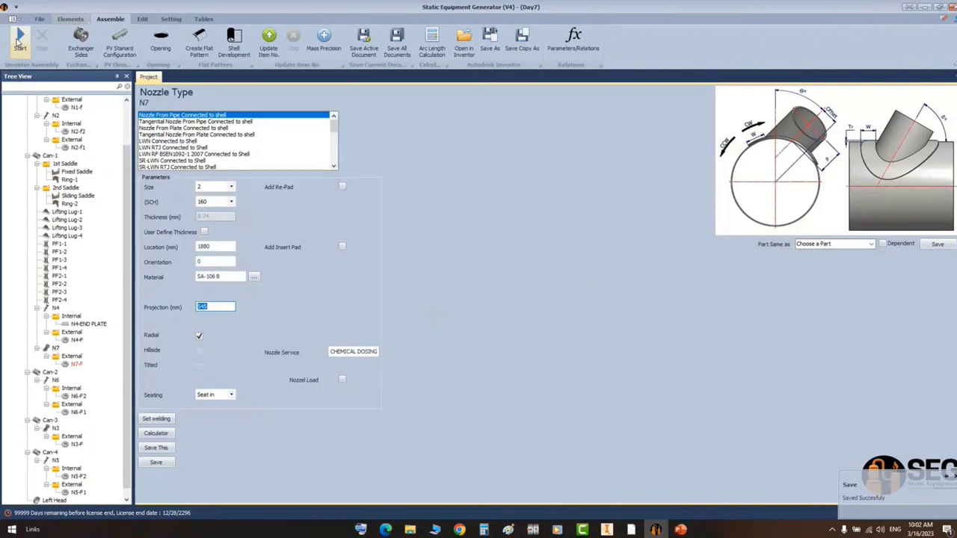
pyautogui.click(607, 529)
# - Switch to Nozzles Detail.pdf and examine the N7 detail, marking its flange connection and the ribbed lower part of the pipe
pyautogui.moveTo(638, 531)
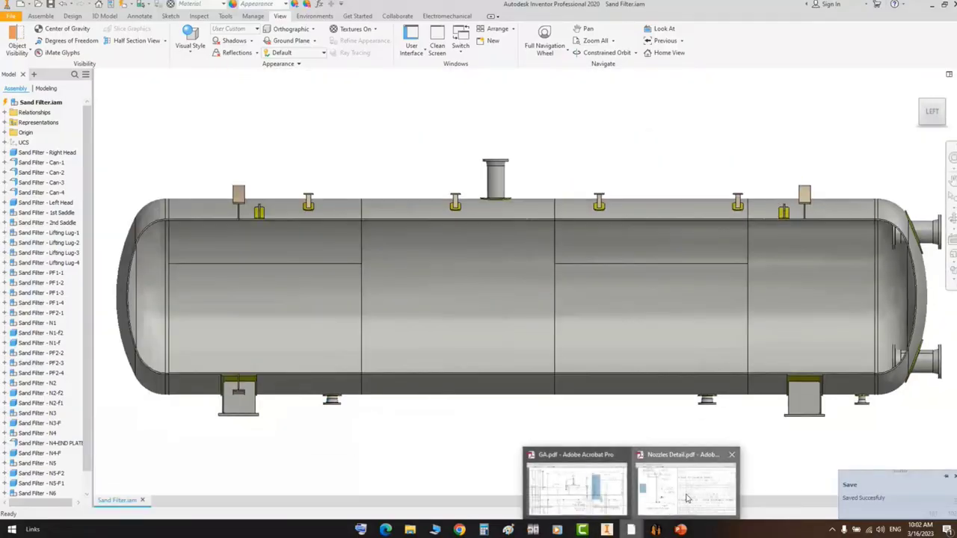
pyautogui.click(686, 486)
pyautogui.moveTo(171, 98); pyautogui.dragTo(258, 134)
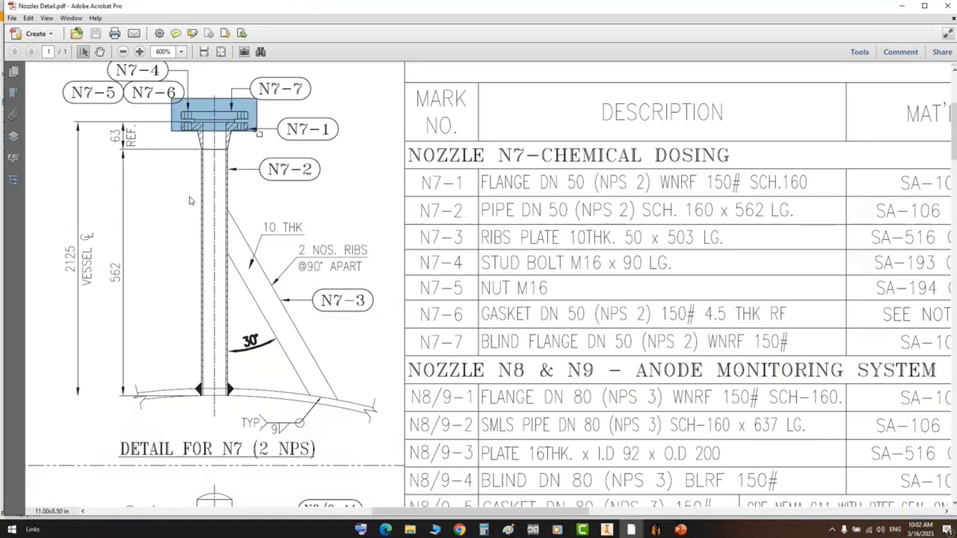
pyautogui.moveTo(166, 181); pyautogui.dragTo(357, 429)
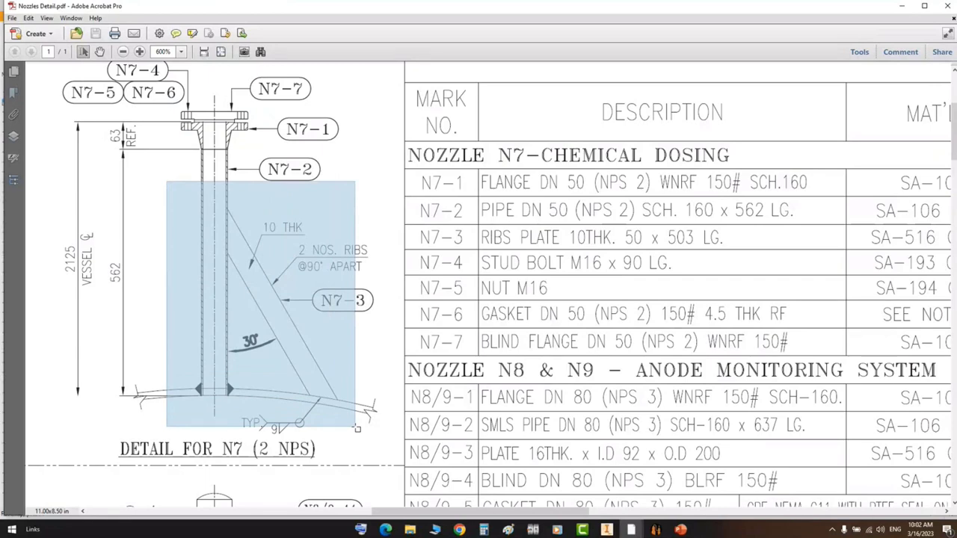
pyautogui.moveTo(357, 428); pyautogui.dragTo(357, 428)
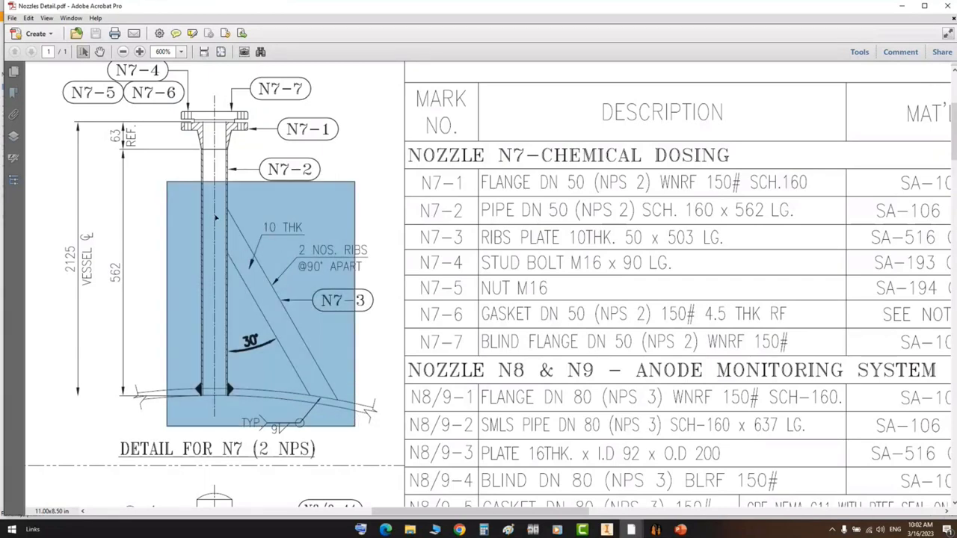
# - Switch to Inventor and examine the generated N7 nozzle from its flange down to the shell
pyautogui.click(656, 530)
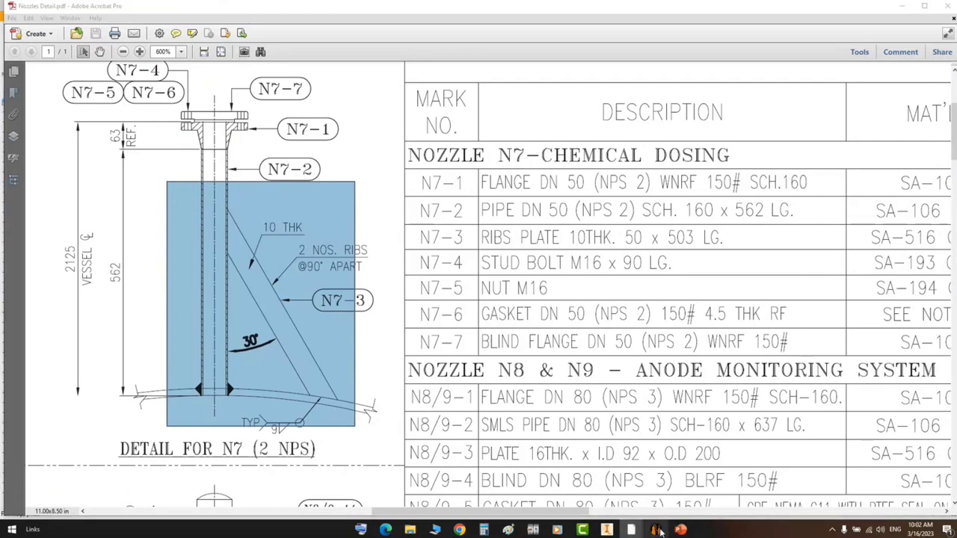
pyautogui.click(606, 530)
pyautogui.scroll(10, 752, 164)
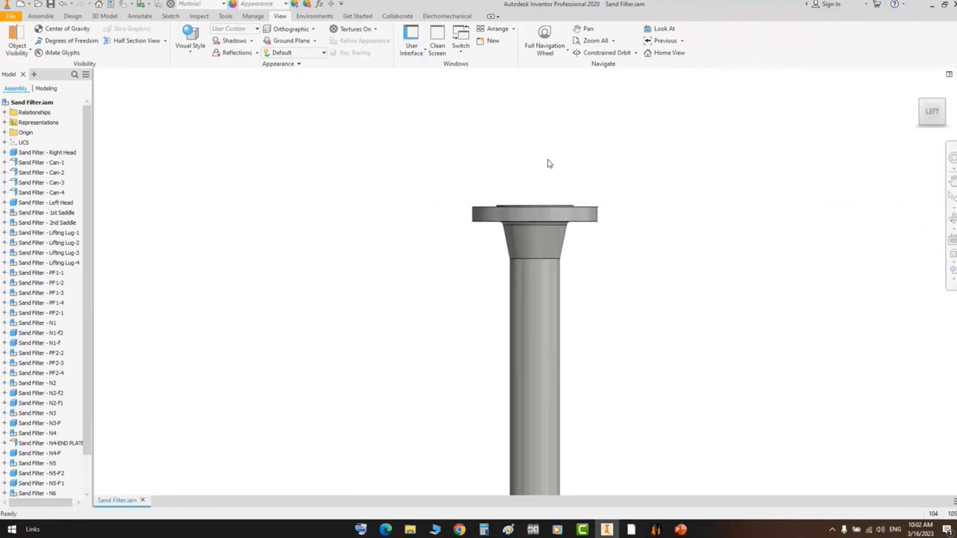
pyautogui.moveTo(636, 154); pyautogui.dragTo(446, 232)
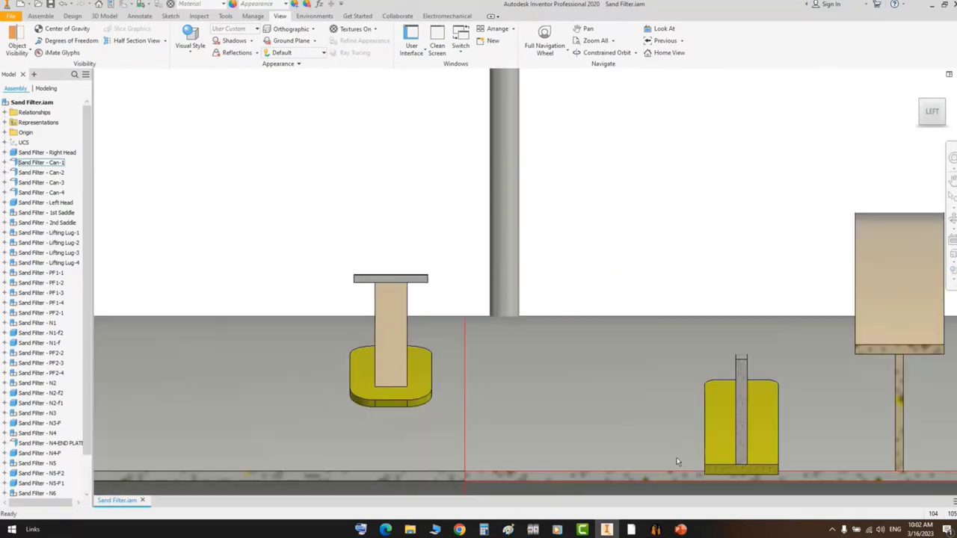
# - Switch to Static Equipment Generator and add a gasket named N7-GASKET to nozzle N7's external parts
pyautogui.click(655, 529)
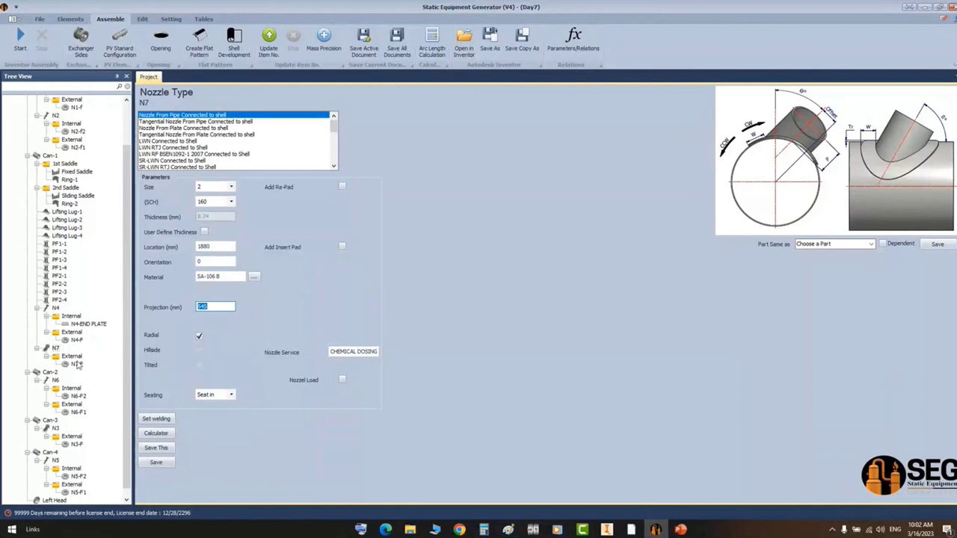
pyautogui.click(77, 364)
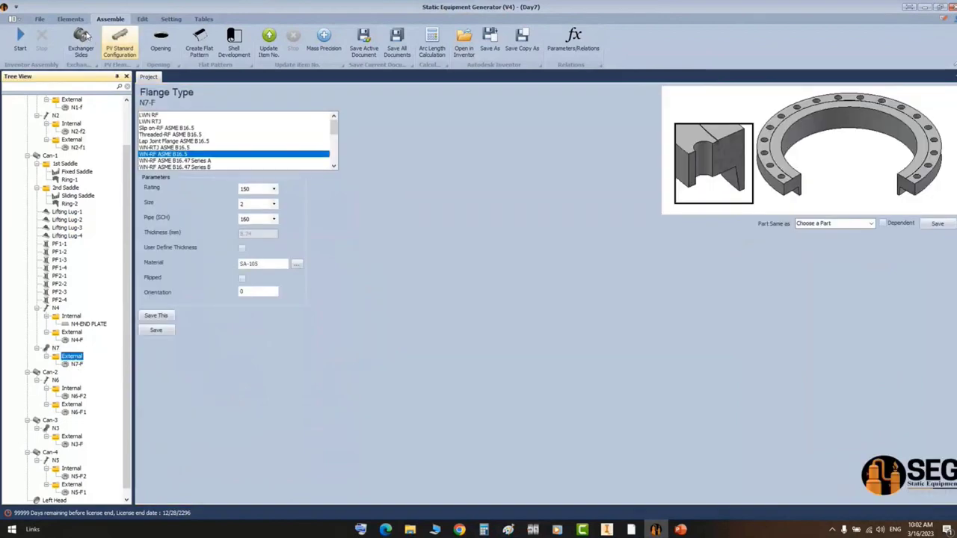
pyautogui.click(70, 19)
pyautogui.click(539, 50)
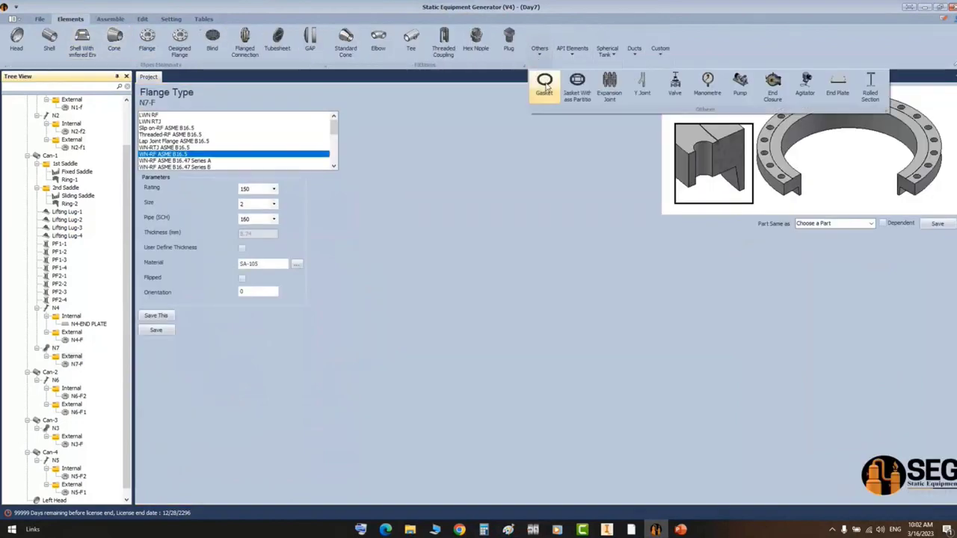
pyautogui.click(545, 85)
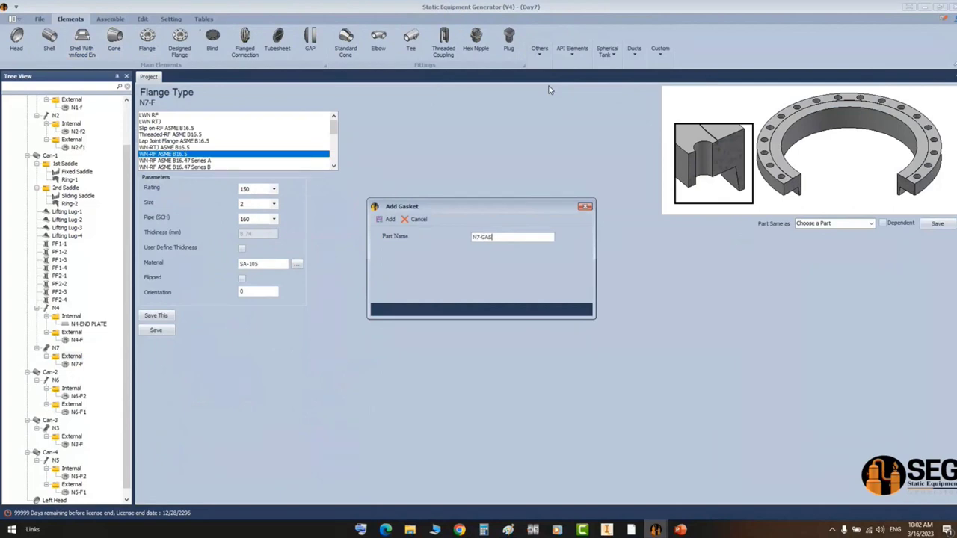
pyautogui.press('Return')
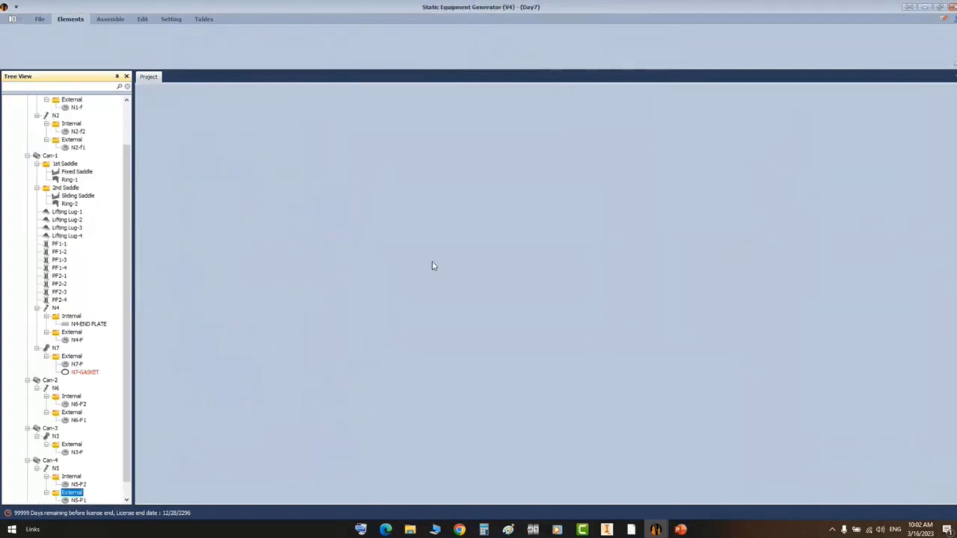
# - Define N7-GASKET as an RF Gasket For ASME B16.5 Flanges with size 2 and save it
pyautogui.click(93, 373)
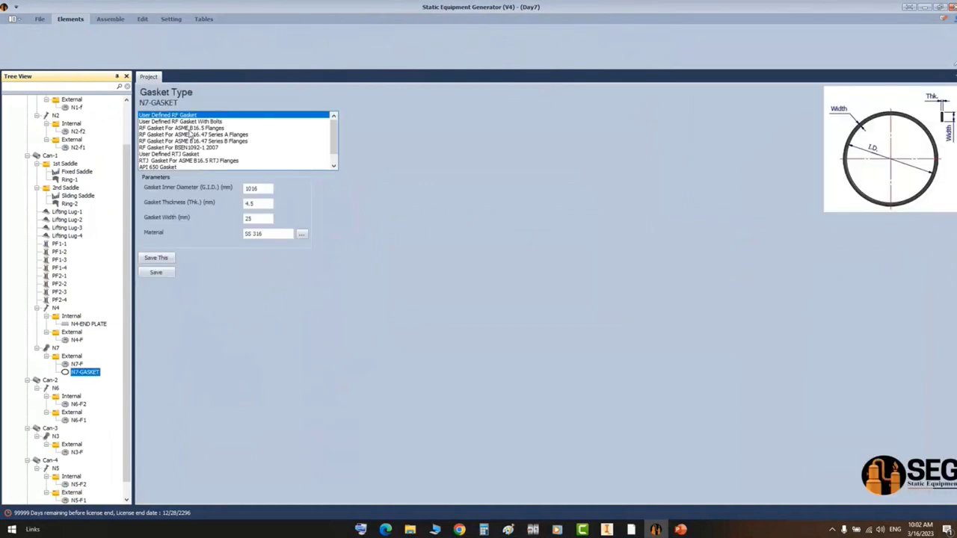
pyautogui.click(171, 129)
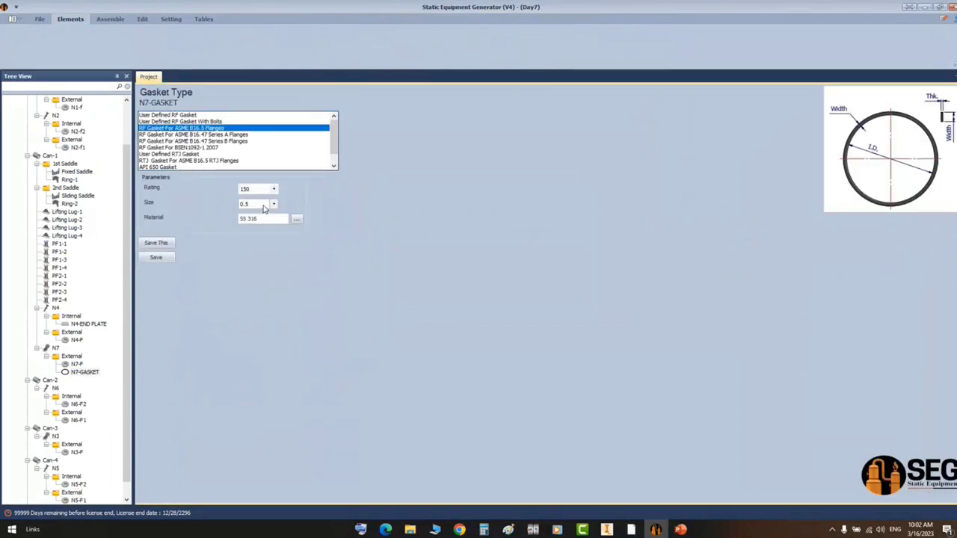
pyautogui.click(266, 205)
pyautogui.click(251, 246)
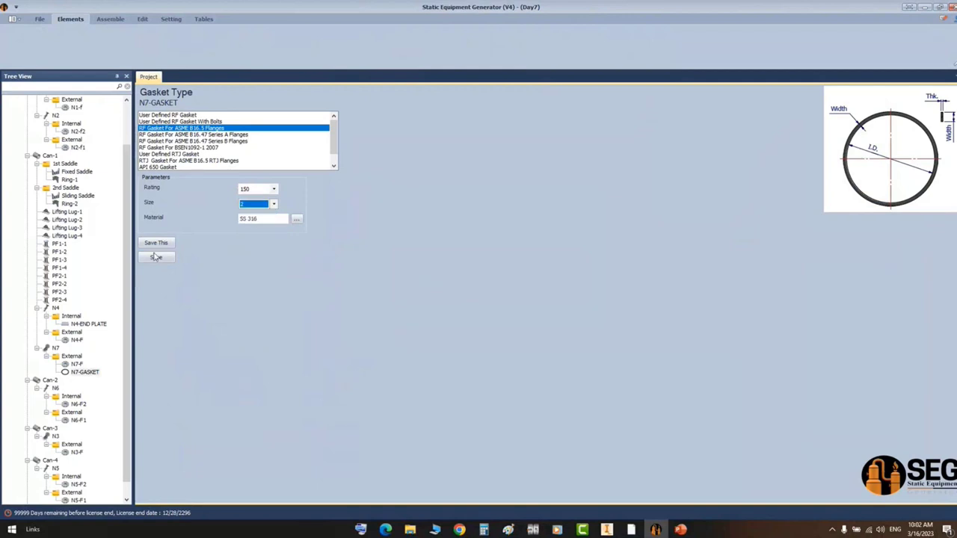
pyautogui.click(155, 257)
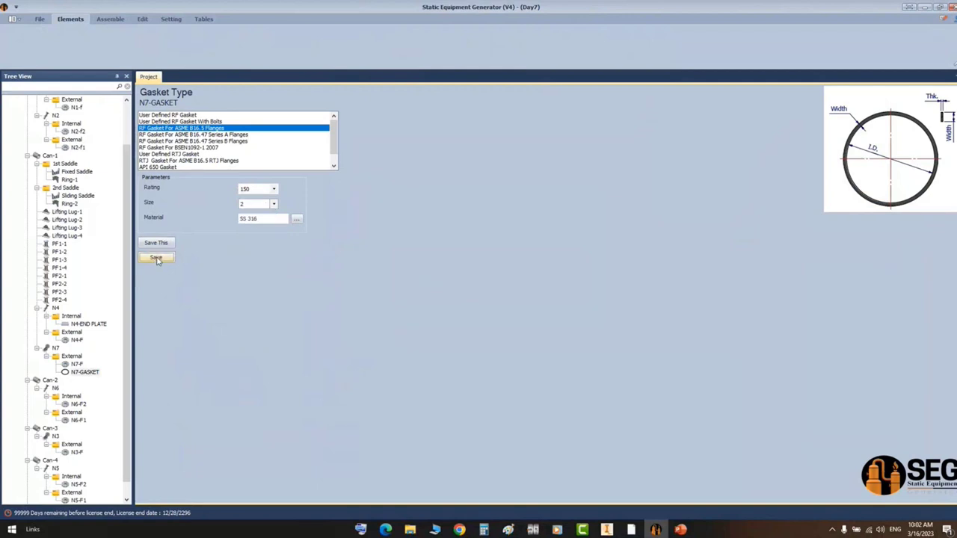
# - Add a blind flange named N7-BLIND to nozzle N7's external parts
pyautogui.click(68, 349)
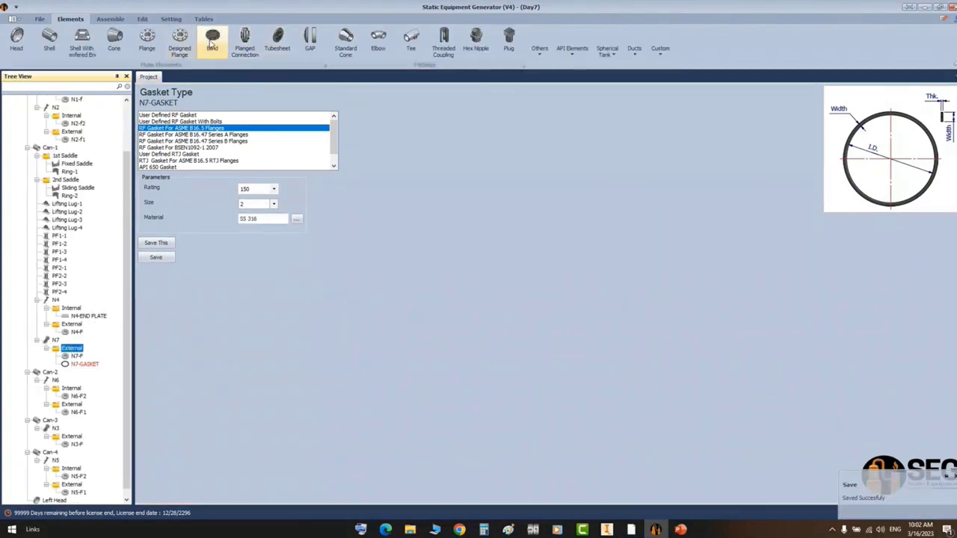
pyautogui.click(212, 41)
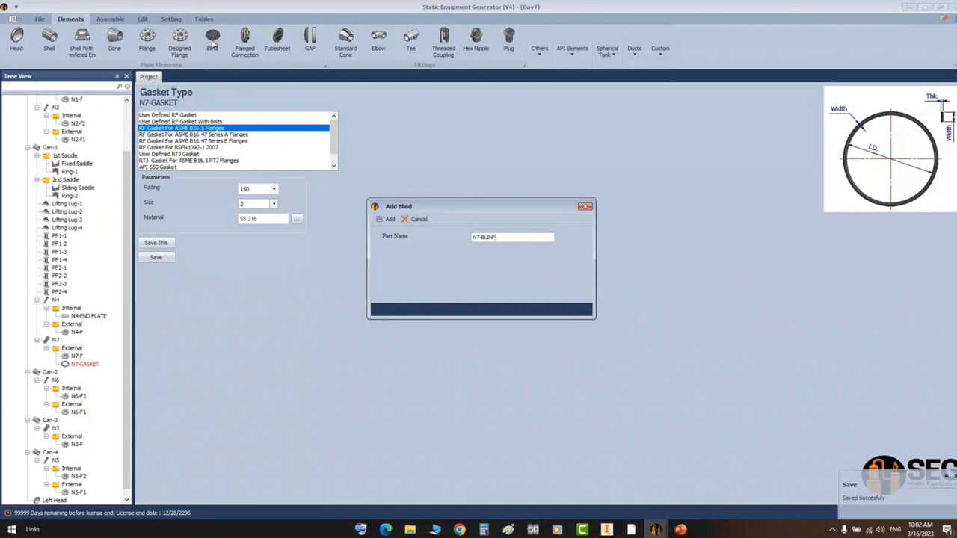
pyautogui.press('Return')
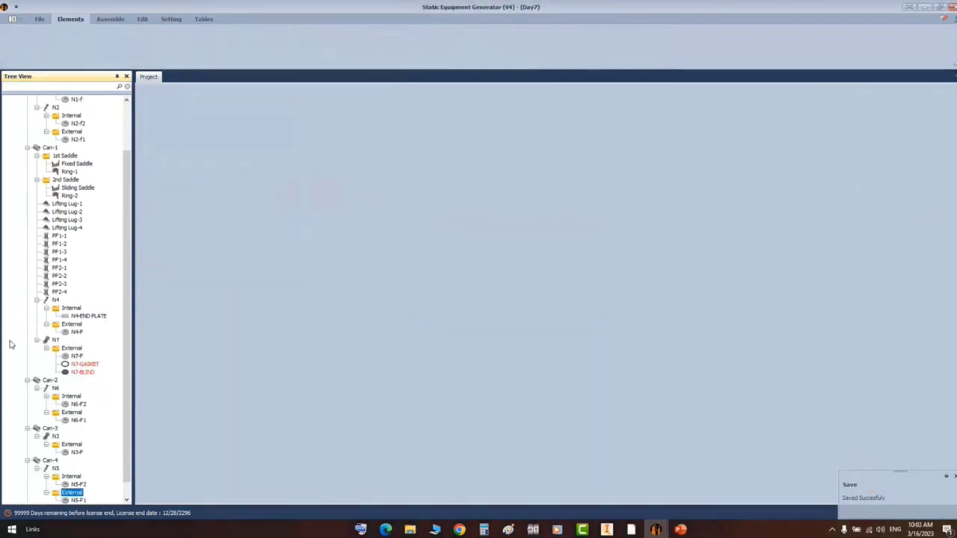
# - Define N7-BLIND as an RF Blind ASME B16.5 with size 2, flipped, and save it
pyautogui.click(92, 373)
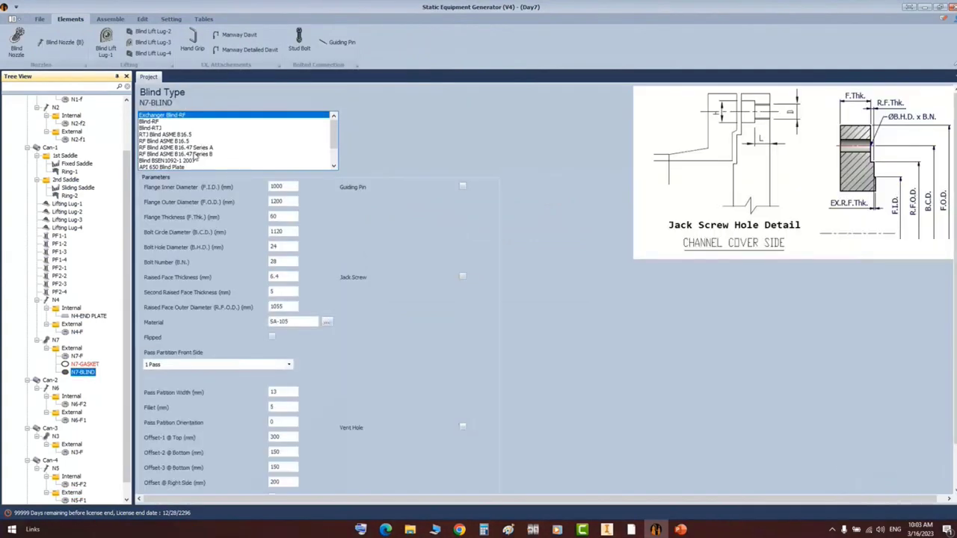
pyautogui.click(184, 145)
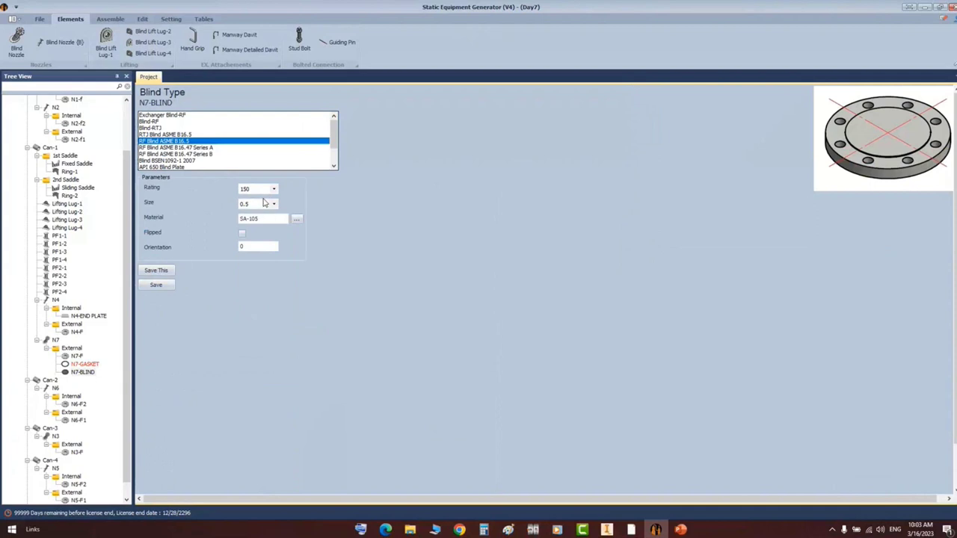
pyautogui.click(258, 204)
pyautogui.click(250, 246)
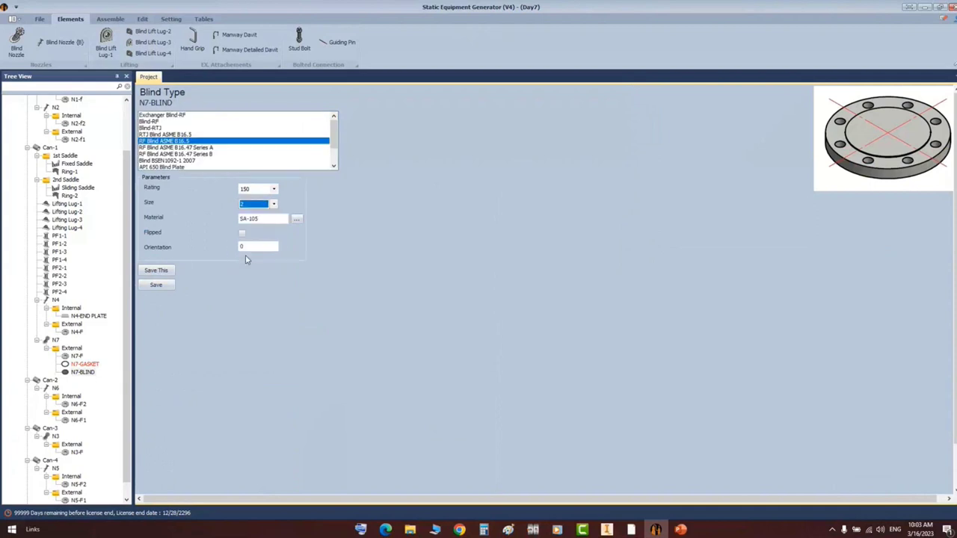
pyautogui.click(242, 235)
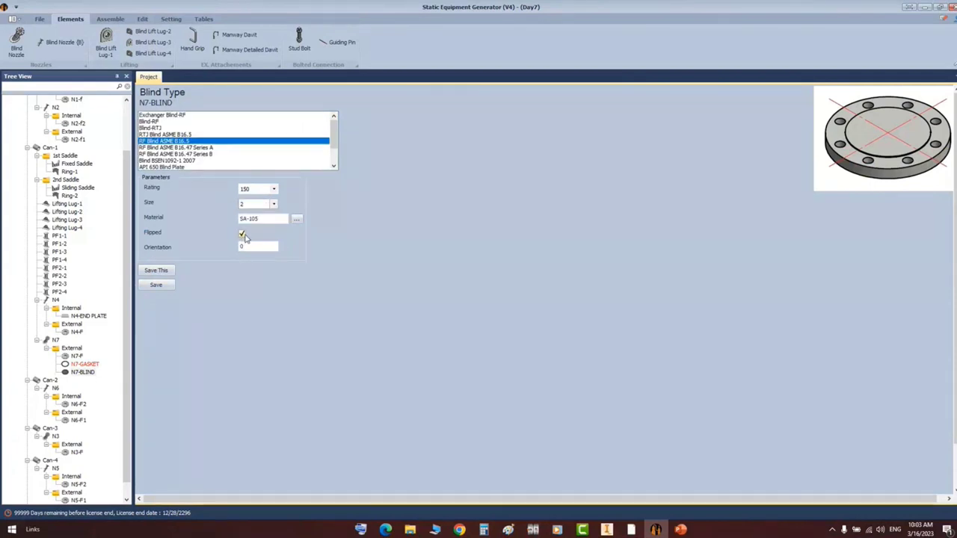
pyautogui.click(168, 287)
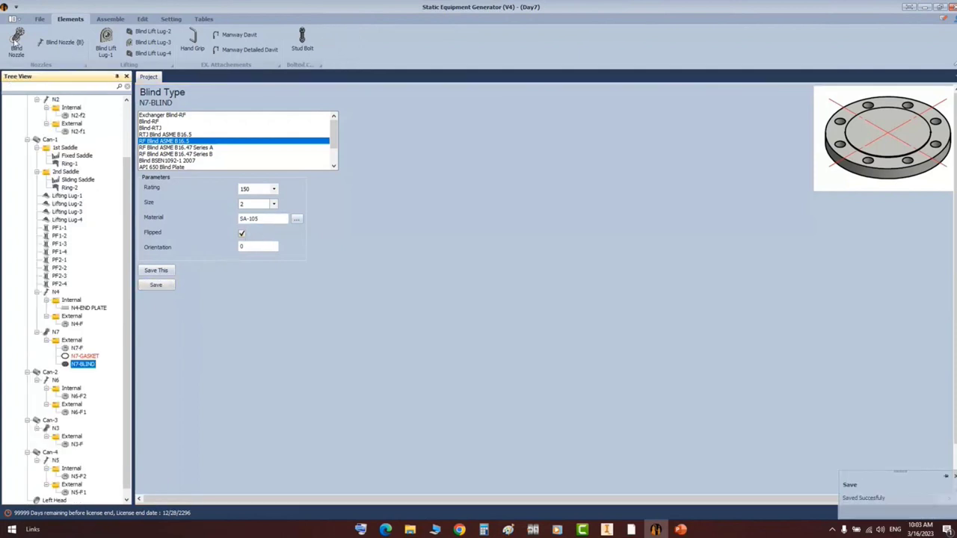
# - Start the Inventor assembly of the new gasket and blind flange and switch to Inventor
pyautogui.click(97, 21)
pyautogui.click(23, 39)
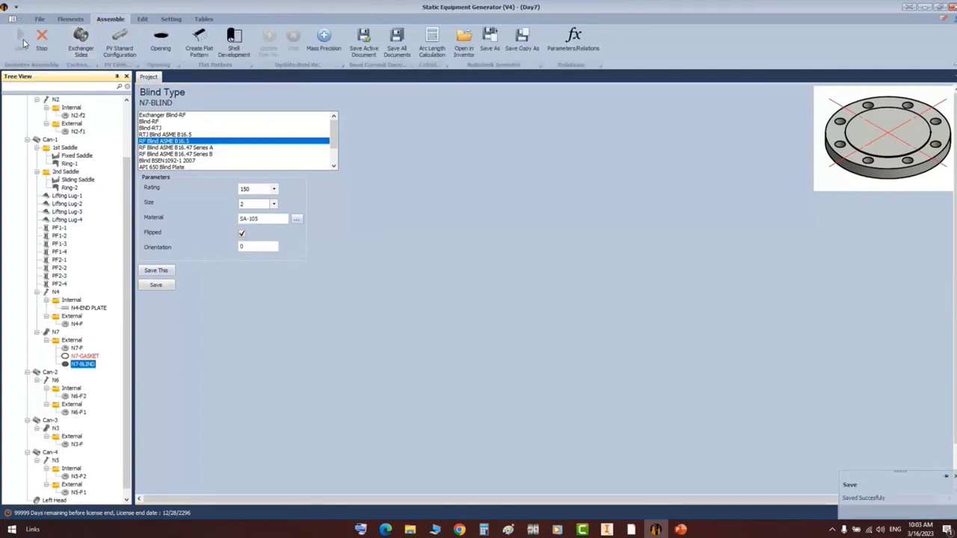
pyautogui.click(607, 530)
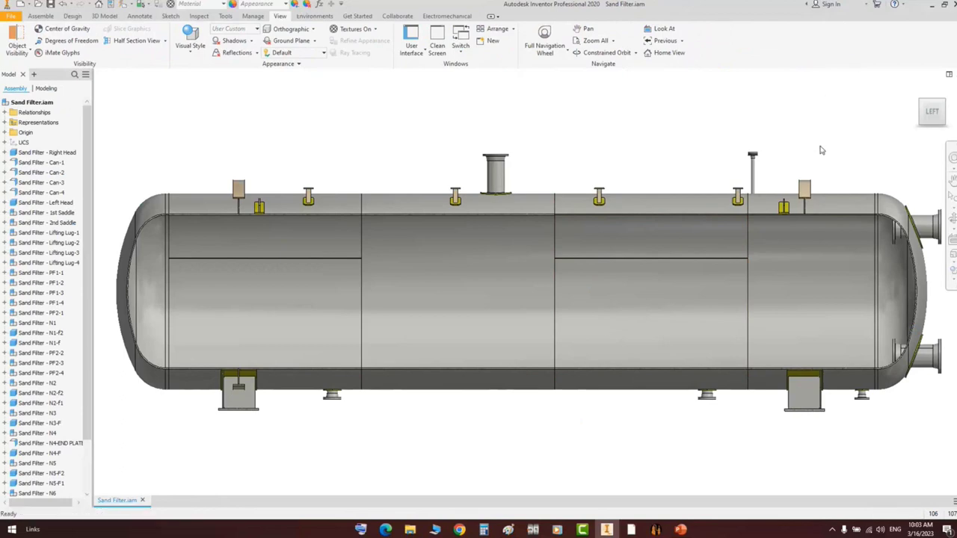
# - Examine nozzle N7 in 3D with its added gasket and blind flange on top of the shell
pyautogui.click(952, 221)
pyautogui.moveTo(647, 269); pyautogui.dragTo(557, 299)
pyautogui.scroll(-3, 611, 266)
pyautogui.moveTo(611, 266); pyautogui.dragTo(608, 235, button='middle')
pyautogui.scroll(-2, 528, 180)
pyautogui.scroll(3, 514, 166)
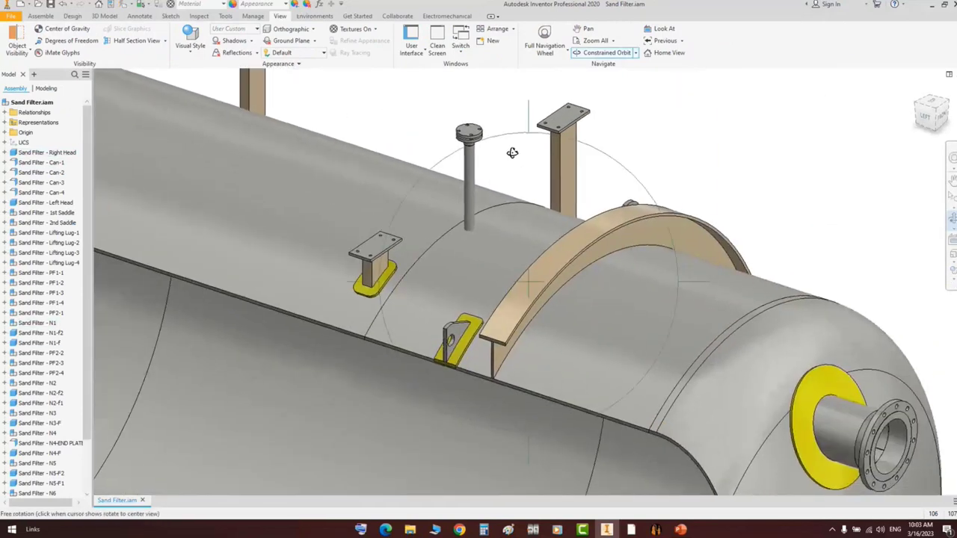
pyautogui.rightClick(515, 150)
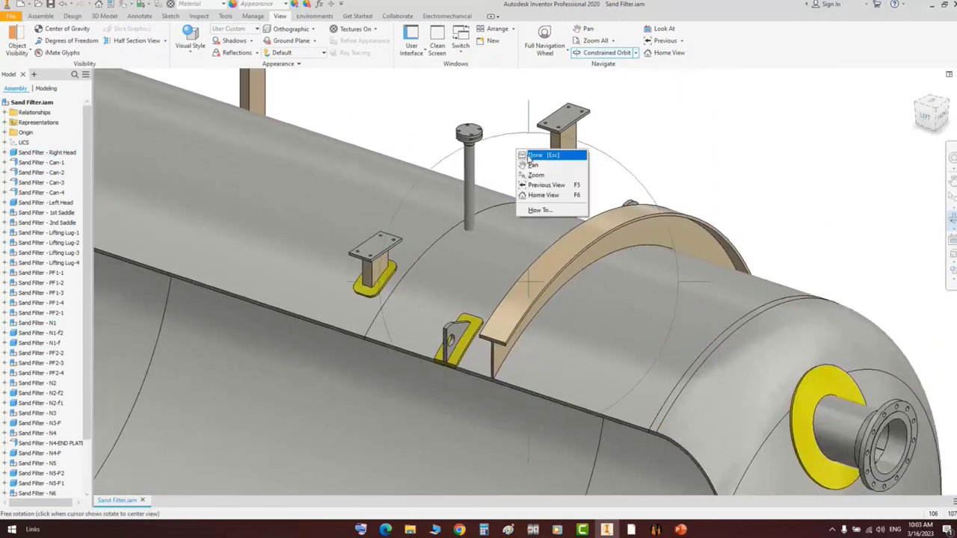
pyautogui.click(536, 156)
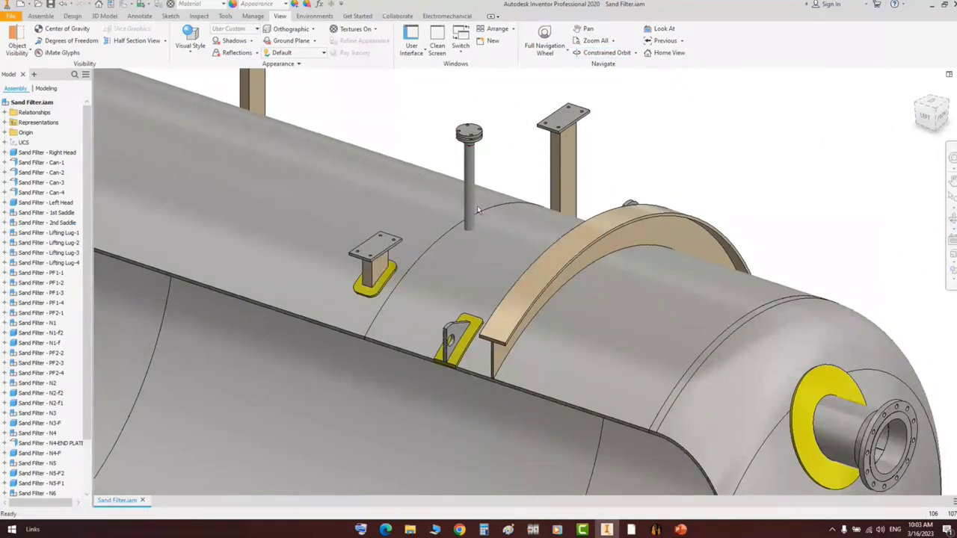
pyautogui.moveTo(477, 207); pyautogui.dragTo(477, 213, button='middle')
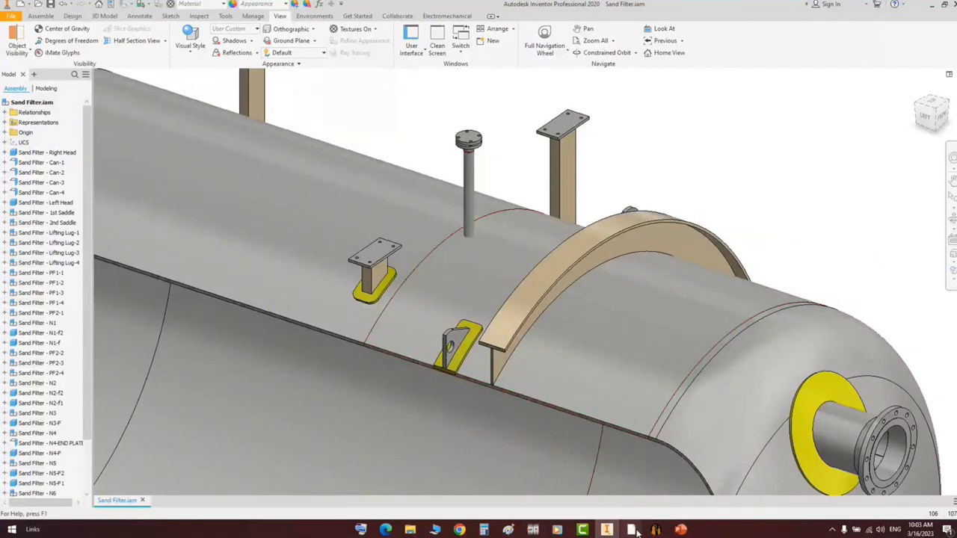
# - Switch to Static Equipment Generator, add a nozzle support rib named N7-SUPPORT RIB to Can-1 and open its parameters
pyautogui.moveTo(632, 529)
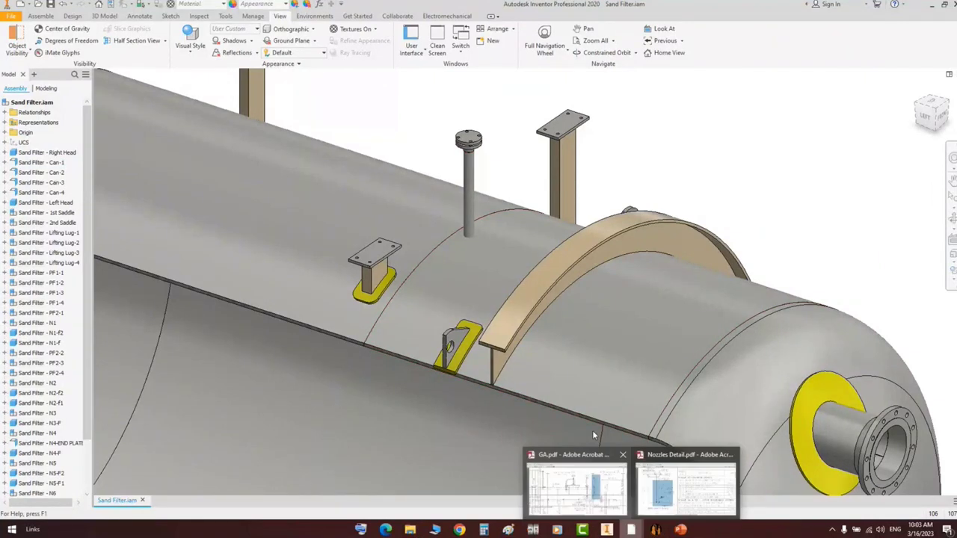
pyautogui.click(656, 530)
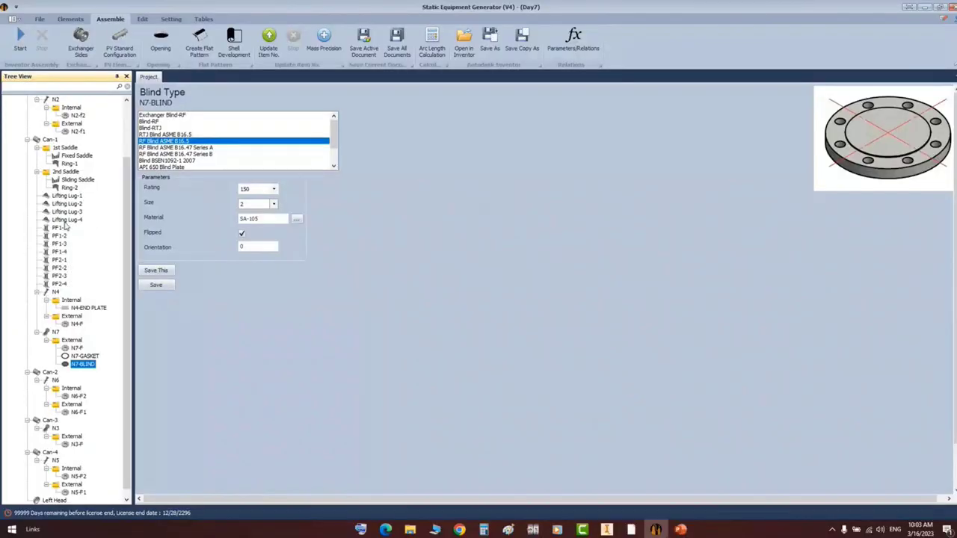
pyautogui.click(48, 142)
pyautogui.click(80, 20)
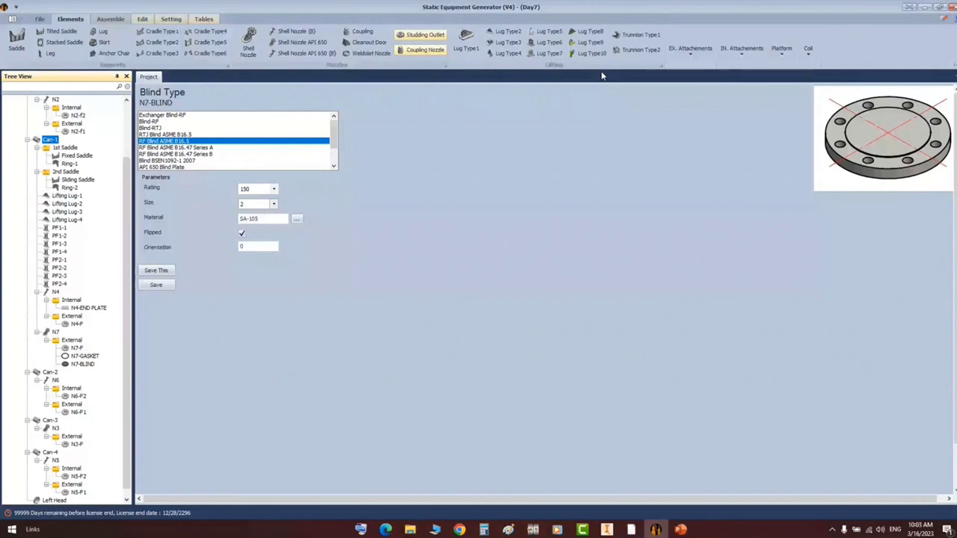
pyautogui.click(742, 50)
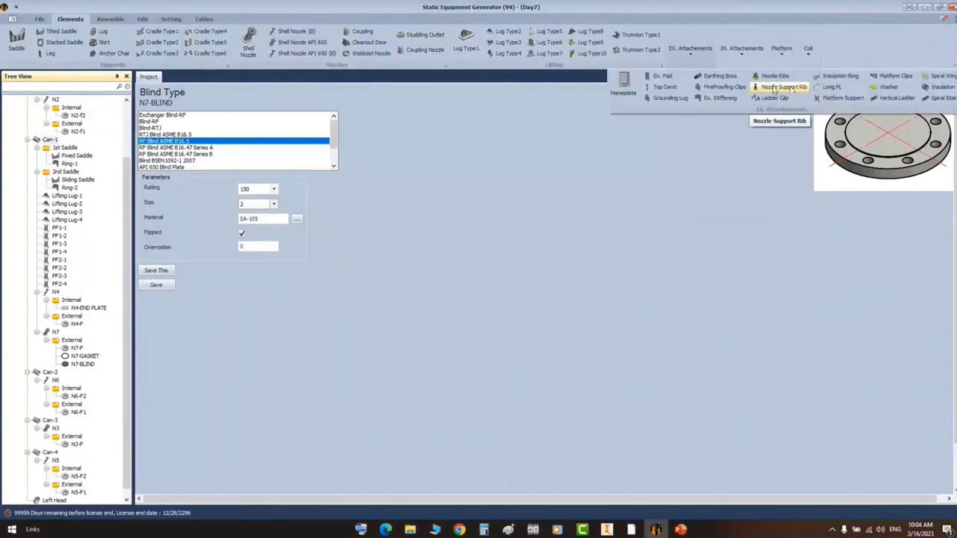
pyautogui.click(778, 88)
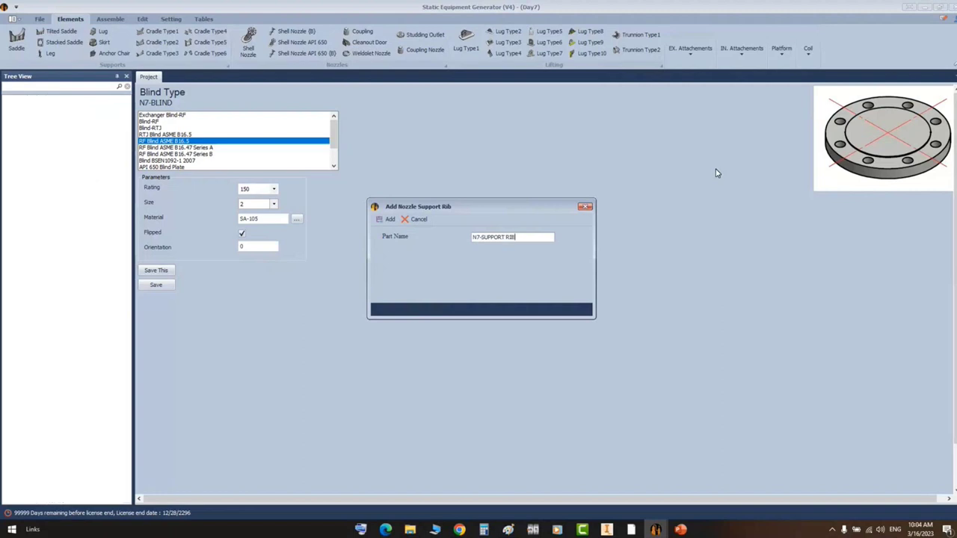
pyautogui.press('Return')
pyautogui.click(72, 365)
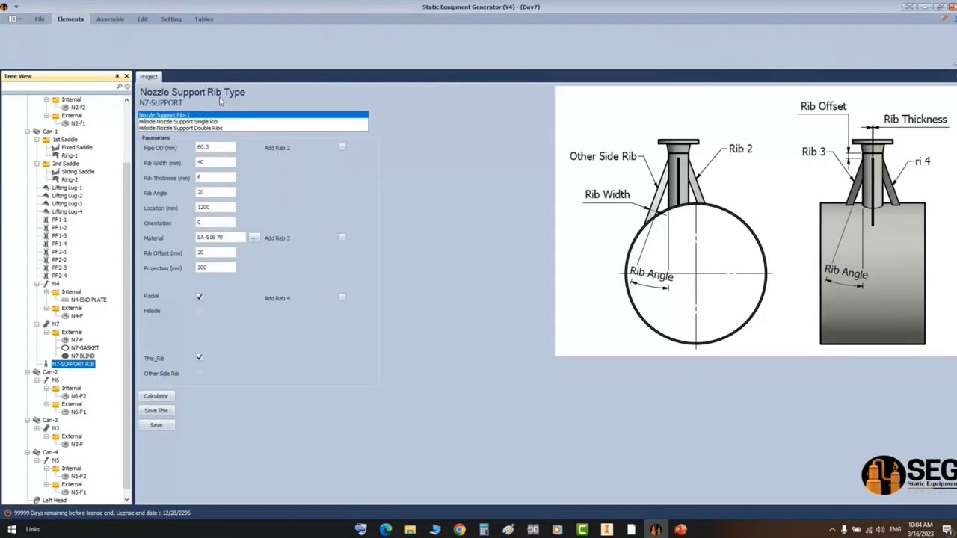
# - Compare the hillside single-rib and double-rib support types and return to Nozzle Support Rib-1
pyautogui.click(209, 127)
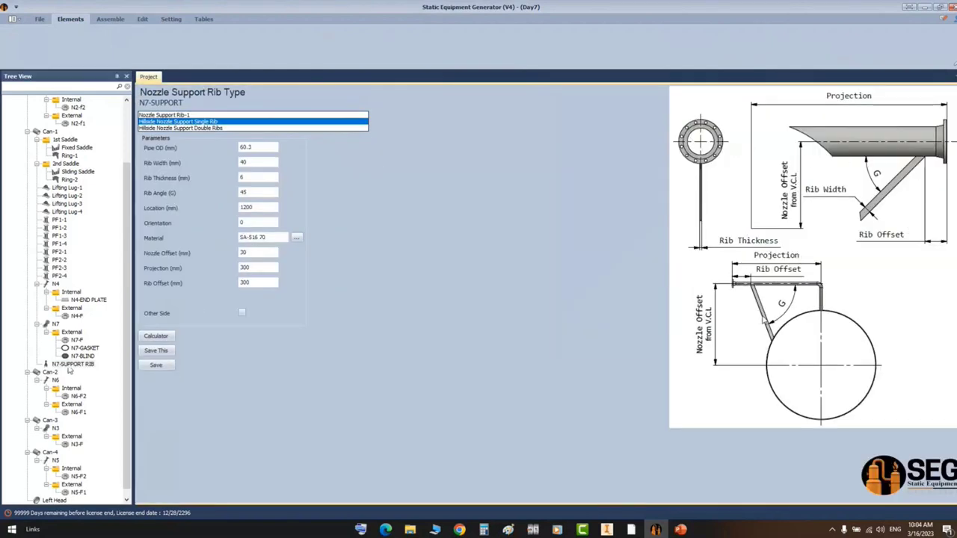
pyautogui.click(221, 128)
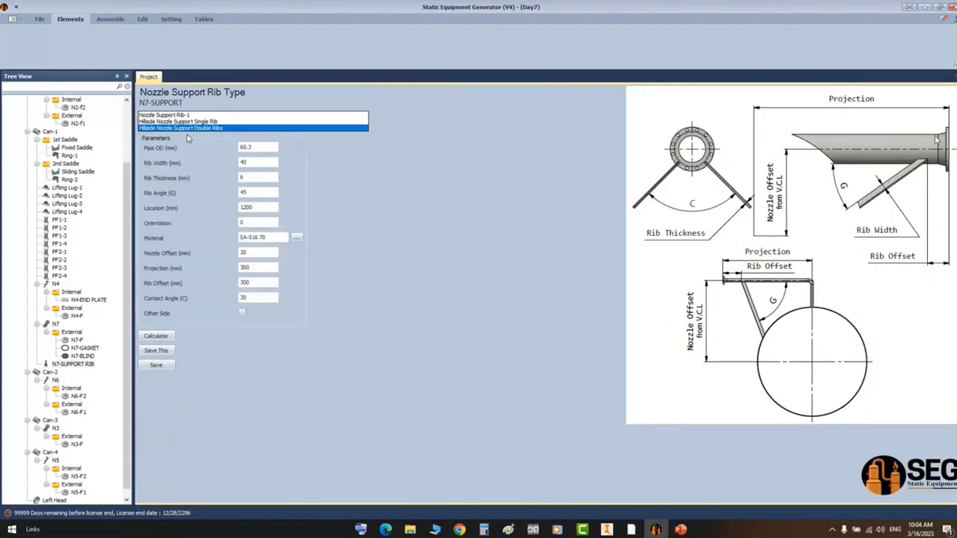
pyautogui.click(200, 116)
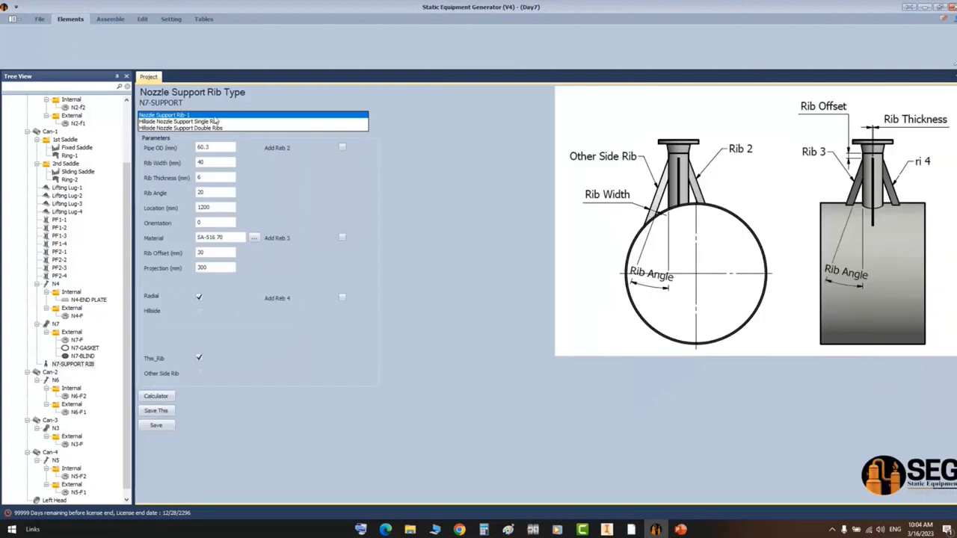
# - Set the N7 support rib's width to 50 mm and switch to Nozzles Detail.pdf to check the rib data
pyautogui.click(205, 147)
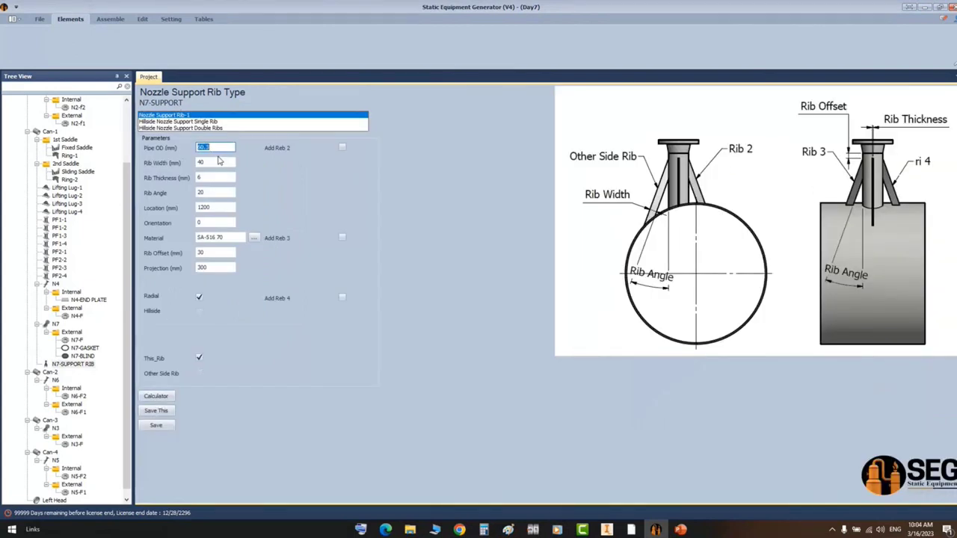
pyautogui.click(219, 161)
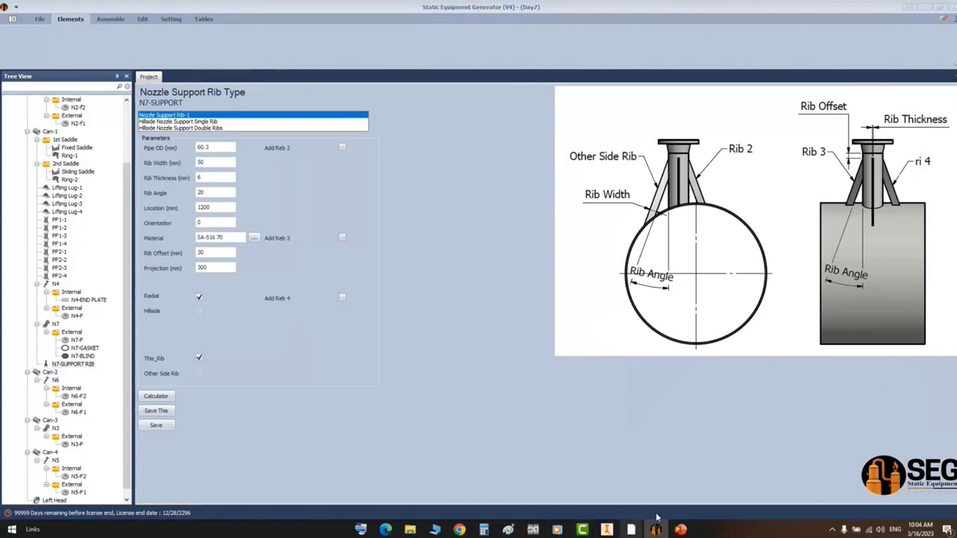
pyautogui.moveTo(631, 530)
pyautogui.click(679, 490)
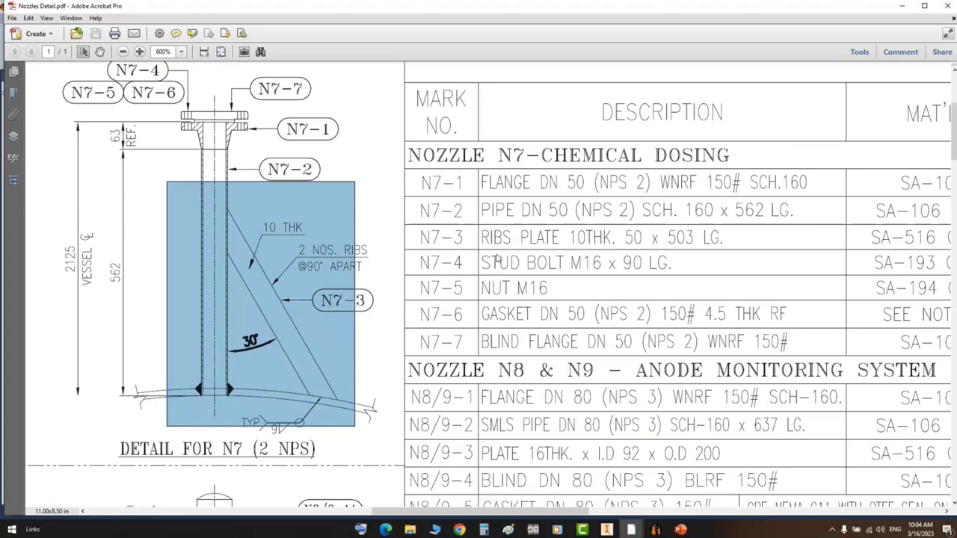
# - Check the N7-3 ribs plate thickness, width and length in the Nozzles Detail.pdf parts list
pyautogui.moveTo(479, 229); pyautogui.dragTo(745, 249)
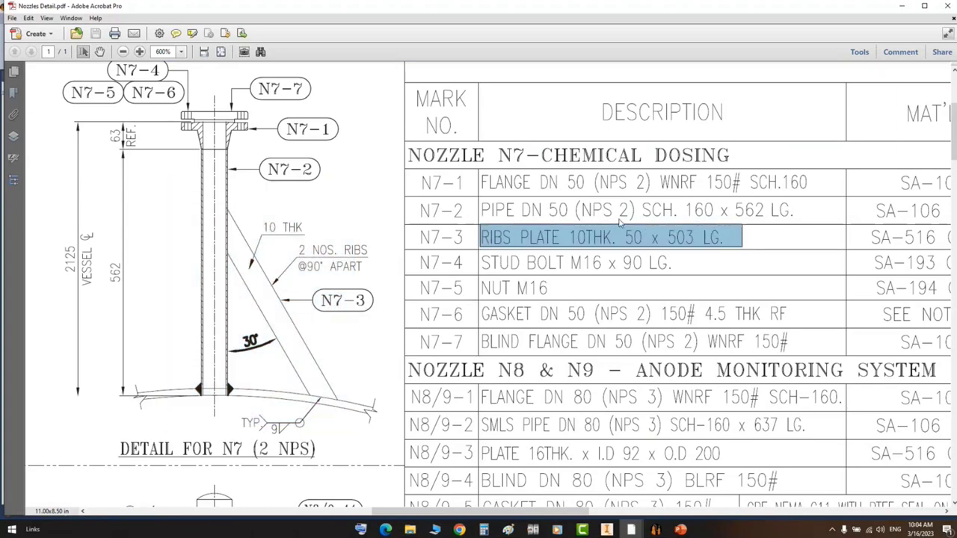
pyautogui.doubleClick(633, 237)
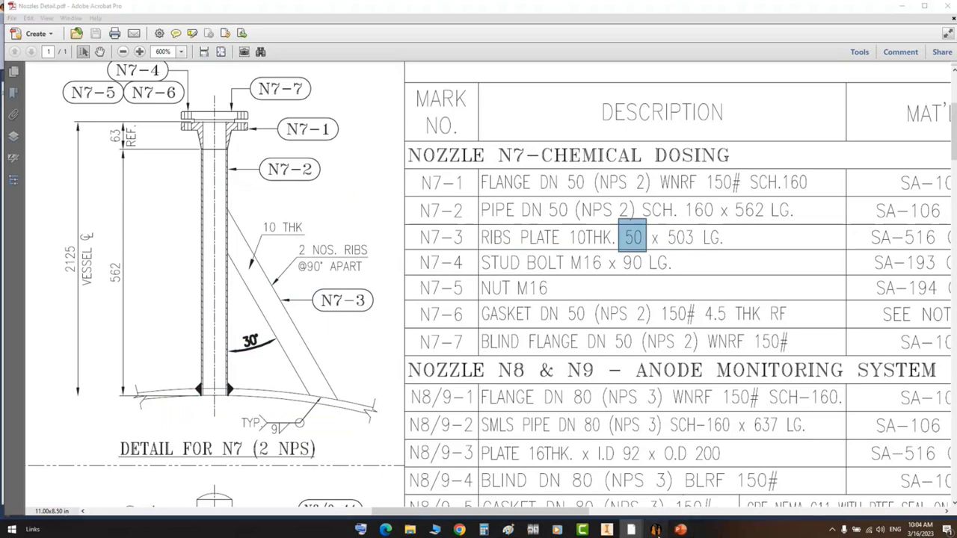
pyautogui.click(656, 529)
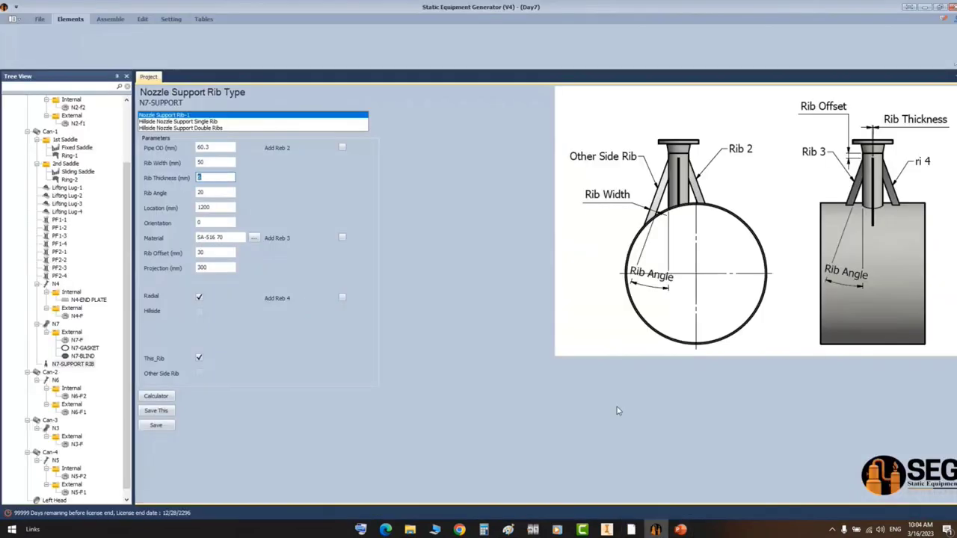
pyautogui.click(632, 530)
pyautogui.click(707, 487)
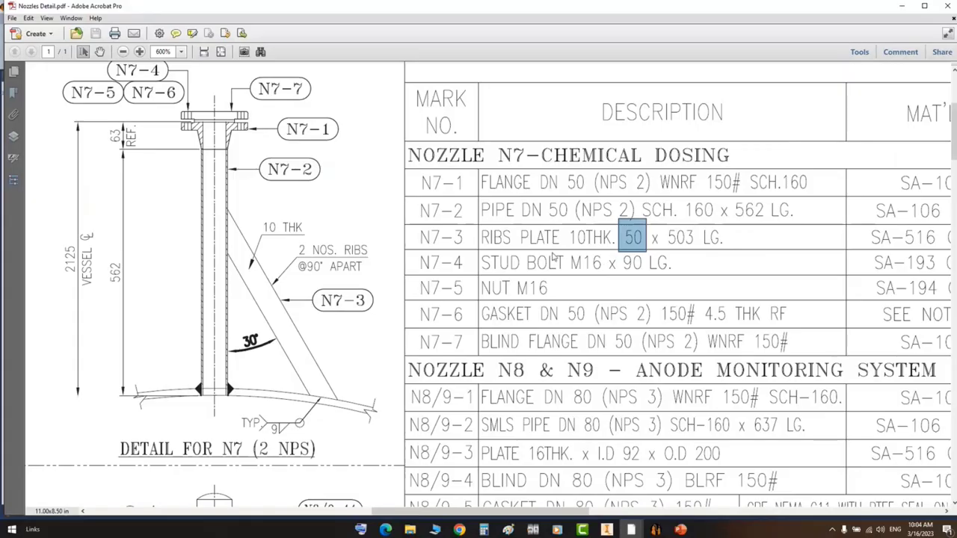
# - In Static Equipment Generator, set the N7 support rib's thickness to 10 mm, angle to 30 and location to 1880 mm, and save it
pyautogui.click(656, 530)
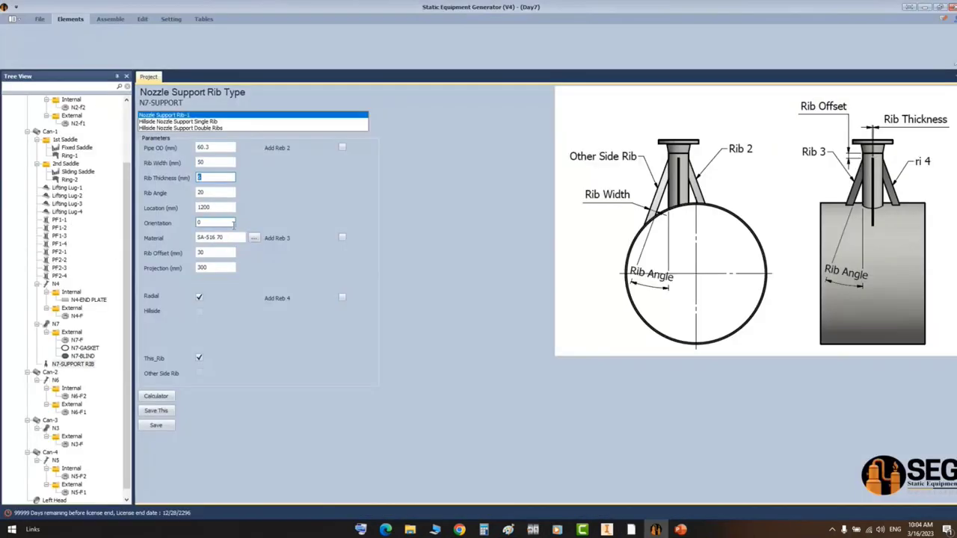
pyautogui.press('Tab')
pyautogui.write('30')
pyautogui.press('Tab')
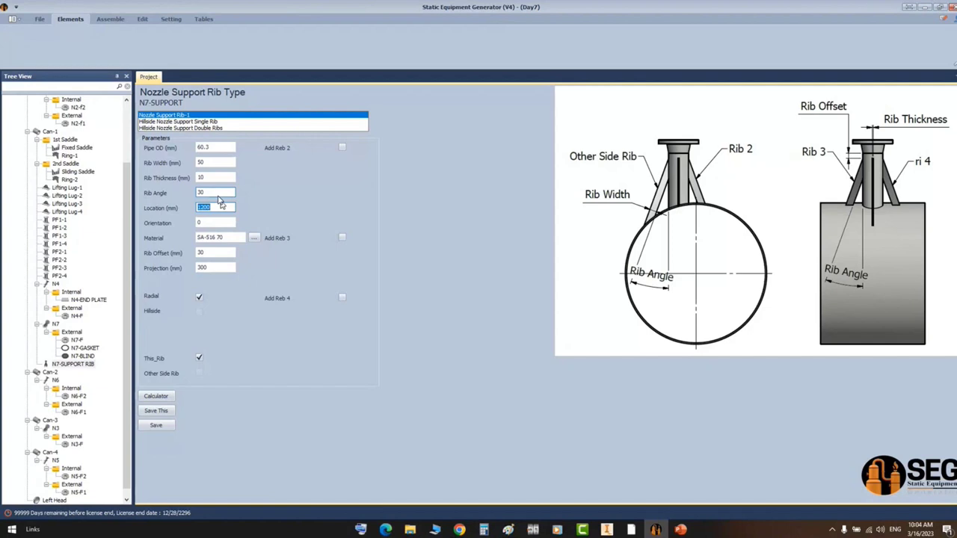
pyautogui.write('1880')
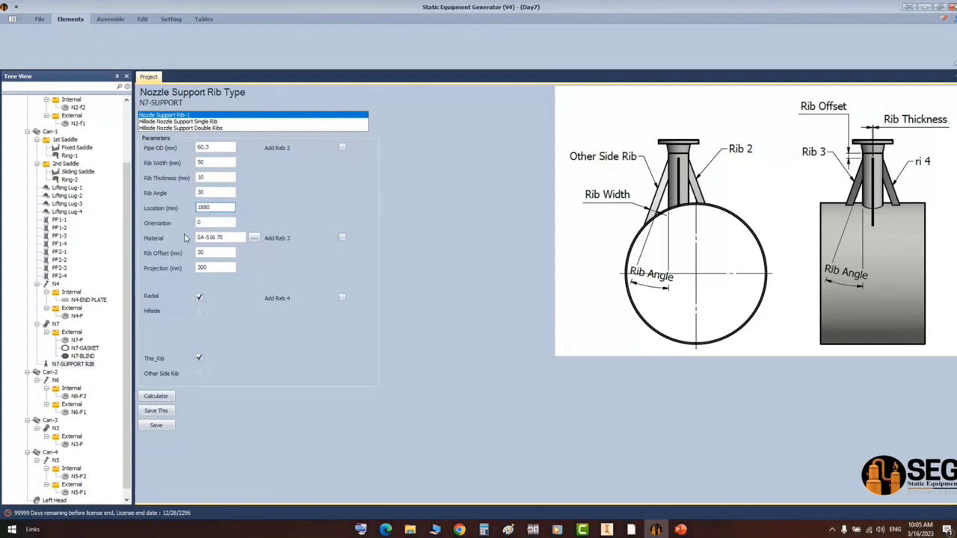
pyautogui.press('Tab')
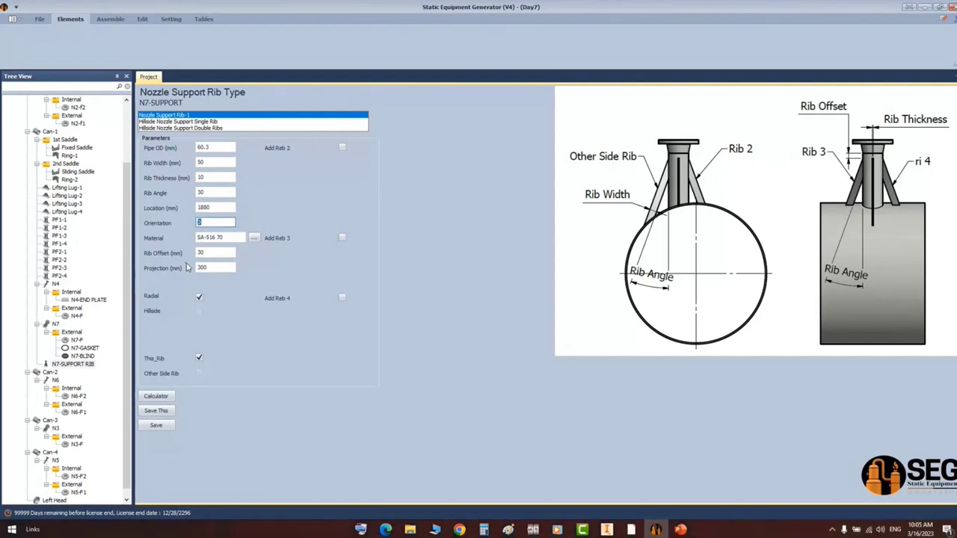
pyautogui.press('Tab')
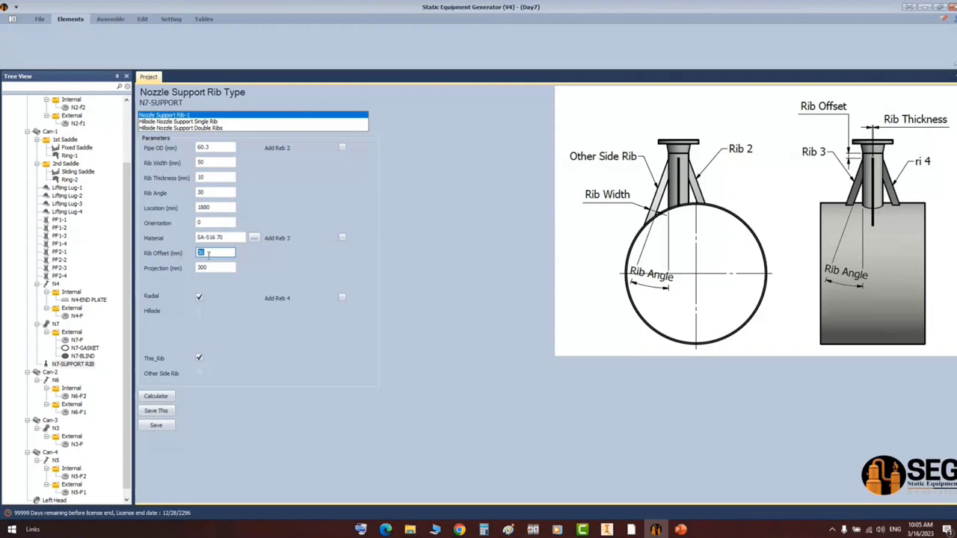
pyautogui.press('Tab')
pyautogui.click(169, 426)
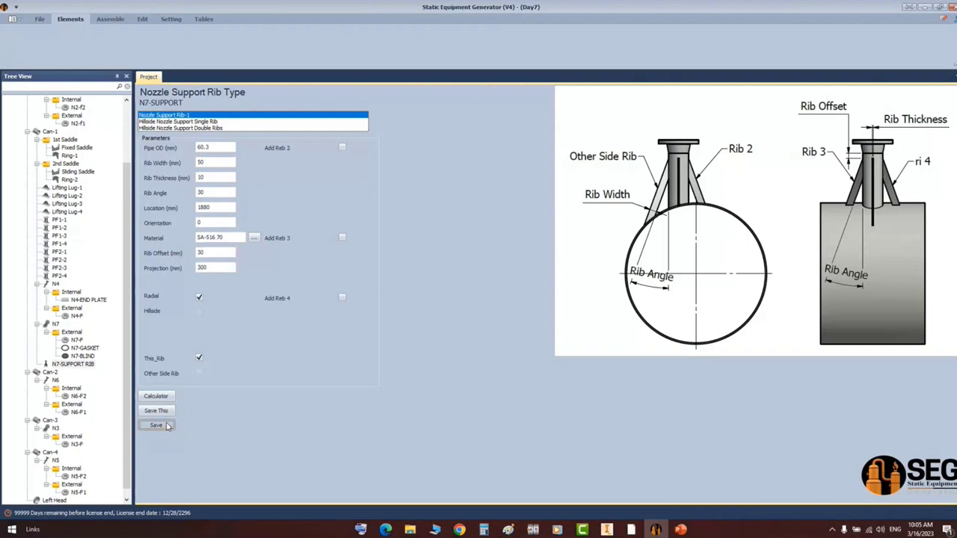
# - Check nozzle N7's projection and set the N7 support rib's projection to 545 mm and rib offset to 200 mm
pyautogui.click(55, 325)
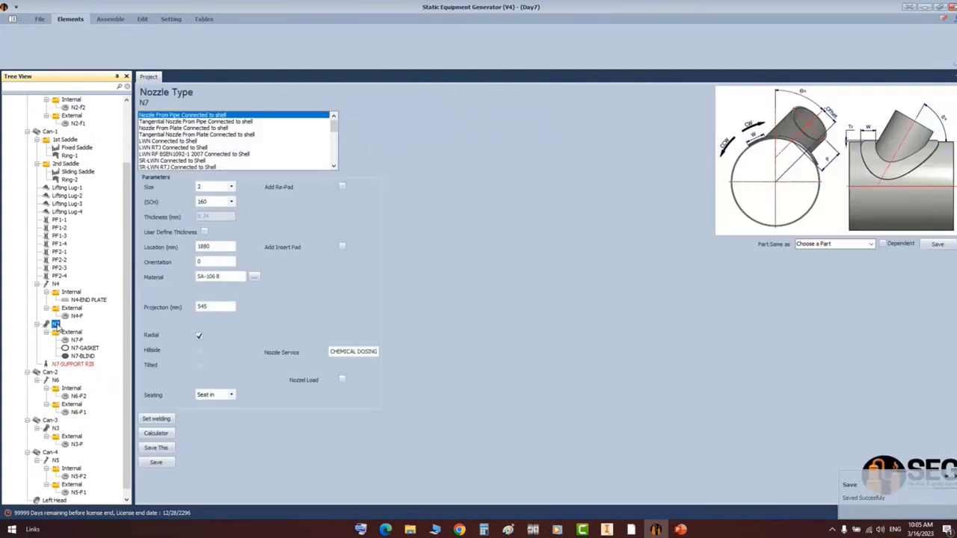
pyautogui.doubleClick(205, 308)
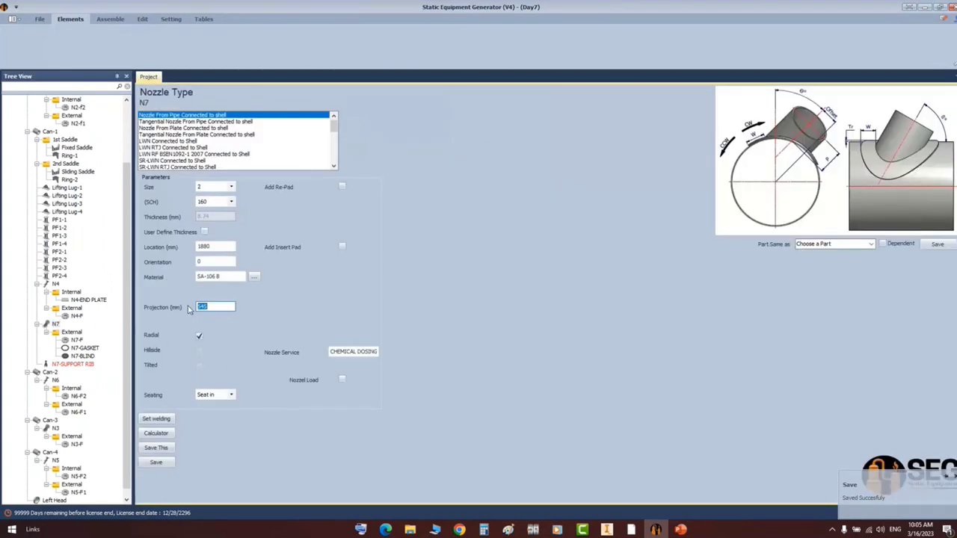
pyautogui.click(68, 371)
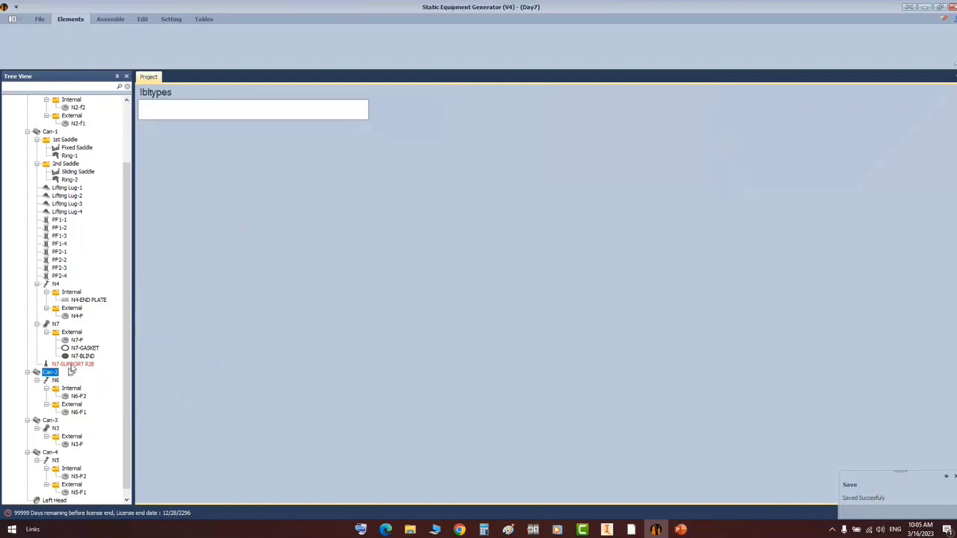
pyautogui.click(72, 364)
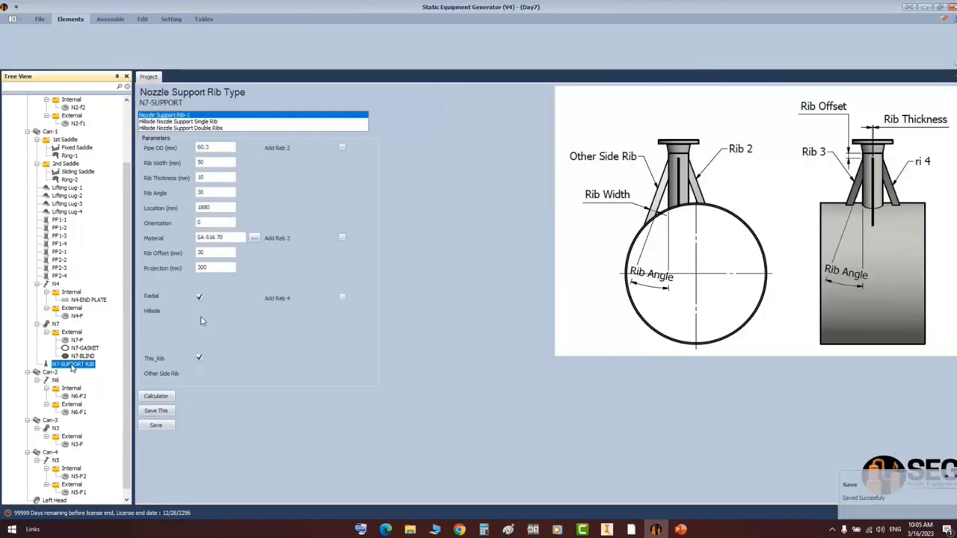
pyautogui.doubleClick(204, 267)
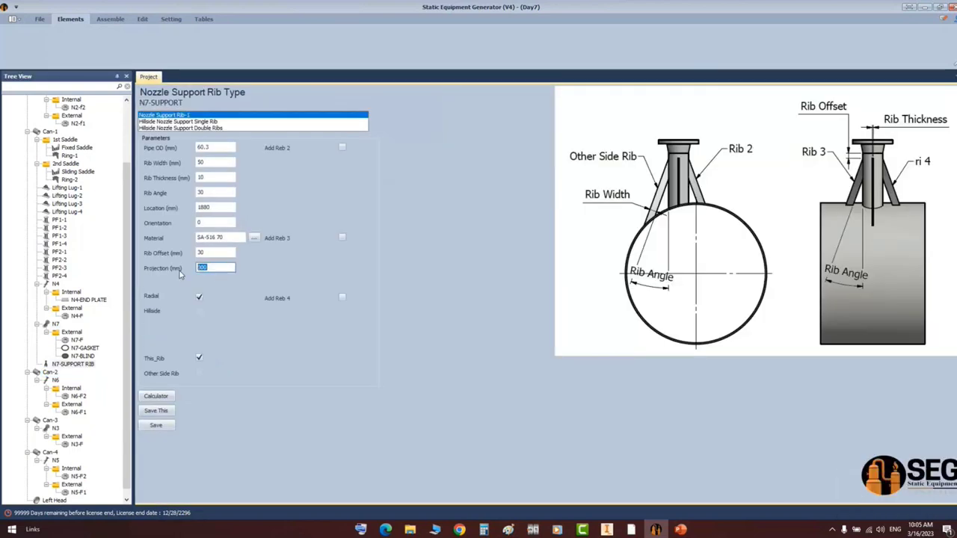
pyautogui.write('325')
pyautogui.doubleClick(202, 253)
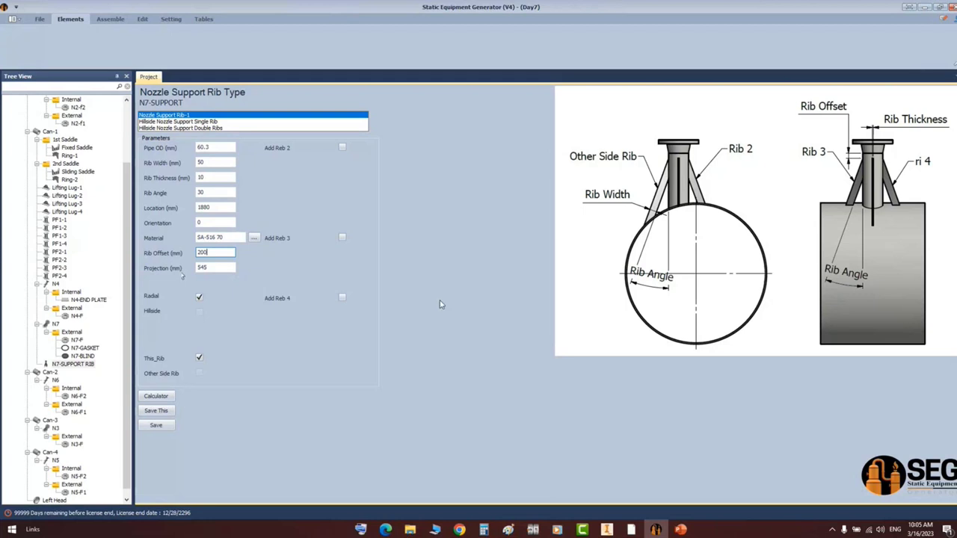
# - Add Rib 4 to the N7 support with an angle of 30 and an offset of 200 mm
pyautogui.click(342, 298)
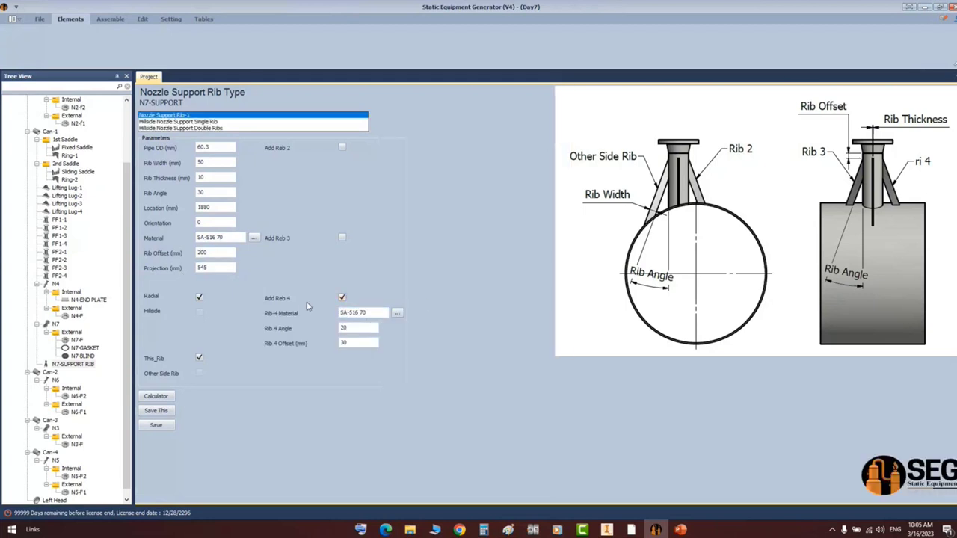
pyautogui.click(360, 328)
pyautogui.write('30')
pyautogui.click(358, 345)
pyautogui.write('200')
pyautogui.click(210, 256)
pyautogui.click(360, 327)
pyautogui.click(204, 222)
pyautogui.click(211, 193)
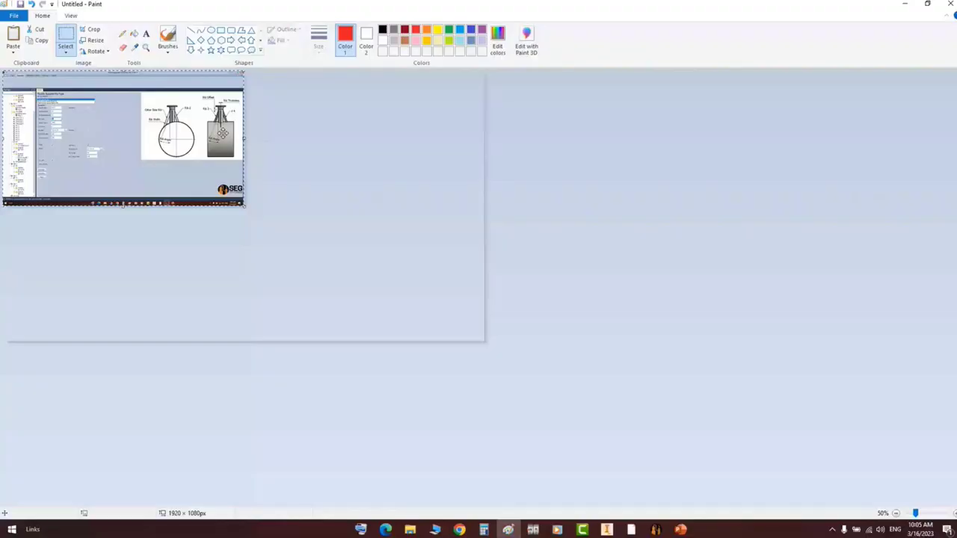
# - In Paint, draw red horizontal lines at the pipe end and rib levels on the nozzle diagram to illustrate the rib offset
pyautogui.keyDown('ctrl'); pyautogui.scroll(2, 223, 133); pyautogui.keyUp('ctrl')
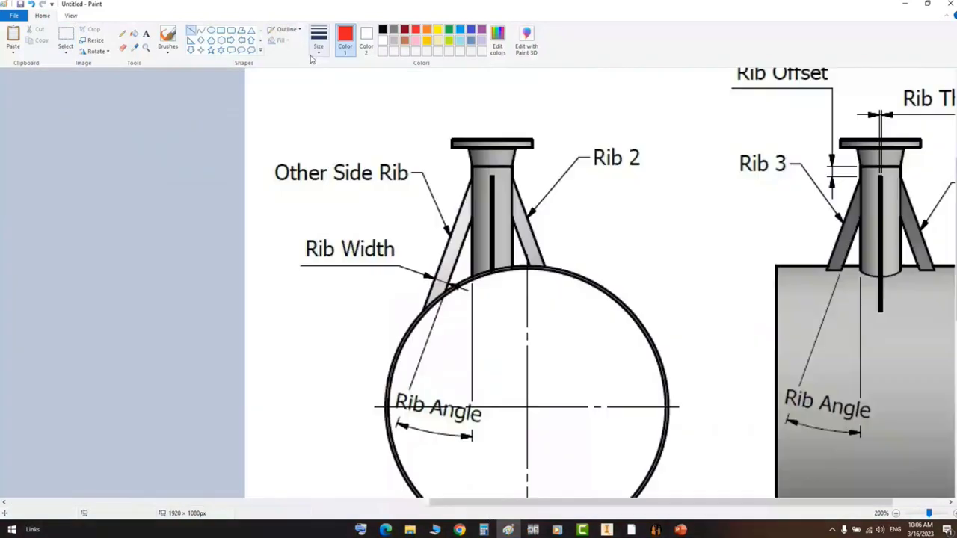
pyautogui.moveTo(513, 166); pyautogui.dragTo(667, 161)
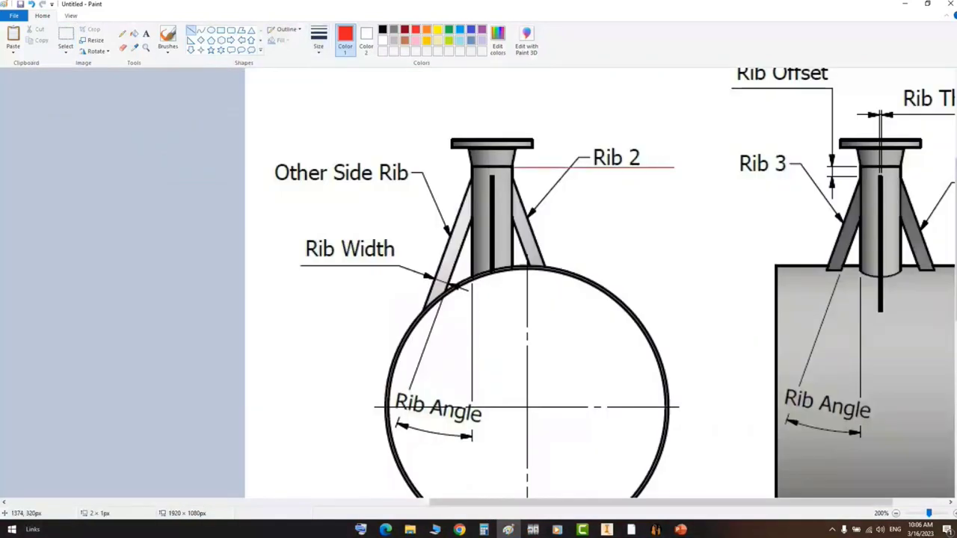
pyautogui.moveTo(515, 176); pyautogui.dragTo(672, 177)
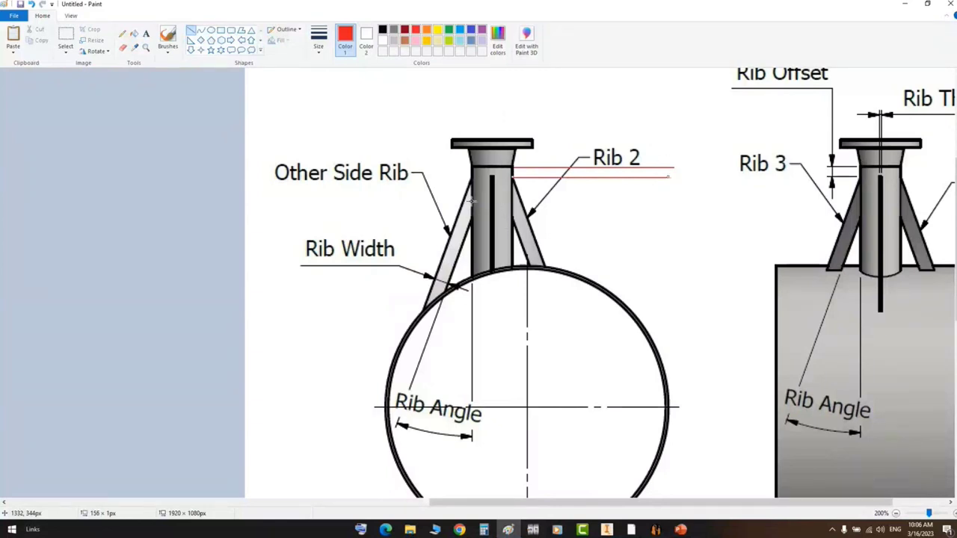
pyautogui.moveTo(470, 206); pyautogui.dragTo(374, 205)
pyautogui.moveTo(494, 223); pyautogui.dragTo(621, 224)
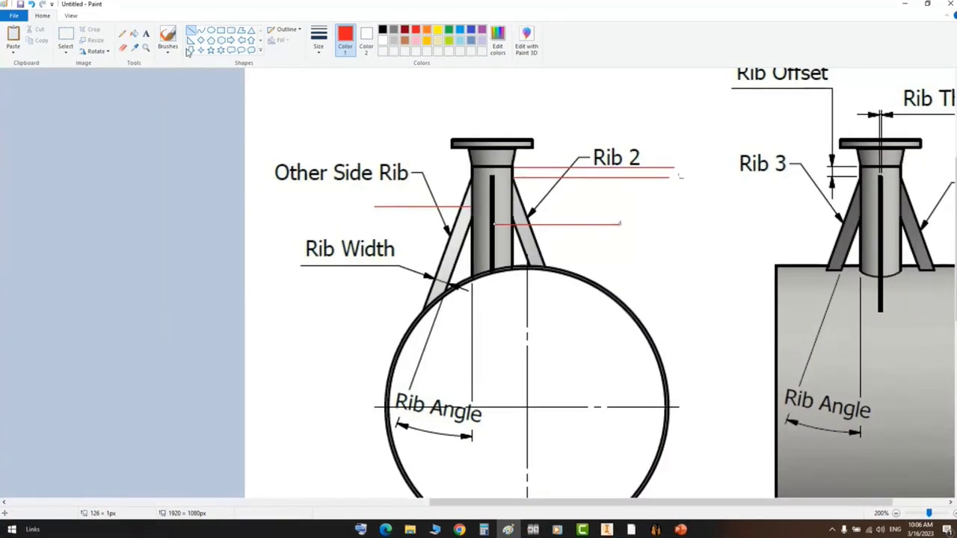
# - Mark the rib angles in red between the pipe and the ribs in both views of the nozzle diagram
pyautogui.click(123, 34)
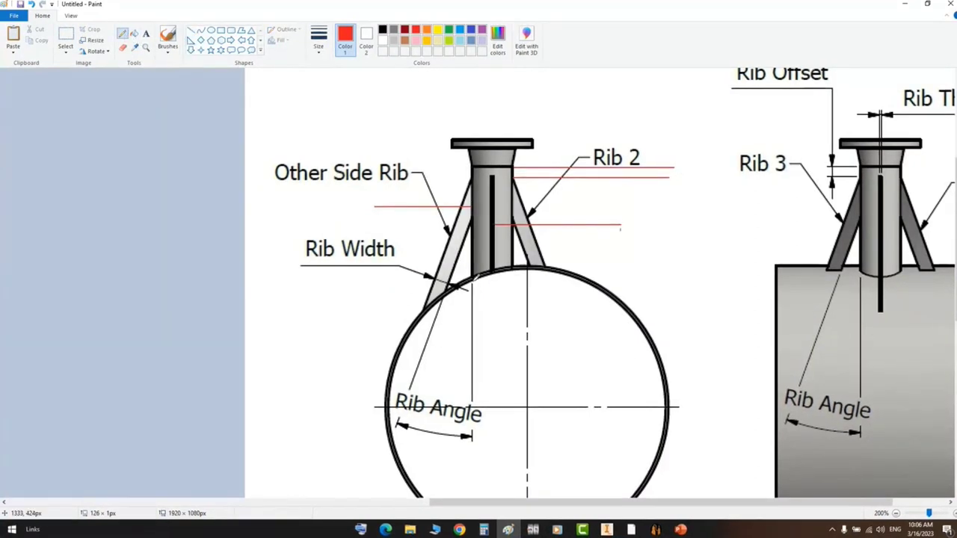
pyautogui.moveTo(452, 262); pyautogui.dragTo(469, 266)
pyautogui.moveTo(847, 244); pyautogui.dragTo(855, 250)
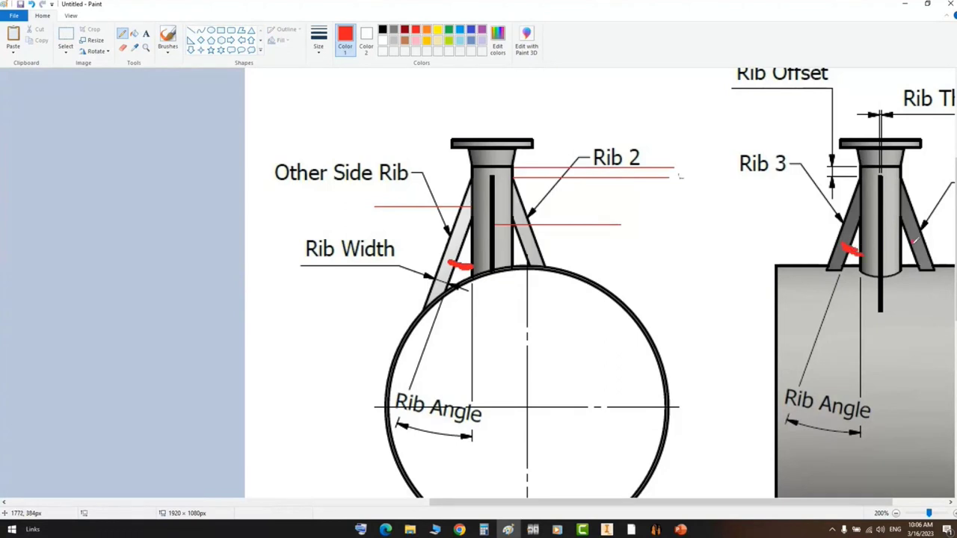
pyautogui.moveTo(914, 241); pyautogui.dragTo(898, 250)
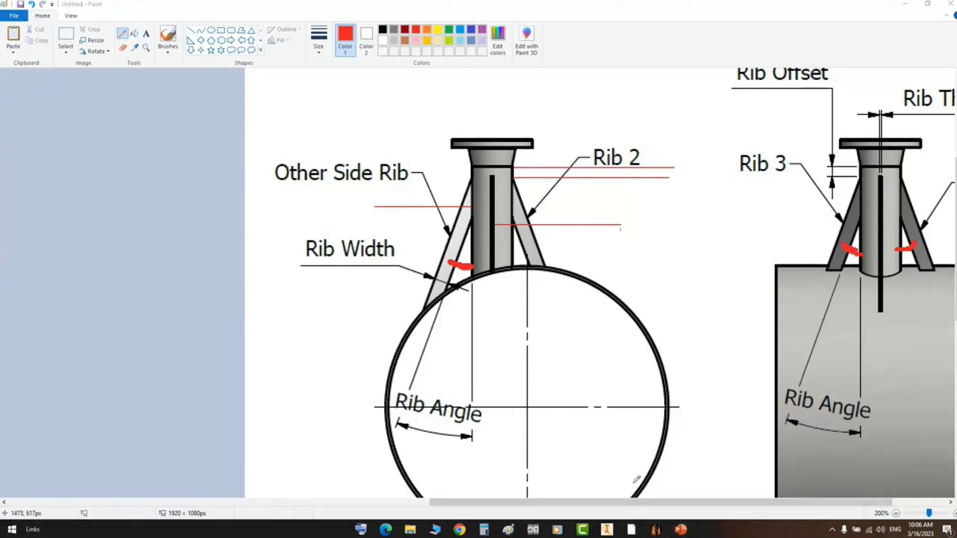
# - Return to Static Equipment Generator and review the rib angle, offset and projection values and the Rib 2 options
pyautogui.click(656, 530)
pyautogui.moveTo(352, 327); pyautogui.dragTo(314, 327)
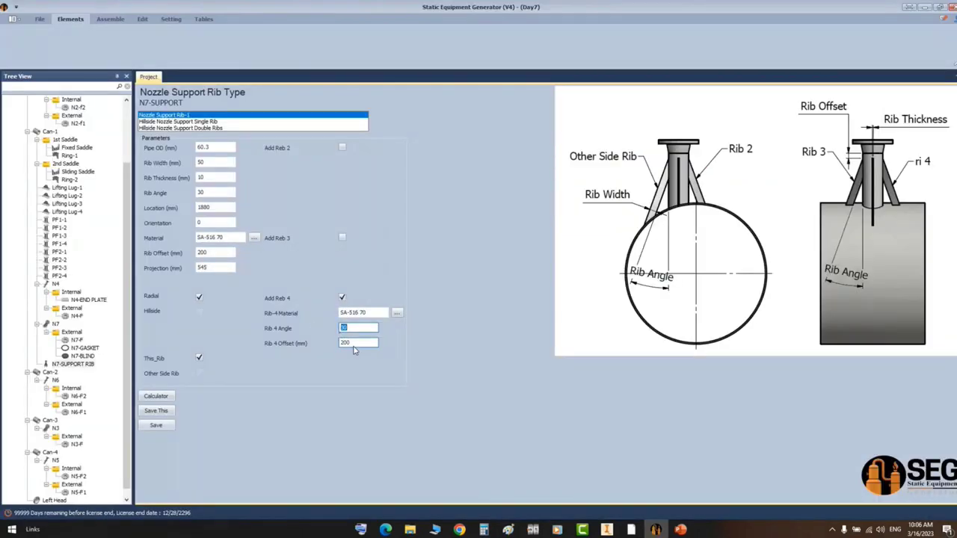
pyautogui.click(341, 342)
pyautogui.doubleClick(214, 192)
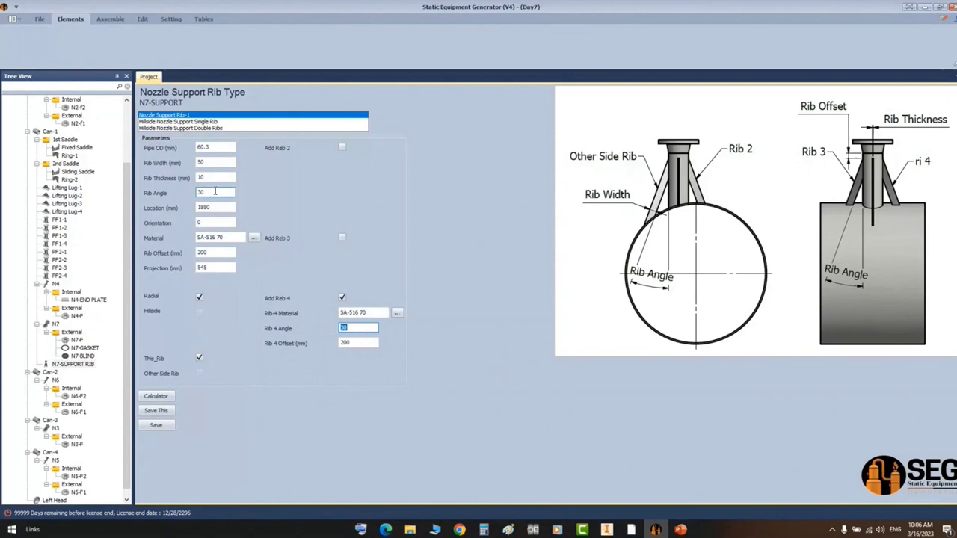
pyautogui.doubleClick(219, 267)
pyautogui.click(342, 148)
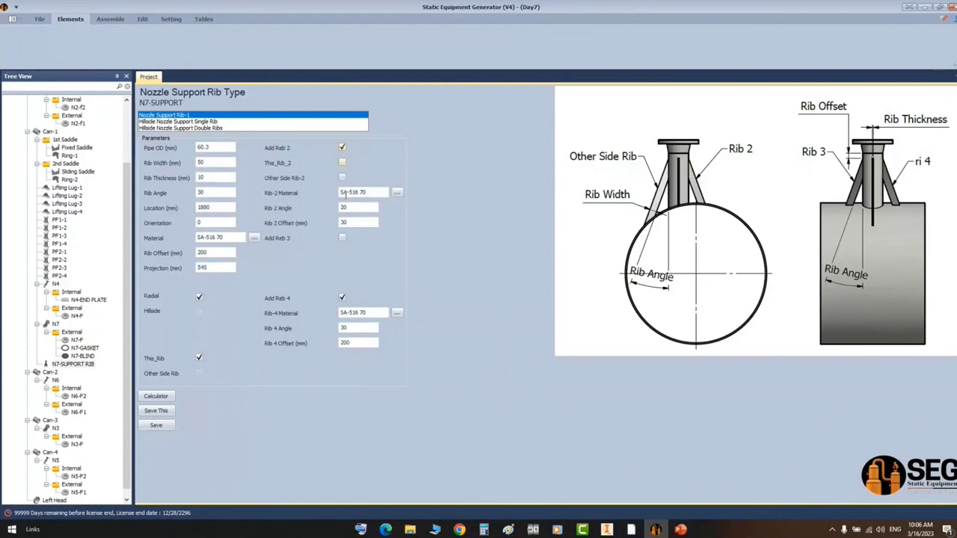
pyautogui.click(341, 147)
# - Save the N7 support rib, start the Inventor assembly update and switch to Inventor
pyautogui.click(155, 425)
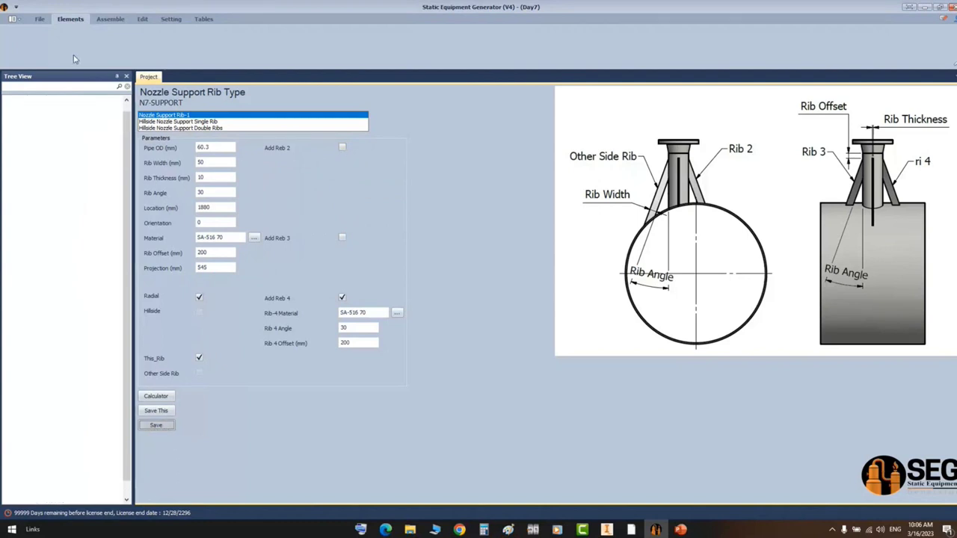
pyautogui.click(110, 19)
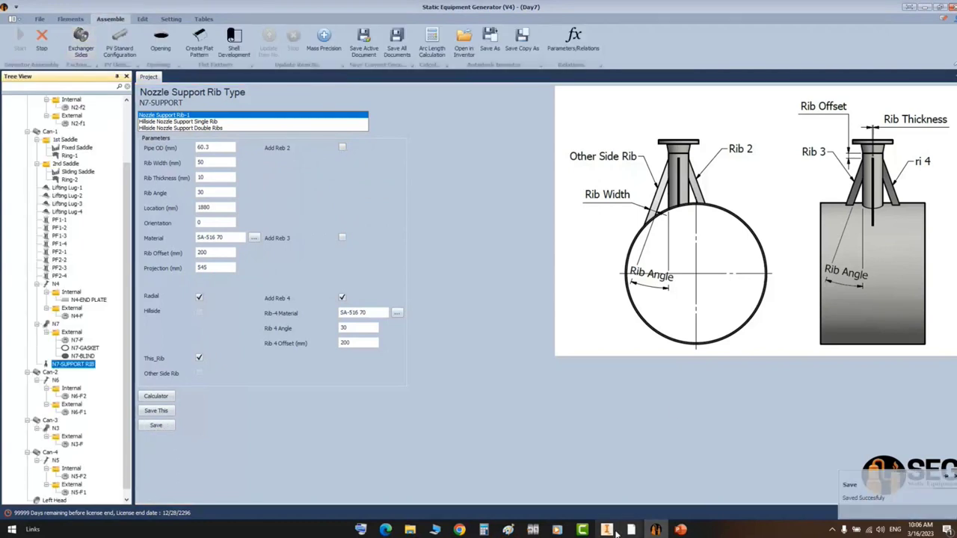
pyautogui.hotkey('alt', 'Tab')
# - Examine the two N7 support ribs against the pipe and shell from several sides, and return to the rib parameters in Static Equipment Generator
pyautogui.middleClick(619, 405)
pyautogui.middleClick(618, 405)
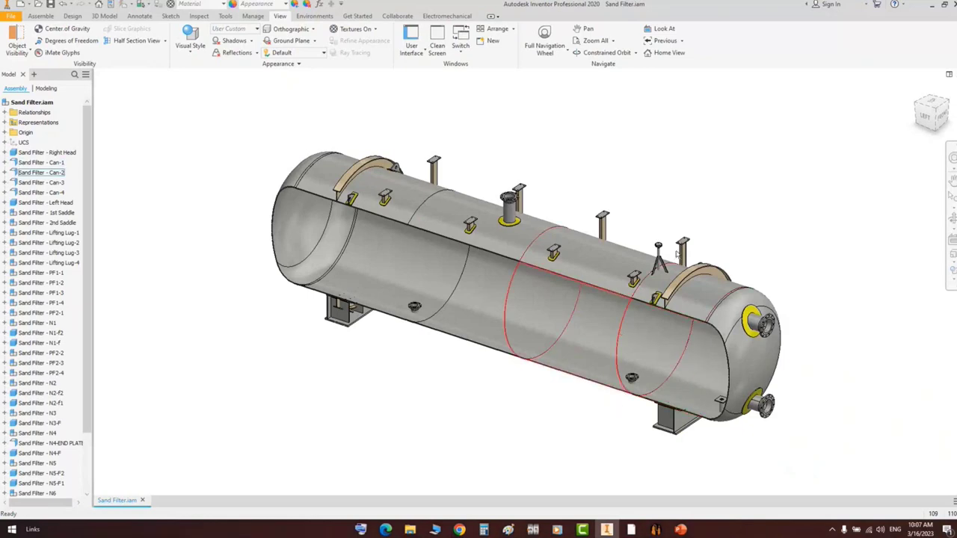
pyautogui.scroll(5, 688, 277)
pyautogui.scroll(2, 397, 234)
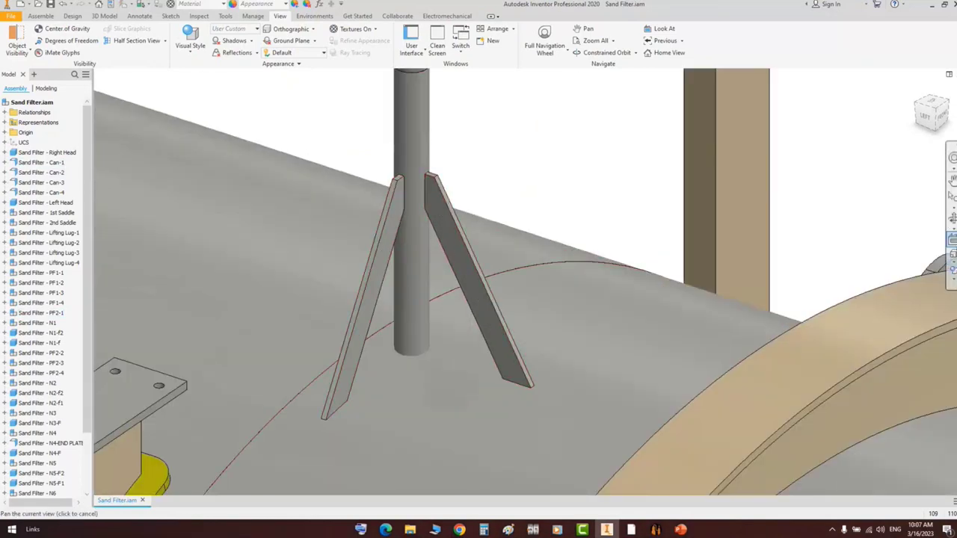
pyautogui.click(952, 220)
pyautogui.scroll(-2, 604, 247)
pyautogui.keyDown('shift'); pyautogui.moveTo(582, 265); pyautogui.dragTo(522, 253, button='middle'); pyautogui.keyUp('shift')
pyautogui.scroll(3, 446, 115)
pyautogui.rightClick(546, 250)
pyautogui.click(563, 256)
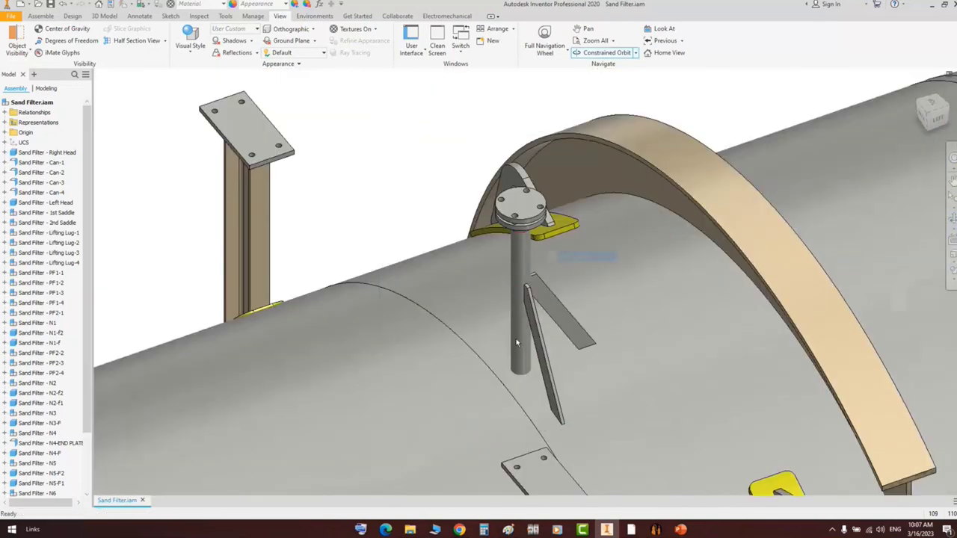
pyautogui.scroll(2, 514, 333)
pyautogui.scroll(2, 547, 258)
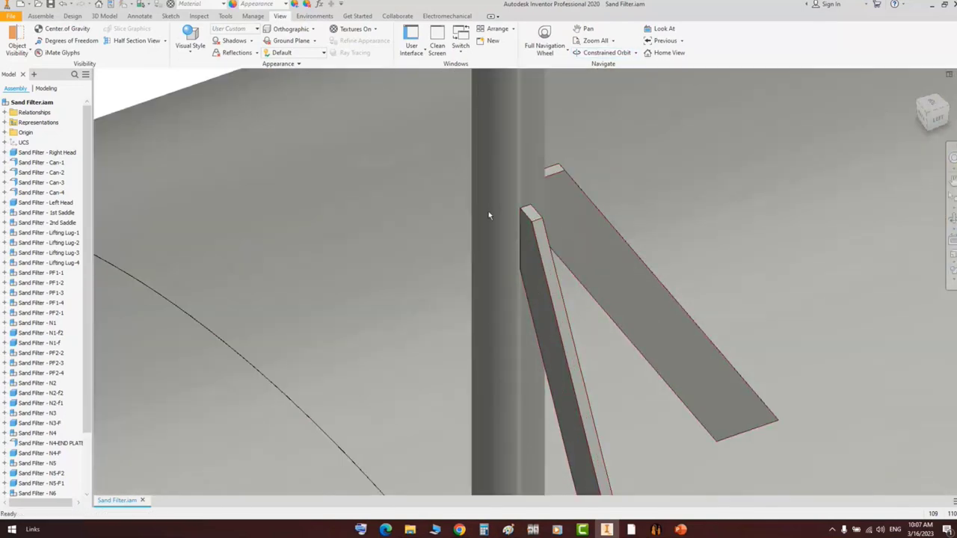
pyautogui.click(657, 529)
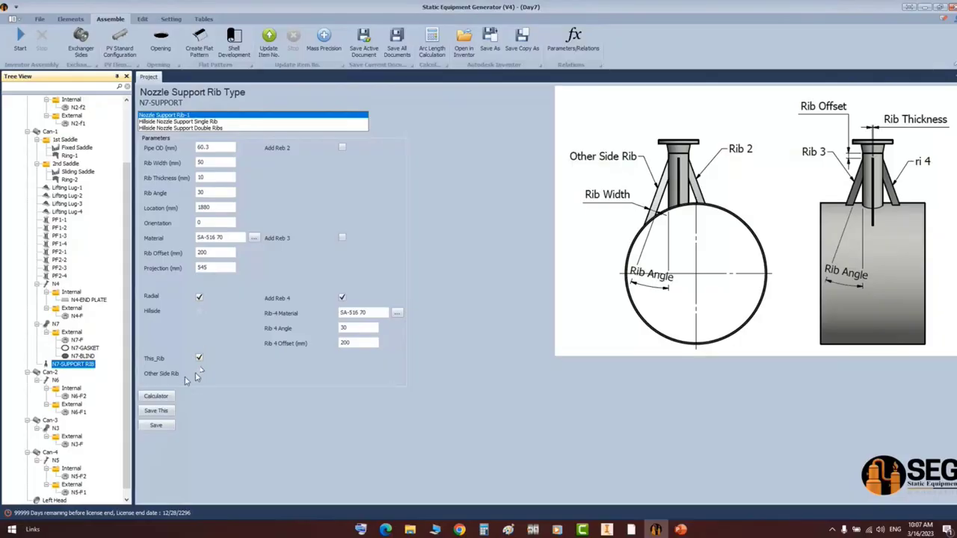
# - Switch to Inventor and examine the whole Sand Filter vessel, including the N7 nozzle with its two support ribs
pyautogui.click(656, 530)
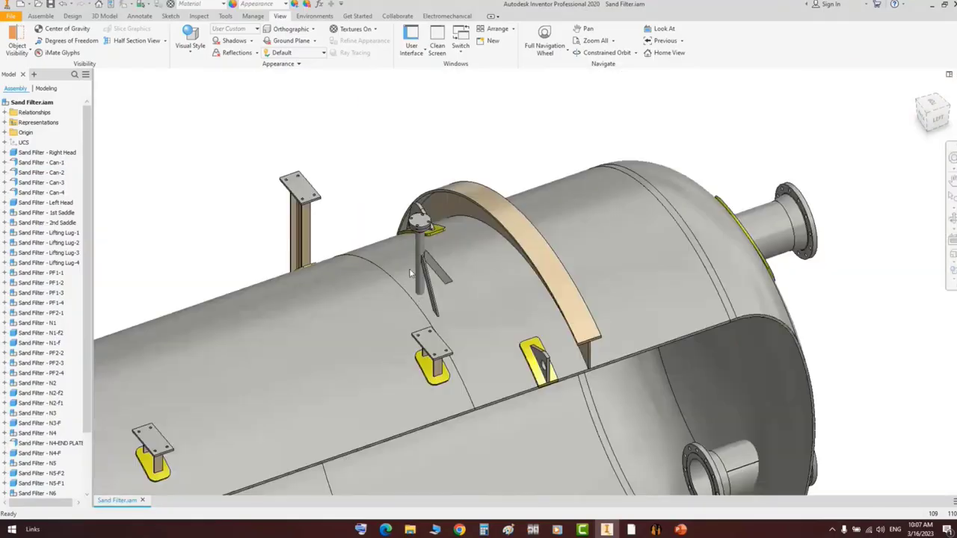
pyautogui.moveTo(500, 257); pyautogui.dragTo(626, 181, button='middle')
pyautogui.scroll(-2, 627, 181)
pyautogui.moveTo(487, 275); pyautogui.dragTo(519, 245, button='middle')
pyautogui.scroll(-2, 519, 245)
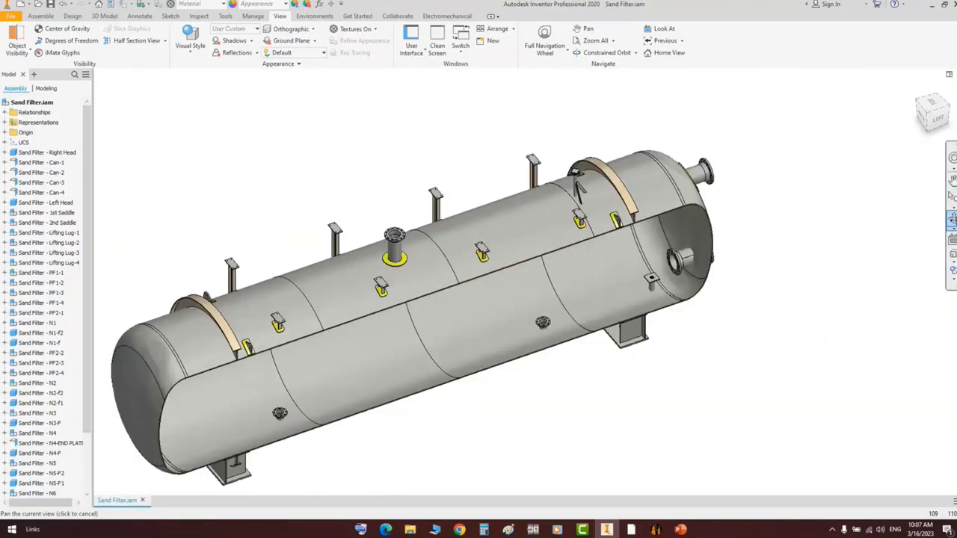
pyautogui.click(952, 219)
pyautogui.moveTo(496, 327); pyautogui.dragTo(448, 299)
pyautogui.rightClick(449, 299)
pyautogui.click(464, 306)
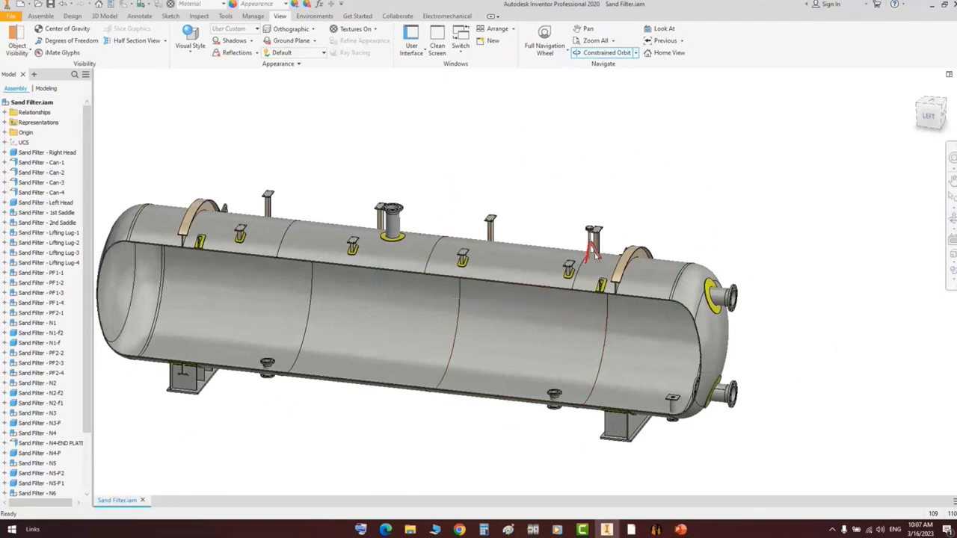
# - Switch to GA.pdf and locate nozzles N8 and N9 in the elevation view, marking the area around N8
pyautogui.moveTo(632, 531)
pyautogui.click(581, 486)
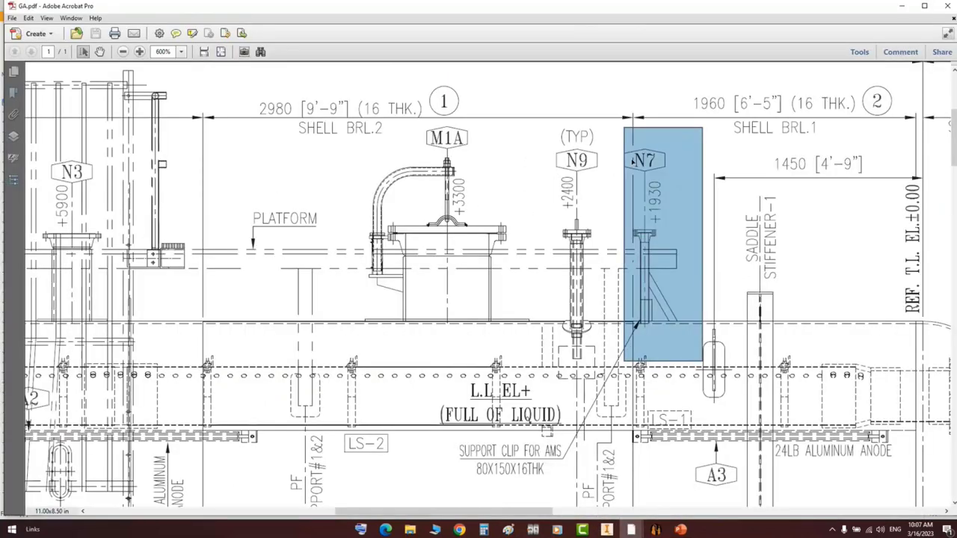
pyautogui.keyDown('ctrl'); pyautogui.scroll(-2, 637, 325); pyautogui.keyUp('ctrl')
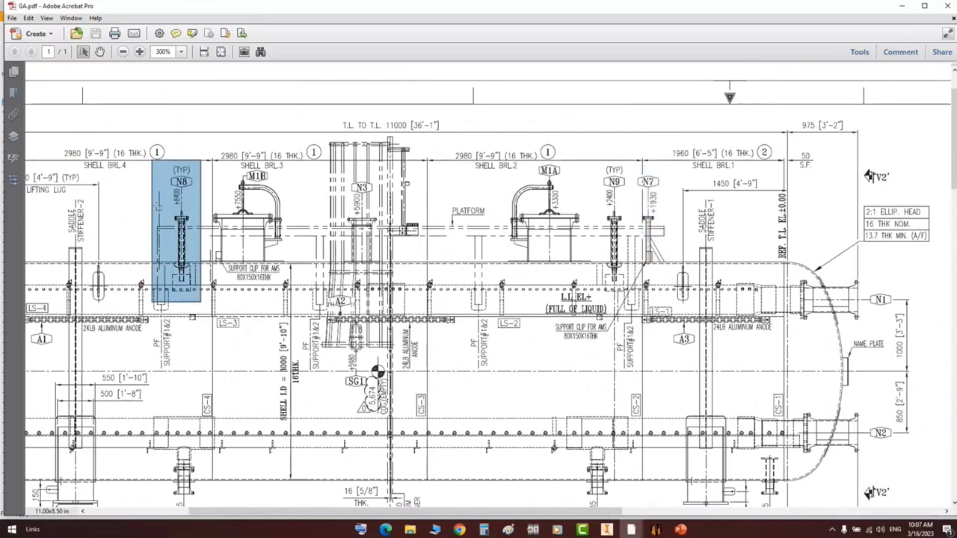
pyautogui.keyDown('ctrl'); pyautogui.scroll(1, 206, 222); pyautogui.keyUp('ctrl')
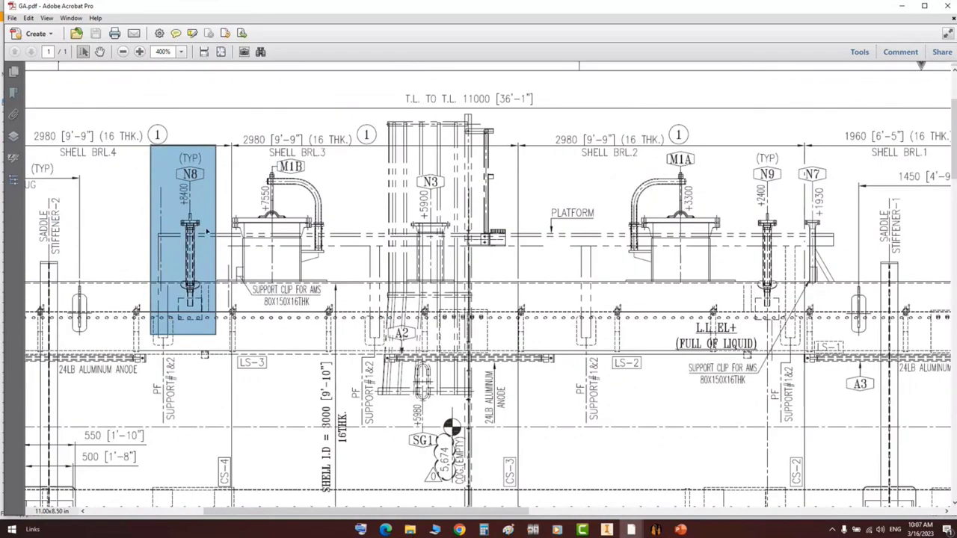
pyautogui.keyDown('ctrl'); pyautogui.scroll(-4, 204, 354); pyautogui.keyUp('ctrl')
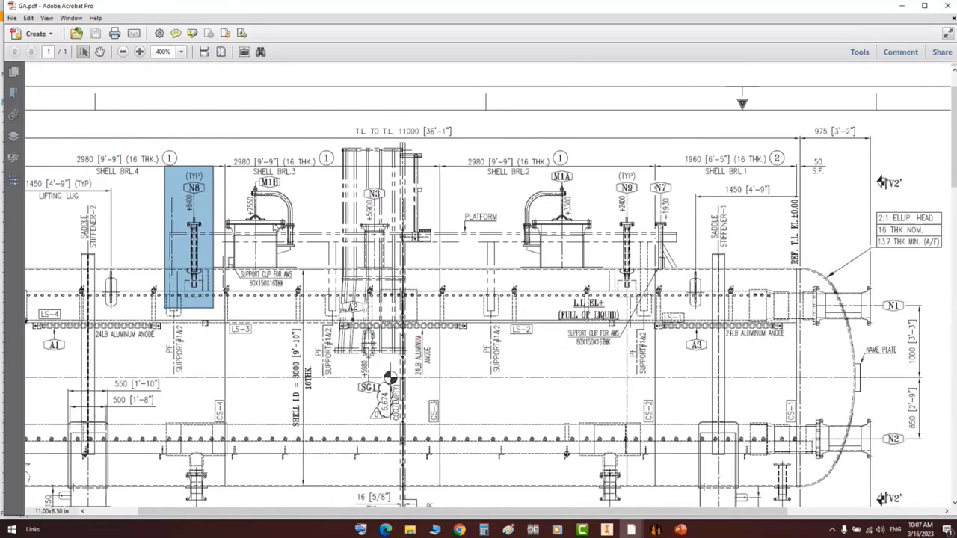
pyautogui.keyDown('ctrl'); pyautogui.scroll(2, 274, 357); pyautogui.keyUp('ctrl')
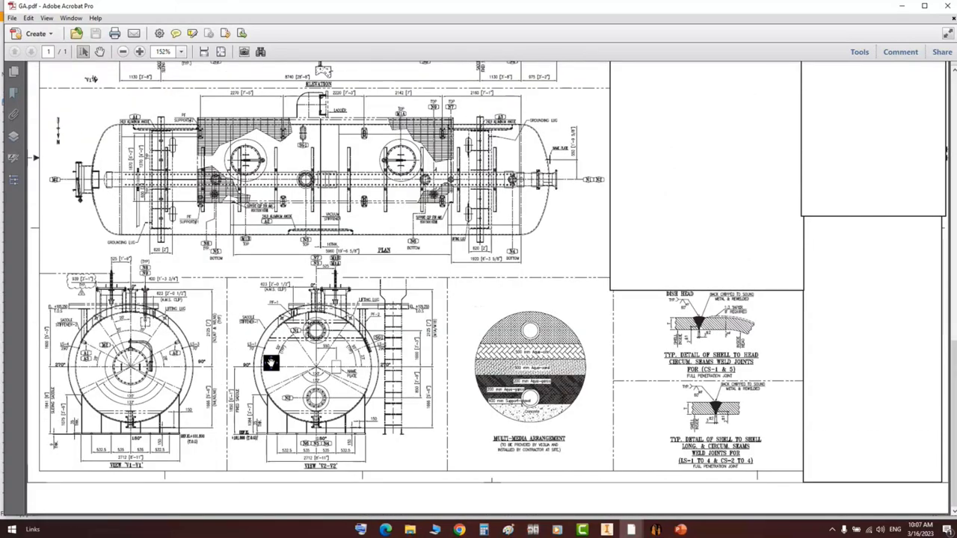
# - Examine the N8/N9 nozzle in the vessel's end view, marking the nozzle and its offset dimension from the centreline
pyautogui.keyDown('ctrl'); pyautogui.scroll(3, 271, 363); pyautogui.keyUp('ctrl')
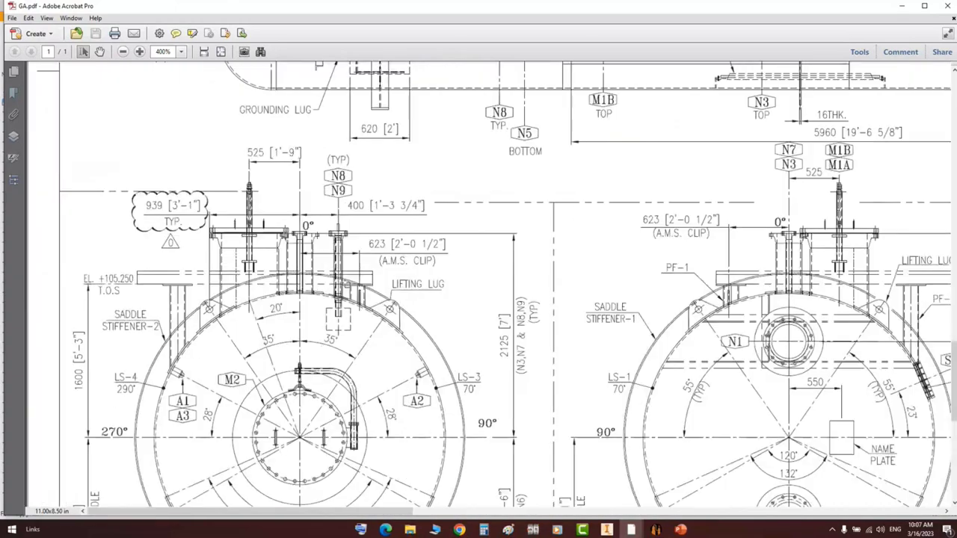
pyautogui.keyDown('ctrl'); pyautogui.scroll(1, 338, 254); pyautogui.keyUp('ctrl')
pyautogui.moveTo(298, 82); pyautogui.dragTo(394, 382)
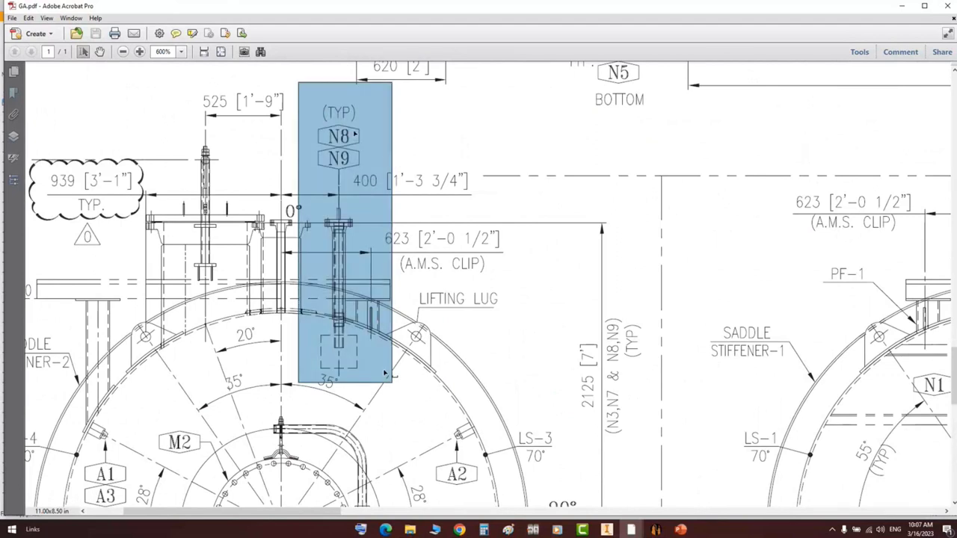
pyautogui.click(483, 176)
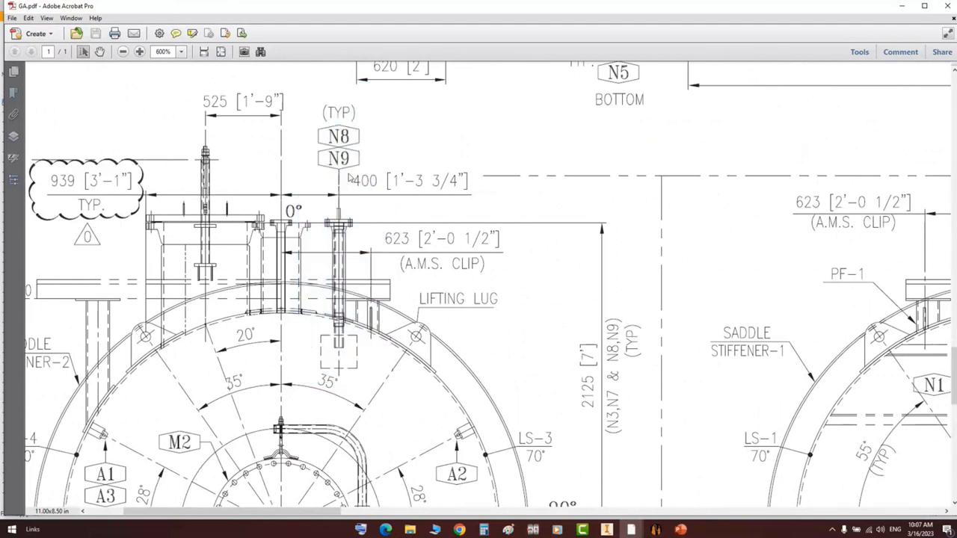
pyautogui.moveTo(350, 171); pyautogui.dragTo(475, 201)
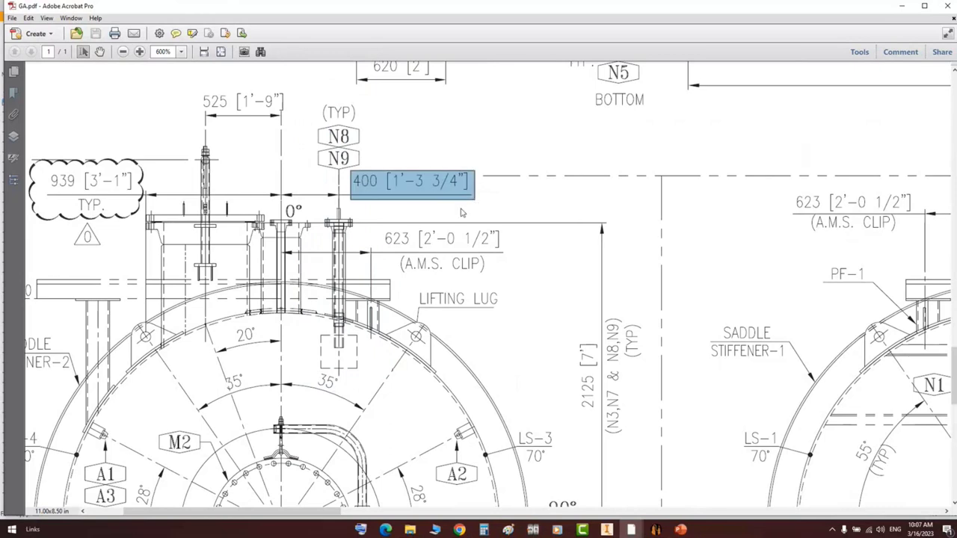
pyautogui.scroll(-2, 531, 315)
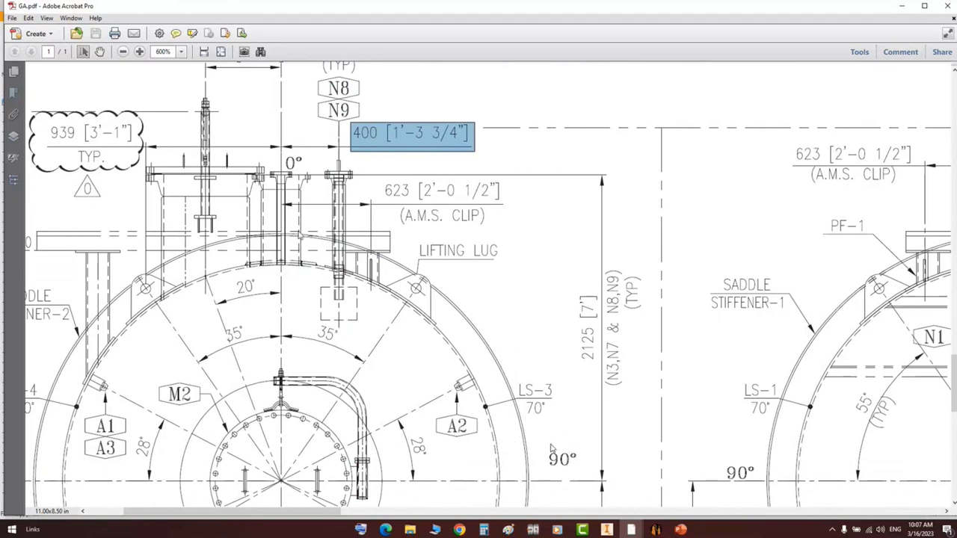
pyautogui.click(292, 168)
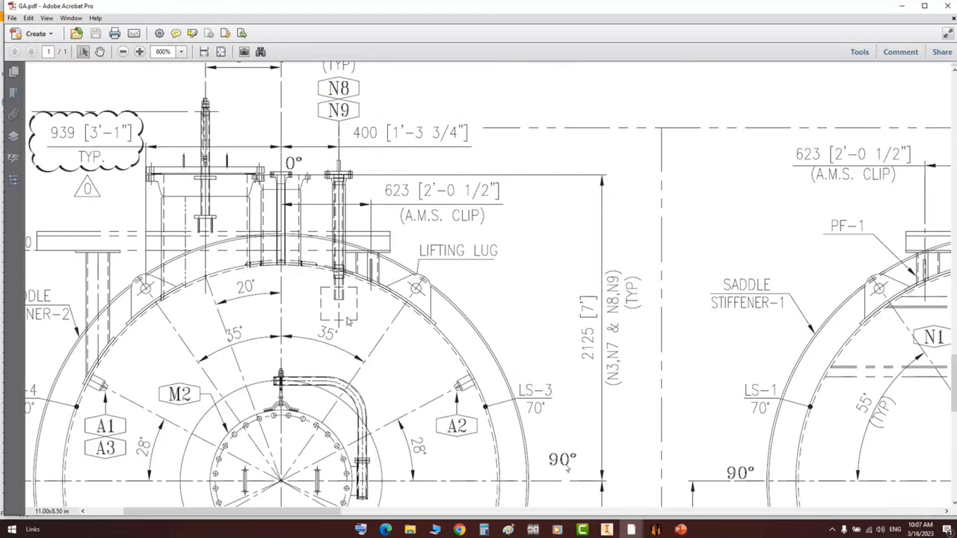
# - Return to the elevation view in GA.pdf and check N8's location along shell barrel 4
pyautogui.scroll(13, 523, 374)
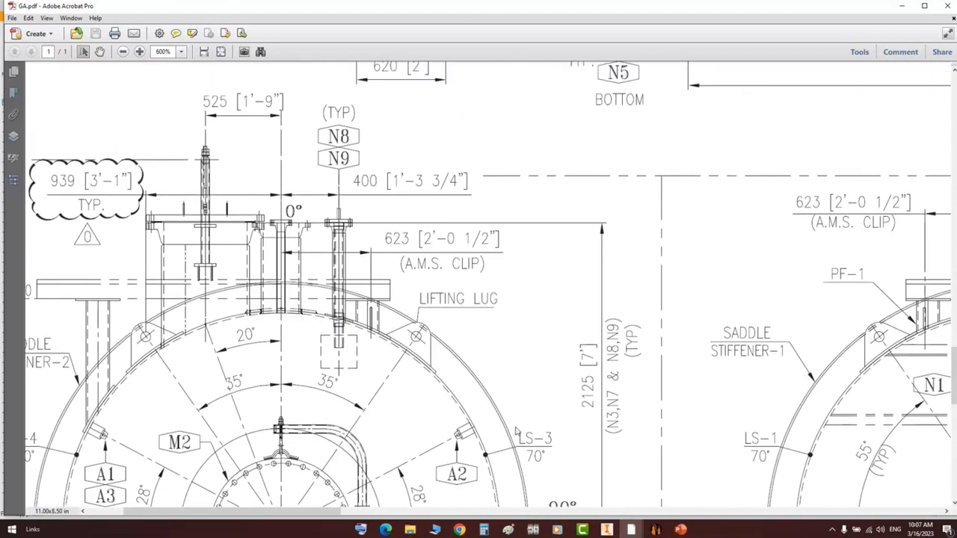
pyautogui.scroll(12, 486, 284)
pyautogui.hscroll(10, 486, 284)
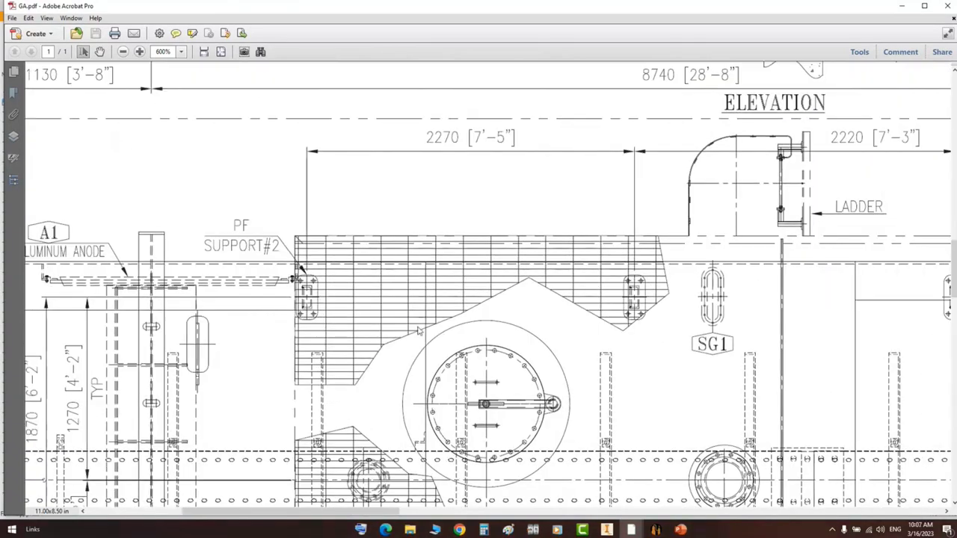
pyautogui.moveTo(438, 317); pyautogui.dragTo(454, 449, button='middle')
pyautogui.moveTo(404, 82); pyautogui.dragTo(503, 503, button='middle')
pyautogui.keyDown('ctrl'); pyautogui.scroll(-1, 433, 267); pyautogui.keyUp('ctrl')
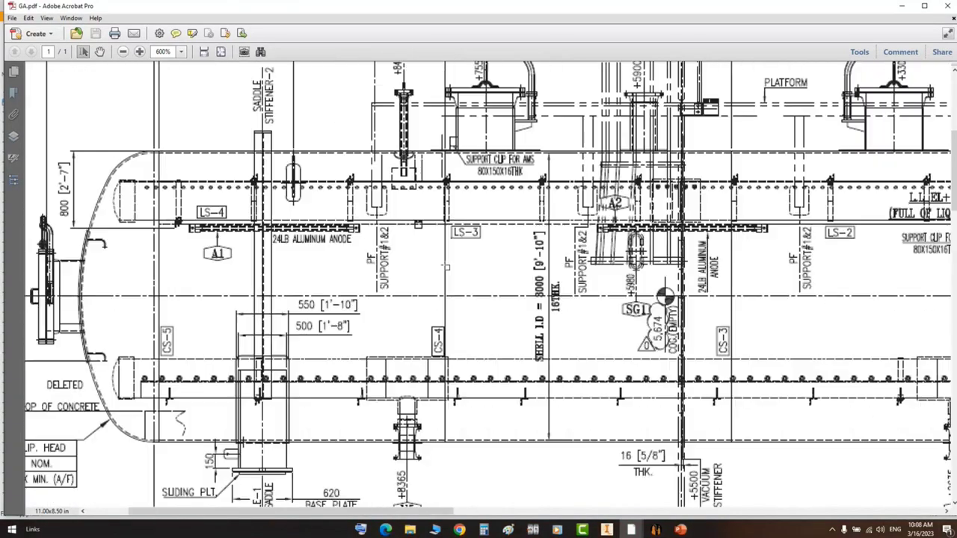
pyautogui.moveTo(431, 154); pyautogui.dragTo(416, 168, button='middle')
pyautogui.scroll(2, 408, 172)
pyautogui.hscroll(1, 407, 172)
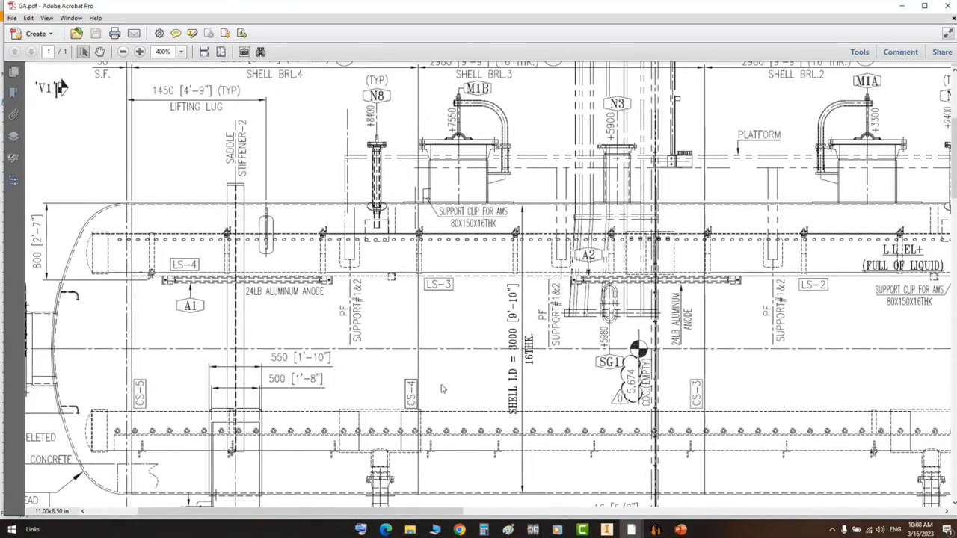
pyautogui.scroll(1, 441, 327)
pyautogui.scroll(1, 355, 91)
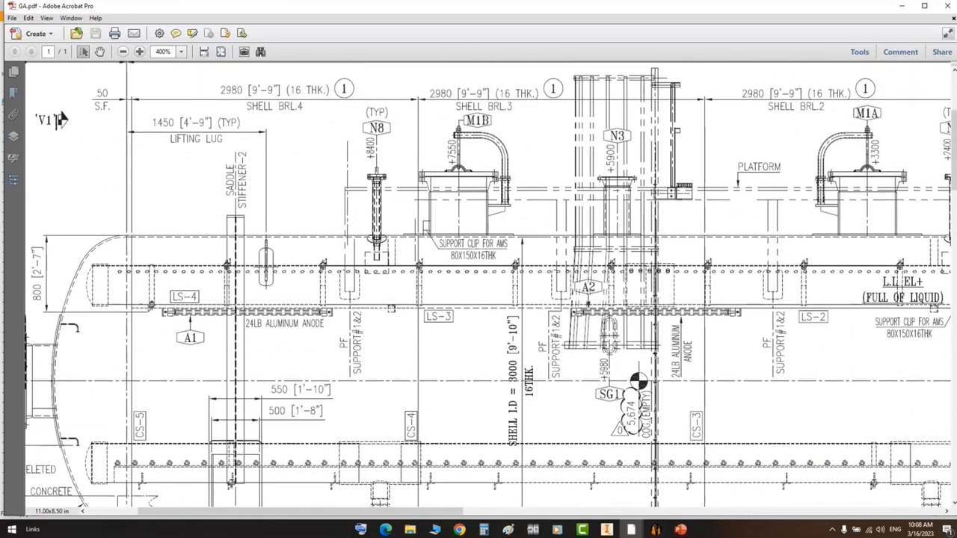
# - Switch to Static Equipment Generator, select Can-4 and bring up the elements that can be added to it
pyautogui.click(655, 529)
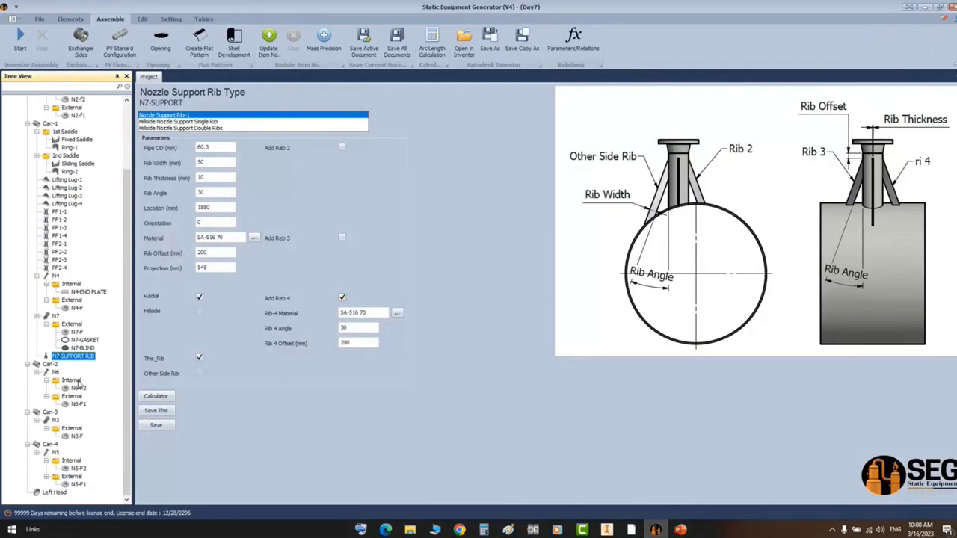
pyautogui.click(49, 445)
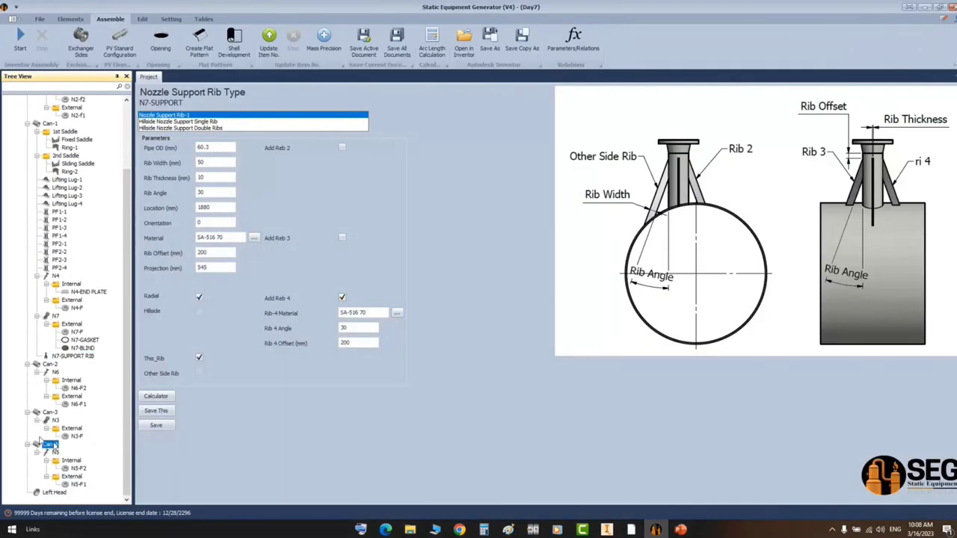
pyautogui.click(70, 19)
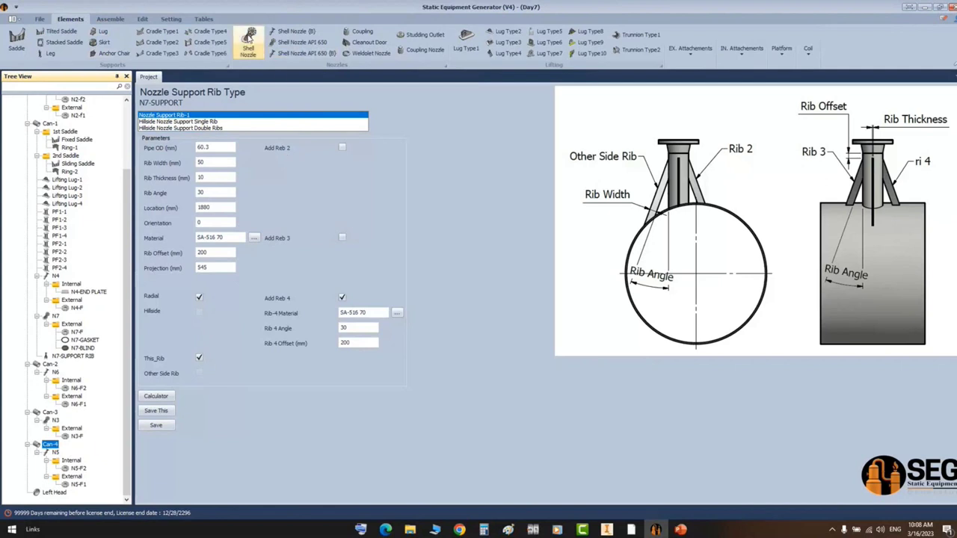
# - Examine the N8 & N9 nozzle detail and parts list in Nozzles Detail.pdf, marking the N8/9-2 pipe entry
pyautogui.moveTo(630, 530)
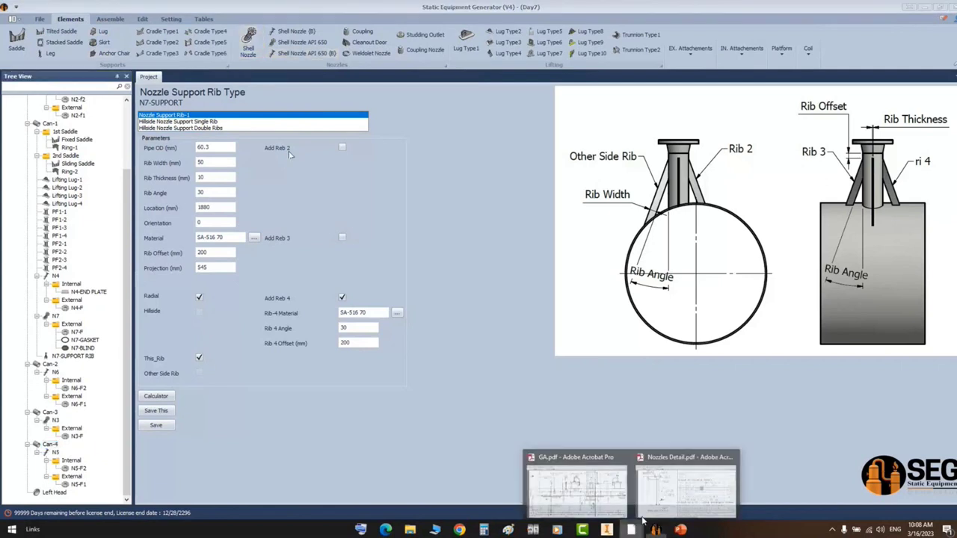
pyautogui.click(676, 486)
pyautogui.keyDown('ctrl'); pyautogui.scroll(-2, 346, 281); pyautogui.keyUp('ctrl')
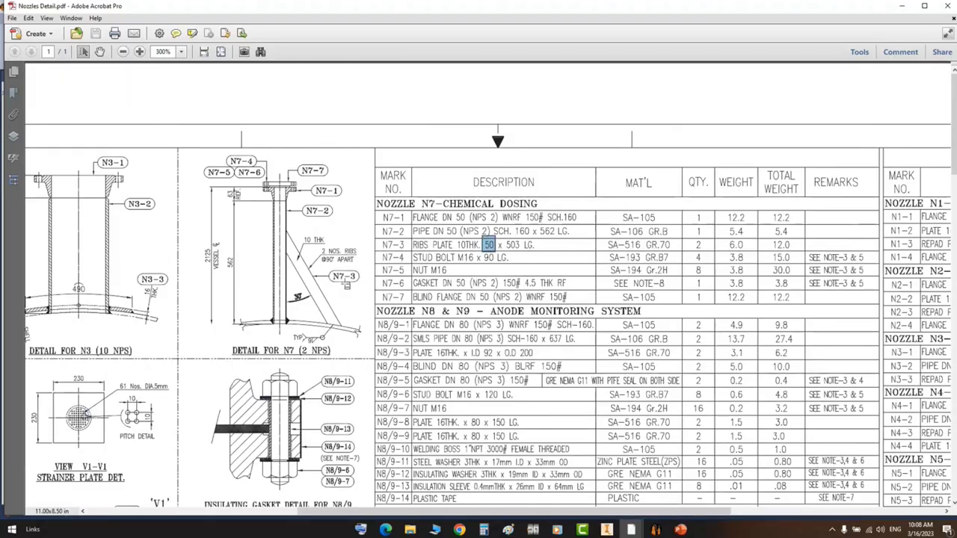
pyautogui.moveTo(317, 286); pyautogui.dragTo(321, 315, button='middle')
pyautogui.scroll(-2, 314, 316)
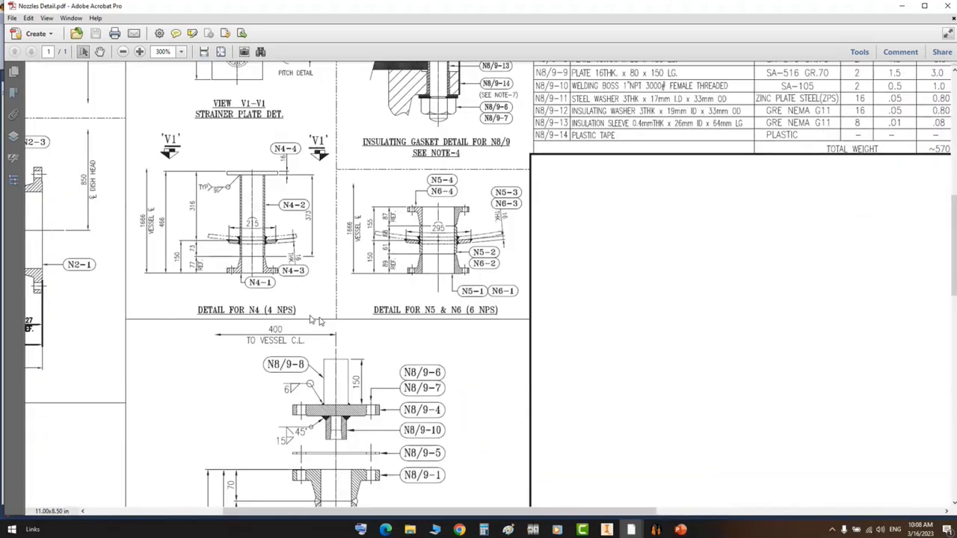
pyautogui.hscroll(-4, 288, 311)
pyautogui.scroll(-4, 359, 306)
pyautogui.moveTo(435, 308); pyautogui.dragTo(423, 187, button='middle')
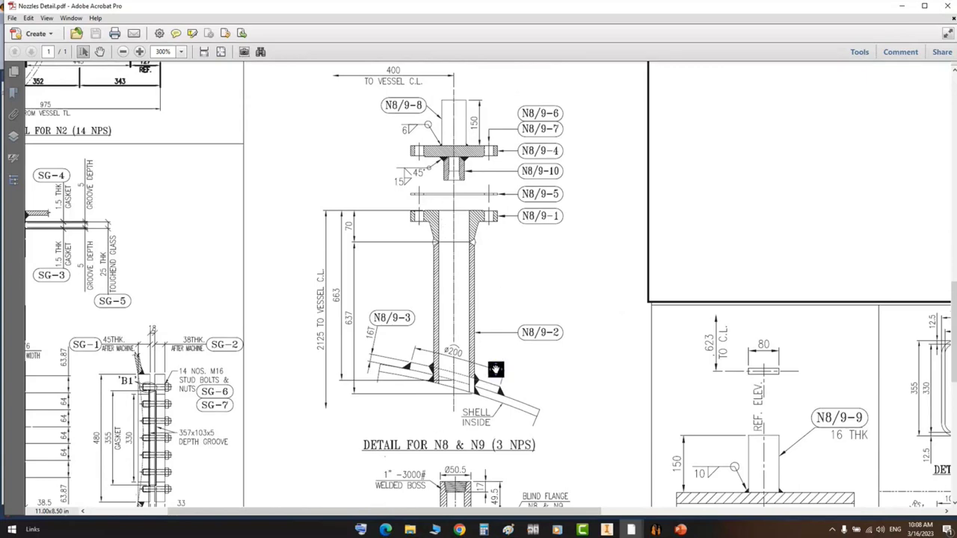
pyautogui.scroll(6, 515, 337)
pyautogui.hscroll(3, 515, 337)
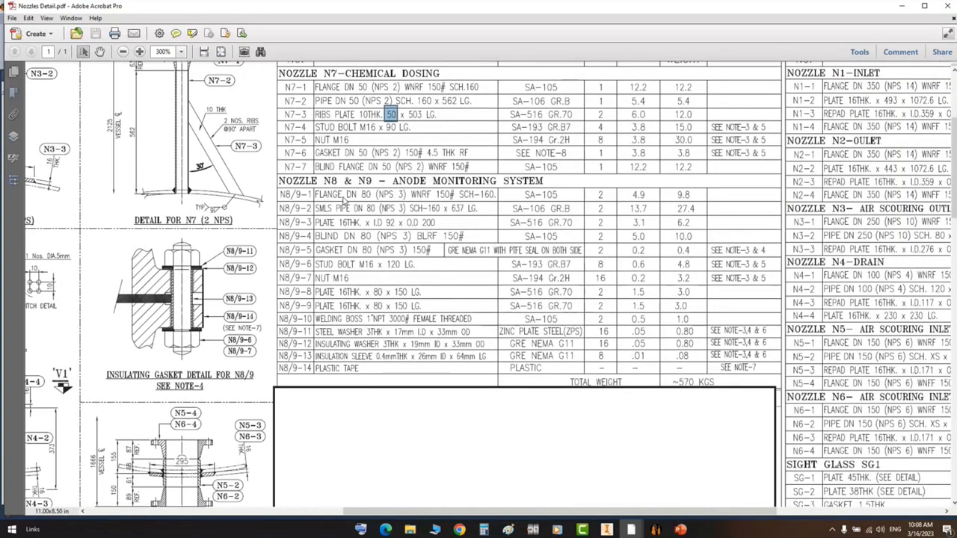
pyautogui.moveTo(314, 211); pyautogui.dragTo(475, 209)
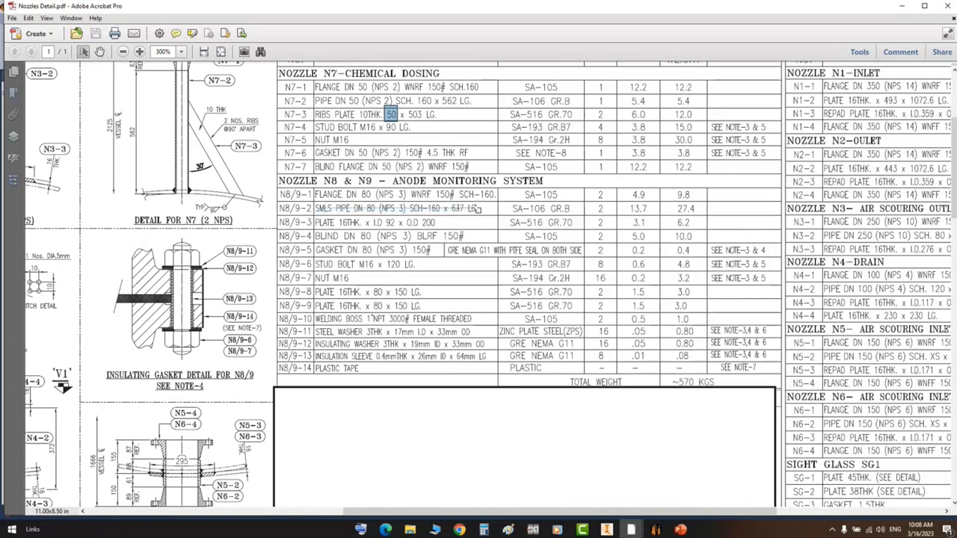
pyautogui.moveTo(386, 238)
pyautogui.mouseDown(button='middle')
pyautogui.moveTo(343, 272)
pyautogui.moveTo(374, 239)
pyautogui.mouseUp(button='middle')
# - Return to Static Equipment Generator, add a shell nozzle named N8 to Can-4 and open its parameters
pyautogui.hotkey('alt', 'Tab')
pyautogui.hotkey('alt', 'Tab')
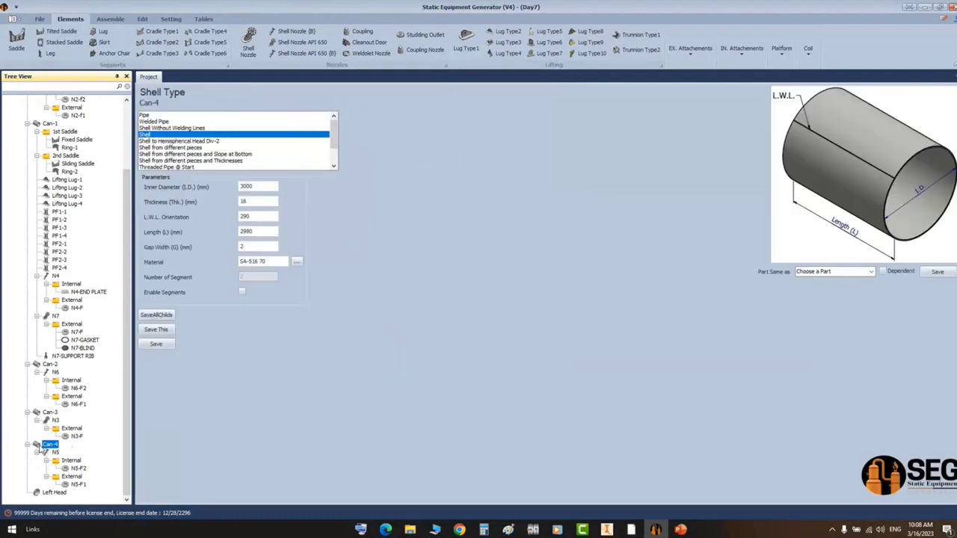
pyautogui.click(248, 45)
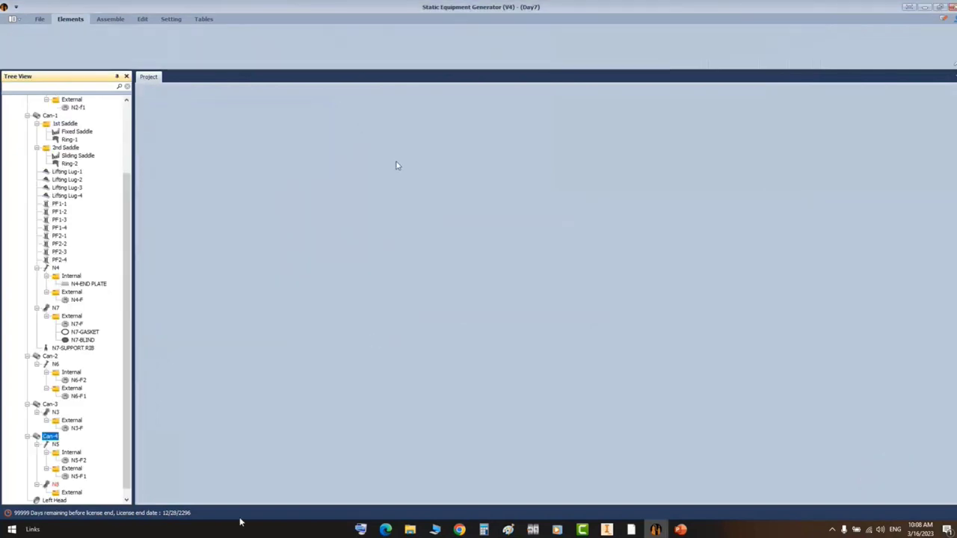
pyautogui.click(55, 476)
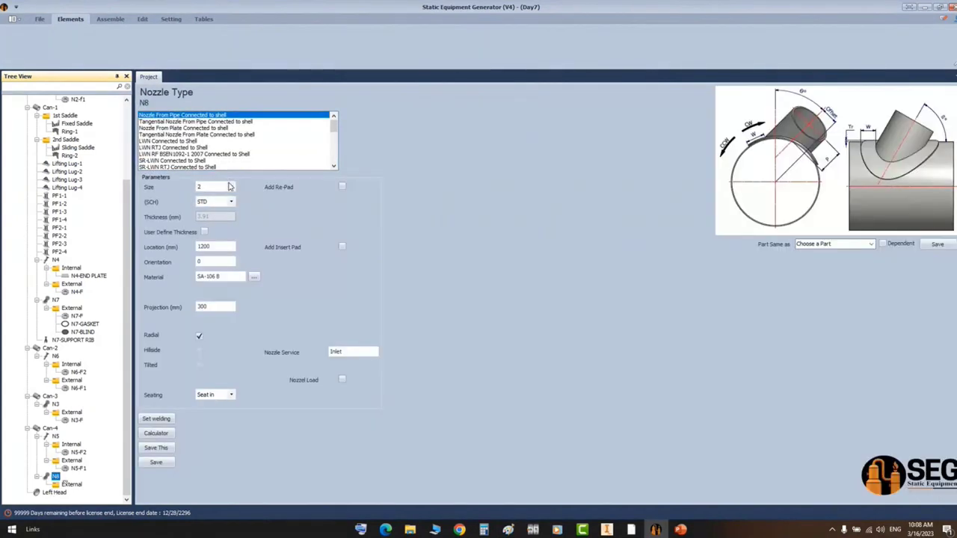
# - Set nozzle N8's pipe size to 3, its schedule to 160 and its location to 430 mm
pyautogui.click(231, 186)
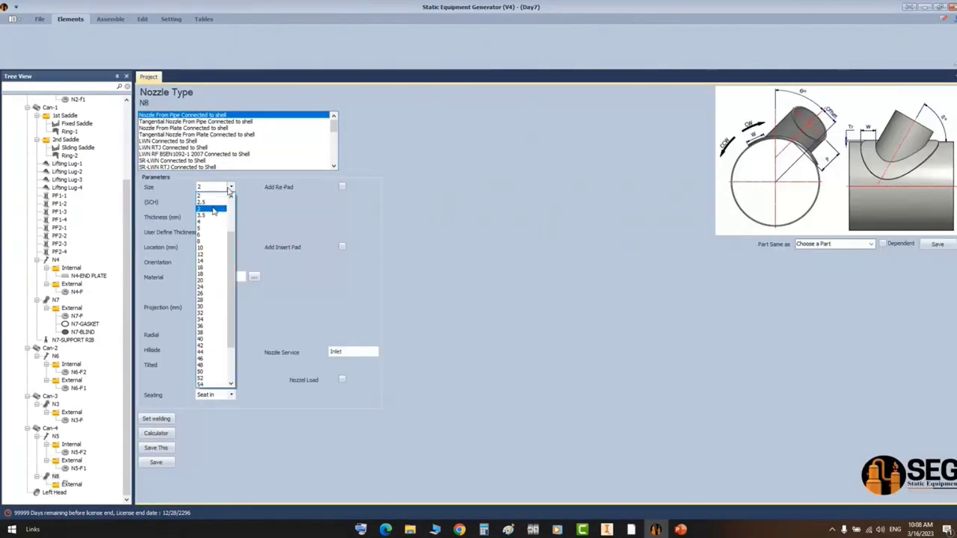
pyautogui.click(213, 209)
pyautogui.click(221, 203)
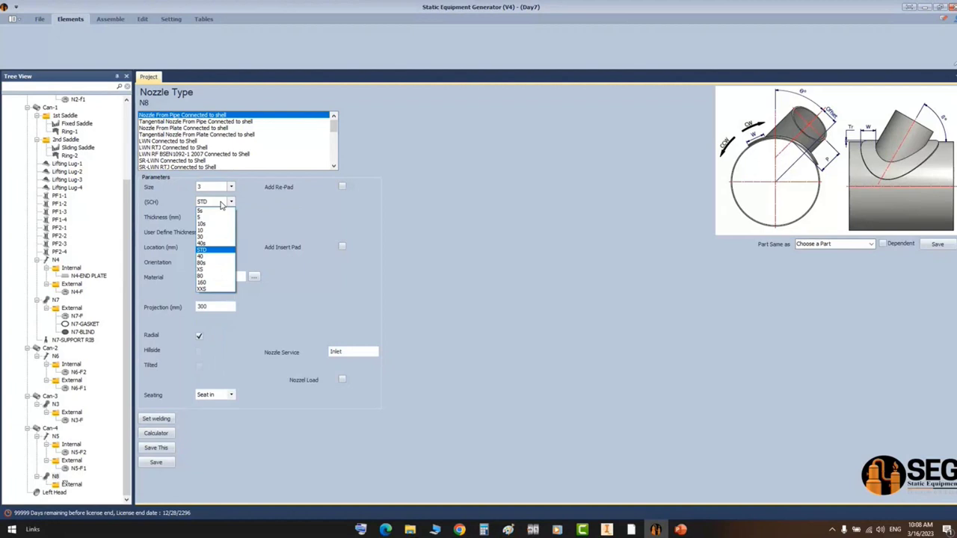
pyautogui.click(215, 283)
pyautogui.moveTo(212, 246); pyautogui.dragTo(173, 247)
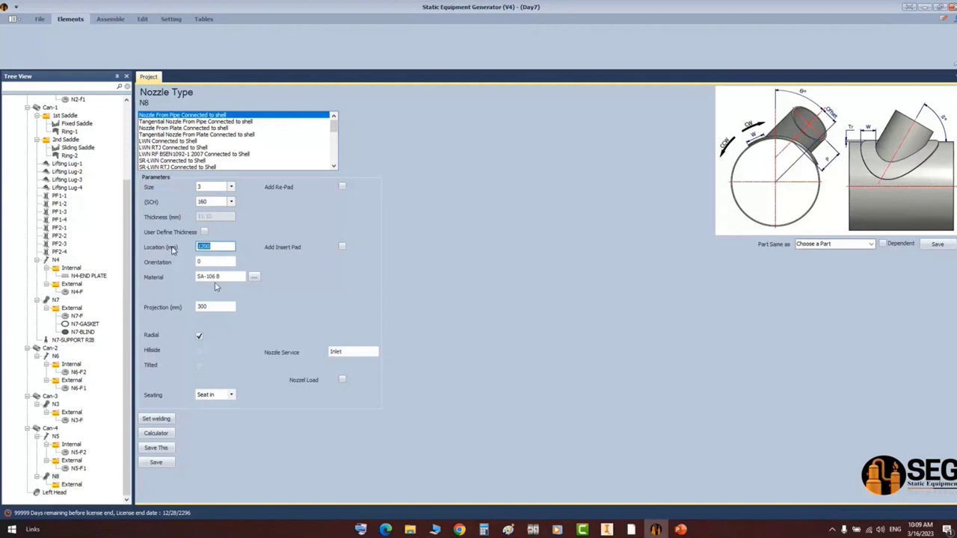
pyautogui.write('430')
pyautogui.moveTo(212, 262); pyautogui.dragTo(148, 265)
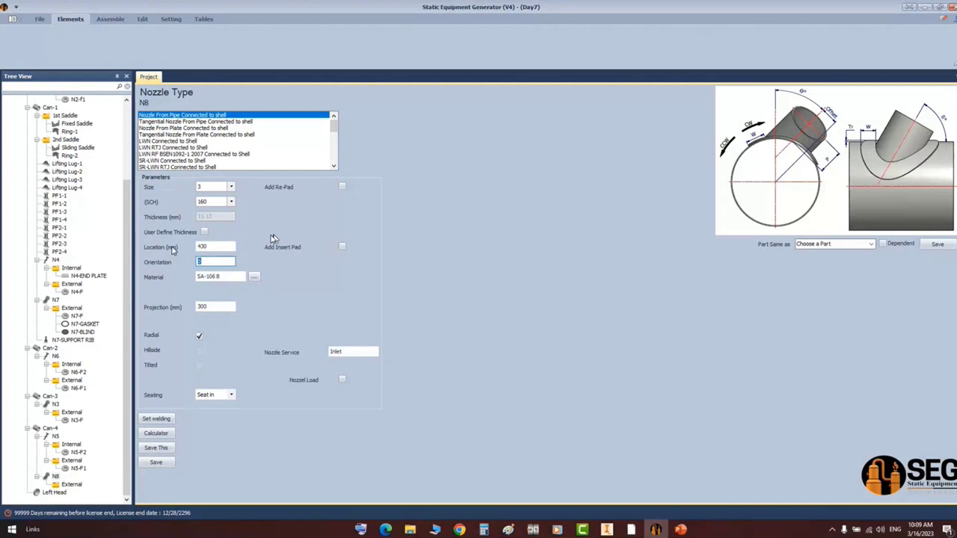
# - Add a reinforcing pad to nozzle N8 with a width of 60 mm and a thickness of 16 mm
pyautogui.click(342, 187)
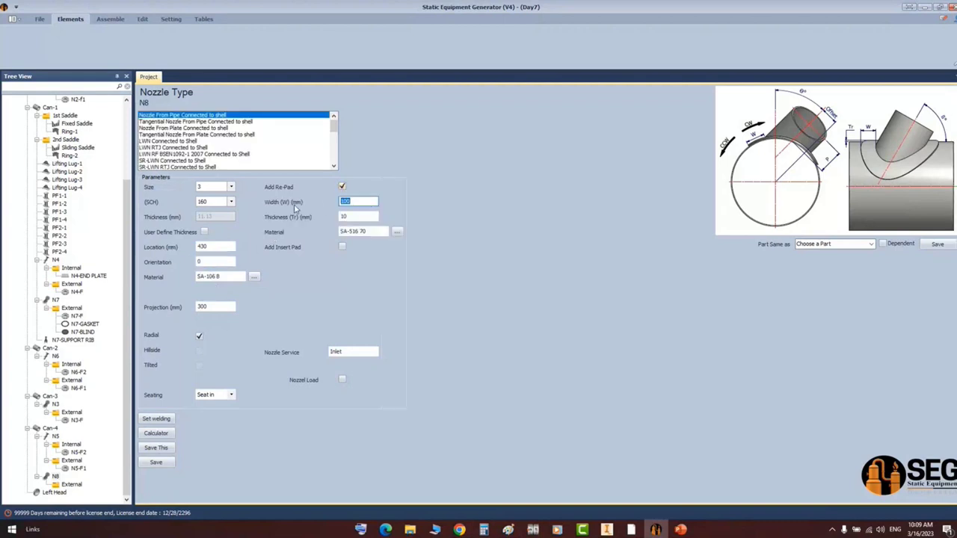
pyautogui.write('60')
pyautogui.press('Tab')
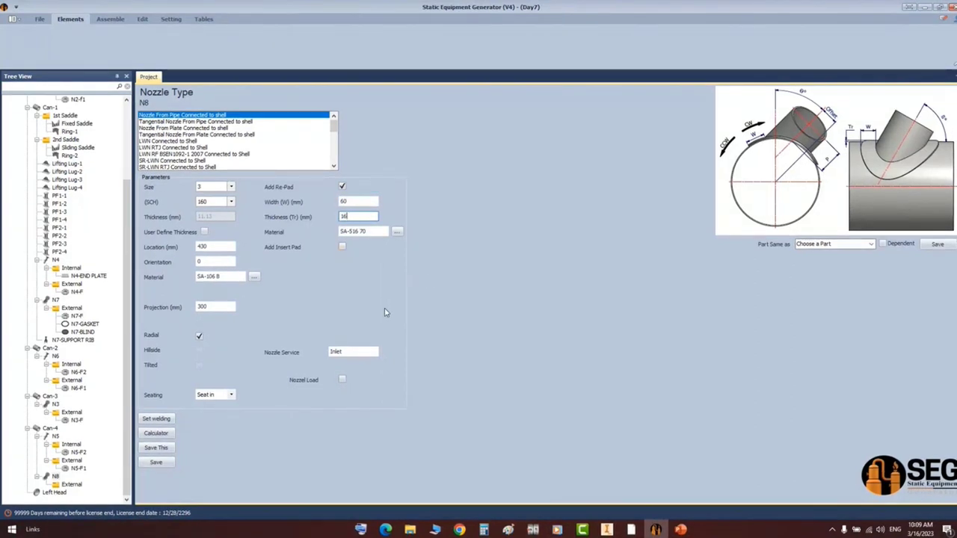
# - Look up the N8 & N9 service name in the parts list of Nozzles Detail.pdf and copy "ANODE MONITORING SYSTEM"
pyautogui.doubleClick(343, 351)
pyautogui.click(635, 529)
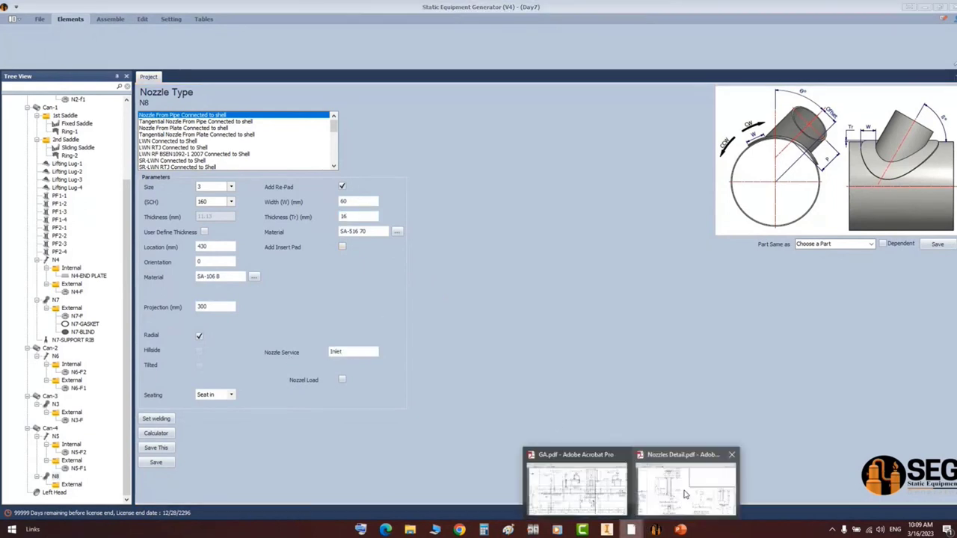
pyautogui.click(664, 479)
pyautogui.moveTo(579, 349); pyautogui.dragTo(584, 320, button='middle')
pyautogui.scroll(6, 584, 320)
pyautogui.hscroll(4, 584, 320)
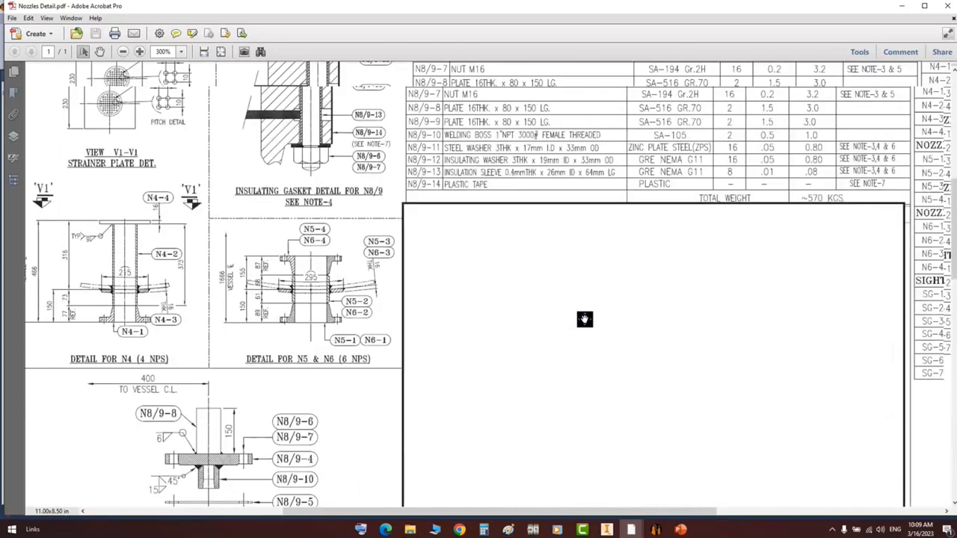
pyautogui.moveTo(408, 132); pyautogui.dragTo(555, 142)
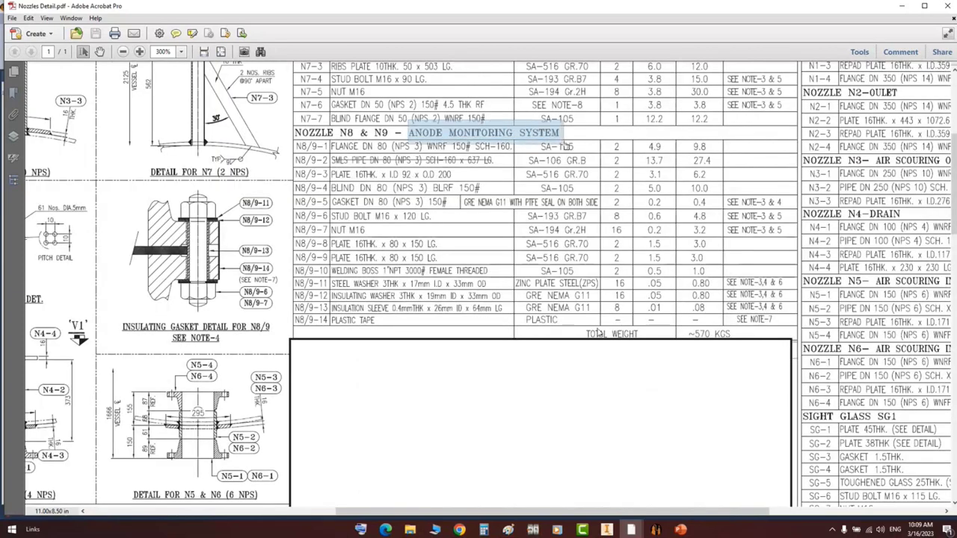
pyautogui.hotkey('ctrl', 'c')
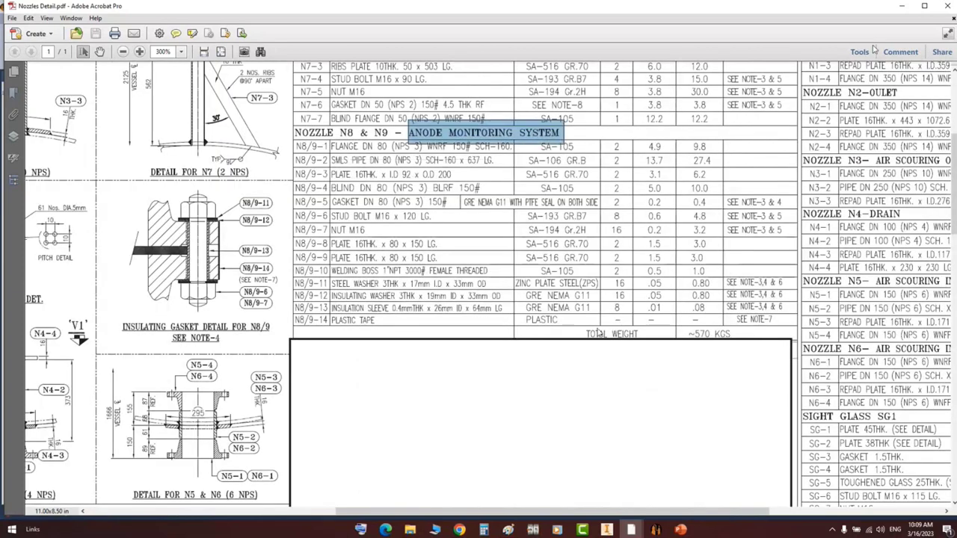
# - Return to Static Equipment Generator, enter "ANODE MONITARING SYSTEM" as N8's nozzle service and save the nozzle
pyautogui.click(904, 5)
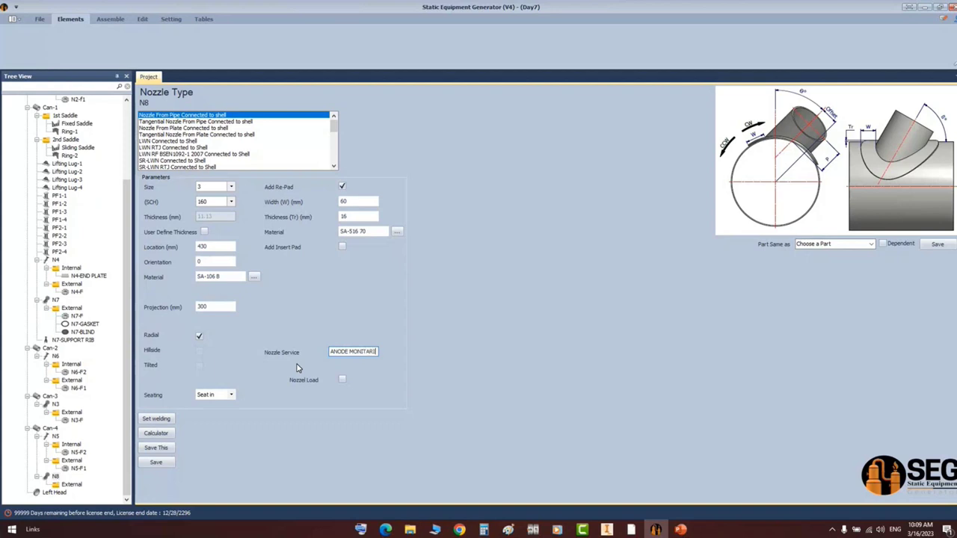
pyautogui.write('NG SYSTEM')
pyautogui.click(156, 462)
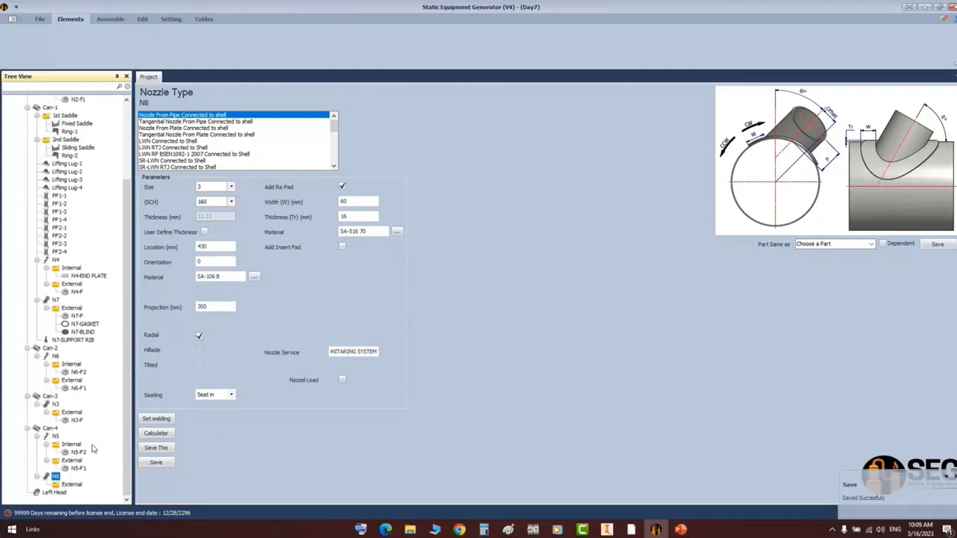
# - Change nozzle N8 from radial to hillside with a 400 mm offset in the CW direction, and save it
pyautogui.click(79, 487)
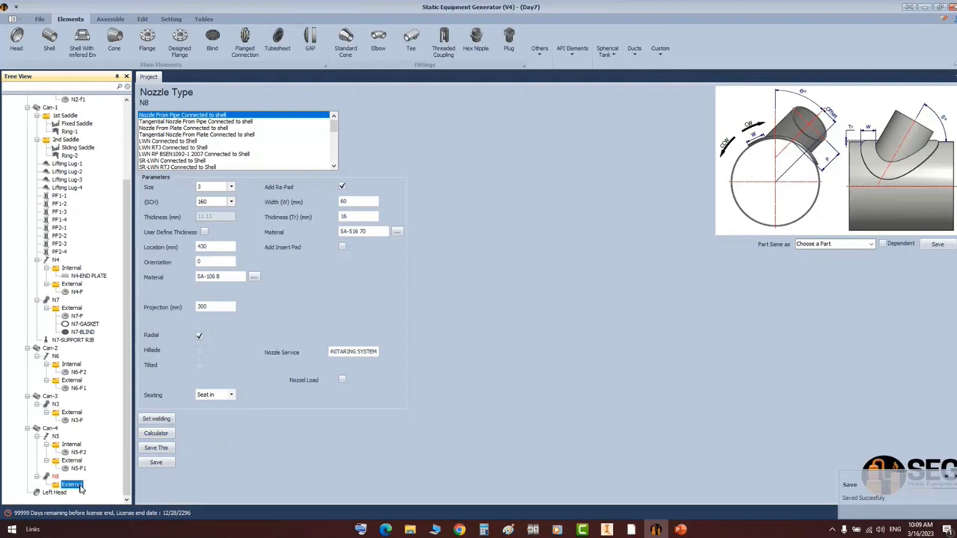
pyautogui.press('Up')
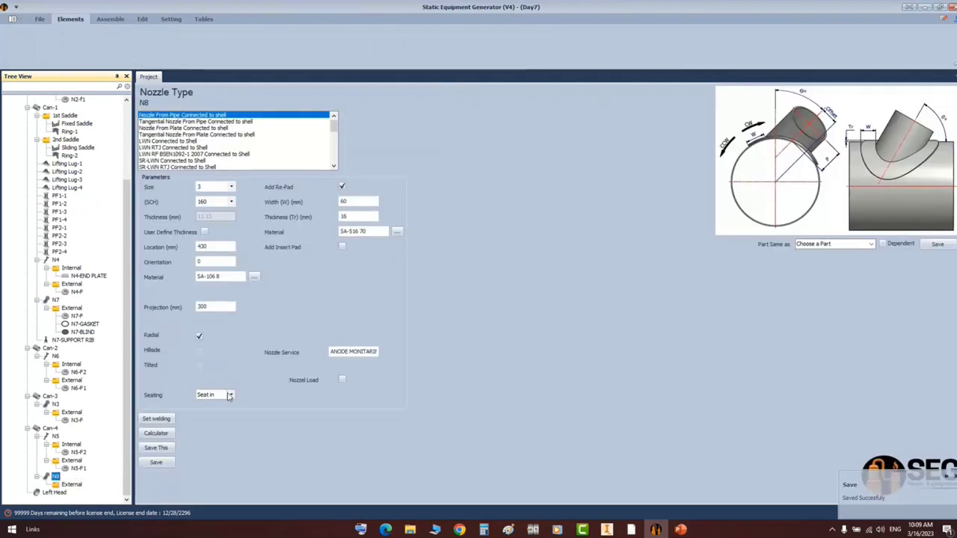
pyautogui.click(200, 338)
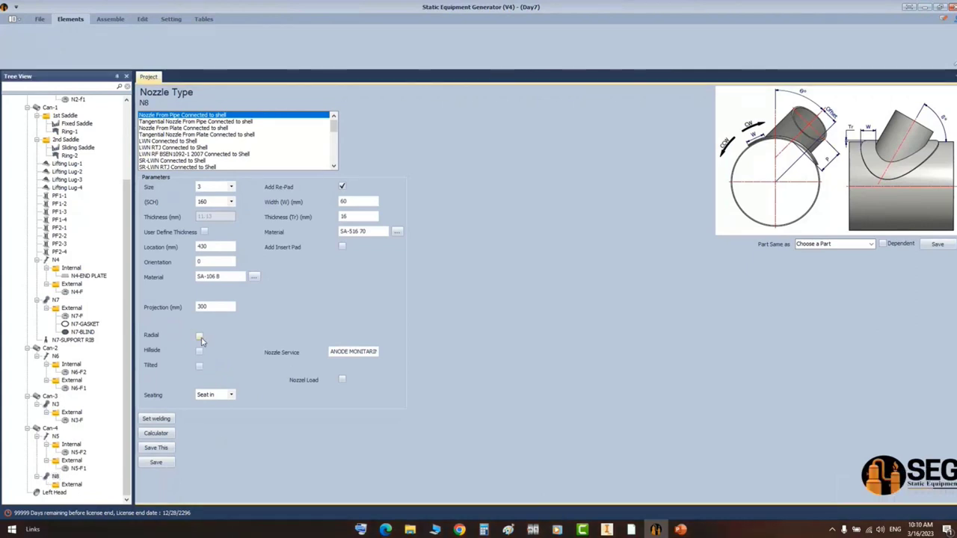
pyautogui.click(199, 352)
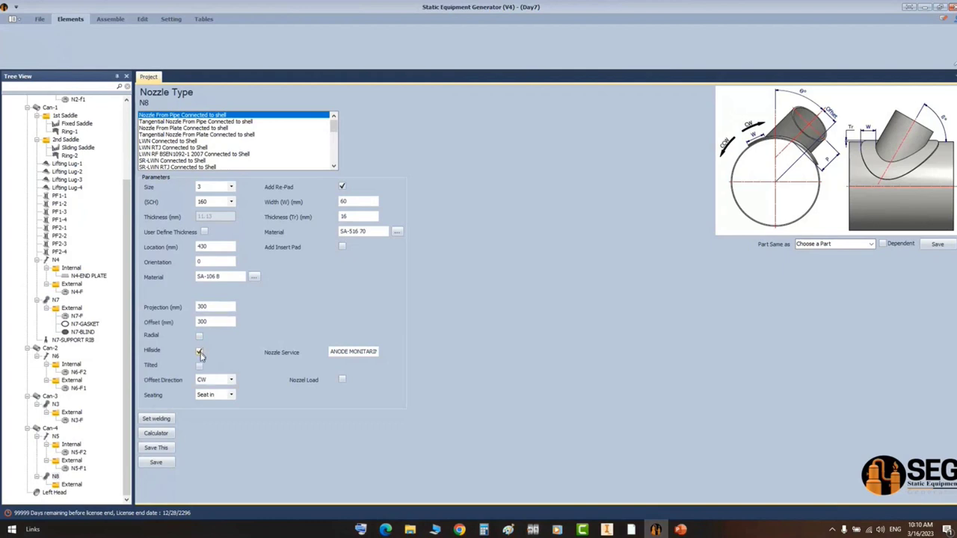
pyautogui.moveTo(216, 326); pyautogui.dragTo(184, 332)
pyautogui.write('4')
pyautogui.click(215, 383)
pyautogui.click(201, 388)
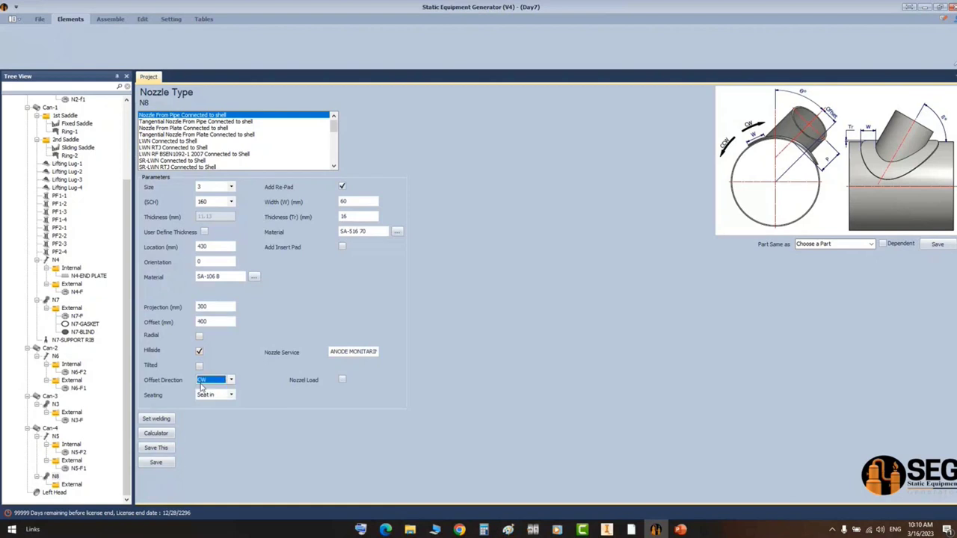
pyautogui.click(170, 464)
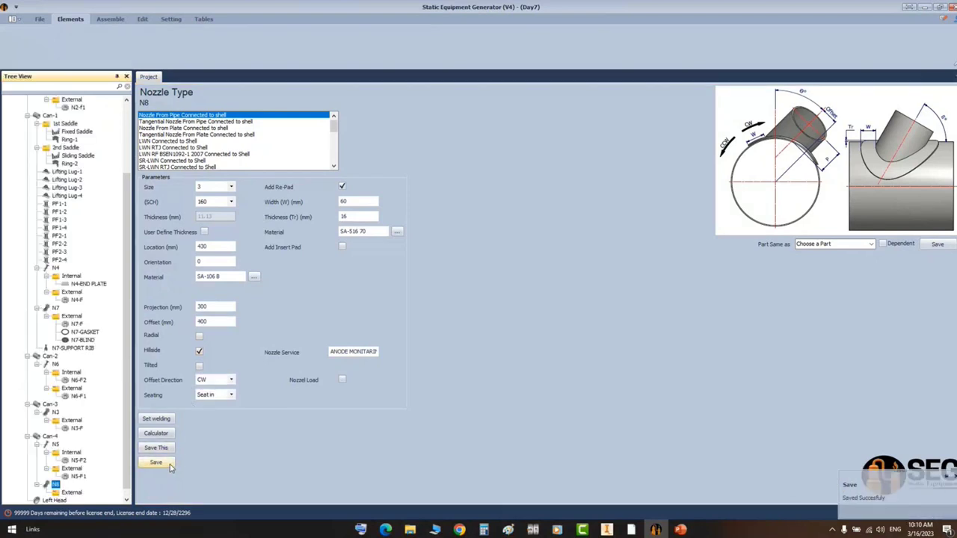
# - Add a flange named N8-F to the external side of nozzle N8
pyautogui.click(72, 493)
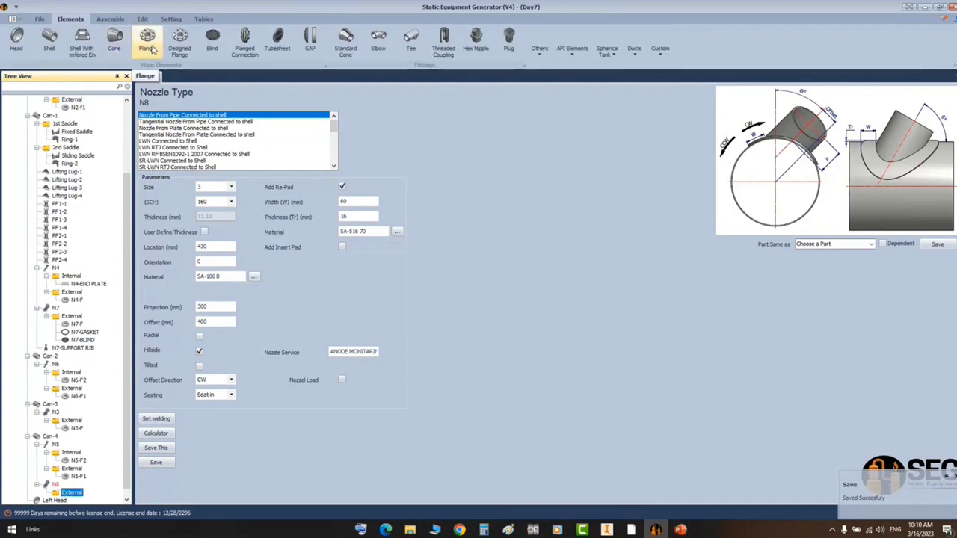
pyautogui.click(151, 47)
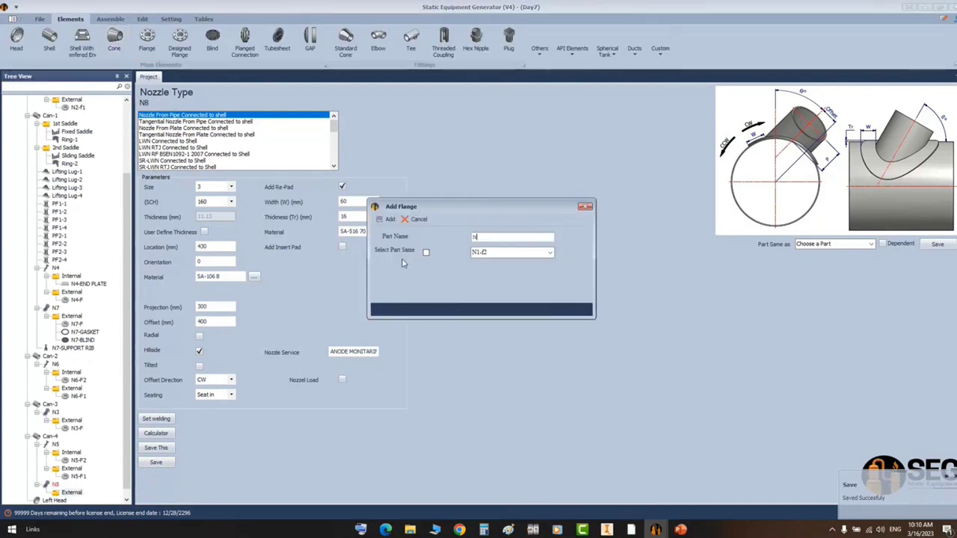
pyautogui.write('N8-F')
pyautogui.press('Return')
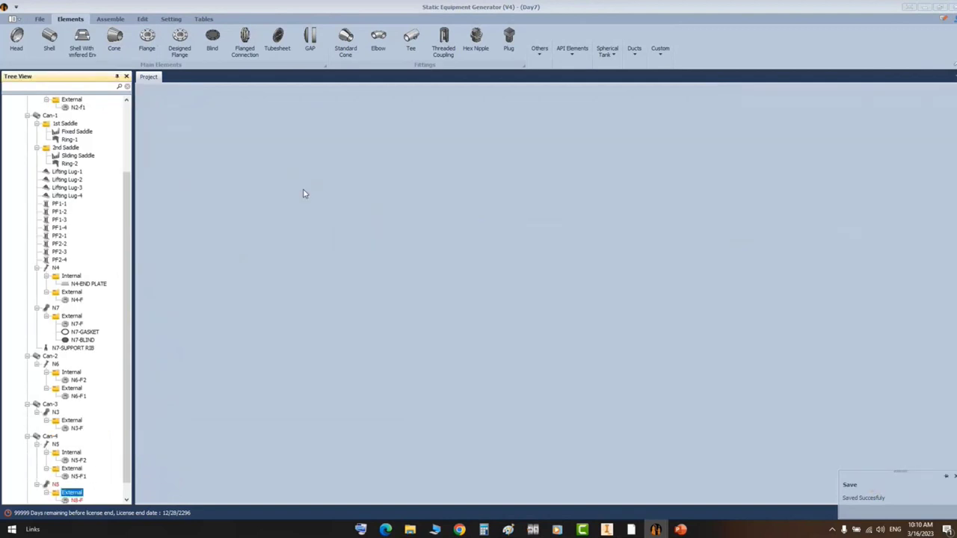
# - Define flange N8-F as type WN-RF ASME B16.5, size 3, pipe schedule 160, and save it
pyautogui.click(76, 485)
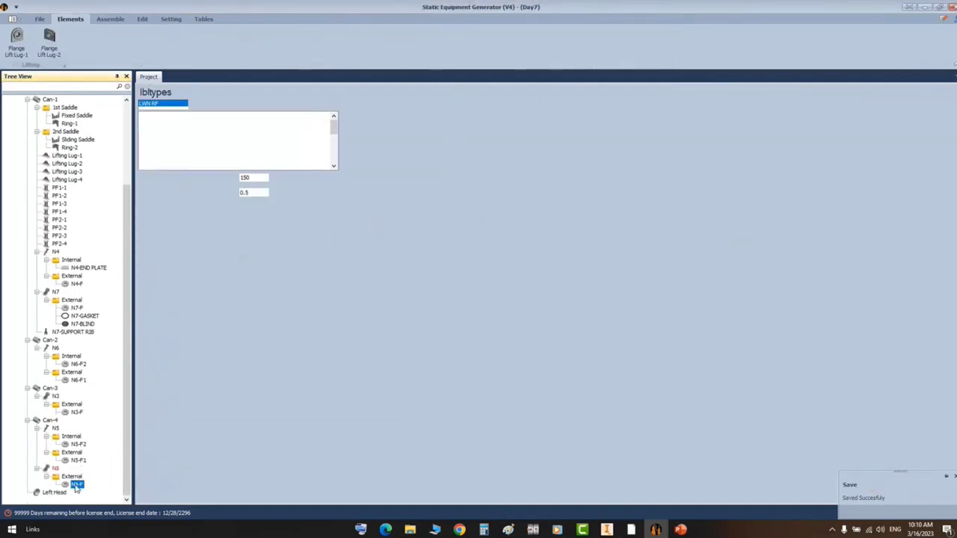
pyautogui.click(172, 154)
pyautogui.click(274, 205)
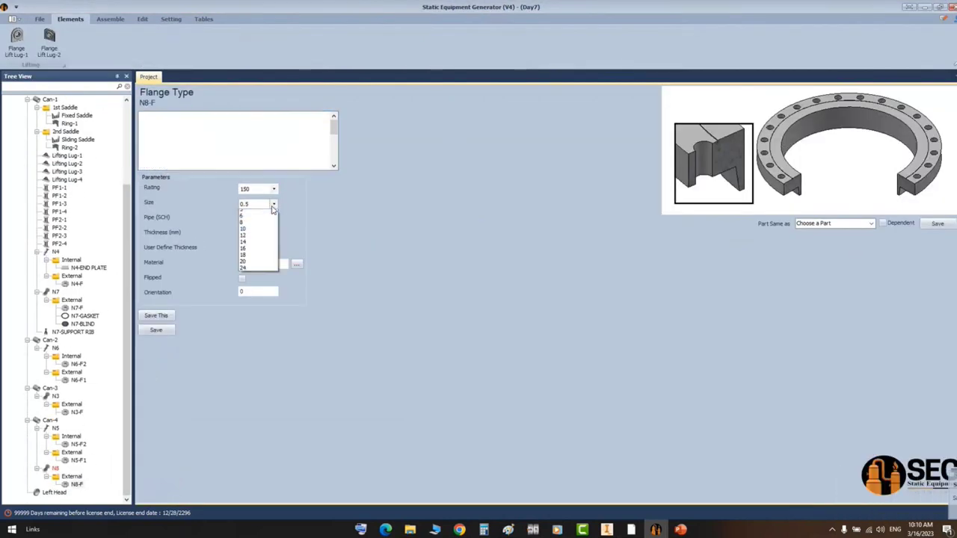
pyautogui.click(256, 259)
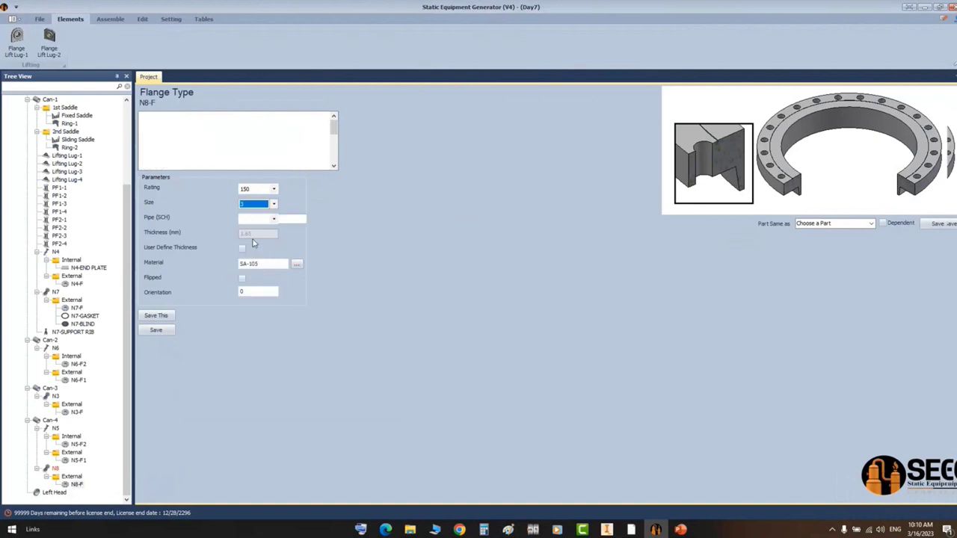
pyautogui.click(261, 220)
pyautogui.click(245, 300)
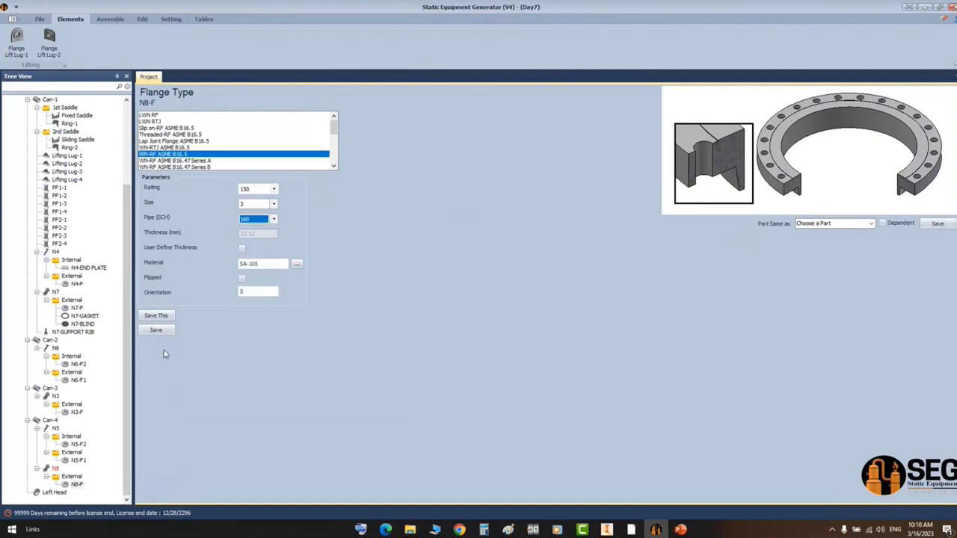
pyautogui.click(156, 330)
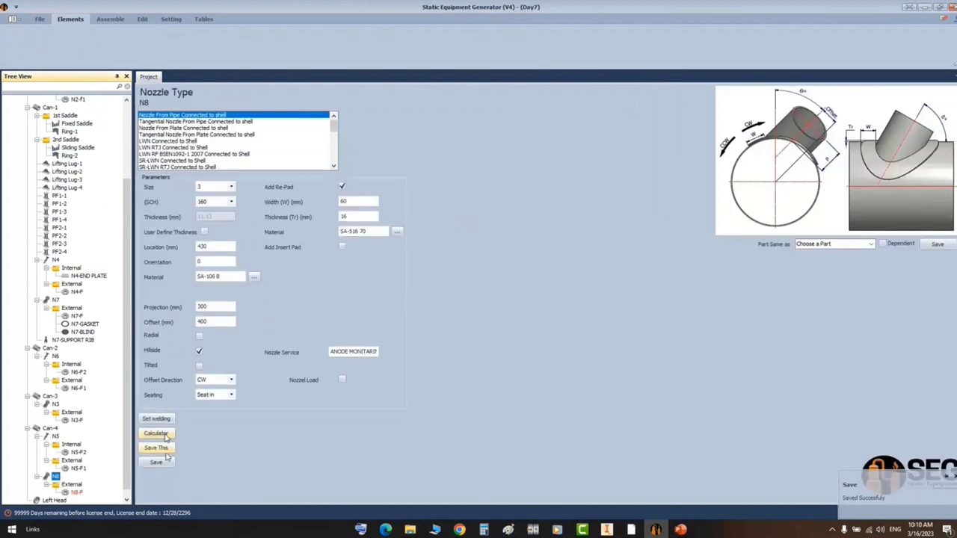
# - Calculate N8's projection with the nozzle calculator from 2125 mm to the vessel centerline and save the result to the nozzle
pyautogui.click(156, 433)
pyautogui.doubleClick(474, 203)
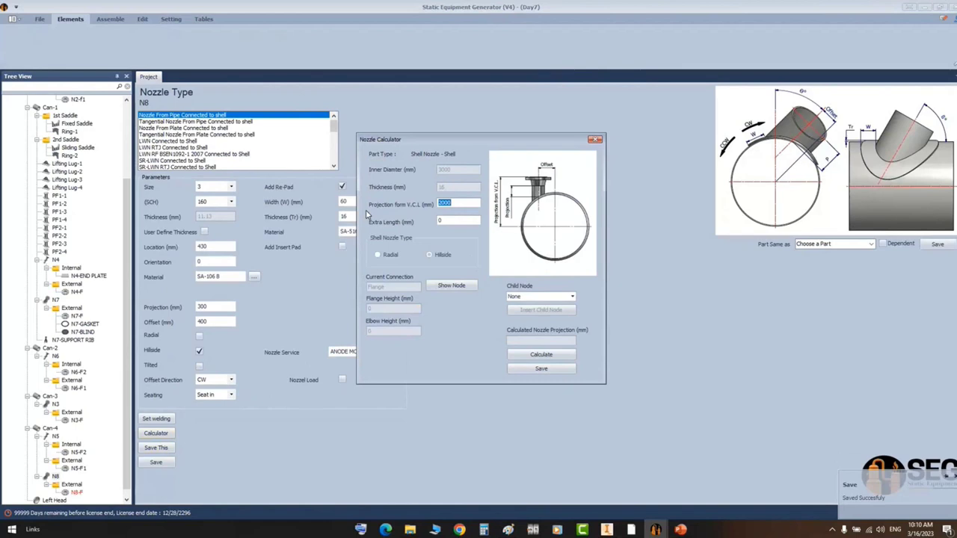
pyautogui.click(523, 356)
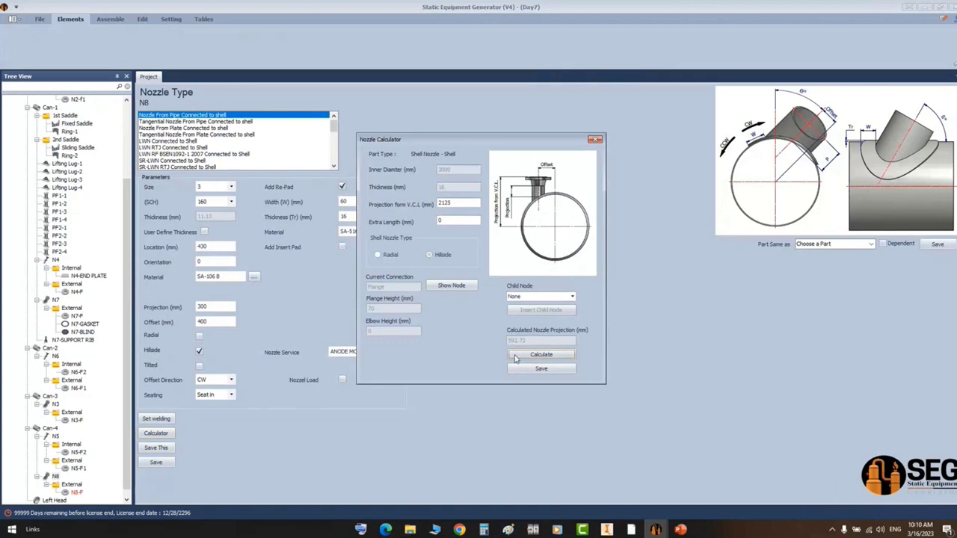
pyautogui.click(524, 369)
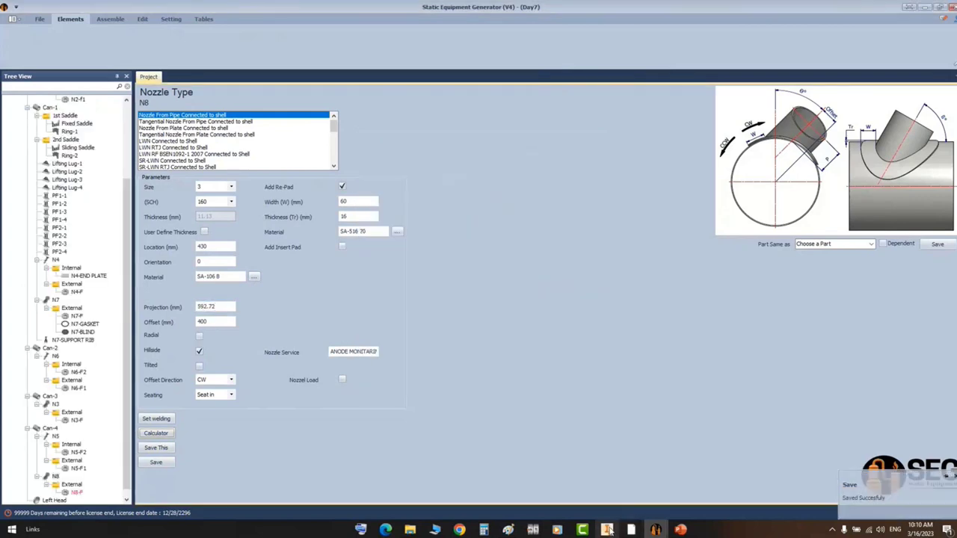
# - Examine the N8 & N9 detail in Nozzles Detail.pdf, marking the distance to the vessel centerline and the N8/9-5 gasket
pyautogui.click(631, 530)
pyautogui.click(676, 487)
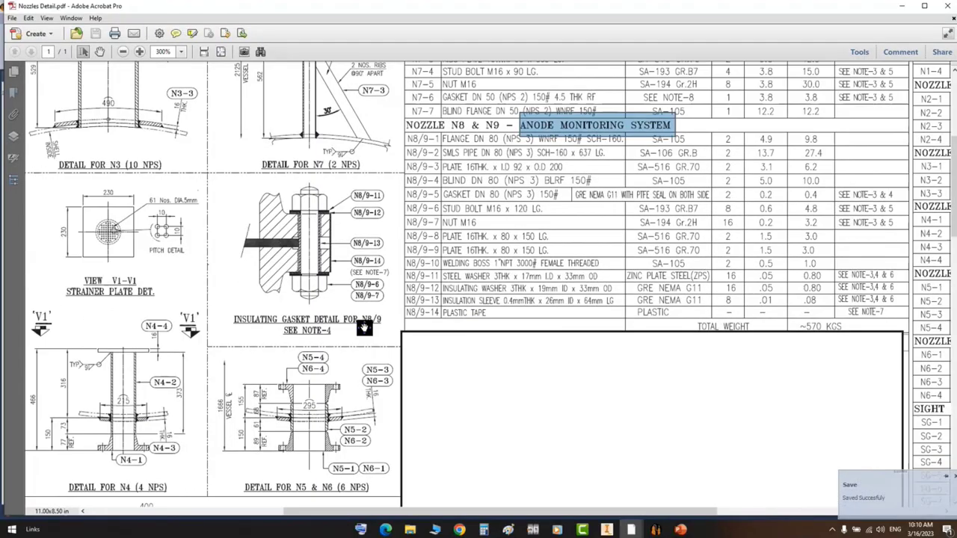
pyautogui.moveTo(364, 328)
pyautogui.mouseDown(button='middle')
pyautogui.moveTo(719, 306)
pyautogui.moveTo(411, 229)
pyautogui.mouseUp(button='middle')
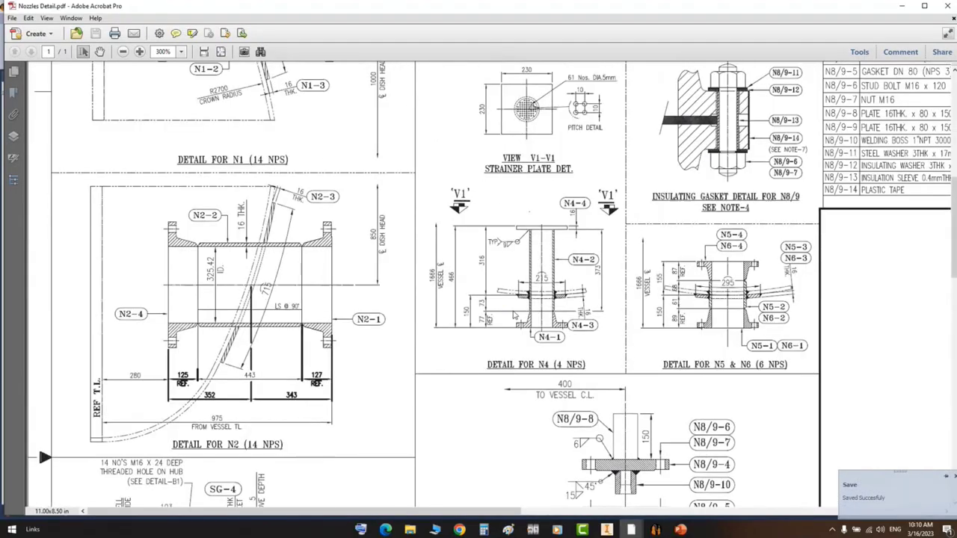
pyautogui.moveTo(530, 311)
pyautogui.mouseDown(button='middle')
pyautogui.moveTo(517, 307)
pyautogui.moveTo(452, 132)
pyautogui.mouseUp(button='middle')
pyautogui.scroll(-4, 521, 341)
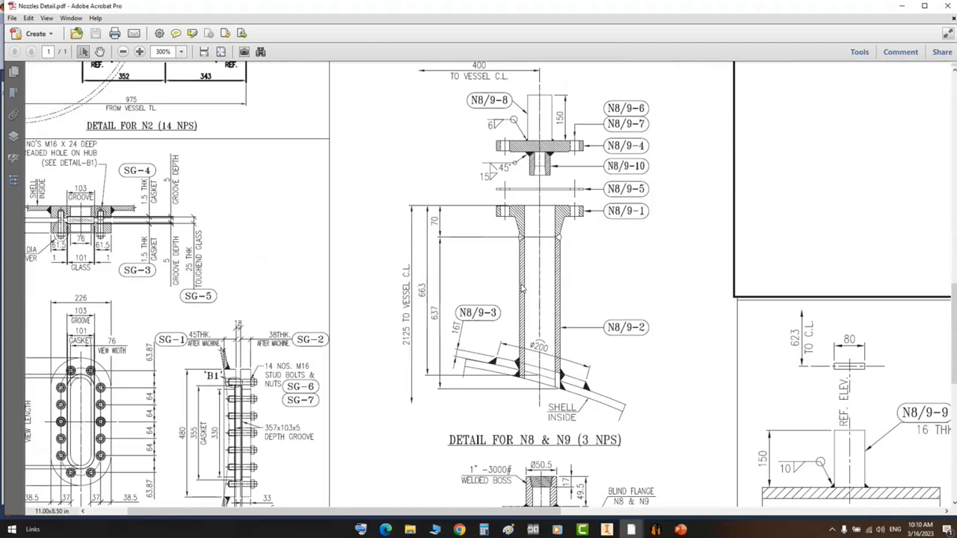
pyautogui.moveTo(398, 295); pyautogui.dragTo(419, 362)
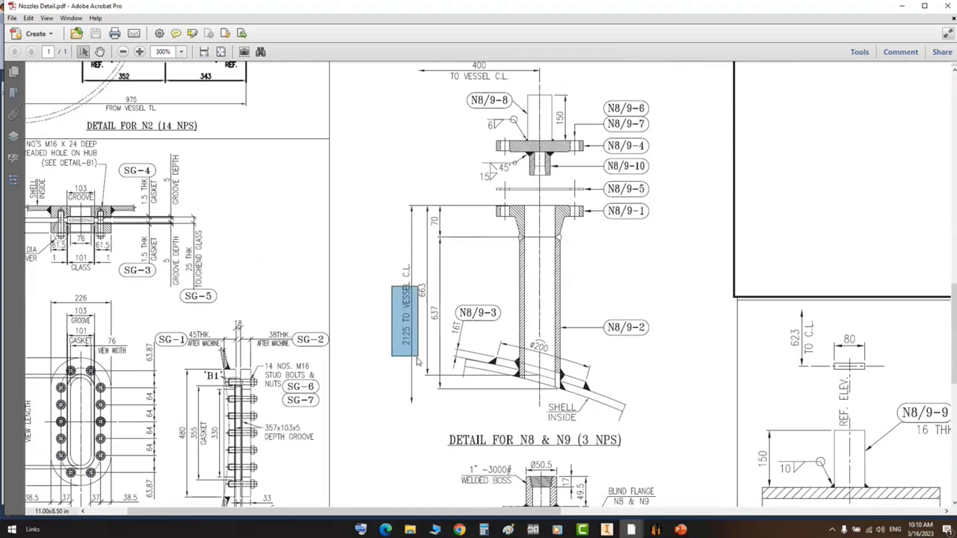
pyautogui.click(632, 318)
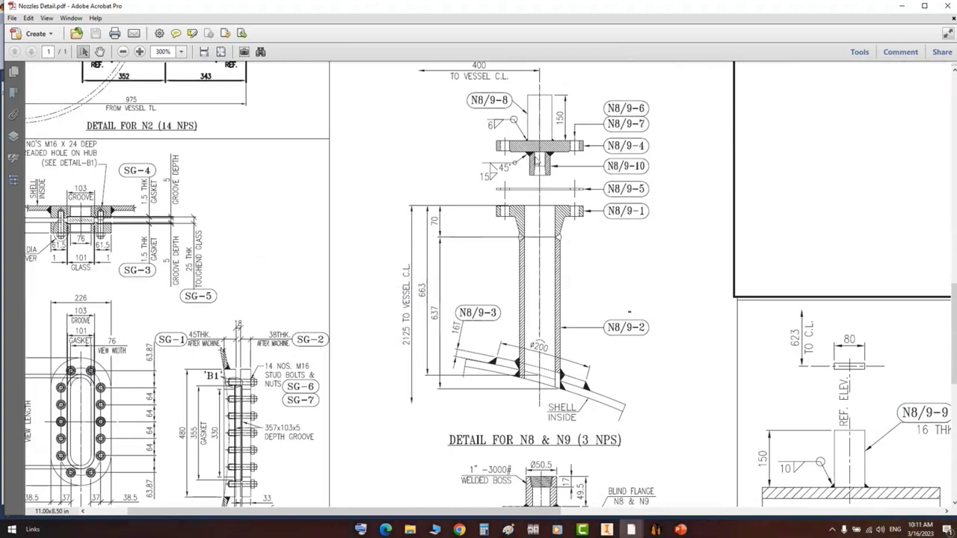
pyautogui.moveTo(488, 173); pyautogui.dragTo(591, 201)
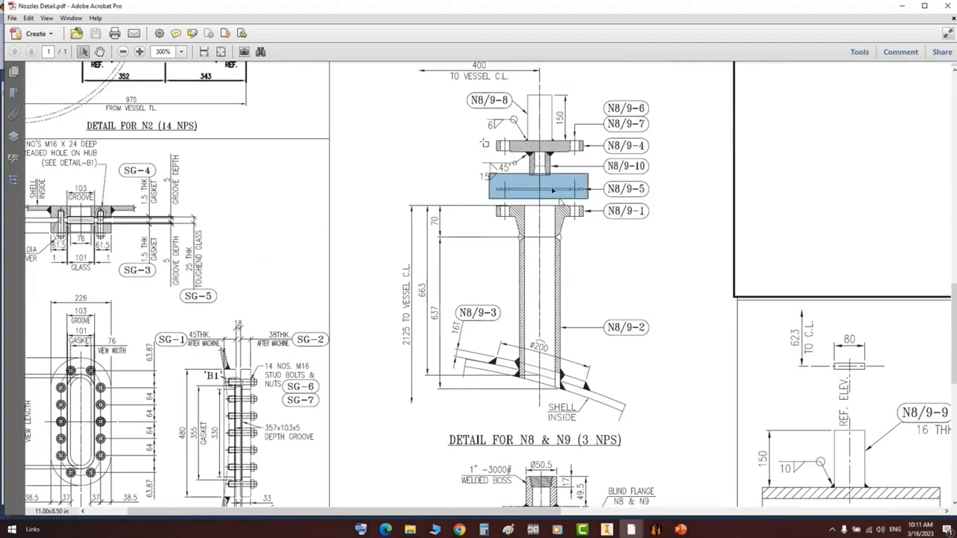
# - After checking the N8 & N9 detail, switch to Static Equipment Generator and add a gasket named N8-GASKET to nozzle N8's external side
pyautogui.moveTo(477, 143); pyautogui.dragTo(599, 160)
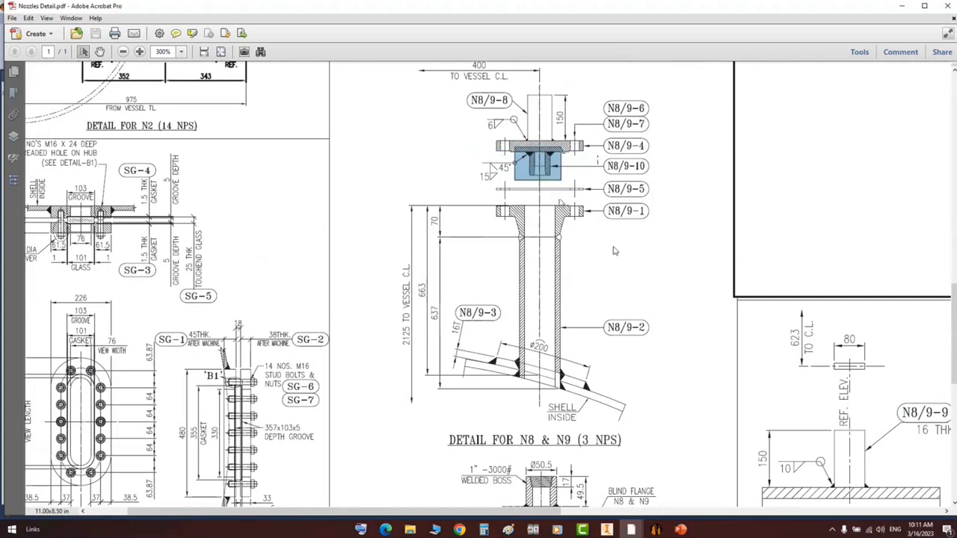
pyautogui.scroll(-2, 611, 348)
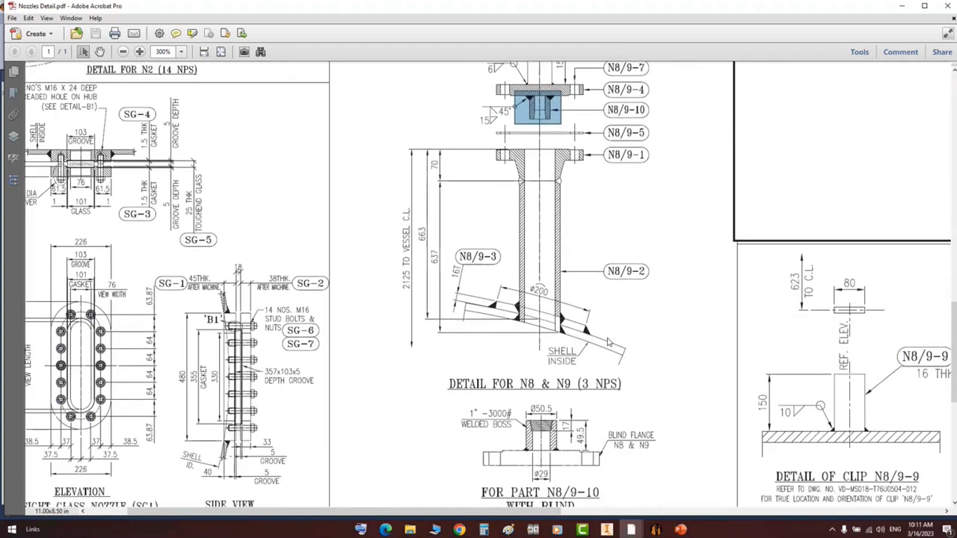
pyautogui.click(656, 530)
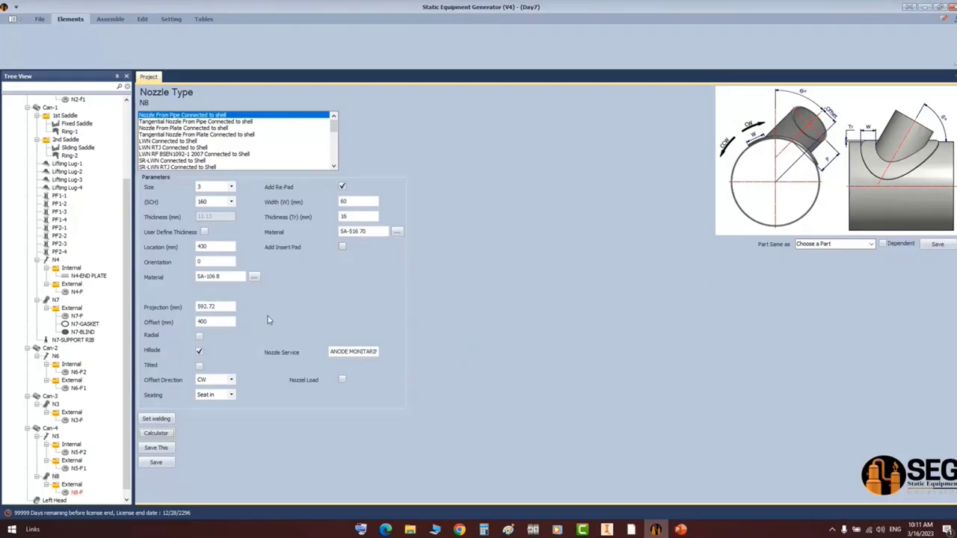
pyautogui.scroll(-1, 71, 377)
pyautogui.click(73, 477)
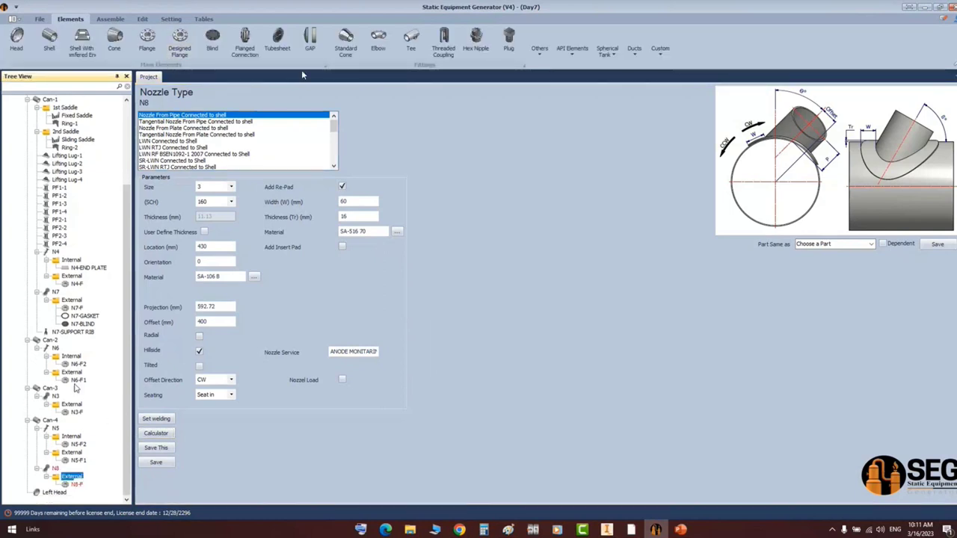
pyautogui.click(542, 53)
pyautogui.click(546, 88)
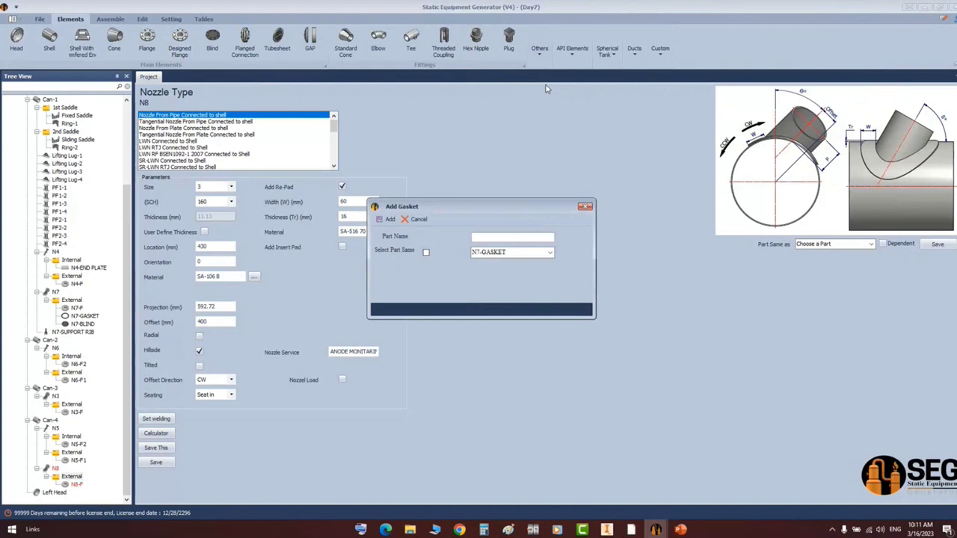
pyautogui.write('N8-GASKET')
pyautogui.press('Return')
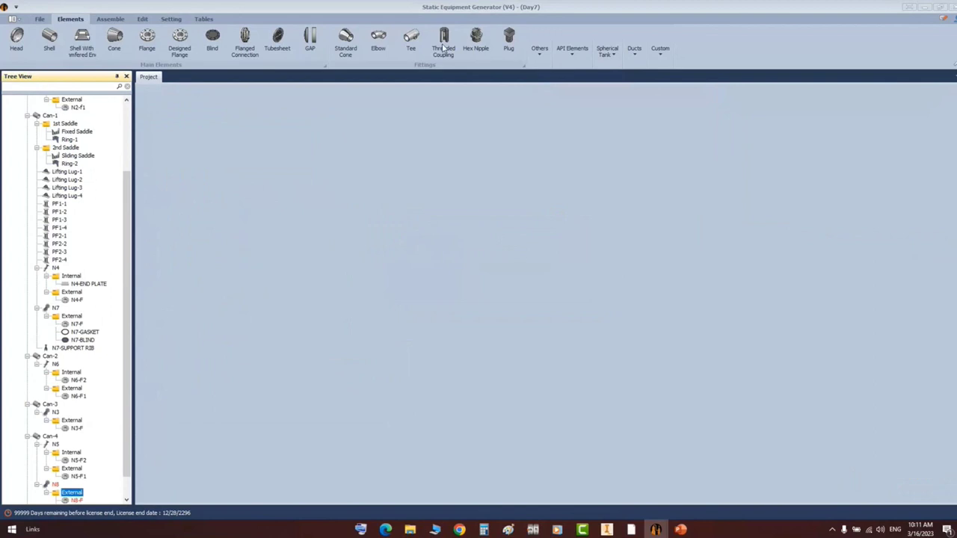
# - Define N8-GASKET as an RF gasket for ASME B16.5 flanges, size 3, and save it
pyautogui.click(258, 204)
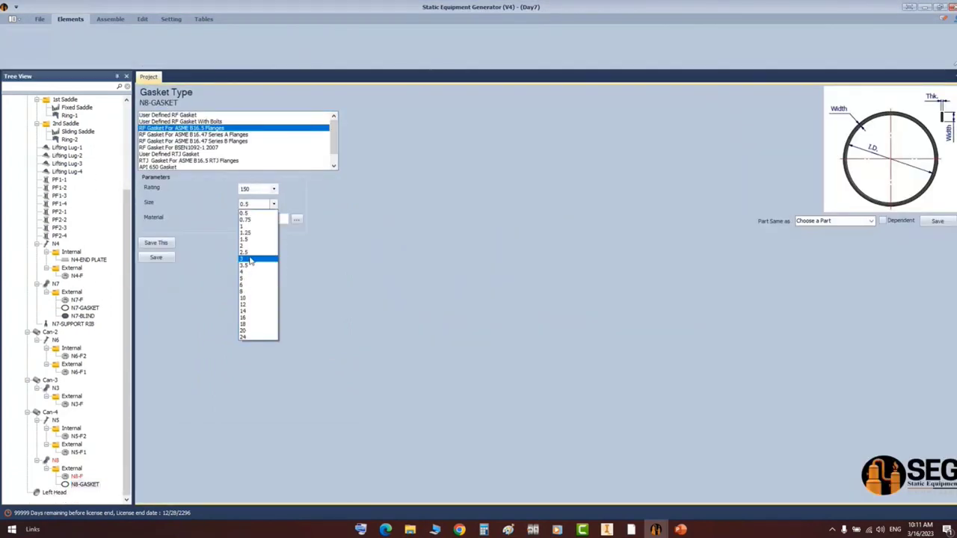
pyautogui.click(251, 259)
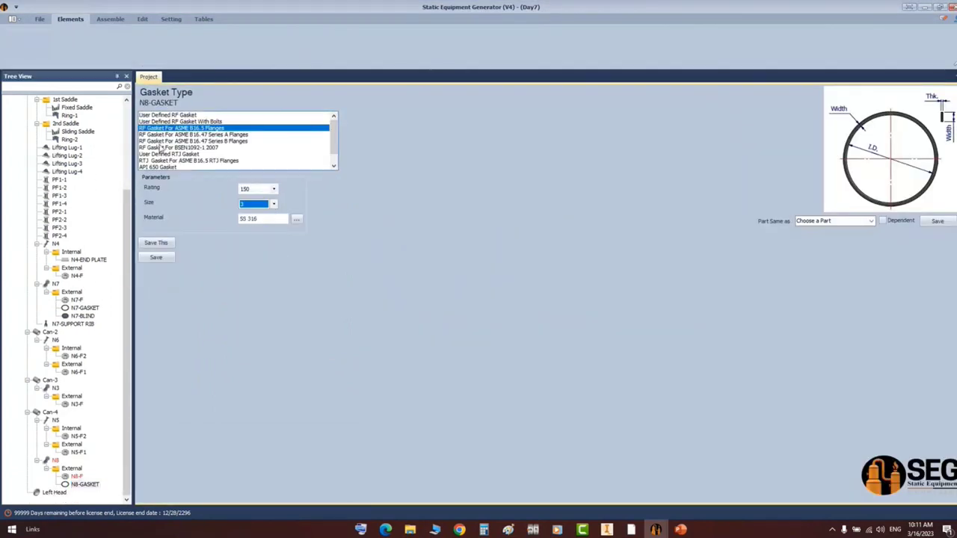
pyautogui.click(171, 257)
# - Add a blind named N8-BLIND to the external side of nozzle N8
pyautogui.click(73, 476)
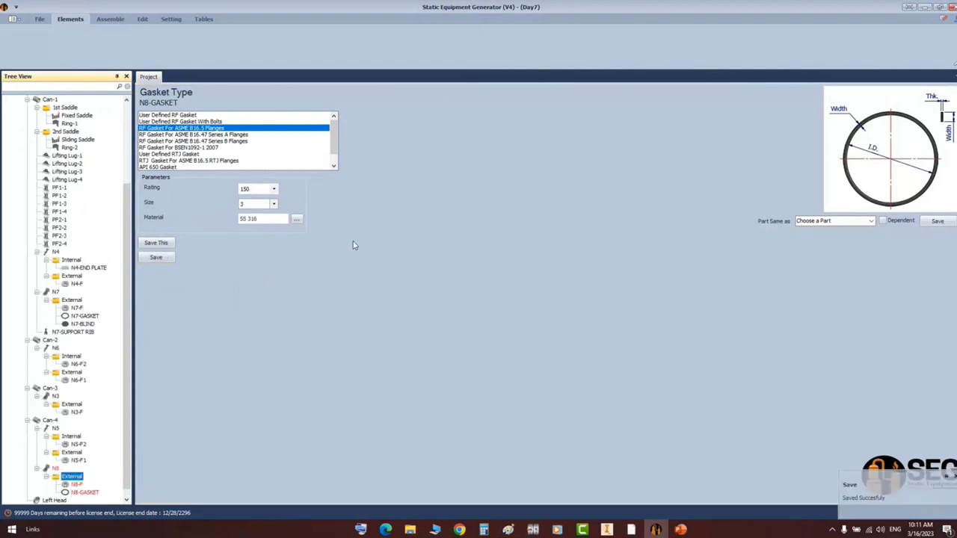
pyautogui.click(213, 41)
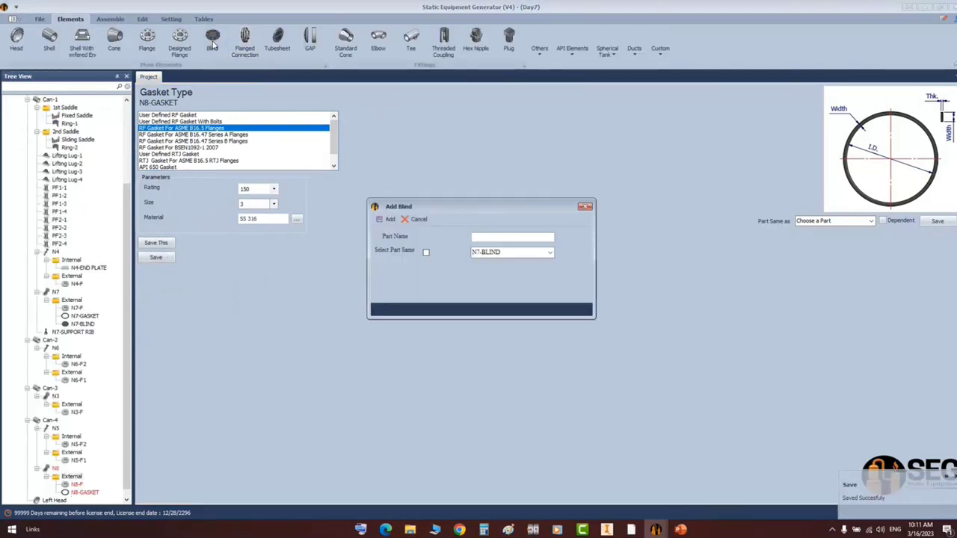
pyautogui.write('N8-BLIND')
pyautogui.press('Return')
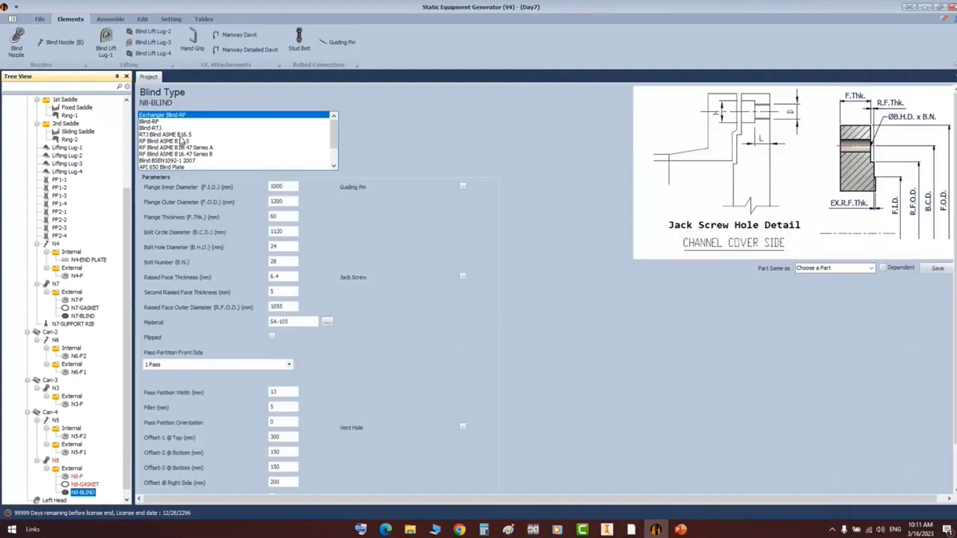
# - Define N8-BLIND as type RF Blind ASME B16.5, size 3, flipped, and save it
pyautogui.click(176, 142)
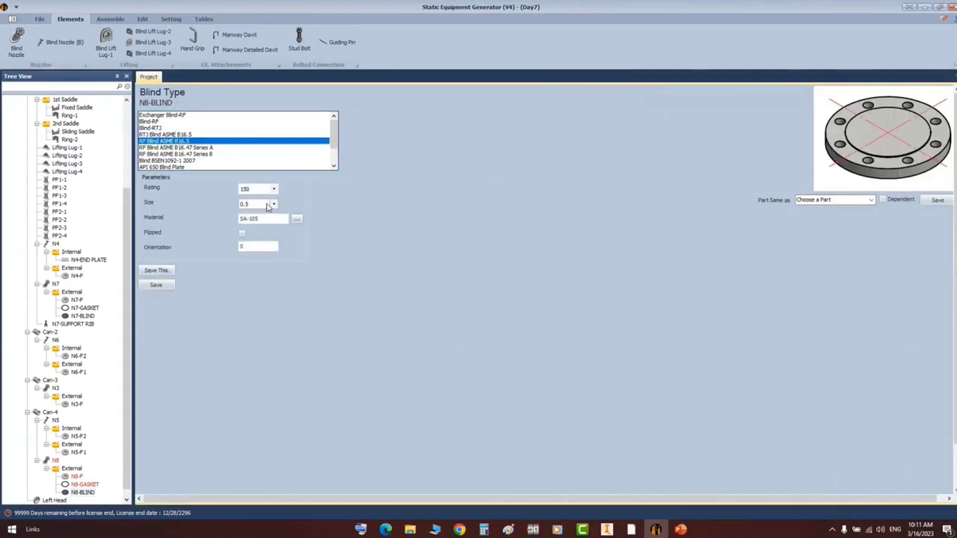
pyautogui.click(267, 206)
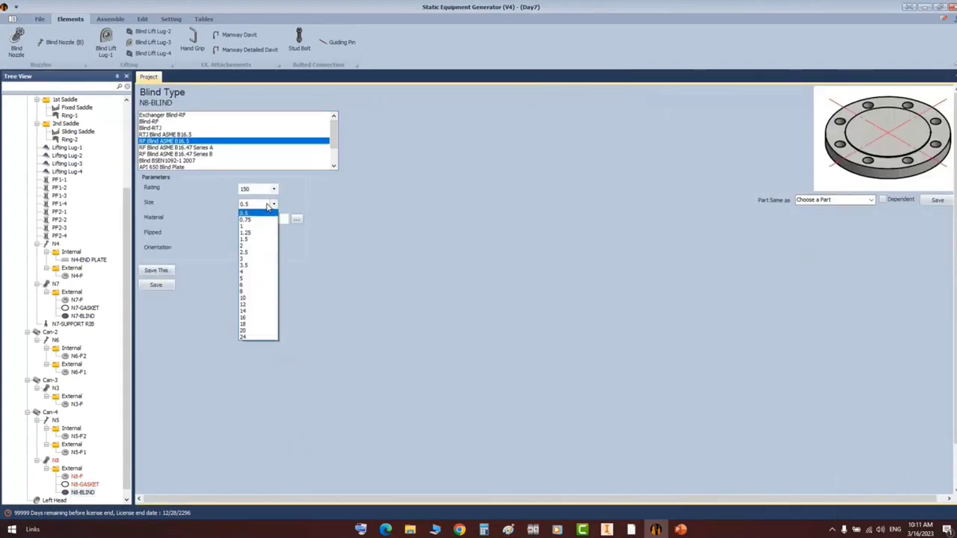
pyautogui.click(246, 258)
pyautogui.click(241, 235)
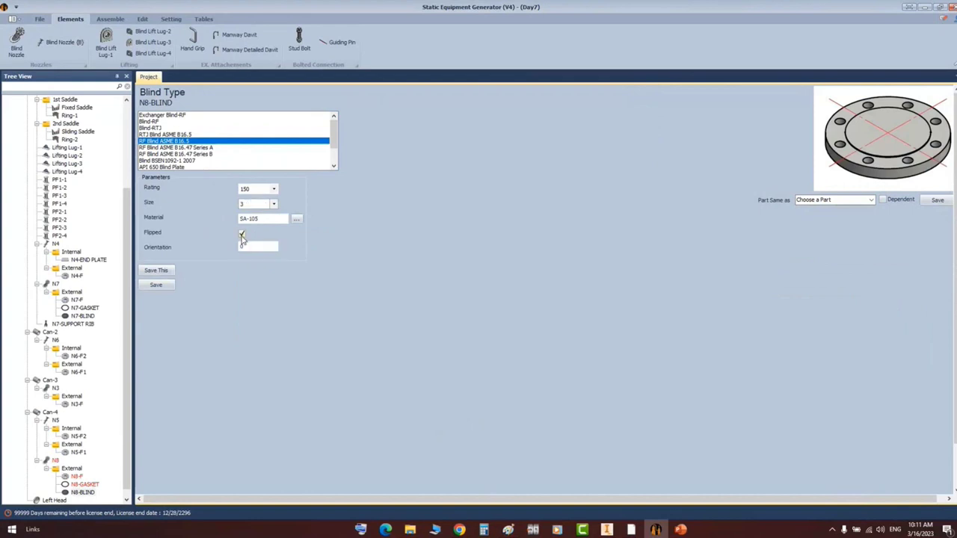
pyautogui.click(156, 285)
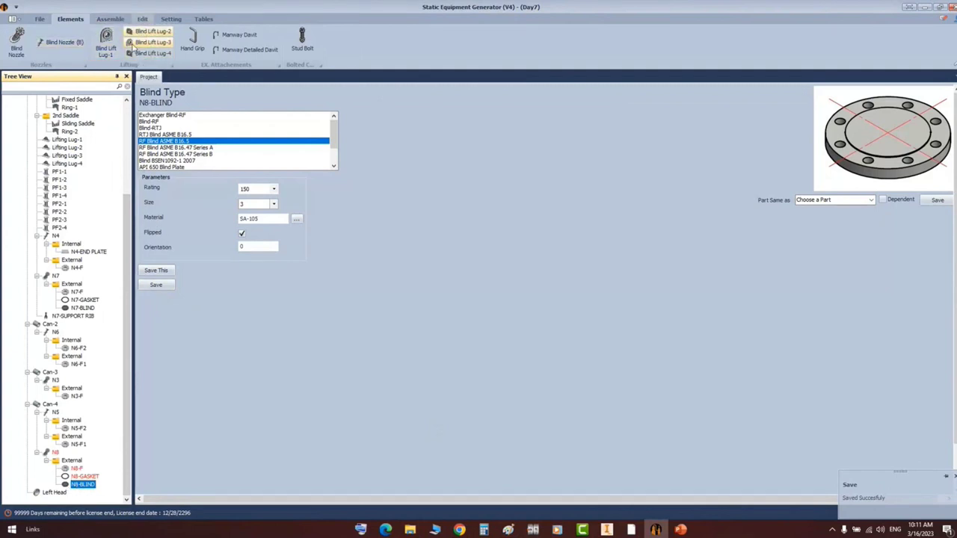
# - Add a Blind Lift Lug-4 named N8-BLIND-CLIP to N8-BLIND, checking plate N8/9-8 in Nozzles Detail.pdf
pyautogui.click(137, 54)
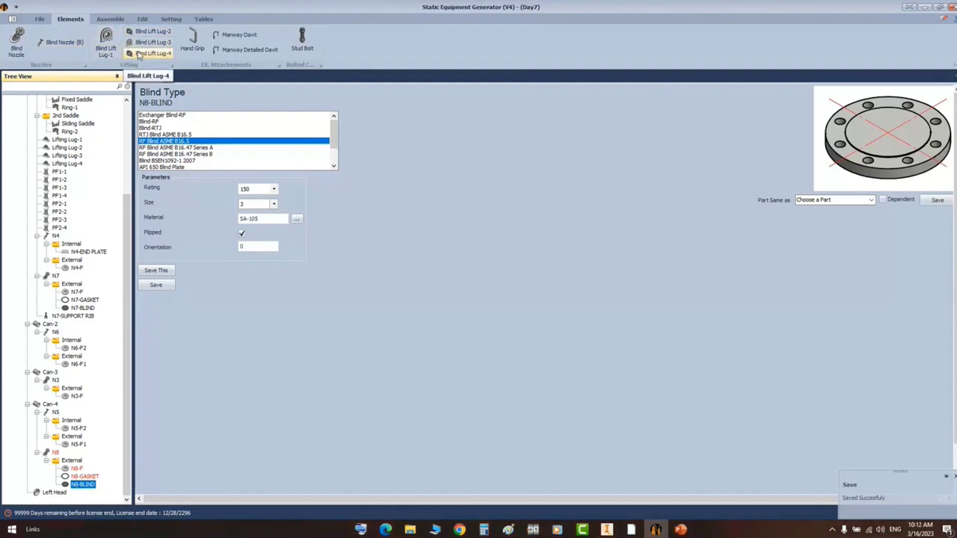
pyautogui.click(632, 530)
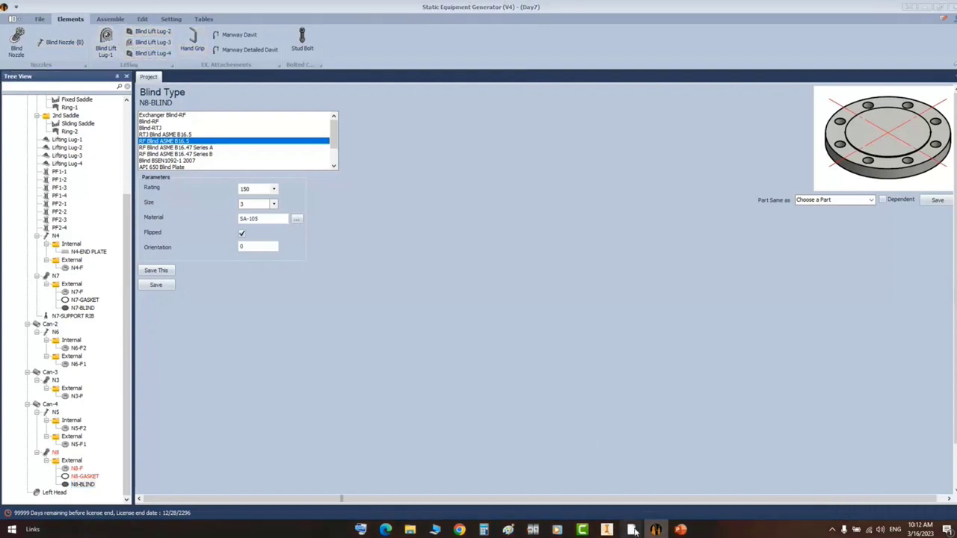
pyautogui.moveTo(633, 529)
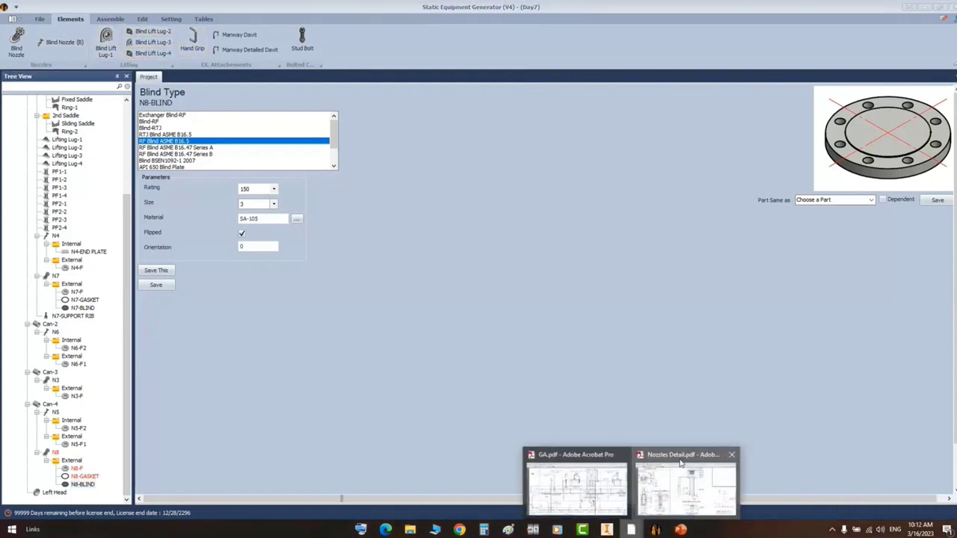
pyautogui.click(680, 464)
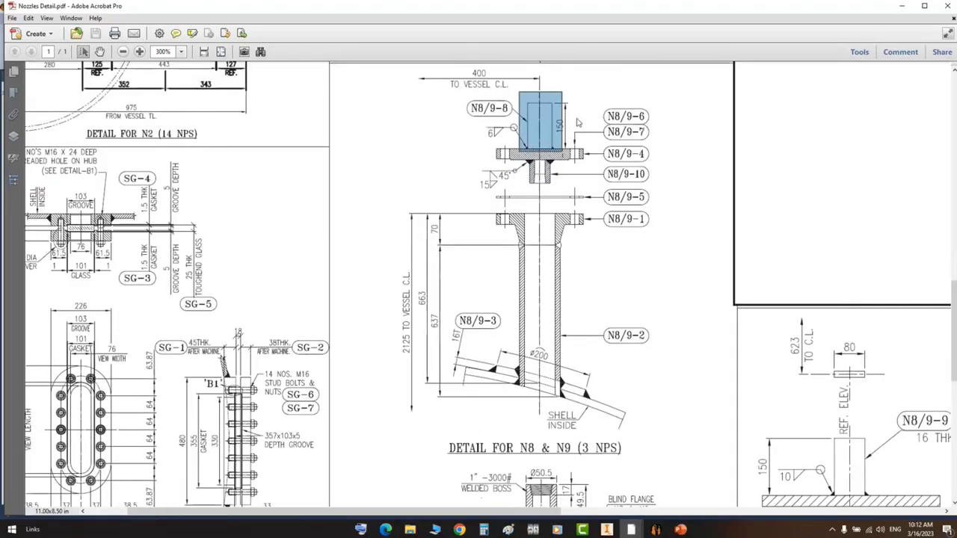
pyautogui.hotkey('alt', 'Tab')
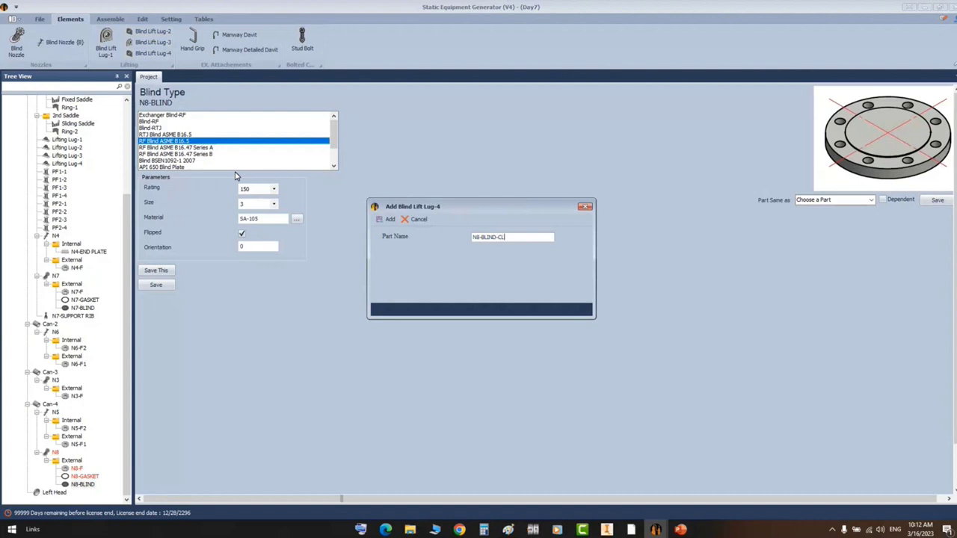
pyautogui.press('Return')
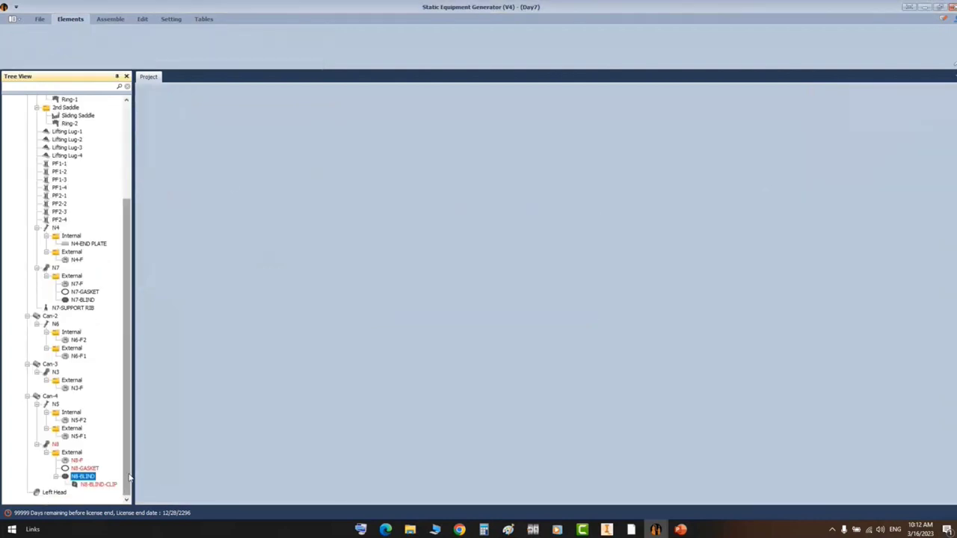
# - Look up plate N8/9-8 in the parts list of Nozzles Detail.pdf and set N8-BLIND-CLIP's width to 80 mm
pyautogui.moveTo(131, 471); pyautogui.dragTo(152, 473)
pyautogui.click(105, 485)
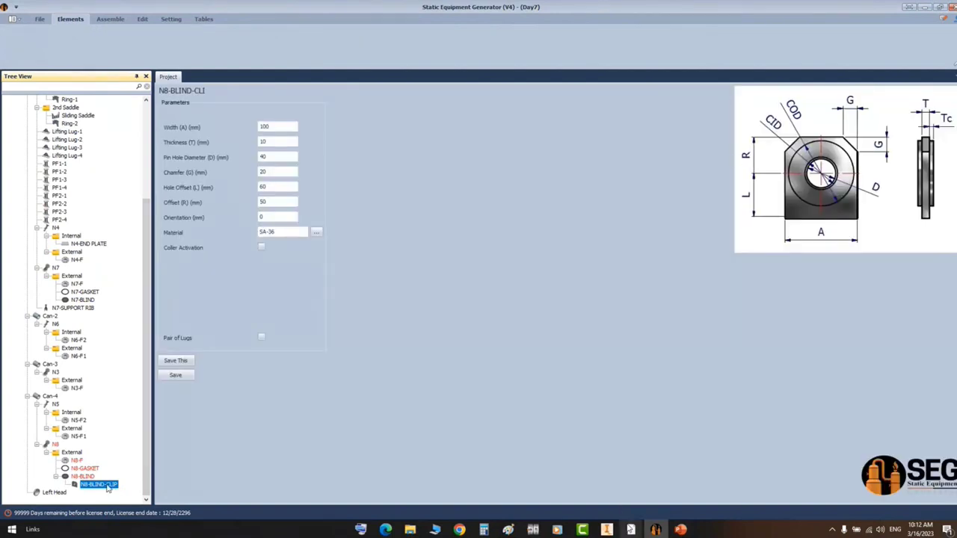
pyautogui.click(630, 529)
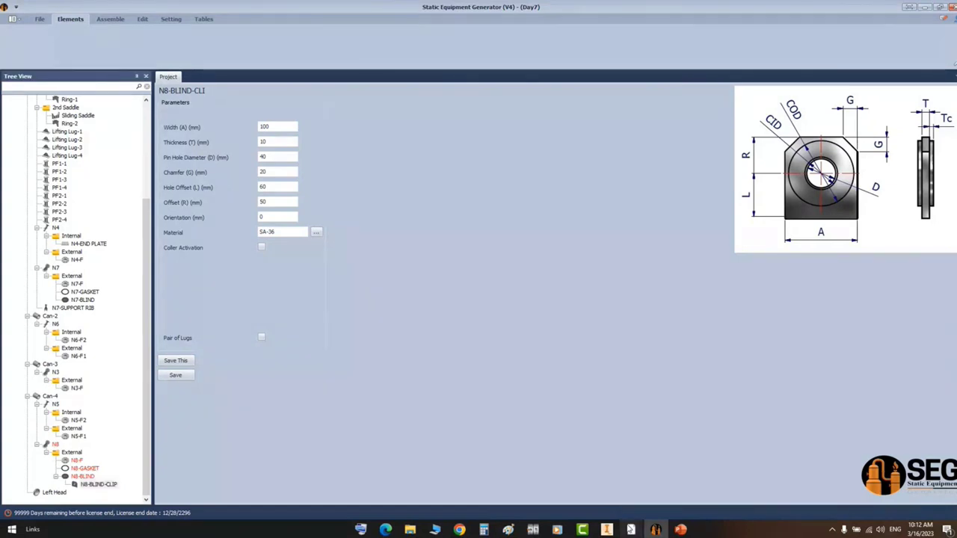
pyautogui.hotkey('alt', 'Tab')
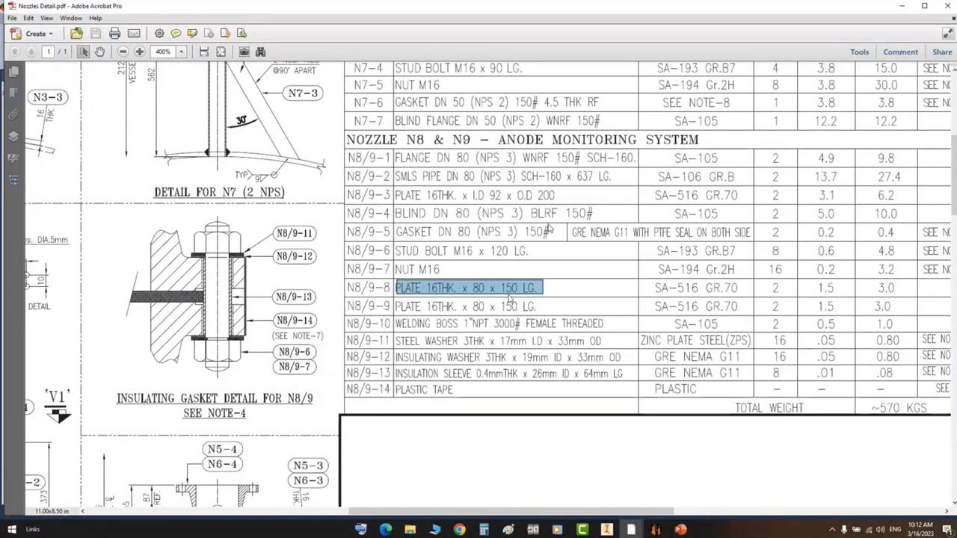
pyautogui.click(657, 529)
pyautogui.moveTo(285, 127); pyautogui.dragTo(243, 138)
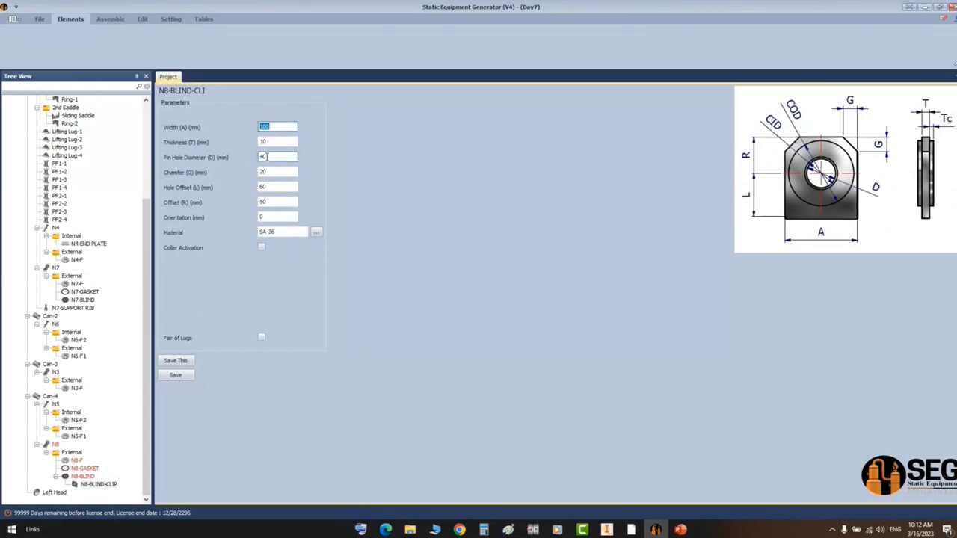
pyautogui.write('80')
pyautogui.press('Tab')
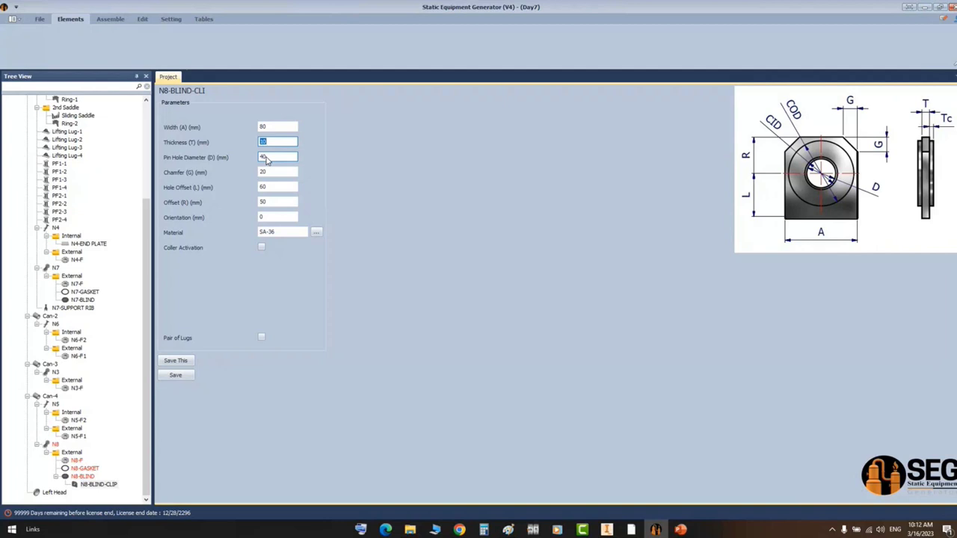
# - Set the clip's thickness to 16 mm, pin hole diameter to 10 mm, chamfer to 0 and hole offset to 100 mm, rechecking the PDF
pyautogui.press('Tab')
pyautogui.write('1')
pyautogui.press('Tab')
pyautogui.write('0')
pyautogui.press('Tab')
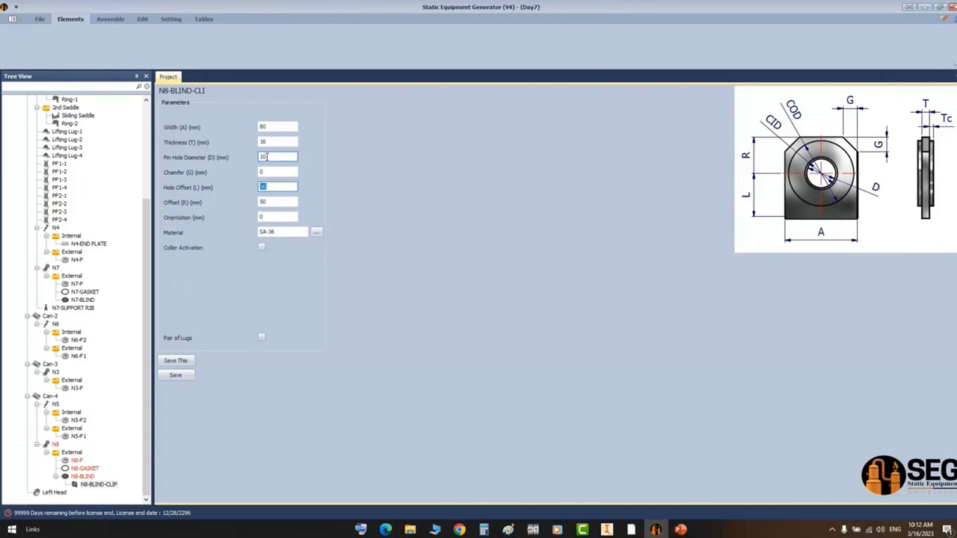
pyautogui.write('100')
pyautogui.press('Tab')
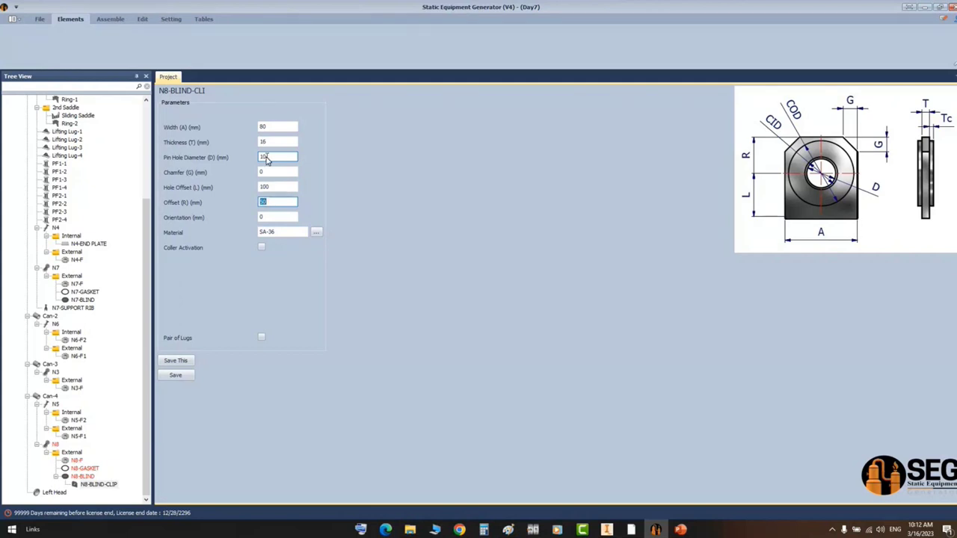
pyautogui.click(631, 529)
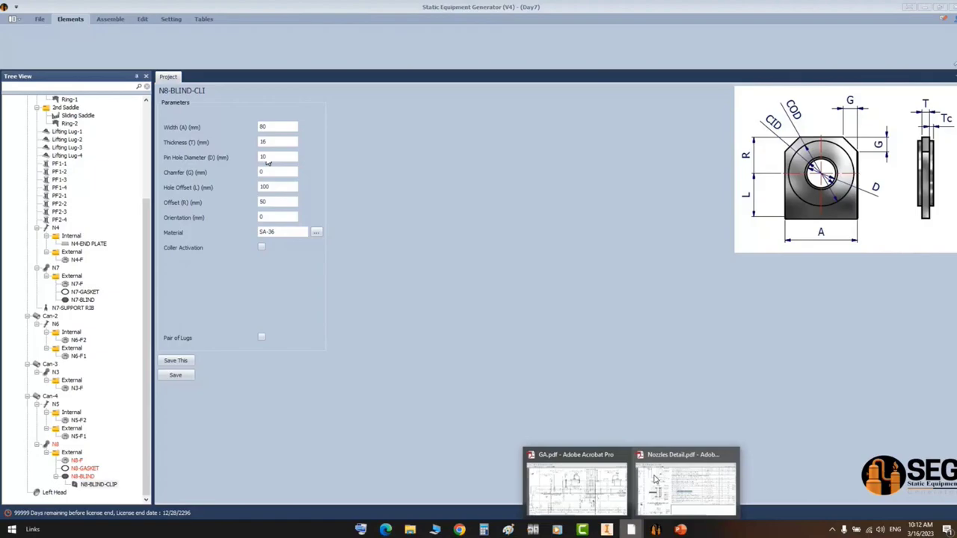
pyautogui.click(706, 496)
pyautogui.click(656, 529)
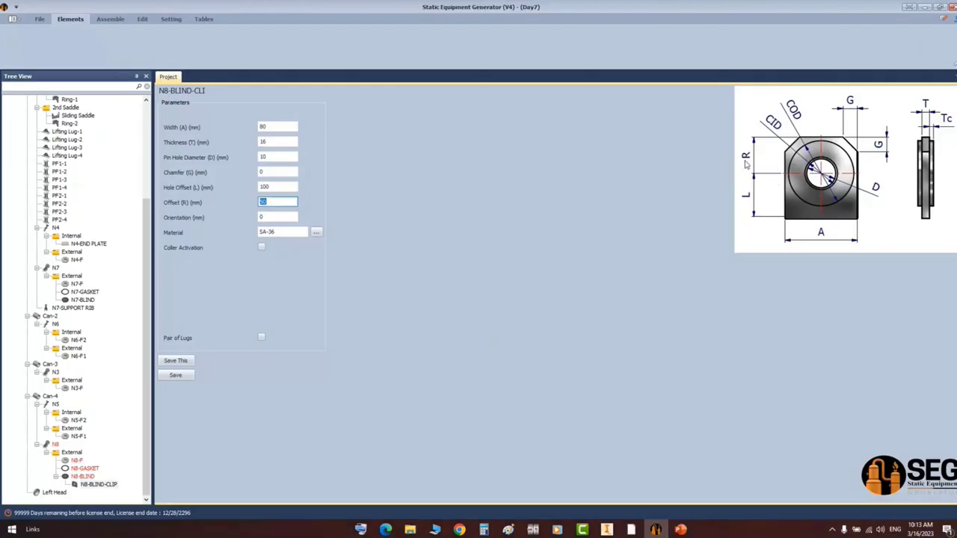
pyautogui.press('Tab')
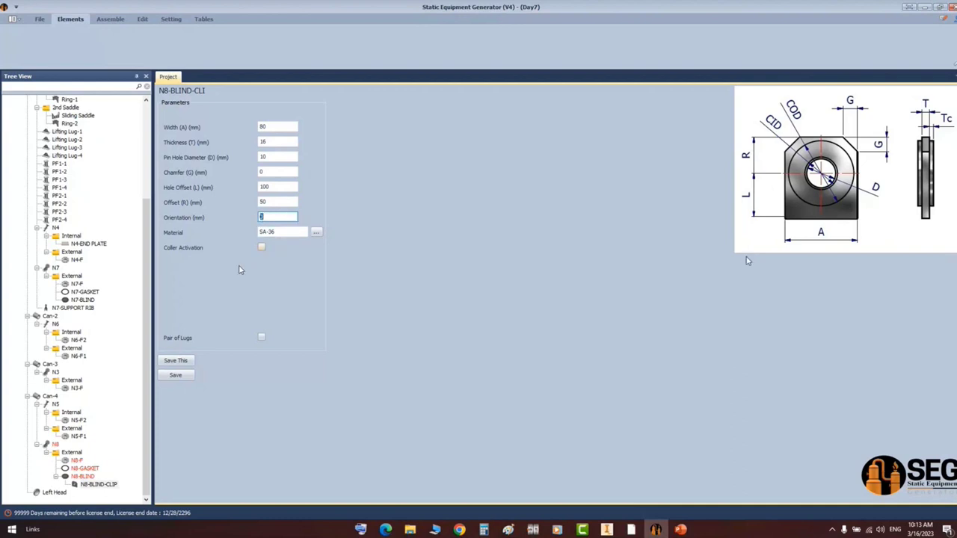
pyautogui.press('Tab')
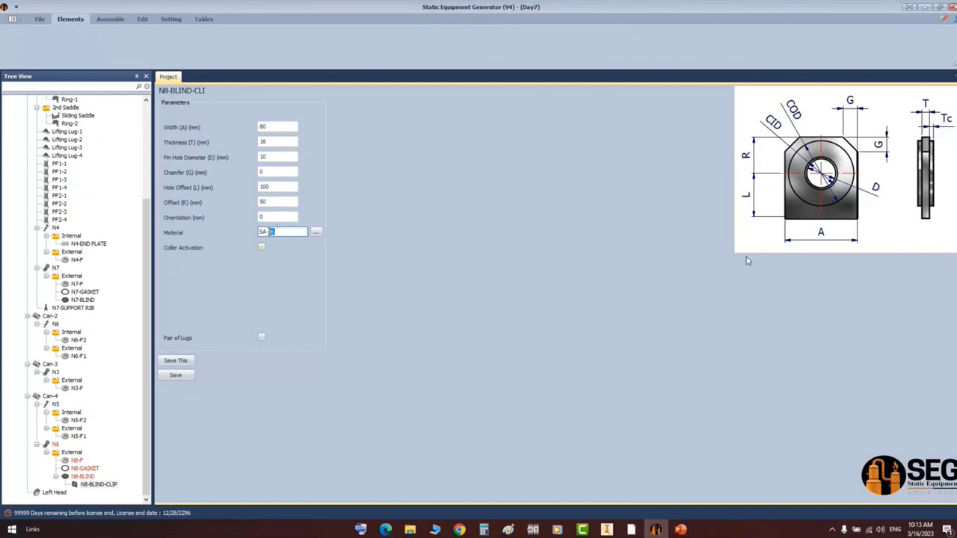
# - Set N8-BLIND-CLIP's material to SA-516 grade 70 from ASME Table-1A and save the clip
pyautogui.click(317, 234)
pyautogui.click(379, 172)
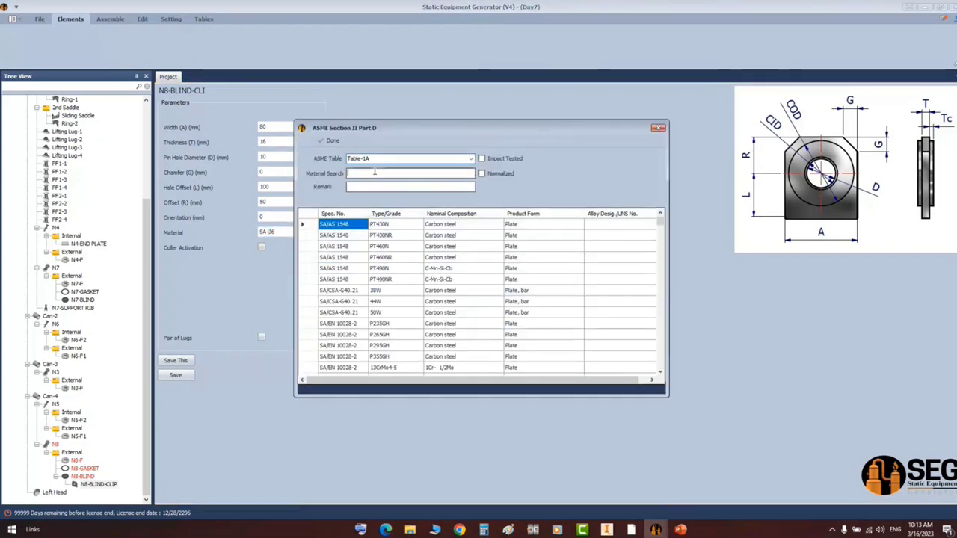
pyautogui.write('SA-516')
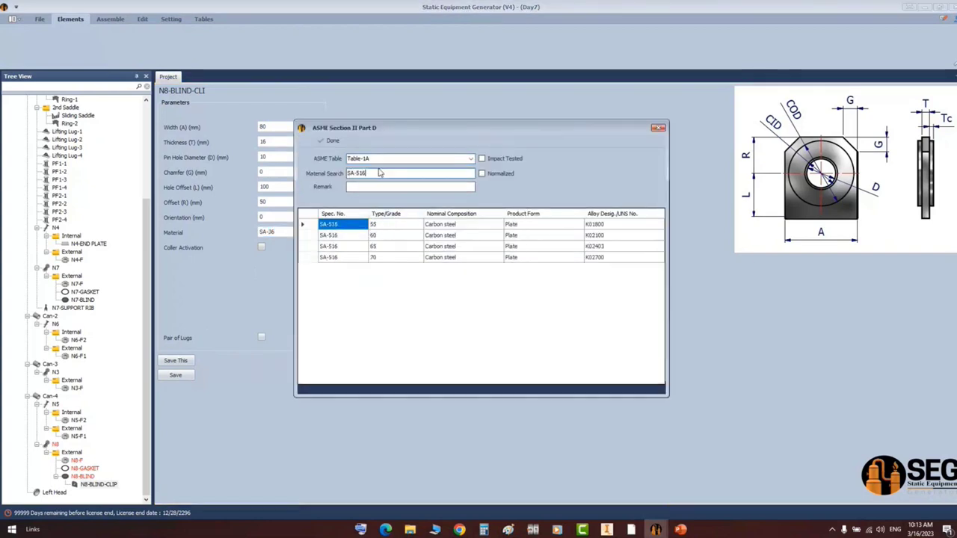
pyautogui.click(307, 258)
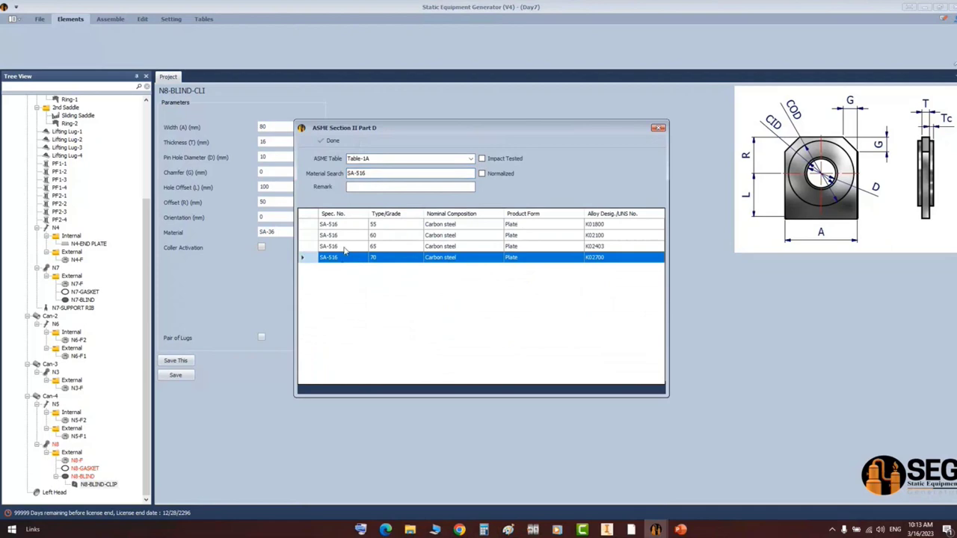
pyautogui.click(329, 141)
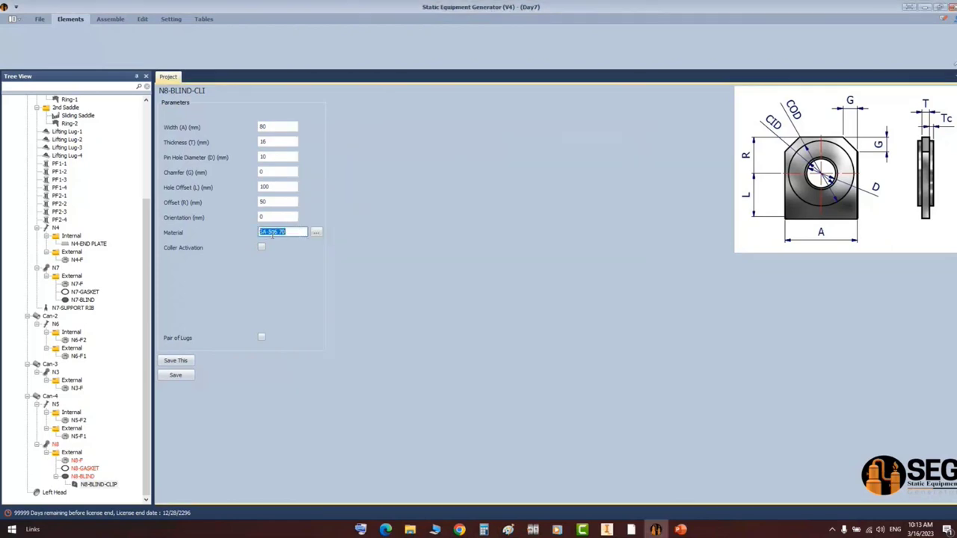
pyautogui.click(186, 375)
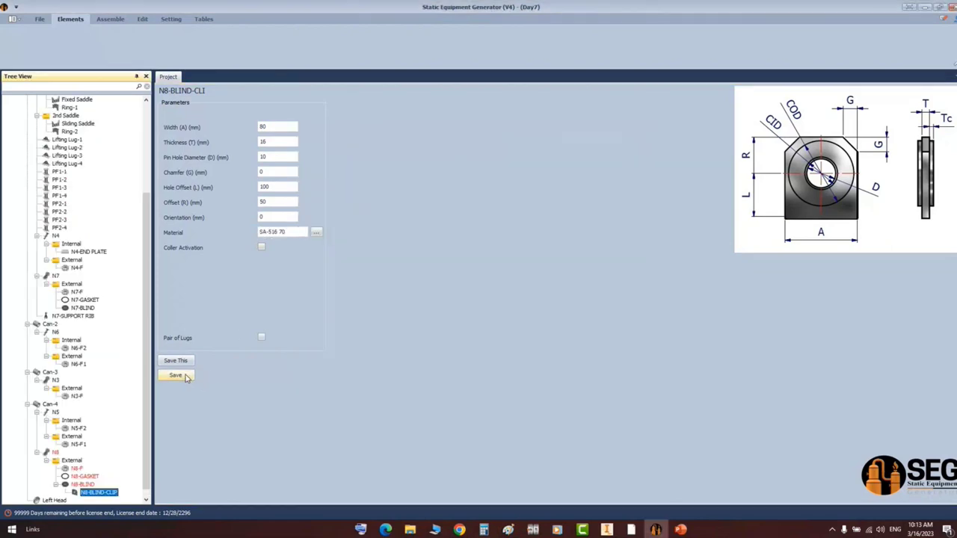
# - Start the Inventor assembly generation and inspect the N8 nozzle with its blind and clip in Sand Filter.iam
pyautogui.click(110, 18)
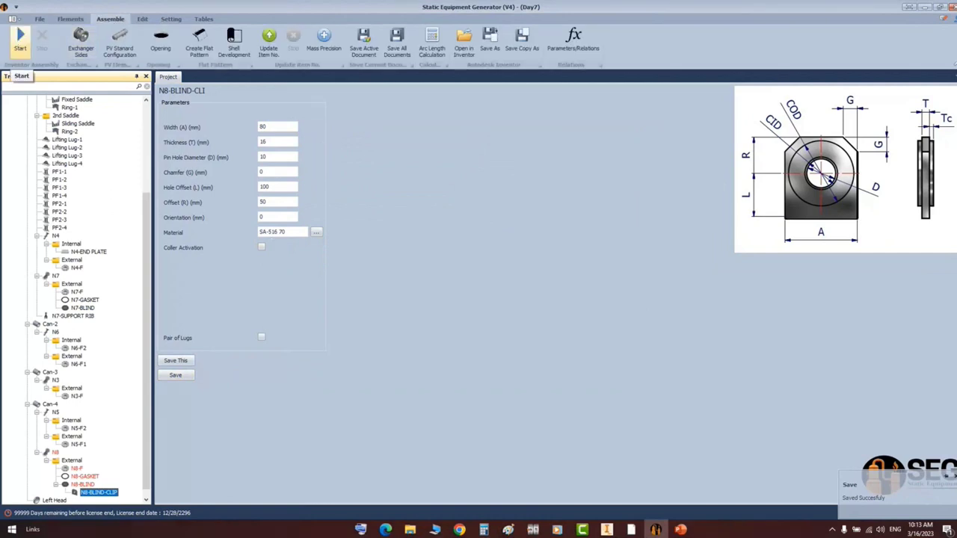
pyautogui.click(20, 37)
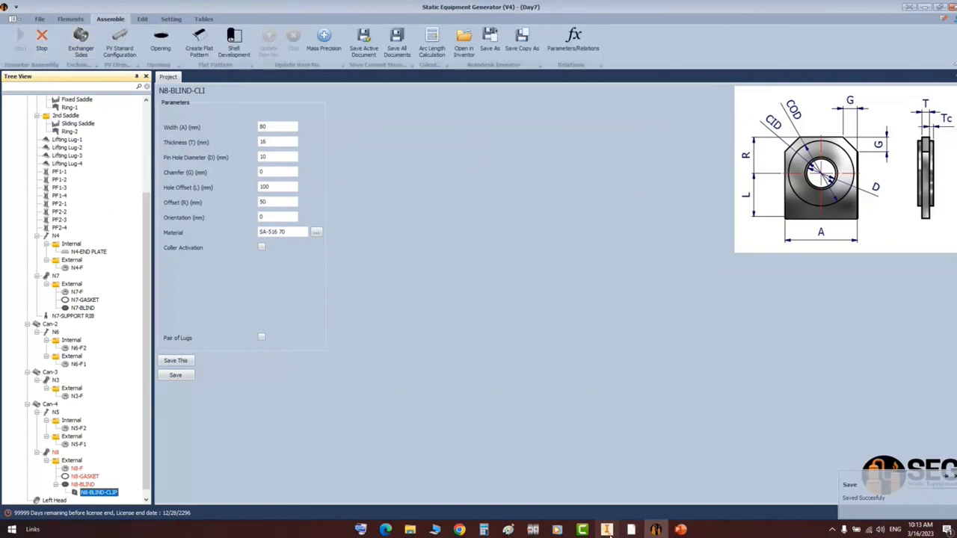
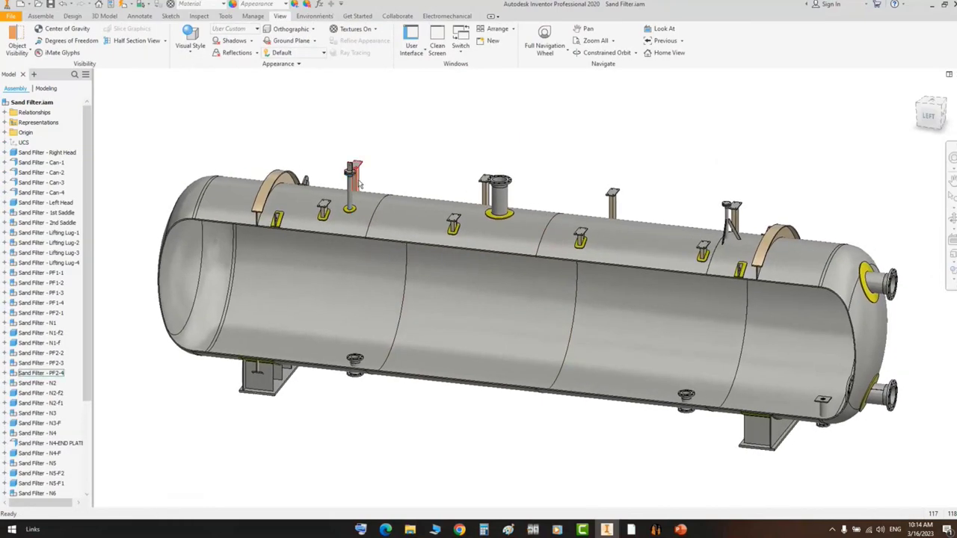
pyautogui.scroll(-5, 796, 400)
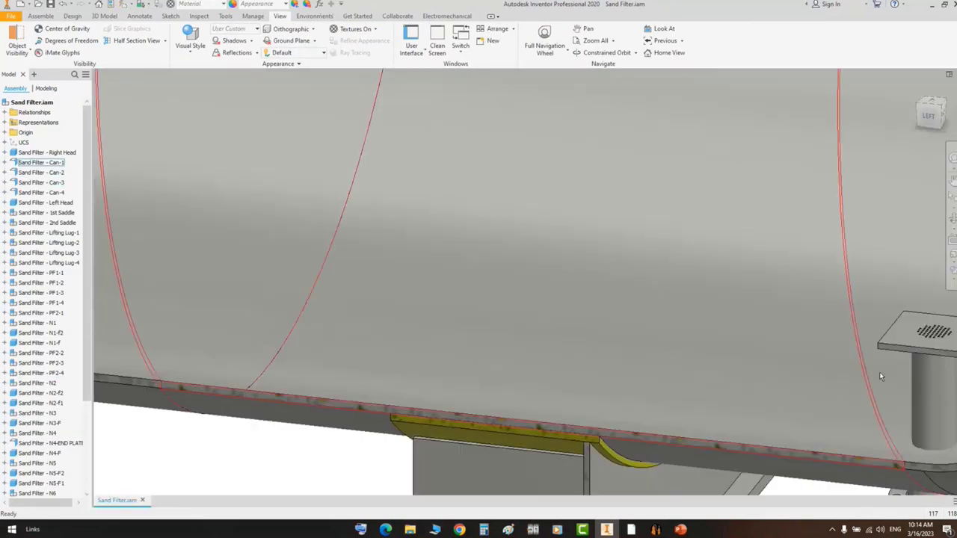
pyautogui.moveTo(879, 372); pyautogui.dragTo(550, 373, button='middle')
pyautogui.scroll(-3, 609, 320)
pyautogui.scroll(-5, 588, 362)
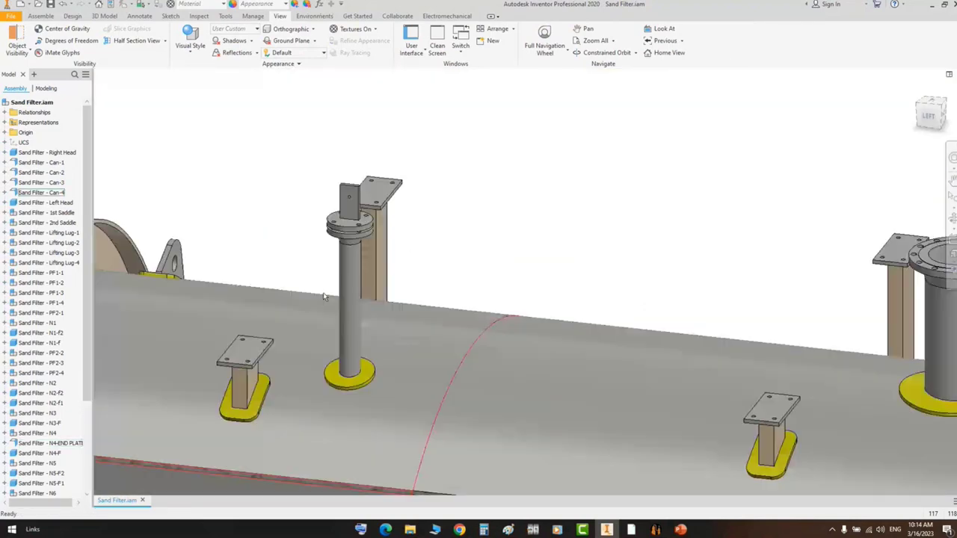
# - Open N8-BLIND-CLIP, add the pin hole profile to Extrusion3 so the hole is filled, and return to the Sand Filter assembly
pyautogui.scroll(8, 324, 297)
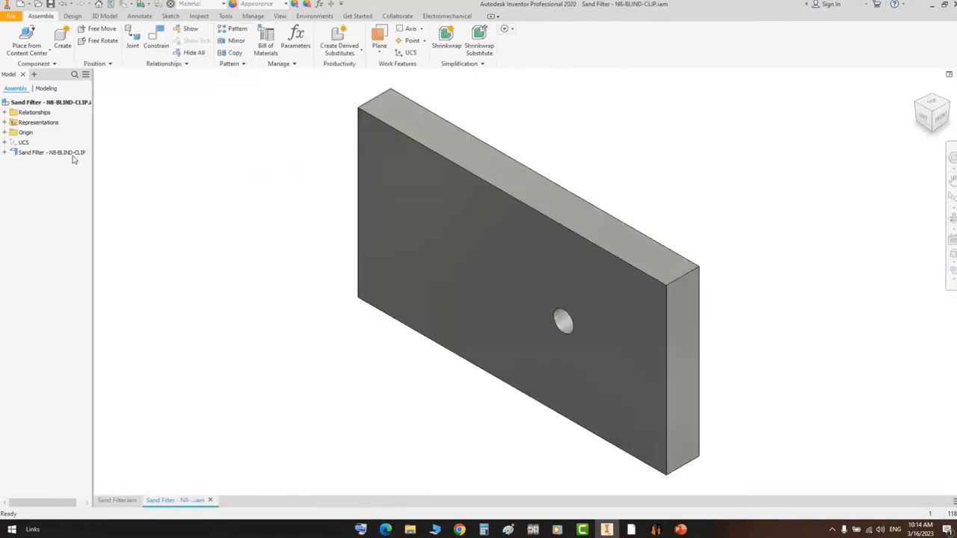
pyautogui.click(73, 154)
pyautogui.doubleClick(41, 153)
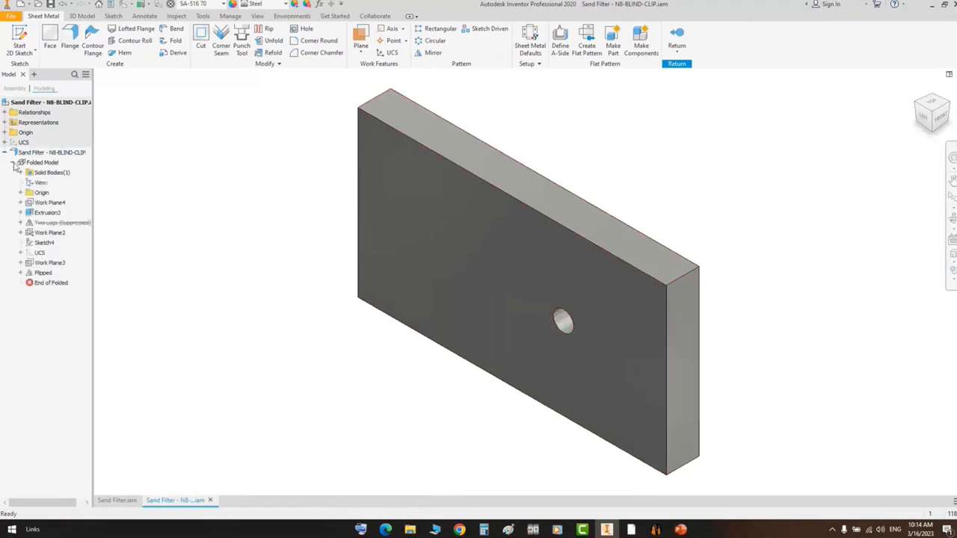
pyautogui.doubleClick(46, 212)
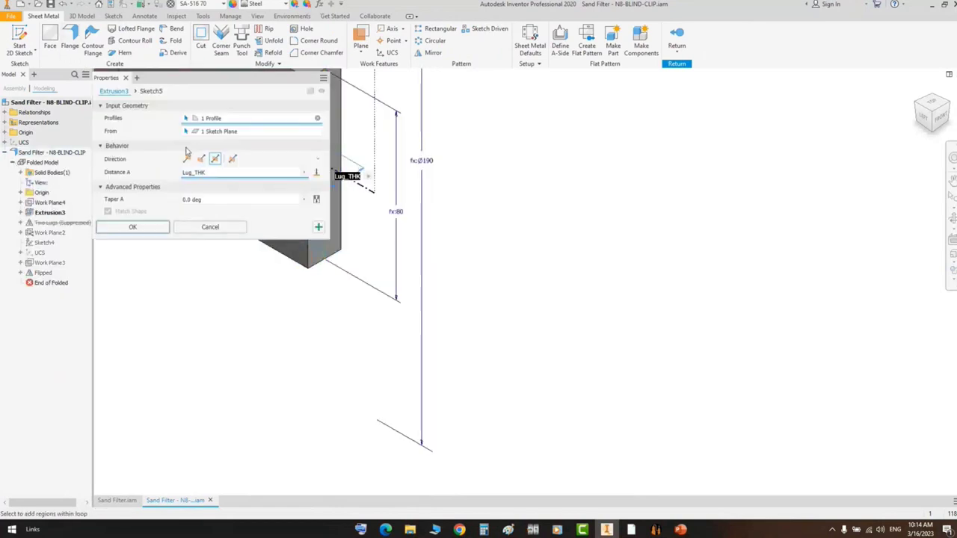
pyautogui.scroll(3, 430, 228)
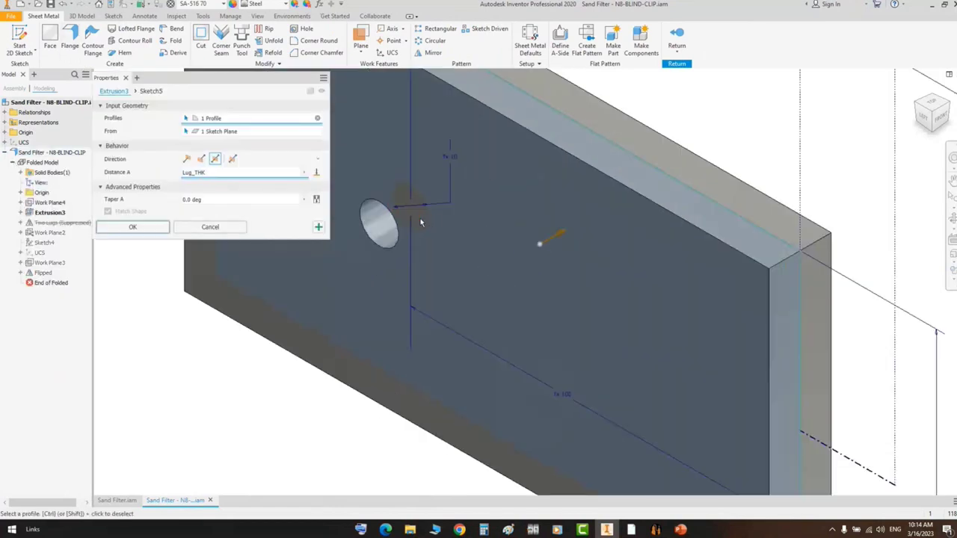
pyautogui.click(380, 223)
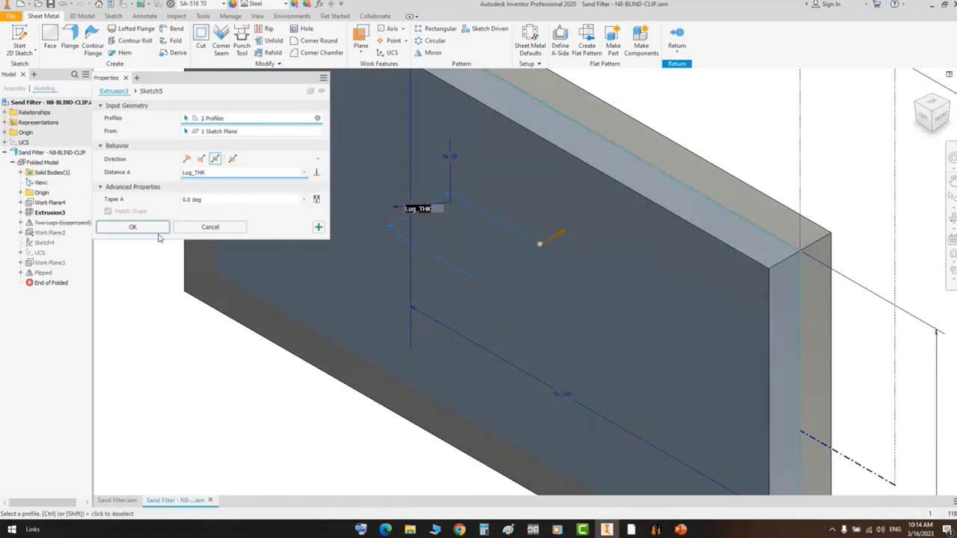
pyautogui.click(132, 227)
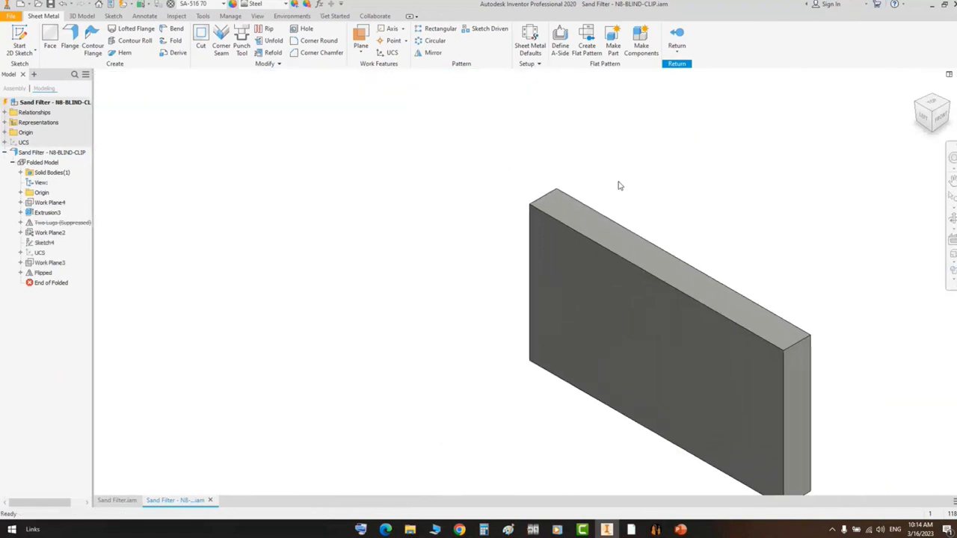
pyautogui.click(955, 74)
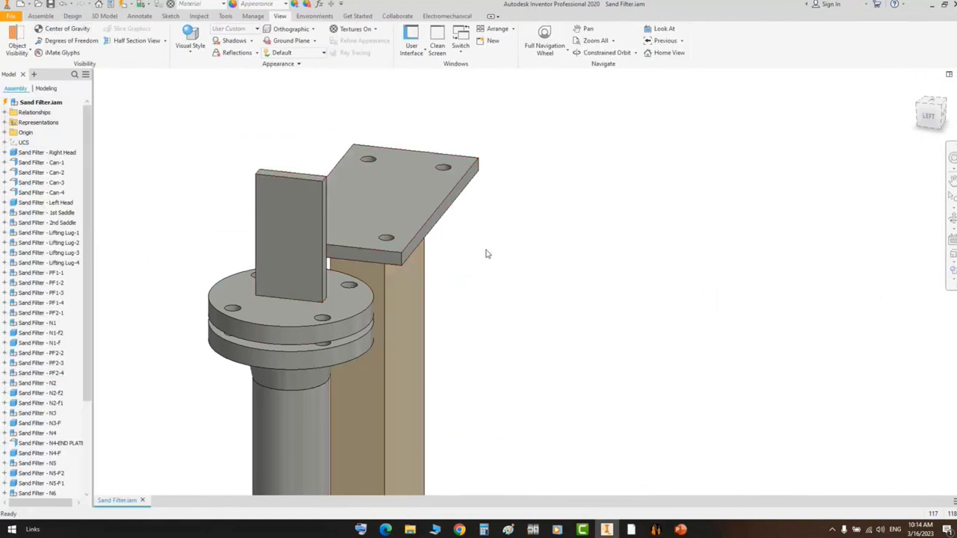
# - View the vessel from the left and examine N8's clip orientation in the elevation and end view of GA.pdf
pyautogui.click(928, 116)
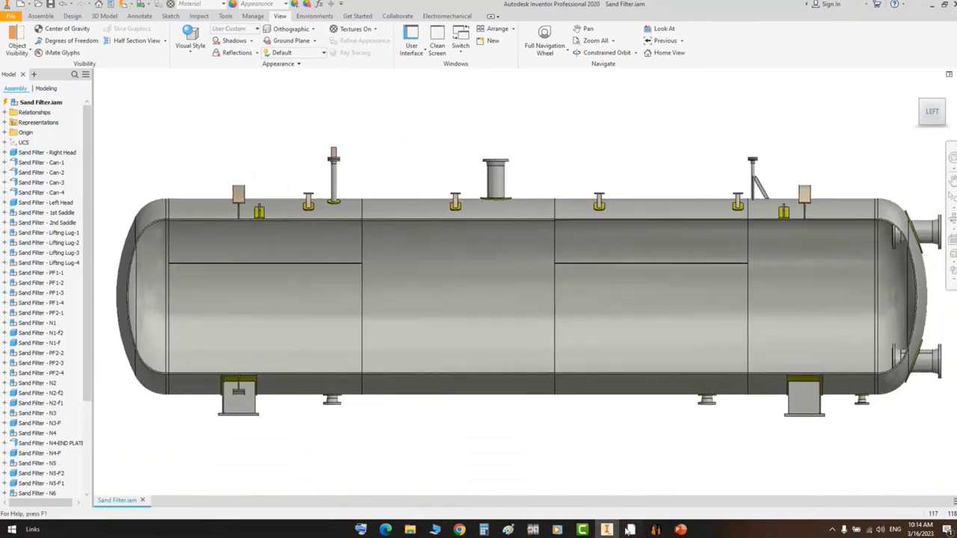
pyautogui.moveTo(631, 529)
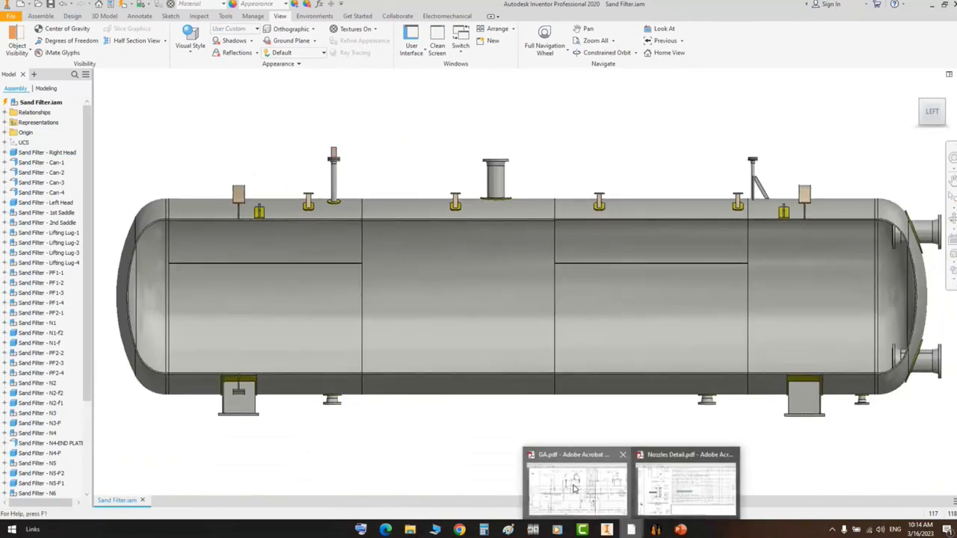
pyautogui.click(574, 489)
pyautogui.keyDown('ctrl'); pyautogui.scroll(2, 377, 181); pyautogui.keyUp('ctrl')
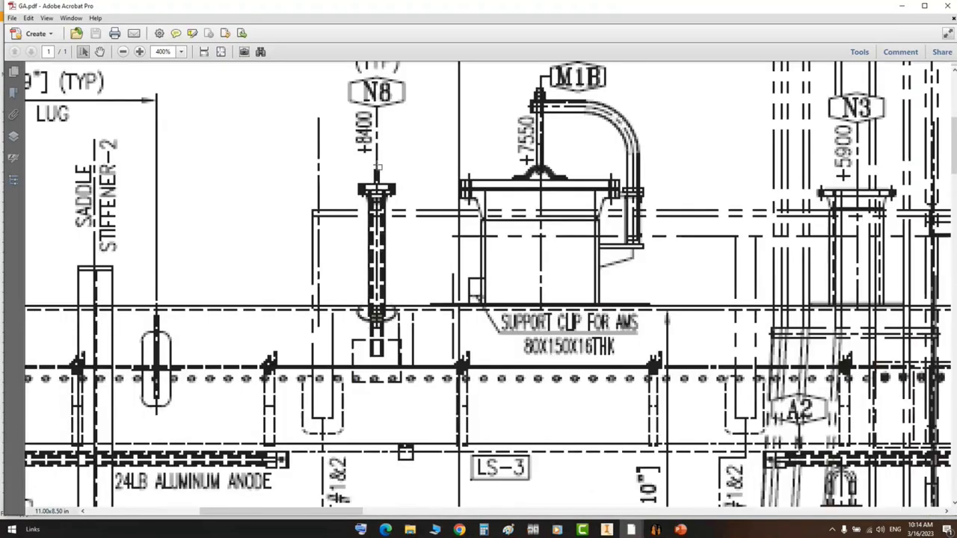
pyautogui.keyDown('ctrl'); pyautogui.scroll(-4, 377, 181); pyautogui.keyUp('ctrl')
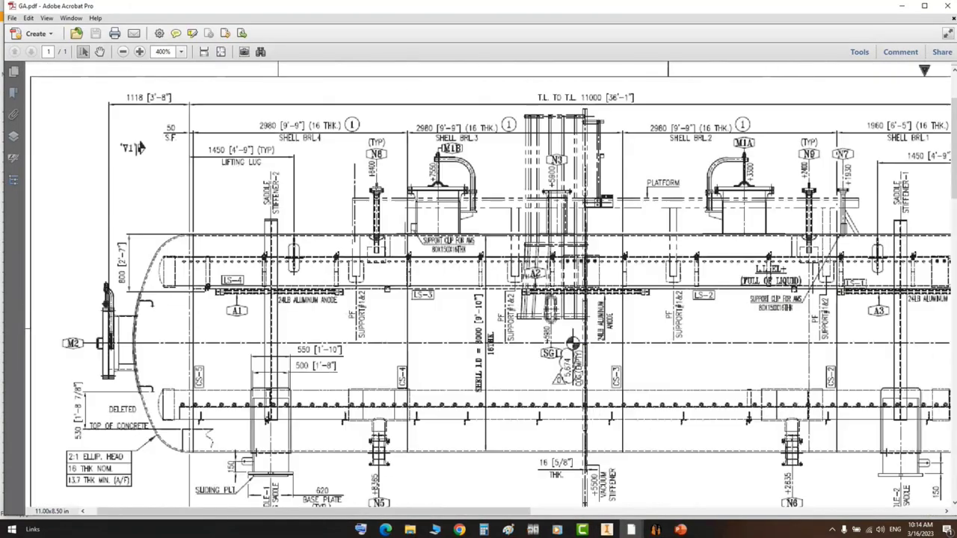
pyautogui.keyDown('ctrl'); pyautogui.scroll(-4, 139, 147); pyautogui.keyUp('ctrl')
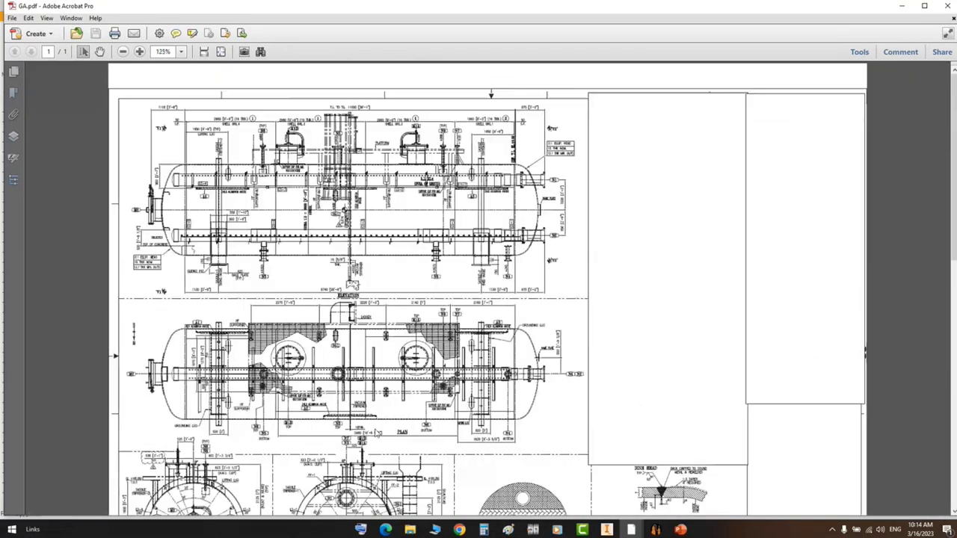
pyautogui.keyDown('ctrl'); pyautogui.scroll(5, 239, 449); pyautogui.keyUp('ctrl')
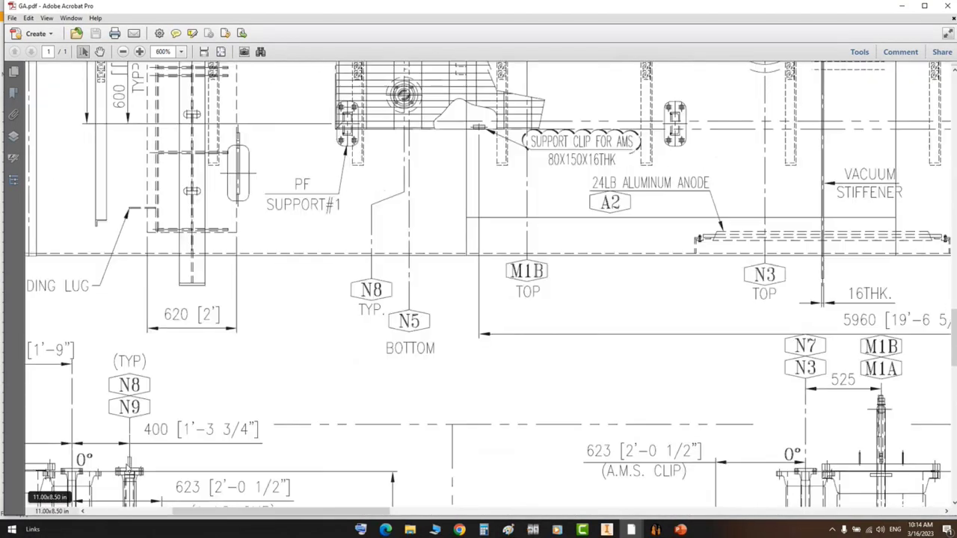
pyautogui.keyDown('ctrl'); pyautogui.scroll(2, 142, 455); pyautogui.keyUp('ctrl')
pyautogui.scroll(-3, 160, 385)
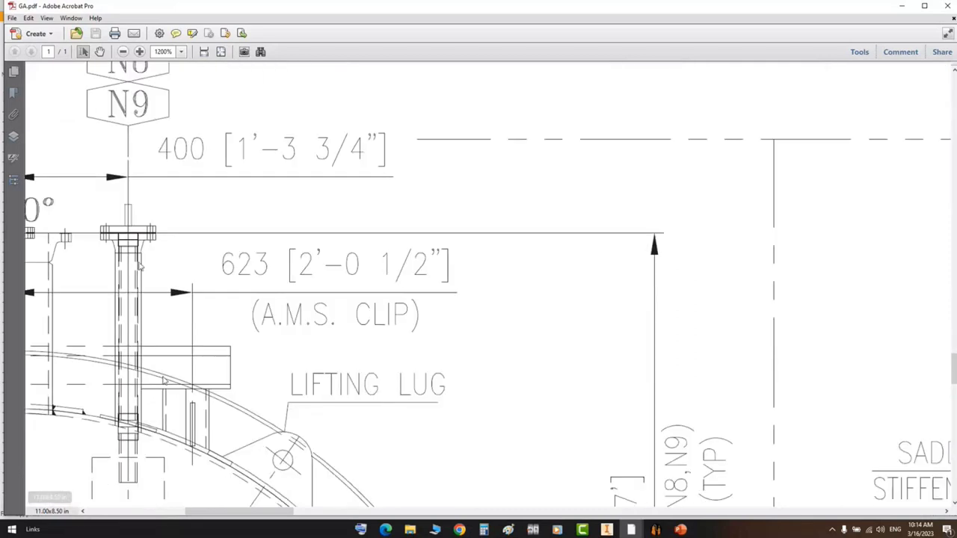
pyautogui.moveTo(116, 196); pyautogui.dragTo(142, 238)
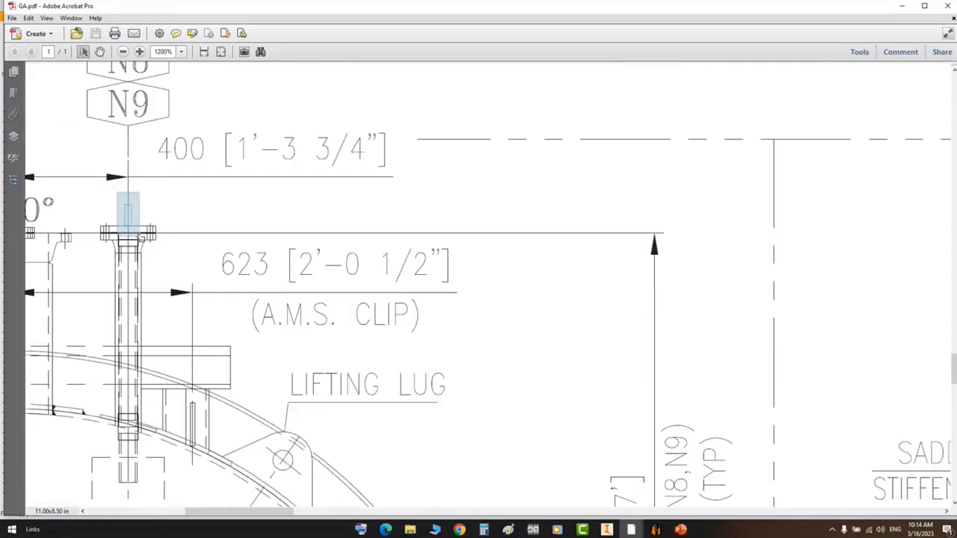
pyautogui.keyDown('ctrl'); pyautogui.scroll(-2, 133, 215); pyautogui.keyUp('ctrl')
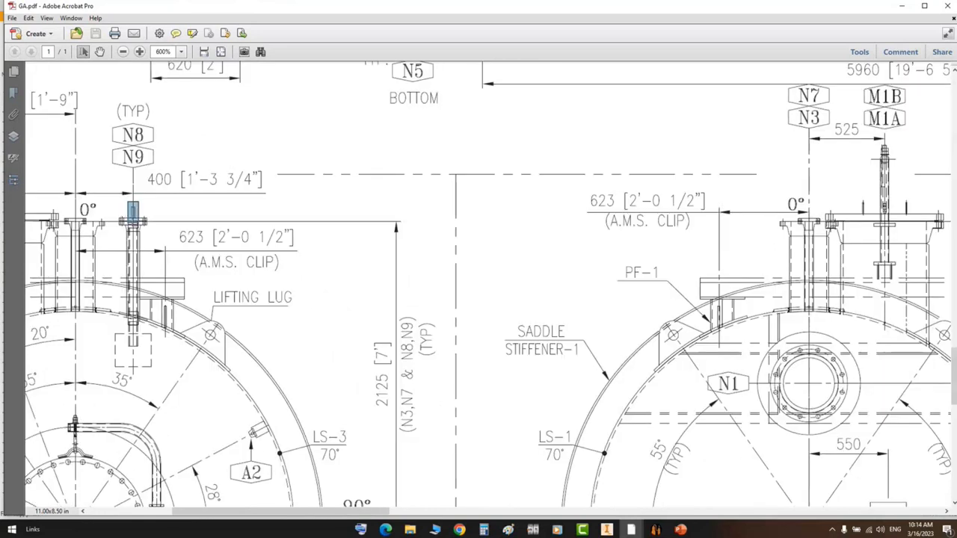
pyautogui.keyDown('ctrl'); pyautogui.scroll(3, 133, 214); pyautogui.keyUp('ctrl')
pyautogui.moveTo(98, 162); pyautogui.dragTo(172, 218)
pyautogui.click(213, 171)
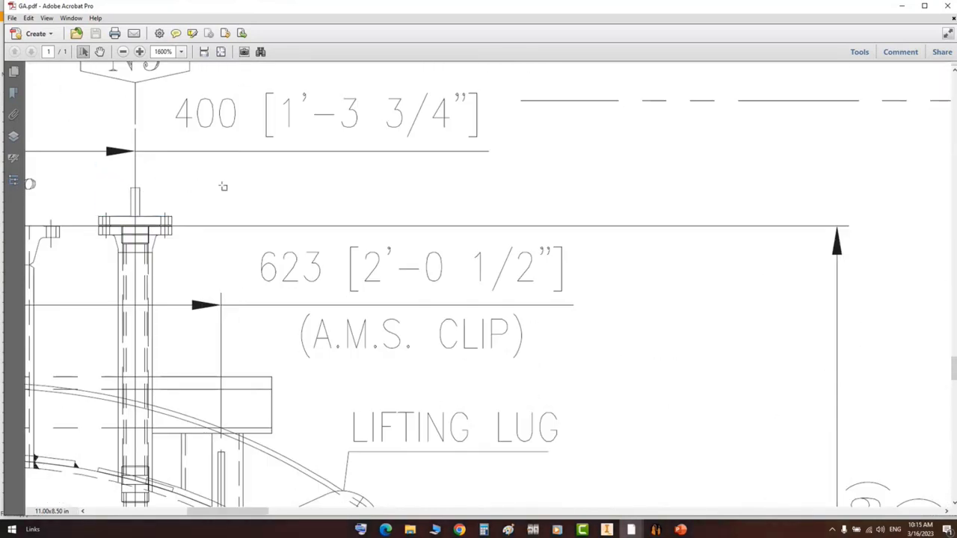
# - Examine the clip on top of N8 in the elevation view of GA.pdf
pyautogui.keyDown('ctrl'); pyautogui.scroll(-3, 230, 186); pyautogui.keyUp('ctrl')
pyautogui.keyDown('ctrl'); pyautogui.scroll(-2, 294, 197); pyautogui.keyUp('ctrl')
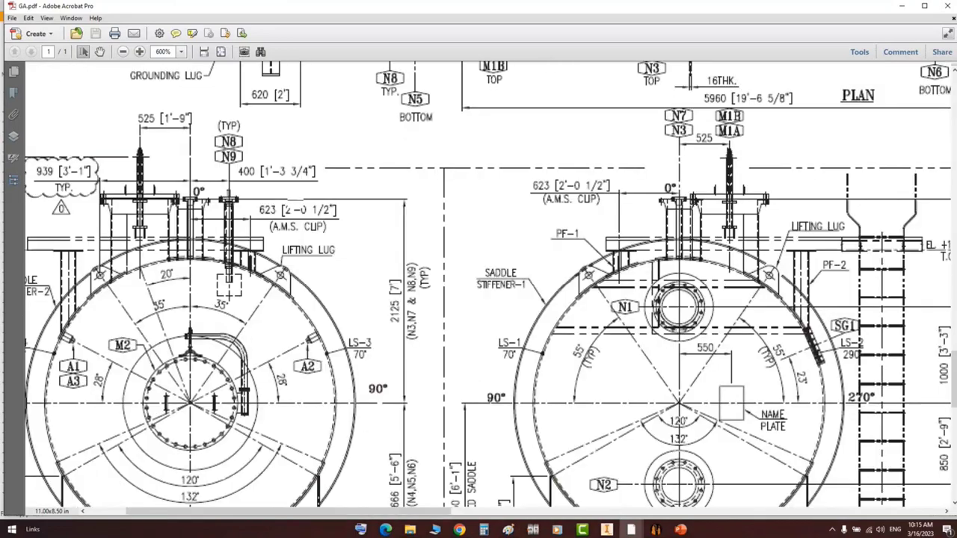
pyautogui.moveTo(306, 167)
pyautogui.mouseDown(button='middle')
pyautogui.moveTo(374, 280)
pyautogui.moveTo(371, 205)
pyautogui.mouseUp(button='middle')
pyautogui.keyDown('ctrl'); pyautogui.scroll(6, 372, 206); pyautogui.keyUp('ctrl')
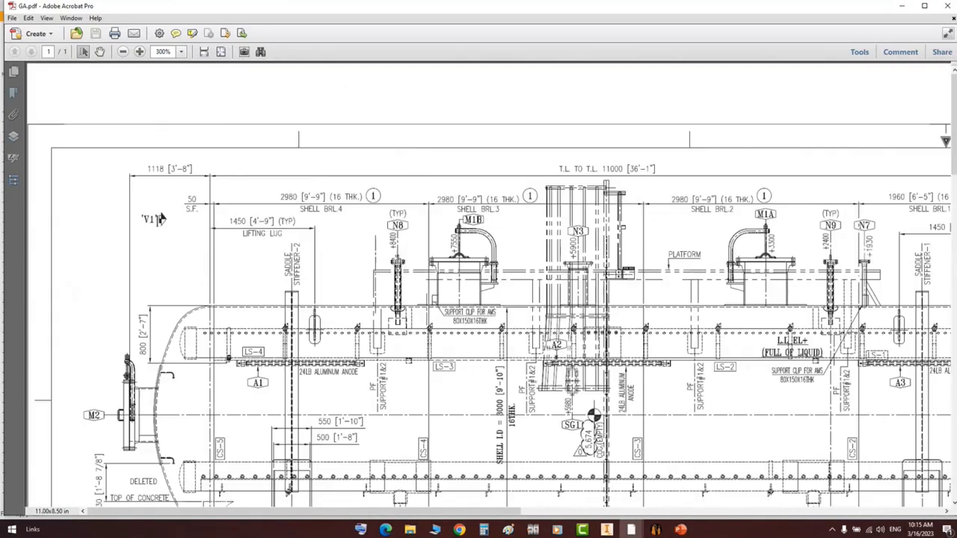
pyautogui.moveTo(386, 189); pyautogui.dragTo(424, 277)
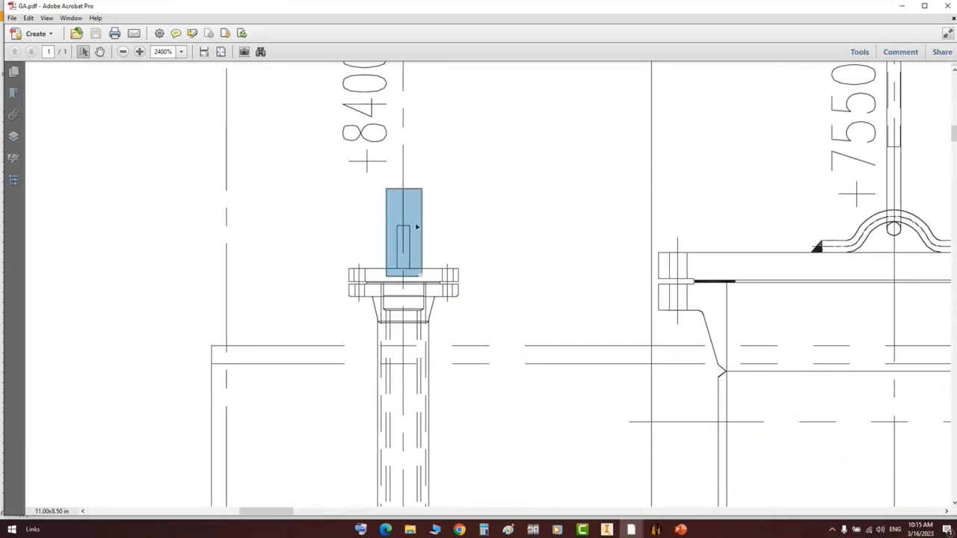
pyautogui.keyDown('ctrl'); pyautogui.scroll(-3, 409, 239); pyautogui.keyUp('ctrl')
# - Switch to Inventor, inspect N8's clip orientation from the left and back of the vessel, and bring up Nozzles Detail.pdf
pyautogui.click(654, 531)
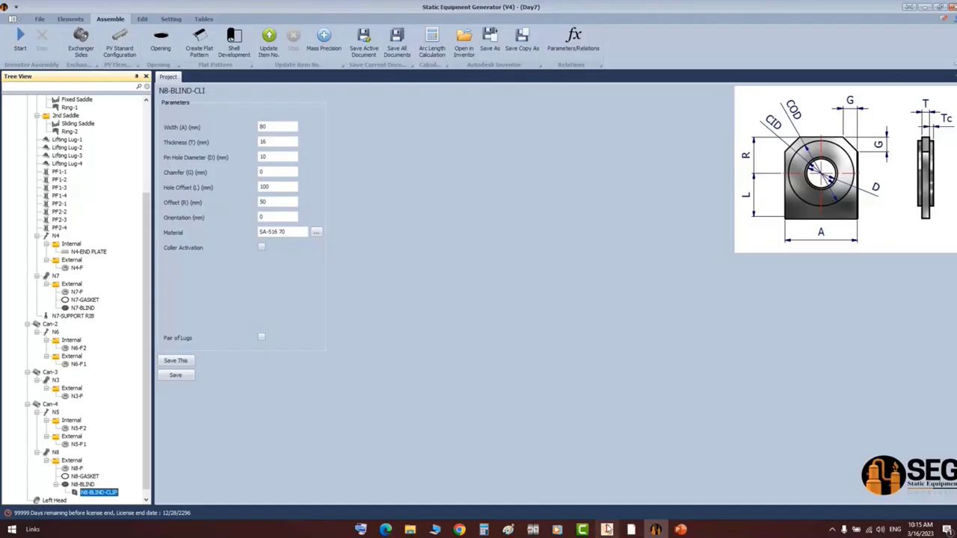
pyautogui.click(606, 530)
pyautogui.scroll(6, 333, 148)
pyautogui.moveTo(366, 190); pyautogui.dragTo(371, 211, button='middle')
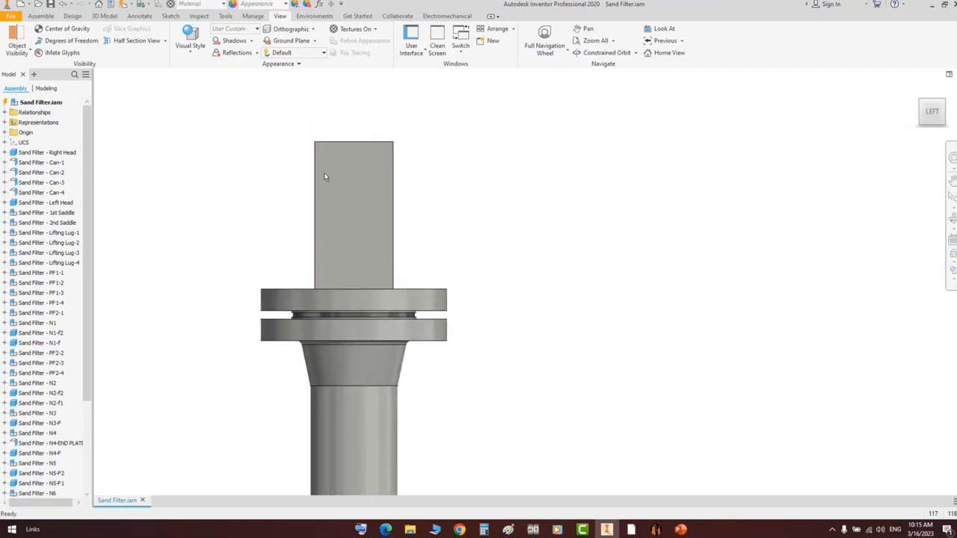
pyautogui.click(915, 111)
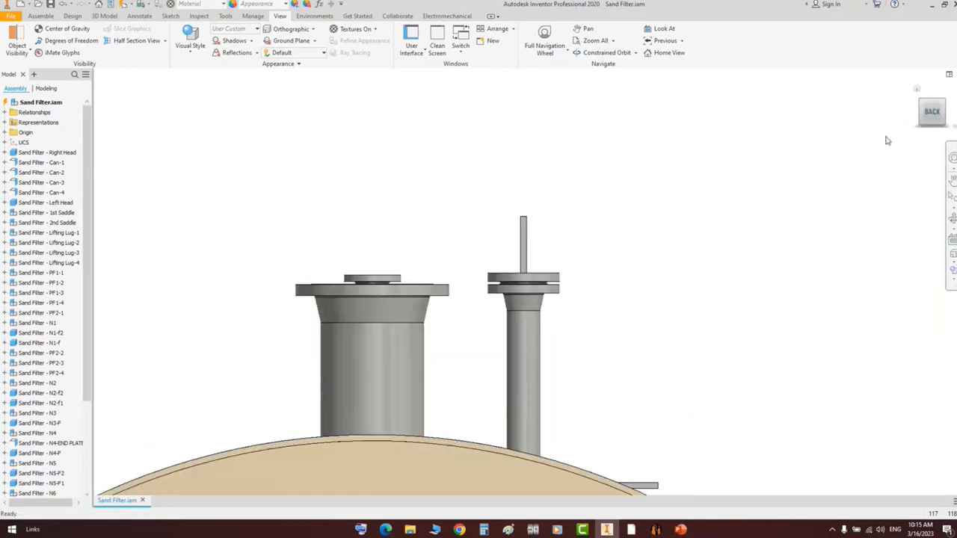
pyautogui.scroll(1, 702, 189)
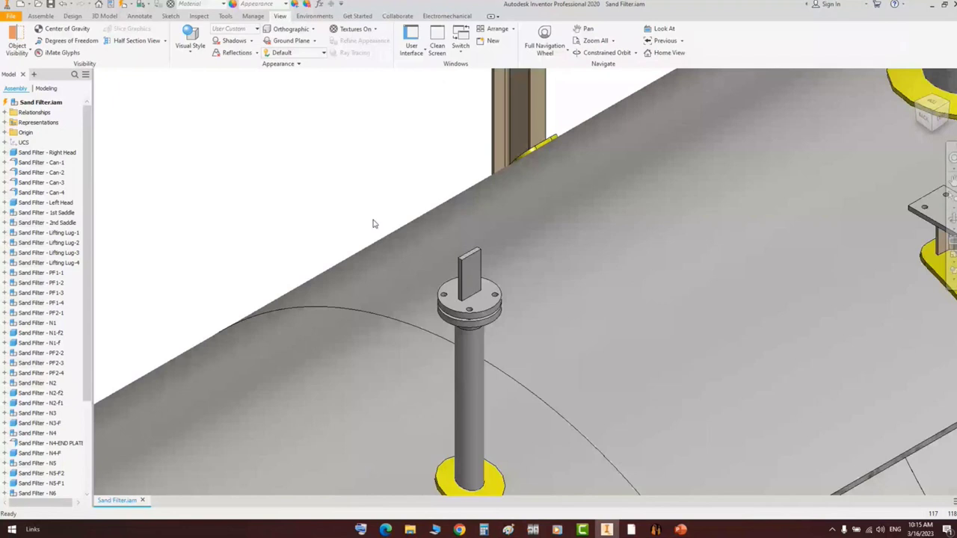
pyautogui.hotkey('alt', 'Tab')
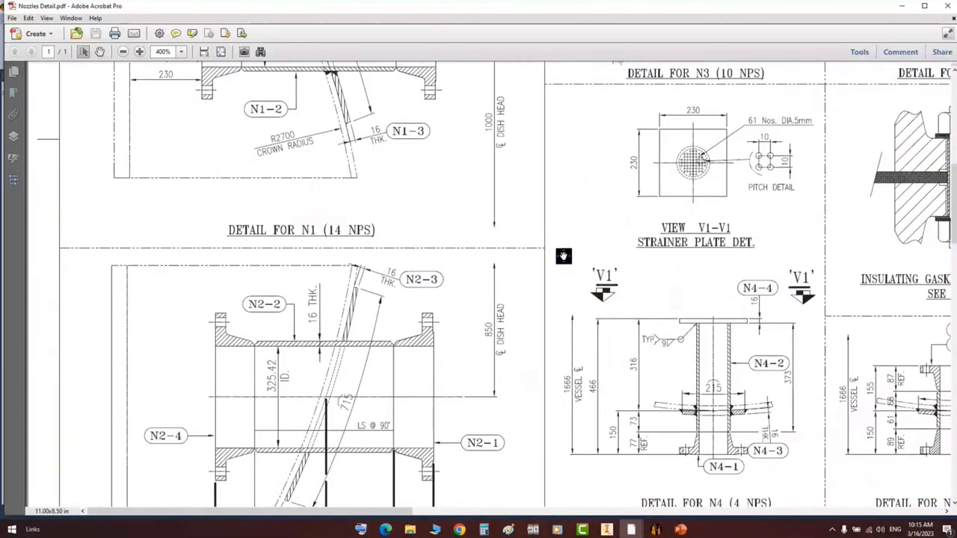
# - Examine the clip in the N8/9 nozzle detail of Nozzles Detail.pdf, and compare it with N8 in Inventor from the vessel's left side
pyautogui.moveTo(564, 255); pyautogui.dragTo(498, 140, button='middle')
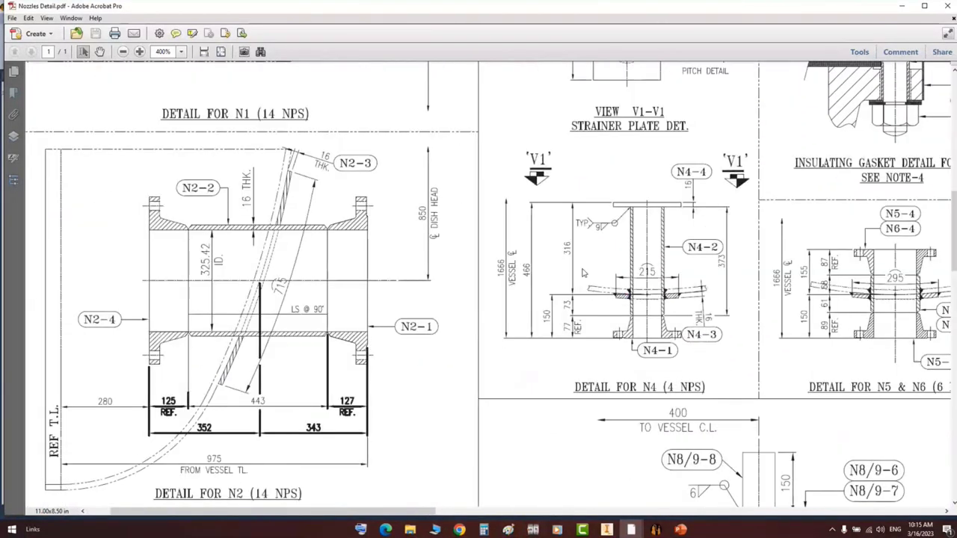
pyautogui.moveTo(599, 402); pyautogui.dragTo(560, 146)
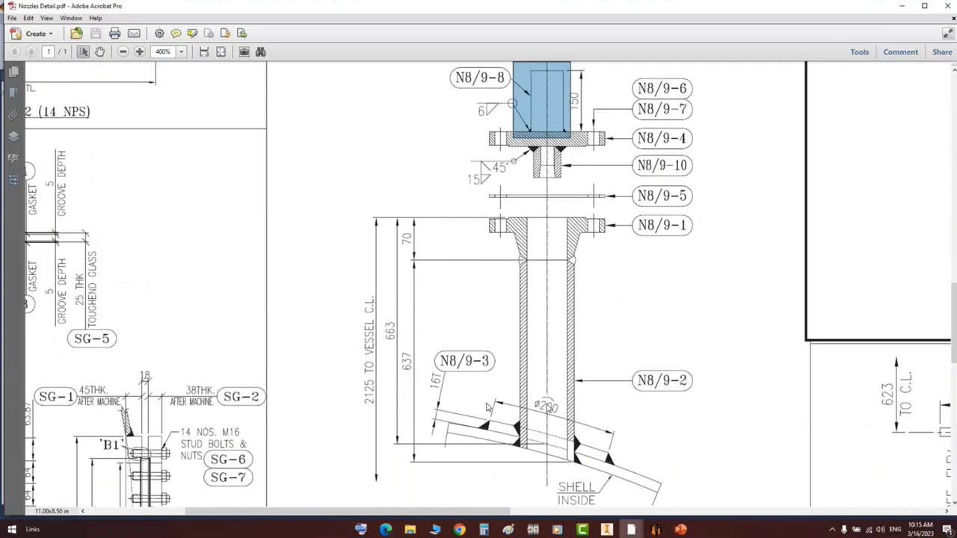
pyautogui.click(656, 533)
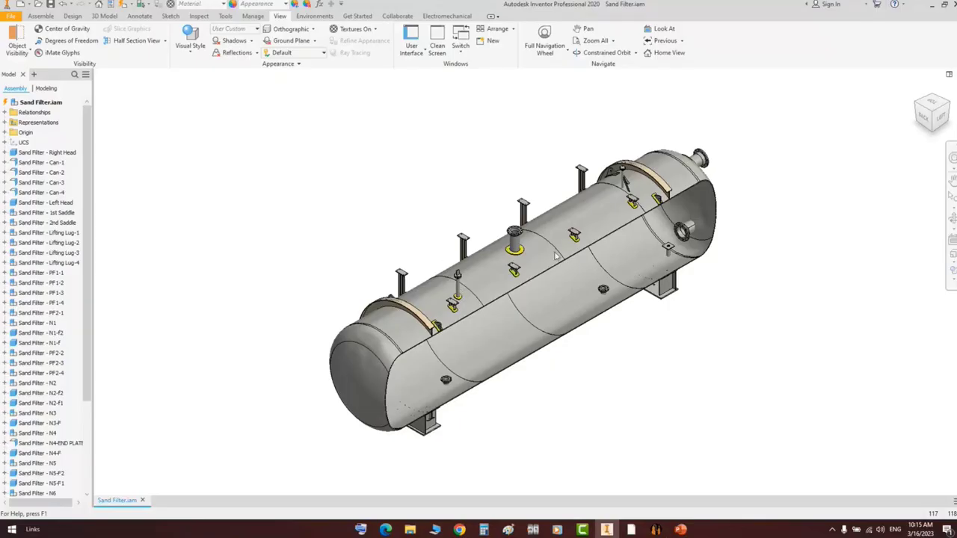
pyautogui.click(939, 117)
pyautogui.scroll(-5, 476, 244)
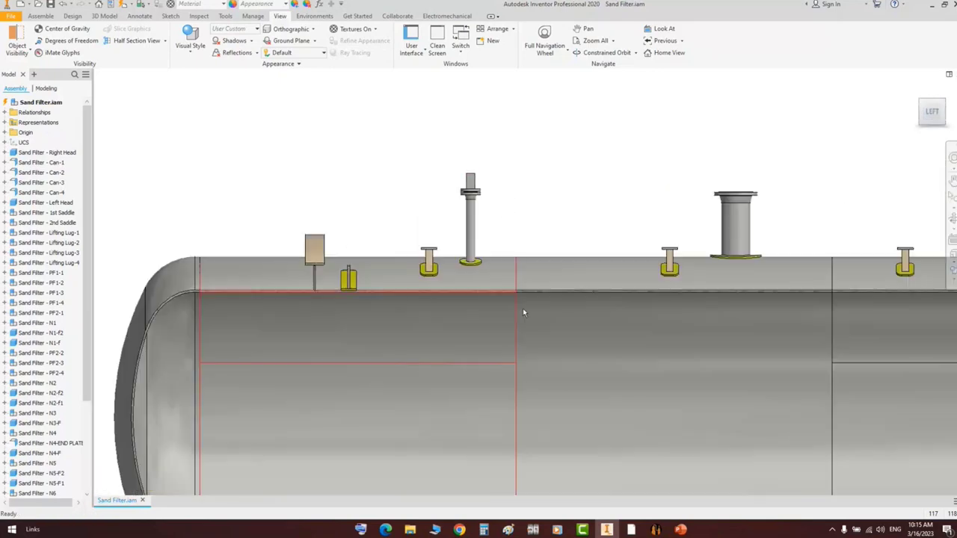
# - In Static Equipment Generator, set N8-BLIND-CLIP's orientation to 90, save it and run the assembly update
pyautogui.click(656, 529)
pyautogui.moveTo(277, 218); pyautogui.dragTo(234, 216)
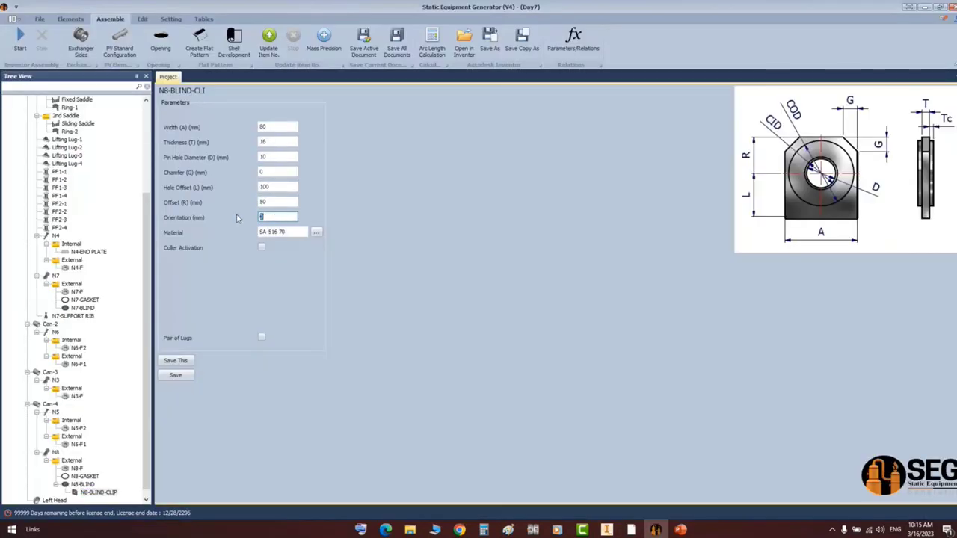
pyautogui.write('90')
pyautogui.click(185, 376)
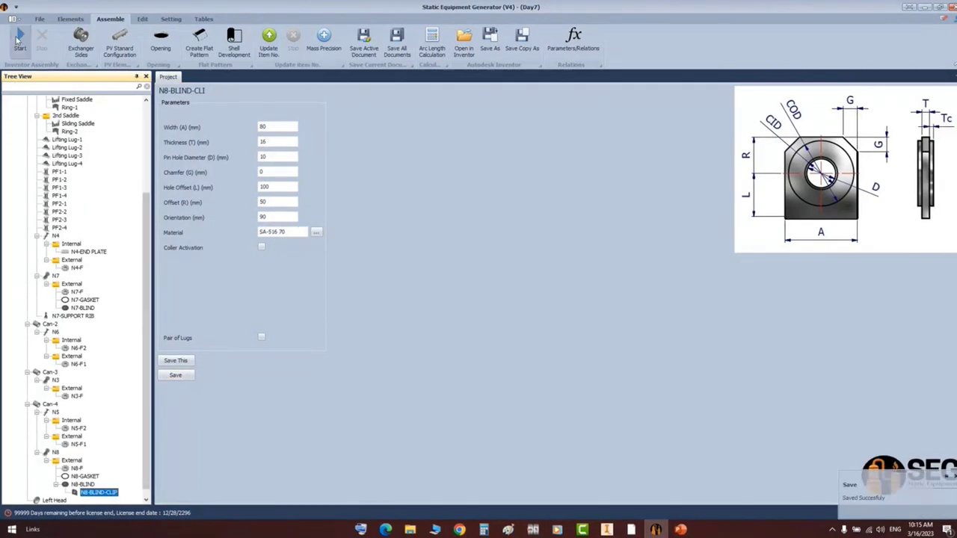
pyautogui.click(18, 39)
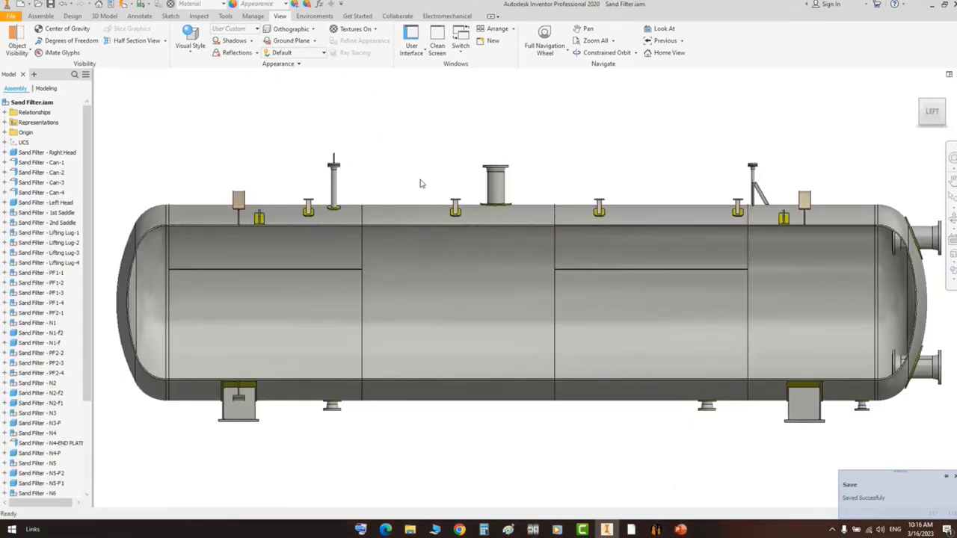
# - Inspect the rotated clip on N8 from the left and back of the vessel
pyautogui.scroll(-6, 329, 154)
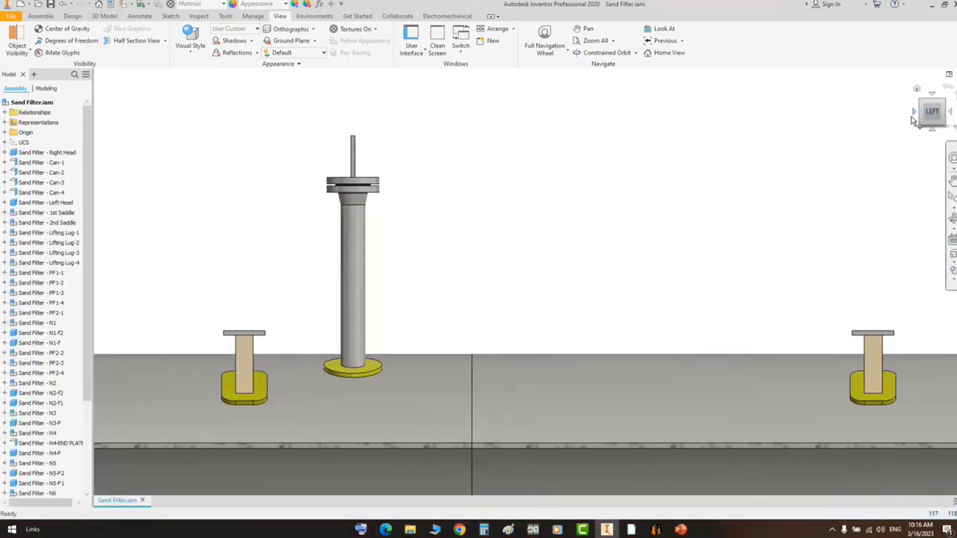
pyautogui.click(914, 113)
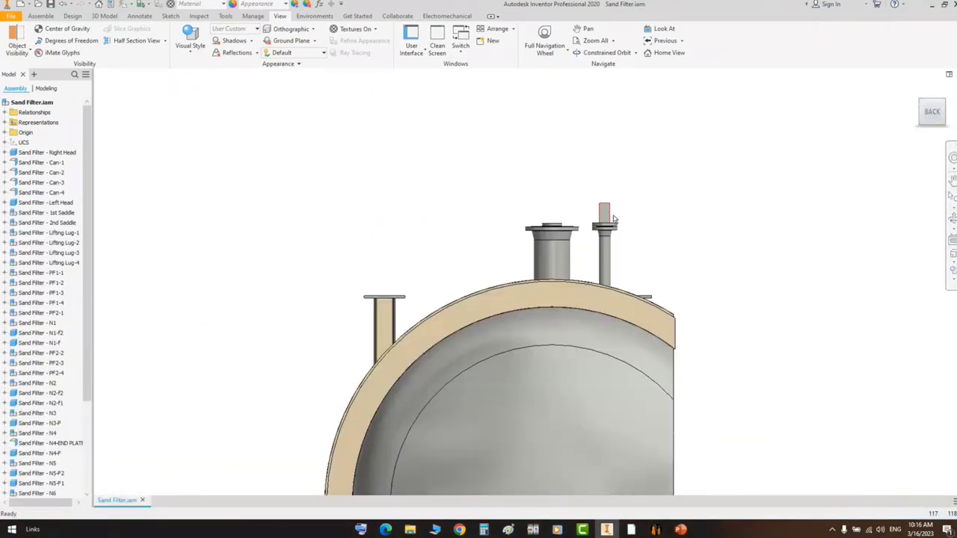
pyautogui.click(947, 112)
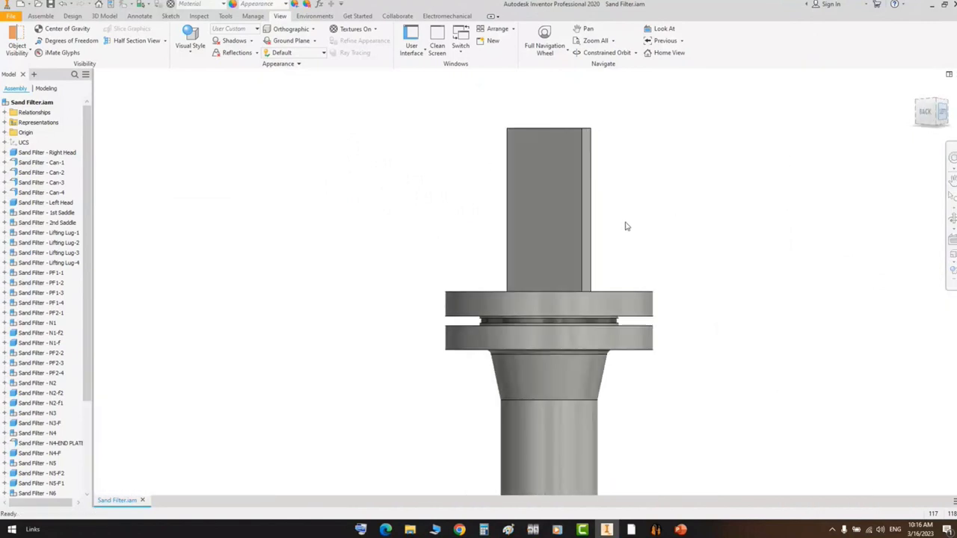
pyautogui.scroll(8, 576, 214)
pyautogui.scroll(-5, 337, 149)
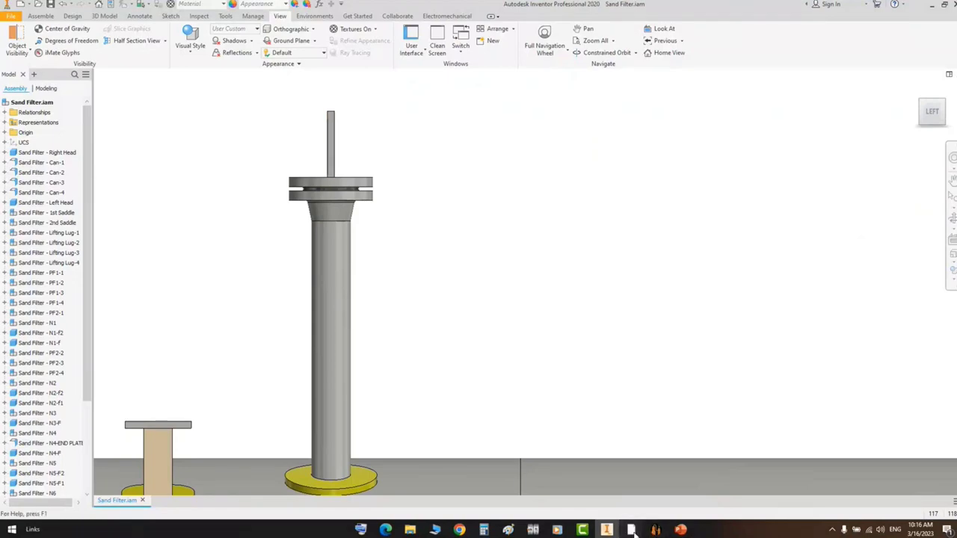
# - Switch to GA.pdf and examine the clip on top of N8 in the elevation view close up
pyautogui.moveTo(634, 528)
pyautogui.click(606, 501)
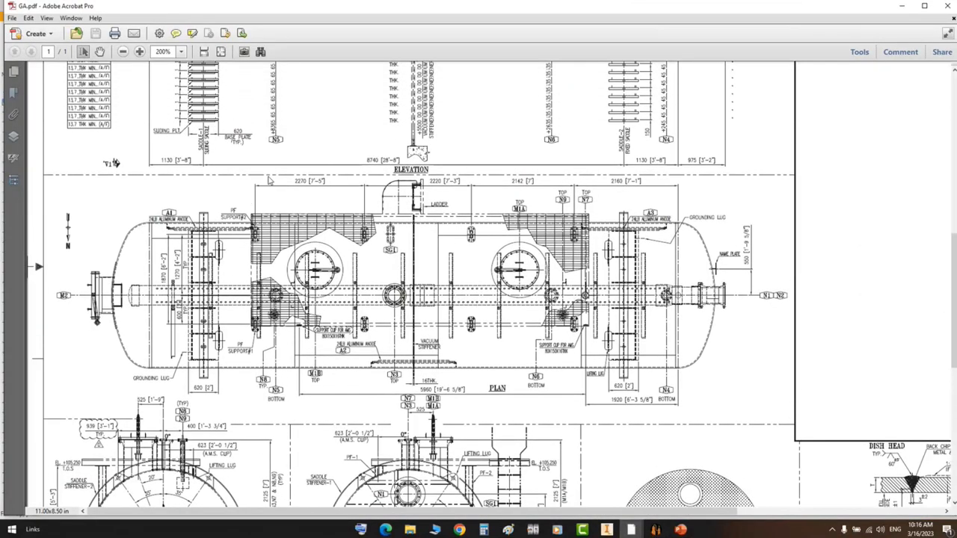
pyautogui.scroll(2, 606, 449)
pyautogui.keyDown('ctrl'); pyautogui.scroll(6, 256, 197); pyautogui.keyUp('ctrl')
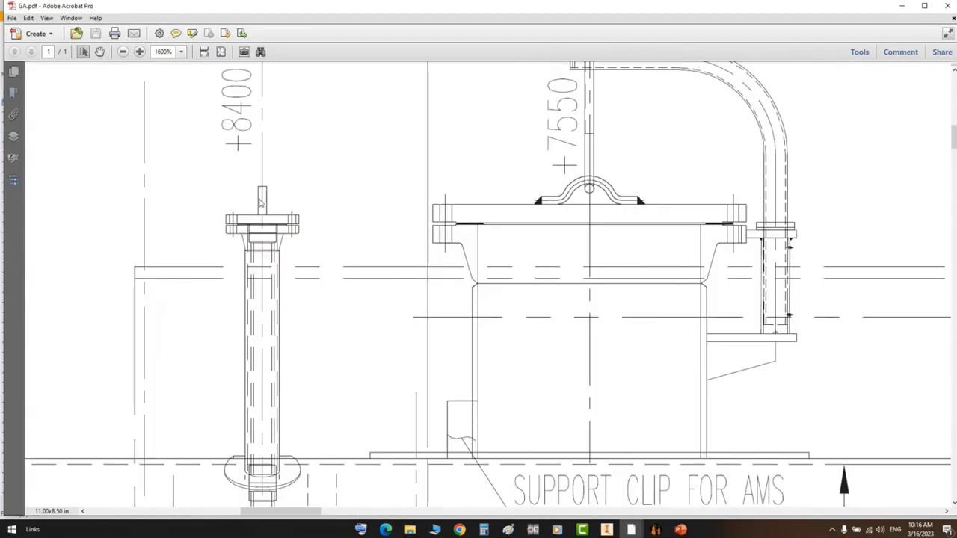
pyautogui.moveTo(254, 168); pyautogui.dragTo(270, 220)
pyautogui.scroll(1, 267, 210)
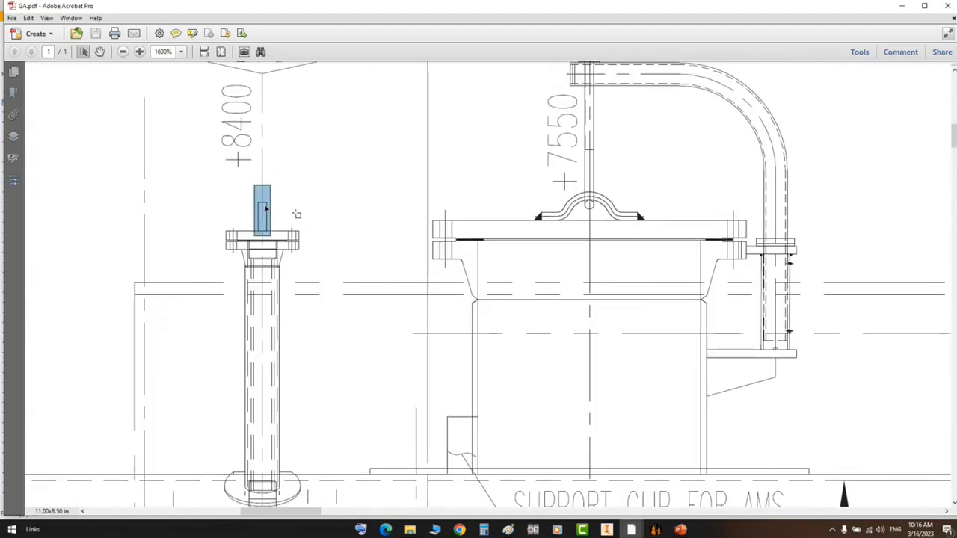
pyautogui.keyDown('ctrl'); pyautogui.scroll(3, 270, 226); pyautogui.keyUp('ctrl')
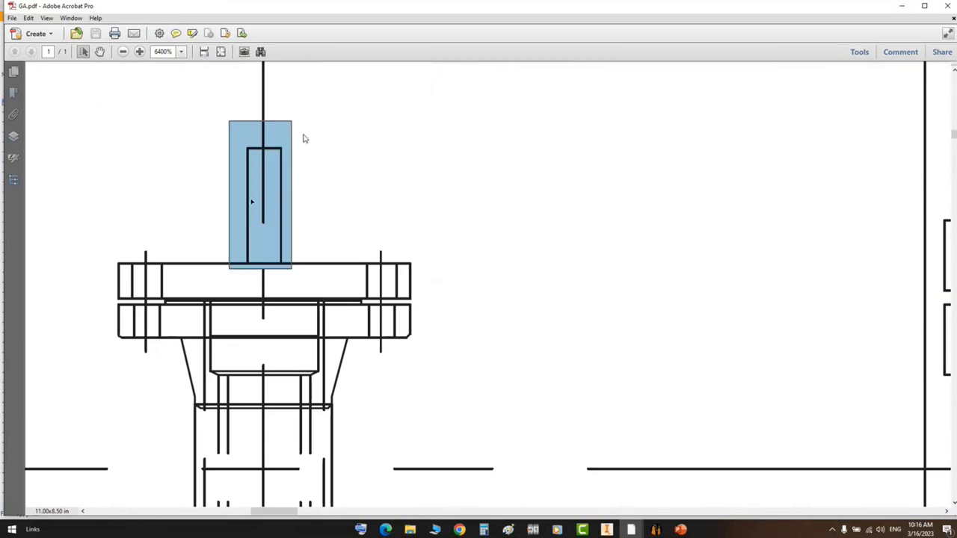
pyautogui.keyDown('ctrl'); pyautogui.scroll(-1, 292, 199); pyautogui.keyUp('ctrl')
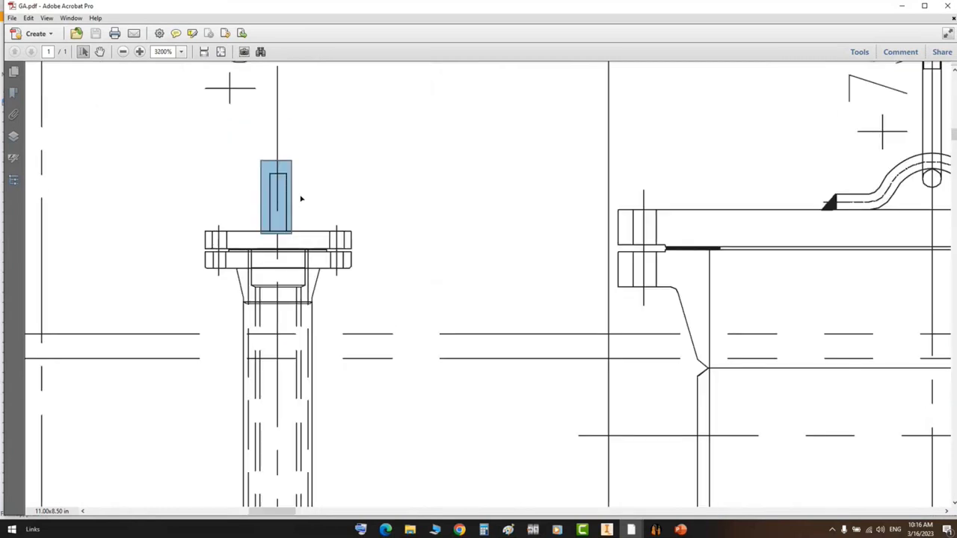
# - Return to the Sand Filter assembly in Inventor and orbit around N8 to inspect its clip and blind flange in 3D
pyautogui.click(656, 529)
pyautogui.click(607, 530)
pyautogui.rightClick(607, 530)
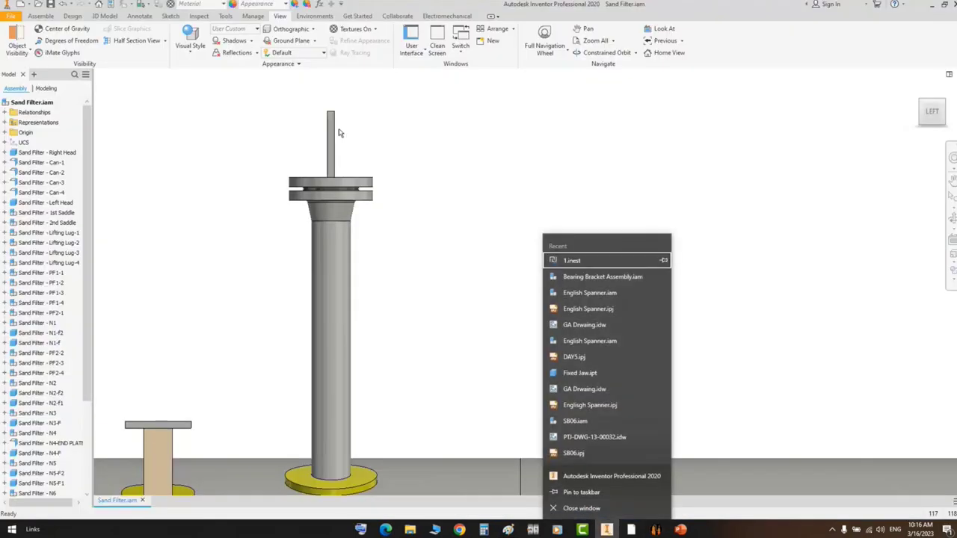
pyautogui.click(386, 156)
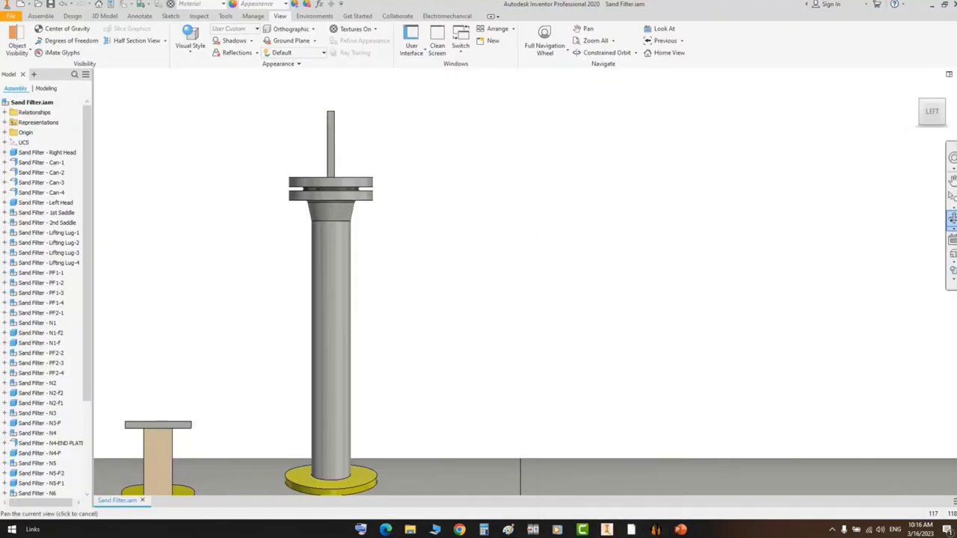
pyautogui.click(952, 218)
pyautogui.moveTo(623, 267); pyautogui.dragTo(496, 293)
pyautogui.moveTo(479, 350); pyautogui.dragTo(381, 246)
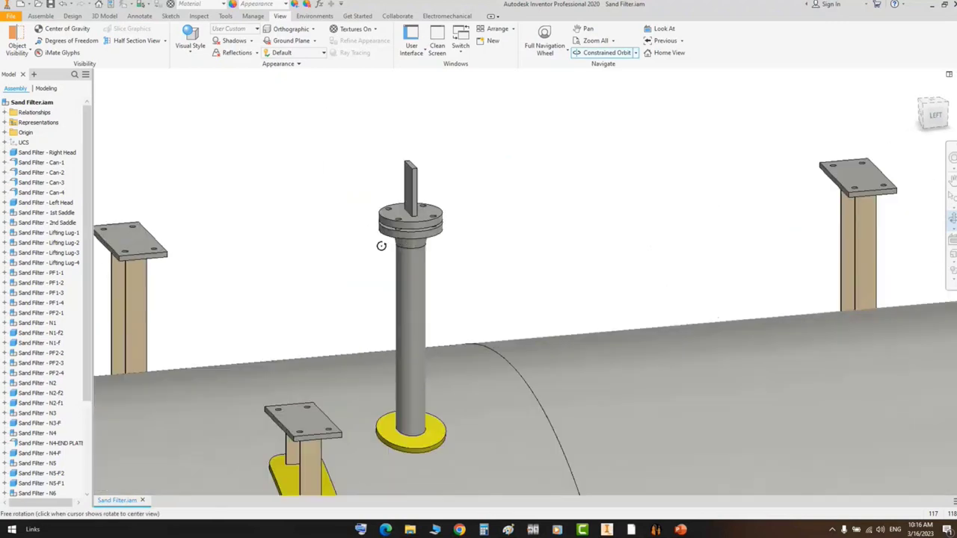
pyautogui.scroll(-3, 386, 240)
pyautogui.rightClick(474, 172)
pyautogui.click(516, 183)
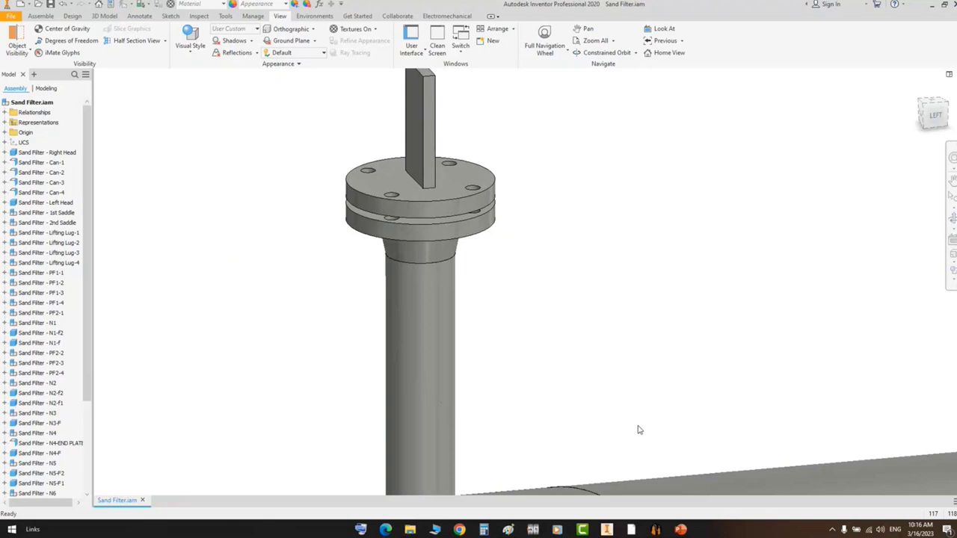
# - Inspect N8's clip, blind, gasket and flange closely from the vessel's left side
pyautogui.click(934, 116)
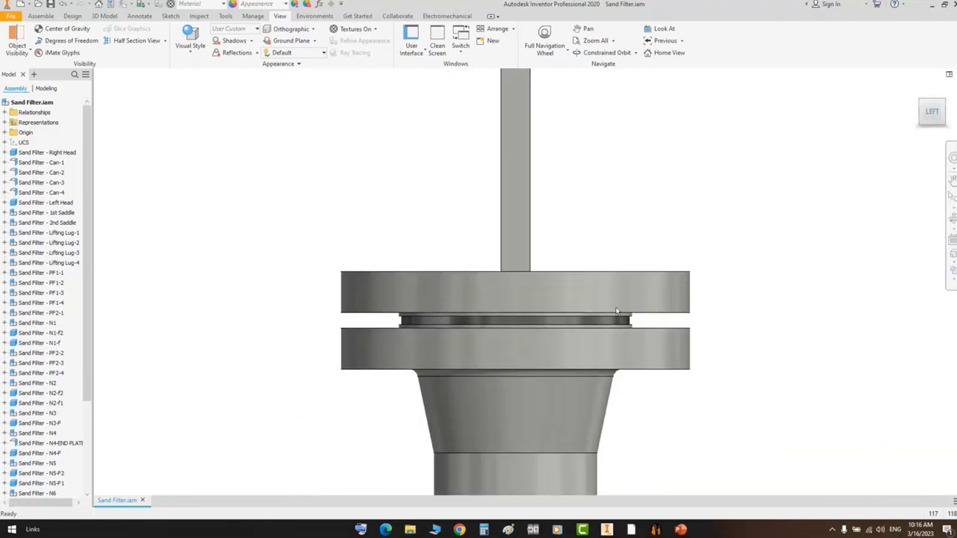
pyautogui.scroll(-3, 522, 281)
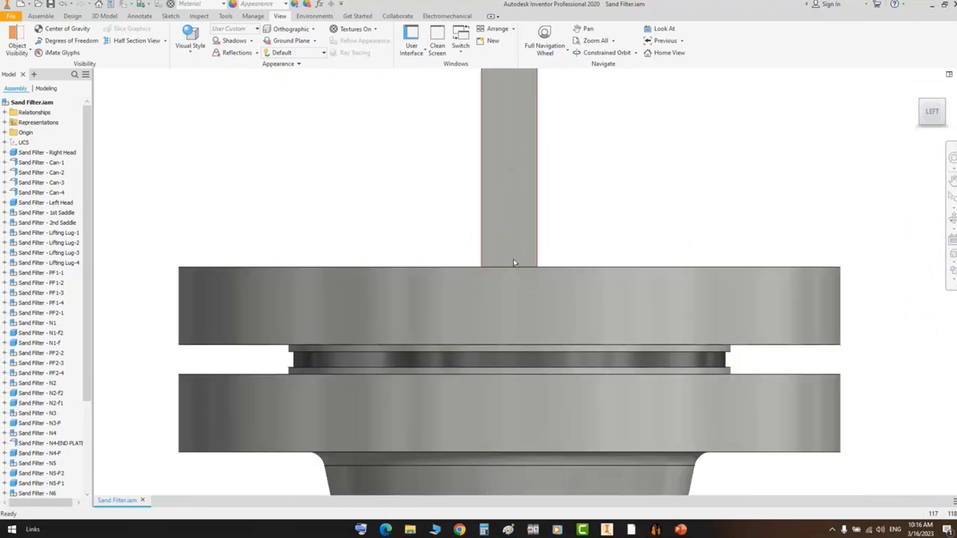
pyautogui.scroll(3, 524, 269)
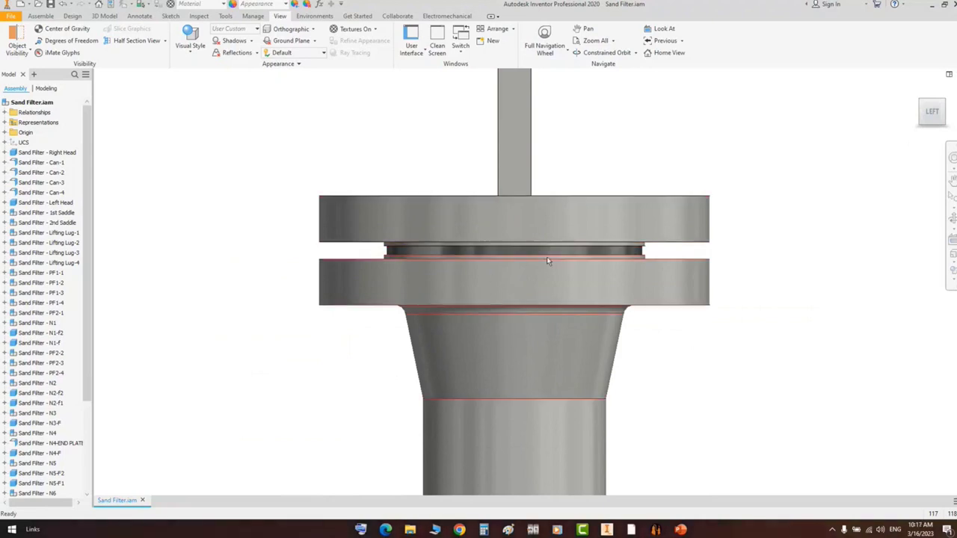
# - Switch to Static Equipment Generator and add a gap element named COUPLING GAP to N8's External group
pyautogui.click(656, 529)
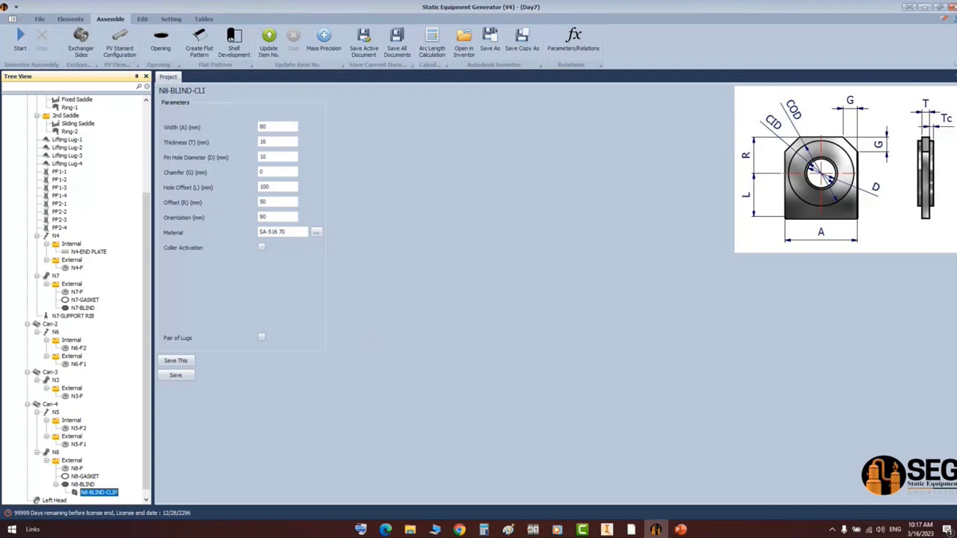
pyautogui.click(82, 485)
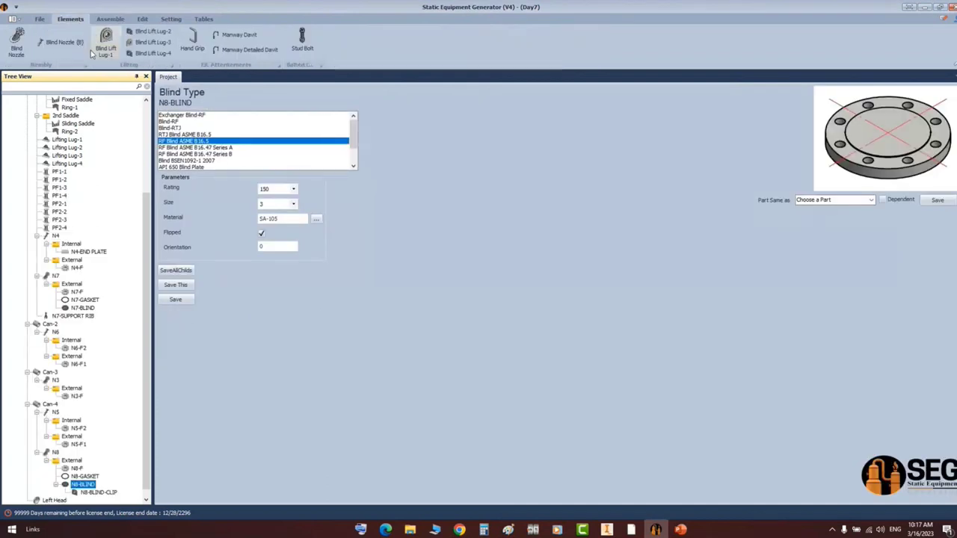
pyautogui.scroll(-1, 85, 430)
pyautogui.click(71, 452)
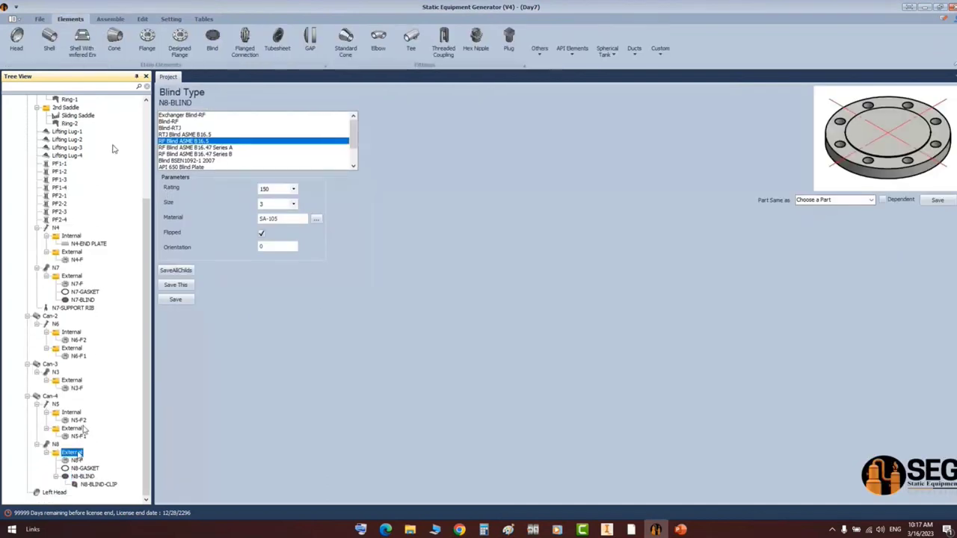
pyautogui.click(315, 45)
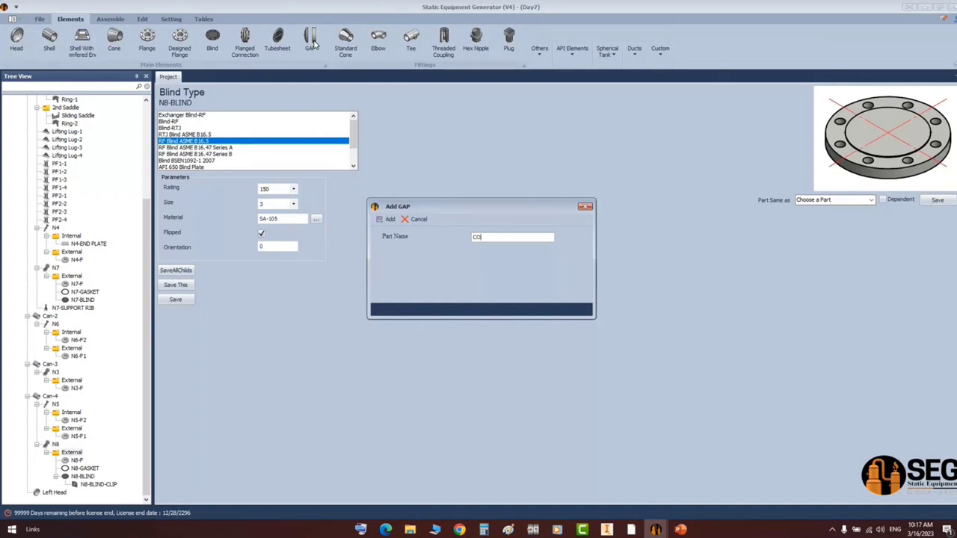
pyautogui.write('NG GAP')
pyautogui.press('Return')
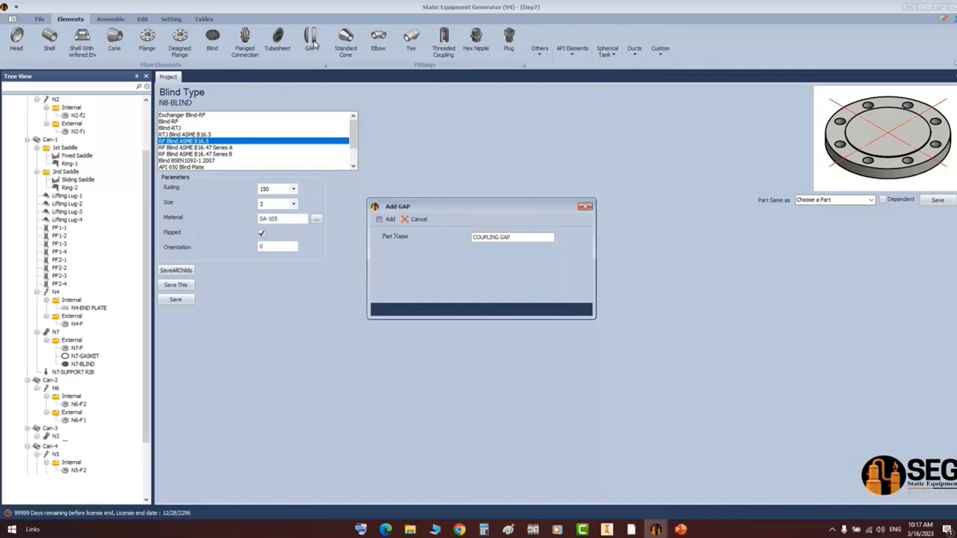
# - Open the COUPLING GAP item, view its Overlap type and return to the GAP type
pyautogui.scroll(-2, 111, 226)
pyautogui.click(86, 486)
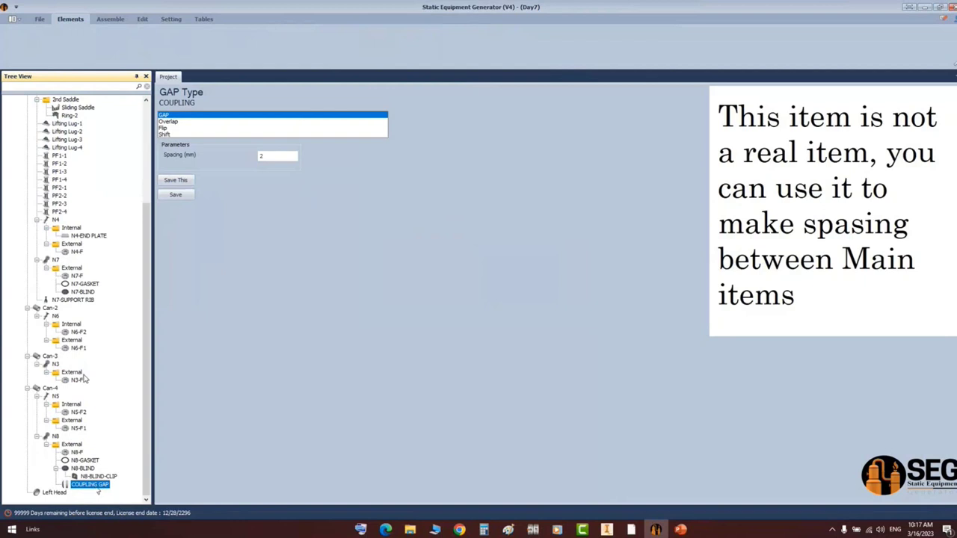
pyautogui.click(172, 122)
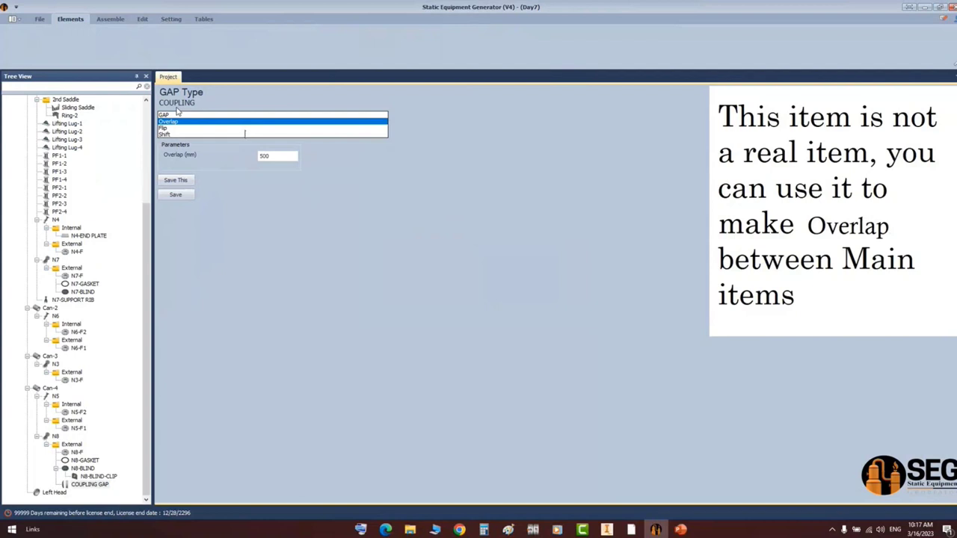
pyautogui.click(169, 114)
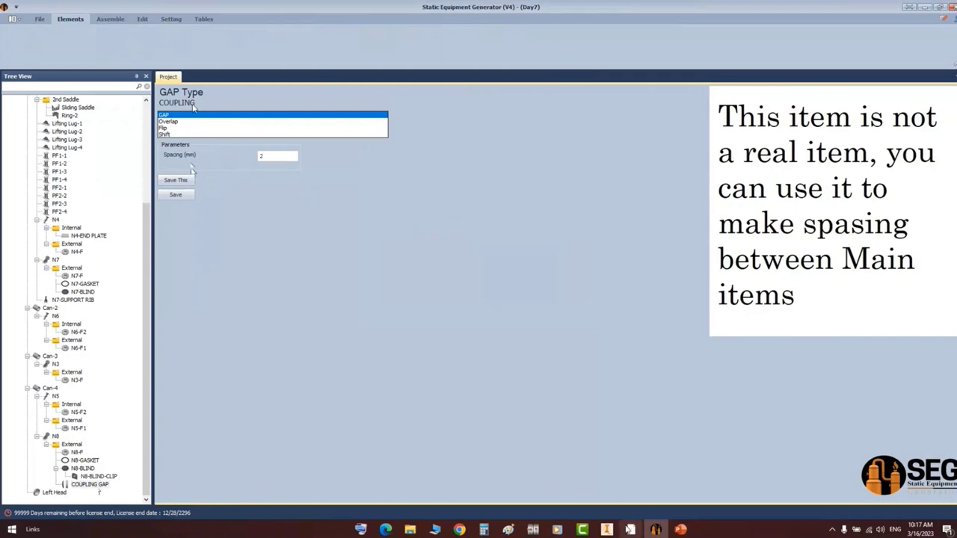
# - Switch to Nozzles Detail.pdf and examine the N8/9-10 coupling beneath the blind flange
pyautogui.moveTo(631, 528)
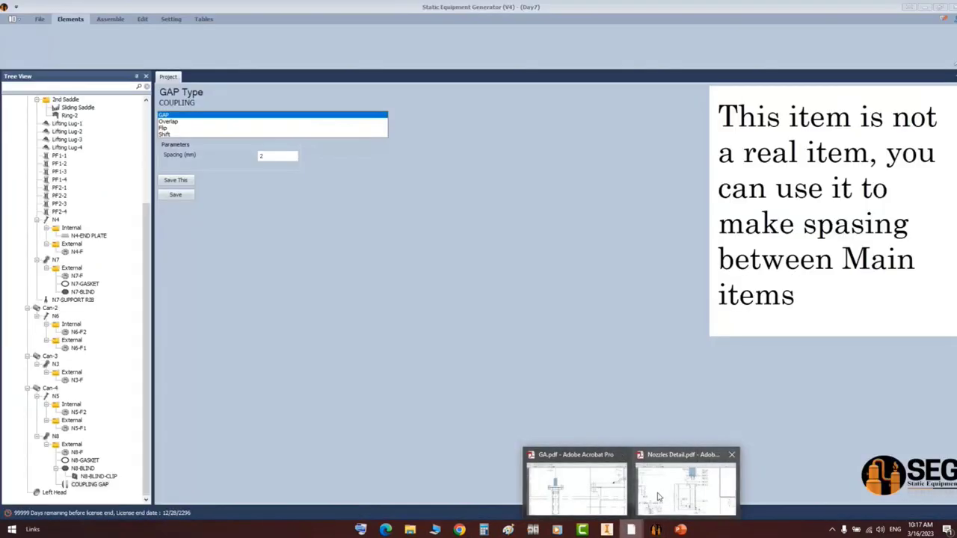
pyautogui.click(683, 497)
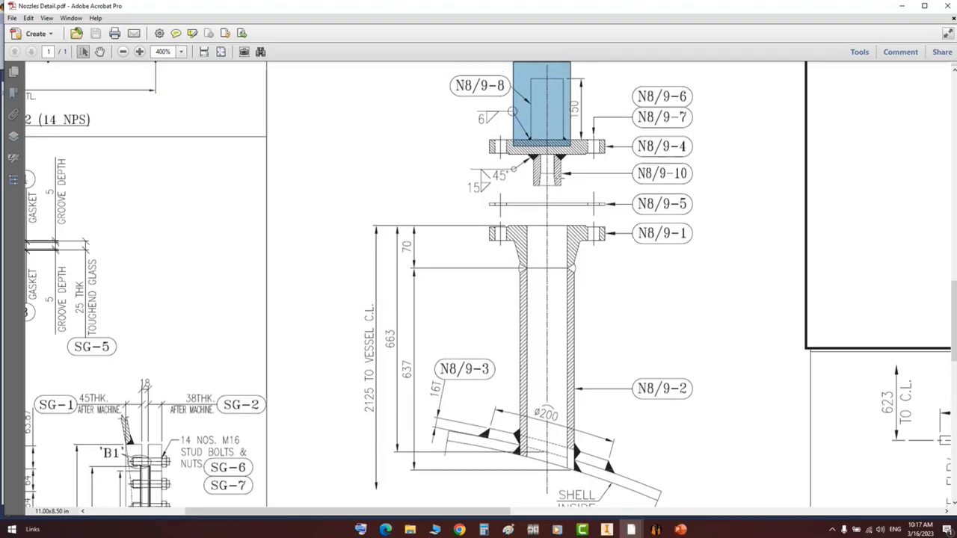
pyautogui.keyDown('ctrl'); pyautogui.scroll(2, 556, 172); pyautogui.keyUp('ctrl')
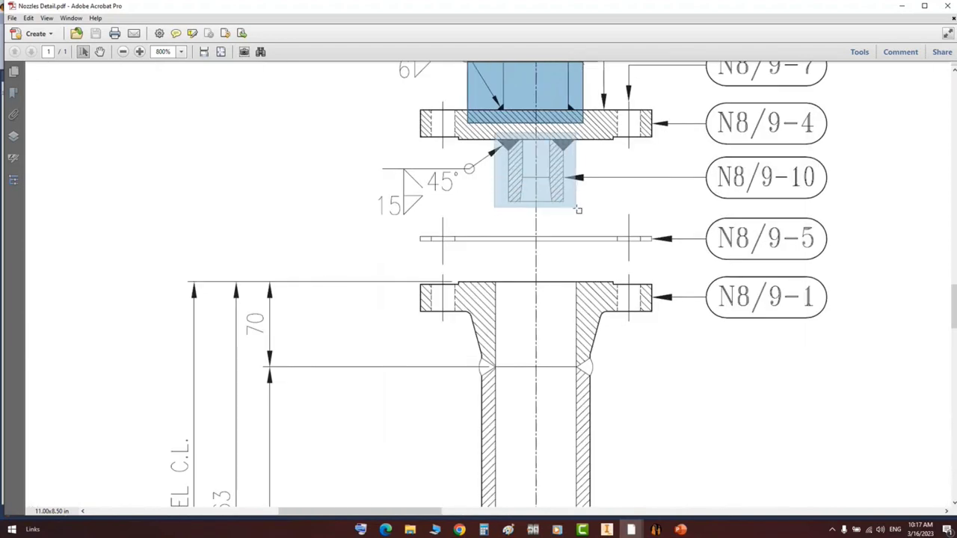
pyautogui.scroll(1, 620, 237)
pyautogui.scroll(1, 558, 211)
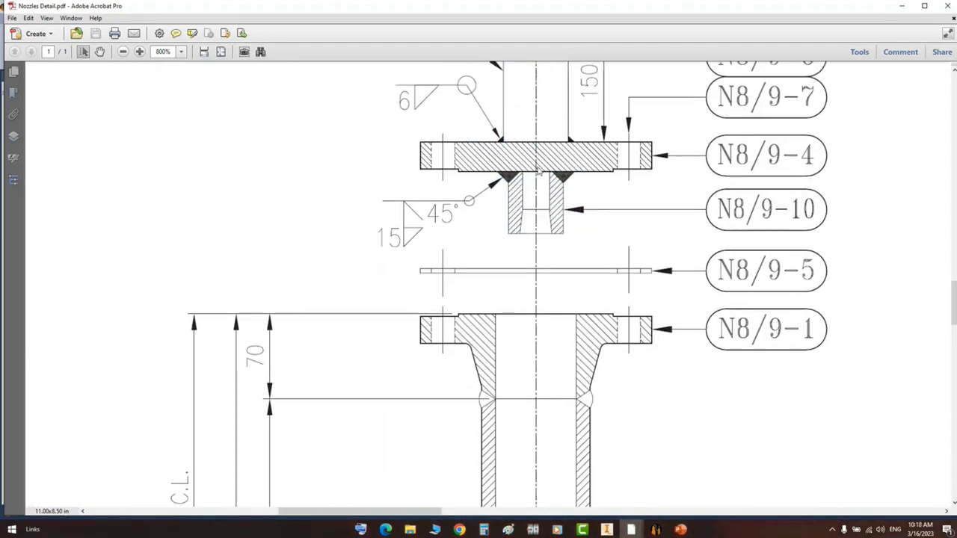
# - Capture the N8/9 blind flange and coupling detail, switch to Paint, and replace the canvas contents with the capture
pyautogui.scroll(5, 616, 257)
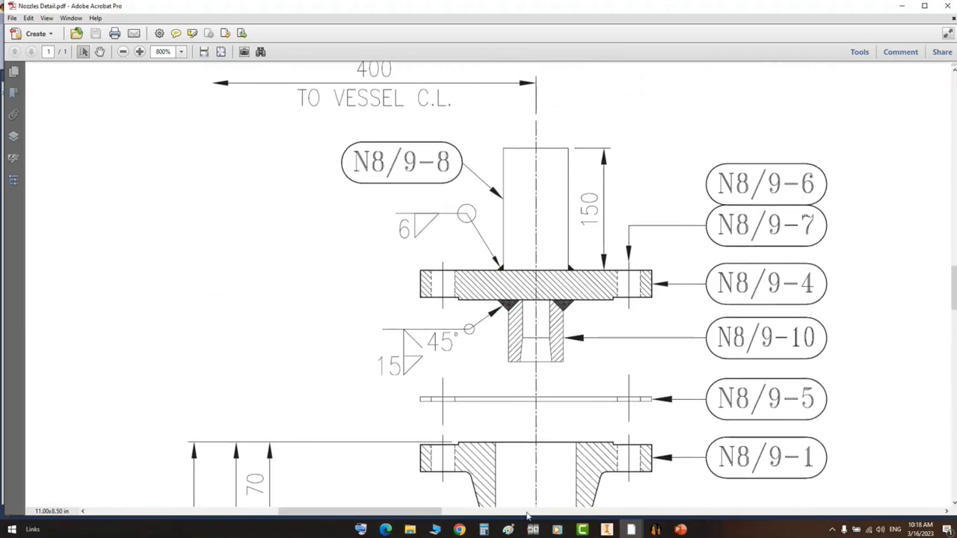
pyautogui.click(508, 529)
pyautogui.keyDown('ctrl'); pyautogui.scroll(-3, 451, 348); pyautogui.keyUp('ctrl')
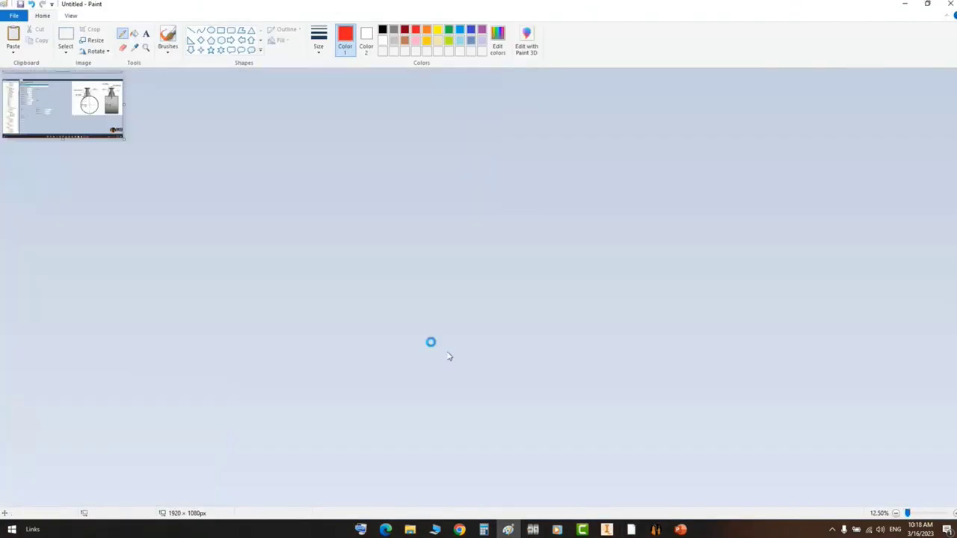
pyautogui.hotkey('ctrl', 'a')
pyautogui.keyDown('ctrl'); pyautogui.scroll(2, 154, 199); pyautogui.keyUp('ctrl')
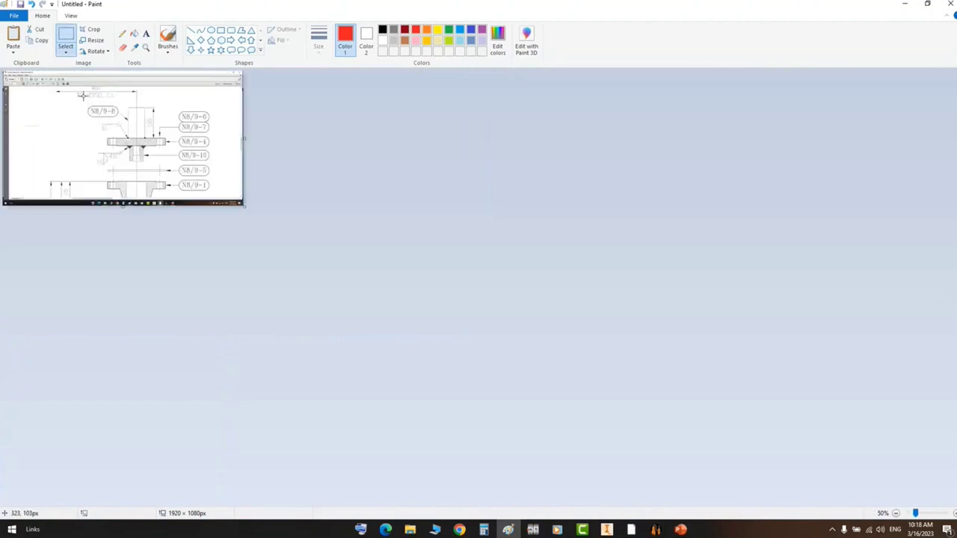
pyautogui.keyDown('ctrl'); pyautogui.scroll(2, 82, 95); pyautogui.keyUp('ctrl')
pyautogui.keyDown('shift'); pyautogui.hscroll(5, 546, 323); pyautogui.keyUp('shift')
pyautogui.scroll(-5, 569, 277)
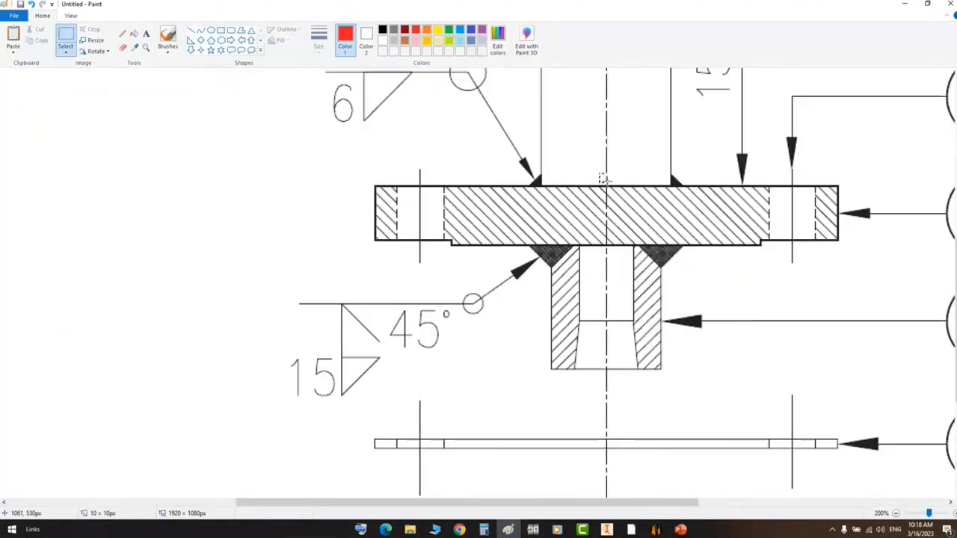
# - Mark the centre of the blind flange's upper face with a red circle about 29 px across, using the thickest outline
pyautogui.click(211, 29)
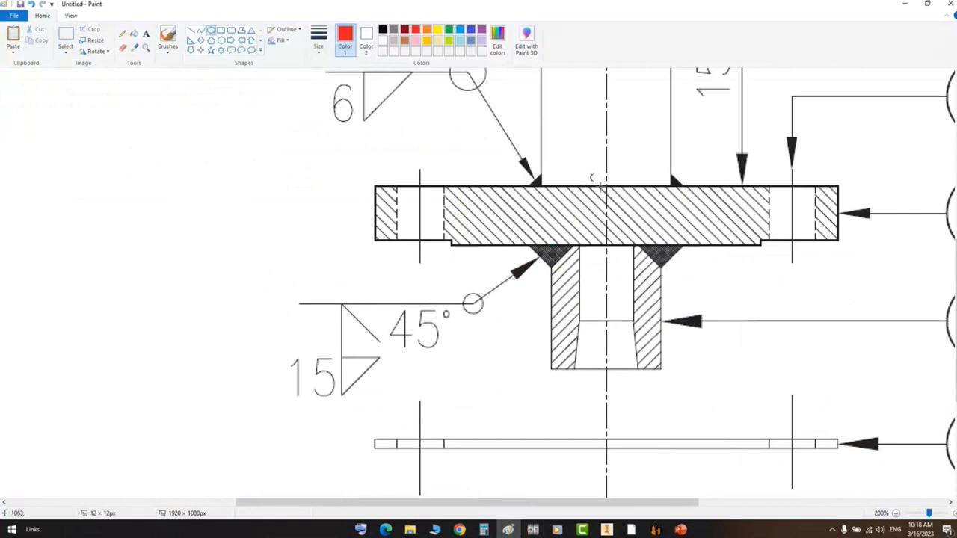
pyautogui.moveTo(590, 172); pyautogui.dragTo(619, 203)
pyautogui.click(318, 39)
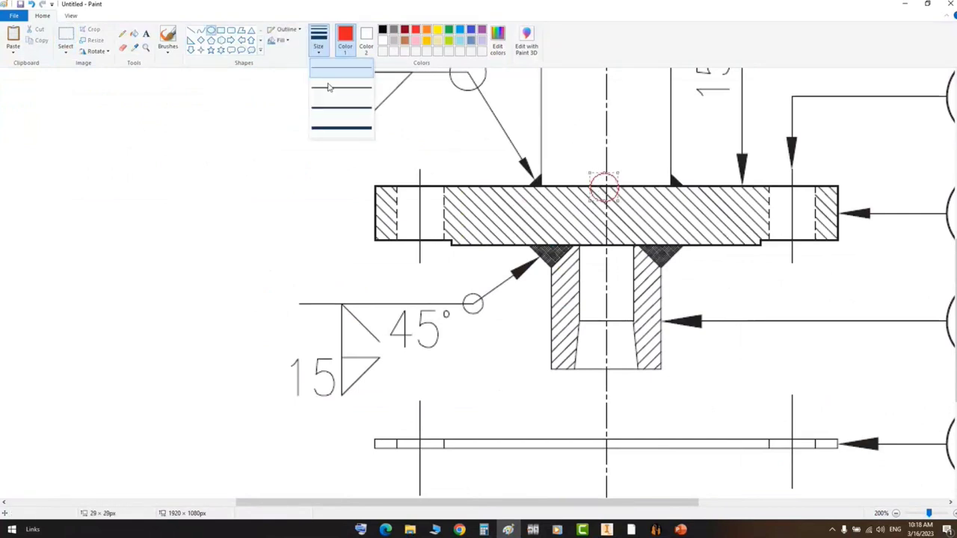
pyautogui.click(341, 128)
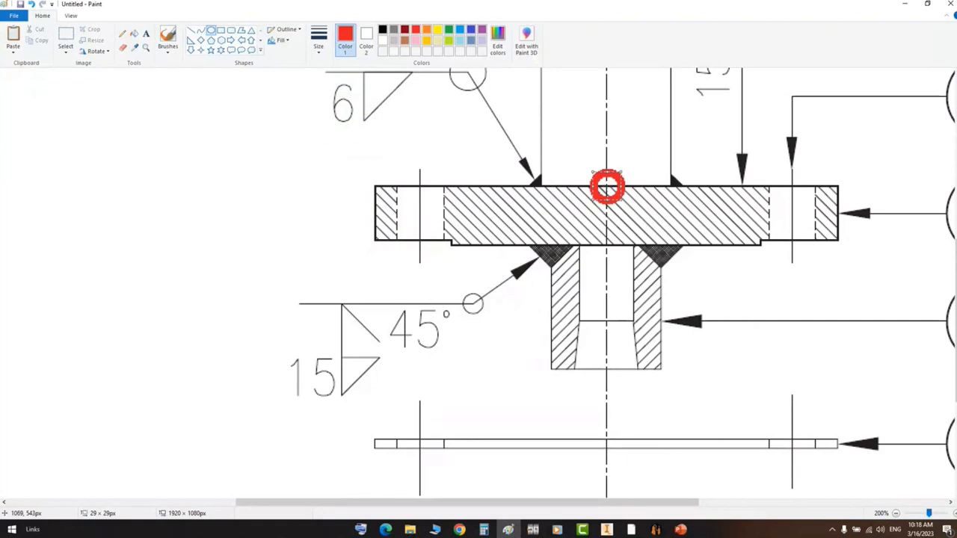
# - Draw a red down arrow about 187 px tall from the flange's upper face and a horizontal line about 152 px long at the coupling's lower end
pyautogui.click(190, 49)
pyautogui.moveTo(725, 182); pyautogui.dragTo(778, 374)
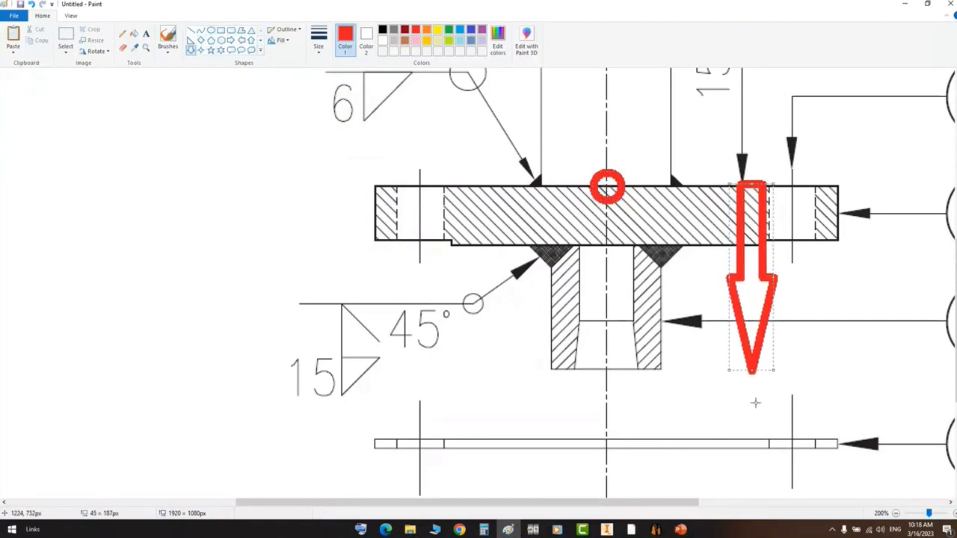
pyautogui.click(143, 143)
pyautogui.click(191, 30)
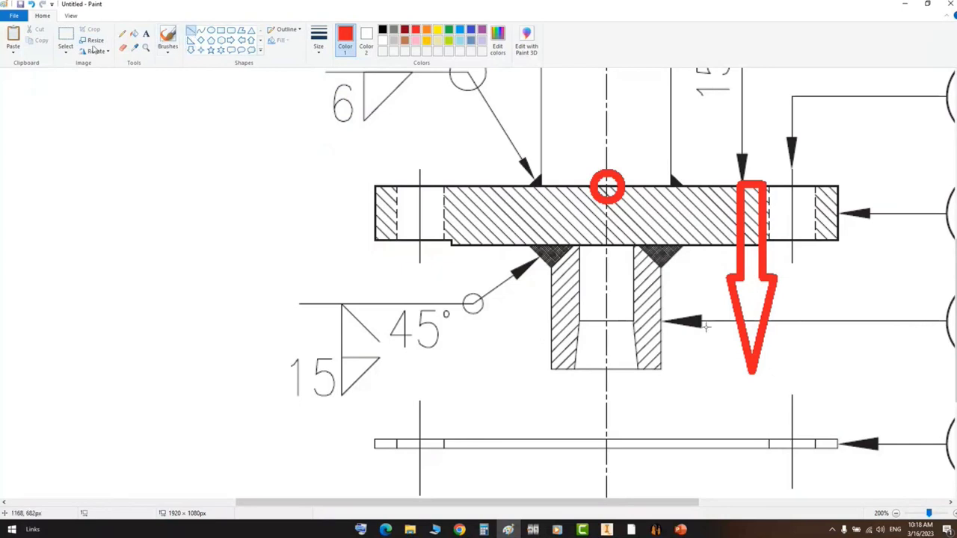
pyautogui.moveTo(663, 370); pyautogui.dragTo(816, 370)
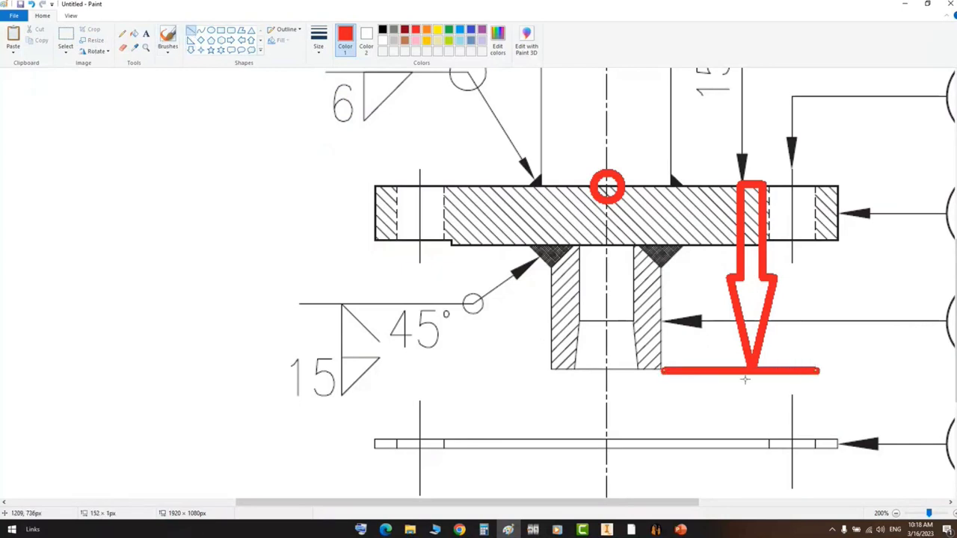
pyautogui.moveTo(731, 371); pyautogui.dragTo(740, 368)
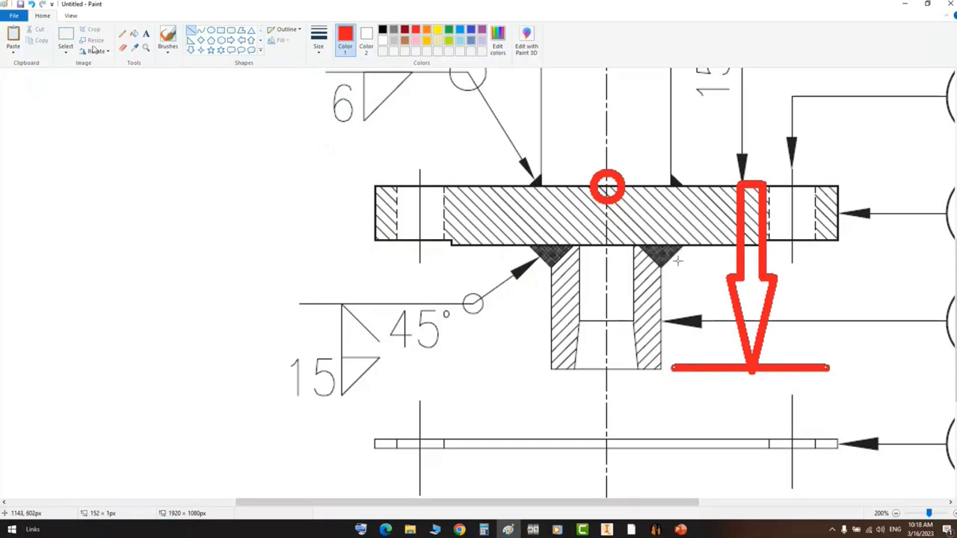
# - Switch to Inventor and measure the distance between the N8 blind flange's upper face and its lower raised face
pyautogui.click(656, 529)
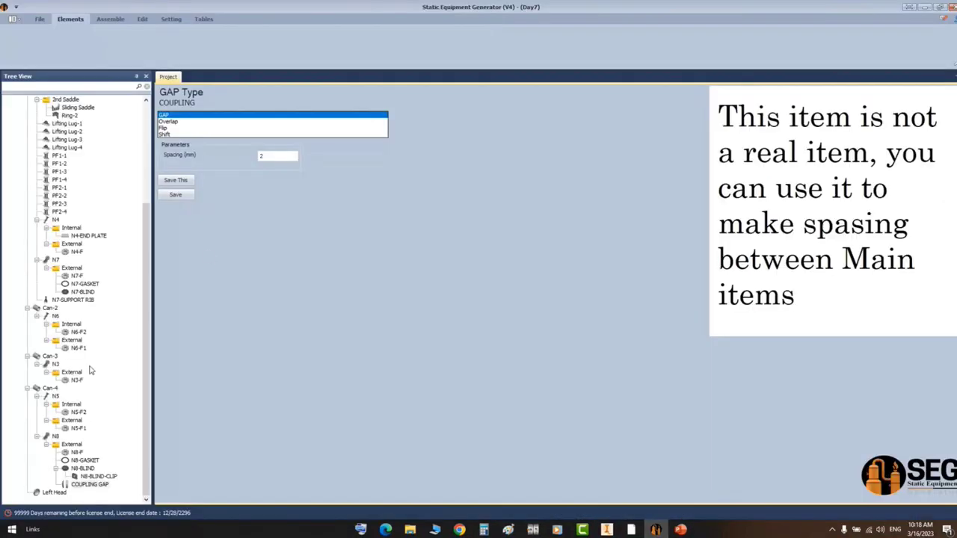
pyautogui.click(607, 530)
pyautogui.click(952, 220)
pyautogui.moveTo(564, 301); pyautogui.dragTo(533, 311)
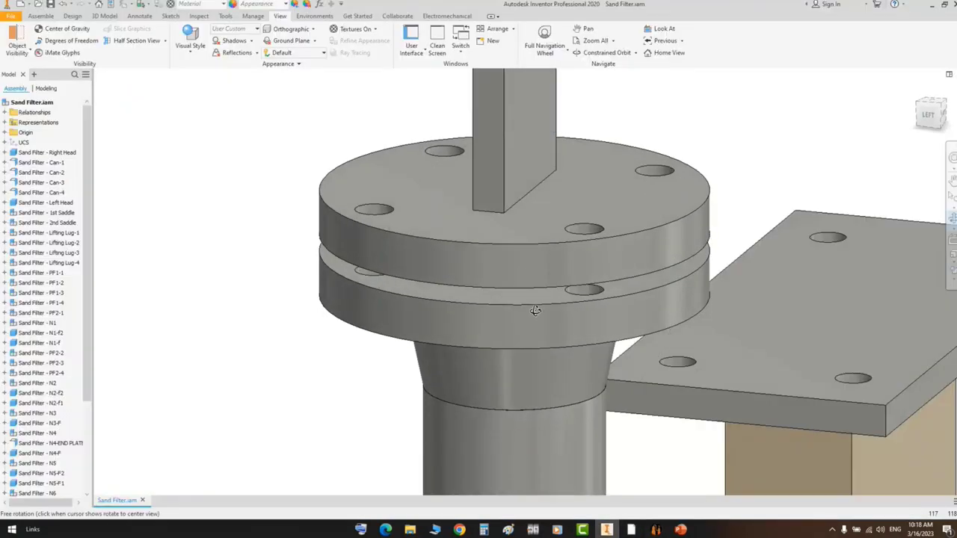
pyautogui.rightClick(541, 286)
pyautogui.click(574, 291)
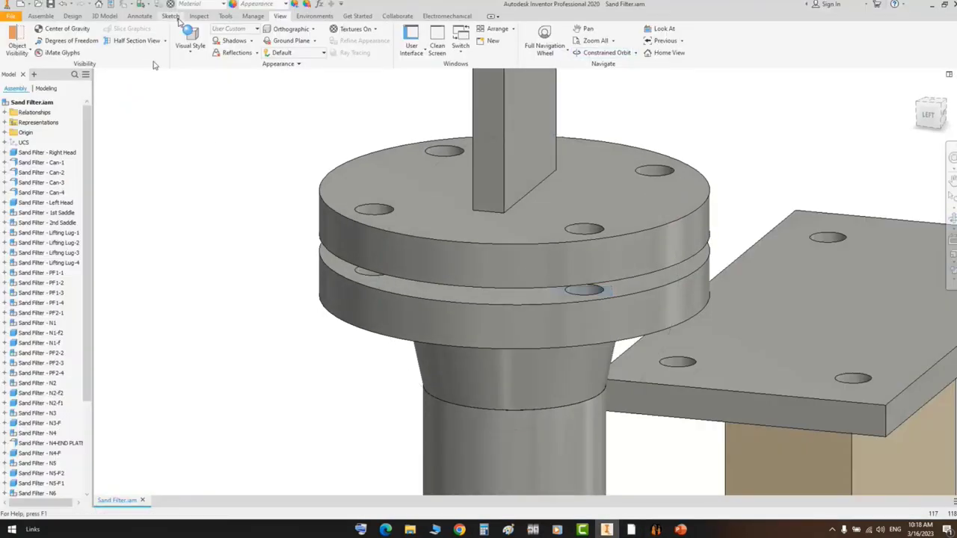
pyautogui.click(198, 16)
pyautogui.click(436, 221)
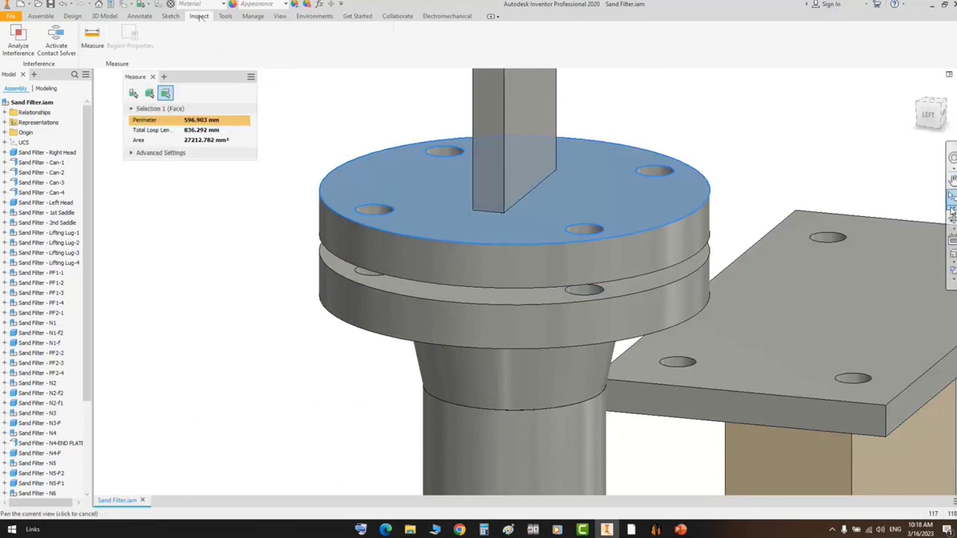
pyautogui.click(952, 221)
pyautogui.moveTo(689, 245); pyautogui.dragTo(575, 269)
pyautogui.scroll(-4, 620, 240)
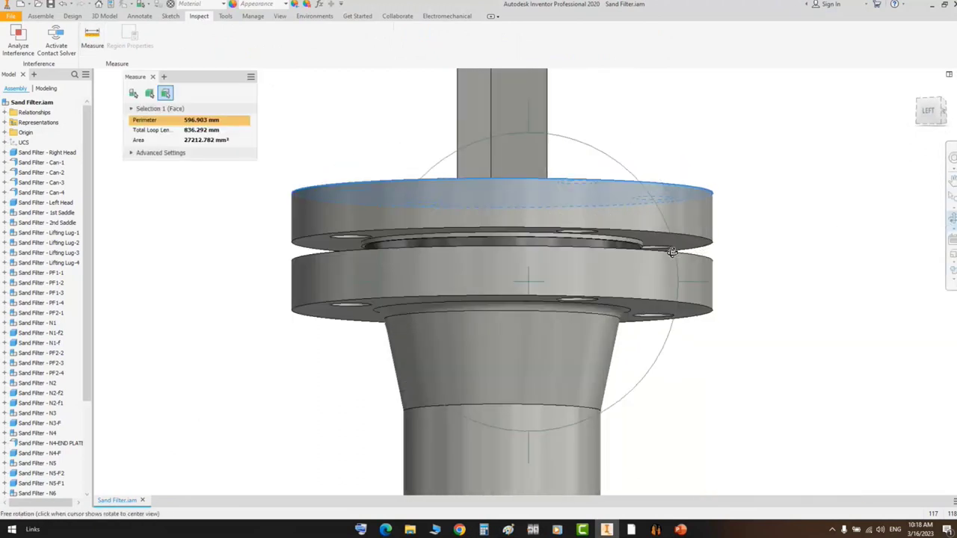
pyautogui.rightClick(621, 242)
pyautogui.click(633, 245)
pyautogui.scroll(4, 573, 261)
pyautogui.click(573, 262)
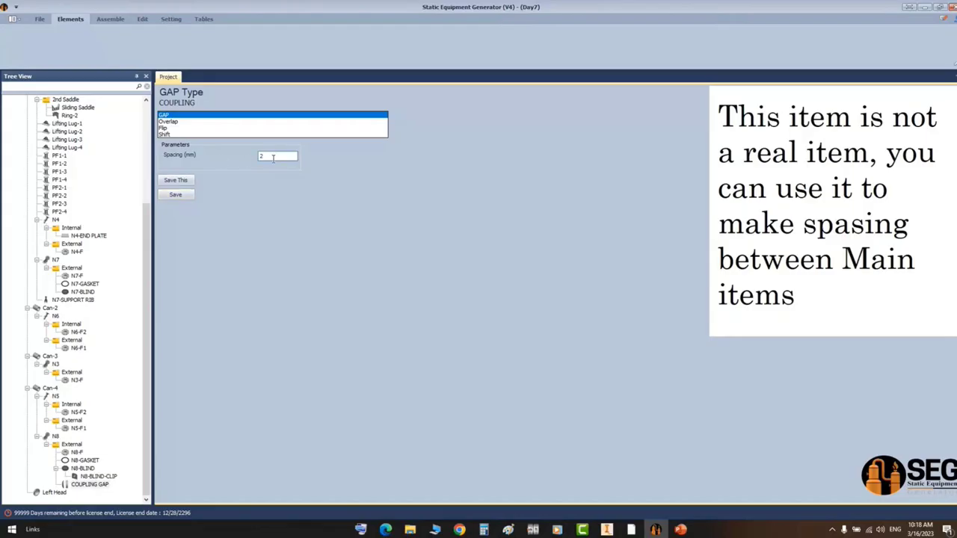
# - Switch to Static Equipment Generator, set the COUPLING GAP spacing to 44.3 mm and save the element
pyautogui.doubleClick(273, 157)
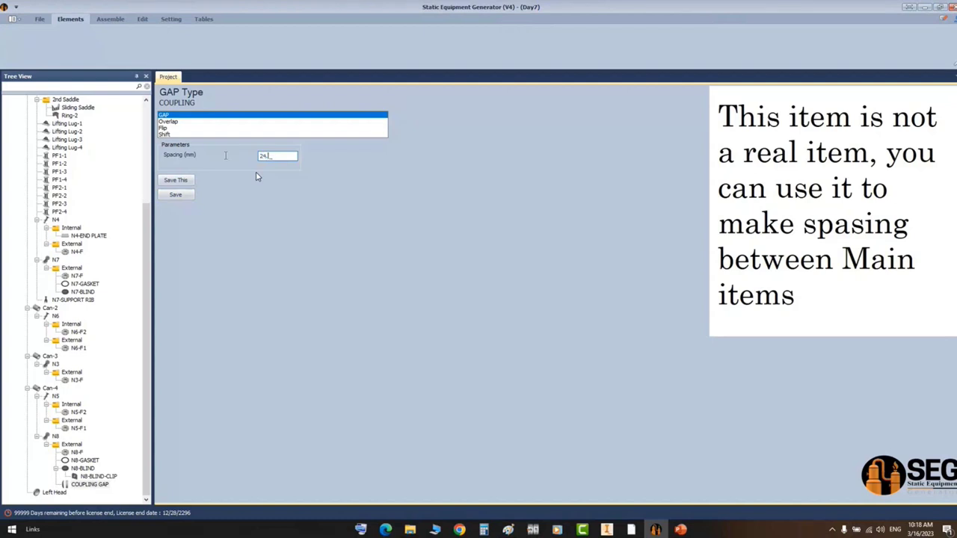
pyautogui.click(484, 529)
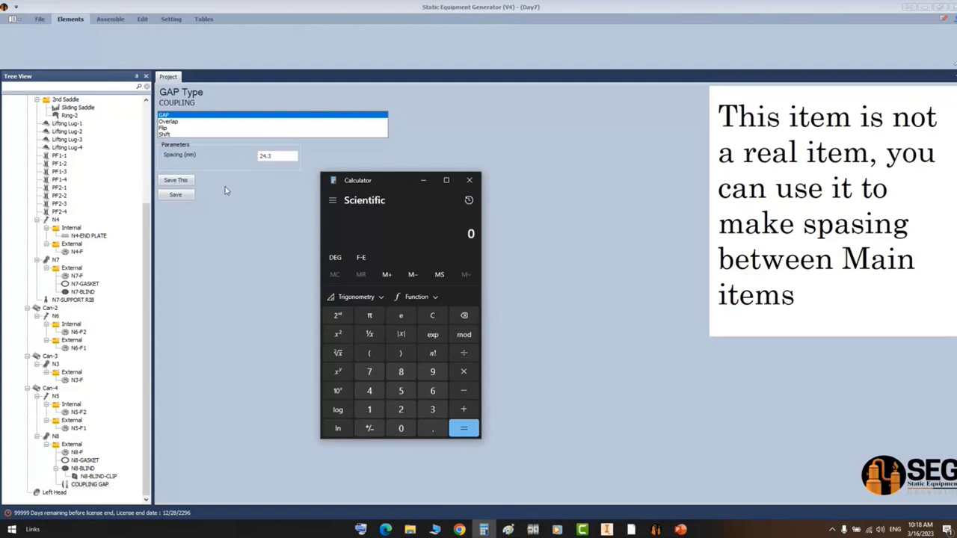
pyautogui.click(470, 180)
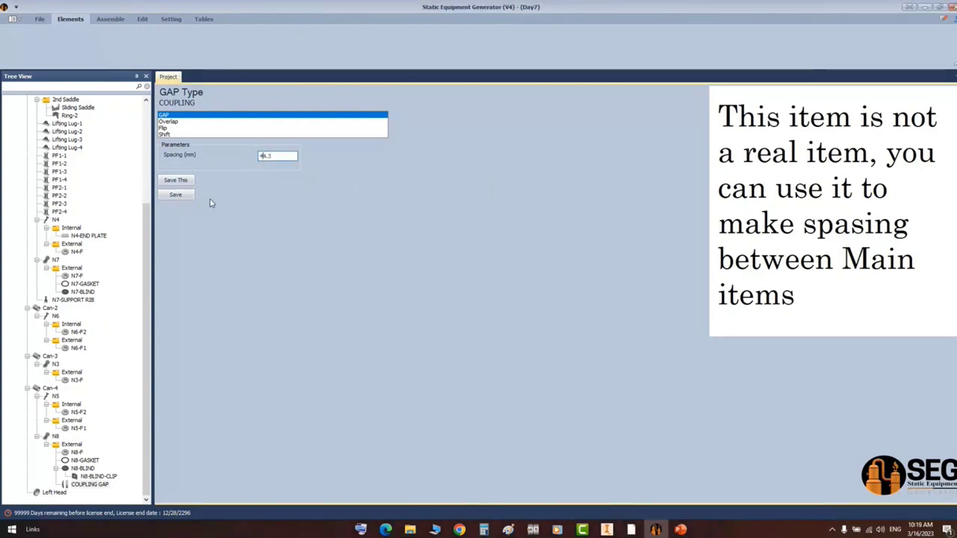
pyautogui.click(175, 194)
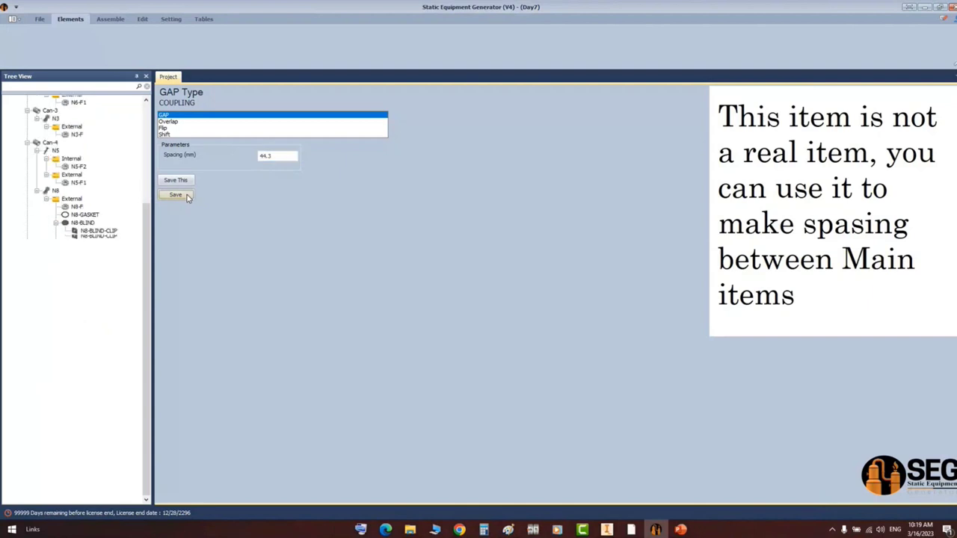
# - Start the assembly generation with the coupling gap, and switch to Inventor's Sand Filter assembly, closing the Measure tool
pyautogui.click(110, 18)
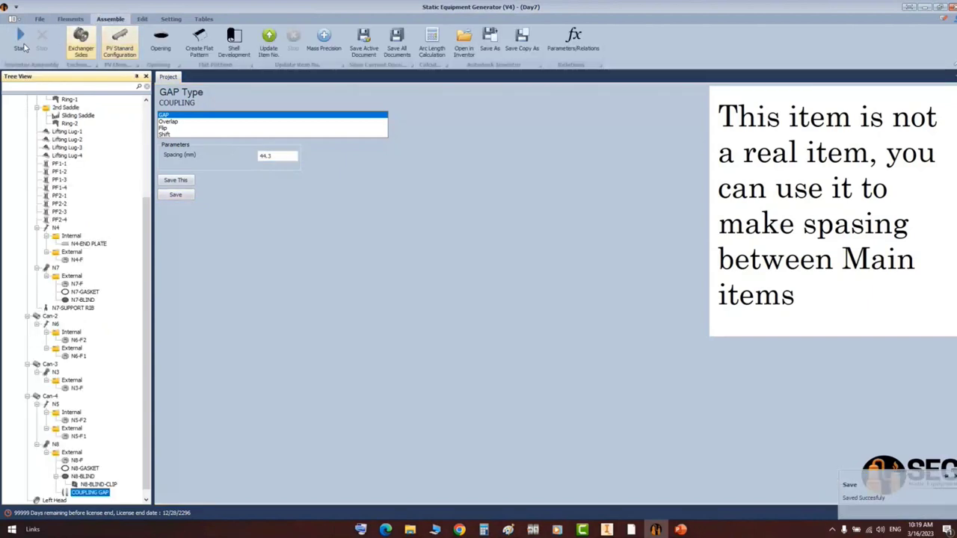
pyautogui.click(606, 530)
pyautogui.middleClick(593, 303)
pyautogui.middleClick(592, 302)
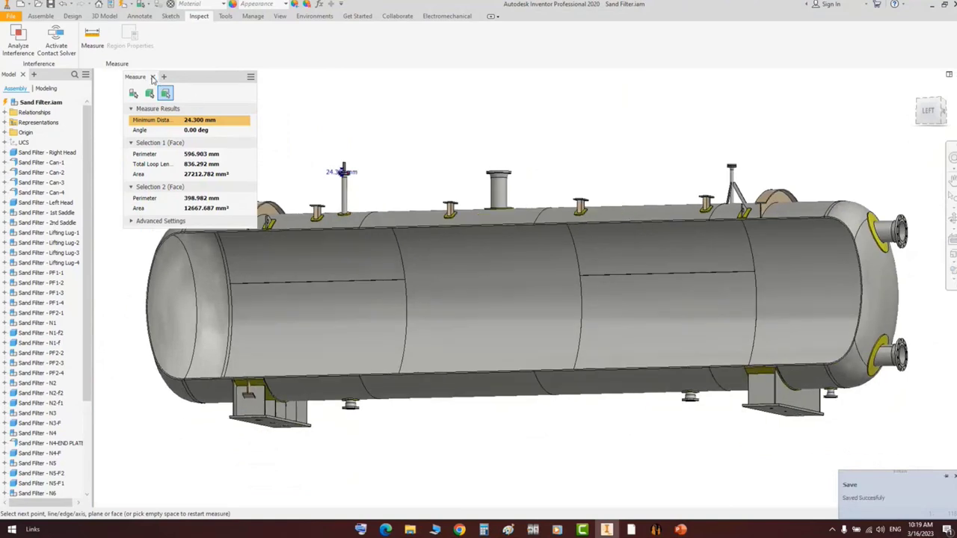
pyautogui.click(152, 77)
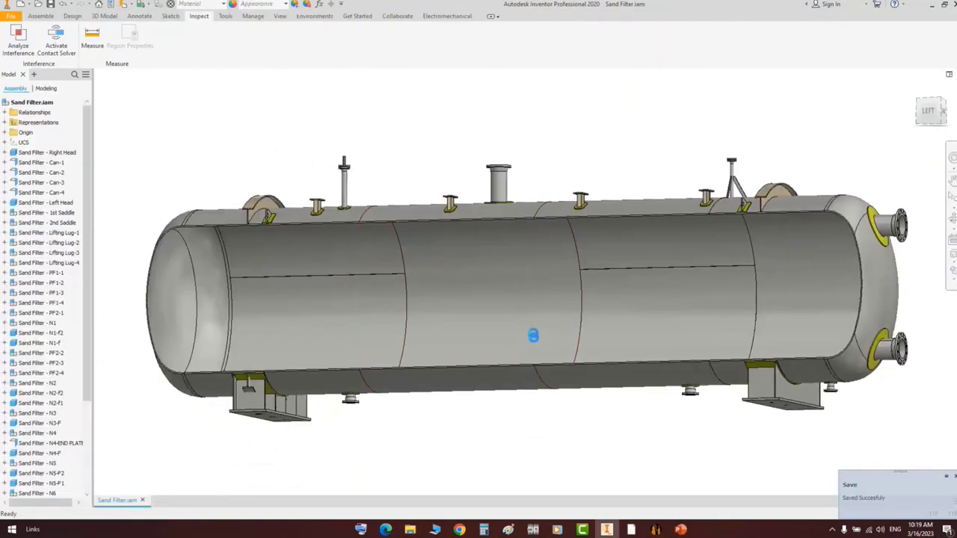
# - Locate the COUPLING GAP component in a widened model browser and view N8's blind flange squarely from the left
pyautogui.scroll(-5, 349, 165)
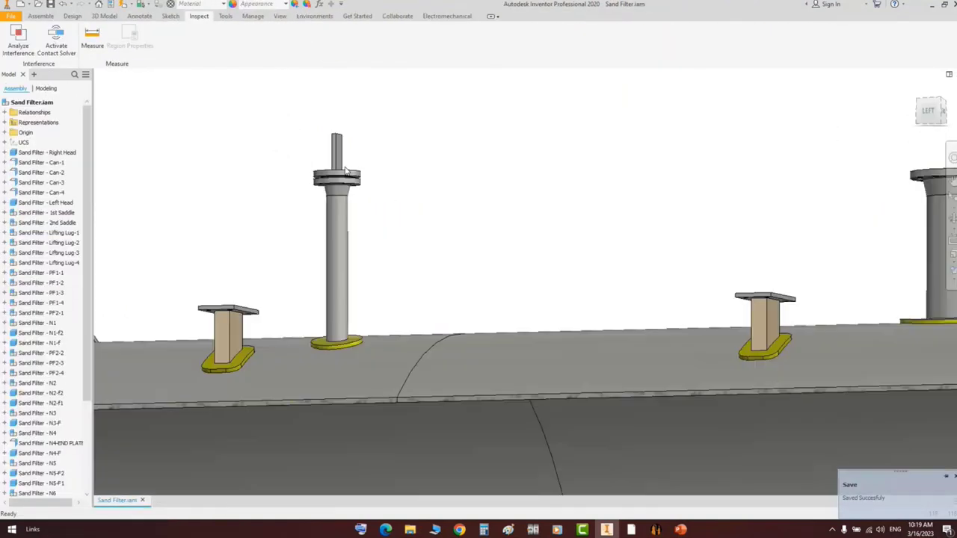
pyautogui.scroll(5, 348, 165)
pyautogui.scroll(-3, 49, 365)
pyautogui.scroll(-5, 52, 367)
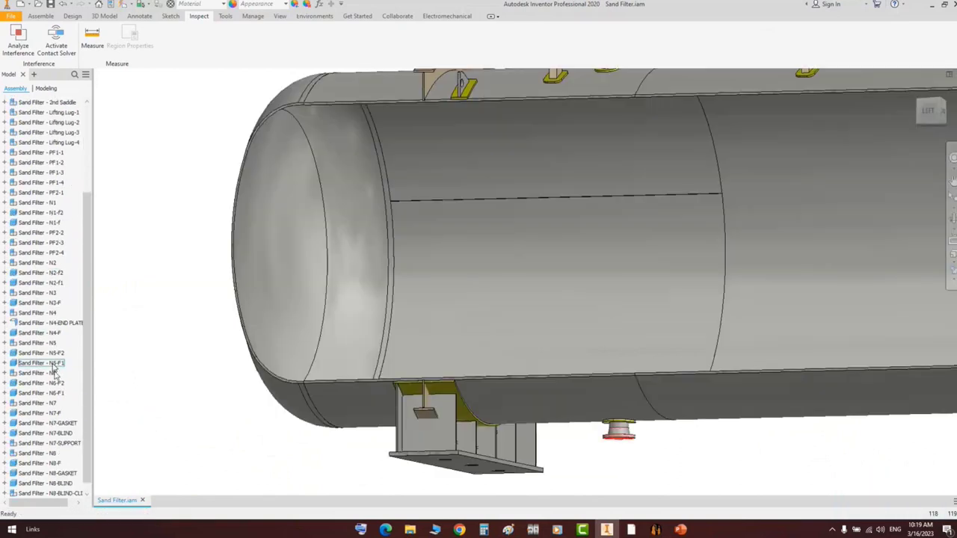
pyautogui.moveTo(91, 481); pyautogui.dragTo(163, 485)
pyautogui.click(932, 105)
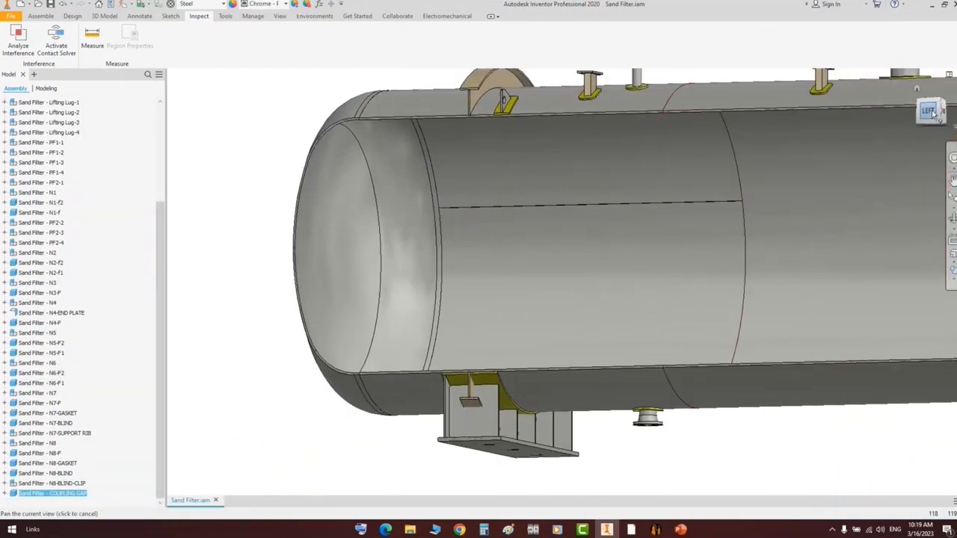
pyautogui.scroll(5, 503, 238)
pyautogui.scroll(3, 460, 335)
pyautogui.moveTo(460, 335); pyautogui.dragTo(591, 118, button='middle')
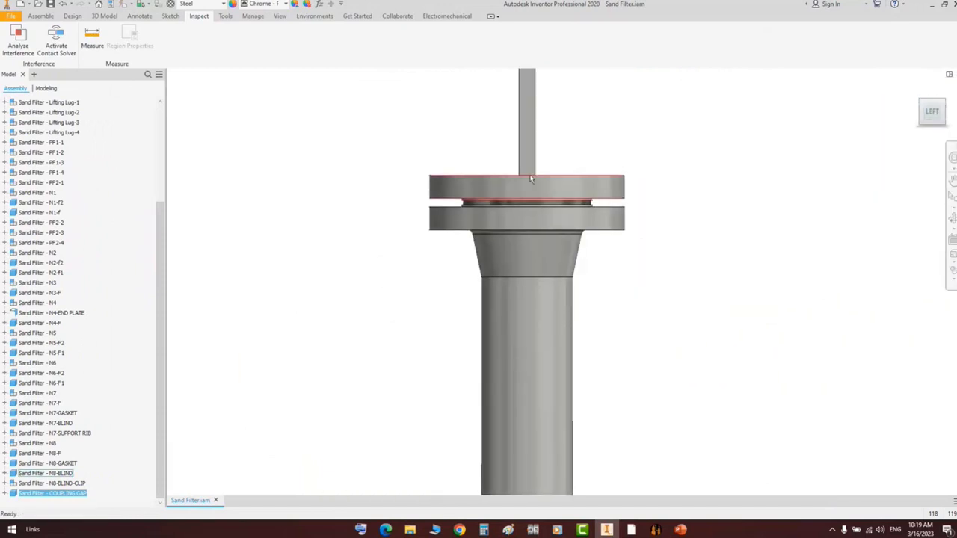
# - Expand the COUPLING GAP component and examine its Start UCS and End UCS positions relative to N8's blind flange
pyautogui.click(4, 495)
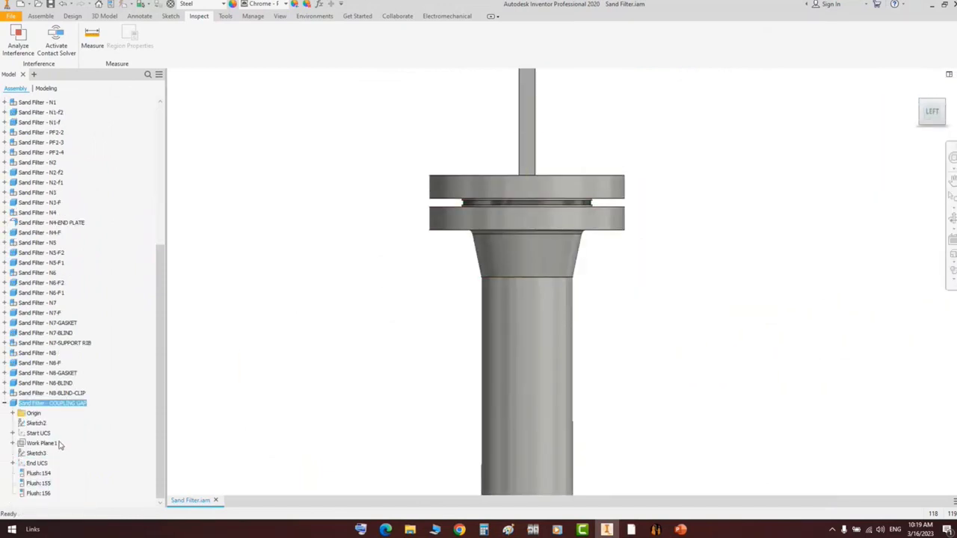
pyautogui.click(38, 433)
pyautogui.click(37, 464)
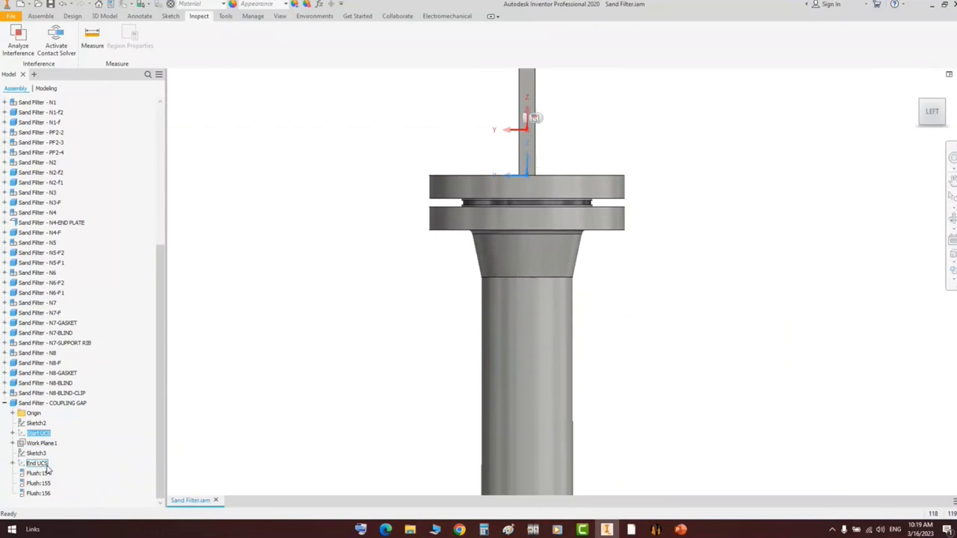
pyautogui.moveTo(594, 103); pyautogui.dragTo(524, 163, button='middle')
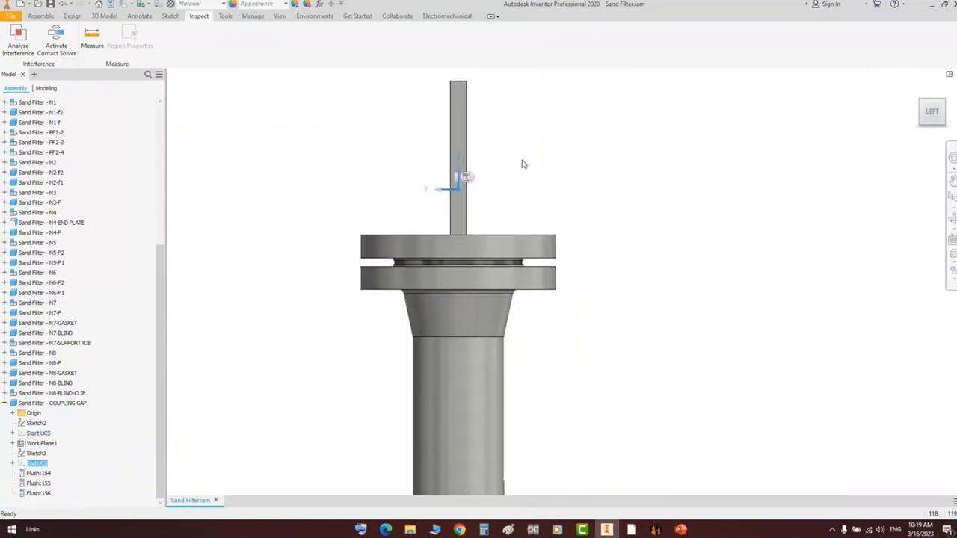
pyautogui.scroll(-3, 522, 163)
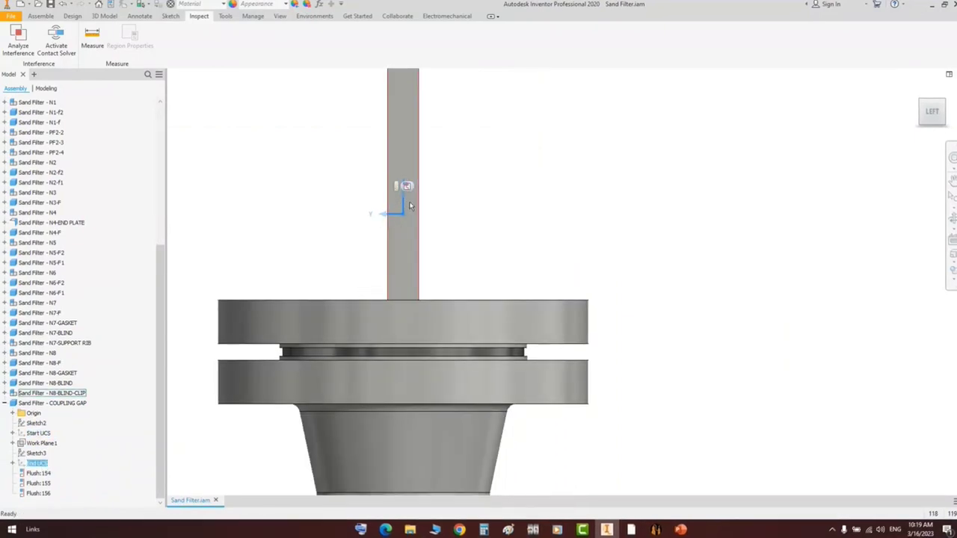
pyautogui.moveTo(403, 221); pyautogui.dragTo(420, 224, button='middle')
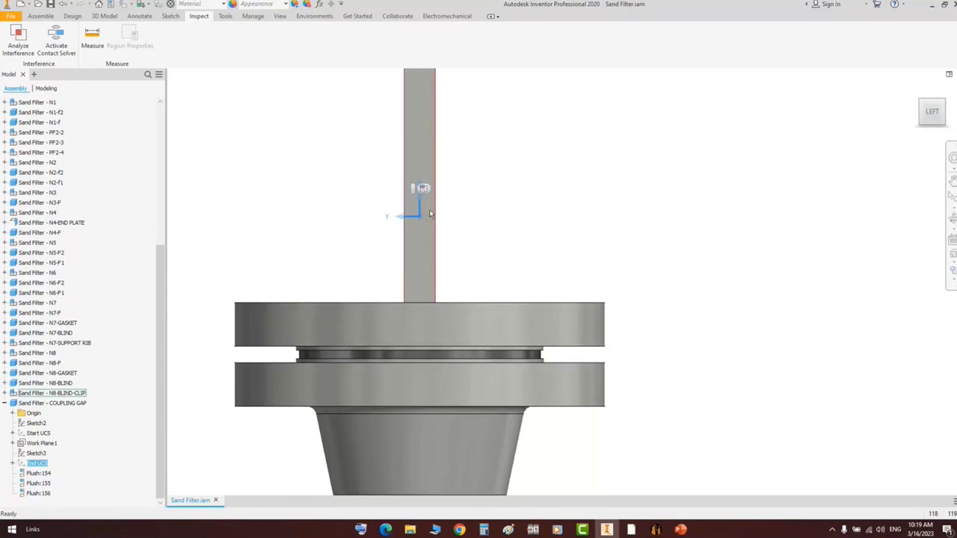
pyautogui.scroll(2, 471, 384)
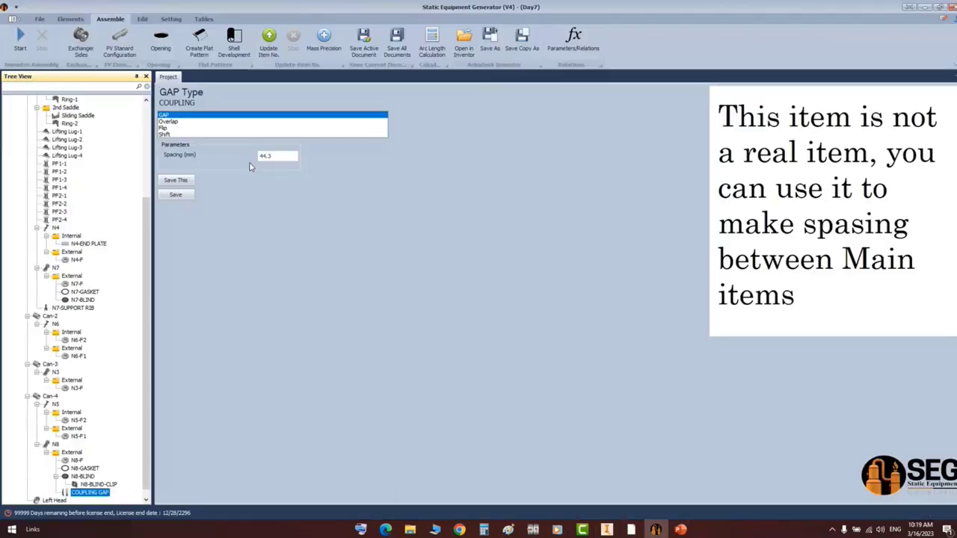
# - Change the COUPLING GAP element's type to Overlap with a 44 mm overlap and save it
pyautogui.click(192, 123)
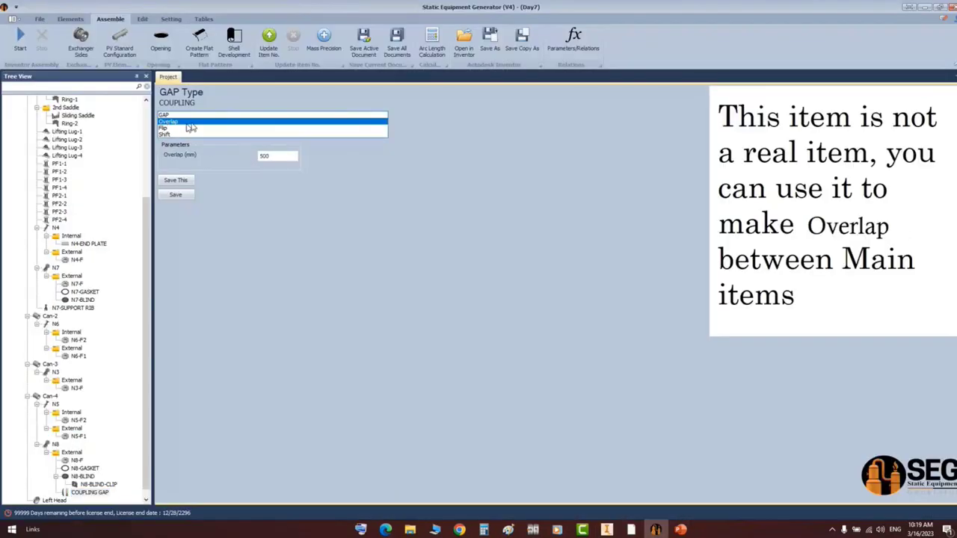
pyautogui.press('Tab')
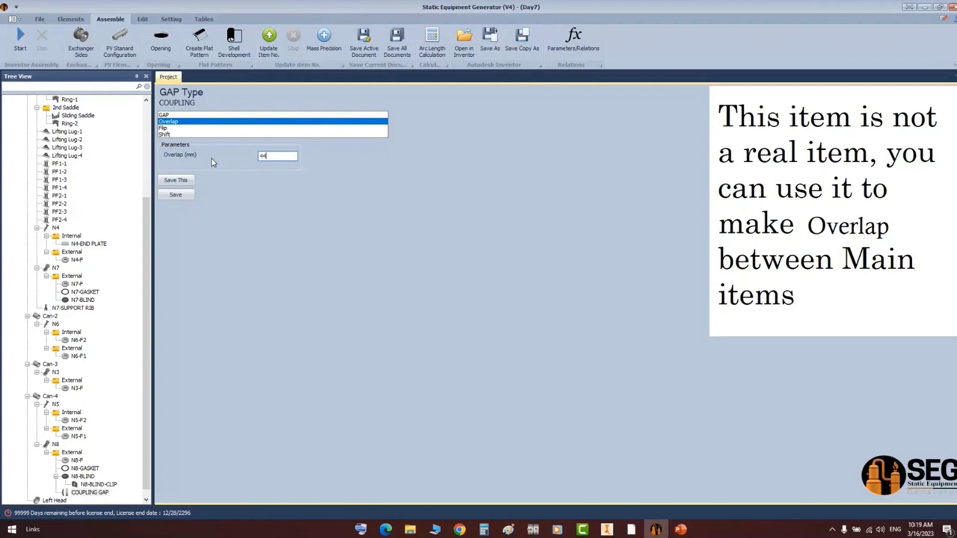
pyautogui.click(178, 195)
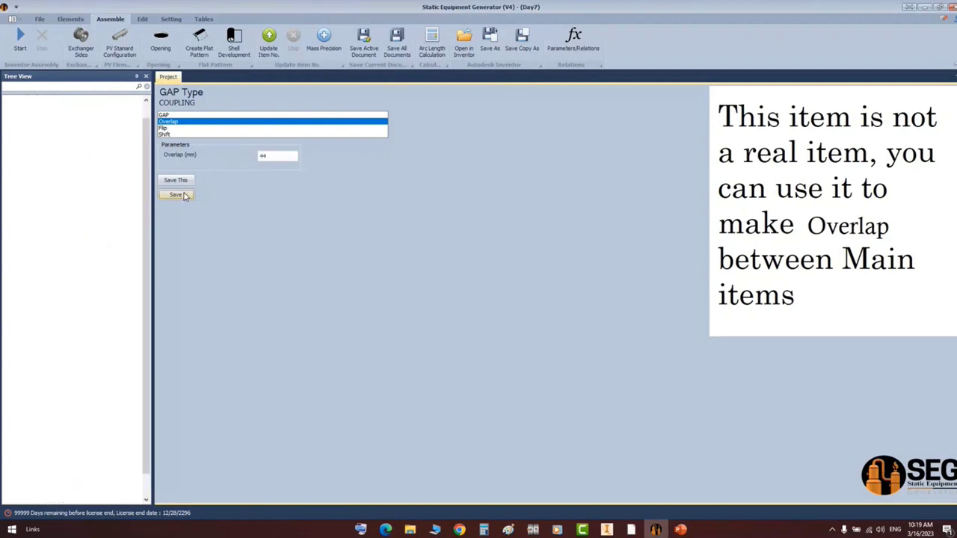
# - Add a threaded coupling named H-COUPLING-1 to N8's External group
pyautogui.click(72, 445)
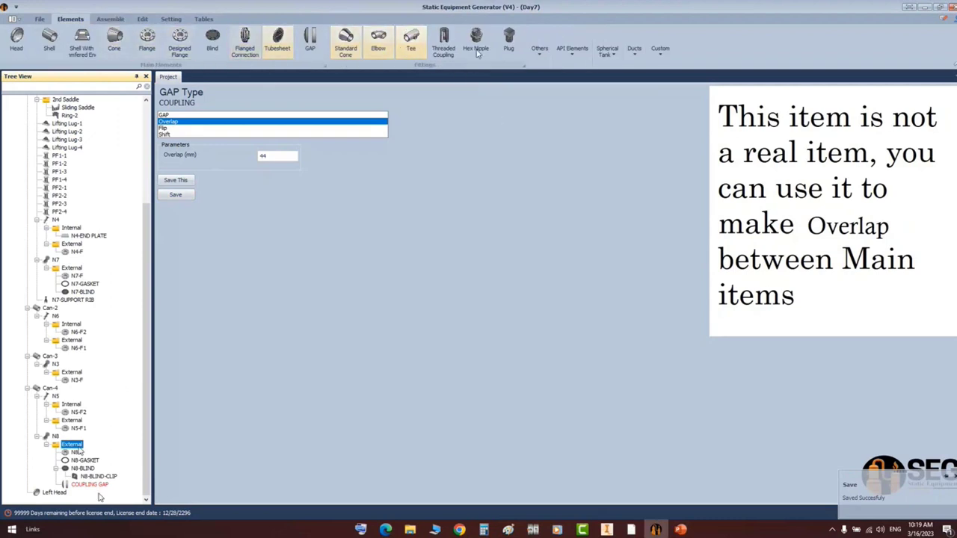
pyautogui.click(445, 41)
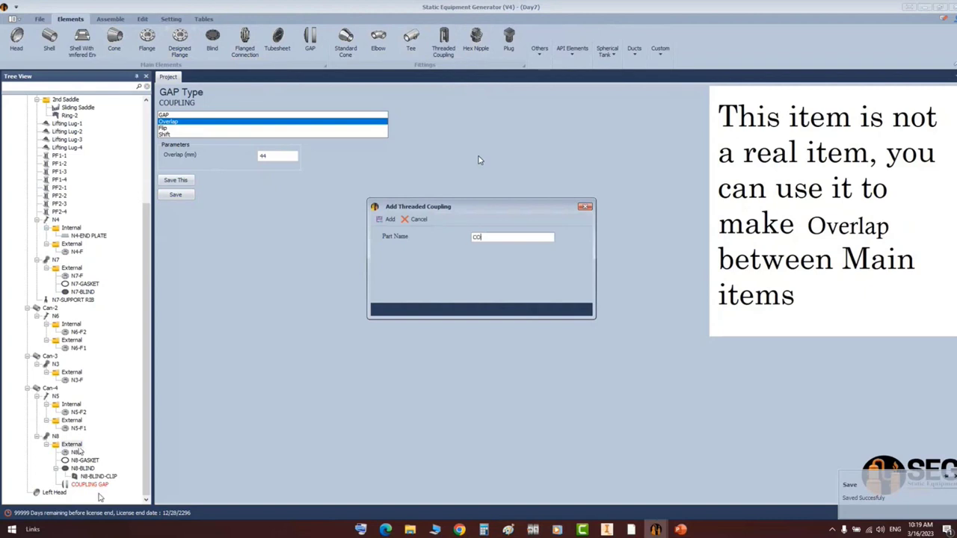
pyautogui.write('COUPLING-1')
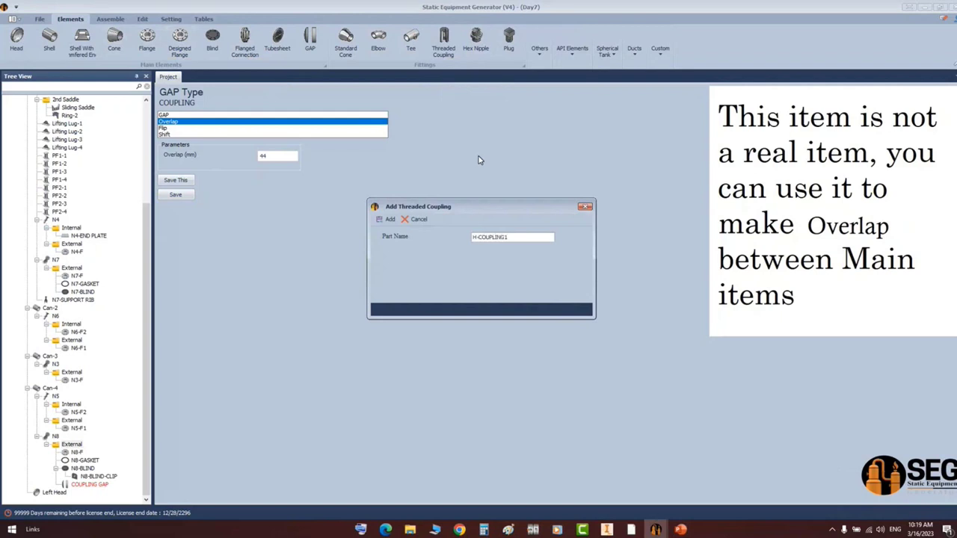
pyautogui.click(386, 219)
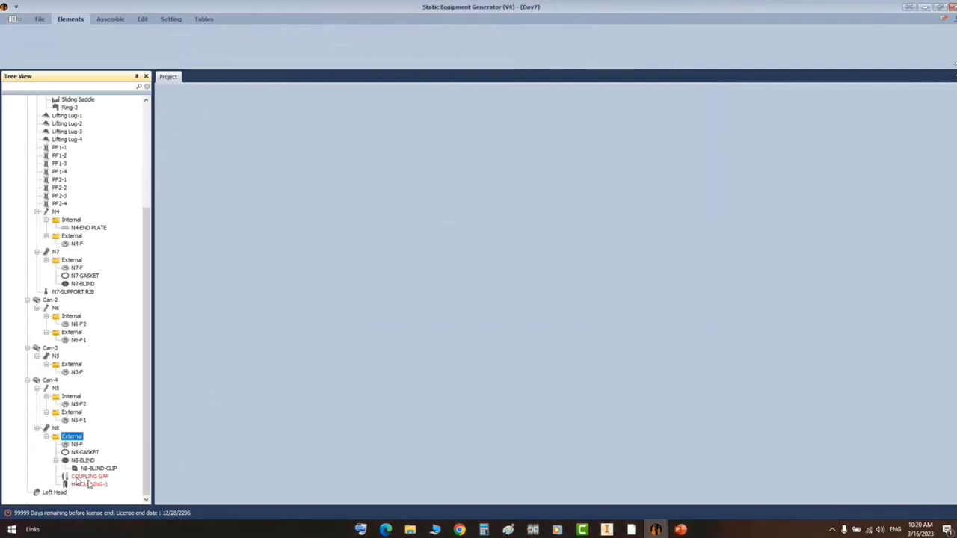
# - Open H-COUPLING-1's parameters and check the N8/9-10 welding boss specification in the Nozzles Detail PDF's parts list
pyautogui.click(89, 485)
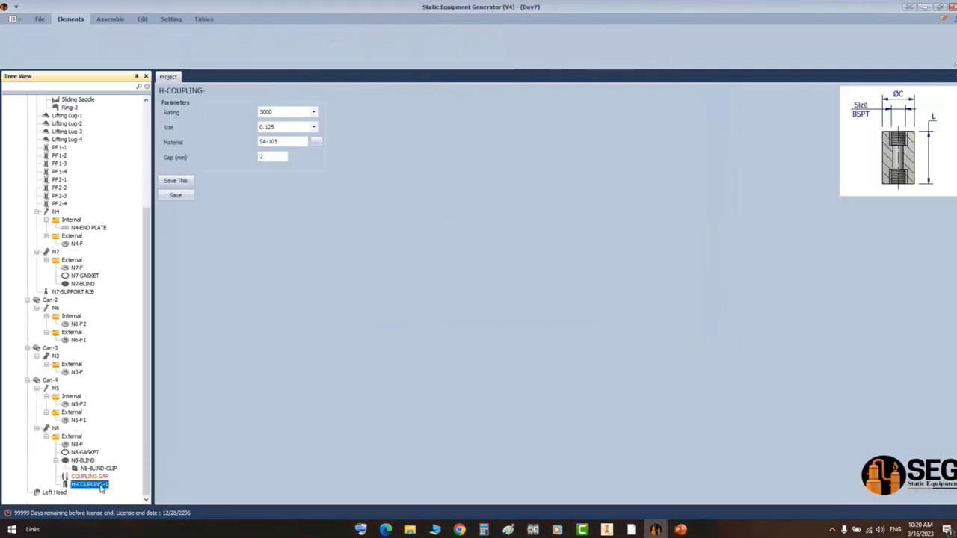
pyautogui.click(631, 529)
pyautogui.click(658, 494)
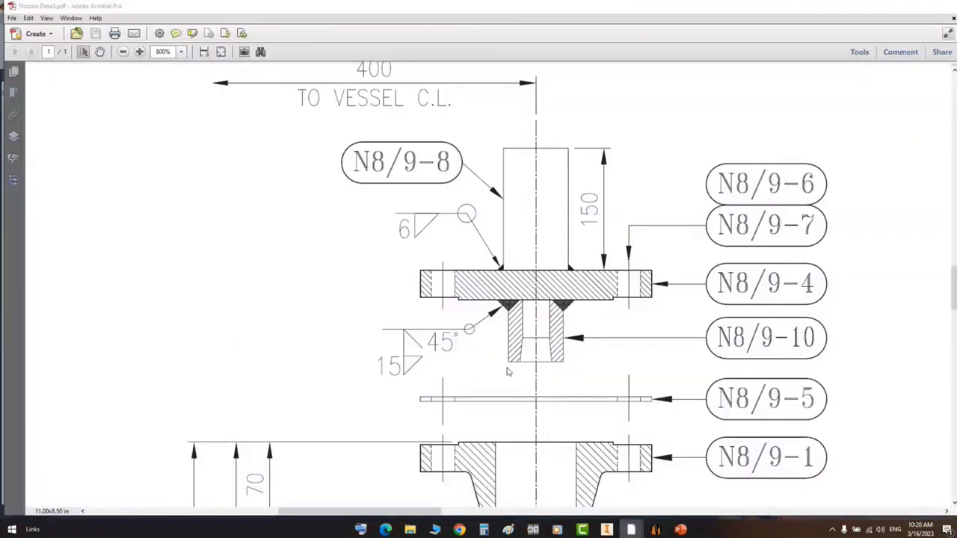
pyautogui.keyDown('ctrl'); pyautogui.scroll(-4, 535, 346); pyautogui.keyUp('ctrl')
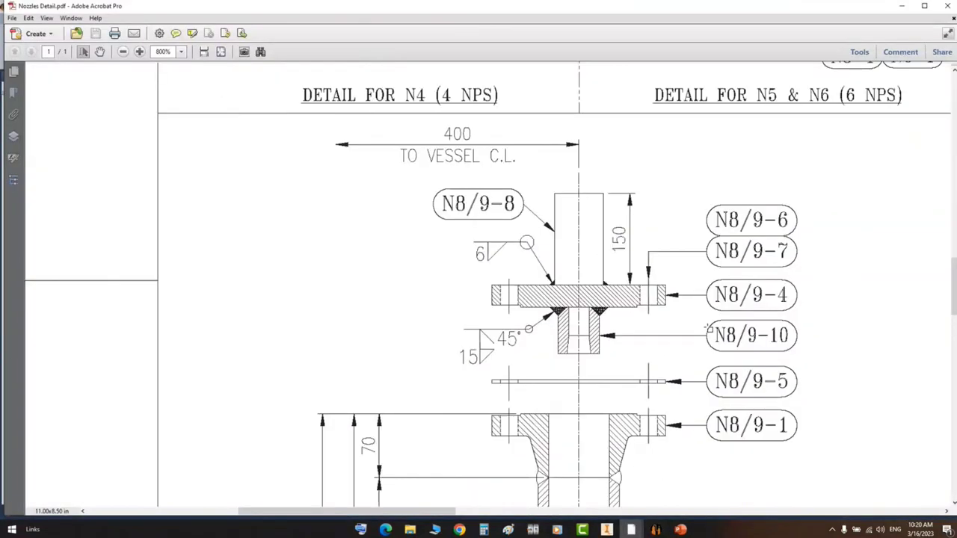
pyautogui.moveTo(772, 272); pyautogui.dragTo(668, 329, button='middle')
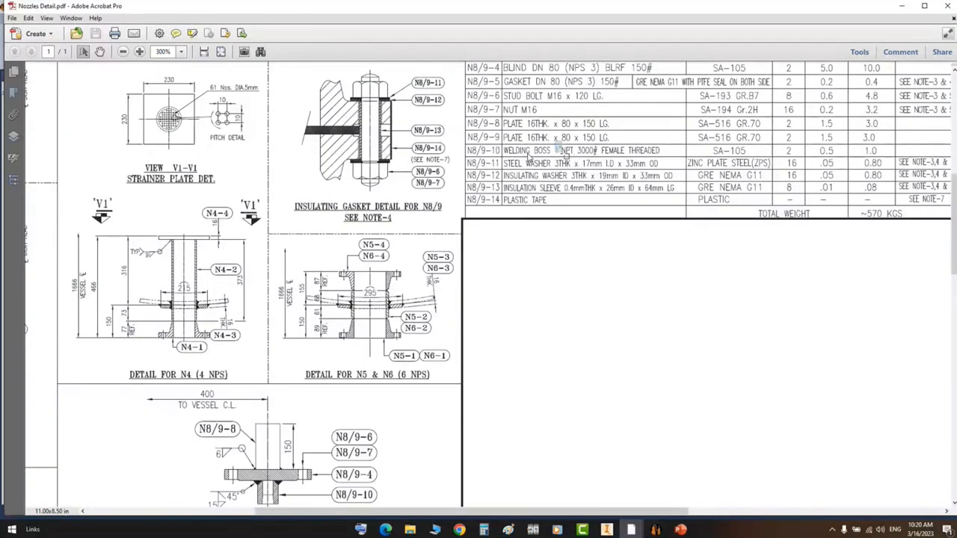
pyautogui.moveTo(575, 148); pyautogui.dragTo(603, 155)
# - Switch back to Static Equipment Generator, set H-COUPLING-1 to rating 3000 and size 1, and save it
pyautogui.click(689, 531)
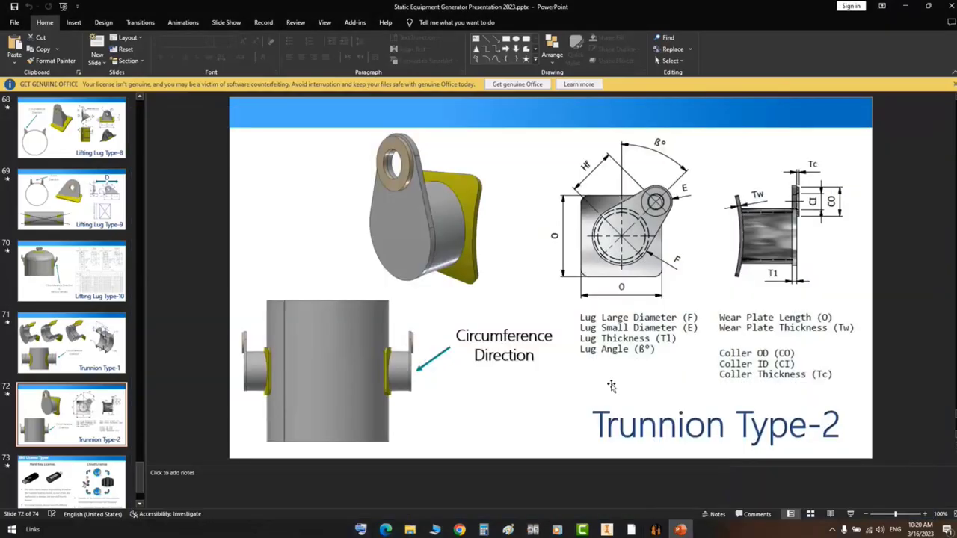
pyautogui.click(656, 530)
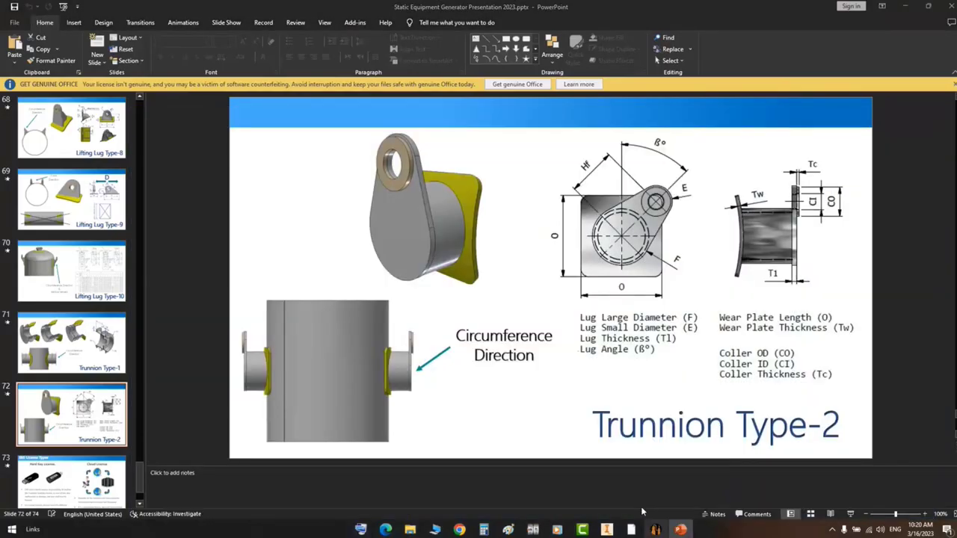
pyautogui.click(315, 112)
pyautogui.click(314, 112)
pyautogui.click(313, 127)
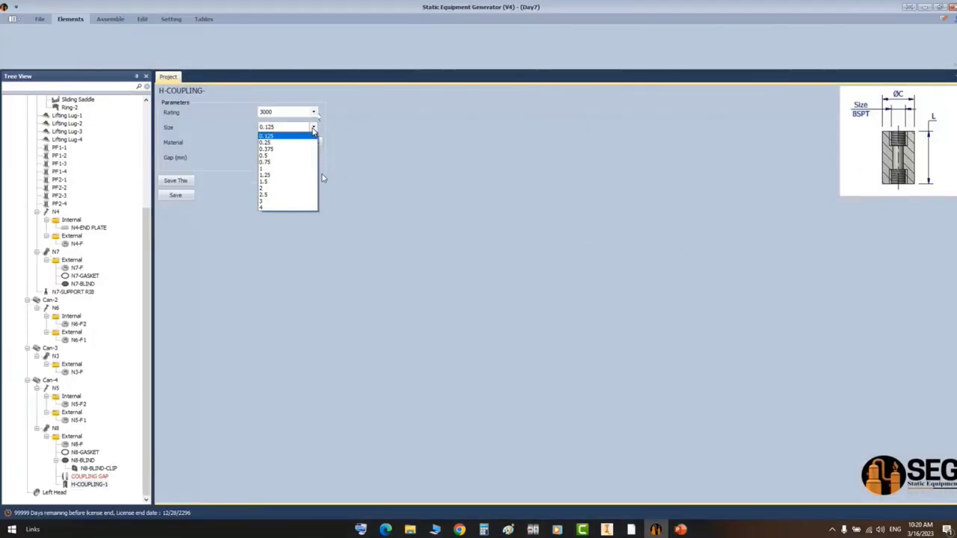
pyautogui.click(268, 171)
pyautogui.doubleClick(273, 157)
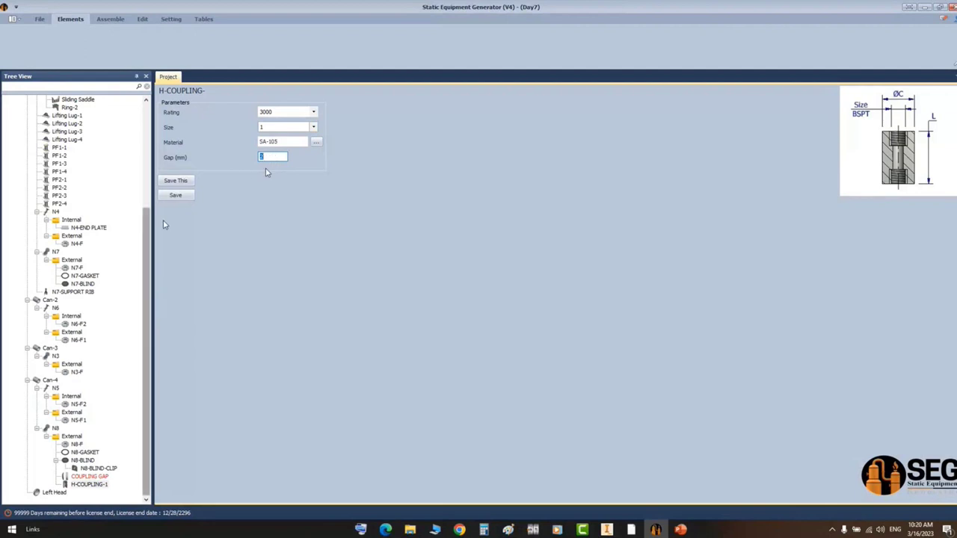
pyautogui.click(173, 197)
# - Start the assembly generation with H-COUPLING-1 and switch to Inventor to bring up the Sand Filter assembly
pyautogui.click(110, 19)
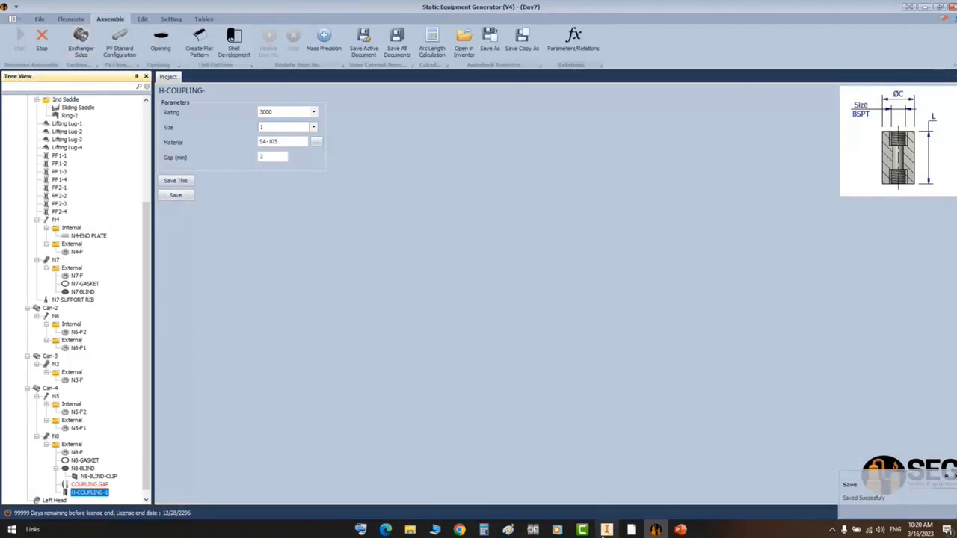
pyautogui.click(610, 528)
pyautogui.middleClick(582, 196)
pyautogui.middleClick(582, 197)
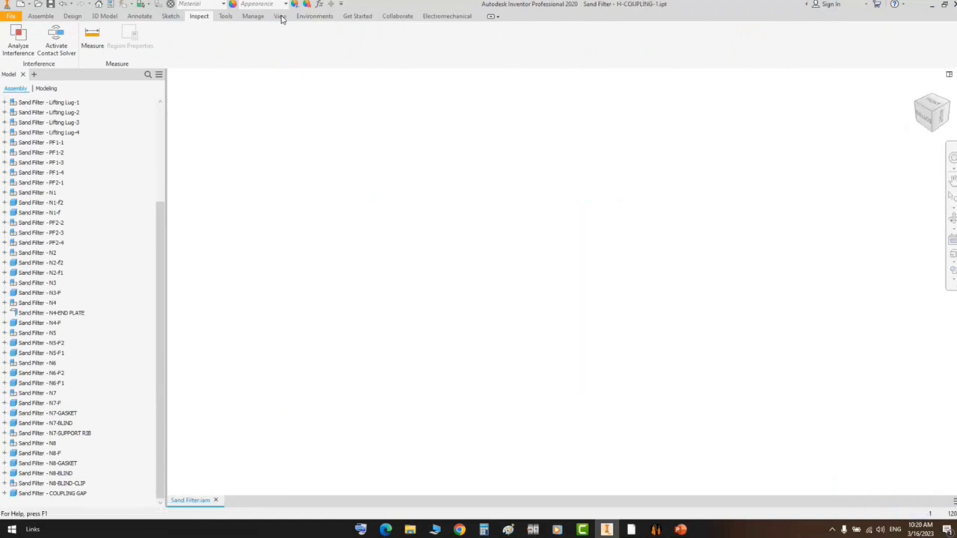
pyautogui.scroll(2, 294, 304)
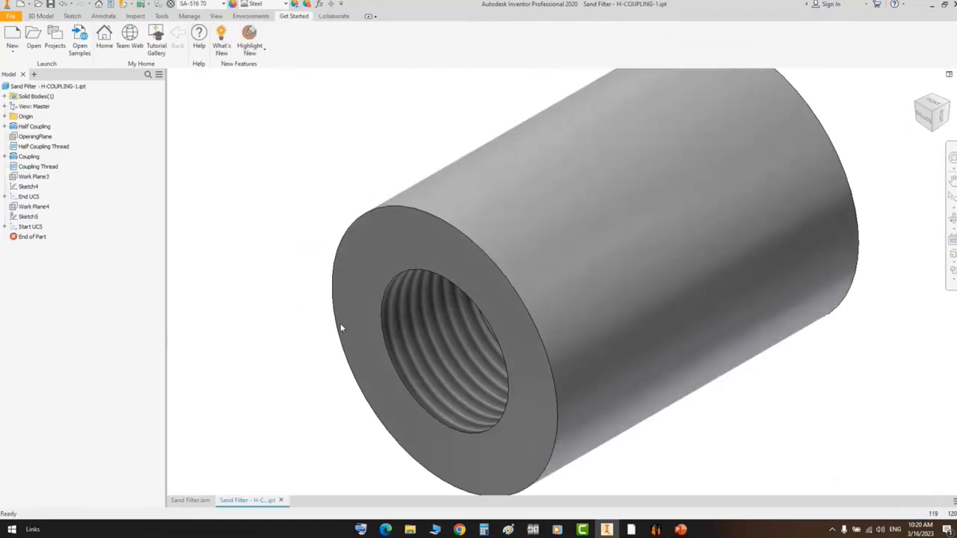
pyautogui.hotkey('ctrl', 'F4')
pyautogui.hotkey('ctrl', 's')
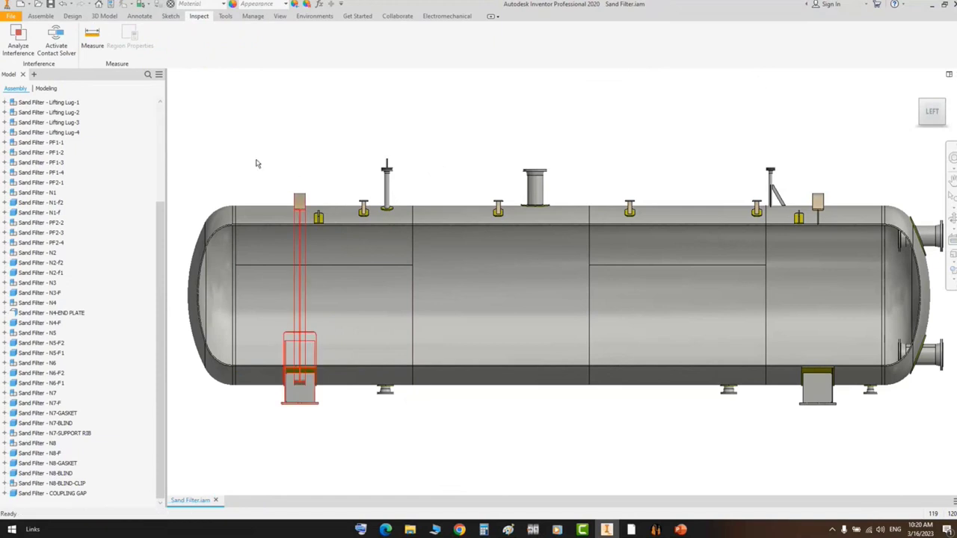
# - Half-section the Sand Filter assembly parallel to the YZ plane, offset 400 mm so the cut passes through nozzle N8
pyautogui.click(280, 15)
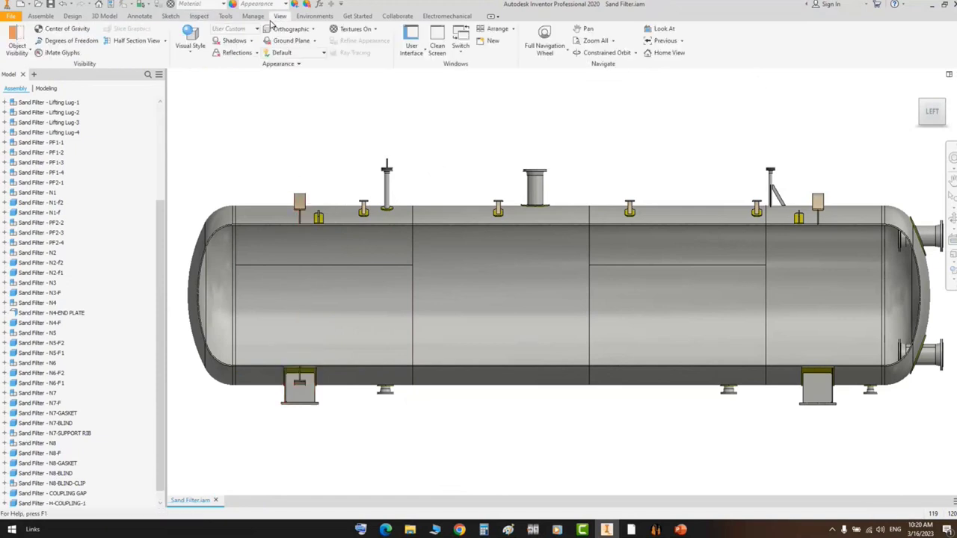
pyautogui.click(137, 40)
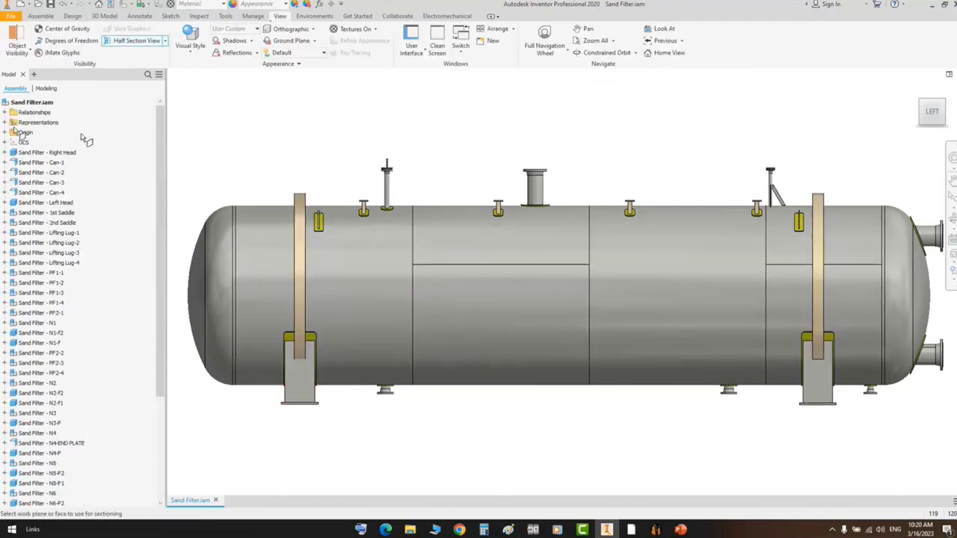
pyautogui.click(5, 121)
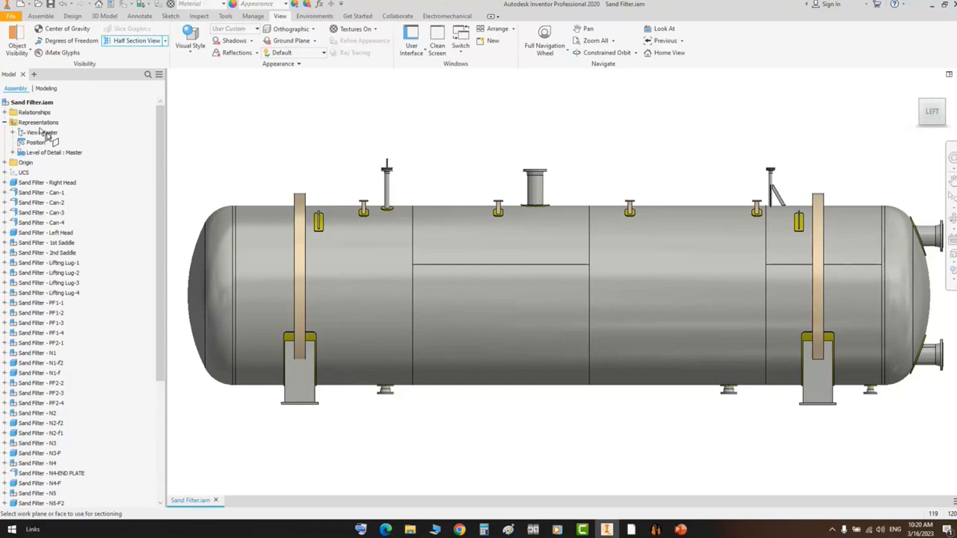
pyautogui.click(4, 162)
pyautogui.click(36, 172)
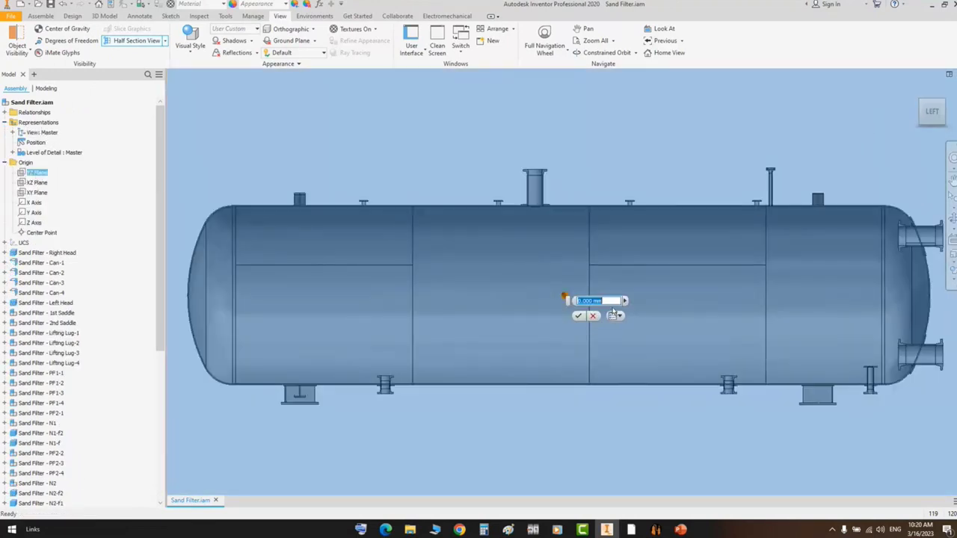
pyautogui.press('BackSpace')
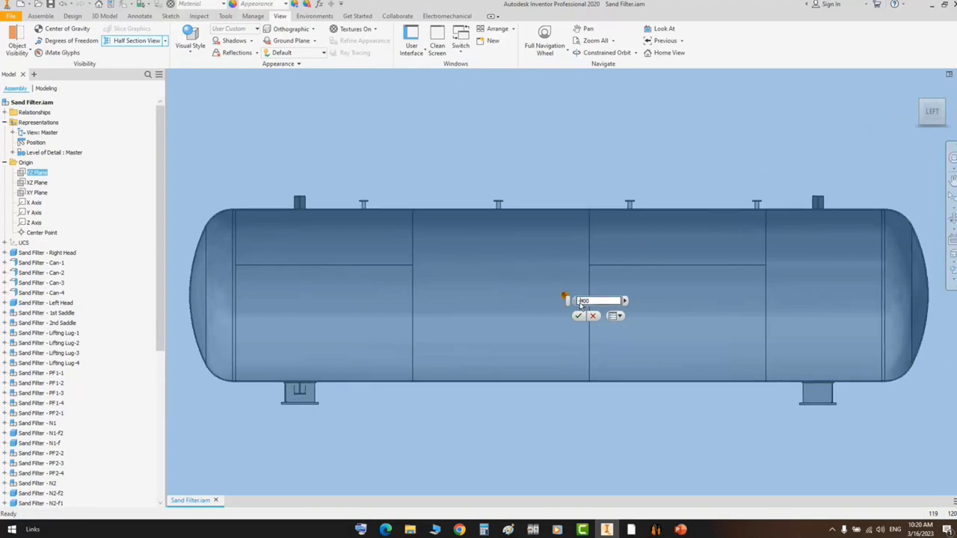
pyautogui.click(578, 316)
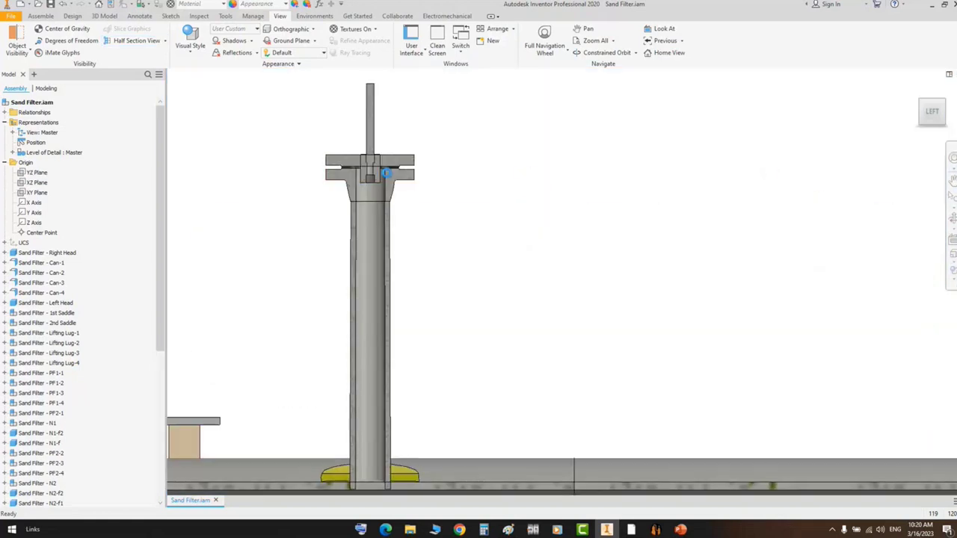
# - Examine the sectioned coupling's position relative to N8's blind flange, gasket and welding neck up close
pyautogui.scroll(5, 386, 172)
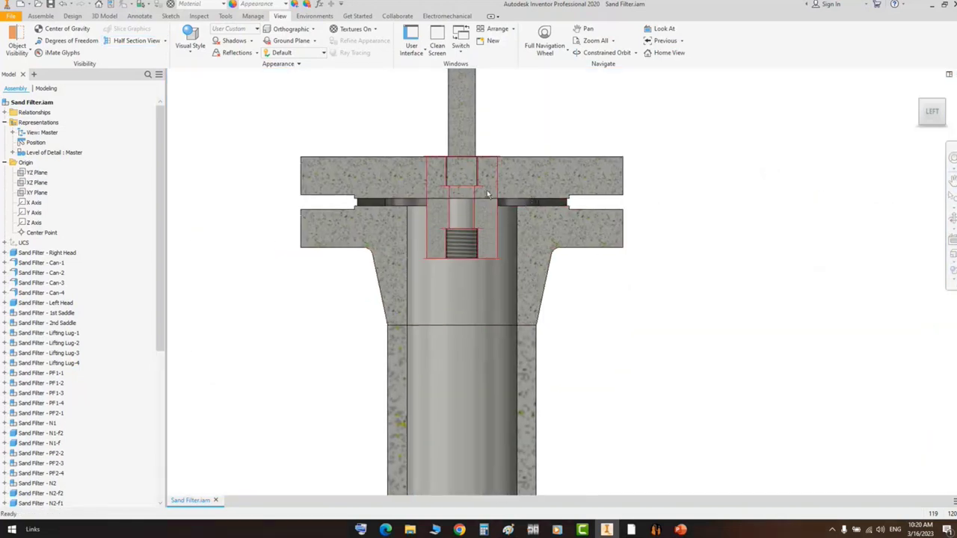
pyautogui.scroll(3, 487, 194)
pyautogui.click(952, 218)
pyautogui.scroll(-3, 641, 191)
pyautogui.moveTo(621, 190); pyautogui.dragTo(569, 231)
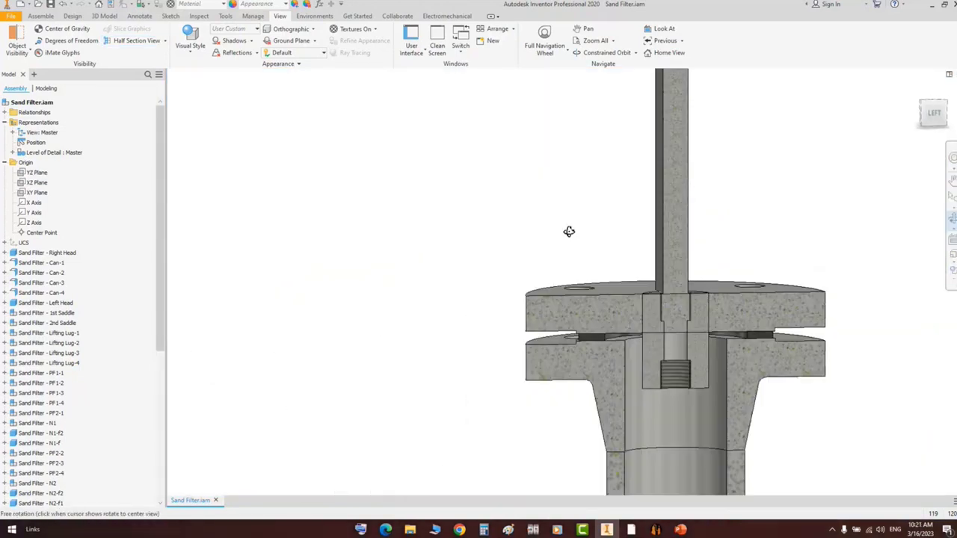
# - Try to measure the distance from the coupling's top ring face to the flange joint face on the sectioned nozzle
pyautogui.scroll(-5, 626, 223)
pyautogui.moveTo(708, 337); pyautogui.dragTo(515, 169, button='middle')
pyautogui.scroll(5, 554, 171)
pyautogui.rightClick(514, 169)
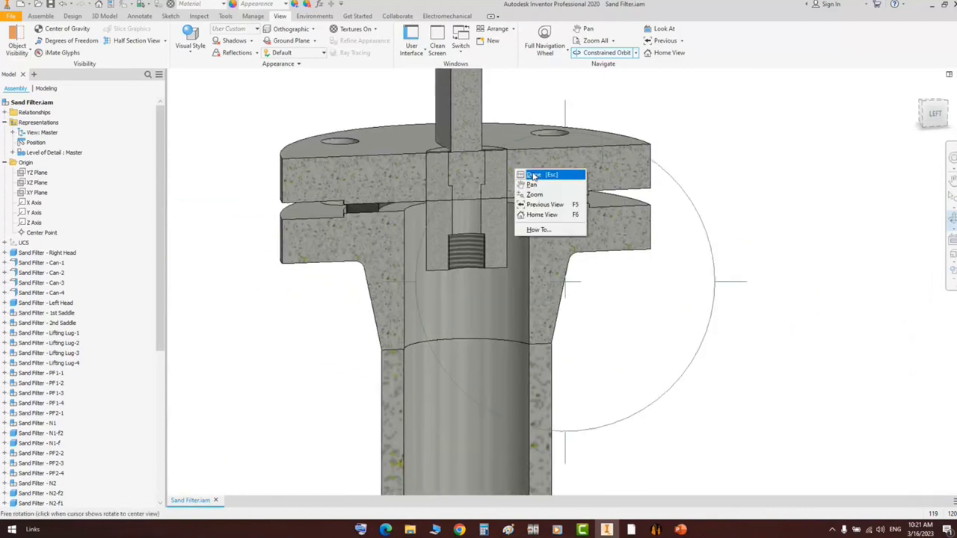
pyautogui.click(534, 176)
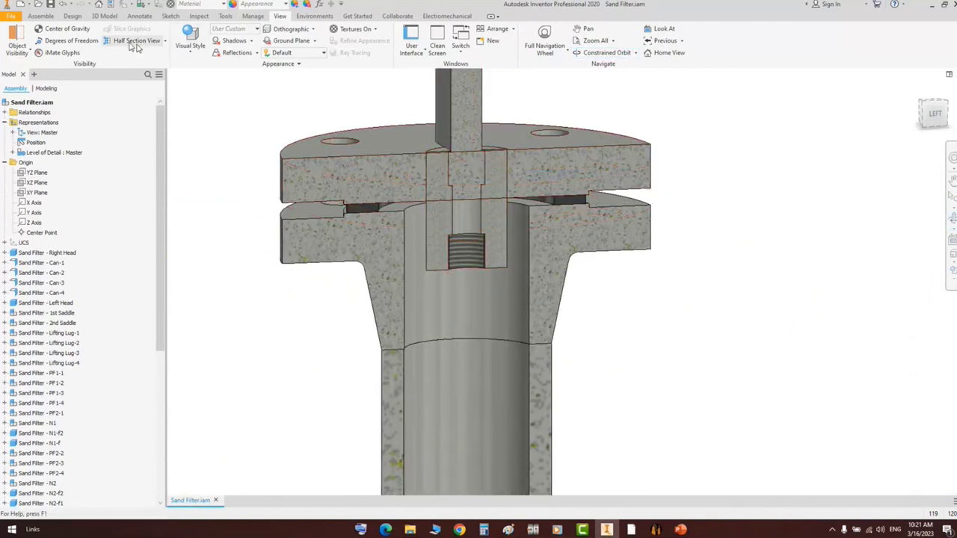
pyautogui.click(225, 16)
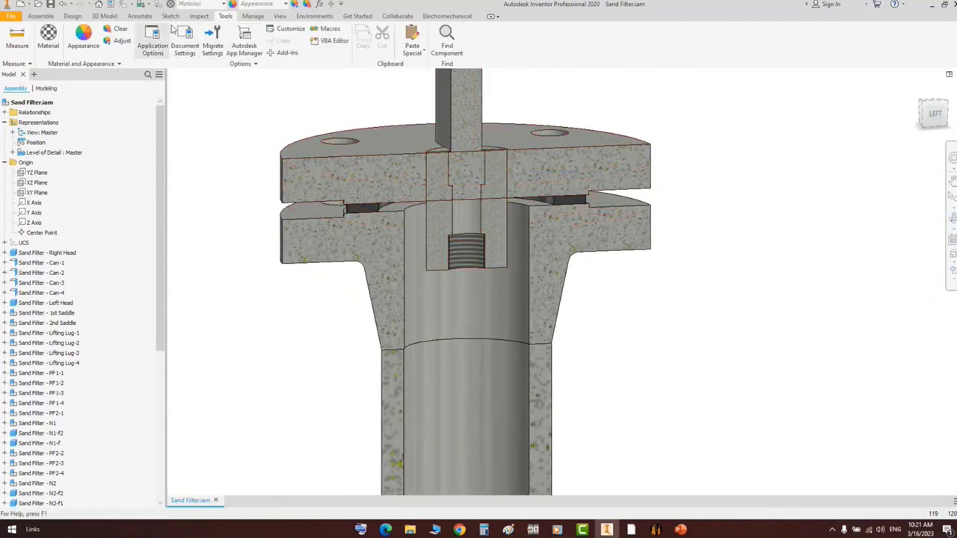
pyautogui.click(199, 16)
pyautogui.click(92, 37)
pyautogui.scroll(4, 487, 167)
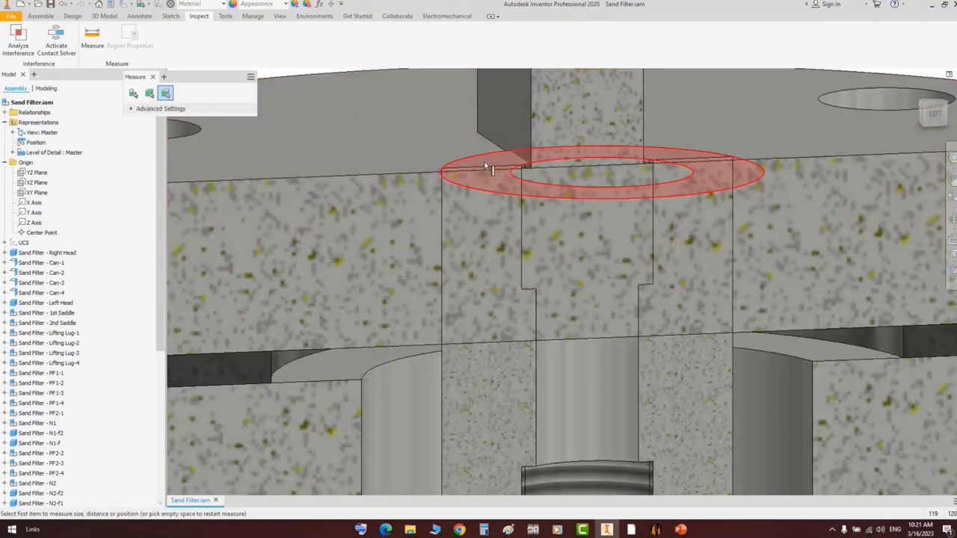
pyautogui.click(488, 168)
pyautogui.scroll(-5, 399, 330)
pyautogui.press('F4')
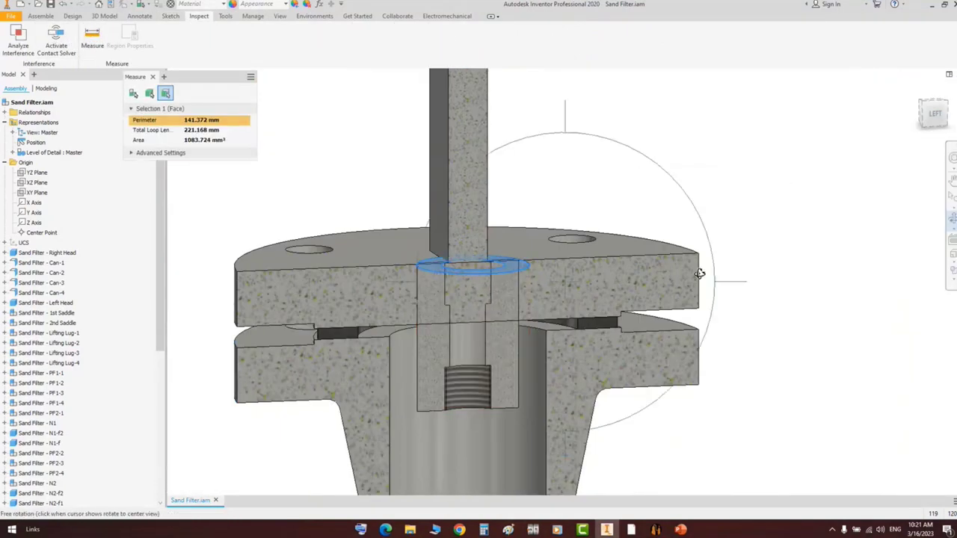
pyautogui.moveTo(699, 274); pyautogui.dragTo(613, 156)
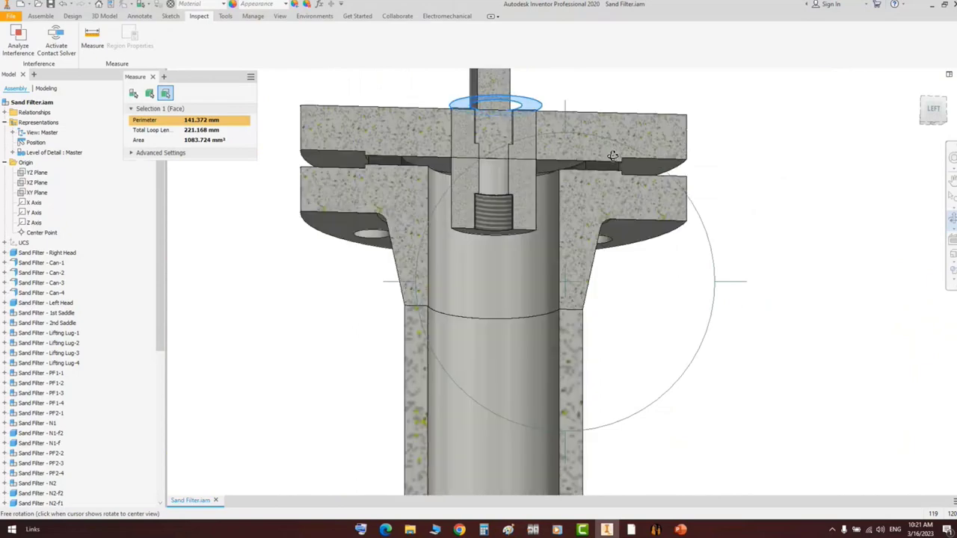
pyautogui.rightClick(612, 155)
pyautogui.moveTo(581, 128); pyautogui.dragTo(508, 260, button='middle')
pyautogui.rightClick(522, 197)
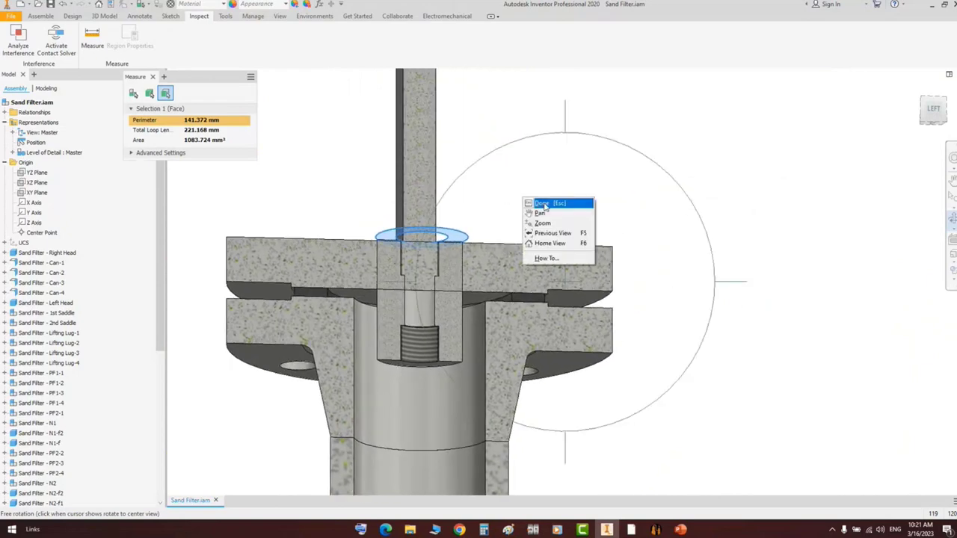
pyautogui.click(543, 204)
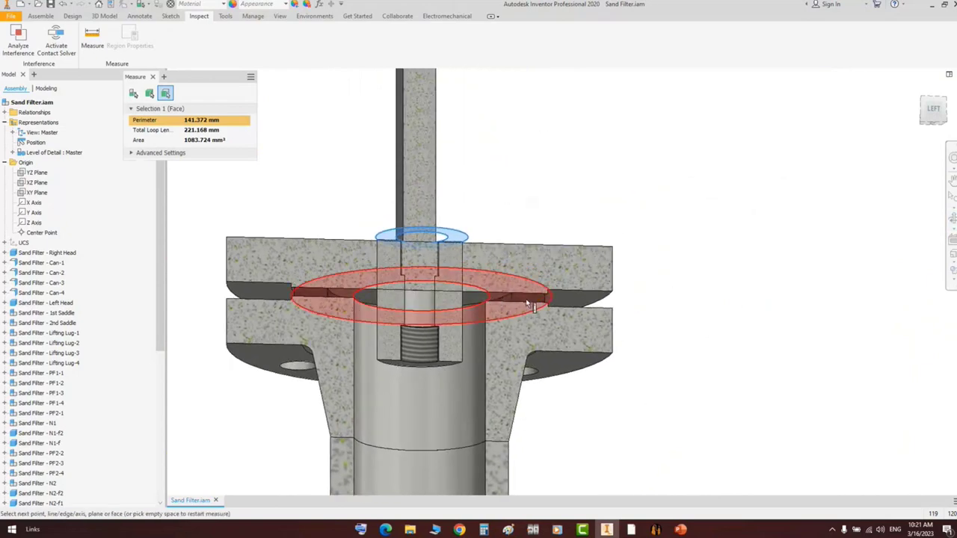
pyautogui.scroll(-5, 528, 303)
pyautogui.click(598, 294)
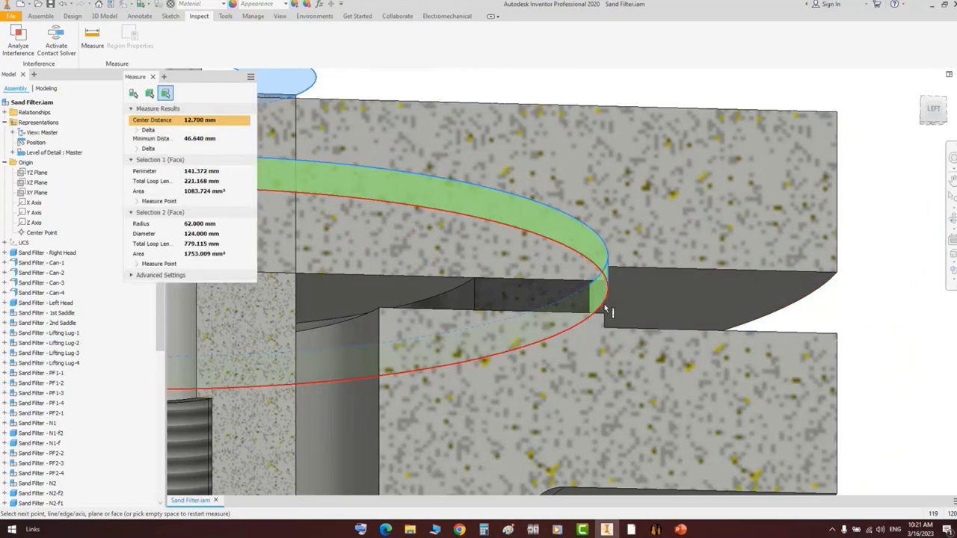
pyautogui.click(153, 77)
# - Measure the minimum distance between the blind flange's underside face and the coupling's top face, and copy the result
pyautogui.scroll(5, 849, 159)
pyautogui.click(952, 218)
pyautogui.moveTo(556, 303); pyautogui.dragTo(498, 299)
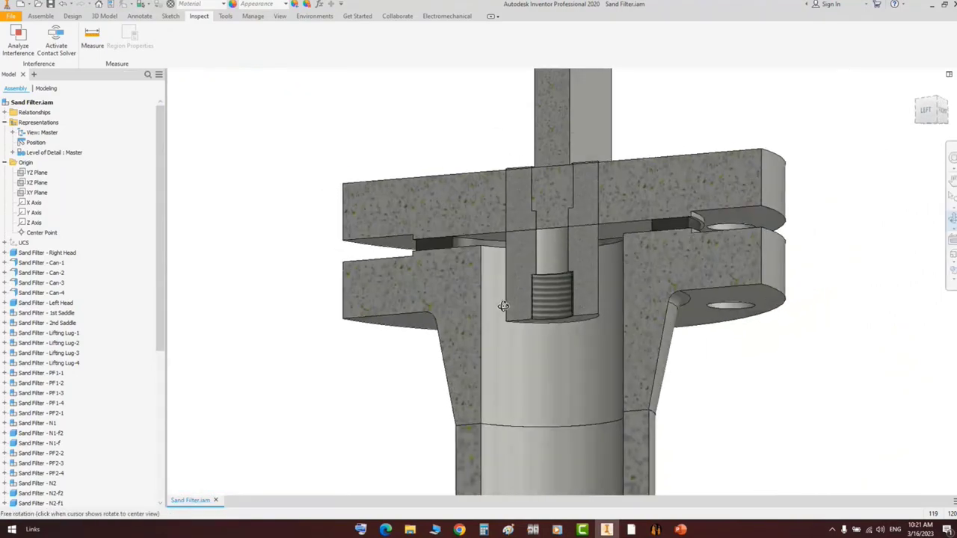
pyautogui.scroll(-4, 727, 213)
pyautogui.rightClick(677, 224)
pyautogui.click(707, 232)
pyautogui.click(92, 39)
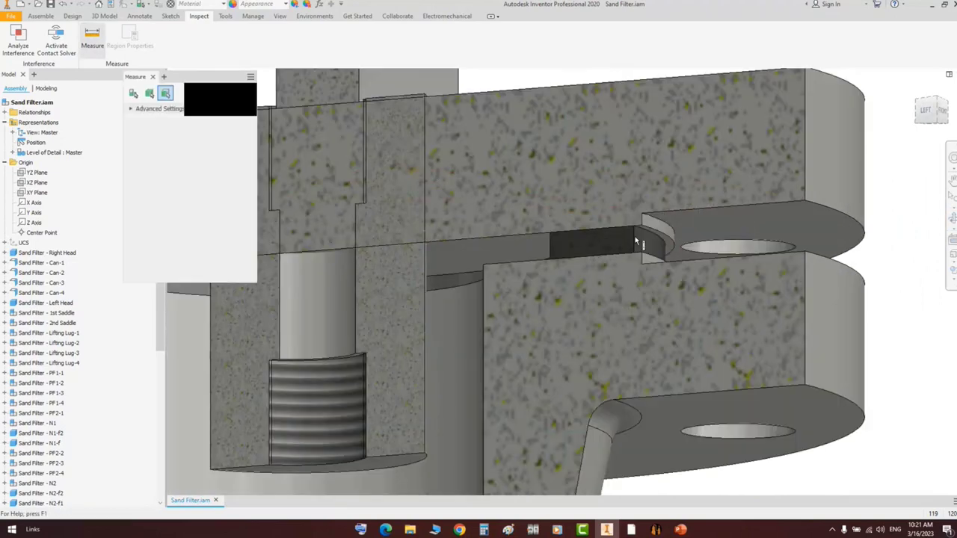
pyautogui.scroll(-3, 669, 243)
pyautogui.click(669, 244)
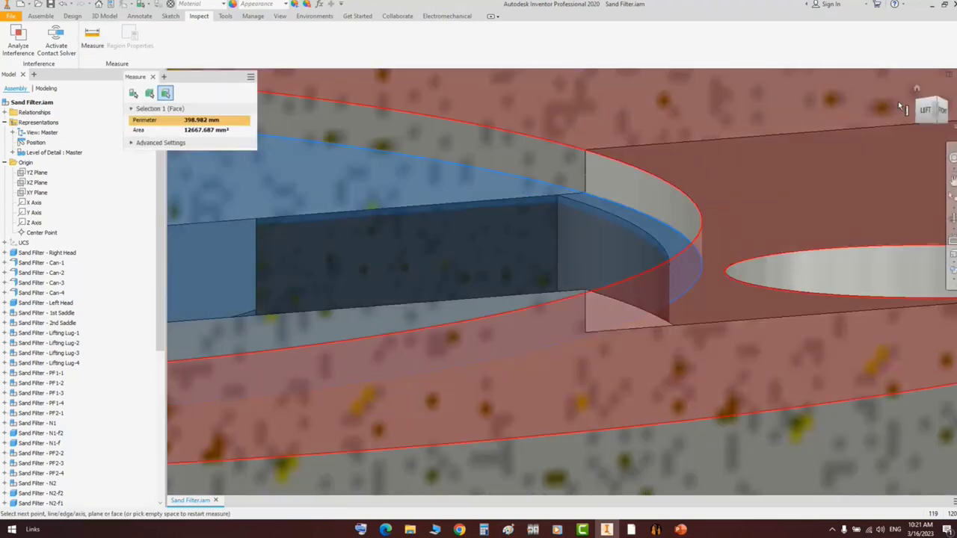
pyautogui.click(941, 101)
pyautogui.scroll(-5, 562, 213)
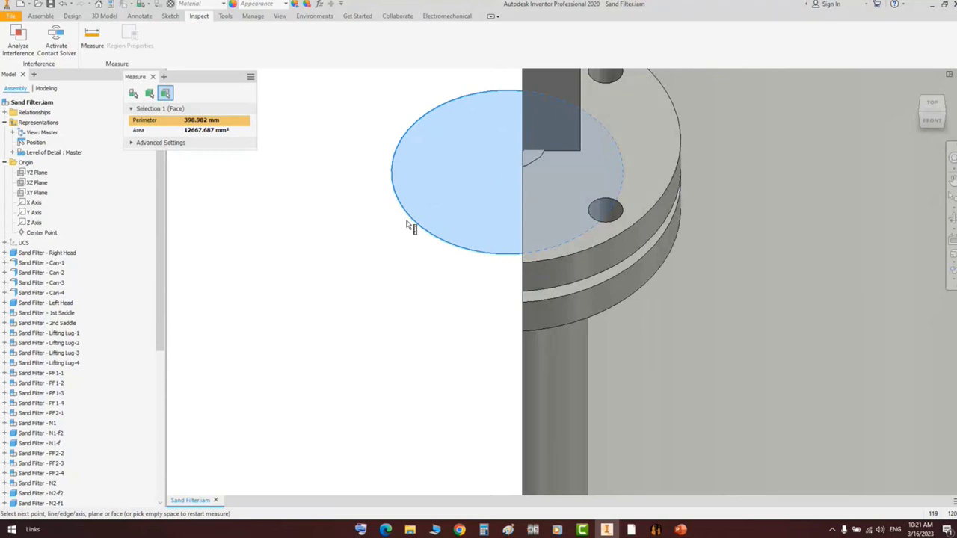
pyautogui.click(537, 154)
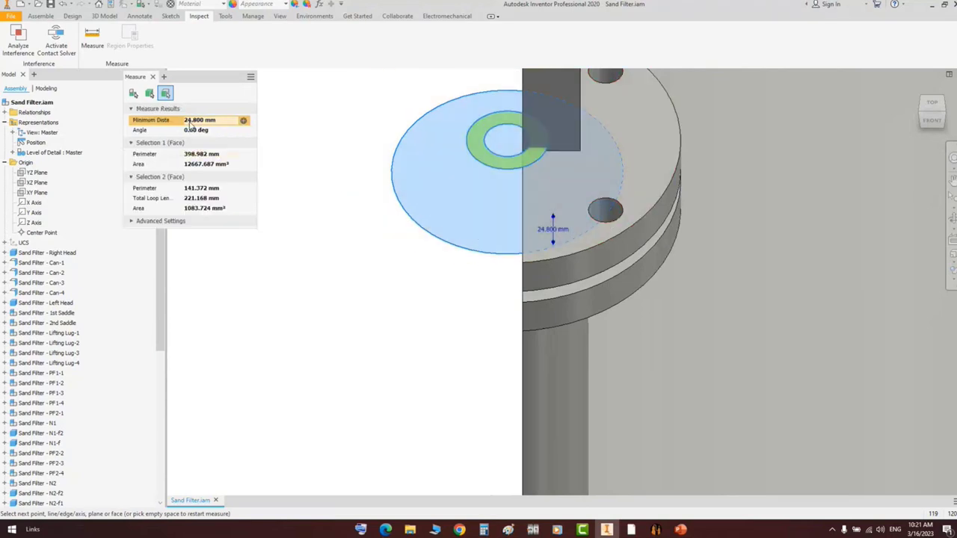
pyautogui.rightClick(192, 121)
pyautogui.click(205, 129)
# - Switch to Static Equipment Generator, set the Overlap of N8's COUPLING GAP item to 68.8 mm and save it
pyautogui.click(656, 530)
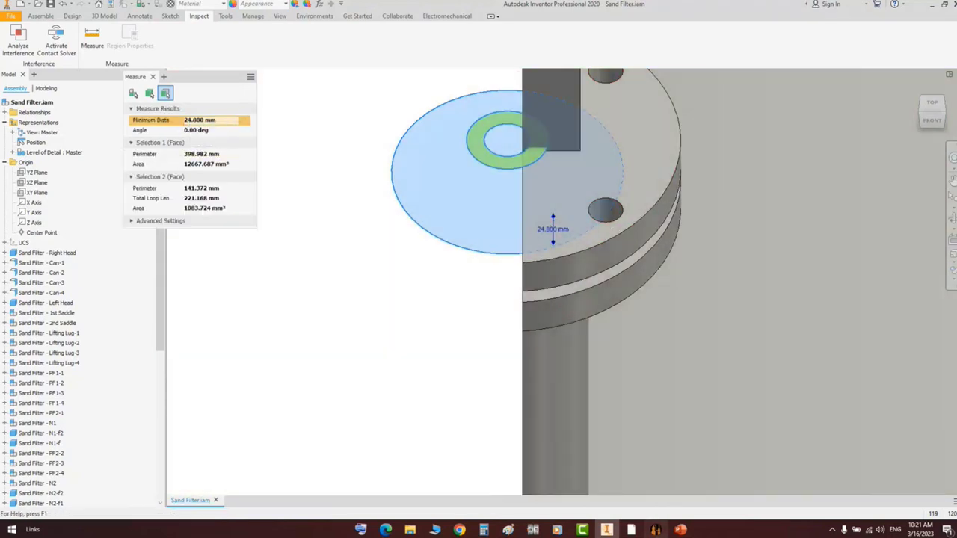
pyautogui.click(655, 530)
pyautogui.click(87, 484)
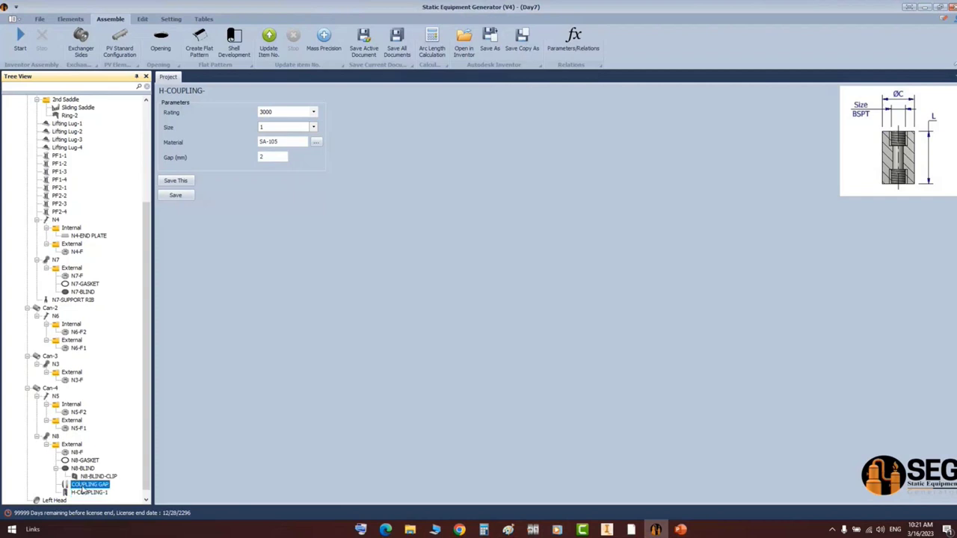
pyautogui.click(288, 155)
pyautogui.rightClick(288, 156)
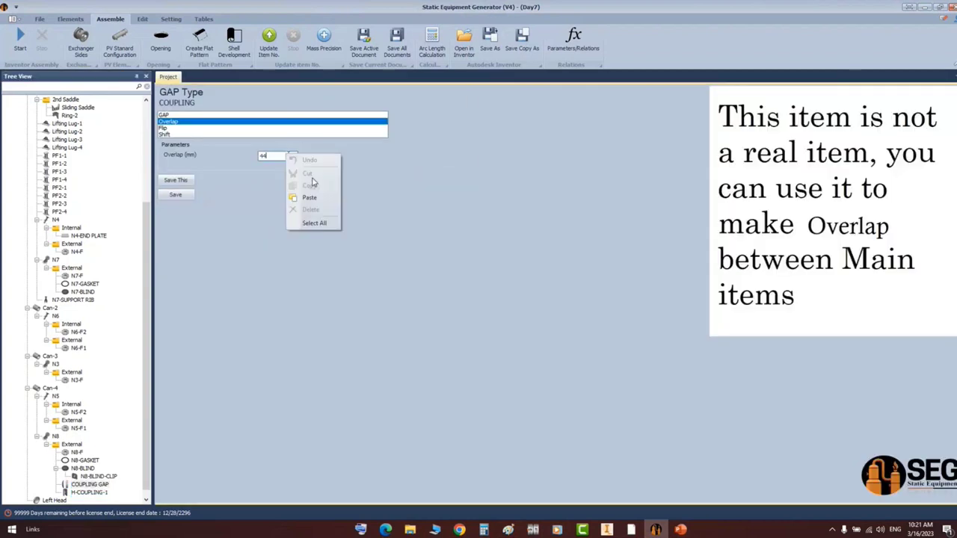
pyautogui.click(315, 198)
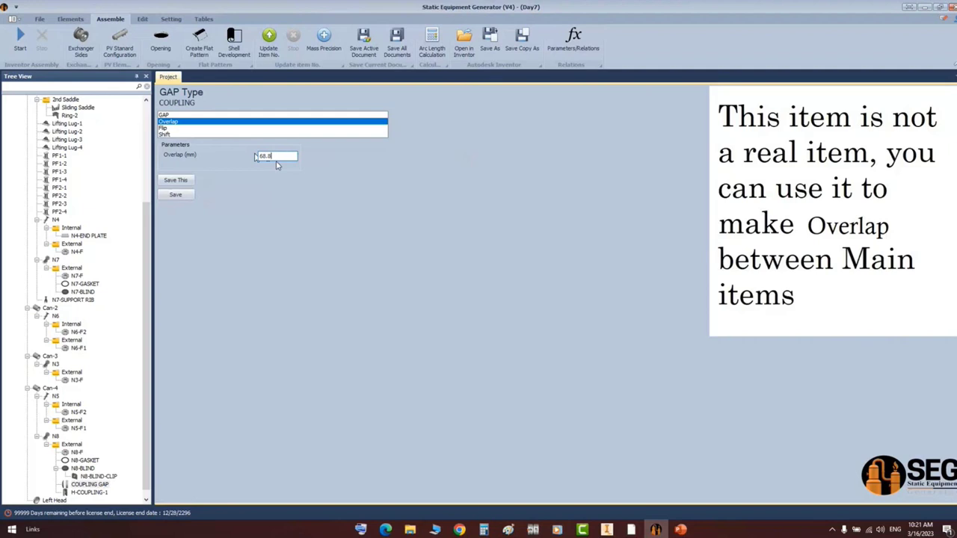
pyautogui.click(175, 194)
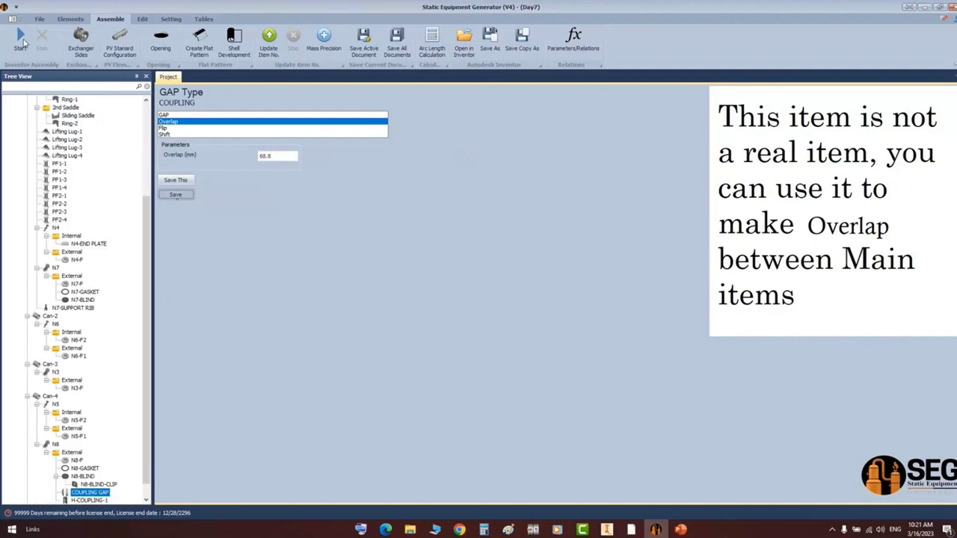
# - Check the COUPLING GAP part in Inventor and review the H-COUPLING-1 parameters under N8 in Static Equipment Generator
pyautogui.click(607, 524)
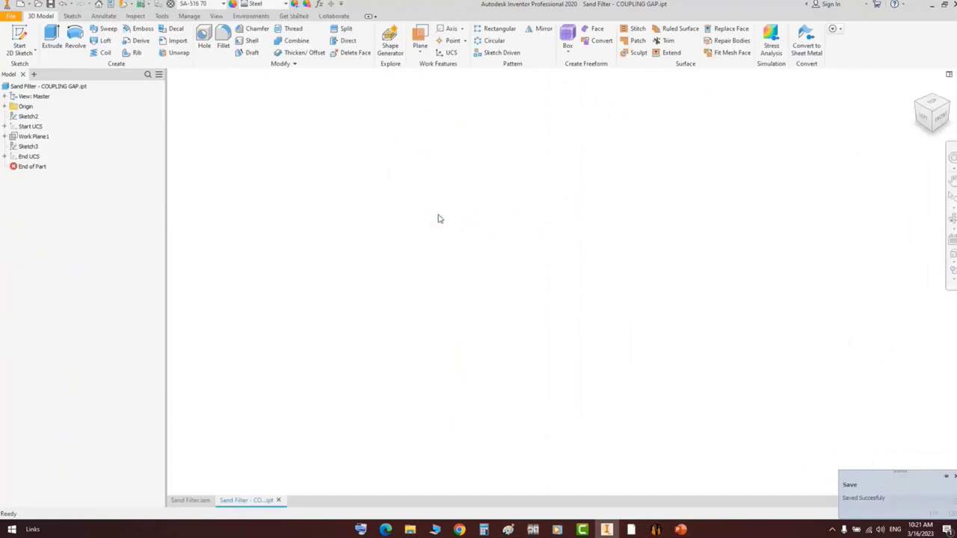
pyautogui.click(655, 531)
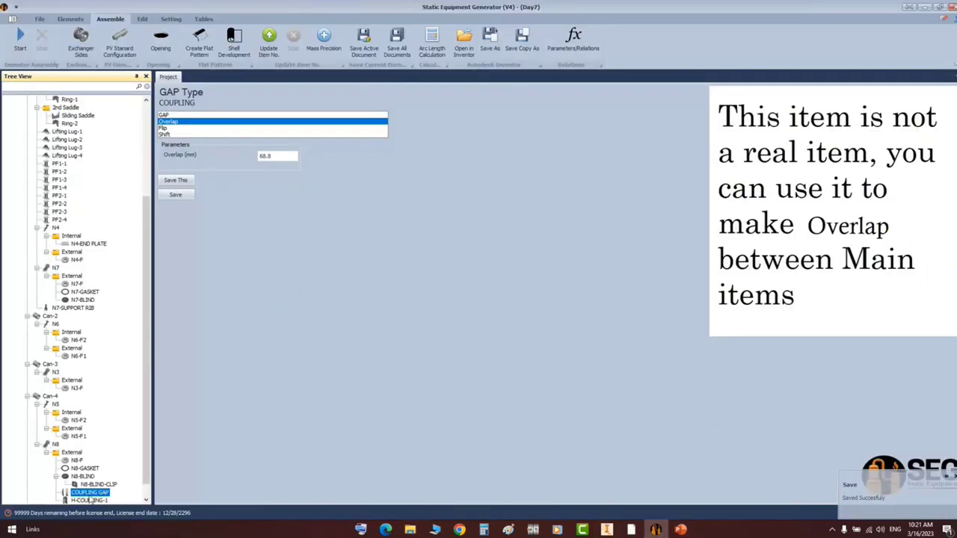
pyautogui.click(90, 500)
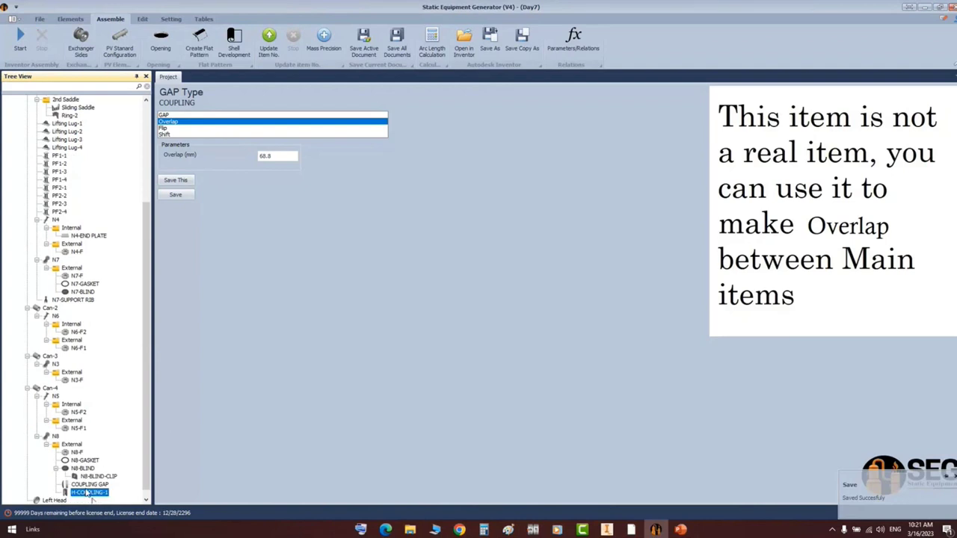
pyautogui.doubleClick(68, 493)
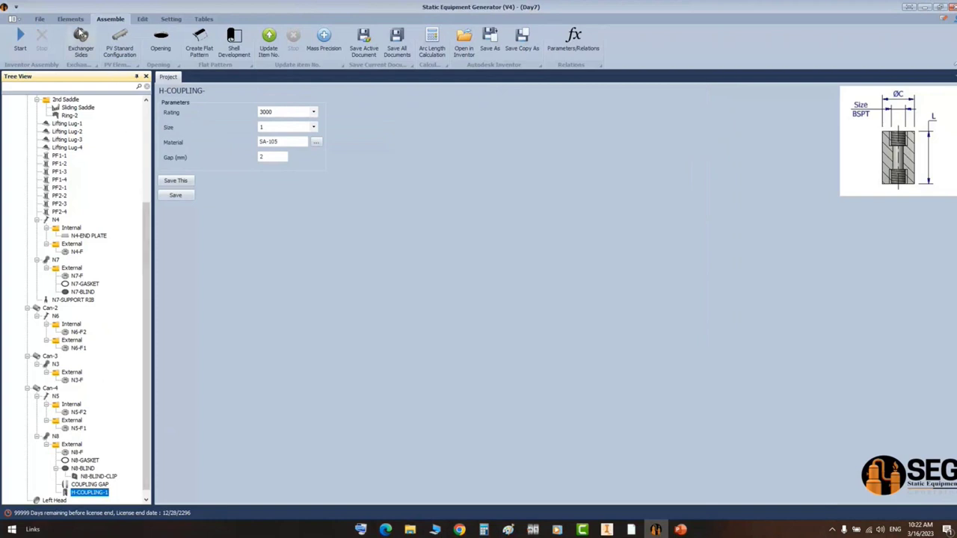
pyautogui.click(75, 21)
pyautogui.click(41, 21)
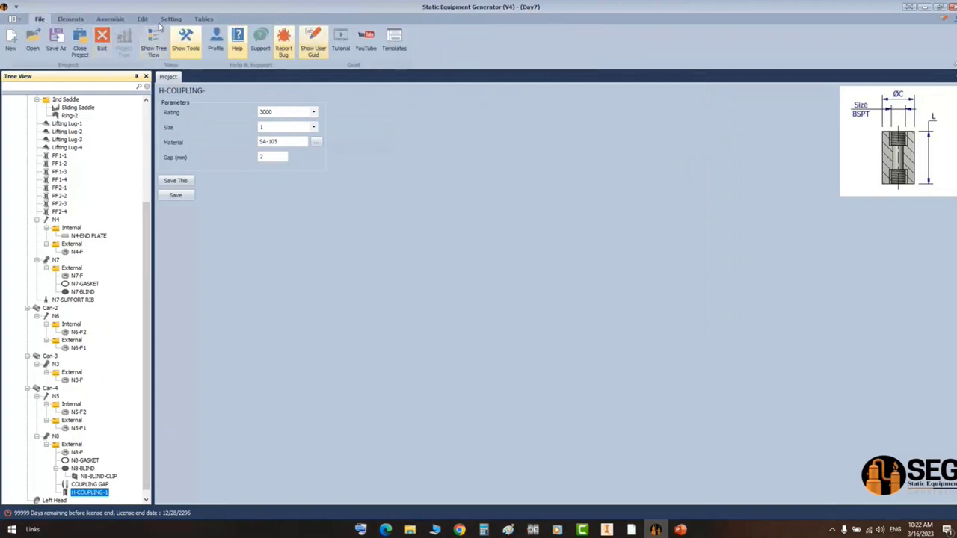
pyautogui.click(75, 22)
pyautogui.click(73, 445)
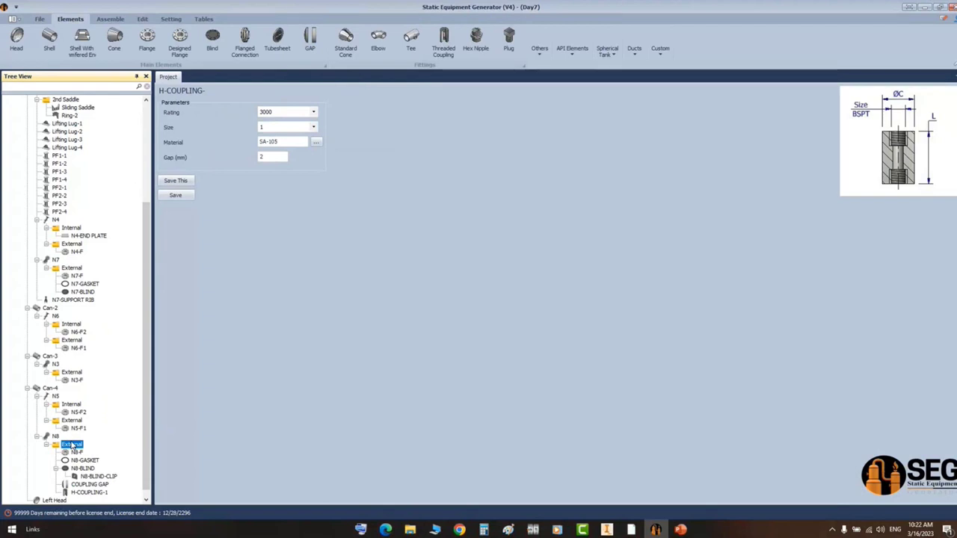
# - Switch to Inventor and inspect the coupling's position in the sectioned N8 flange joint
pyautogui.click(606, 529)
pyautogui.click(925, 120)
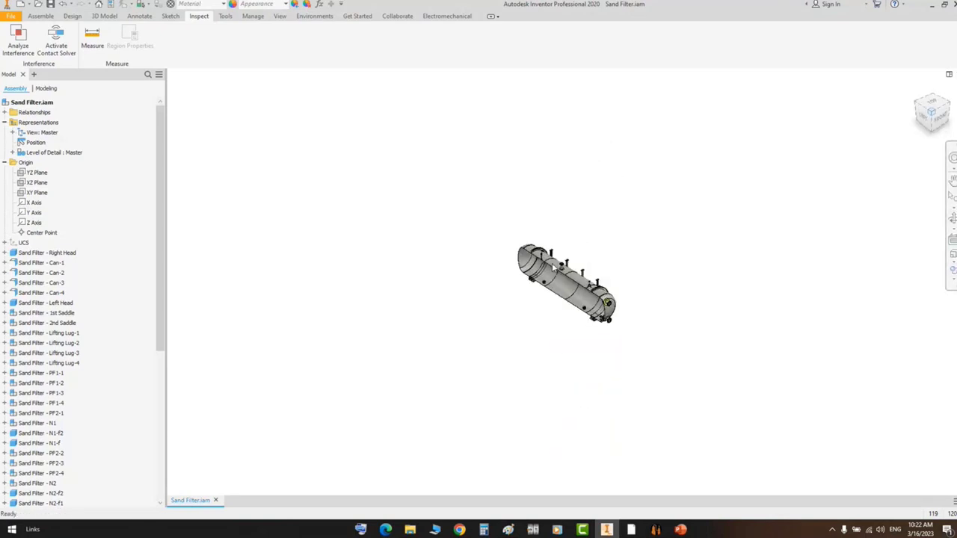
pyautogui.scroll(10, 478, 232)
pyautogui.scroll(5, 370, 196)
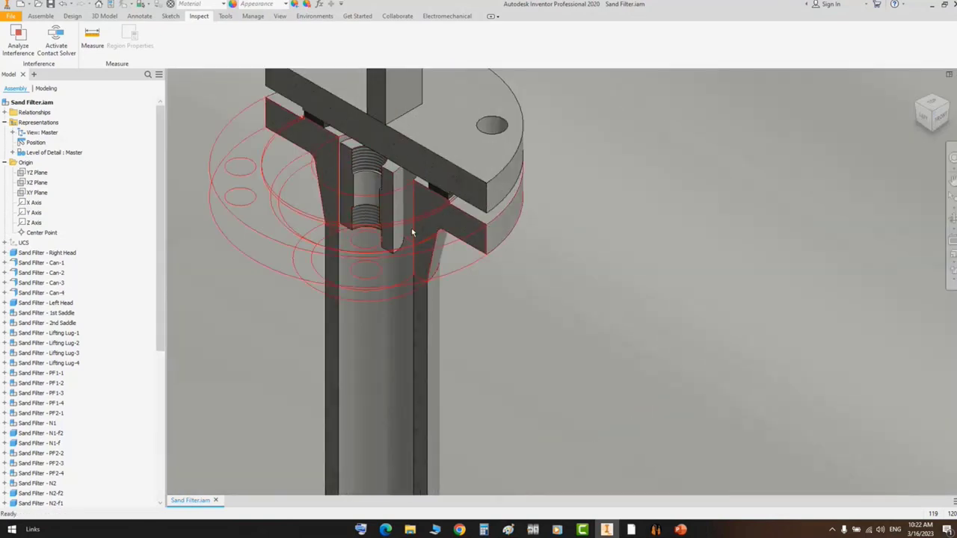
# - End the section view of the Sand Filter assembly and collapse all children in its model tree
pyautogui.click(279, 16)
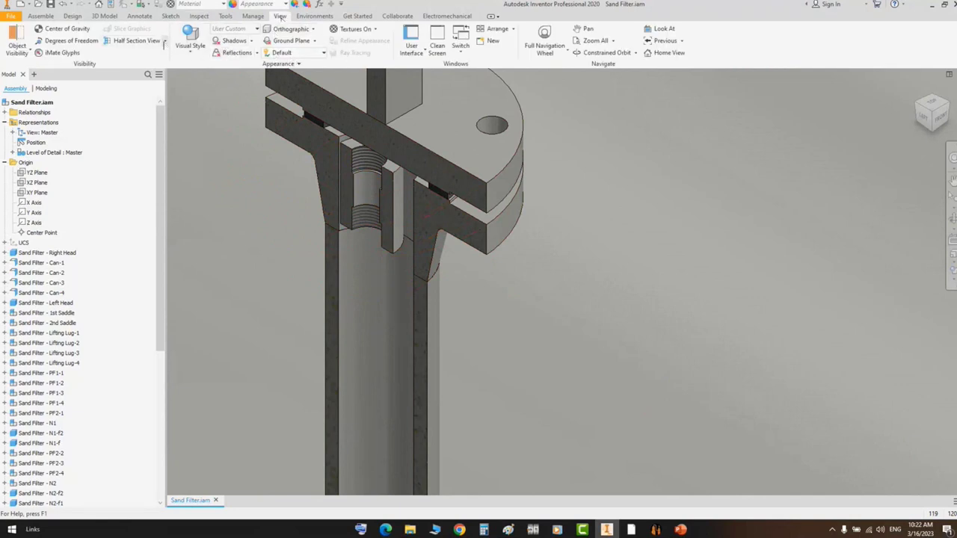
pyautogui.click(164, 41)
pyautogui.click(139, 117)
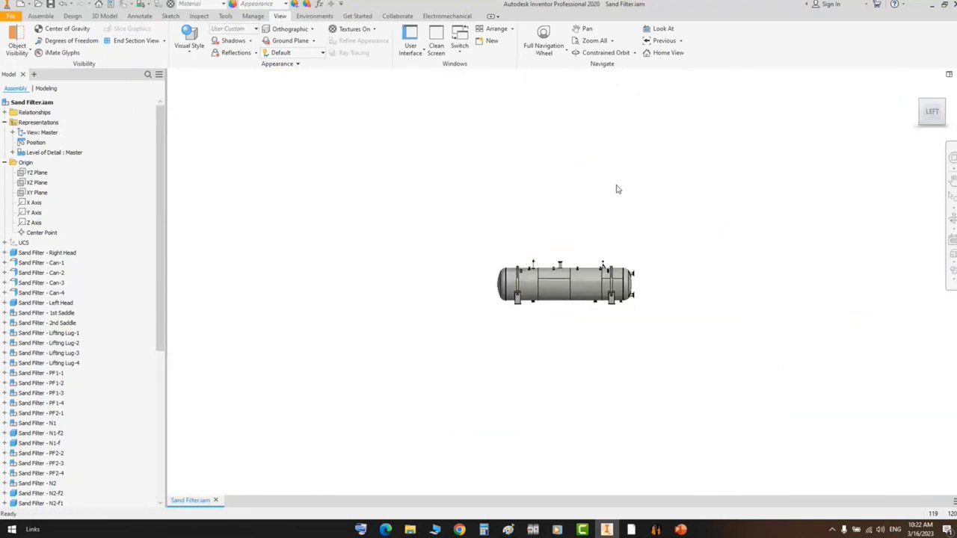
pyautogui.press('Home')
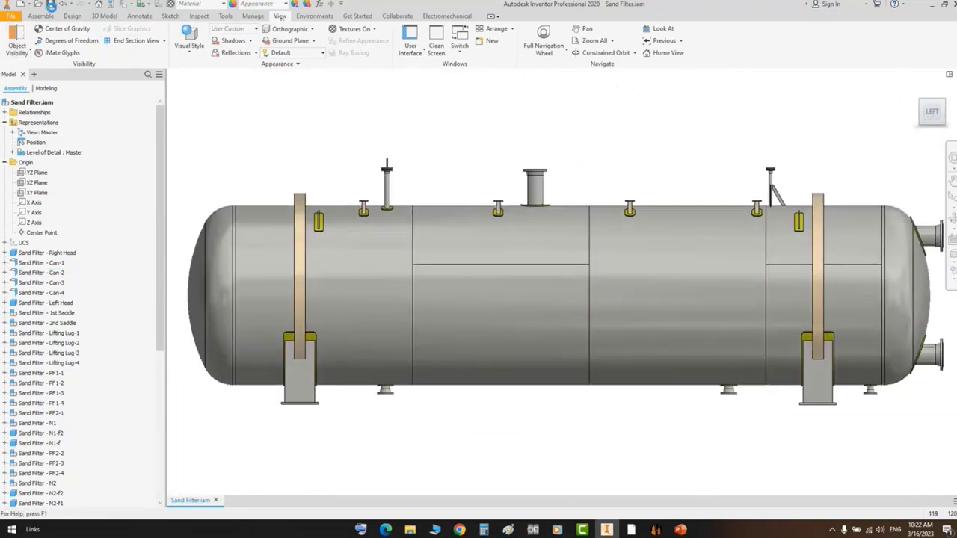
pyautogui.rightClick(41, 103)
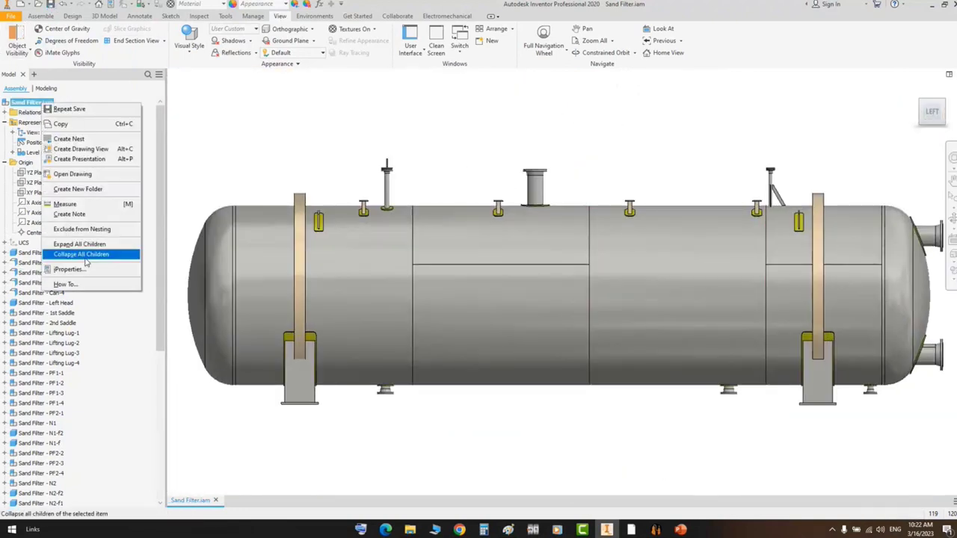
pyautogui.click(81, 254)
# - Switch to the GA.pdf drawing in Adobe Acrobat and locate nozzle N9 above shell barrel 2
pyautogui.moveTo(631, 529)
pyautogui.click(581, 499)
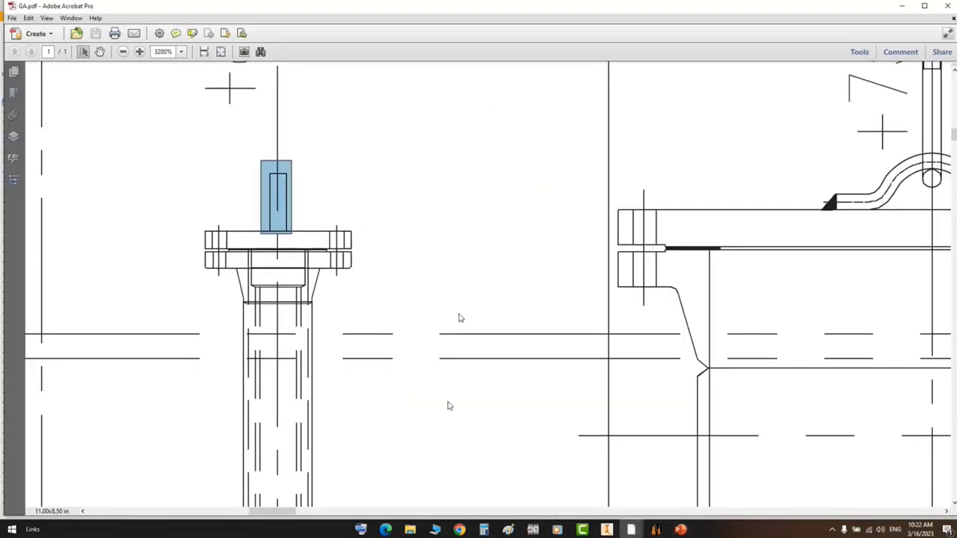
pyautogui.keyDown('ctrl'); pyautogui.scroll(-5, 448, 406); pyautogui.keyUp('ctrl')
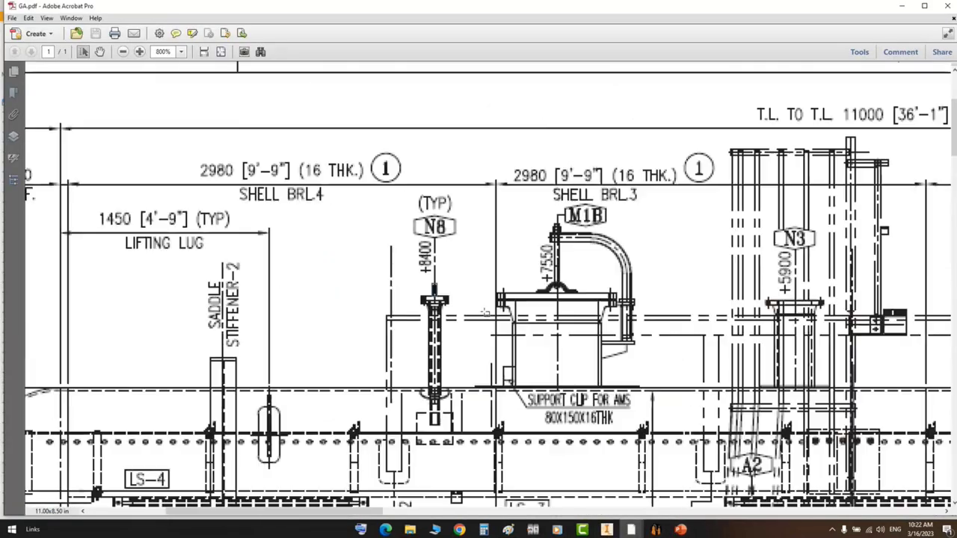
pyautogui.keyDown('shift'); pyautogui.hscroll(5, 542, 326); pyautogui.keyUp('shift')
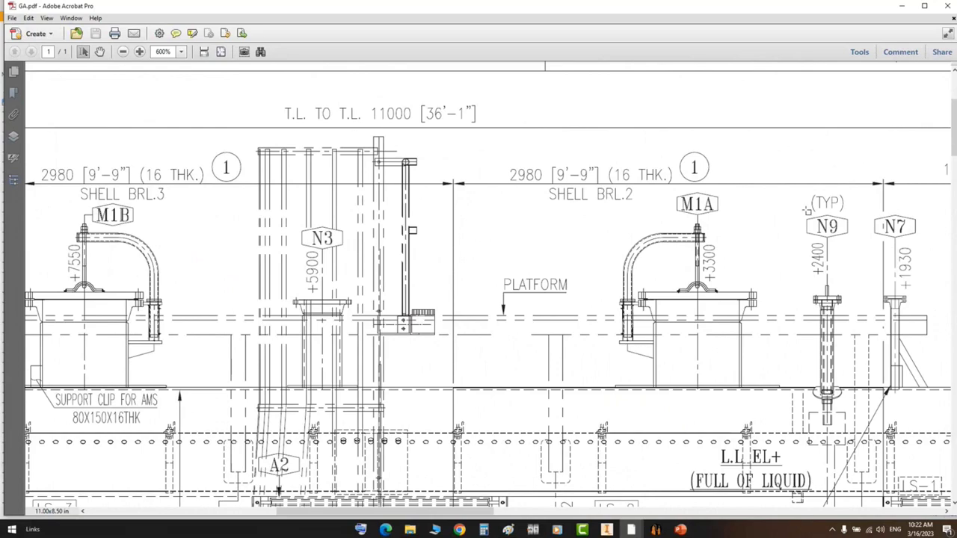
pyautogui.moveTo(804, 201)
pyautogui.mouseDown()
pyautogui.moveTo(853, 348)
pyautogui.moveTo(857, 427)
pyautogui.mouseUp()
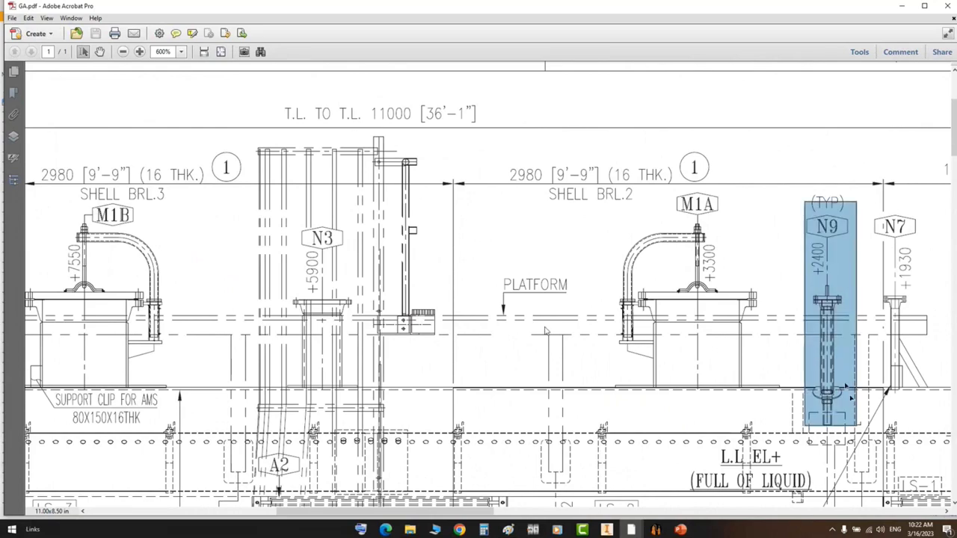
# - Examine nozzle N9's +2400 elevation against the reference tangent line and the shell barrel 2 span in the GA drawing
pyautogui.keyDown('ctrl'); pyautogui.scroll(-2, 813, 344); pyautogui.keyUp('ctrl')
pyautogui.keyDown('shift'); pyautogui.hscroll(5, 707, 352); pyautogui.keyUp('shift')
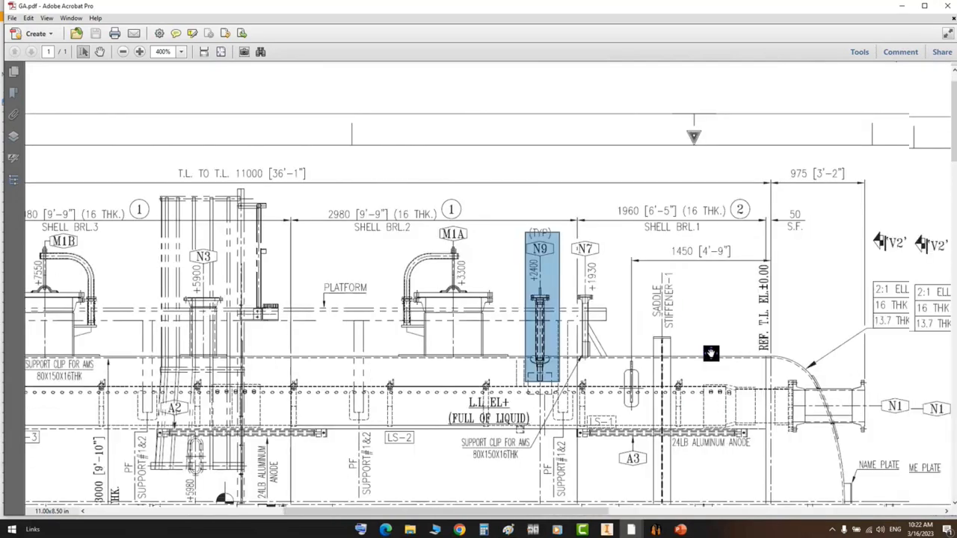
pyautogui.moveTo(711, 352); pyautogui.dragTo(669, 326)
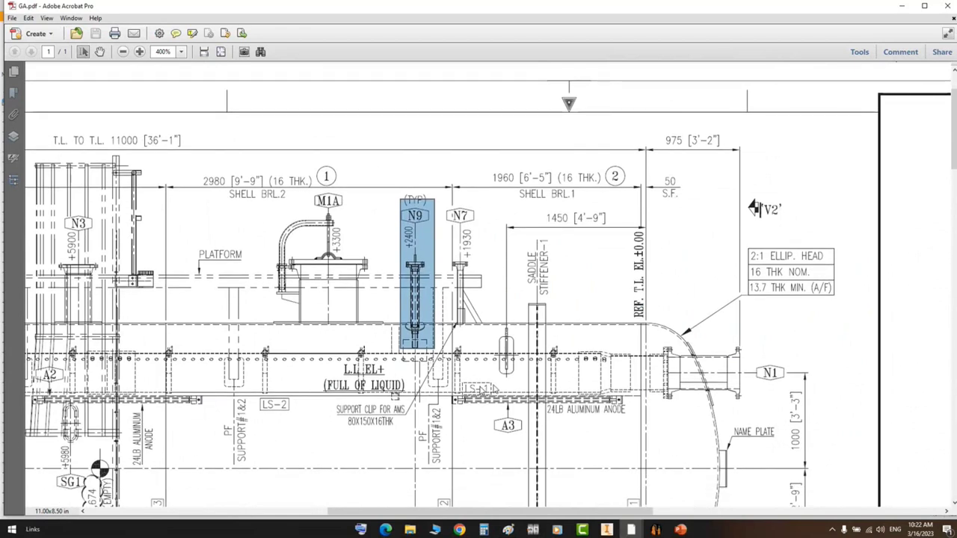
pyautogui.moveTo(186, 159); pyautogui.dragTo(357, 213)
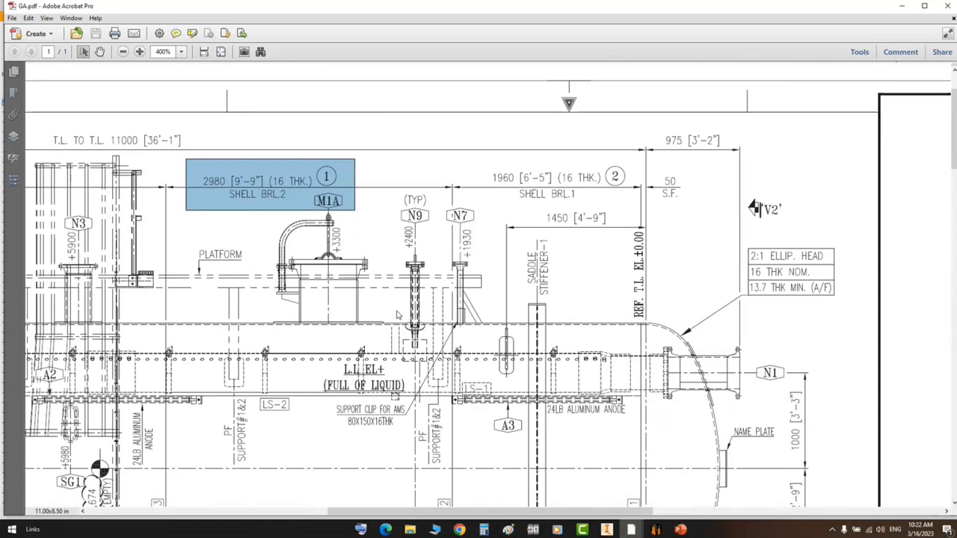
# - Switch to Static Equipment Generator, add nozzle N9 under Can-2, and save it with the same parameters as N8
pyautogui.click(654, 530)
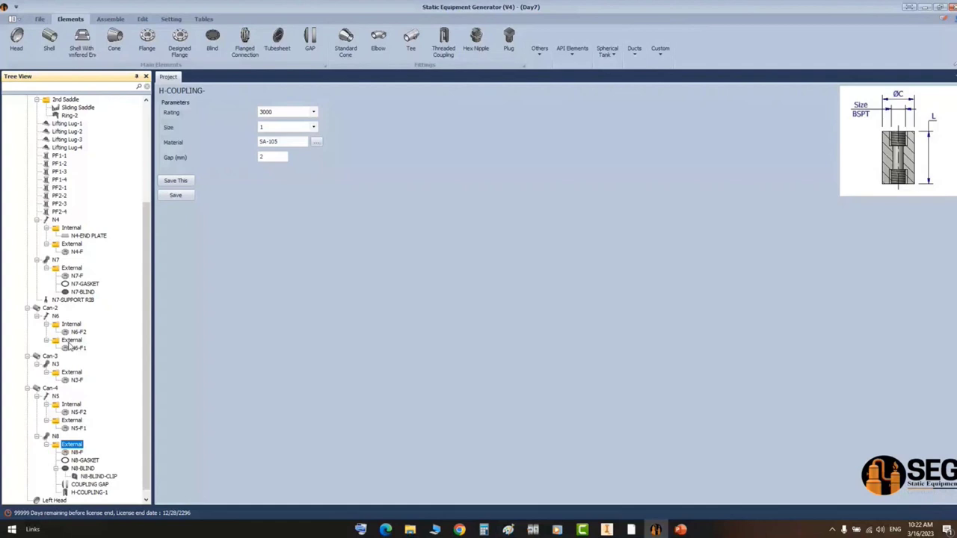
pyautogui.click(248, 43)
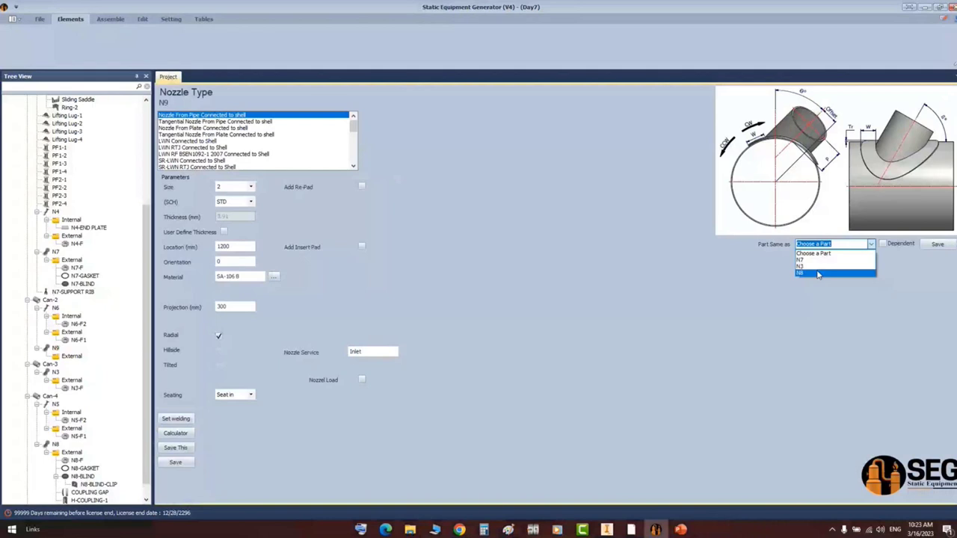
pyautogui.click(819, 274)
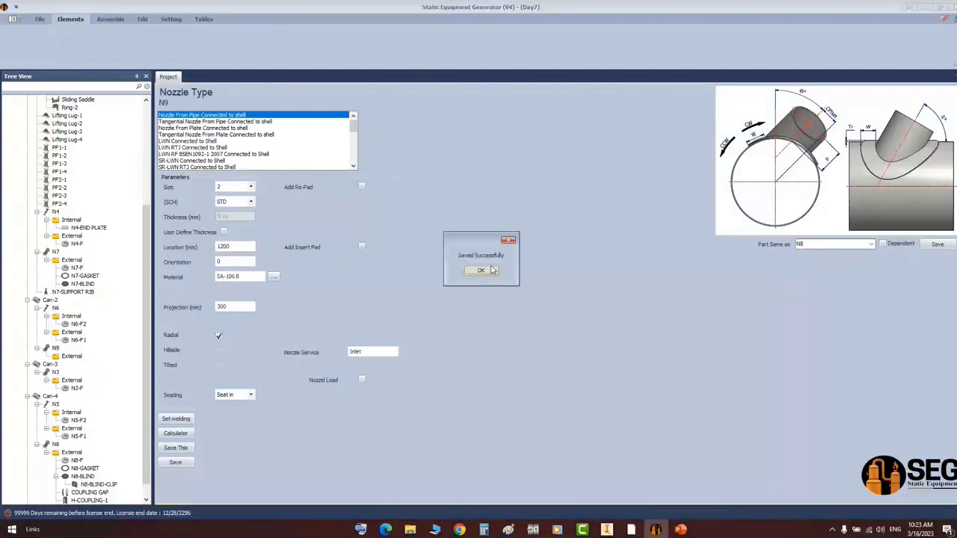
pyautogui.click(491, 270)
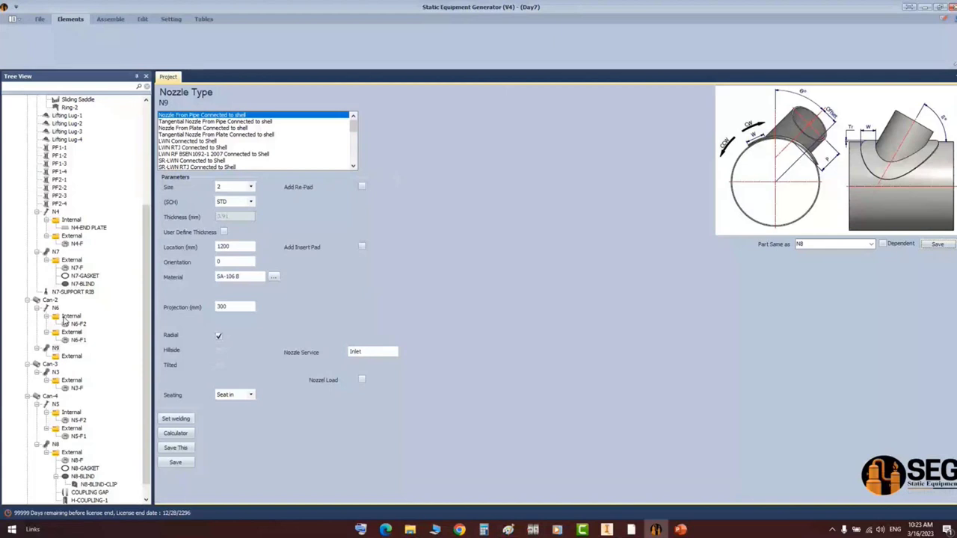
# - Add a flange named N9-F to the external parts of nozzle N9
pyautogui.click(71, 357)
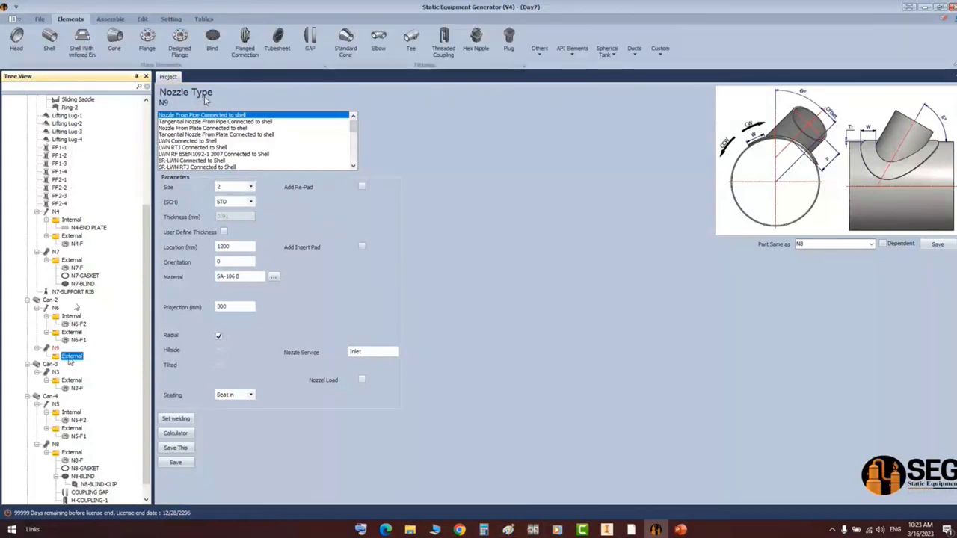
pyautogui.click(151, 45)
pyautogui.write('N9-F')
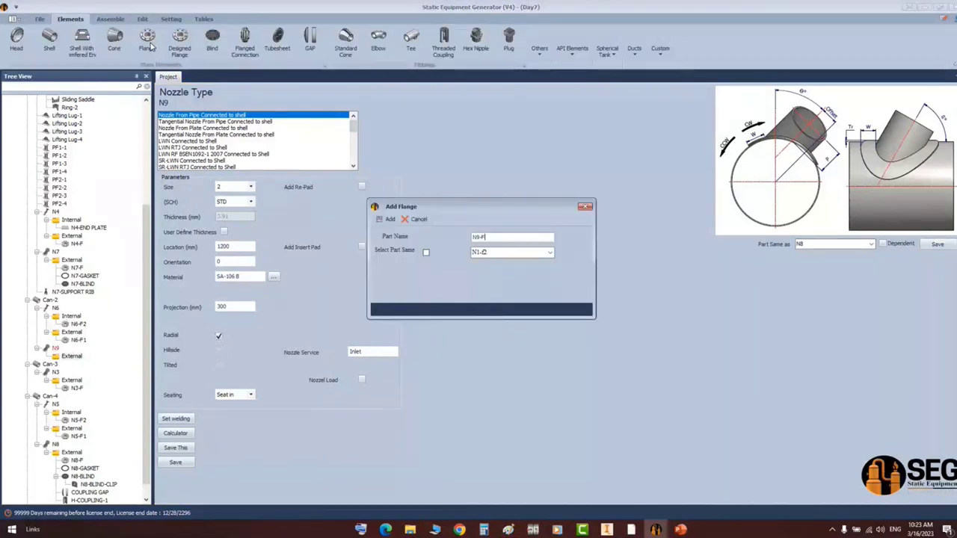
pyautogui.press('Return')
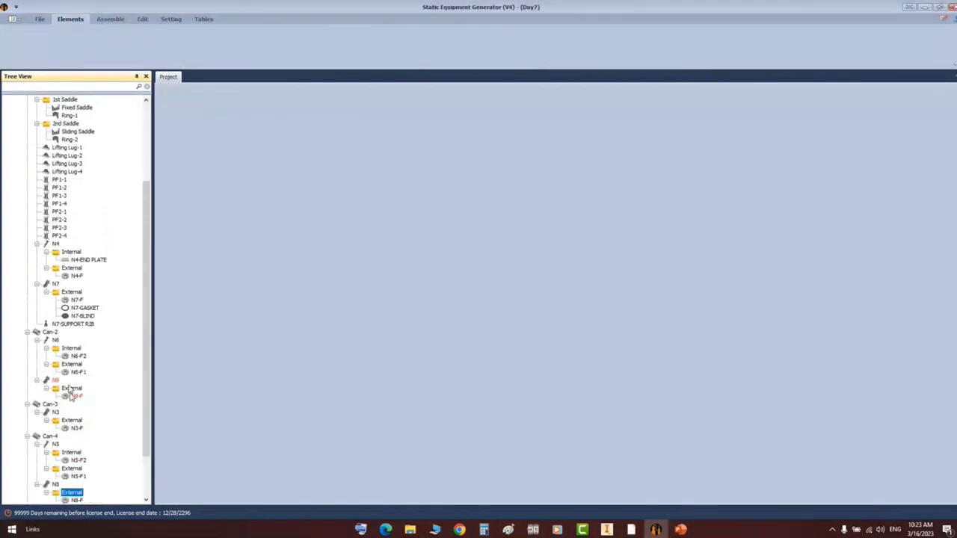
# - Add a gasket named N9-GASKET to the external parts of nozzle N9
pyautogui.click(70, 389)
pyautogui.click(539, 50)
pyautogui.click(552, 91)
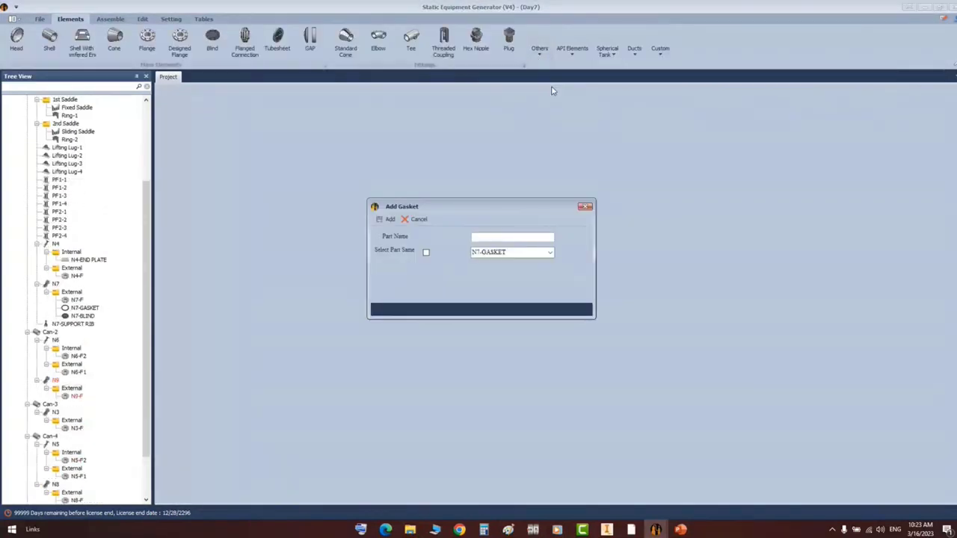
pyautogui.write('N9-GASKET')
pyautogui.press('Return')
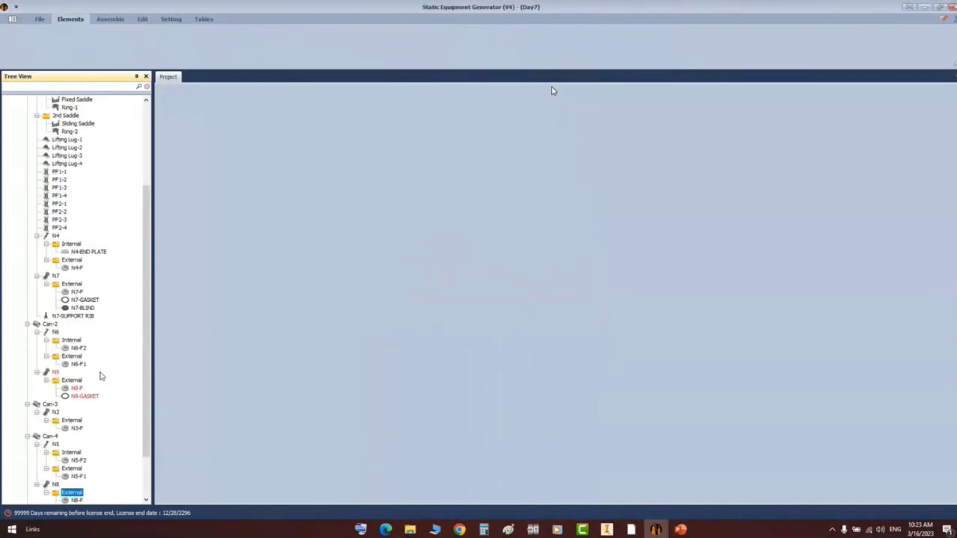
# - Add a blind named N9-BLIND to nozzle N9's external parts and attach a lifting clip named N9-CLIP to it
pyautogui.click(73, 381)
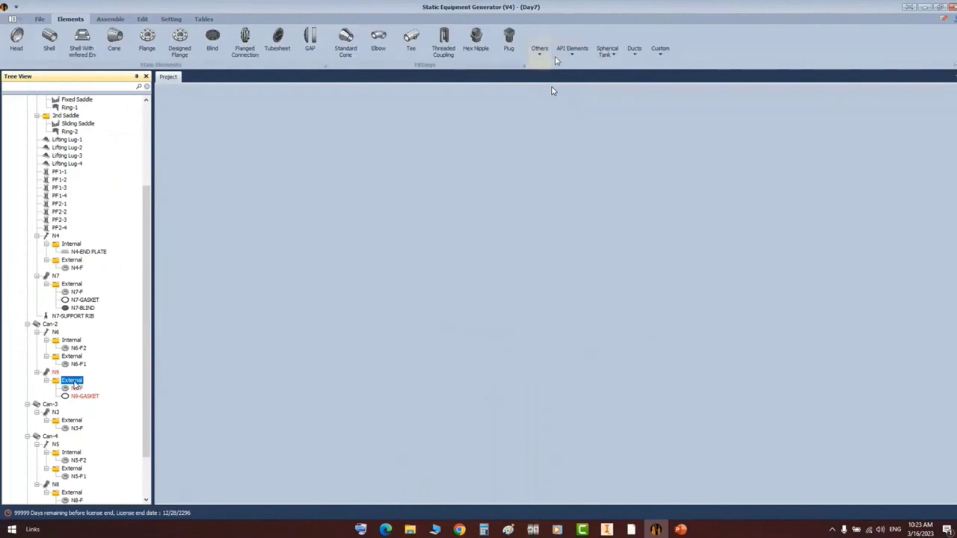
pyautogui.click(216, 41)
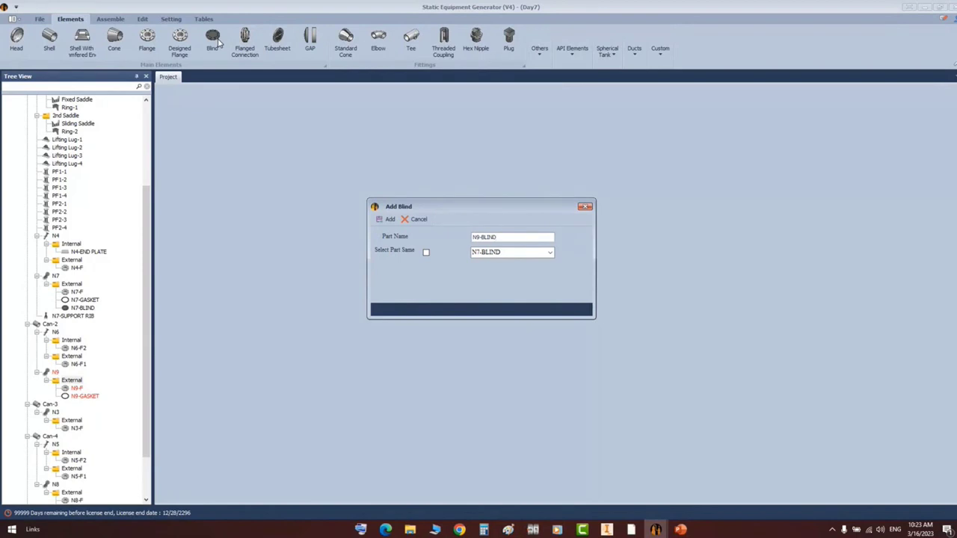
pyautogui.press('Return')
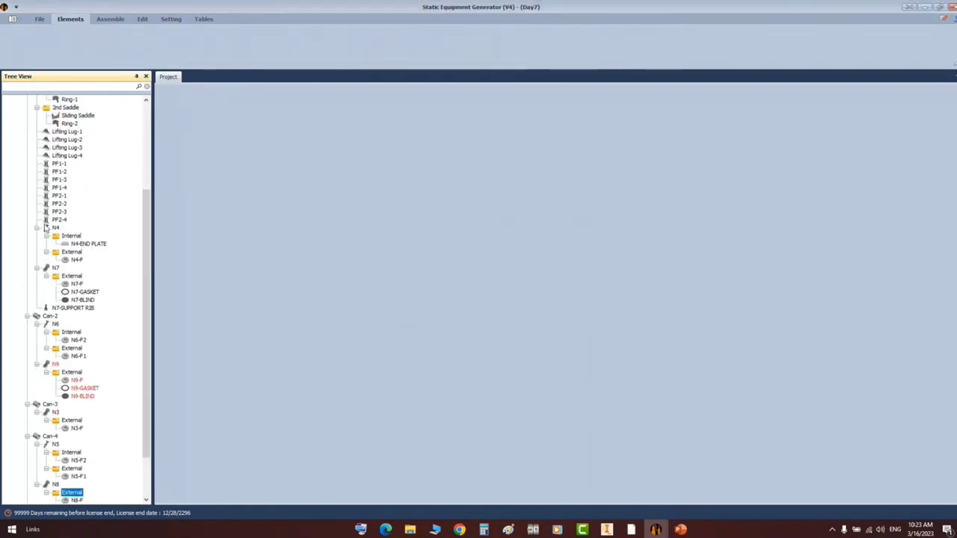
pyautogui.click(85, 396)
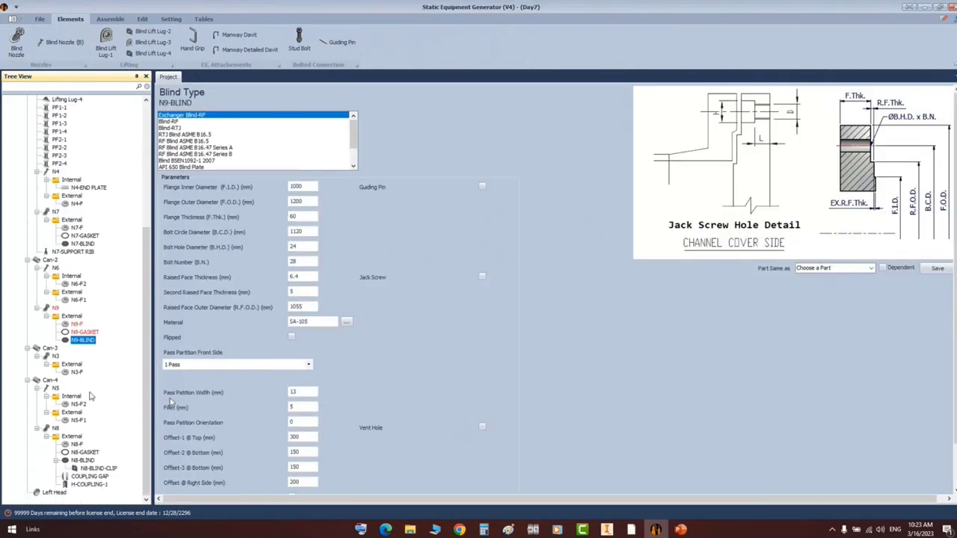
pyautogui.click(165, 55)
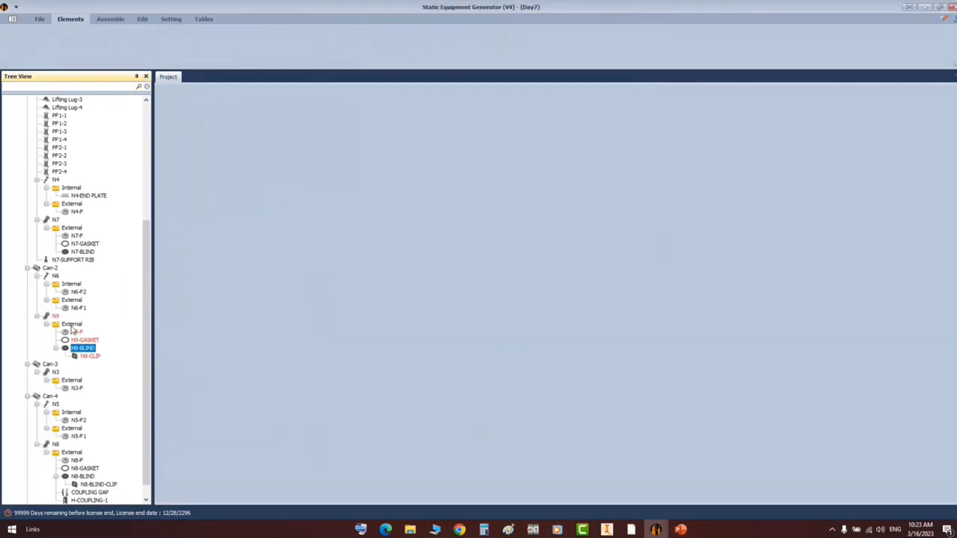
# - Add a GAP part named N9-COUPLING CONNECTION under N9 and save it with the same parameters as COUPLING GAP
pyautogui.click(312, 38)
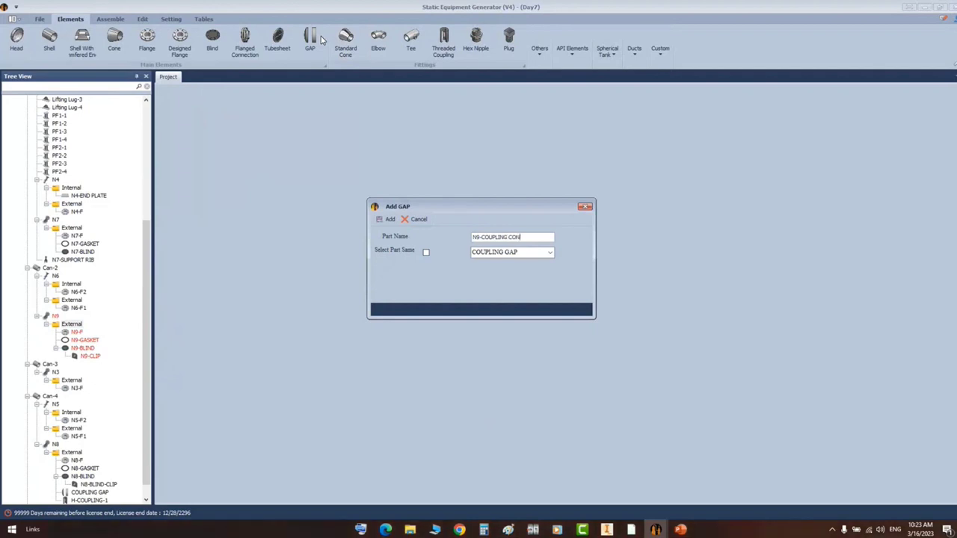
pyautogui.press('Return')
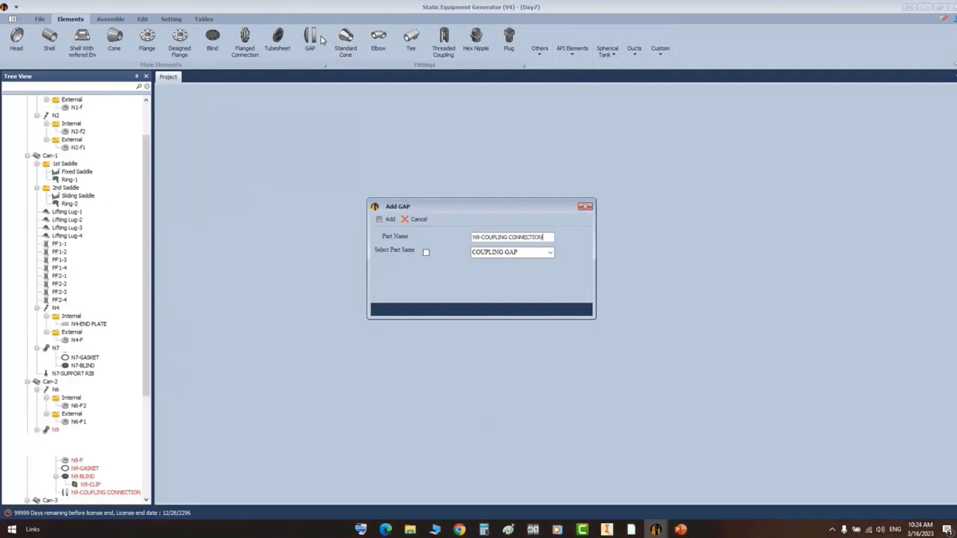
pyautogui.click(110, 397)
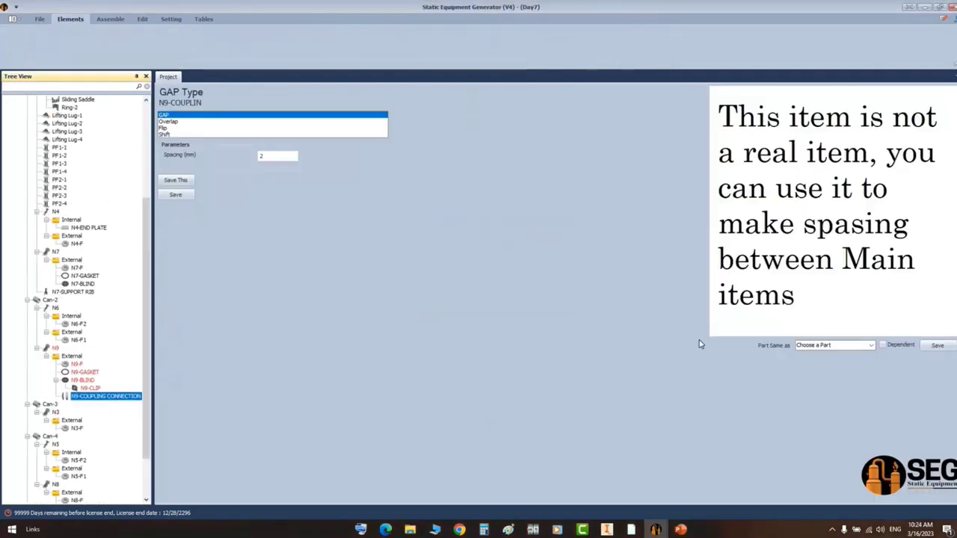
pyautogui.click(871, 346)
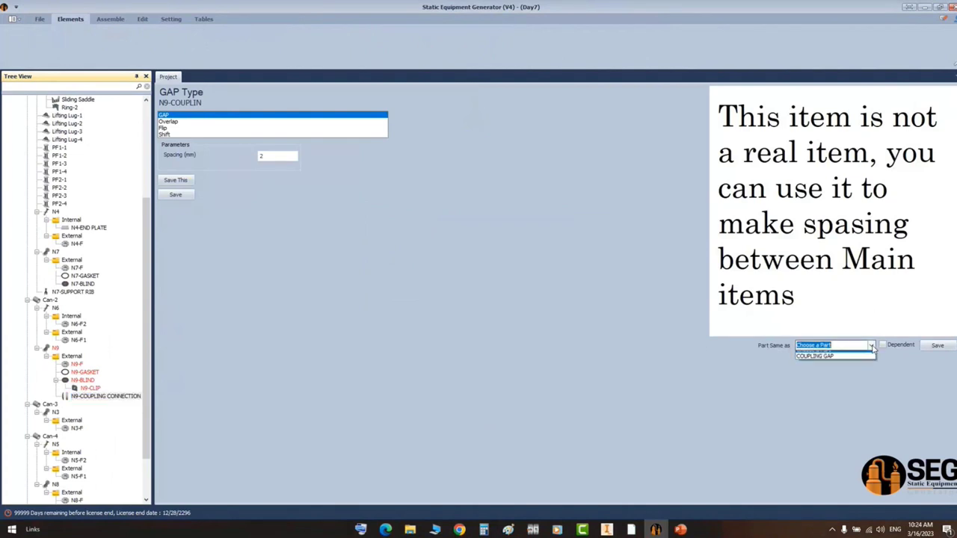
pyautogui.click(823, 357)
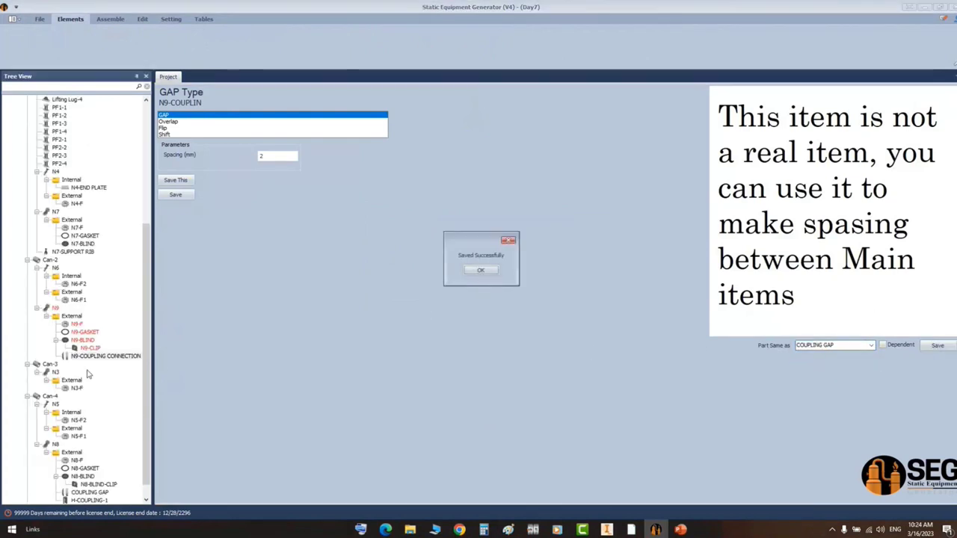
pyautogui.click(482, 272)
# - Add a threaded coupling named H-COUPLING-2 to the external parts of nozzle N9
pyautogui.click(72, 317)
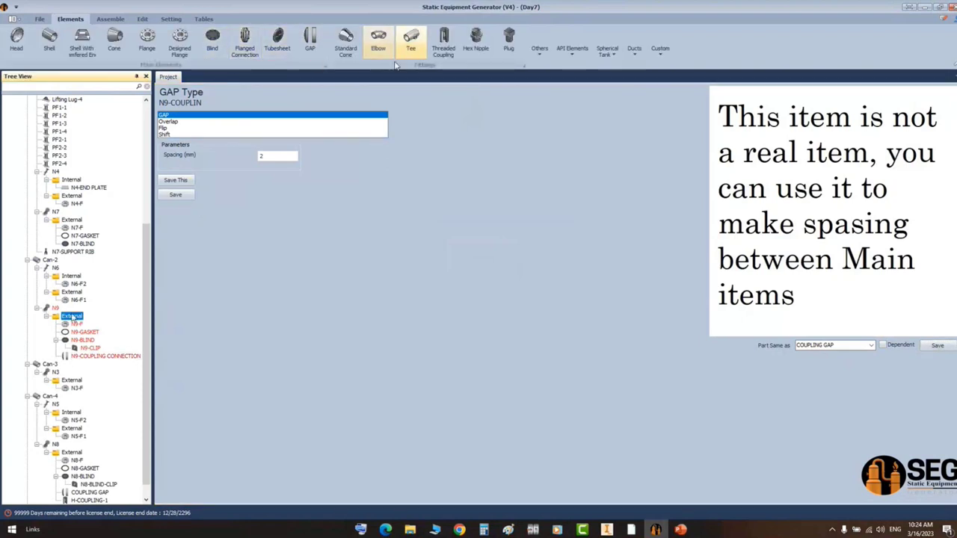
pyautogui.click(444, 44)
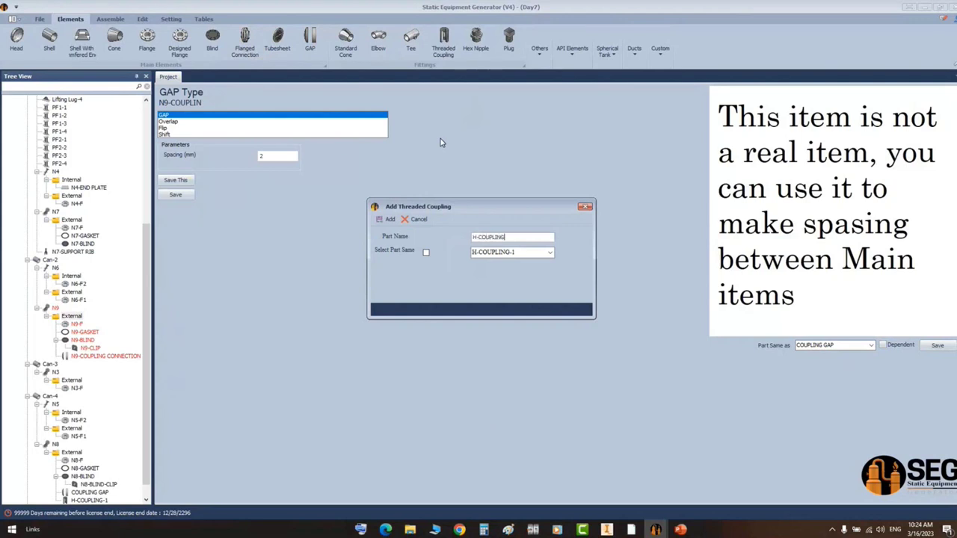
pyautogui.click(387, 219)
# - Make flange N9-F the same part as N8-F and save it
pyautogui.click(77, 356)
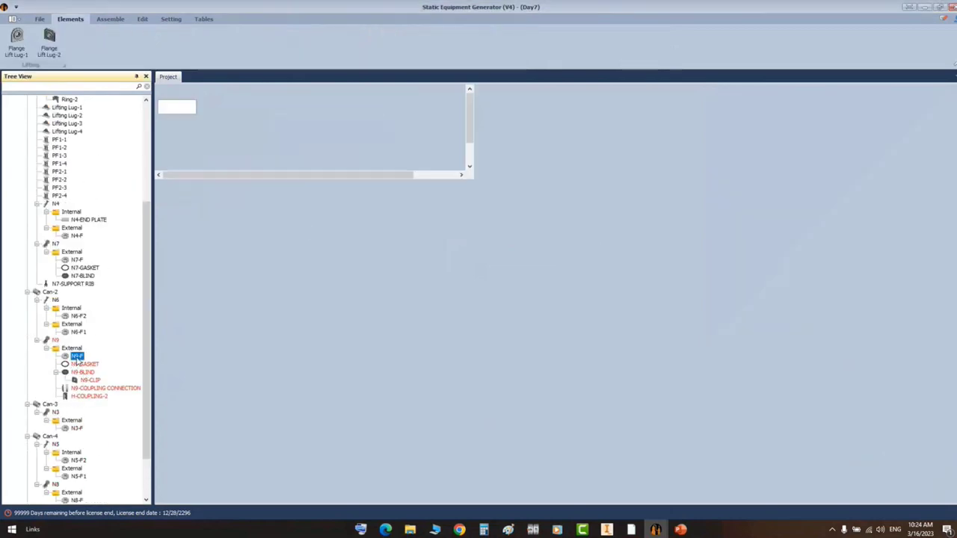
pyautogui.click(873, 224)
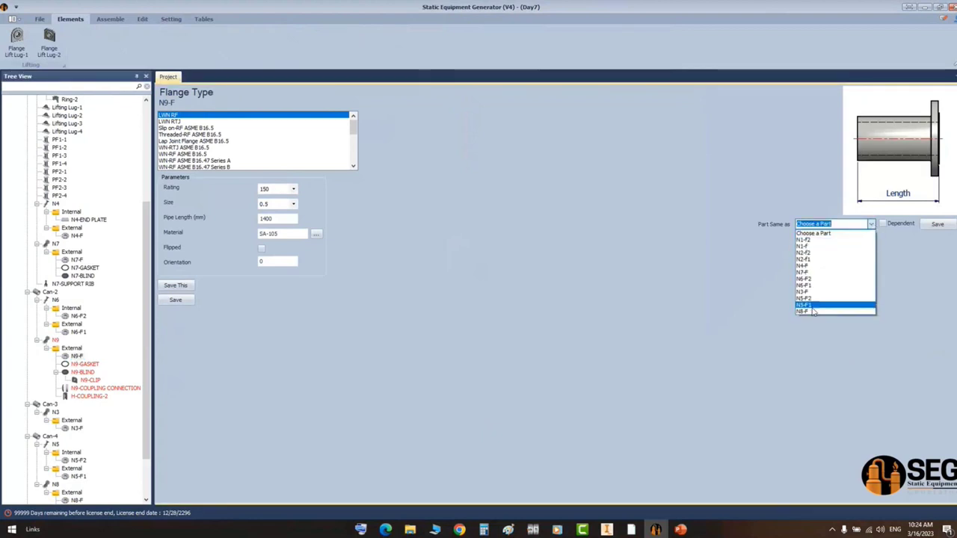
pyautogui.click(814, 311)
pyautogui.click(937, 224)
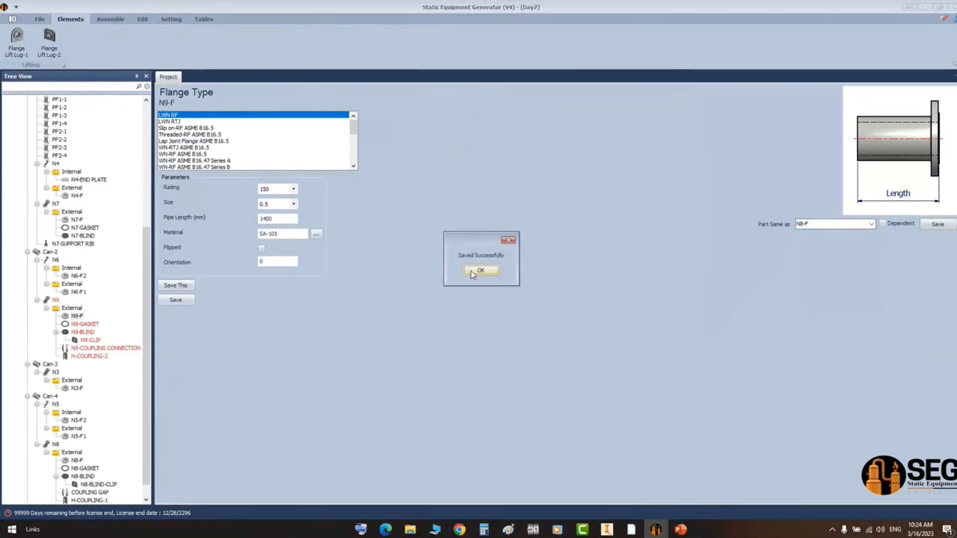
pyautogui.click(477, 271)
# - Make the N9-GASKET part the same as N8-GASKET and save it
pyautogui.click(85, 324)
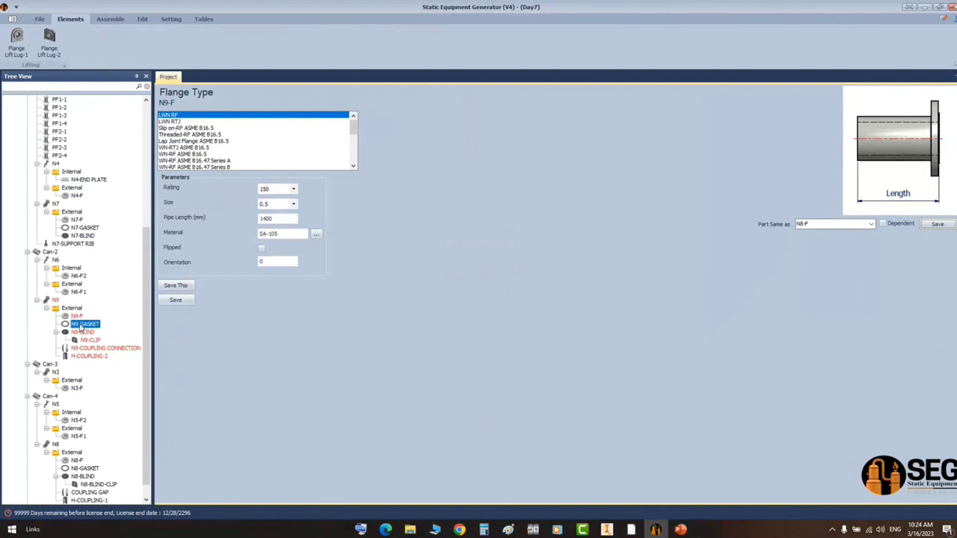
pyautogui.click(871, 220)
pyautogui.click(815, 243)
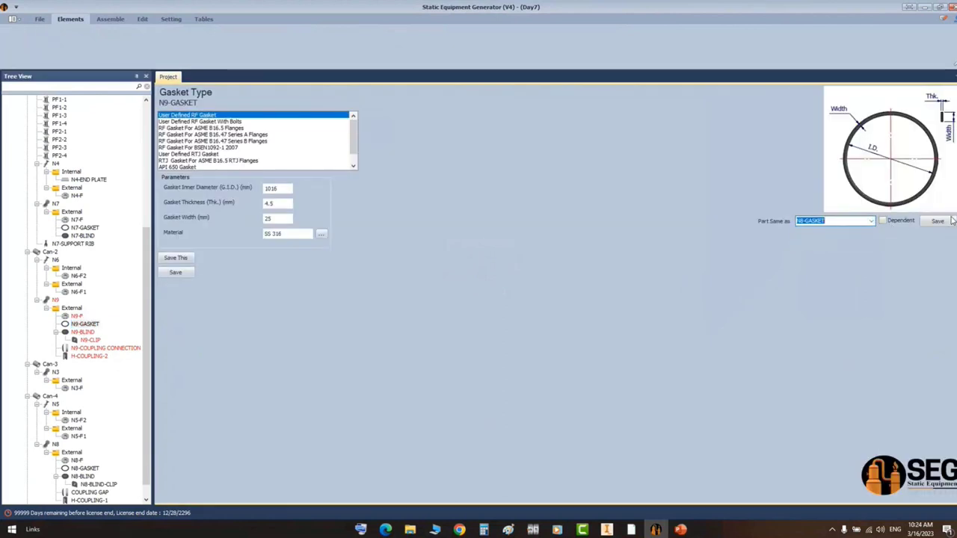
pyautogui.click(939, 221)
pyautogui.click(480, 272)
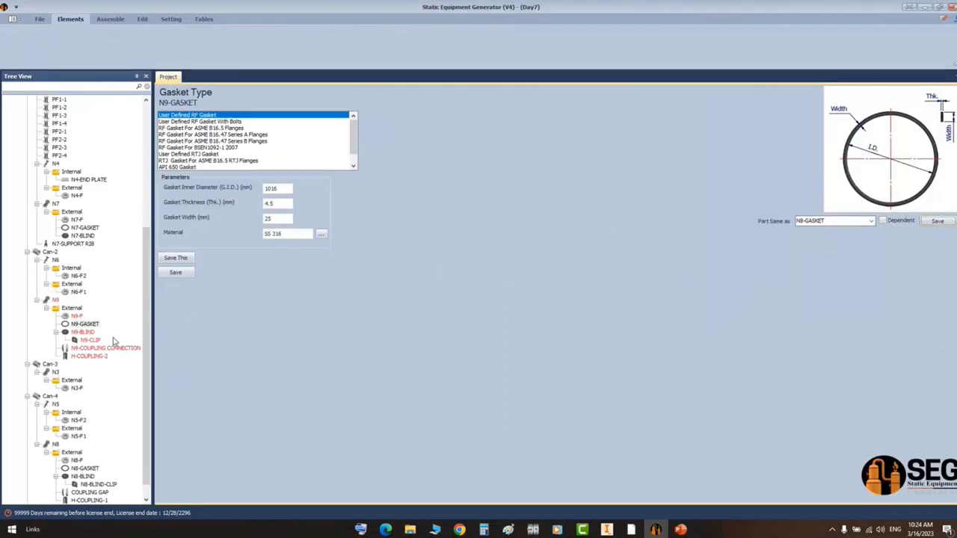
# - Make the N9-BLIND part the same as N8-BLIND and save it
pyautogui.click(82, 332)
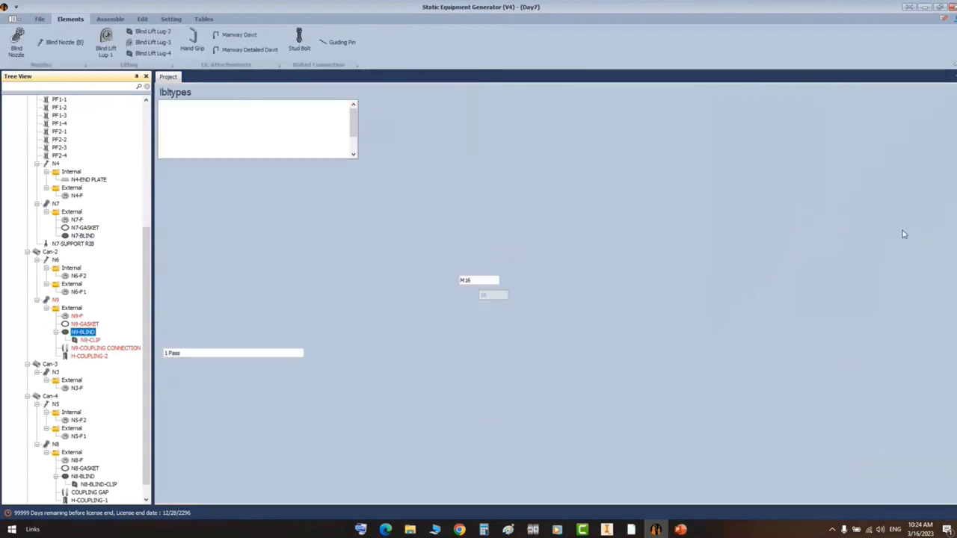
pyautogui.click(871, 268)
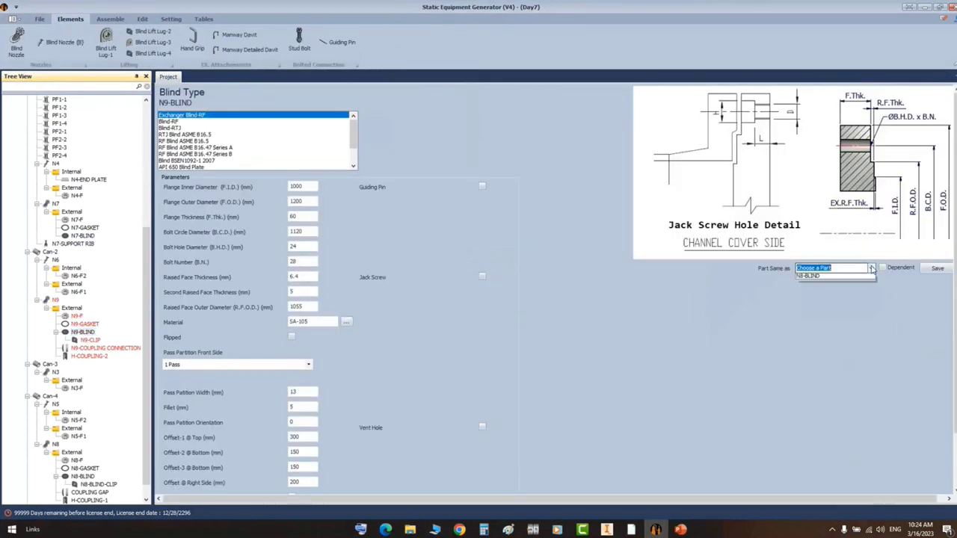
pyautogui.click(808, 276)
pyautogui.click(937, 268)
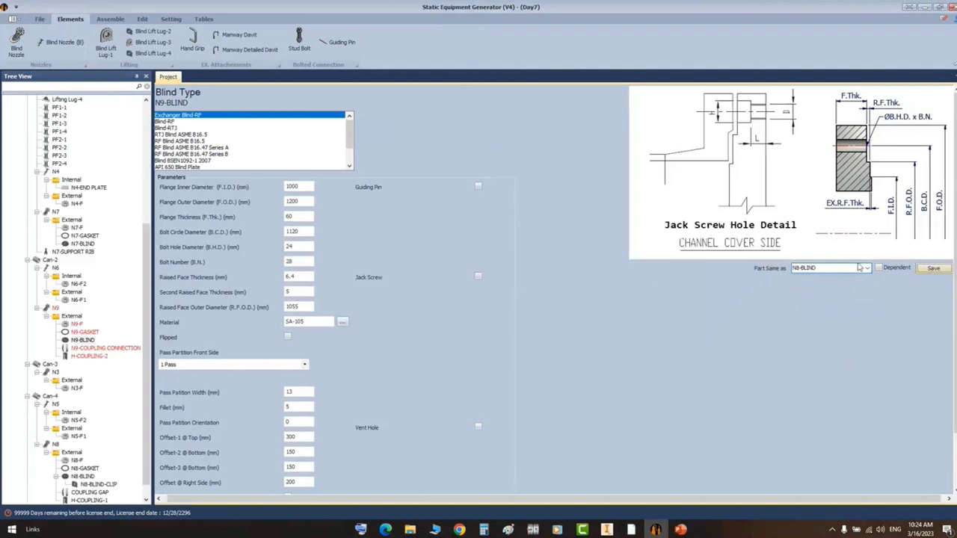
pyautogui.click(483, 274)
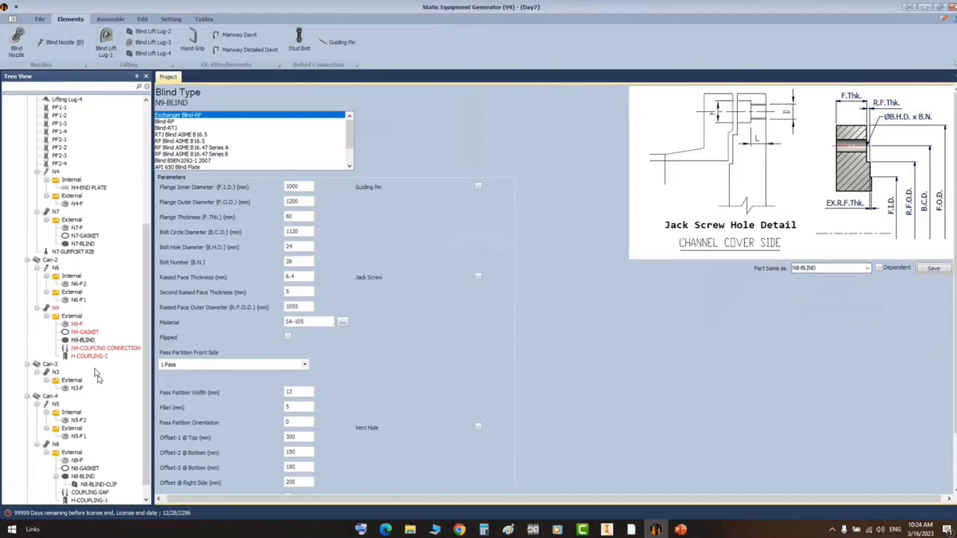
# - Add a Blind Lift Lug-4 named N9-COVER-CLIP to the N9-BLIND part
pyautogui.click(94, 340)
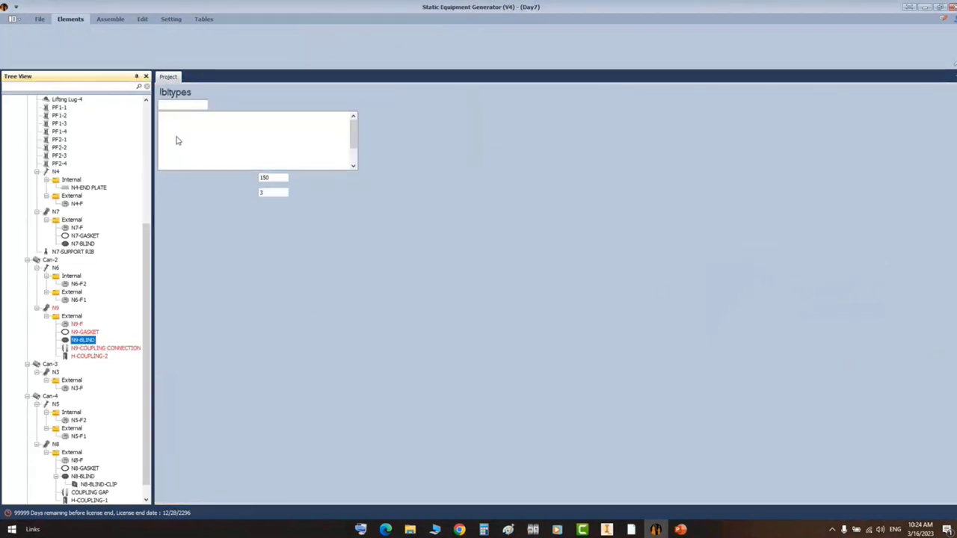
pyautogui.click(153, 53)
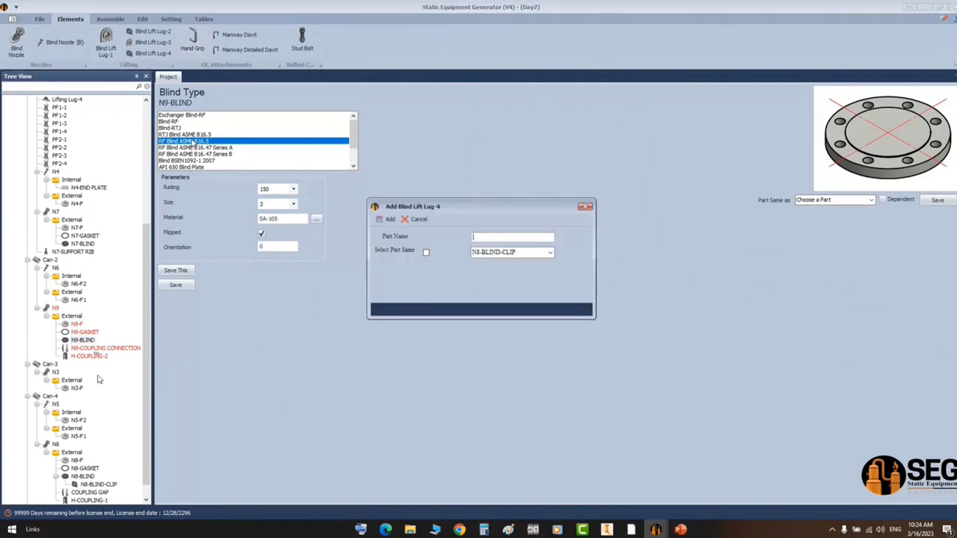
pyautogui.write('N9-COVER-CLIP')
pyautogui.press('Return')
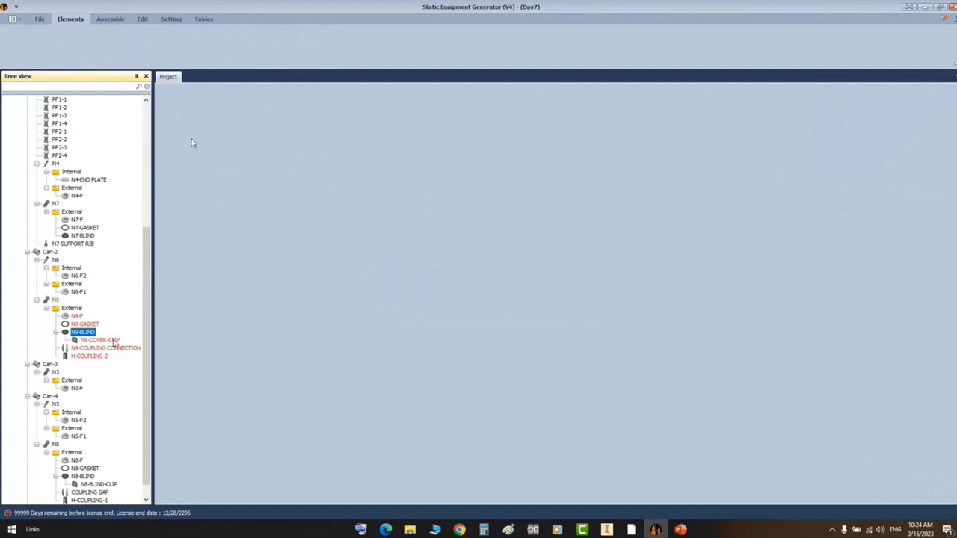
# - Make the N9-COVER-CLIP part the same as N8-BLIND-CLIP and save it
pyautogui.click(115, 341)
pyautogui.click(871, 262)
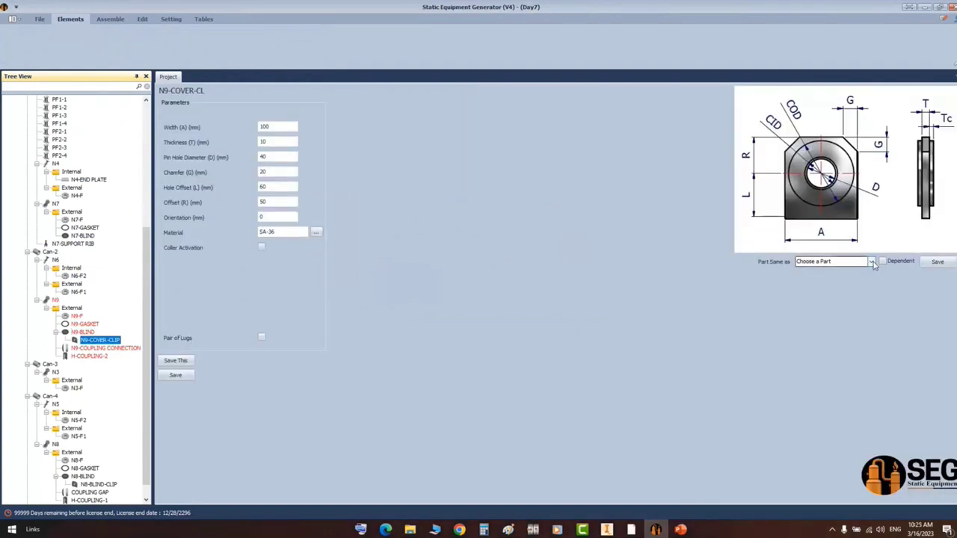
pyautogui.click(827, 277)
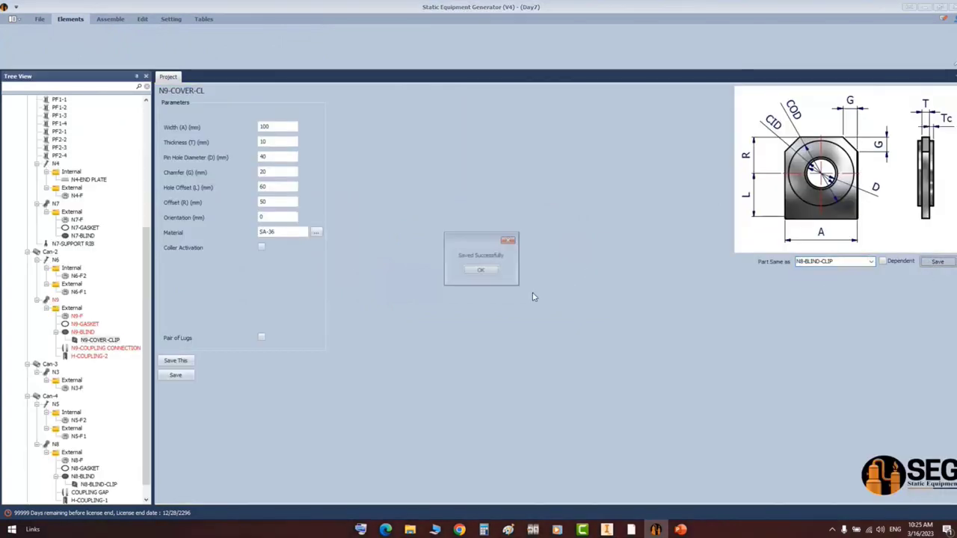
pyautogui.click(483, 272)
# - Make the H-COUPLING-2 part of nozzle N9 the same as H-COUPLING-1 and save it
pyautogui.click(93, 348)
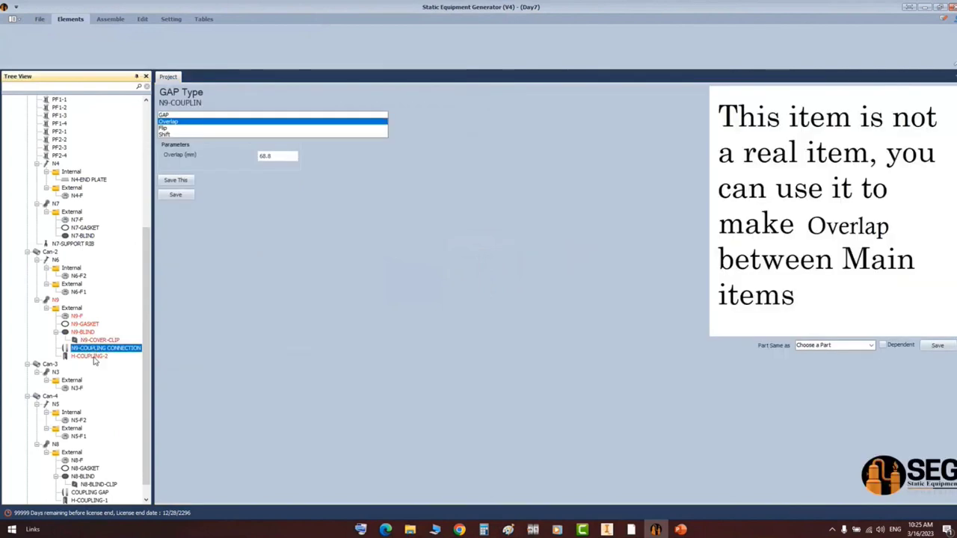
pyautogui.click(93, 357)
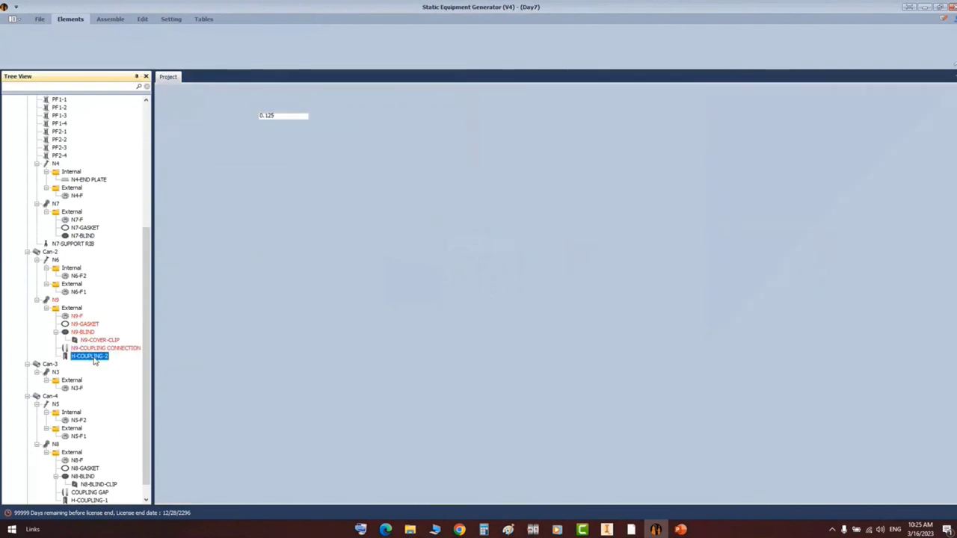
pyautogui.click(872, 205)
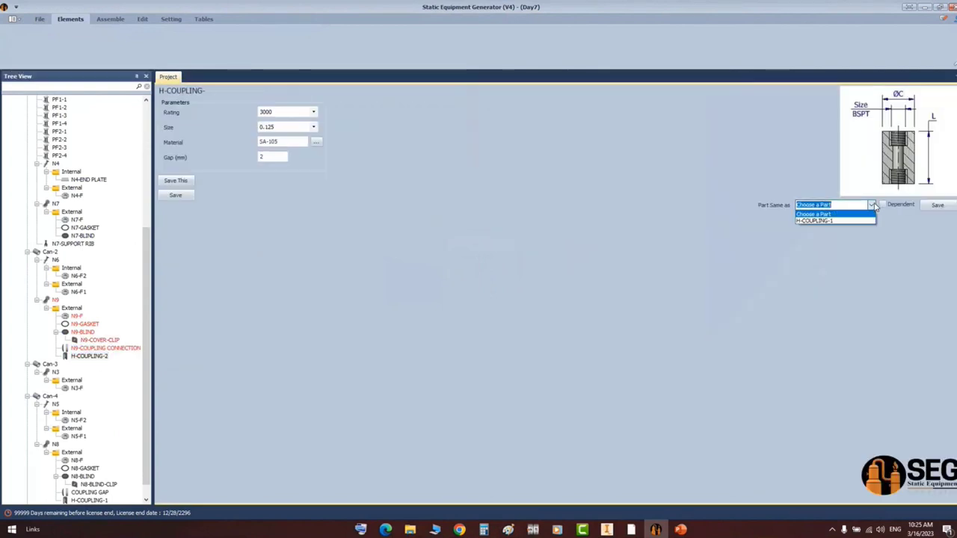
pyautogui.click(822, 214)
pyautogui.click(938, 205)
pyautogui.click(475, 273)
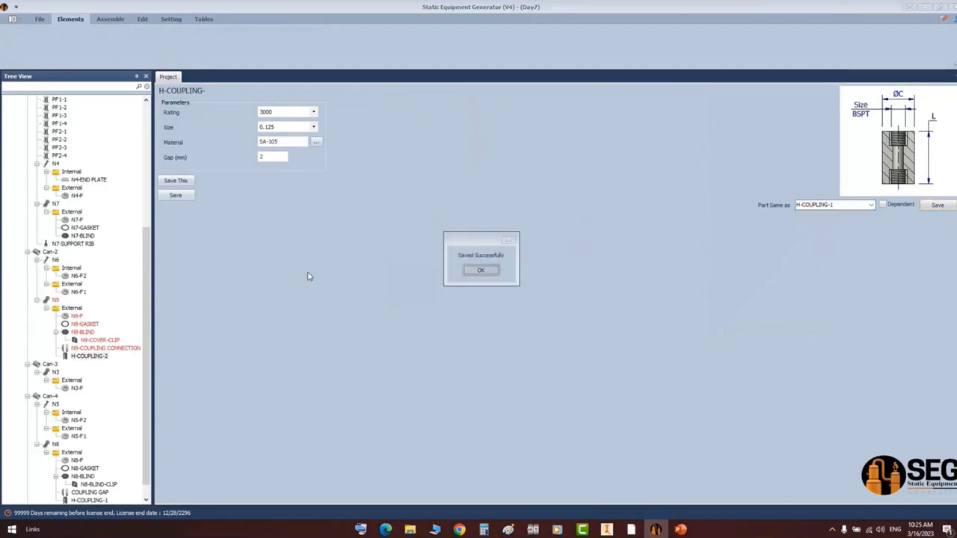
# - Start generating the new N9 parts in the Inventor assembly, then switch back to Static Equipment Generator
pyautogui.click(93, 347)
pyautogui.click(110, 19)
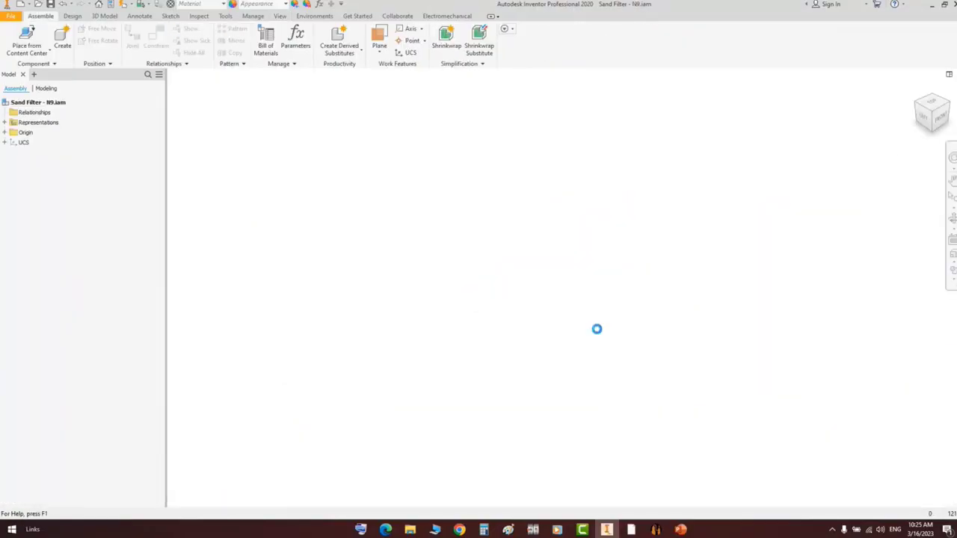
pyautogui.click(660, 530)
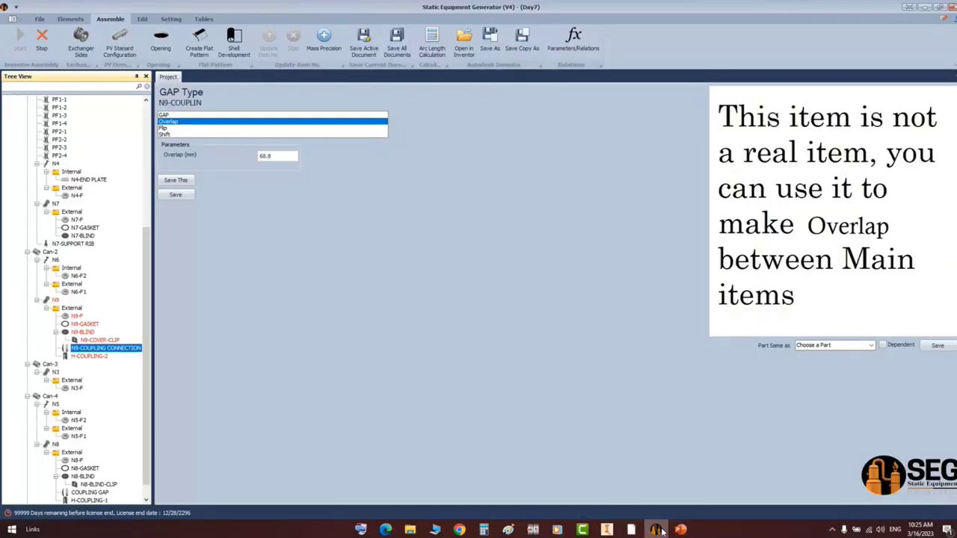
# - Calculate nozzle N9's location on Can-2 from the GA drawing as 2400 - 50 - 1960 in Calculator, then return to Static Equipment Generator
pyautogui.moveTo(631, 530)
pyautogui.click(567, 495)
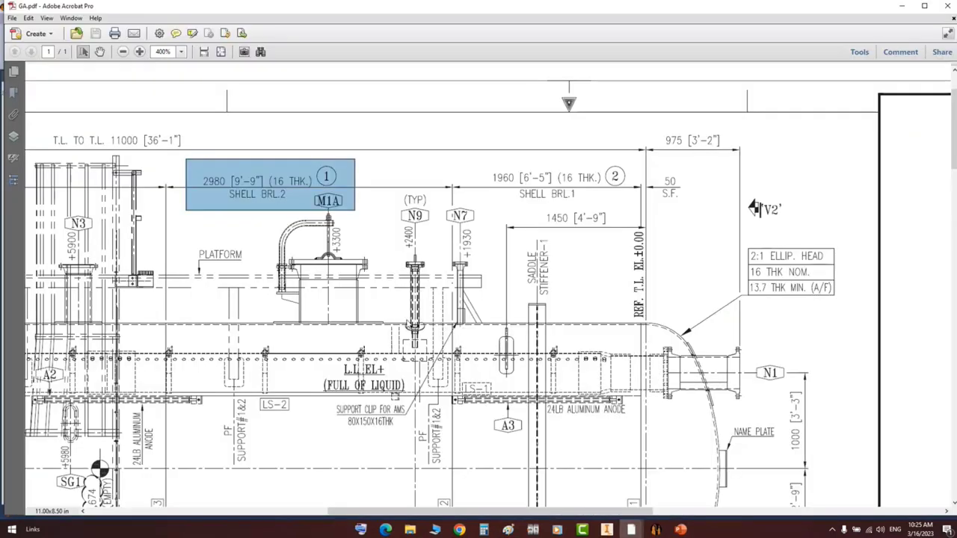
pyautogui.click(484, 530)
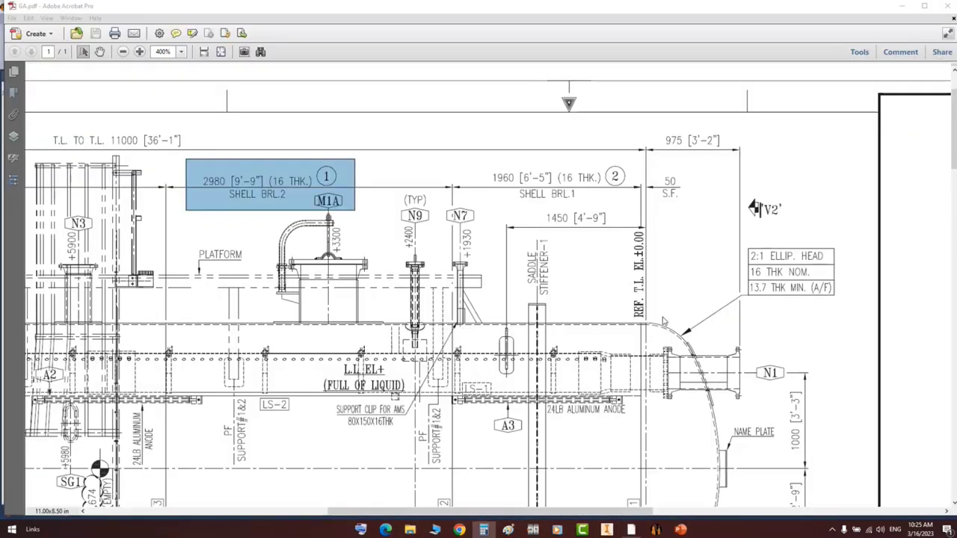
pyautogui.moveTo(382, 185); pyautogui.dragTo(230, 204)
pyautogui.write('2400 - ')
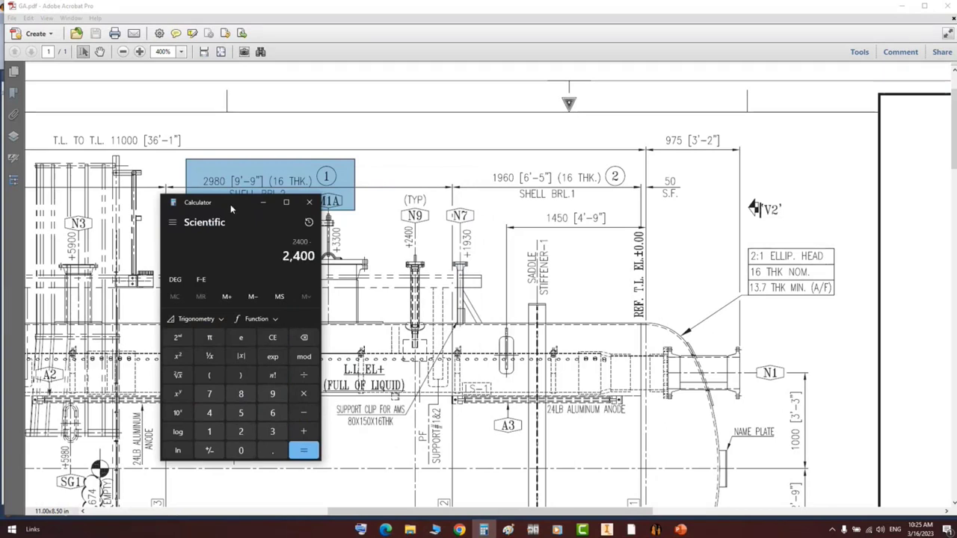
pyautogui.write('50 - 1')
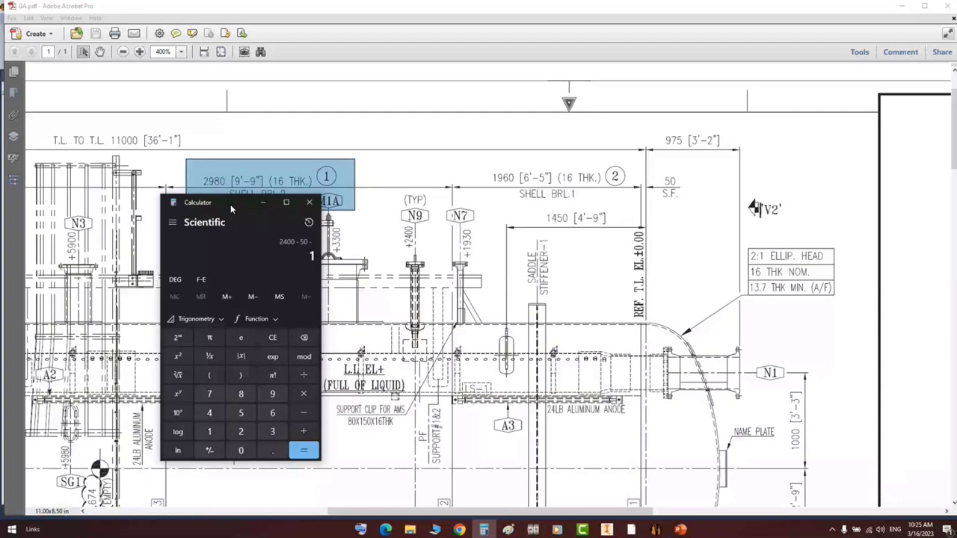
pyautogui.write('960')
pyautogui.press('Return')
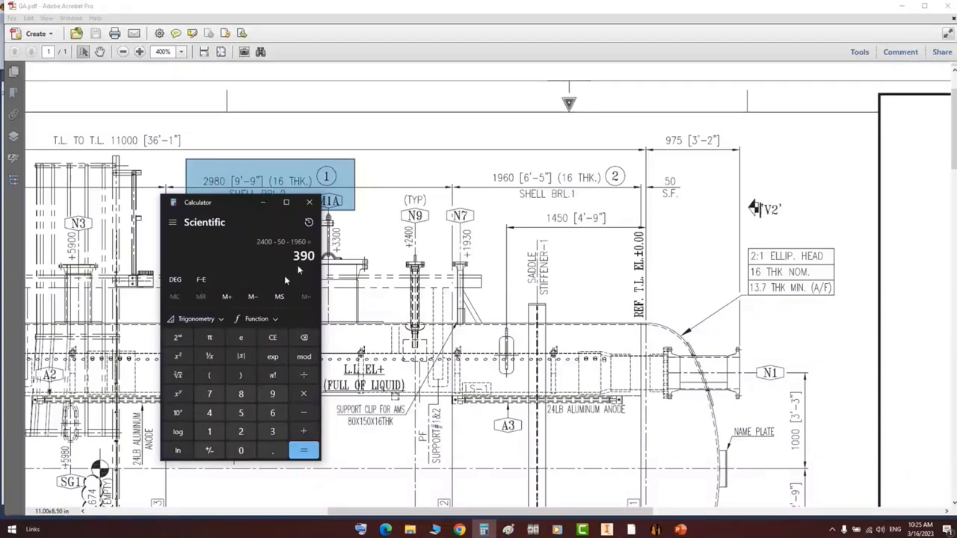
pyautogui.moveTo(292, 257); pyautogui.dragTo(317, 258)
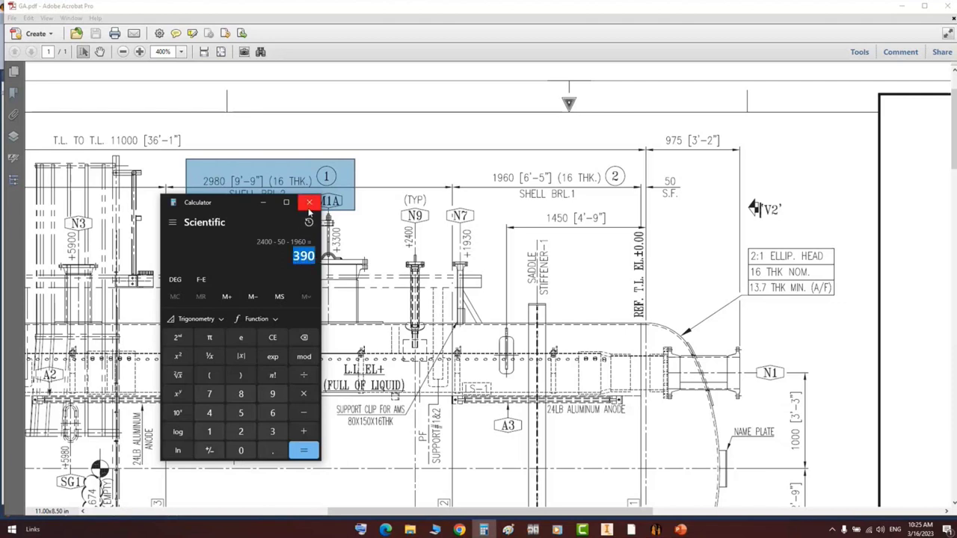
pyautogui.click(632, 530)
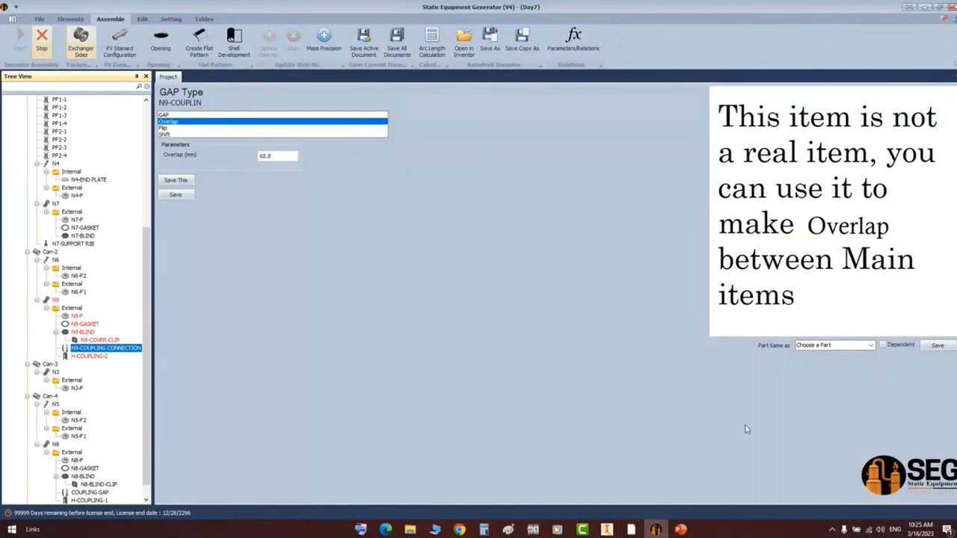
# - Switch to Inventor to check the generated N9 nozzle on the vessel, then return to Static Equipment Generator
pyautogui.click(607, 530)
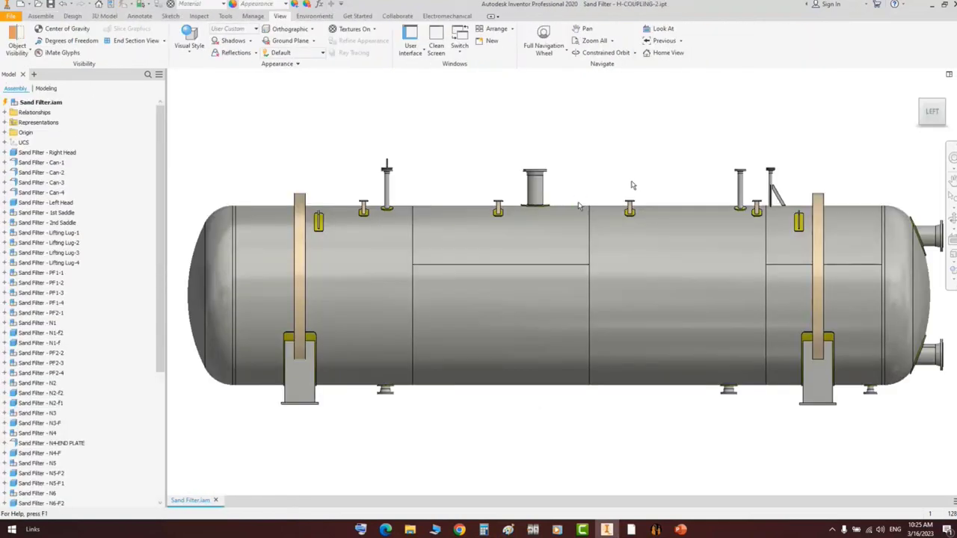
pyautogui.click(658, 531)
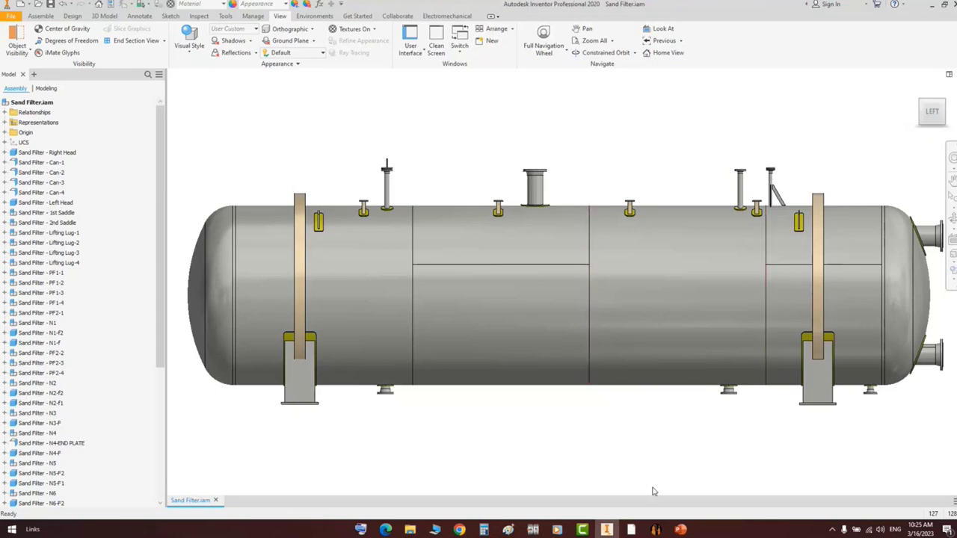
pyautogui.click(655, 529)
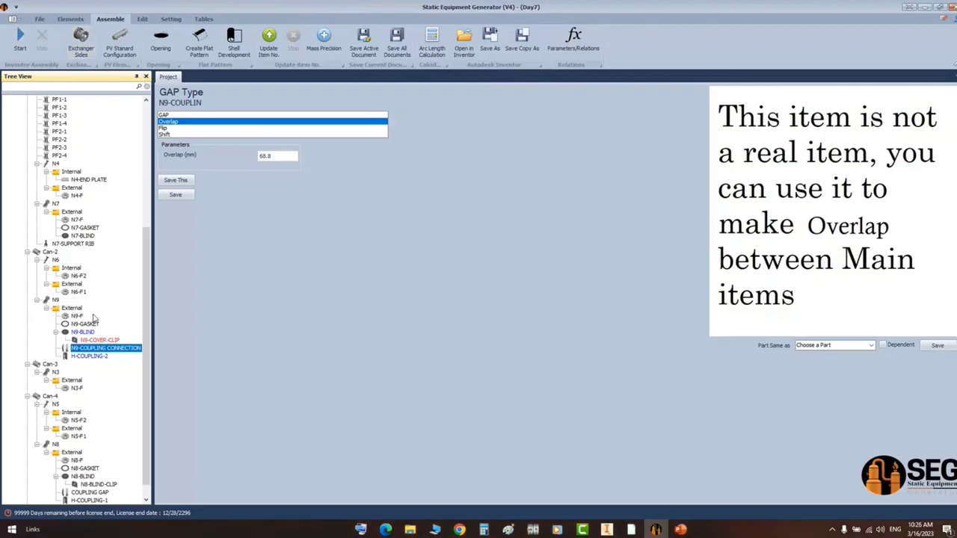
# - Set nozzle N9's location to 390 mm, save it and update the Inventor assembly
pyautogui.scroll(-1, 94, 319)
pyautogui.click(55, 284)
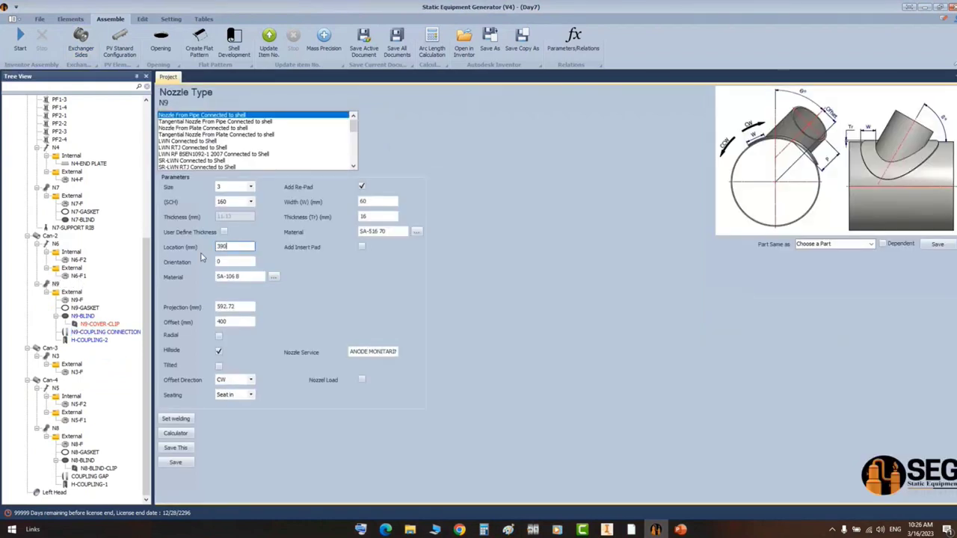
pyautogui.click(175, 462)
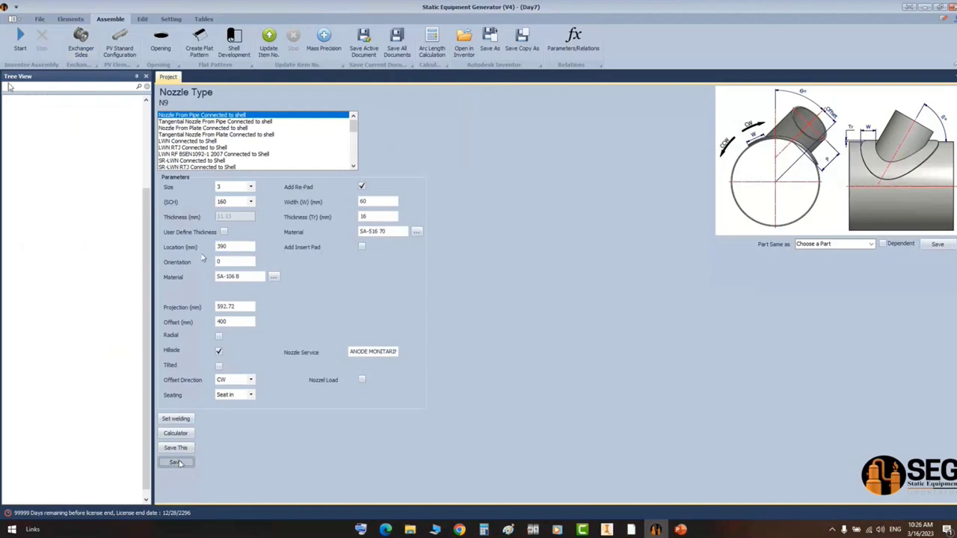
pyautogui.click(20, 37)
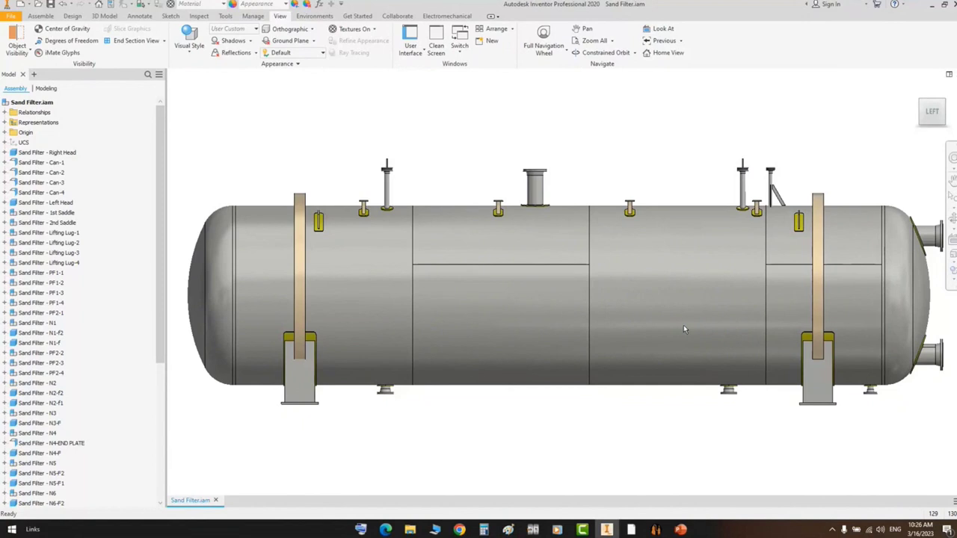
# - Inspect nozzle N9 on the vessel model and open its cover clip in a separate window
pyautogui.scroll(10, 743, 181)
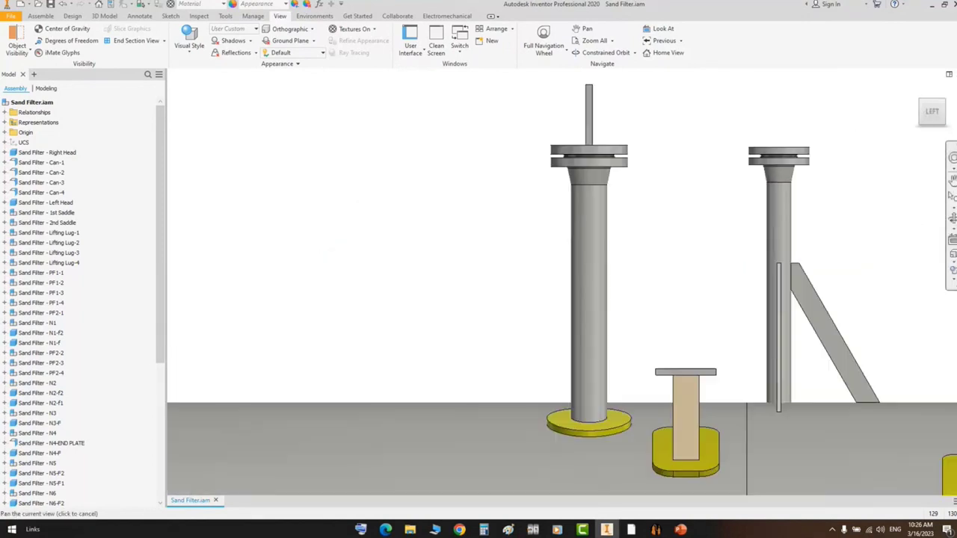
pyautogui.scroll(-5, 677, 244)
pyautogui.keyDown('shift'); pyautogui.moveTo(645, 247); pyautogui.dragTo(692, 292, button='middle'); pyautogui.keyUp('shift')
pyautogui.scroll(5, 666, 189)
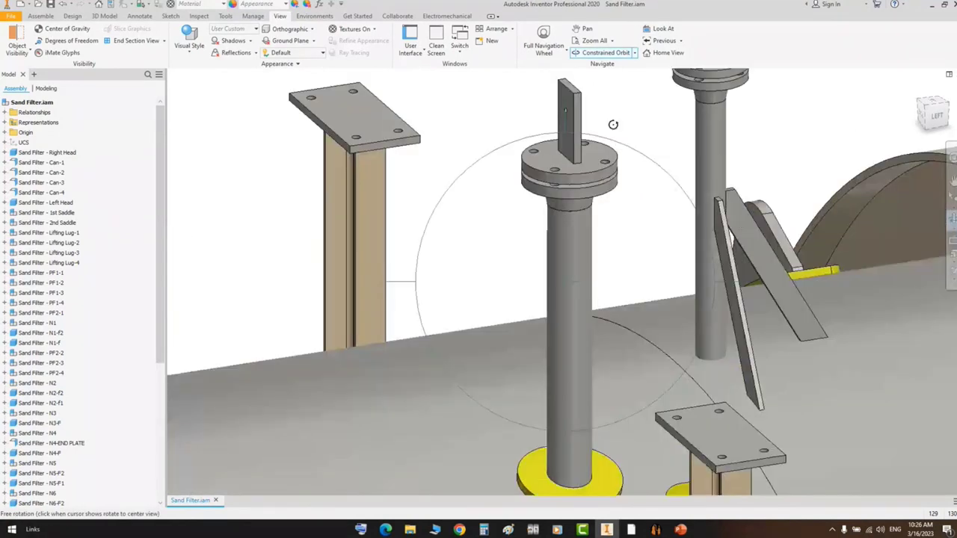
pyautogui.rightClick(648, 127)
pyautogui.click(665, 131)
pyautogui.rightClick(573, 100)
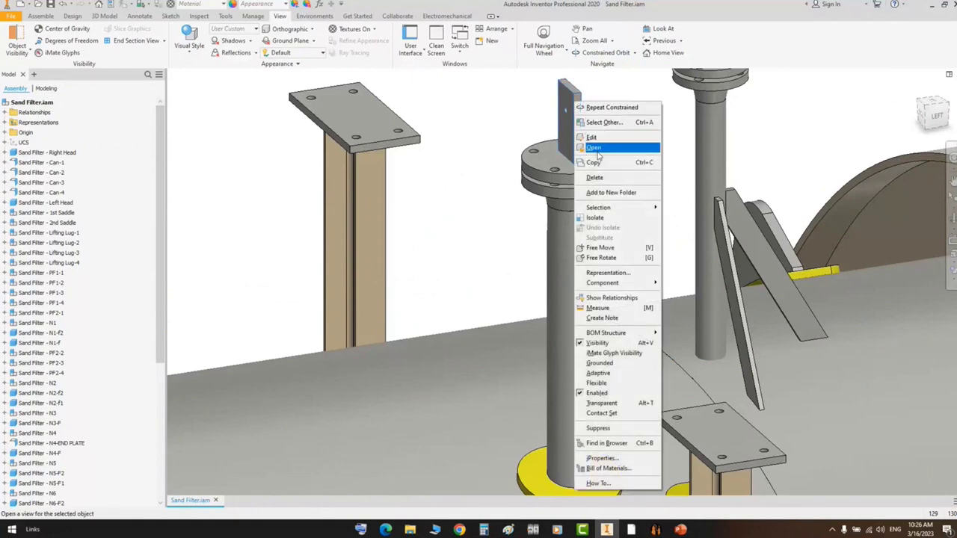
pyautogui.click(594, 148)
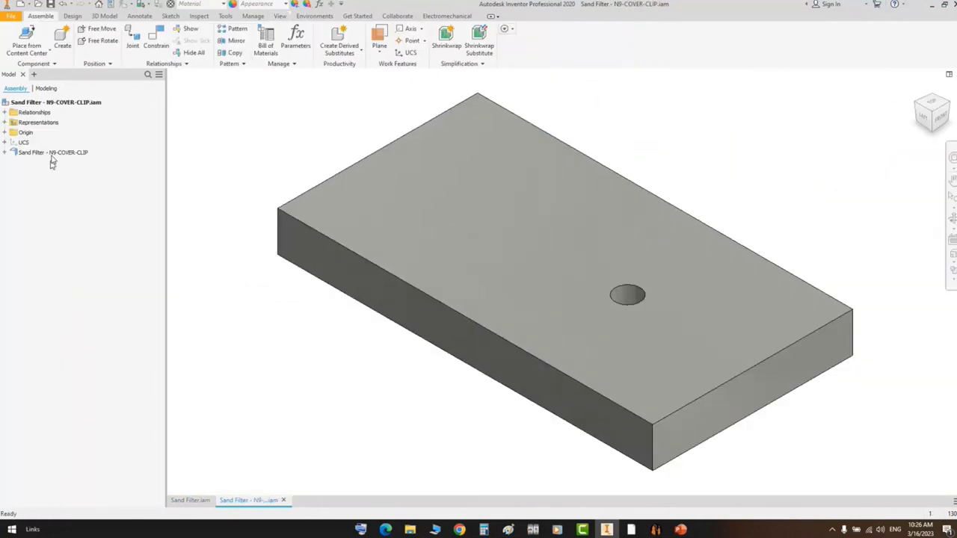
# - Edit Extrusion3 of the N9-COVER-CLIP part, adding the circular hole region to its profile to fill the hole
pyautogui.click(51, 154)
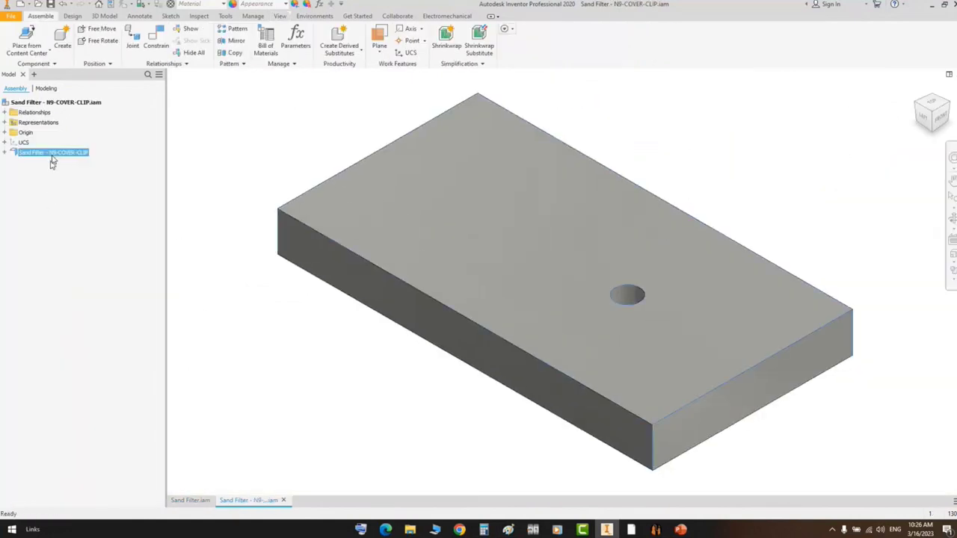
pyautogui.doubleClick(52, 153)
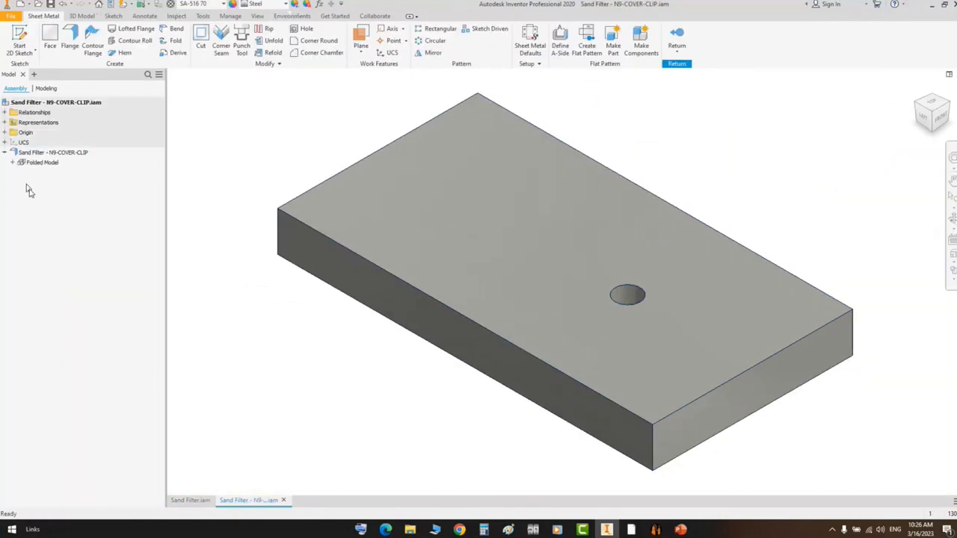
pyautogui.doubleClick(46, 213)
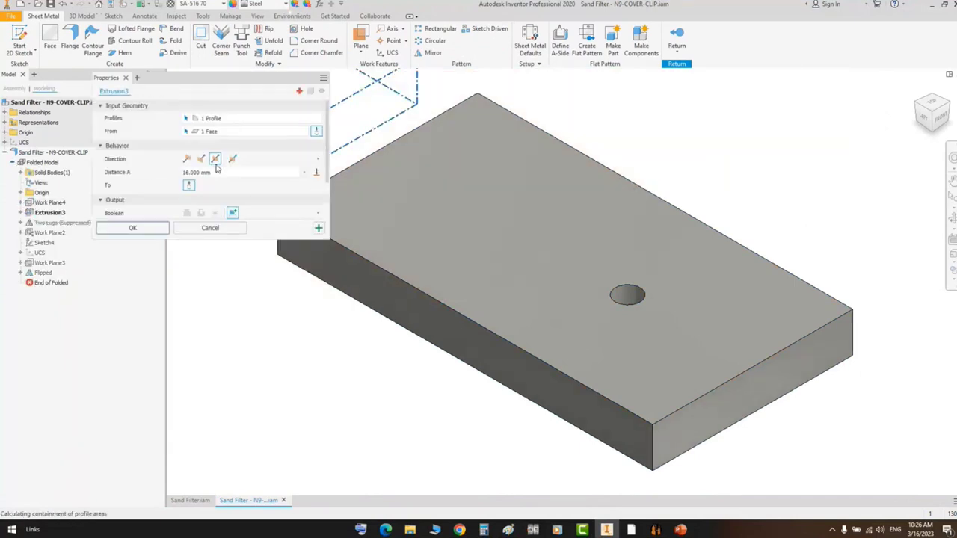
pyautogui.scroll(5, 594, 274)
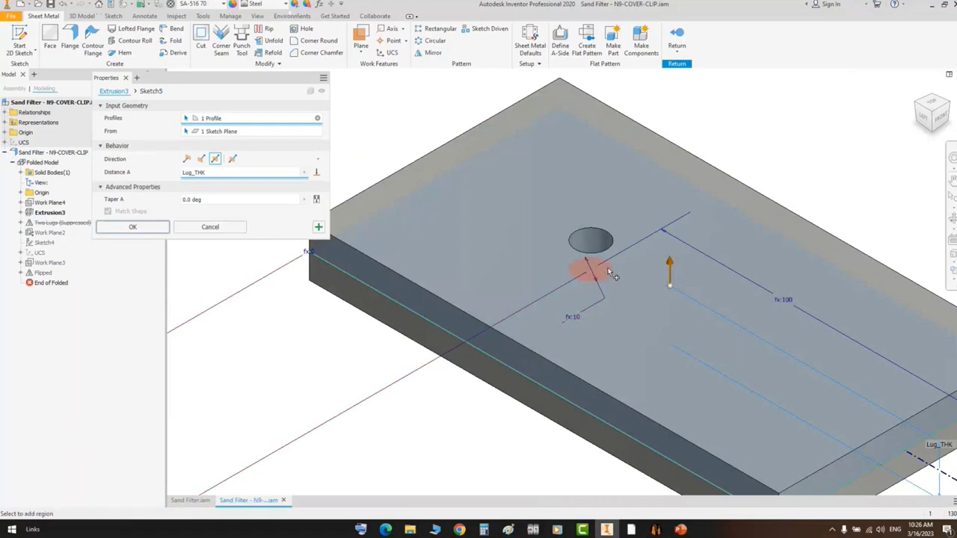
pyautogui.click(584, 271)
pyautogui.click(135, 226)
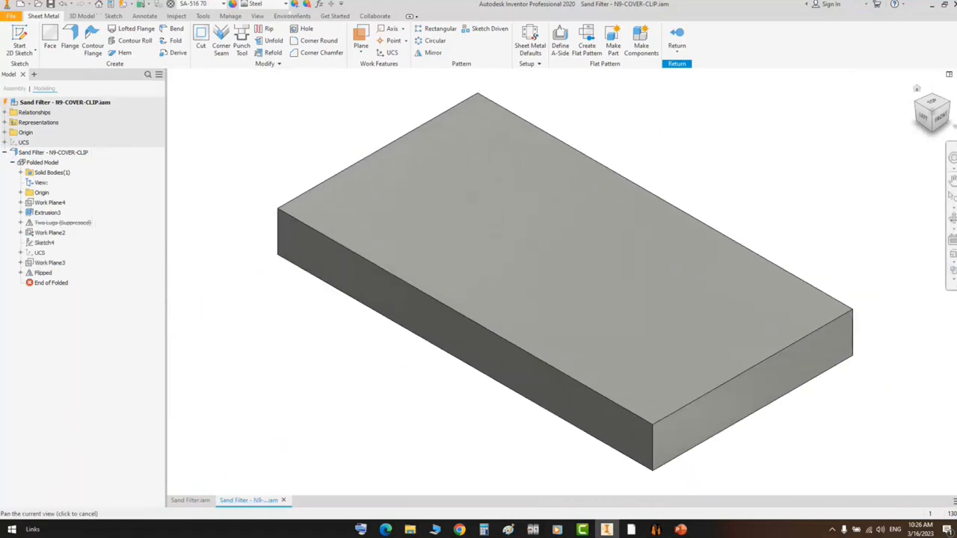
# - Close the cover clip document and return to the full Sand Filter assembly
pyautogui.click(949, 74)
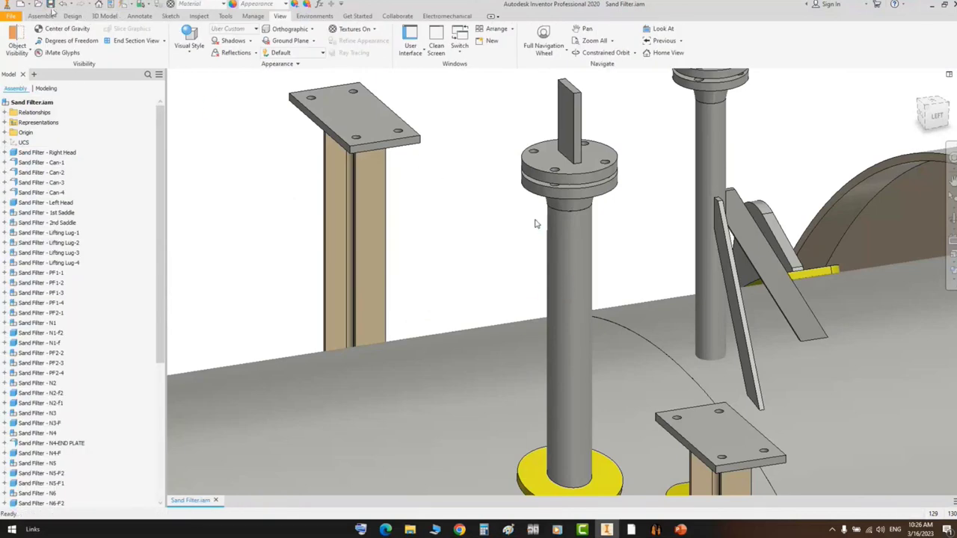
pyautogui.scroll(-3, 532, 224)
pyautogui.scroll(-5, 532, 222)
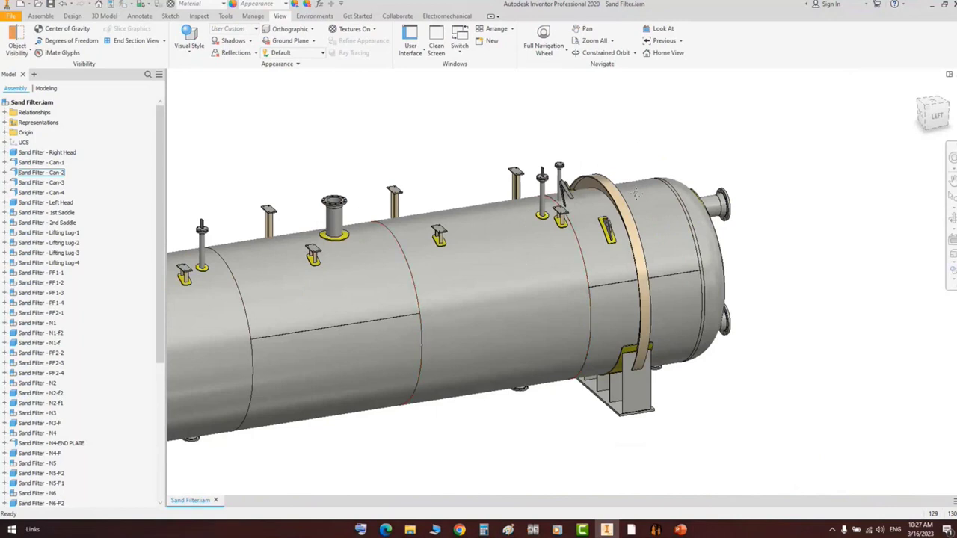
# - Inspect the complete Sand Filter vessel model in side view
pyautogui.moveTo(636, 194); pyautogui.dragTo(806, 106, button='middle')
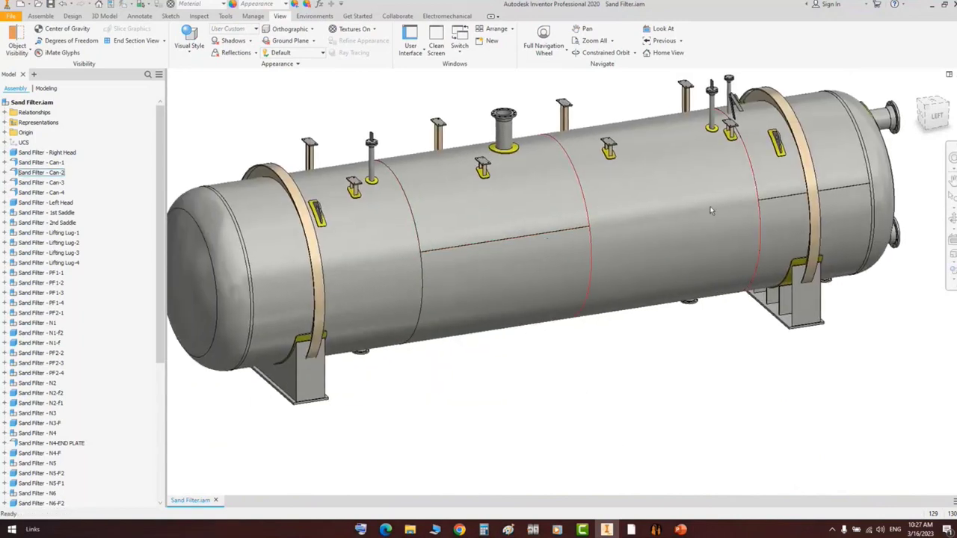
pyautogui.scroll(2, 786, 174)
pyautogui.press('F5')
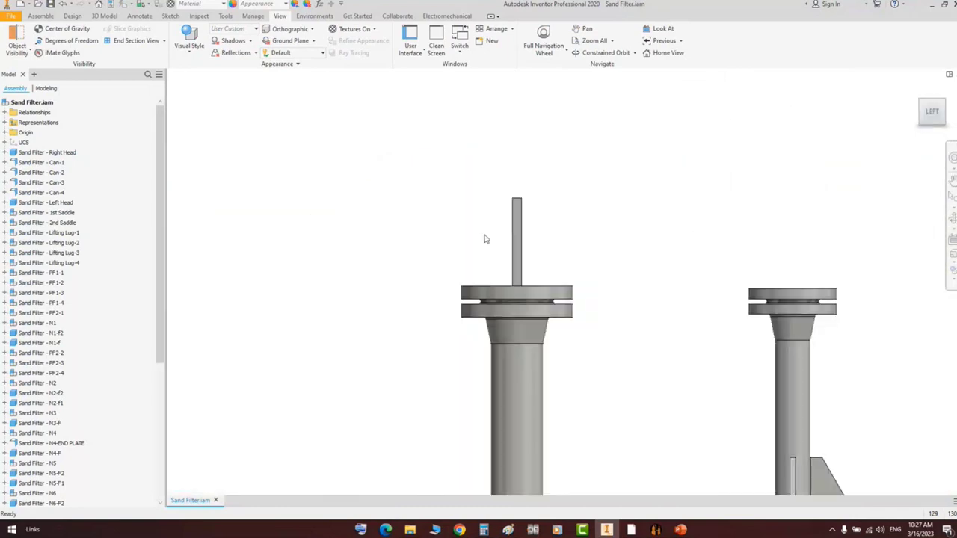
pyautogui.scroll(-5, 485, 239)
pyautogui.moveTo(485, 240); pyautogui.dragTo(699, 208, button='middle')
pyautogui.scroll(-2, 560, 230)
pyautogui.moveTo(560, 231); pyautogui.dragTo(579, 232, button='middle')
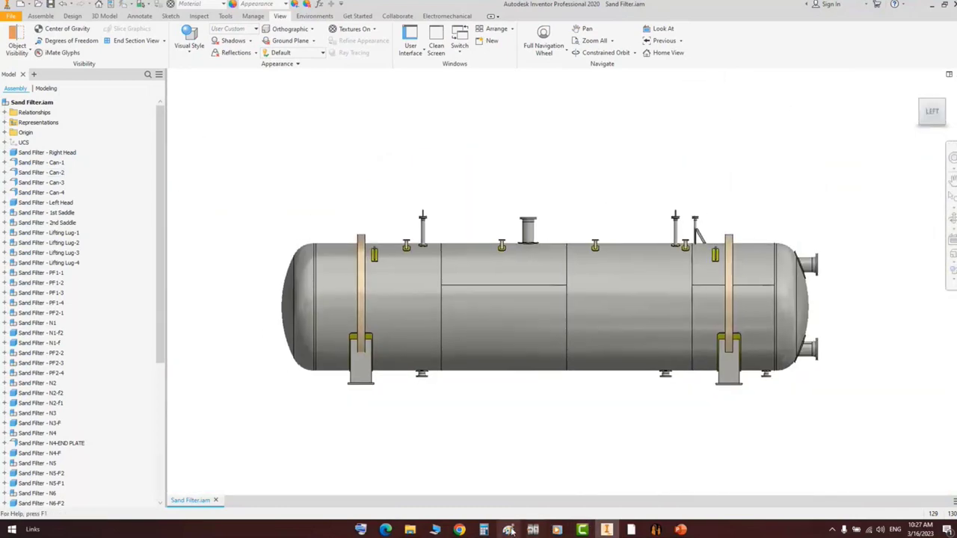
# - Examine nozzles M1A and M1B on shell barrels 2 and 3 in the GA drawing
pyautogui.moveTo(631, 530)
pyautogui.click(535, 502)
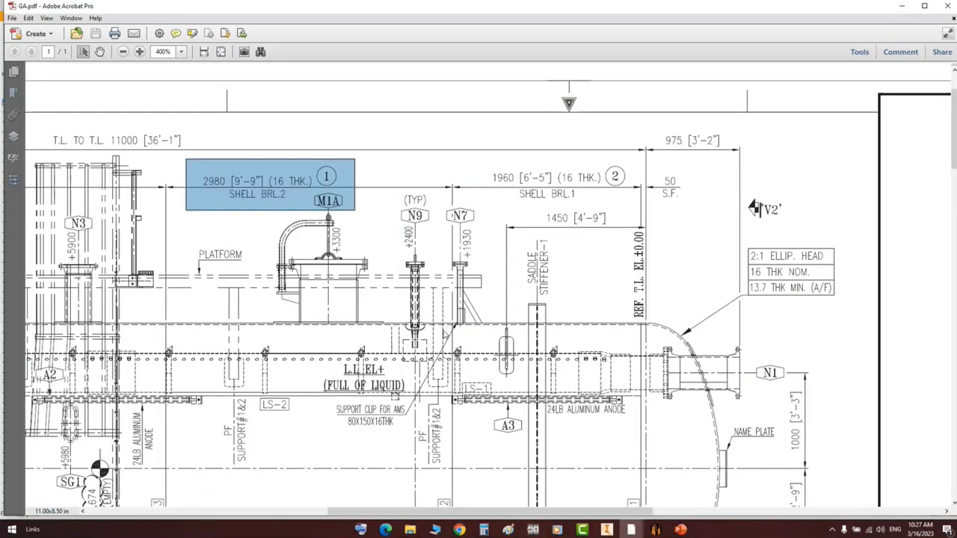
pyautogui.moveTo(356, 241)
pyautogui.mouseDown(button='middle')
pyautogui.moveTo(367, 248)
pyautogui.moveTo(343, 261)
pyautogui.mouseUp(button='middle')
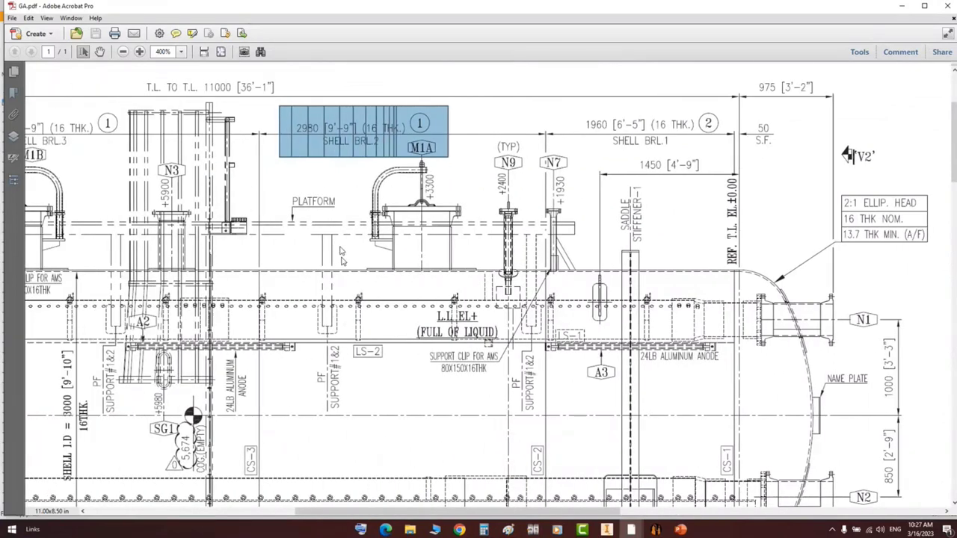
pyautogui.moveTo(333, 132); pyautogui.dragTo(480, 278)
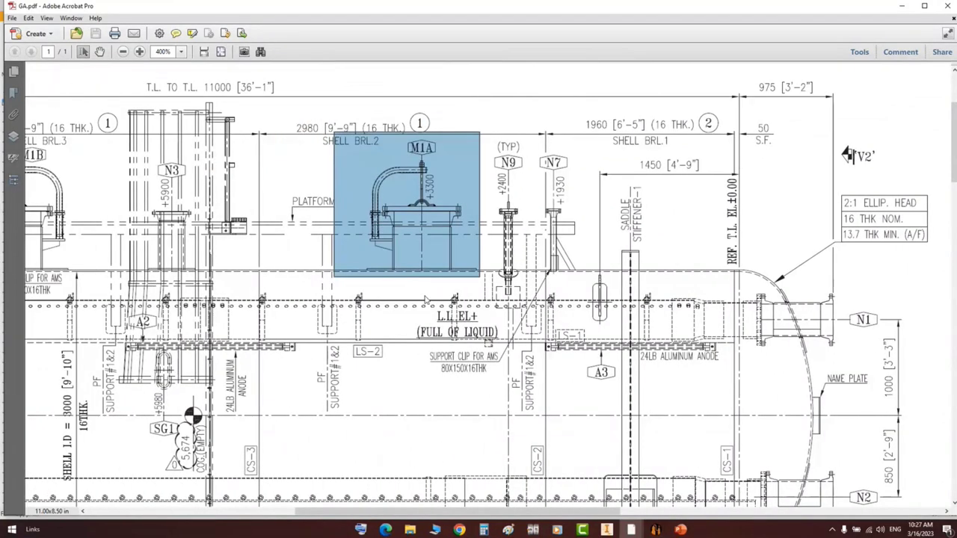
pyautogui.moveTo(426, 297); pyautogui.dragTo(401, 288, button='middle')
pyautogui.moveTo(293, 136); pyautogui.dragTo(413, 288)
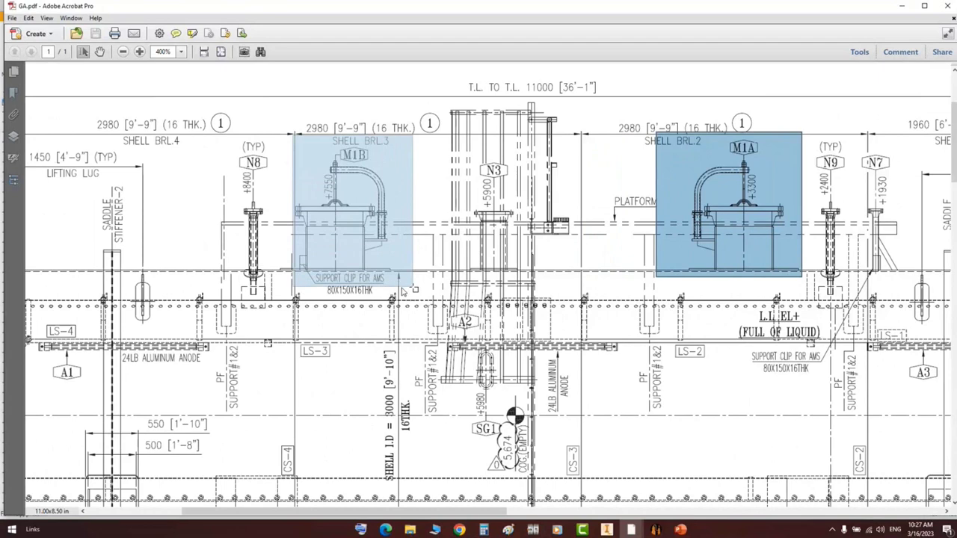
pyautogui.moveTo(413, 287); pyautogui.dragTo(413, 288)
pyautogui.moveTo(720, 339); pyautogui.dragTo(712, 304, button='middle')
pyautogui.moveTo(630, 125); pyautogui.dragTo(751, 278)
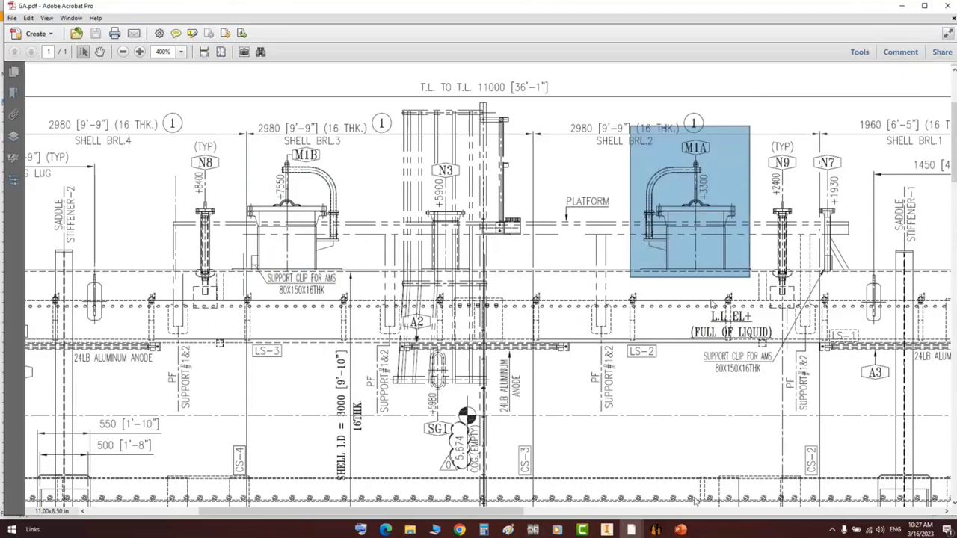
# - In Static Equipment Generator, add a shell nozzle named M1A to Can-2 and open its parameters
pyautogui.click(656, 530)
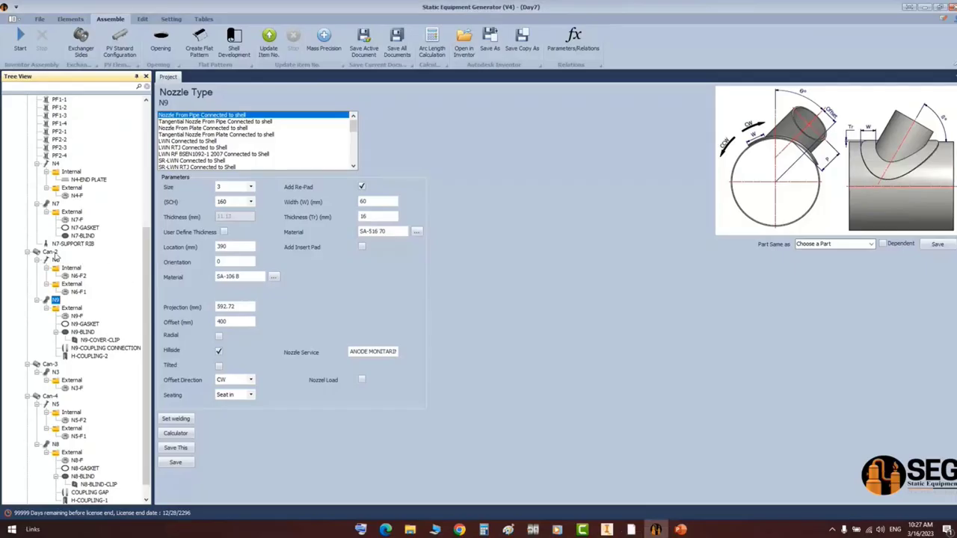
pyautogui.click(51, 254)
pyautogui.click(71, 19)
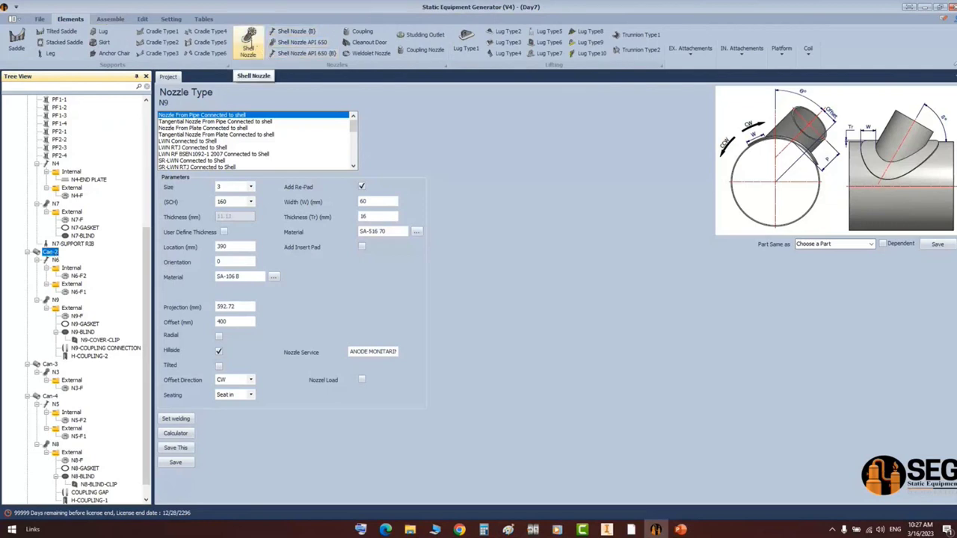
pyautogui.click(249, 46)
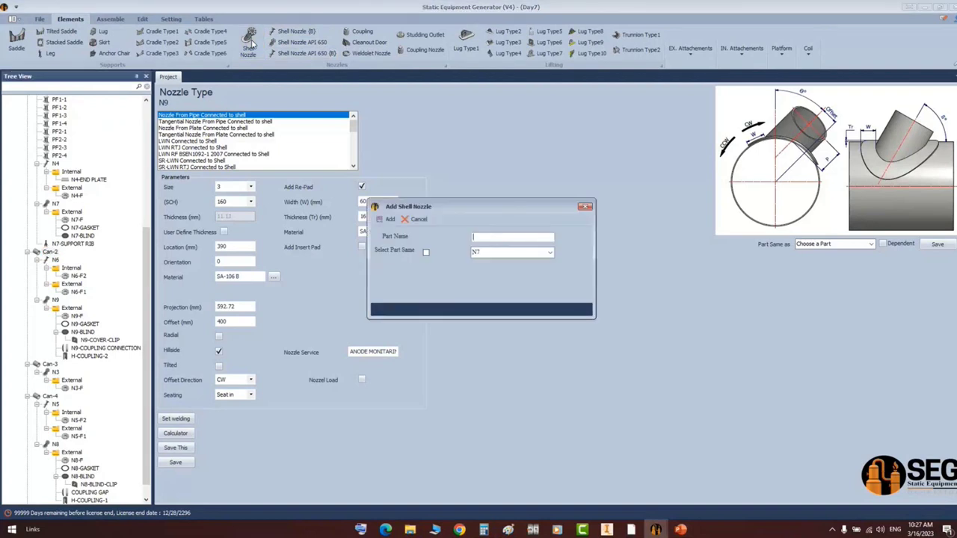
pyautogui.press('Return')
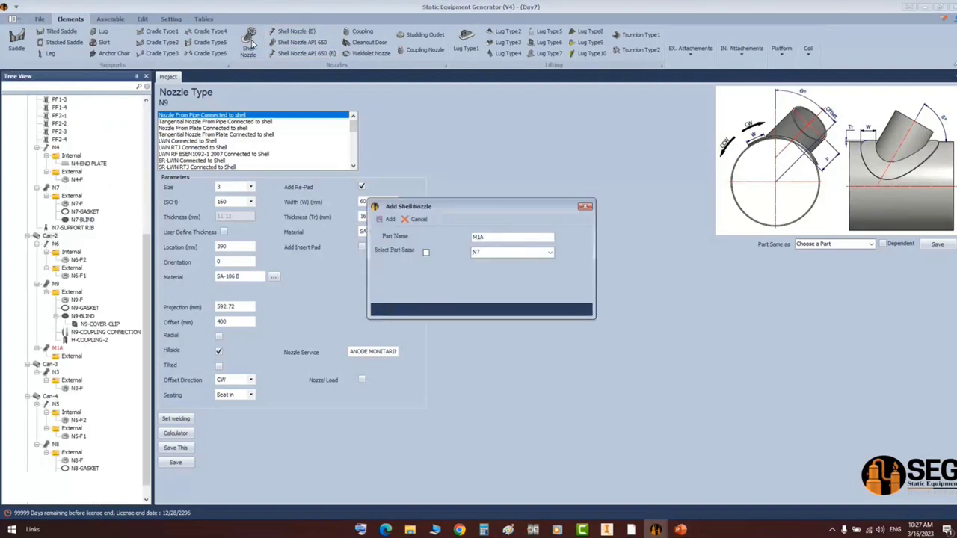
pyautogui.click(58, 349)
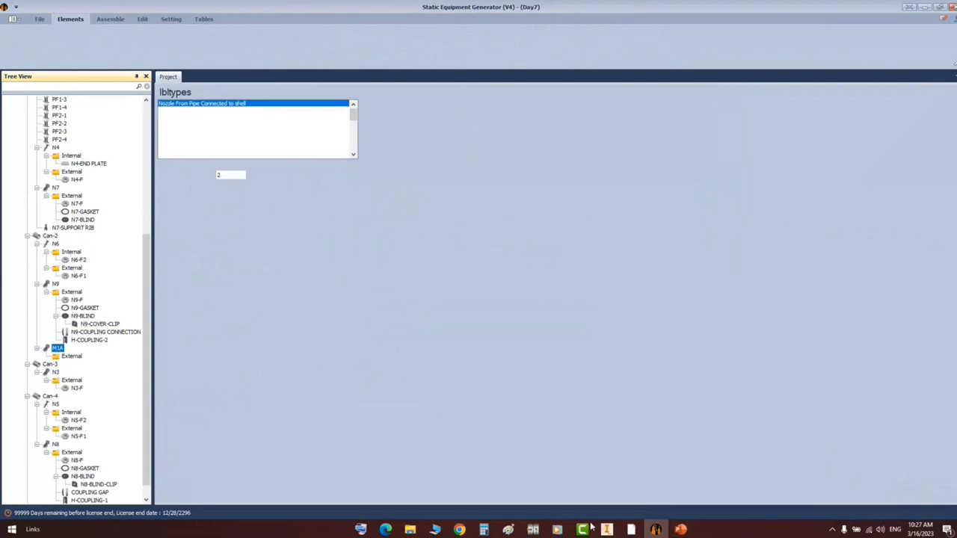
# - Close the Nozzles Detail drawing and open M1A-B Detail.pdf from the project folder
pyautogui.moveTo(631, 528)
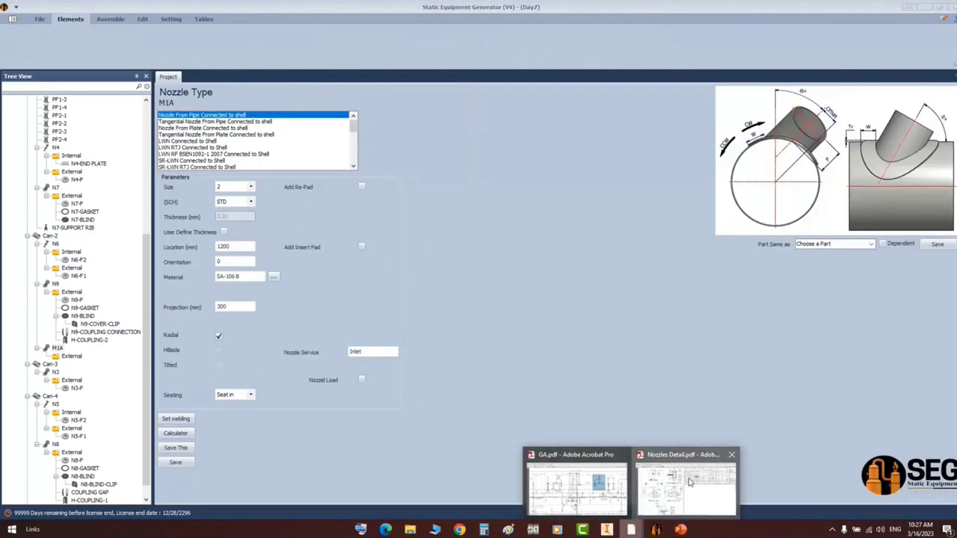
pyautogui.click(673, 490)
pyautogui.click(947, 7)
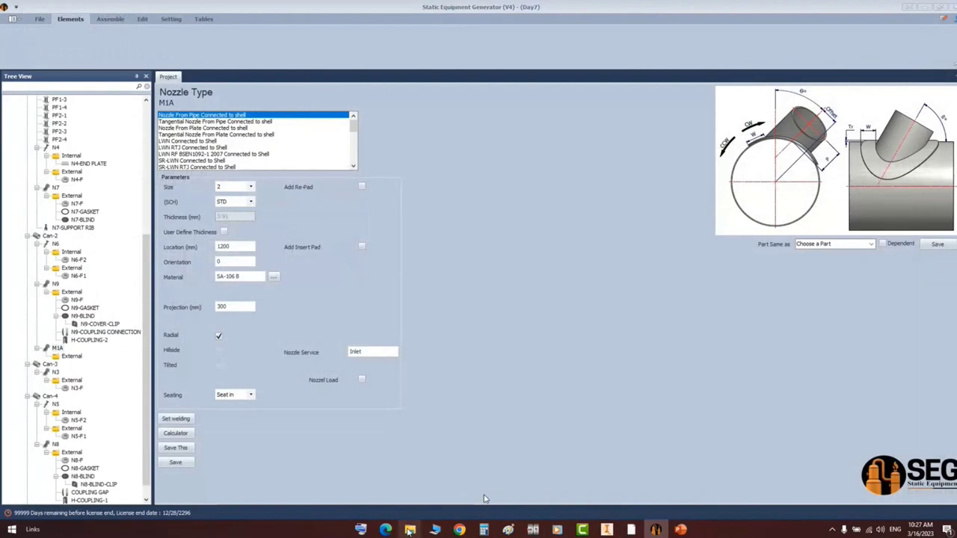
pyautogui.moveTo(410, 528)
pyautogui.click(368, 483)
pyautogui.doubleClick(767, 187)
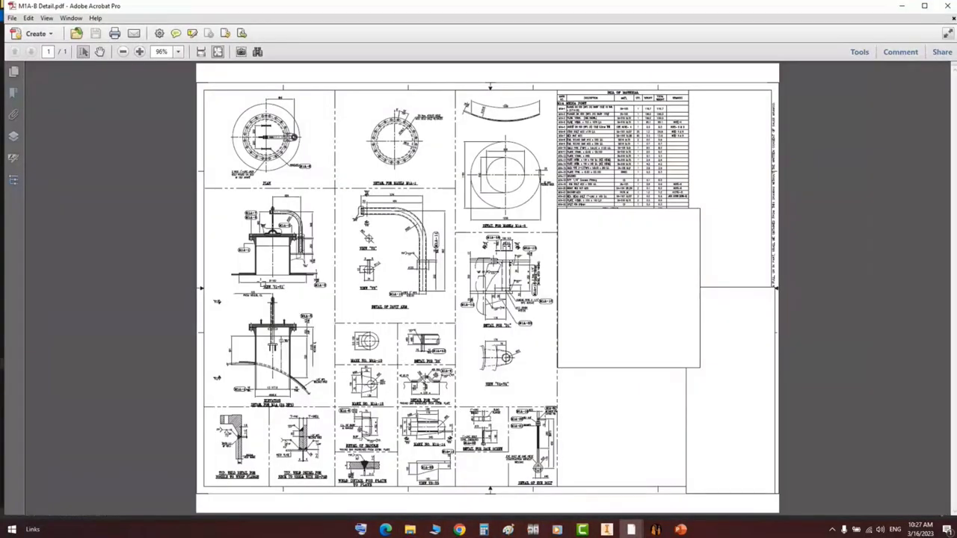
# - Examine the M1A elevation detail for the nozzle's offset and projection from the vessel centreline
pyautogui.keyDown('ctrl'); pyautogui.scroll(5, 291, 299); pyautogui.keyUp('ctrl')
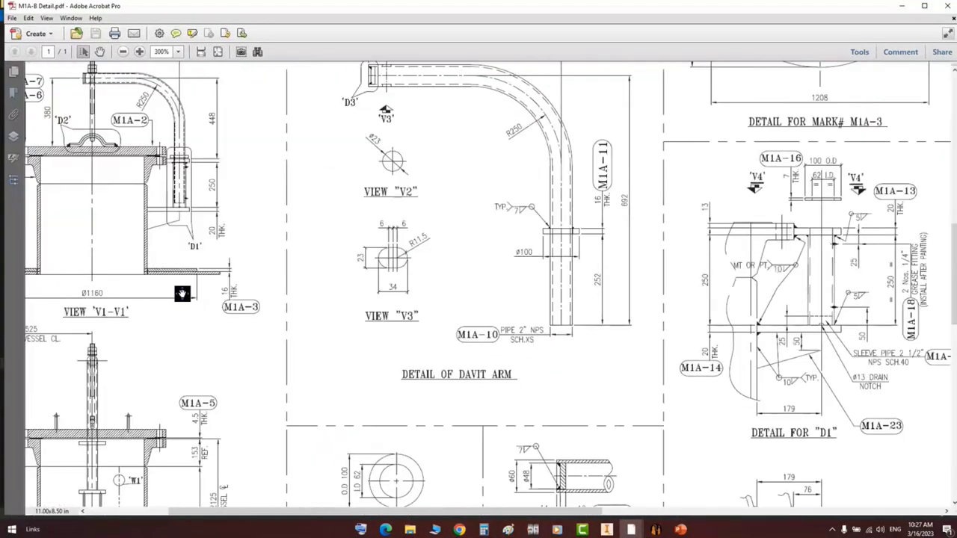
pyautogui.moveTo(181, 295)
pyautogui.mouseDown(button='middle')
pyautogui.moveTo(355, 424)
pyautogui.moveTo(355, 377)
pyautogui.mouseUp(button='middle')
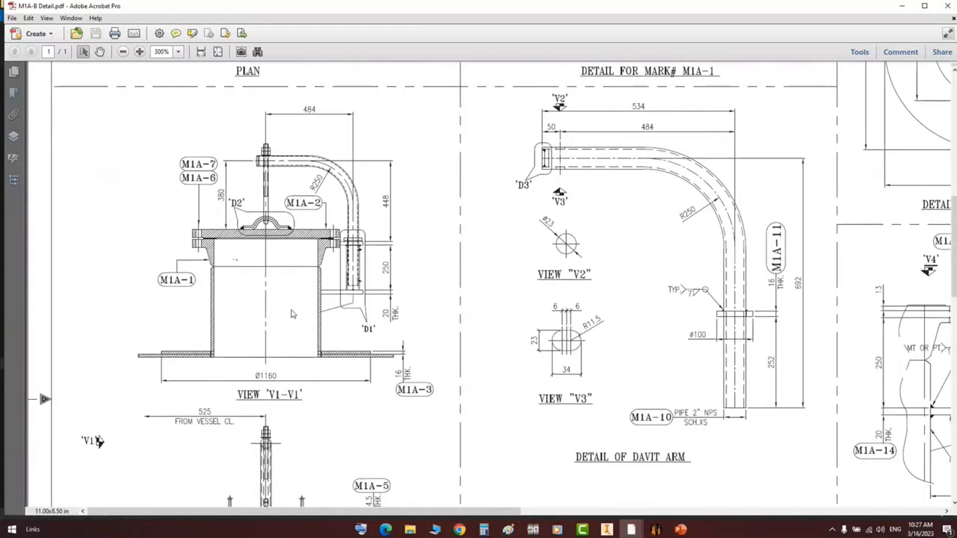
pyautogui.scroll(-5, 252, 346)
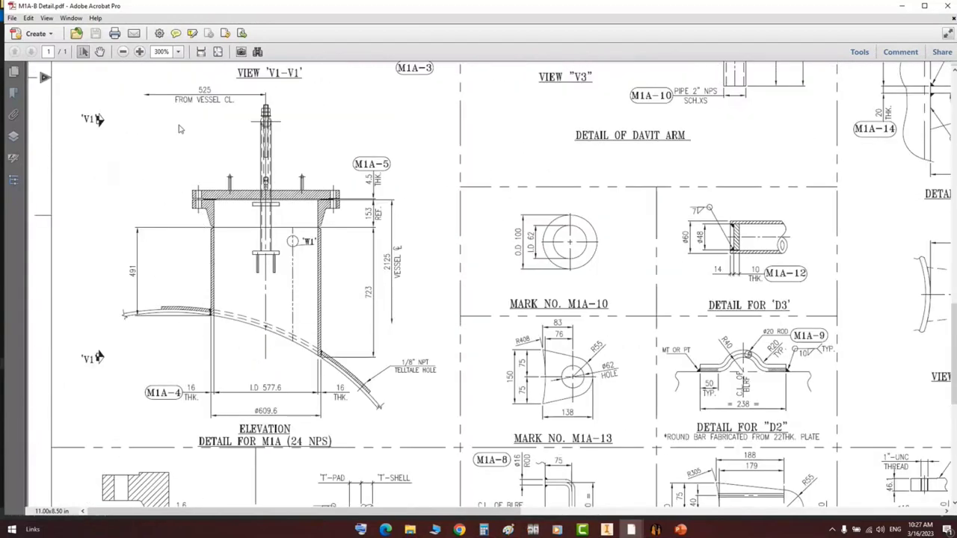
pyautogui.moveTo(171, 73); pyautogui.dragTo(243, 117)
pyautogui.moveTo(382, 245); pyautogui.dragTo(414, 284)
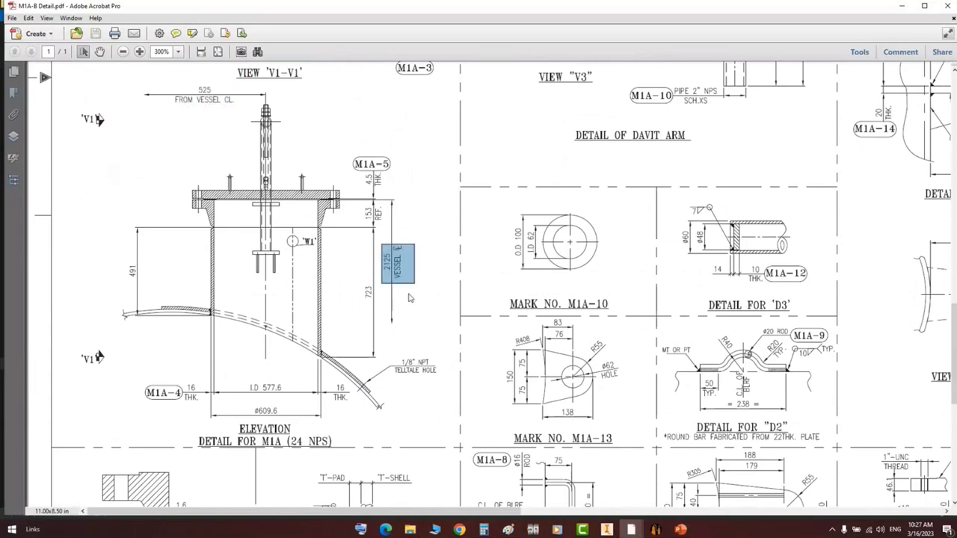
# - Check the flange and neck plate descriptions for M1A-1, M1A-2 and M1A-4 in the bill of material
pyautogui.moveTo(392, 315)
pyautogui.mouseDown(button='middle')
pyautogui.moveTo(438, 295)
pyautogui.moveTo(401, 313)
pyautogui.mouseUp(button='middle')
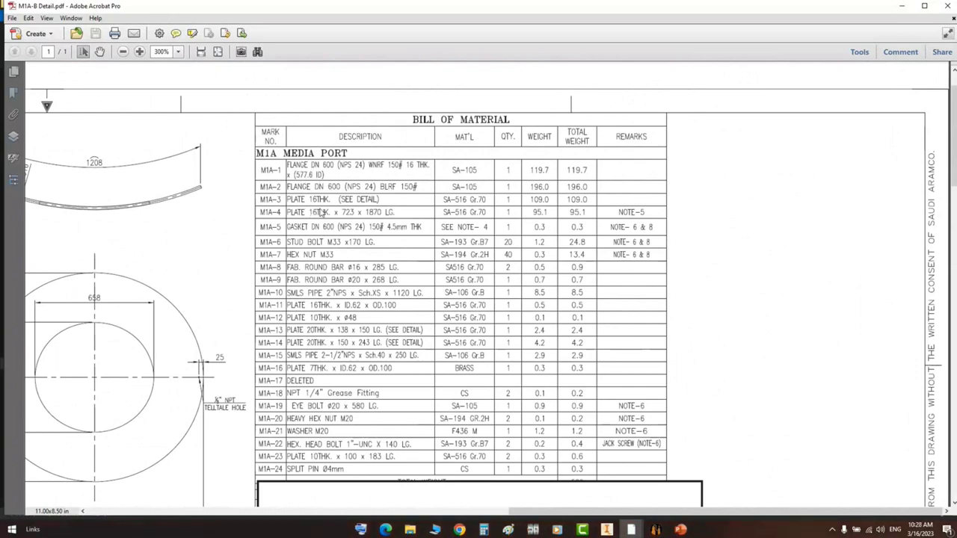
pyautogui.moveTo(305, 165); pyautogui.dragTo(382, 178)
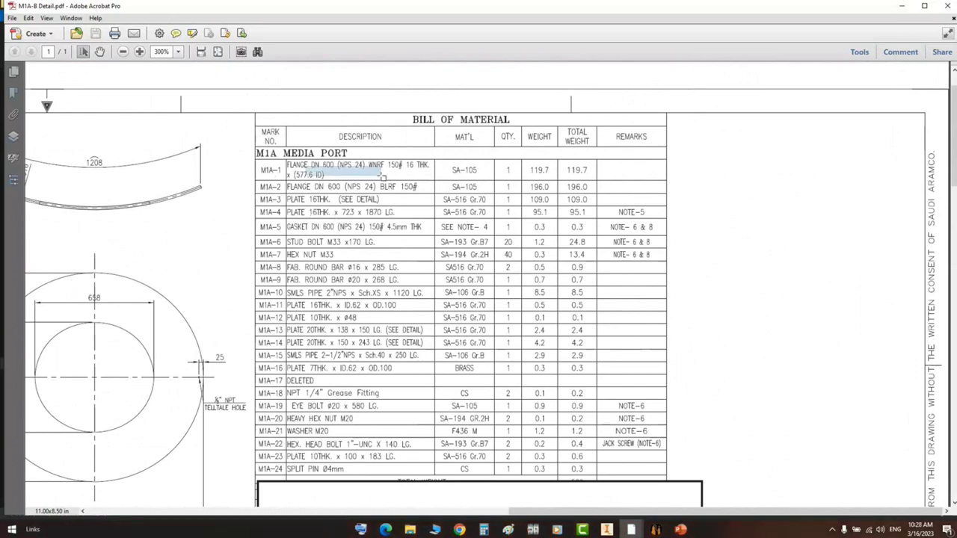
pyautogui.moveTo(306, 188); pyautogui.dragTo(412, 193)
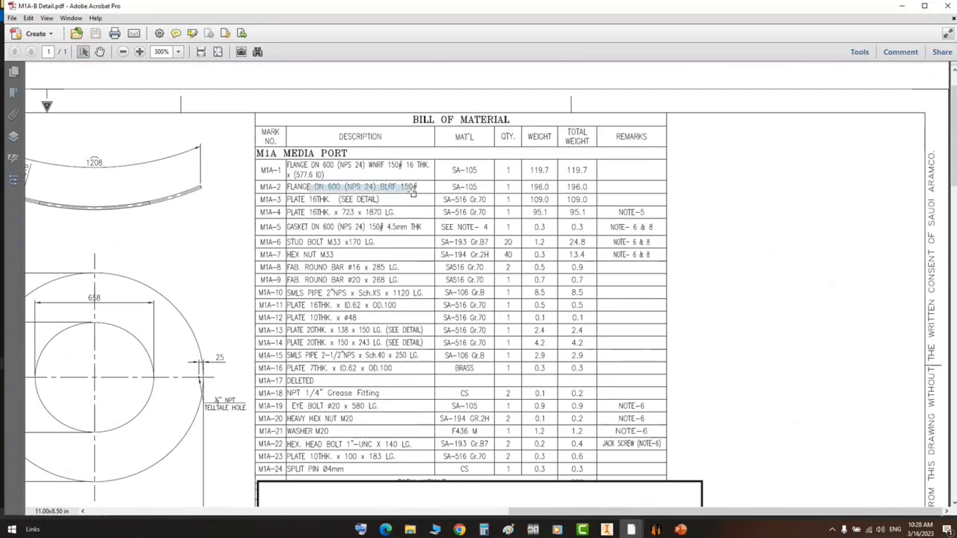
pyautogui.click(335, 217)
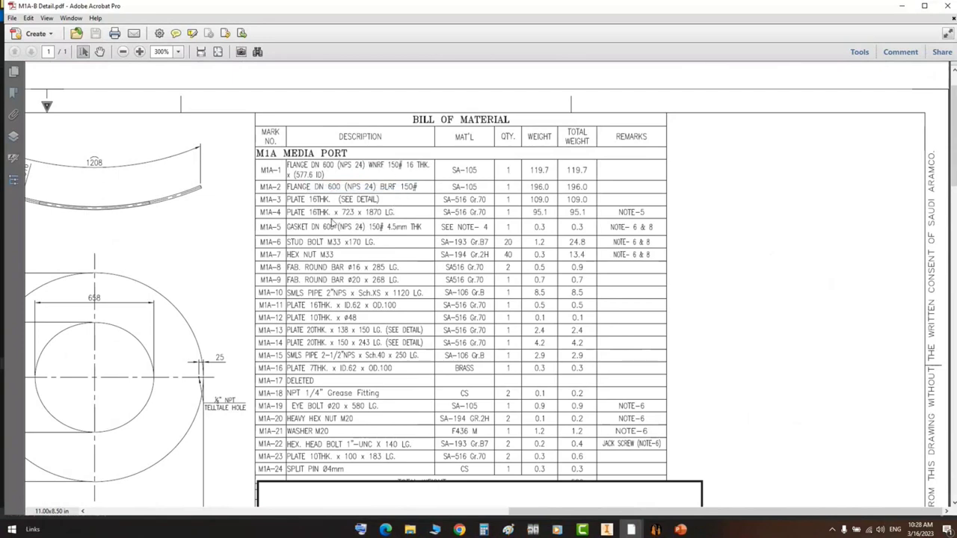
pyautogui.moveTo(300, 217); pyautogui.dragTo(421, 217)
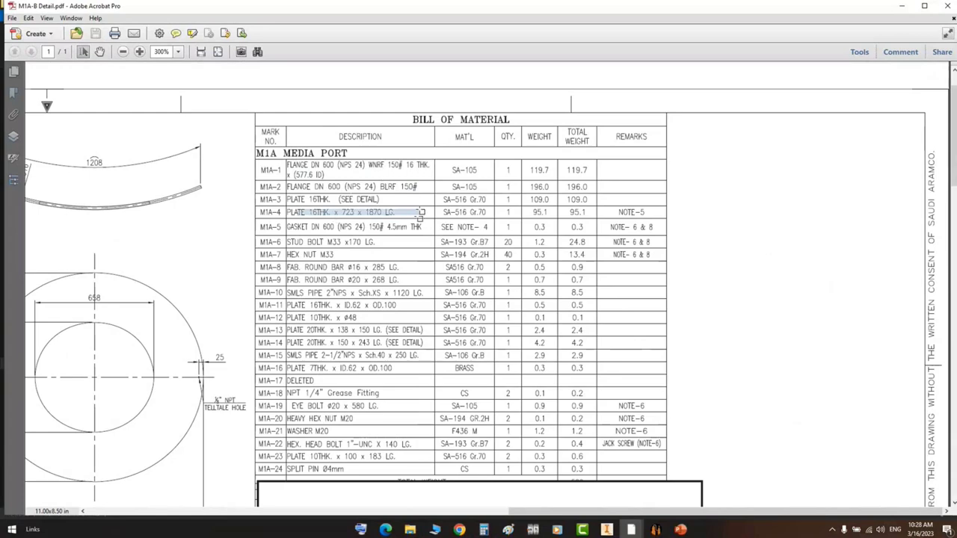
# - Set M1A's type to Nozzle From Plate Connected to shell, with 610 mm pipe OD and 16 mm thickness
pyautogui.click(655, 529)
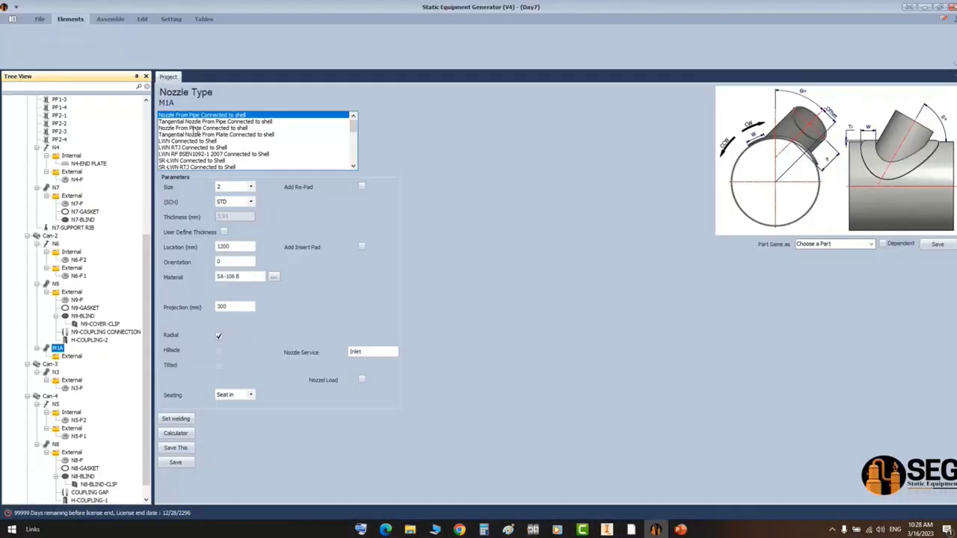
pyautogui.click(193, 129)
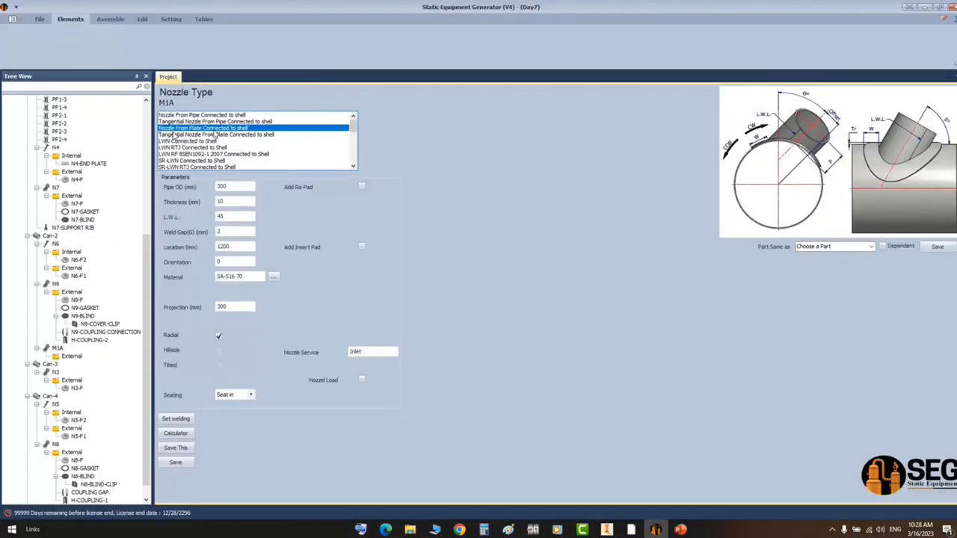
pyautogui.moveTo(242, 187); pyautogui.dragTo(163, 195)
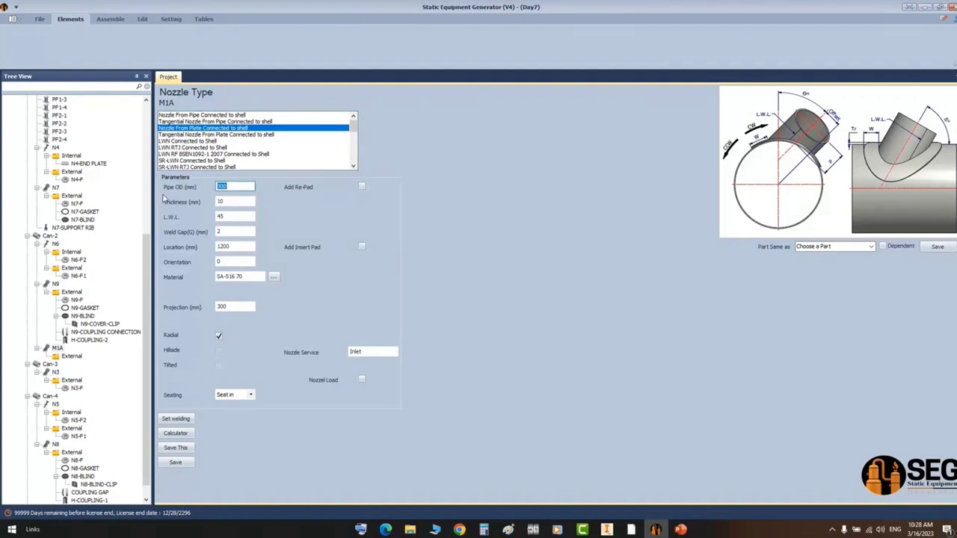
pyautogui.press('Tab')
pyautogui.write('16')
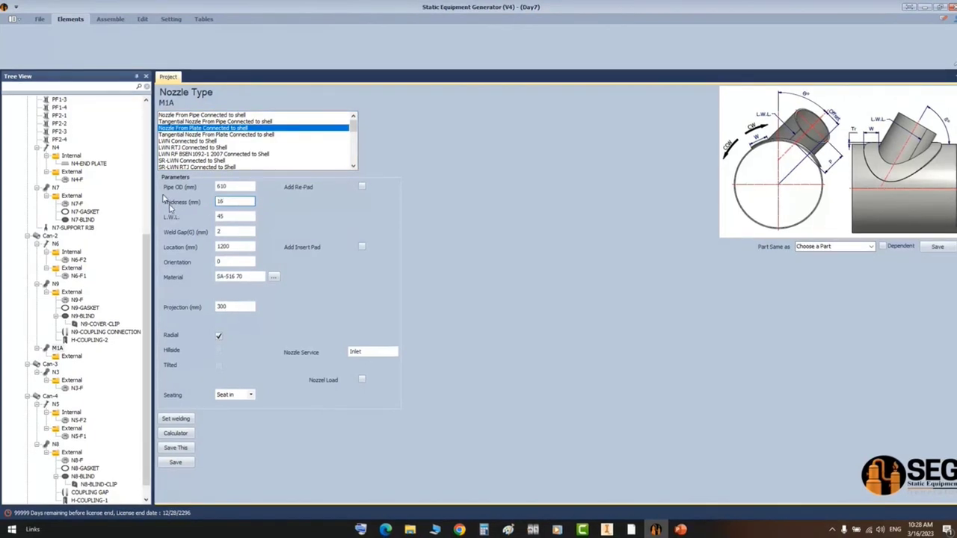
pyautogui.press('Tab')
pyautogui.press('Tab')
pyautogui.press('Tab')
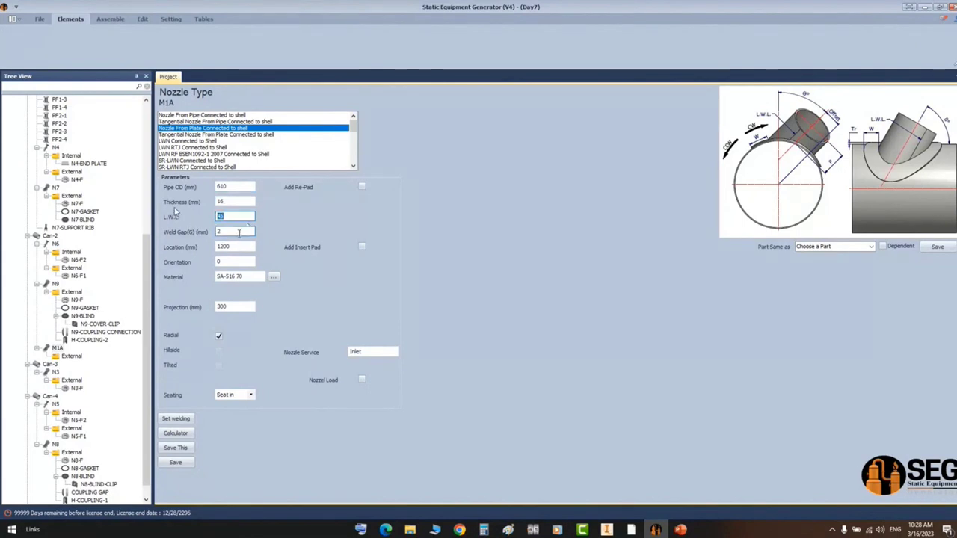
# - Calculate M1A's location along Can-2 from the GA elevation dimensions as 3300 - 50 - 1960
pyautogui.moveTo(631, 529)
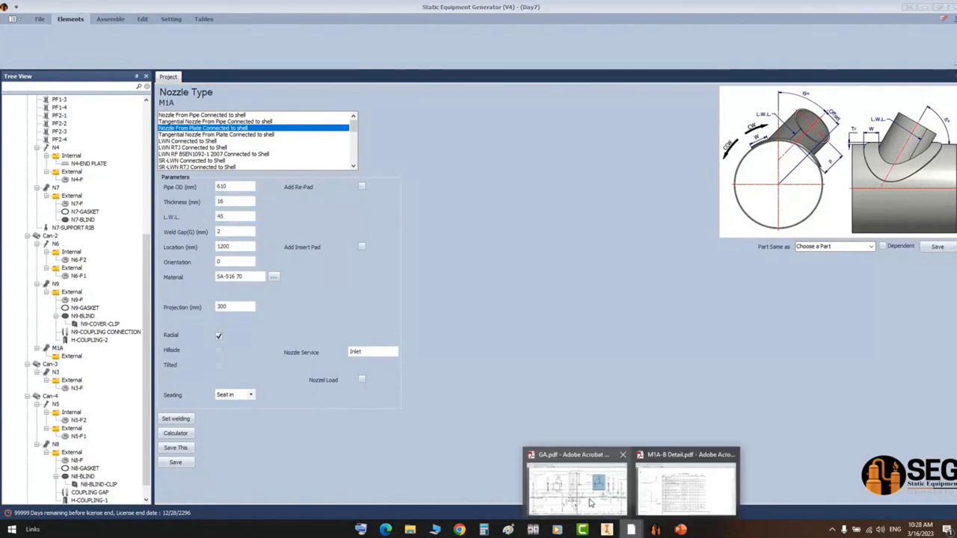
pyautogui.click(591, 487)
pyautogui.hscroll(3, 692, 283)
pyautogui.hscroll(2, 691, 283)
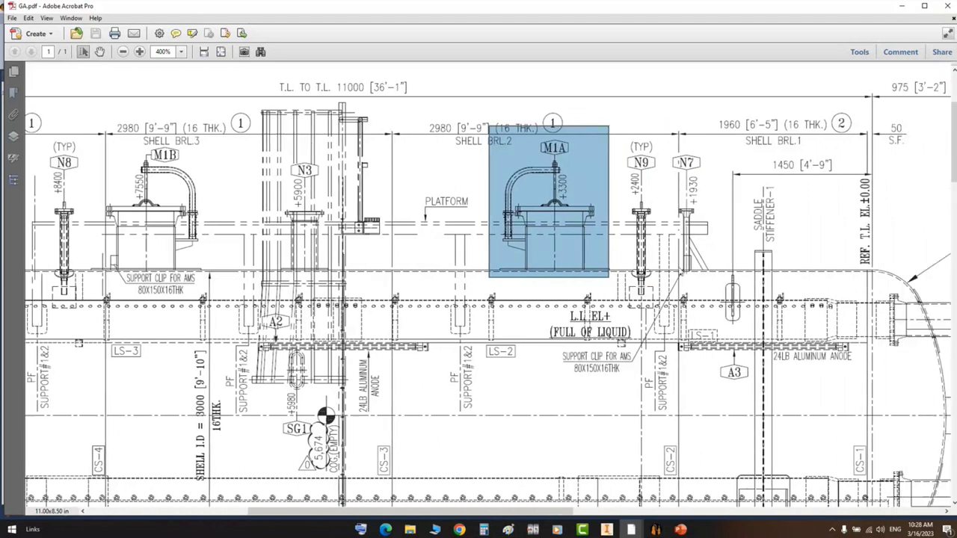
pyautogui.click(484, 529)
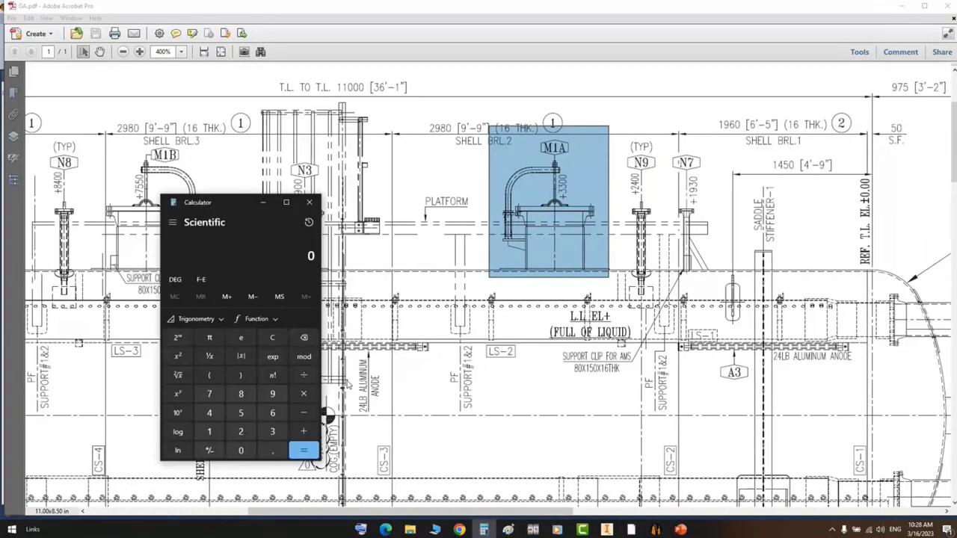
pyautogui.write('3300')
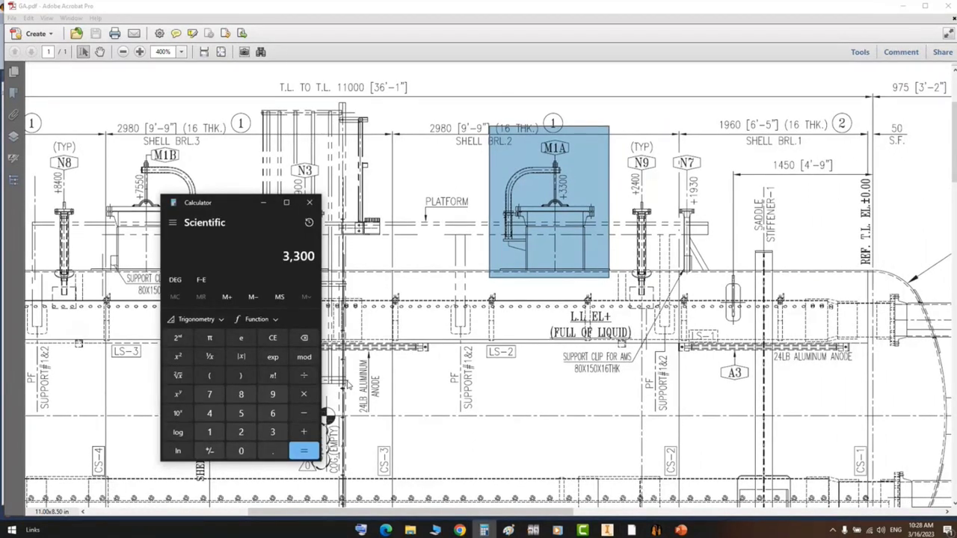
pyautogui.write('/50')
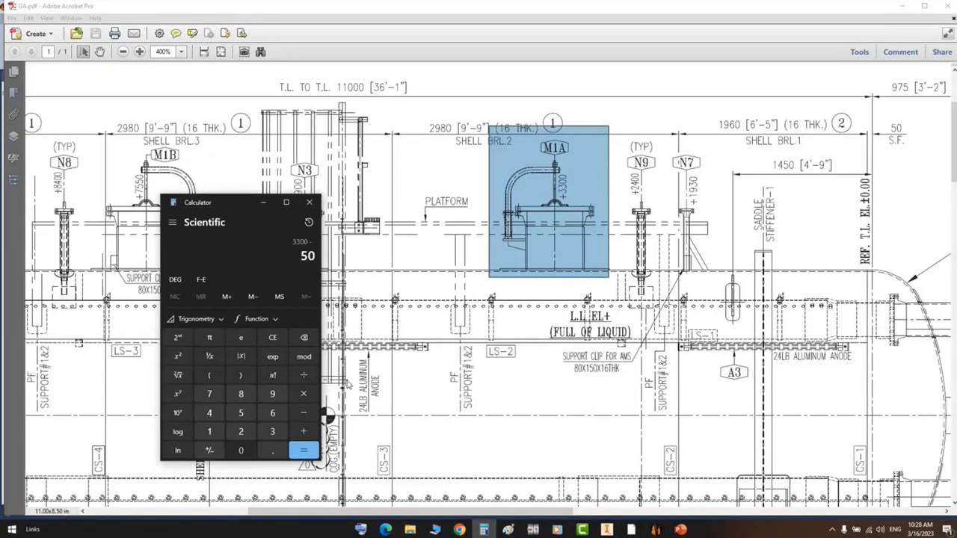
pyautogui.write('-1960')
pyautogui.press('Return')
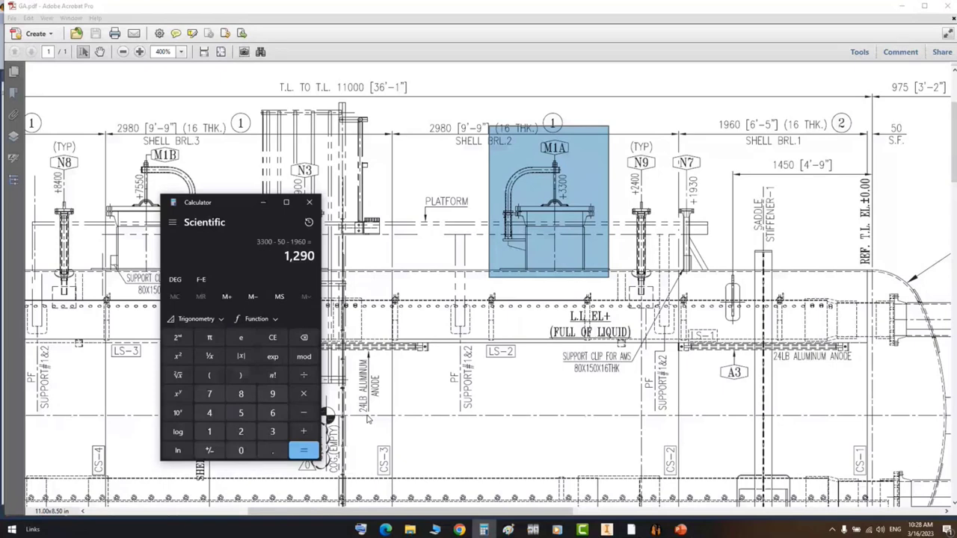
# - Set M1A's location to 1290 mm and its nozzle service to MANWAY
pyautogui.hotkey('alt', 'Tab')
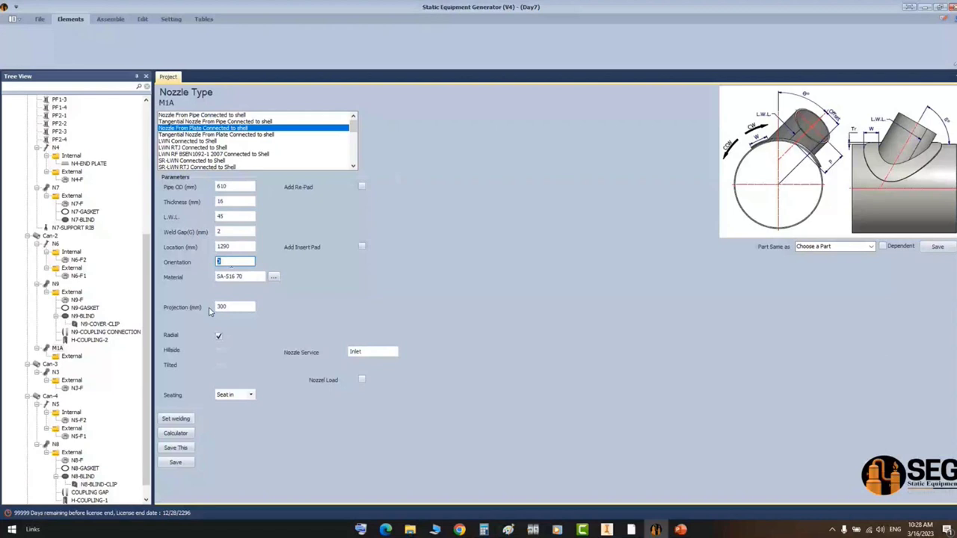
pyautogui.press('Tab')
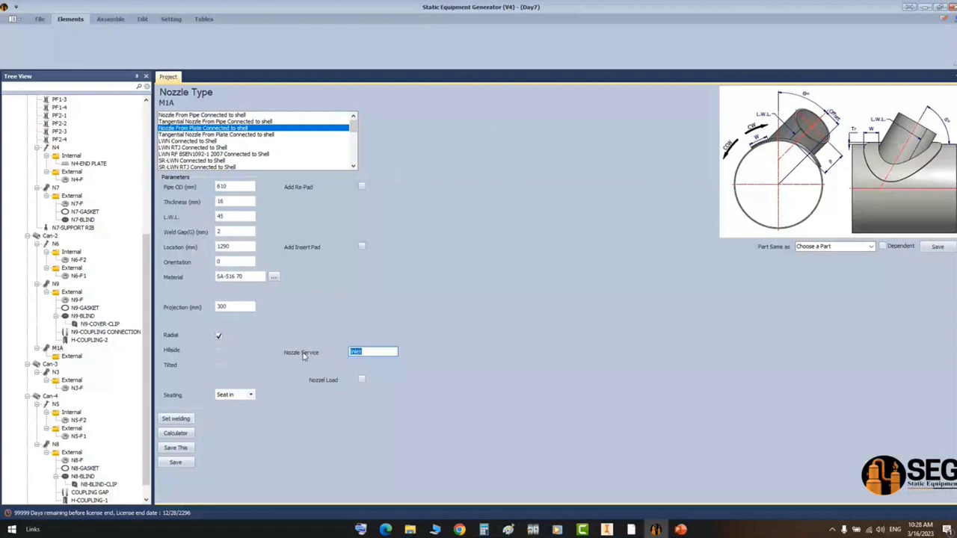
pyautogui.write('MANWAY')
# - Add a re-pad 275 mm wide and 16 mm thick to nozzle M1A and save the nozzle
pyautogui.click(361, 186)
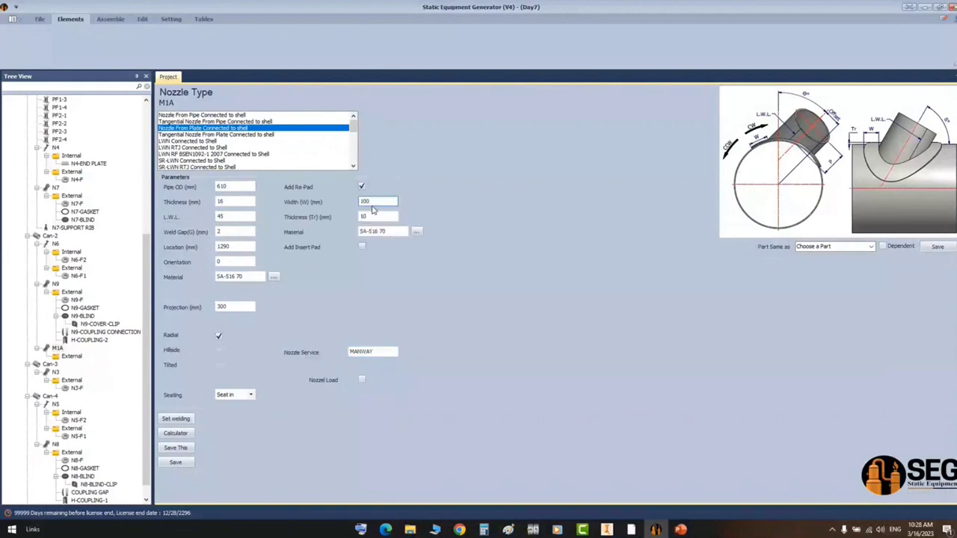
pyautogui.doubleClick(373, 206)
pyautogui.write('2')
pyautogui.write('75')
pyautogui.press('Tab')
pyautogui.write('16')
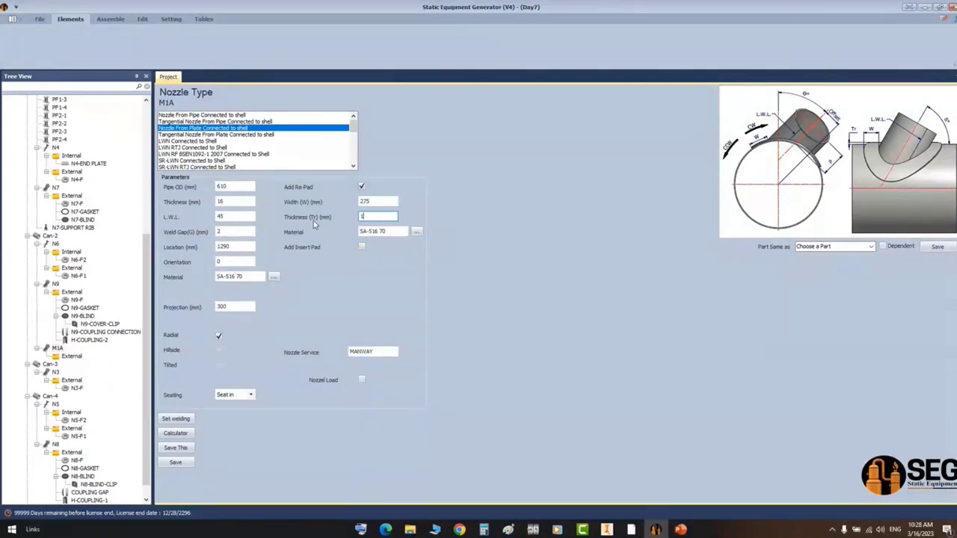
pyautogui.click(180, 462)
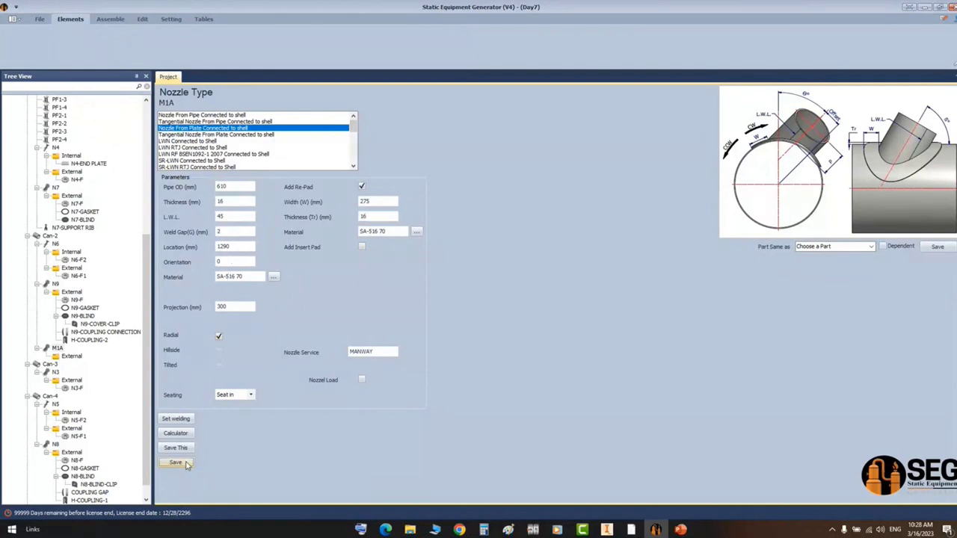
# - Add a flange named M1A-F to the external parts of nozzle M1A
pyautogui.click(73, 357)
pyautogui.click(148, 37)
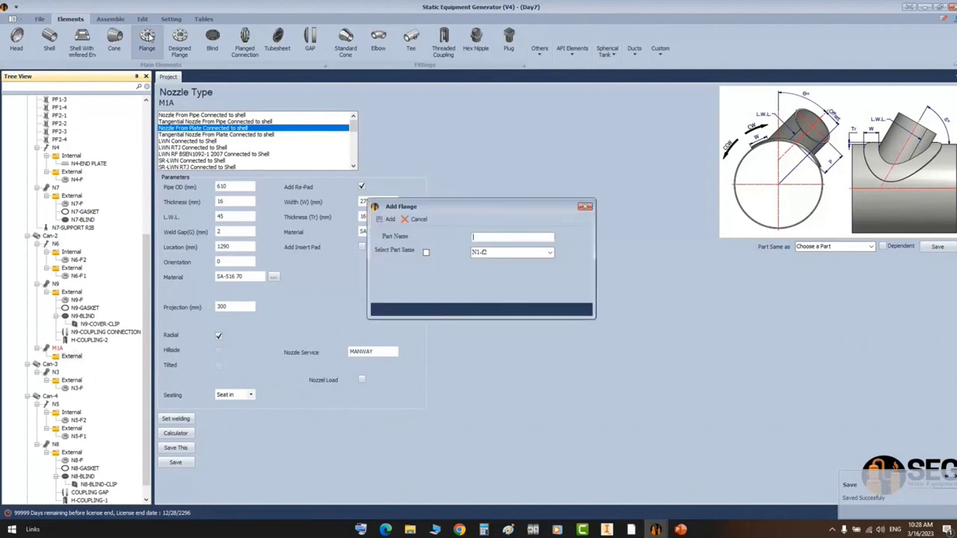
pyautogui.write('M1A-F')
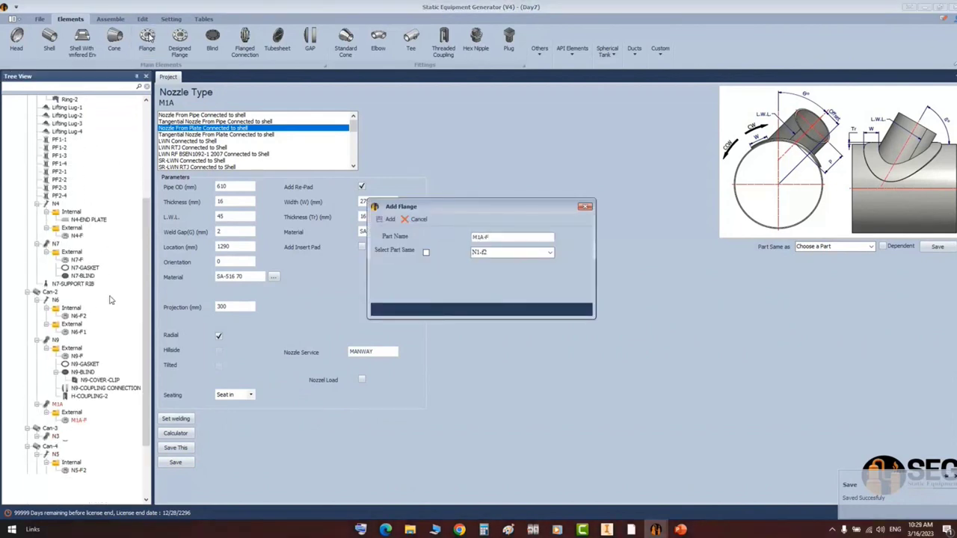
pyautogui.press('Return')
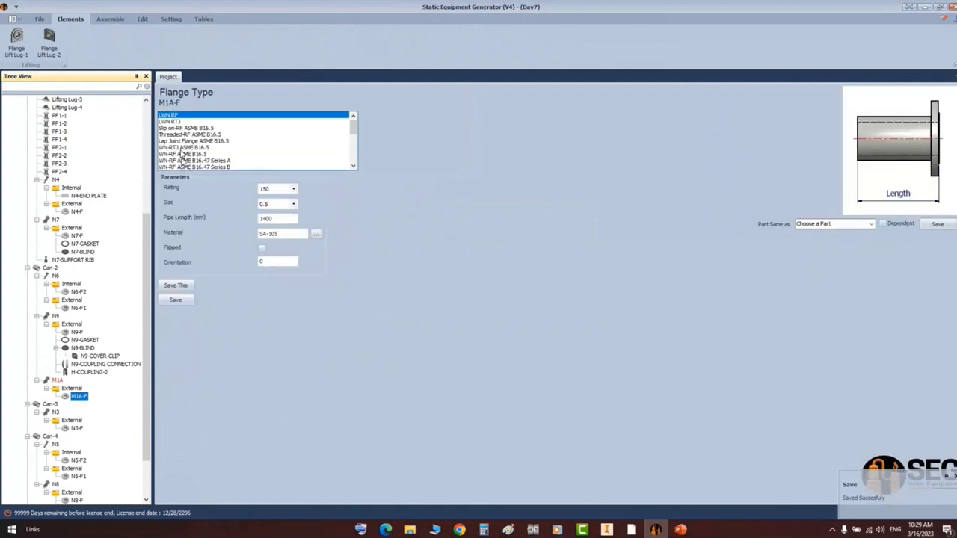
# - Define flange M1A-F as WN-RF ASME B16.5 with size 24 and pipe schedule 5s
pyautogui.click(181, 149)
pyautogui.click(182, 154)
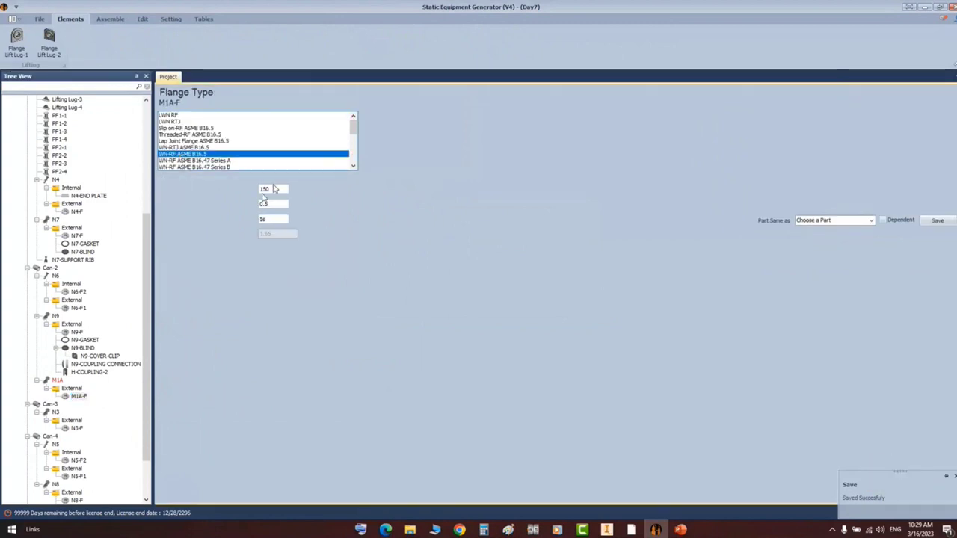
pyautogui.click(271, 208)
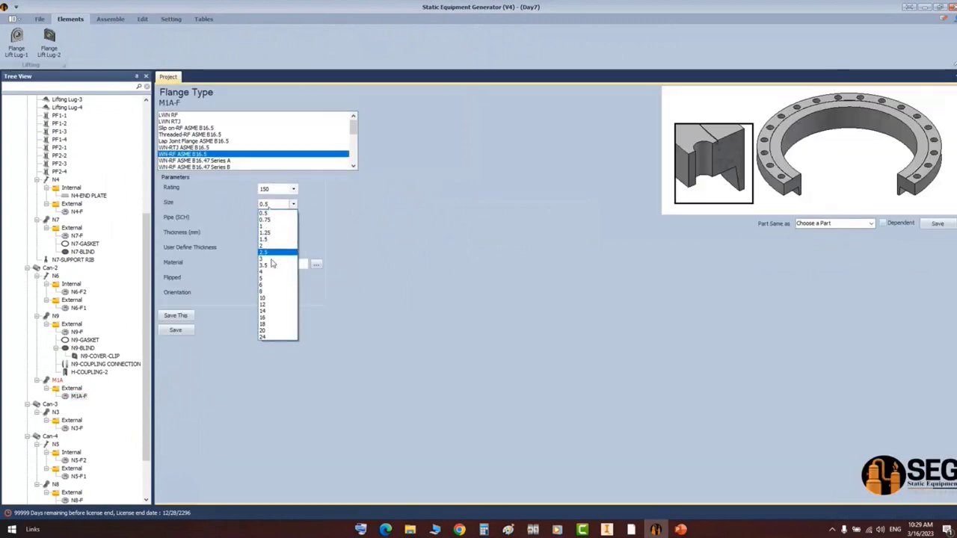
pyautogui.click(277, 339)
pyautogui.click(273, 220)
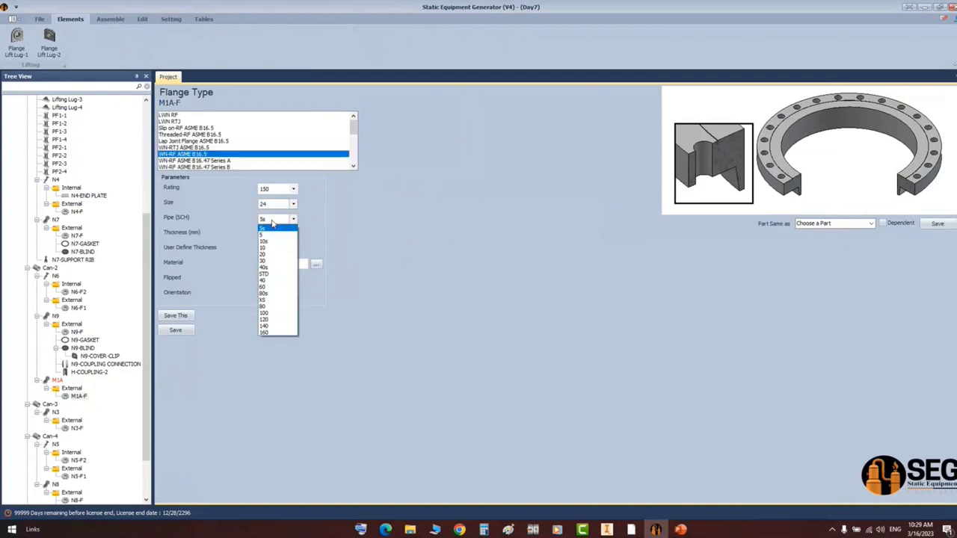
pyautogui.click(273, 227)
# - Give flange M1A-F the user-defined thickness of 16 mm listed for M1A-1 in the bill of material, and save it
pyautogui.moveTo(631, 530)
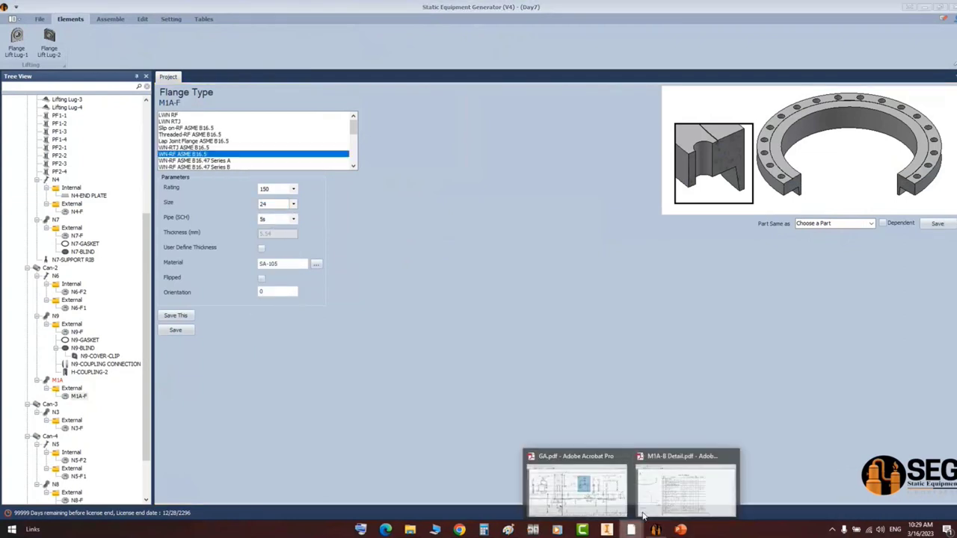
pyautogui.click(672, 492)
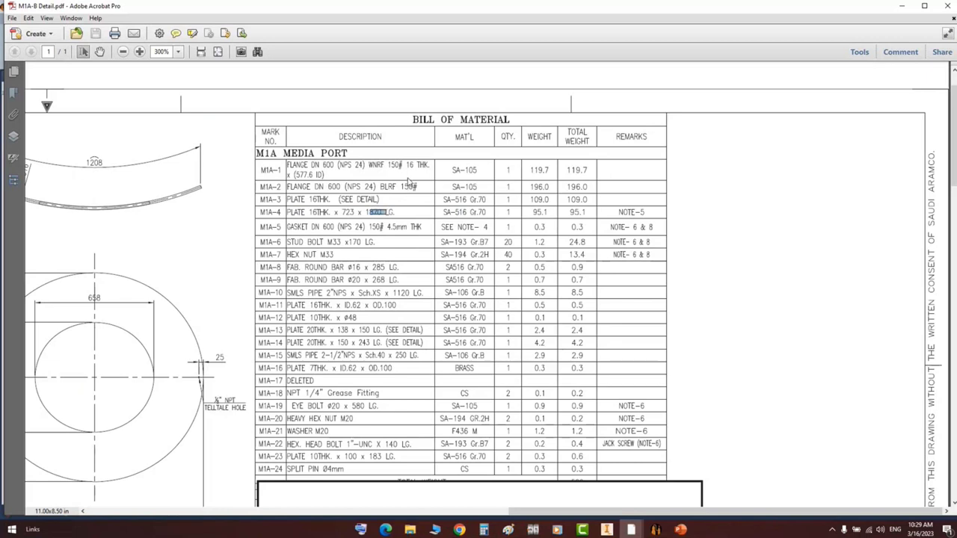
pyautogui.moveTo(402, 171); pyautogui.dragTo(438, 175)
pyautogui.click(412, 175)
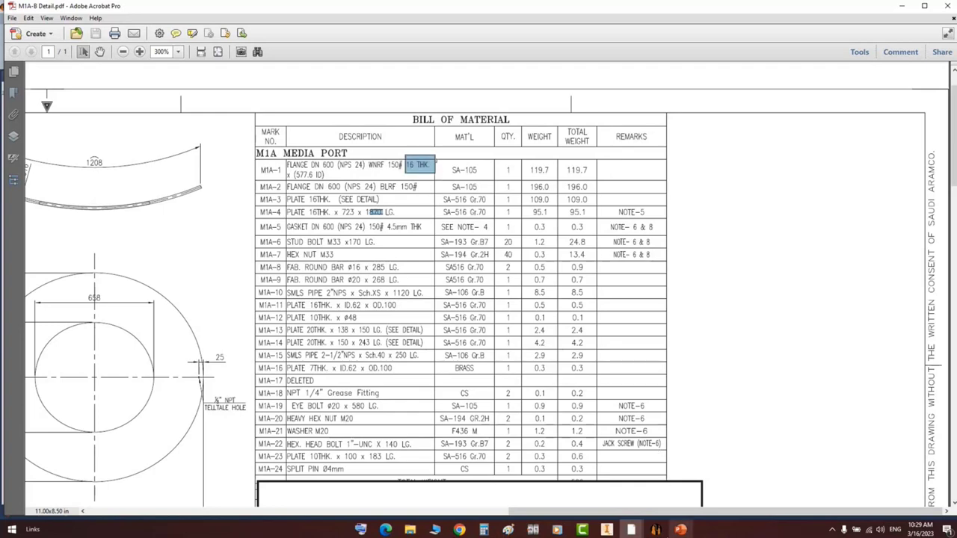
pyautogui.click(655, 530)
pyautogui.click(262, 247)
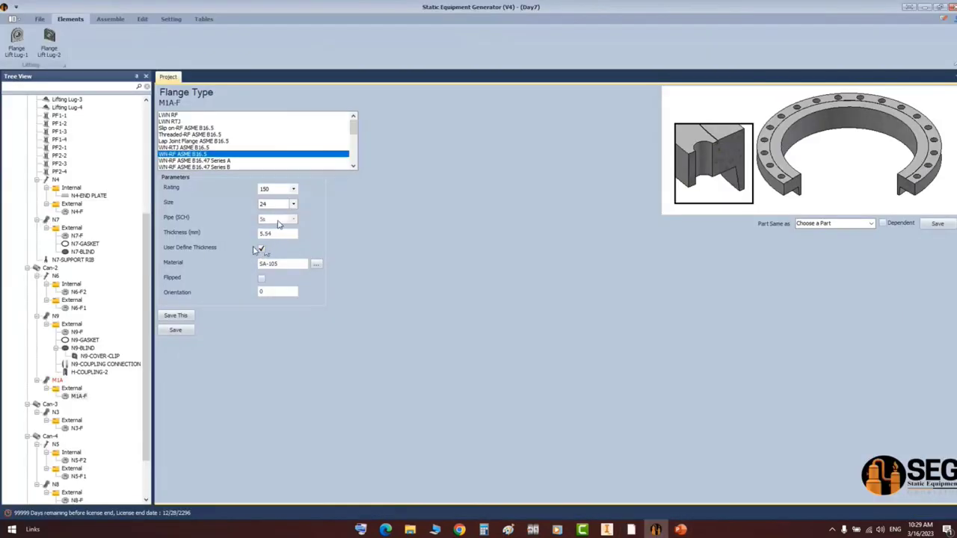
pyautogui.moveTo(284, 233); pyautogui.dragTo(259, 234)
pyautogui.write('16')
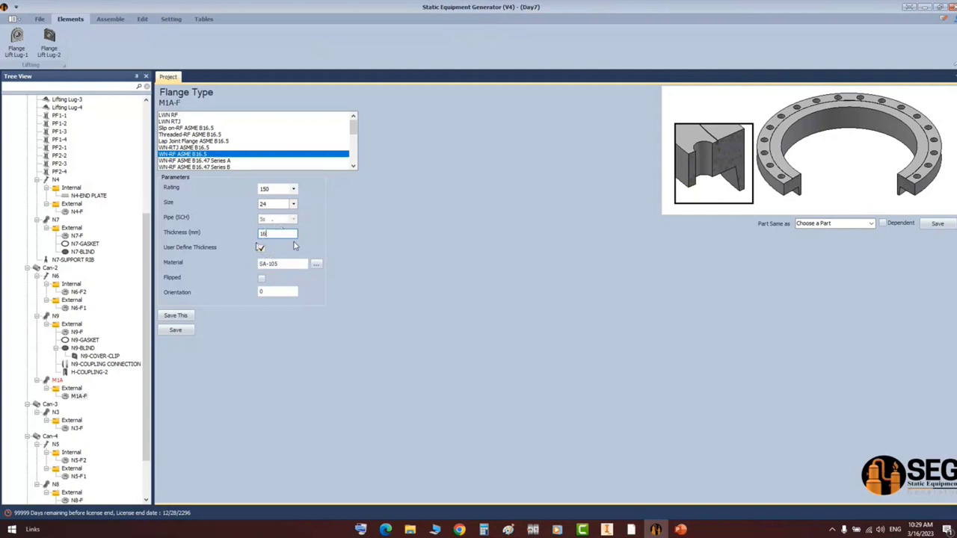
pyautogui.click(183, 332)
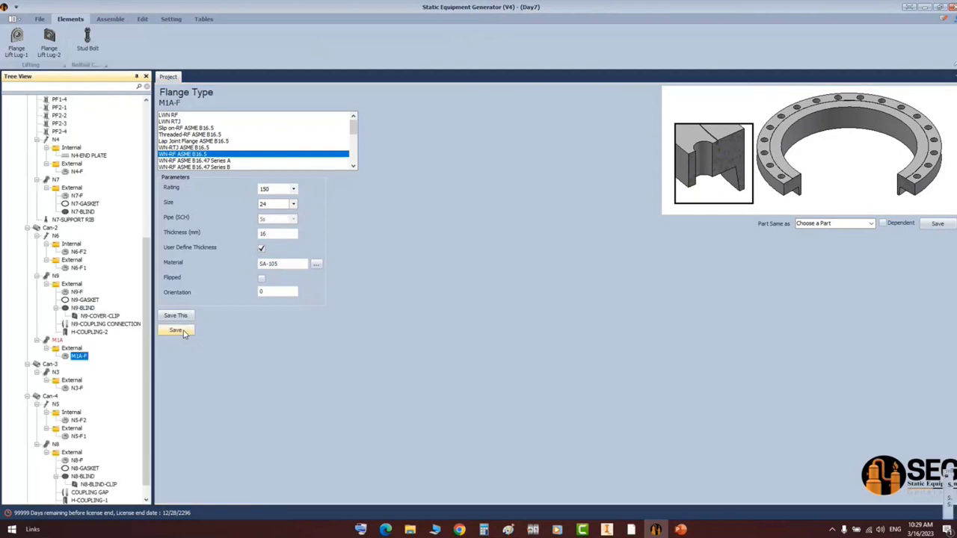
# - Change nozzle M1A from radial to hillside with the 525 mm offset from the vessel centreline given in its elevation detail
pyautogui.click(63, 350)
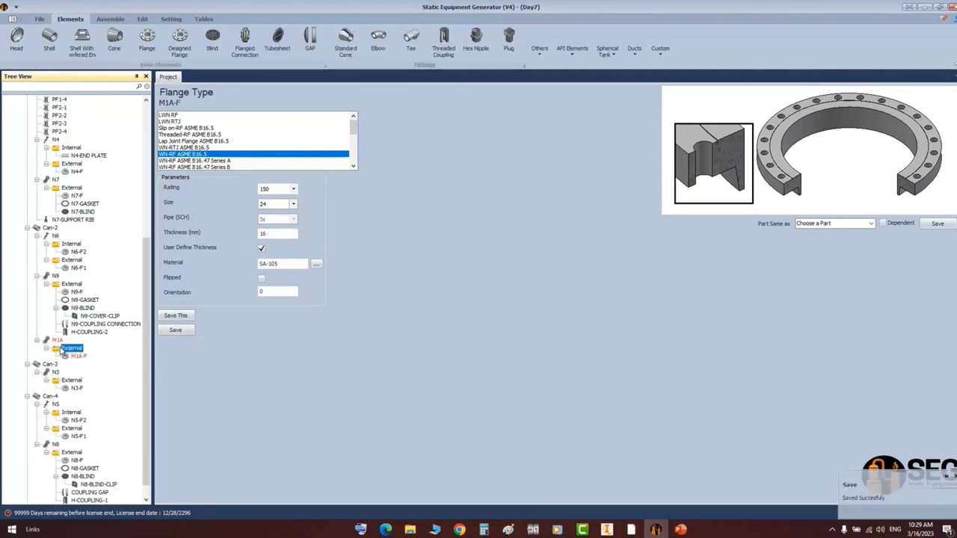
pyautogui.click(57, 340)
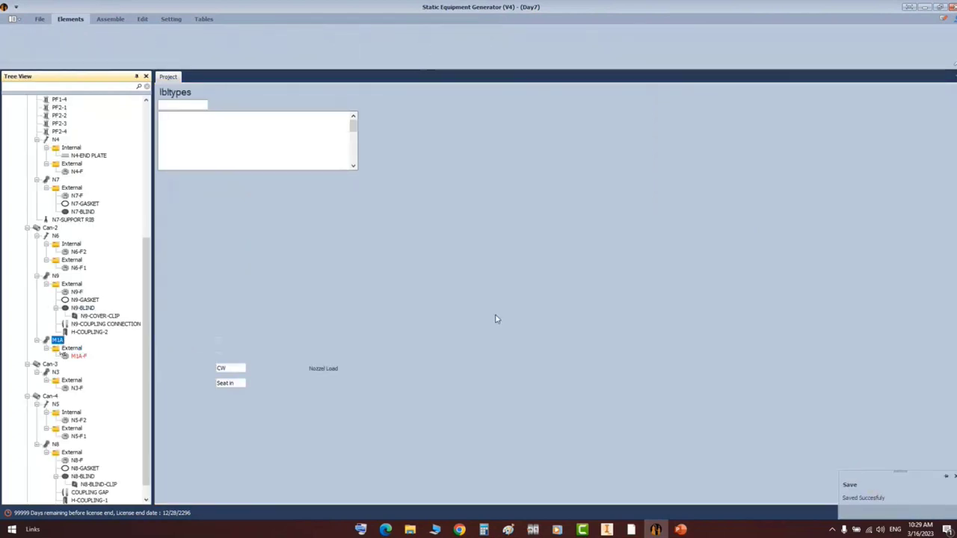
pyautogui.click(631, 529)
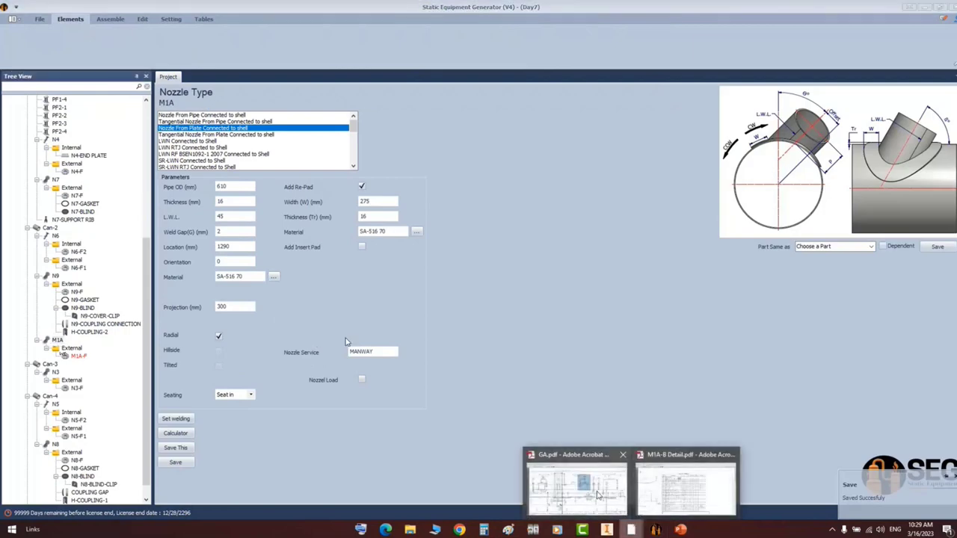
pyautogui.click(662, 485)
pyautogui.moveTo(322, 358); pyautogui.dragTo(266, 349, button='middle')
pyautogui.scroll(-5, 292, 333)
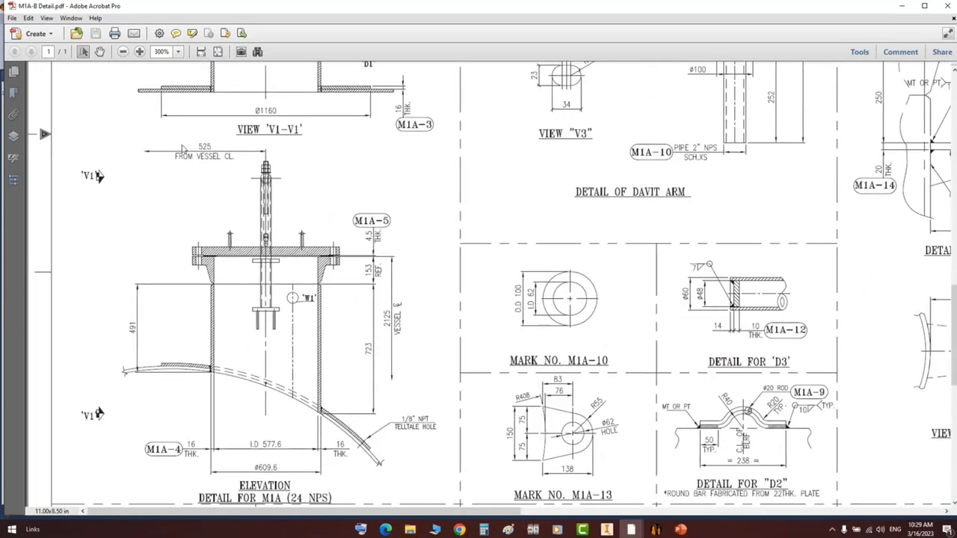
pyautogui.moveTo(166, 133); pyautogui.dragTo(246, 172)
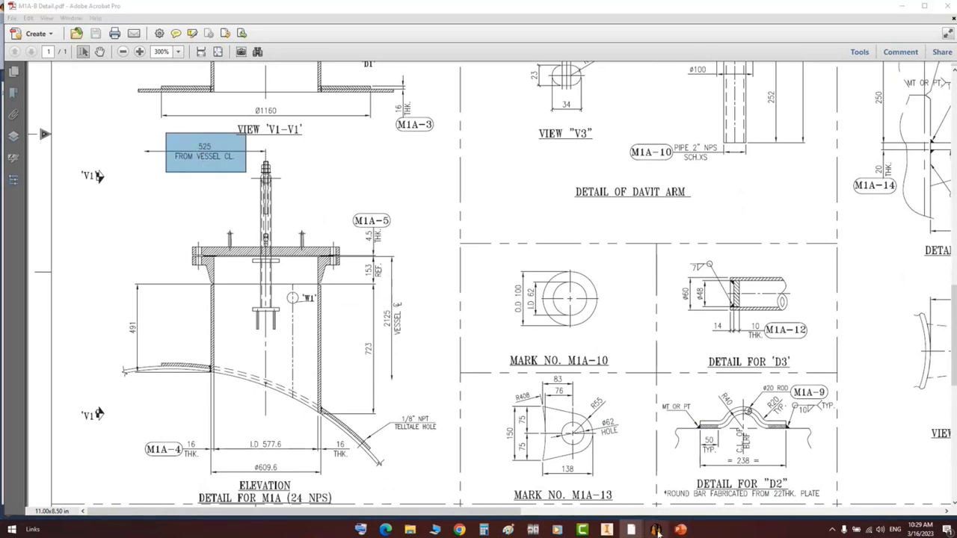
pyautogui.hotkey('alt', 'Tab')
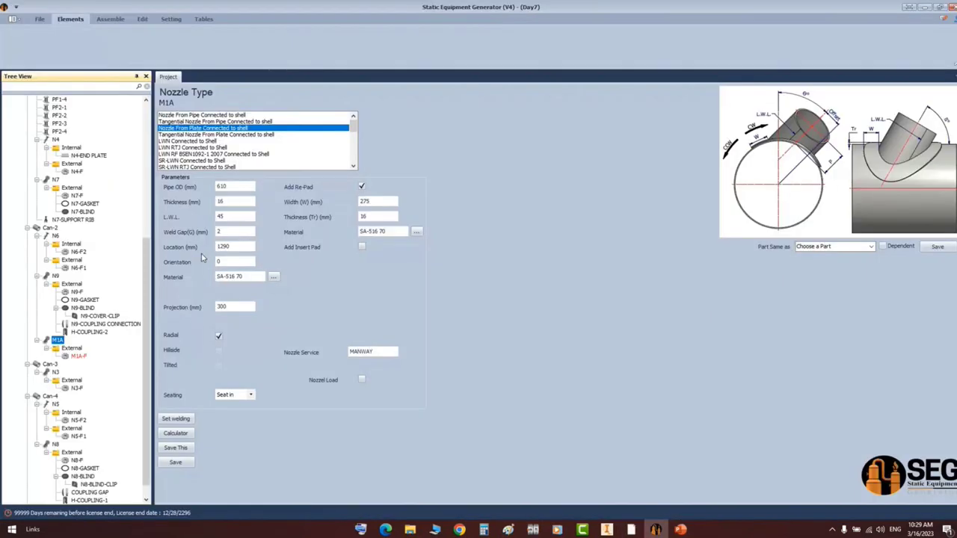
pyautogui.click(220, 337)
pyautogui.click(219, 354)
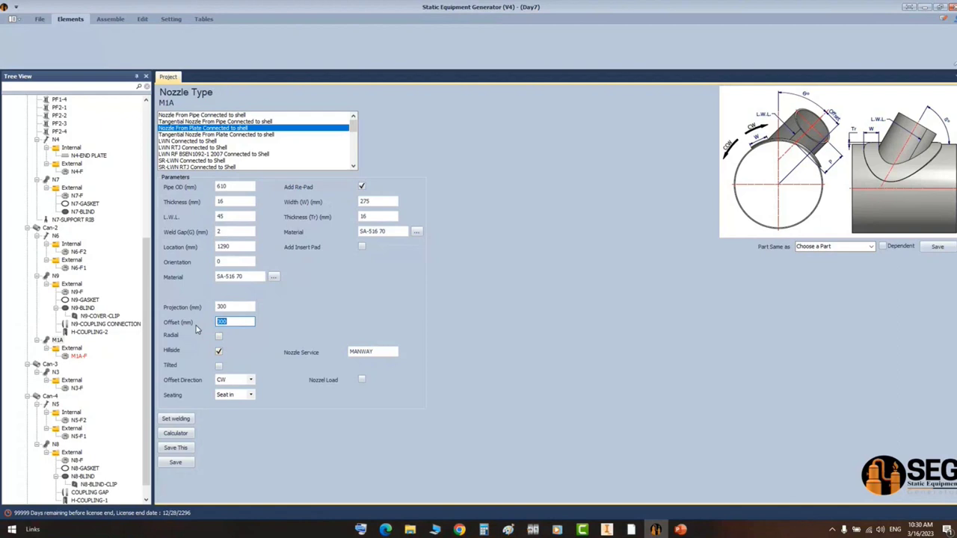
pyautogui.write('525')
# - Examine M1A in the GA drawing's end view for its orientation and the side it is offset to
pyautogui.moveTo(650, 529)
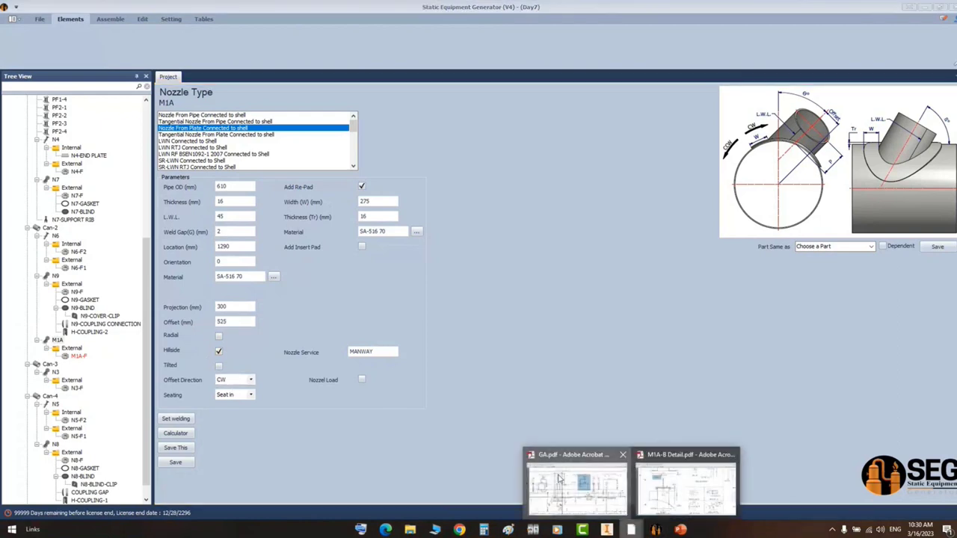
pyautogui.click(576, 479)
pyautogui.hotkey('ctrl', '-')
pyautogui.hotkey('ctrl', '-')
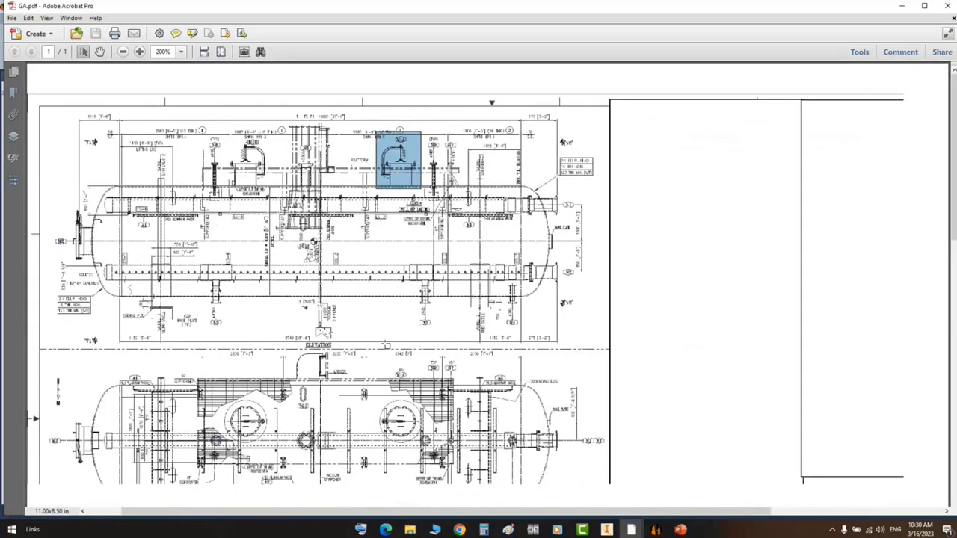
pyautogui.scroll(-5, 389, 352)
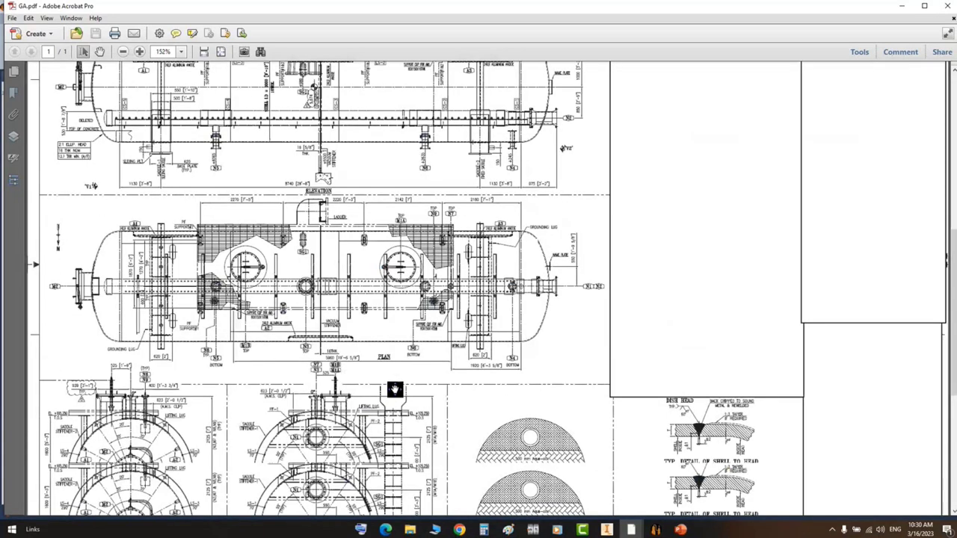
pyautogui.scroll(-3, 395, 390)
pyautogui.keyDown('ctrl'); pyautogui.scroll(2, 333, 366); pyautogui.keyUp('ctrl')
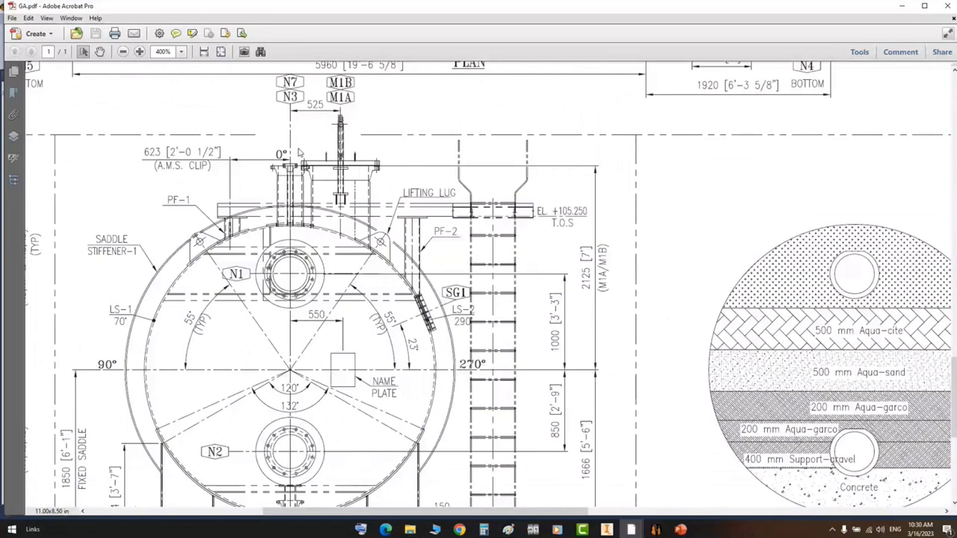
pyautogui.moveTo(294, 140); pyautogui.dragTo(412, 267)
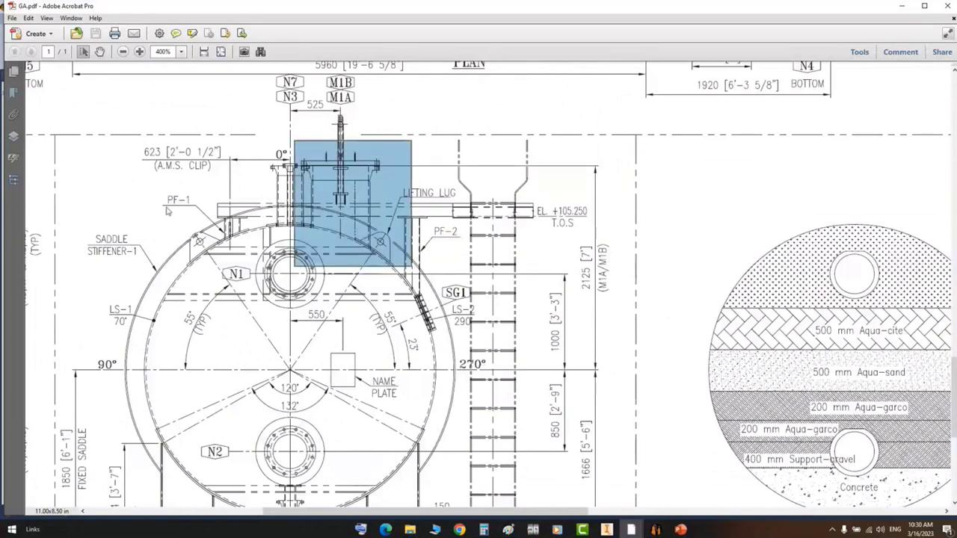
# - Check M1A's offset side in the GA end view, set nozzle M1A's offset direction to CCW, and save it
pyautogui.moveTo(275, 176); pyautogui.dragTo(109, 334)
pyautogui.click(261, 168)
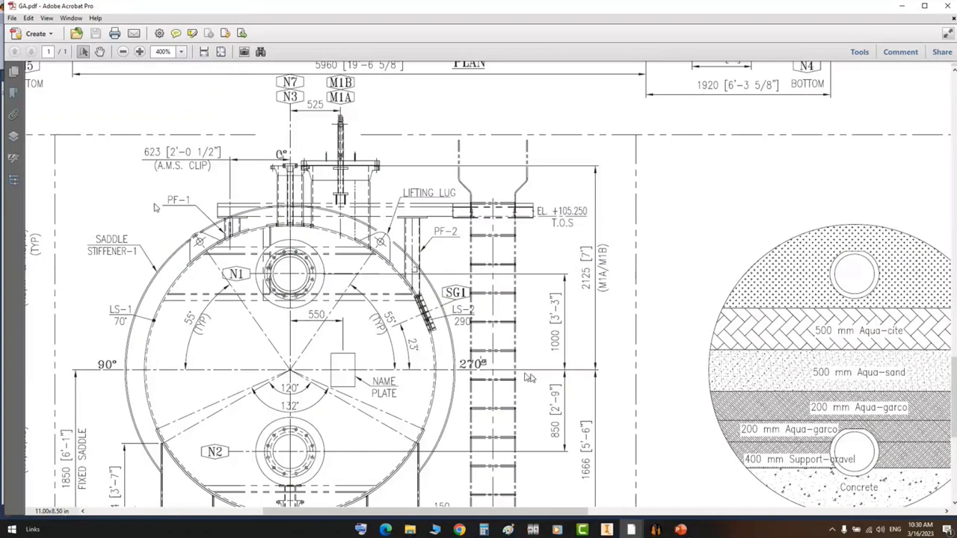
pyautogui.hotkey('alt', 'Tab')
pyautogui.click(251, 382)
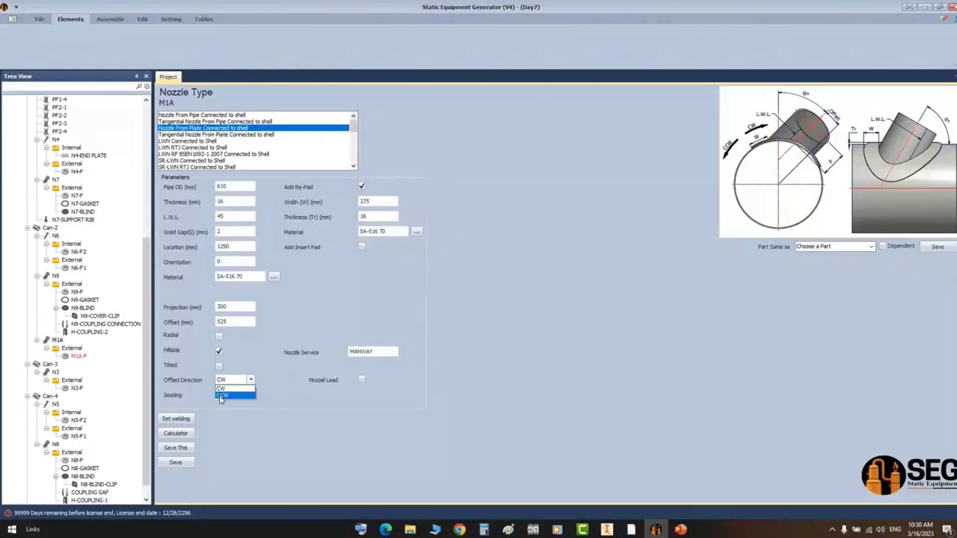
pyautogui.click(223, 394)
pyautogui.click(180, 463)
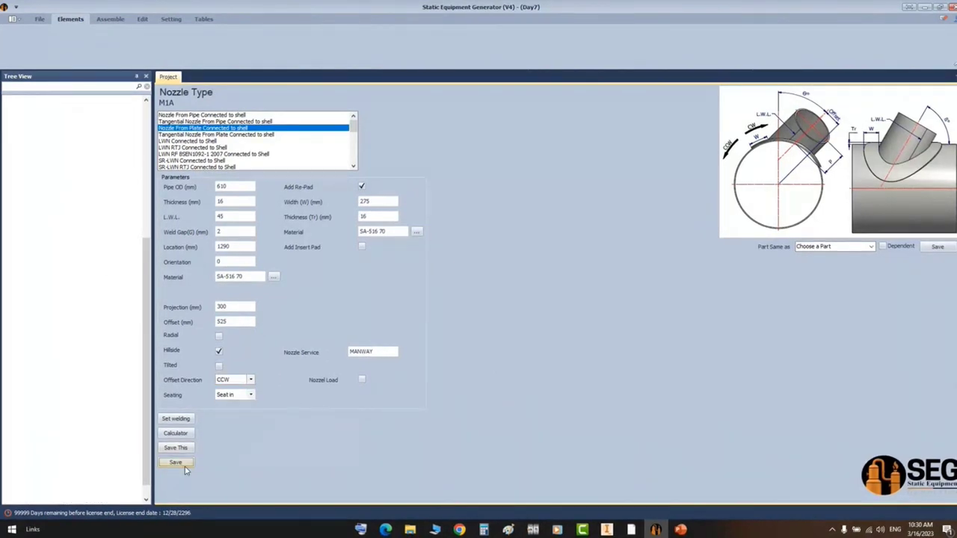
# - Calculate nozzle M1A's projection from 2125 mm to the vessel centreline with zero extra length, and apply it to the nozzle
pyautogui.click(187, 435)
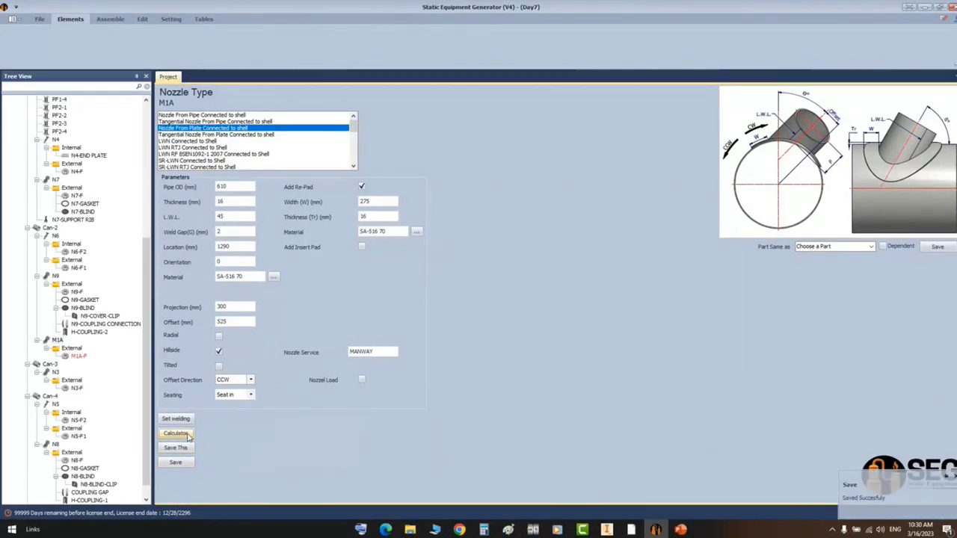
pyautogui.moveTo(472, 204); pyautogui.dragTo(350, 212)
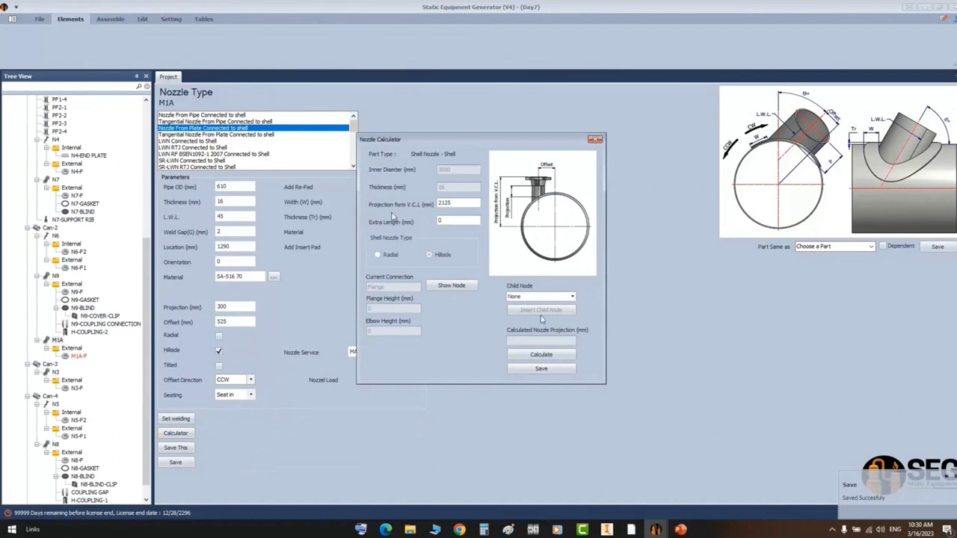
pyautogui.click(542, 355)
pyautogui.click(540, 369)
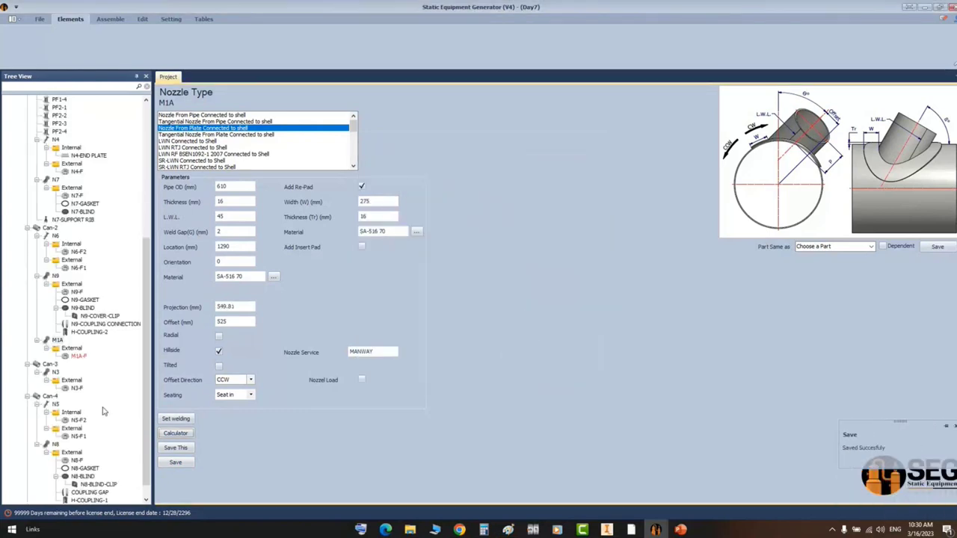
pyautogui.click(226, 308)
# - Add a gasket named M1A-GASKET to the external parts of nozzle M1A
pyautogui.click(71, 349)
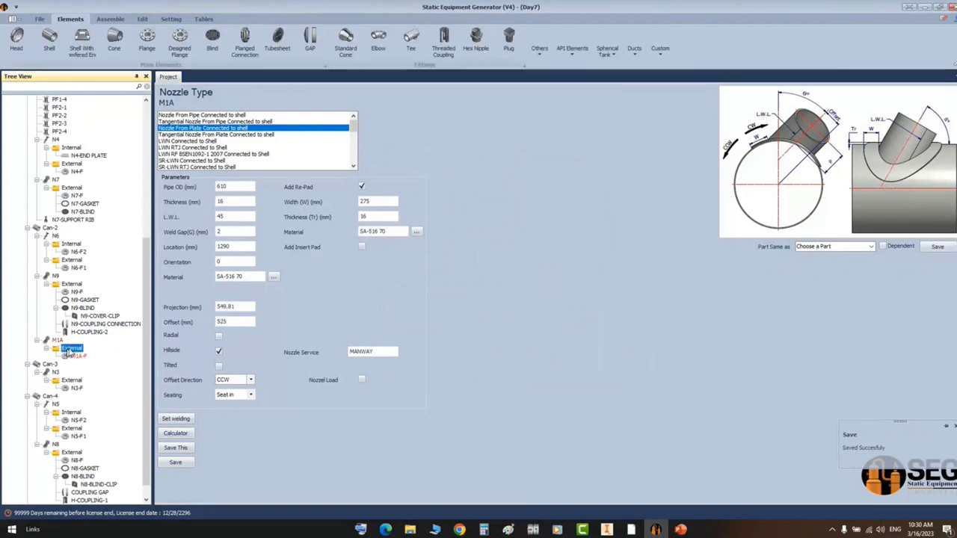
pyautogui.click(539, 52)
pyautogui.click(544, 87)
pyautogui.write('M')
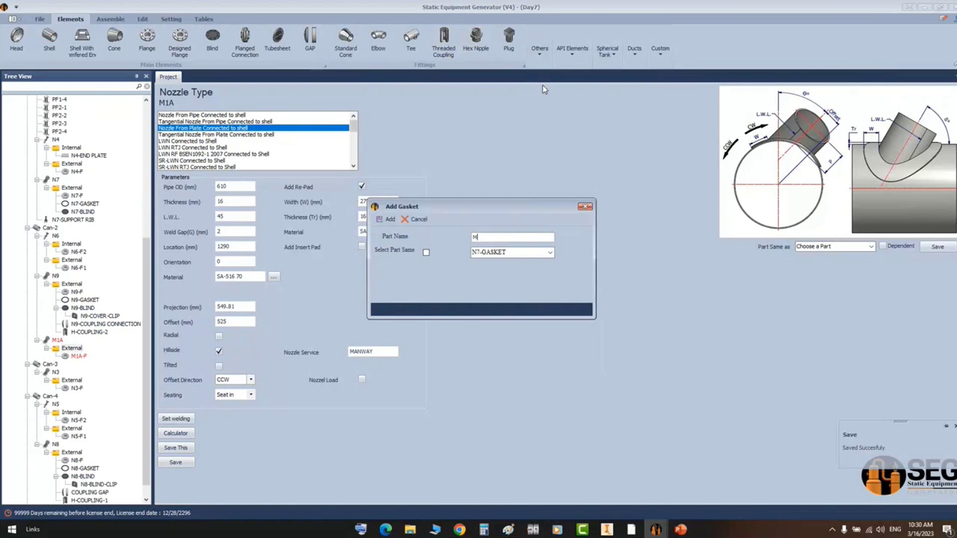
pyautogui.write('1A-G')
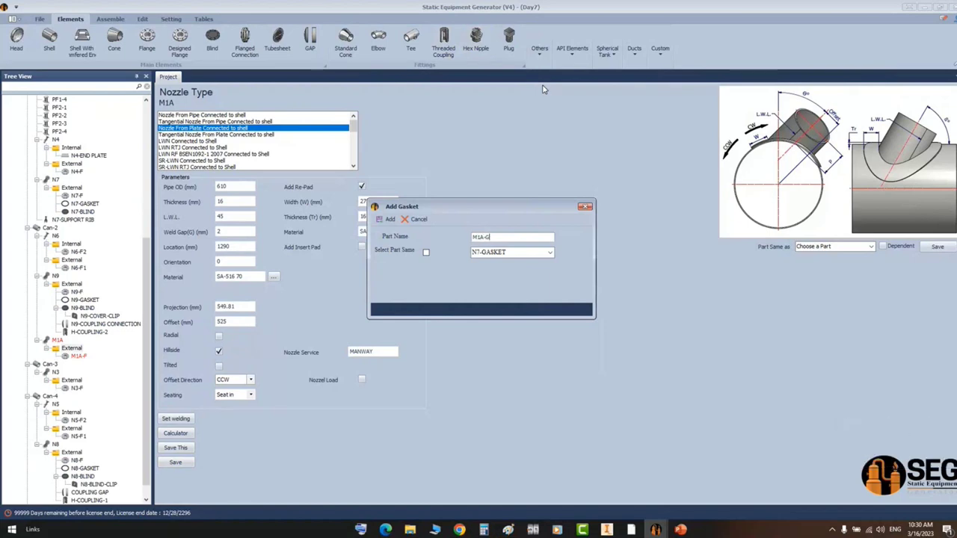
pyautogui.write('ASKET')
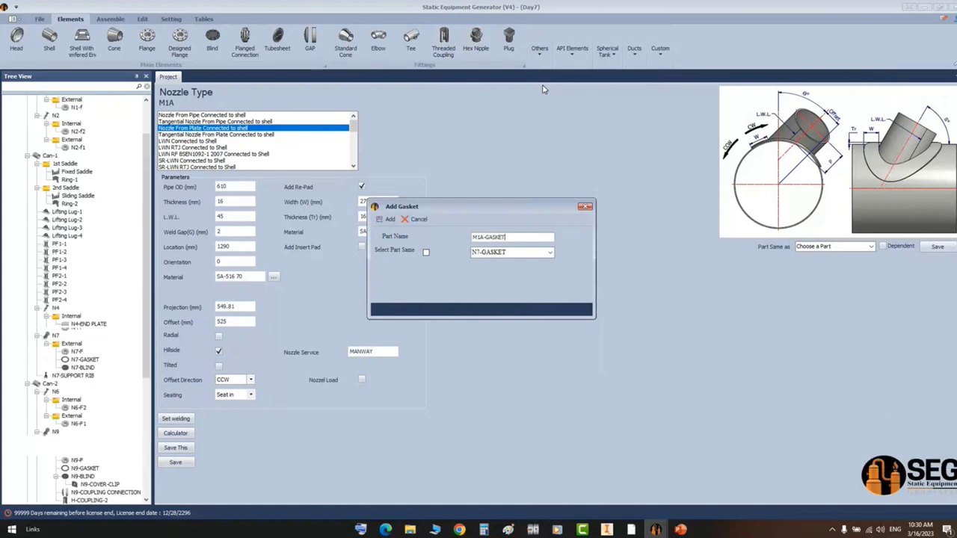
pyautogui.press('Return')
# - Define M1A-GASKET as an RF gasket for ASME B16.5 flanges with rating 150 and size 24, and save it
pyautogui.click(84, 396)
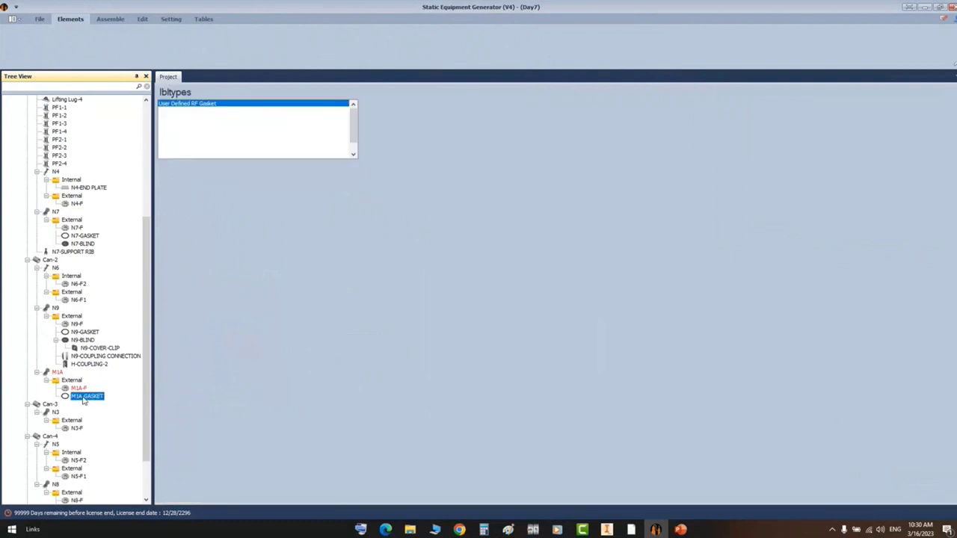
pyautogui.click(213, 128)
pyautogui.click(293, 204)
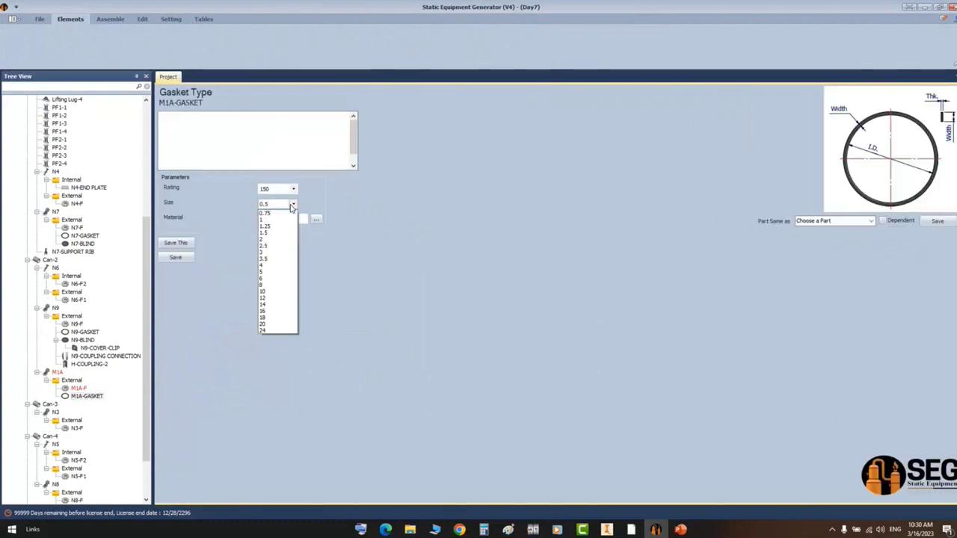
pyautogui.click(278, 338)
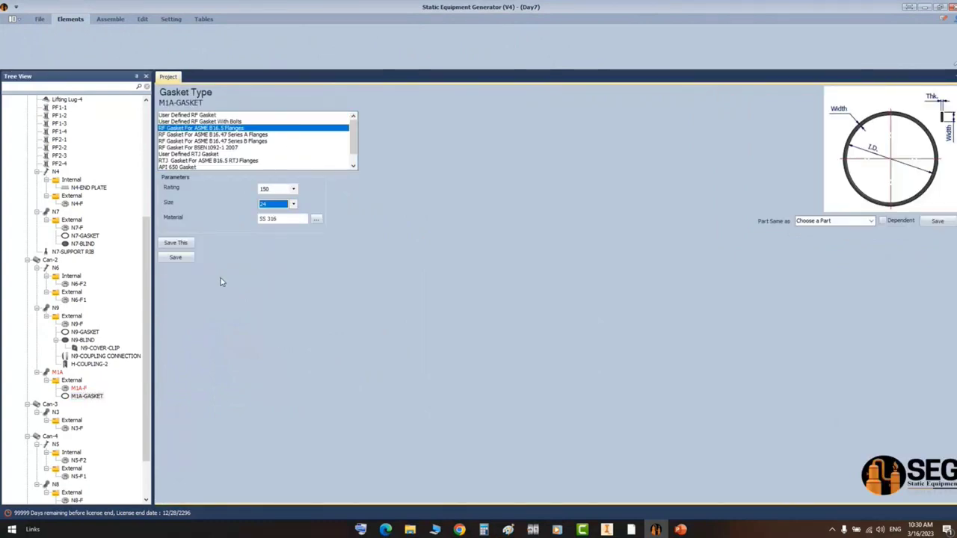
pyautogui.click(175, 258)
# - Add a blind named M1A-BLIND to the external parts of nozzle M1A
pyautogui.click(72, 341)
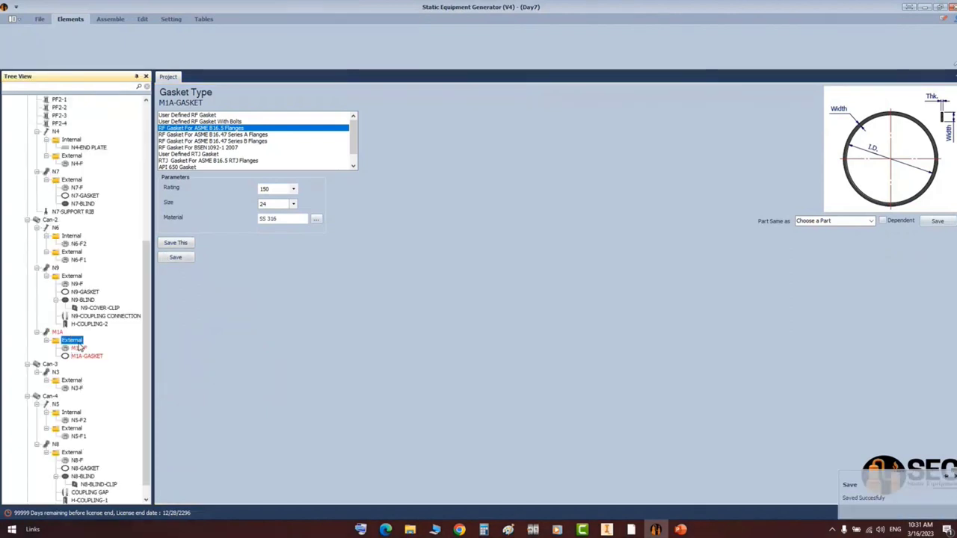
pyautogui.click(213, 43)
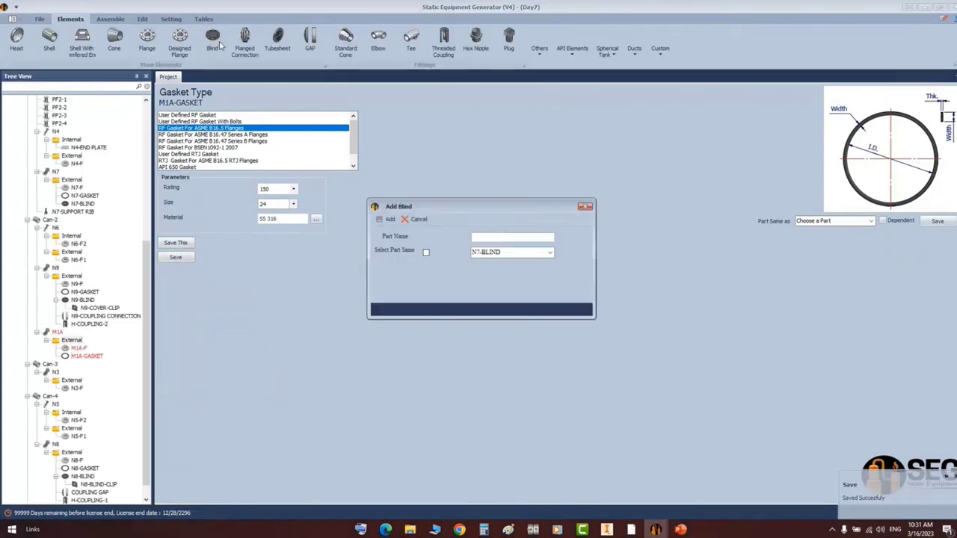
pyautogui.write('M1A-BLIND')
pyautogui.press('Return')
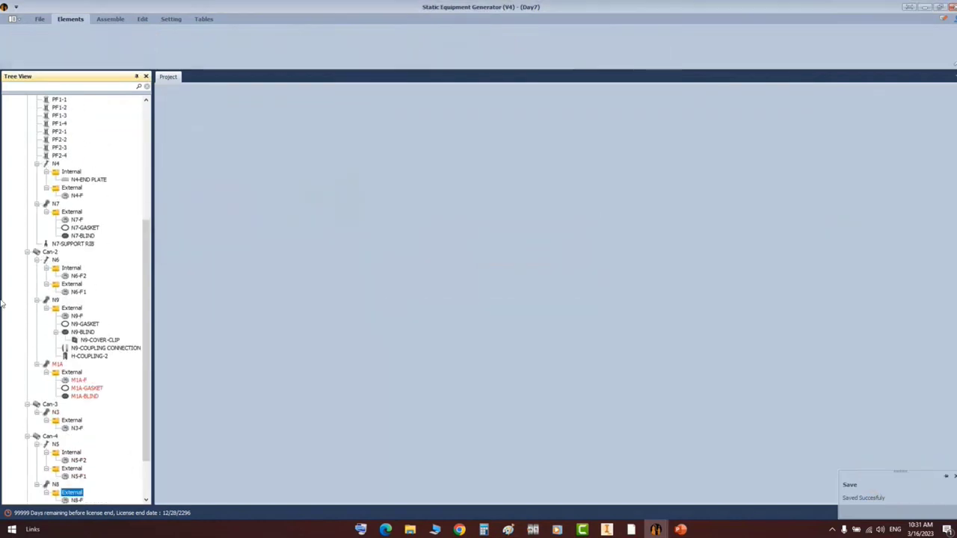
# - Define M1A-BLIND as a flipped RF Blind ASME B16.5 with rating 150 and size 24, and save it
pyautogui.click(80, 397)
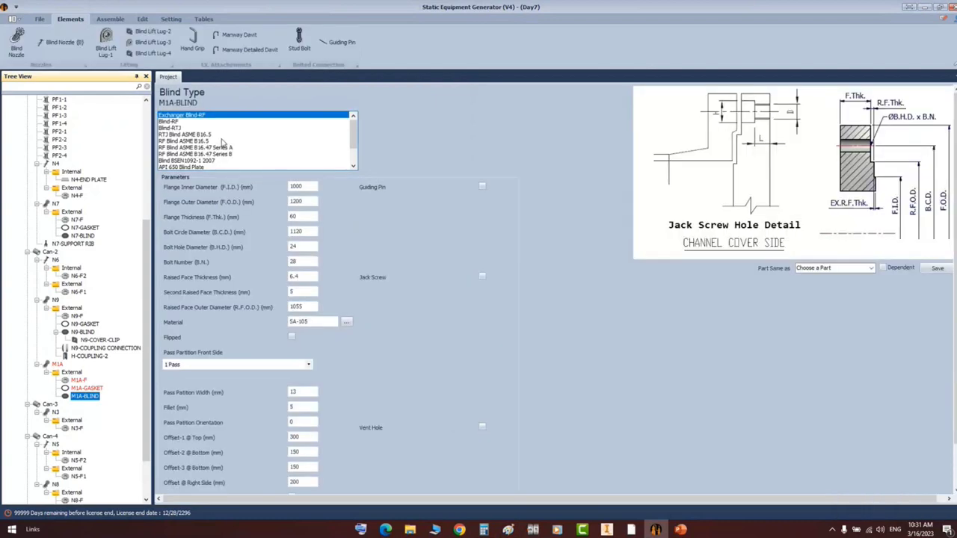
pyautogui.click(204, 142)
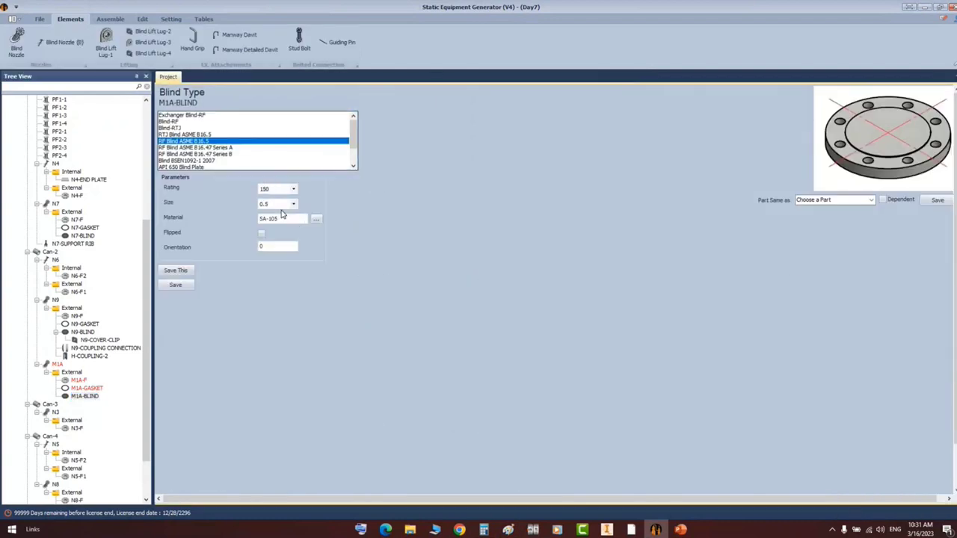
pyautogui.click(282, 205)
pyautogui.click(263, 337)
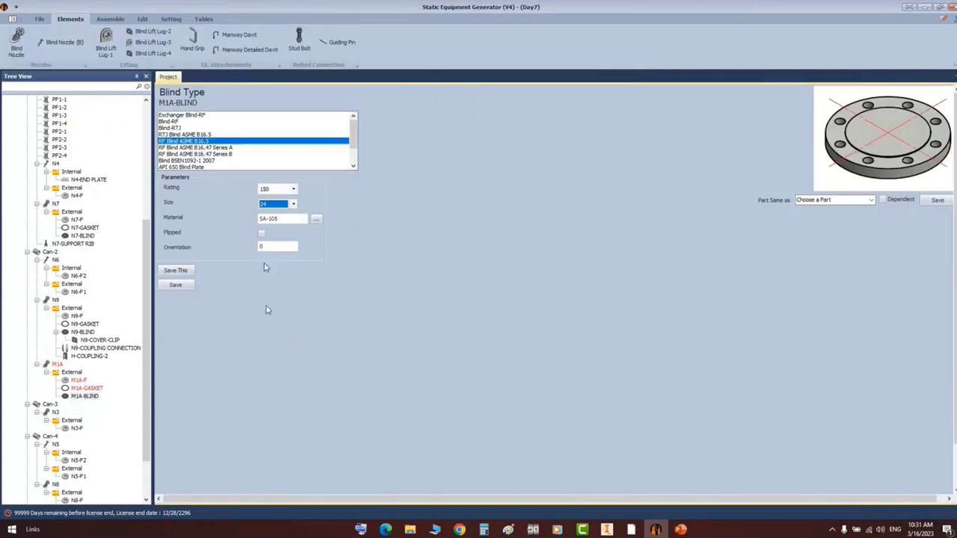
pyautogui.click(176, 285)
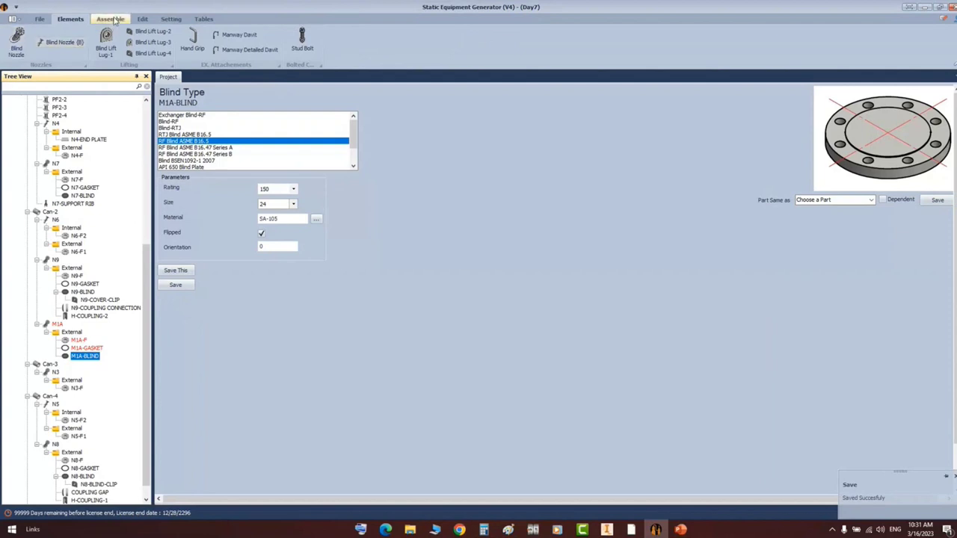
# - Generate the new M1A parts in the Sand Filter assembly, switch to Inventor, and close the M1A-BLIND part file
pyautogui.scroll(-1, 28, 51)
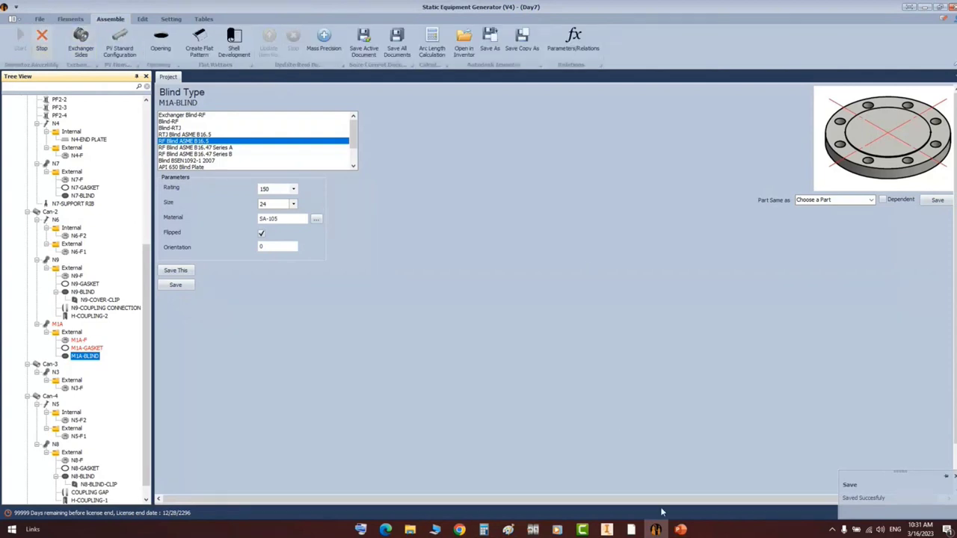
pyautogui.click(607, 530)
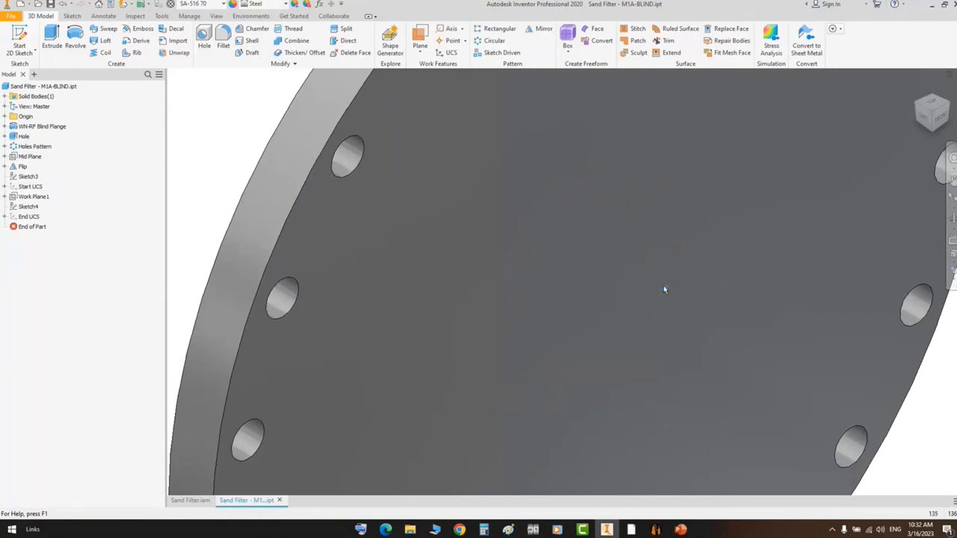
pyautogui.hotkey('ctrl', 'F4')
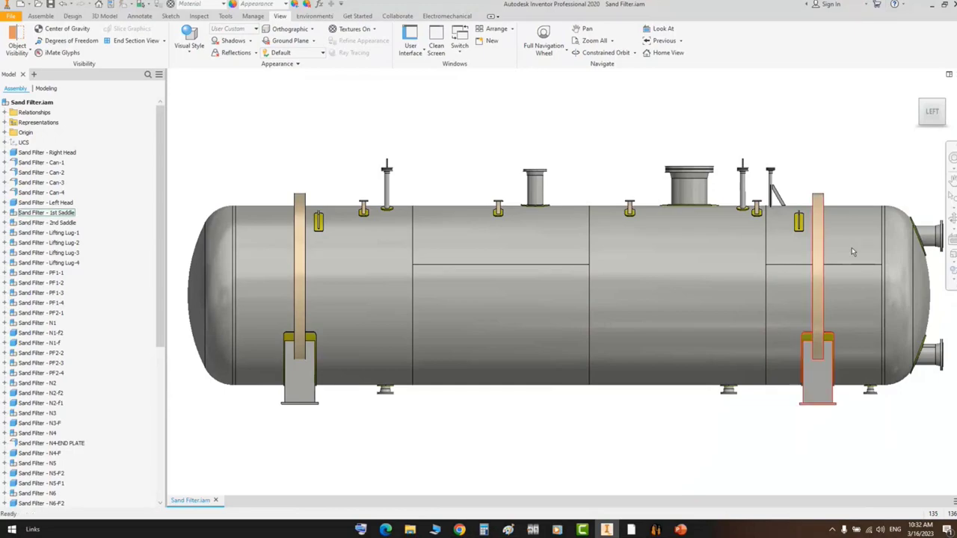
# - Examine the generated M1A nozzle, flange and blind on the vessel from several angles, and return to the side view
pyautogui.click(953, 218)
pyautogui.moveTo(651, 271); pyautogui.dragTo(791, 291)
pyautogui.scroll(-3, 478, 175)
pyautogui.moveTo(530, 248); pyautogui.dragTo(423, 282)
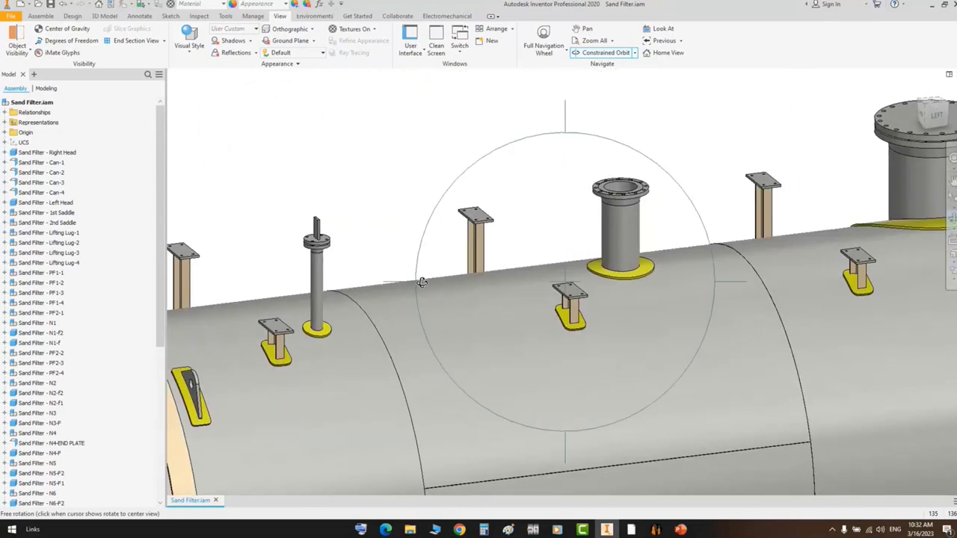
pyautogui.scroll(3, 455, 210)
pyautogui.moveTo(568, 284); pyautogui.dragTo(545, 244, button='middle')
pyautogui.moveTo(545, 244); pyautogui.dragTo(477, 248)
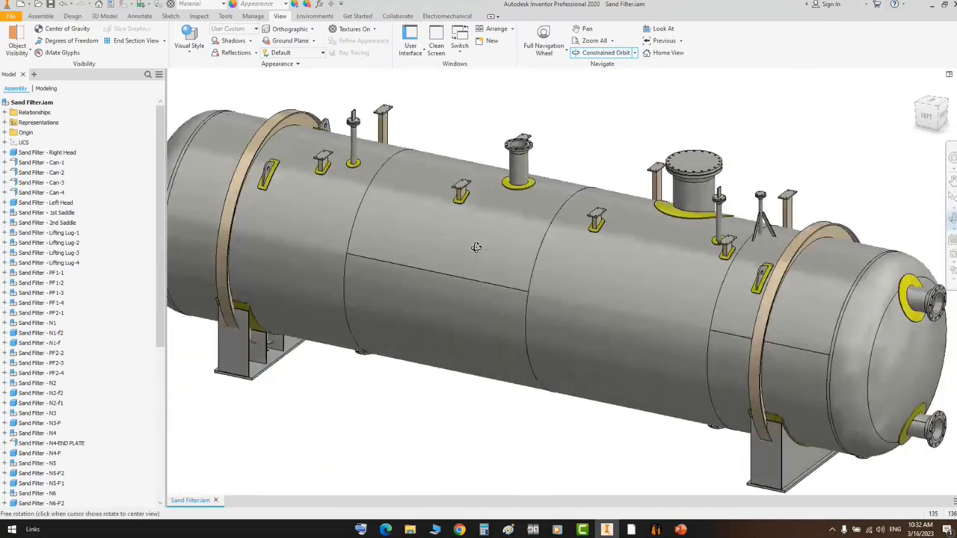
pyautogui.click(928, 116)
pyautogui.scroll(3, 764, 144)
pyautogui.press('F5')
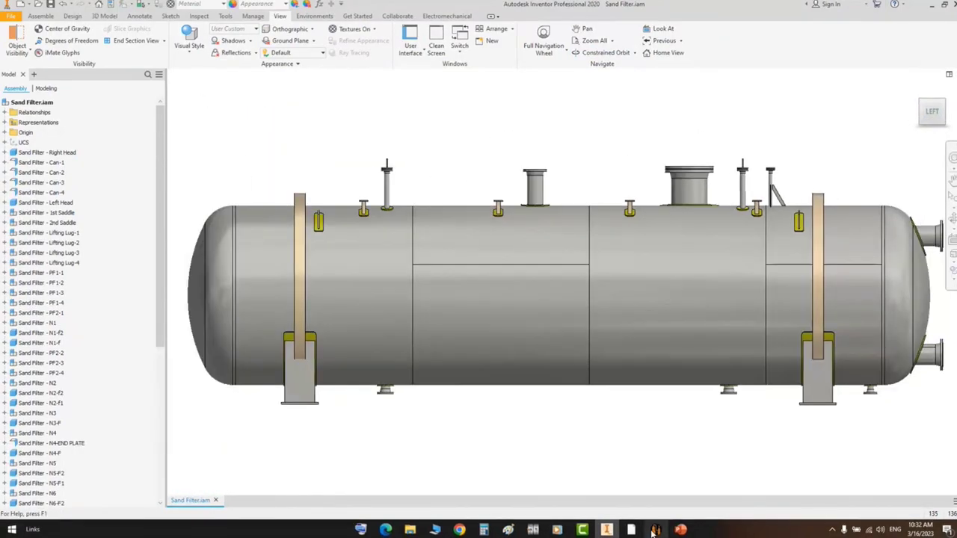
# - Examine media port M1B in the GA drawing's elevation for the shell barrel it sits on
pyautogui.click(655, 531)
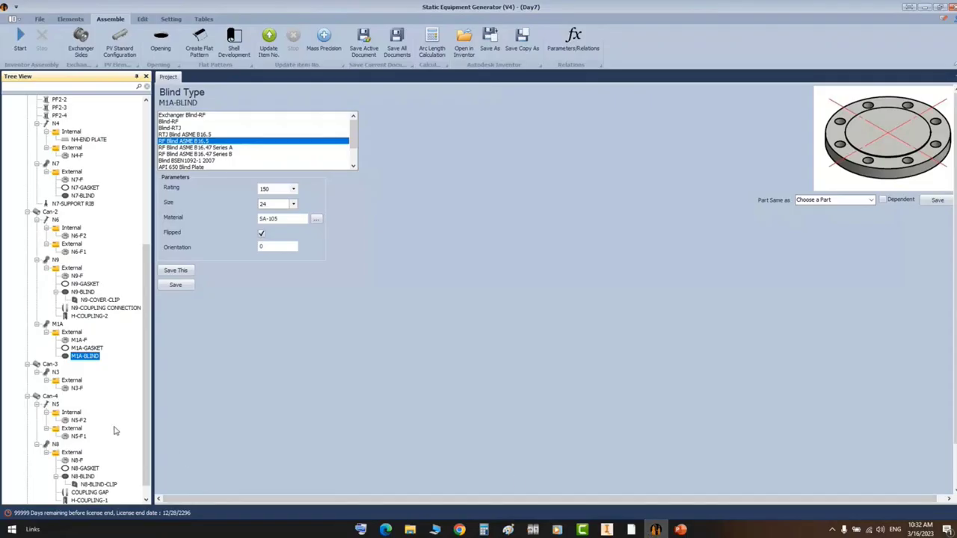
pyautogui.click(631, 529)
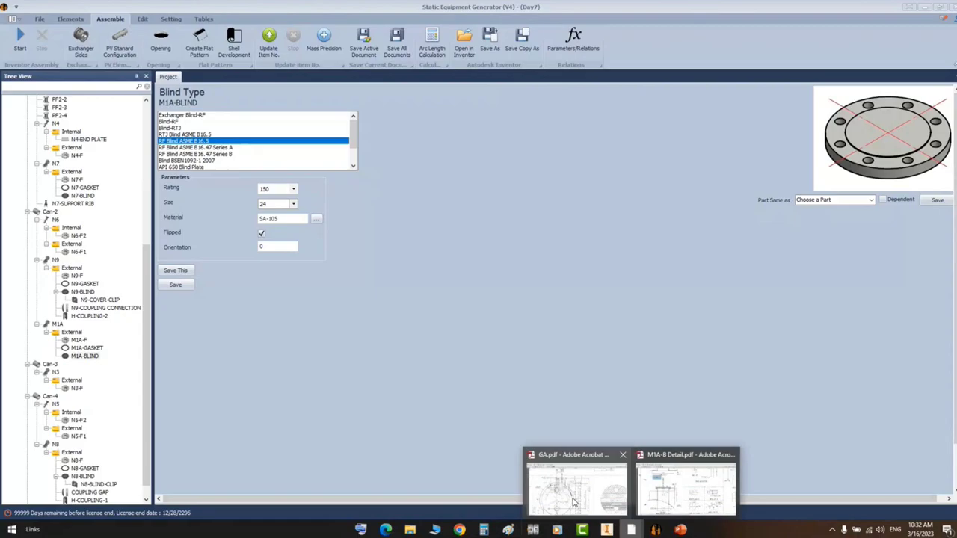
pyautogui.click(575, 503)
pyautogui.moveTo(485, 364)
pyautogui.mouseDown(button='middle')
pyautogui.moveTo(502, 318)
pyautogui.moveTo(401, 331)
pyautogui.moveTo(431, 338)
pyautogui.moveTo(820, 318)
pyautogui.mouseUp(button='middle')
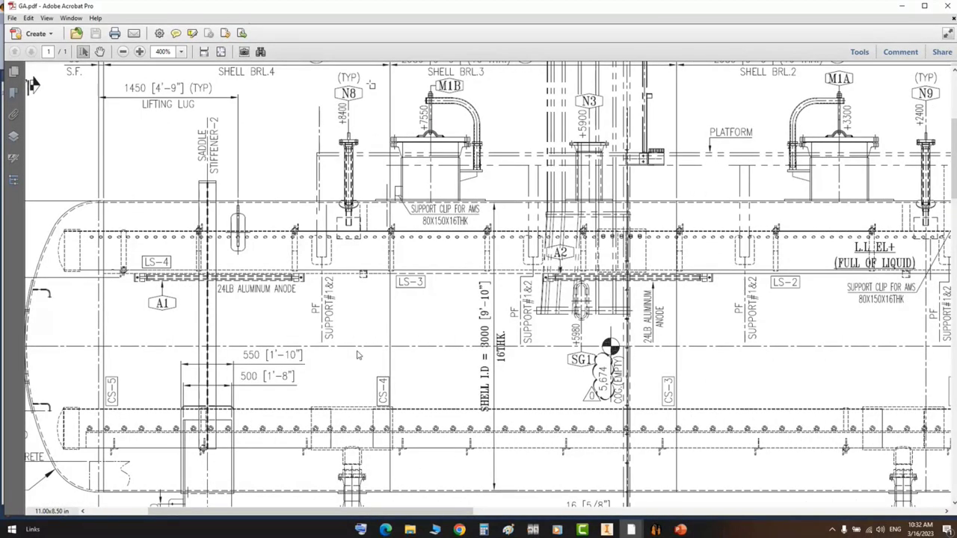
pyautogui.moveTo(369, 84); pyautogui.dragTo(509, 213)
pyautogui.scroll(1, 494, 224)
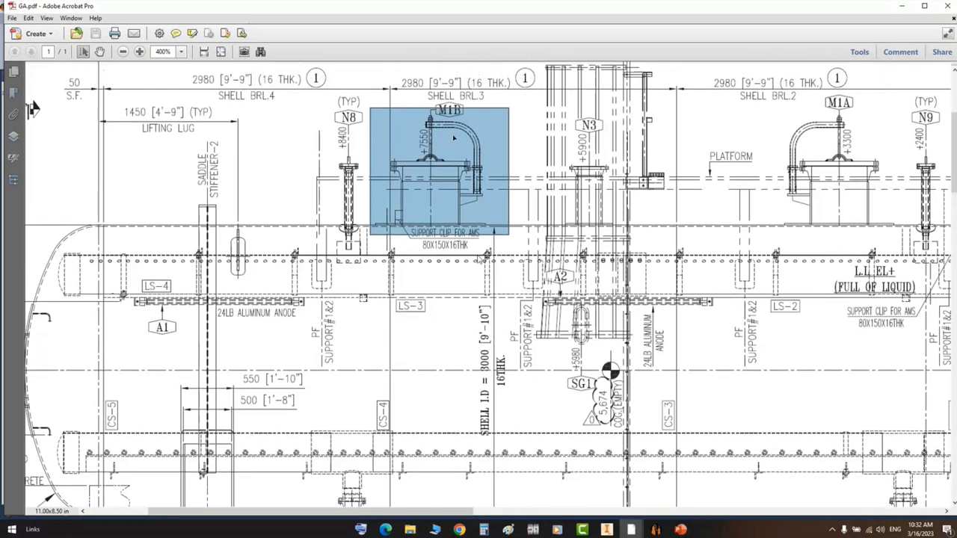
# - Return to Static Equipment Generator, add a shell nozzle named M1B to Can-3, and open its definition
pyautogui.click(656, 529)
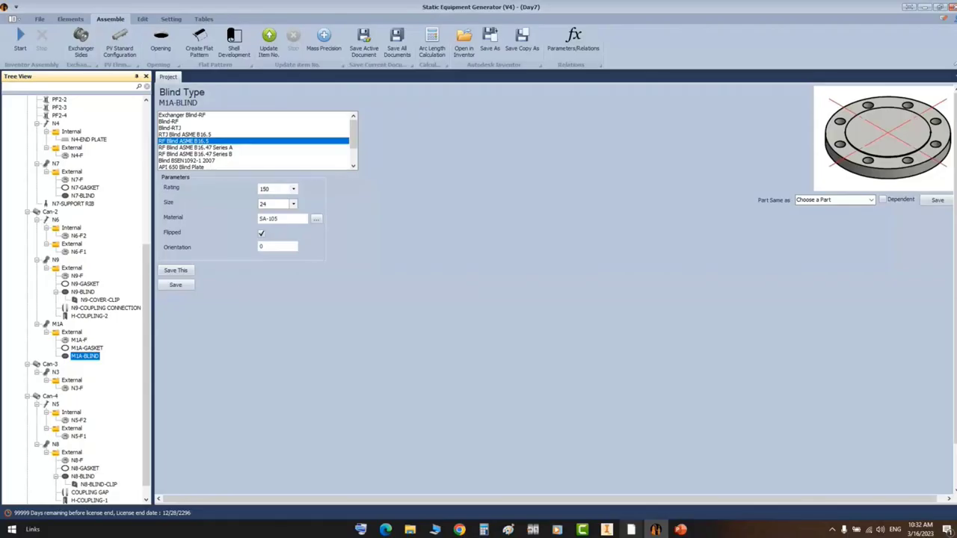
pyautogui.click(50, 364)
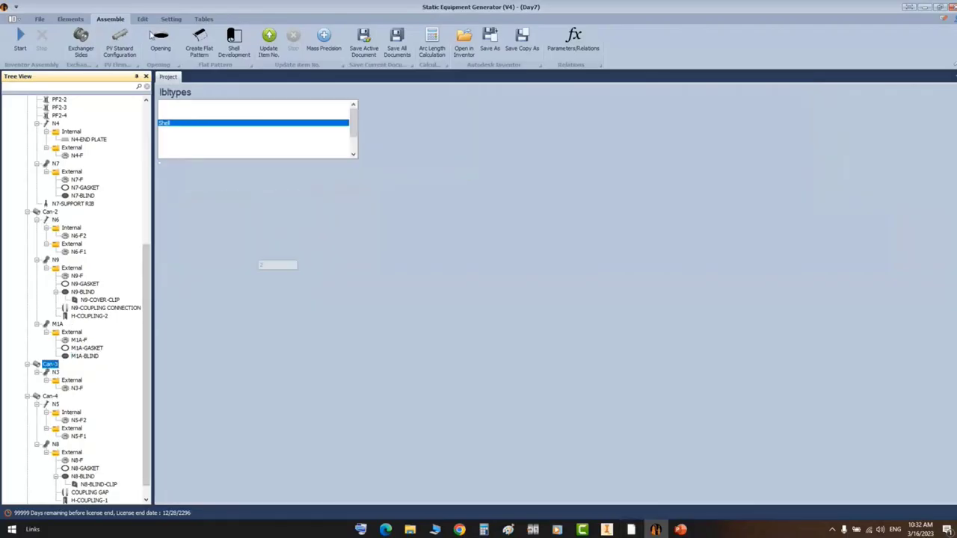
pyautogui.click(251, 43)
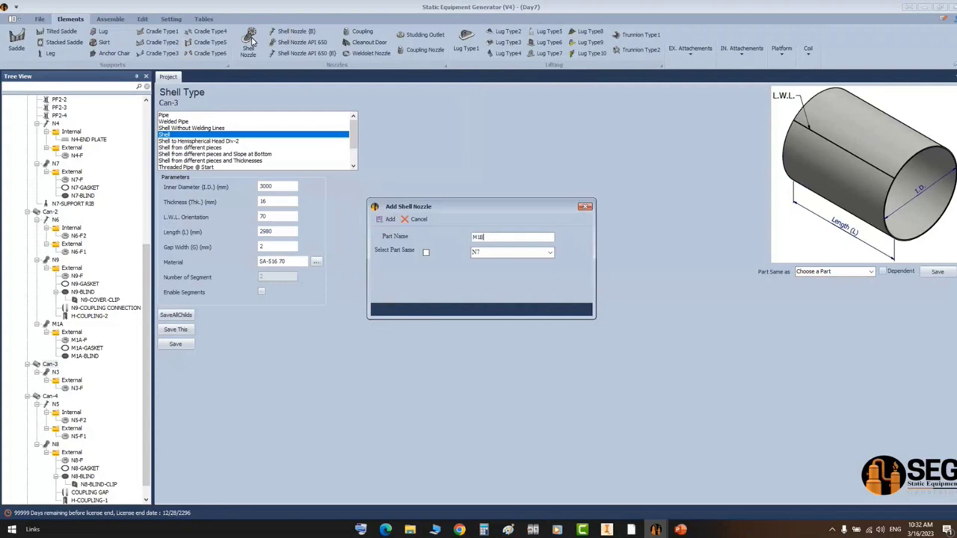
pyautogui.write('M1B')
pyautogui.press('Return')
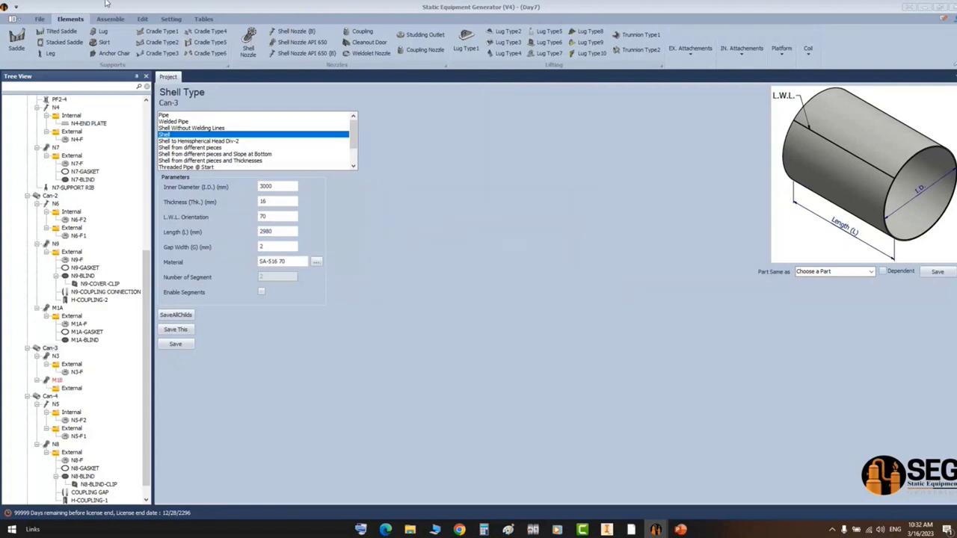
pyautogui.click(57, 380)
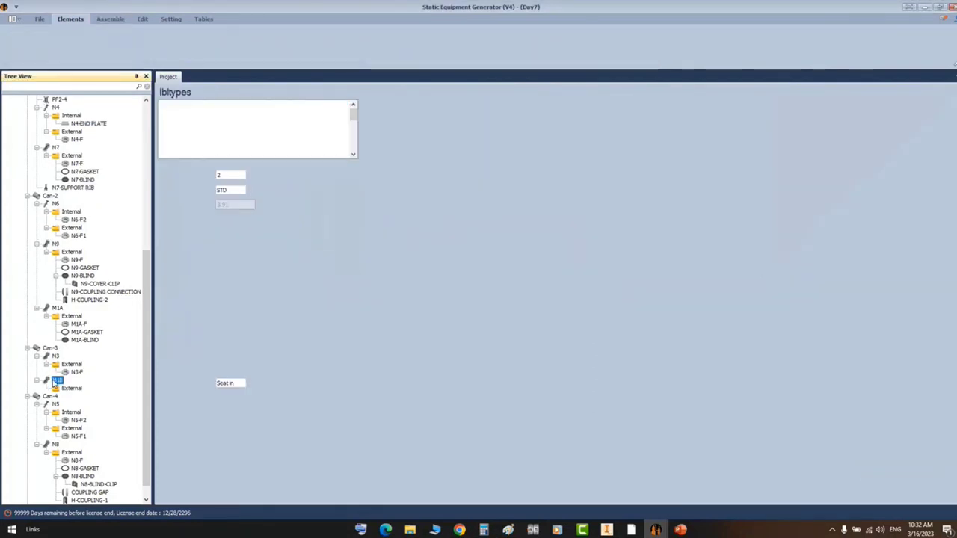
# - Define nozzle M1B on Can-3 as the same part as M1A and save it
pyautogui.click(873, 249)
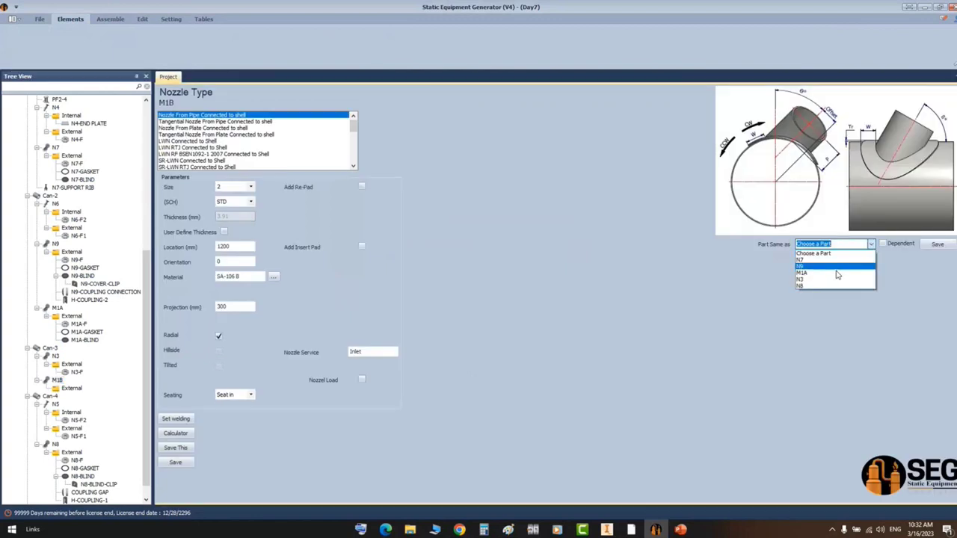
pyautogui.click(823, 278)
pyautogui.click(938, 245)
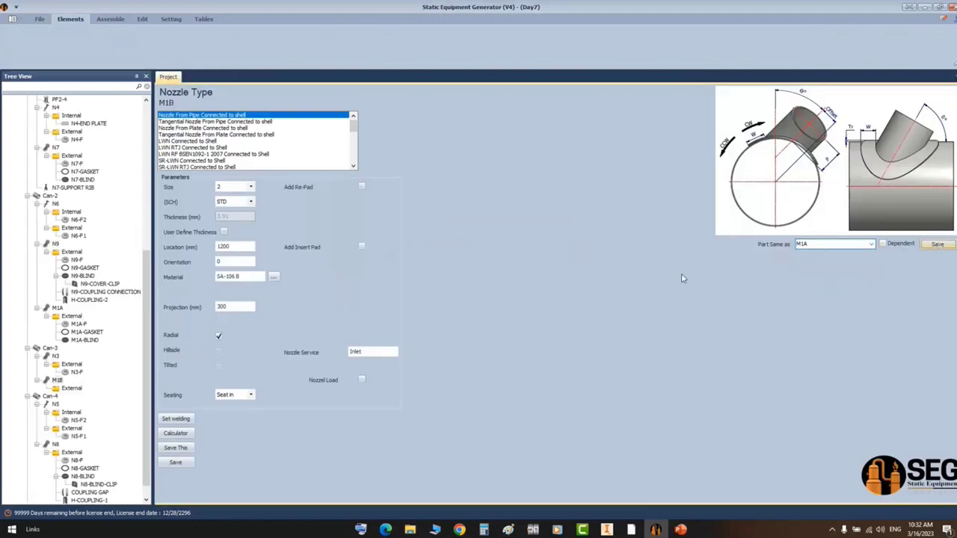
pyautogui.click(498, 278)
# - Add a flange named M1B-F to the external side of nozzle M1B
pyautogui.click(70, 388)
pyautogui.click(71, 18)
pyautogui.click(147, 41)
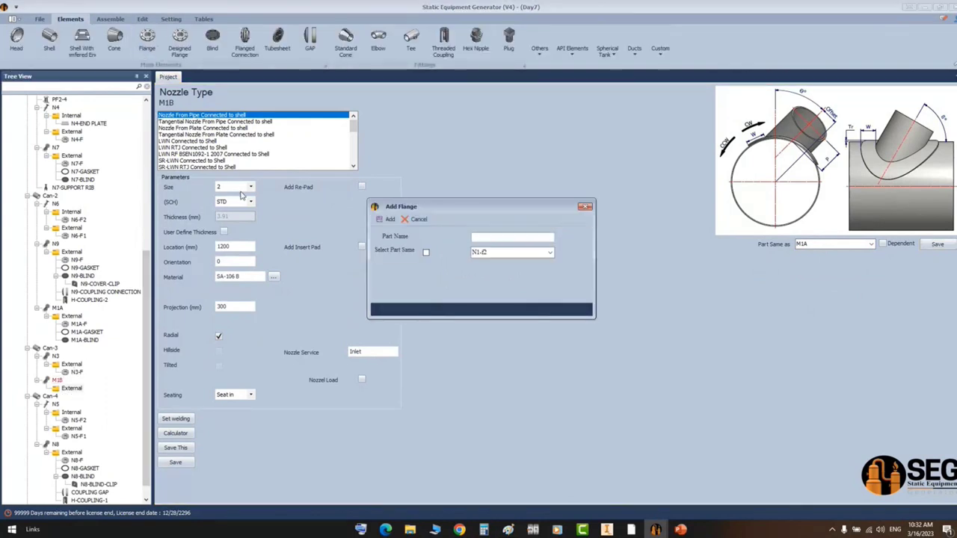
pyautogui.write('M1B-F')
pyautogui.press('Return')
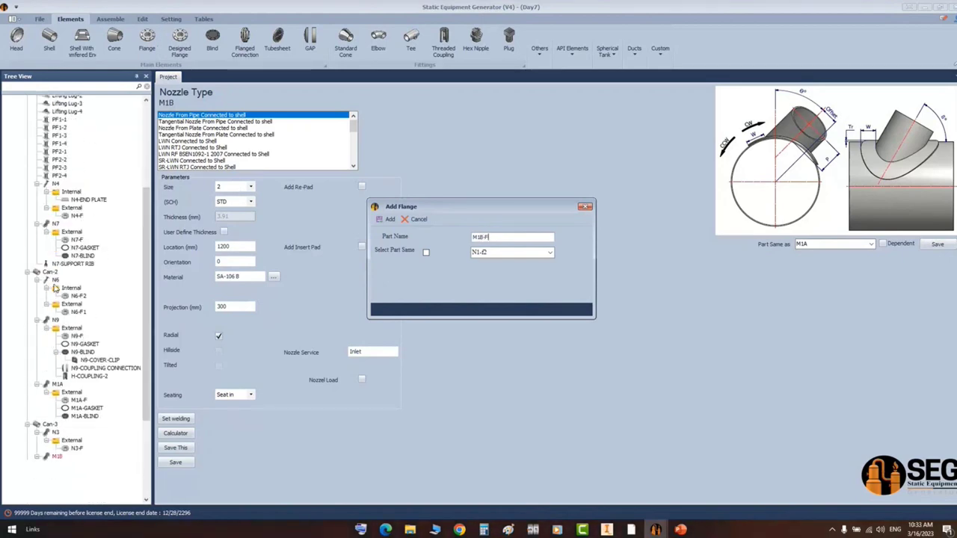
# - Add a gasket named M1B-GASKET to the external side of nozzle M1B
pyautogui.click(73, 421)
pyautogui.click(71, 19)
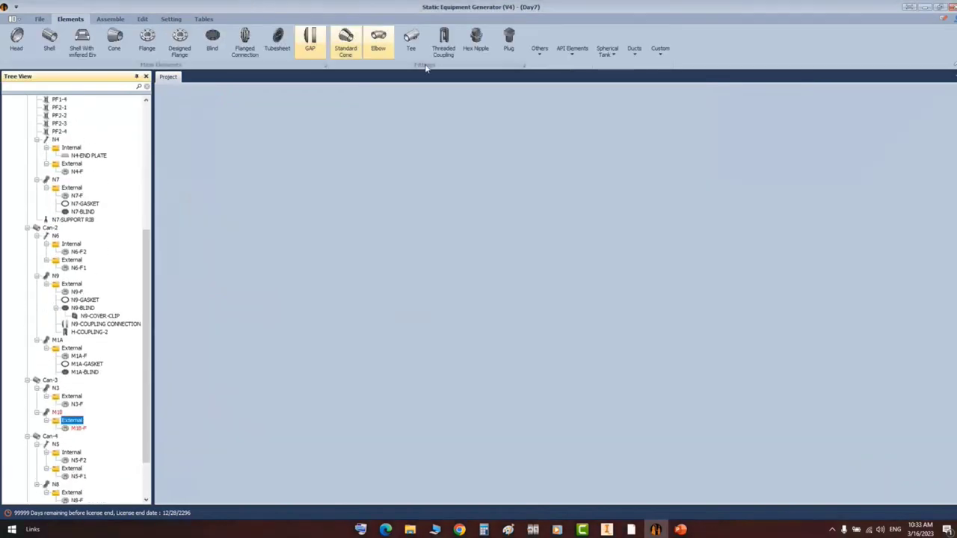
pyautogui.click(539, 51)
pyautogui.click(545, 82)
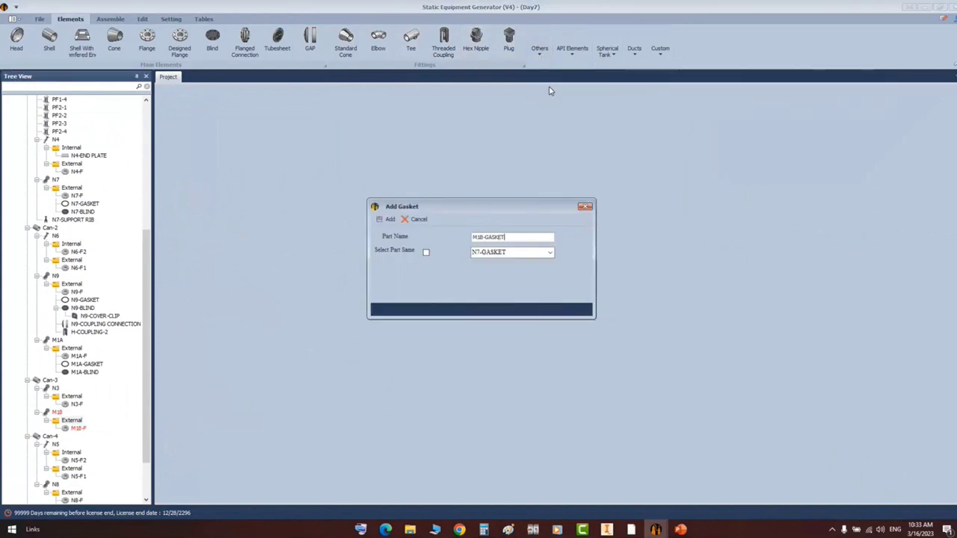
pyautogui.press('Return')
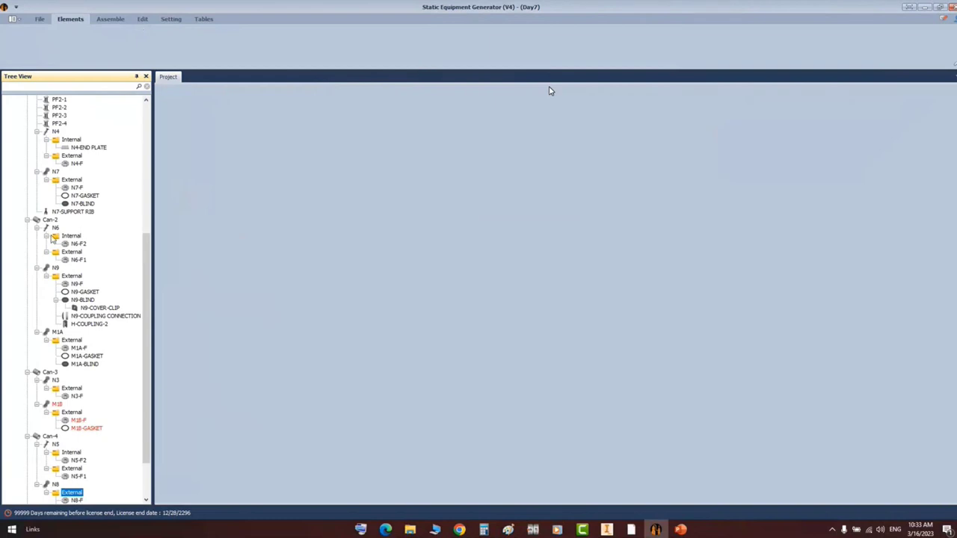
# - Review the definitions of nozzle N9 on Can-2 and its flange N9-F
pyautogui.click(55, 268)
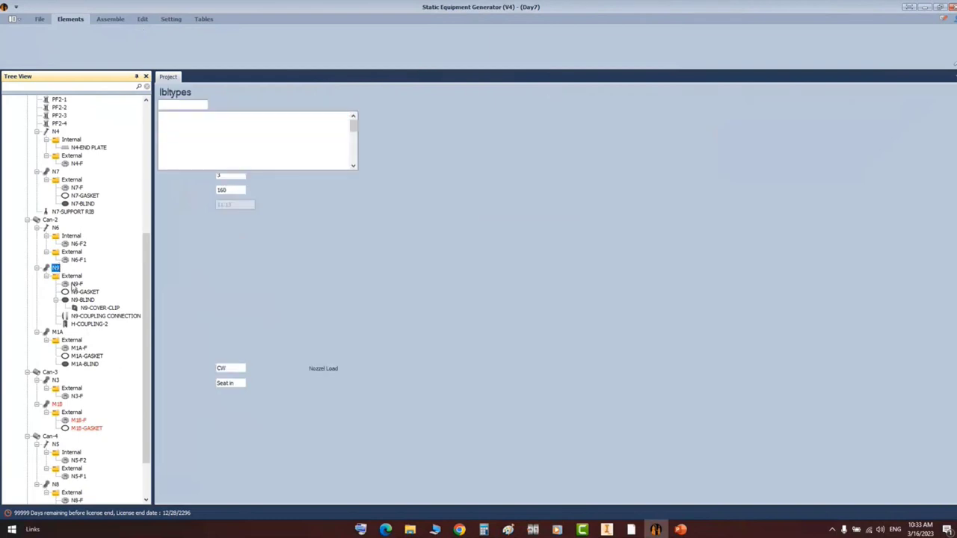
pyautogui.click(77, 284)
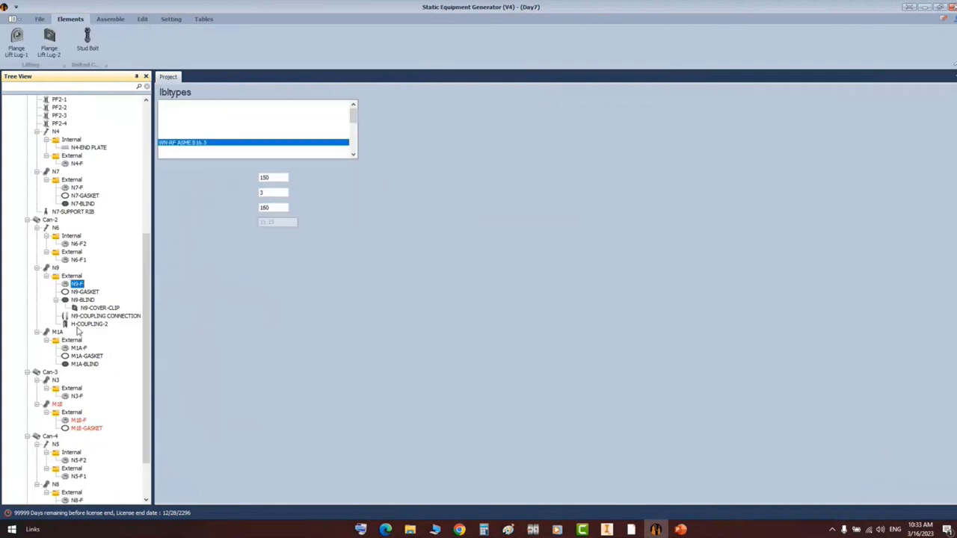
pyautogui.click(55, 268)
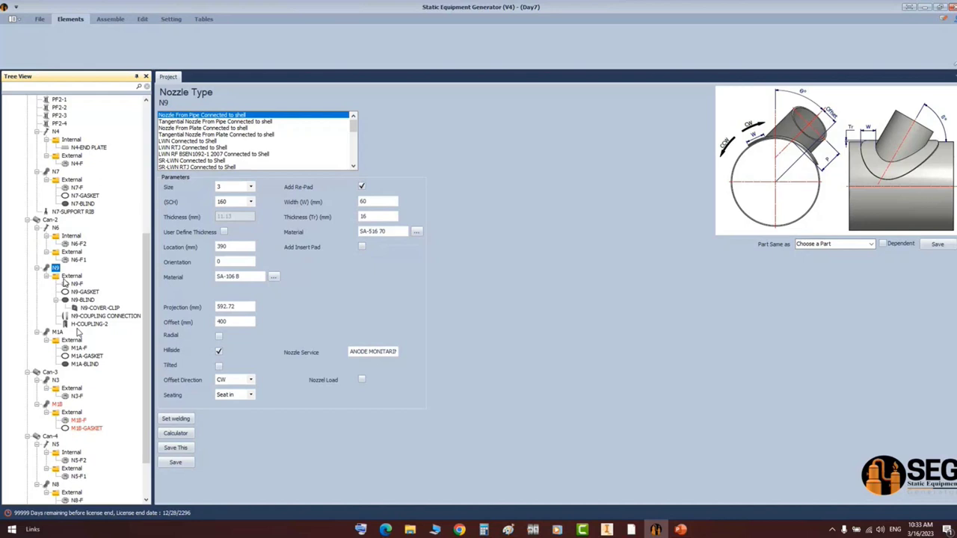
# - Switch to Chrome, browse the SEG YouTube channel's training videos, and return to Static Equipment Generator
pyautogui.moveTo(459, 530)
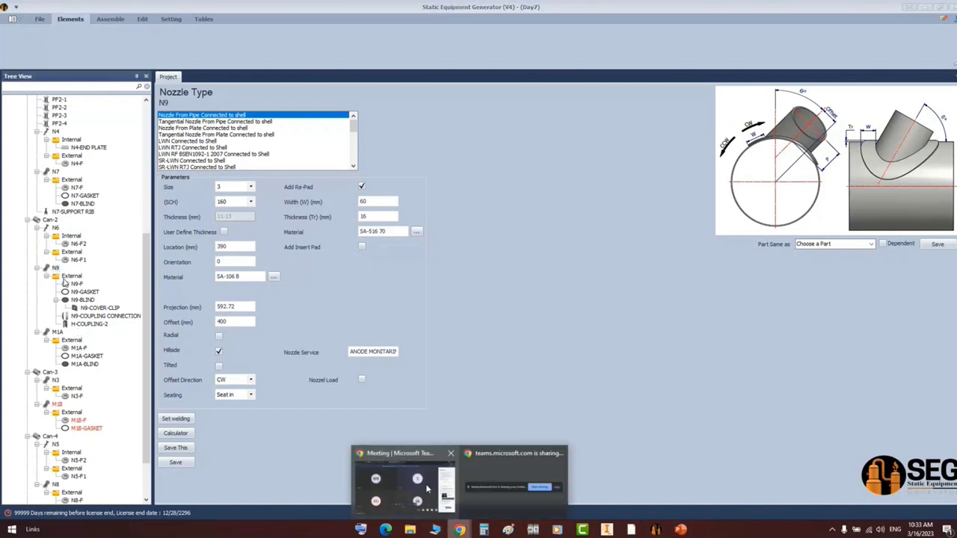
pyautogui.click(426, 489)
pyautogui.click(192, 6)
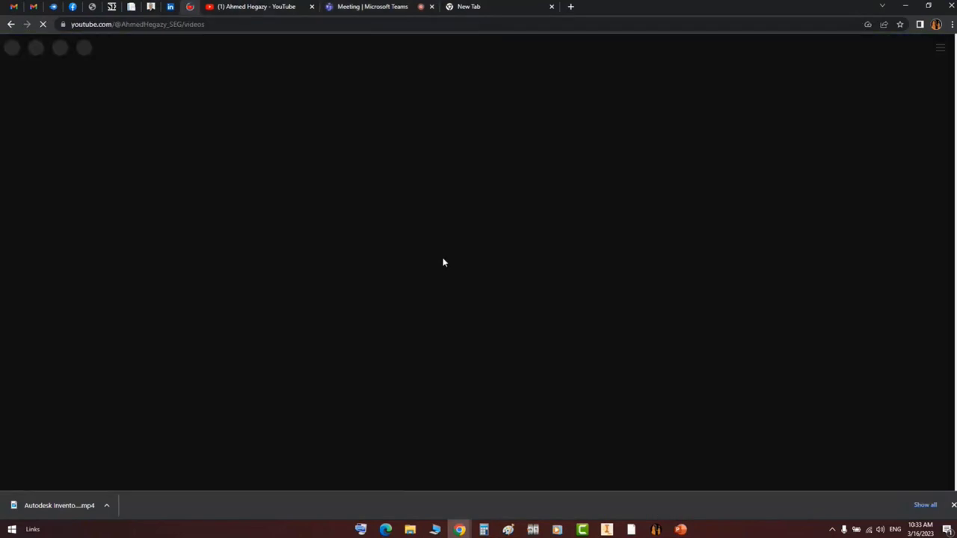
pyautogui.scroll(-10, 503, 277)
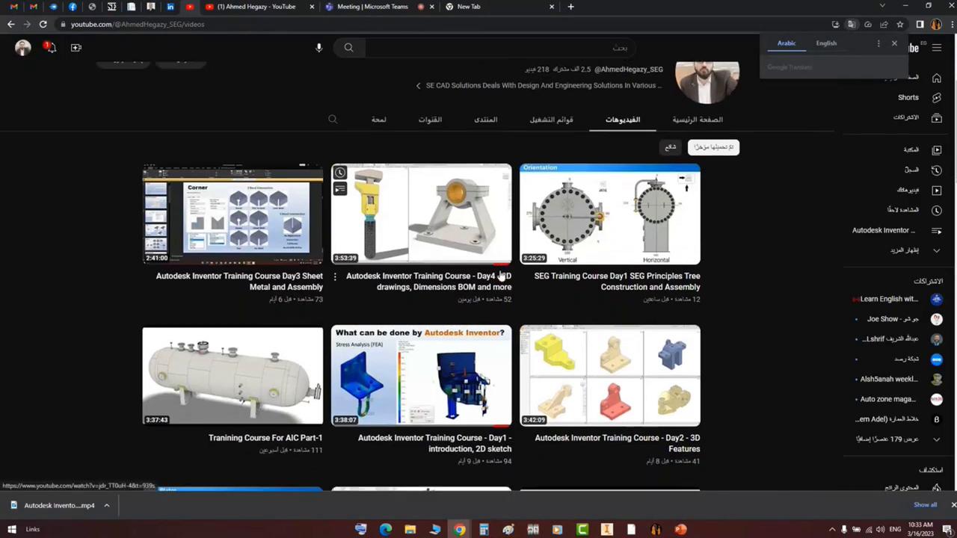
pyautogui.scroll(-10, 503, 277)
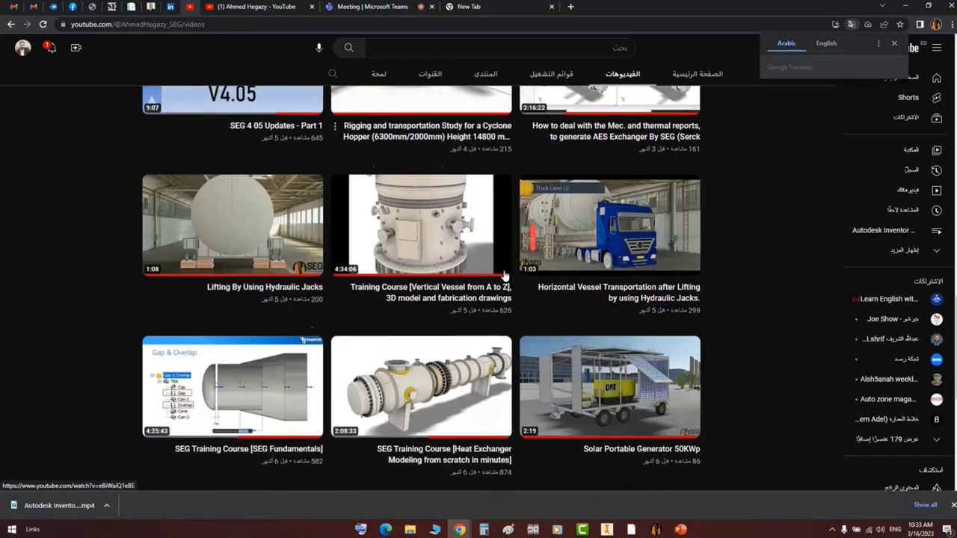
pyautogui.scroll(-1, 404, 299)
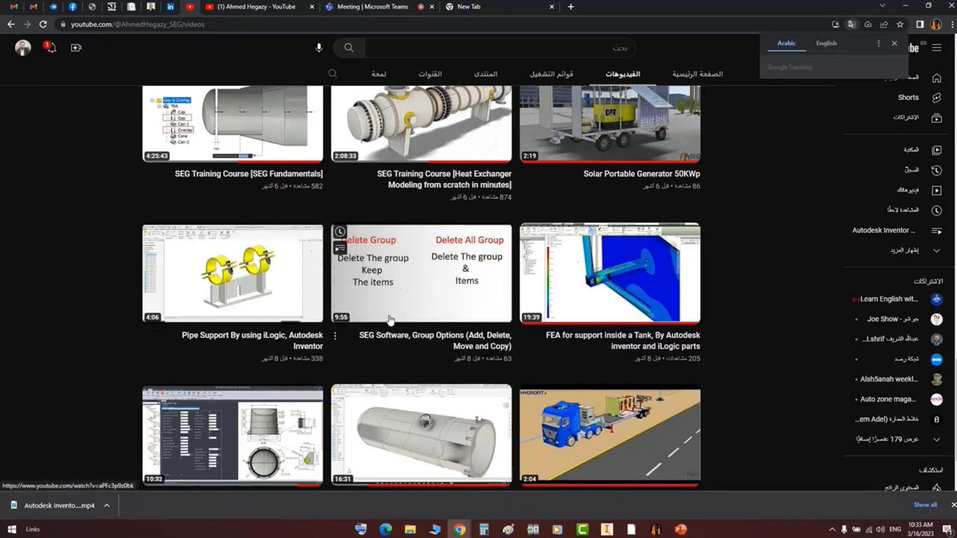
pyautogui.click(812, 35)
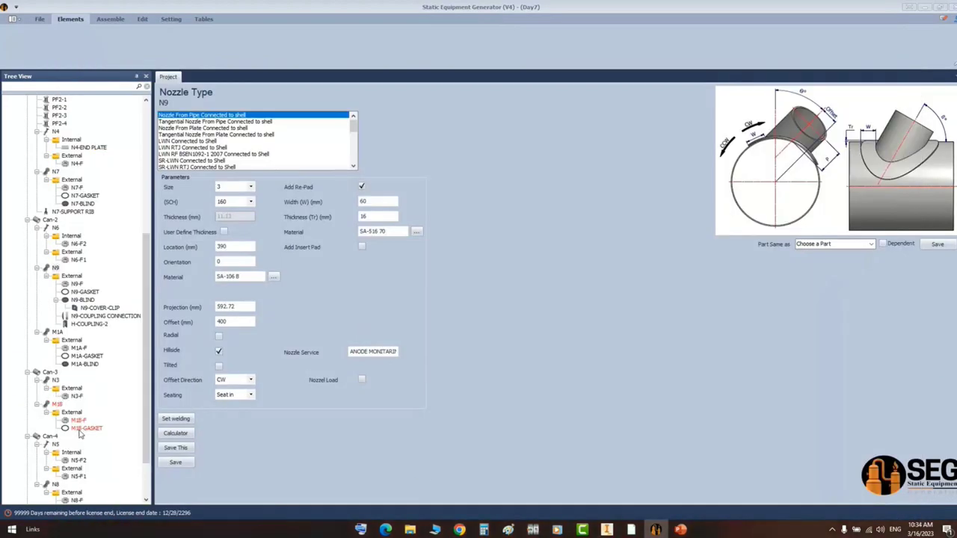
# - Add a blind named M1B-BLIND to the external side of nozzle M1B
pyautogui.click(82, 414)
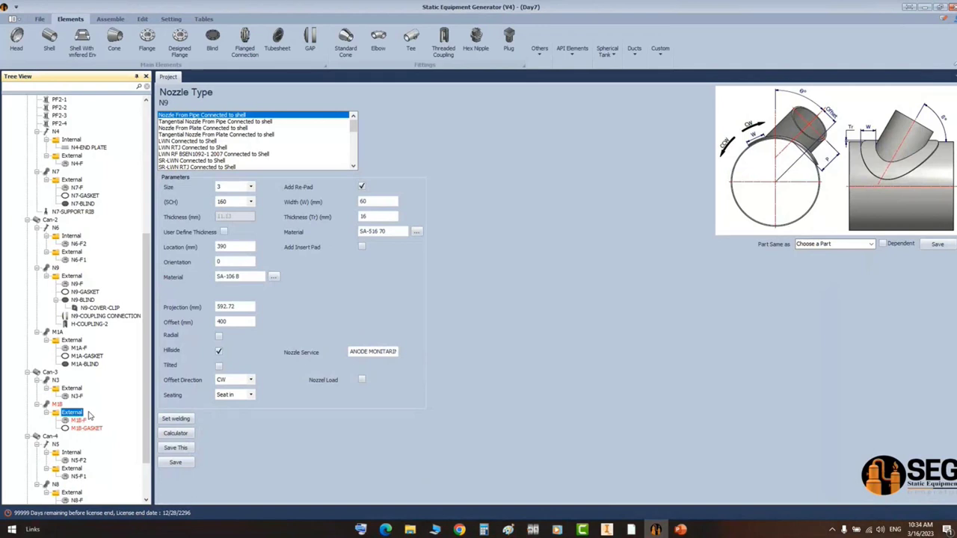
pyautogui.click(216, 42)
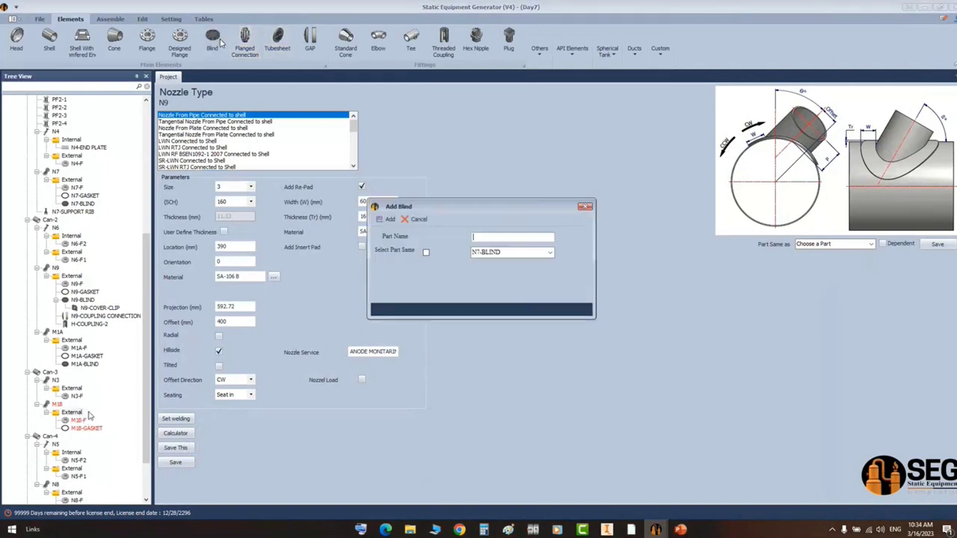
pyautogui.write('M1B-BLIND')
pyautogui.press('Return')
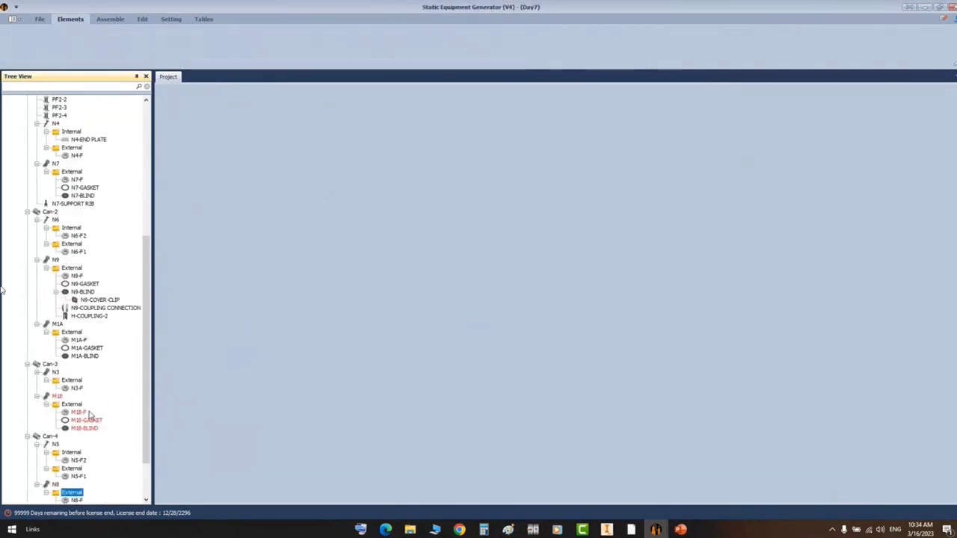
# - Define flange M1B-F as the same part as M1A-F and save it
pyautogui.click(87, 414)
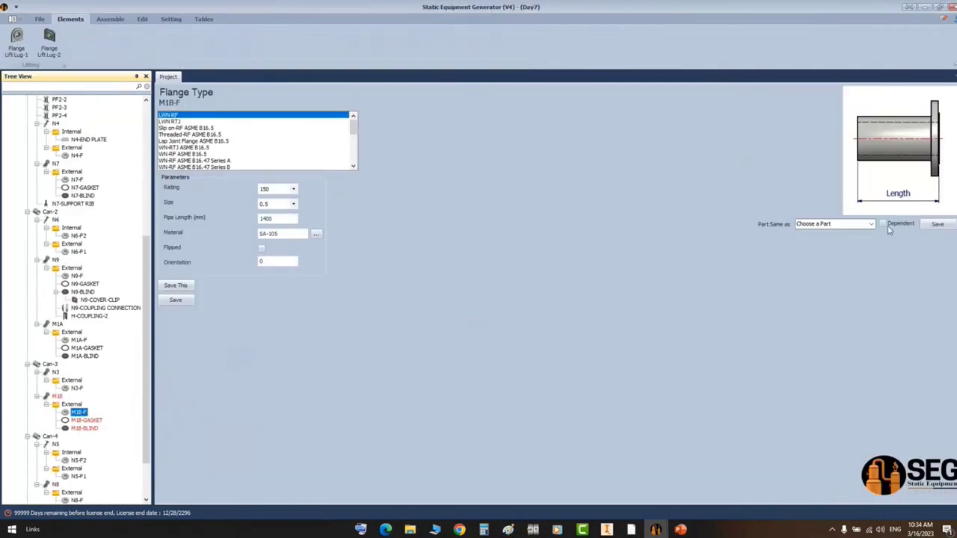
pyautogui.click(871, 224)
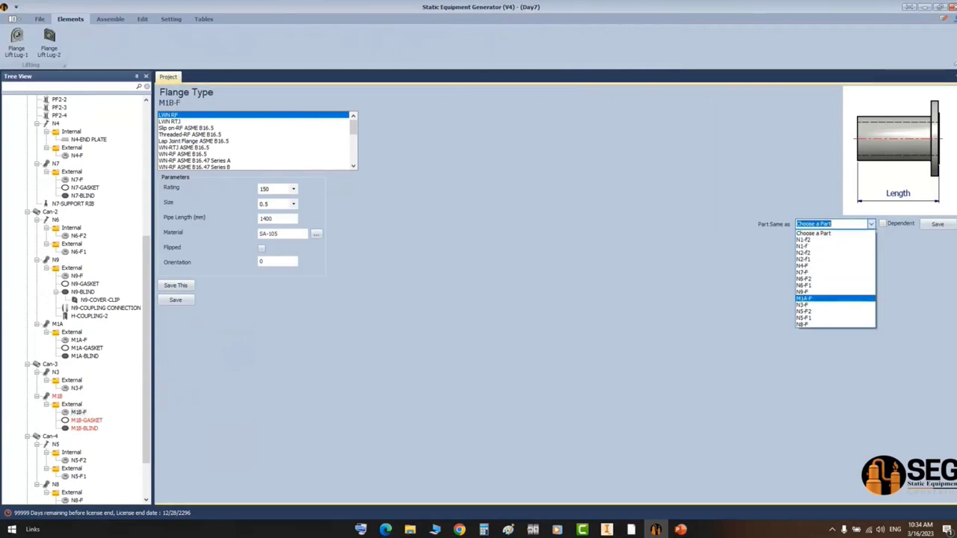
pyautogui.click(804, 299)
pyautogui.click(938, 224)
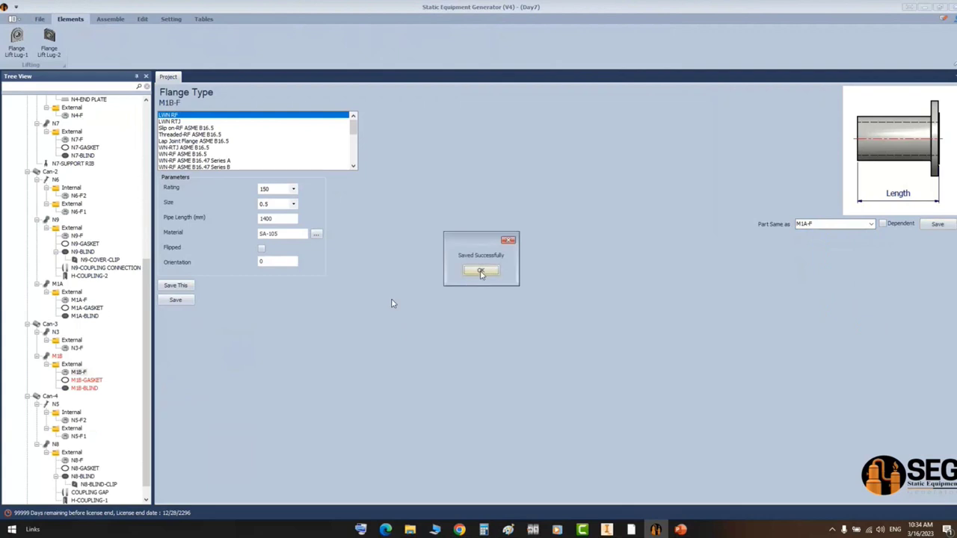
pyautogui.click(481, 272)
# - Define gasket M1B-GASKET as the same part as M1A-GASKET and save it
pyautogui.click(86, 380)
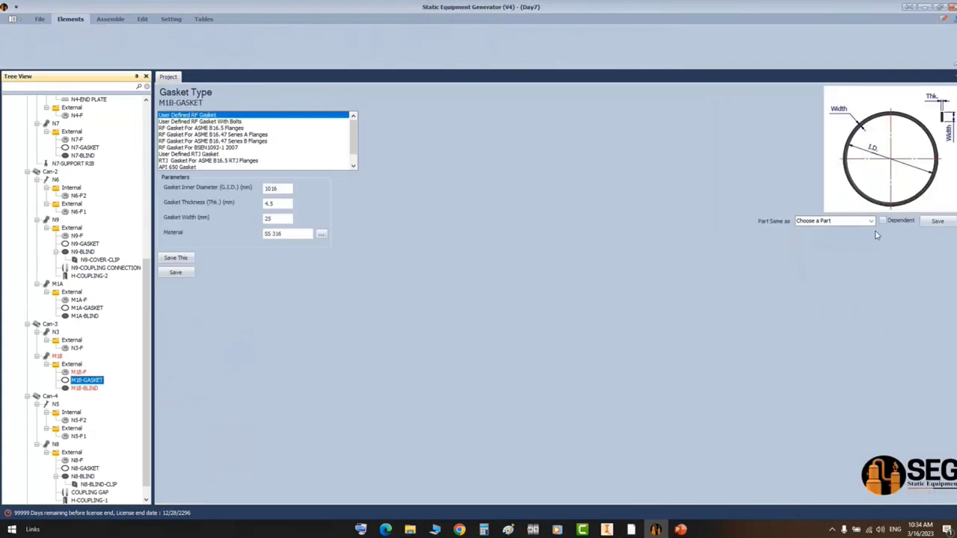
pyautogui.click(871, 221)
pyautogui.click(823, 252)
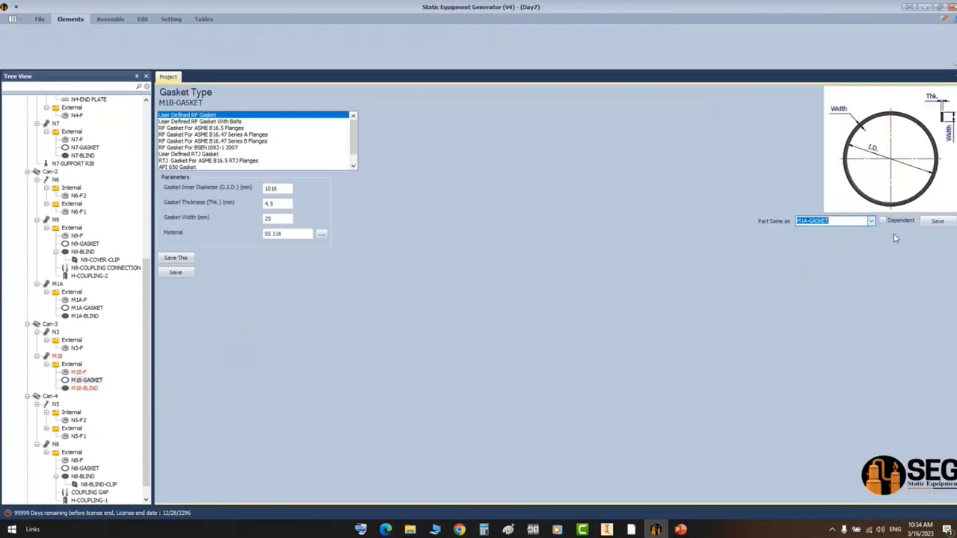
pyautogui.click(938, 221)
pyautogui.click(480, 272)
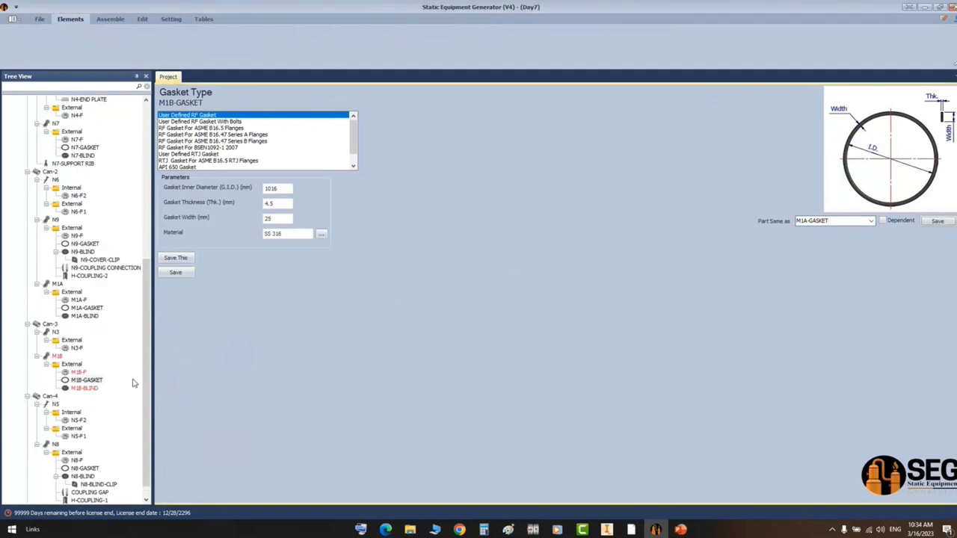
# - Define blind M1B-BLIND as the same part as M1A-BLIND and save it
pyautogui.click(95, 388)
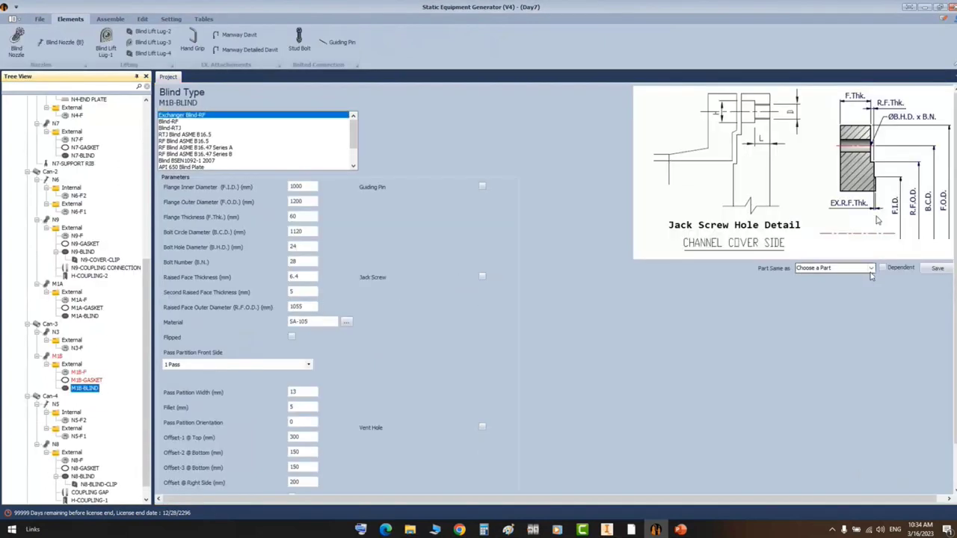
pyautogui.click(871, 270)
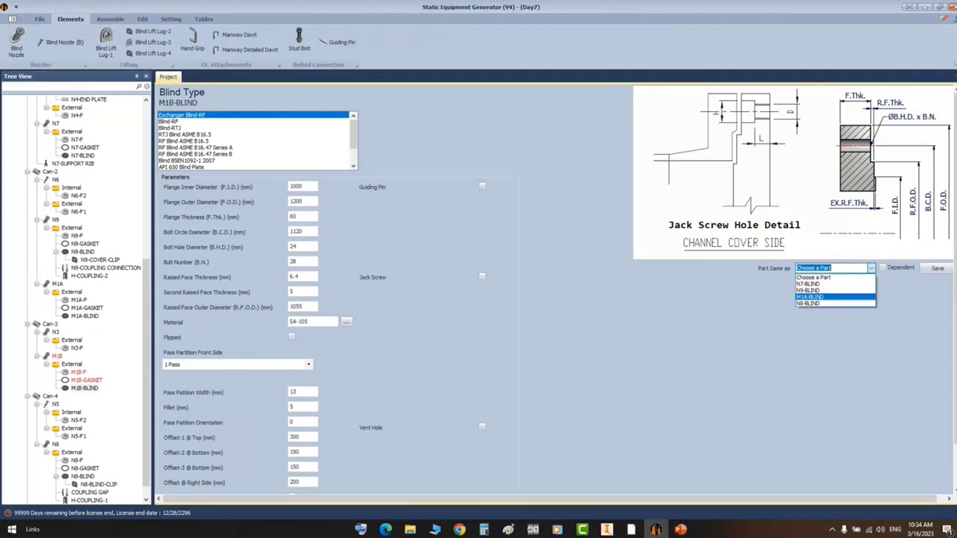
pyautogui.click(811, 297)
pyautogui.click(935, 267)
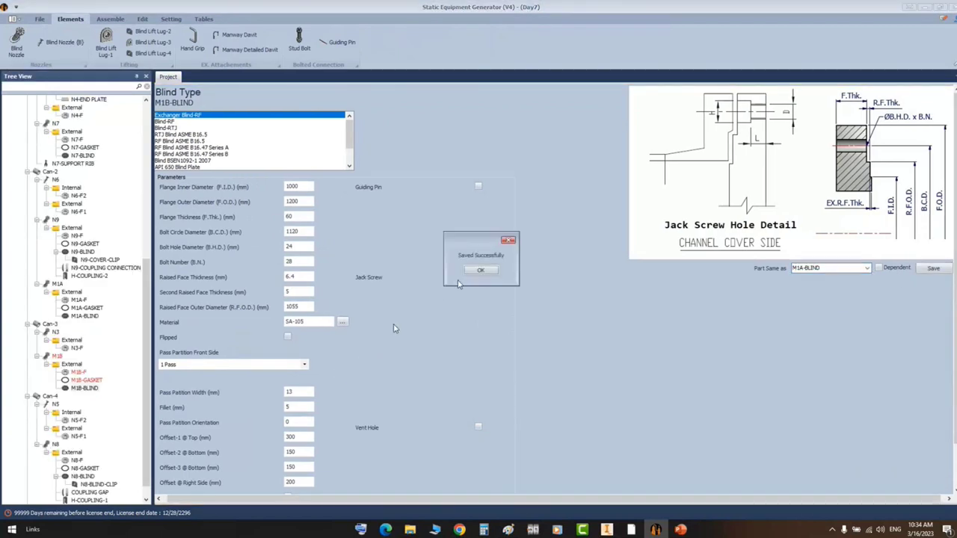
pyautogui.click(481, 270)
# - Reopen nozzle M1B's definition and switch to the GA drawing in Acrobat to read M1B's elevation dimensions
pyautogui.click(57, 357)
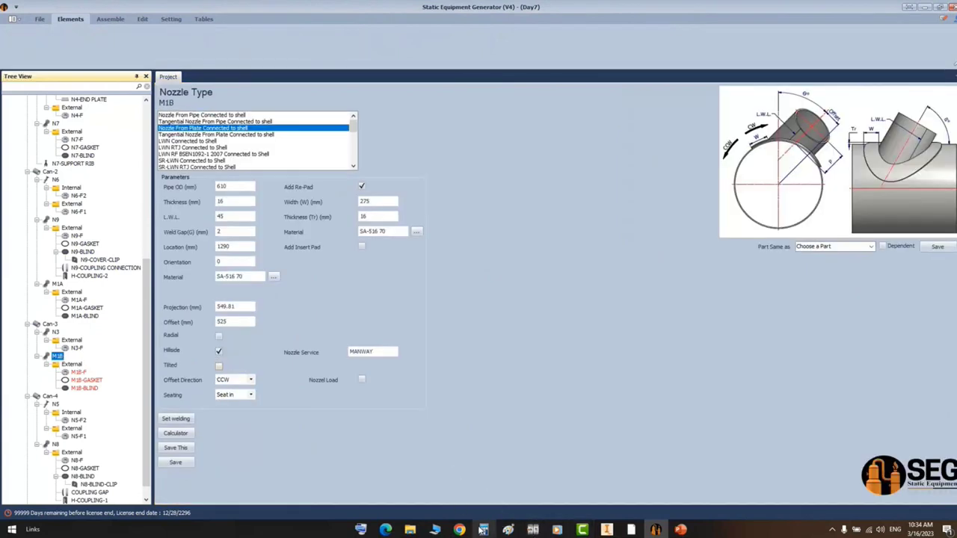
pyautogui.click(631, 530)
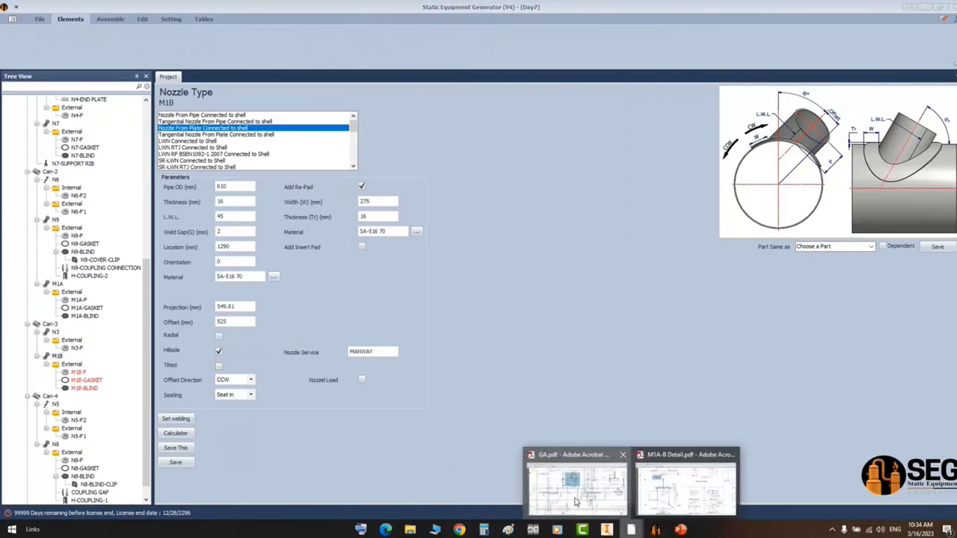
pyautogui.click(576, 493)
# - Calculate M1B's location on Can-3 in Calculator as 7550 - 50 - 1960 - 2980 and copy the result
pyautogui.click(484, 529)
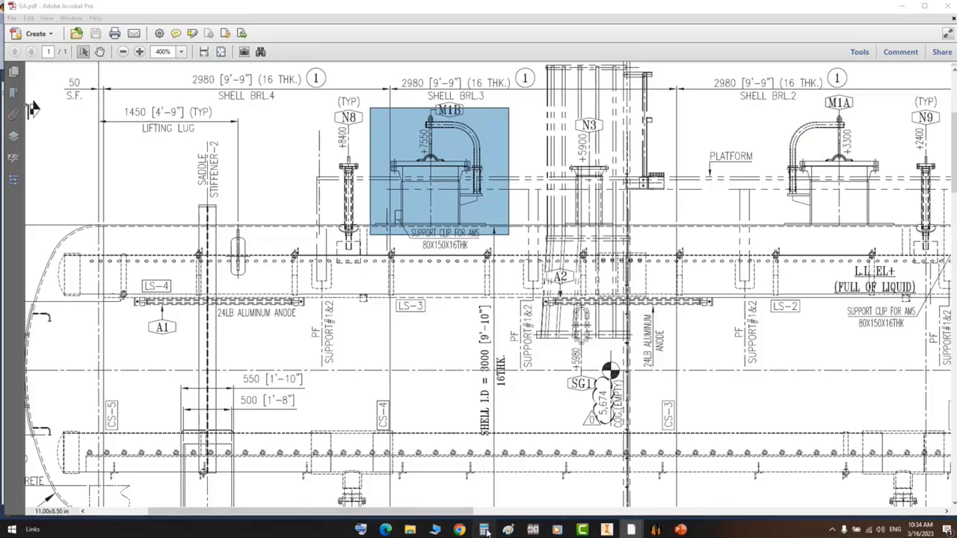
pyautogui.press('Escape')
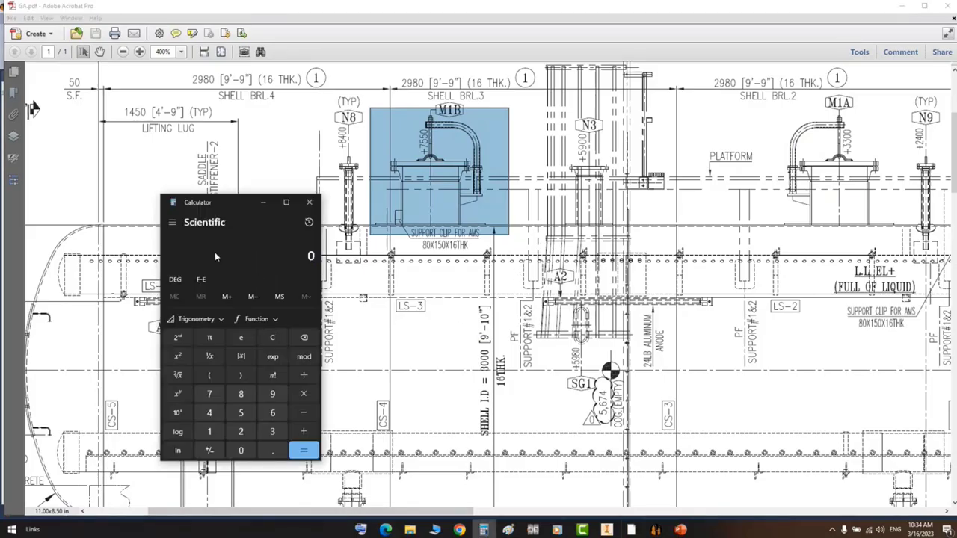
pyautogui.write('7550-50')
pyautogui.write('-1960 ')
pyautogui.write('- ')
pyautogui.write('2980')
pyautogui.press('Return')
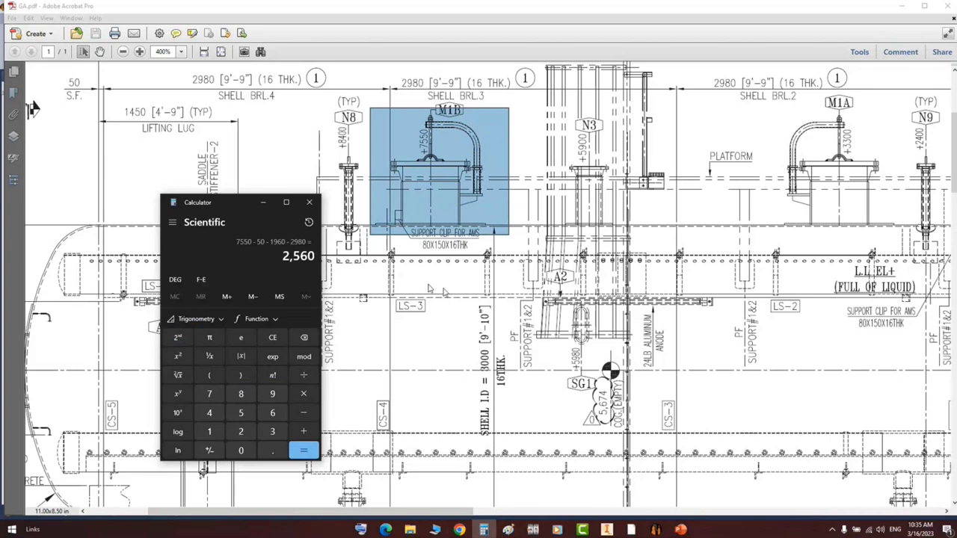
pyautogui.moveTo(282, 257); pyautogui.dragTo(317, 257)
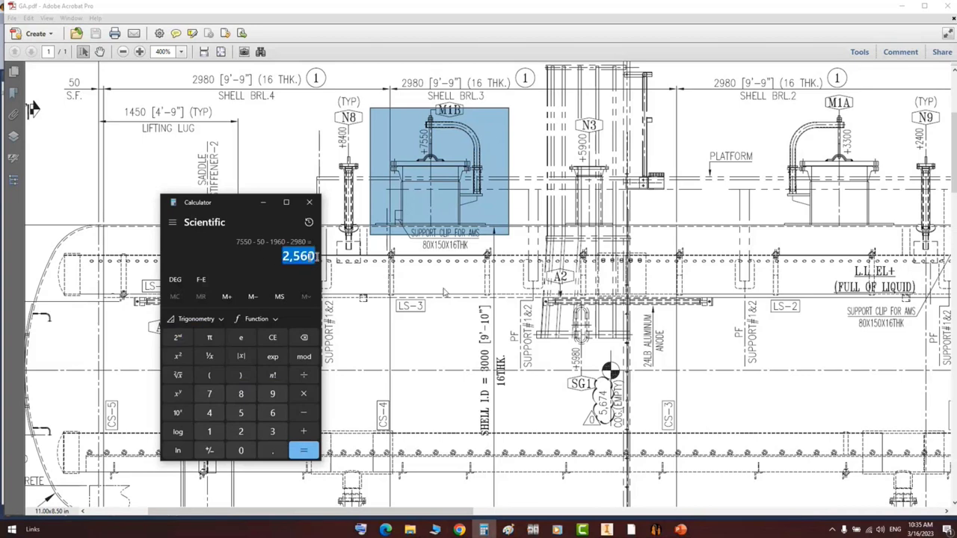
pyautogui.rightClick(317, 258)
pyautogui.click(335, 267)
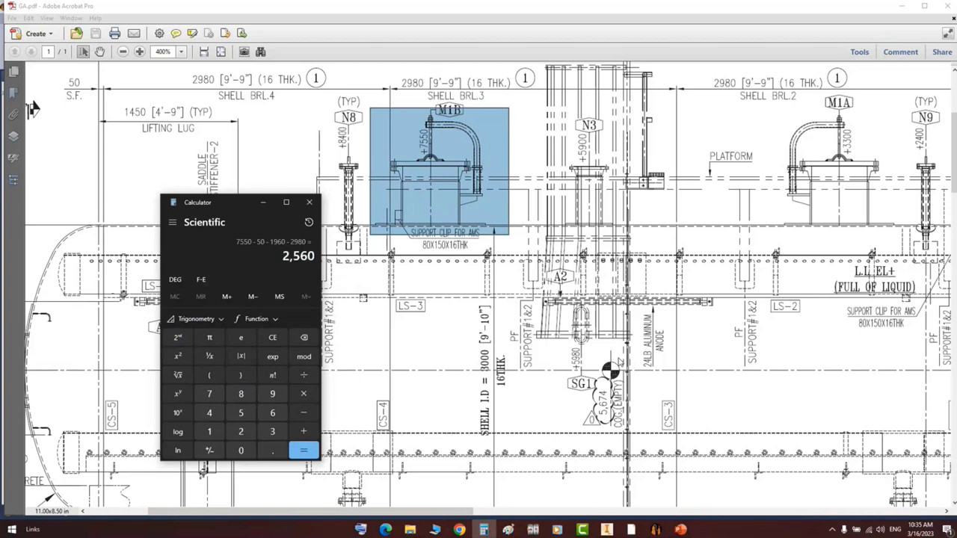
# - Recheck nozzle M1B's location by calculating 7550 - 50 - 1960 - 2980 again and close Calculator
pyautogui.write('4')
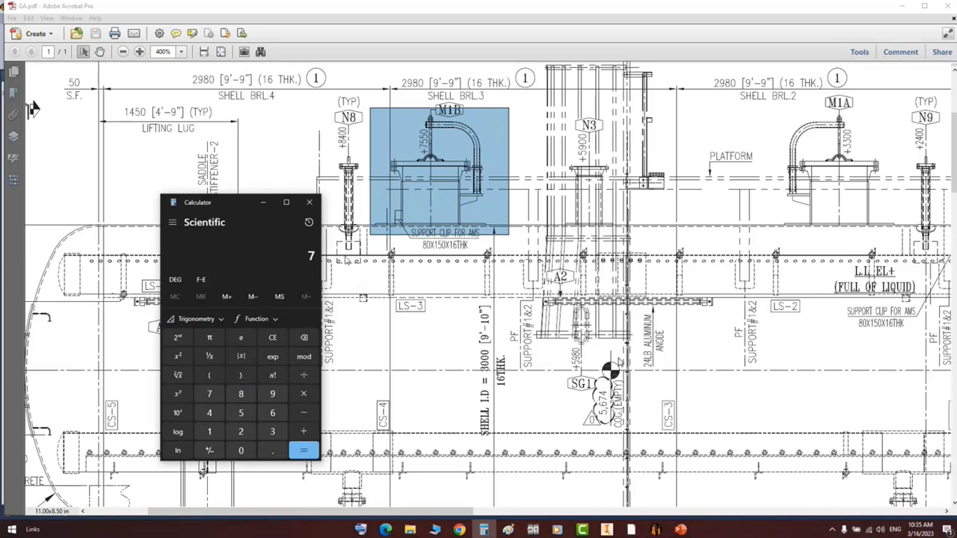
pyautogui.write('550/50')
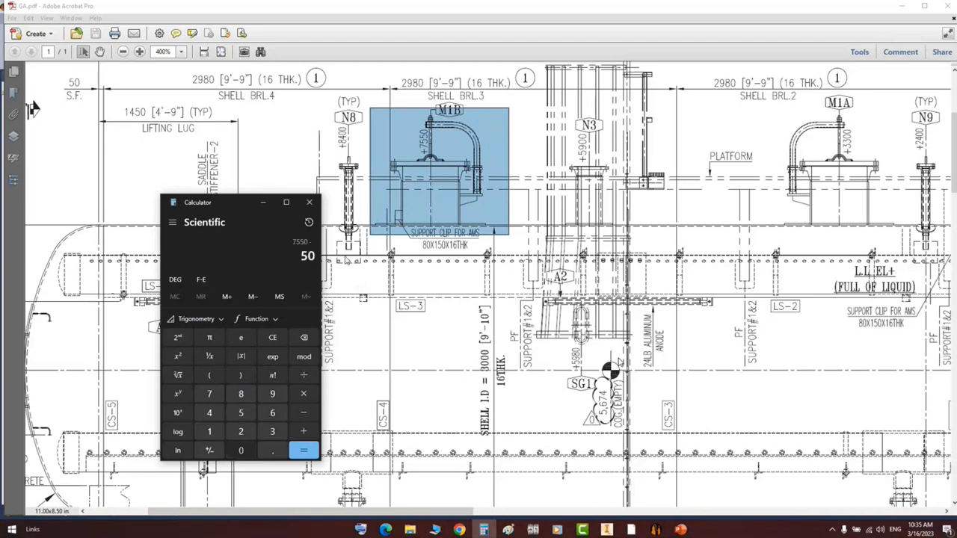
pyautogui.write('-1960')
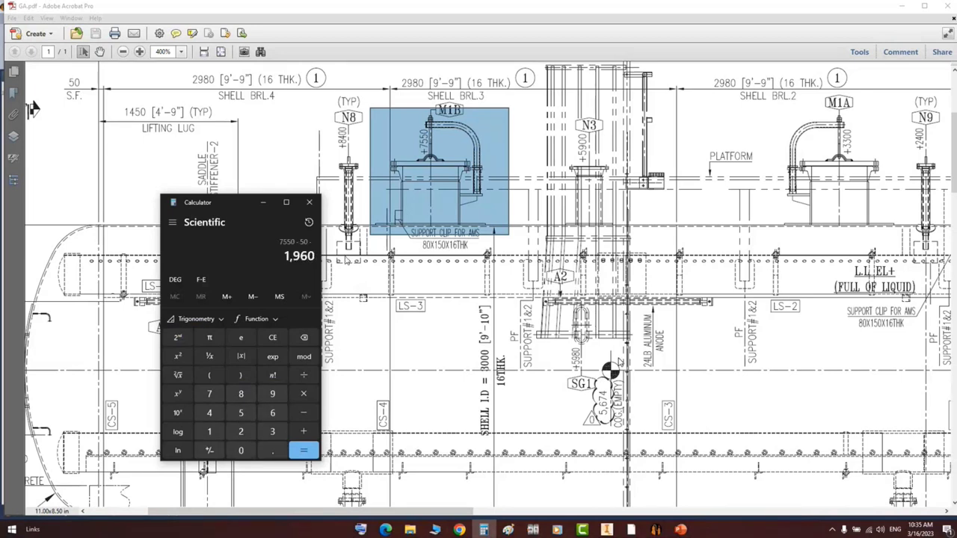
pyautogui.write('-')
pyautogui.write('2980')
pyautogui.click(309, 202)
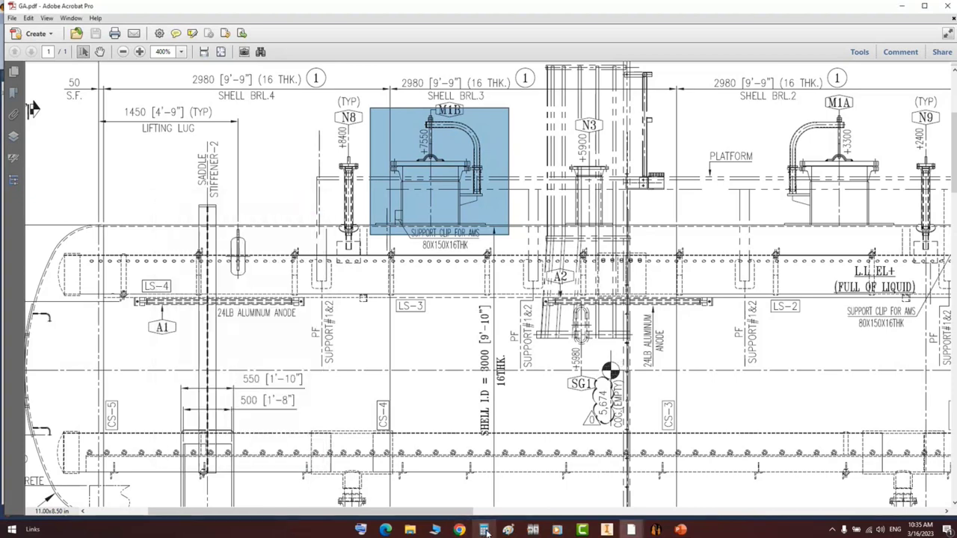
# - Reopen Calculator, work out 7550 - 50 - 1960 - 2980, enter 2560 mm as nozzle M1B's location and save the nozzle
pyautogui.click(484, 529)
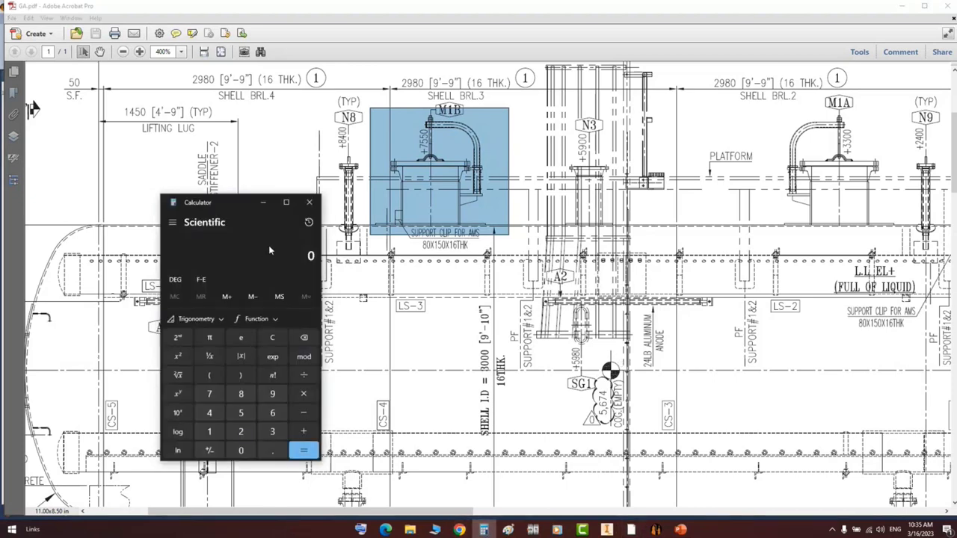
pyautogui.write('7550')
pyautogui.press('Return')
pyautogui.write('-50')
pyautogui.press('Return')
pyautogui.write('1960 - 2')
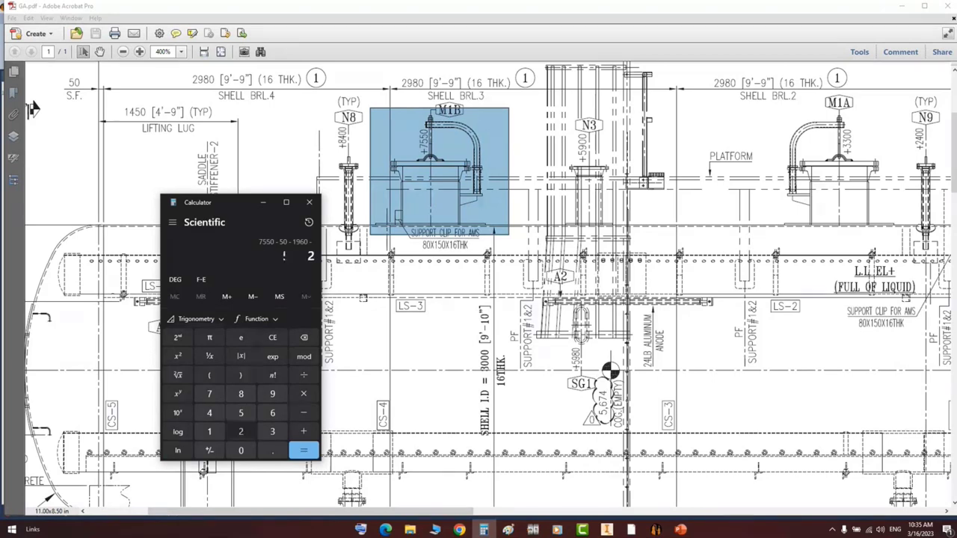
pyautogui.write('980')
pyautogui.press('Return')
pyautogui.moveTo(284, 256); pyautogui.dragTo(320, 262)
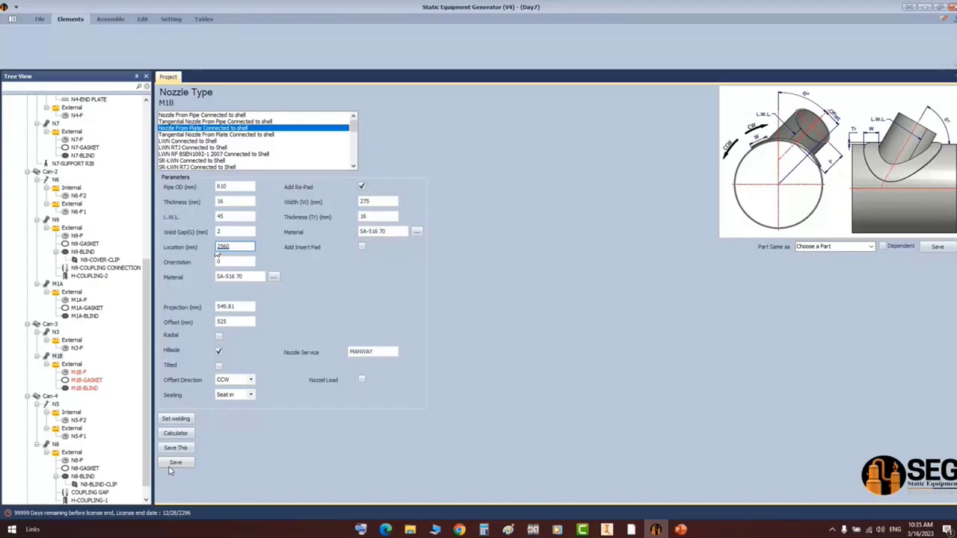
pyautogui.click(172, 464)
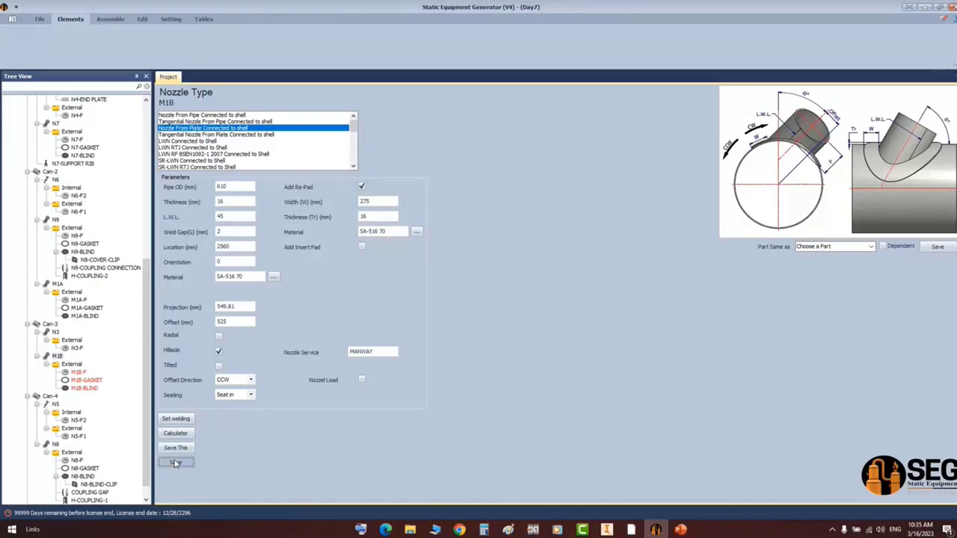
# - Generate the updated Sand Filter assembly in Inventor and close the M1B-BLIND part document
pyautogui.click(110, 19)
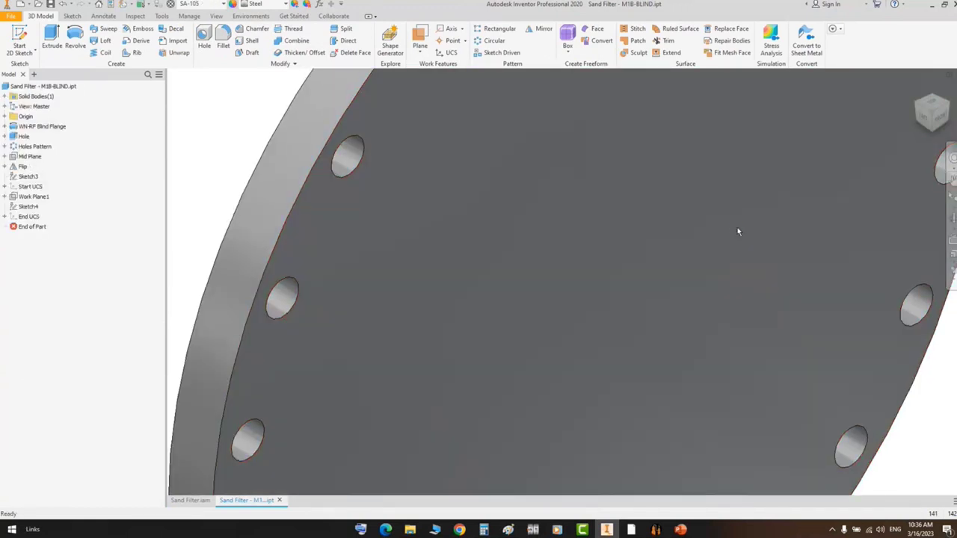
pyautogui.hotkey('ctrl', 'F4')
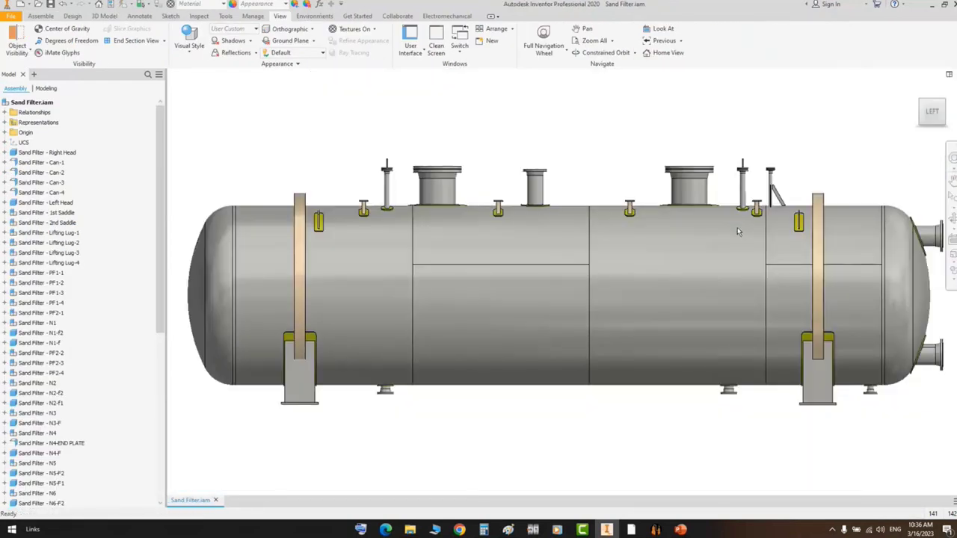
# - Inspect manways M1A and M1B with their re-pads, flanges and blinds on the vessel from several angles
pyautogui.click(952, 225)
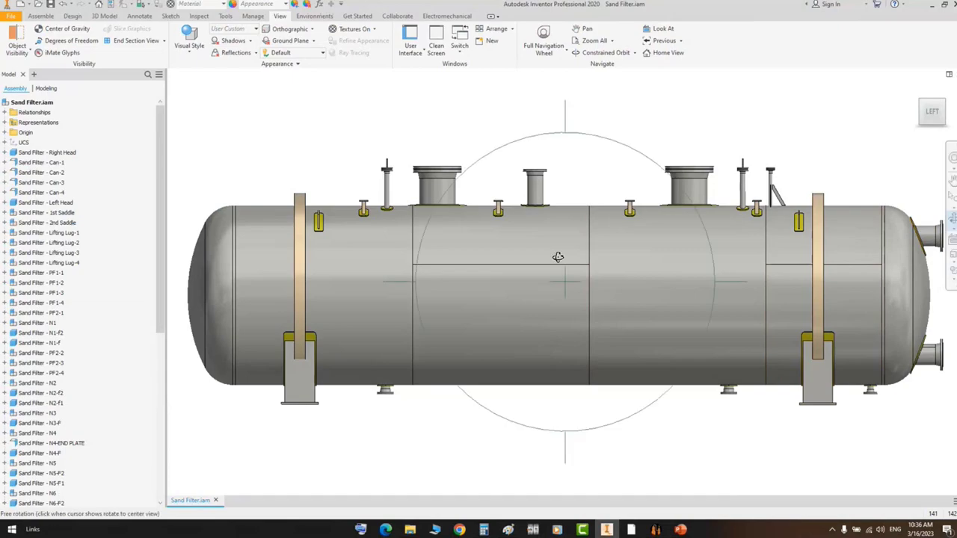
pyautogui.moveTo(560, 258); pyautogui.dragTo(508, 258)
pyautogui.scroll(-5, 423, 233)
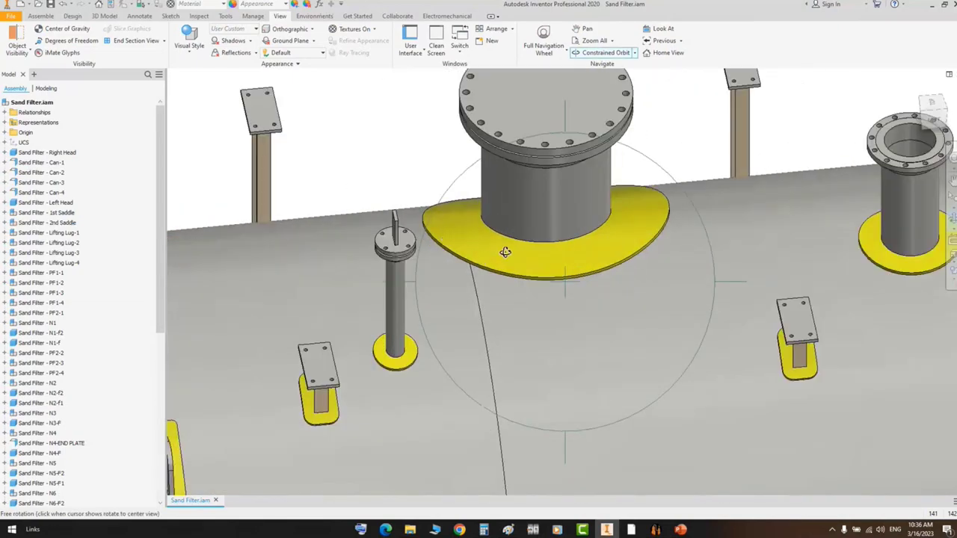
pyautogui.scroll(-1, 513, 251)
pyautogui.moveTo(557, 283); pyautogui.dragTo(680, 291)
pyautogui.scroll(4, 679, 290)
pyautogui.moveTo(680, 290); pyautogui.dragTo(504, 314, button='middle')
pyautogui.moveTo(504, 314); pyautogui.dragTo(691, 265)
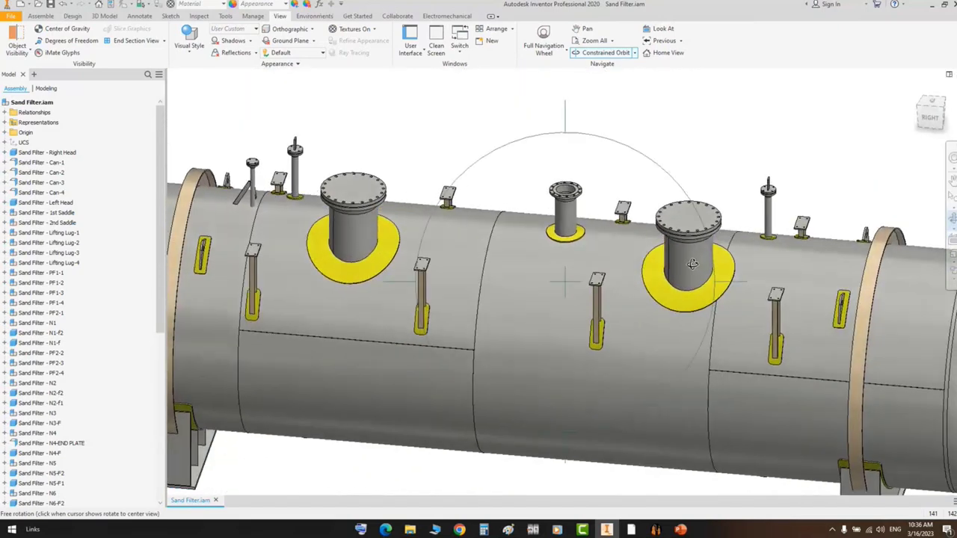
pyautogui.scroll(-4, 710, 269)
pyautogui.moveTo(710, 270); pyautogui.dragTo(621, 166, button='middle')
pyautogui.scroll(-4, 615, 243)
pyautogui.scroll(3, 581, 244)
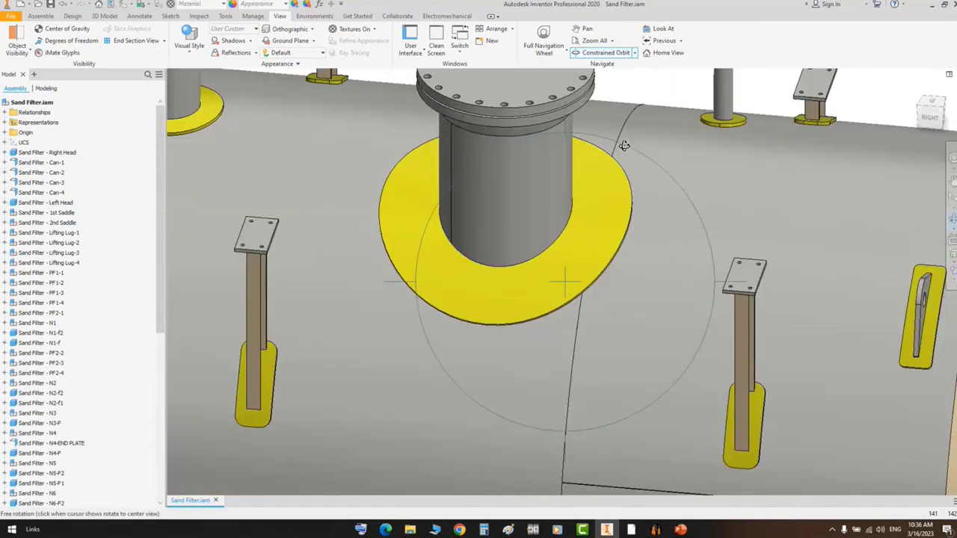
pyautogui.scroll(3, 572, 232)
pyautogui.moveTo(587, 218); pyautogui.dragTo(633, 207, button='middle')
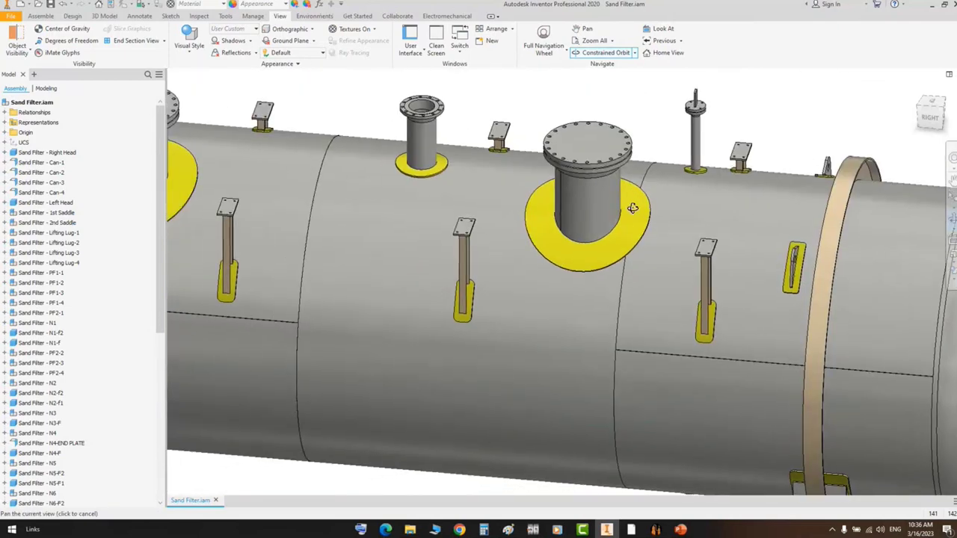
pyautogui.moveTo(616, 266); pyautogui.dragTo(691, 280, button='middle')
pyautogui.scroll(2, 641, 235)
pyautogui.scroll(2, 641, 235)
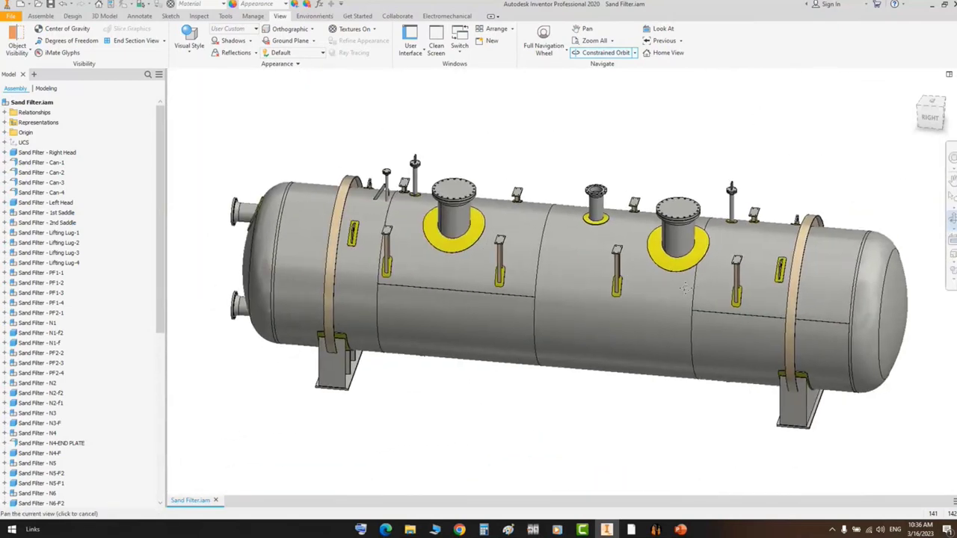
# - Measure the minimum distance between nozzle N7's pipe and Can-2, selecting whole components
pyautogui.moveTo(625, 291); pyautogui.dragTo(421, 305)
pyautogui.scroll(-8, 740, 175)
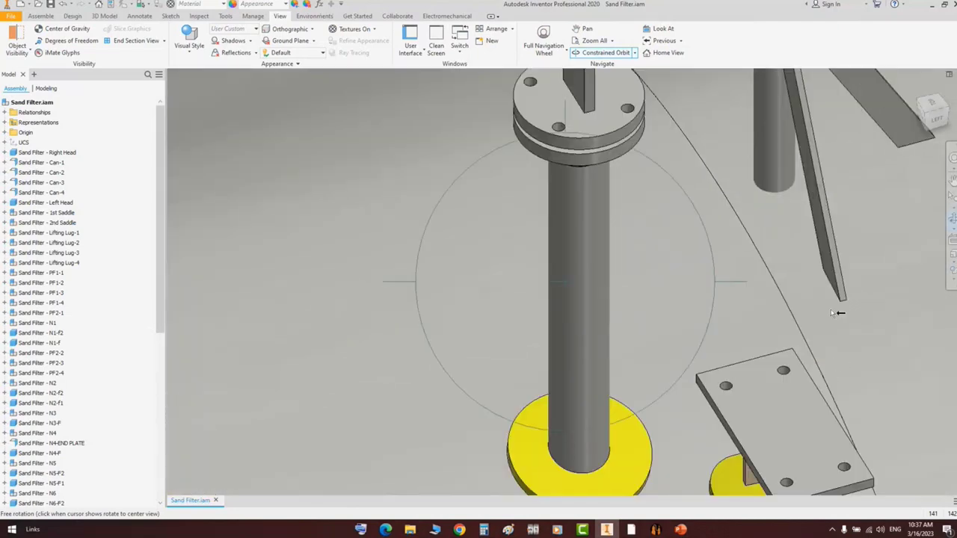
pyautogui.moveTo(812, 300); pyautogui.dragTo(692, 285)
pyautogui.rightClick(691, 285)
pyautogui.click(725, 288)
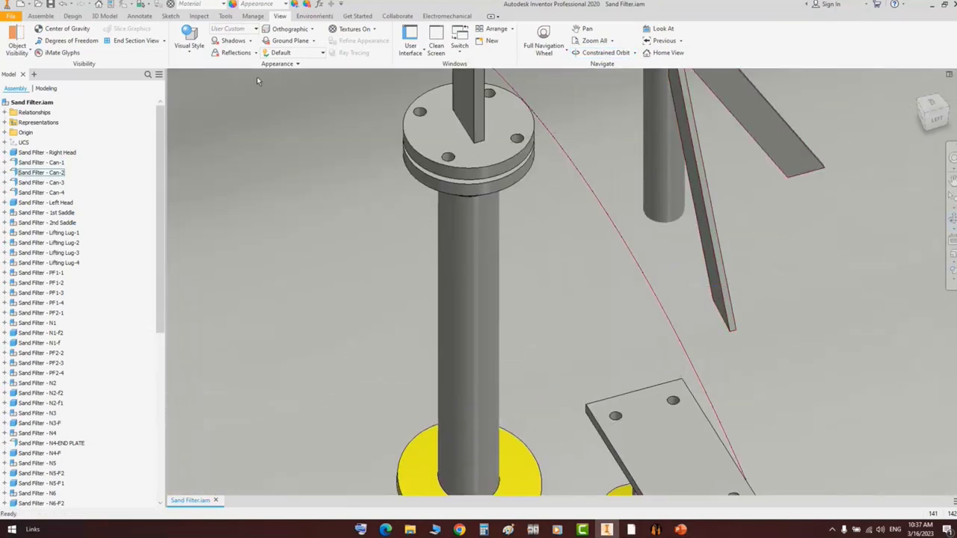
pyautogui.click(199, 15)
pyautogui.click(105, 47)
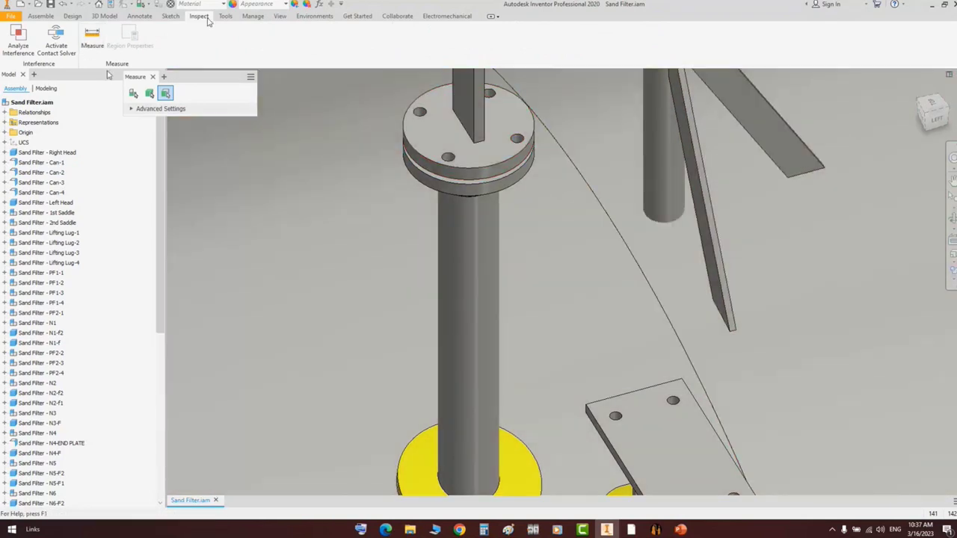
pyautogui.click(148, 96)
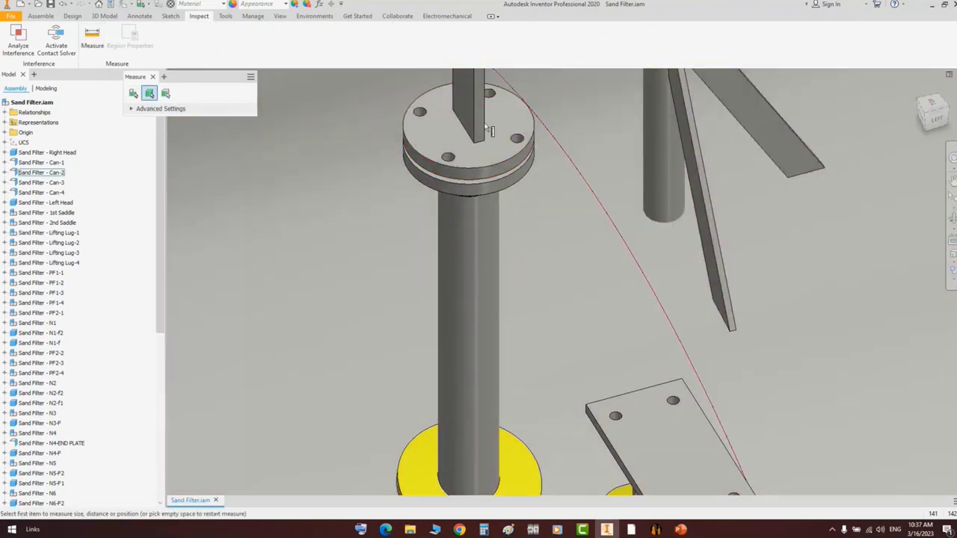
pyautogui.click(668, 156)
pyautogui.click(586, 204)
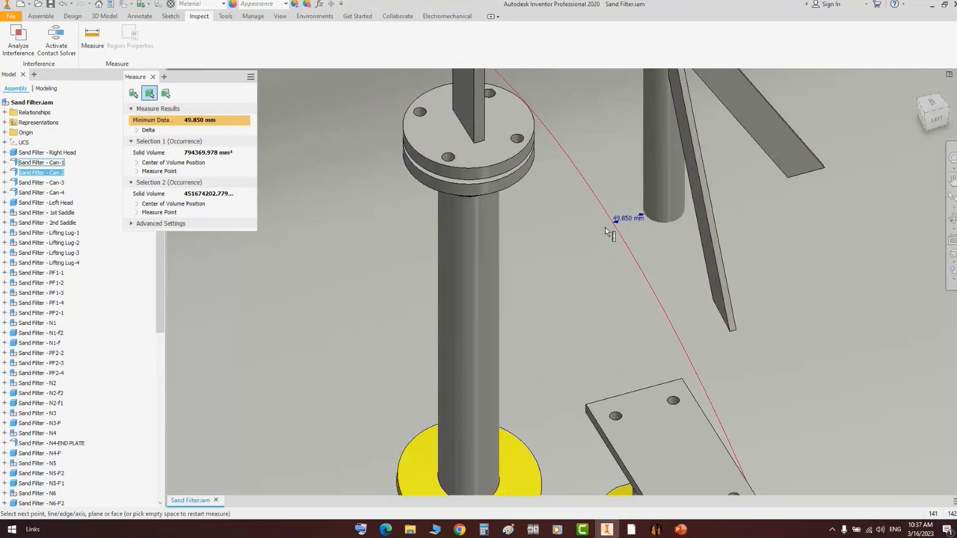
pyautogui.scroll(3, 623, 228)
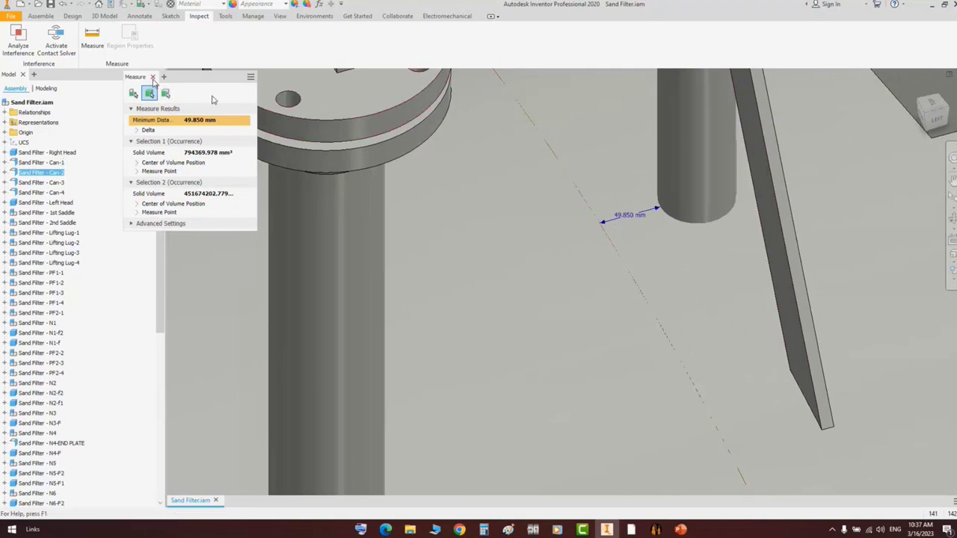
pyautogui.press('Escape')
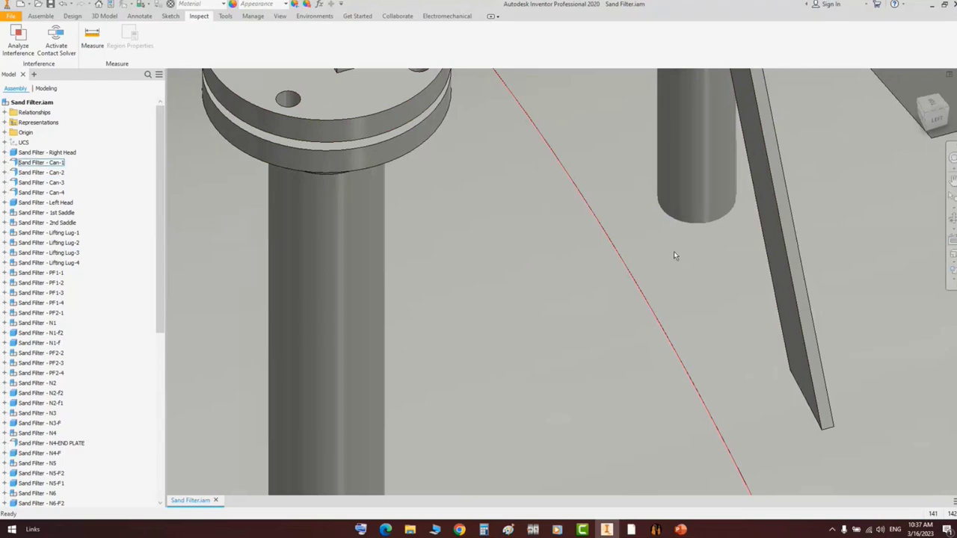
# - Examine the nozzles and supports along the whole vessel, ending with an overall side view
pyautogui.scroll(5, 709, 232)
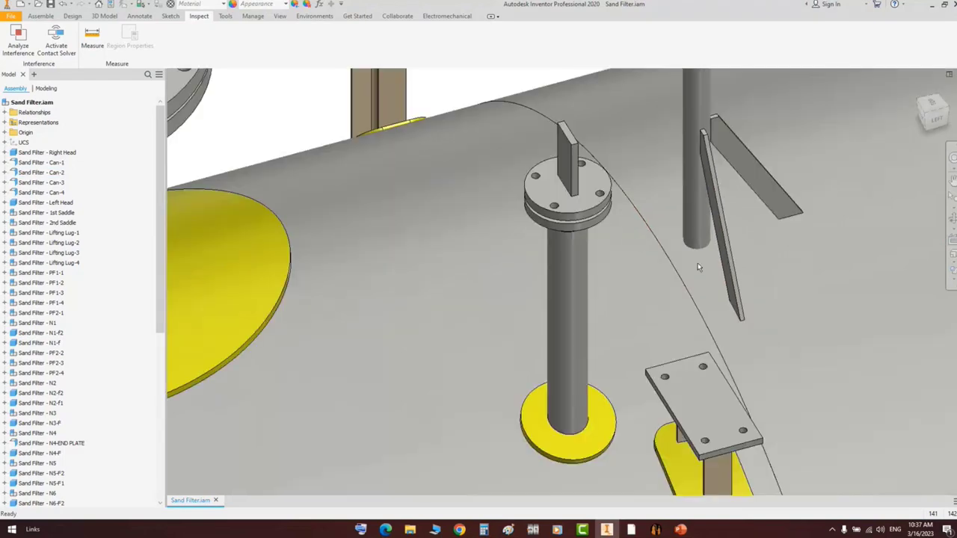
pyautogui.scroll(5, 697, 269)
pyautogui.scroll(3, 697, 269)
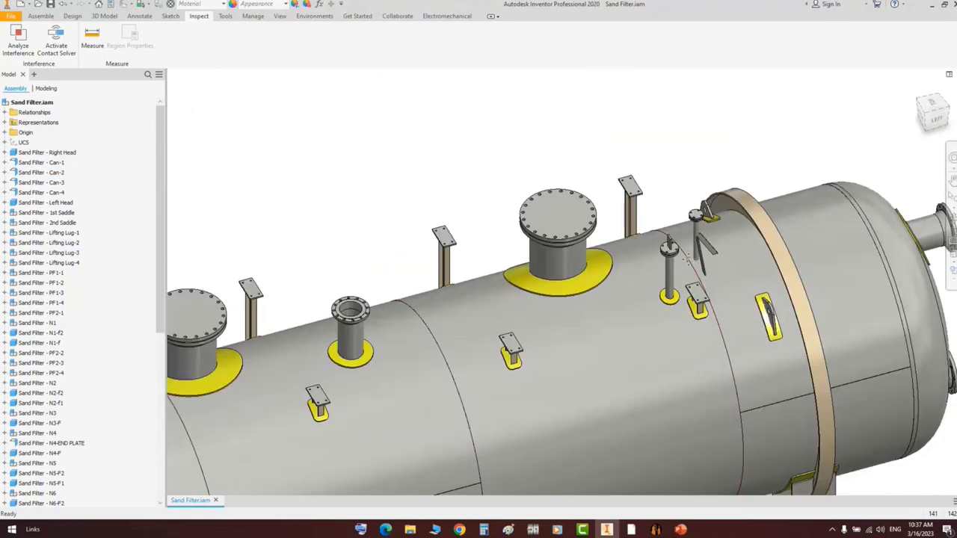
pyautogui.moveTo(479, 375); pyautogui.dragTo(508, 279, button='middle')
pyautogui.moveTo(429, 315); pyautogui.dragTo(614, 210, button='middle')
pyautogui.moveTo(347, 322); pyautogui.dragTo(454, 299, button='middle')
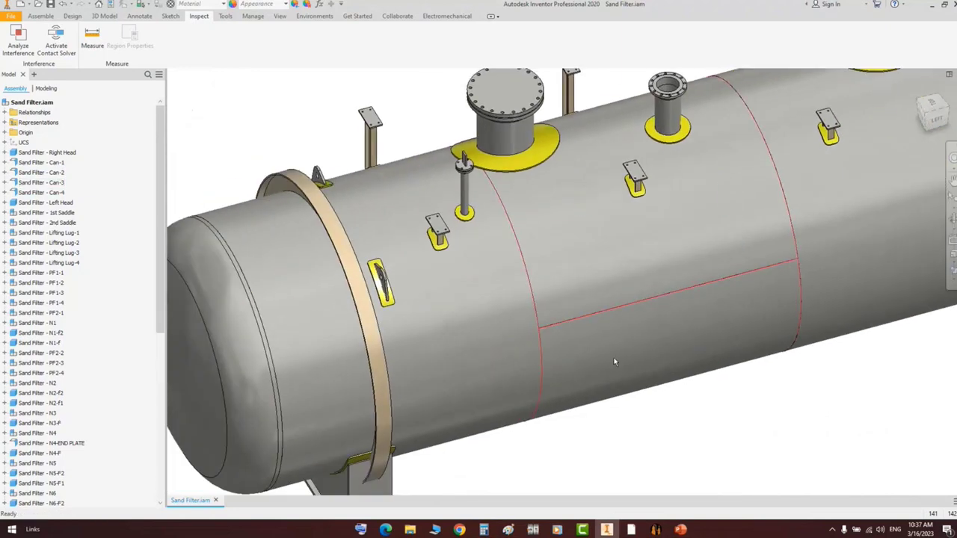
pyautogui.click(952, 222)
pyautogui.scroll(3, 573, 306)
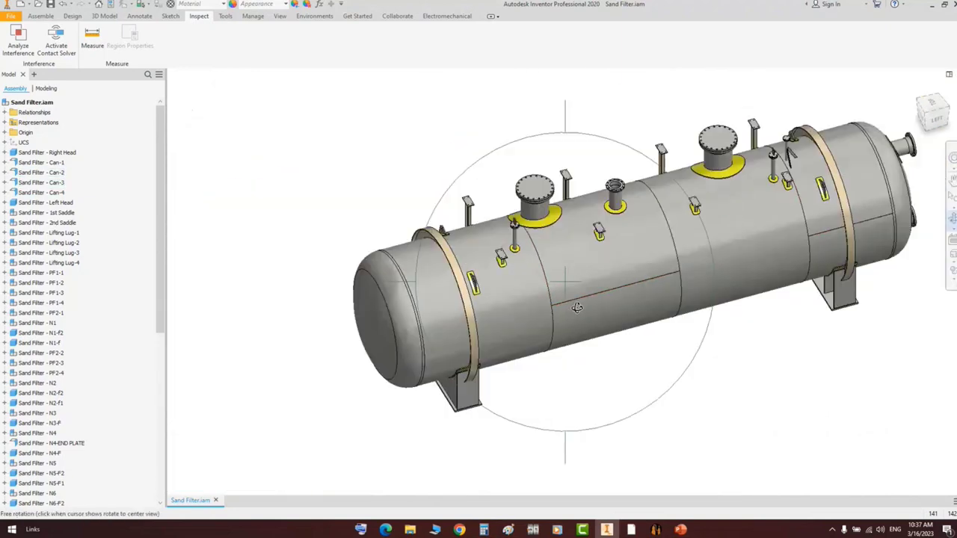
pyautogui.moveTo(576, 307); pyautogui.dragTo(558, 272)
pyautogui.rightClick(558, 272)
pyautogui.click(591, 288)
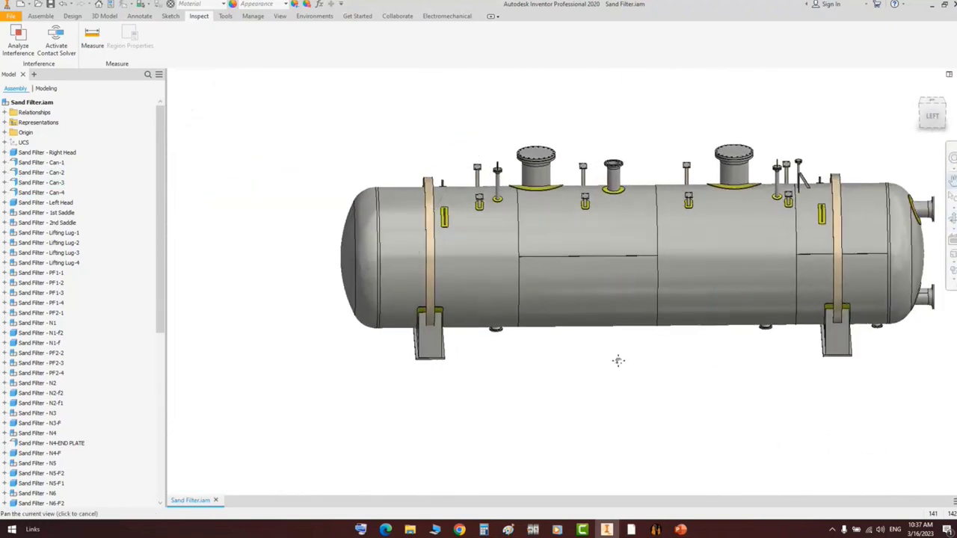
pyautogui.rightClick(624, 369)
pyautogui.click(642, 375)
# - Switch to the GA drawing in Acrobat and examine manway M2 on the head beside shell barrel 4
pyautogui.moveTo(633, 529)
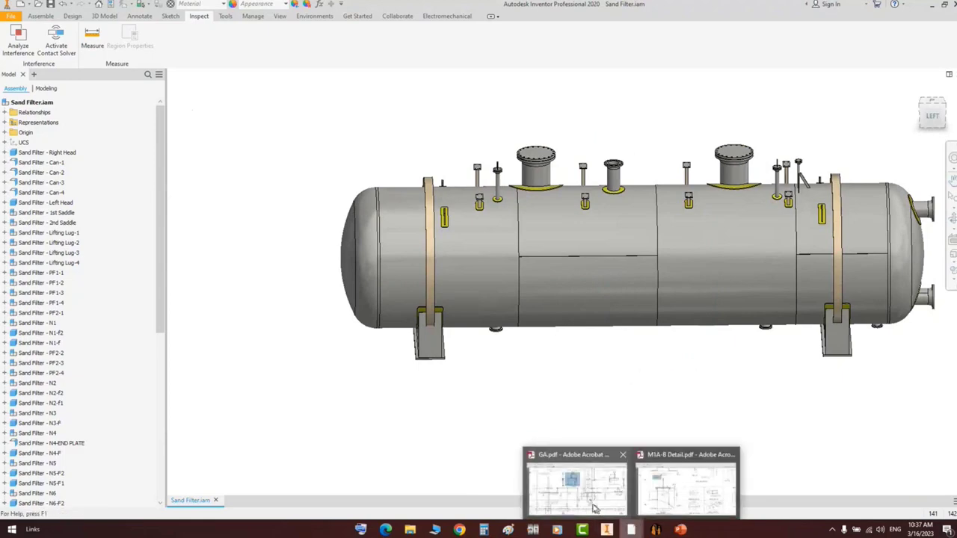
pyautogui.click(576, 490)
pyautogui.keyDown('ctrl'); pyautogui.scroll(-1, 364, 299); pyautogui.keyUp('ctrl')
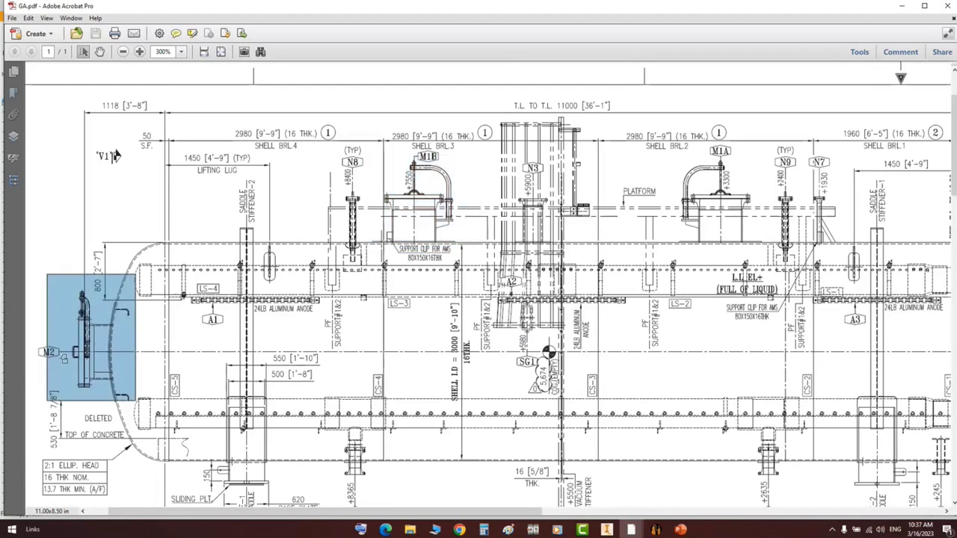
pyautogui.keyDown('ctrl'); pyautogui.scroll(2, 69, 359); pyautogui.keyUp('ctrl')
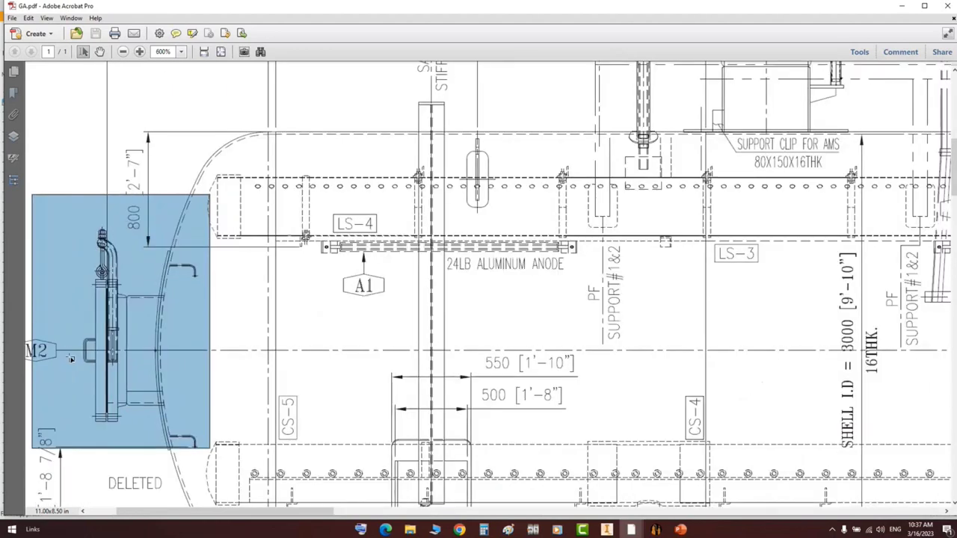
# - Switch to Static Equipment Generator and select the Left Head with the element commands available
pyautogui.click(656, 530)
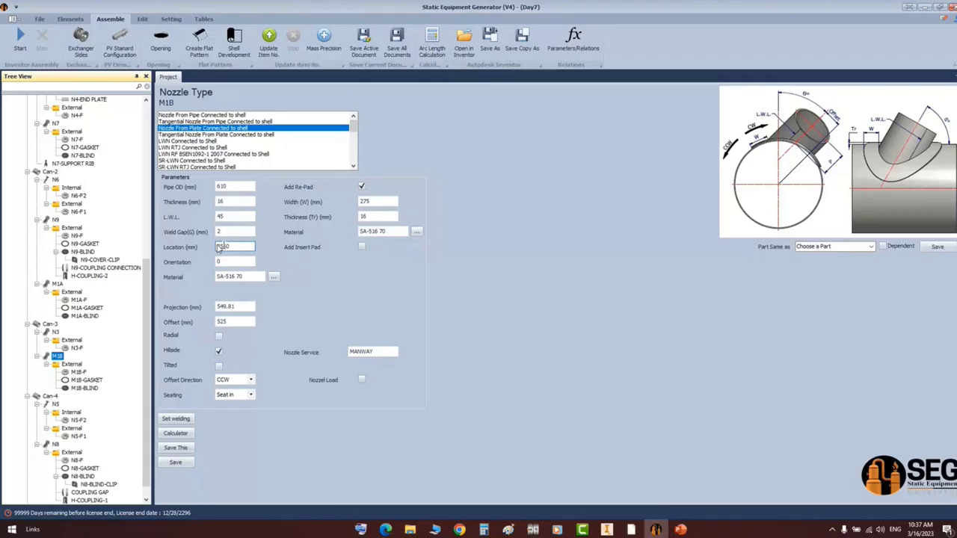
pyautogui.scroll(-1, 112, 258)
pyautogui.click(53, 493)
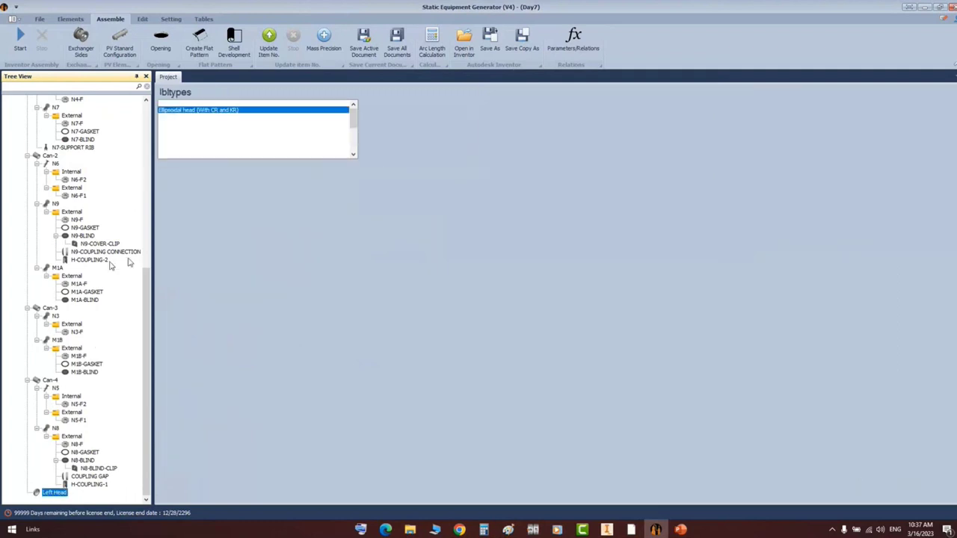
pyautogui.click(72, 21)
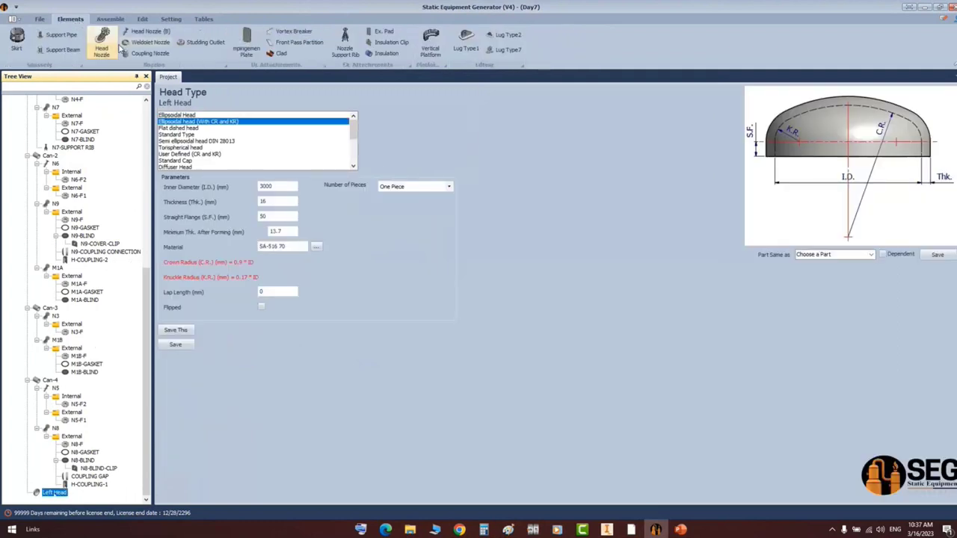
# - Close the M1A-B Detail drawing and open M2 Detail.pdf from the Training Sample 14-3-2023 folder
pyautogui.click(631, 530)
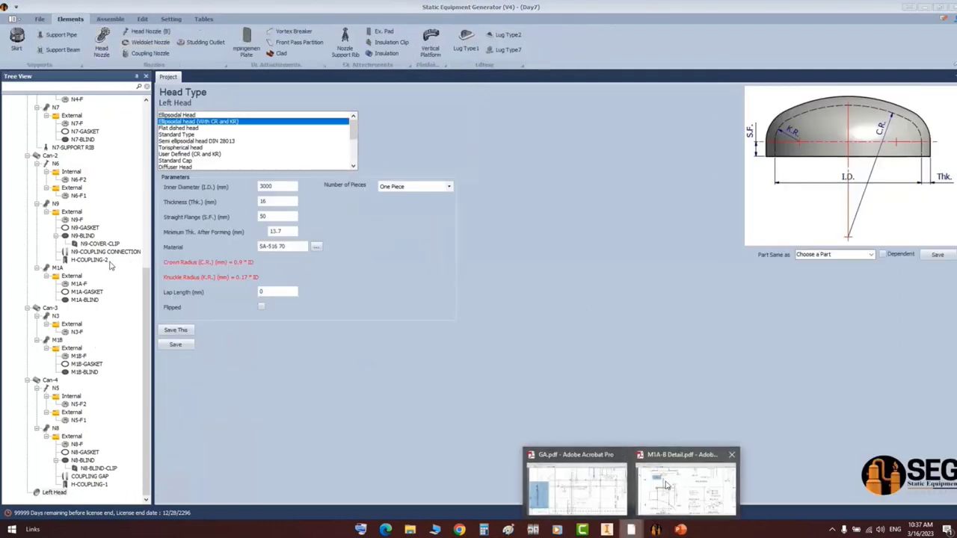
pyautogui.click(566, 479)
pyautogui.click(410, 529)
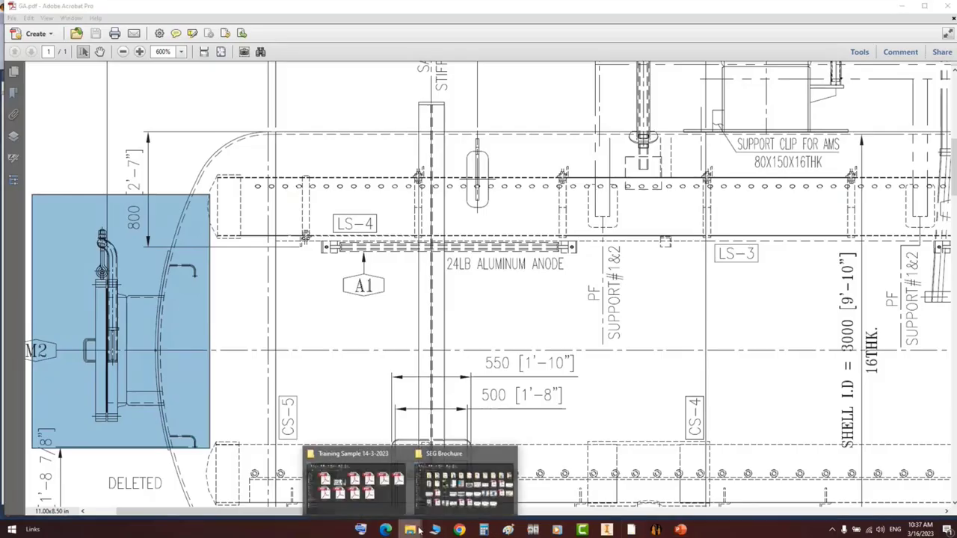
pyautogui.moveTo(631, 530)
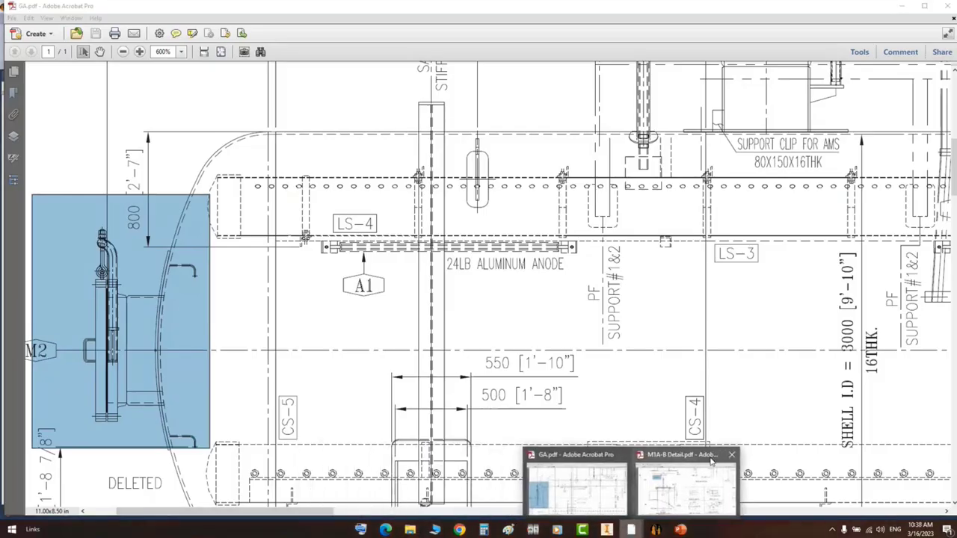
pyautogui.click(733, 456)
pyautogui.moveTo(410, 530)
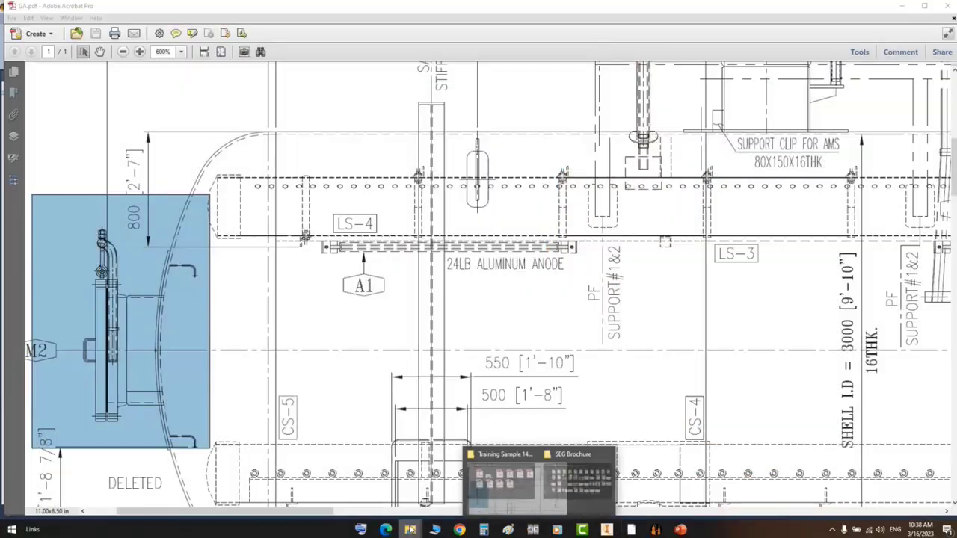
pyautogui.click(382, 497)
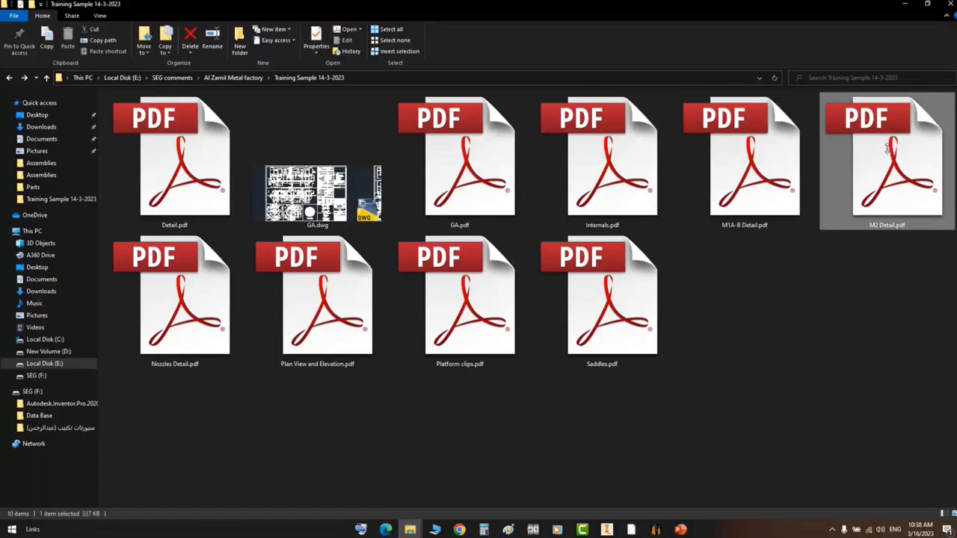
pyautogui.doubleClick(888, 150)
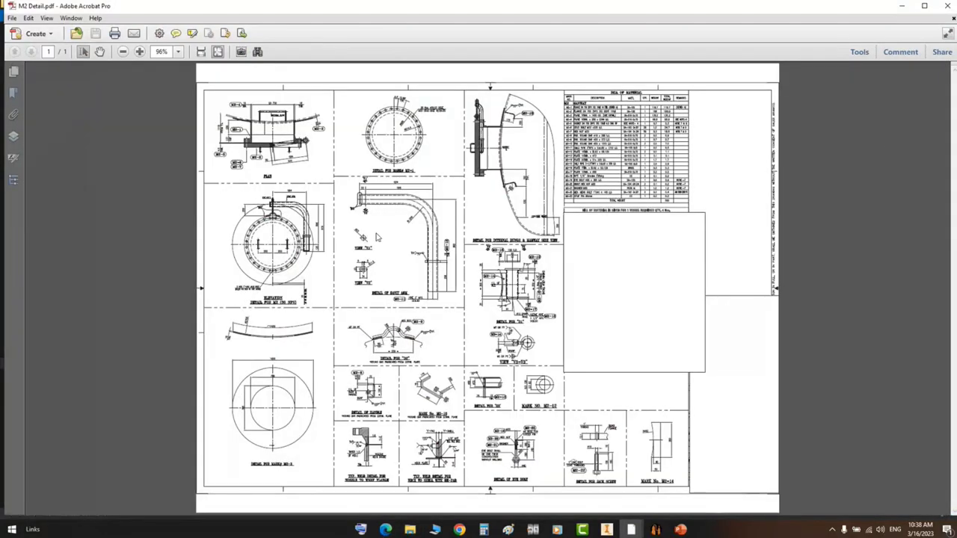
# - Examine the manway M2 bill of material for the flange, blind flange and plate specifications
pyautogui.keyDown('ctrl'); pyautogui.scroll(5, 648, 93); pyautogui.keyUp('ctrl')
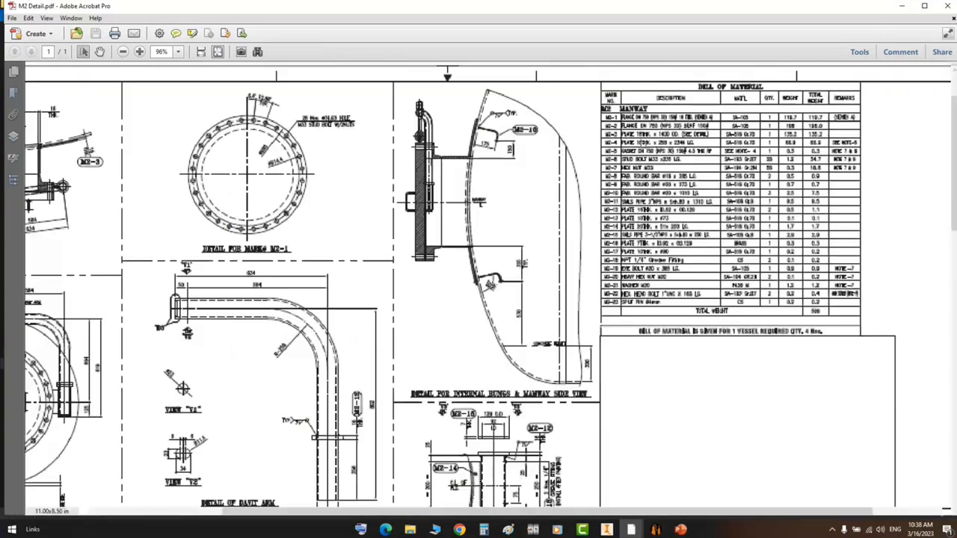
pyautogui.keyDown('ctrl'); pyautogui.scroll(3, 588, 119); pyautogui.keyUp('ctrl')
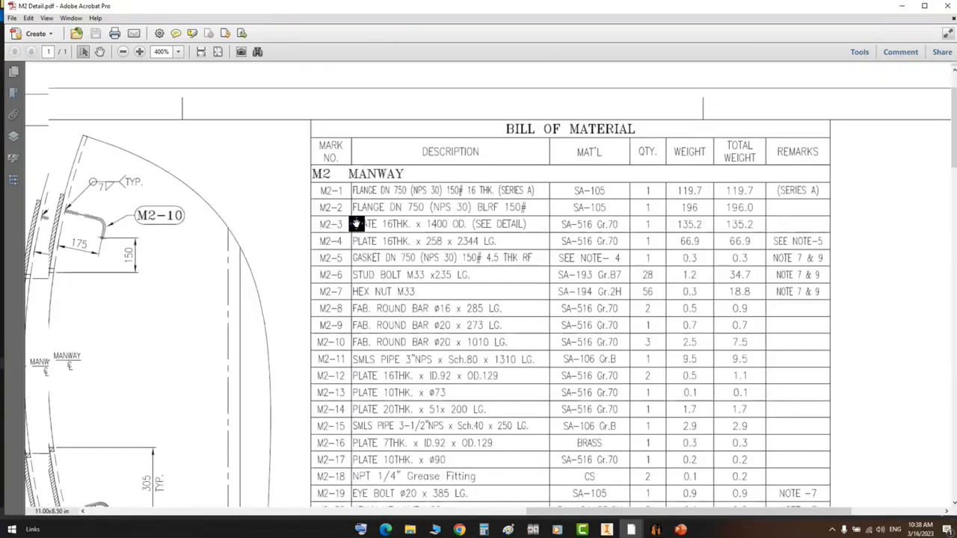
pyautogui.moveTo(399, 175); pyautogui.dragTo(596, 194)
pyautogui.click(557, 202)
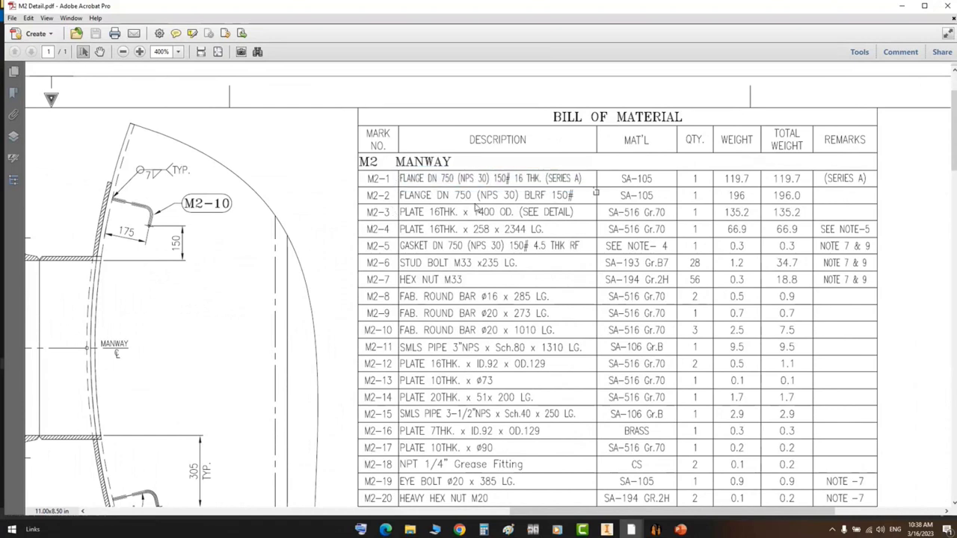
pyautogui.moveTo(474, 195); pyautogui.dragTo(587, 202)
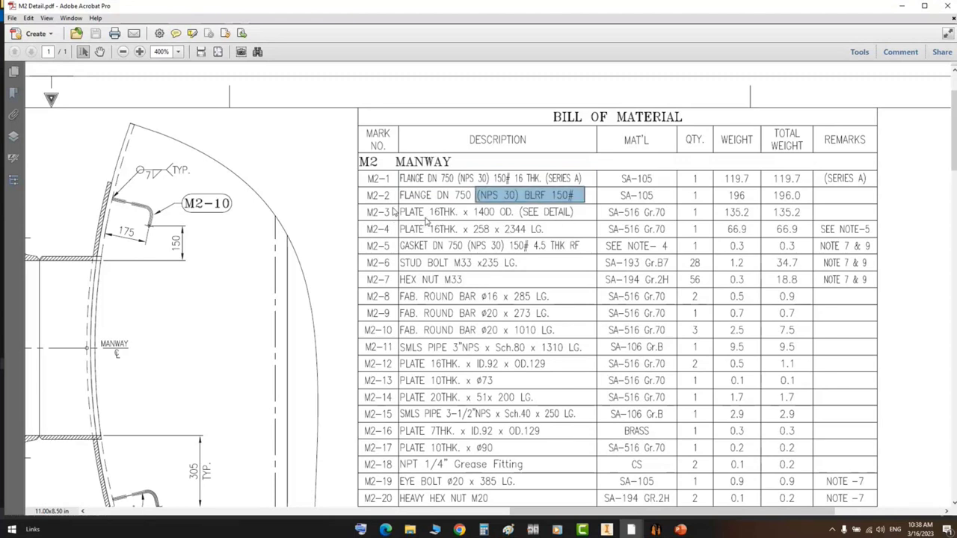
pyautogui.moveTo(505, 168); pyautogui.dragTo(546, 188)
pyautogui.click(552, 158)
# - Return to Static Equipment Generator and add a head nozzle named M2 to the Left Head
pyautogui.click(655, 530)
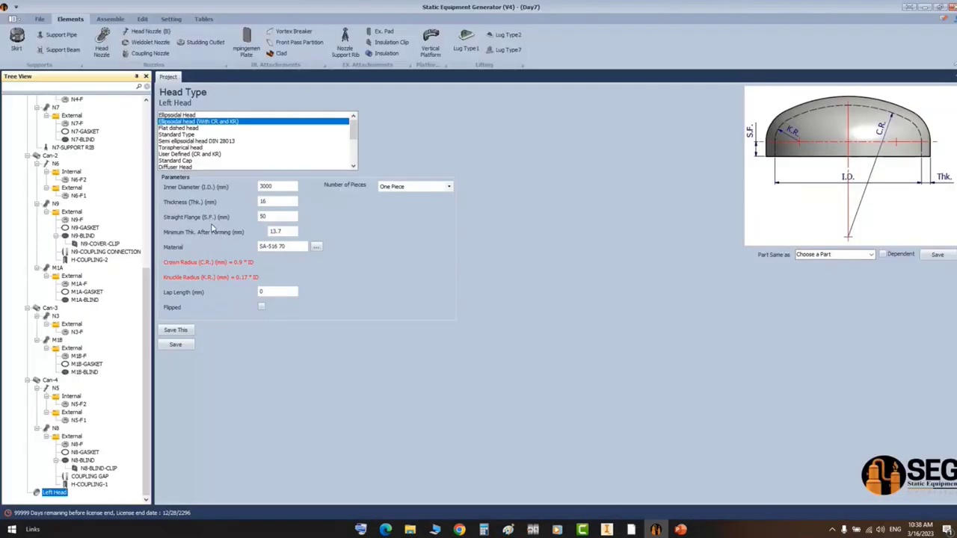
pyautogui.click(101, 44)
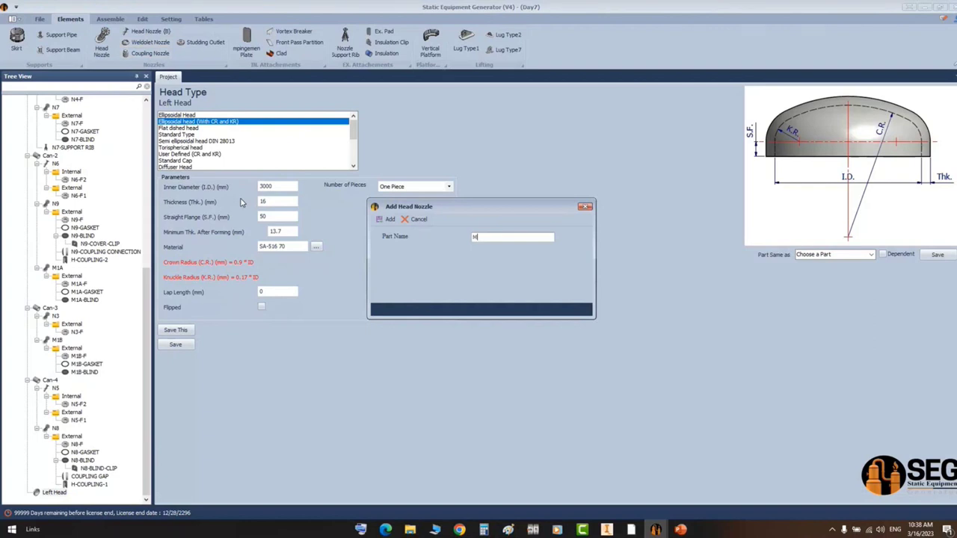
pyautogui.write('M2')
pyautogui.press('Return')
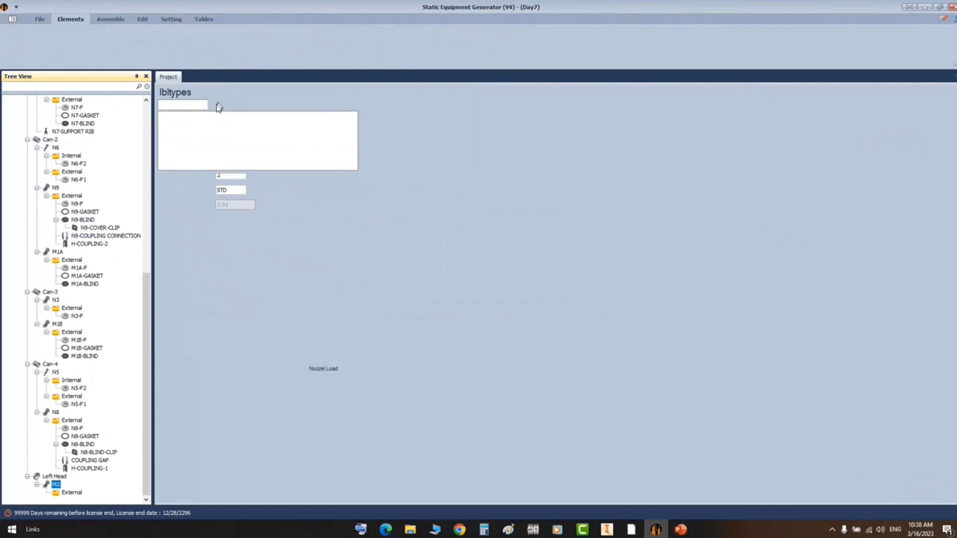
pyautogui.click(247, 187)
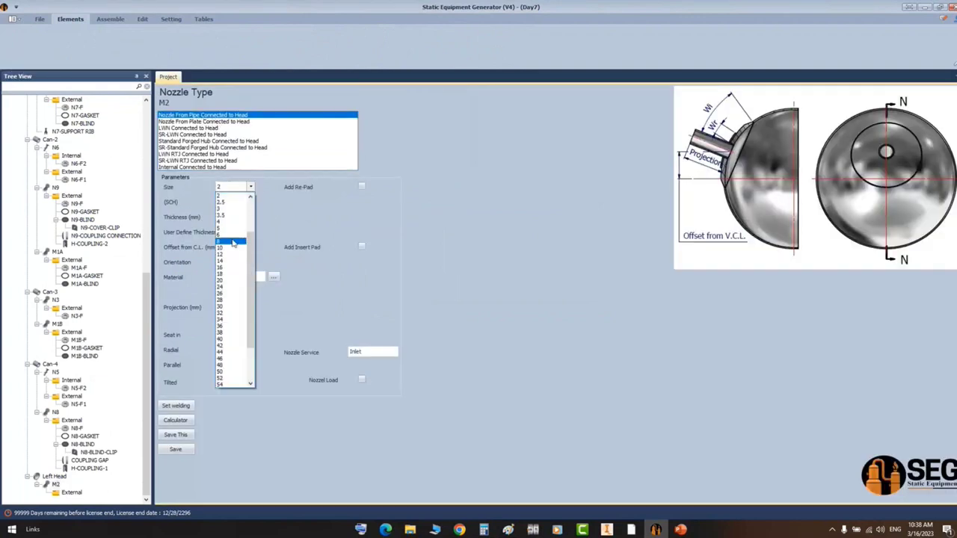
pyautogui.click(228, 306)
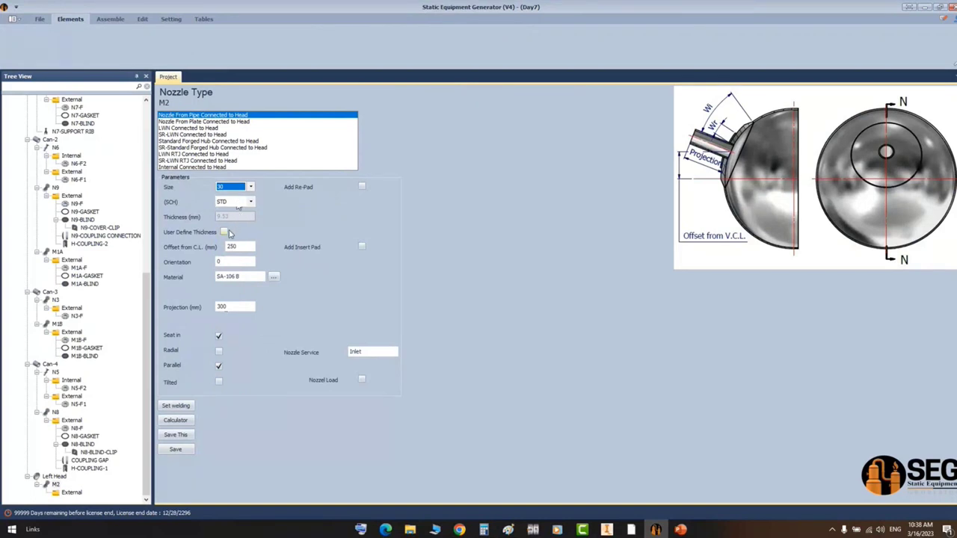
pyautogui.click(224, 232)
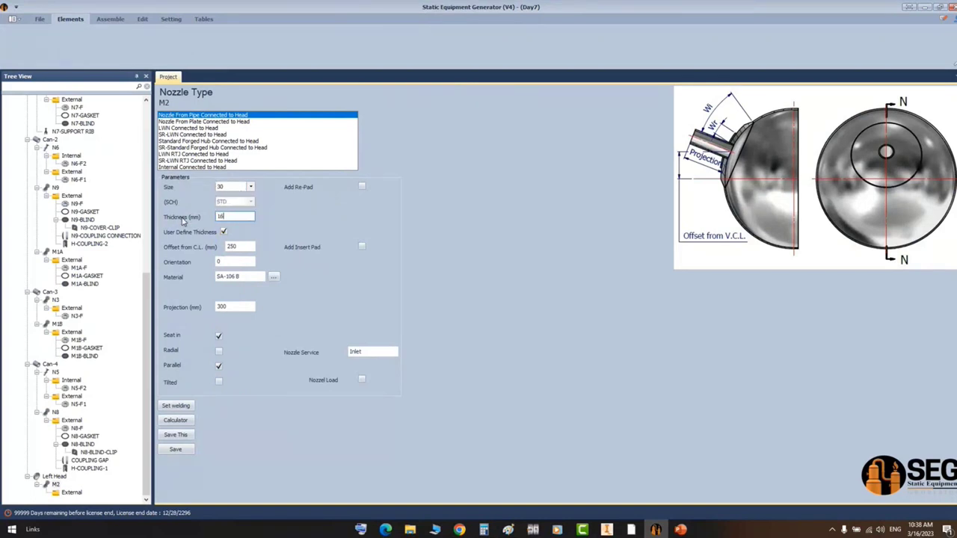
# - Make M2 a Nozzle From Plate Connected to Head with pipe OD 762 mm, thickness 16 mm and centreline offset 0
pyautogui.click(202, 125)
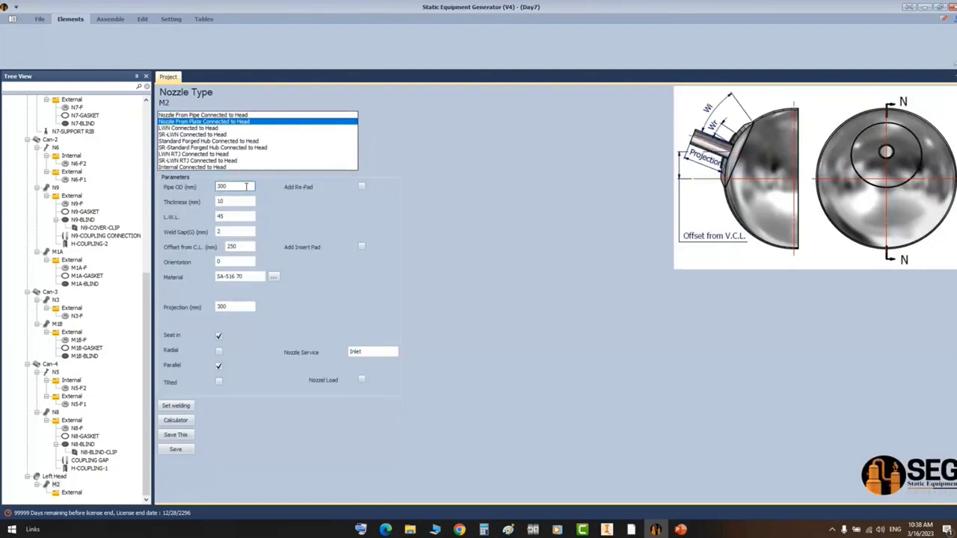
pyautogui.moveTo(246, 187); pyautogui.dragTo(159, 203)
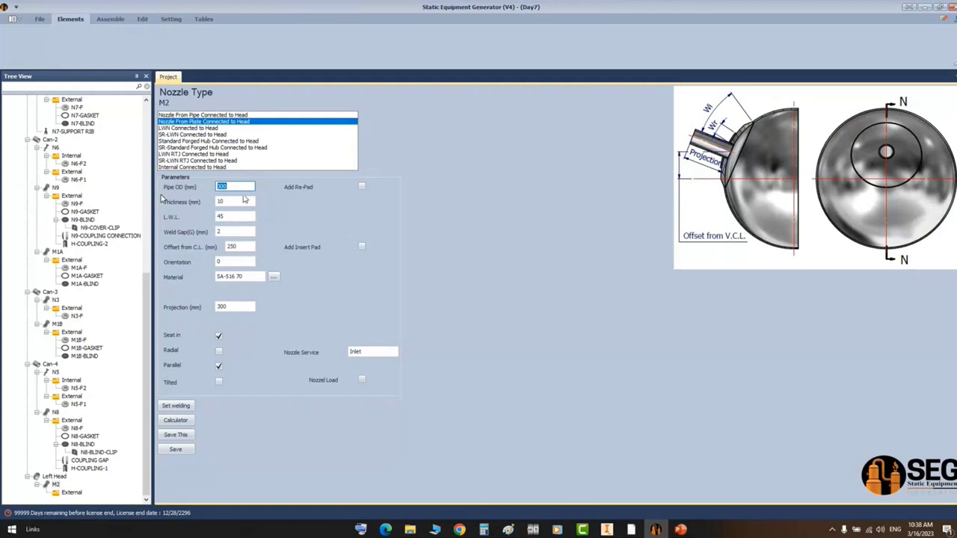
pyautogui.write('7')
pyautogui.press('Tab')
pyautogui.write('16')
pyautogui.press('Tab')
pyautogui.press('Tab')
pyautogui.press('Tab')
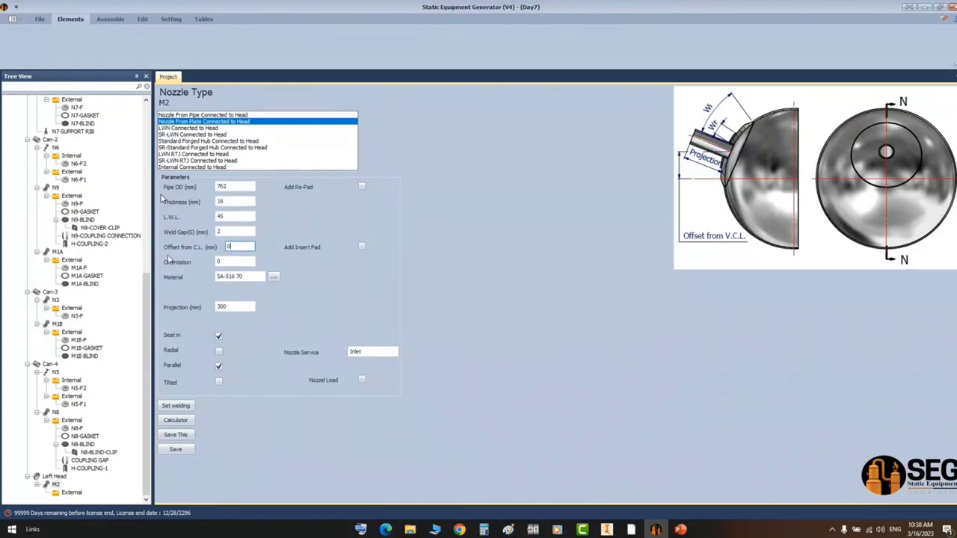
pyautogui.press('Tab')
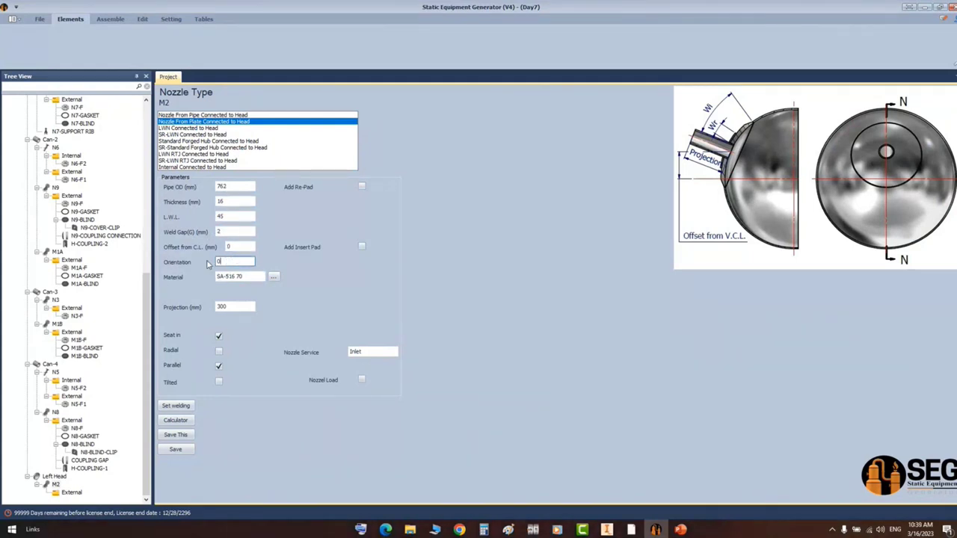
# - Add a re-pad 320 mm wide and 16 mm thick to M2, set the nozzle service to MANWAY and save
pyautogui.click(362, 187)
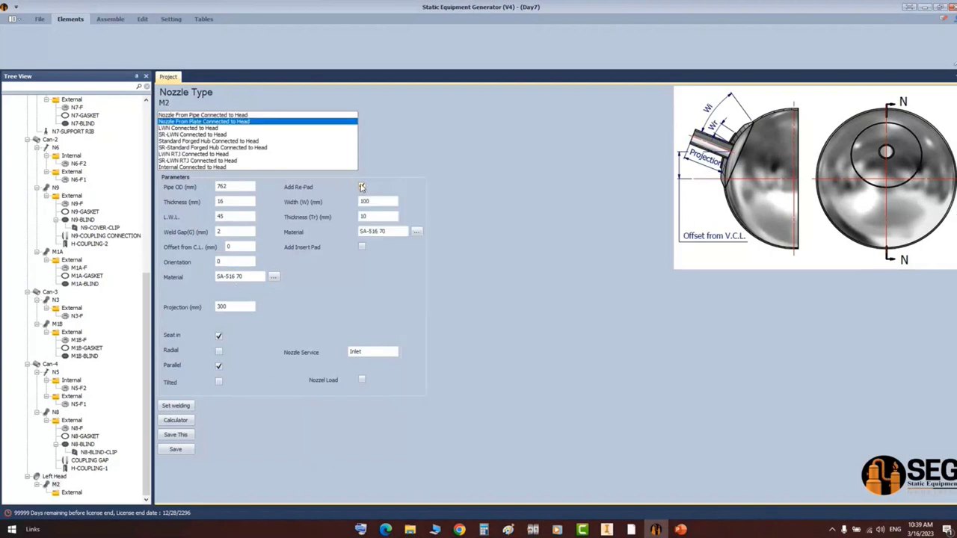
pyautogui.press('Tab')
pyautogui.write('32')
pyautogui.press('Tab')
pyautogui.write('1')
pyautogui.click(353, 353)
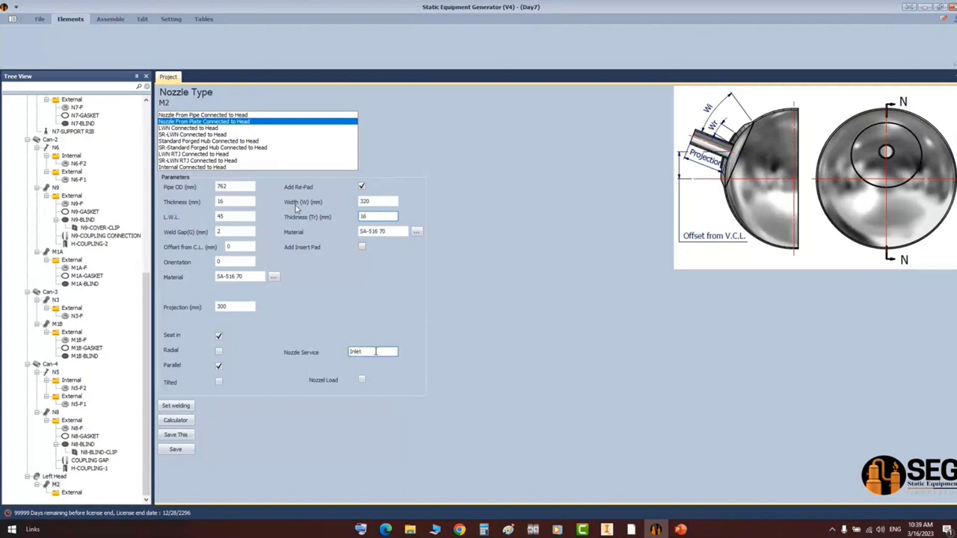
pyautogui.write('MANWAY')
pyautogui.click(175, 450)
# - Add a flange named M2-F to the external side of nozzle M2 and open its parameters
pyautogui.click(78, 494)
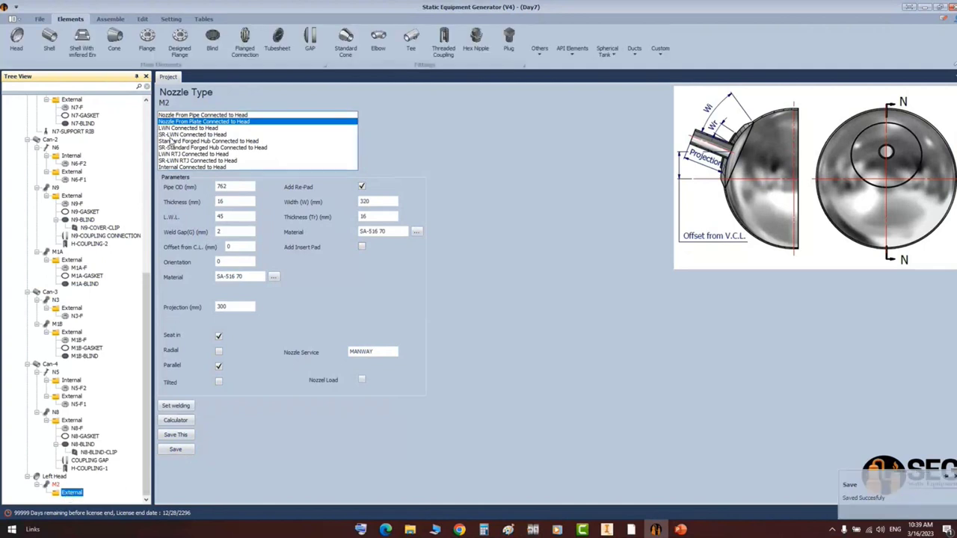
pyautogui.click(149, 41)
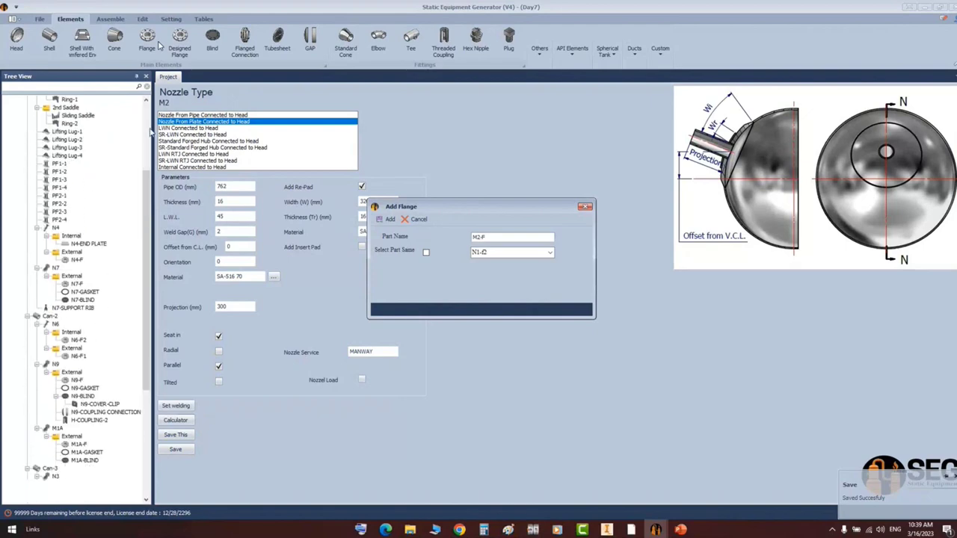
pyautogui.click(76, 493)
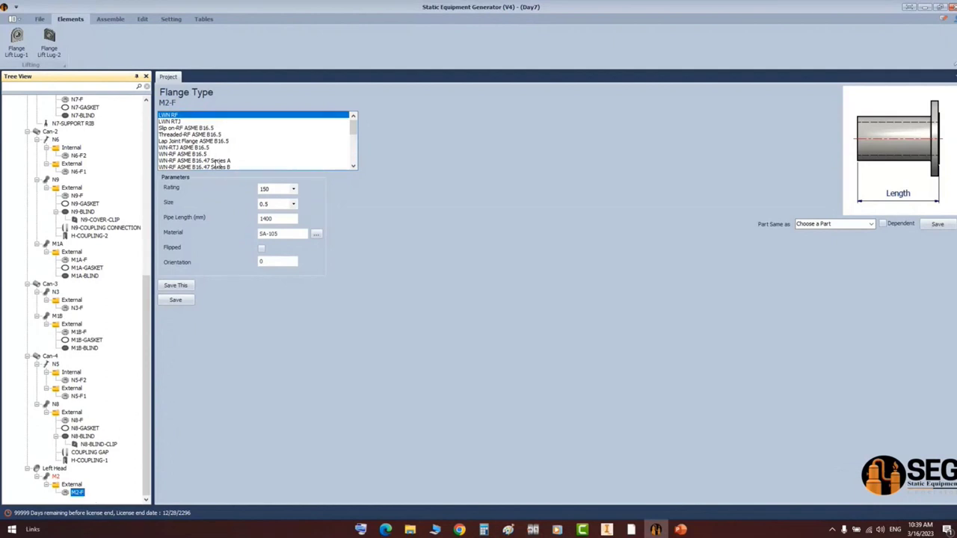
# - Define M2-F as a WN-RF ASME B16.47 Series A flange, size 30, with user-defined thickness 16 mm, and save
pyautogui.click(217, 161)
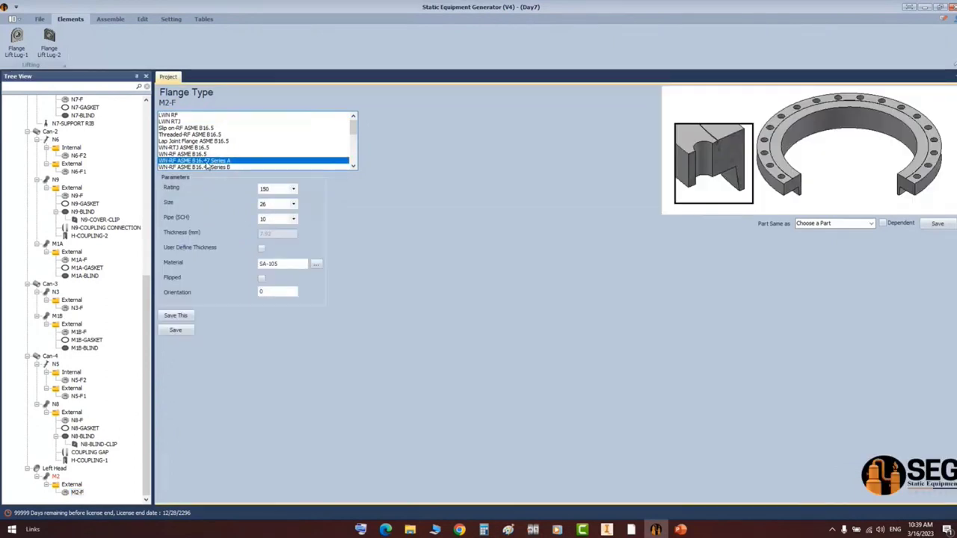
pyautogui.click(286, 207)
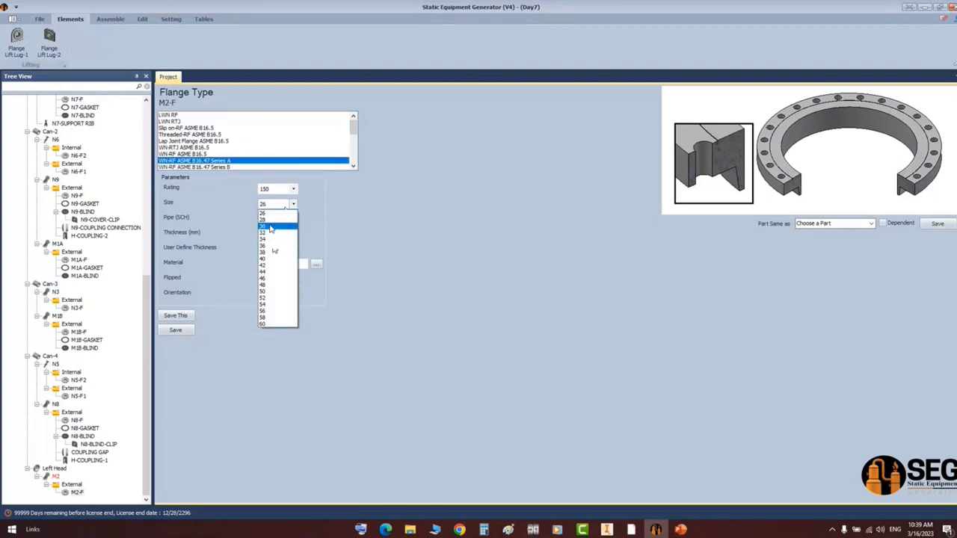
pyautogui.click(278, 226)
pyautogui.click(261, 249)
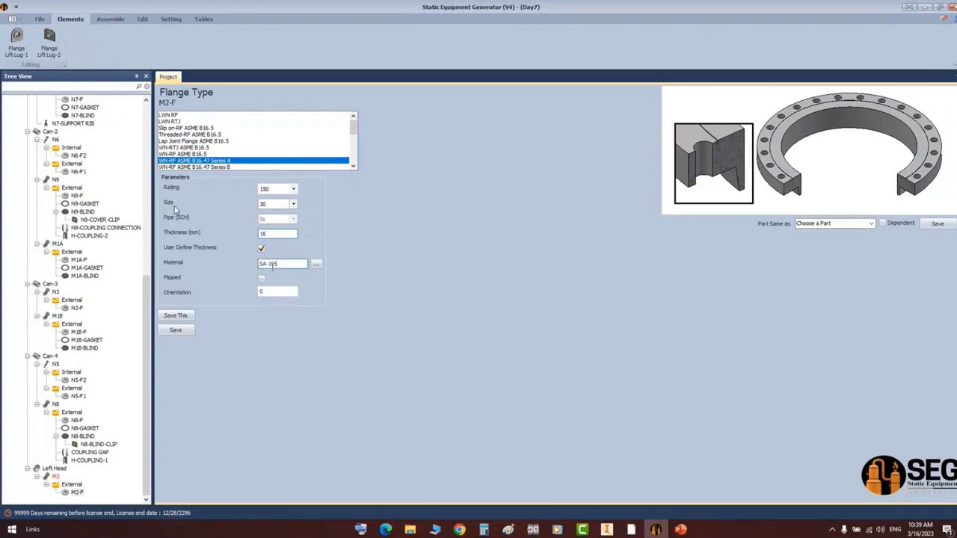
pyautogui.click(189, 333)
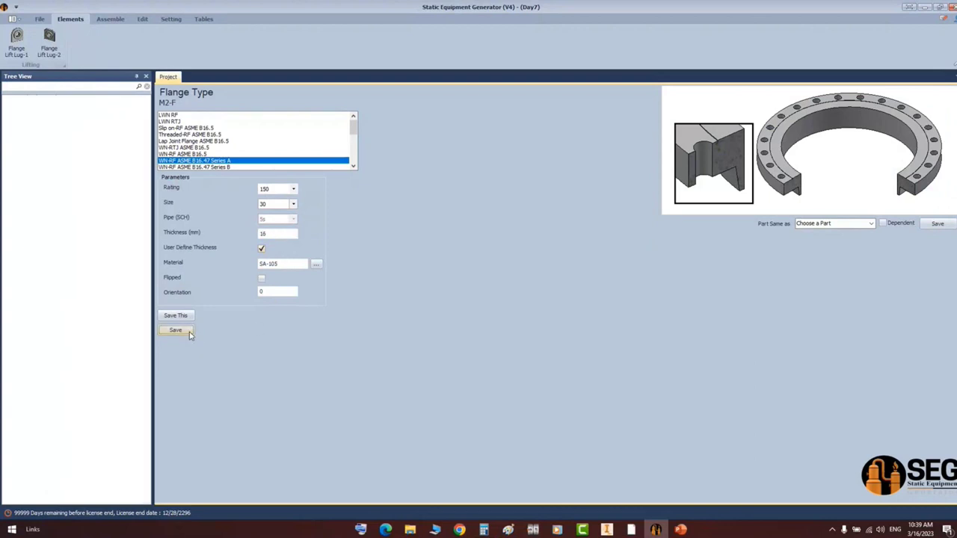
# - Add a gasket named M2-GASKET to the external side of nozzle M2
pyautogui.click(74, 484)
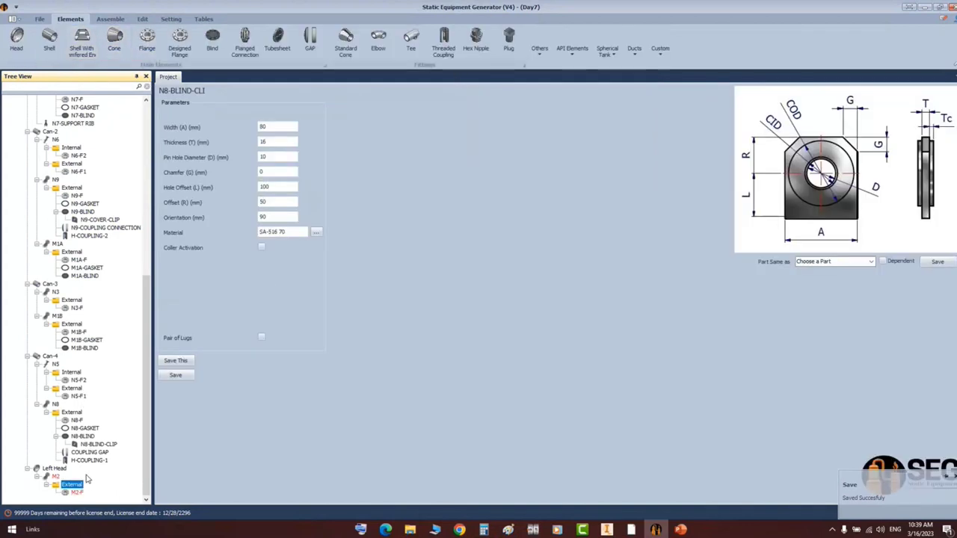
pyautogui.click(539, 53)
pyautogui.click(544, 95)
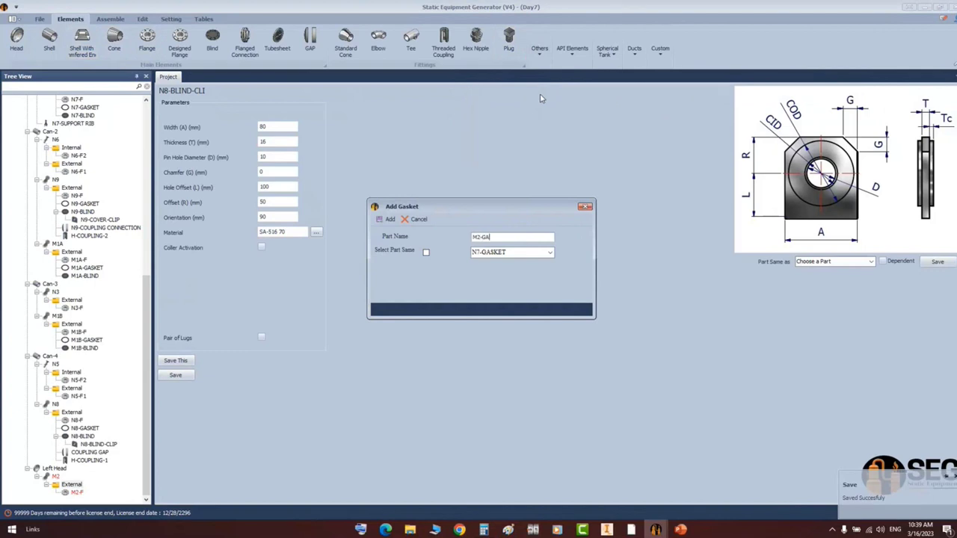
pyautogui.press('Return')
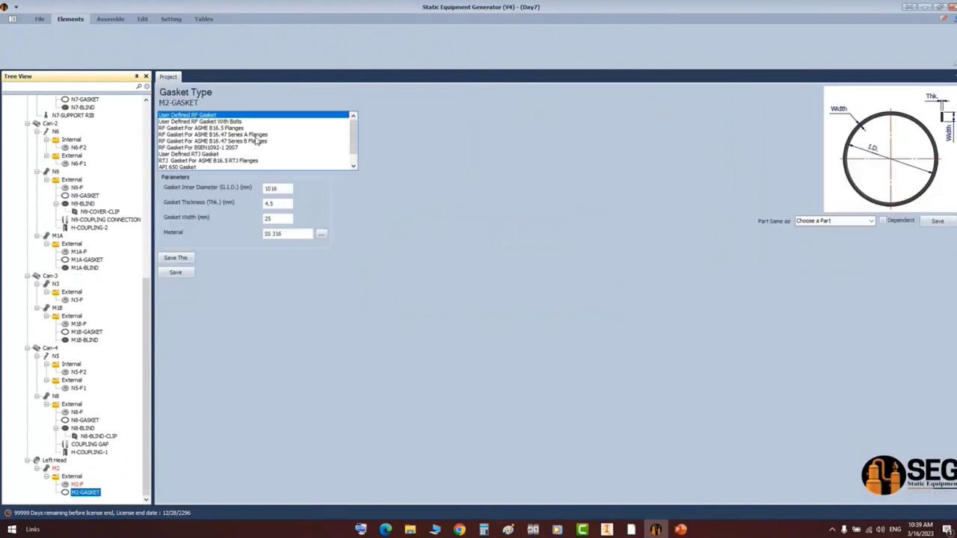
# - Define M2-GASKET as an RF gasket for ASME B16.47 Series A flanges, size 30, and save
pyautogui.click(254, 135)
pyautogui.click(284, 204)
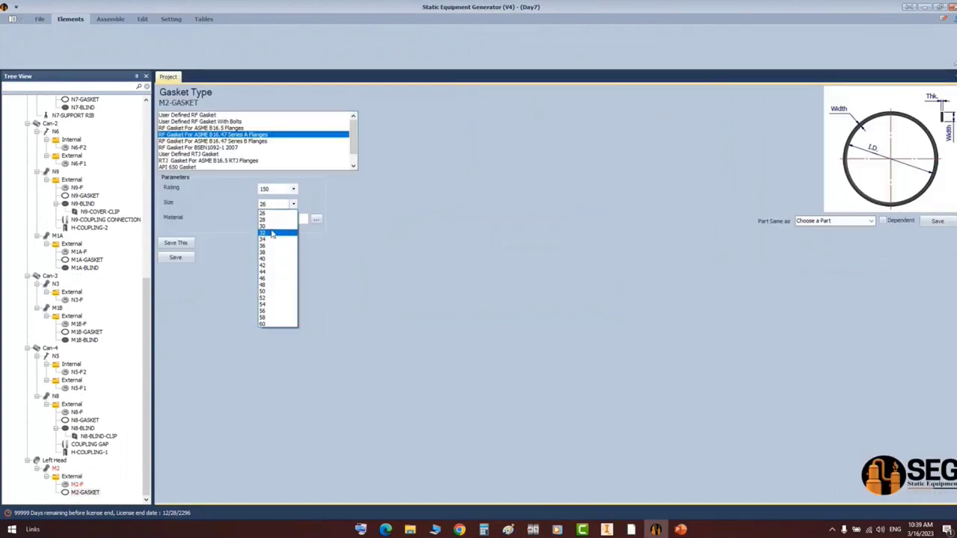
pyautogui.click(272, 226)
pyautogui.click(186, 259)
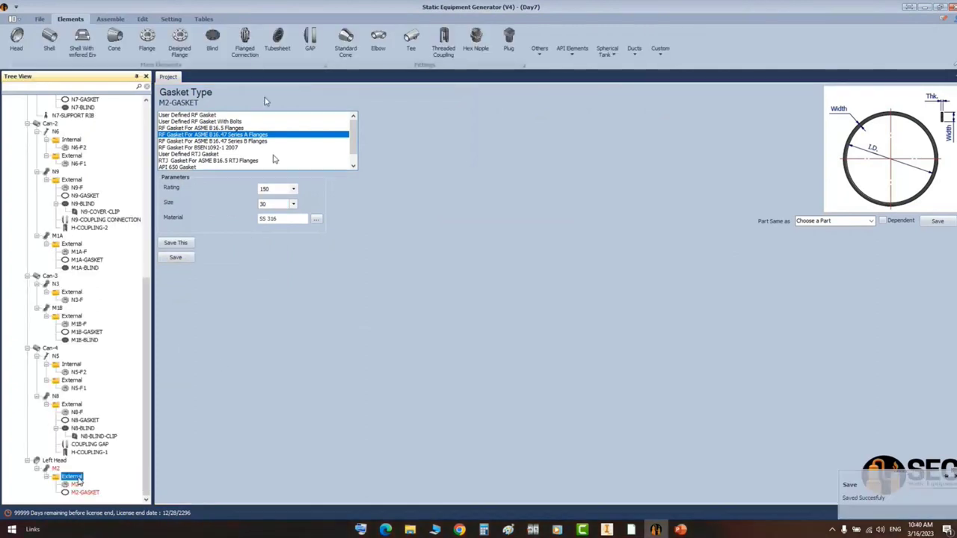
# - Add a blind named M2-BLIND to the external side of nozzle M2
pyautogui.click(212, 37)
pyautogui.write('M')
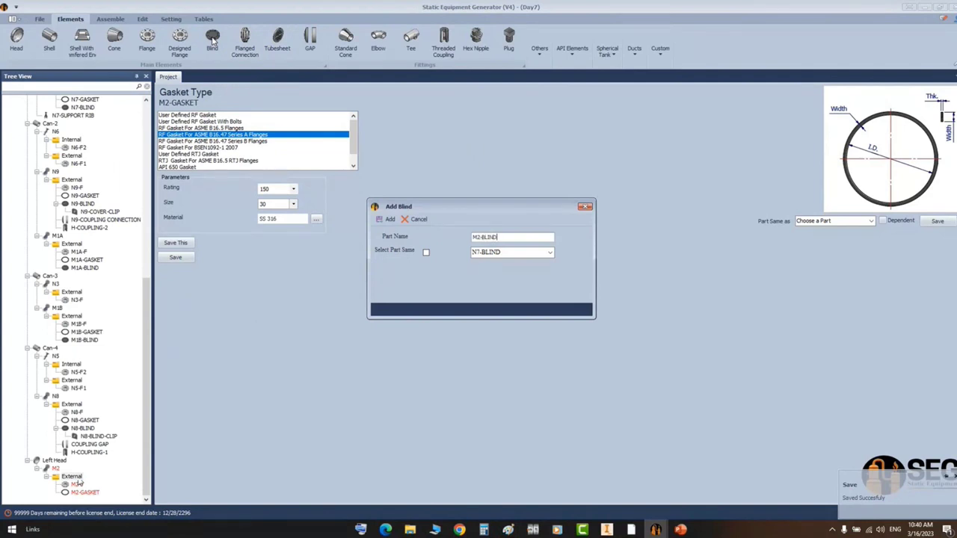
pyautogui.write('2-BLIND')
pyautogui.press('Return')
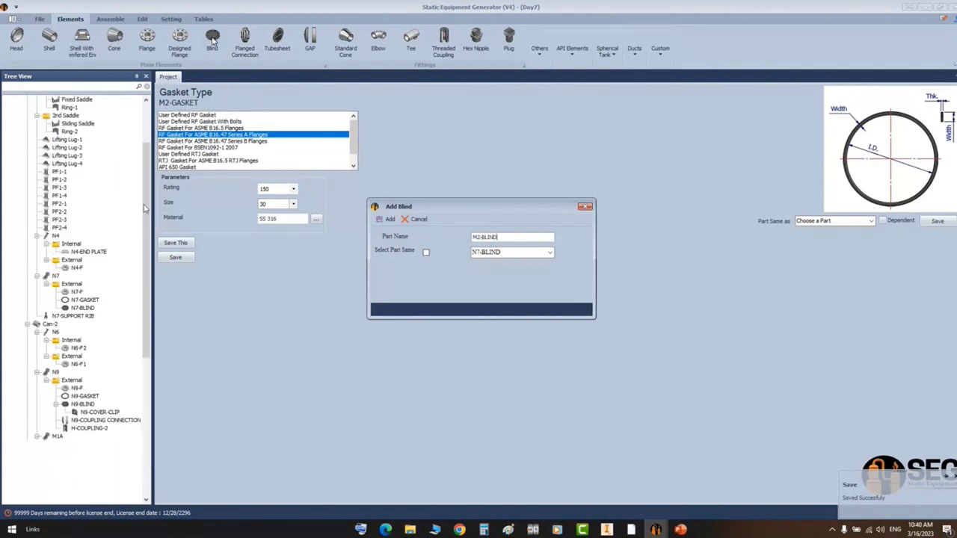
# - Define M2-BLIND as an RF Blind ASME B16.47 Series A, size 30, with Flipped enabled, and save
pyautogui.click(83, 492)
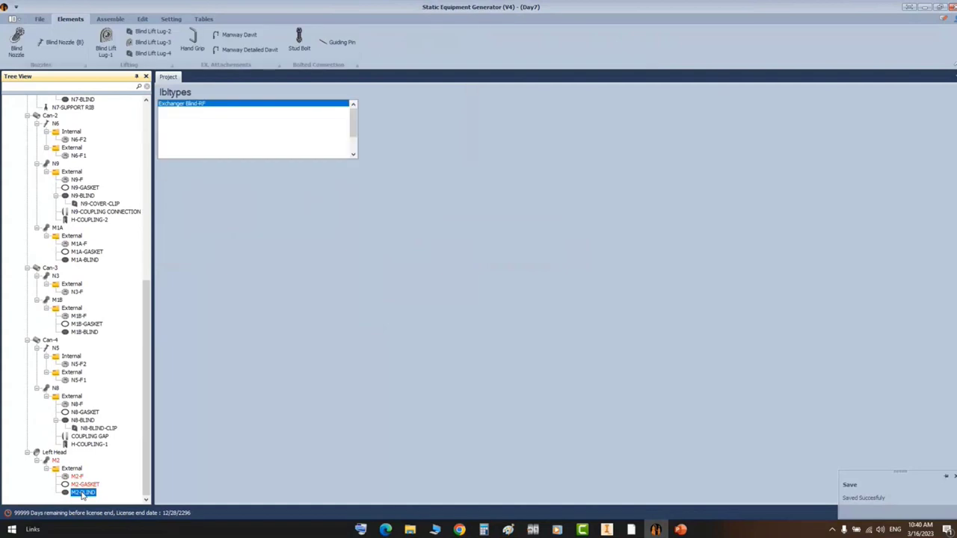
pyautogui.click(232, 147)
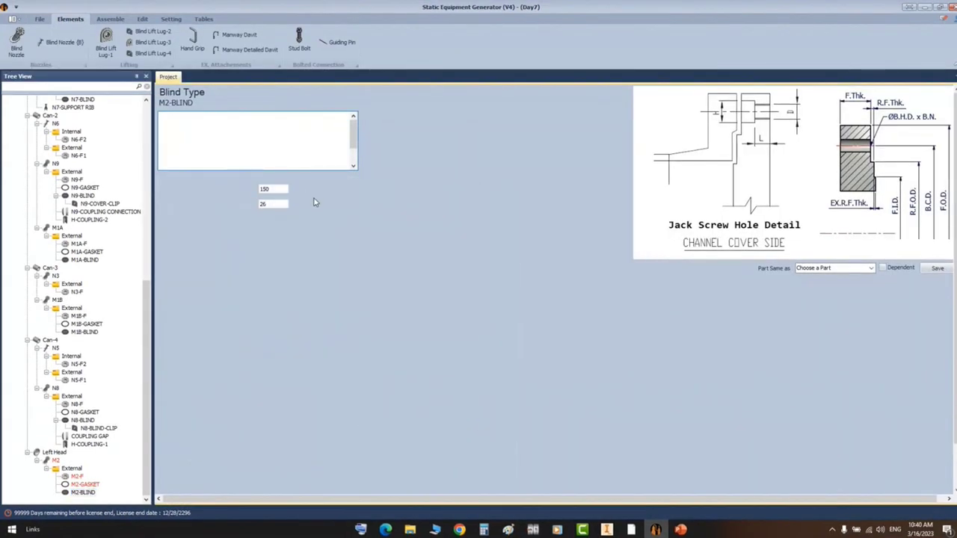
pyautogui.click(275, 204)
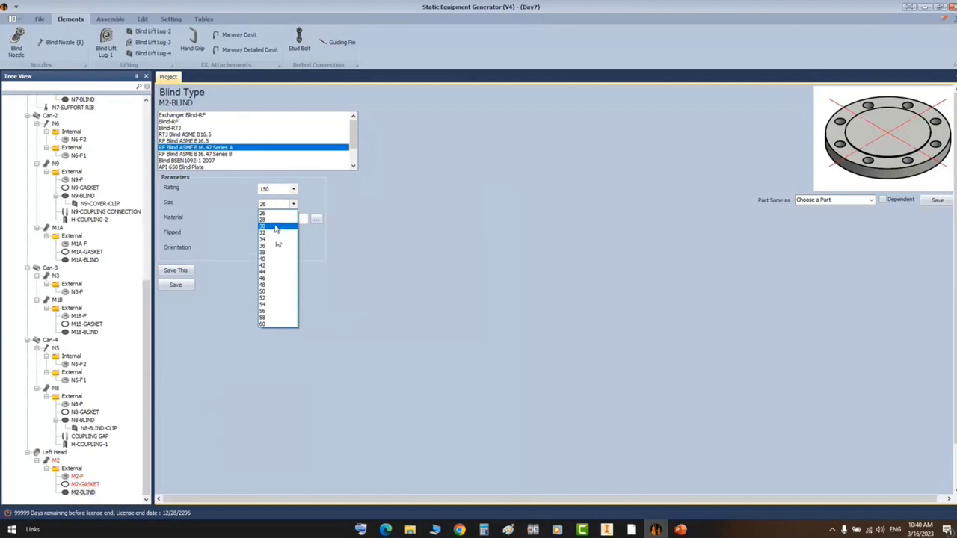
pyautogui.click(276, 226)
pyautogui.click(262, 235)
pyautogui.click(178, 286)
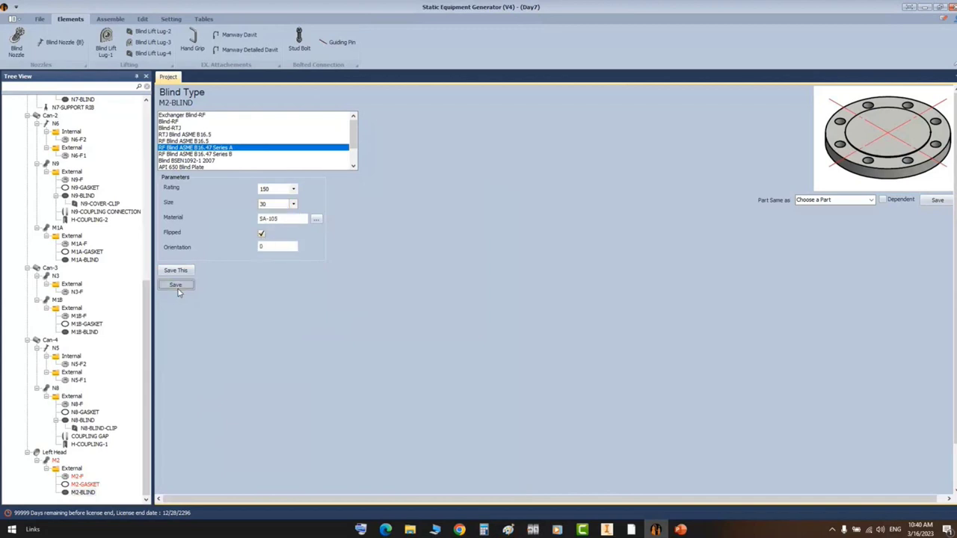
# - Start the Inventor assembly generation of the M2 manway parts, switch to Autodesk Inventor and save the Sand Filter assembly
pyautogui.click(110, 19)
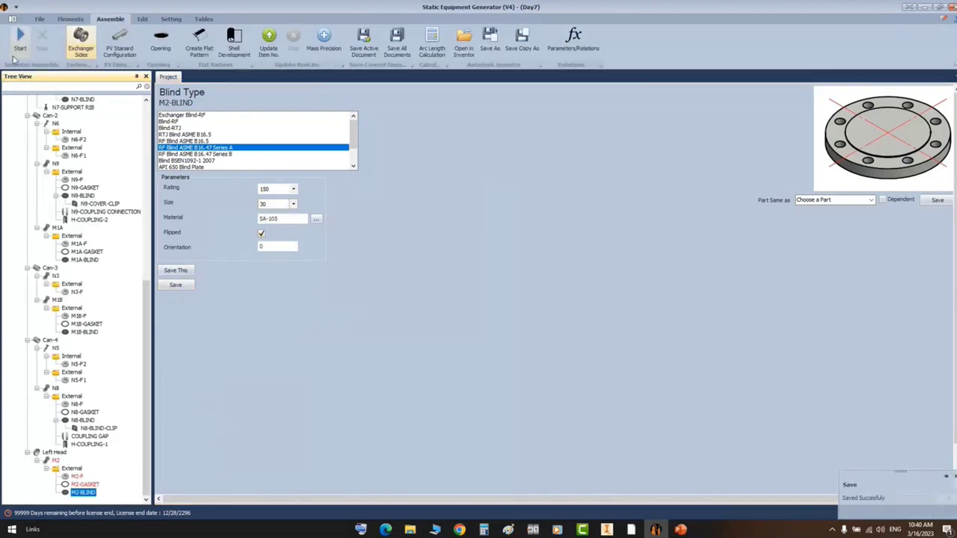
pyautogui.click(607, 529)
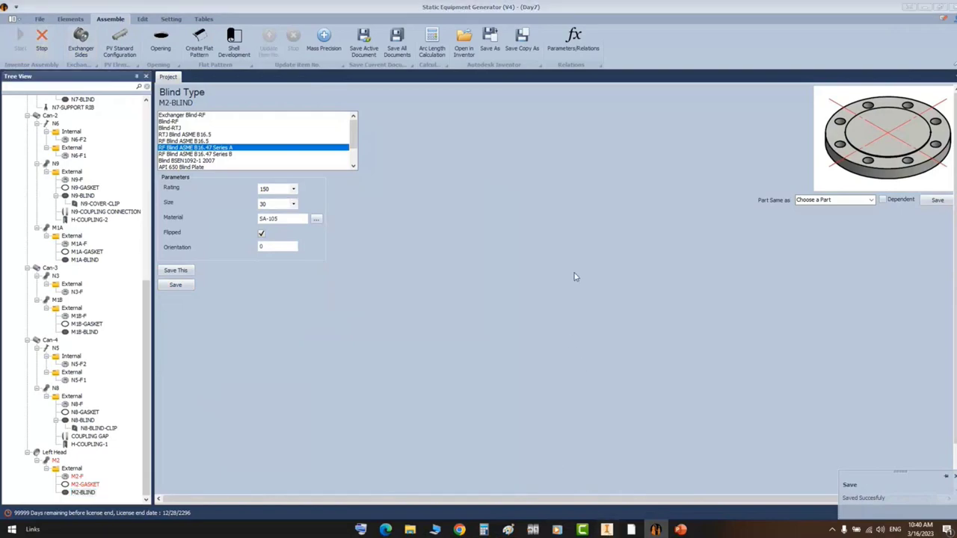
pyautogui.scroll(-1, 560, 265)
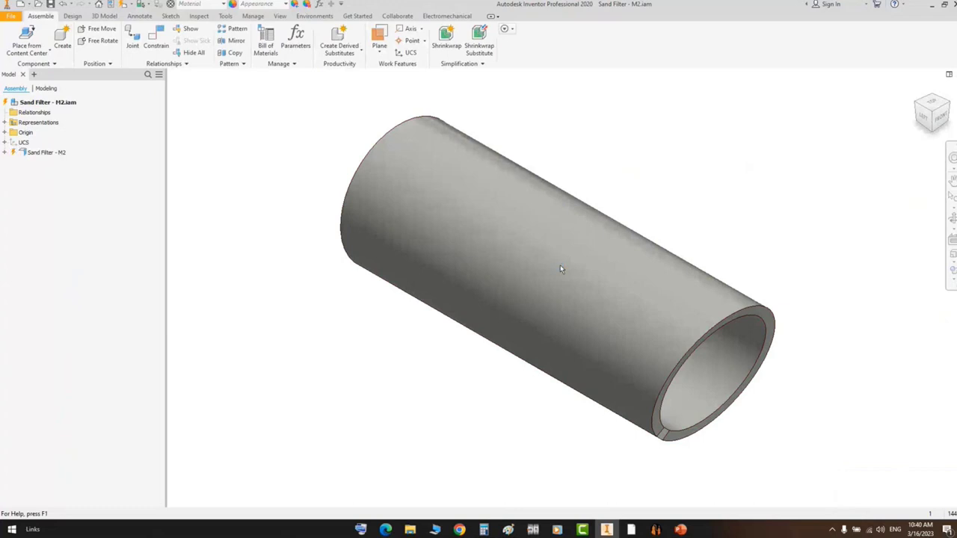
pyautogui.scroll(-5, 560, 268)
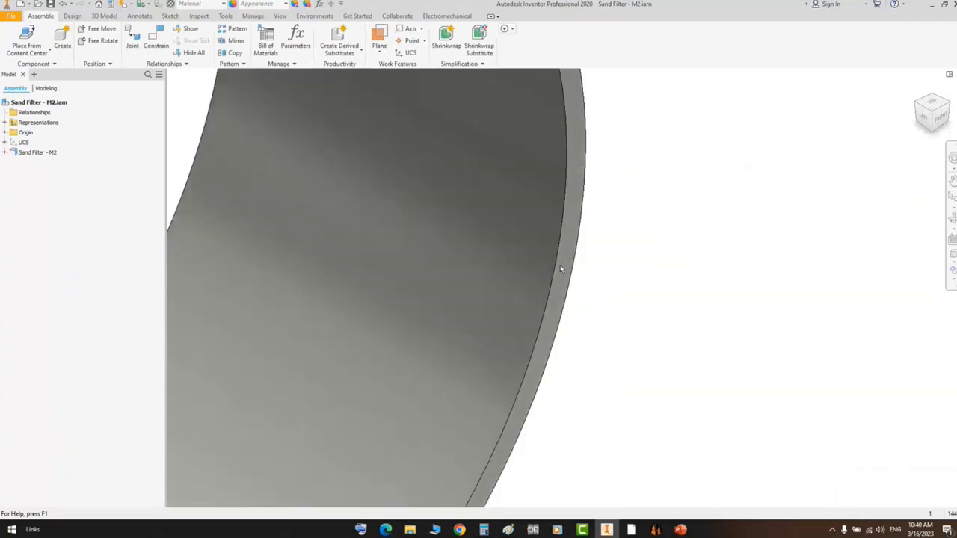
pyautogui.scroll(5, 560, 268)
pyautogui.scroll(2, 562, 270)
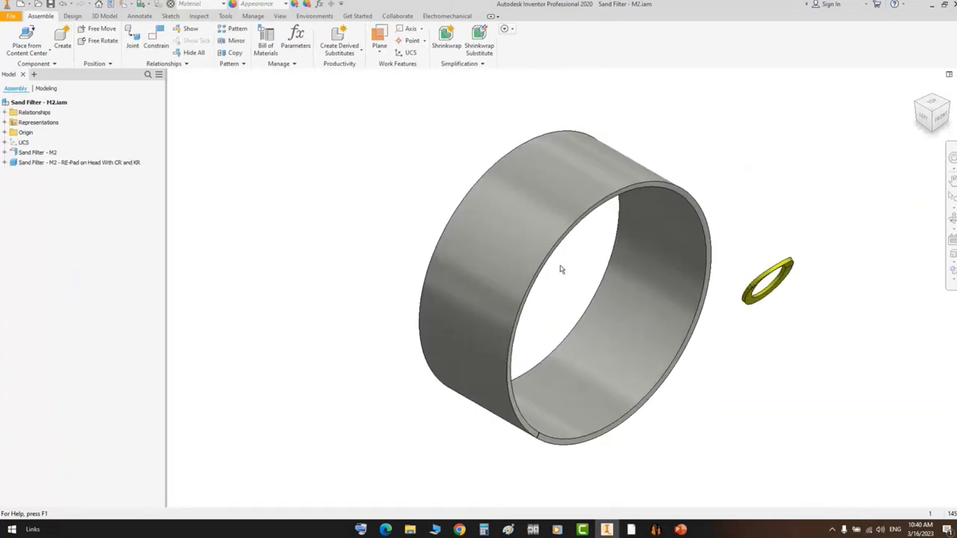
pyautogui.hotkey('ctrl', 'z')
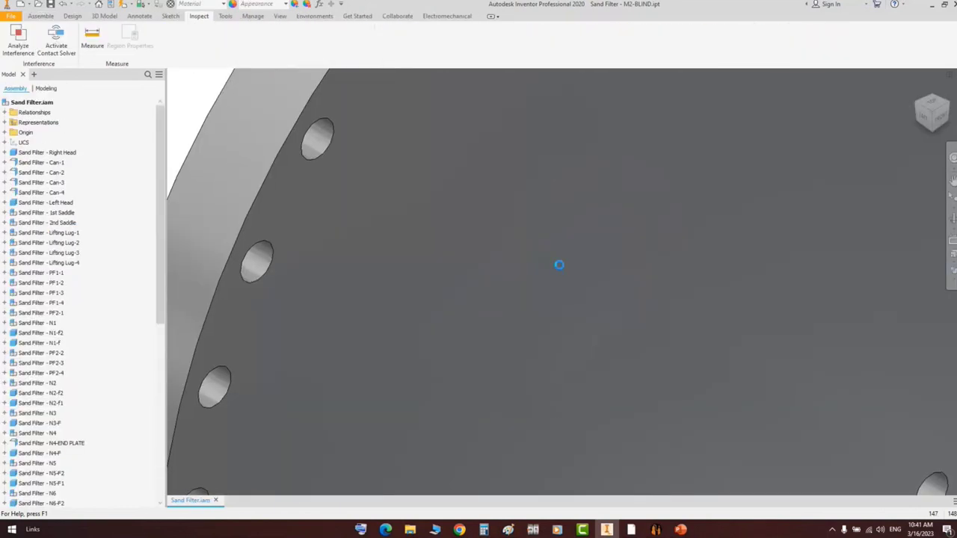
pyautogui.hotkey('ctrl', 's')
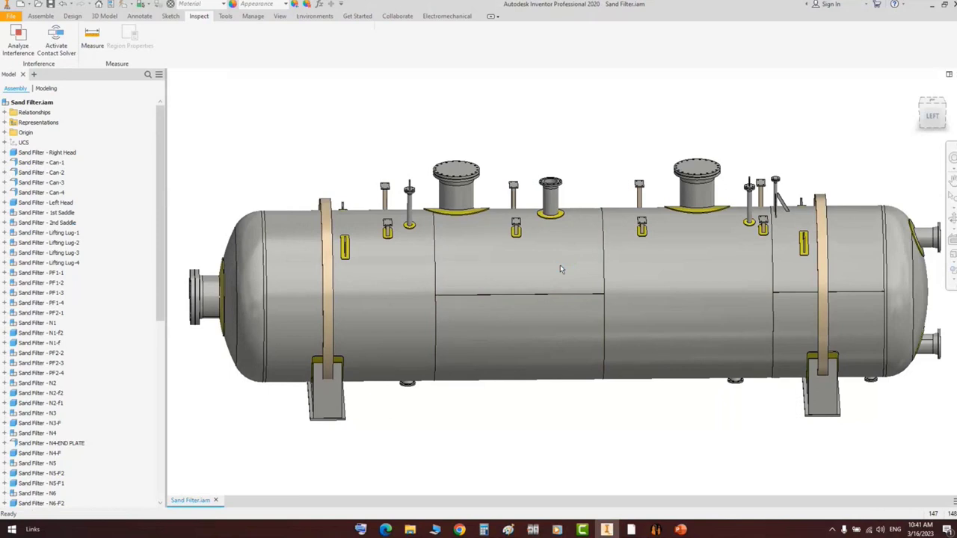
# - Examine the generated Sand Filter vessel from the side and from the Left Head end with manway M2
pyautogui.scroll(-1, 852, 261)
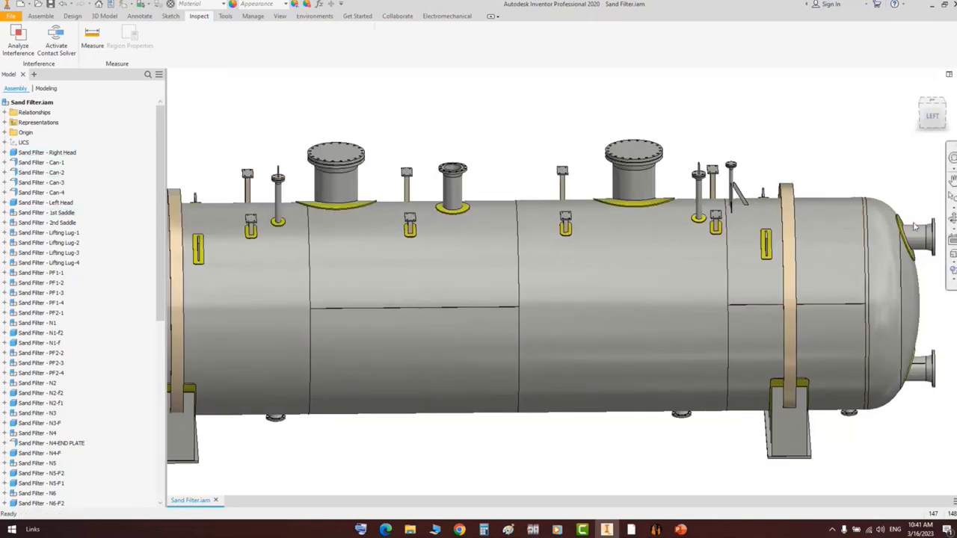
pyautogui.click(952, 219)
pyautogui.scroll(2, 575, 284)
pyautogui.moveTo(575, 284); pyautogui.dragTo(712, 294)
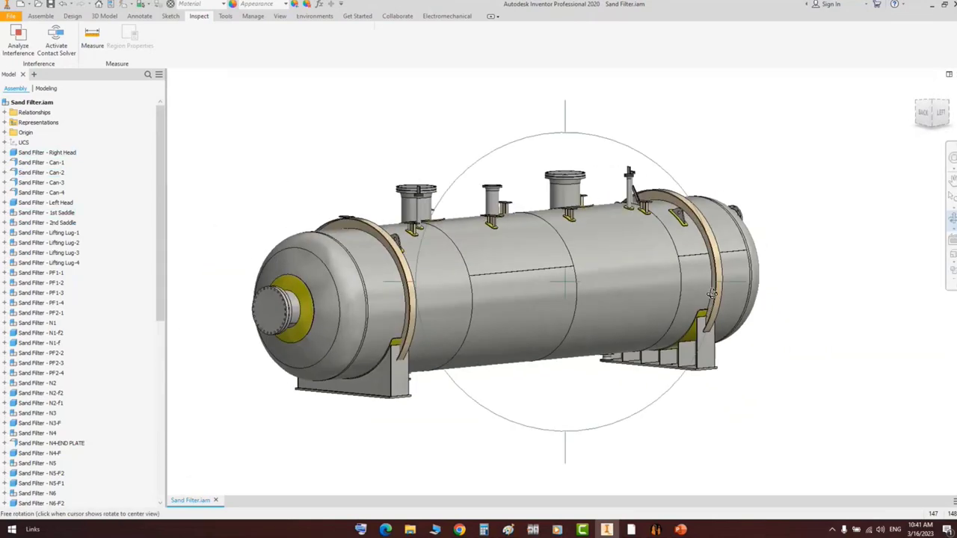
pyautogui.scroll(3, 712, 293)
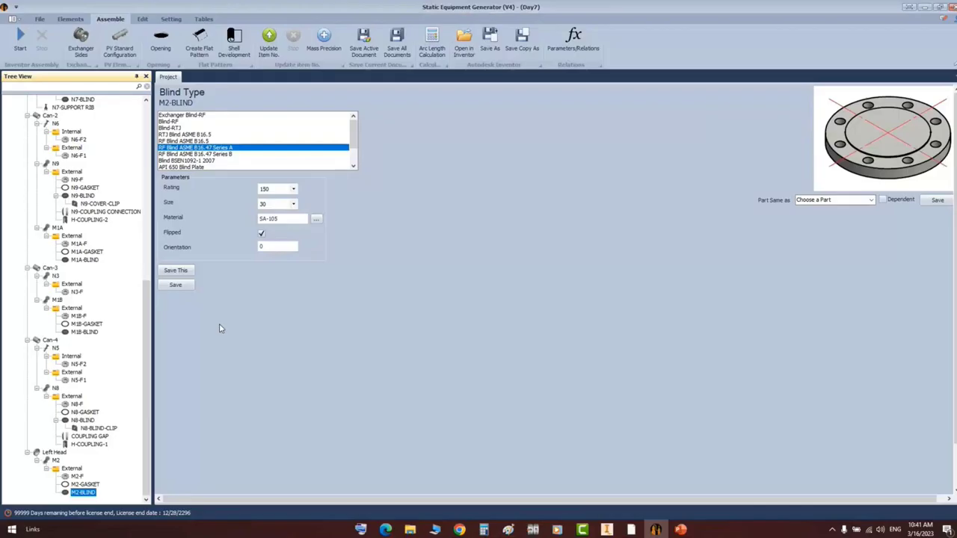
# - Switch to Static Equipment Generator and review the 1st and 2nd Saddle elements with their rings under Can-1
pyautogui.moveTo(147, 313); pyautogui.dragTo(143, 128)
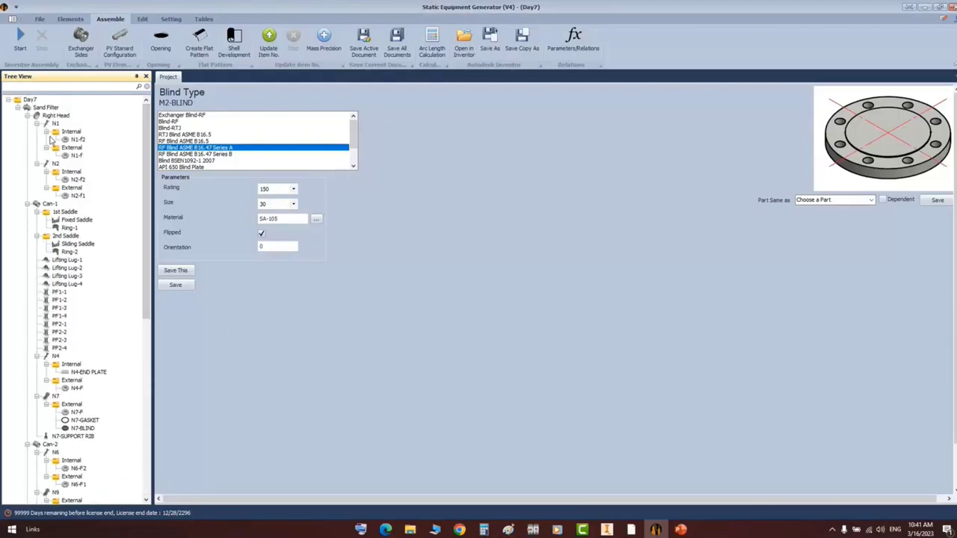
pyautogui.click(30, 119)
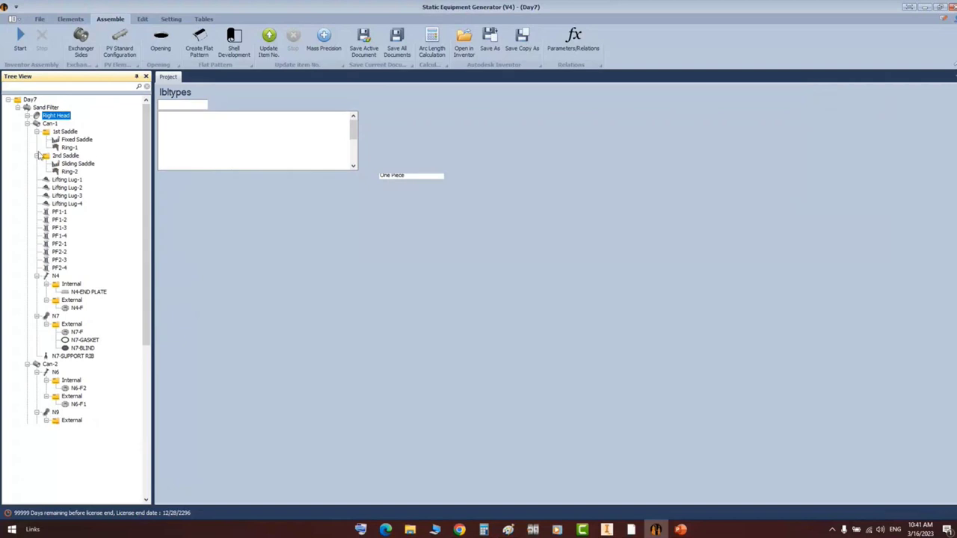
pyautogui.click(55, 133)
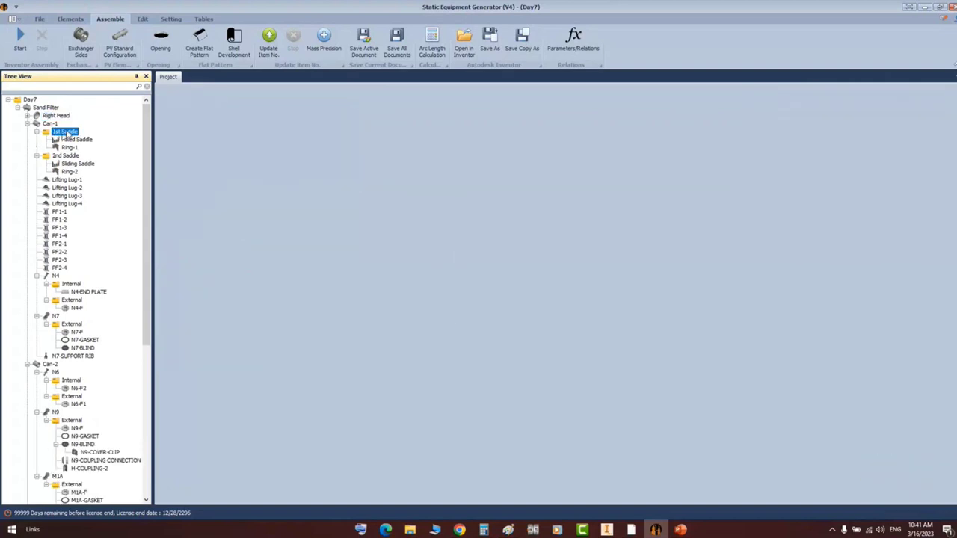
pyautogui.click(81, 140)
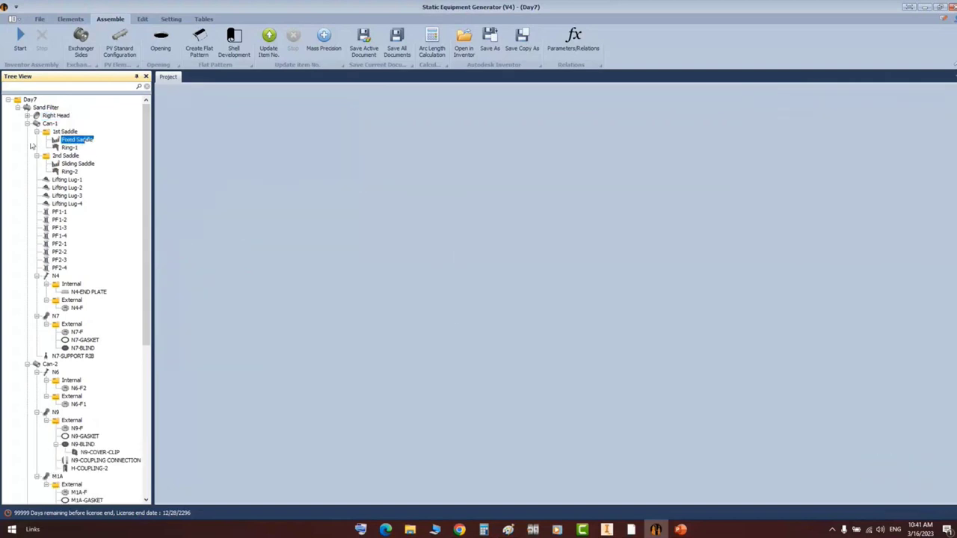
pyautogui.click(72, 148)
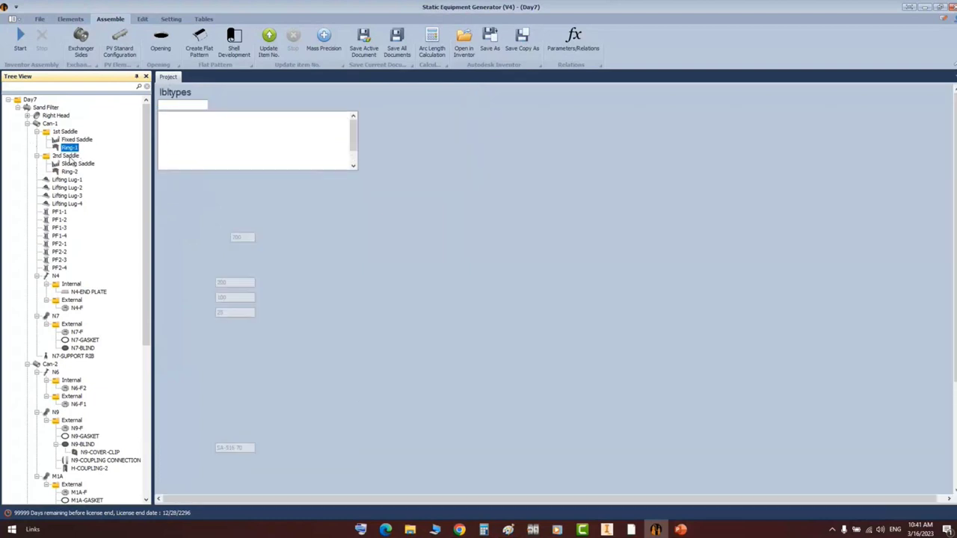
pyautogui.click(69, 157)
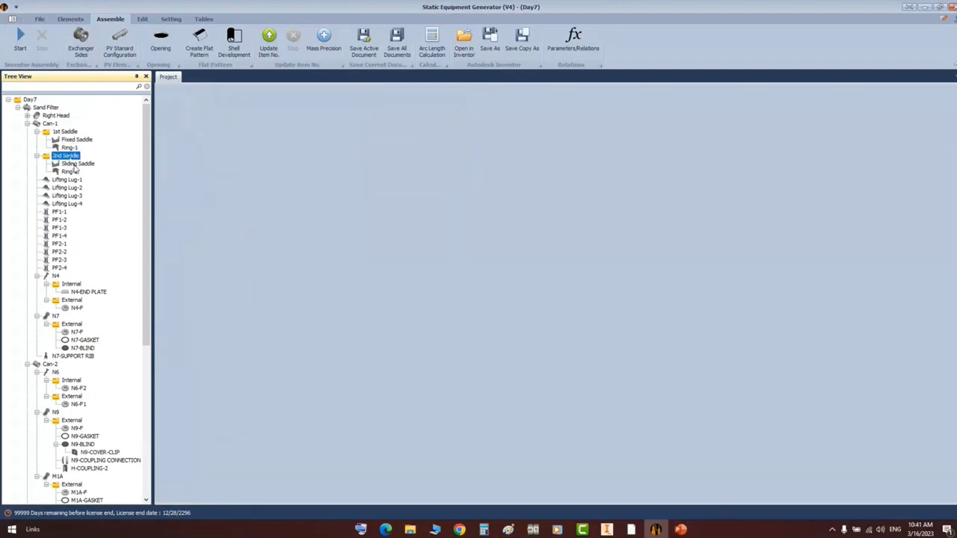
pyautogui.click(75, 165)
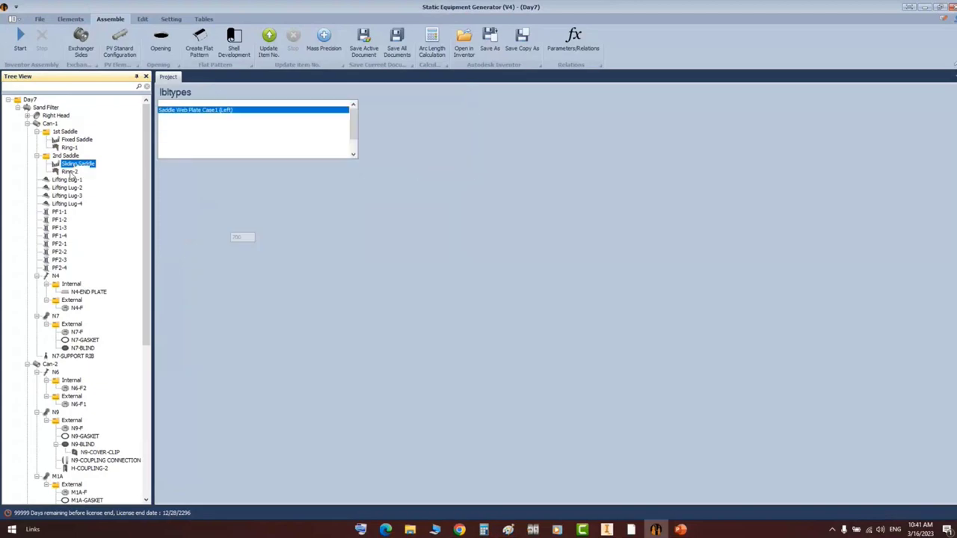
# - Switch to Autodesk Inventor and examine the manway and the small blinded nozzles on top of the vessel
pyautogui.click(609, 531)
pyautogui.scroll(5, 584, 400)
pyautogui.scroll(-5, 559, 322)
pyautogui.moveTo(559, 322); pyautogui.dragTo(627, 298, button='middle')
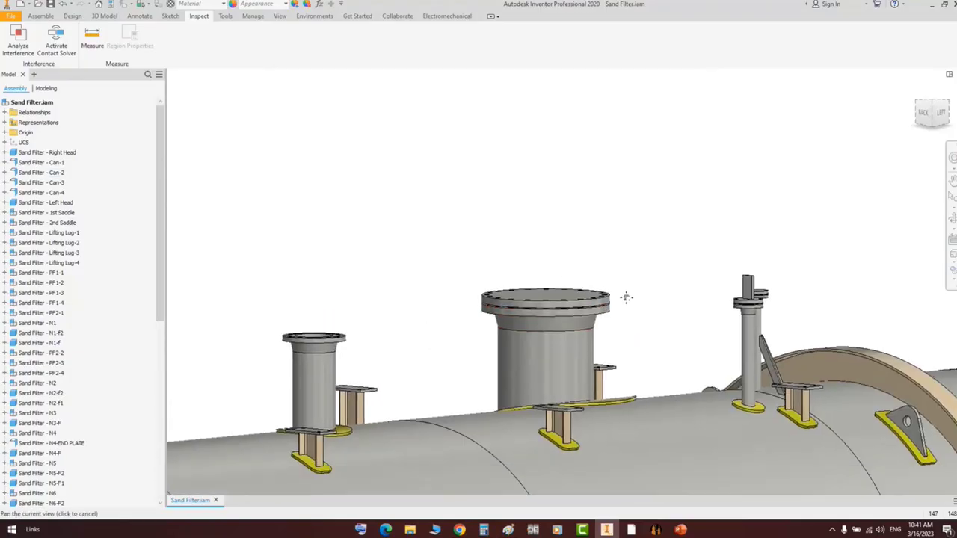
pyautogui.scroll(5, 627, 297)
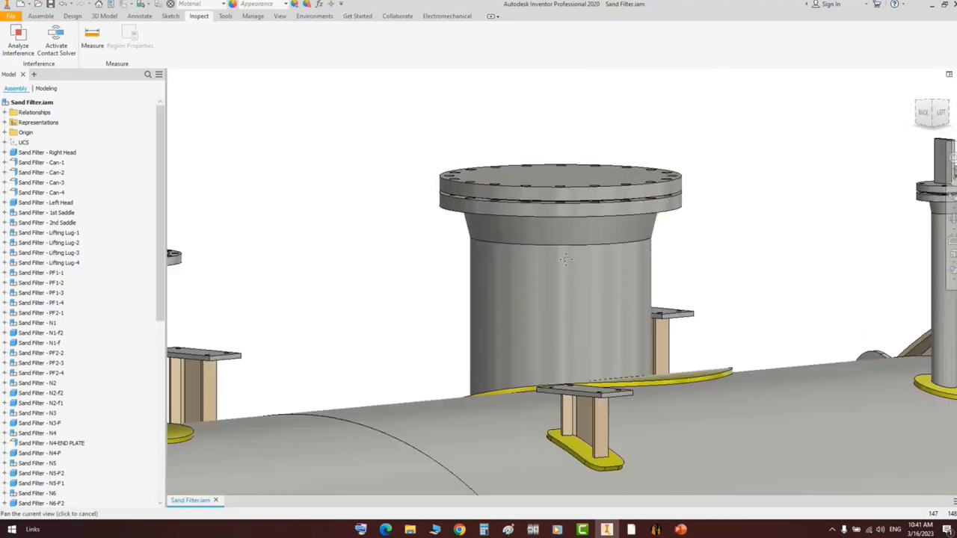
pyautogui.scroll(-2, 566, 260)
pyautogui.moveTo(567, 259); pyautogui.dragTo(491, 280, button='middle')
pyautogui.click(952, 220)
pyautogui.moveTo(675, 278); pyautogui.dragTo(479, 337)
pyautogui.moveTo(594, 327); pyautogui.dragTo(543, 285, button='middle')
pyautogui.rightClick(602, 229)
pyautogui.click(634, 238)
pyautogui.scroll(3, 564, 268)
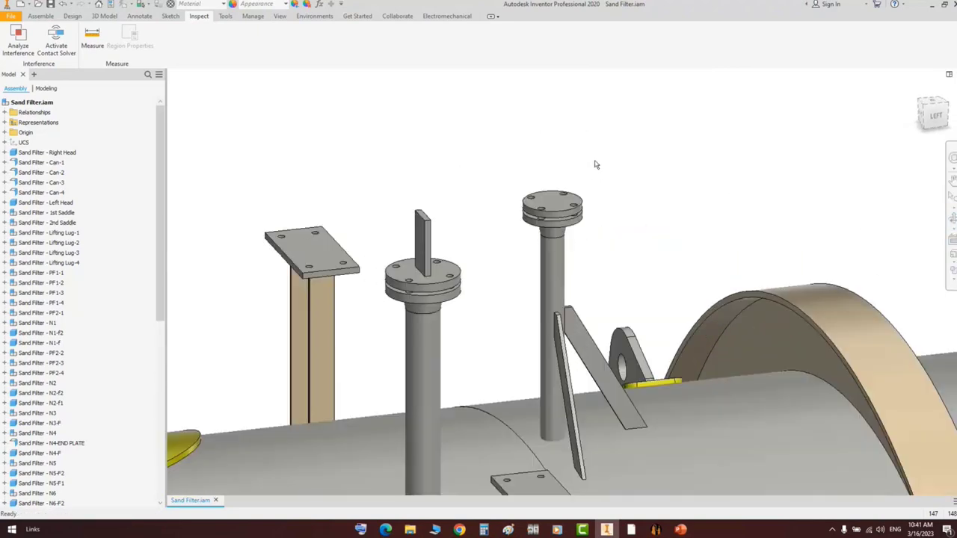
# - Select the N7 nozzle components with the support ribs and inspect the flange and blind at the nozzle's end
pyautogui.moveTo(596, 164); pyautogui.dragTo(524, 382)
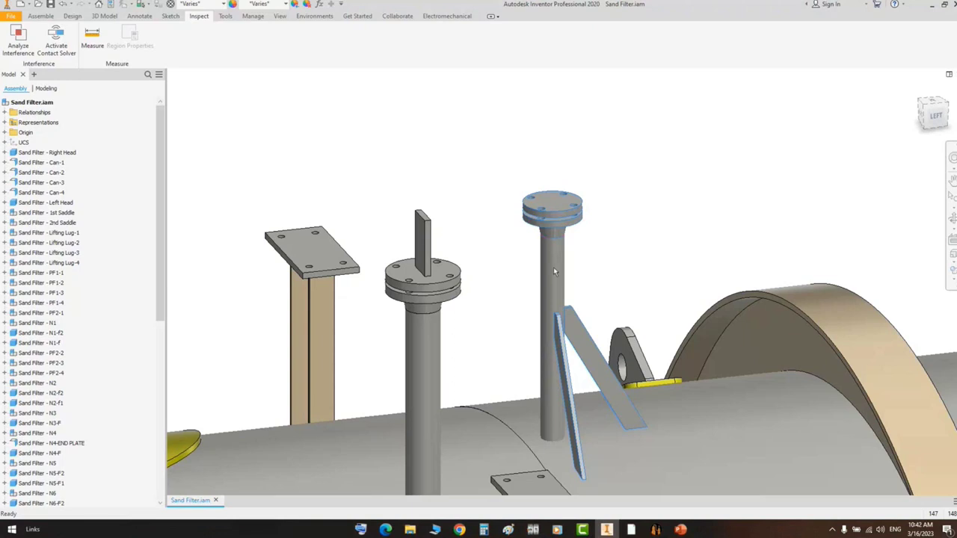
pyautogui.click(618, 249)
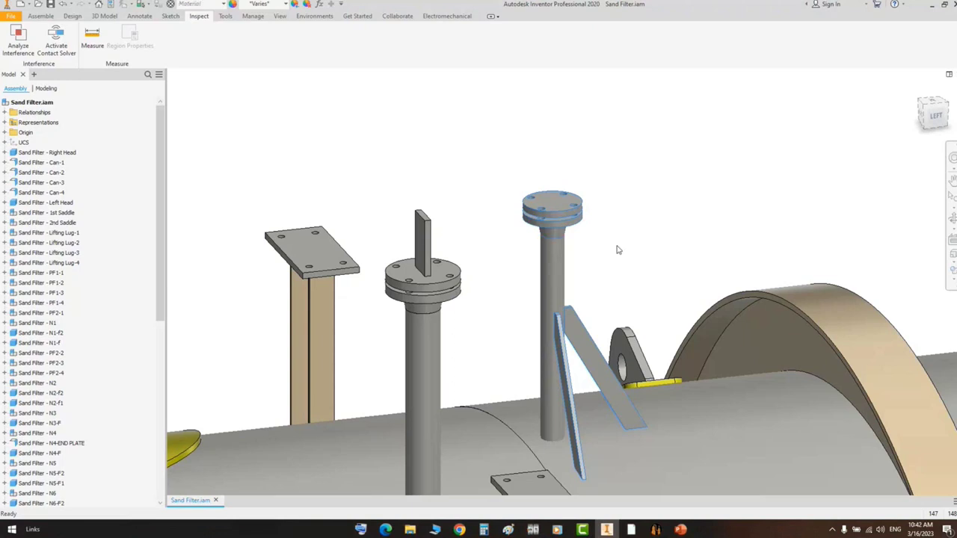
pyautogui.click(557, 234)
pyautogui.scroll(3, 558, 215)
pyautogui.click(557, 219)
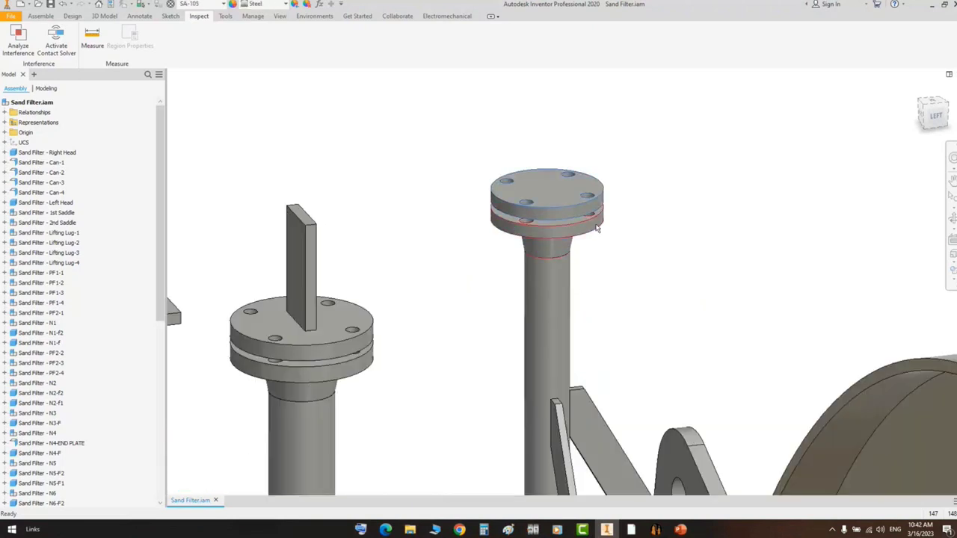
pyautogui.scroll(-4, 596, 224)
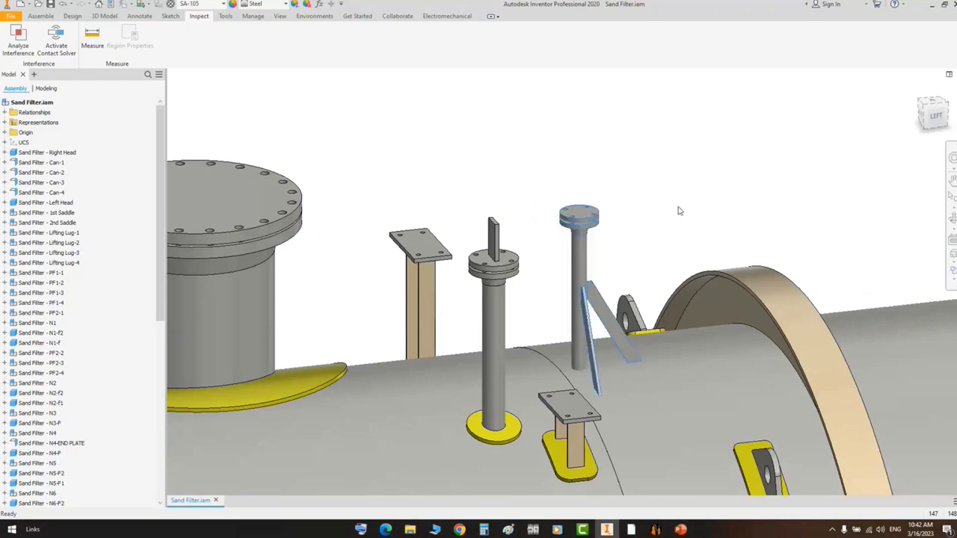
# - Switch to Static Equipment Generator and start a new group on nozzle N7 with the name N7 DETAIL
pyautogui.click(655, 529)
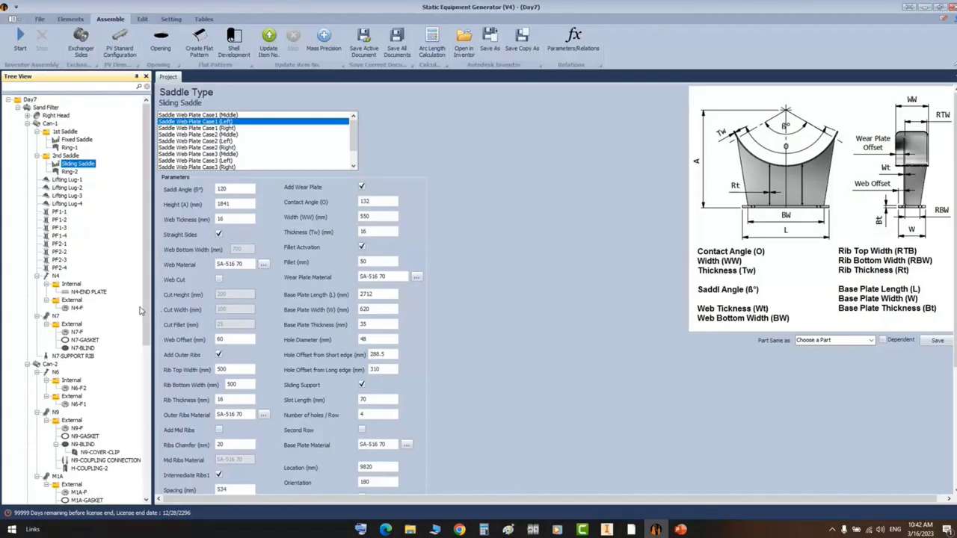
pyautogui.click(56, 316)
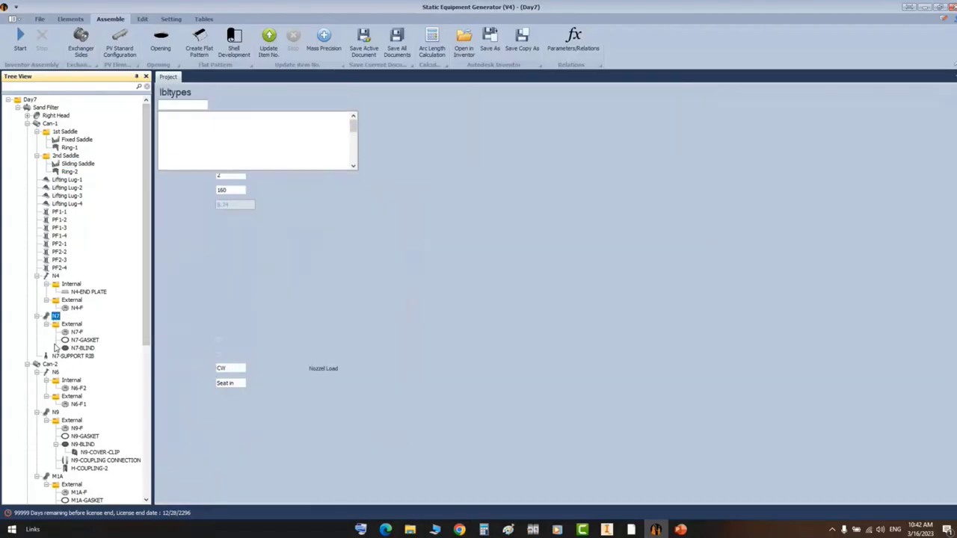
pyautogui.rightClick(60, 318)
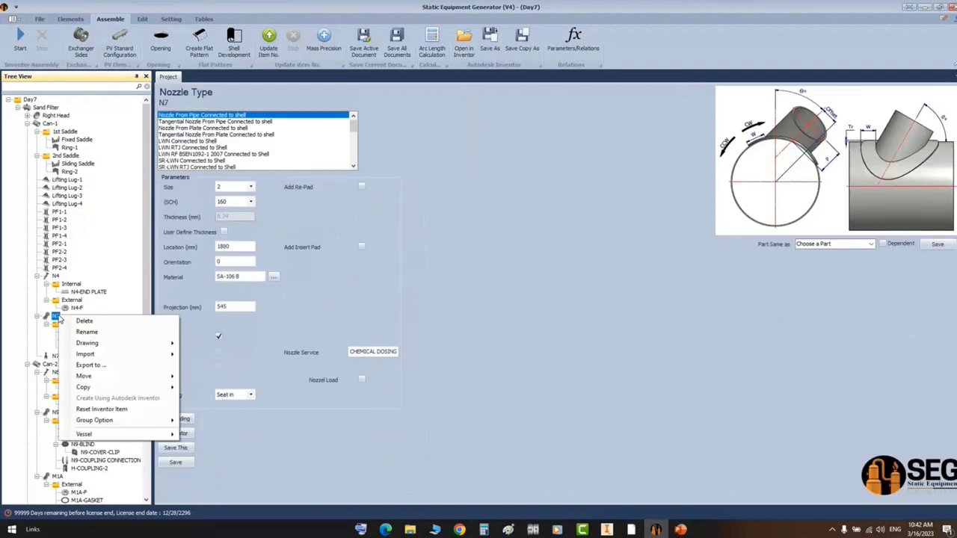
pyautogui.moveTo(137, 423)
pyautogui.click(191, 422)
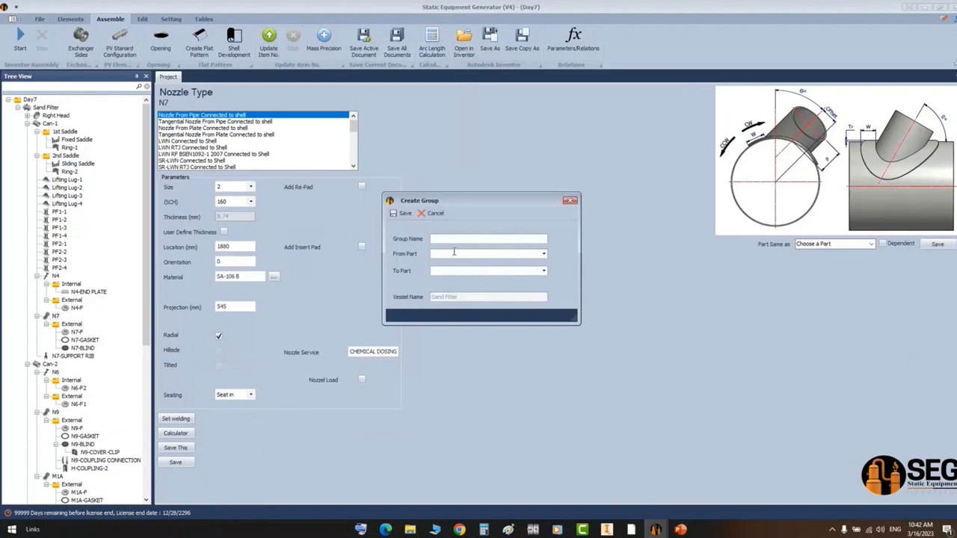
pyautogui.write('N7 DETAIL')
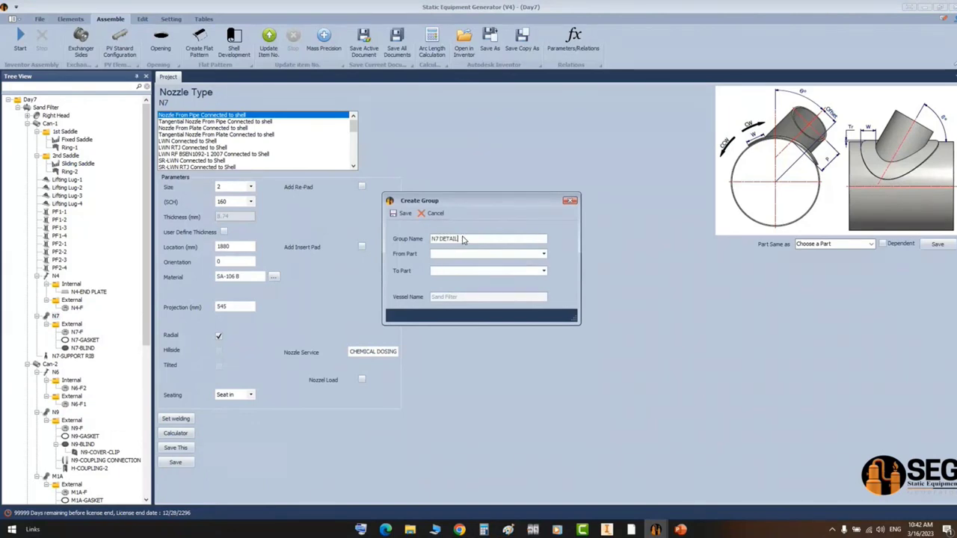
# - Set the group's range from part N7 to part N7-SUPPORT RIB and save the group
pyautogui.click(542, 254)
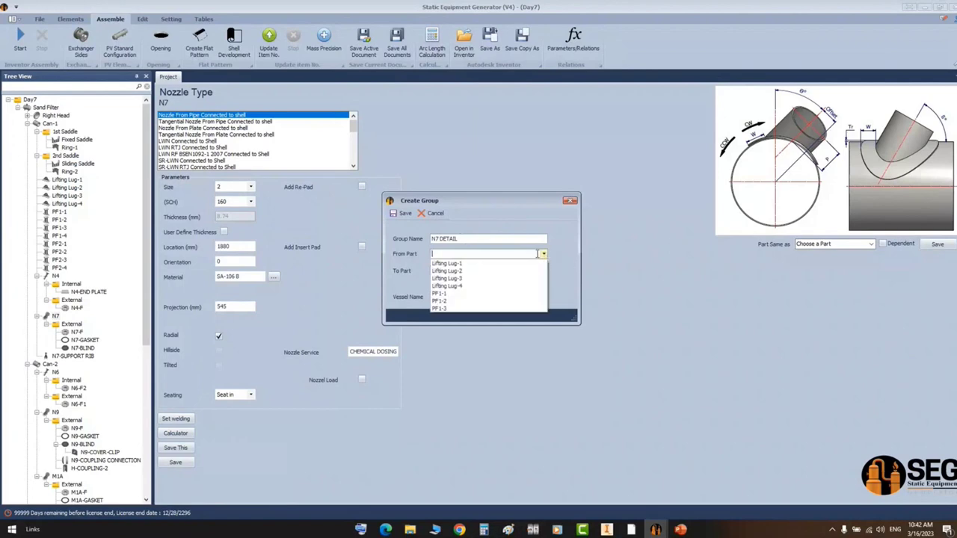
pyautogui.scroll(-2, 528, 292)
pyautogui.scroll(-2, 539, 295)
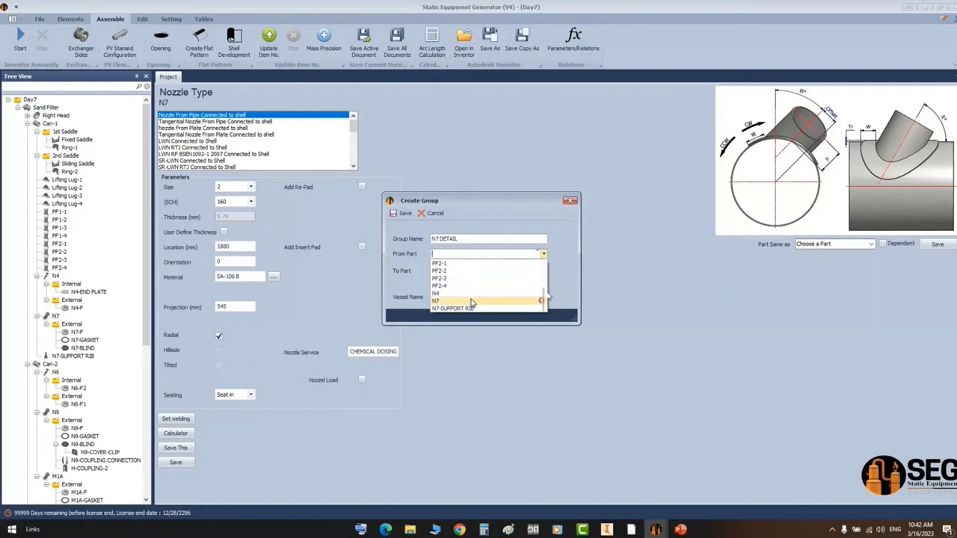
pyautogui.click(472, 301)
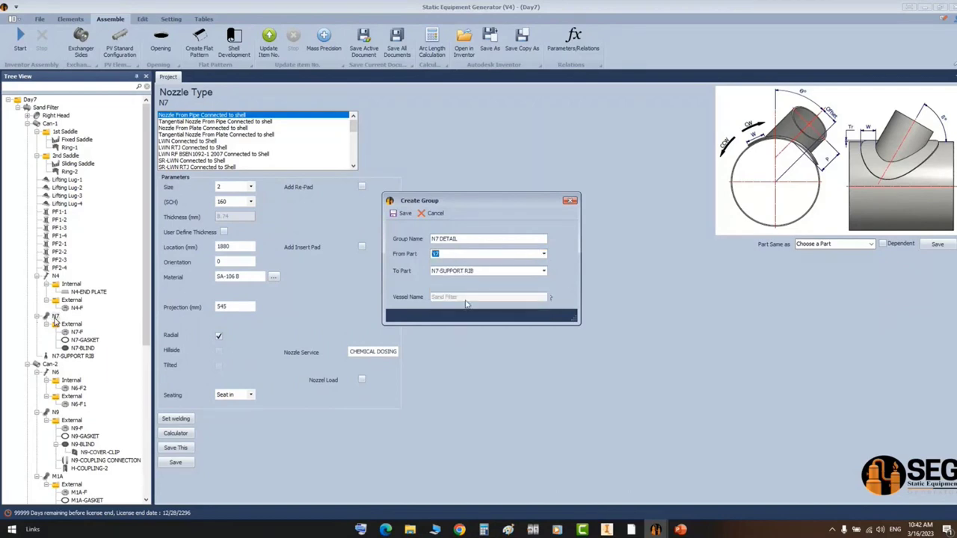
pyautogui.click(544, 271)
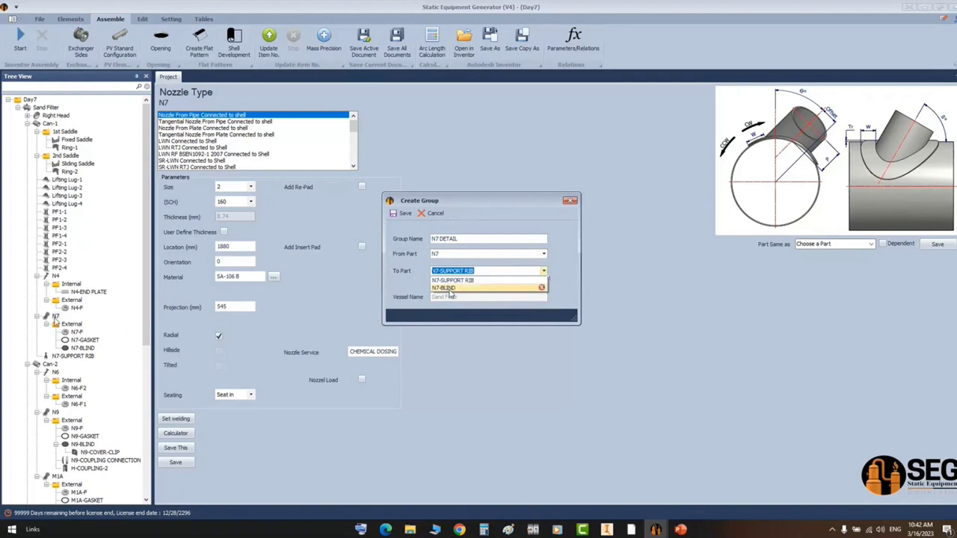
pyautogui.click(461, 282)
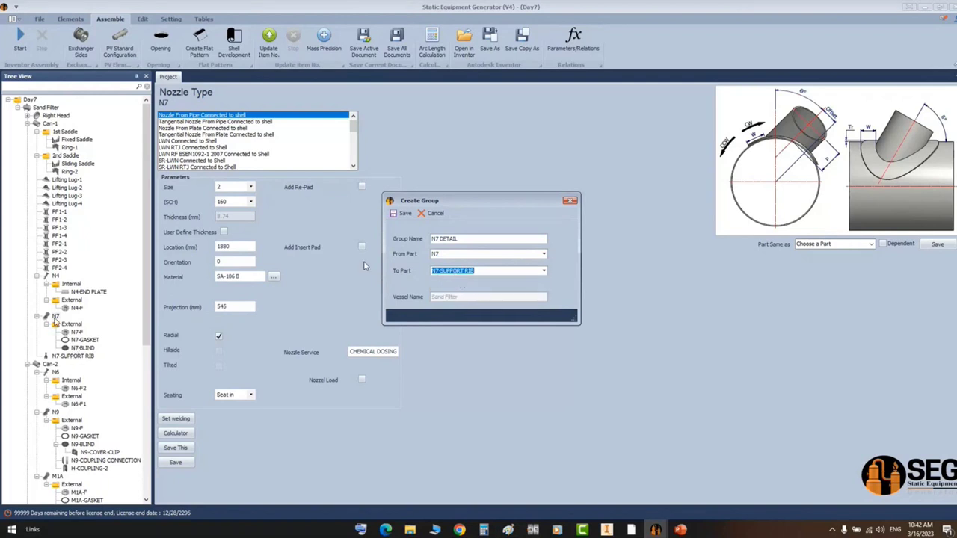
pyautogui.click(403, 214)
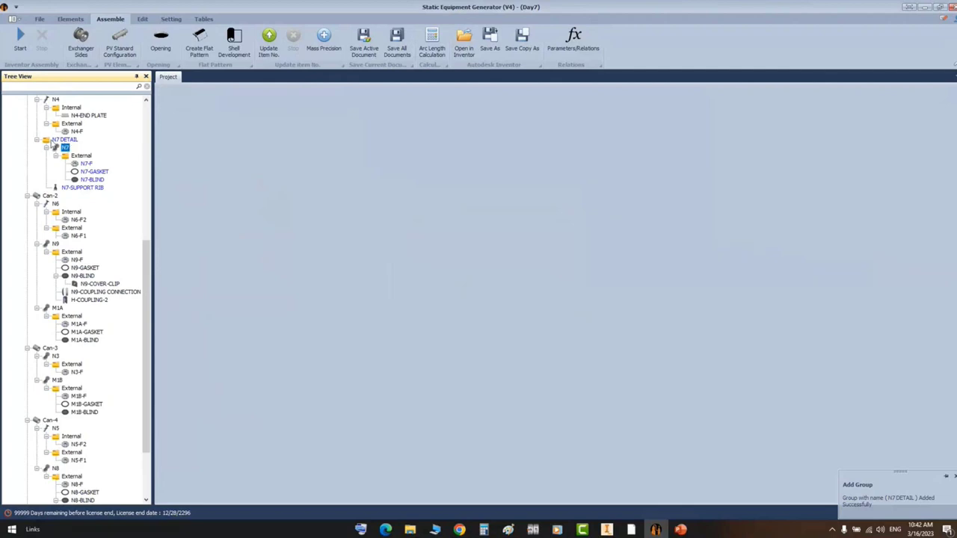
# - Check the N7 DETAIL group in Autodesk Inventor's assembly browser and in the Static Equipment Generator element tree
pyautogui.click(607, 530)
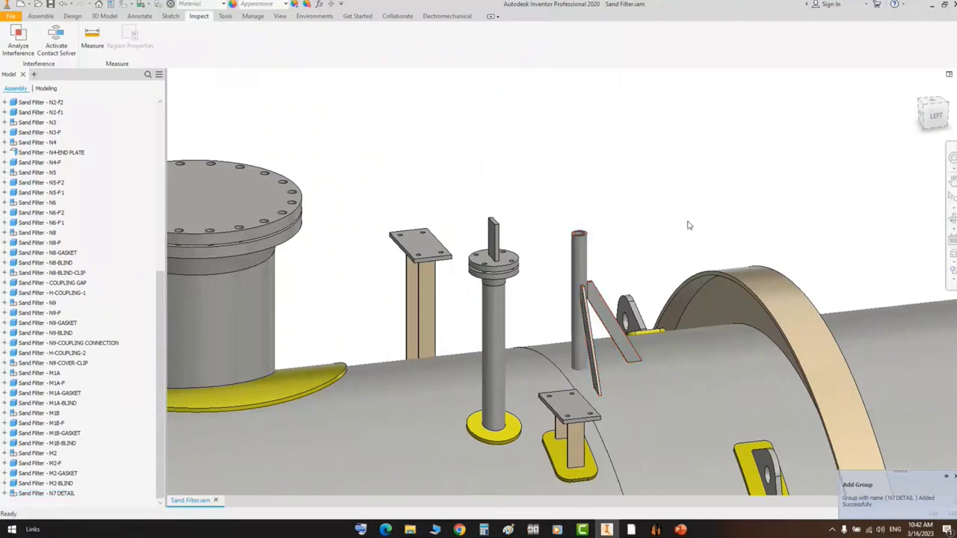
pyautogui.click(656, 529)
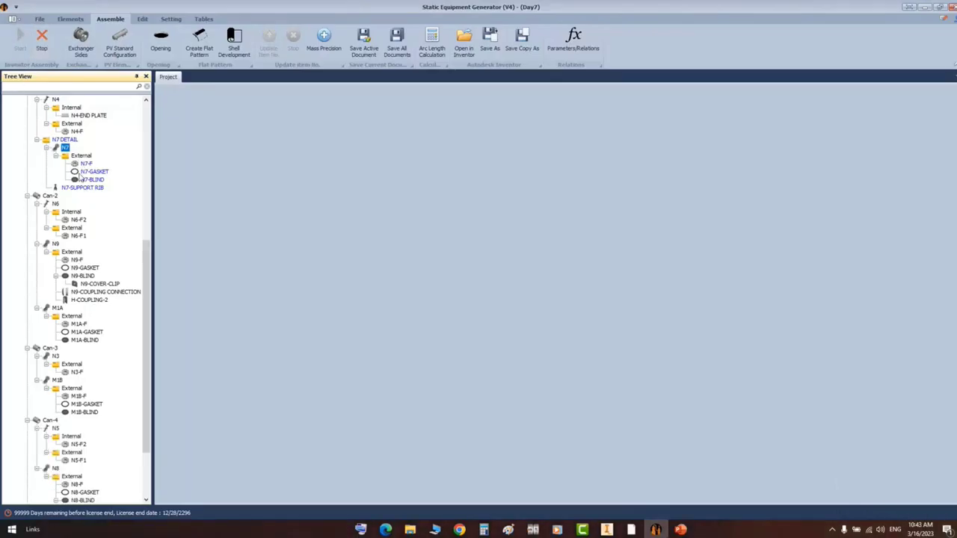
pyautogui.click(607, 529)
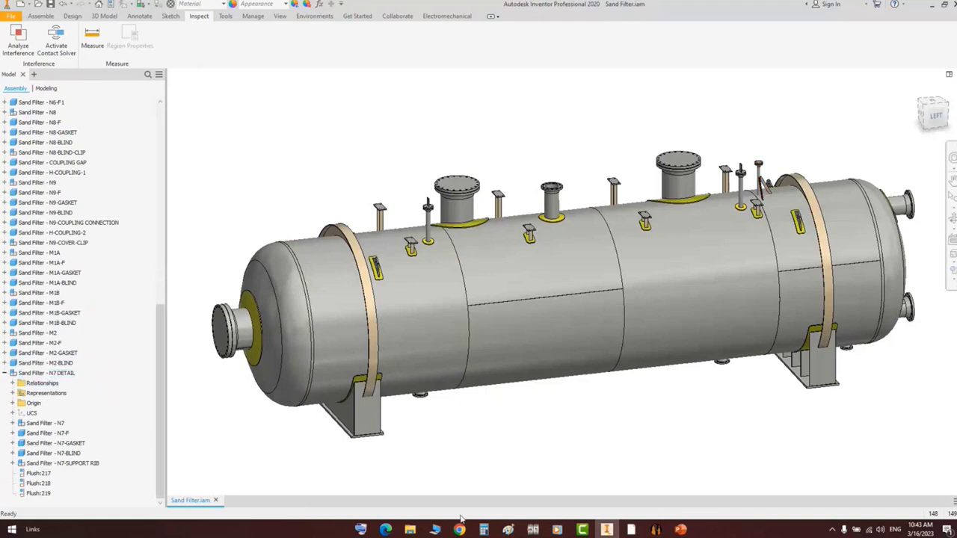
# - Switch to Paint, paste the Inventor screenshot and frame the N7 DETAIL branch down to N7-SUPPORT RIB with a red rectangle
pyautogui.click(507, 530)
pyautogui.keyDown('ctrl'); pyautogui.scroll(-4, 342, 211); pyautogui.keyUp('ctrl')
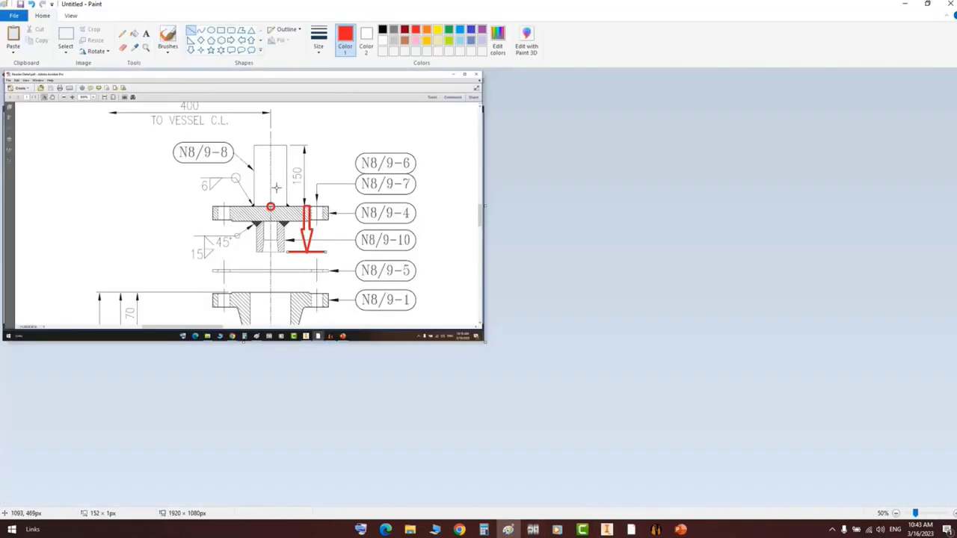
pyautogui.hotkey('ctrl', 'v')
pyautogui.keyDown('ctrl'); pyautogui.scroll(3, 97, 274); pyautogui.keyUp('ctrl')
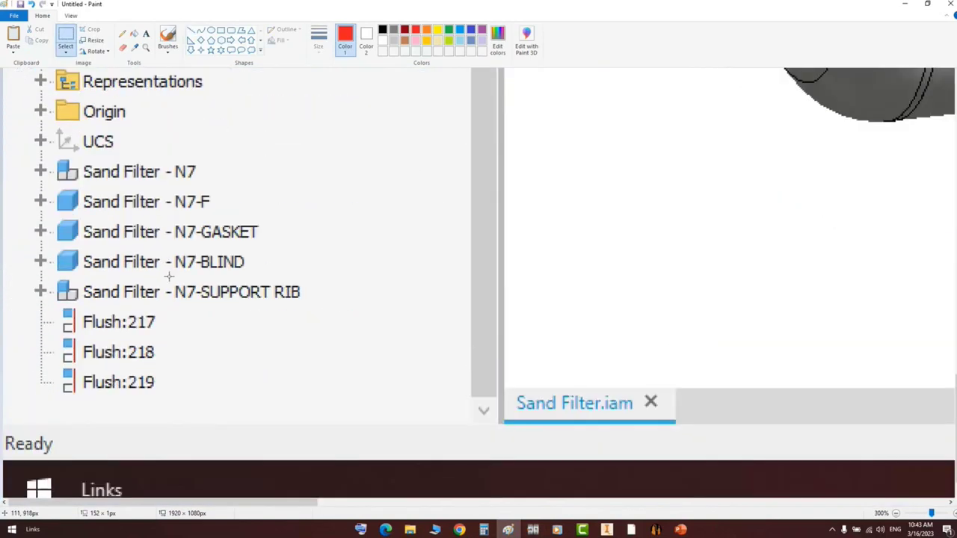
pyautogui.scroll(3, 169, 277)
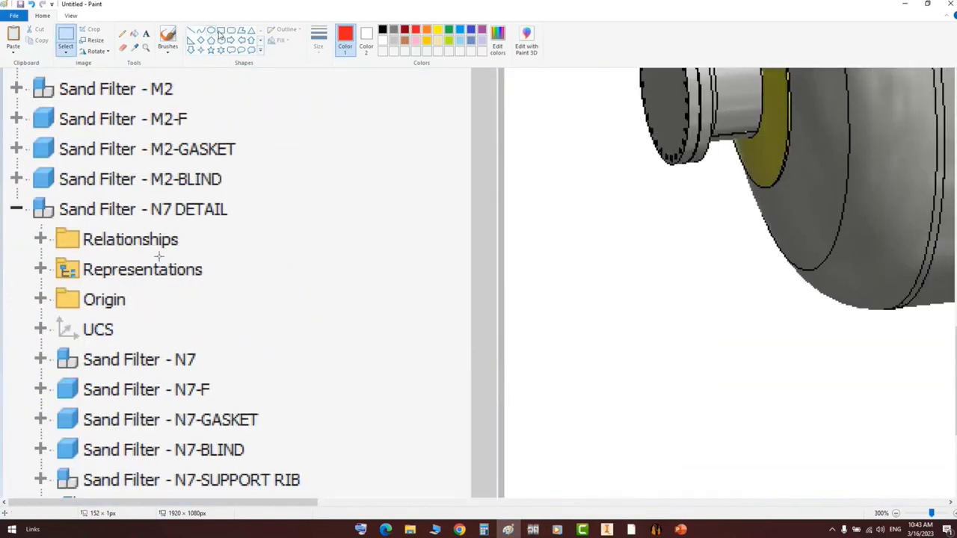
pyautogui.moveTo(6, 187)
pyautogui.mouseDown()
pyautogui.moveTo(323, 422)
pyautogui.moveTo(359, 531)
pyautogui.moveTo(369, 533)
pyautogui.mouseUp()
pyautogui.scroll(-2, 179, 247)
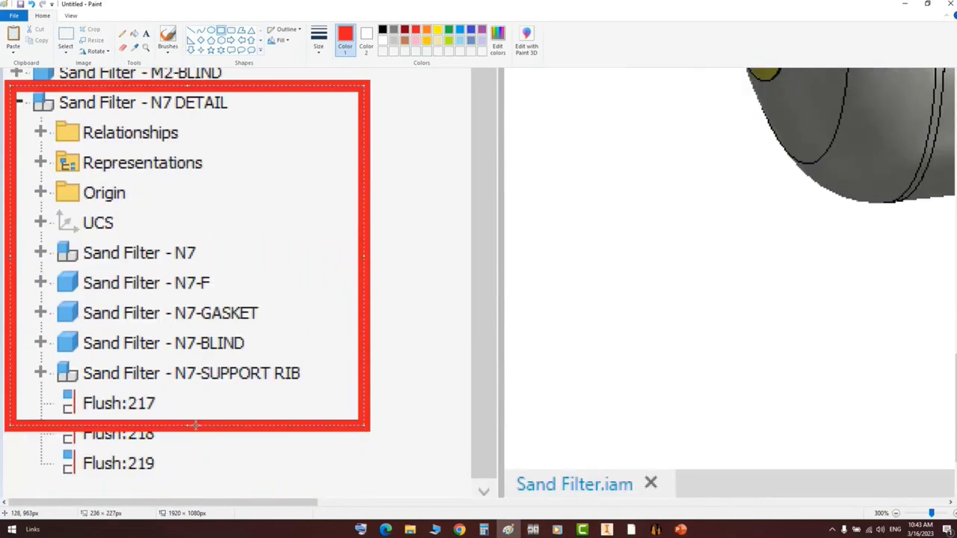
pyautogui.moveTo(188, 425); pyautogui.dragTo(193, 395)
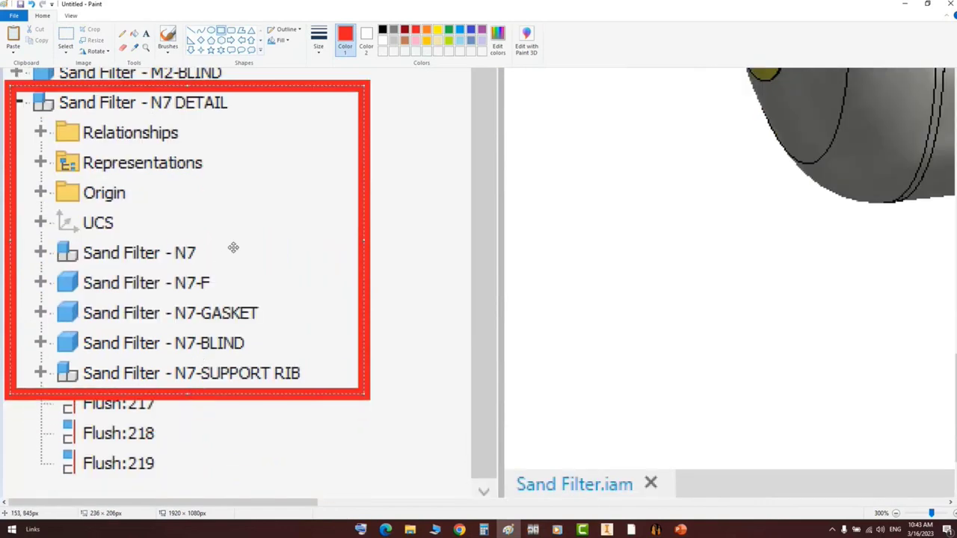
pyautogui.press('Escape')
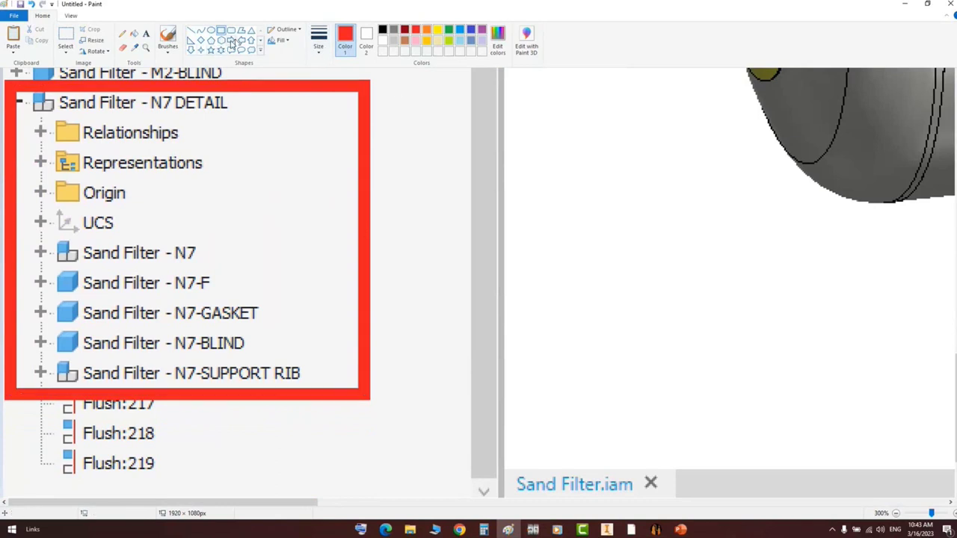
# - Draw thin-outlined red arrows pointing at the N7, N7-F, N7-GASKET and N7-BLIND entries inside the frame
pyautogui.click(242, 39)
pyautogui.moveTo(278, 236); pyautogui.dragTo(212, 262)
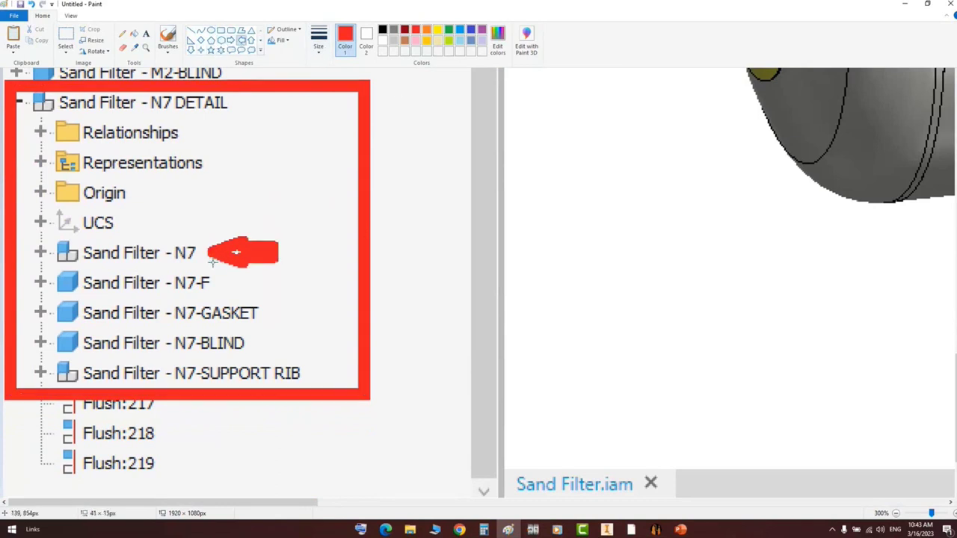
pyautogui.click(319, 37)
pyautogui.click(336, 84)
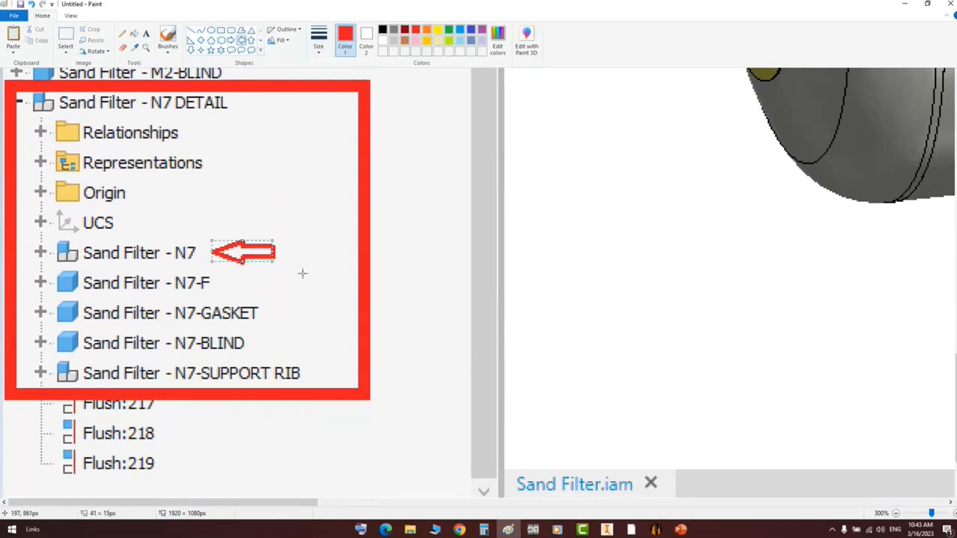
pyautogui.moveTo(309, 274); pyautogui.dragTo(227, 295)
pyautogui.moveTo(338, 306); pyautogui.dragTo(277, 325)
pyautogui.moveTo(338, 336); pyautogui.dragTo(263, 356)
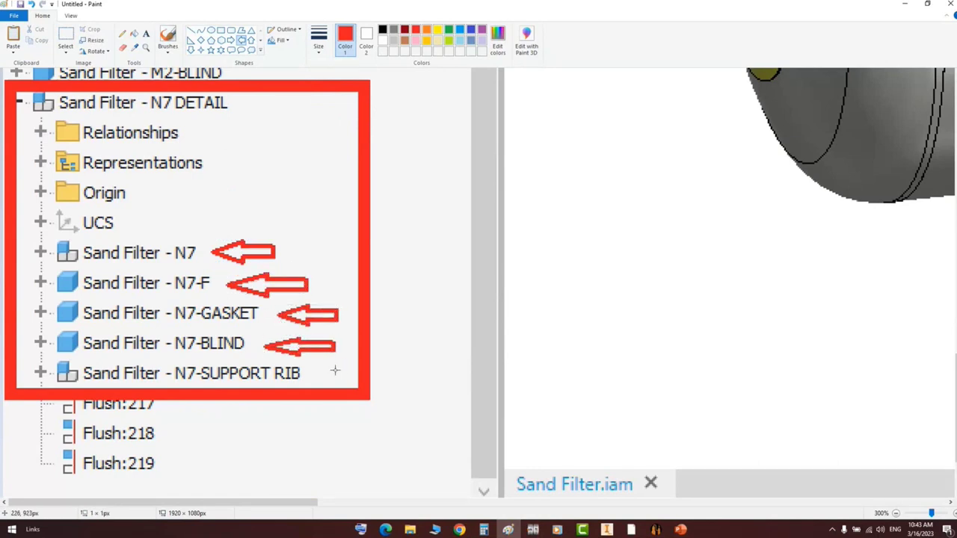
pyautogui.moveTo(346, 365); pyautogui.dragTo(316, 383)
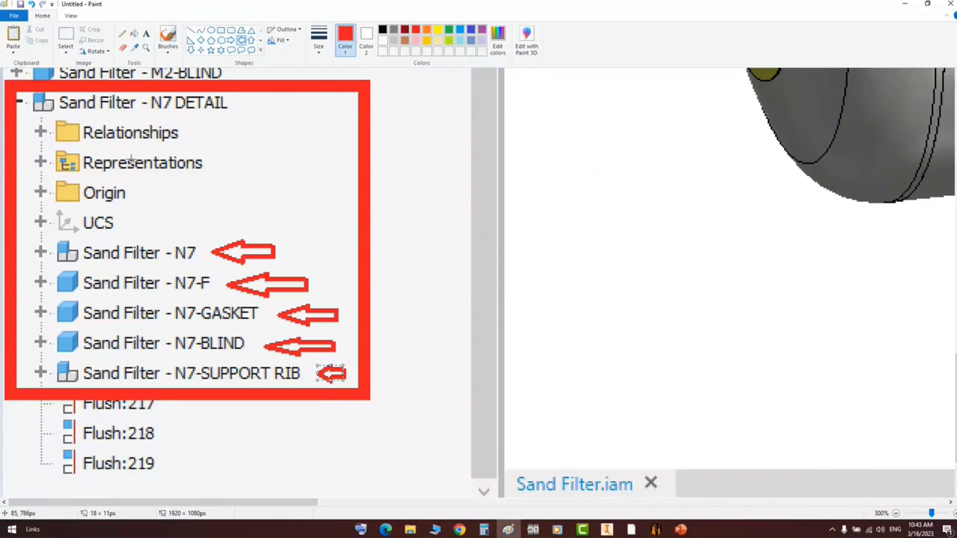
pyautogui.press('Delete')
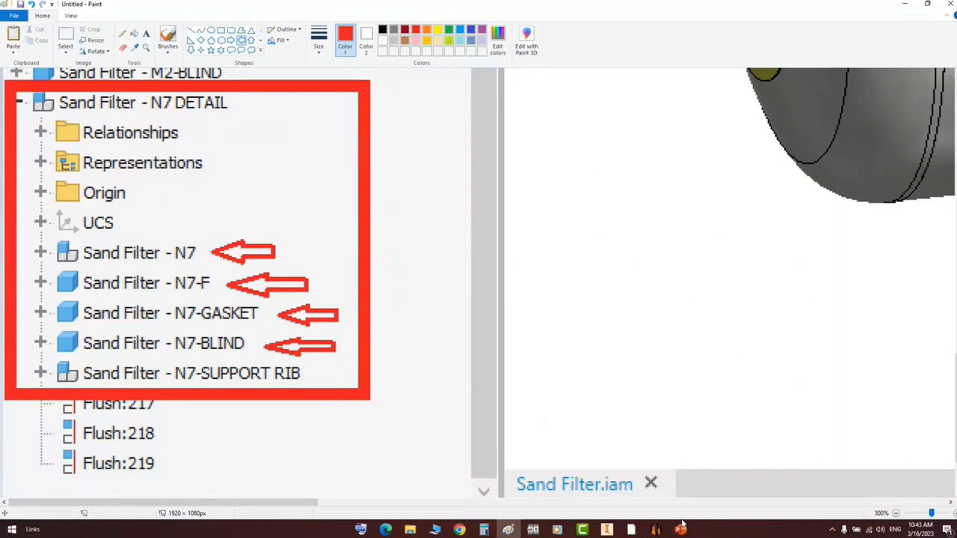
# - Switch back to Static Equipment Generator with the Day7 element tree
pyautogui.click(656, 529)
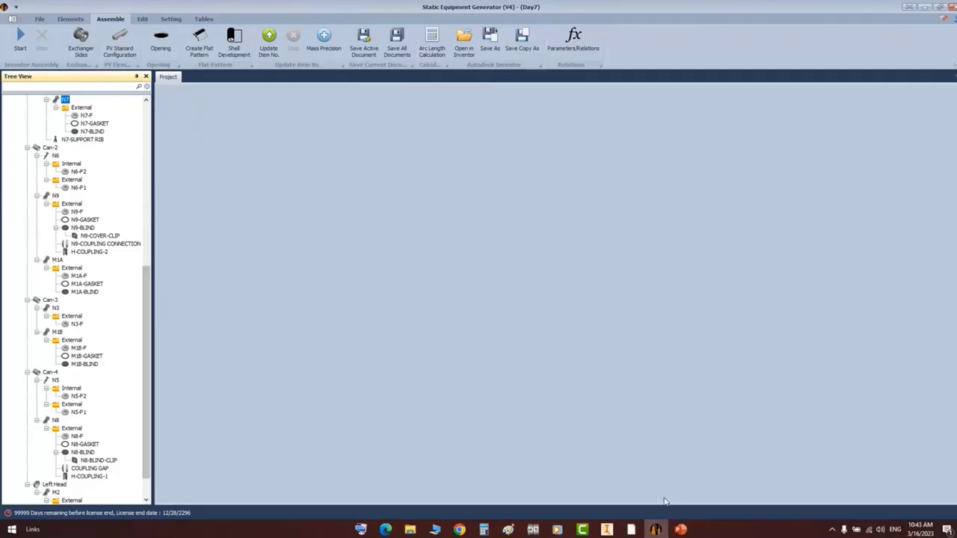
# - Switch to Autodesk Inventor and examine the Sand Filter vessel assembly from the side and its right head end
pyautogui.click(606, 529)
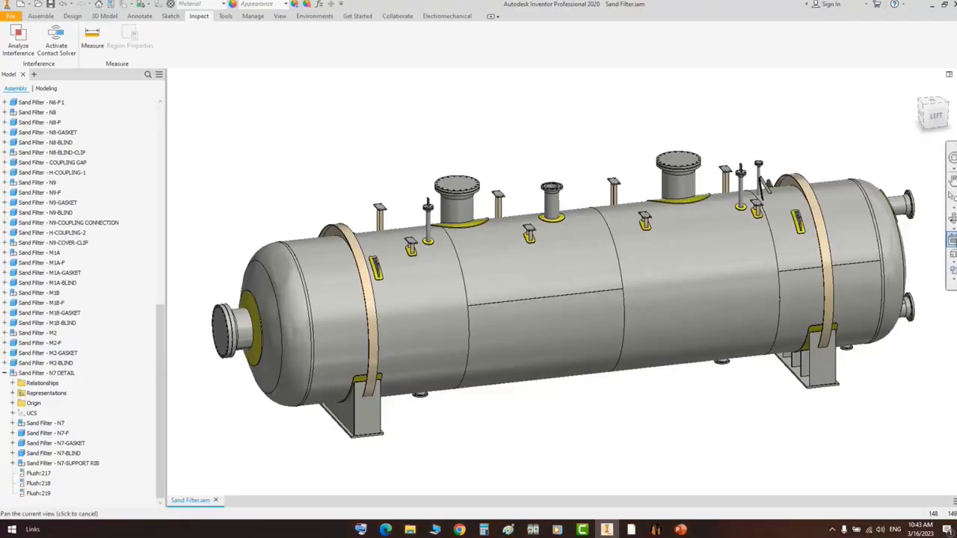
pyautogui.click(953, 219)
pyautogui.moveTo(606, 298); pyautogui.dragTo(551, 300)
pyautogui.click(598, 315)
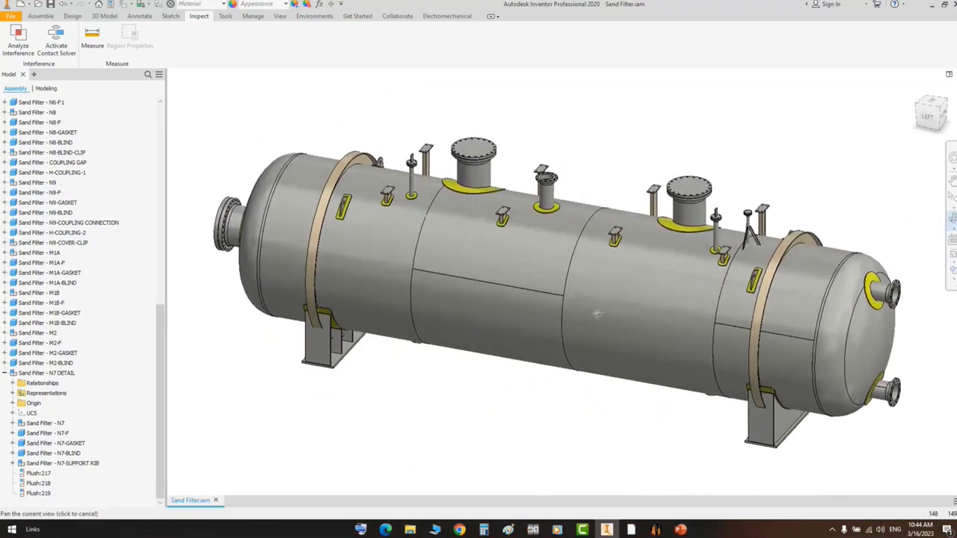
pyautogui.rightClick(764, 132)
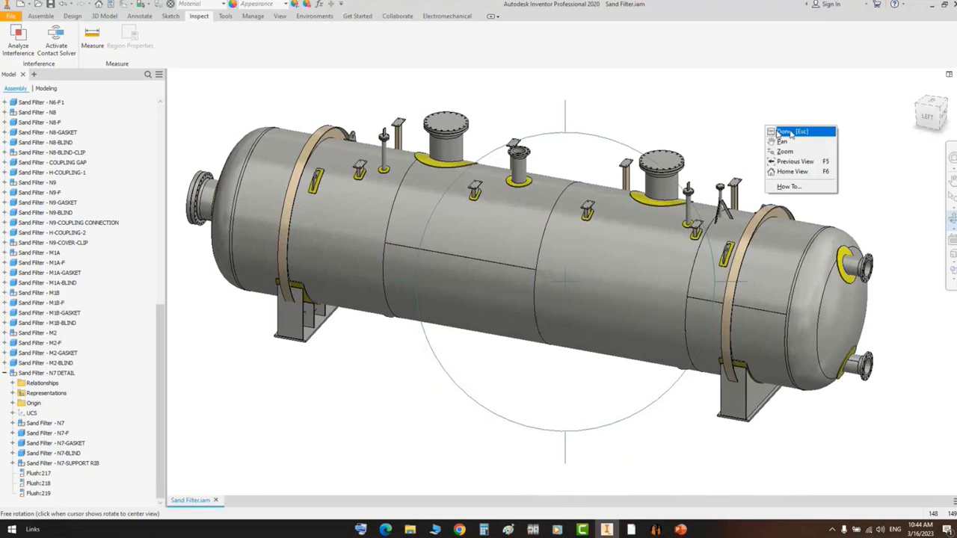
pyautogui.click(781, 132)
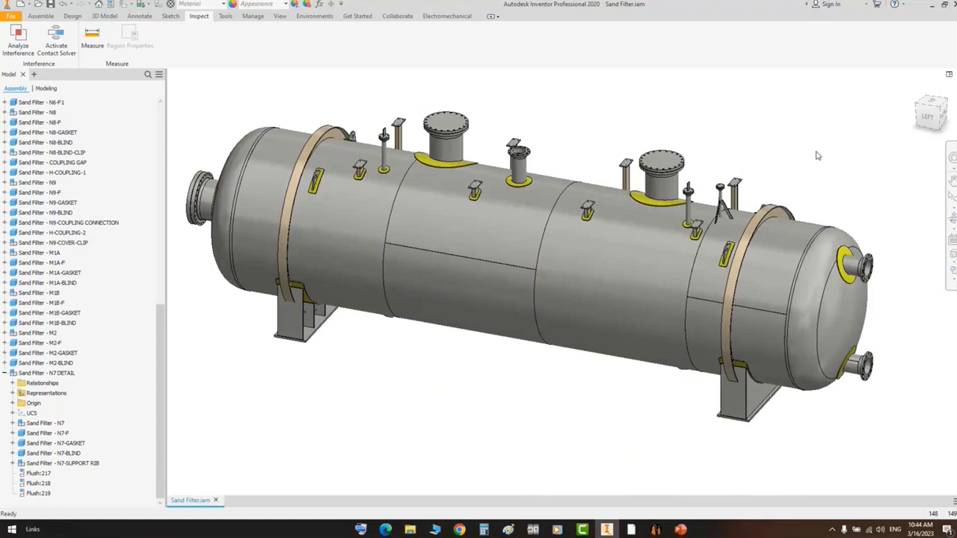
# - Examine the underside and base plate holes of the saddle near the M2 manway end
pyautogui.scroll(5, 262, 304)
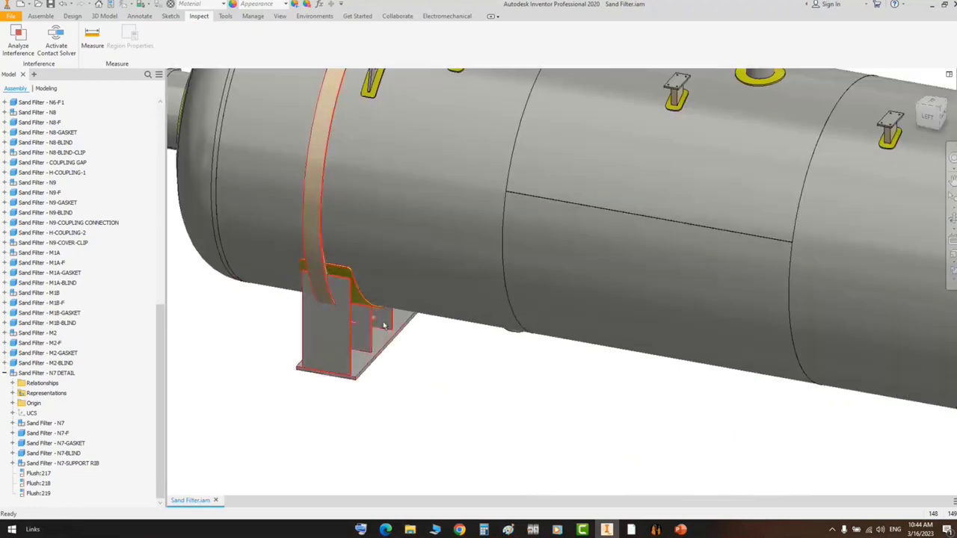
pyautogui.click(952, 219)
pyautogui.scroll(-1, 645, 288)
pyautogui.moveTo(575, 310); pyautogui.dragTo(575, 225)
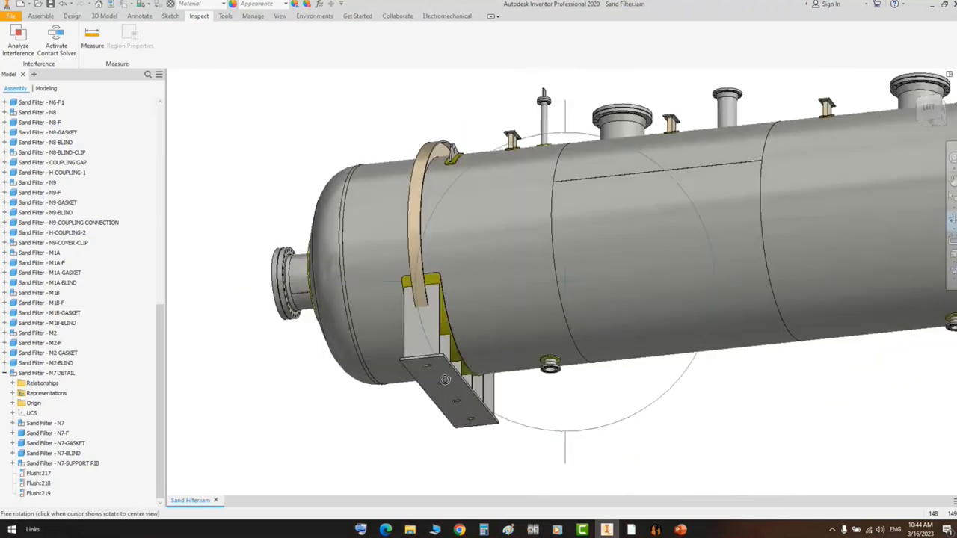
pyautogui.scroll(3, 456, 344)
pyautogui.moveTo(456, 344); pyautogui.dragTo(508, 205, button='middle')
pyautogui.scroll(-1, 509, 204)
pyautogui.rightClick(490, 251)
pyautogui.click(521, 261)
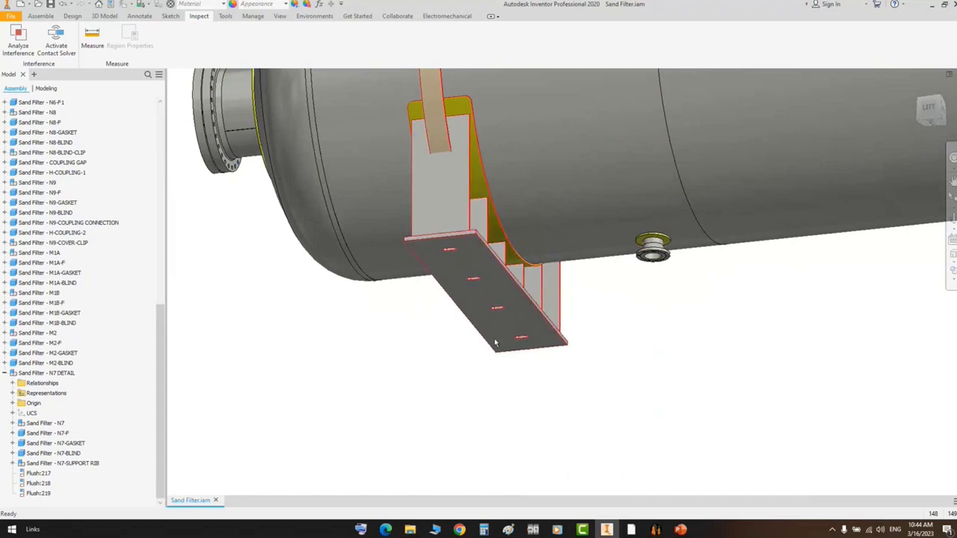
# - Examine the base plate of the 1st saddle near the nozzle end, and return to the vessel's left view
pyautogui.moveTo(493, 283); pyautogui.dragTo(447, 297, button='middle')
pyautogui.scroll(-3, 466, 369)
pyautogui.moveTo(513, 372); pyautogui.dragTo(402, 367, button='middle')
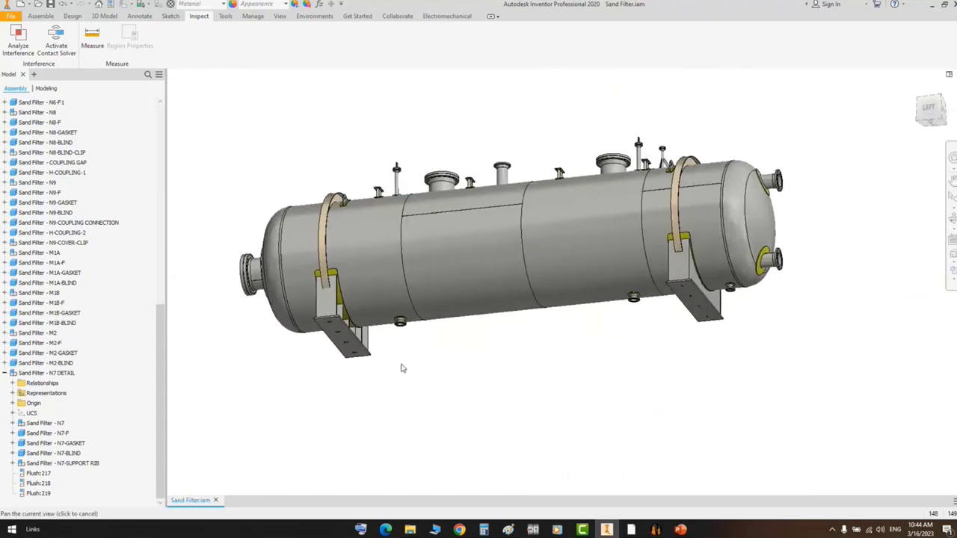
pyautogui.scroll(3, 725, 315)
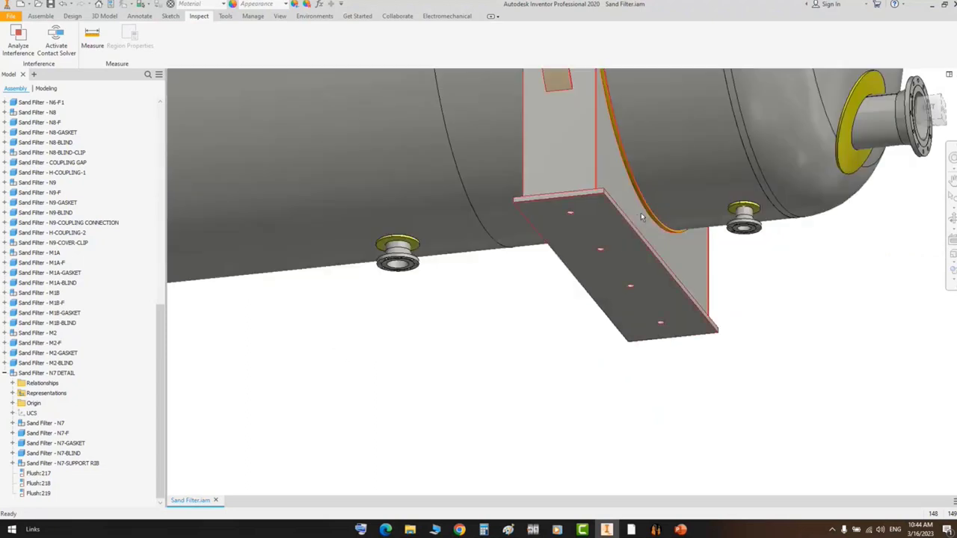
pyautogui.moveTo(641, 213)
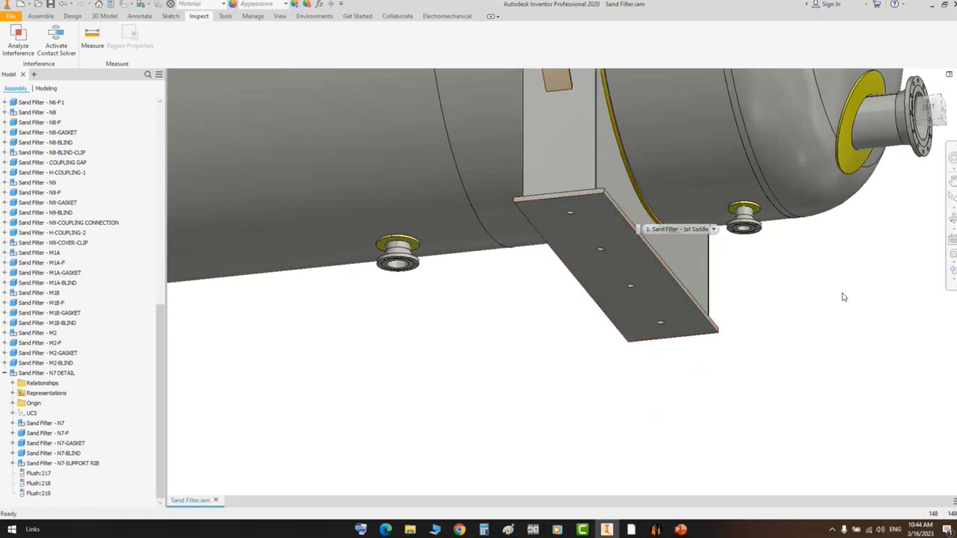
pyautogui.click(930, 111)
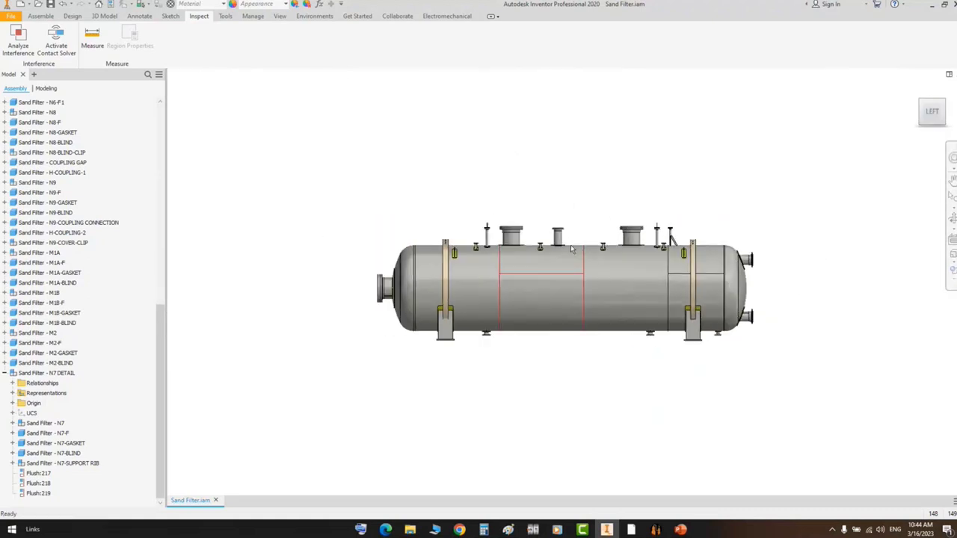
pyautogui.scroll(-3, 603, 163)
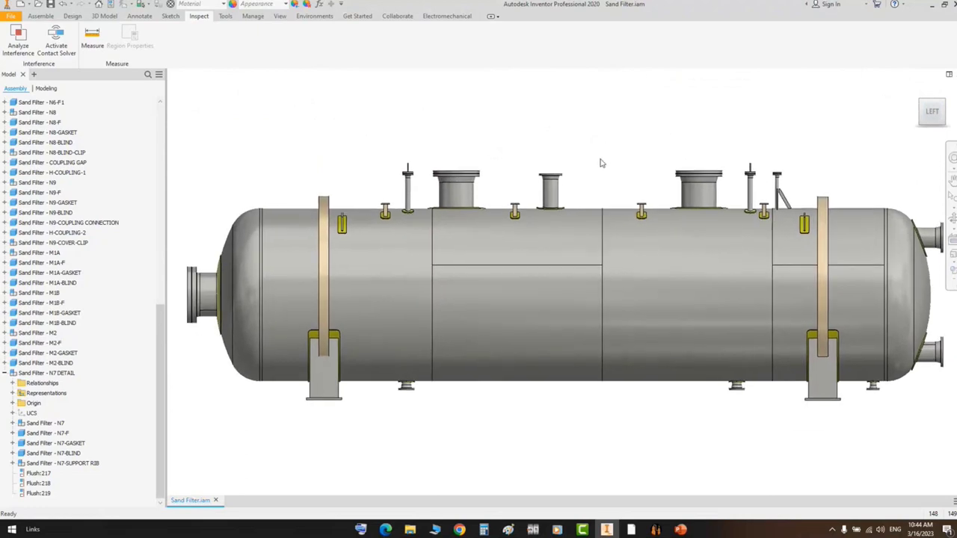
# - Bring up the M2 Detail.pdf drawing in Adobe Acrobat and close it
pyautogui.moveTo(632, 530)
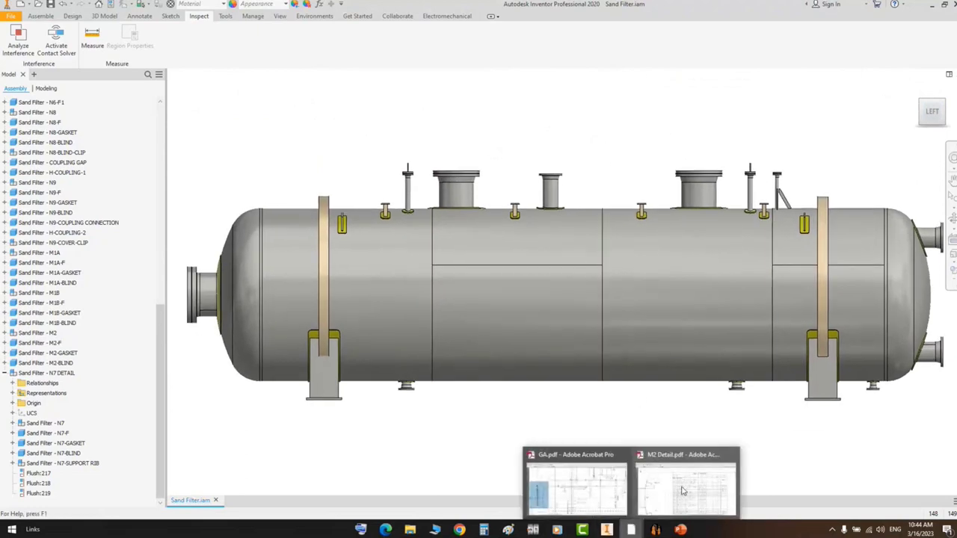
pyautogui.click(696, 489)
pyautogui.keyDown('ctrl'); pyautogui.scroll(-3, 611, 298); pyautogui.keyUp('ctrl')
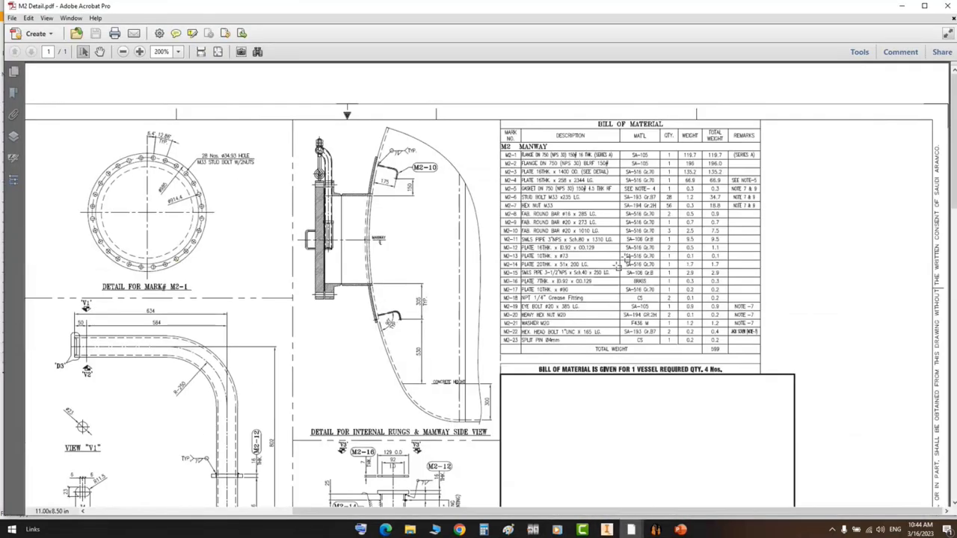
pyautogui.click(947, 6)
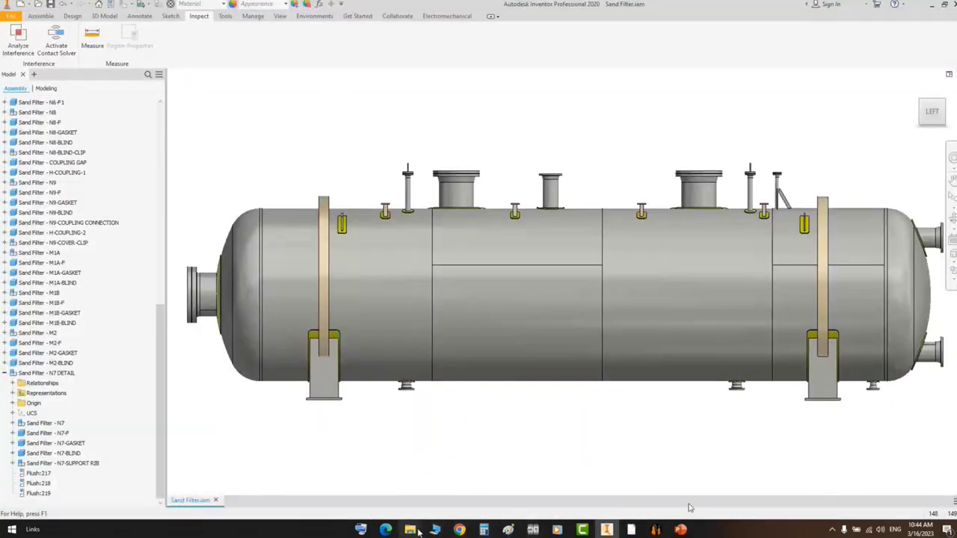
# - Open Internals.pdf from the Training Sample 14-3-2023 folder to view the pipe support details
pyautogui.moveTo(410, 529)
pyautogui.click(364, 492)
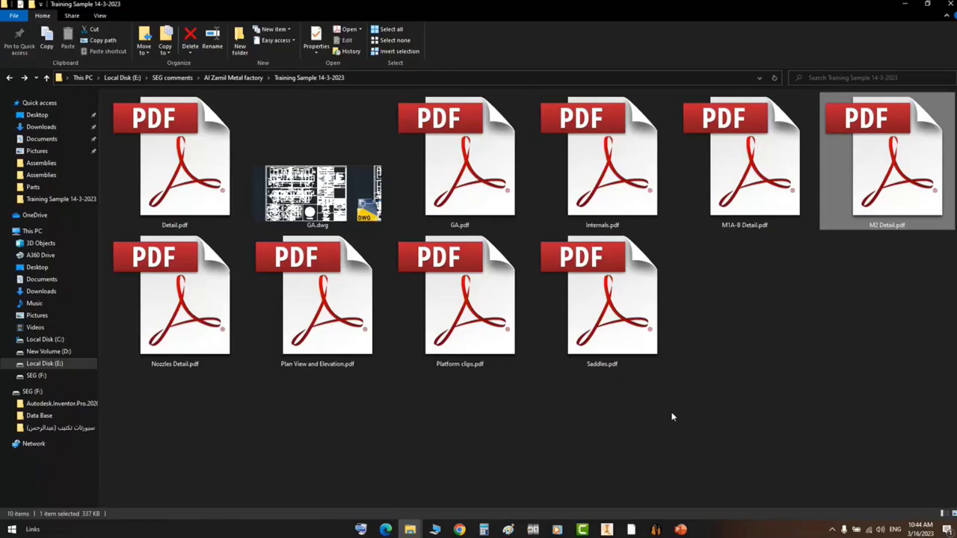
pyautogui.doubleClick(615, 185)
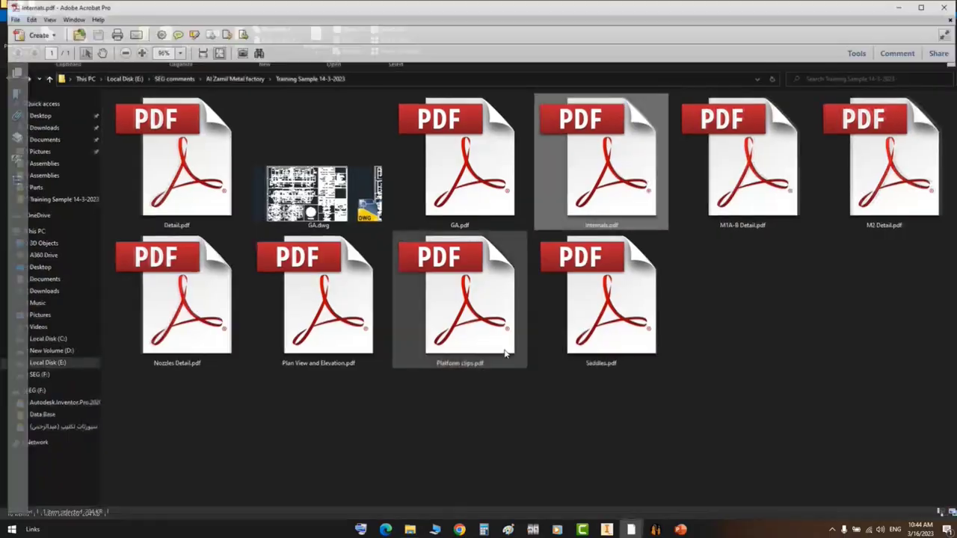
pyautogui.keyDown('ctrl'); pyautogui.scroll(2, 296, 134); pyautogui.keyUp('ctrl')
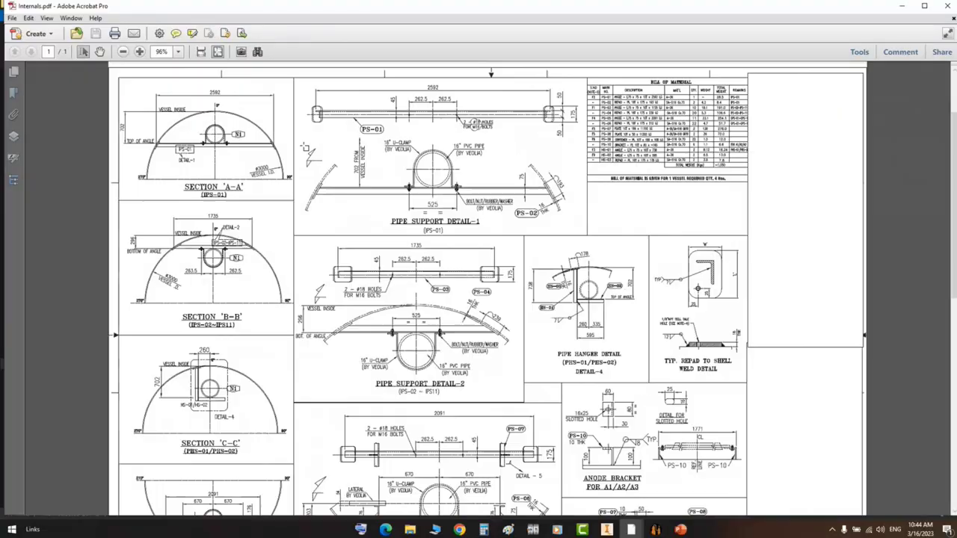
# - Open Plan View and Elevation.pdf from the Training Sample 14-3-2023 folder
pyautogui.click(632, 530)
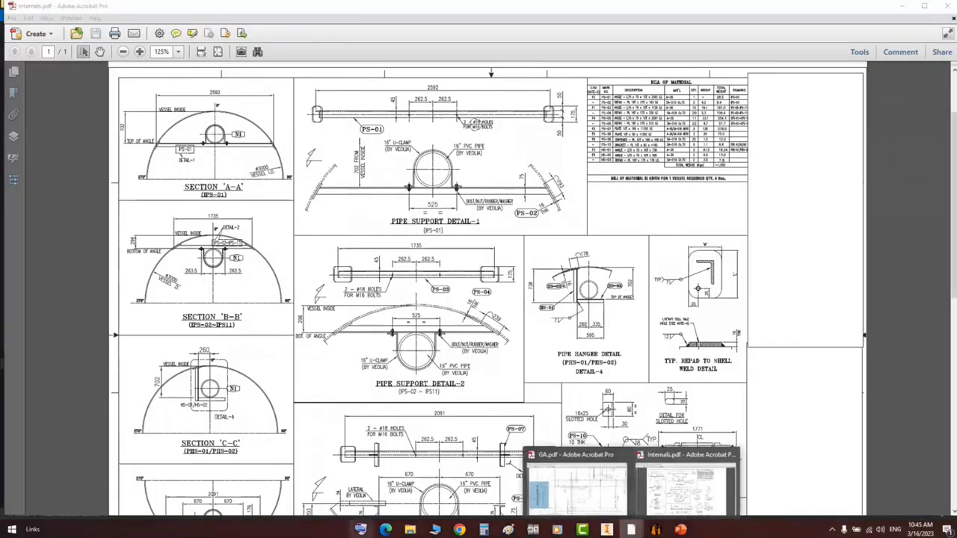
pyautogui.click(409, 530)
pyautogui.click(586, 402)
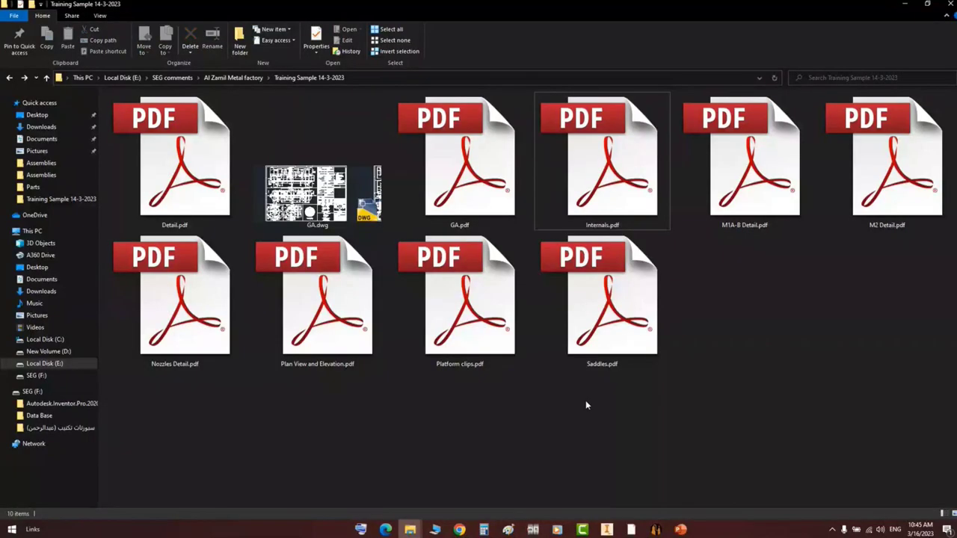
pyautogui.doubleClick(350, 313)
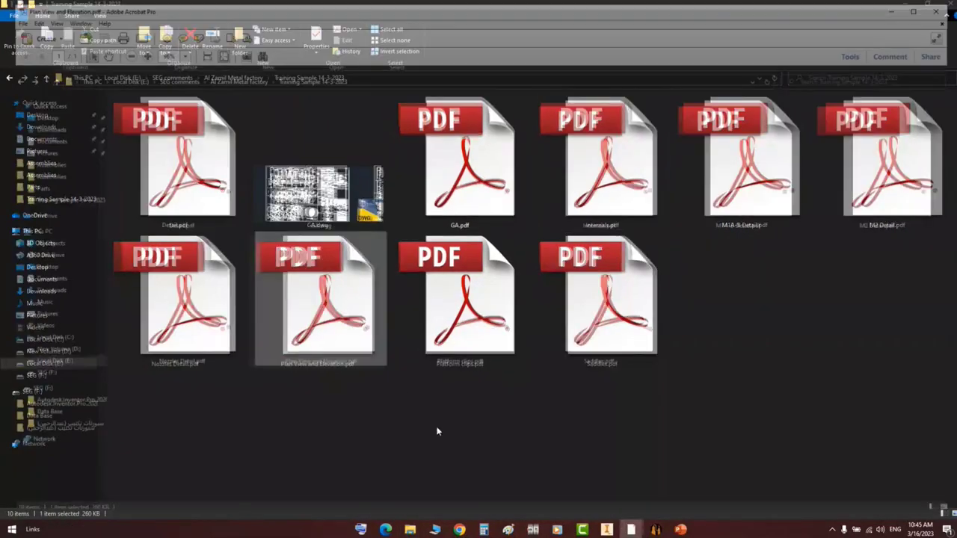
pyautogui.keyDown('ctrl'); pyautogui.scroll(5, 490, 125); pyautogui.keyUp('ctrl')
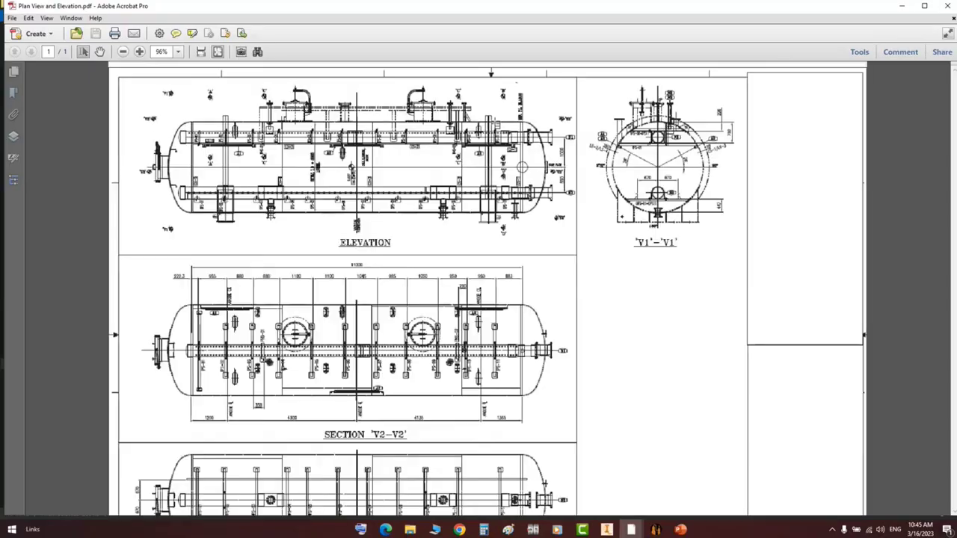
# - Examine the internal pipe supports IPS-11 through IPS-01 along the vessel elevation, comparing the orientation of IPS-01 and IPS-02
pyautogui.keyDown('ctrl'); pyautogui.scroll(8, 512, 142); pyautogui.keyUp('ctrl')
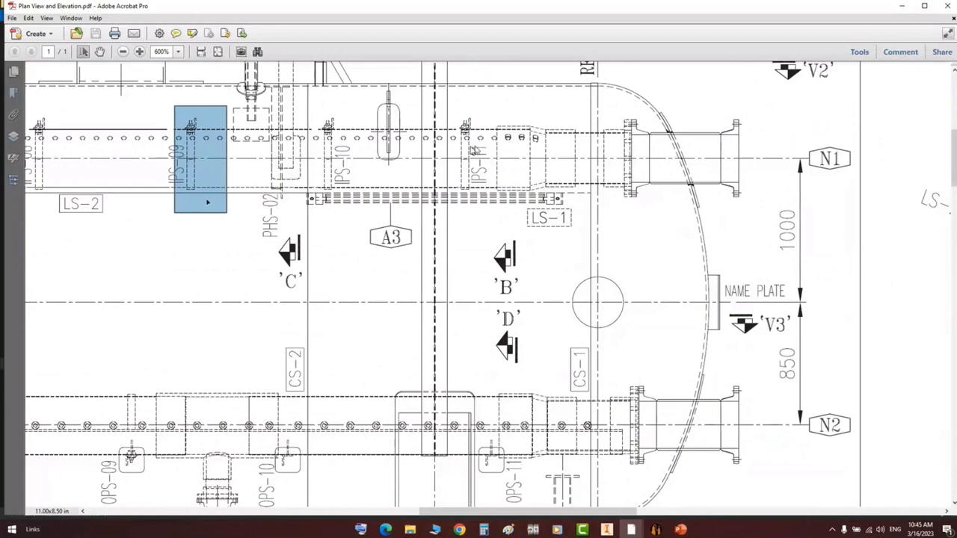
pyautogui.hscroll(-4, 208, 201)
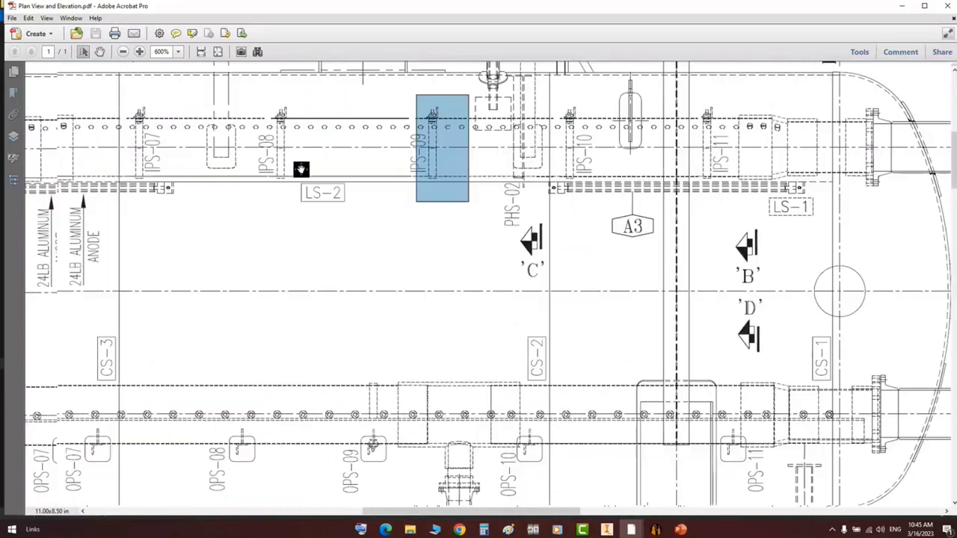
pyautogui.hscroll(-5, 250, 157)
pyautogui.hscroll(-6, 241, 163)
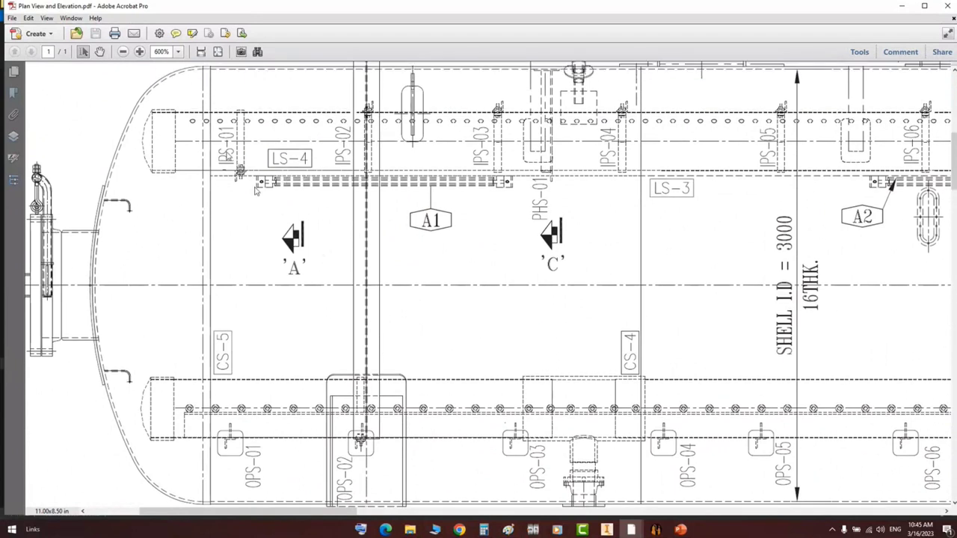
pyautogui.moveTo(227, 150); pyautogui.dragTo(262, 208)
pyautogui.moveTo(355, 95); pyautogui.dragTo(386, 144)
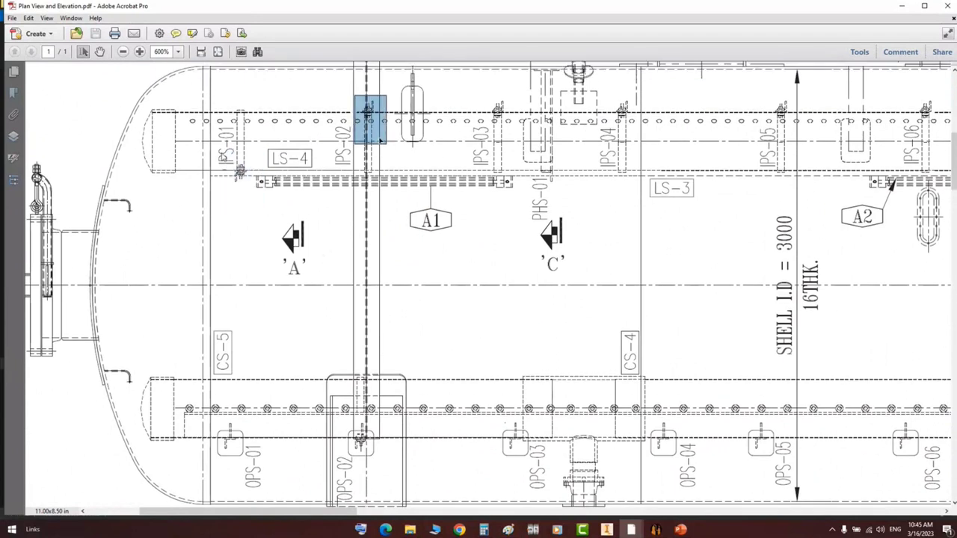
pyautogui.click(224, 150)
pyautogui.moveTo(211, 97); pyautogui.dragTo(254, 194)
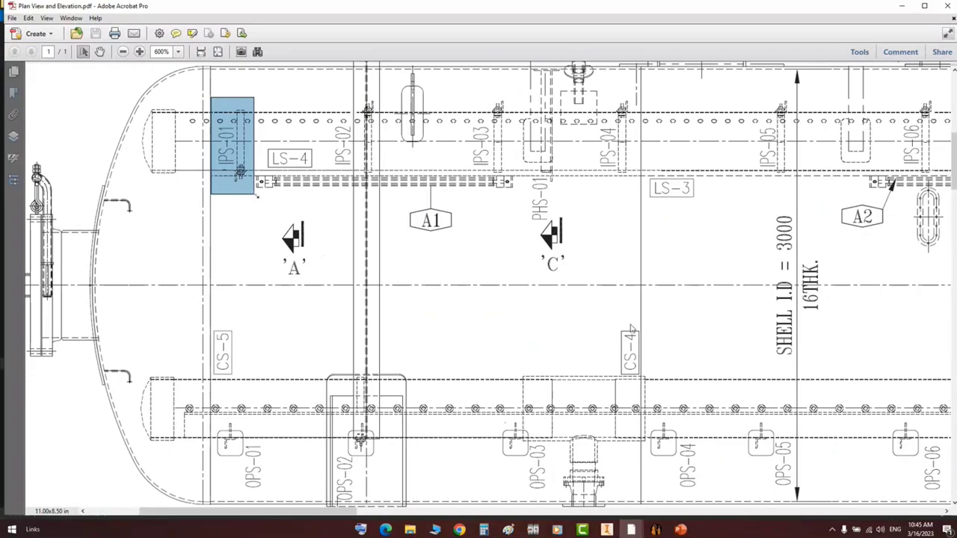
# - Switch to Static Equipment Generator and add a cross support beam named IPS-11 as an internal attachment of Can-1
pyautogui.click(656, 530)
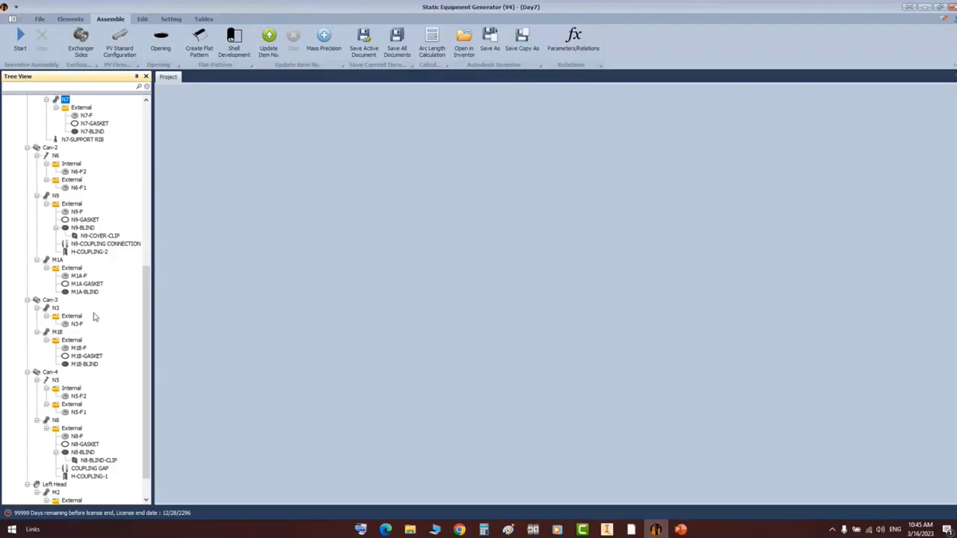
pyautogui.scroll(7, 95, 317)
pyautogui.scroll(6, 88, 276)
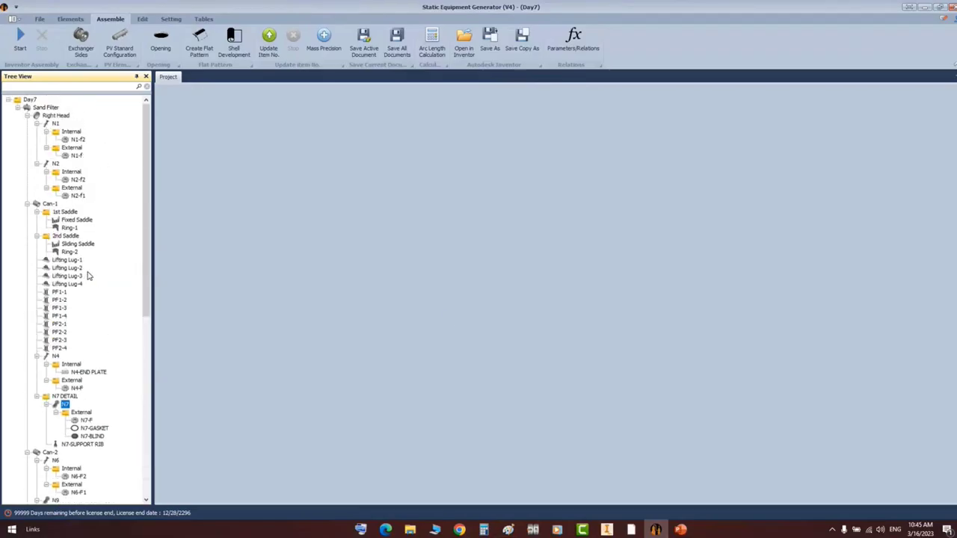
pyautogui.click(49, 203)
pyautogui.click(71, 20)
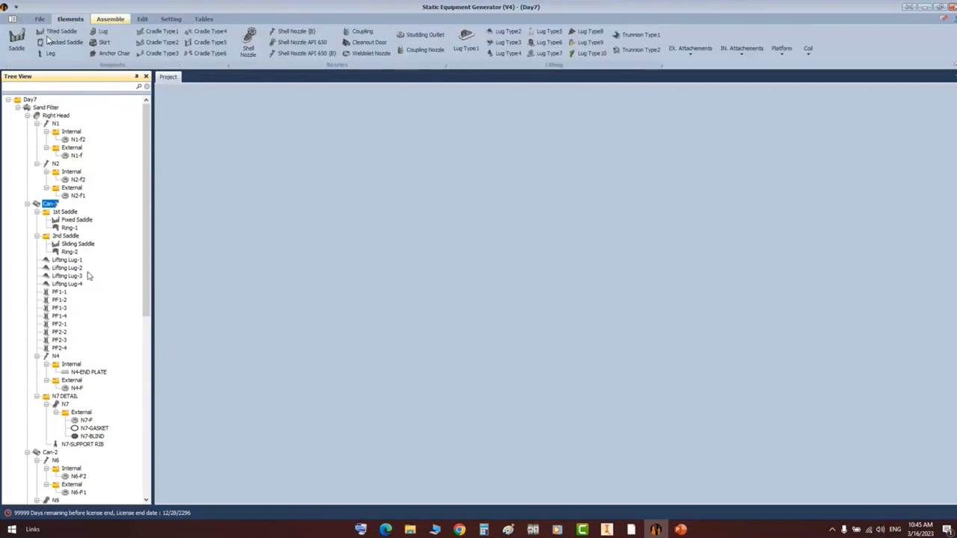
pyautogui.click(692, 57)
pyautogui.click(737, 56)
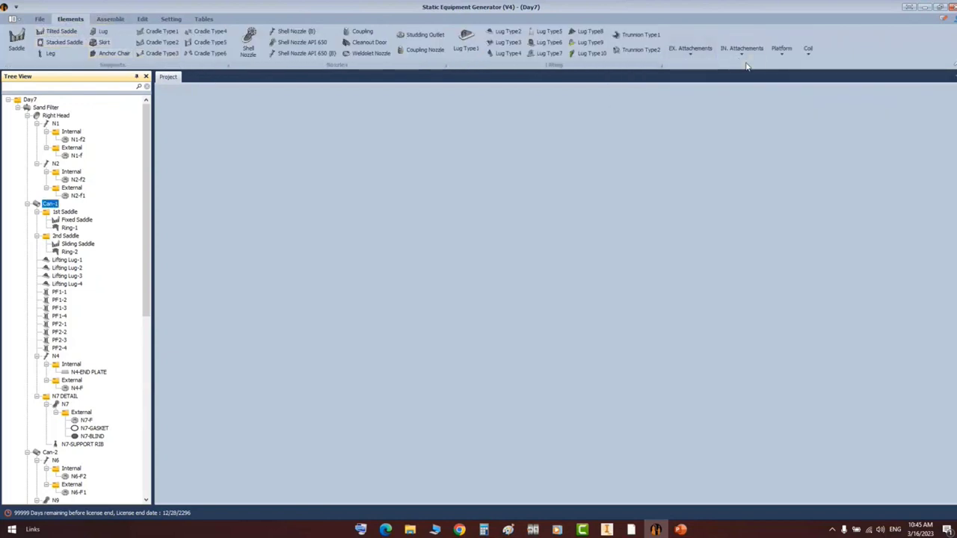
pyautogui.click(741, 56)
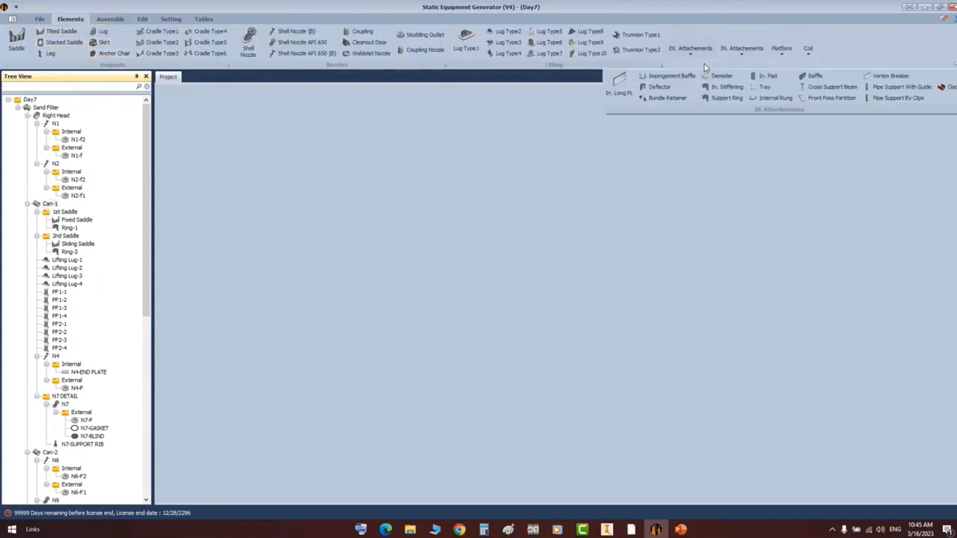
pyautogui.click(828, 89)
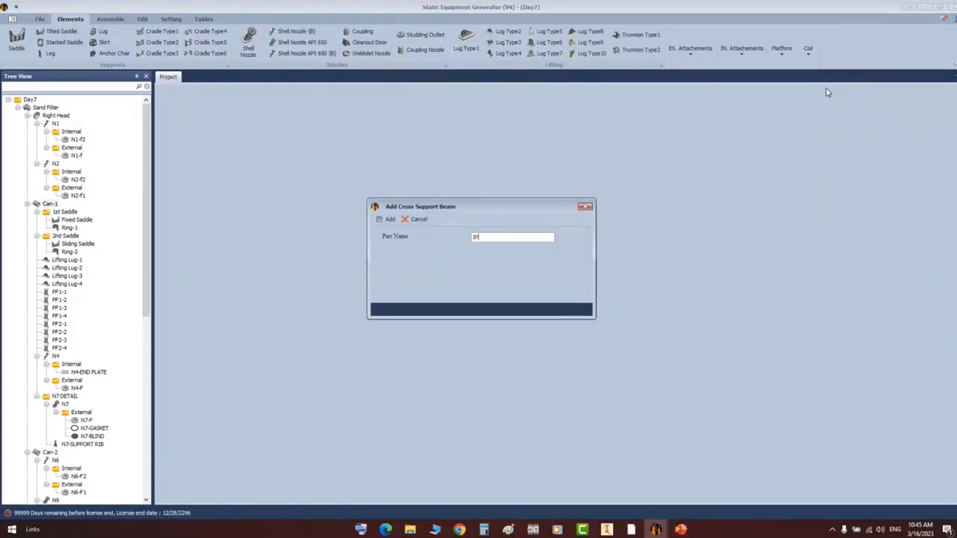
pyautogui.write('IPS-11')
pyautogui.click(388, 220)
# - Switch to GA.pdf and locate the internal pipe support nearest nozzle N1 on the vessel elevation
pyautogui.moveTo(631, 529)
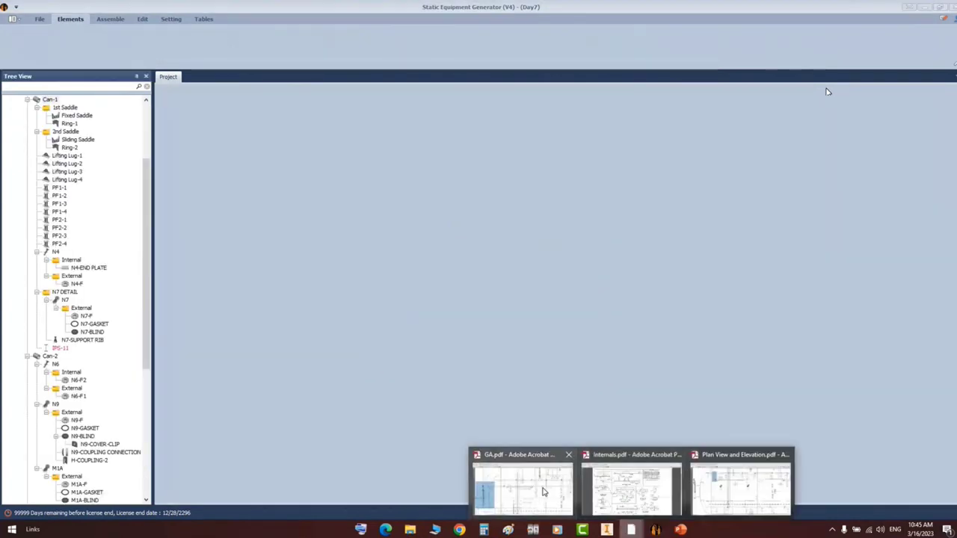
pyautogui.click(545, 491)
pyautogui.keyDown('ctrl'); pyautogui.scroll(-2, 160, 120); pyautogui.keyUp('ctrl')
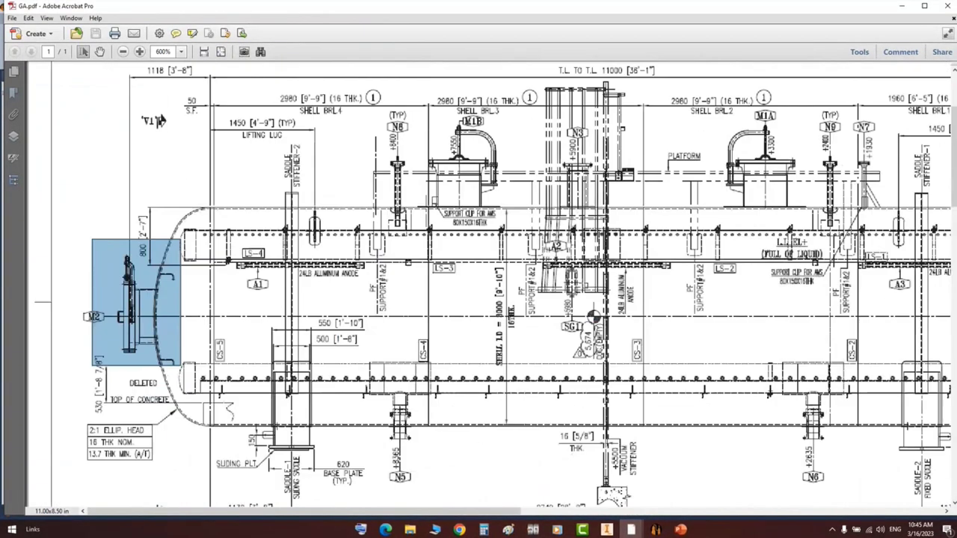
pyautogui.keyDown('ctrl'); pyautogui.scroll(-2, 160, 120); pyautogui.keyUp('ctrl')
pyautogui.keyDown('ctrl'); pyautogui.scroll(4, 587, 206); pyautogui.keyUp('ctrl')
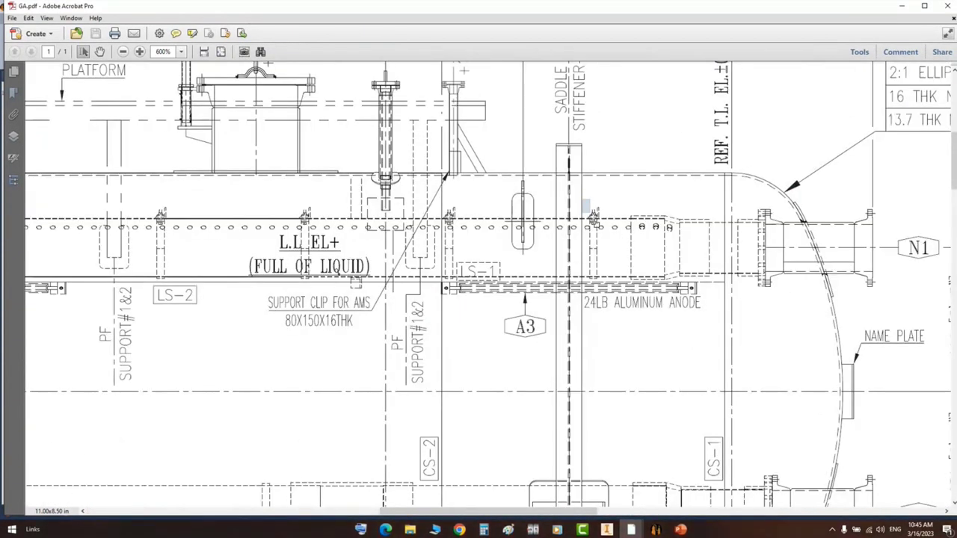
pyautogui.moveTo(583, 201); pyautogui.dragTo(609, 297)
# - Switch to Plan View and Elevation.pdf, locate IPS-11 in the elevation, and find its distance from the tangent line in the plan view
pyautogui.moveTo(631, 530)
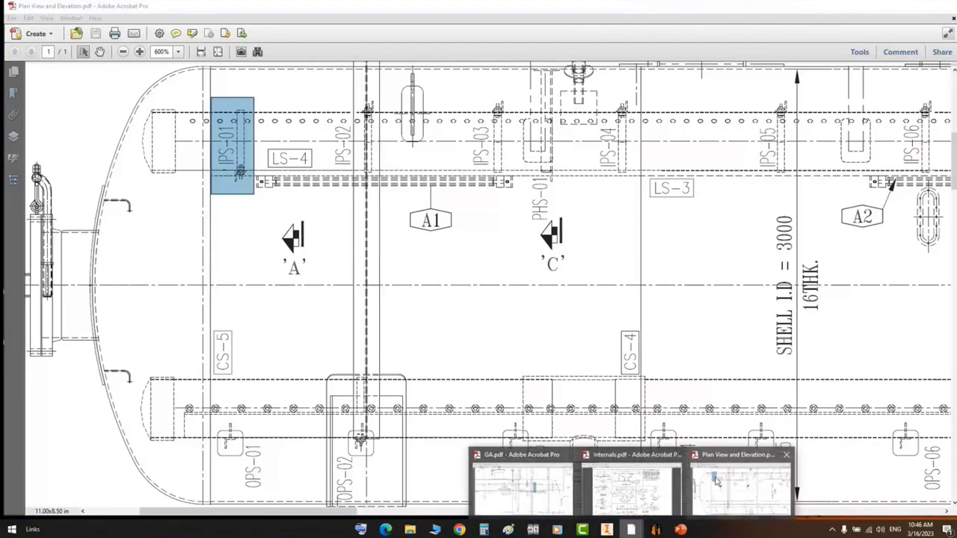
pyautogui.click(741, 486)
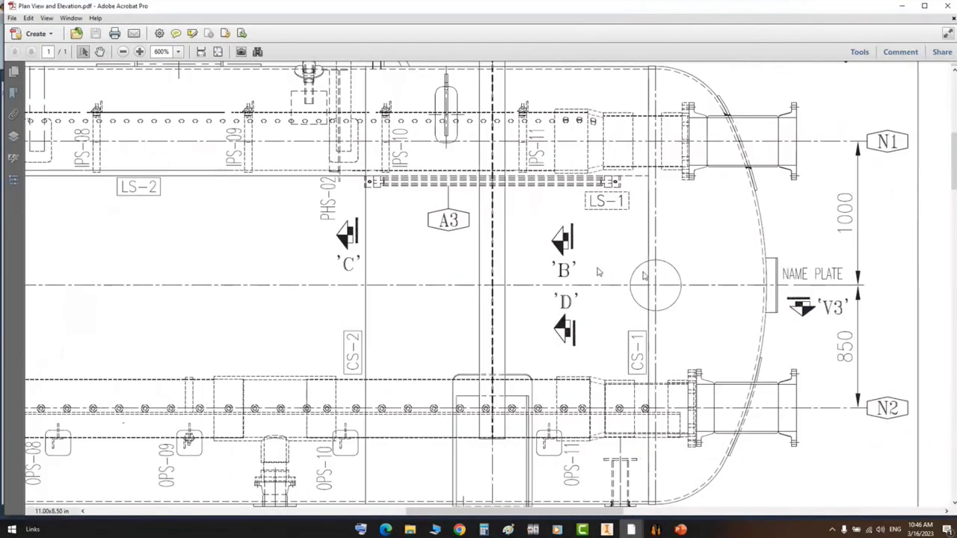
pyautogui.moveTo(418, 227); pyautogui.dragTo(460, 340)
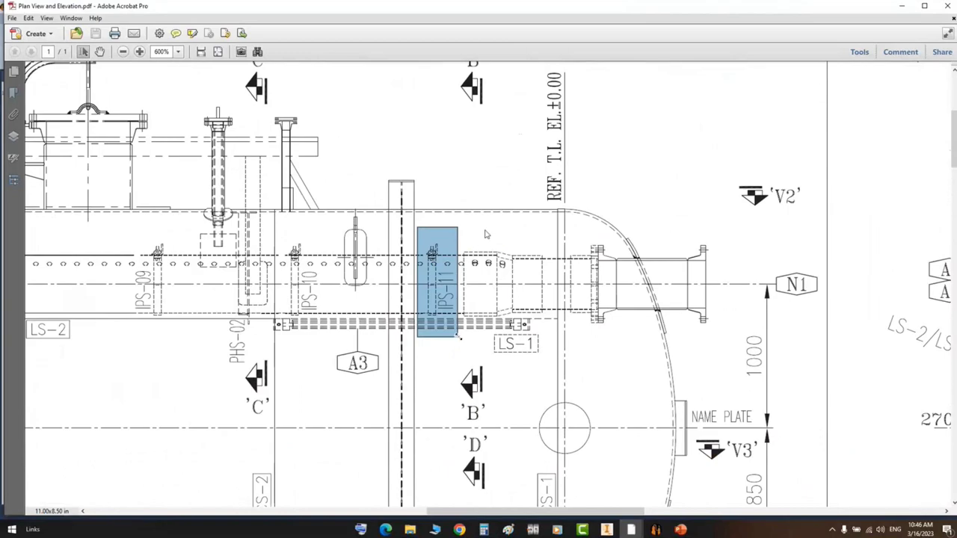
pyautogui.keyDown('ctrl'); pyautogui.scroll(-2, 485, 235); pyautogui.keyUp('ctrl')
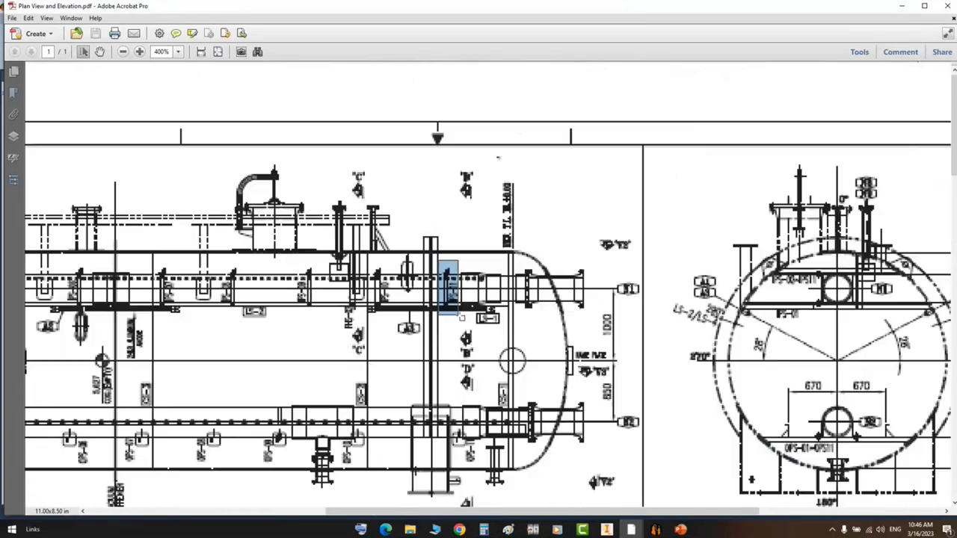
pyautogui.keyDown('ctrl'); pyautogui.scroll(-1, 498, 157); pyautogui.keyUp('ctrl')
pyautogui.scroll(-5, 432, 249)
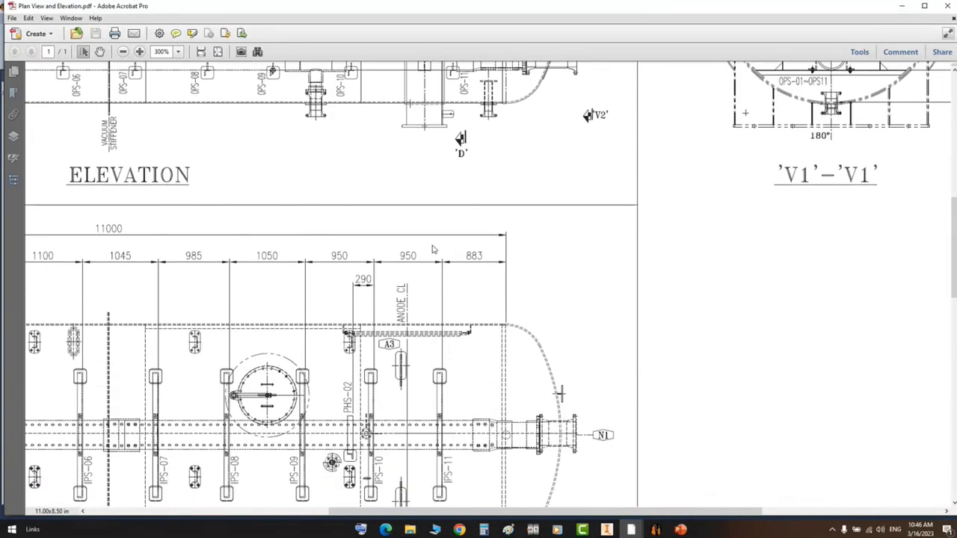
pyautogui.moveTo(432, 249); pyautogui.dragTo(518, 275)
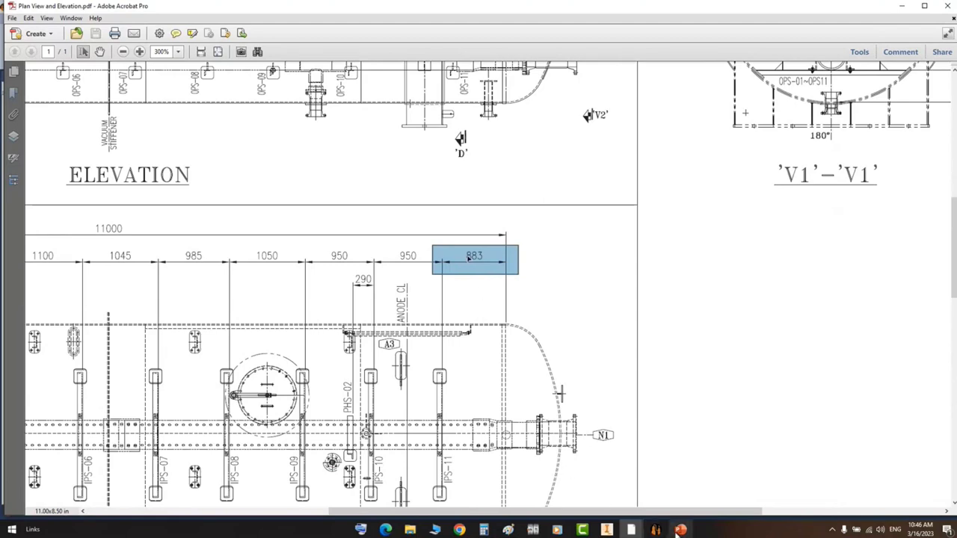
# - Switch to Static Equipment Generator, compare the cross support beam types for IPS-11, and choose Support Beam-Euro L
pyautogui.hotkey('alt', 'Tab')
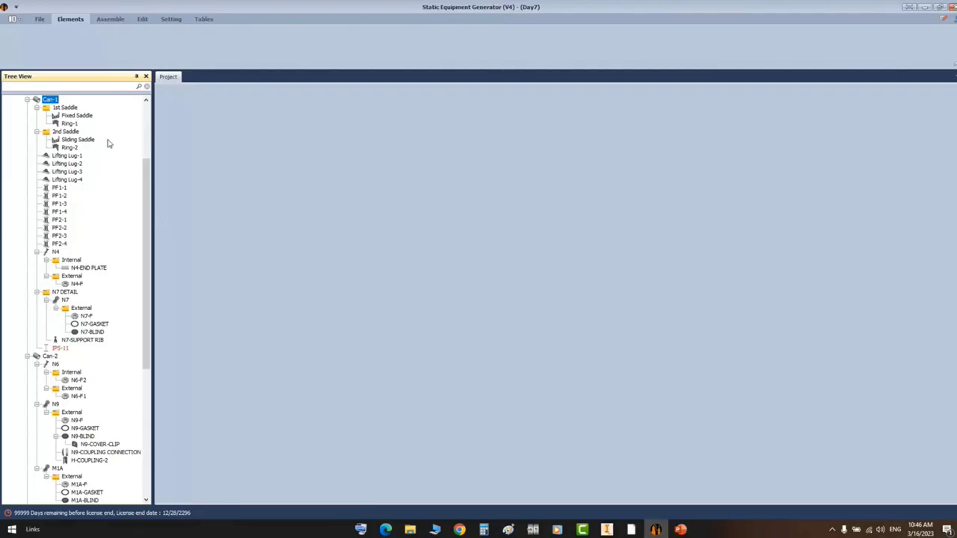
pyautogui.click(61, 349)
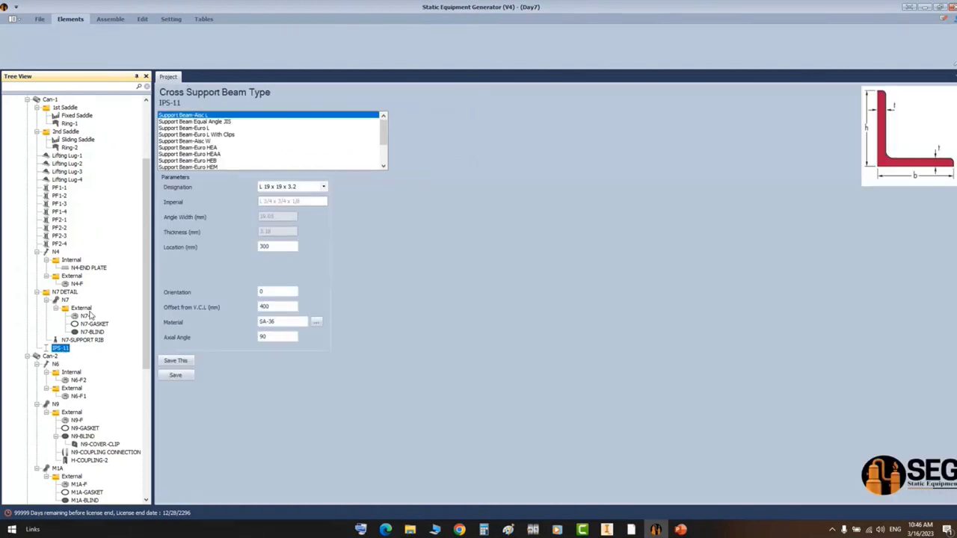
pyautogui.click(229, 122)
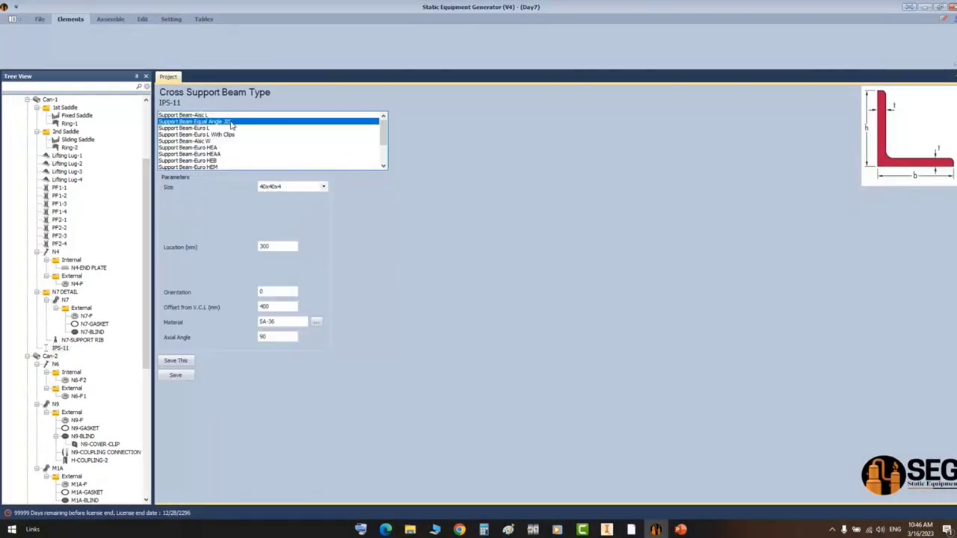
pyautogui.click(232, 126)
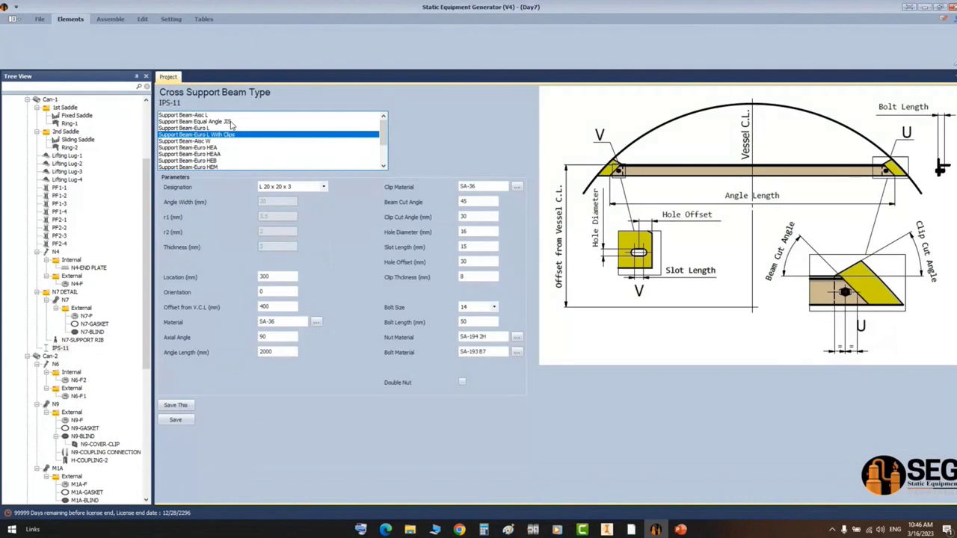
pyautogui.click(205, 168)
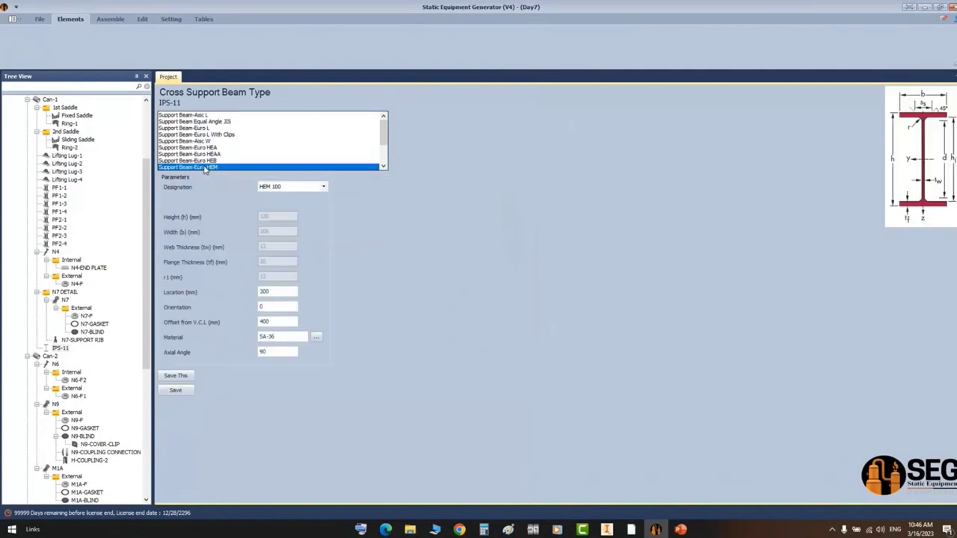
pyautogui.click(209, 122)
pyautogui.click(206, 129)
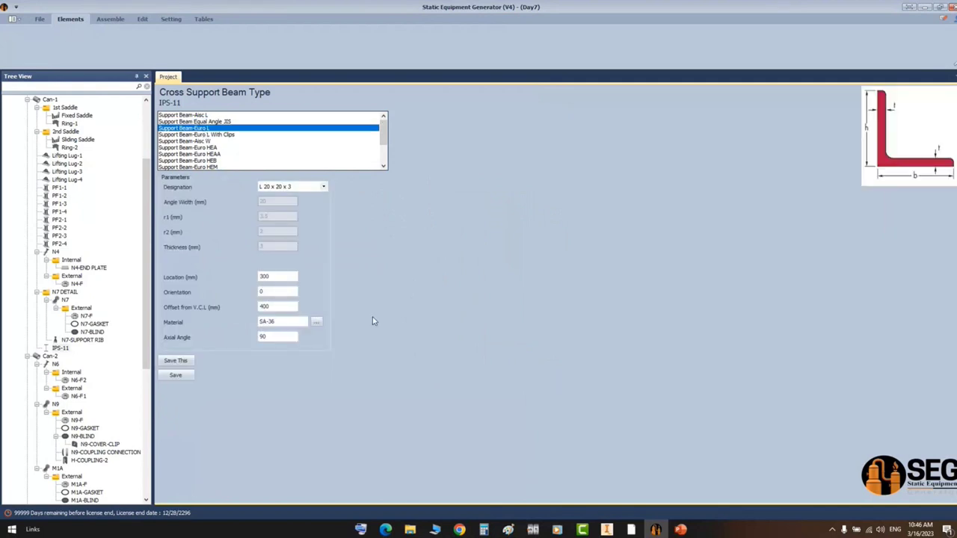
# - Switch to Internals.pdf and examine the angle's end connection to repad PS-02 in Pipe Support Detail-1
pyautogui.click(631, 529)
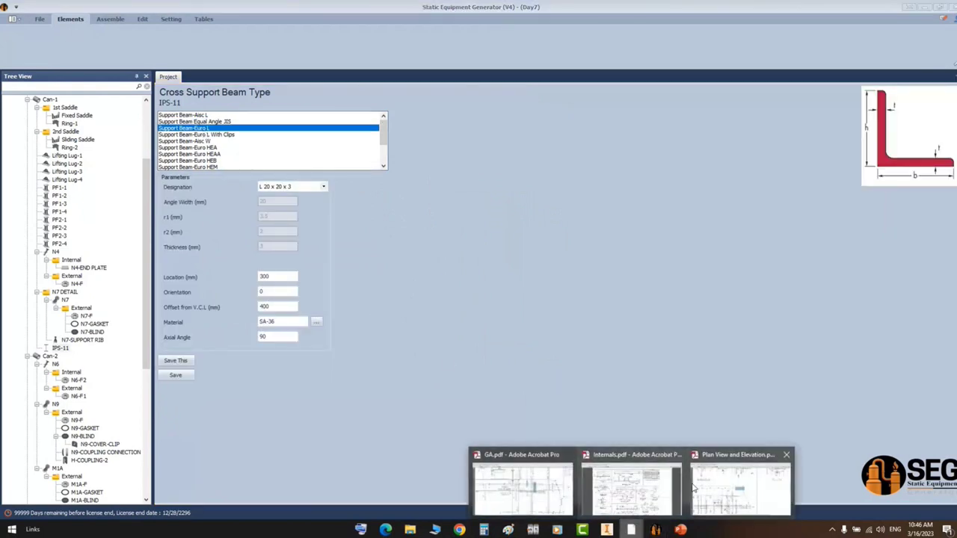
pyautogui.moveTo(736, 494)
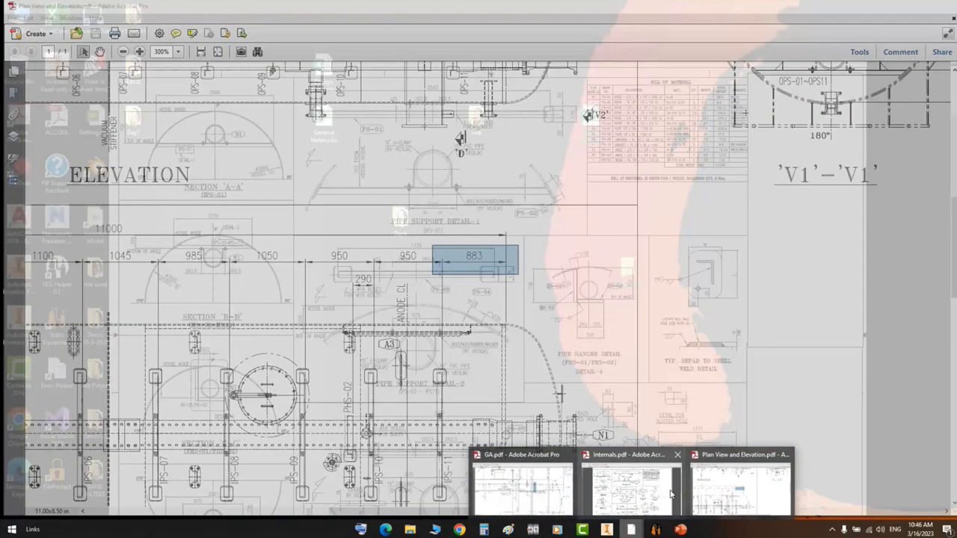
pyautogui.moveTo(641, 495)
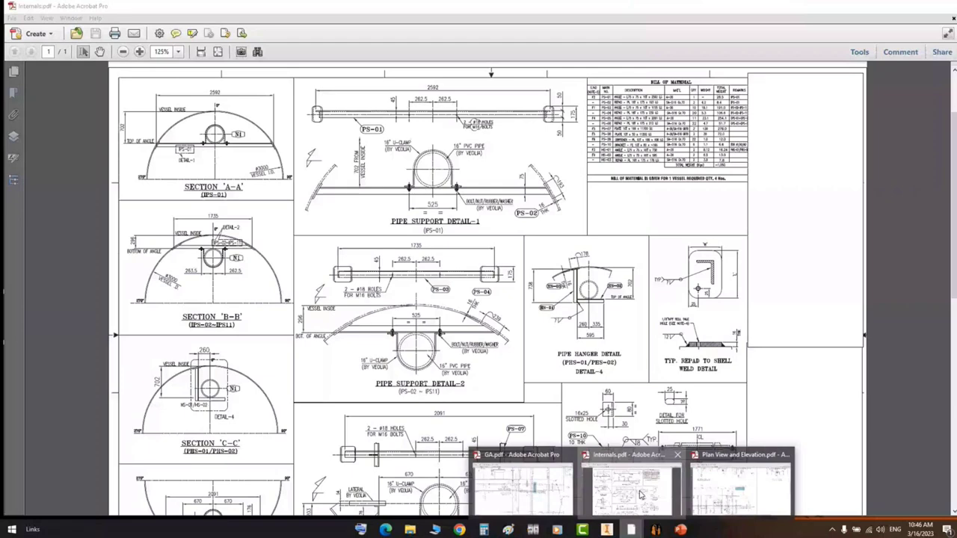
pyautogui.click(641, 495)
pyautogui.keyDown('ctrl'); pyautogui.scroll(5, 570, 180); pyautogui.keyUp('ctrl')
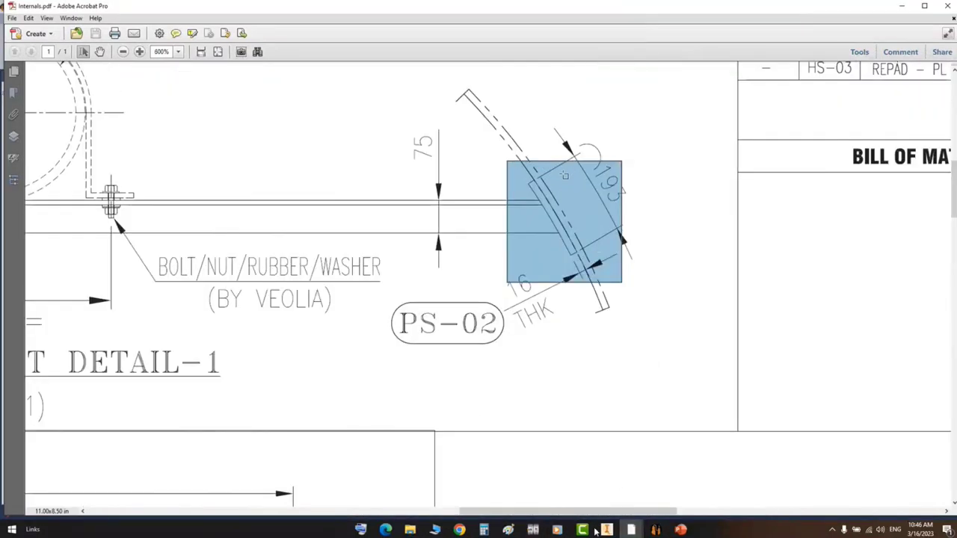
pyautogui.moveTo(500, 144); pyautogui.dragTo(606, 272)
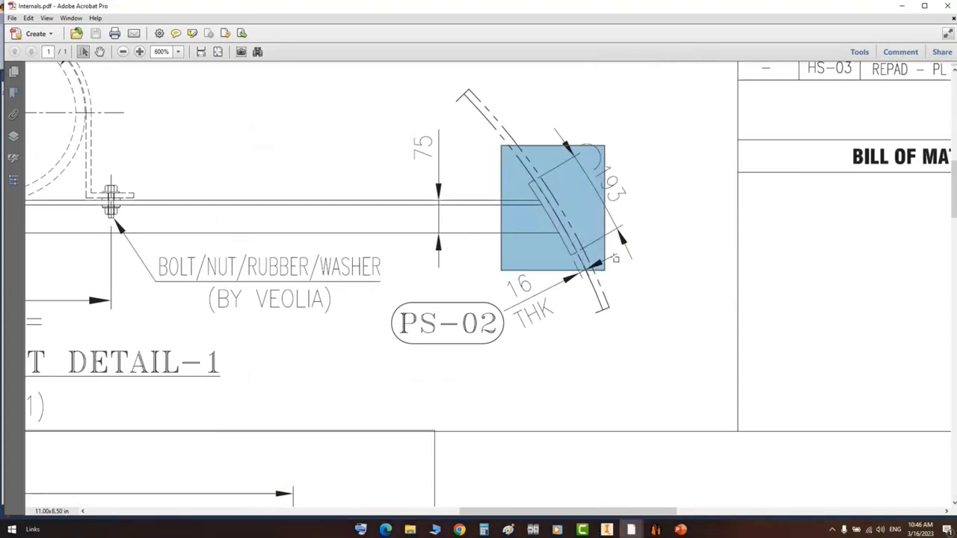
pyautogui.keyDown('ctrl'); pyautogui.scroll(-2, 614, 259); pyautogui.keyUp('ctrl')
pyautogui.keyDown('ctrl'); pyautogui.scroll(-1, 559, 211); pyautogui.keyUp('ctrl')
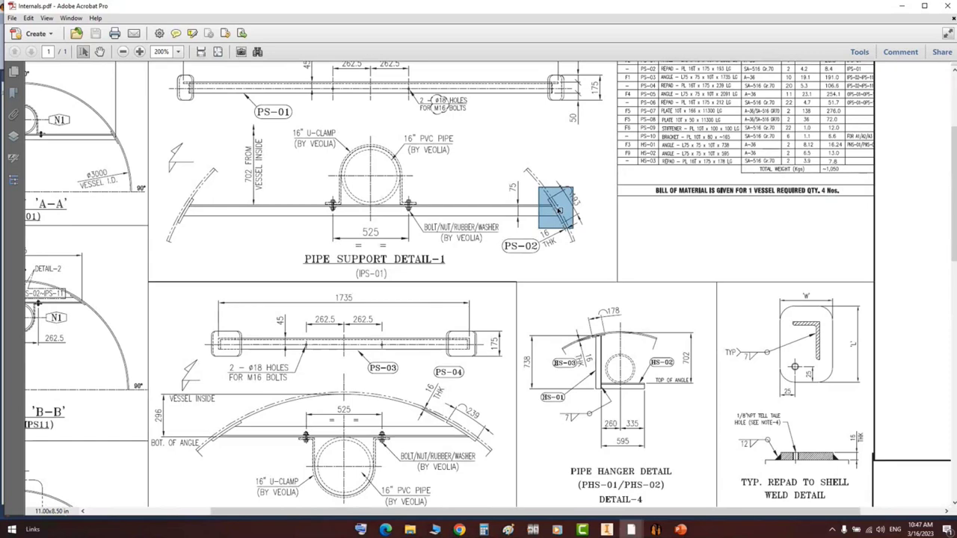
# - Return to Static Equipment Generator and set the IPS-11 beam's designation to L 75 x 75 x 8
pyautogui.click(656, 529)
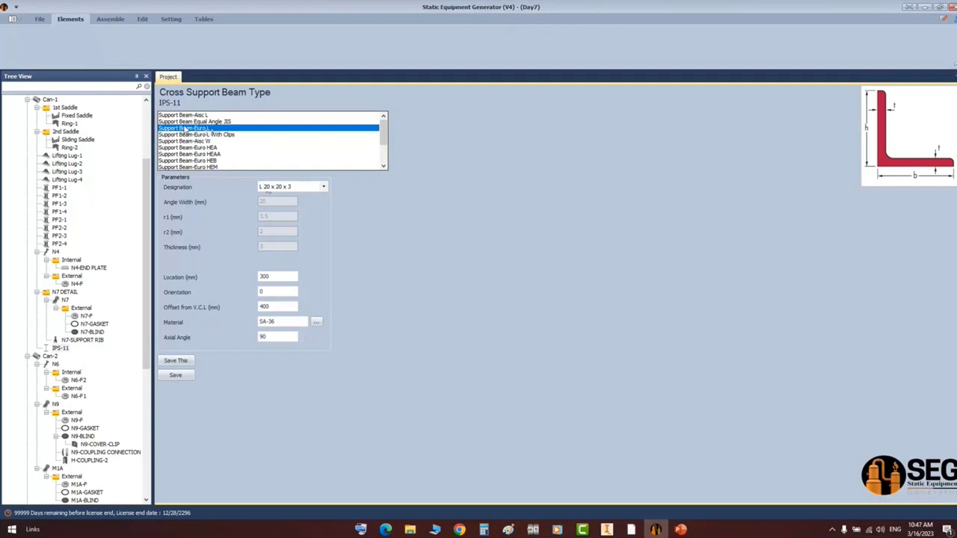
pyautogui.click(295, 187)
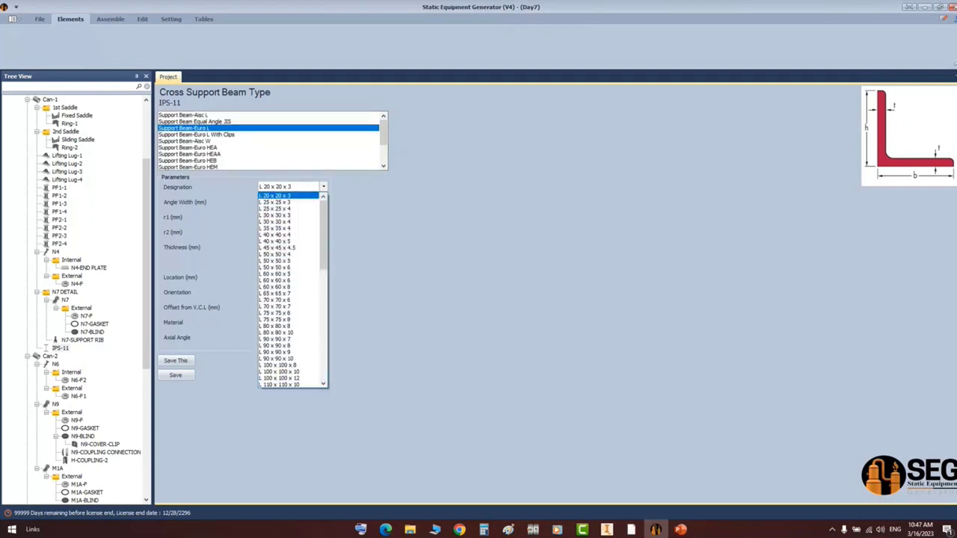
pyautogui.click(299, 321)
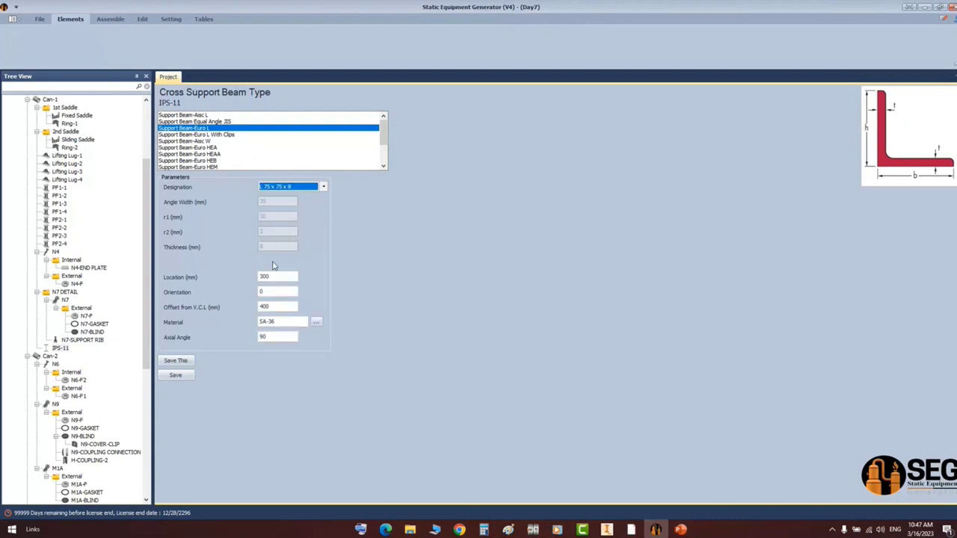
# - Check the IPS-11 position dimension in Plan View and Elevation.pdf and set the beam's location to 833 mm in Static Equipment Generator
pyautogui.click(270, 276)
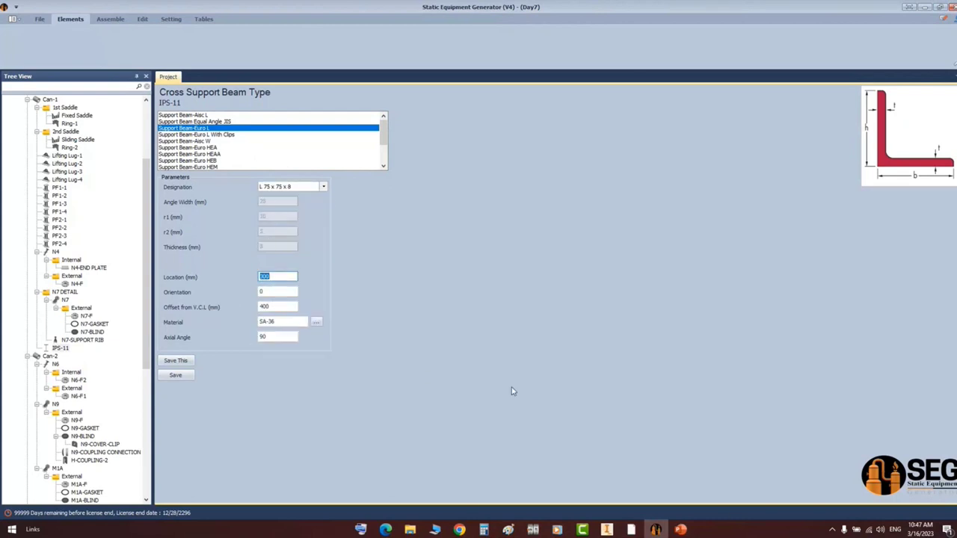
pyautogui.click(631, 530)
pyautogui.moveTo(596, 500)
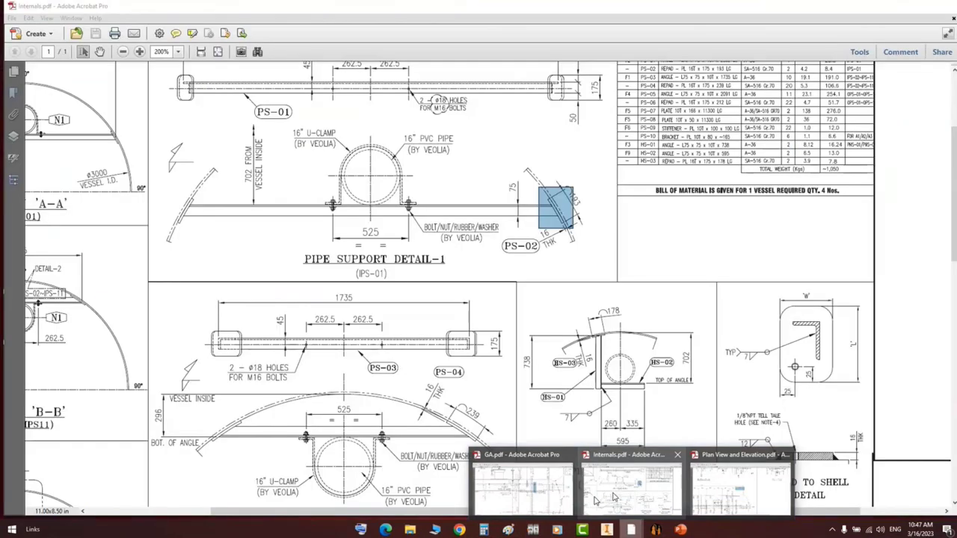
pyautogui.click(741, 486)
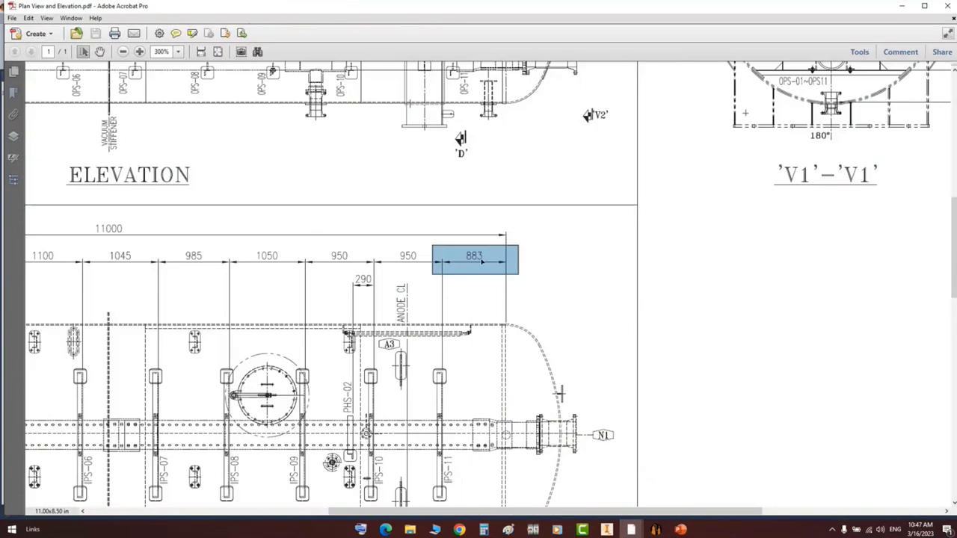
pyautogui.click(658, 530)
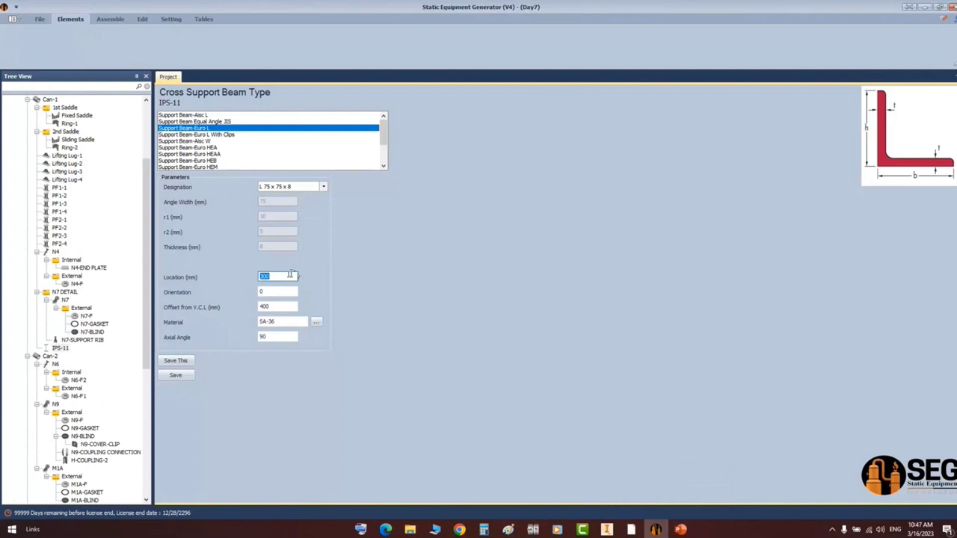
pyautogui.write('833')
pyautogui.press('Tab')
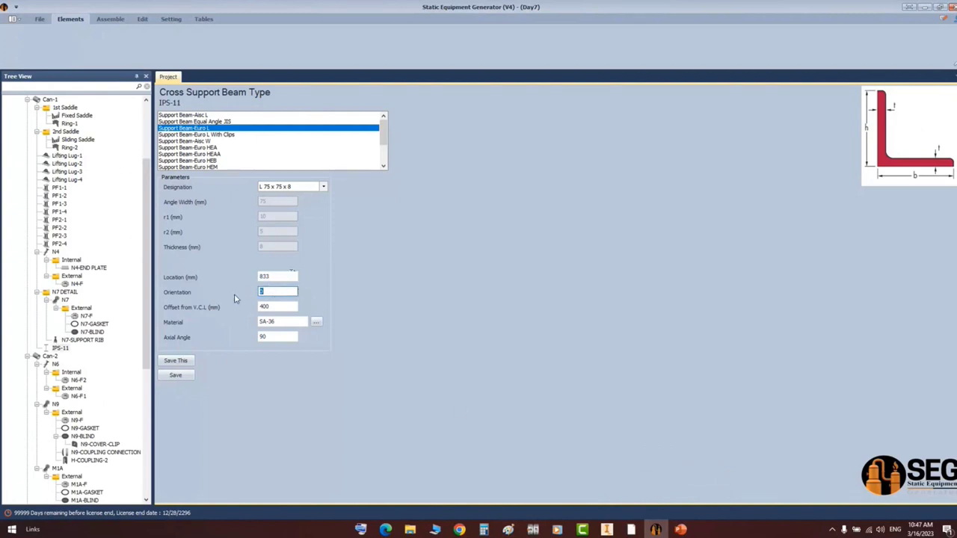
# - Switch to Internals.pdf and check the vessel-inside to bottom-of-angle dimension in Pipe Support Detail-2, which covers IPS-02 to IPS-11
pyautogui.click(280, 308)
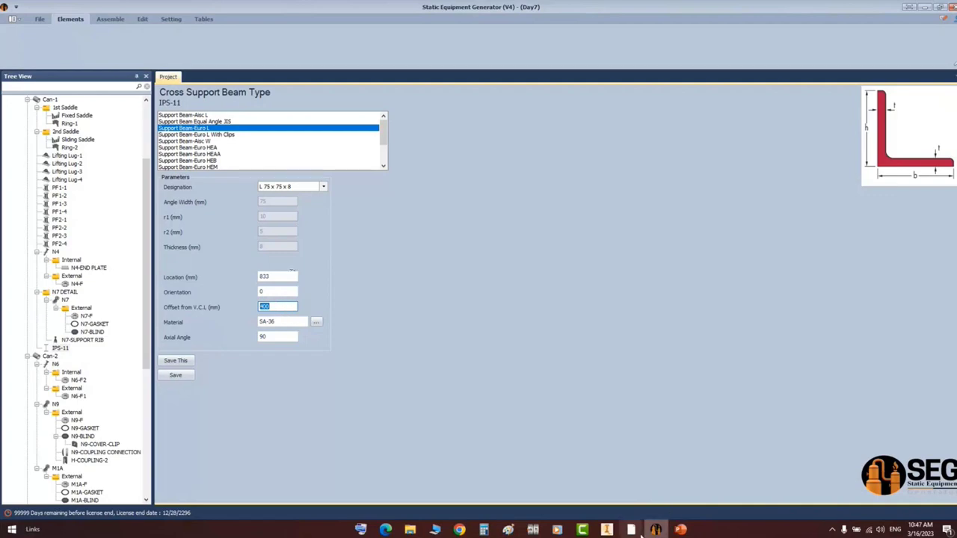
pyautogui.moveTo(632, 530)
pyautogui.click(516, 482)
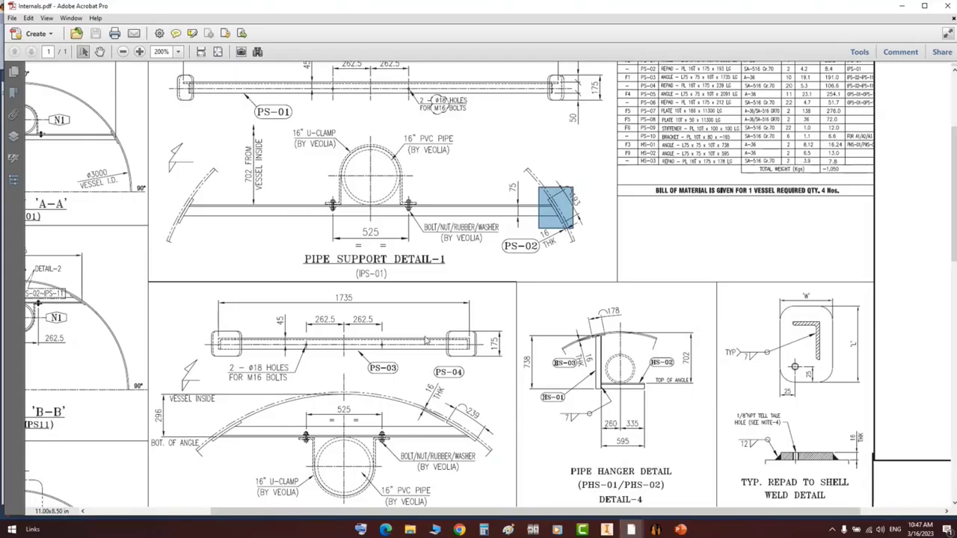
pyautogui.scroll(-4, 340, 322)
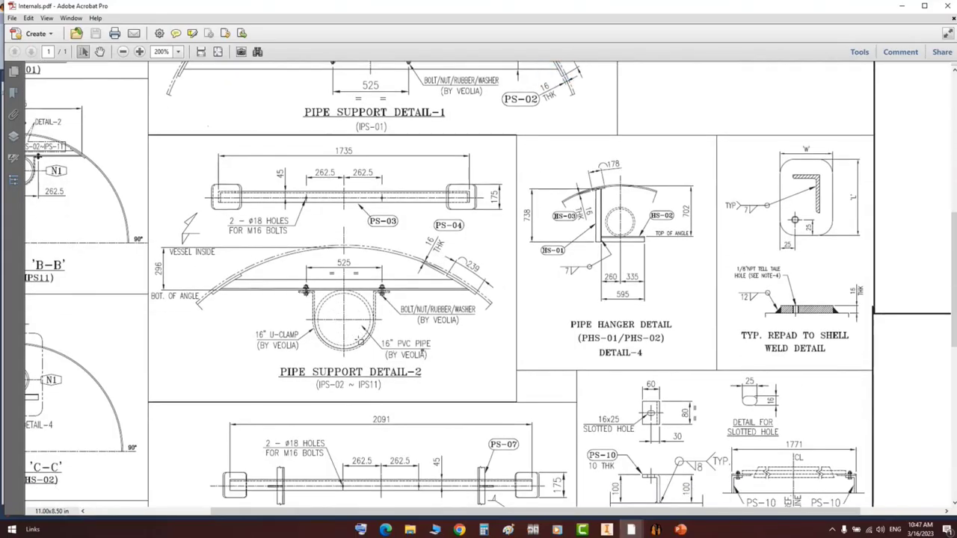
pyautogui.keyDown('ctrl'); pyautogui.scroll(1, 360, 338); pyautogui.keyUp('ctrl')
pyautogui.moveTo(293, 402); pyautogui.dragTo(388, 421)
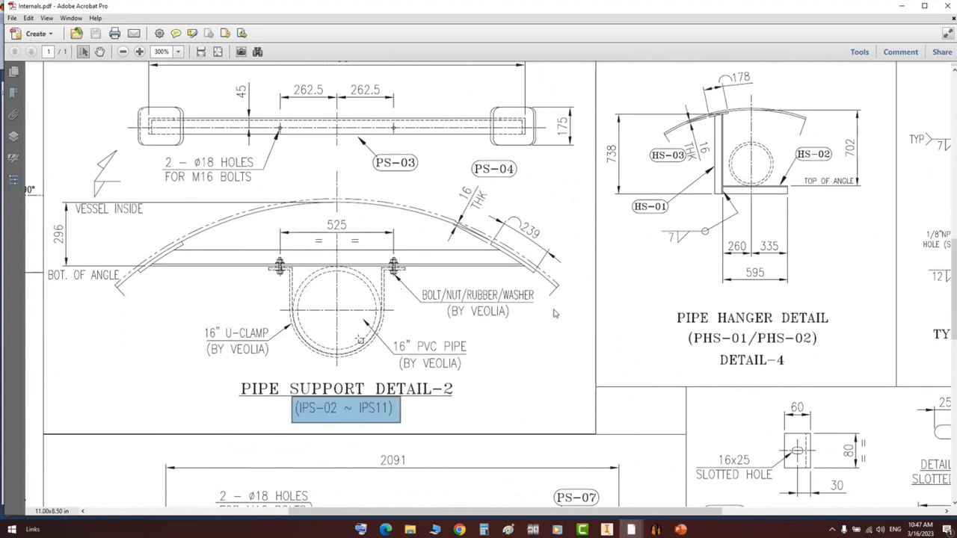
pyautogui.moveTo(75, 210); pyautogui.dragTo(72, 260)
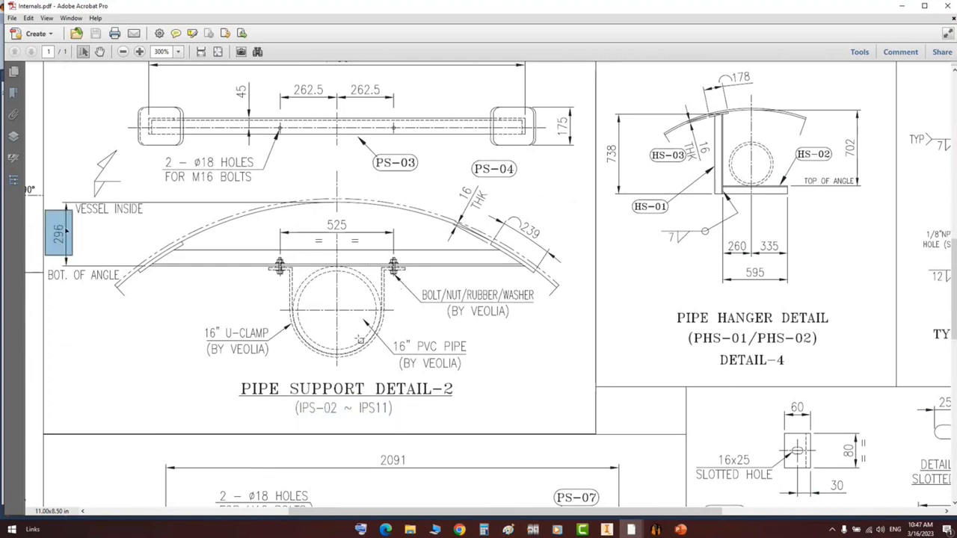
# - Open Calculator and subtract the 296 mm bottom-of-angle dimension from the 1500 mm vessel radius
pyautogui.click(485, 529)
pyautogui.press('Escape')
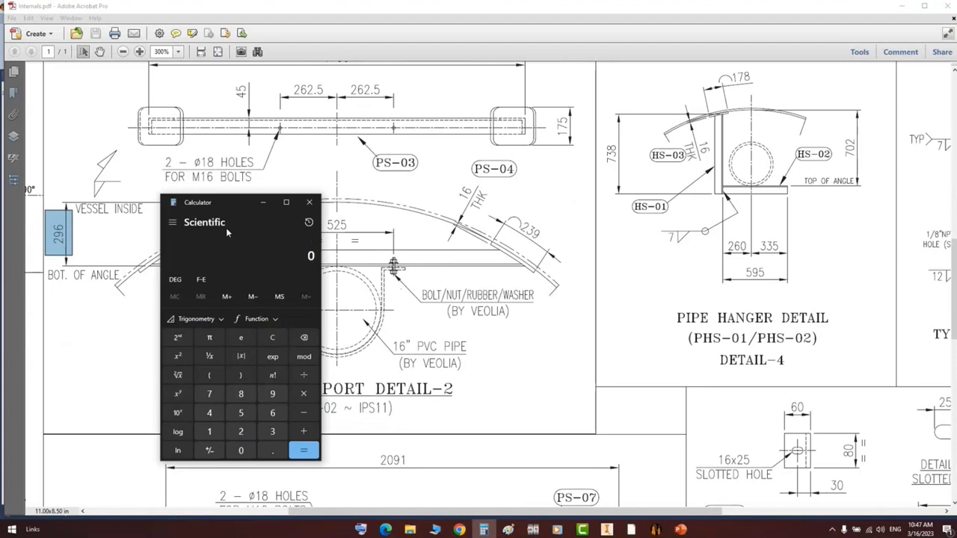
pyautogui.moveTo(212, 196); pyautogui.dragTo(673, 162)
pyautogui.write('1500 - ')
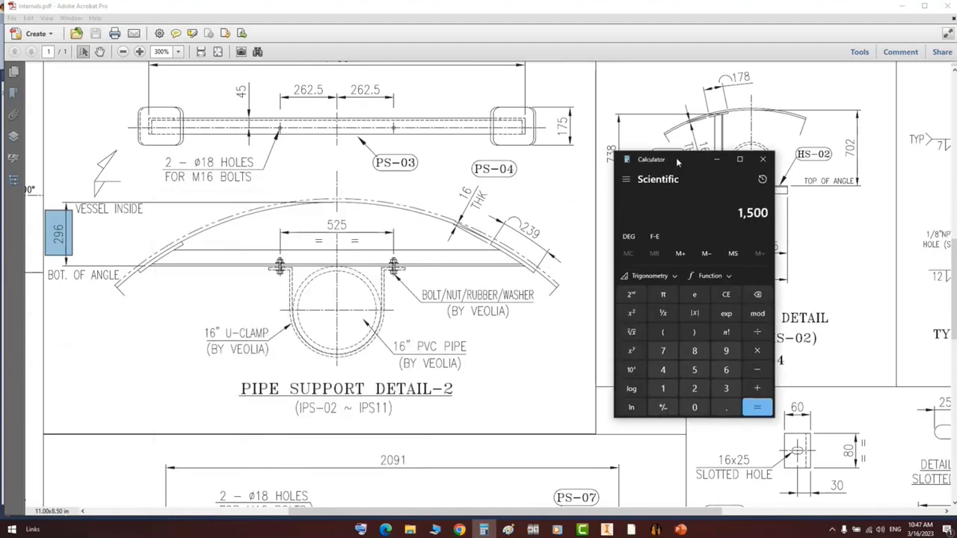
pyautogui.write('296')
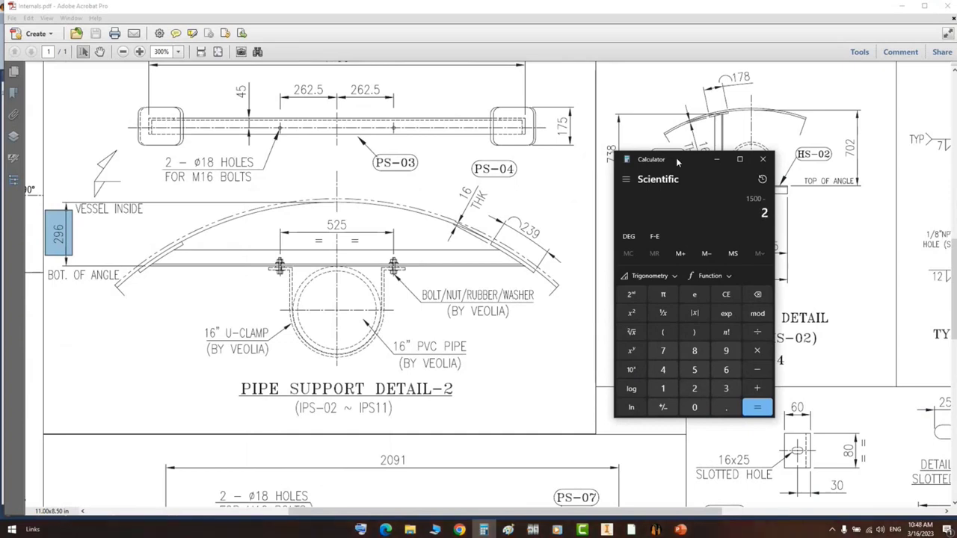
pyautogui.press('Return')
pyautogui.moveTo(739, 213); pyautogui.dragTo(767, 214)
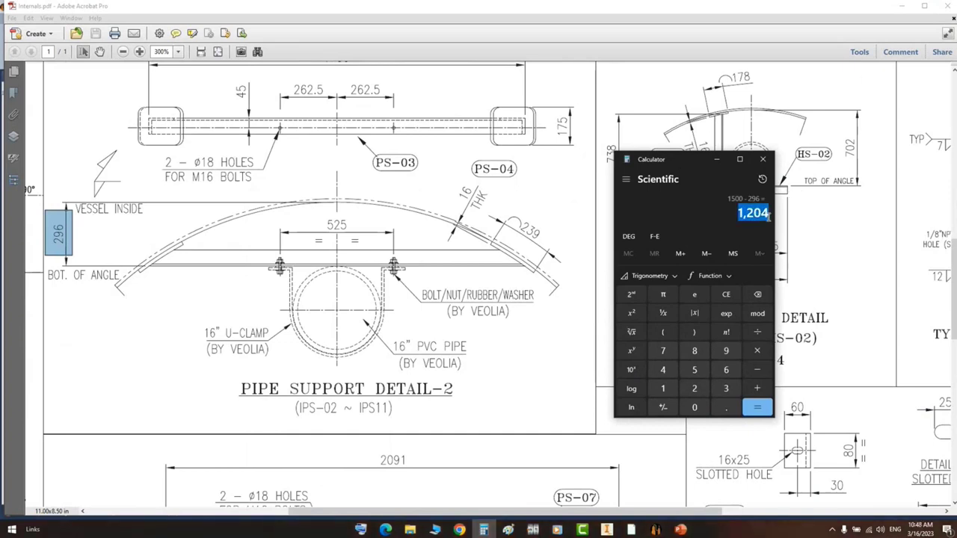
# - Return to Static Equipment Generator, set the IPS-11 offset from V.C.L to 1204 mm and axial angle to 0, and save
pyautogui.click(655, 529)
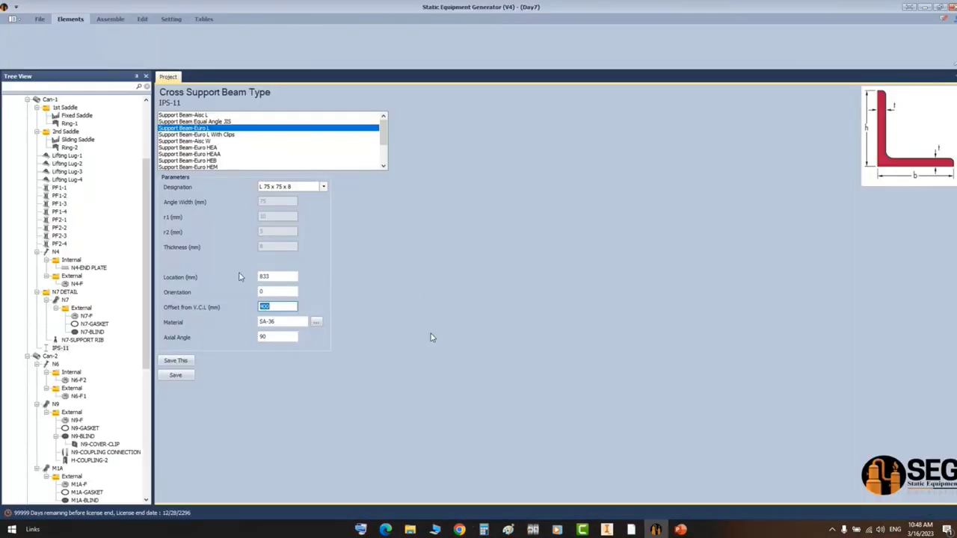
pyautogui.write('1204')
pyautogui.click(274, 337)
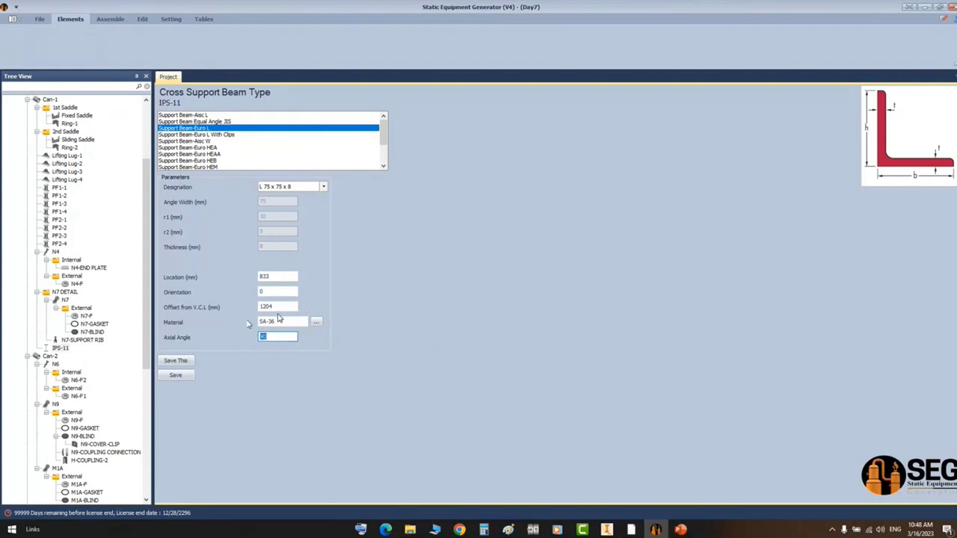
pyautogui.write('0')
pyautogui.click(185, 378)
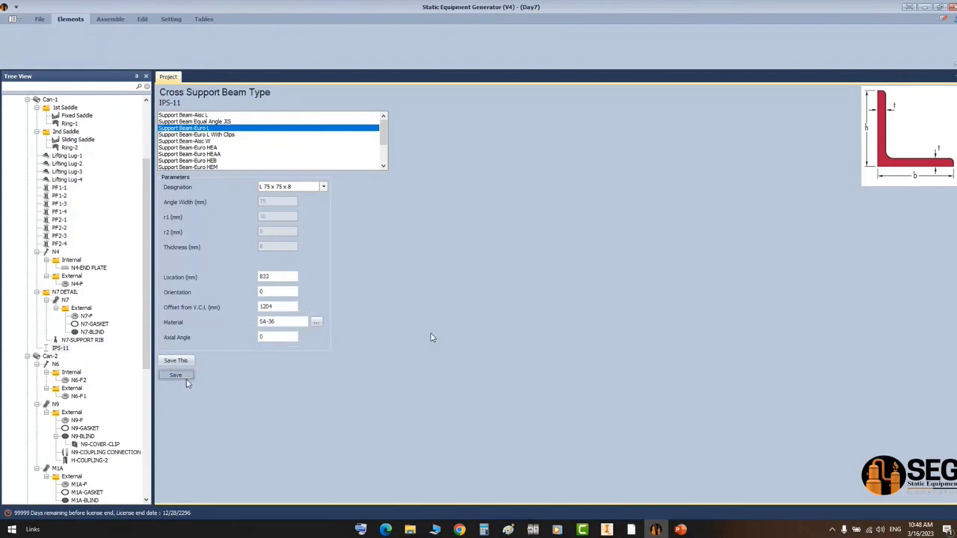
# - Run the assembly build for IPS-11 and view the updated Sand Filter vessel in Inventor
pyautogui.click(111, 20)
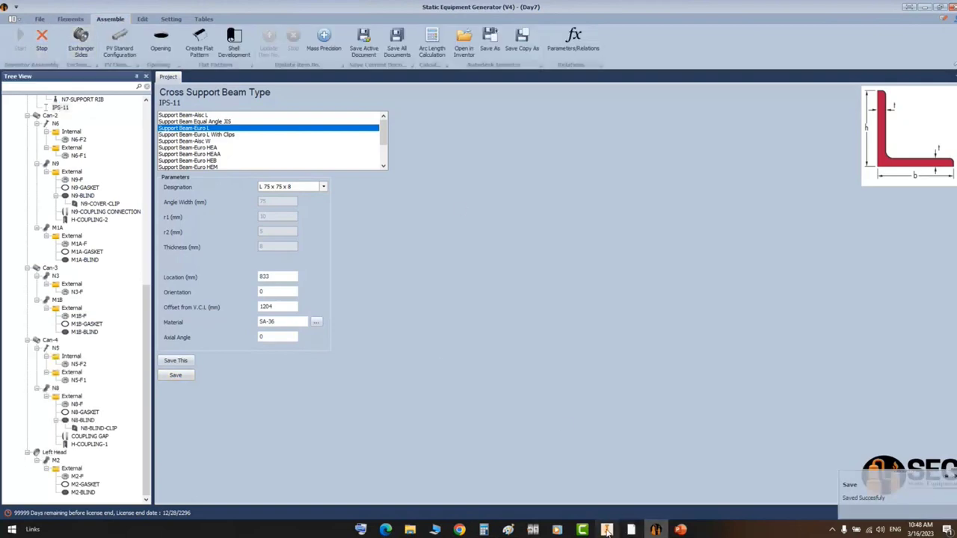
pyautogui.click(657, 529)
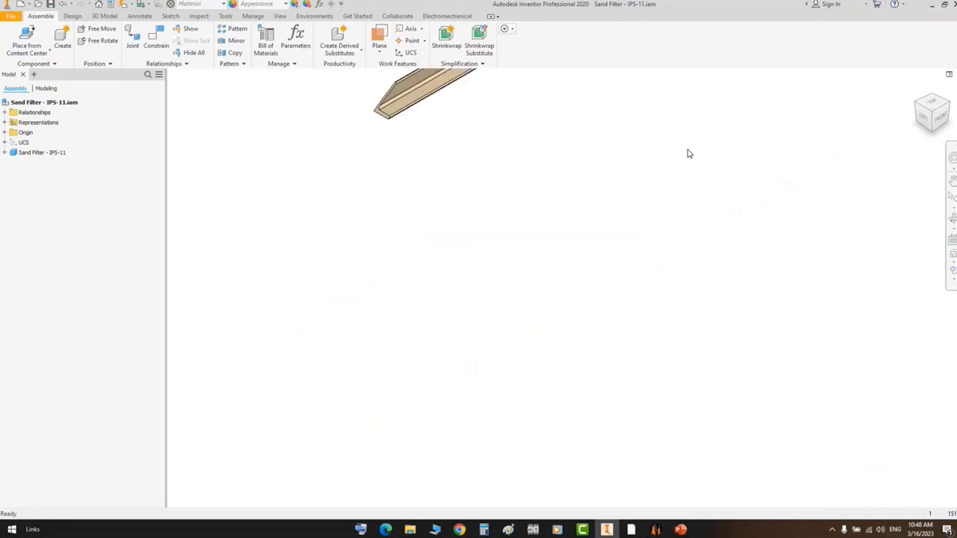
pyautogui.press('Home')
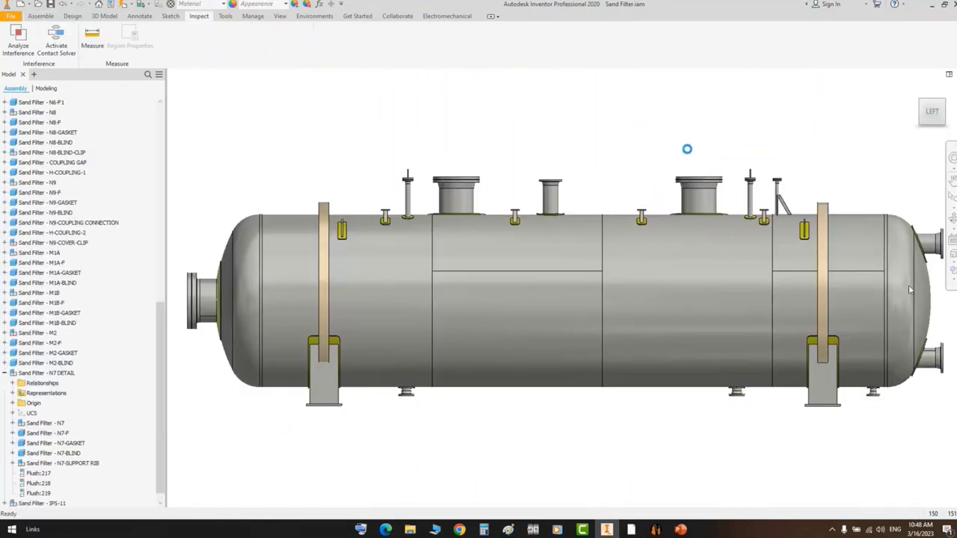
pyautogui.click(952, 219)
pyautogui.moveTo(600, 293); pyautogui.dragTo(560, 303)
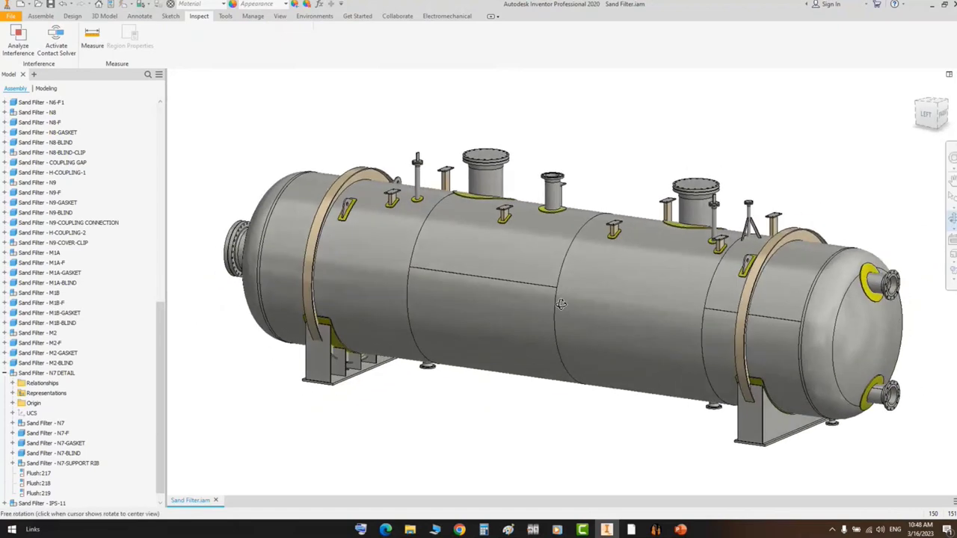
# - Cut the Sand Filter assembly with a half section view through the side face of the saddle's base plate
pyautogui.keyDown('shift'); pyautogui.moveTo(561, 304); pyautogui.dragTo(618, 198, button='middle'); pyautogui.keyUp('shift')
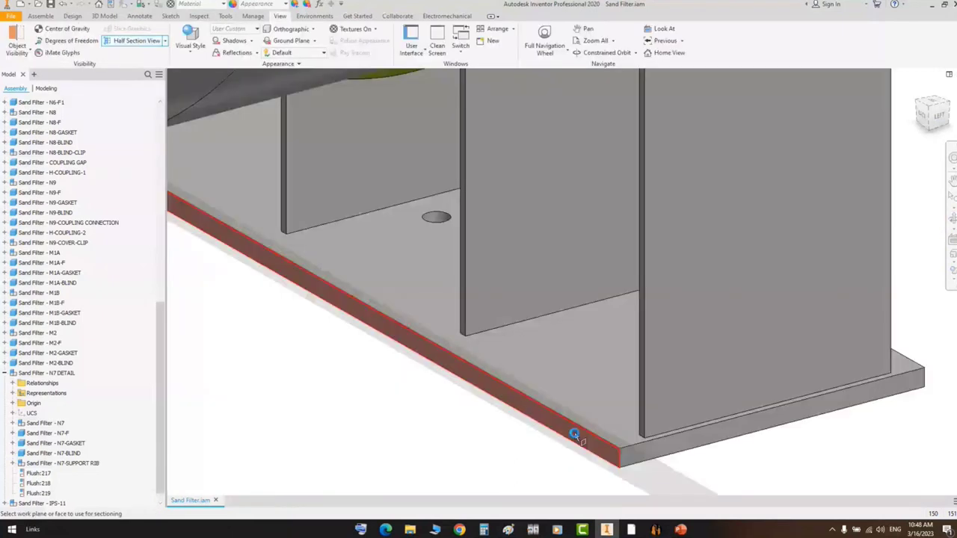
pyautogui.click(575, 434)
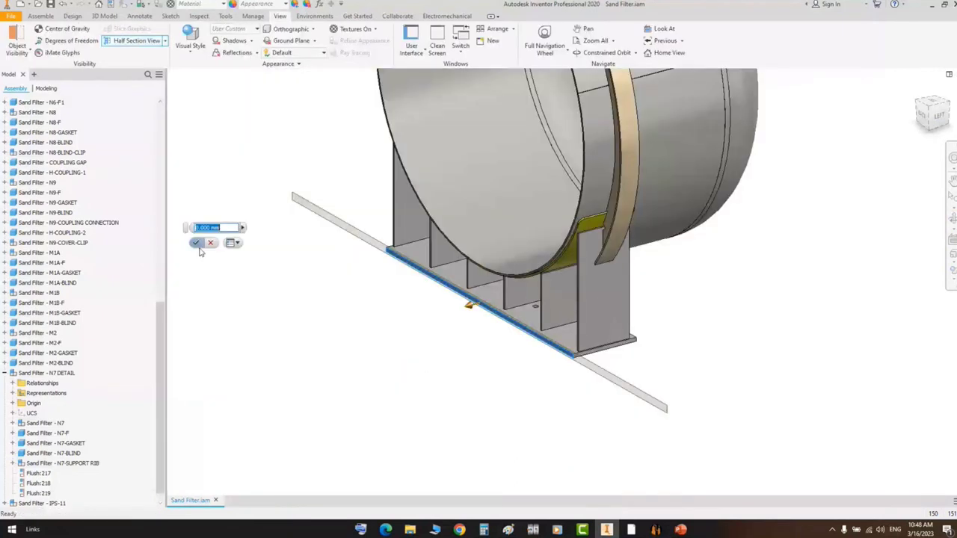
pyautogui.click(198, 246)
pyautogui.scroll(-3, 496, 276)
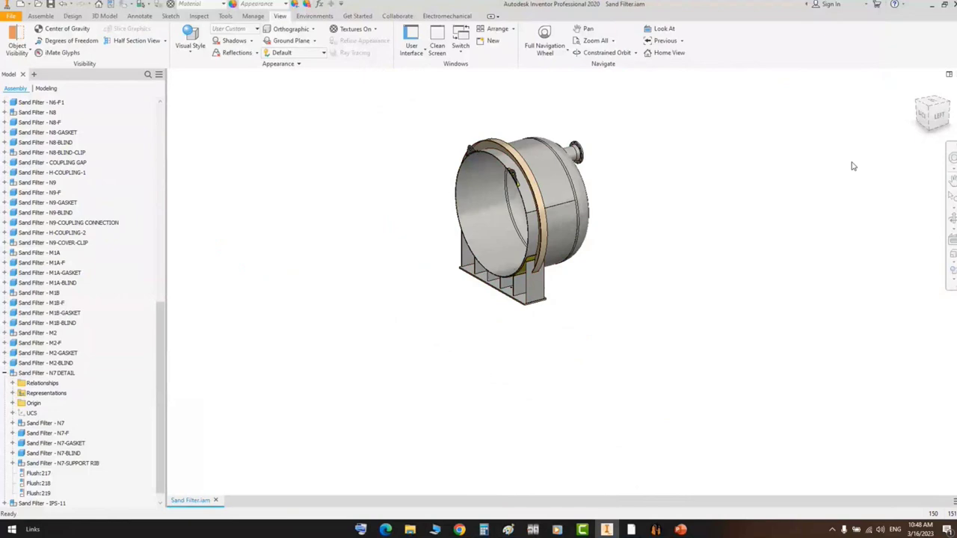
# - Examine the IPS-11 angle inside the sectioned vessel from the back and obliquely, and compare it with Pipe Support Detail-2 in Internals.pdf
pyautogui.click(922, 113)
pyautogui.scroll(4, 614, 219)
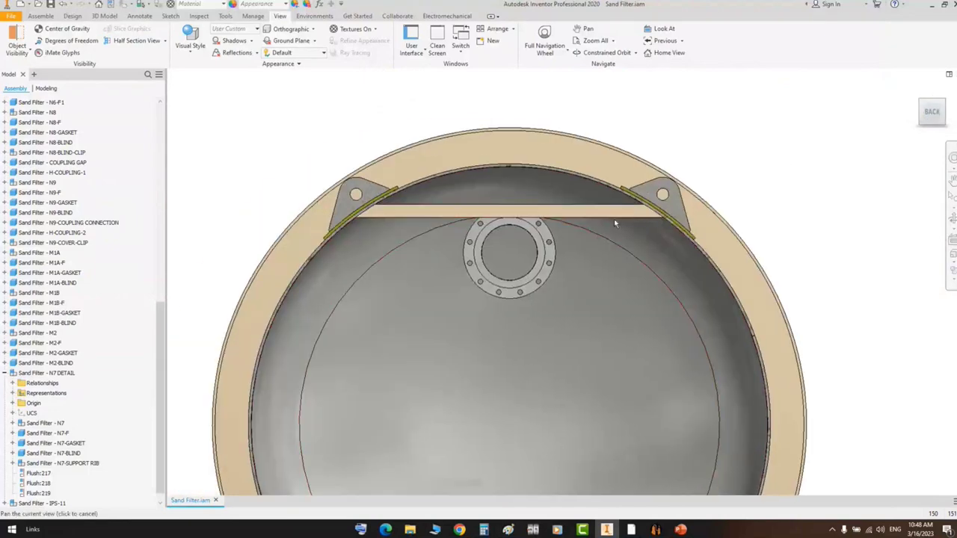
pyautogui.scroll(3, 614, 219)
pyautogui.click(951, 220)
pyautogui.scroll(-3, 560, 266)
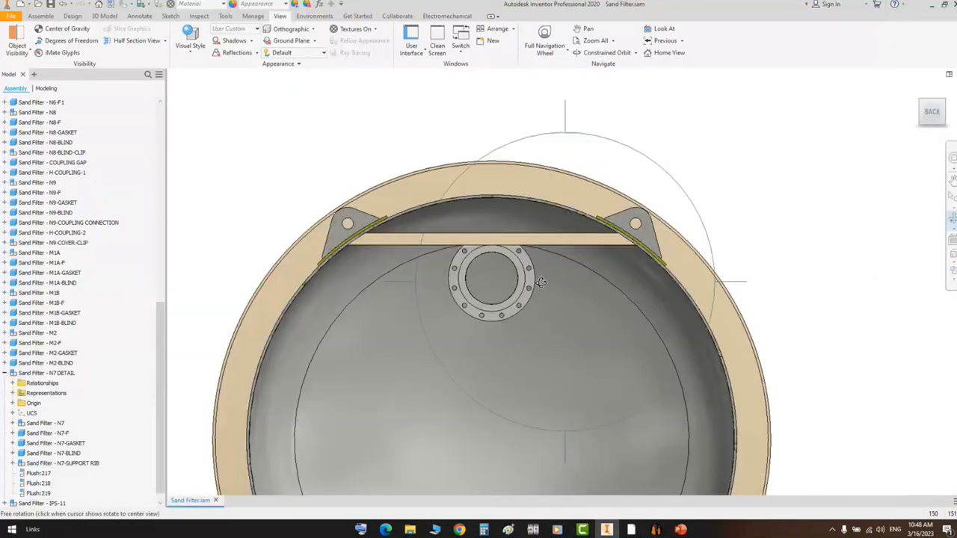
pyautogui.moveTo(541, 283); pyautogui.dragTo(481, 263)
pyautogui.scroll(3, 497, 229)
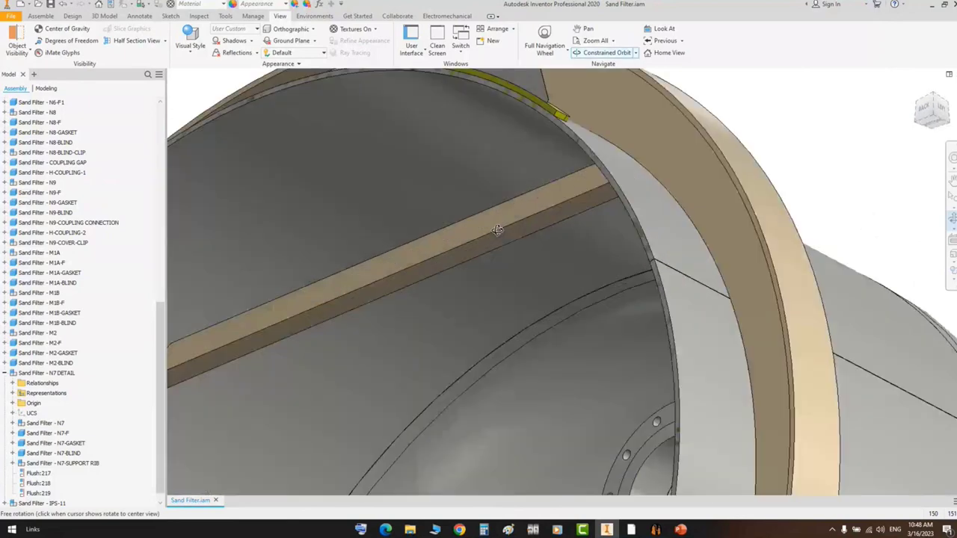
pyautogui.moveTo(536, 270)
pyautogui.mouseDown()
pyautogui.moveTo(561, 275)
pyautogui.moveTo(576, 262)
pyautogui.moveTo(588, 283)
pyautogui.moveTo(528, 279)
pyautogui.mouseUp()
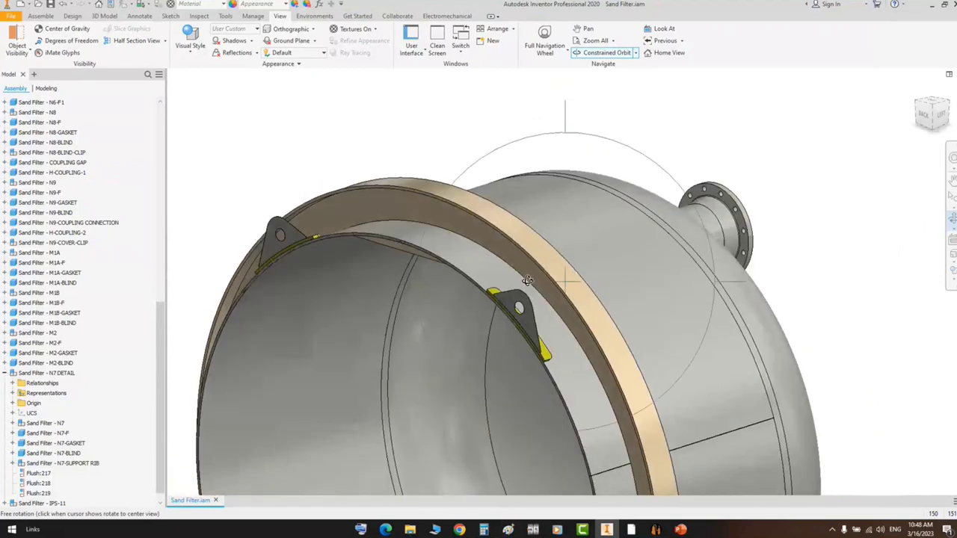
pyautogui.moveTo(528, 279); pyautogui.dragTo(595, 340, button='right')
pyautogui.click(630, 529)
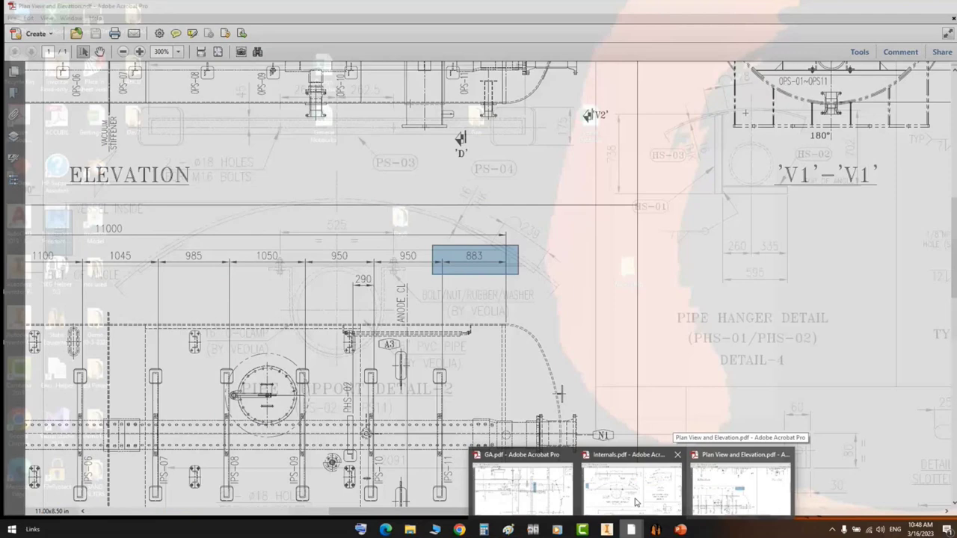
pyautogui.click(632, 486)
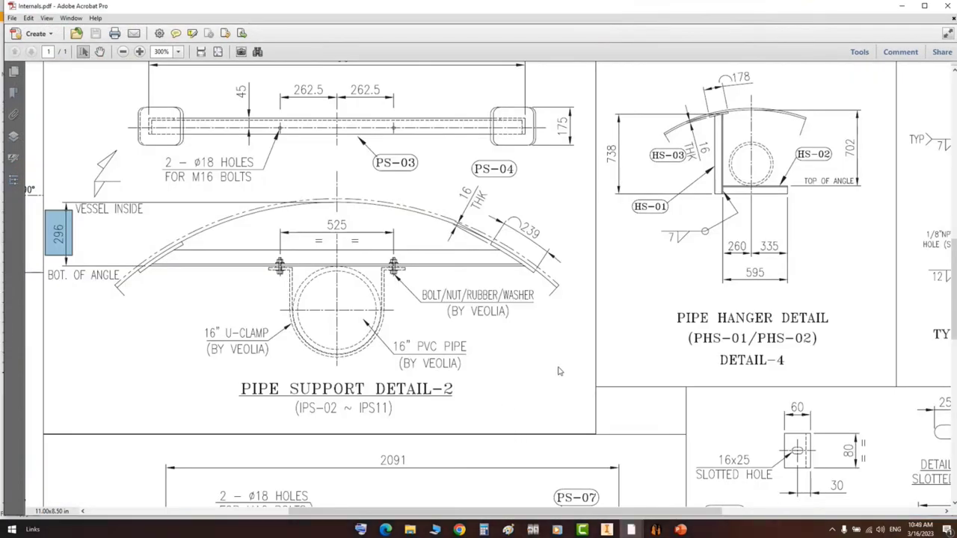
# - Return to Static Equipment Generator and add a cross support beam named IPS-10 to Can-1, using IPS-11 as the same part
pyautogui.click(656, 530)
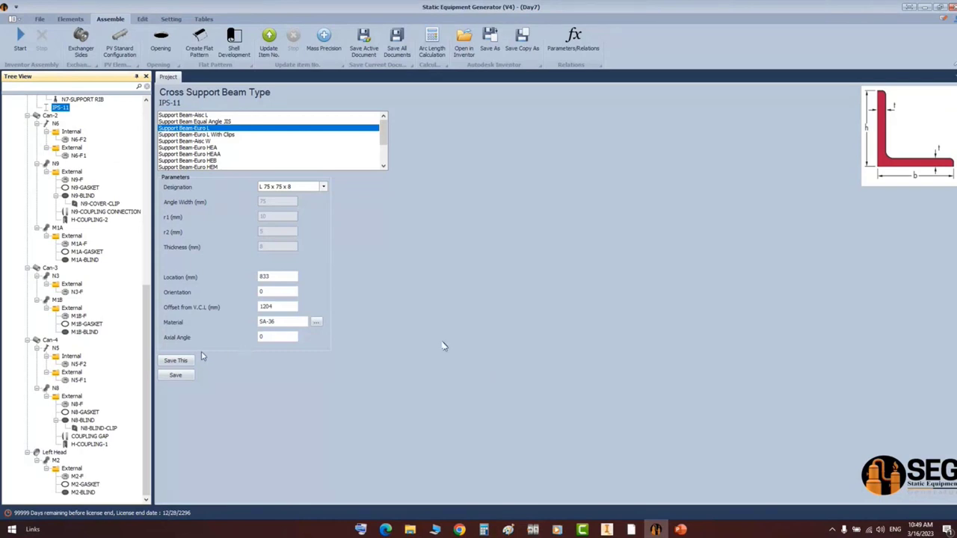
pyautogui.scroll(5, 84, 234)
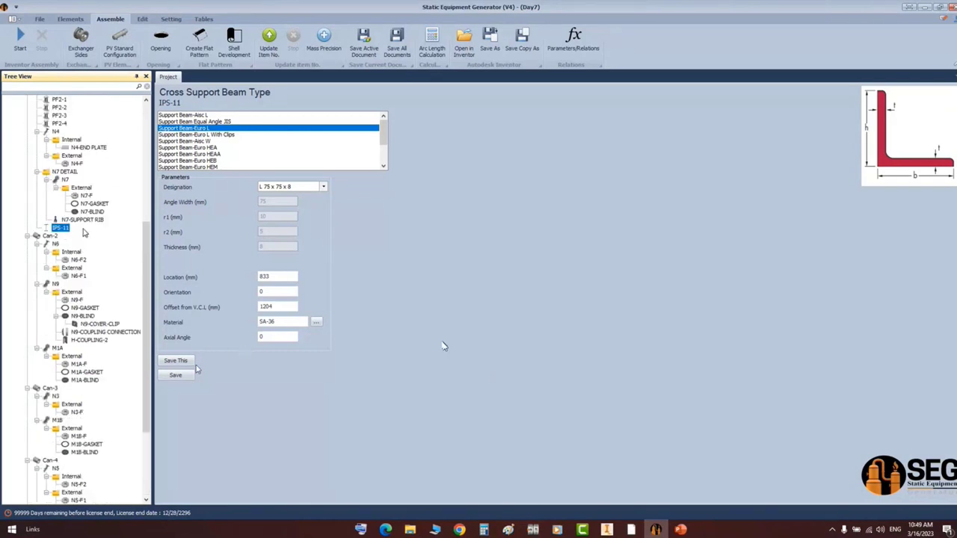
pyautogui.scroll(7, 75, 228)
pyautogui.click(50, 147)
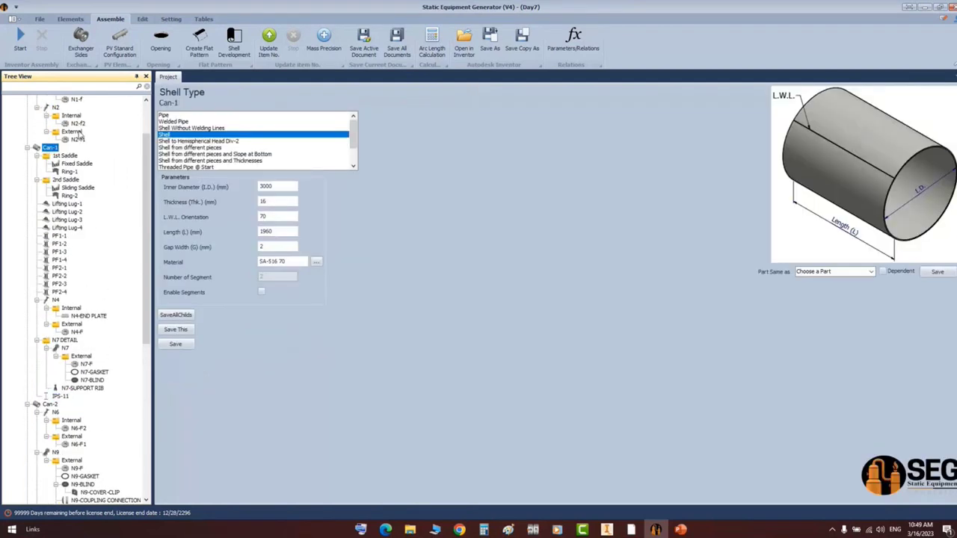
pyautogui.click(70, 18)
pyautogui.click(691, 49)
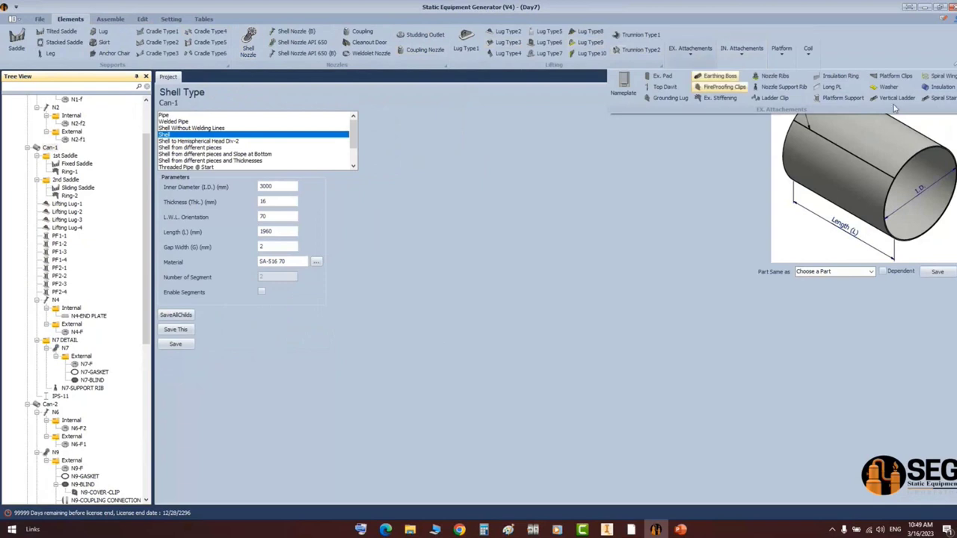
pyautogui.click(743, 60)
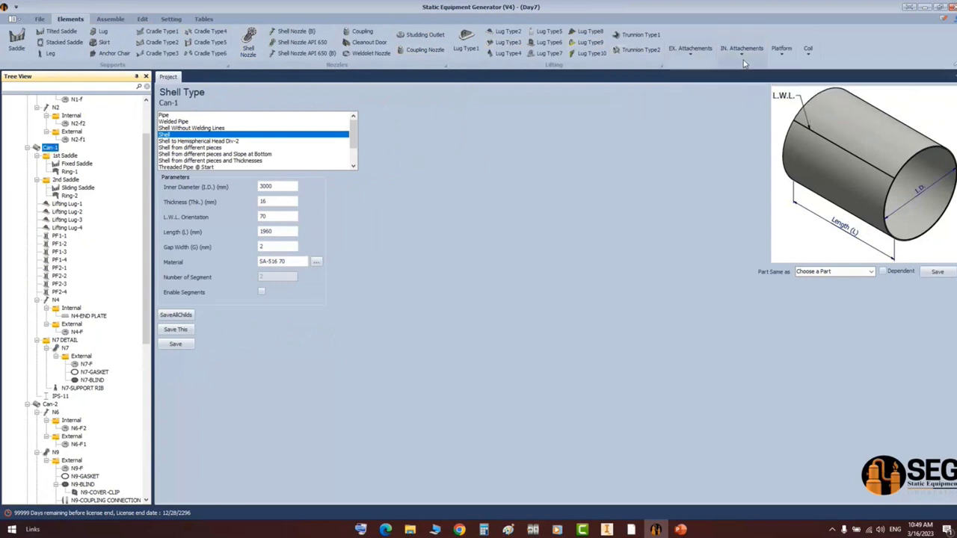
pyautogui.click(744, 63)
pyautogui.click(826, 90)
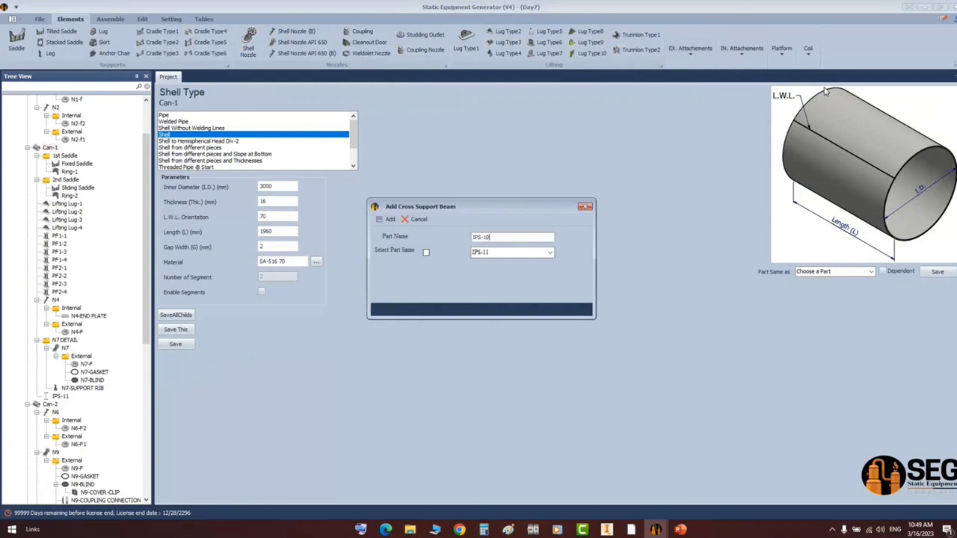
pyautogui.click(426, 252)
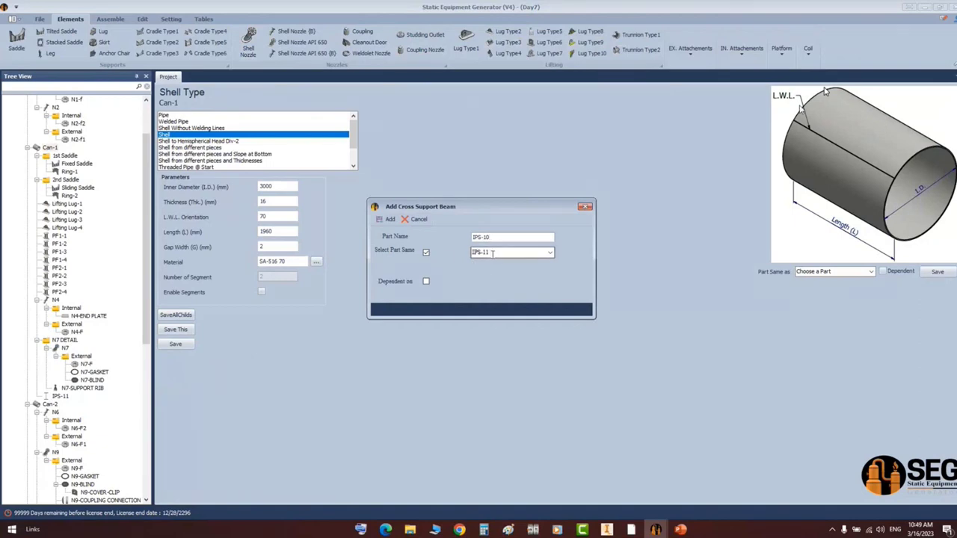
pyautogui.click(388, 219)
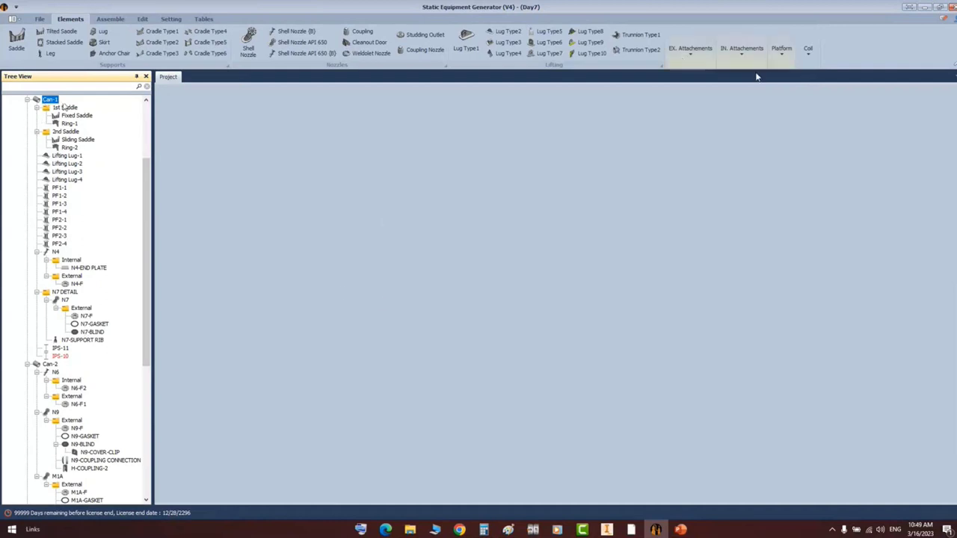
# - Add a cross support beam named IPS-09 to Can-1, using IPS-11 as the same part
pyautogui.click(741, 50)
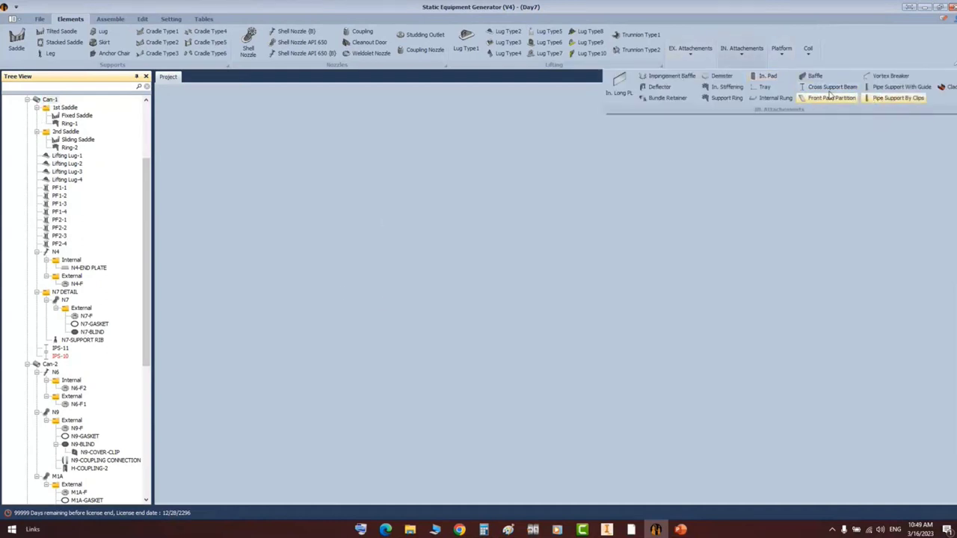
pyautogui.click(831, 89)
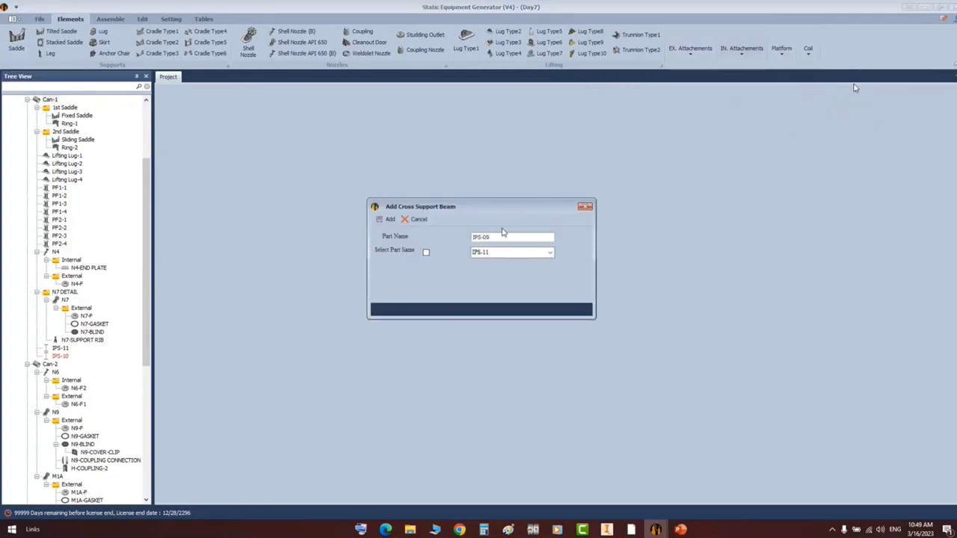
pyautogui.click(426, 253)
pyautogui.click(388, 219)
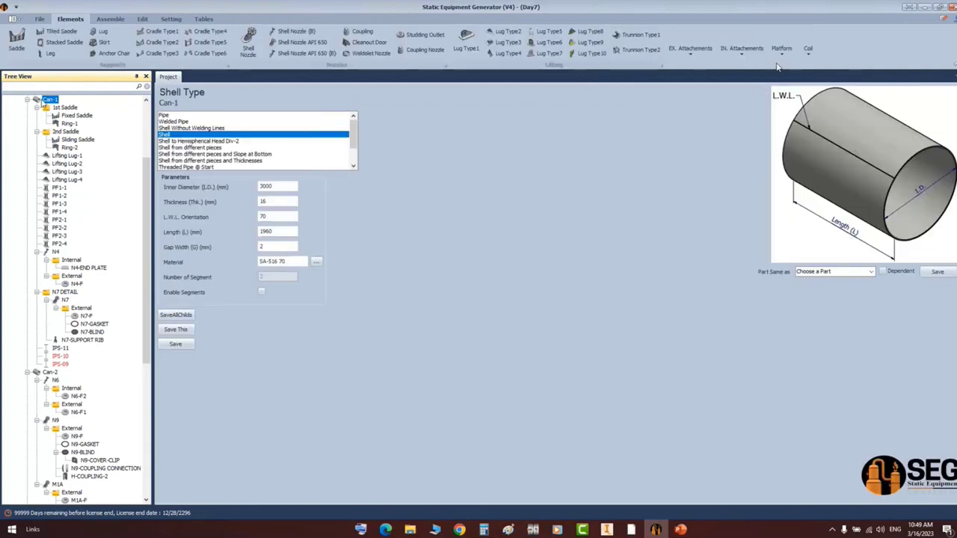
# - Add a cross support beam named IPS-08 to Can-1, using IPS-11 as the same part
pyautogui.click(737, 57)
pyautogui.click(829, 88)
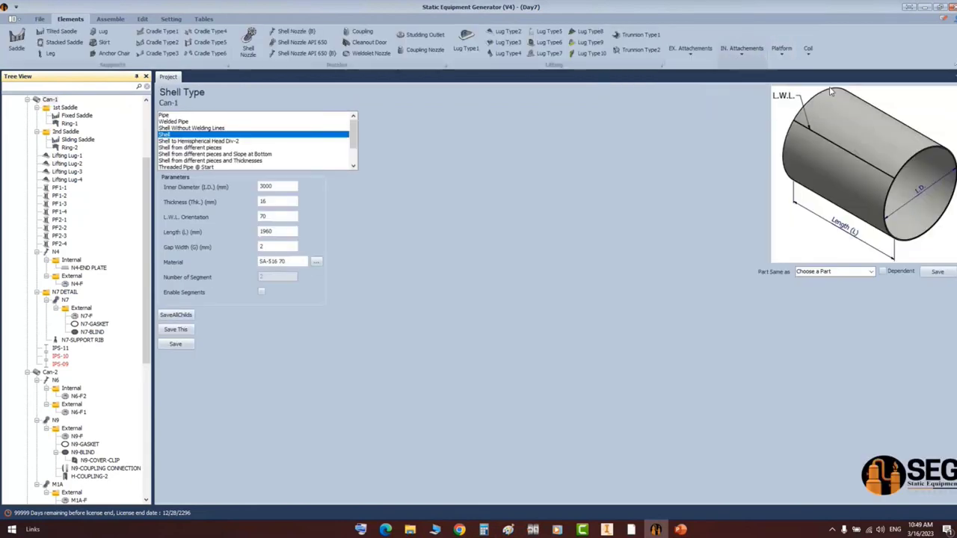
pyautogui.write('IPS-08')
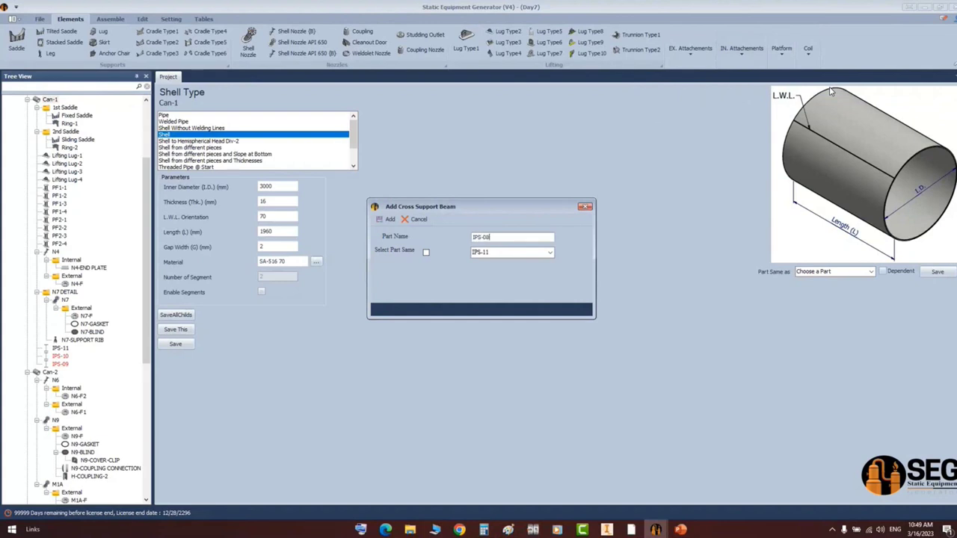
pyautogui.click(426, 252)
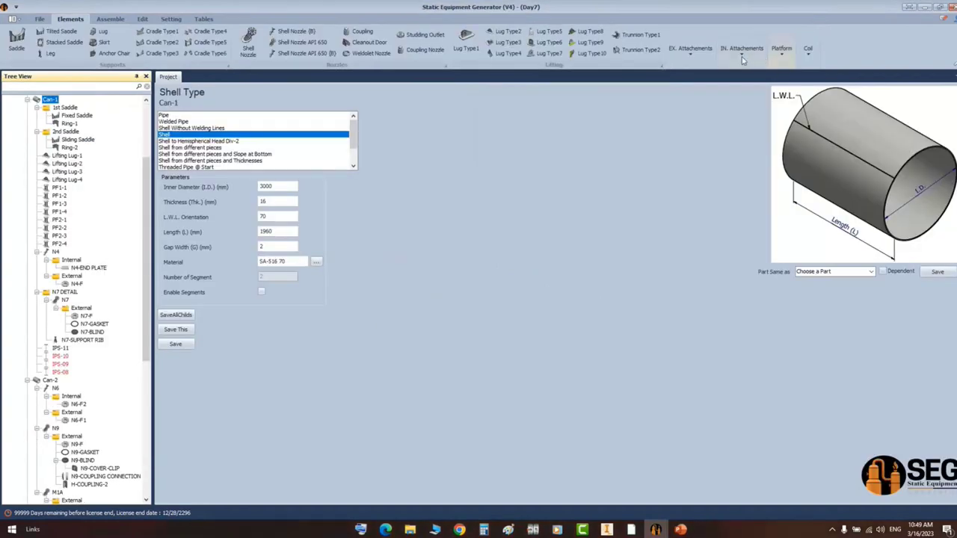
# - Add a cross support beam named IPS-07 to Can-1, using IPS-11 as the same part
pyautogui.click(743, 49)
pyautogui.click(830, 87)
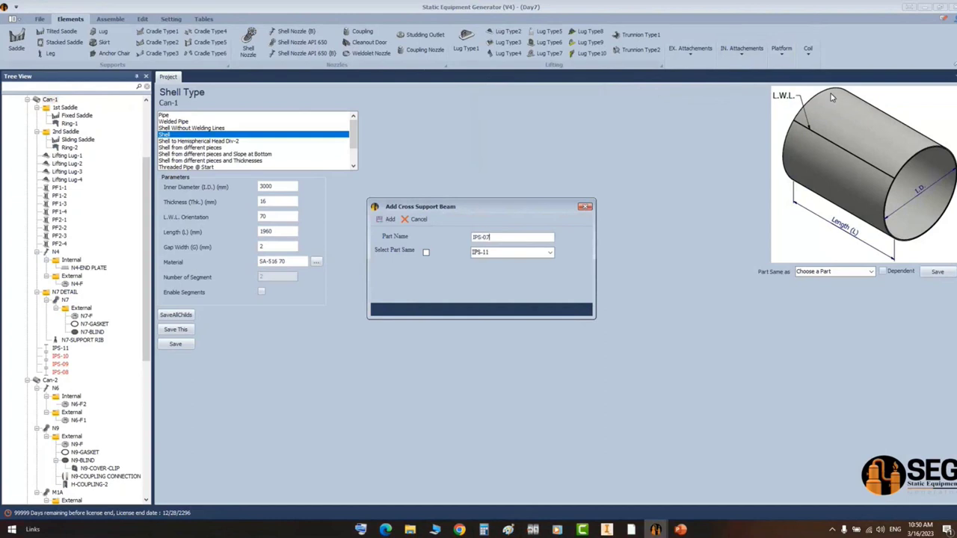
pyautogui.click(426, 252)
pyautogui.click(377, 224)
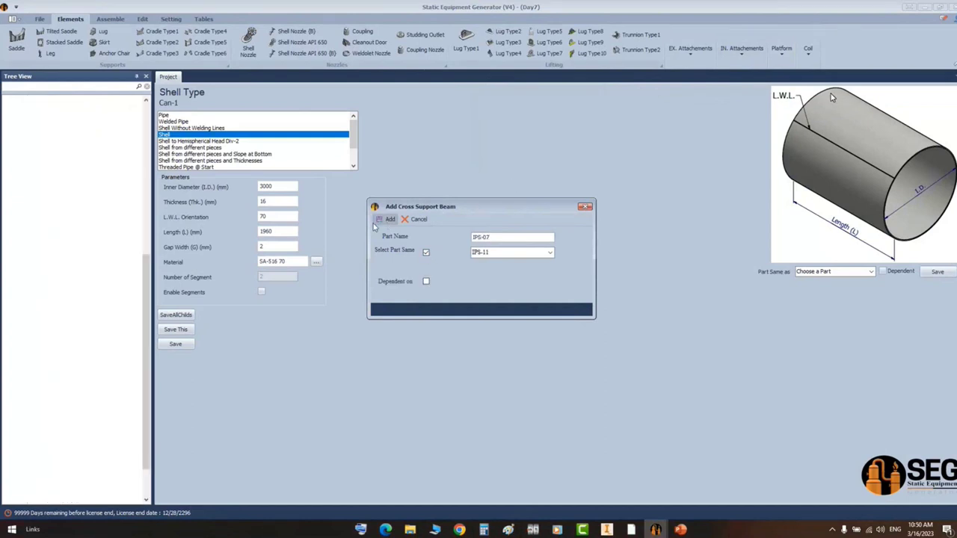
# - Add two cross support beams named IPS-06 and IPS-05 to Can-1, using IPS-11 as the same part for both
pyautogui.click(50, 103)
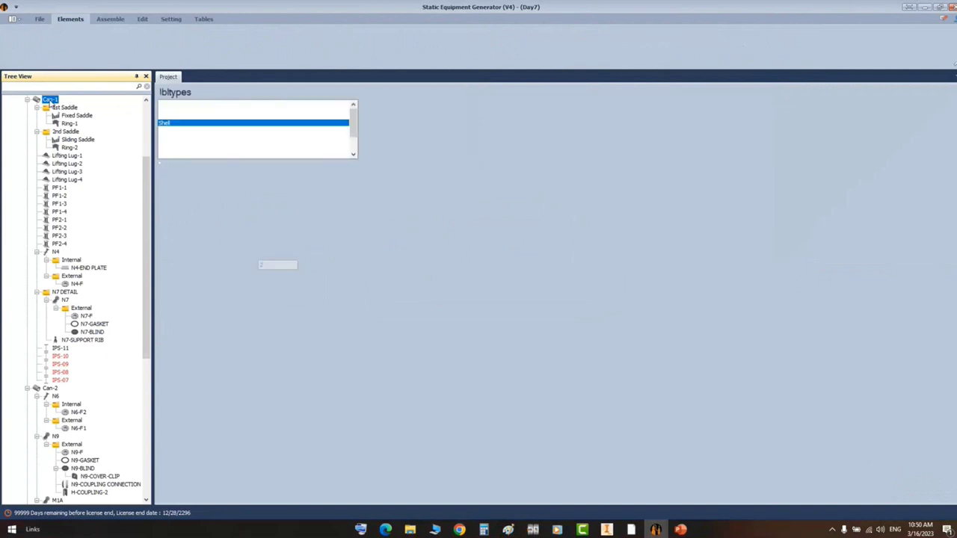
pyautogui.click(731, 63)
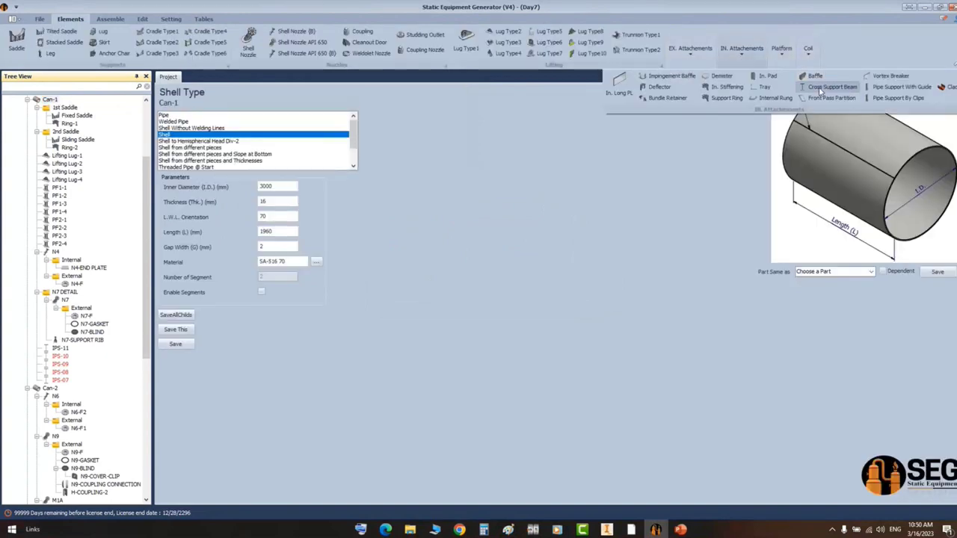
pyautogui.click(826, 87)
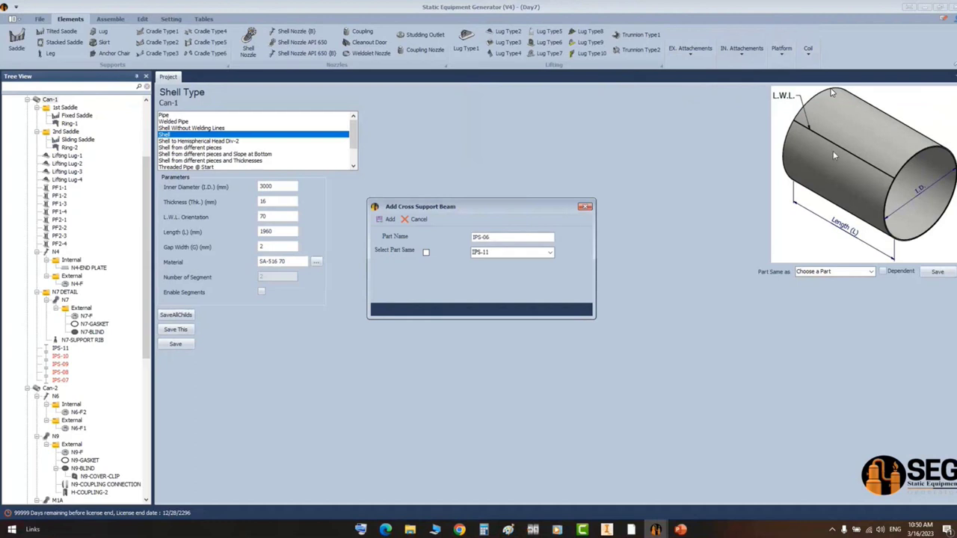
pyautogui.click(426, 254)
pyautogui.click(387, 219)
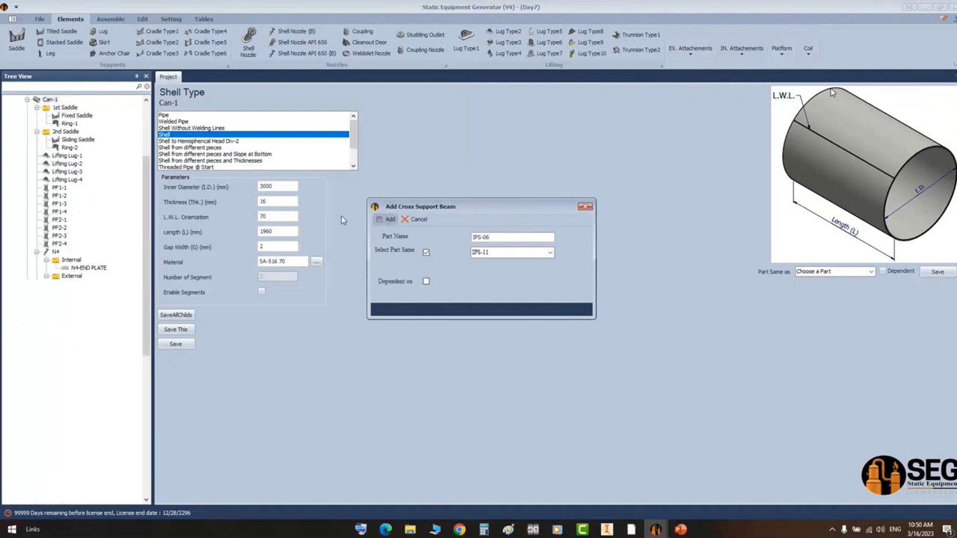
pyautogui.click(50, 99)
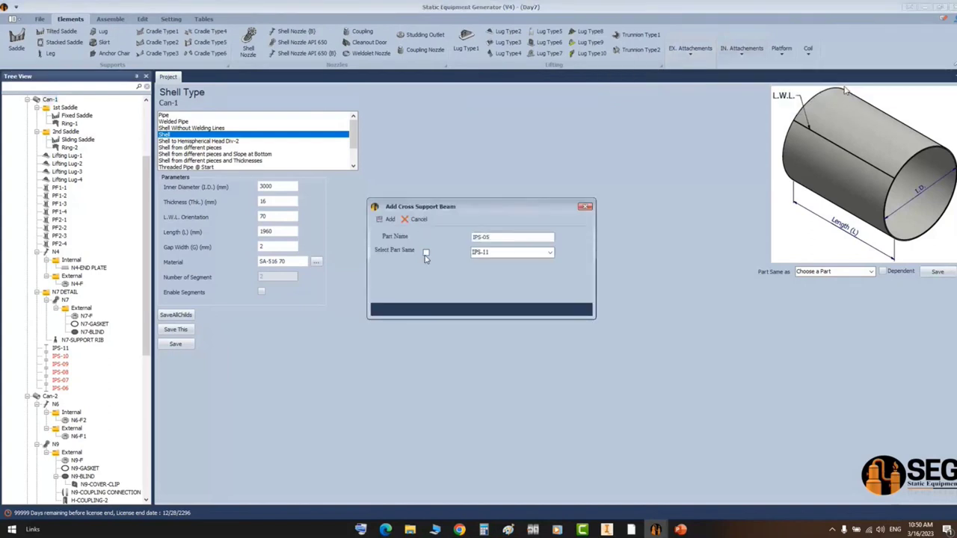
pyautogui.click(386, 219)
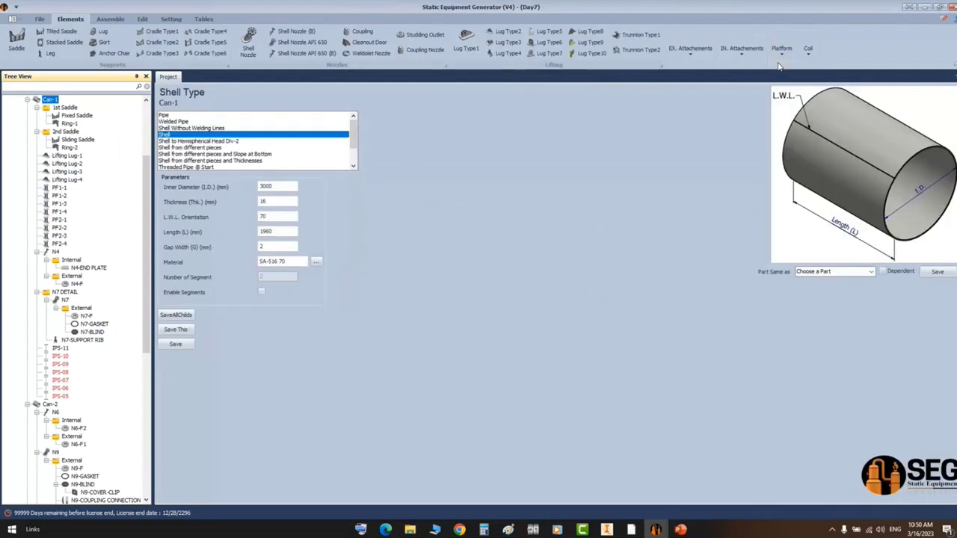
# - Add a cross support beam named IPS-04 to Can-1, using IPS-11 as the same part
pyautogui.click(742, 49)
pyautogui.click(832, 87)
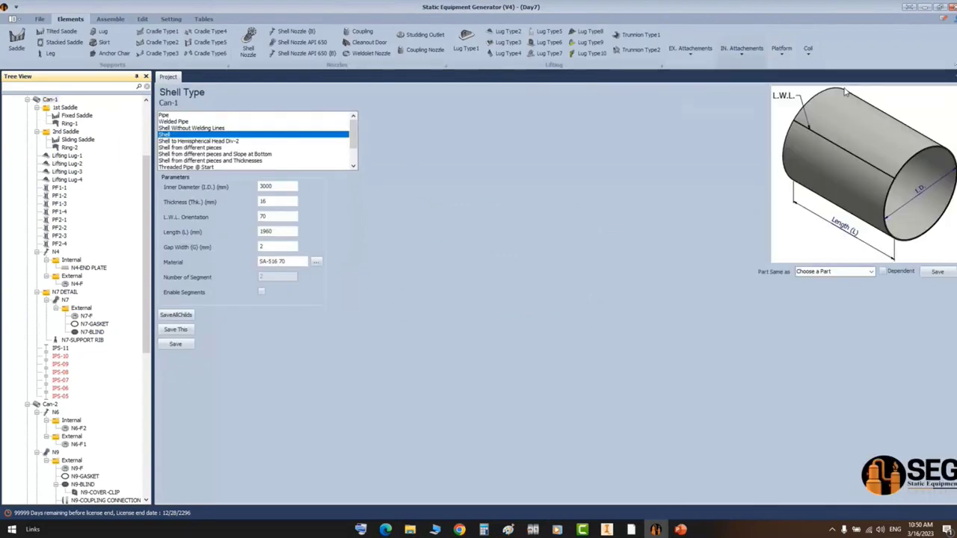
pyautogui.write('IPS')
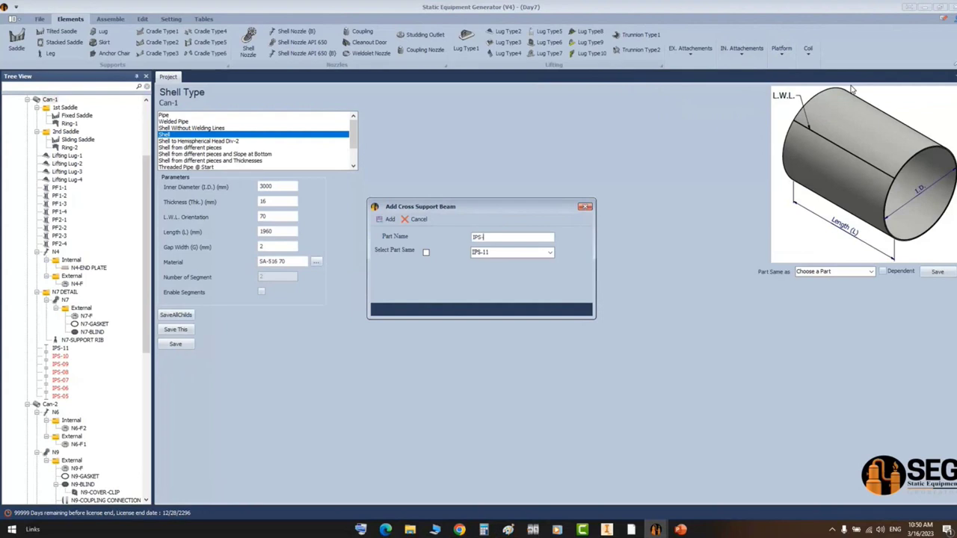
pyautogui.write('-04')
pyautogui.click(426, 252)
pyautogui.click(387, 219)
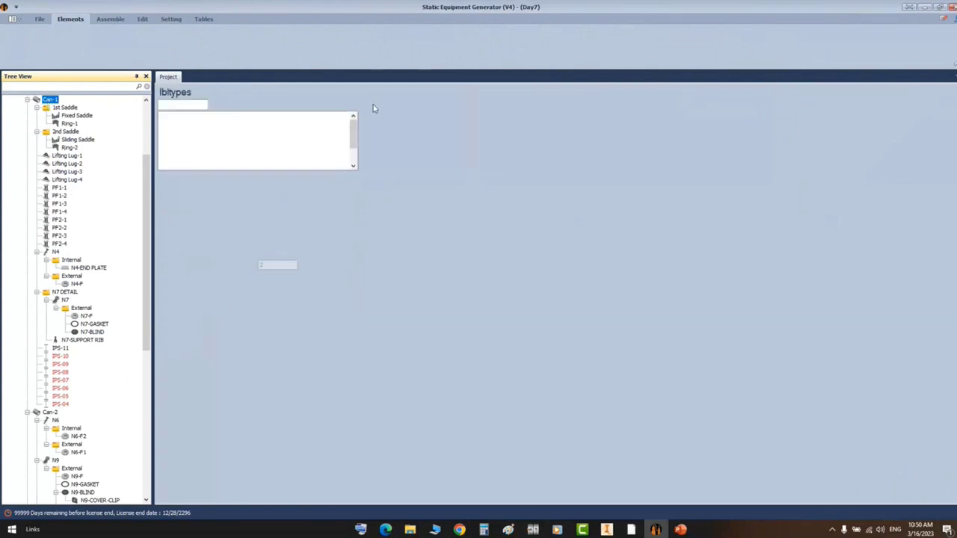
# - Add a cross support beam named IPS-03 to Can-1, using IPS-11 as the same part
pyautogui.click(742, 49)
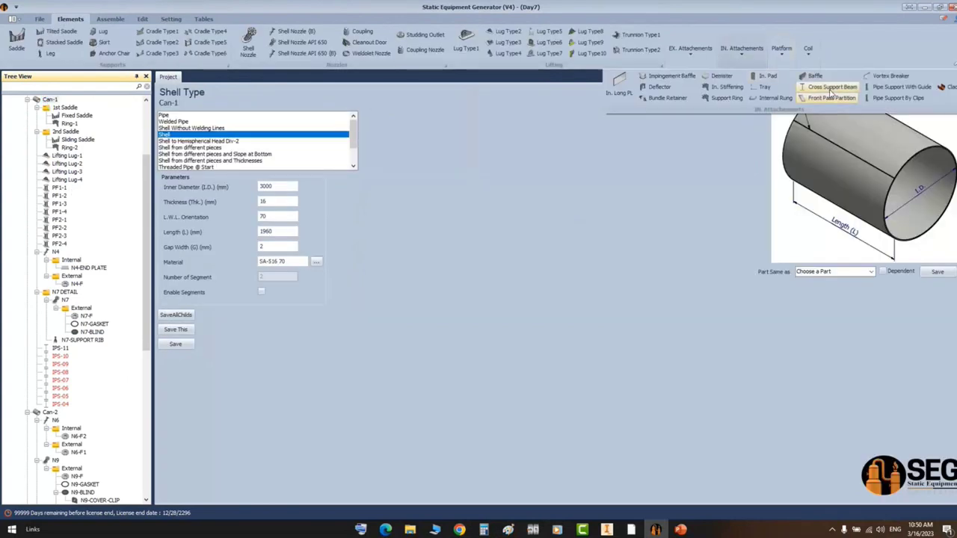
pyautogui.click(826, 86)
pyautogui.write('IPS-')
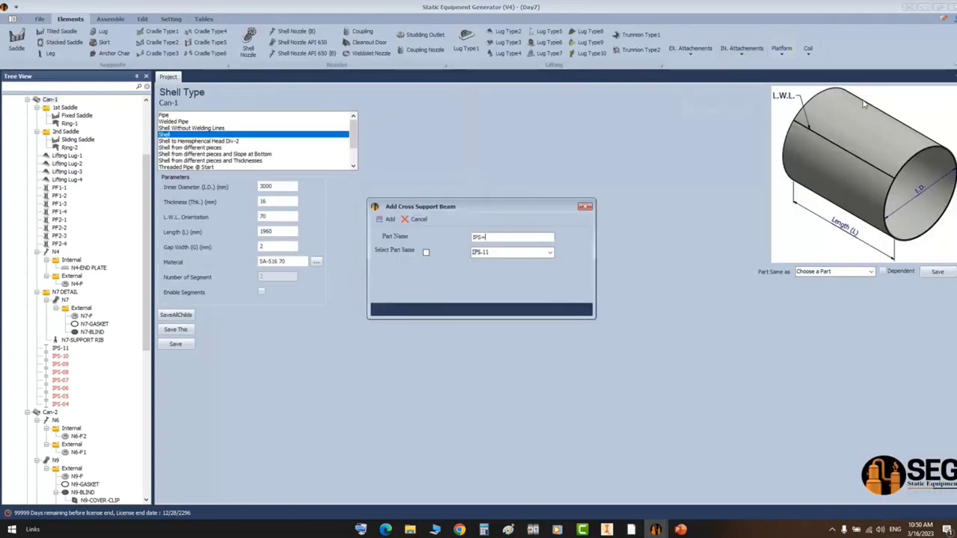
pyautogui.write('1')
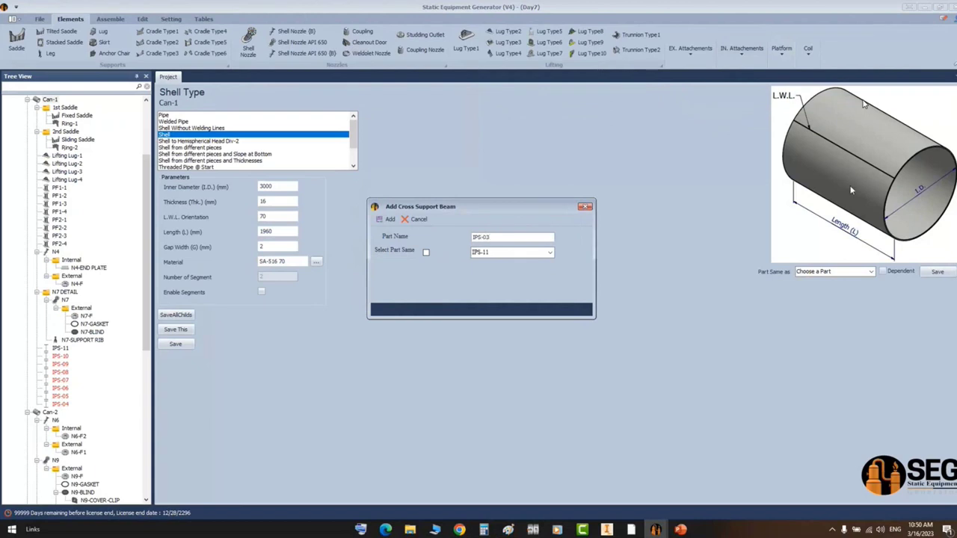
pyautogui.click(427, 252)
pyautogui.click(388, 219)
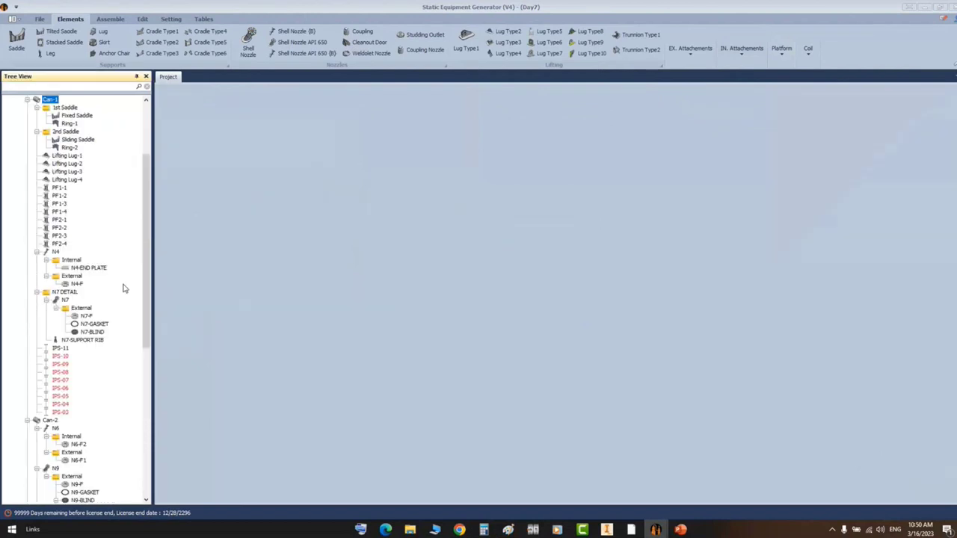
# - Add a cross support beam named IPS-02 to Can-1, using IPS-11 as the same part
pyautogui.click(50, 101)
pyautogui.click(740, 51)
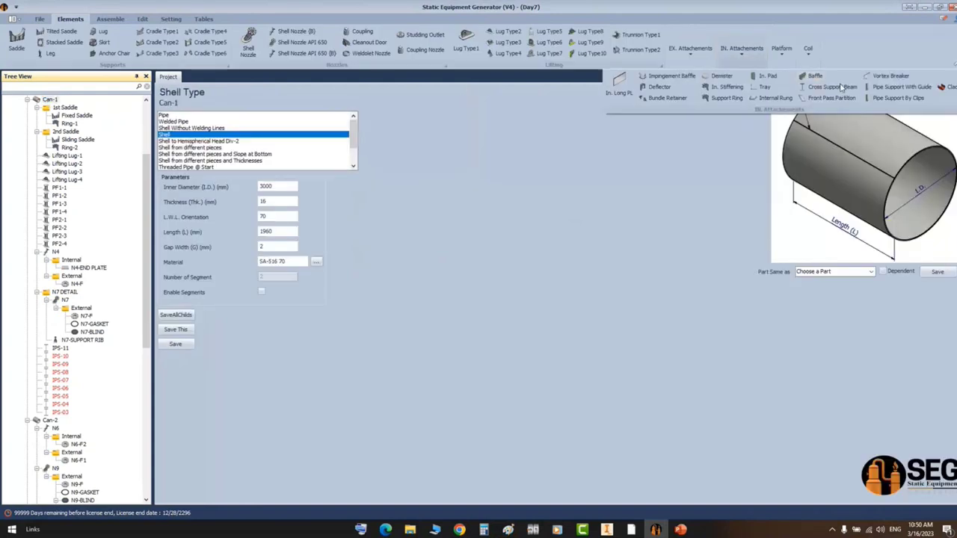
pyautogui.click(842, 88)
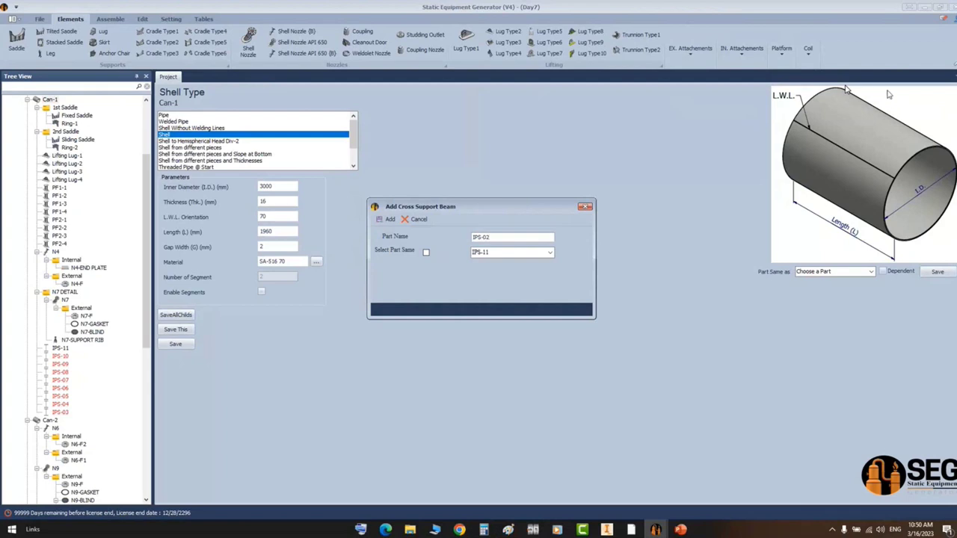
pyautogui.click(426, 253)
pyautogui.click(392, 221)
# - Set the location of cross support beam IPS-10 to 1783 mm and save it
pyautogui.click(61, 357)
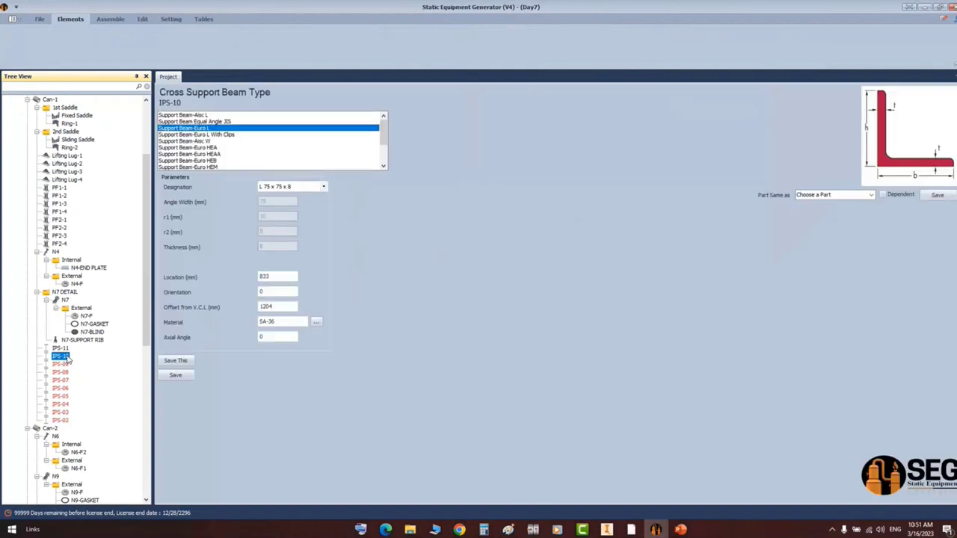
pyautogui.click(275, 277)
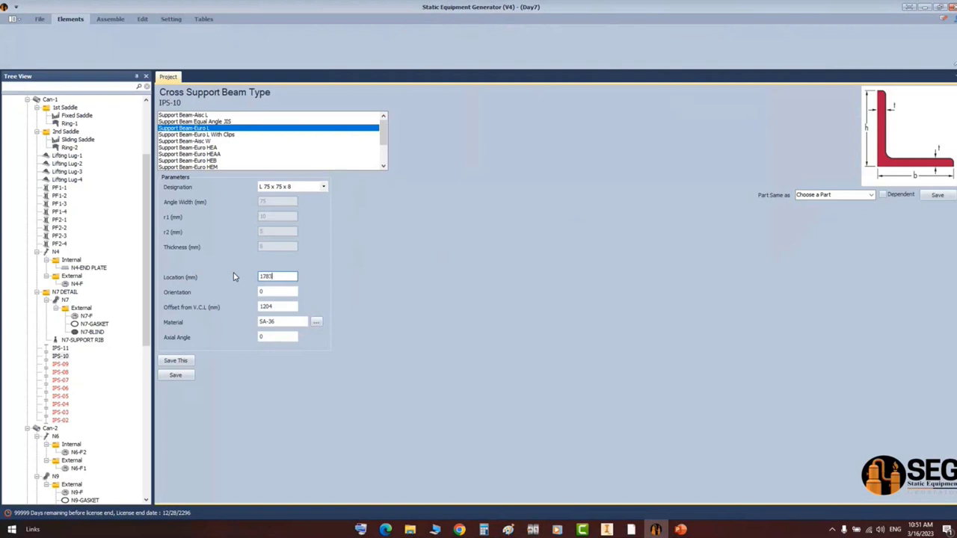
pyautogui.click(175, 375)
# - Set and save the location of IPS-09 from the chained dimensions between IPS-09 and the N1-side shell end in Plan View and Elevation.pdf
pyautogui.moveTo(631, 530)
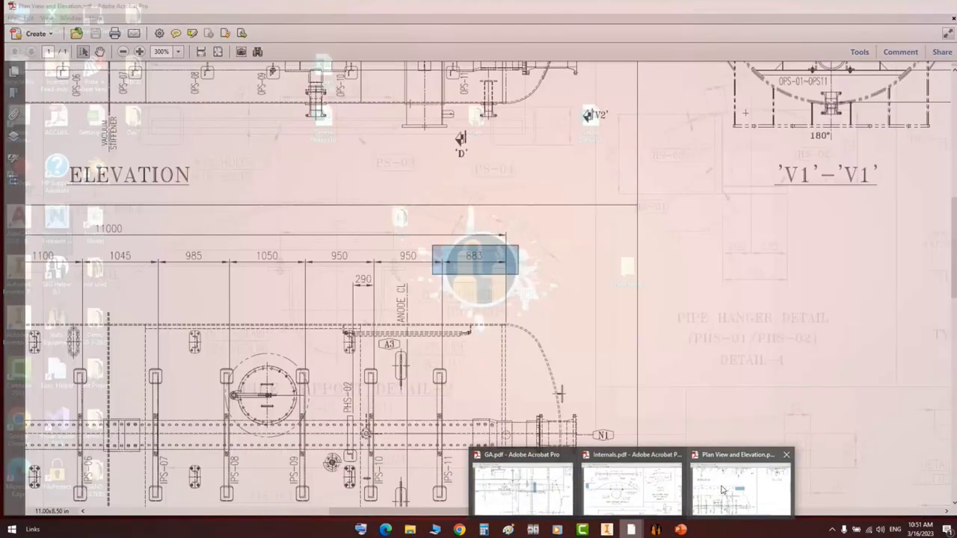
pyautogui.click(740, 487)
pyautogui.moveTo(462, 256); pyautogui.dragTo(495, 269)
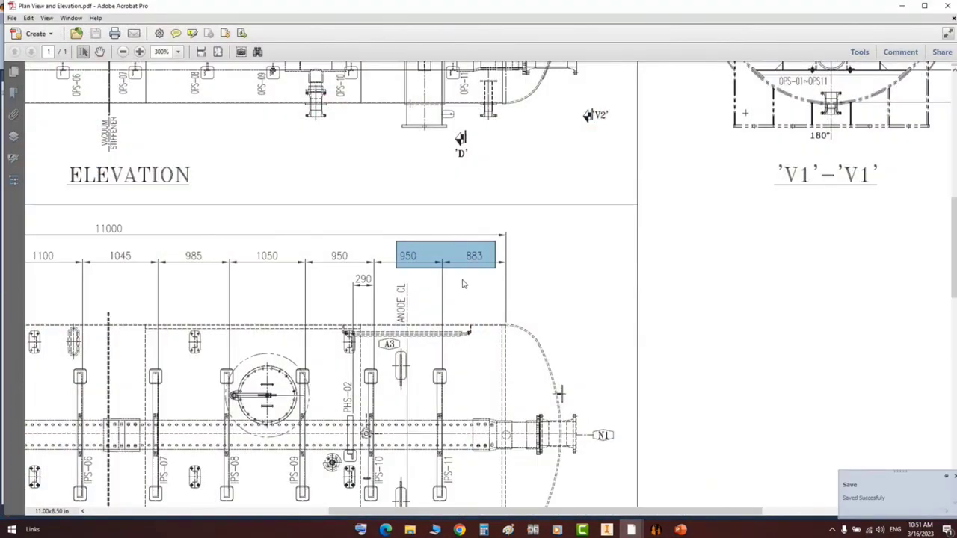
pyautogui.moveTo(390, 240); pyautogui.dragTo(496, 272)
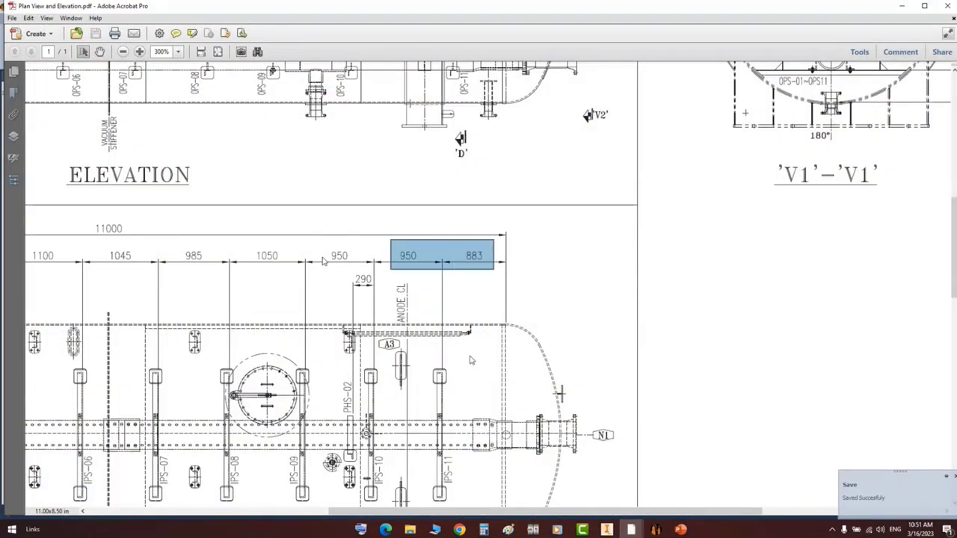
pyautogui.moveTo(317, 249); pyautogui.dragTo(355, 268)
pyautogui.moveTo(309, 240); pyautogui.dragTo(504, 273)
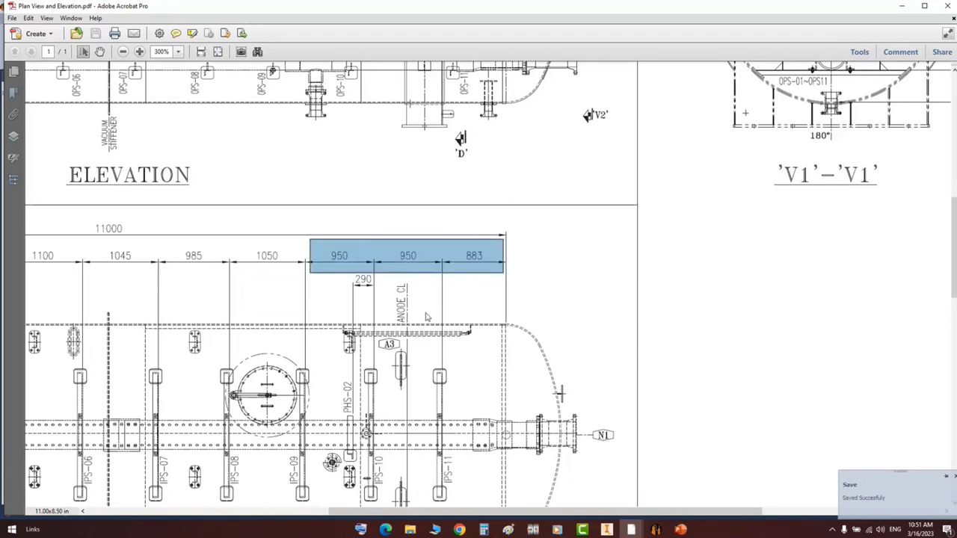
pyautogui.click(655, 529)
pyautogui.click(60, 107)
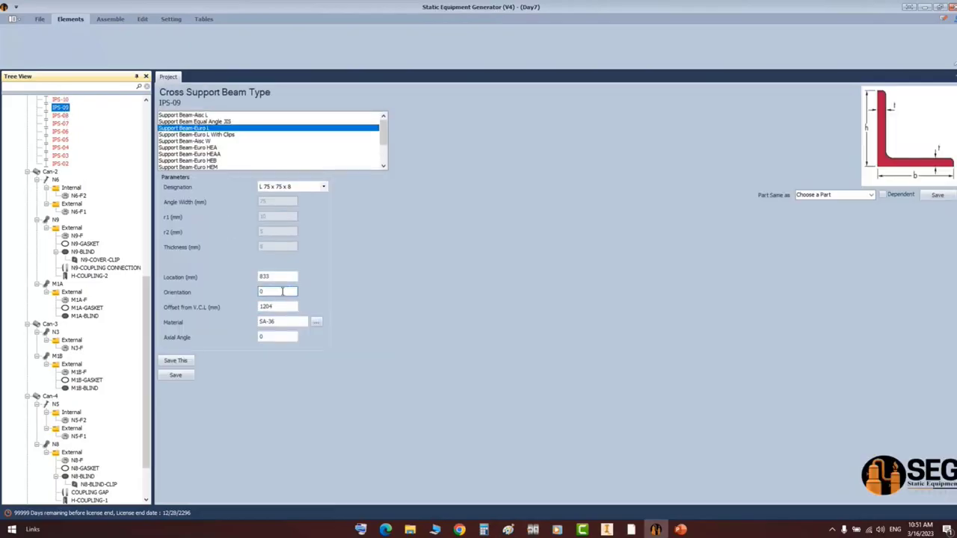
pyautogui.click(262, 277)
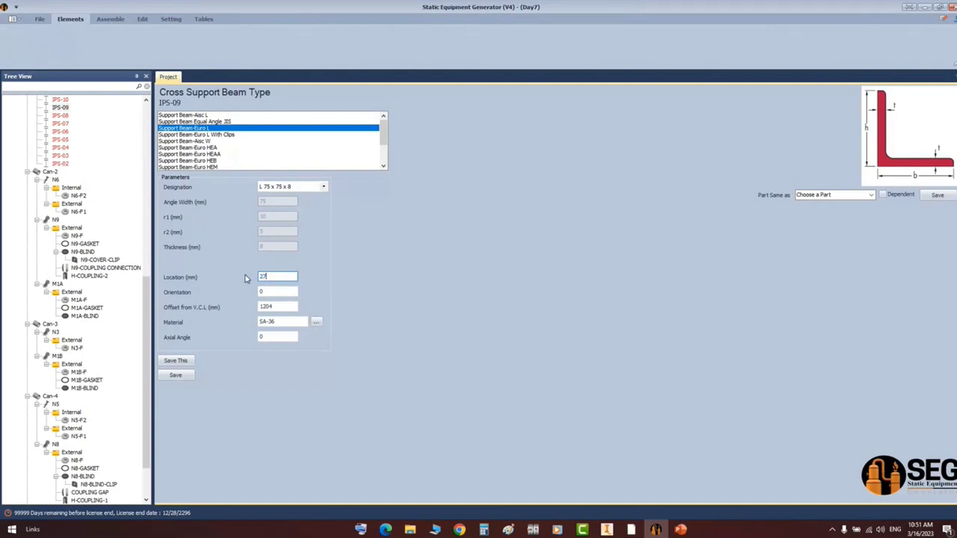
pyautogui.click(175, 375)
# - Set the location of cross support beam IPS-08 to 3783 mm and save it
pyautogui.click(60, 107)
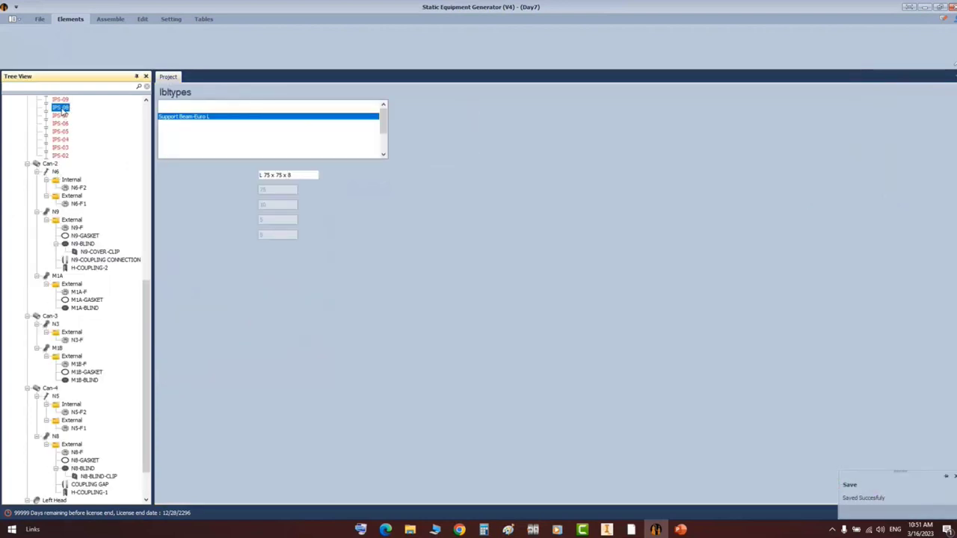
pyautogui.moveTo(267, 276); pyautogui.dragTo(232, 275)
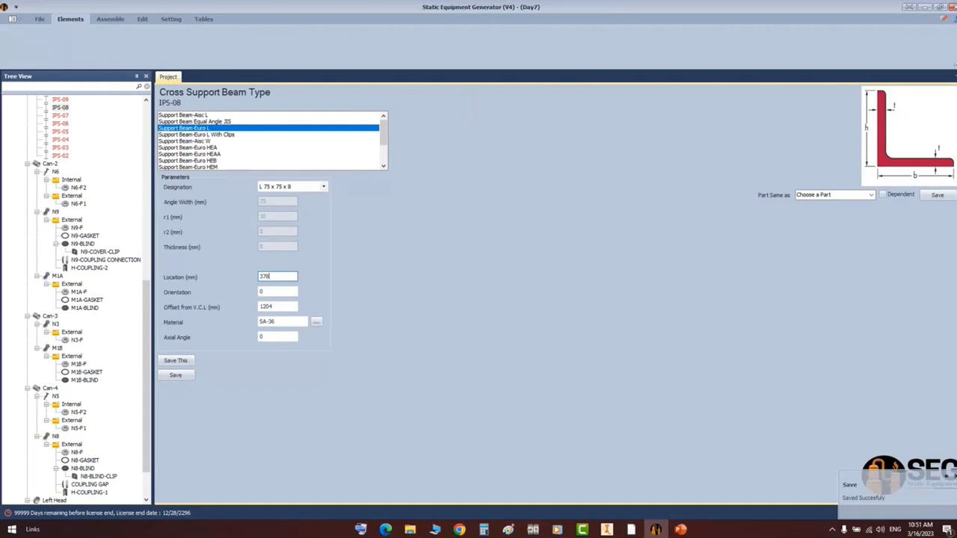
pyautogui.click(175, 375)
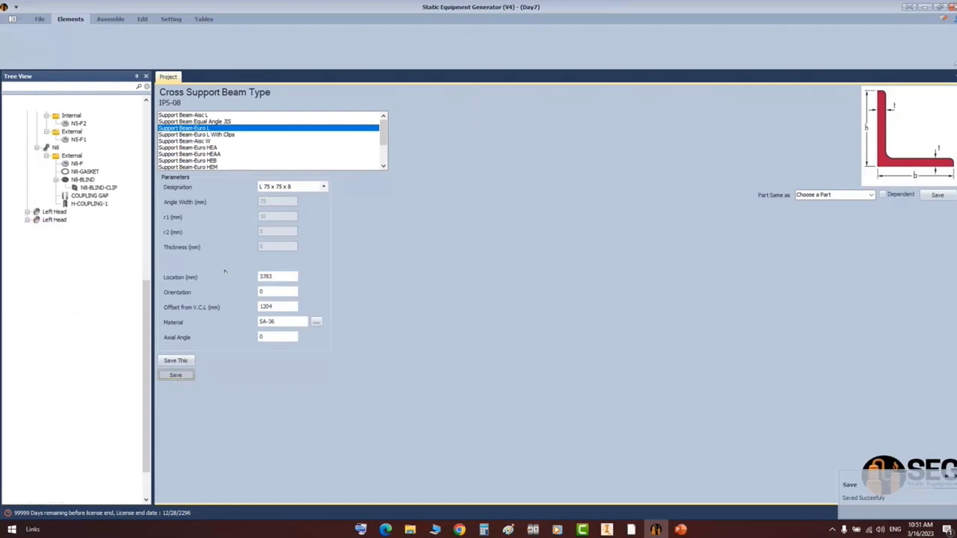
# - Set the location of cross support beam IPS-07 to 4768 mm and save it
pyautogui.click(61, 109)
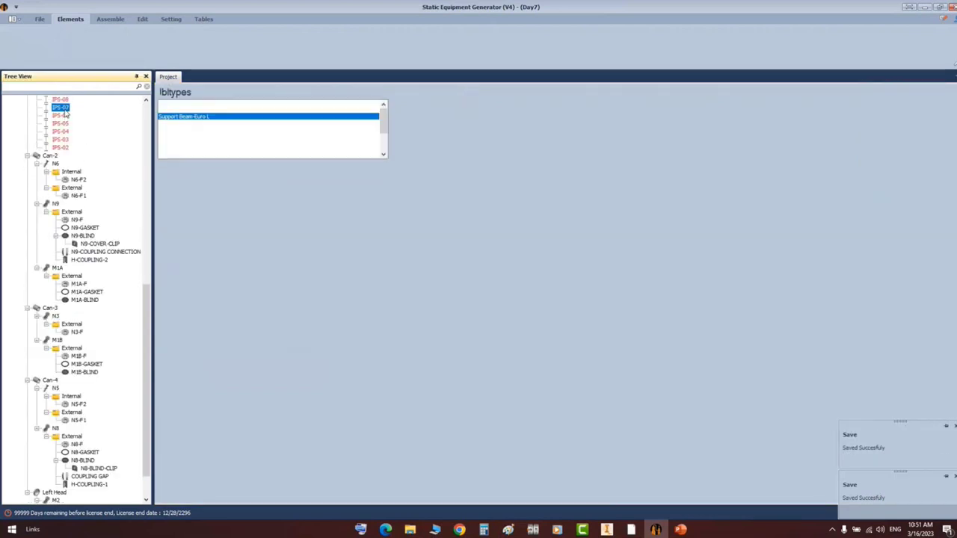
pyautogui.moveTo(273, 278); pyautogui.dragTo(232, 278)
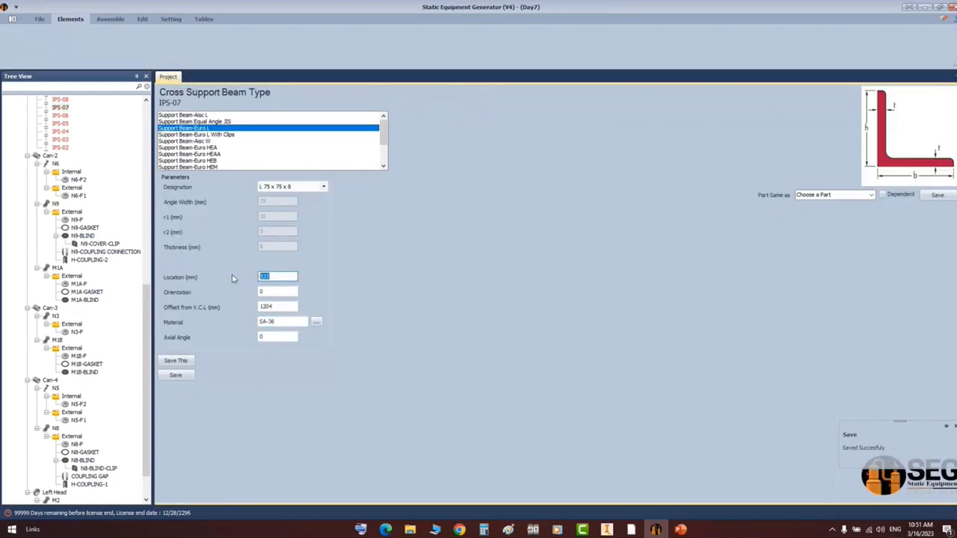
pyautogui.write('476')
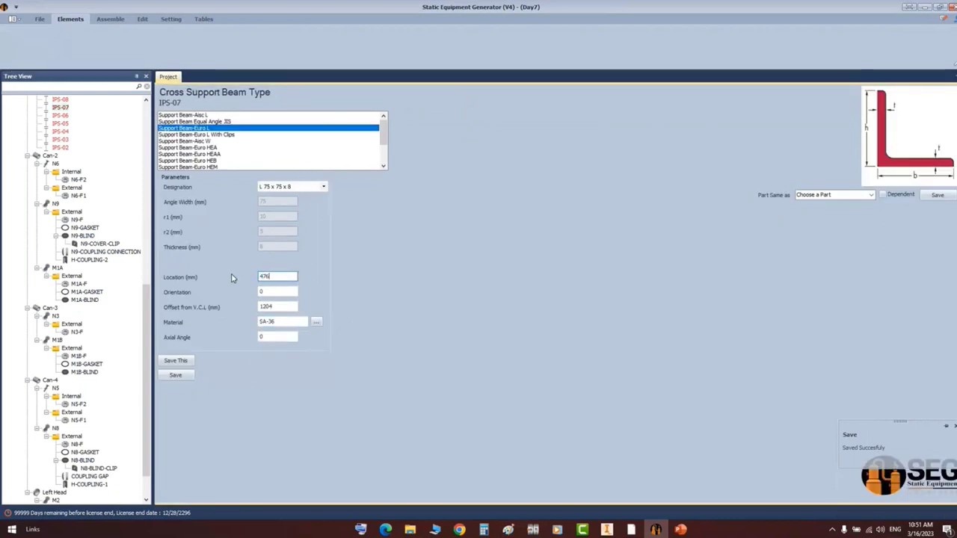
pyautogui.write('8')
pyautogui.click(190, 376)
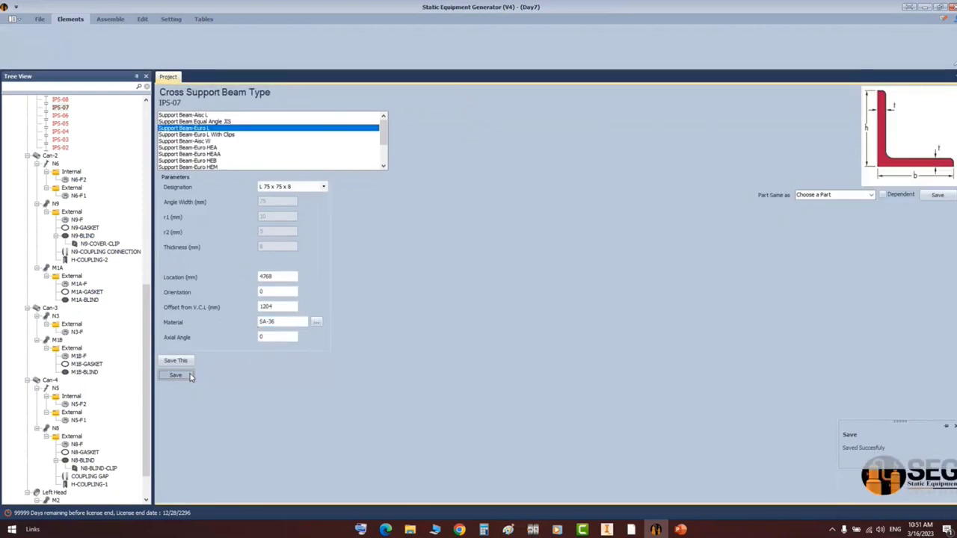
# - Set the location of cross support beam IPS-06 to 5813 mm and save it
pyautogui.click(62, 108)
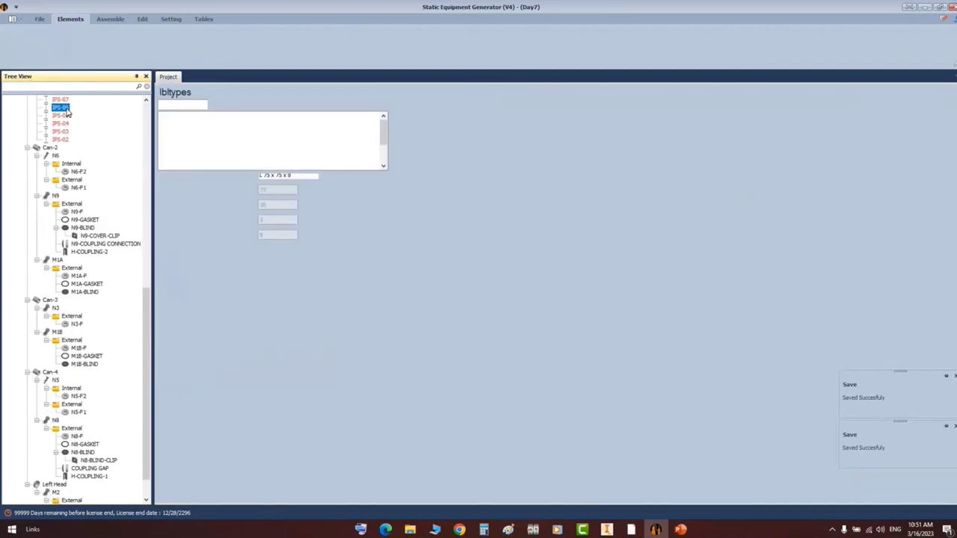
pyautogui.moveTo(273, 277); pyautogui.dragTo(258, 279)
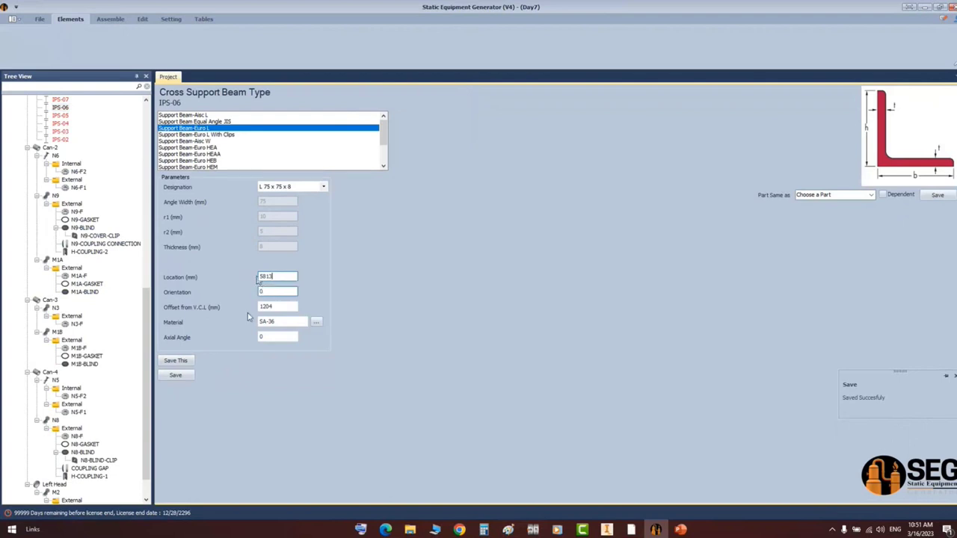
pyautogui.click(175, 376)
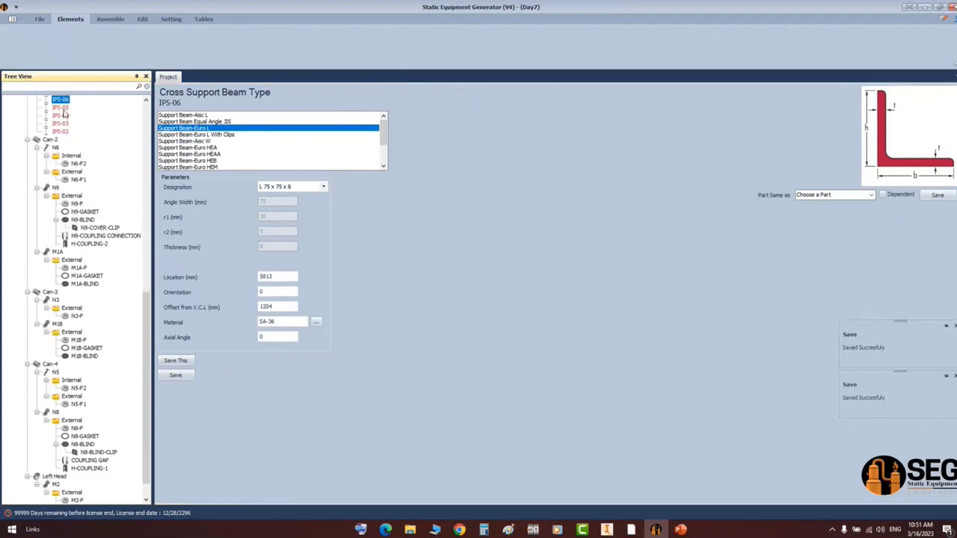
# - Set the location of cross support beam IPS-05 to 6913 mm and save it
pyautogui.click(63, 110)
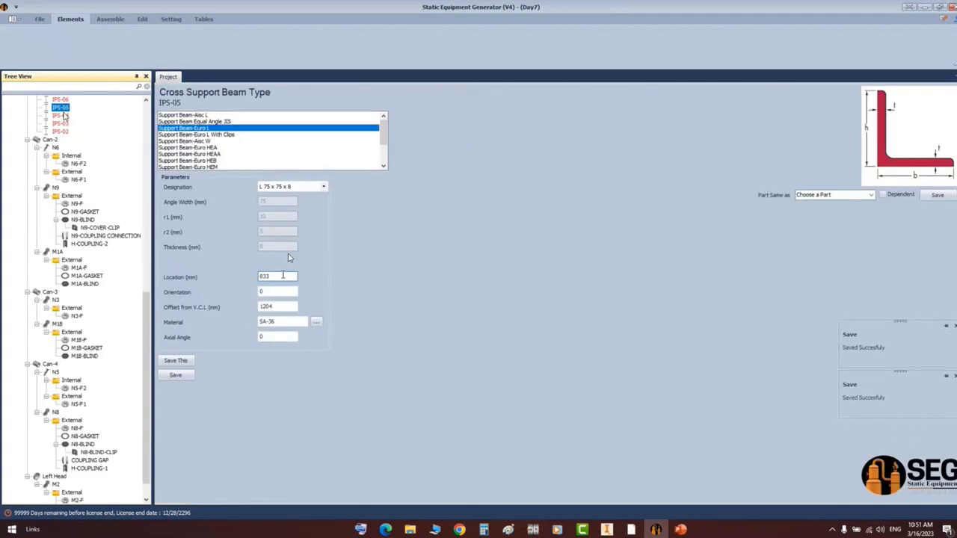
pyautogui.write('69')
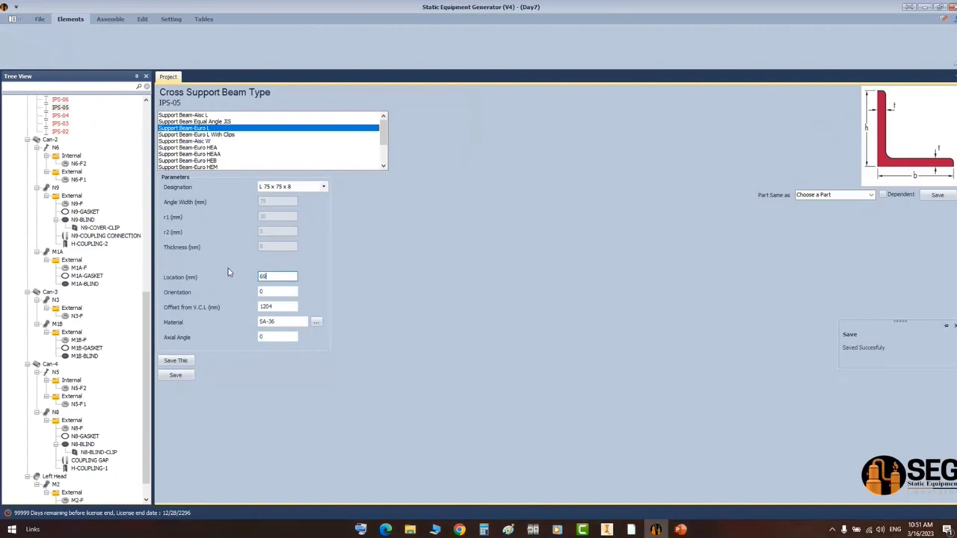
pyautogui.write('13')
pyautogui.click(172, 375)
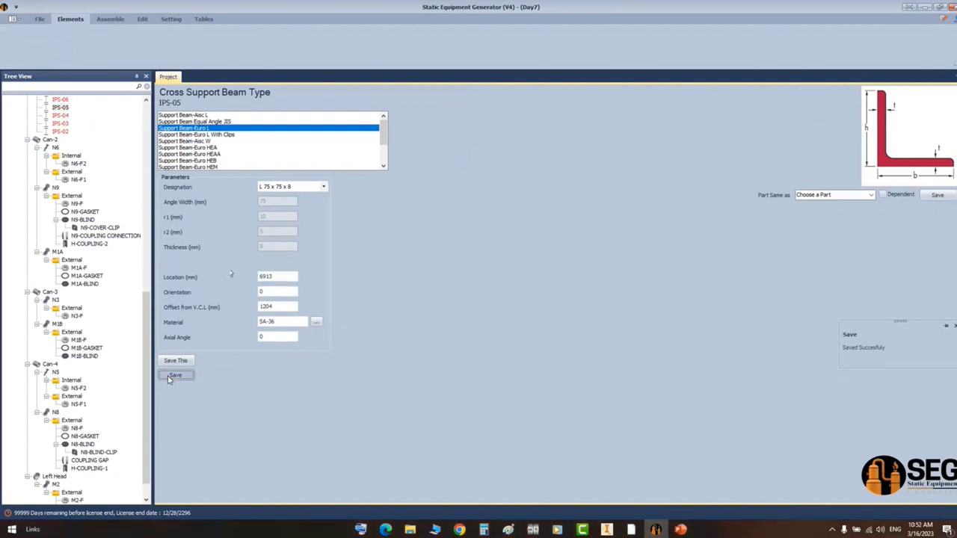
# - Set and save the locations of cross support beams IPS-04, at 8013 mm, and IPS-03
pyautogui.click(60, 108)
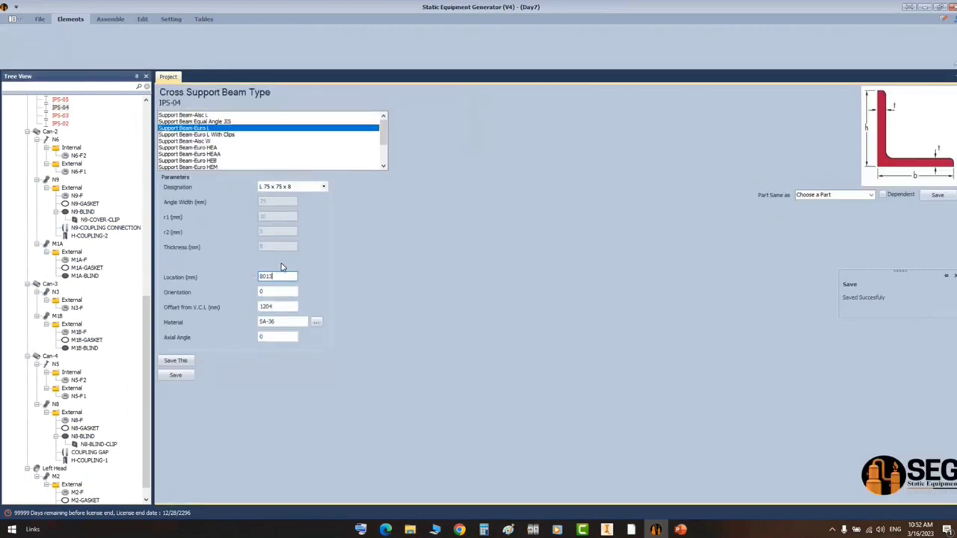
pyautogui.click(191, 376)
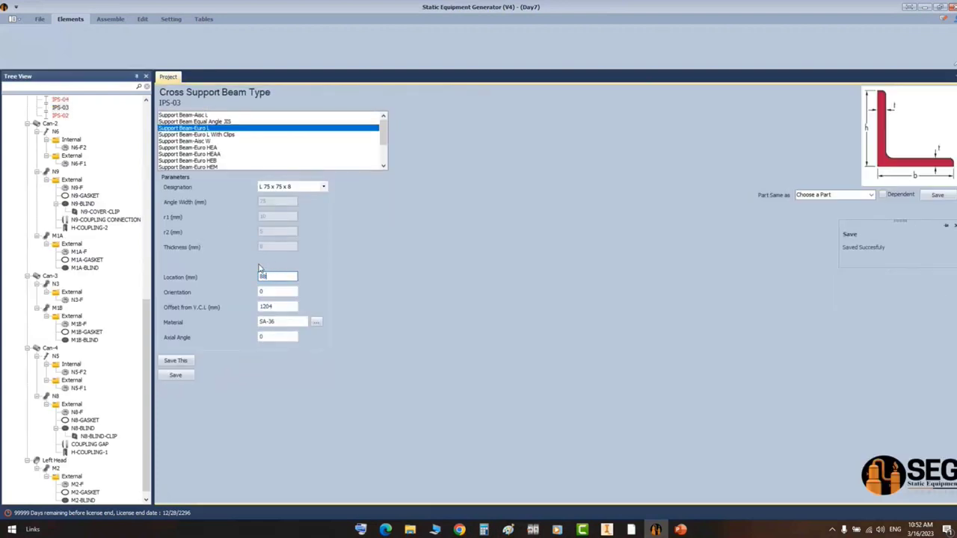
pyautogui.click(191, 380)
# - Set the location of cross support beam IPS-02 to 9773 mm and save it
pyautogui.click(59, 107)
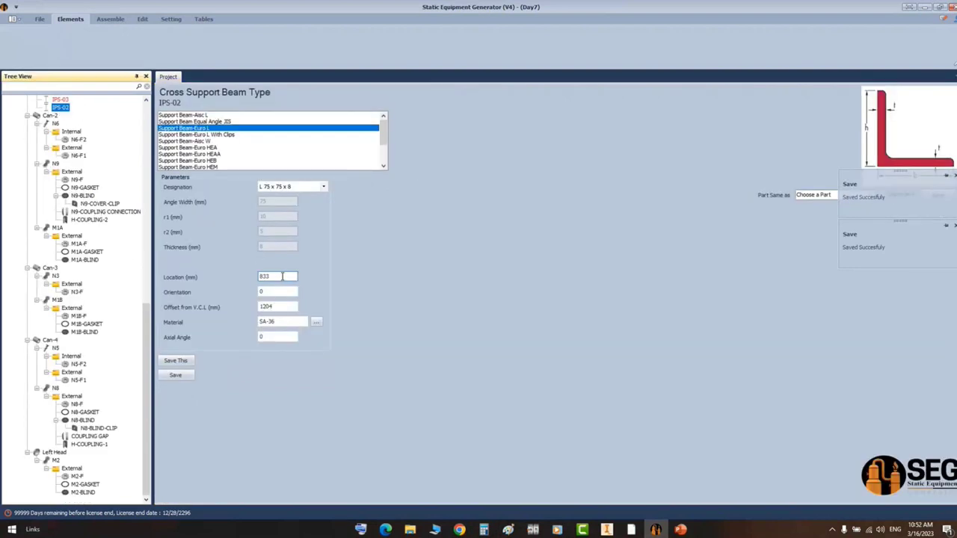
pyautogui.moveTo(282, 276); pyautogui.dragTo(224, 278)
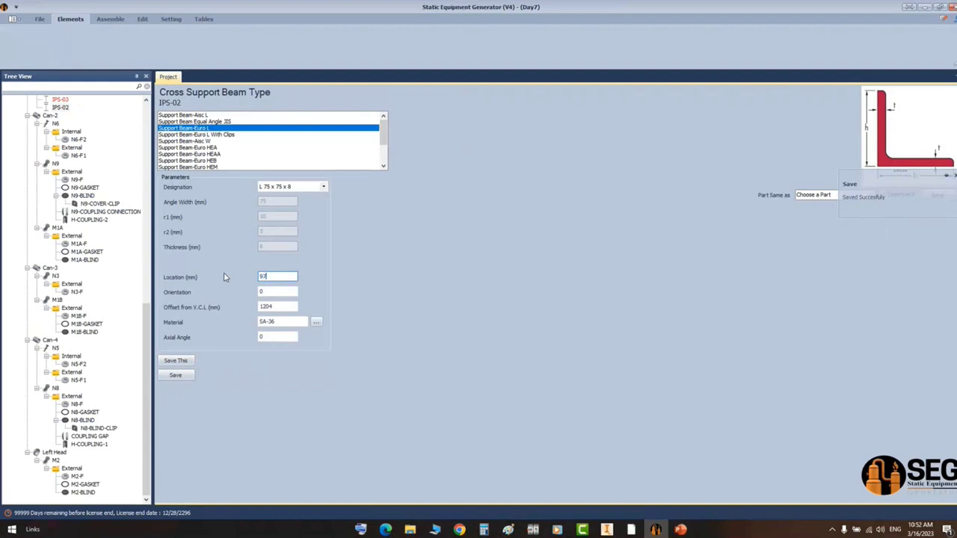
pyautogui.click(185, 376)
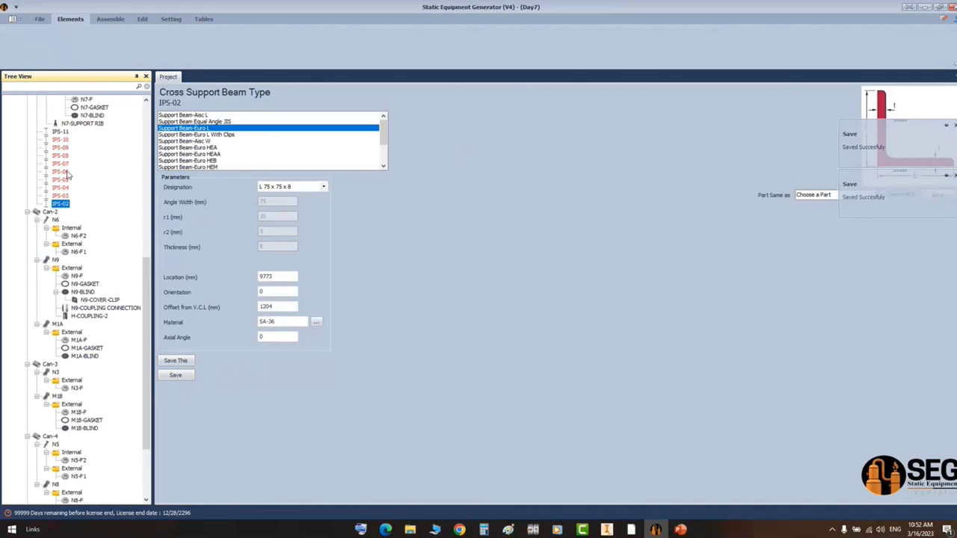
# - In GA.pdf, compare the pipe support nearest the M2 end with the other supports along the shell
pyautogui.moveTo(632, 529)
pyautogui.click(533, 486)
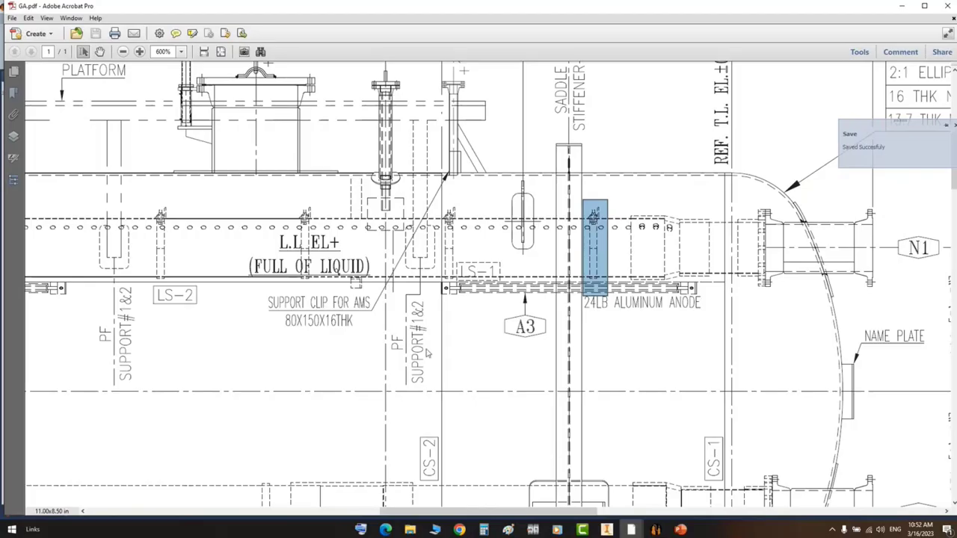
pyautogui.moveTo(382, 325); pyautogui.dragTo(673, 325, button='middle')
pyautogui.moveTo(90, 325)
pyautogui.mouseDown(button='middle')
pyautogui.moveTo(414, 325)
pyautogui.moveTo(496, 308)
pyautogui.mouseUp(button='middle')
pyautogui.hscroll(-5, 496, 306)
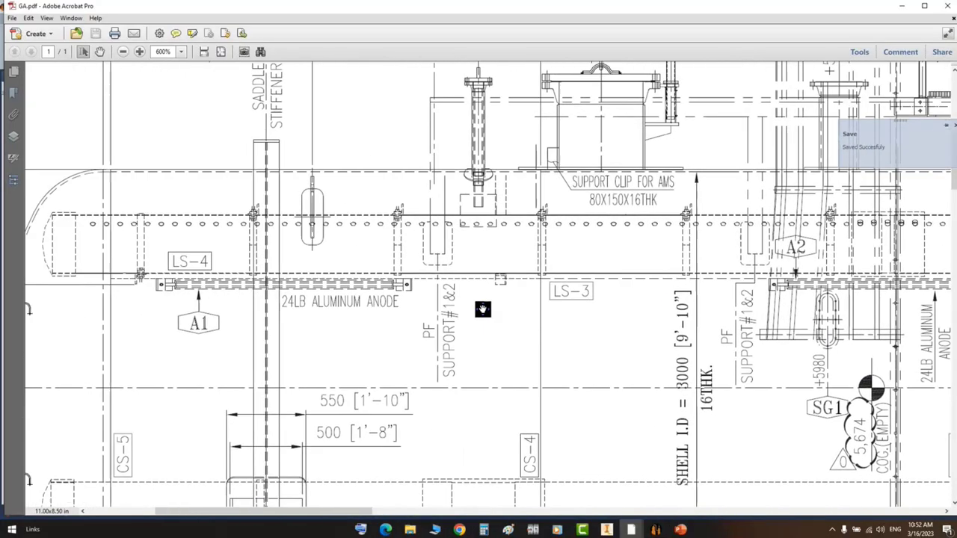
pyautogui.moveTo(359, 191); pyautogui.dragTo(386, 290)
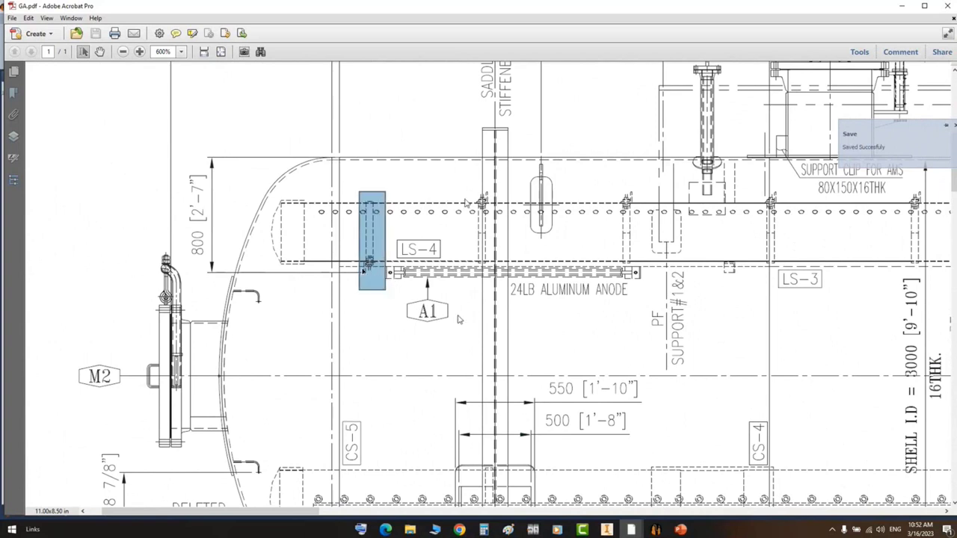
pyautogui.moveTo(466, 182); pyautogui.dragTo(500, 216)
pyautogui.moveTo(348, 246); pyautogui.dragTo(381, 276)
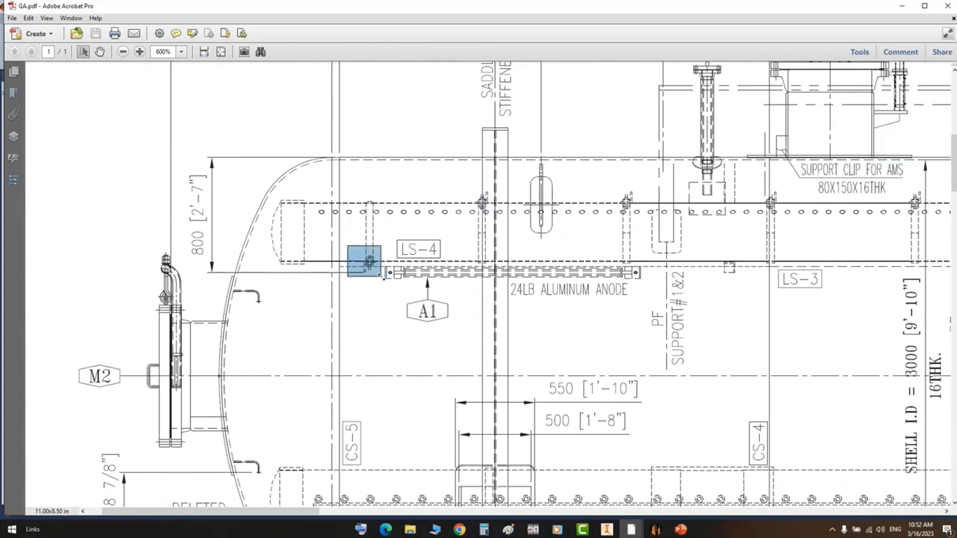
# - Calculate IPS-01's offset from the vessel centreline as 1500 - 702, using Pipe Support Detail-1 in Internals.pdf
pyautogui.click(631, 529)
pyautogui.click(633, 491)
pyautogui.moveTo(577, 375)
pyautogui.mouseDown(button='middle')
pyautogui.moveTo(584, 354)
pyautogui.moveTo(485, 344)
pyautogui.moveTo(457, 329)
pyautogui.mouseUp(button='middle')
pyautogui.moveTo(457, 329); pyautogui.dragTo(769, 470)
pyautogui.moveTo(399, 265); pyautogui.dragTo(457, 353)
pyautogui.click(484, 529)
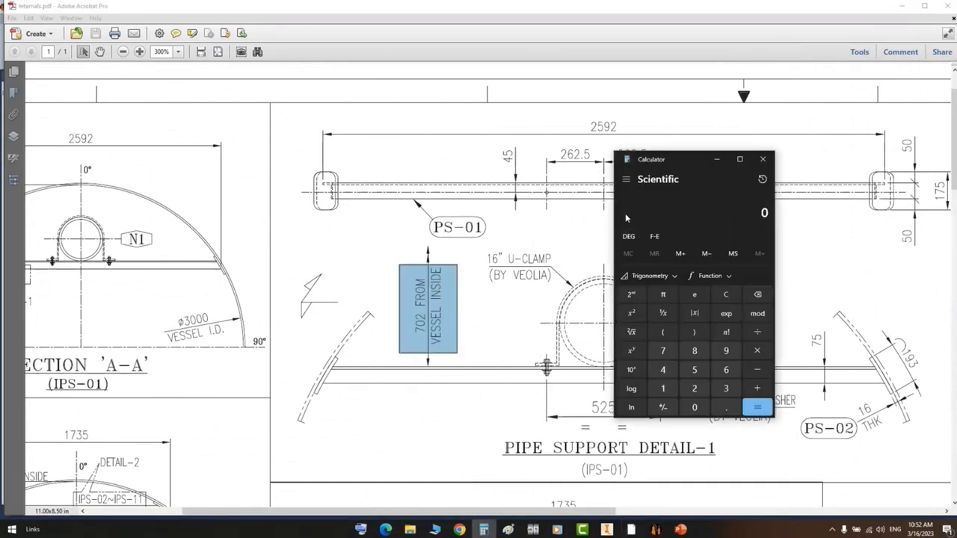
pyautogui.write('1500')
pyautogui.press('-')
pyautogui.write('702')
pyautogui.press('Return')
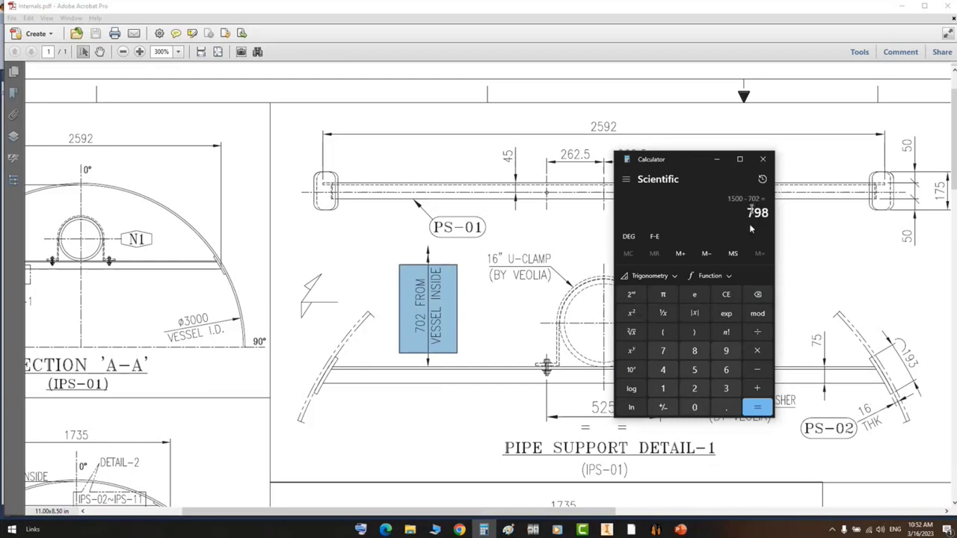
pyautogui.moveTo(750, 212); pyautogui.dragTo(759, 209)
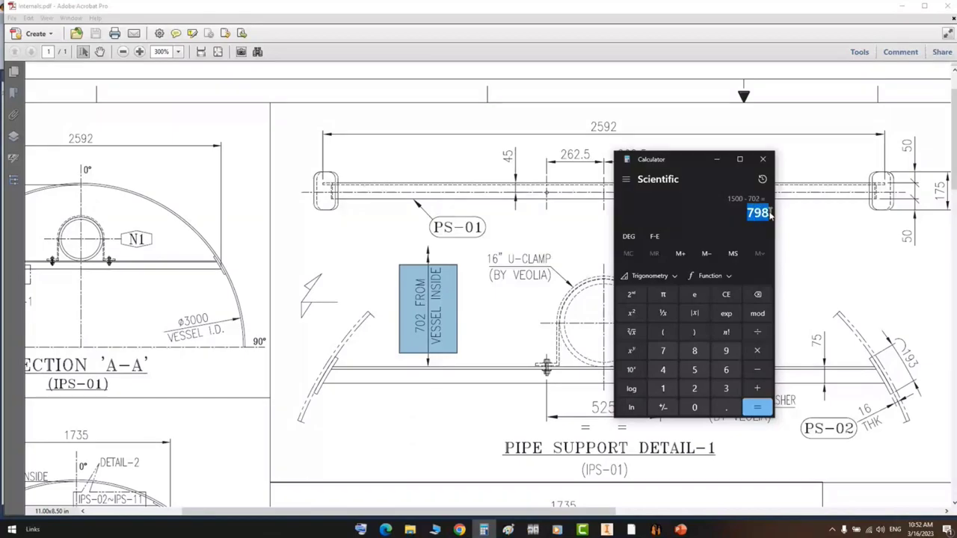
# - Back in Static Equipment Generator, add a cross support beam named IPS-01 to Can-1, using IPS-11 as the same part
pyautogui.click(654, 529)
pyautogui.scroll(5, 68, 228)
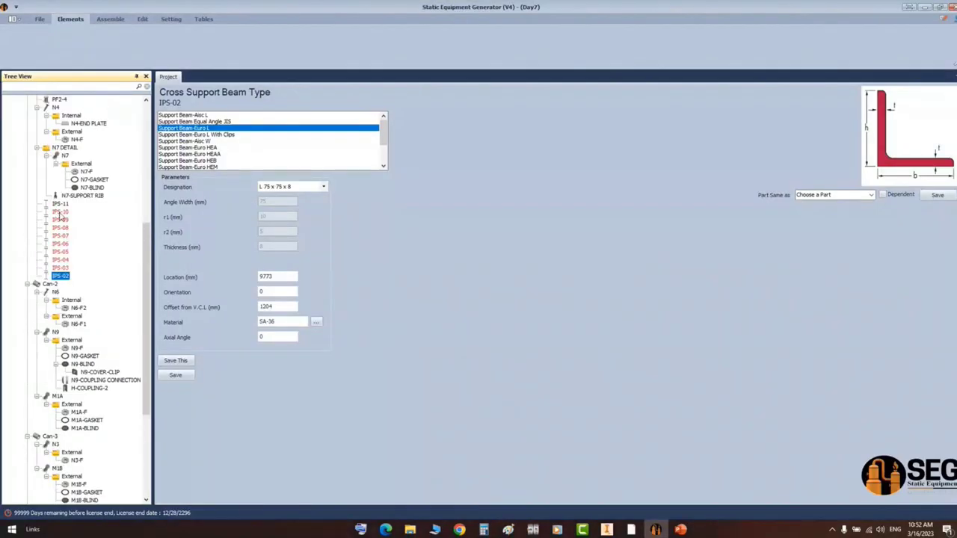
pyautogui.scroll(5, 68, 187)
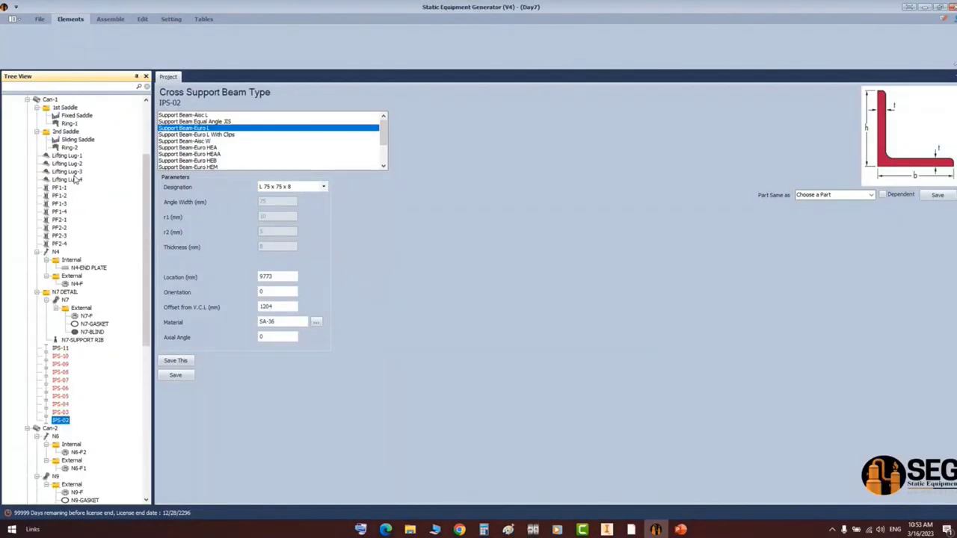
pyautogui.click(50, 123)
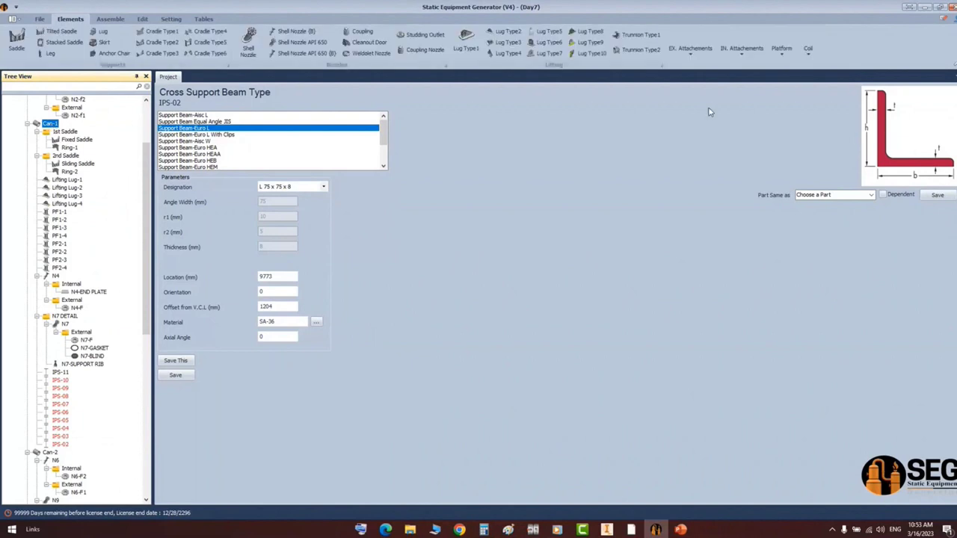
pyautogui.click(744, 56)
pyautogui.click(830, 89)
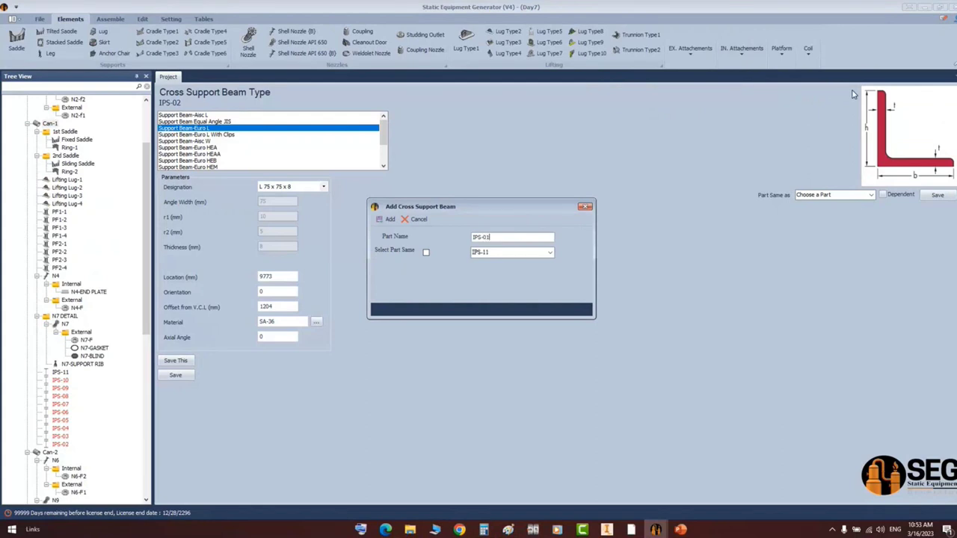
pyautogui.click(425, 252)
pyautogui.click(387, 219)
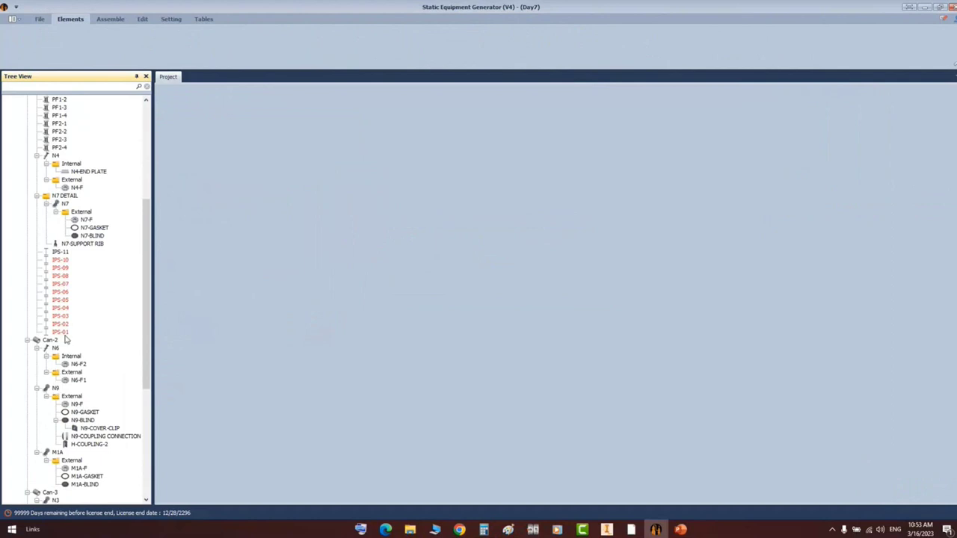
# - Set IPS-01's location to 10728 mm and its offset from V.C.L to the calculated 798 mm, and save it
pyautogui.click(62, 332)
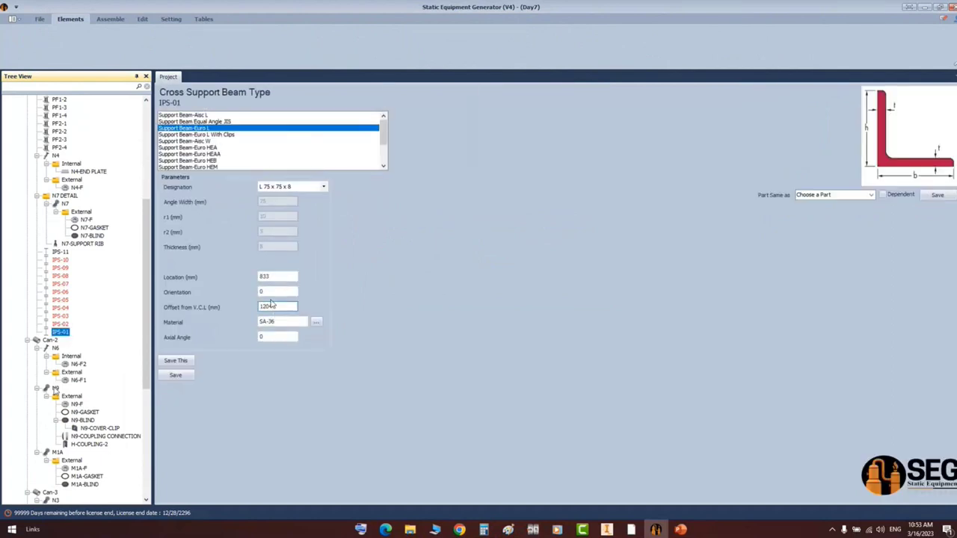
pyautogui.doubleClick(283, 275)
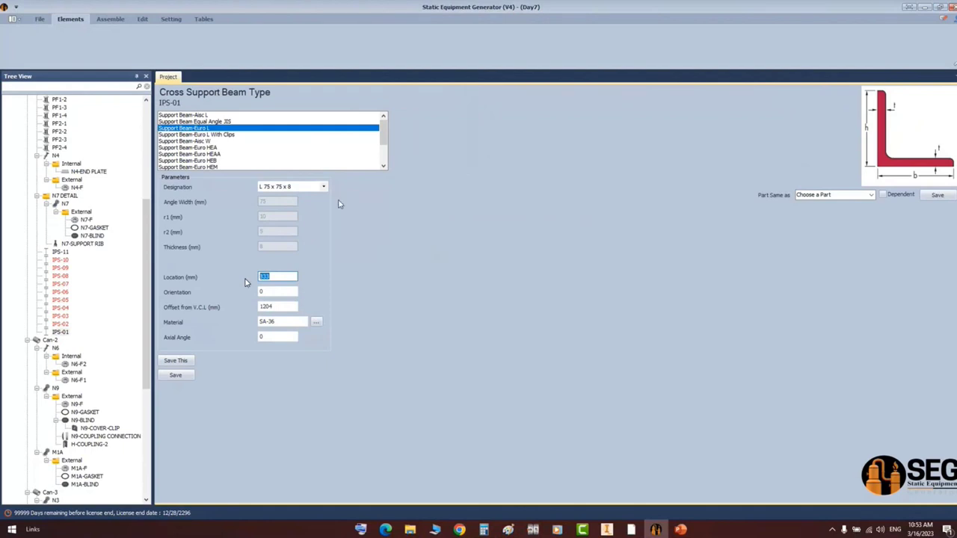
pyautogui.write('10')
pyautogui.press('Tab')
pyautogui.press('Tab')
pyautogui.click(482, 530)
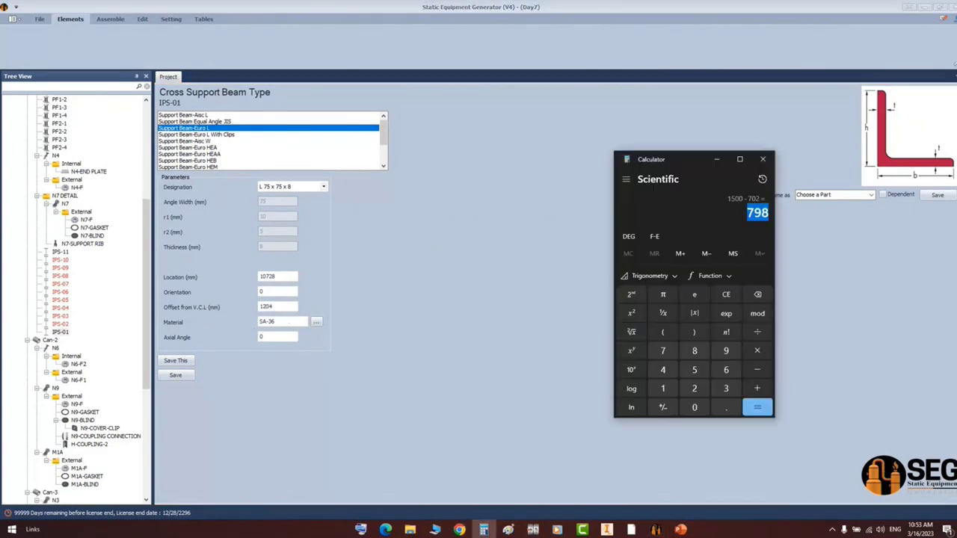
pyautogui.hotkey('ctrl', 'c')
pyautogui.moveTo(289, 307); pyautogui.dragTo(259, 306)
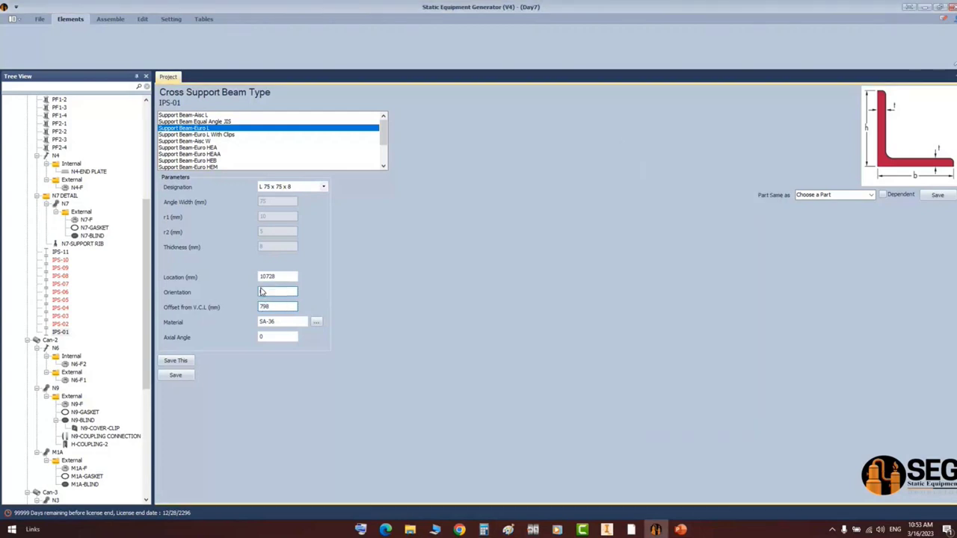
pyautogui.click(179, 377)
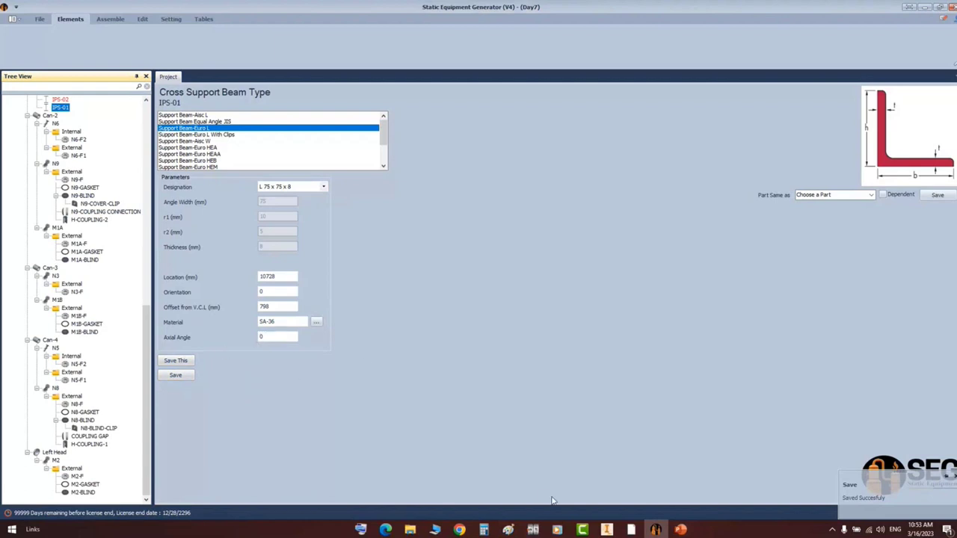
# - In GA.pdf, compare the angle orientation of the pipe support left of LS-4 with that of the next support
pyautogui.click(631, 529)
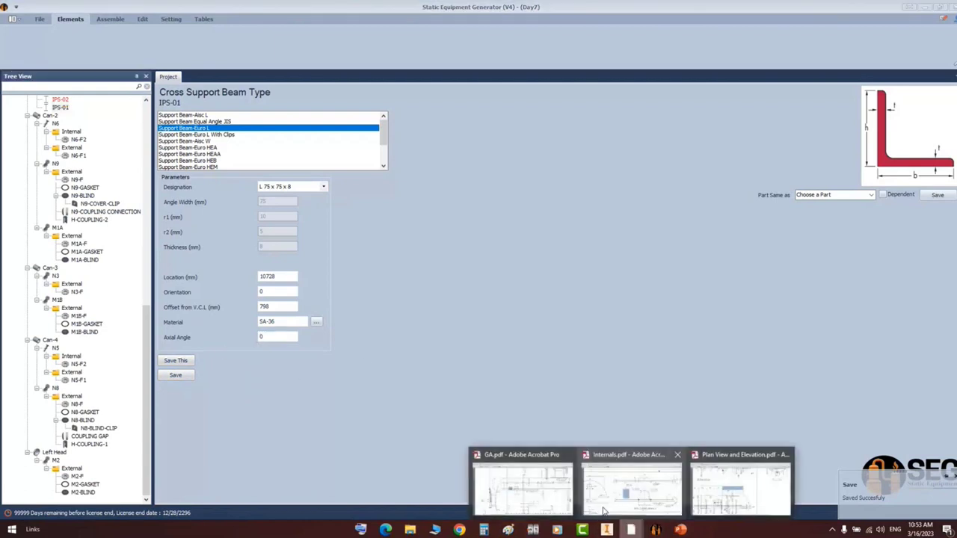
pyautogui.click(521, 490)
pyautogui.keyDown('ctrl'); pyautogui.scroll(5, 379, 275); pyautogui.keyUp('ctrl')
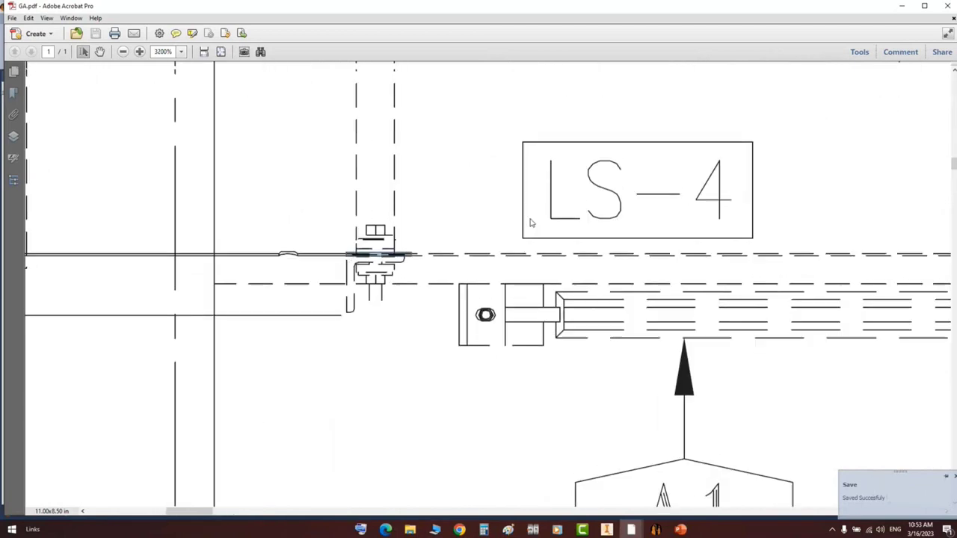
pyautogui.scroll(3, 543, 214)
pyautogui.hscroll(3, 543, 214)
pyautogui.keyDown('ctrl'); pyautogui.scroll(-1, 658, 168); pyautogui.keyUp('ctrl')
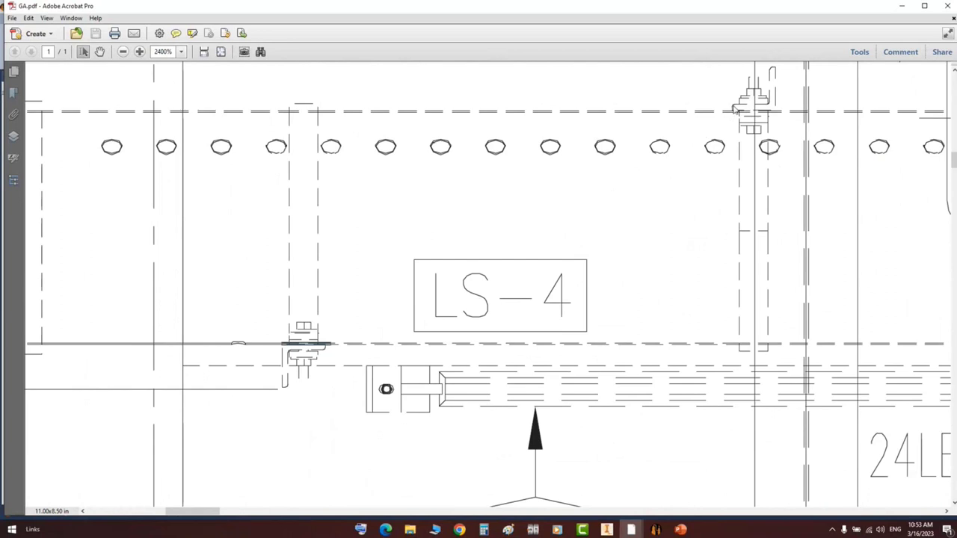
pyautogui.moveTo(733, 106); pyautogui.dragTo(787, 117)
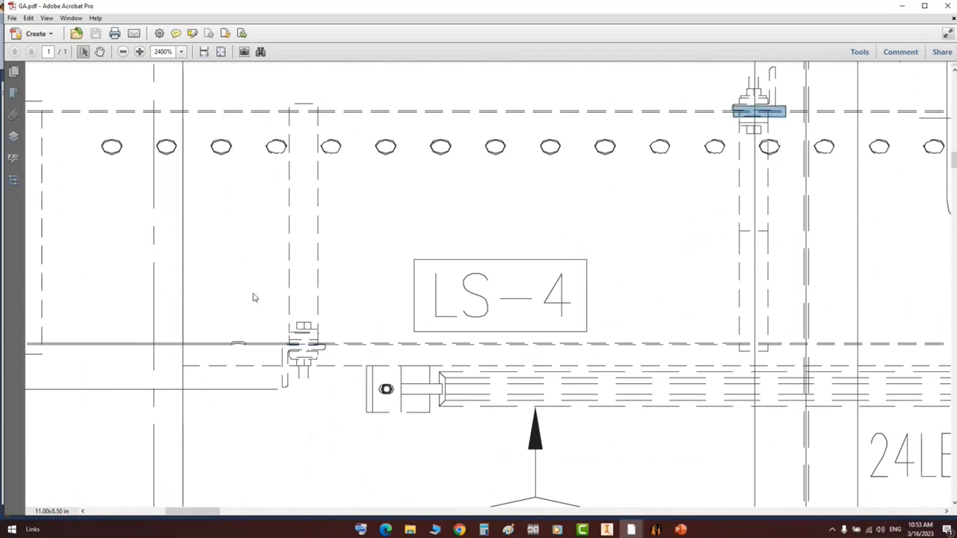
pyautogui.moveTo(276, 333); pyautogui.dragTo(329, 348)
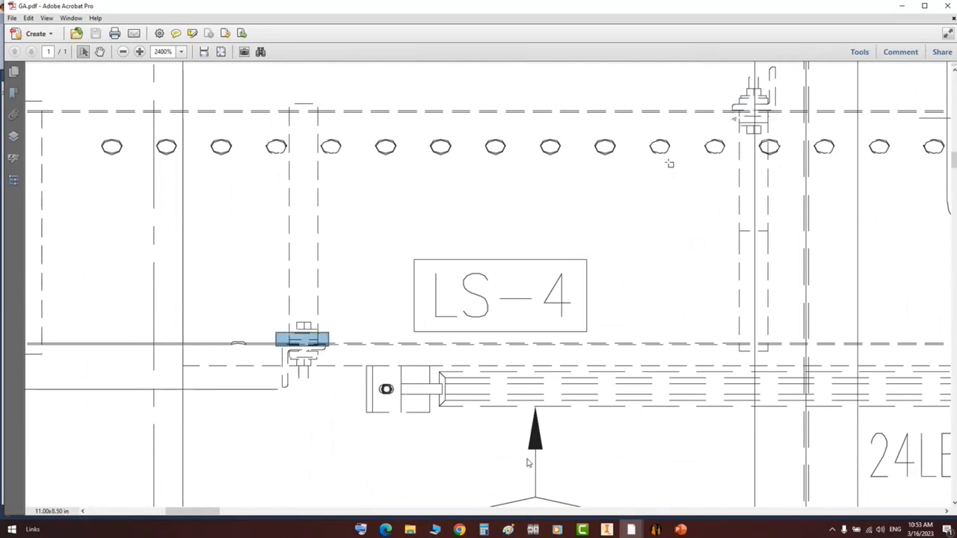
# - Back in Static Equipment Generator, set IPS-01's axial angle to 180, save it, and run the assembly build in Inventor
pyautogui.click(655, 529)
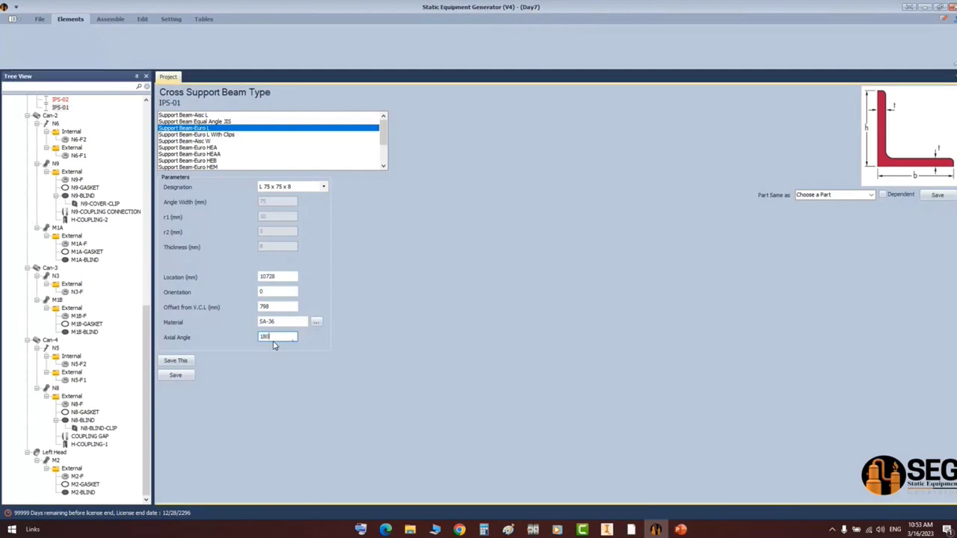
pyautogui.click(181, 375)
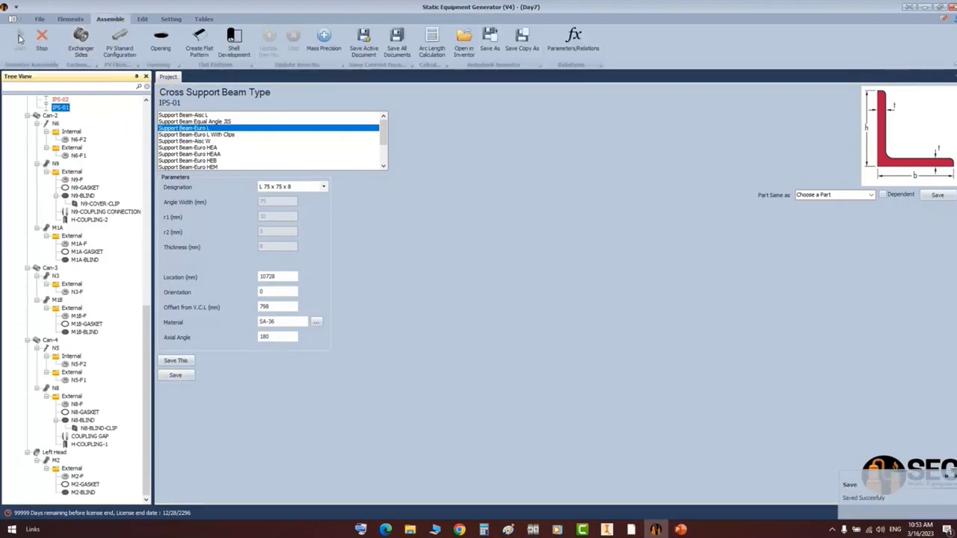
pyautogui.click(606, 530)
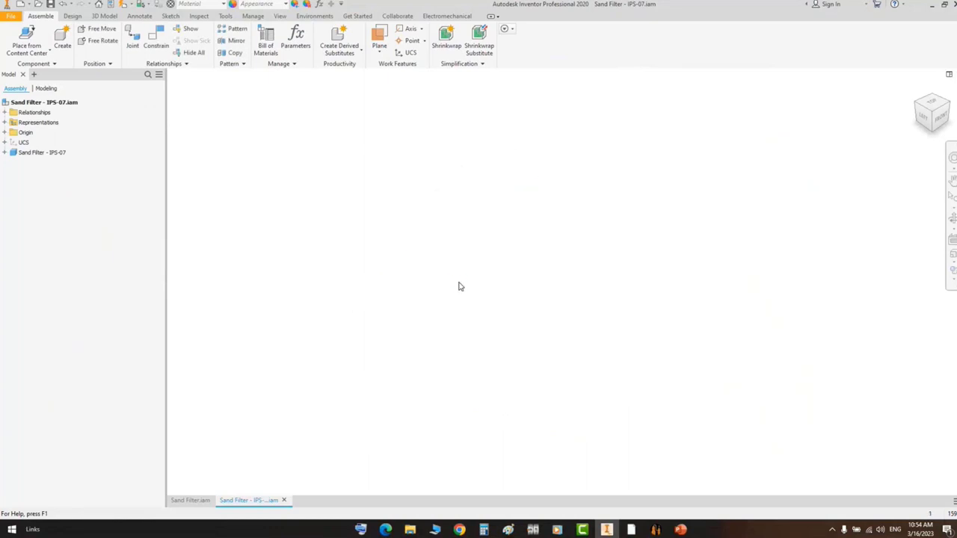
pyautogui.hotkey('ctrl', 's')
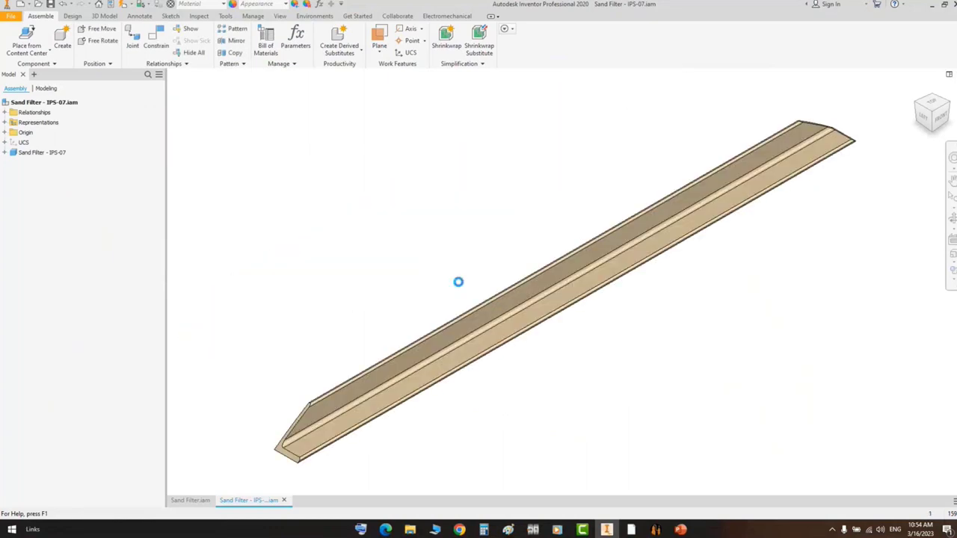
pyautogui.hotkey('ctrl', 'F4')
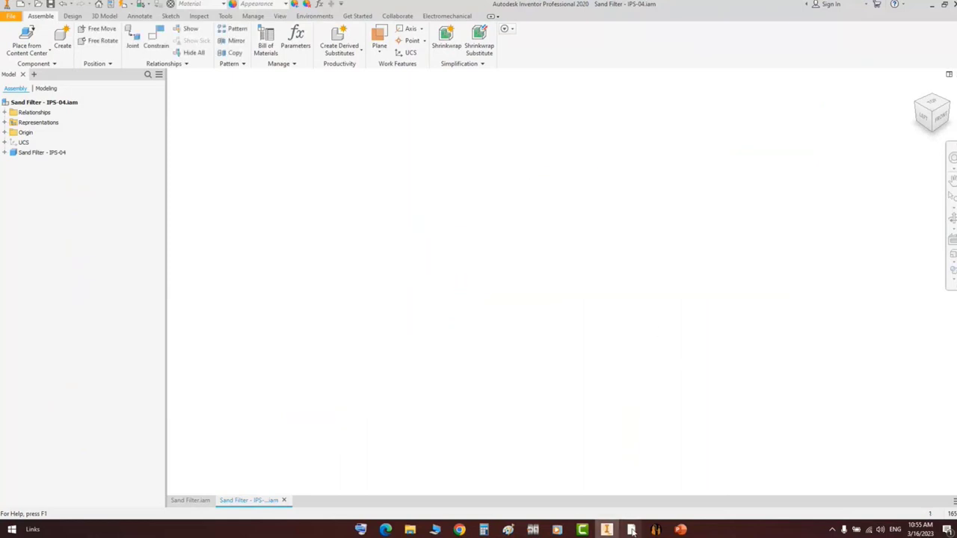
# - In GA.pdf, examine the pipe supports of the lower header along the shell towards nozzle N2
pyautogui.moveTo(631, 529)
pyautogui.click(560, 505)
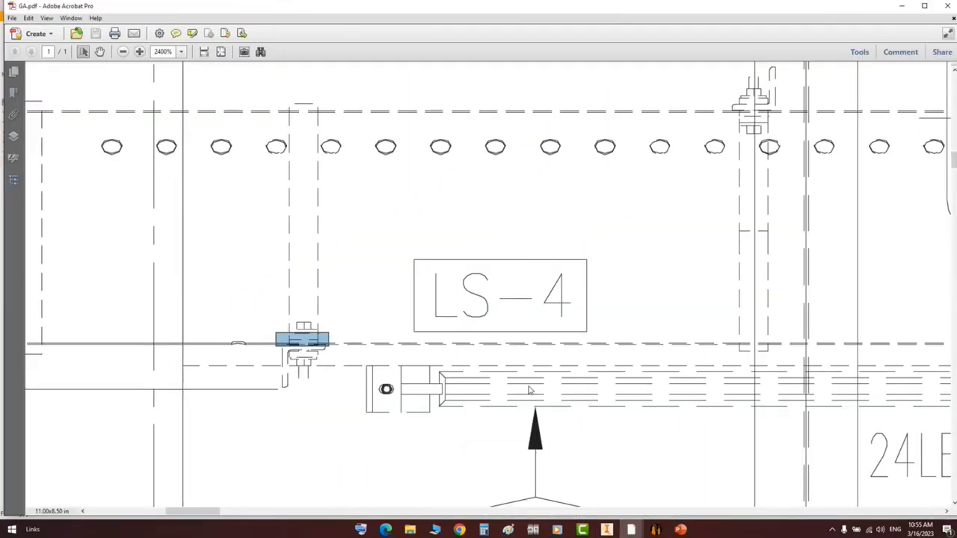
pyautogui.keyDown('ctrl'); pyautogui.scroll(-4, 424, 299); pyautogui.keyUp('ctrl')
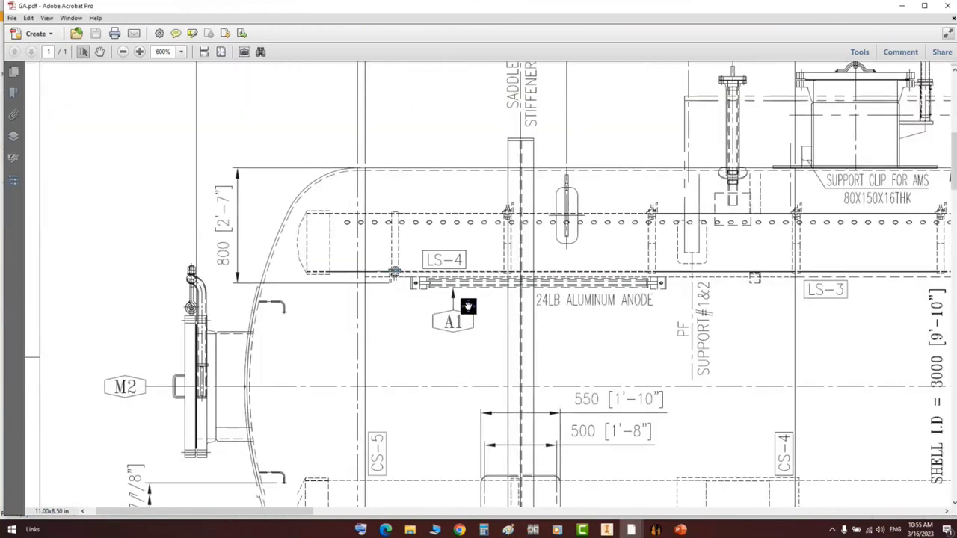
pyautogui.scroll(-5, 468, 307)
pyautogui.hscroll(10, 476, 316)
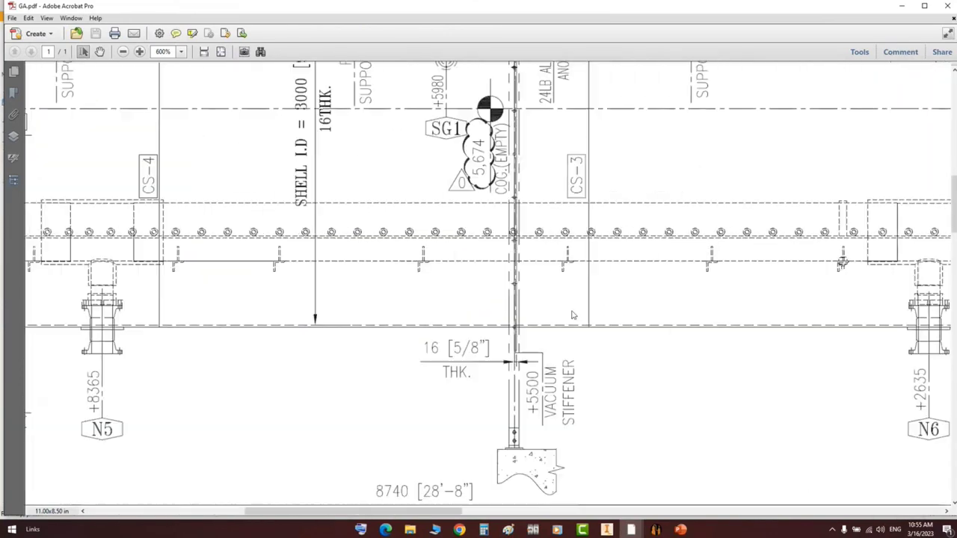
pyautogui.hscroll(12, 573, 315)
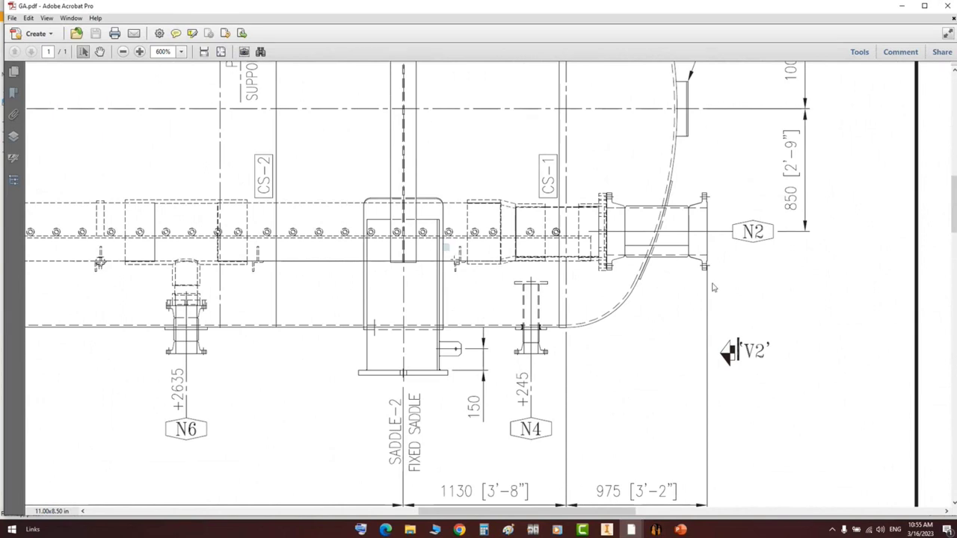
pyautogui.moveTo(450, 251); pyautogui.dragTo(475, 282)
pyautogui.moveTo(247, 240); pyautogui.dragTo(280, 277)
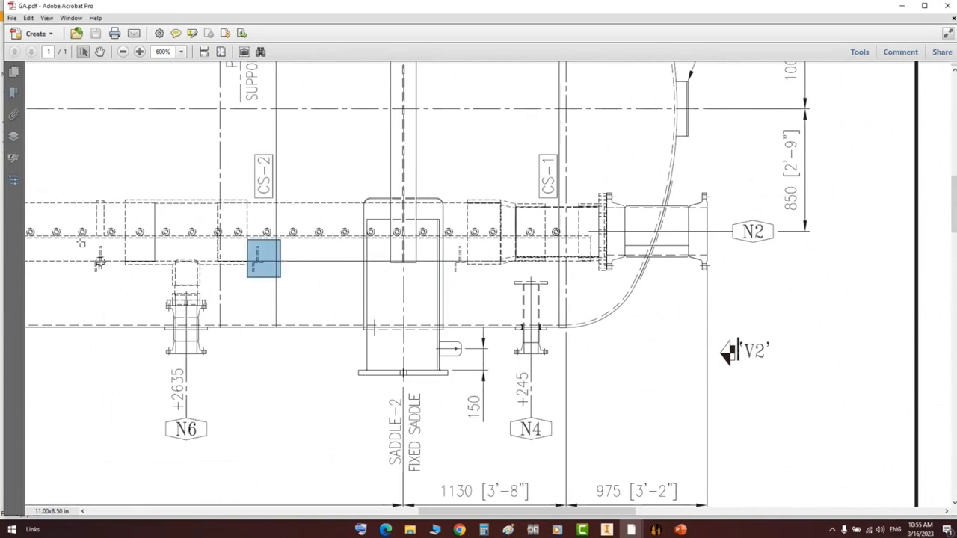
pyautogui.moveTo(74, 238); pyautogui.dragTo(117, 276)
pyautogui.moveTo(507, 301); pyautogui.dragTo(487, 290, button='middle')
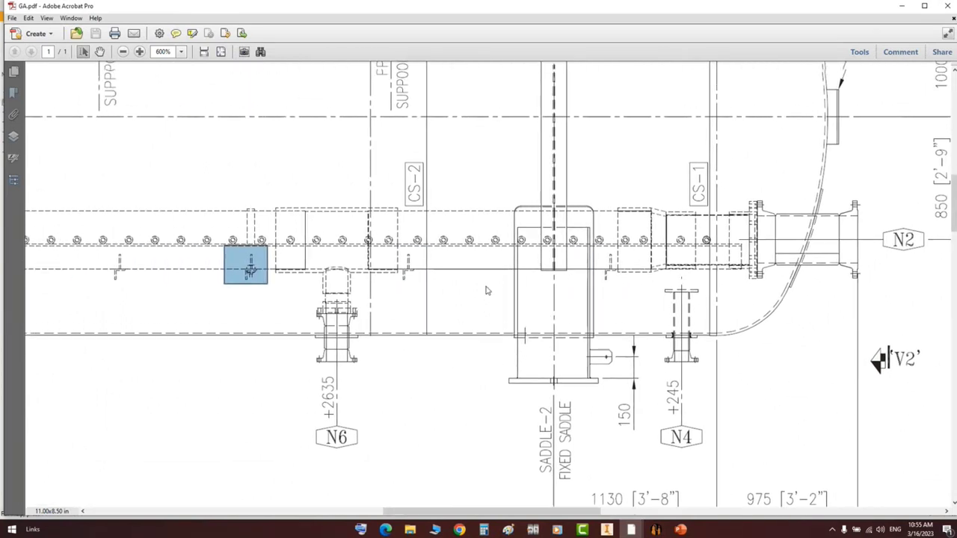
# - Examine the upper header's pipe supports from the one nearest nozzle N1 back along the shell
pyautogui.scroll(1, 488, 290)
pyautogui.scroll(5, 611, 301)
pyautogui.moveTo(549, 160); pyautogui.dragTo(577, 191)
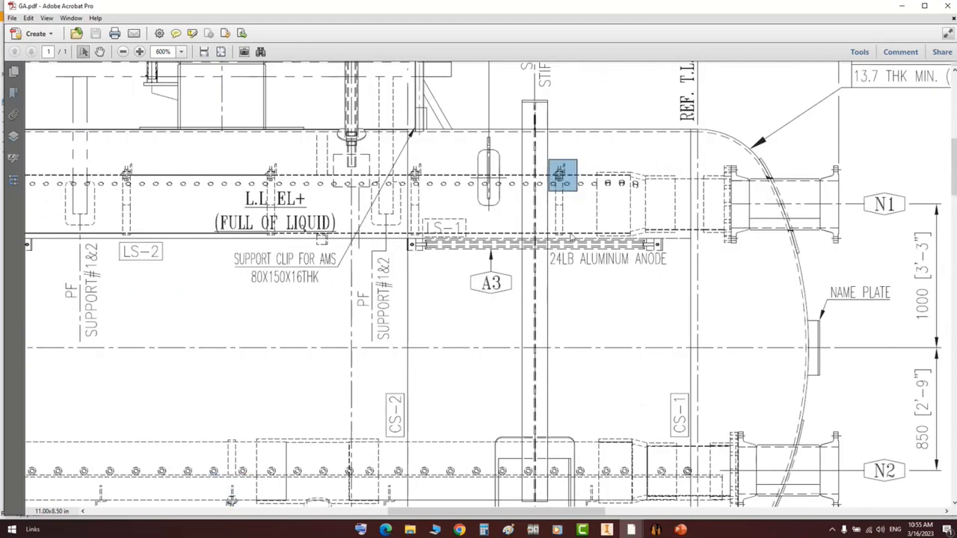
pyautogui.scroll(-1, 572, 238)
pyautogui.moveTo(640, 267)
pyautogui.mouseDown(button='middle')
pyautogui.moveTo(648, 259)
pyautogui.moveTo(561, 264)
pyautogui.moveTo(596, 248)
pyautogui.mouseUp(button='middle')
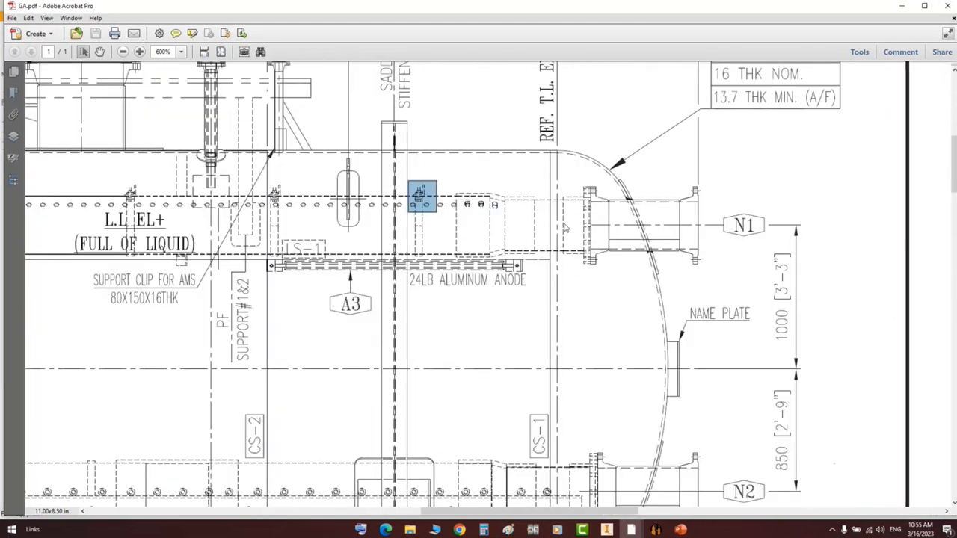
pyautogui.hscroll(-8, 583, 242)
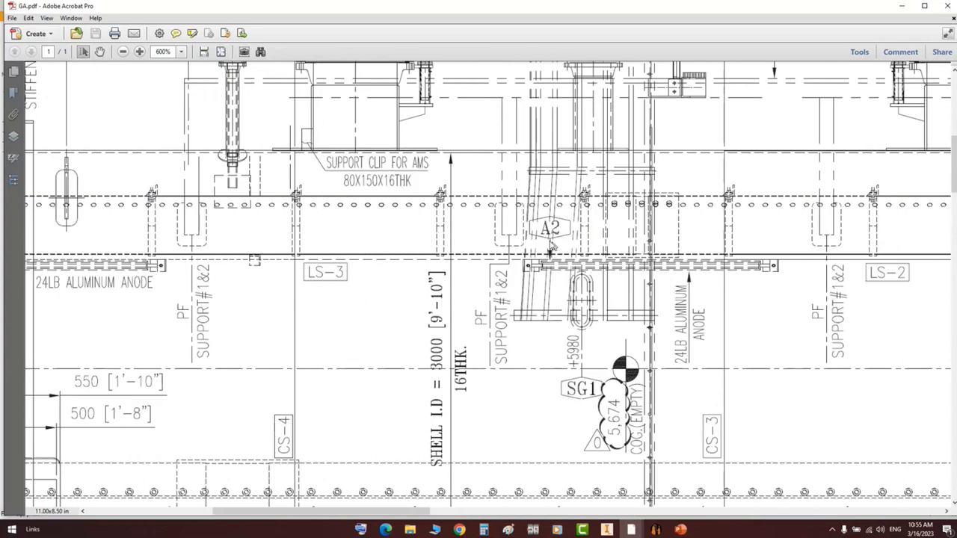
pyautogui.hscroll(-4, 542, 234)
pyautogui.hscroll(10, 543, 240)
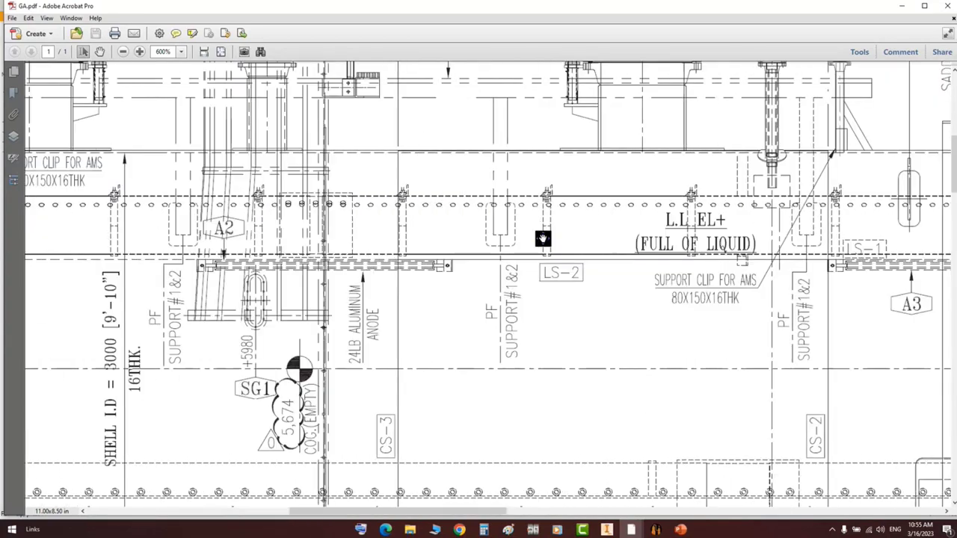
# - Examine the reducer section and the flange-end piece of the upper header beside nozzle N1
pyautogui.keyDown('ctrl'); pyautogui.scroll(3, 495, 208); pyautogui.keyUp('ctrl')
pyautogui.moveTo(396, 137); pyautogui.dragTo(766, 359)
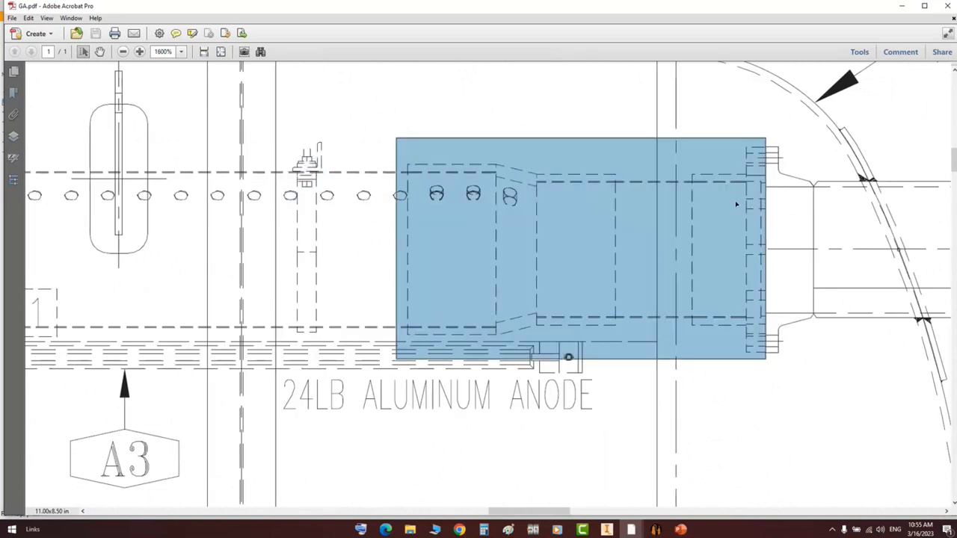
pyautogui.click(775, 409)
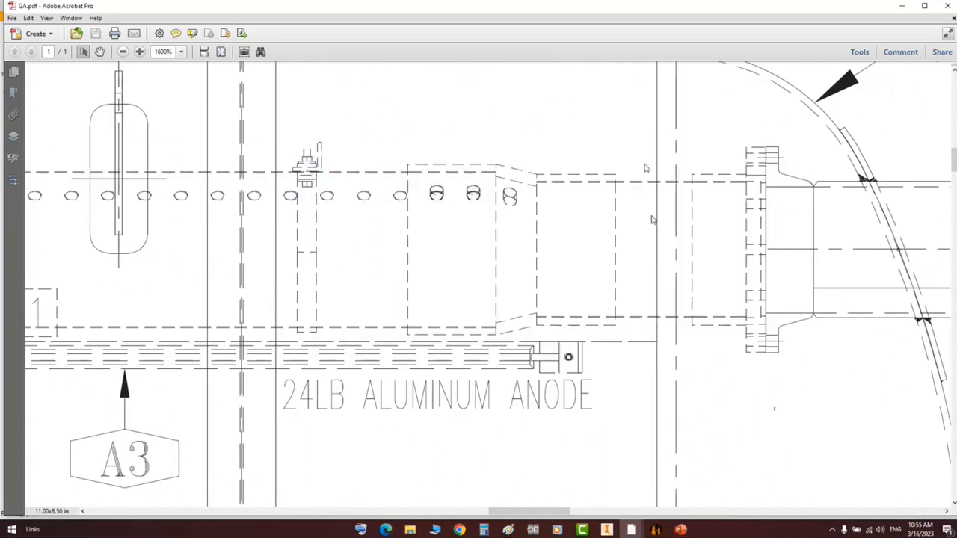
pyautogui.moveTo(690, 174); pyautogui.dragTo(754, 326)
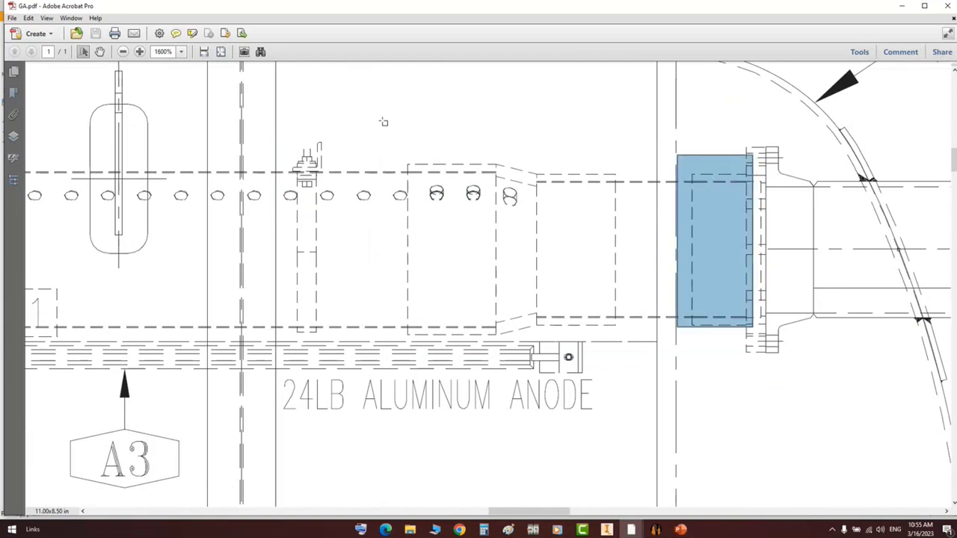
pyautogui.moveTo(383, 122)
pyautogui.mouseDown()
pyautogui.moveTo(588, 322)
pyautogui.moveTo(635, 342)
pyautogui.mouseUp()
pyautogui.press('Escape')
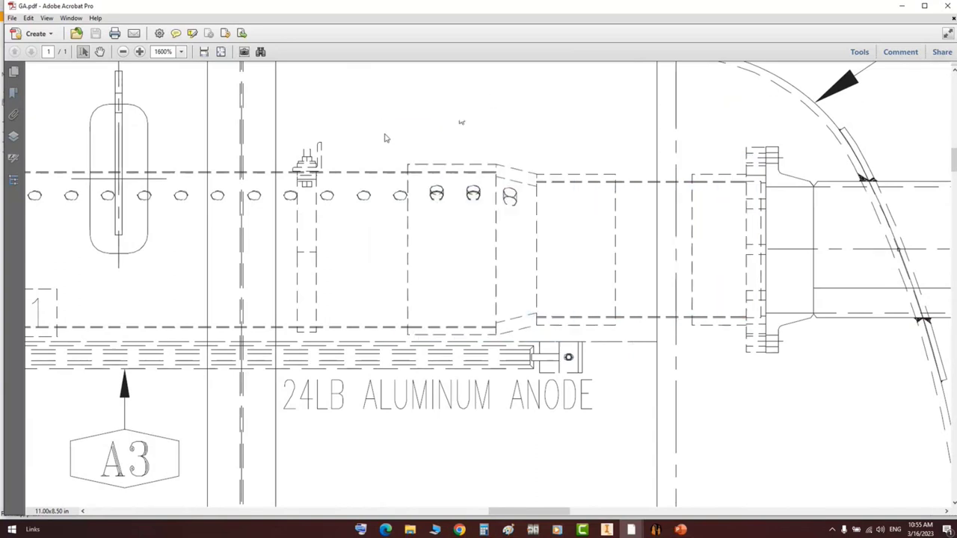
pyautogui.moveTo(384, 133)
pyautogui.mouseDown()
pyautogui.moveTo(581, 341)
pyautogui.moveTo(624, 346)
pyautogui.mouseUp()
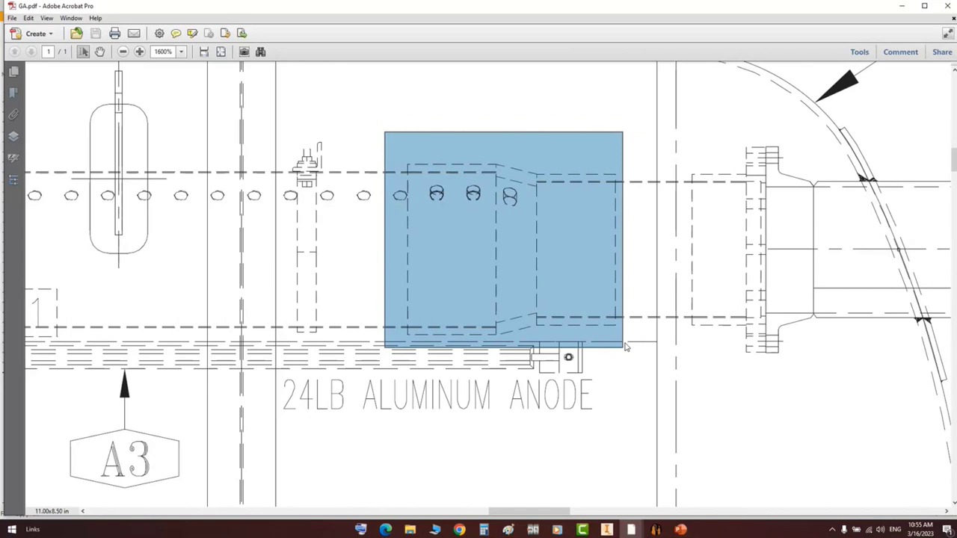
# - Check how the upper header meets nozzle N1's internal flange near the reference tangent line
pyautogui.keyDown('ctrl'); pyautogui.scroll(-1, 627, 344); pyautogui.keyUp('ctrl')
pyautogui.keyDown('ctrl'); pyautogui.scroll(-1, 634, 340); pyautogui.keyUp('ctrl')
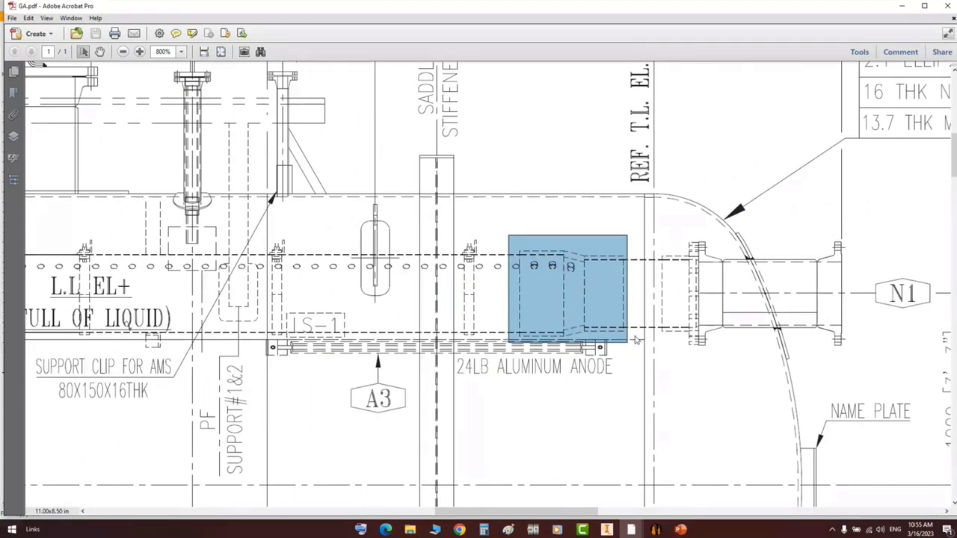
pyautogui.click(621, 301)
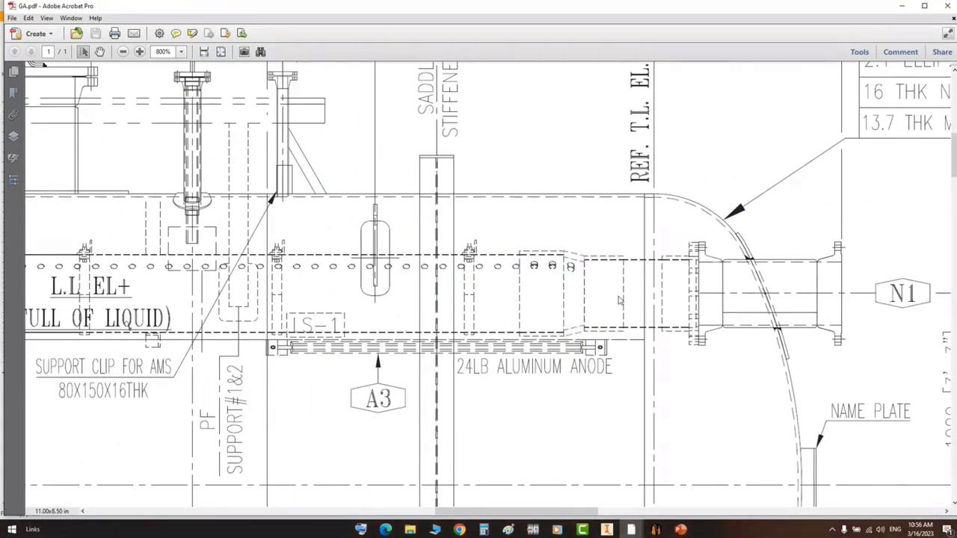
pyautogui.moveTo(688, 237); pyautogui.dragTo(479, 366)
pyautogui.moveTo(681, 214); pyautogui.dragTo(703, 362)
pyautogui.keyDown('ctrl'); pyautogui.scroll(2, 680, 322); pyautogui.keyUp('ctrl')
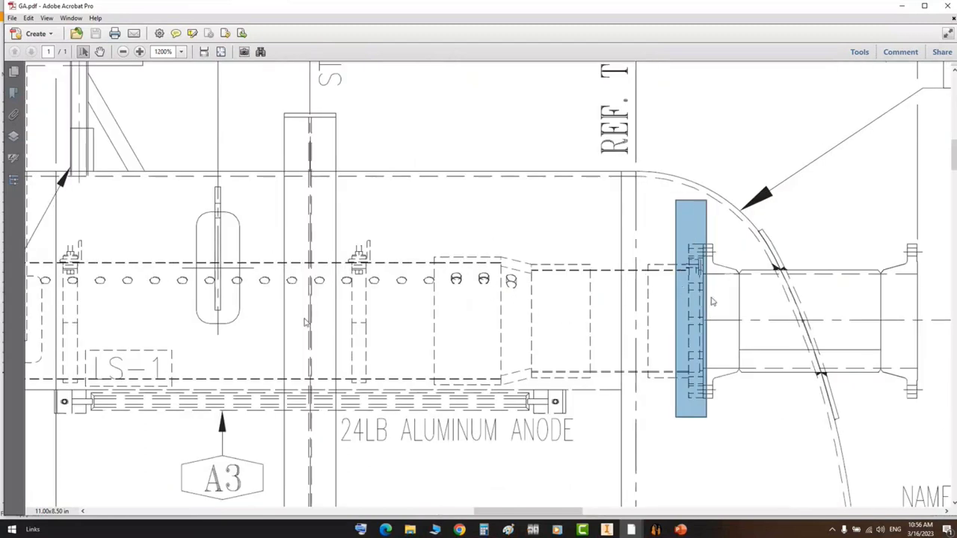
# - In Inventor, cut the Sand Filter assembly with a half section view parallel to the saddle's side plate, offset about -565 mm, to inspect the internal supports
pyautogui.click(655, 529)
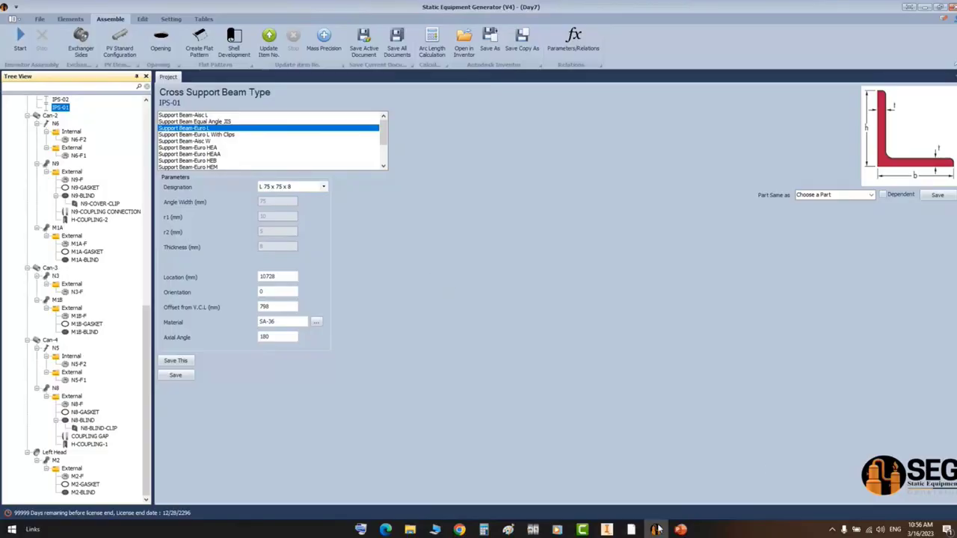
pyautogui.click(606, 530)
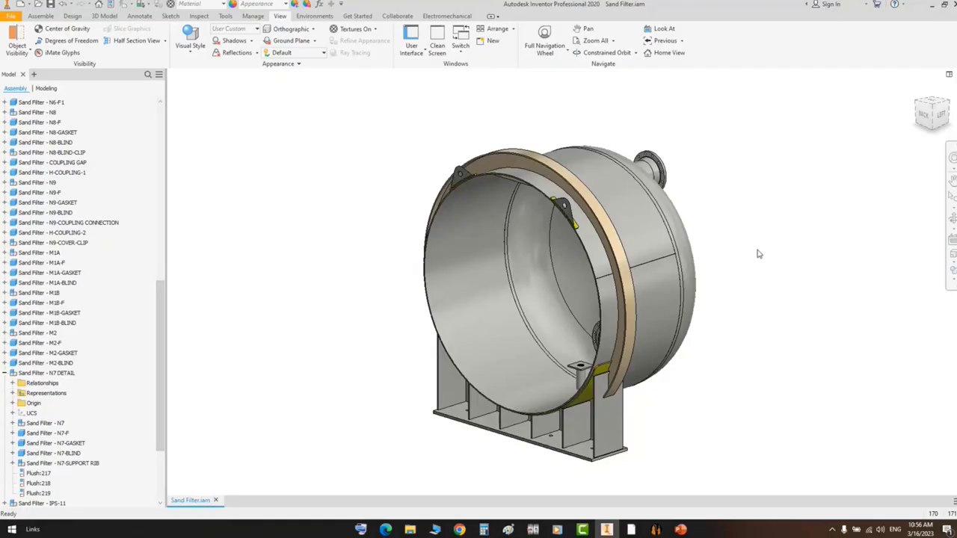
pyautogui.click(165, 41)
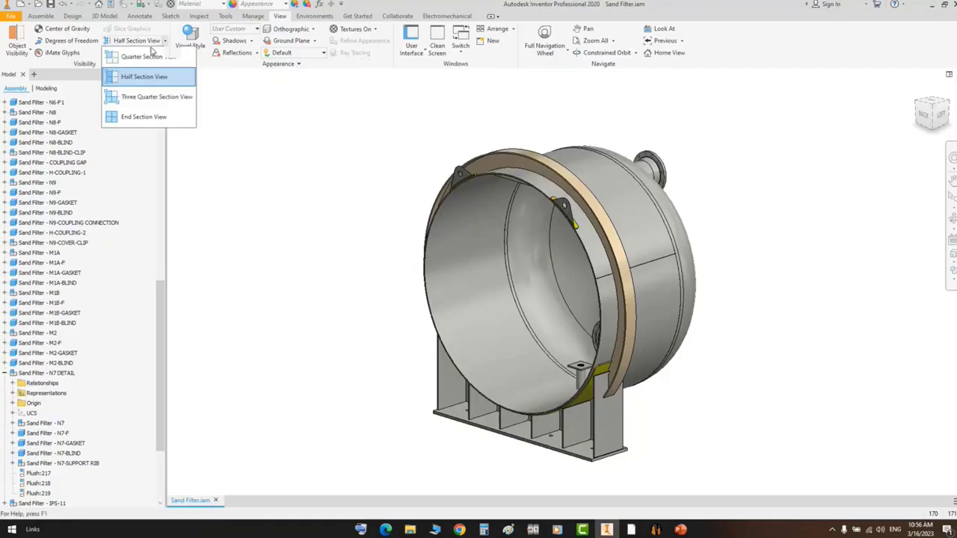
pyautogui.click(131, 77)
pyautogui.click(605, 419)
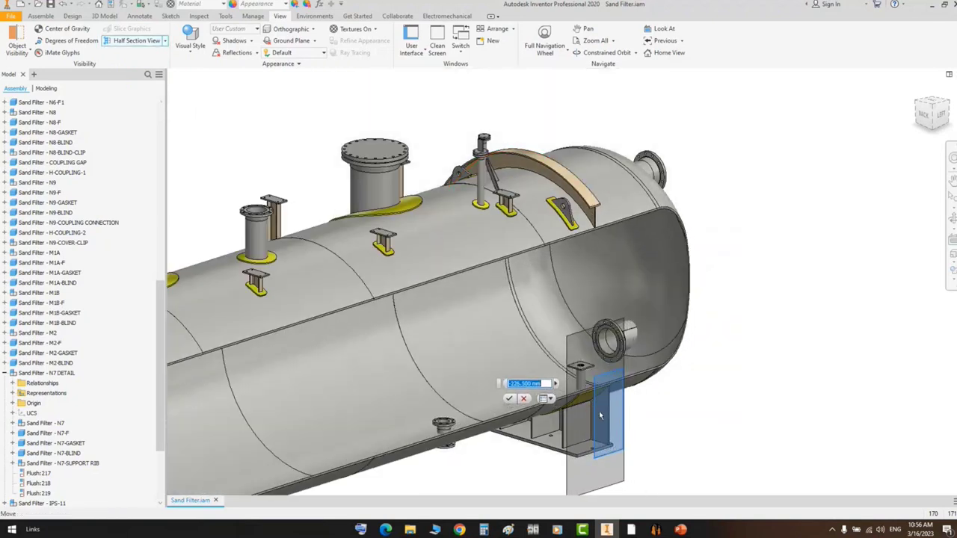
pyautogui.moveTo(600, 414); pyautogui.dragTo(588, 381)
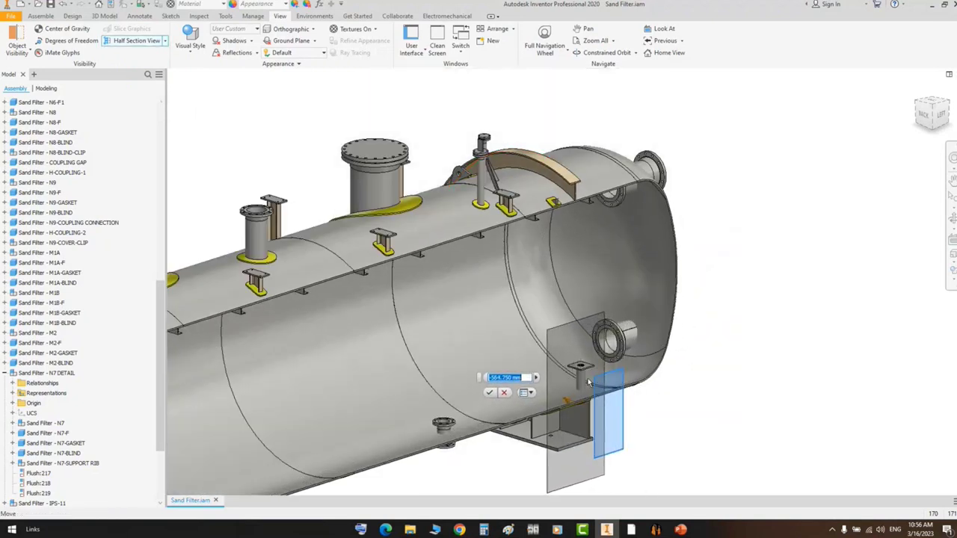
pyautogui.click(504, 393)
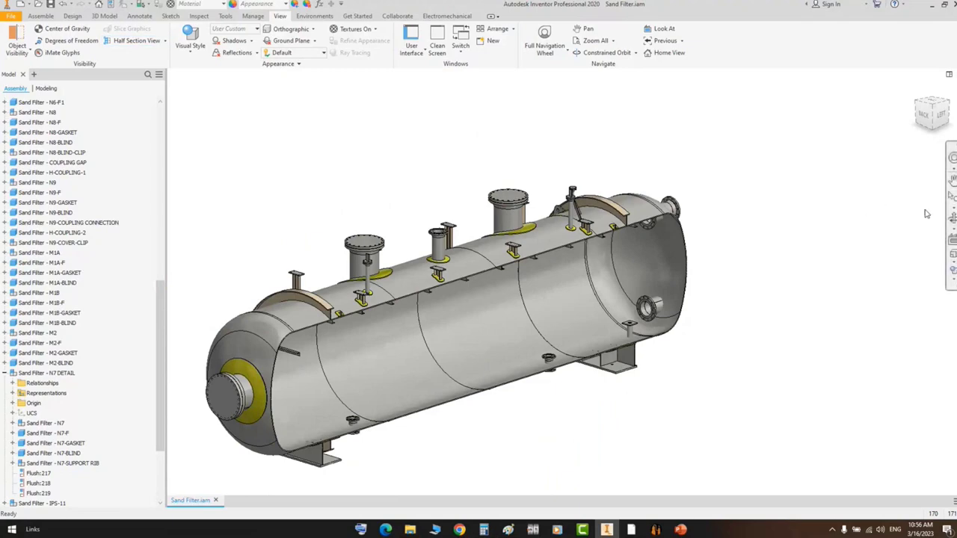
pyautogui.click(953, 220)
pyautogui.moveTo(442, 298); pyautogui.dragTo(397, 291)
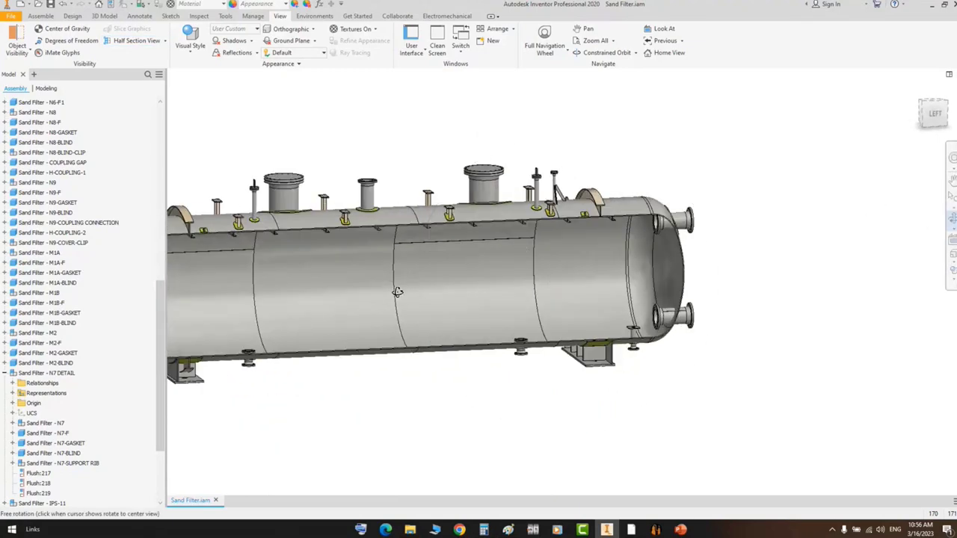
# - Inspect the angle pipe supports along the sectioned shell, first in the left view and at an angle
pyautogui.click(934, 115)
pyautogui.scroll(-8, 711, 262)
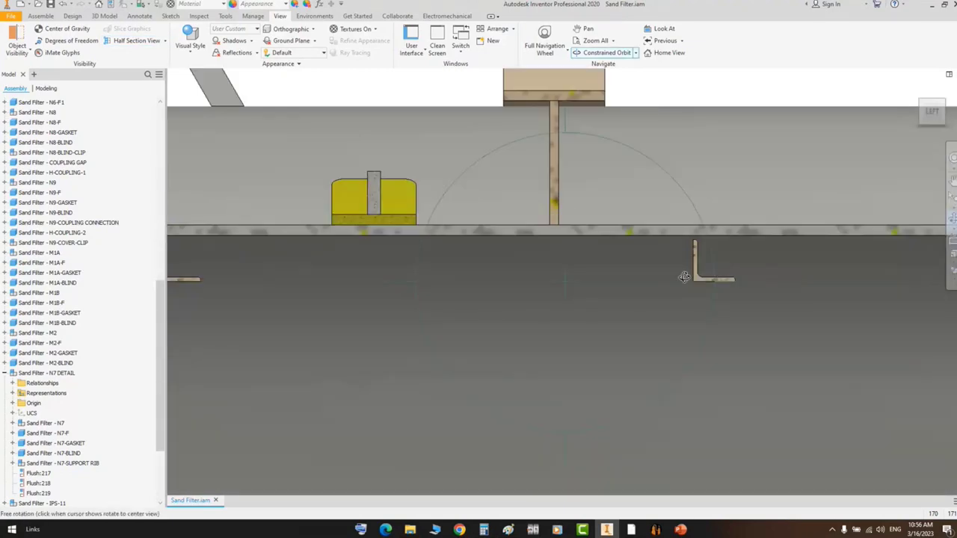
pyautogui.scroll(-5, 685, 276)
pyautogui.scroll(5, 308, 277)
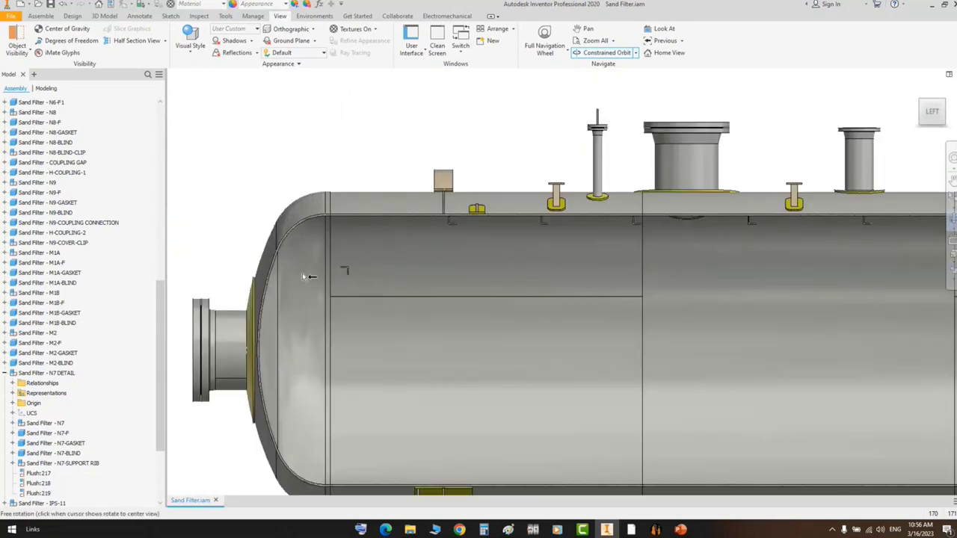
pyautogui.scroll(-5, 349, 267)
pyautogui.scroll(4, 338, 252)
pyautogui.moveTo(442, 289); pyautogui.dragTo(371, 273, button='middle')
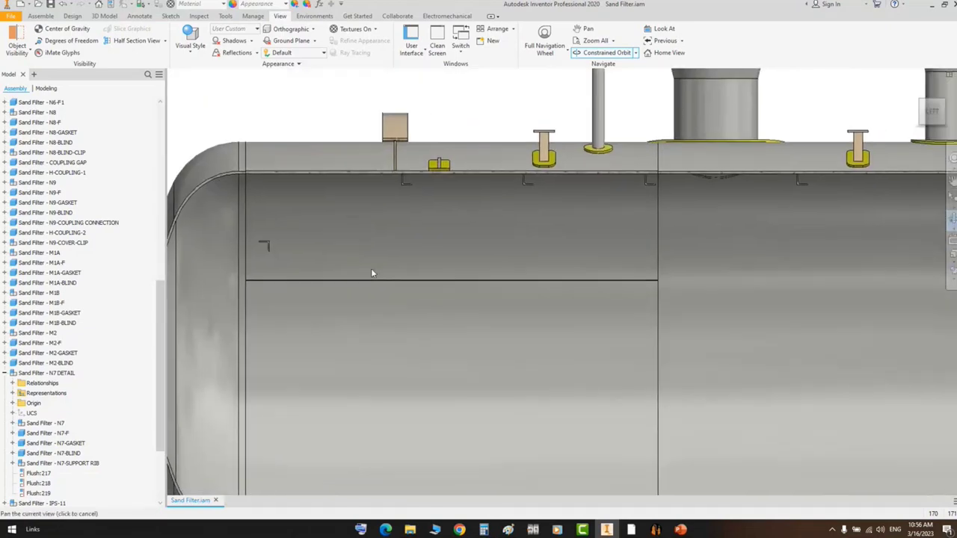
pyautogui.scroll(3, 427, 256)
pyautogui.keyDown('shift'); pyautogui.moveTo(534, 272); pyautogui.dragTo(561, 263, button='middle'); pyautogui.keyUp('shift')
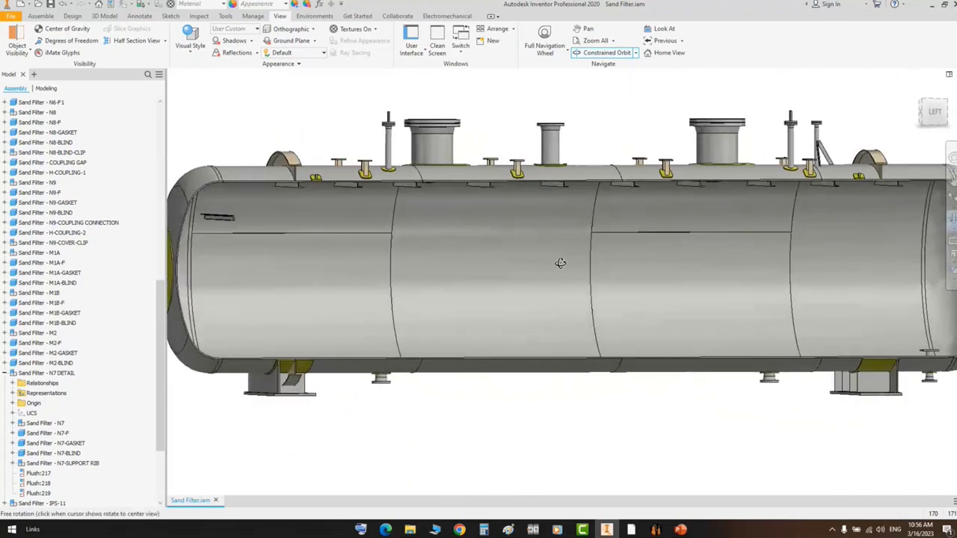
pyautogui.moveTo(561, 263); pyautogui.dragTo(583, 252)
pyautogui.rightClick(583, 251)
pyautogui.click(605, 257)
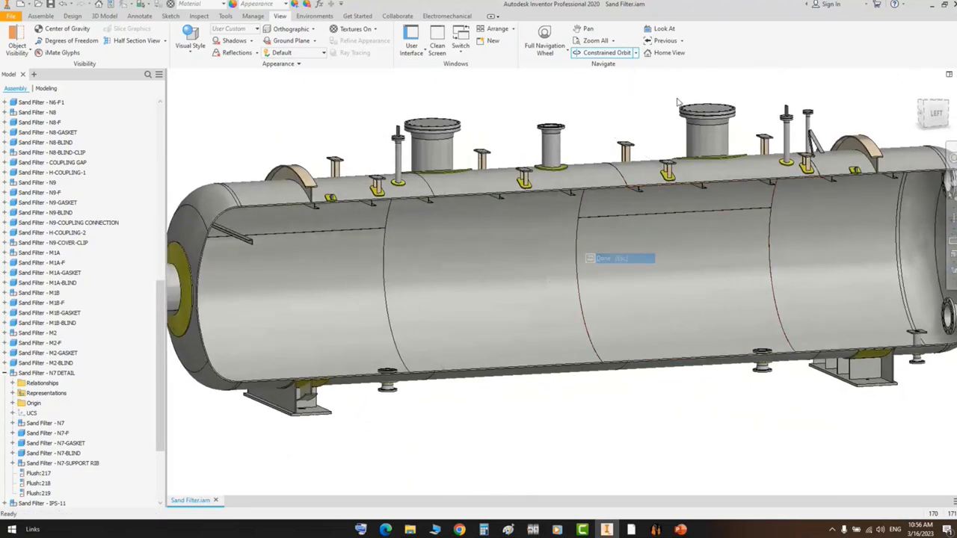
# - Examine nozzle N1 and its internal flange in the right head, and collapse the N7 DETAIL subassembly
pyautogui.click(937, 113)
pyautogui.scroll(5, 773, 258)
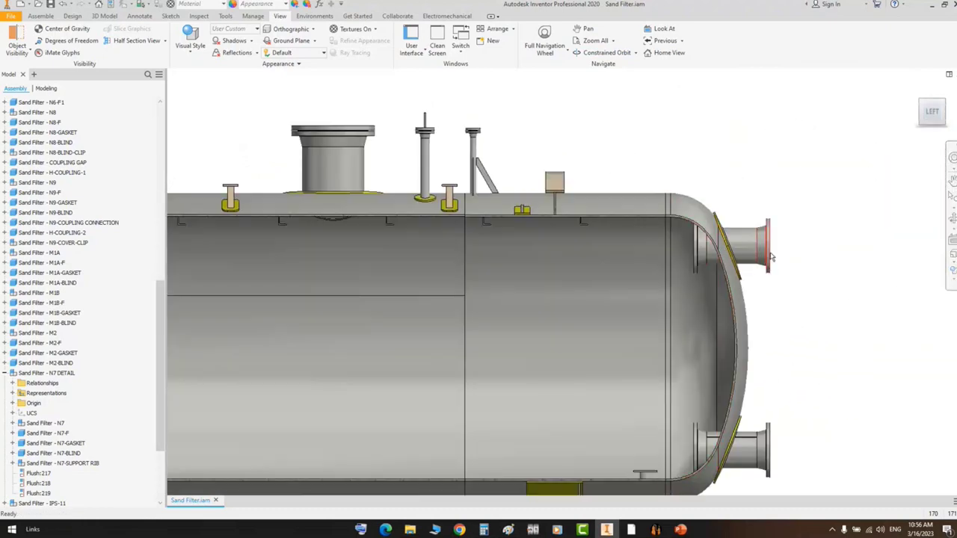
pyautogui.scroll(4, 746, 228)
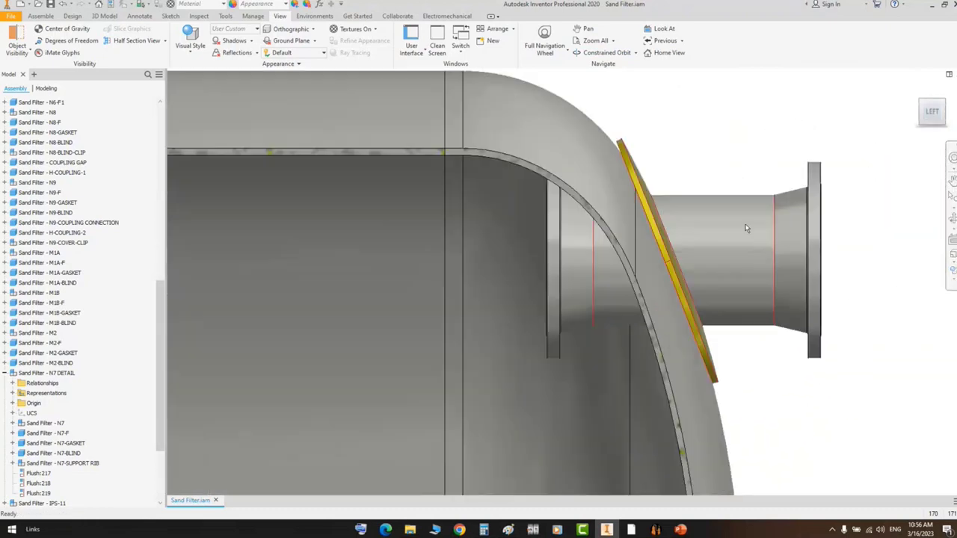
pyautogui.click(5, 373)
pyautogui.scroll(-5, 789, 242)
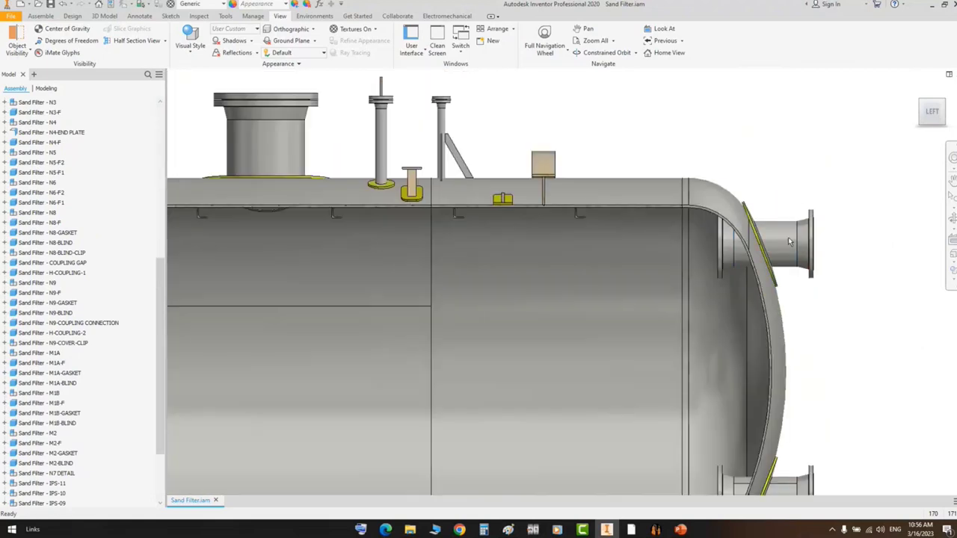
# - Switch to Static Equipment Generator and select nozzle N1's Internal branch under Right Head
pyautogui.click(655, 530)
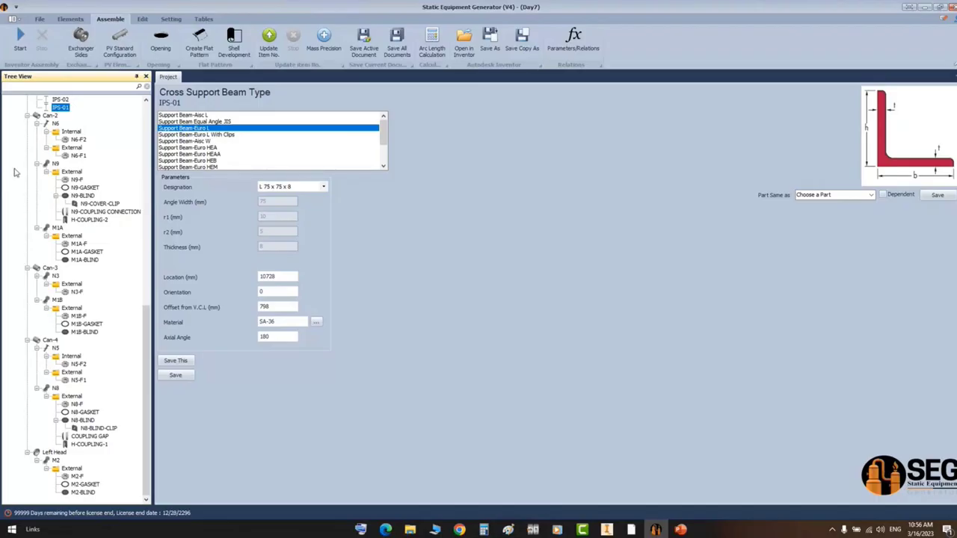
pyautogui.scroll(15, 118, 214)
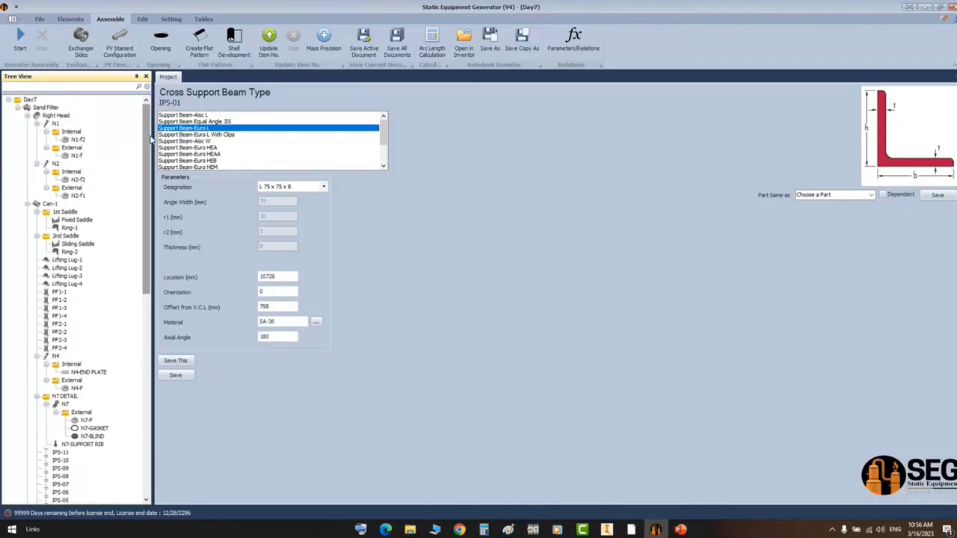
pyautogui.click(76, 132)
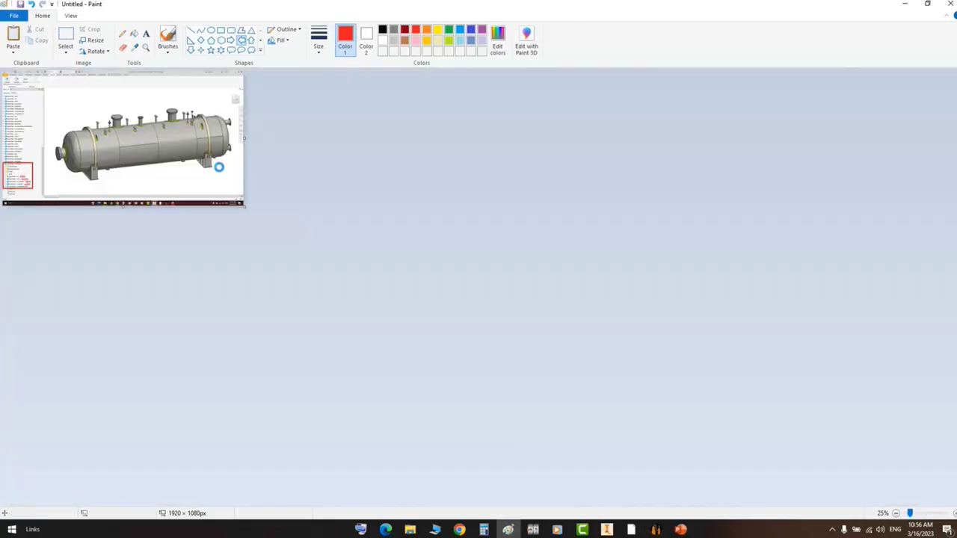
# - In Paint, paste the captured screenshot and outline N1's Internal branch, including N1-f2, with a red rectangle
pyautogui.hotkey('ctrl', 'v')
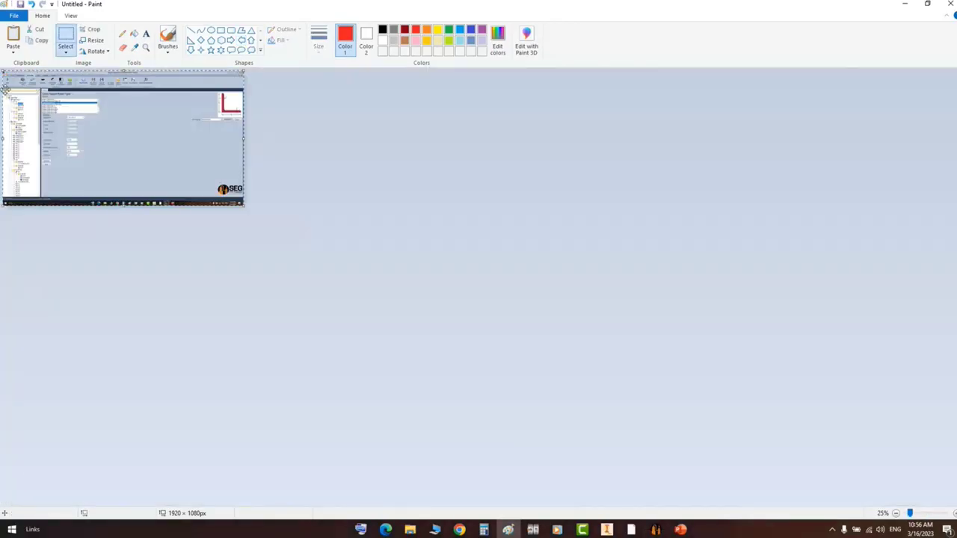
pyautogui.keyDown('ctrl'); pyautogui.scroll(3, 110, 161); pyautogui.keyUp('ctrl')
pyautogui.scroll(-6, 100, 252)
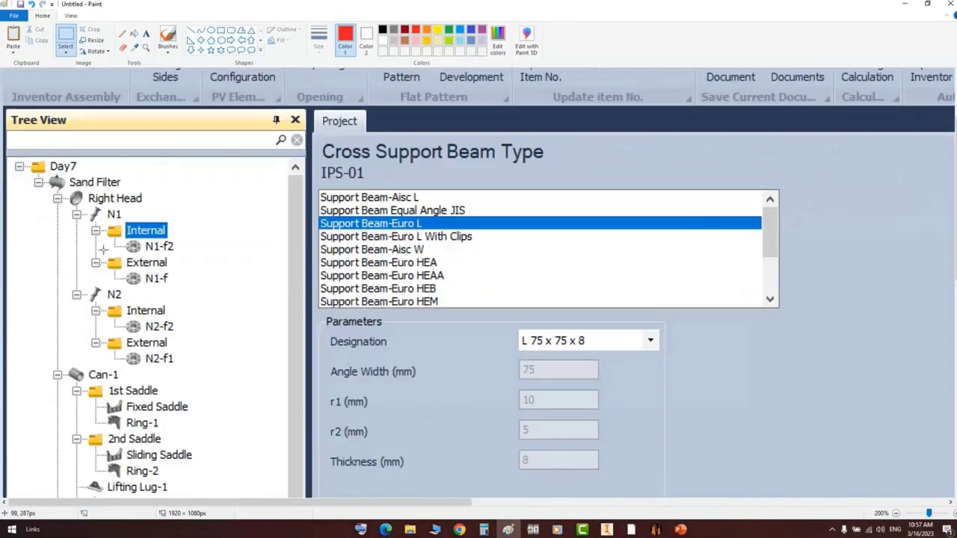
pyautogui.scroll(3, 81, 155)
pyautogui.click(220, 31)
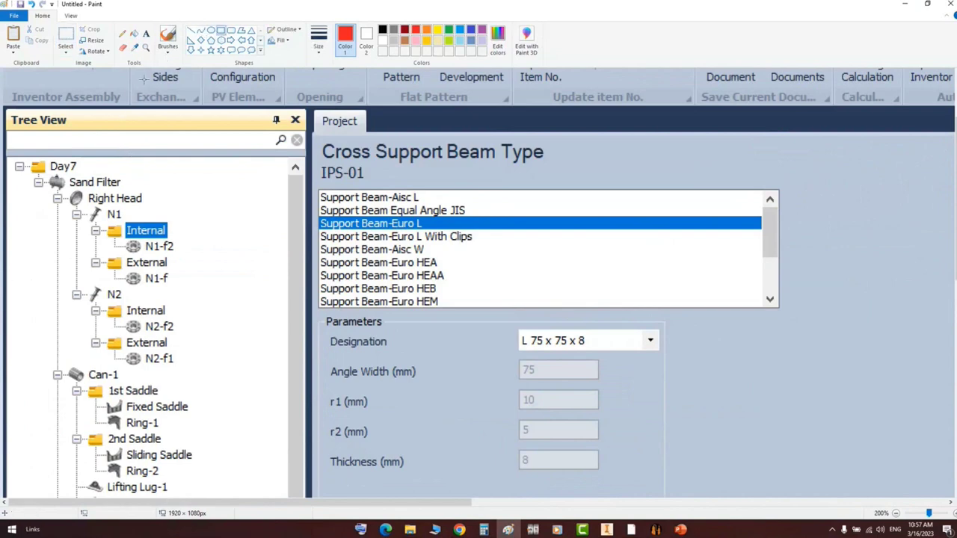
pyautogui.moveTo(68, 207); pyautogui.dragTo(184, 256)
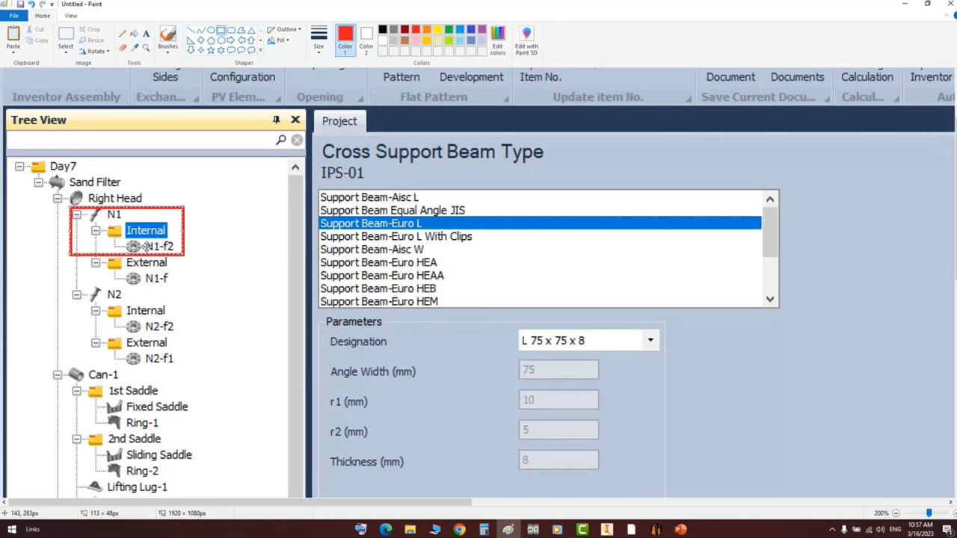
# - In Static Equipment Generator, add a gasket named N1-GASKET to nozzle N1's Internal branch
pyautogui.click(656, 530)
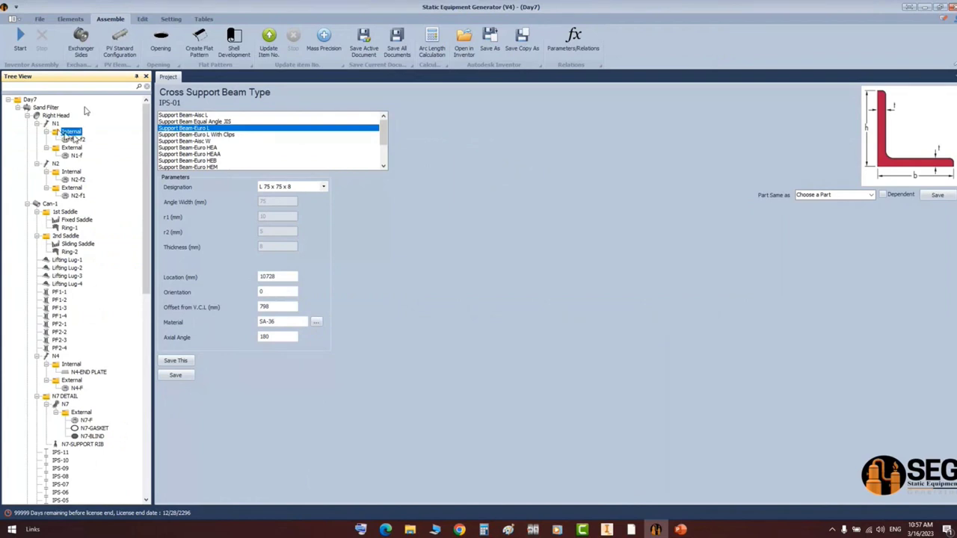
pyautogui.click(67, 21)
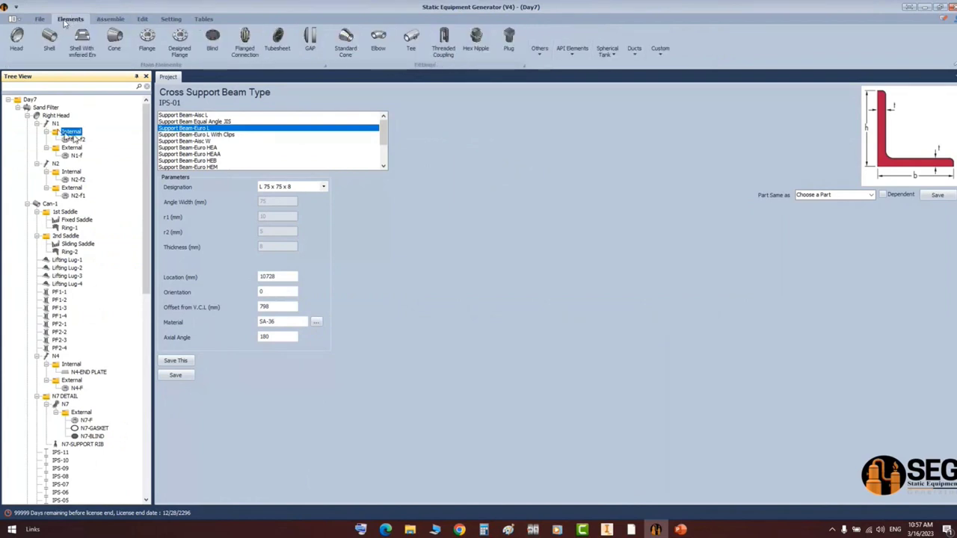
pyautogui.click(539, 51)
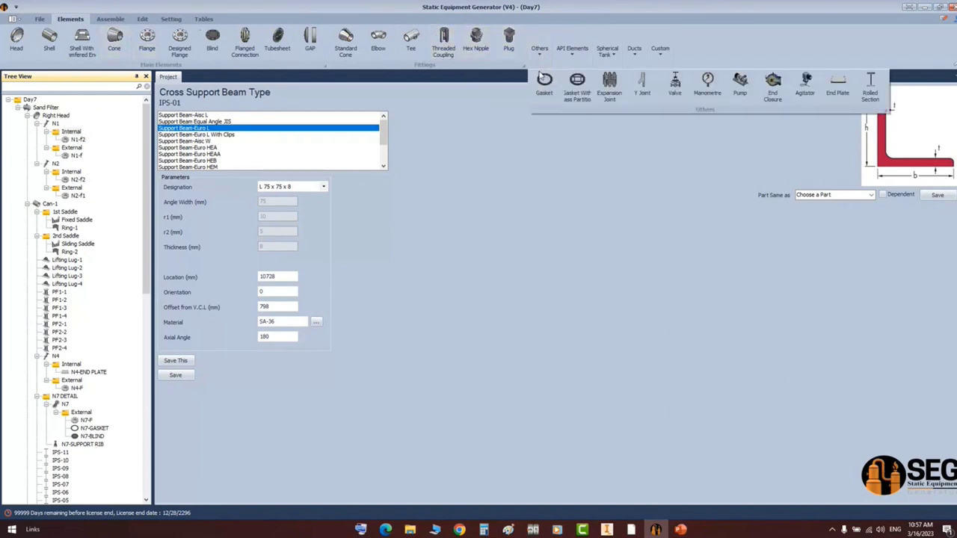
pyautogui.click(544, 81)
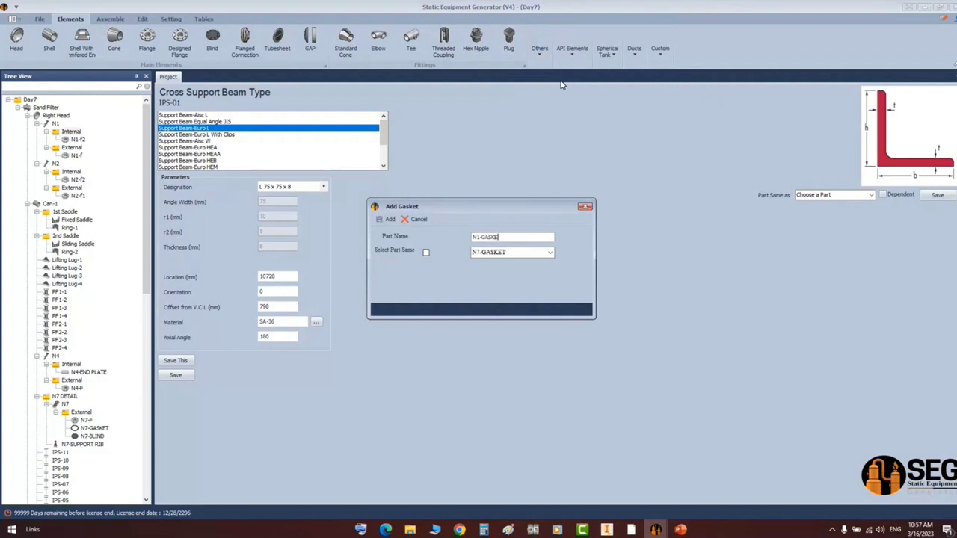
pyautogui.press('Return')
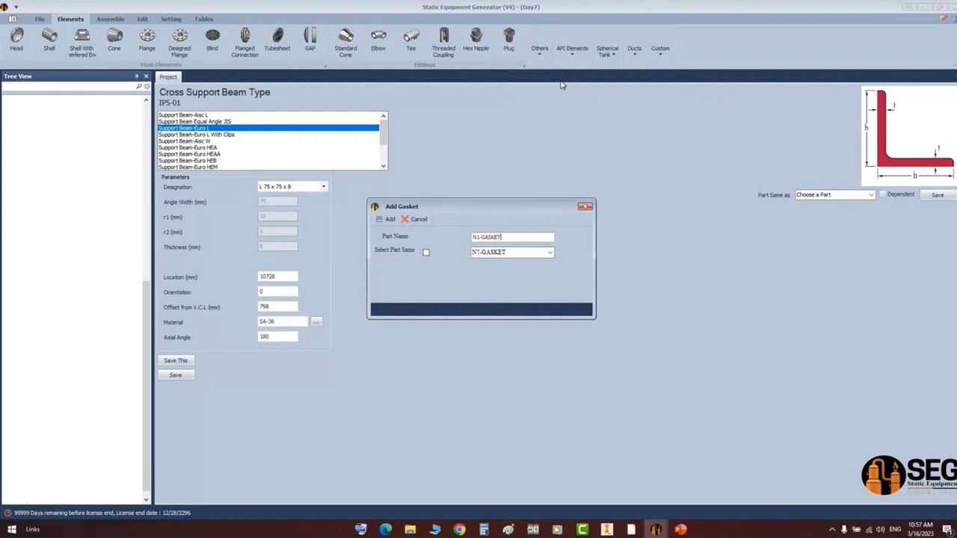
# - Look through the gasket types for N1-GASKET and check the rating and size of internal flange N1-f2
pyautogui.moveTo(148, 257); pyautogui.dragTo(149, 111)
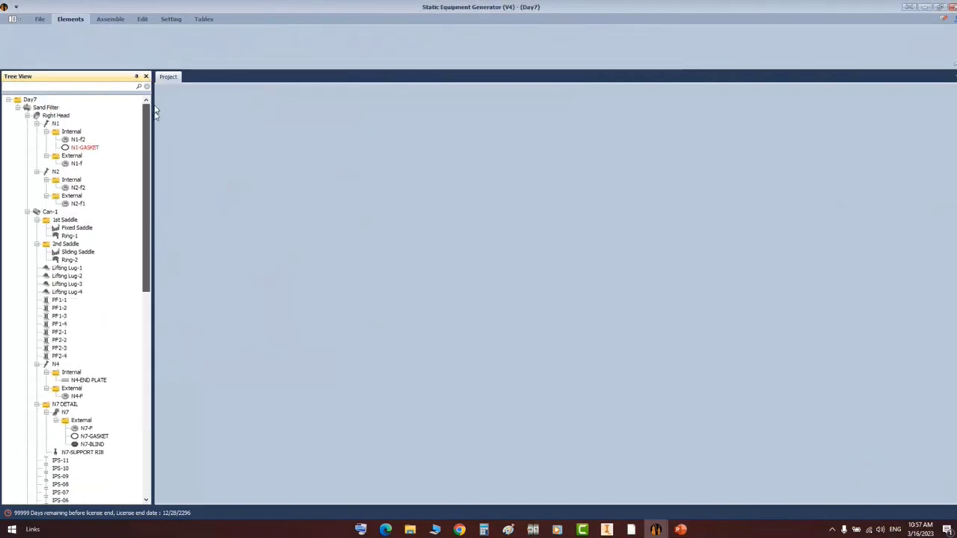
pyautogui.click(85, 147)
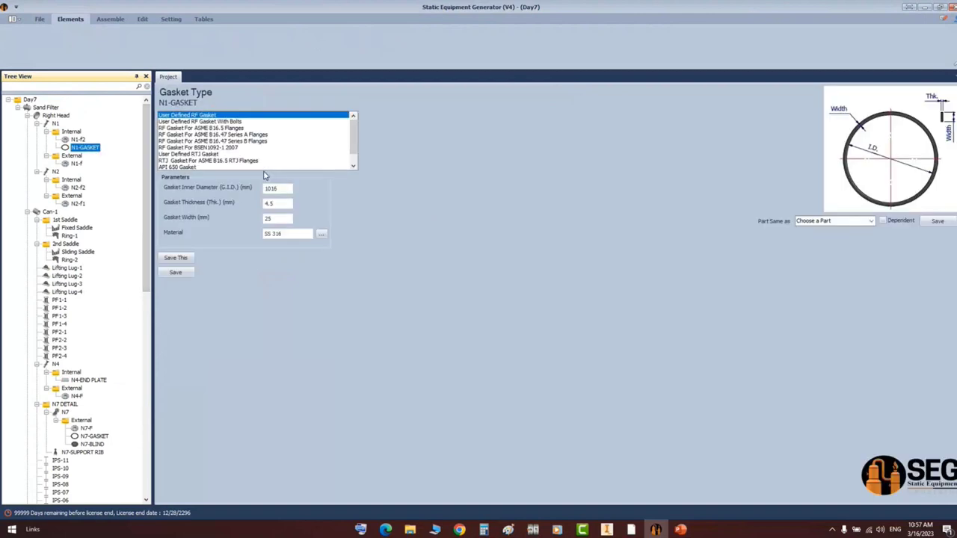
pyautogui.press('Down')
pyautogui.press('Down')
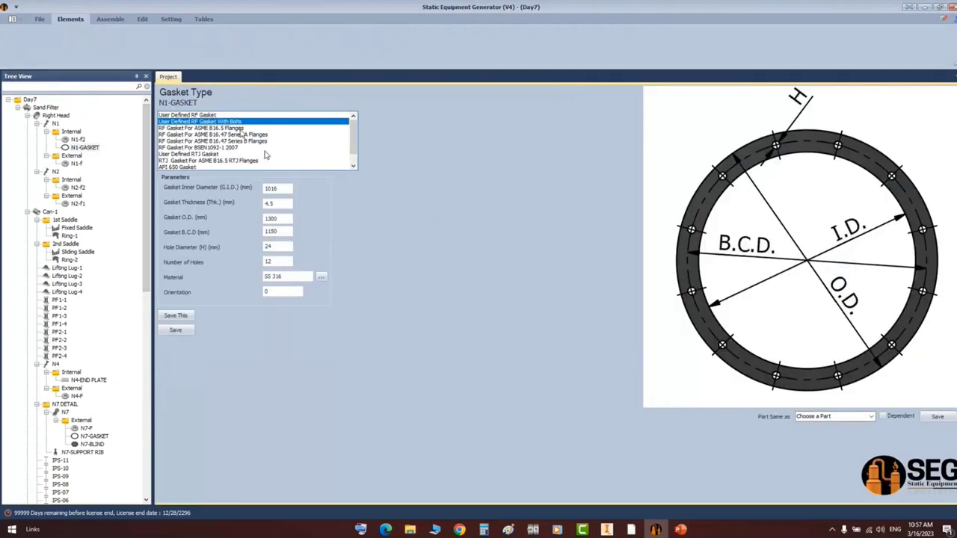
pyautogui.click(280, 205)
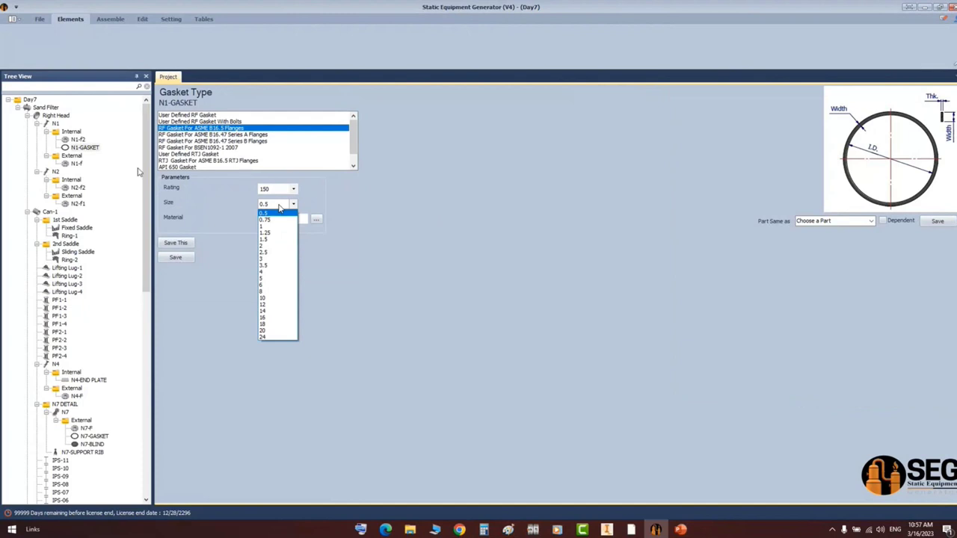
pyautogui.click(79, 141)
pyautogui.click(78, 140)
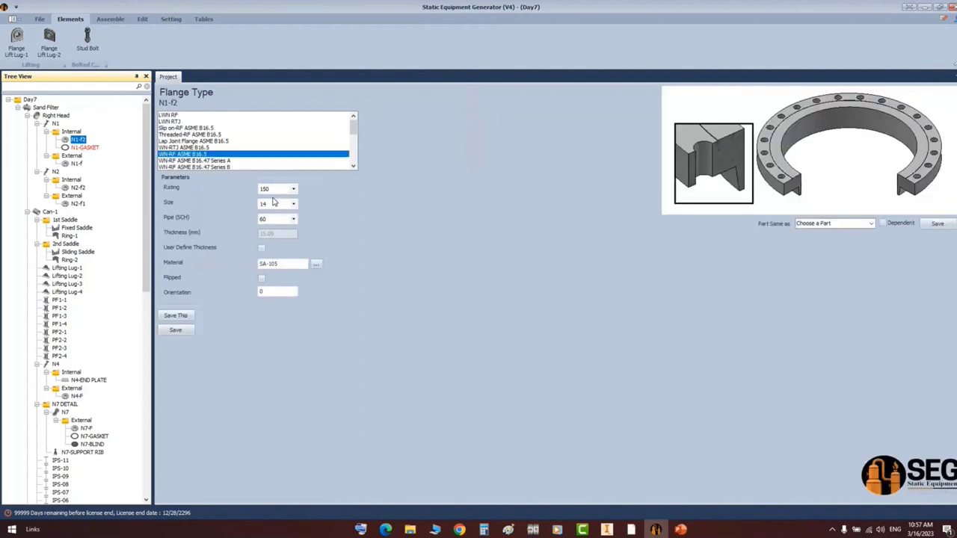
# - Define N1-GASKET as RF Gasket For ASME B16.5 Flanges with size 14 and save it
pyautogui.press('Down')
pyautogui.click(224, 127)
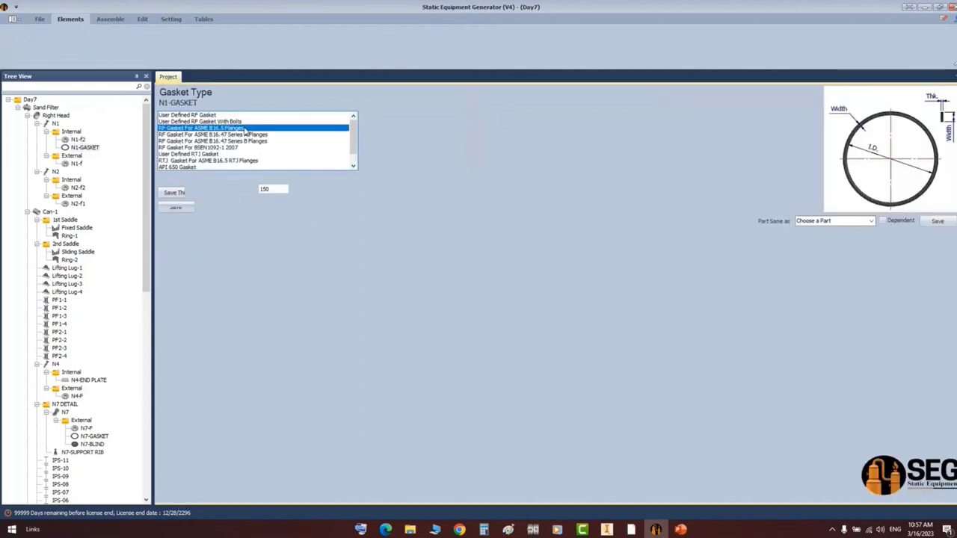
pyautogui.click(278, 204)
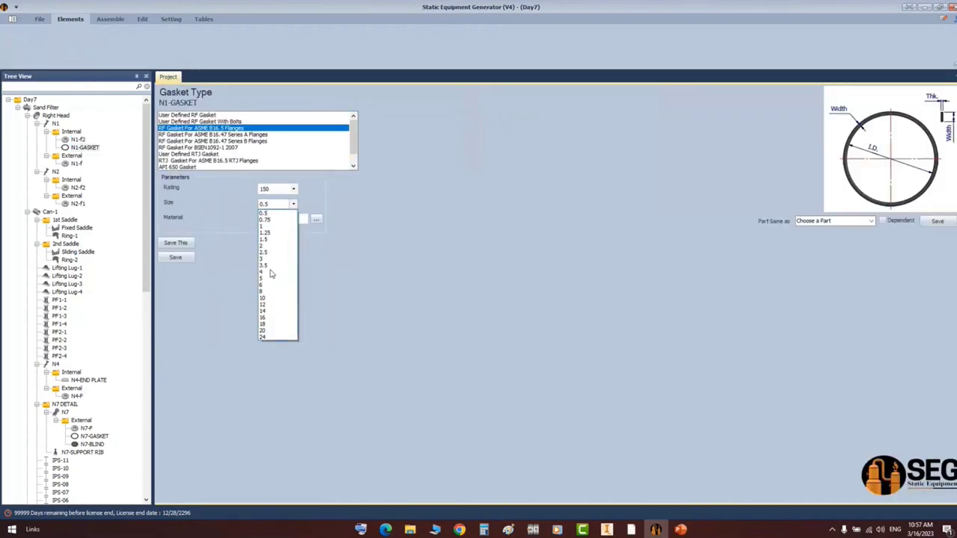
pyautogui.click(273, 312)
pyautogui.click(176, 258)
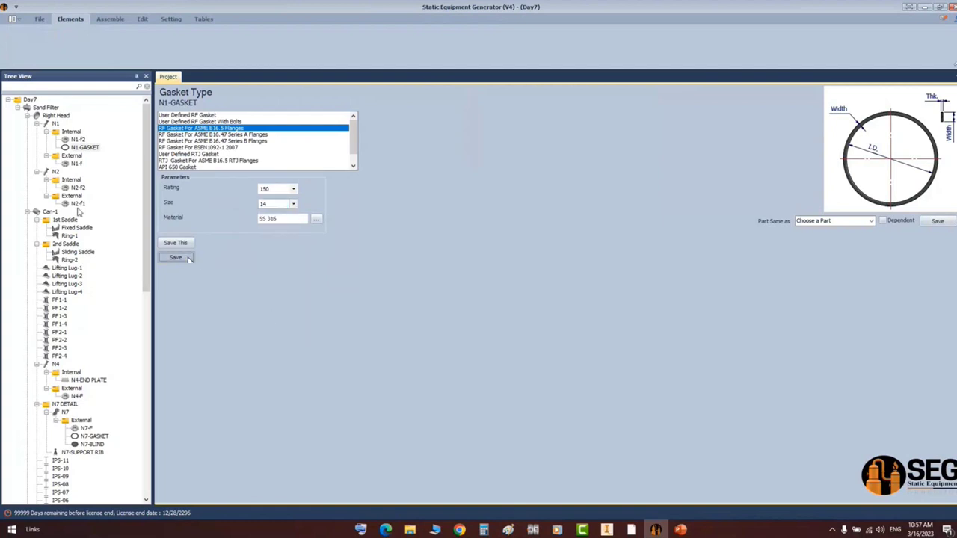
# - Add a flange named N1-F3 to nozzle N1's Internal branch
pyautogui.click(77, 133)
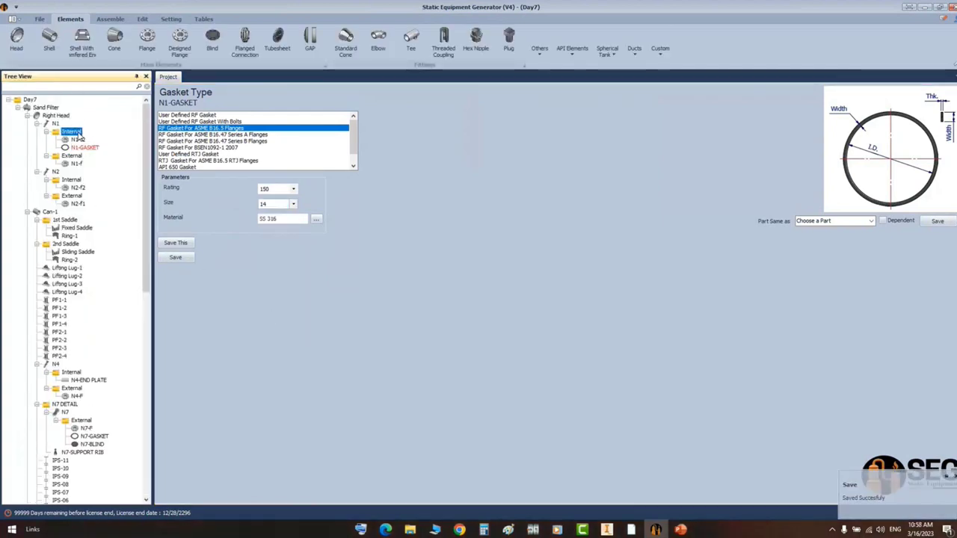
pyautogui.click(147, 45)
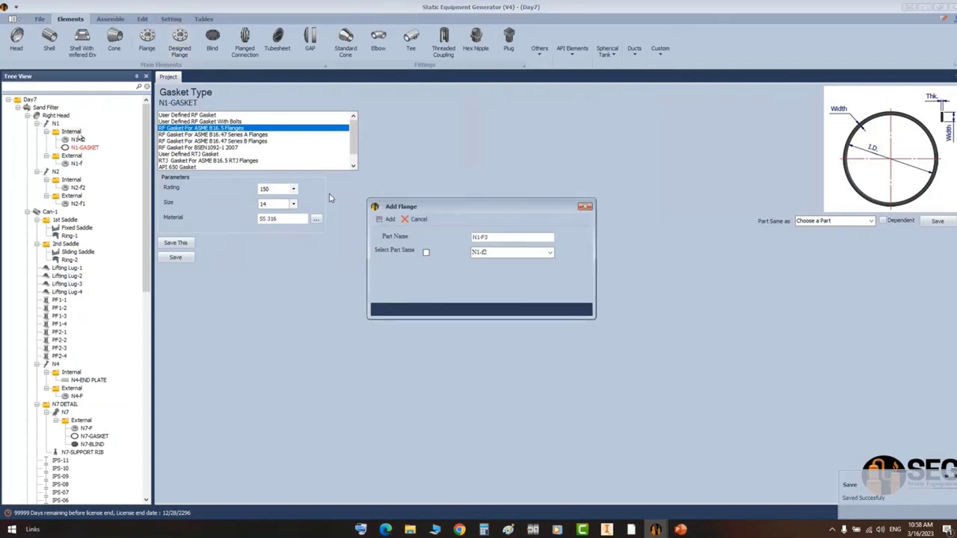
pyautogui.click(387, 219)
# - Define N1-F3 as a flipped Slip on-RF ASME B16.5 flange, size 14, with a 10 mm offset from the raised face, and save it
pyautogui.scroll(-5, 82, 157)
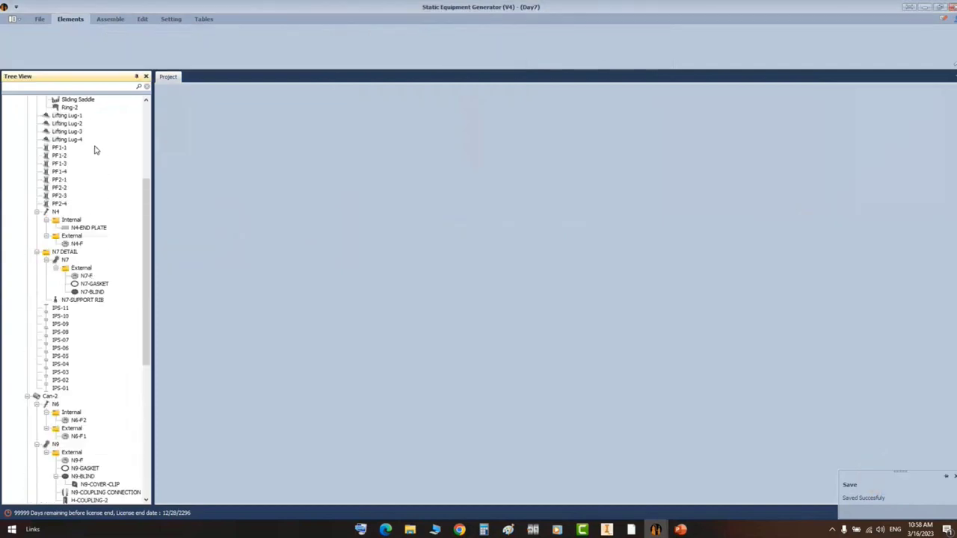
pyautogui.scroll(5, 94, 151)
pyautogui.click(81, 155)
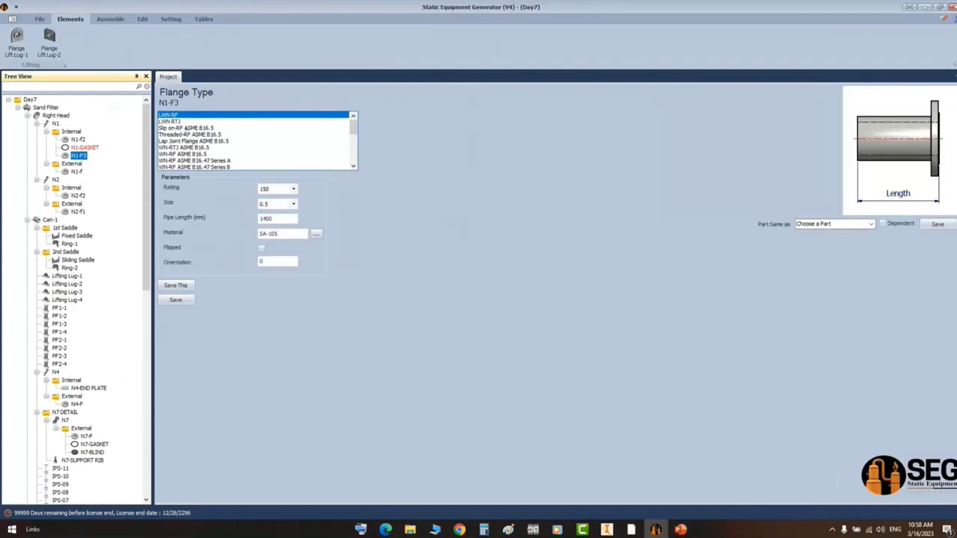
pyautogui.click(272, 206)
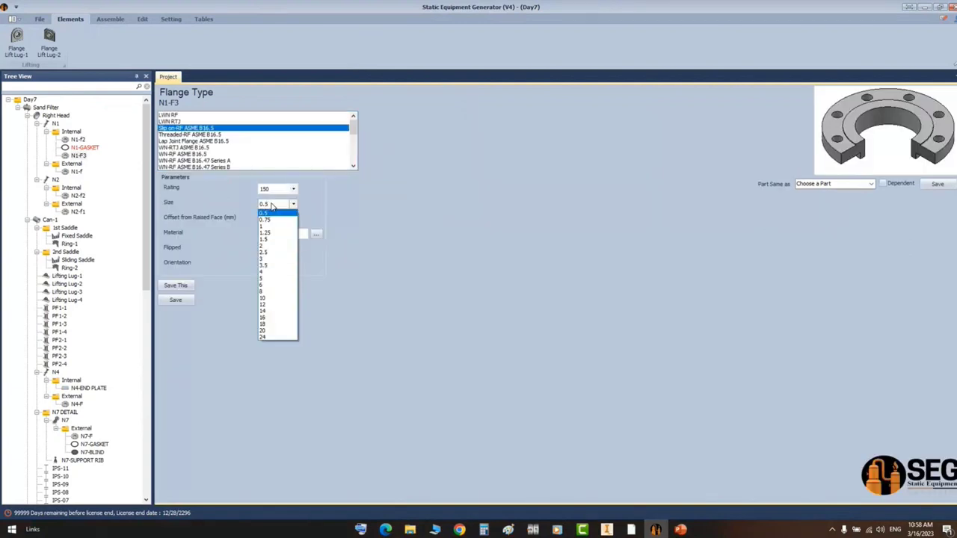
pyautogui.click(272, 312)
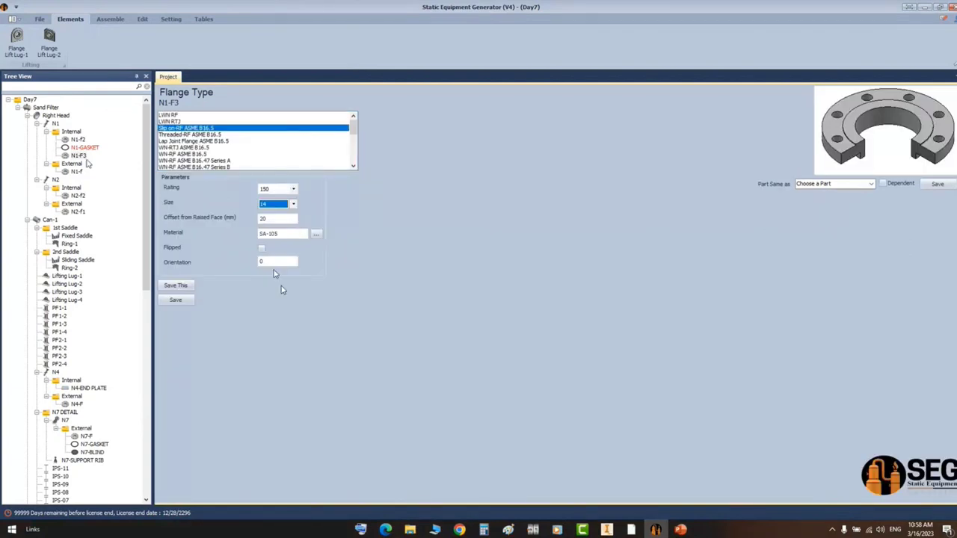
pyautogui.moveTo(279, 221); pyautogui.dragTo(247, 223)
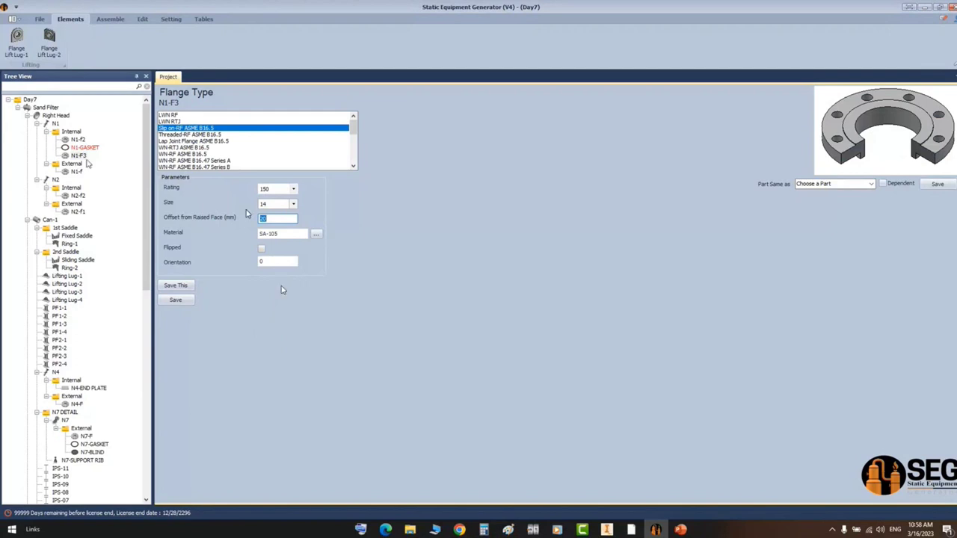
pyautogui.write('10')
pyautogui.click(262, 250)
pyautogui.click(176, 299)
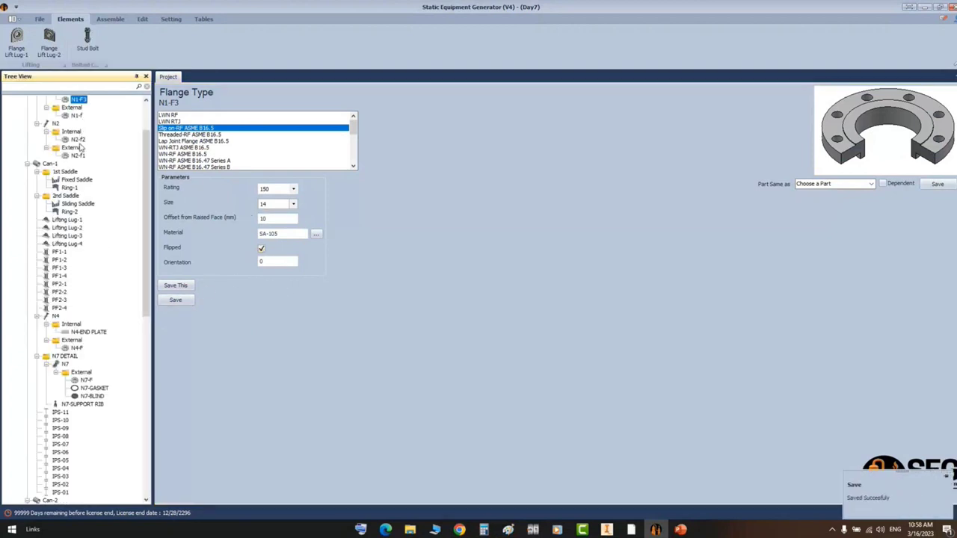
# - Add a shell named N1-PIPE-1 to nozzle N1's Internal branch
pyautogui.scroll(3, 80, 146)
pyautogui.click(80, 133)
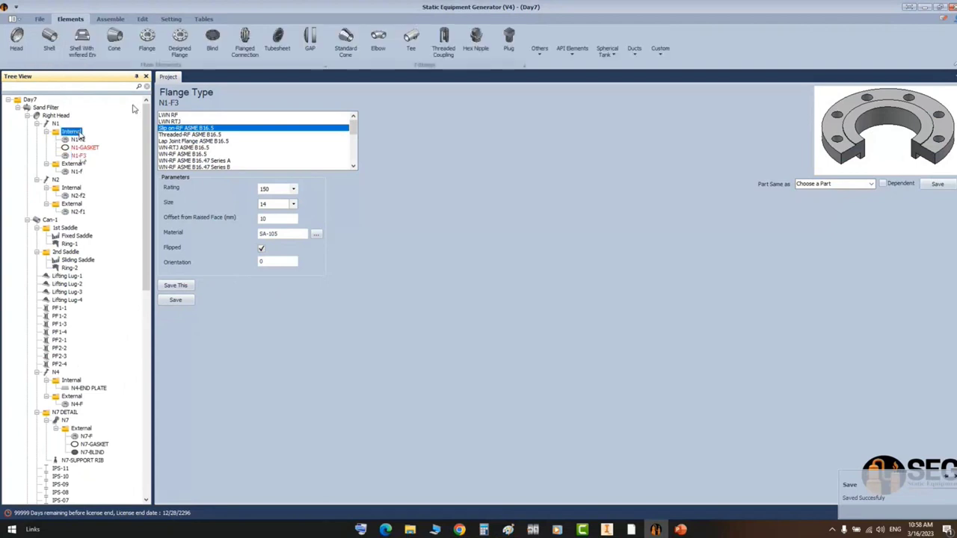
pyautogui.click(50, 41)
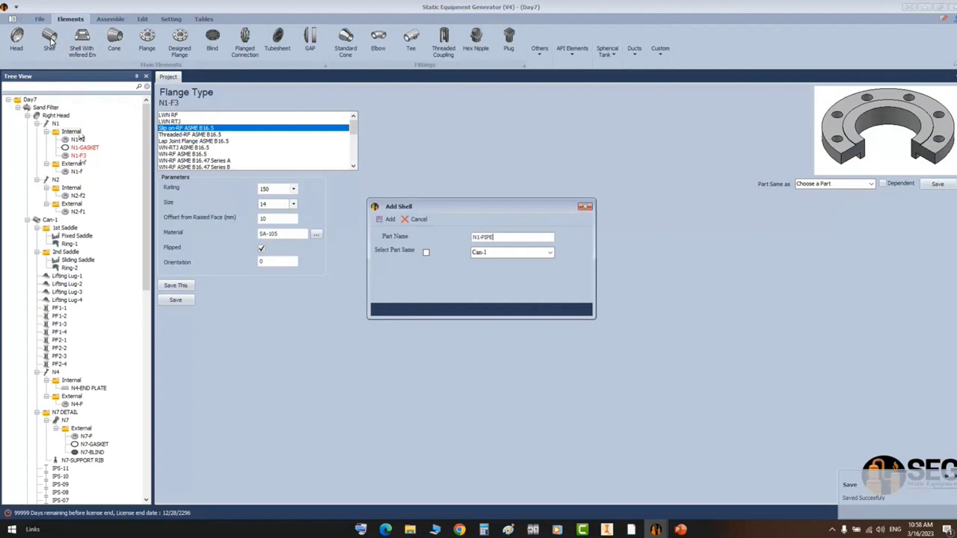
pyautogui.press('Return')
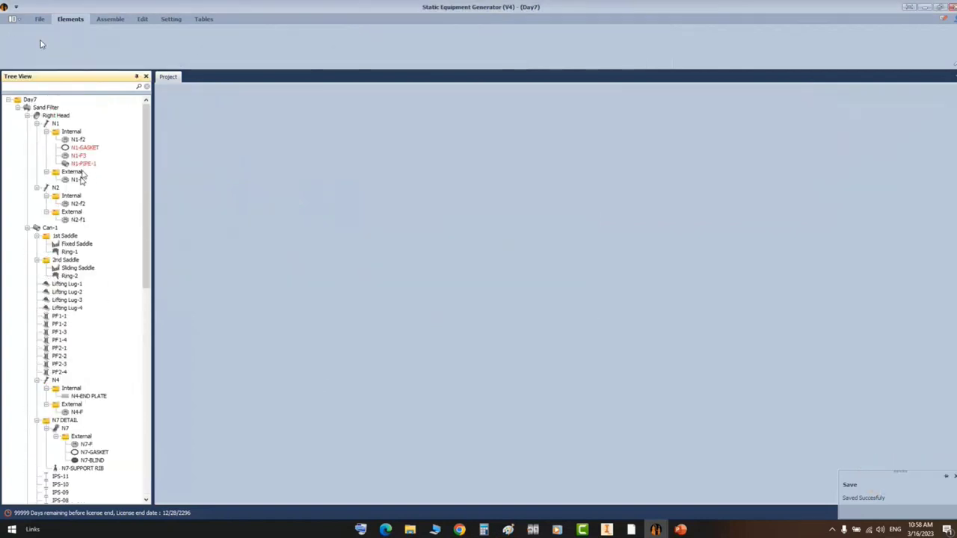
# - Define N1-PIPE-1 as a Pipe with outer diameter 14 and schedule 10, and save it
pyautogui.click(88, 164)
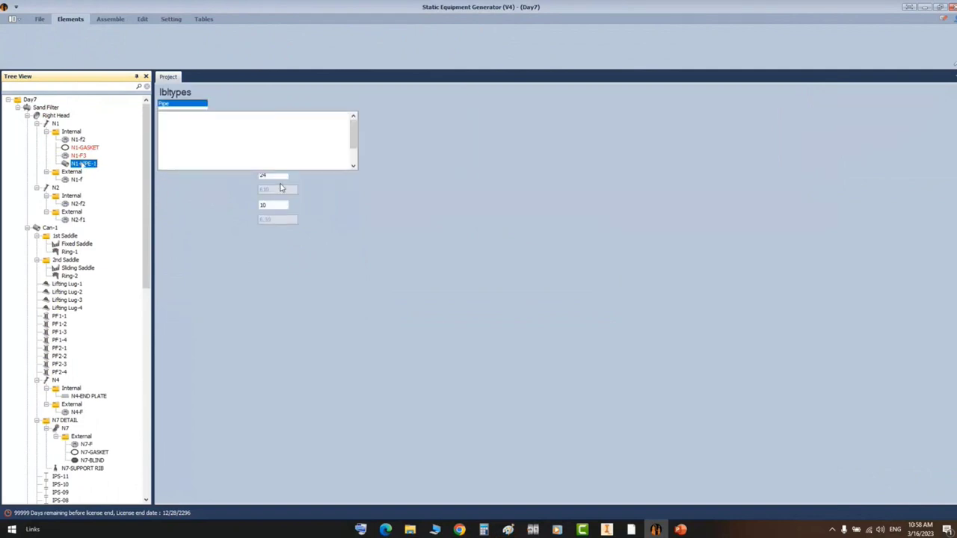
pyautogui.click(276, 187)
pyautogui.click(273, 209)
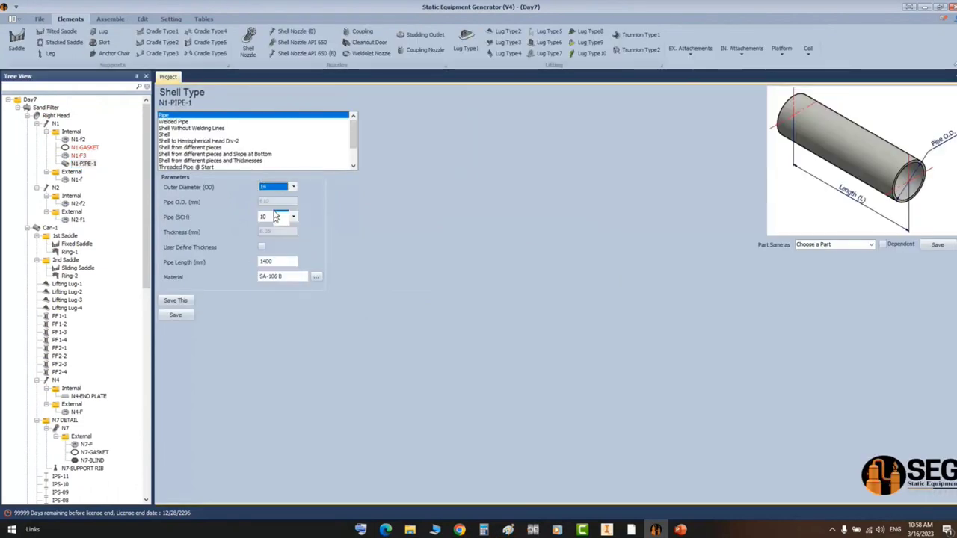
pyautogui.click(275, 217)
pyautogui.click(275, 218)
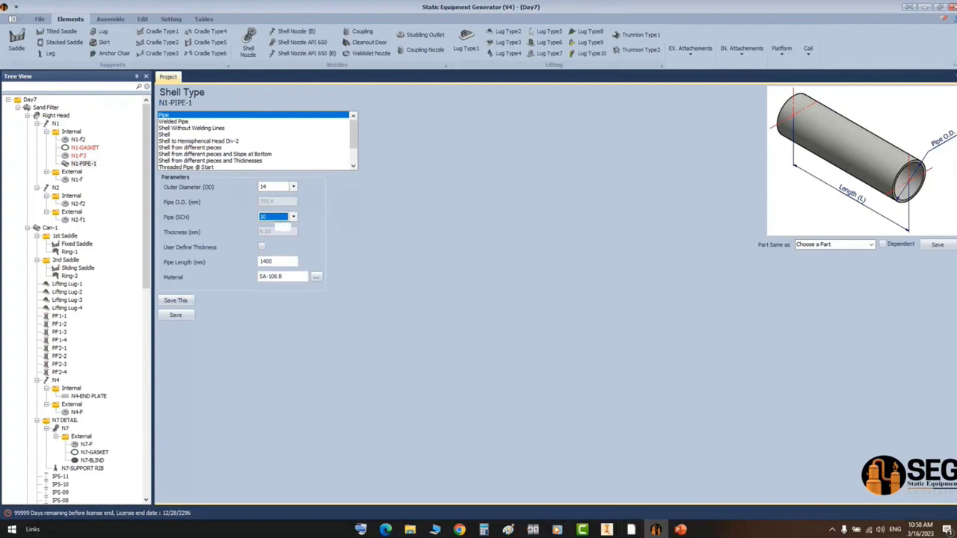
pyautogui.click(185, 317)
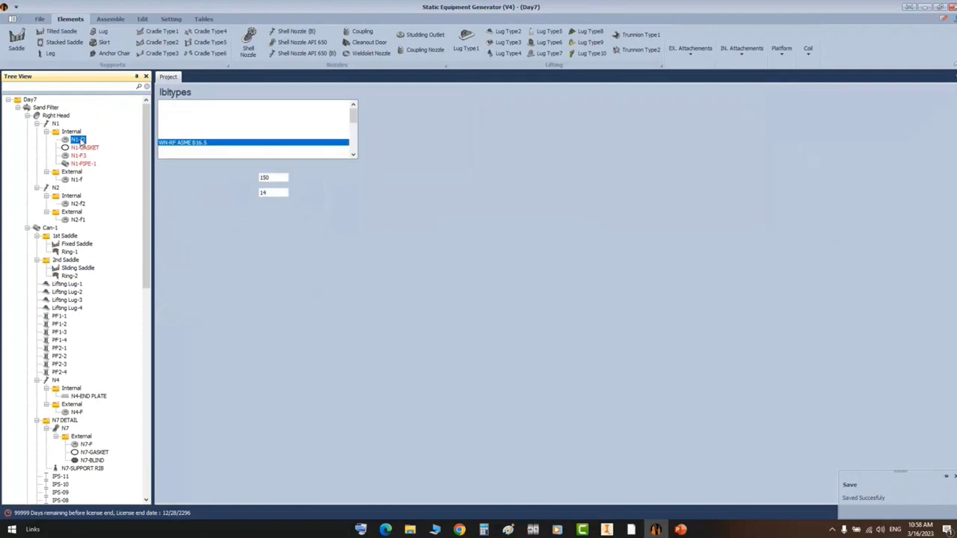
# - Change the schedule of N1-PIPE-1 to 60
pyautogui.click(81, 164)
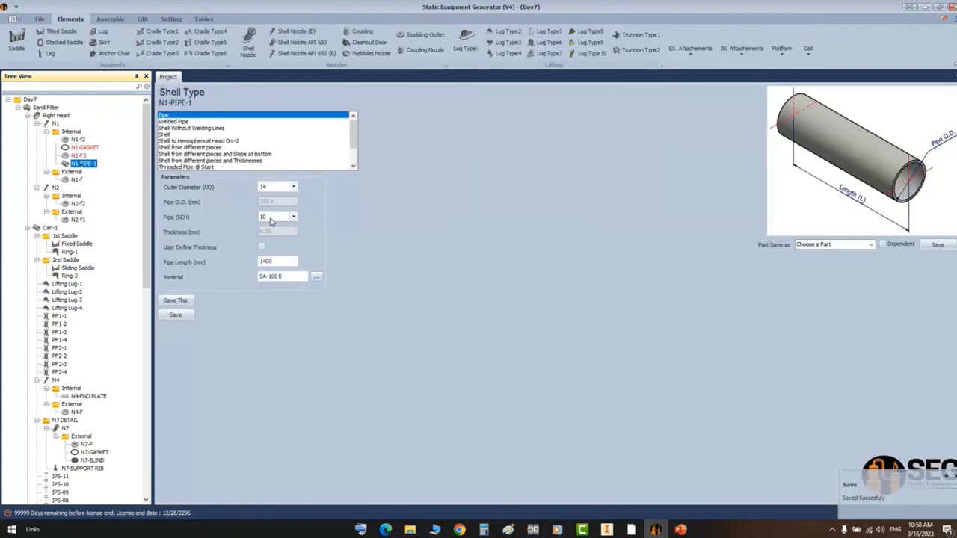
pyautogui.click(270, 217)
pyautogui.click(271, 286)
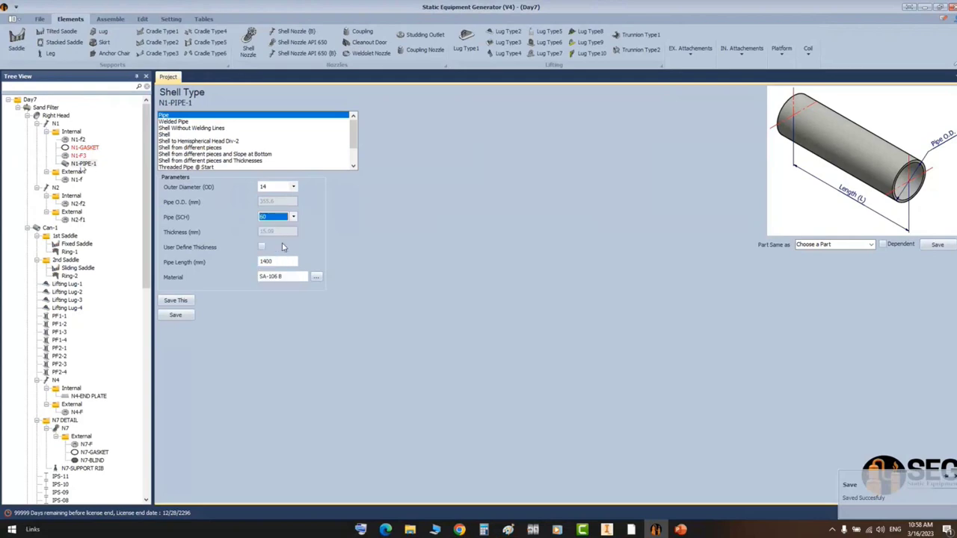
# - Examine the pipe between N1's internal flange and reducer in GA.pdf, and in Static Equipment Generator set N1-PIPE-1's length to 500 mm and save
pyautogui.moveTo(632, 529)
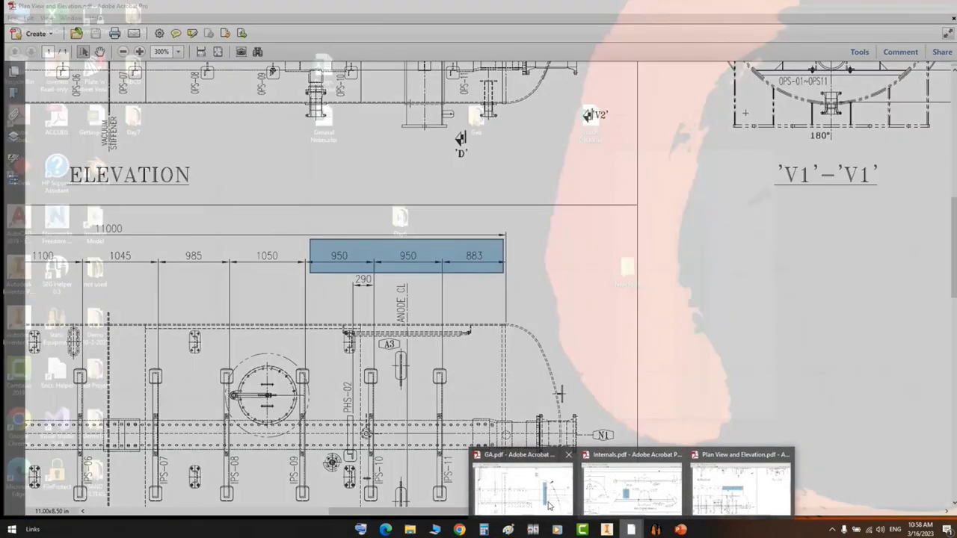
pyautogui.click(521, 486)
pyautogui.moveTo(643, 352); pyautogui.dragTo(693, 405)
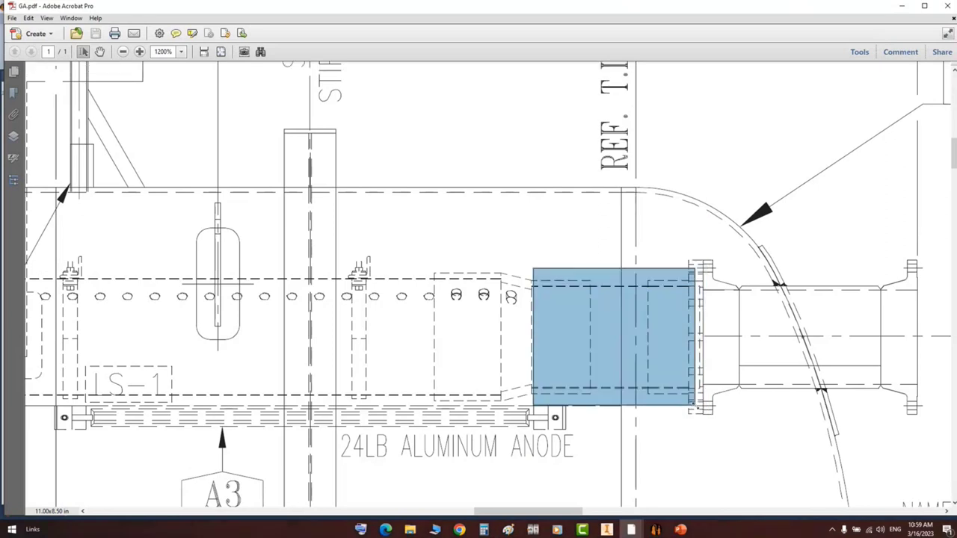
pyautogui.moveTo(632, 530)
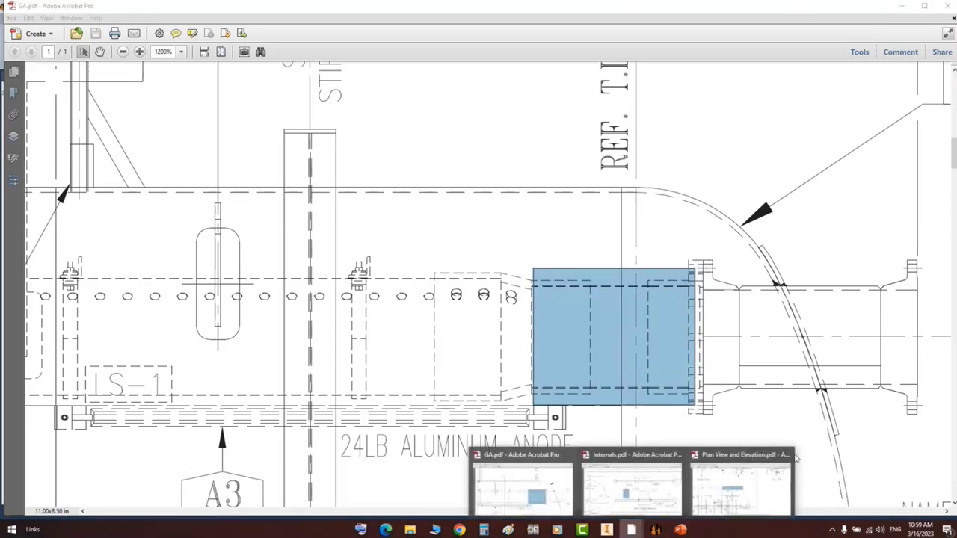
pyautogui.click(735, 457)
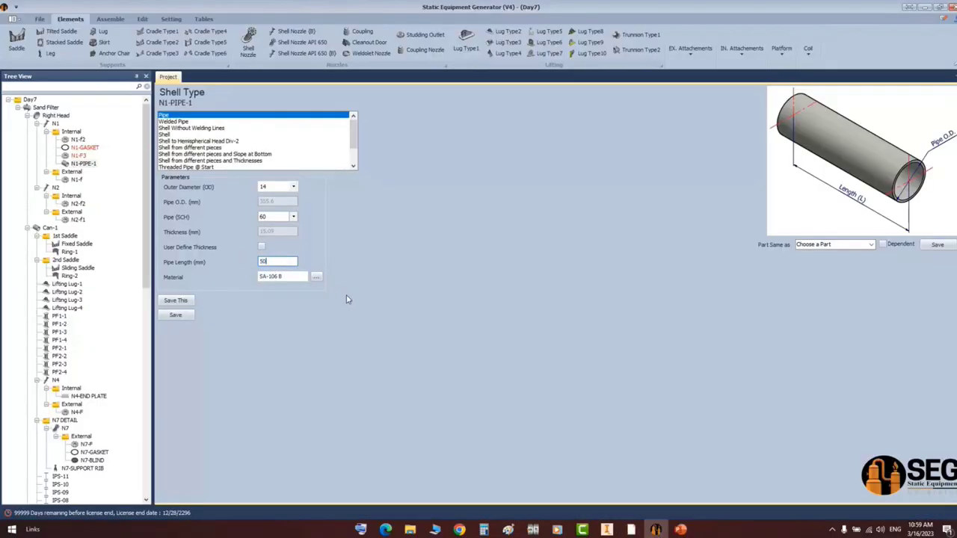
pyautogui.click(189, 319)
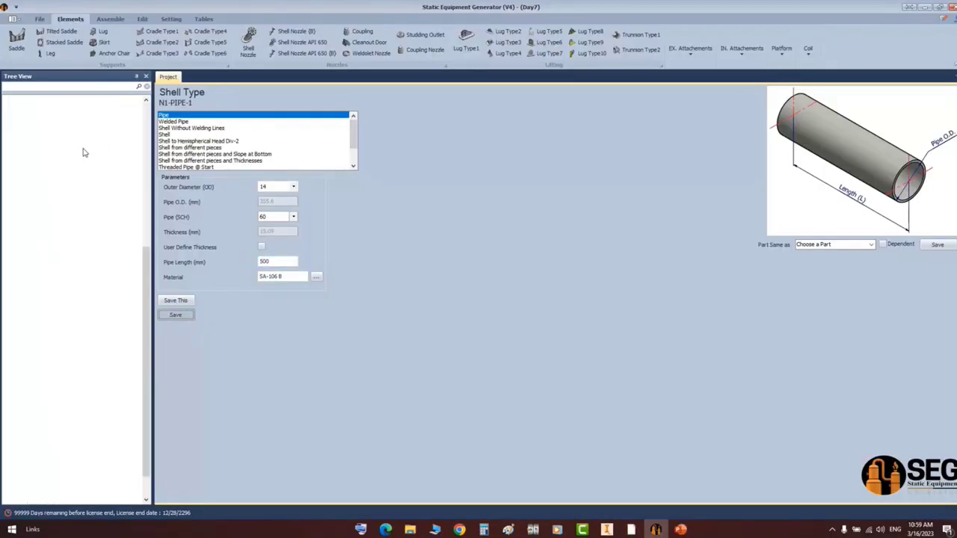
# - Add a standard cone named N1-REDUCER1 to nozzle N1's Internal branch
pyautogui.scroll(3, 93, 167)
pyautogui.click(75, 133)
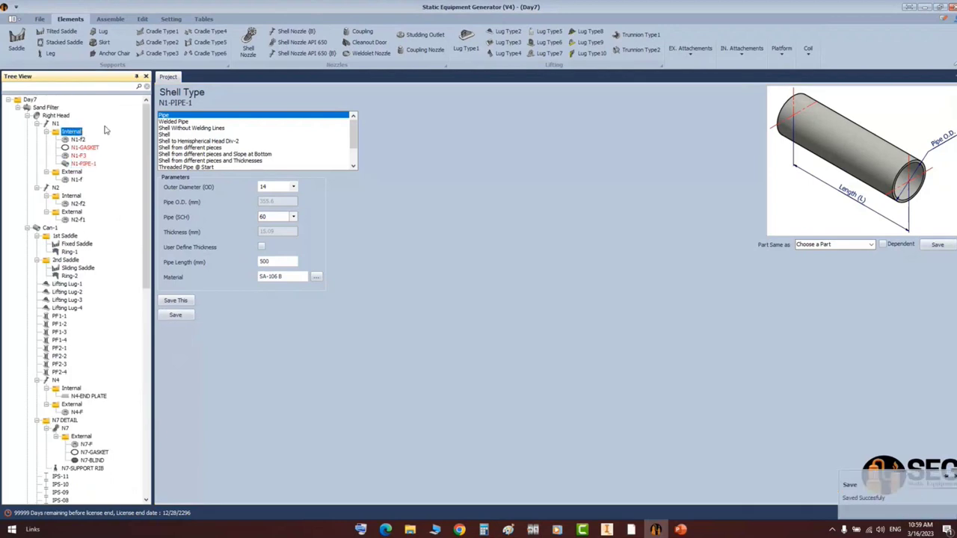
pyautogui.click(346, 38)
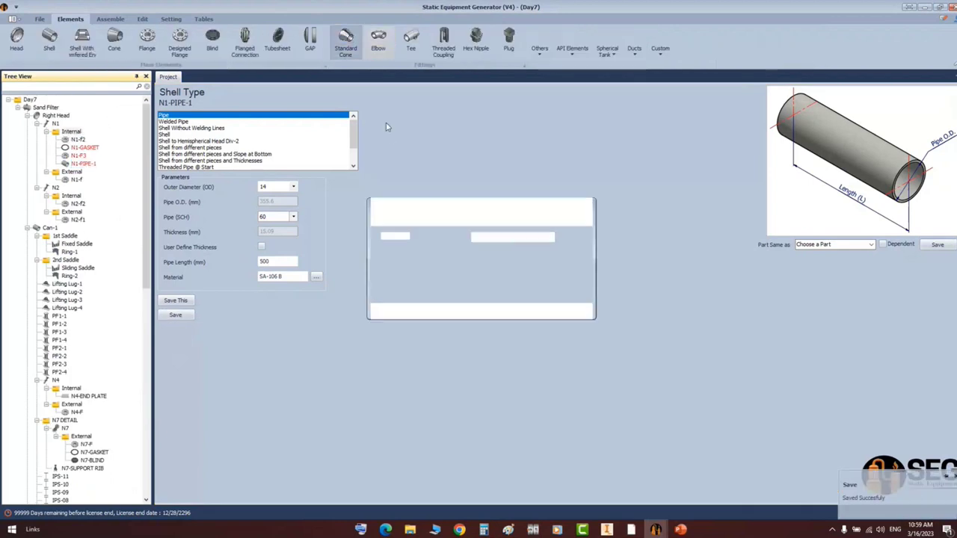
pyautogui.write('N1-RE')
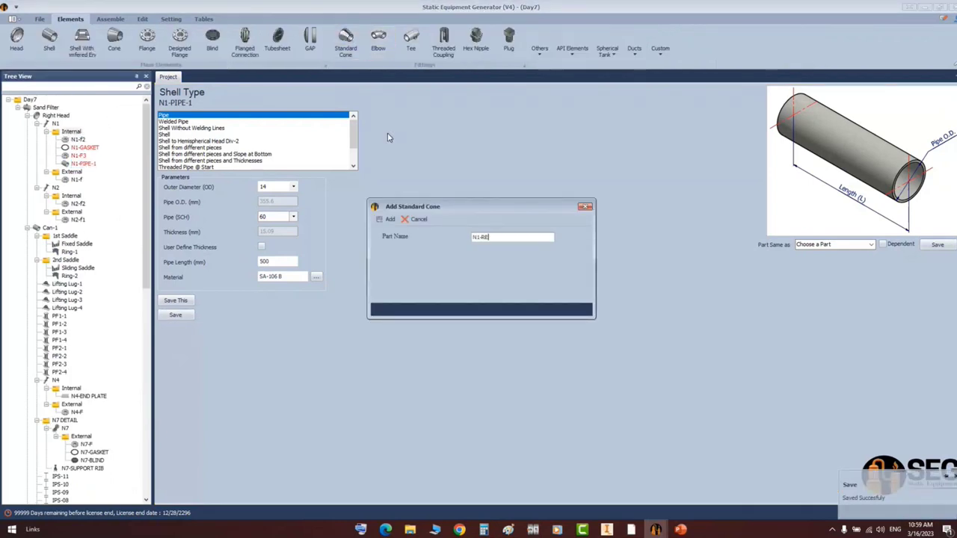
pyautogui.write('DUCER1')
pyautogui.press('Return')
# - Define N1-REDUCER1 as a Standard Centric Cone with start diameter 20, end diameter 14 and schedule 60 at both ends, and save it
pyautogui.scroll(6, 126, 142)
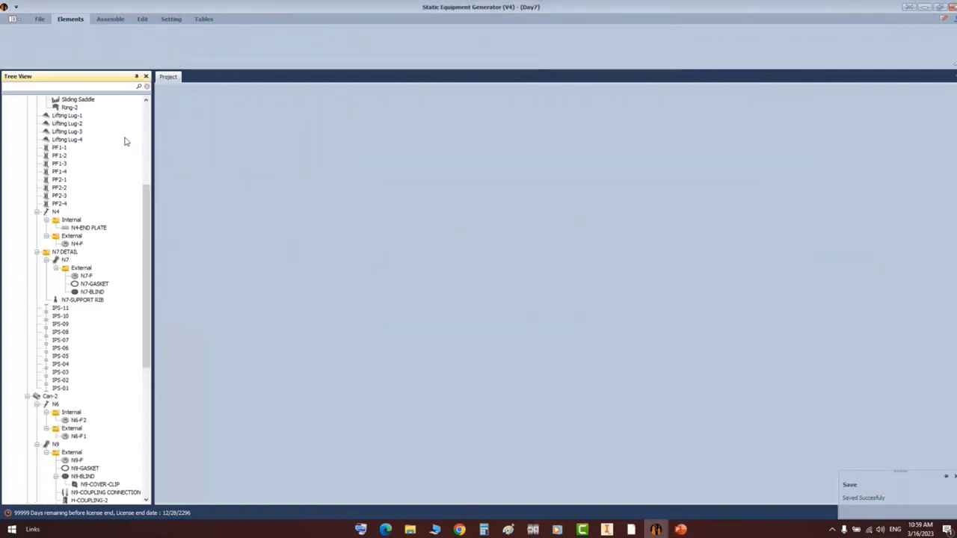
pyautogui.click(98, 171)
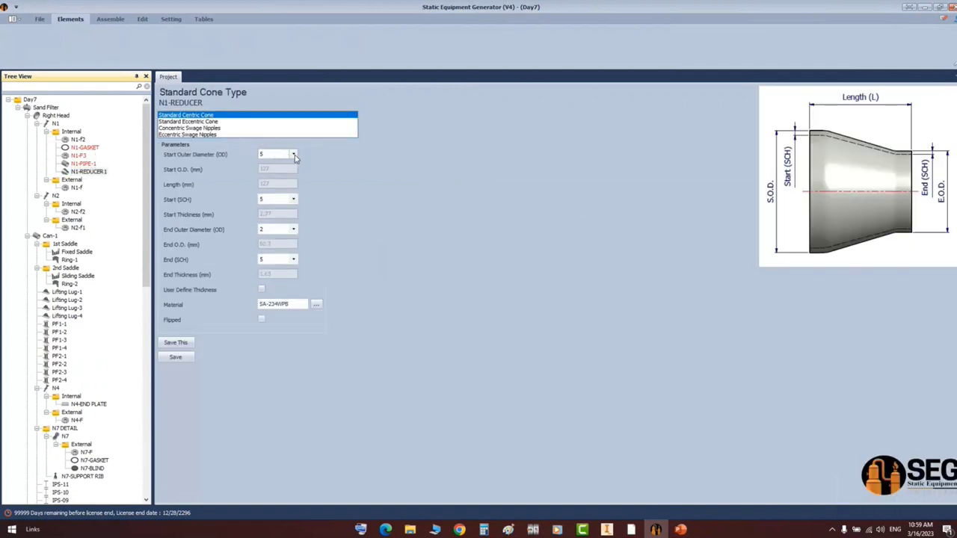
pyautogui.click(293, 155)
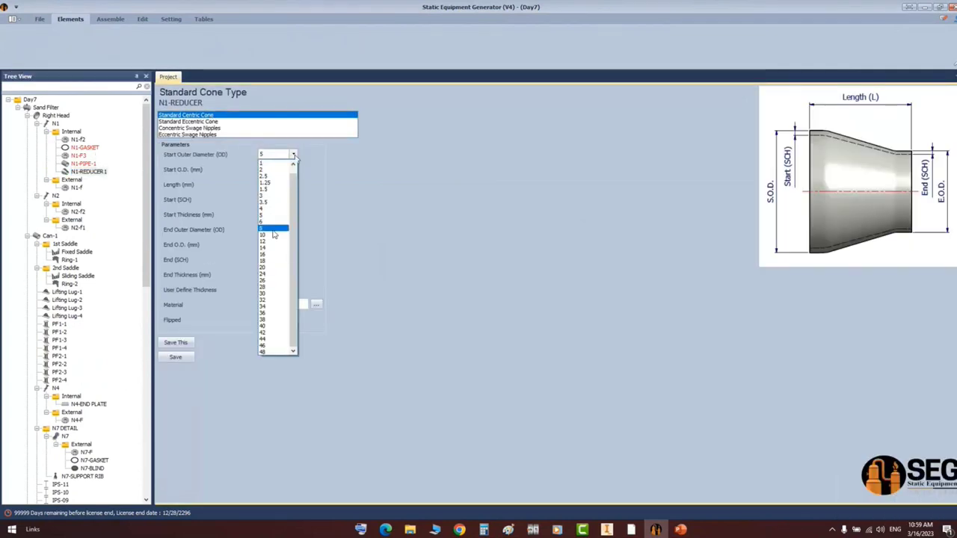
pyautogui.click(269, 268)
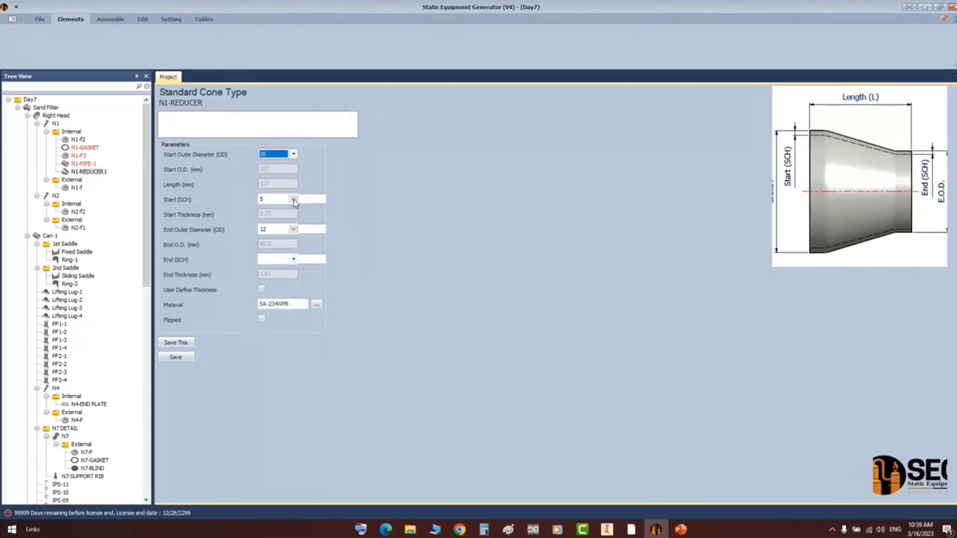
pyautogui.click(293, 199)
pyautogui.click(291, 260)
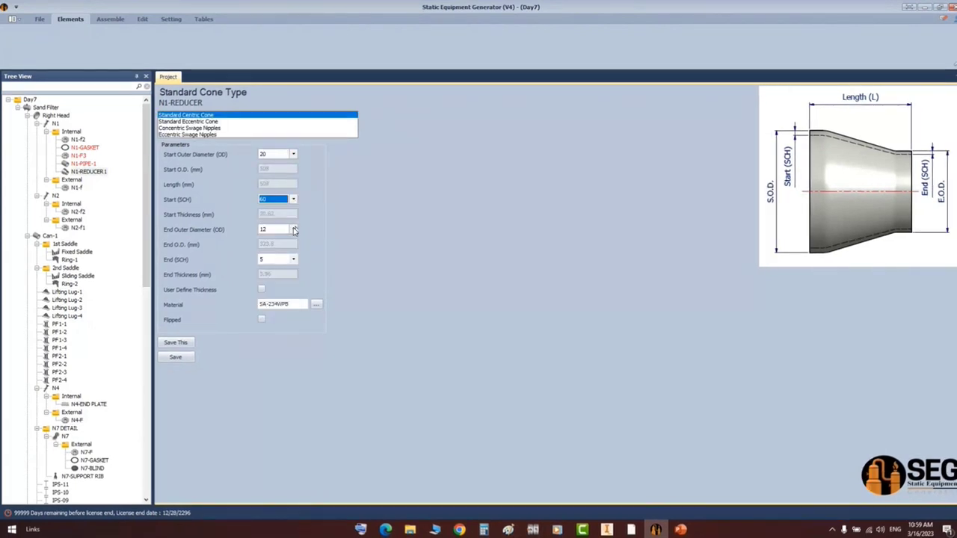
pyautogui.click(295, 230)
pyautogui.click(282, 246)
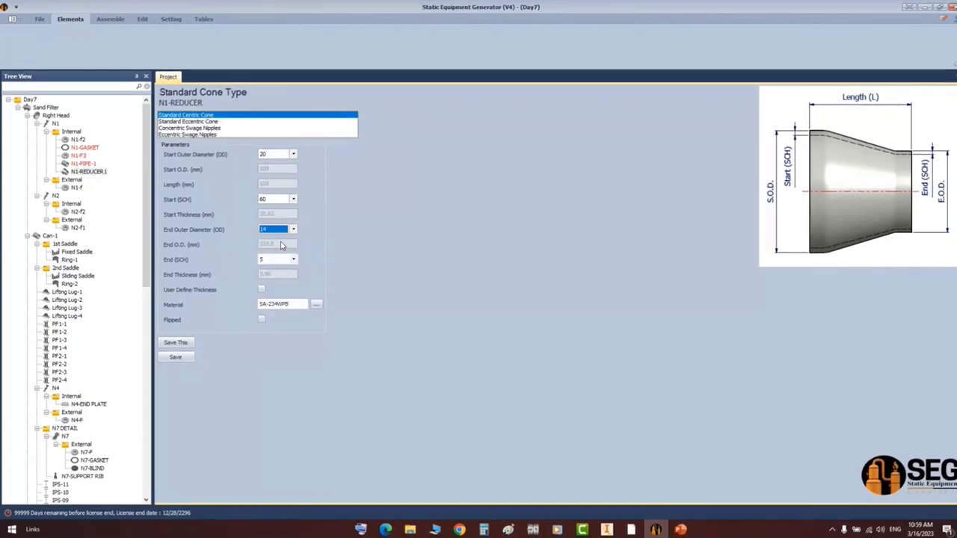
pyautogui.click(293, 260)
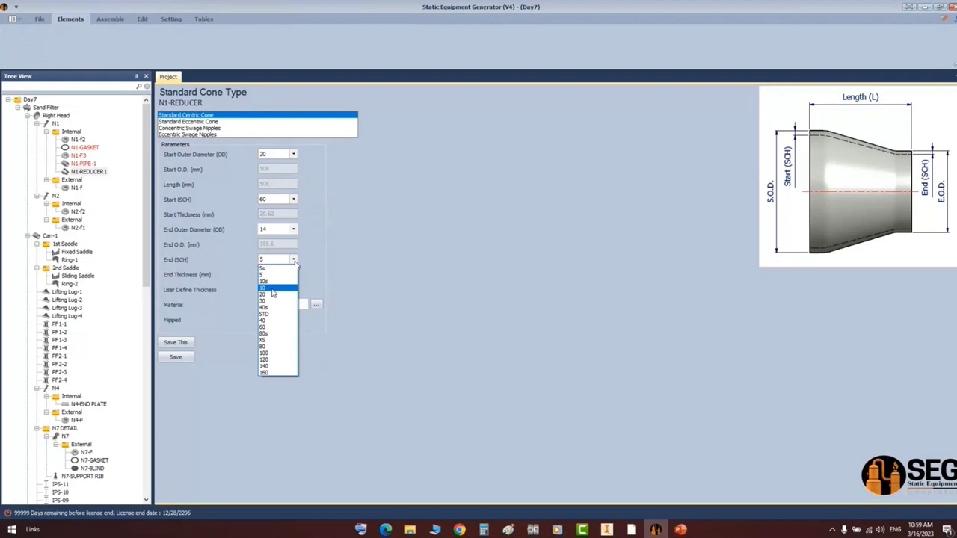
pyautogui.click(262, 327)
pyautogui.click(191, 359)
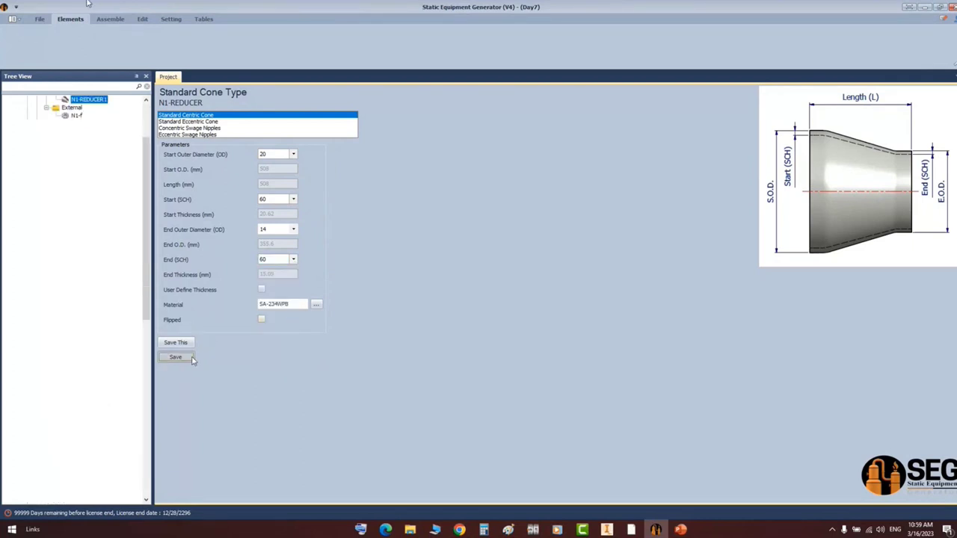
# - Start assembling the new N1 internal parts and switch to Autodesk Inventor to view the whole Sand Filter vessel
pyautogui.click(105, 24)
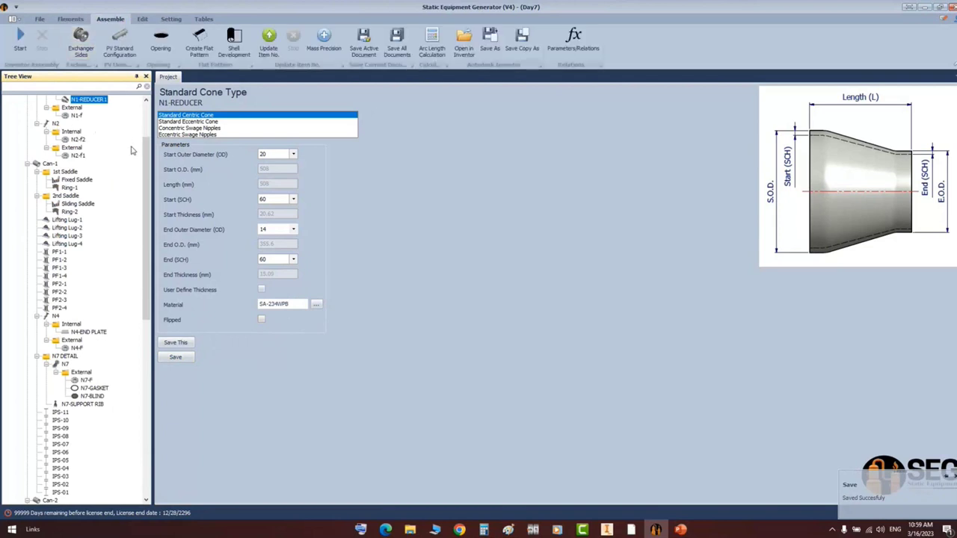
pyautogui.scroll(2, 84, 159)
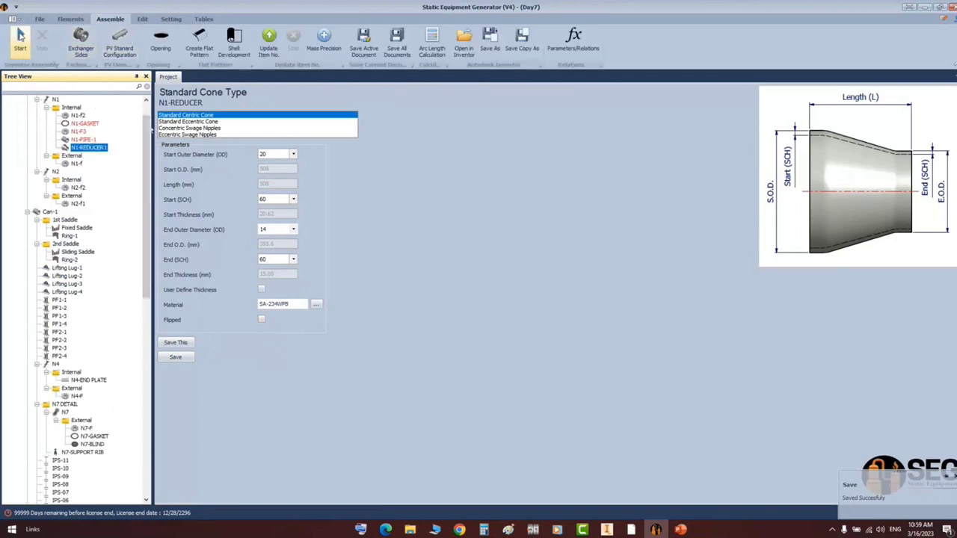
pyautogui.click(20, 39)
pyautogui.click(607, 528)
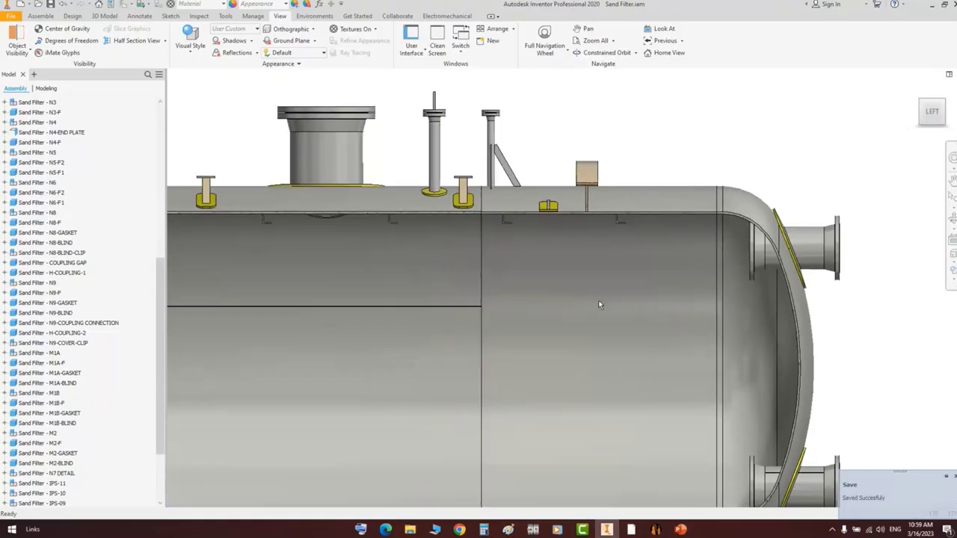
pyautogui.middleClick(605, 301)
pyautogui.middleClick(604, 301)
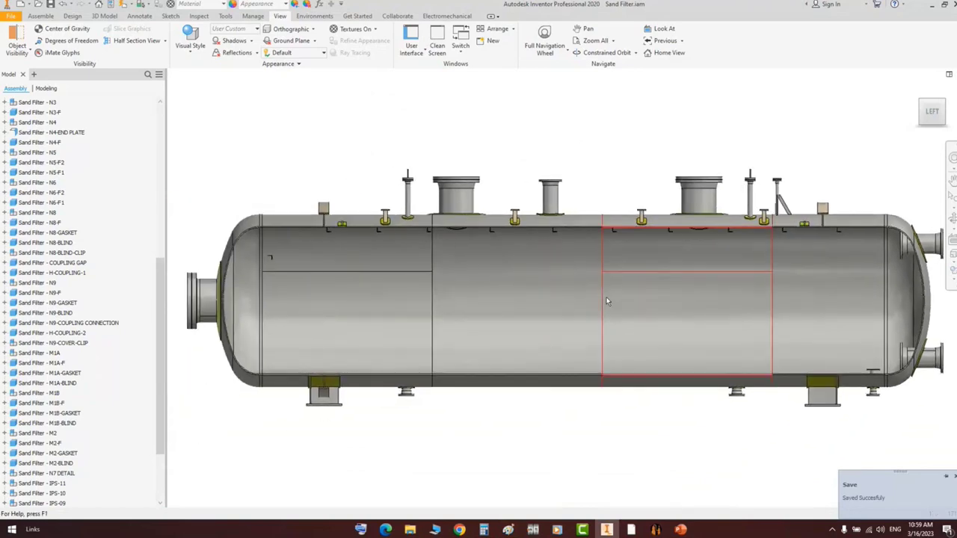
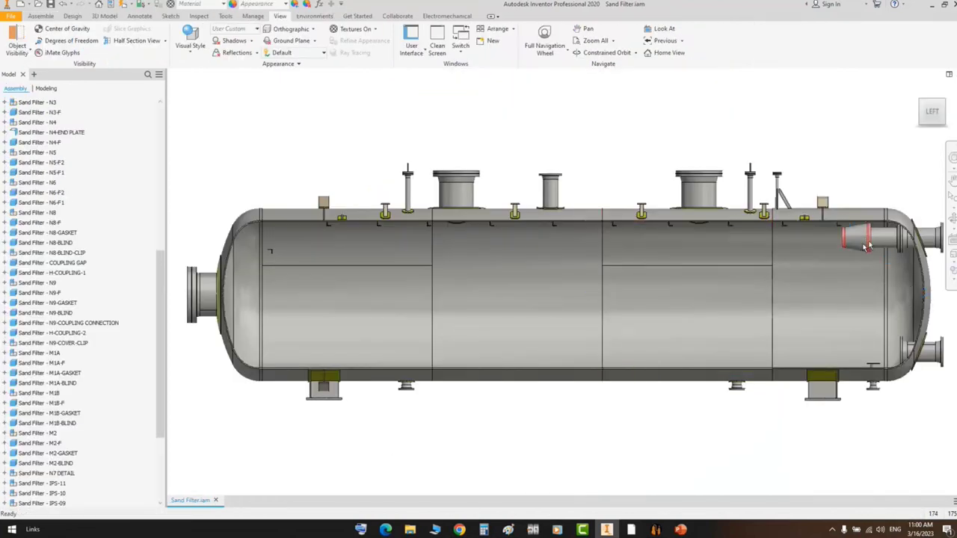
# - Section the vessel crosswise, offset from the ring face to just beyond the N1 reducer, and examine the reducer against the support beams from the front
pyautogui.scroll(5, 867, 247)
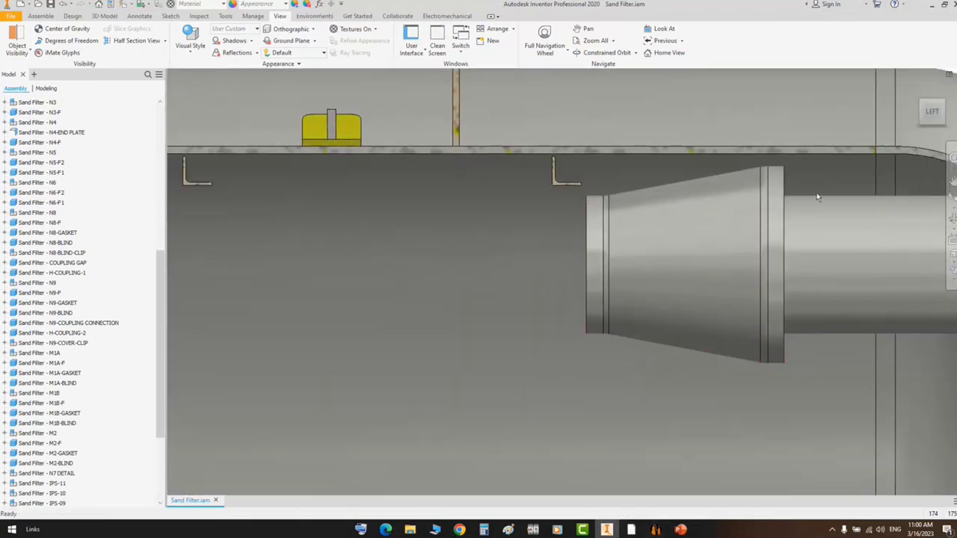
pyautogui.keyDown('shift'); pyautogui.moveTo(818, 197); pyautogui.dragTo(672, 273, button='middle'); pyautogui.keyUp('shift')
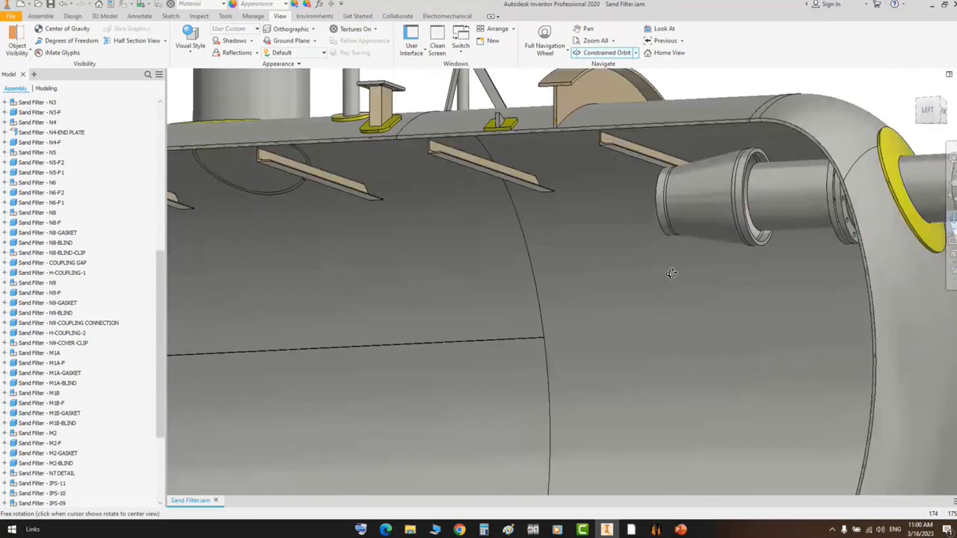
pyautogui.rightClick(668, 240)
pyautogui.click(685, 244)
pyautogui.click(153, 41)
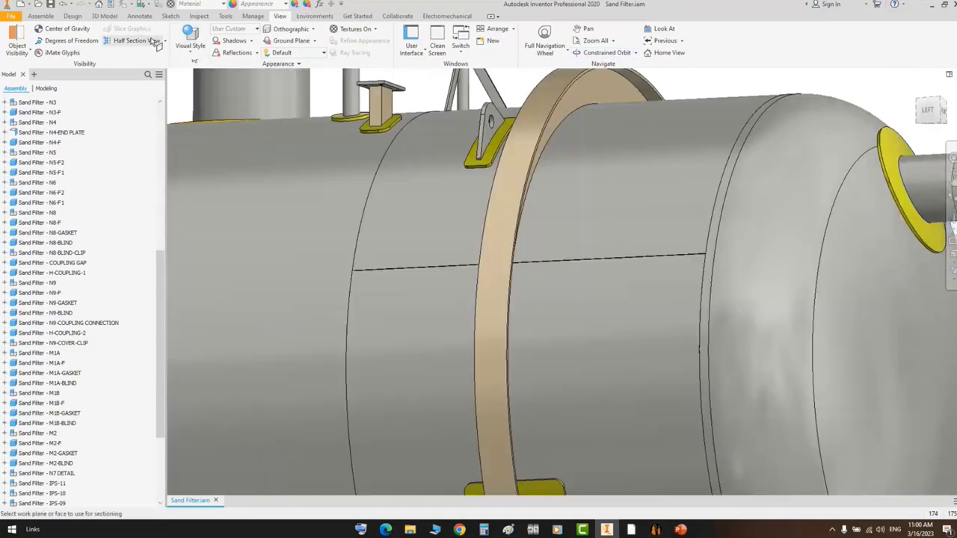
pyautogui.click(626, 86)
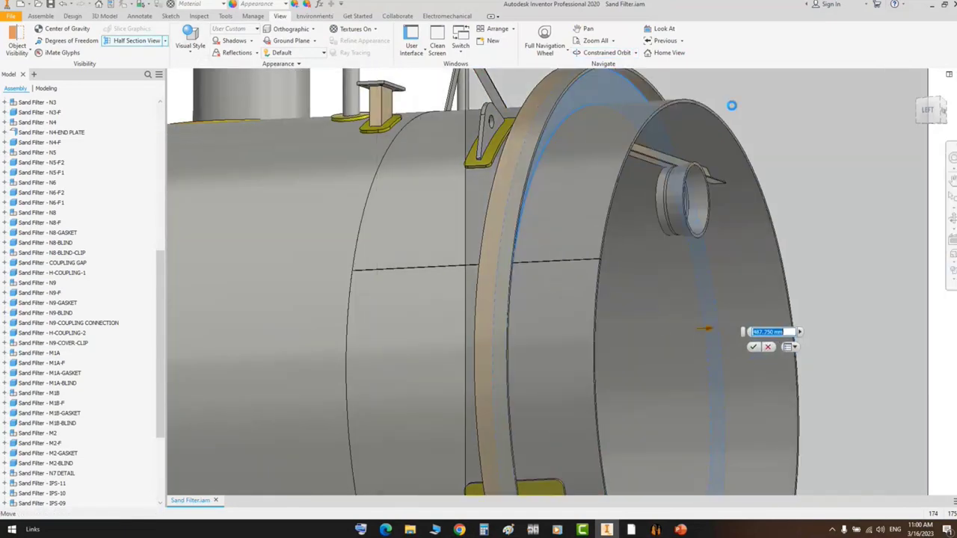
pyautogui.moveTo(732, 105); pyautogui.dragTo(784, 122)
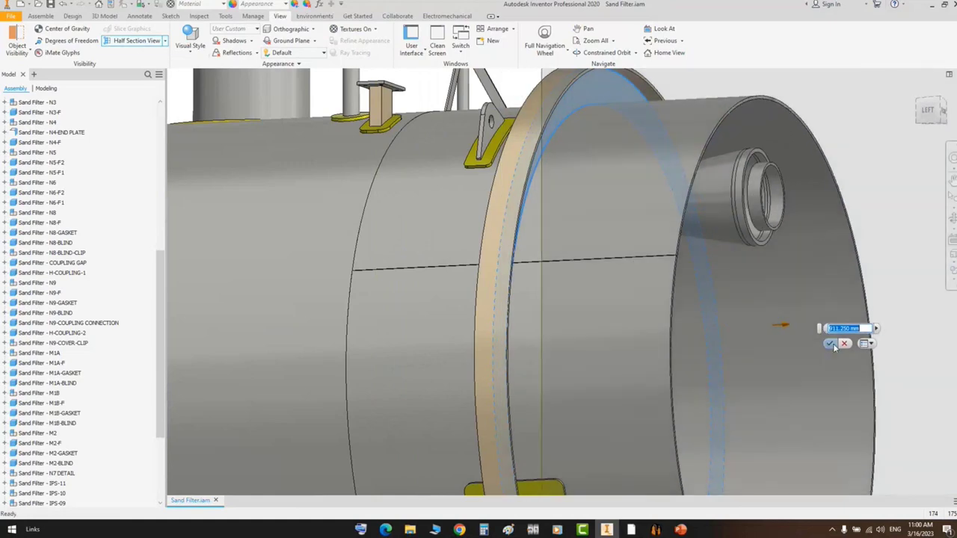
pyautogui.click(833, 344)
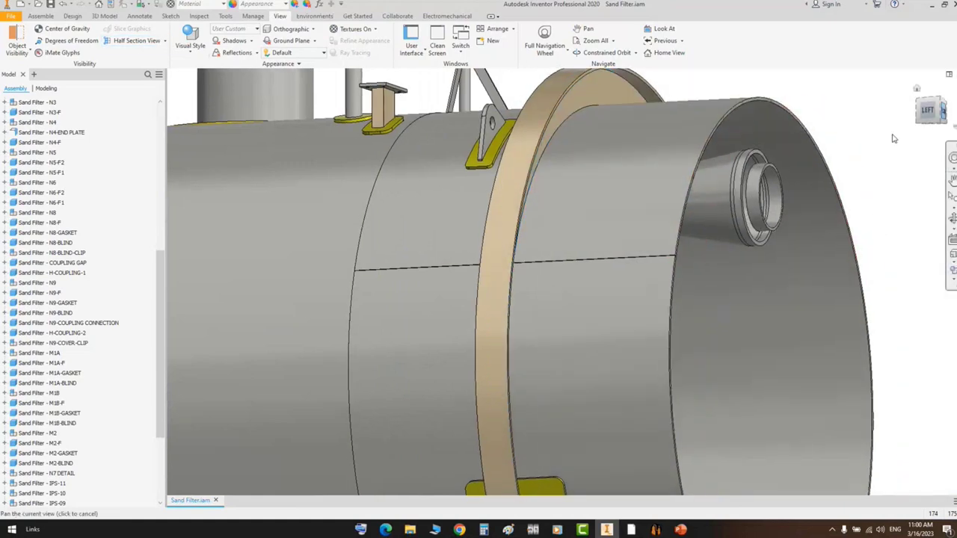
pyautogui.click(943, 112)
pyautogui.scroll(-10, 561, 255)
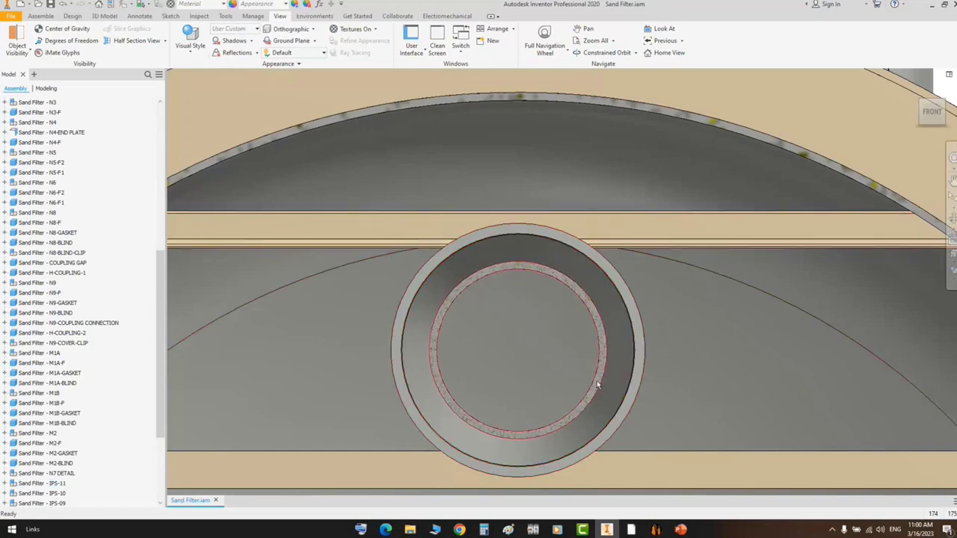
# - Switch to Static Equipment Generator, set N1-REDUCER1's start outer diameter to 18, flip the cone, keep user-defined thickness off, and save
pyautogui.click(656, 529)
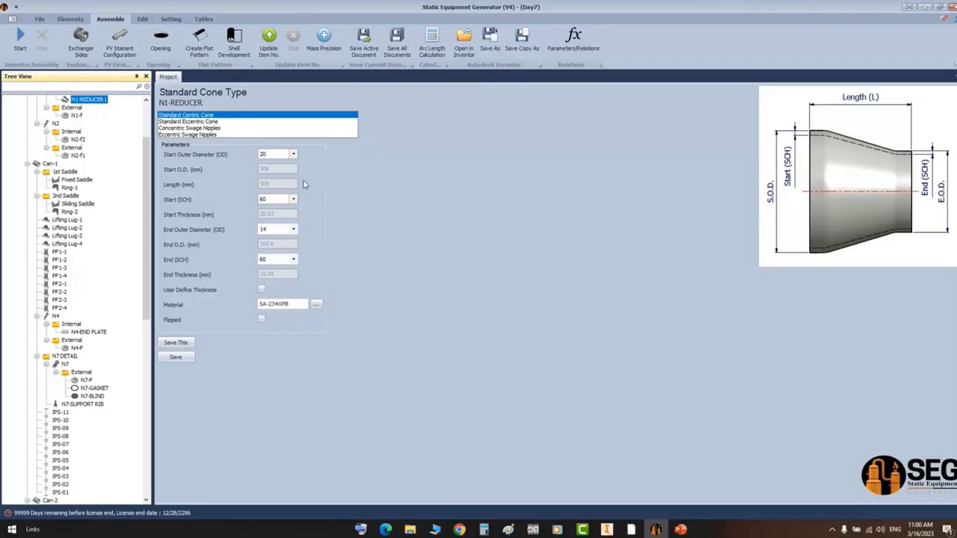
pyautogui.click(293, 154)
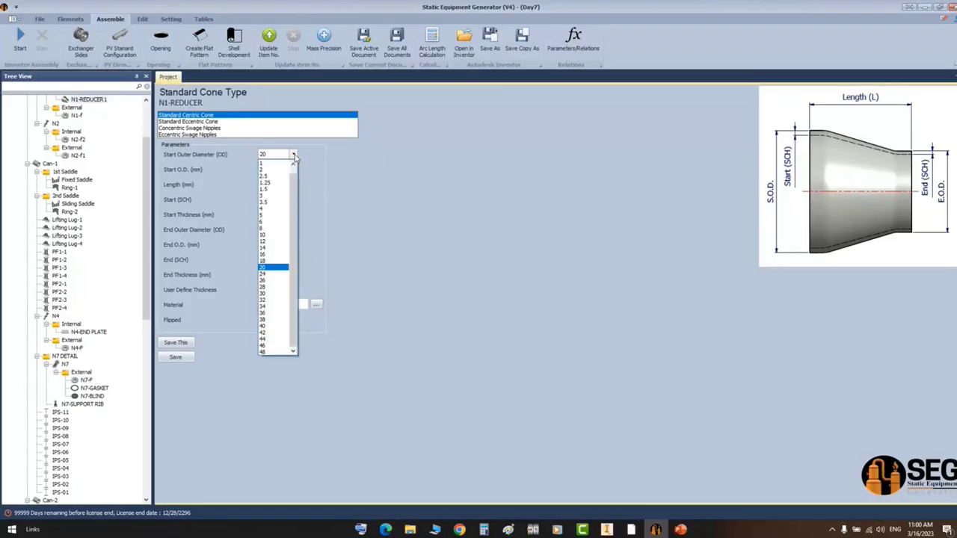
pyautogui.click(274, 263)
pyautogui.click(262, 291)
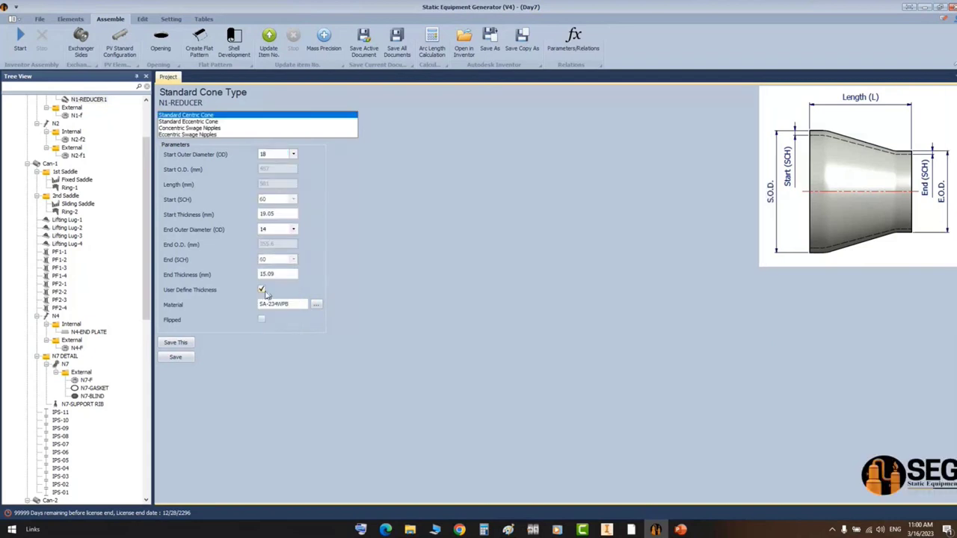
pyautogui.click(262, 290)
pyautogui.click(184, 360)
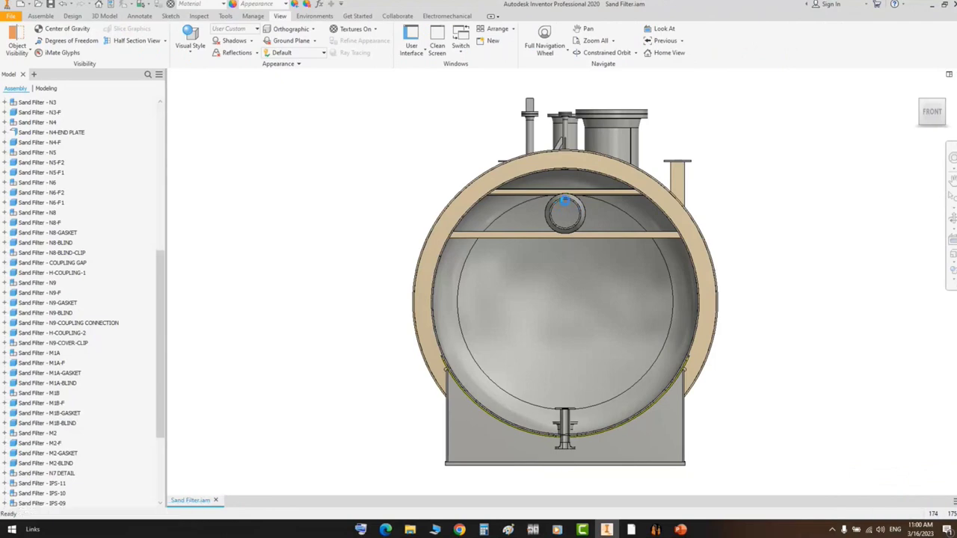
# - Check the reducer's fit between the support beams in Autodesk Inventor, and in Static Equipment Generator set its start outer diameter to 16 and save
pyautogui.scroll(-3, 567, 202)
pyautogui.scroll(-3, 572, 188)
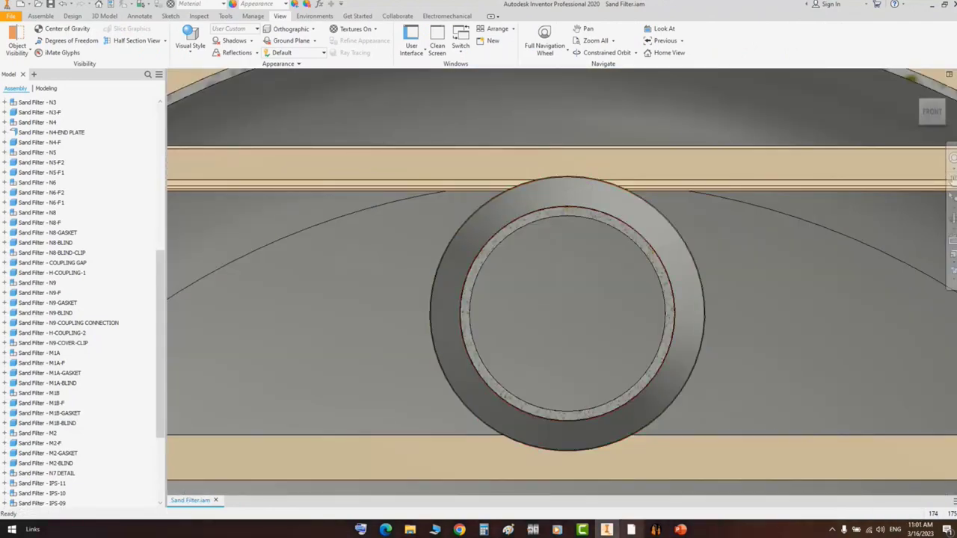
pyautogui.click(656, 530)
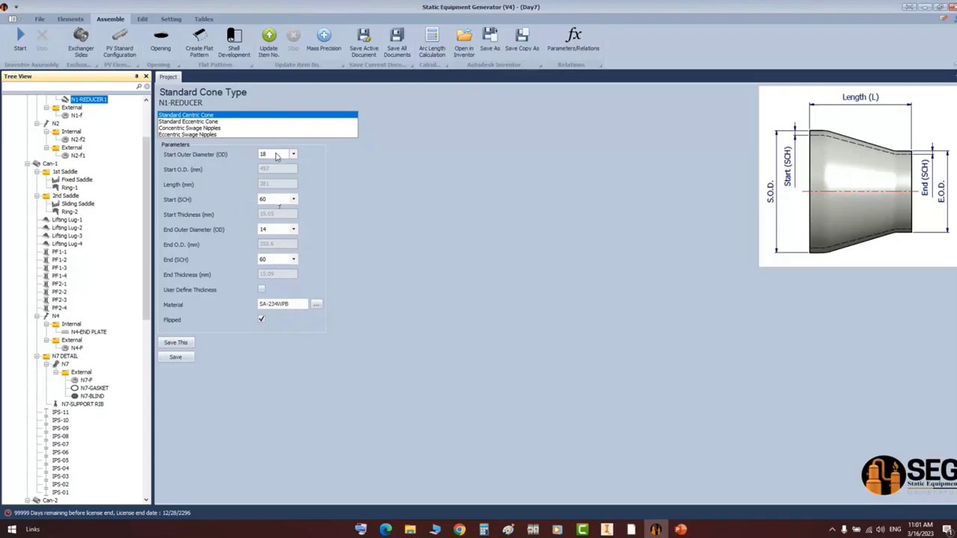
pyautogui.click(277, 155)
pyautogui.click(267, 254)
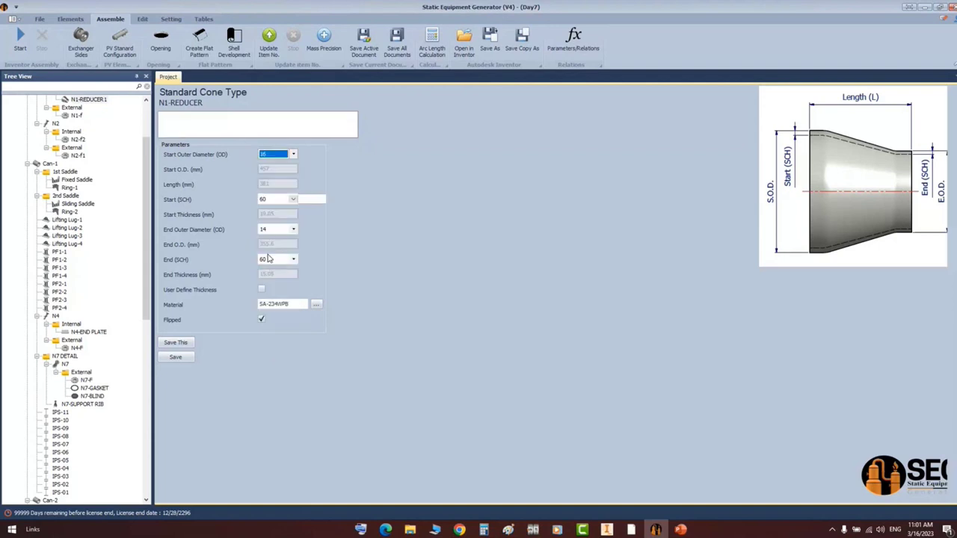
pyautogui.click(187, 358)
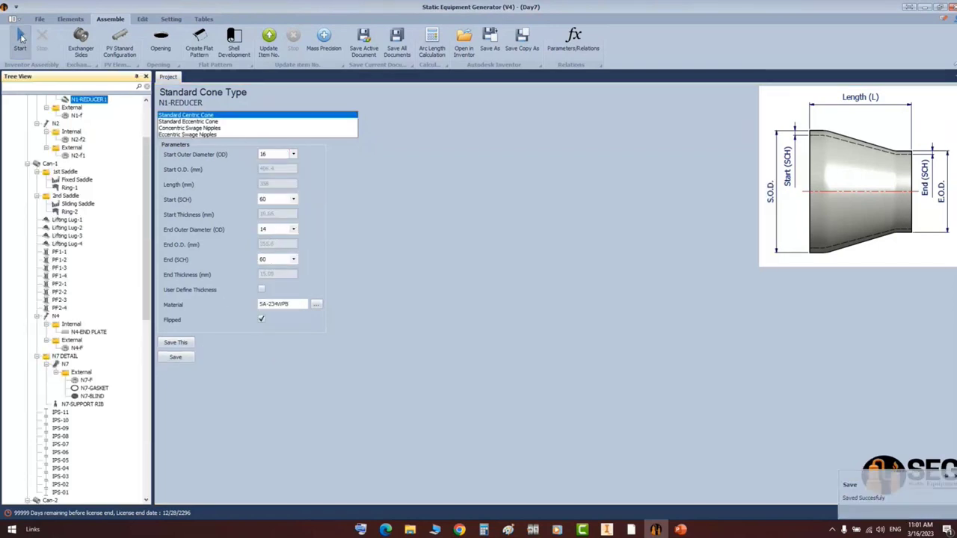
# - Switch to Autodesk Inventor and examine the clearance between the N1 reducer and the support beams above and below it
pyautogui.click(607, 529)
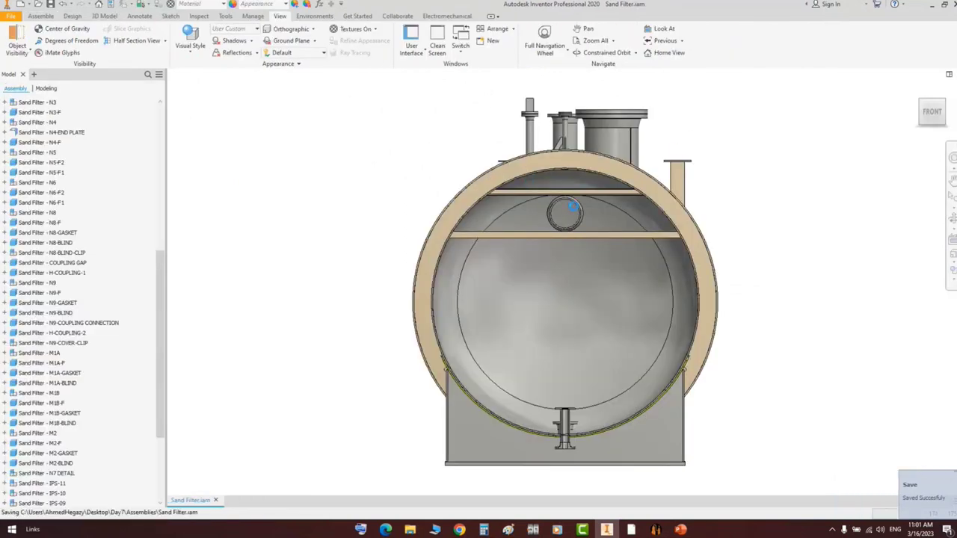
pyautogui.scroll(5, 561, 200)
pyautogui.scroll(3, 546, 176)
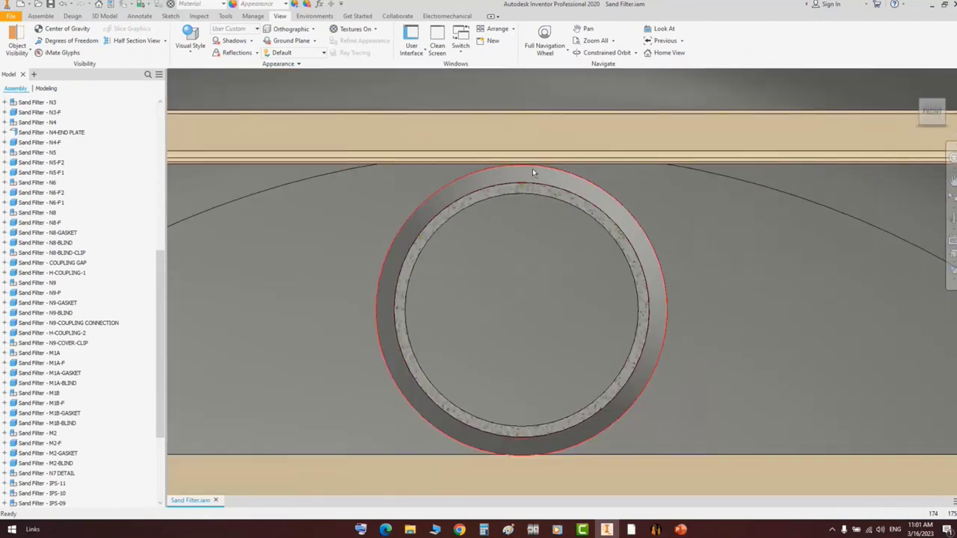
pyautogui.scroll(3, 513, 164)
pyautogui.scroll(-8, 516, 143)
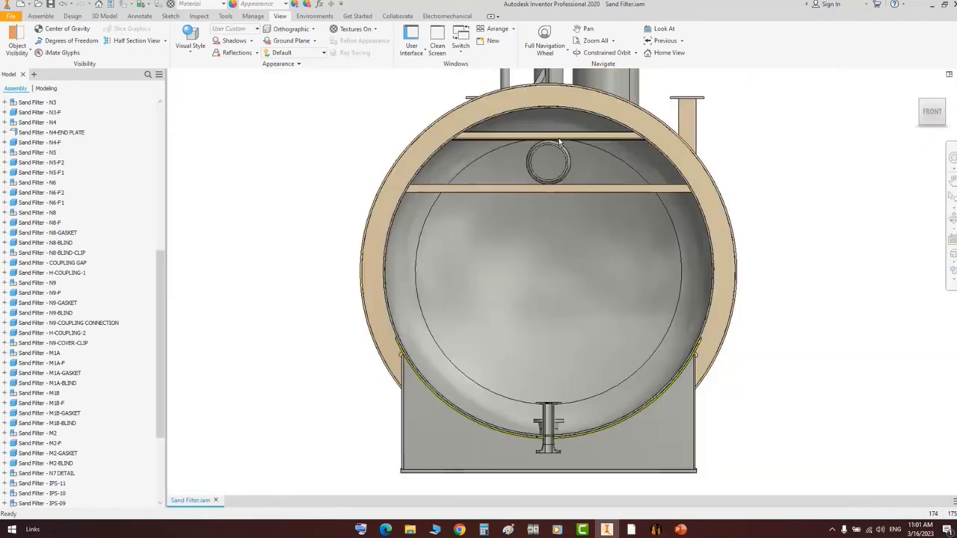
pyautogui.scroll(6, 540, 191)
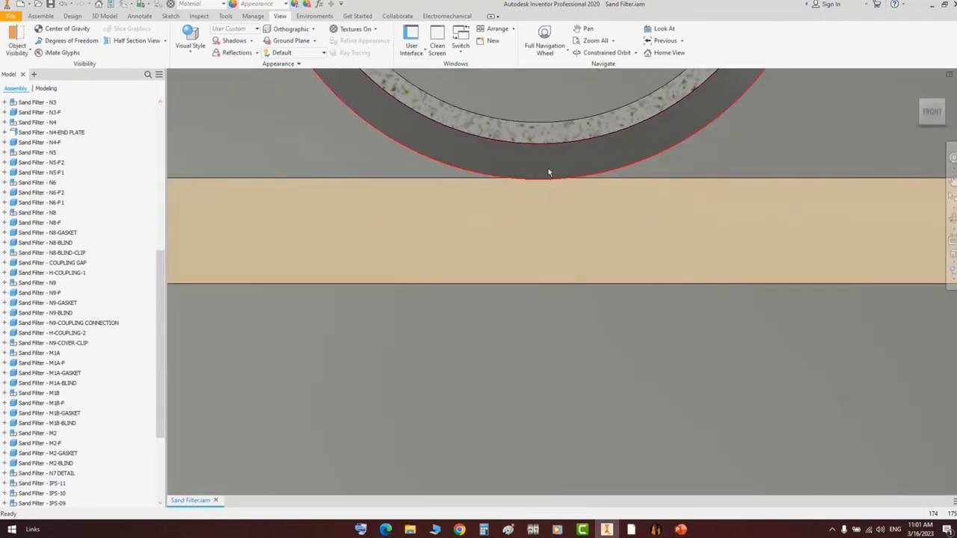
pyautogui.scroll(-7, 578, 176)
pyautogui.scroll(-1, 572, 231)
# - Section the vessel lengthwise using the saddle plate face, and examine nozzle N1's internal flange, pipe and reducer from the left side and at an angle
pyautogui.keyDown('shift'); pyautogui.moveTo(571, 231); pyautogui.dragTo(595, 267, button='middle'); pyautogui.keyUp('shift')
pyautogui.click(133, 43)
pyautogui.scroll(3, 695, 361)
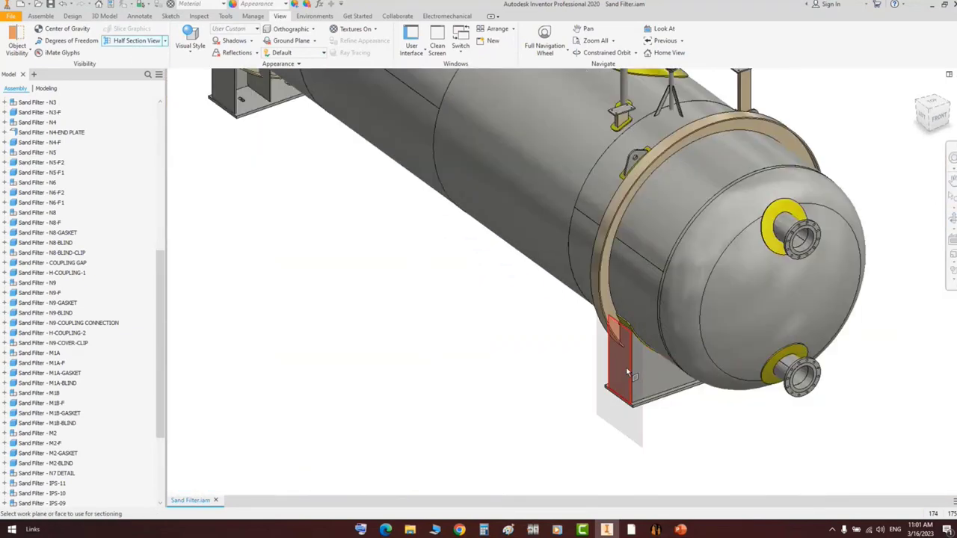
pyautogui.click(628, 373)
pyautogui.press('Return')
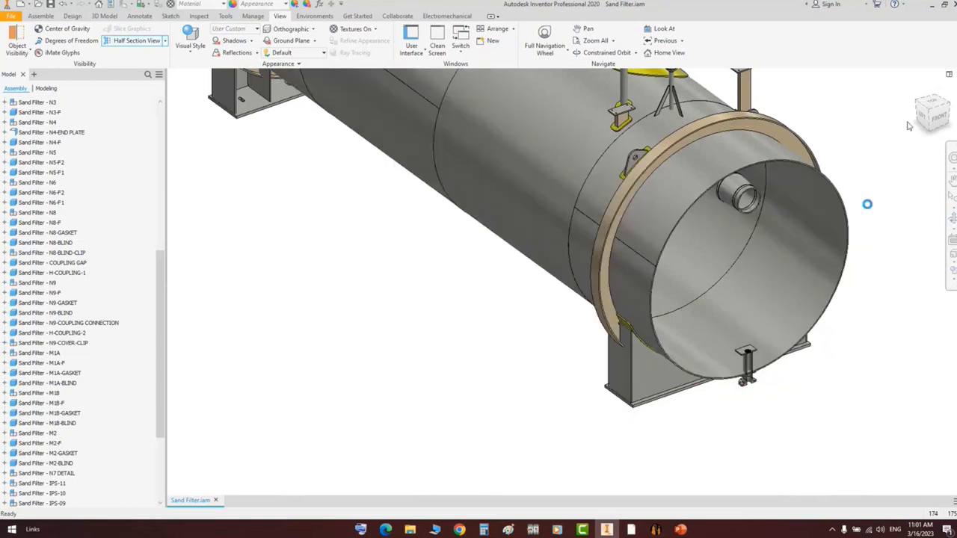
pyautogui.click(922, 116)
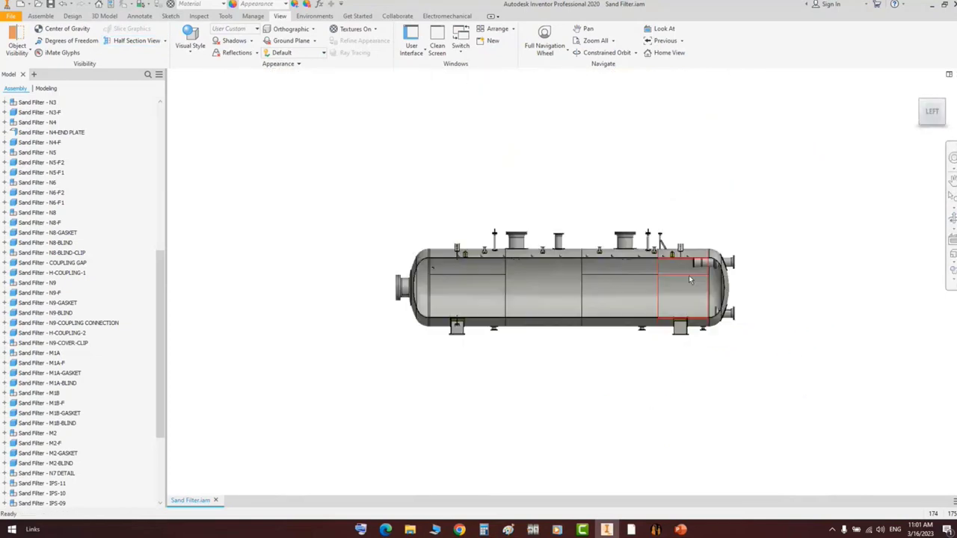
pyautogui.scroll(5, 691, 280)
pyautogui.click(952, 223)
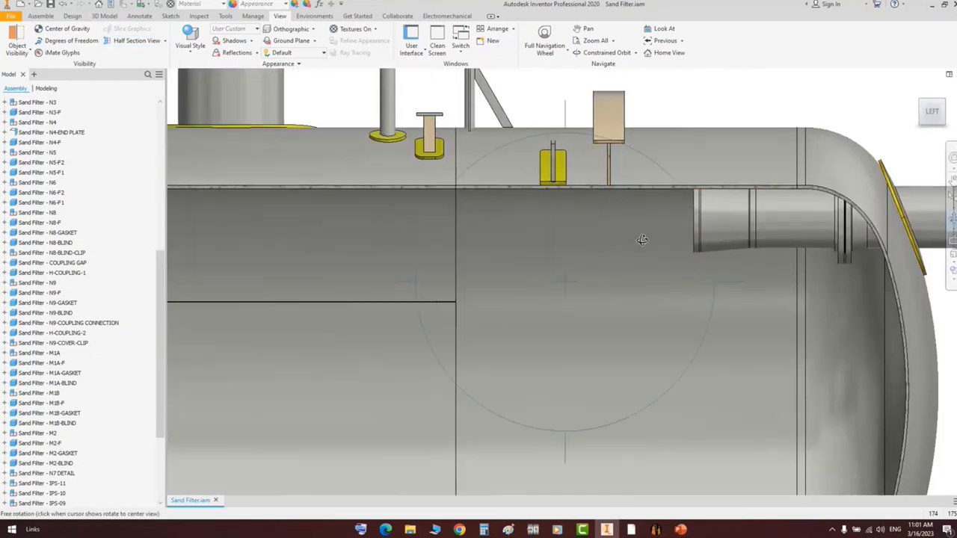
pyautogui.moveTo(607, 238); pyautogui.dragTo(634, 225)
pyautogui.moveTo(634, 224); pyautogui.dragTo(658, 182, button='middle')
pyautogui.rightClick(660, 181)
pyautogui.click(686, 189)
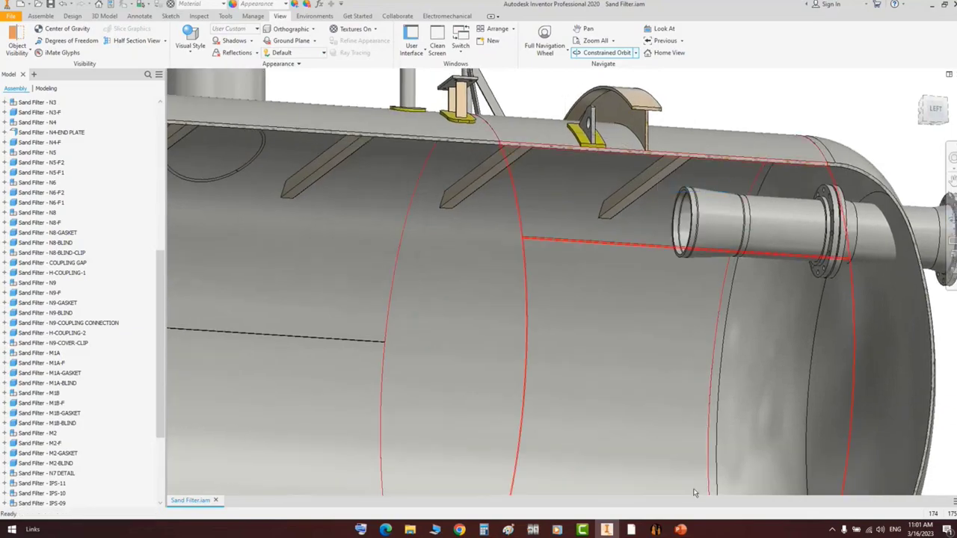
# - In Static Equipment Generator, add a shell named N1-PIPE2 to nozzle N1's Internal branch, based on N1-PIPE-1 without dependency
pyautogui.click(655, 529)
pyautogui.scroll(3, 102, 130)
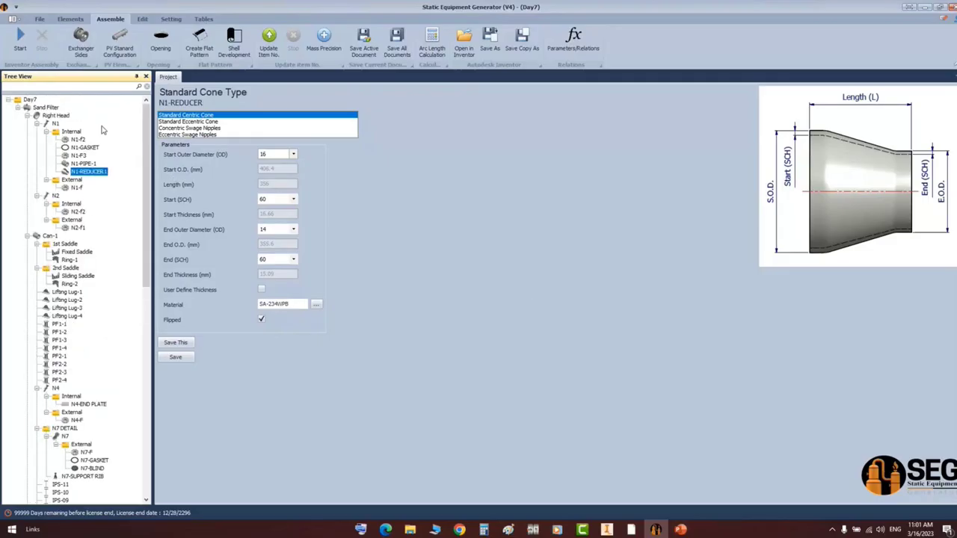
pyautogui.click(75, 132)
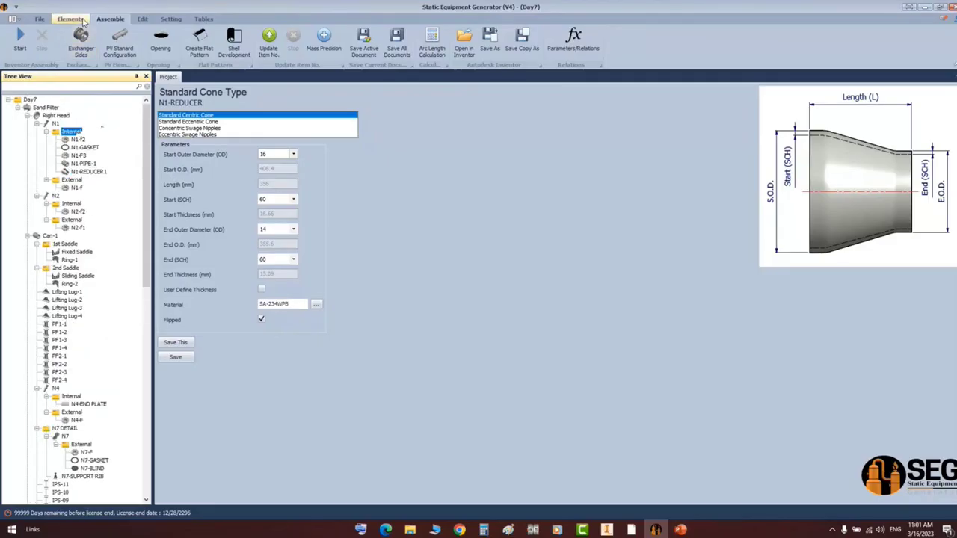
pyautogui.click(70, 19)
pyautogui.click(47, 43)
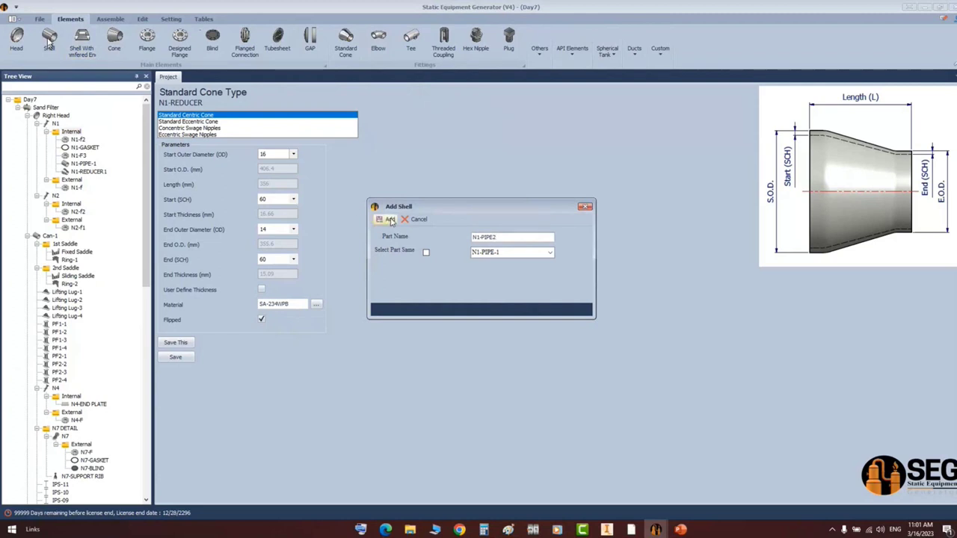
pyautogui.press('Tab')
pyautogui.click(426, 253)
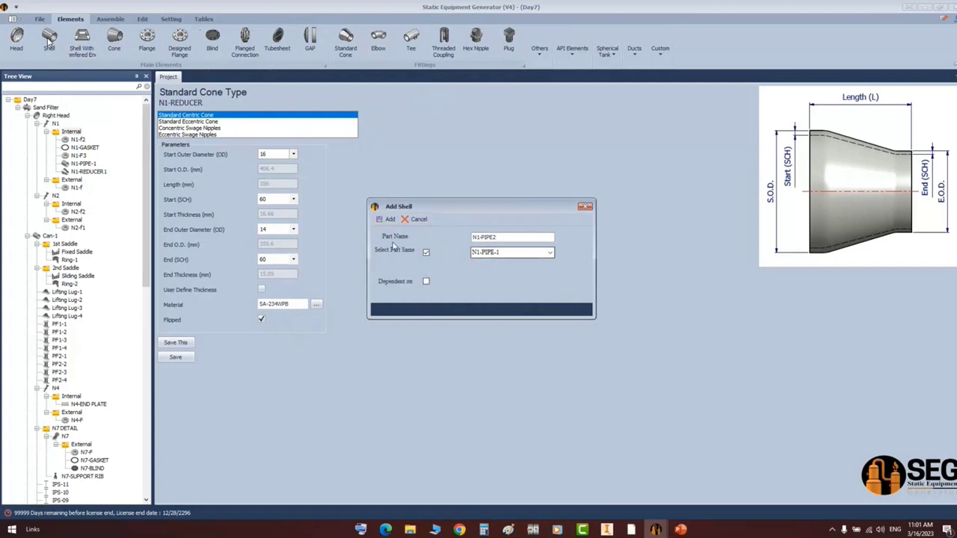
pyautogui.click(389, 220)
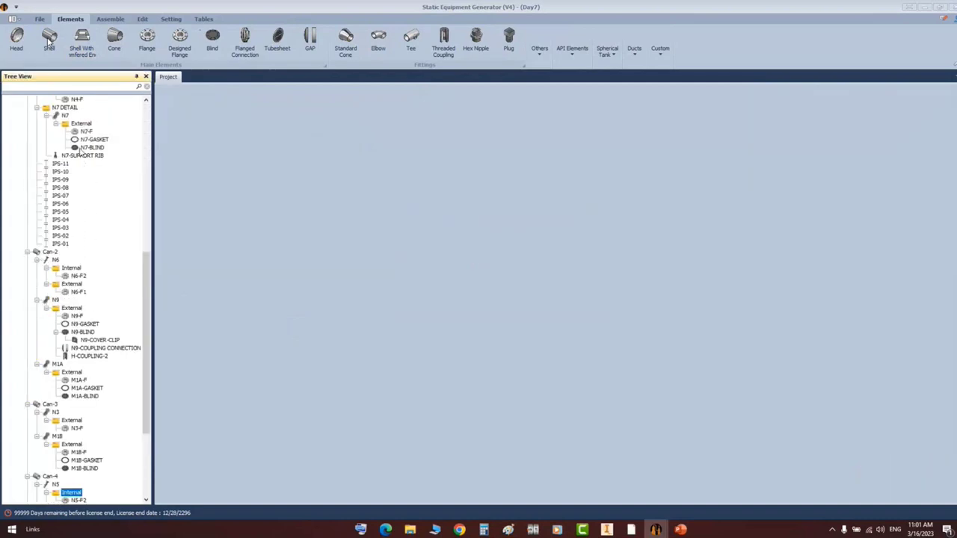
# - Set N1-PIPE2's outer diameter to 16 and its pipe schedule to 60
pyautogui.scroll(5, 86, 204)
pyautogui.scroll(5, 86, 203)
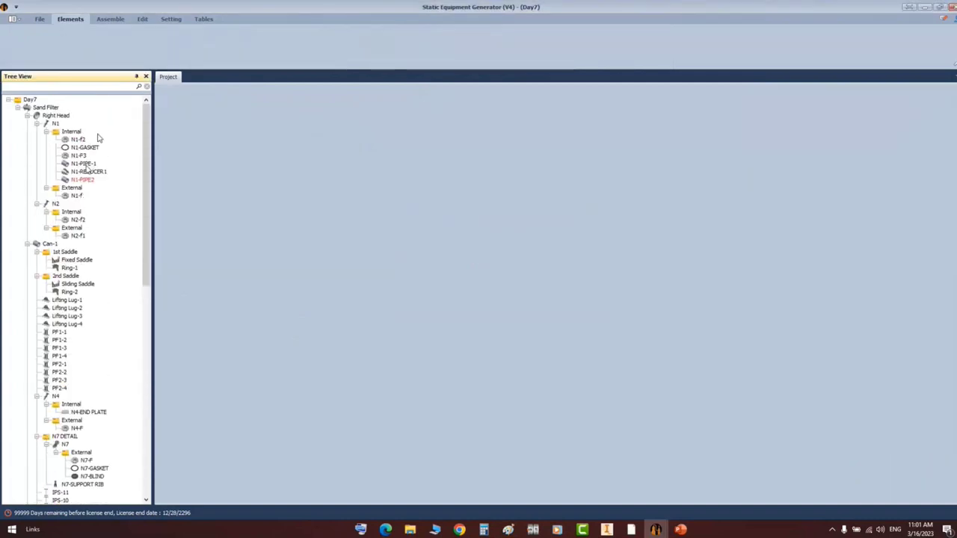
pyautogui.click(84, 180)
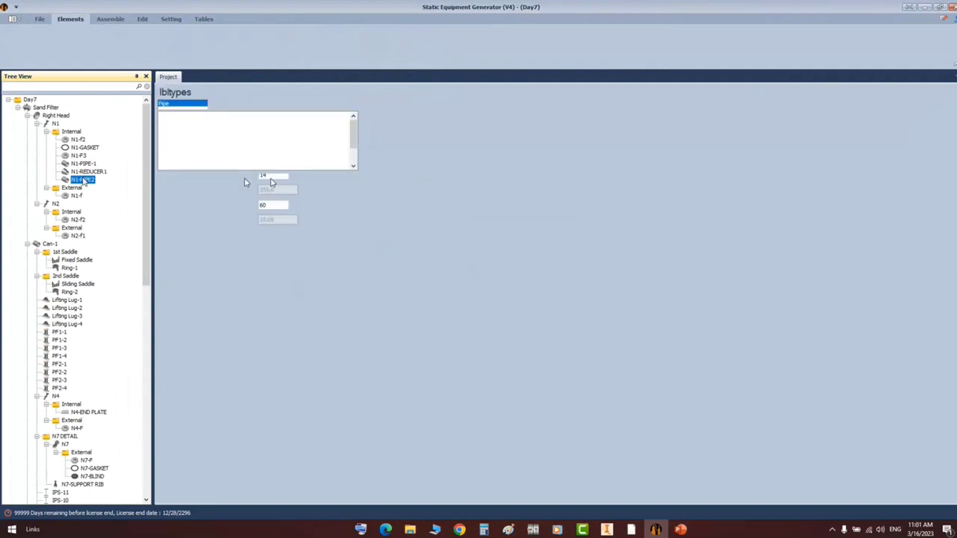
pyautogui.click(273, 188)
pyautogui.click(273, 215)
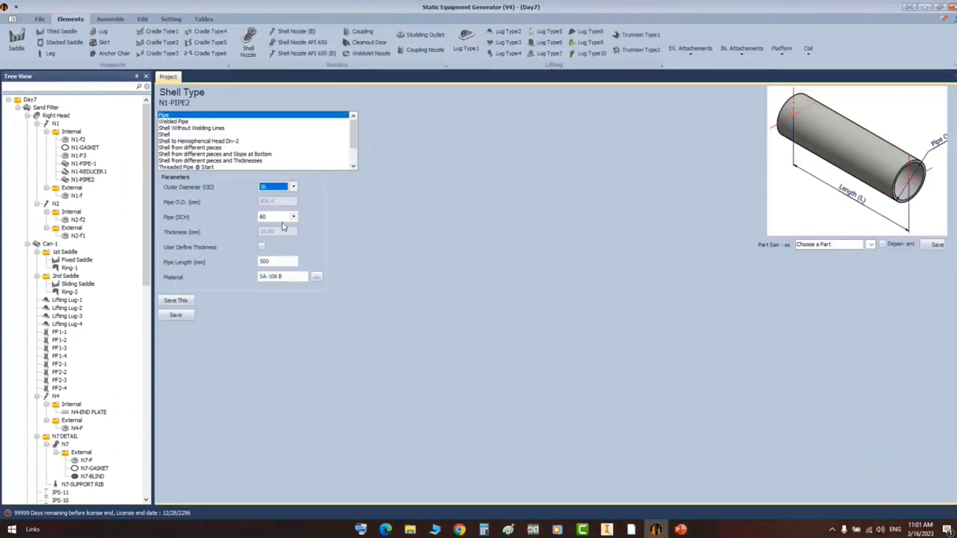
pyautogui.click(276, 218)
pyautogui.click(279, 226)
# - Switch to Autodesk Inventor and measure the distance from the N1 reducer's open end face to the farthest internal support beam
pyautogui.moveTo(276, 261); pyautogui.dragTo(234, 265)
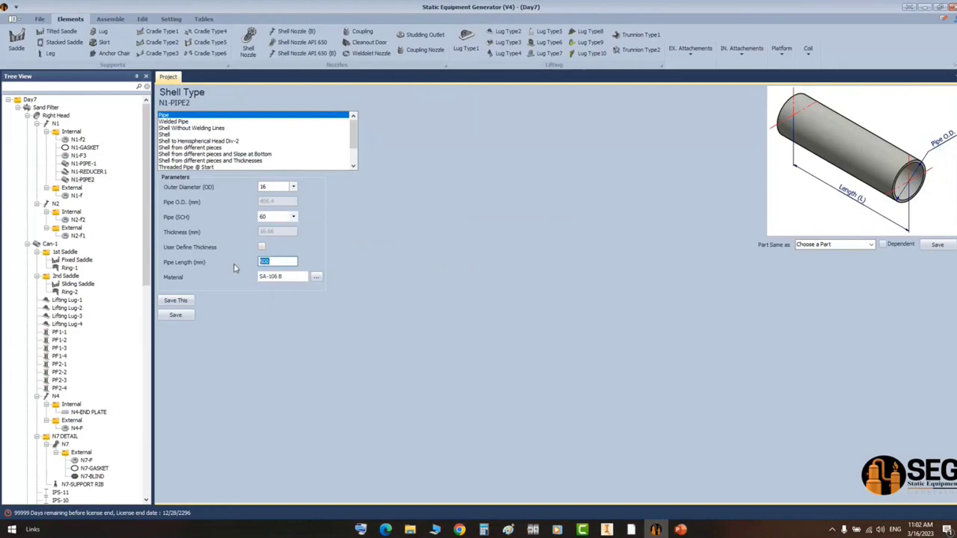
pyautogui.click(607, 531)
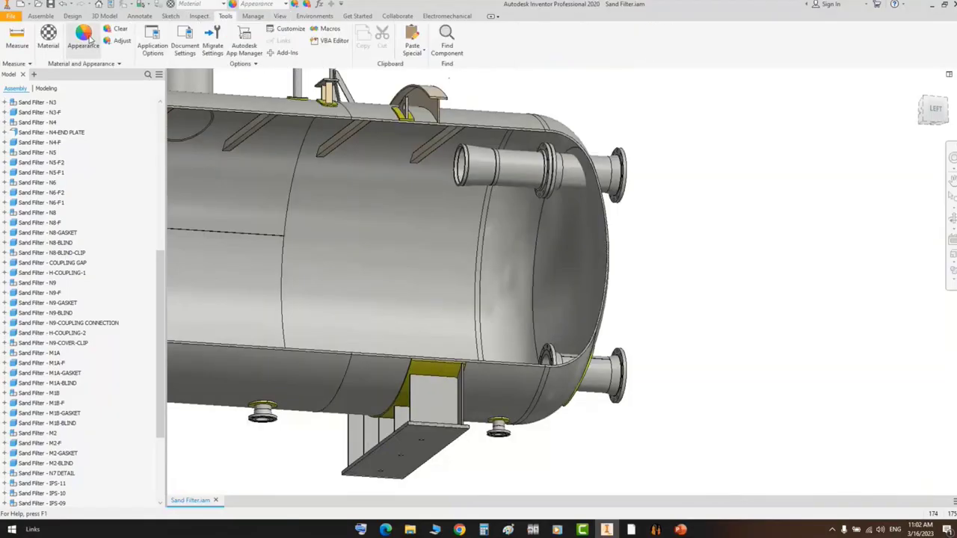
pyautogui.click(16, 37)
pyautogui.scroll(-5, 479, 161)
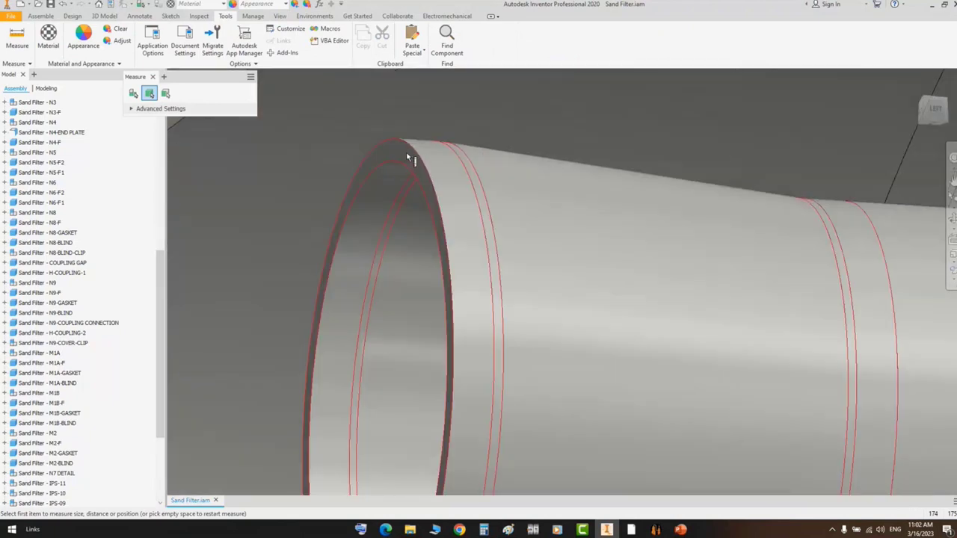
pyautogui.click(133, 92)
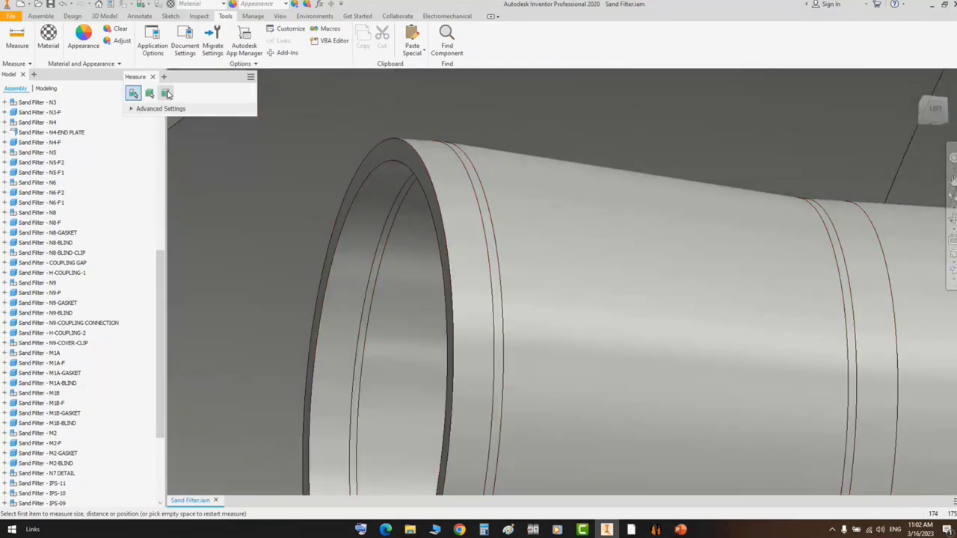
pyautogui.click(165, 94)
pyautogui.click(392, 145)
pyautogui.scroll(10, 494, 226)
pyautogui.scroll(4, 495, 228)
pyautogui.moveTo(495, 228); pyautogui.dragTo(784, 241, button='middle')
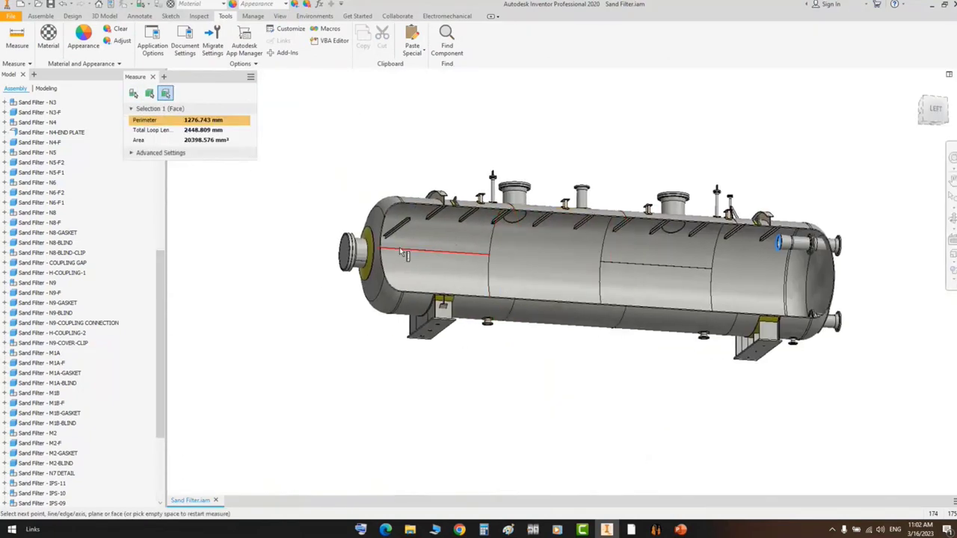
pyautogui.scroll(5, 392, 234)
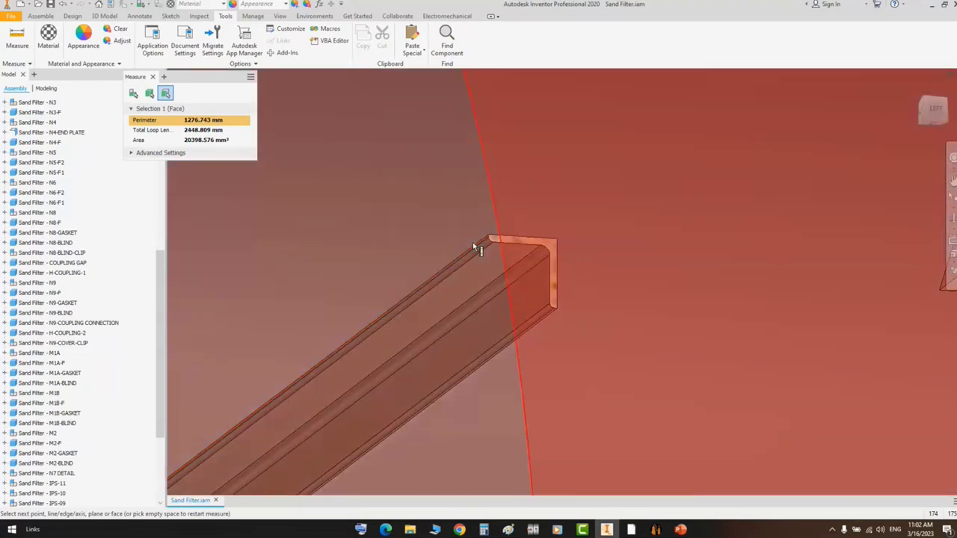
pyautogui.click(473, 245)
pyautogui.scroll(3, 474, 246)
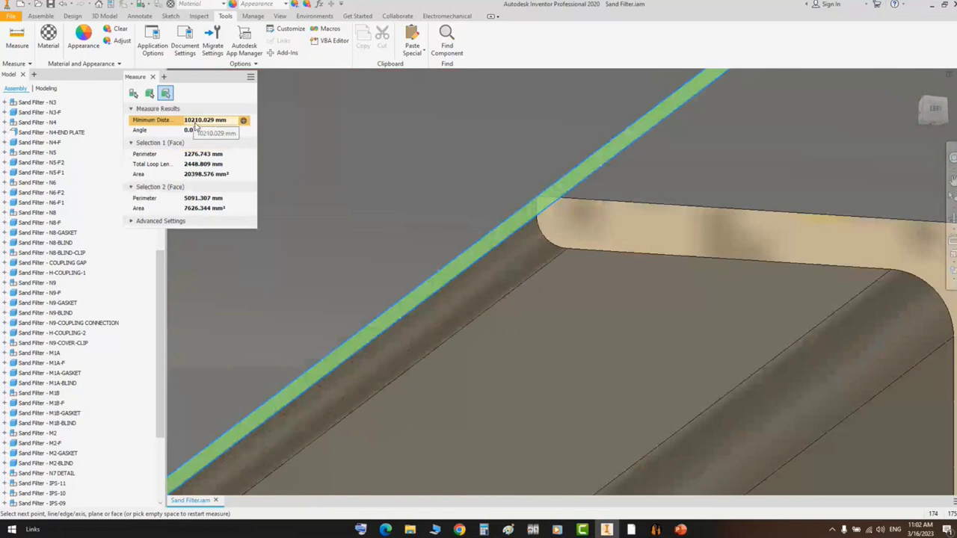
pyautogui.click(152, 77)
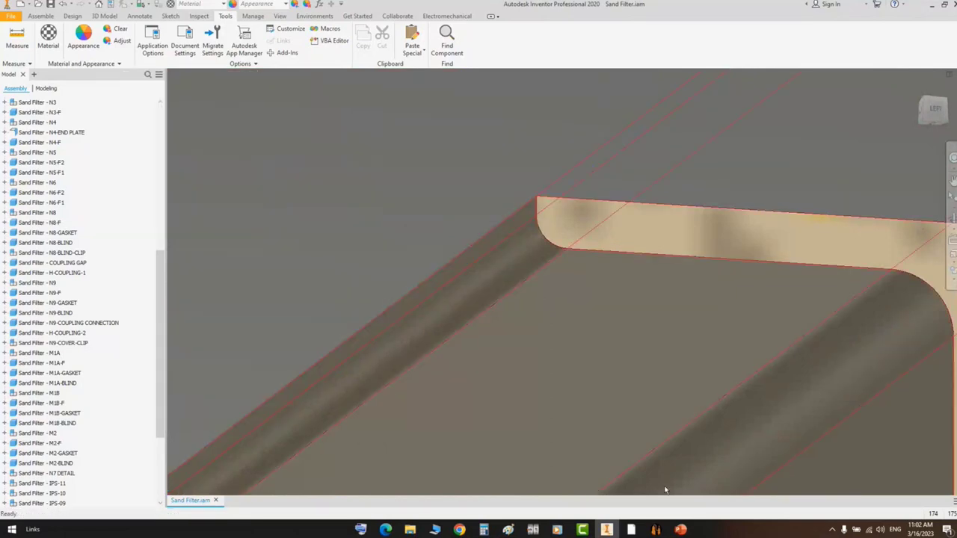
# - Return to Static Equipment Generator, set N1-PIPE2's pipe length to 10400 mm and save the part
pyautogui.click(656, 530)
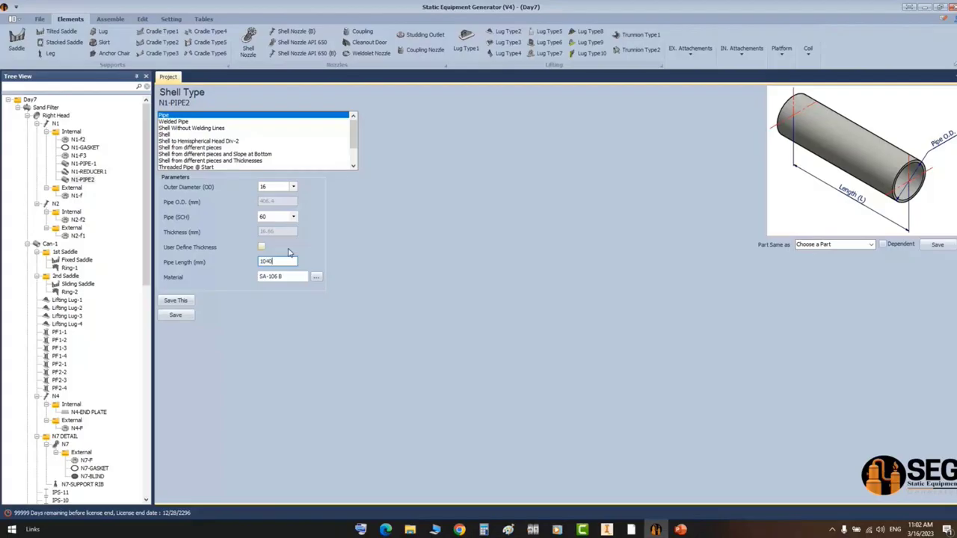
pyautogui.click(187, 315)
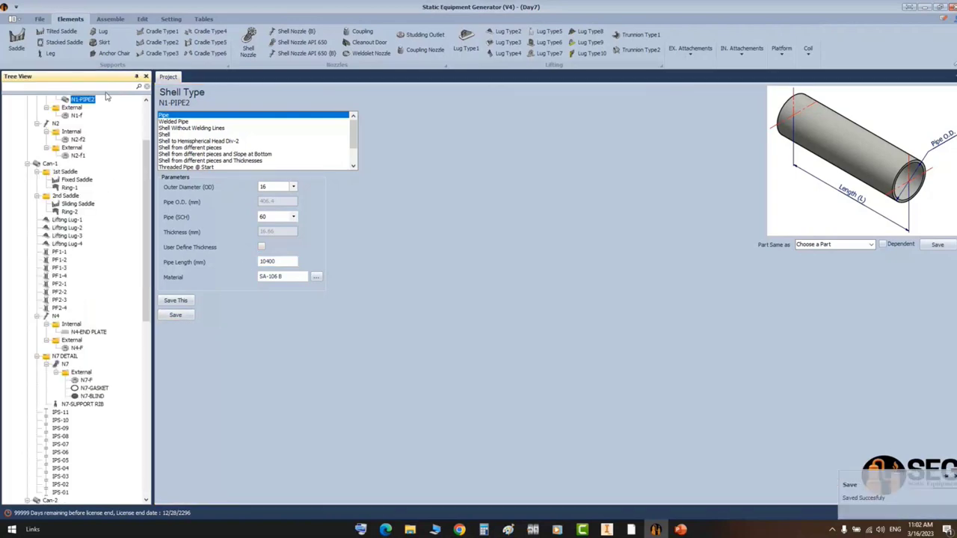
# - Switch to GA.pdf in Adobe Acrobat and examine the end cap on the upper header's far end, opposite nozzle N1
pyautogui.click(631, 530)
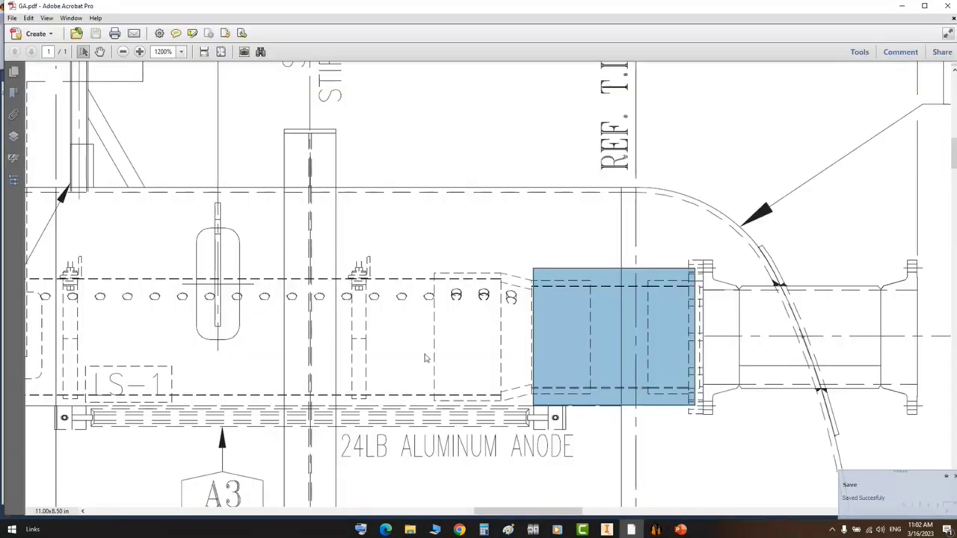
pyautogui.moveTo(426, 296)
pyautogui.mouseDown(button='middle')
pyautogui.moveTo(436, 304)
pyautogui.moveTo(385, 301)
pyautogui.mouseUp(button='middle')
pyautogui.hscroll(-10, 385, 301)
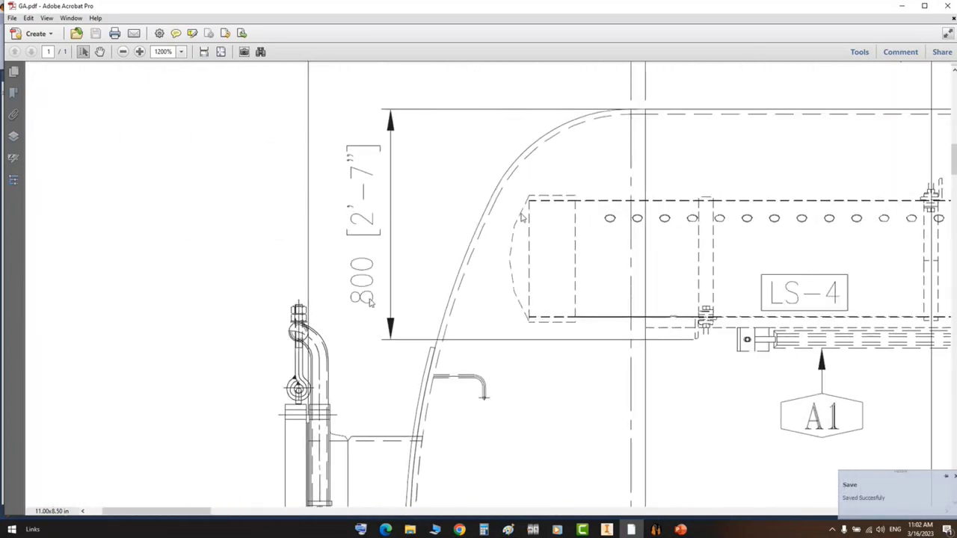
pyautogui.moveTo(503, 187); pyautogui.dragTo(590, 332)
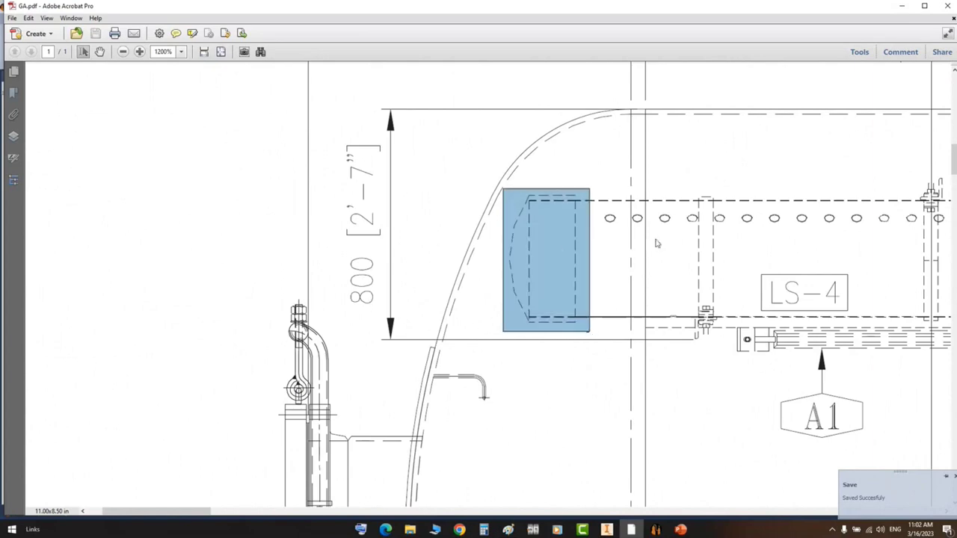
pyautogui.click(681, 530)
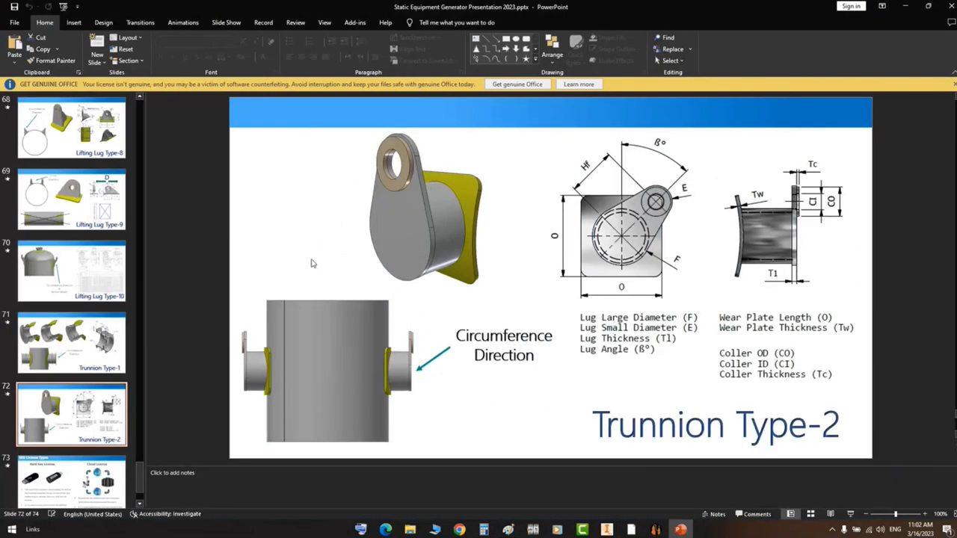
# - In Static Equipment Generator, add a head named N1-END CAP to nozzle N1's Internal branch
pyautogui.click(656, 529)
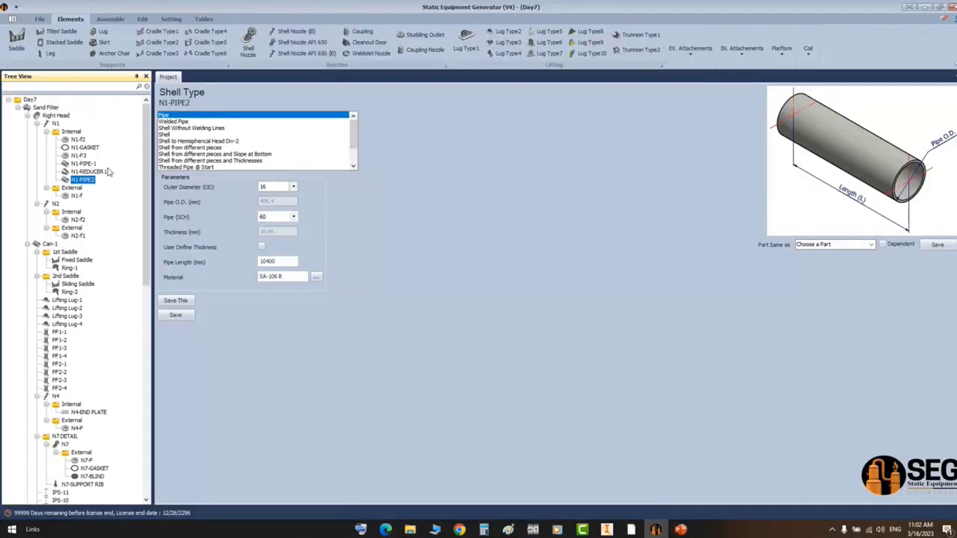
pyautogui.click(72, 131)
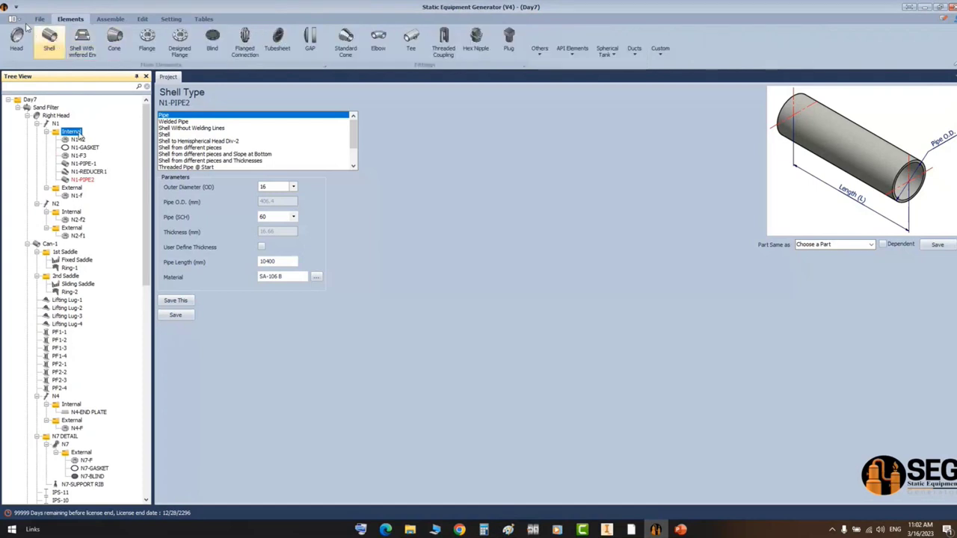
pyautogui.click(18, 41)
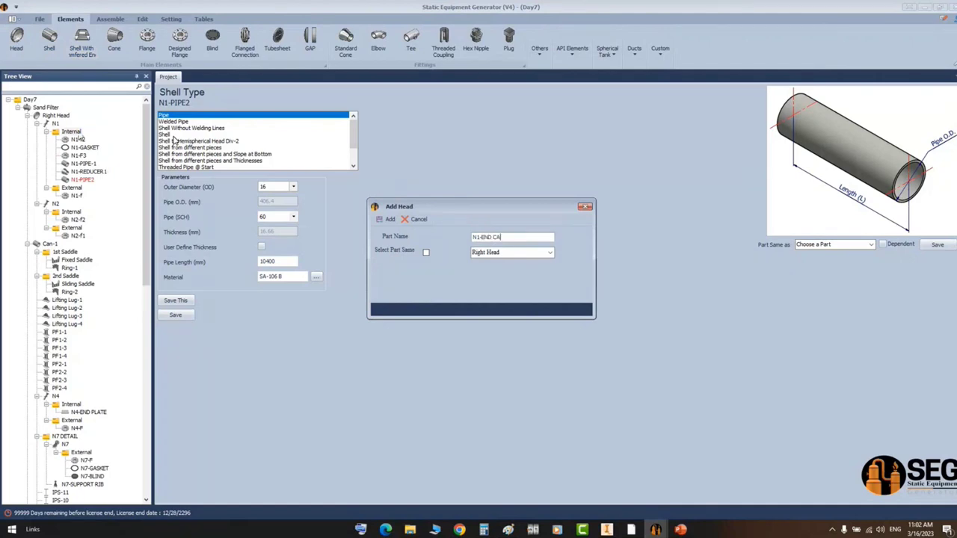
pyautogui.press('Return')
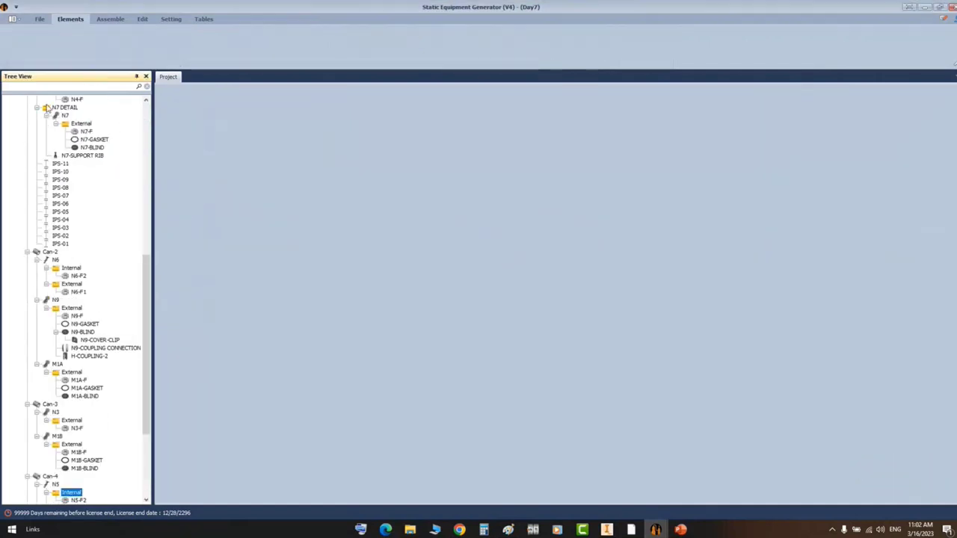
# - Define N1-END CAP as a flipped Standard Cap with outer diameter 16 and schedule 60, and save it
pyautogui.moveTo(149, 271); pyautogui.dragTo(149, 116)
pyautogui.click(86, 188)
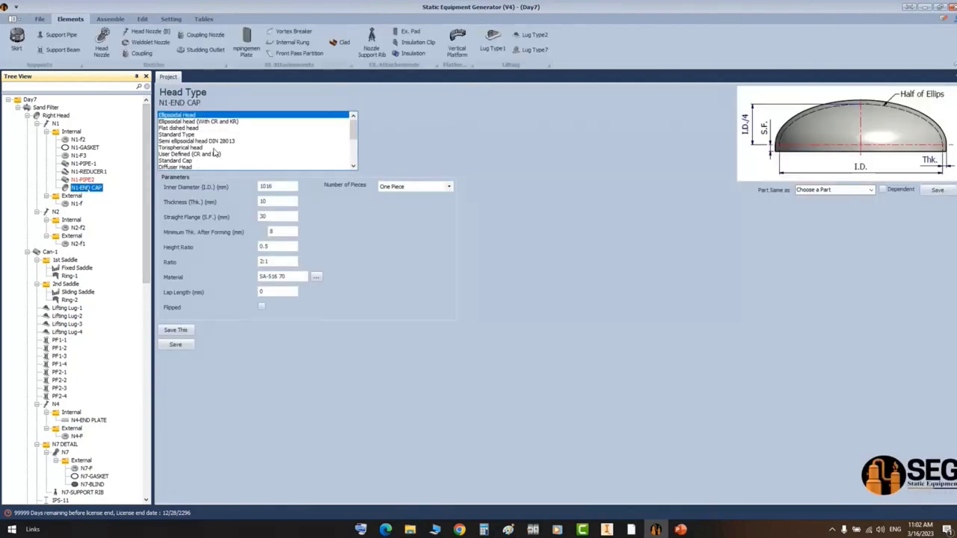
pyautogui.click(179, 161)
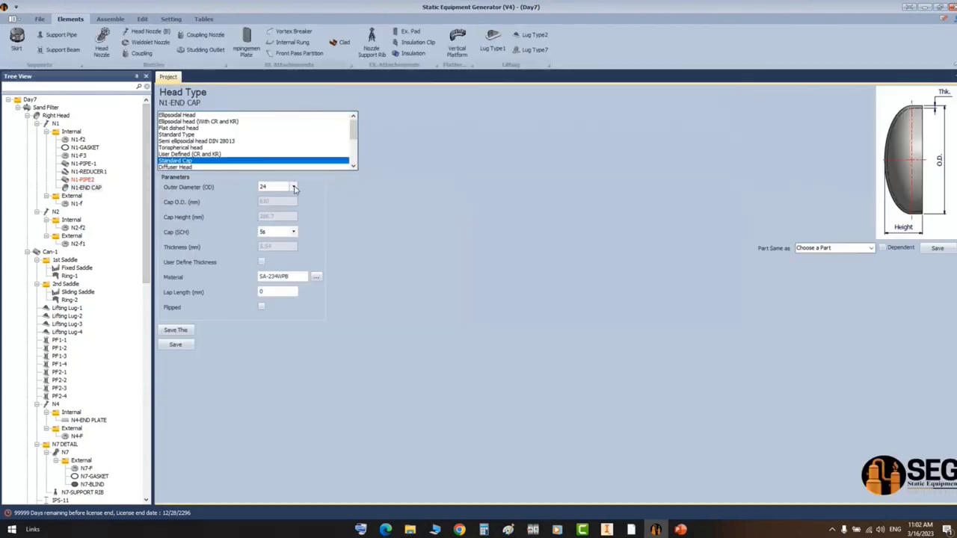
pyautogui.click(294, 188)
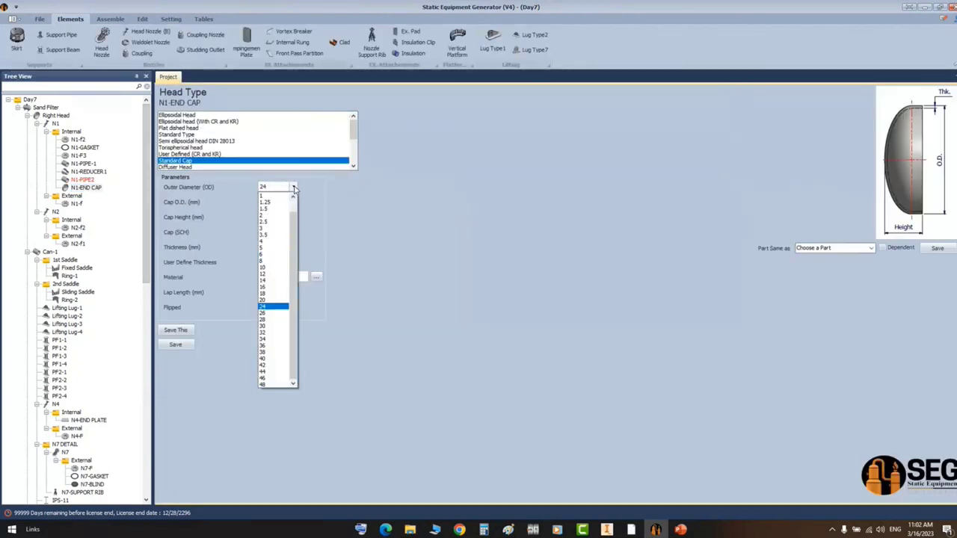
pyautogui.click(274, 288)
pyautogui.click(293, 232)
pyautogui.click(278, 300)
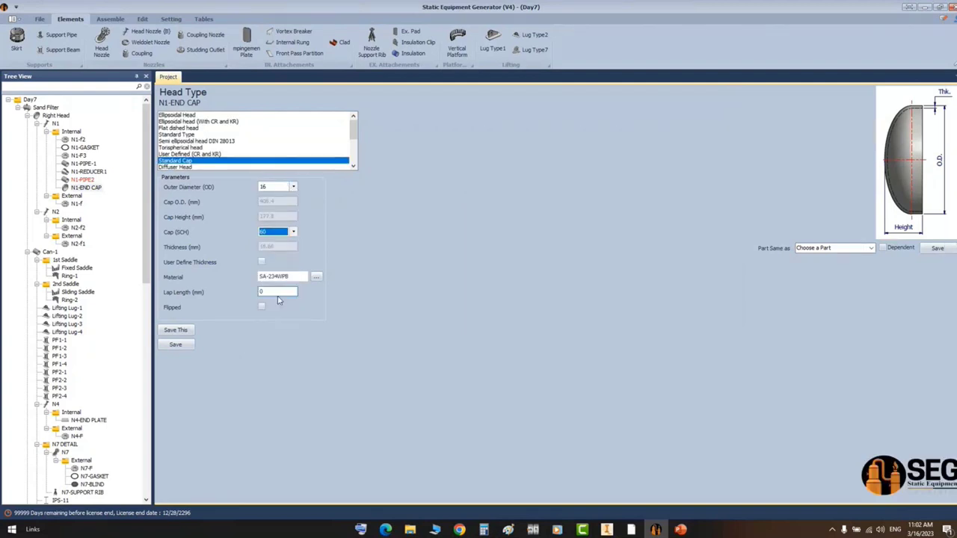
pyautogui.click(262, 307)
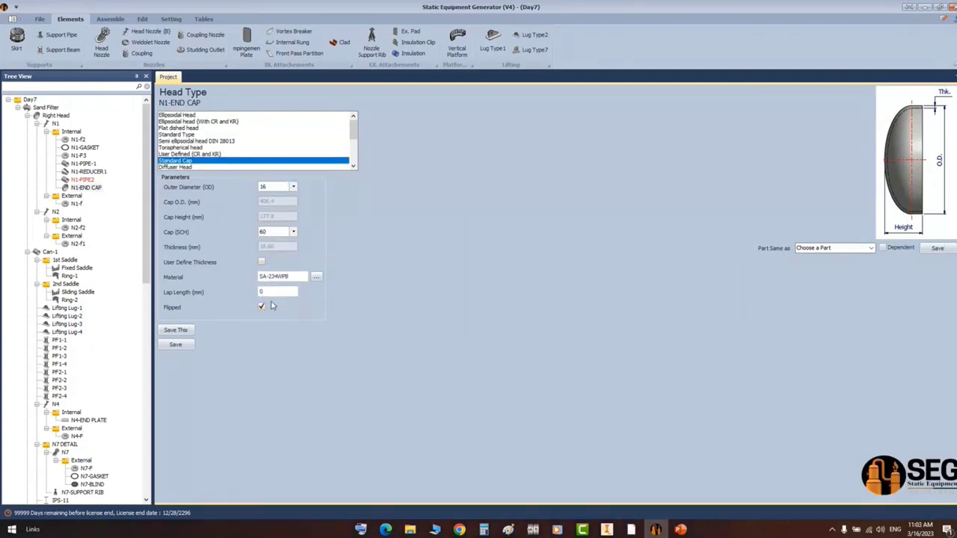
pyautogui.click(176, 345)
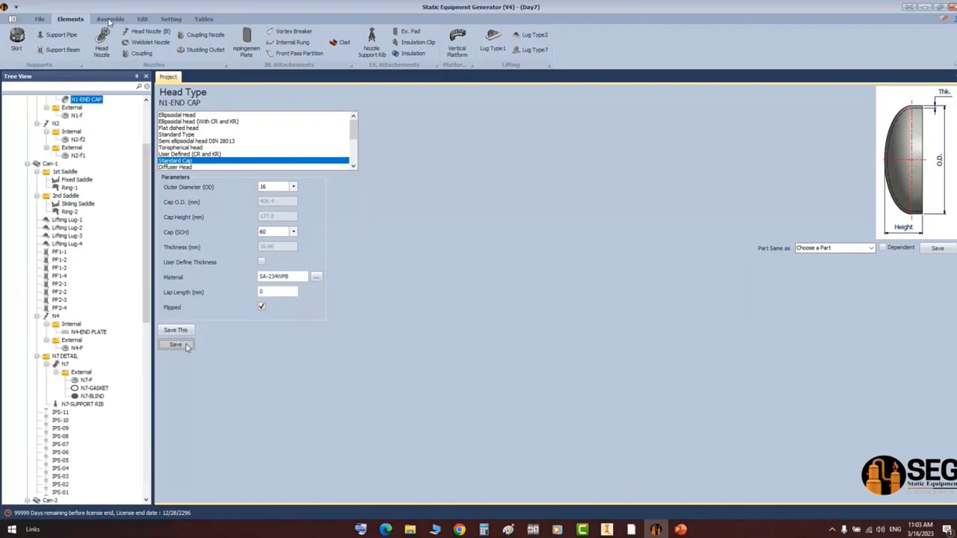
# - Assemble N1-PIPE2 and N1-END CAP into the Sand Filter model and switch to Autodesk Inventor while they are generated
pyautogui.click(22, 45)
pyautogui.click(609, 529)
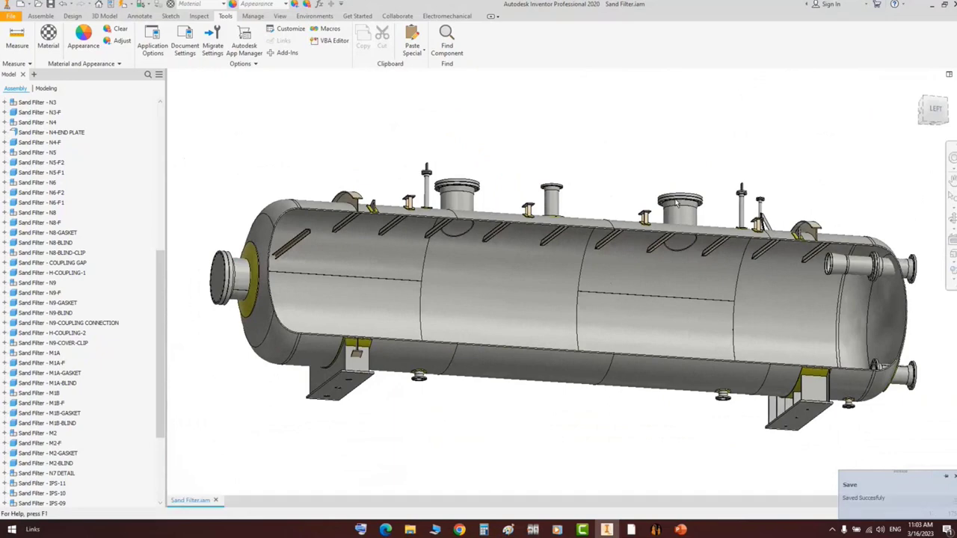
pyautogui.doubleClick(677, 203)
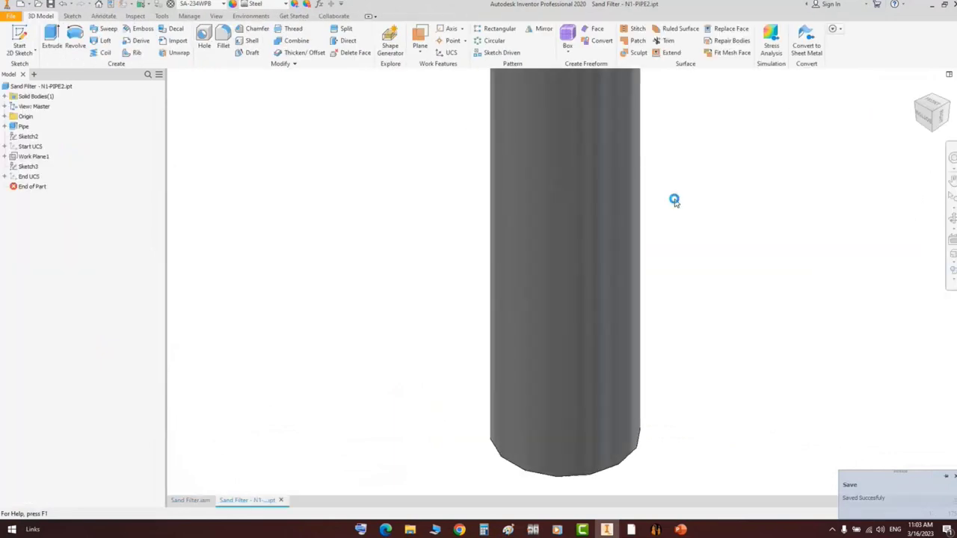
pyautogui.hotkey('ctrl', 'F4')
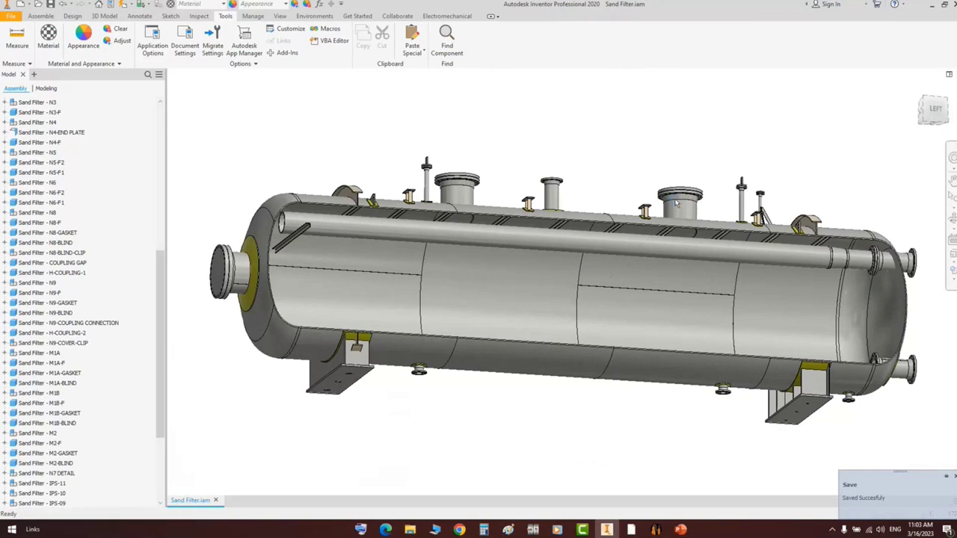
pyautogui.doubleClick(677, 202)
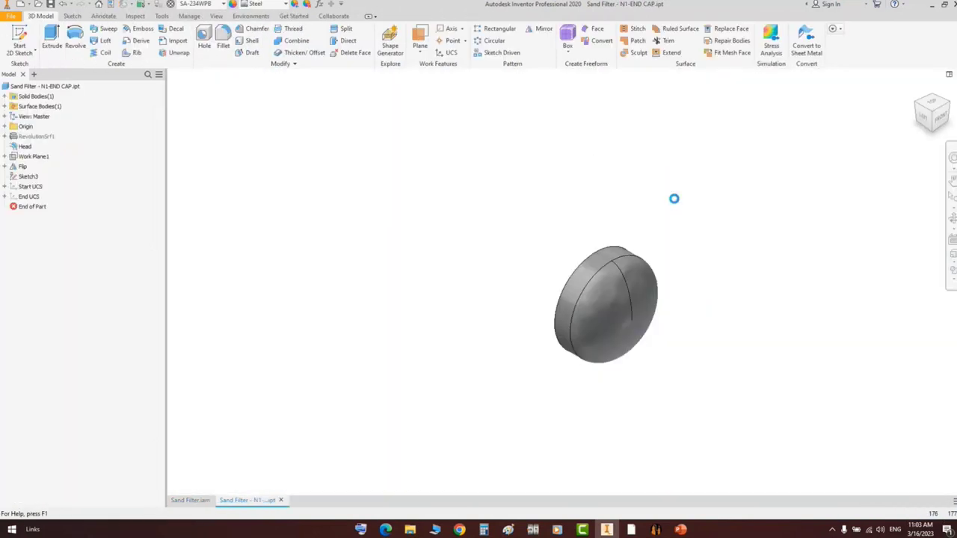
pyautogui.hotkey('ctrl', 'F4')
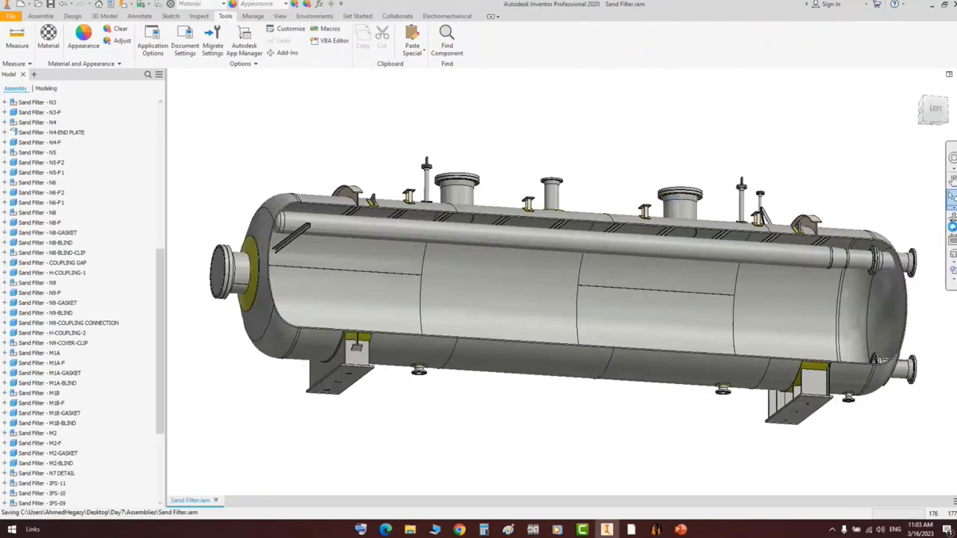
# - Examine the assembled upper header inside the sectioned vessel, from the end cap along the long pipe to the N1 reducer and flange
pyautogui.scroll(-2, 882, 252)
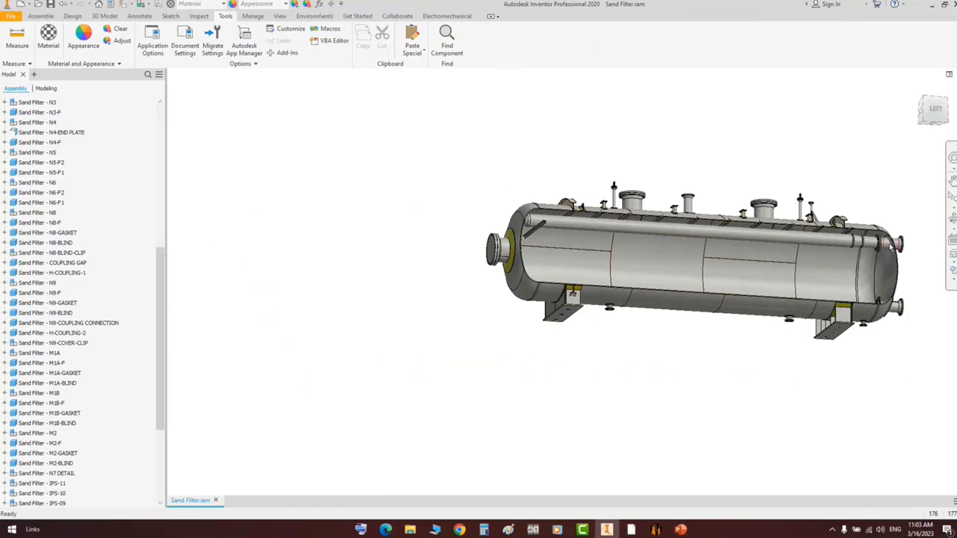
pyautogui.click(951, 219)
pyautogui.moveTo(673, 247); pyautogui.dragTo(614, 239)
pyautogui.scroll(2, 727, 235)
pyautogui.moveTo(726, 234); pyautogui.dragTo(615, 246)
pyautogui.scroll(-4, 795, 201)
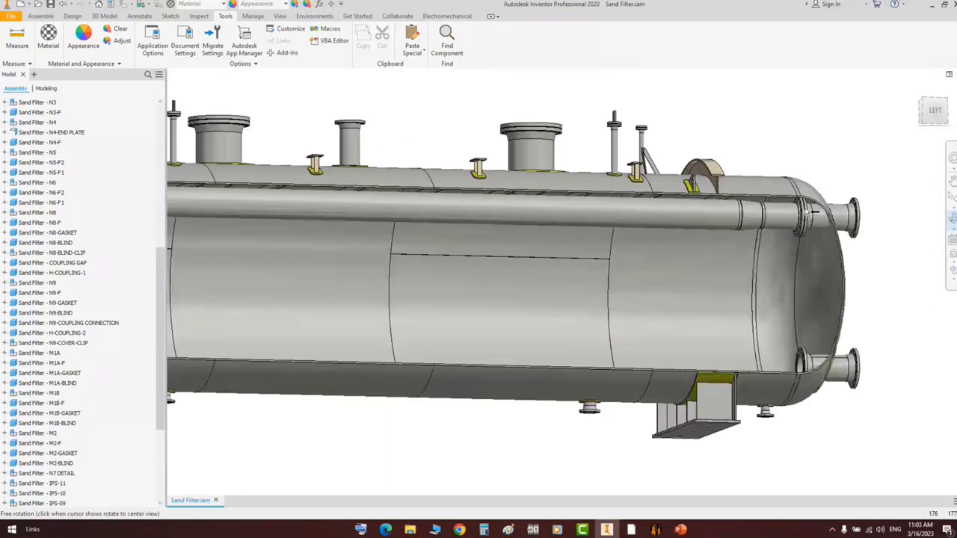
pyautogui.scroll(-4, 696, 158)
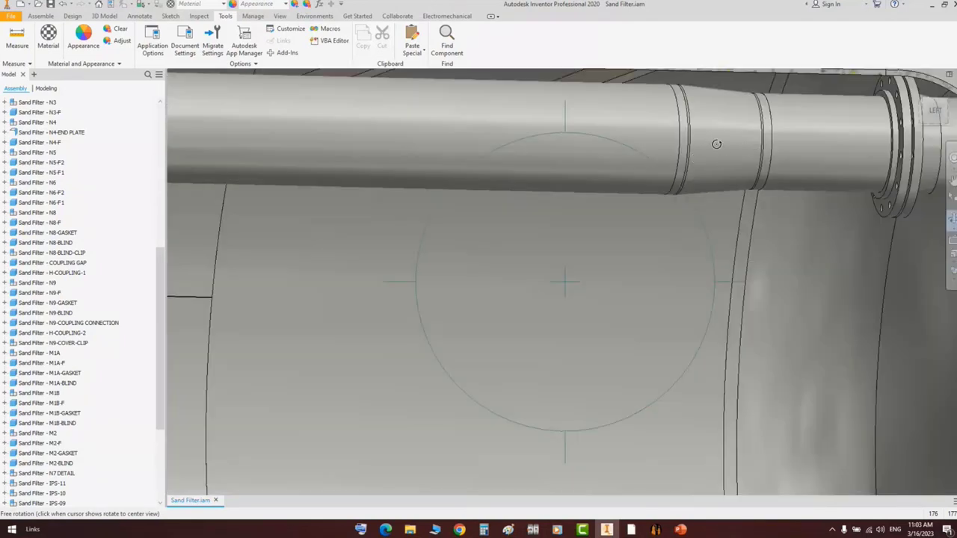
# - Examine the flange joint and reducer between the upper header and nozzle N1 inside the sectioned vessel
pyautogui.scroll(10, 717, 144)
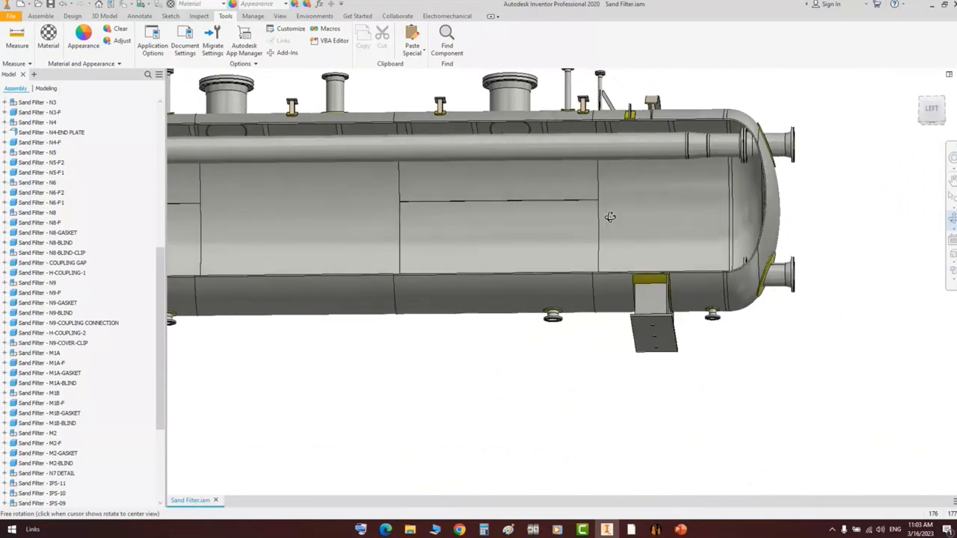
pyautogui.rightClick(665, 160)
pyautogui.click(703, 166)
pyautogui.scroll(-4, 757, 137)
pyautogui.scroll(-4, 711, 116)
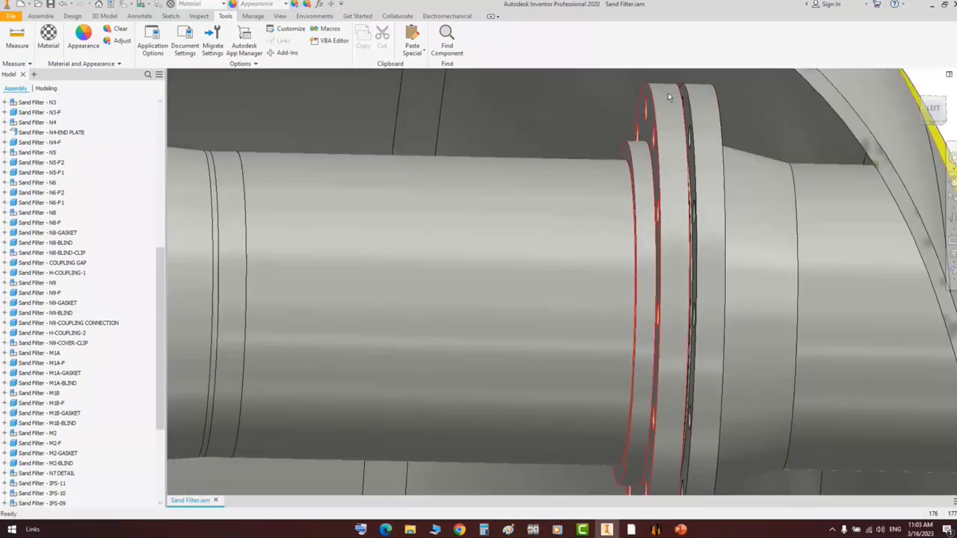
pyautogui.scroll(8, 670, 97)
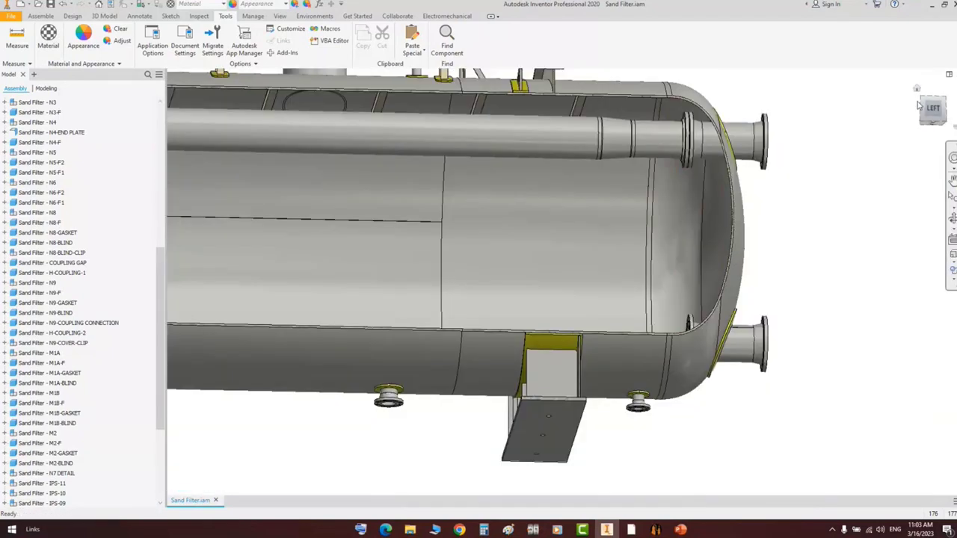
# - Switch to Static Equipment Generator and add a gasket named N2-GASKET to nozzle N2's Internal branch
pyautogui.click(655, 529)
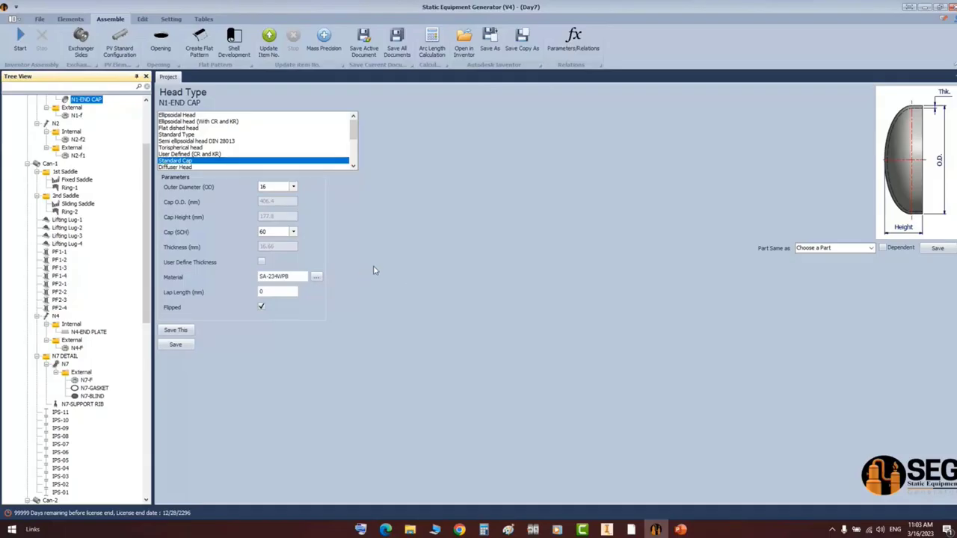
pyautogui.scroll(4, 121, 170)
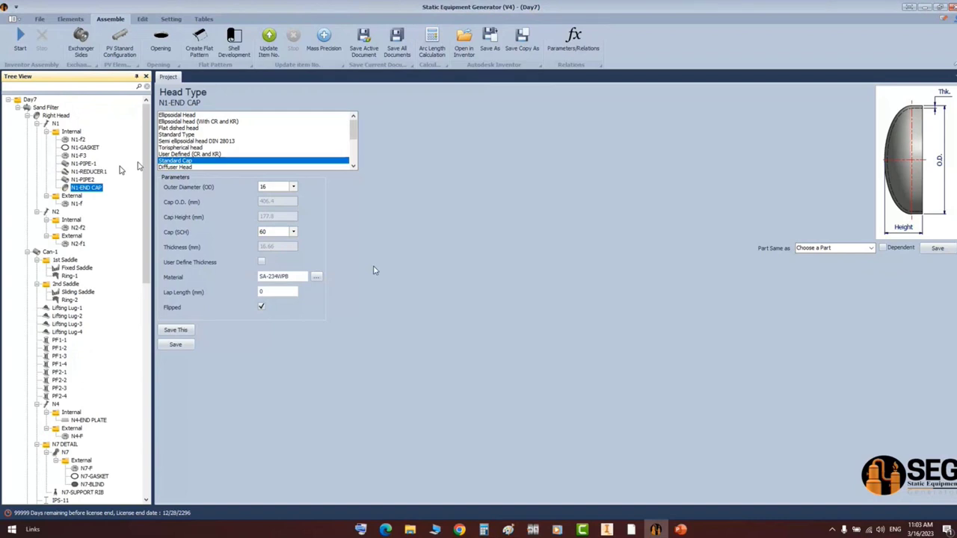
pyautogui.click(79, 196)
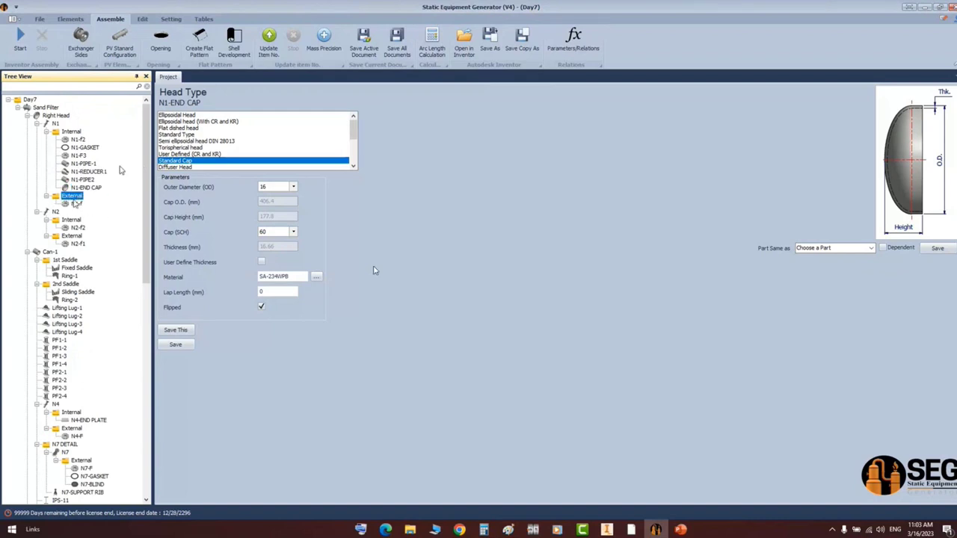
pyautogui.click(71, 221)
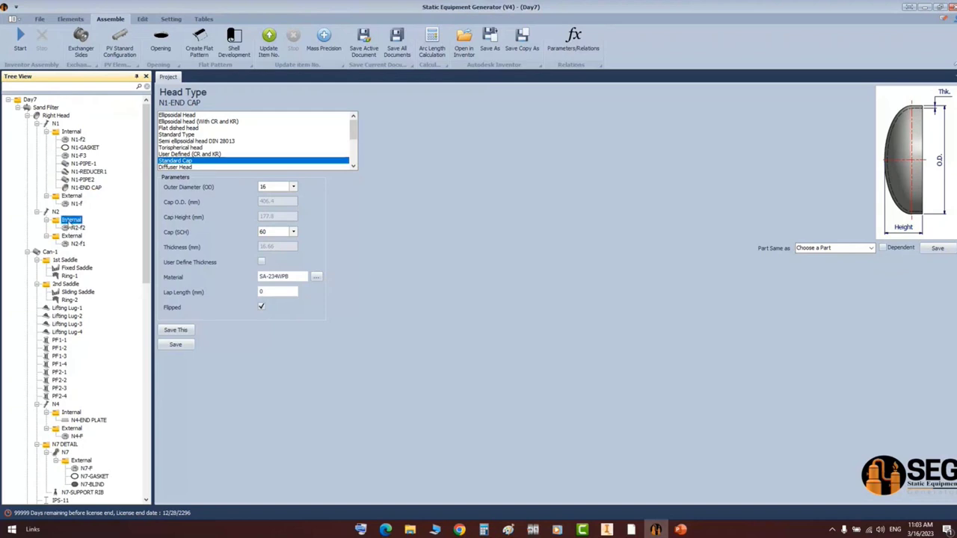
pyautogui.click(71, 18)
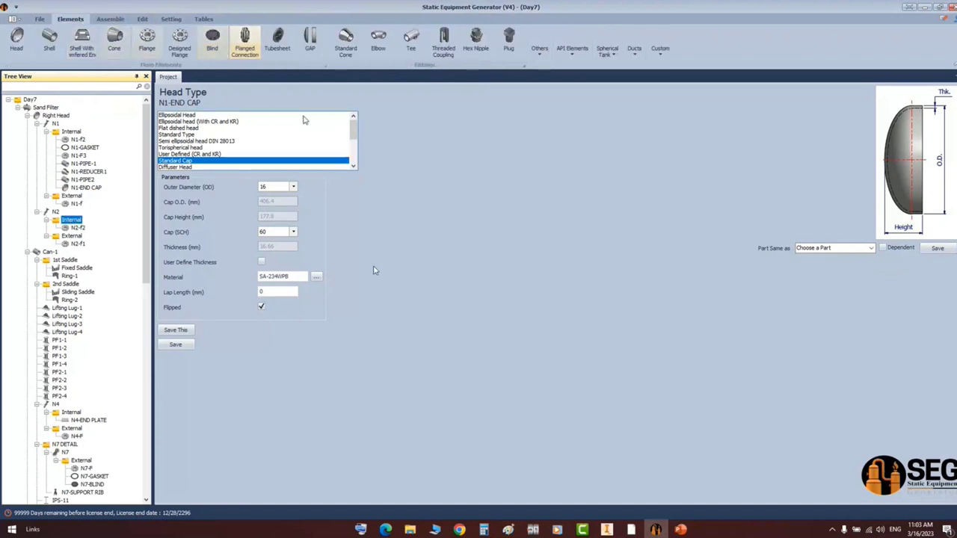
pyautogui.click(539, 49)
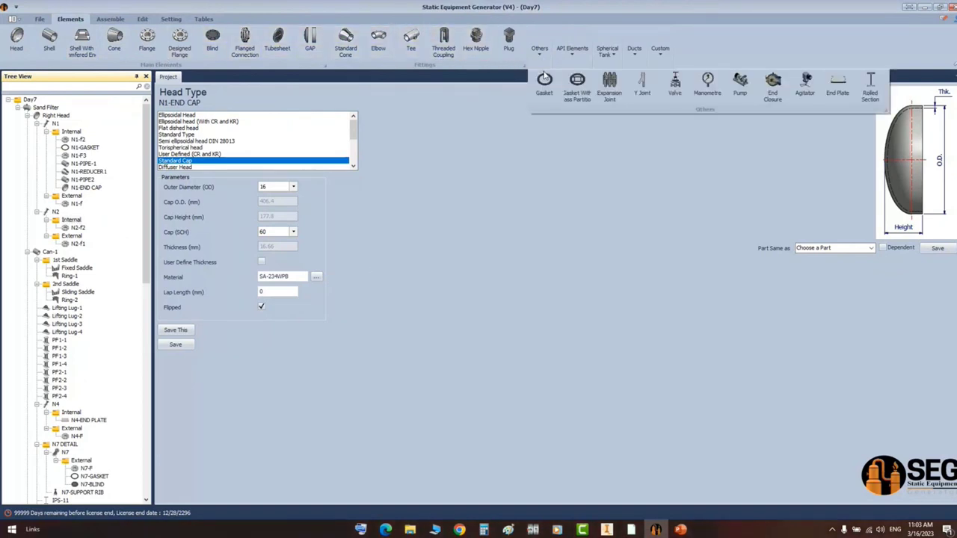
pyautogui.click(545, 79)
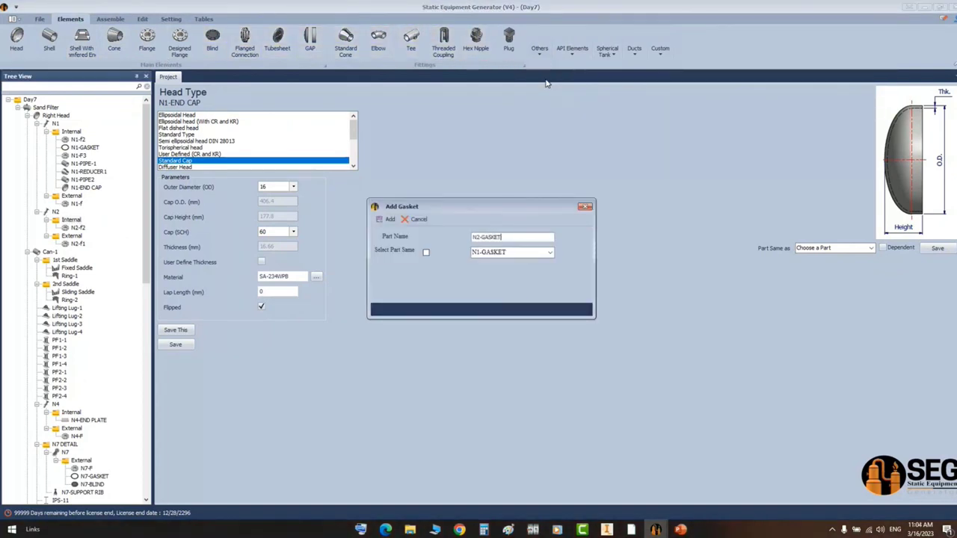
pyautogui.press('Return')
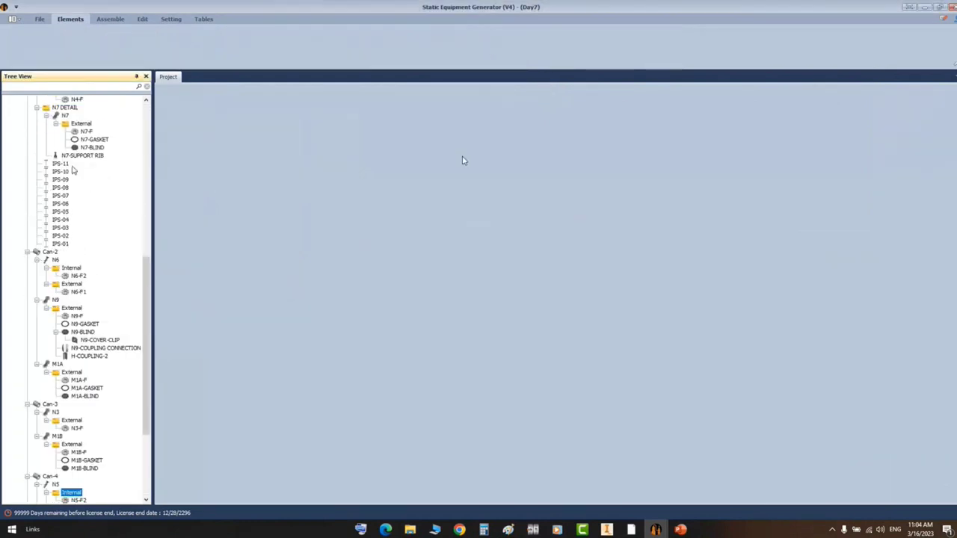
# - Add a flange named N2-F3 to nozzle N2's Internal branch
pyautogui.click(72, 220)
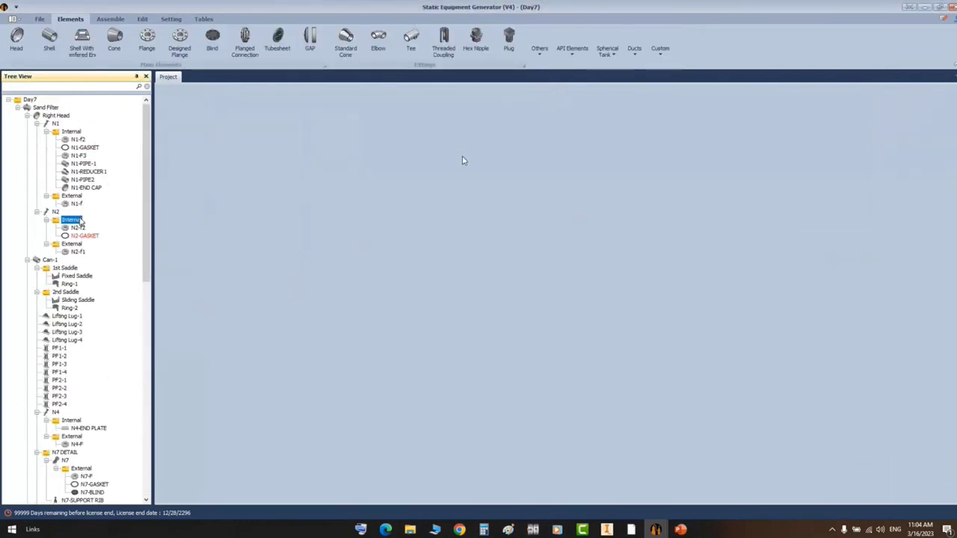
pyautogui.click(148, 42)
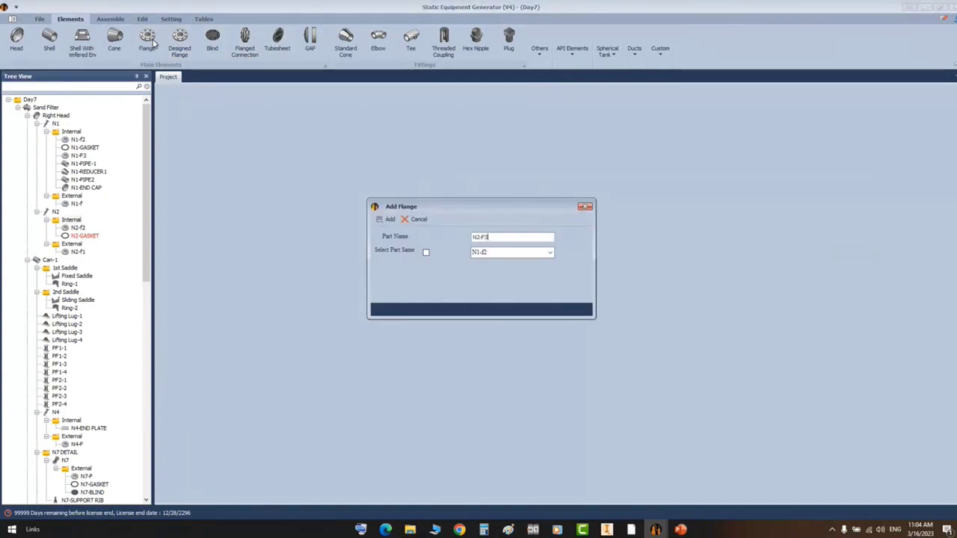
pyautogui.press('Return')
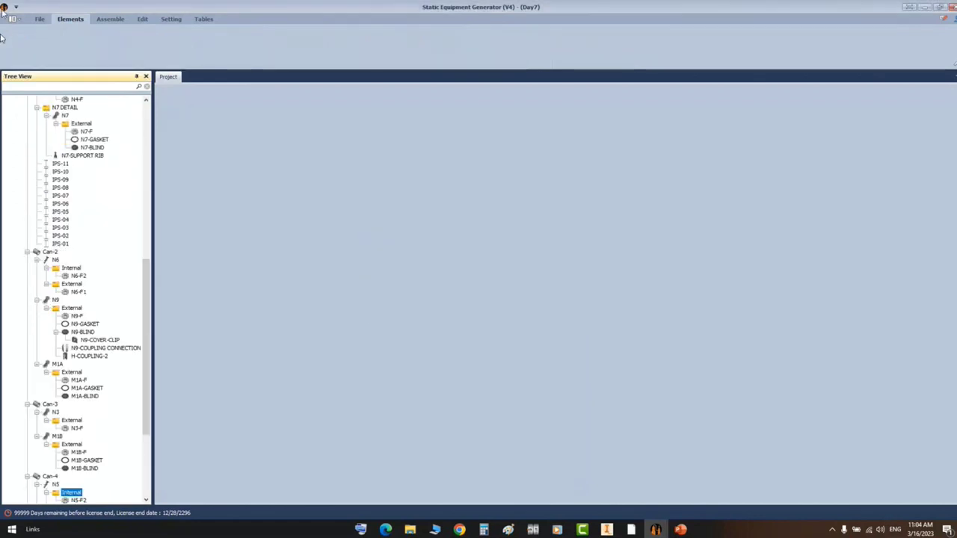
# - Add a shell named N2-PIPE1 to nozzle N2's Internal branch
pyautogui.moveTo(147, 279); pyautogui.dragTo(140, 119)
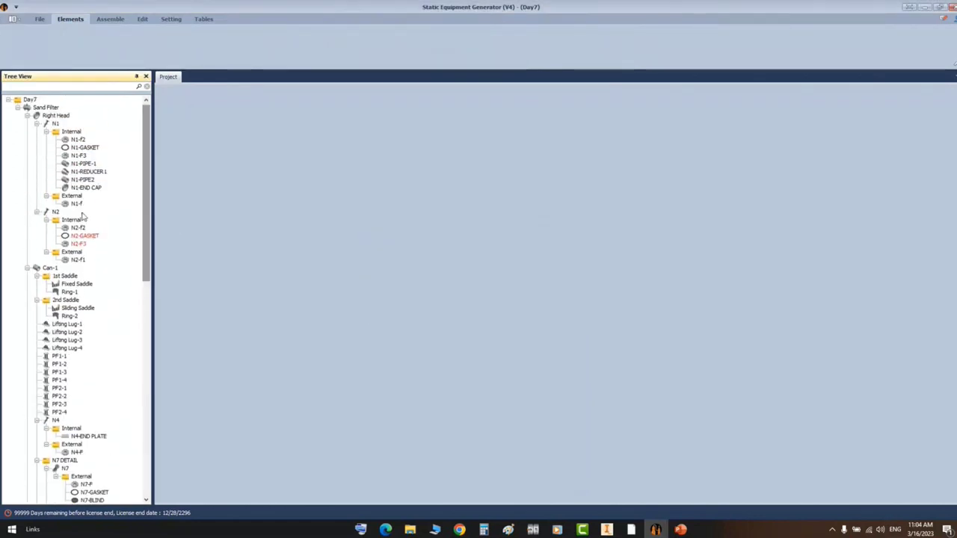
pyautogui.click(75, 222)
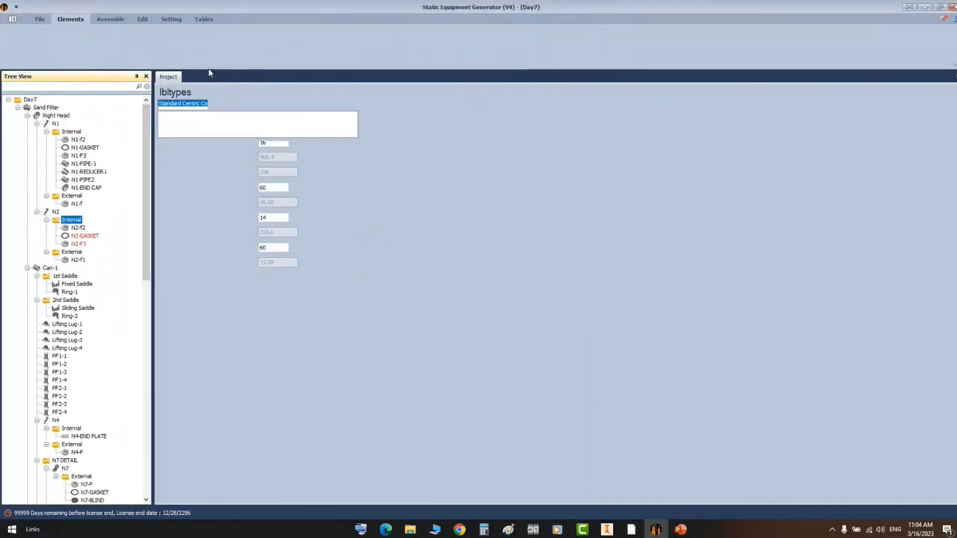
pyautogui.click(50, 39)
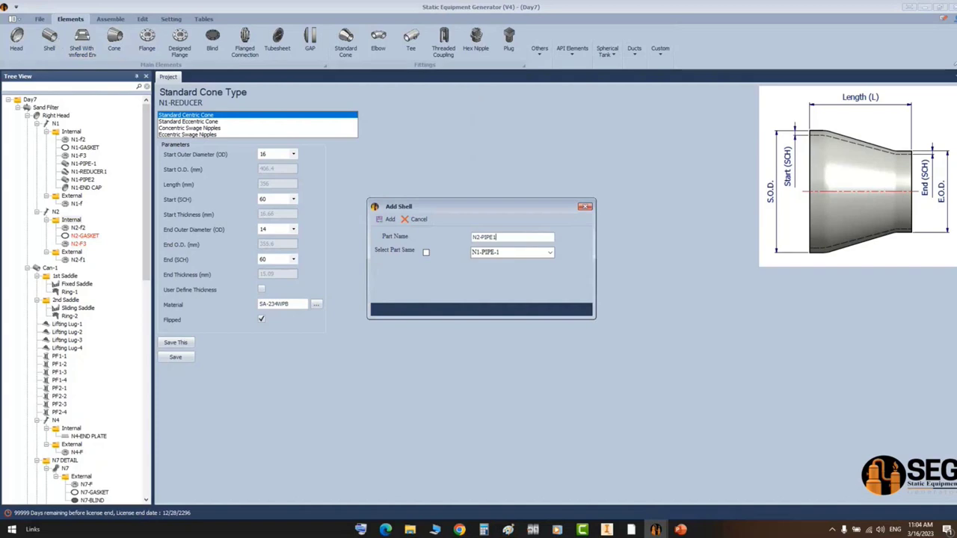
pyautogui.press('Return')
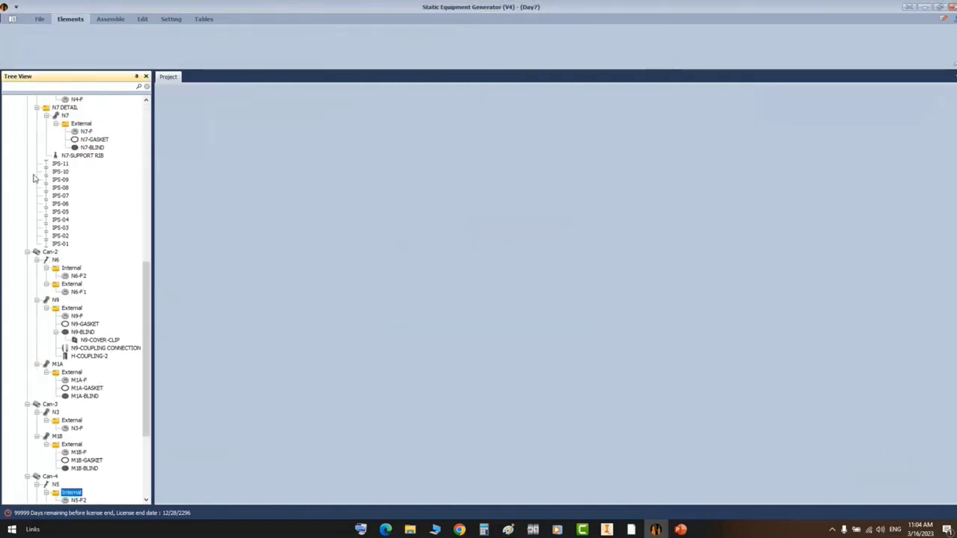
# - Add a standard cone named N2-REDUCER1 to nozzle N2's Internal branch
pyautogui.moveTo(148, 268); pyautogui.dragTo(148, 112)
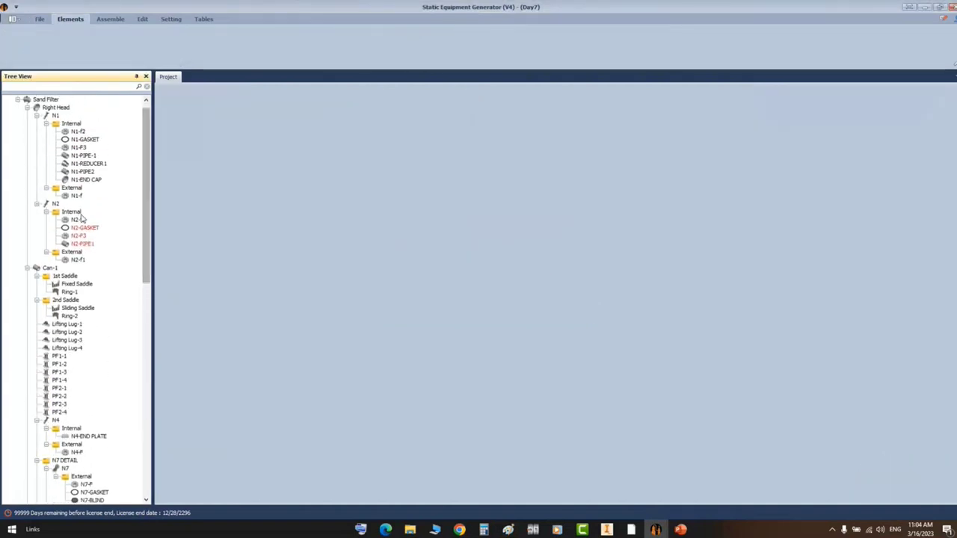
pyautogui.click(72, 212)
pyautogui.click(345, 41)
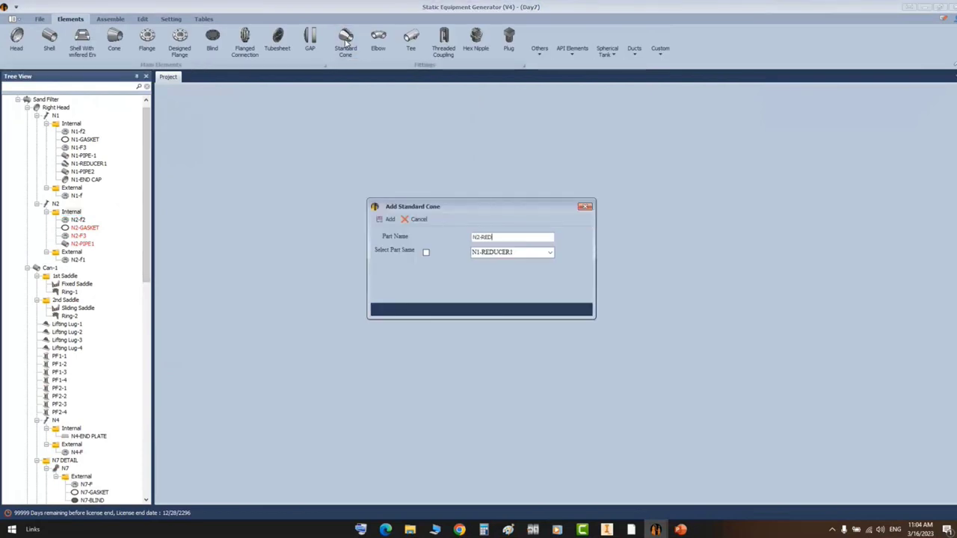
pyautogui.press('Return')
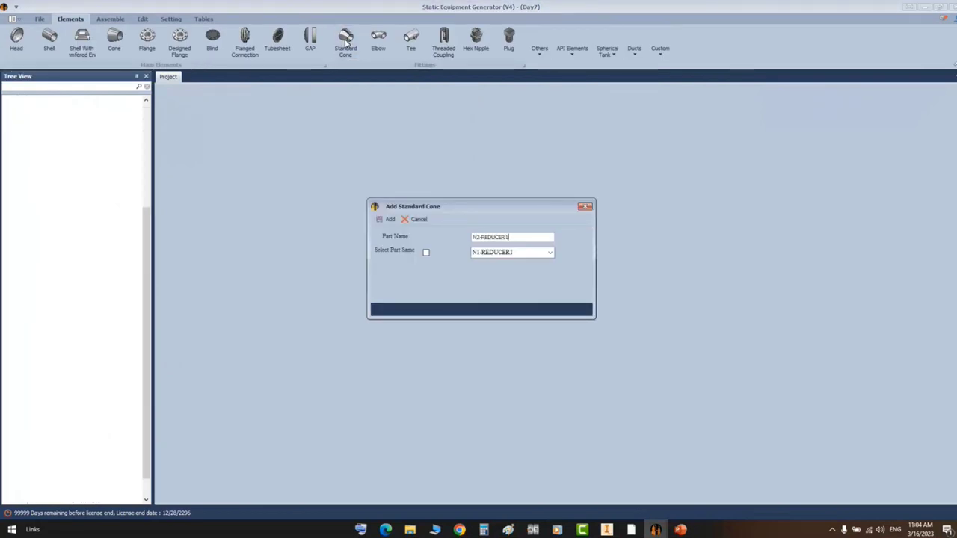
# - Add a second shell, named N2-PIPE2, to nozzle N2's Internal branch
pyautogui.moveTo(149, 271); pyautogui.dragTo(150, 112)
pyautogui.click(72, 205)
pyautogui.click(80, 170)
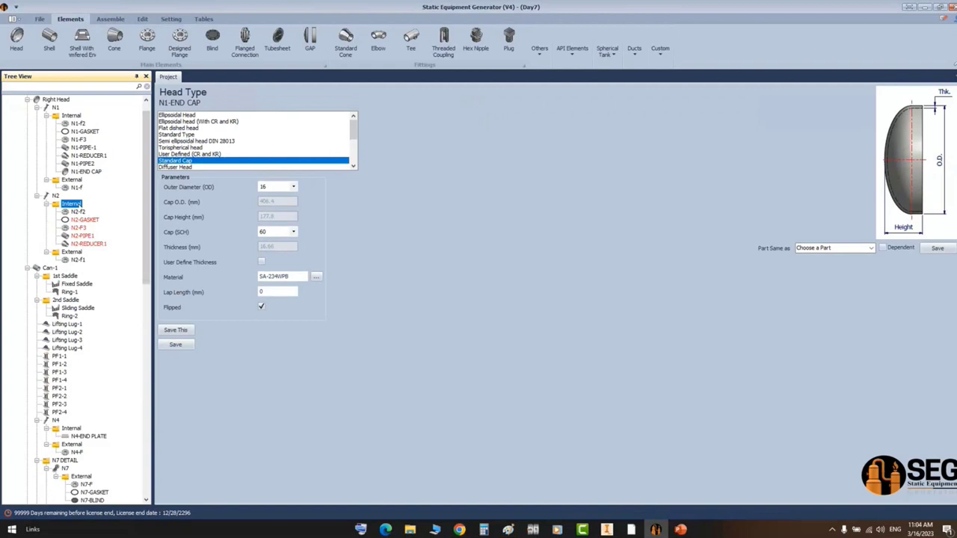
pyautogui.click(51, 39)
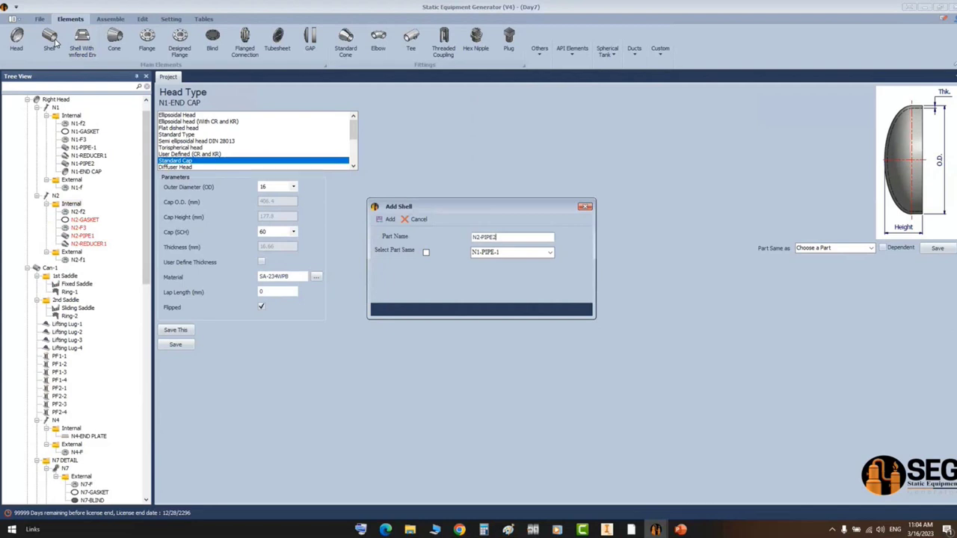
pyautogui.press('Return')
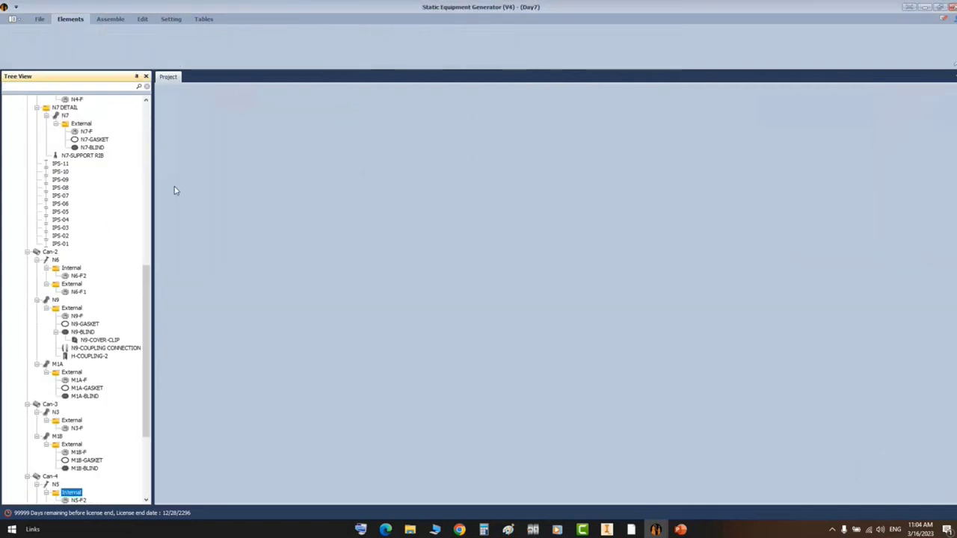
# - Add a head named N2-END CAP to nozzle N2's Internal branch
pyautogui.moveTo(146, 299); pyautogui.dragTo(92, 174)
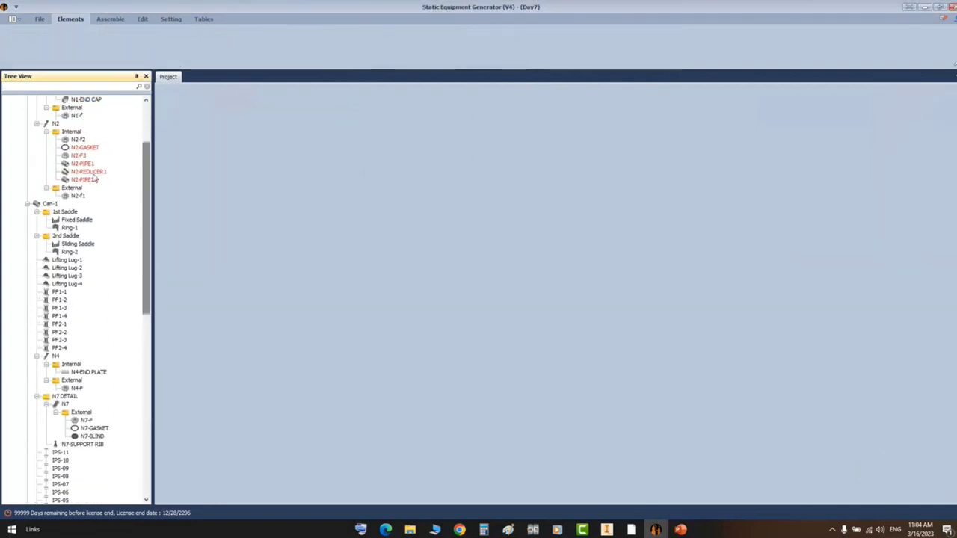
pyautogui.click(71, 132)
pyautogui.click(17, 41)
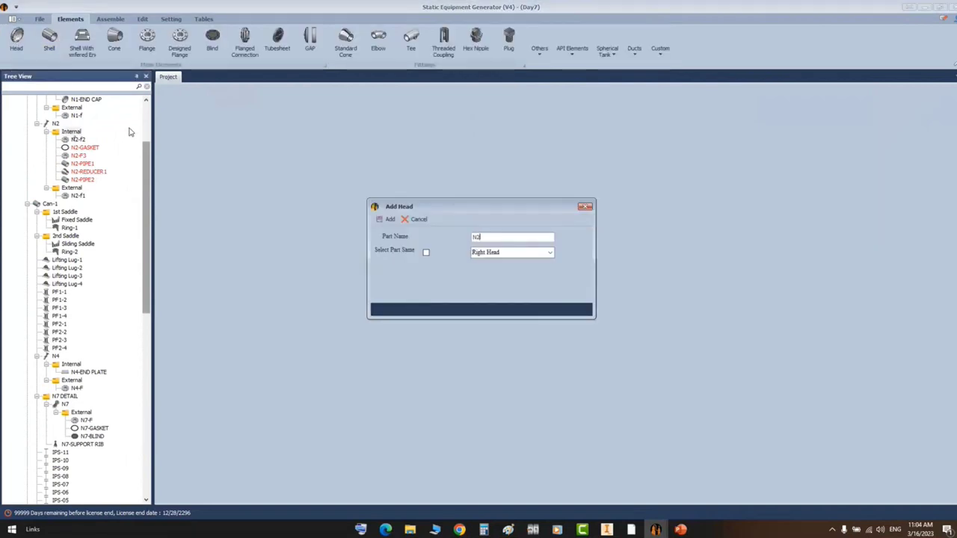
pyautogui.write('D CAP')
pyautogui.press('Return')
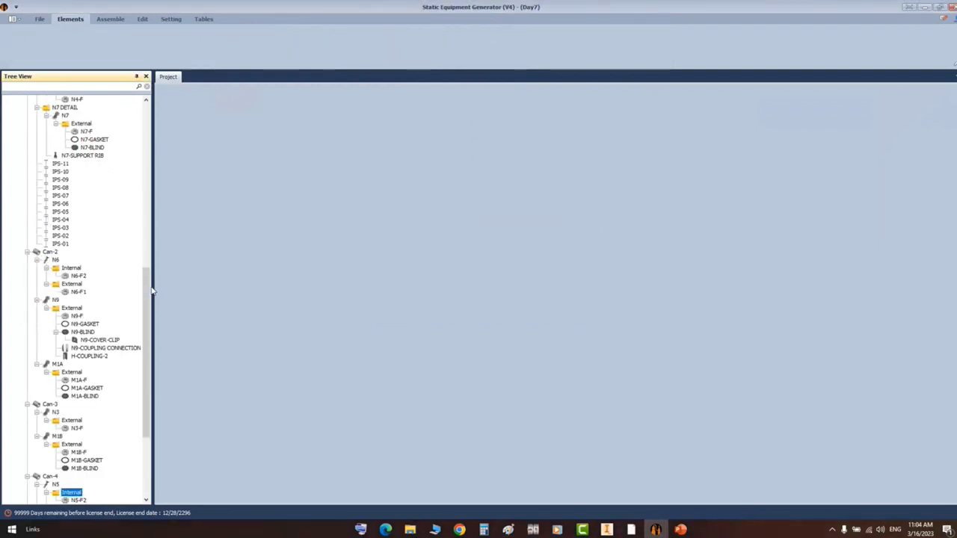
# - Define N2-GASKET as the same part as N1-GASKET and save it
pyautogui.moveTo(148, 291); pyautogui.dragTo(169, 142)
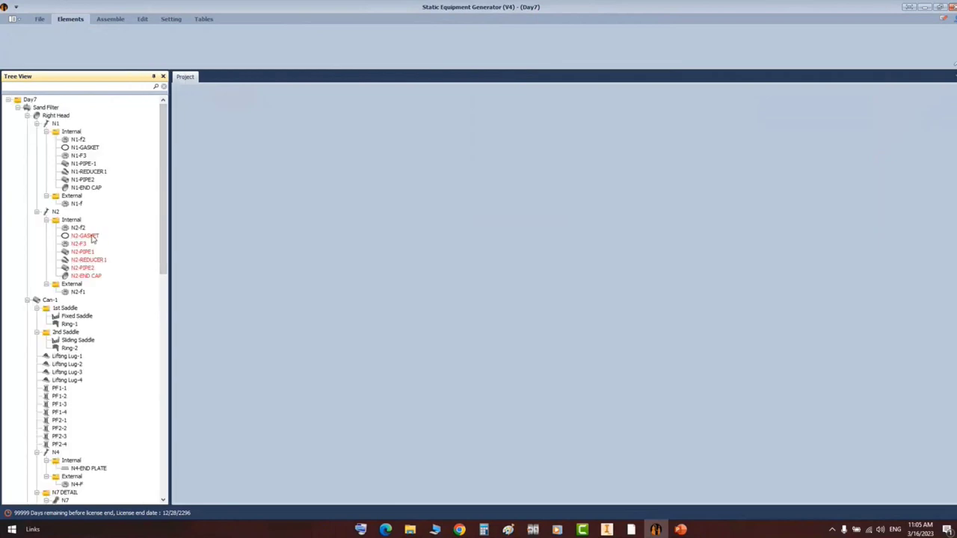
pyautogui.click(91, 236)
pyautogui.click(871, 220)
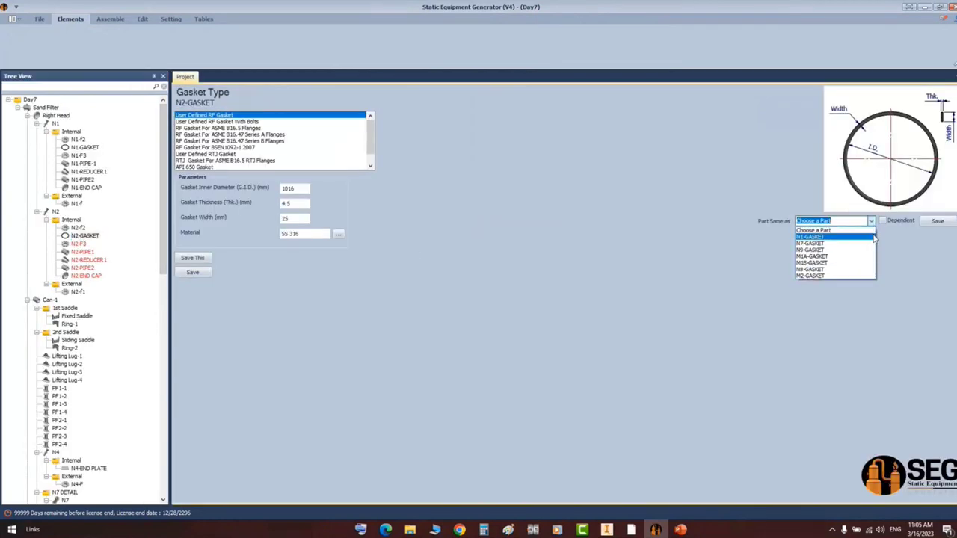
pyautogui.click(849, 238)
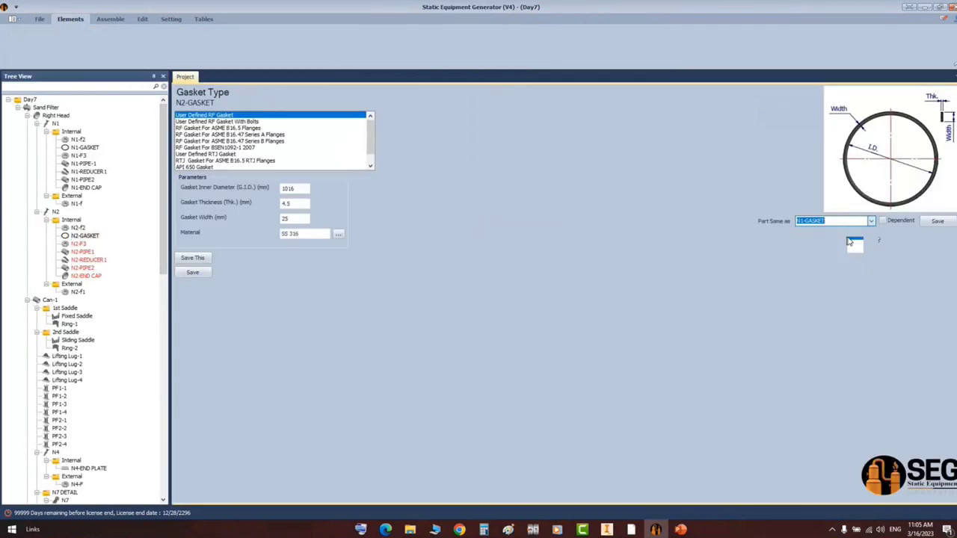
pyautogui.click(937, 222)
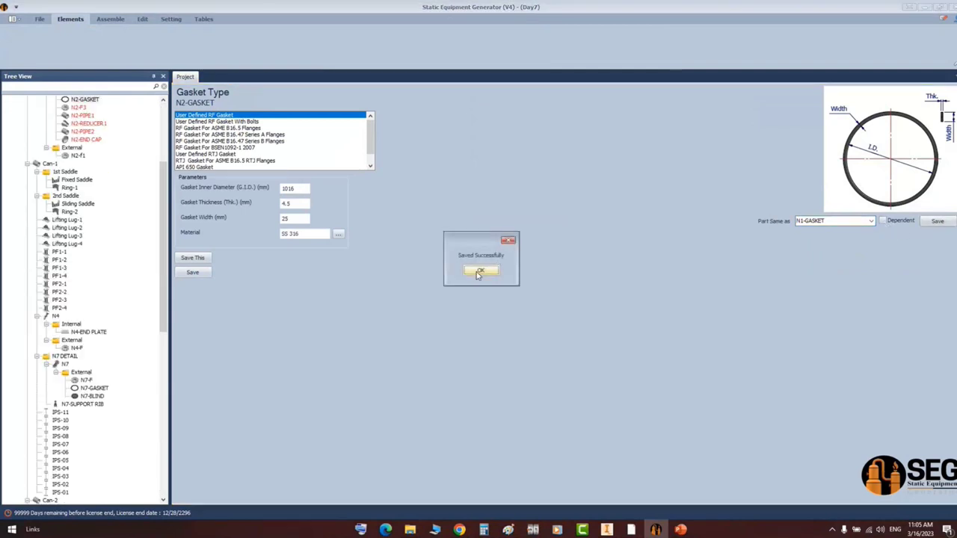
pyautogui.click(479, 271)
# - Define flange N2-F3 as the same part as N1-F3 and save it
pyautogui.click(78, 108)
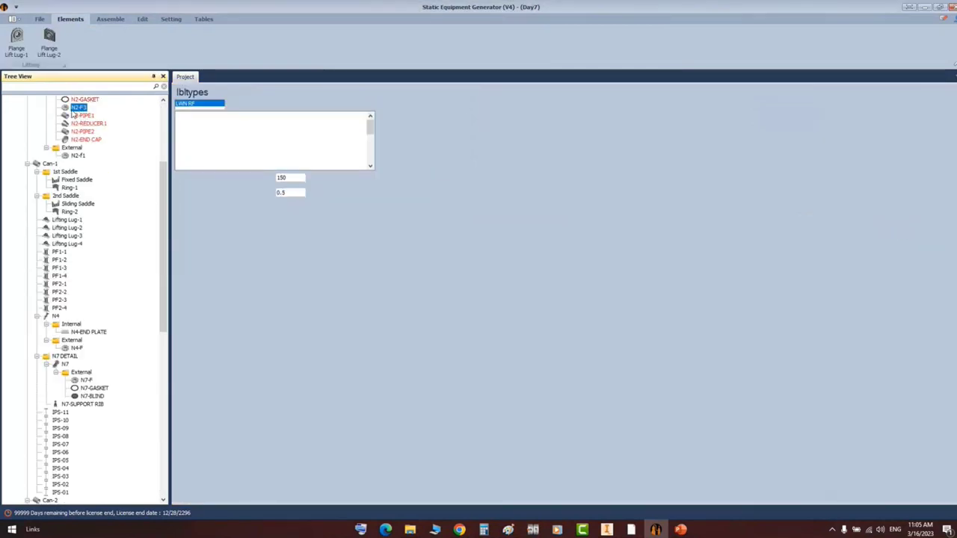
pyautogui.click(872, 224)
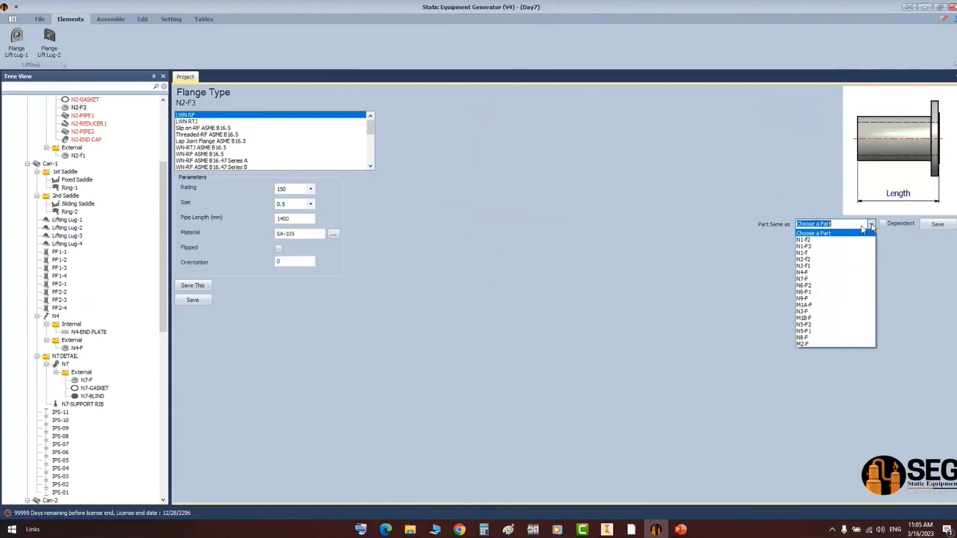
pyautogui.click(812, 247)
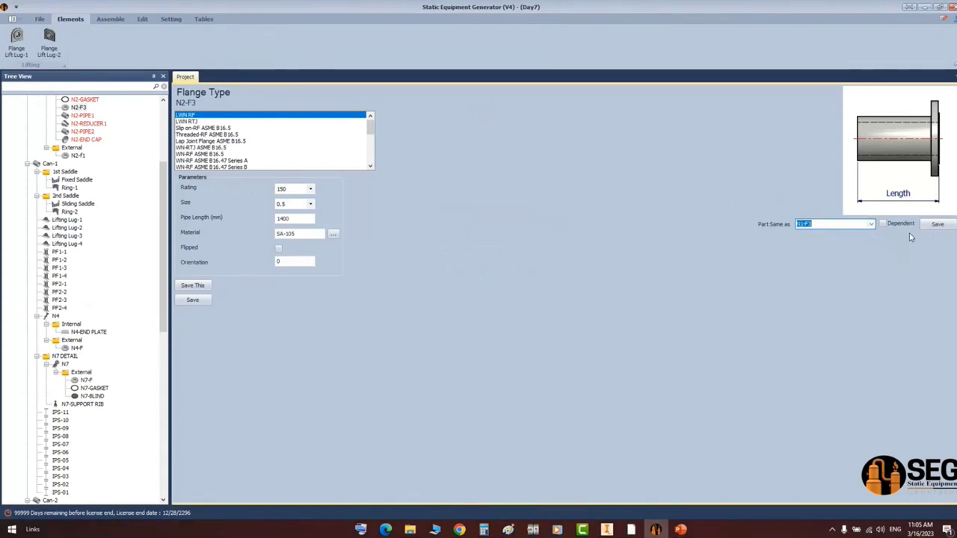
pyautogui.click(937, 224)
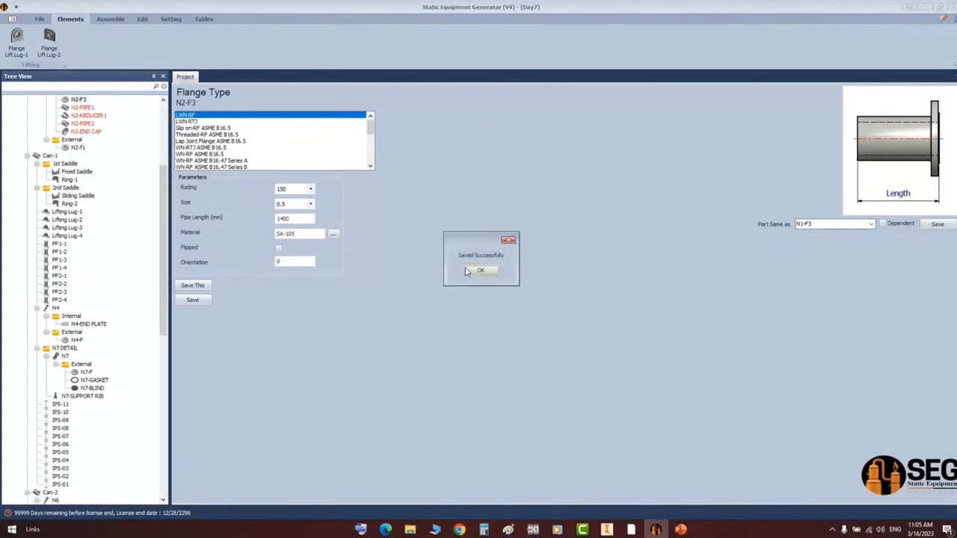
pyautogui.click(484, 273)
# - Open N2-PIPE1's definition and its choice of existing parts to match
pyautogui.click(84, 108)
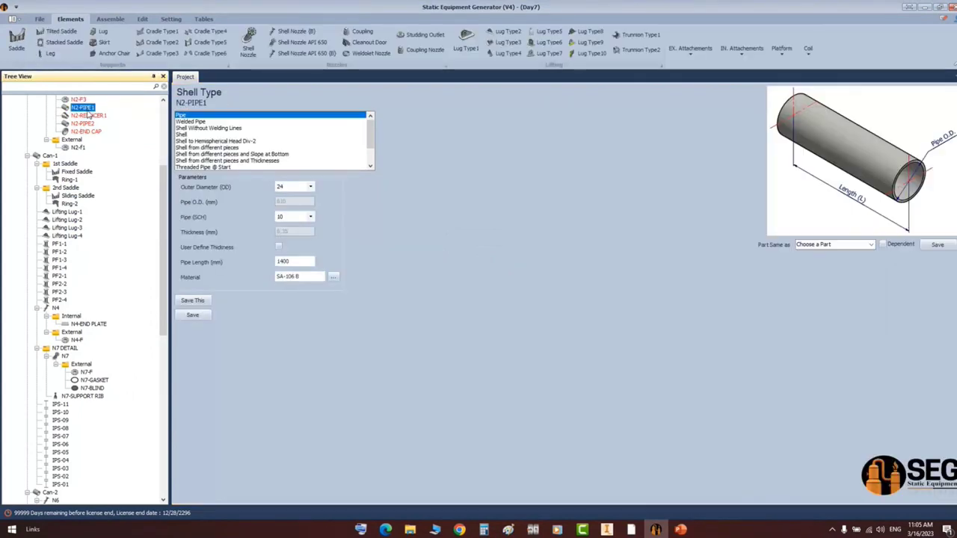
pyautogui.click(871, 245)
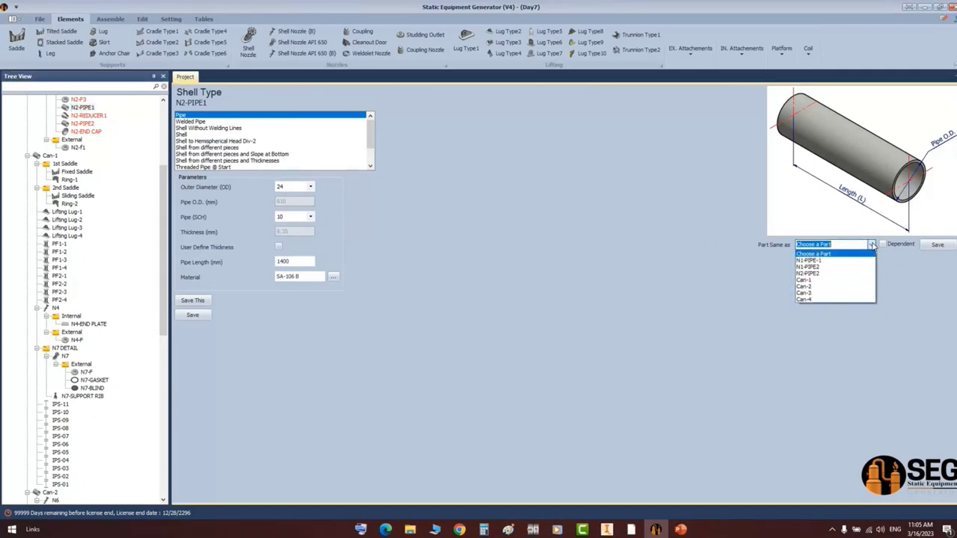
# - Make N2-PIPE1 the same part as N1-PIPE2 and save it
pyautogui.click(823, 273)
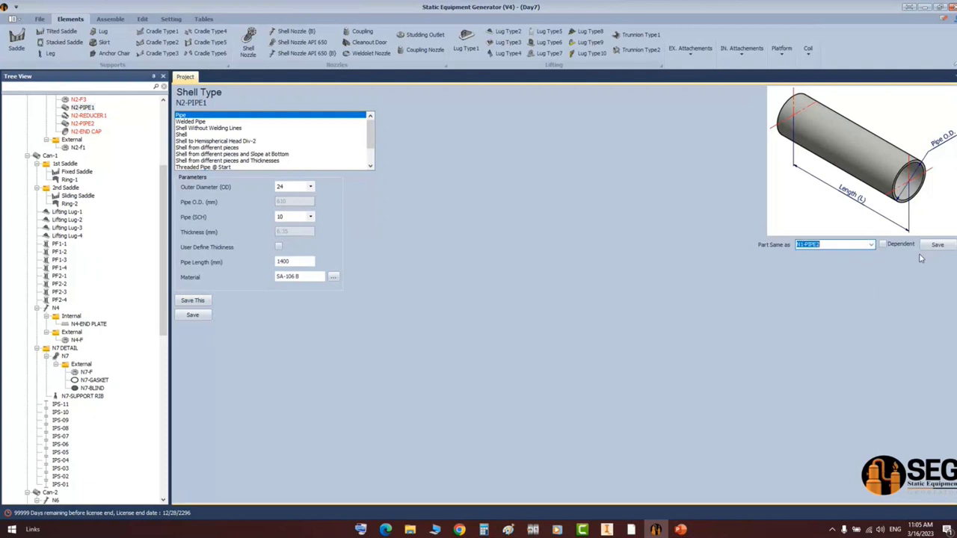
pyautogui.click(937, 245)
pyautogui.click(480, 271)
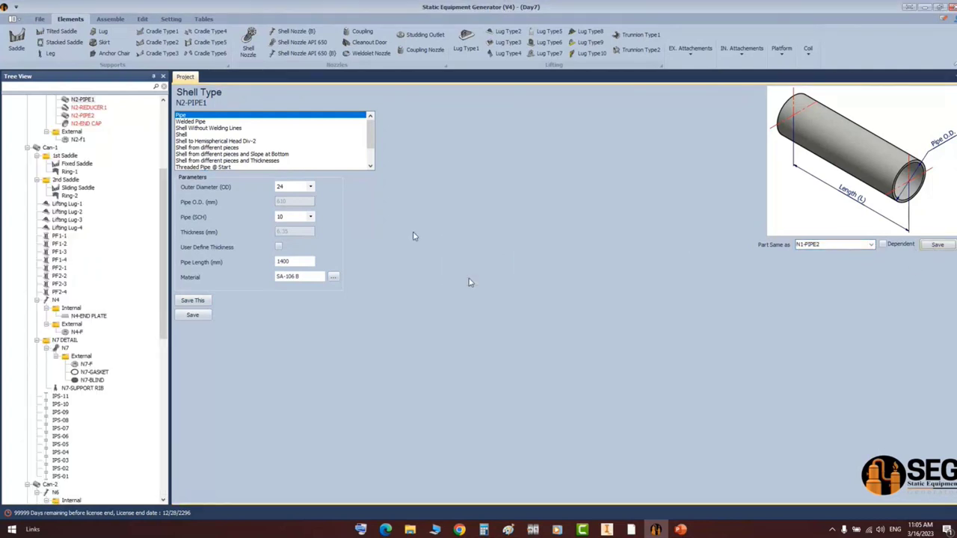
# - Make N2-REDUCER1 the same as N1-REDUCER1 and N2-PIPE2 the same as N1-PIPE2, saving each part
pyautogui.click(90, 107)
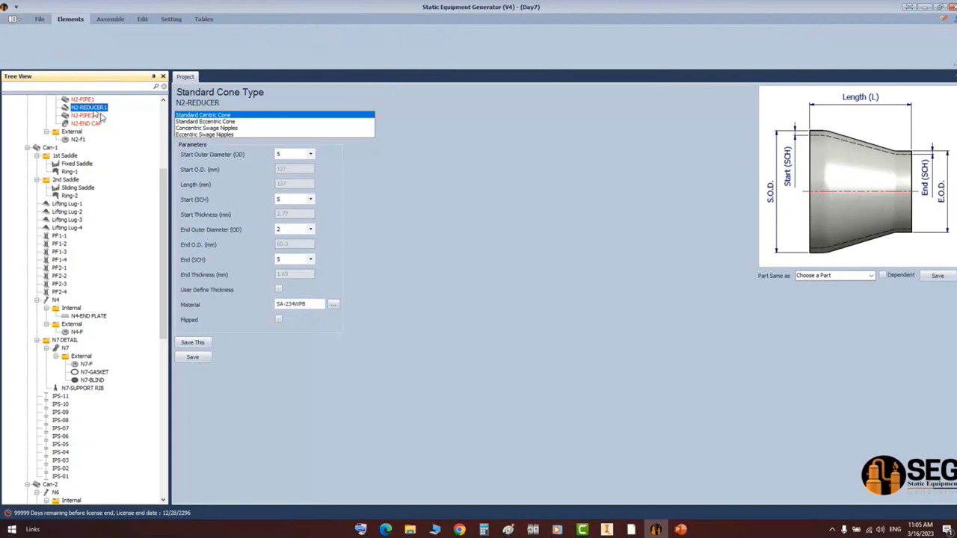
pyautogui.click(871, 276)
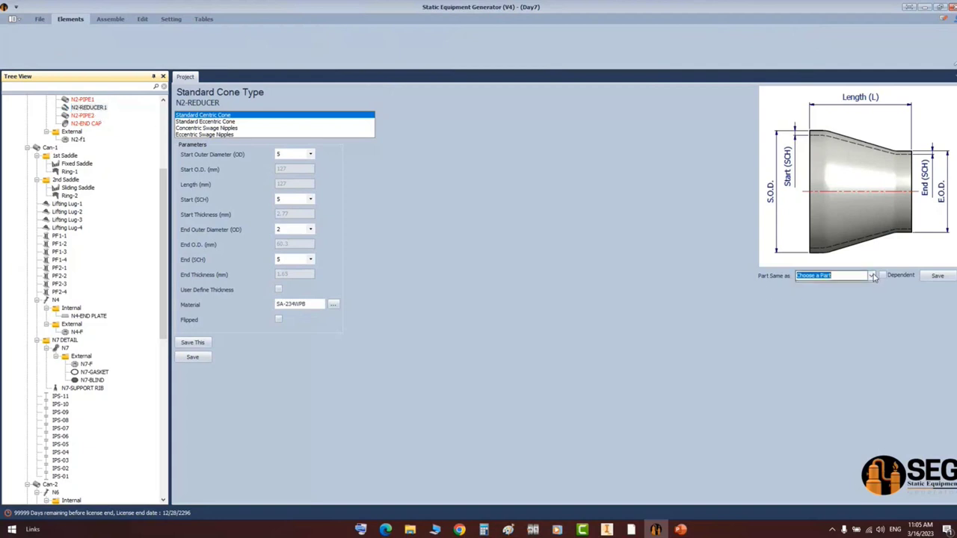
pyautogui.click(830, 293)
pyautogui.click(937, 276)
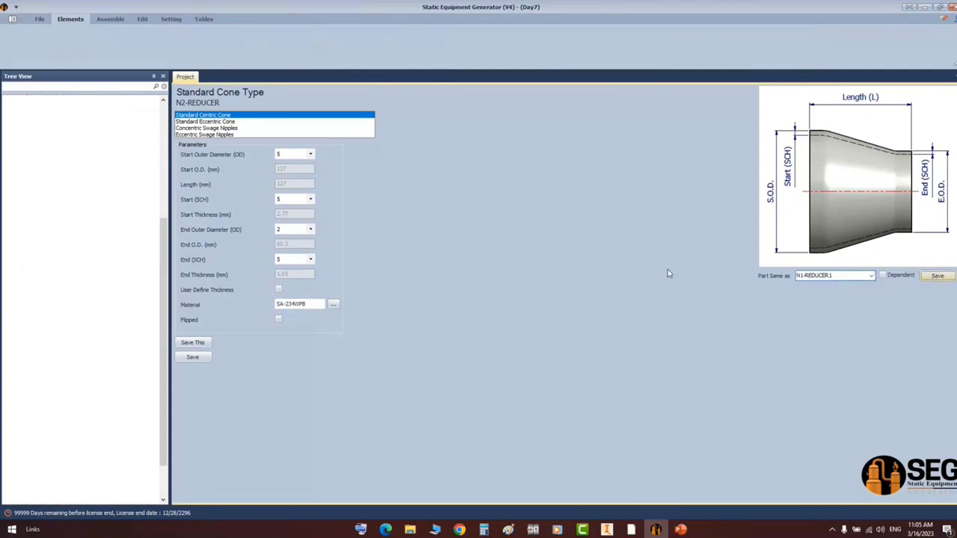
pyautogui.click(503, 278)
pyautogui.click(82, 108)
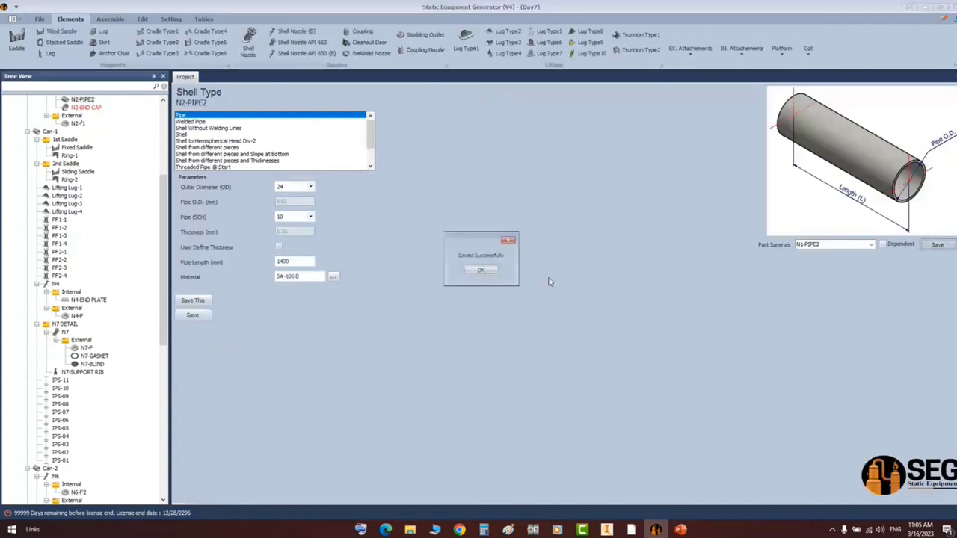
pyautogui.click(481, 270)
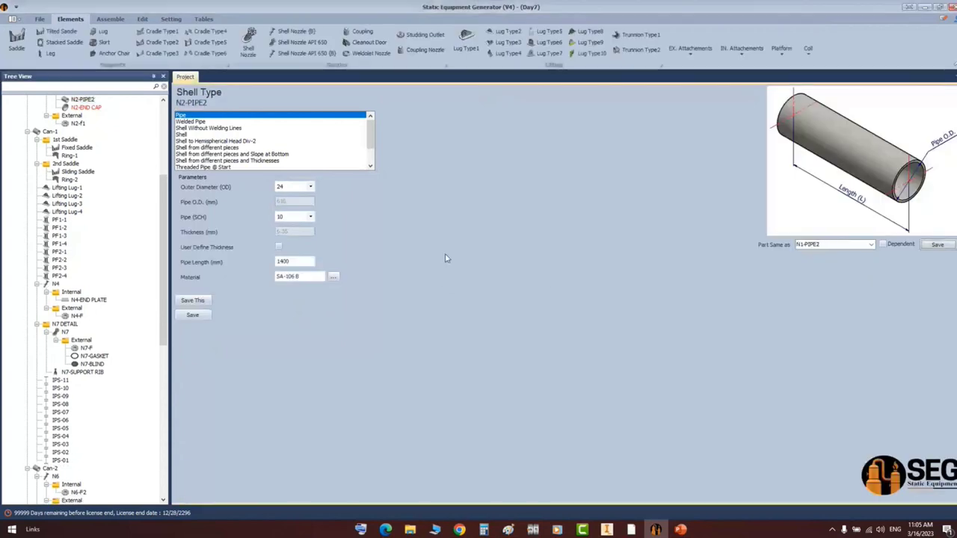
# - Make N2-END CAP the same part as N1-END CAP and save it
pyautogui.click(85, 107)
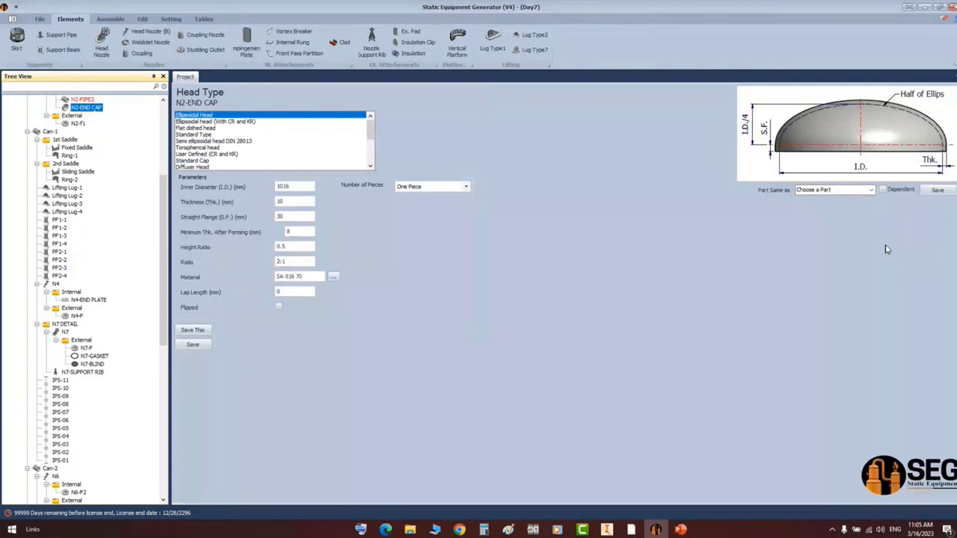
pyautogui.click(871, 189)
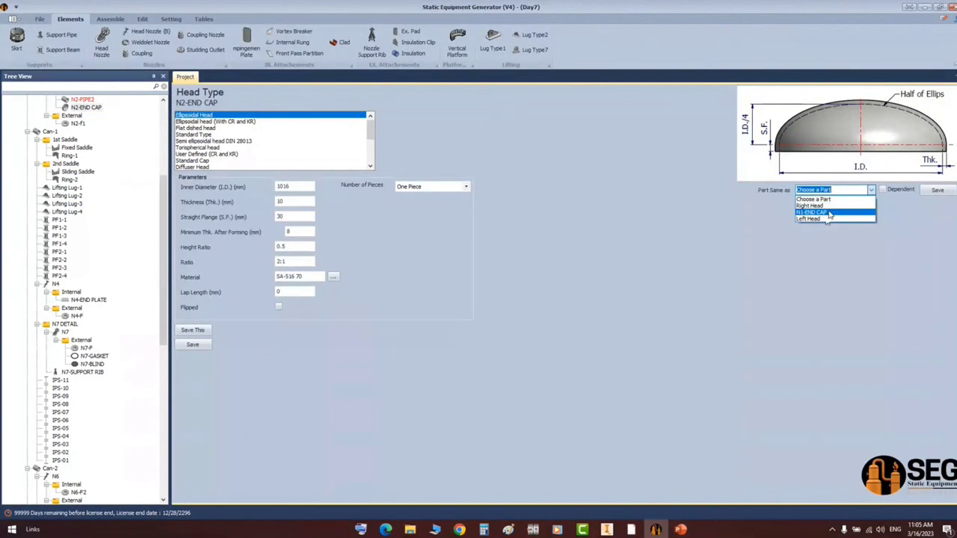
pyautogui.click(807, 216)
pyautogui.click(937, 190)
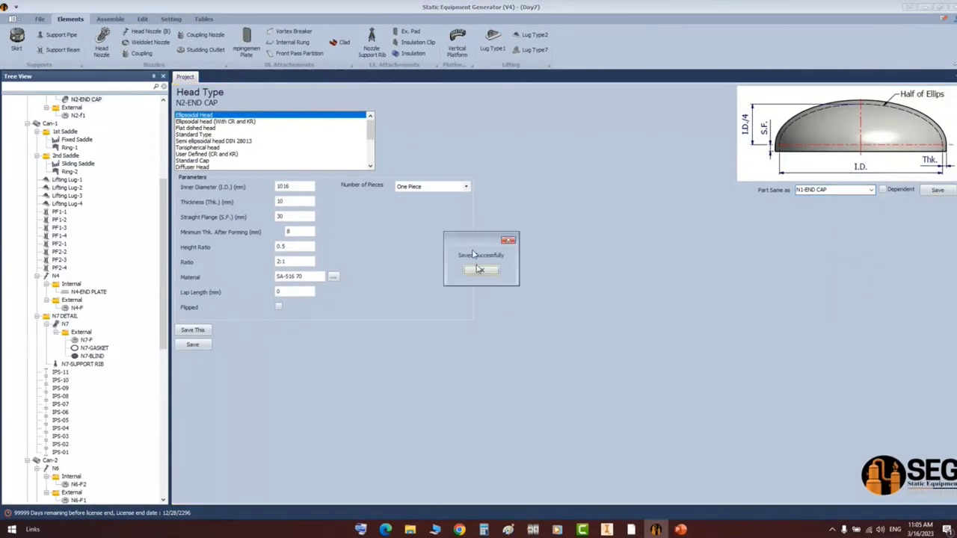
pyautogui.click(480, 270)
pyautogui.scroll(7, 89, 142)
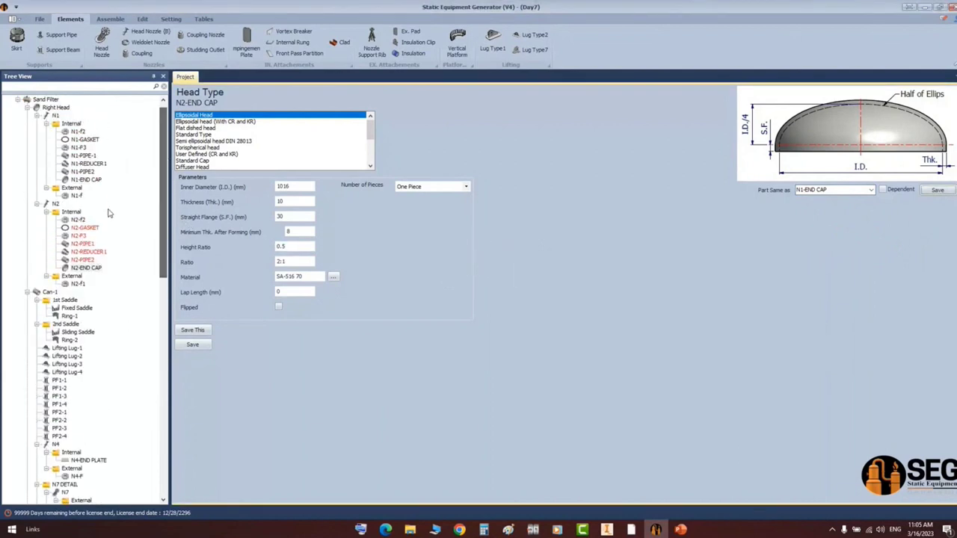
# - Switch to GA.pdf in Adobe Acrobat Pro and examine the vessel's internal piping from the far end cap to nozzle N2
pyautogui.click(631, 530)
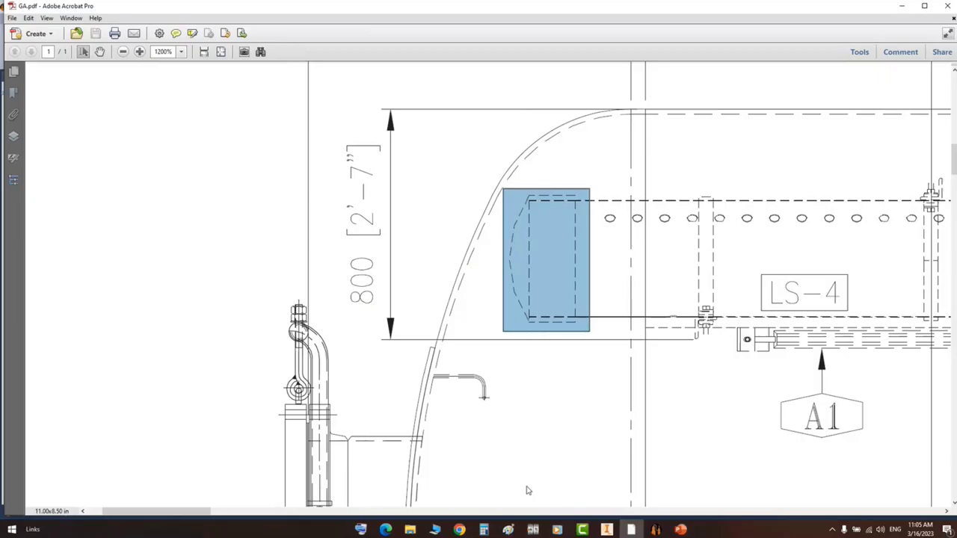
pyautogui.keyDown('ctrl'); pyautogui.scroll(-3, 543, 395); pyautogui.keyUp('ctrl')
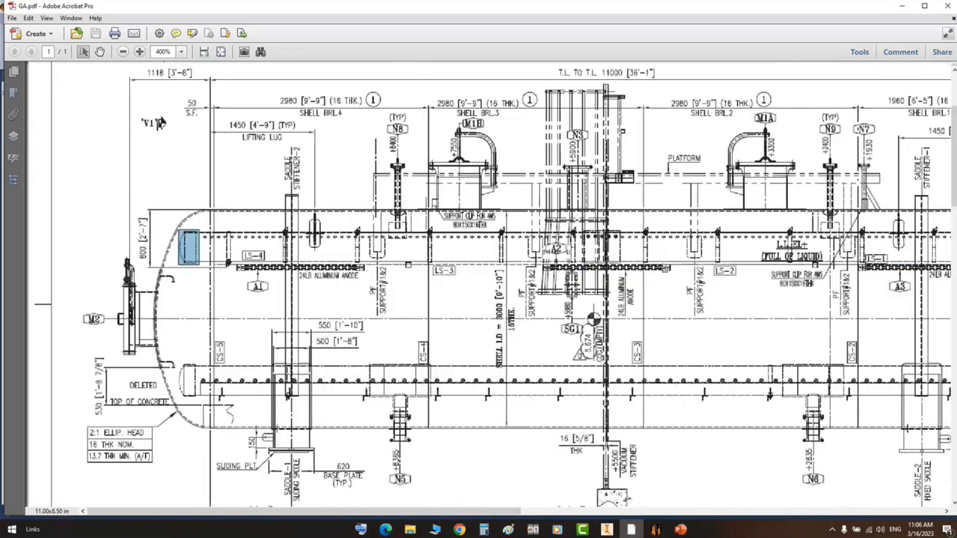
pyautogui.moveTo(860, 436); pyautogui.dragTo(804, 434)
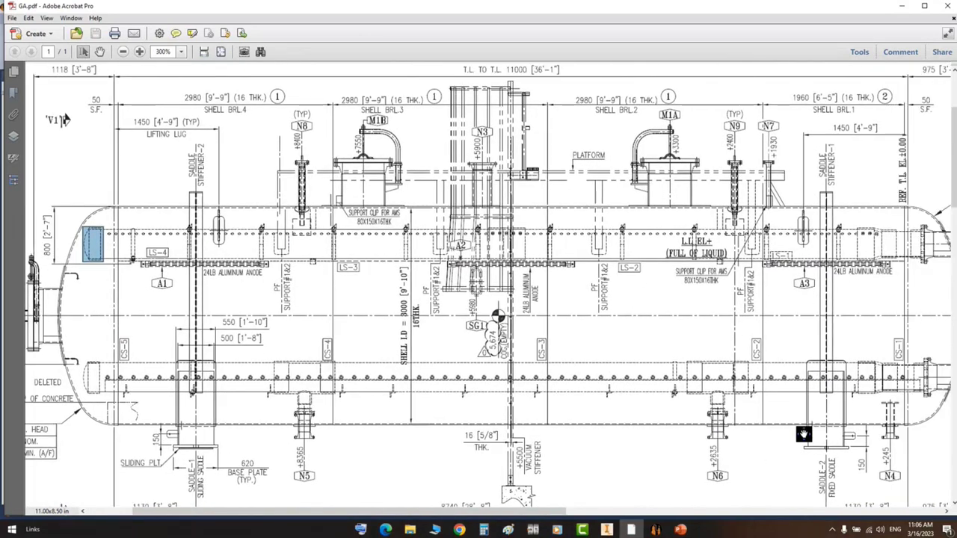
pyautogui.hscroll(3, 804, 434)
pyautogui.hscroll(4, 804, 434)
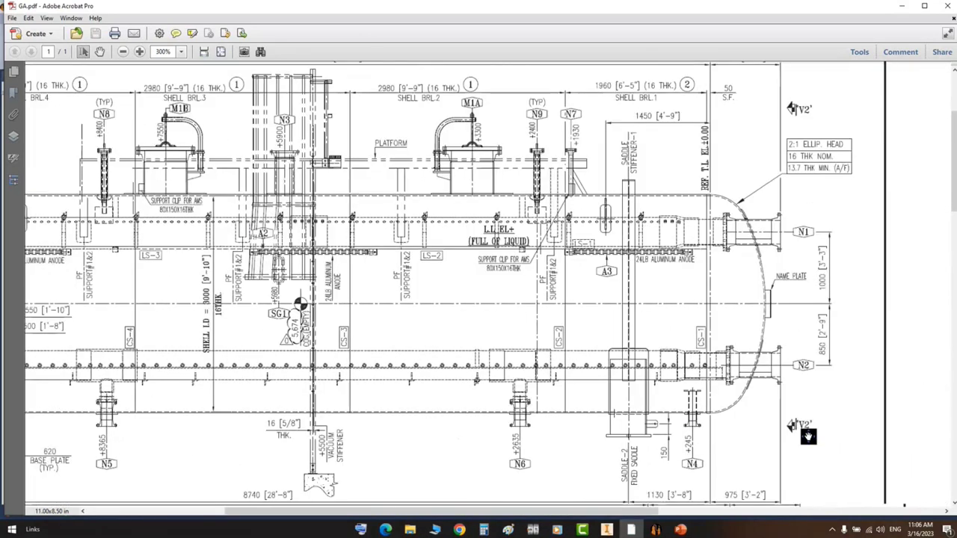
pyautogui.keyDown('ctrl'); pyautogui.scroll(2, 807, 436); pyautogui.keyUp('ctrl')
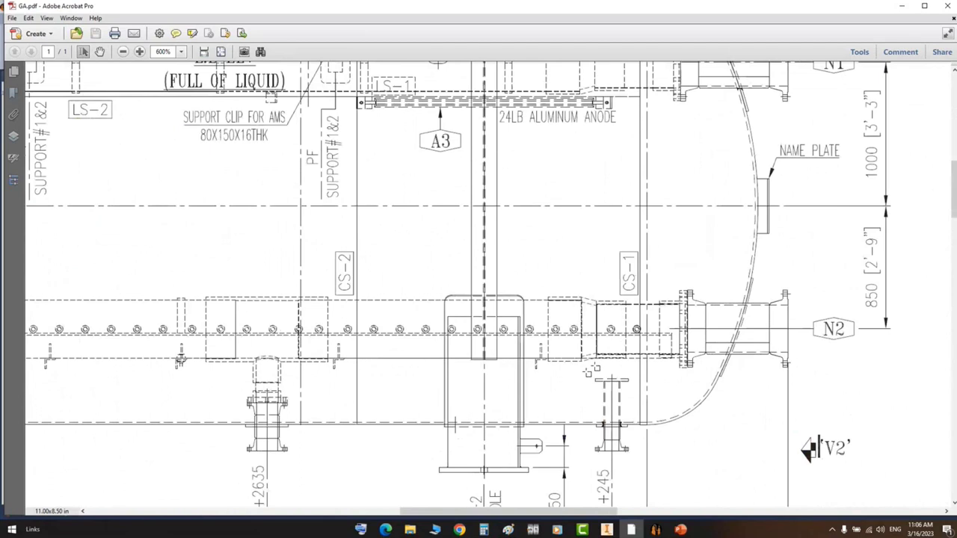
pyautogui.hscroll(2, 590, 372)
# - Examine the reducer, pipe and tee sections along the N2 internal pipe in the general arrangement drawing
pyautogui.moveTo(550, 371); pyautogui.dragTo(465, 284)
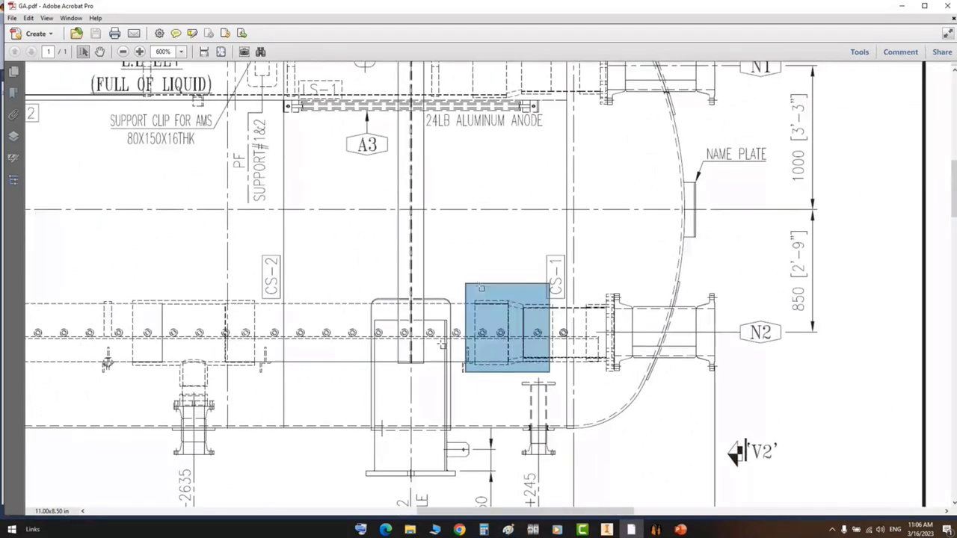
pyautogui.moveTo(476, 374); pyautogui.dragTo(222, 283)
pyautogui.moveTo(108, 279); pyautogui.dragTo(275, 392)
pyautogui.keyDown('ctrl'); pyautogui.scroll(1, 165, 398); pyautogui.keyUp('ctrl')
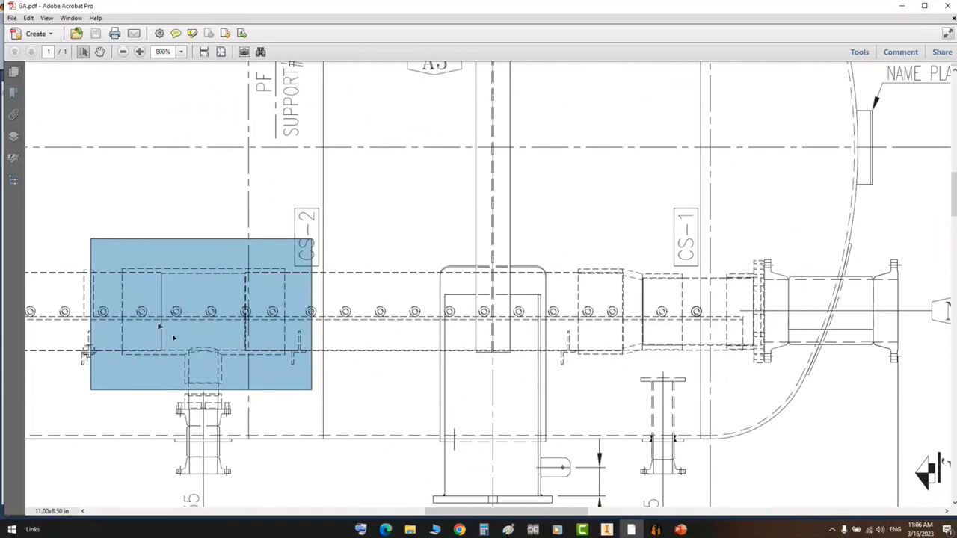
pyautogui.keyDown('ctrl'); pyautogui.scroll(-2, 344, 333); pyautogui.keyUp('ctrl')
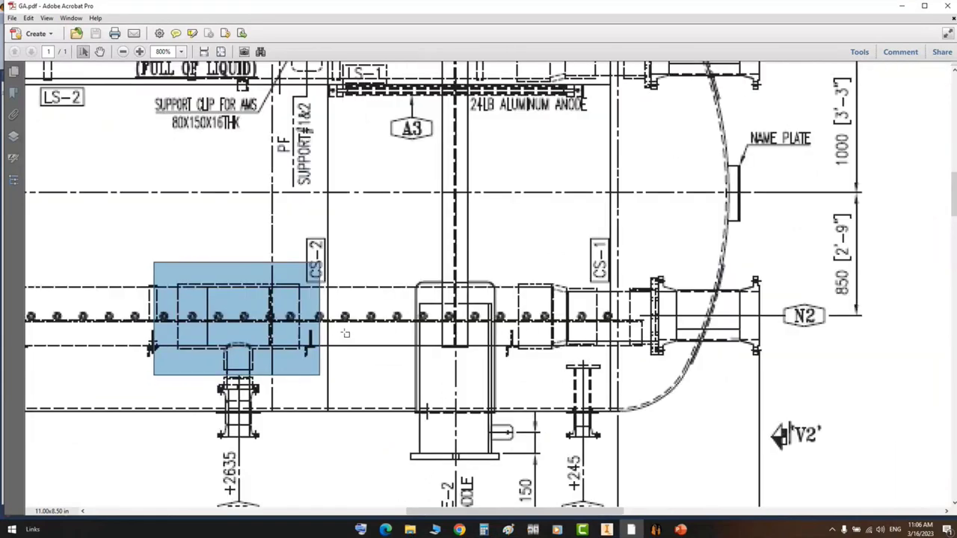
pyautogui.hscroll(-5, 327, 337)
pyautogui.hscroll(10, 470, 338)
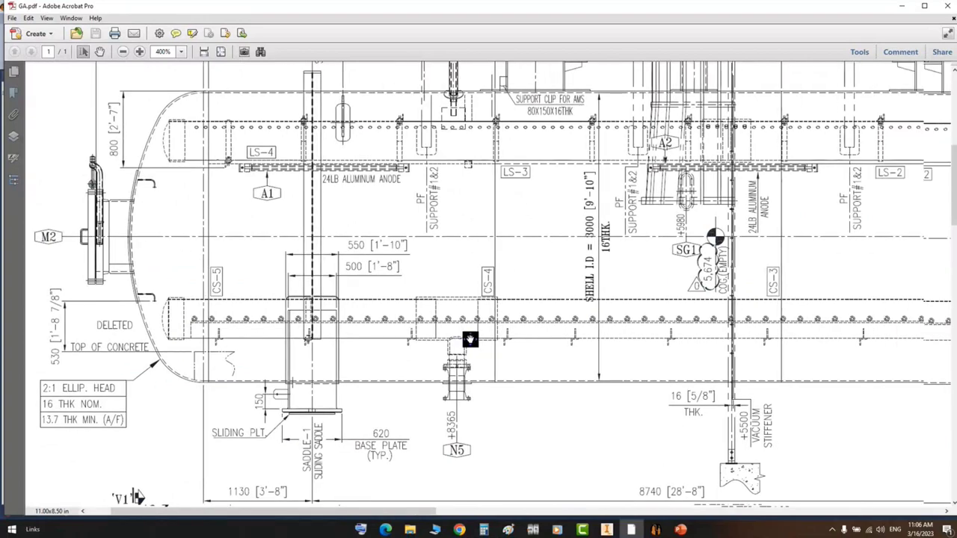
pyautogui.keyDown('ctrl'); pyautogui.scroll(2, 519, 336); pyautogui.keyUp('ctrl')
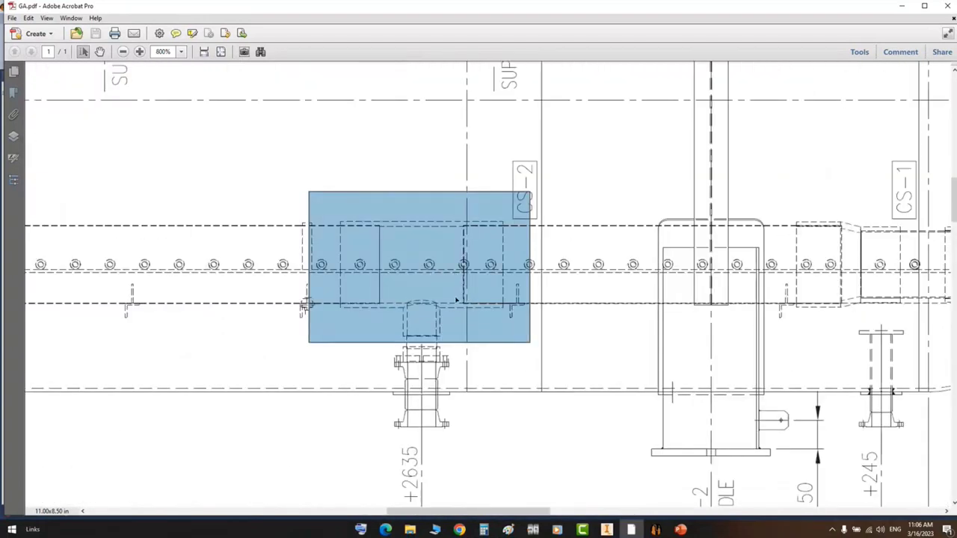
# - Switch back to Static Equipment Generator and delete N2-END CAP from nozzle N2's internal parts
pyautogui.click(656, 530)
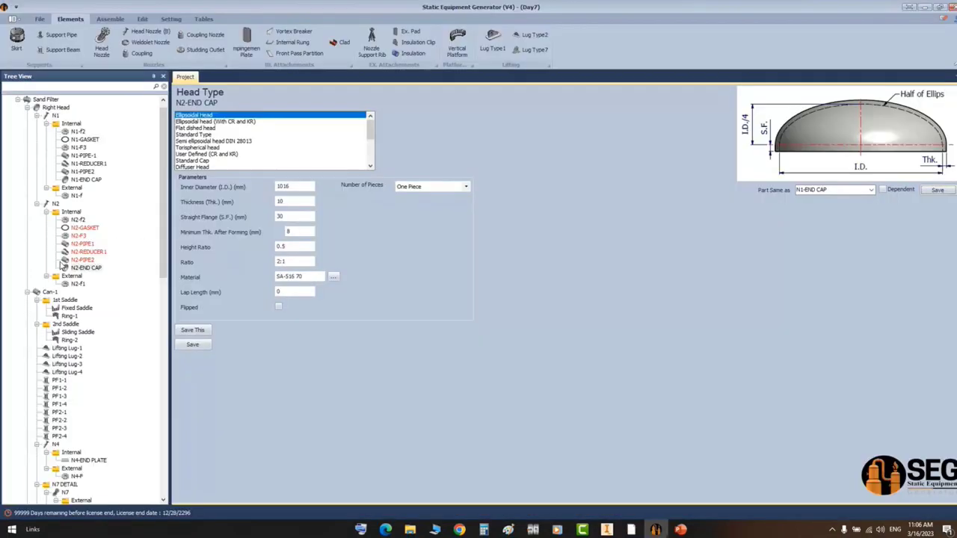
pyautogui.rightClick(89, 269)
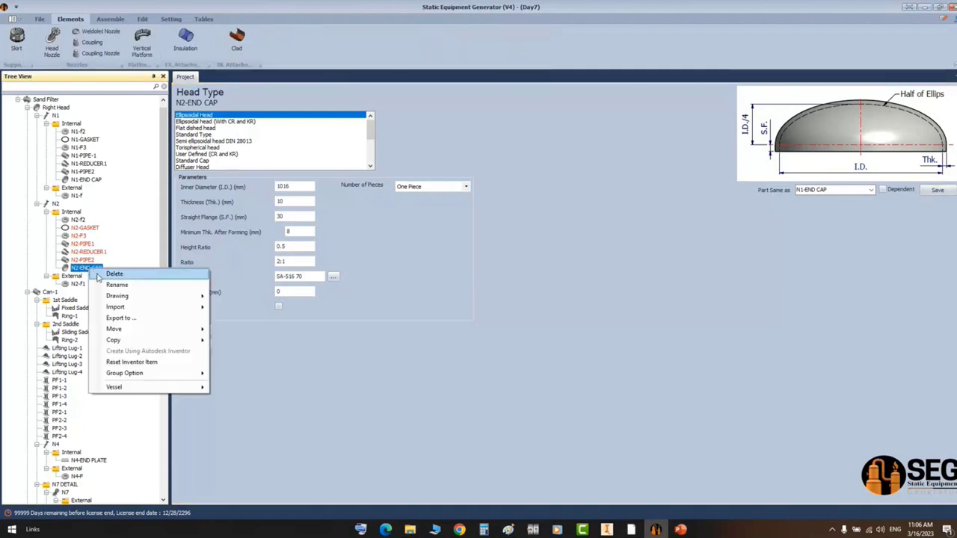
pyautogui.click(74, 214)
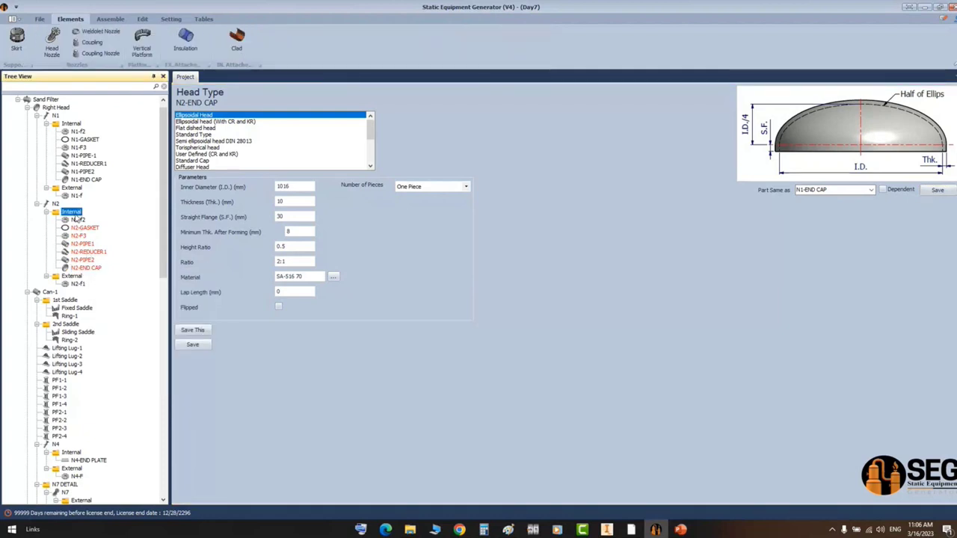
pyautogui.click(88, 268)
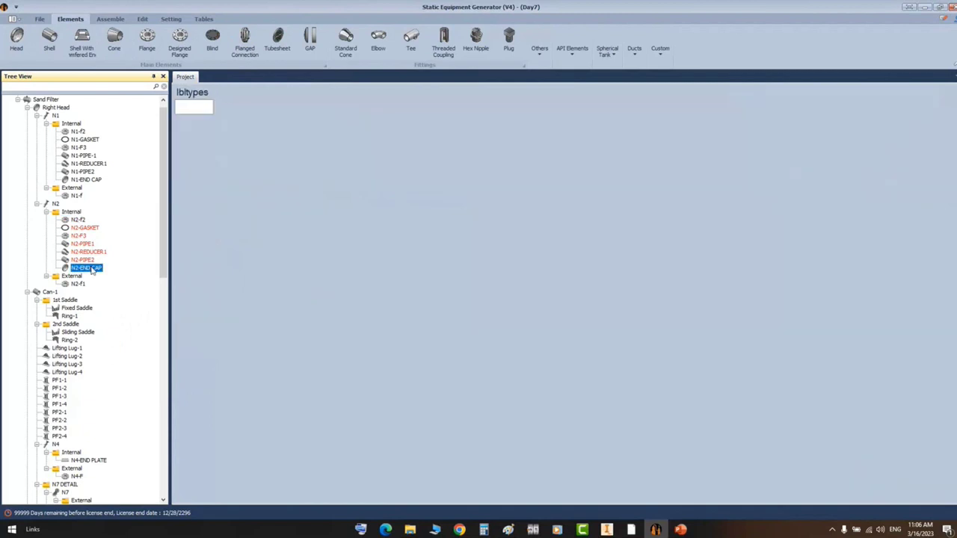
pyautogui.rightClick(103, 269)
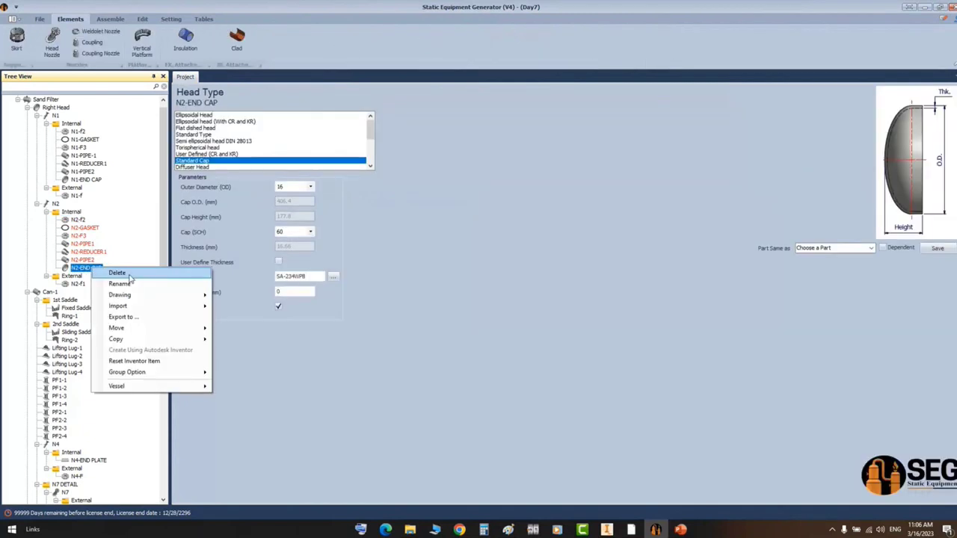
pyautogui.click(121, 272)
pyautogui.click(468, 297)
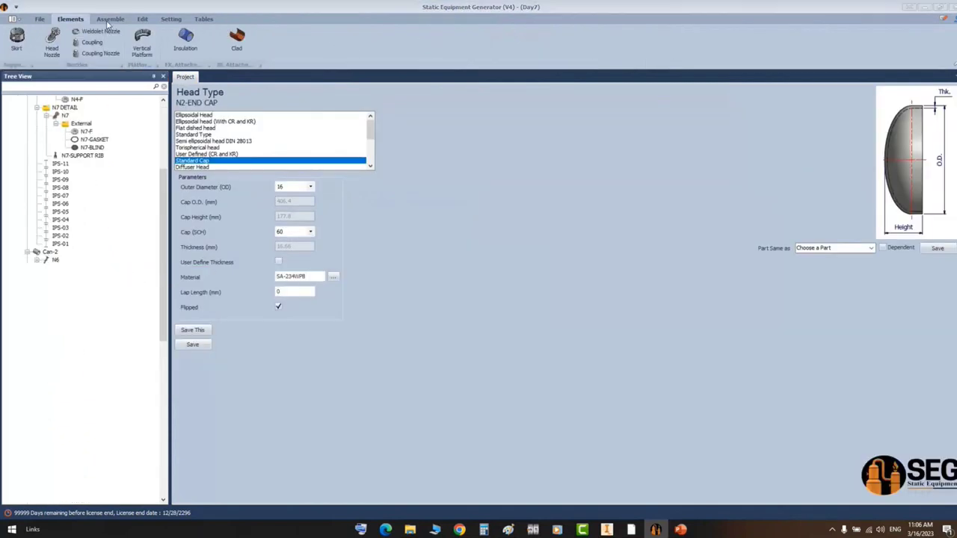
# - Check the Sand Filter assembly in Inventor, and examine the N2 pipe run and its tee in the GA.pdf drawing
pyautogui.click(607, 530)
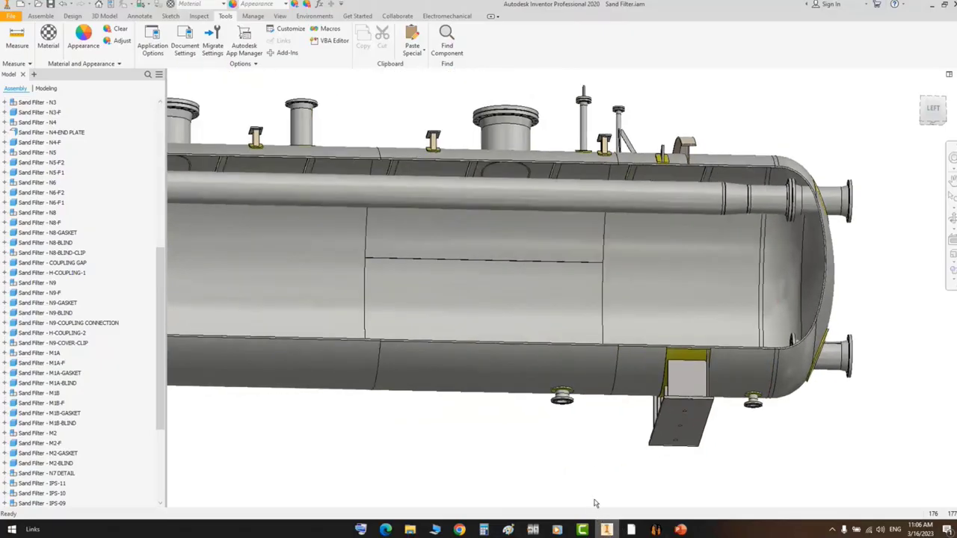
pyautogui.click(656, 529)
pyautogui.moveTo(455, 198)
pyautogui.mouseDown()
pyautogui.moveTo(725, 302)
pyautogui.moveTo(848, 318)
pyautogui.mouseUp()
pyautogui.click(423, 325)
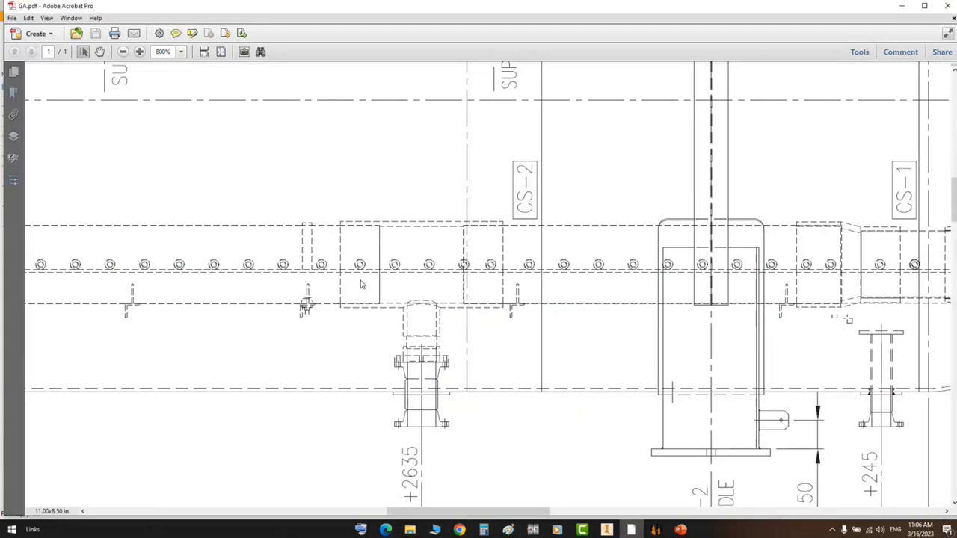
pyautogui.moveTo(322, 194); pyautogui.dragTo(536, 322)
pyautogui.click(408, 337)
# - Examine the tee branch and flanged connection at nozzle N6 in the drawing, and switch to Inventor
pyautogui.moveTo(400, 284); pyautogui.dragTo(452, 387)
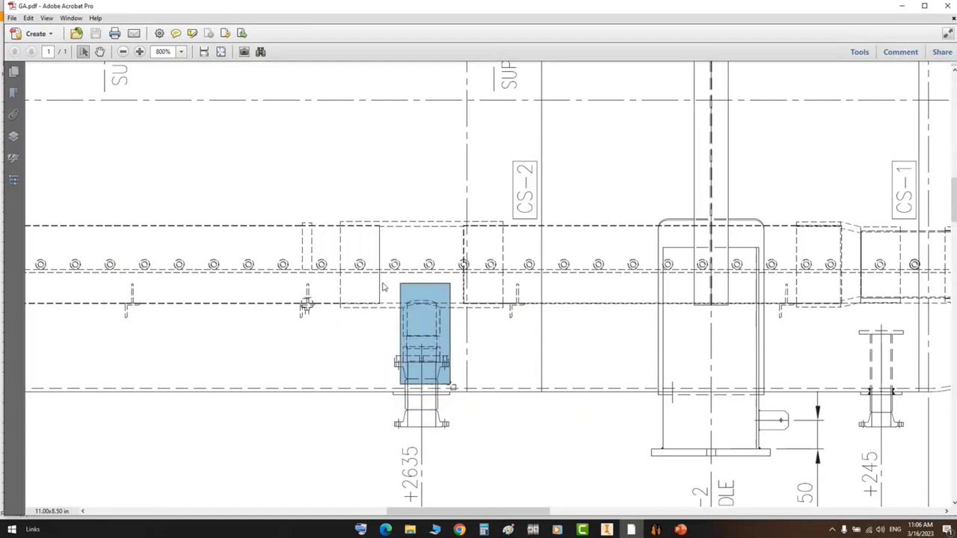
pyautogui.moveTo(384, 281); pyautogui.dragTo(450, 387)
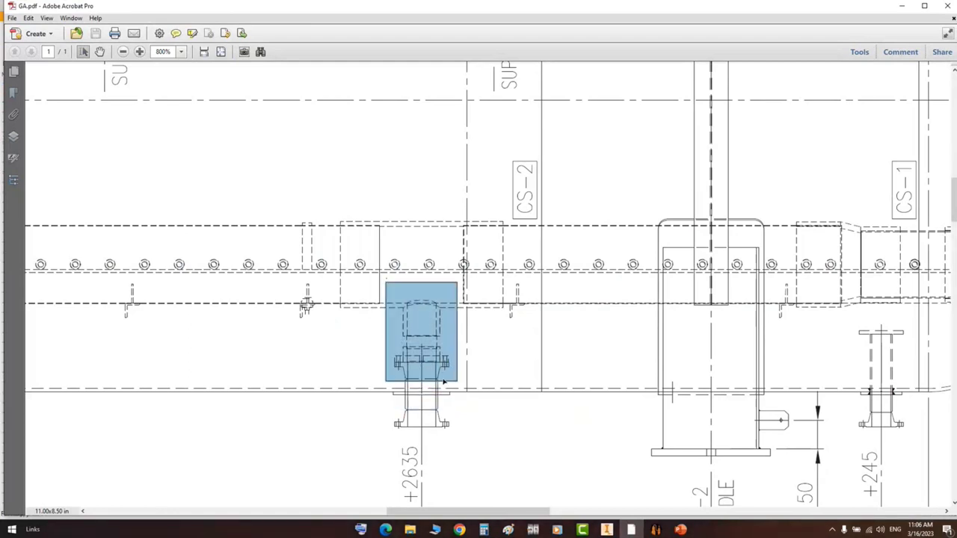
pyautogui.click(420, 377)
pyautogui.keyDown('ctrl'); pyautogui.scroll(2, 429, 374); pyautogui.keyUp('ctrl')
pyautogui.scroll(-5, 430, 393)
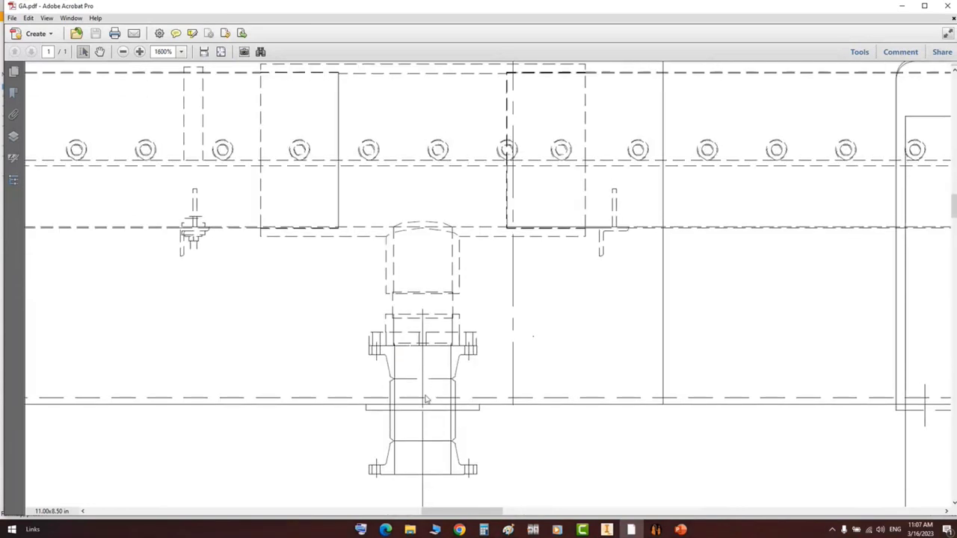
pyautogui.scroll(5, 441, 406)
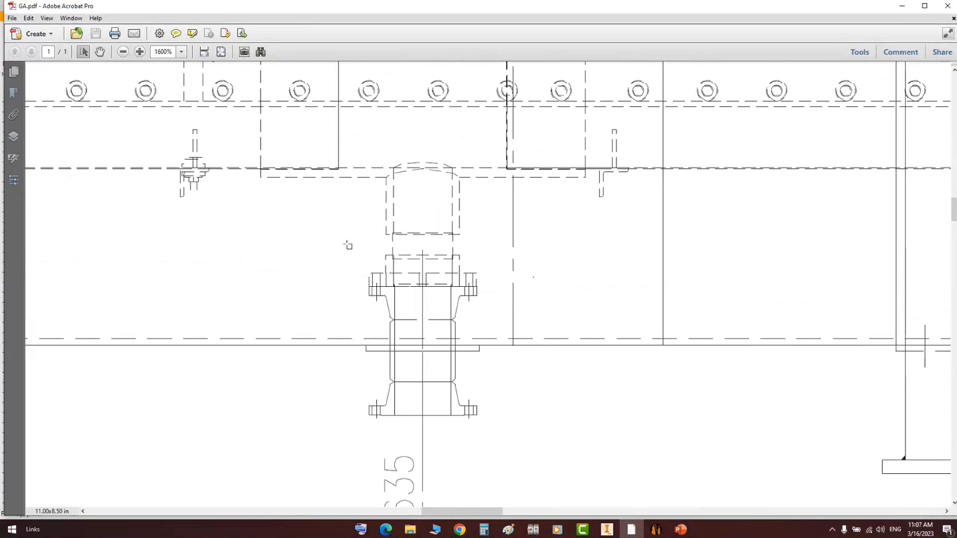
pyautogui.moveTo(348, 245); pyautogui.dragTo(491, 289)
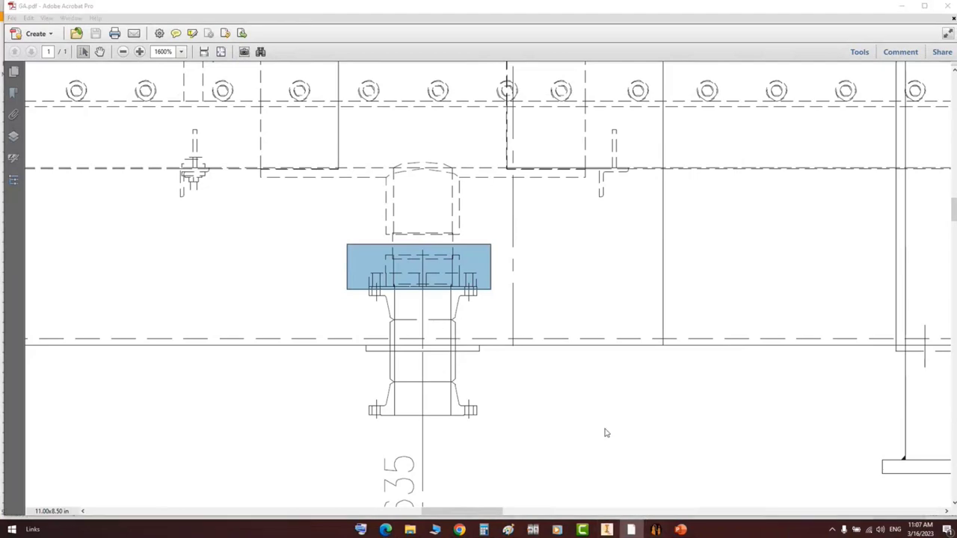
pyautogui.click(607, 530)
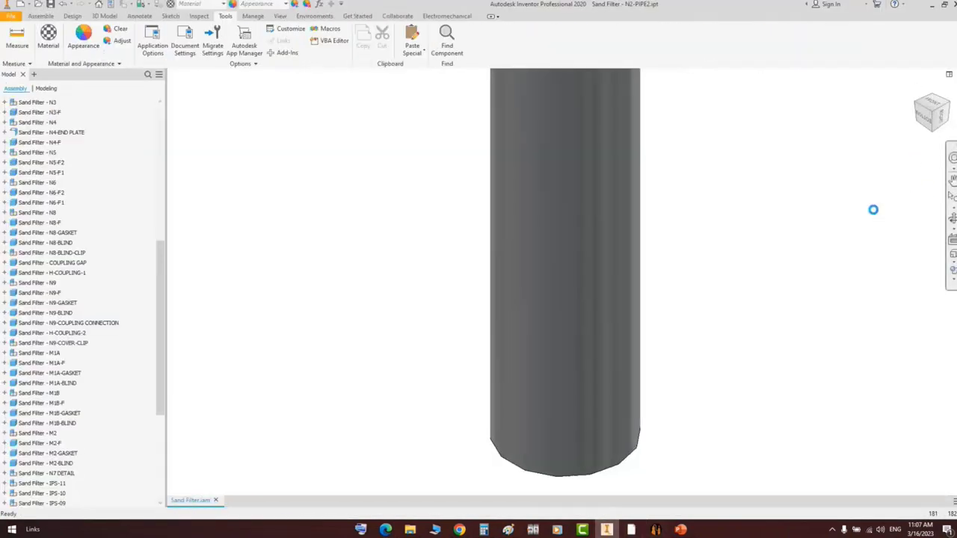
# - Examine the N2 internal pipe run, its reducer and its flanged end inside the Sand Filter assembly from several angles
pyautogui.scroll(3, 875, 215)
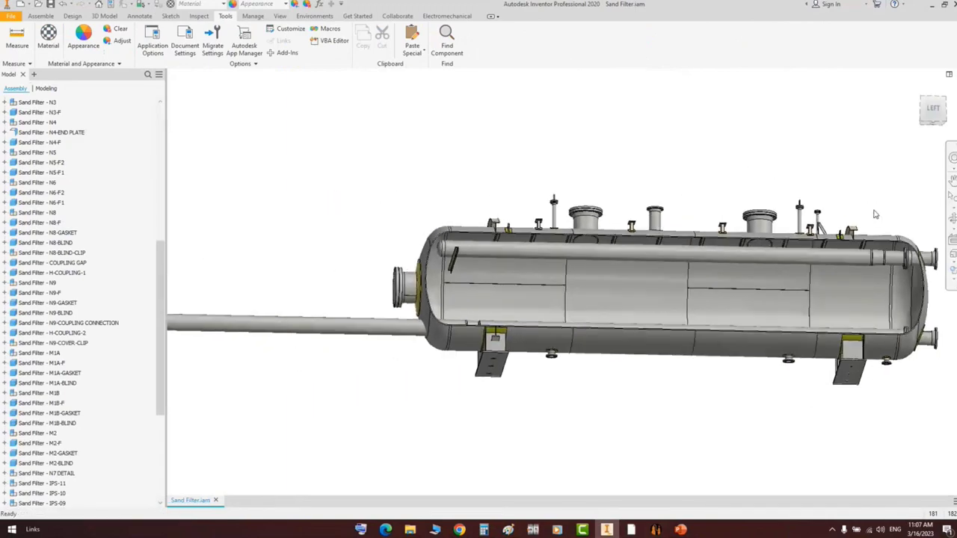
pyautogui.click(953, 219)
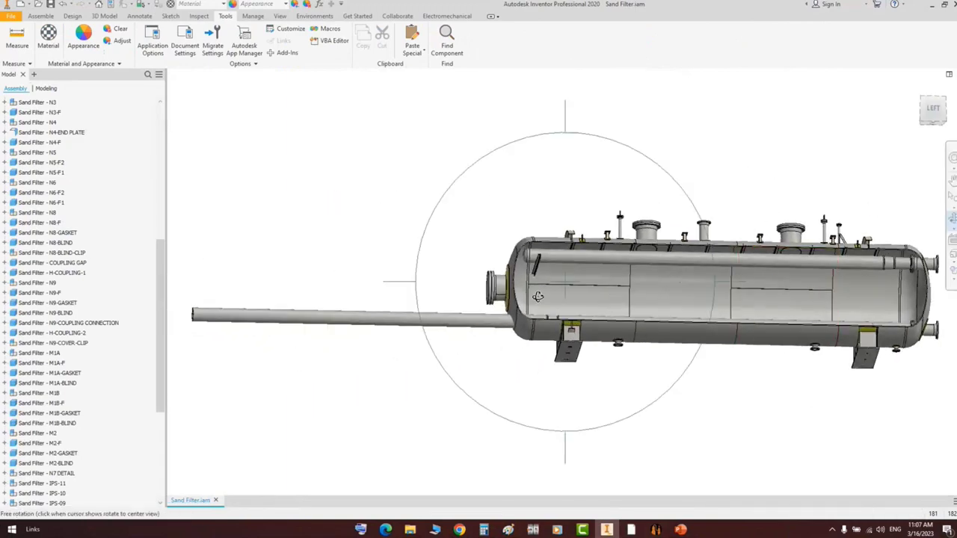
pyautogui.moveTo(539, 297); pyautogui.dragTo(550, 352)
pyautogui.scroll(-2, 881, 359)
pyautogui.moveTo(880, 326); pyautogui.dragTo(770, 315, button='middle')
pyautogui.press('Escape')
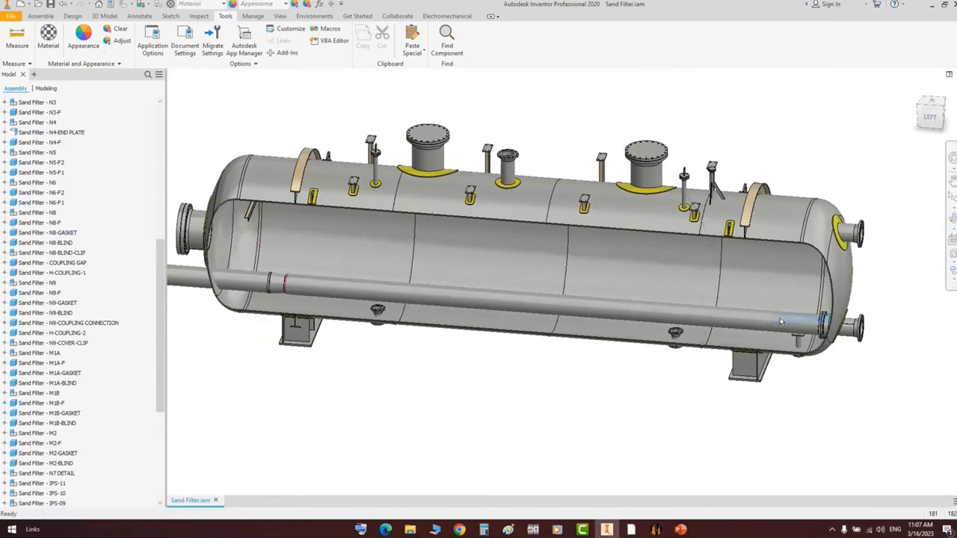
pyautogui.scroll(-2, 299, 288)
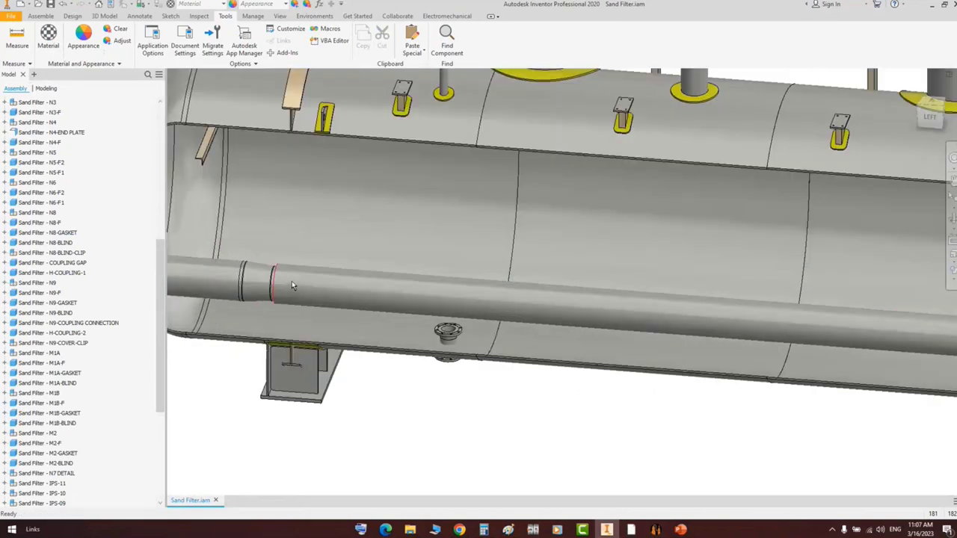
pyautogui.scroll(5, 306, 285)
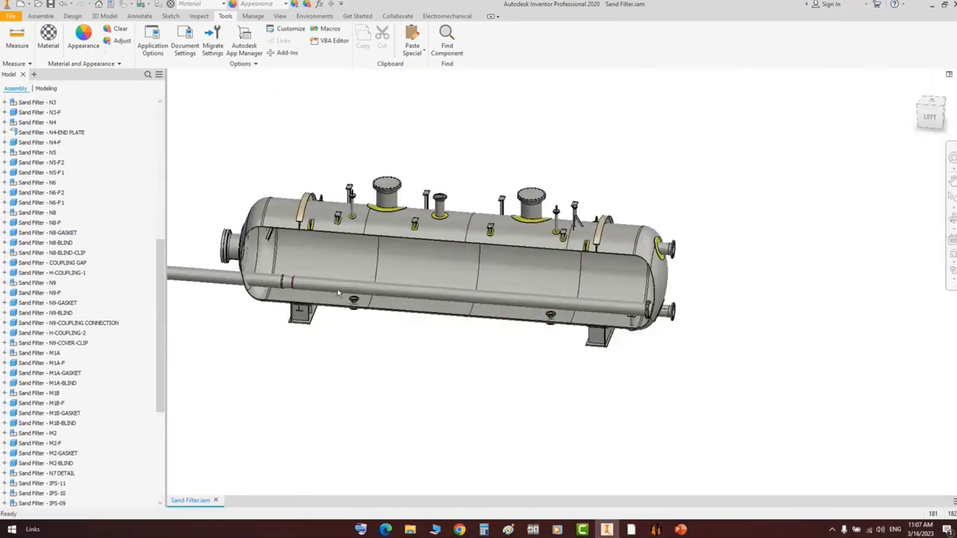
pyautogui.click(931, 118)
pyautogui.scroll(-5, 682, 273)
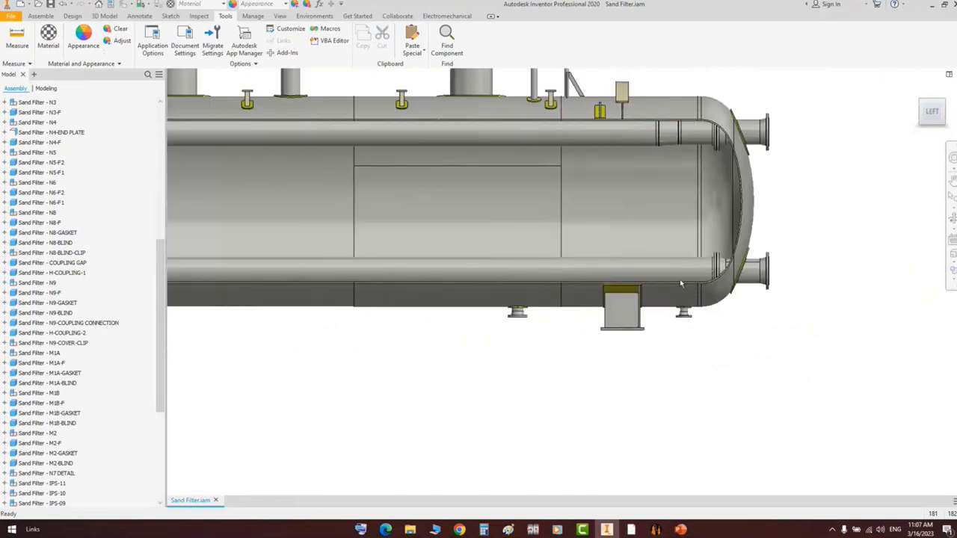
# - Switch to Static Equipment Generator, set N2-PIPE1 to outer diameter 14 and length 500 mm, and save it
pyautogui.click(655, 529)
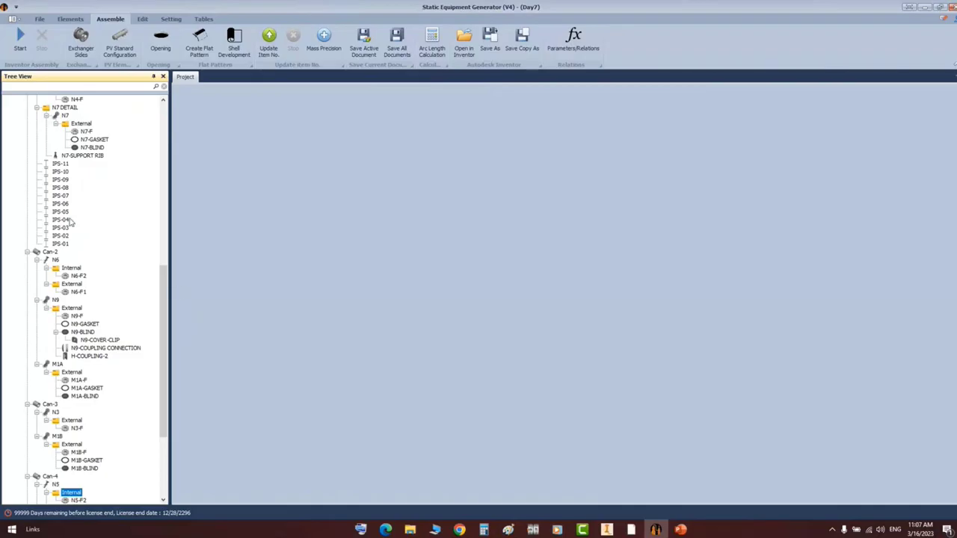
pyautogui.scroll(15, 71, 222)
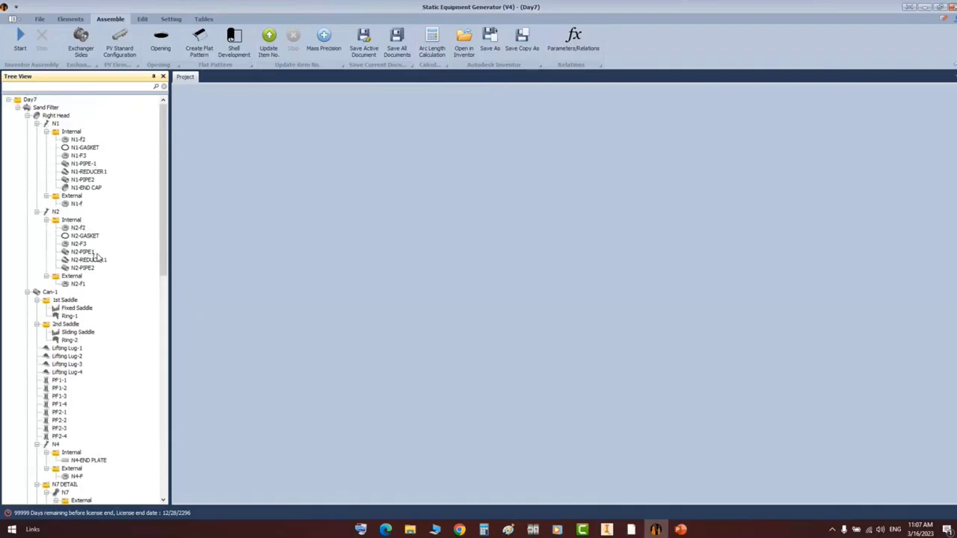
pyautogui.click(88, 252)
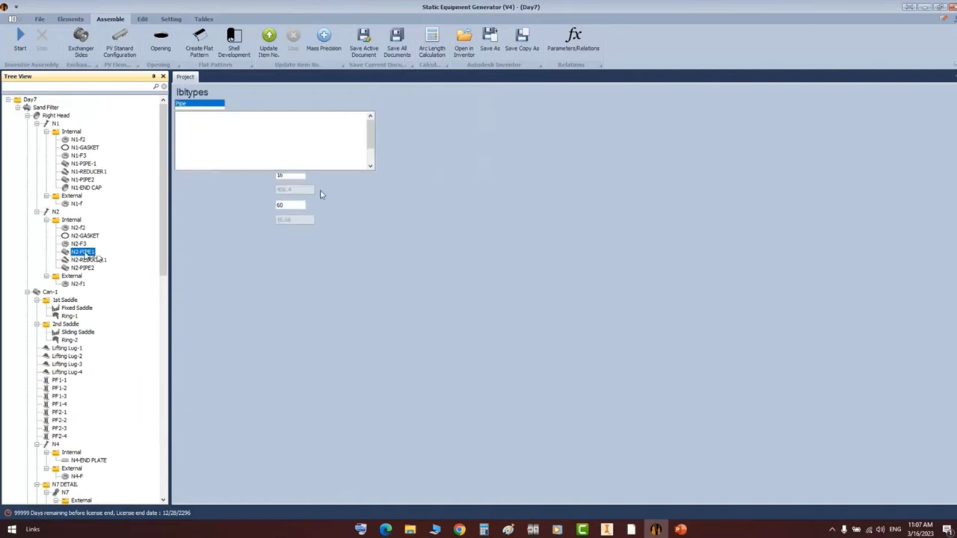
pyautogui.click(309, 186)
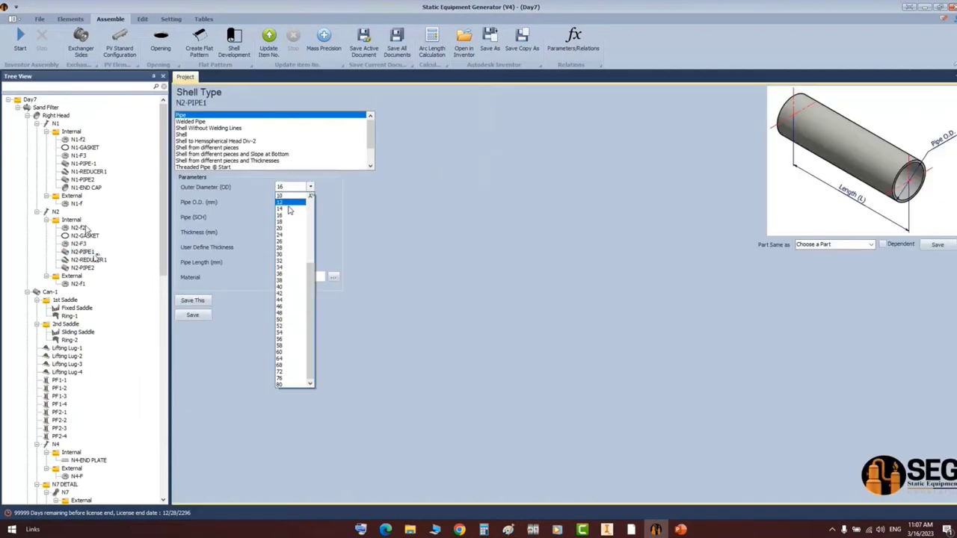
pyautogui.click(288, 261)
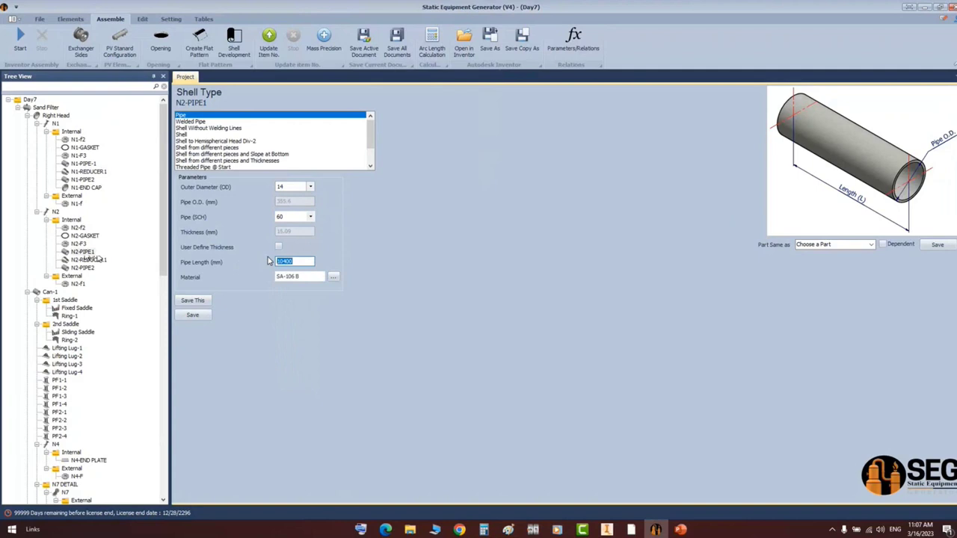
pyautogui.write('500')
pyautogui.click(193, 315)
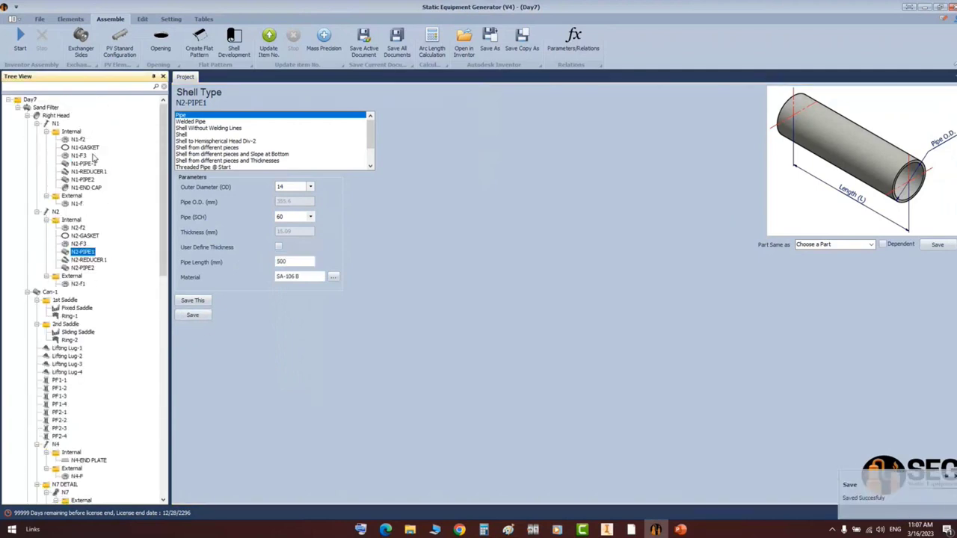
# - Check N1-PIPE-1's parameters for comparison, then regenerate the Sand Filter assembly and inspect the N2 piping in Inventor
pyautogui.click(85, 163)
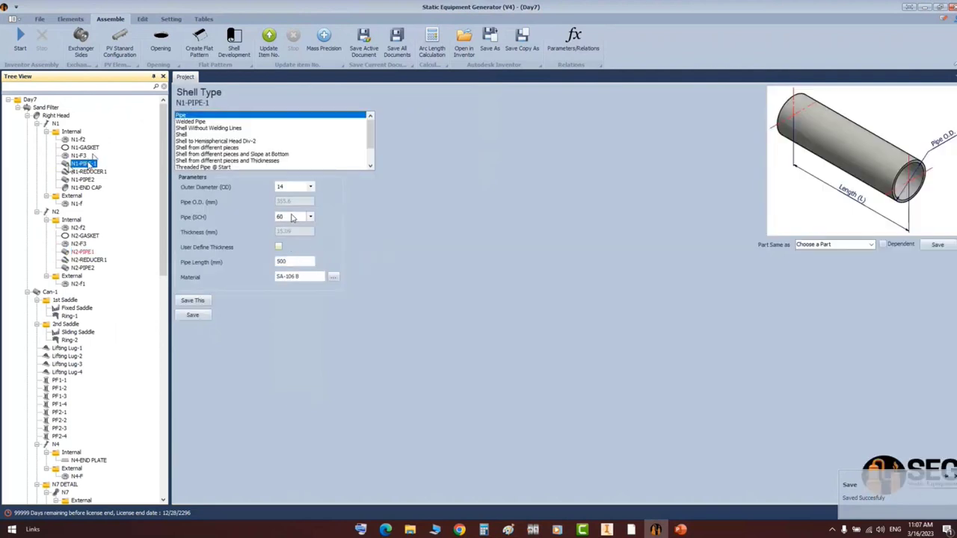
pyautogui.click(27, 43)
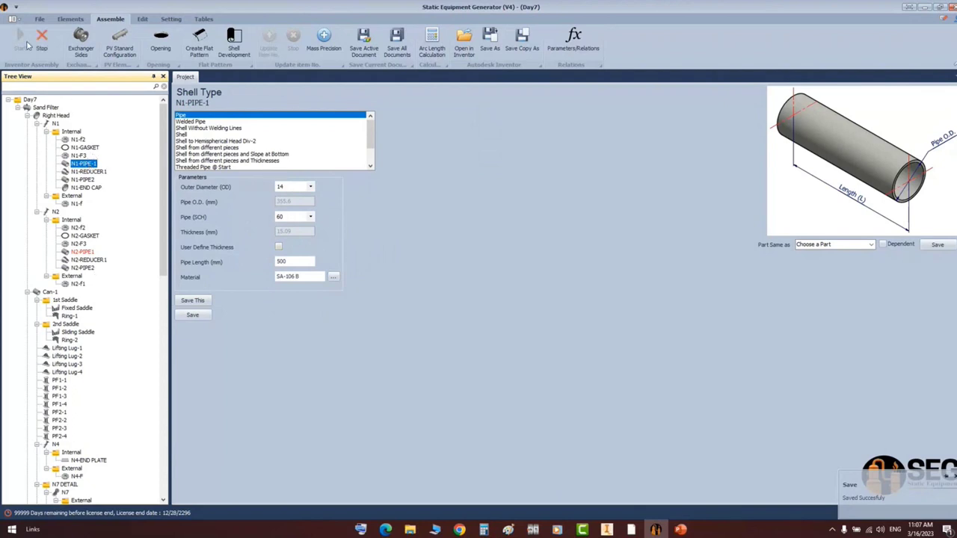
pyautogui.rightClick(602, 529)
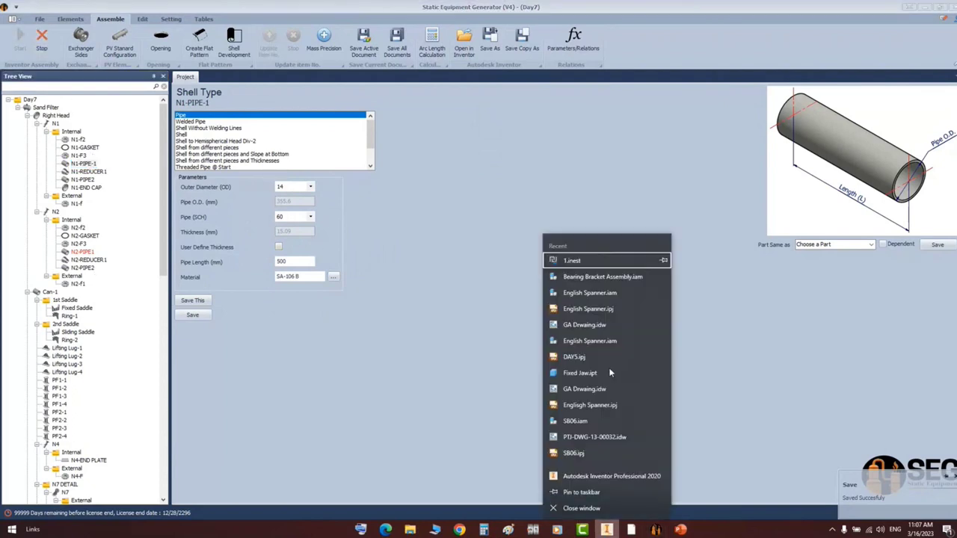
pyautogui.click(827, 278)
pyautogui.click(607, 529)
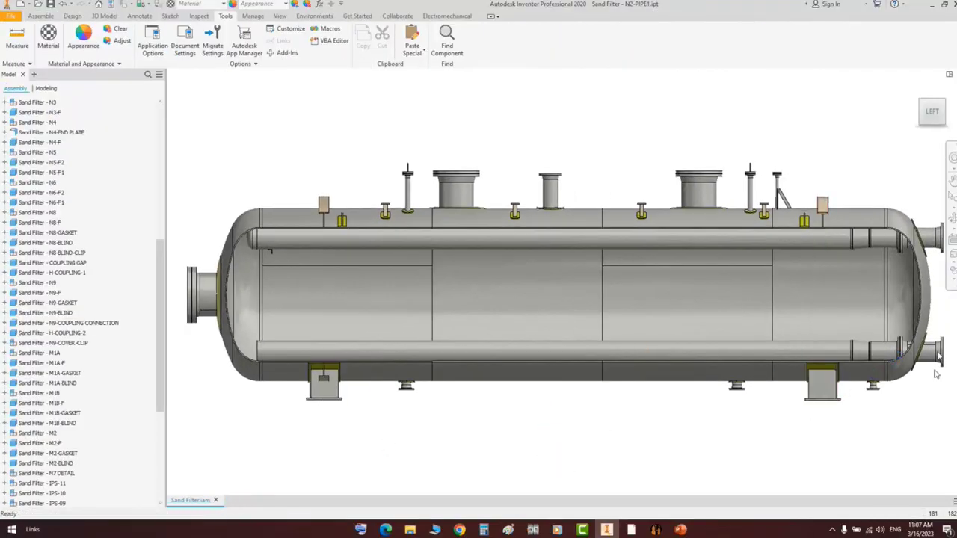
pyautogui.click(953, 220)
pyautogui.moveTo(541, 327); pyautogui.dragTo(580, 340)
pyautogui.moveTo(729, 318); pyautogui.dragTo(651, 310, button='middle')
pyautogui.scroll(-2, 673, 302)
pyautogui.rightClick(673, 300)
pyautogui.click(681, 305)
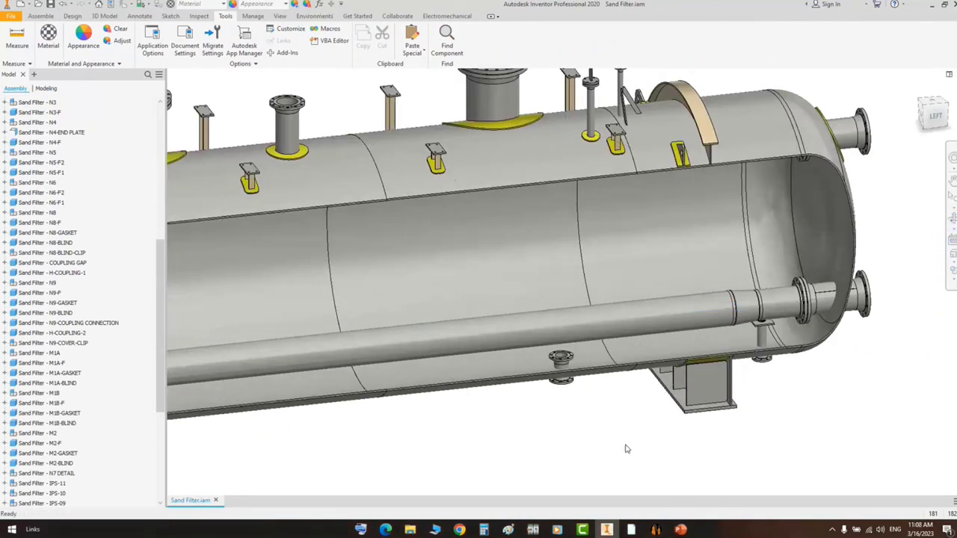
# - Return to Static Equipment Generator, set N2-PIPE2's length to 1000 mm and save it
pyautogui.click(656, 530)
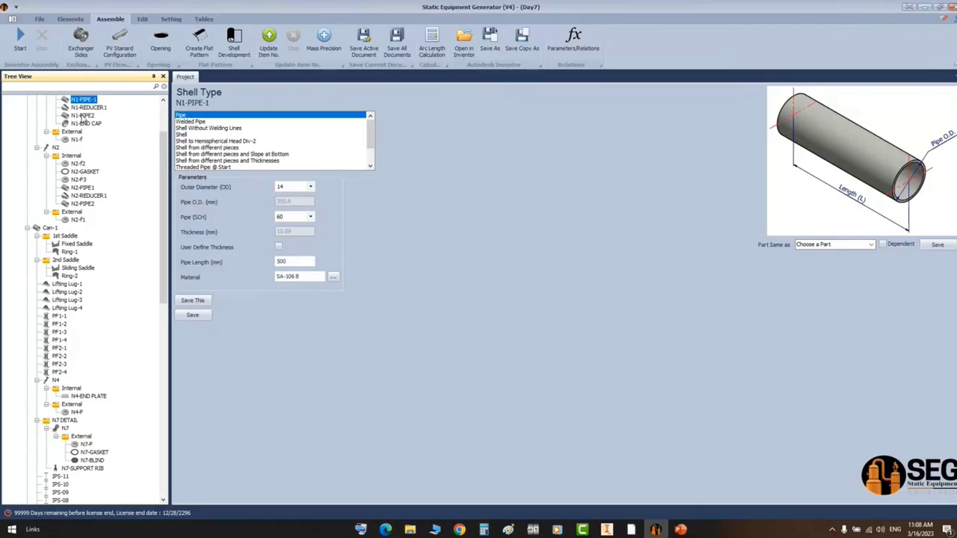
pyautogui.click(83, 204)
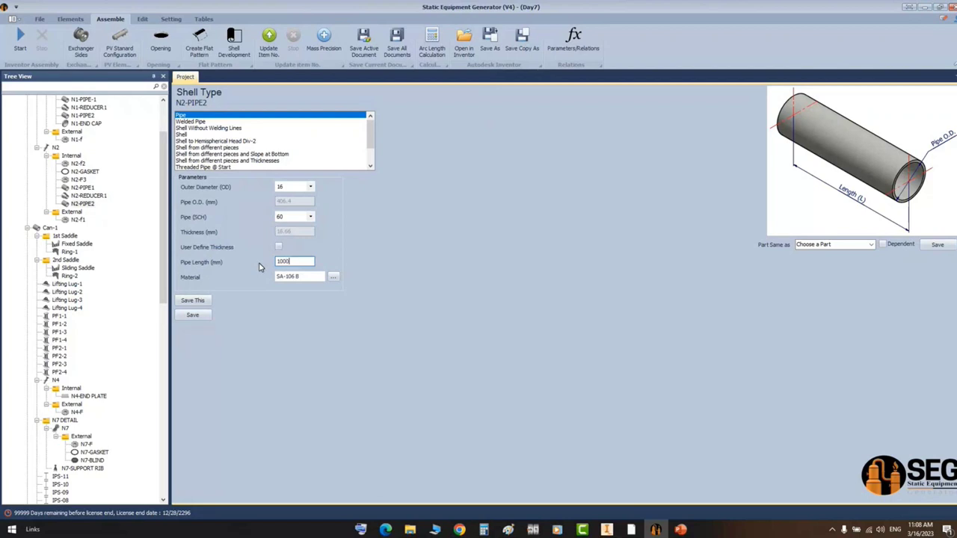
pyautogui.click(193, 315)
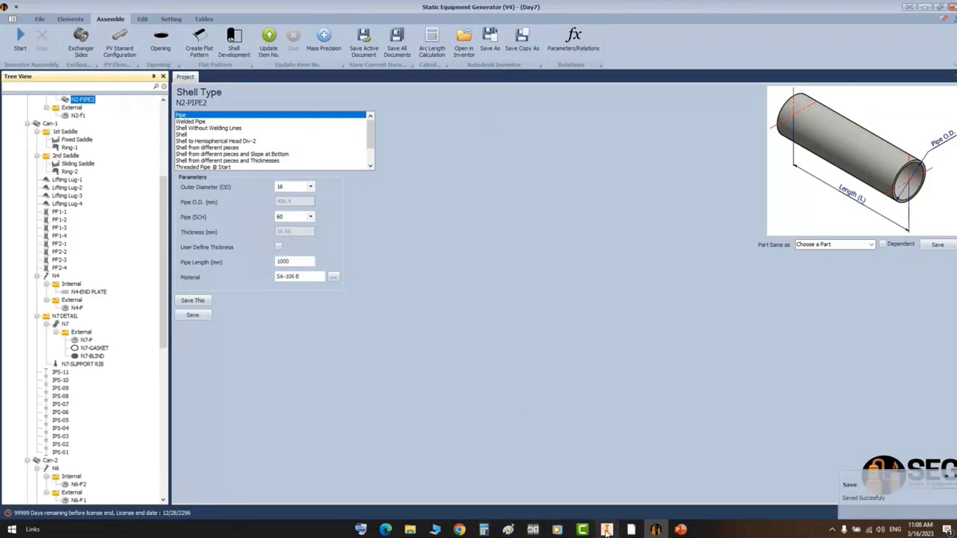
# - Examine nozzle N6's flanged connection and the tee section above it in the GA.pdf drawing
pyautogui.click(630, 529)
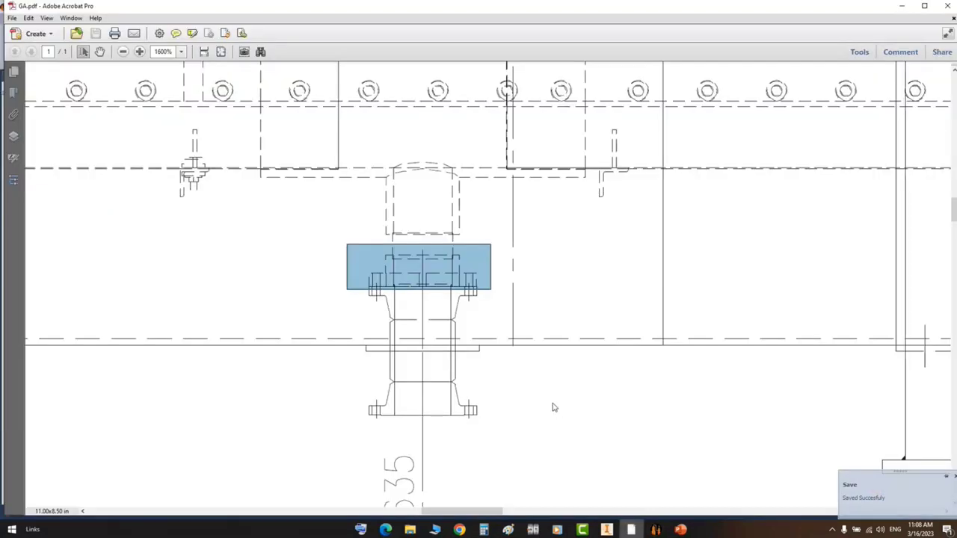
pyautogui.scroll(-5, 462, 421)
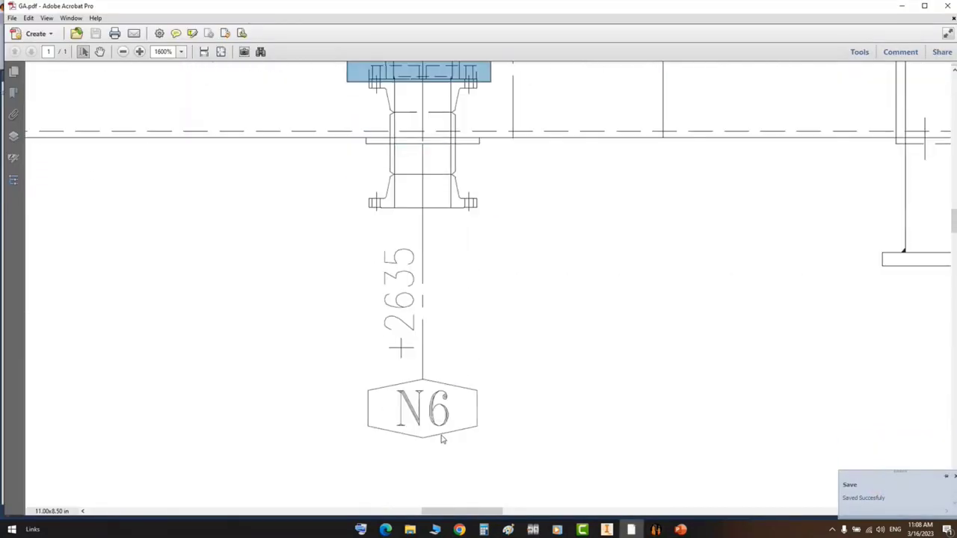
pyautogui.scroll(4, 442, 440)
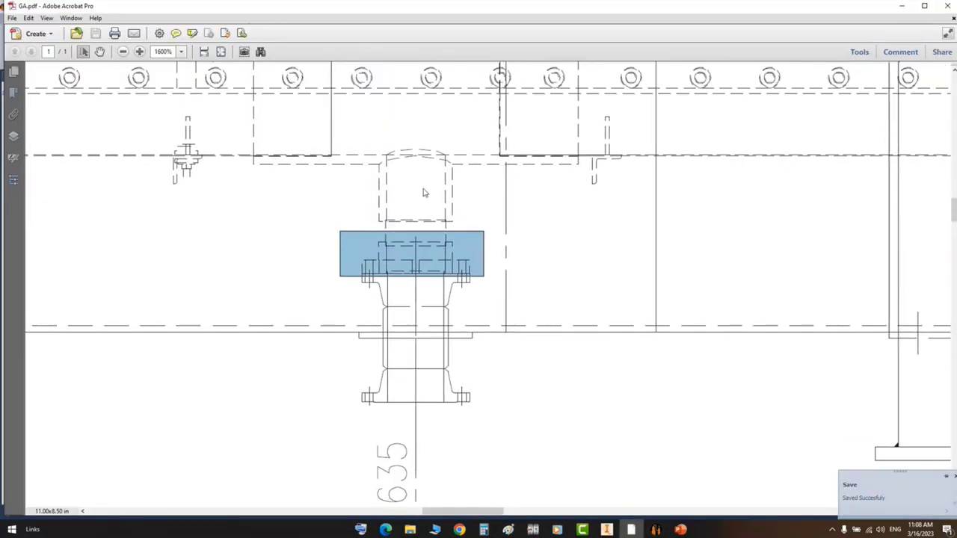
pyautogui.scroll(2, 374, 184)
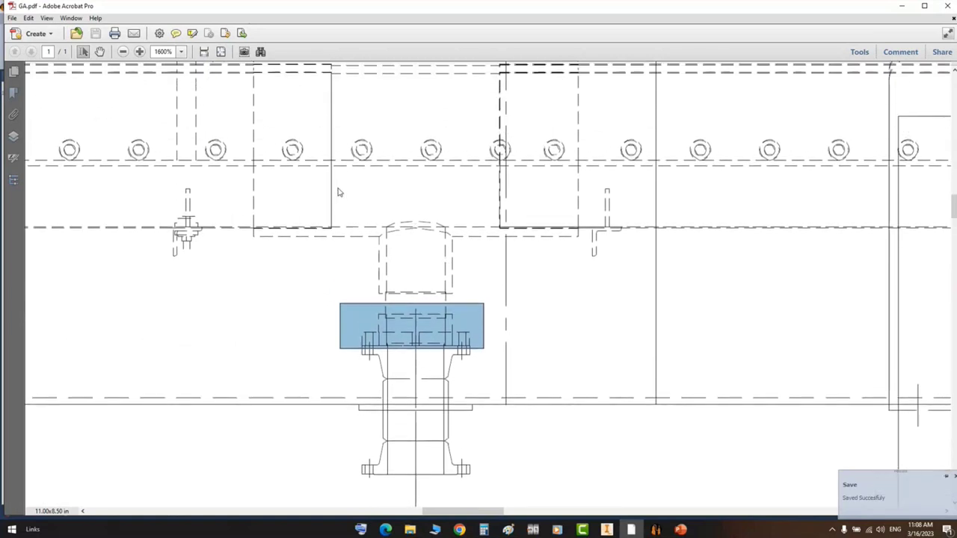
pyautogui.moveTo(240, 69)
pyautogui.mouseDown()
pyautogui.moveTo(605, 250)
pyautogui.moveTo(591, 256)
pyautogui.mouseUp()
pyautogui.click(233, 141)
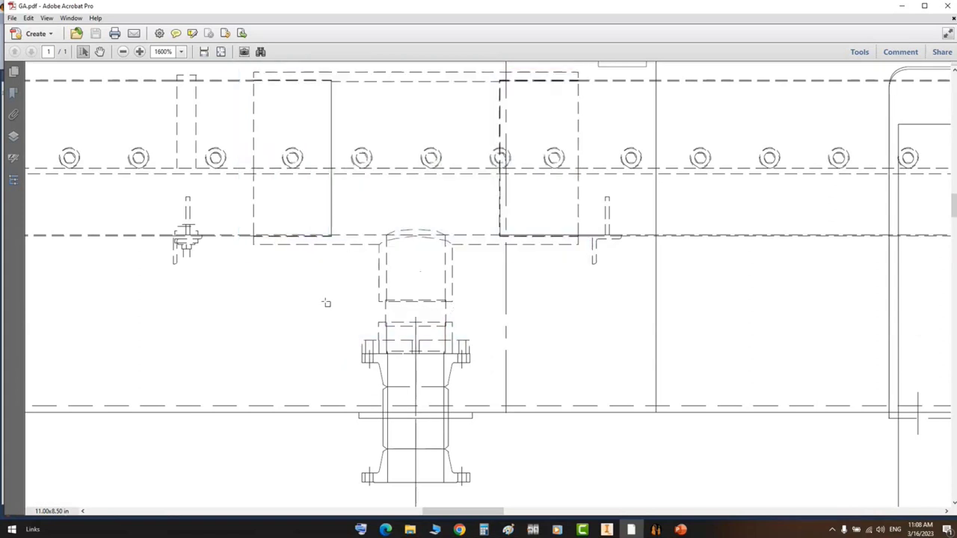
pyautogui.moveTo(326, 302); pyautogui.dragTo(487, 496)
pyautogui.scroll(1, 394, 270)
pyautogui.moveTo(233, 80)
pyautogui.mouseDown()
pyautogui.moveTo(522, 206)
pyautogui.moveTo(598, 274)
pyautogui.moveTo(585, 270)
pyautogui.mouseUp()
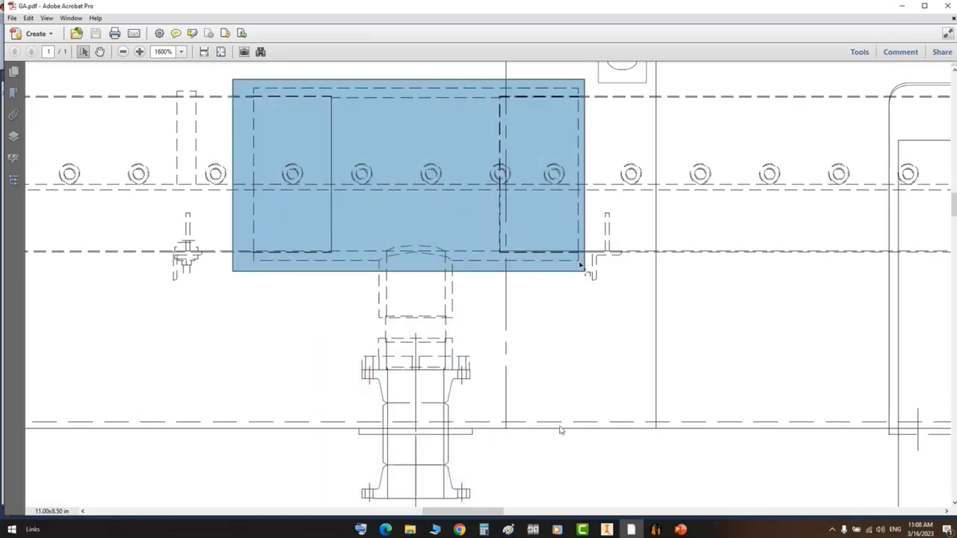
# - Switch back to Static Equipment Generator and add a gasket named N6-GASKET to nozzle N6's internal parts
pyautogui.click(656, 529)
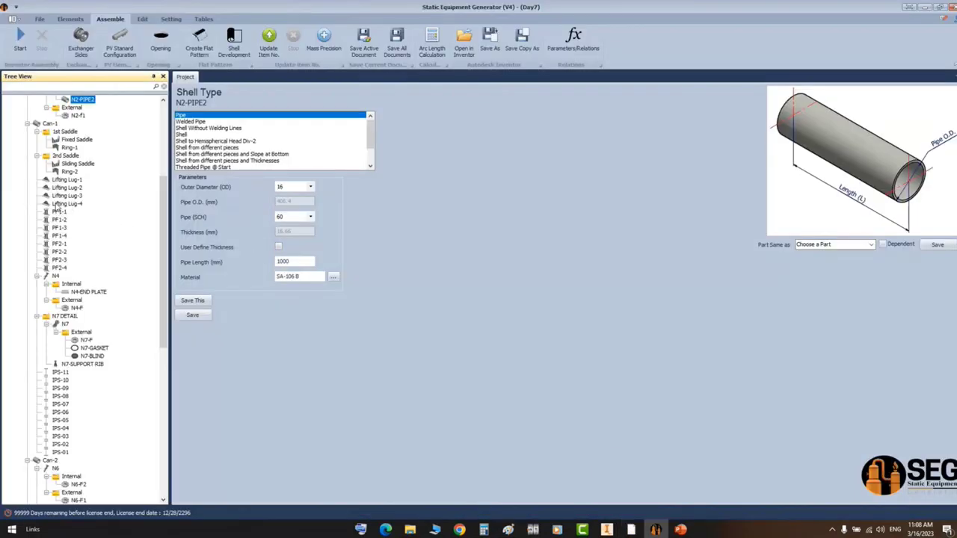
pyautogui.scroll(-6, 57, 207)
pyautogui.click(56, 325)
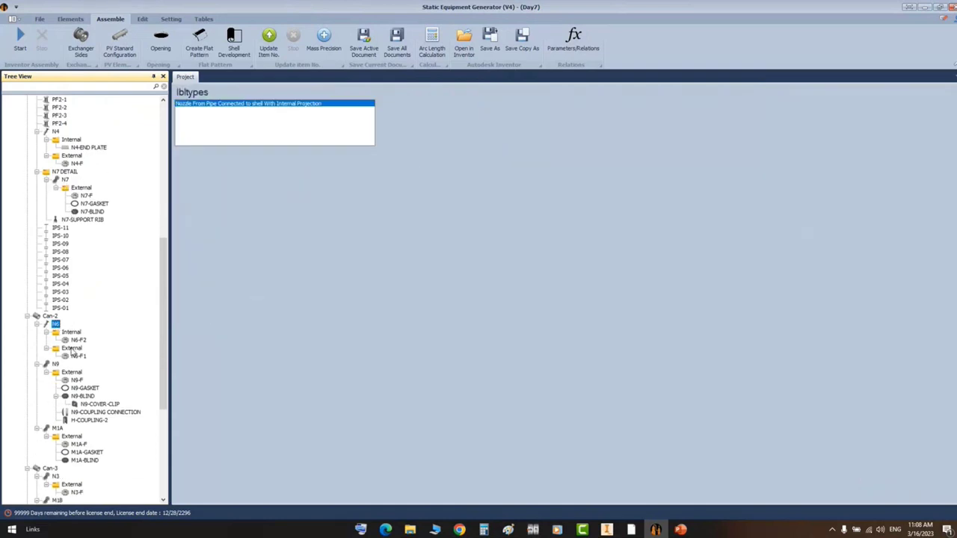
pyautogui.click(73, 334)
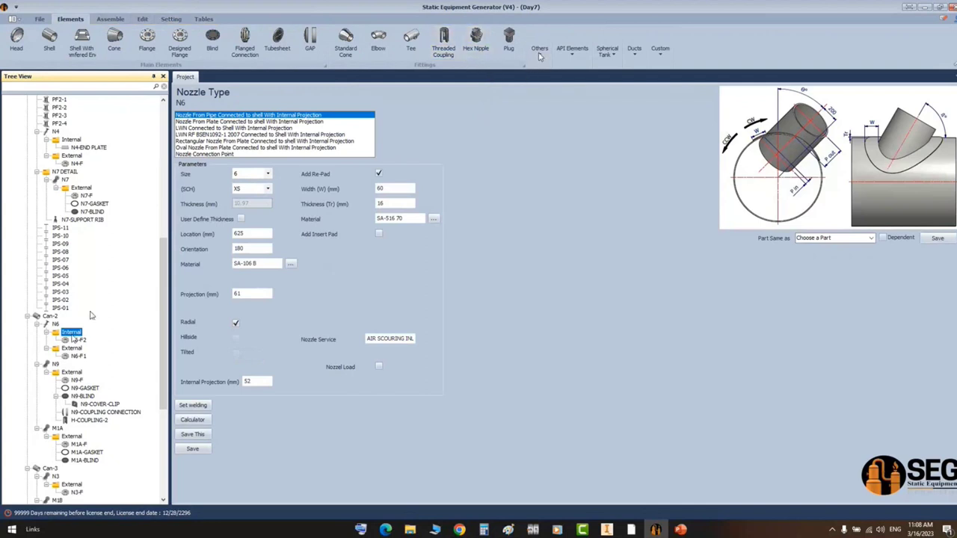
pyautogui.click(539, 51)
pyautogui.click(546, 86)
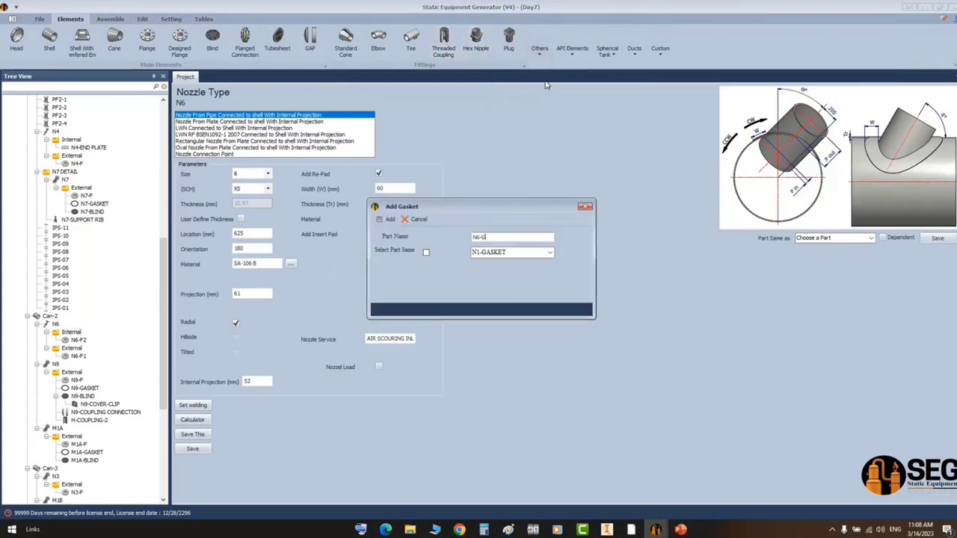
pyautogui.press('Return')
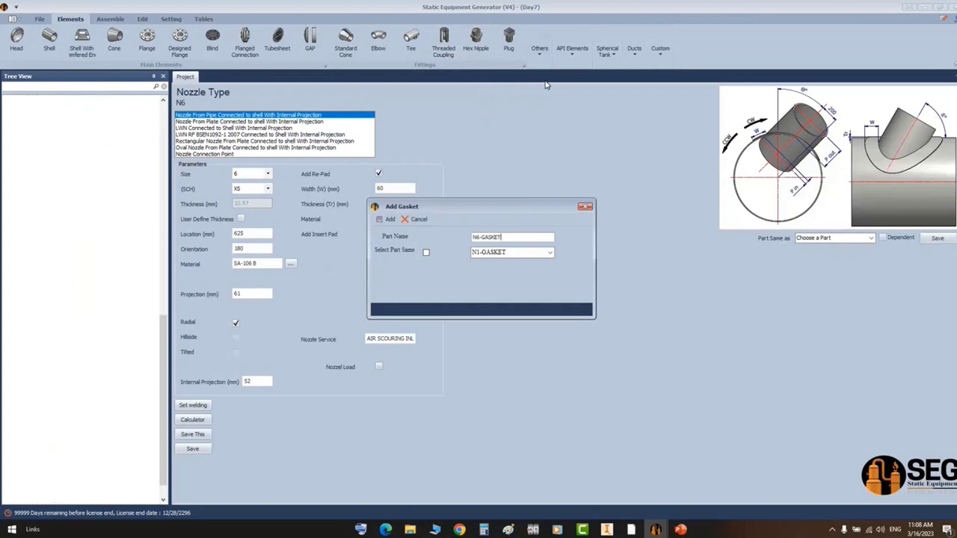
# - Check flange N6-F2's parameters, then define N6-GASKET as an RF Gasket For ASME B16.5 Flanges, rating 150, size 6, and save it
pyautogui.click(78, 267)
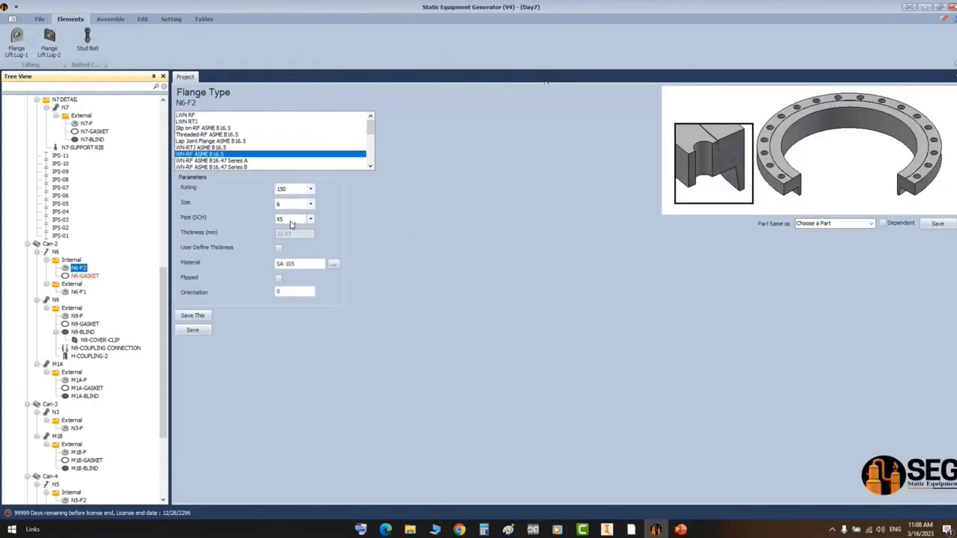
pyautogui.click(86, 277)
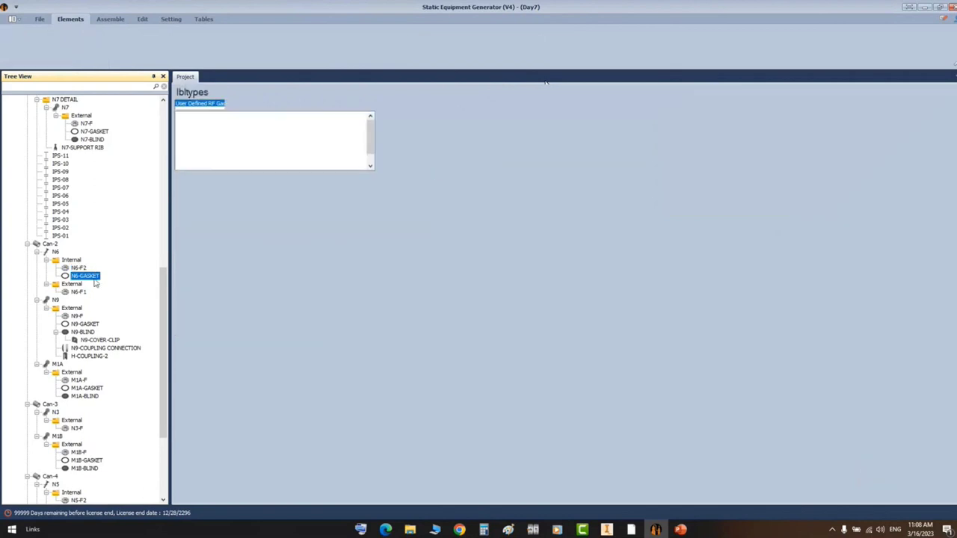
pyautogui.click(247, 129)
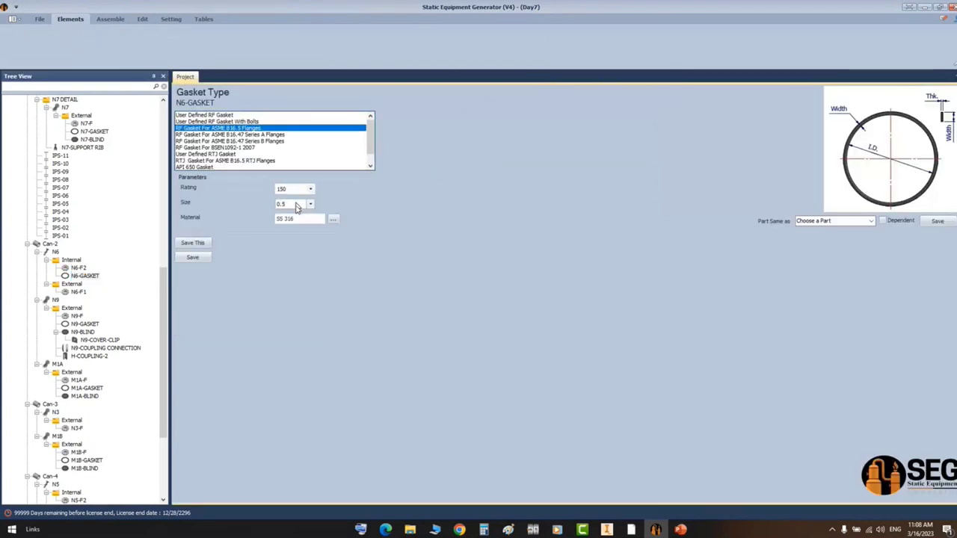
pyautogui.click(296, 203)
pyautogui.click(288, 285)
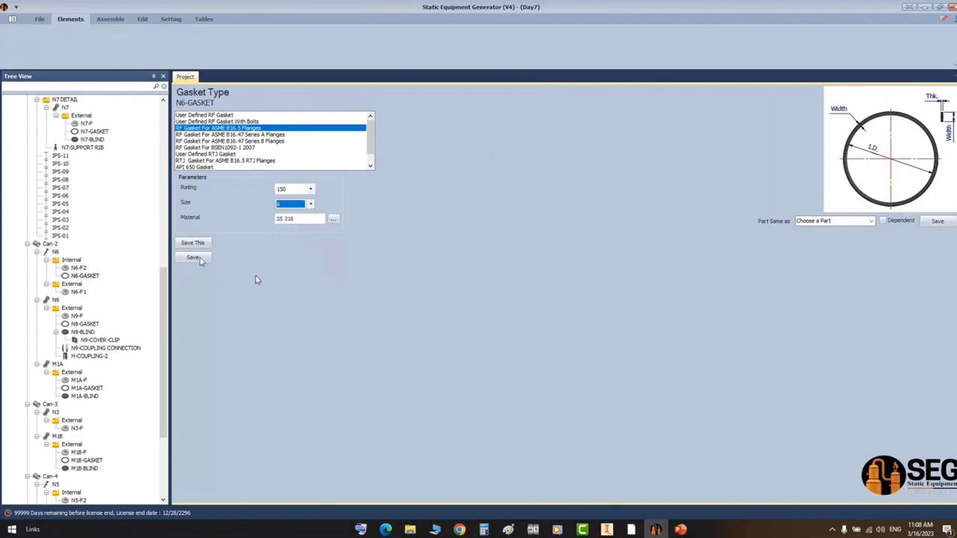
pyautogui.click(196, 258)
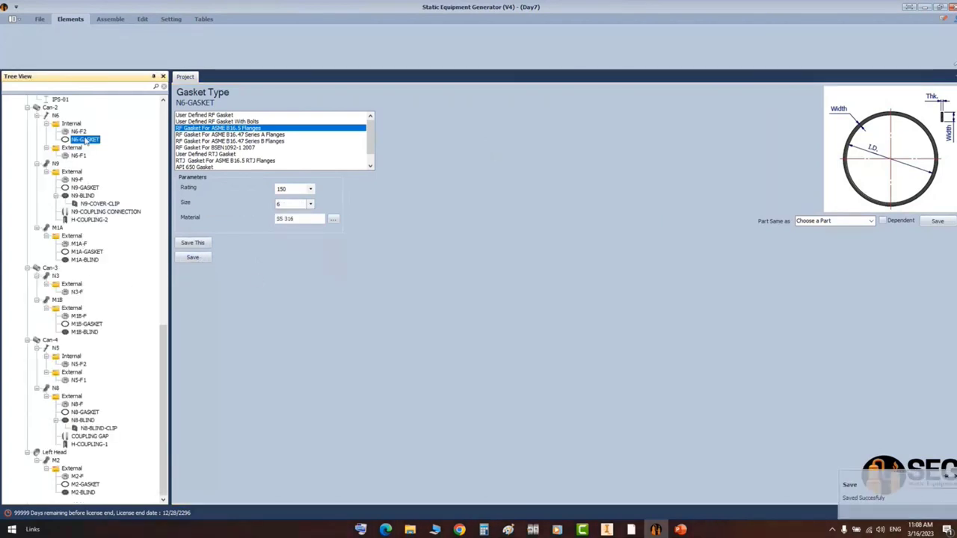
# - Add flange N6-F3 to nozzle N6's internal parts as Slip on-RF ASME B16.5, size 6, with a 5 mm raised-face offset, and save it
pyautogui.click(78, 124)
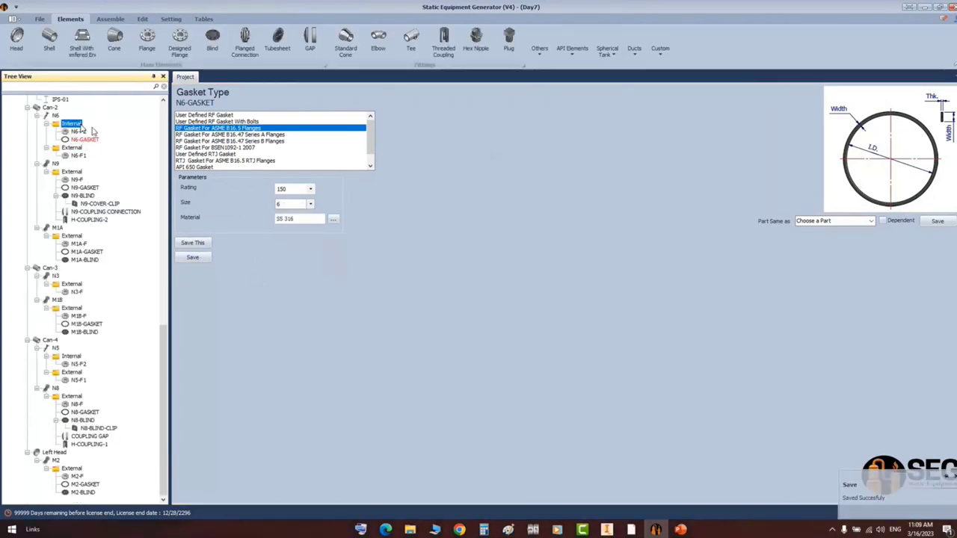
pyautogui.click(147, 42)
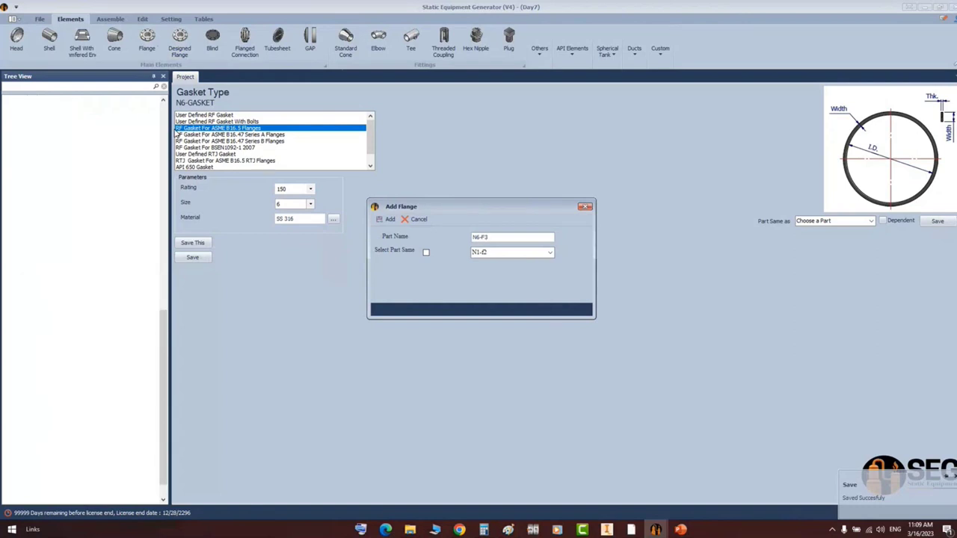
pyautogui.click(82, 276)
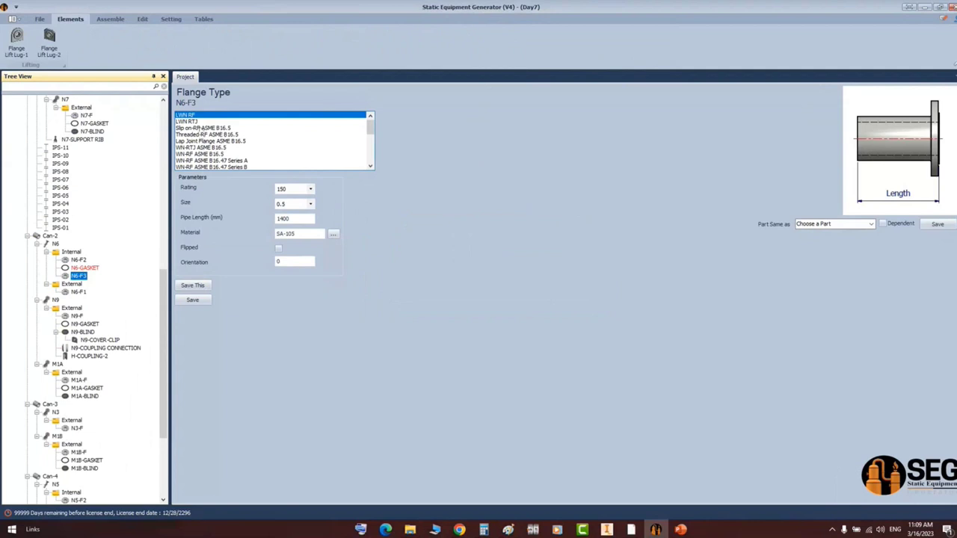
pyautogui.click(201, 129)
pyautogui.click(311, 203)
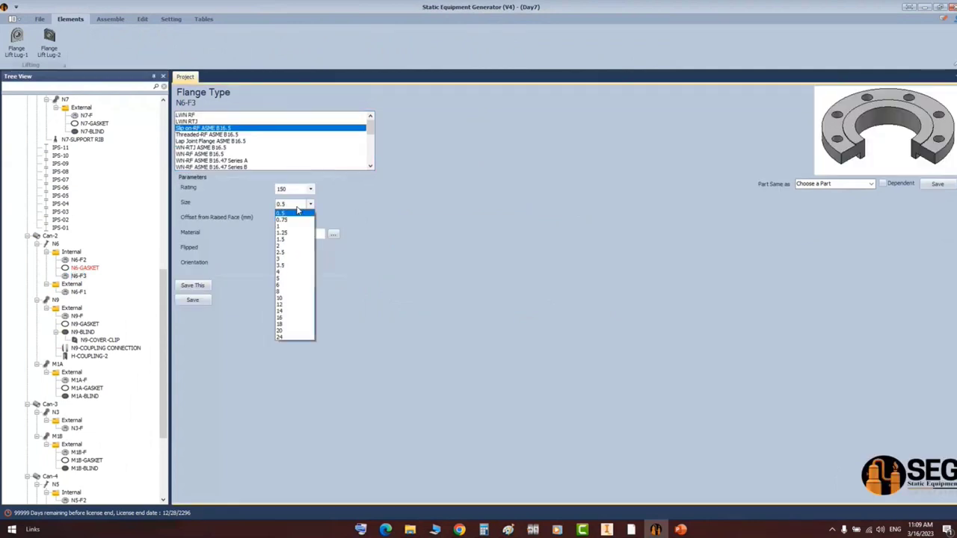
pyautogui.click(286, 284)
pyautogui.press('Tab')
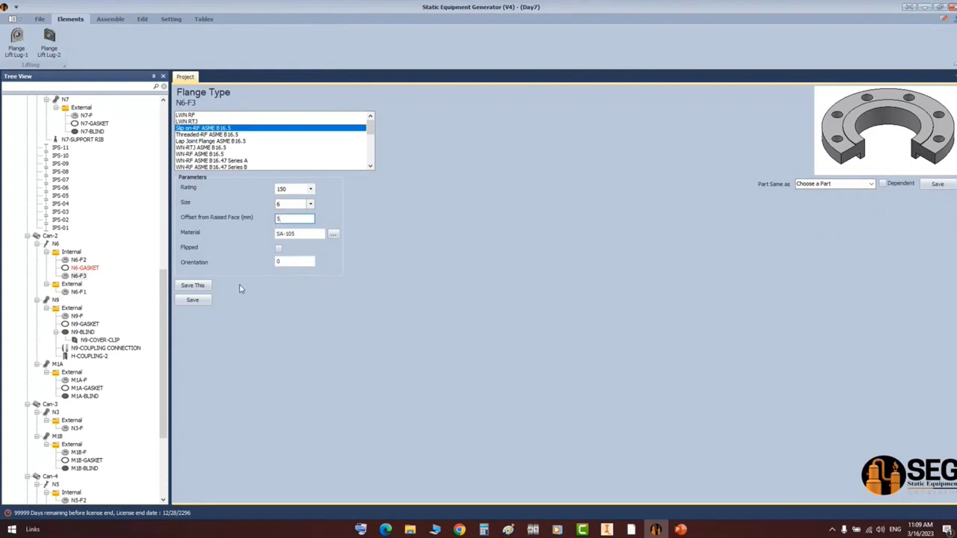
pyautogui.click(193, 300)
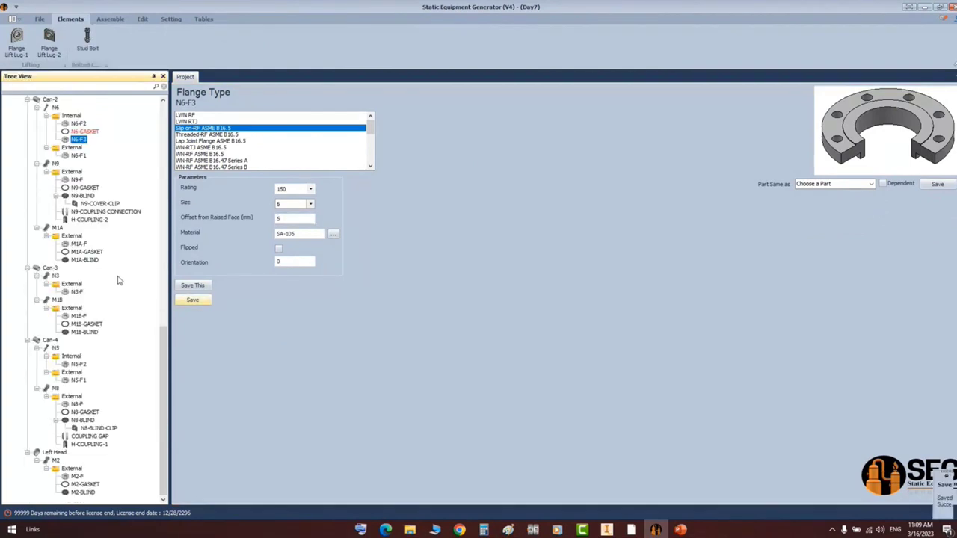
# - Switch to the GA.pdf drawing and examine the short pipe section between nozzle N6's upper flange and the tee branch
pyautogui.click(75, 117)
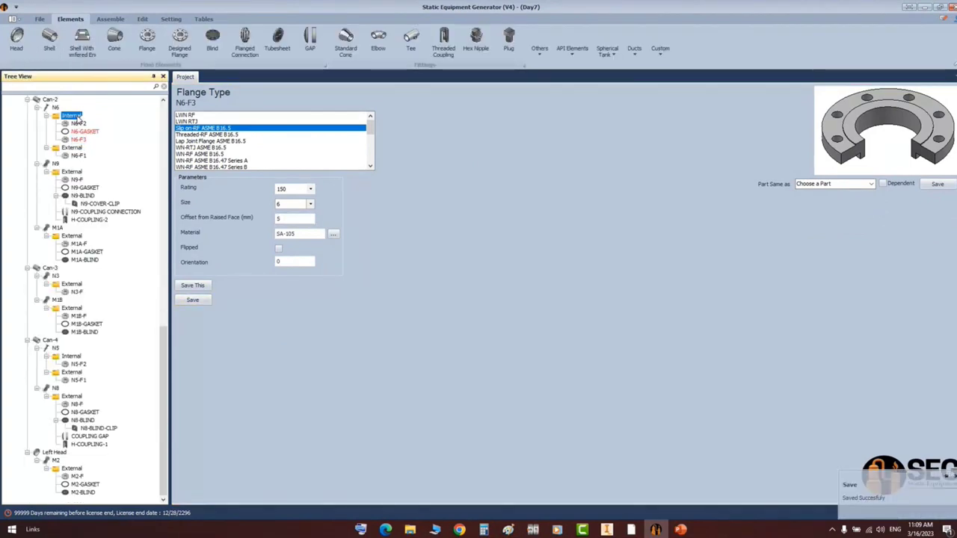
pyautogui.click(607, 529)
pyautogui.click(632, 530)
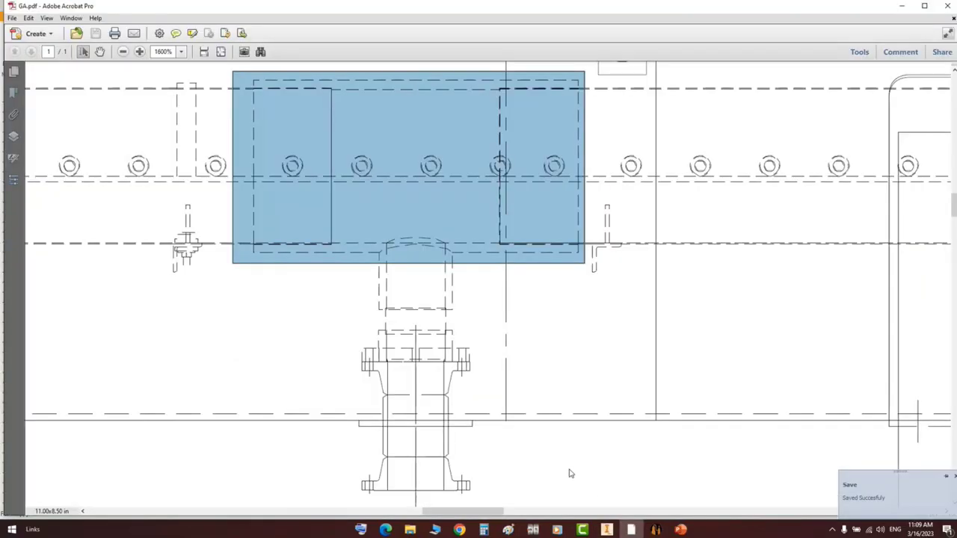
pyautogui.click(365, 318)
pyautogui.moveTo(362, 297); pyautogui.dragTo(460, 338)
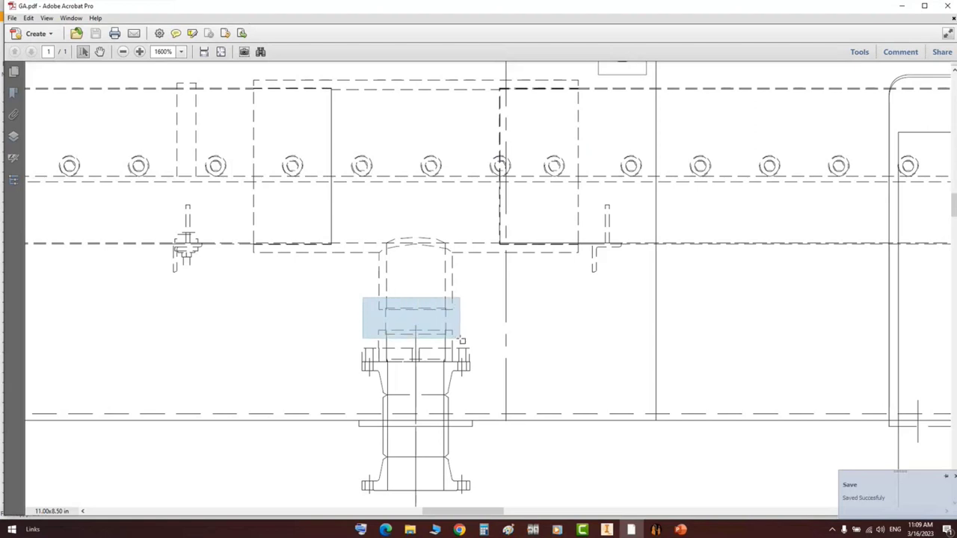
# - Return to Static Equipment Generator and add a shell part named N6-PIPE1 to nozzle N6's internal parts
pyautogui.click(655, 529)
pyautogui.click(49, 39)
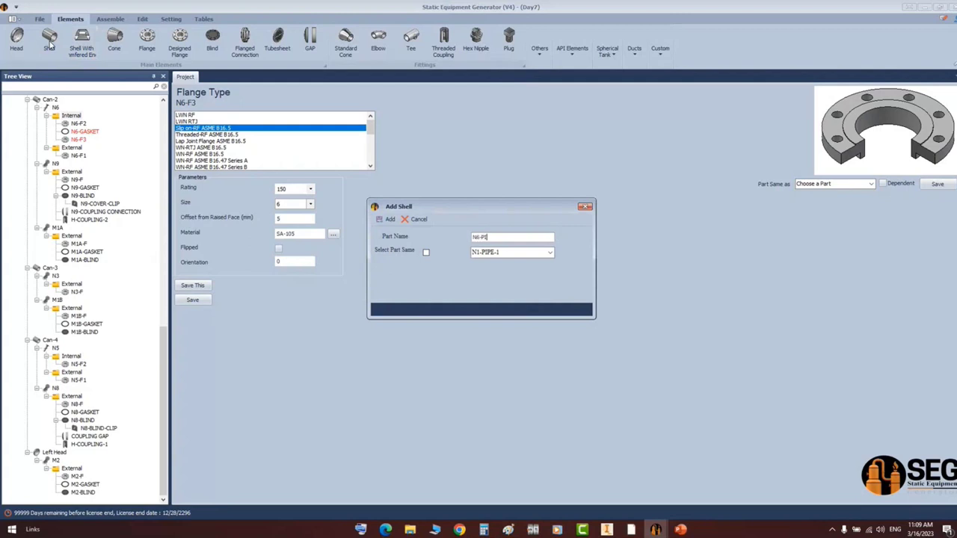
pyautogui.press('Return')
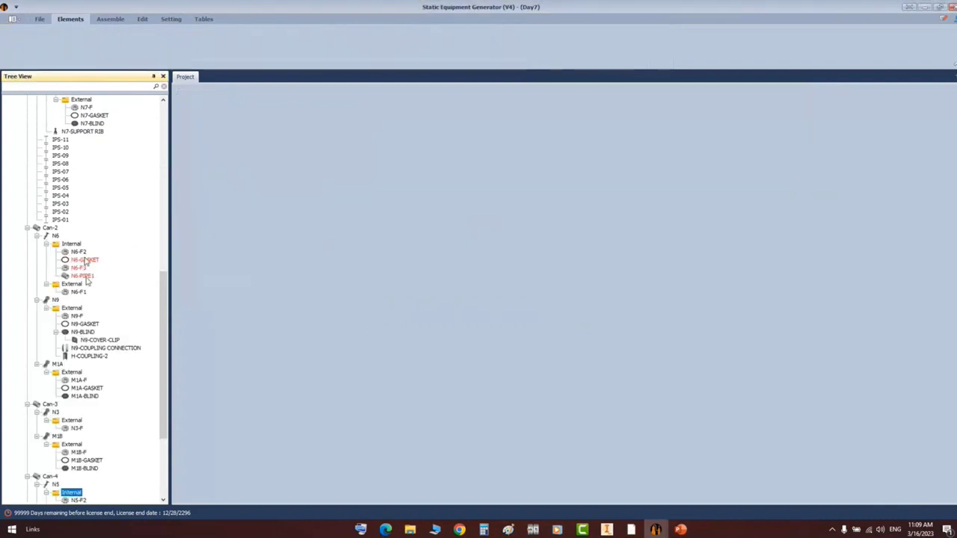
# - Check flange N6-F2's schedule, then set N6-PIPE1 to outer diameter 6, schedule XS and length 100 mm, and save it
pyautogui.click(82, 254)
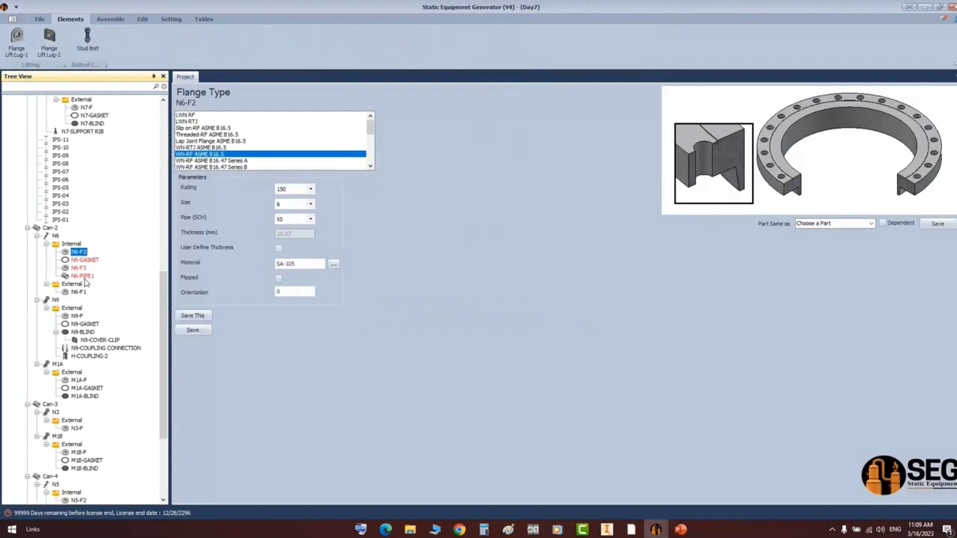
pyautogui.click(82, 276)
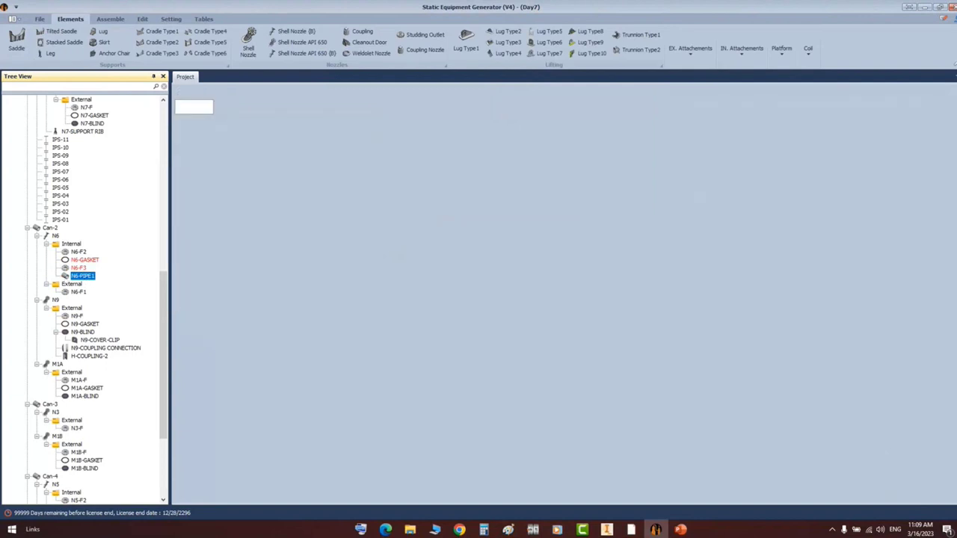
pyautogui.click(308, 187)
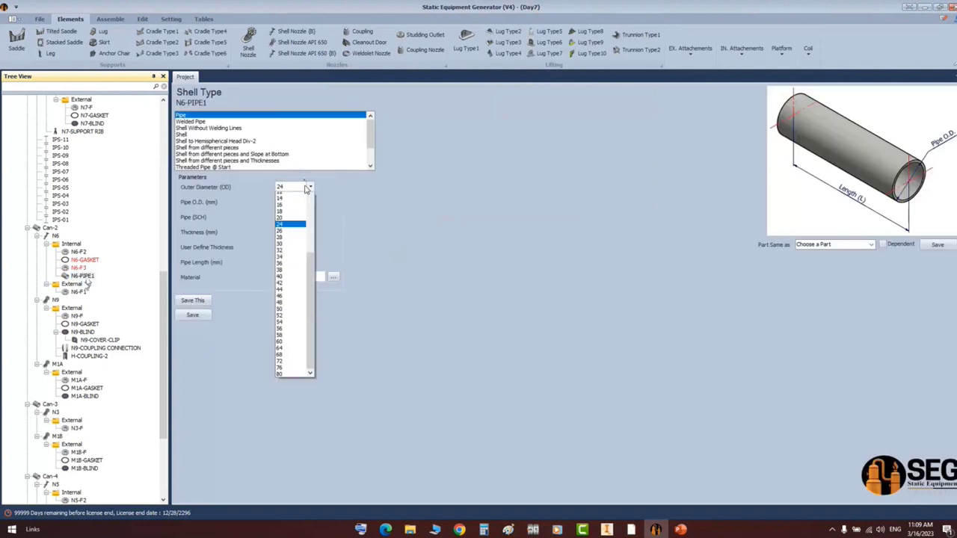
pyautogui.scroll(2, 291, 211)
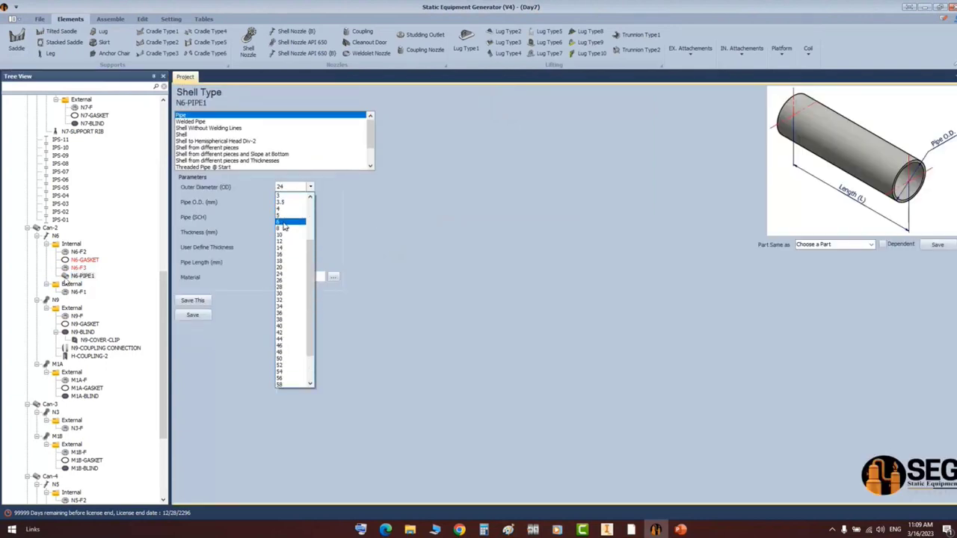
pyautogui.click(284, 223)
pyautogui.click(286, 217)
pyautogui.click(285, 279)
pyautogui.moveTo(299, 261); pyautogui.dragTo(277, 262)
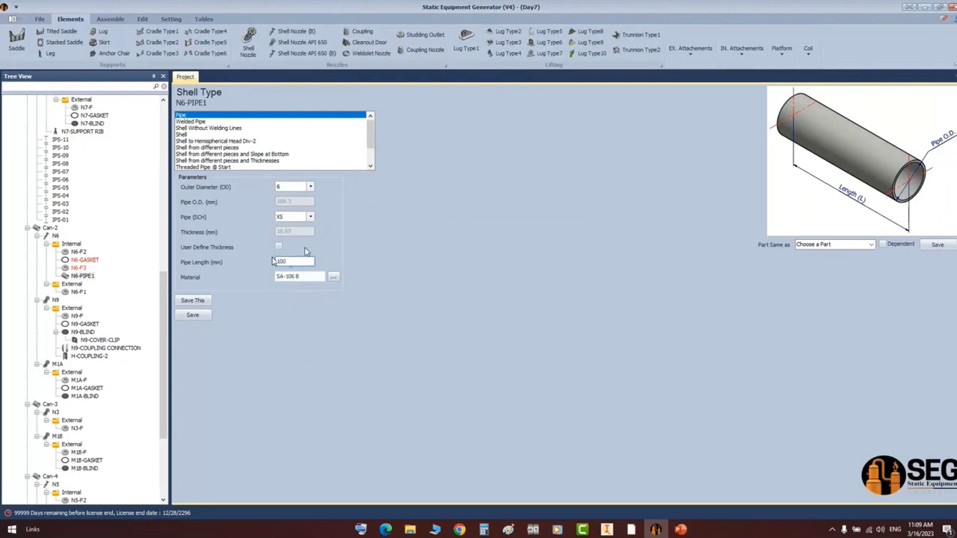
pyautogui.click(197, 316)
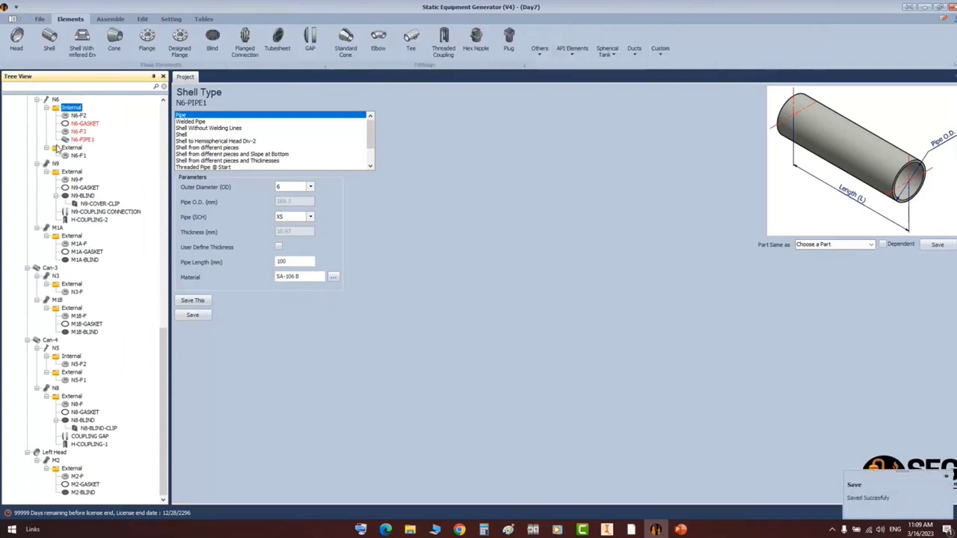
# - Add a tee named N6-TEE to nozzle N6's internal parts
pyautogui.click(411, 39)
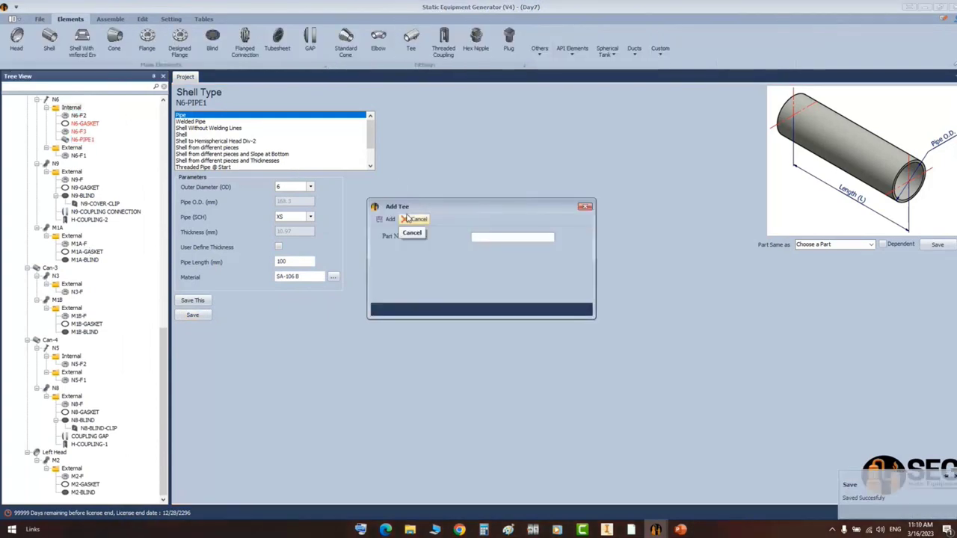
pyautogui.write('N6-TEE')
pyautogui.click(389, 219)
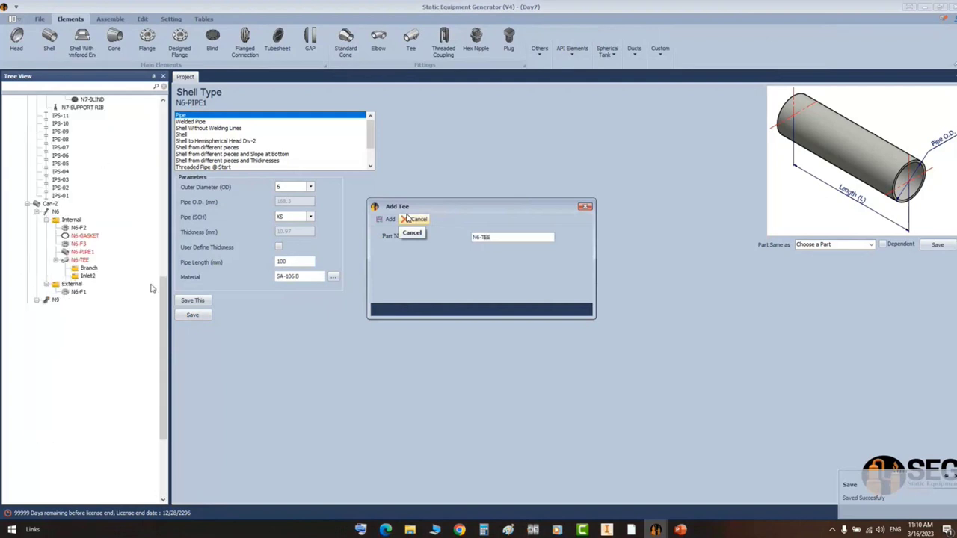
# - Define N6-TEE as a Reduced Tee with main size 16 and main schedule 60
pyautogui.click(78, 261)
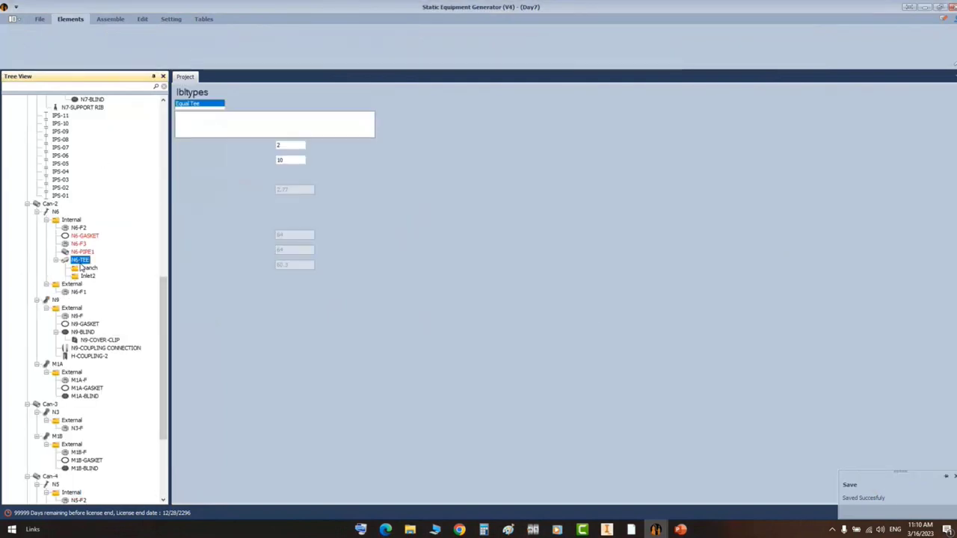
pyautogui.click(196, 121)
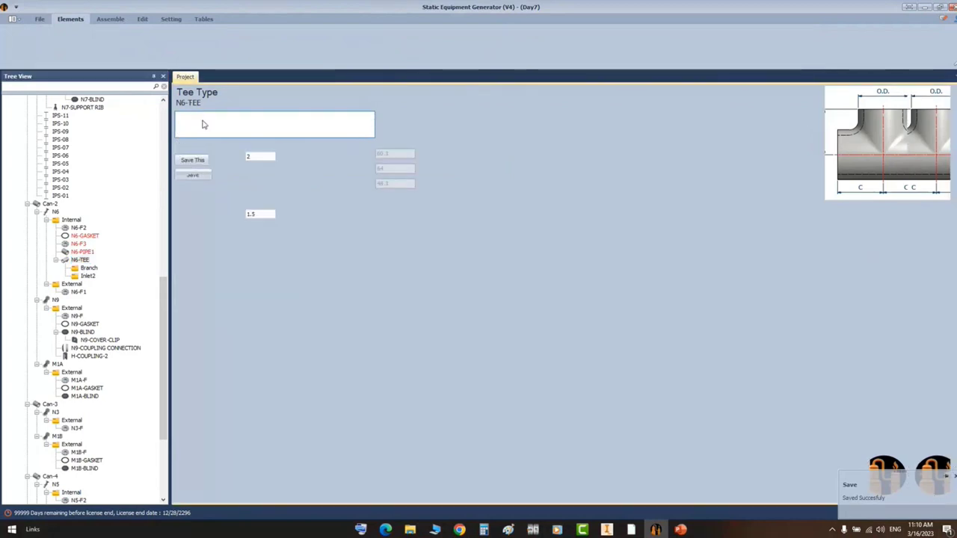
pyautogui.click(280, 157)
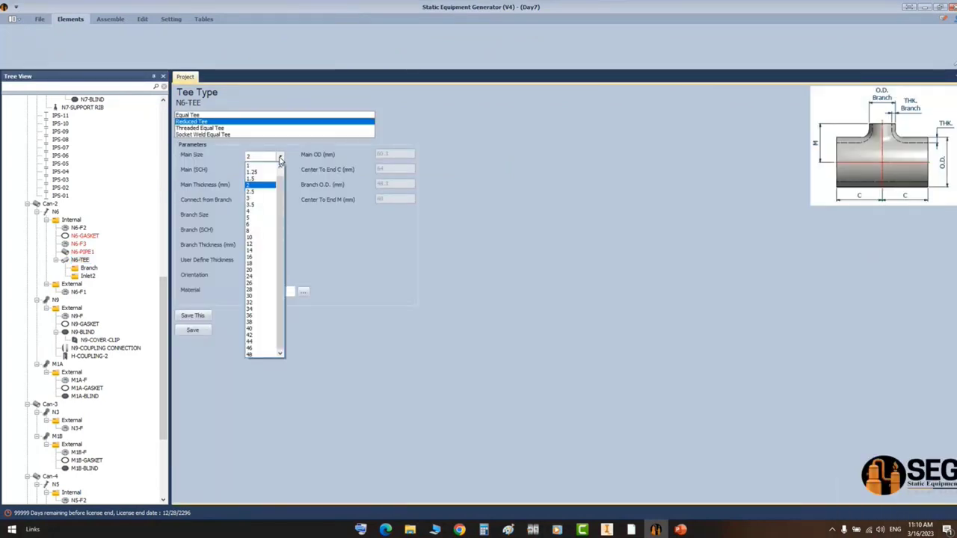
pyautogui.click(260, 257)
pyautogui.click(281, 172)
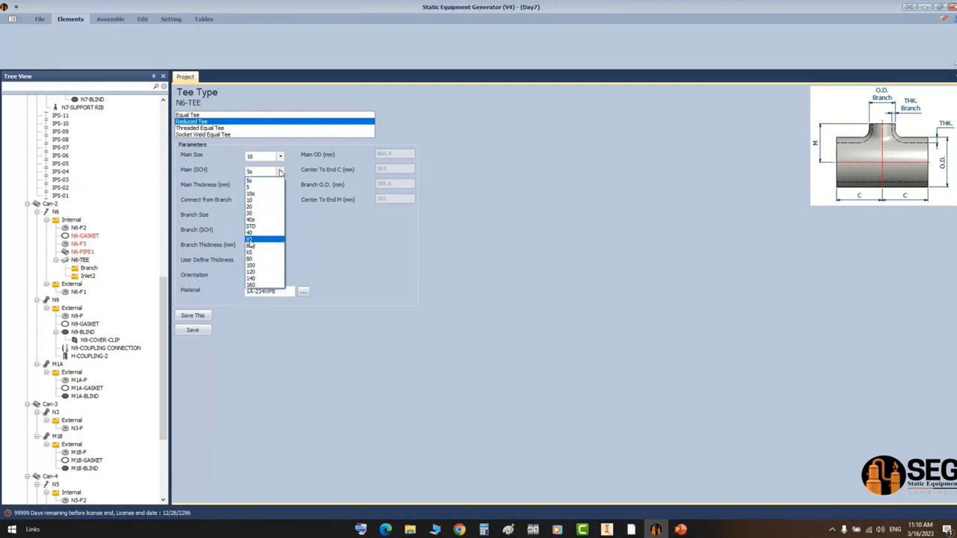
pyautogui.click(283, 226)
# - Set N6-TEE's branch size to 6 and branch schedule to XS, and save the tee
pyautogui.click(281, 216)
pyautogui.click(263, 226)
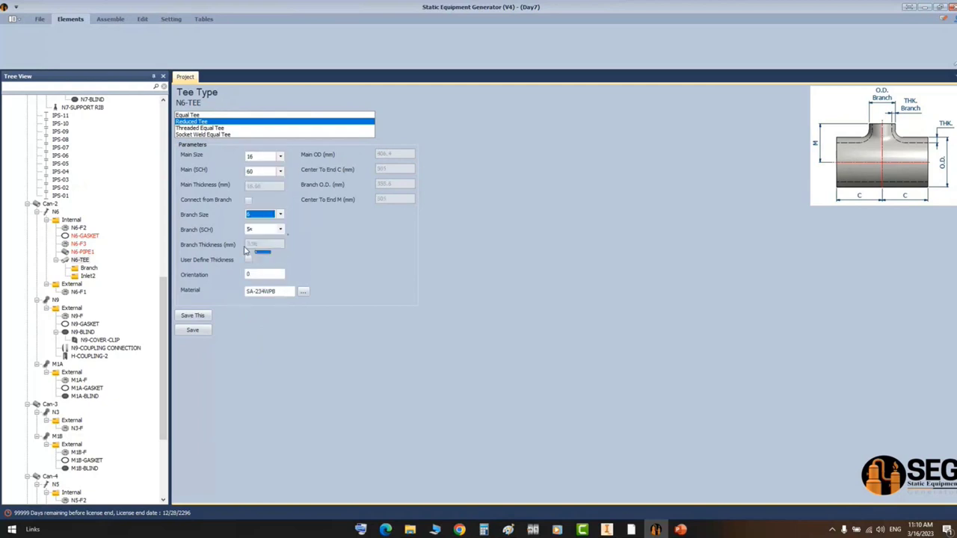
pyautogui.click(280, 230)
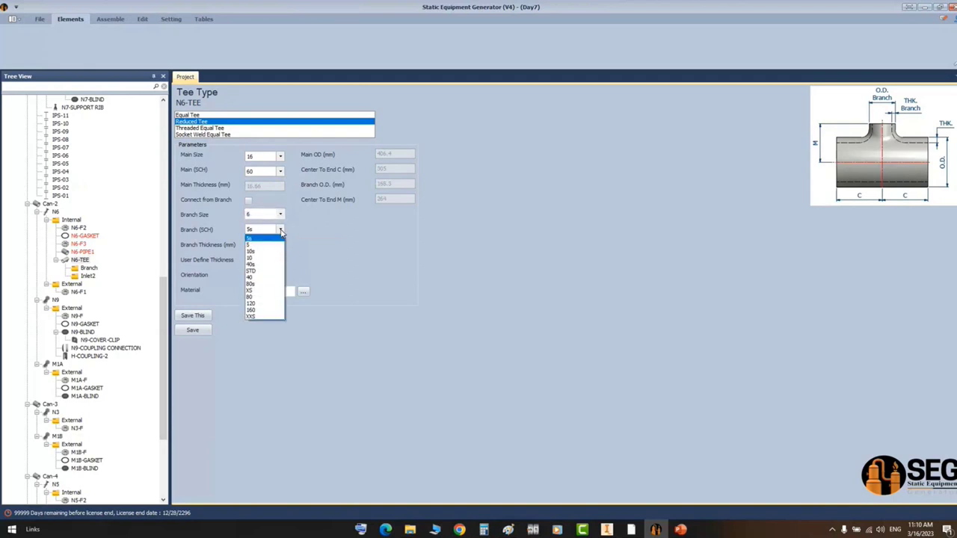
pyautogui.click(262, 288)
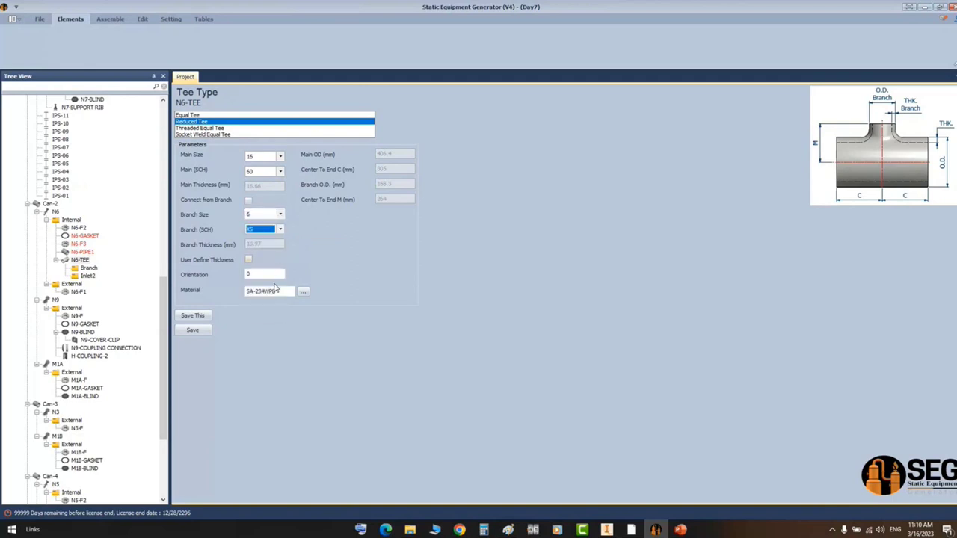
pyautogui.click(193, 330)
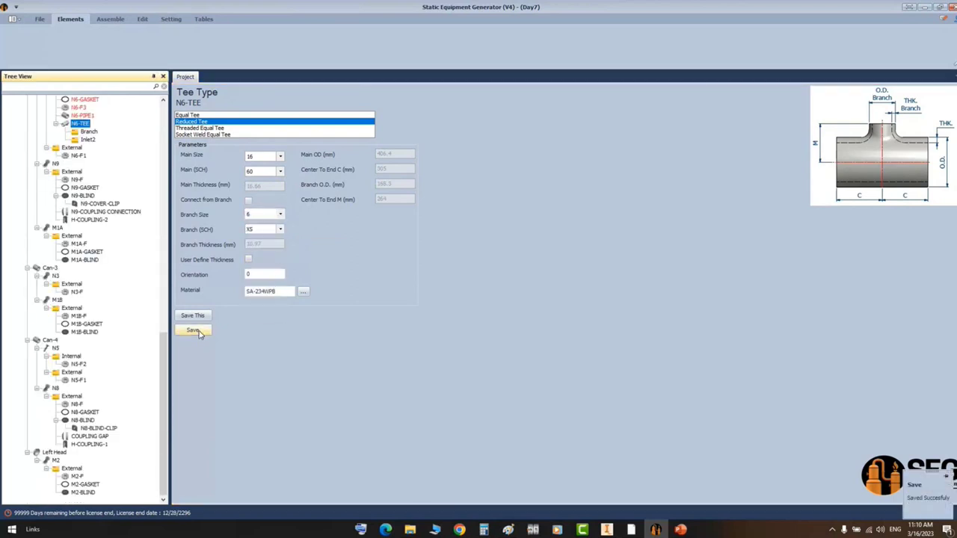
# - Check N6-PIPE1's definition, then generate nozzle N6's internal gasket, flange, pipe and tee in the Inventor assembly
pyautogui.scroll(3, 88, 205)
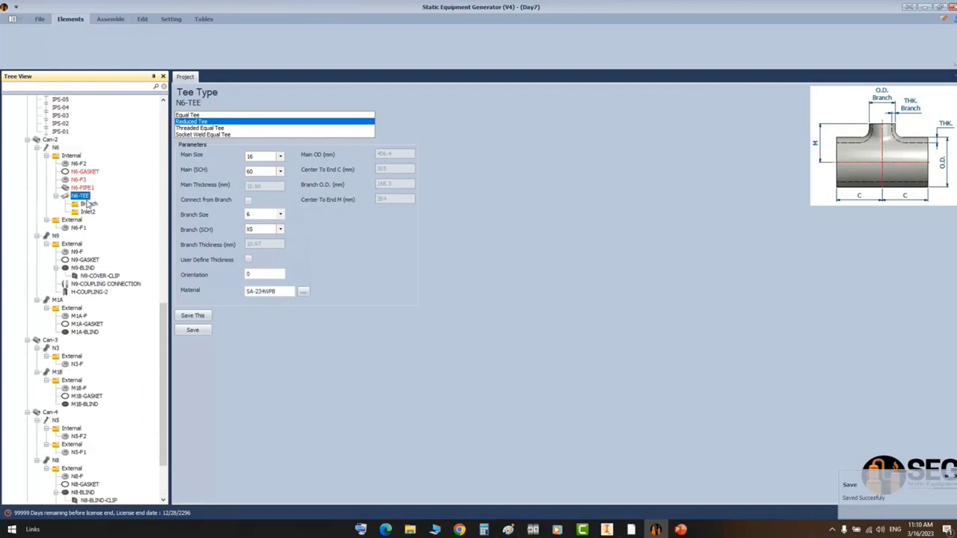
pyautogui.click(82, 187)
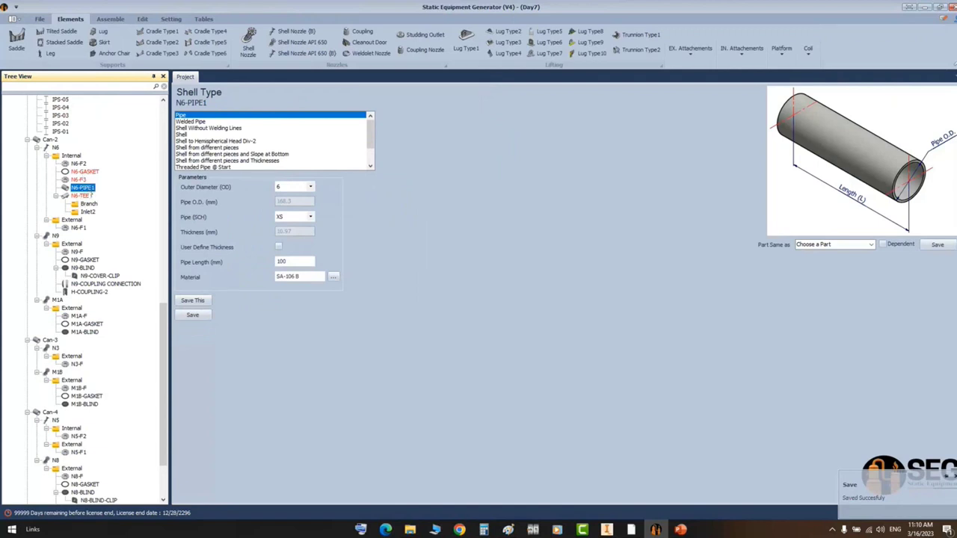
pyautogui.click(110, 19)
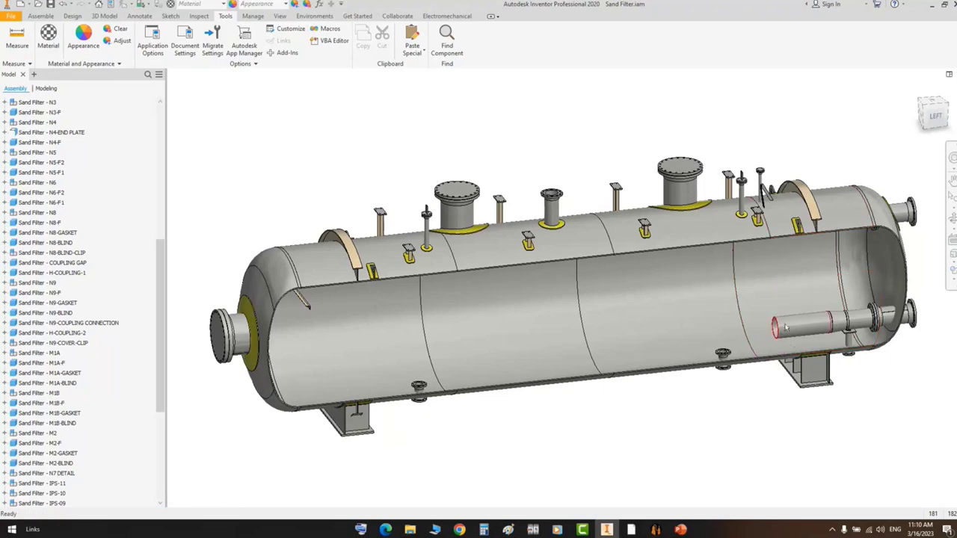
pyautogui.doubleClick(723, 365)
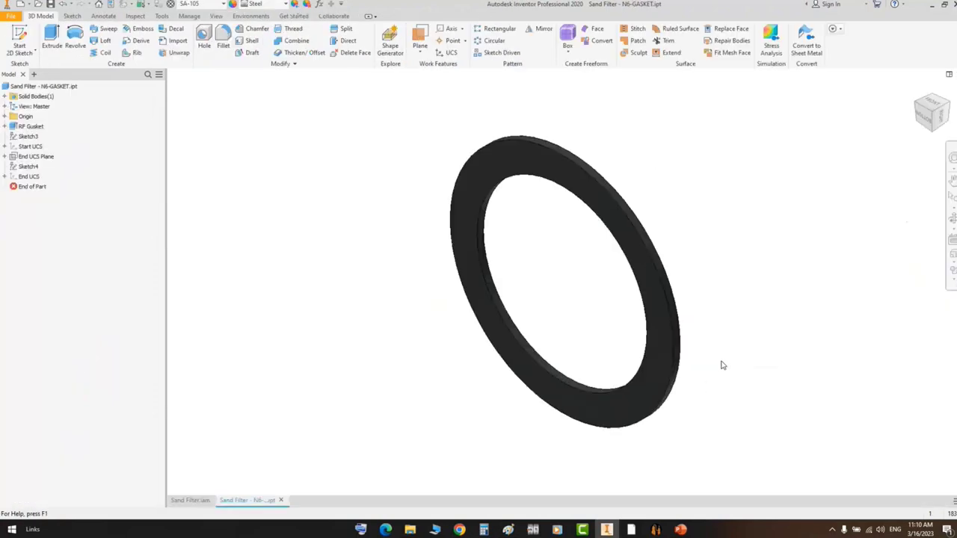
pyautogui.hotkey('ctrl', 'F4')
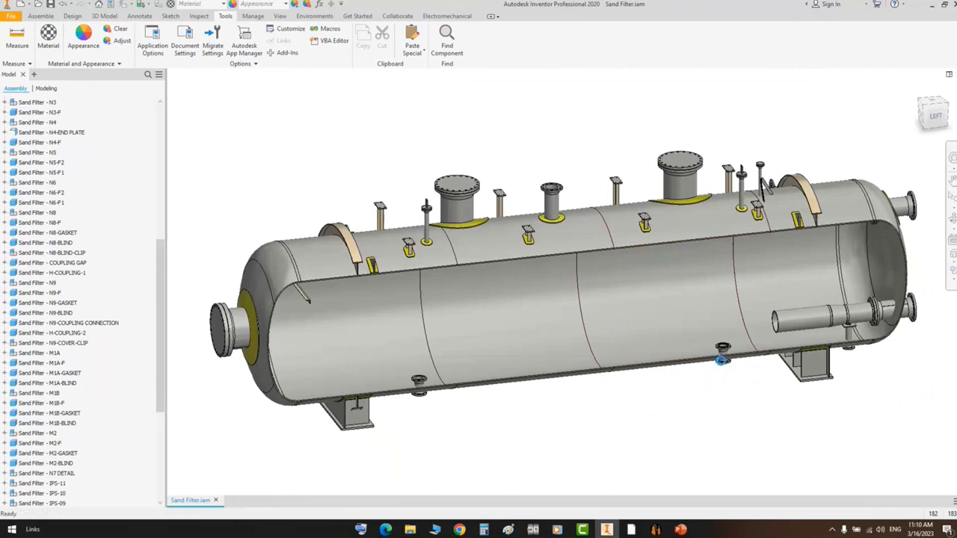
pyautogui.doubleClick(723, 364)
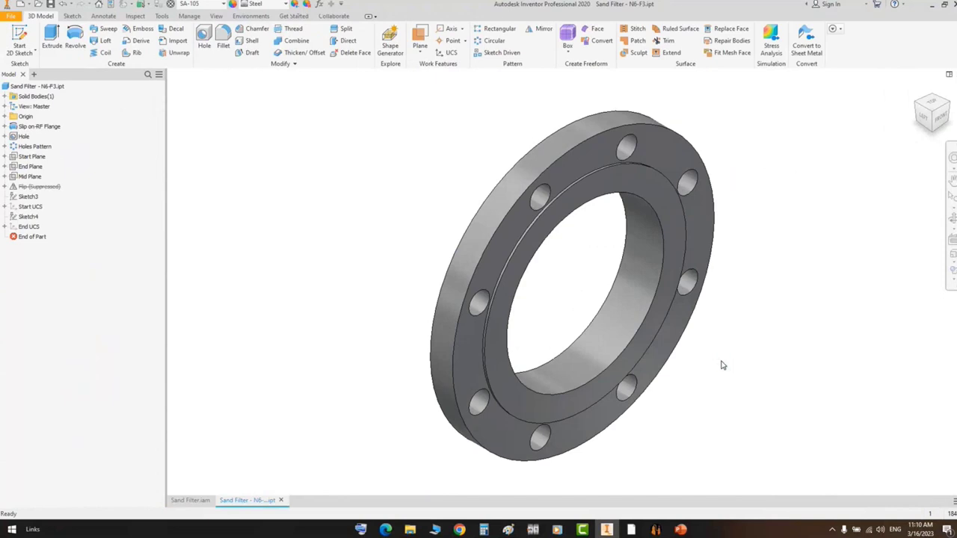
pyautogui.hotkey('ctrl', 'F4')
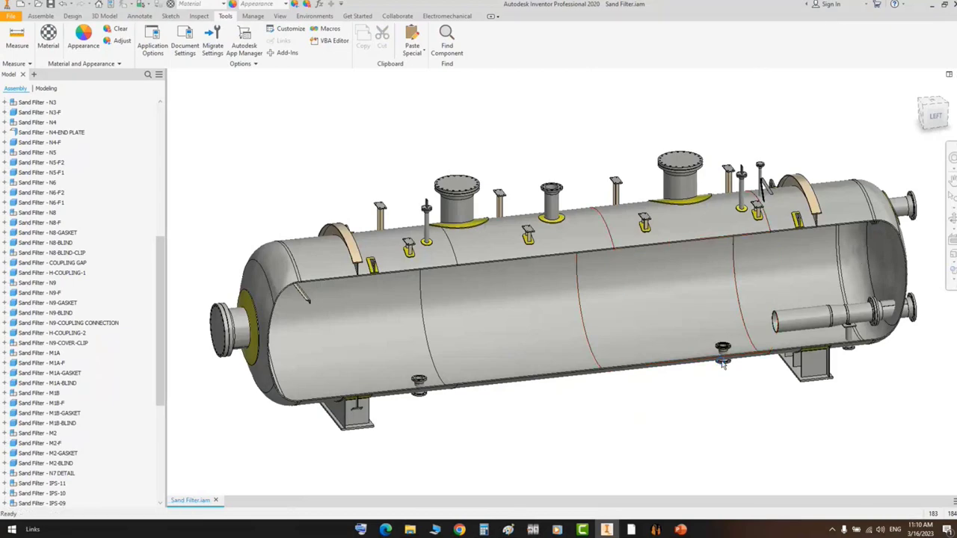
pyautogui.doubleClick(723, 363)
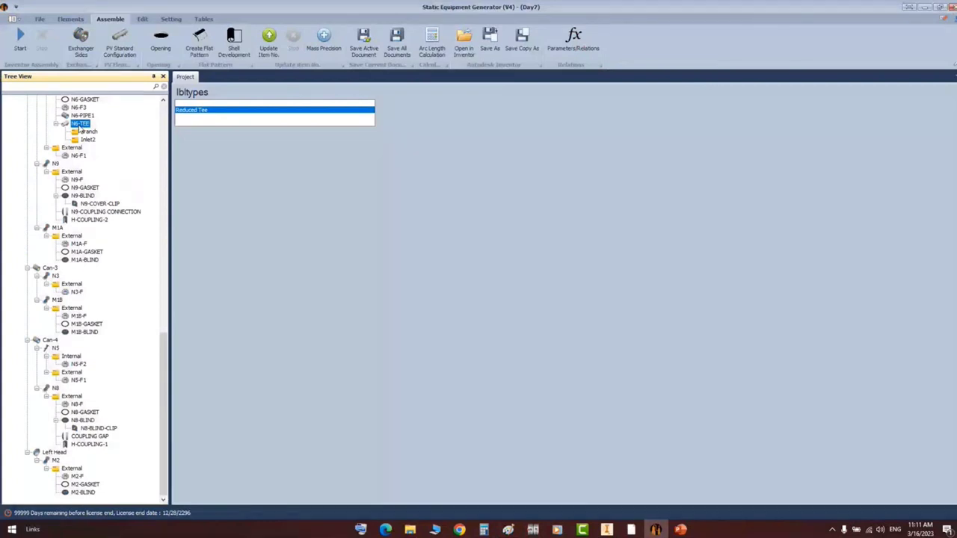
# - Make N6-TEE connect from its branch with orientation 90, save it and generate it in Inventor
pyautogui.click(250, 200)
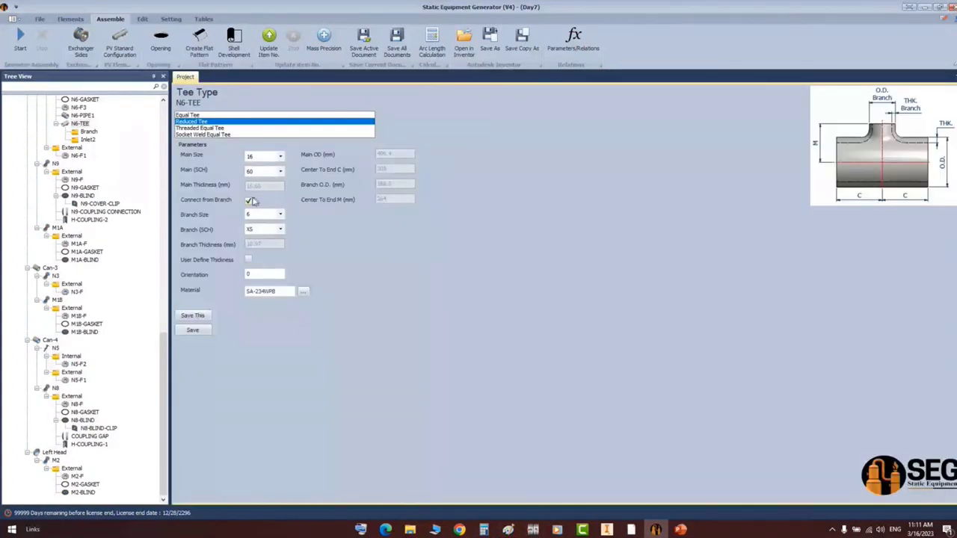
pyautogui.click(207, 333)
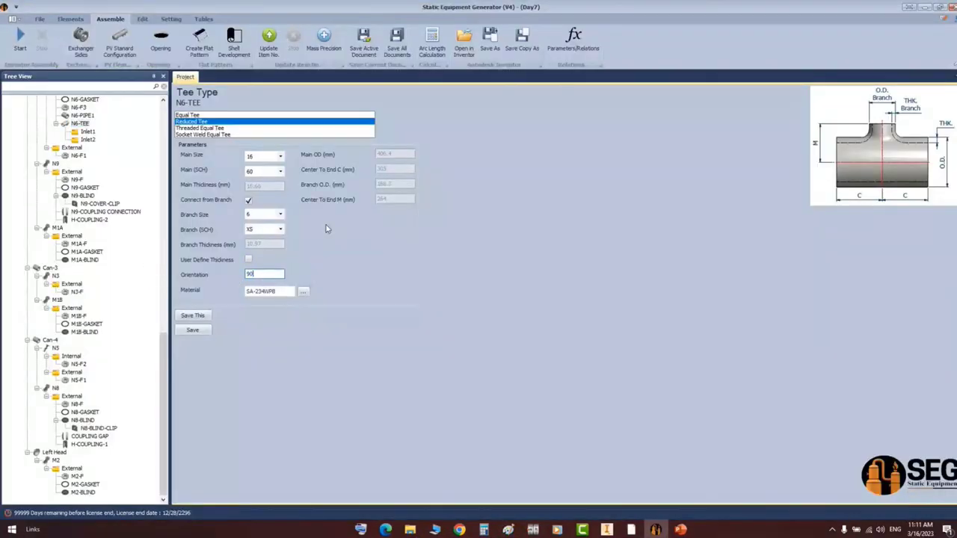
pyautogui.click(192, 330)
pyautogui.click(20, 38)
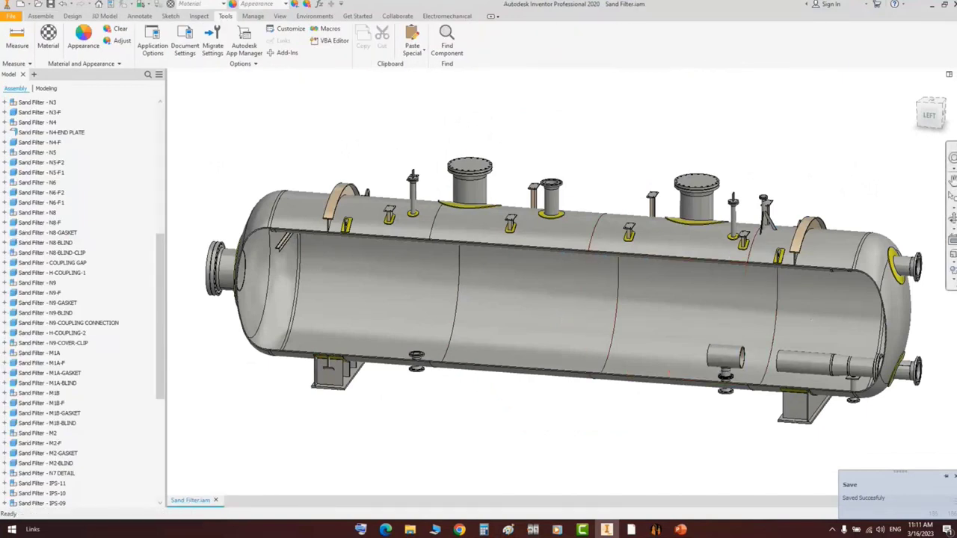
# - Turn the Sand Filter assembly to its left side and place that view as the base view on a new drawing
pyautogui.click(952, 218)
pyautogui.click(930, 114)
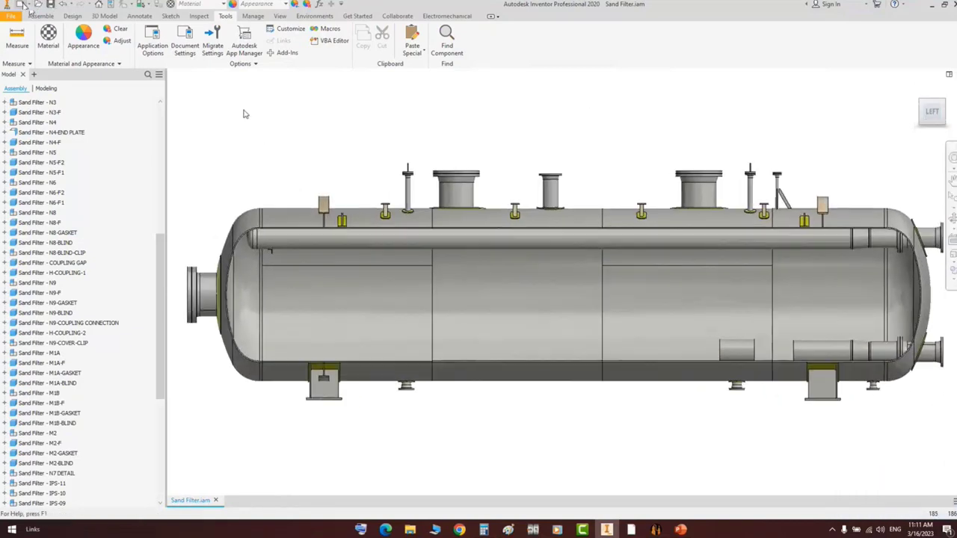
pyautogui.click(22, 6)
pyautogui.doubleClick(566, 293)
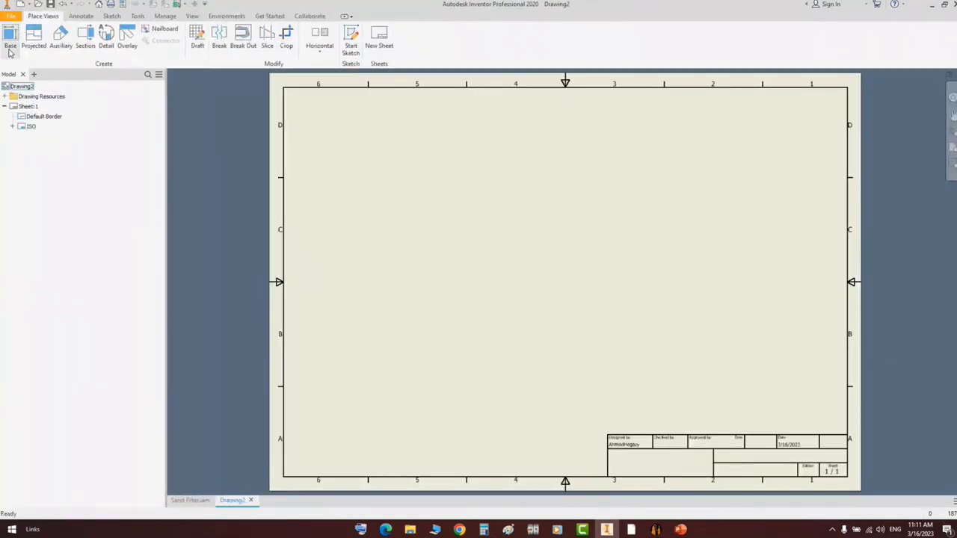
pyautogui.click(12, 39)
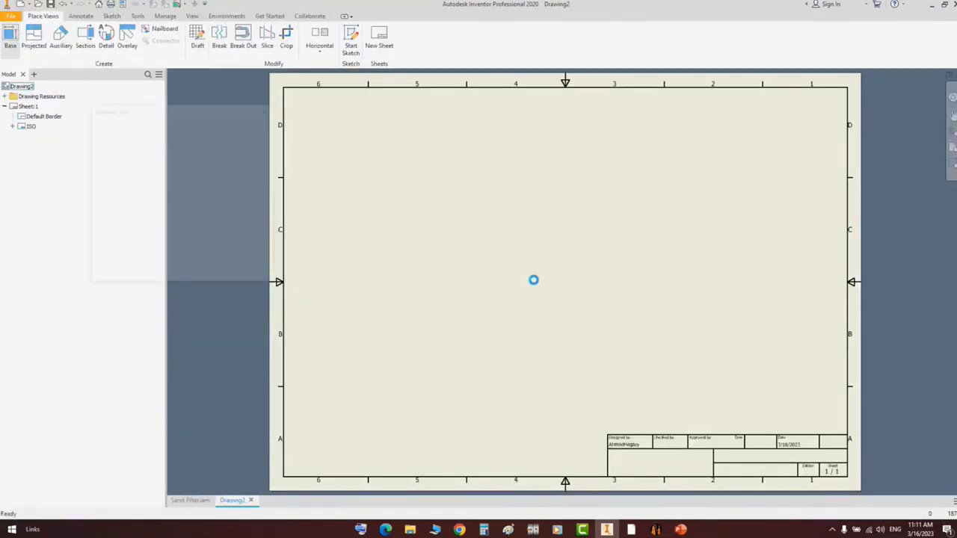
pyautogui.click(632, 187)
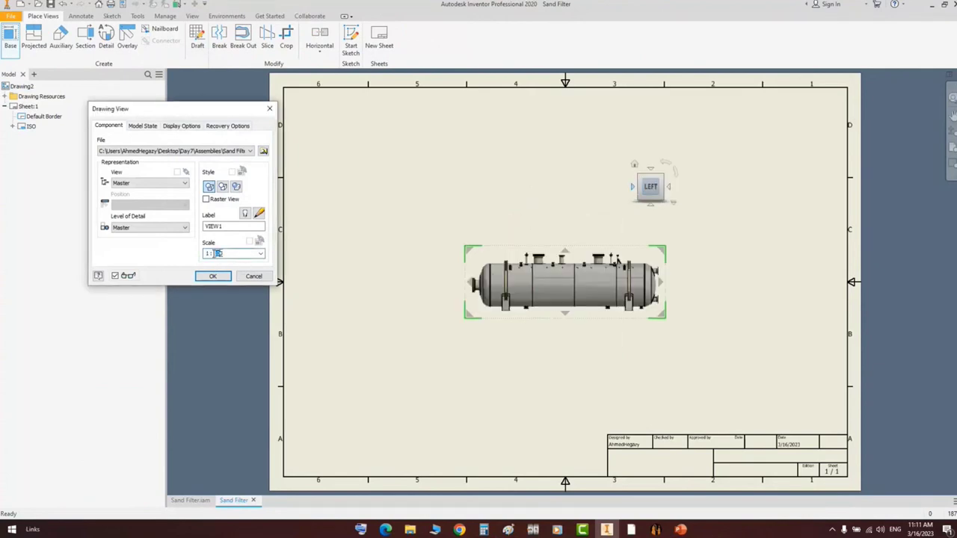
pyautogui.press('Return')
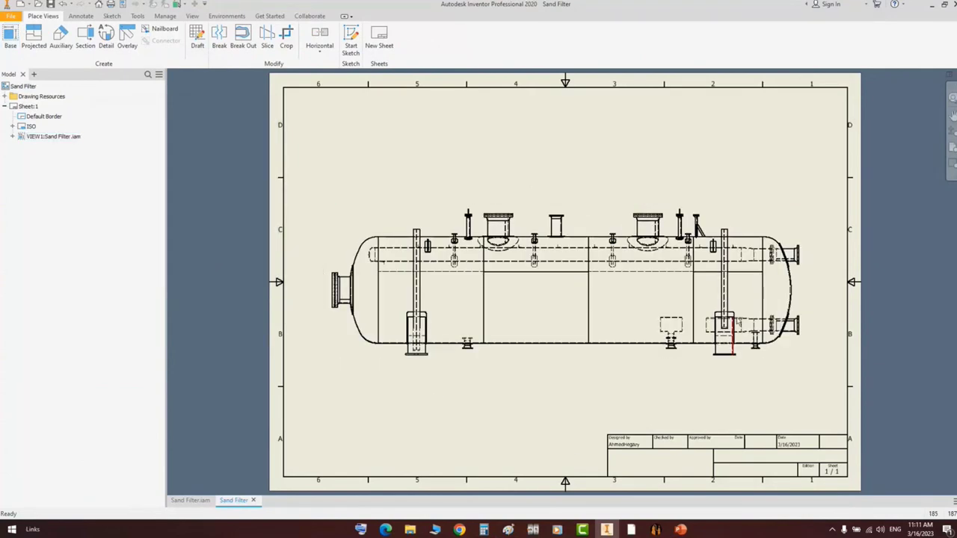
# - Add bisector centerlines along the N2 internal pipe and the main run of N6's tee in the drawing view
pyautogui.scroll(8, 739, 323)
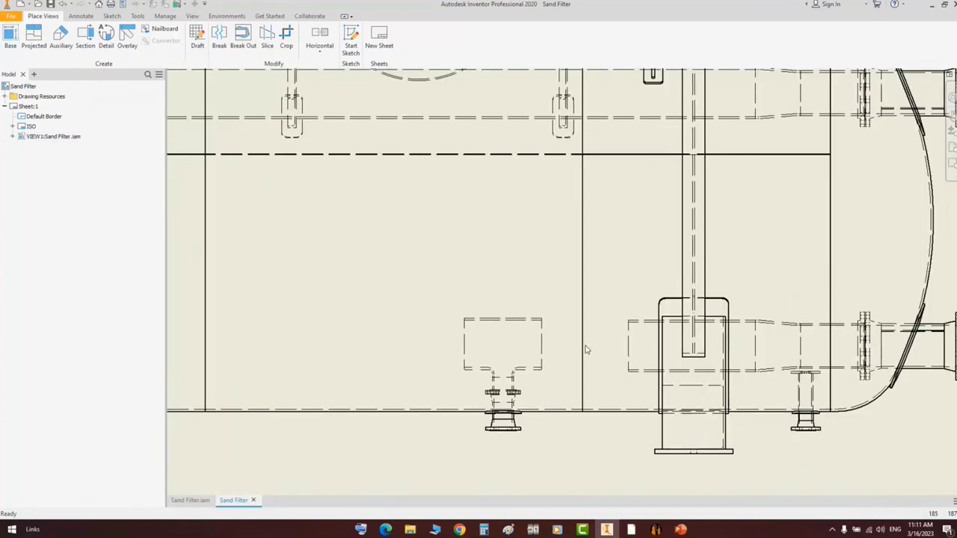
pyautogui.click(80, 15)
pyautogui.click(420, 29)
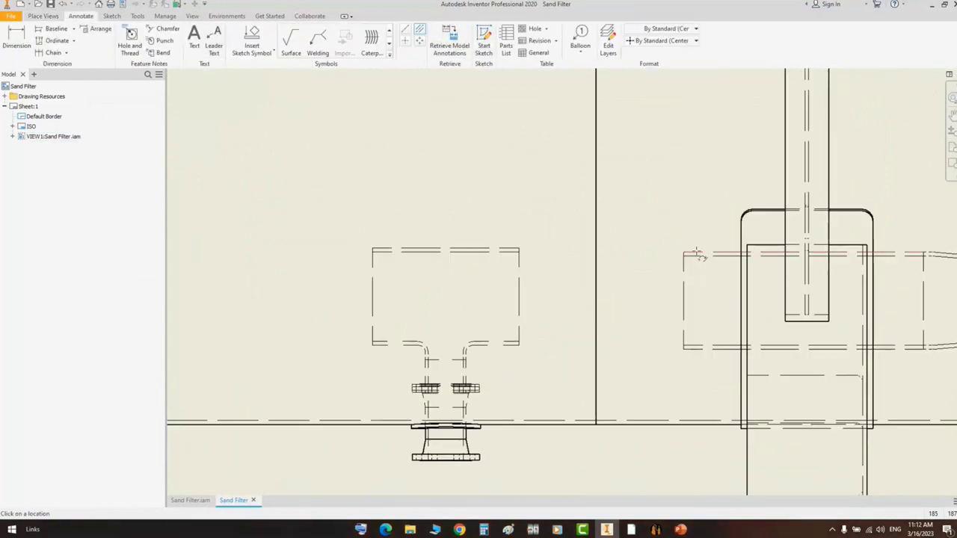
pyautogui.click(703, 347)
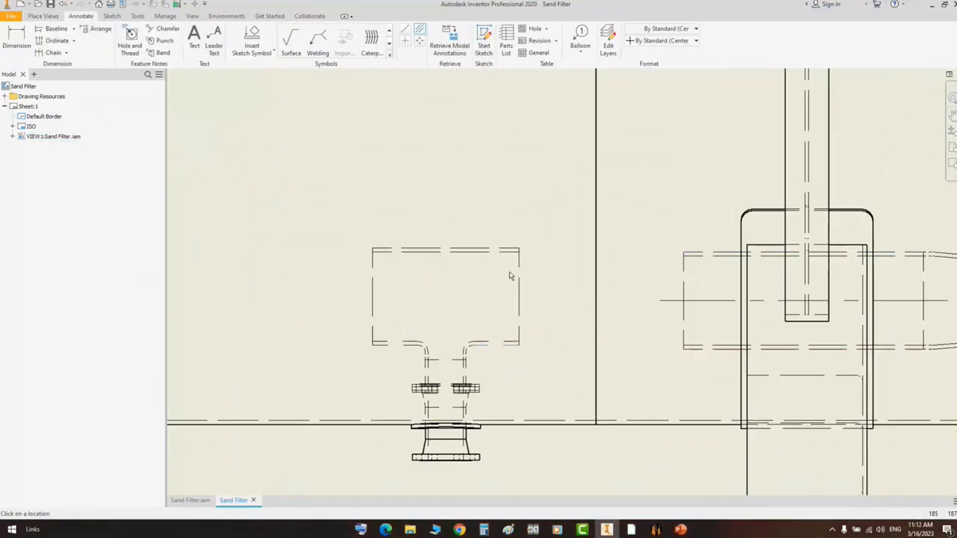
pyautogui.click(510, 249)
pyautogui.rightClick(551, 229)
pyautogui.click(575, 237)
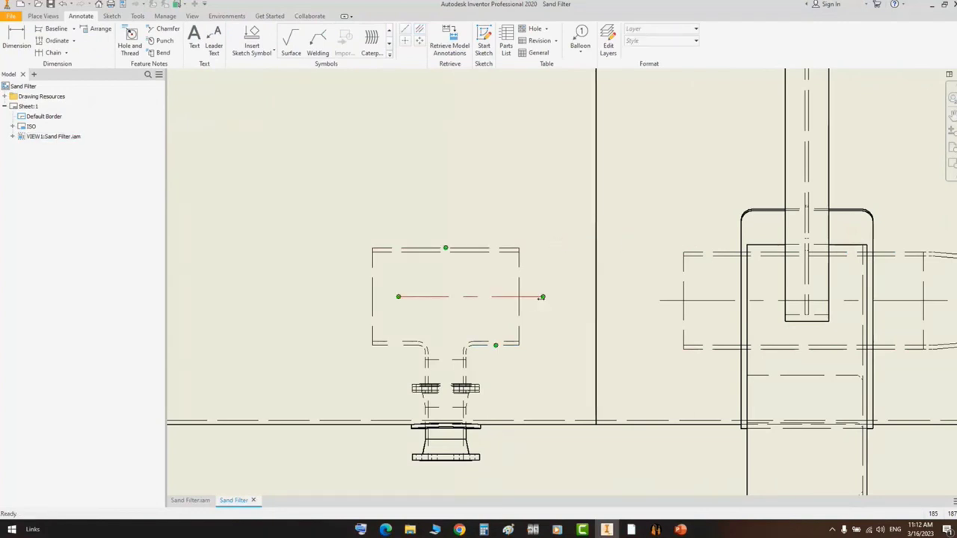
# - Extend the centerlines of the tee and the N2 pipe towards each other across the gap between them
pyautogui.moveTo(542, 297)
pyautogui.mouseDown()
pyautogui.moveTo(662, 308)
pyautogui.moveTo(637, 306)
pyautogui.mouseUp()
pyautogui.scroll(3, 636, 306)
pyautogui.click(34, 42)
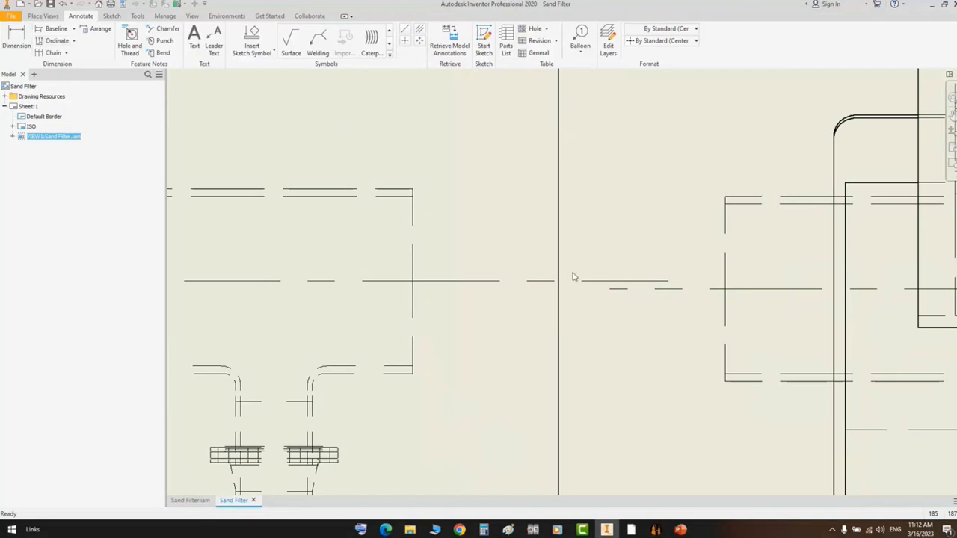
pyautogui.click(632, 289)
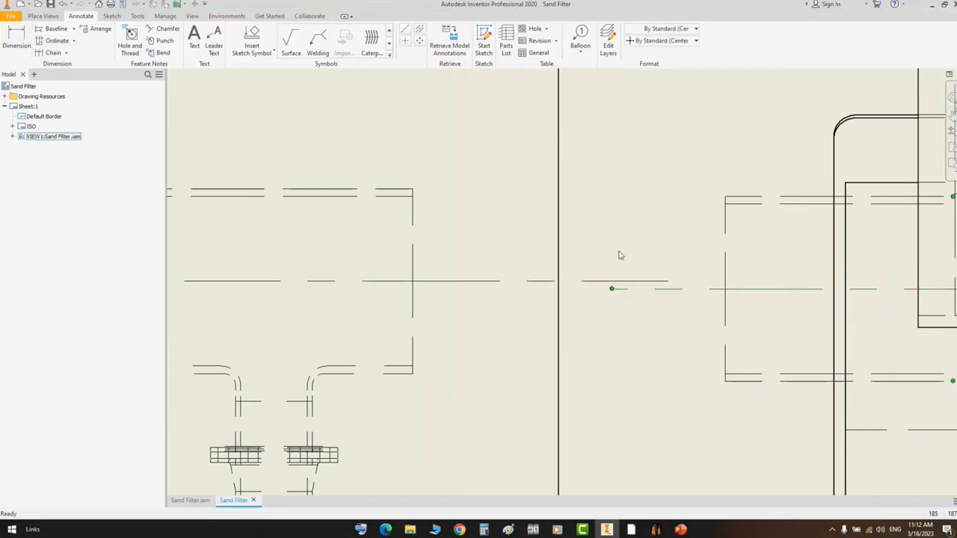
pyautogui.click(615, 281)
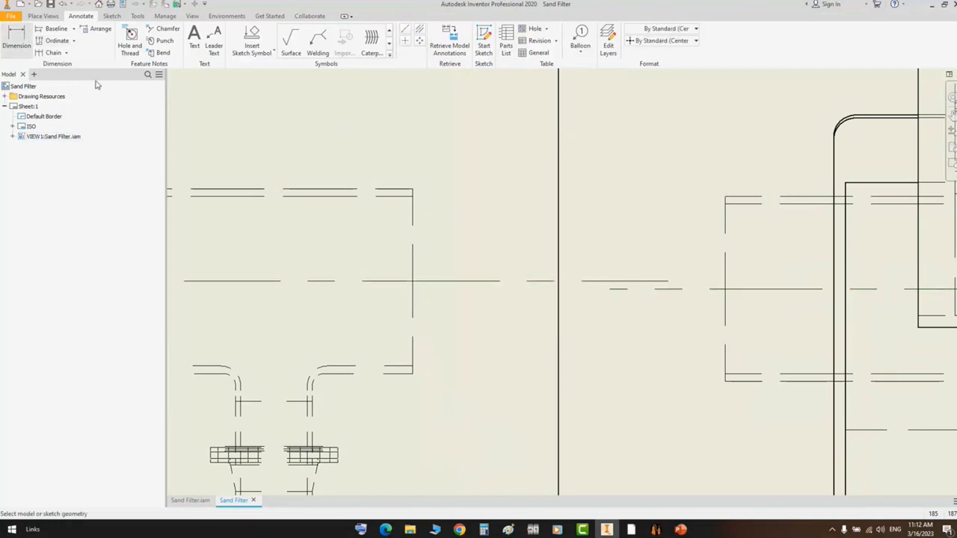
# - Dimension the vertical offset between the tee's and the N2 pipe's centerlines and move the dimension text above them
pyautogui.click(15, 38)
pyautogui.click(665, 282)
pyautogui.click(666, 290)
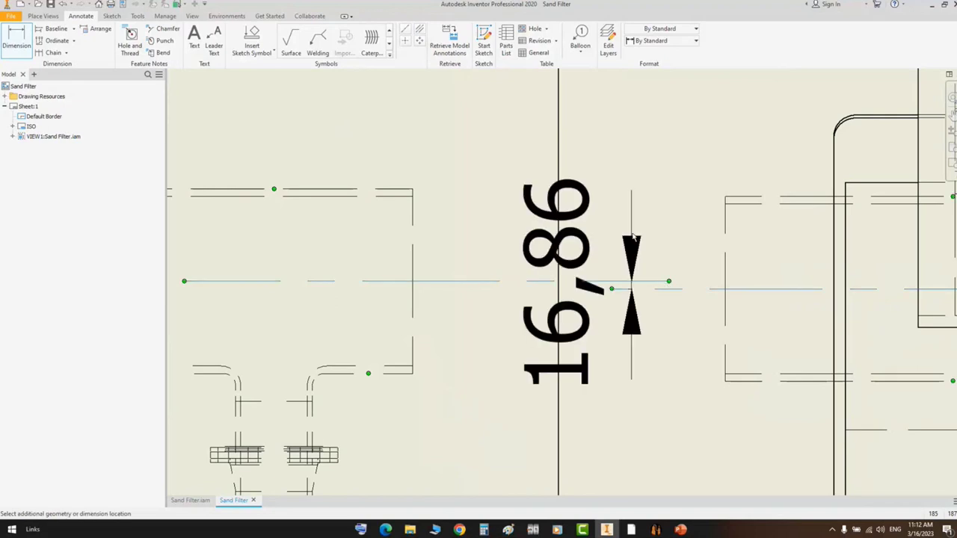
pyautogui.click(633, 235)
pyautogui.rightClick(670, 175)
pyautogui.click(703, 184)
pyautogui.moveTo(592, 230); pyautogui.dragTo(552, 133)
pyautogui.scroll(4, 502, 257)
pyautogui.scroll(-3, 534, 188)
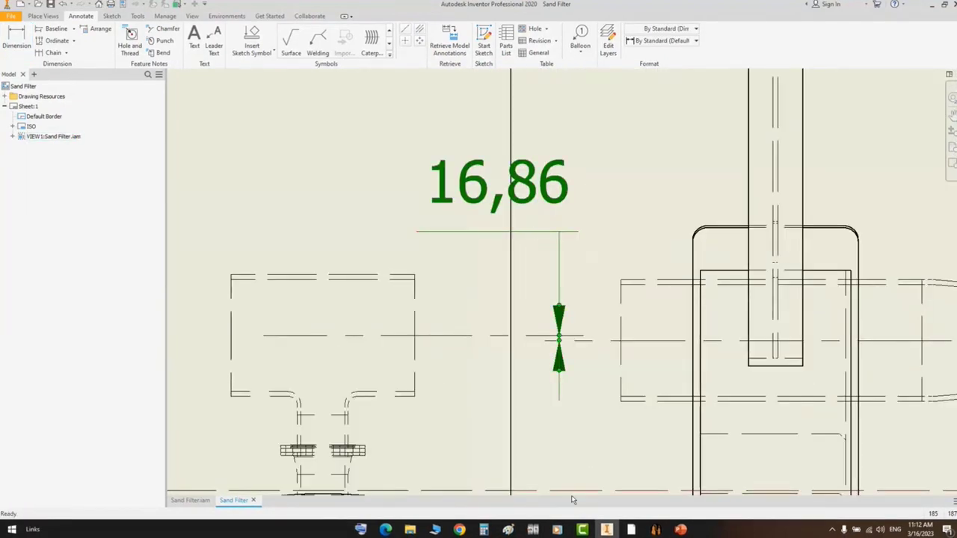
# - Switch to Calculator, subtract 16.86 from 100 and select the result for copying
pyautogui.click(484, 529)
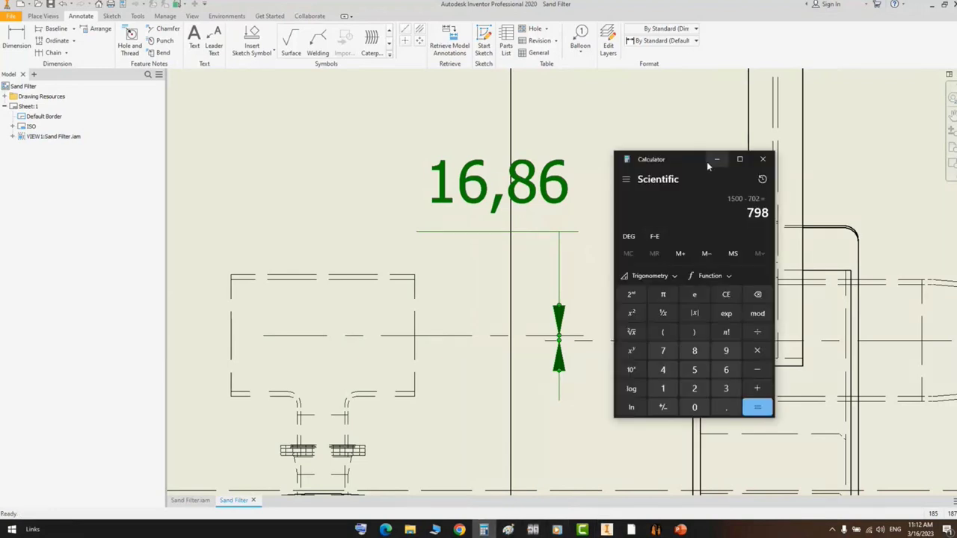
pyautogui.write('100 - 16.86')
pyautogui.press('Return')
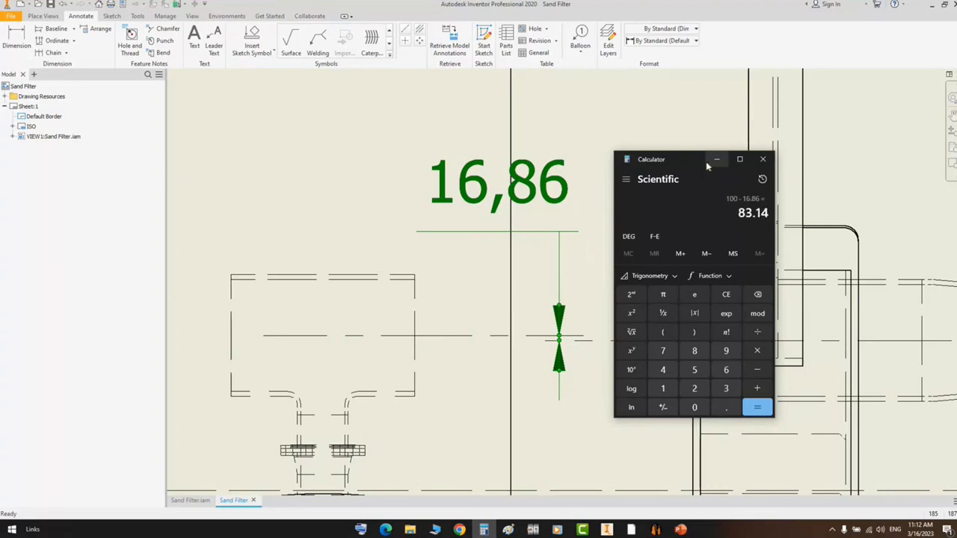
pyautogui.moveTo(738, 213); pyautogui.dragTo(762, 215)
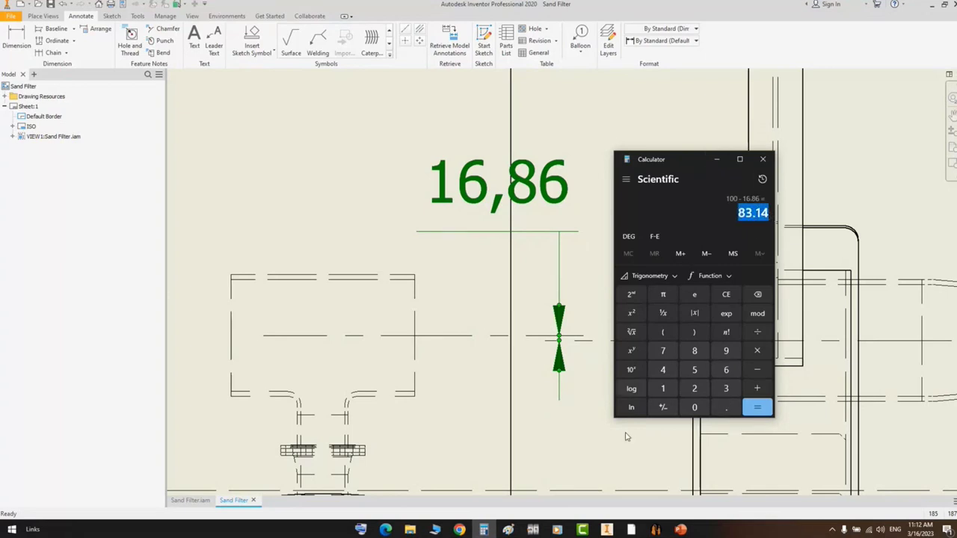
# - Switch to Static Equipment Generator, set N6-PIPE1's pipe length to 83.14 mm and save it
pyautogui.click(607, 529)
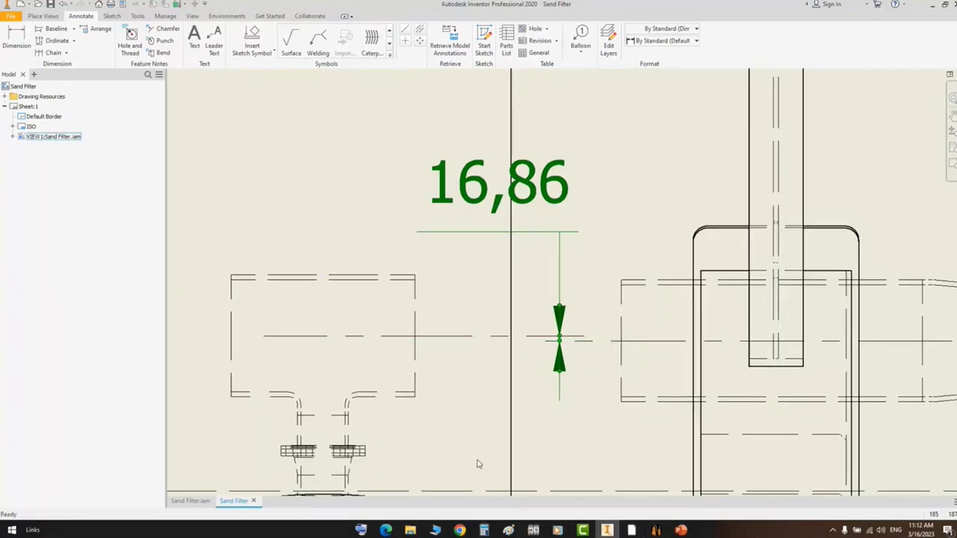
pyautogui.click(655, 529)
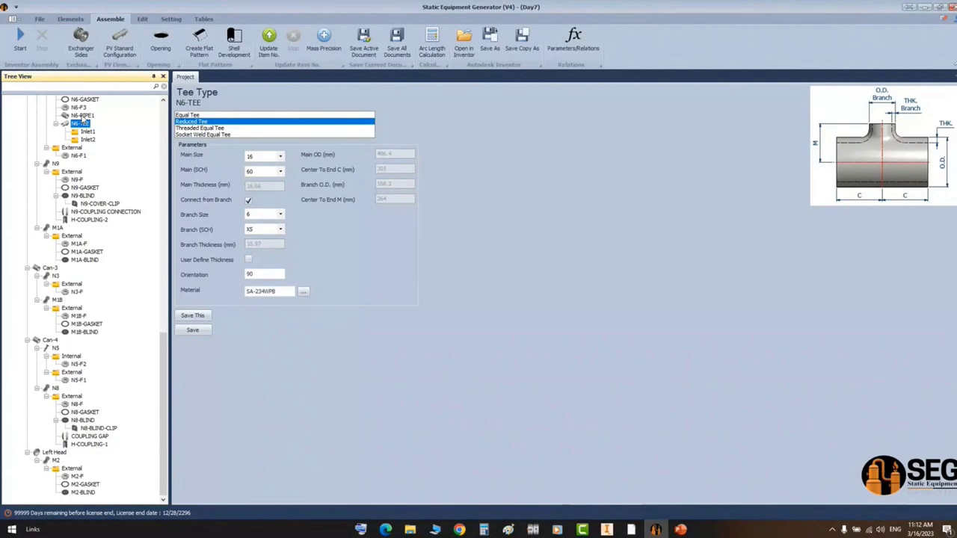
pyautogui.click(82, 116)
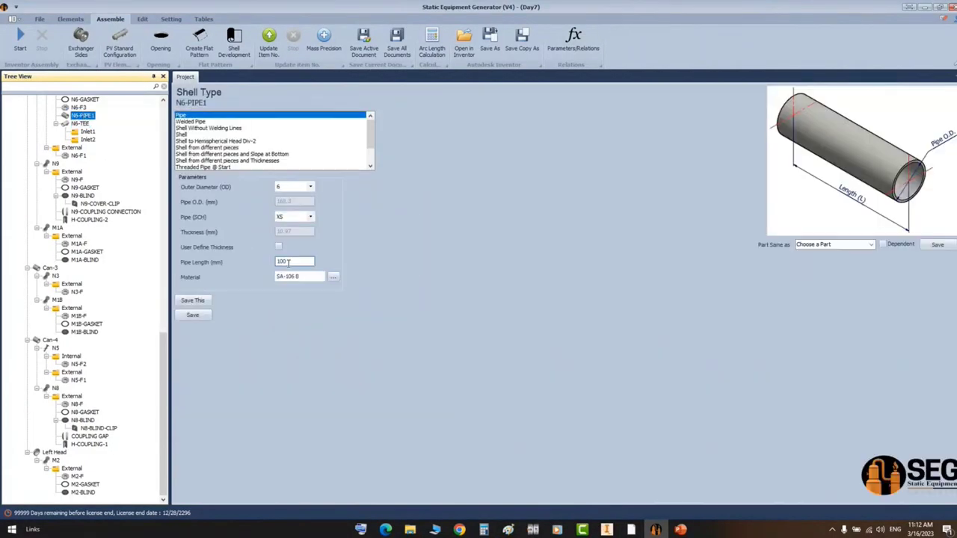
pyautogui.doubleClick(289, 261)
pyautogui.click(192, 317)
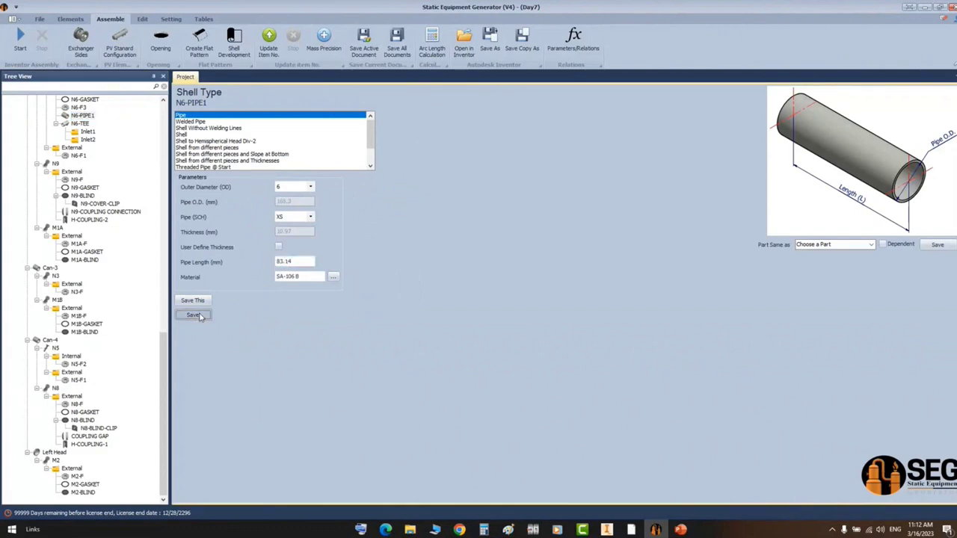
# - Switch to Inventor and dimension the horizontal gap between the N6 tee and the end of the N2 pipe in the drawing
pyautogui.click(607, 529)
pyautogui.scroll(3, 346, 218)
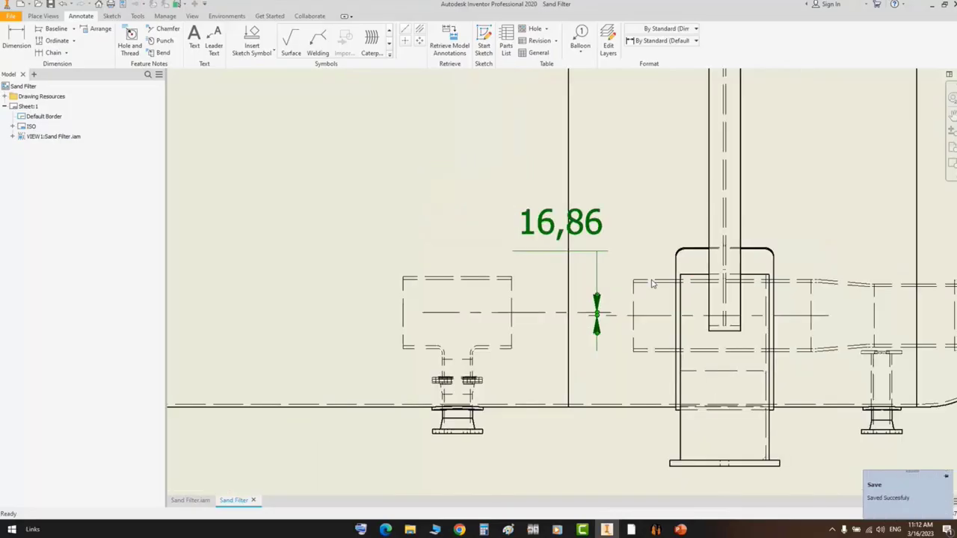
pyautogui.scroll(-3, 554, 275)
pyautogui.moveTo(485, 257); pyautogui.dragTo(527, 263, button='middle')
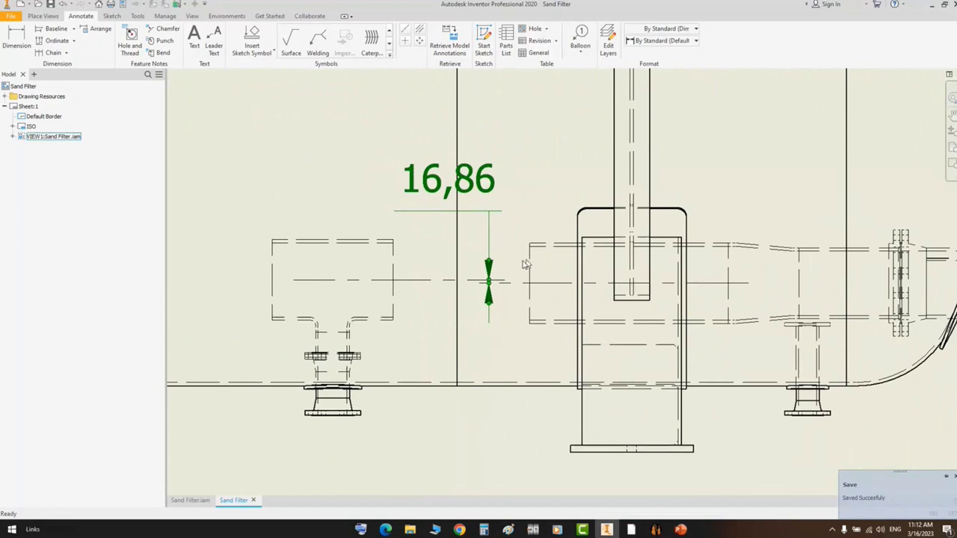
pyautogui.press('d')
pyautogui.click(529, 262)
pyautogui.click(394, 266)
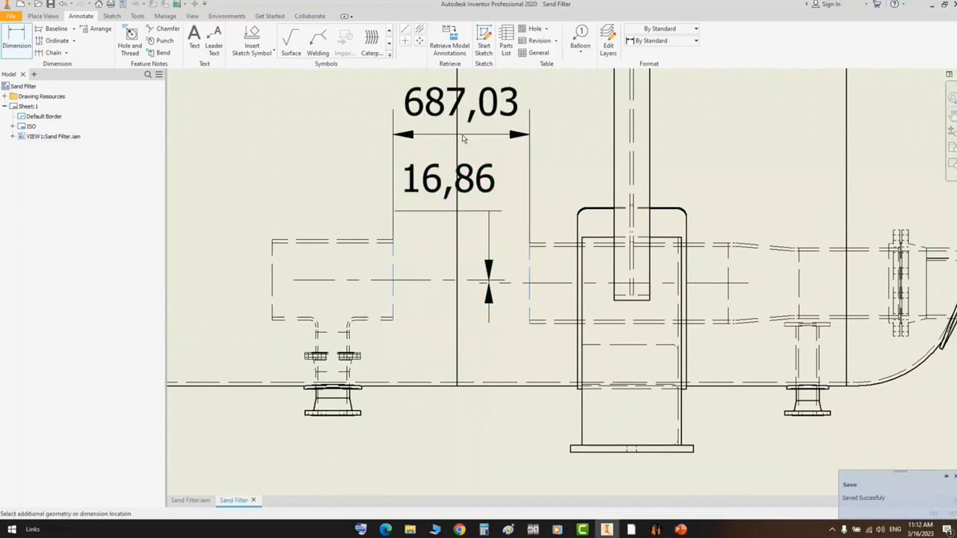
pyautogui.click(462, 131)
pyautogui.press('Escape')
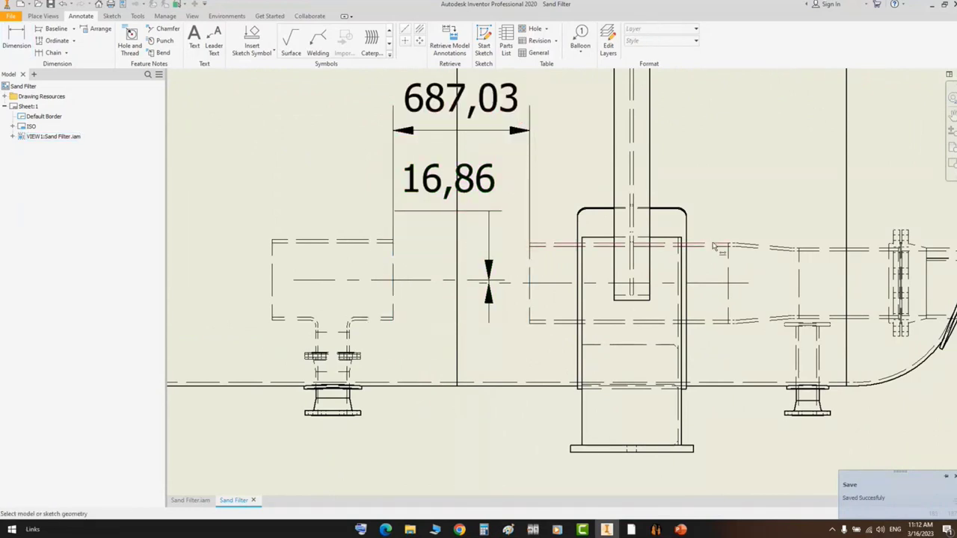
# - Dimension the length of the N2 pipe section between its open end and the reducer, placing the dimension above it
pyautogui.click(715, 247)
pyautogui.click(707, 148)
pyautogui.moveTo(556, 132); pyautogui.dragTo(543, 198, button='middle')
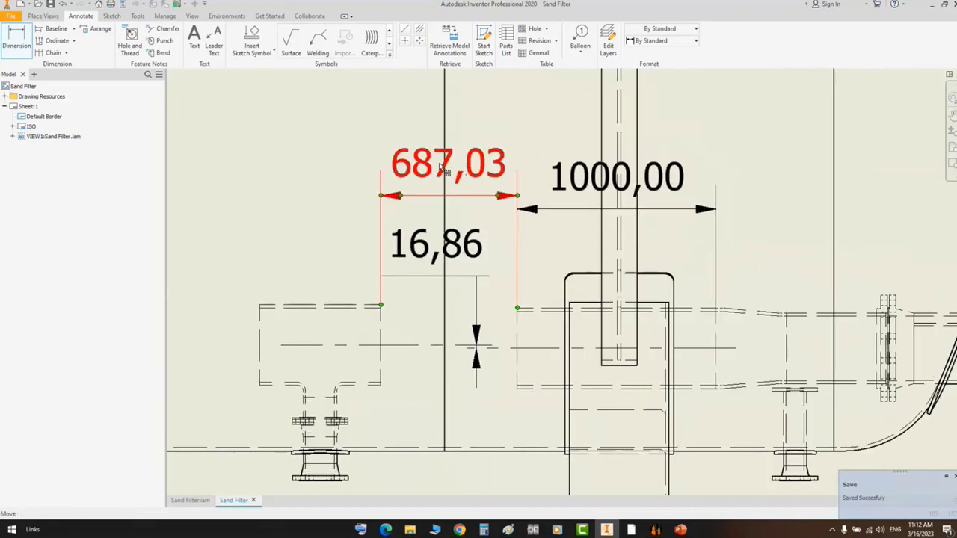
pyautogui.press('Escape')
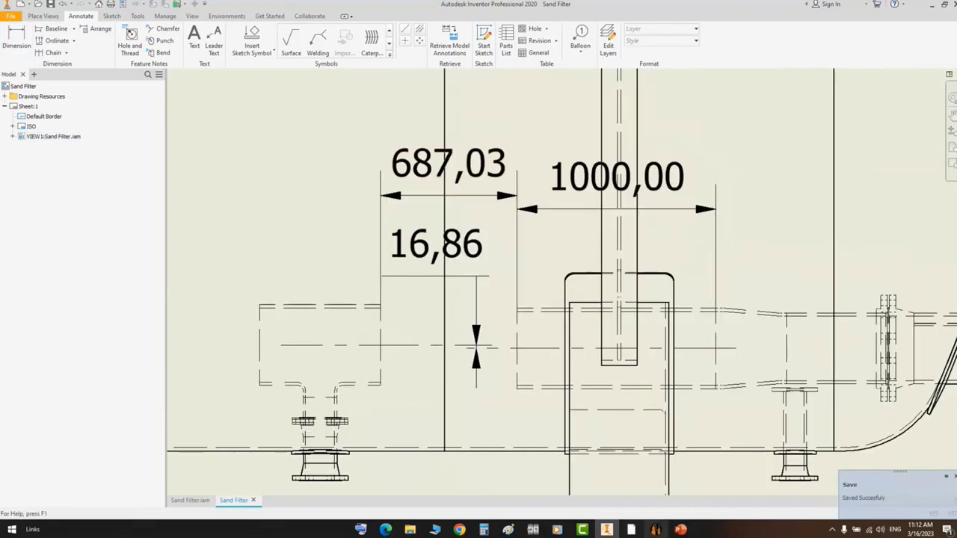
# - Switch to Static Equipment Generator, set N2-PIPE2's pipe length to 1687.03 mm and save it
pyautogui.click(655, 529)
pyautogui.scroll(2, 100, 168)
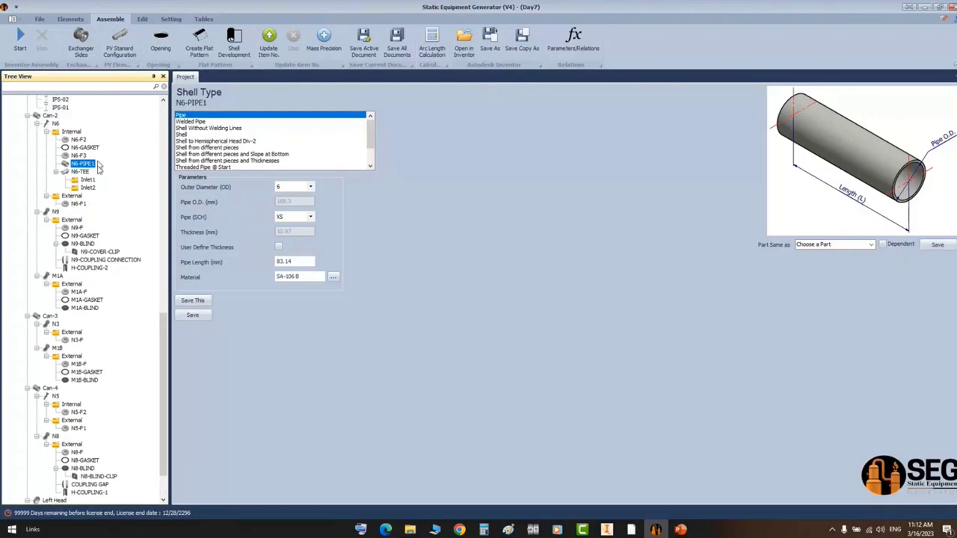
pyautogui.scroll(10, 105, 174)
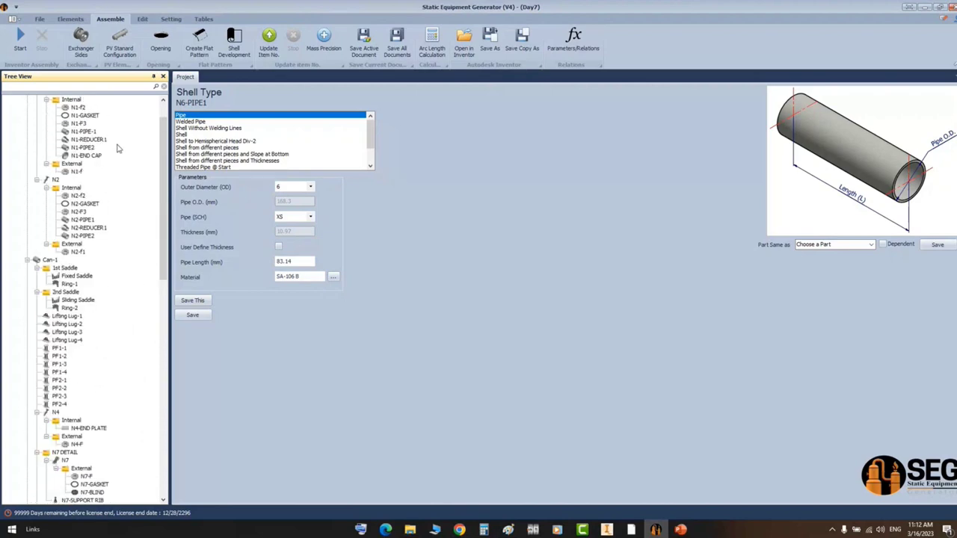
pyautogui.click(82, 267)
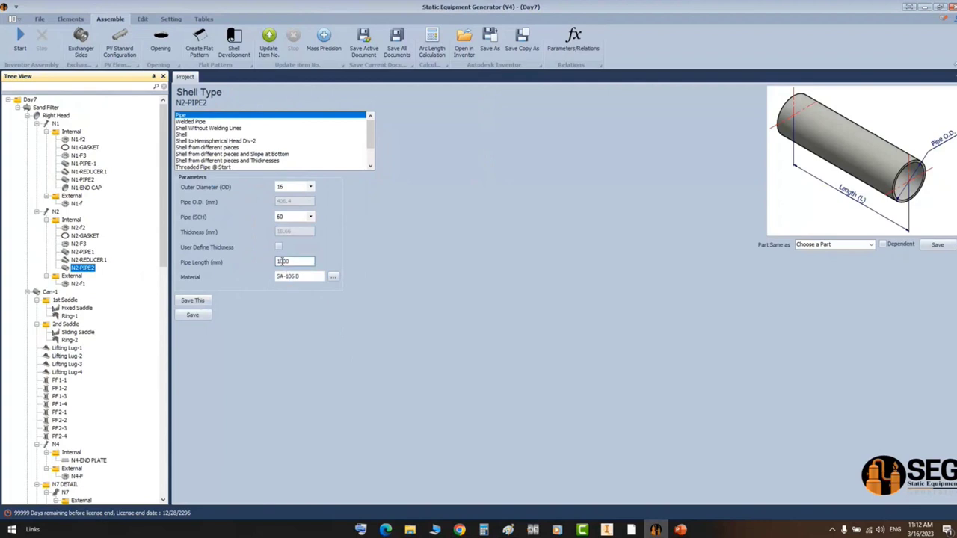
pyautogui.moveTo(280, 262); pyautogui.dragTo(339, 265)
pyautogui.write('167')
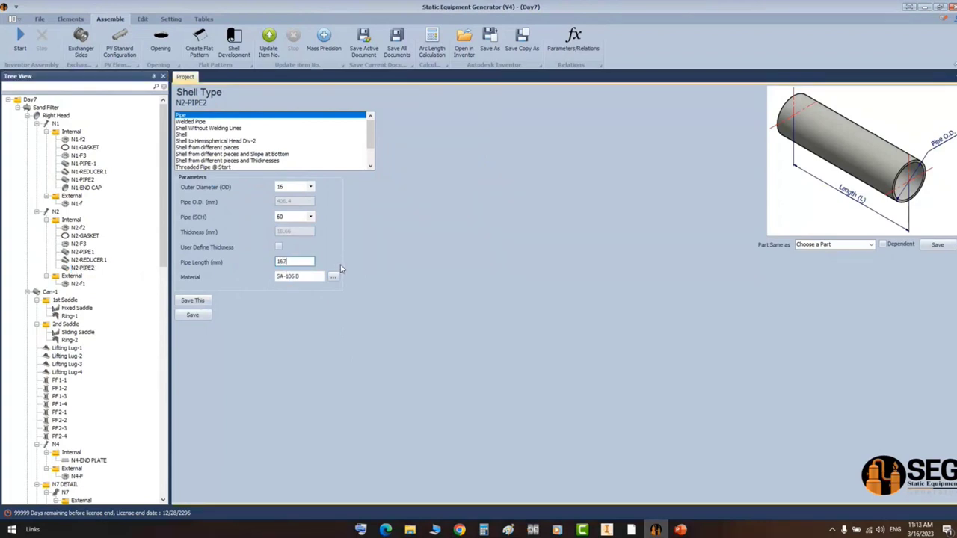
pyautogui.write('8')
pyautogui.click(294, 277)
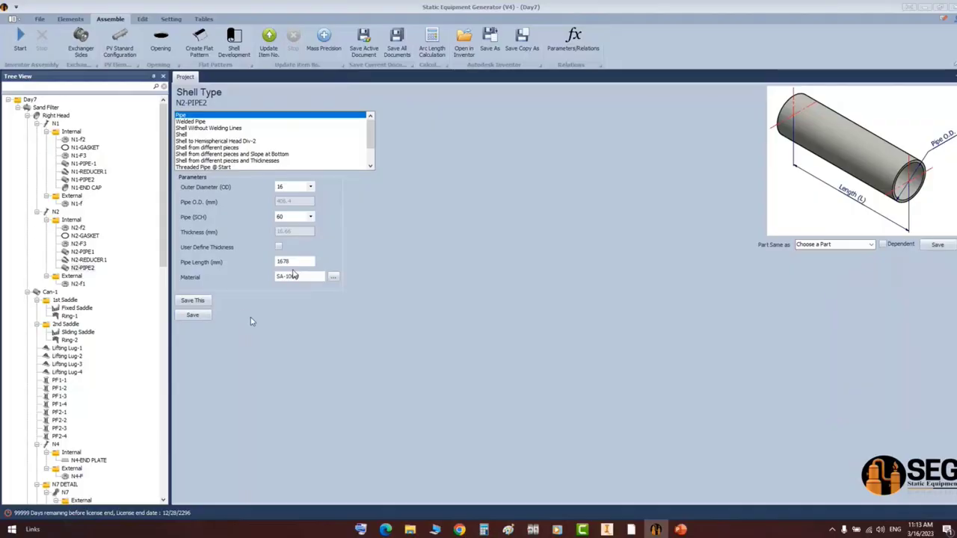
pyautogui.click(293, 263)
pyautogui.press('BackSpace')
pyautogui.press('BackSpace')
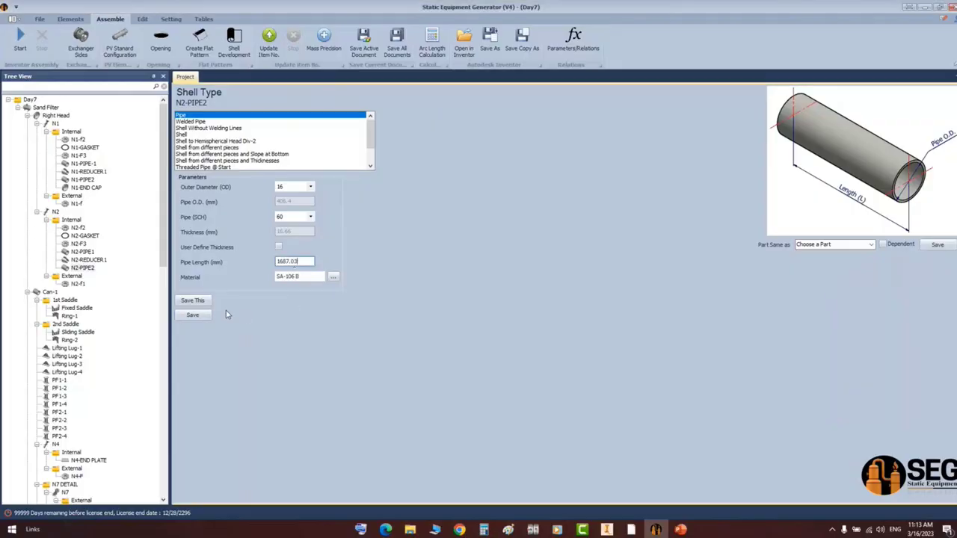
pyautogui.write('87.03')
pyautogui.click(206, 315)
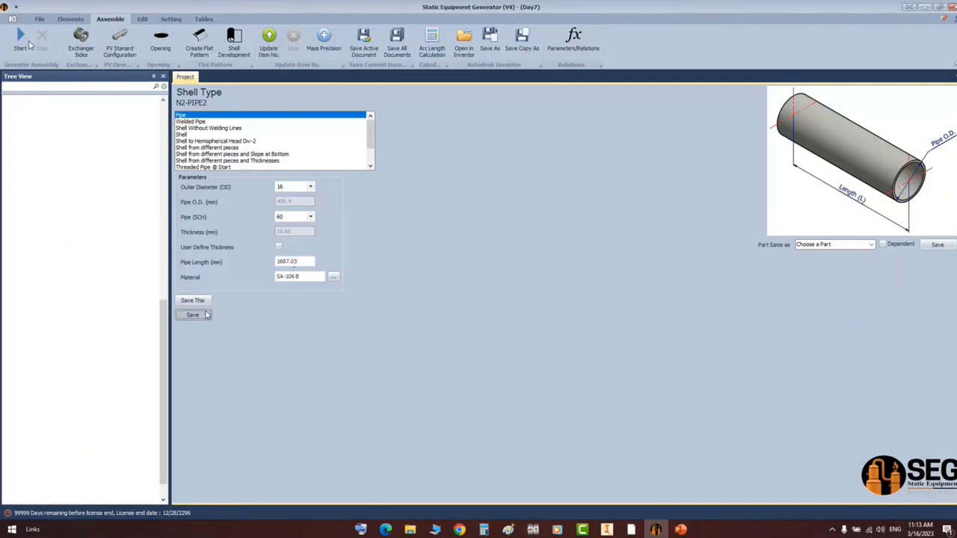
# - Switch to Inventor, save the Sand Filter assembly and examine the joint between the N2 pipe and the N6 tee
pyautogui.click(608, 530)
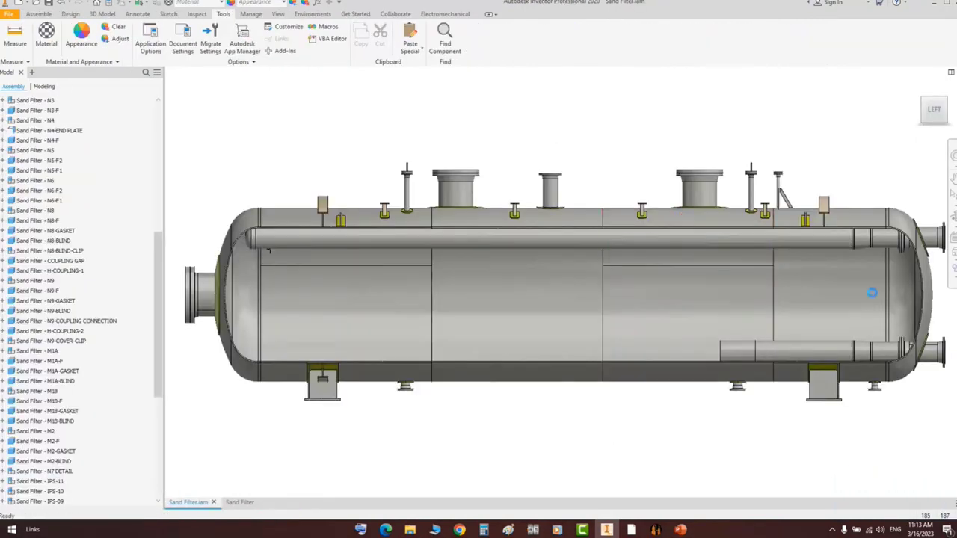
pyautogui.hotkey('ctrl', 's')
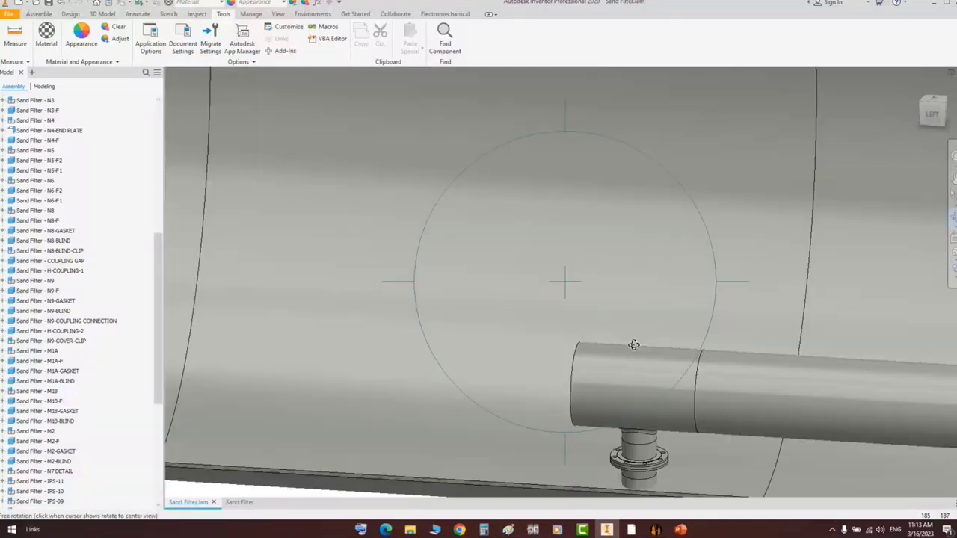
pyautogui.keyDown('shift'); pyautogui.moveTo(632, 344); pyautogui.dragTo(652, 262, button='middle'); pyautogui.keyUp('shift')
pyautogui.scroll(1, 675, 305)
pyautogui.moveTo(477, 209); pyautogui.dragTo(584, 337, button='middle')
pyautogui.rightClick(584, 337)
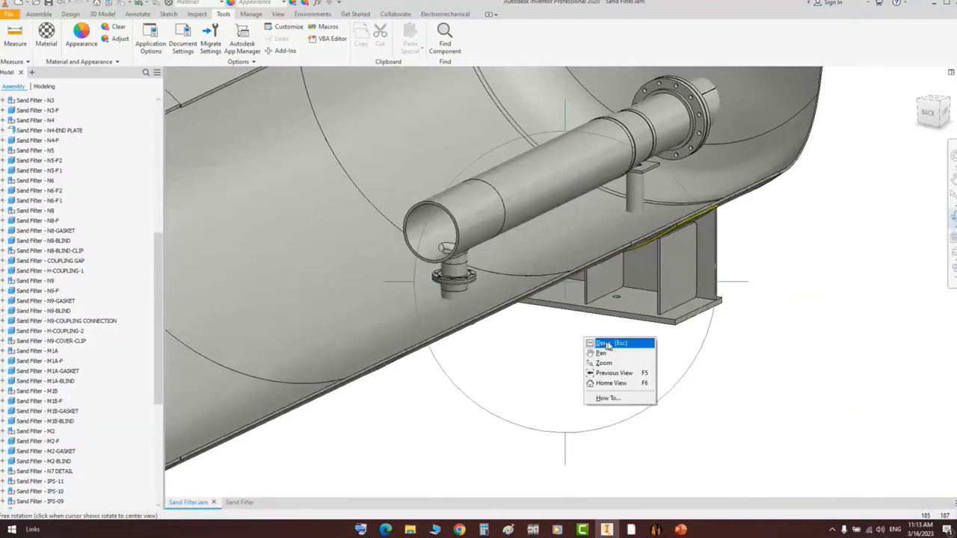
pyautogui.click(607, 344)
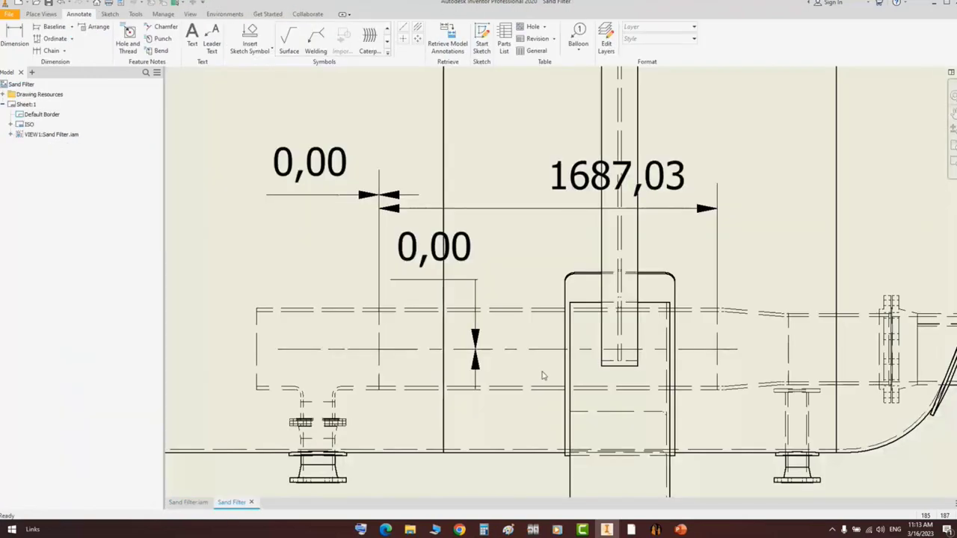
# - Delete the centerline offset, gap and pipe length dimensions around the N2 pipe and tee from the drawing
pyautogui.scroll(-5, 535, 297)
pyautogui.scroll(5, 535, 297)
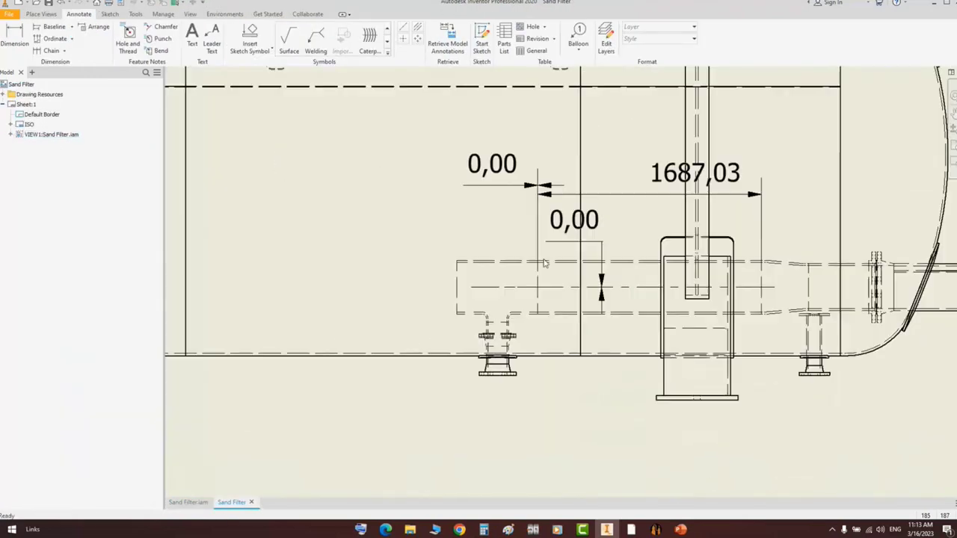
pyautogui.scroll(-3, 618, 320)
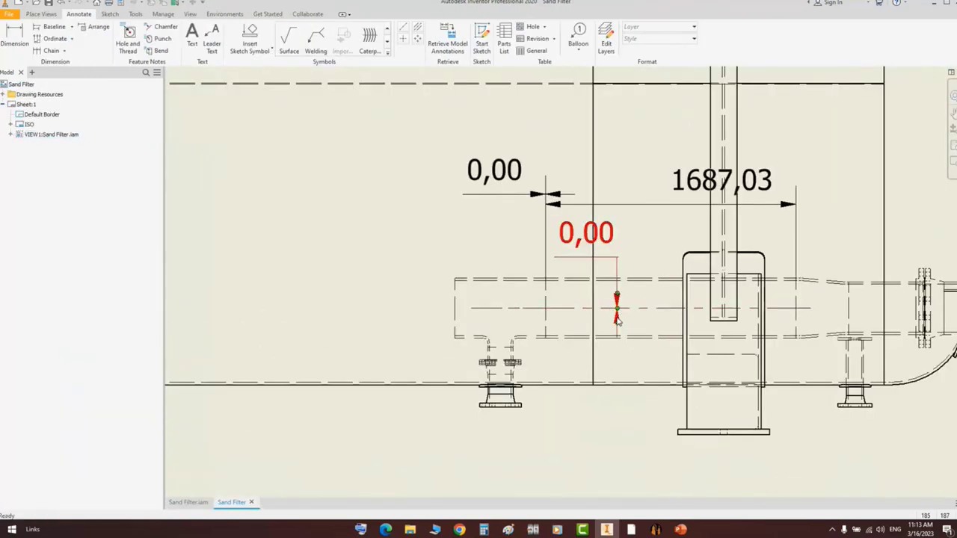
pyautogui.click(618, 320)
pyautogui.press('Delete')
pyautogui.click(552, 194)
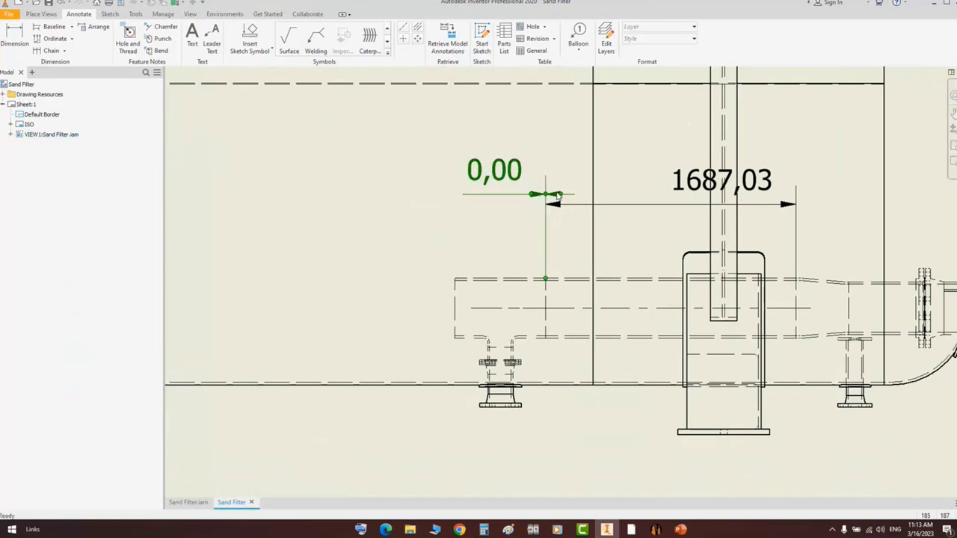
pyautogui.press('Delete')
pyautogui.click(603, 206)
pyautogui.press('Delete')
# - Extend the N6 tee's centerline across the vessel's lower part until it nearly reaches the N5 nozzle
pyautogui.scroll(4, 587, 226)
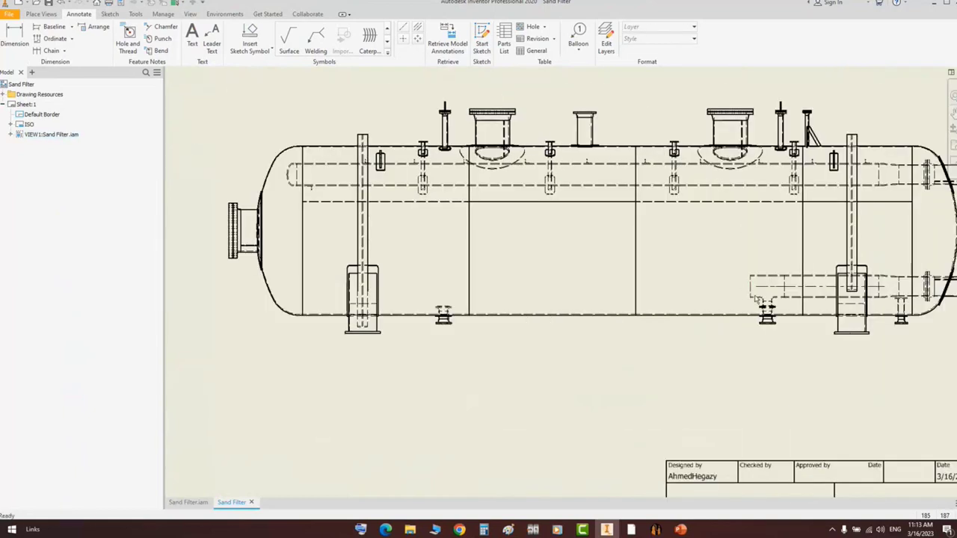
pyautogui.moveTo(719, 294); pyautogui.dragTo(475, 301)
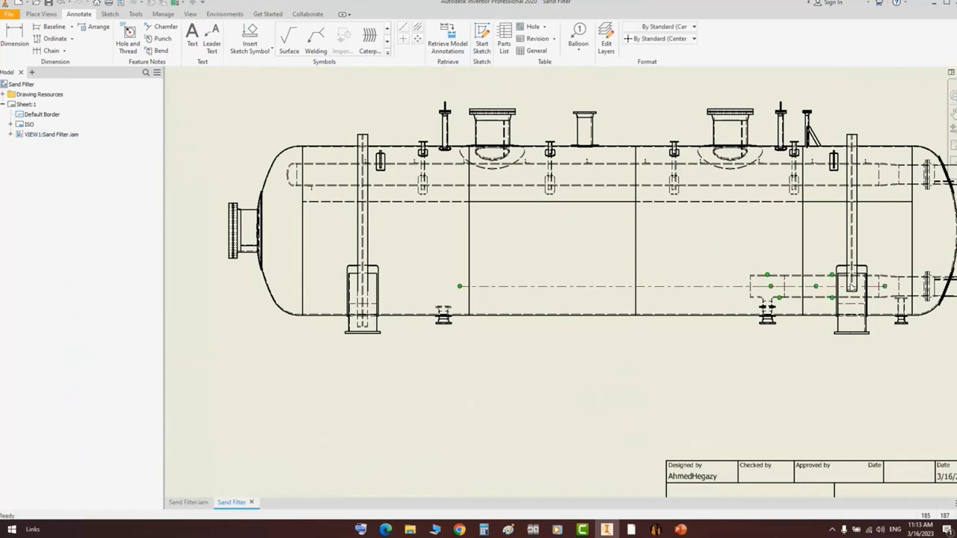
pyautogui.scroll(-3, 471, 295)
pyautogui.press('Escape')
# - Examine the N5 nozzle's internal flange and its position relative to the extended pipe centerline
pyautogui.moveTo(739, 297); pyautogui.dragTo(891, 305, button='middle')
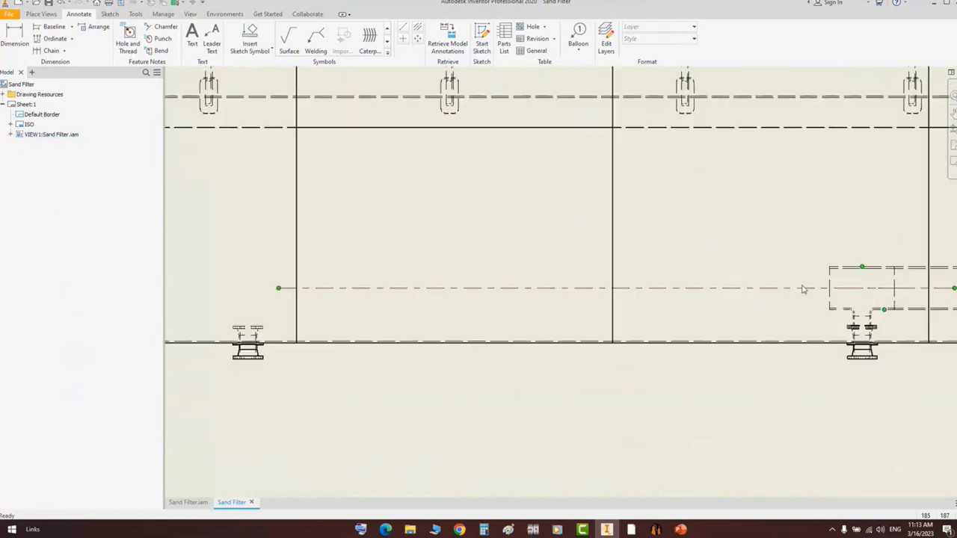
pyautogui.moveTo(377, 358); pyautogui.dragTo(790, 353, button='middle')
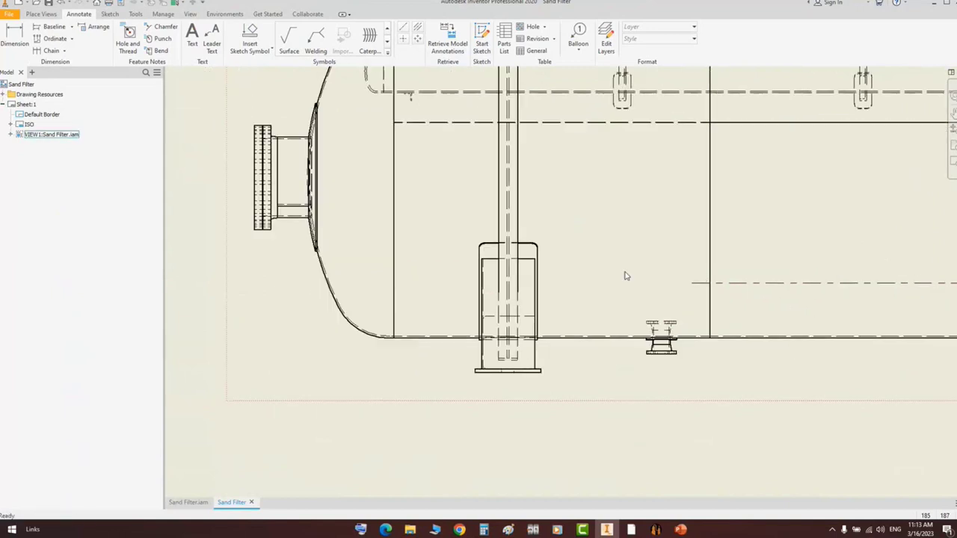
pyautogui.scroll(-3, 672, 311)
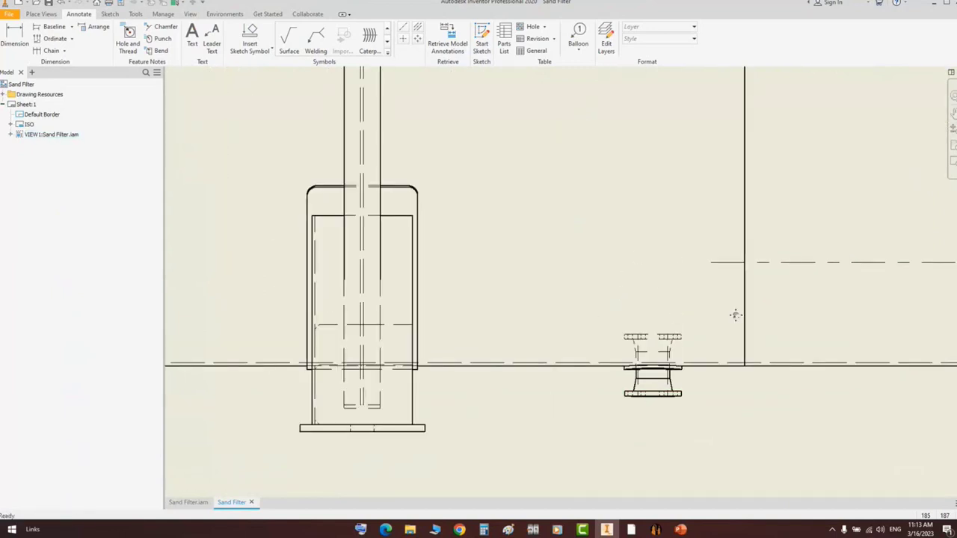
pyautogui.moveTo(733, 314); pyautogui.dragTo(660, 309, button='middle')
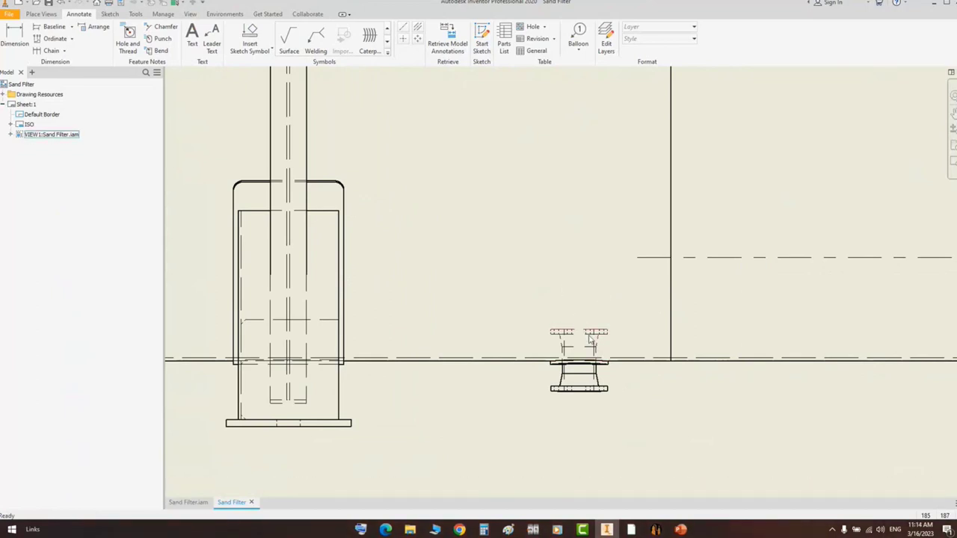
pyautogui.moveTo(596, 408); pyautogui.dragTo(587, 382, button='middle')
pyautogui.scroll(-5, 587, 386)
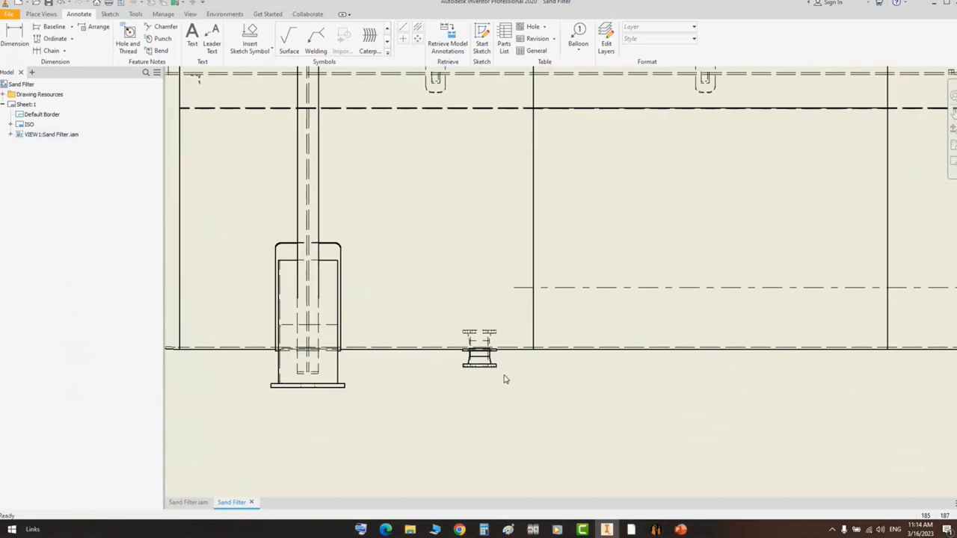
# - Switch to Static Equipment Generator and add a gasket named N5-GASKET to the internal parts of nozzle N5
pyautogui.scroll(3, 490, 377)
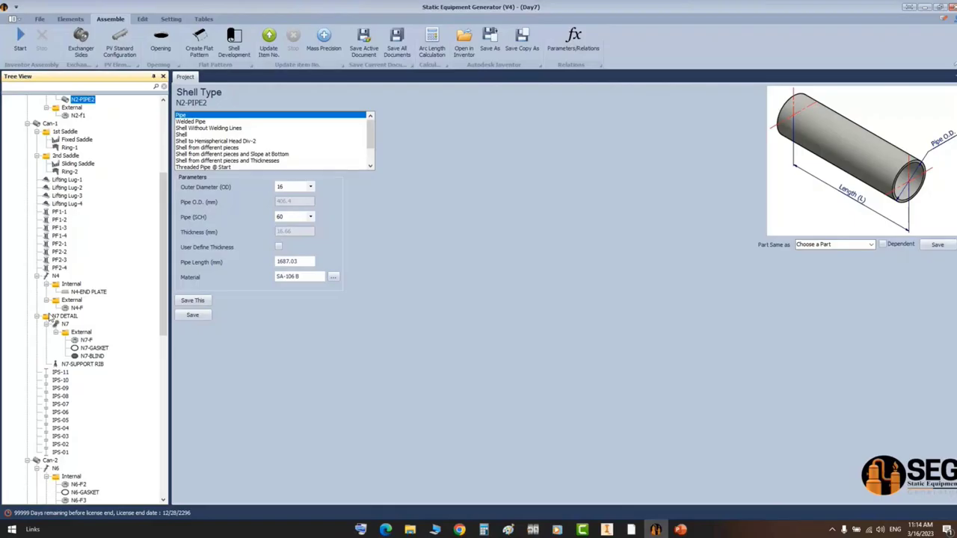
pyautogui.scroll(5, 84, 294)
pyautogui.scroll(-4, 78, 296)
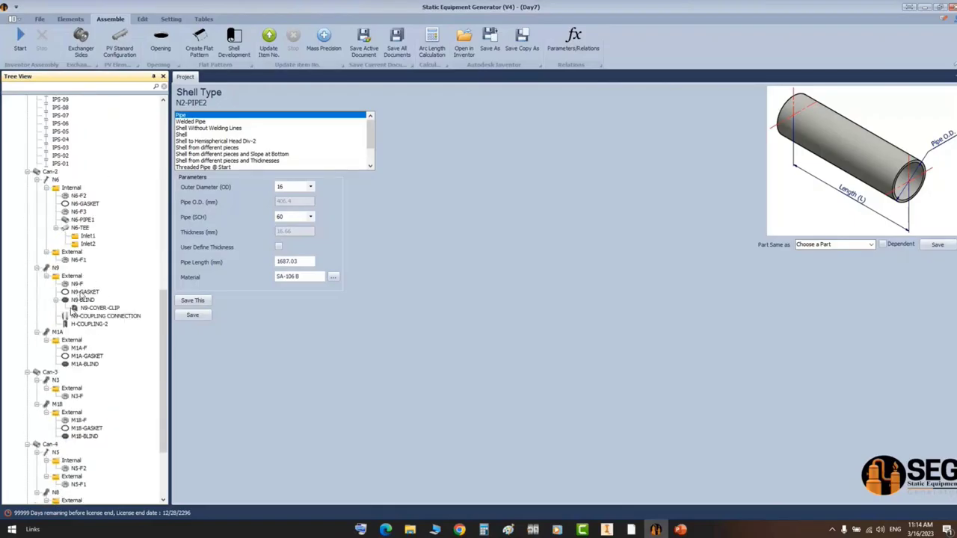
pyautogui.scroll(-2, 79, 296)
pyautogui.click(71, 412)
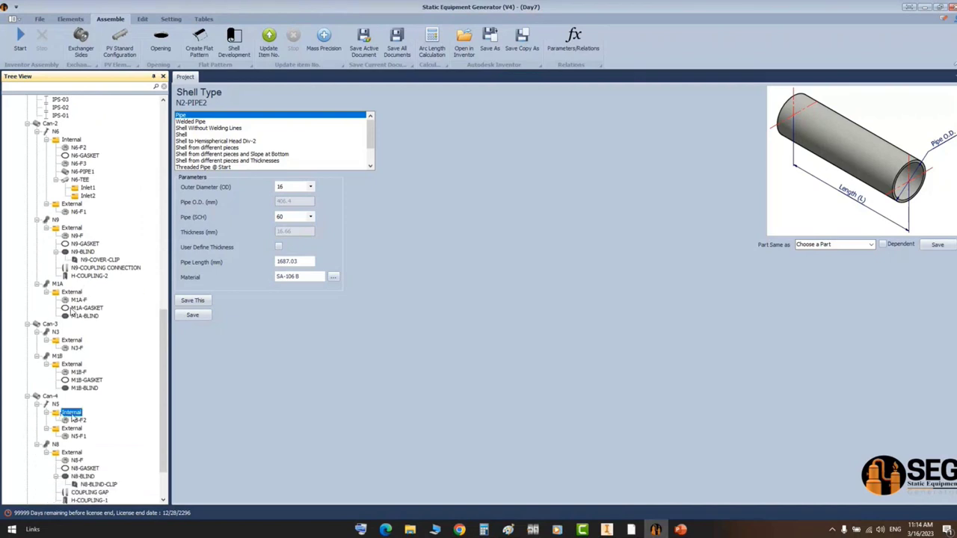
pyautogui.scroll(-3, 73, 420)
pyautogui.click(70, 19)
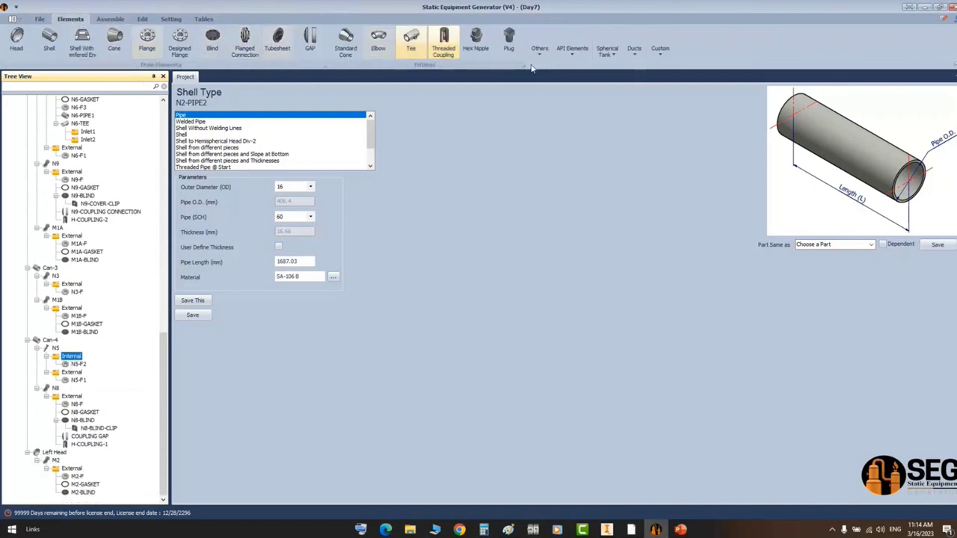
pyautogui.click(539, 49)
pyautogui.click(551, 81)
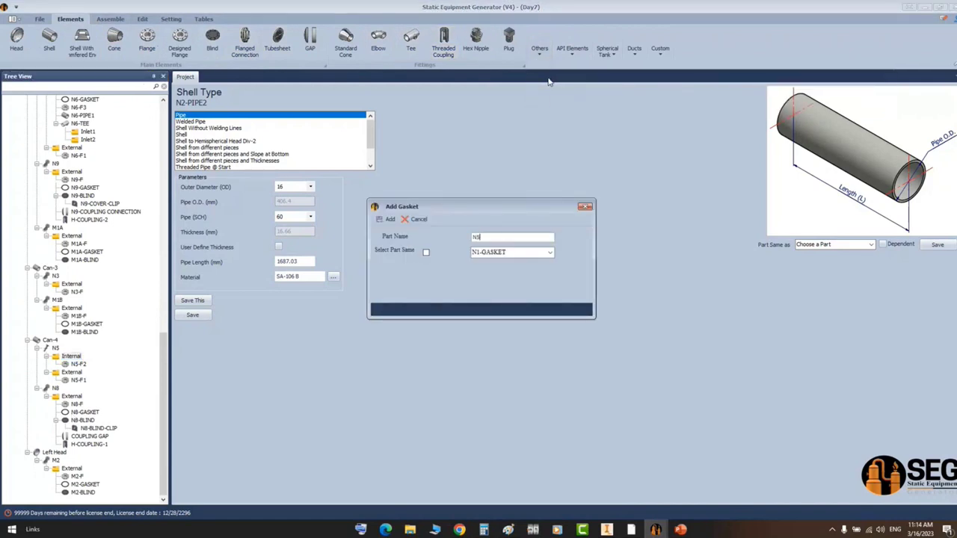
pyautogui.write('N5-GASKET')
pyautogui.press('Return')
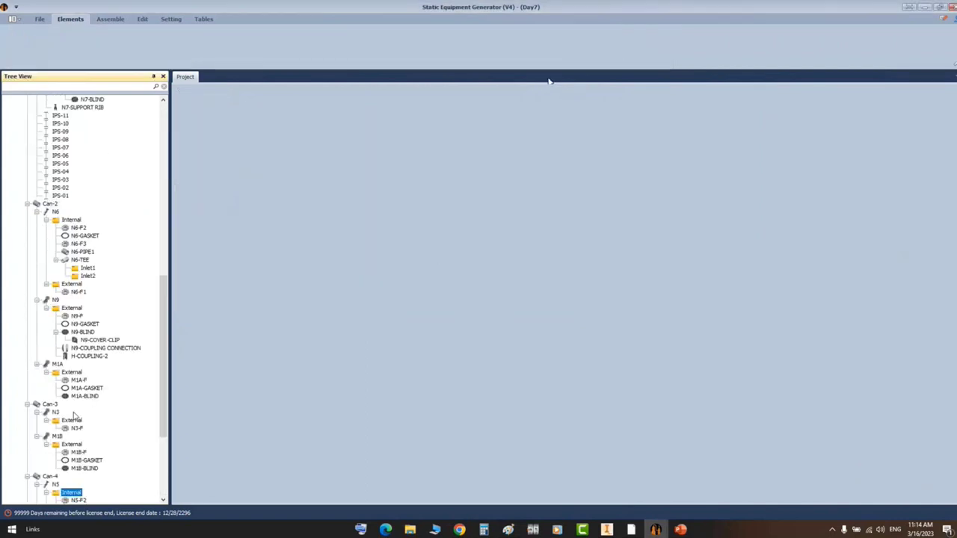
# - Define N5-GASKET as the same part as N6-GASKET and save it
pyautogui.click(96, 389)
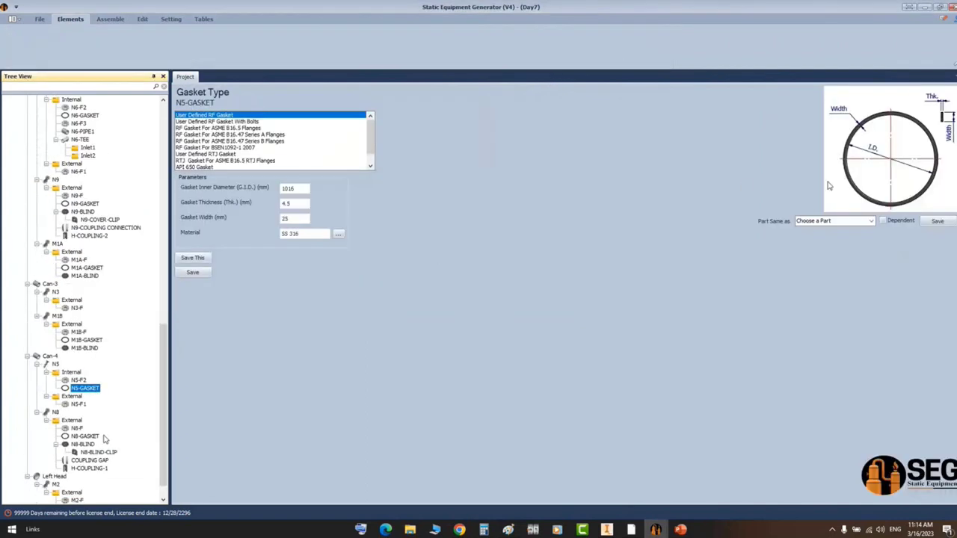
pyautogui.click(871, 221)
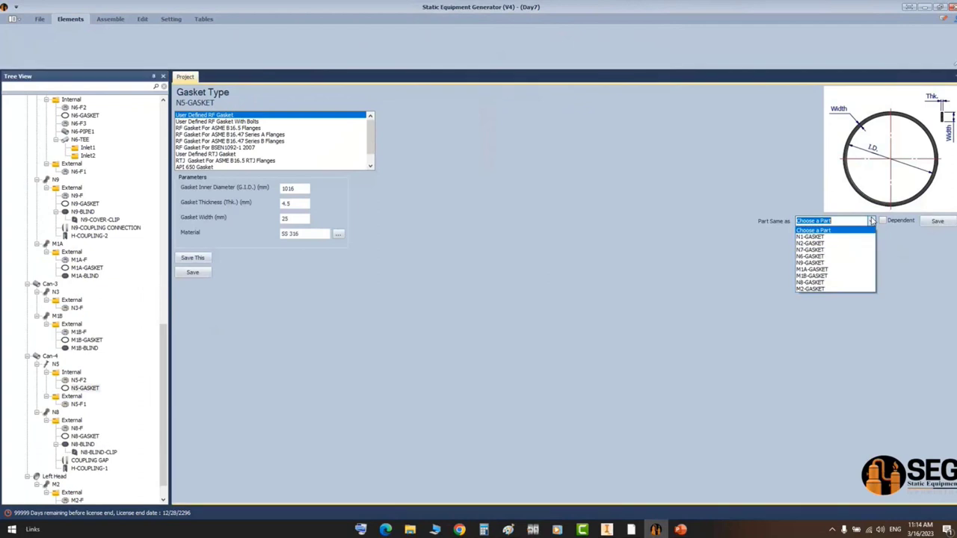
pyautogui.click(837, 256)
pyautogui.click(939, 223)
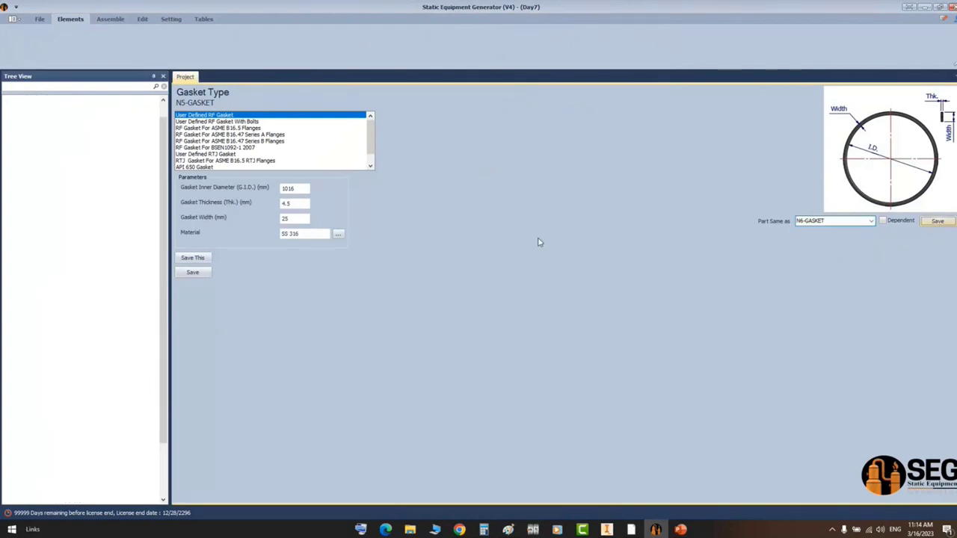
pyautogui.press('Return')
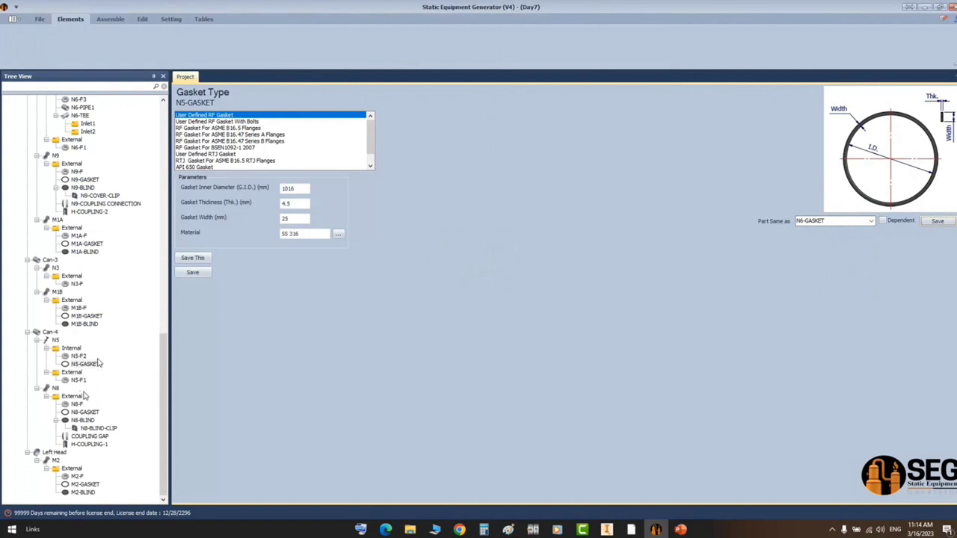
# - Add a flange named N5-F3 to nozzle N5's internal parts and define it the same as N6-F3
pyautogui.click(78, 349)
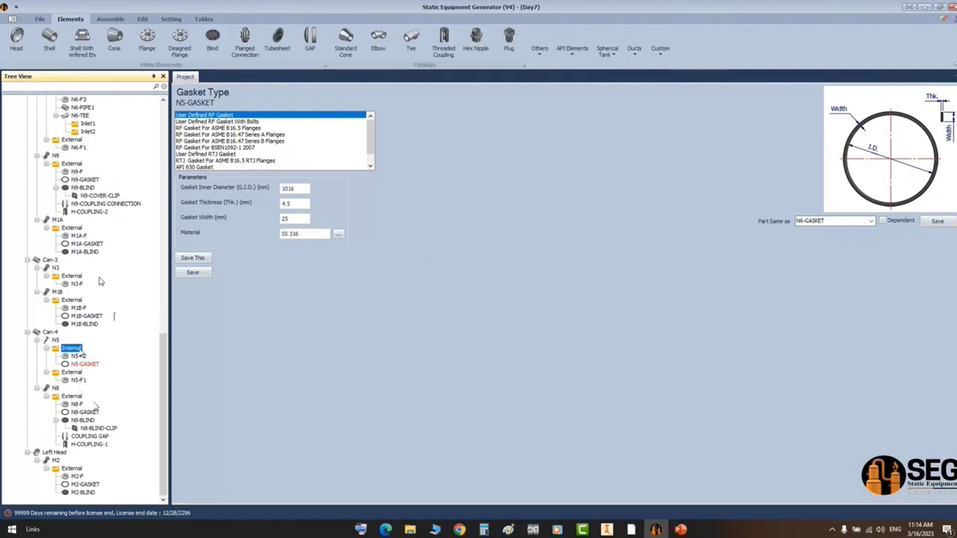
pyautogui.click(150, 44)
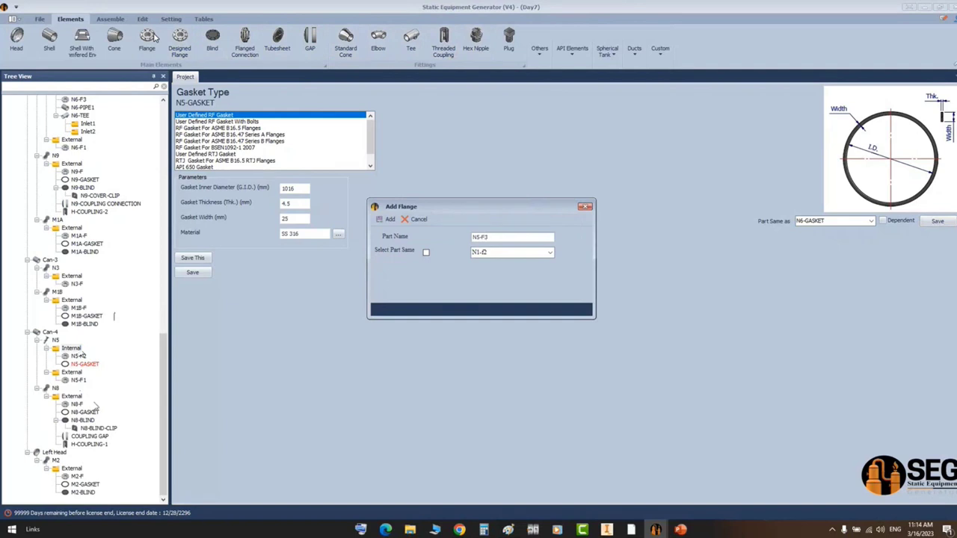
pyautogui.press('Return')
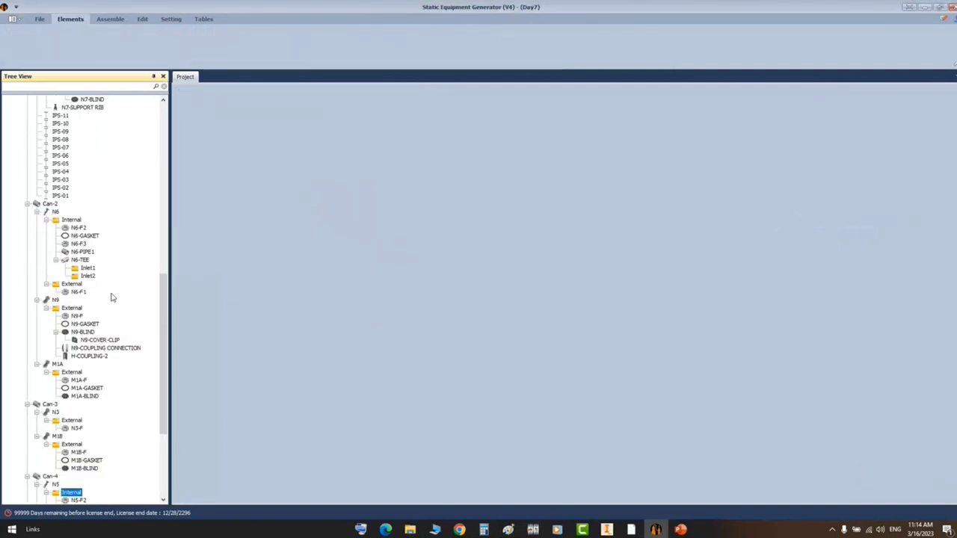
pyautogui.click(79, 445)
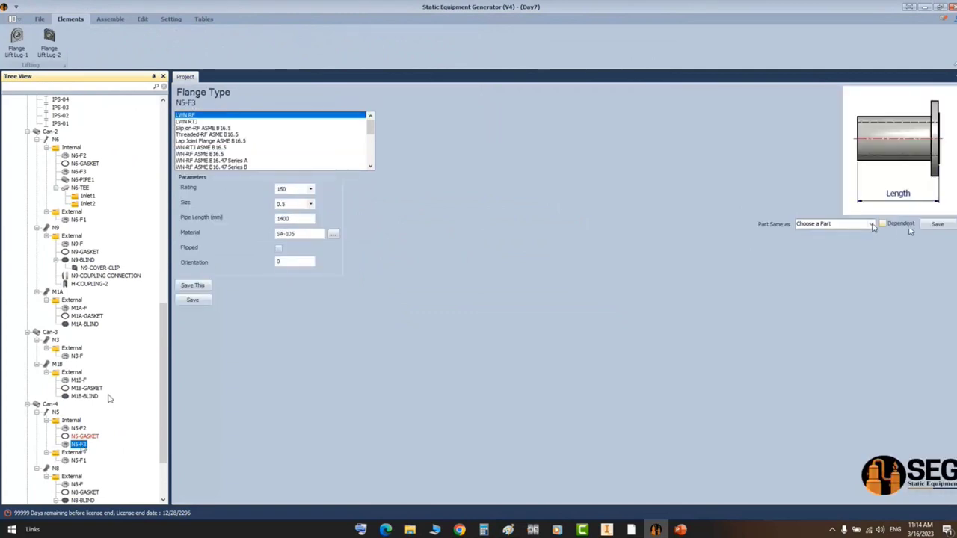
pyautogui.click(872, 225)
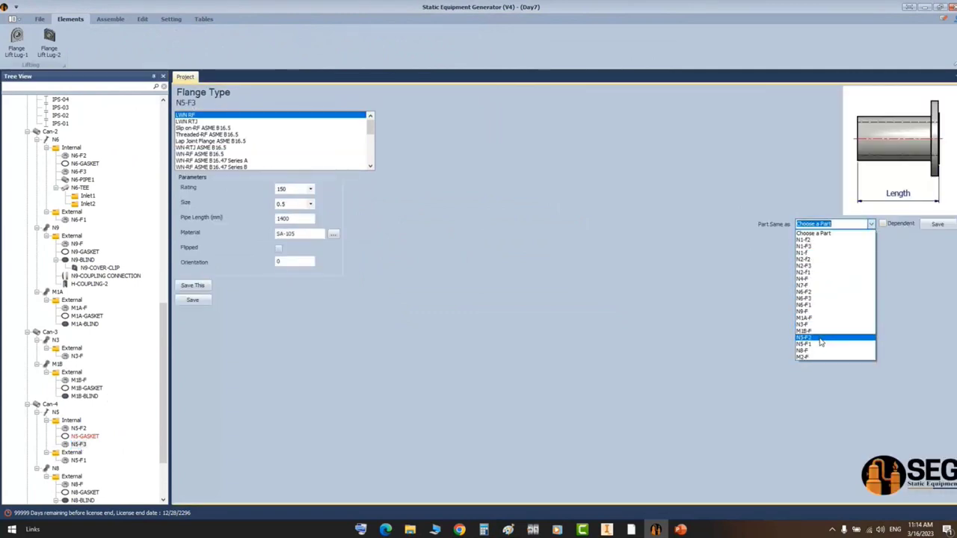
pyautogui.click(817, 299)
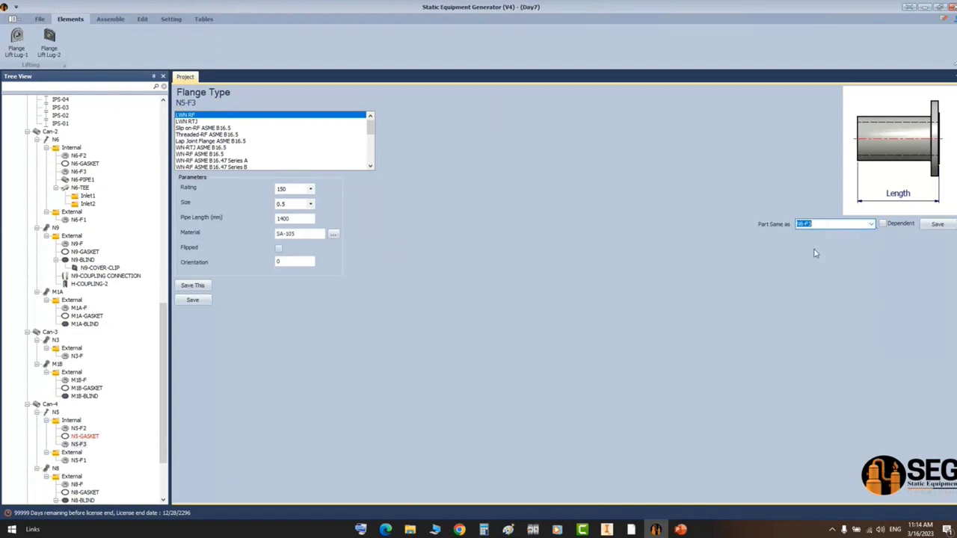
pyautogui.click(935, 225)
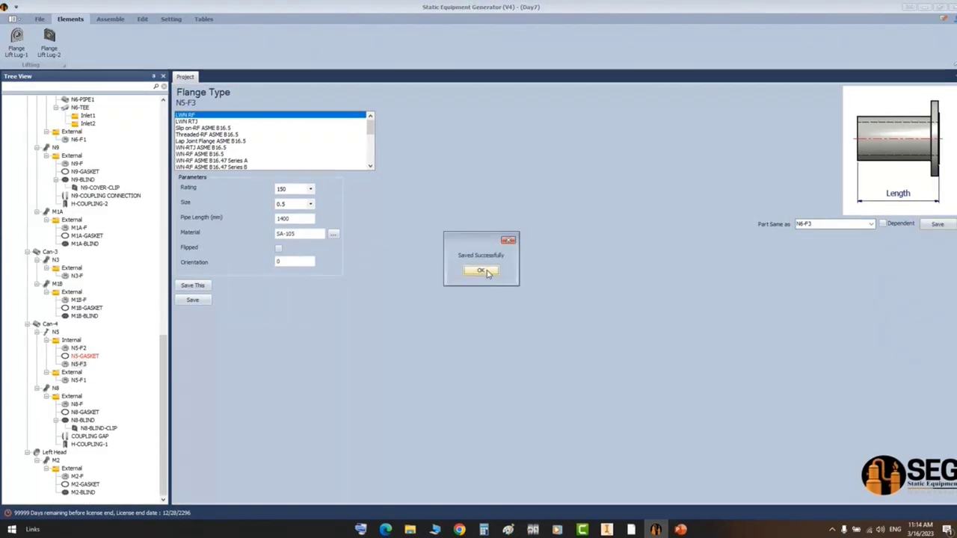
# - Add a shell named N5-PIPE1 to nozzle N5's internal parts and define it the same as N6-PIPE1
pyautogui.click(72, 341)
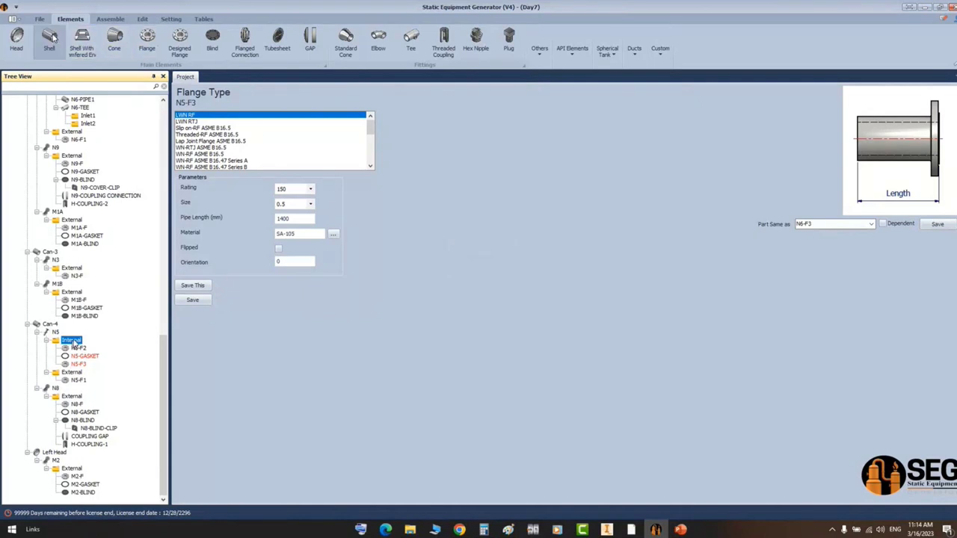
pyautogui.click(51, 36)
pyautogui.write('N5-PIPE1')
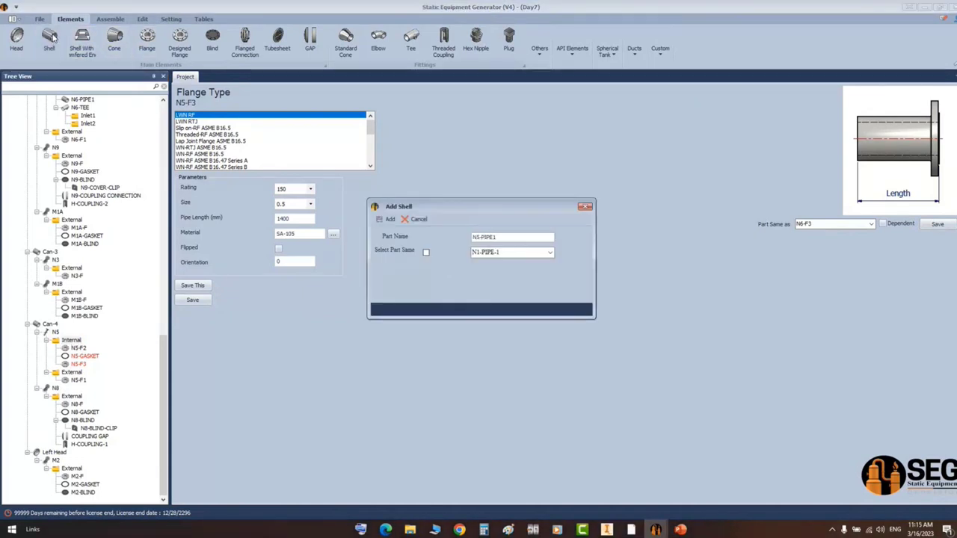
pyautogui.press('Return')
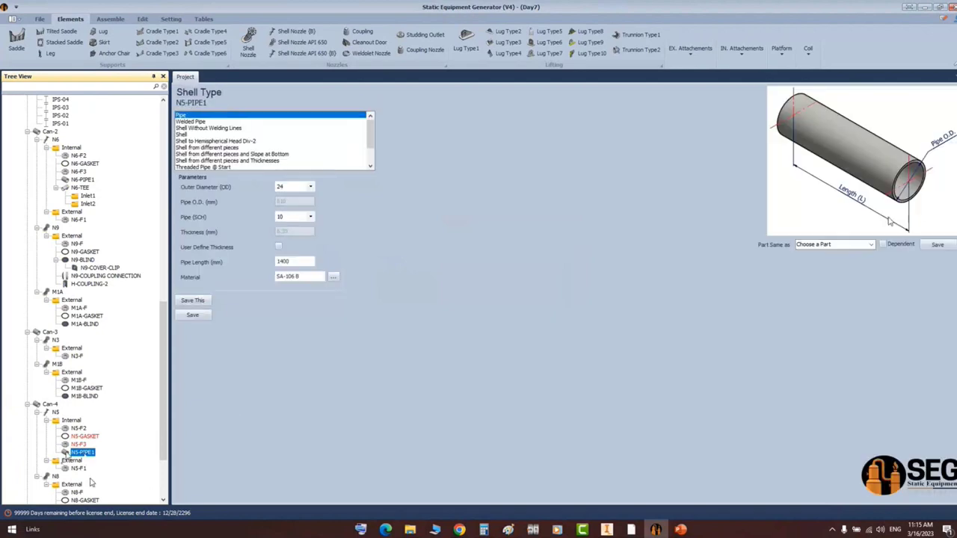
pyautogui.click(834, 244)
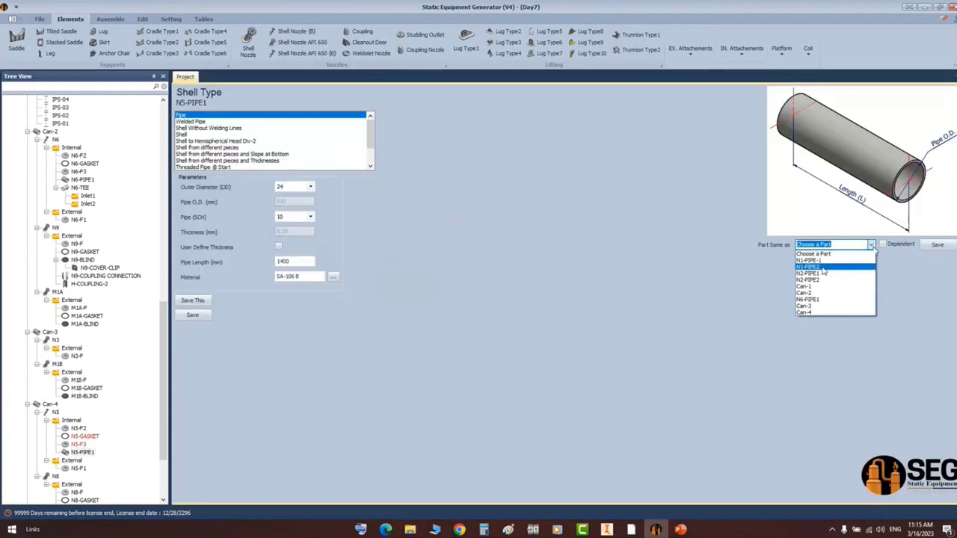
pyautogui.click(808, 299)
pyautogui.click(938, 245)
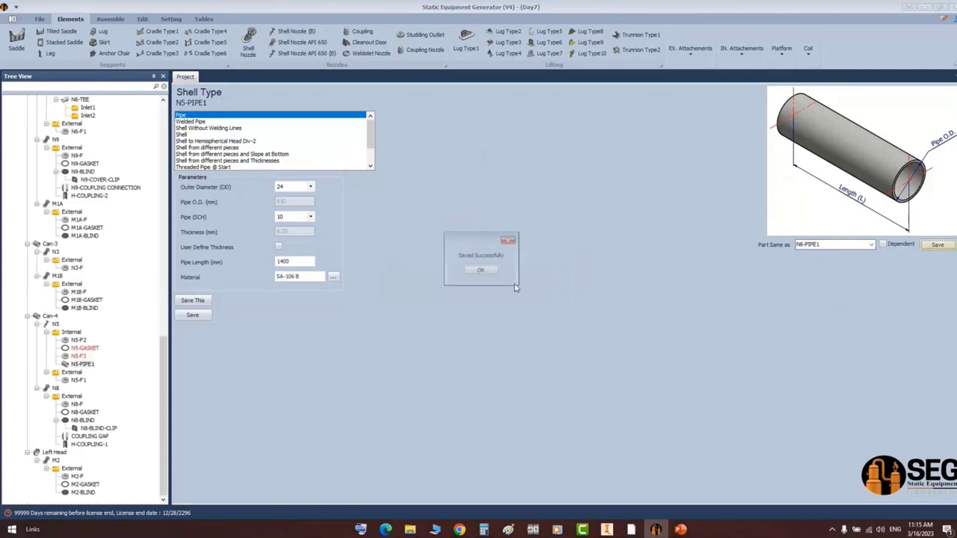
pyautogui.click(481, 270)
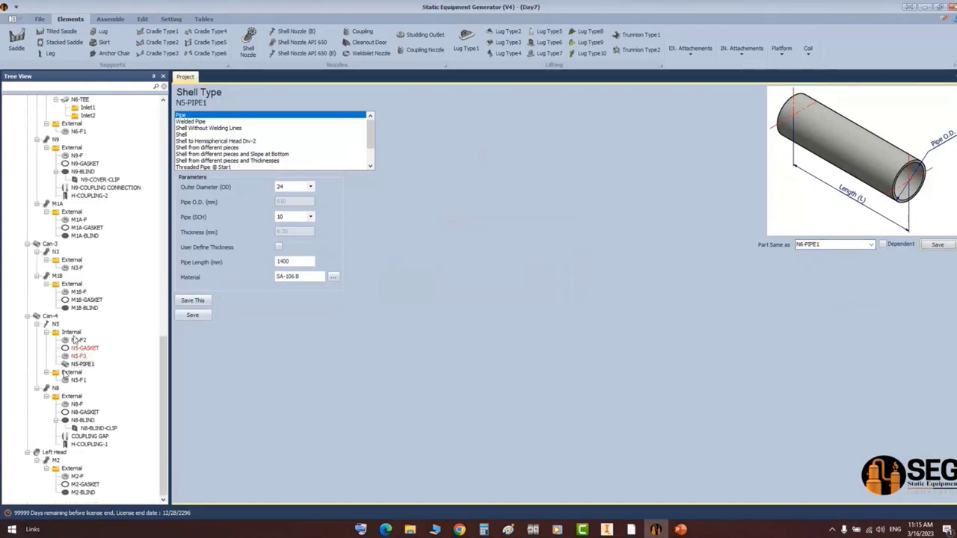
# - Add a tee named N5-TEE1 to nozzle N5's internal parts and define it the same as N6-TEE
pyautogui.click(73, 373)
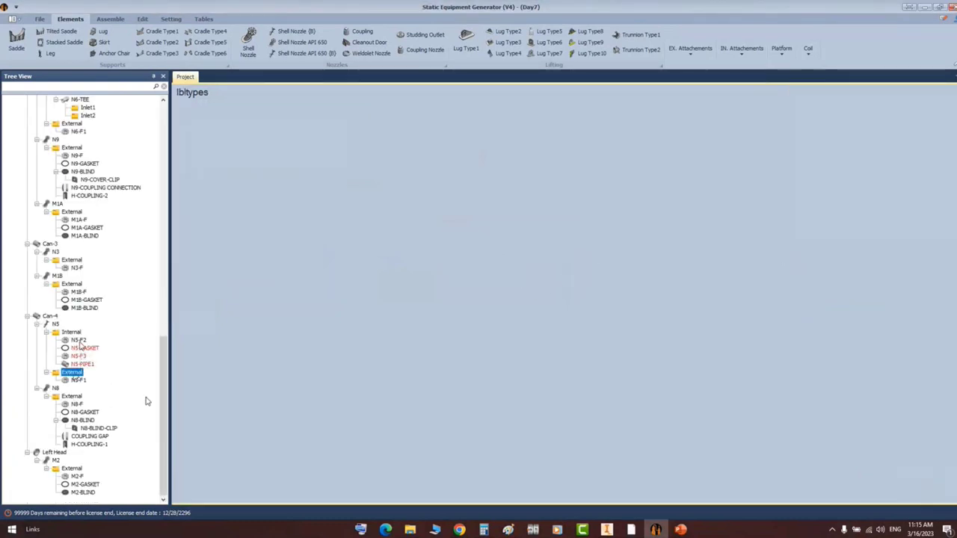
pyautogui.click(73, 333)
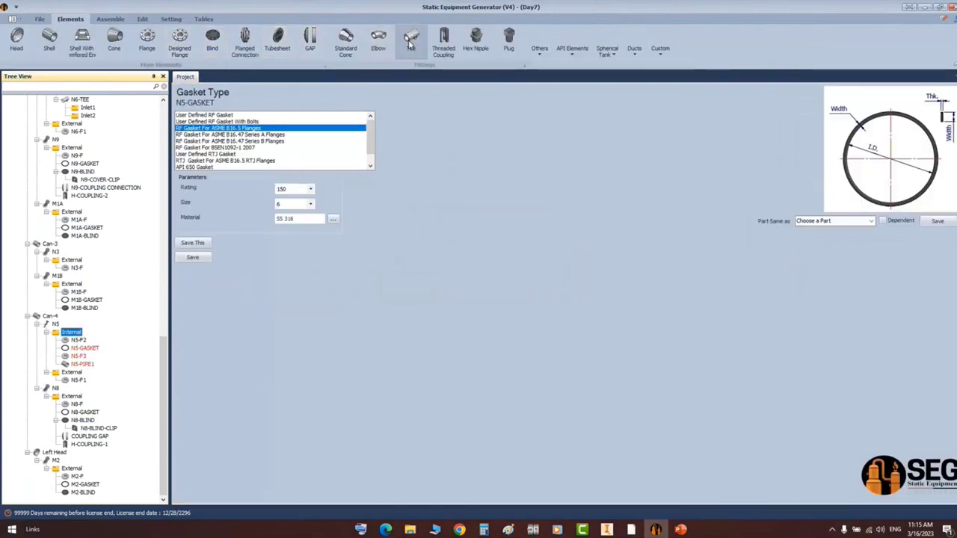
pyautogui.click(411, 43)
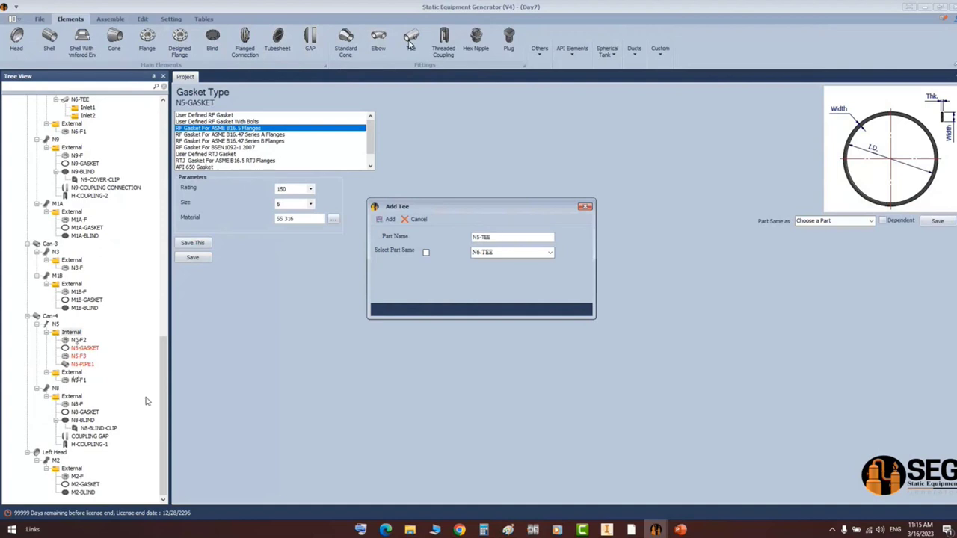
pyautogui.click(386, 219)
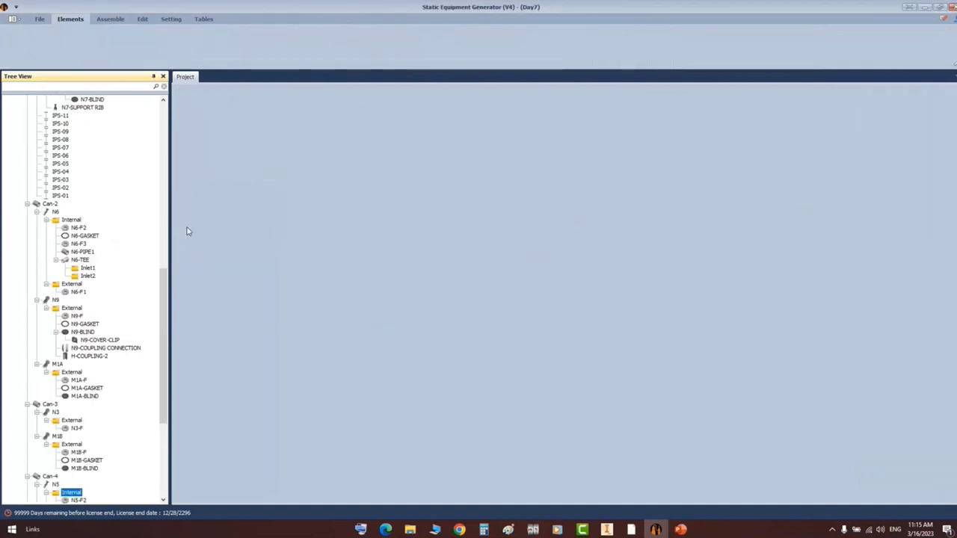
pyautogui.scroll(-5, 104, 252)
pyautogui.click(82, 413)
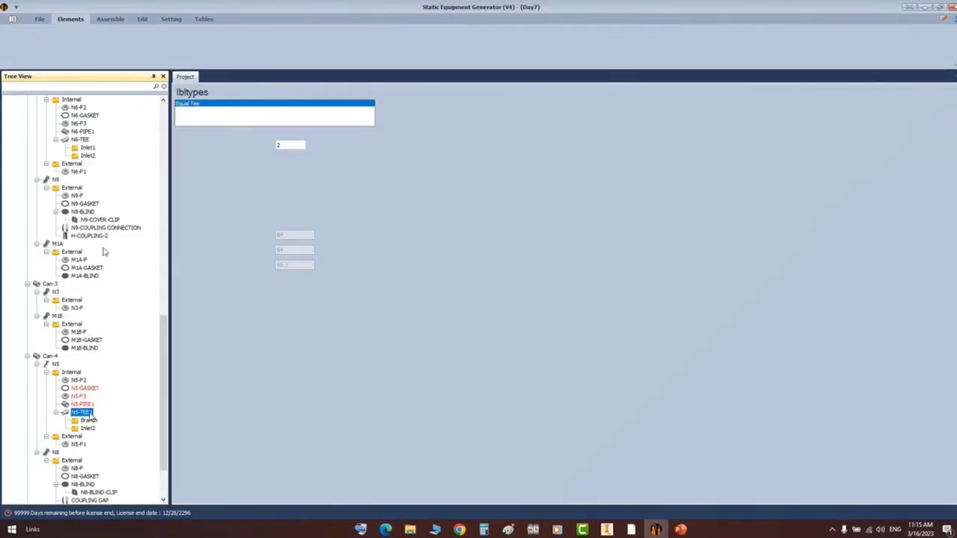
pyautogui.click(872, 211)
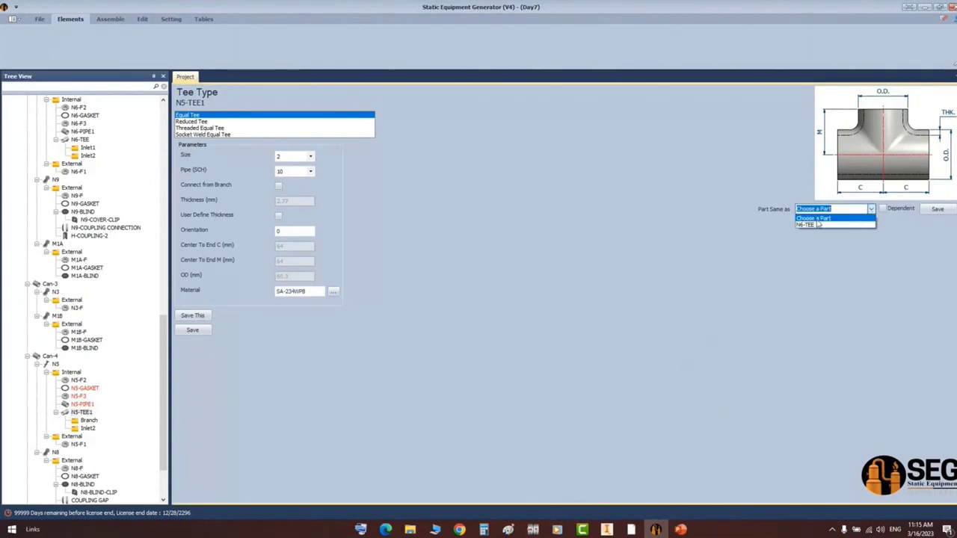
pyautogui.click(812, 226)
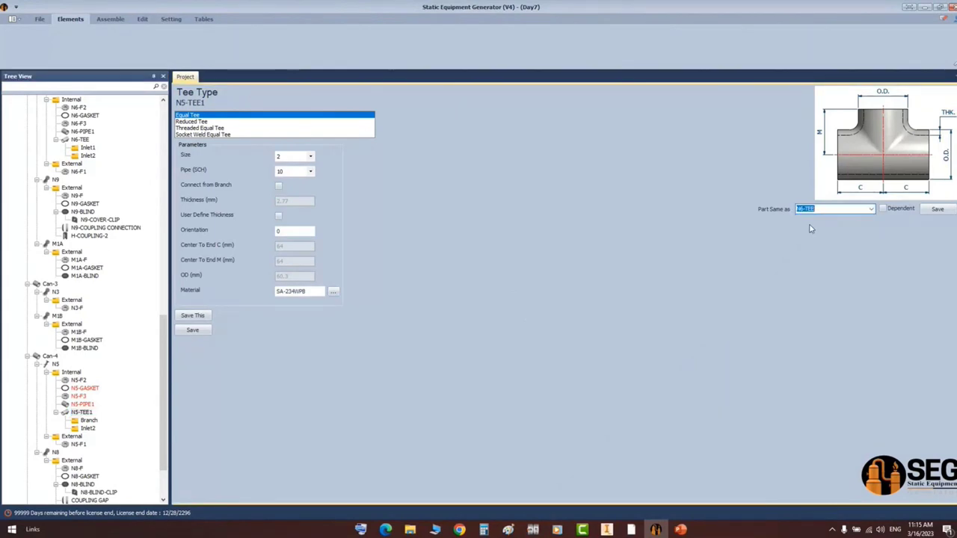
pyautogui.click(938, 209)
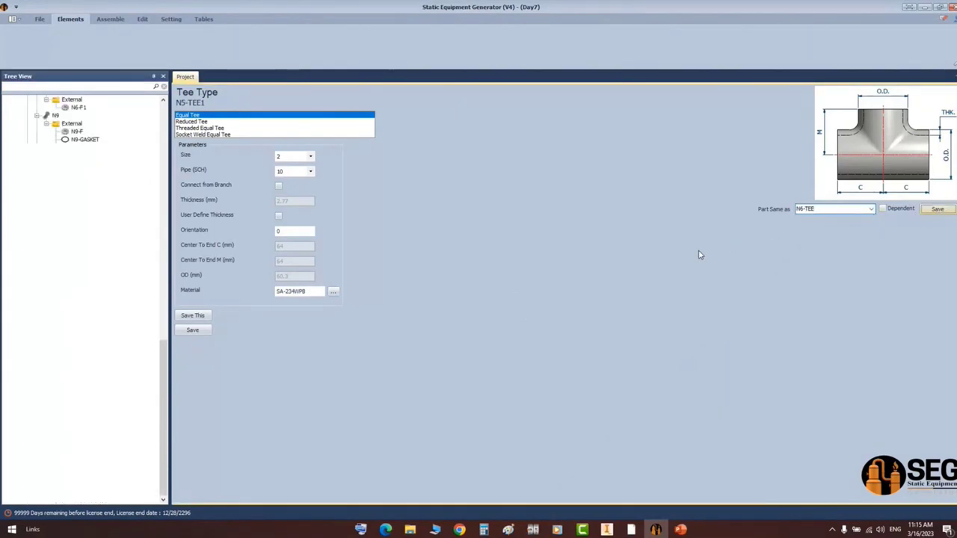
pyautogui.press('Return')
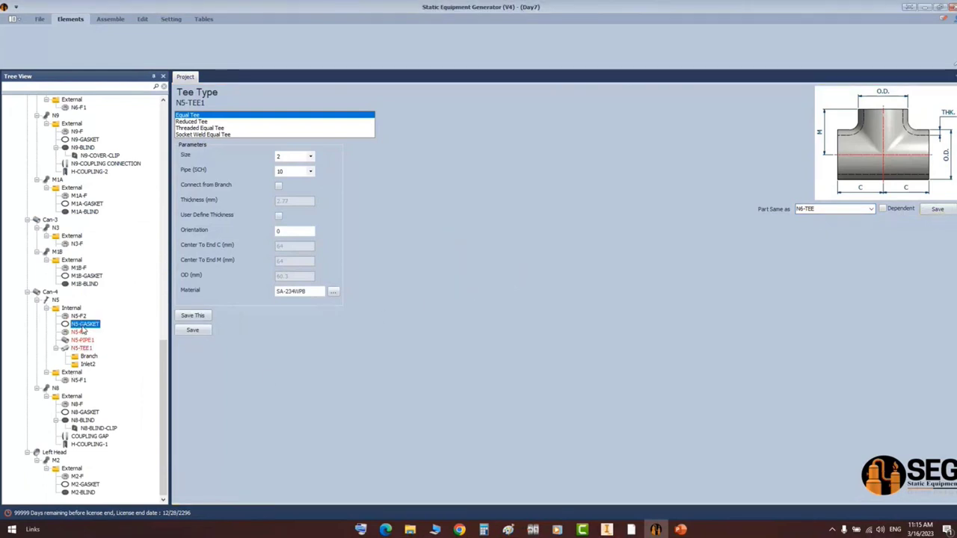
# - Save the N5-TEE1 reduced tee definition and generate the new N5 internal parts in the Inventor assembly
pyautogui.click(81, 348)
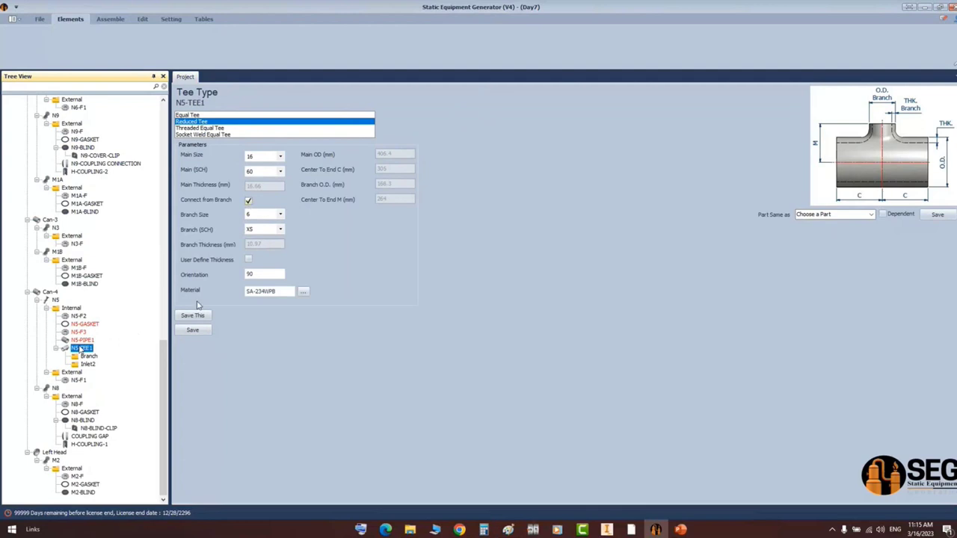
pyautogui.click(193, 329)
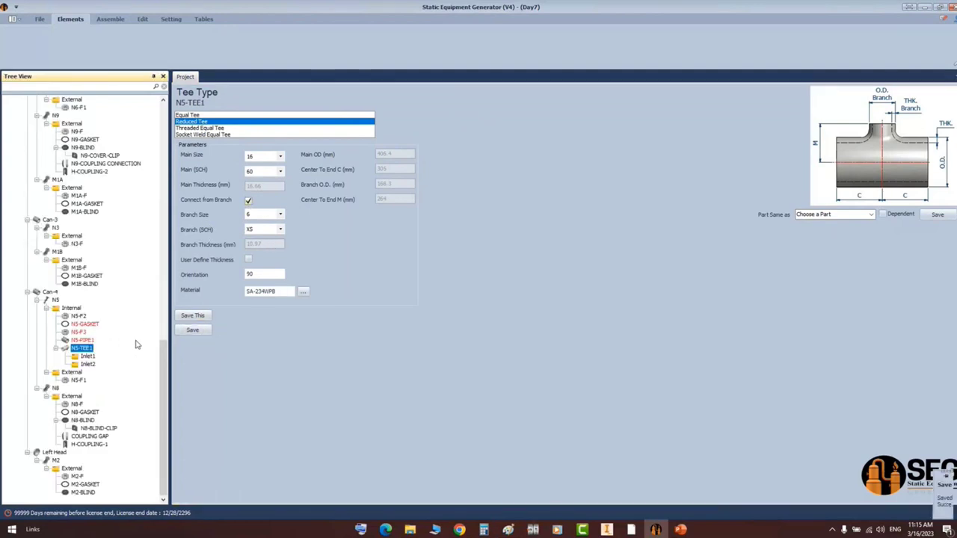
pyautogui.click(110, 19)
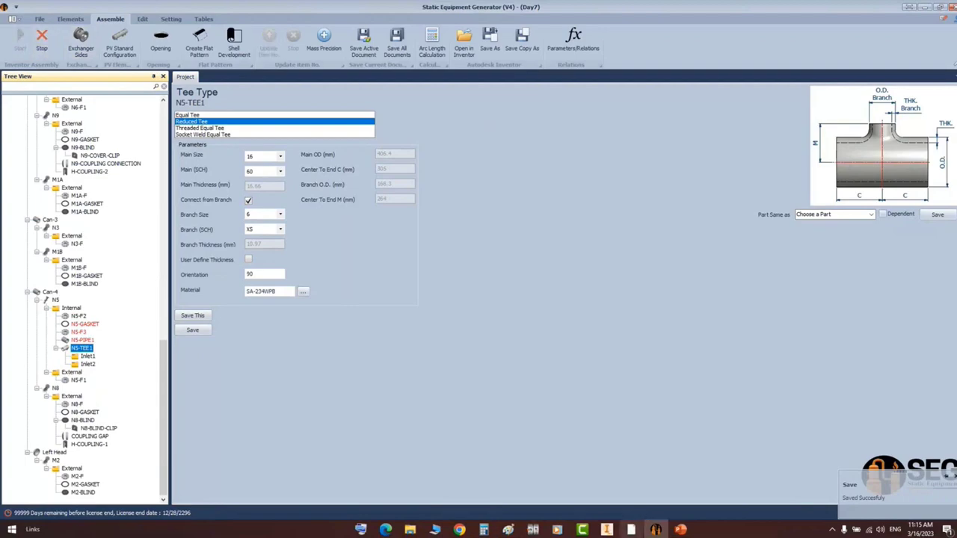
pyautogui.click(607, 530)
pyautogui.scroll(-4, 729, 346)
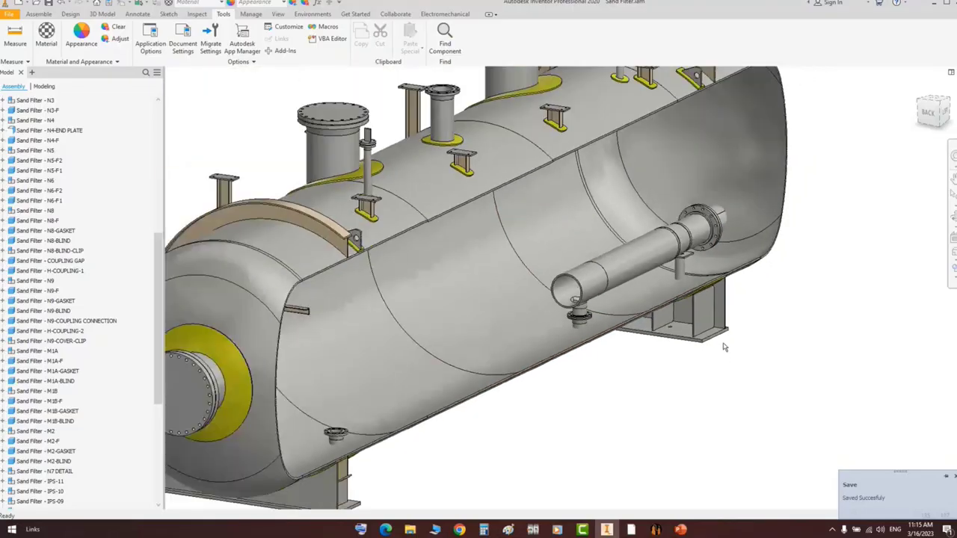
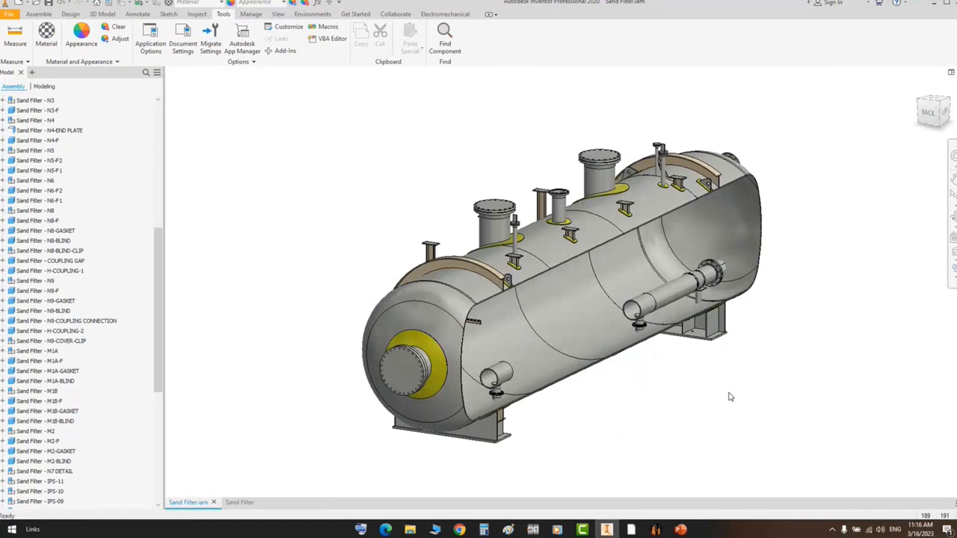
# - Examine the generated N5 tee and its connection to the nozzle at the bottom of the vessel
pyautogui.click(953, 216)
pyautogui.keyDown('shift'); pyautogui.moveTo(515, 320); pyautogui.dragTo(432, 311, button='middle'); pyautogui.keyUp('shift')
pyautogui.scroll(-2, 432, 312)
pyautogui.moveTo(511, 337); pyautogui.dragTo(476, 341)
pyautogui.scroll(-2, 490, 331)
pyautogui.moveTo(490, 332); pyautogui.dragTo(596, 302, button='middle')
pyautogui.scroll(-2, 473, 314)
pyautogui.moveTo(473, 314); pyautogui.dragTo(616, 261, button='middle')
pyautogui.press('Escape')
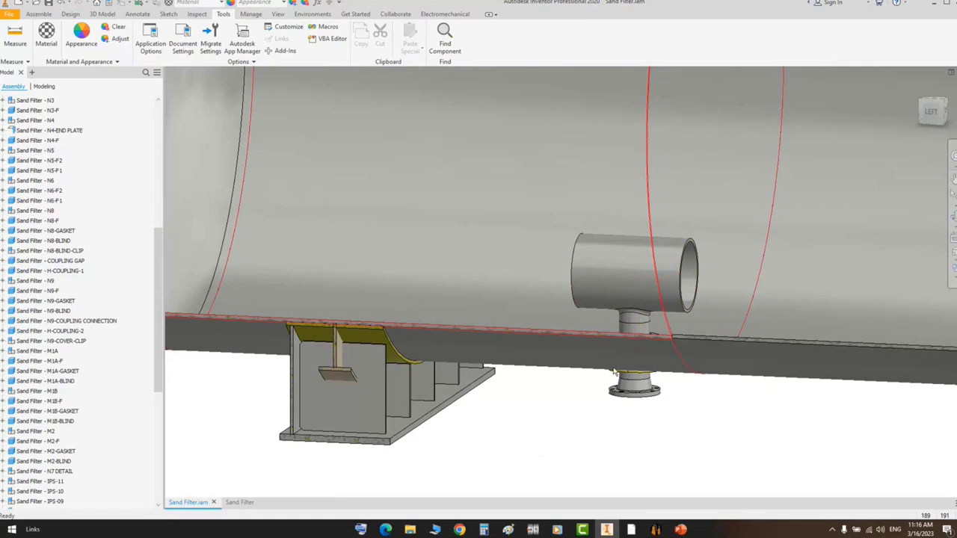
pyautogui.moveTo(590, 384); pyautogui.dragTo(569, 416, button='middle')
# - Open the N5 tee in place, inspect its End-2 and Start-Inlet UCS, and return to the assembly
pyautogui.click(604, 294)
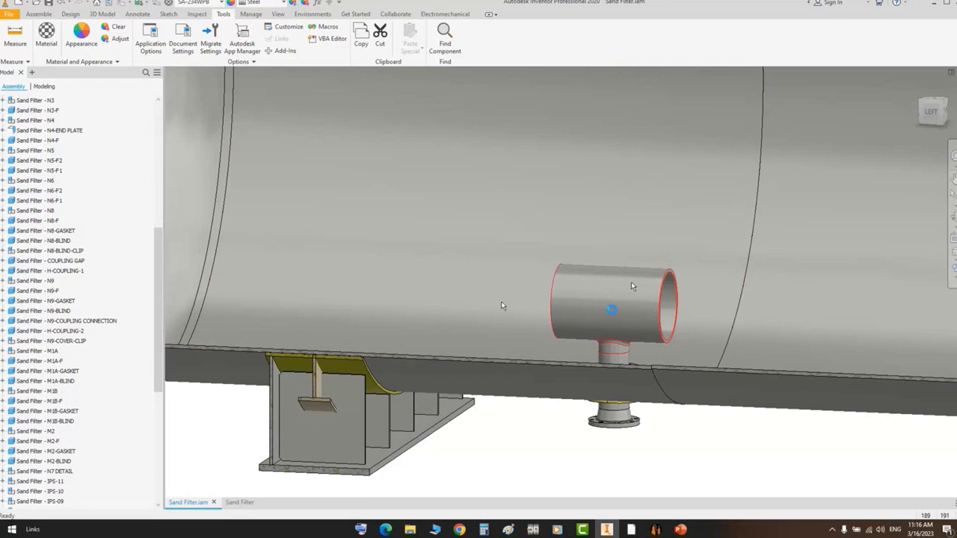
pyautogui.doubleClick(612, 314)
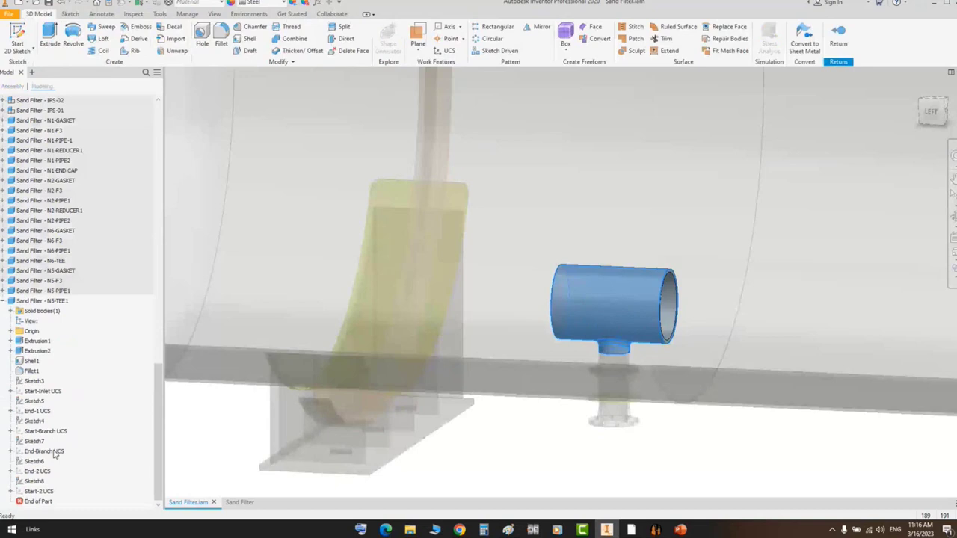
pyautogui.click(45, 471)
pyautogui.click(45, 391)
pyautogui.rightClick(522, 470)
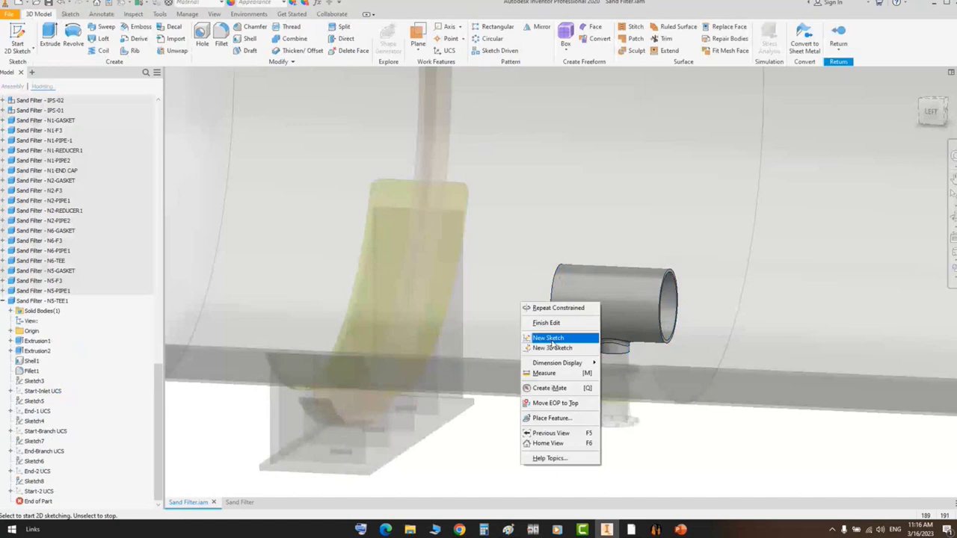
pyautogui.click(546, 323)
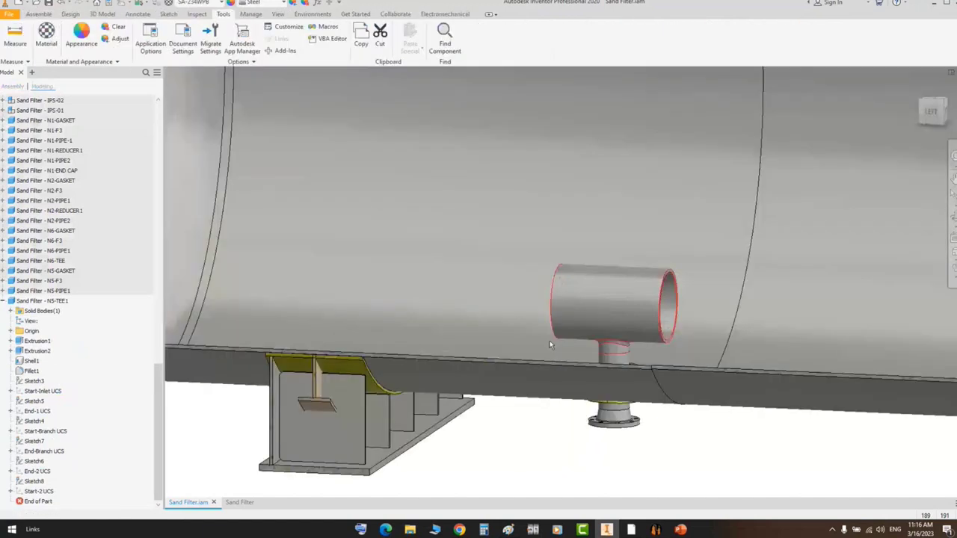
pyautogui.hotkey('alt', 'Tab')
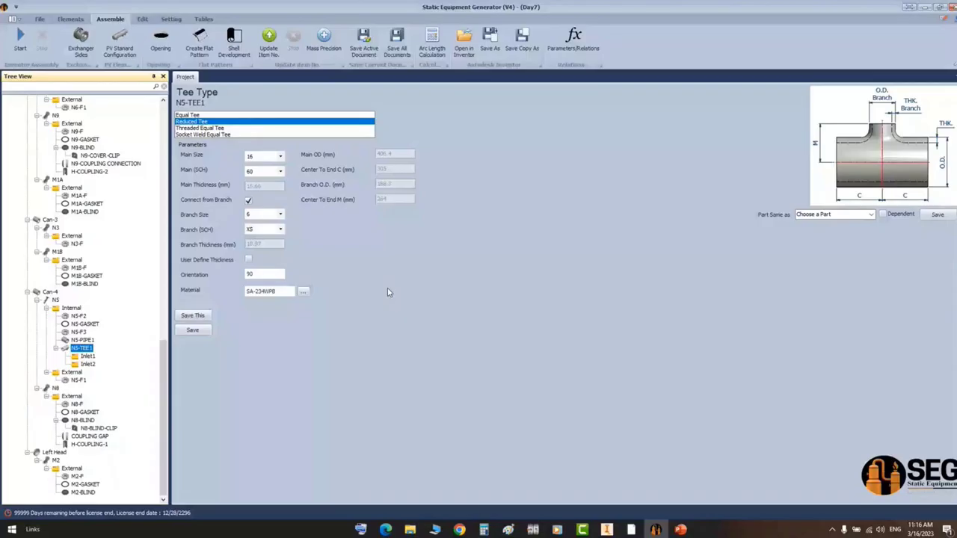
pyautogui.hotkey('alt', 'Tab')
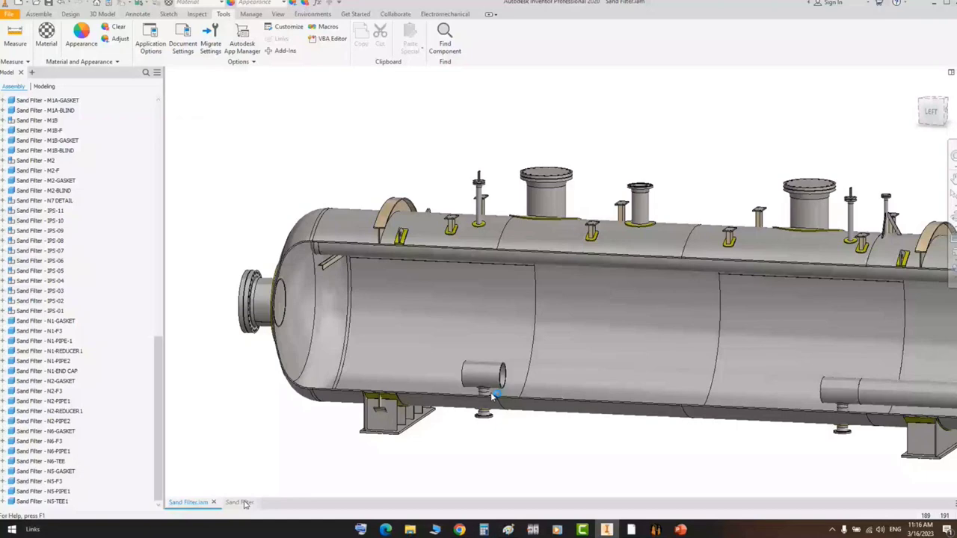
# - In the Sand Filter drawing, place the horizontal dimension between the facing ends of the N5 and N6 tees
pyautogui.click(241, 502)
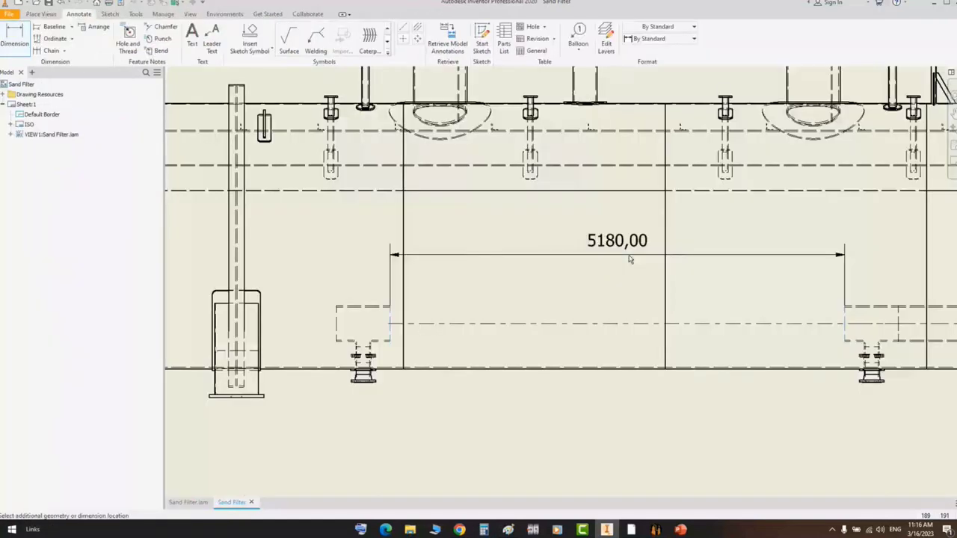
pyautogui.click(629, 256)
pyautogui.scroll(2, 521, 315)
# - Dimension the horizontal distance from the left end of the upper internal pipe to the N5 tee's left end, and end dimensioning
pyautogui.click(411, 320)
pyautogui.scroll(-2, 320, 338)
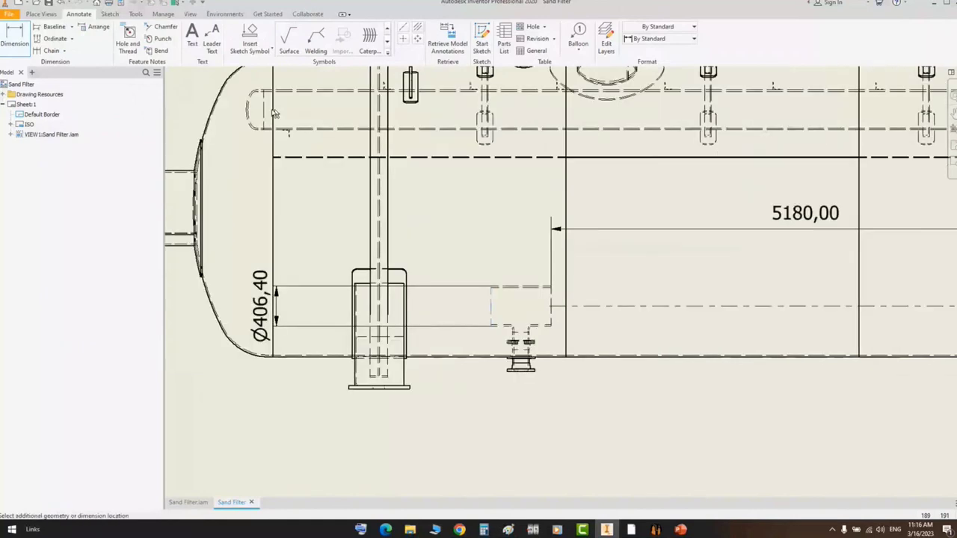
pyautogui.scroll(-2, 274, 105)
pyautogui.click(256, 105)
pyautogui.scroll(2, 369, 255)
pyautogui.click(370, 303)
pyautogui.moveTo(754, 265); pyautogui.dragTo(594, 235, button='middle')
pyautogui.rightClick(594, 235)
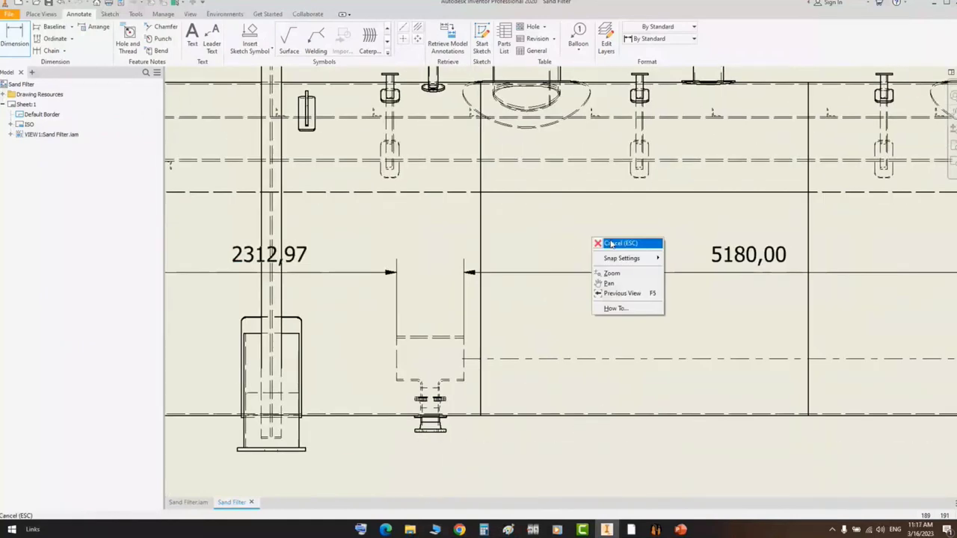
pyautogui.click(612, 241)
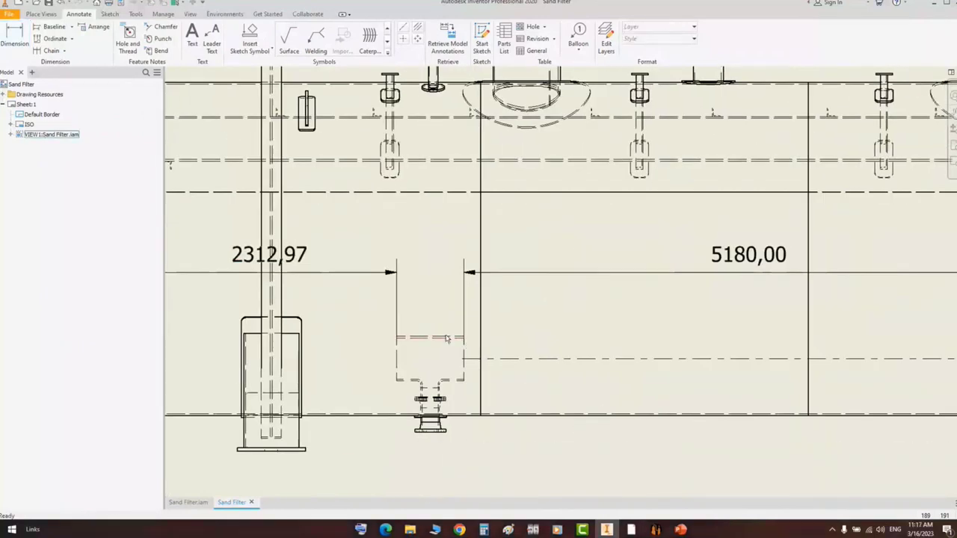
# - In Static Equipment Generator, add a shell named N5-PIPE2 to Inlet1 of N5-TEE1
pyautogui.click(657, 529)
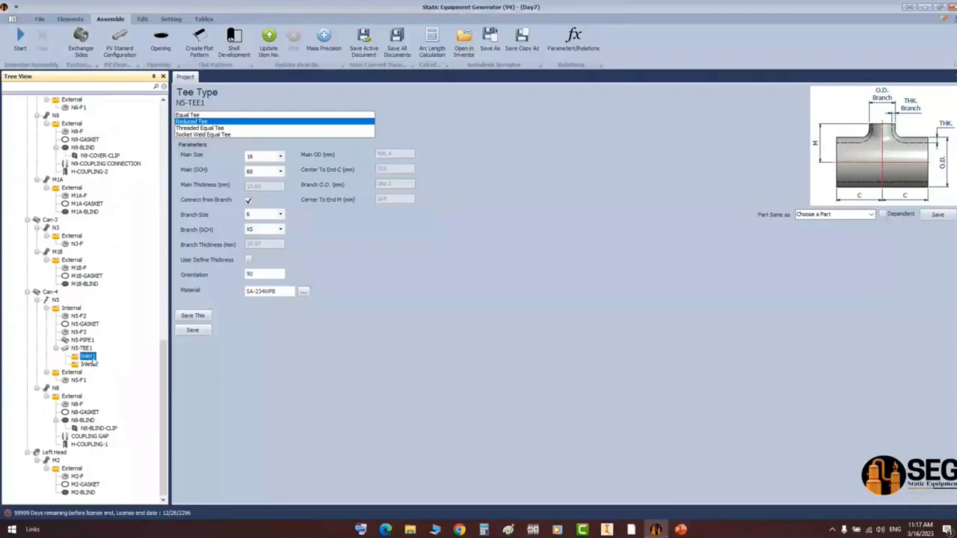
pyautogui.click(70, 19)
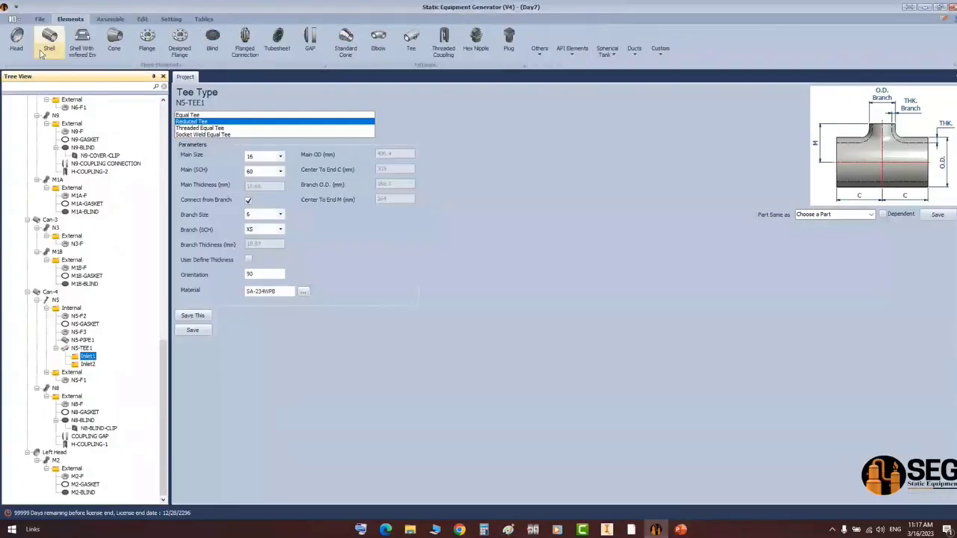
pyautogui.click(48, 37)
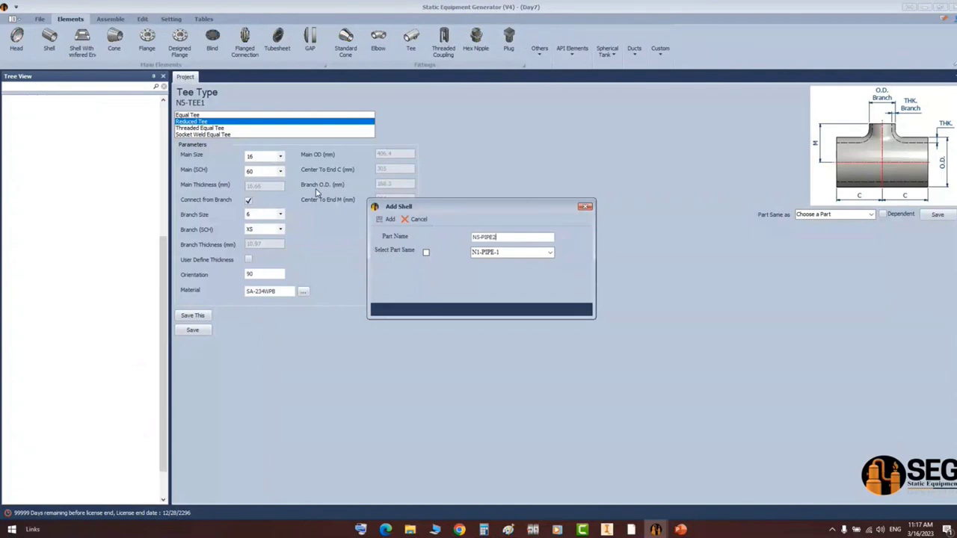
pyautogui.press('Return')
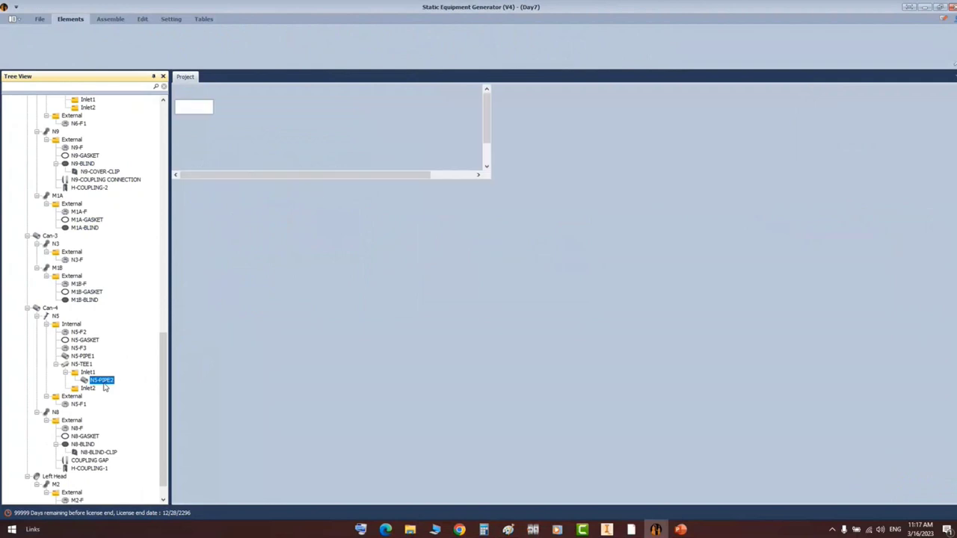
# - Set N5-PIPE2's outer diameter to 16 and its pipe schedule to 60
pyautogui.click(298, 186)
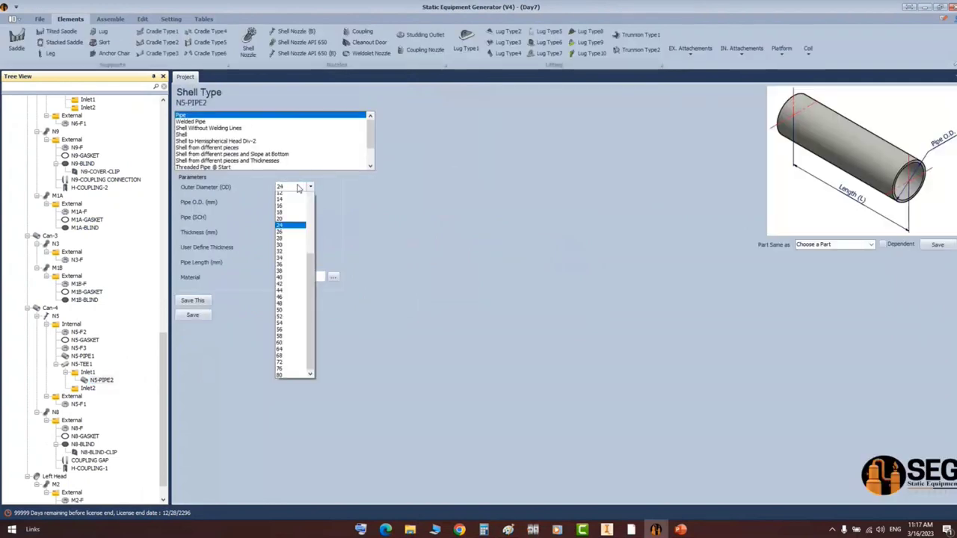
pyautogui.click(288, 218)
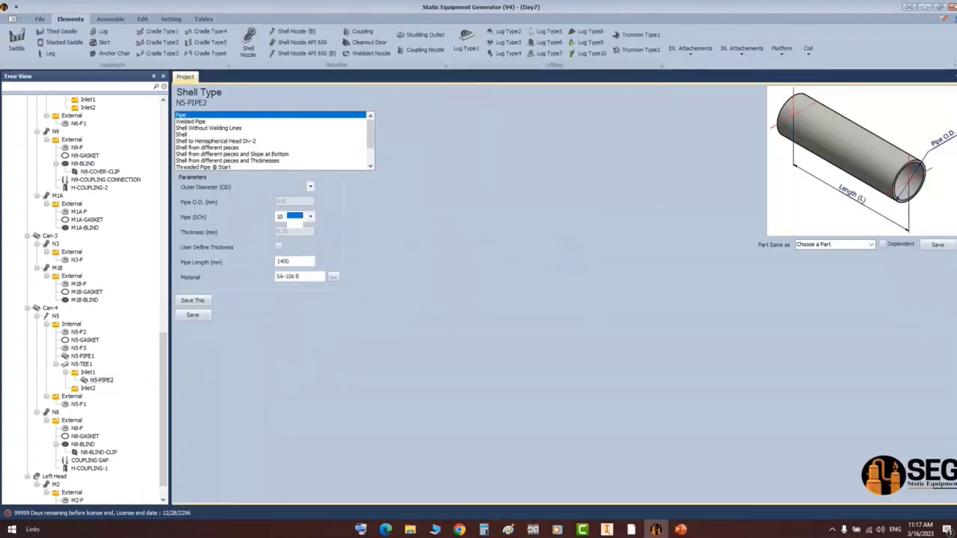
pyautogui.click(296, 217)
pyautogui.click(290, 285)
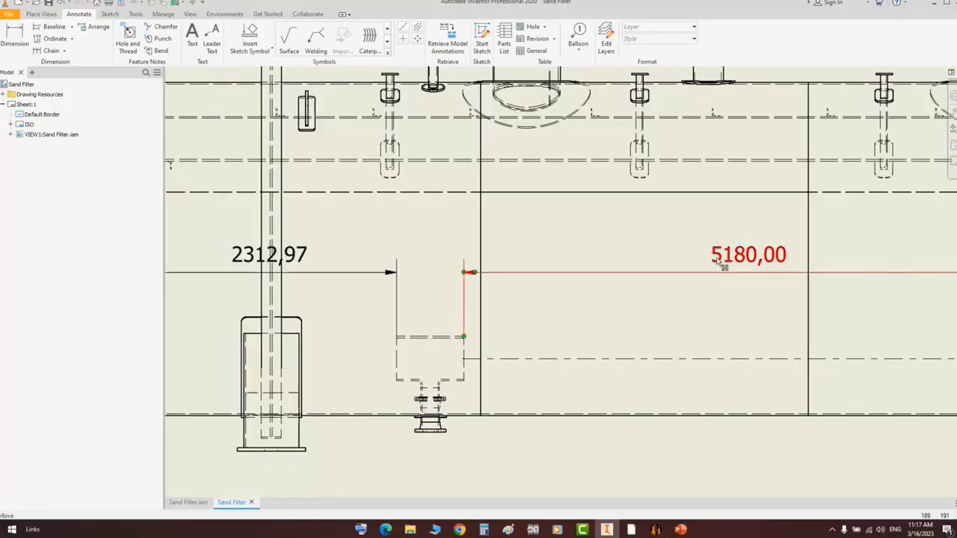
# - Set N5-PIPE2's pipe length to 5180 mm and save the definition
pyautogui.click(656, 529)
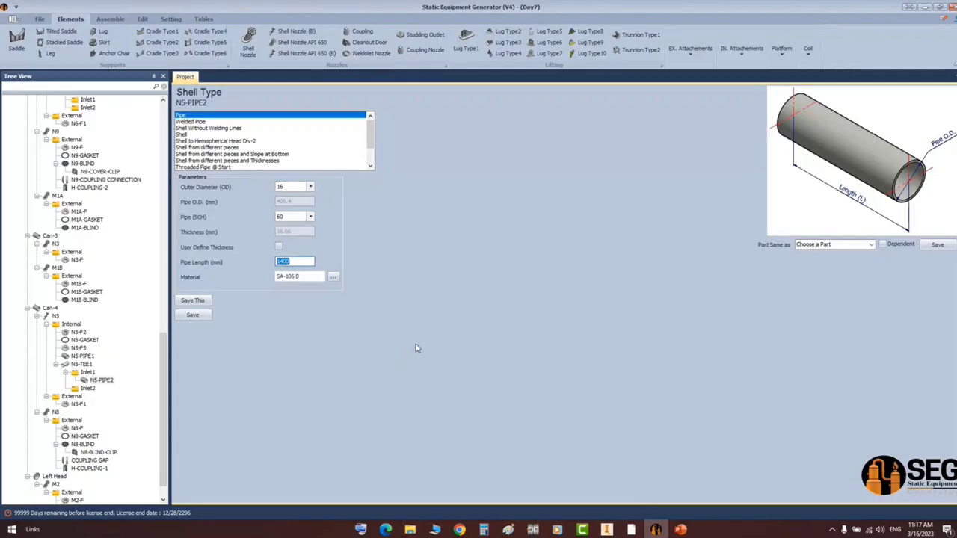
pyautogui.write('5180')
pyautogui.click(192, 315)
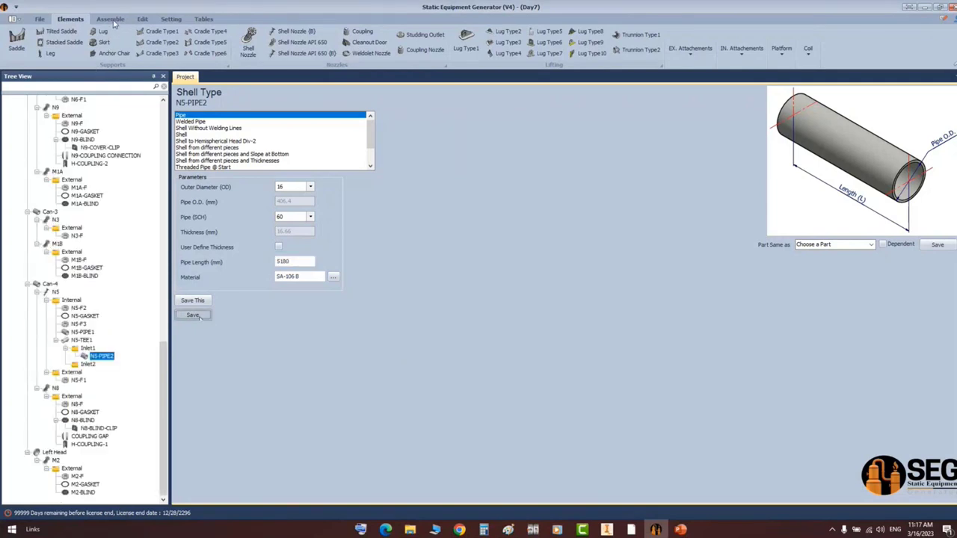
# - Generate N5-PIPE2 in the Inventor assembly and check which side of the N5 tee it extends from
pyautogui.click(111, 20)
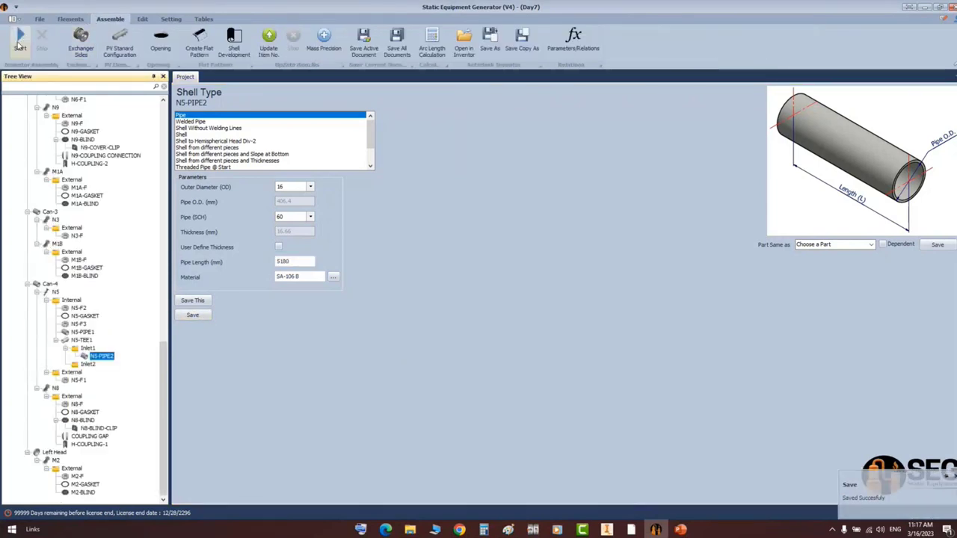
pyautogui.click(606, 529)
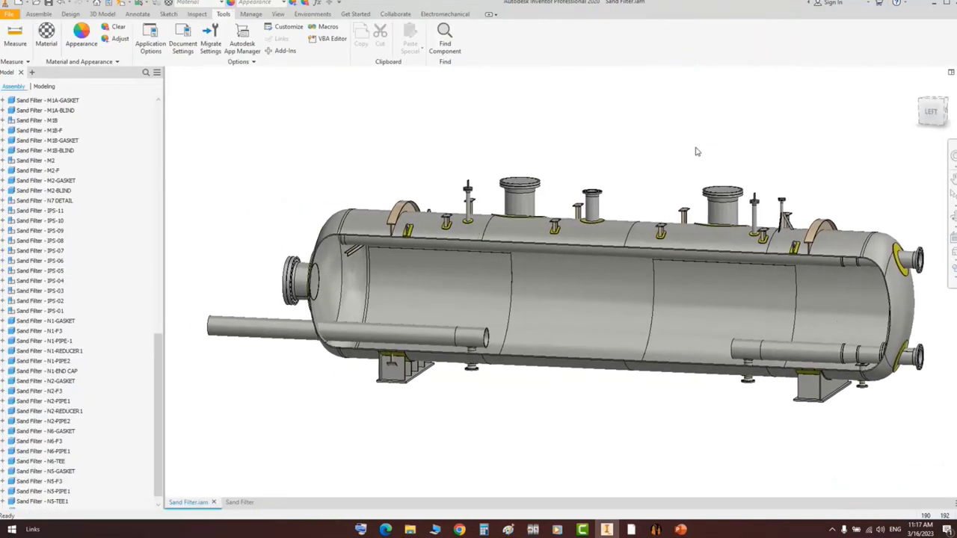
pyautogui.click(656, 530)
pyautogui.click(609, 529)
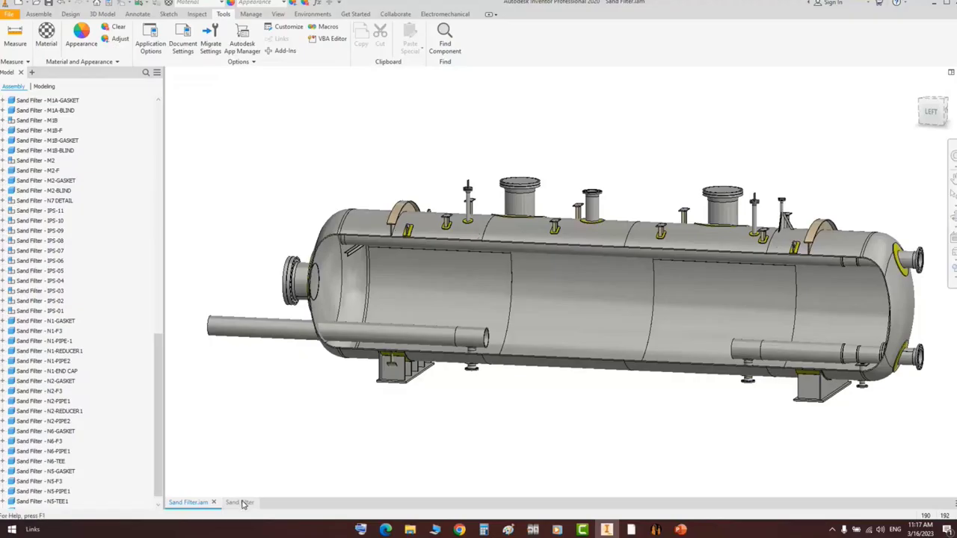
# - Consult the drawing's left-side dimension, set N5-PIPE2's pipe length to 3212.97 mm and save the definition
pyautogui.click(242, 503)
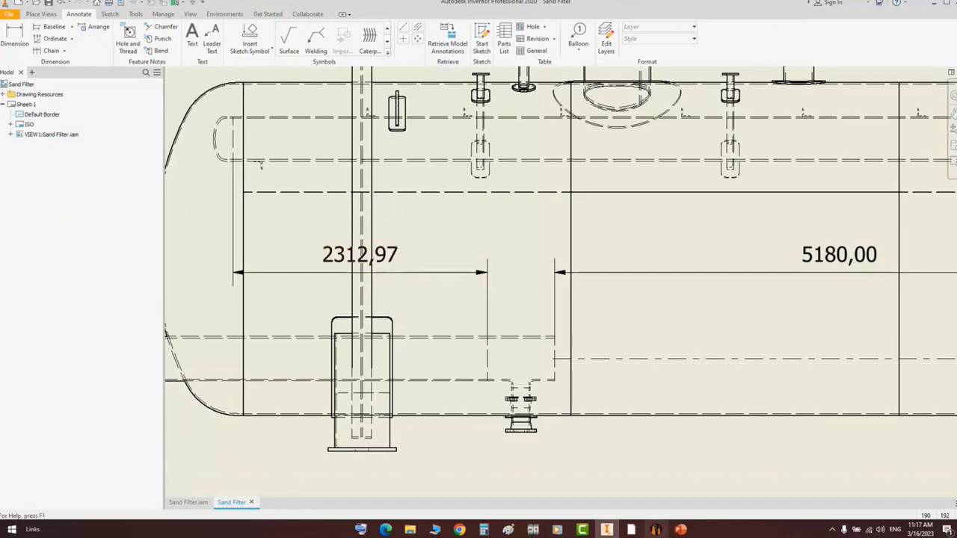
pyautogui.click(655, 530)
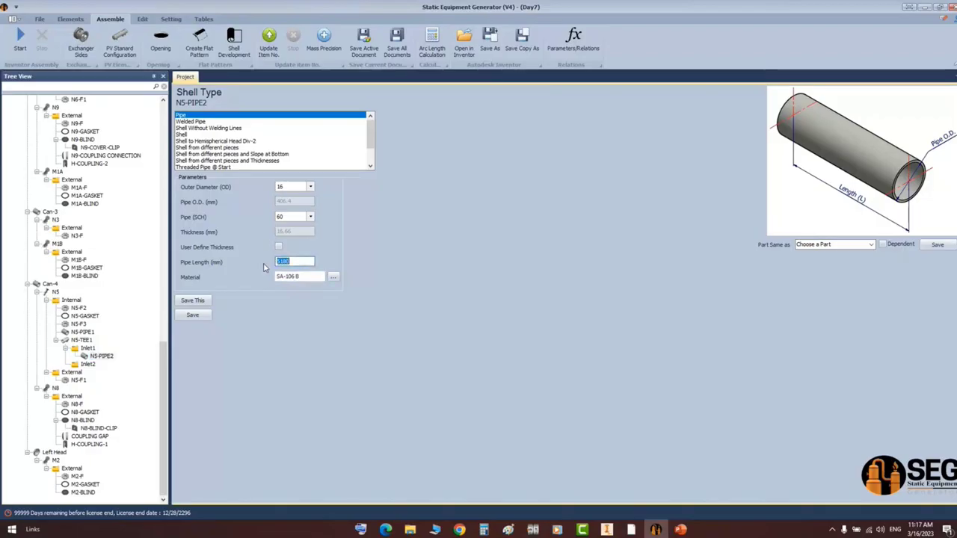
pyautogui.write('3212.')
pyautogui.click(631, 530)
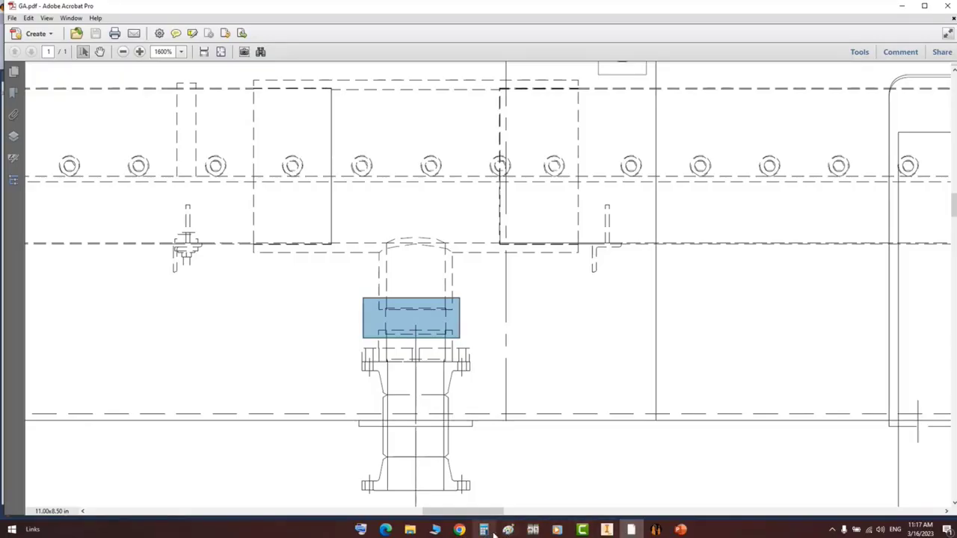
pyautogui.click(607, 529)
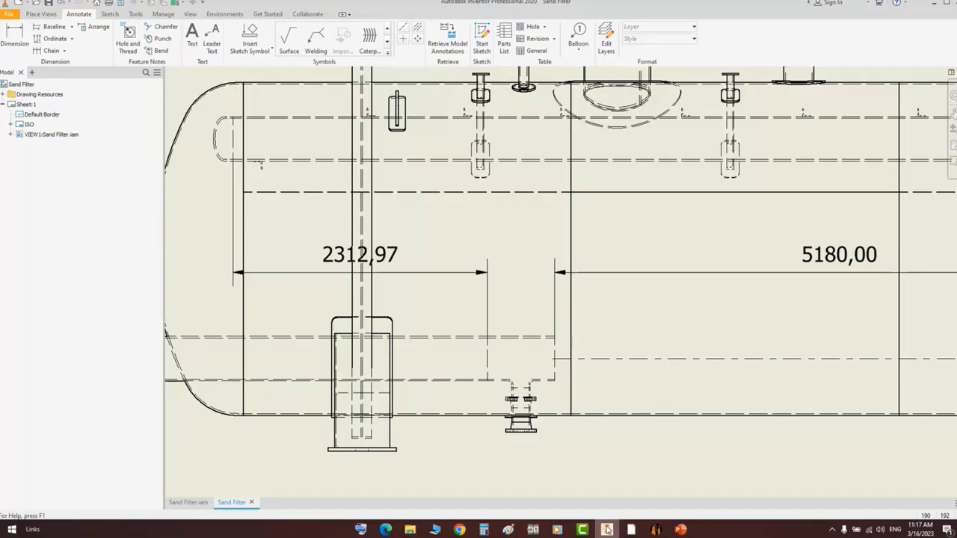
pyautogui.click(656, 530)
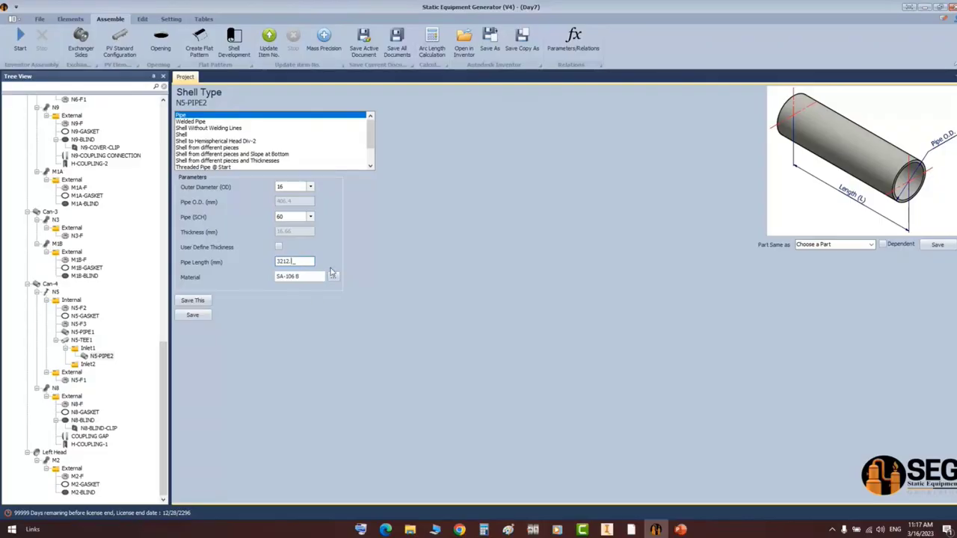
pyautogui.click(203, 317)
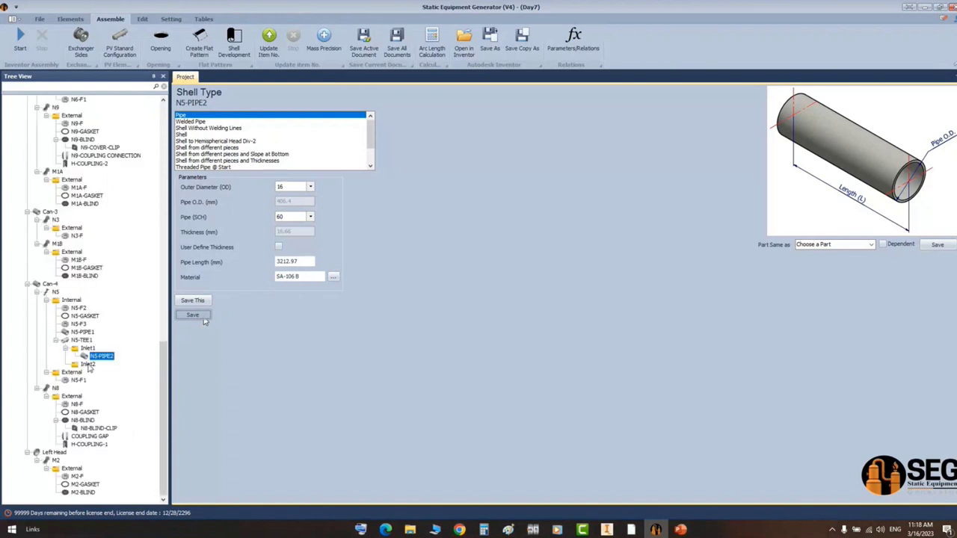
# - Add a shell named N5-PIPE3 to Inlet2 of N5-TEE1 and open its definition
pyautogui.click(70, 18)
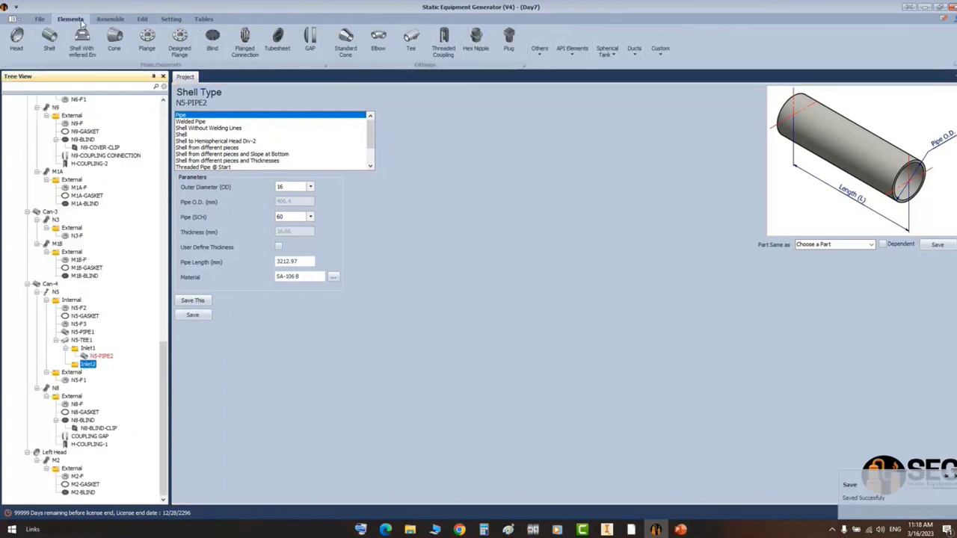
pyautogui.click(51, 39)
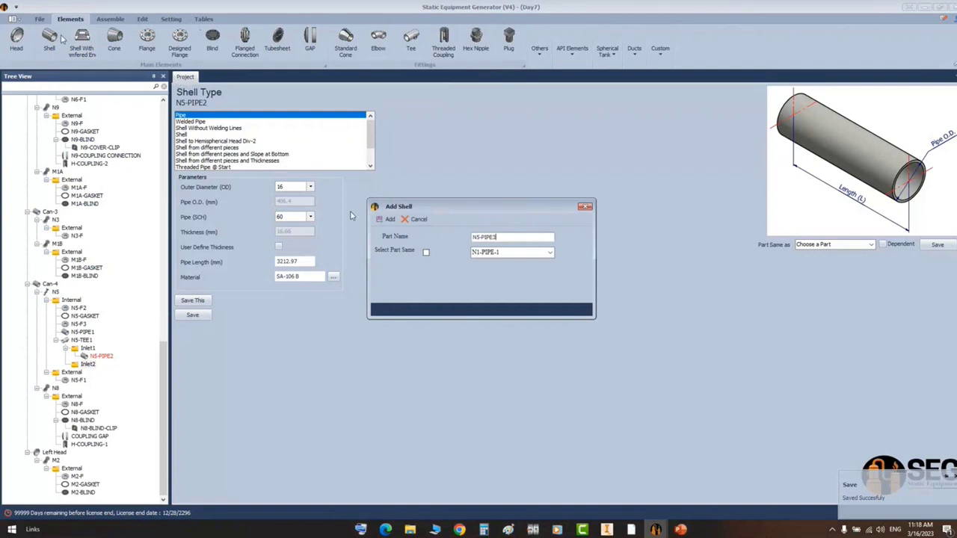
pyautogui.click(387, 219)
pyautogui.click(87, 380)
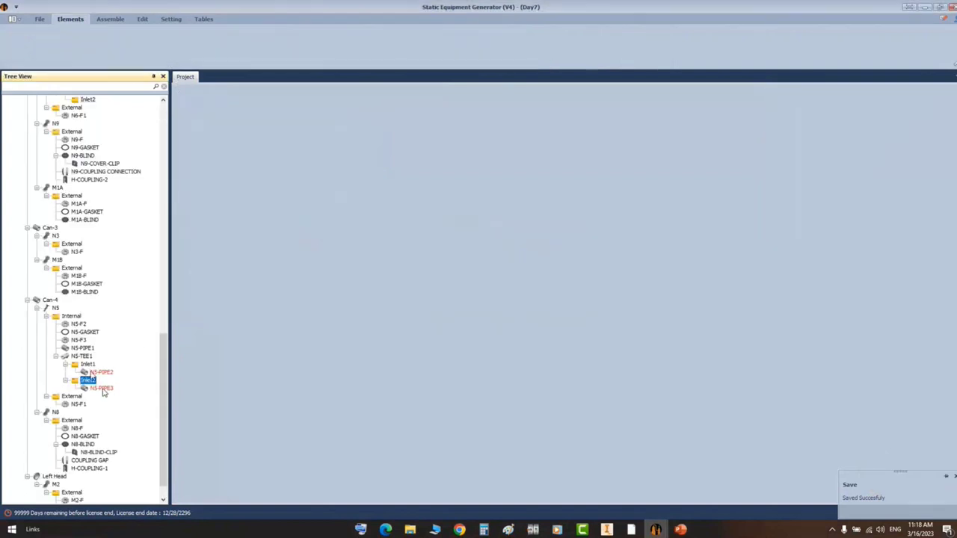
pyautogui.click(101, 389)
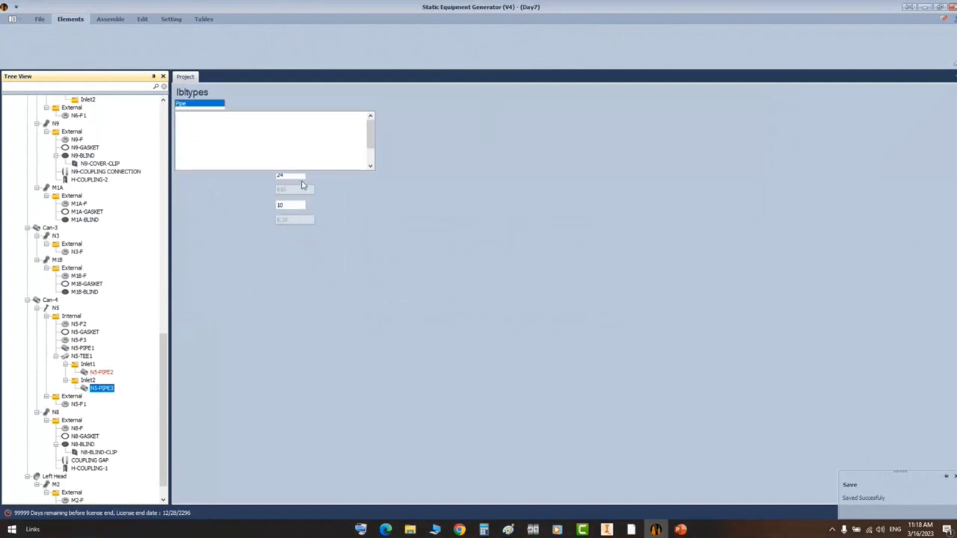
# - Define N5-PIPE3 as a 16-inch, schedule 60 pipe 5180 mm long, matching the Inventor drawing dimension, and save it
pyautogui.click(302, 187)
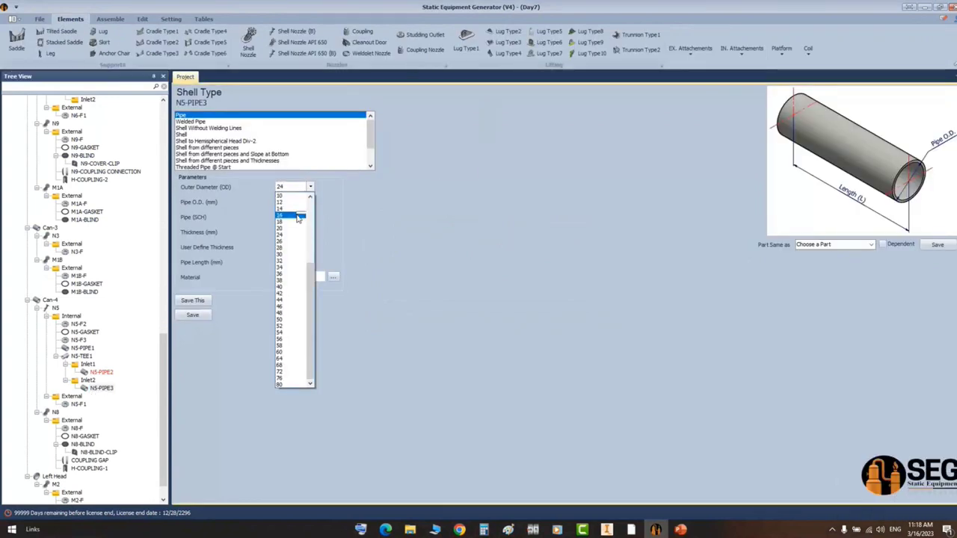
pyautogui.click(299, 216)
pyautogui.click(299, 217)
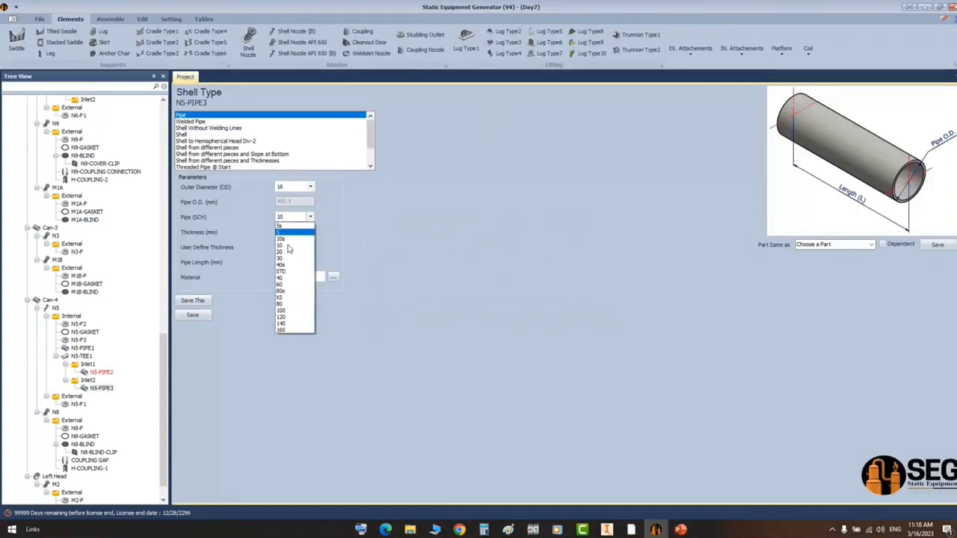
pyautogui.click(287, 289)
pyautogui.click(608, 529)
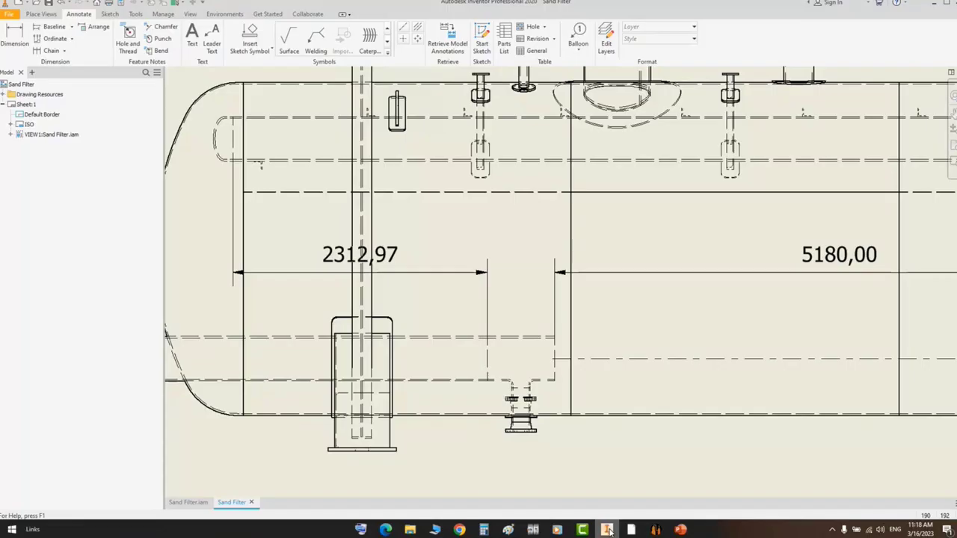
pyautogui.click(608, 529)
pyautogui.moveTo(306, 264); pyautogui.dragTo(273, 261)
pyautogui.write('5180')
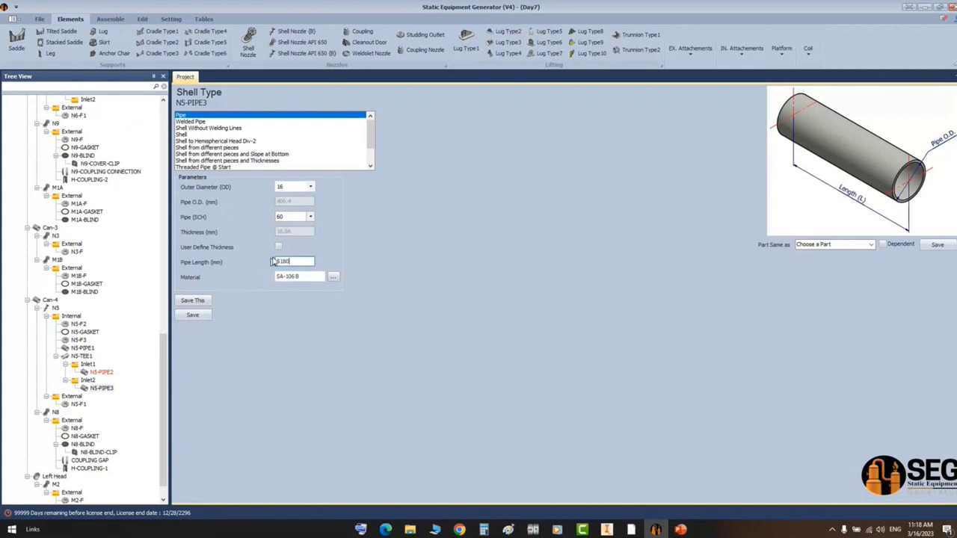
pyautogui.click(194, 315)
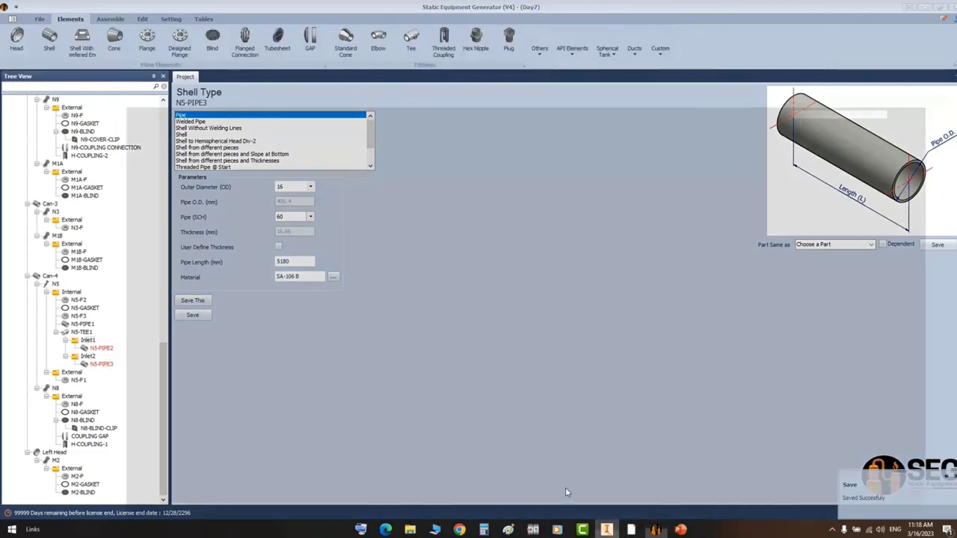
# - Check the pipe's end in the drawing, add a head named N5-END CAP to Inlet1 of N5-TEE1 and open its definition
pyautogui.click(565, 488)
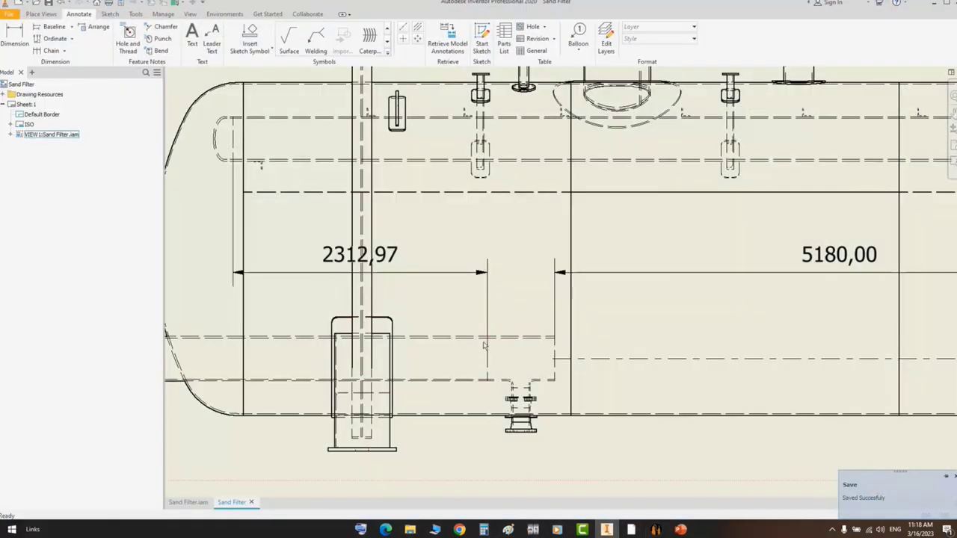
pyautogui.moveTo(205, 109); pyautogui.dragTo(256, 177)
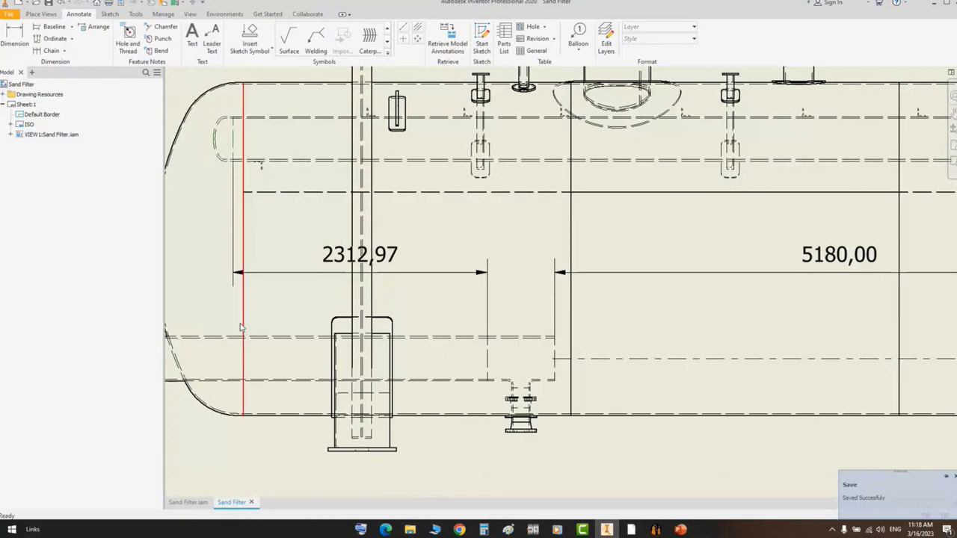
pyautogui.click(655, 529)
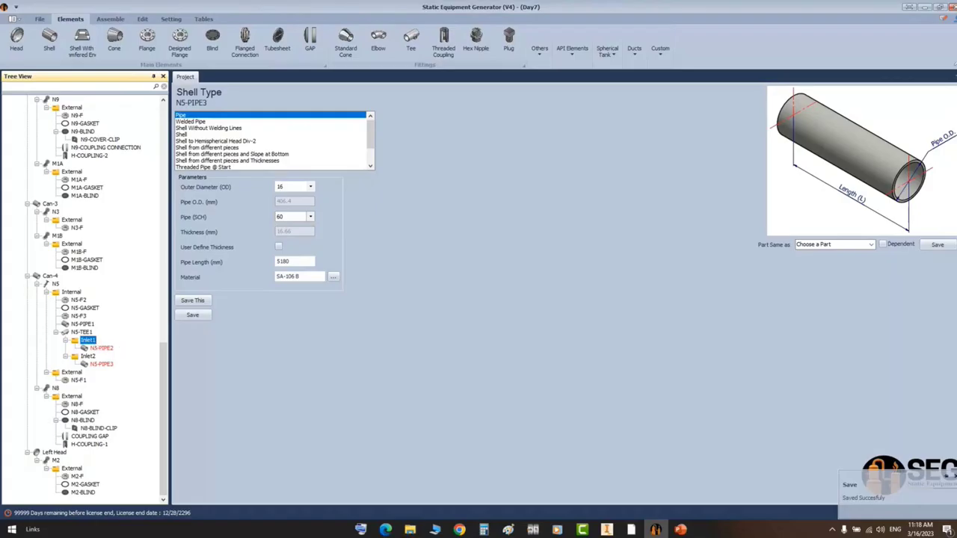
pyautogui.click(16, 39)
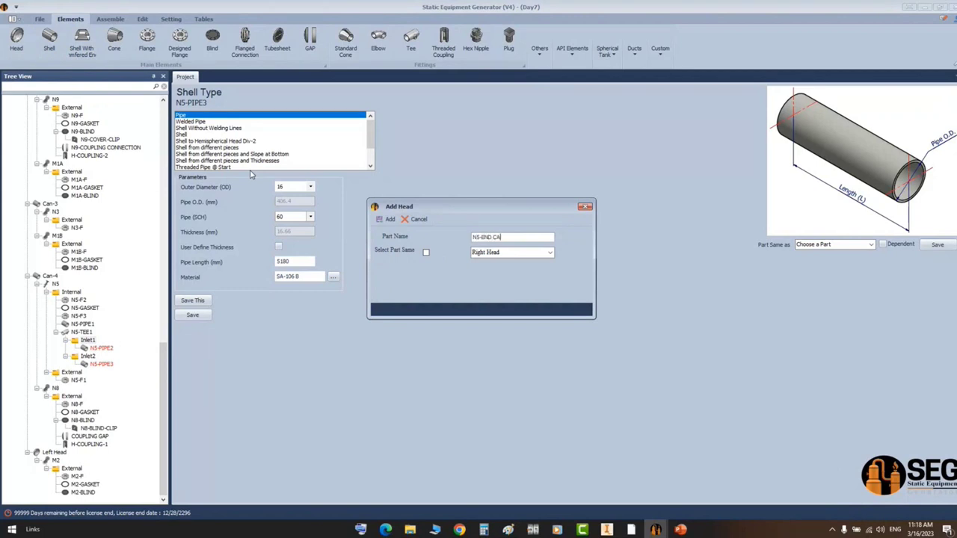
pyautogui.press('Return')
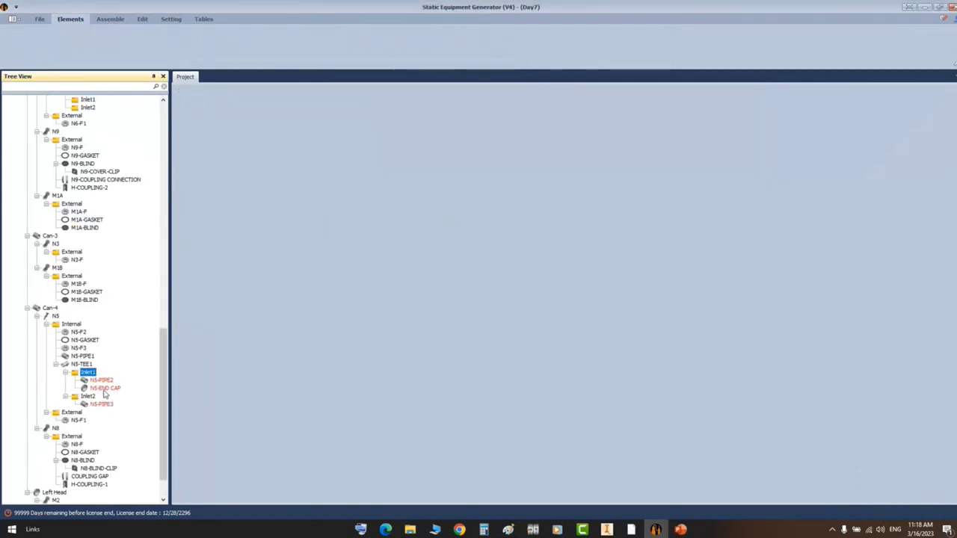
pyautogui.click(102, 388)
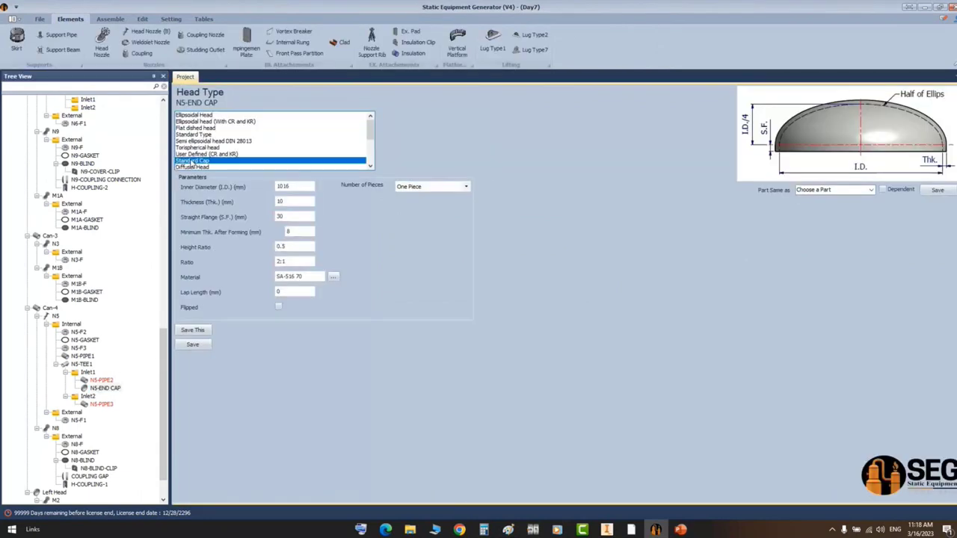
# - Define N5-END CAP as a flipped Standard Cap with outer diameter 16 and schedule 60, and save it
pyautogui.click(310, 187)
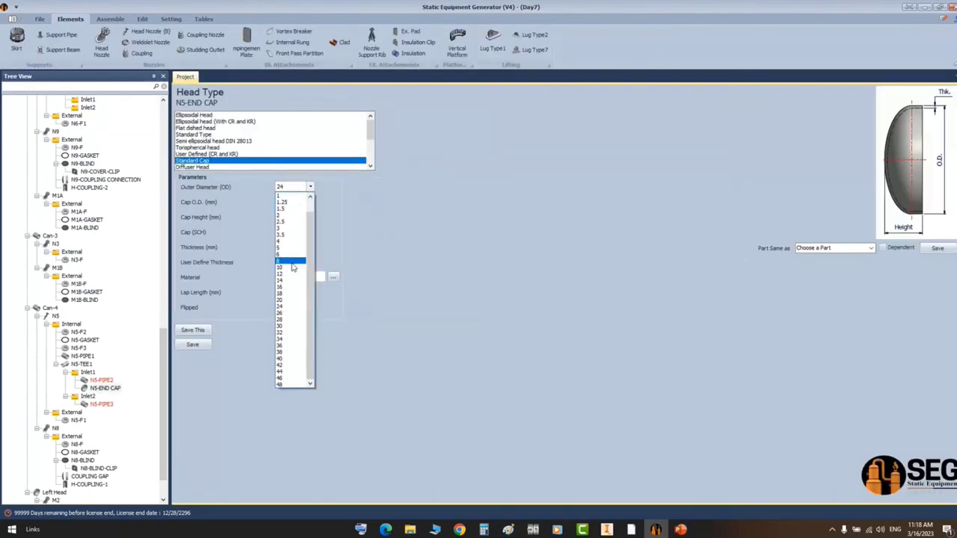
pyautogui.click(288, 288)
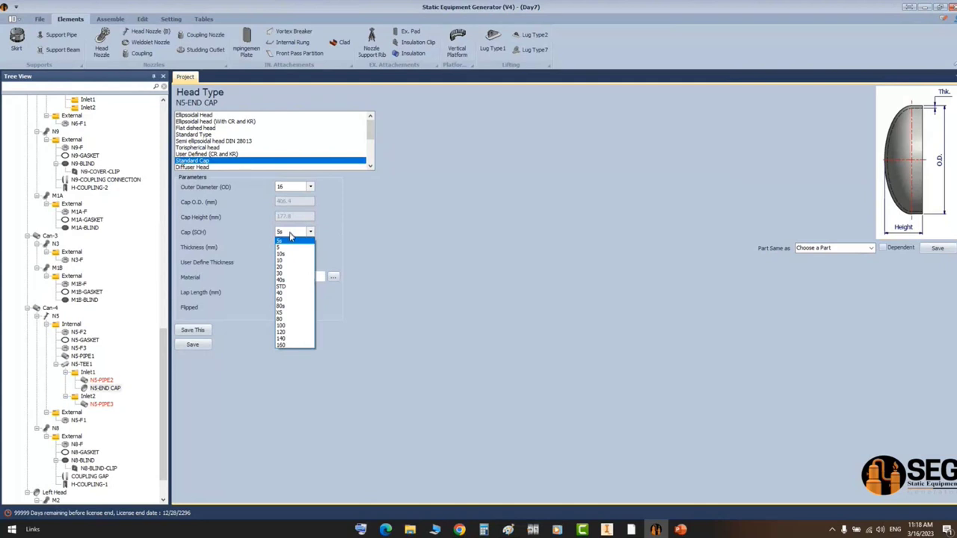
pyautogui.click(291, 299)
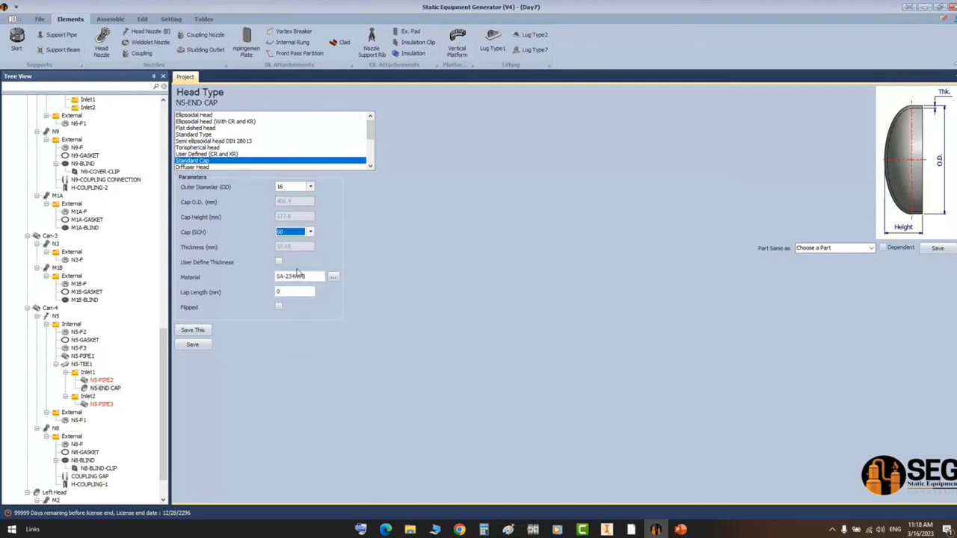
pyautogui.click(197, 346)
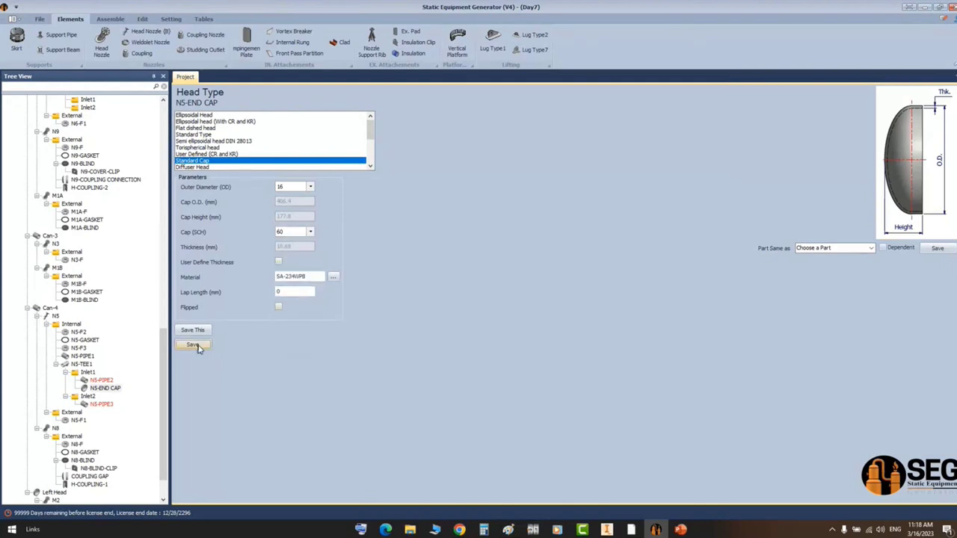
pyautogui.click(279, 308)
pyautogui.click(192, 345)
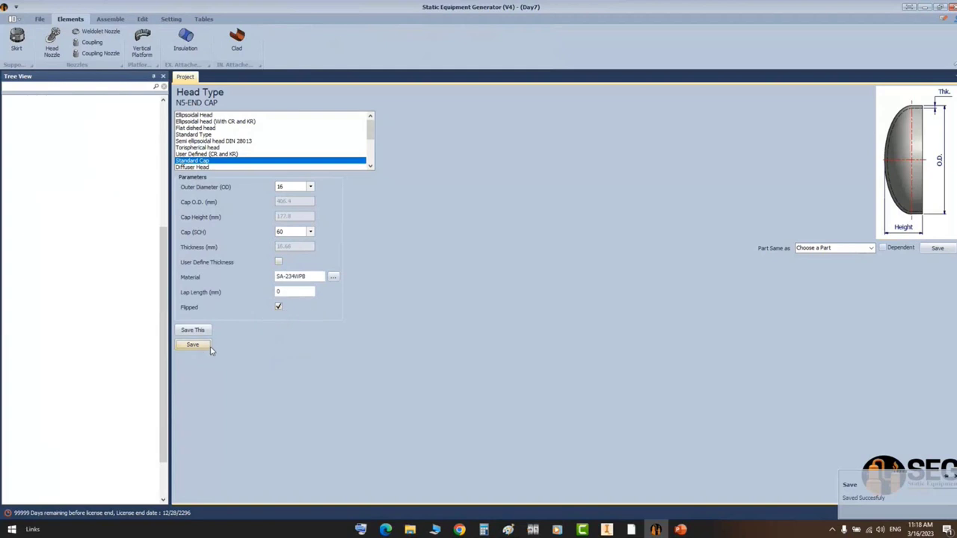
# - Generate N5-PIPE3 and N5-END CAP in Inventor and check the N5 pipe run in the assembly
pyautogui.click(110, 19)
pyautogui.click(22, 38)
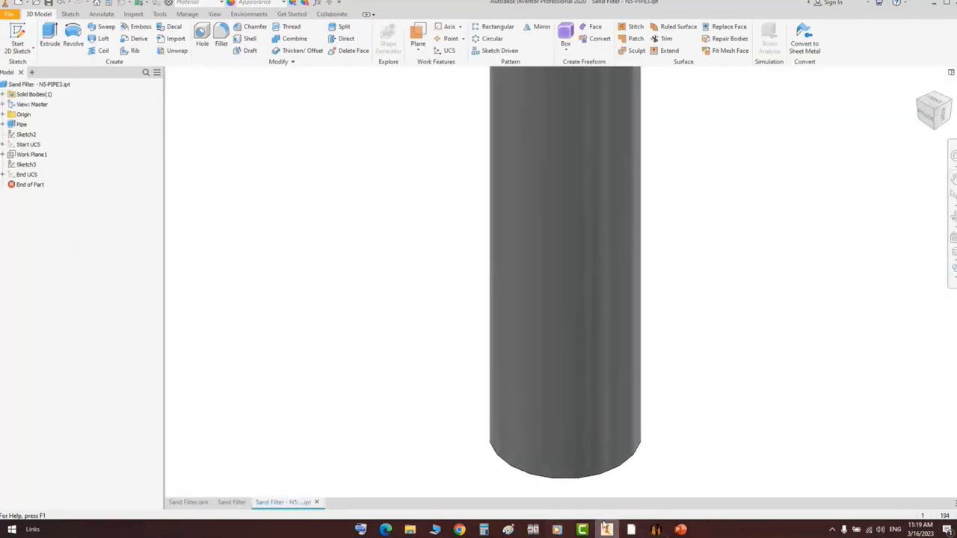
pyautogui.click(609, 529)
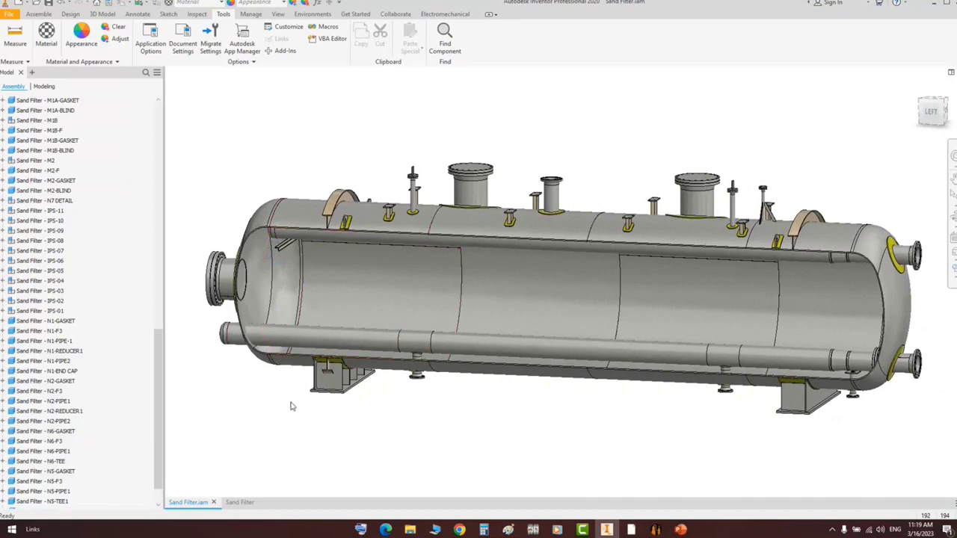
# - Recheck the drawing's left-side dimension, correct N5-PIPE2's pipe length to 2312.97 mm, save it and regenerate the part
pyautogui.click(237, 503)
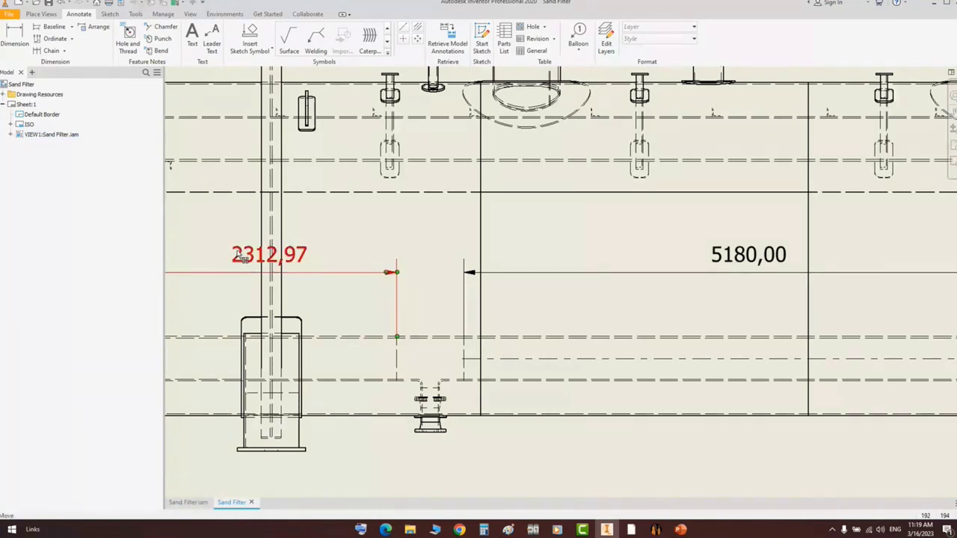
pyautogui.click(95, 343)
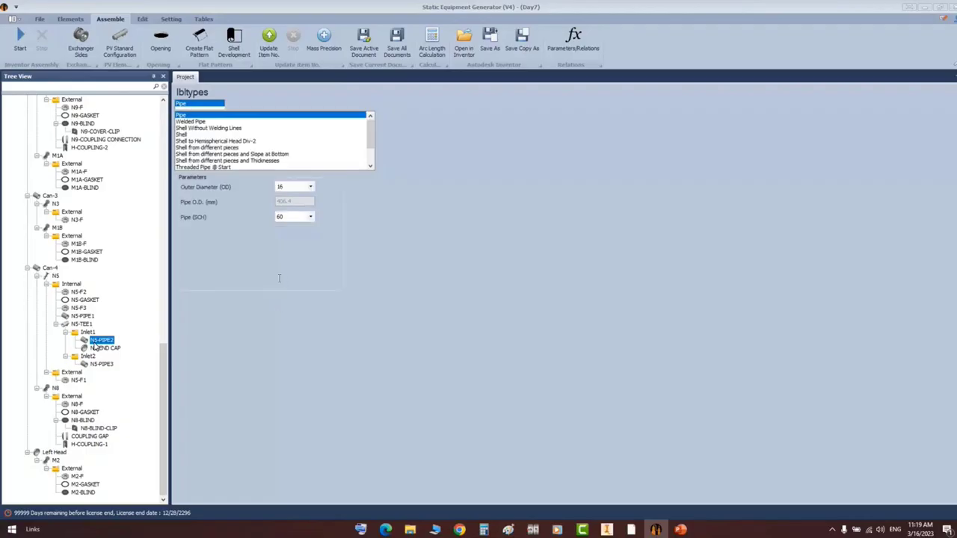
pyautogui.click(608, 531)
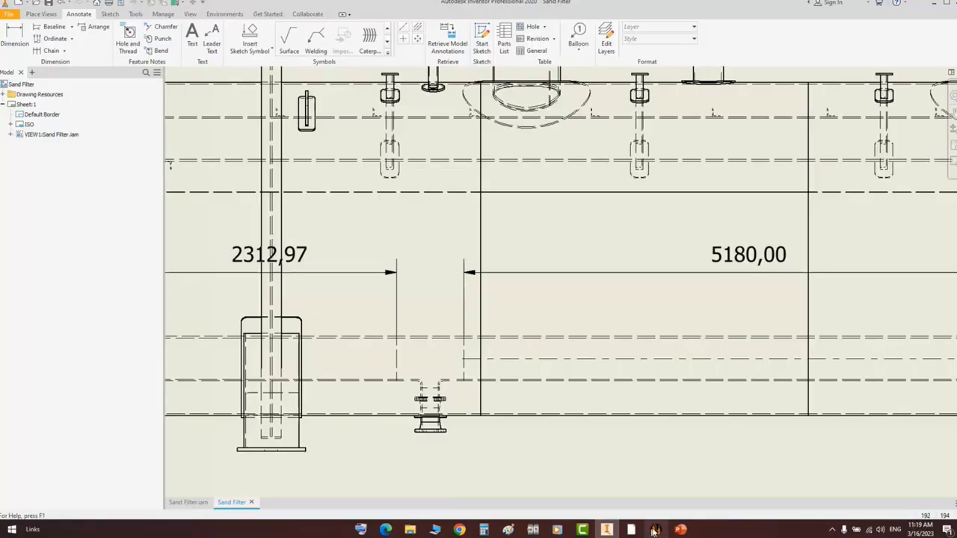
pyautogui.click(655, 530)
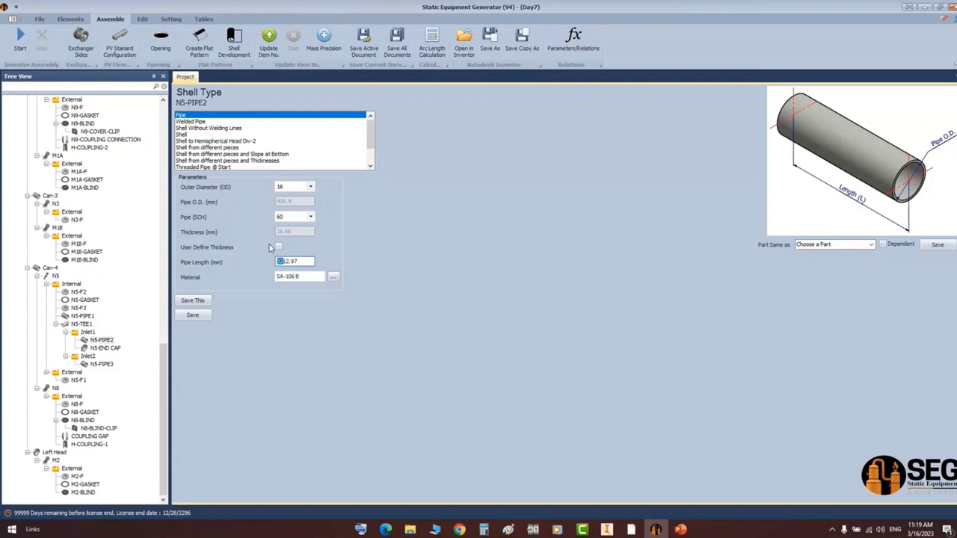
pyautogui.click(204, 317)
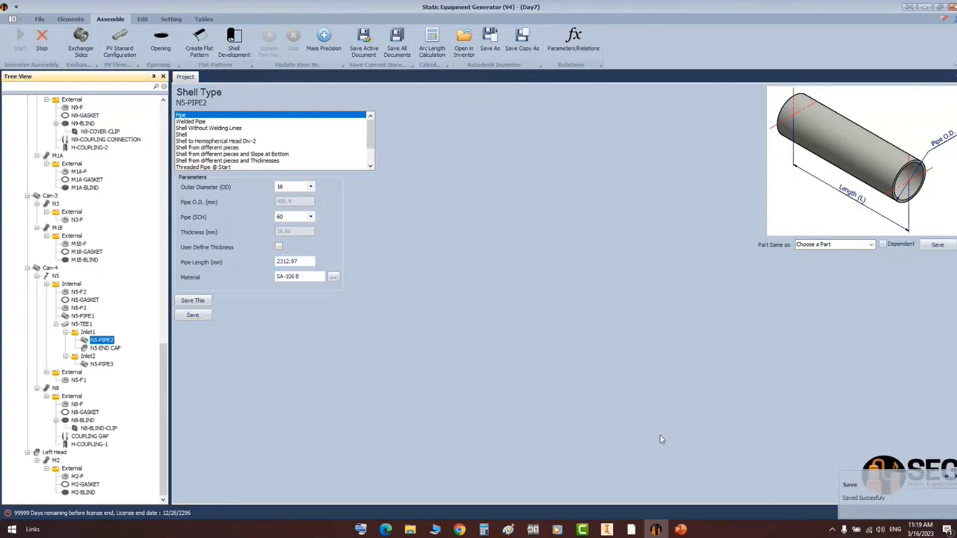
# - Inspect the regenerated N5 piping in the Inventor assembly and compare it with the elevation view in GA.pdf
pyautogui.click(606, 529)
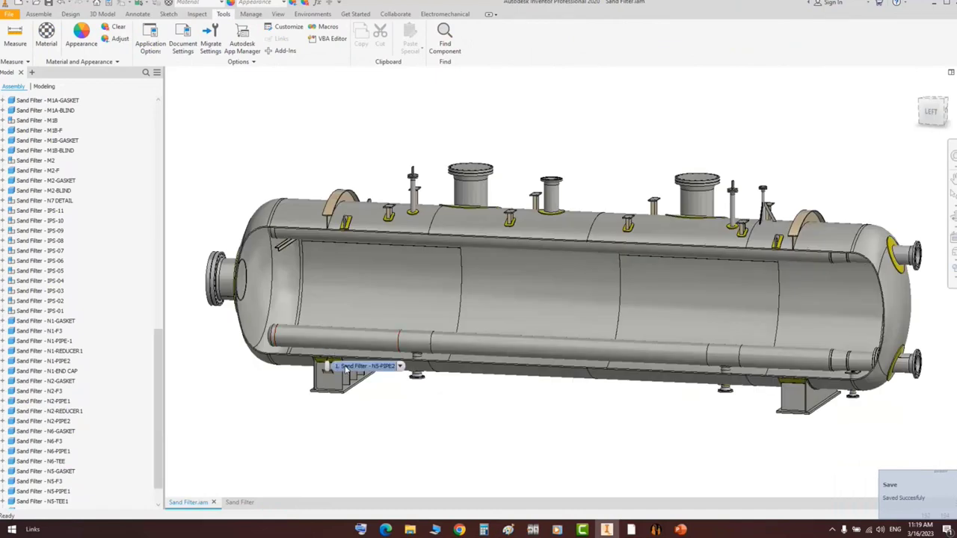
pyautogui.click(952, 216)
pyautogui.moveTo(521, 330); pyautogui.dragTo(576, 324)
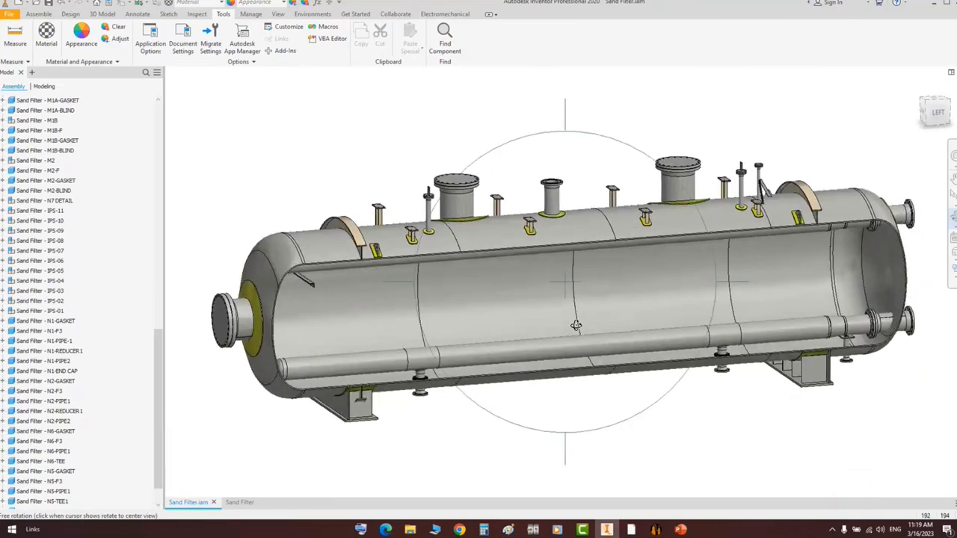
pyautogui.rightClick(575, 325)
pyautogui.click(644, 413)
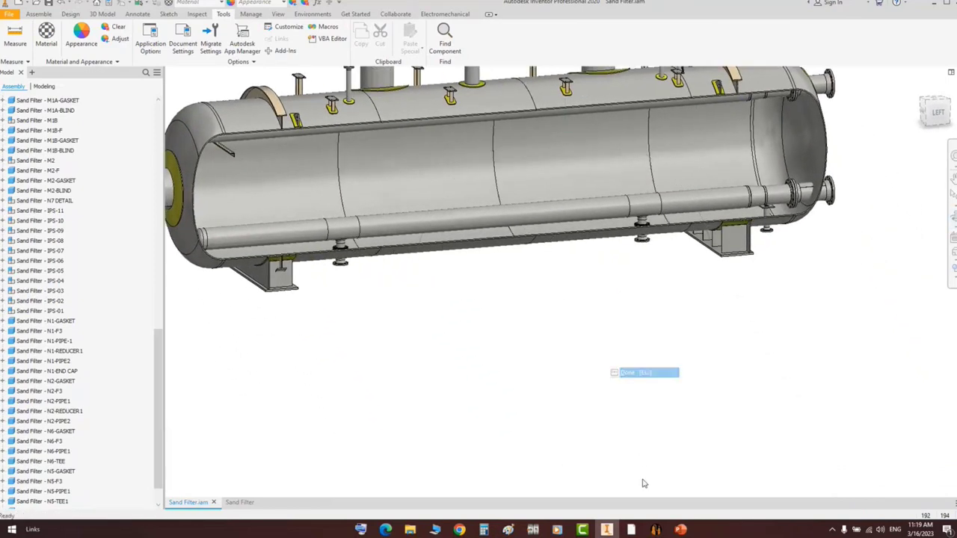
pyautogui.click(631, 529)
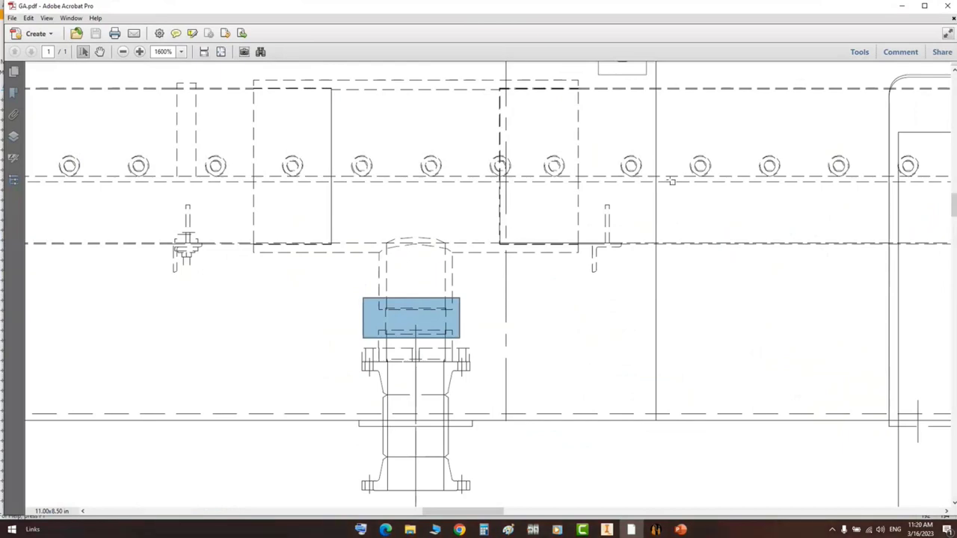
pyautogui.keyDown('ctrl'); pyautogui.scroll(-3, 671, 181); pyautogui.keyUp('ctrl')
pyautogui.keyDown('ctrl'); pyautogui.scroll(-2, 800, 181); pyautogui.keyUp('ctrl')
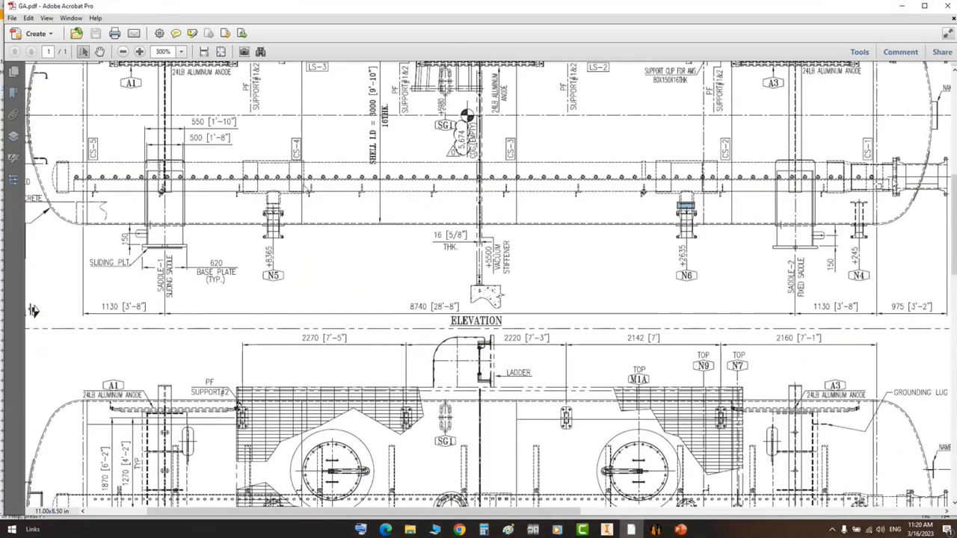
pyautogui.scroll(1, 33, 334)
pyautogui.scroll(3, 127, 221)
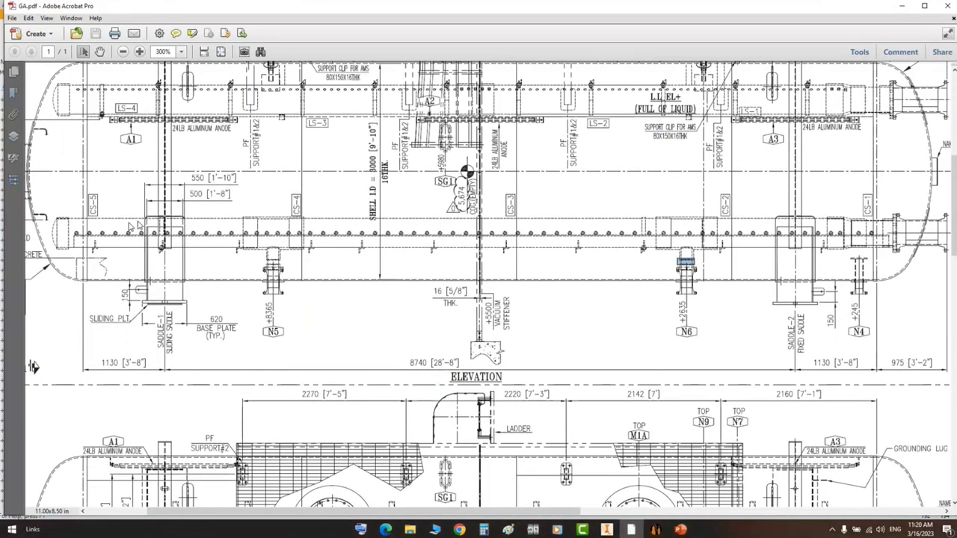
# - Return to the Inventor assembly and open the upper internal pipe, N1-PIPE2, for in-place editing, discarding the sketch started on it
pyautogui.click(606, 529)
pyautogui.moveTo(804, 192); pyautogui.dragTo(783, 287, button='middle')
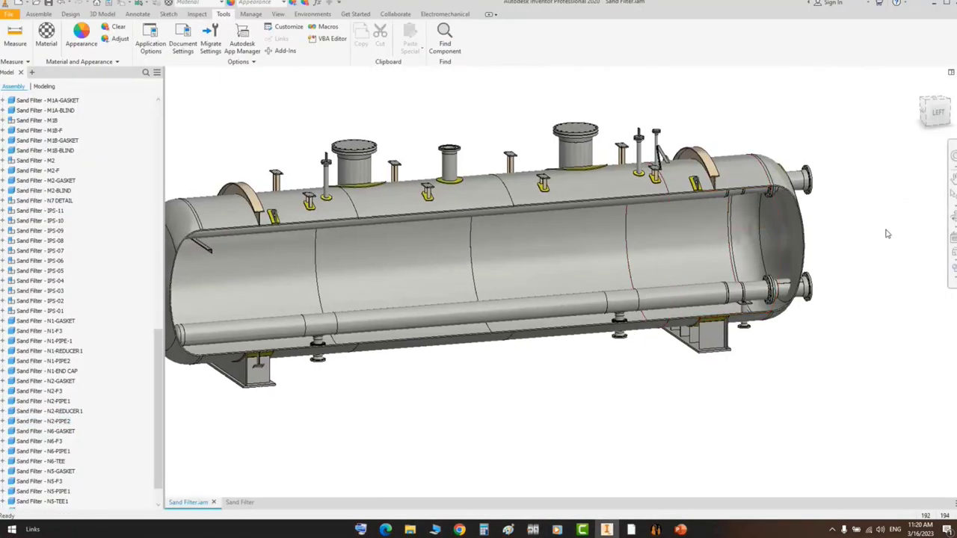
pyautogui.click(951, 218)
pyautogui.moveTo(634, 317); pyautogui.dragTo(621, 219)
pyautogui.rightClick(621, 218)
pyautogui.click(642, 226)
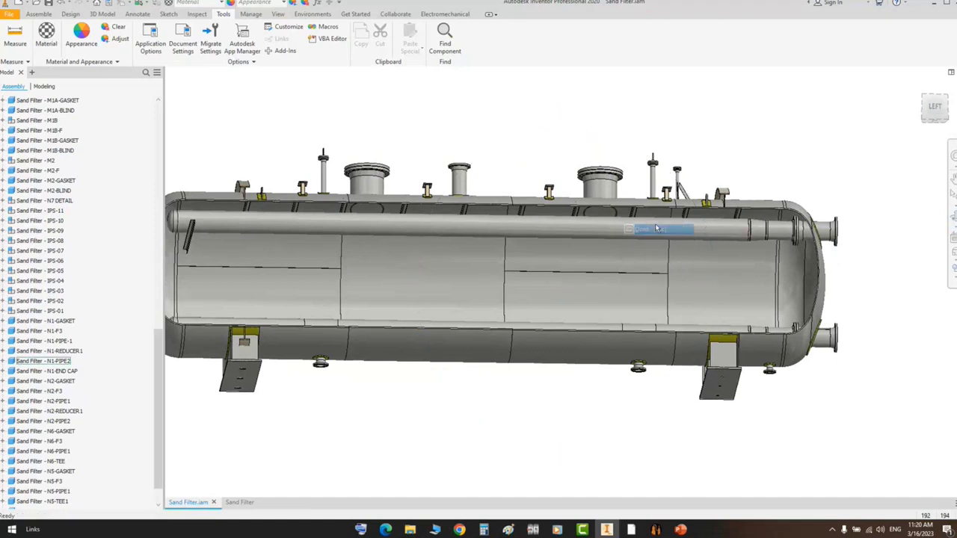
pyautogui.click(702, 229)
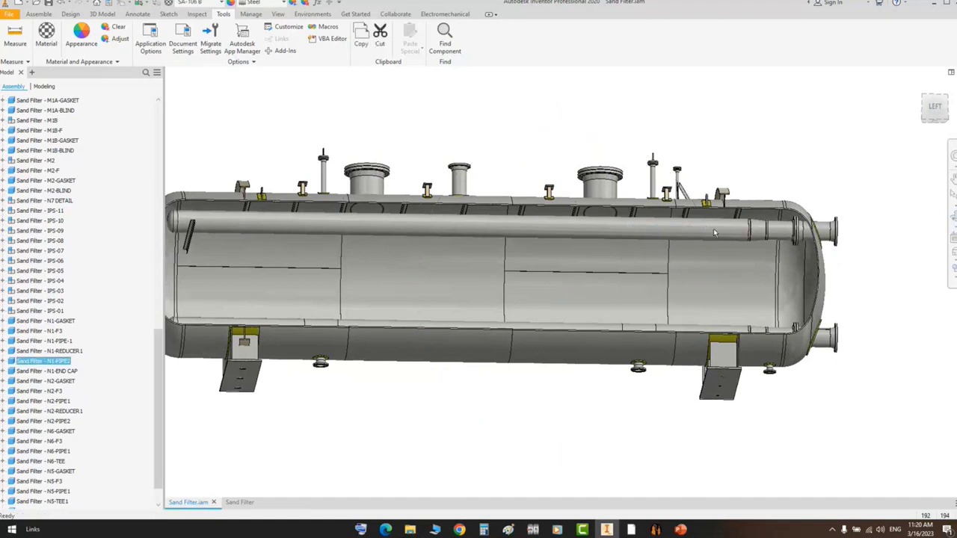
pyautogui.doubleClick(588, 235)
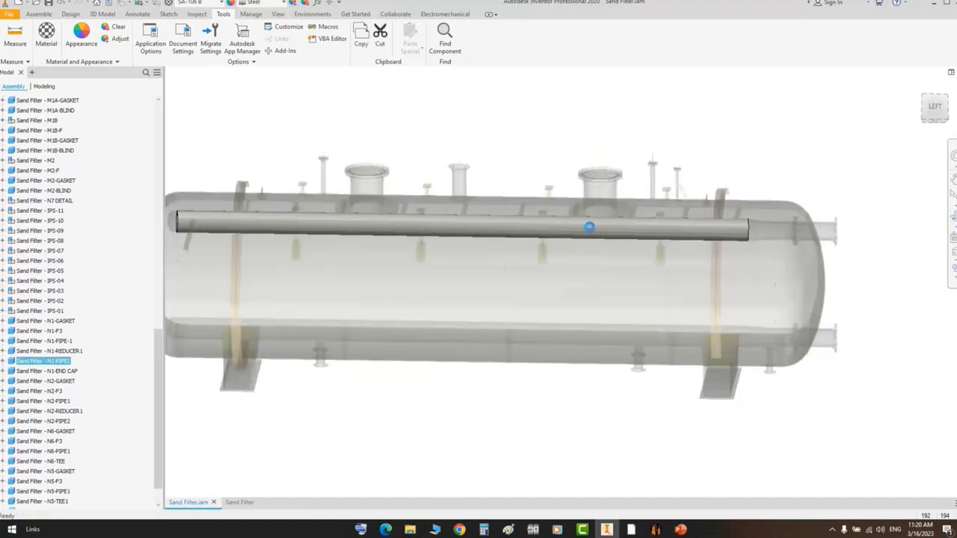
pyautogui.click(18, 37)
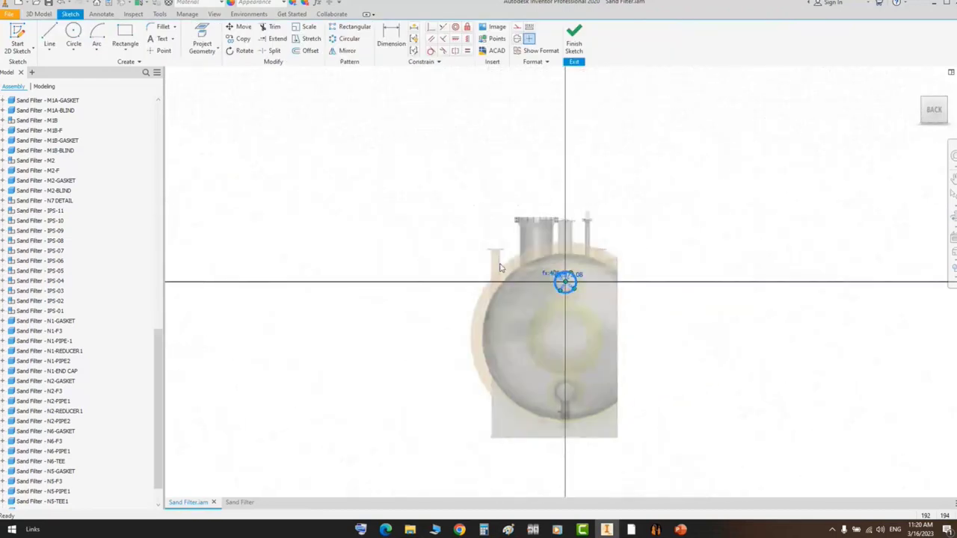
pyautogui.click(61, 3)
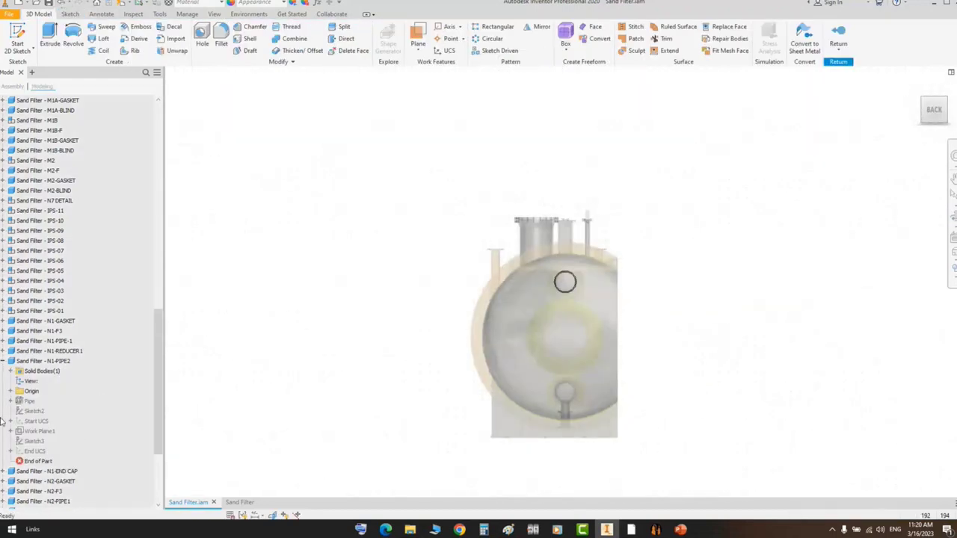
# - Sketch a 50 mm diameter circle on N1-PIPE2's YZ plane, near the pipe's start and above its axis
pyautogui.click(10, 392)
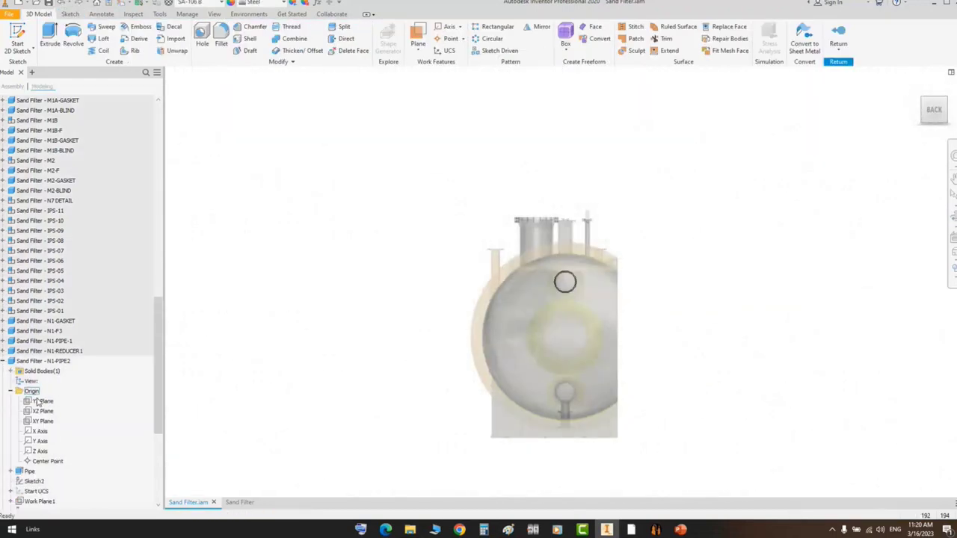
pyautogui.click(41, 402)
pyautogui.press('s')
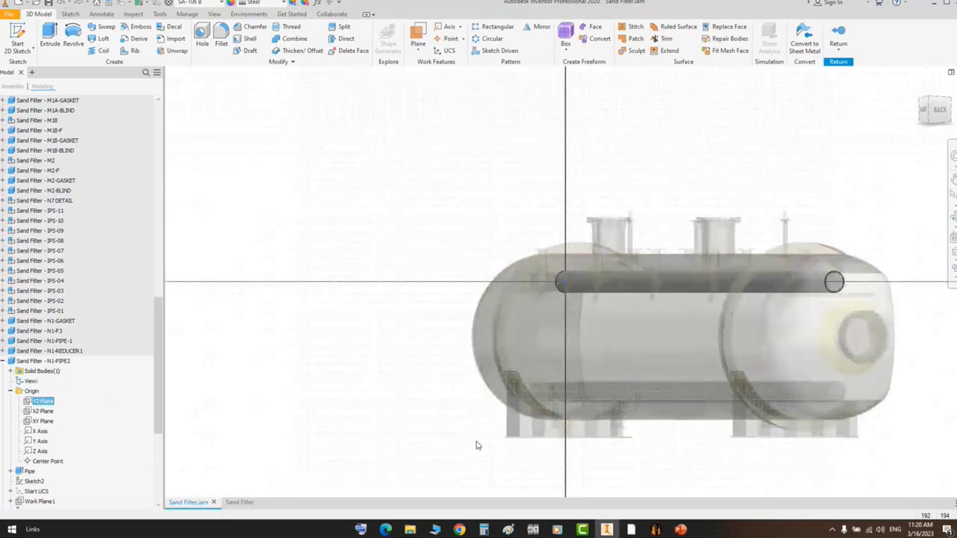
pyautogui.press('s')
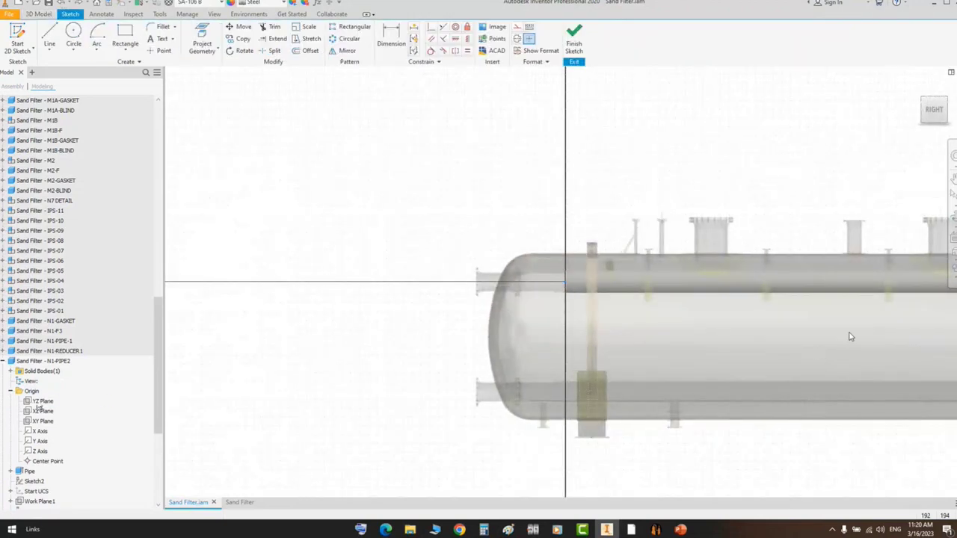
pyautogui.rightClick(377, 159)
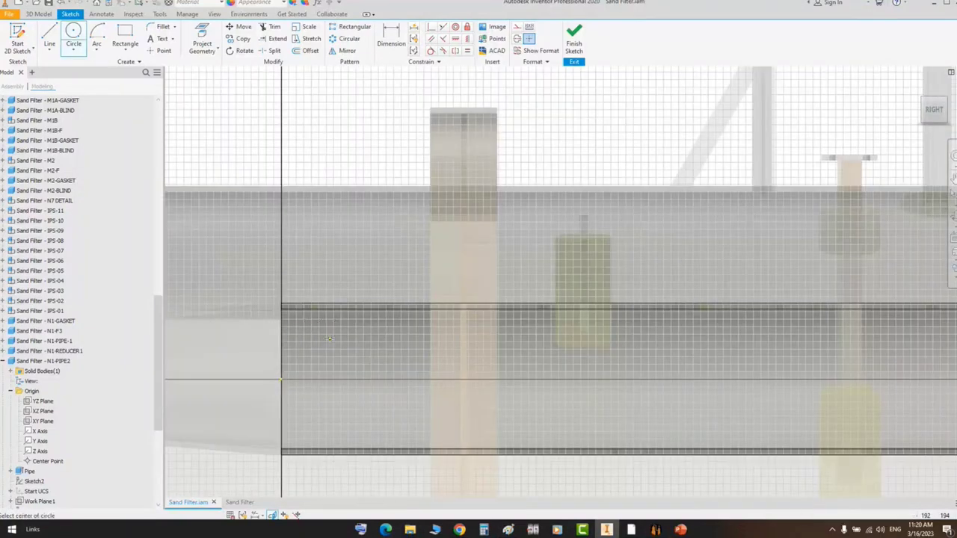
pyautogui.click(328, 327)
pyautogui.click(340, 329)
pyautogui.press('d')
pyautogui.click(339, 329)
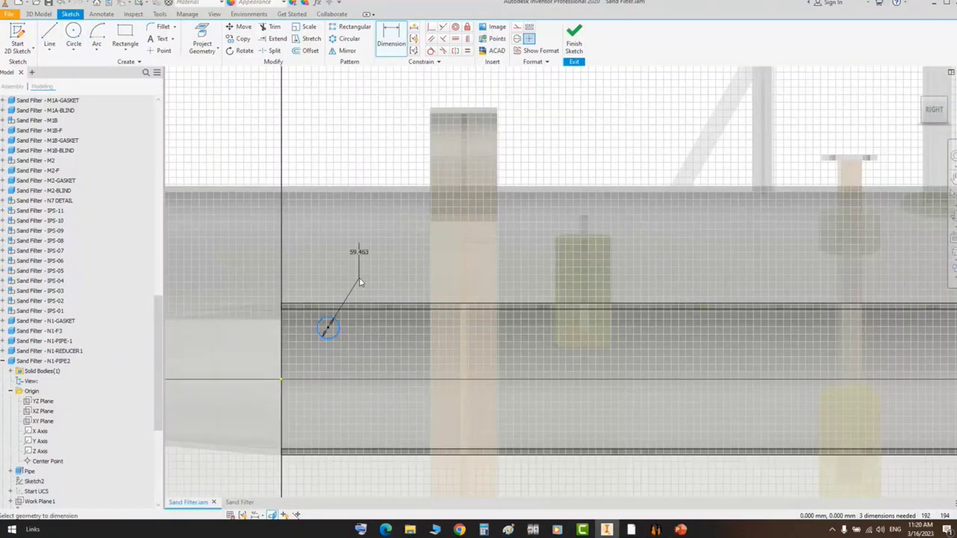
pyautogui.click(359, 283)
pyautogui.write('50')
pyautogui.press('Return')
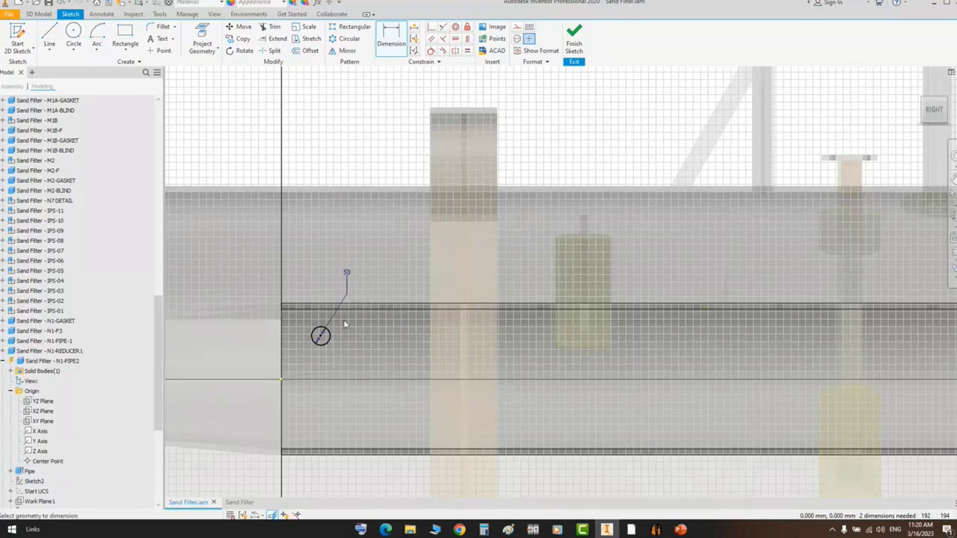
# - Dimension the circle's centre 150 mm horizontally and 120 mm vertically from the sketch origin
pyautogui.click(283, 384)
pyautogui.click(320, 336)
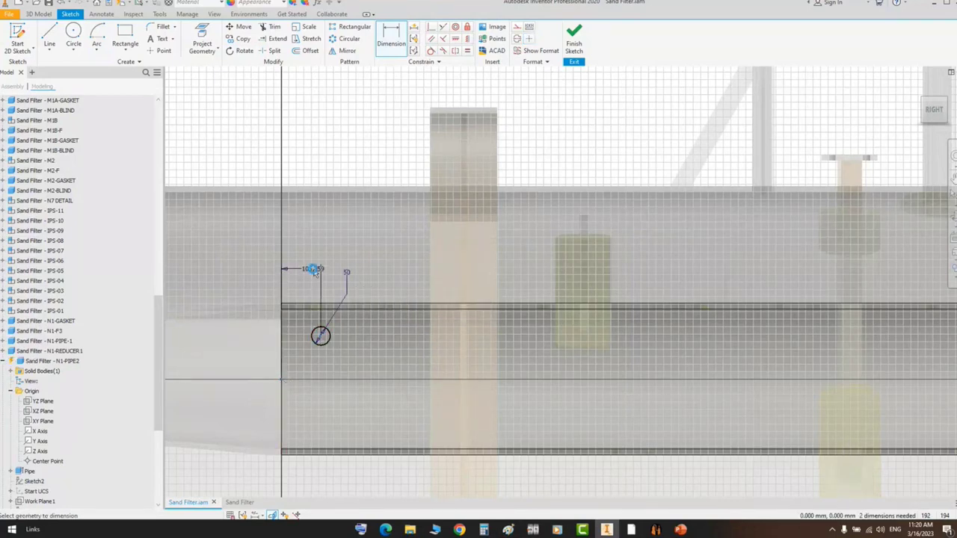
pyautogui.click(313, 271)
pyautogui.write('150')
pyautogui.press('Return')
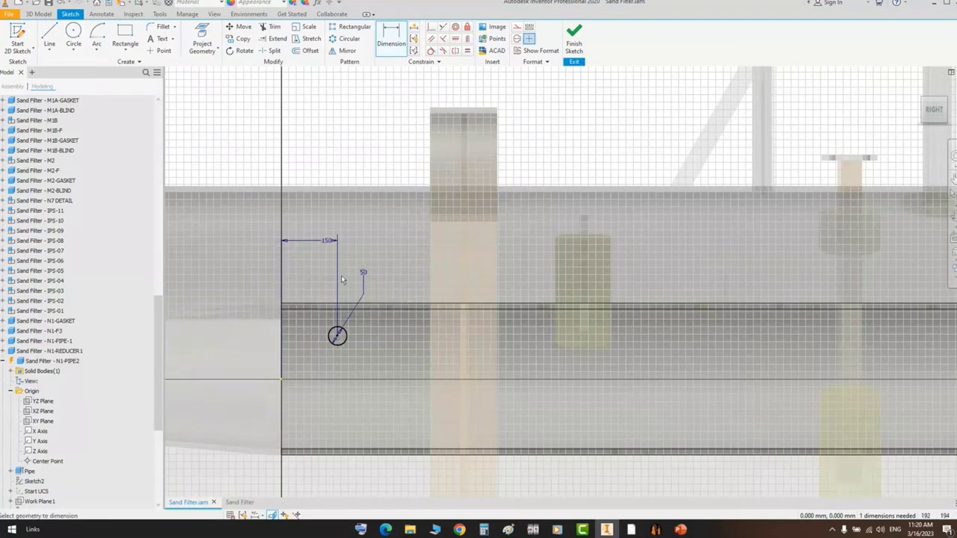
pyautogui.click(337, 336)
pyautogui.click(285, 382)
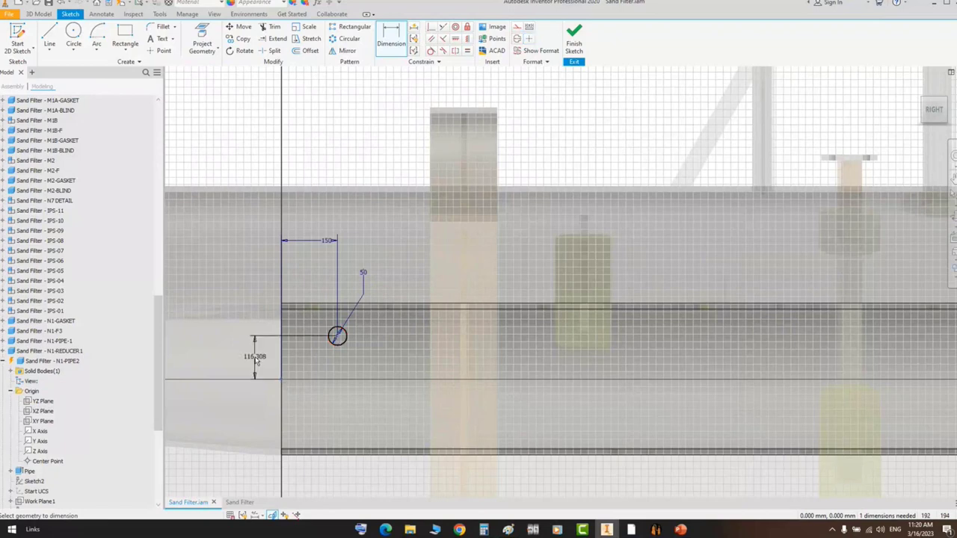
pyautogui.click(254, 357)
pyautogui.write('120')
pyautogui.press('Return')
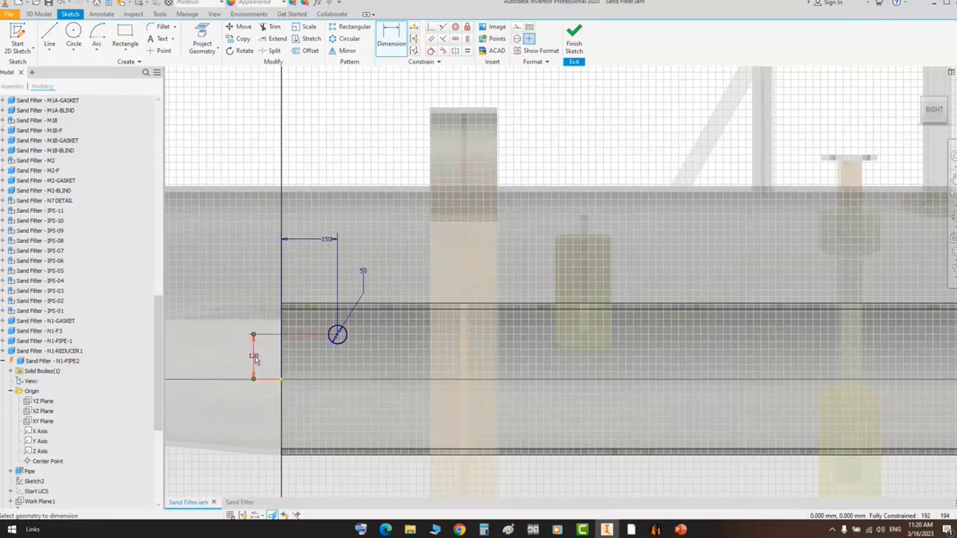
pyautogui.rightClick(464, 232)
pyautogui.click(490, 238)
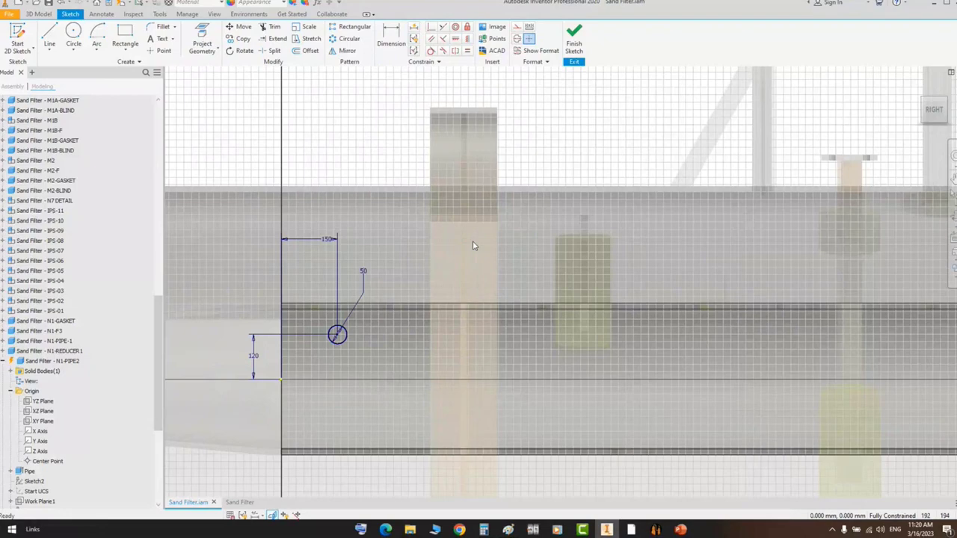
# - Extrude the circle as a symmetric through-all cut to make a hole across N1-PIPE2
pyautogui.press('e')
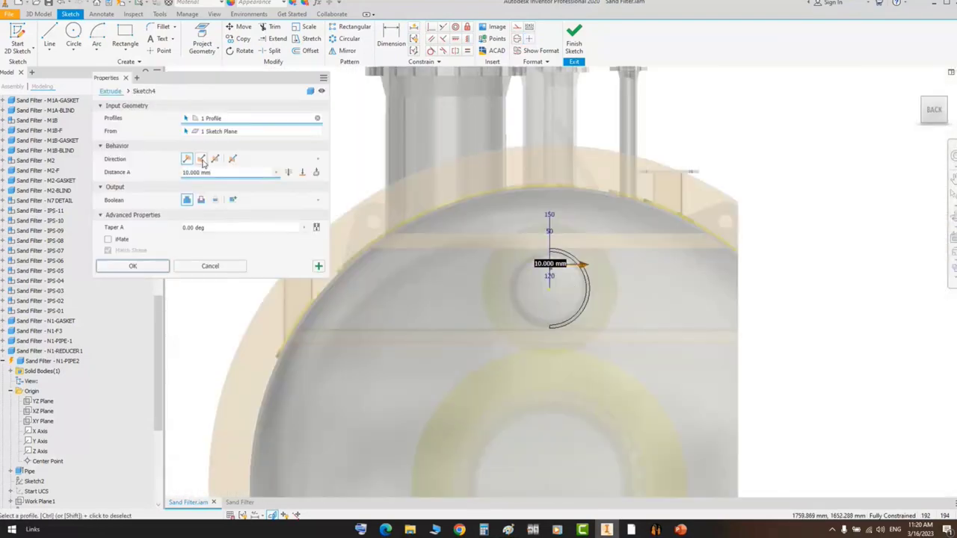
pyautogui.click(200, 200)
pyautogui.click(215, 158)
pyautogui.click(288, 172)
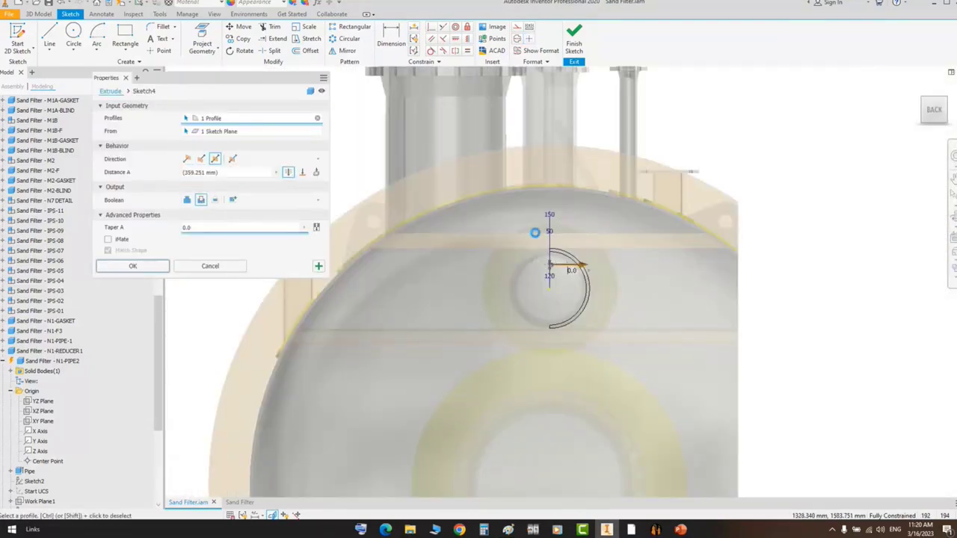
pyautogui.click(953, 217)
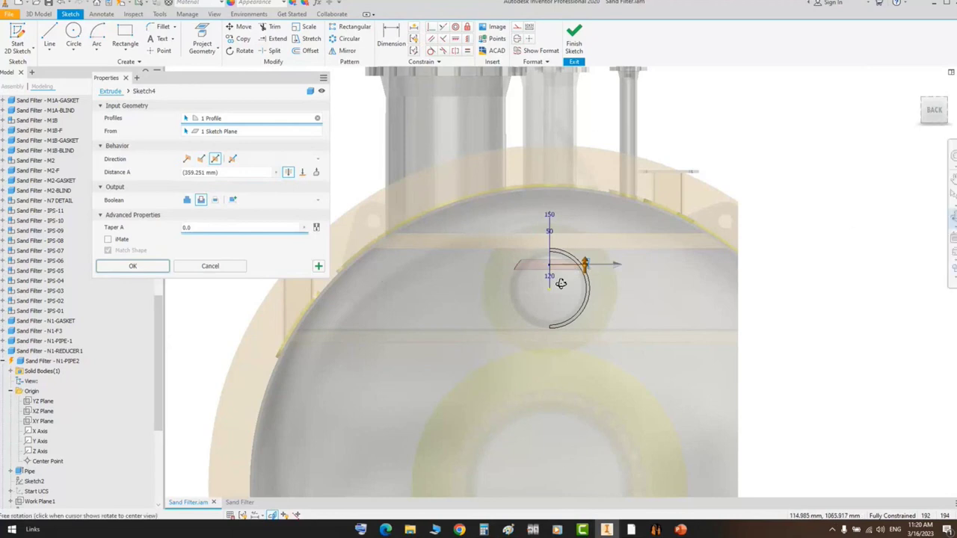
pyautogui.moveTo(561, 283)
pyautogui.mouseDown()
pyautogui.moveTo(584, 292)
pyautogui.moveTo(568, 289)
pyautogui.mouseUp()
pyautogui.rightClick(506, 271)
pyautogui.click(529, 277)
pyautogui.press('Return')
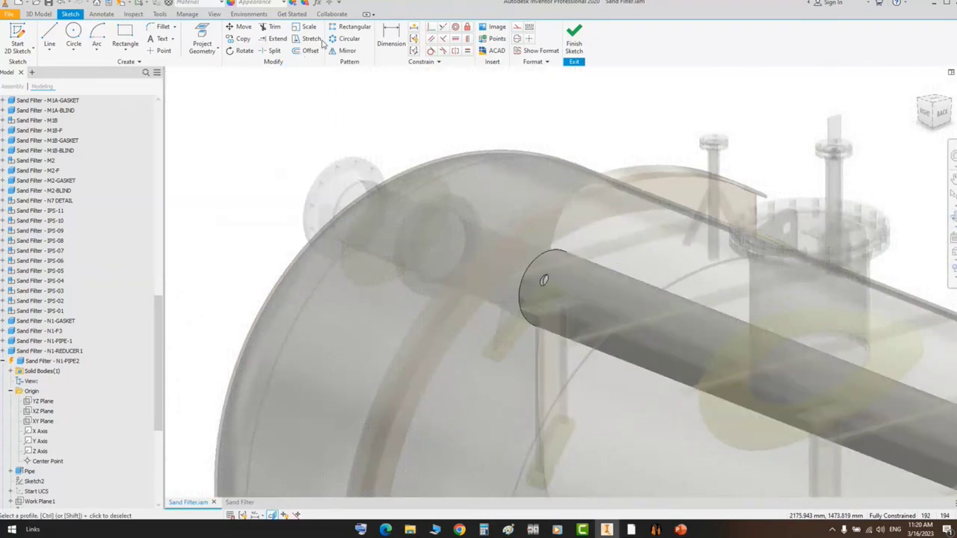
# - Create a rectangular pattern of the hole along N1-PIPE2's Z axis with 50 occurrences at 200 mm spacing
pyautogui.click(342, 28)
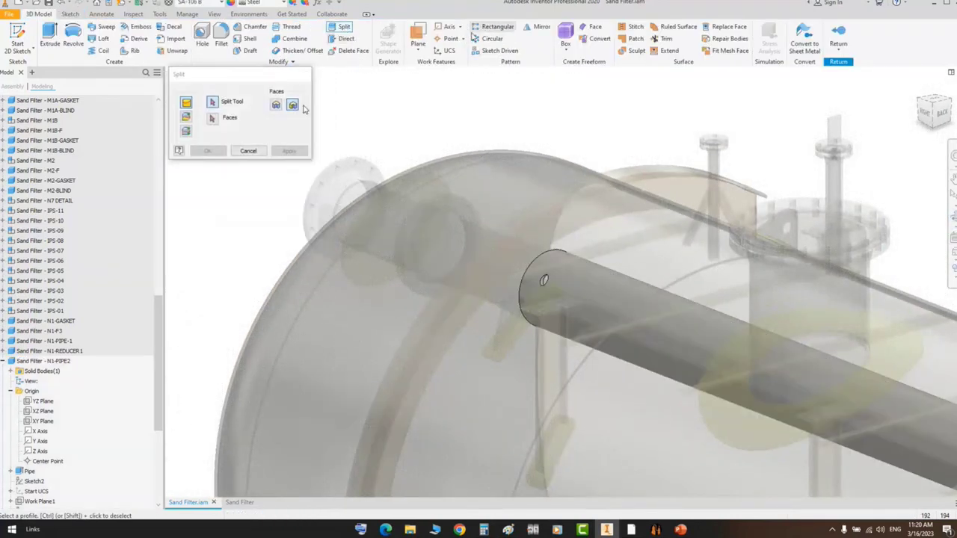
pyautogui.click(494, 27)
pyautogui.scroll(-2, 75, 374)
pyautogui.click(37, 471)
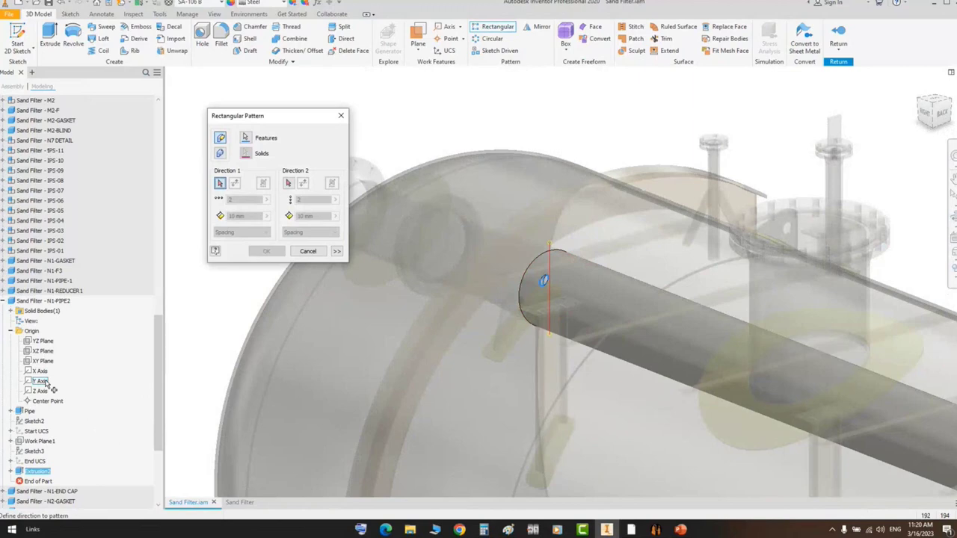
pyautogui.click(41, 390)
pyautogui.click(246, 200)
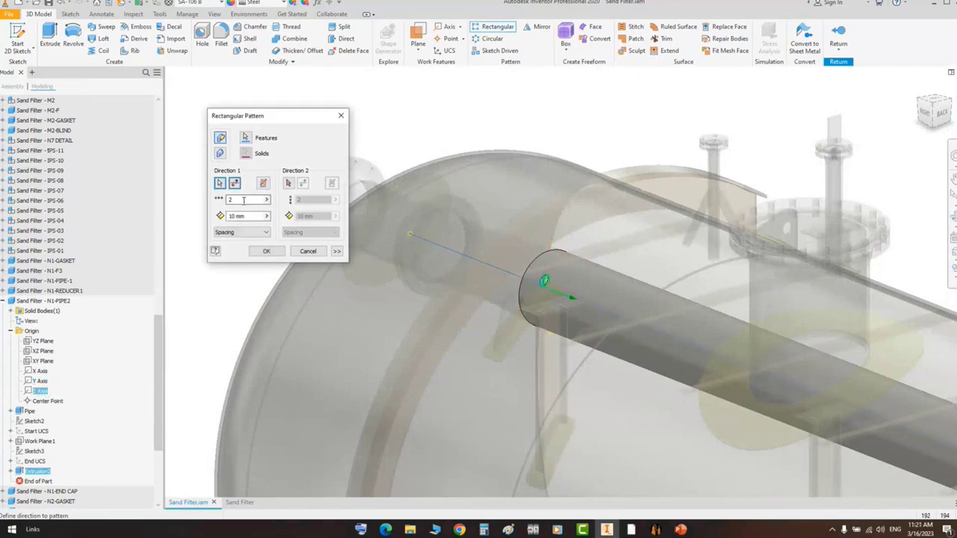
pyautogui.write('50')
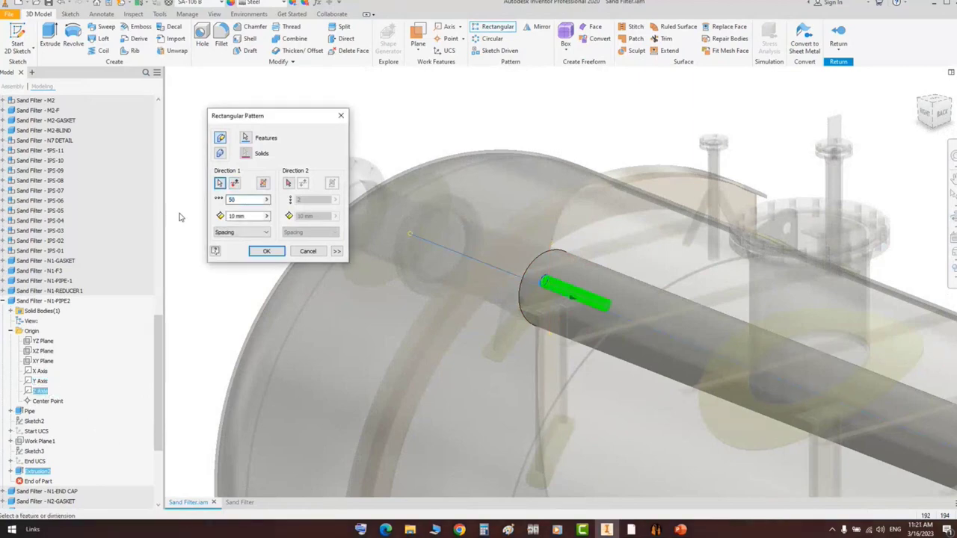
pyautogui.press('Tab')
pyautogui.write('200')
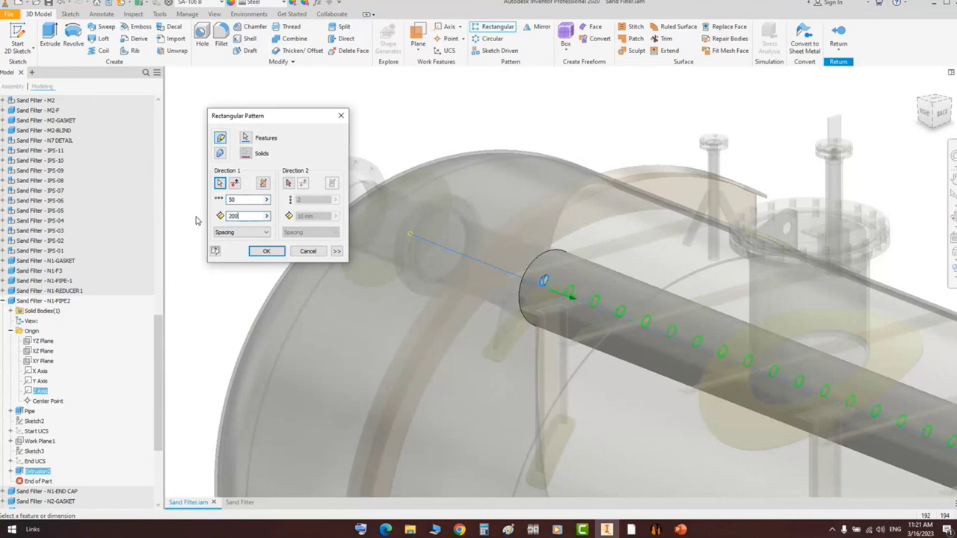
pyautogui.scroll(-5, 619, 279)
pyautogui.scroll(5, 775, 335)
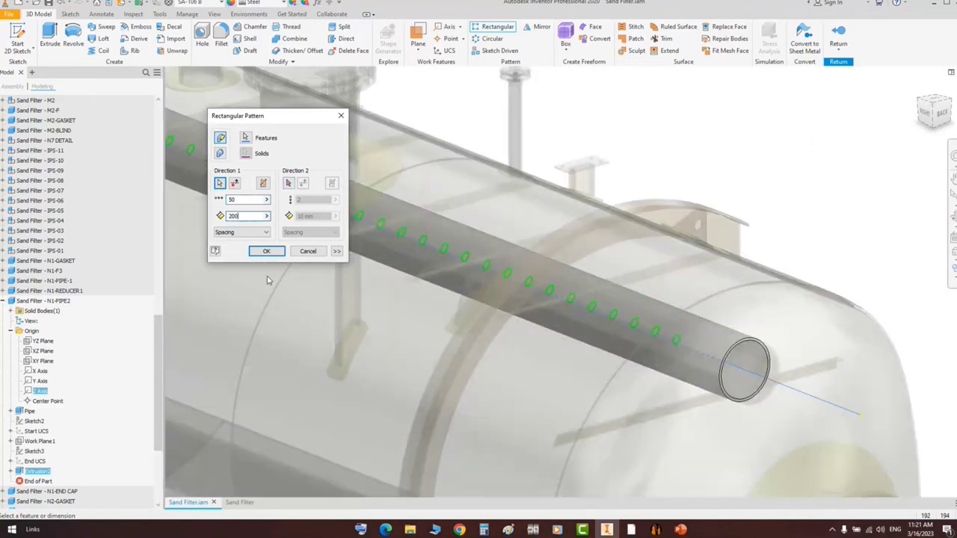
pyautogui.click(267, 251)
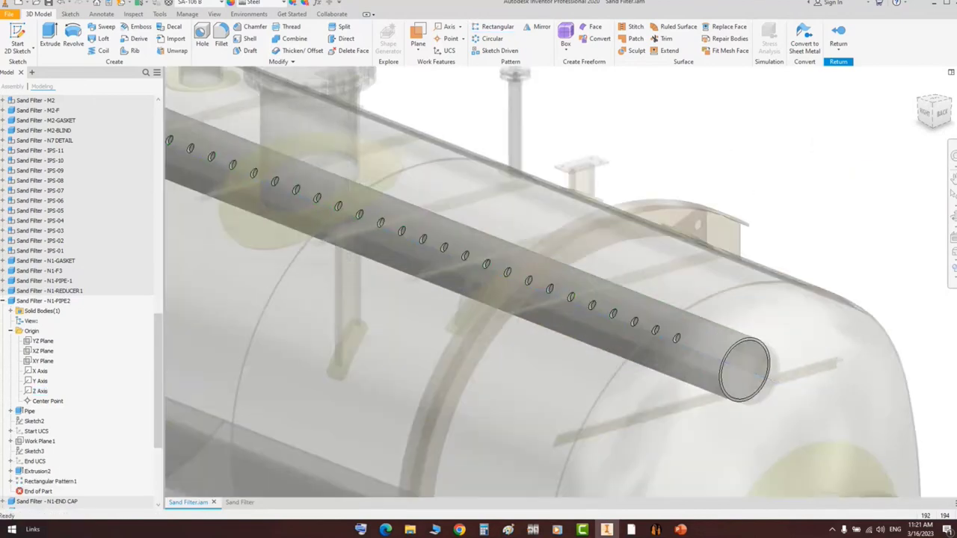
# - Finish the in-place editing of N1-PIPE2 and return to the full Sand Filter assembly
pyautogui.scroll(-5, 748, 187)
pyautogui.rightClick(729, 136)
pyautogui.click(745, 153)
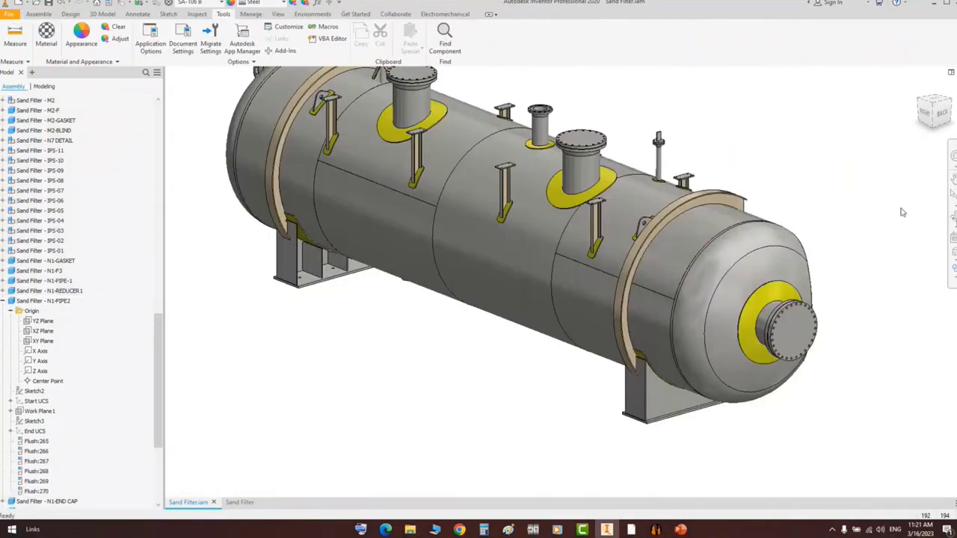
# - Examine the row of holes along N1-PIPE2 inside the vessel, including the reducer end in the left view
pyautogui.click(952, 219)
pyautogui.moveTo(589, 281); pyautogui.dragTo(445, 278)
pyautogui.moveTo(413, 241); pyautogui.dragTo(664, 309, button='middle')
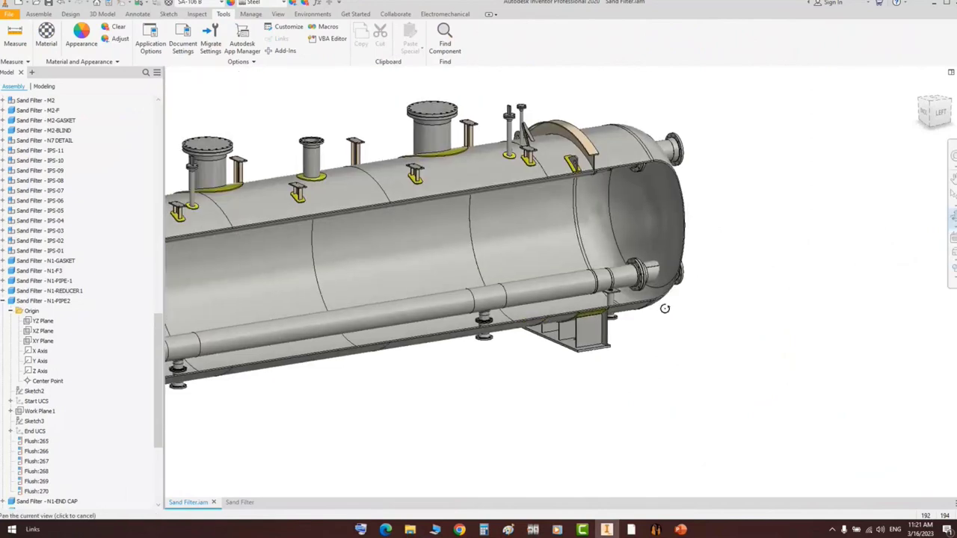
pyautogui.moveTo(665, 308); pyautogui.dragTo(550, 236)
pyautogui.moveTo(405, 210); pyautogui.dragTo(506, 219, button='middle')
pyautogui.moveTo(462, 240); pyautogui.dragTo(580, 240, button='middle')
pyautogui.scroll(-2, 344, 233)
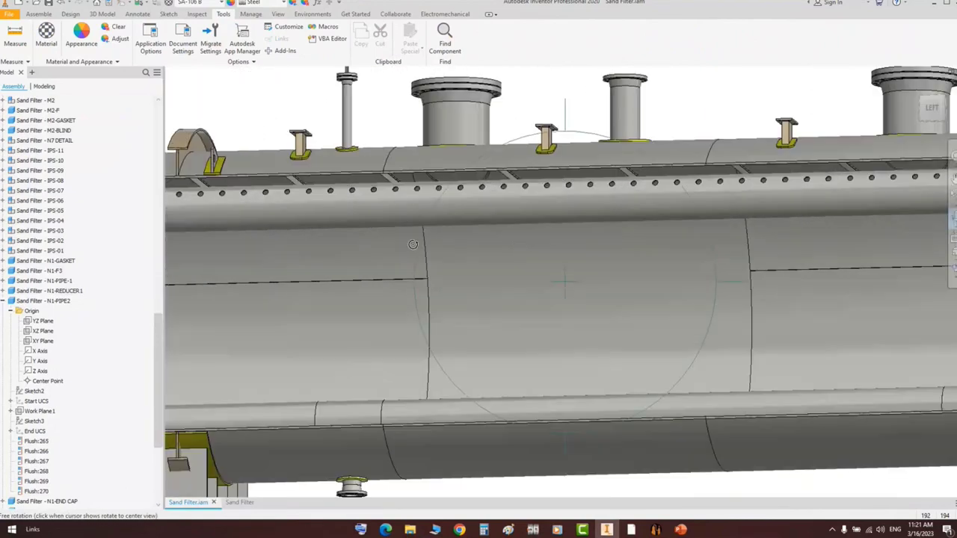
pyautogui.scroll(2, 307, 306)
pyautogui.moveTo(306, 306); pyautogui.dragTo(571, 265, button='middle')
pyautogui.moveTo(570, 265)
pyautogui.mouseDown()
pyautogui.moveTo(583, 265)
pyautogui.moveTo(553, 281)
pyautogui.moveTo(562, 282)
pyautogui.mouseUp()
pyautogui.moveTo(672, 277); pyautogui.dragTo(417, 313, button='middle')
pyautogui.scroll(2, 462, 301)
pyautogui.moveTo(501, 301); pyautogui.dragTo(533, 290)
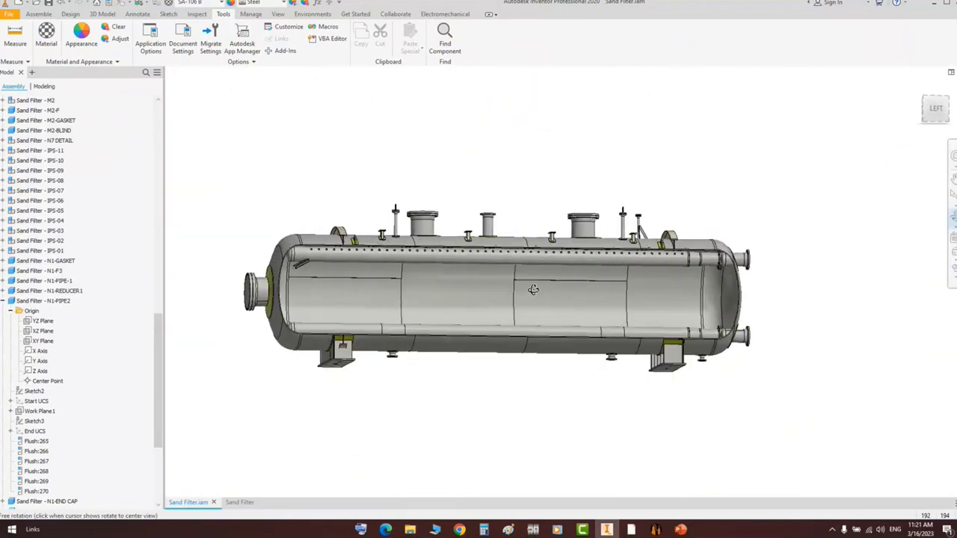
pyautogui.scroll(-3, 534, 290)
pyautogui.rightClick(679, 220)
pyautogui.click(694, 226)
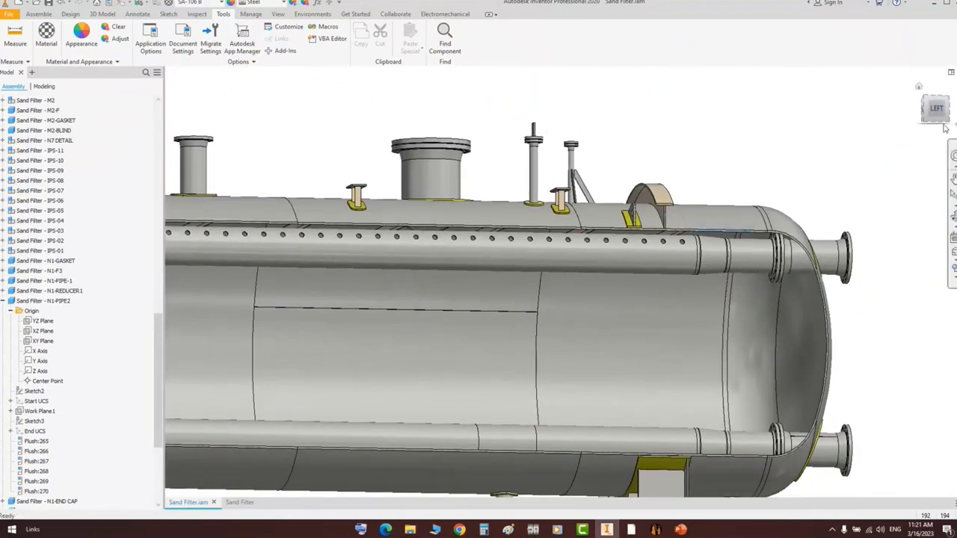
pyautogui.click(939, 112)
pyautogui.scroll(-5, 696, 270)
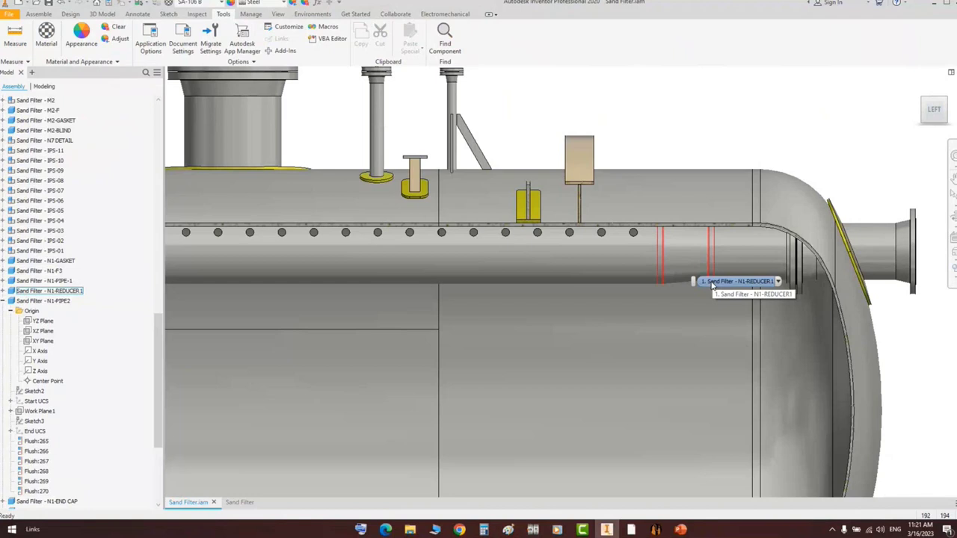
pyautogui.scroll(5, 676, 150)
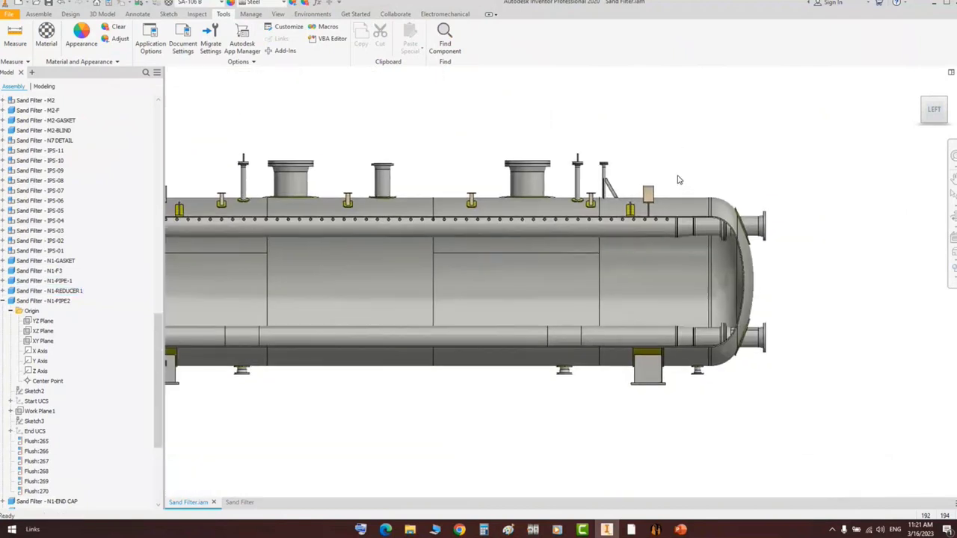
pyautogui.scroll(-4, 679, 180)
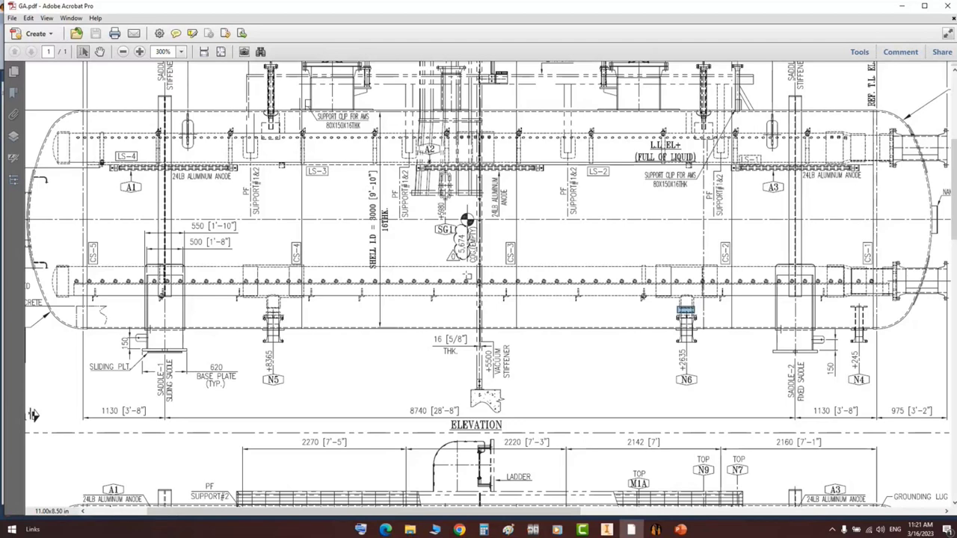
# - Examine the lower N2 internal pipe and its holes around N6 and the fixed saddle in GA.pdf's elevation
pyautogui.keyDown('ctrl'); pyautogui.scroll(-1, 467, 276); pyautogui.keyUp('ctrl')
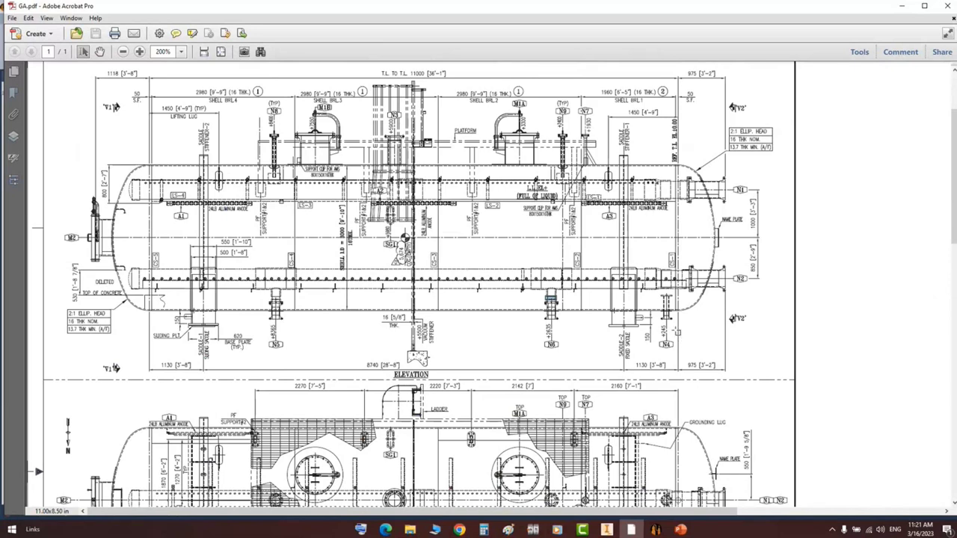
pyautogui.keyDown('ctrl'); pyautogui.scroll(4, 648, 330); pyautogui.keyUp('ctrl')
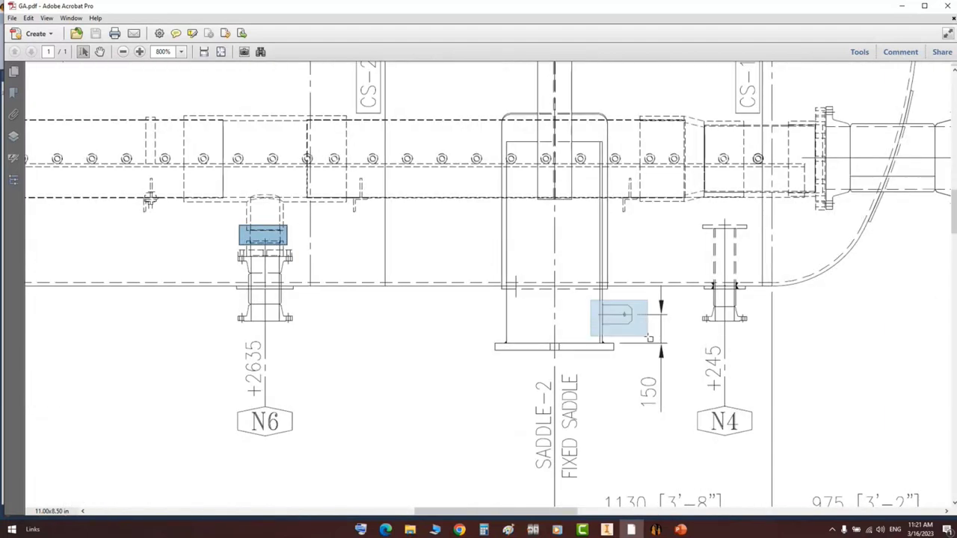
pyautogui.keyDown('ctrl'); pyautogui.scroll(-2, 647, 335); pyautogui.keyUp('ctrl')
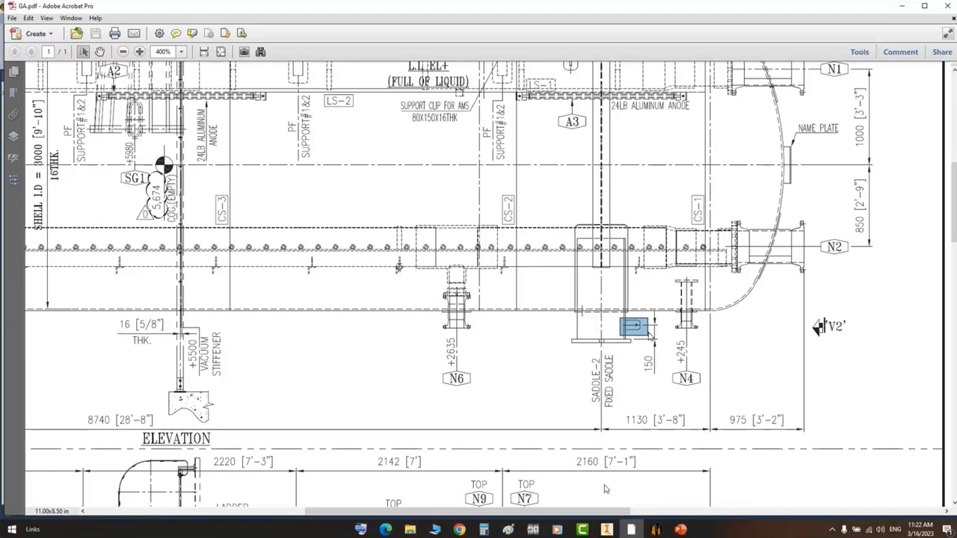
# - Switch to Static Equipment Generator and add an external grounding lug named GROUNDING LUG to Can-1
pyautogui.click(656, 530)
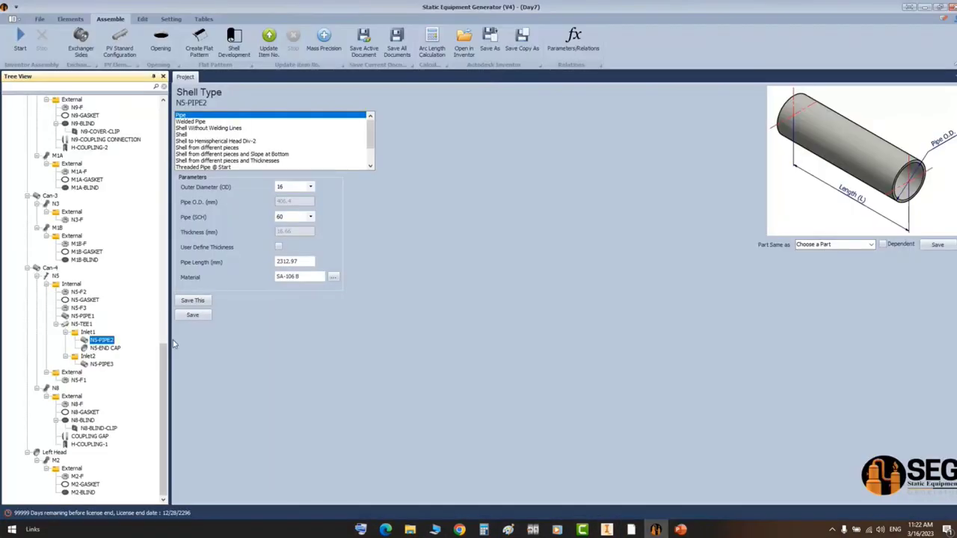
pyautogui.scroll(20, 90, 314)
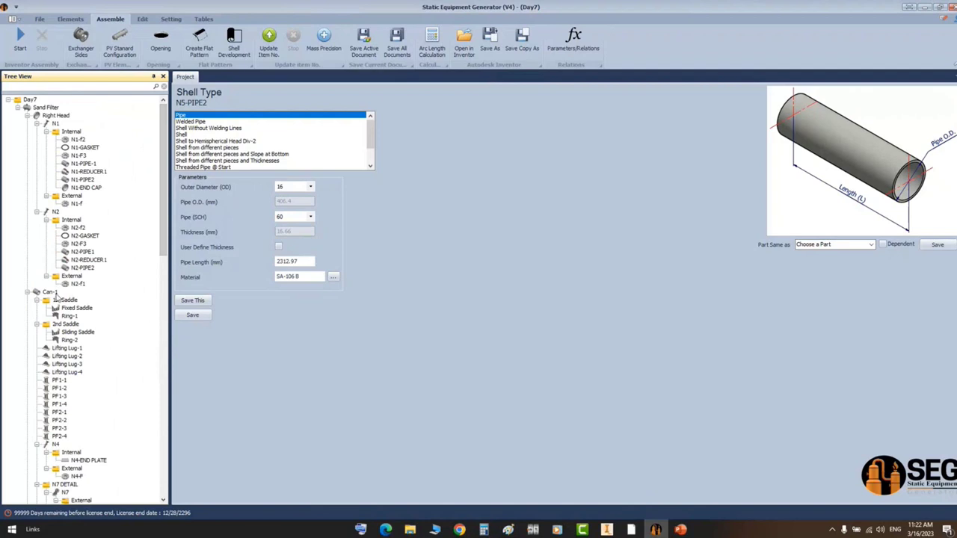
pyautogui.click(50, 292)
pyautogui.click(71, 19)
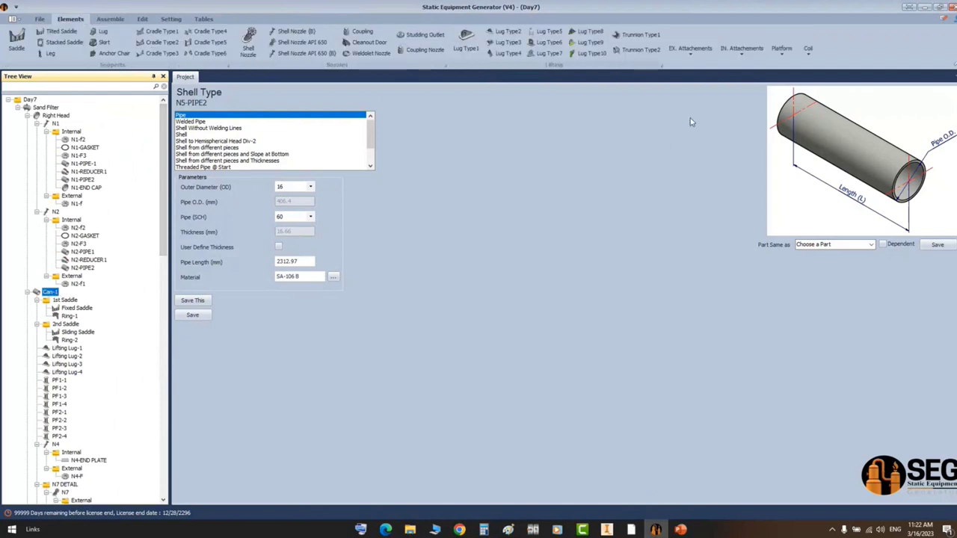
pyautogui.click(684, 49)
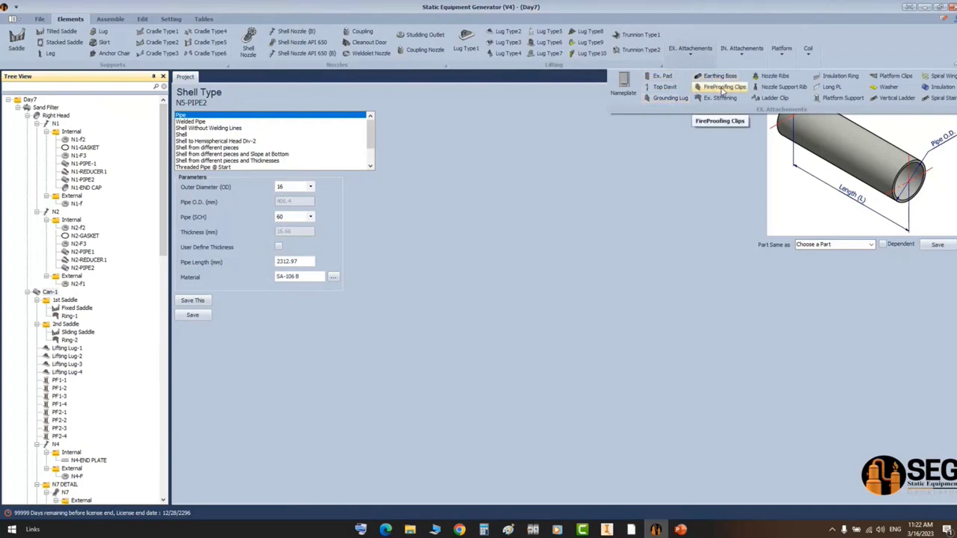
pyautogui.click(667, 99)
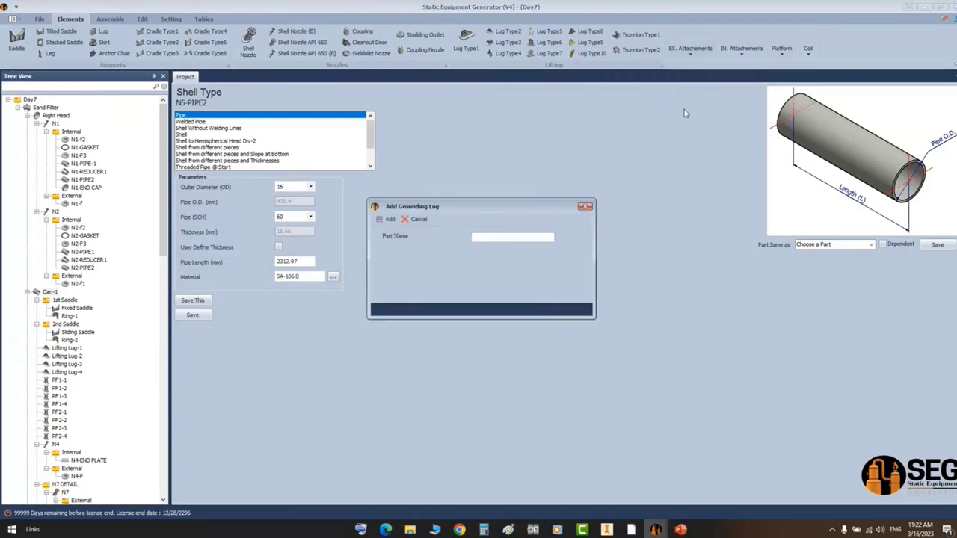
pyautogui.write('GROUNDING LUG')
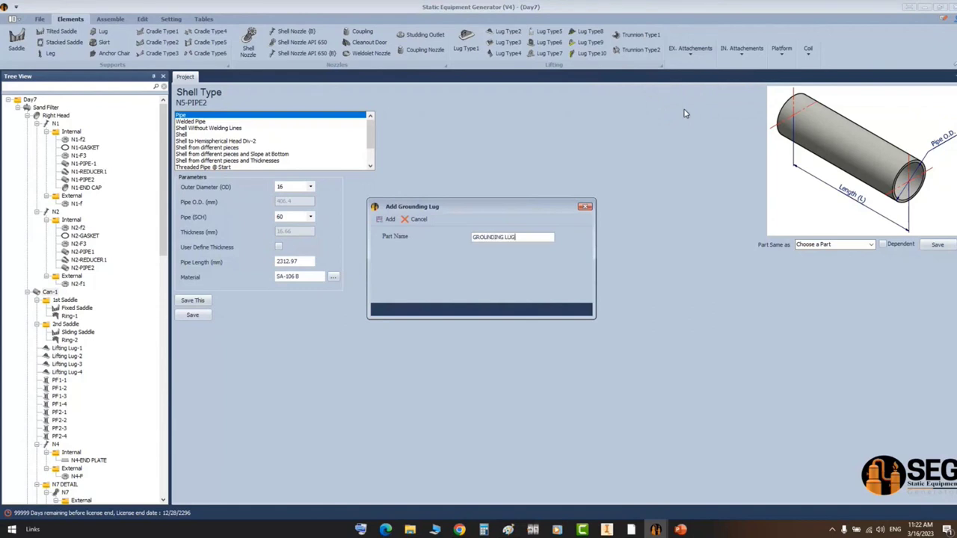
pyautogui.press('Return')
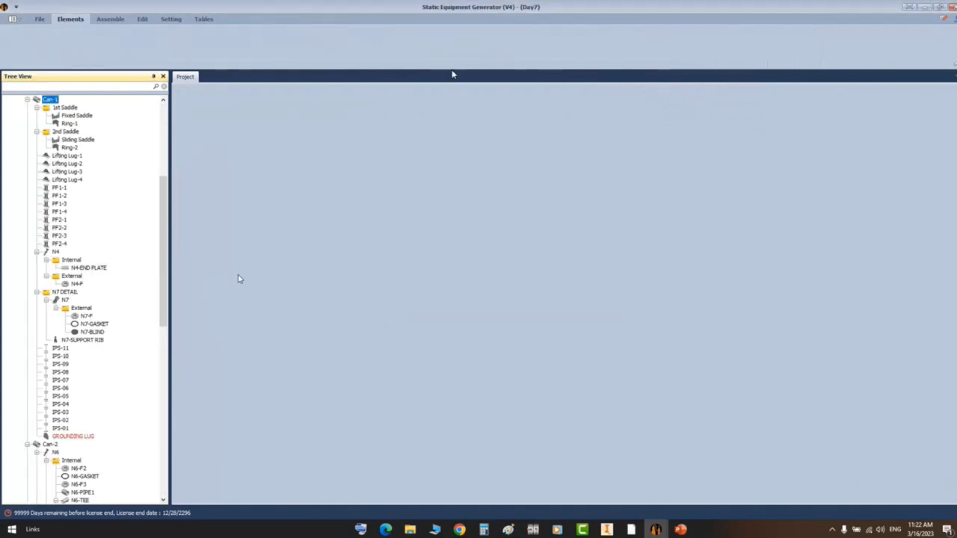
# - Open the new GROUNDING LUG's parameters and choose Grounding Lug Type-B as its type
pyautogui.click(78, 437)
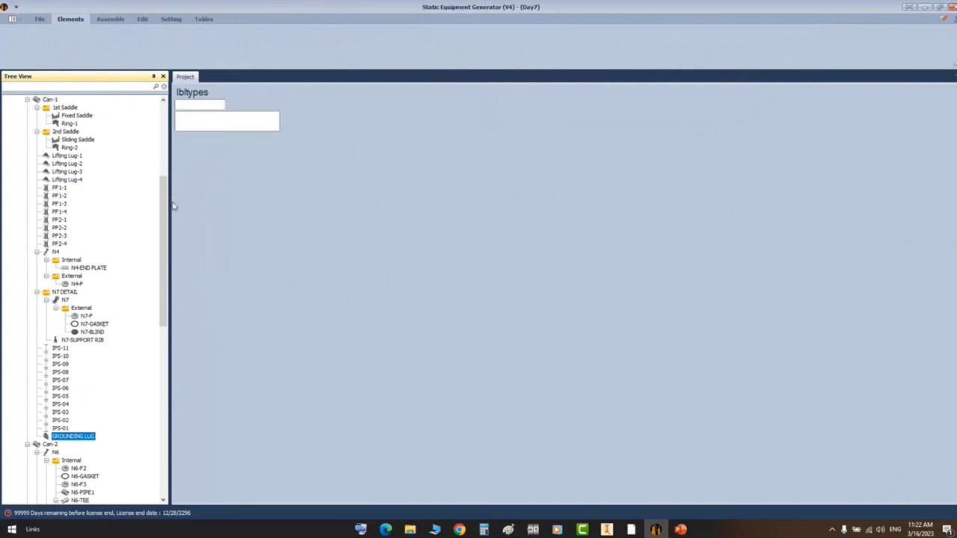
pyautogui.click(226, 122)
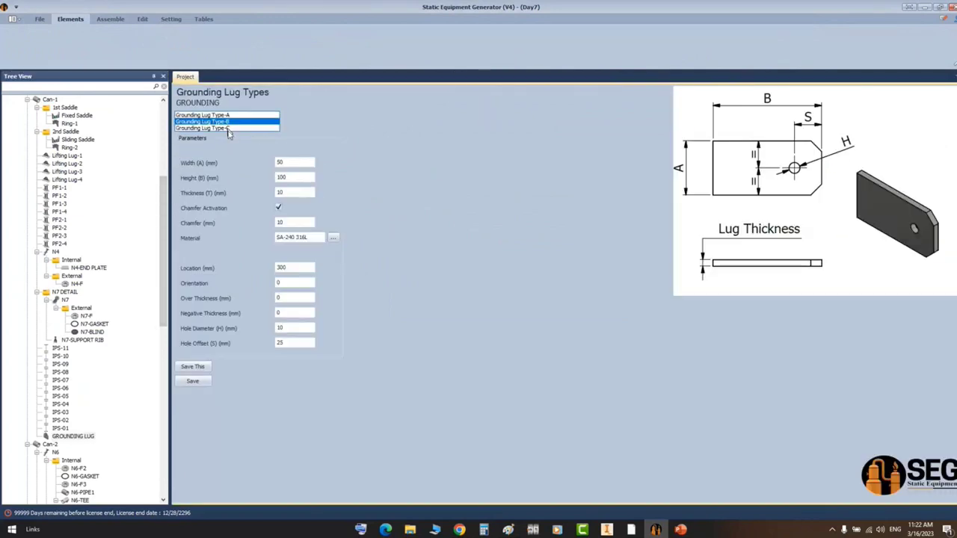
pyautogui.click(227, 129)
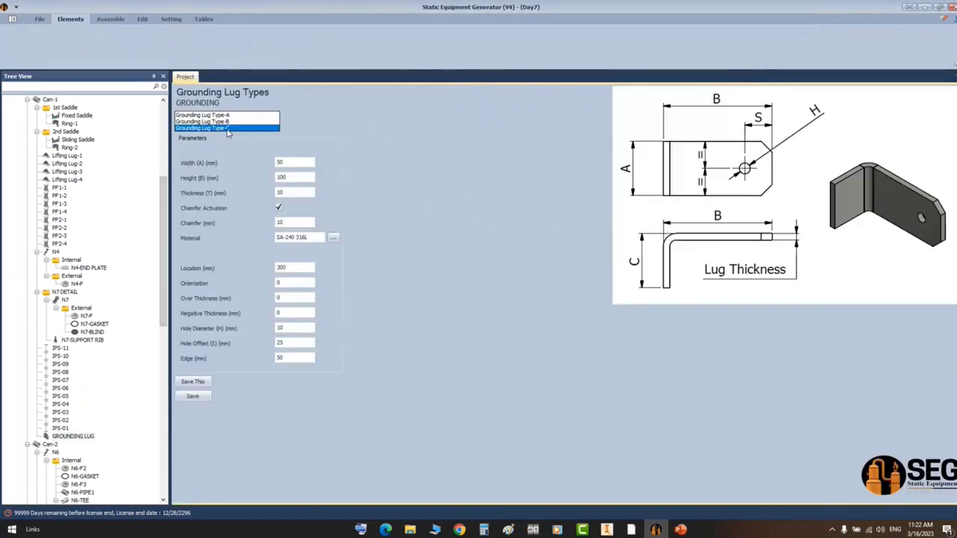
pyautogui.click(224, 122)
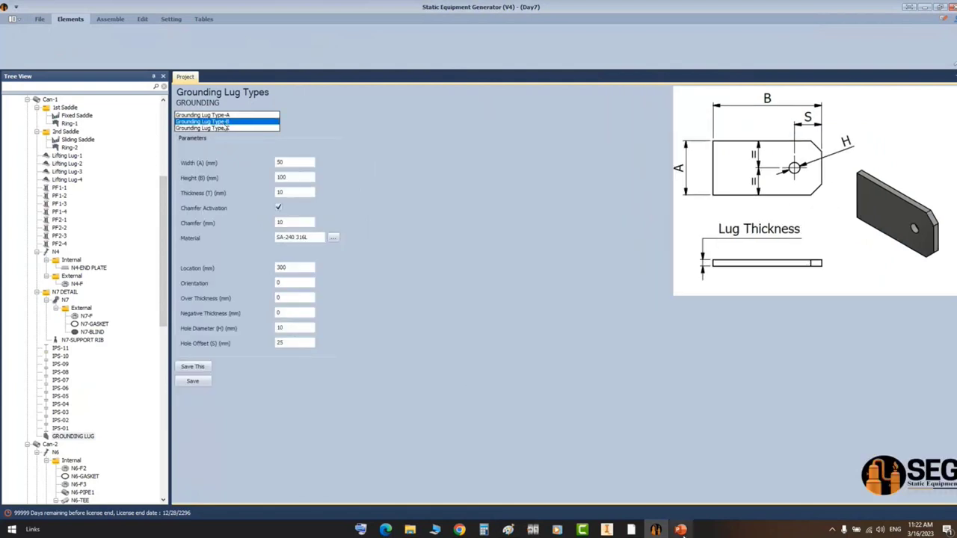
# - Open Saddles.pdf from the Training Sample 14-3-2023 folder and examine the plate dimensions in the grounding lug detail
pyautogui.click(631, 530)
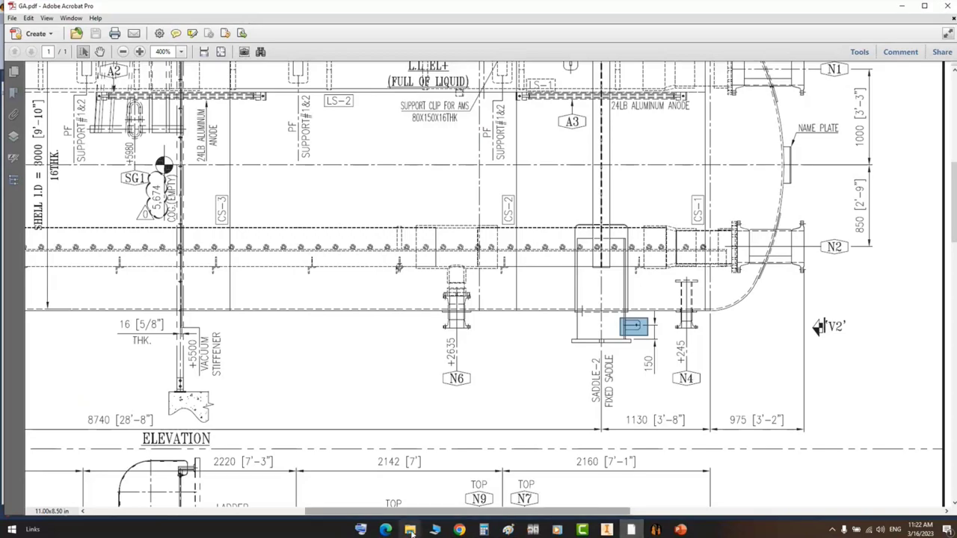
pyautogui.moveTo(410, 529)
pyautogui.click(382, 506)
pyautogui.press('s')
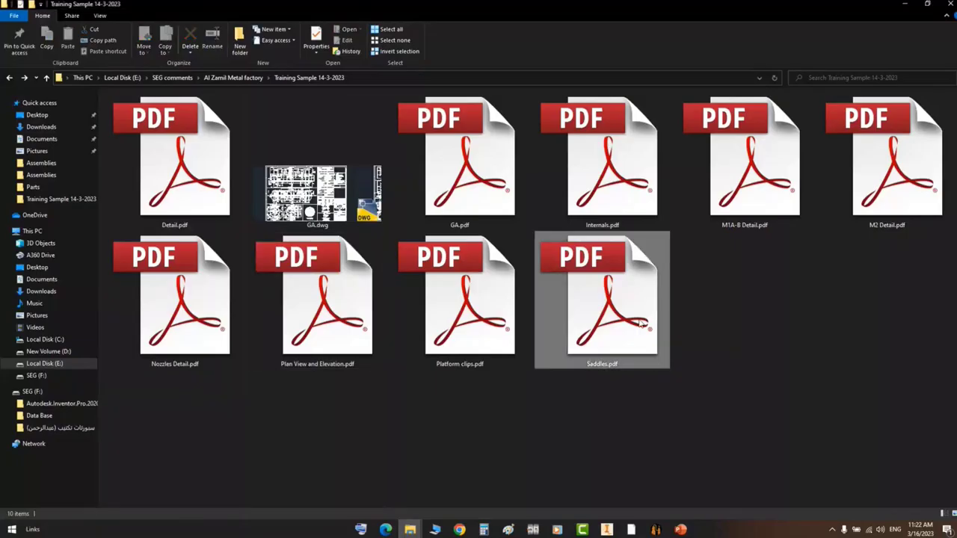
pyautogui.press('Return')
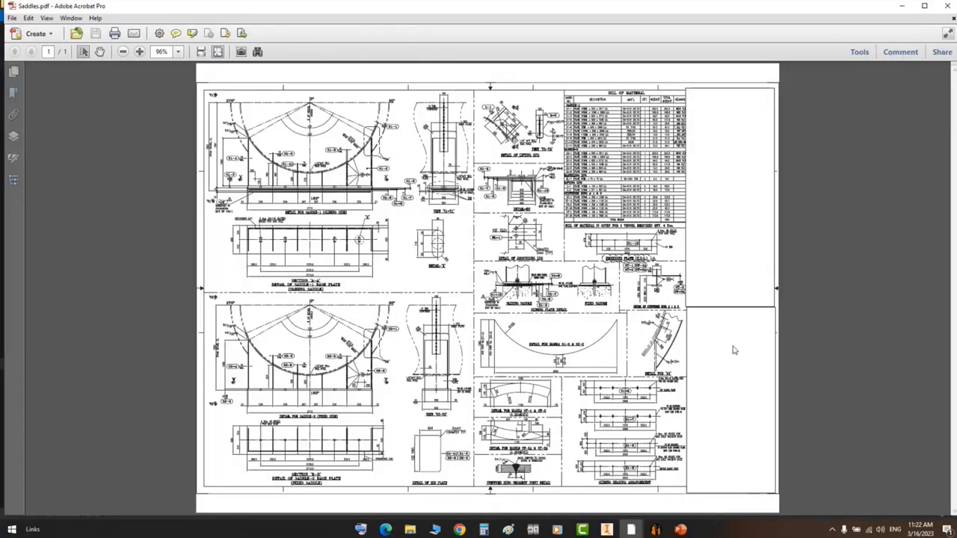
pyautogui.keyDown('ctrl'); pyautogui.scroll(7, 529, 283); pyautogui.keyUp('ctrl')
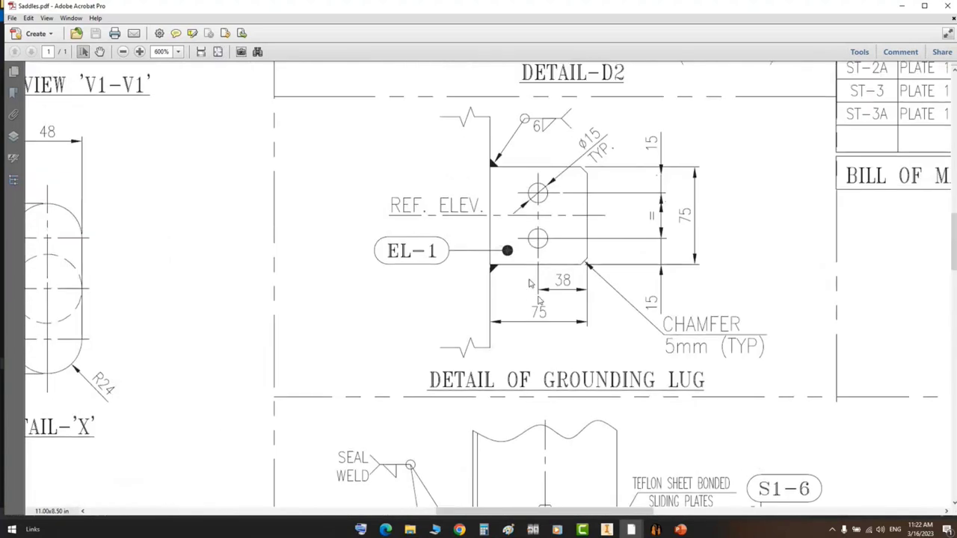
pyautogui.moveTo(530, 282)
pyautogui.mouseDown(button='middle')
pyautogui.moveTo(540, 292)
pyautogui.moveTo(519, 316)
pyautogui.moveTo(462, 341)
pyautogui.mouseUp(button='middle')
pyautogui.moveTo(445, 354); pyautogui.dragTo(483, 396)
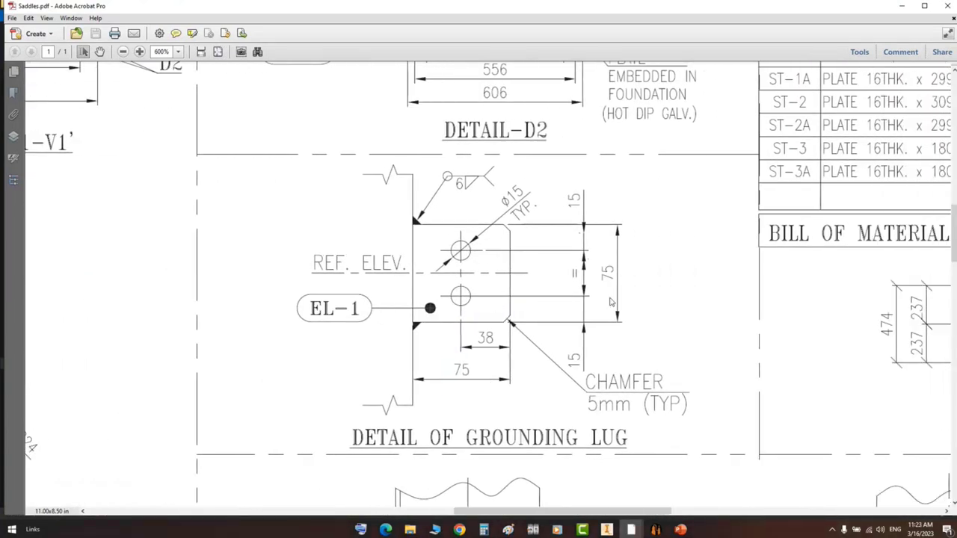
pyautogui.moveTo(599, 247); pyautogui.dragTo(636, 315)
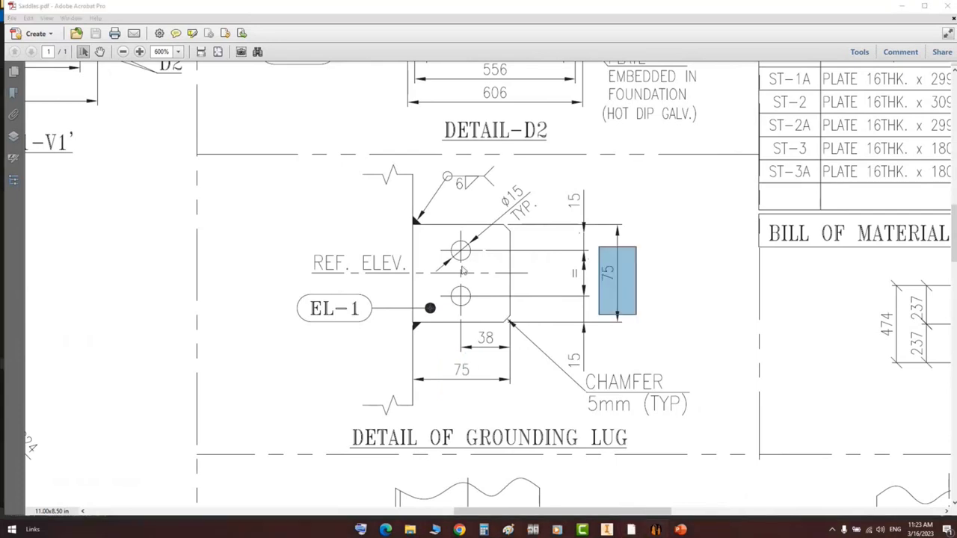
# - Back in Static Equipment Generator, set the grounding lug's width (A) and height (B) to 75 mm each
pyautogui.click(656, 529)
pyautogui.moveTo(299, 161); pyautogui.dragTo(251, 156)
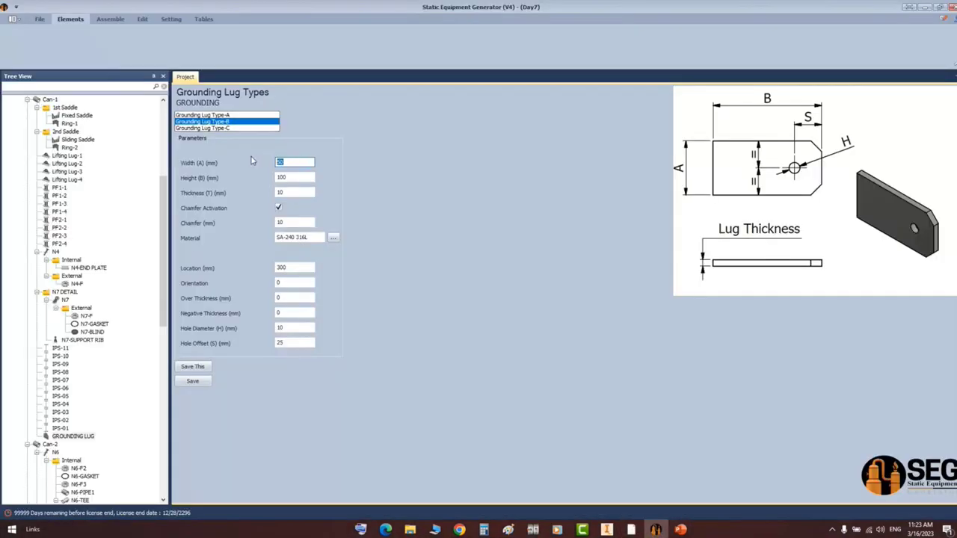
pyautogui.write('75')
pyautogui.press('Tab')
pyautogui.write('75')
pyautogui.press('Tab')
# - Check the grounding lug's chamfer note and the EL-1 plate thickness and material in the Saddles.pdf bill of material
pyautogui.click(631, 530)
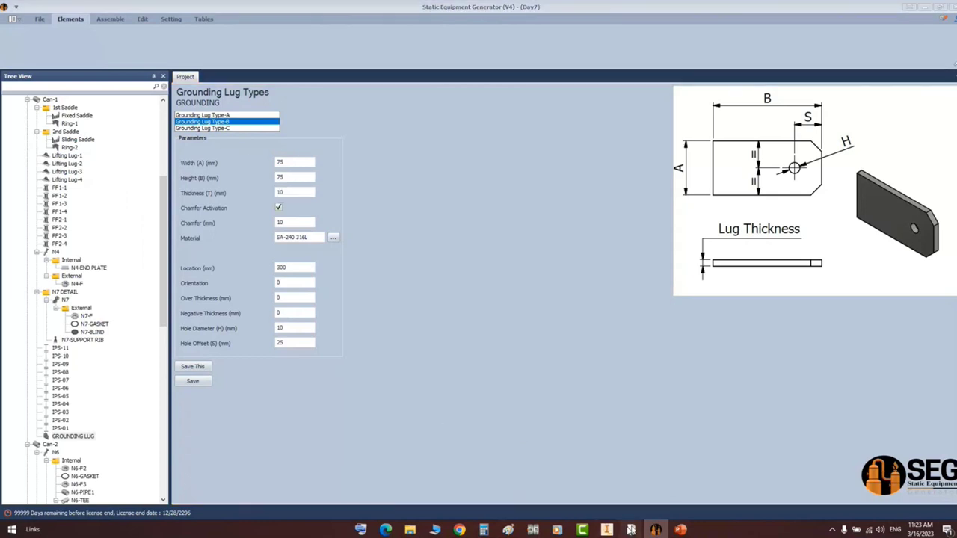
pyautogui.click(661, 498)
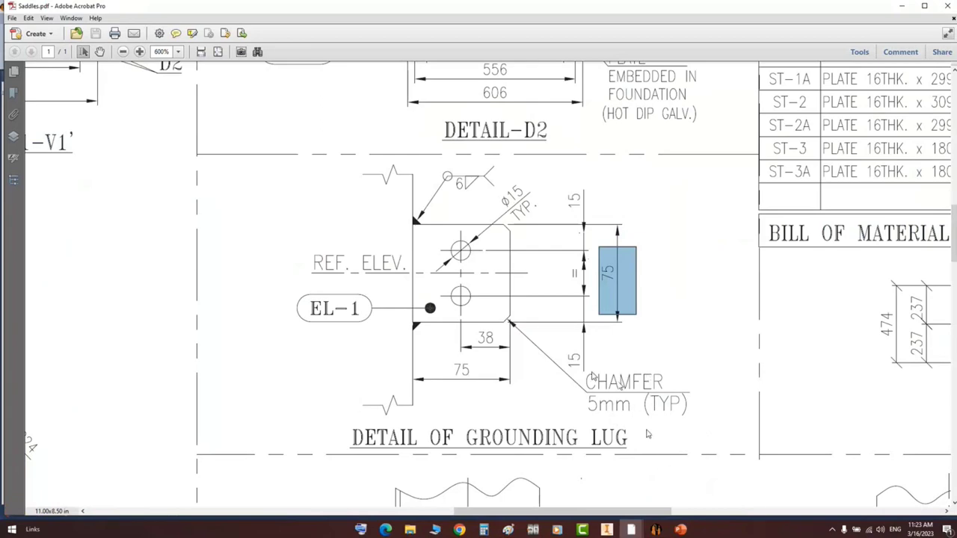
pyautogui.moveTo(591, 374); pyautogui.dragTo(678, 408)
pyautogui.keyDown('ctrl'); pyautogui.scroll(-3, 673, 353); pyautogui.keyUp('ctrl')
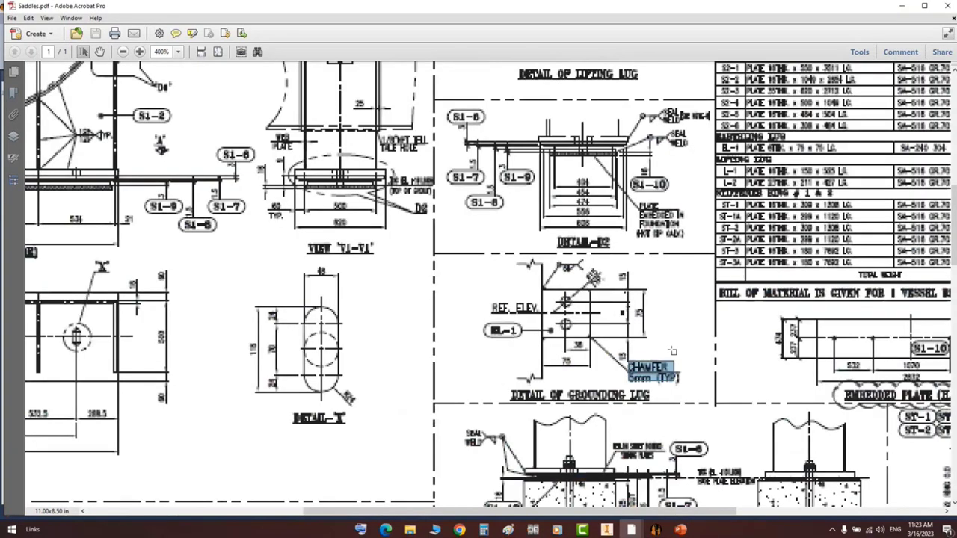
pyautogui.moveTo(797, 148); pyautogui.dragTo(830, 149)
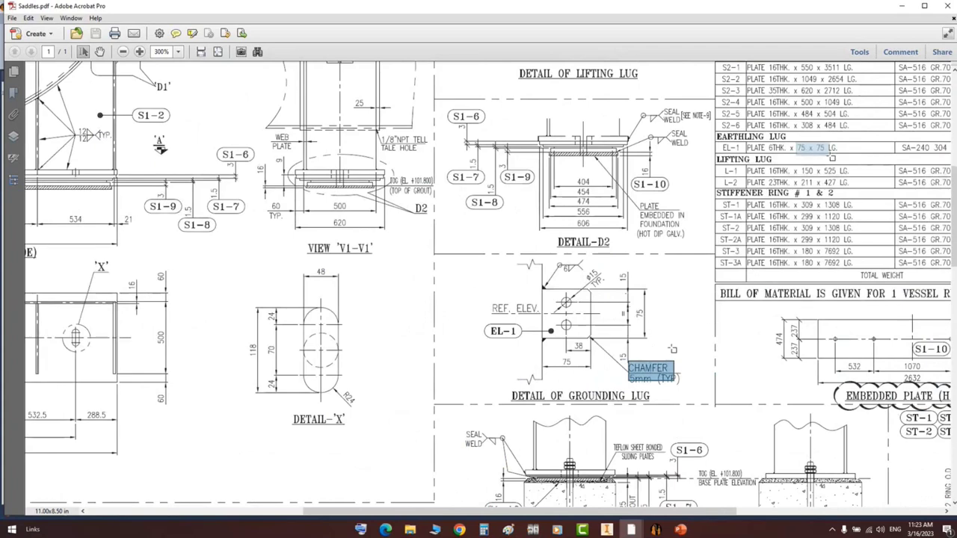
pyautogui.moveTo(770, 148); pyautogui.dragTo(792, 151)
pyautogui.moveTo(802, 166); pyautogui.dragTo(818, 165, button='middle')
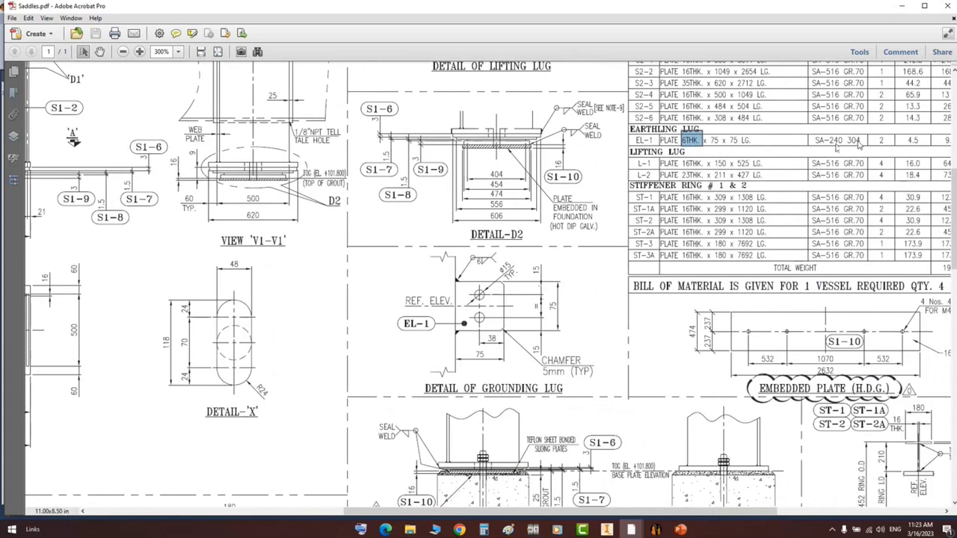
# - In Static Equipment Generator, set the grounding lug's thickness to 6 mm and its material to SA-240 304
pyautogui.click(656, 530)
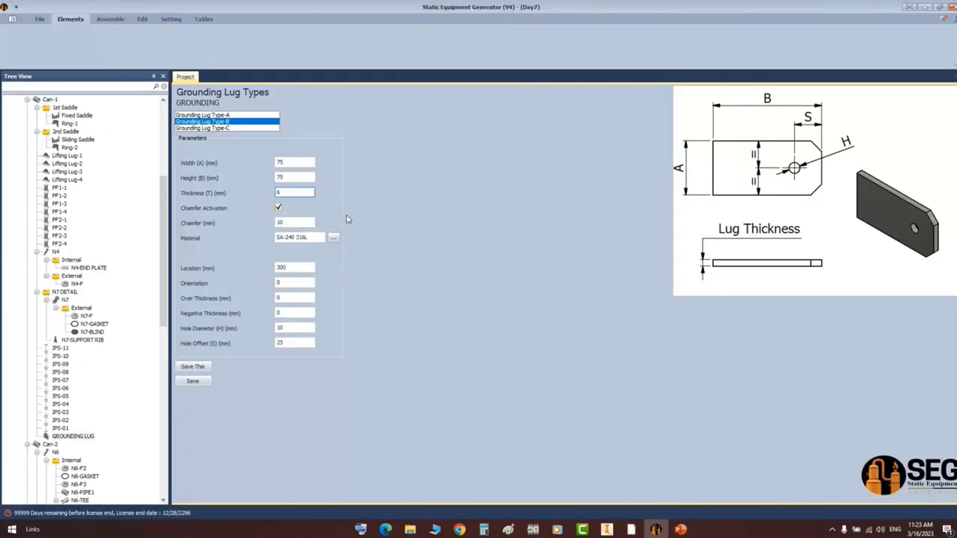
pyautogui.click(314, 238)
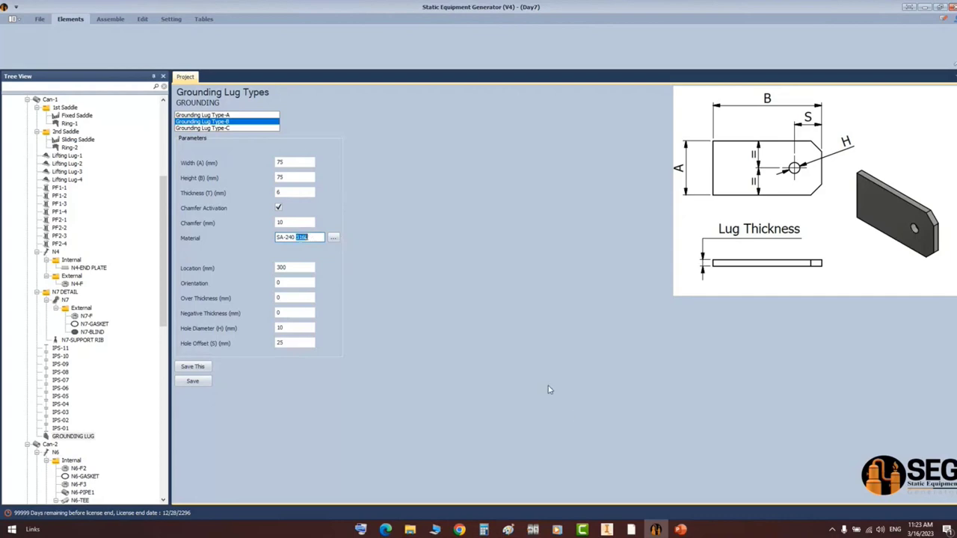
pyautogui.click(632, 529)
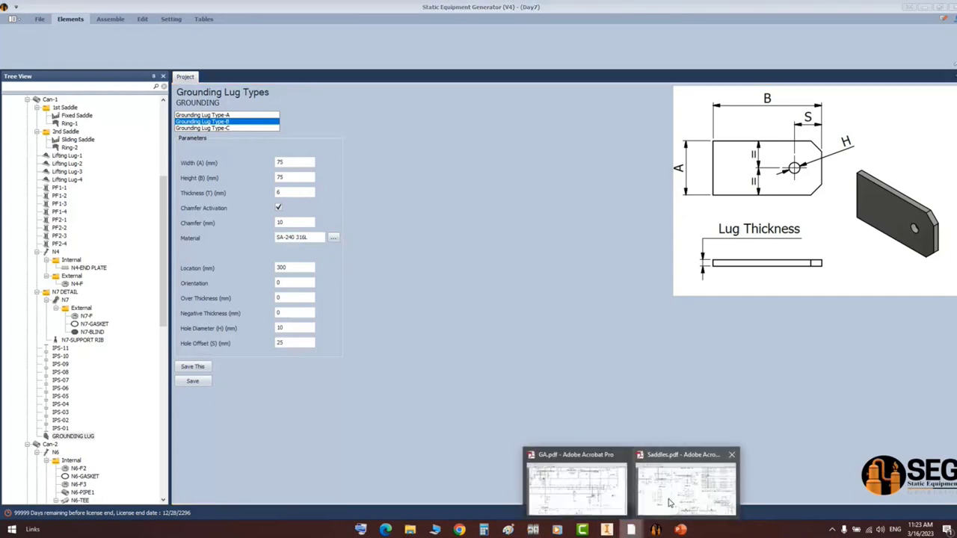
pyautogui.moveTo(671, 503)
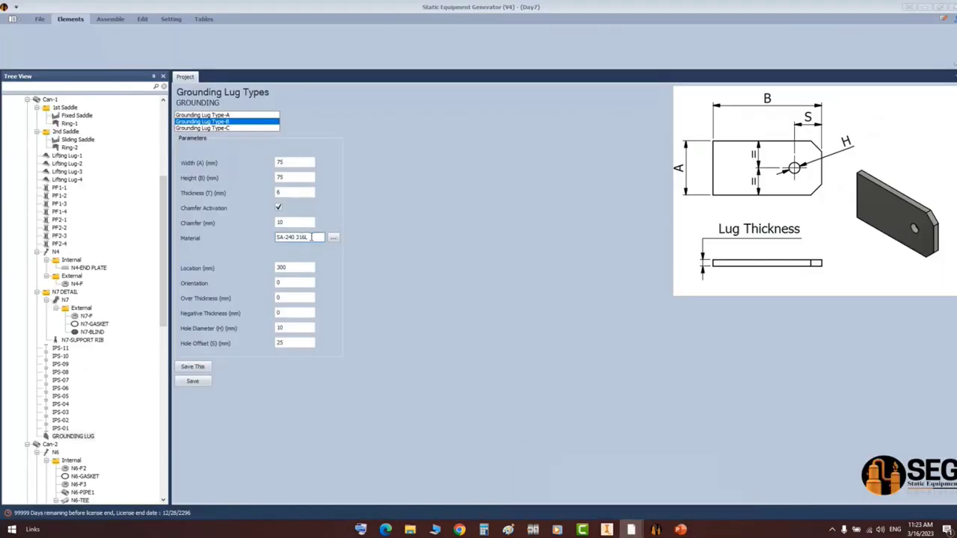
pyautogui.click(299, 237)
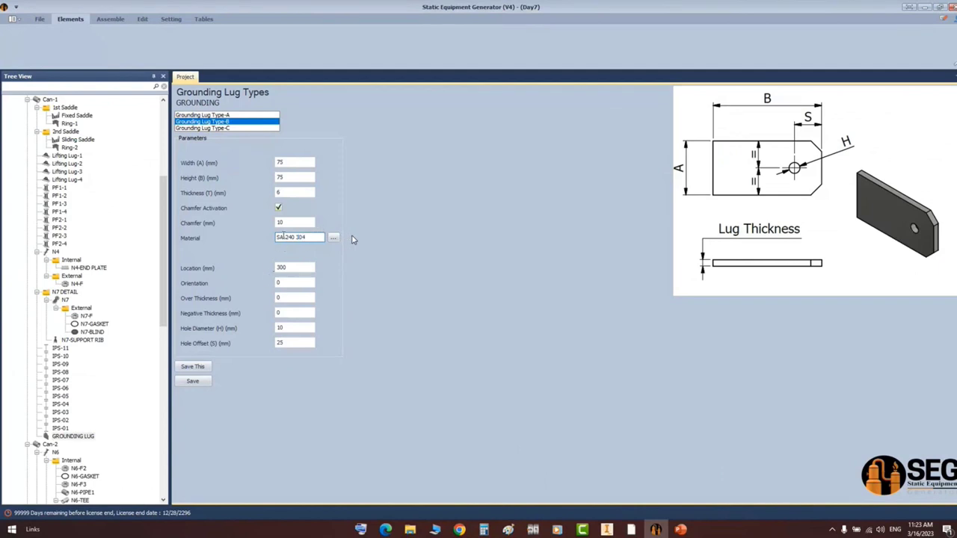
# - Set the grounding lug's chamfer to 5 mm, following the grounding lug detail in Saddles.pdf
pyautogui.doubleClick(280, 223)
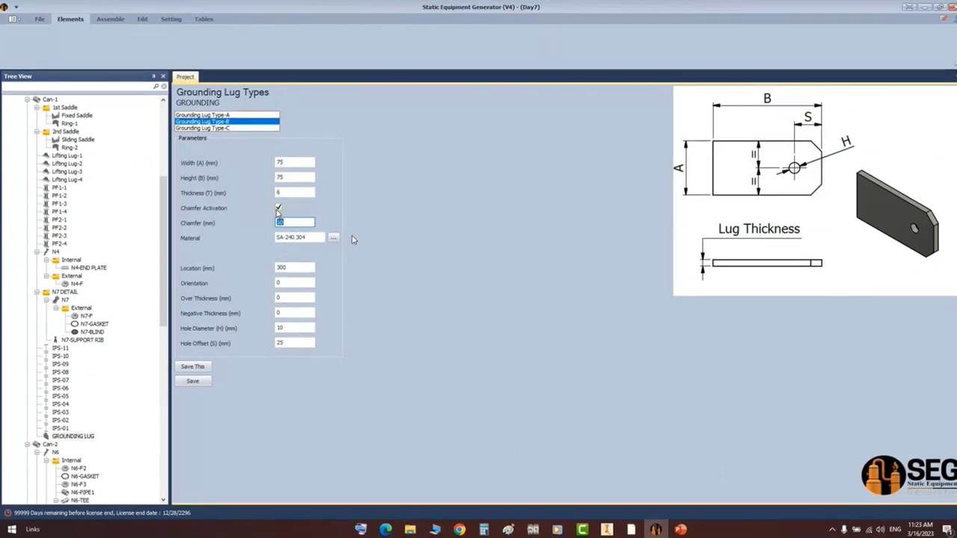
pyautogui.moveTo(630, 529)
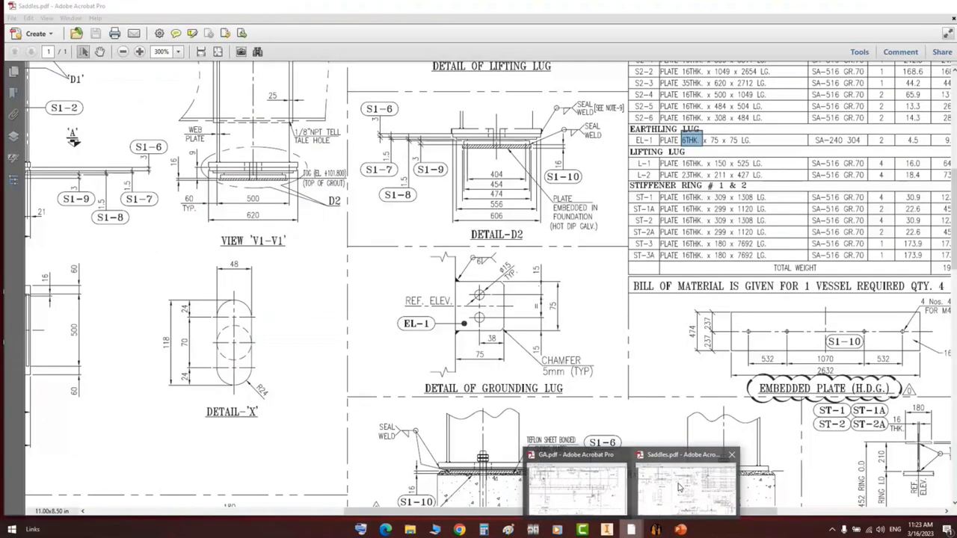
pyautogui.click(679, 486)
pyautogui.keyDown('ctrl'); pyautogui.scroll(3, 490, 340); pyautogui.keyUp('ctrl')
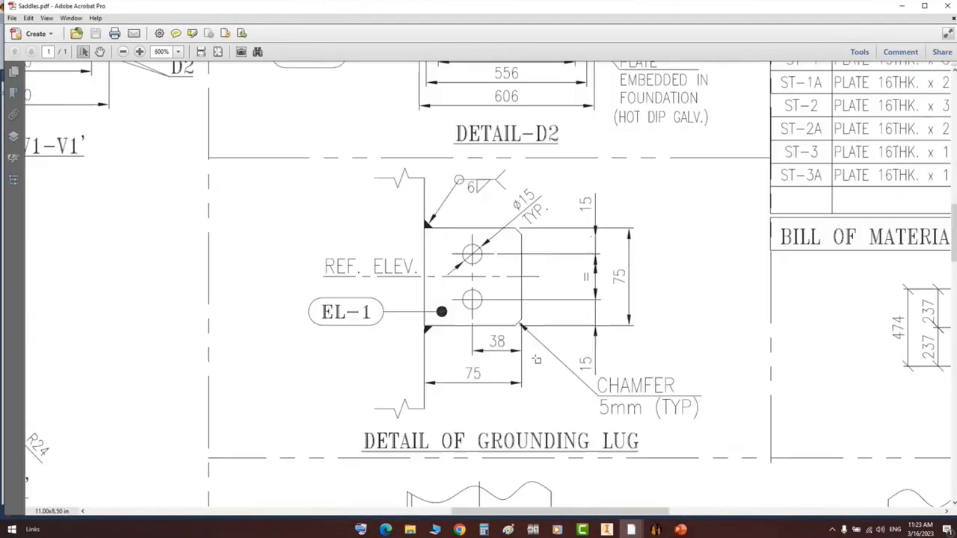
pyautogui.click(656, 529)
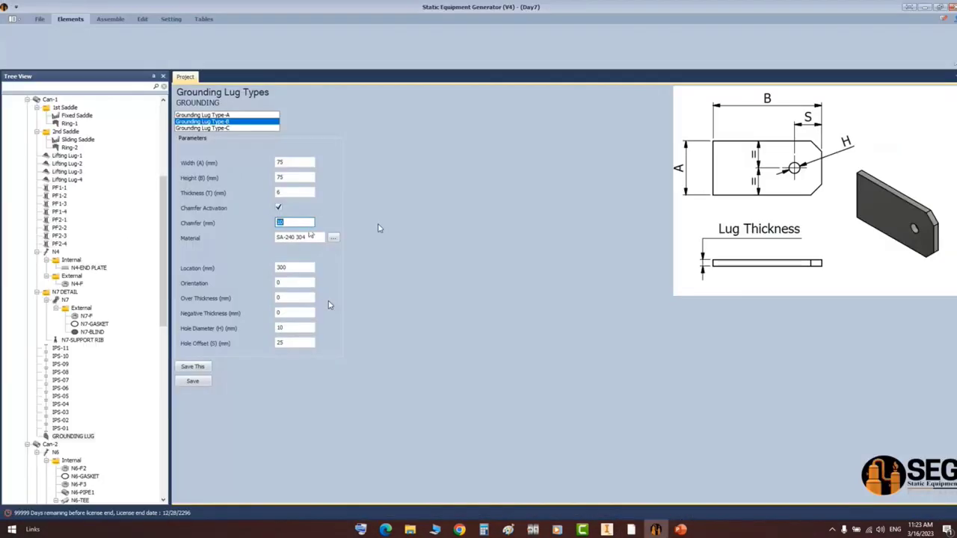
pyautogui.write('5')
# - Set the grounding lug's hole diameter (H) to 15 mm, following the detail in Saddles.pdf
pyautogui.moveTo(296, 267); pyautogui.dragTo(265, 270)
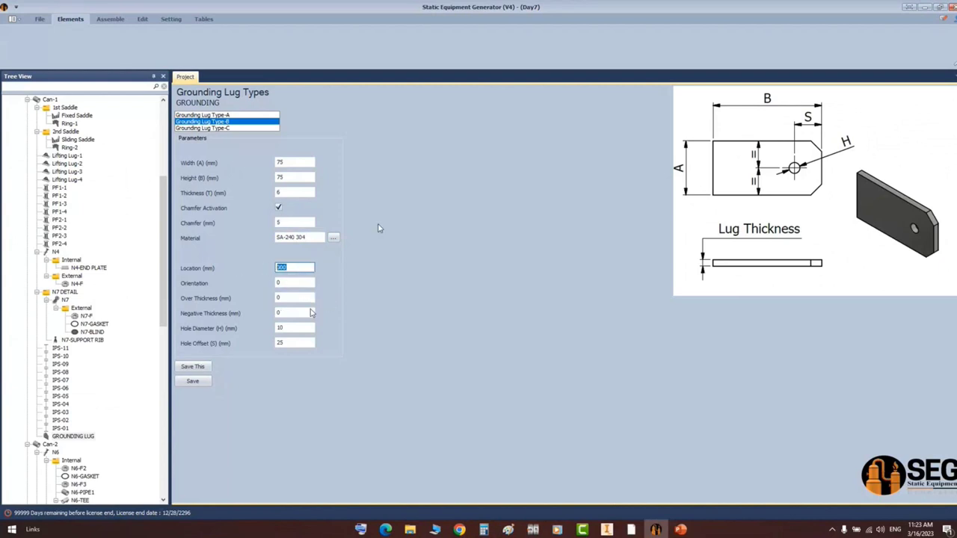
pyautogui.click(292, 282)
pyautogui.click(294, 328)
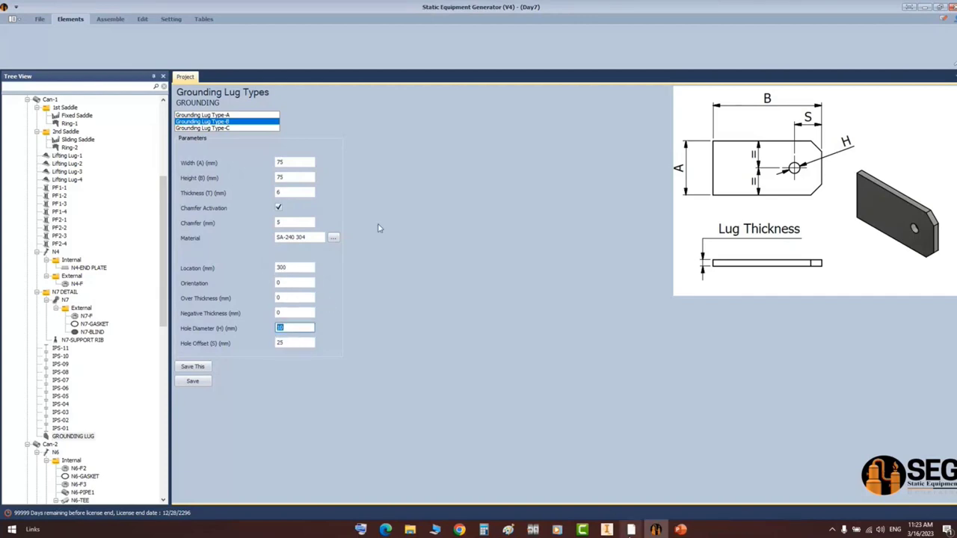
pyautogui.moveTo(631, 529)
pyautogui.moveTo(692, 494)
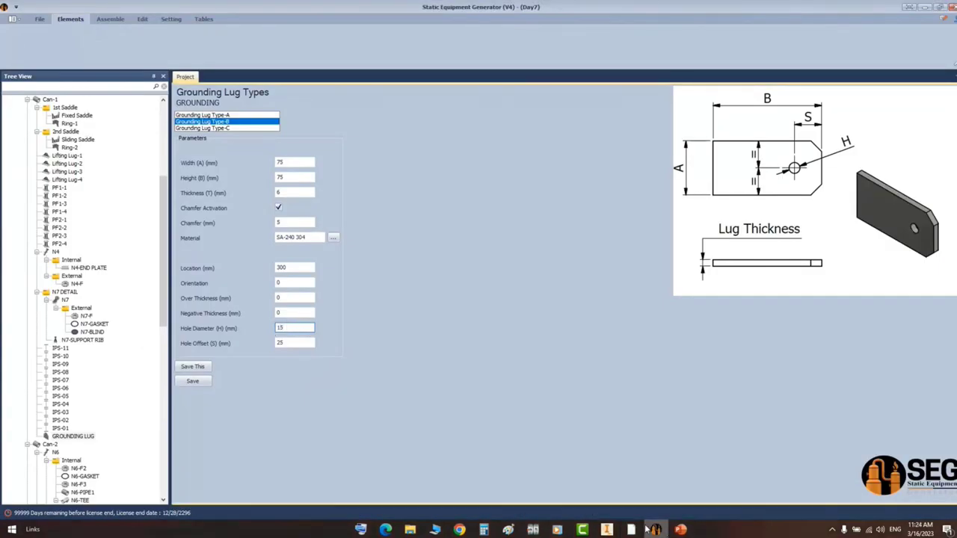
# - Set the grounding lug's hole offset (S) to 38 mm, following the detail in Saddles.pdf, and save the lug
pyautogui.click(693, 486)
pyautogui.moveTo(426, 188); pyautogui.dragTo(481, 303)
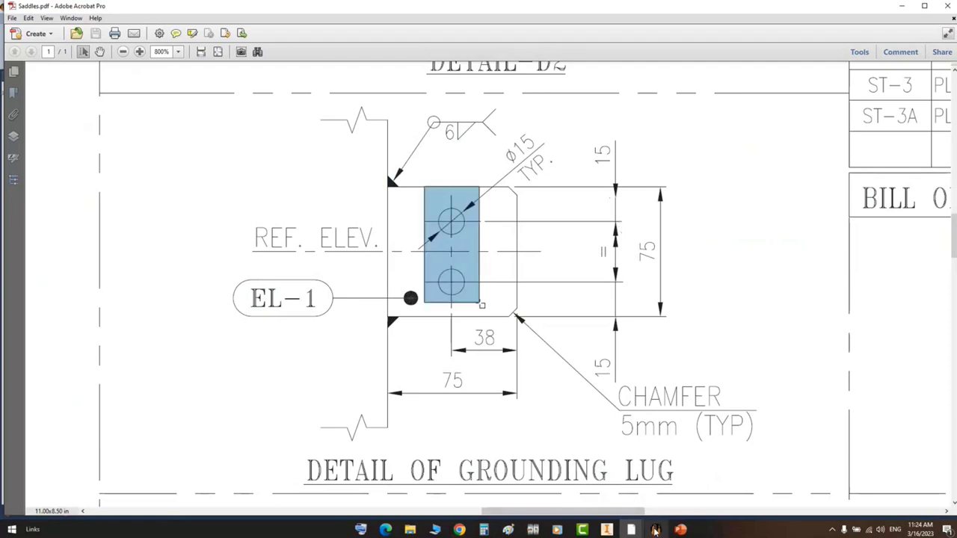
pyautogui.click(656, 530)
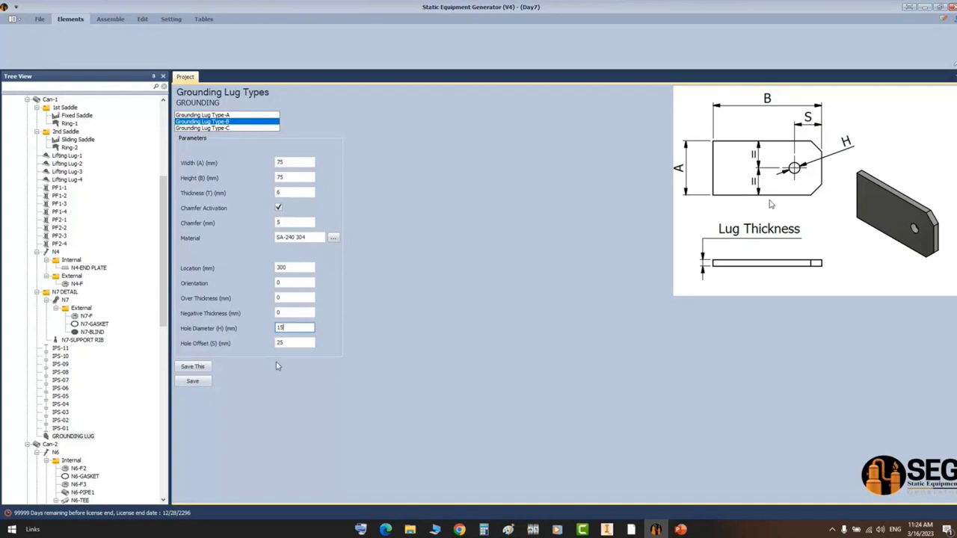
pyautogui.click(631, 530)
pyautogui.click(688, 494)
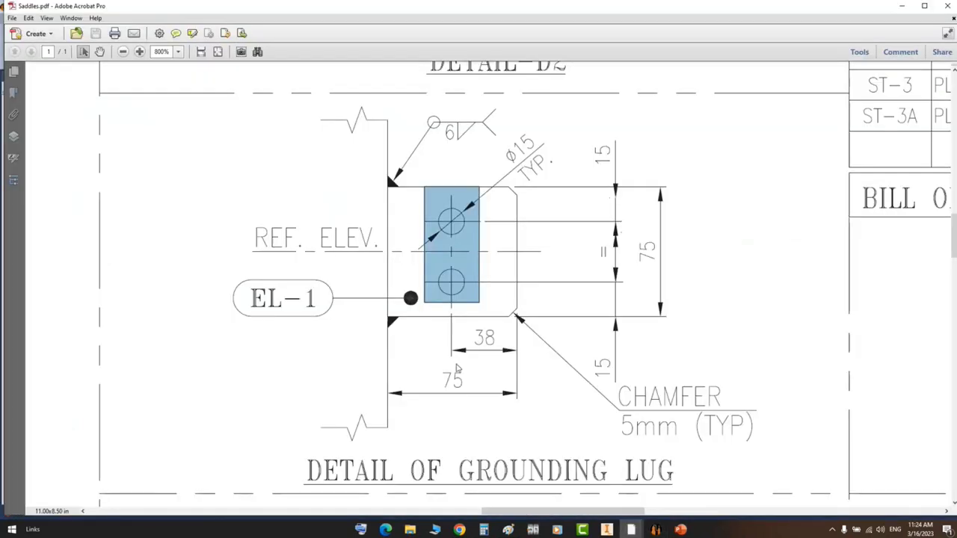
pyautogui.click(655, 529)
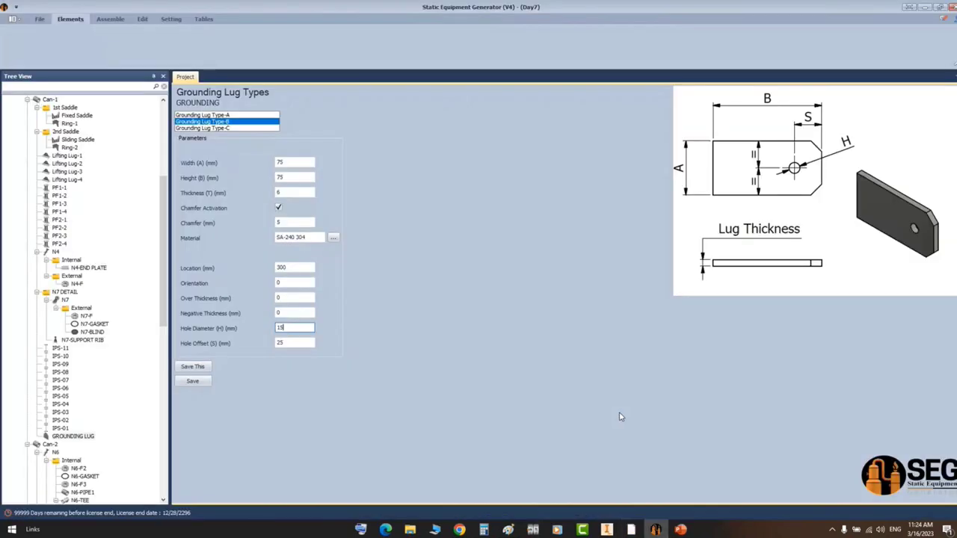
pyautogui.press('Tab')
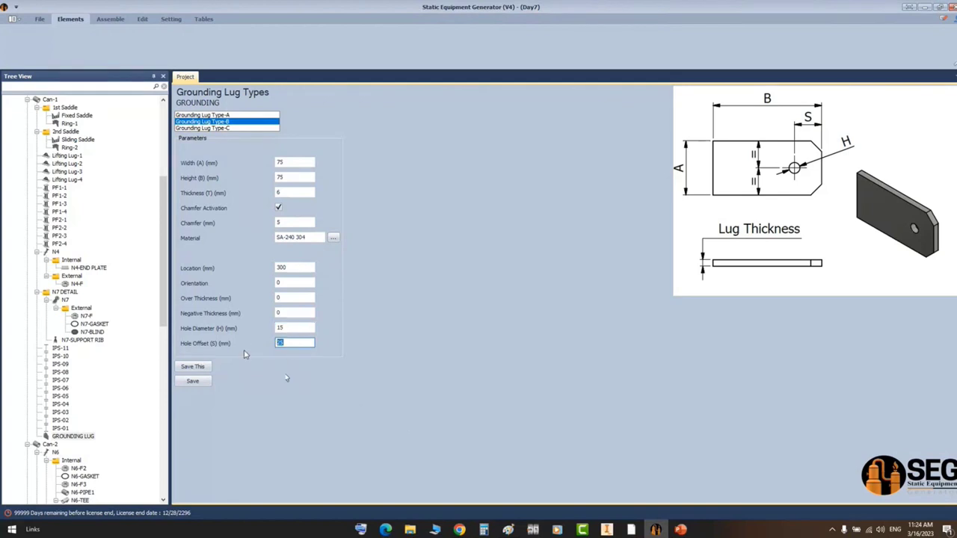
pyautogui.click(199, 383)
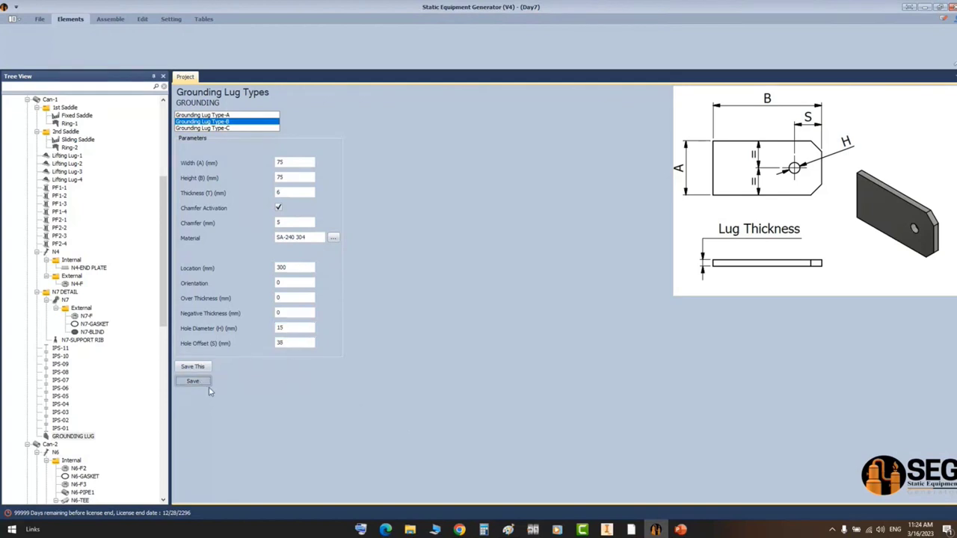
# - Assemble the saved grounding lug into the Sand Filter model in Inventor and view it on the vessel
pyautogui.click(110, 19)
pyautogui.click(21, 41)
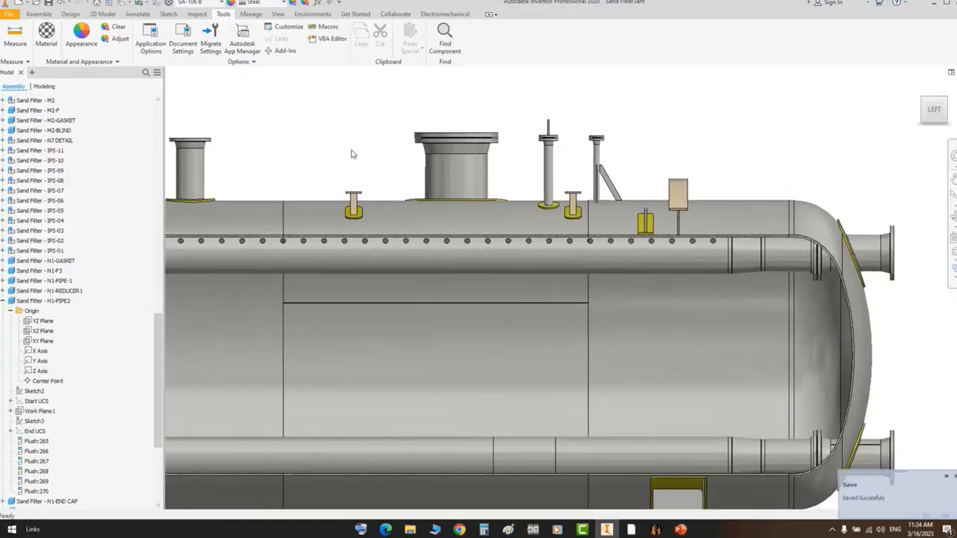
pyautogui.middleClick(356, 153)
pyautogui.middleClick(356, 152)
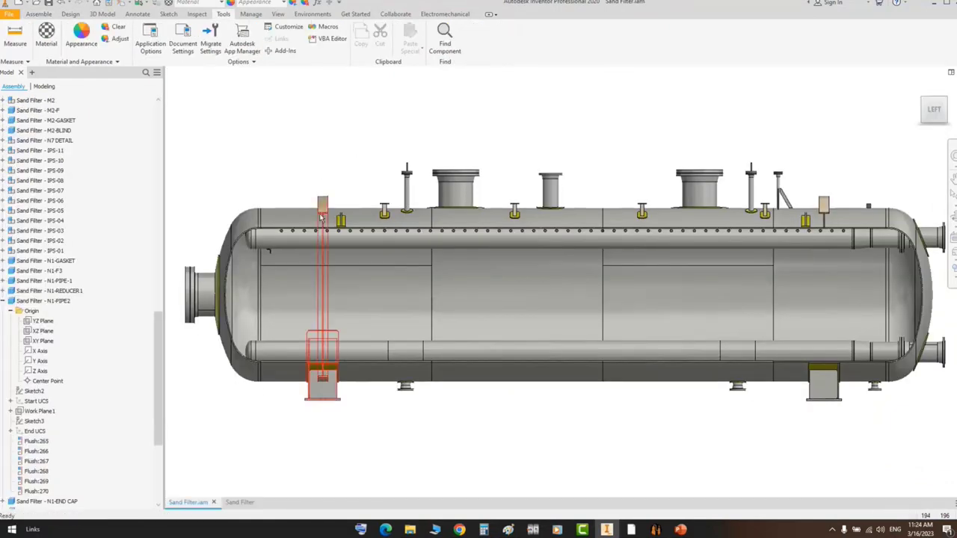
pyautogui.scroll(3, 316, 211)
pyautogui.scroll(-2, 315, 211)
pyautogui.click(953, 217)
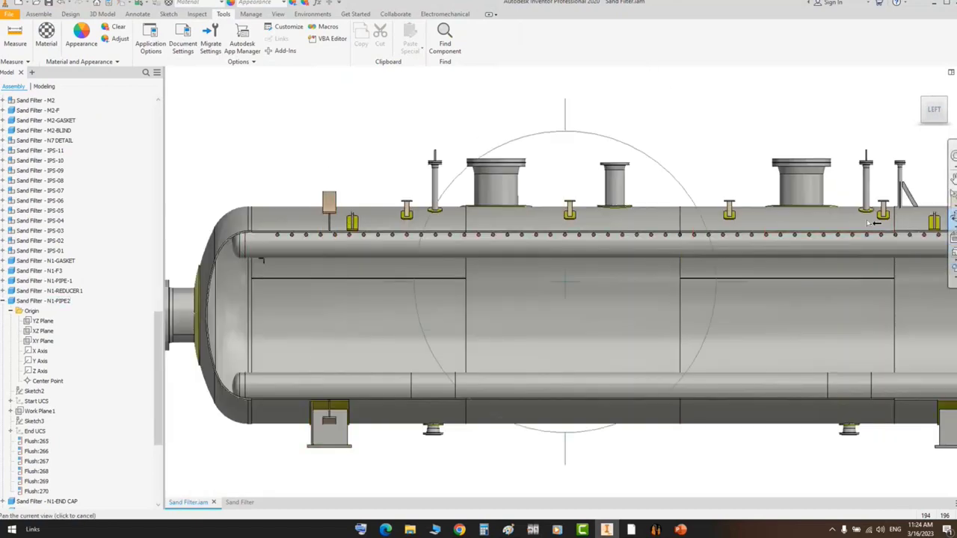
pyautogui.scroll(-2, 561, 233)
pyautogui.moveTo(531, 263); pyautogui.dragTo(636, 250)
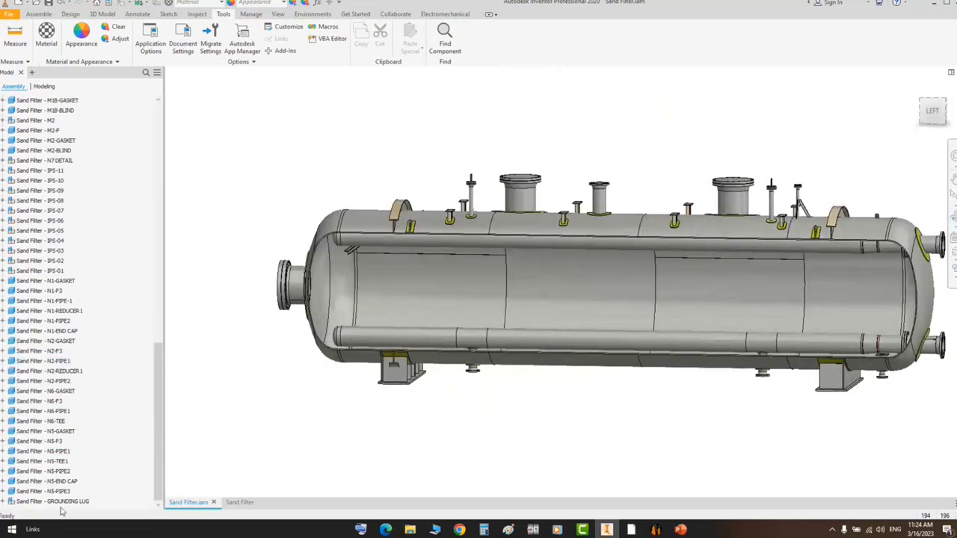
# - Open the Sand Filter - GROUNDING LUG subassembly, activate its part for editing and expand the Folded Model
pyautogui.rightClick(62, 504)
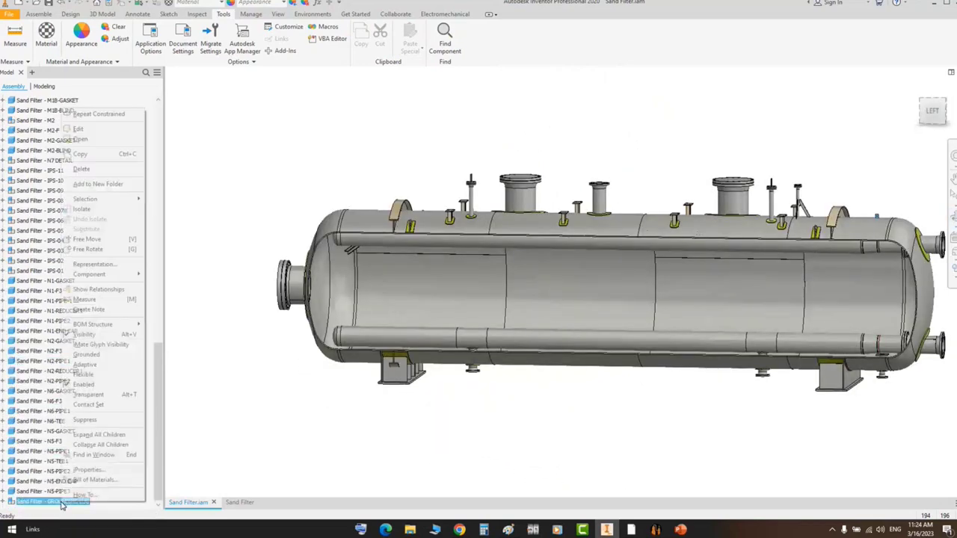
pyautogui.click(80, 139)
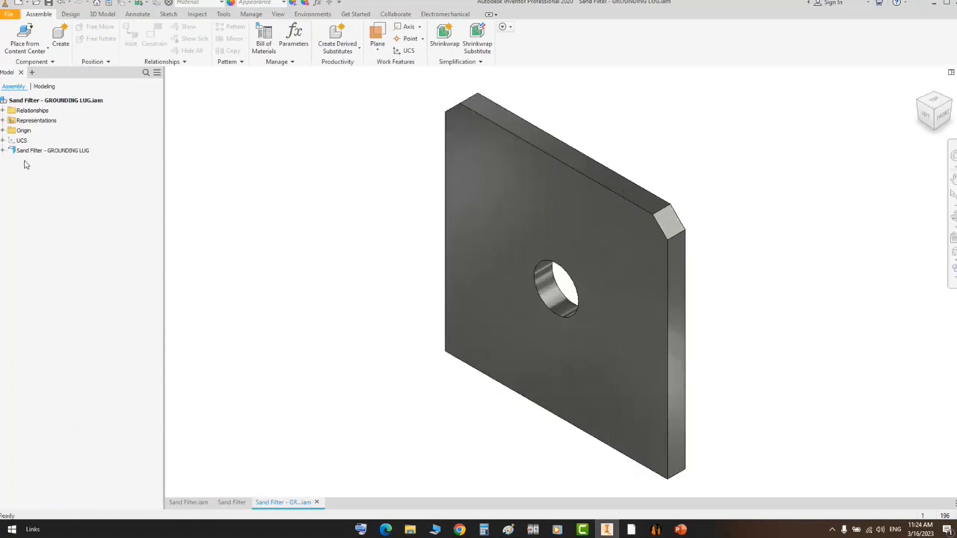
pyautogui.click(5, 151)
pyautogui.click(42, 153)
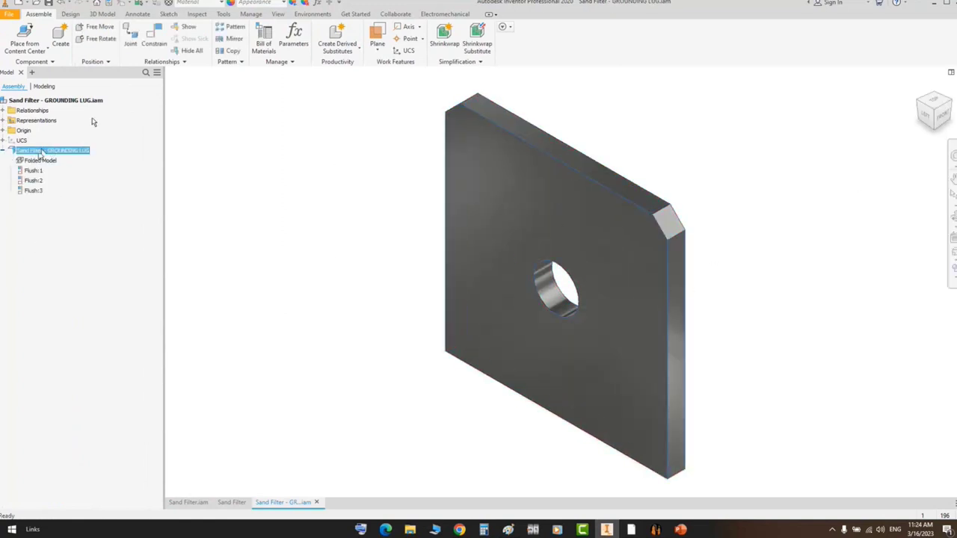
pyautogui.doubleClick(76, 153)
pyautogui.click(10, 161)
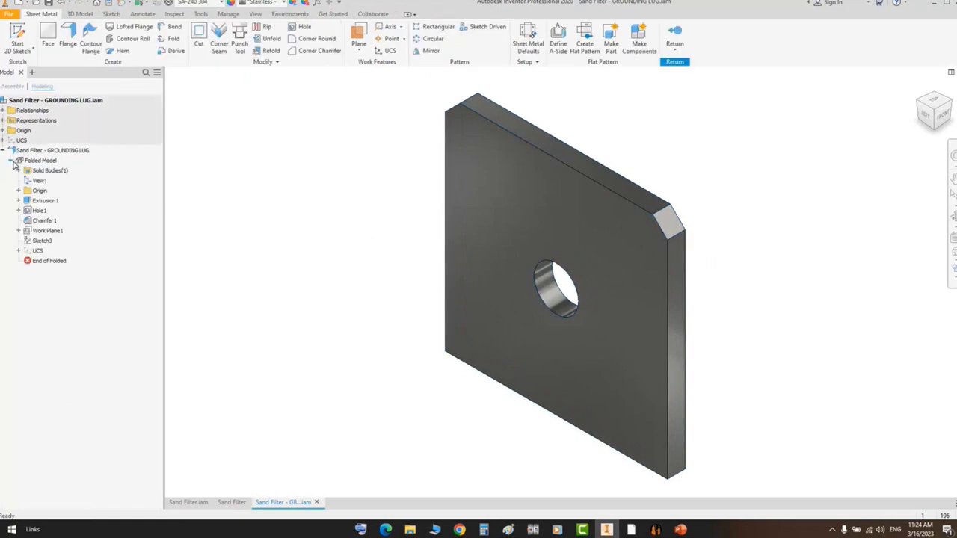
# - Open Sketch2 of the Hole1 feature for editing
pyautogui.click(40, 211)
pyautogui.click(19, 211)
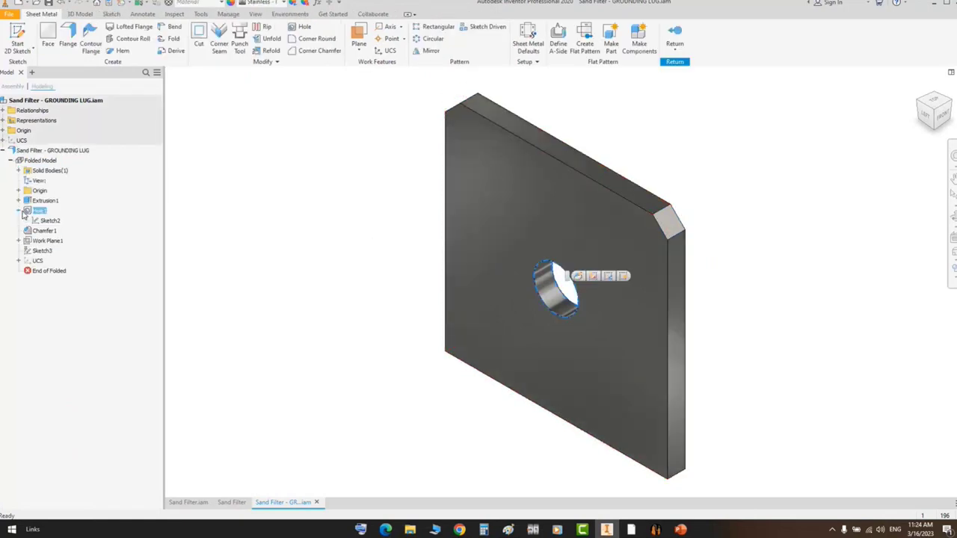
pyautogui.click(19, 210)
pyautogui.click(19, 211)
pyautogui.doubleClick(47, 220)
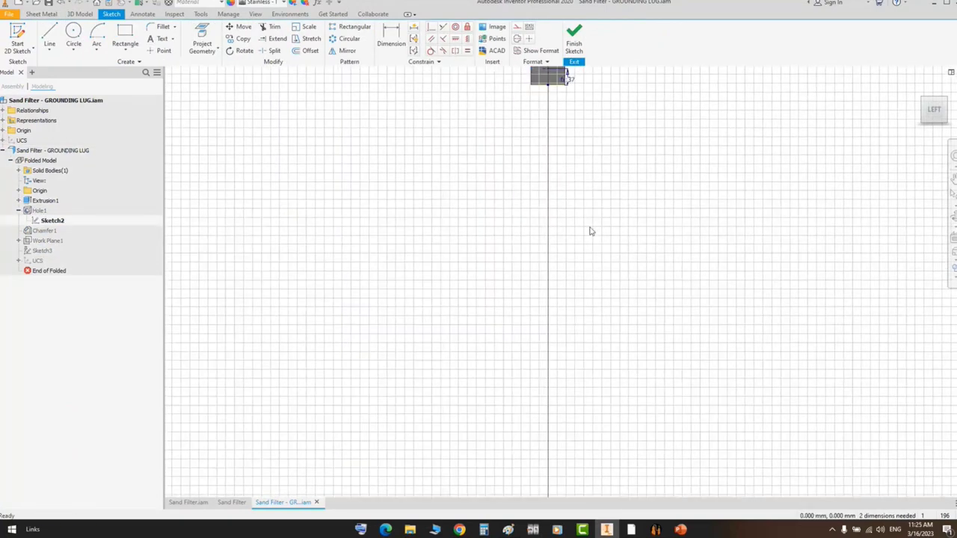
# - Move the hole's centre point sideways off the lug's centreline and add a second point on the opposite side, constrained horizontally level with it
pyautogui.scroll(5, 556, 257)
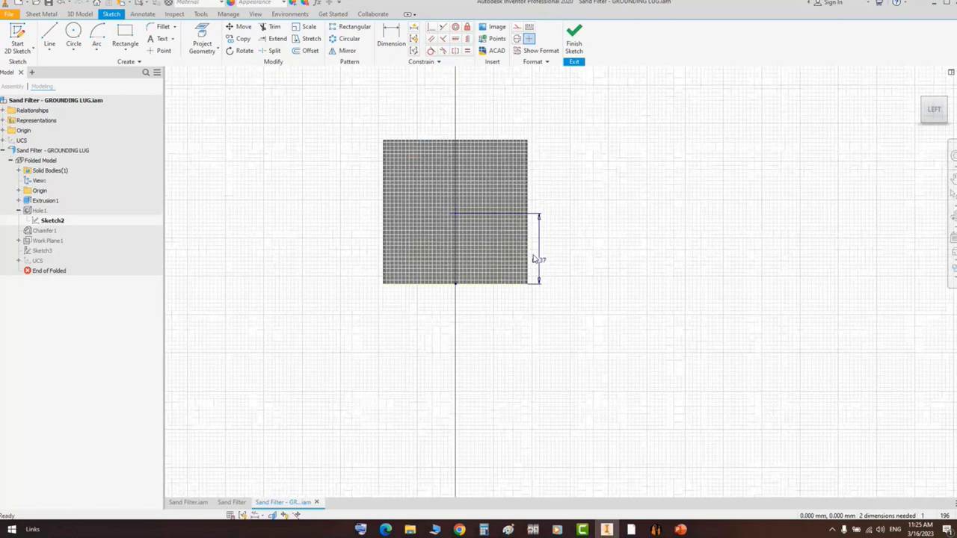
pyautogui.click(494, 272)
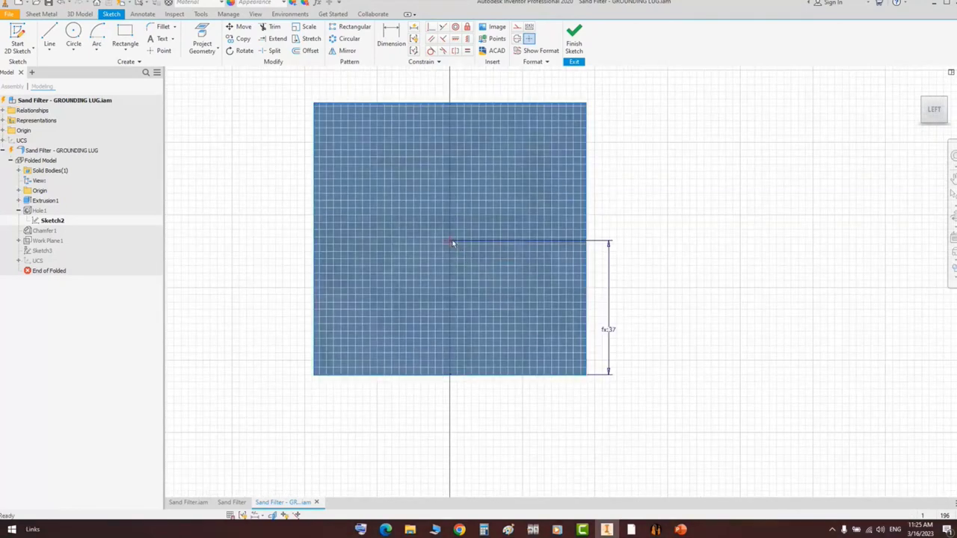
pyautogui.moveTo(451, 241); pyautogui.dragTo(520, 243)
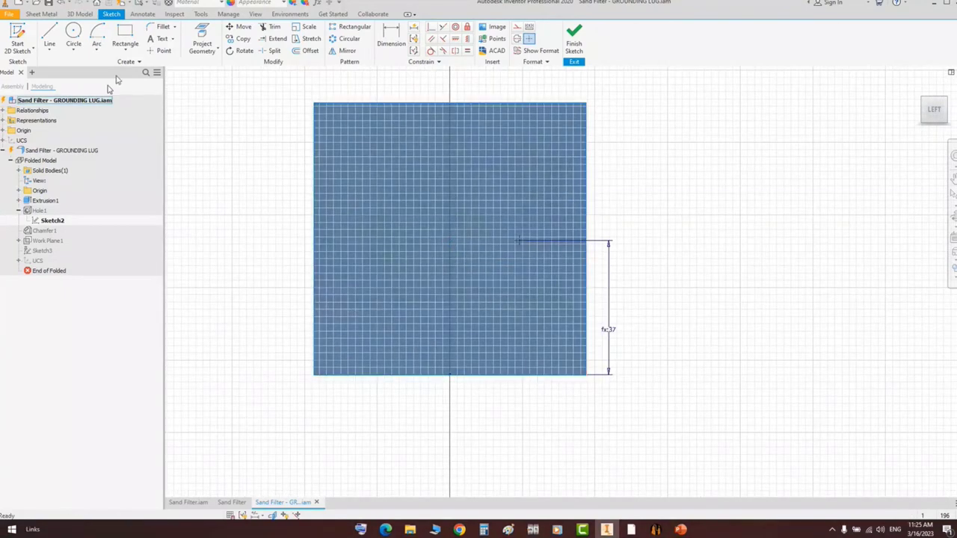
pyautogui.click(151, 51)
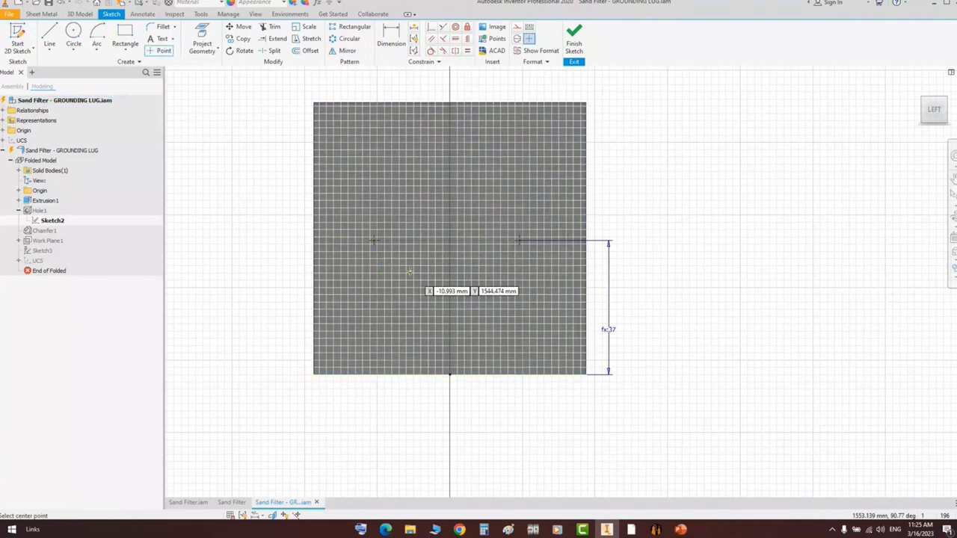
pyautogui.press('Escape')
pyautogui.moveTo(359, 219); pyautogui.dragTo(565, 275)
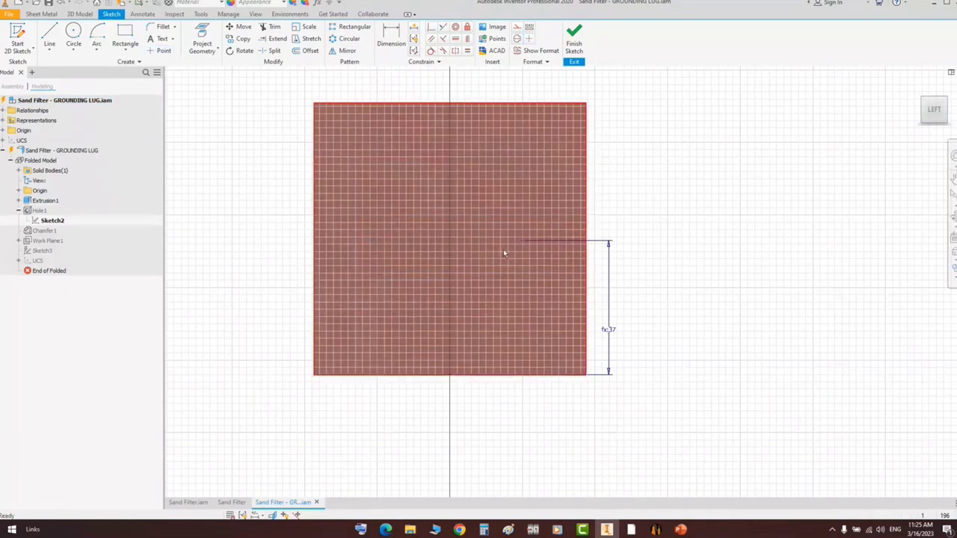
pyautogui.click(455, 40)
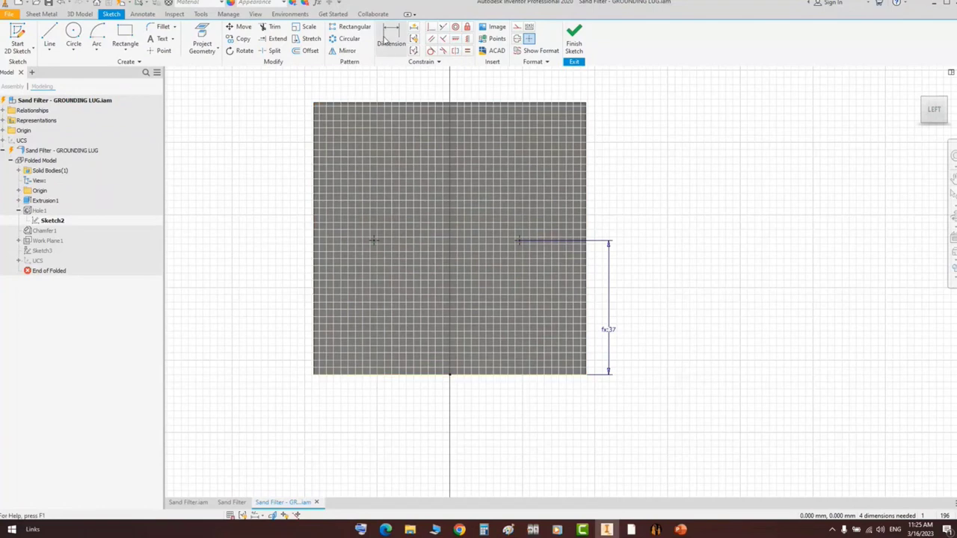
# - Dimension the spacing between the two hole points as 75-30 mm, following the grounding lug detail in Saddles.pdf
pyautogui.press('d')
pyautogui.click(520, 241)
pyautogui.click(469, 193)
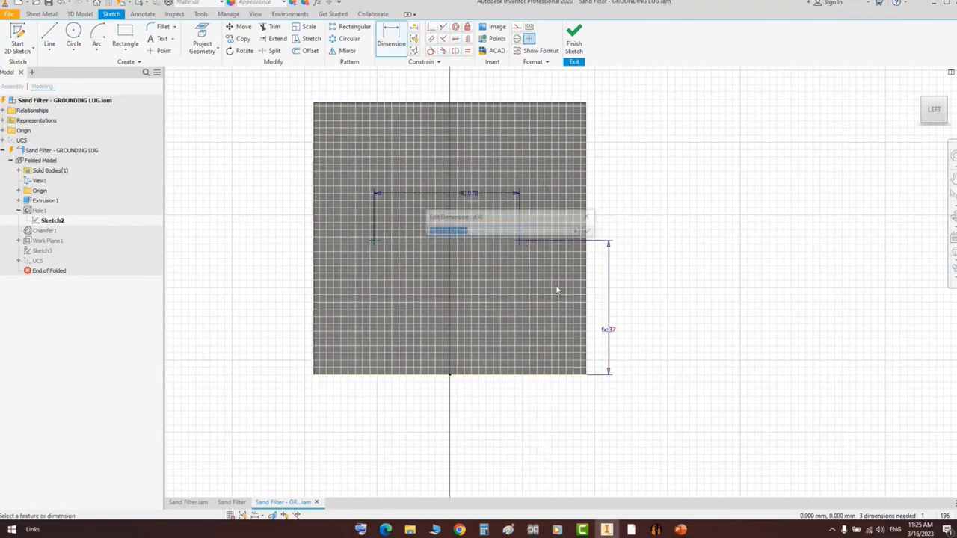
pyautogui.click(634, 531)
pyautogui.moveTo(689, 509)
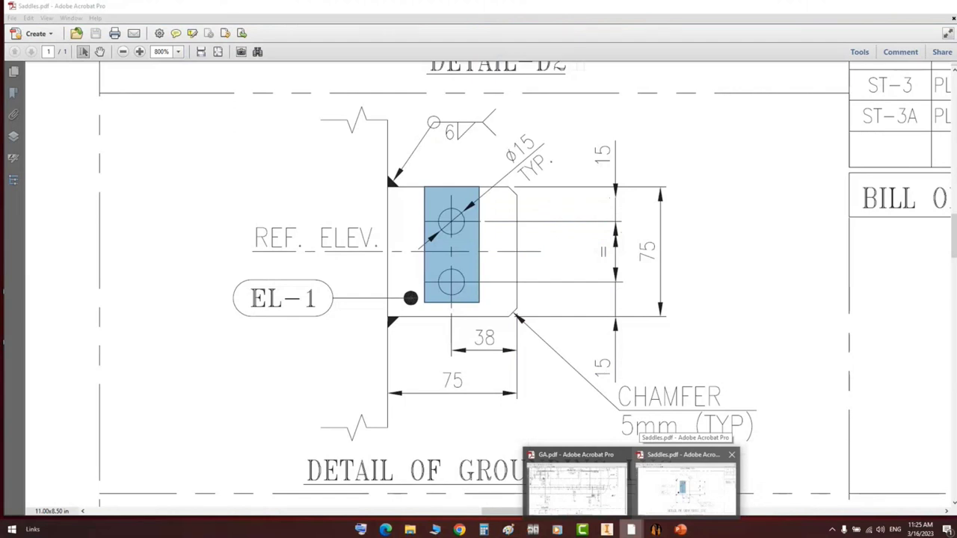
pyautogui.click(689, 490)
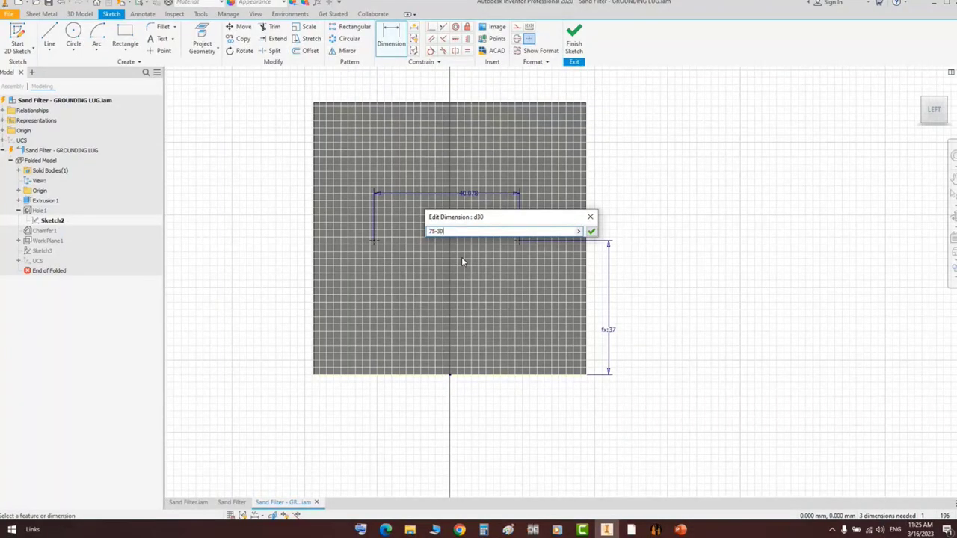
pyautogui.press('Return')
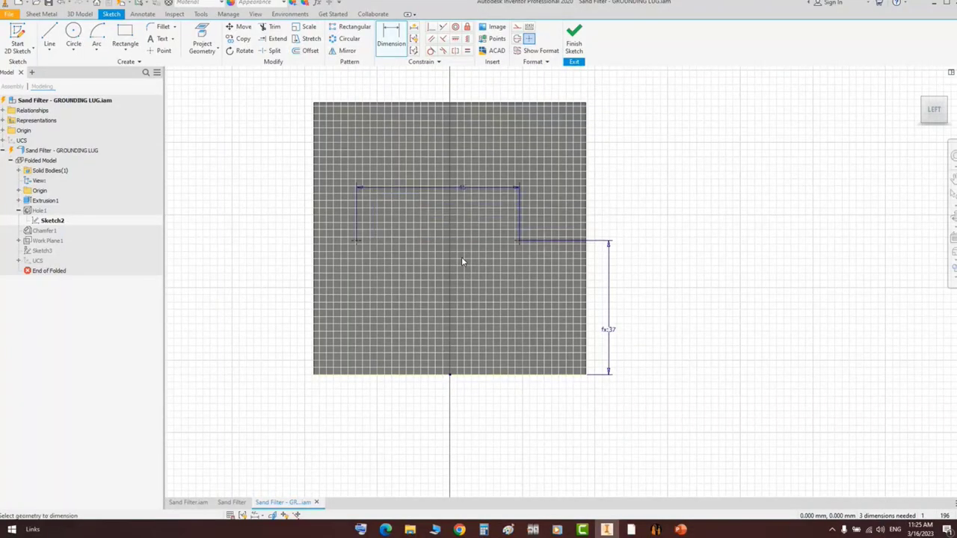
pyautogui.click(453, 378)
pyautogui.click(518, 238)
pyautogui.press('Escape')
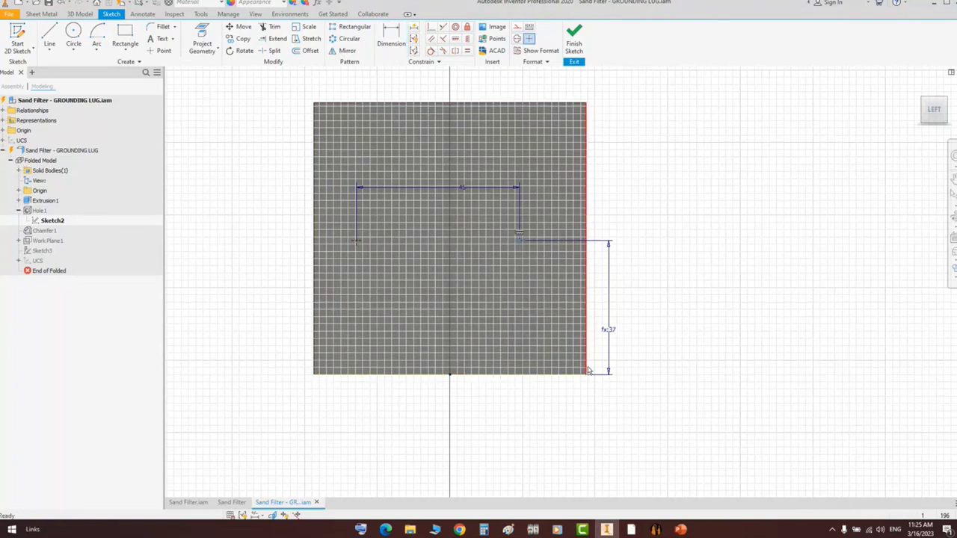
# - Dimension the original hole point 15 mm from the lug's nearest side edge and finish the sketch
pyautogui.press('d')
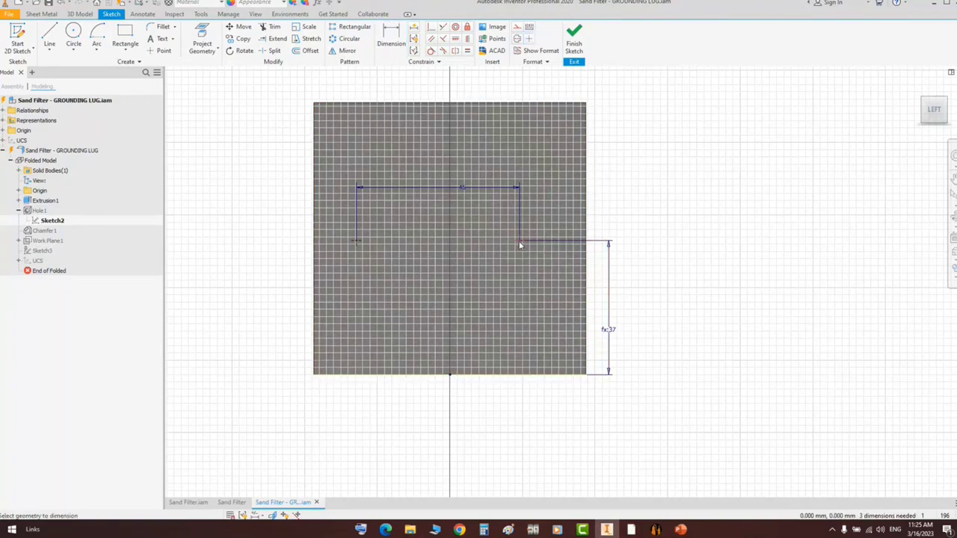
pyautogui.click(519, 240)
pyautogui.click(586, 336)
pyautogui.click(562, 196)
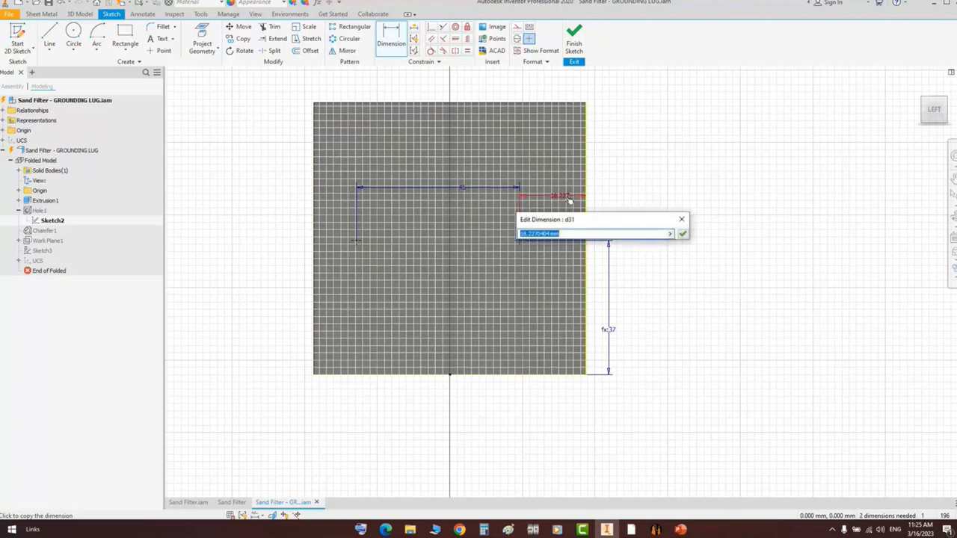
pyautogui.write('15')
pyautogui.press('Return')
pyautogui.press('Escape')
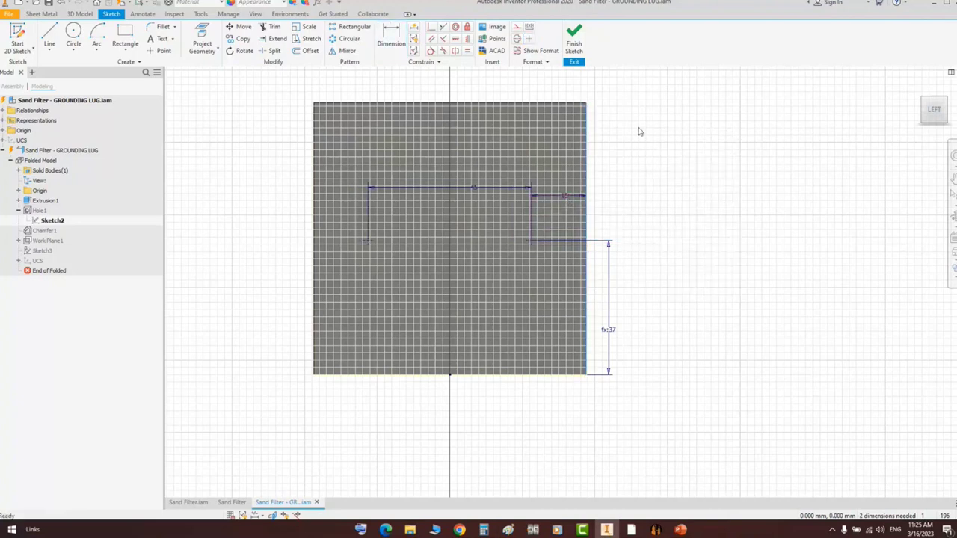
pyautogui.rightClick(675, 114)
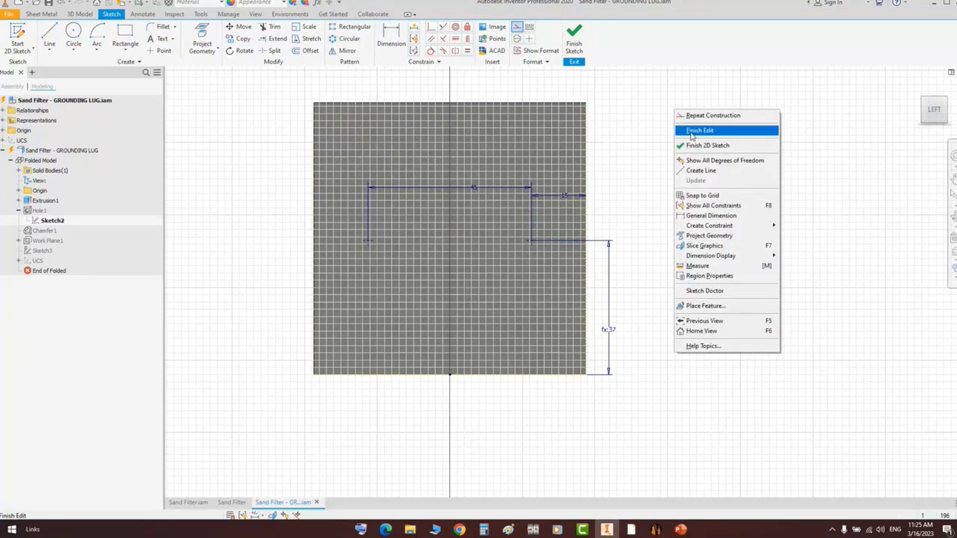
pyautogui.click(692, 143)
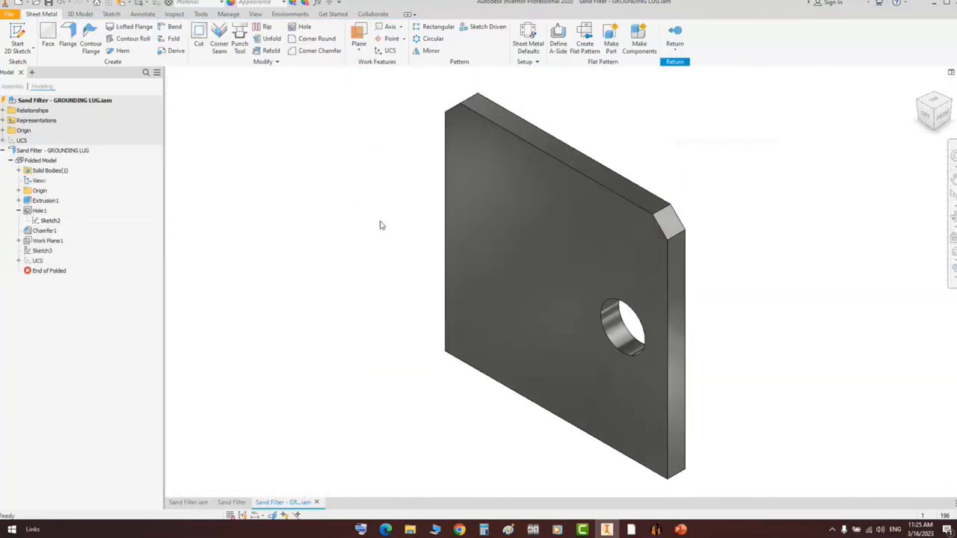
# - Edit the Hole1 feature and add the second sketch point as another hole position
pyautogui.click(39, 211)
pyautogui.doubleClick(44, 214)
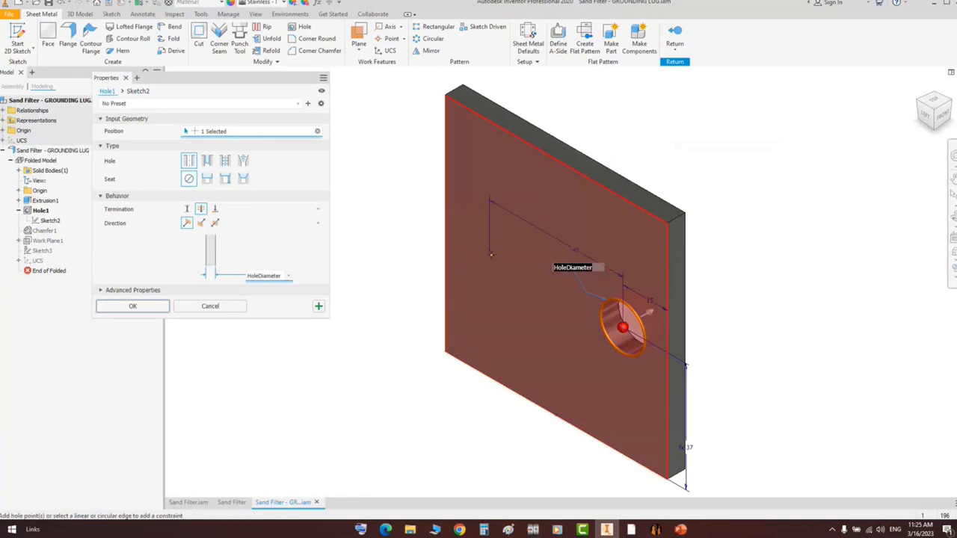
pyautogui.click(491, 251)
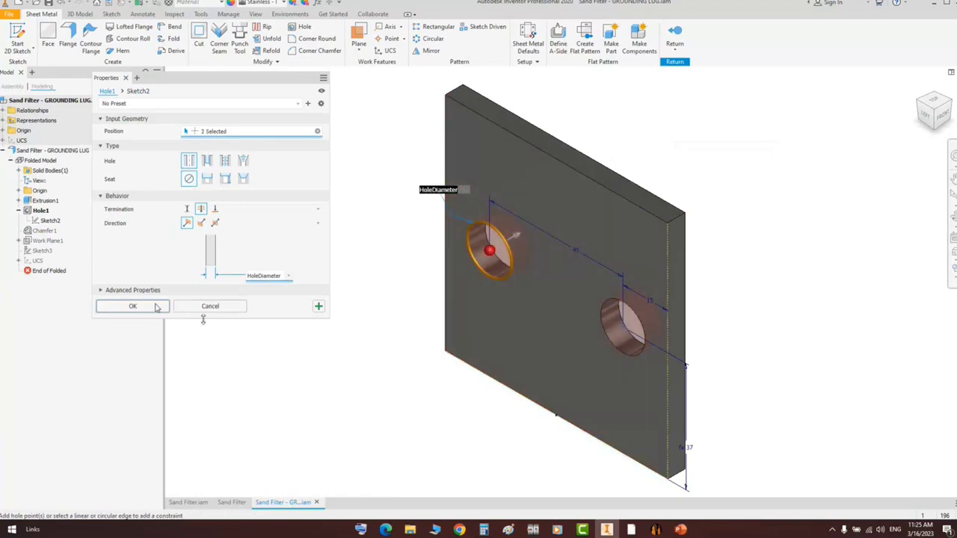
# - Accept the Hole1 edit in the grounding lug's sheet metal part and close the lug's assembly file
pyautogui.click(133, 306)
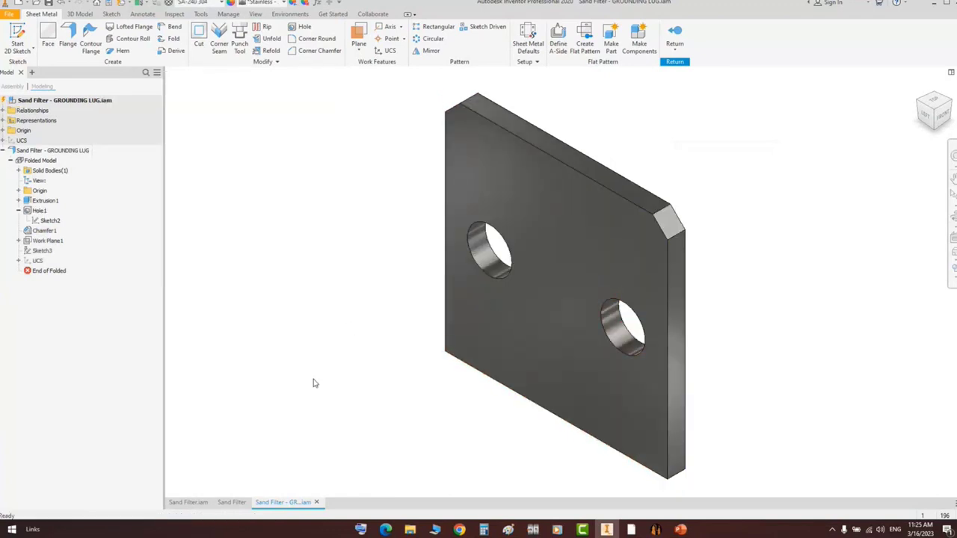
pyautogui.rightClick(252, 172)
pyautogui.click(280, 185)
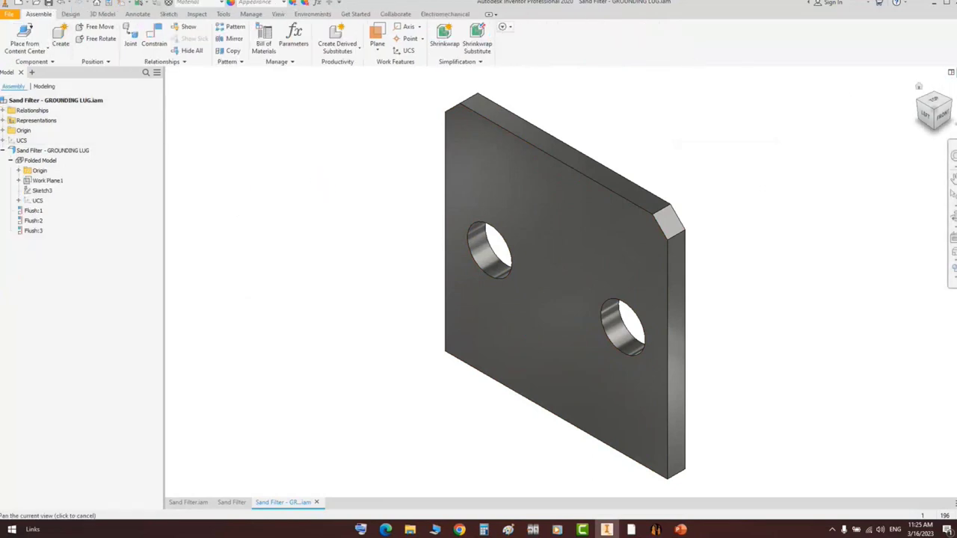
pyautogui.click(955, 72)
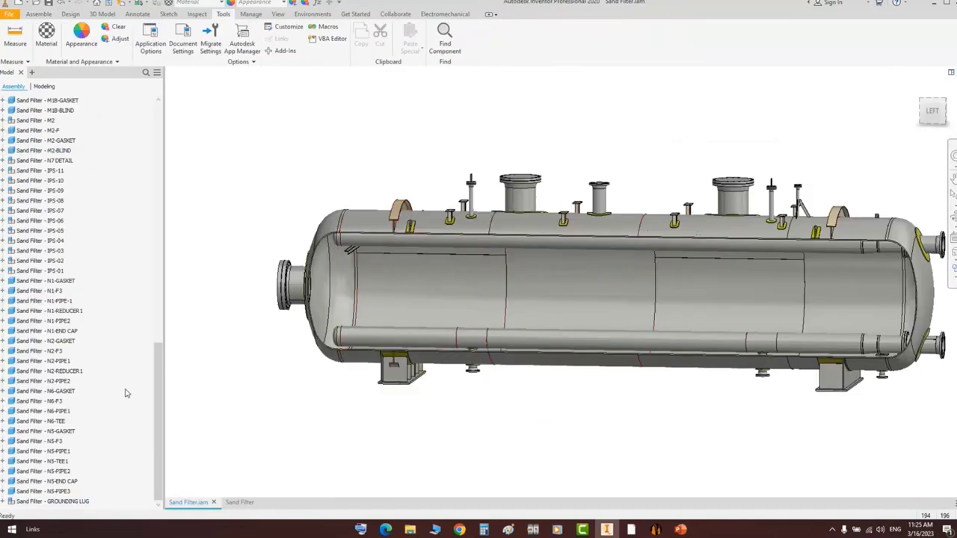
# - Expand the GROUNDING LUG subassembly in the model tree and end the vessel's half section view
pyautogui.click(3, 502)
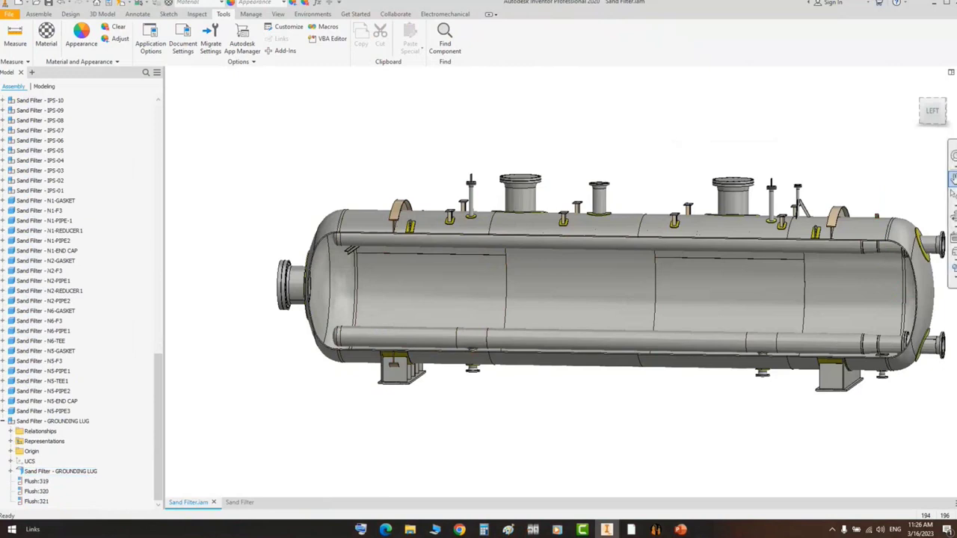
pyautogui.click(45, 472)
pyautogui.click(57, 424)
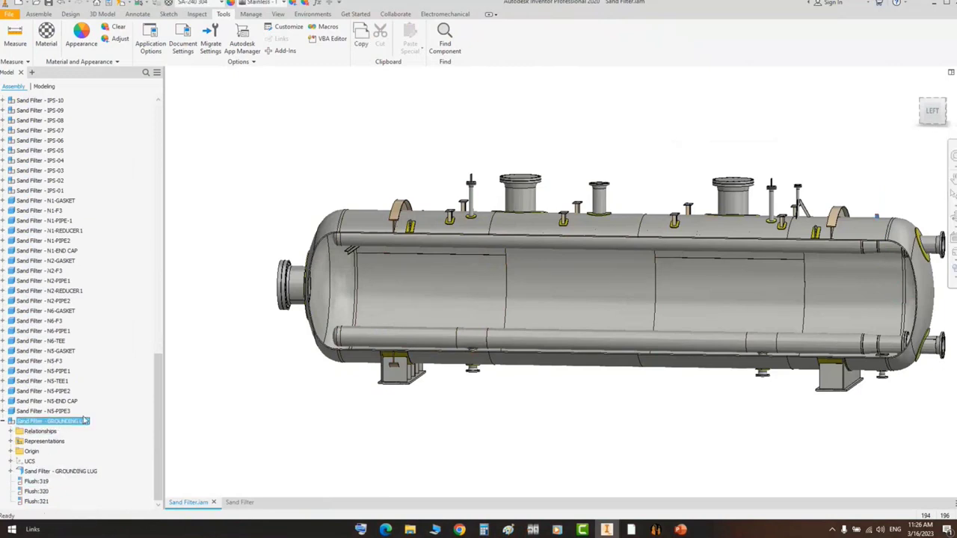
pyautogui.click(936, 120)
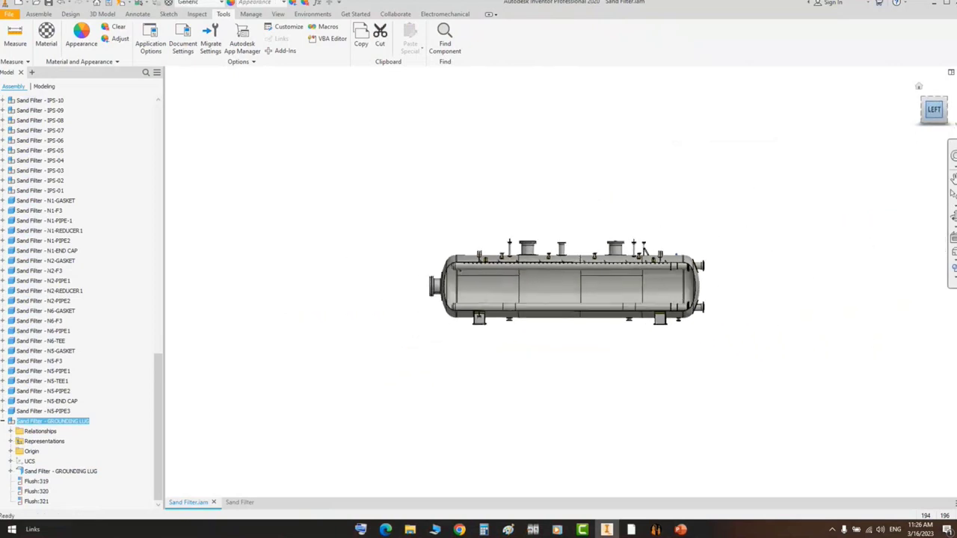
pyautogui.click(278, 15)
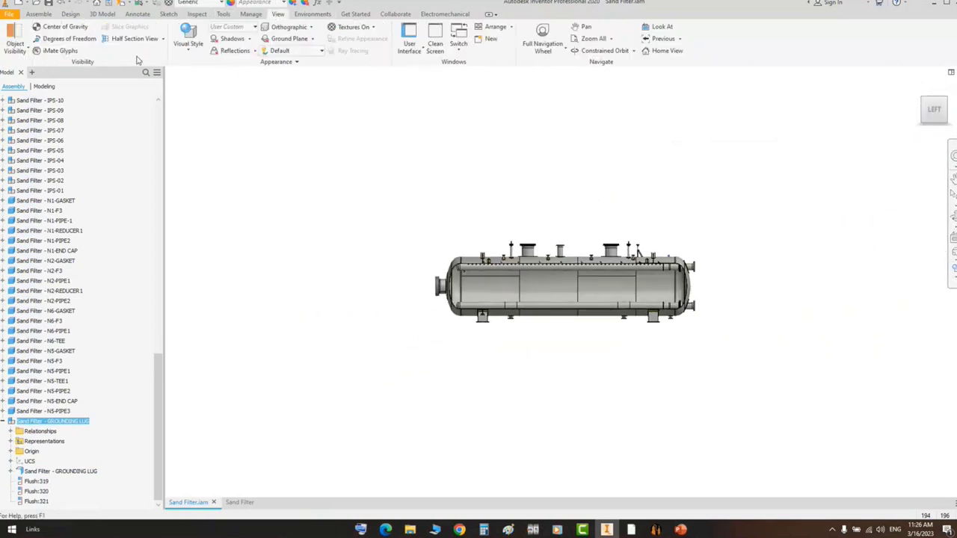
pyautogui.click(163, 39)
pyautogui.click(128, 115)
pyautogui.scroll(5, 449, 275)
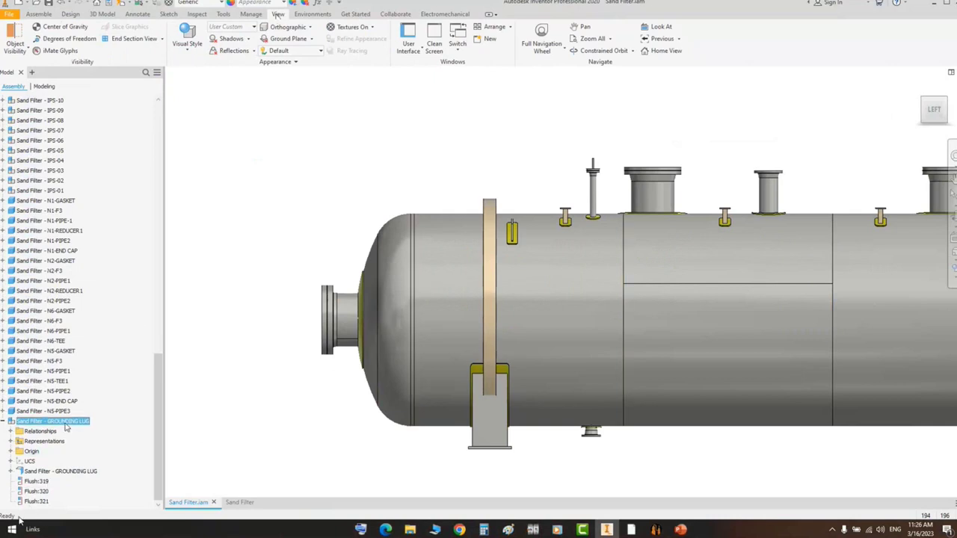
# - Try to free-move the grounding lug away from its constrained position on top of the shell near the dished head
pyautogui.click(45, 15)
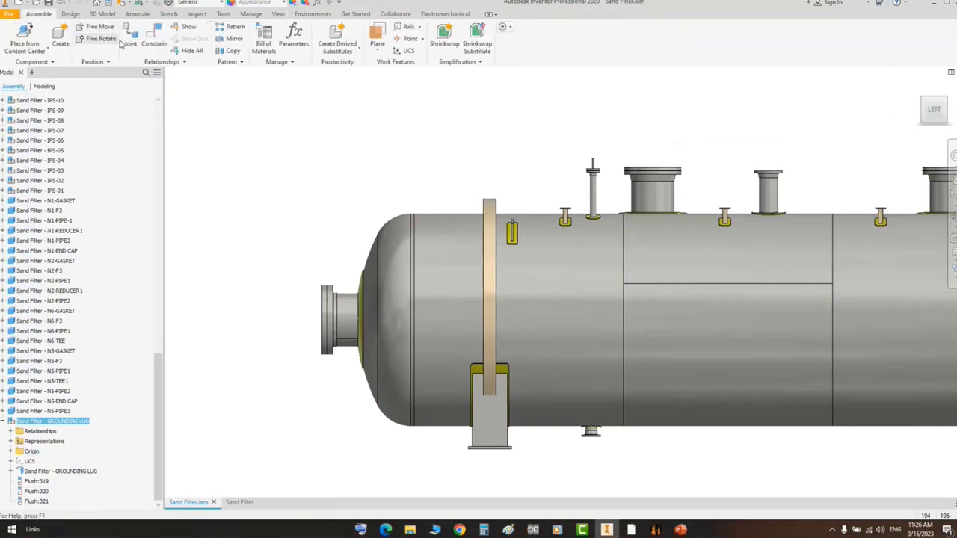
pyautogui.press('v')
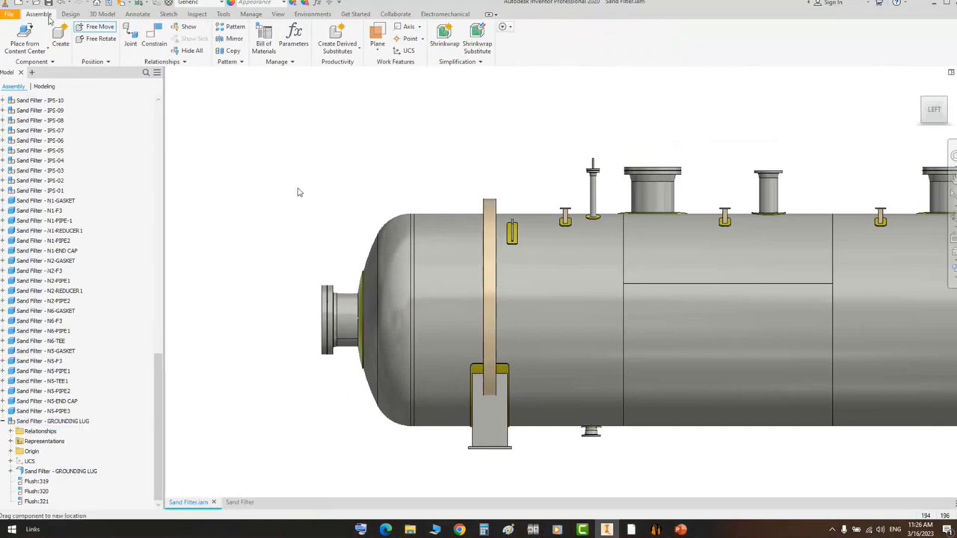
pyautogui.scroll(-4, 308, 193)
pyautogui.scroll(7, 311, 194)
pyautogui.scroll(3, 554, 198)
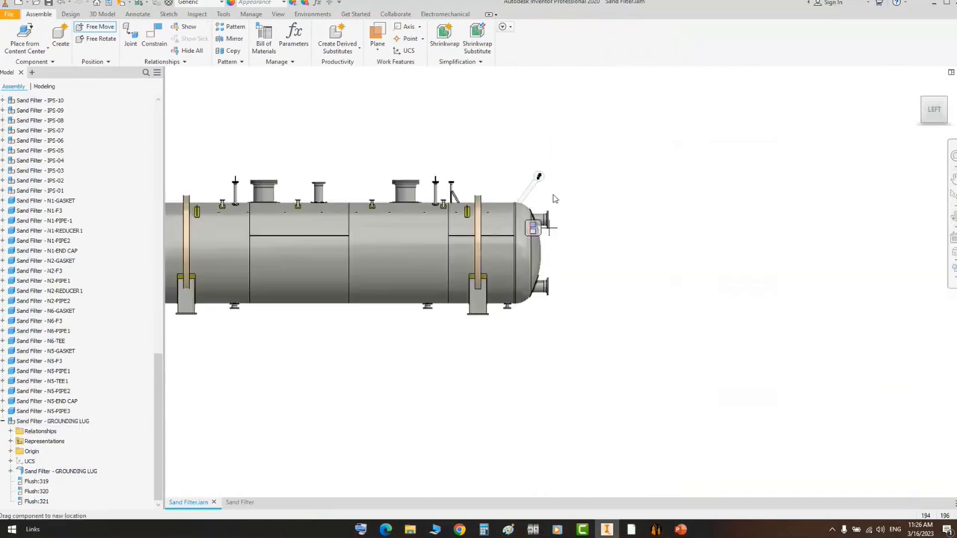
pyautogui.scroll(2, 522, 169)
pyautogui.scroll(3, 556, 168)
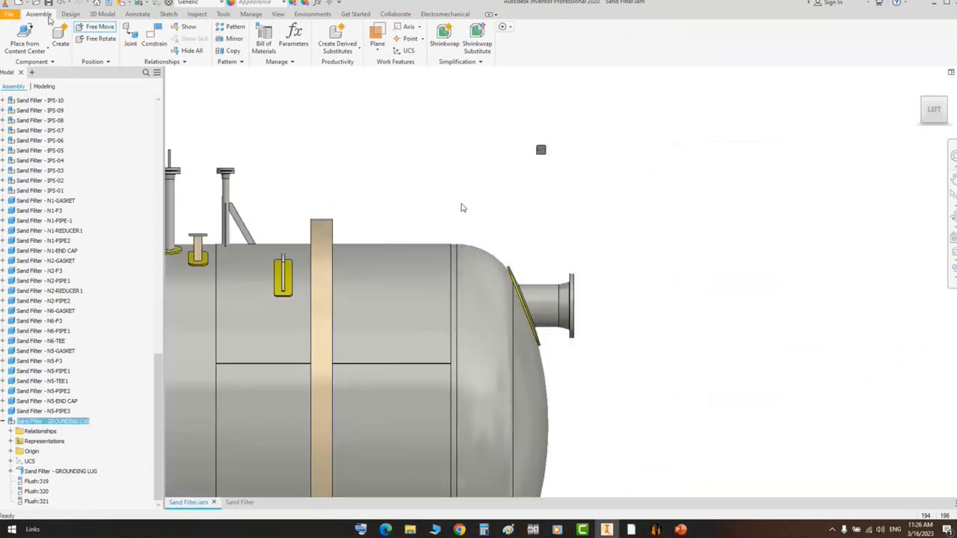
pyautogui.press('Escape')
pyautogui.moveTo(542, 152); pyautogui.dragTo(462, 187)
pyautogui.scroll(3, 461, 186)
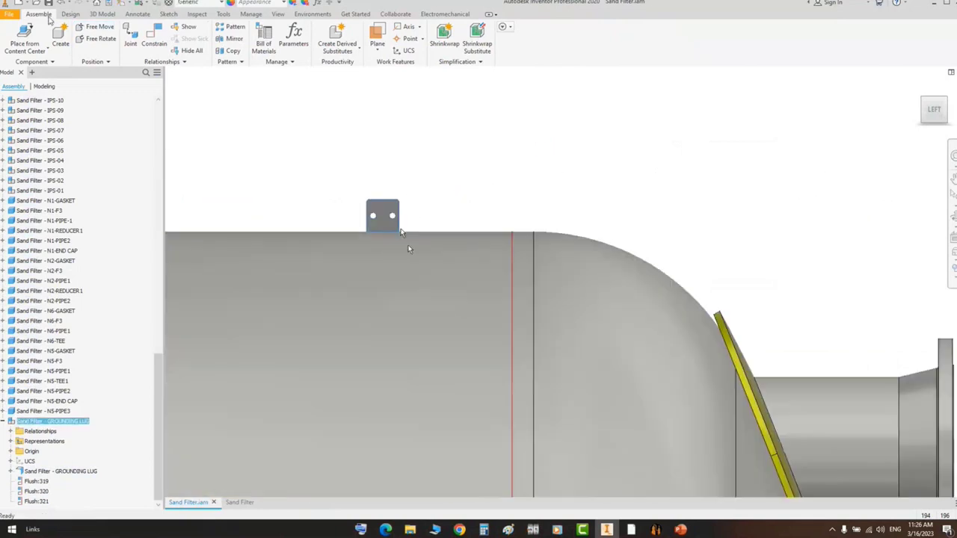
pyautogui.press('Escape')
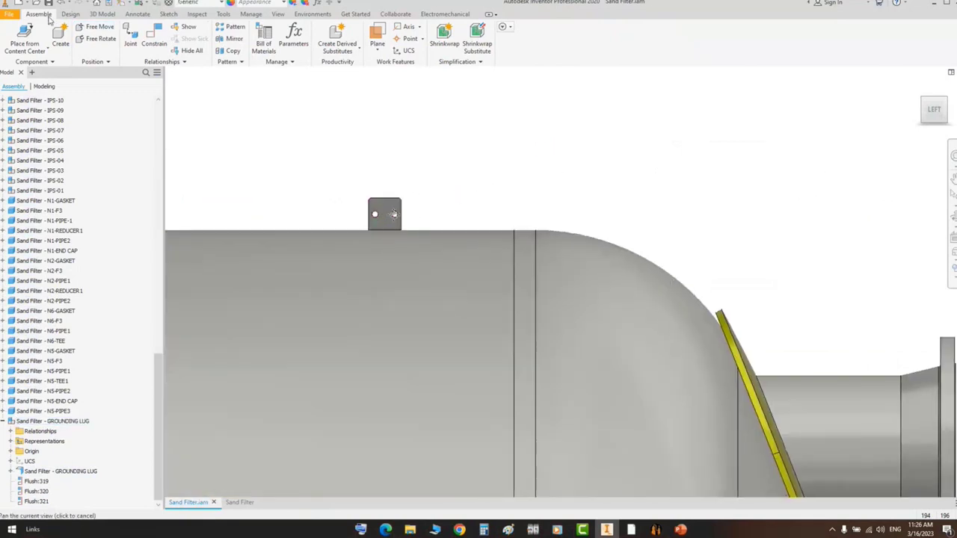
# - Delete the three flush constraints of the GROUNDING LUG subassembly
pyautogui.scroll(3, 333, 254)
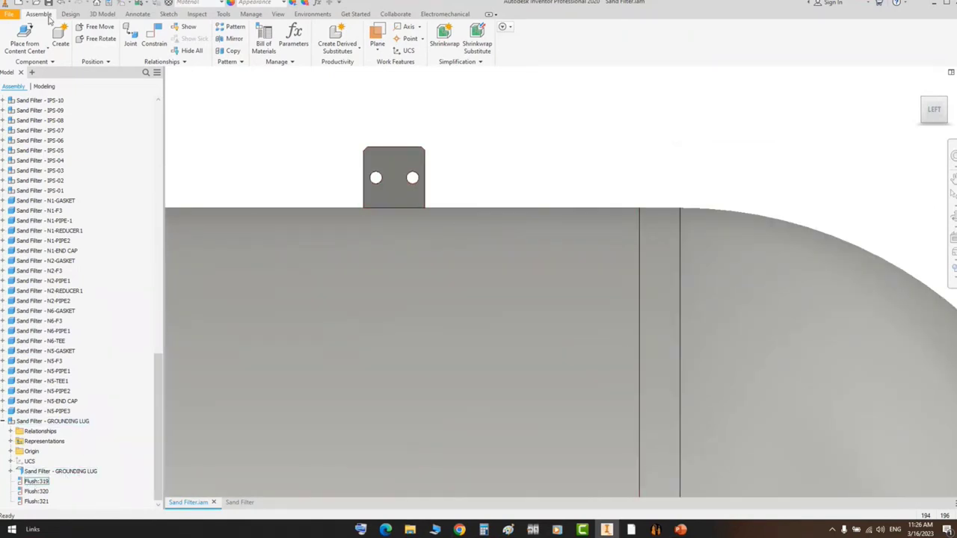
pyautogui.click(35, 482)
pyautogui.keyDown('shift'); pyautogui.click(39, 503); pyautogui.keyUp('shift')
pyautogui.rightClick(42, 504)
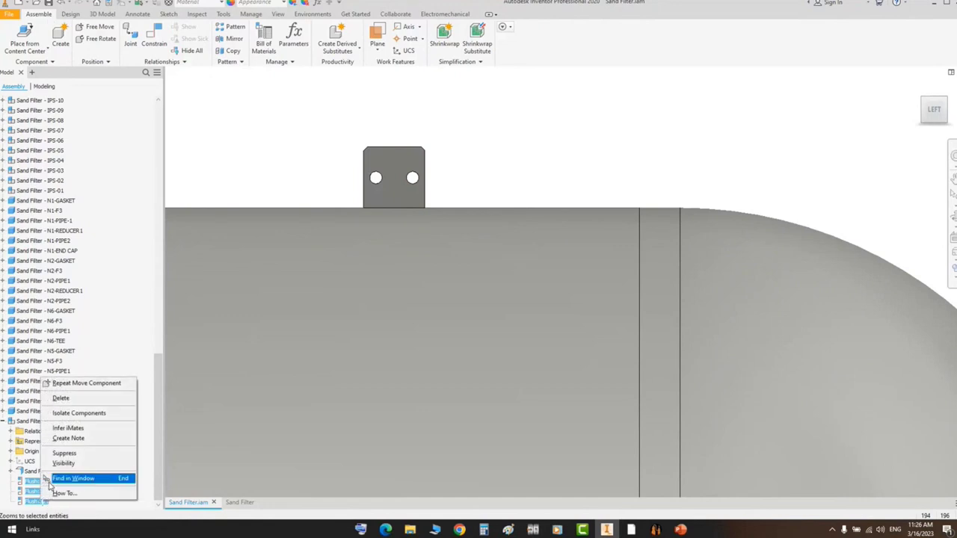
pyautogui.click(66, 399)
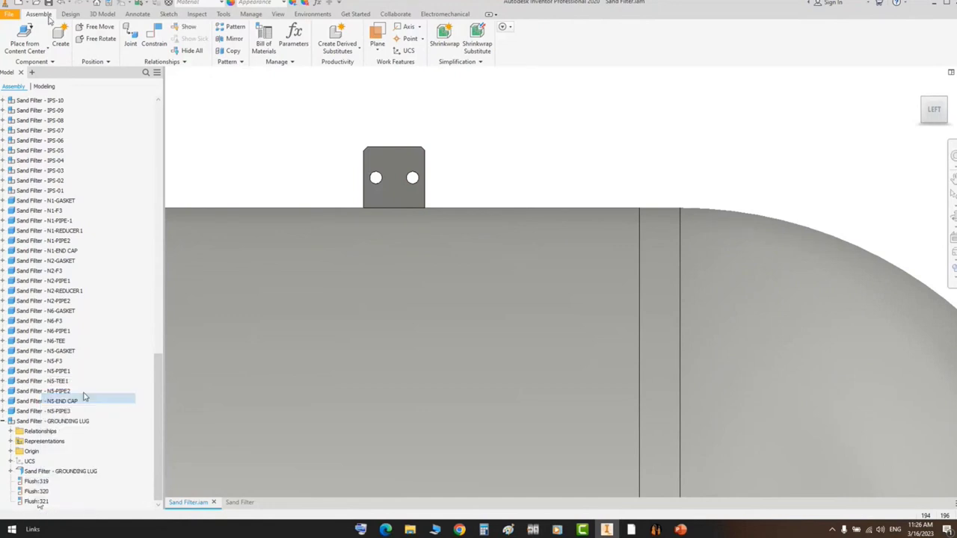
# - Move the unconstrained grounding lug clear of the shell, to a spot just above it near the dished head
pyautogui.moveTo(395, 194); pyautogui.dragTo(486, 133)
pyautogui.scroll(4, 523, 147)
pyautogui.click(588, 97)
# - Mate the grounding lug's unchamfered edge face to the saddle's web plate face with 0 mm offset
pyautogui.click(952, 218)
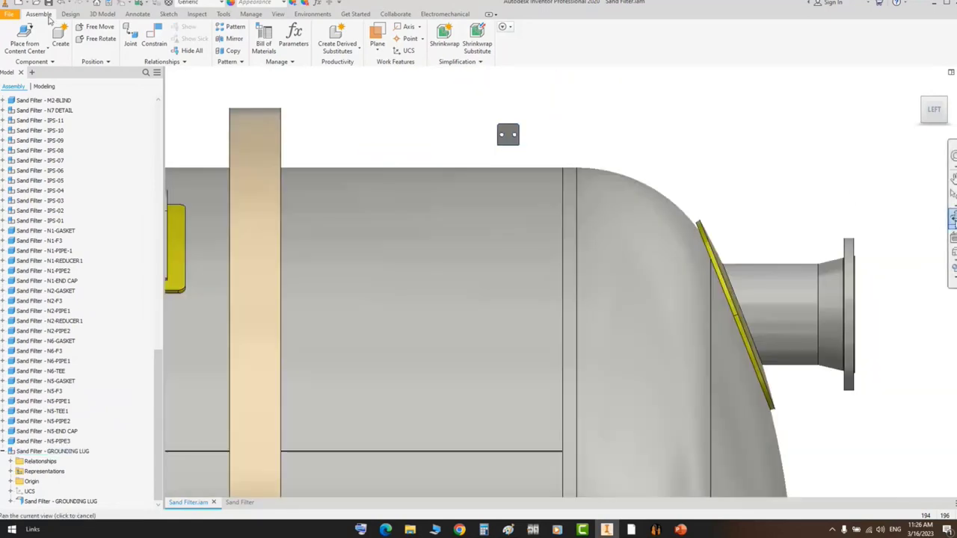
pyautogui.scroll(2, 519, 204)
pyautogui.moveTo(517, 218); pyautogui.dragTo(508, 179)
pyautogui.scroll(-5, 511, 166)
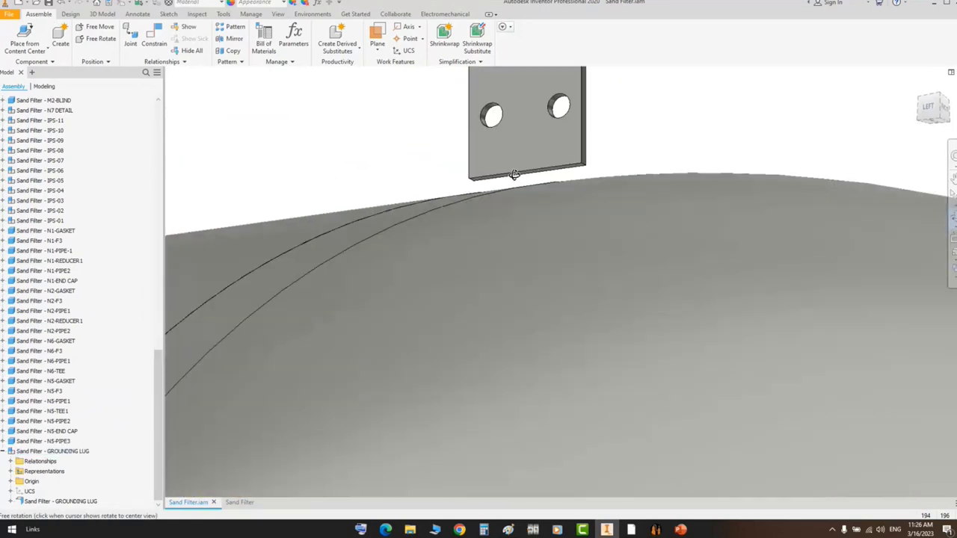
pyautogui.rightClick(581, 120)
pyautogui.click(605, 125)
pyautogui.press('c')
pyautogui.scroll(5, 584, 170)
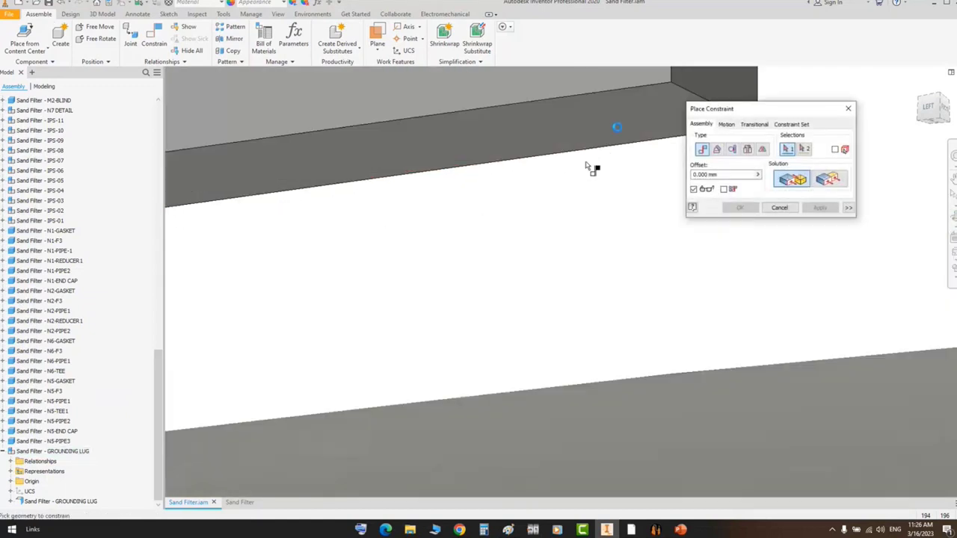
pyautogui.click(611, 141)
pyautogui.scroll(-5, 611, 142)
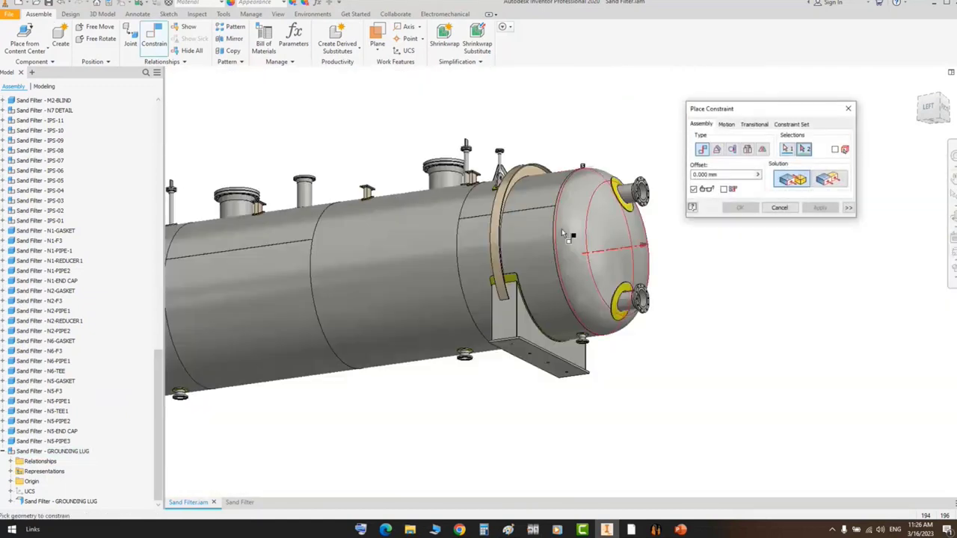
pyautogui.scroll(3, 525, 319)
pyautogui.scroll(3, 525, 319)
pyautogui.click(522, 346)
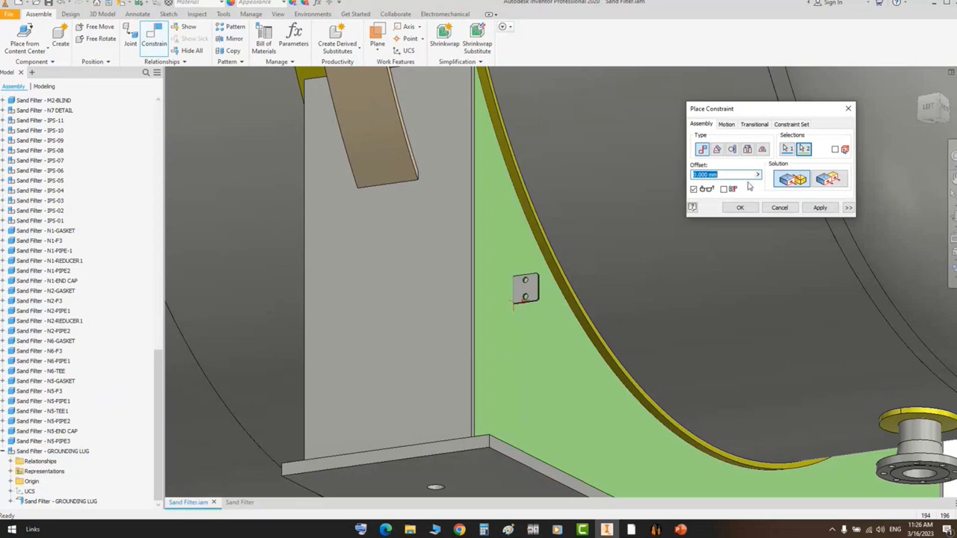
pyautogui.click(820, 208)
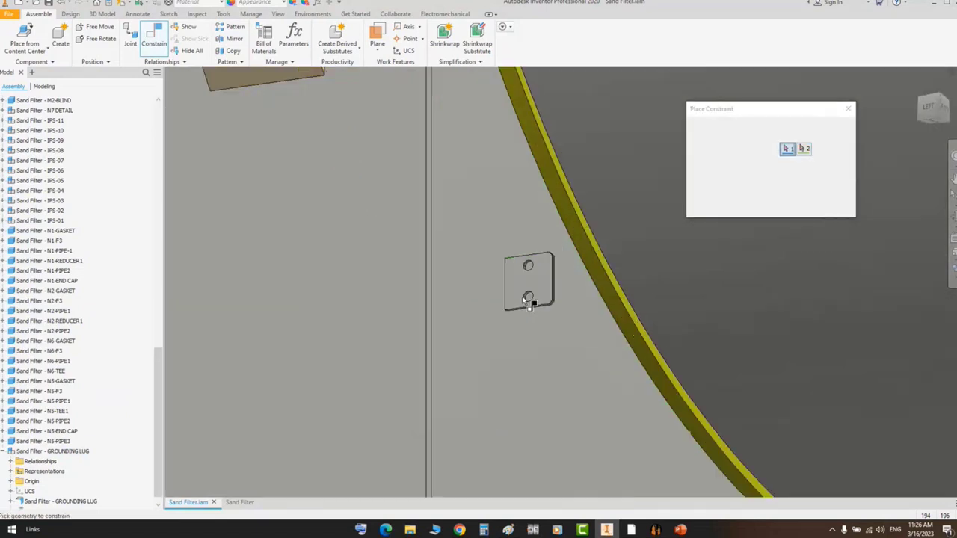
# - Constrain the lug's flat face flush with the saddle's outer side plate at a 200 mm offset
pyautogui.click(400, 303)
pyautogui.click(828, 179)
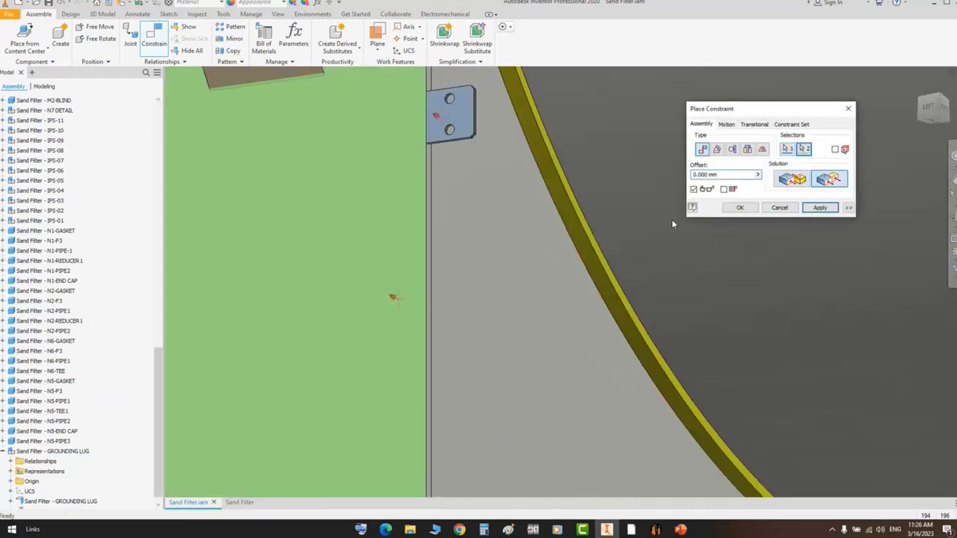
pyautogui.click(724, 175)
pyautogui.write('200')
pyautogui.click(820, 207)
# - Mate the lug's lower edge face to the top face of the saddle's base plate with a 300 mm offset
pyautogui.scroll(-5, 537, 177)
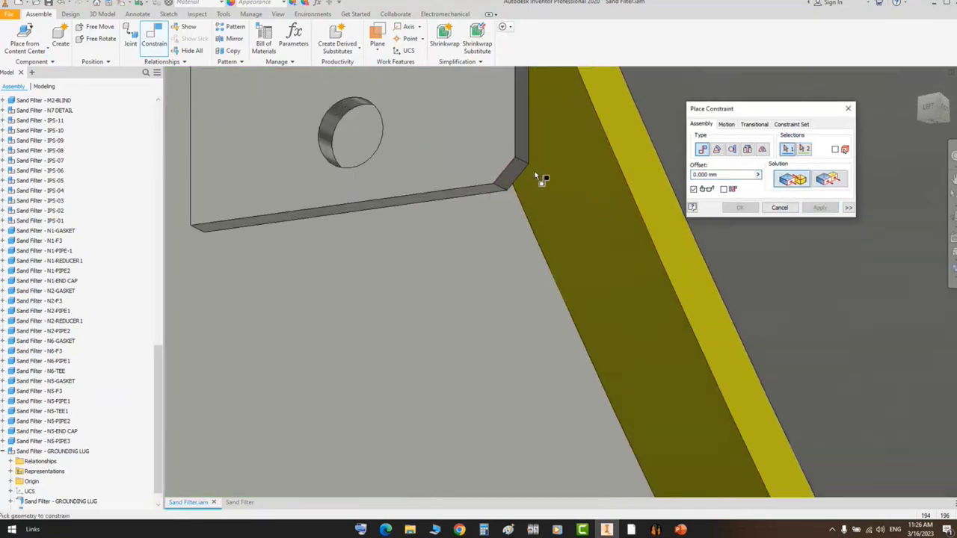
pyautogui.click(477, 193)
pyautogui.scroll(8, 486, 212)
pyautogui.press('F4')
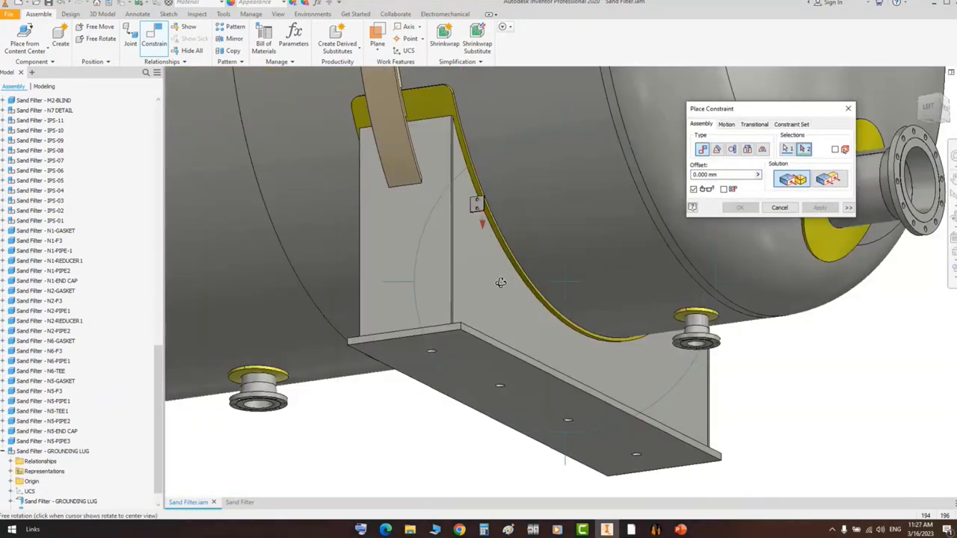
pyautogui.keyDown('shift'); pyautogui.moveTo(501, 282); pyautogui.dragTo(504, 320, button='middle'); pyautogui.keyUp('shift')
pyautogui.scroll(-5, 486, 376)
pyautogui.click(495, 376)
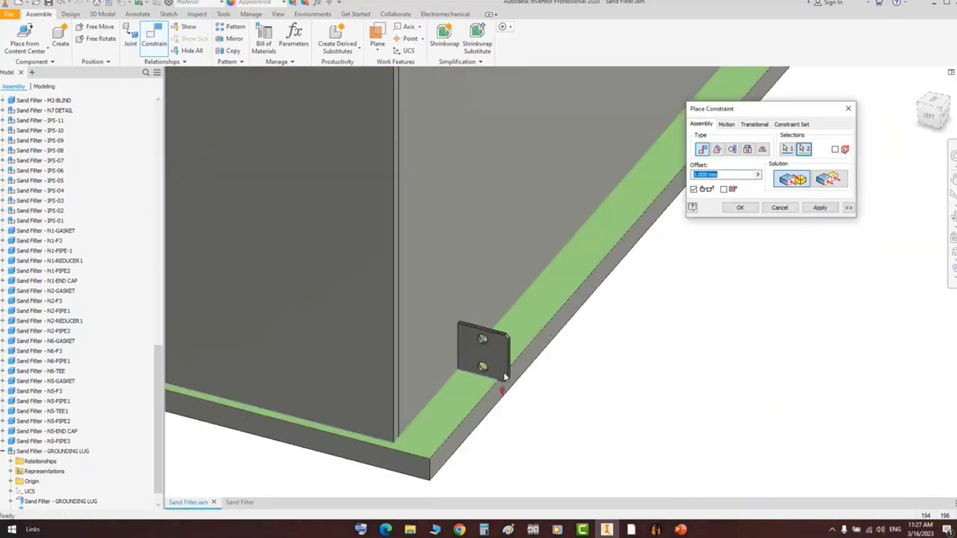
pyautogui.click(750, 210)
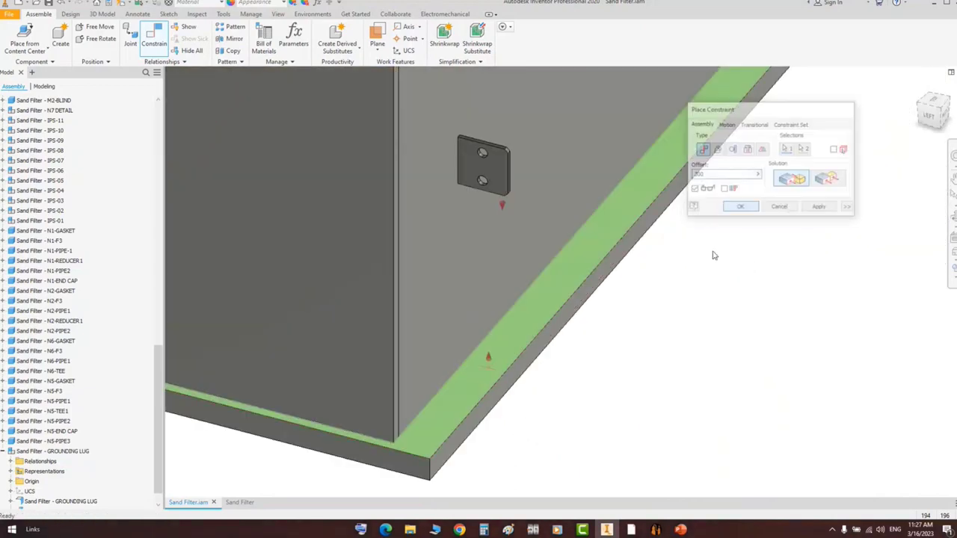
# - Set the offset of the mate between the grounding lug and the saddle's base plate to 150 mm
pyautogui.scroll(5, 711, 269)
pyautogui.scroll(-2, 741, 273)
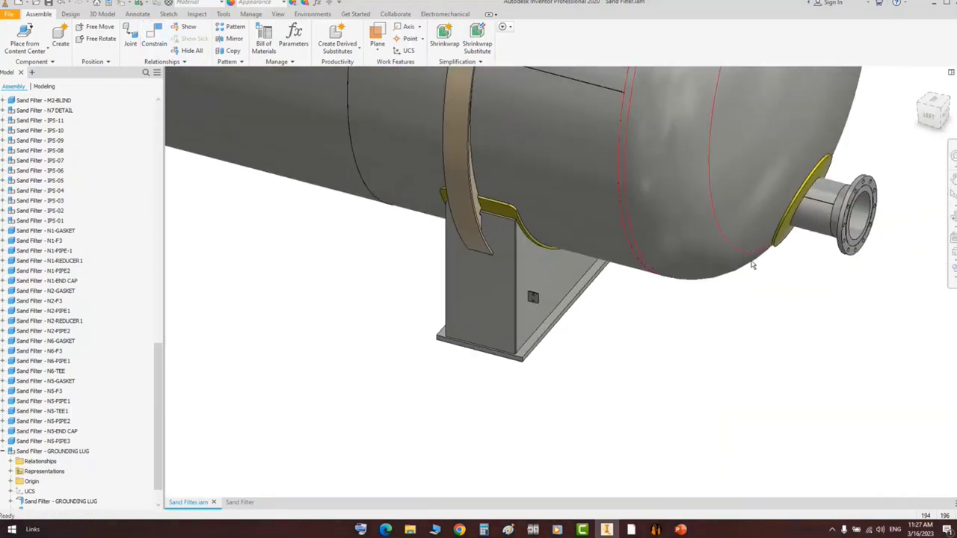
pyautogui.click(929, 116)
pyautogui.scroll(-3, 705, 280)
pyautogui.scroll(-1, 705, 323)
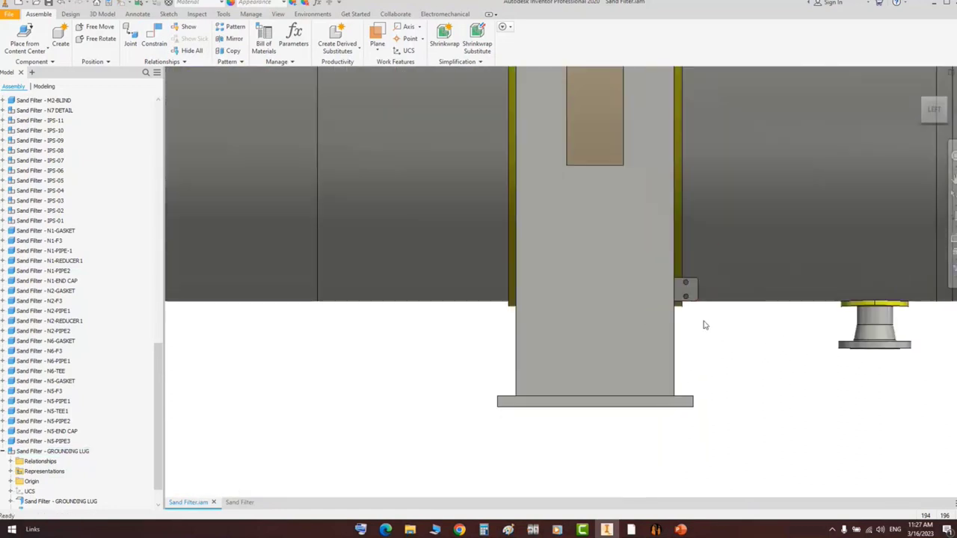
pyautogui.scroll(2, 708, 321)
pyautogui.scroll(-1, 60, 495)
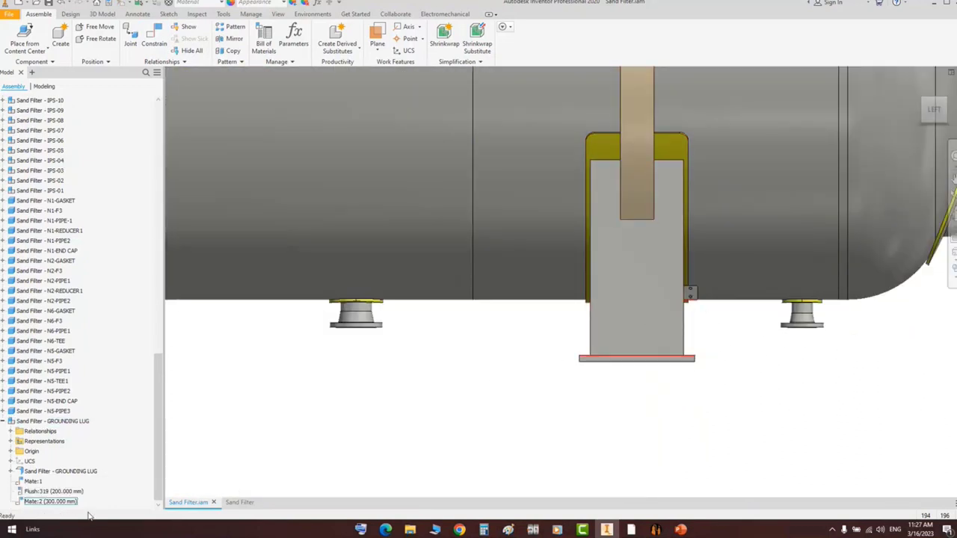
pyautogui.doubleClick(73, 504)
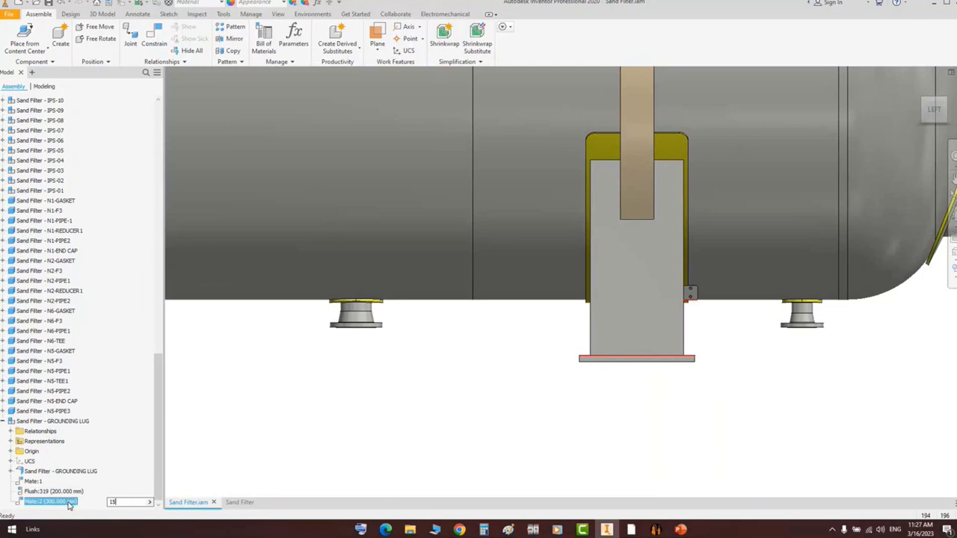
pyautogui.press('Return')
# - Examine the grounding lug's position on the saddle in the side view and from an oblique angle
pyautogui.scroll(-3, 675, 314)
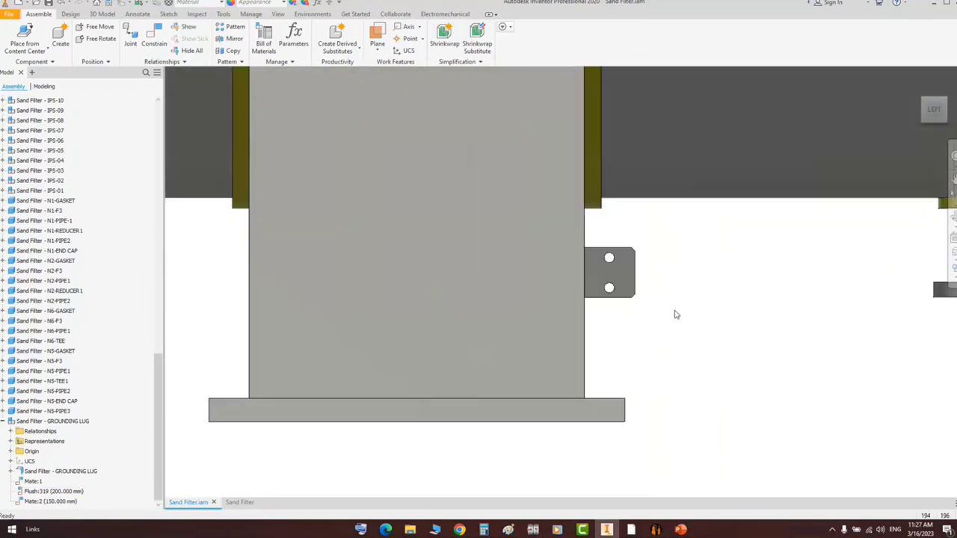
pyautogui.scroll(3, 825, 263)
pyautogui.click(954, 177)
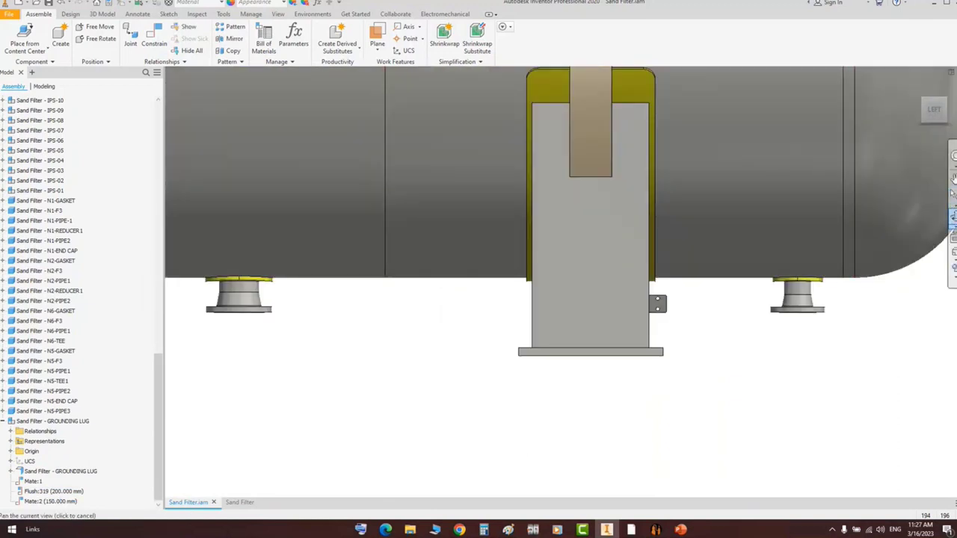
pyautogui.click(953, 216)
pyautogui.scroll(2, 694, 218)
pyautogui.moveTo(603, 299); pyautogui.dragTo(549, 314)
pyautogui.moveTo(483, 363); pyautogui.dragTo(617, 276, button='middle')
pyautogui.scroll(-3, 561, 361)
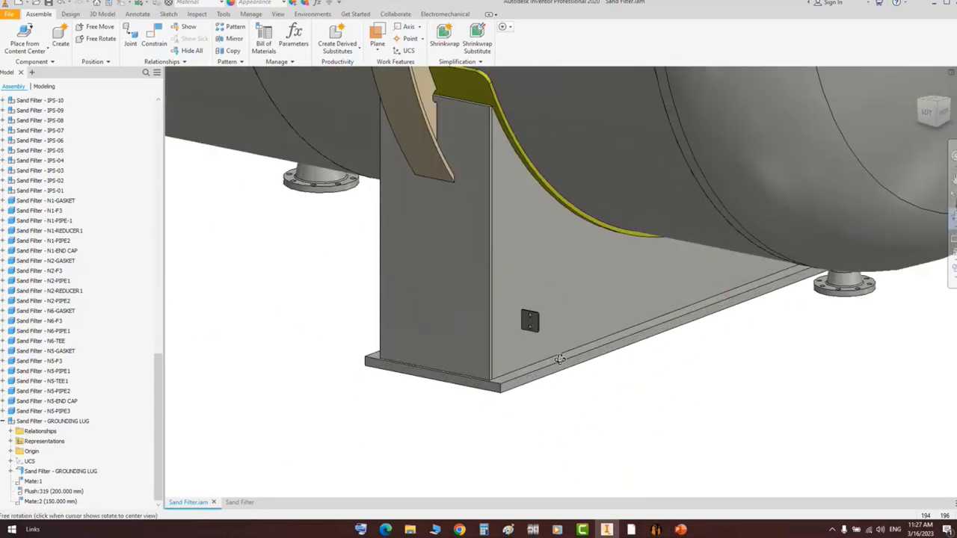
# - Collapse the grounding lug's node in the assembly's model tree
pyautogui.rightClick(590, 368)
pyautogui.click(624, 370)
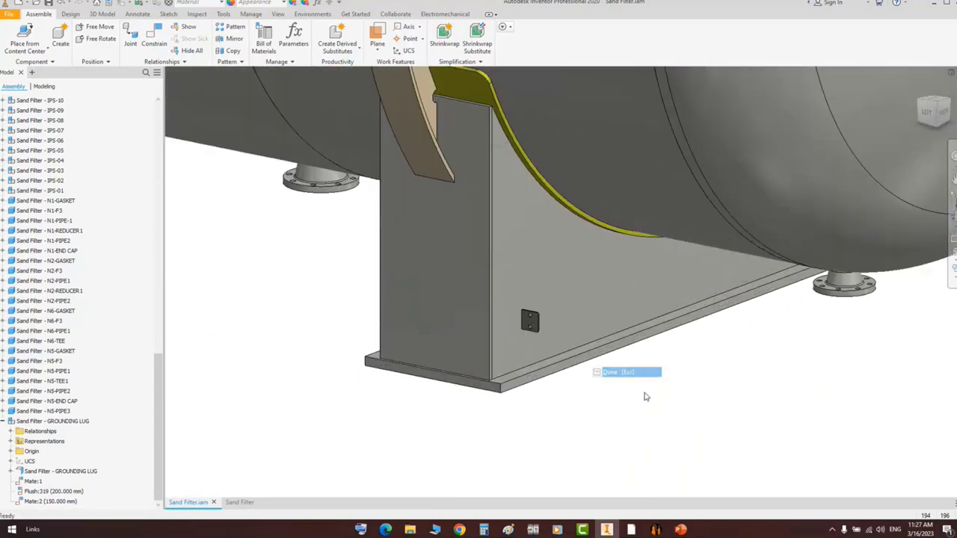
pyautogui.click(3, 422)
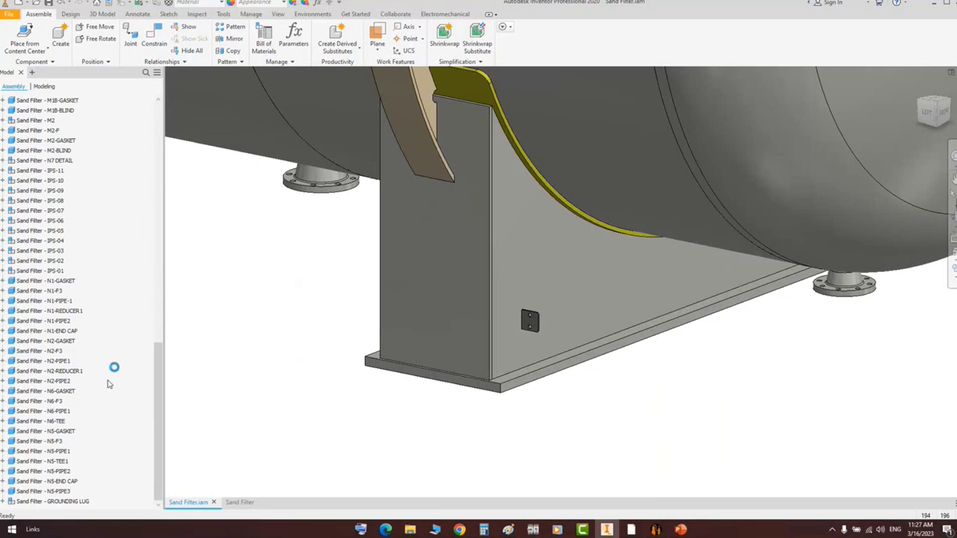
pyautogui.moveTo(393, 323); pyautogui.dragTo(444, 352, button='middle')
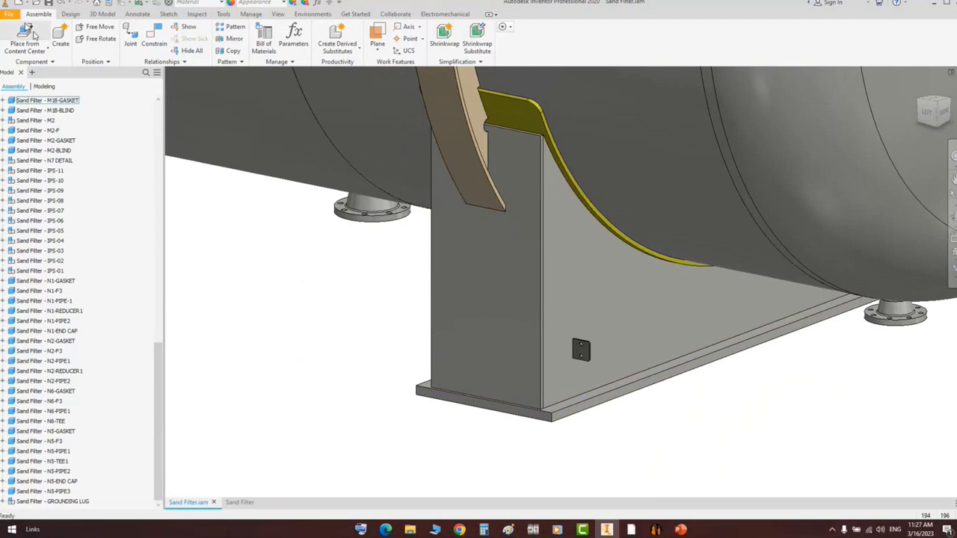
pyautogui.click(20, 3)
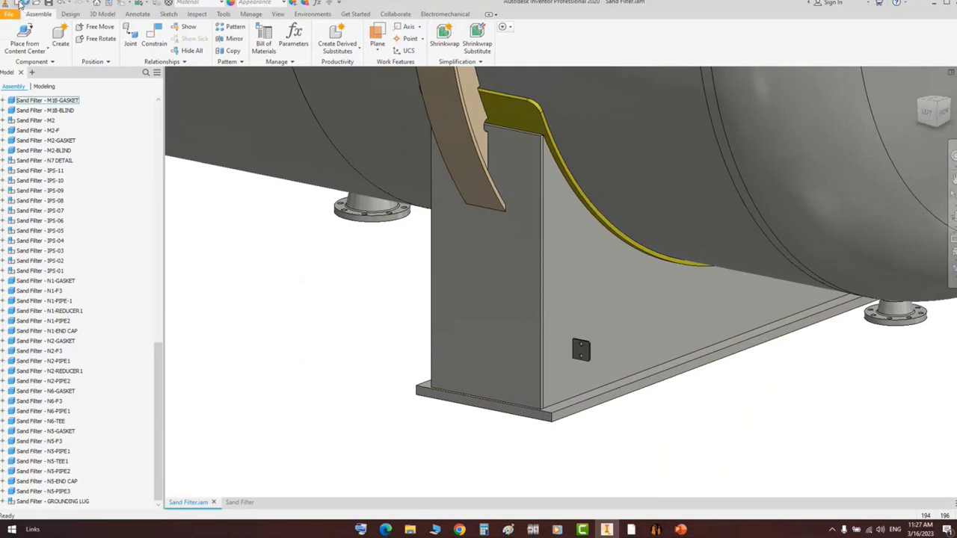
pyautogui.click(216, 113)
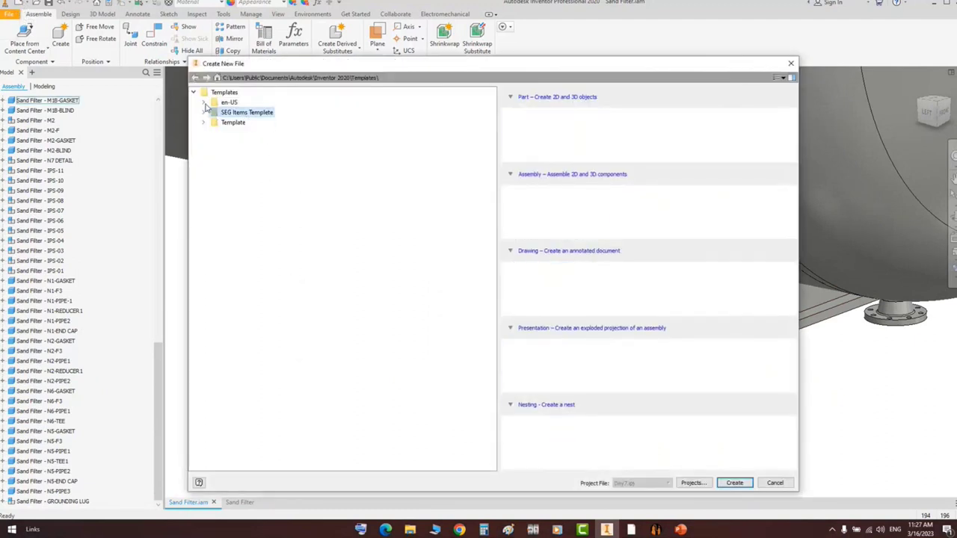
pyautogui.click(790, 64)
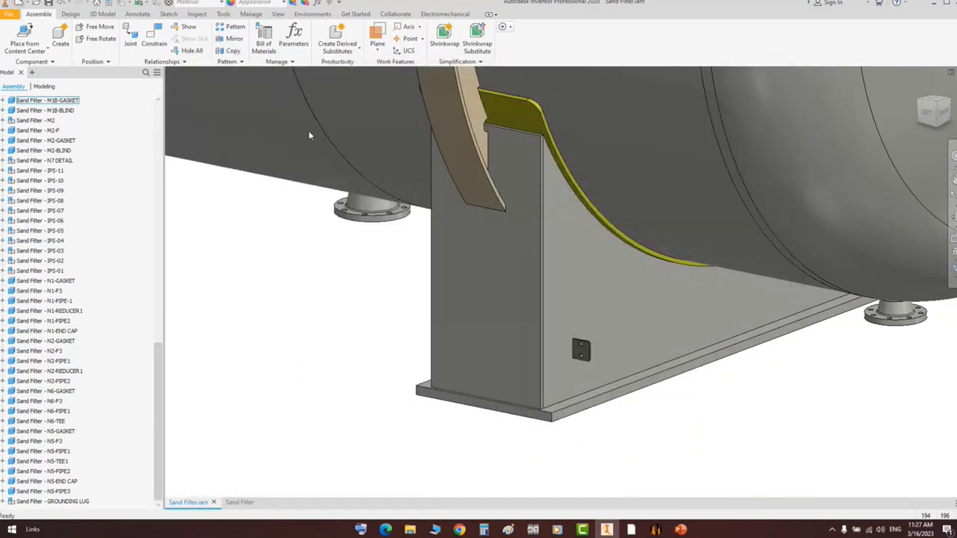
# - Start a new file and examine the part templates in the Accessories folder of SEG Items Templete
pyautogui.hotkey('ctrl', 'n')
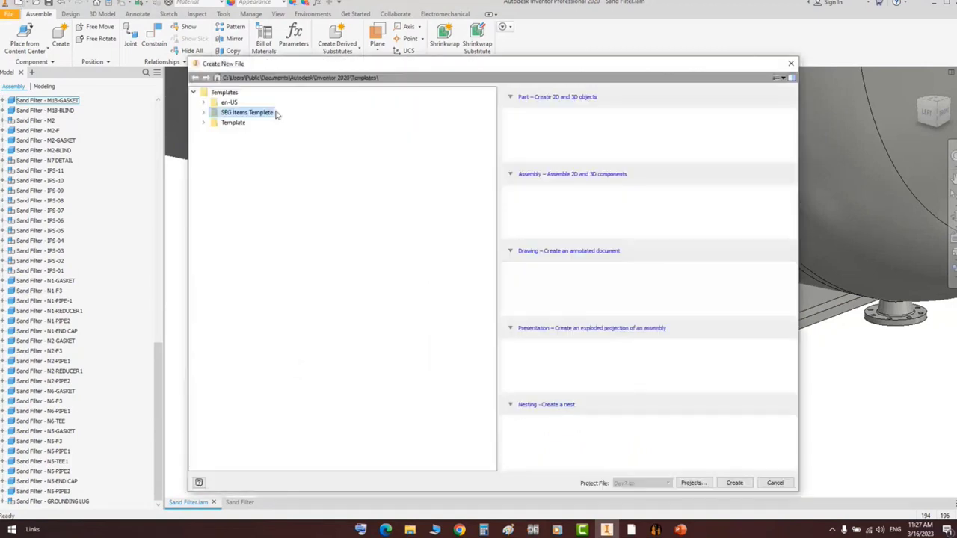
pyautogui.click(203, 113)
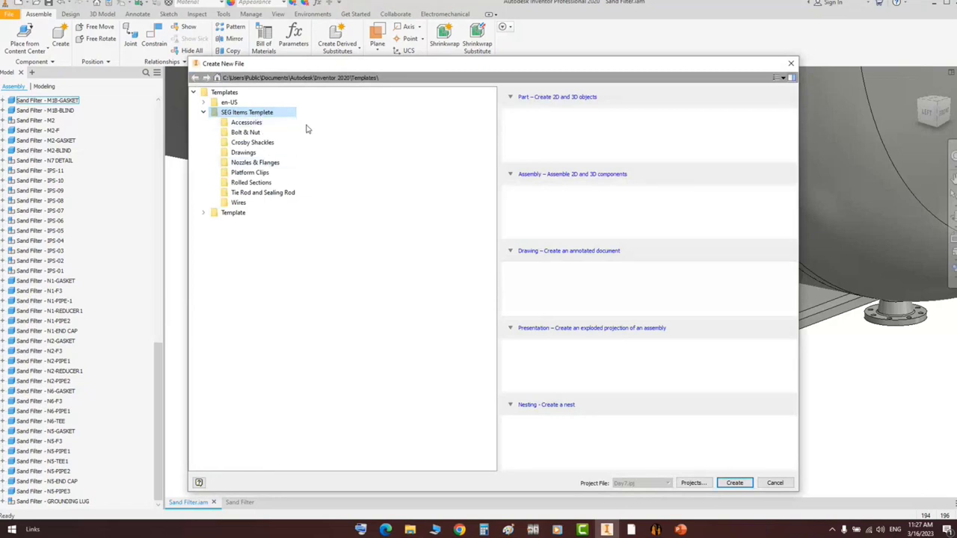
pyautogui.click(256, 123)
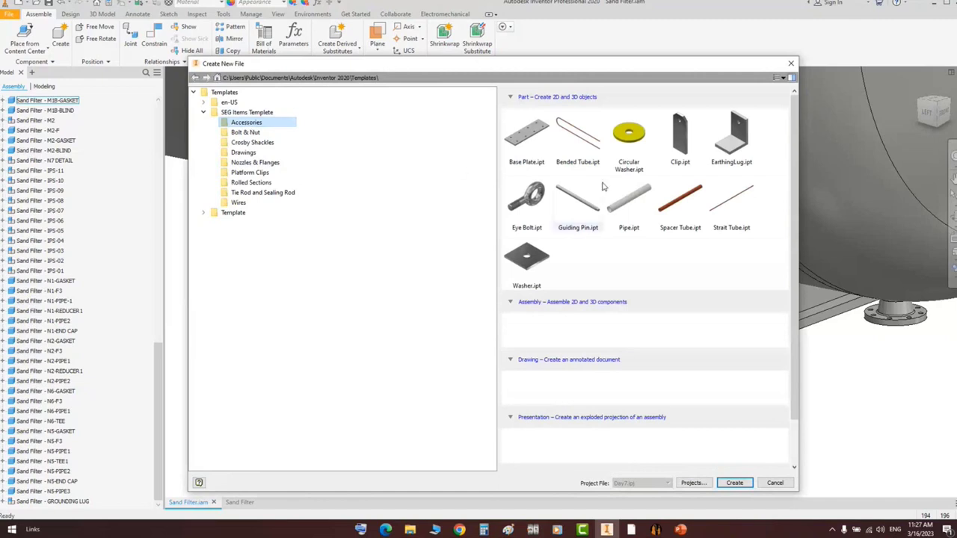
pyautogui.click(712, 194)
pyautogui.click(671, 192)
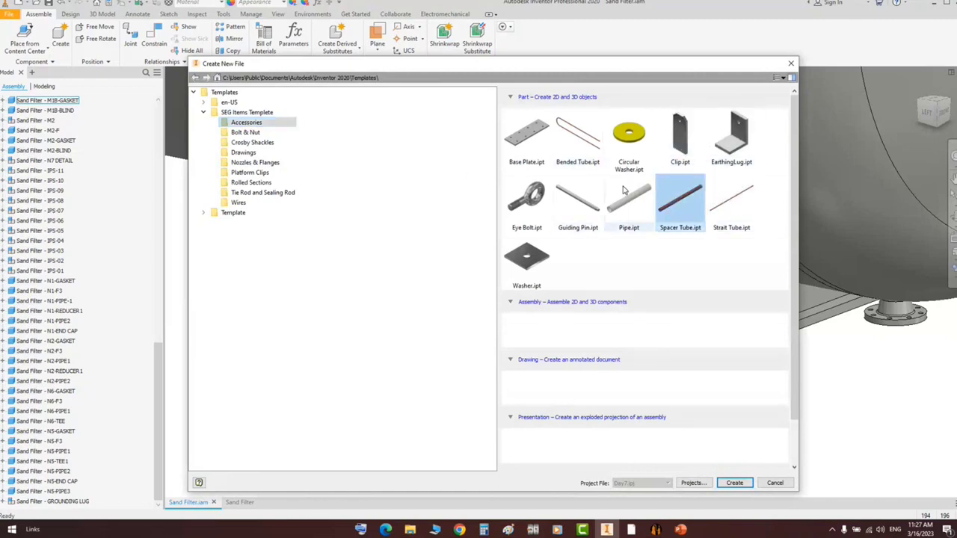
pyautogui.click(626, 191)
pyautogui.click(569, 192)
pyautogui.click(542, 199)
pyautogui.click(528, 253)
pyautogui.click(578, 135)
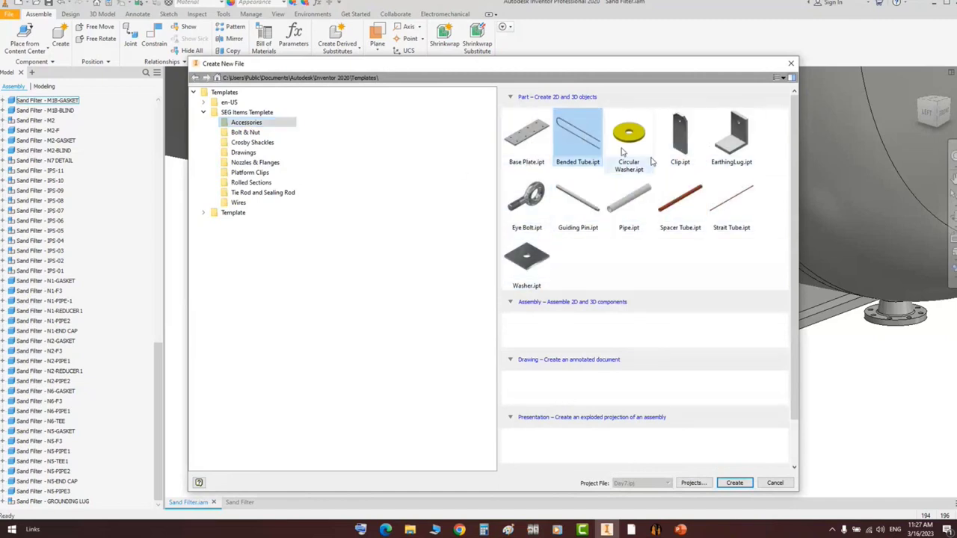
pyautogui.click(531, 144)
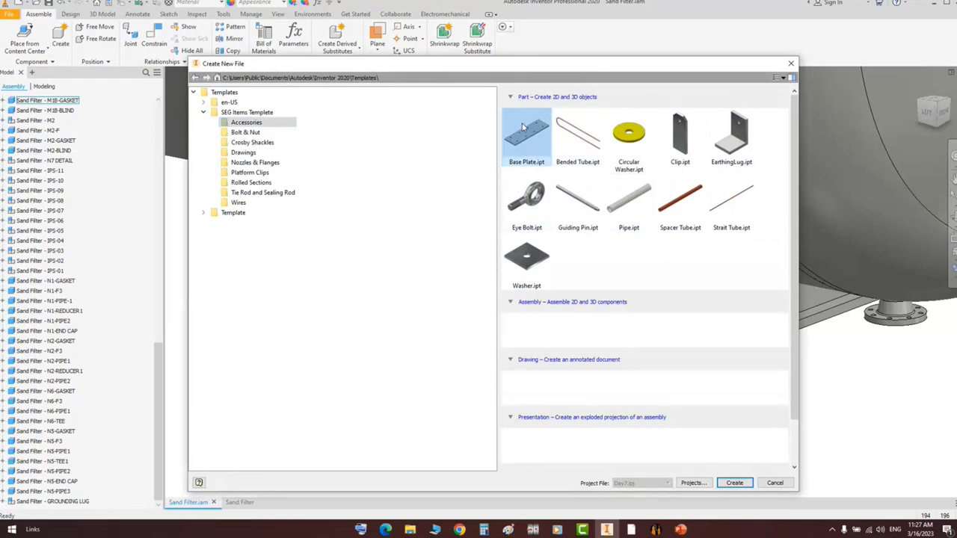
pyautogui.click(580, 137)
pyautogui.click(634, 150)
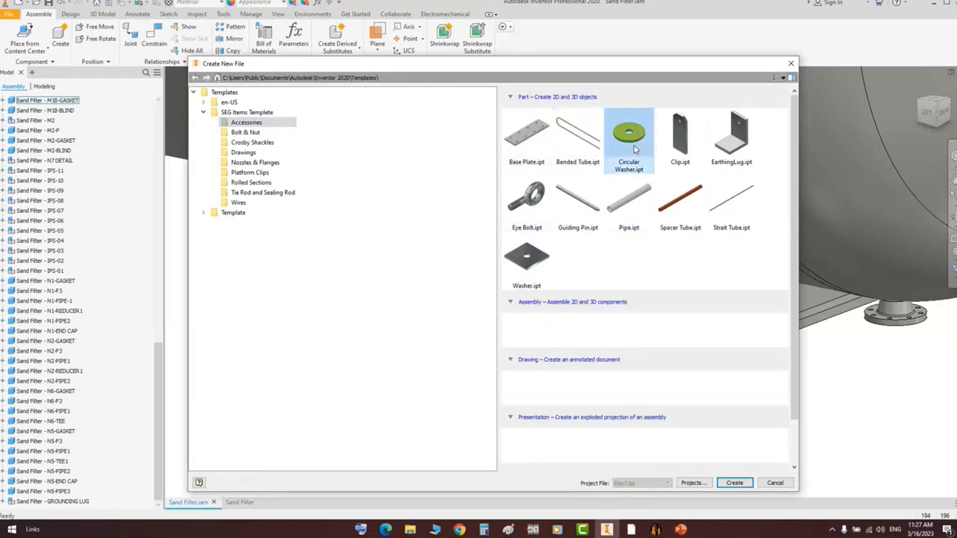
pyautogui.click(677, 131)
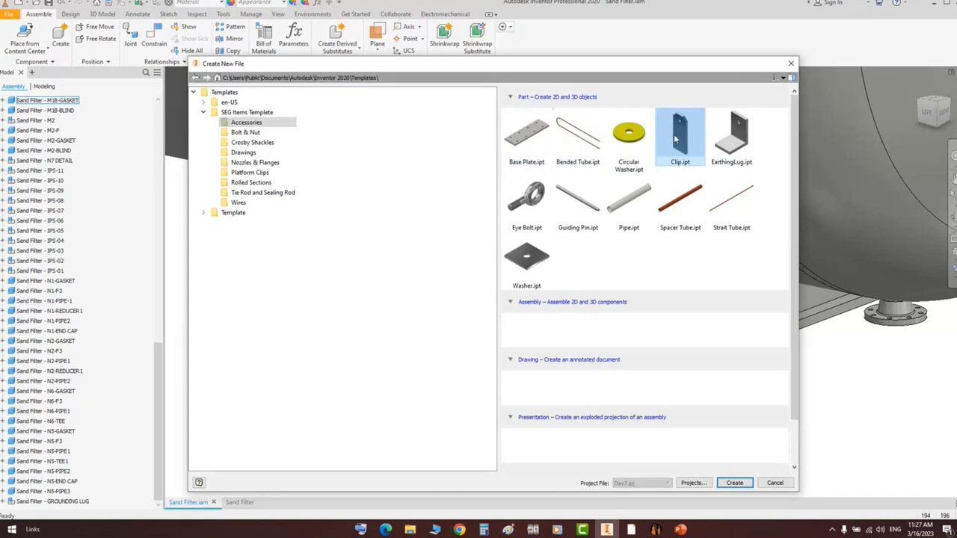
pyautogui.click(751, 142)
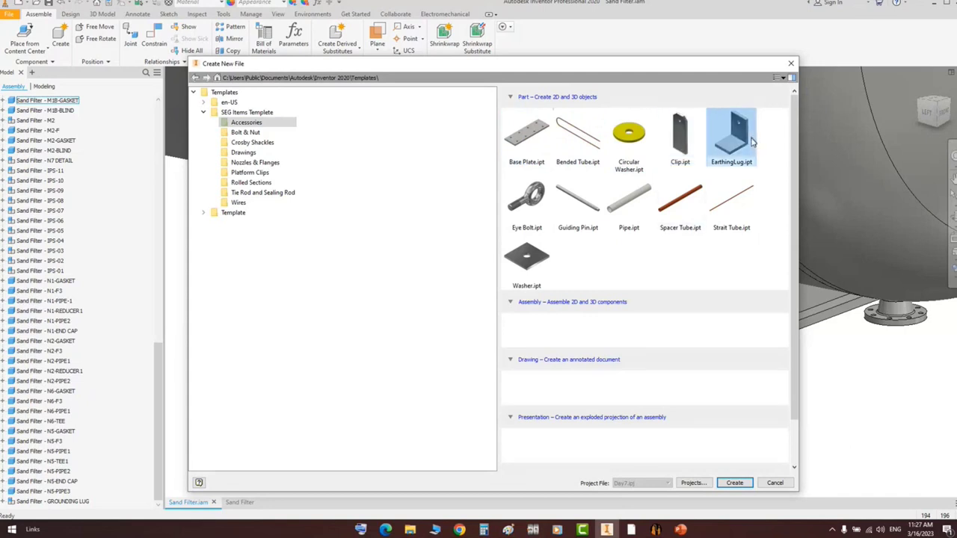
pyautogui.click(719, 206)
pyautogui.click(686, 208)
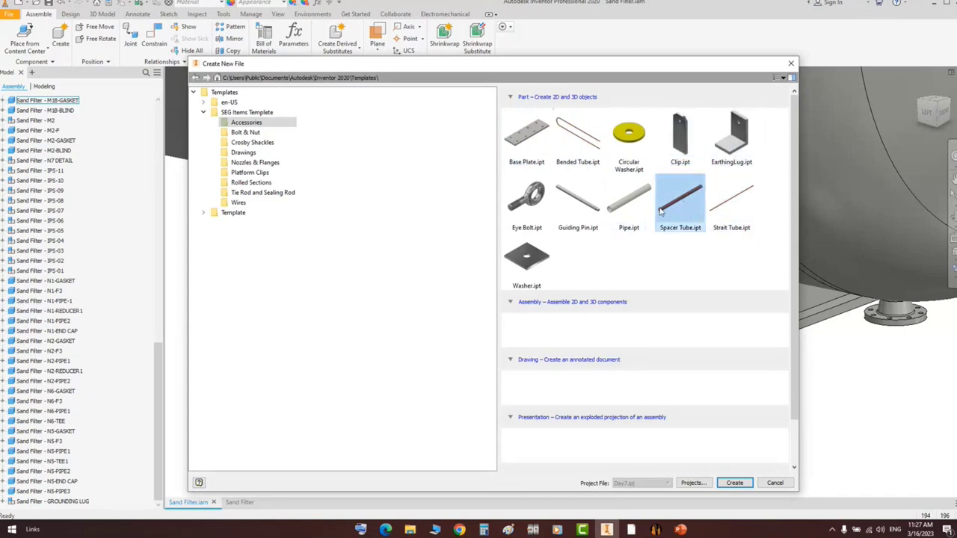
pyautogui.click(631, 203)
pyautogui.click(576, 204)
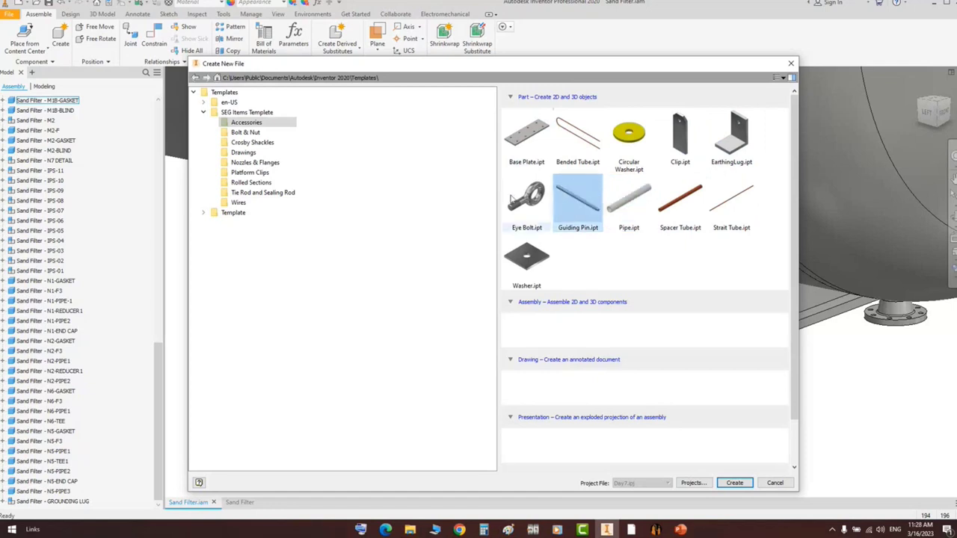
# - Examine the part templates in the Bolt & Nut and Crosby Shackles folders
pyautogui.click(239, 133)
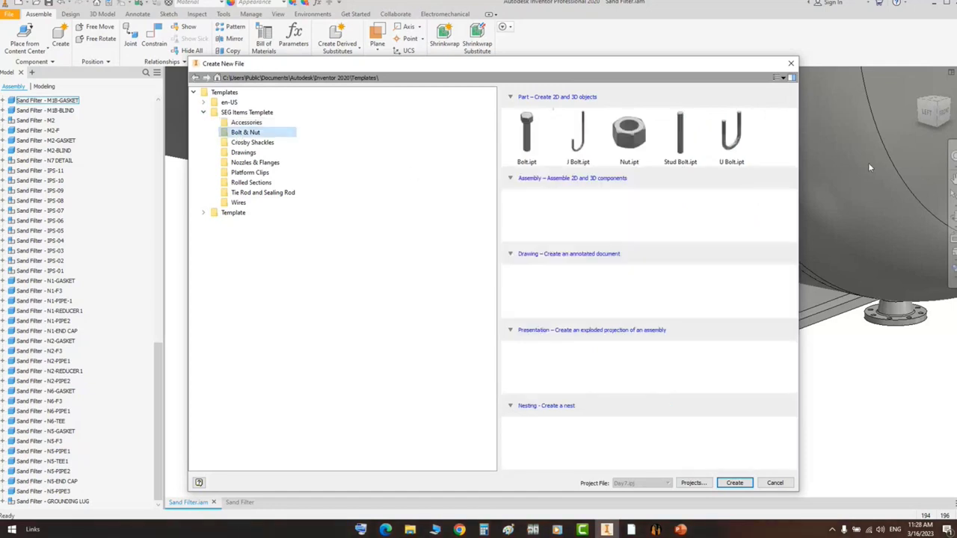
pyautogui.click(736, 135)
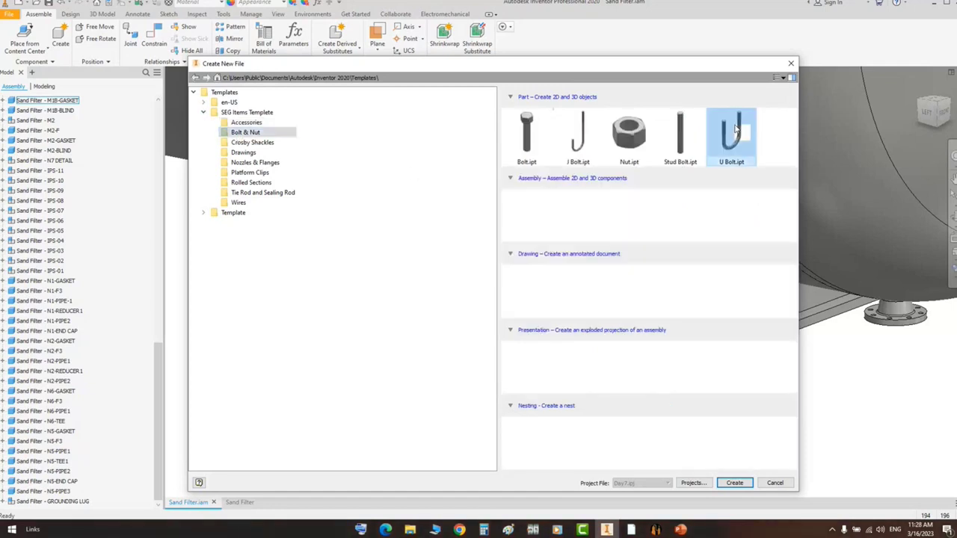
pyautogui.click(680, 134)
pyautogui.click(629, 134)
pyautogui.click(578, 134)
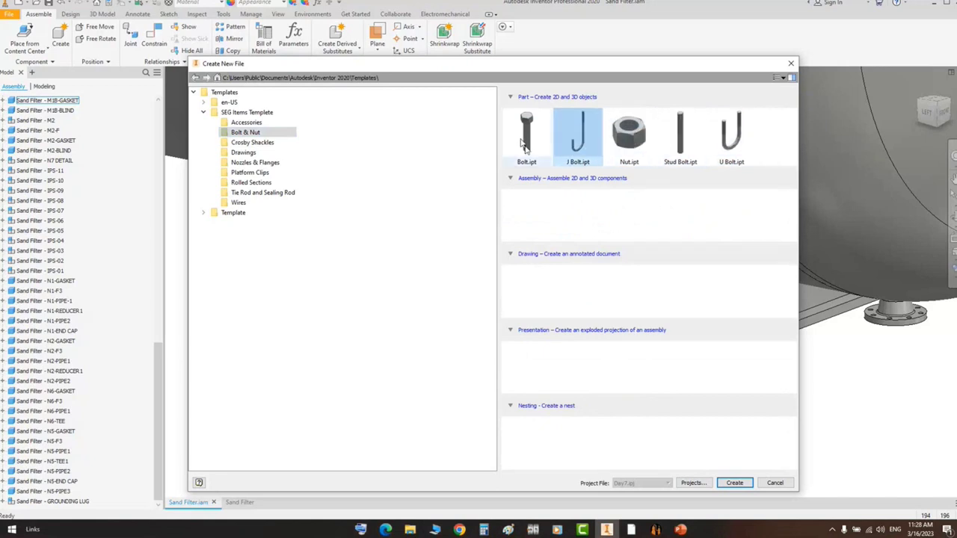
pyautogui.click(527, 134)
pyautogui.click(278, 142)
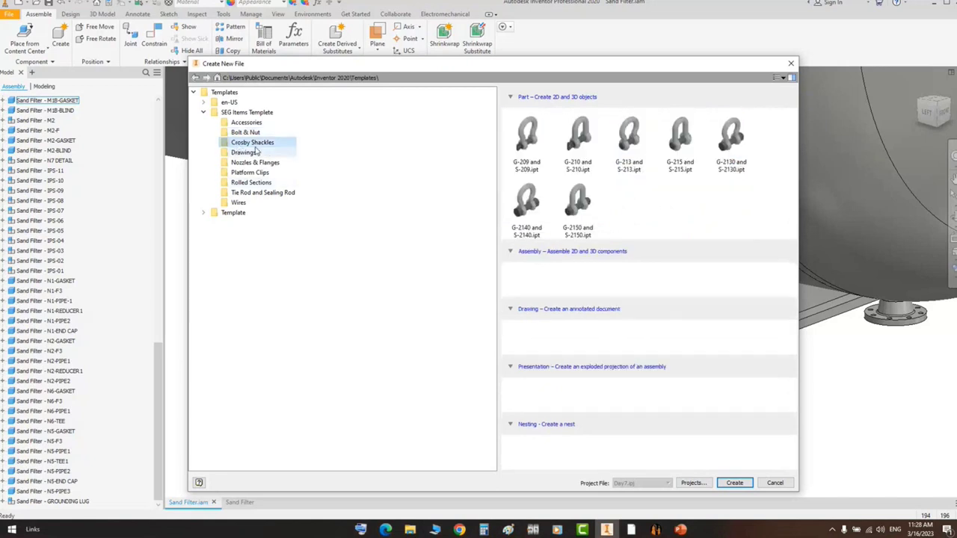
pyautogui.click(577, 142)
pyautogui.click(532, 142)
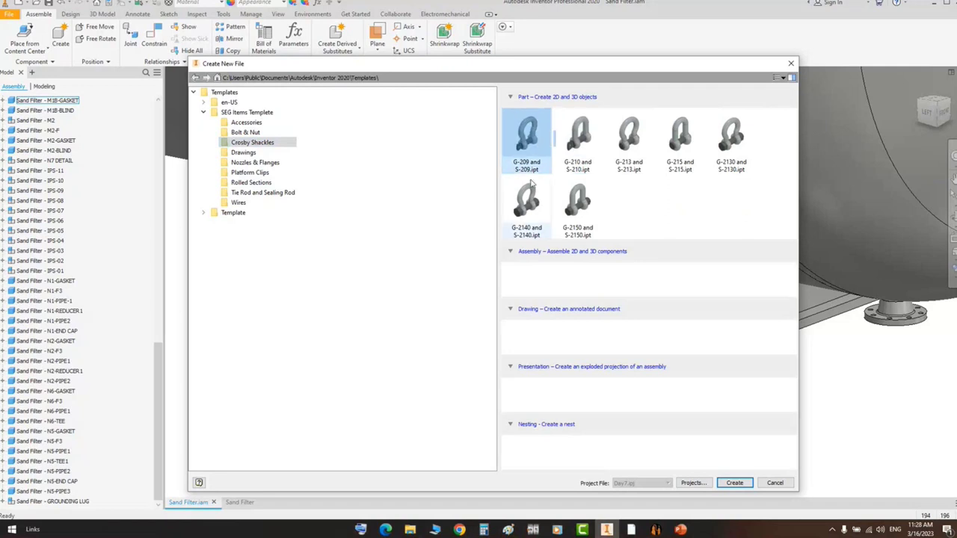
pyautogui.click(535, 207)
pyautogui.click(577, 142)
pyautogui.click(729, 142)
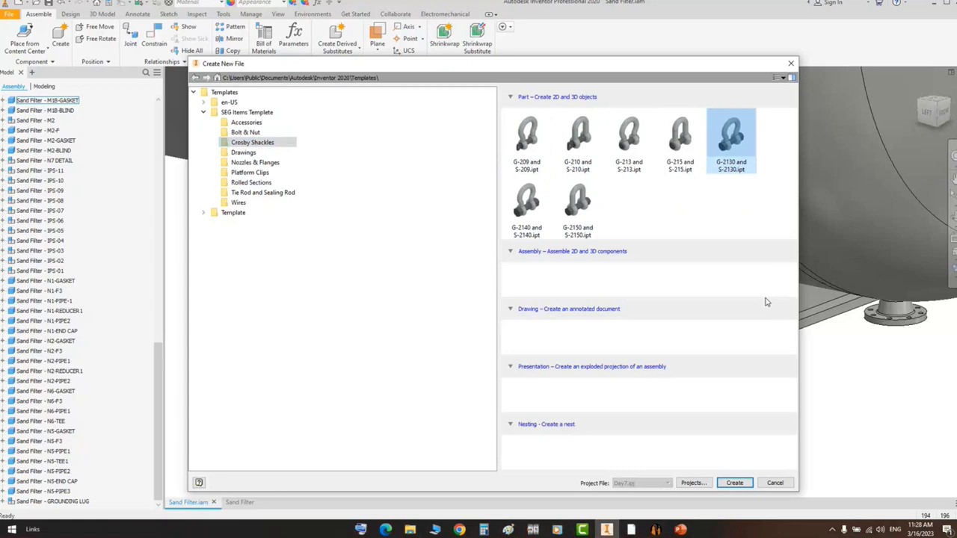
# - Create a new part from the Clip.ipt template in the Accessories folder
pyautogui.click(246, 122)
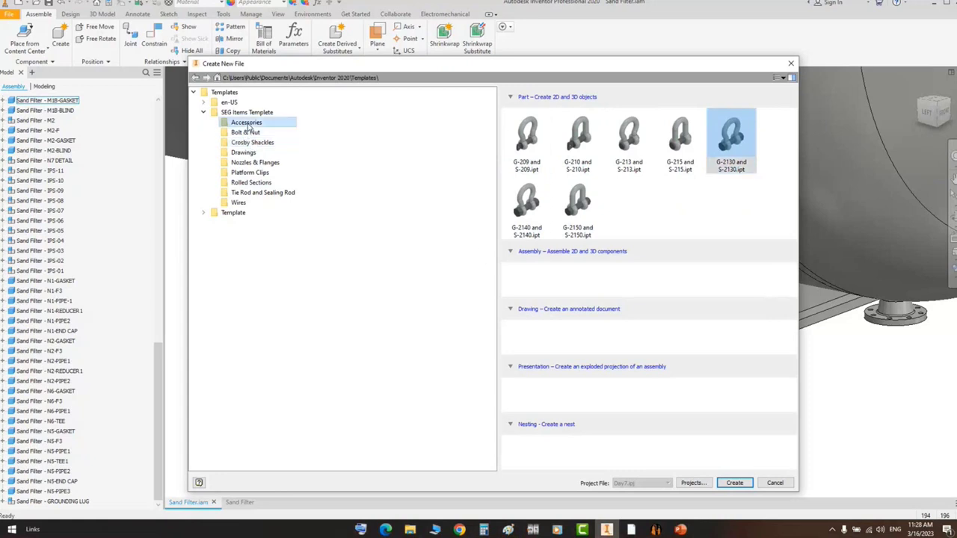
pyautogui.click(663, 162)
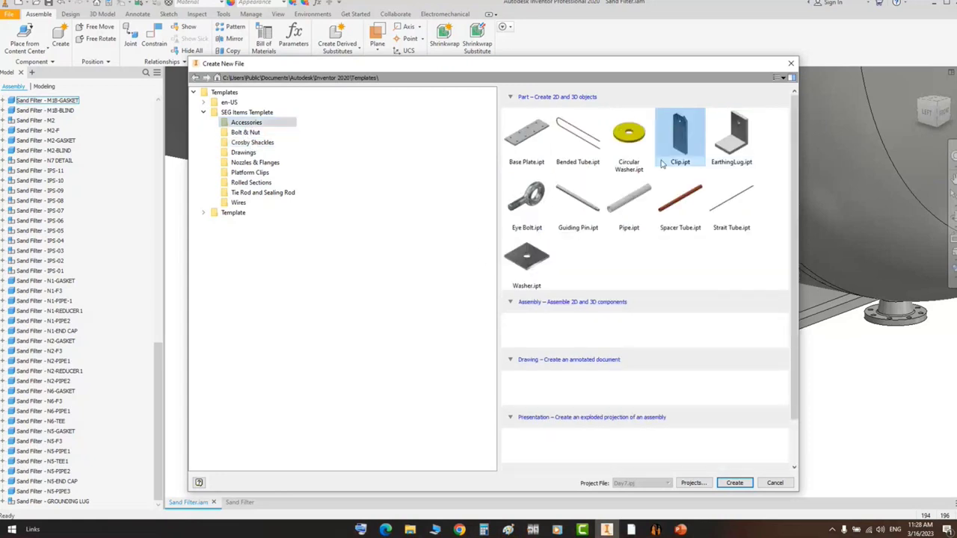
pyautogui.doubleClick(681, 138)
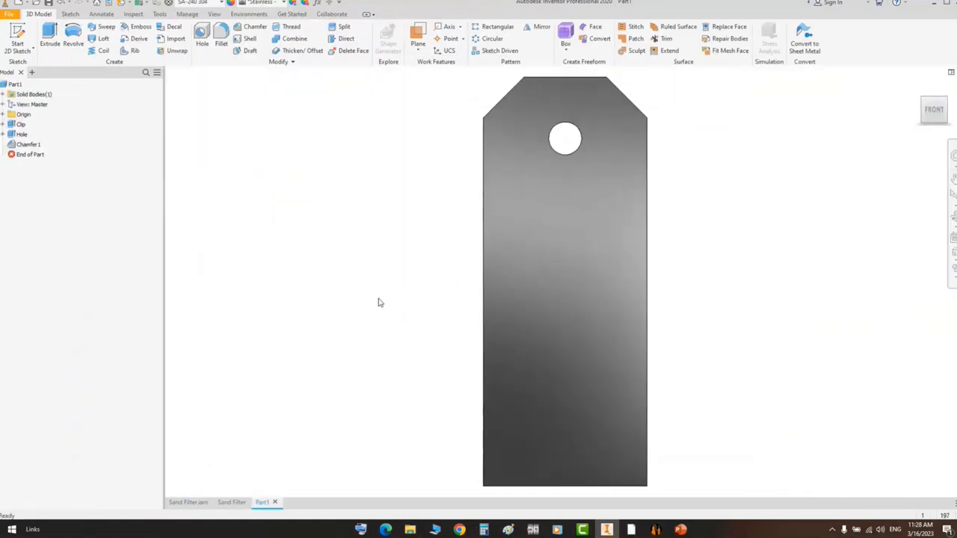
# - Enable the display of iLogic for the new clip part
pyautogui.click(214, 14)
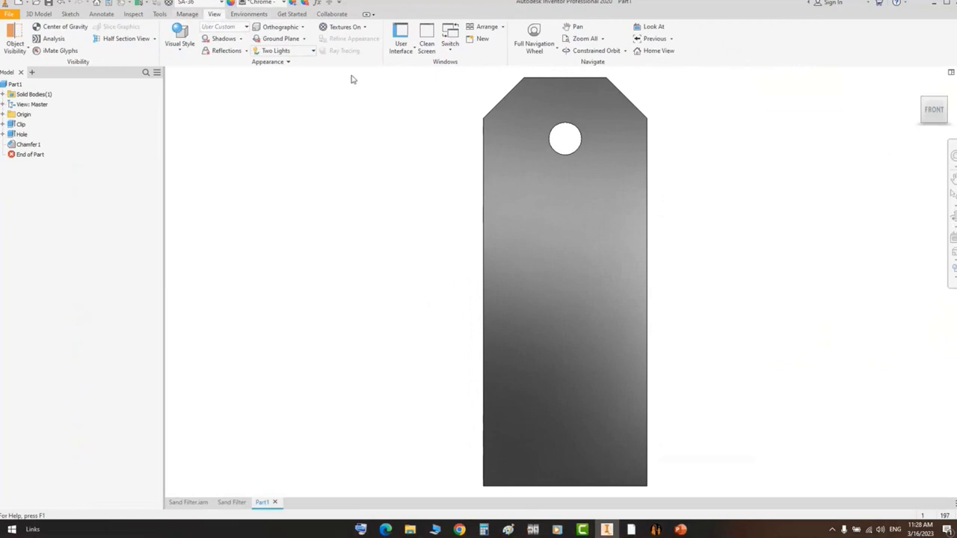
pyautogui.click(402, 53)
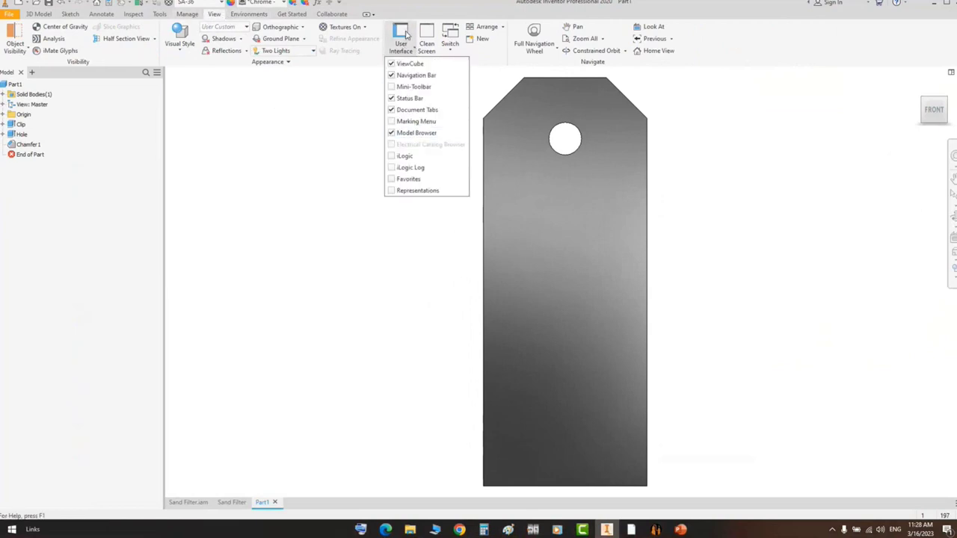
pyautogui.click(394, 157)
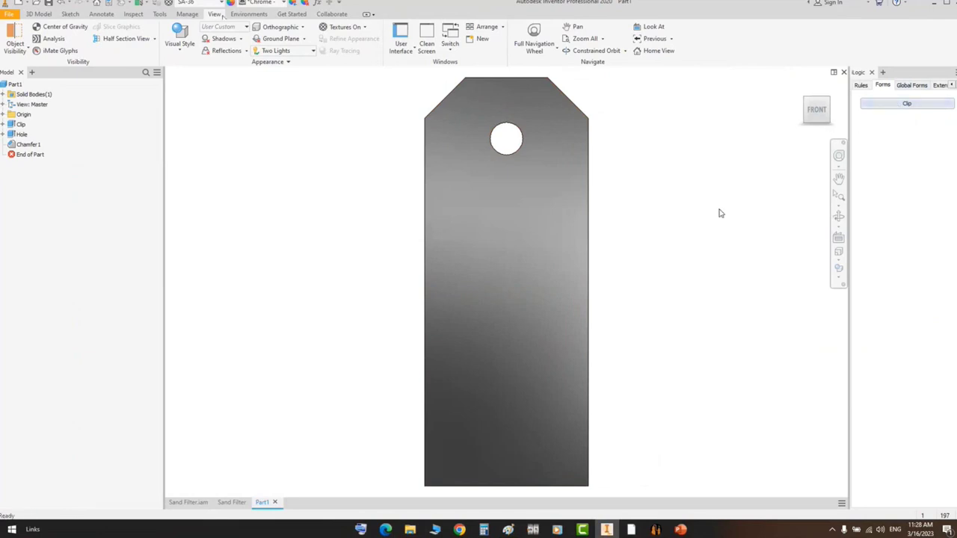
# - Set the clip's length and width to 75 mm in its iLogic form
pyautogui.click(838, 217)
pyautogui.scroll(2, 490, 244)
pyautogui.rightClick(514, 265)
pyautogui.click(540, 271)
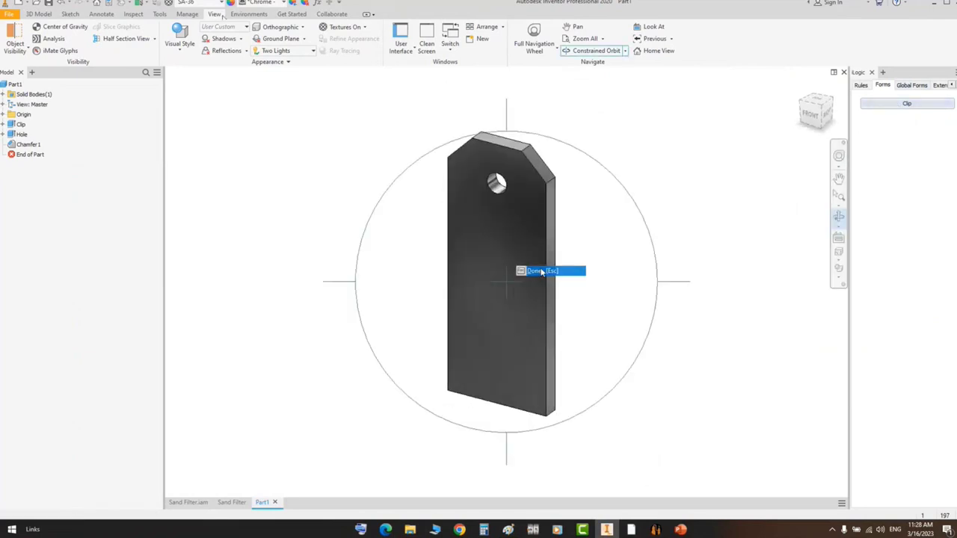
pyautogui.click(901, 107)
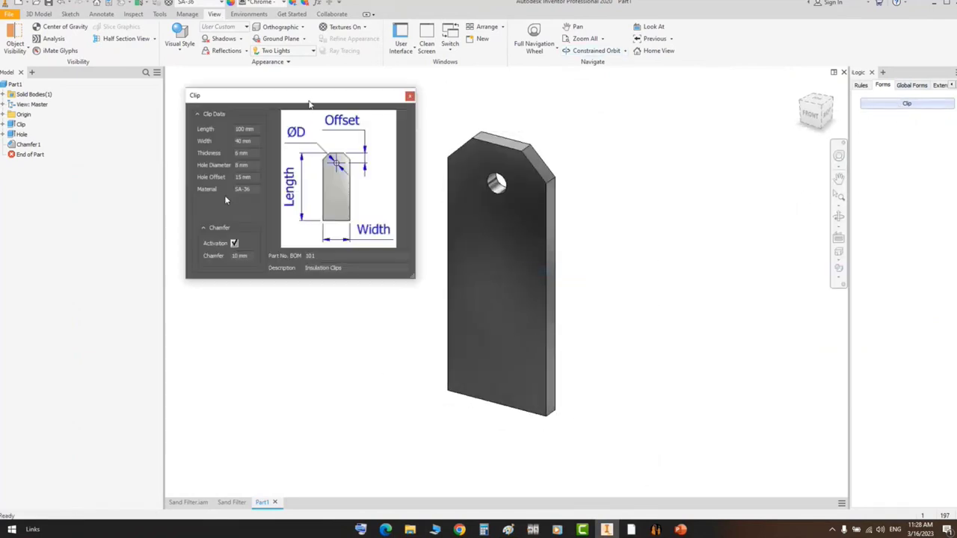
pyautogui.moveTo(308, 101)
pyautogui.mouseDown()
pyautogui.moveTo(293, 117)
pyautogui.moveTo(292, 109)
pyautogui.mouseUp()
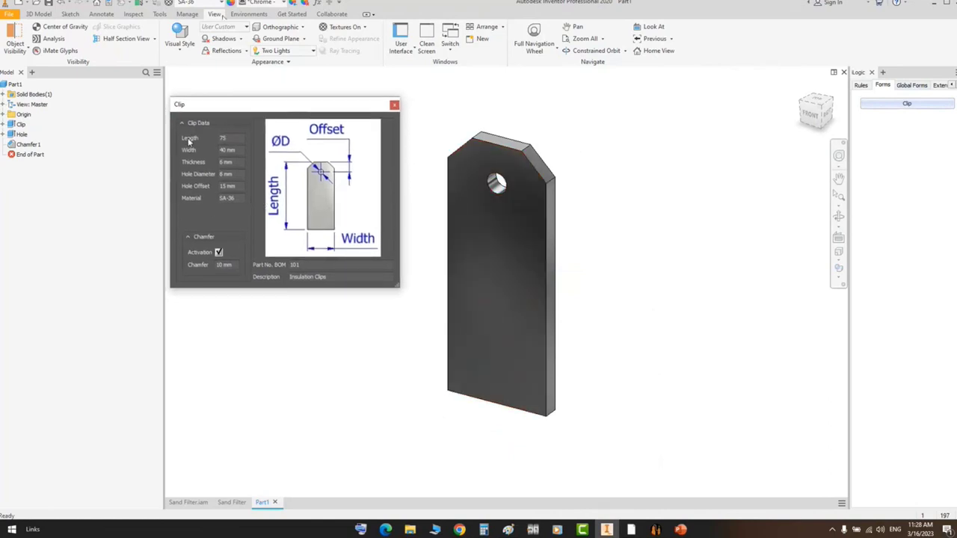
pyautogui.press('Tab')
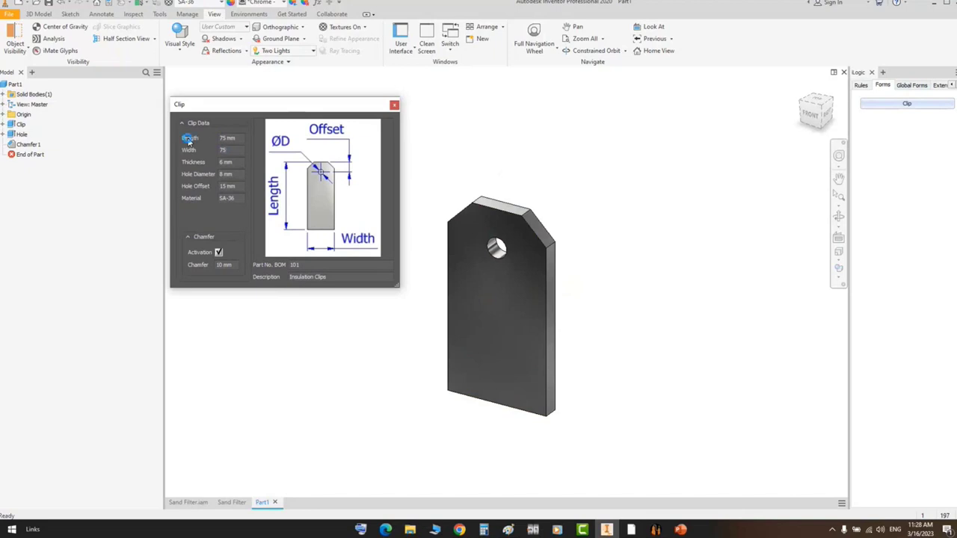
pyautogui.press('Tab')
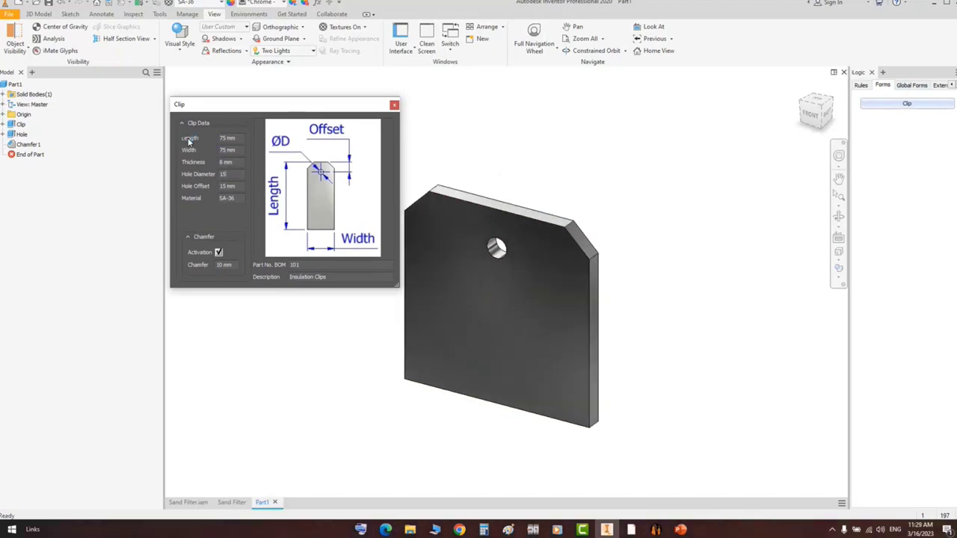
# - Set the clip's hole diameter to 15 mm, hole offset to 38 mm, material to SA-240 304 and chamfer to 5 mm
pyautogui.press('Tab')
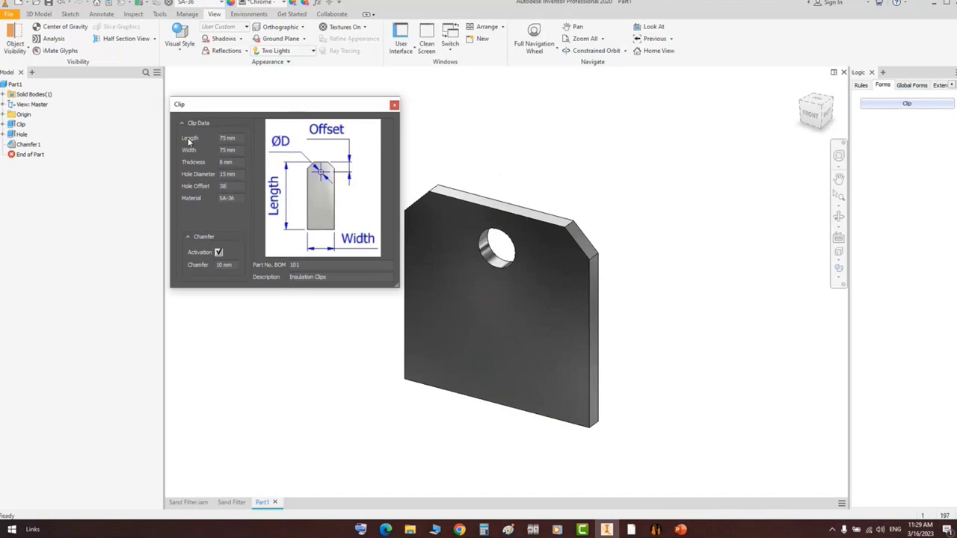
pyautogui.press('Tab')
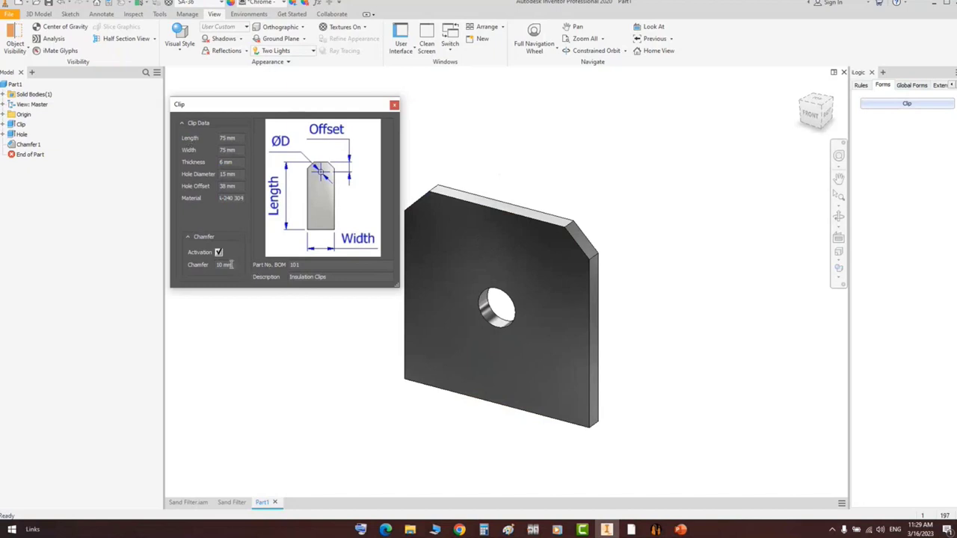
pyautogui.write('5')
pyautogui.press('Return')
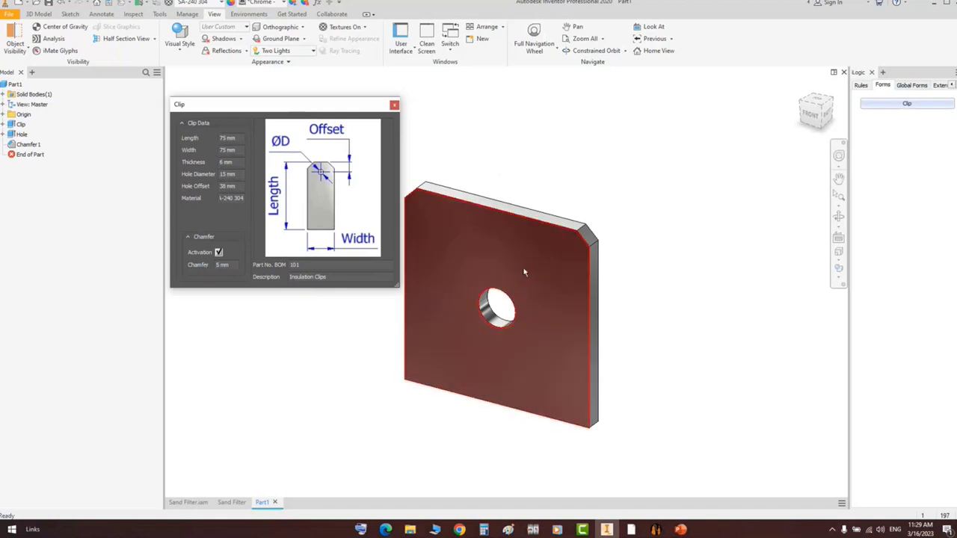
pyautogui.click(394, 104)
# - Edit the Hole feature's sketch with sliced graphics and delete the vertical line locating the circle
pyautogui.click(7, 133)
pyautogui.doubleClick(33, 144)
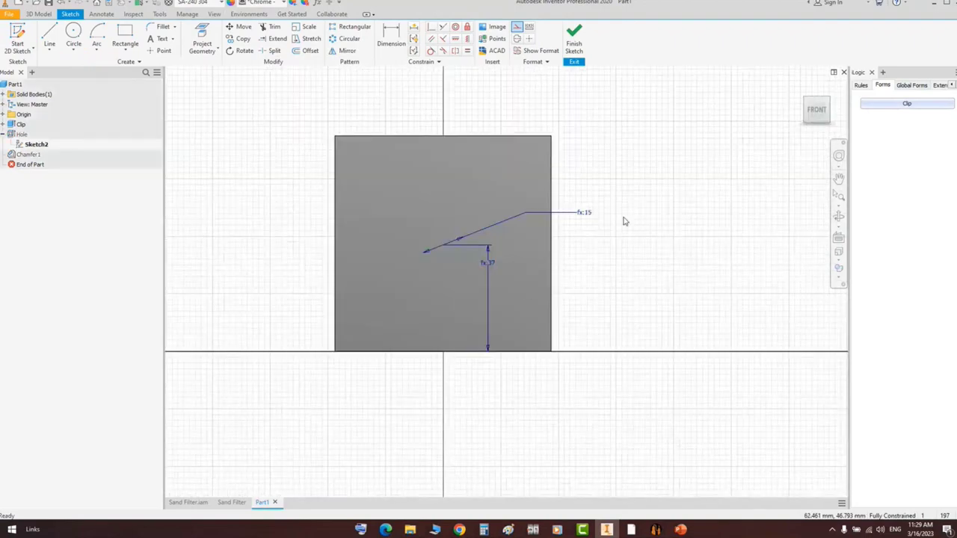
pyautogui.rightClick(624, 216)
pyautogui.click(652, 339)
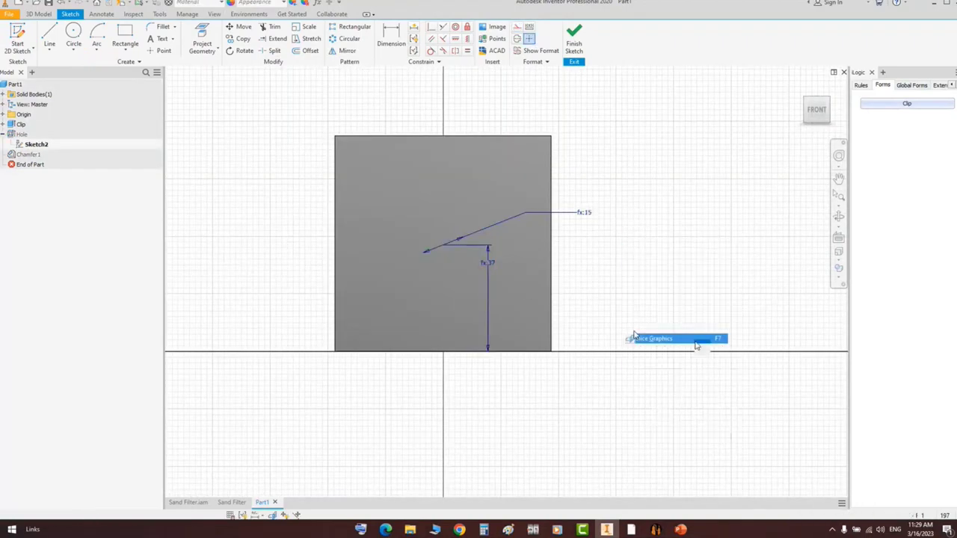
pyautogui.click(455, 306)
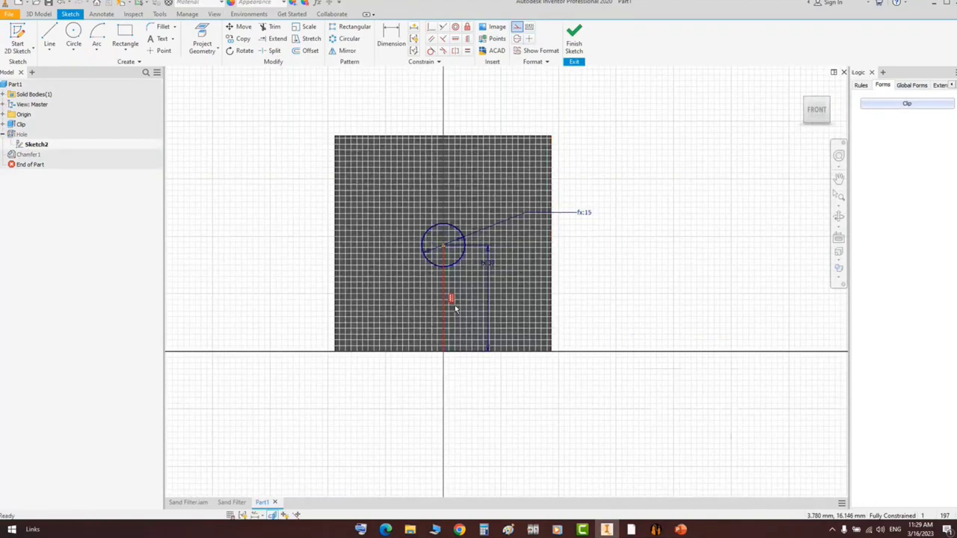
pyautogui.press('Delete')
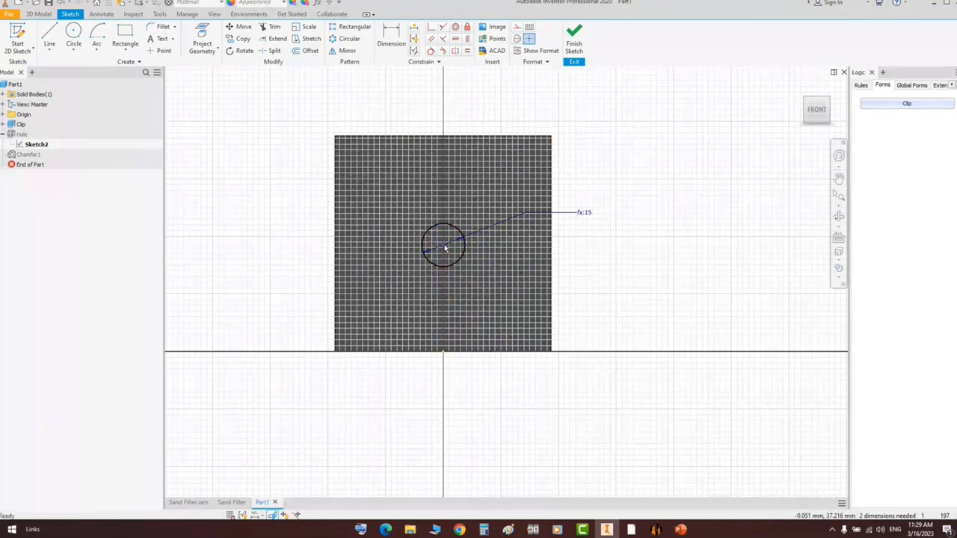
# - Move the circle toward the plate's right edge and dimension its centre 38 mm above the bottom edge
pyautogui.moveTo(444, 246); pyautogui.dragTo(509, 246)
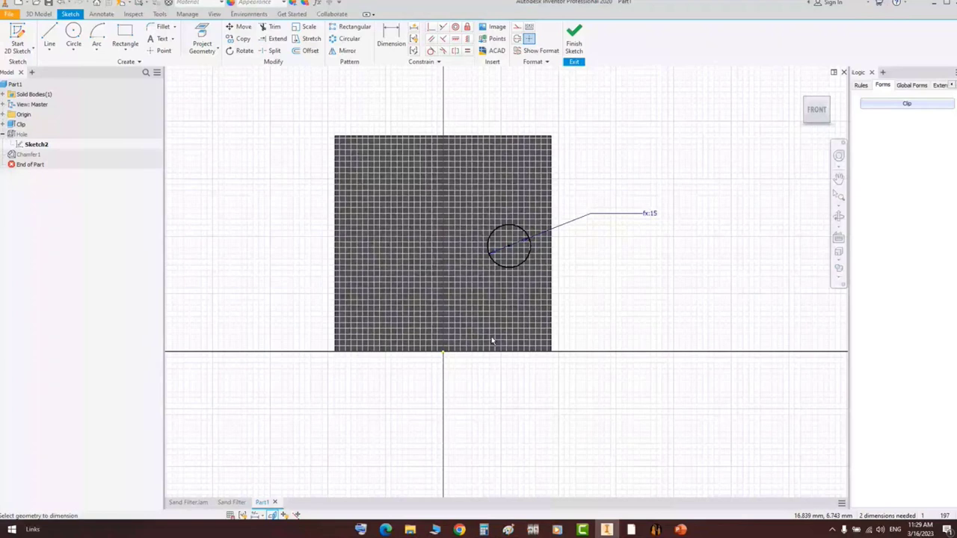
pyautogui.click(508, 261)
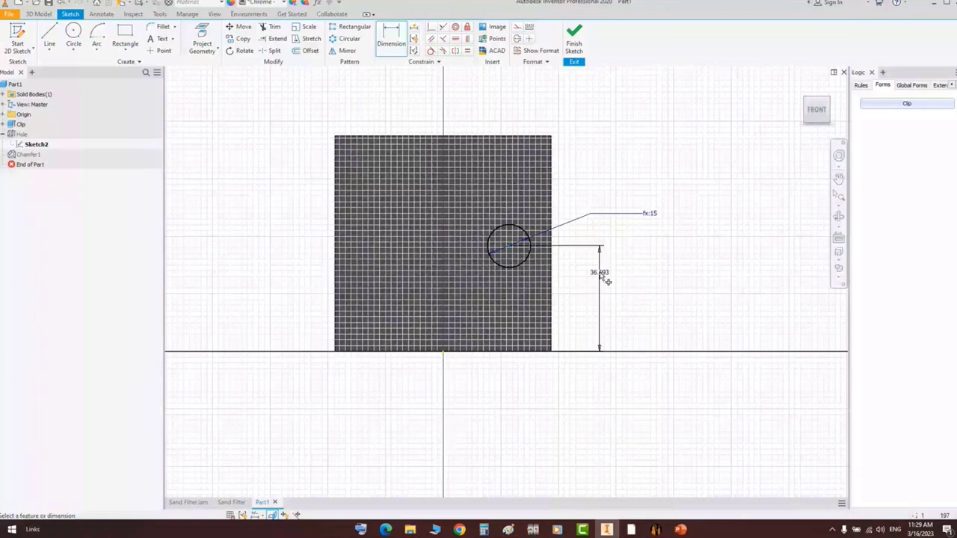
pyautogui.click(605, 278)
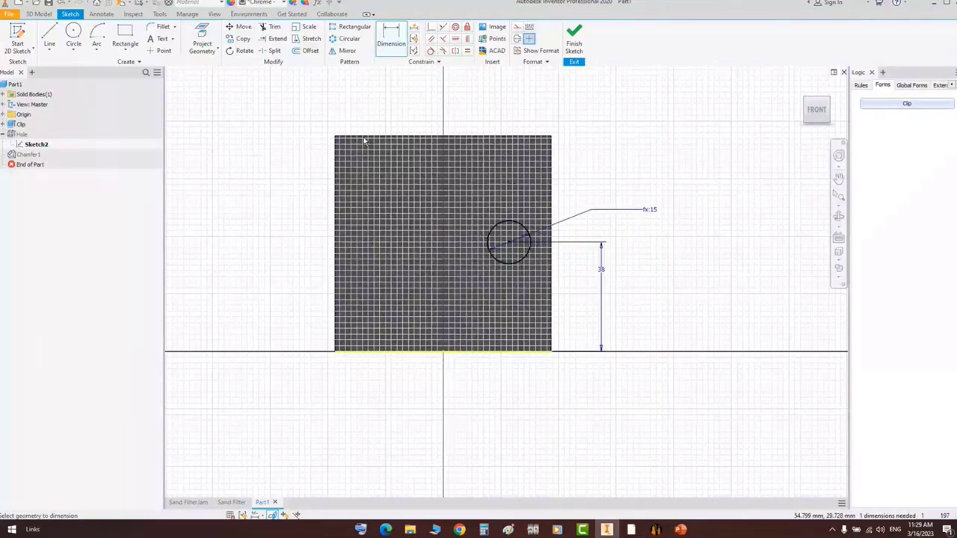
# - Draw a second circle on the plate's left side, equal in size to and horizontally aligned with the first circle
pyautogui.click(73, 33)
pyautogui.click(378, 231)
pyautogui.click(386, 259)
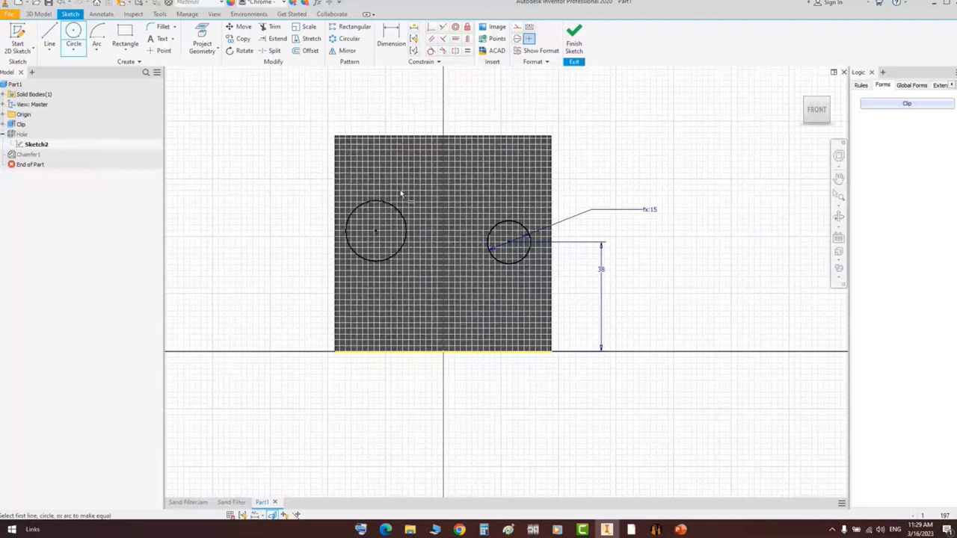
pyautogui.click(398, 210)
pyautogui.click(504, 234)
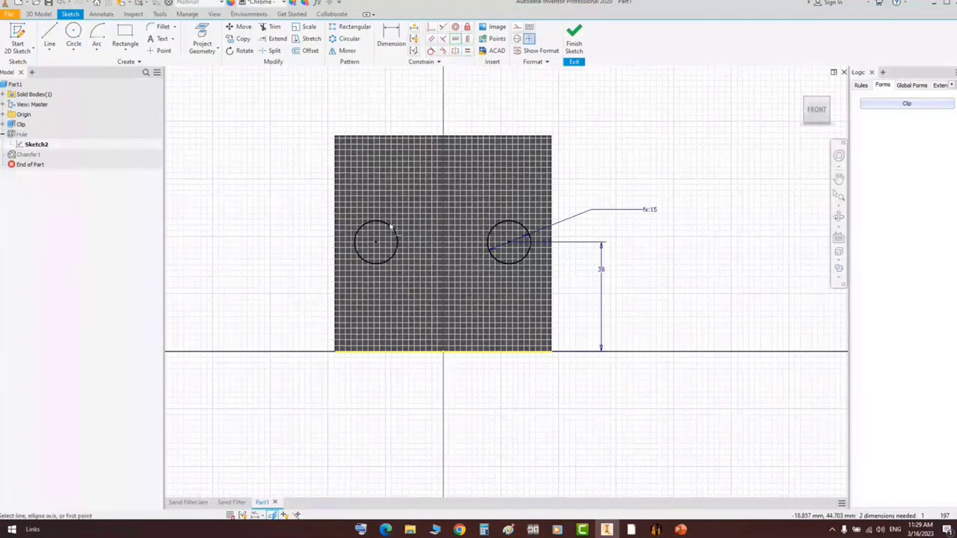
# - Dimension the left circle's centre 15 mm from the plate's left edge
pyautogui.press('d')
pyautogui.click(376, 242)
pyautogui.click(336, 241)
pyautogui.click(362, 206)
pyautogui.write('15')
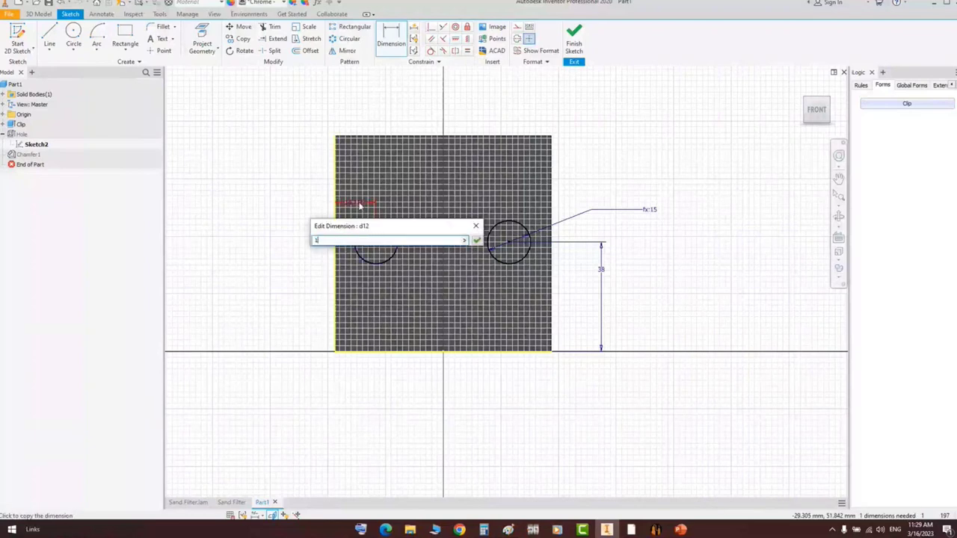
pyautogui.press('Return')
# - Dimension the right circle's centre 15 mm from the plate's right edge
pyautogui.click(509, 243)
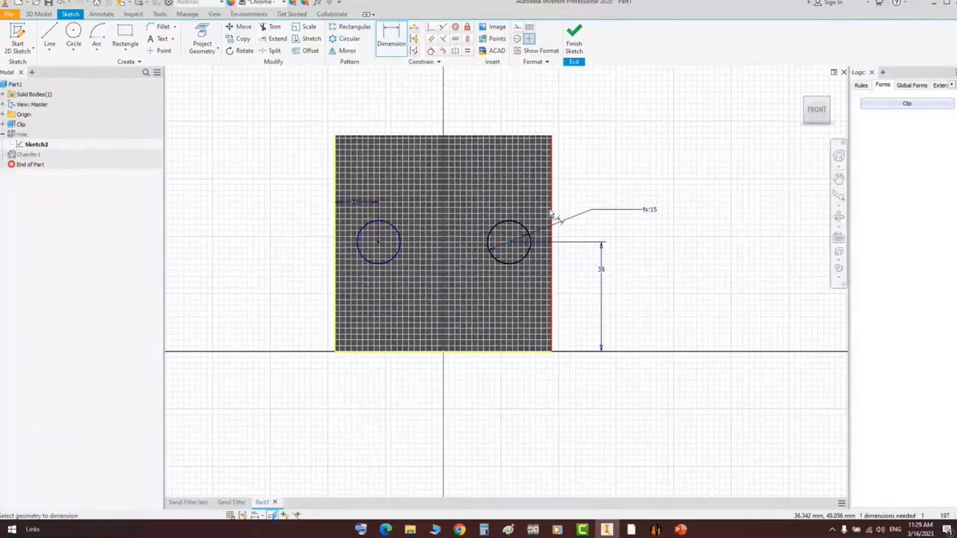
pyautogui.click(552, 218)
pyautogui.click(529, 193)
pyautogui.write('15')
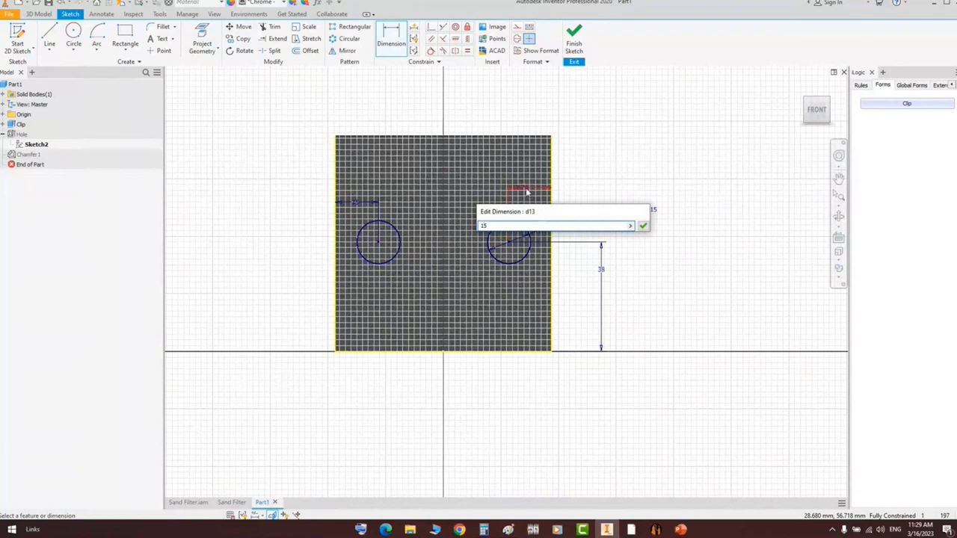
pyautogui.press('Return')
pyautogui.rightClick(575, 153)
pyautogui.click(591, 154)
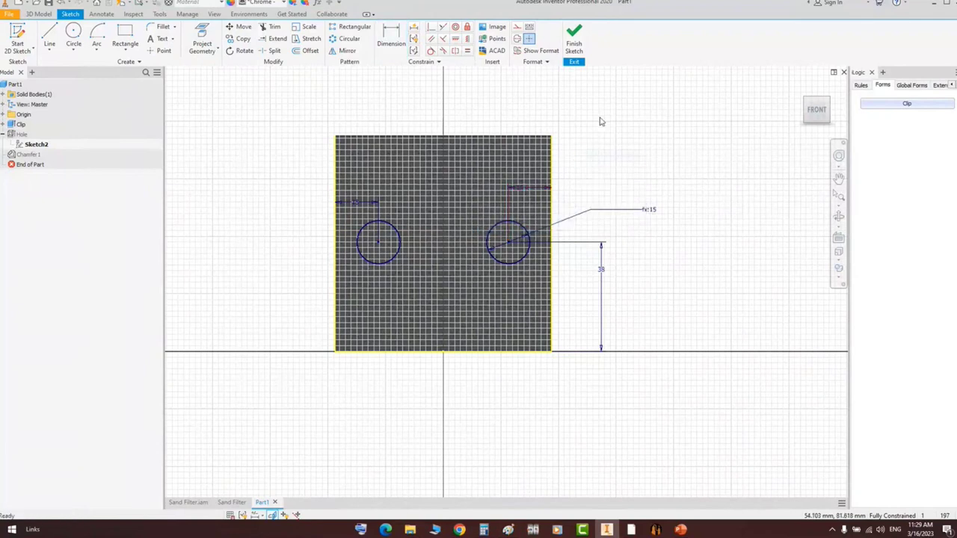
# - Finish the sketch and update the Hole extrusion so that it cuts both circle profiles through the plate
pyautogui.rightClick(600, 119)
pyautogui.click(636, 140)
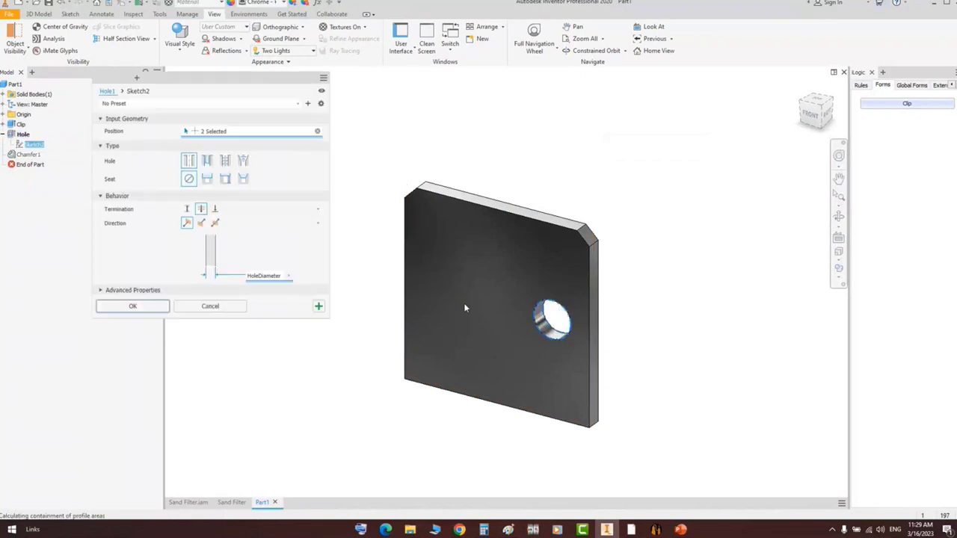
pyautogui.press('e')
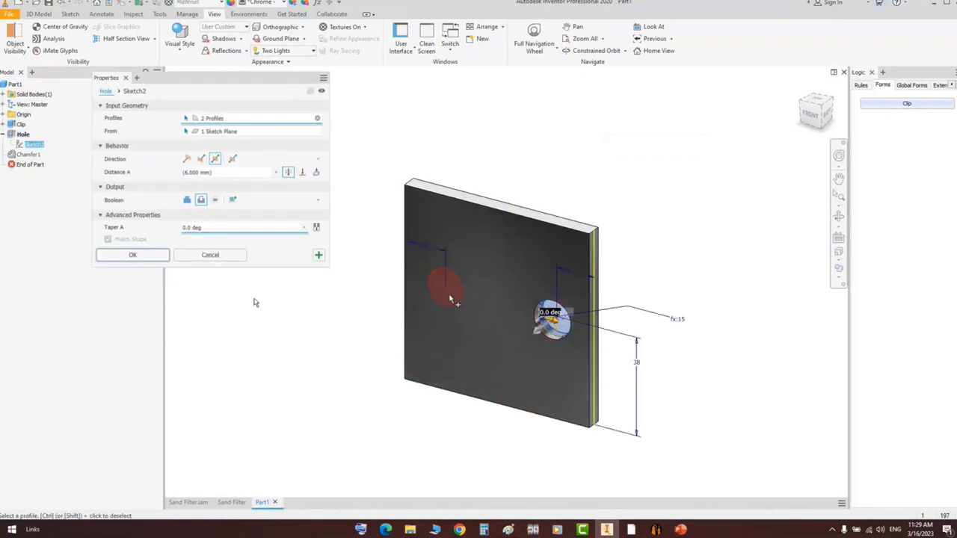
pyautogui.click(149, 258)
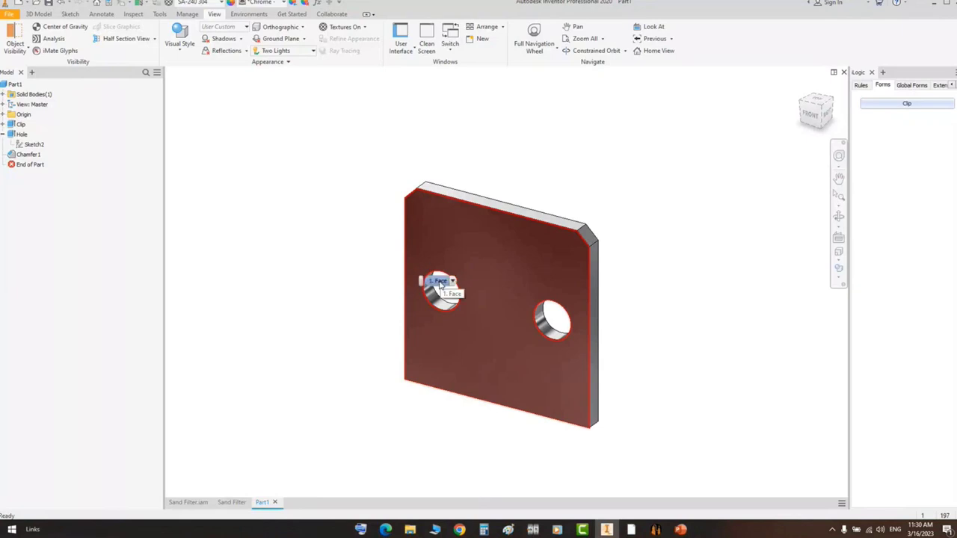
# - Start saving the part through Static Equipment Generator and create a folder named EXTERNAL PARTS in the Day7 folder
pyautogui.click(656, 530)
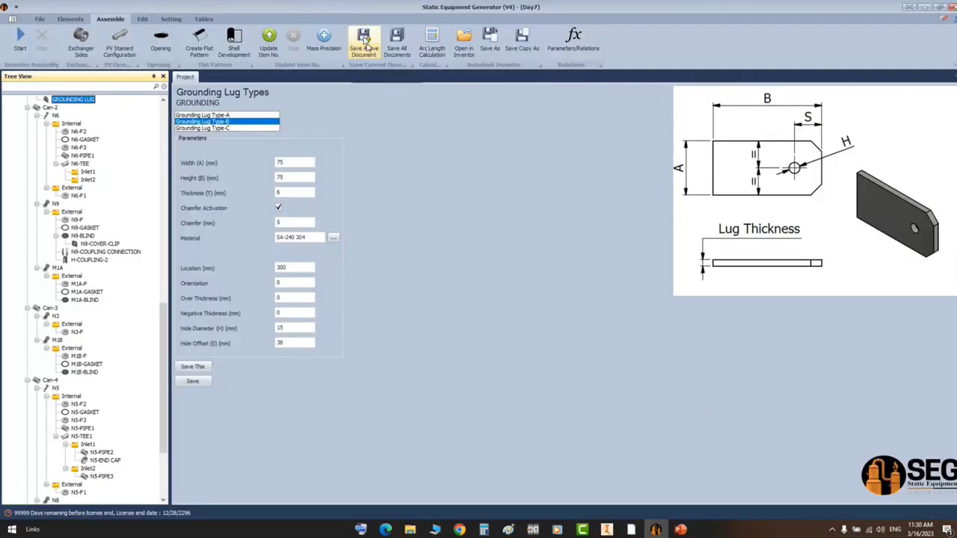
pyautogui.click(607, 530)
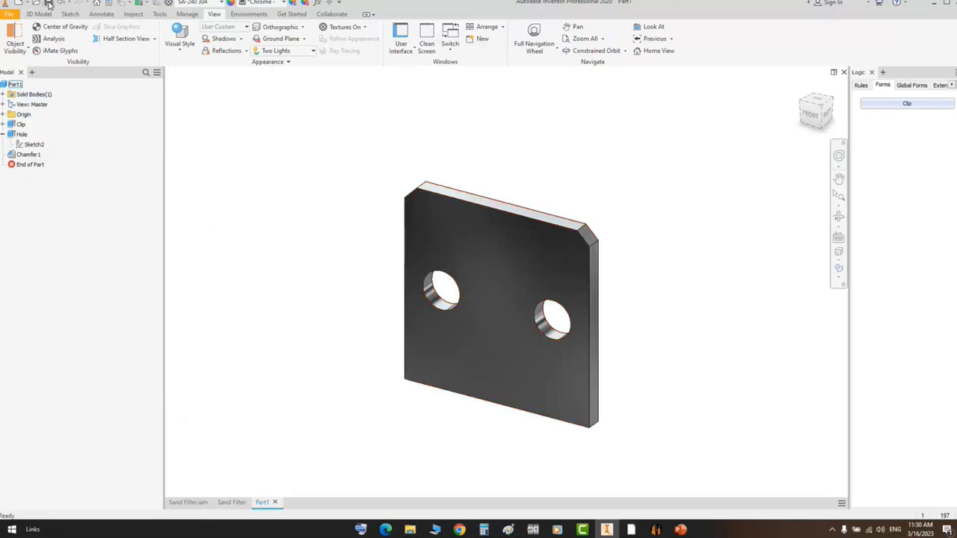
pyautogui.click(664, 533)
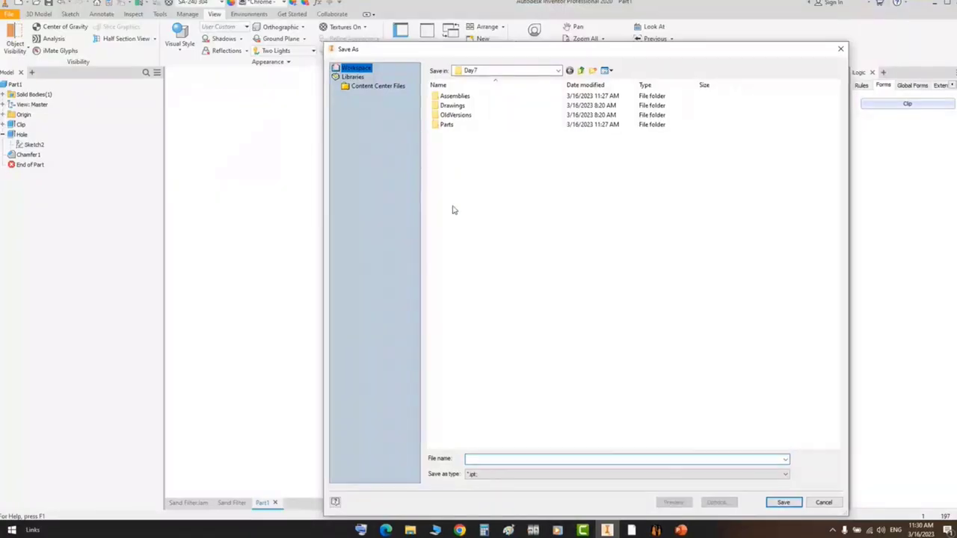
pyautogui.rightClick(474, 251)
pyautogui.moveTo(562, 358)
pyautogui.click(619, 363)
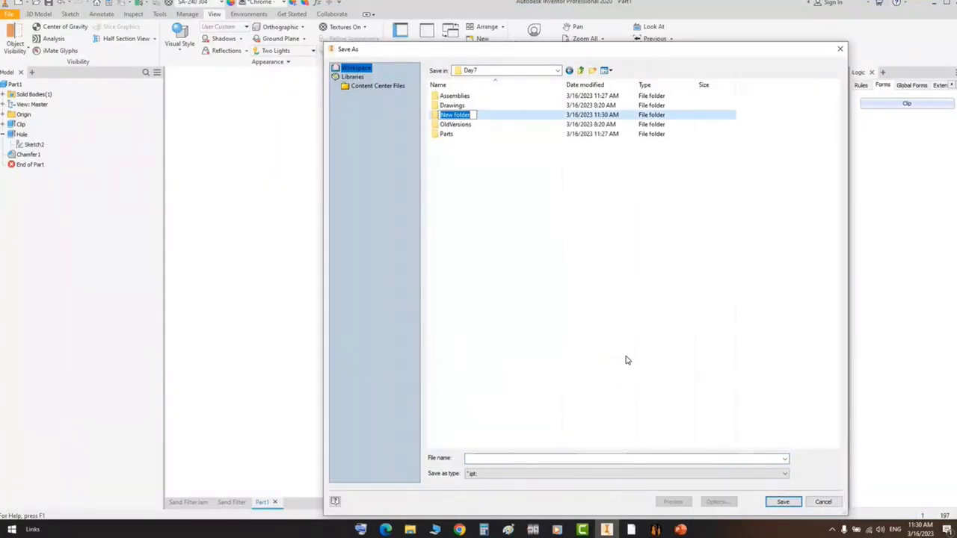
pyautogui.write('EXTERNAL PARTS')
pyautogui.press('Return')
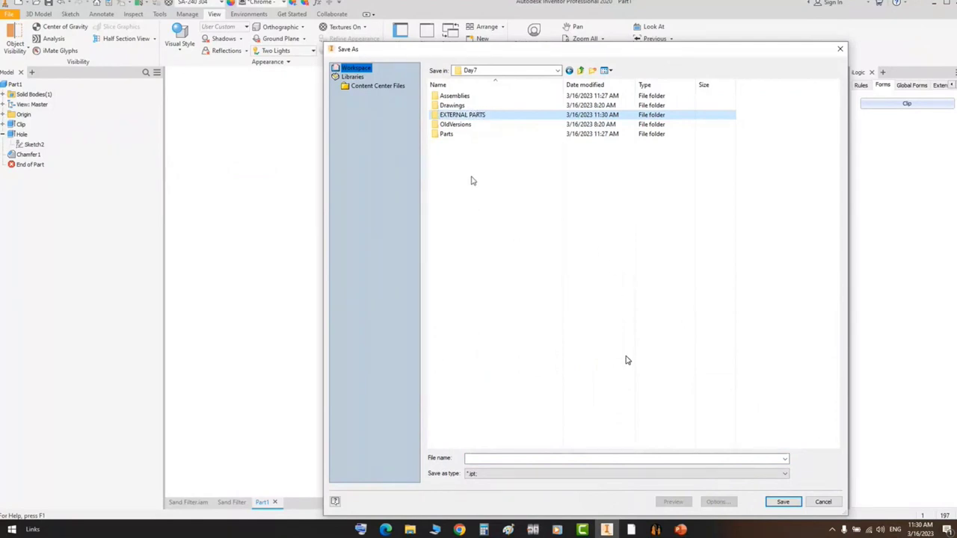
# - Save the part as GROUNDING LUG in the EXTERNAL PARTS folder
pyautogui.doubleClick(471, 116)
pyautogui.click(493, 456)
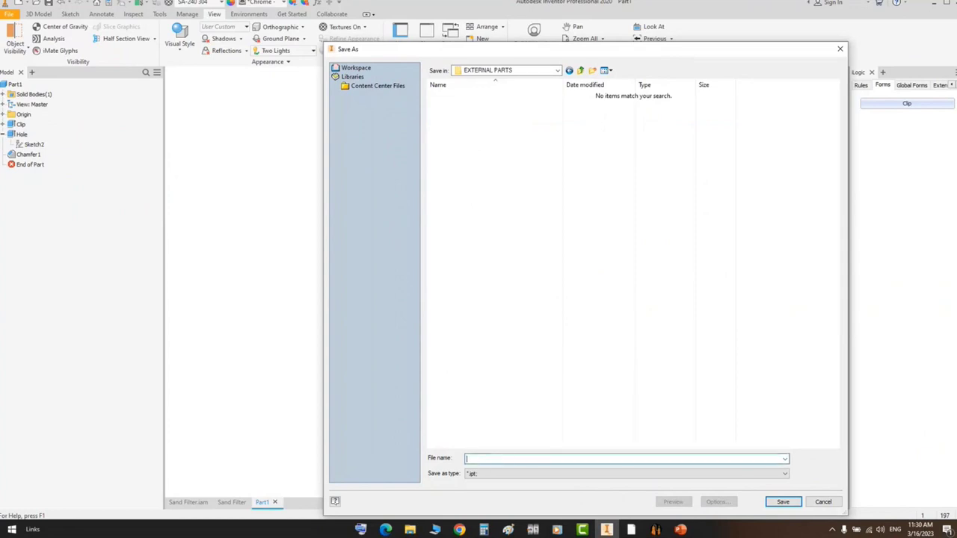
pyautogui.write('GROUNDING LUG')
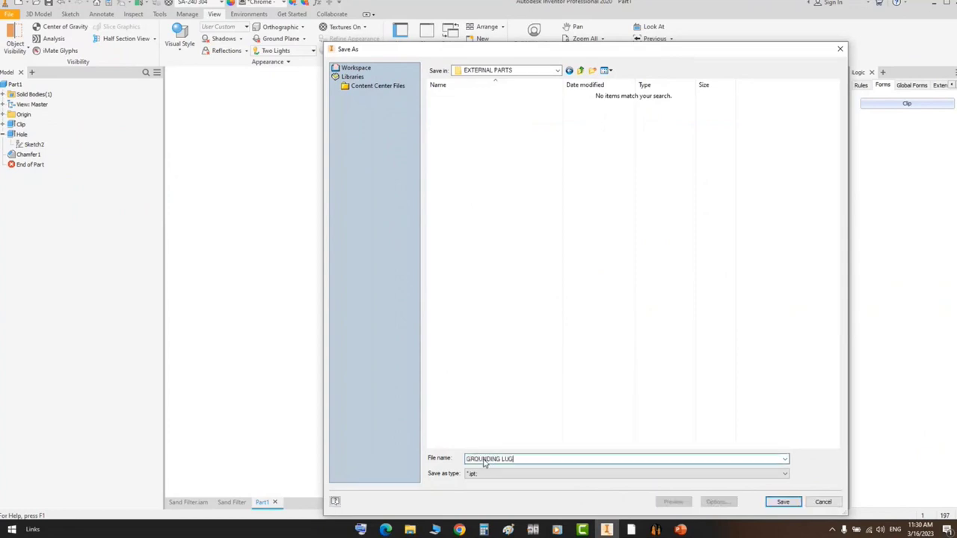
pyautogui.press('Return')
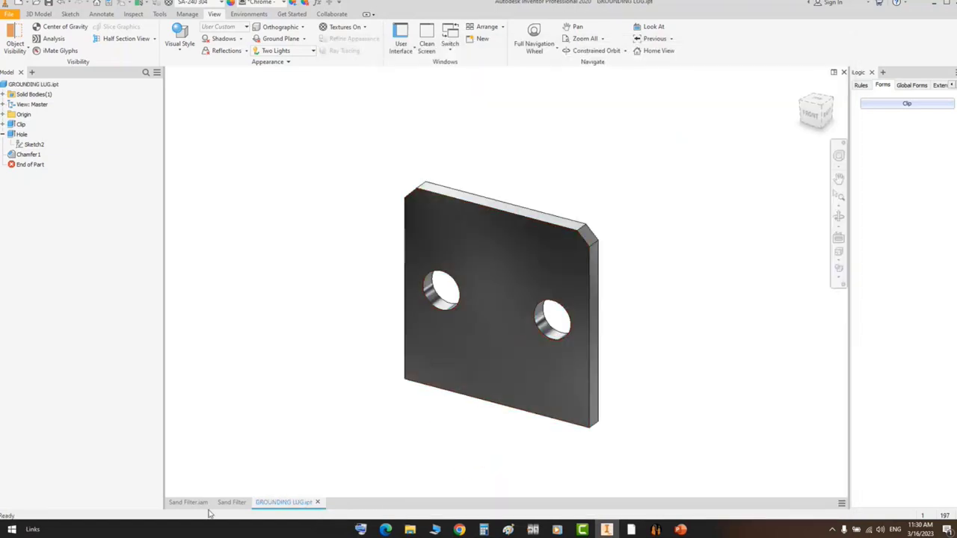
# - Return to the Sand Filter.iam assembly and bring the saddle at the vessel's opposite end into view
pyautogui.click(196, 503)
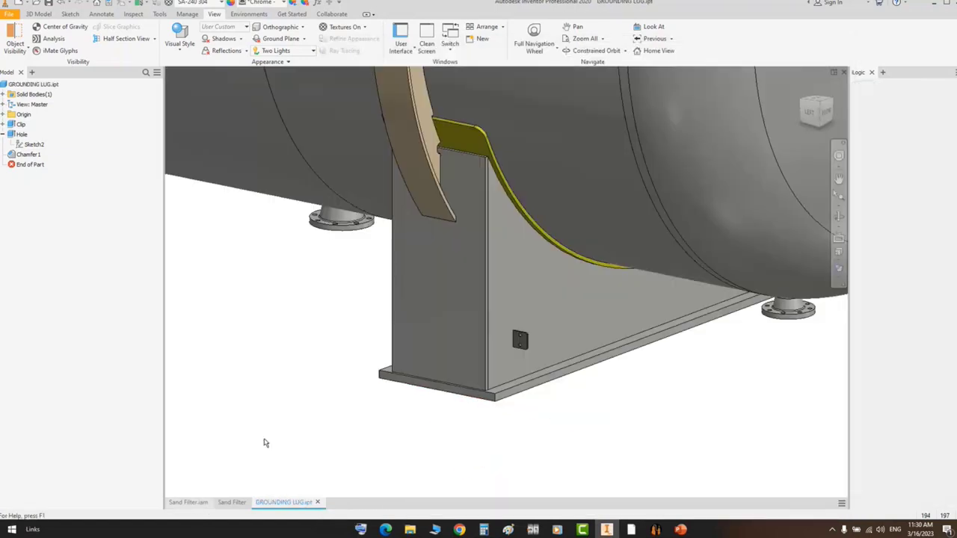
pyautogui.scroll(3, 816, 389)
pyautogui.click(840, 219)
pyautogui.scroll(3, 834, 228)
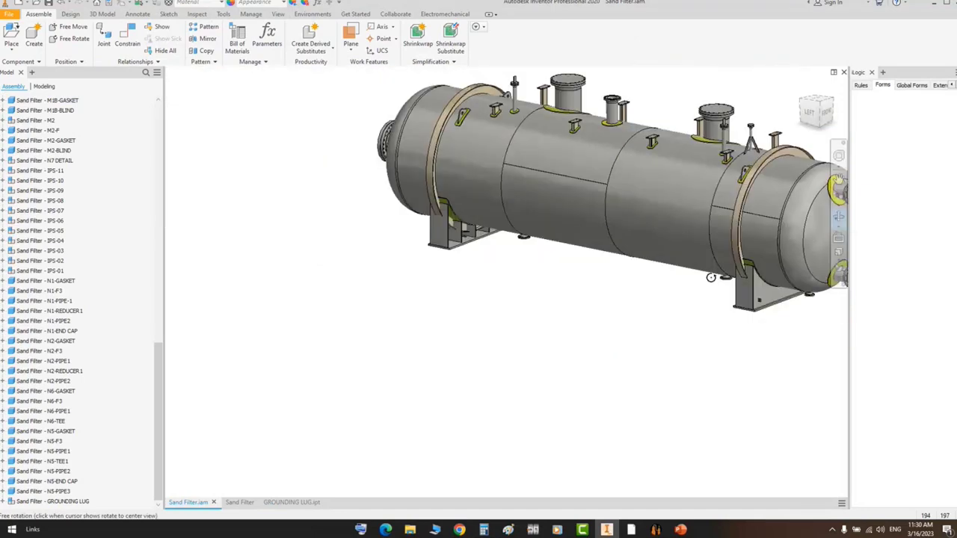
pyautogui.moveTo(523, 270); pyautogui.dragTo(453, 311)
pyautogui.scroll(-3, 453, 310)
pyautogui.rightClick(564, 265)
pyautogui.click(588, 274)
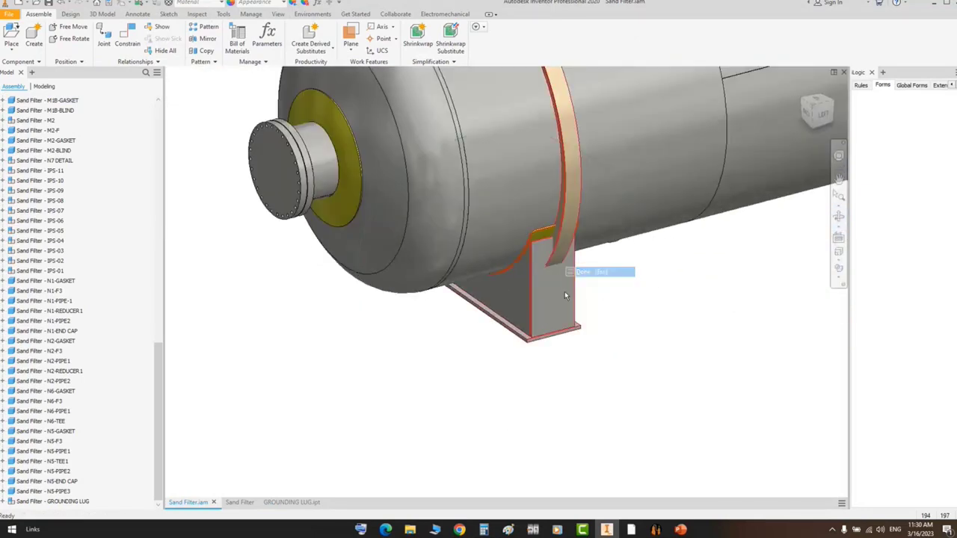
# - Place one instance of the GROUNDING LUG part from the EXTERNAL PARTS folder beside the saddle
pyautogui.scroll(-5, 552, 294)
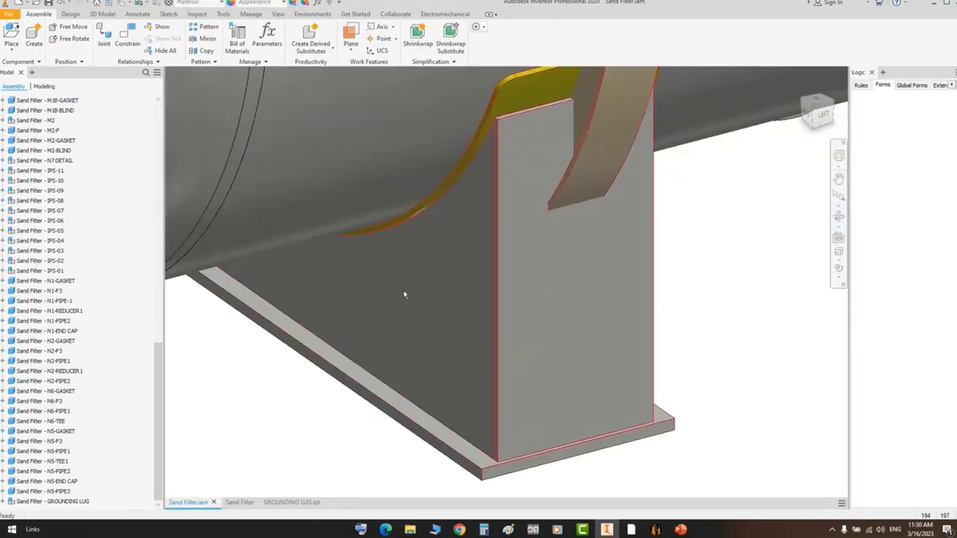
pyautogui.click(11, 34)
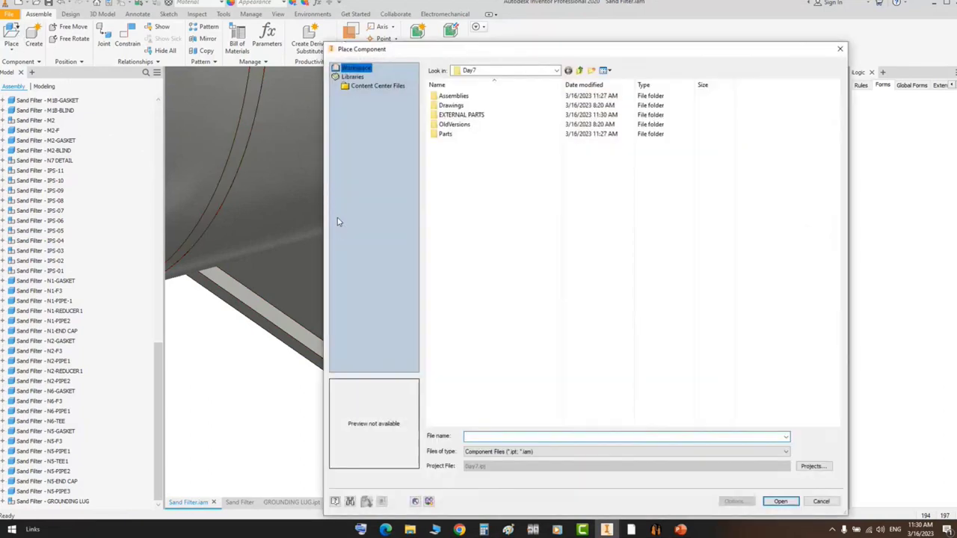
pyautogui.doubleClick(460, 115)
pyautogui.doubleClick(460, 97)
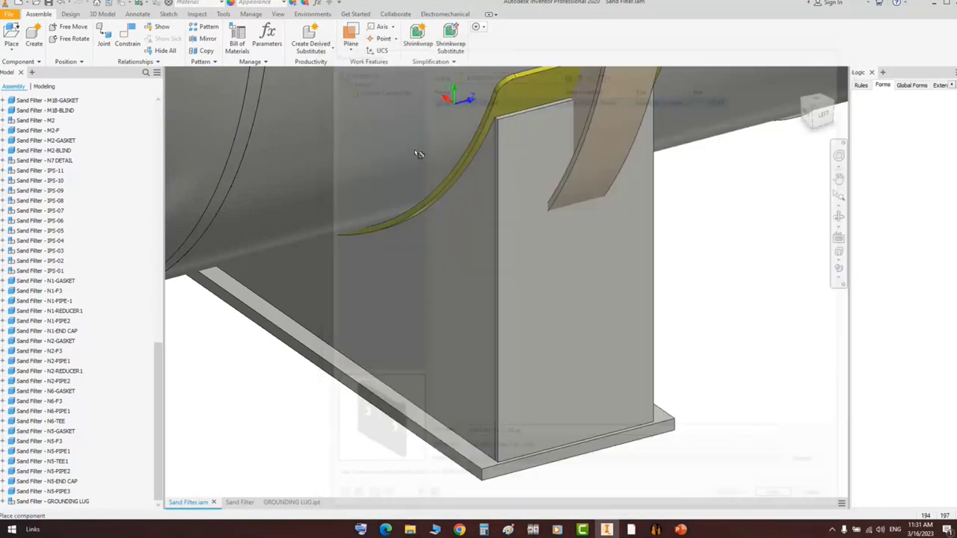
pyautogui.scroll(-2, 438, 231)
pyautogui.click(356, 345)
pyautogui.rightClick(395, 337)
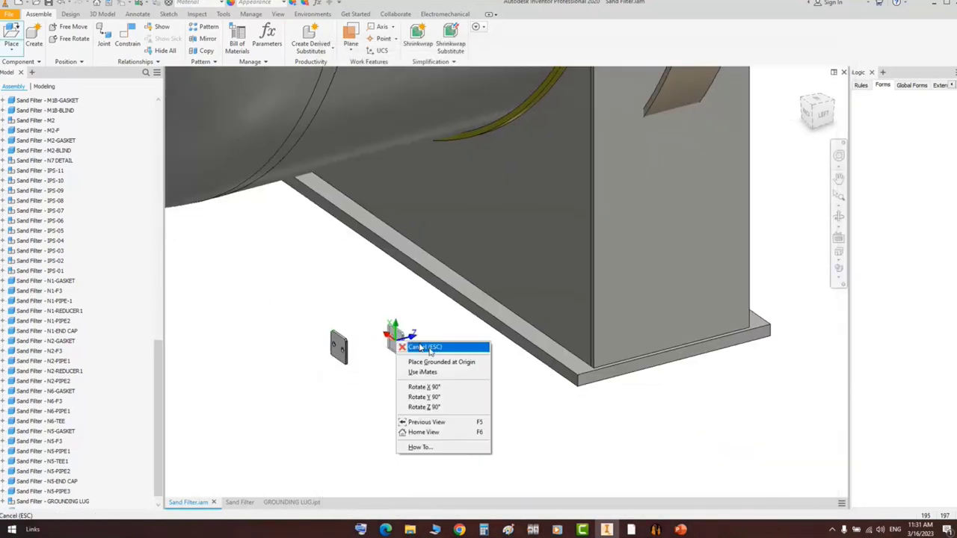
pyautogui.click(421, 345)
# - Mate the grounding lug's straight edge face to the saddle's web plate with zero offset
pyautogui.press('c')
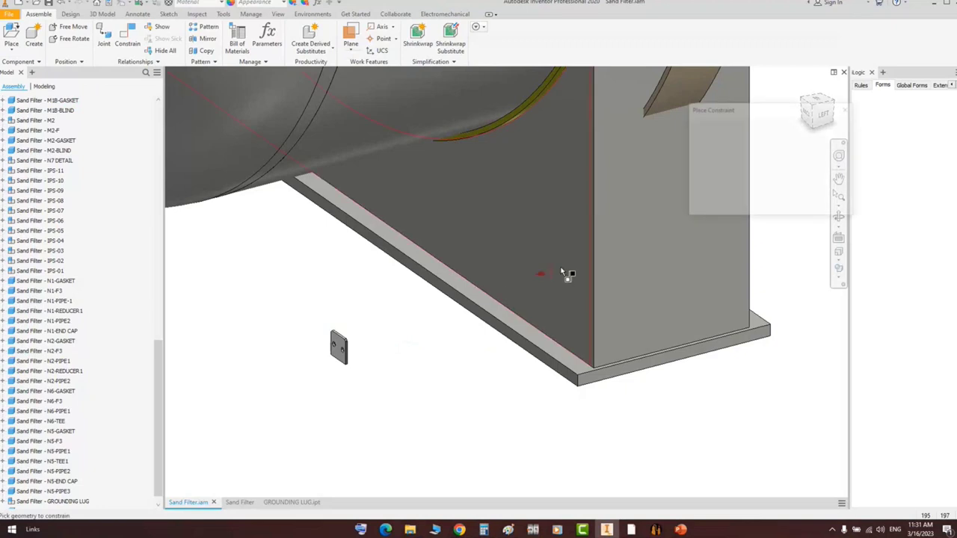
pyautogui.keyDown('shift'); pyautogui.moveTo(484, 316); pyautogui.dragTo(462, 237, button='middle'); pyautogui.keyUp('shift')
pyautogui.scroll(-4, 445, 92)
pyautogui.moveTo(449, 96); pyautogui.dragTo(464, 289, button='middle')
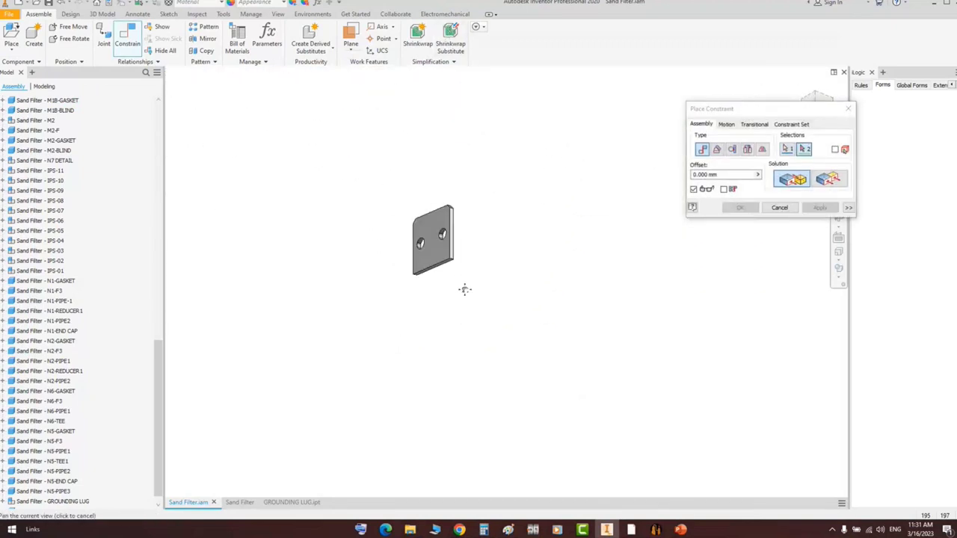
pyautogui.scroll(-6, 453, 269)
pyautogui.click(424, 219)
pyautogui.scroll(5, 529, 282)
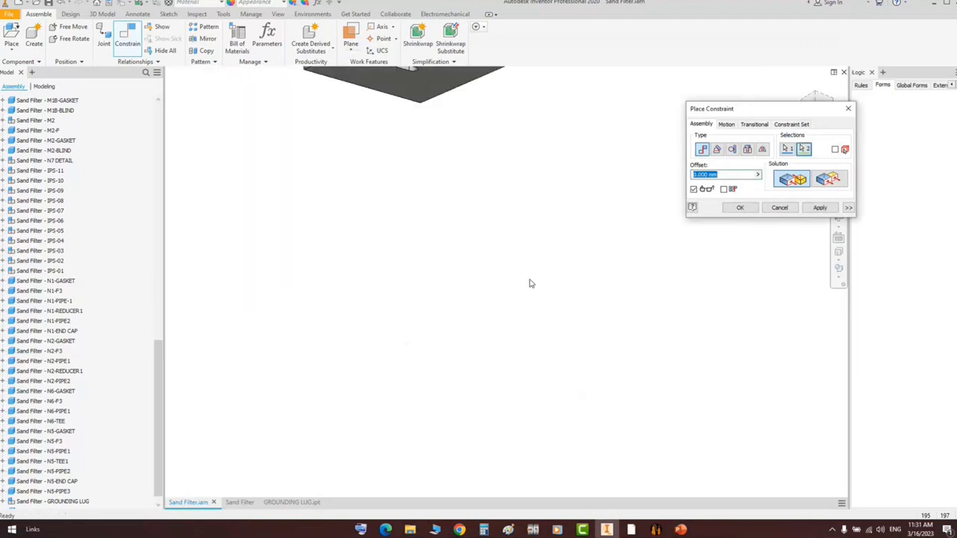
pyautogui.moveTo(530, 282); pyautogui.dragTo(486, 494, button='middle')
pyautogui.scroll(-3, 512, 251)
pyautogui.click(821, 208)
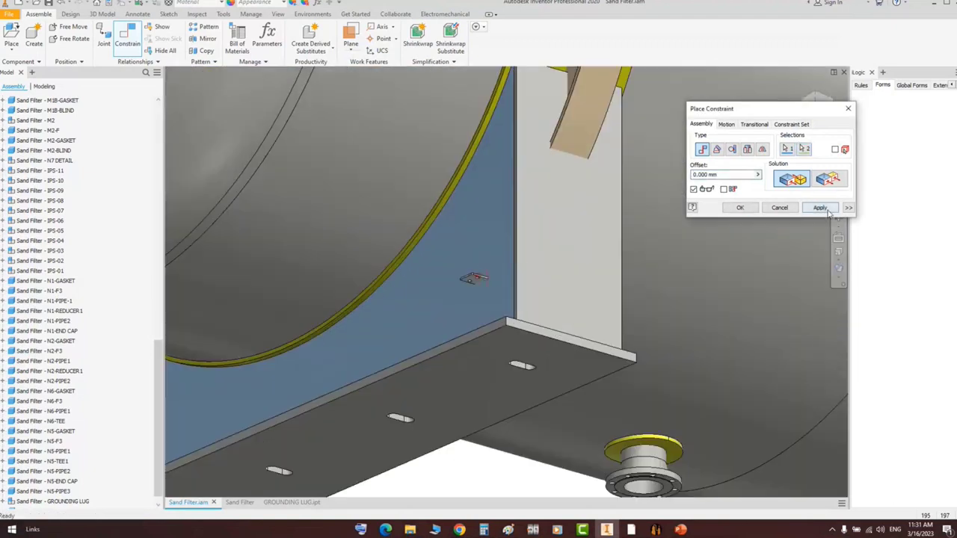
# - Constrain the lug's flat face flush with the outer face of the saddle's side plate at a 200 mm offset
pyautogui.scroll(2, 471, 283)
pyautogui.click(484, 279)
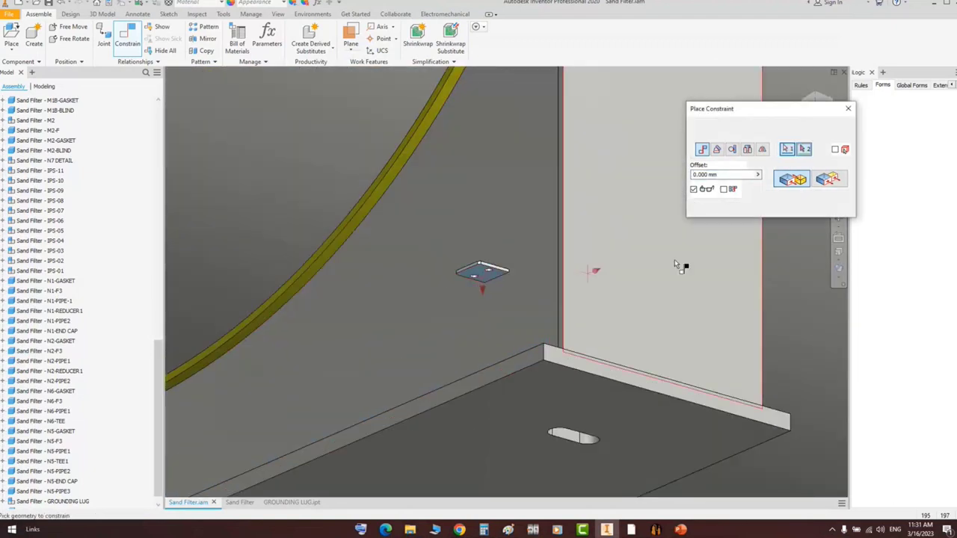
pyautogui.click(632, 248)
pyautogui.scroll(4, 586, 242)
pyautogui.click(582, 252)
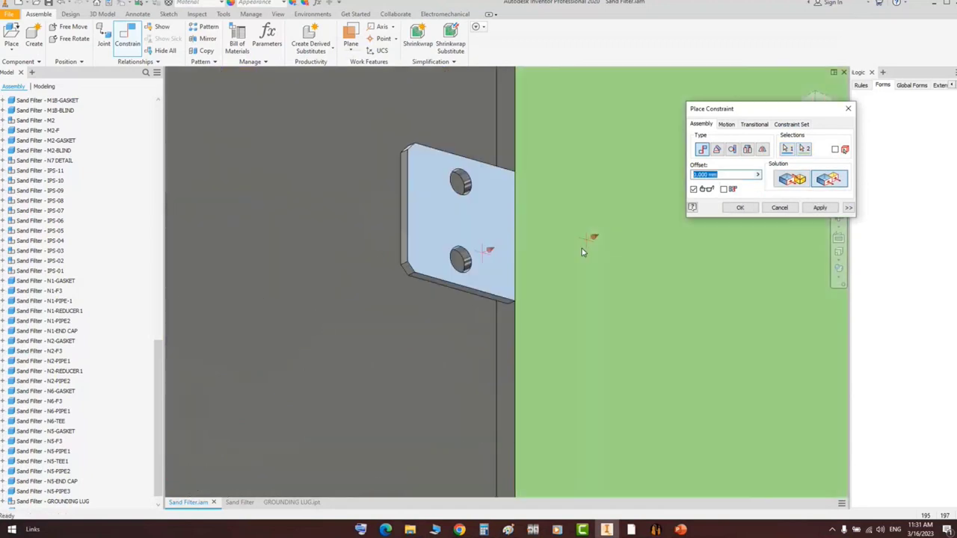
pyautogui.write('200')
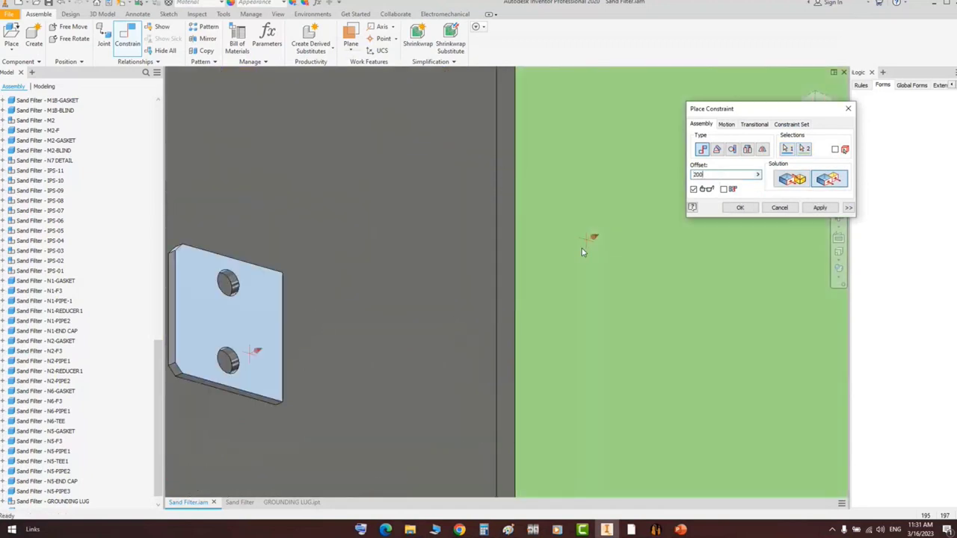
pyautogui.click(820, 208)
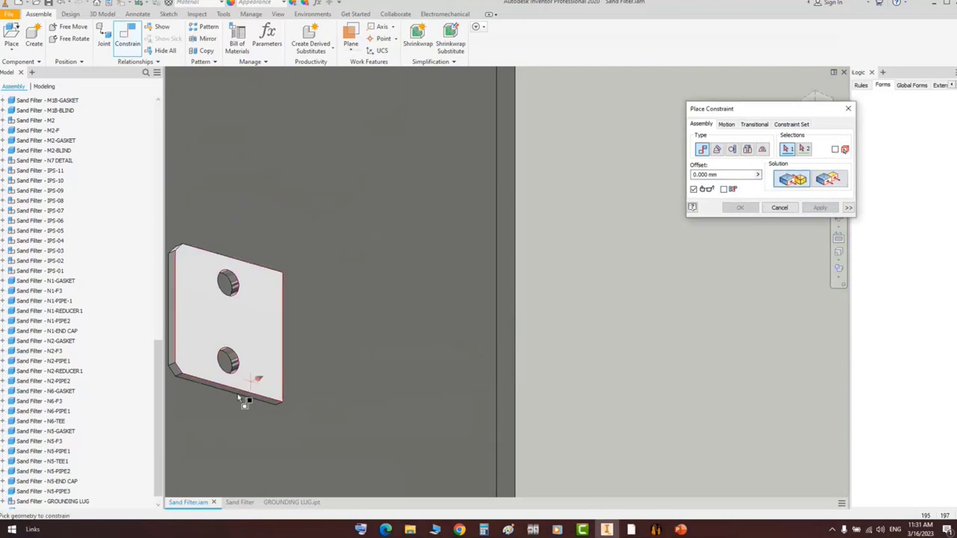
# - Mate the lug's lower edge face to the top of the saddle's base plate with a 150 mm offset
pyautogui.scroll(4, 238, 393)
pyautogui.click(310, 389)
pyautogui.scroll(-6, 439, 291)
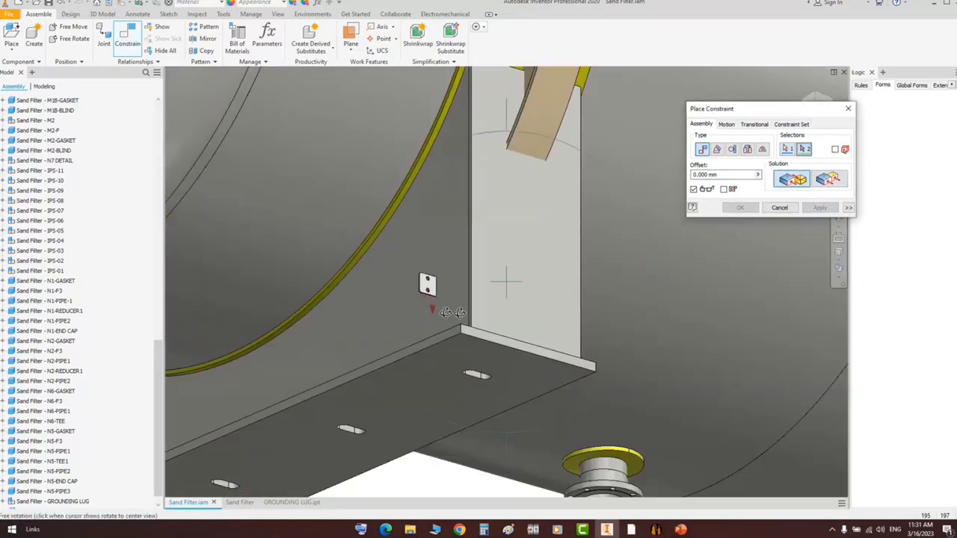
pyautogui.keyDown('shift'); pyautogui.moveTo(427, 287); pyautogui.dragTo(442, 240, button='middle'); pyautogui.keyUp('shift')
pyautogui.scroll(-4, 483, 348)
pyautogui.scroll(4, 389, 266)
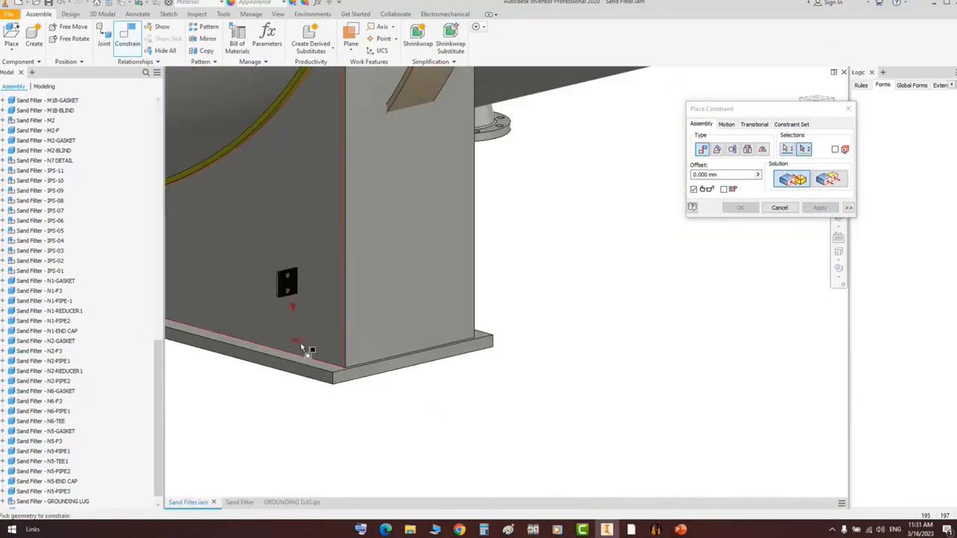
pyautogui.scroll(4, 302, 347)
pyautogui.click(305, 392)
pyautogui.write('150')
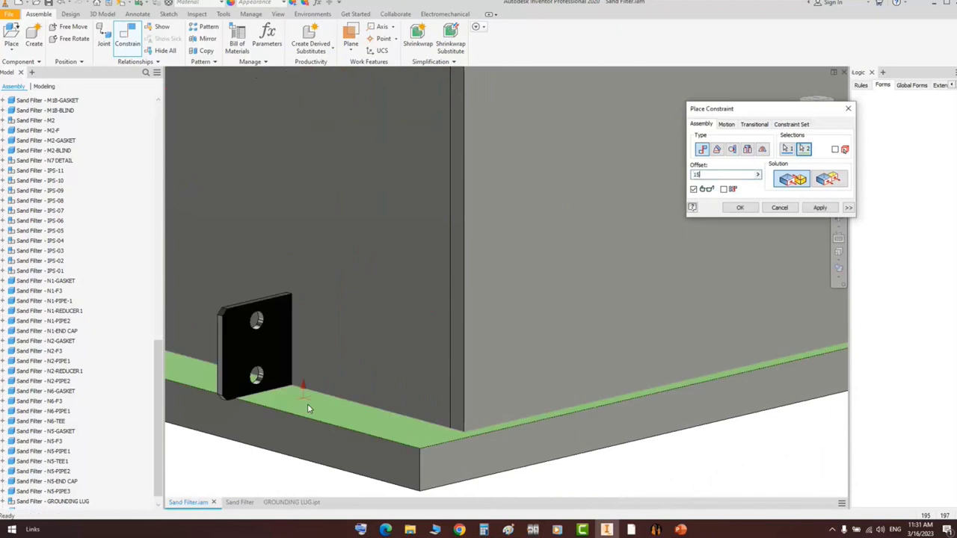
pyautogui.click(739, 208)
# - Show the whole vessel from the left view and save the Sand Filter assembly
pyautogui.scroll(-3, 345, 194)
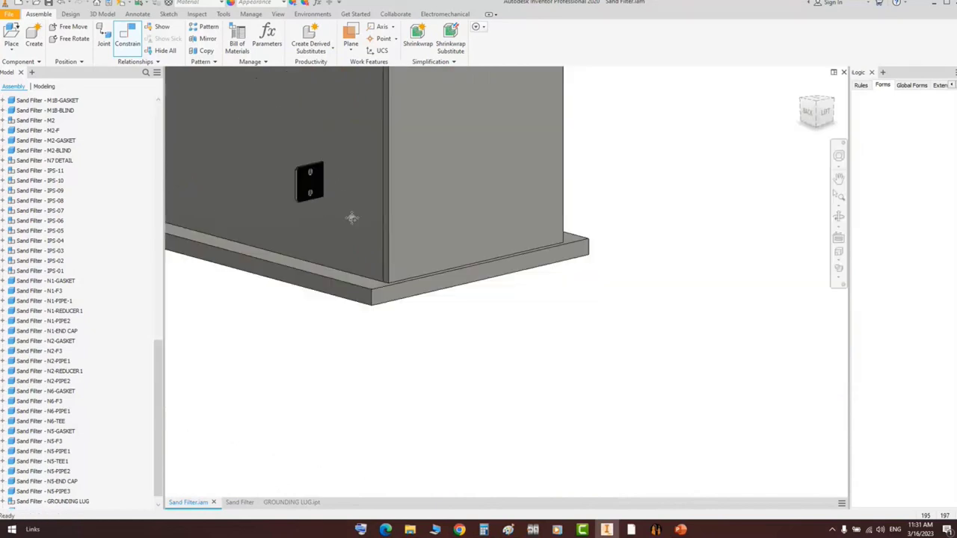
pyautogui.moveTo(351, 218); pyautogui.dragTo(387, 274, button='middle')
pyautogui.click(839, 122)
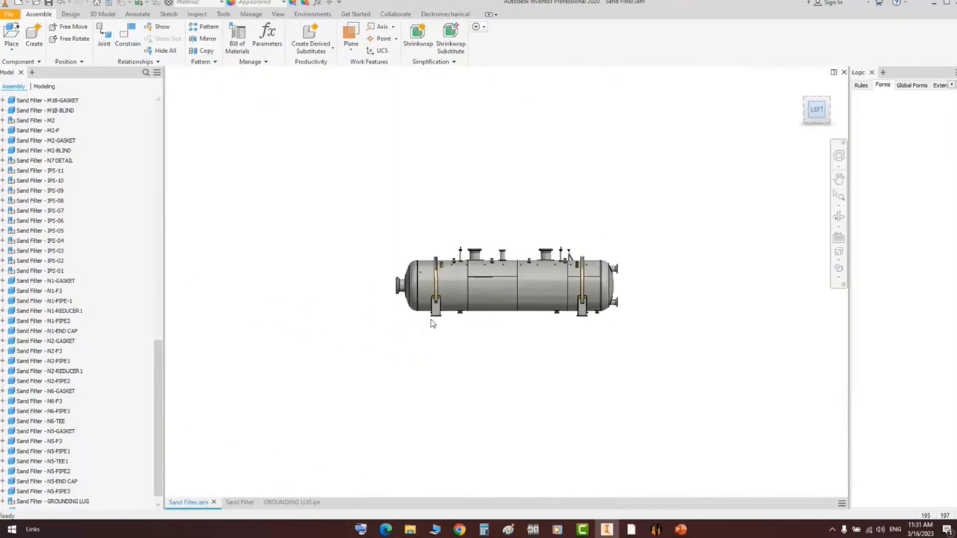
pyautogui.scroll(5, 374, 310)
pyautogui.moveTo(374, 311); pyautogui.dragTo(346, 313, button='middle')
pyautogui.middleClick(364, 302)
pyautogui.middleClick(364, 302)
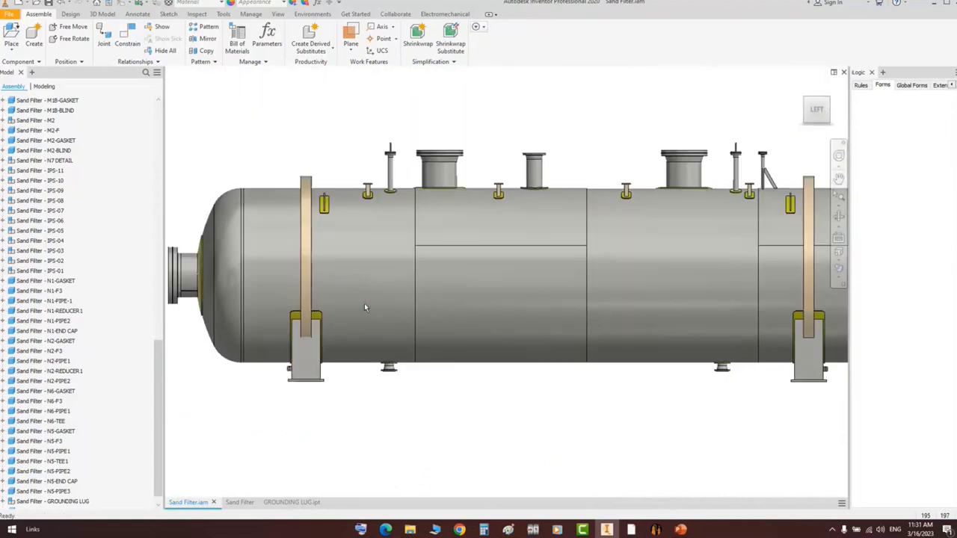
pyautogui.hotkey('ctrl', 's')
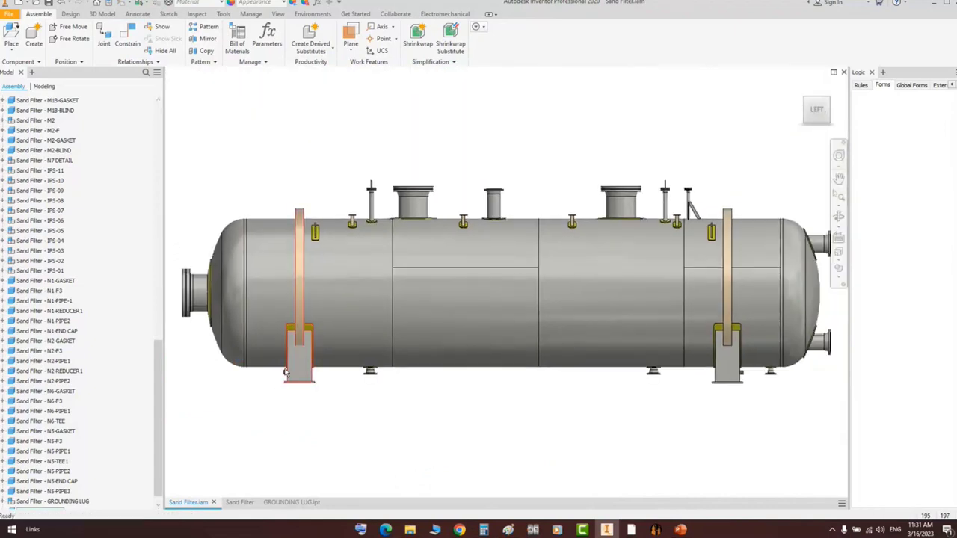
# - Switch to Static Equipment Generator and review the bill of material, including the total weight row and the grounding lug's entry
pyautogui.scroll(5, 292, 384)
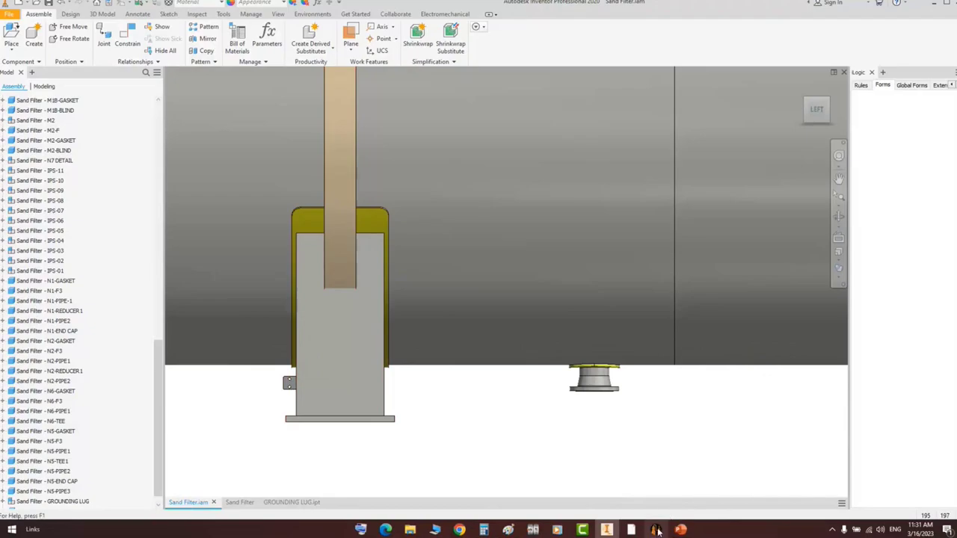
pyautogui.moveTo(656, 529)
pyautogui.click(652, 485)
pyautogui.click(160, 41)
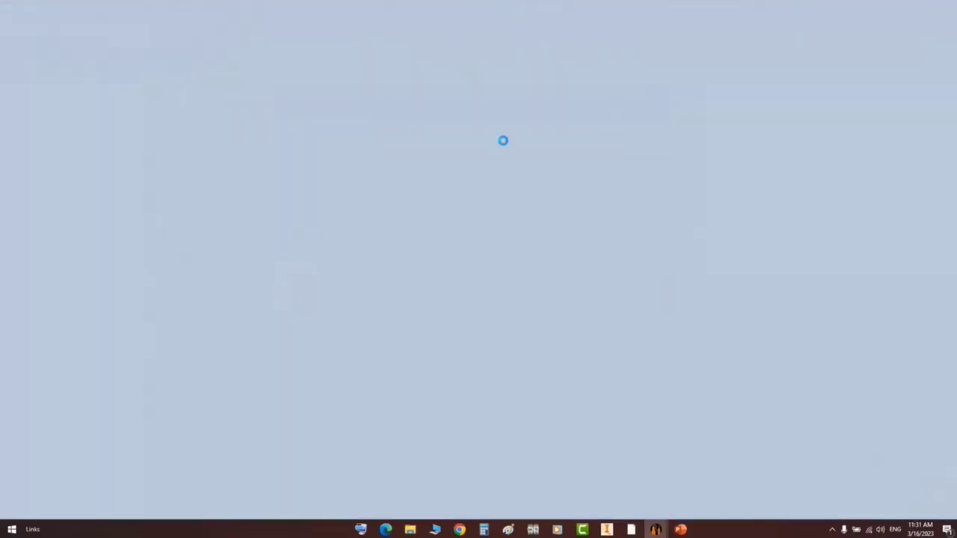
pyautogui.scroll(-9, 685, 199)
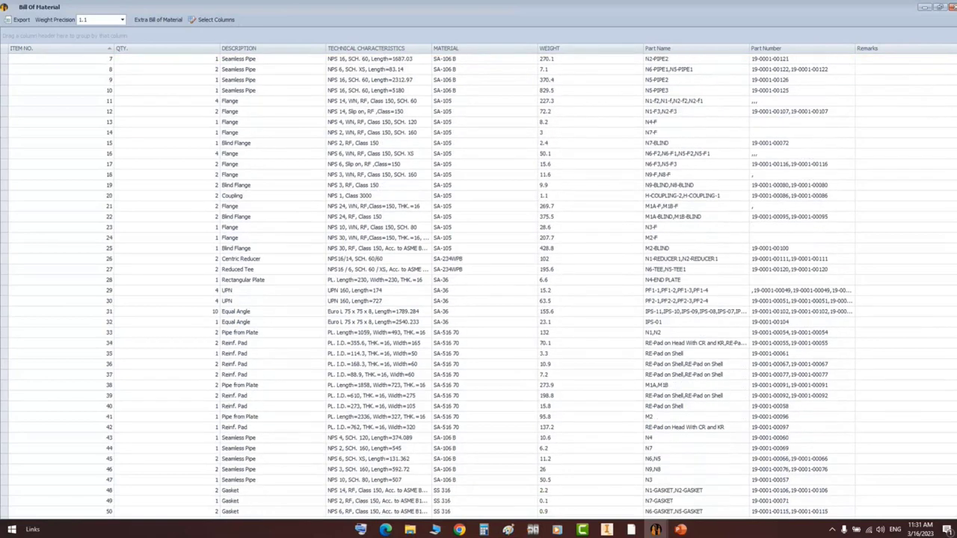
pyautogui.scroll(-1, 479, 284)
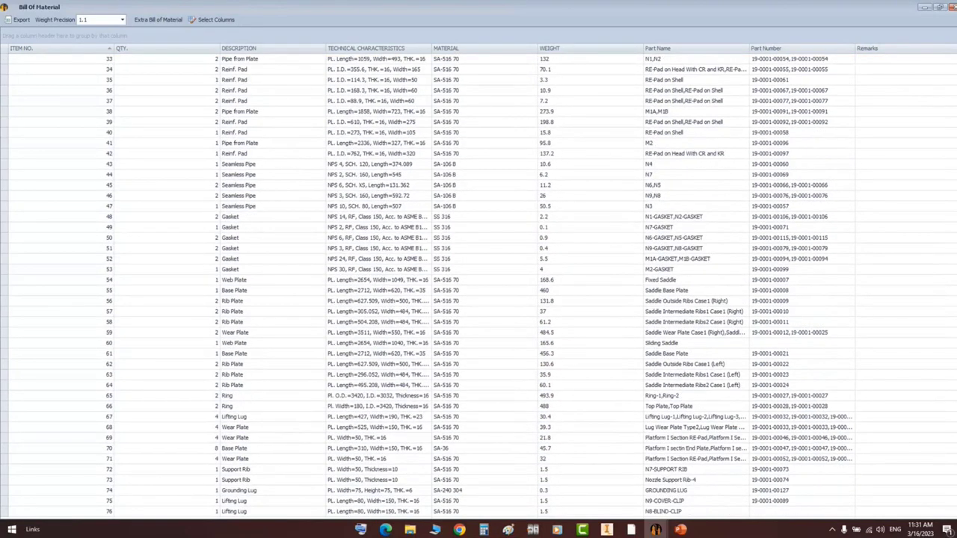
pyautogui.scroll(11, 954, 70)
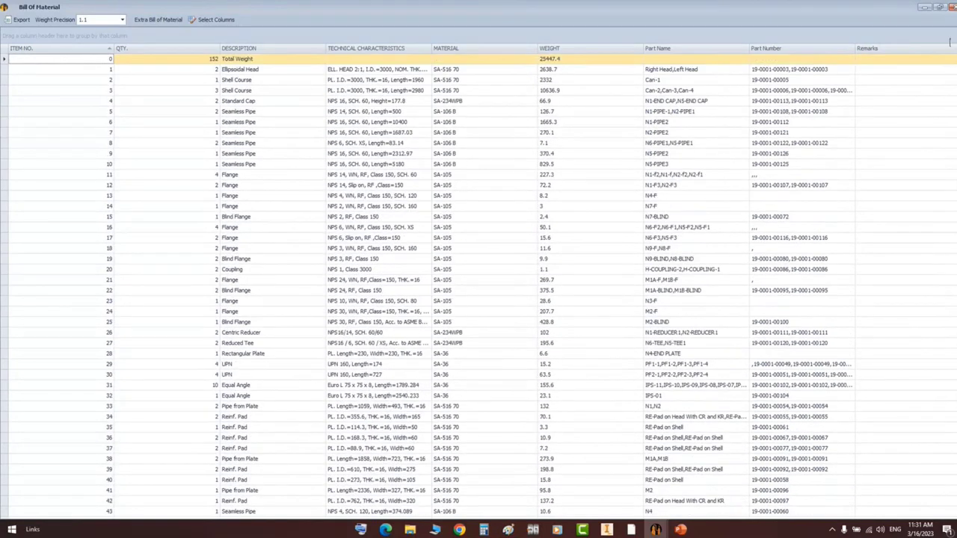
pyautogui.click(553, 59)
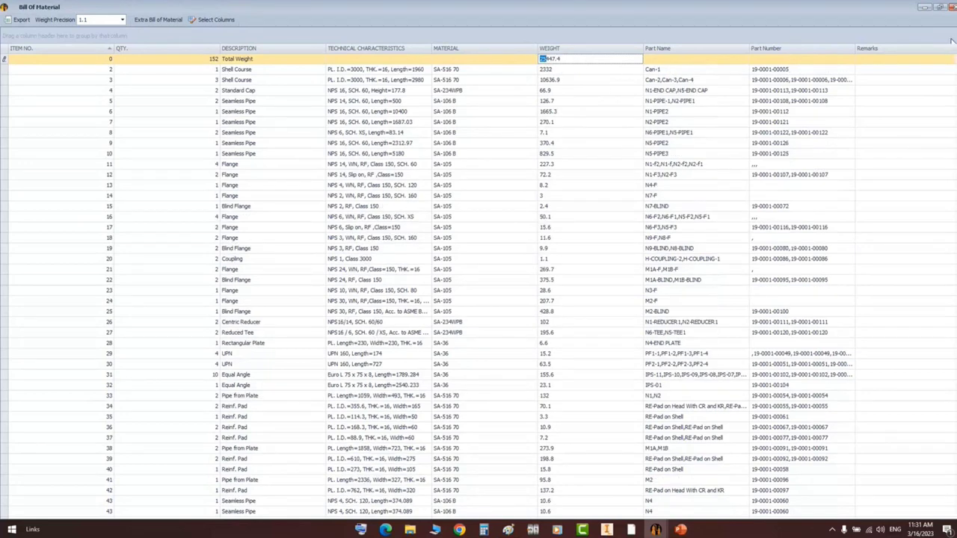
pyautogui.scroll(-11, 479, 284)
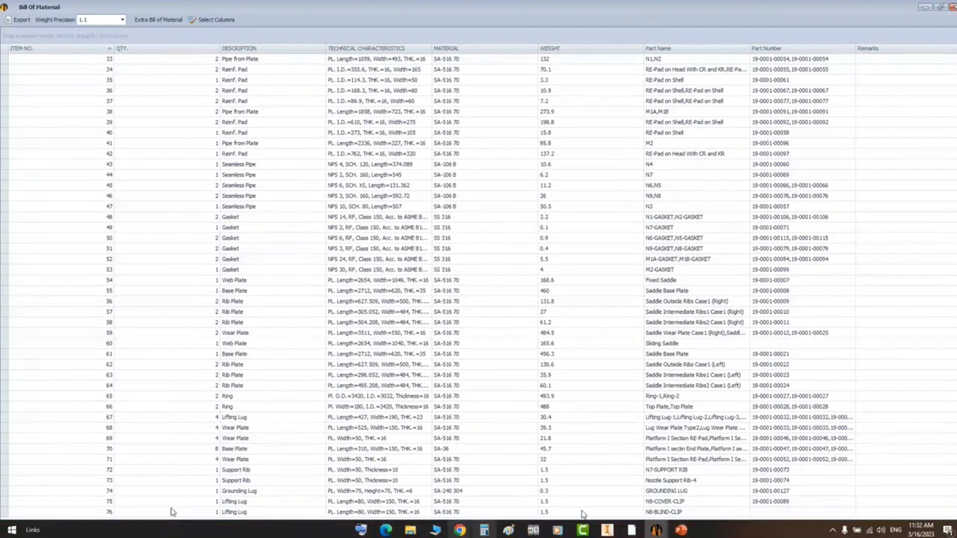
# - Check the grounding lug on the saddle in Inventor and return to the Bill Of Material window
pyautogui.click(606, 529)
pyautogui.scroll(-3, 285, 387)
pyautogui.scroll(-5, 284, 389)
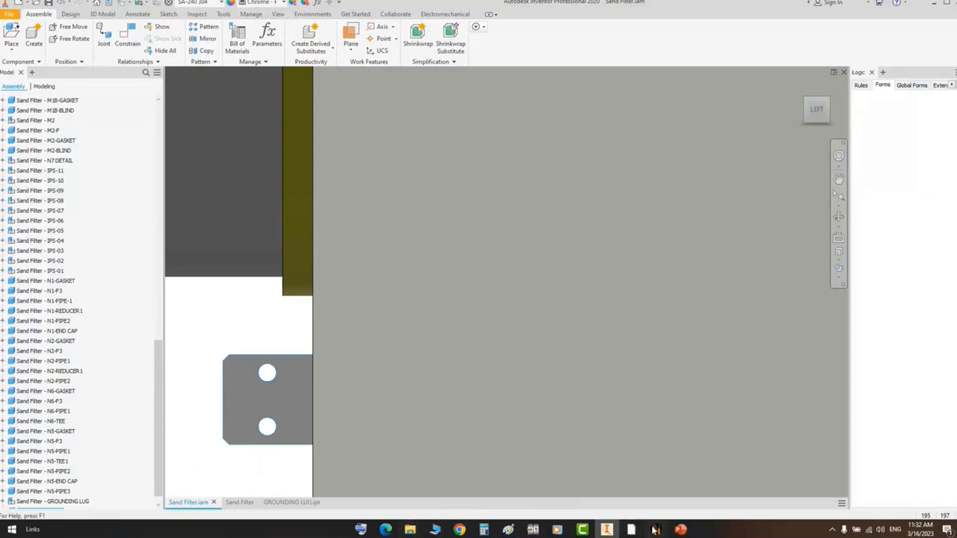
pyautogui.moveTo(655, 530)
pyautogui.click(713, 479)
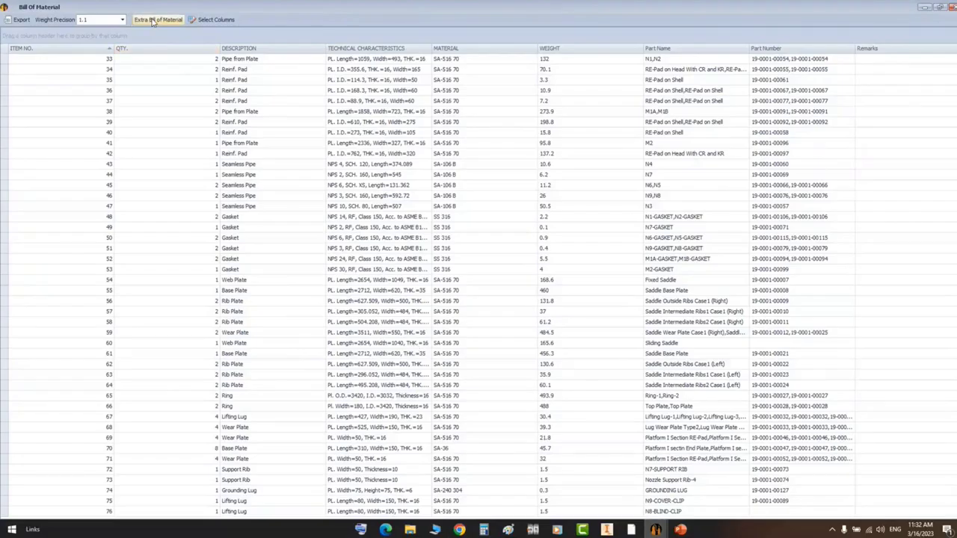
# - Start an extra bill of material item for Sand Filter with quantity 1 and description GROUNDING LUG
pyautogui.click(166, 20)
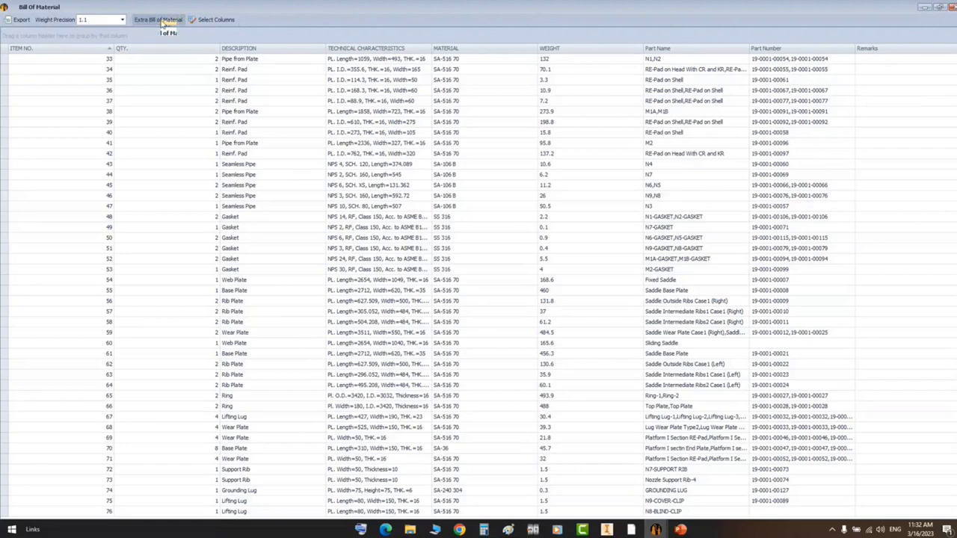
pyautogui.click(362, 198)
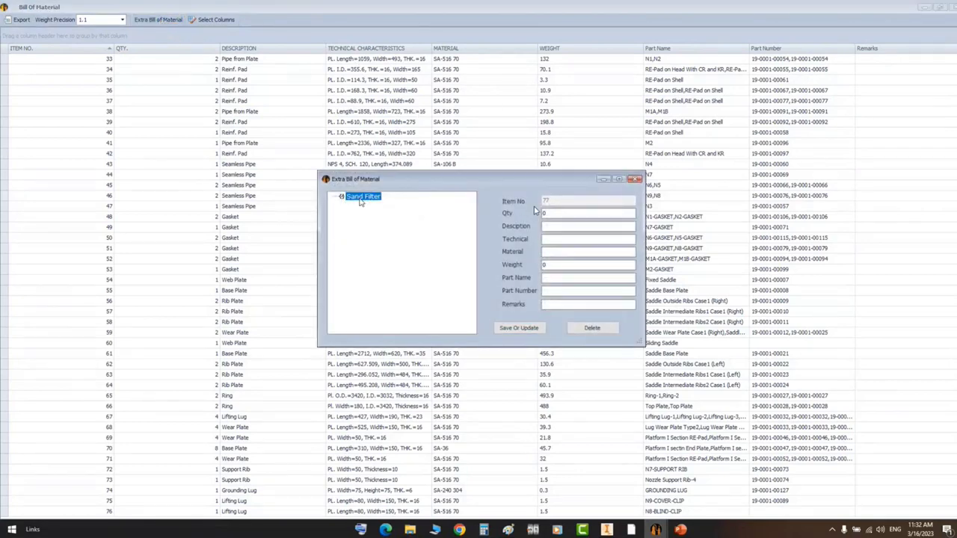
pyautogui.press('Tab')
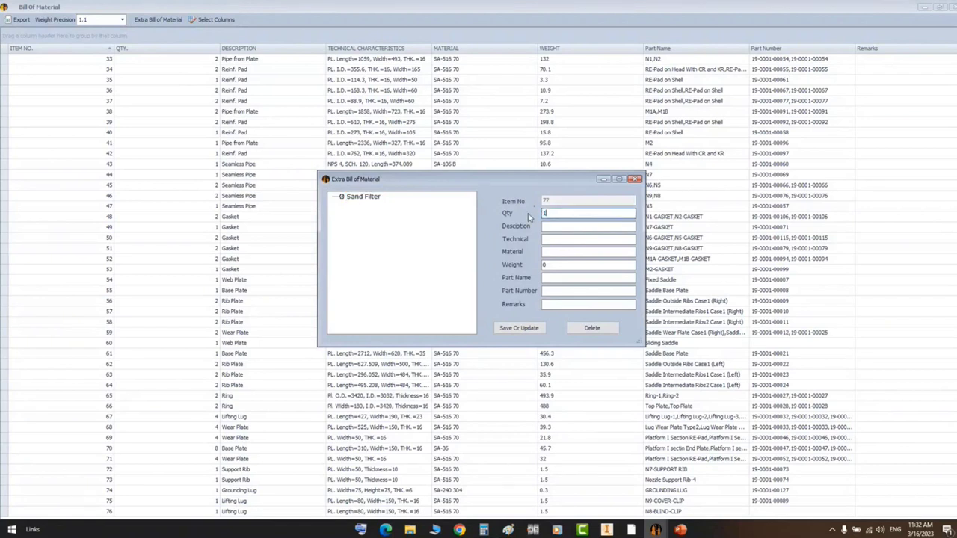
pyautogui.write('1')
pyautogui.click(560, 226)
pyautogui.write('GROUNDING LUG')
# - Set the extra item's technical data to PL. 75 x 75 x 6, its material to SA-240 304 and its weight to 0.1
pyautogui.click(562, 238)
pyautogui.write('PL. 75 x 75 x 6')
pyautogui.click(564, 252)
pyautogui.write('SA-240 304')
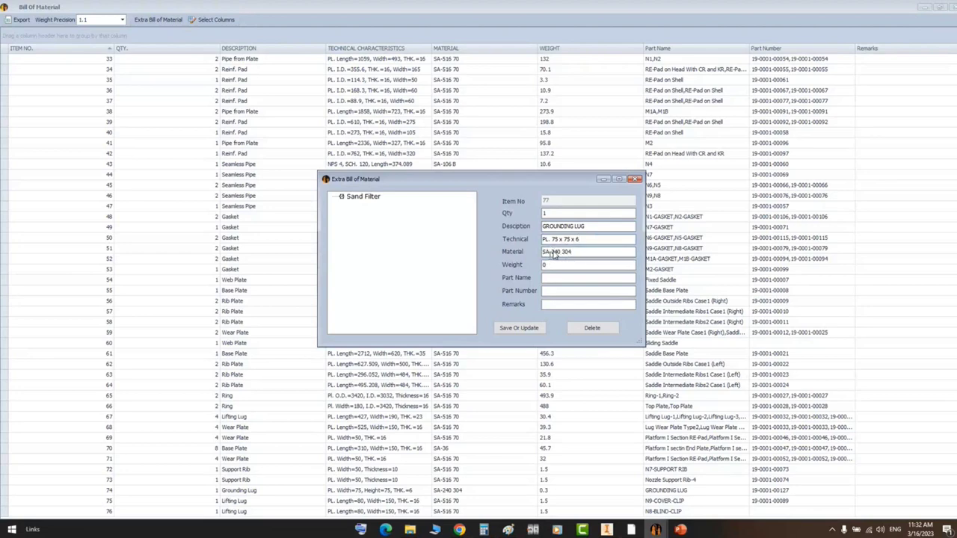
pyautogui.press('Tab')
pyautogui.write('0.1')
# - Set the extra item's part name and part number to GROUNDING LUG and save the item
pyautogui.click(548, 278)
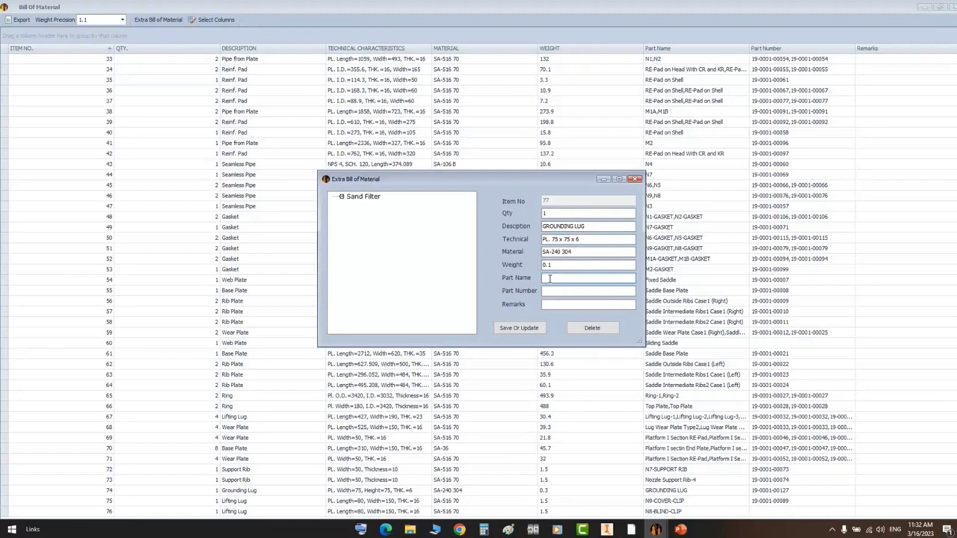
pyautogui.moveTo(591, 226); pyautogui.dragTo(538, 228)
pyautogui.hotkey('ctrl', 'c')
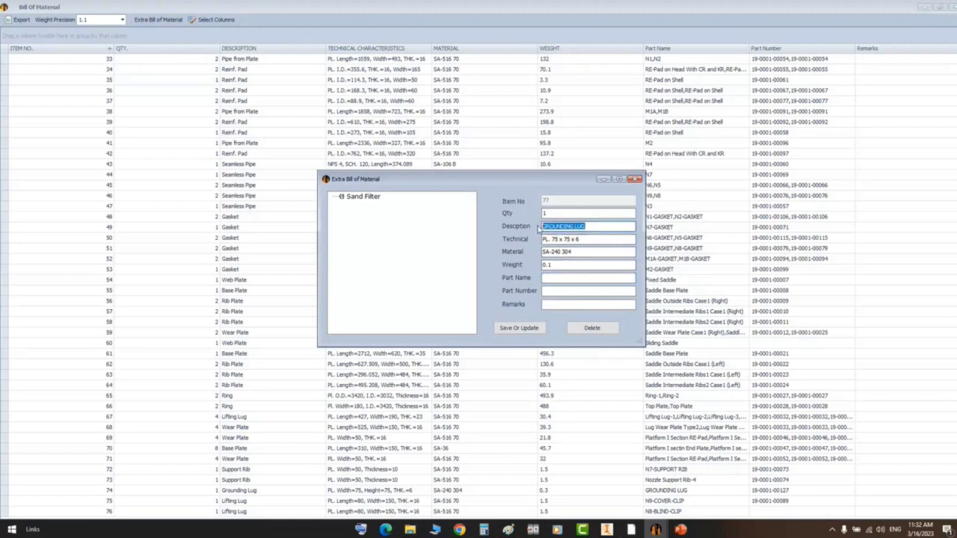
pyautogui.click(550, 278)
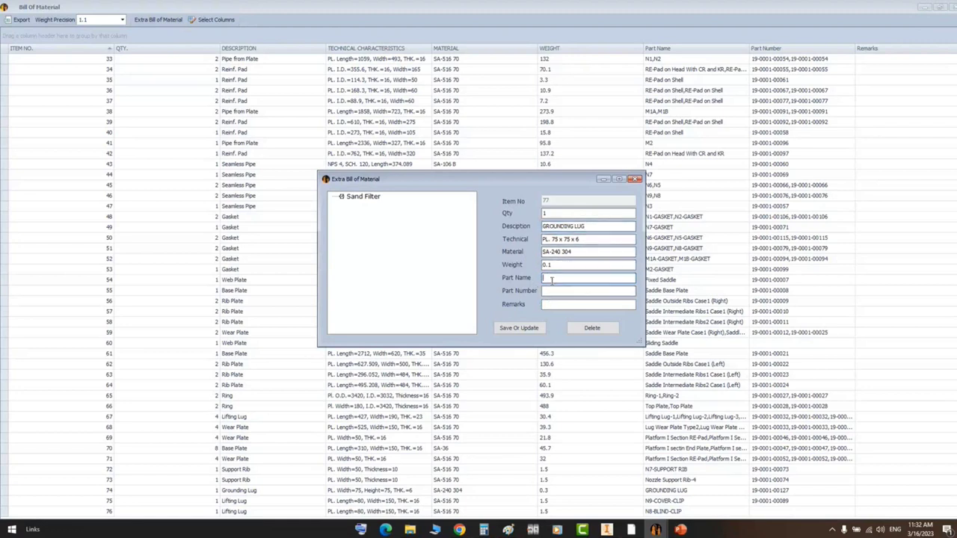
pyautogui.hotkey('ctrl', 'v')
pyautogui.click(551, 293)
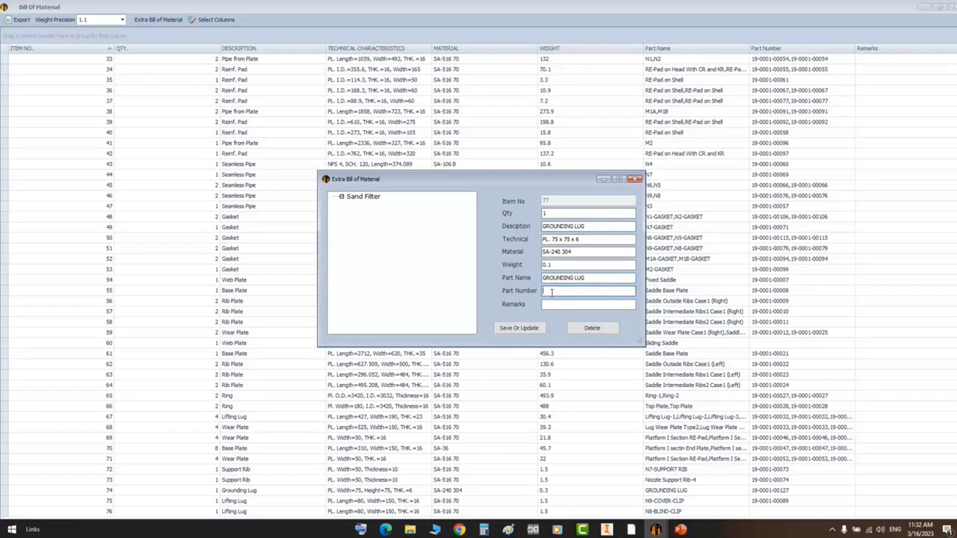
pyautogui.hotkey('ctrl', 'v')
pyautogui.click(552, 302)
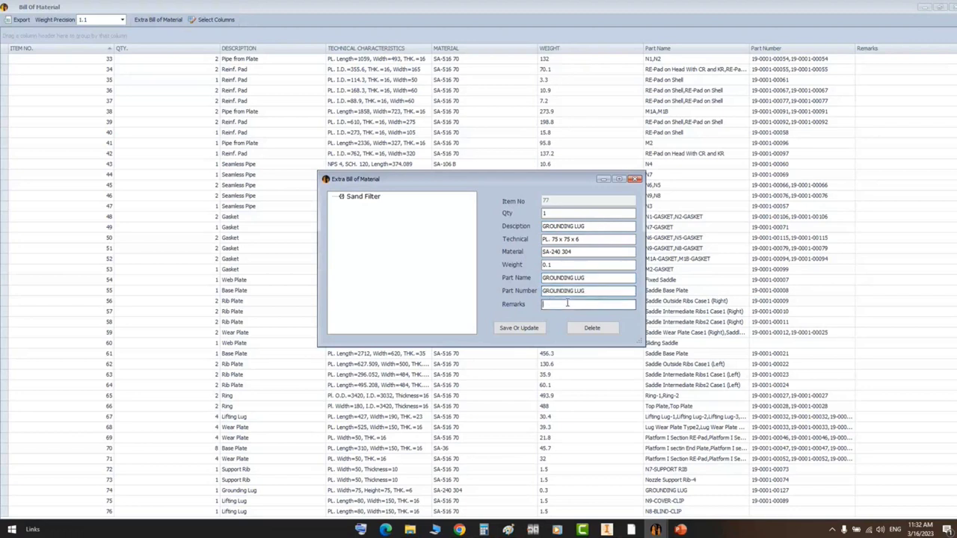
pyautogui.click(517, 328)
# - Review the saved GROUNDING LUG entry under Sand Filter and close the Extra Bill of Material window
pyautogui.click(373, 207)
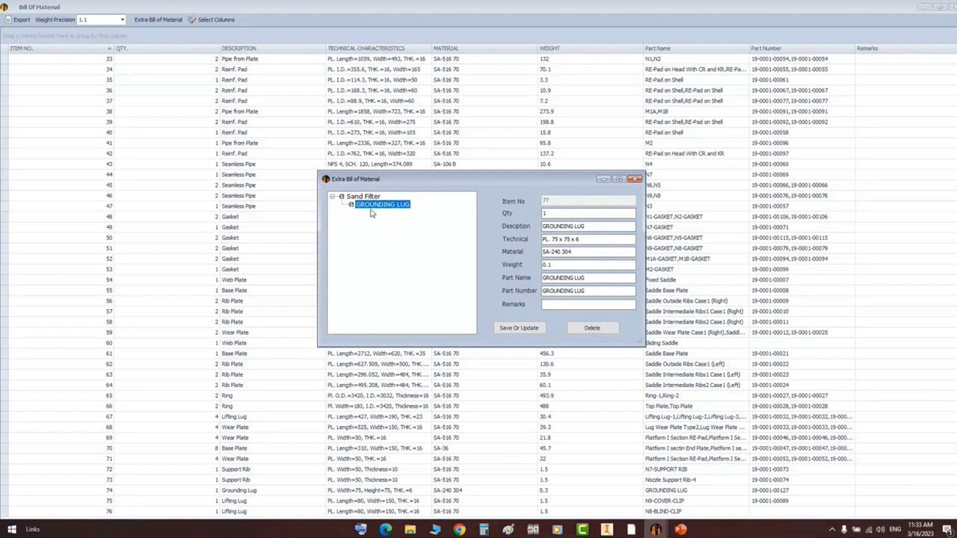
pyautogui.click(370, 196)
pyautogui.click(370, 207)
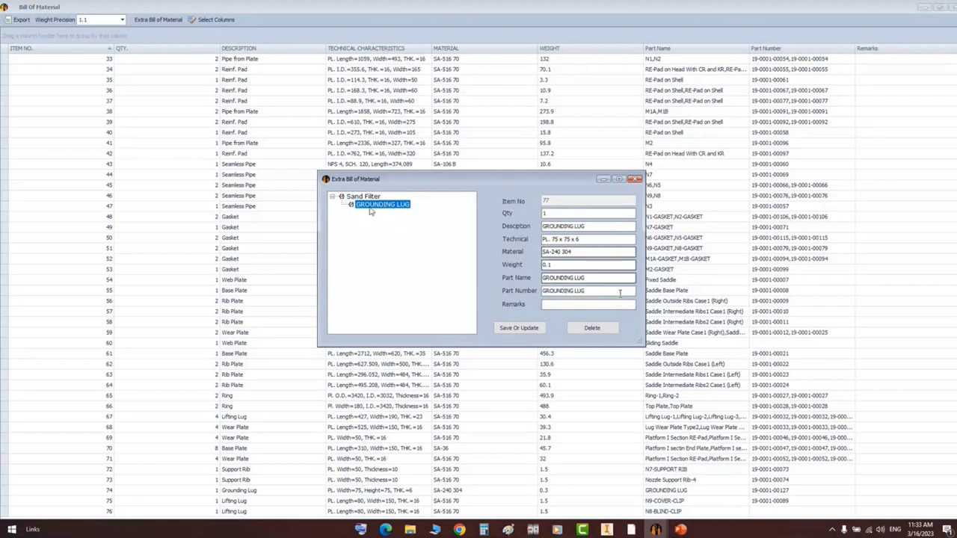
pyautogui.moveTo(613, 291); pyautogui.dragTo(548, 294)
pyautogui.click(380, 205)
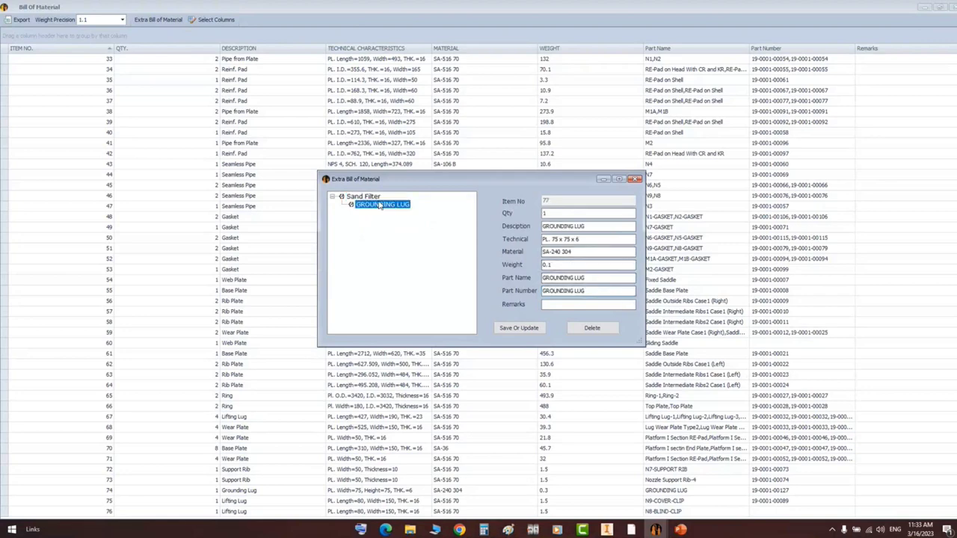
pyautogui.click(589, 291)
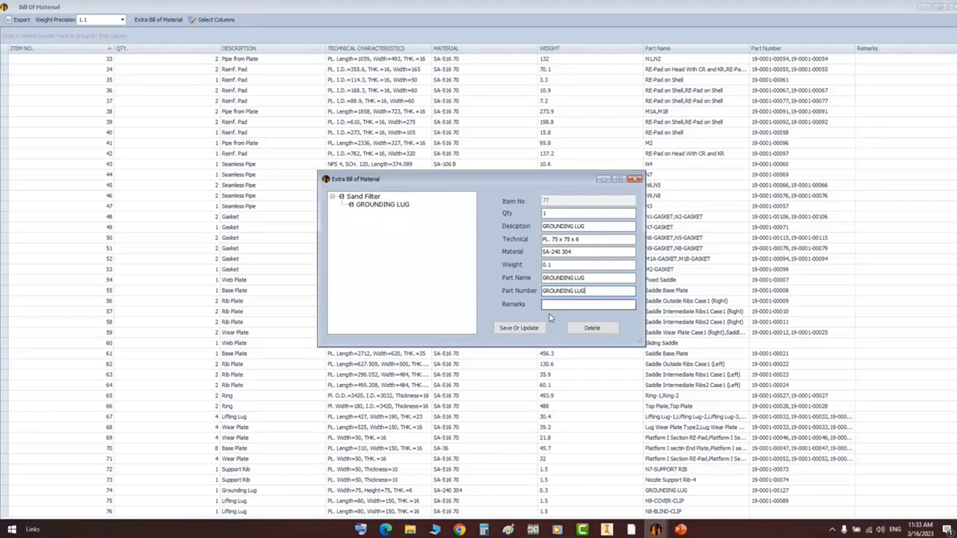
pyautogui.click(635, 179)
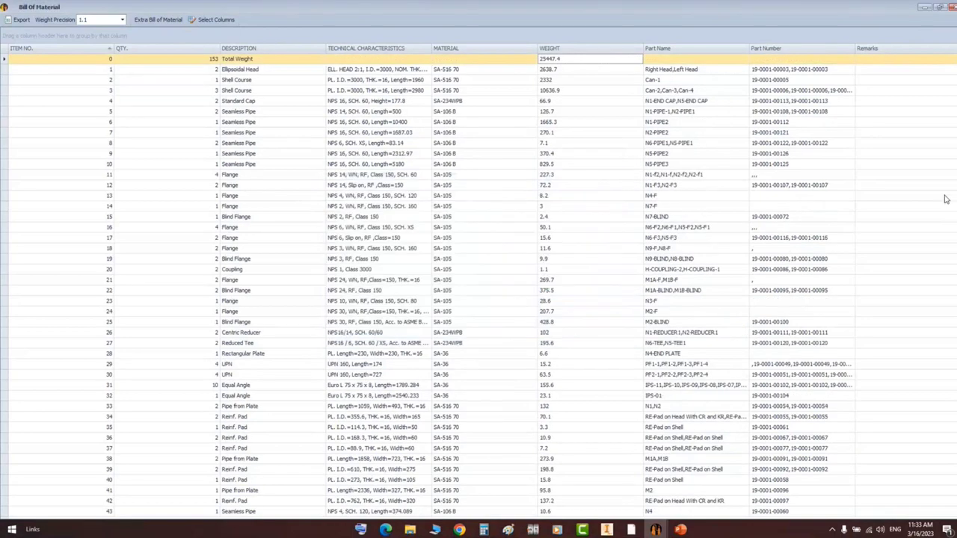
# - Check the extra grounding lug's description, technical characteristics, material and weight in the last row of the bill of material
pyautogui.scroll(-11, 954, 191)
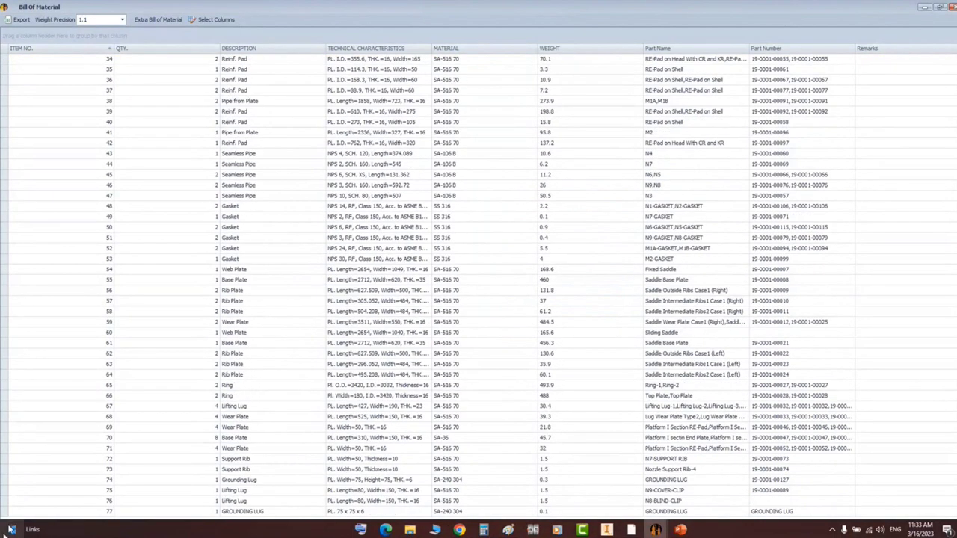
pyautogui.click(6, 511)
pyautogui.click(262, 512)
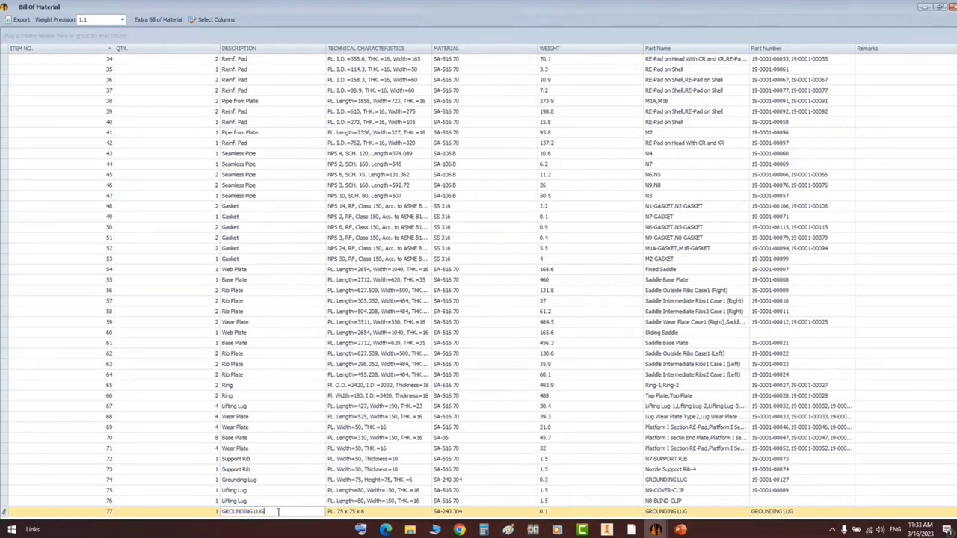
pyautogui.moveTo(264, 512); pyautogui.dragTo(216, 511)
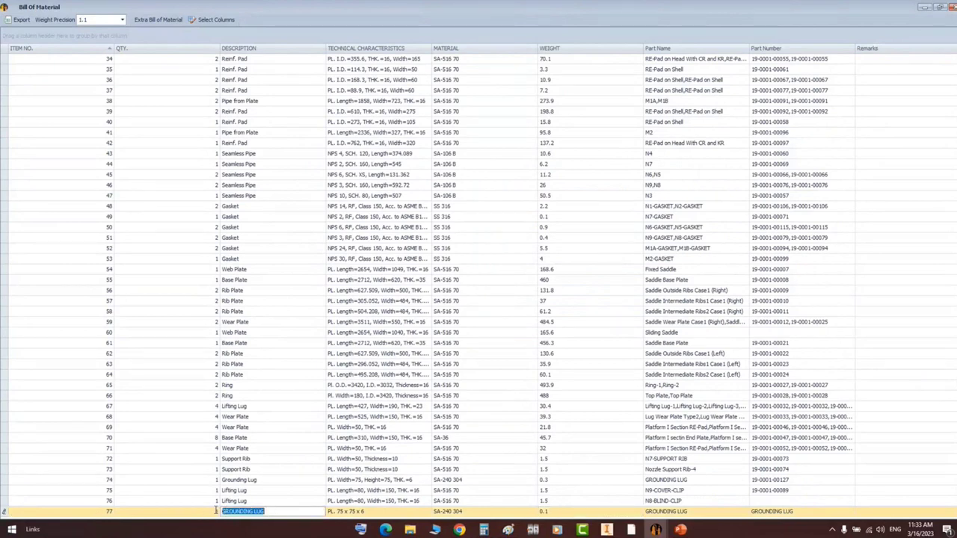
pyautogui.click(374, 513)
pyautogui.moveTo(374, 512); pyautogui.dragTo(325, 512)
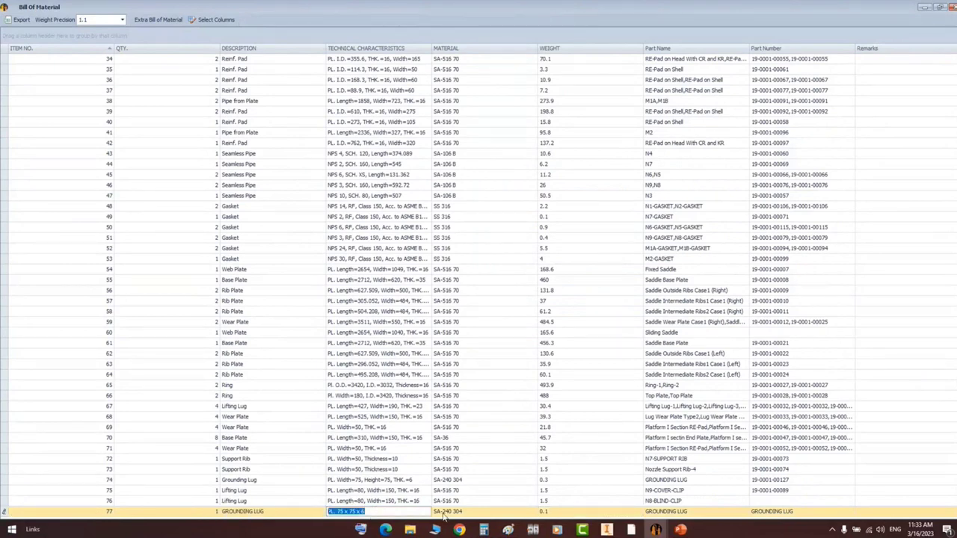
pyautogui.moveTo(464, 512); pyautogui.dragTo(424, 514)
pyautogui.moveTo(549, 513); pyautogui.dragTo(540, 512)
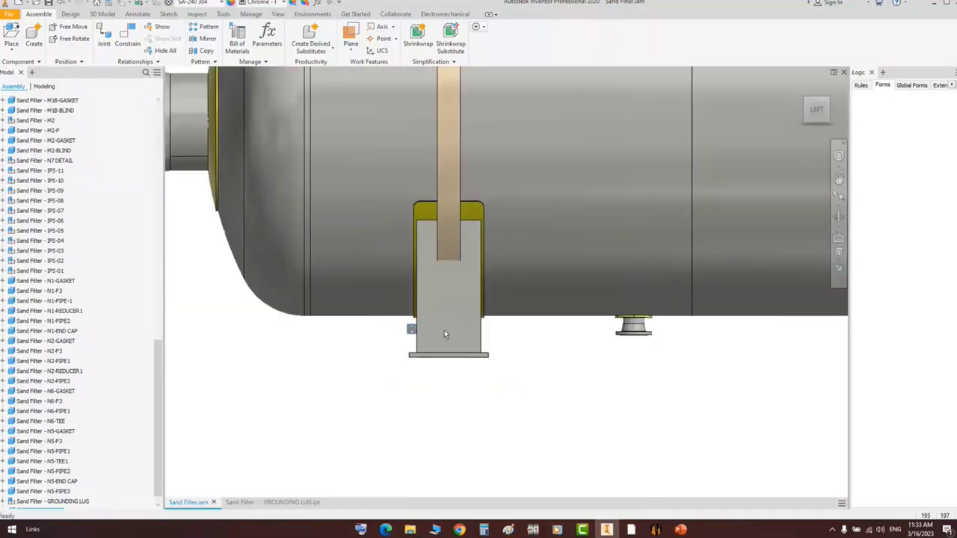
# - Switch to Inventor and inspect the grounding lug on the saddle and the surrounding end of the vessel
pyautogui.scroll(2, 445, 333)
pyautogui.moveTo(445, 334); pyautogui.dragTo(337, 369, button='middle')
pyautogui.click(839, 217)
pyautogui.moveTo(576, 288); pyautogui.dragTo(471, 313)
pyautogui.moveTo(824, 373); pyautogui.dragTo(679, 337, button='middle')
pyautogui.scroll(-3, 679, 336)
pyautogui.moveTo(653, 361); pyautogui.dragTo(602, 351)
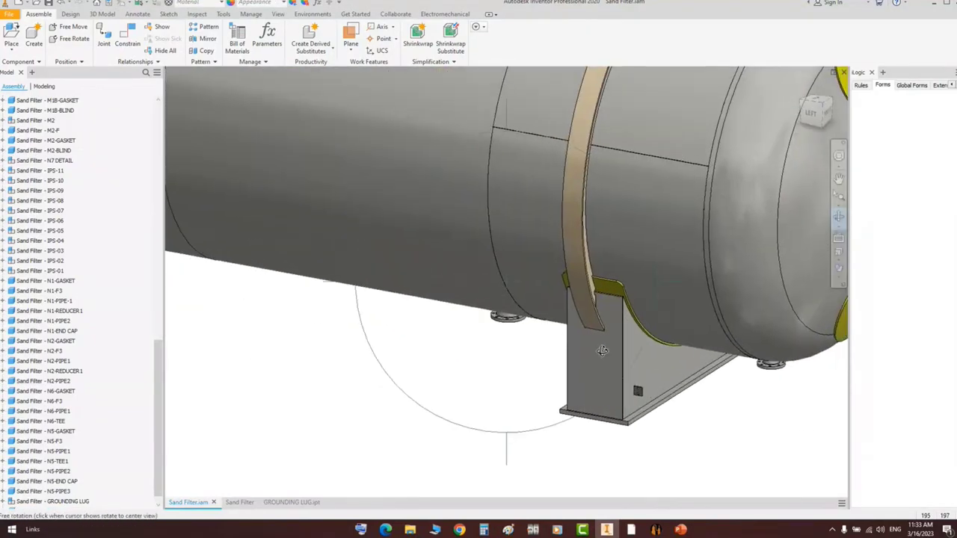
pyautogui.rightClick(603, 350)
pyautogui.click(595, 342)
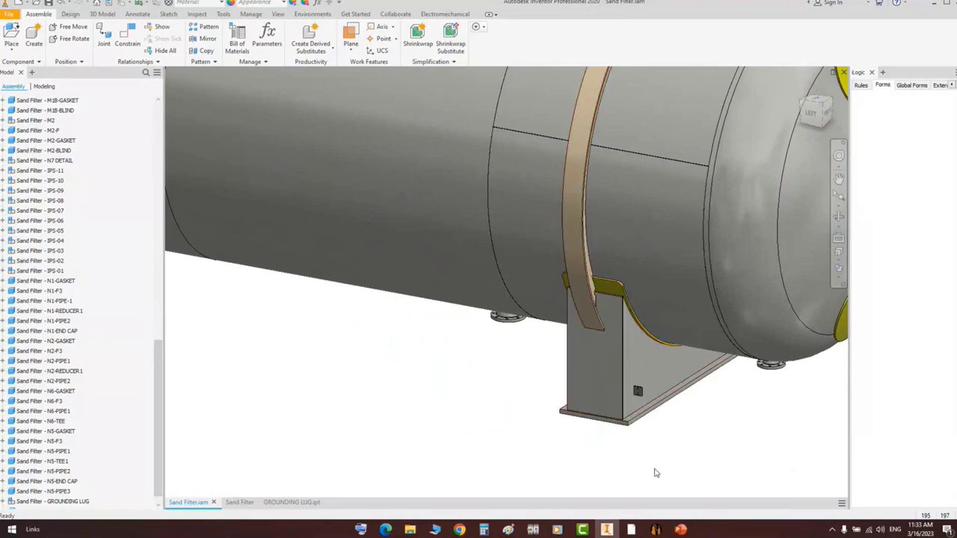
pyautogui.press('Home')
pyautogui.scroll(4, 701, 449)
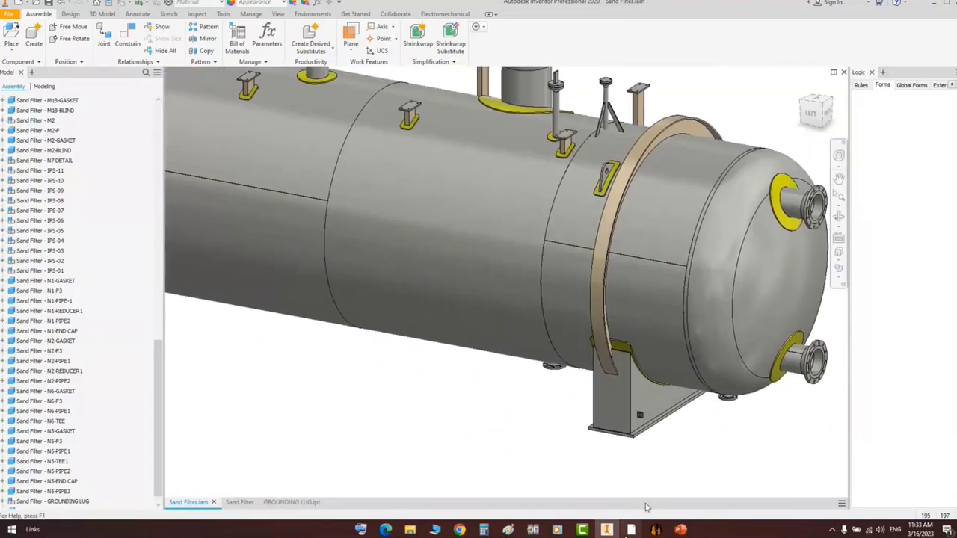
# - Switch to GA.pdf in Acrobat and examine the internal pipe's support locations in the elevation view
pyautogui.moveTo(632, 530)
pyautogui.click(572, 482)
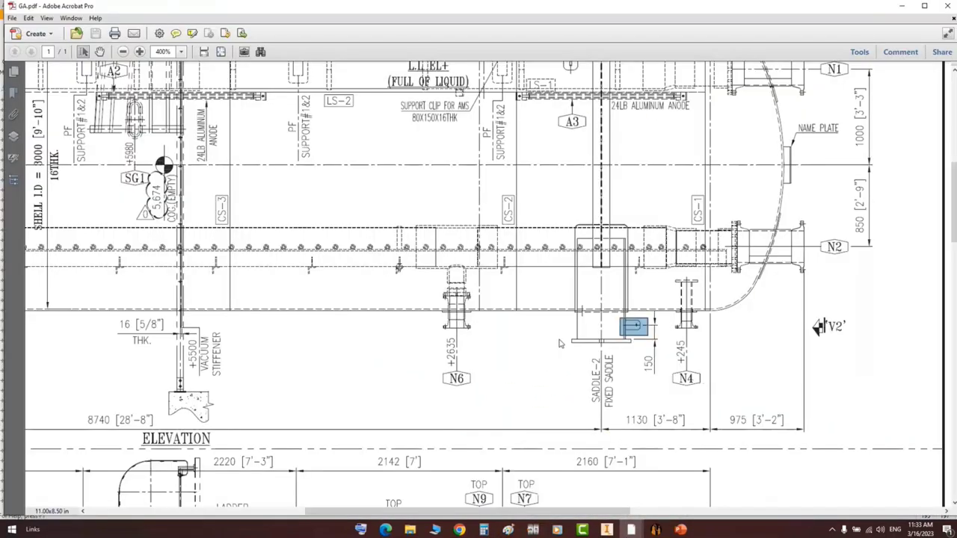
pyautogui.keyDown('ctrl'); pyautogui.scroll(-1, 454, 298); pyautogui.keyUp('ctrl')
pyautogui.moveTo(490, 304)
pyautogui.mouseDown(button='middle')
pyautogui.moveTo(470, 293)
pyautogui.moveTo(607, 315)
pyautogui.mouseUp(button='middle')
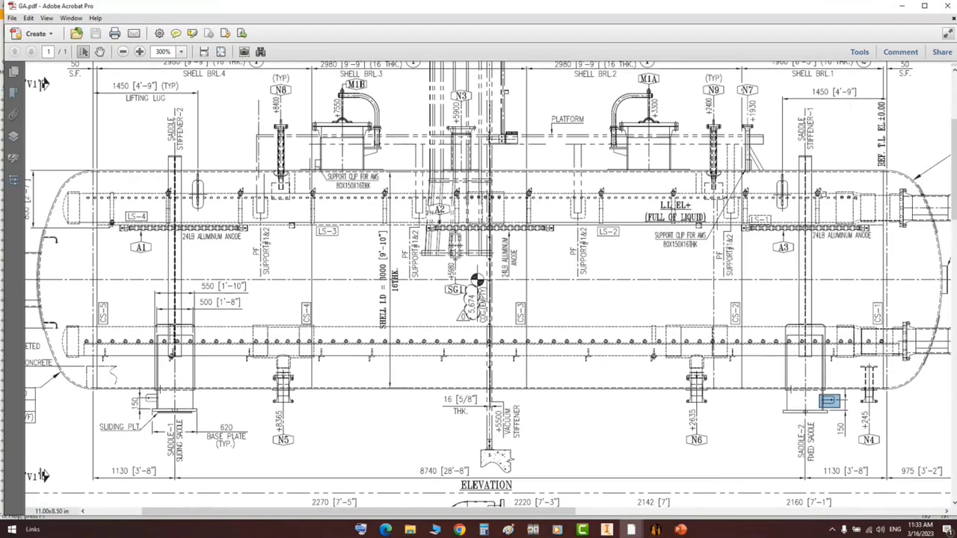
pyautogui.keyDown('ctrl'); pyautogui.scroll(3, 822, 193); pyautogui.keyUp('ctrl')
pyautogui.moveTo(797, 174); pyautogui.dragTo(829, 305)
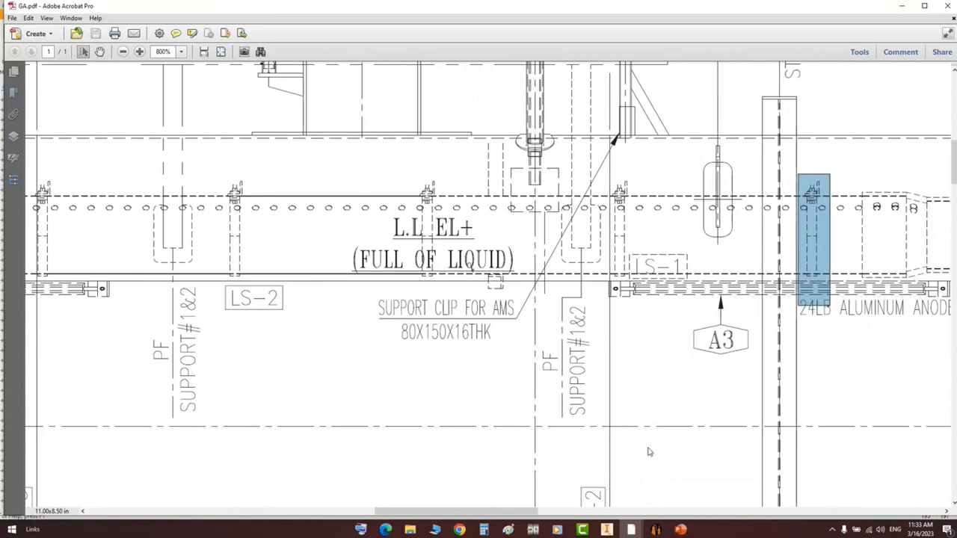
# - Examine the U-clamps and bolt spacing in pipe support details 1 and 2 of Internals.pdf, and return to Inventor
pyautogui.click(630, 528)
pyautogui.moveTo(410, 530)
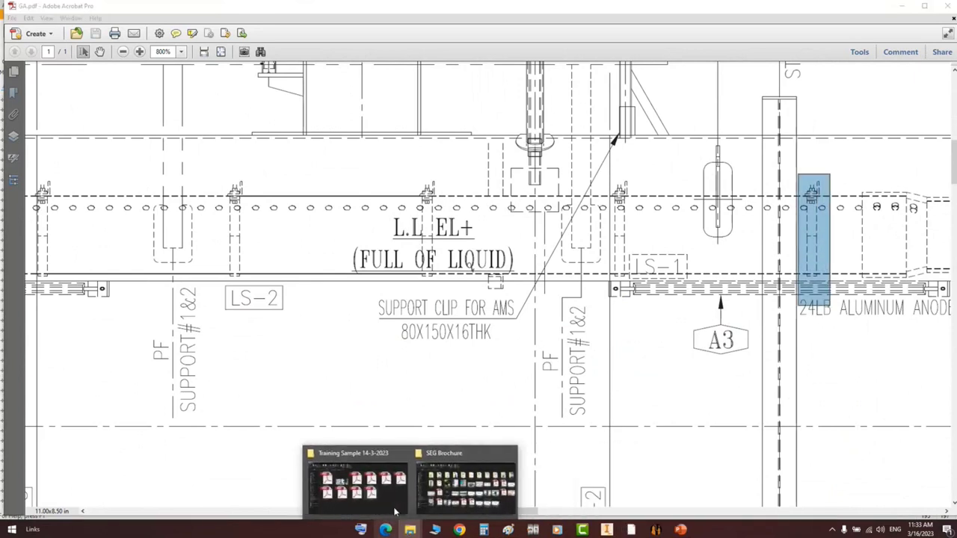
pyautogui.click(385, 495)
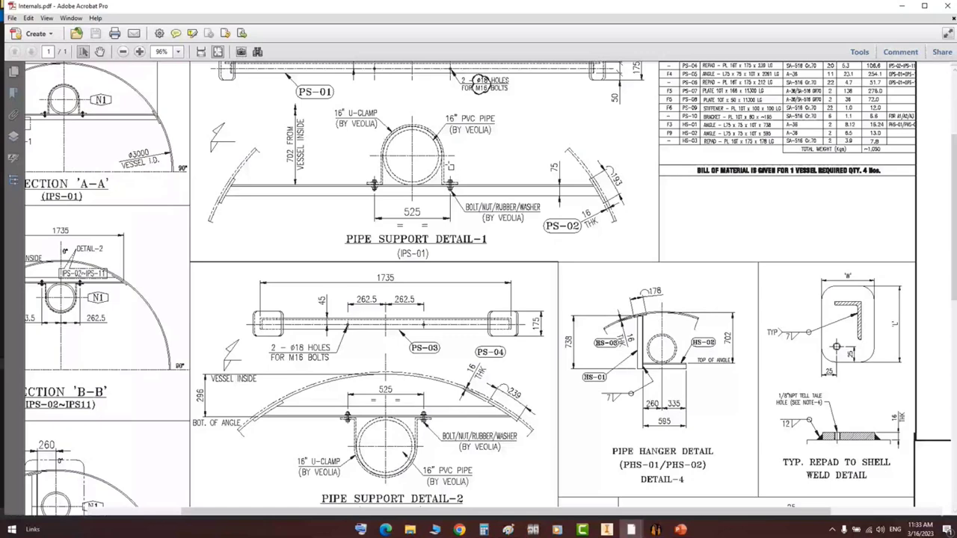
pyautogui.keyDown('ctrl'); pyautogui.scroll(7, 449, 166); pyautogui.keyUp('ctrl')
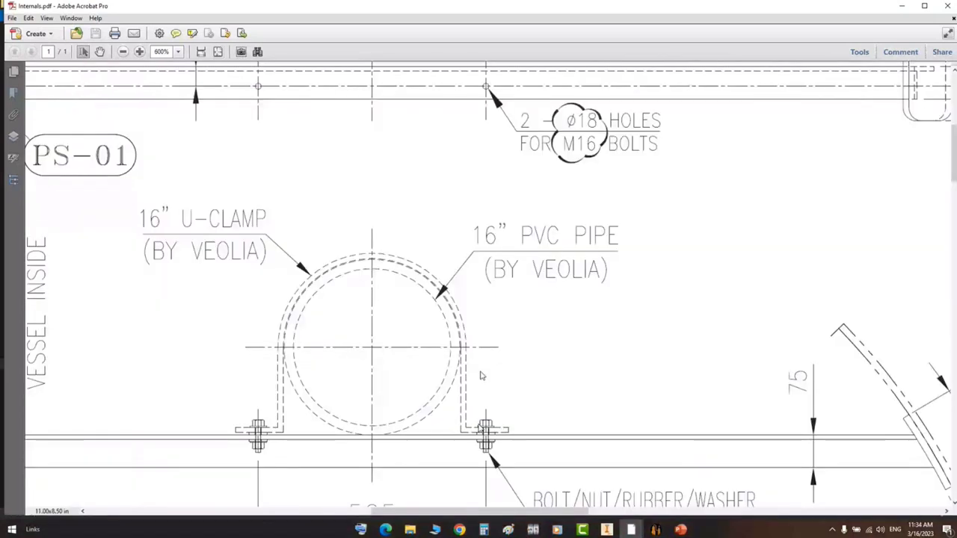
pyautogui.keyDown('ctrl'); pyautogui.scroll(-4, 481, 376); pyautogui.keyUp('ctrl')
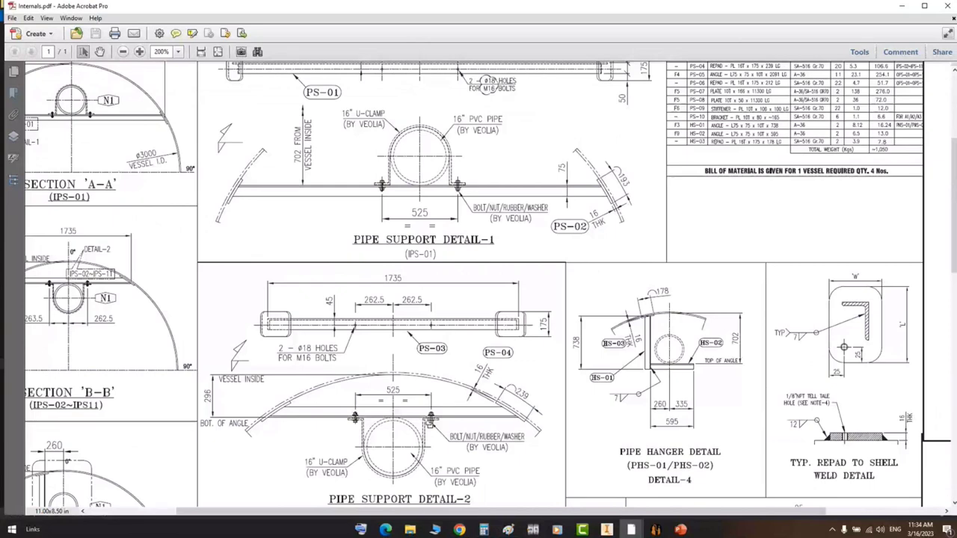
pyautogui.keyDown('ctrl'); pyautogui.scroll(4, 228, 345); pyautogui.keyUp('ctrl')
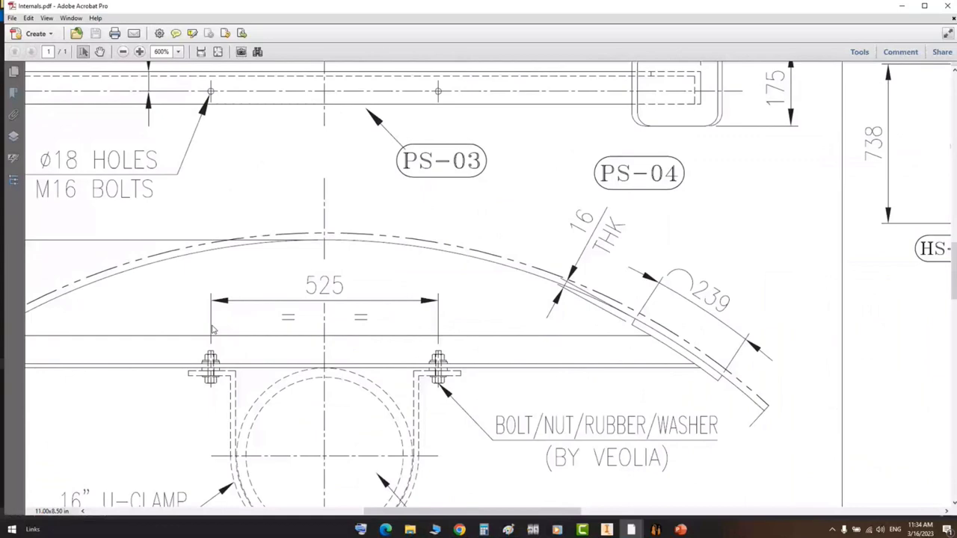
pyautogui.keyDown('ctrl'); pyautogui.scroll(-4, 213, 329); pyautogui.keyUp('ctrl')
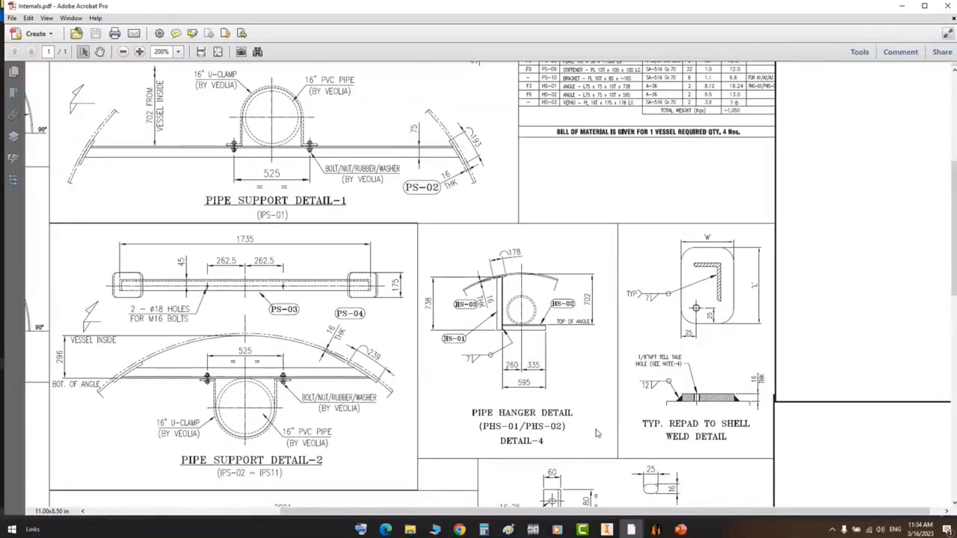
pyautogui.click(607, 530)
pyautogui.click(18, 4)
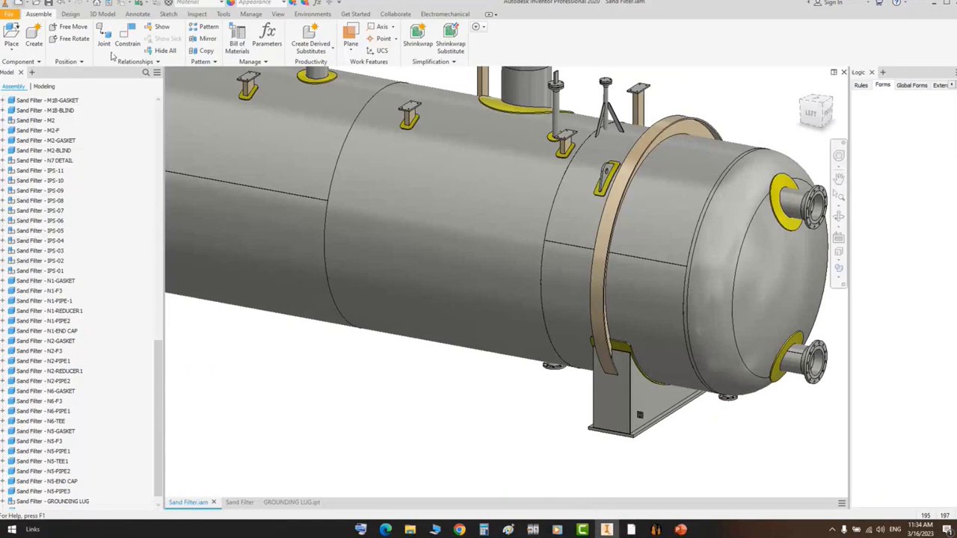
pyautogui.click(226, 102)
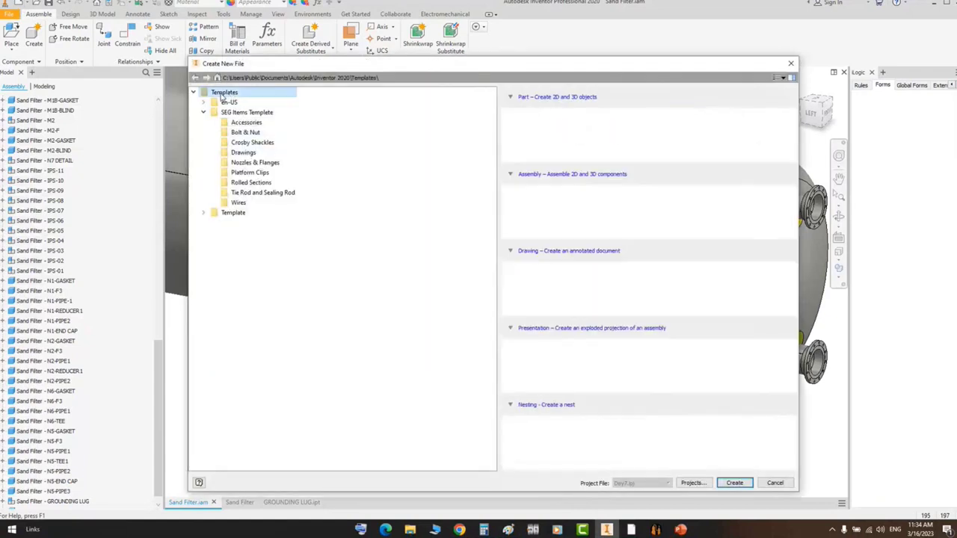
pyautogui.click(203, 112)
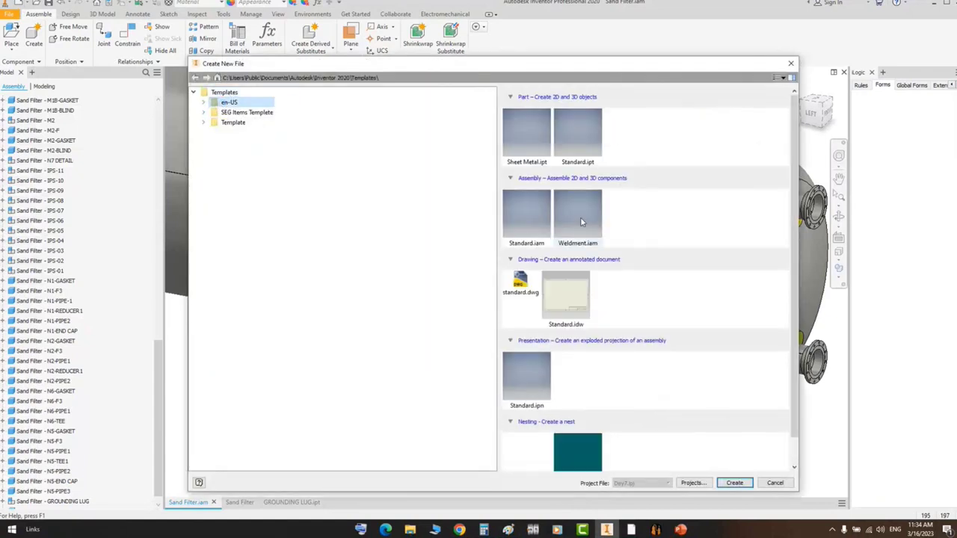
pyautogui.doubleClick(578, 135)
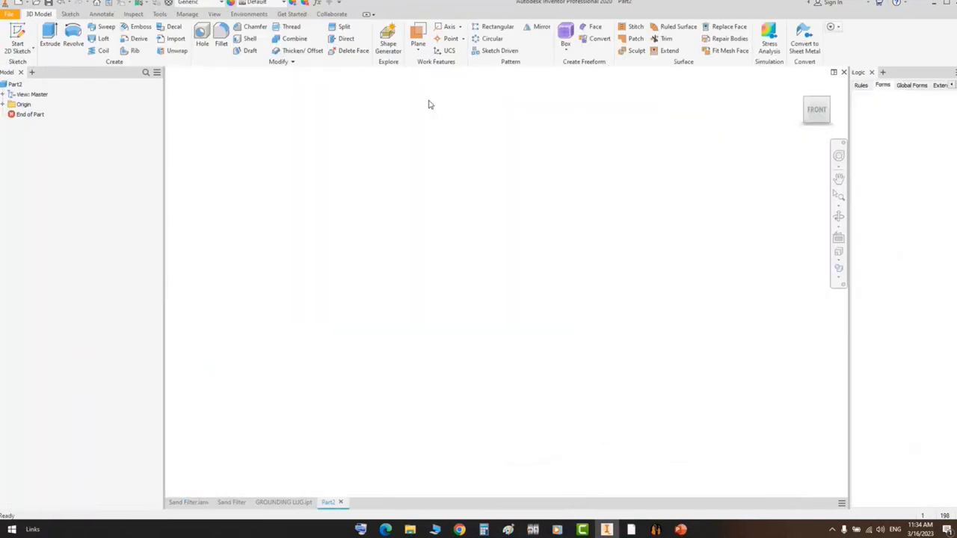
pyautogui.click(844, 72)
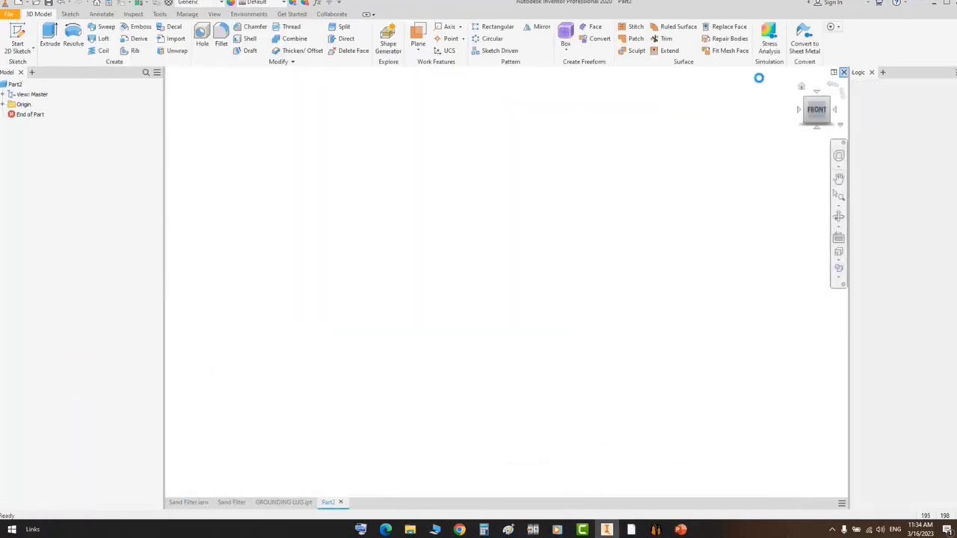
# - Create a part from Standard.ipt, convert it to sheet metal and start a sketch on the front plane
pyautogui.click(21, 4)
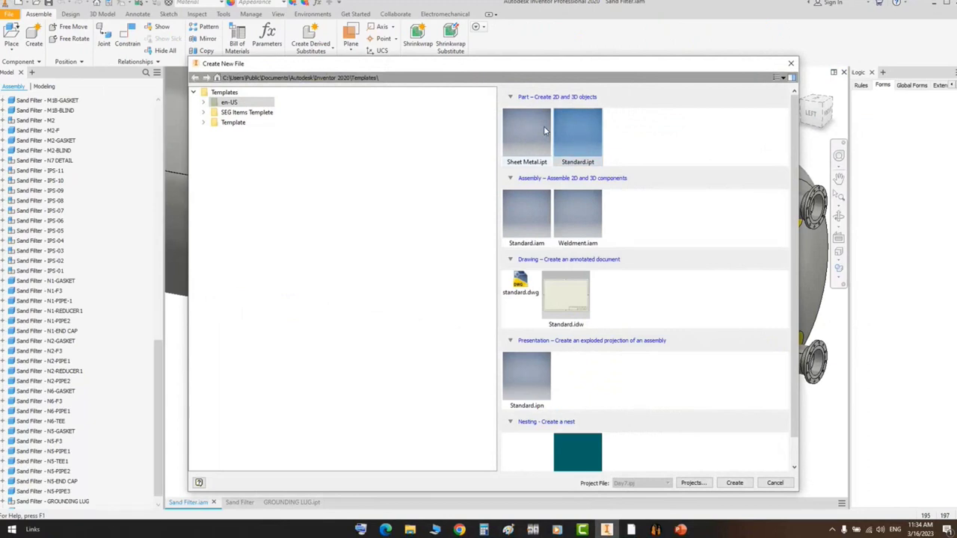
pyautogui.doubleClick(579, 120)
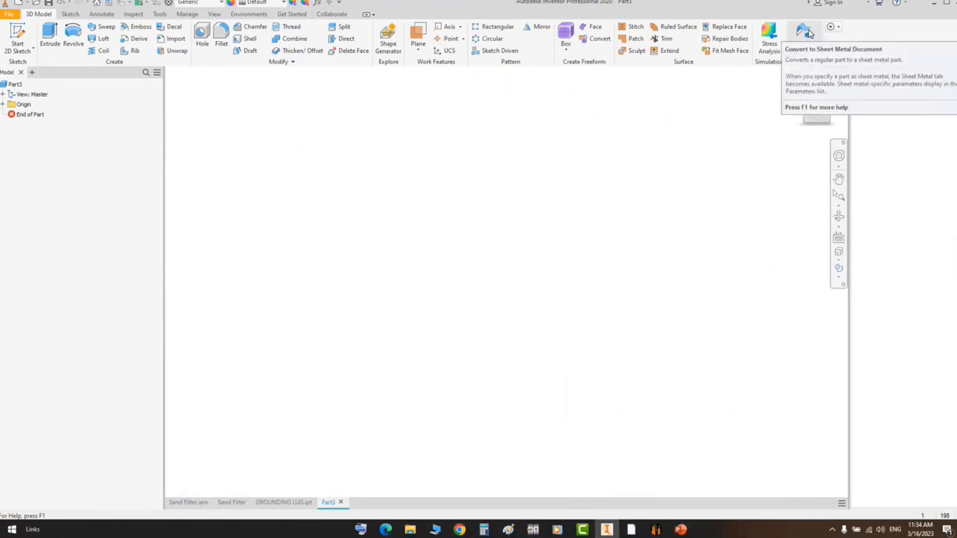
pyautogui.click(806, 32)
pyautogui.click(17, 36)
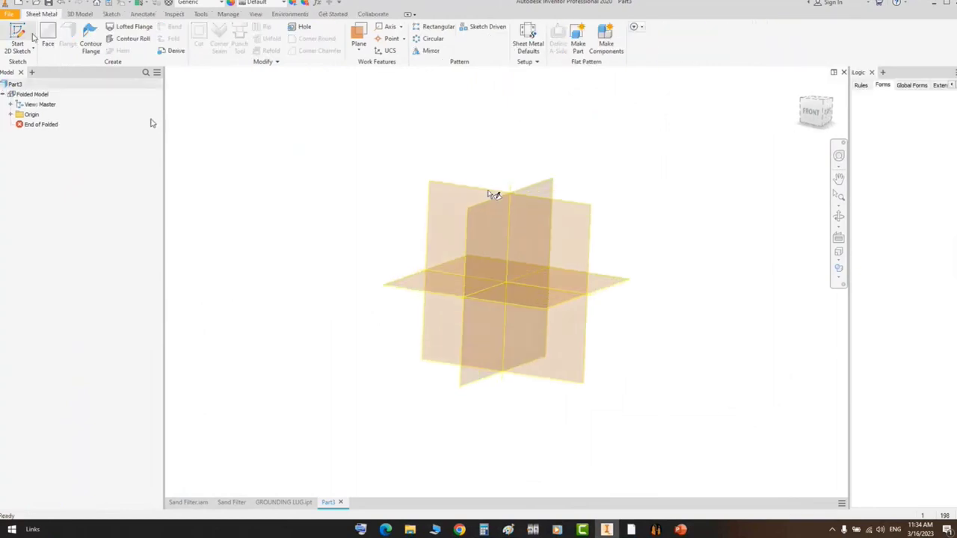
pyautogui.click(502, 163)
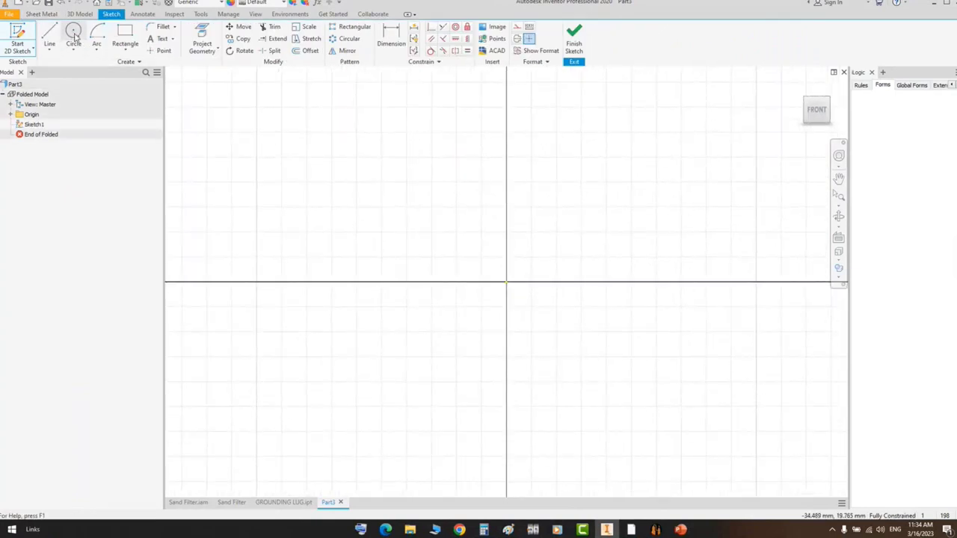
# - Sketch a 180° center-point arc below the horizontal axis, centered at the origin, with a radius of about 18 mm
pyautogui.click(50, 36)
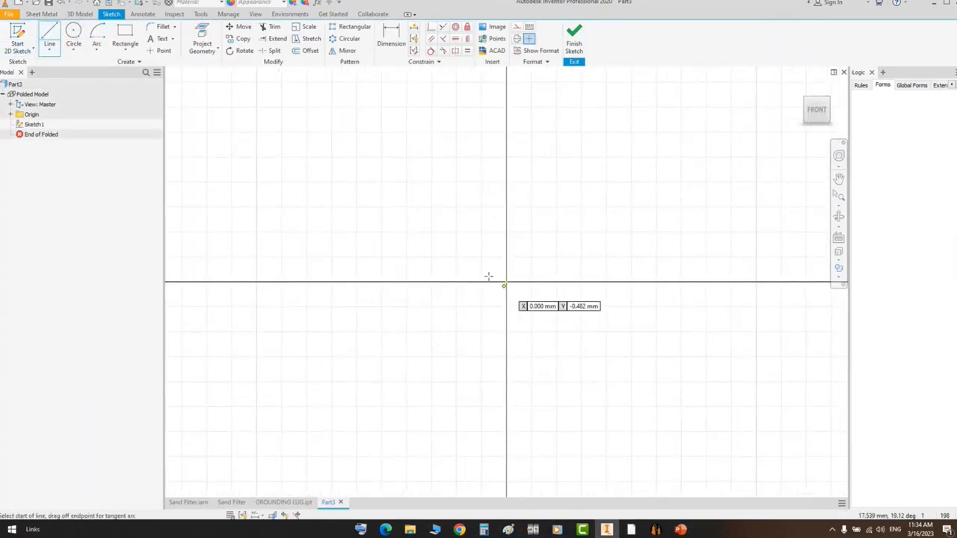
pyautogui.click(97, 50)
pyautogui.click(112, 106)
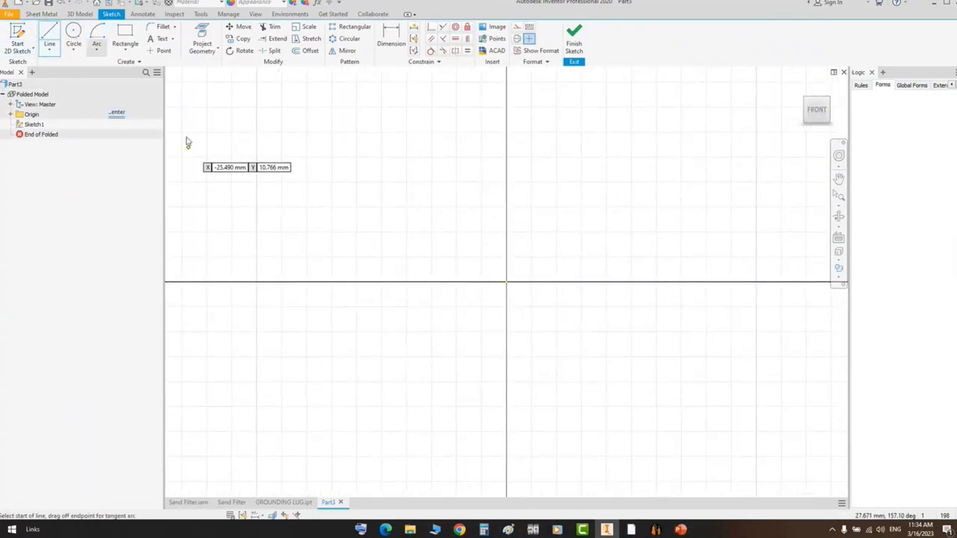
pyautogui.click(502, 282)
pyautogui.click(284, 282)
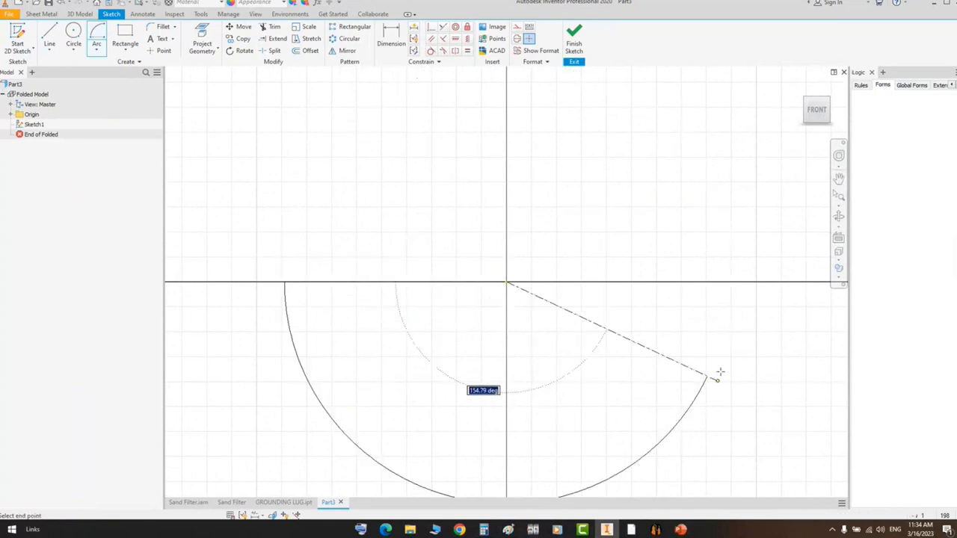
pyautogui.scroll(-3, 646, 279)
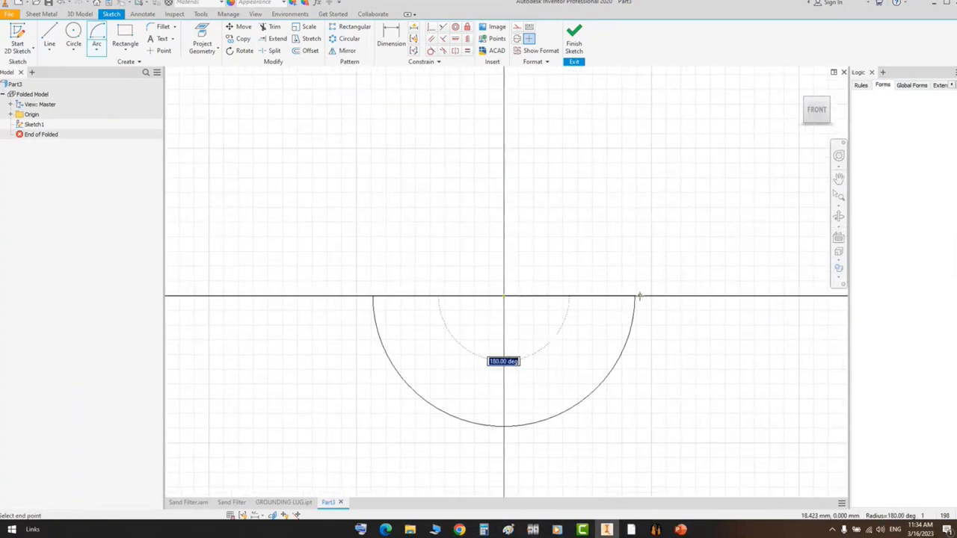
pyautogui.click(639, 297)
# - Sketch a vertical line about 18 mm long up from the arc's right end, followed by a horizontal outward flange line about 9 mm long
pyautogui.click(50, 36)
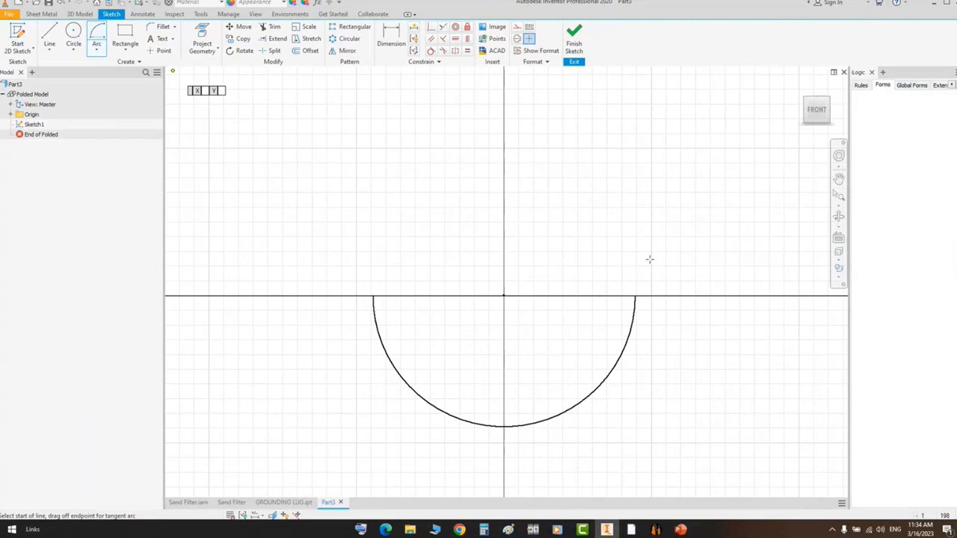
pyautogui.click(635, 296)
pyautogui.click(635, 163)
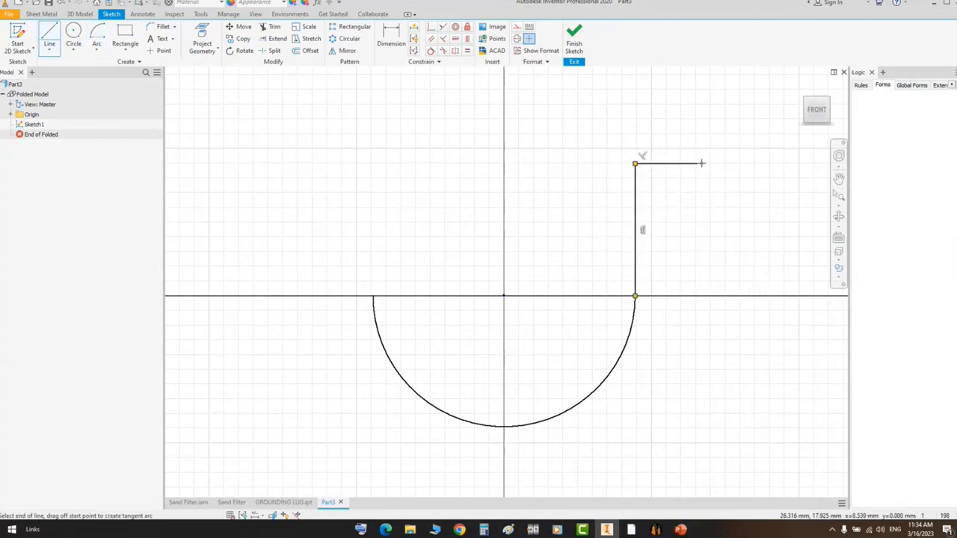
pyautogui.rightClick(702, 163)
pyautogui.click(722, 169)
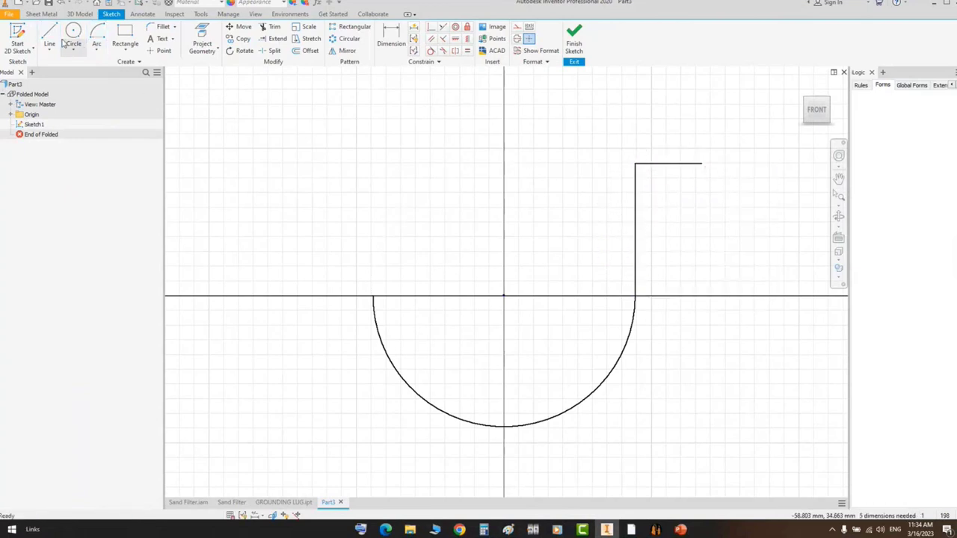
# - Sketch a vertical line about 18 mm long up from the arc's left end, ending in a horizontal outward flange line
pyautogui.click(373, 295)
pyautogui.click(373, 160)
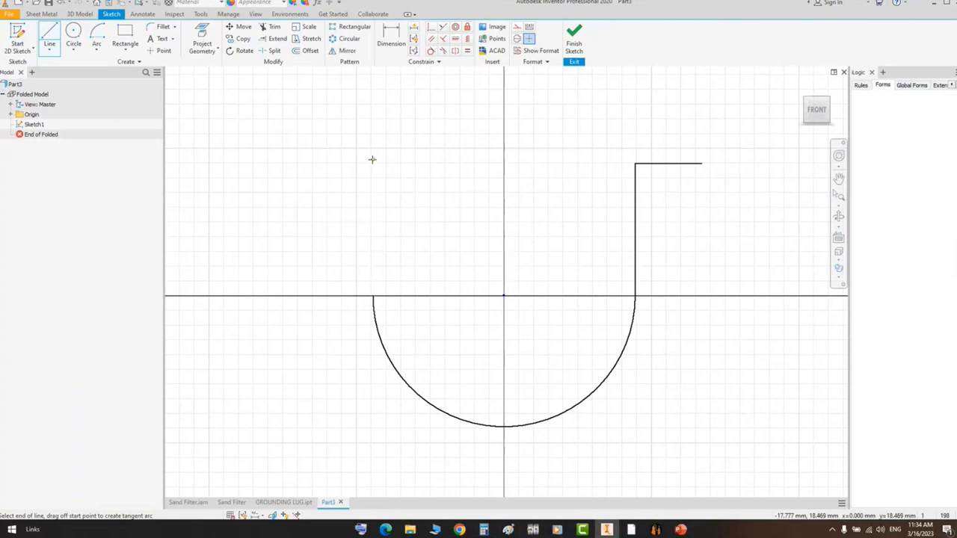
pyautogui.click(294, 160)
pyautogui.rightClick(295, 158)
pyautogui.click(358, 165)
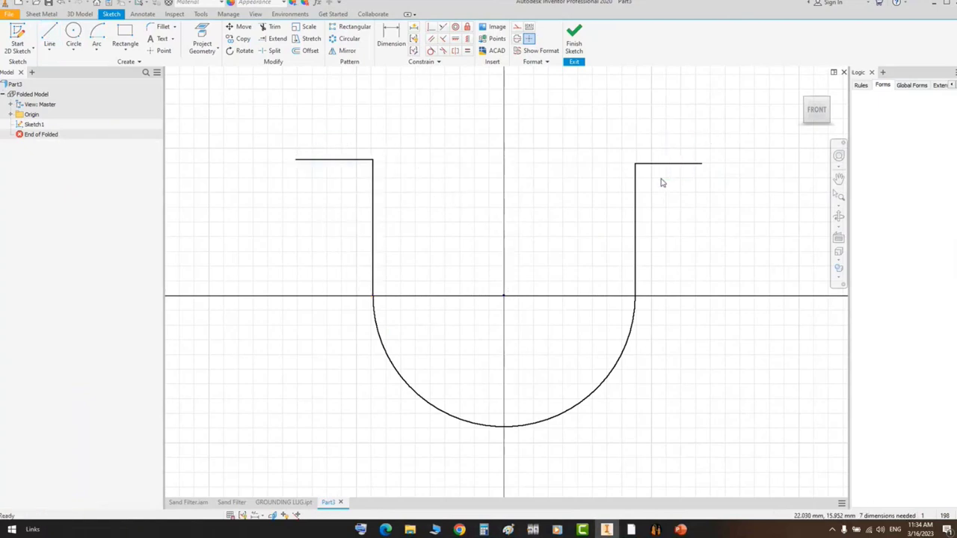
# - Constrain the two horizontal flange lines to be equal in length and collinear
pyautogui.click(661, 164)
pyautogui.keyDown('ctrl'); pyautogui.moveTo(356, 135); pyautogui.dragTo(337, 176); pyautogui.keyUp('ctrl')
pyautogui.click(466, 51)
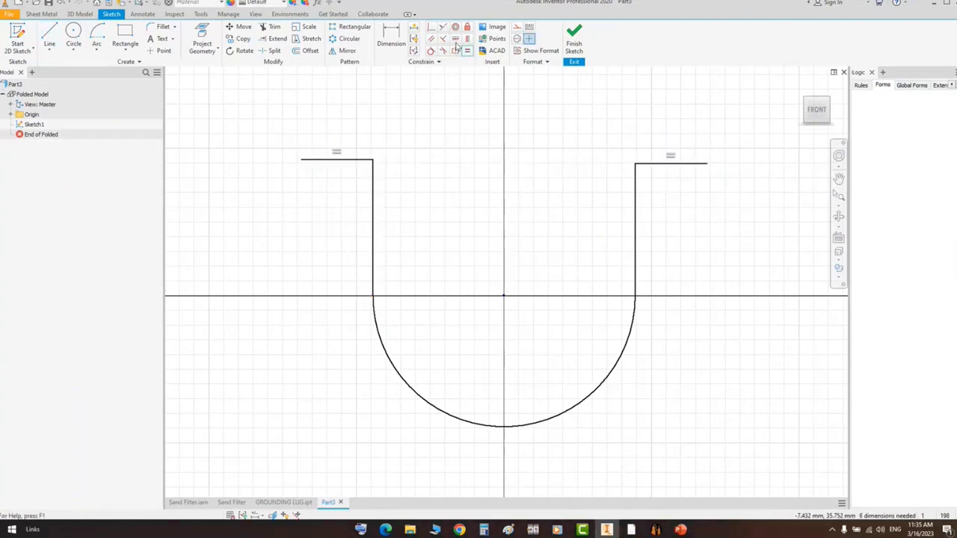
pyautogui.moveTo(688, 118); pyautogui.dragTo(664, 185)
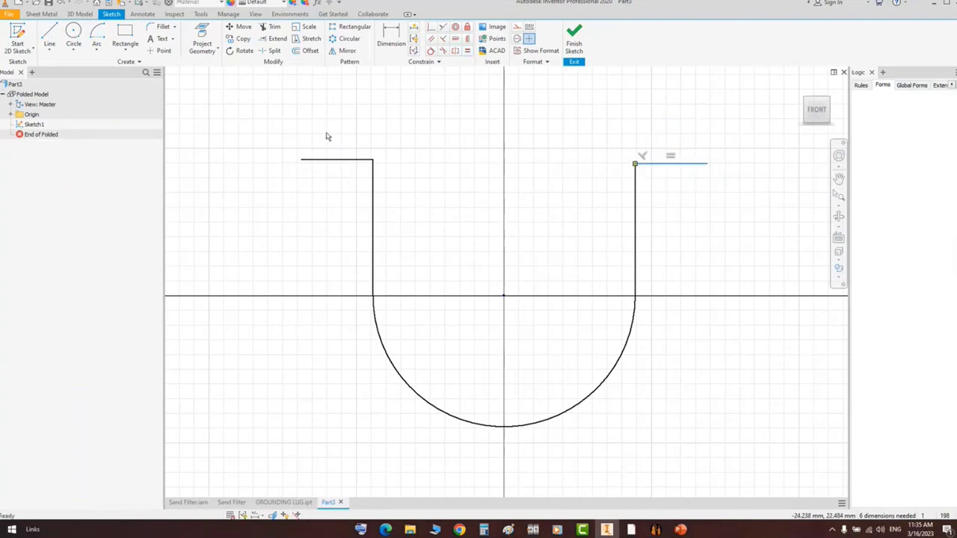
pyautogui.keyDown('ctrl'); pyautogui.moveTo(327, 136); pyautogui.dragTo(314, 176); pyautogui.keyUp('ctrl')
pyautogui.click(444, 28)
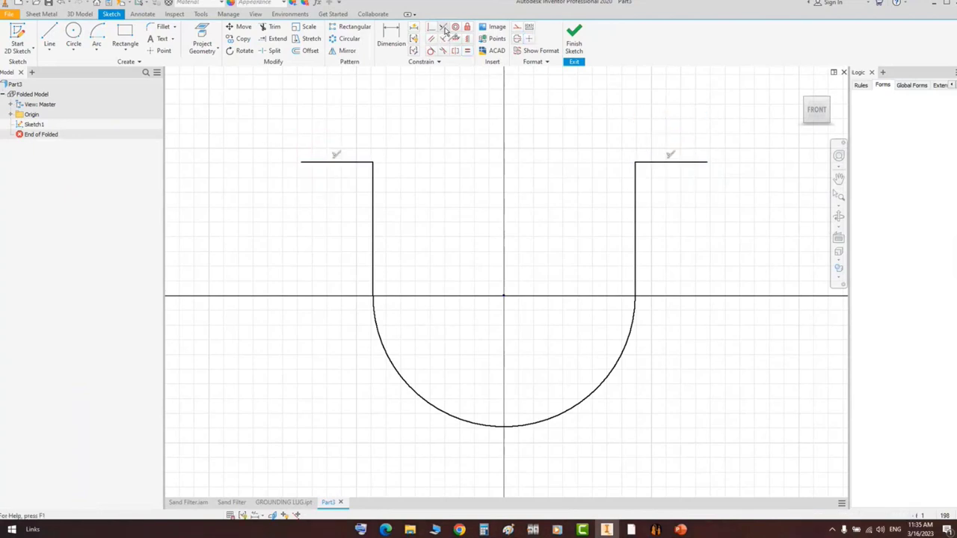
# - Constrain the two vertical lines to be equal and align the arc's right endpoint horizontally with its center
pyautogui.moveTo(671, 230); pyautogui.dragTo(306, 260)
pyautogui.click(467, 51)
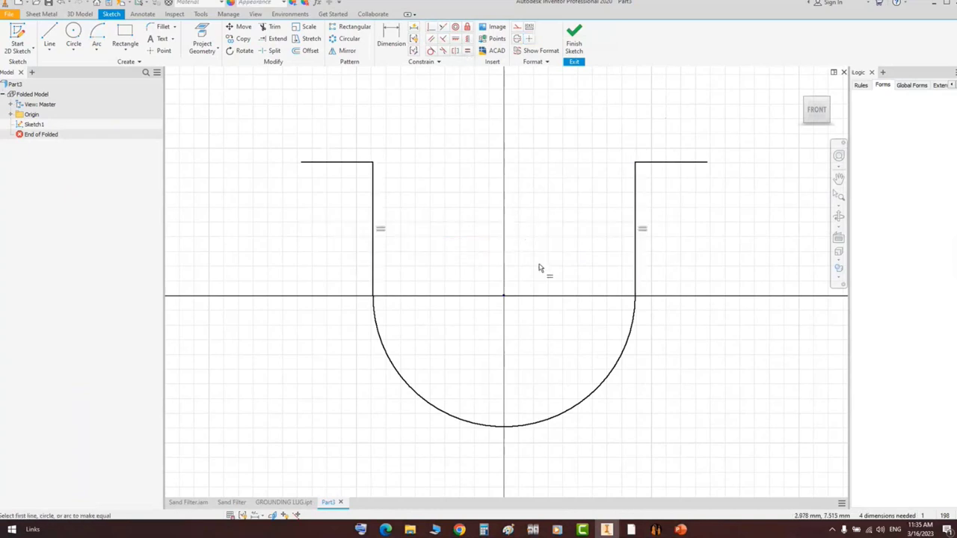
pyautogui.click(455, 40)
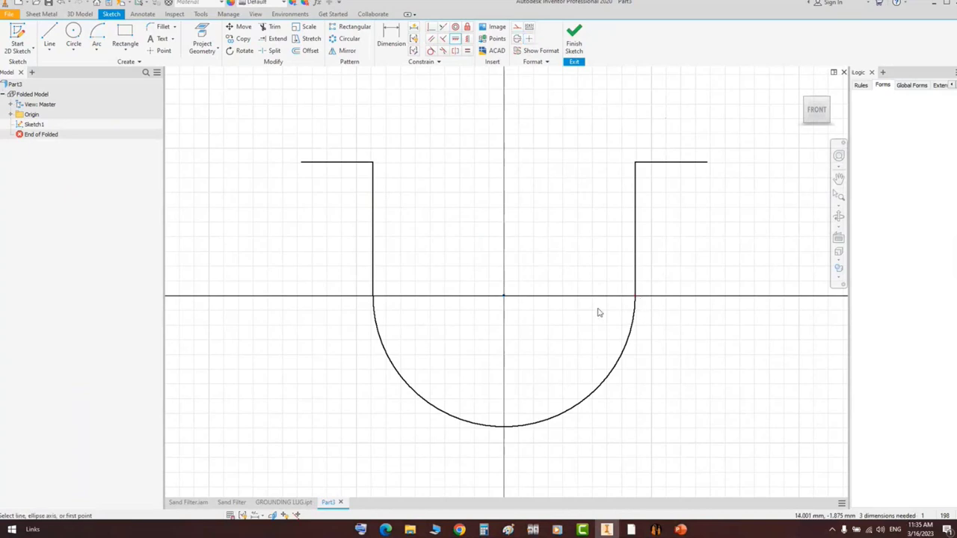
# - Place a radius dimension on the arc, check the 16" U-clamp details in Internals.pdf and return to Inventor
pyautogui.press('d')
pyautogui.click(603, 378)
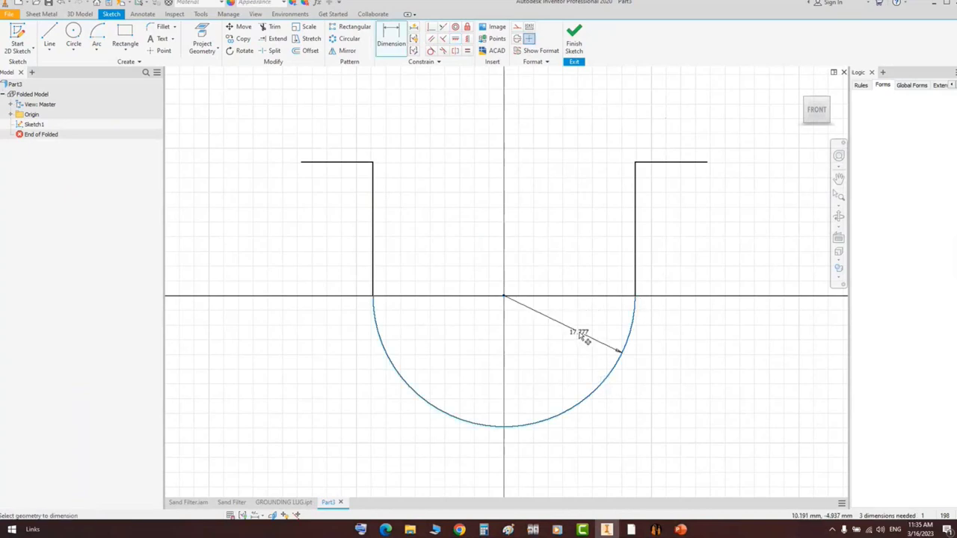
pyautogui.click(581, 331)
pyautogui.click(608, 530)
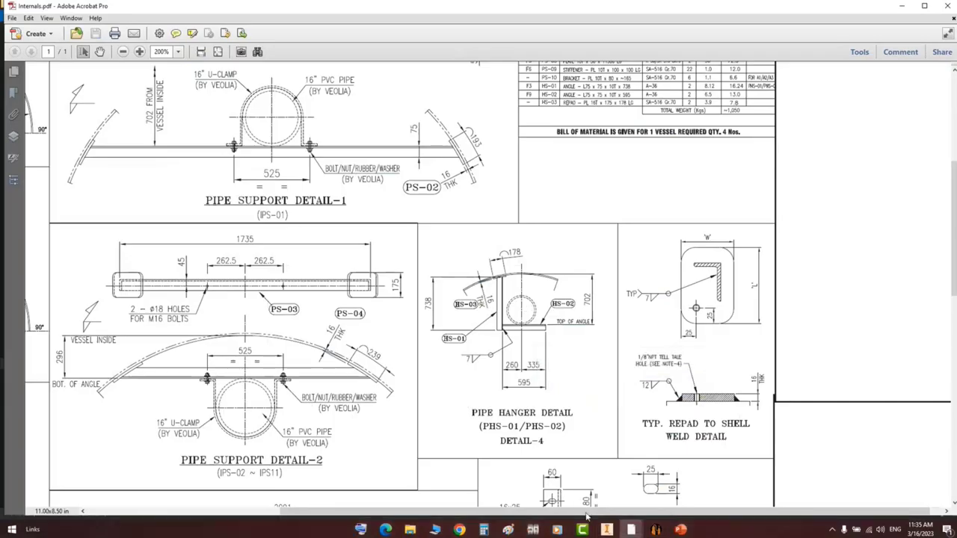
pyautogui.click(608, 529)
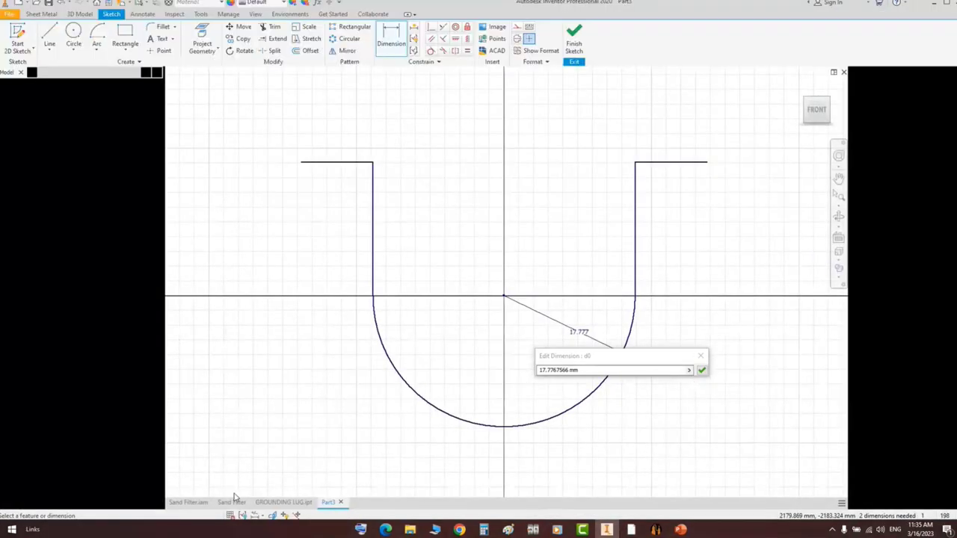
# - Look through the open Sand Filter assembly and drawing, and close GROUNDING LUG.ipt
pyautogui.click(187, 503)
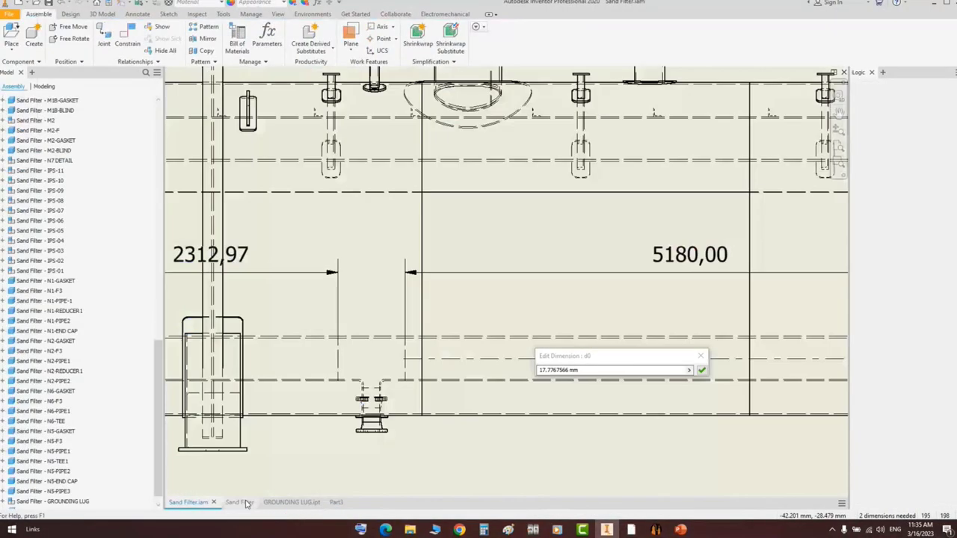
pyautogui.click(246, 503)
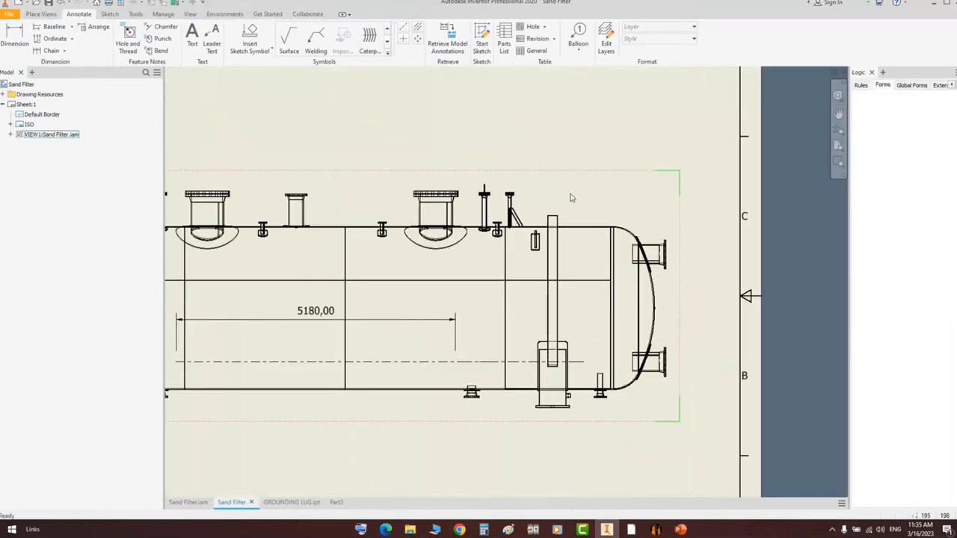
pyautogui.click(283, 506)
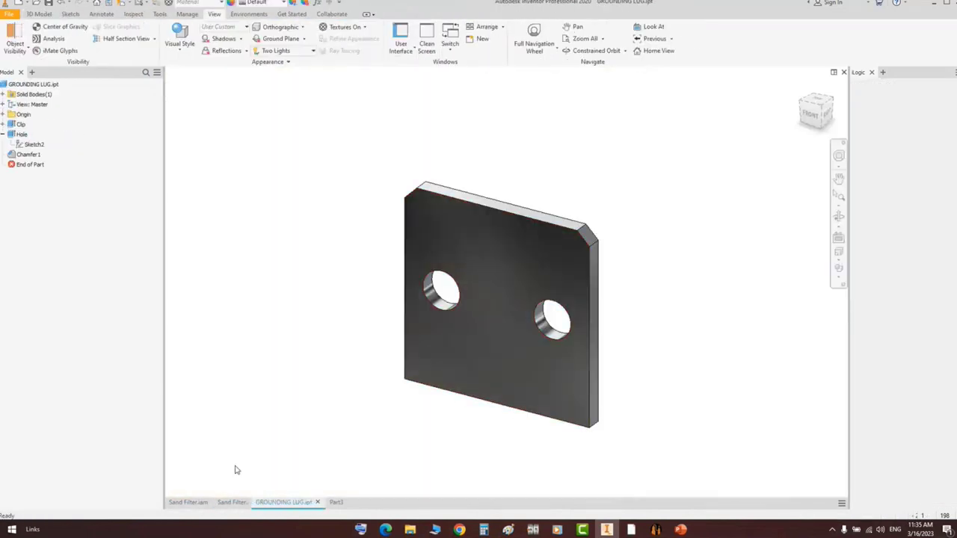
pyautogui.click(323, 502)
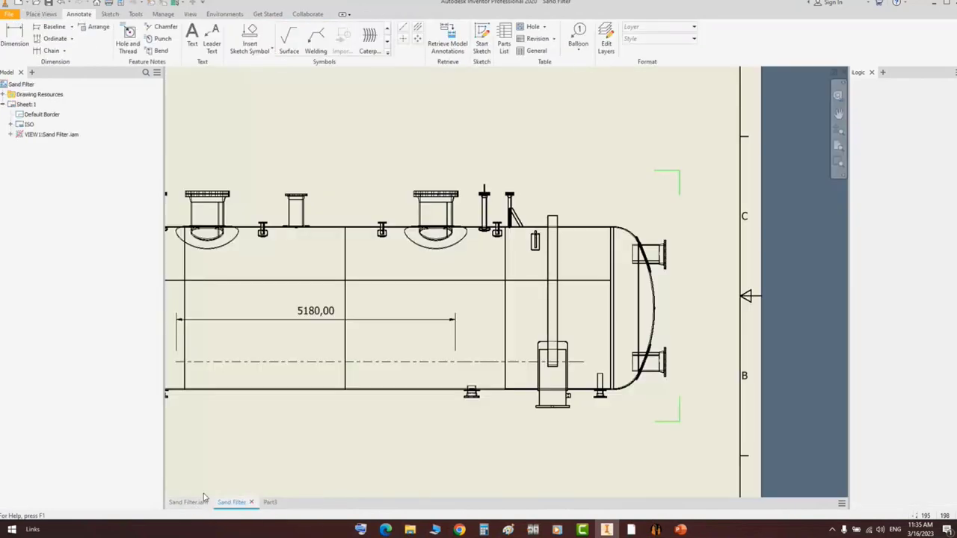
# - Cut Sand Filter.iam with a half section view parallel to the saddle plate's face, offset inward to expose the internal pipes, in home view
pyautogui.click(194, 503)
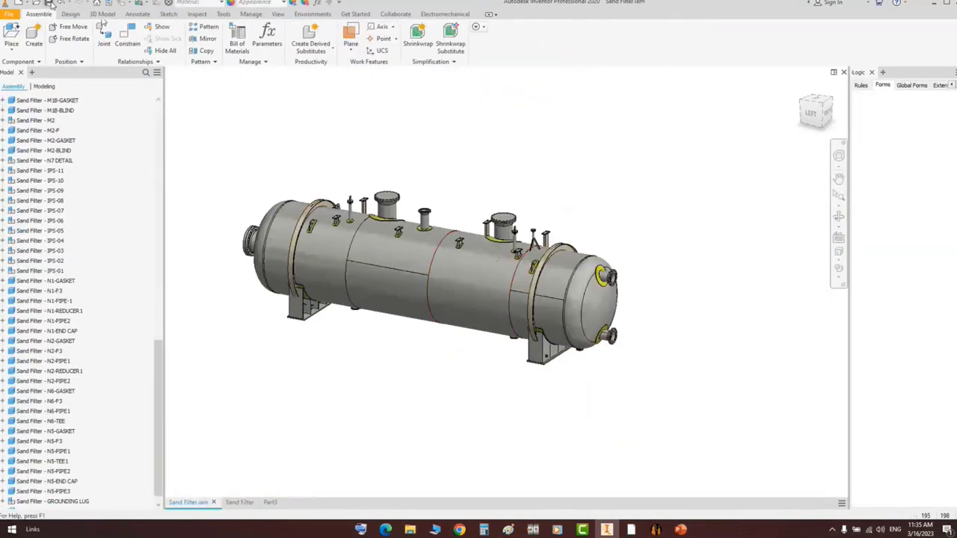
pyautogui.click(277, 14)
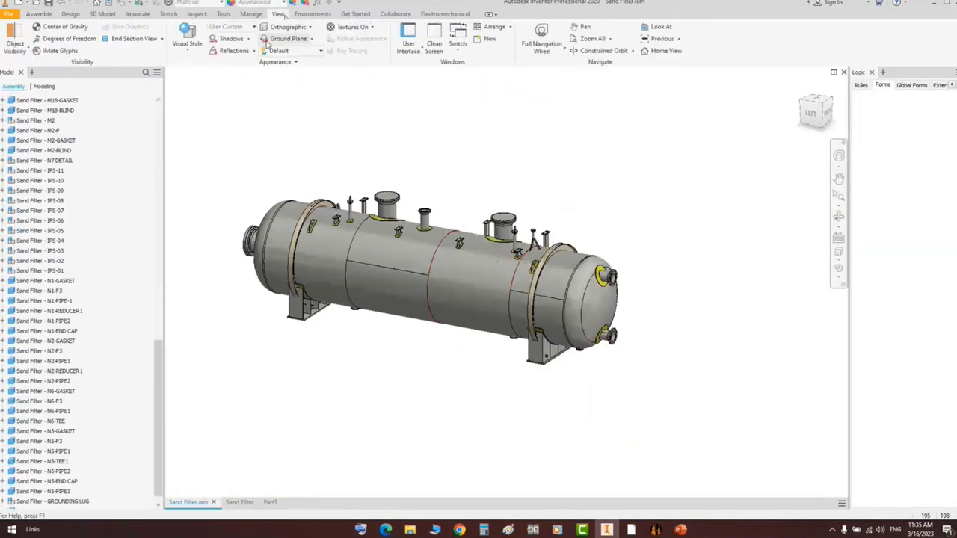
pyautogui.click(162, 38)
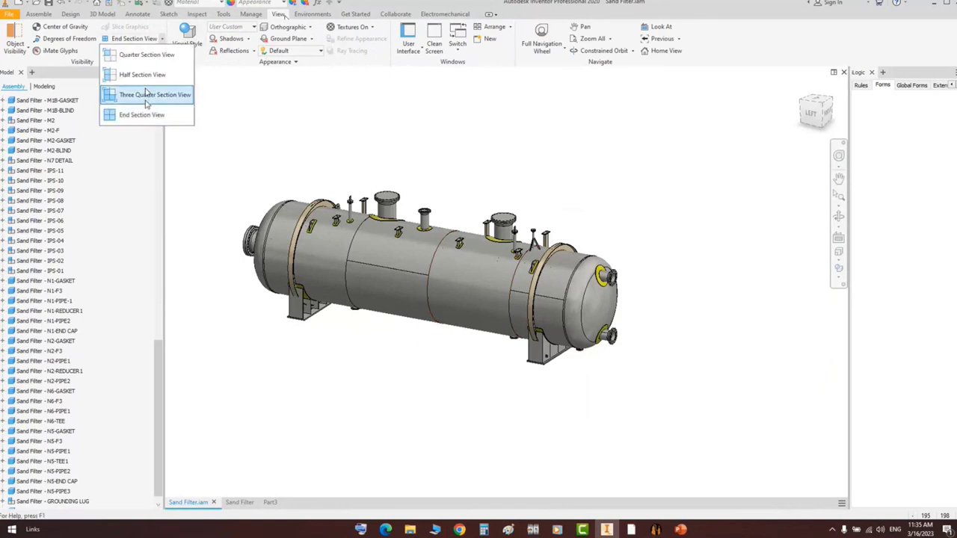
pyautogui.click(131, 75)
pyautogui.scroll(-5, 583, 335)
pyautogui.click(499, 374)
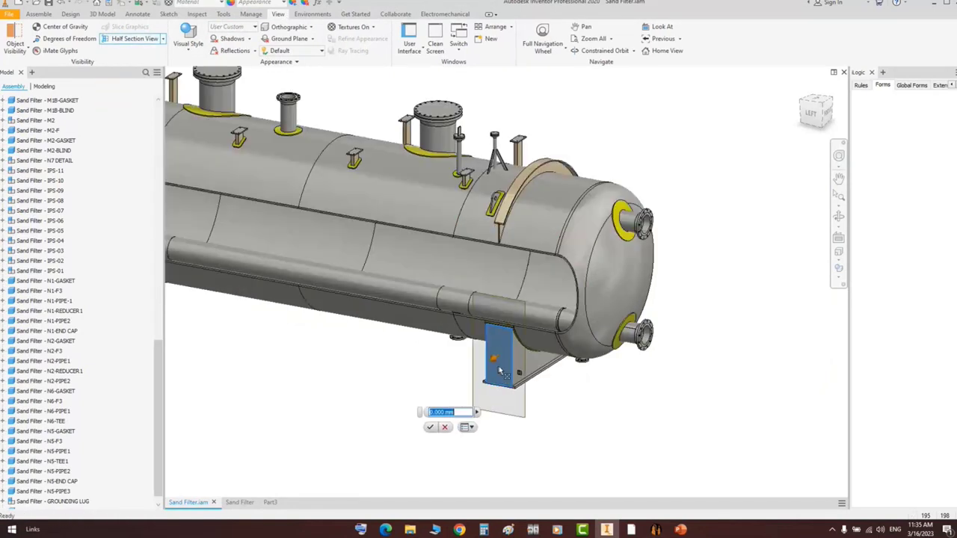
pyautogui.moveTo(512, 370); pyautogui.dragTo(522, 367)
pyautogui.click(580, 333)
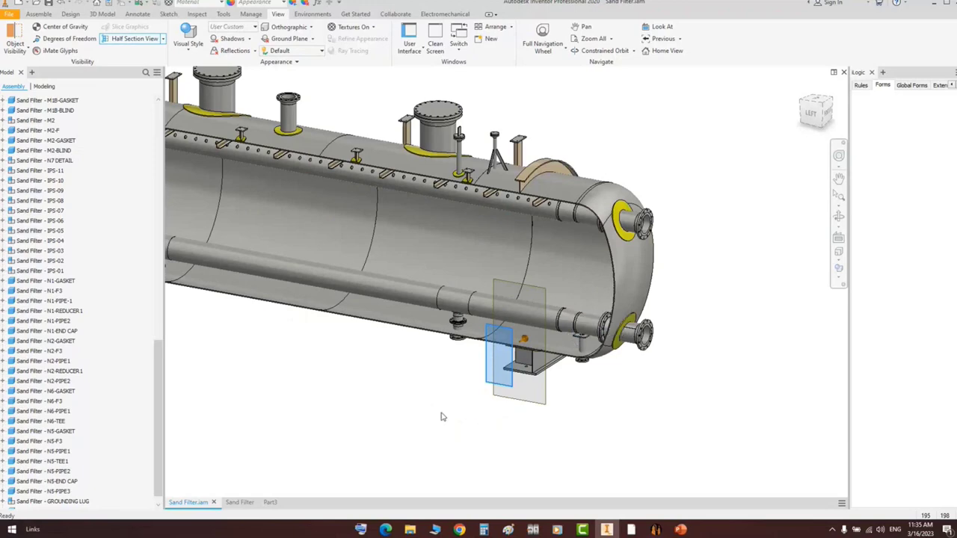
pyautogui.press('F6')
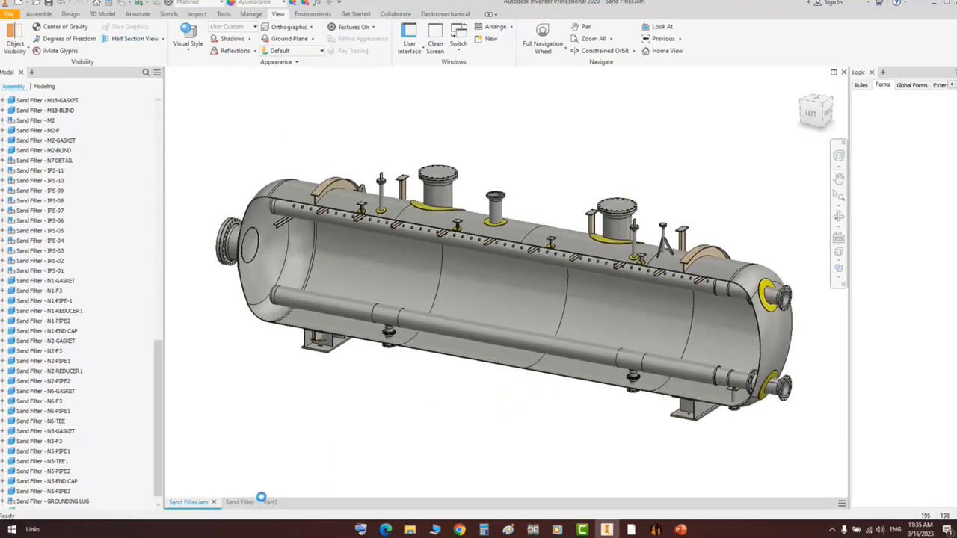
# - Dimension the outside diameter of the upper internal pipe in the Sand Filter drawing view
pyautogui.click(239, 503)
pyautogui.scroll(-5, 555, 281)
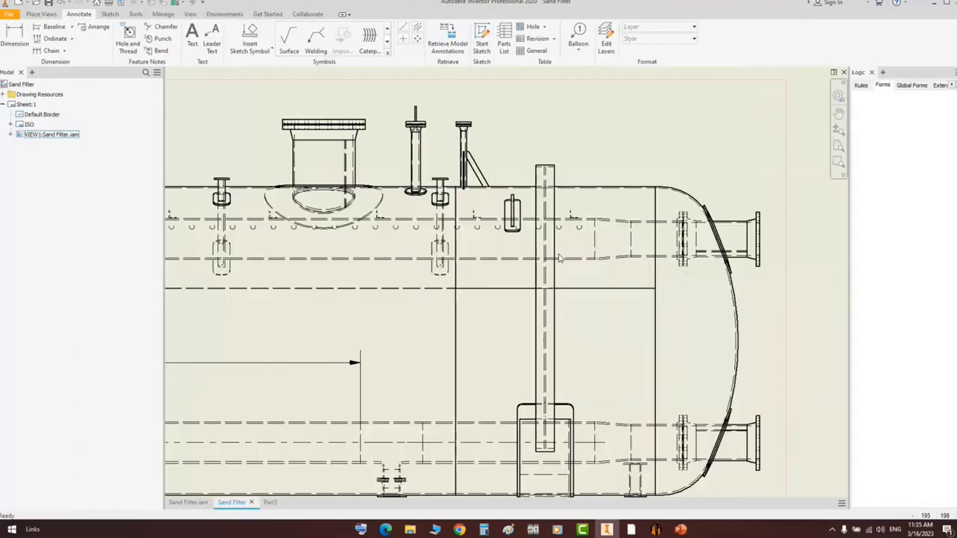
pyautogui.scroll(-5, 555, 281)
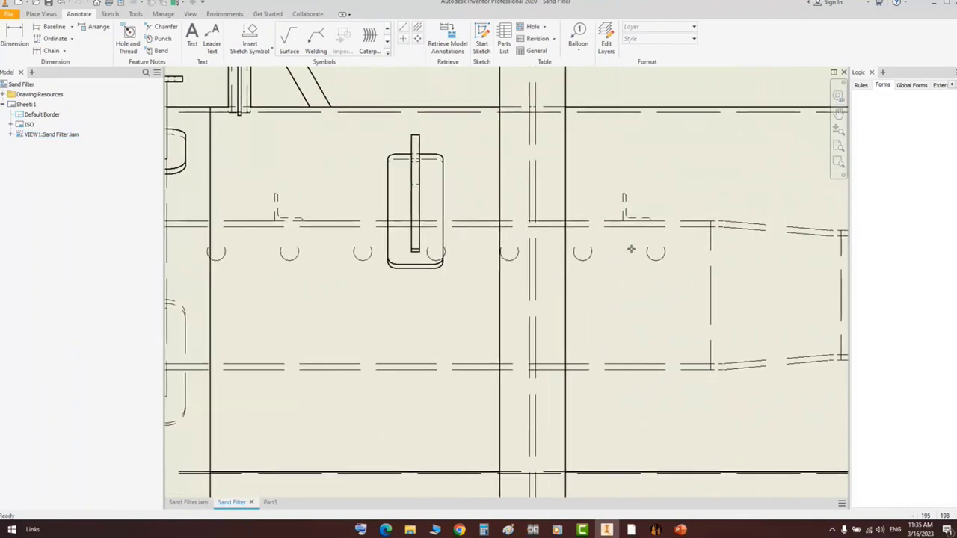
pyautogui.press('d')
pyautogui.click(603, 224)
pyautogui.click(610, 368)
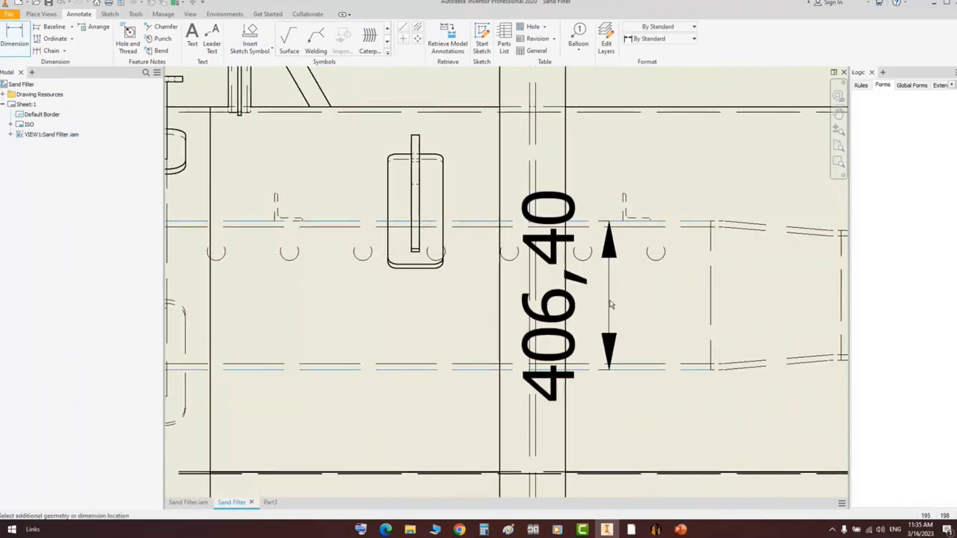
pyautogui.click(605, 306)
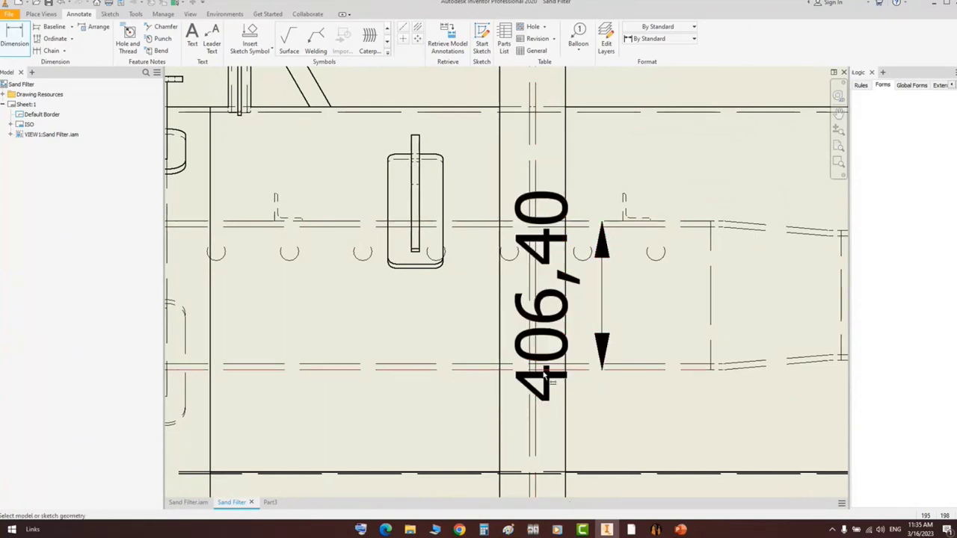
# - Set the radius of the U-profile's arc in Part3 to 203.02 mm, half of 406.04
pyautogui.click(655, 530)
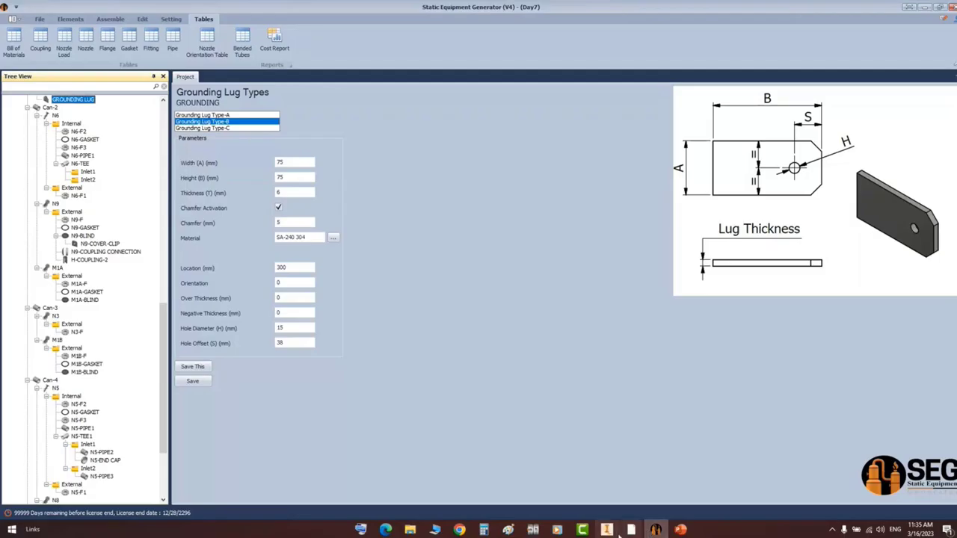
pyautogui.click(607, 531)
pyautogui.click(271, 505)
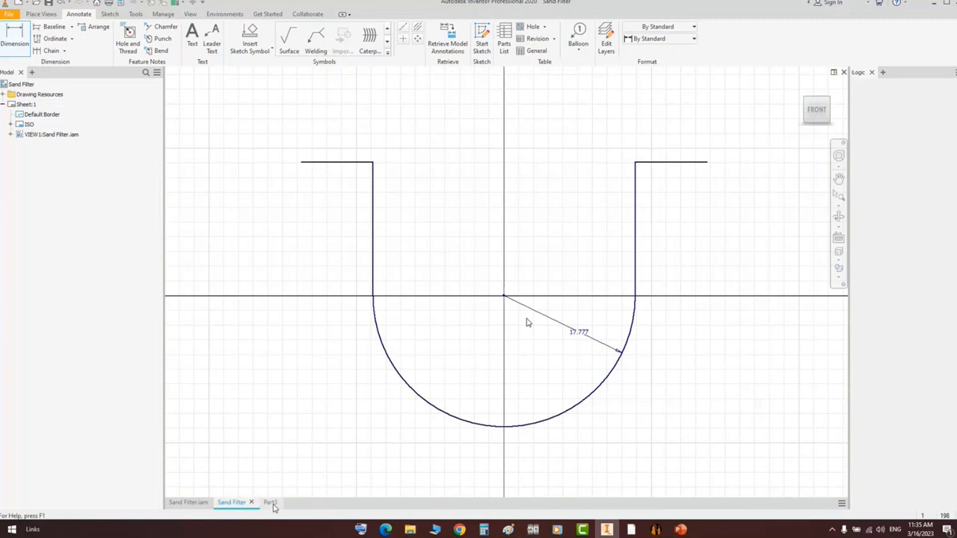
pyautogui.doubleClick(581, 334)
pyautogui.press('BackSpace')
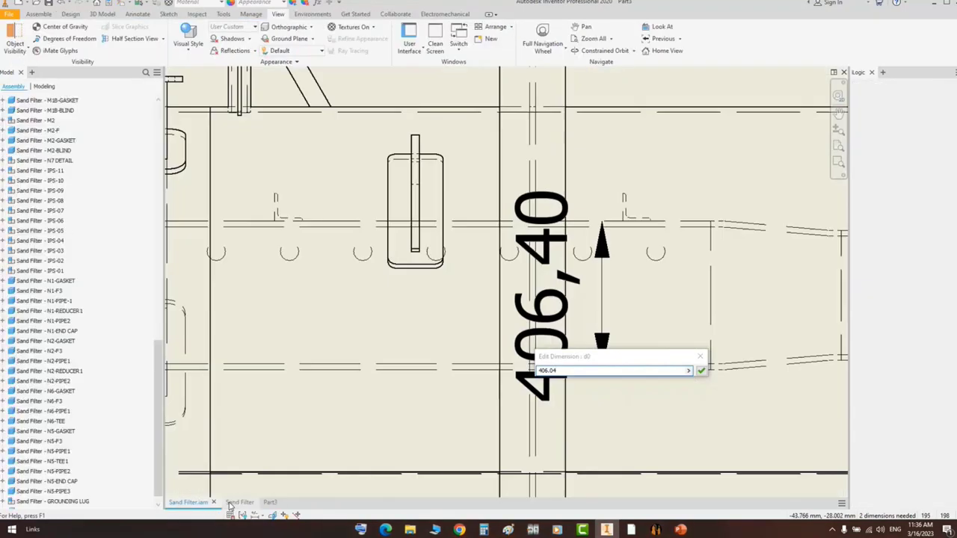
pyautogui.click(232, 504)
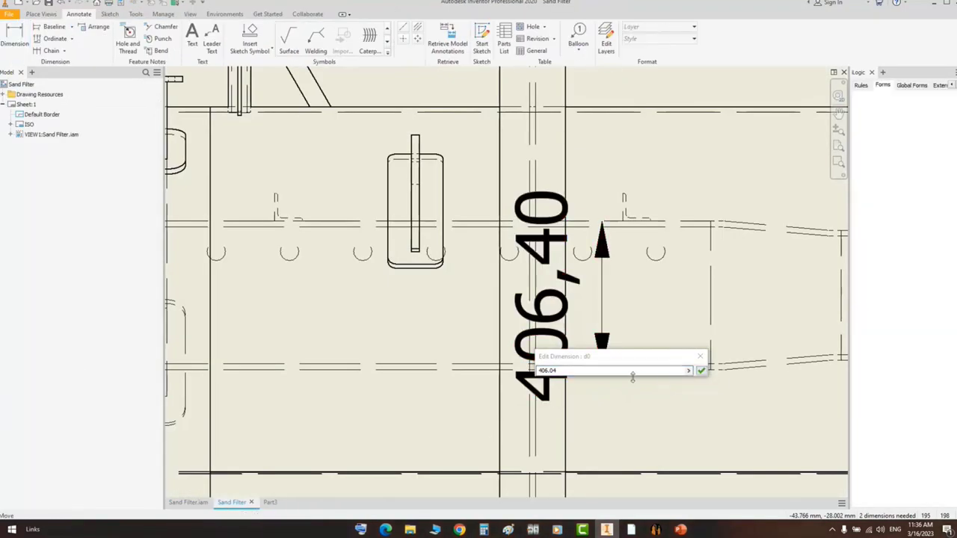
pyautogui.press('Return')
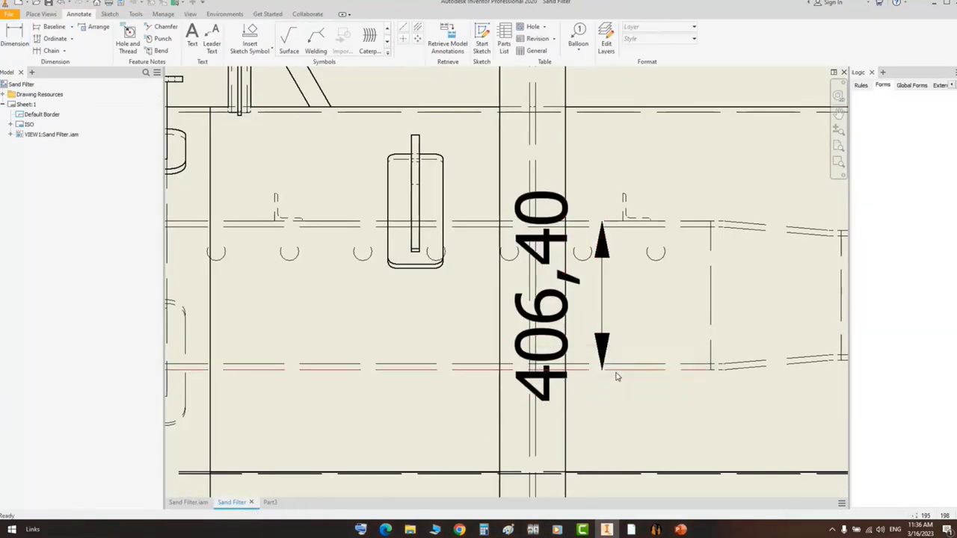
pyautogui.click(268, 502)
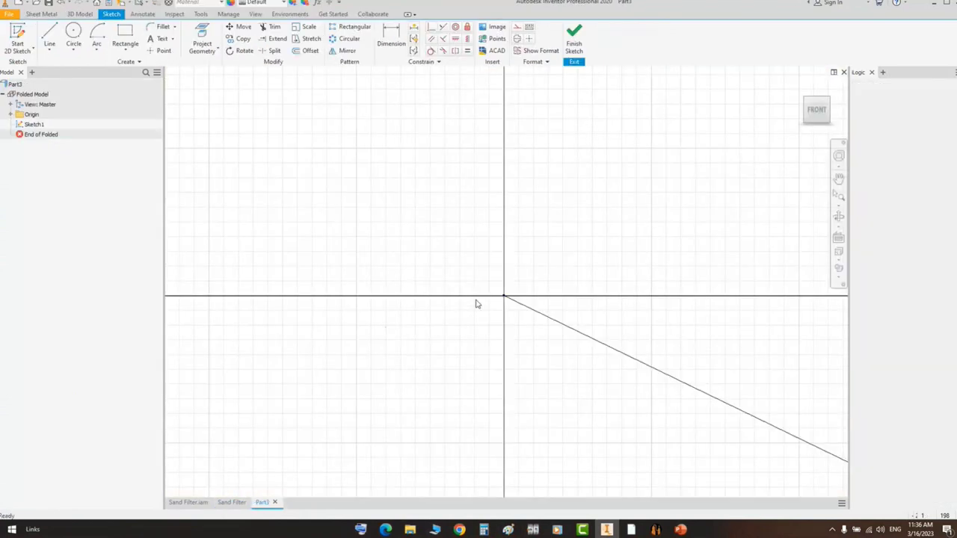
pyautogui.scroll(-4, 500, 321)
# - Dimension the vertical distance from the small support angle's underside to the upper internal pipe's centre in the Sand Filter drawing
pyautogui.click(230, 502)
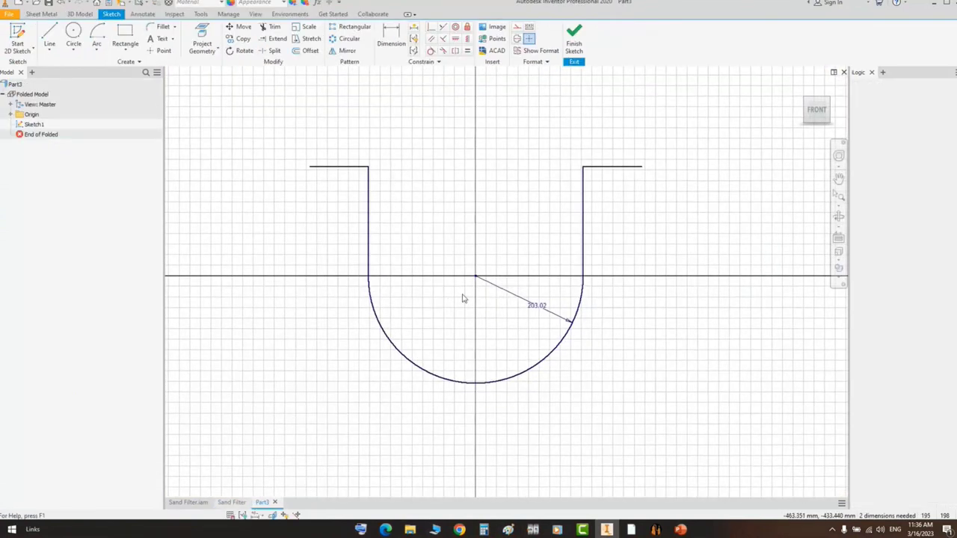
pyautogui.scroll(3, 614, 232)
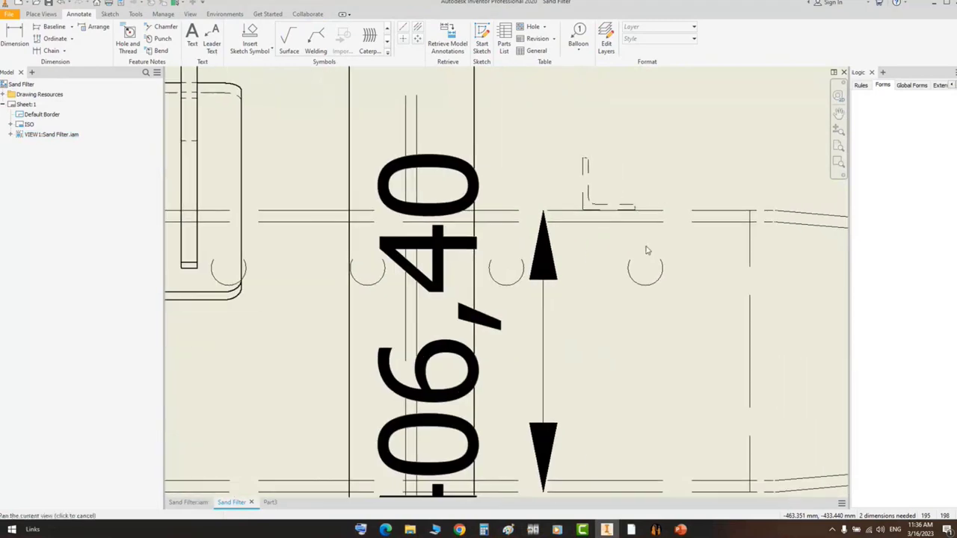
pyautogui.press('d')
pyautogui.click(627, 209)
pyautogui.scroll(-2, 622, 246)
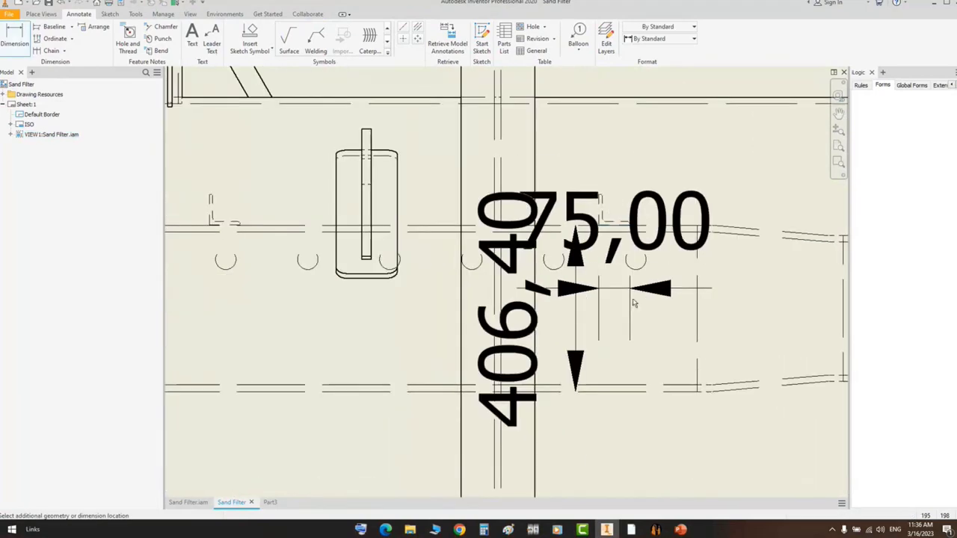
pyautogui.click(698, 309)
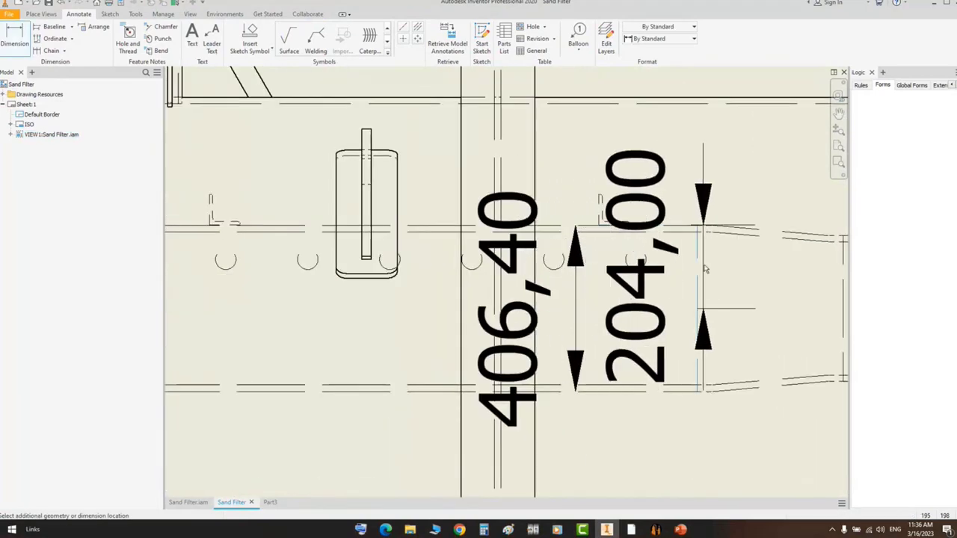
pyautogui.moveTo(705, 268); pyautogui.dragTo(552, 271, button='middle')
pyautogui.click(692, 270)
pyautogui.press('d')
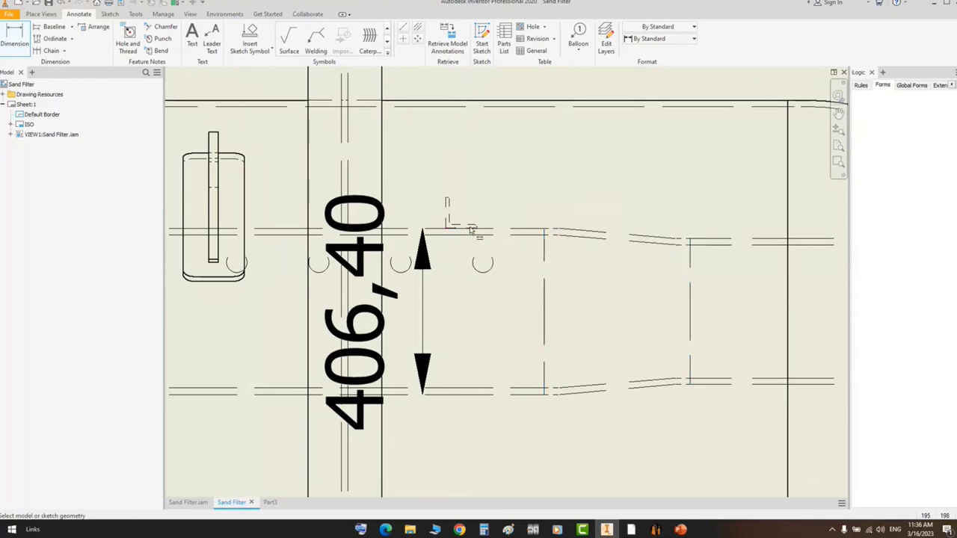
pyautogui.scroll(5, 471, 229)
pyautogui.click(490, 224)
pyautogui.scroll(-5, 494, 223)
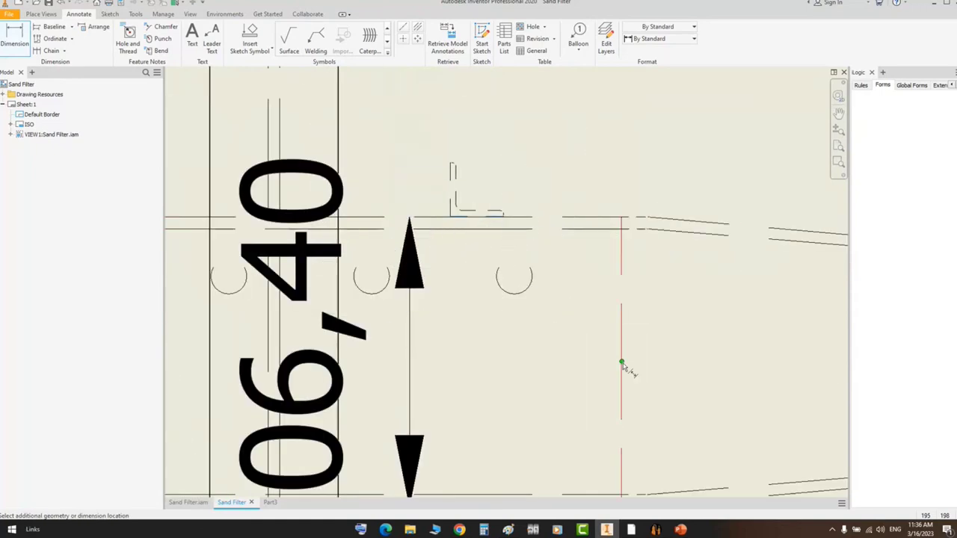
pyautogui.click(622, 362)
pyautogui.scroll(-5, 436, 339)
pyautogui.click(797, 336)
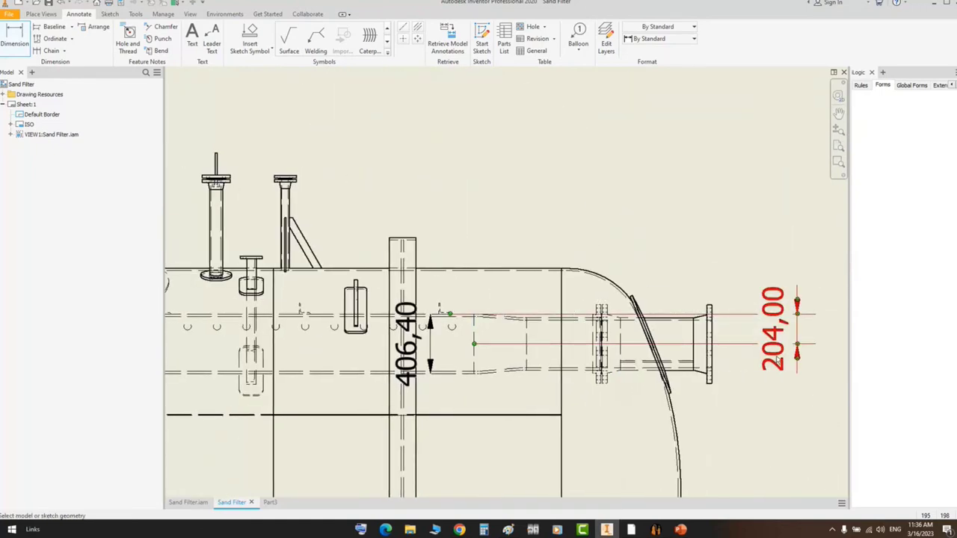
# - Dimension the right flange line's height above the arc centre in the Part3 sketch and set it to 204 mm
pyautogui.click(270, 503)
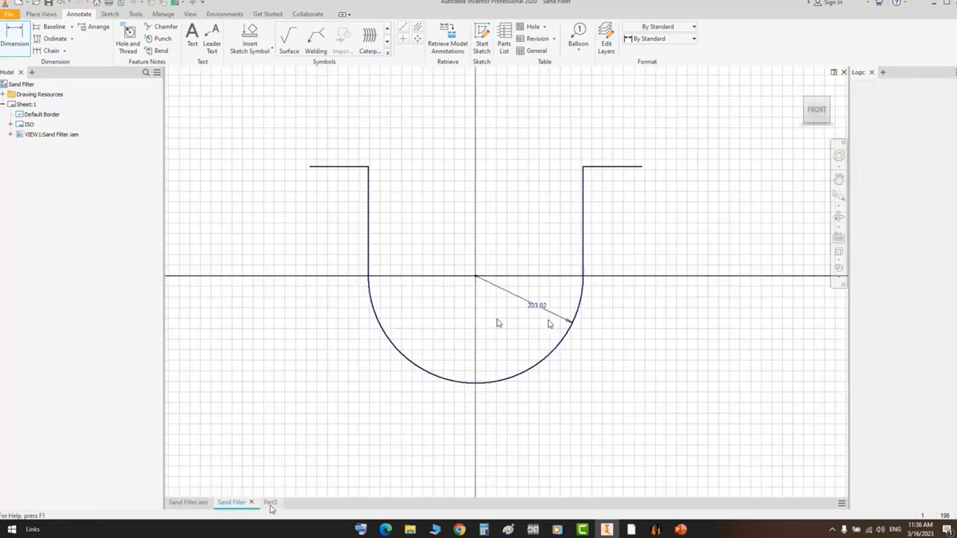
pyautogui.click(626, 167)
pyautogui.click(476, 277)
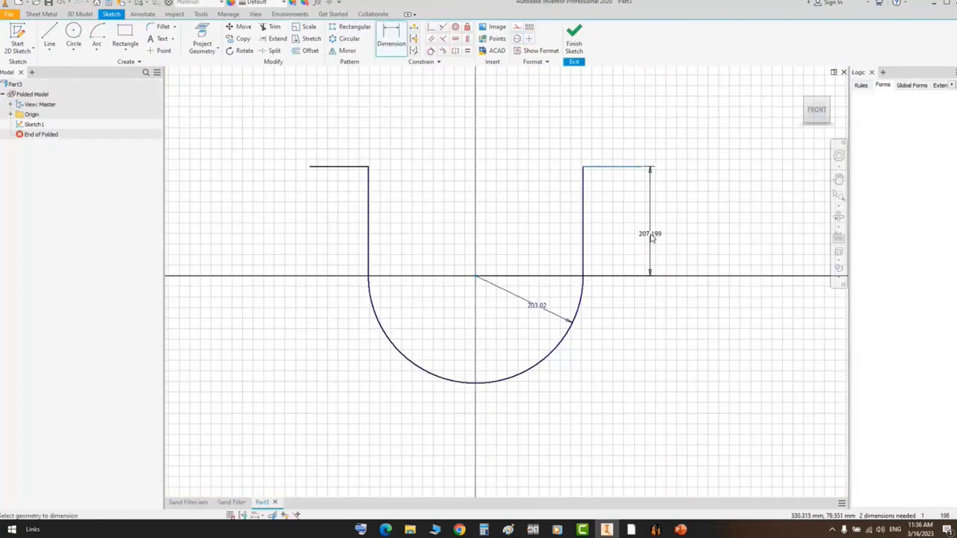
pyautogui.click(651, 237)
pyautogui.write('20')
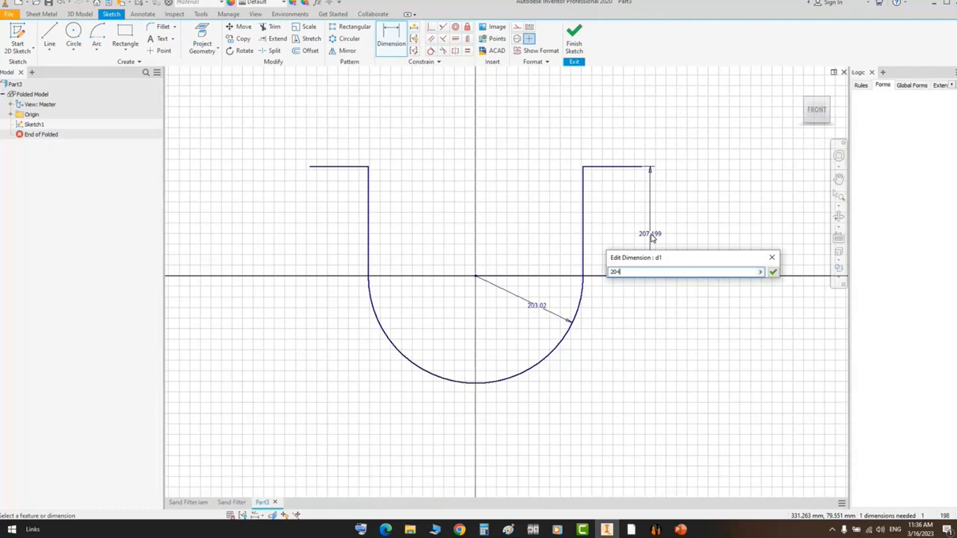
pyautogui.write('4')
pyautogui.press('Return')
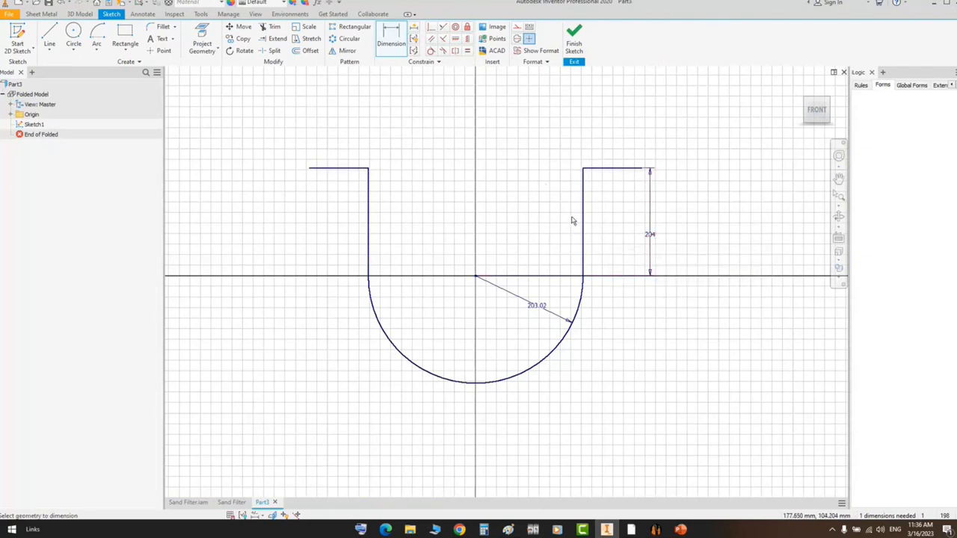
# - Dimension the length of the U-profile's right flange and set it to 100 mm
pyautogui.click(621, 168)
pyautogui.click(621, 142)
pyautogui.write('100')
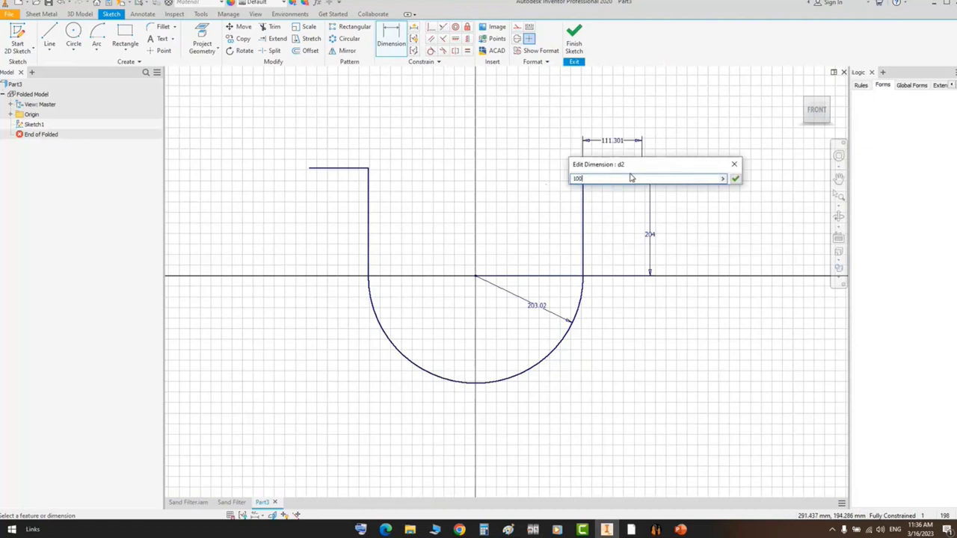
pyautogui.press('Return')
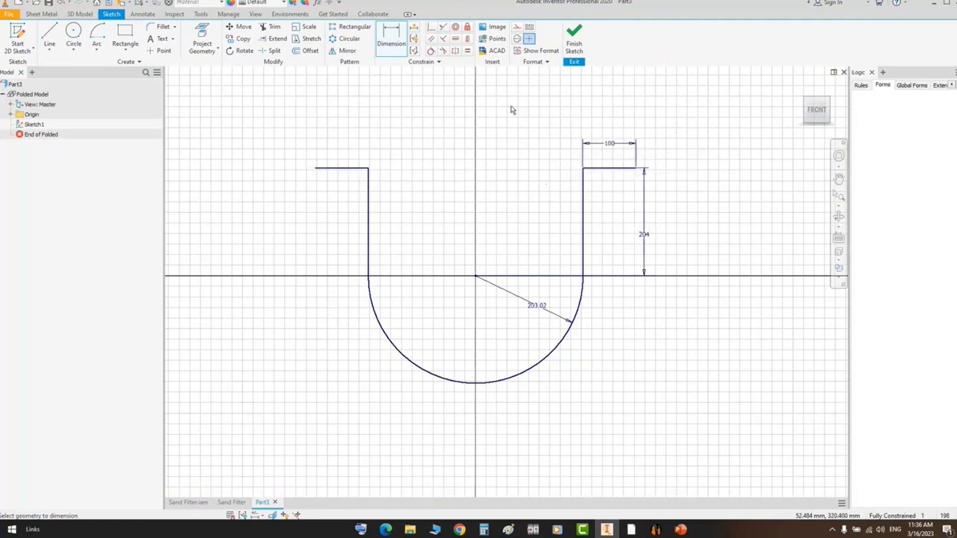
pyautogui.press('Escape')
# - Choose the Default_mm sheet metal rule in the sheet metal defaults and set its thickness to 10 mm
pyautogui.click(41, 14)
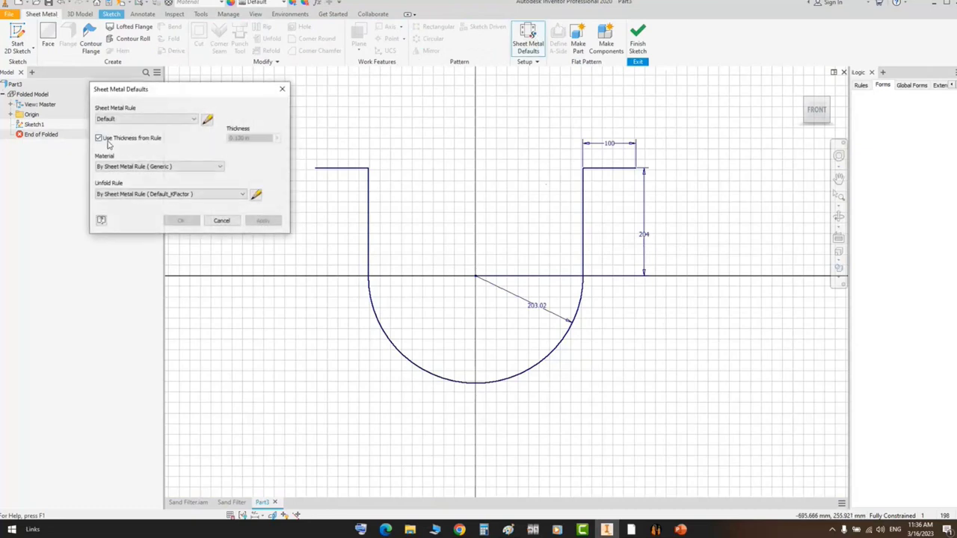
pyautogui.click(193, 119)
pyautogui.click(131, 134)
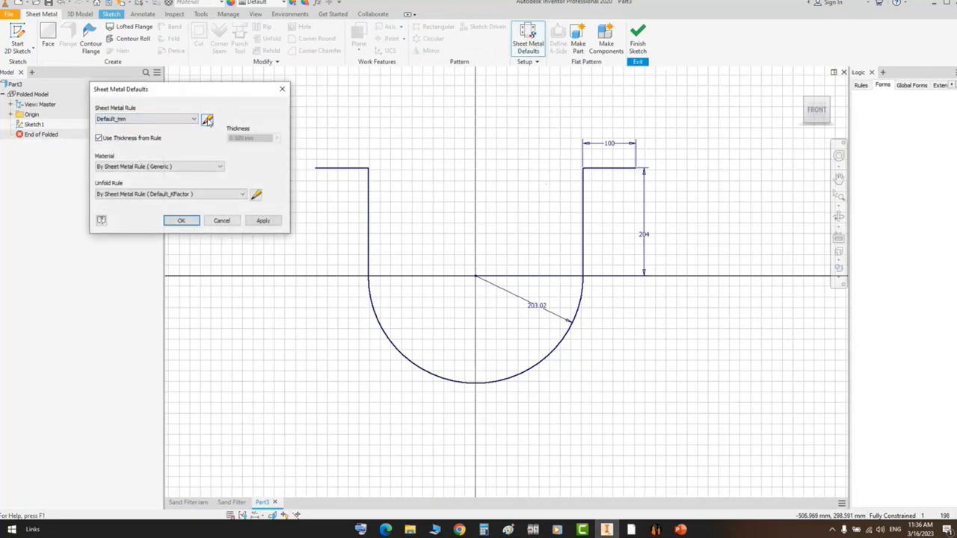
pyautogui.click(207, 120)
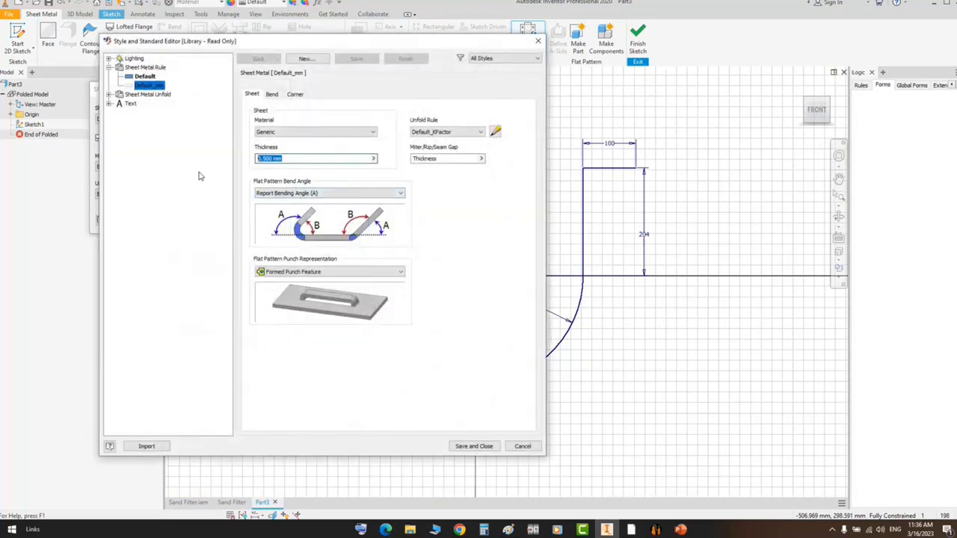
pyautogui.write('10')
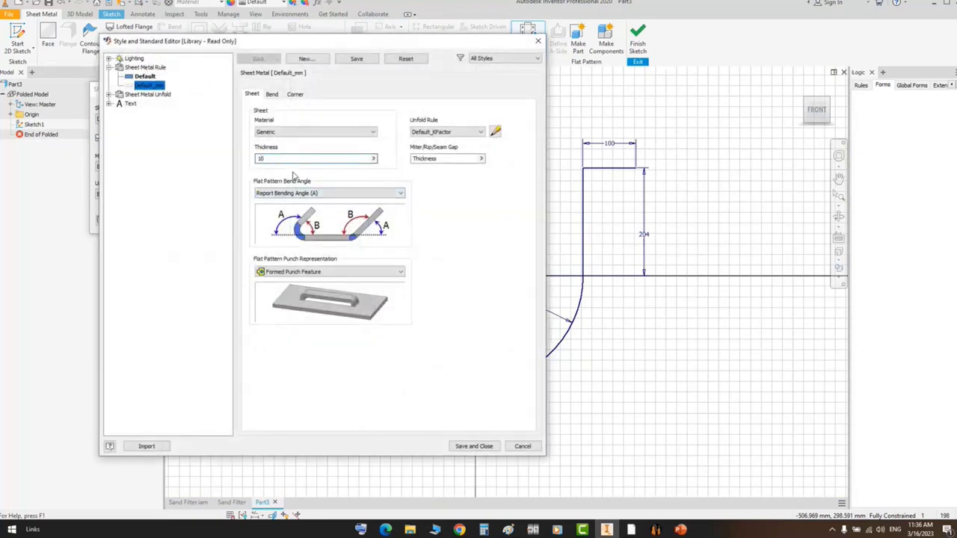
# - Set the K-factor of the Default_KFactor unfold rule to 0.5 and save the style changes
pyautogui.click(496, 131)
pyautogui.click(284, 272)
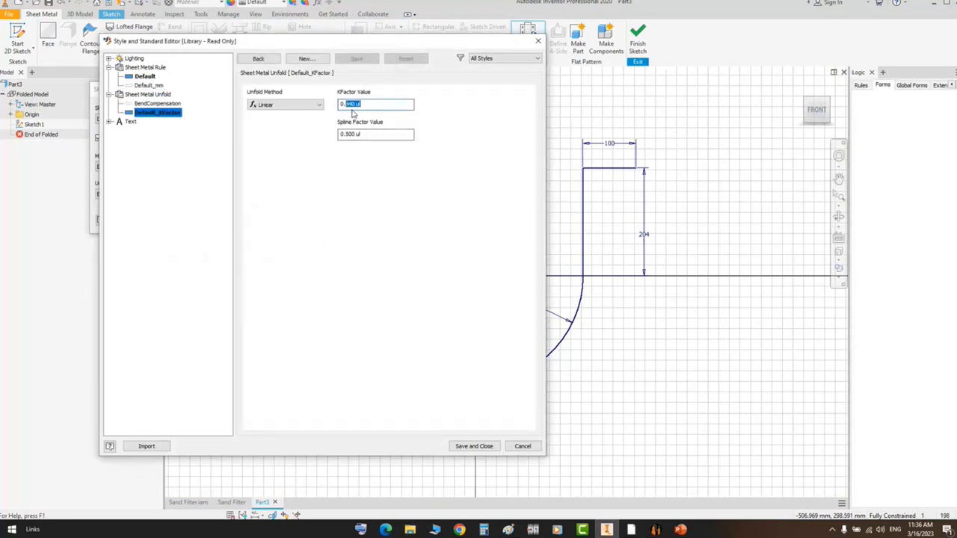
pyautogui.write('5')
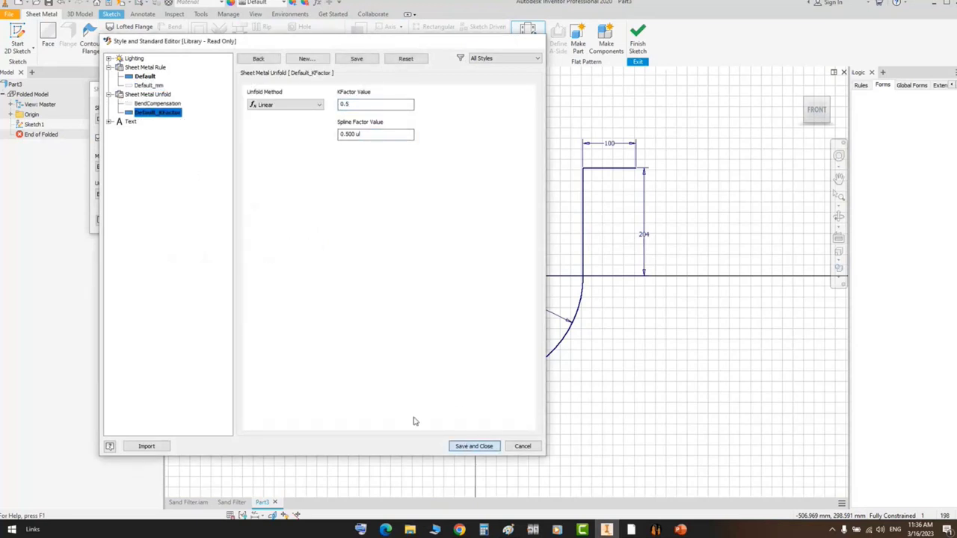
pyautogui.click(474, 445)
# - Set the sheet metal material to Steel and apply the sheet metal defaults
pyautogui.click(139, 167)
pyautogui.write('steel')
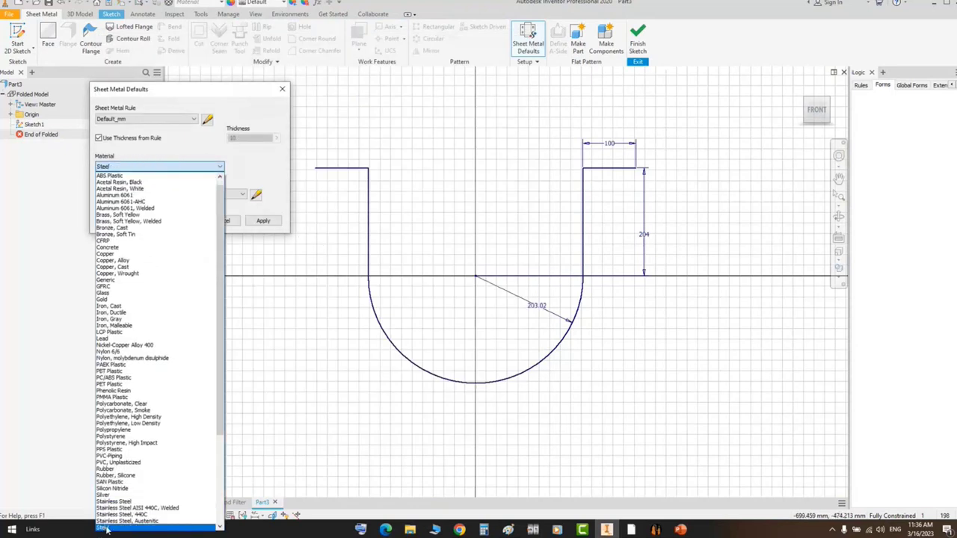
pyautogui.click(106, 529)
pyautogui.click(181, 221)
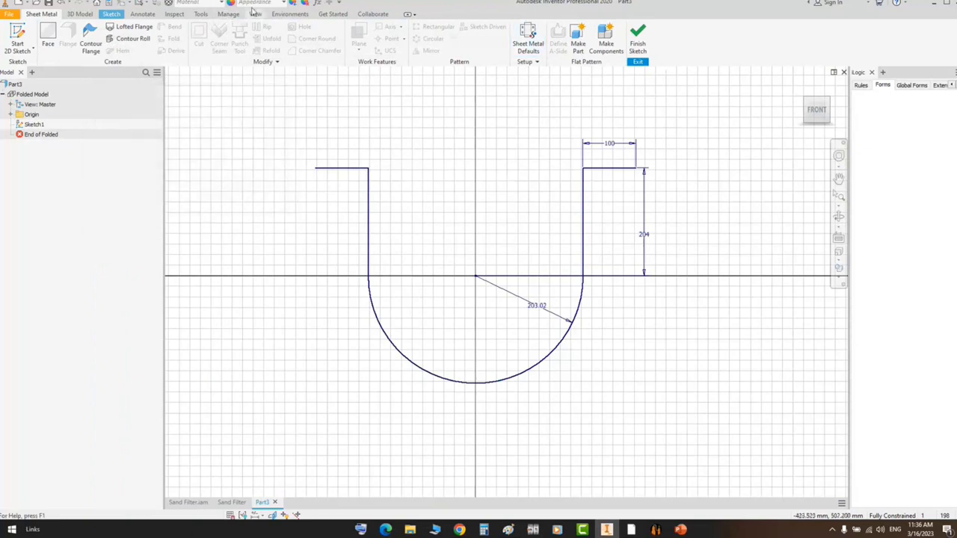
pyautogui.click(258, 6)
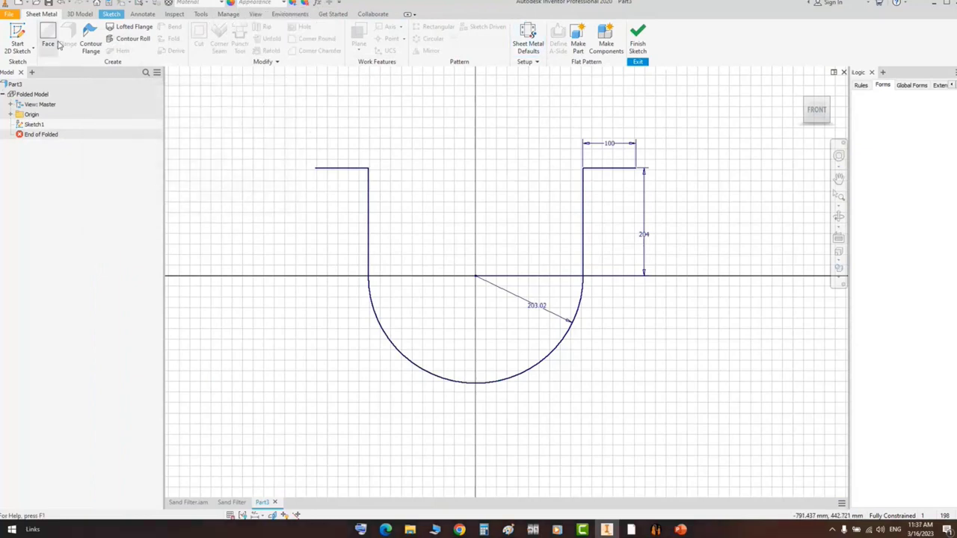
# - Create a contour flange from the U profile with its thickness offset outward, and give the part a yellow satin appearance
pyautogui.click(372, 174)
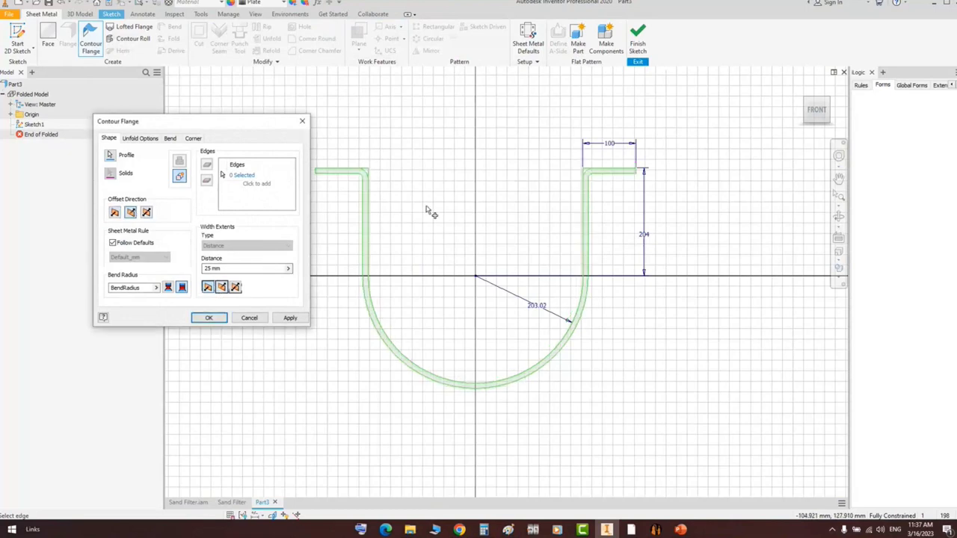
pyautogui.scroll(5, 602, 186)
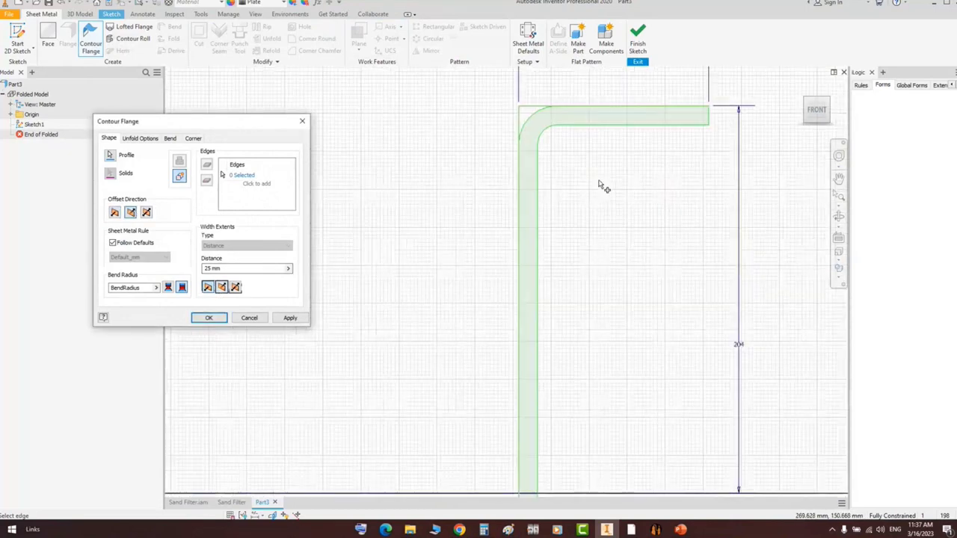
pyautogui.scroll(-5, 550, 169)
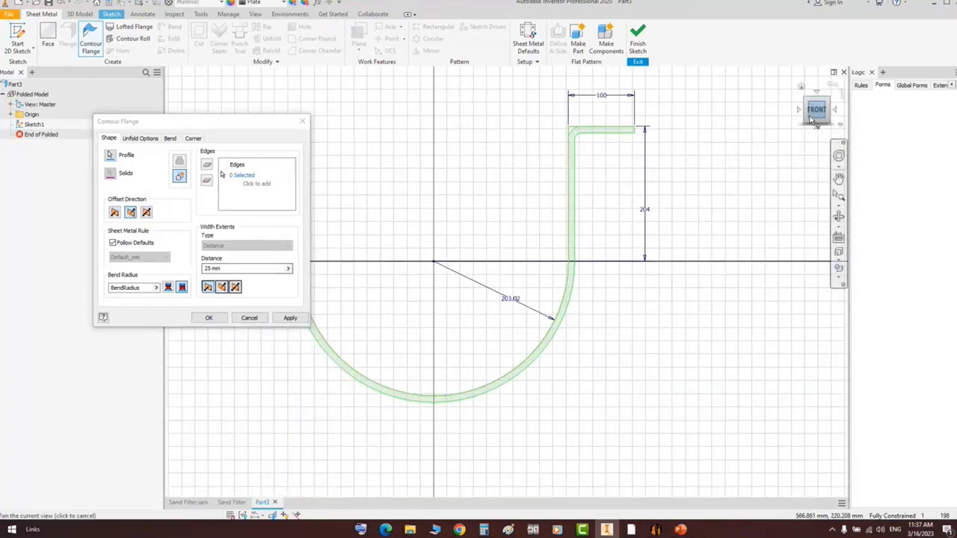
pyautogui.click(828, 100)
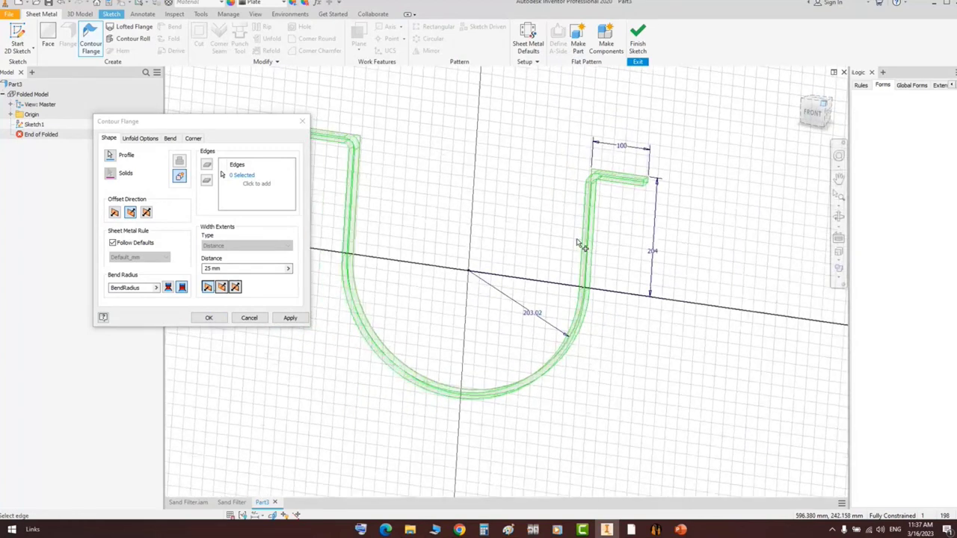
pyautogui.scroll(3, 621, 272)
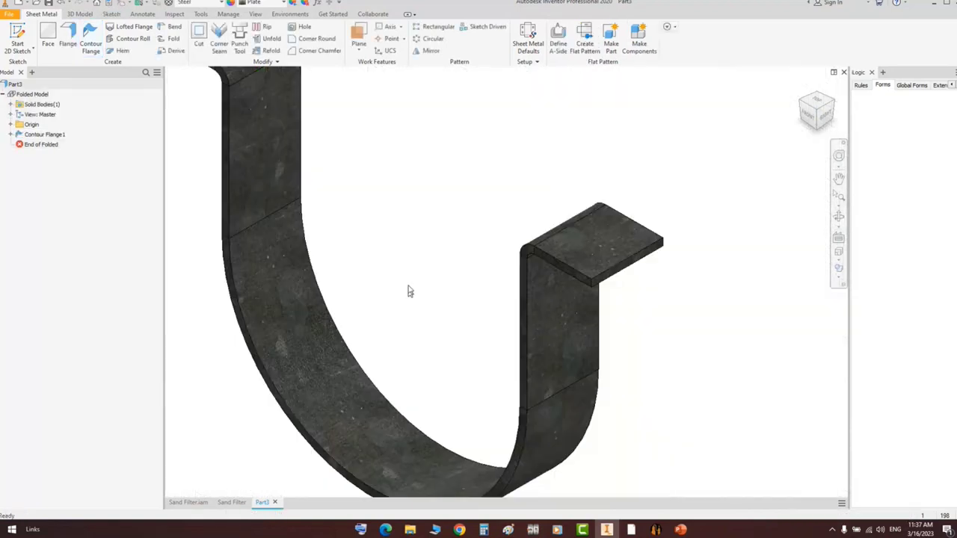
pyautogui.scroll(-3, 409, 291)
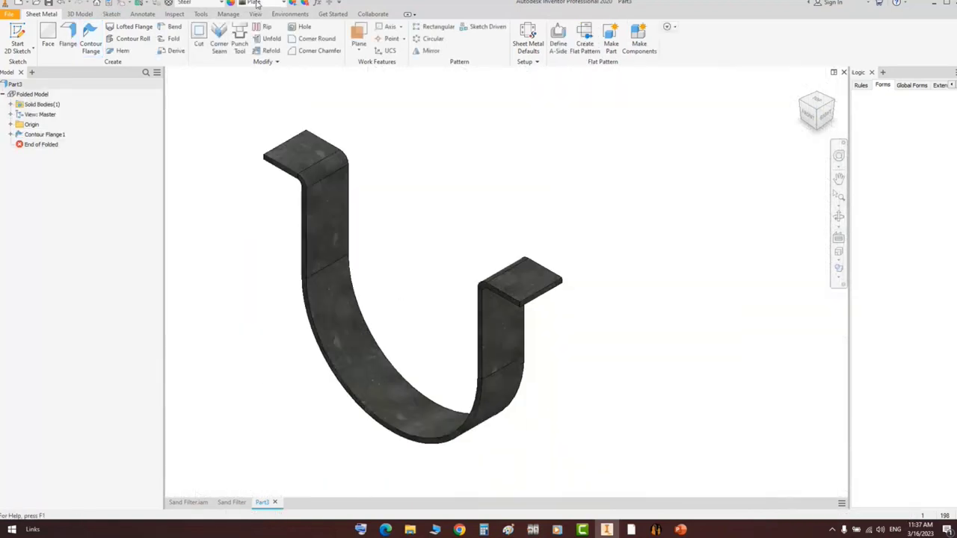
pyautogui.scroll(1, 256, 4)
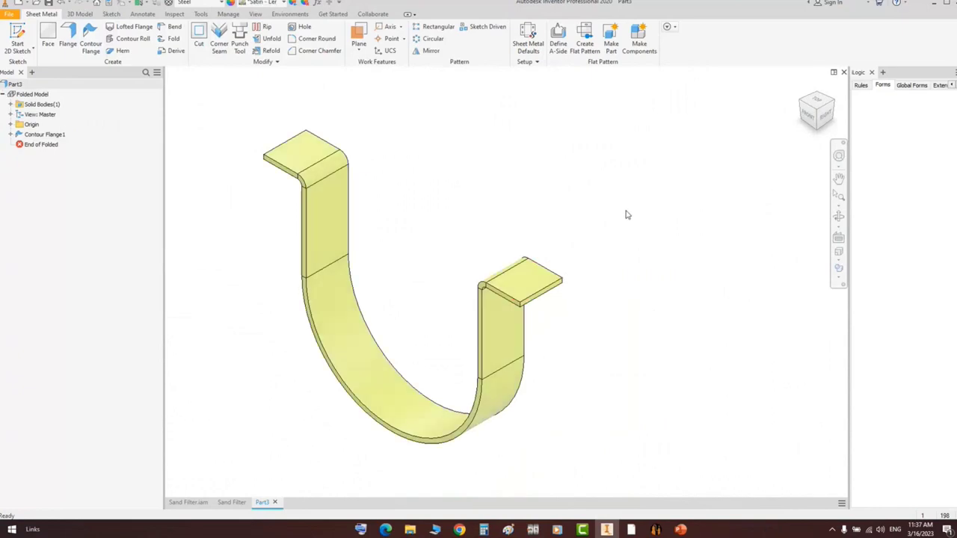
# - Start a sketch on the top face of the U-clamp's flange tab and place a hole centre point on each of the two tabs
pyautogui.press('s')
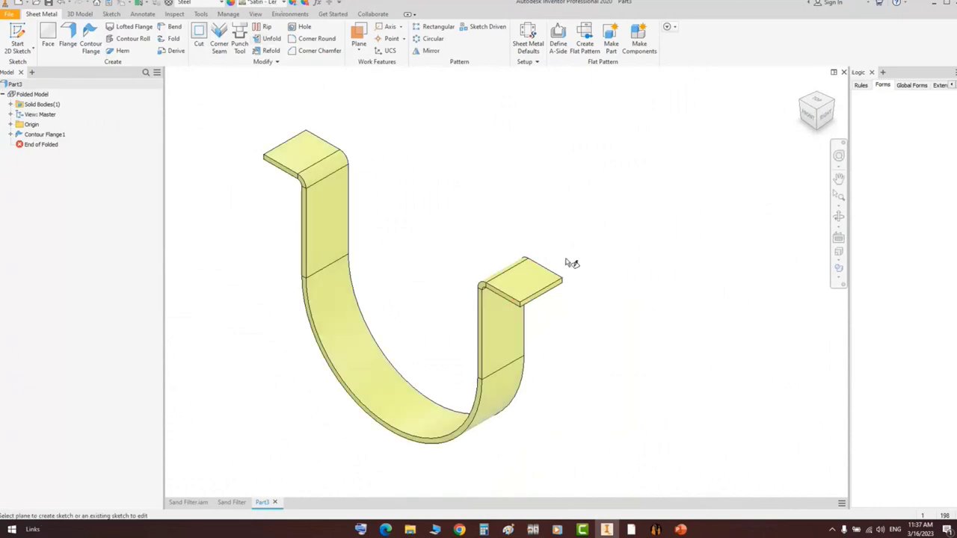
pyautogui.click(549, 272)
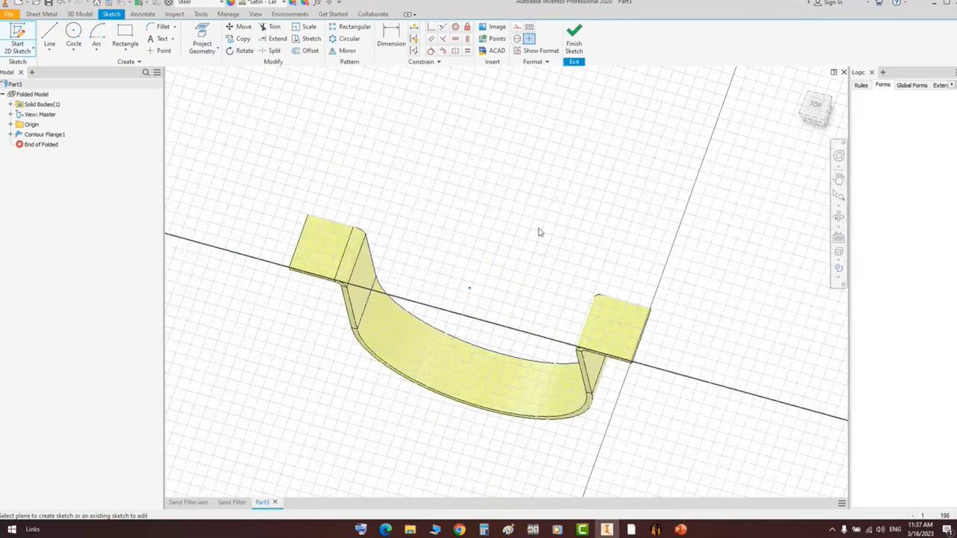
pyautogui.press('c')
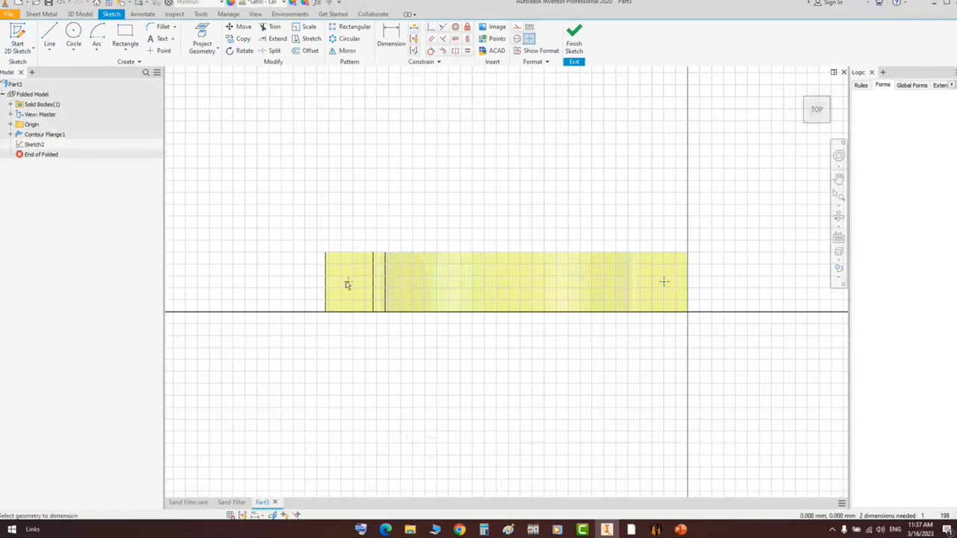
# - Dimension each centre point 50 mm from the outer end of its tab and finish the sketch
pyautogui.click(347, 284)
pyautogui.click(344, 231)
pyautogui.press('Return')
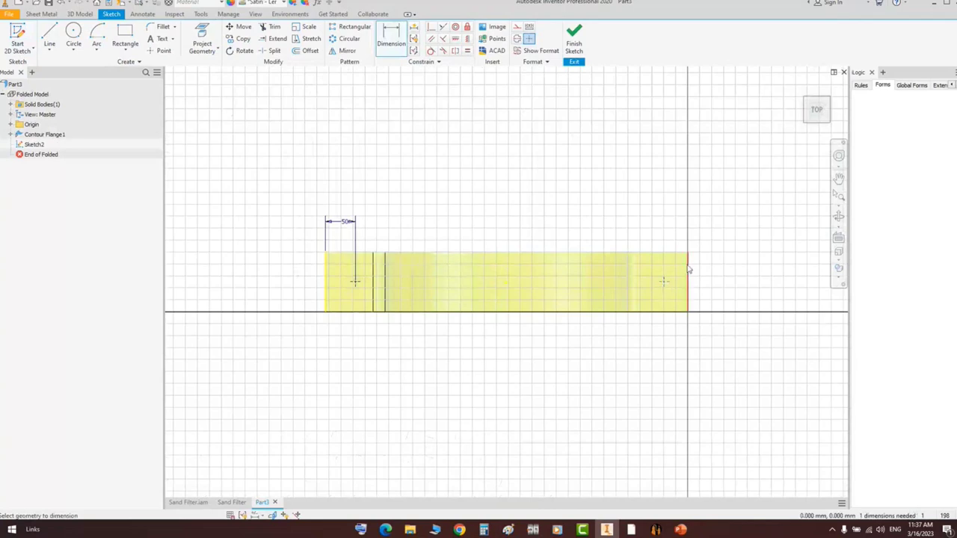
pyautogui.click(688, 269)
pyautogui.click(675, 233)
pyautogui.write('50')
pyautogui.press('Return')
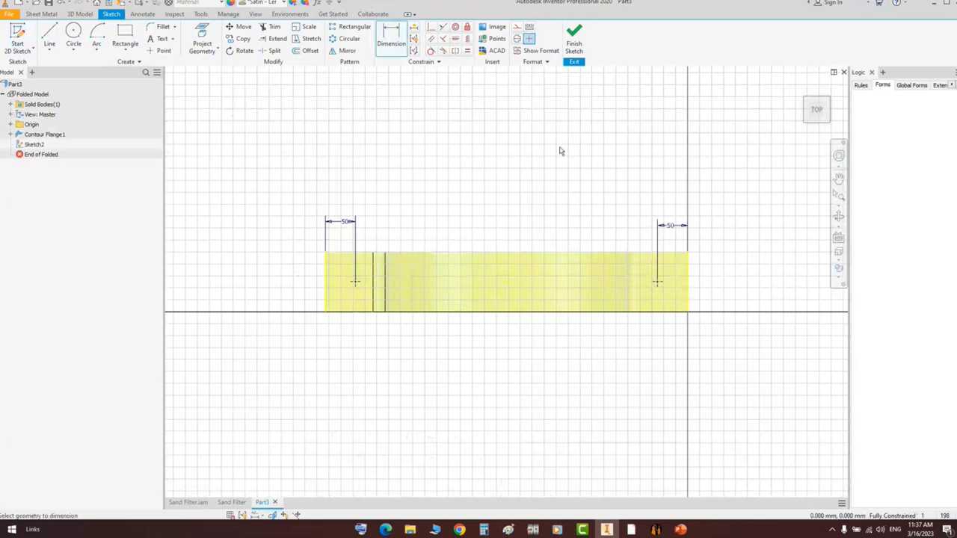
pyautogui.rightClick(518, 114)
pyautogui.click(540, 117)
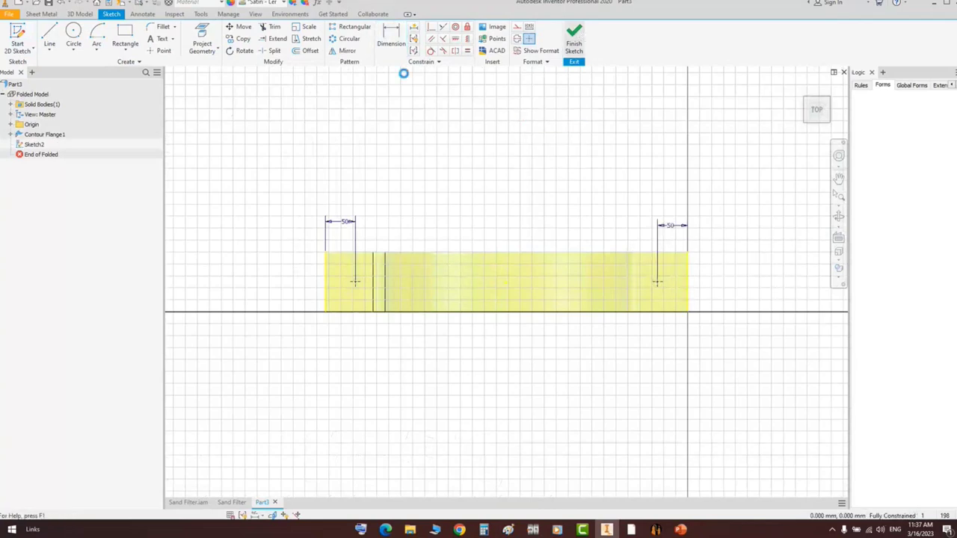
pyautogui.click(577, 36)
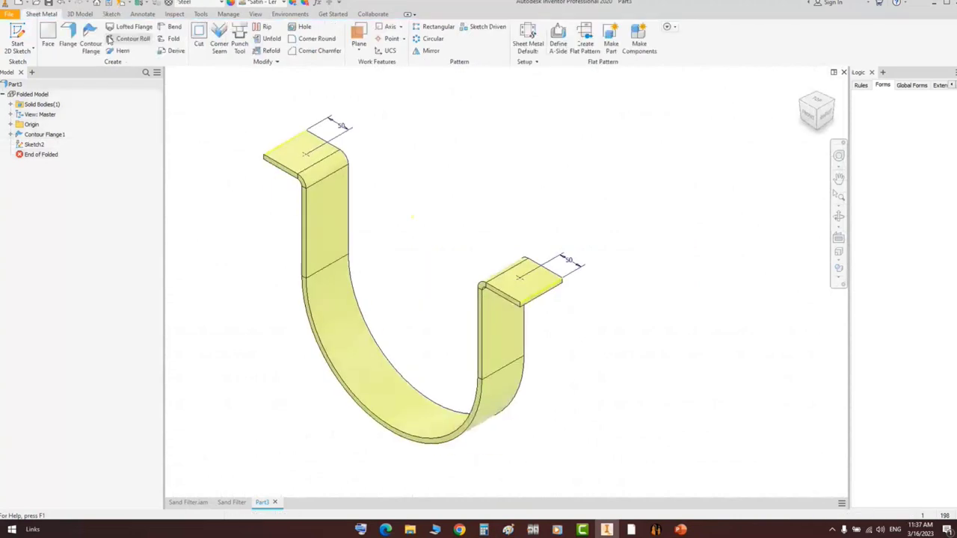
# - Create simple through-all holes of 16 mm diameter at both sketched centre points on the tabs
pyautogui.click(79, 14)
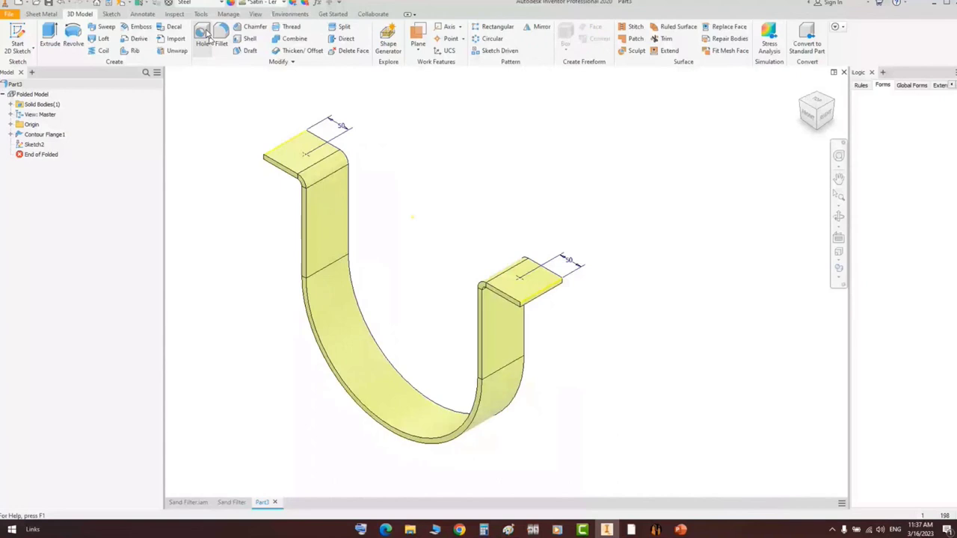
pyautogui.click(203, 33)
pyautogui.scroll(5, 417, 182)
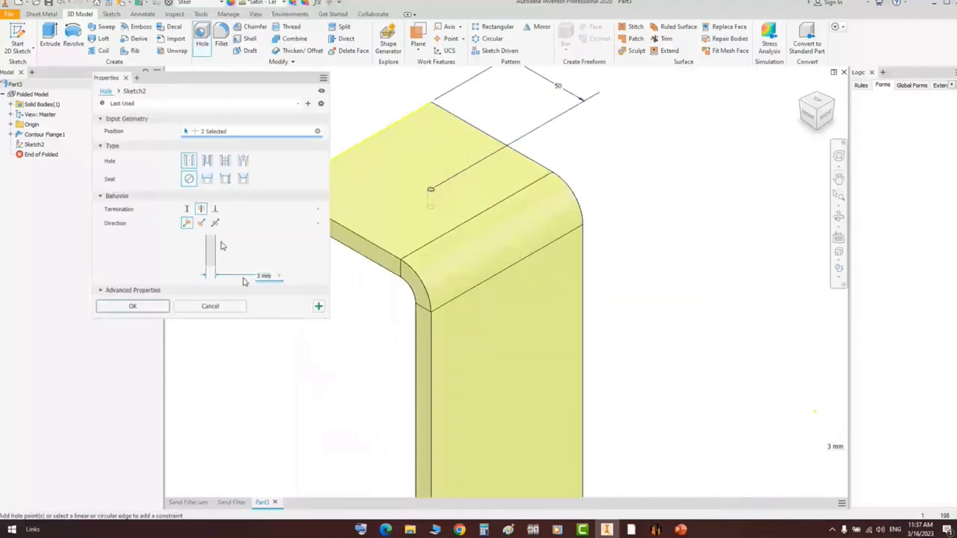
pyautogui.press('Return')
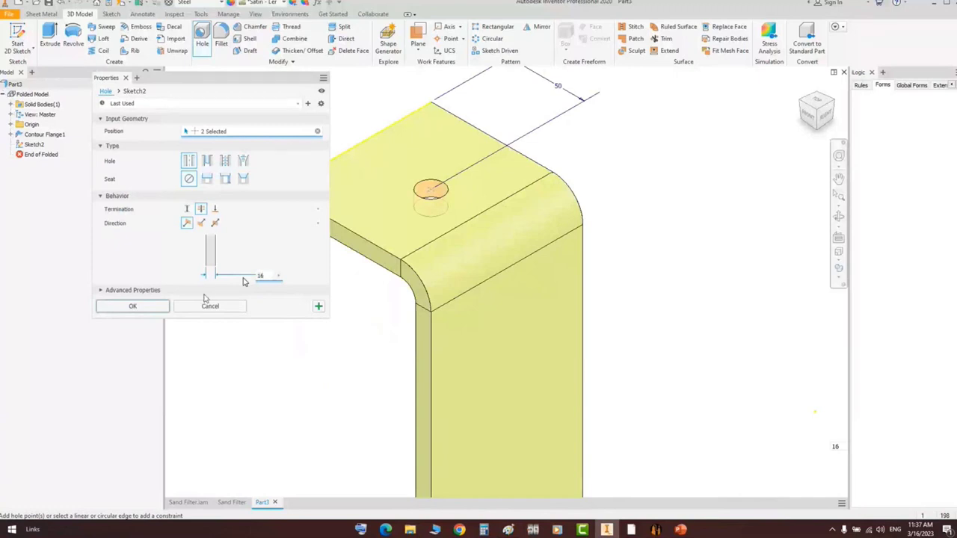
pyautogui.click(131, 306)
pyautogui.scroll(-5, 336, 284)
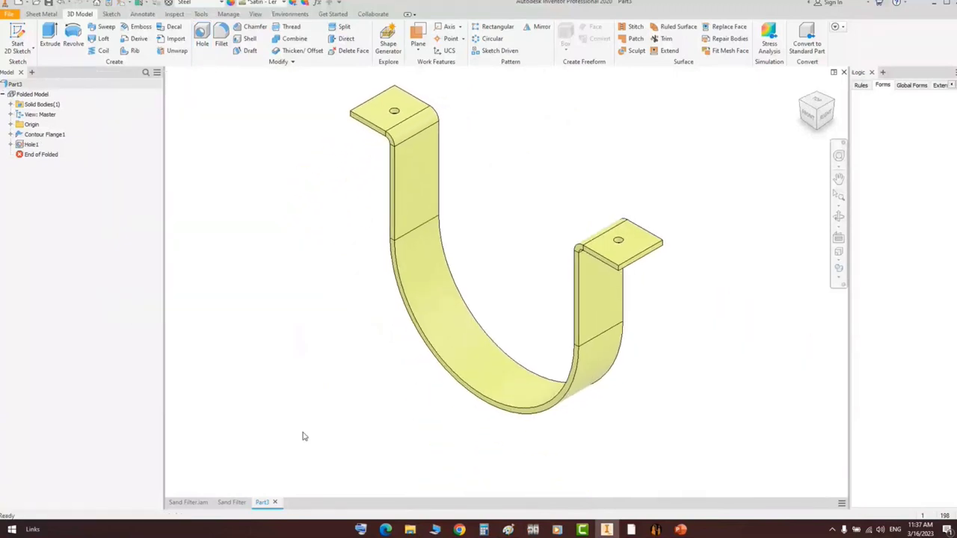
# - Save the clamp part in the EXTERNAL PARTS folder as CLIP PLATE FOR 16 in PIPE
pyautogui.click(655, 529)
pyautogui.click(112, 19)
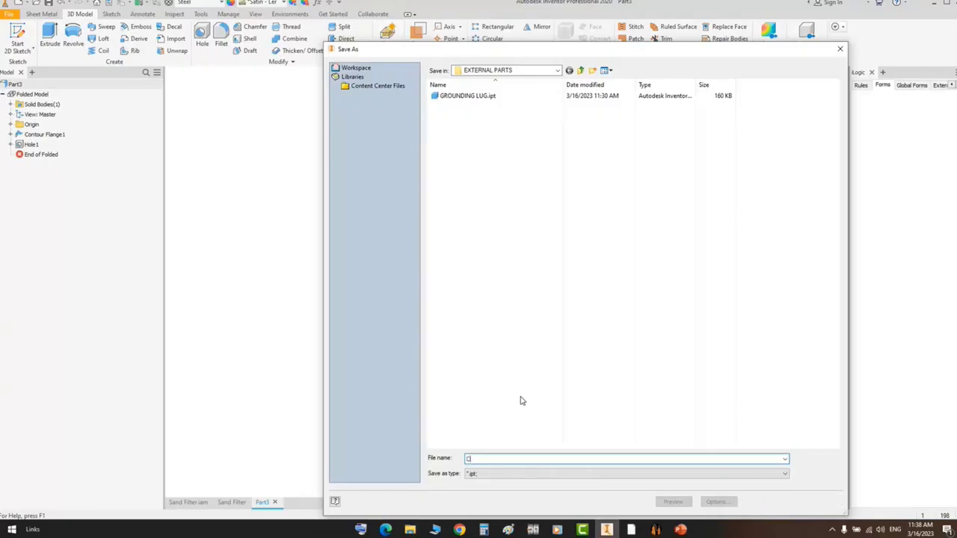
pyautogui.write('CLIP PLATE FOR 16 in P')
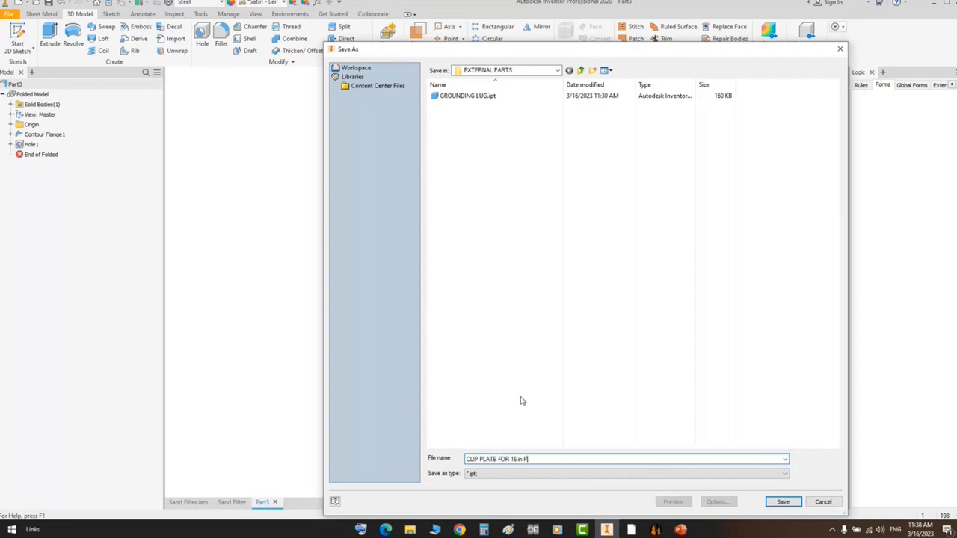
pyautogui.write('IPE')
pyautogui.press('Return')
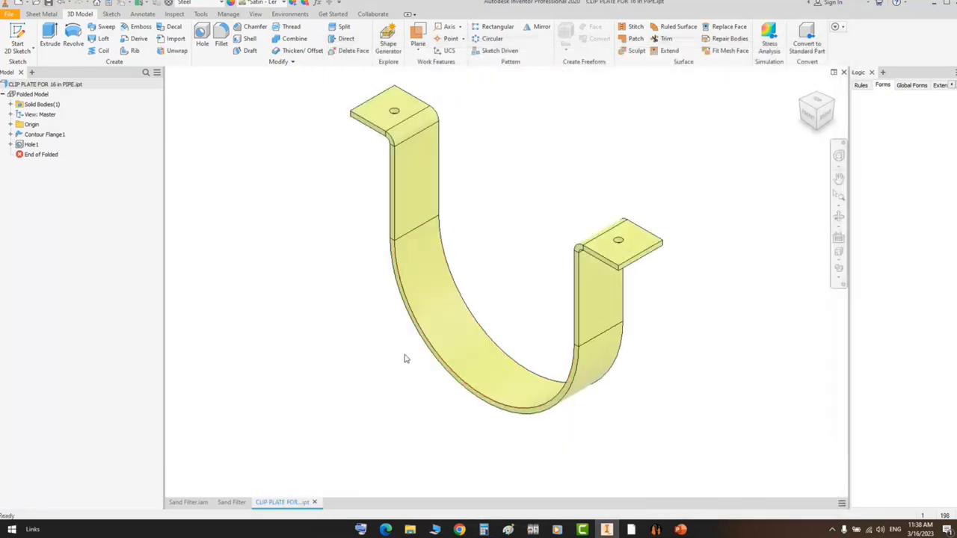
# - Return to the Sand Filter assembly and open the IPS-11 angle support subassembly in its own window
pyautogui.click(231, 502)
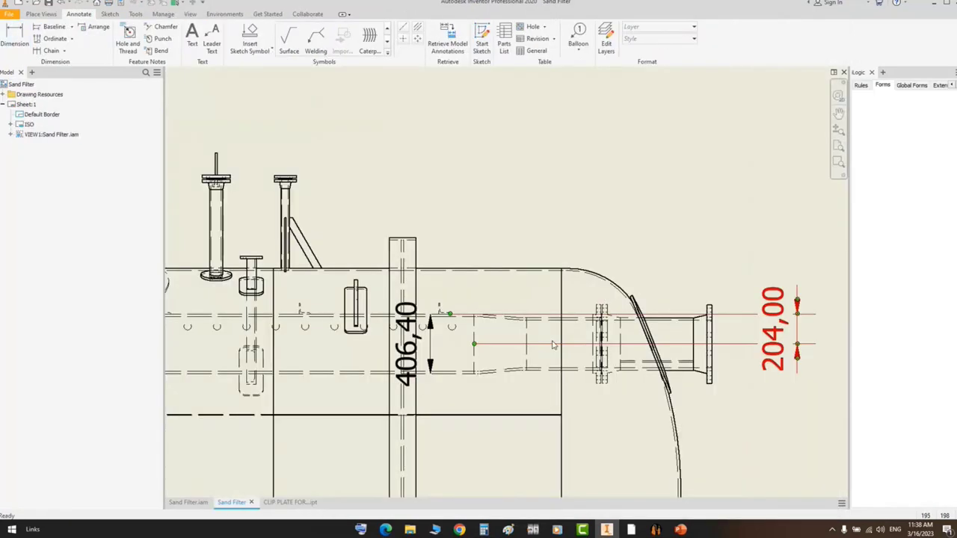
pyautogui.click(189, 502)
pyautogui.scroll(-3, 700, 275)
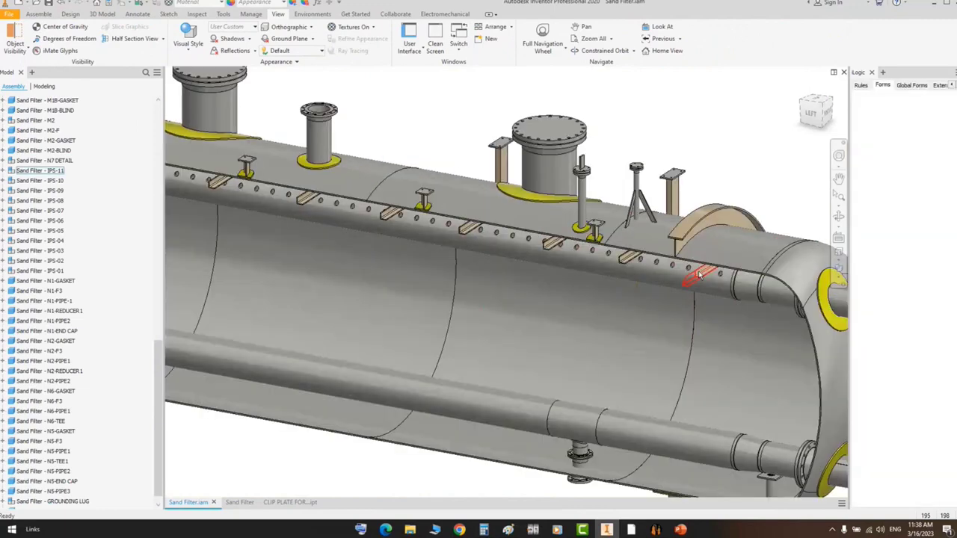
pyautogui.rightClick(699, 275)
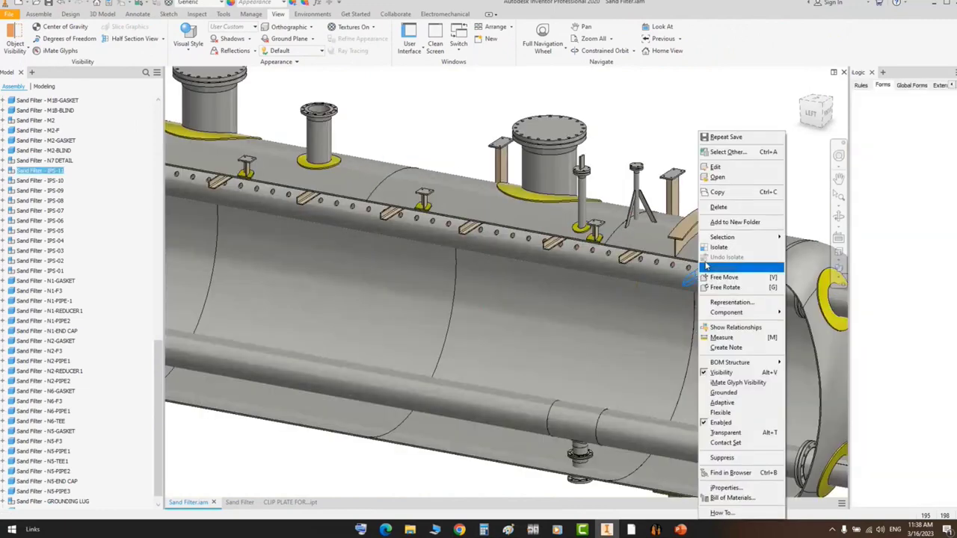
pyautogui.click(715, 178)
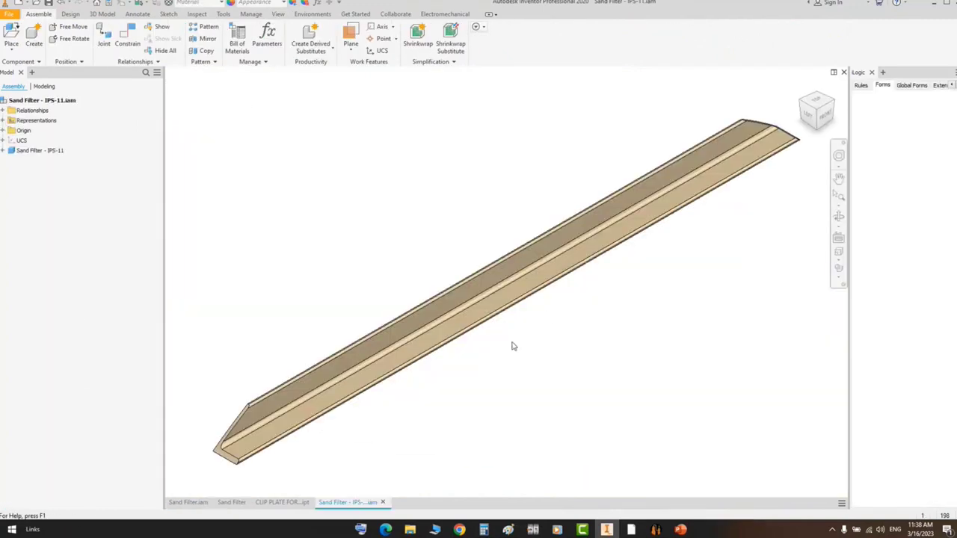
# - Place one instance of CLIP PLATE FOR 16 in PIPE.ipt beside the angle in the IPS-11 assembly
pyautogui.click(11, 34)
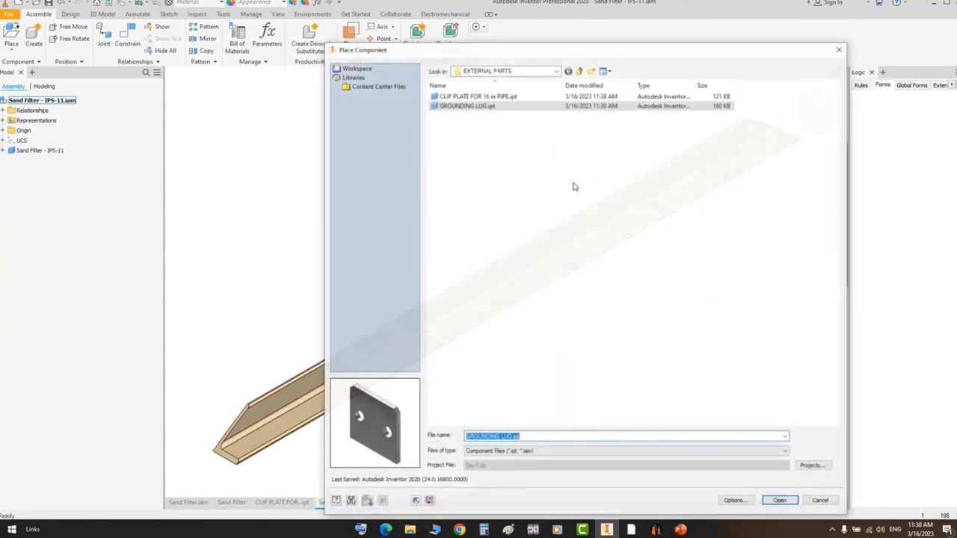
pyautogui.doubleClick(479, 96)
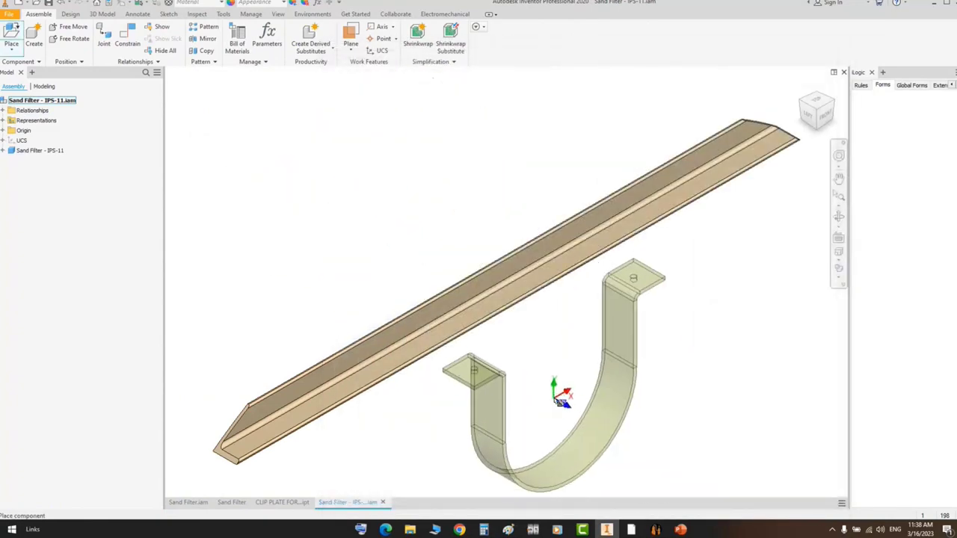
pyautogui.click(555, 399)
pyautogui.rightClick(681, 333)
pyautogui.click(714, 342)
# - Mate the top face of the clip plate's tab to the underside of the angle with 0 mm offset
pyautogui.scroll(-3, 671, 308)
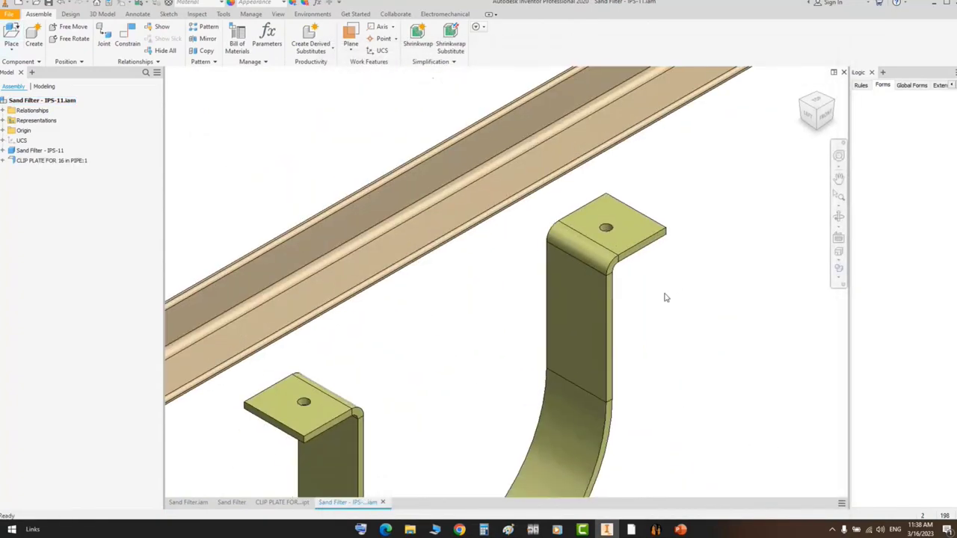
pyautogui.click(127, 43)
pyautogui.click(630, 236)
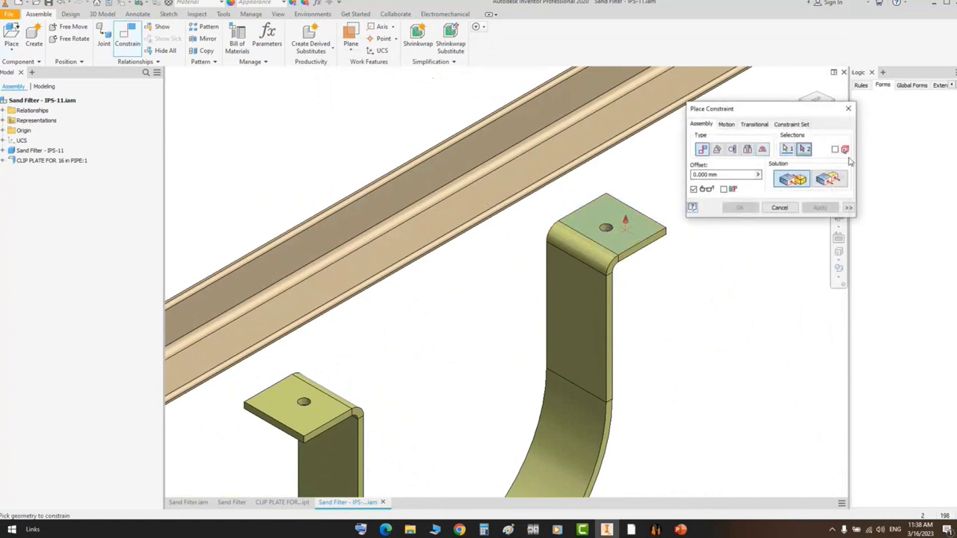
pyautogui.scroll(-3, 599, 280)
pyautogui.moveTo(795, 110); pyautogui.dragTo(468, 105)
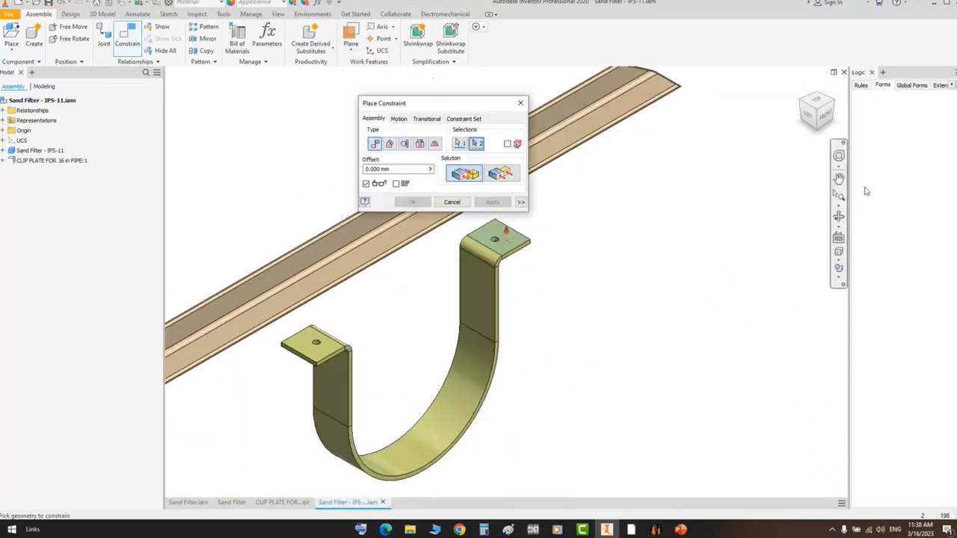
pyautogui.click(839, 217)
pyautogui.moveTo(531, 292); pyautogui.dragTo(566, 309)
pyautogui.rightClick(566, 310)
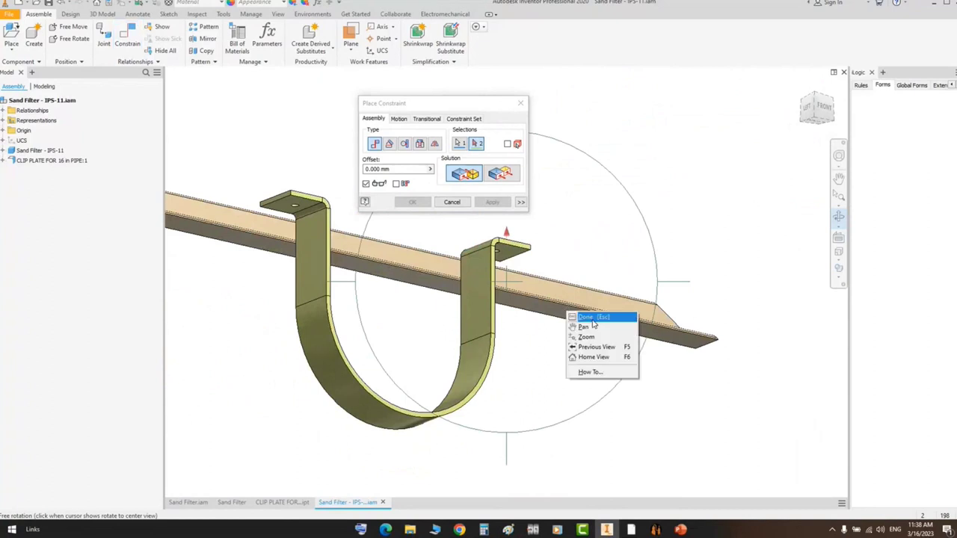
pyautogui.click(586, 316)
pyautogui.scroll(3, 578, 317)
pyautogui.click(582, 320)
pyautogui.moveTo(581, 274); pyautogui.dragTo(672, 217, button='middle')
pyautogui.click(414, 202)
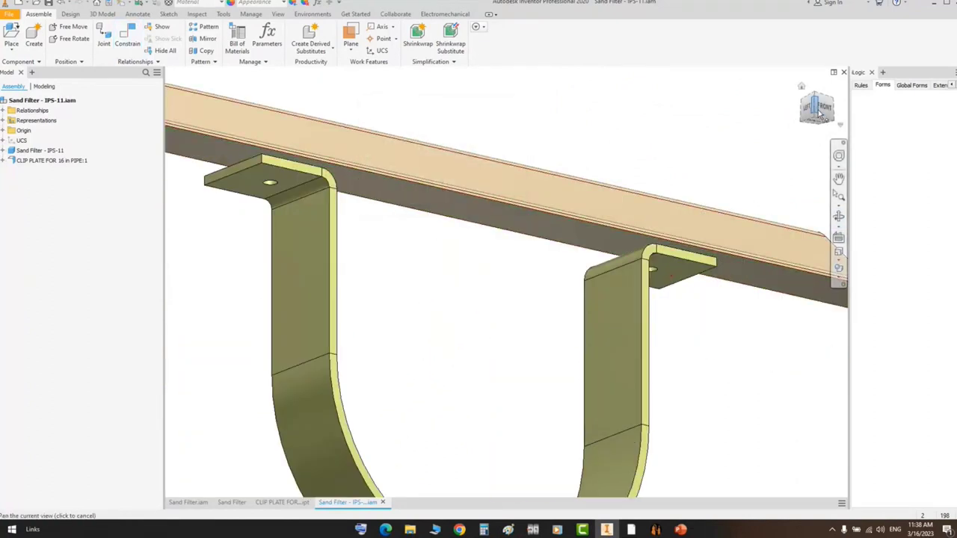
# - Centre the clip plate along the angle by constraining the YZ planes of both parts flush with 0 mm offset
pyautogui.click(823, 107)
pyautogui.moveTo(627, 281); pyautogui.dragTo(581, 281)
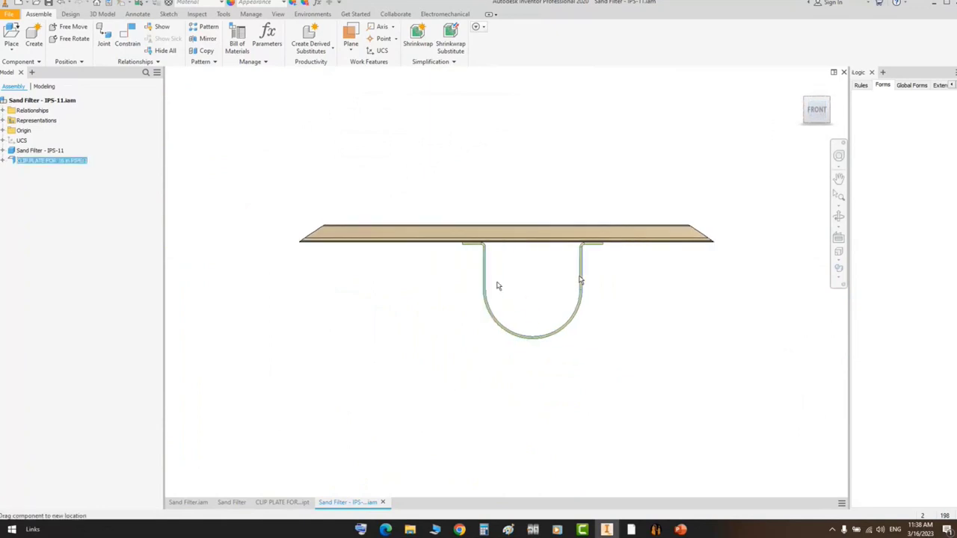
pyautogui.click(3, 162)
pyautogui.click(9, 171)
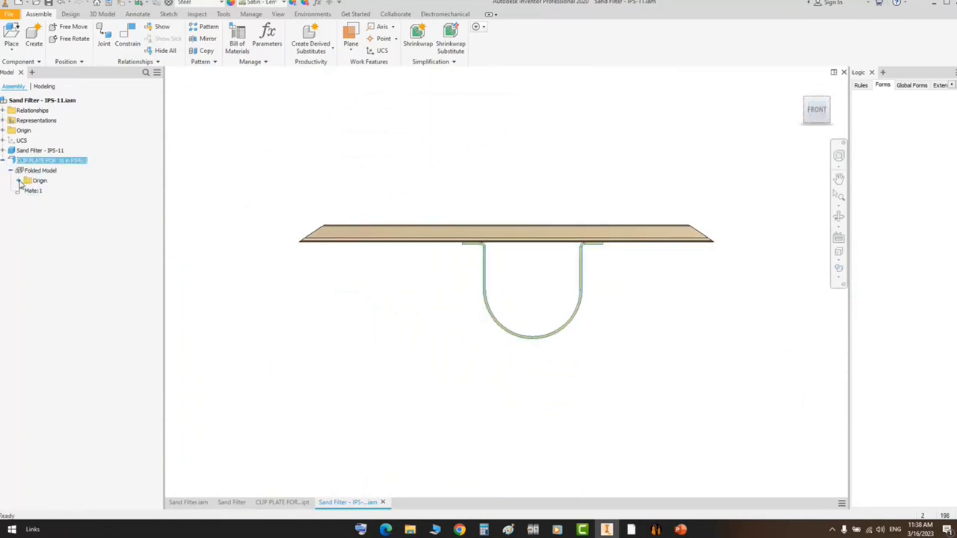
pyautogui.click(18, 181)
pyautogui.click(45, 192)
pyautogui.press('c')
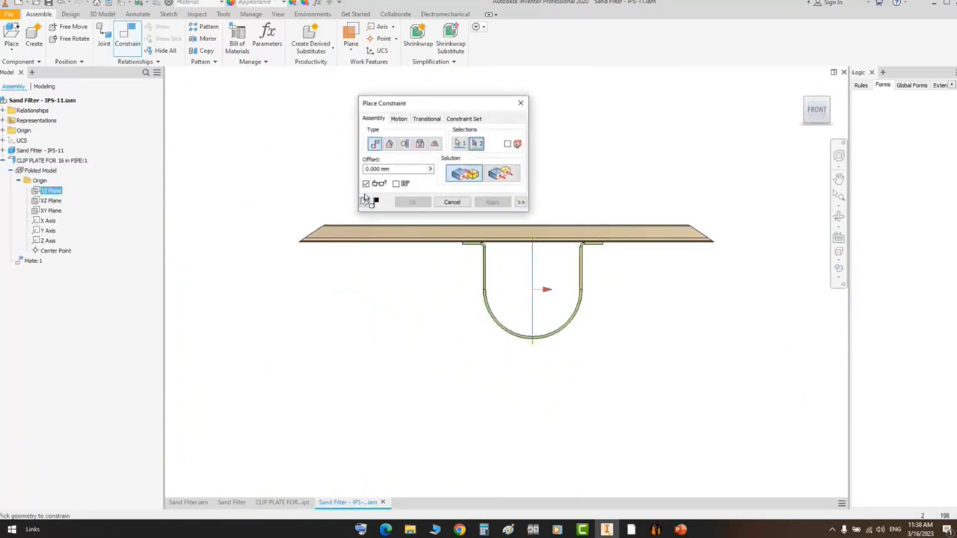
pyautogui.click(4, 151)
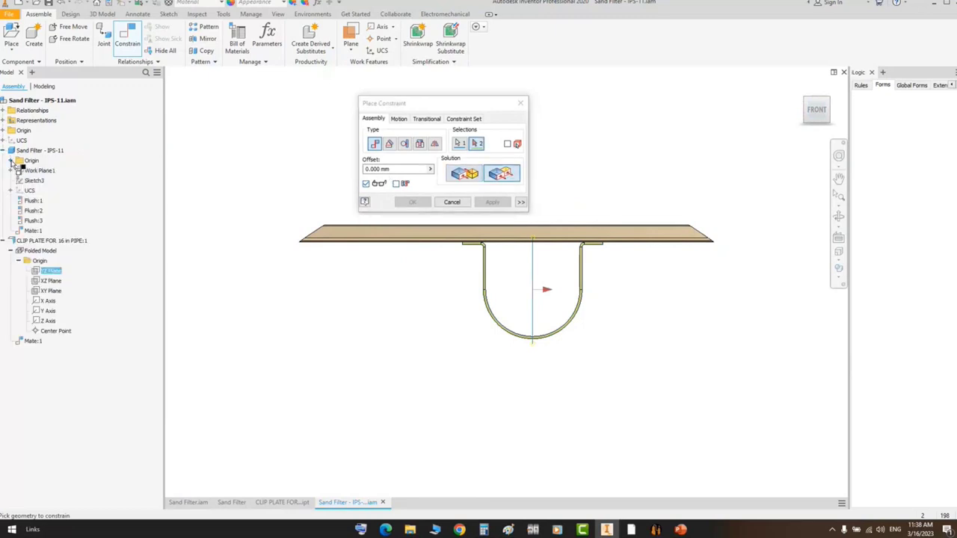
pyautogui.click(11, 161)
pyautogui.click(42, 170)
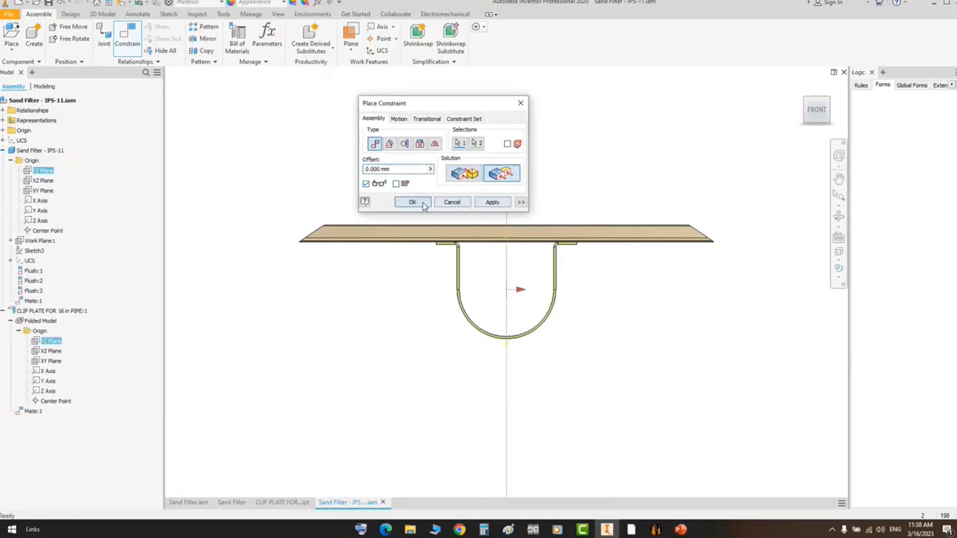
pyautogui.click(423, 204)
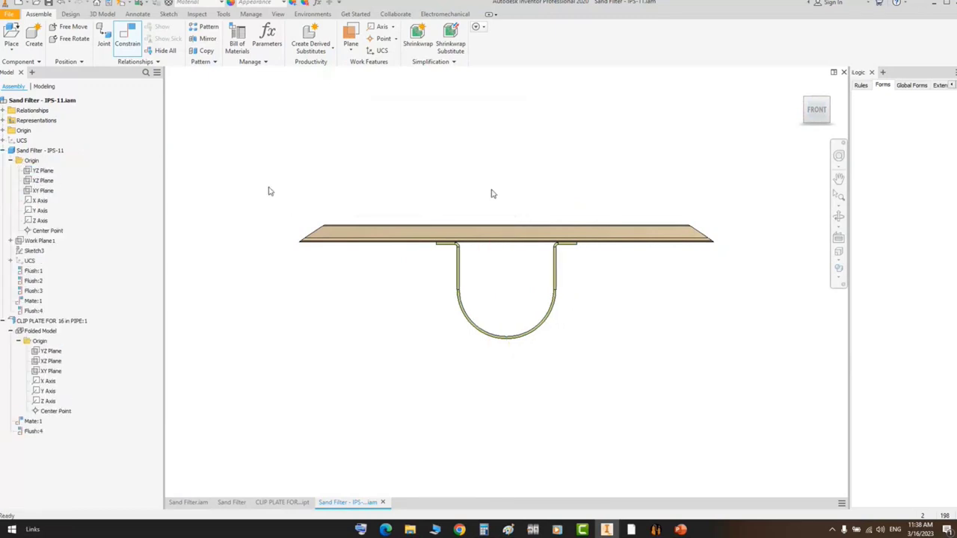
# - Constrain the side face of the clip plate's tab flush with the long edge face of the angle at 0 mm offset
pyautogui.click(839, 216)
pyautogui.moveTo(519, 259); pyautogui.dragTo(535, 283)
pyautogui.rightClick(535, 283)
pyautogui.click(536, 280)
pyautogui.moveTo(516, 314)
pyautogui.mouseDown()
pyautogui.moveTo(561, 320)
pyautogui.moveTo(478, 313)
pyautogui.moveTo(505, 325)
pyautogui.mouseUp()
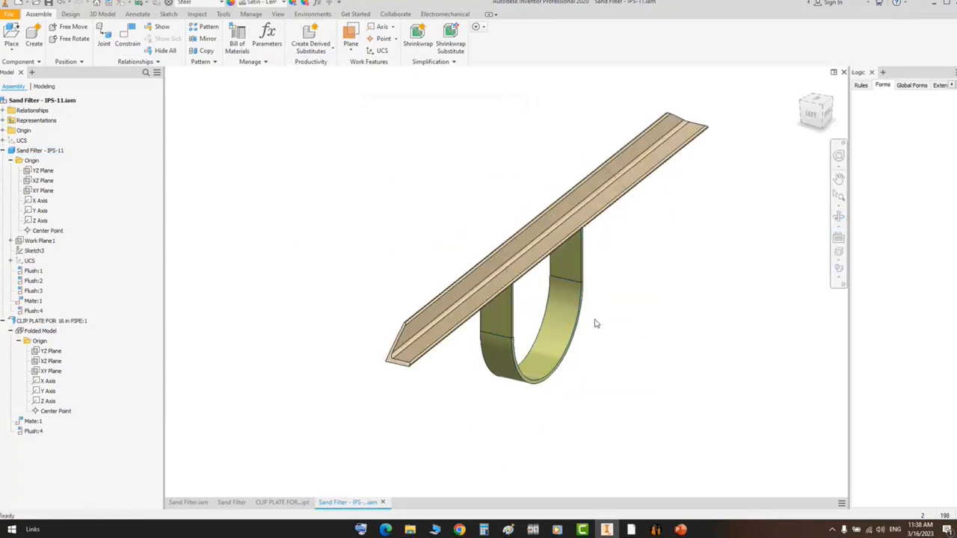
pyautogui.scroll(-3, 588, 321)
pyautogui.moveTo(544, 283); pyautogui.dragTo(582, 302)
pyautogui.press('c')
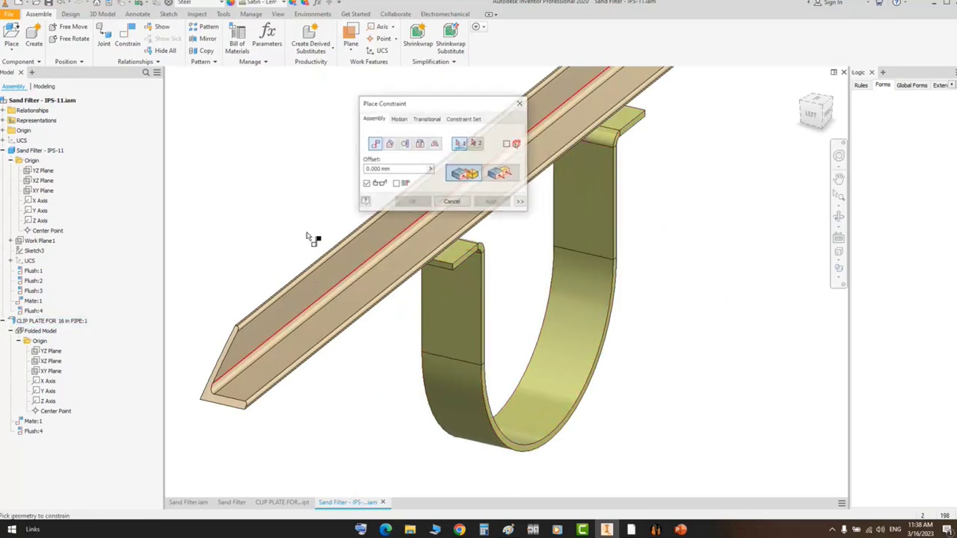
pyautogui.scroll(3, 473, 262)
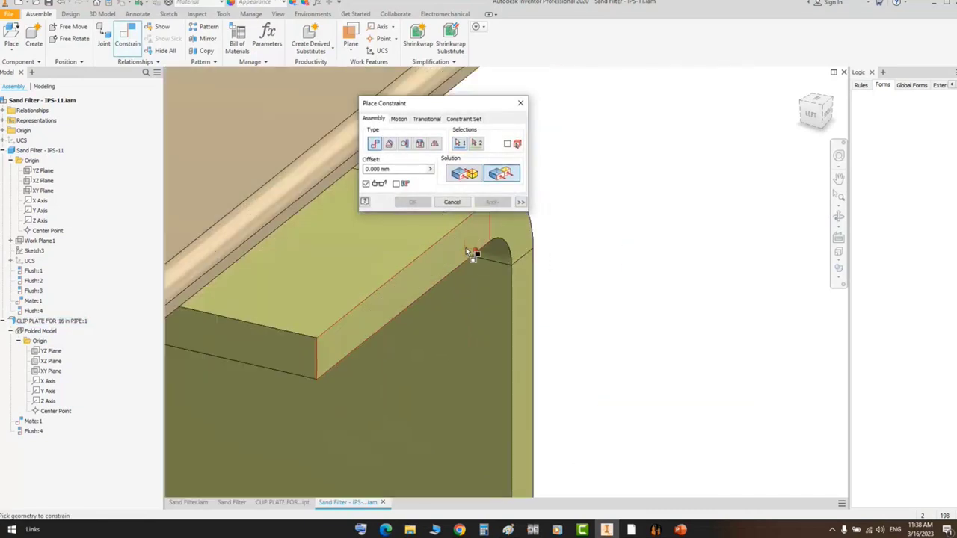
pyautogui.click(472, 253)
pyautogui.scroll(3, 280, 235)
pyautogui.click(276, 230)
pyautogui.click(411, 202)
pyautogui.scroll(5, 579, 243)
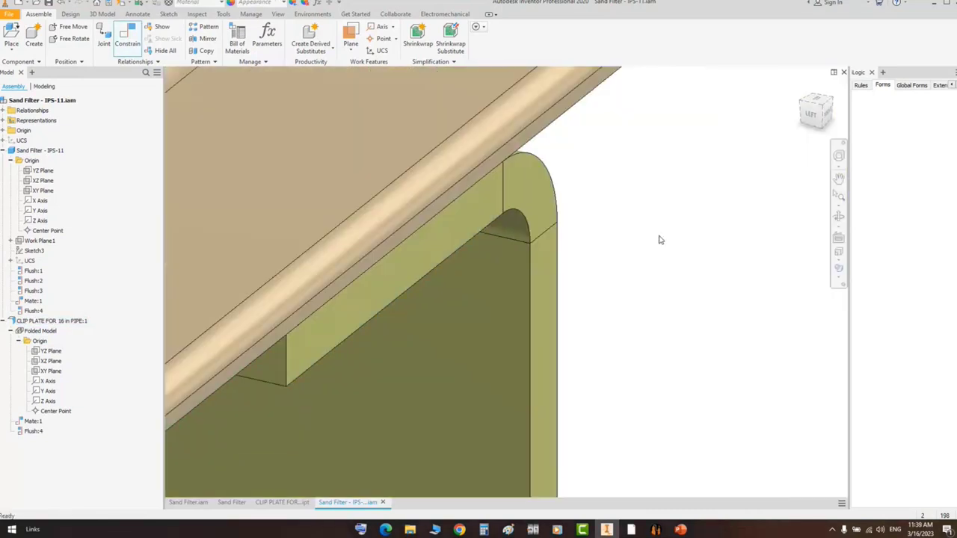
# - Set the clip plate's contour flange width to 70 mm in its part file and update the IPS-11 assembly
pyautogui.press('F5')
pyautogui.scroll(-4, 513, 249)
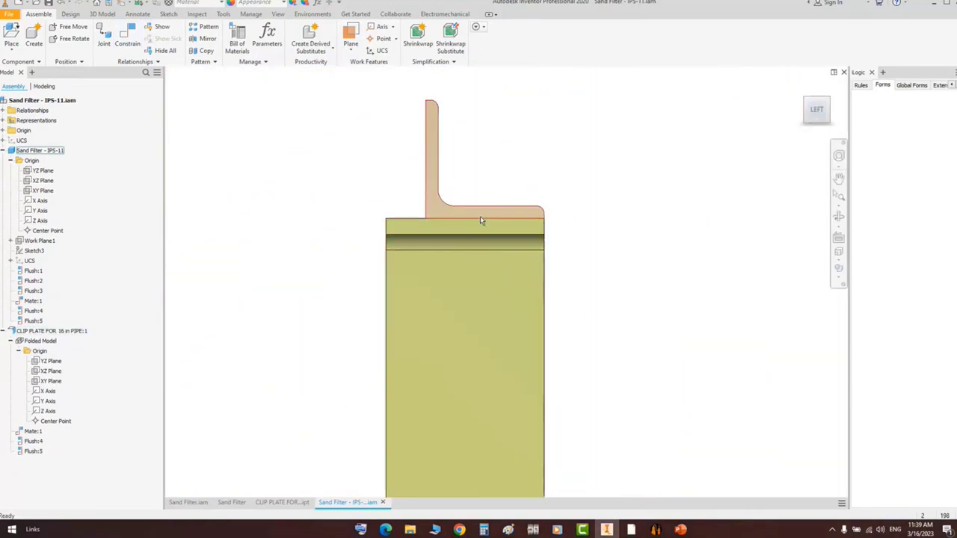
pyautogui.click(282, 502)
pyautogui.doubleClick(43, 134)
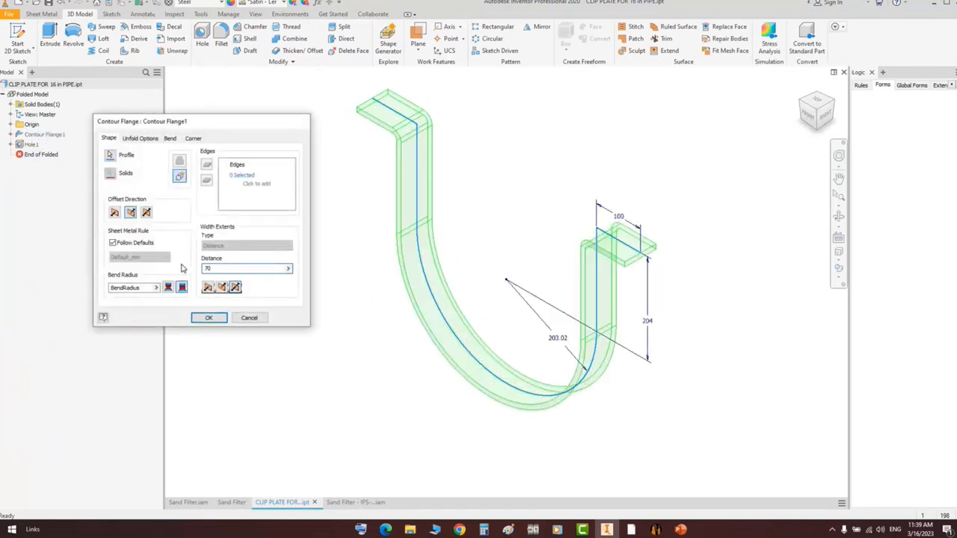
pyautogui.press('Return')
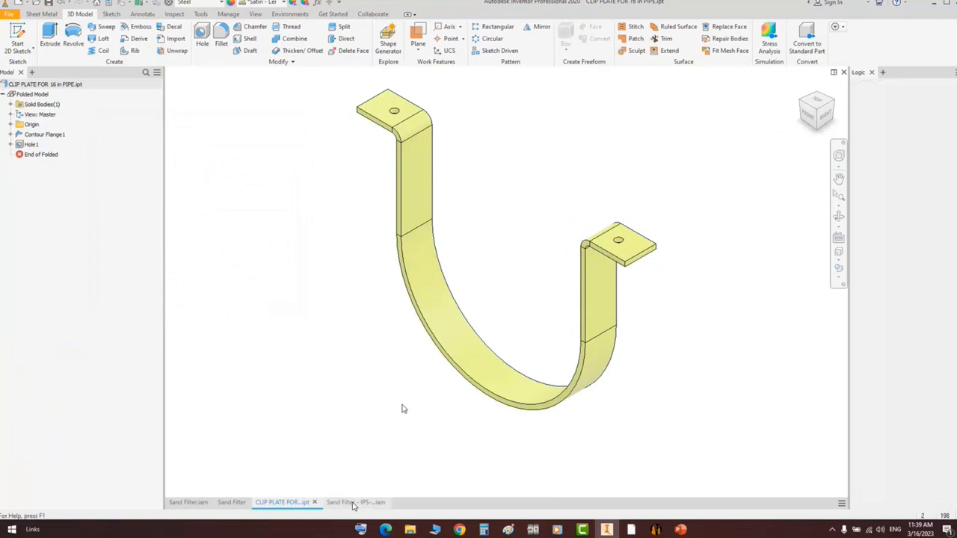
pyautogui.click(352, 502)
pyautogui.click(122, 4)
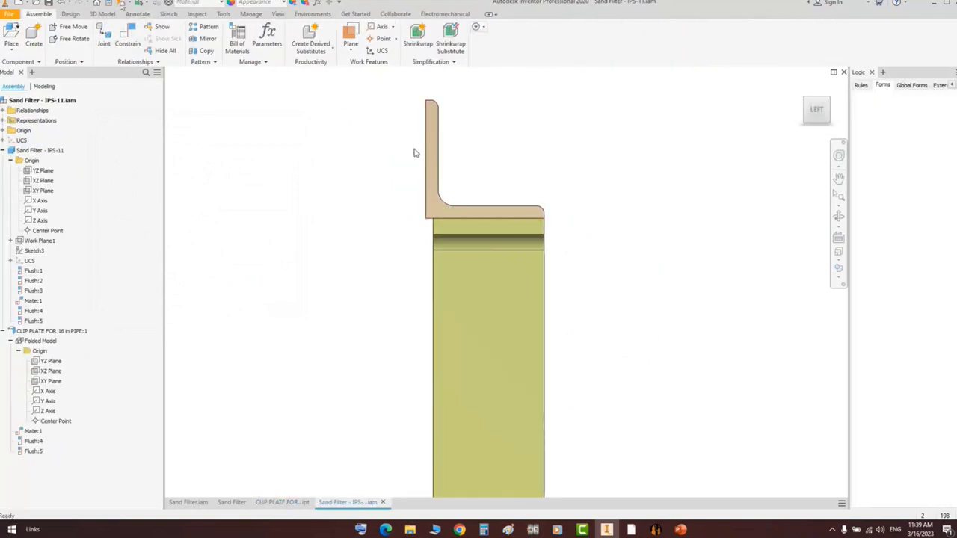
# - Examine how the clip plate sits under the angle and around the pipe in the IPS-11 and main Sand Filter assemblies
pyautogui.click(838, 218)
pyautogui.moveTo(576, 254); pyautogui.dragTo(515, 272)
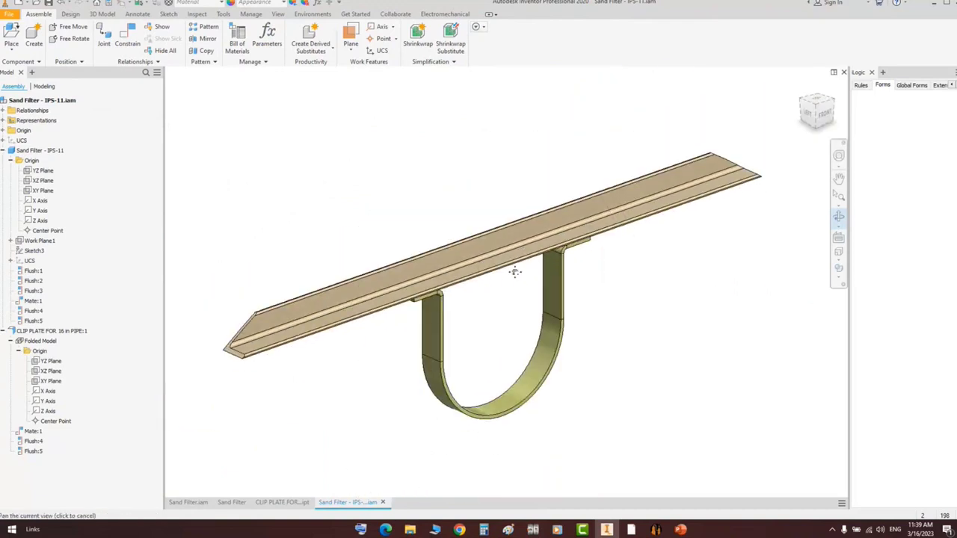
pyautogui.moveTo(515, 272); pyautogui.dragTo(513, 250, button='middle')
pyautogui.press('Escape')
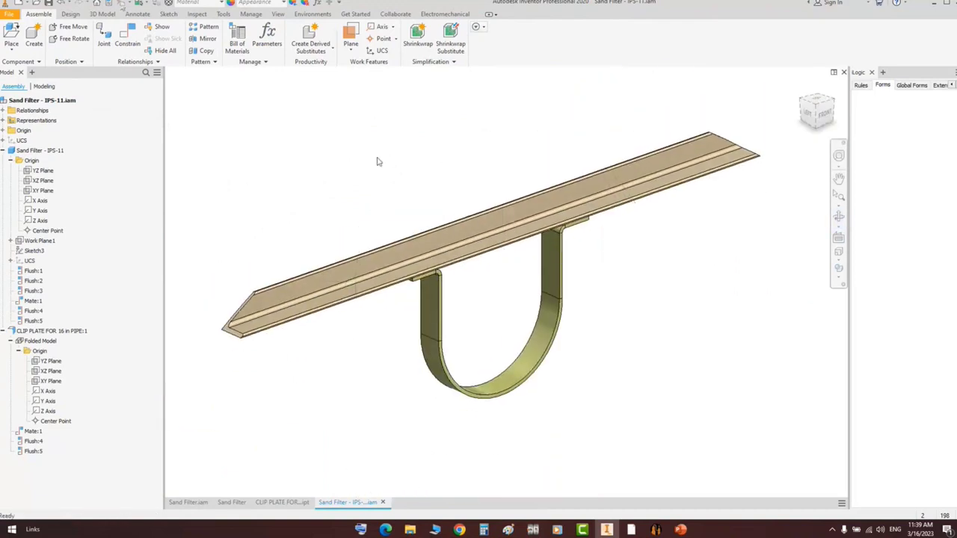
pyautogui.click(198, 504)
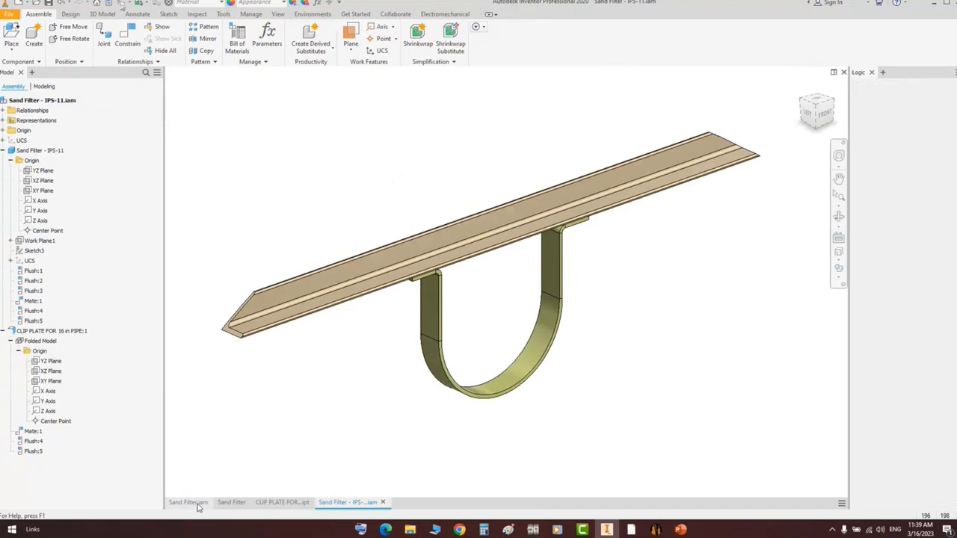
pyautogui.press('F4')
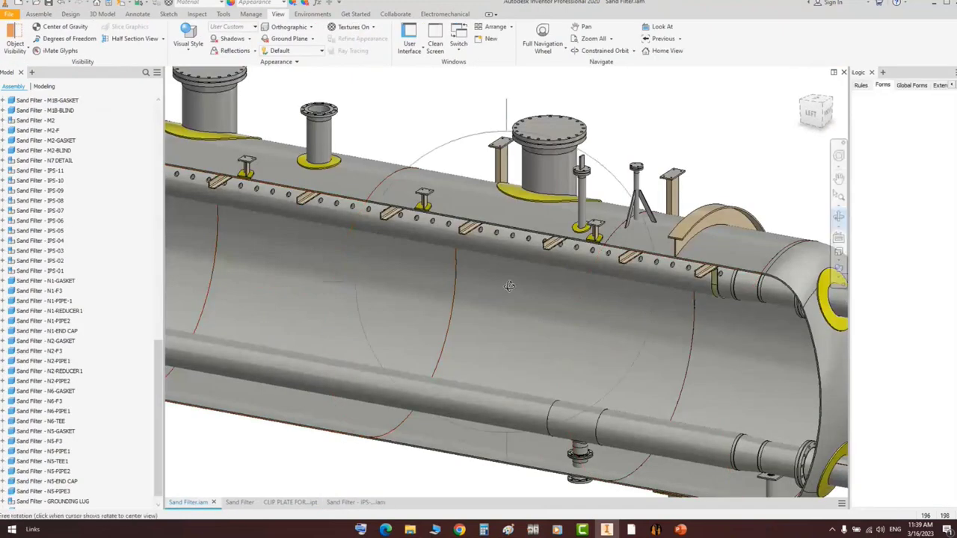
pyautogui.moveTo(509, 285); pyautogui.dragTo(572, 257)
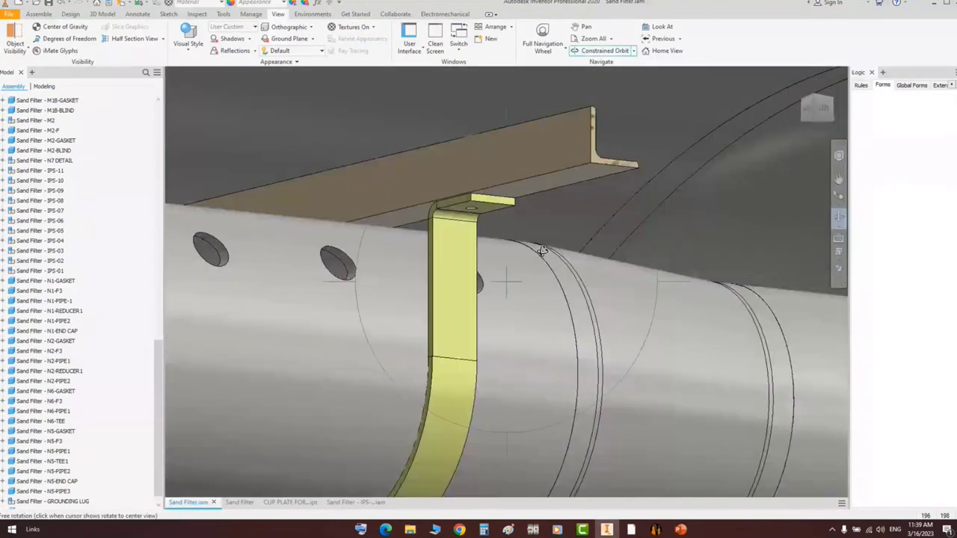
pyautogui.moveTo(523, 284); pyautogui.dragTo(336, 329)
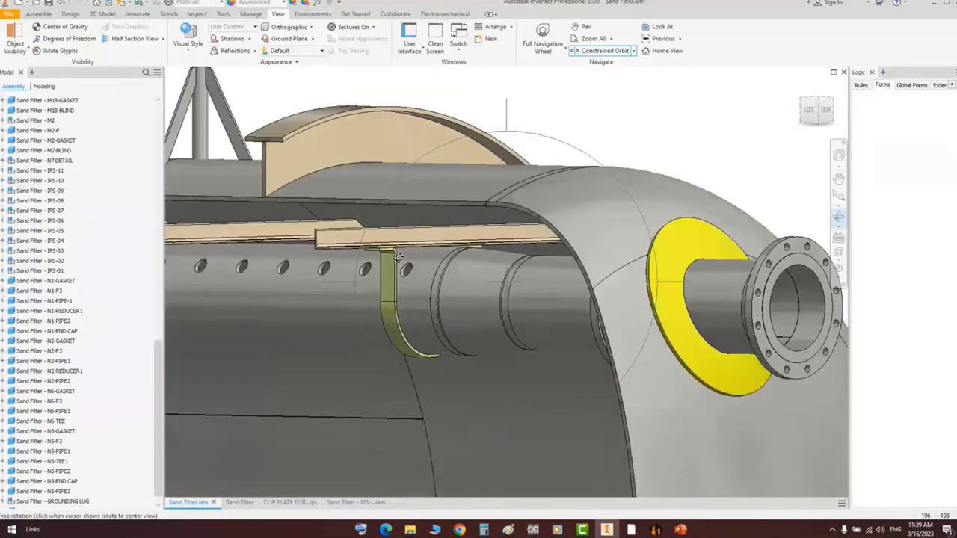
pyautogui.scroll(-2, 320, 228)
pyautogui.rightClick(443, 261)
pyautogui.click(469, 267)
pyautogui.click(355, 502)
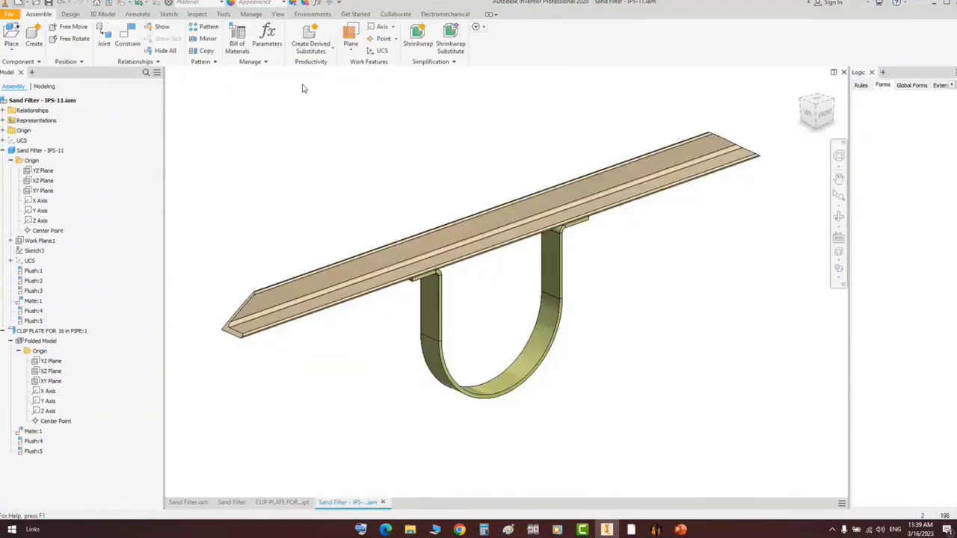
# - Create a new part from the Bolt.ipt template in the Bolt & Nut folder of SEG Items Templete
pyautogui.hotkey('ctrl', 'n')
pyautogui.doubleClick(247, 112)
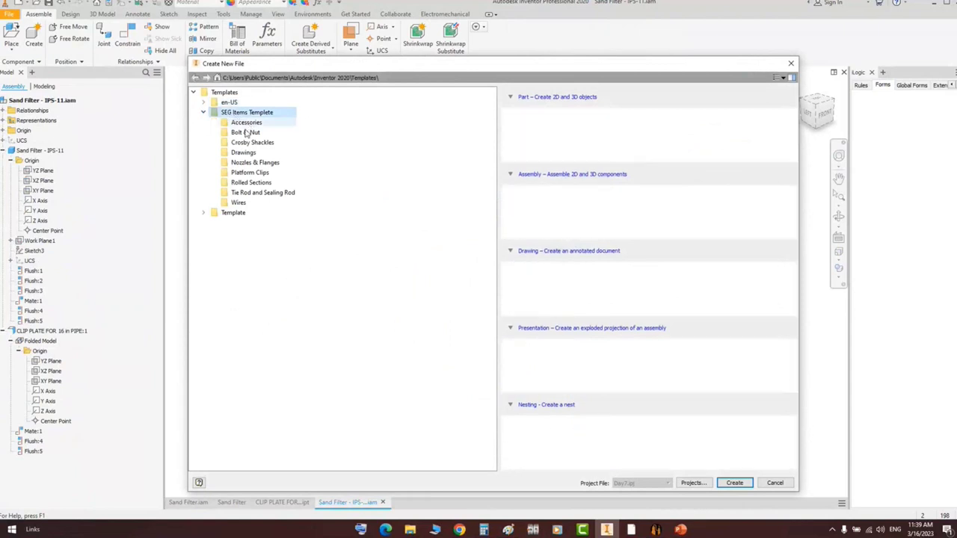
pyautogui.click(248, 123)
pyautogui.click(254, 132)
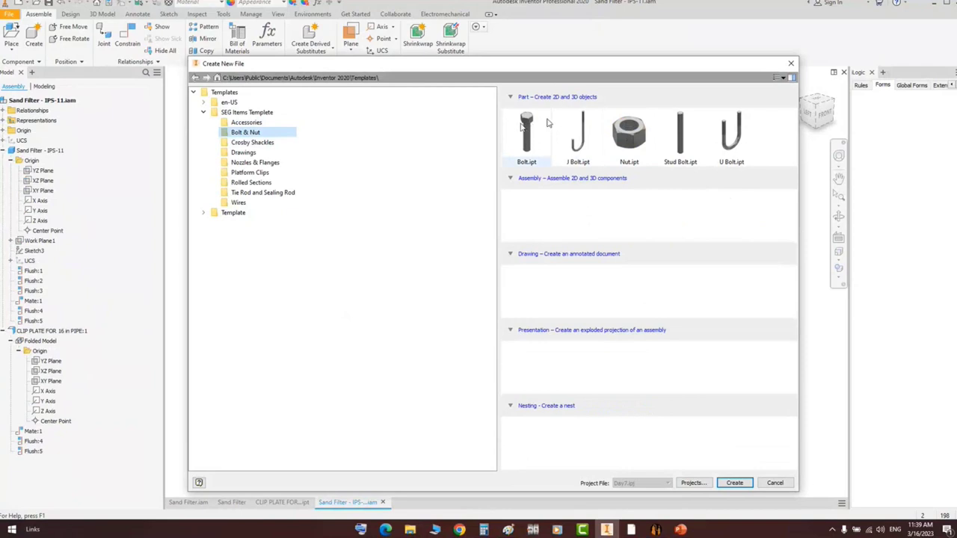
pyautogui.doubleClick(526, 133)
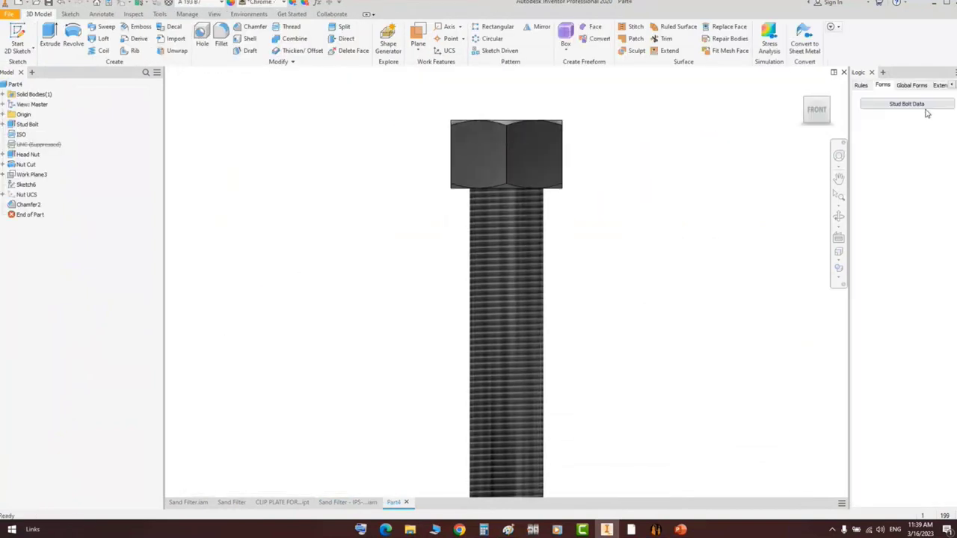
# - Set the bolt's ISO size to 14 in the Stud Bolt Data form
pyautogui.click(921, 106)
pyautogui.click(281, 142)
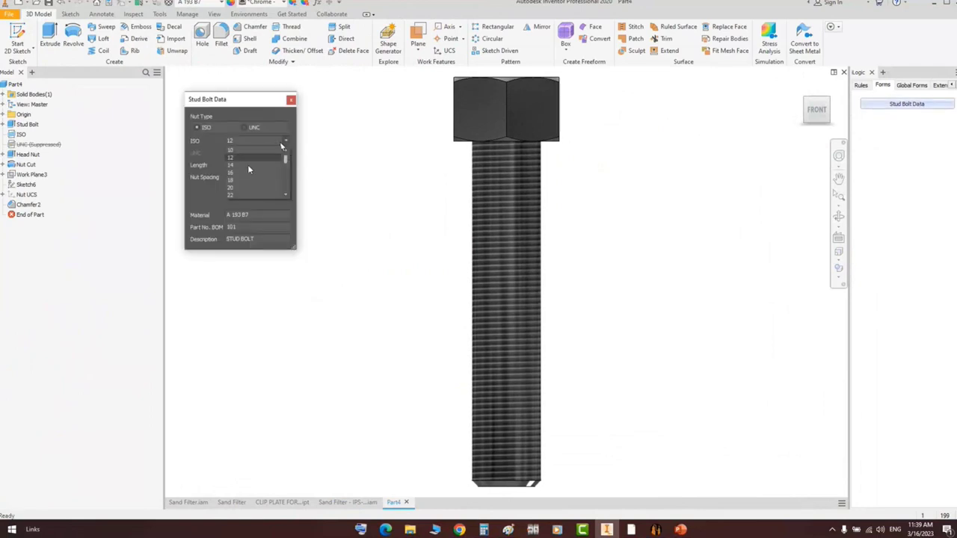
pyautogui.click(237, 163)
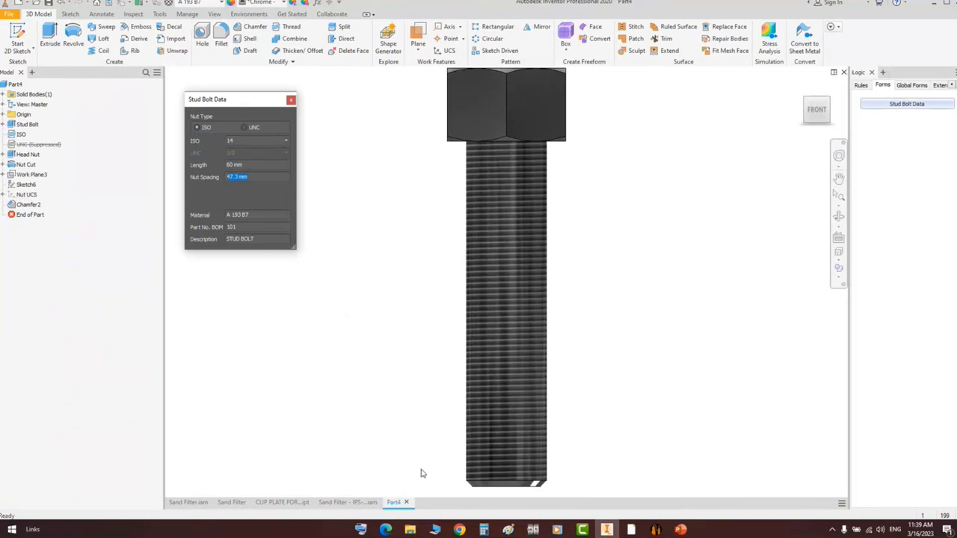
# - Measure the combined thickness of the angle's flange and the clip plate's tab in the IPS-11 assembly
pyautogui.click(347, 502)
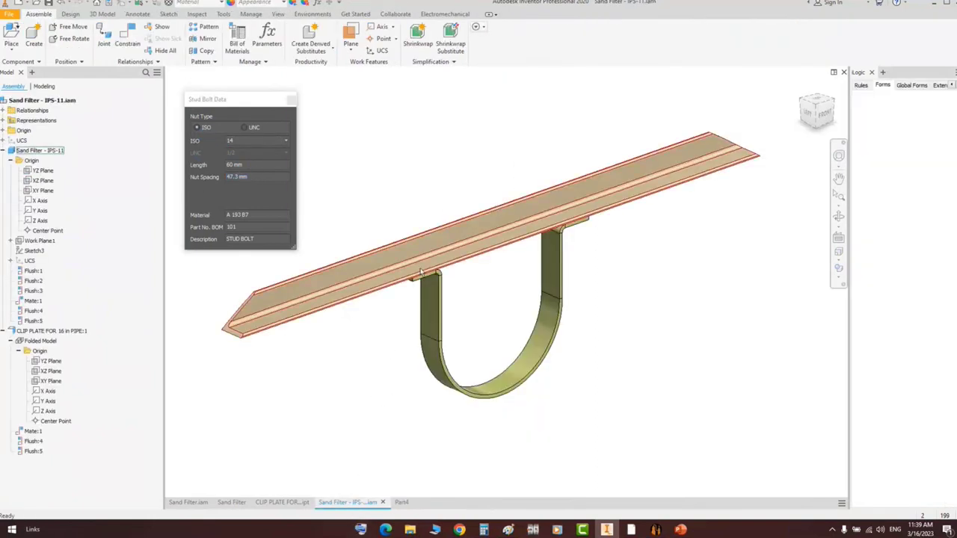
pyautogui.scroll(3, 421, 272)
pyautogui.click(196, 14)
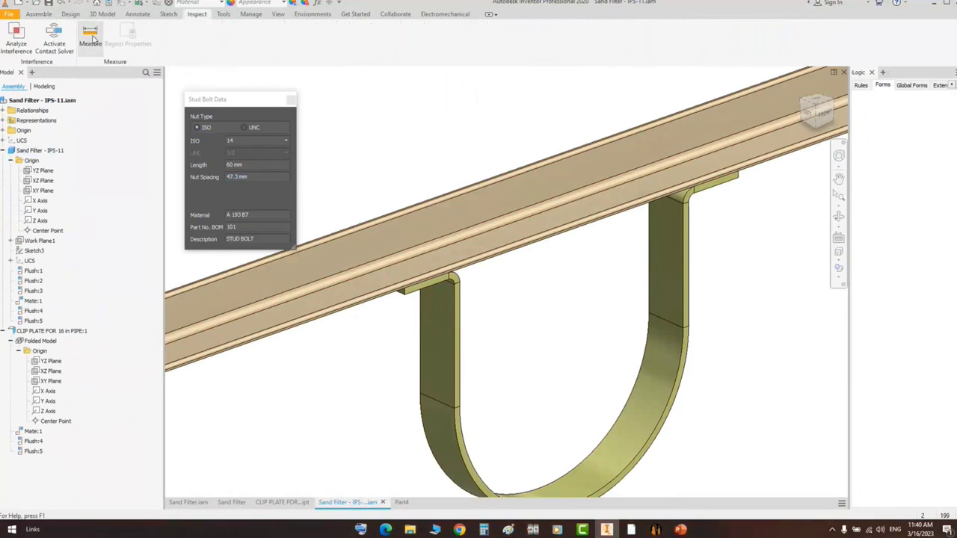
pyautogui.click(90, 37)
pyautogui.click(423, 262)
pyautogui.scroll(2, 423, 261)
pyautogui.scroll(-1, 442, 253)
pyautogui.keyDown('shift'); pyautogui.moveTo(442, 253); pyautogui.dragTo(463, 257, button='middle'); pyautogui.keyUp('shift')
pyautogui.click(404, 150)
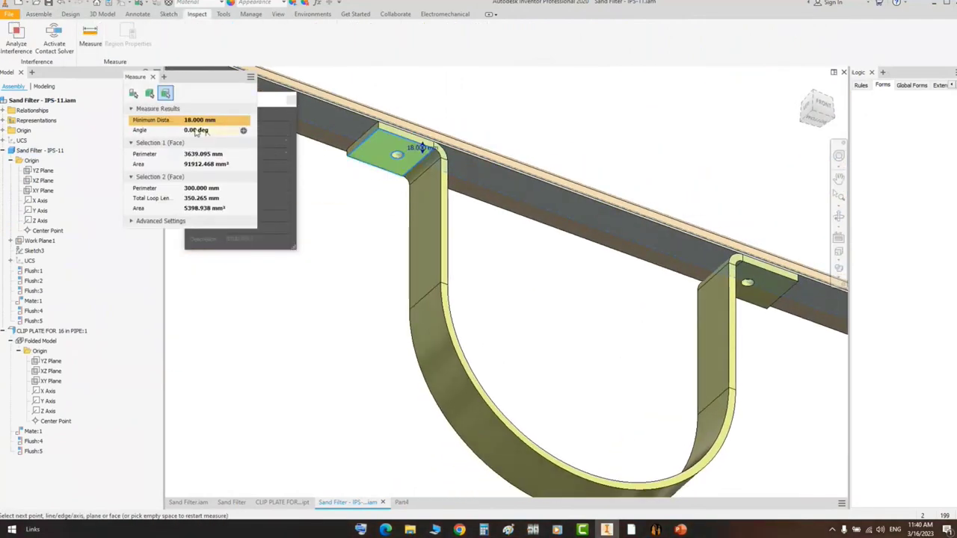
pyautogui.click(153, 76)
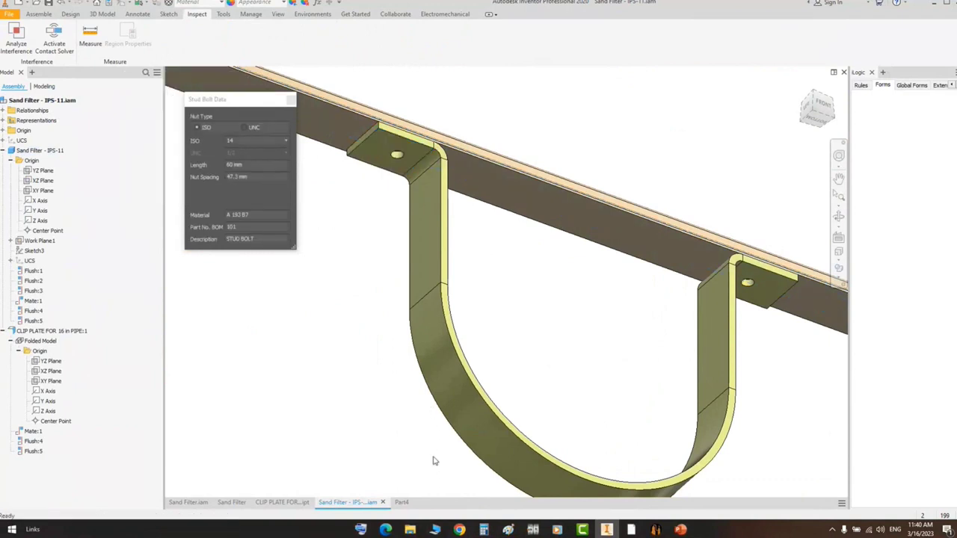
# - Set the bolt's nut spacing to 18 mm and close the Stud Bolt Data form
pyautogui.click(401, 503)
pyautogui.click(249, 177)
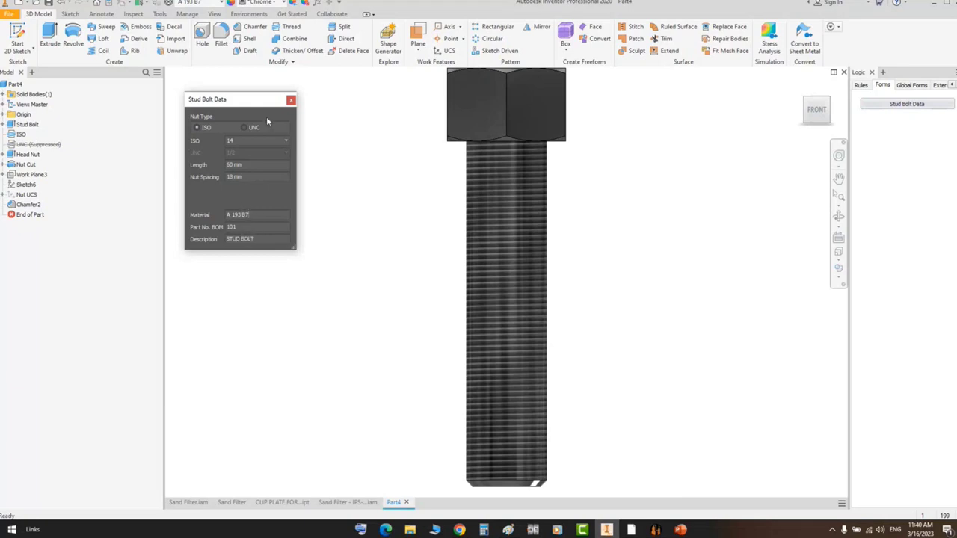
pyautogui.click(291, 101)
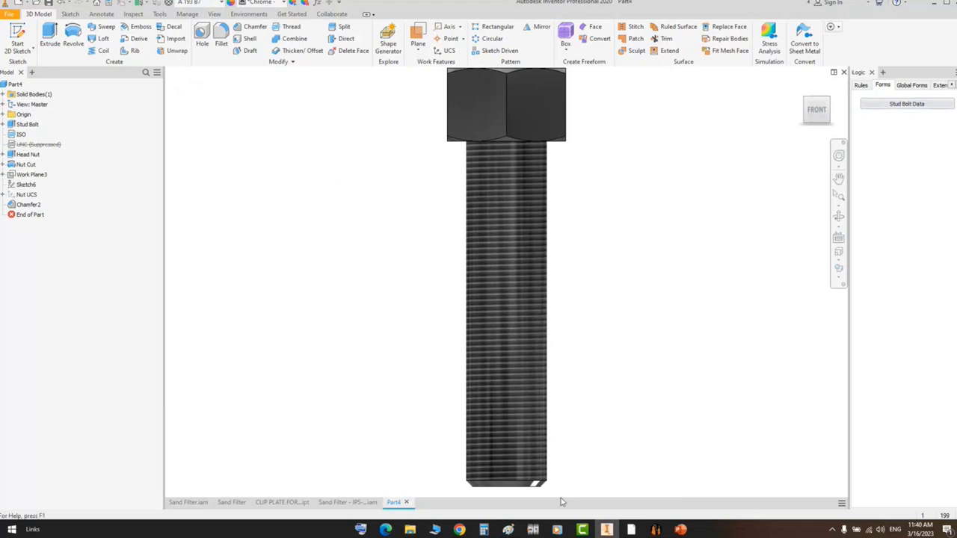
# - Switch to Static Equipment Generator and back to Inventor to save the bolt as BOLT M14 in the EXTERNAL PARTS folder
pyautogui.click(655, 530)
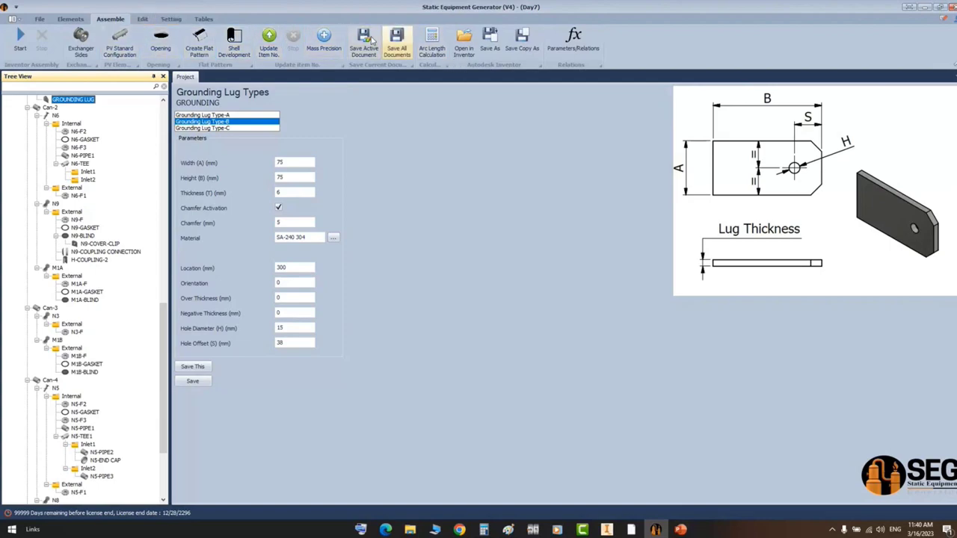
pyautogui.click(609, 530)
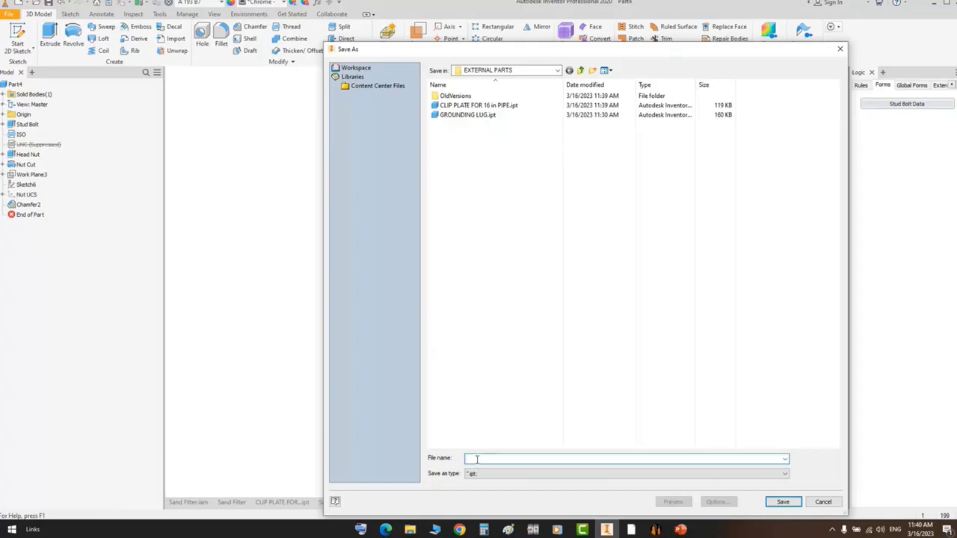
pyautogui.write('BOLT M14')
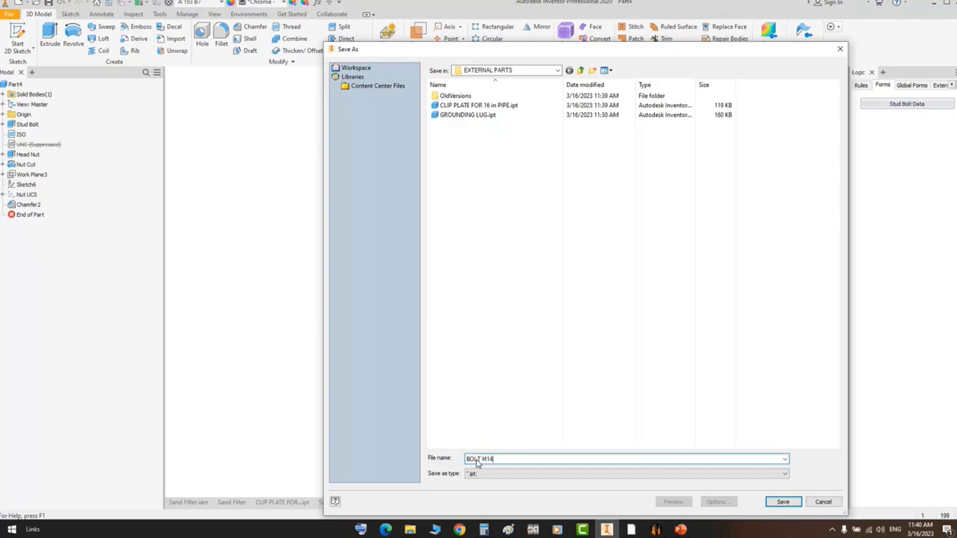
pyautogui.press('Return')
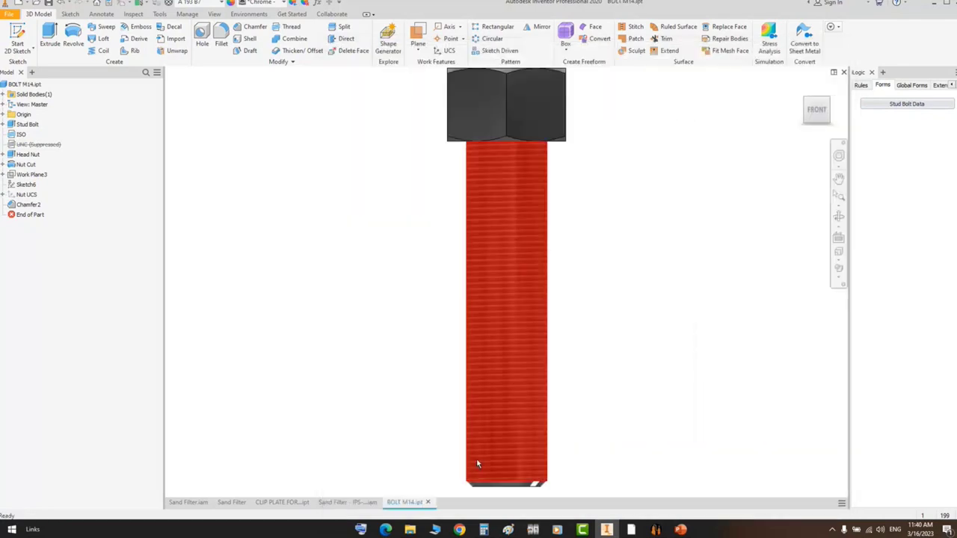
# - Place two instances of BOLT M14.ipt in the IPS-11 assembly, one near each tab of the clip plate
pyautogui.click(358, 505)
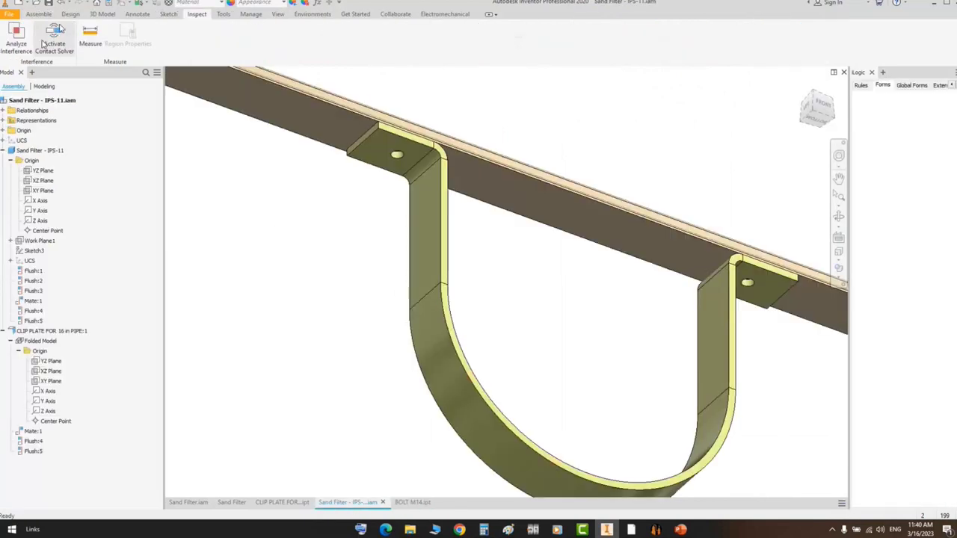
pyautogui.click(41, 14)
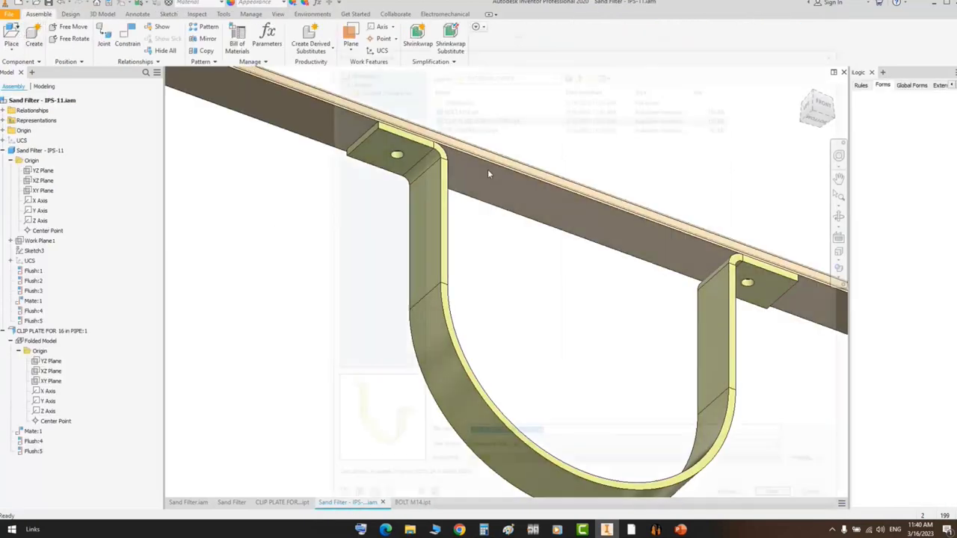
pyautogui.press('p')
pyautogui.doubleClick(484, 107)
pyautogui.click(384, 196)
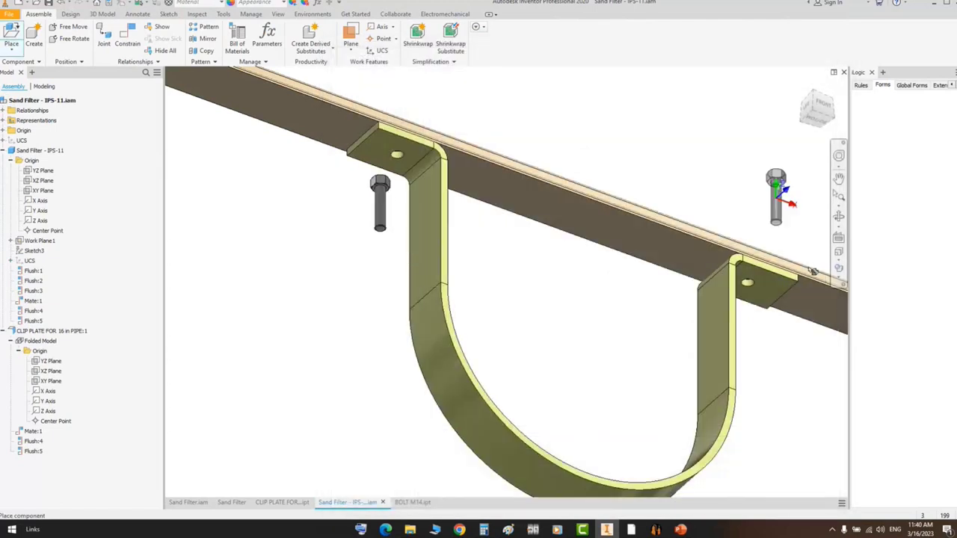
pyautogui.click(787, 346)
pyautogui.rightClick(754, 153)
pyautogui.click(777, 158)
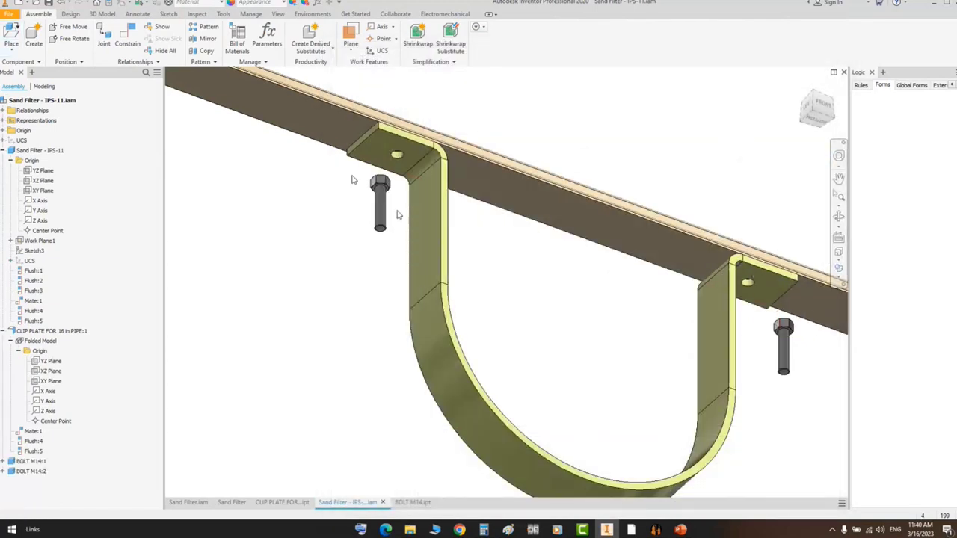
# - Insert the bolt near the angle's far tab into that tab's hole from below with an Insert constraint at 0 mm offset
pyautogui.press('c')
pyautogui.scroll(-5, 797, 341)
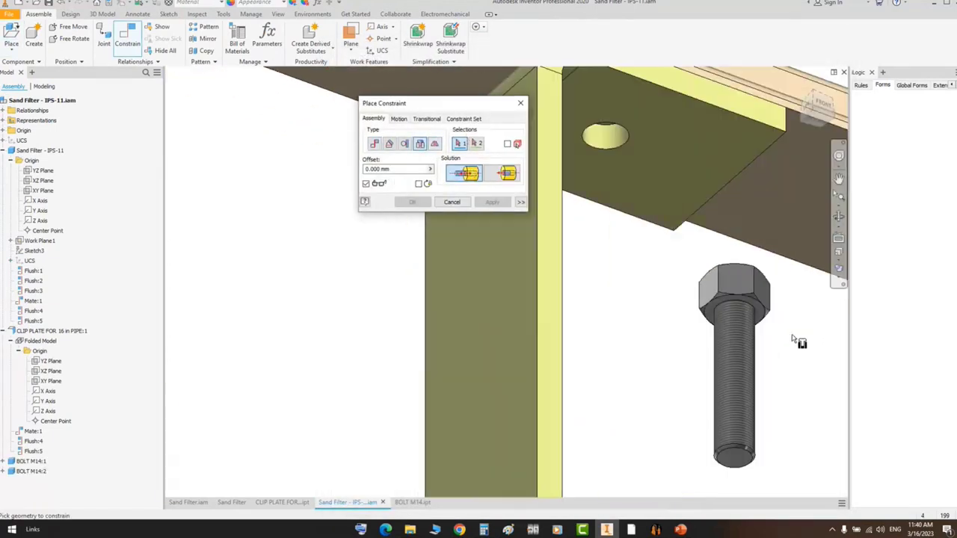
pyautogui.click(748, 308)
pyautogui.click(641, 144)
pyautogui.click(488, 203)
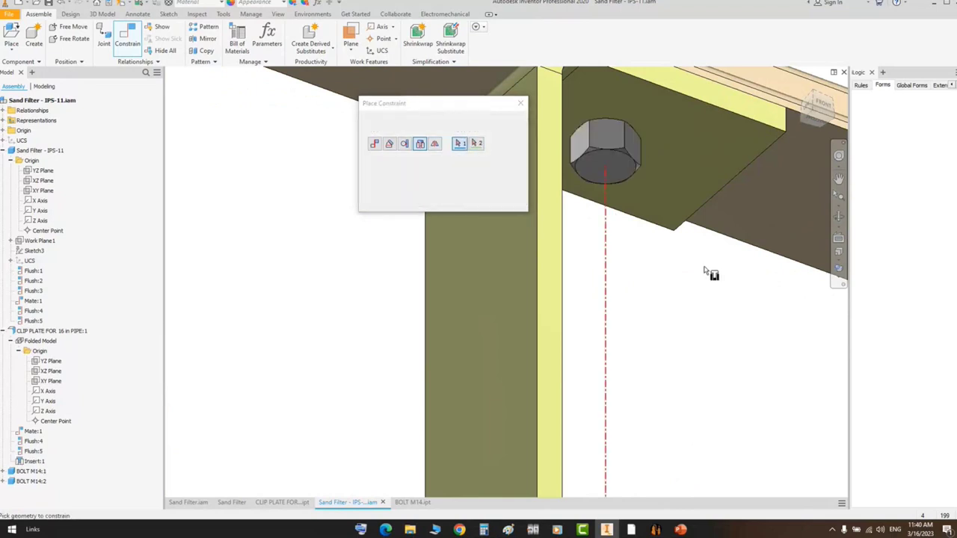
# - Insert the remaining M14 bolt into the other clip plate tab's hole from below with an Insert constraint at 0 mm offset
pyautogui.scroll(5, 706, 271)
pyautogui.scroll(-6, 626, 319)
pyautogui.click(631, 178)
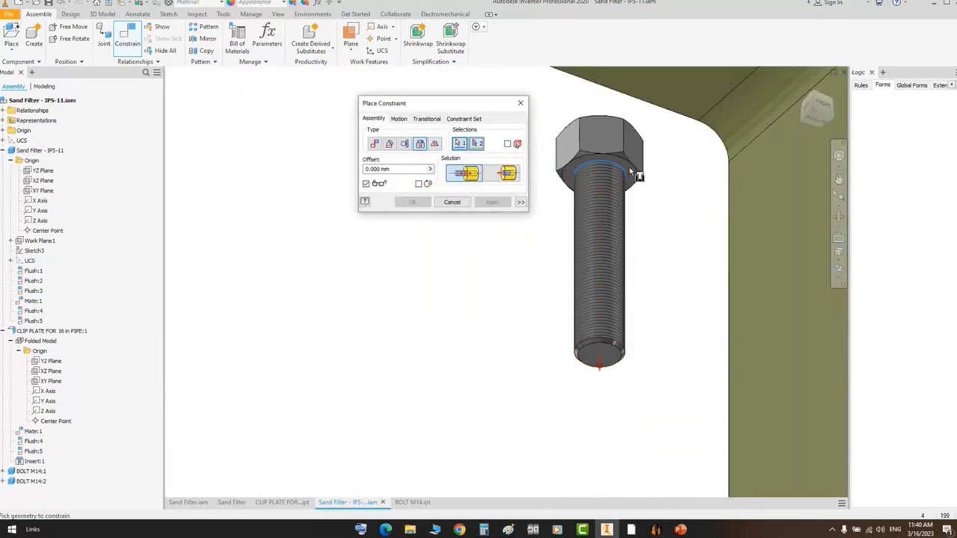
pyautogui.scroll(4, 623, 293)
pyautogui.click(629, 247)
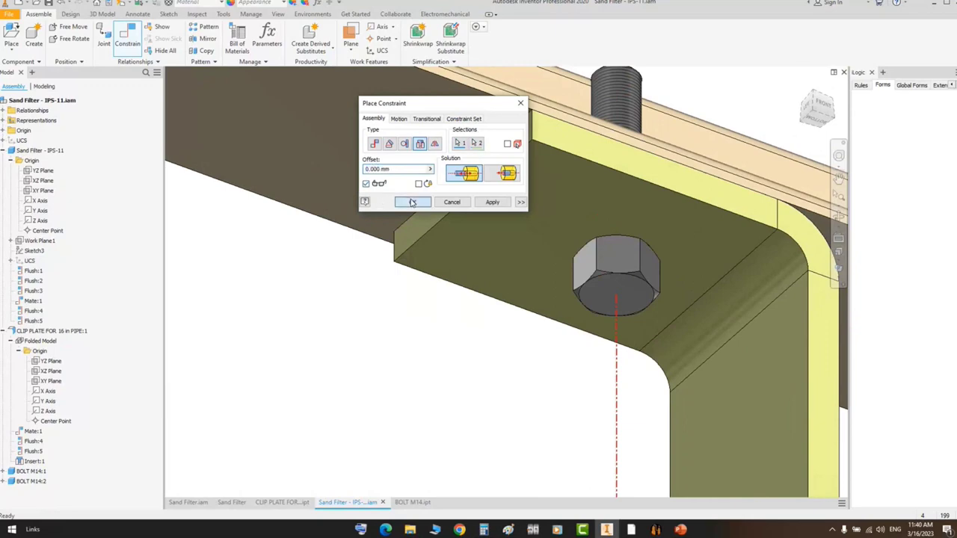
pyautogui.click(412, 202)
pyautogui.click(818, 96)
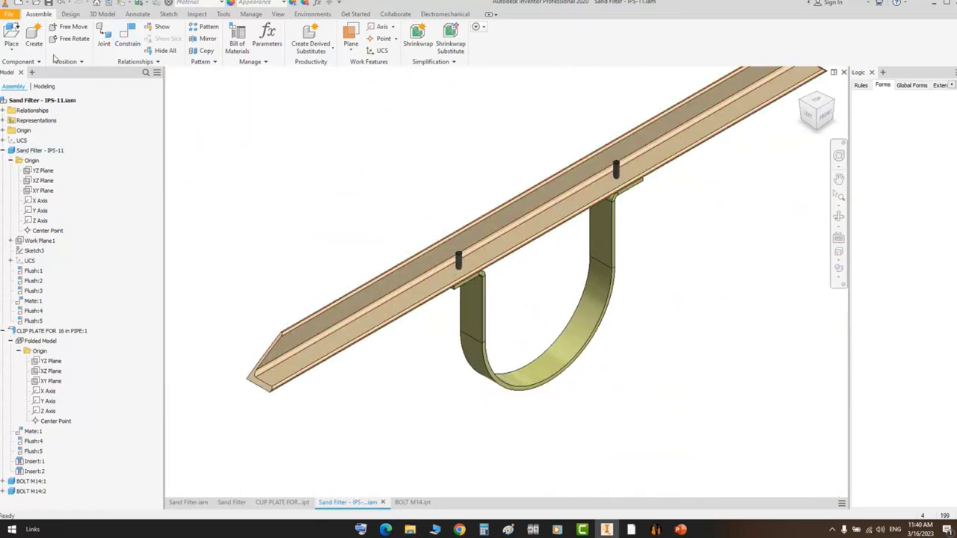
# - Create a nut part from the SEG Bolt & Nut template Nut.ipt and set its ISO size to 14
pyautogui.click(19, 3)
pyautogui.click(638, 139)
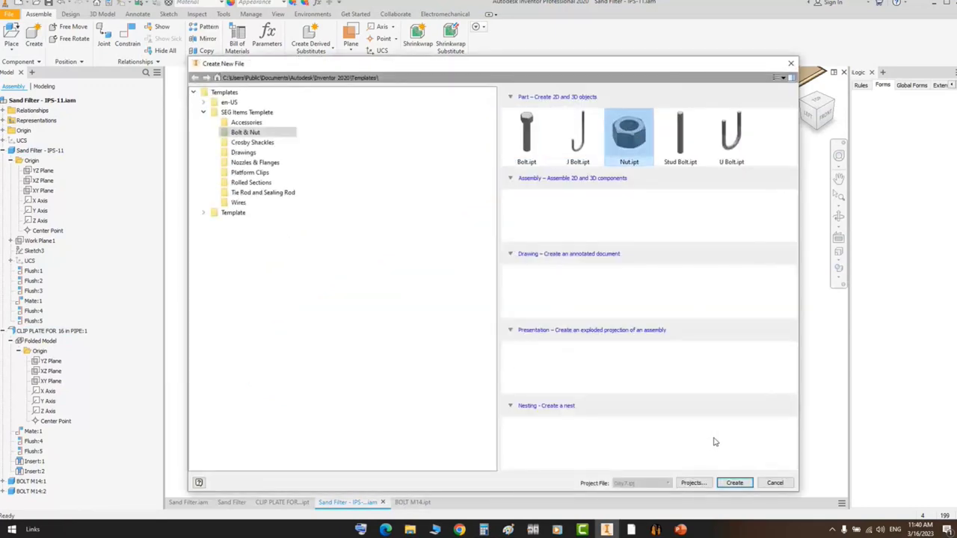
pyautogui.click(737, 483)
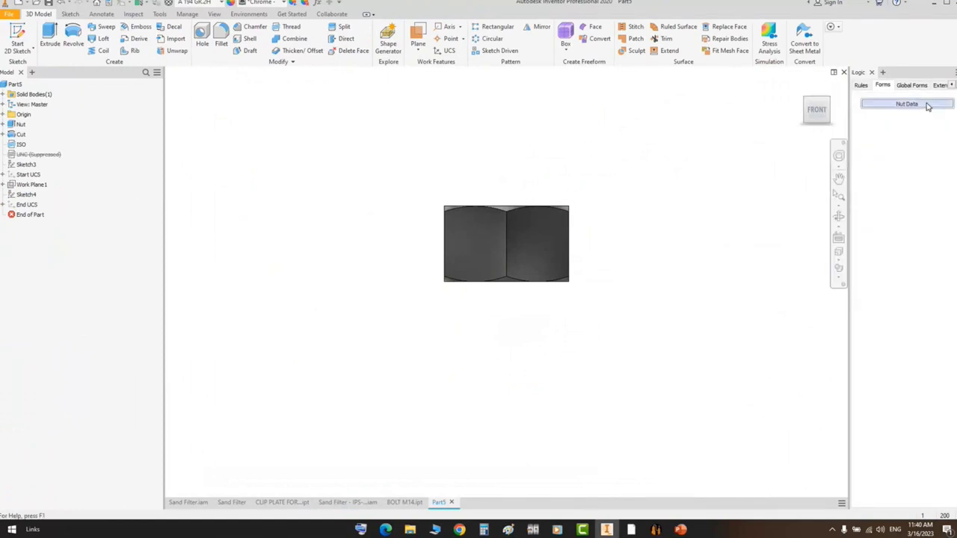
pyautogui.click(927, 106)
pyautogui.click(242, 147)
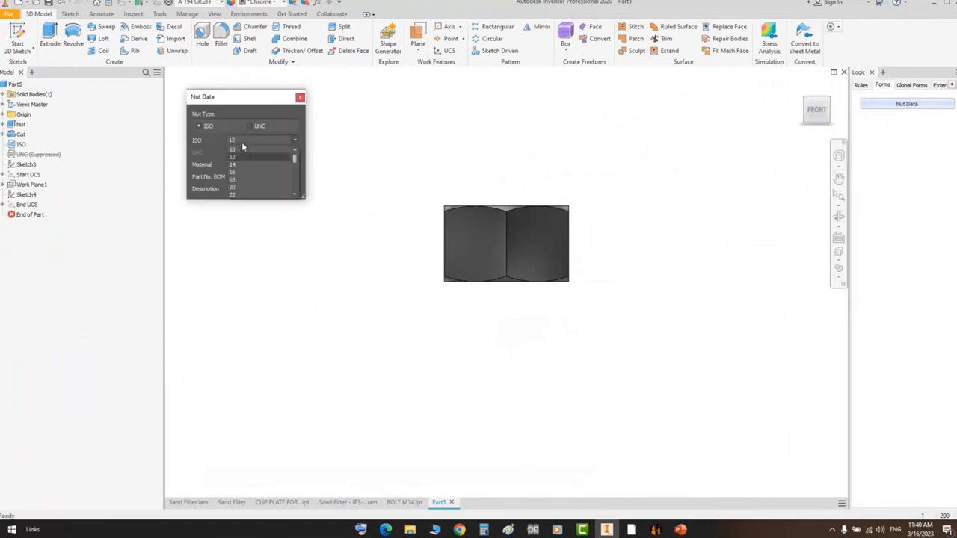
pyautogui.click(242, 181)
pyautogui.click(300, 97)
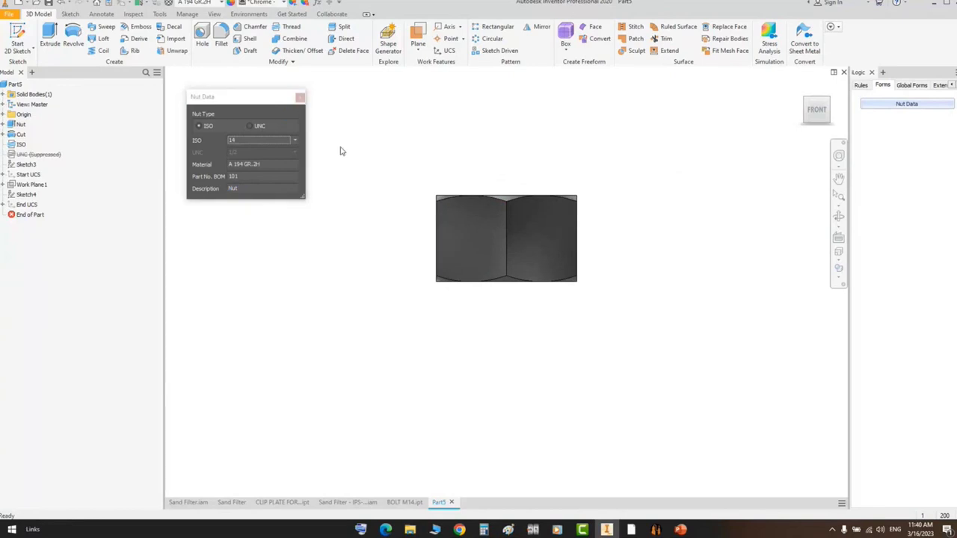
# - Switch to Static Equipment Generator and save the active nut part as NUT M14 in the EXTERNAL PARTS folder
pyautogui.click(656, 531)
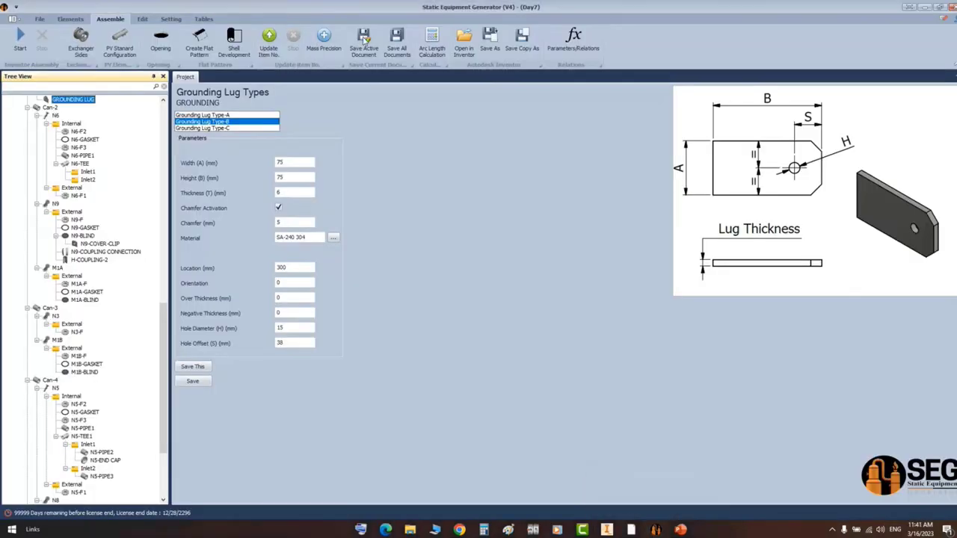
pyautogui.click(367, 46)
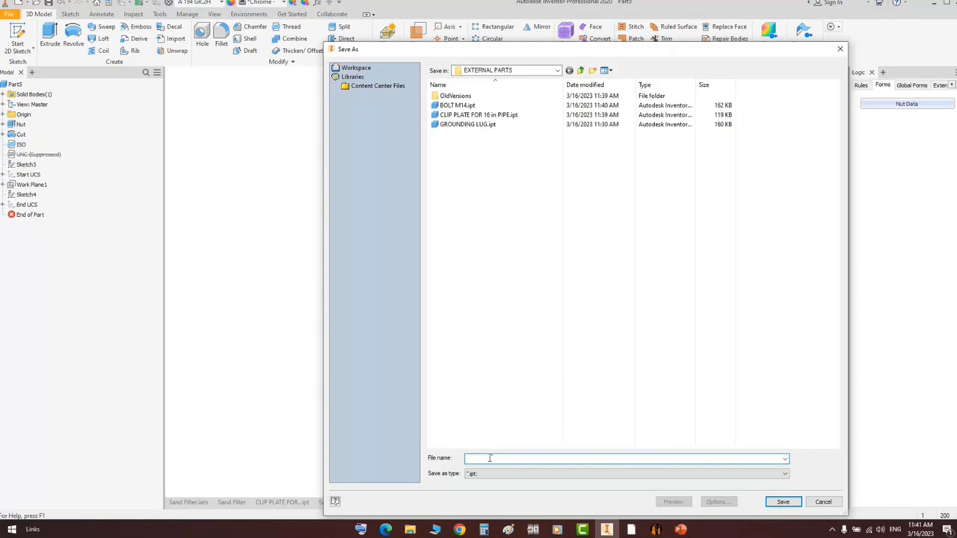
pyautogui.write('NUT M14')
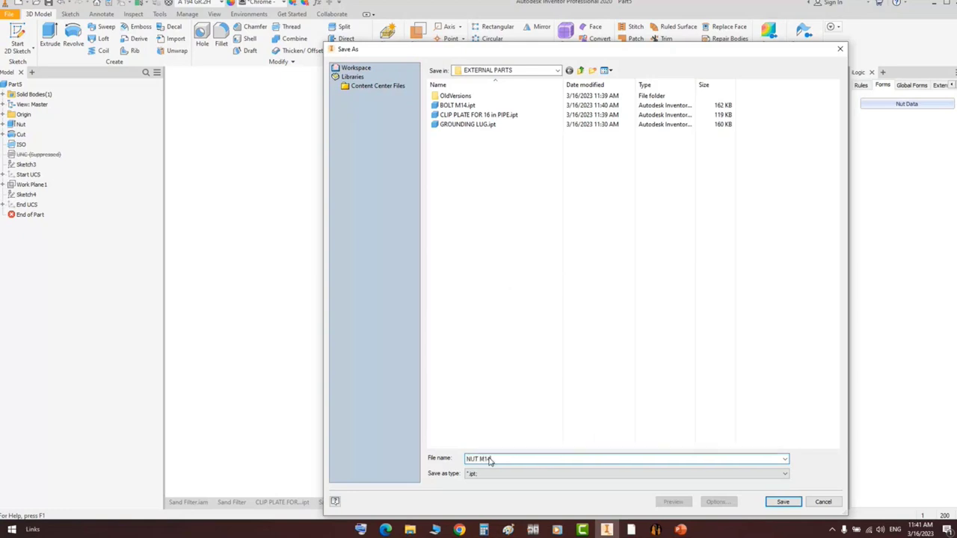
pyautogui.press('Return')
# - Place four instances of NUT M14.ipt in the IPS-11 assembly, two near each bolt
pyautogui.click(358, 502)
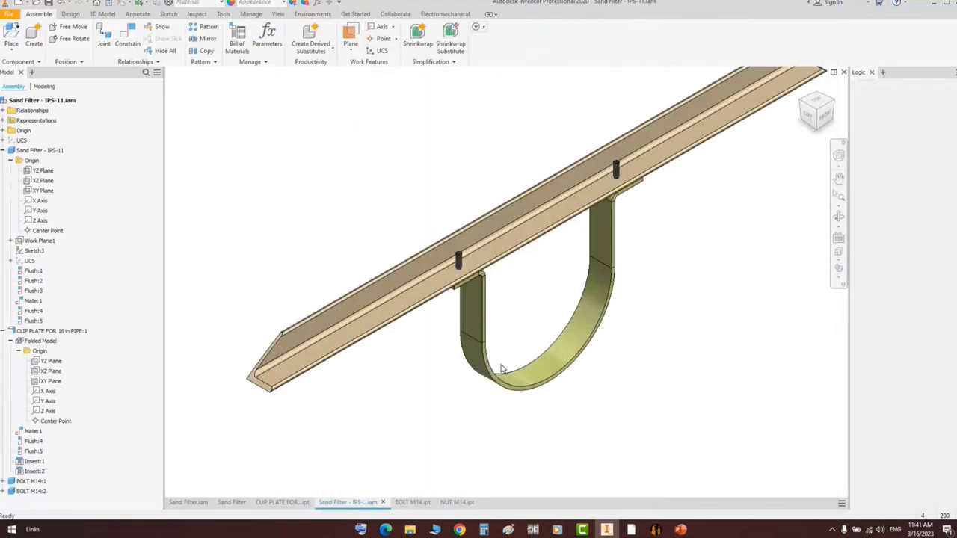
pyautogui.press('p')
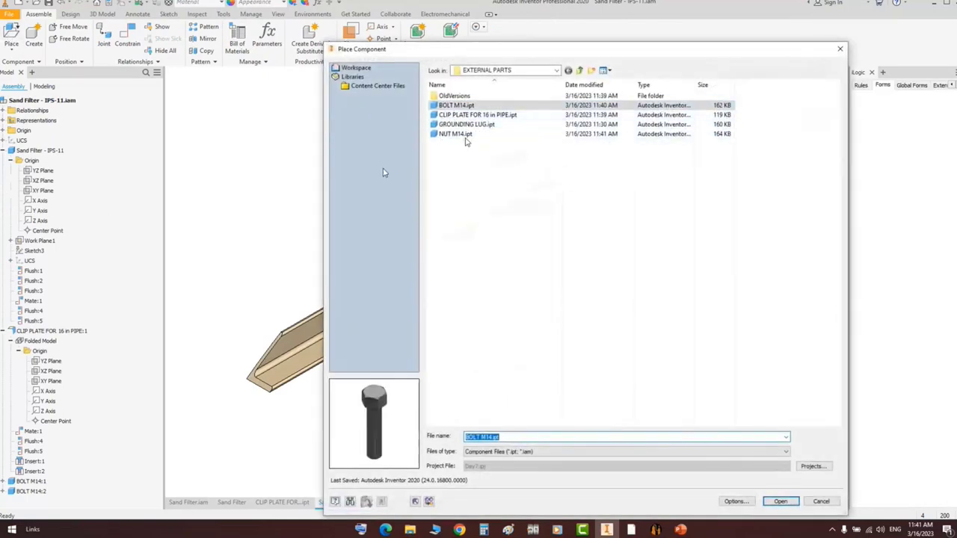
pyautogui.doubleClick(452, 133)
pyautogui.click(418, 227)
pyautogui.click(444, 211)
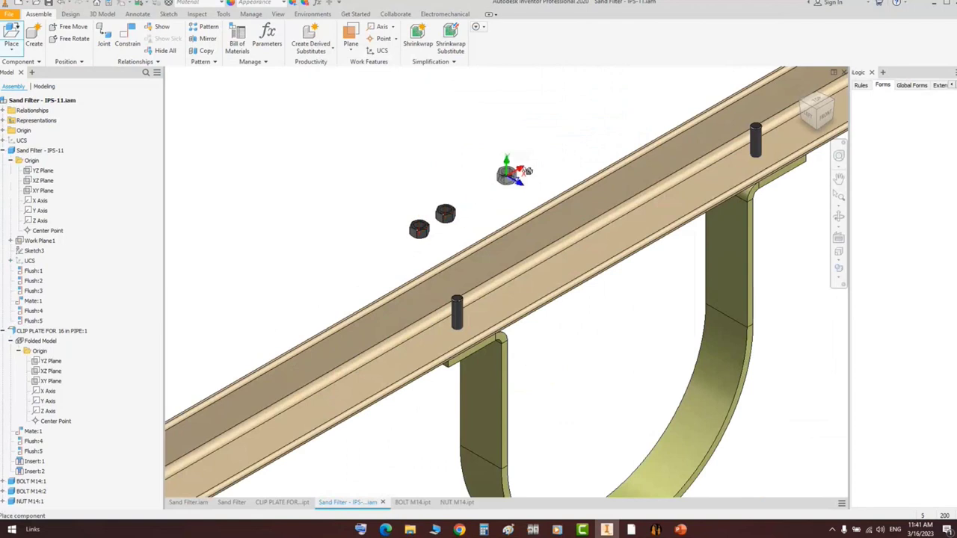
pyautogui.click(683, 99)
pyautogui.click(708, 77)
pyautogui.moveTo(452, 144); pyautogui.dragTo(429, 187, button='middle')
pyautogui.press('Escape')
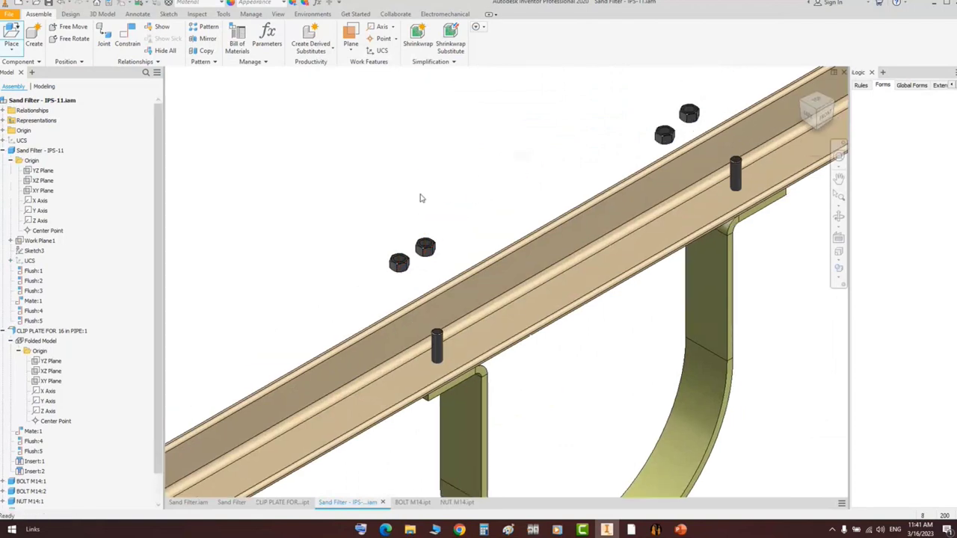
# - Insert a nut onto the near tab's bolt at 8 mm offset and stack a second nut on it at 0 mm
pyautogui.press('c')
pyautogui.scroll(2, 400, 266)
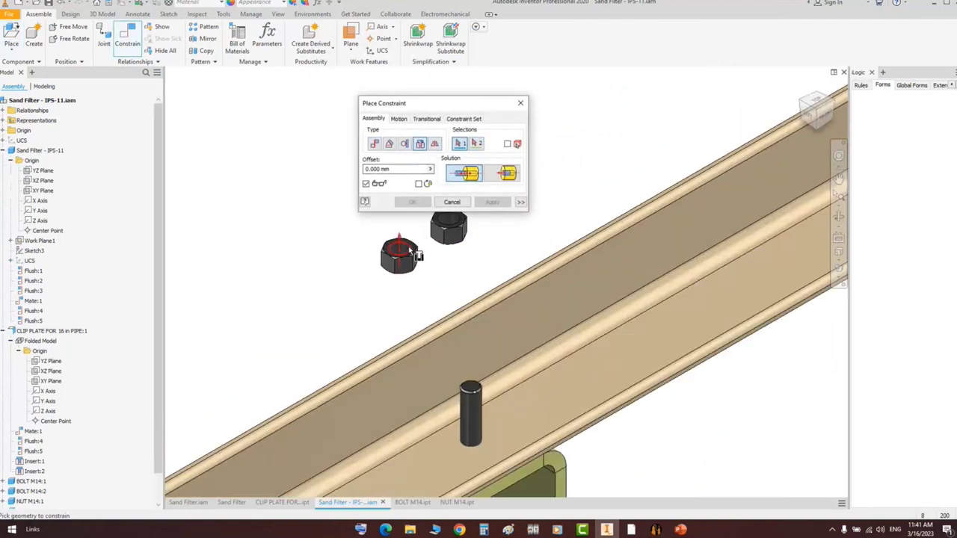
pyautogui.click(399, 252)
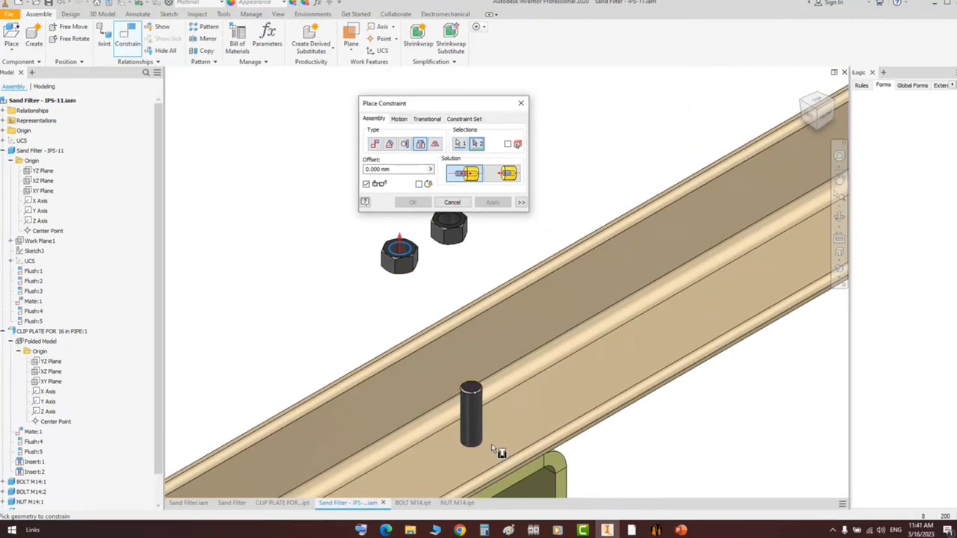
pyautogui.moveTo(492, 443); pyautogui.dragTo(486, 392, button='middle')
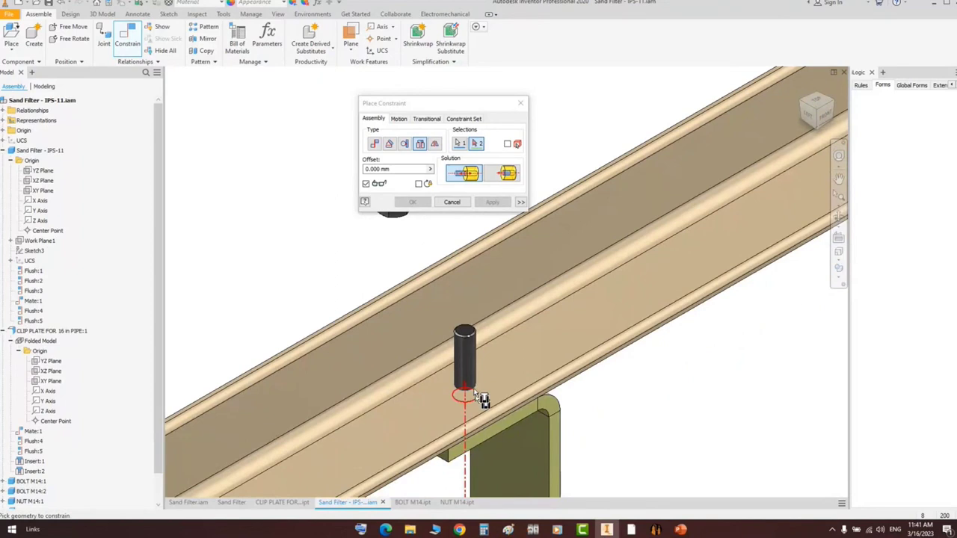
pyautogui.click(477, 393)
pyautogui.write('8')
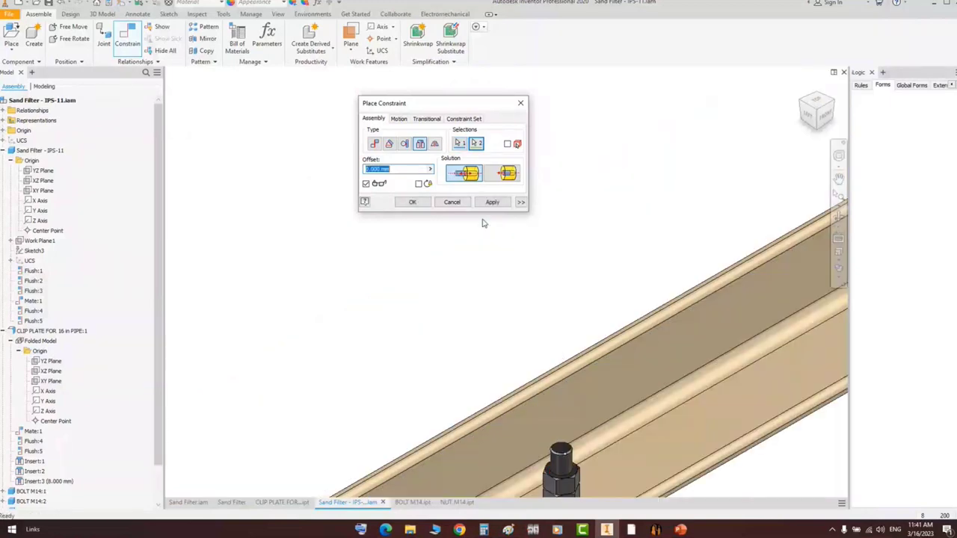
pyautogui.click(492, 202)
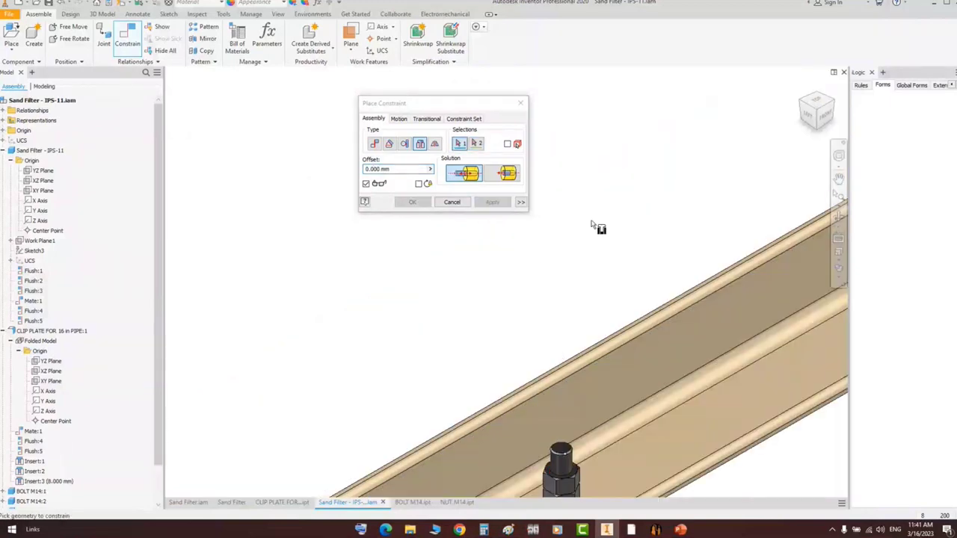
# - Insert a nut onto the far tab's bolt with an Insert constraint at 8 mm offset from the angle's hole
pyautogui.scroll(5, 592, 224)
pyautogui.scroll(-4, 518, 297)
pyautogui.scroll(-2, 442, 246)
pyautogui.click(434, 258)
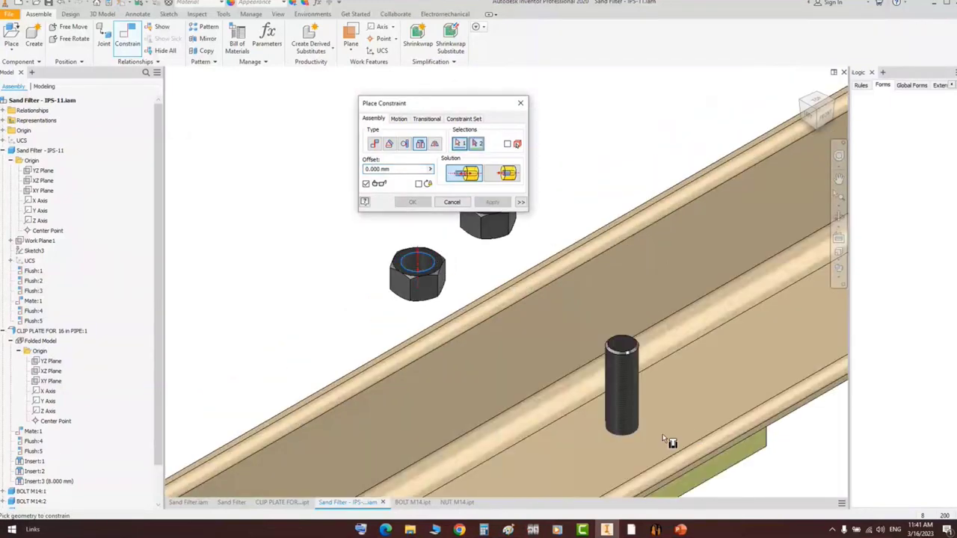
pyautogui.click(645, 443)
pyautogui.write('8')
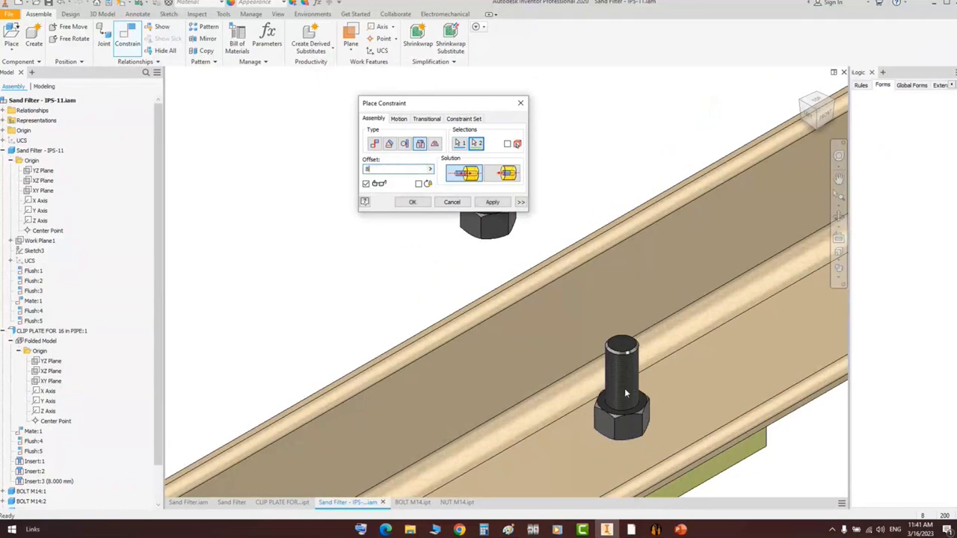
pyautogui.click(493, 202)
# - Stack the remaining nut on the far bolt's first nut with an Insert constraint at 0 mm offset
pyautogui.moveTo(659, 409); pyautogui.dragTo(711, 468, button='middle')
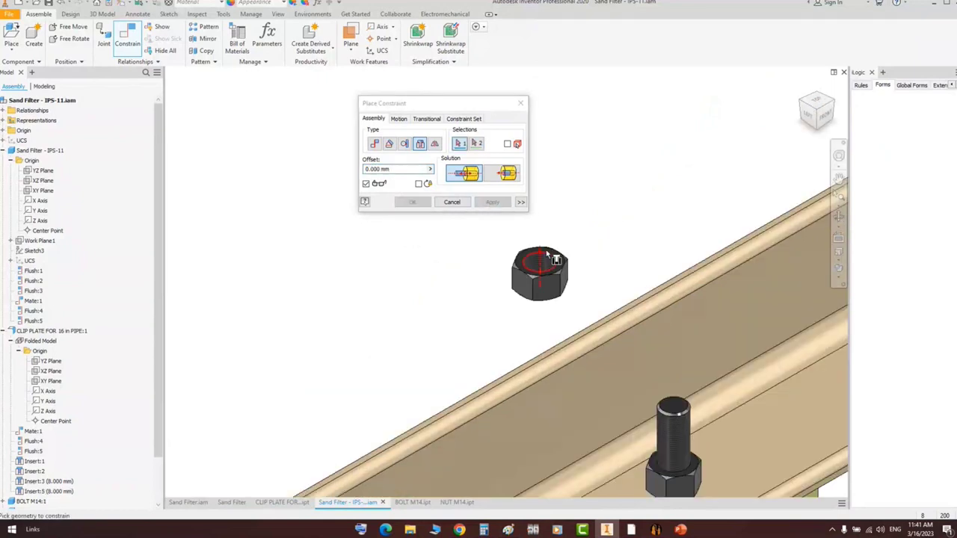
pyautogui.click(695, 466)
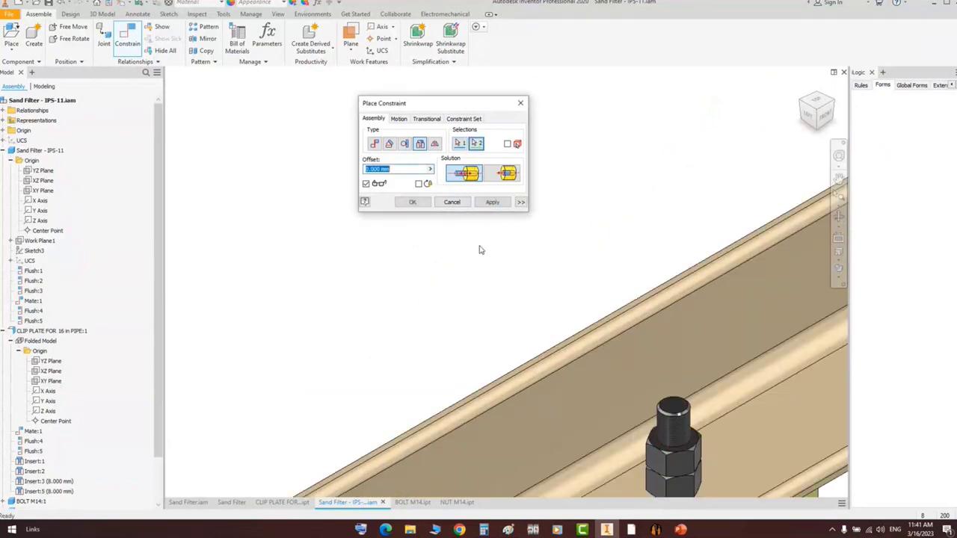
pyautogui.click(423, 203)
# - Examine the bolted clamp and angle in the IPS-11 assembly from behind
pyautogui.scroll(-5, 519, 203)
pyautogui.click(839, 217)
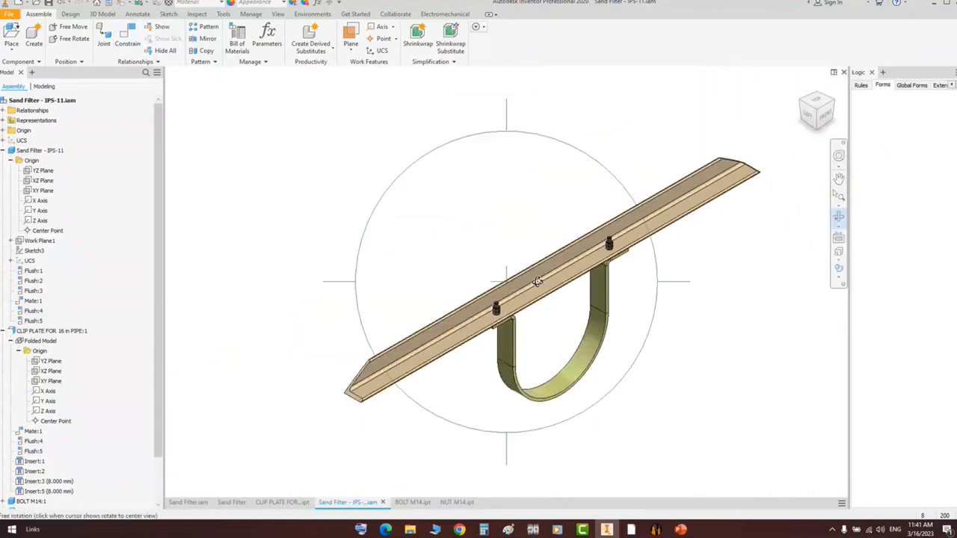
pyautogui.moveTo(537, 281); pyautogui.dragTo(643, 242)
pyautogui.rightClick(643, 242)
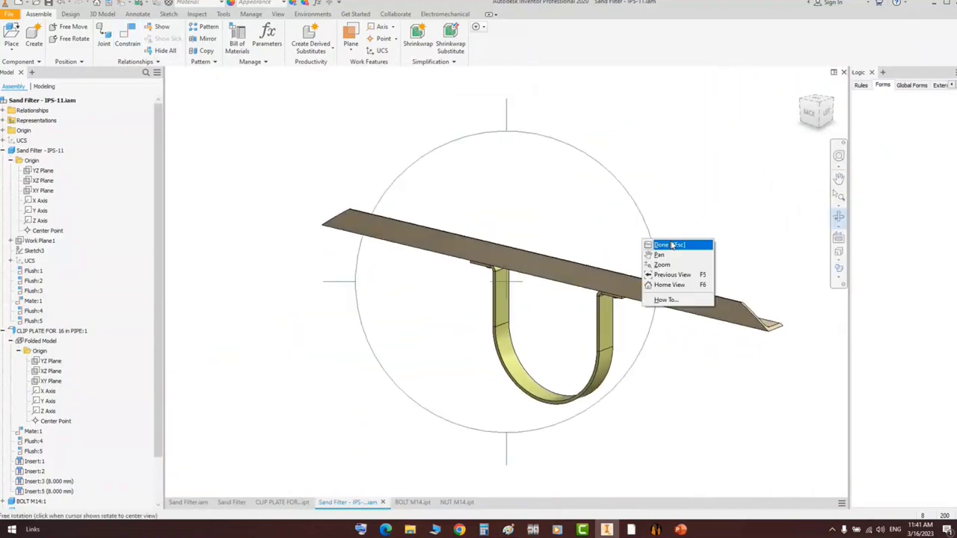
pyautogui.click(670, 245)
pyautogui.click(813, 114)
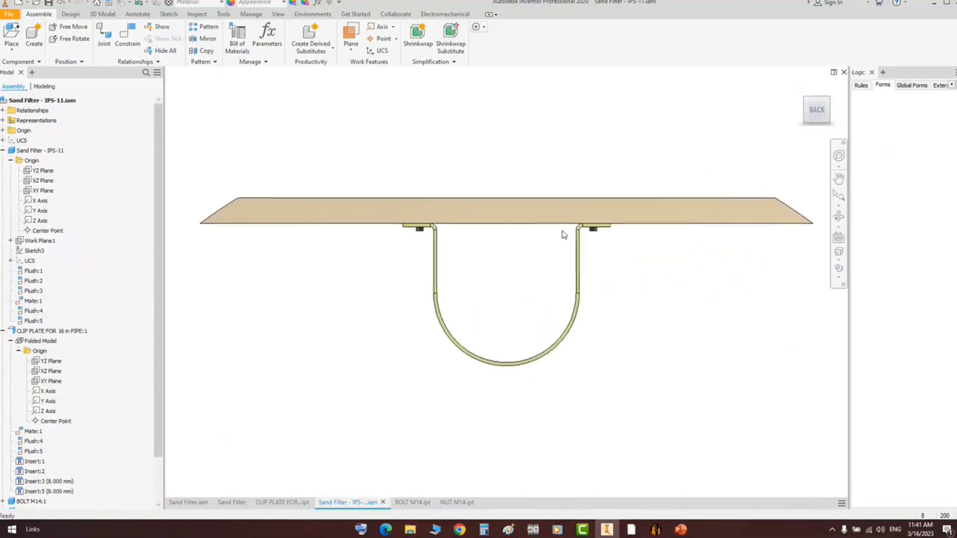
# - Examine the bolted clamp support around the N1 internal pipe in the Sand Filter assembly
pyautogui.click(410, 503)
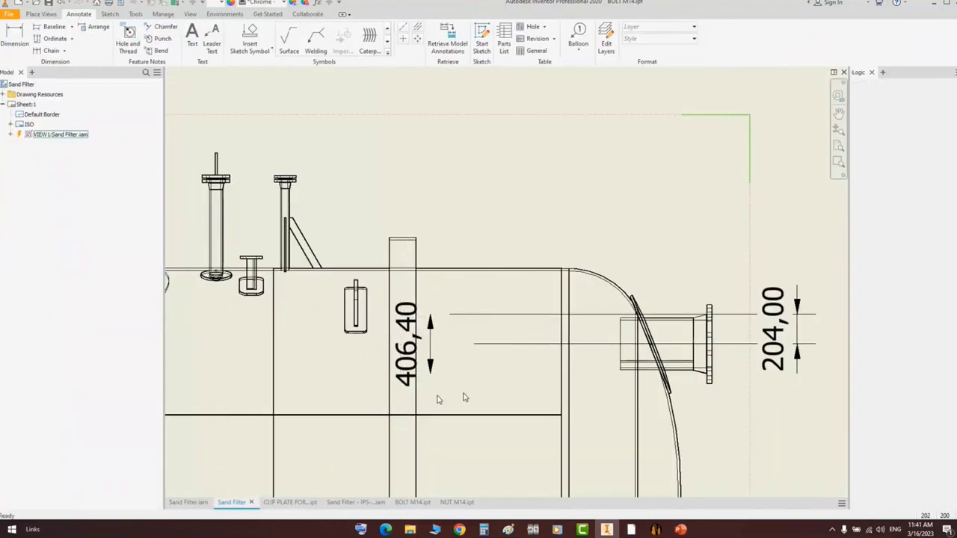
pyautogui.click(186, 505)
pyautogui.click(188, 502)
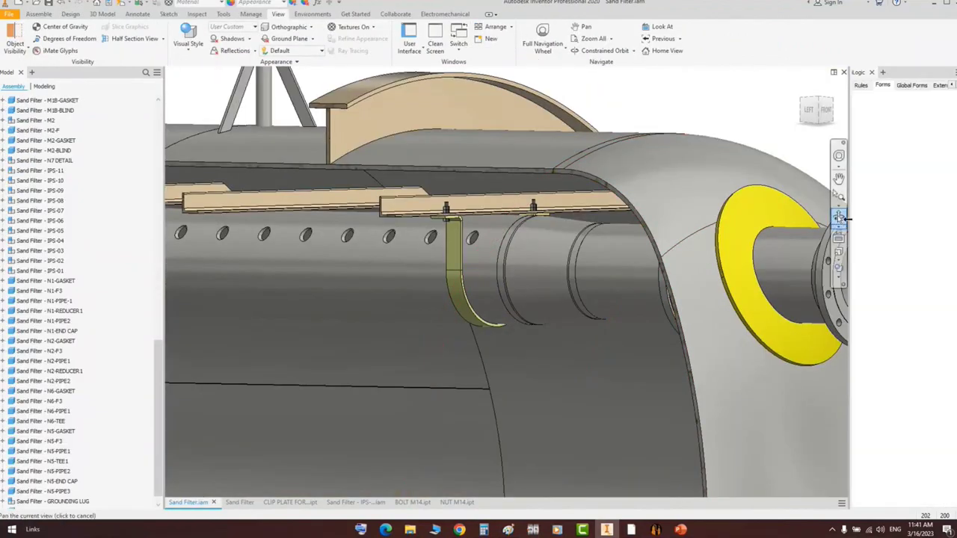
pyautogui.click(839, 217)
pyautogui.scroll(3, 620, 258)
pyautogui.moveTo(602, 284); pyautogui.dragTo(580, 290)
pyautogui.moveTo(572, 206); pyautogui.dragTo(638, 160, button='middle')
pyautogui.rightClick(638, 160)
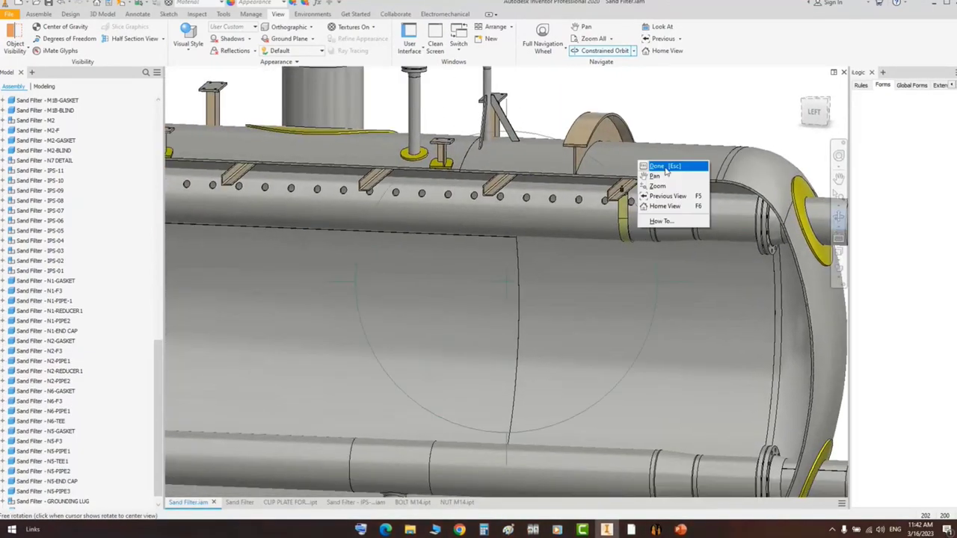
pyautogui.click(662, 167)
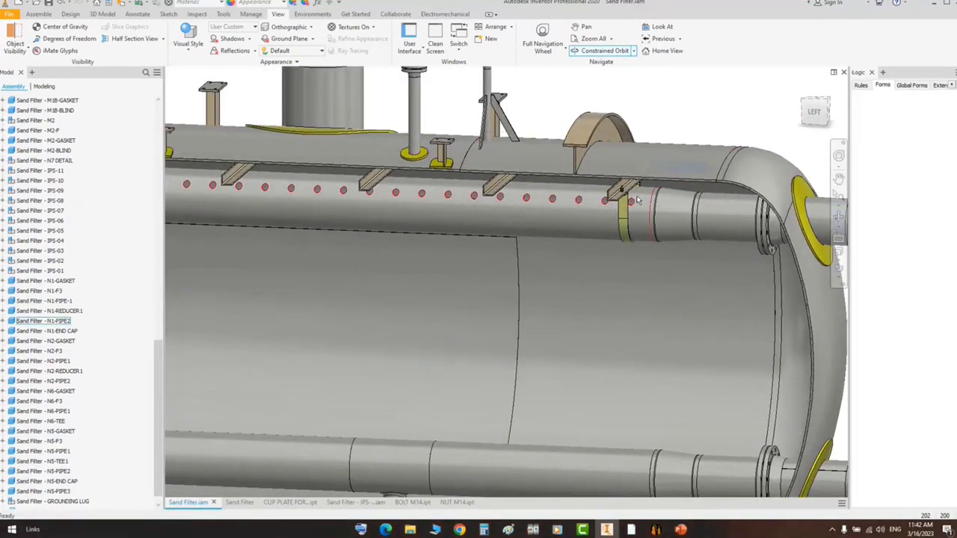
# - Close the NUT M14 and BOLT M14 part files
pyautogui.click(459, 502)
pyautogui.click(471, 502)
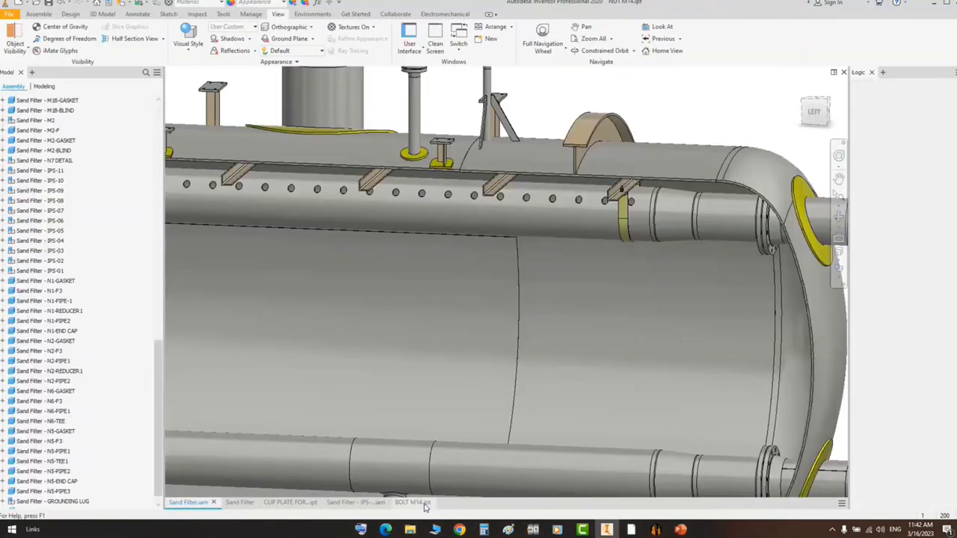
pyautogui.click(421, 502)
pyautogui.click(427, 502)
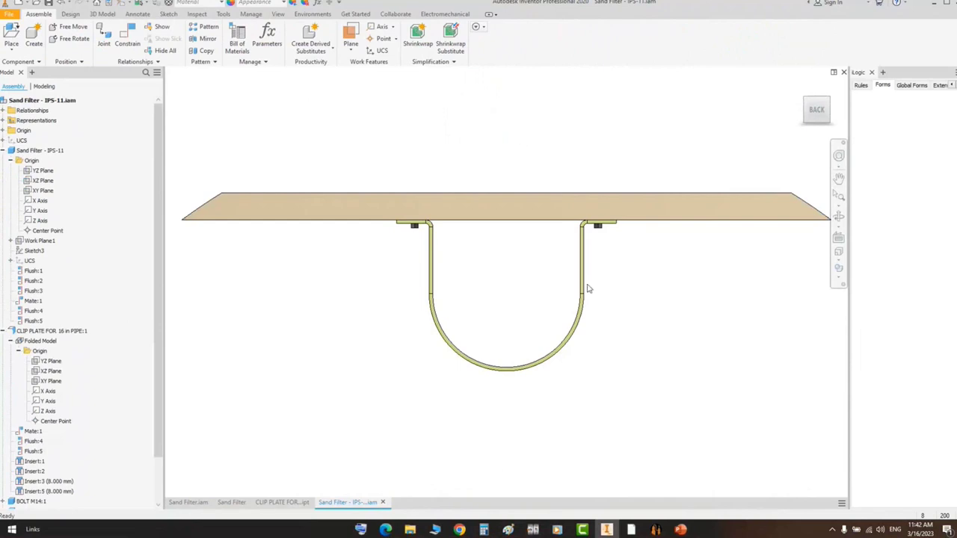
# - Open the U-shaped clip plate part from the IPS-11 assembly and create its flat pattern
pyautogui.click(586, 288)
pyautogui.rightClick(586, 288)
pyautogui.click(603, 197)
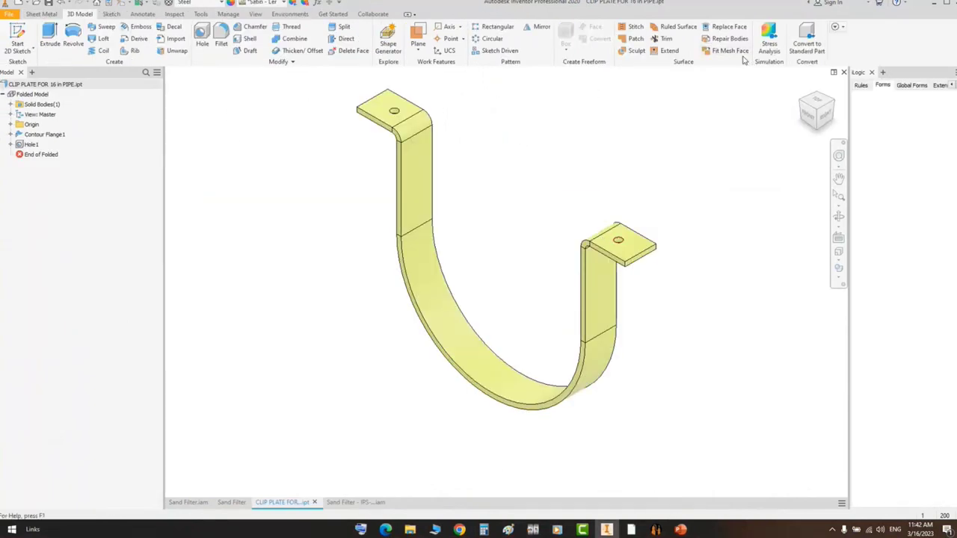
pyautogui.click(39, 16)
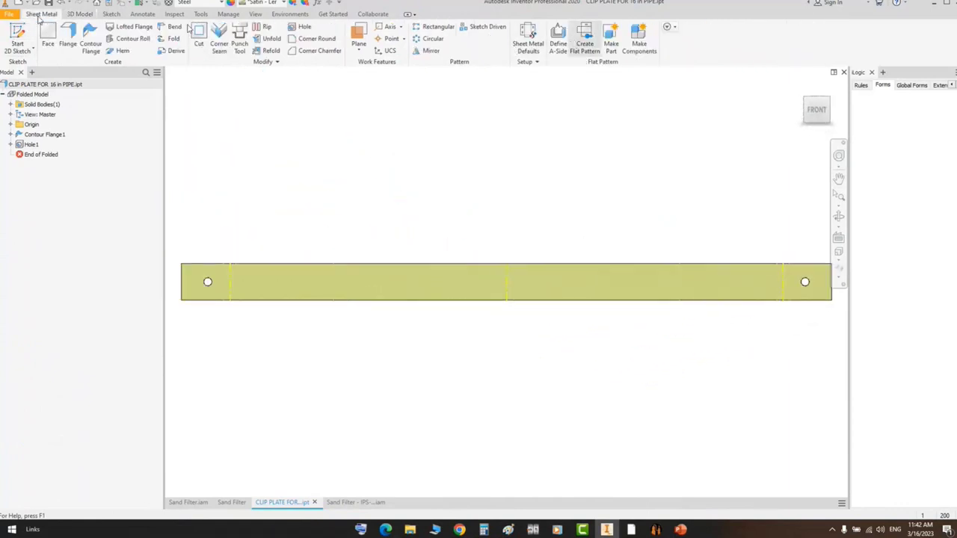
# - Measure the length of the clip plate flat pattern's long edge
pyautogui.click(137, 14)
pyautogui.click(12, 34)
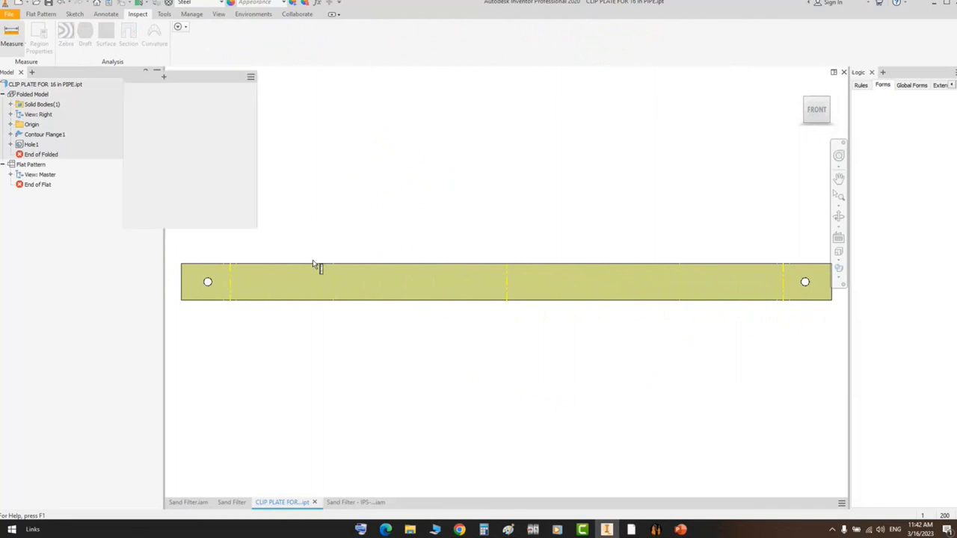
pyautogui.click(305, 265)
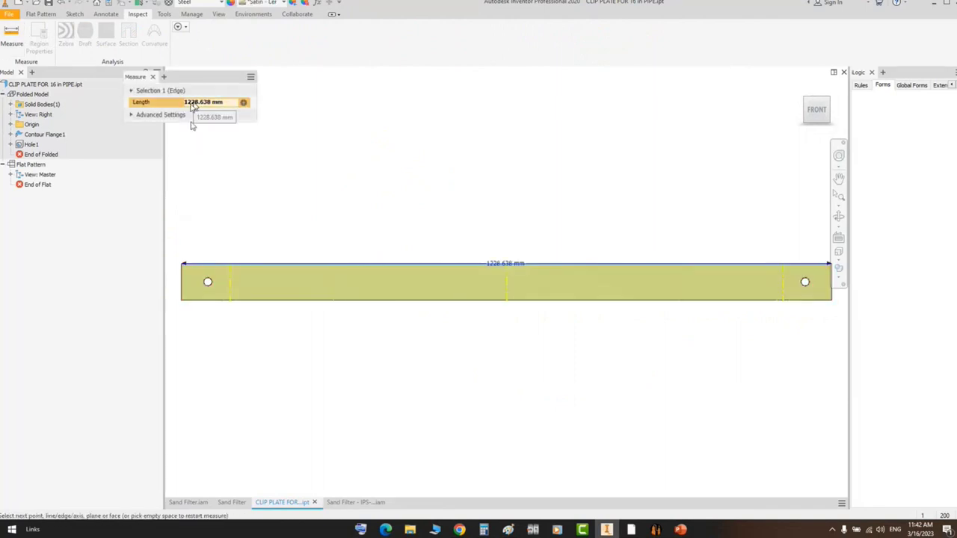
pyautogui.click(153, 76)
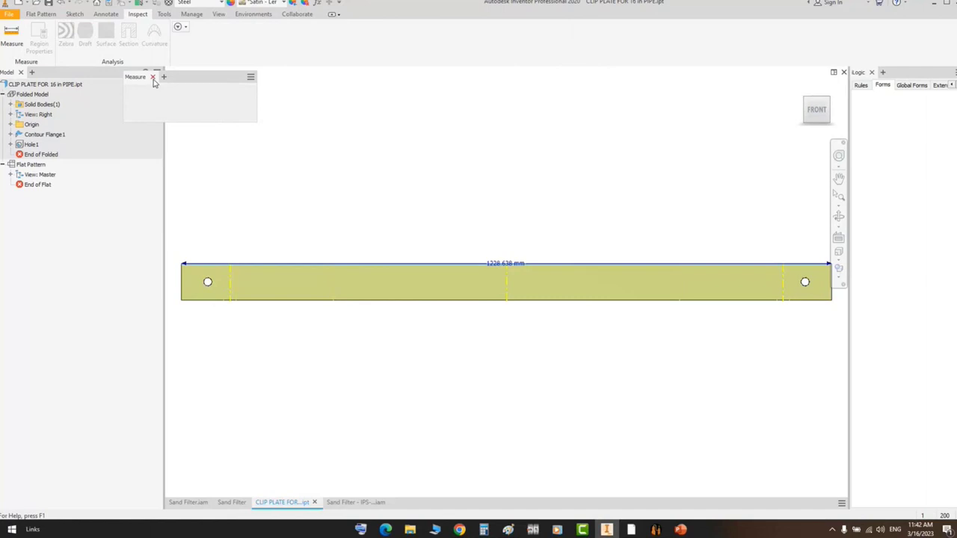
# - Switch to Static Equipment Generator and open the bill of material's extra item entry with Sand Filter selected
pyautogui.click(656, 530)
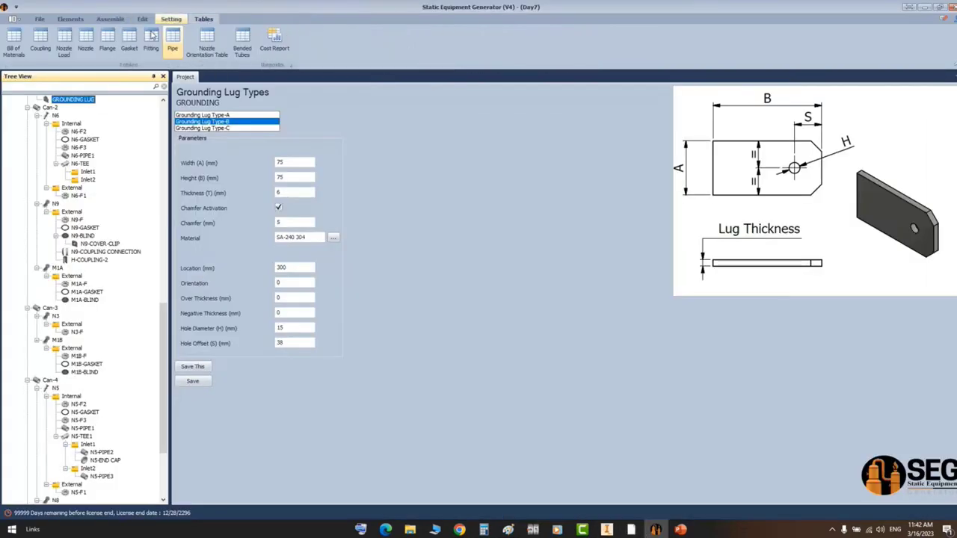
pyautogui.click(13, 41)
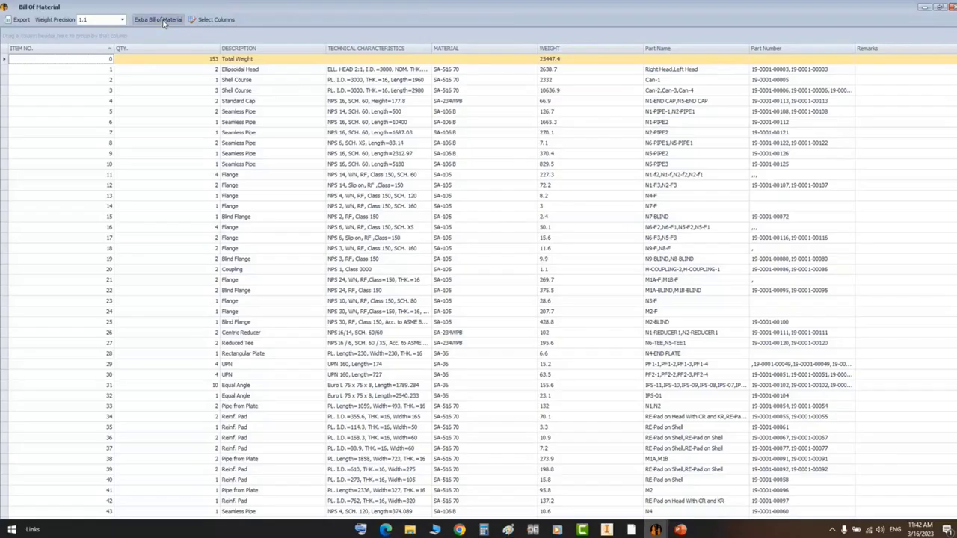
pyautogui.click(159, 20)
pyautogui.click(366, 196)
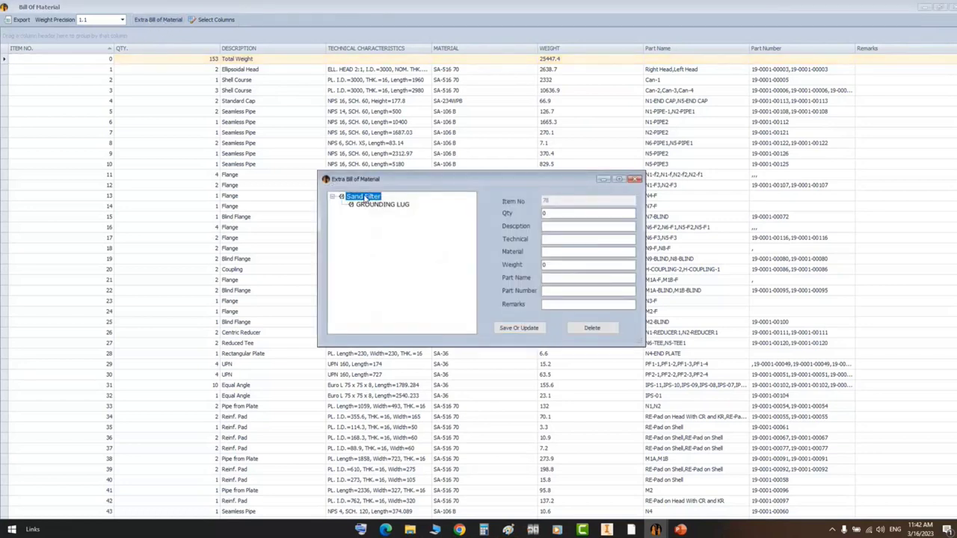
# - Set the extra item's quantity to 11, its description to CLIP PLATE, and begin the technical text with "PL."
pyautogui.press('Tab')
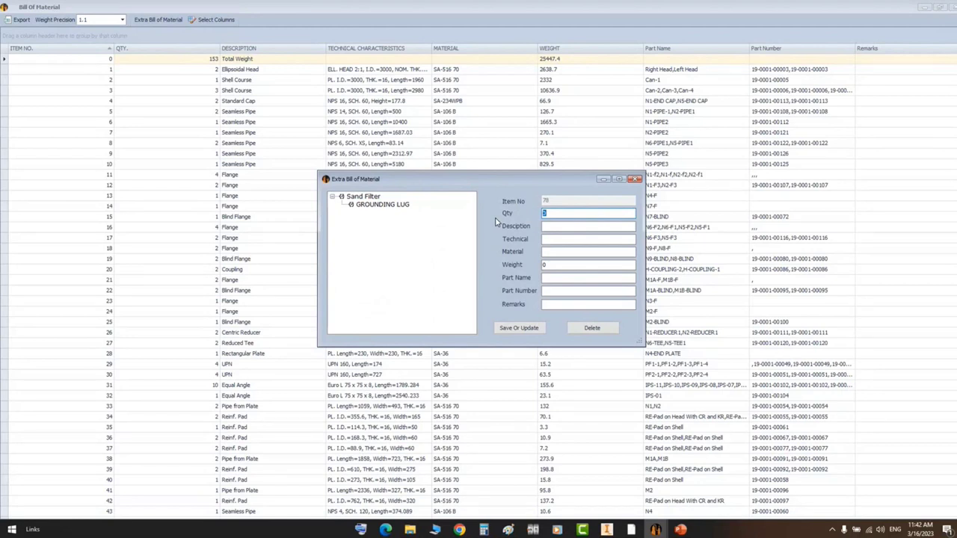
pyautogui.click(557, 227)
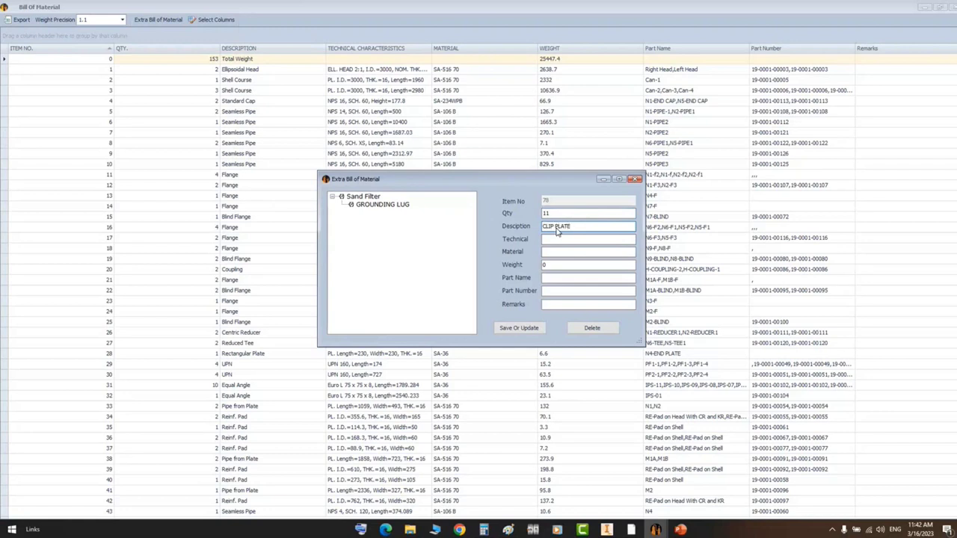
pyautogui.click(560, 238)
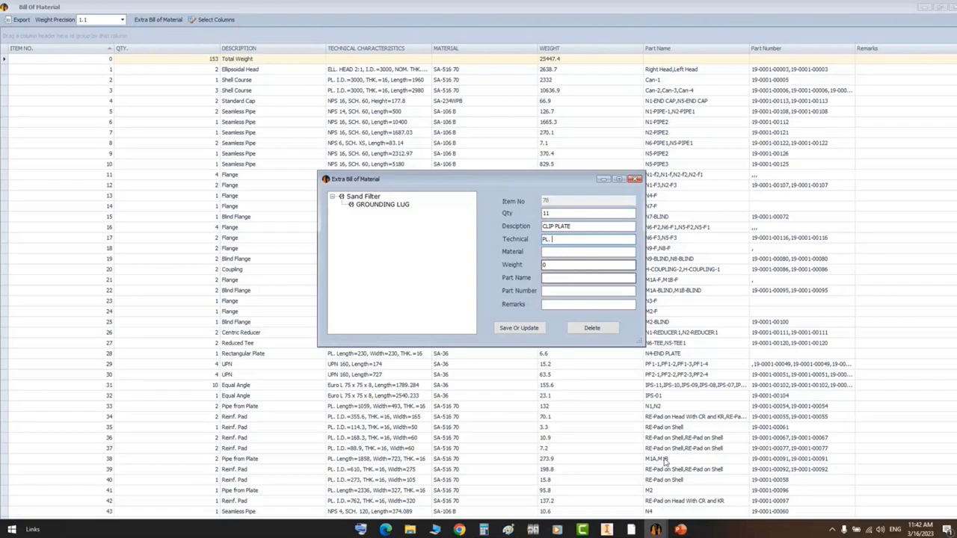
# - Switch to Inventor and measure the long edge of the clip plate flat pattern again
pyautogui.click(608, 529)
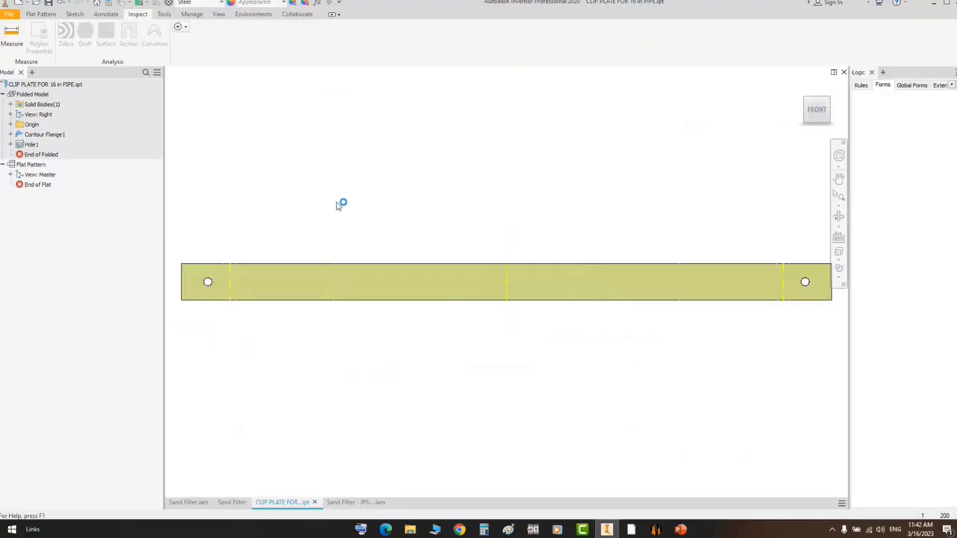
pyautogui.click(22, 34)
pyautogui.click(253, 264)
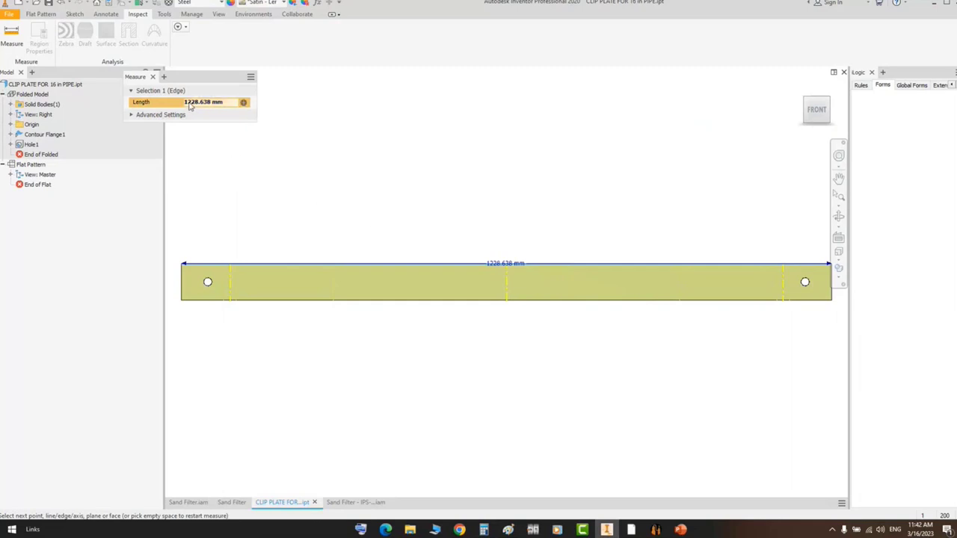
pyautogui.click(152, 76)
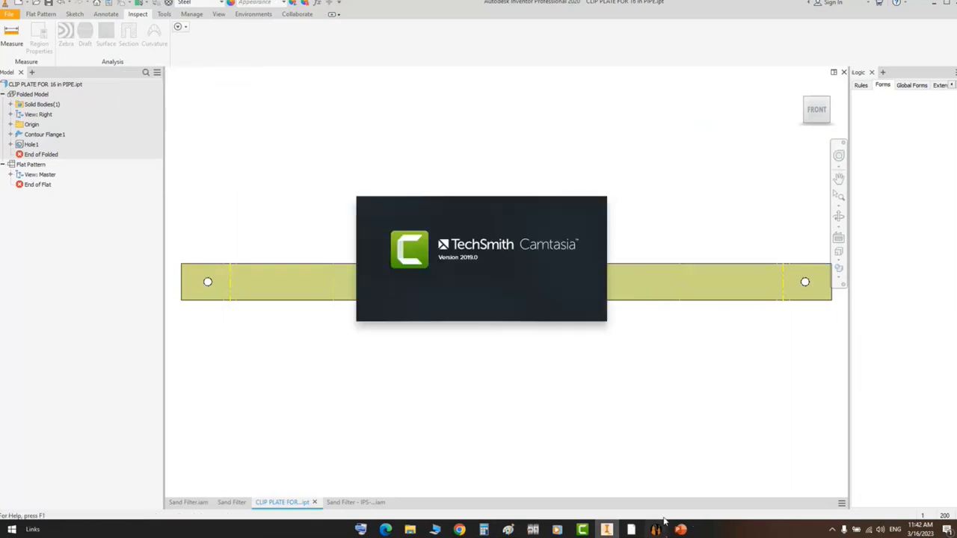
# - Return to the extra item in Static Equipment Generator, complete its technical text as "PL. 1229" and set the material to AS-516 70
pyautogui.moveTo(661, 524)
pyautogui.click(748, 491)
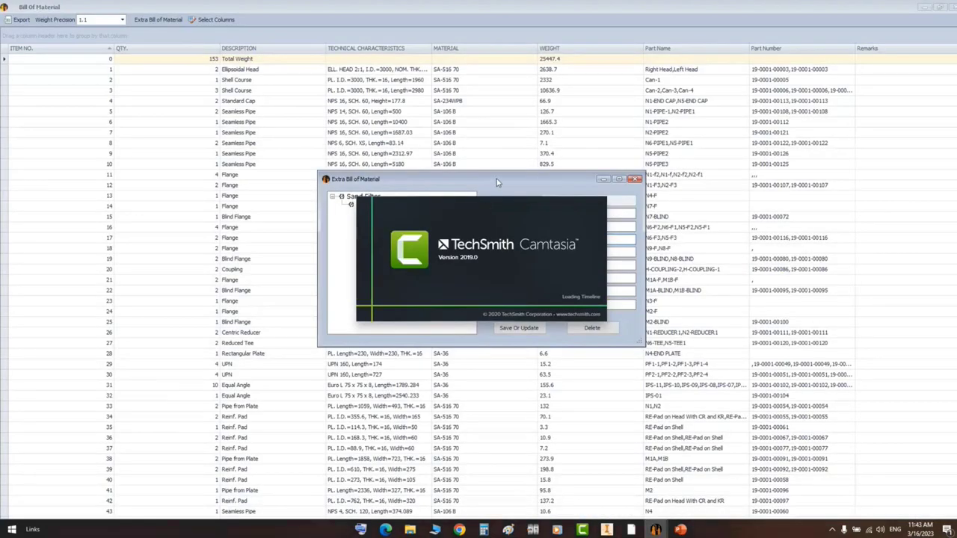
pyautogui.moveTo(497, 182); pyautogui.dragTo(695, 99)
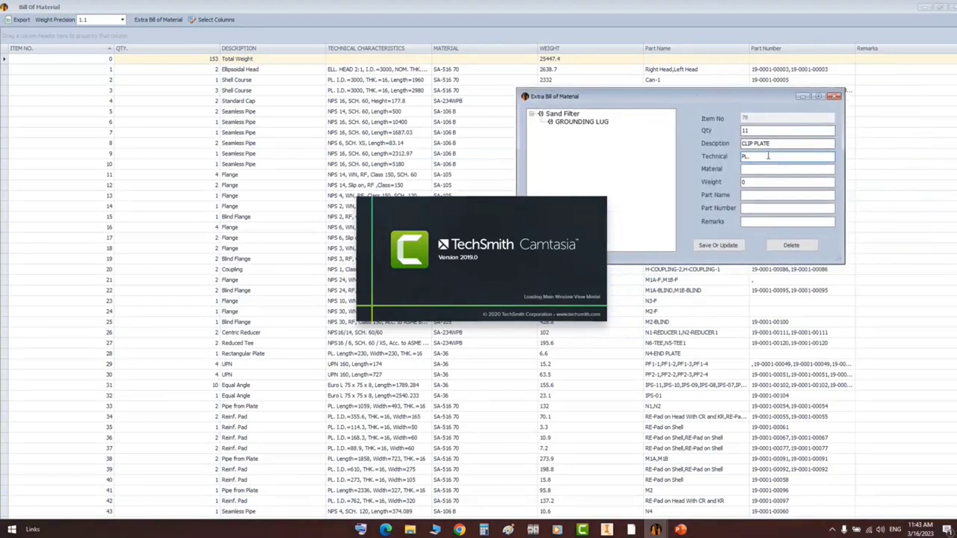
pyautogui.write('1229')
pyautogui.click(761, 169)
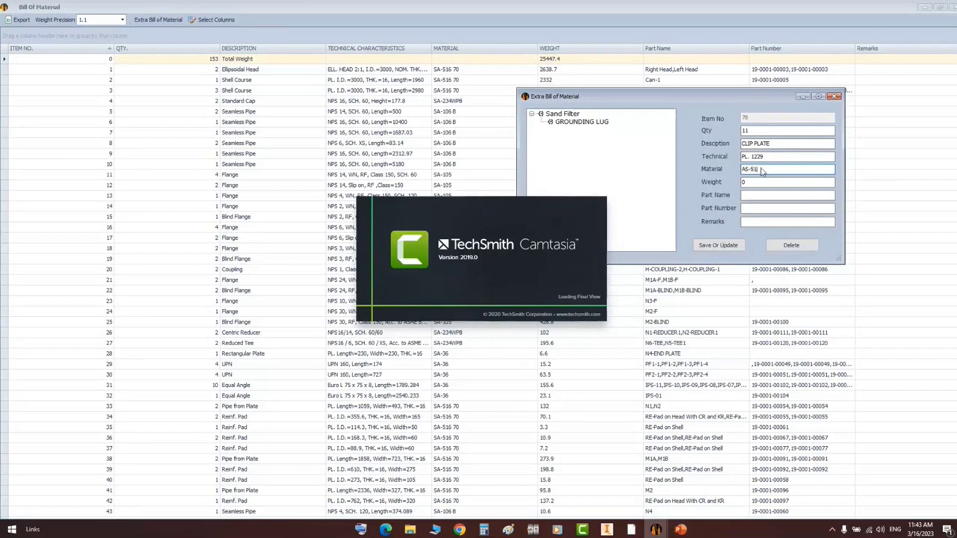
# - Read the clip plate's mass from its physical iProperties in Inventor and enter 6.7 as the extra item's weight
pyautogui.doubleClick(760, 182)
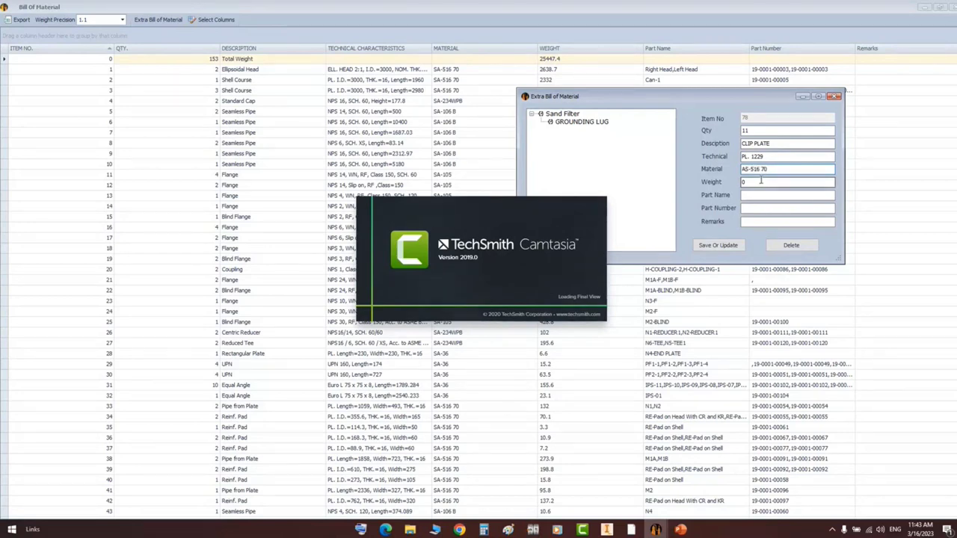
pyautogui.click(607, 529)
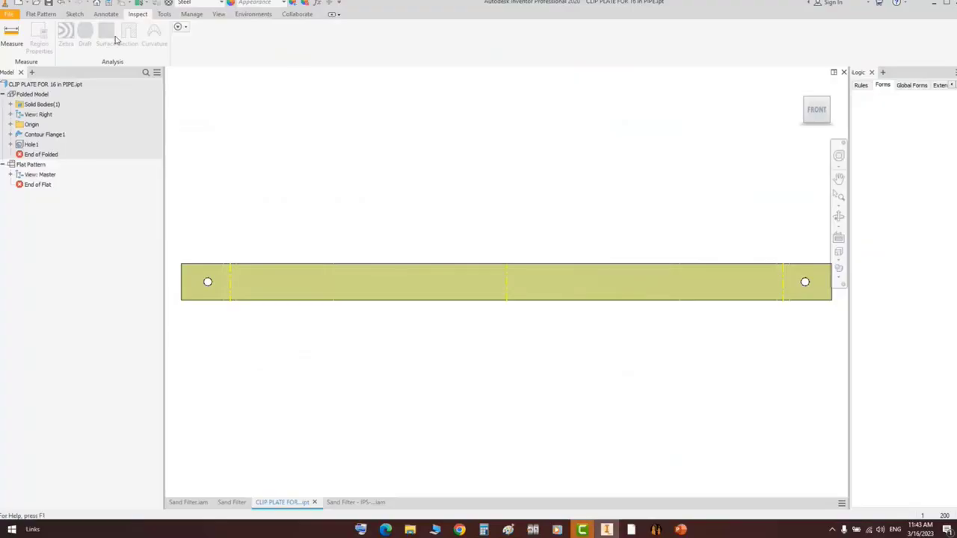
pyautogui.click(324, 90)
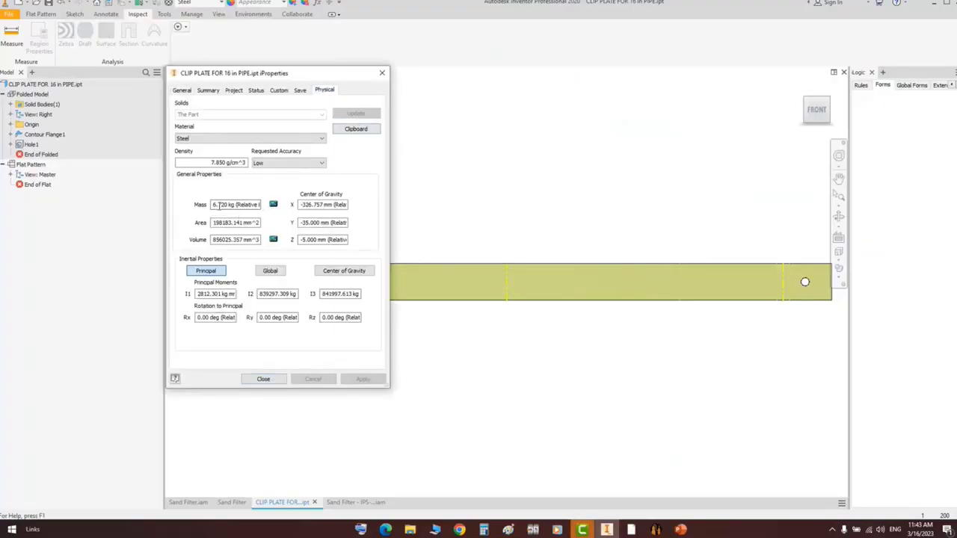
pyautogui.moveTo(213, 204); pyautogui.dragTo(224, 204)
pyautogui.click(382, 73)
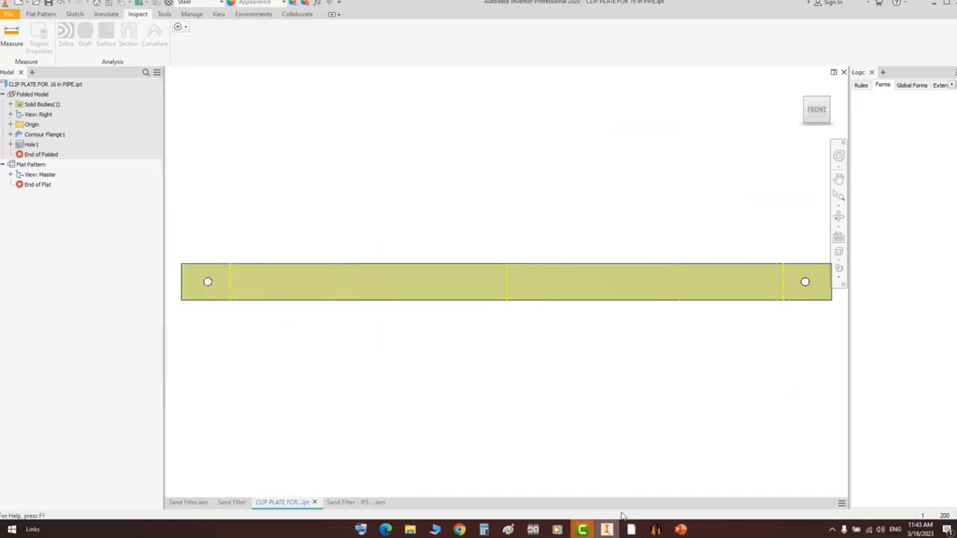
pyautogui.click(655, 530)
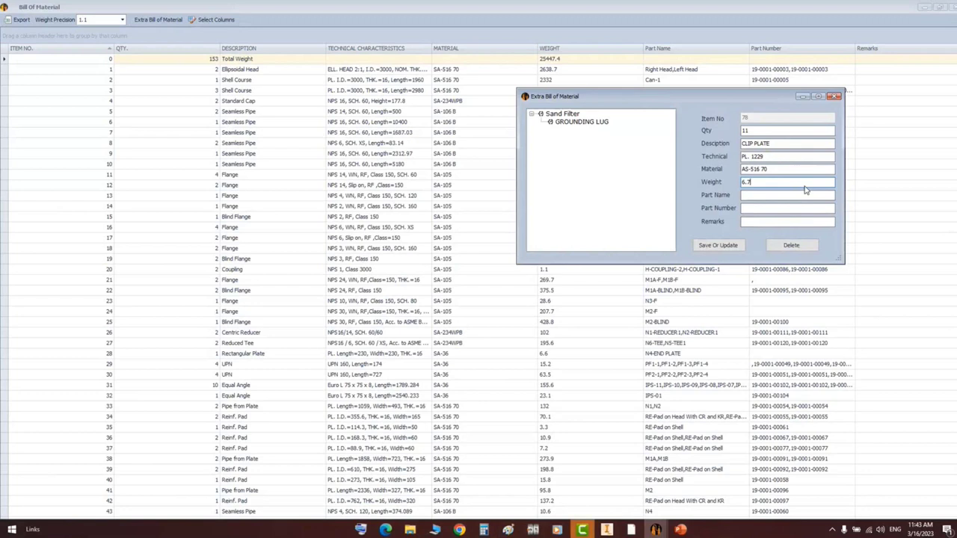
# - Copy the CLIP PLATE description into the part name and part number, and save the extra item
pyautogui.hotkey('shift', 'Tab')
pyautogui.hotkey('shift', 'Tab')
pyautogui.hotkey('shift', 'Tab')
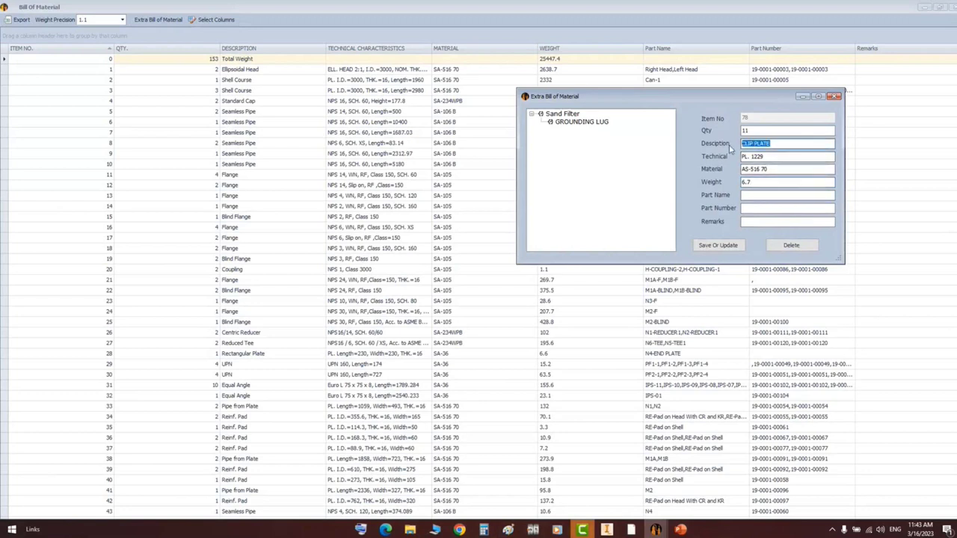
pyautogui.hotkey('ctrl', 'c')
pyautogui.click(754, 196)
pyautogui.hotkey('ctrl', 'v')
pyautogui.click(752, 209)
pyautogui.hotkey('ctrl', 'v')
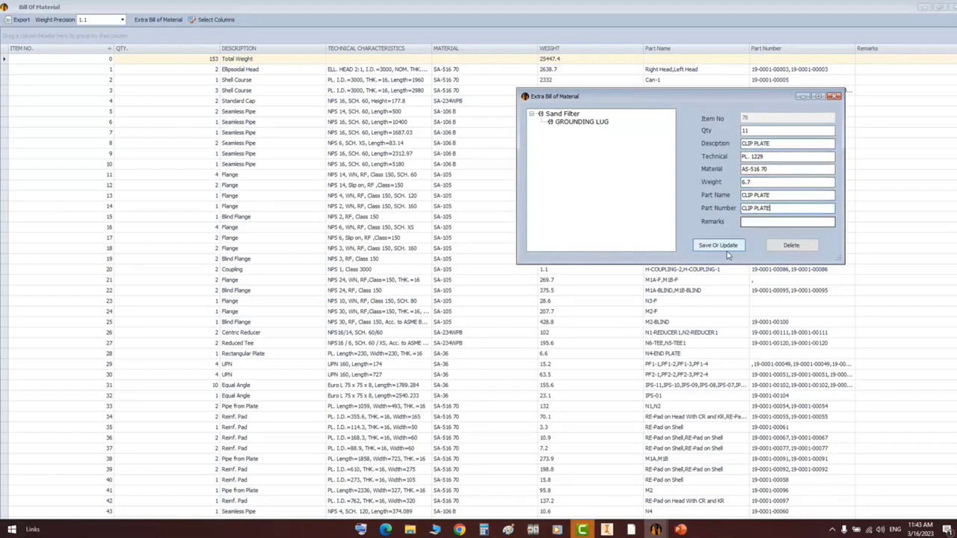
pyautogui.click(724, 250)
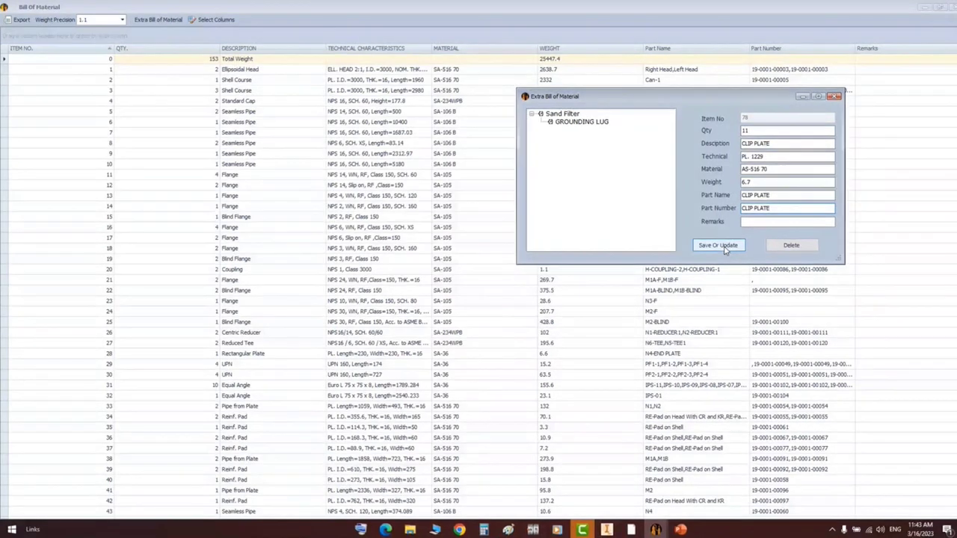
pyautogui.click(835, 97)
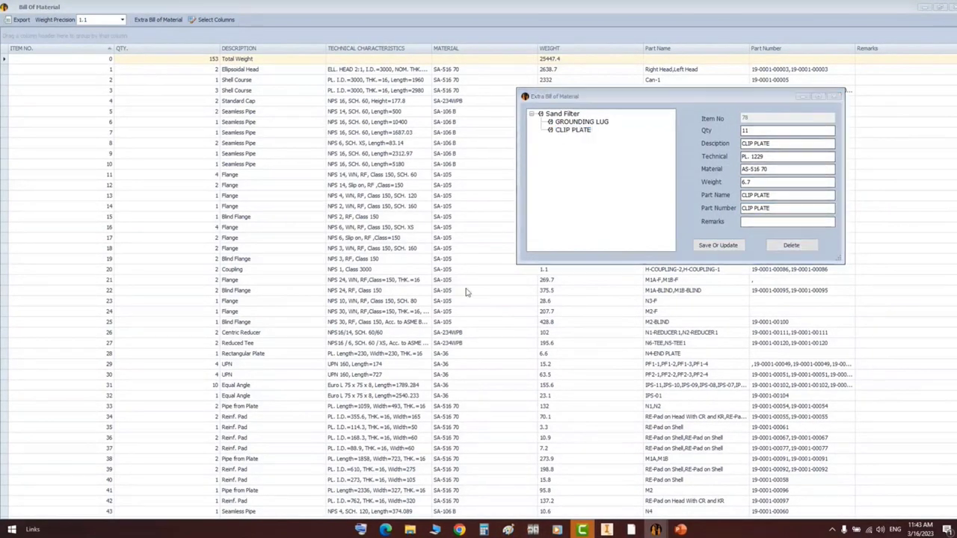
# - Compare the technical characteristics of the CLIP PLATE and GROUNDING LUG rows at the end of the bill of material
pyautogui.scroll(-11, 303, 416)
pyautogui.click(4, 513)
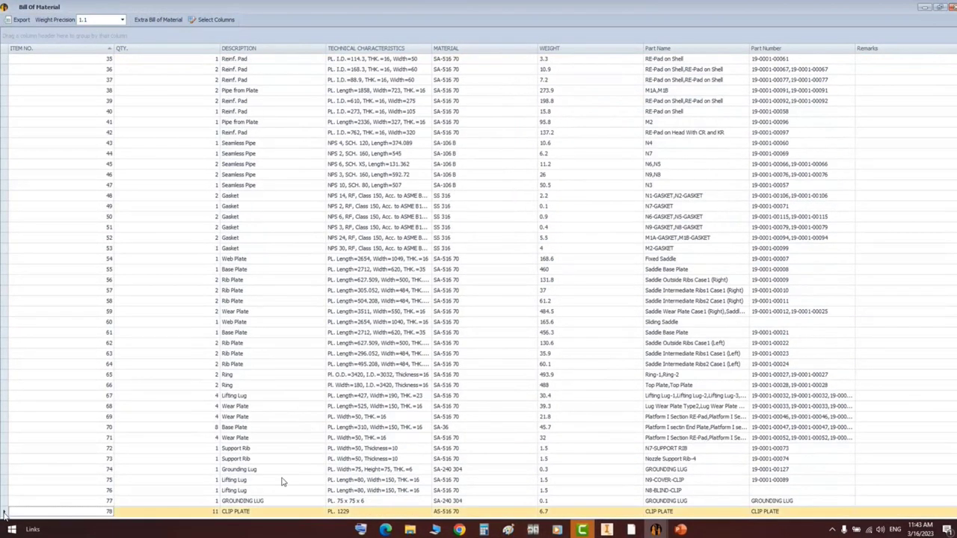
pyautogui.click(284, 513)
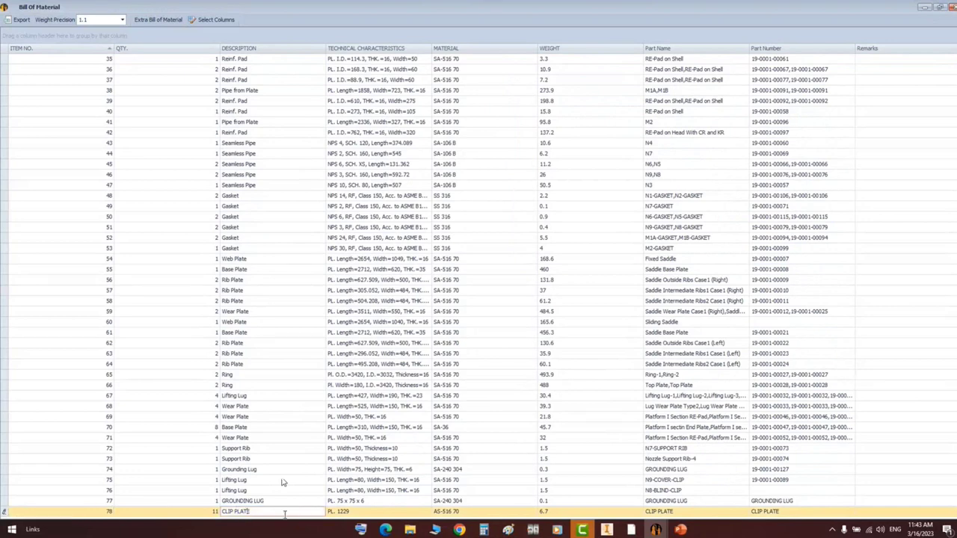
pyautogui.click(371, 513)
pyautogui.click(582, 530)
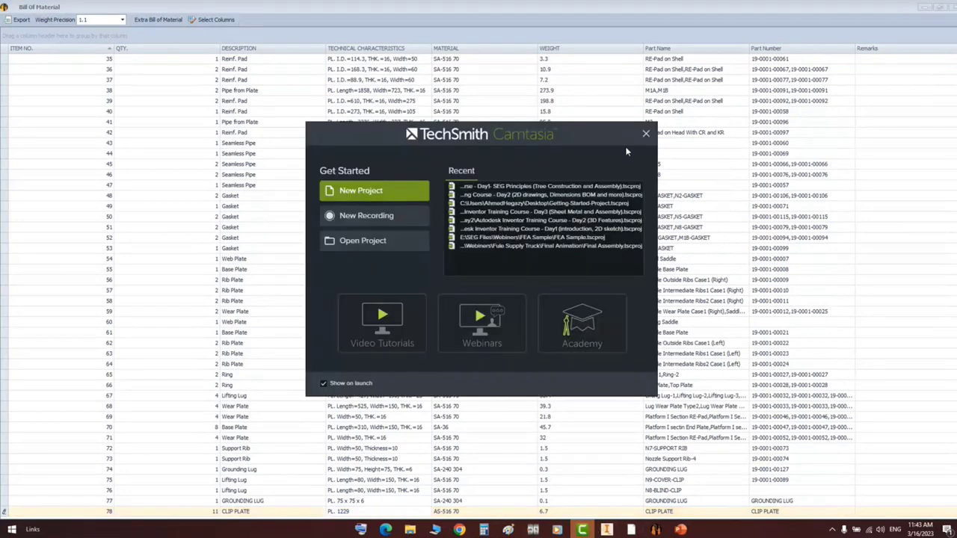
pyautogui.click(646, 134)
pyautogui.click(387, 500)
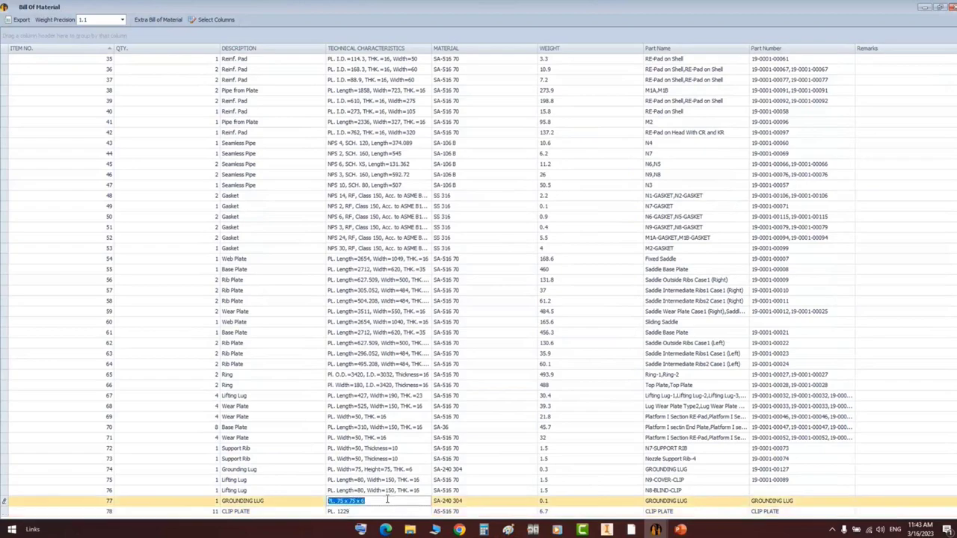
# - Switch to the clip plate flat pattern in Inventor
pyautogui.click(607, 530)
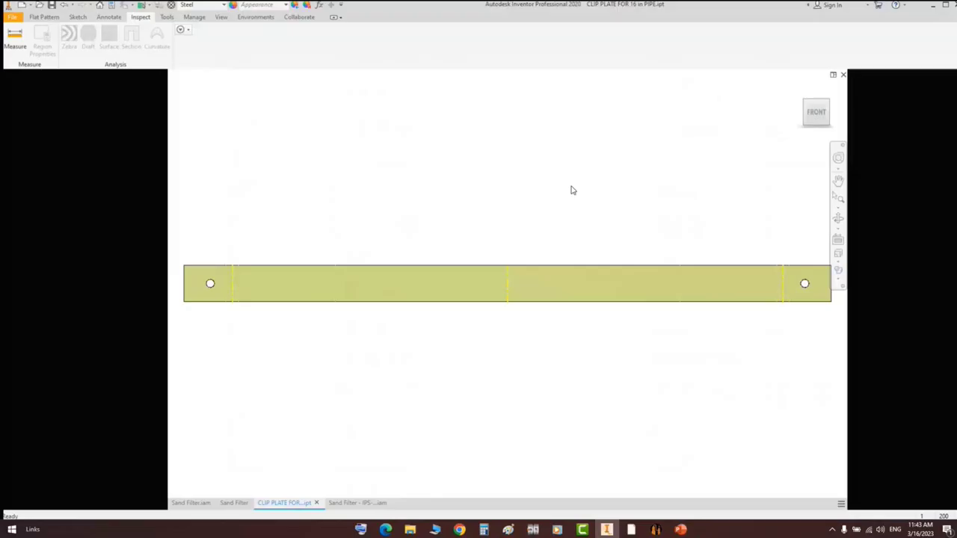
# - Return the 16 in pipe clip plate from its flat pattern to the folded part and close the part file
pyautogui.click(40, 14)
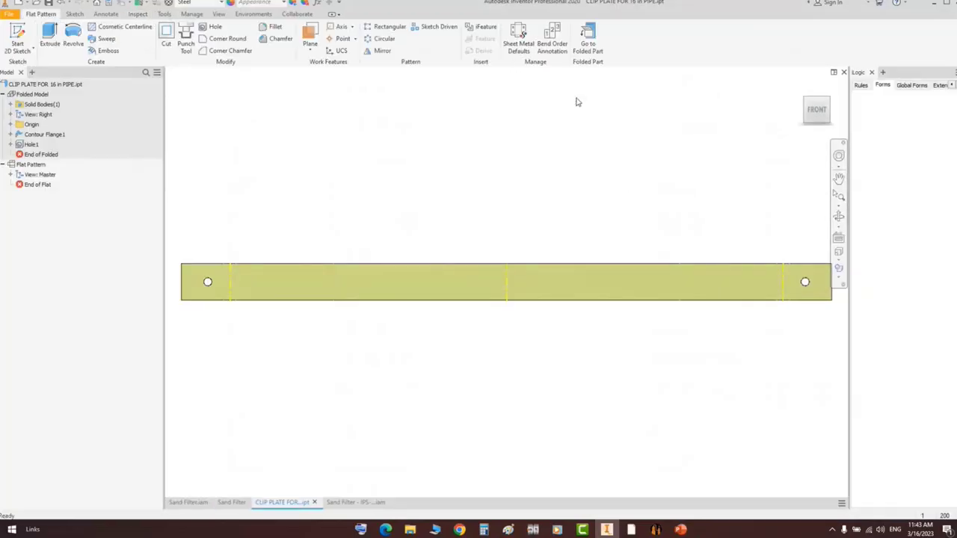
pyautogui.click(587, 44)
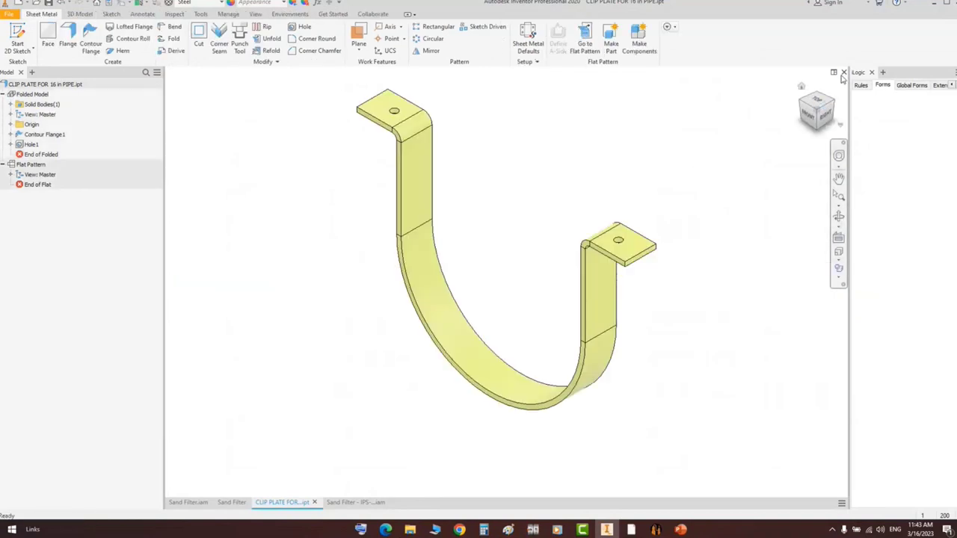
pyautogui.click(843, 72)
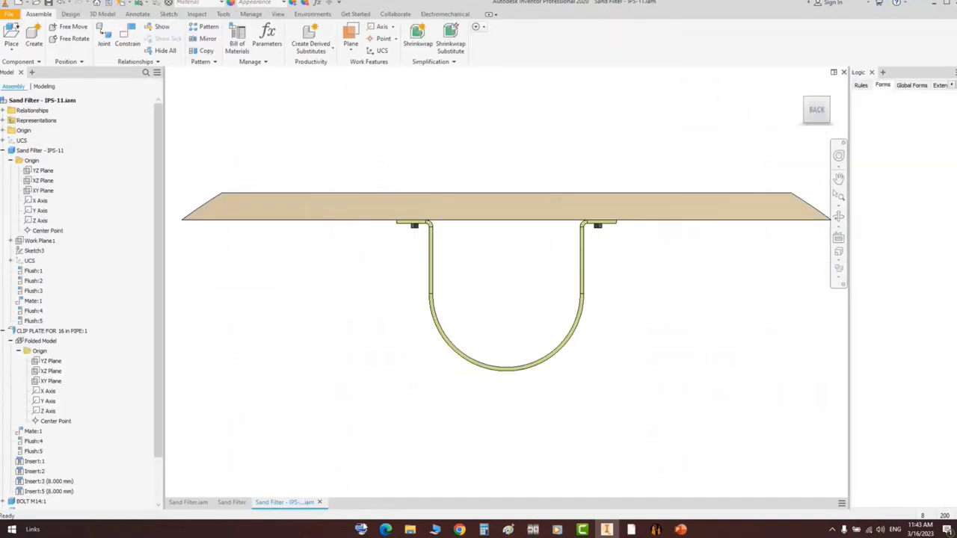
# - Open the Sand Filter drawing, examine its side view, and select the braced N7 nozzle on top of the shell
pyautogui.click(234, 502)
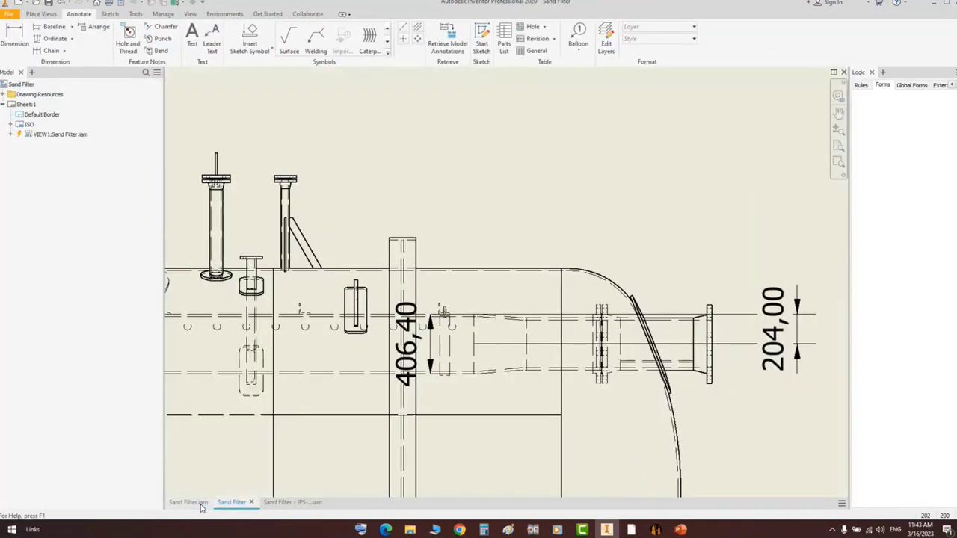
pyautogui.middleClick(455, 242)
pyautogui.middleClick(455, 241)
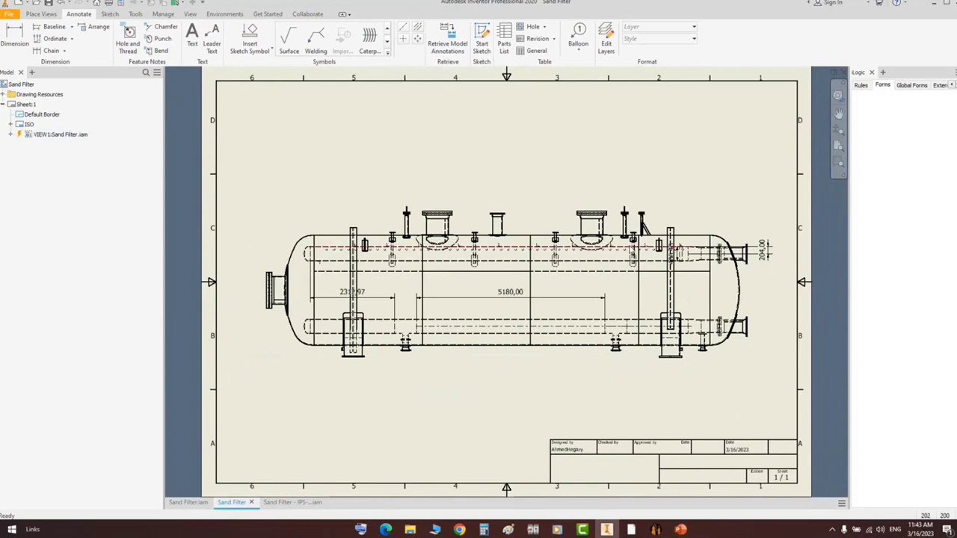
pyautogui.scroll(-4, 643, 245)
pyautogui.scroll(-5, 655, 174)
pyautogui.scroll(2, 628, 201)
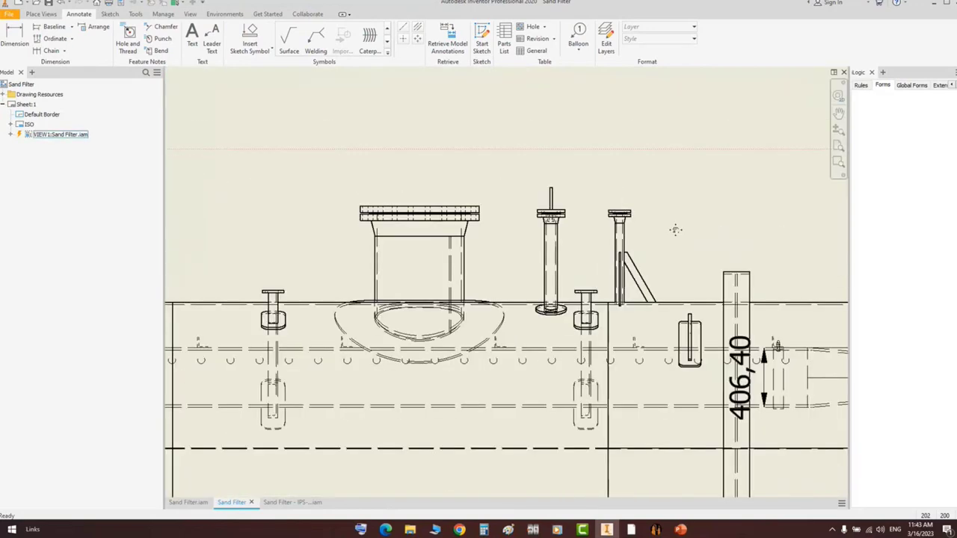
pyautogui.moveTo(675, 228); pyautogui.dragTo(476, 152, button='middle')
pyautogui.scroll(2, 581, 239)
pyautogui.scroll(1, 513, 175)
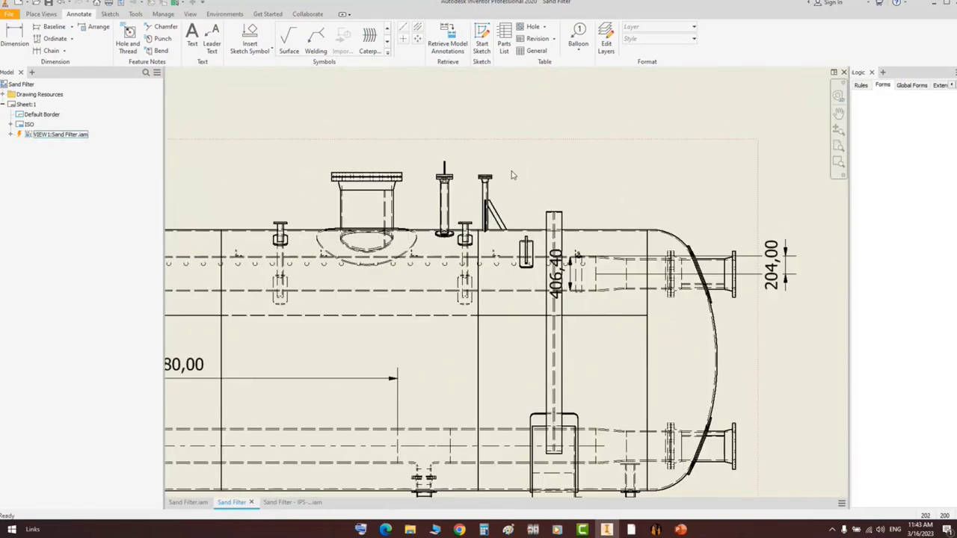
pyautogui.scroll(-3, 485, 162)
pyautogui.scroll(-2, 478, 179)
pyautogui.moveTo(551, 132); pyautogui.dragTo(456, 223)
# - Switch to Static Equipment Generator, look through the project tree, and return to the Sand Filter drawing in Inventor
pyautogui.moveTo(657, 531)
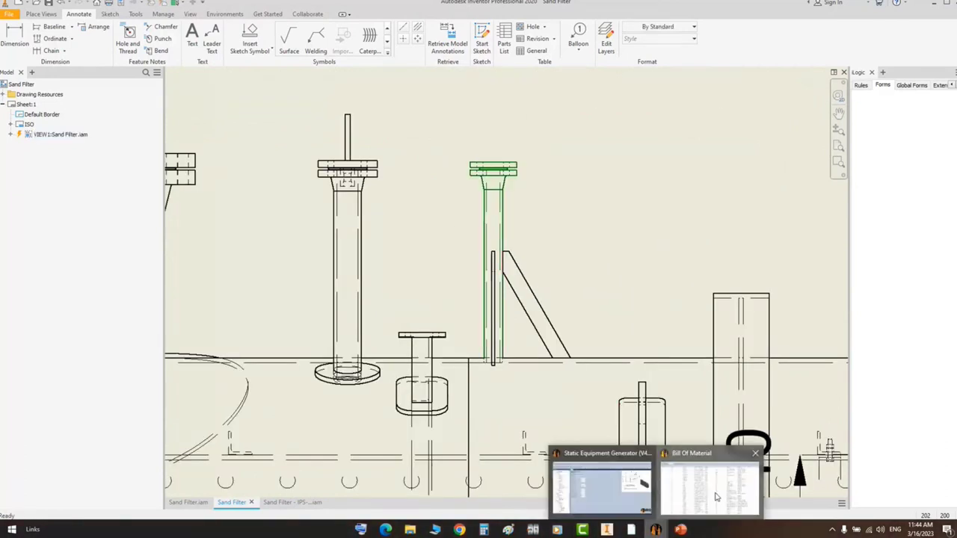
pyautogui.click(710, 490)
pyautogui.hotkey('alt', 'Tab')
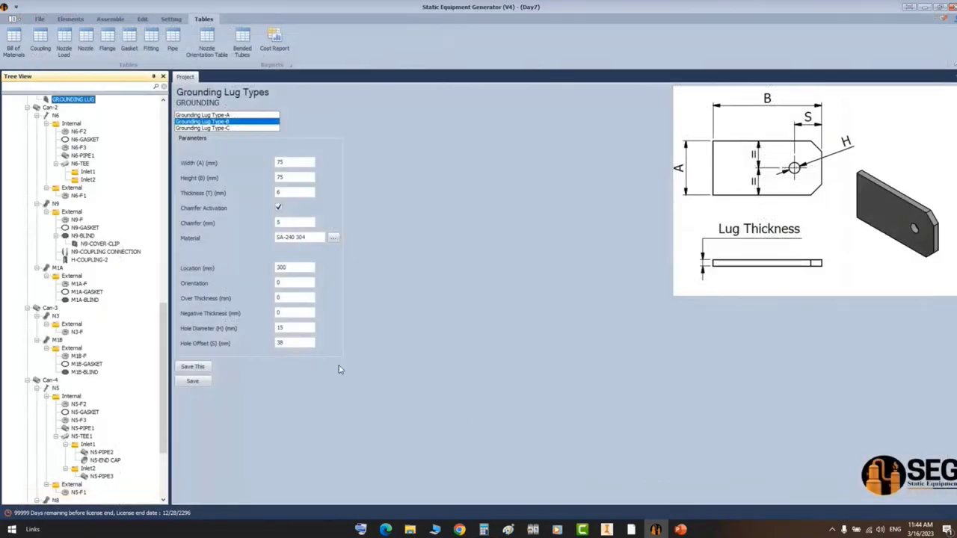
pyautogui.moveTo(166, 391); pyautogui.dragTo(171, 246)
pyautogui.click(609, 533)
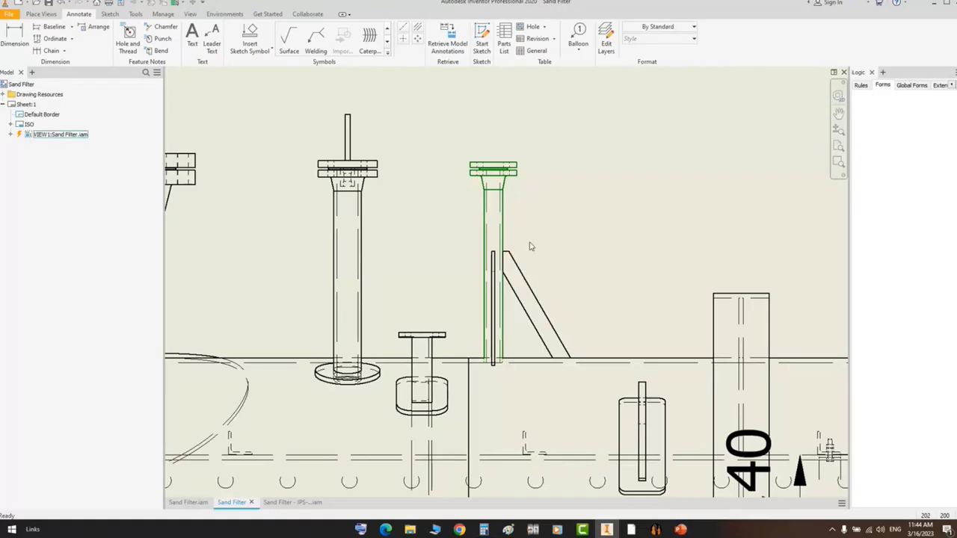
# - Close the Sand Filter IPS-11 support assembly and bring up the main Sand Filter assembly
pyautogui.scroll(4, 536, 248)
pyautogui.moveTo(535, 248); pyautogui.dragTo(636, 201, button='middle')
pyautogui.click(286, 501)
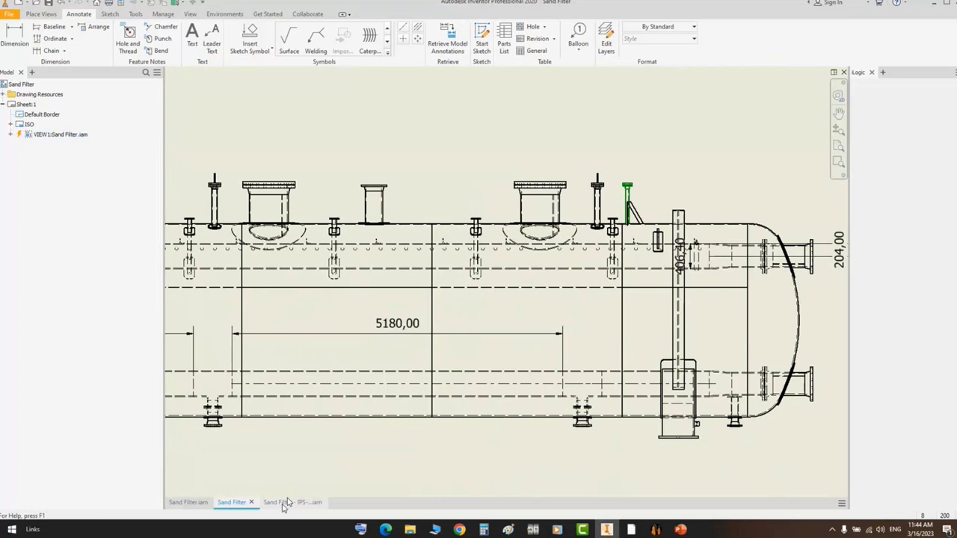
pyautogui.click(285, 503)
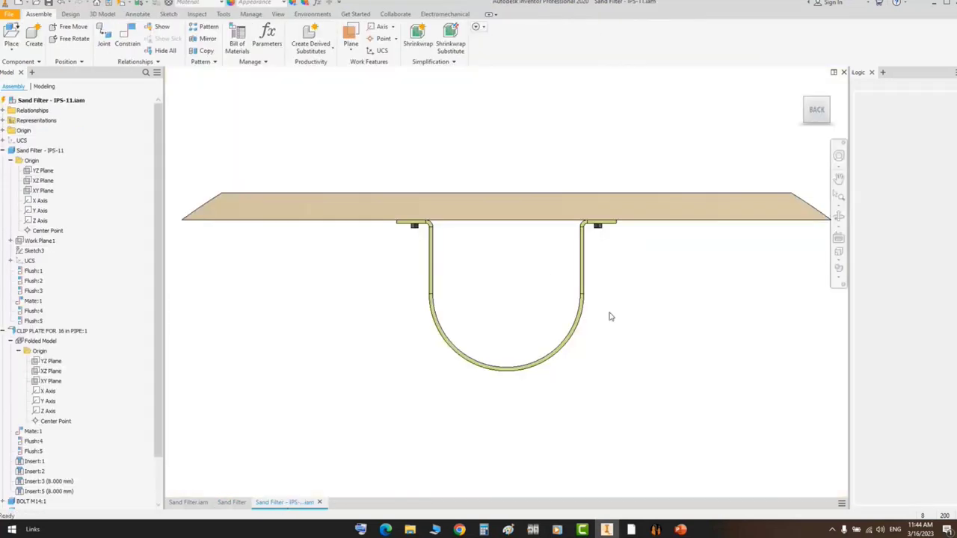
pyautogui.click(320, 503)
pyautogui.click(187, 502)
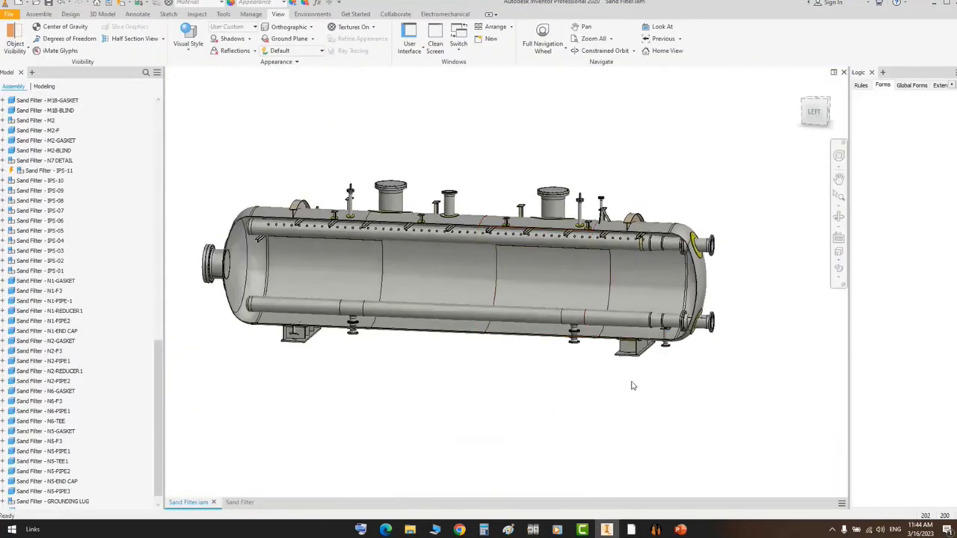
# - Orbit the sectioned Sand Filter assembly to examine the internal pipes and their supports along the vessel
pyautogui.scroll(-6, 654, 336)
pyautogui.scroll(3, 587, 401)
pyautogui.moveTo(586, 401); pyautogui.dragTo(638, 377, button='middle')
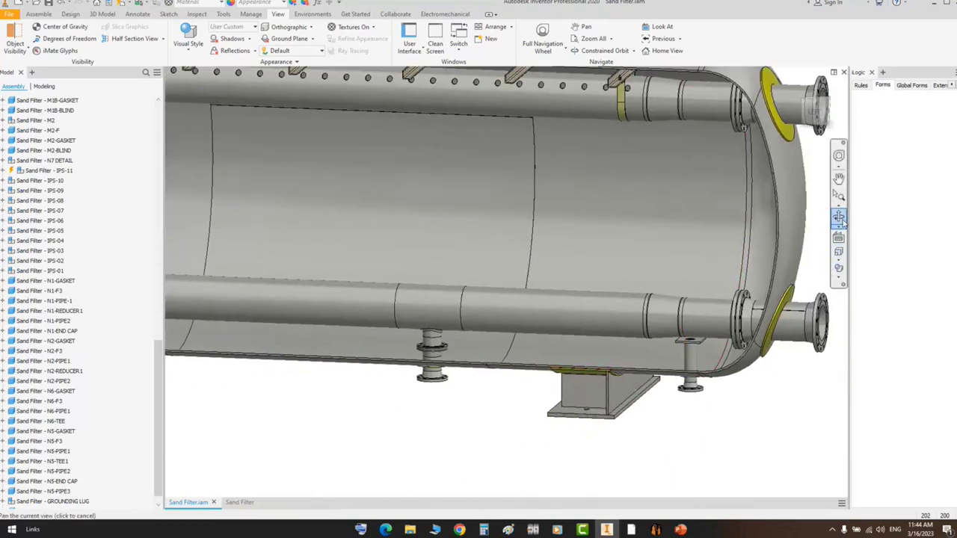
pyautogui.click(839, 216)
pyautogui.moveTo(617, 261); pyautogui.dragTo(555, 257)
pyautogui.scroll(5, 556, 257)
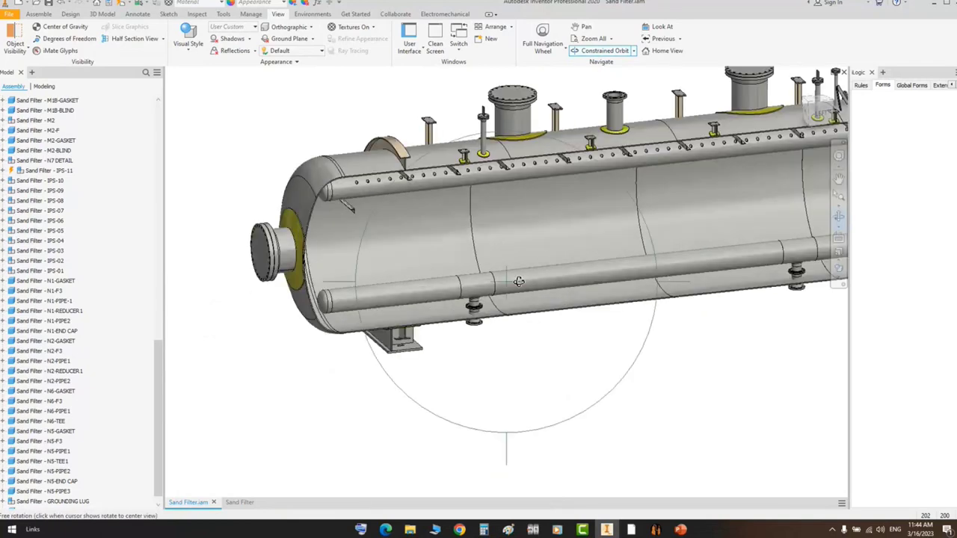
pyautogui.scroll(-4, 451, 364)
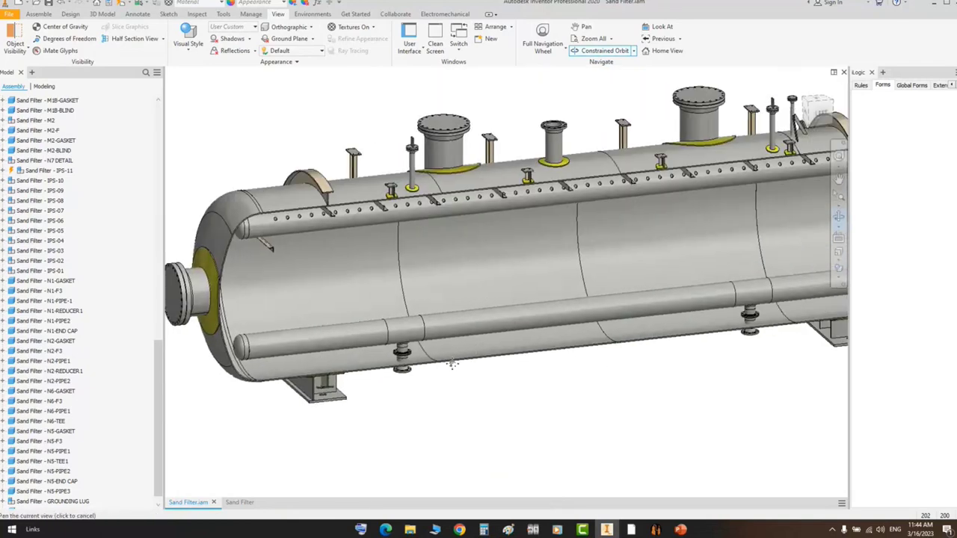
pyautogui.moveTo(499, 339); pyautogui.dragTo(459, 341)
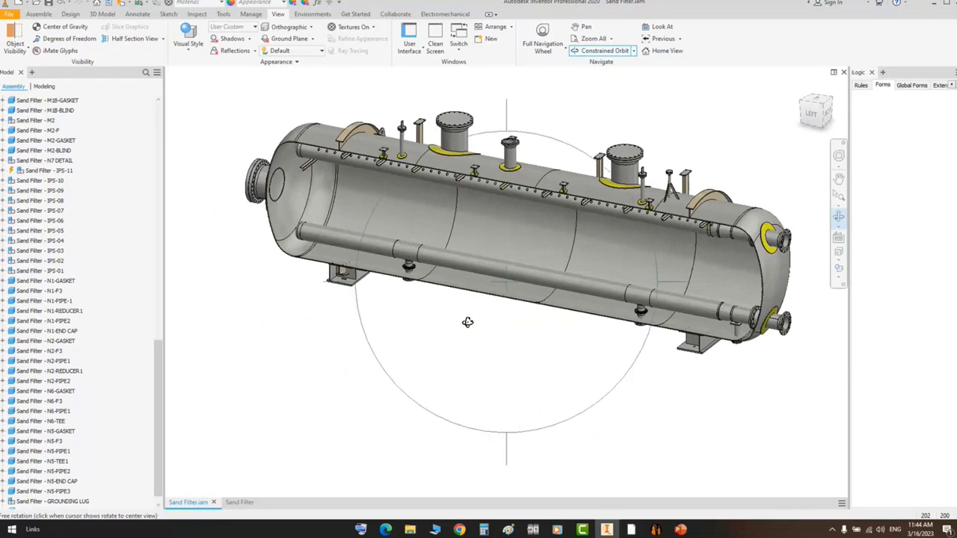
# - Examine the vessel's flanged end and the N7 nozzle with its support ribs up close, and end the orbit
pyautogui.scroll(4, 617, 209)
pyautogui.moveTo(586, 261); pyautogui.dragTo(381, 244, button='middle')
pyautogui.scroll(-5, 381, 244)
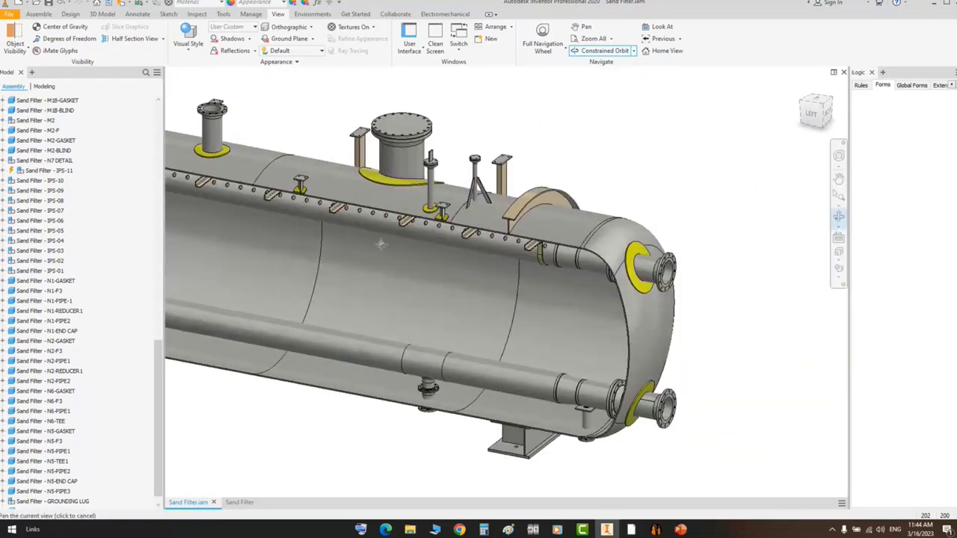
pyautogui.moveTo(380, 244); pyautogui.dragTo(476, 253)
pyautogui.scroll(6, 516, 241)
pyautogui.scroll(-1, 533, 227)
pyautogui.scroll(-3, 475, 253)
pyautogui.moveTo(476, 253); pyautogui.dragTo(558, 274, button='middle')
pyautogui.rightClick(571, 207)
pyautogui.click(593, 213)
pyautogui.scroll(4, 456, 158)
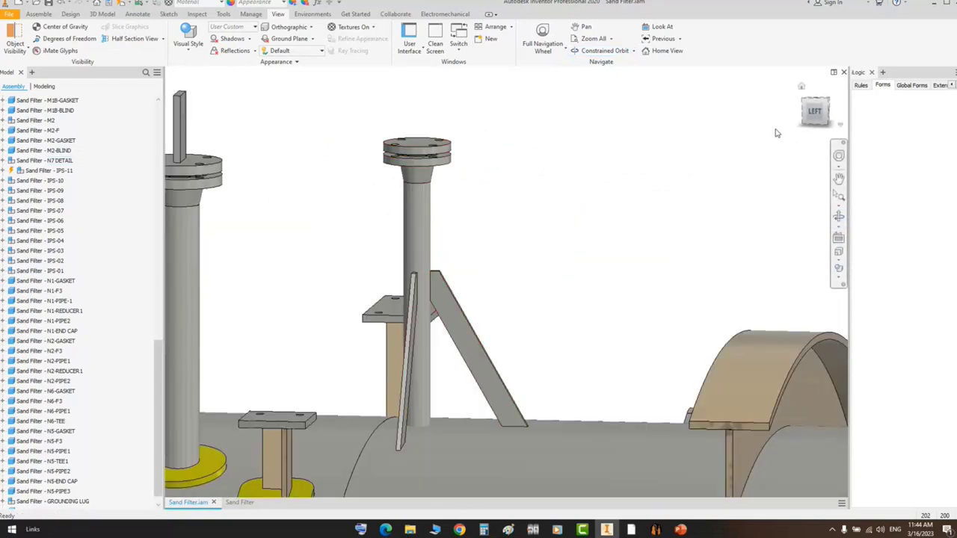
# - View the assembly from the left and select the N7 DETAIL subassembly to compare it with the neighbouring top nozzles
pyautogui.scroll(-2, 617, 196)
pyautogui.scroll(-2, 553, 194)
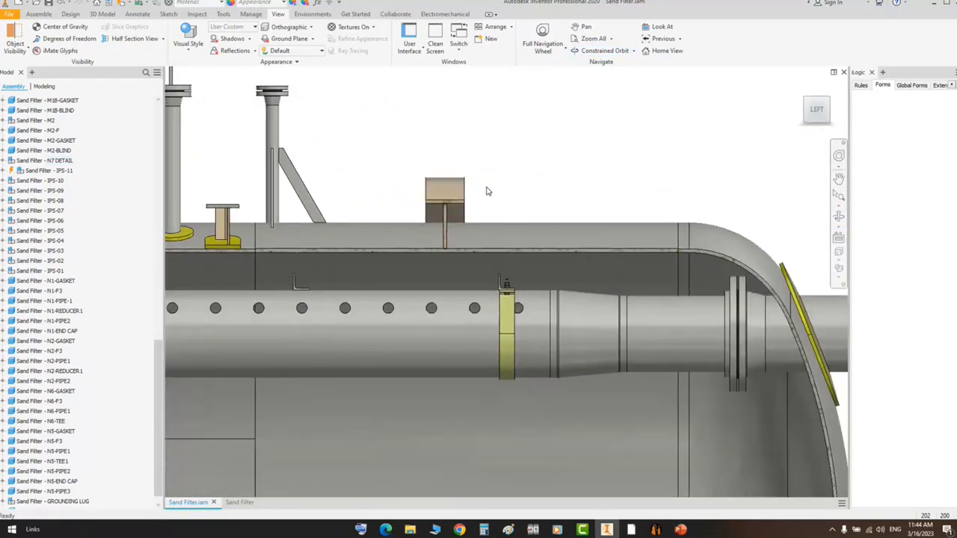
pyautogui.scroll(-5, 487, 191)
pyautogui.scroll(4, 651, 193)
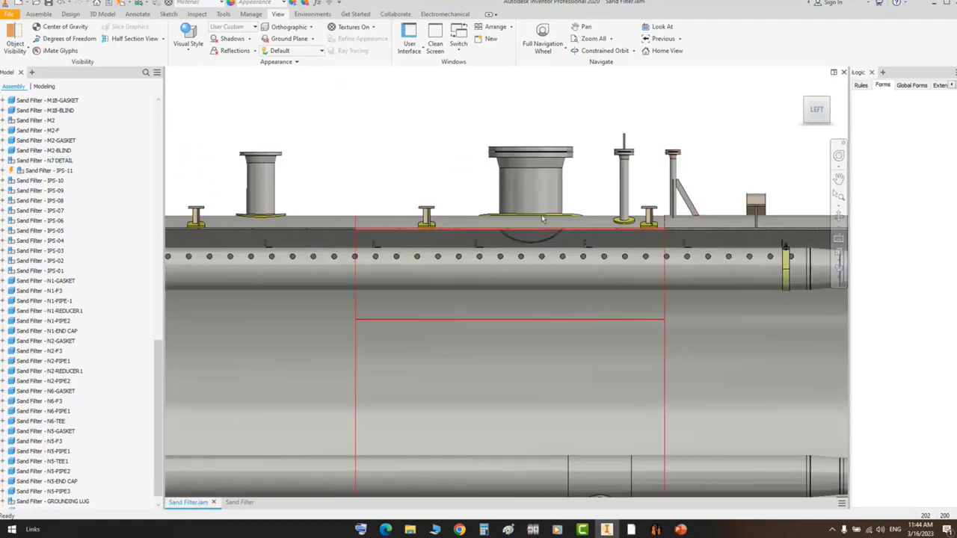
pyautogui.scroll(2, 652, 152)
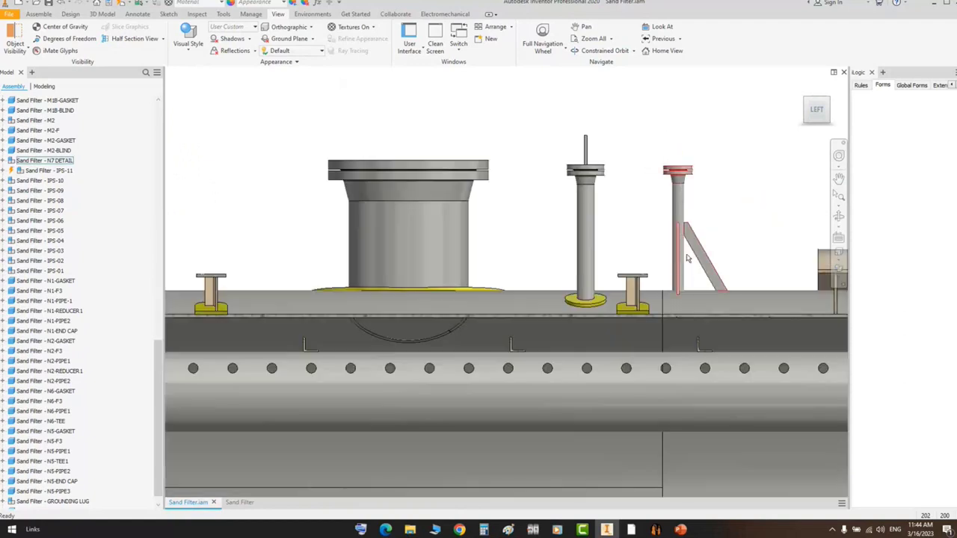
pyautogui.moveTo(725, 146); pyautogui.dragTo(665, 199)
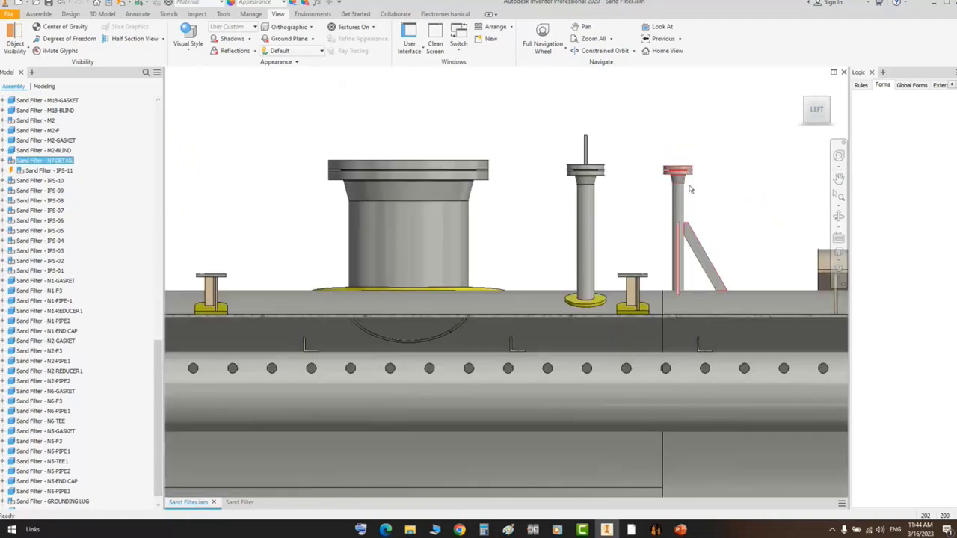
pyautogui.scroll(-3, 419, 185)
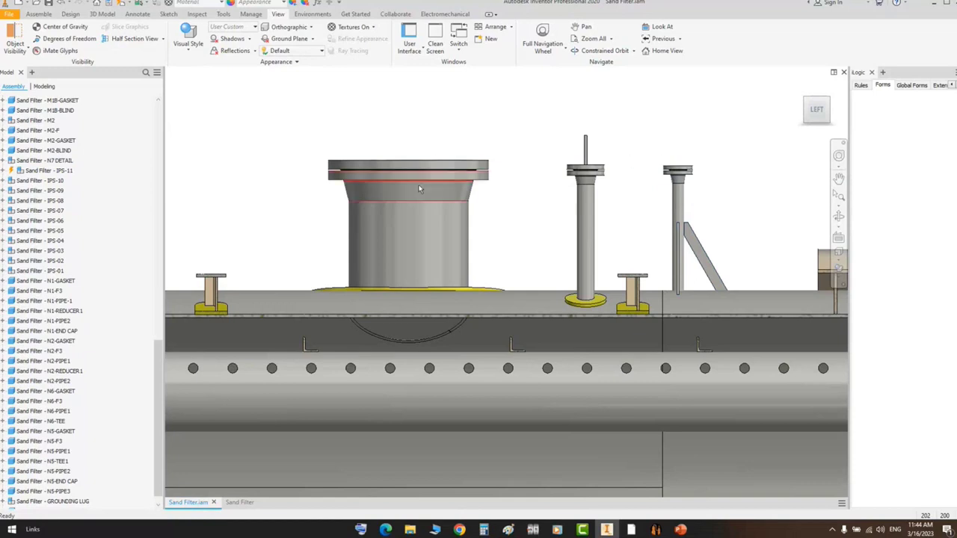
pyautogui.scroll(-2, 419, 176)
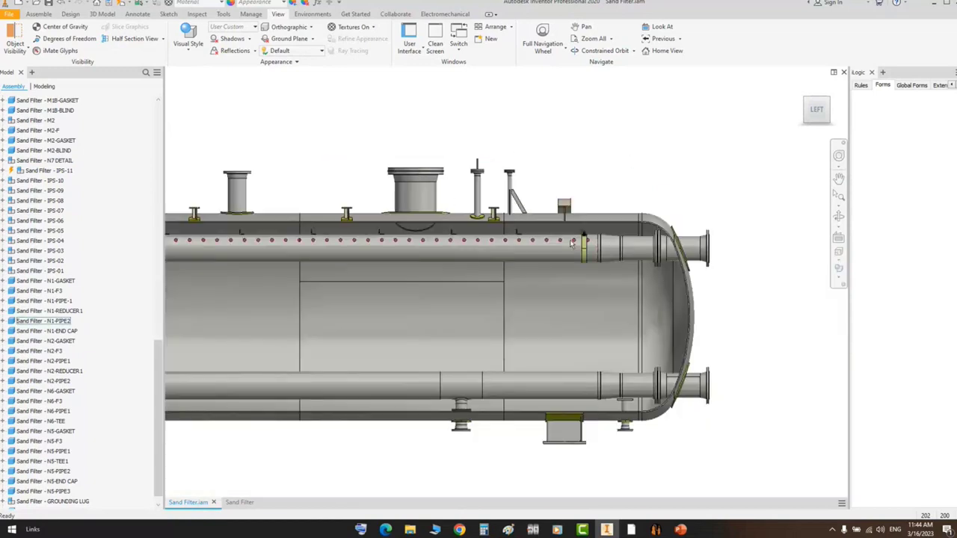
# - Switch to Static Equipment Generator, look through the vessel's component tree, and open the parameters of nozzle N7 under N7 DETAIL
pyautogui.click(655, 530)
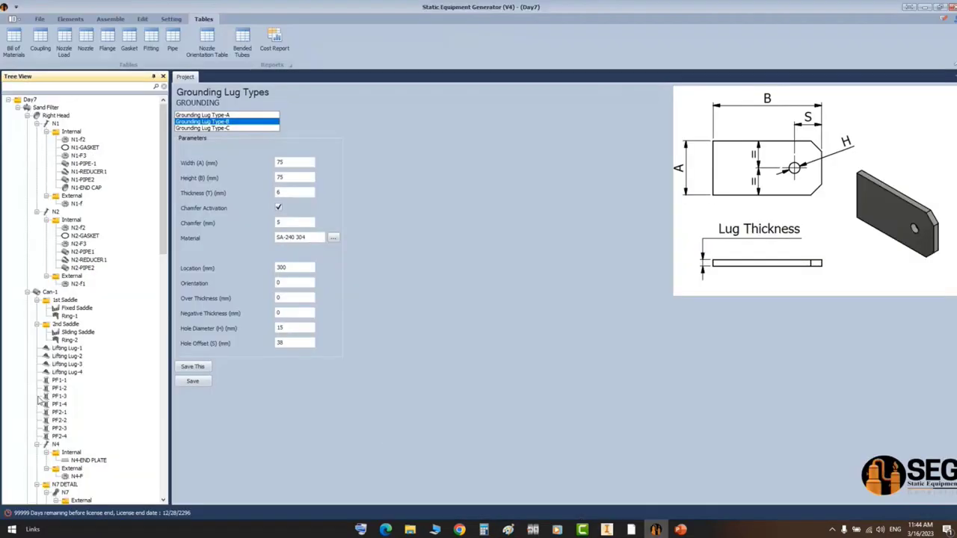
pyautogui.scroll(-5, 49, 389)
pyautogui.scroll(-10, 52, 390)
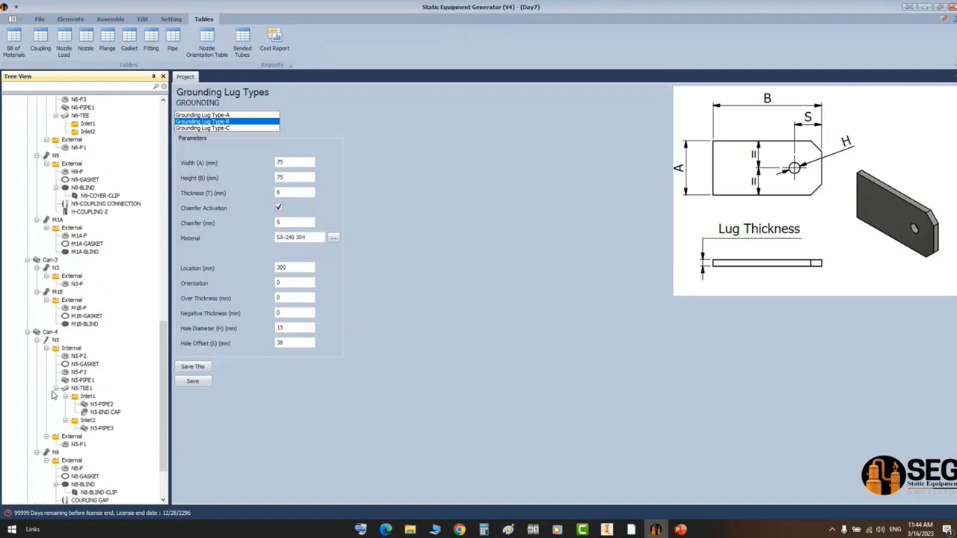
pyautogui.scroll(4, 53, 395)
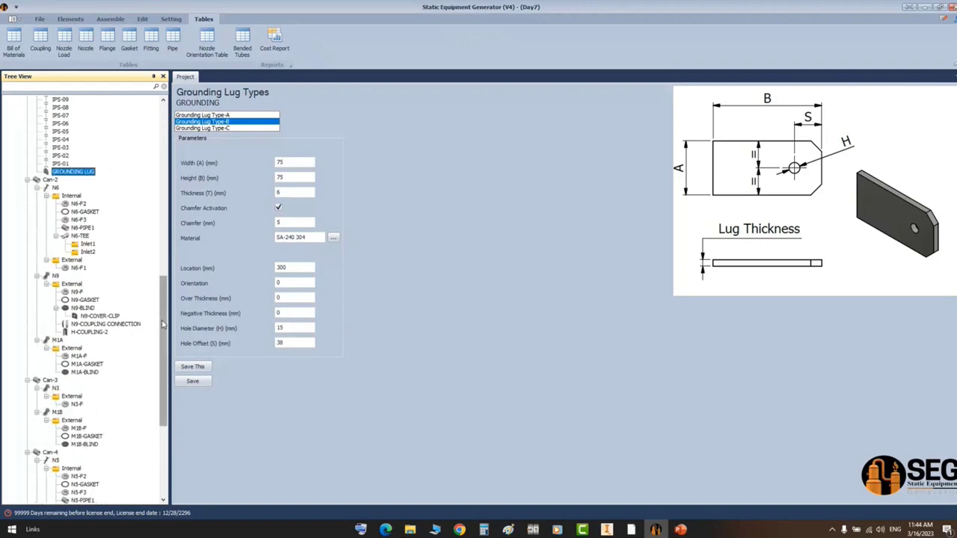
pyautogui.scroll(10, 134, 336)
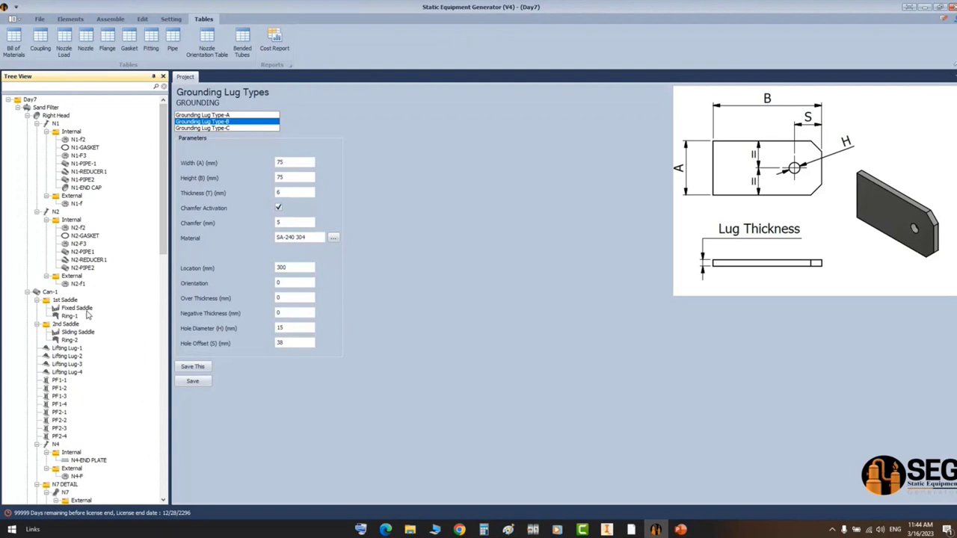
pyautogui.scroll(-1, 75, 374)
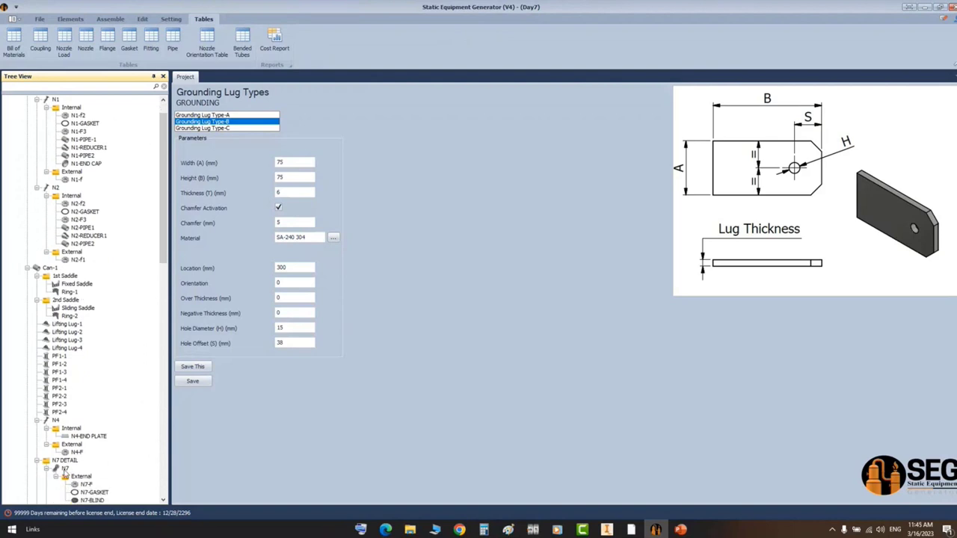
pyautogui.click(65, 469)
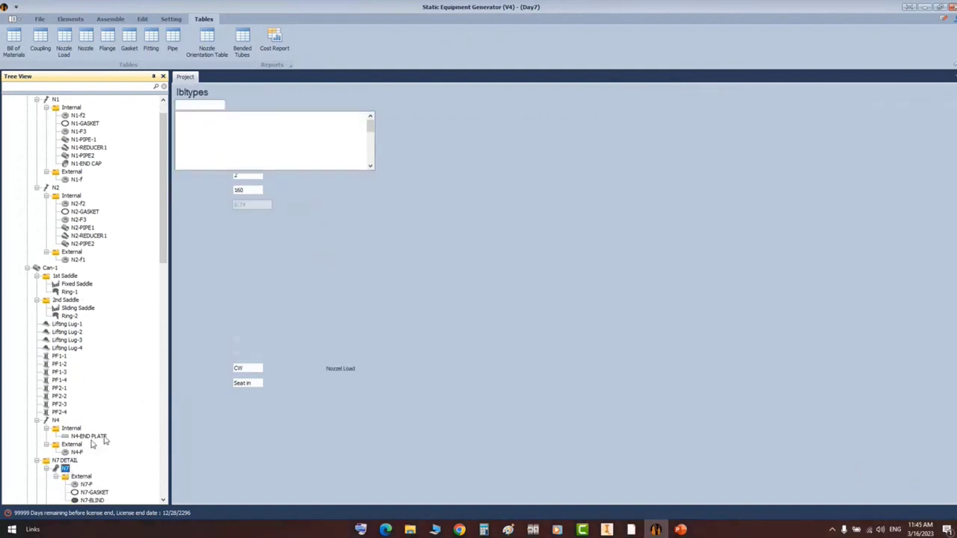
# - Open the N7-BLIND parameters to examine the nozzle's blind flange
pyautogui.scroll(-3, 92, 444)
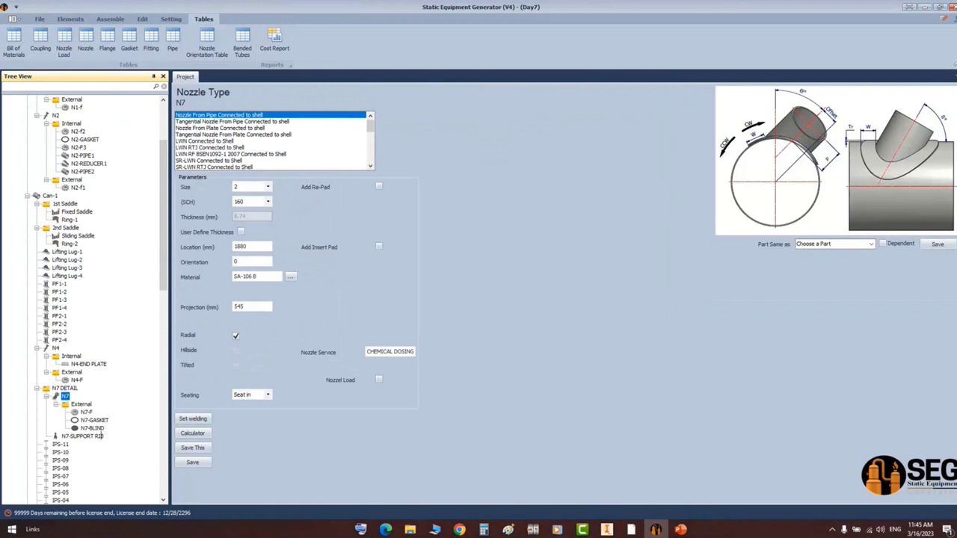
pyautogui.scroll(-1, 97, 436)
pyautogui.click(93, 405)
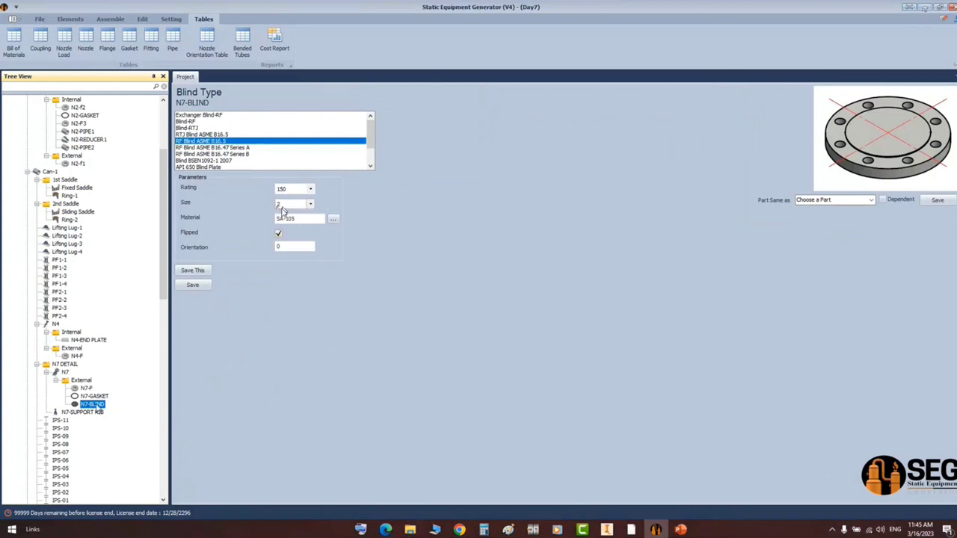
# - Minimise Static Equipment Generator, the Internals.pdf drawing and the other open windows
pyautogui.click(928, 6)
pyautogui.click(933, 6)
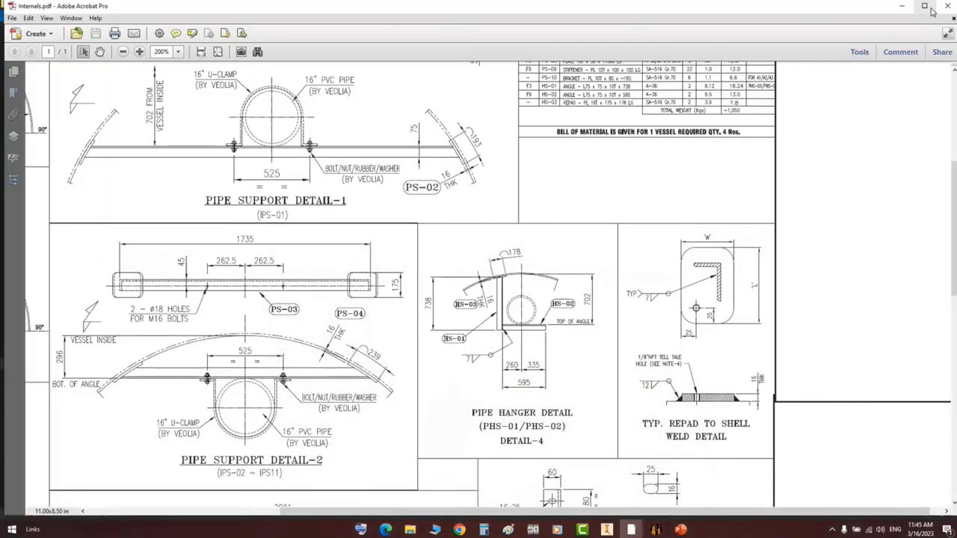
pyautogui.click(904, 6)
pyautogui.click(906, 7)
pyautogui.click(906, 7)
pyautogui.click(906, 9)
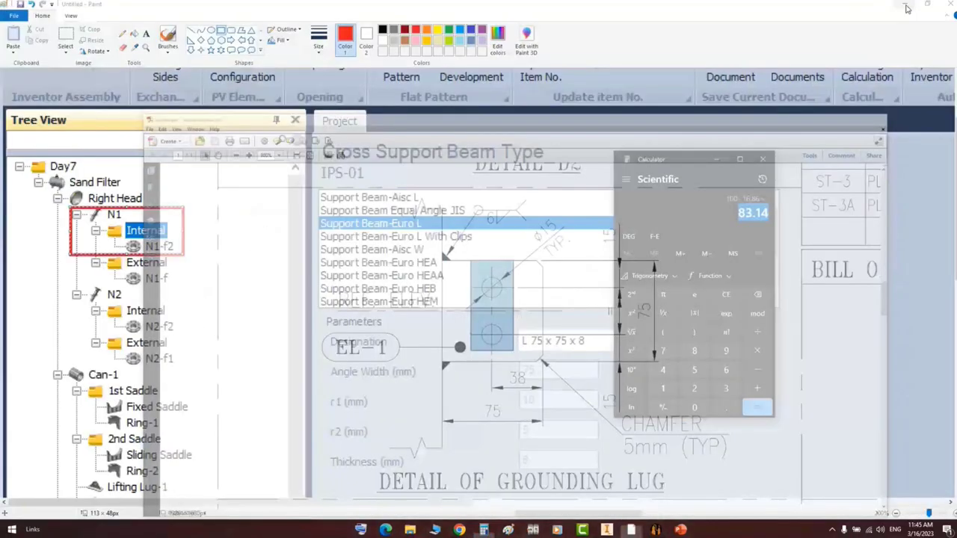
# - Minimise the remaining drawing window, open the ACCUEIL.pdf piping catalogue and go to its English flange section on bolting materials
pyautogui.click(907, 7)
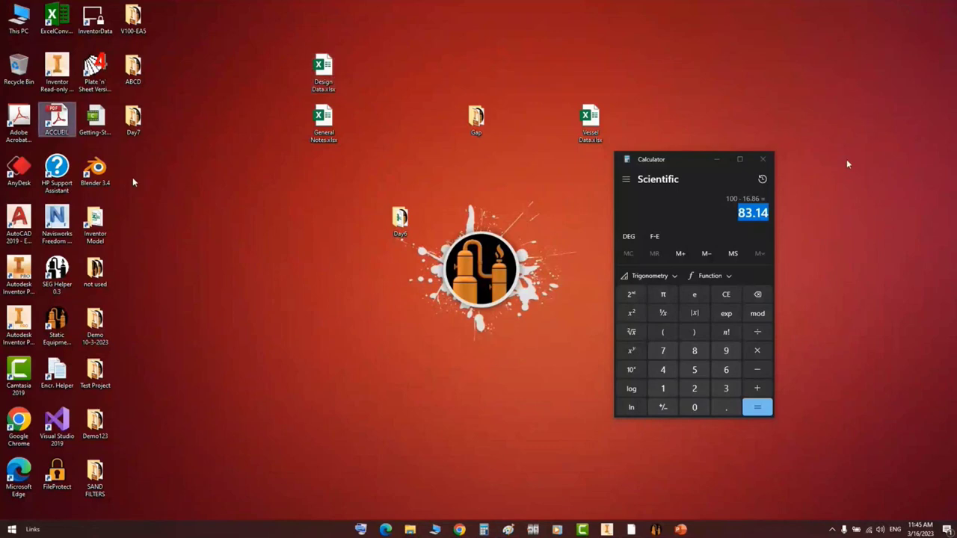
pyautogui.press('Return')
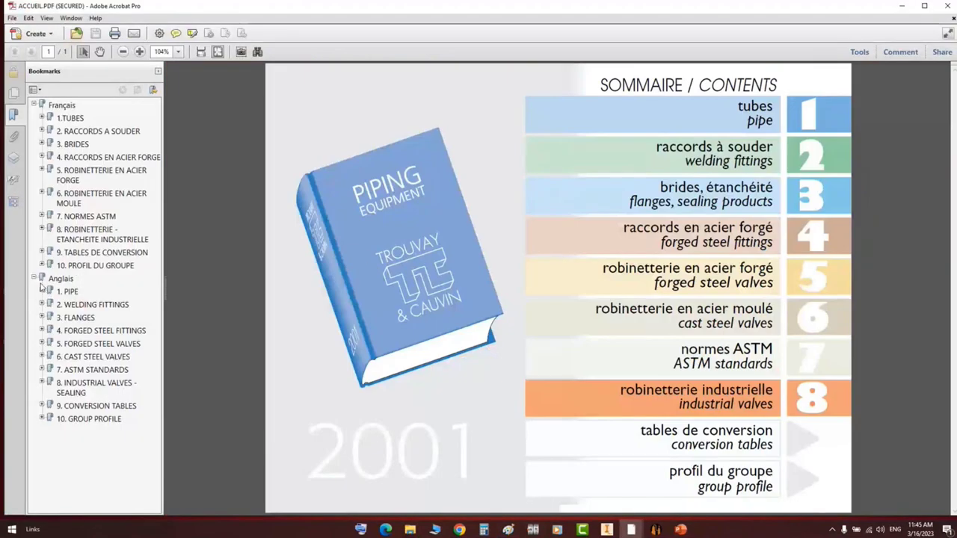
pyautogui.click(42, 319)
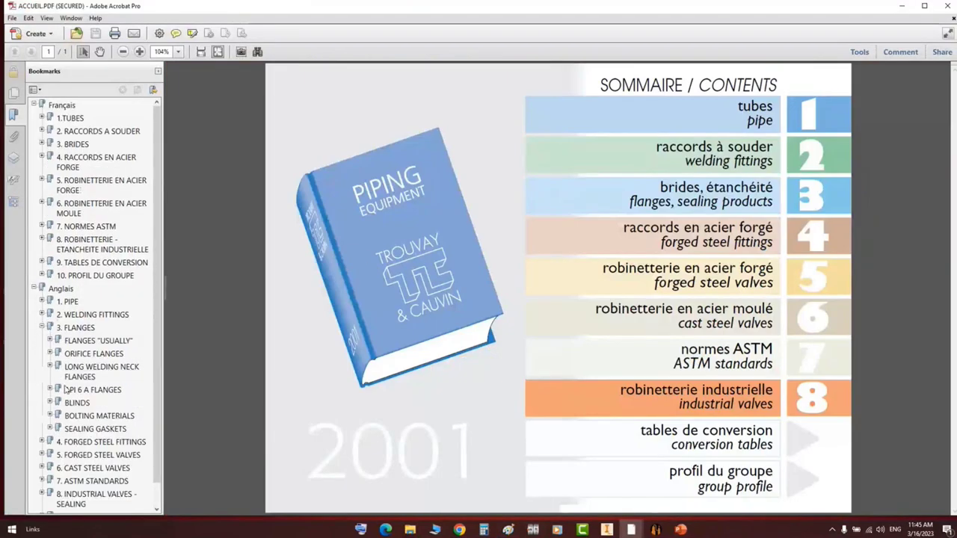
pyautogui.click(50, 416)
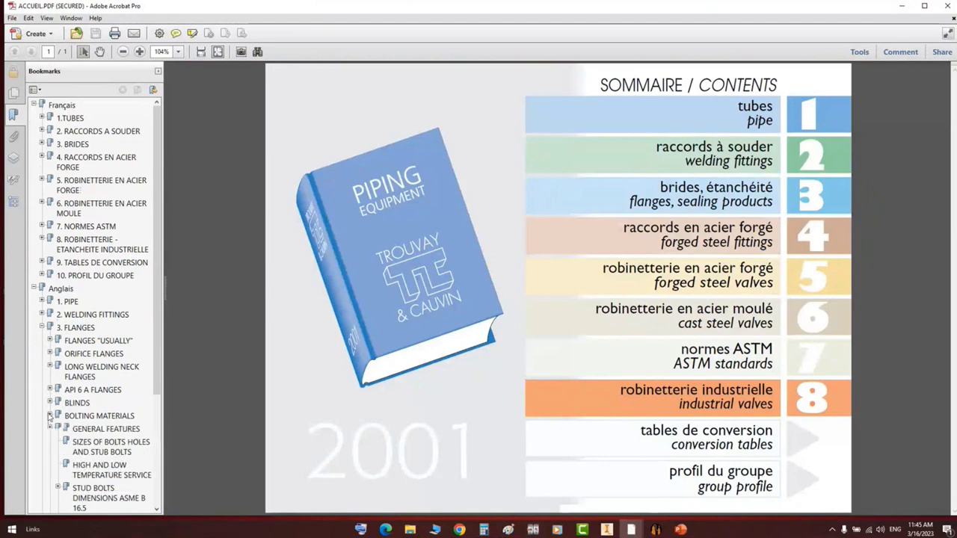
pyautogui.click(109, 417)
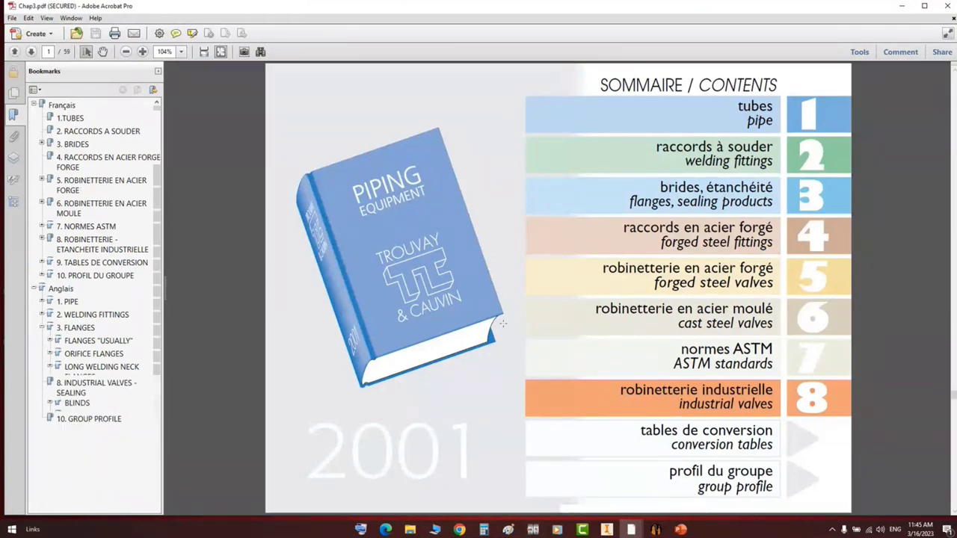
# - Look up the 1.6 mm RF bolt length for a 2-inch class 150 flange in the ASME B 16.5 stud bolt table
pyautogui.scroll(2, 273, 352)
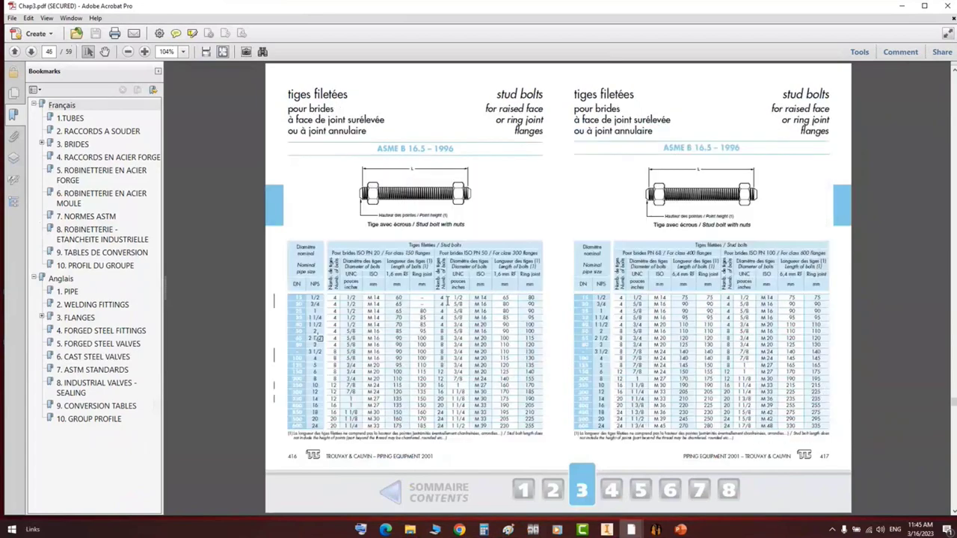
pyautogui.keyDown('ctrl'); pyautogui.scroll(1, 447, 301); pyautogui.keyUp('ctrl')
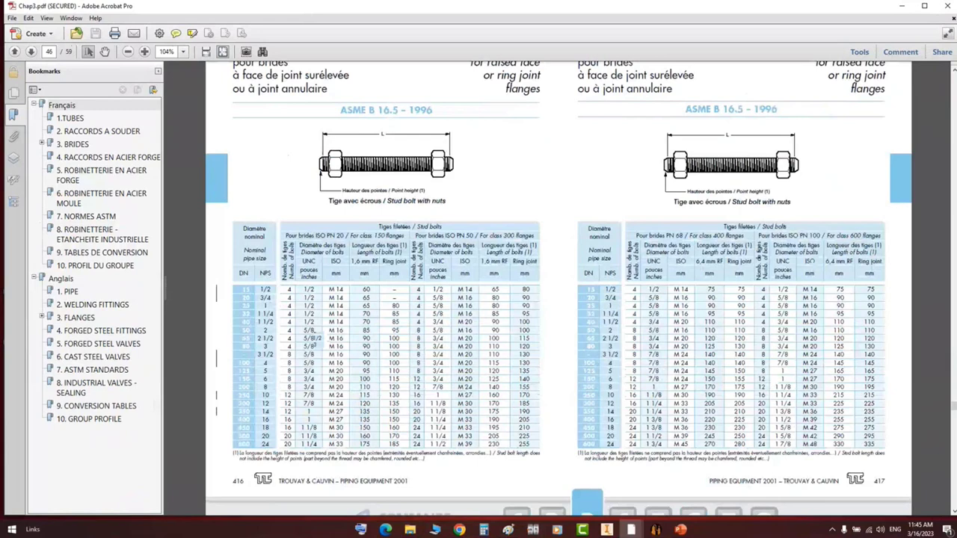
pyautogui.keyDown('ctrl'); pyautogui.scroll(1, 309, 330); pyautogui.keyUp('ctrl')
pyautogui.doubleClick(346, 330)
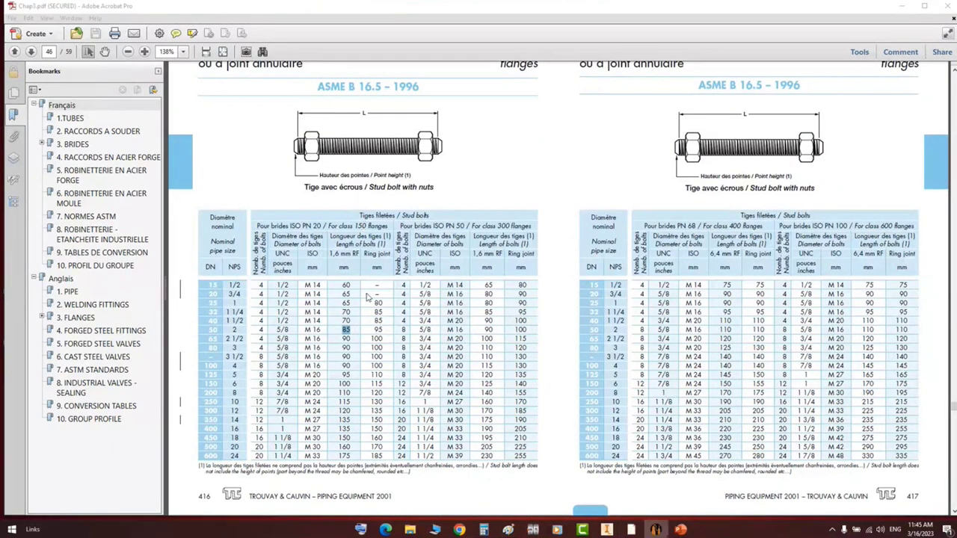
# - Switch to Static Equipment Generator, add a stud bolt named N7-STUD to N7-BLIND and open its parameters
pyautogui.click(655, 529)
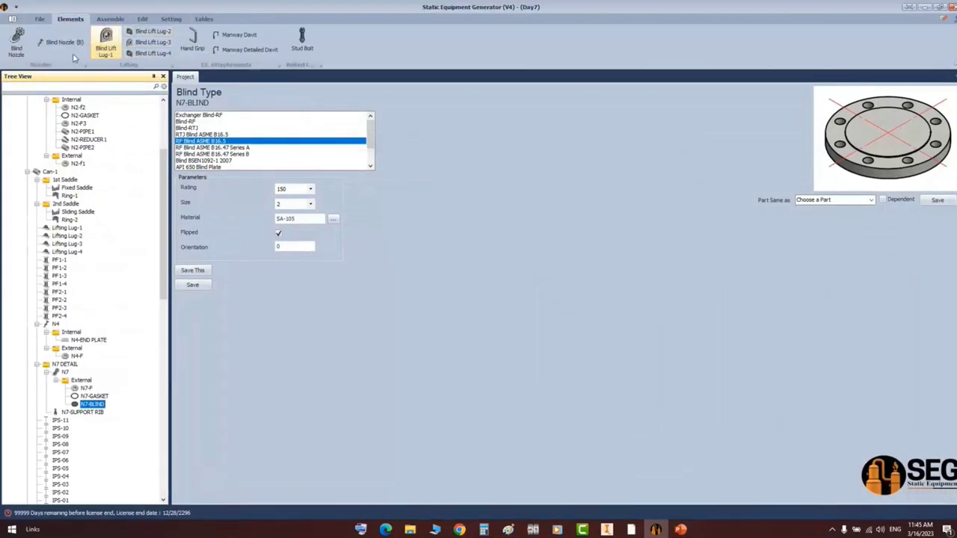
pyautogui.click(306, 39)
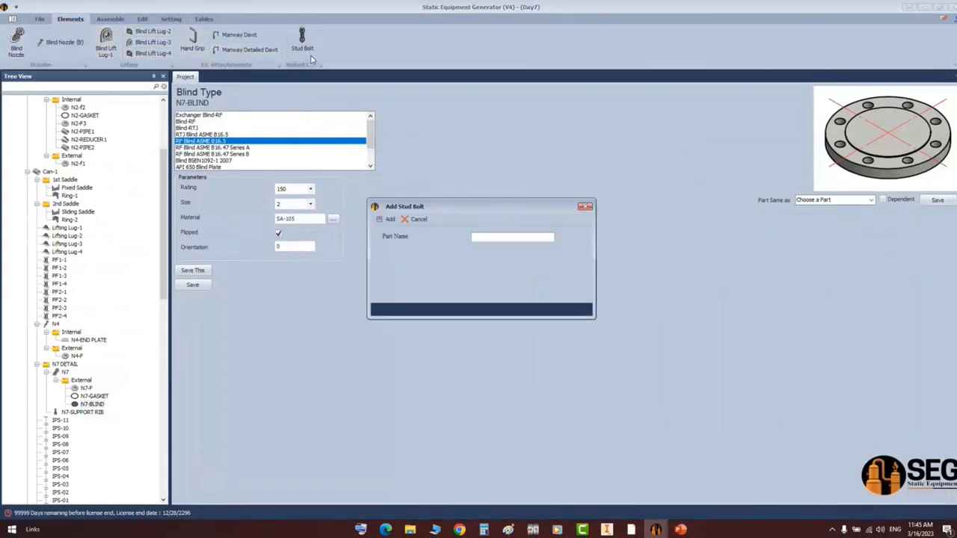
pyautogui.write('N7-STUD')
pyautogui.click(388, 220)
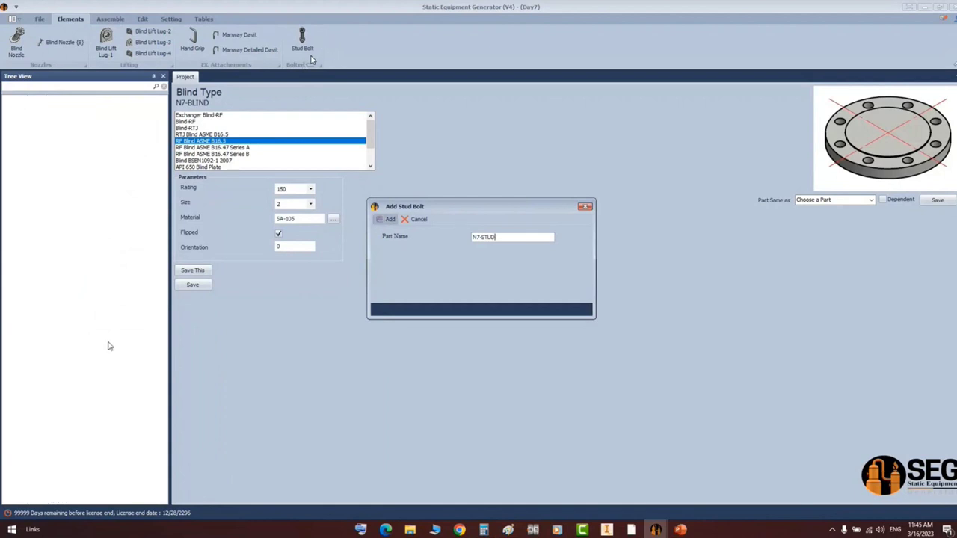
pyautogui.click(103, 109)
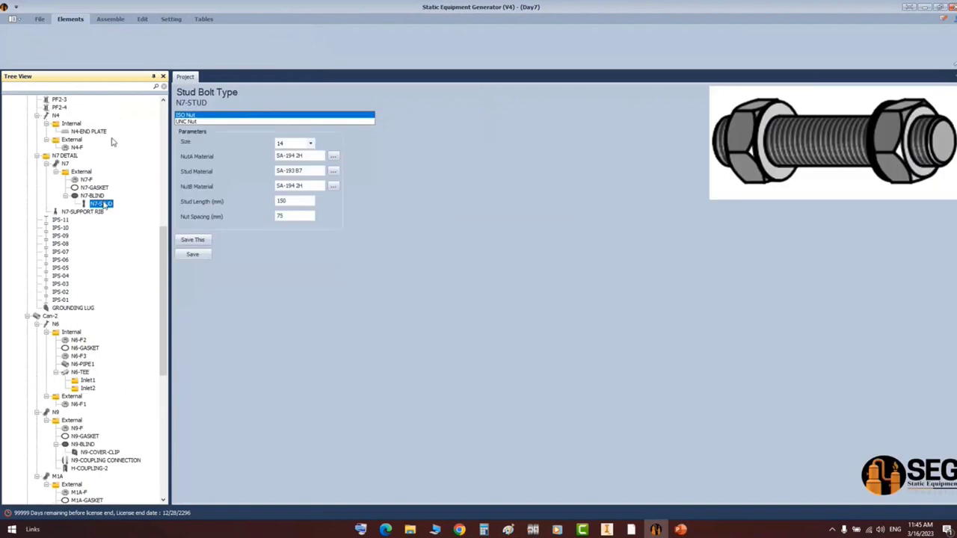
# - Configure N7-STUD as a UNC Nut type with size 5/8 and a stud length of 85 mm
pyautogui.click(311, 143)
pyautogui.click(311, 144)
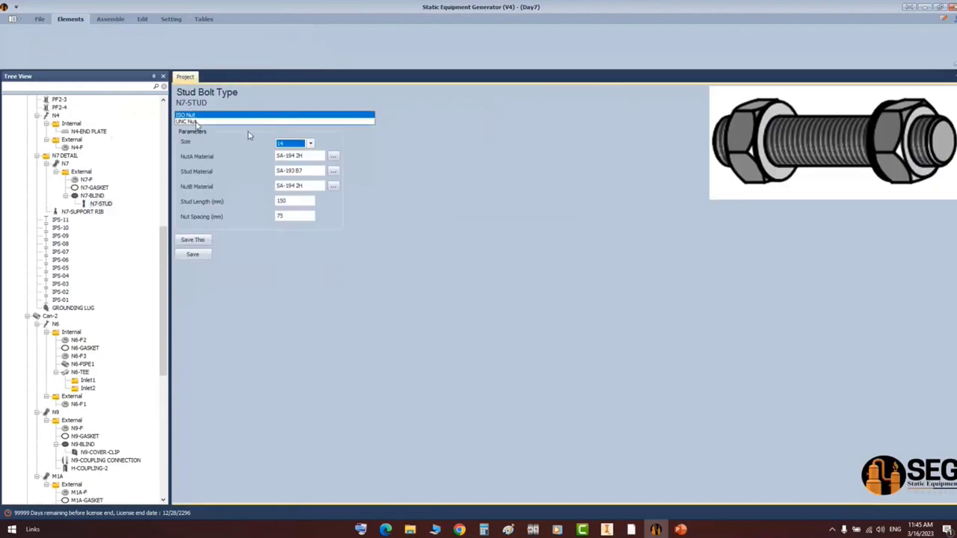
pyautogui.click(193, 122)
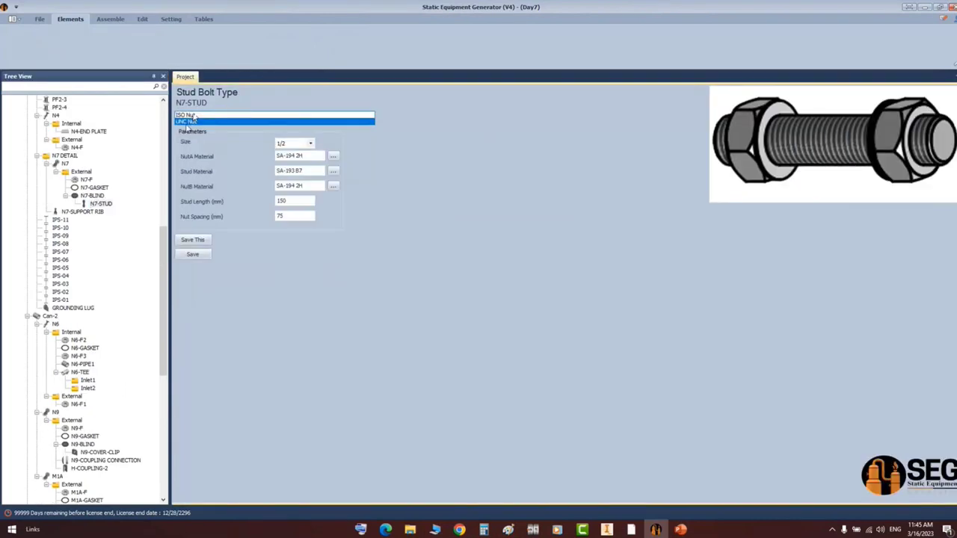
pyautogui.click(306, 143)
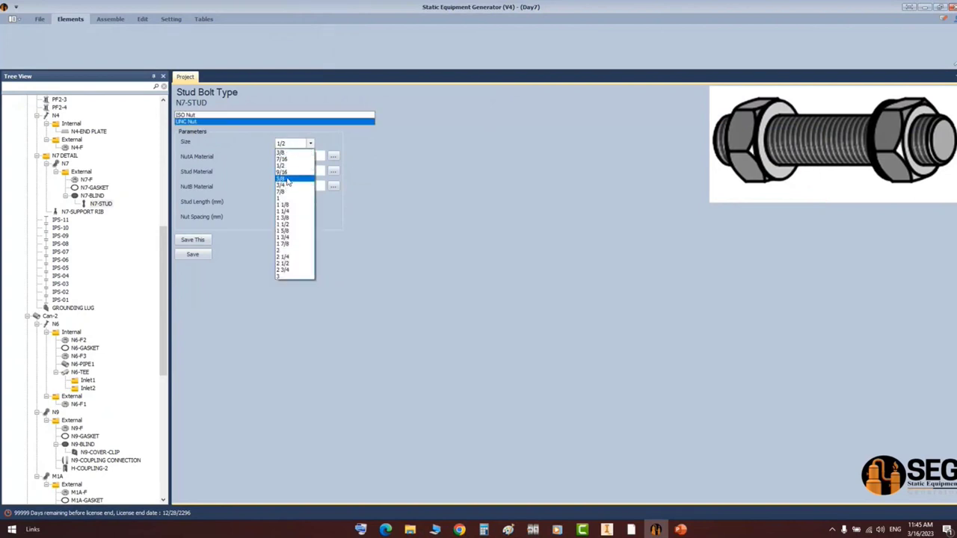
pyautogui.click(288, 181)
pyautogui.click(232, 204)
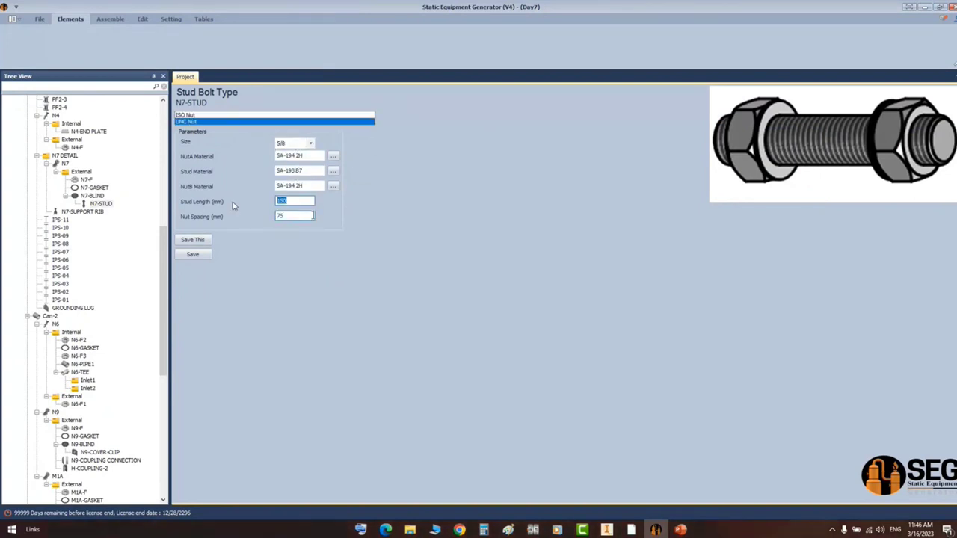
pyautogui.write('85')
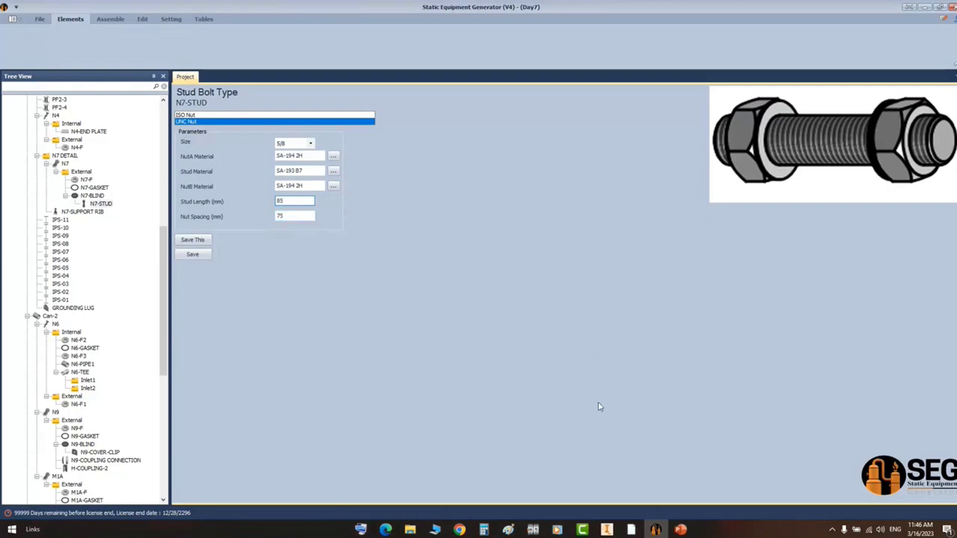
# - Switch to Inventor, measure the distance from the N7 blind flange's top face to the mating flange's lower edge, and copy it
pyautogui.click(608, 529)
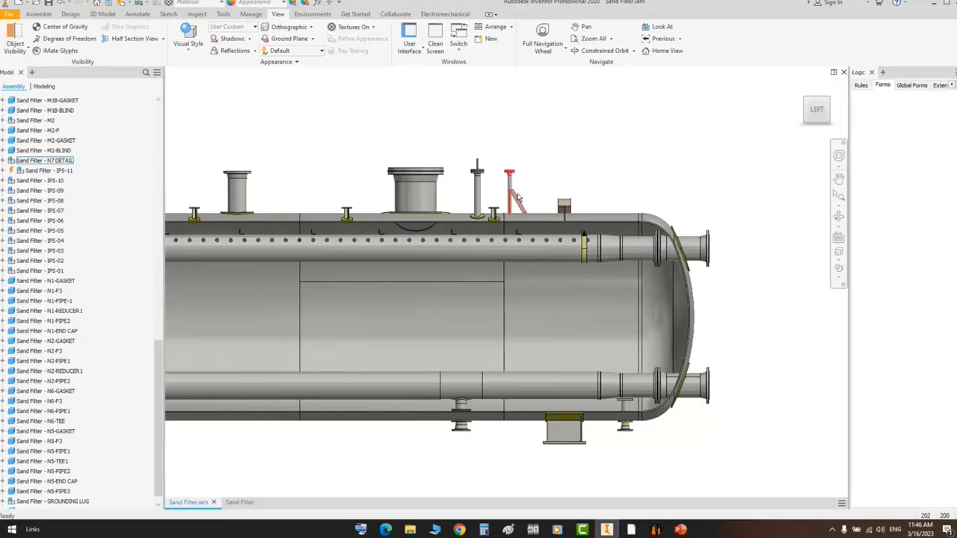
pyautogui.scroll(5, 484, 171)
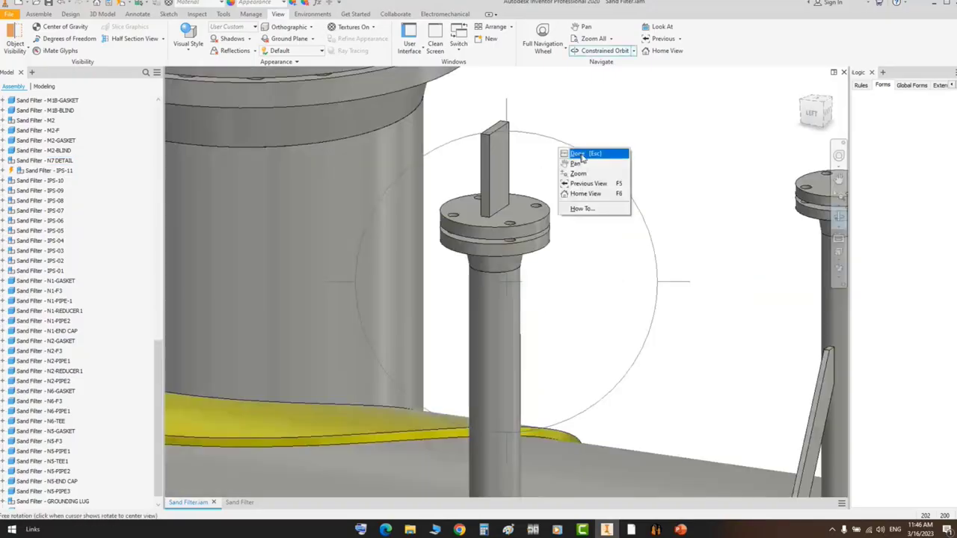
pyautogui.click(580, 156)
pyautogui.scroll(-4, 636, 165)
pyautogui.scroll(4, 712, 164)
pyautogui.moveTo(712, 164); pyautogui.dragTo(564, 196, button='middle')
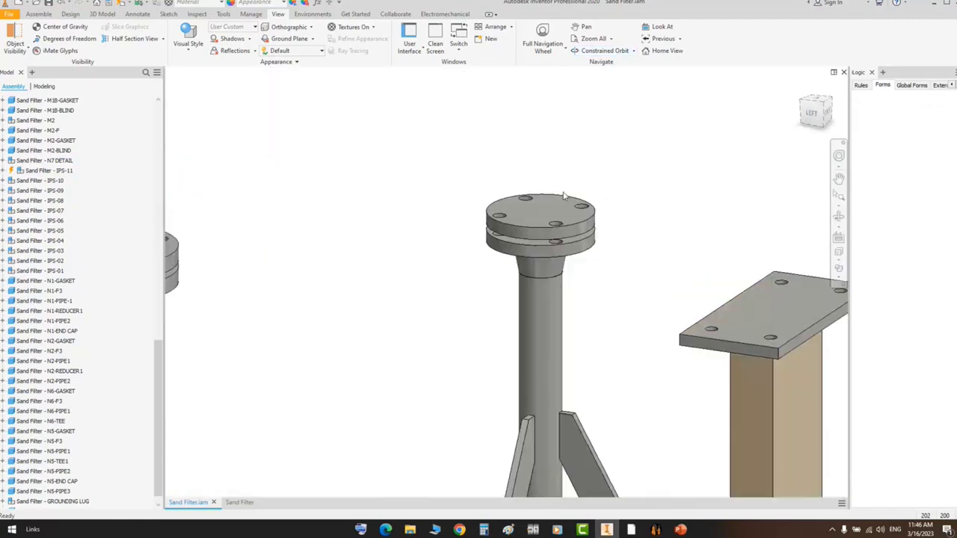
pyautogui.click(69, 100)
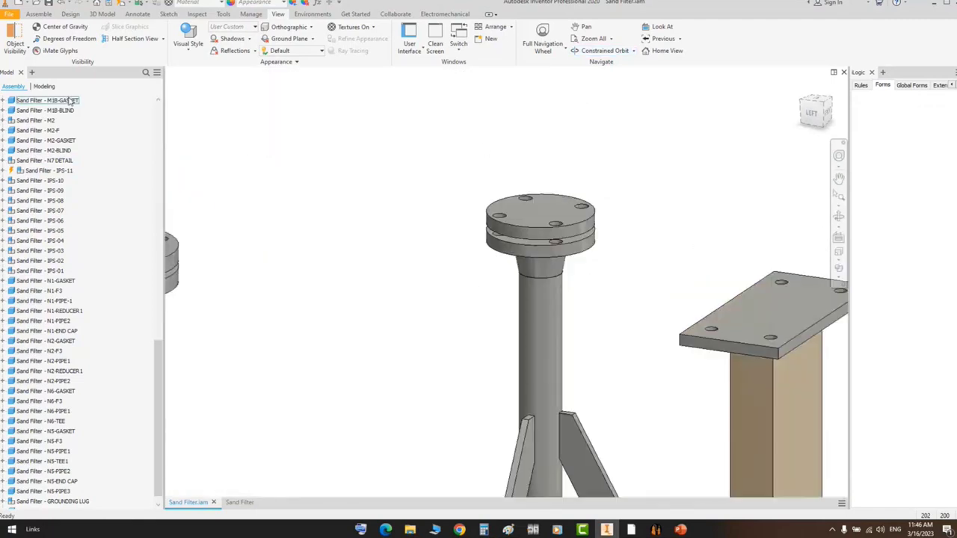
pyautogui.click(196, 15)
pyautogui.click(90, 34)
pyautogui.scroll(-2, 580, 238)
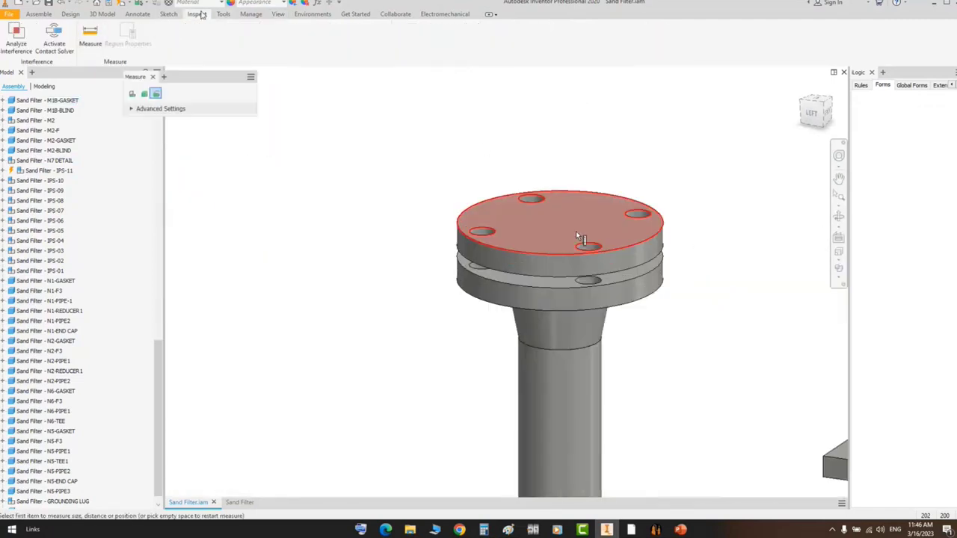
pyautogui.click(580, 238)
pyautogui.click(497, 307)
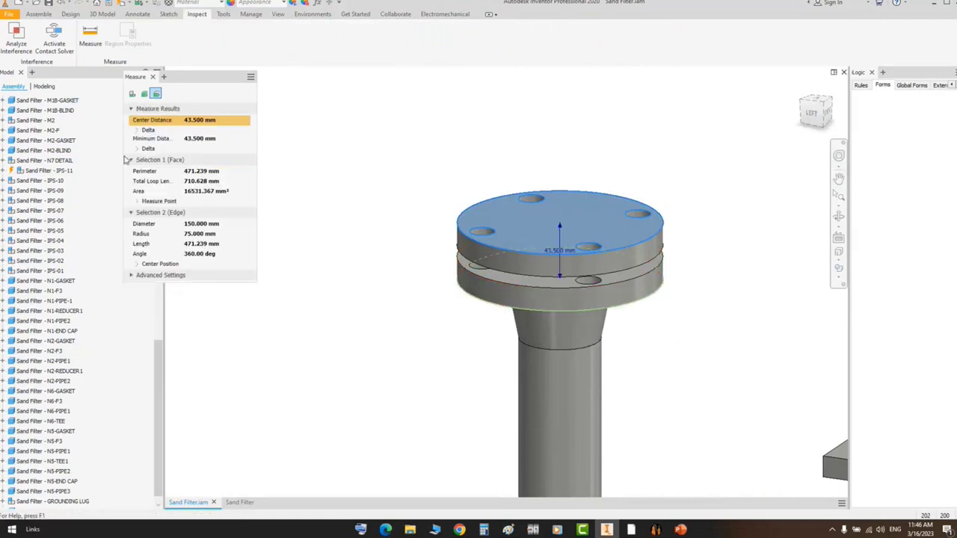
pyautogui.rightClick(193, 120)
pyautogui.click(208, 124)
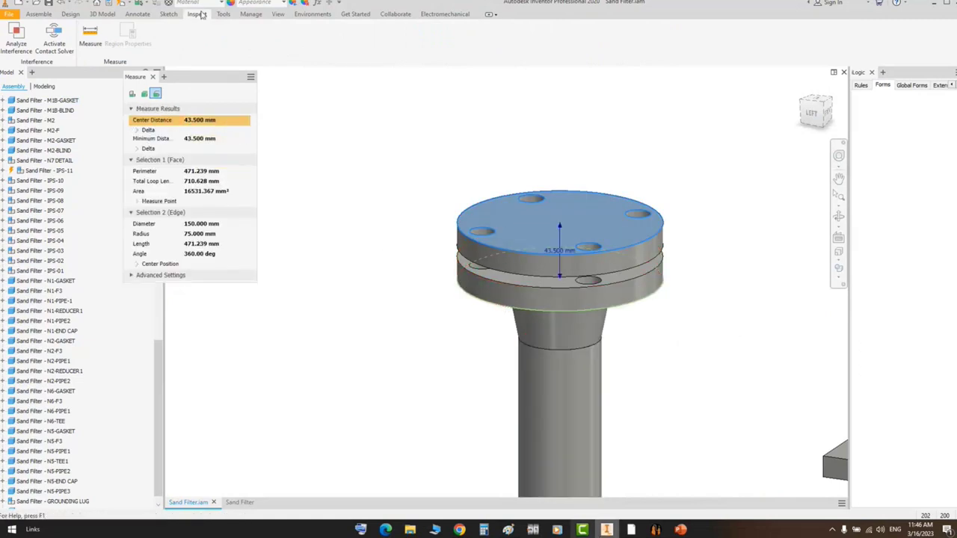
# - Return to Static Equipment Generator, set the N7-STUD nut spacing to 43.5 mm and save the parameters
pyautogui.click(656, 530)
pyautogui.moveTo(285, 216); pyautogui.dragTo(272, 219)
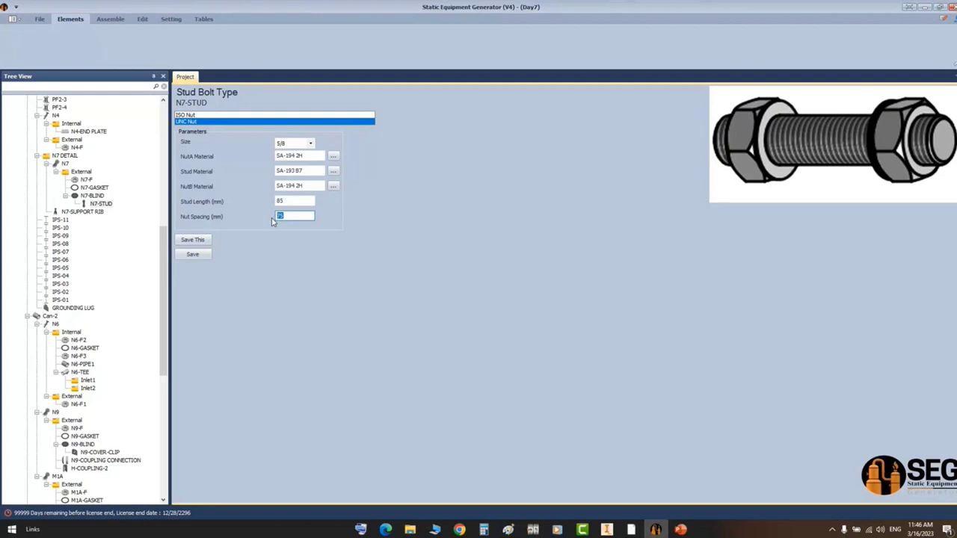
pyautogui.write('43.5')
pyautogui.click(196, 254)
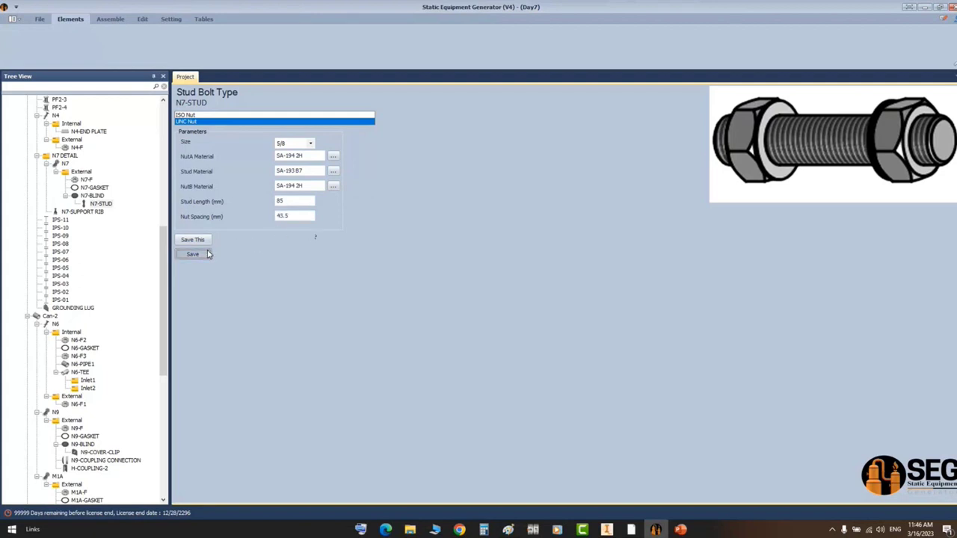
# - Assemble N7-STUD into the Sand Filter model, then switch to Inventor and close the flange measurement
pyautogui.click(110, 19)
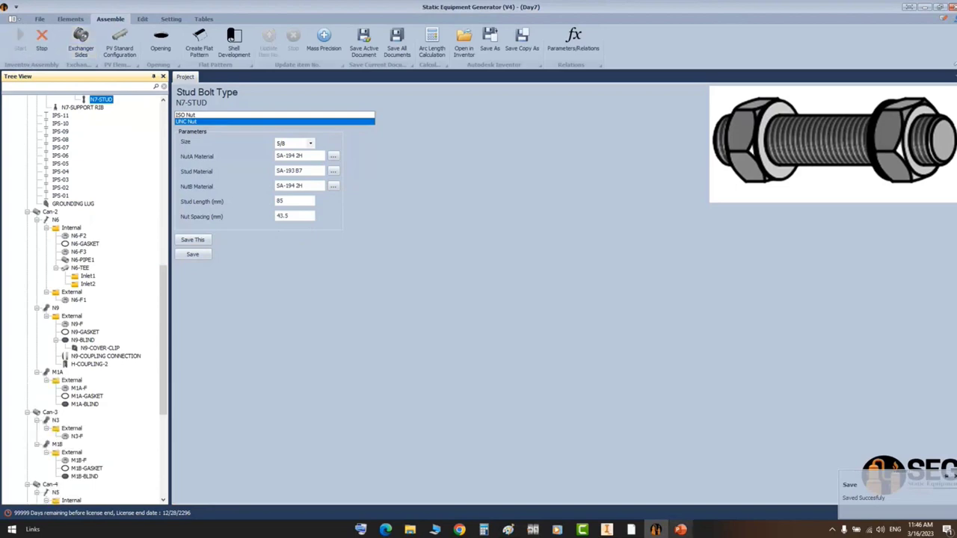
pyautogui.click(608, 529)
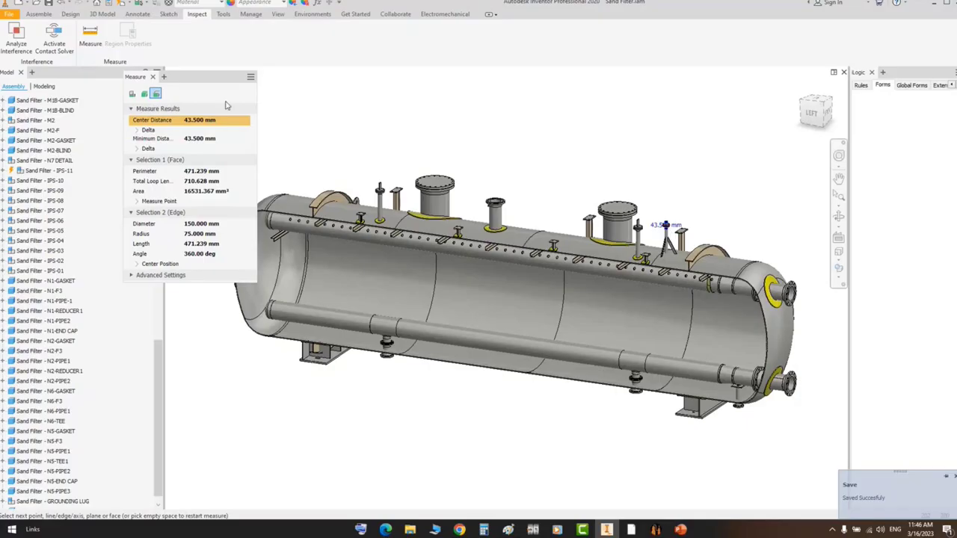
pyautogui.click(154, 76)
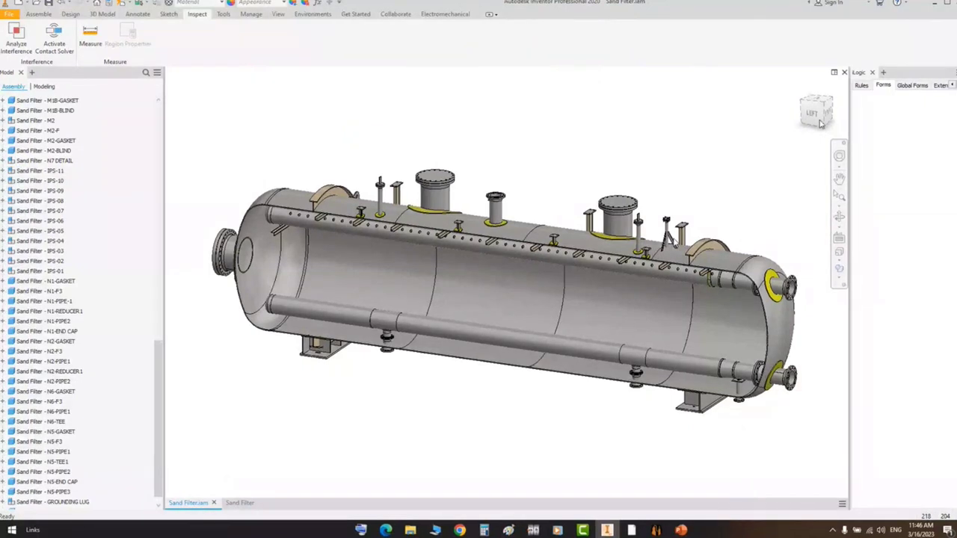
# - Examine the stud bolts and nuts on the N7 blind flange up close from several angles
pyautogui.scroll(-6, 684, 214)
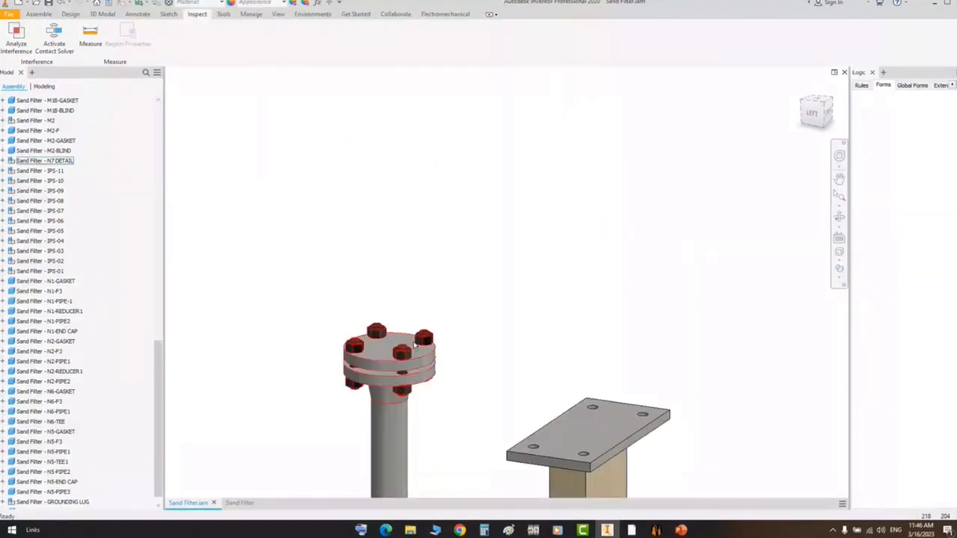
pyautogui.scroll(-3, 415, 345)
pyautogui.moveTo(415, 345); pyautogui.dragTo(496, 252, button='middle')
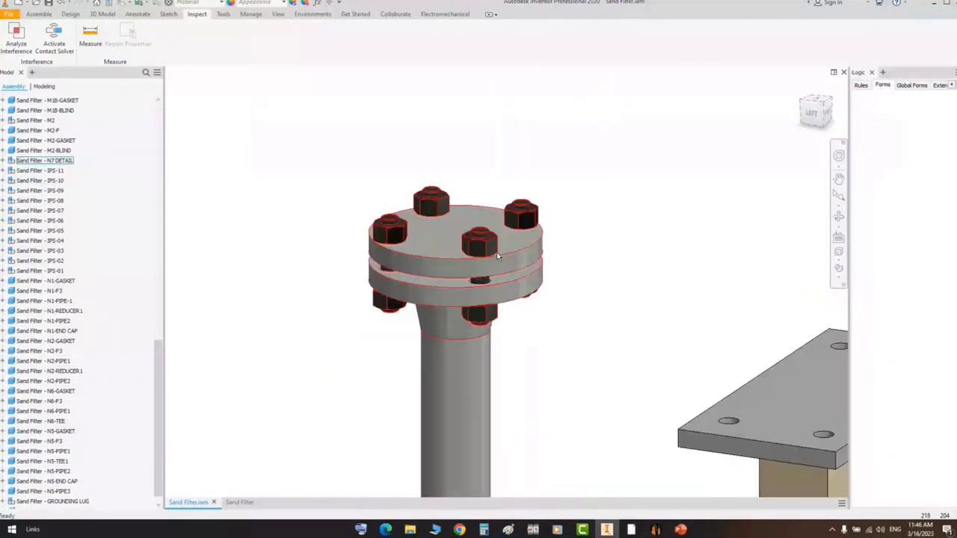
pyautogui.press('F4')
pyautogui.scroll(4, 495, 187)
pyautogui.moveTo(494, 186); pyautogui.dragTo(564, 232)
pyautogui.scroll(4, 533, 194)
pyautogui.moveTo(528, 186); pyautogui.dragTo(486, 248)
pyautogui.moveTo(487, 248); pyautogui.dragTo(578, 256, button='middle')
# - View the vessel from the left, select the N7 DETAIL subassembly and expand it to list its components
pyautogui.click(814, 126)
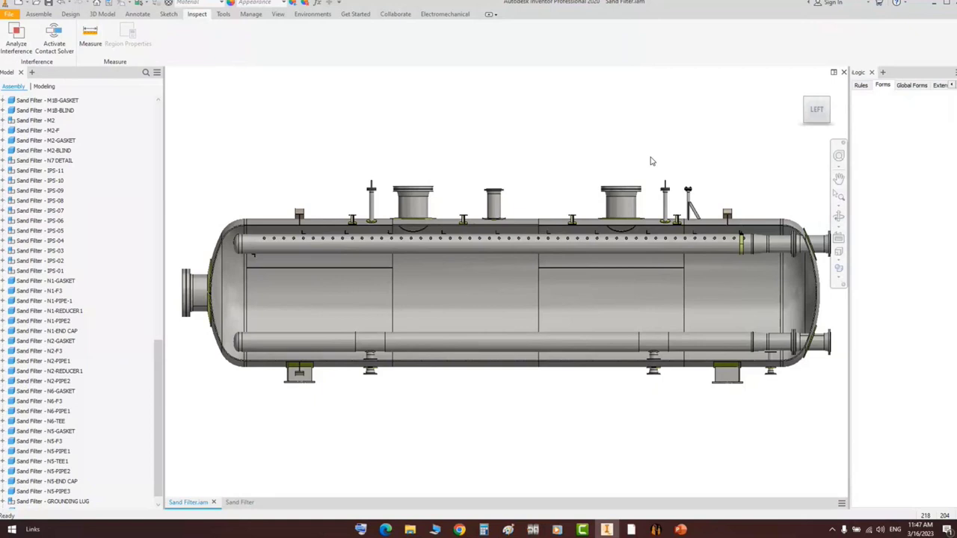
pyautogui.scroll(5, 673, 179)
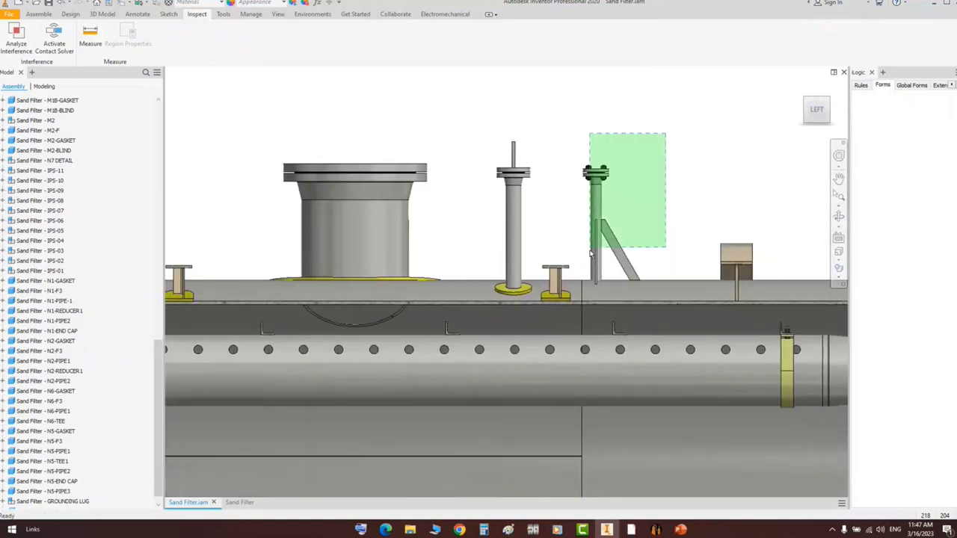
pyautogui.moveTo(591, 253); pyautogui.dragTo(582, 277)
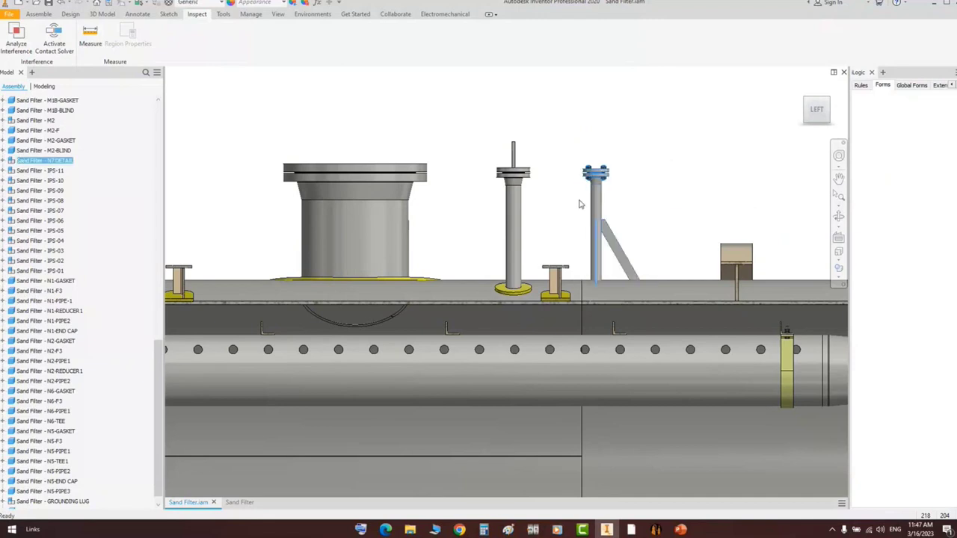
pyautogui.click(3, 161)
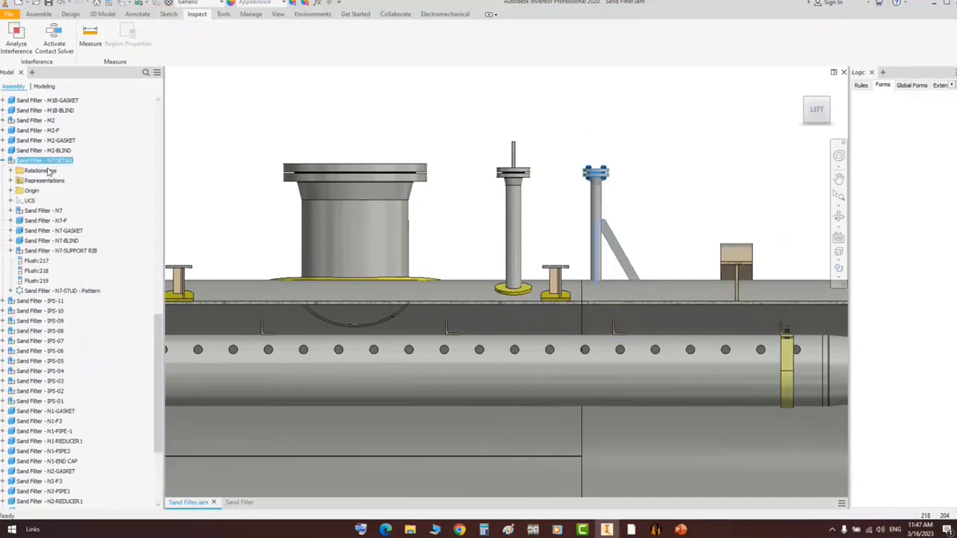
# - Open the Sand Filter - N7 DETAIL subassembly in its own document window
pyautogui.click(45, 211)
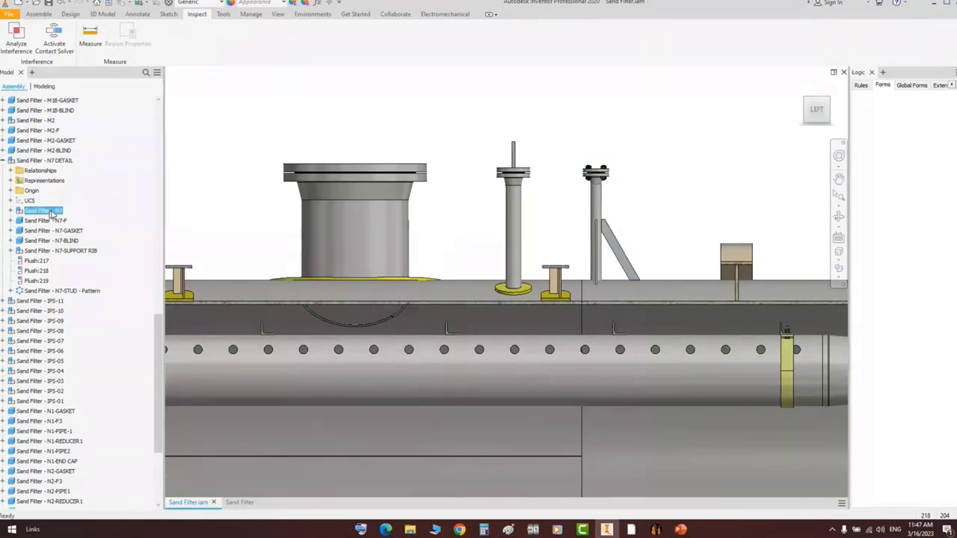
pyautogui.click(52, 230)
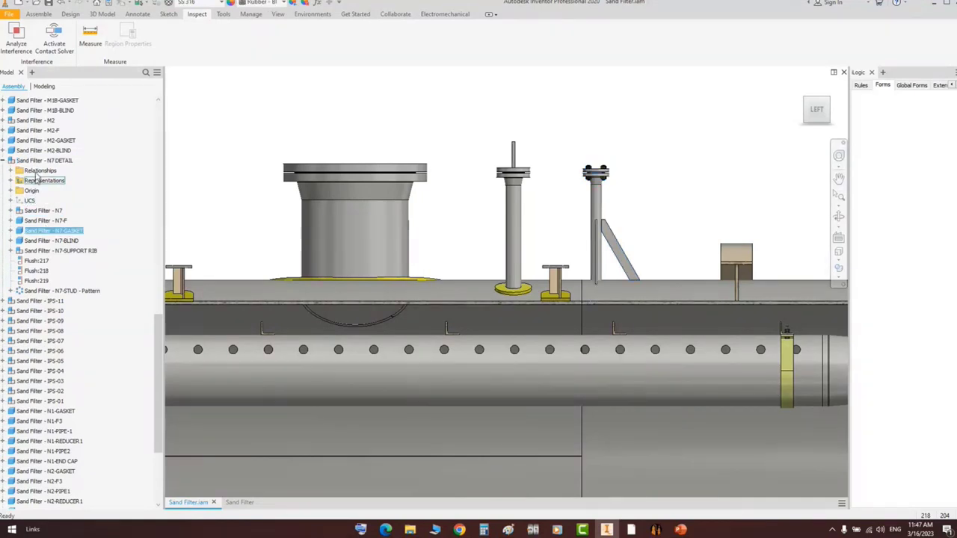
pyautogui.rightClick(41, 161)
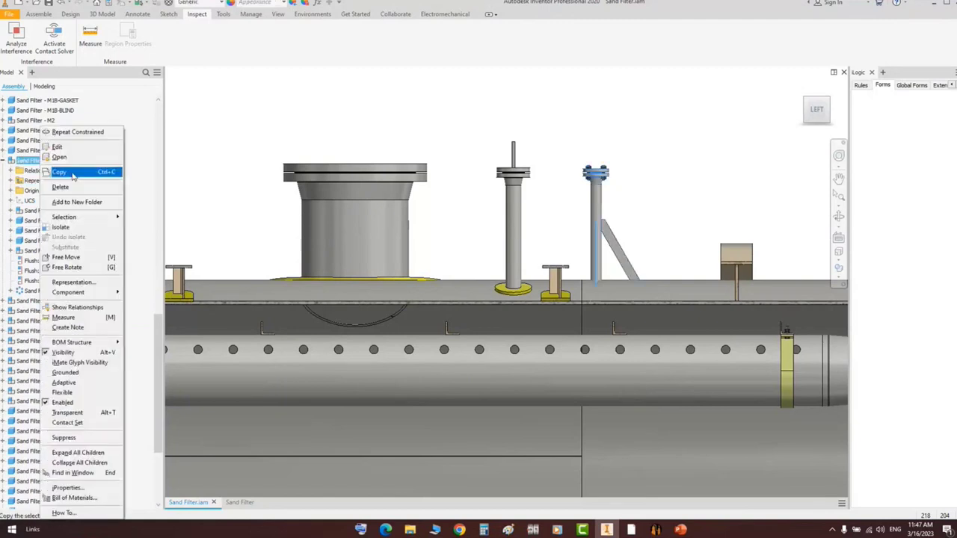
pyautogui.click(59, 157)
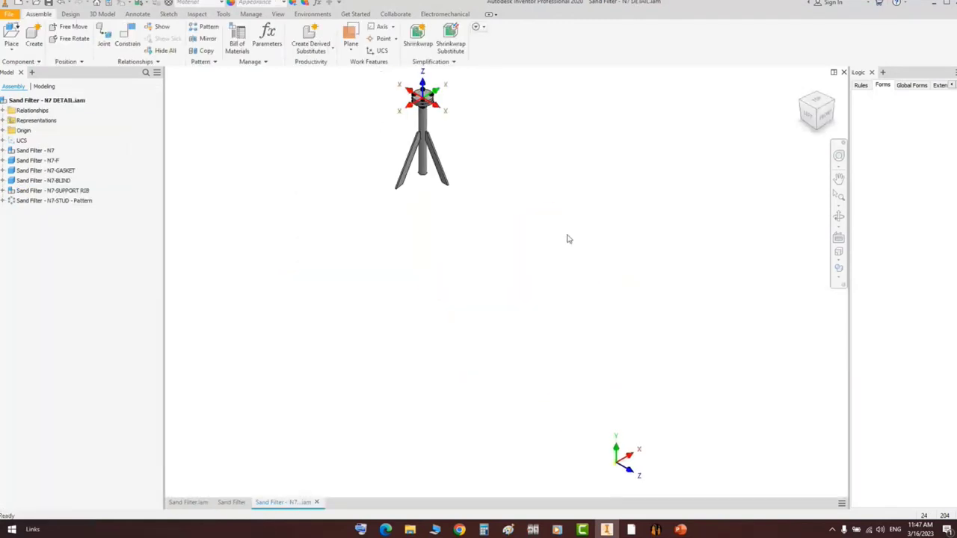
# - Examine the standalone N7 nozzle with its support ribs and flange studs from several angles, and close its document
pyautogui.click(839, 216)
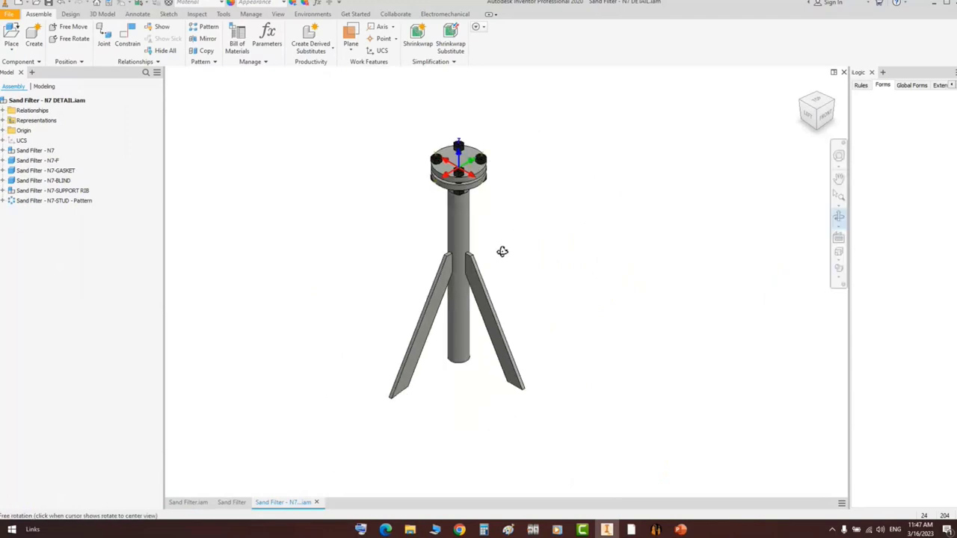
pyautogui.moveTo(502, 252); pyautogui.dragTo(502, 146)
pyautogui.moveTo(445, 279); pyautogui.dragTo(462, 261)
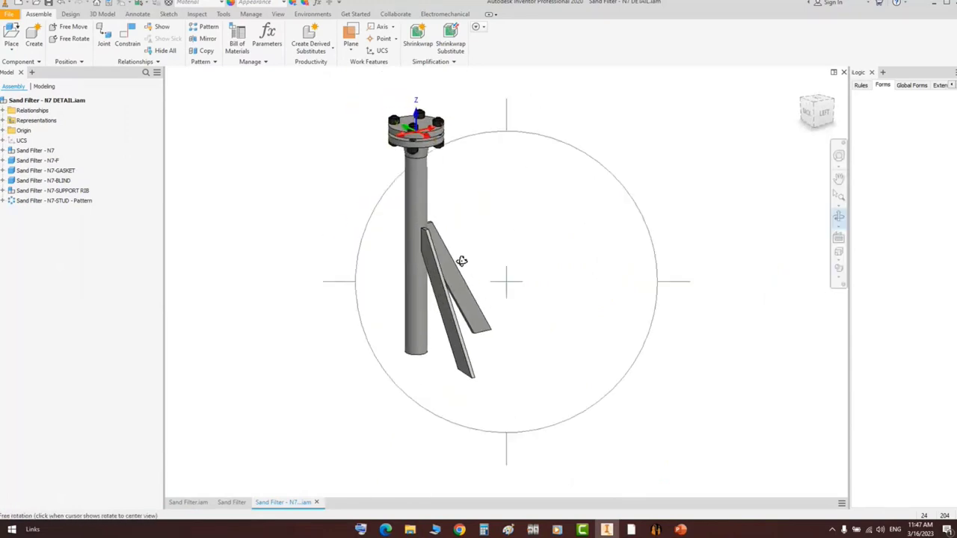
pyautogui.moveTo(458, 158); pyautogui.dragTo(522, 188, button='middle')
pyautogui.moveTo(564, 118); pyautogui.dragTo(580, 141, button='middle')
pyautogui.rightClick(580, 141)
pyautogui.click(598, 146)
pyautogui.moveTo(658, 112); pyautogui.dragTo(416, 457)
pyautogui.click(364, 419)
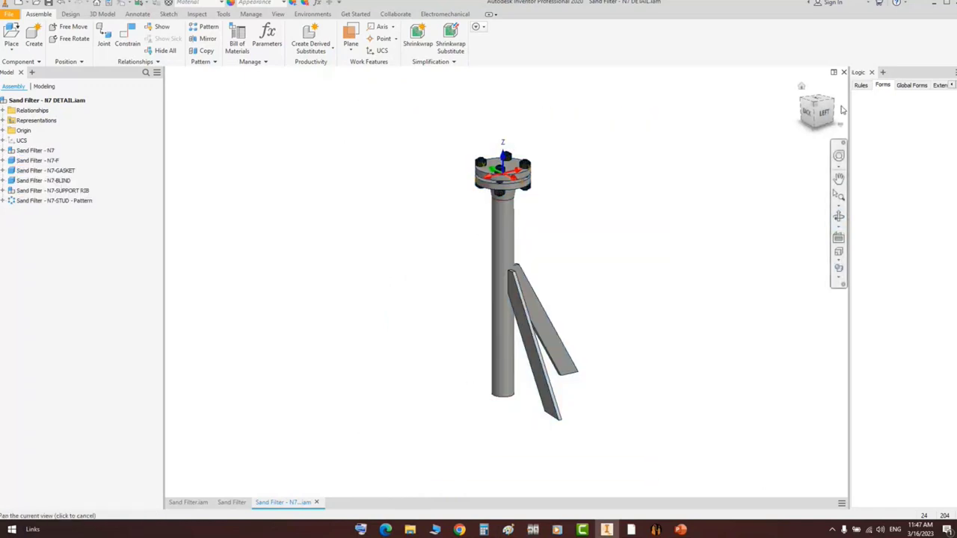
pyautogui.click(845, 72)
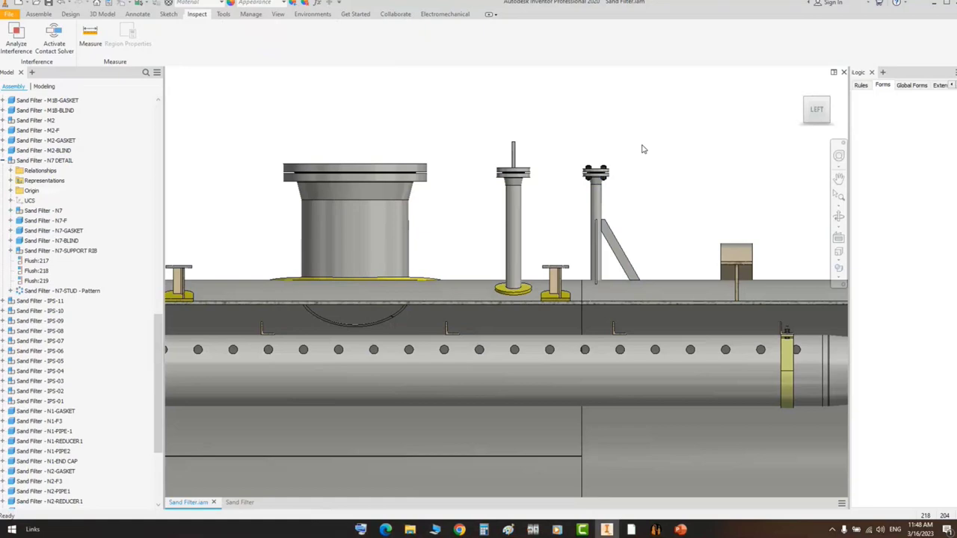
# - View the whole Sand Filter vessel at an angle and from the left, and close the iLogic browser
pyautogui.scroll(-3, 666, 193)
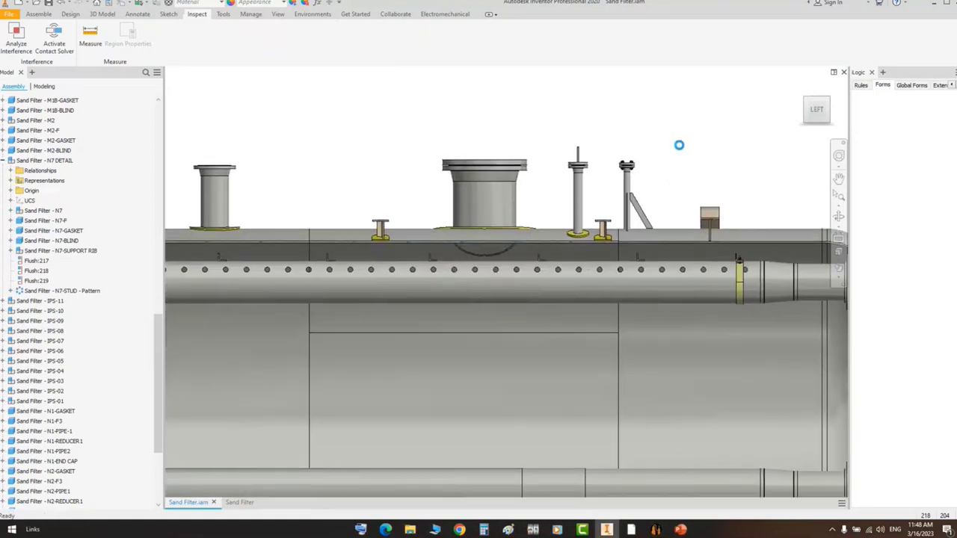
pyautogui.click(839, 217)
pyautogui.scroll(-2, 733, 228)
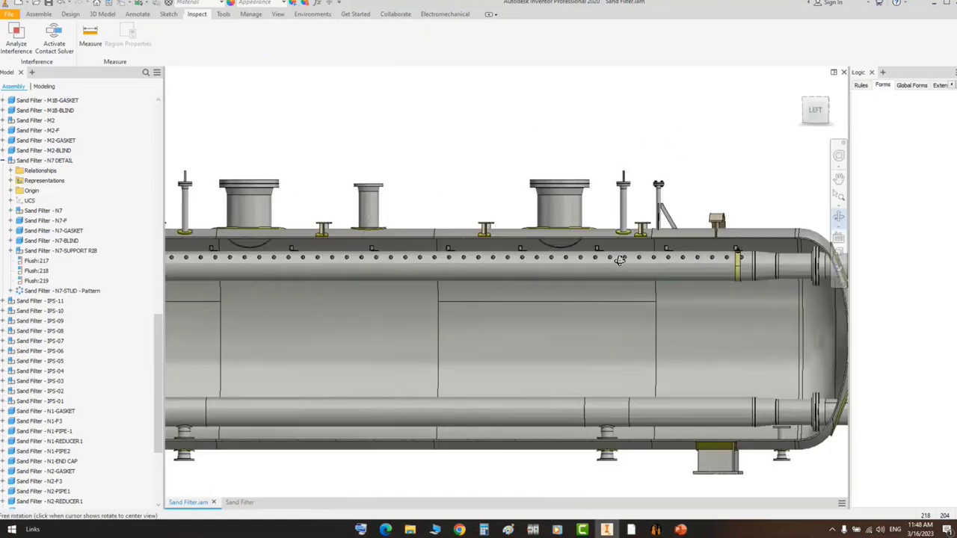
pyautogui.moveTo(618, 261); pyautogui.dragTo(588, 270)
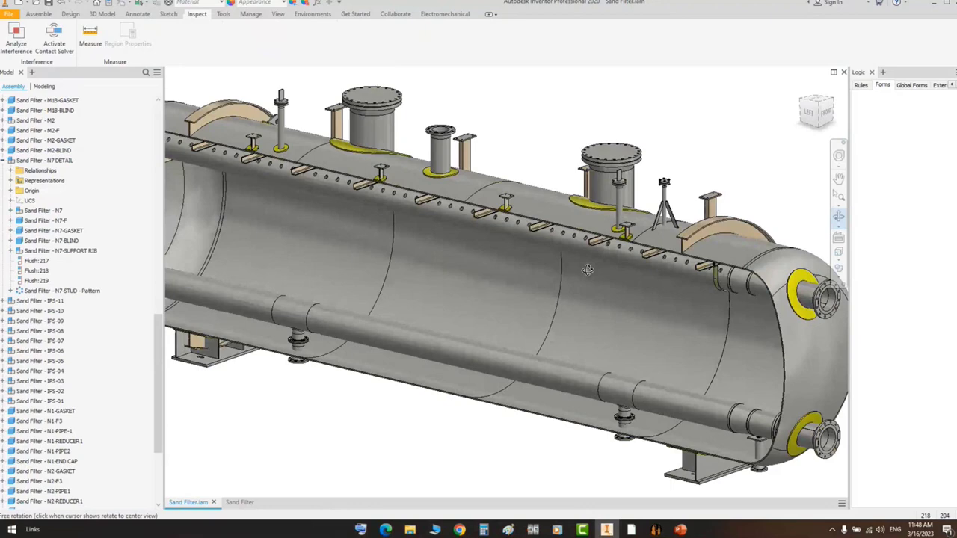
pyautogui.click(653, 151)
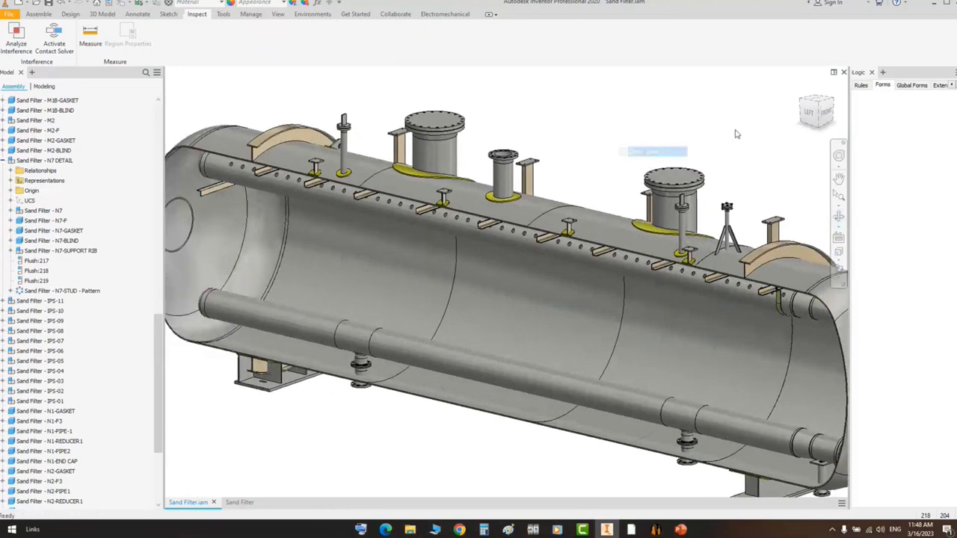
pyautogui.click(809, 111)
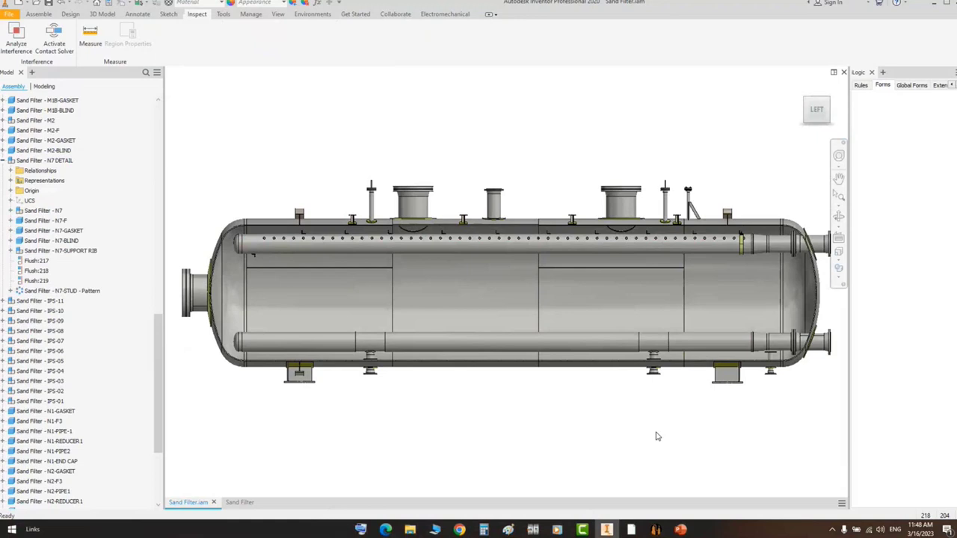
pyautogui.click(872, 72)
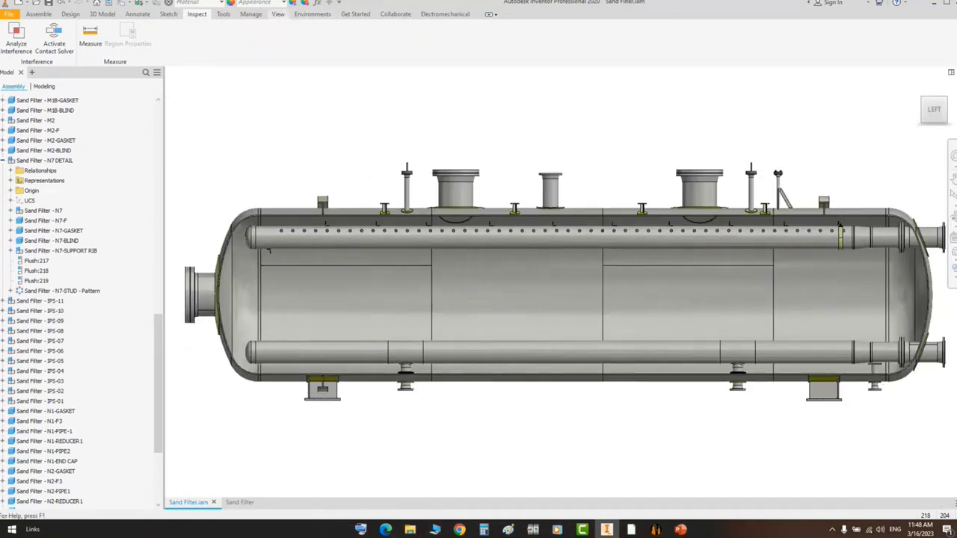
# - Apply the Warm Light lighting style to the Sand Filter assembly and enable shadows
pyautogui.click(276, 14)
pyautogui.click(295, 50)
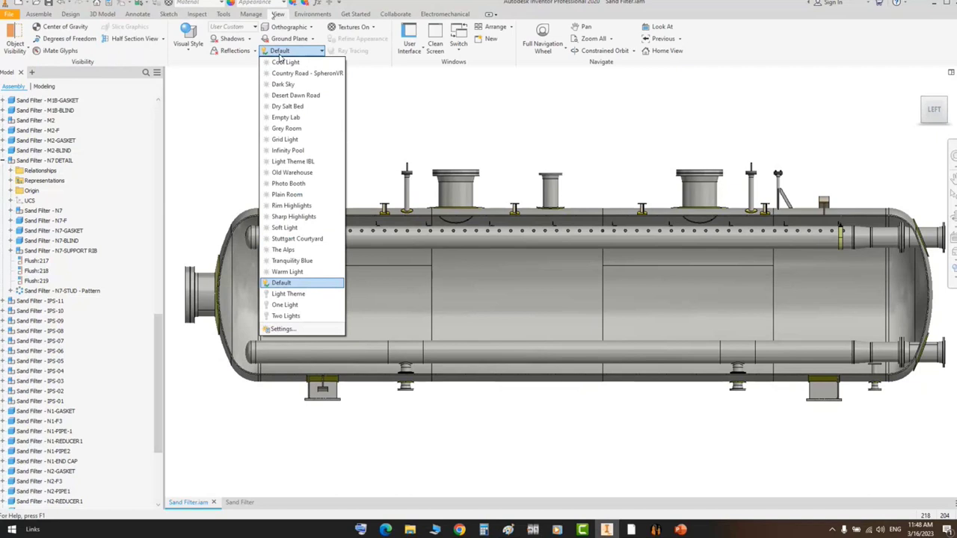
pyautogui.click(296, 271)
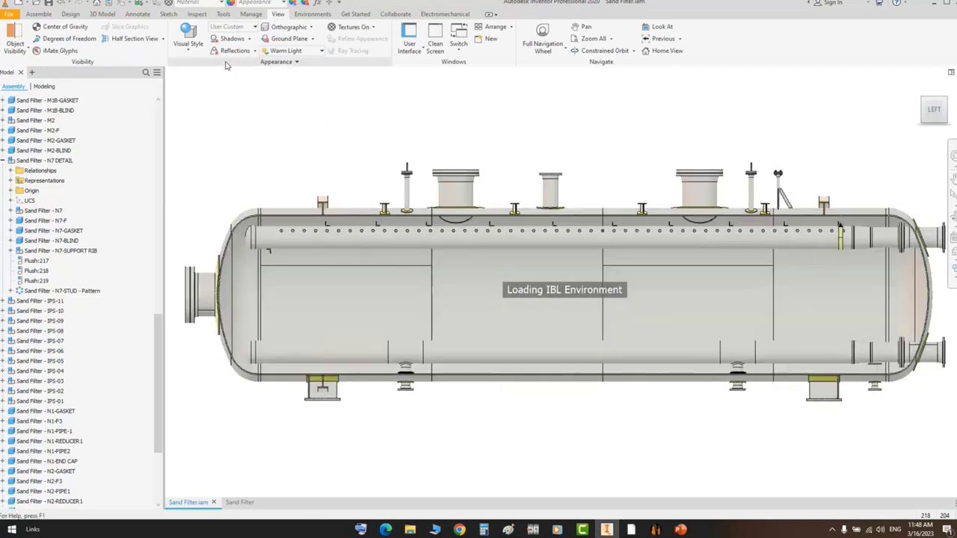
pyautogui.click(228, 43)
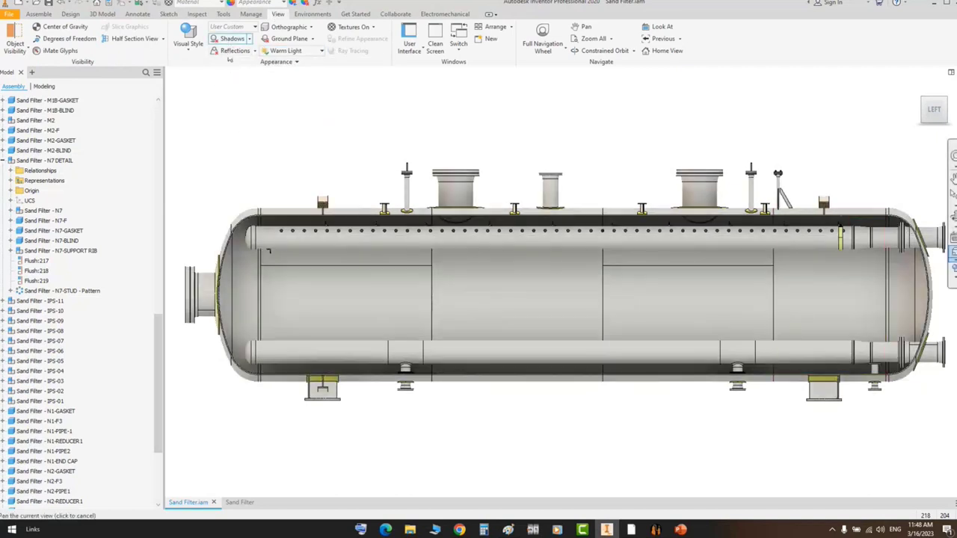
# - Switch the vessel display to perspective projection and orbit to show the sectioned interior at an angle
pyautogui.click(952, 216)
pyautogui.moveTo(642, 280)
pyautogui.keyDown('shift'); pyautogui.mouseDown(button='middle')
pyautogui.moveTo(605, 292)
pyautogui.moveTo(635, 298)
pyautogui.moveTo(618, 304)
pyautogui.moveTo(629, 293)
pyautogui.mouseUp(button='middle'); pyautogui.keyUp('shift')
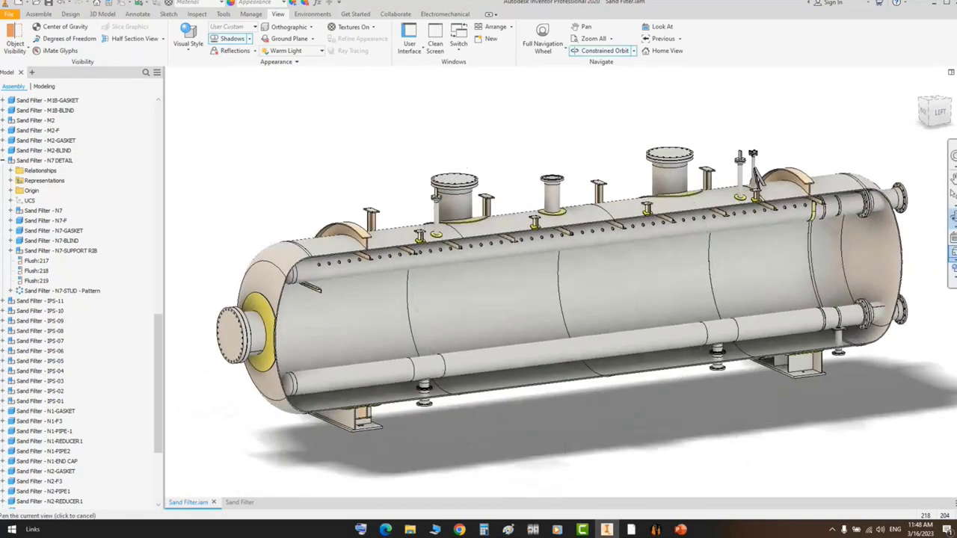
pyautogui.click(953, 272)
pyautogui.click(902, 280)
pyautogui.moveTo(563, 345); pyautogui.dragTo(651, 310)
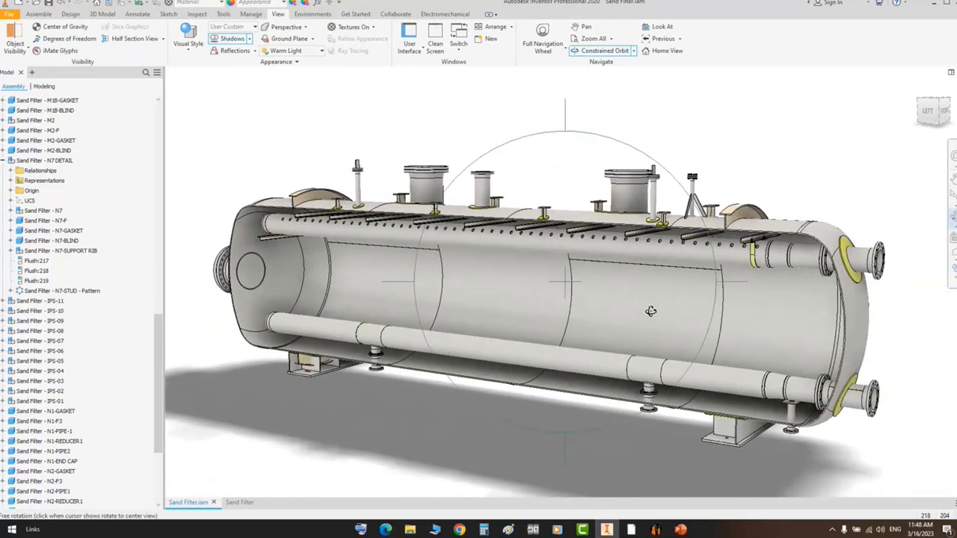
pyautogui.rightClick(650, 296)
pyautogui.click(677, 305)
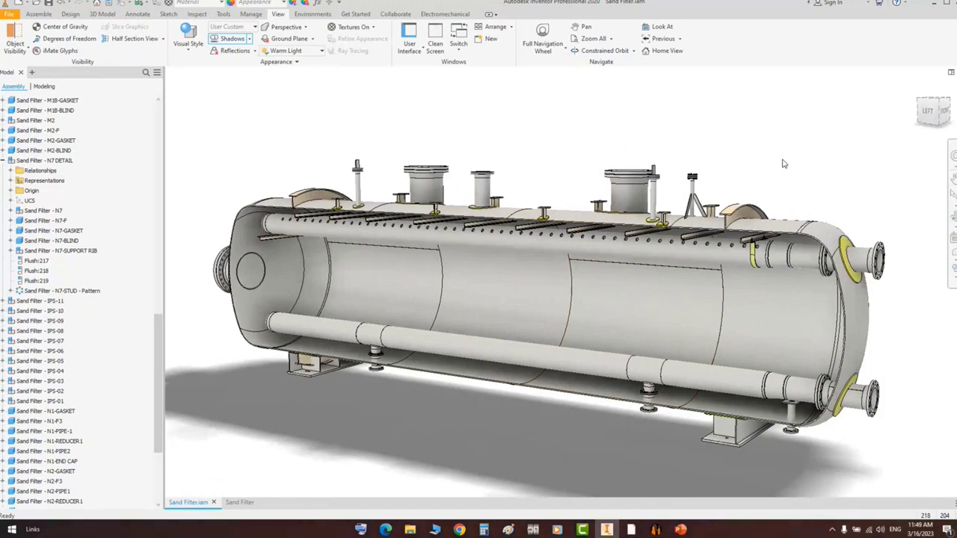
# - Switch to the Teams meeting in Chrome and read the full latest chat question about copying or mirroring a nozzle assembly
pyautogui.click(459, 530)
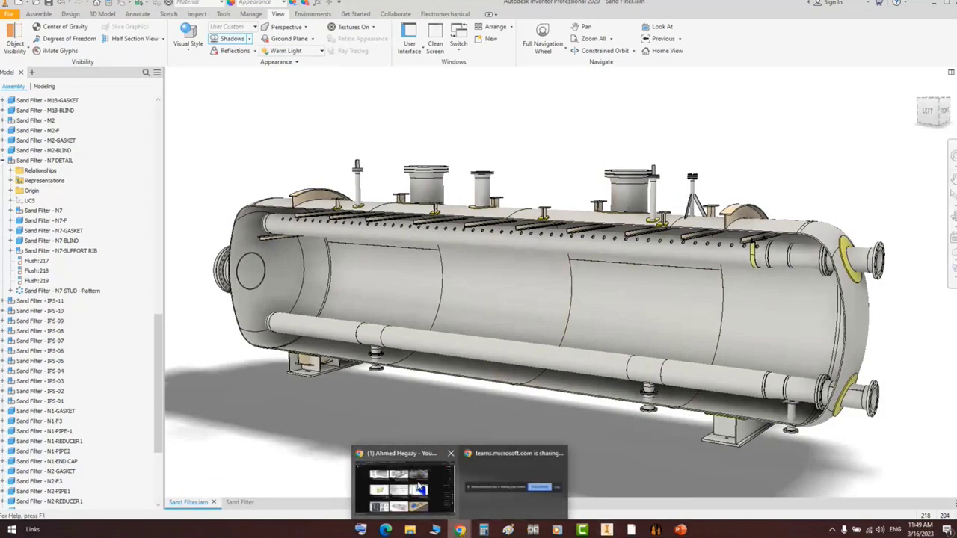
pyautogui.click(417, 481)
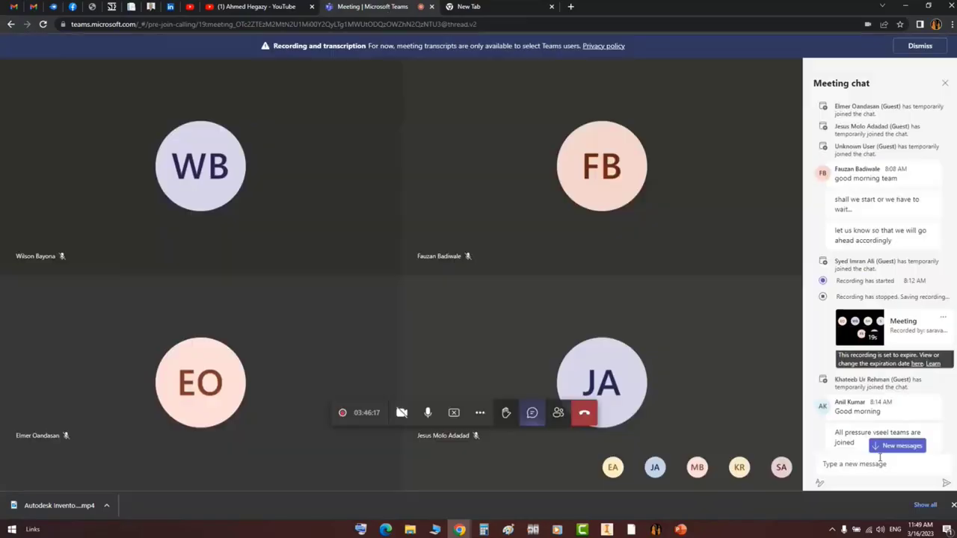
pyautogui.scroll(-5, 894, 404)
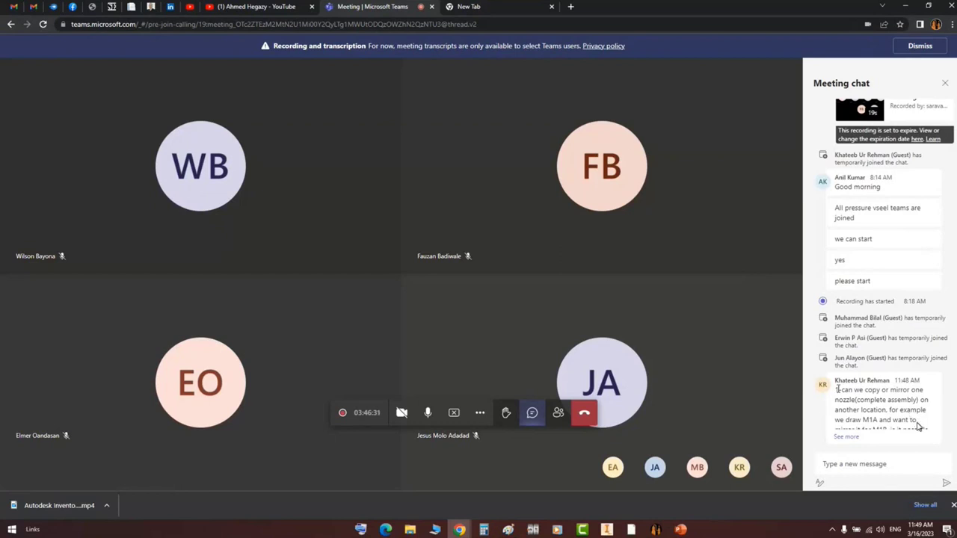
pyautogui.moveTo(838, 387); pyautogui.dragTo(934, 426)
pyautogui.click(847, 438)
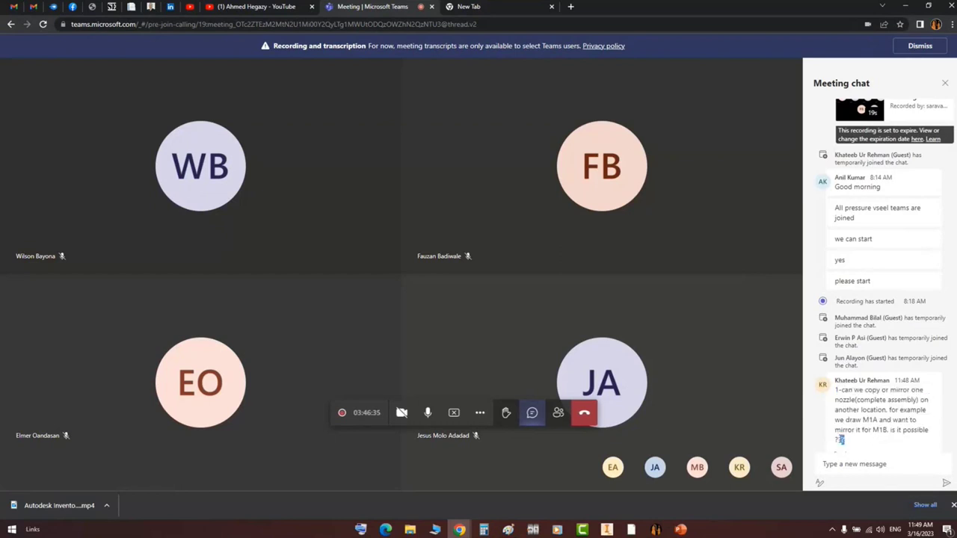
pyautogui.moveTo(846, 441); pyautogui.dragTo(834, 389)
pyautogui.scroll(-1, 865, 419)
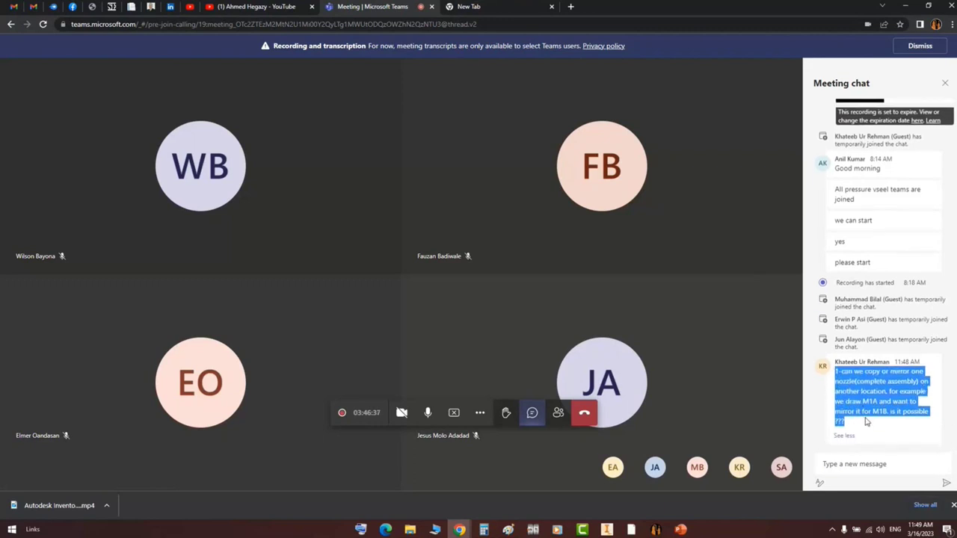
pyautogui.click(845, 421)
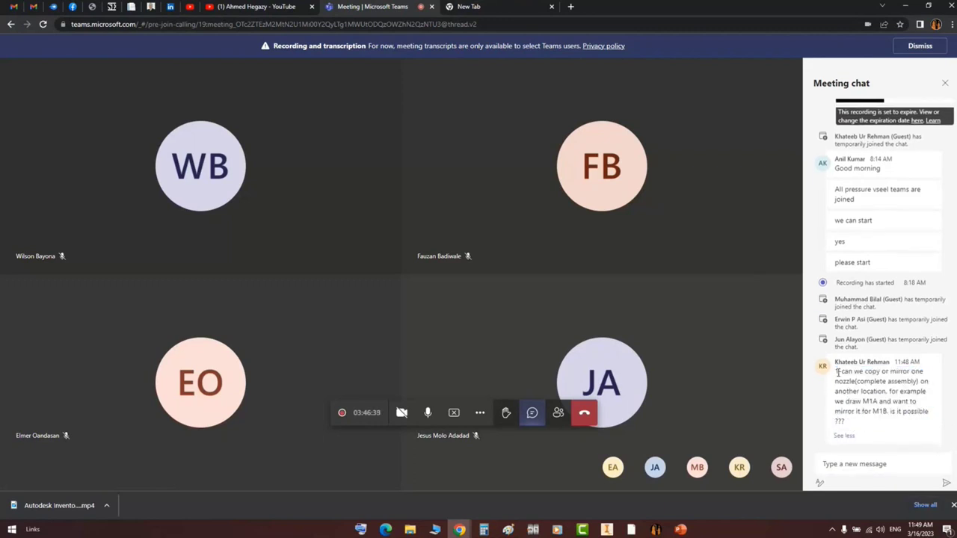
pyautogui.moveTo(837, 372); pyautogui.dragTo(853, 431)
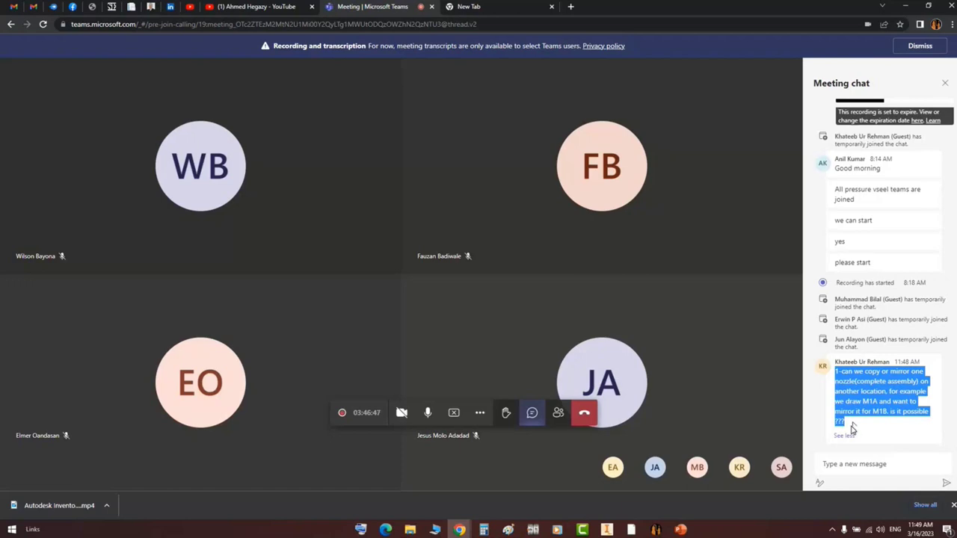
# - Return to Inventor and orbit the sectioned vessel to view it from the back-left
pyautogui.click(608, 530)
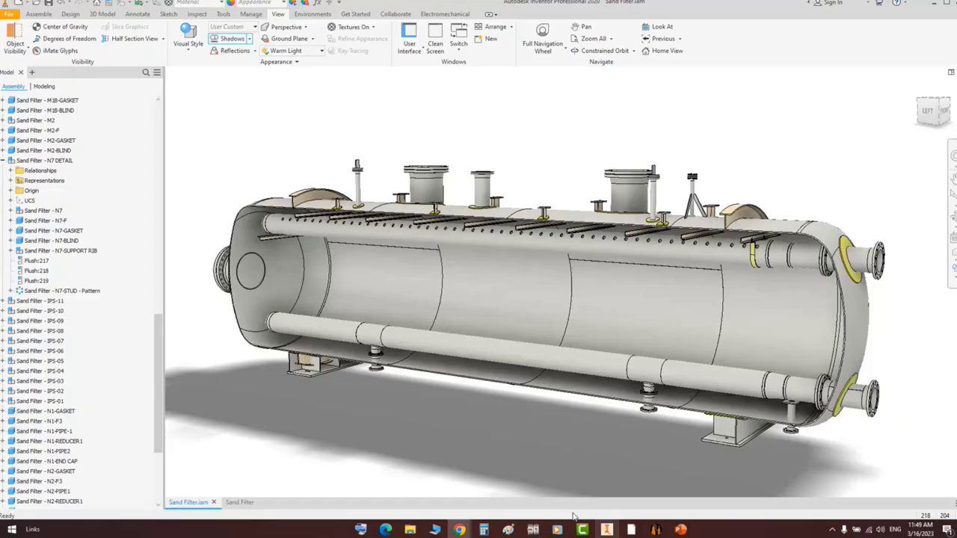
pyautogui.click(952, 217)
pyautogui.moveTo(534, 258); pyautogui.dragTo(469, 189)
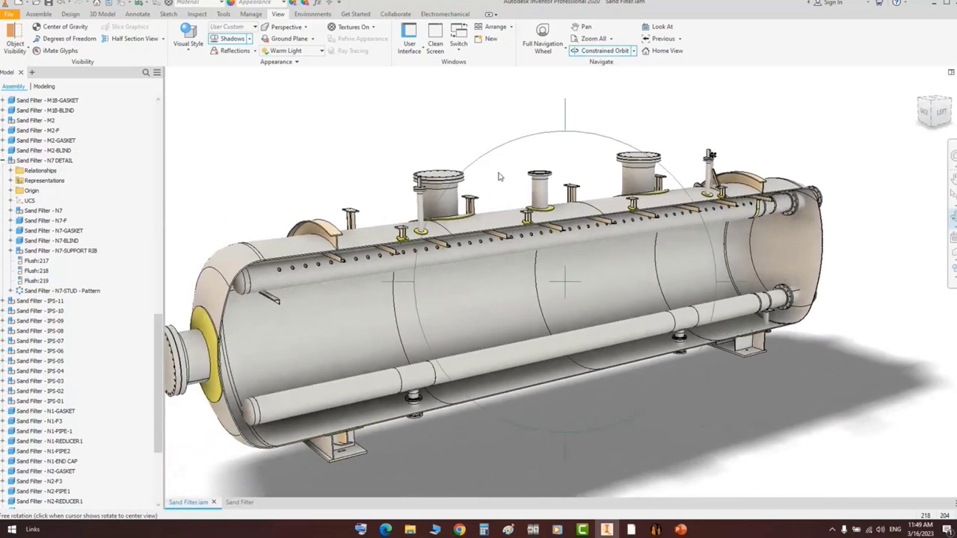
pyautogui.rightClick(498, 172)
pyautogui.click(516, 178)
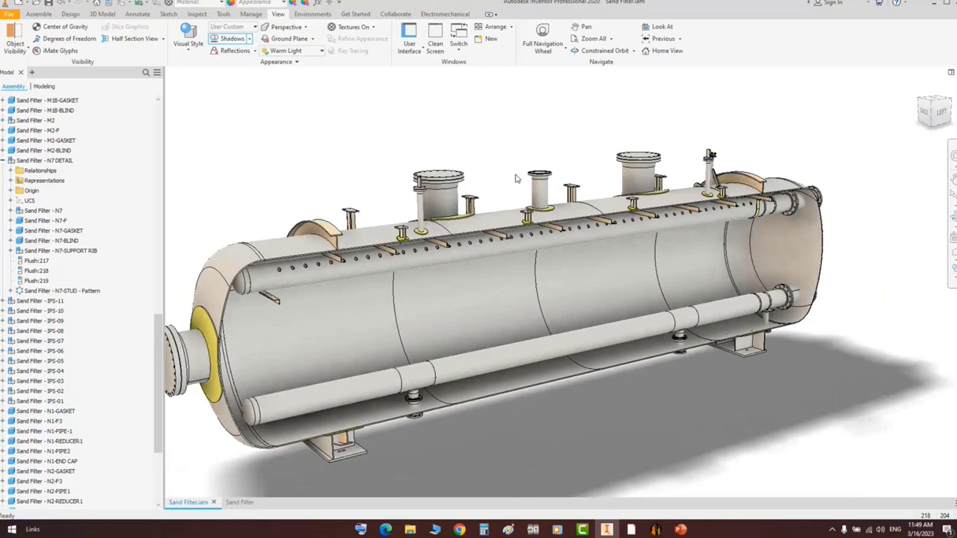
# - Switch to Chrome, look through the SEG channel's YouTube videos, and return to the Teams meeting chat
pyautogui.click(655, 529)
pyautogui.click(582, 530)
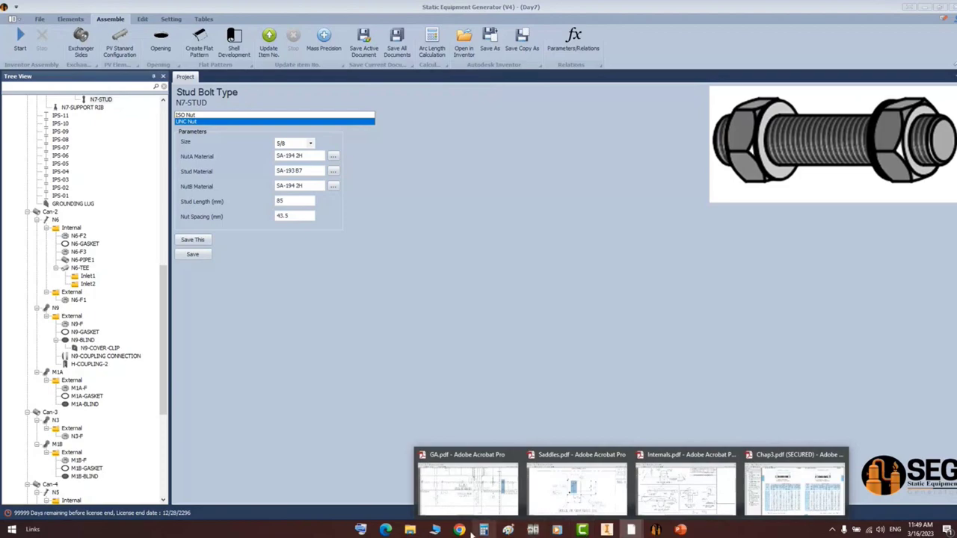
pyautogui.moveTo(460, 529)
pyautogui.click(385, 480)
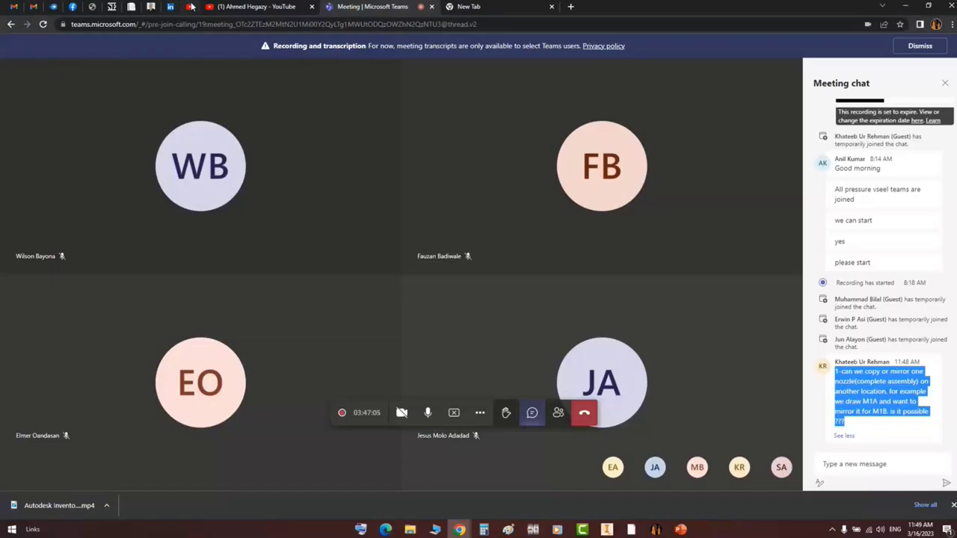
pyautogui.click(190, 6)
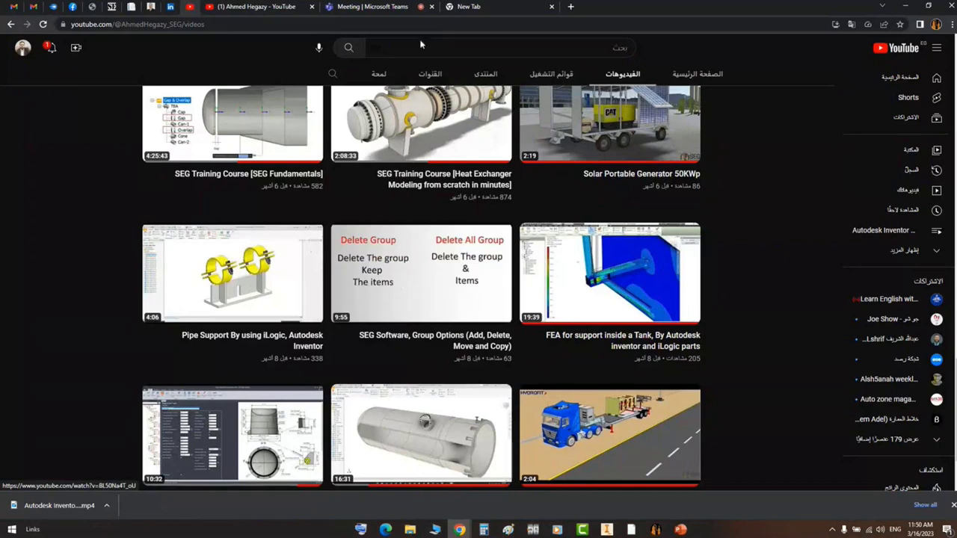
pyautogui.click(366, 7)
pyautogui.click(866, 411)
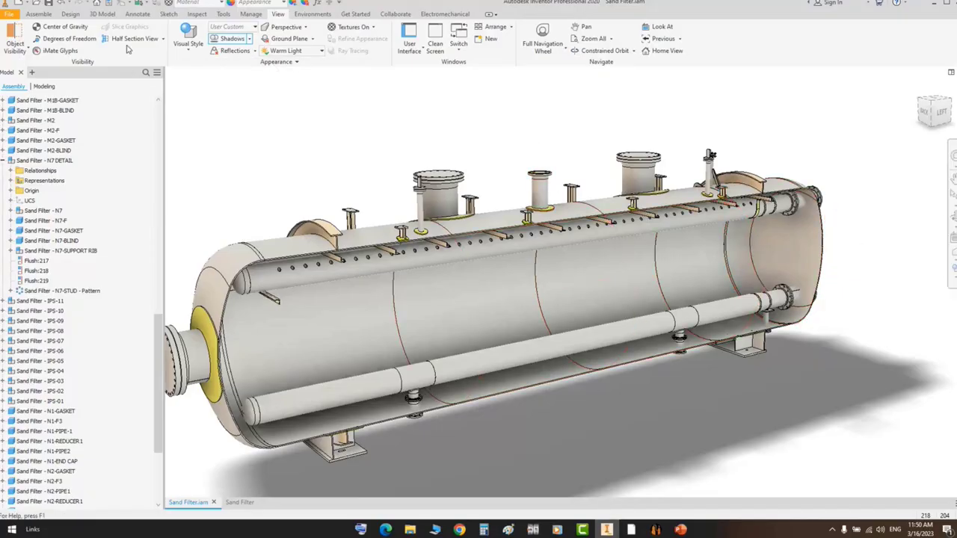
# - End the half section view in Inventor to show the complete Sand Filter vessel
pyautogui.click(165, 41)
pyautogui.click(132, 118)
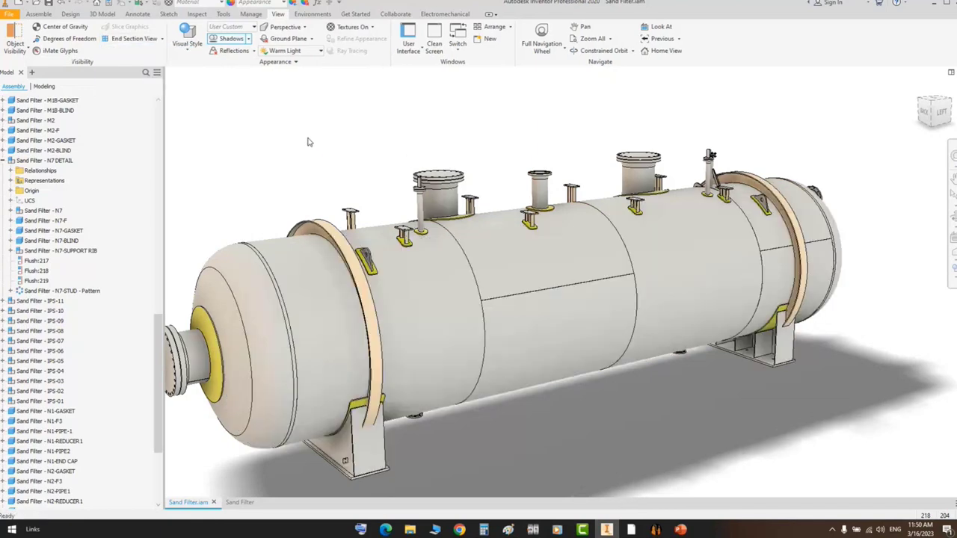
# - Orbit the complete Sand Filter vessel and examine the manway nozzles from its right side
pyautogui.click(952, 218)
pyautogui.moveTo(577, 282); pyautogui.dragTo(284, 284)
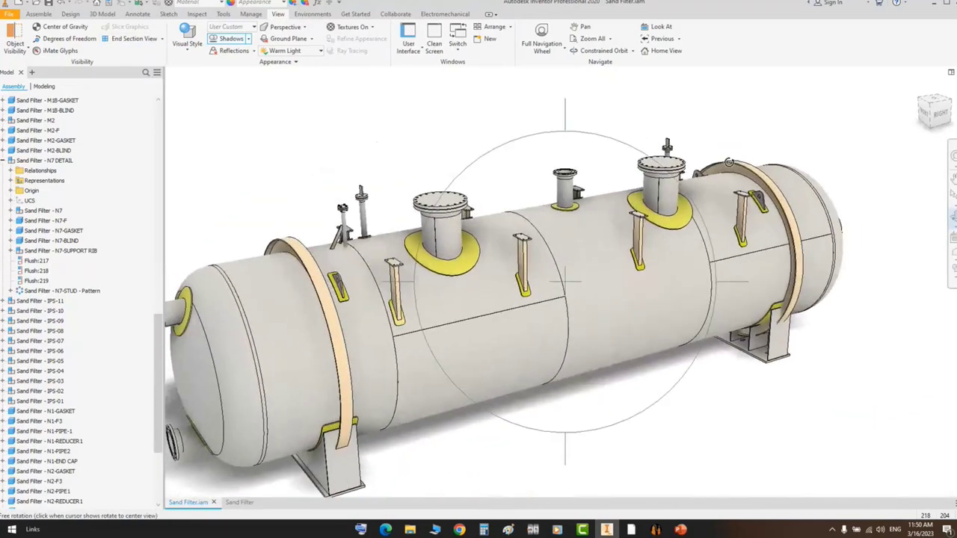
pyautogui.scroll(-2, 672, 171)
pyautogui.moveTo(481, 247); pyautogui.dragTo(566, 242, button='middle')
pyautogui.scroll(3, 566, 242)
pyautogui.moveTo(546, 291); pyautogui.dragTo(458, 294)
pyautogui.scroll(-3, 417, 225)
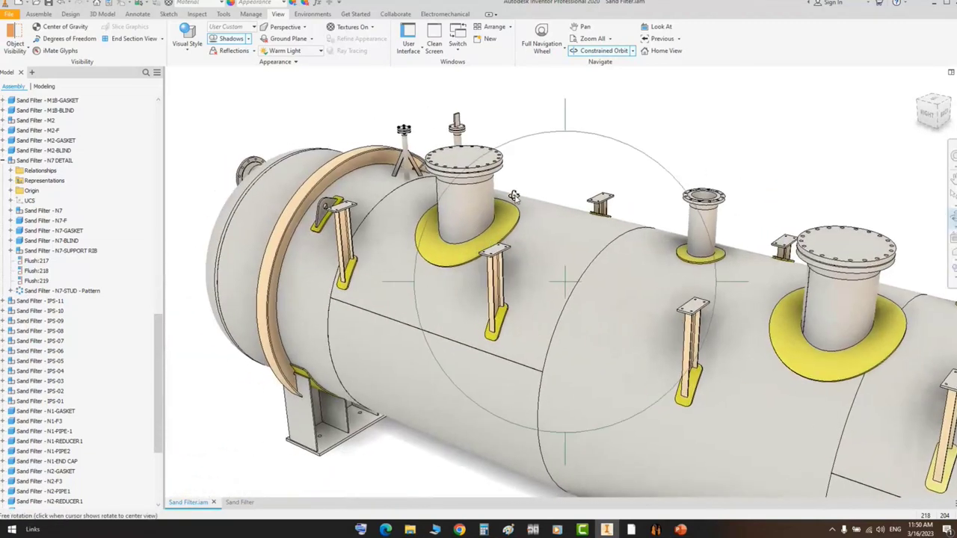
pyautogui.rightClick(514, 194)
pyautogui.click(546, 202)
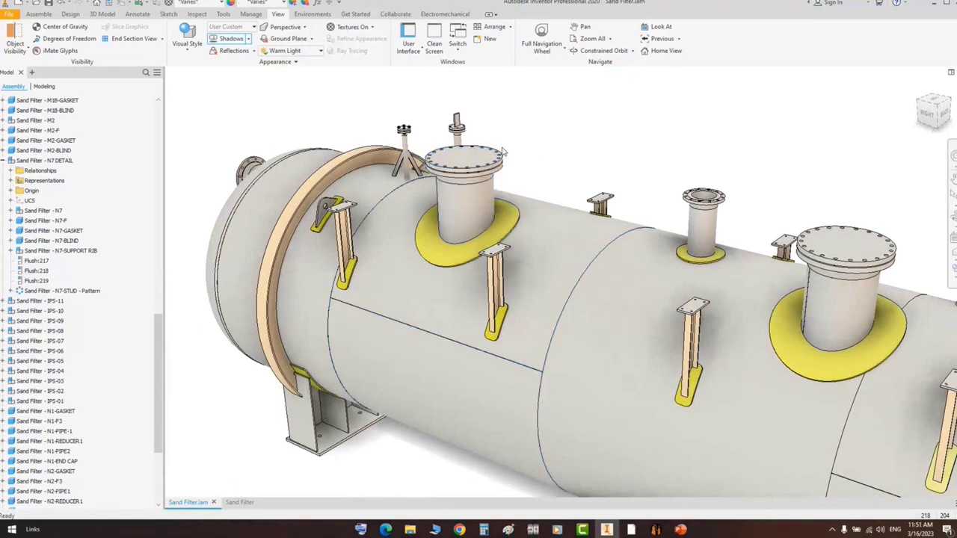
# - Switch to Static Equipment Generator and select the M1A nozzle under Can-2 in the vessel tree
pyautogui.click(656, 529)
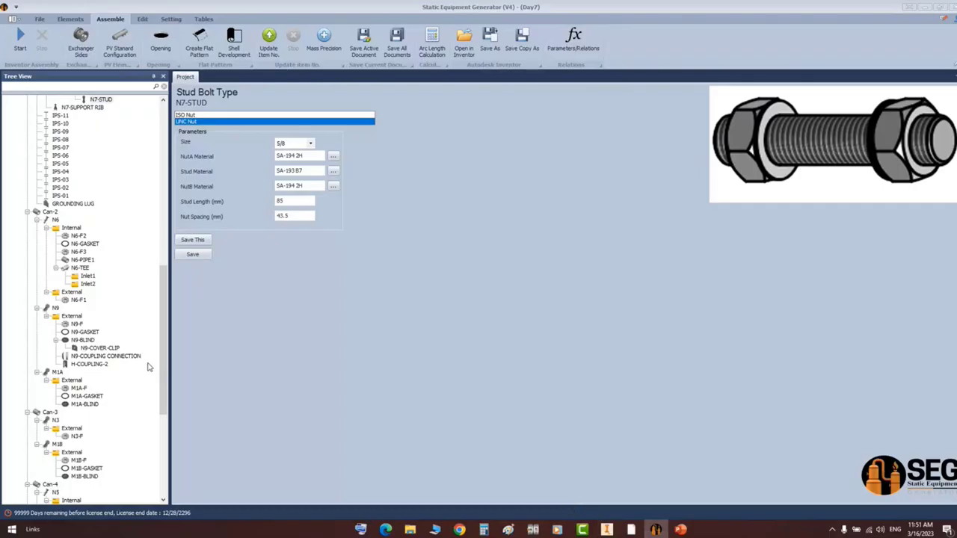
pyautogui.click(165, 293)
pyautogui.moveTo(165, 293); pyautogui.dragTo(189, 331)
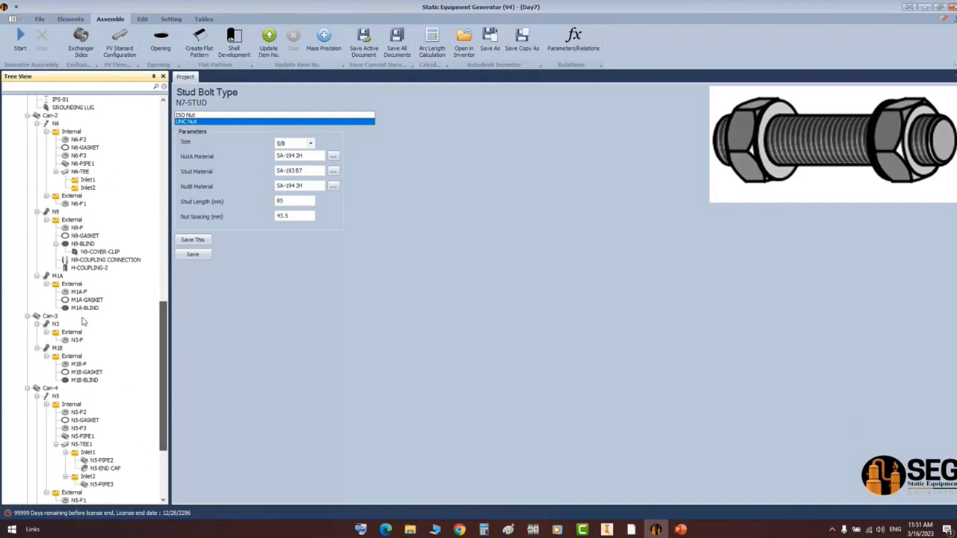
pyautogui.click(57, 276)
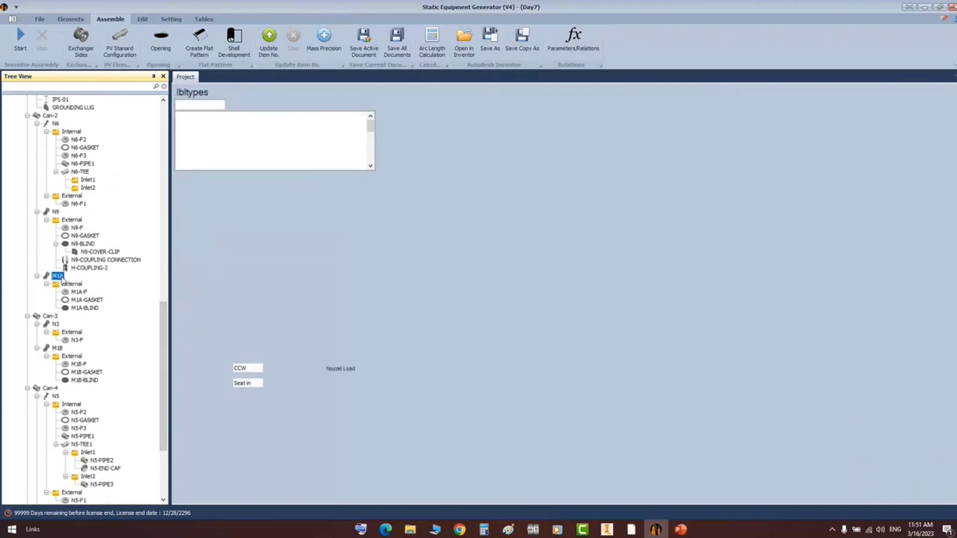
# - Create a group named M1A DETAIL that runs from part M1A to part M1A-BLIND, and save it
pyautogui.rightClick(63, 279)
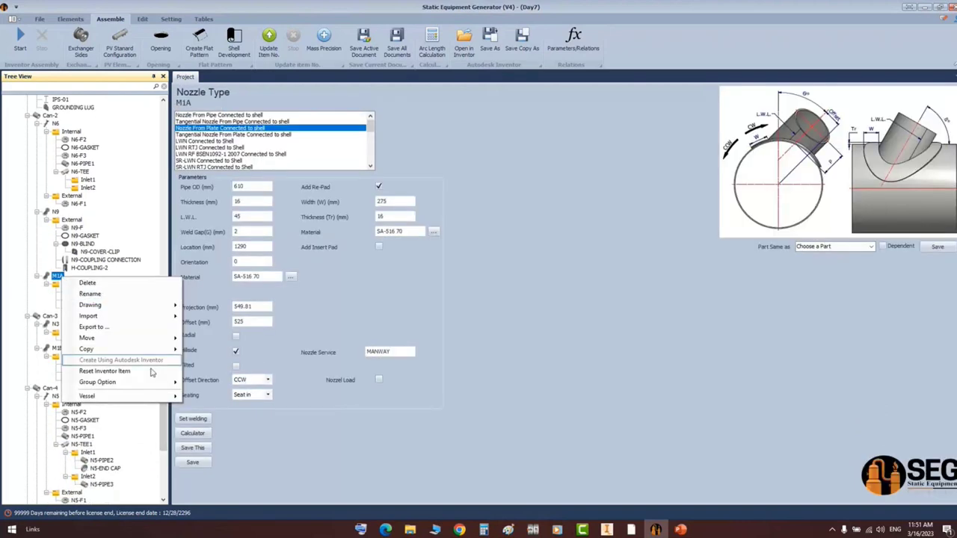
pyautogui.moveTo(147, 392)
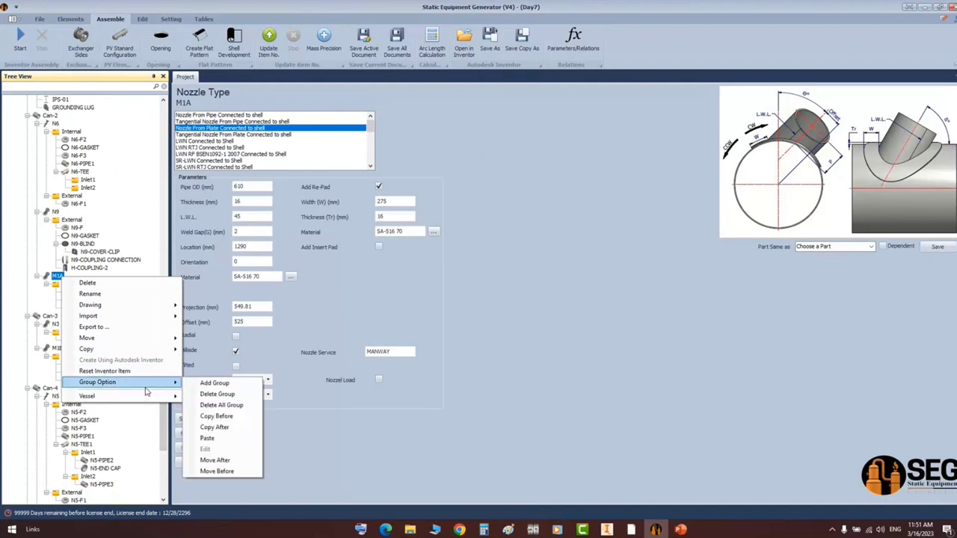
pyautogui.click(215, 383)
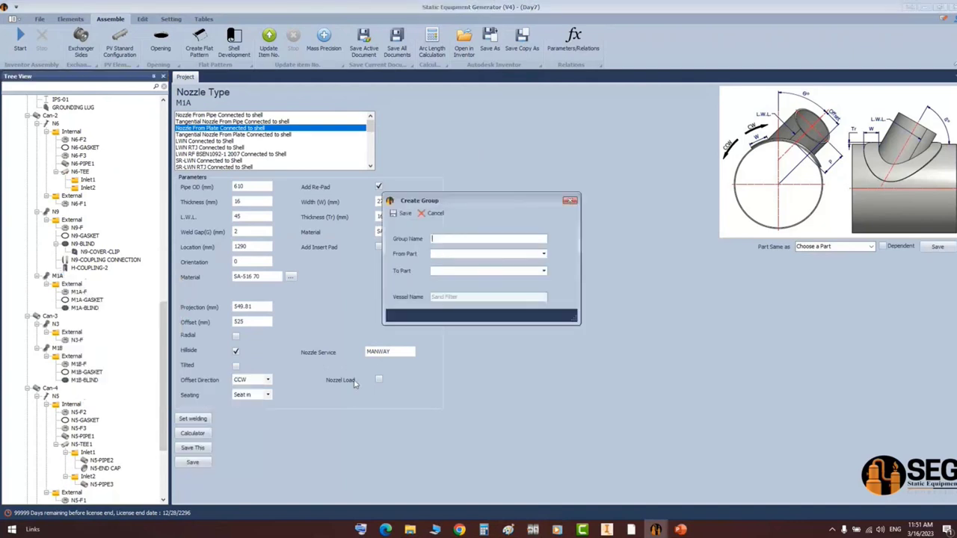
pyautogui.write('M1A DETAIL')
pyautogui.click(540, 254)
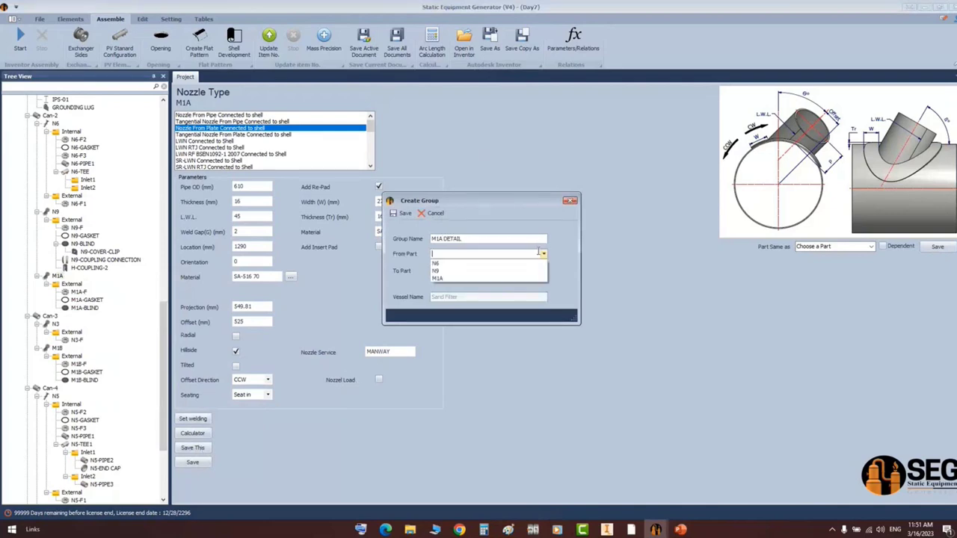
pyautogui.click(466, 278)
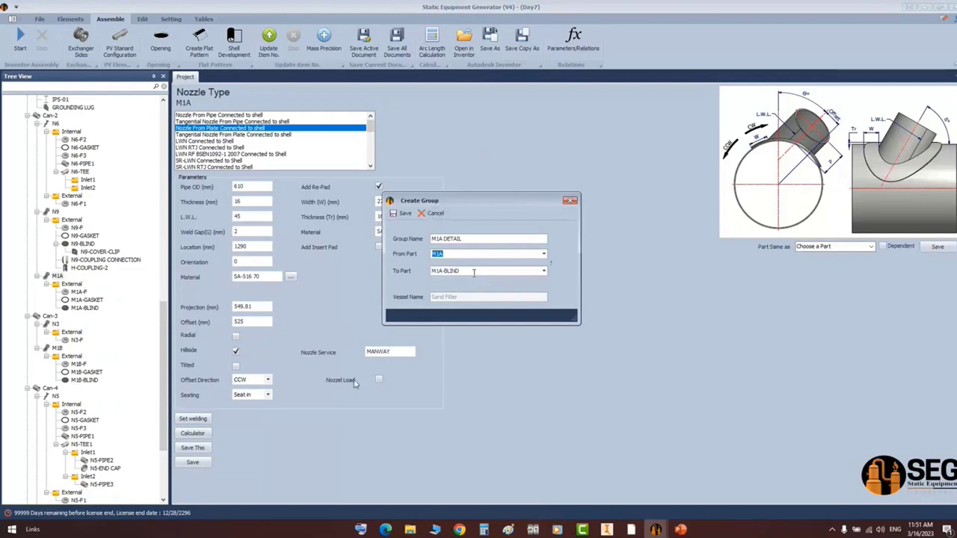
pyautogui.click(473, 273)
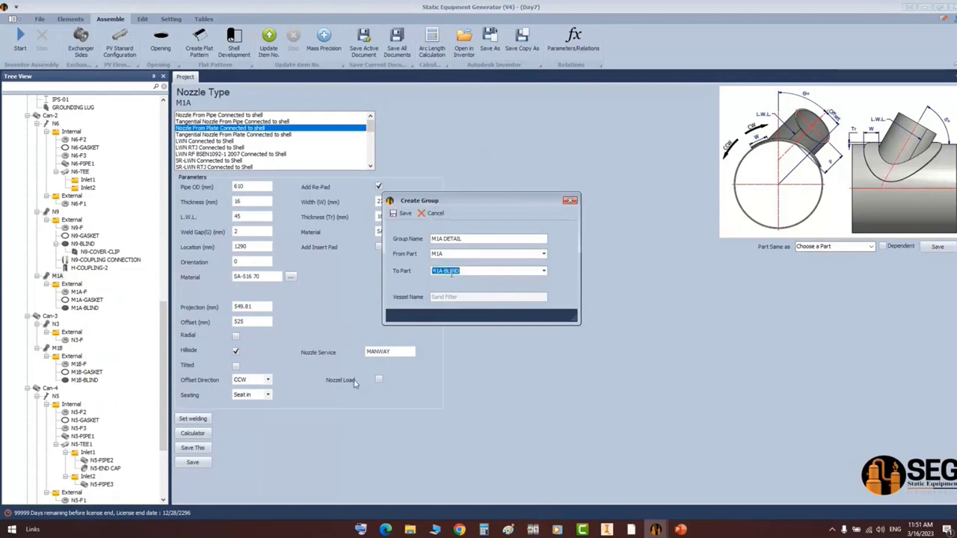
pyautogui.click(404, 215)
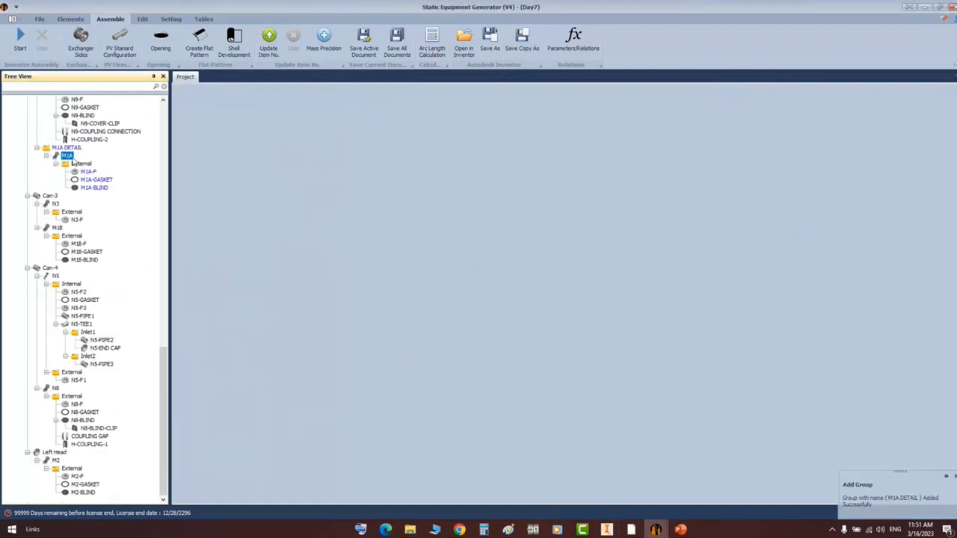
# - Review the M1A nozzle, M1A-F flange and M1A-GASKET items inside the M1A DETAIL group
pyautogui.click(67, 148)
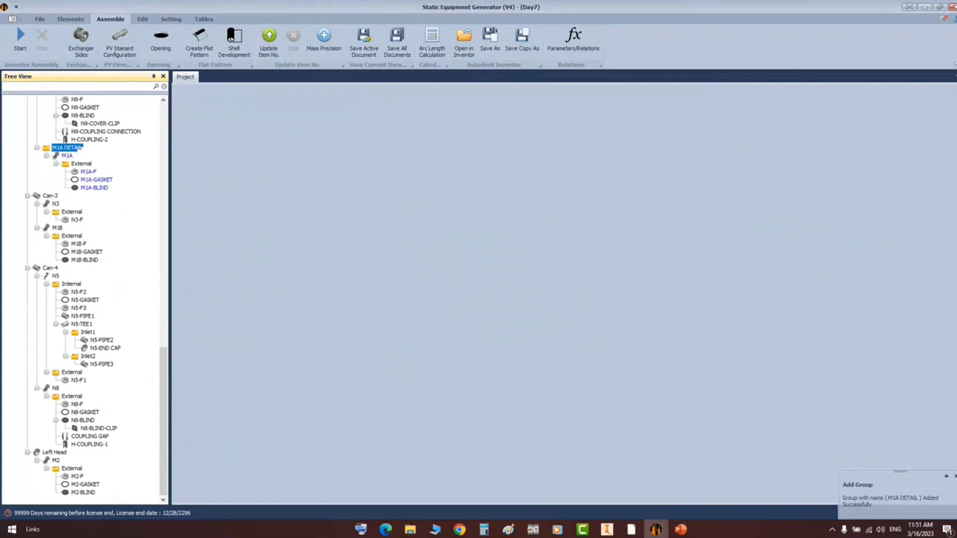
pyautogui.click(66, 156)
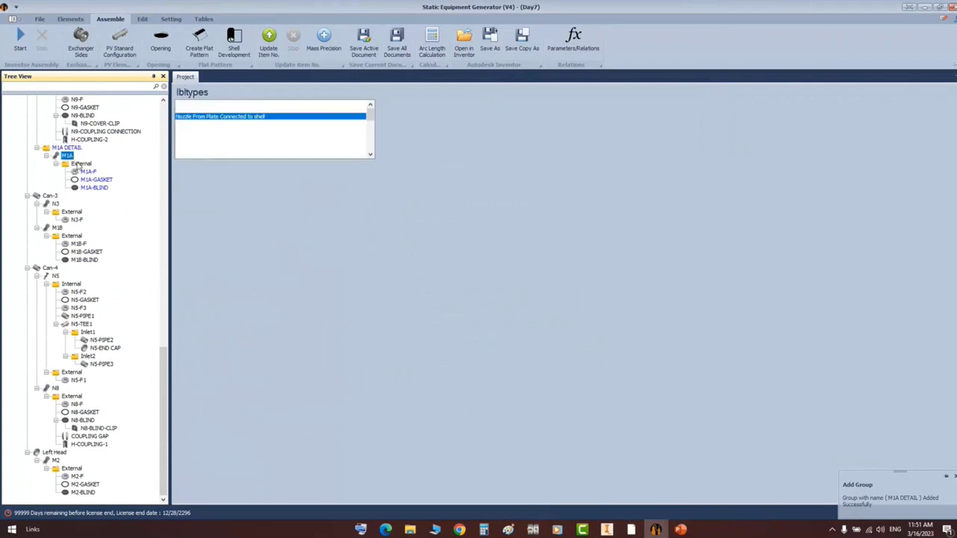
pyautogui.click(85, 173)
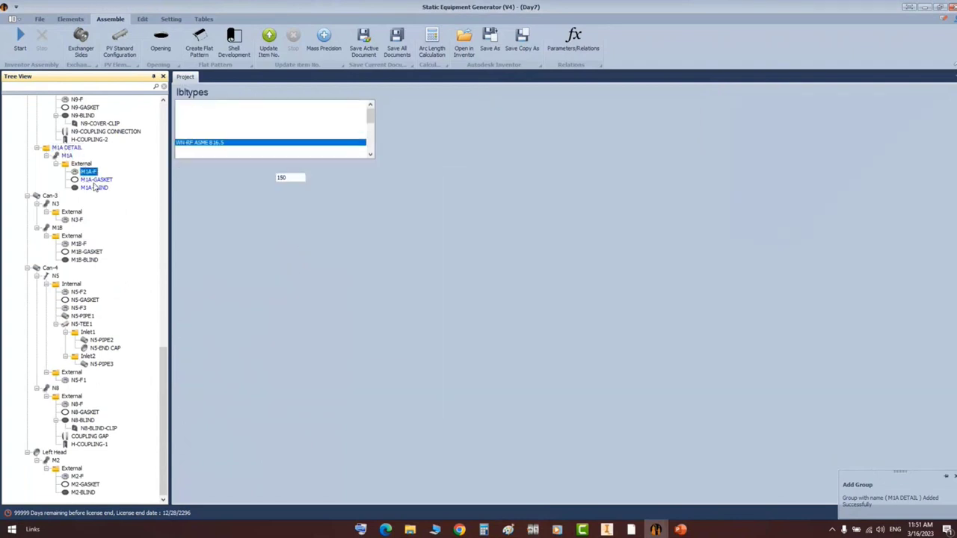
pyautogui.click(89, 179)
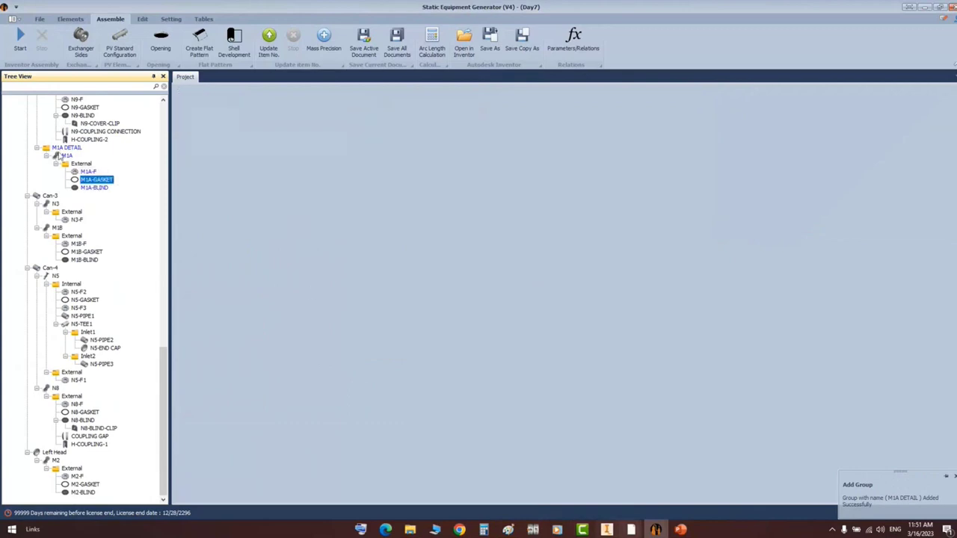
# - Check the vessel in Inventor, then return to Static Equipment Generator and start the Inventor assembly run for the new group
pyautogui.click(608, 529)
pyautogui.scroll(2, 336, 157)
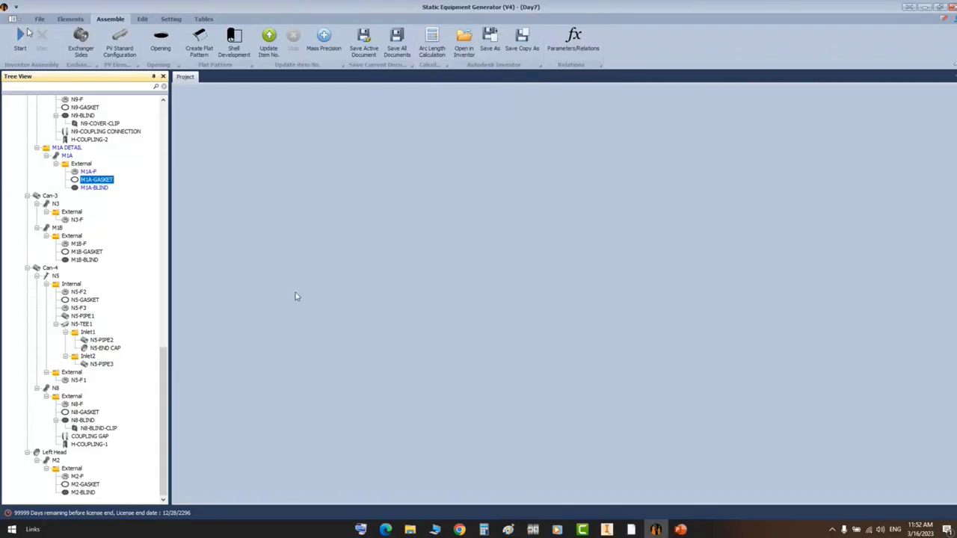
pyautogui.click(27, 32)
# - Switch to Inventor, open the M1A manway subassembly from the Sand Filter assembly, and orbit it to inspect its parts
pyautogui.click(606, 529)
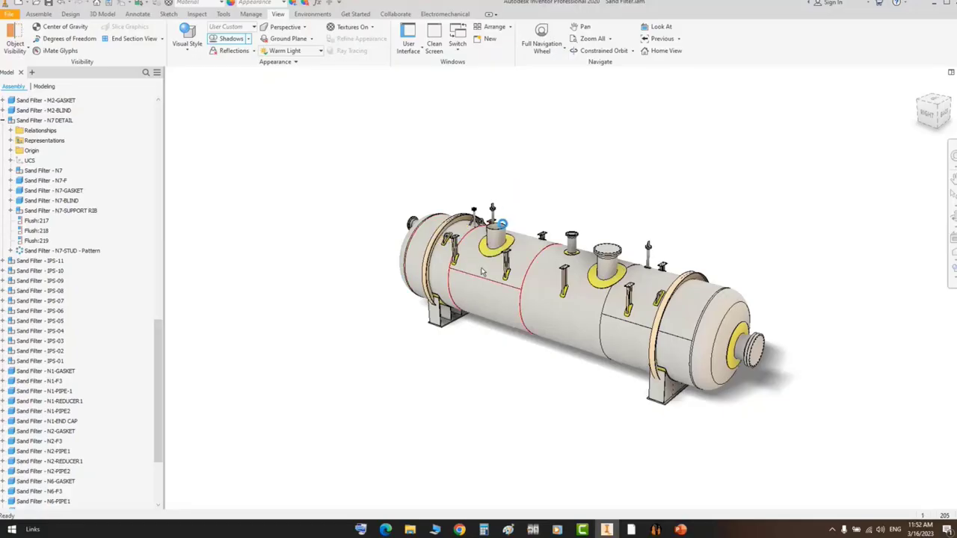
pyautogui.doubleClick(509, 249)
pyautogui.hotkey('ctrl', 'F4')
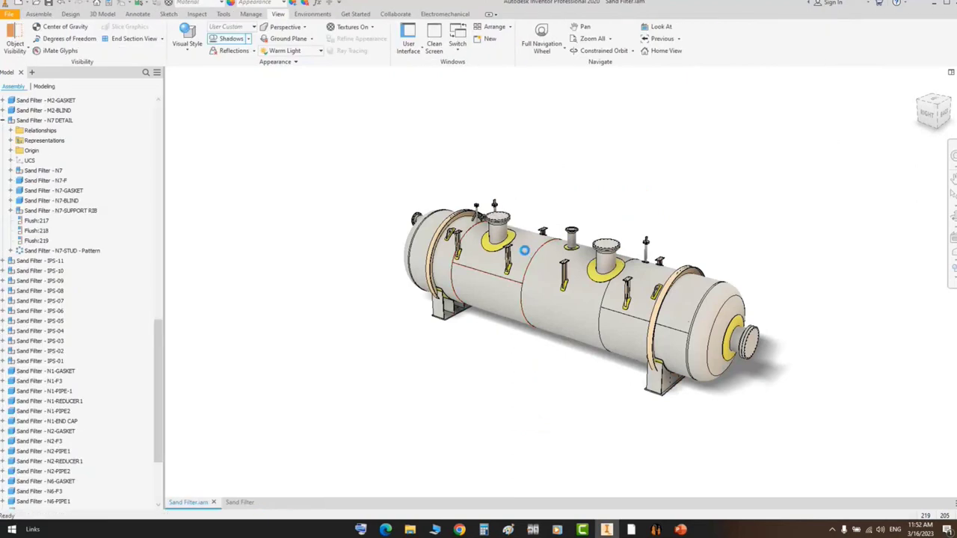
pyautogui.scroll(5, 518, 216)
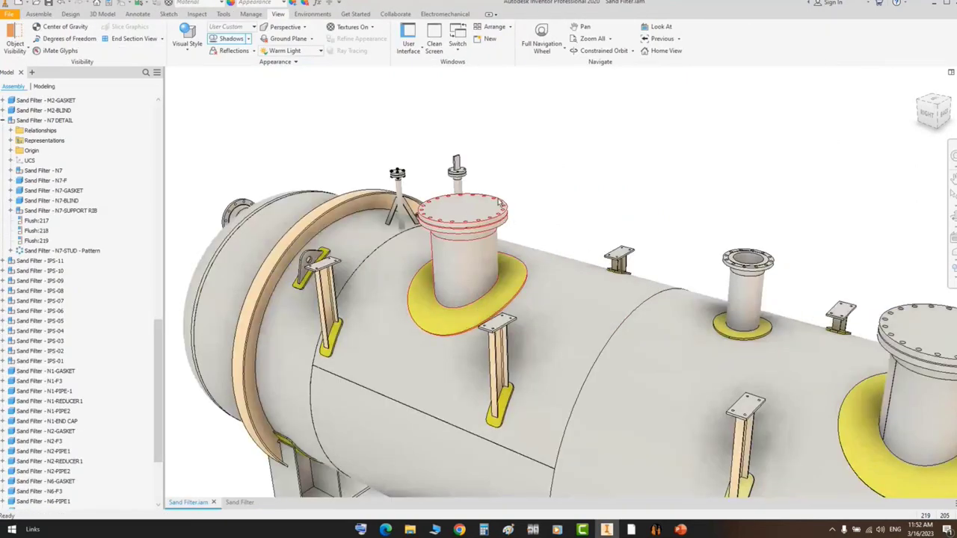
pyautogui.rightClick(489, 216)
pyautogui.click(499, 181)
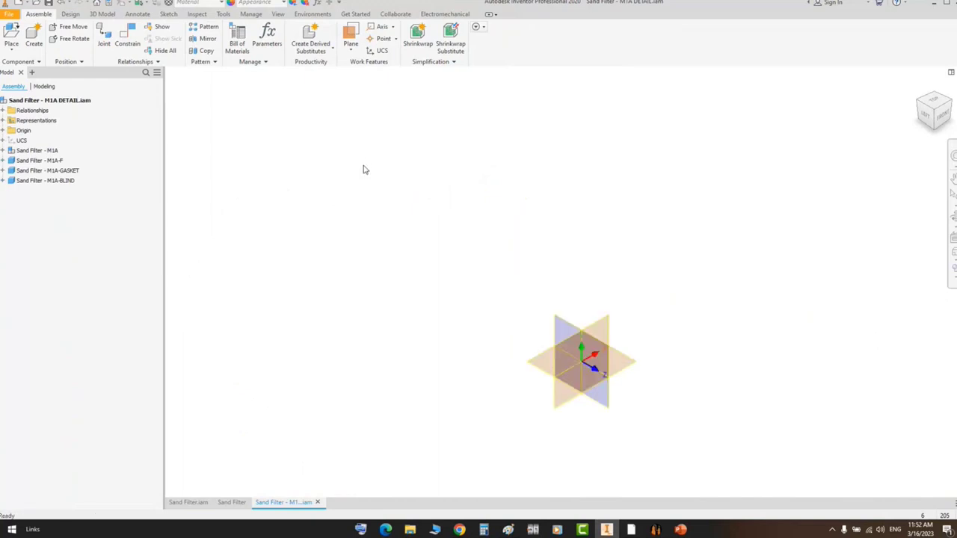
pyautogui.click(953, 217)
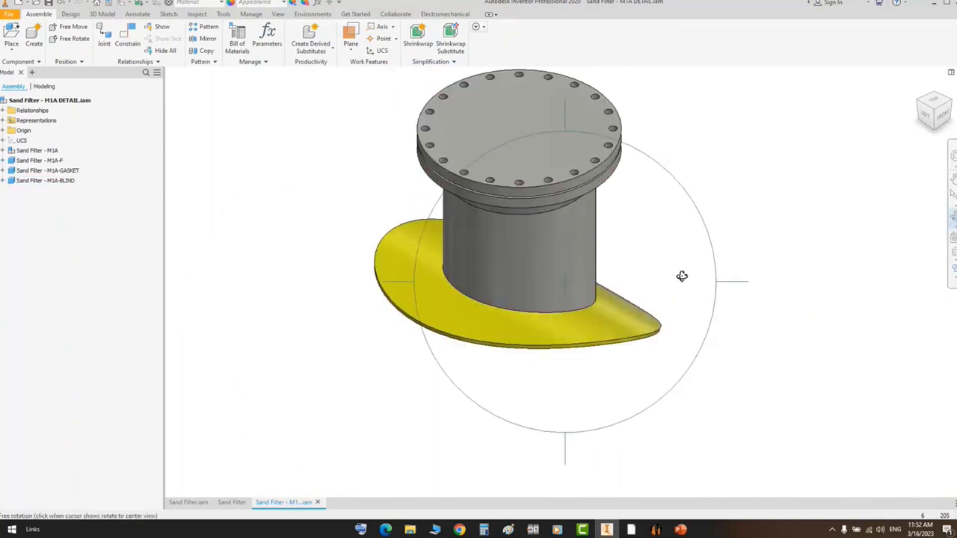
pyautogui.moveTo(682, 276); pyautogui.dragTo(742, 204)
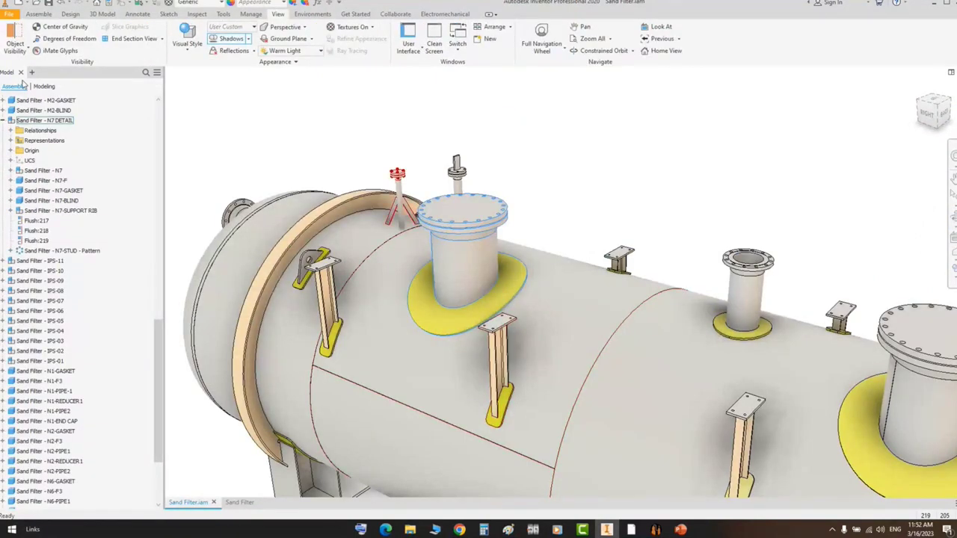
# - Return to Static Equipment Generator, search the vessel tree for M1B, and select the M1B nozzle with the search cleared
pyautogui.click(655, 530)
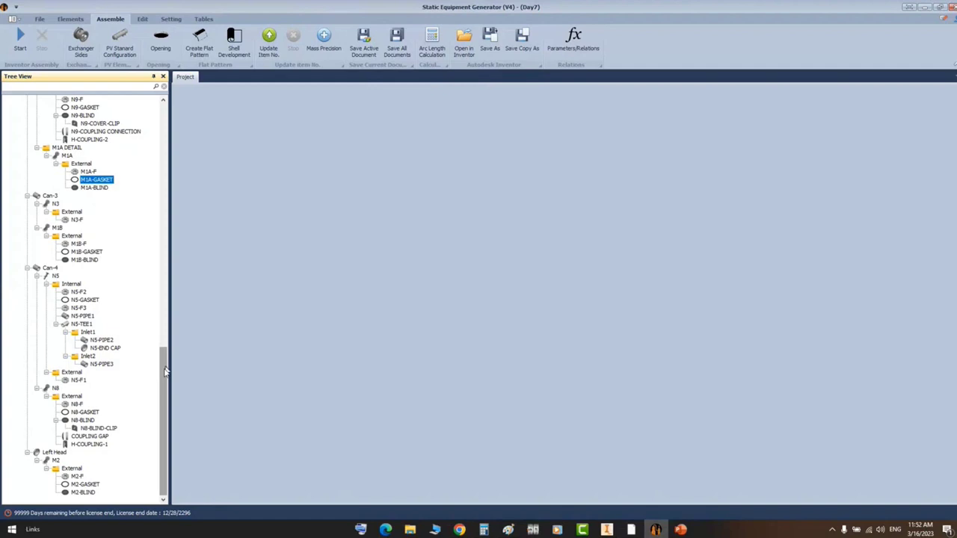
pyautogui.scroll(1, 167, 367)
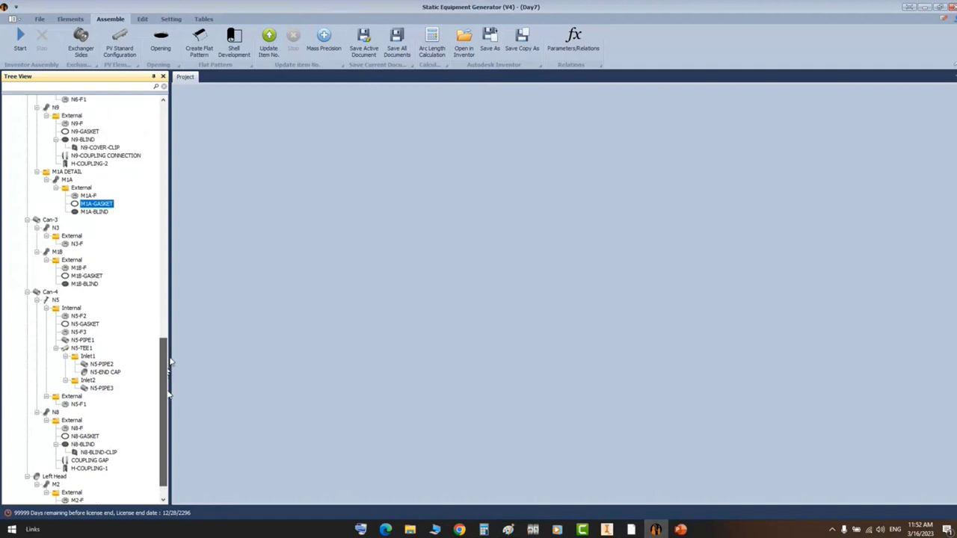
pyautogui.moveTo(169, 362); pyautogui.dragTo(163, 126)
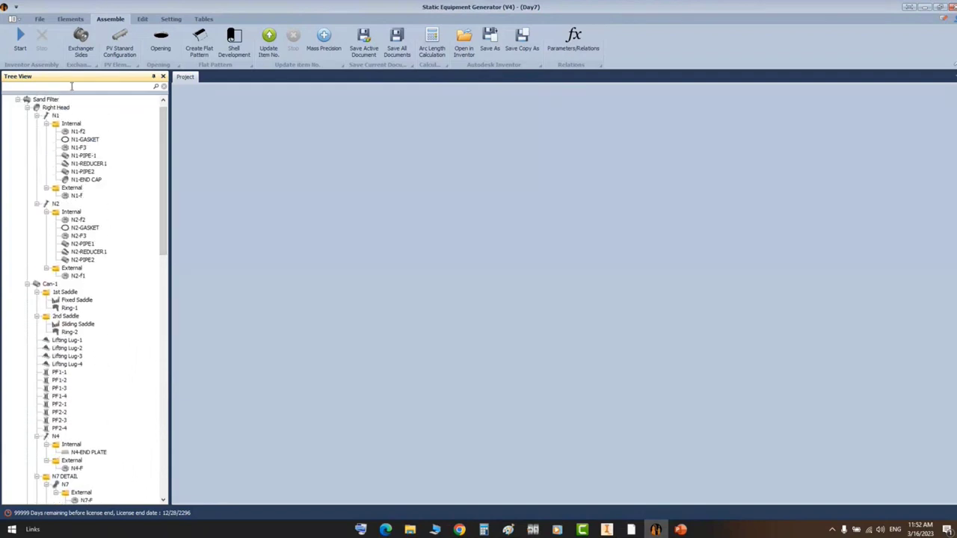
pyautogui.write('M1')
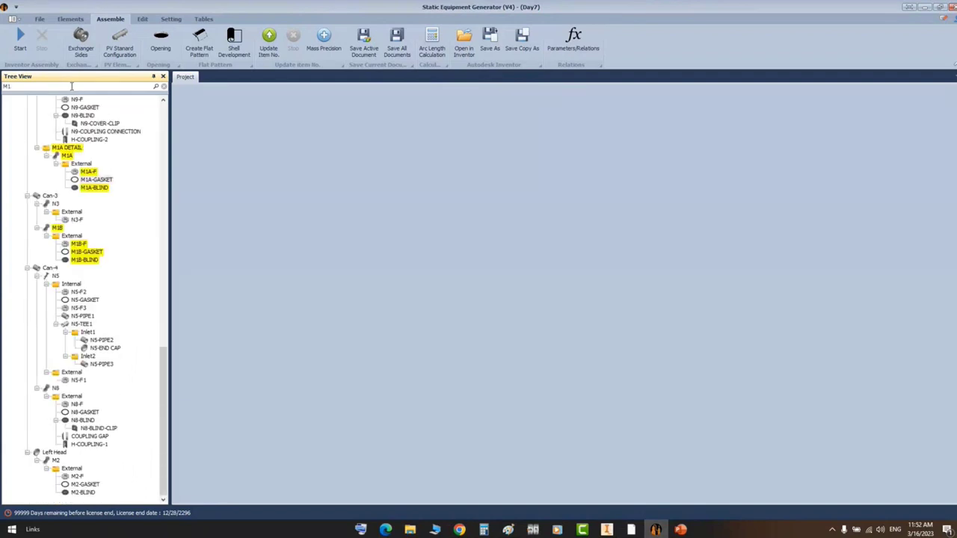
pyautogui.write('B')
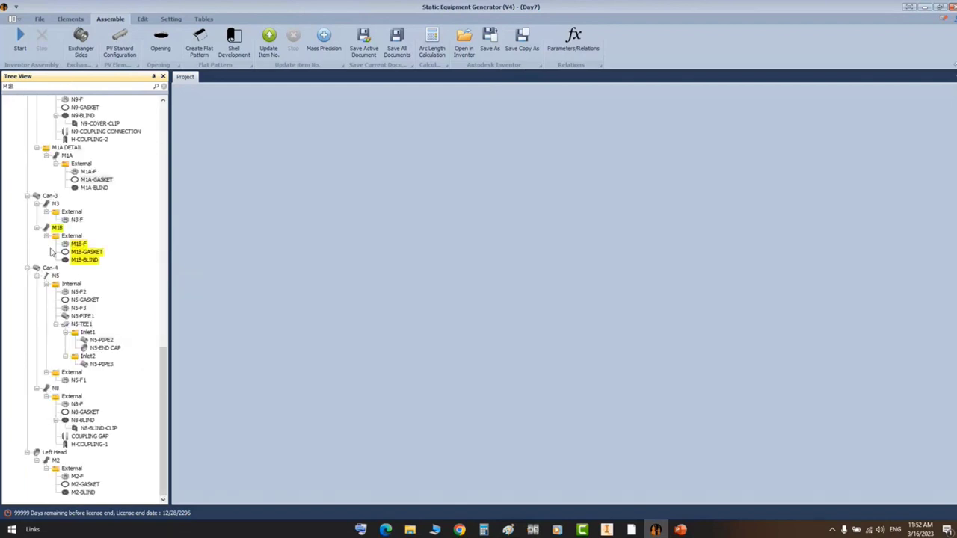
pyautogui.click(57, 228)
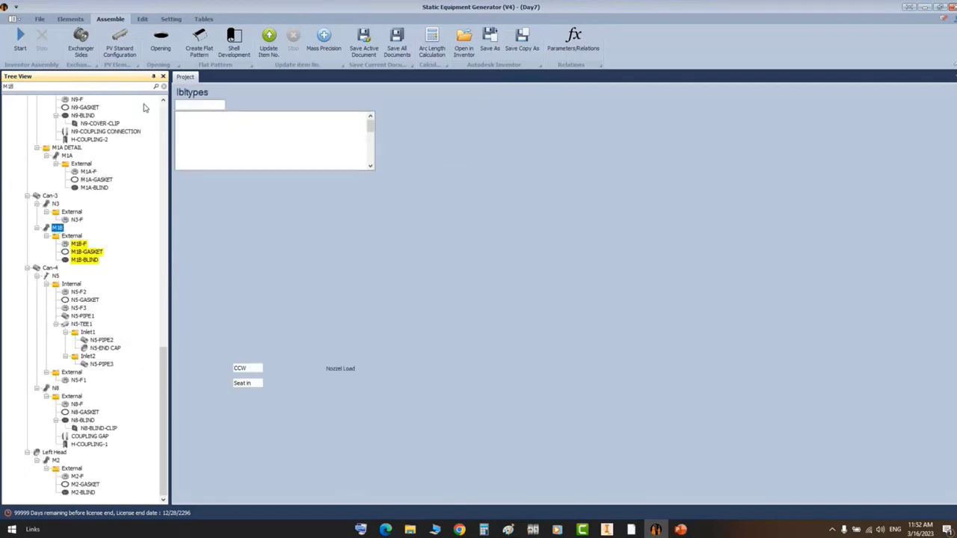
pyautogui.click(164, 86)
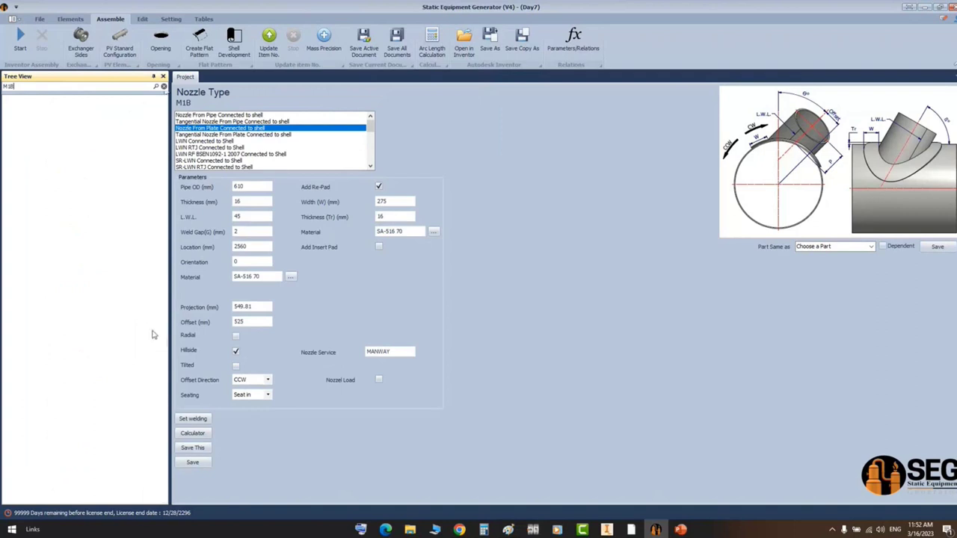
pyautogui.click(58, 228)
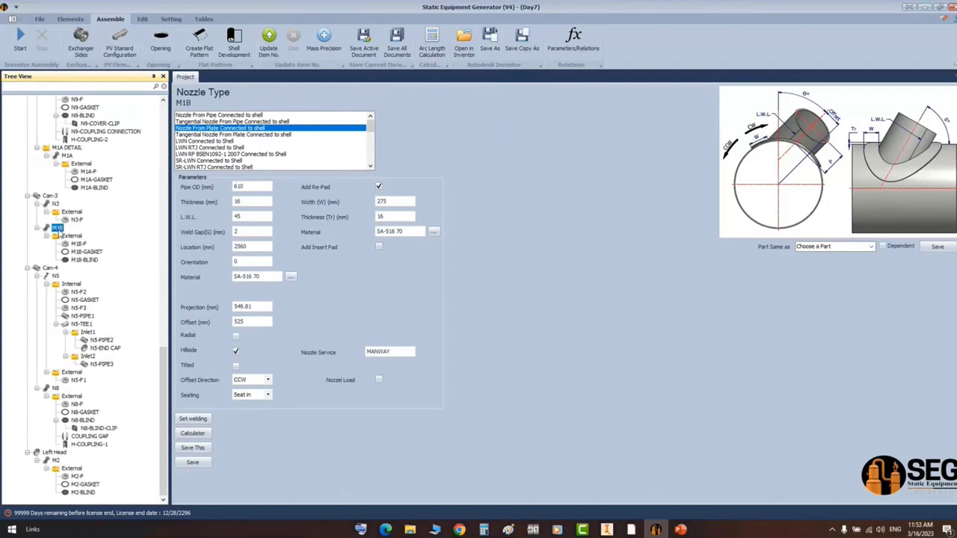
# - Create a group named M1B DETAIL that runs from part M1B to part M1B-BLIND
pyautogui.rightClick(59, 231)
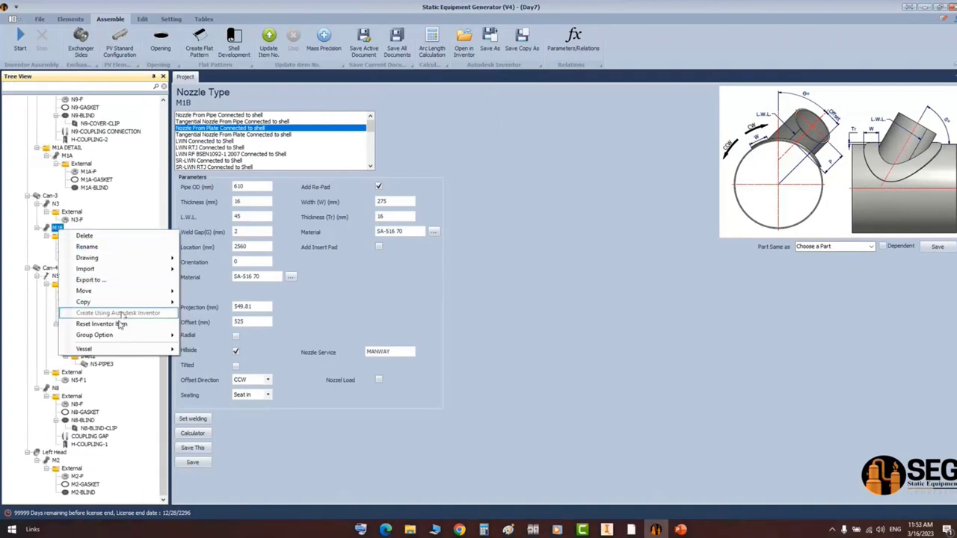
pyautogui.moveTo(118, 339)
pyautogui.click(202, 338)
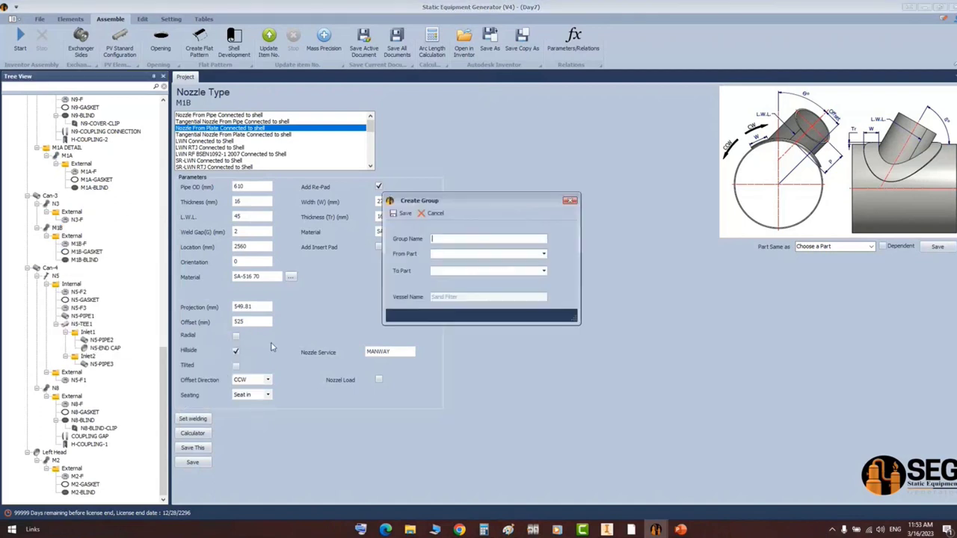
pyautogui.write('M1B DETAIL')
pyautogui.click(543, 254)
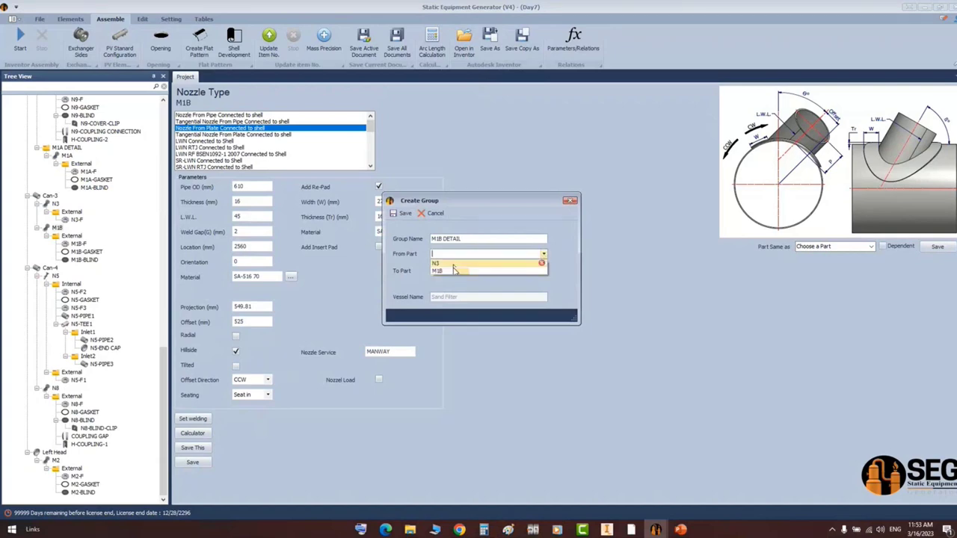
pyautogui.click(452, 272)
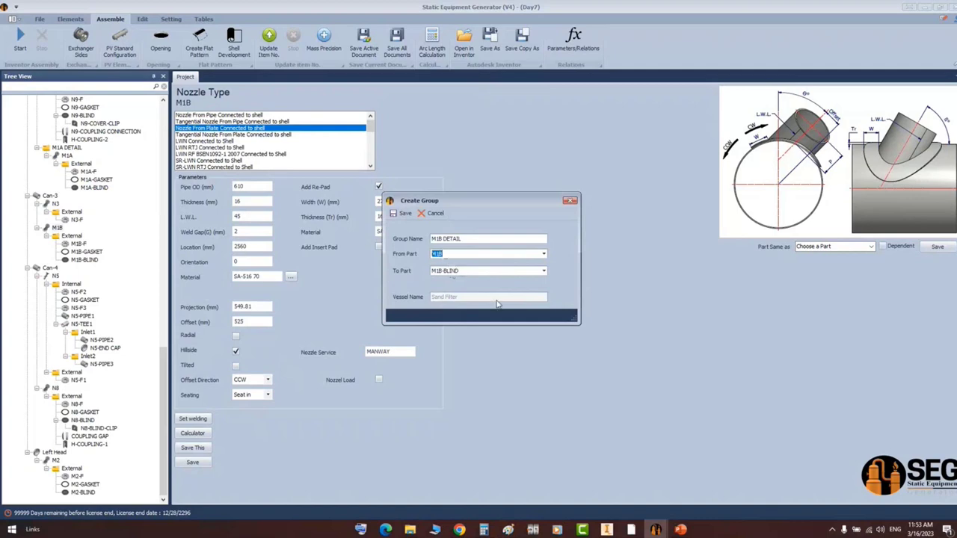
pyautogui.click(404, 215)
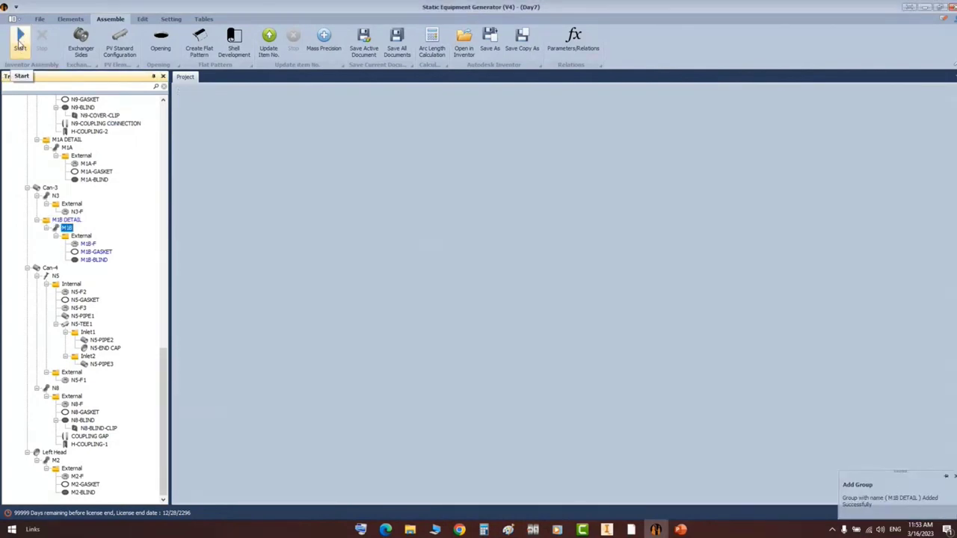
# - Run the Inventor assembly for the new group and inspect the manways on the Sand Filter vessel in Inventor
pyautogui.click(23, 42)
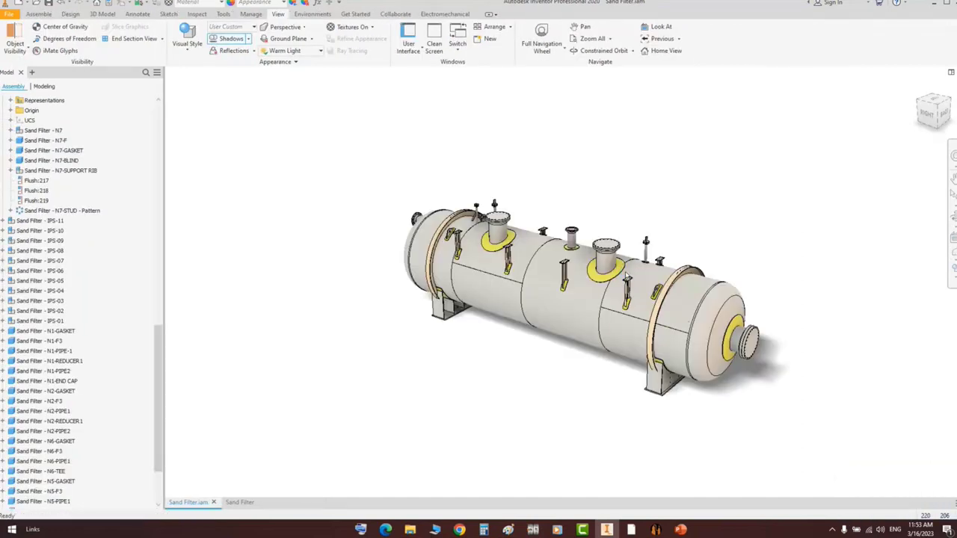
pyautogui.moveTo(642, 291)
pyautogui.scroll(3, 750, 340)
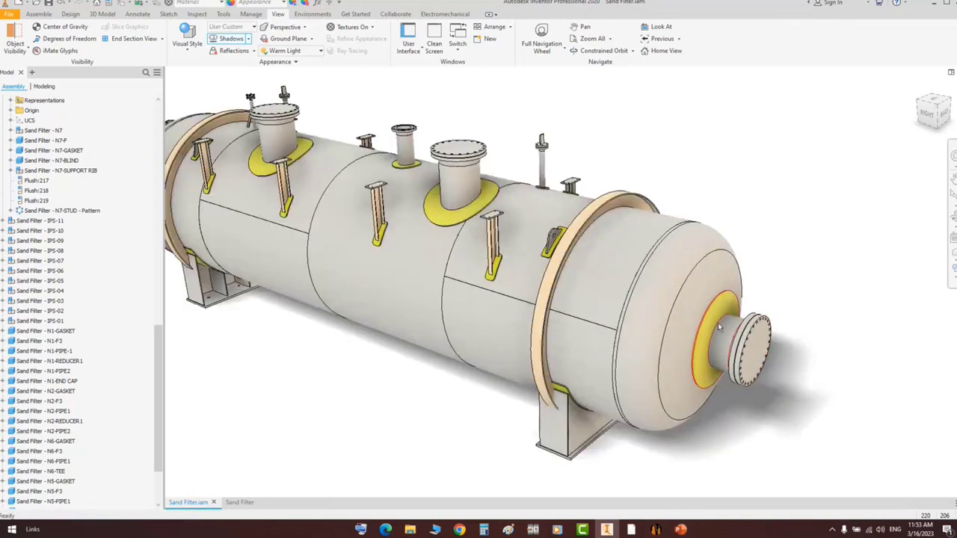
# - Return to Static Equipment Generator, create a group named M2 DETAIL starting from the left head's M2 nozzle, and start the Inventor assembly run
pyautogui.click(655, 531)
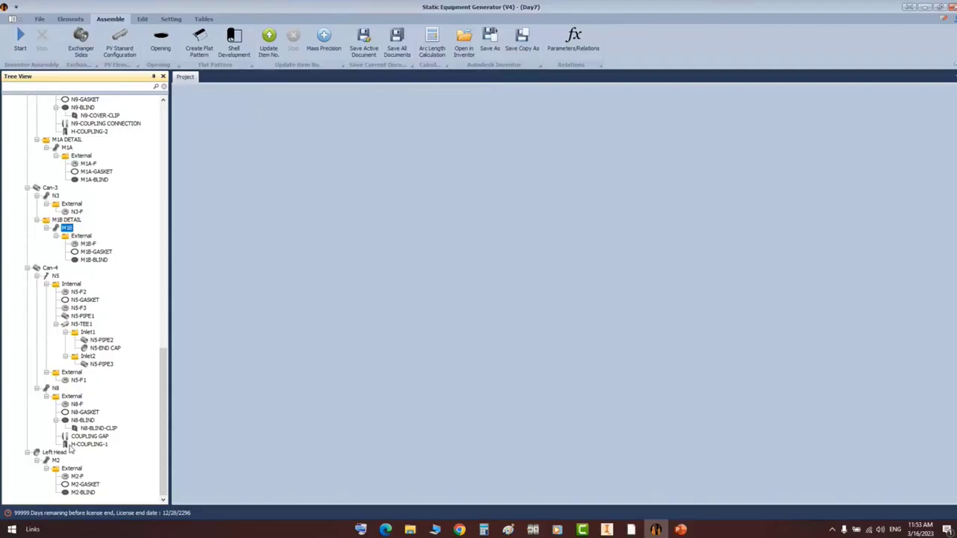
pyautogui.click(59, 461)
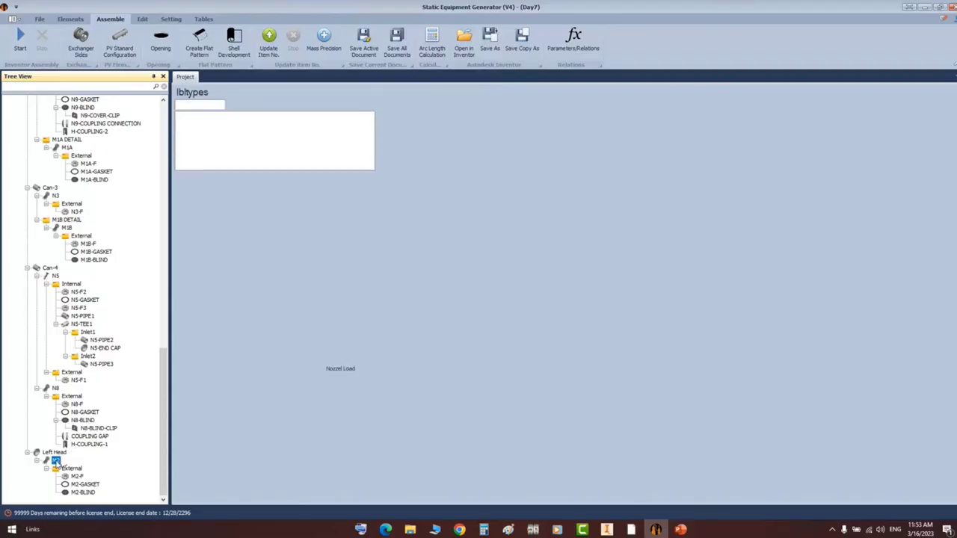
pyautogui.rightClick(56, 461)
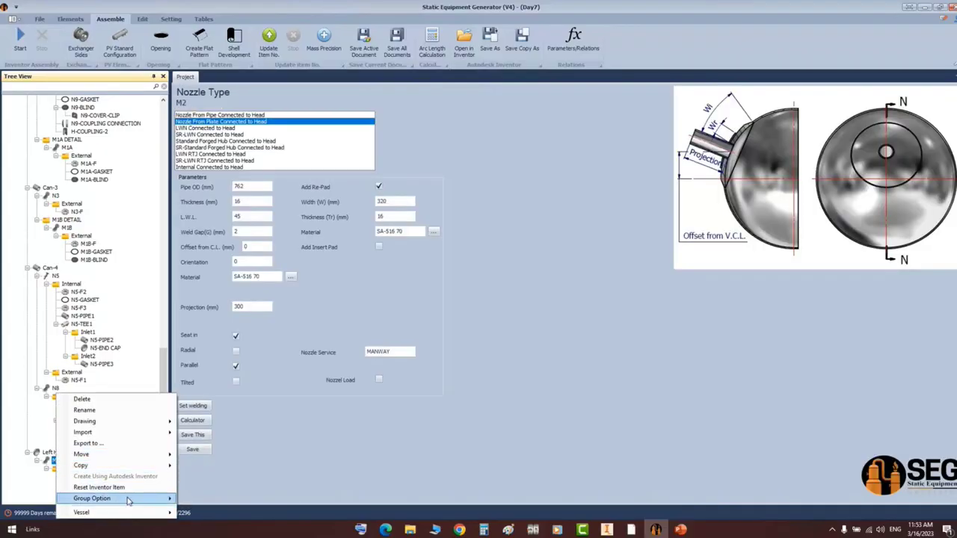
pyautogui.moveTo(127, 499)
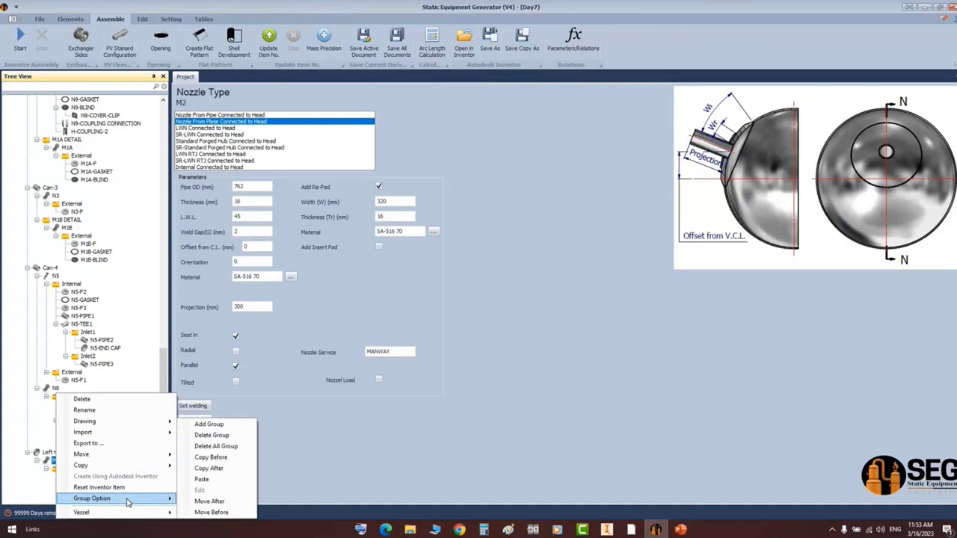
pyautogui.click(210, 425)
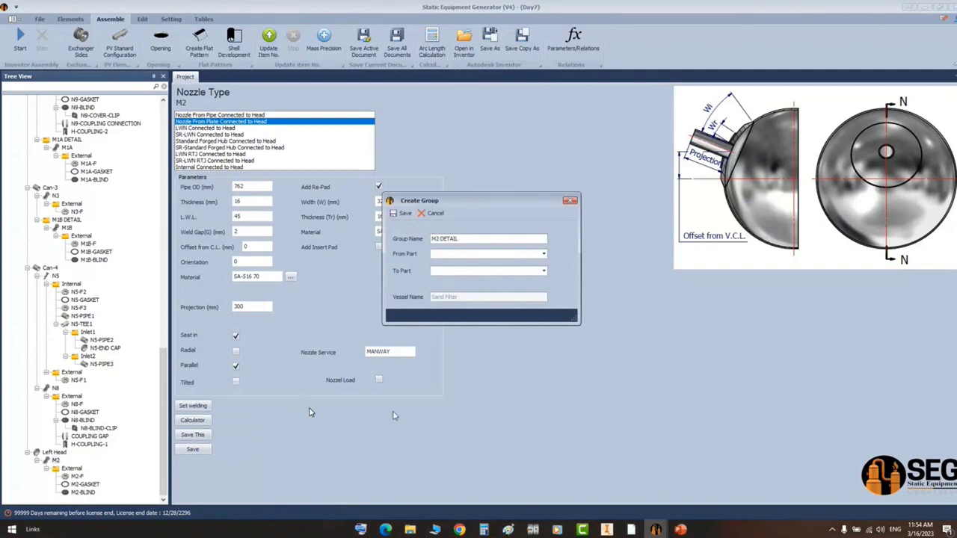
pyautogui.click(544, 254)
pyautogui.click(478, 263)
pyautogui.click(403, 213)
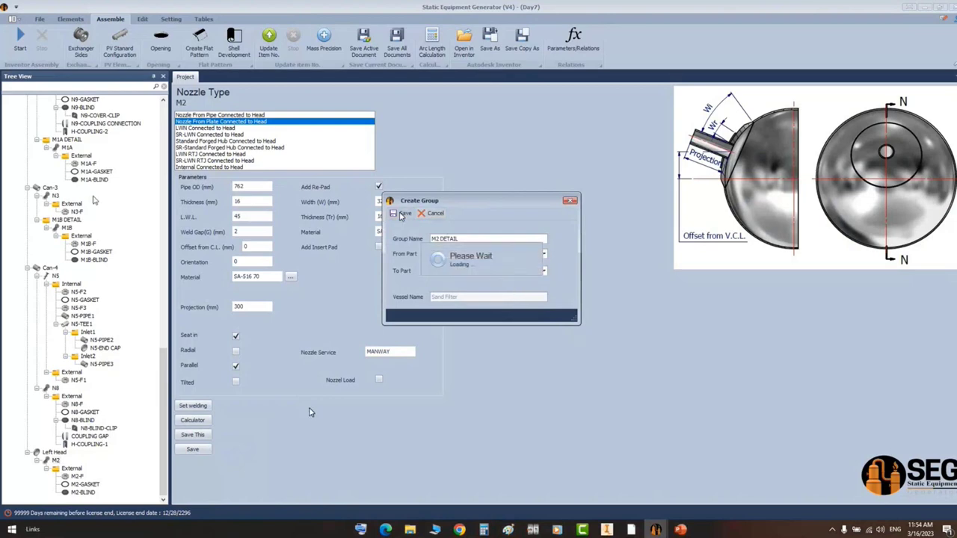
pyautogui.click(19, 35)
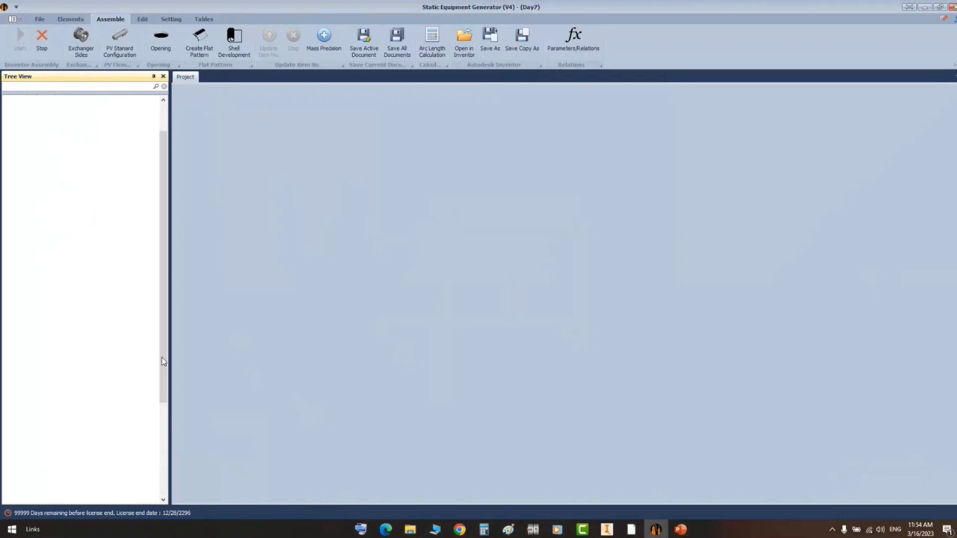
# - Open the vessel's Bill of Materials table and review its items
pyautogui.moveTo(154, 158); pyautogui.dragTo(157, 121)
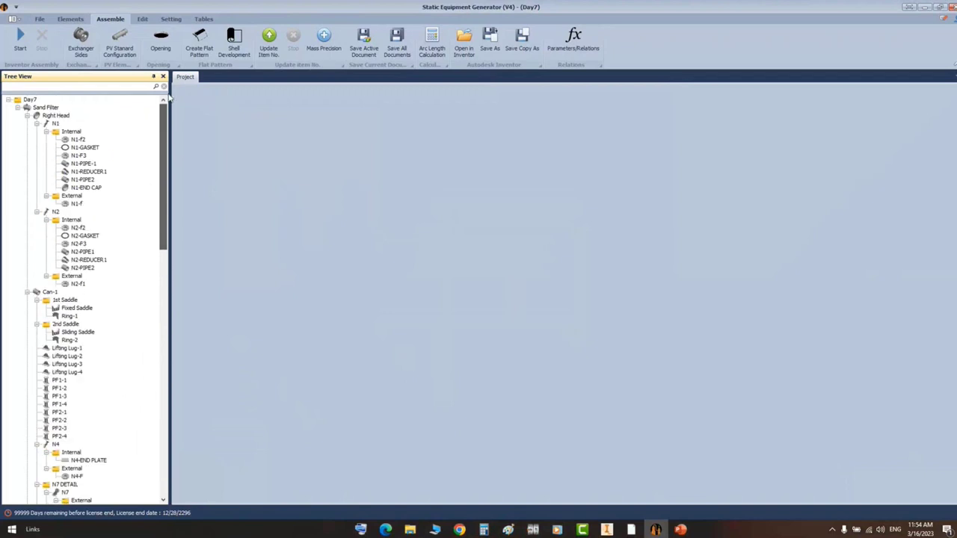
pyautogui.click(203, 18)
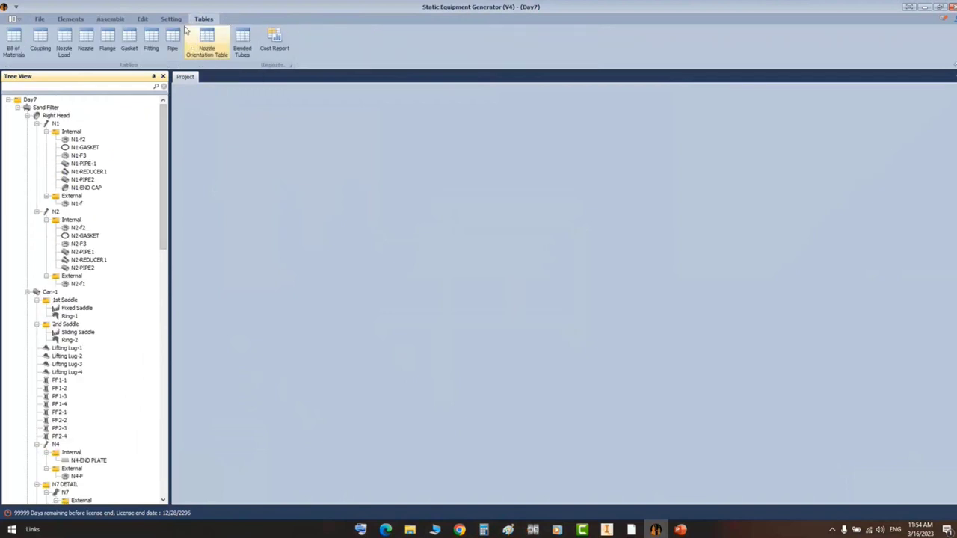
pyautogui.click(13, 41)
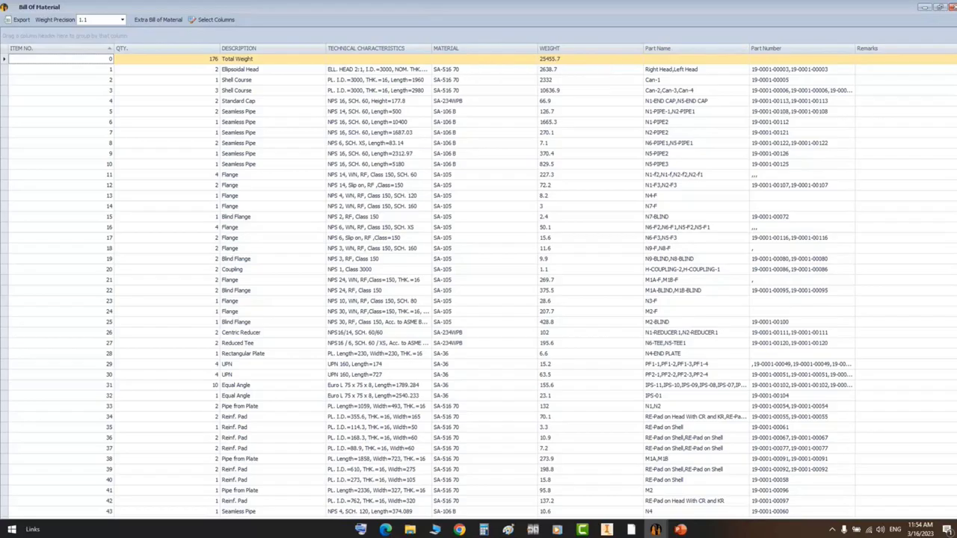
pyautogui.scroll(-9, 479, 285)
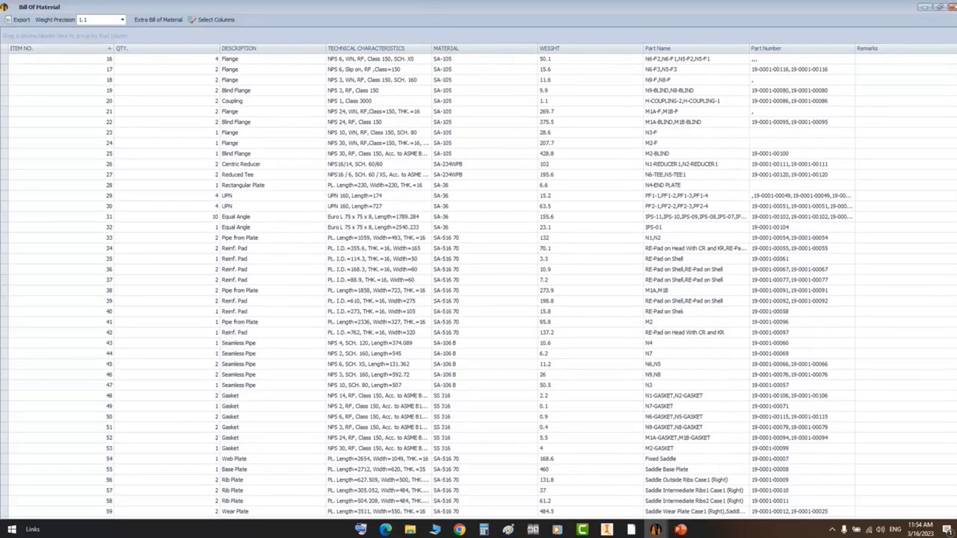
pyautogui.scroll(9, 479, 284)
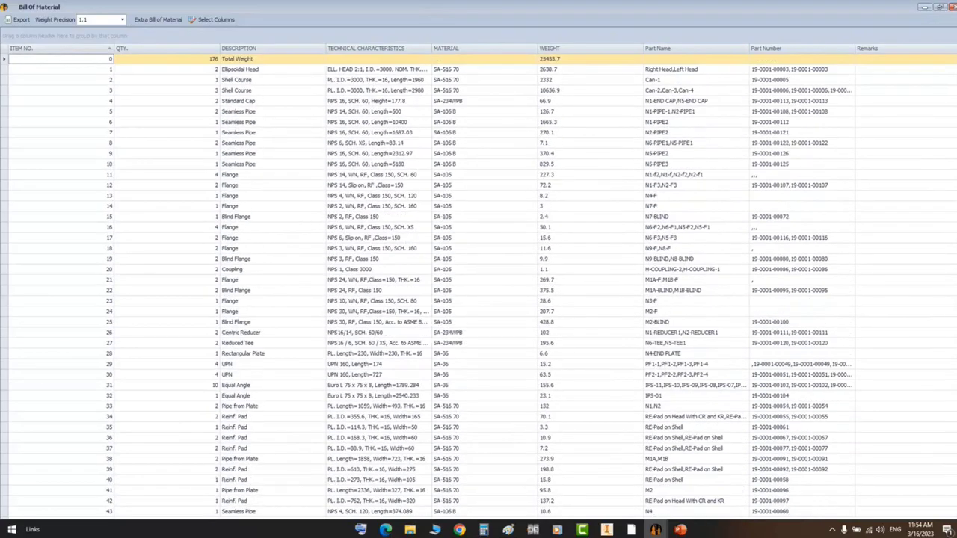
# - Export the bill of materials as an Excel file named BOM in the Day7 folder on the Desktop
pyautogui.click(21, 20)
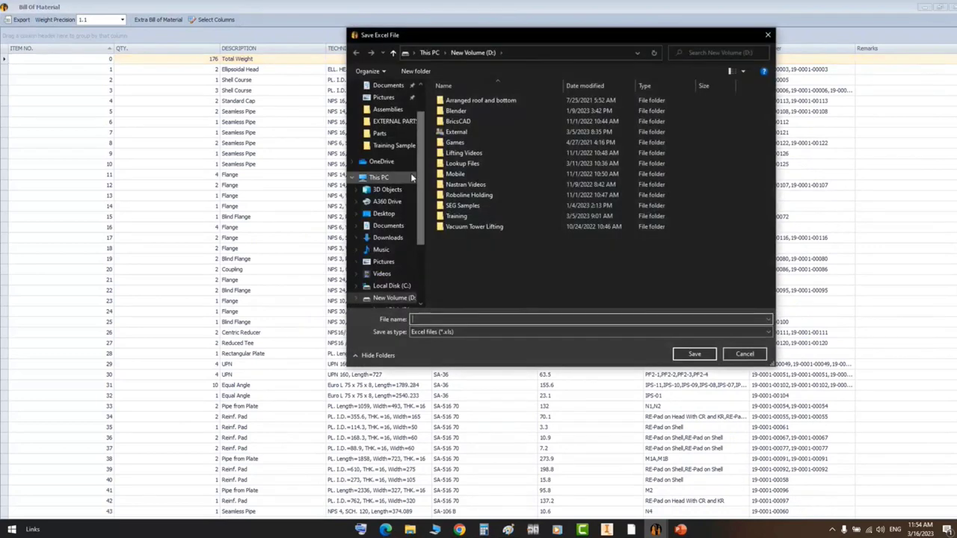
pyautogui.click(381, 214)
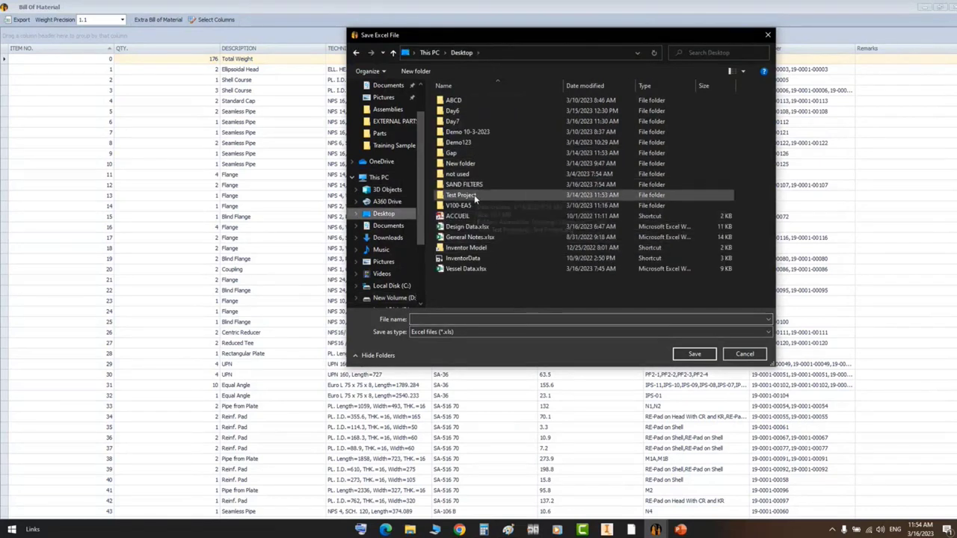
pyautogui.doubleClick(454, 121)
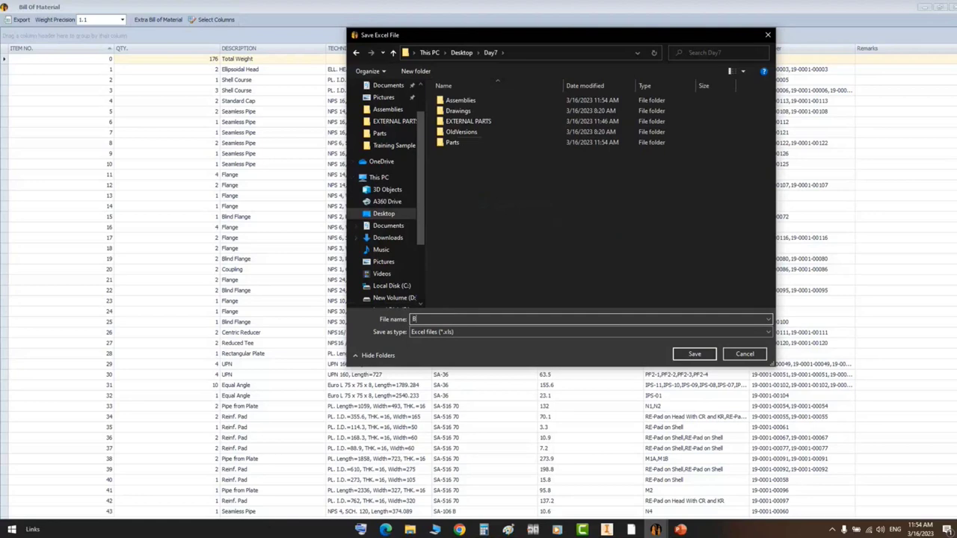
pyautogui.press('Return')
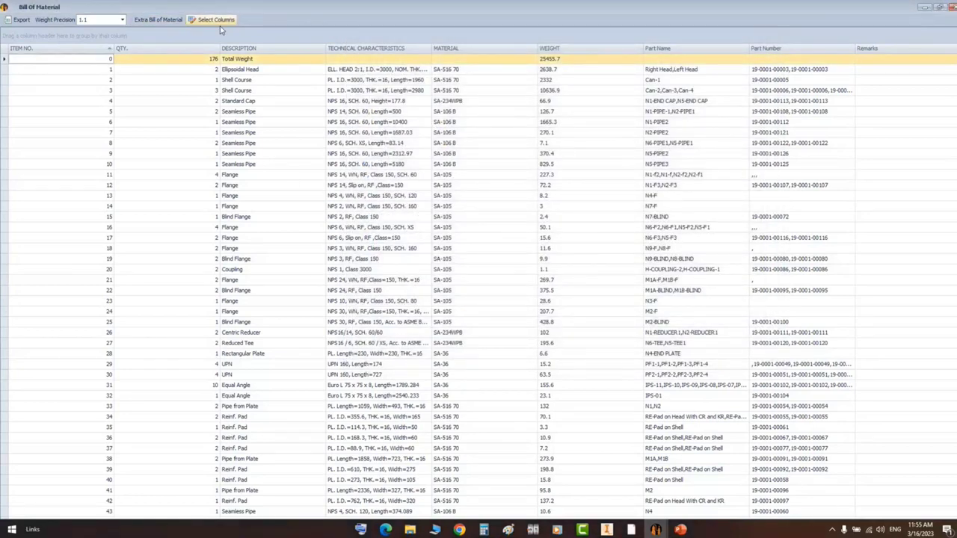
# - Close the bill of materials, clear the other windows out of the way, and open the exported BOM.xlsx in Excel
pyautogui.click(926, 9)
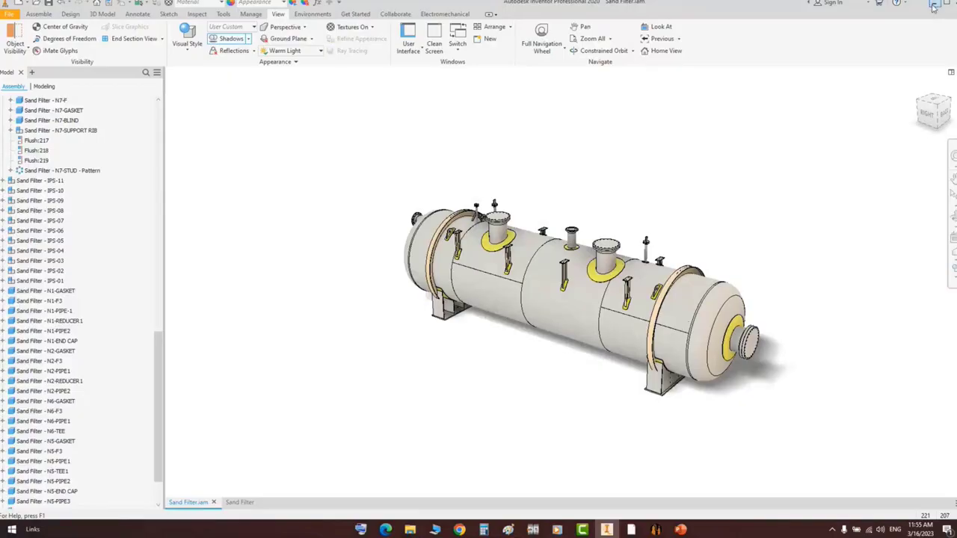
pyautogui.click(934, 6)
pyautogui.click(927, 9)
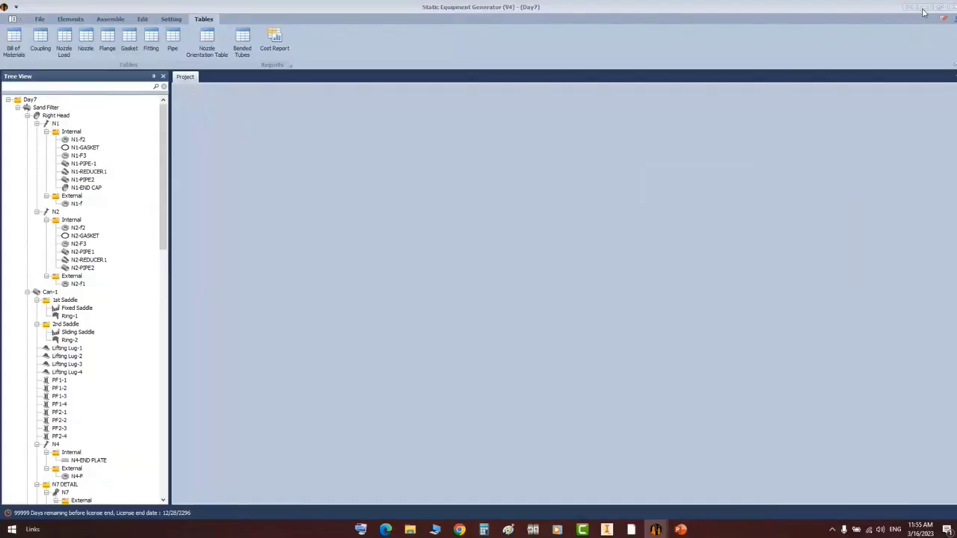
pyautogui.click(484, 529)
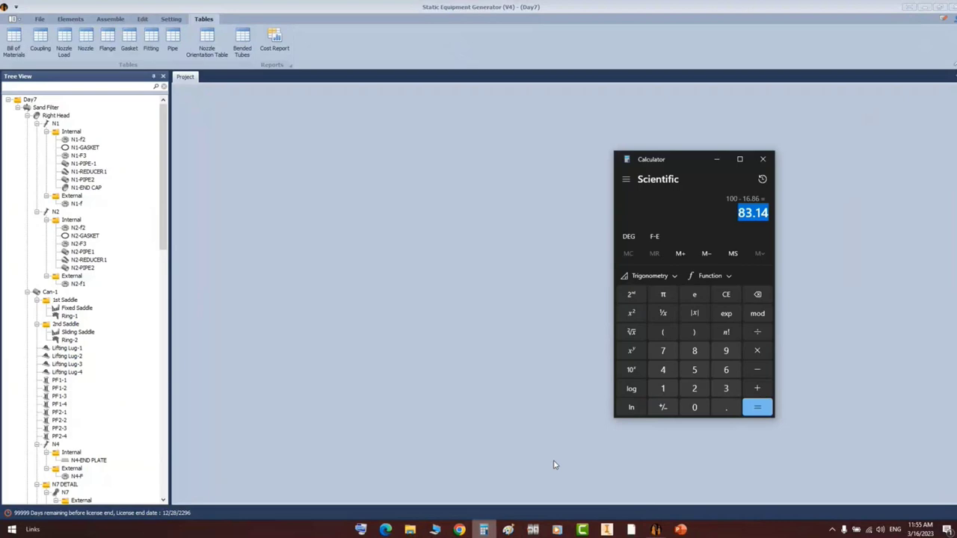
pyautogui.click(758, 160)
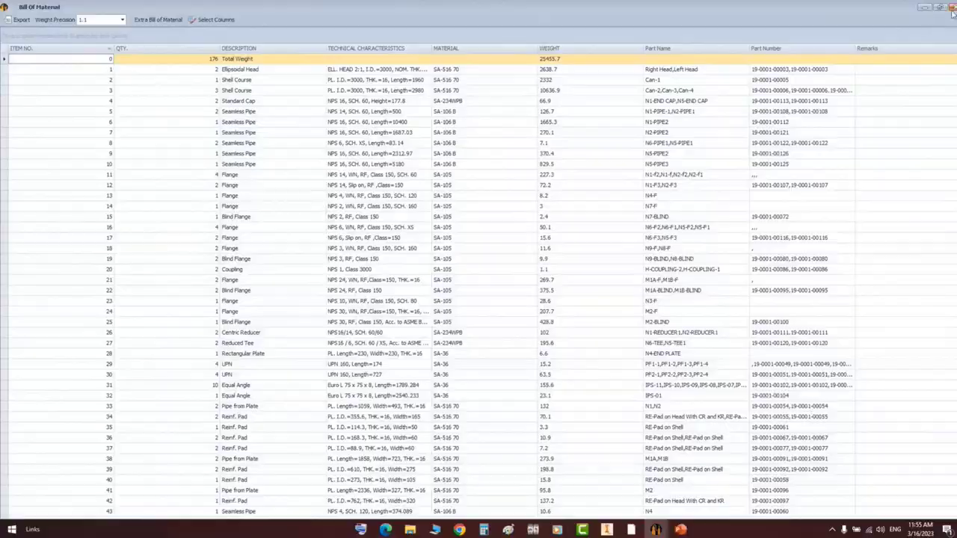
pyautogui.click(952, 8)
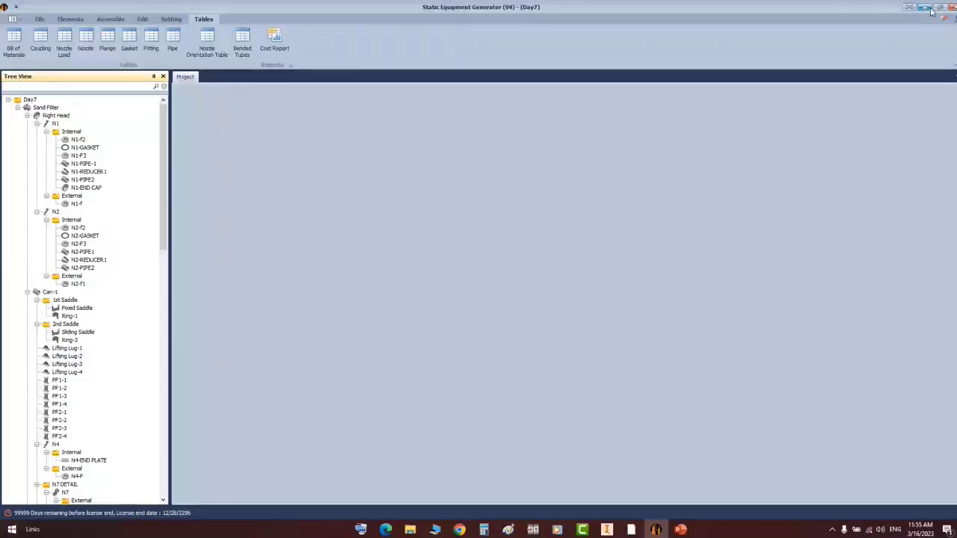
pyautogui.click(925, 7)
pyautogui.doubleClick(145, 114)
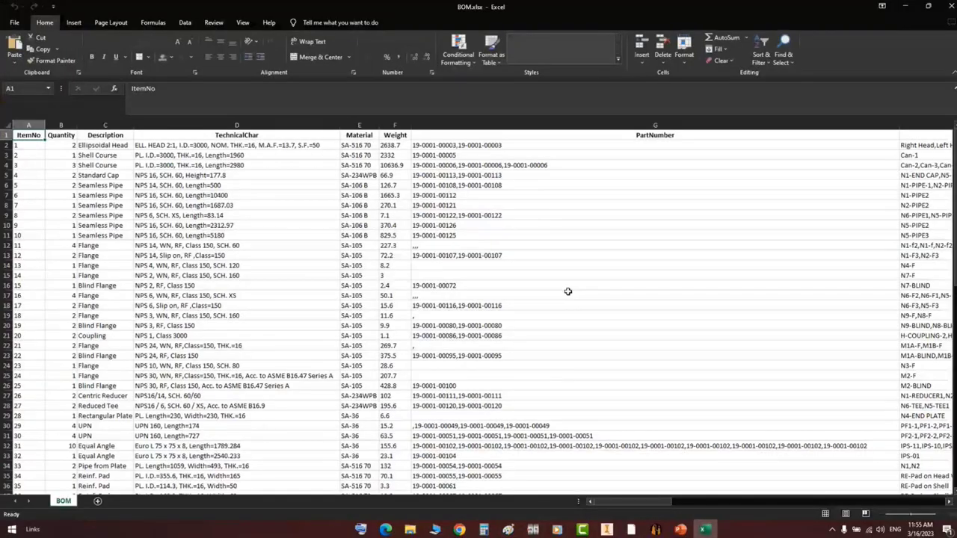
# - Fit the widths of the Description, TechnicalChar and Weight columns to their contents
pyautogui.moveTo(132, 125); pyautogui.dragTo(133, 125)
pyautogui.doubleClick(340, 122)
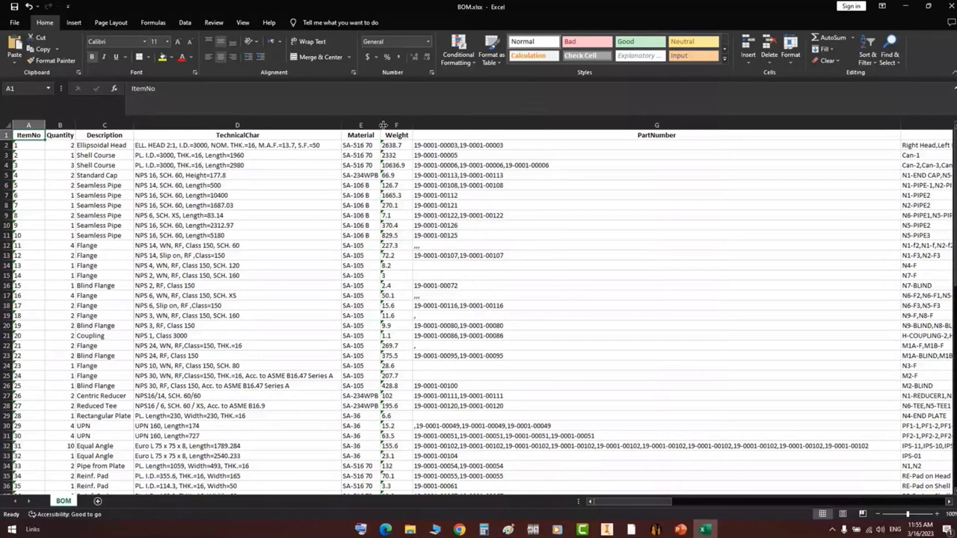
pyautogui.doubleClick(414, 125)
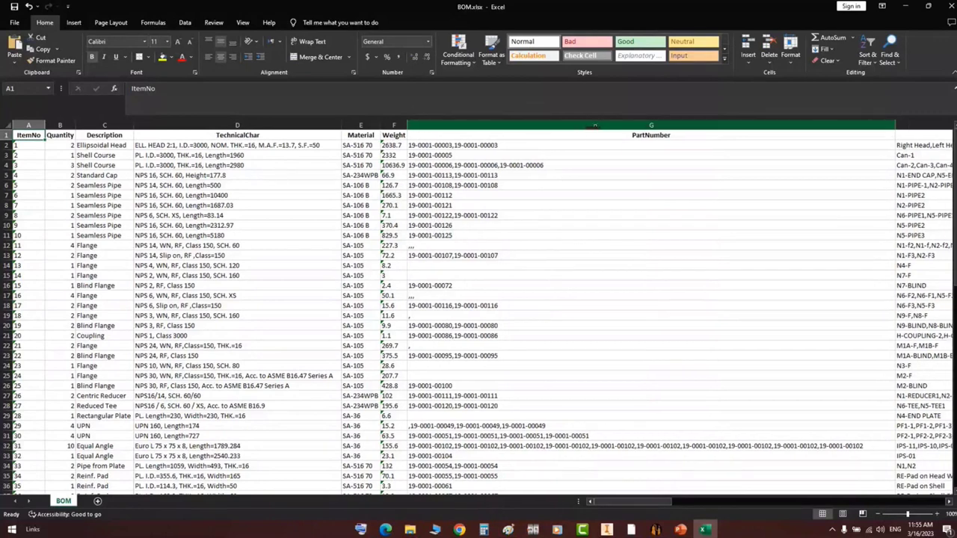
# - Delete the PartNumber column from the BOM sheet and dismiss the Office licence notice
pyautogui.click(597, 126)
pyautogui.rightClick(599, 127)
pyautogui.click(637, 278)
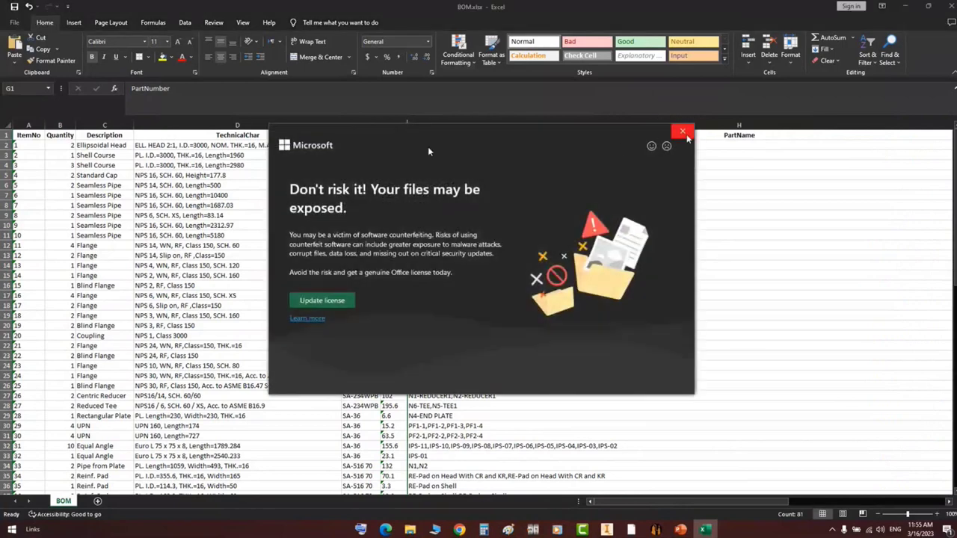
pyautogui.click(680, 132)
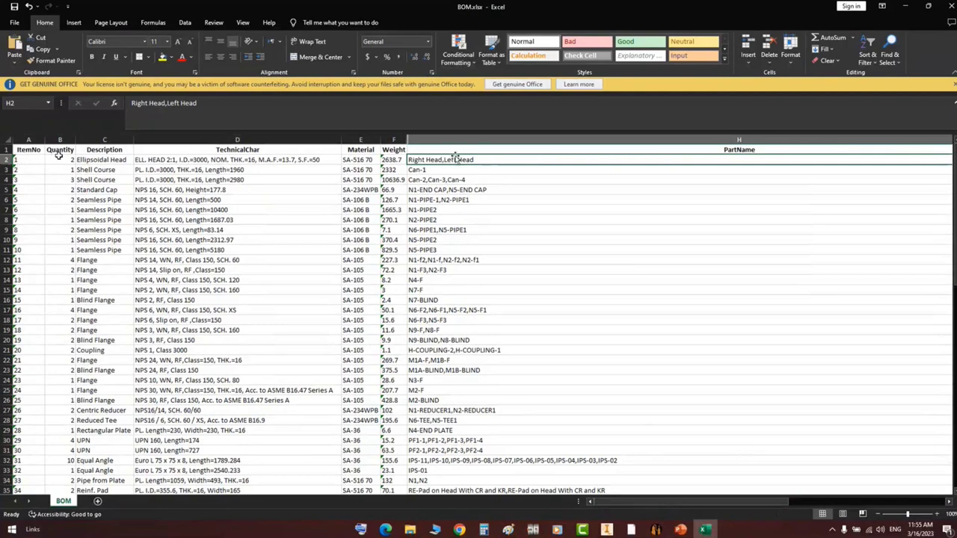
# - Examine the quantity, description and part names of the ellipsoidal head row in the BOM sheet
pyautogui.moveTo(64, 160); pyautogui.dragTo(113, 160)
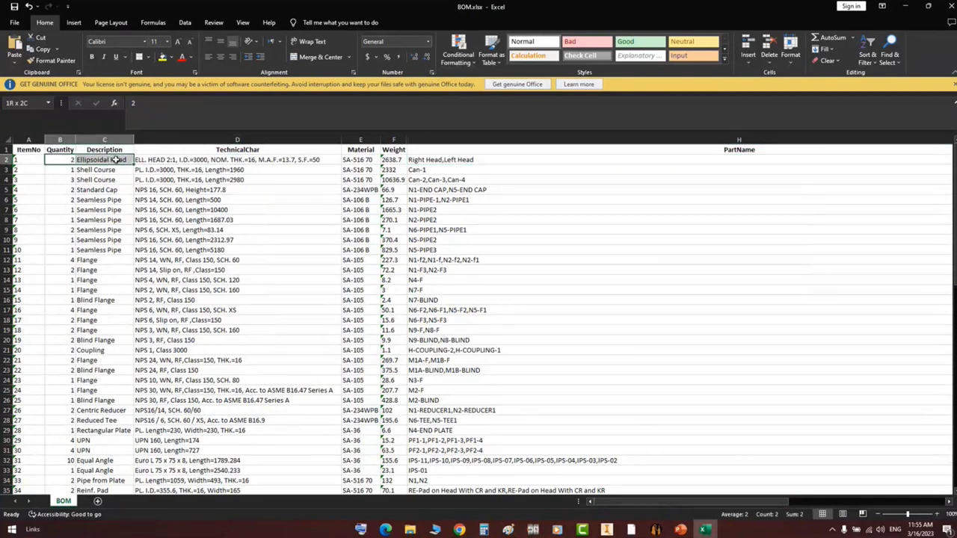
pyautogui.doubleClick(441, 160)
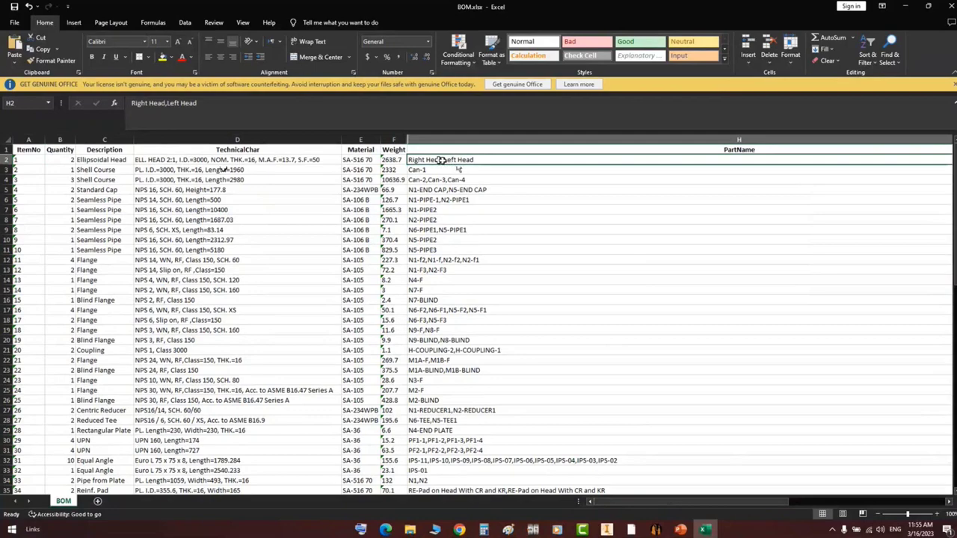
pyautogui.click(341, 221)
pyautogui.keyDown('ctrl'); pyautogui.scroll(2, 320, 167); pyautogui.keyUp('ctrl')
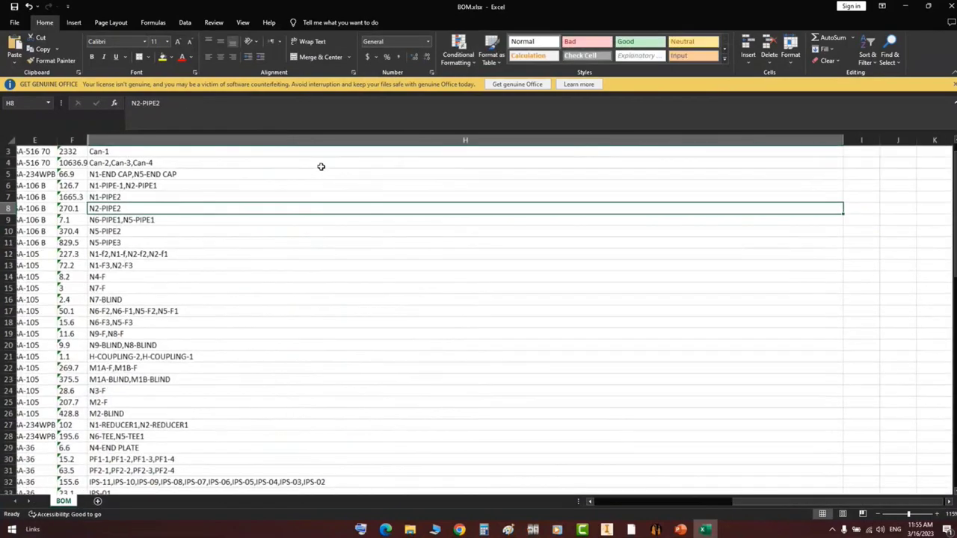
pyautogui.keyDown('ctrl'); pyautogui.scroll(1, 332, 166); pyautogui.keyUp('ctrl')
pyautogui.moveTo(875, 504); pyautogui.dragTo(580, 521)
pyautogui.scroll(1, 583, 275)
pyautogui.scroll(2, 582, 276)
pyautogui.click(617, 170)
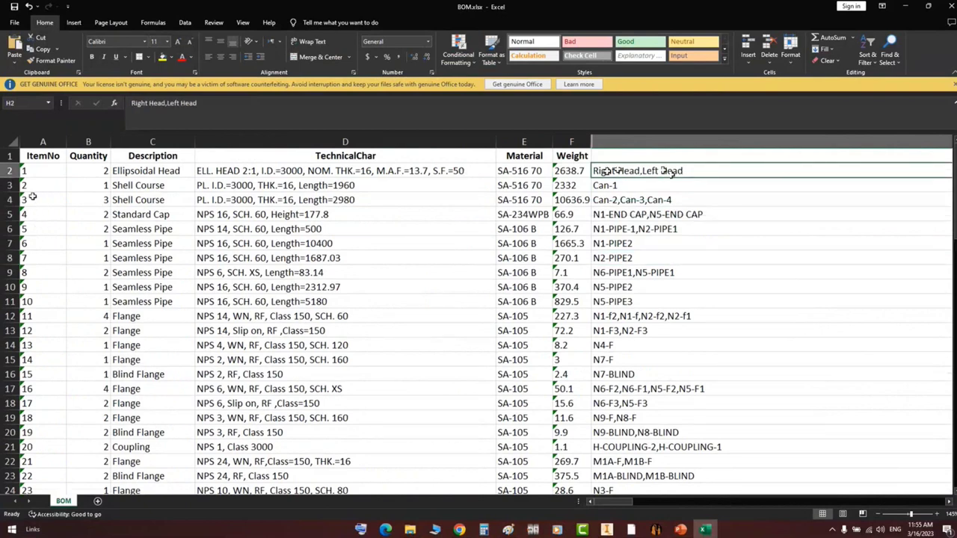
# - Examine the Can-1 shell course row's technical length, part name and weight
pyautogui.click(10, 185)
pyautogui.doubleClick(342, 186)
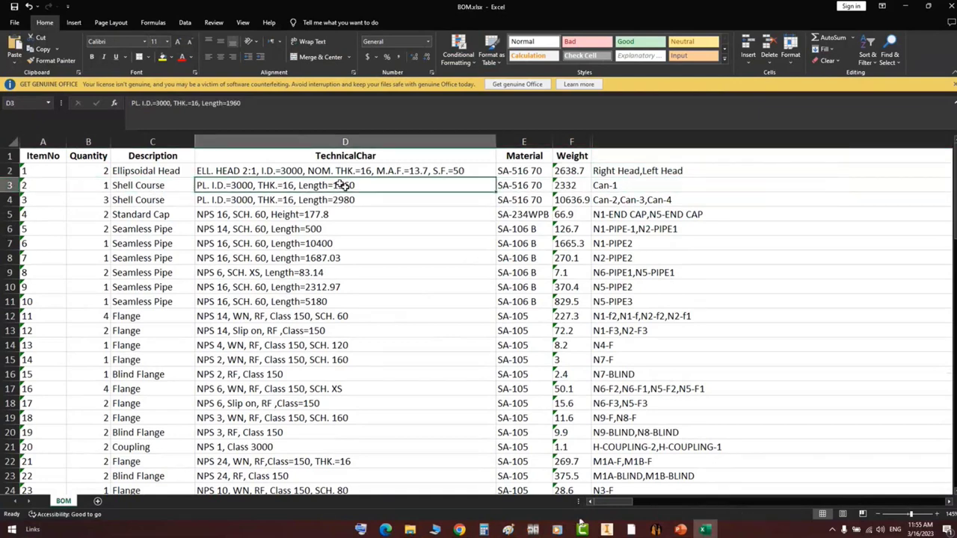
pyautogui.doubleClick(342, 186)
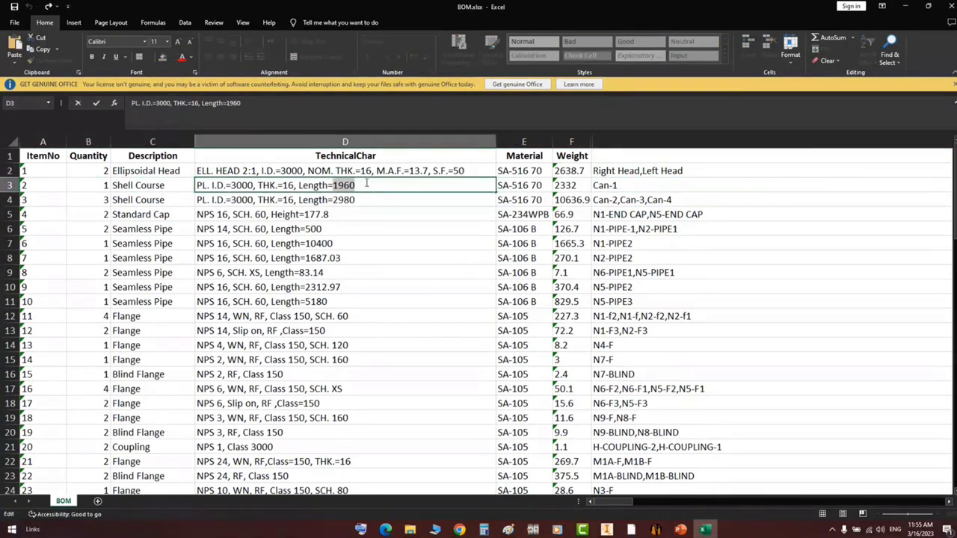
pyautogui.click(614, 187)
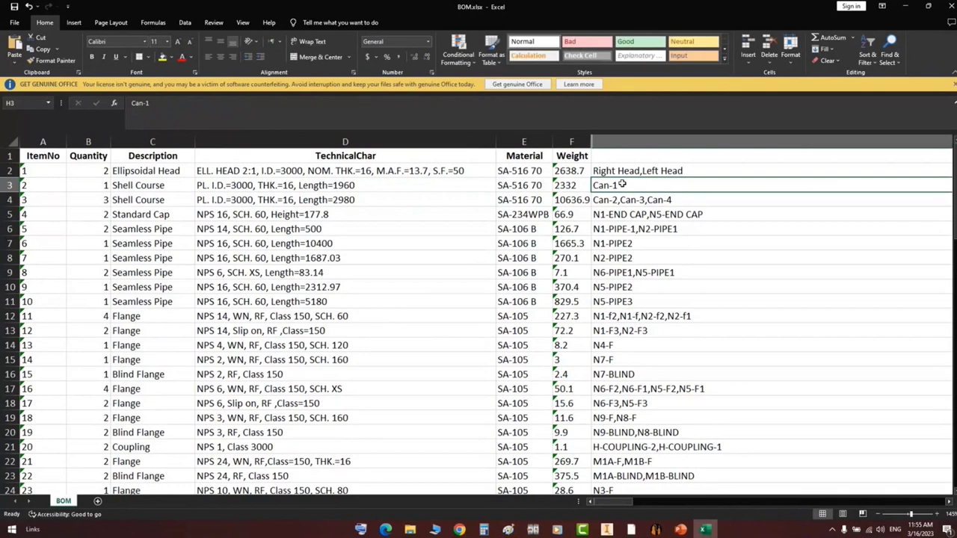
pyautogui.click(572, 185)
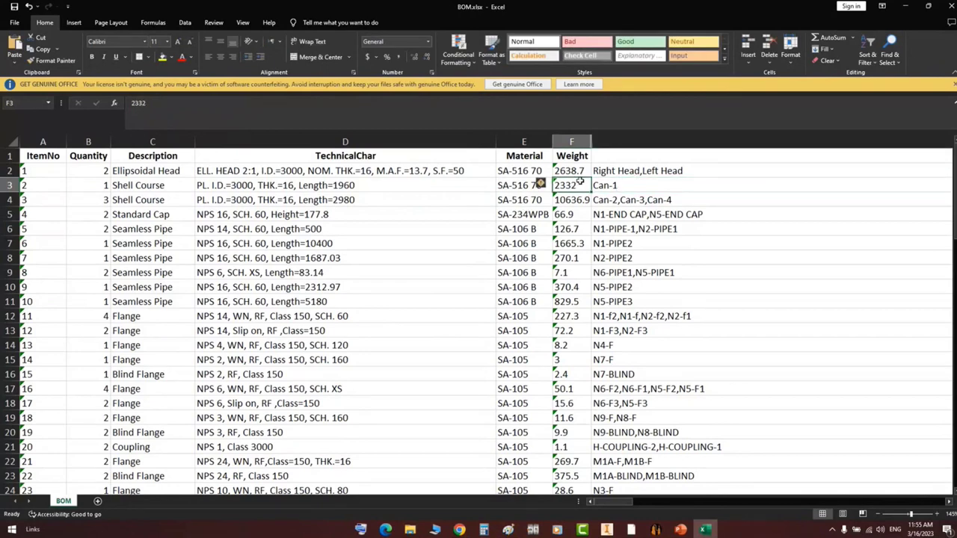
# - Examine the shell course row that covers Can-2, Can-3 and Can-4, including its full part name list
pyautogui.click(10, 199)
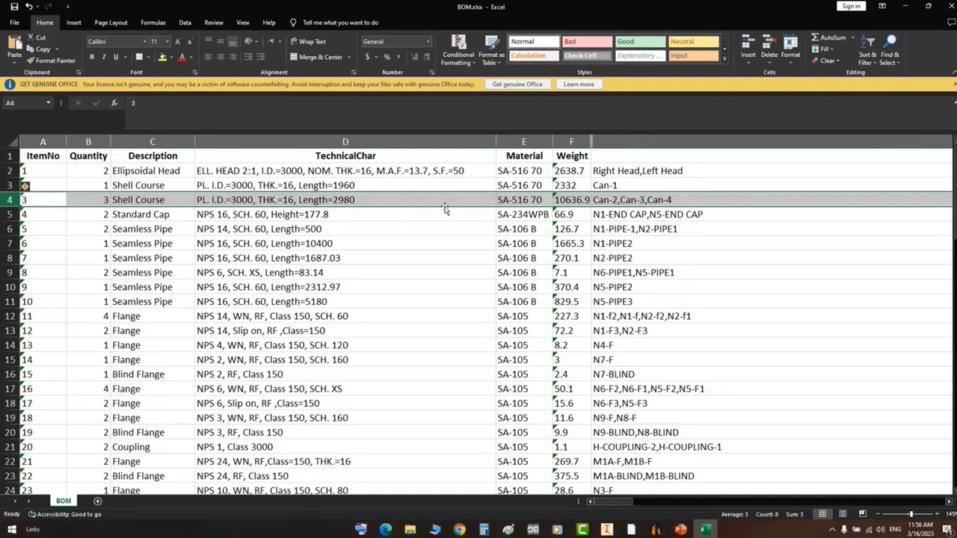
pyautogui.click(540, 200)
pyautogui.click(616, 200)
pyautogui.doubleClick(650, 200)
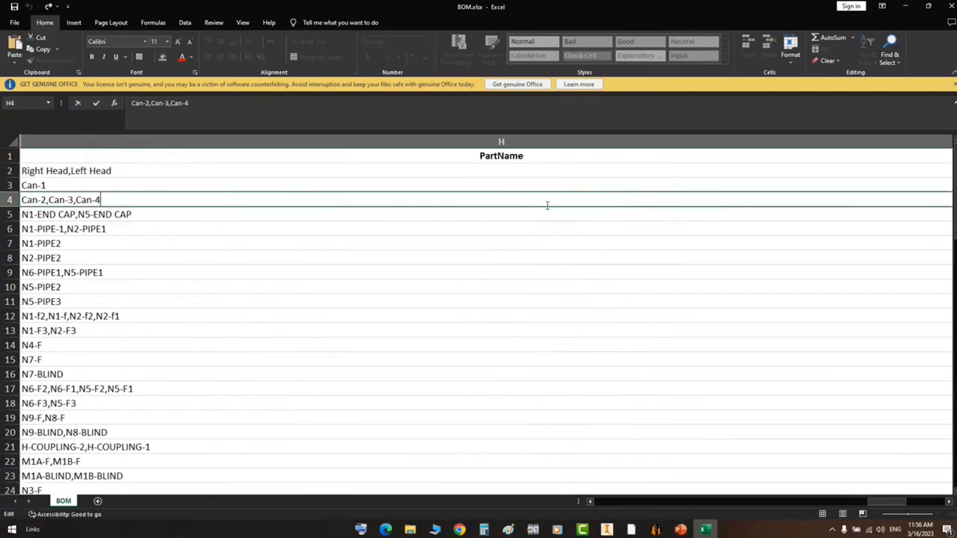
pyautogui.hotkey('shift', 'Home')
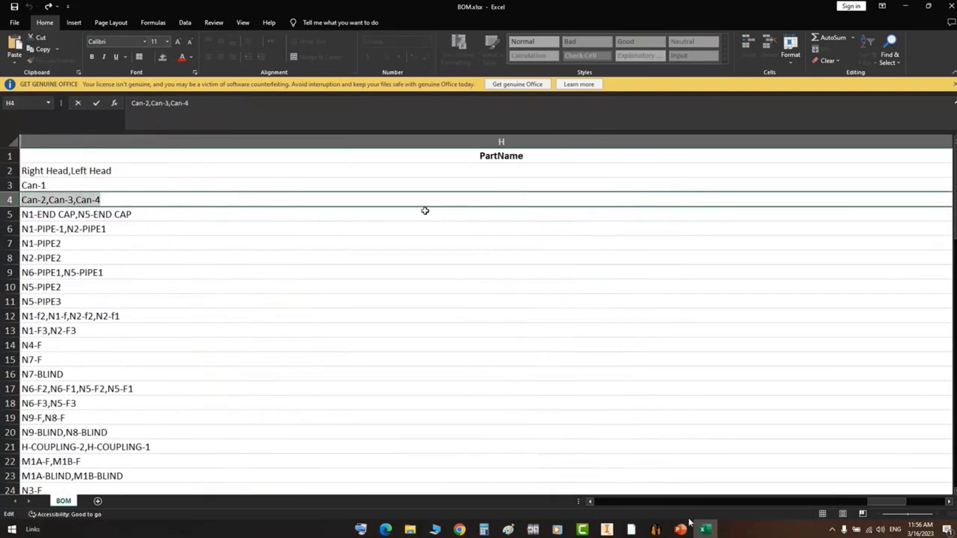
pyautogui.moveTo(872, 502); pyautogui.dragTo(604, 504)
pyautogui.click(135, 300)
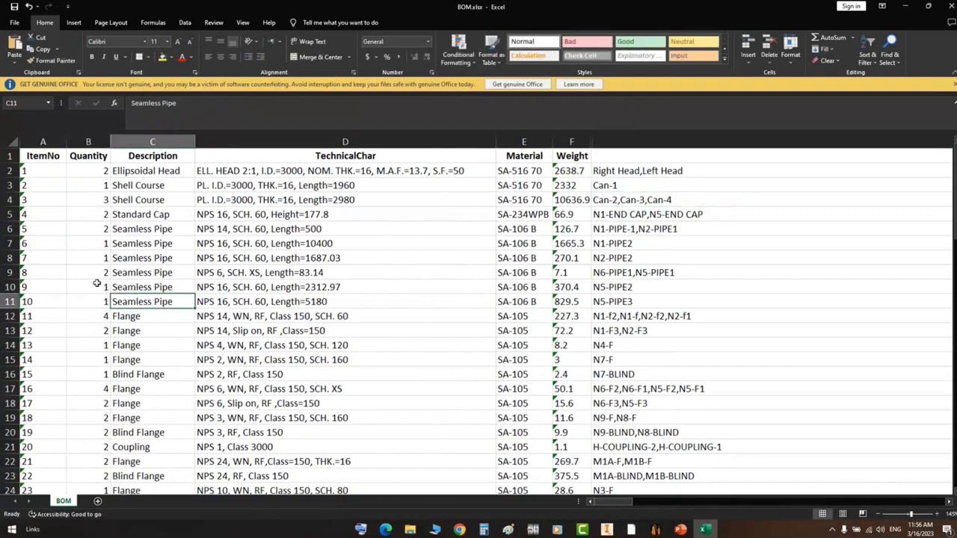
# - Review the remaining BOM rows down to the Total Weight row's quantity and weight, and close the workbook
pyautogui.scroll(-1, 98, 284)
pyautogui.scroll(-12, 101, 284)
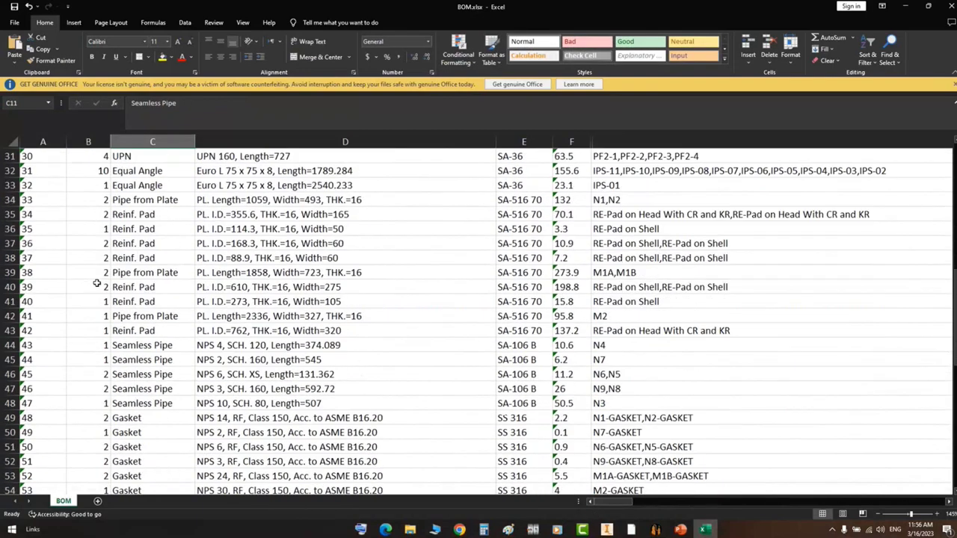
pyautogui.scroll(-9, 96, 283)
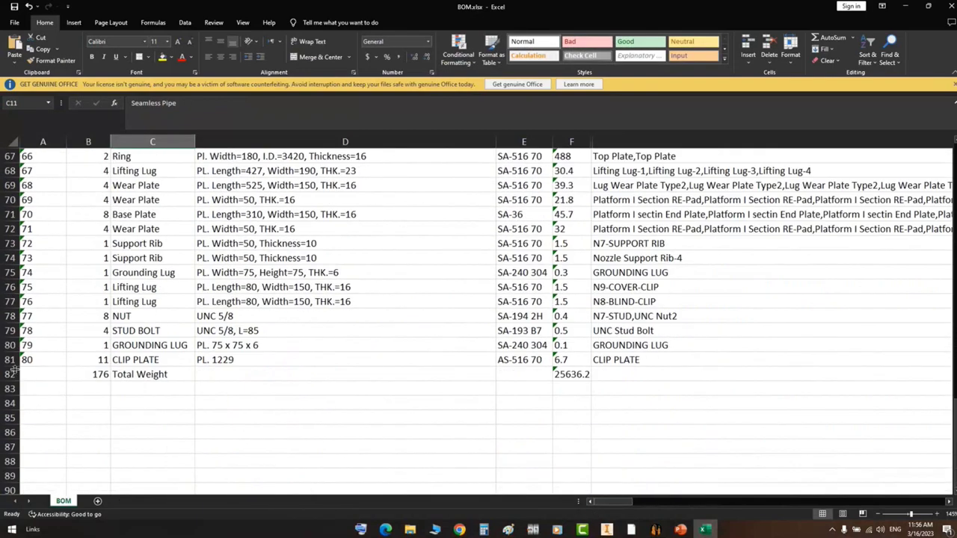
pyautogui.click(10, 360)
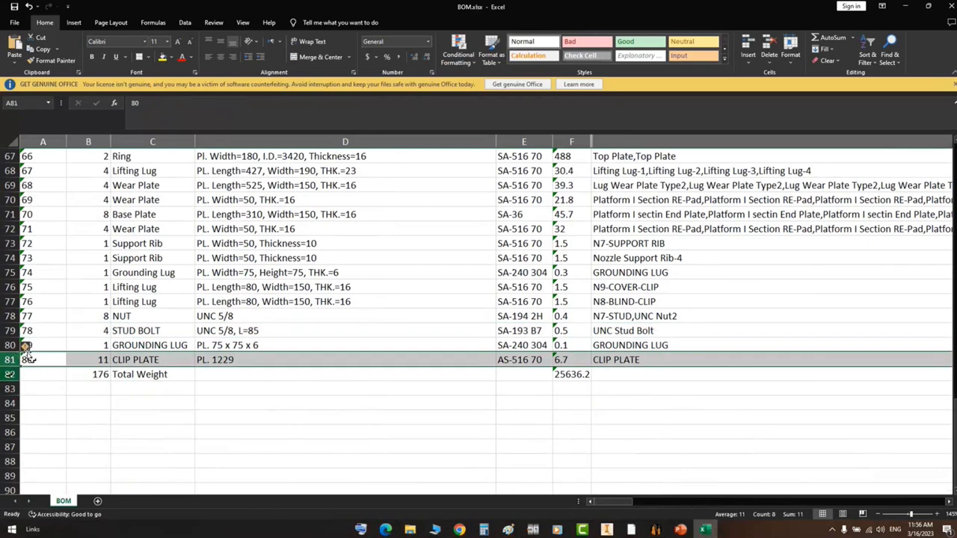
pyautogui.click(9, 374)
pyautogui.click(91, 374)
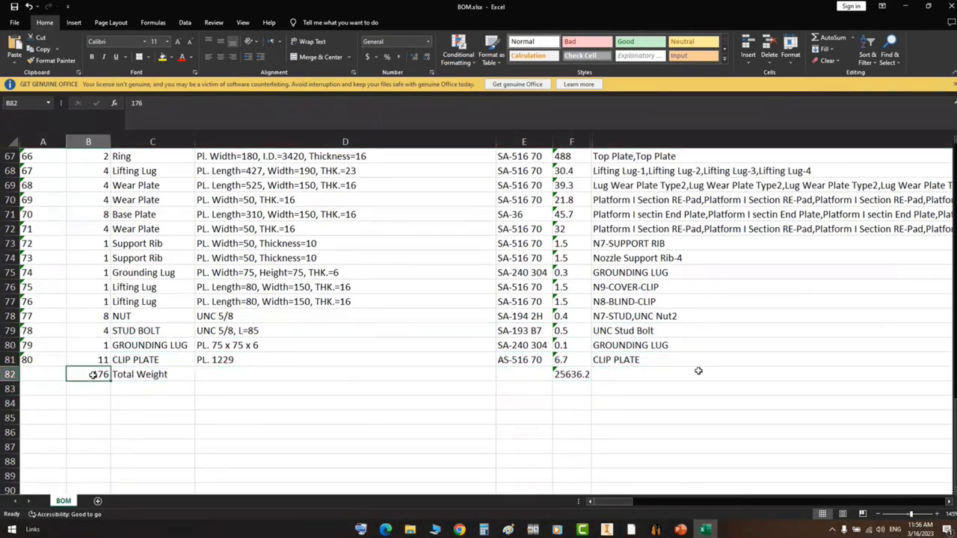
pyautogui.click(572, 374)
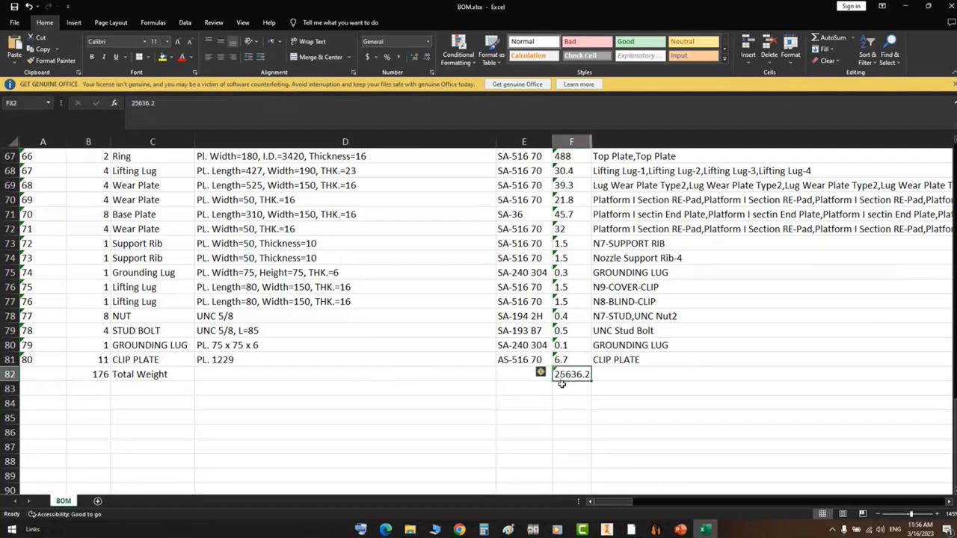
pyautogui.scroll(7, 496, 354)
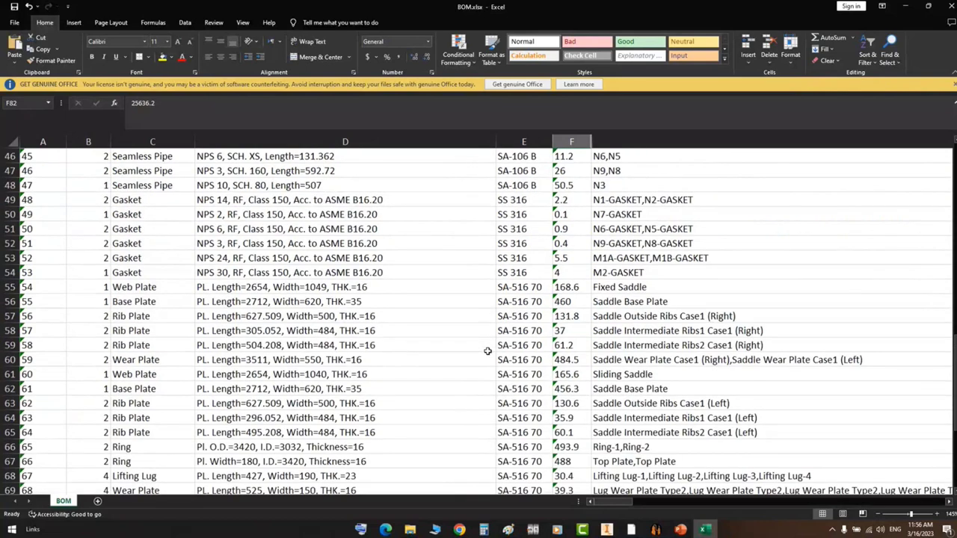
pyautogui.scroll(14, 524, 359)
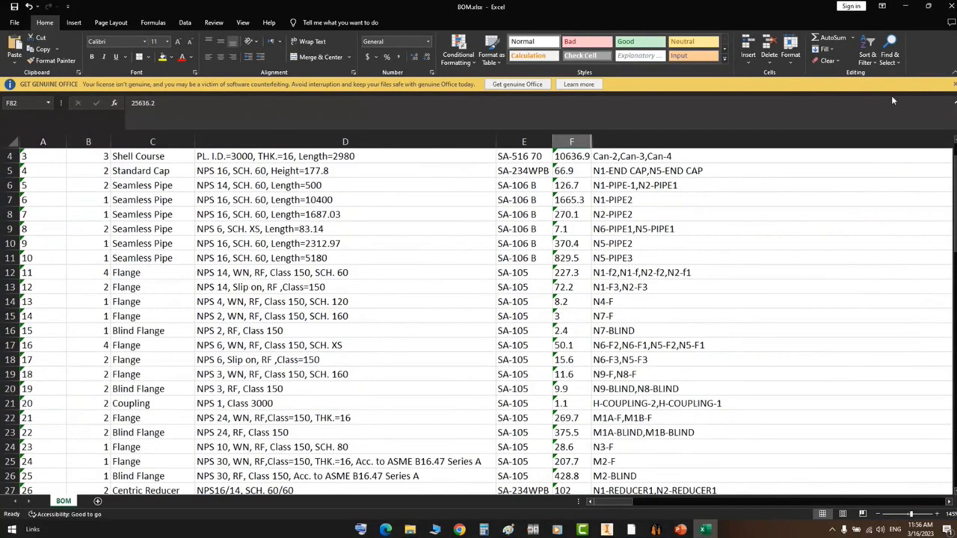
pyautogui.click(949, 9)
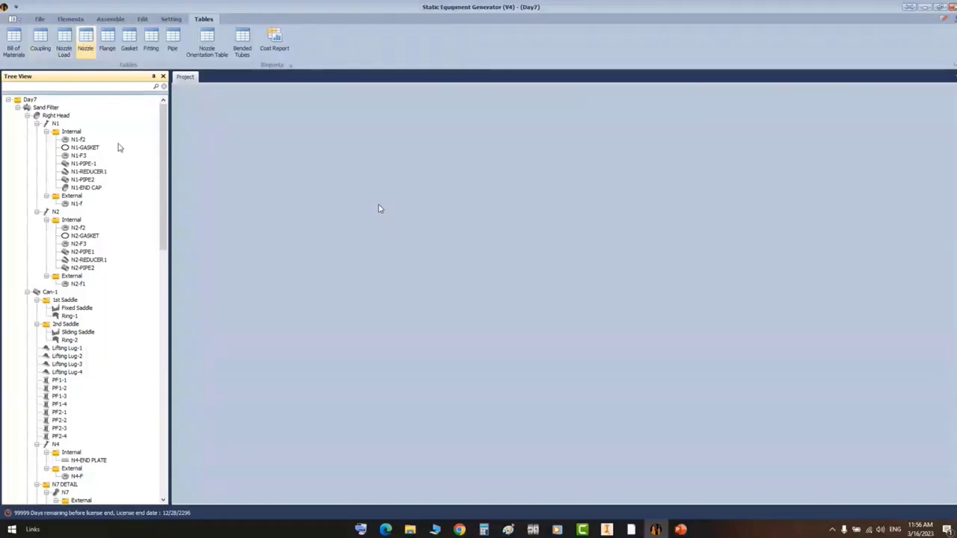
# - View the project's coupling table and shell nozzle load table in Static Equipment Generator, closing each one
pyautogui.click(40, 41)
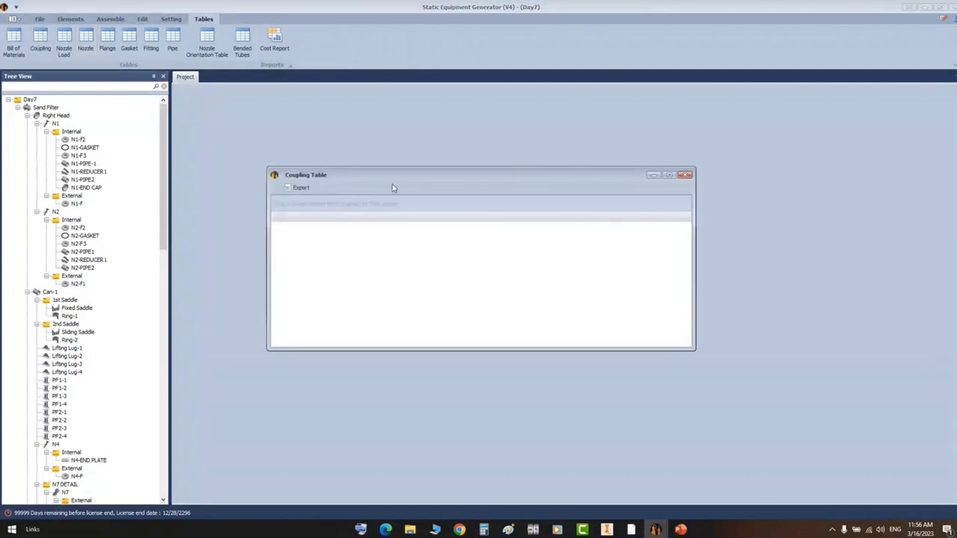
pyautogui.click(686, 176)
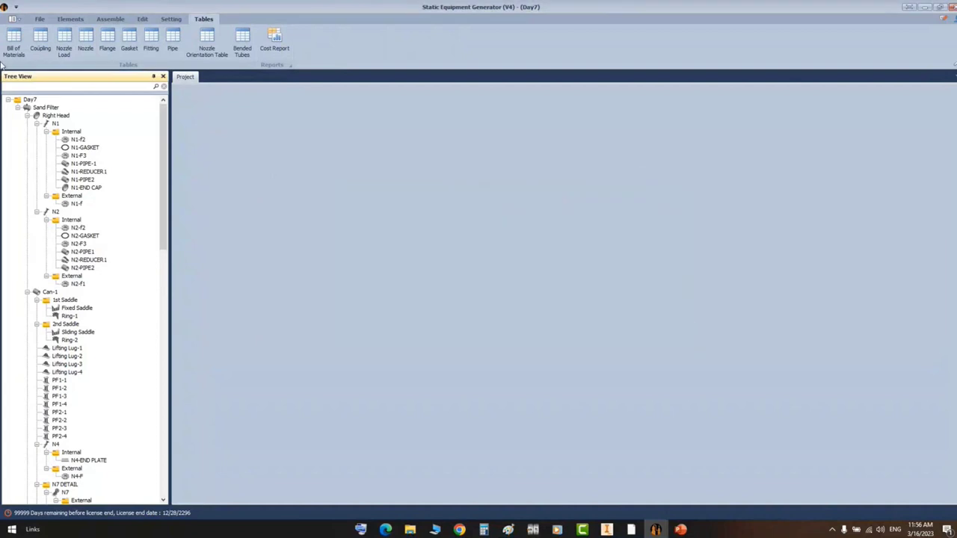
pyautogui.click(64, 42)
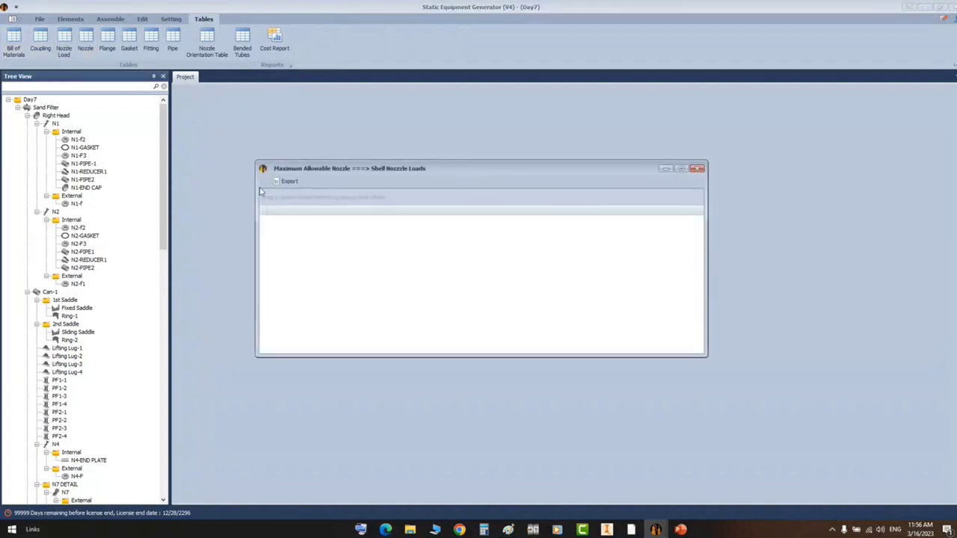
pyautogui.click(697, 169)
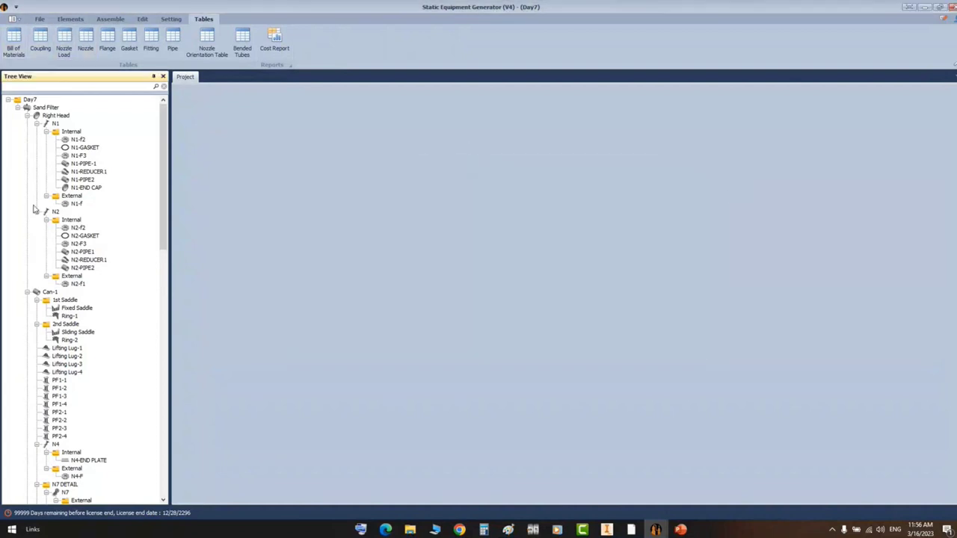
# - Enable Nozzle Load for nozzle N2 on the right head and accept its forces and moments at 0
pyautogui.click(55, 212)
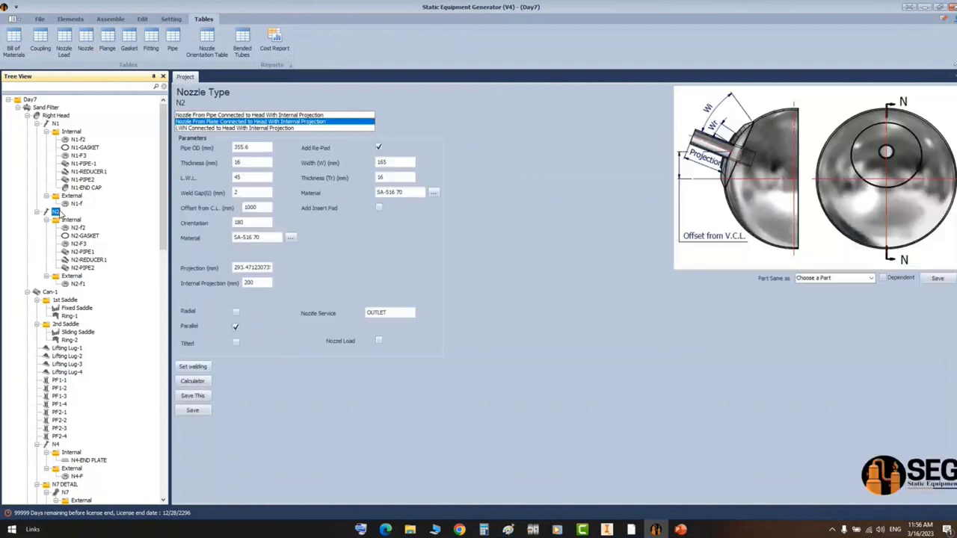
pyautogui.click(379, 342)
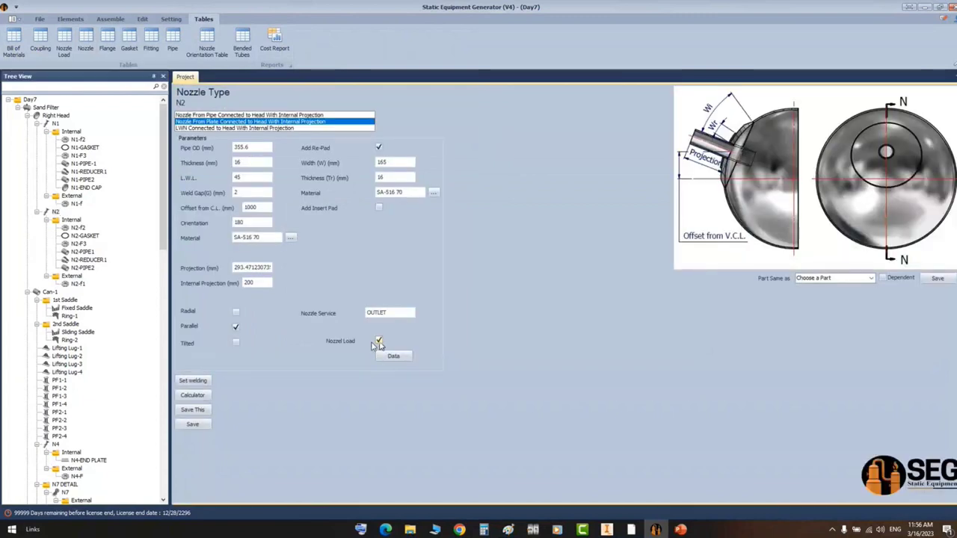
pyautogui.click(394, 357)
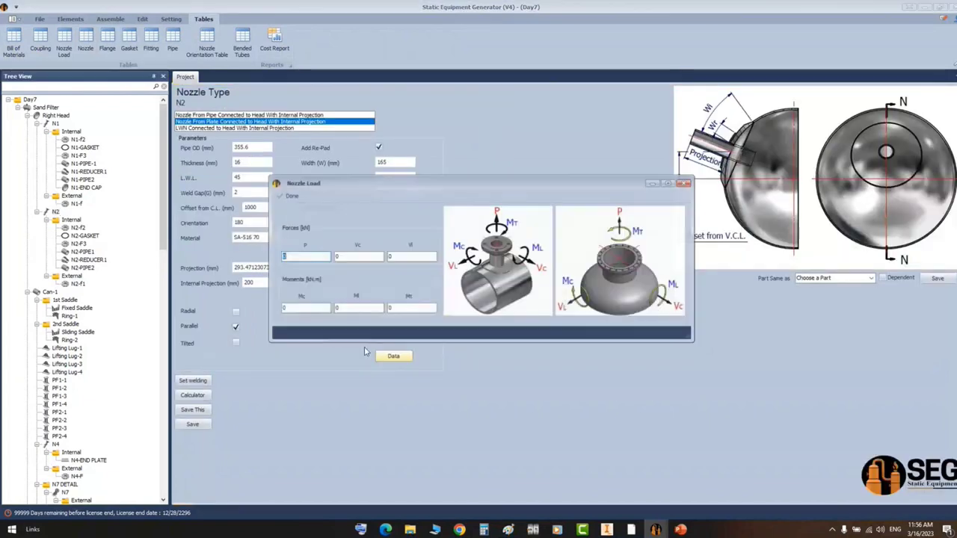
pyautogui.moveTo(401, 182); pyautogui.dragTo(418, 142)
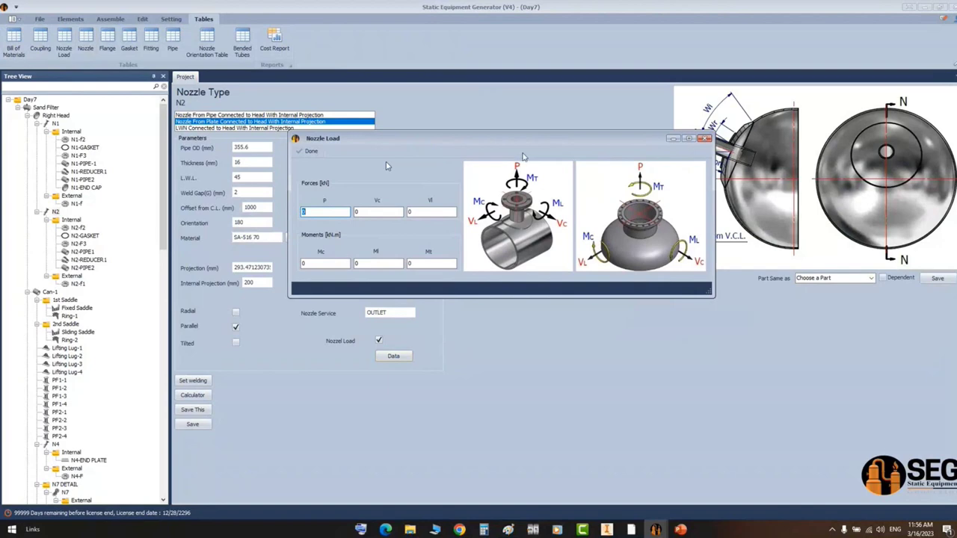
pyautogui.click(379, 212)
pyautogui.click(433, 264)
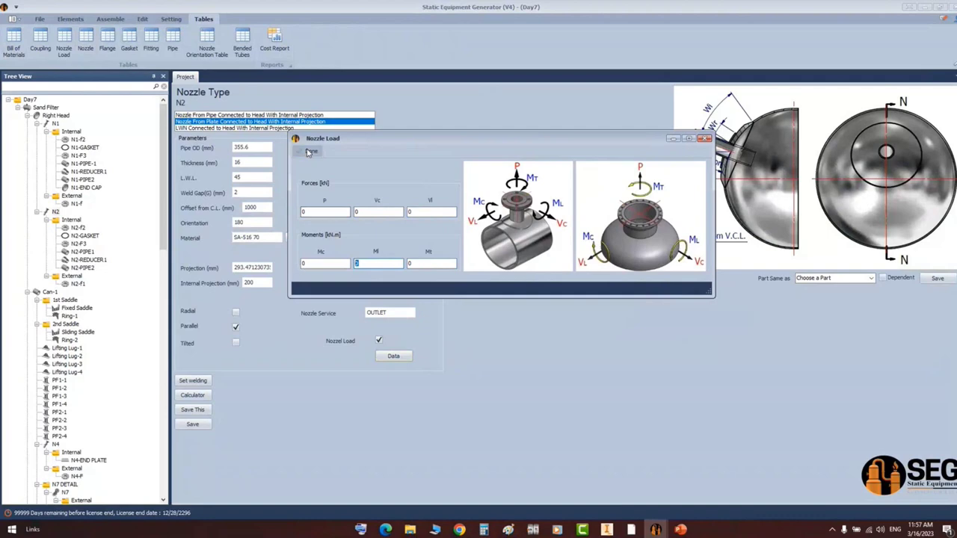
pyautogui.click(308, 151)
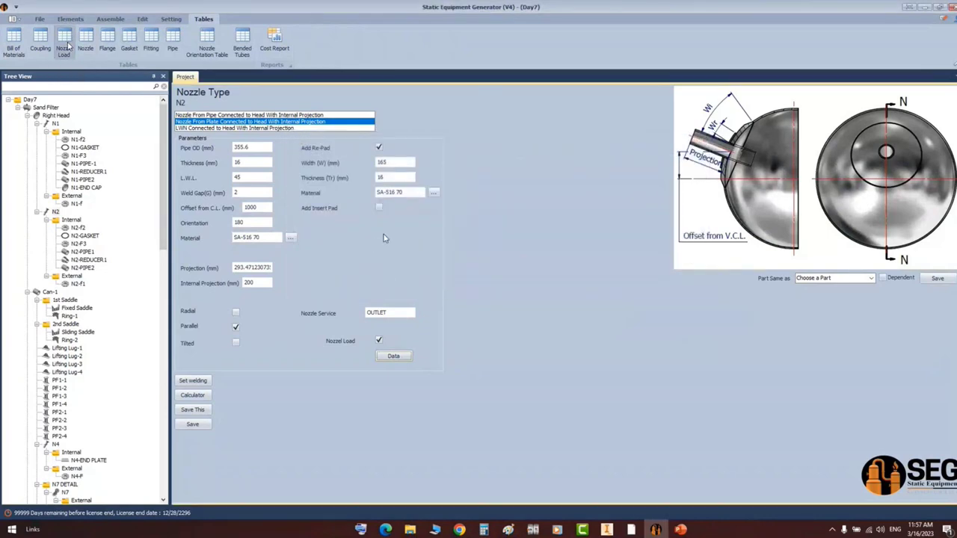
# - Inspect N2's force and moment entries in the maximum allowable nozzle load table and close it
pyautogui.click(66, 45)
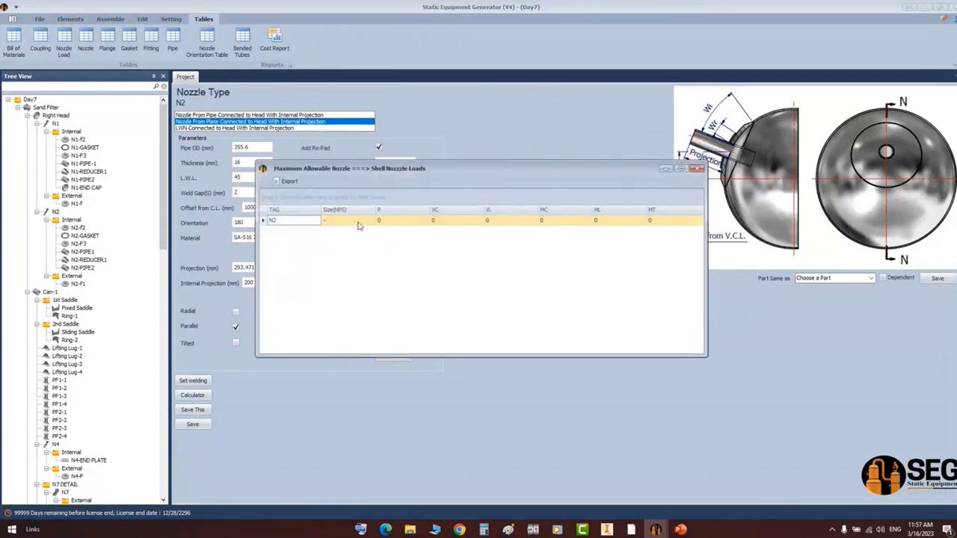
pyautogui.click(358, 224)
pyautogui.click(400, 224)
pyautogui.click(450, 224)
pyautogui.click(503, 225)
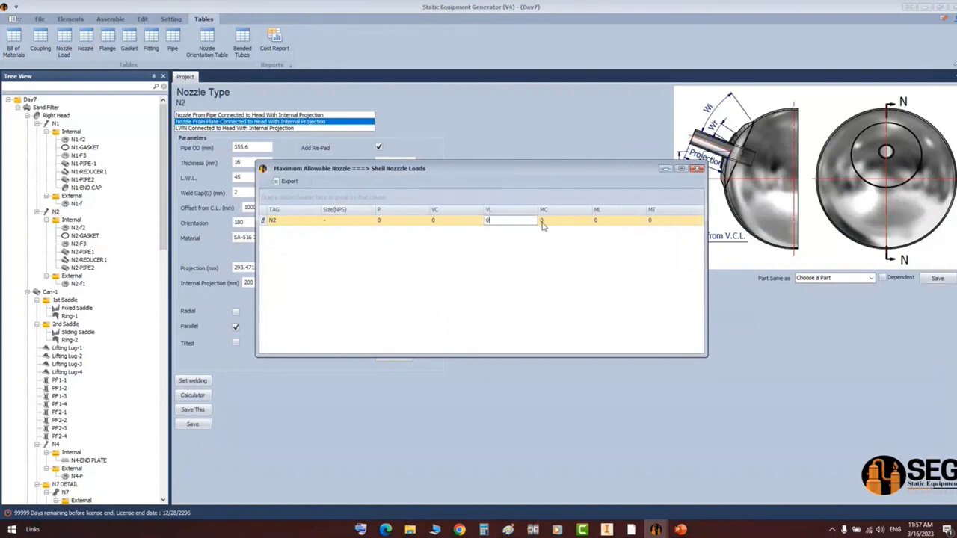
pyautogui.click(590, 223)
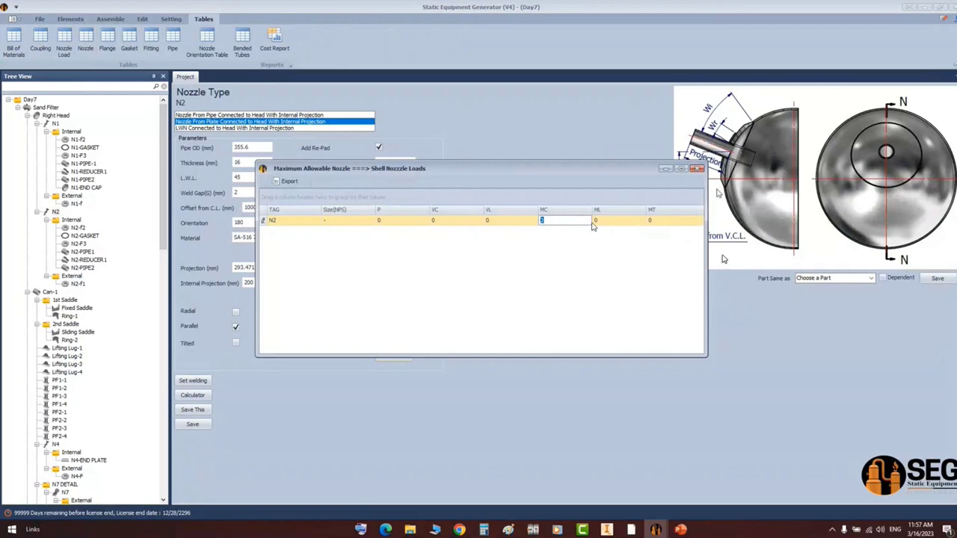
pyautogui.click(699, 168)
# - Open the project's nozzle table, fit the SERVICE column to its text and narrow the TAG column
pyautogui.click(85, 41)
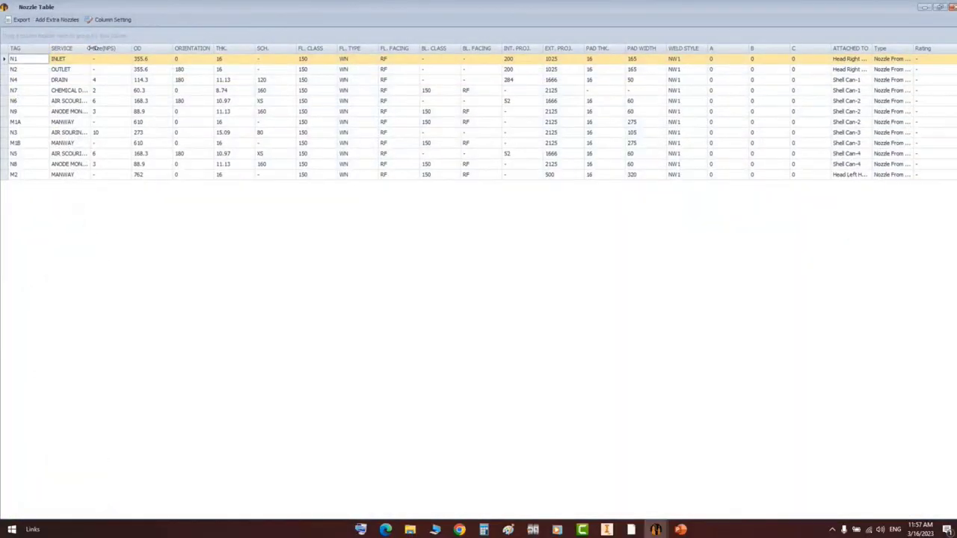
pyautogui.doubleClick(91, 48)
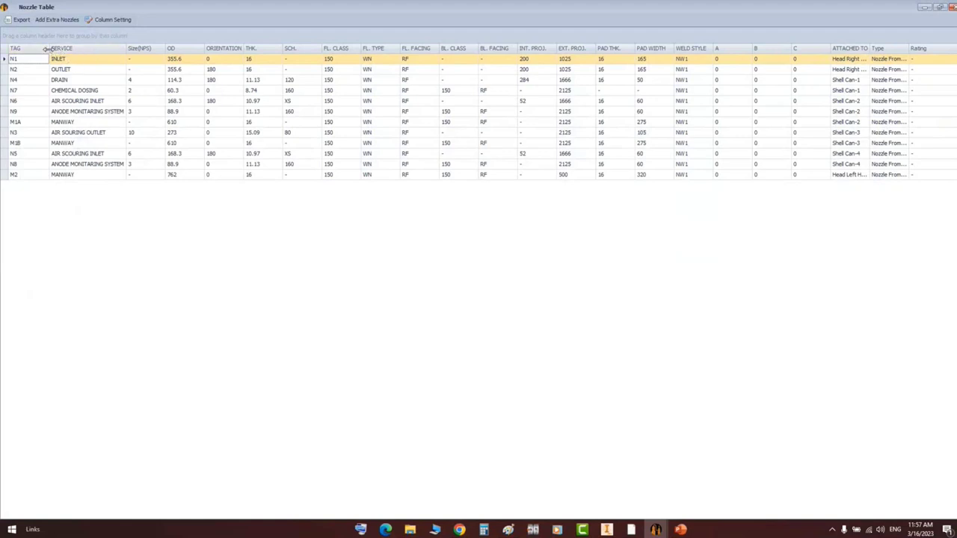
pyautogui.moveTo(48, 49); pyautogui.dragTo(29, 60)
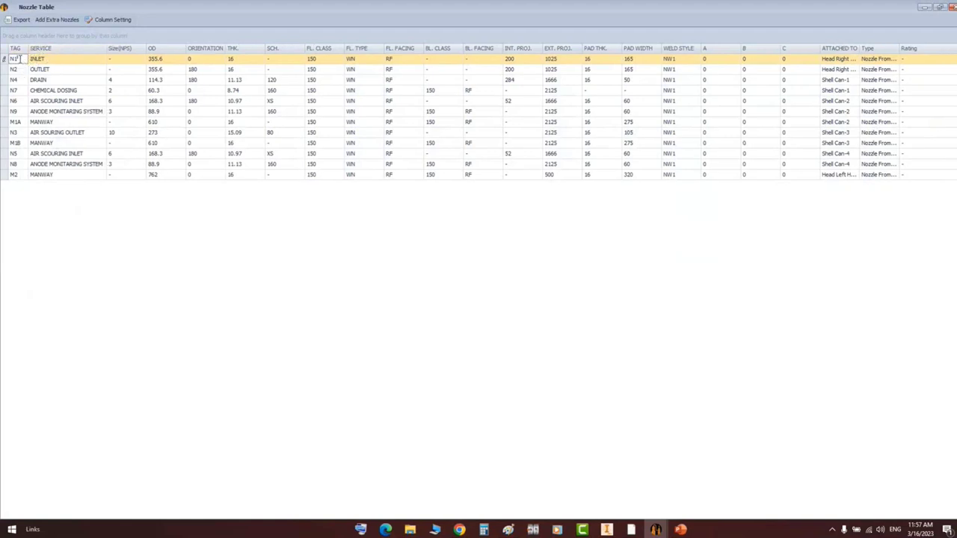
# - Inspect nozzle N1's service, size, OD, orientation, thickness, schedule, flange class and flange type entries
pyautogui.click(51, 61)
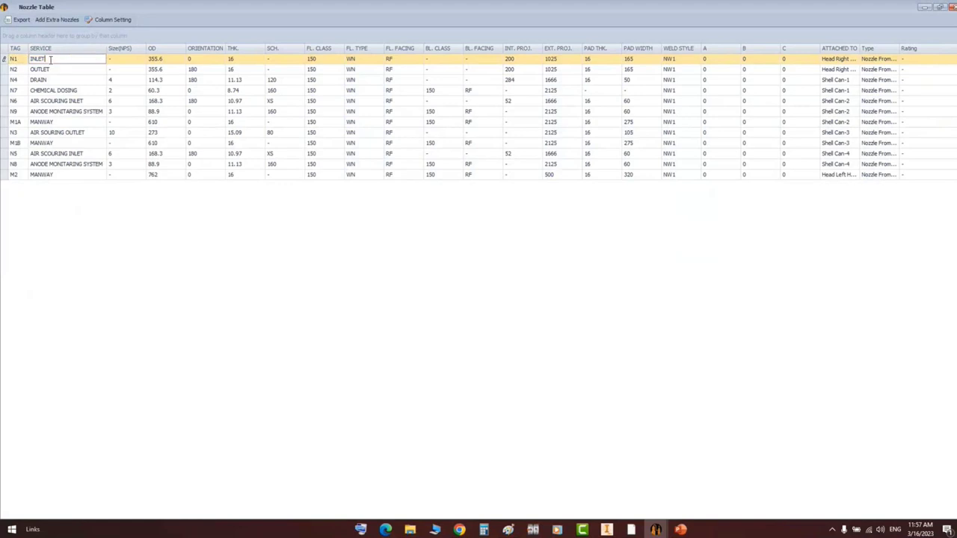
pyautogui.click(120, 60)
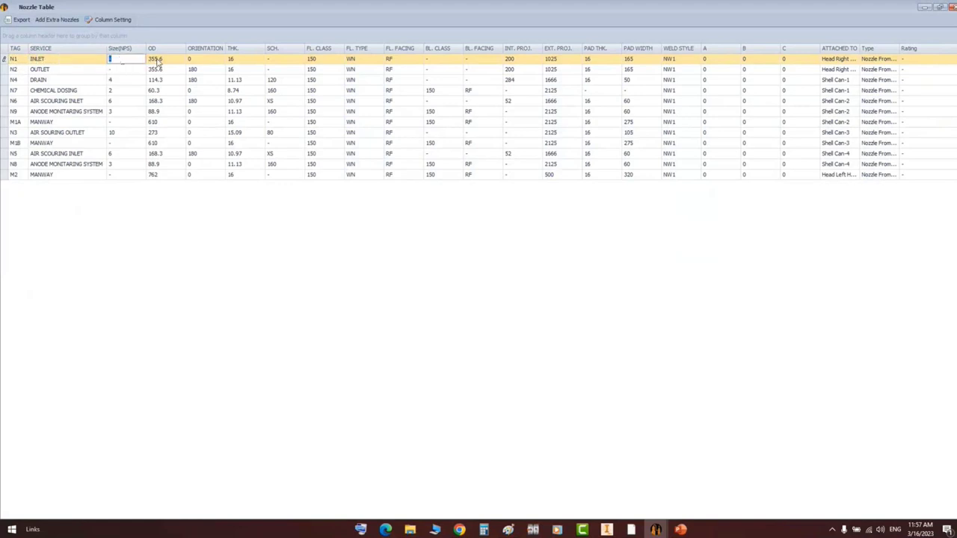
pyautogui.moveTo(167, 59); pyautogui.dragTo(143, 62)
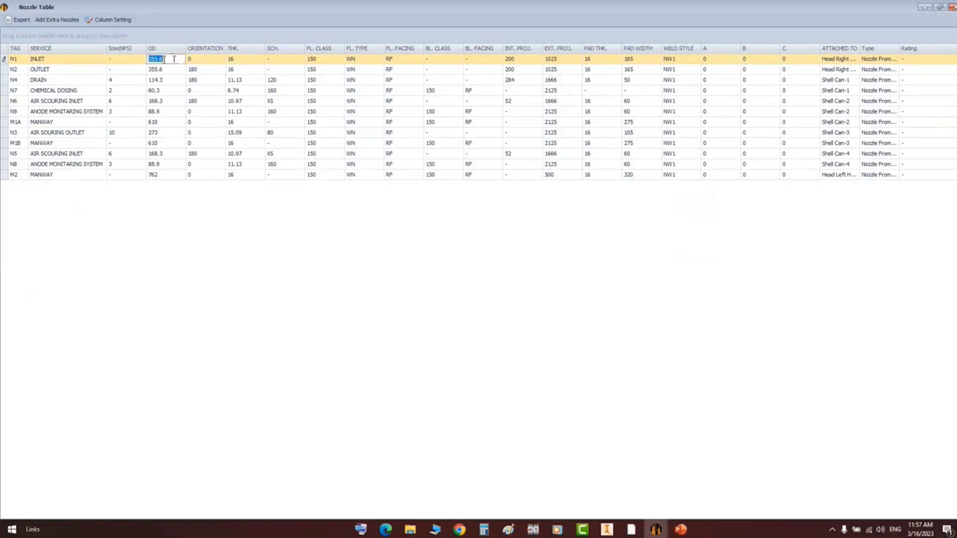
pyautogui.click(197, 60)
pyautogui.moveTo(199, 59); pyautogui.dragTo(187, 63)
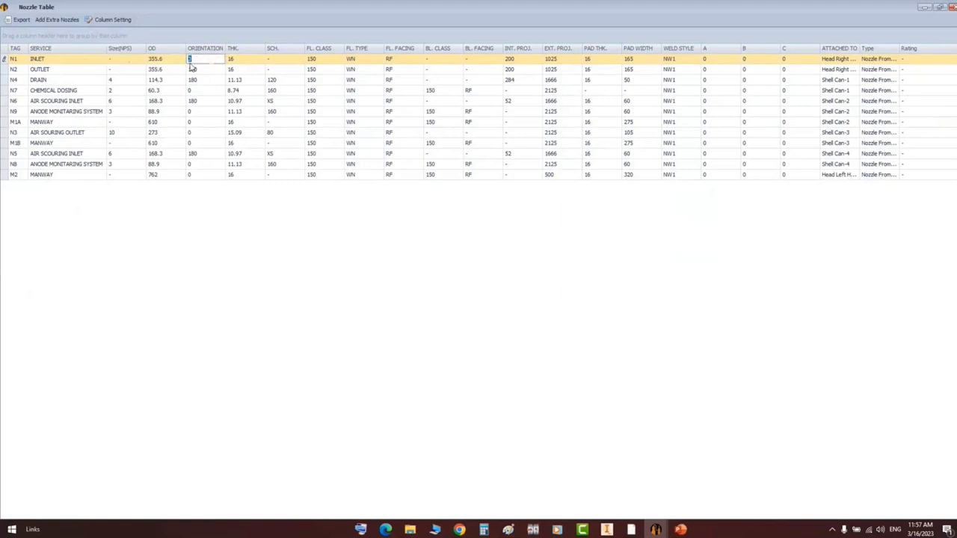
pyautogui.click(244, 60)
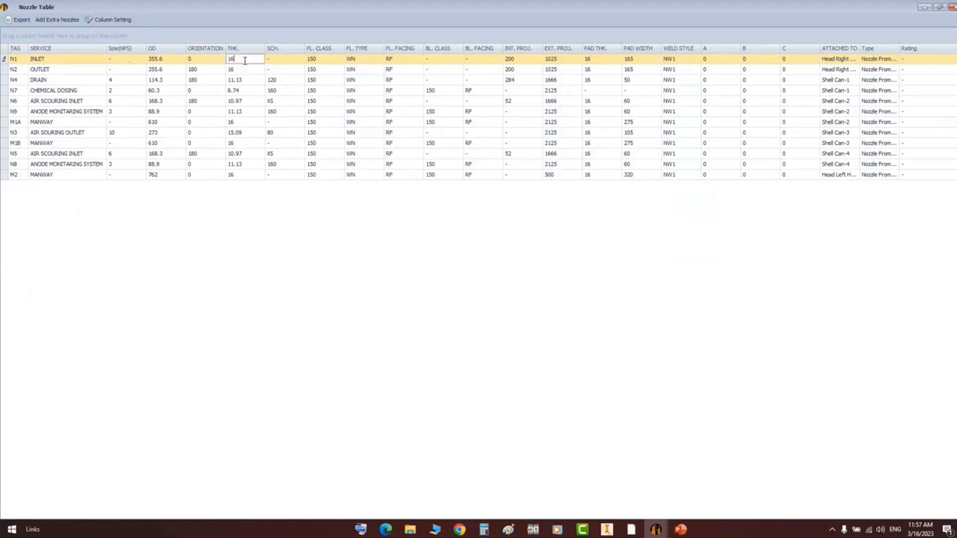
pyautogui.click(286, 60)
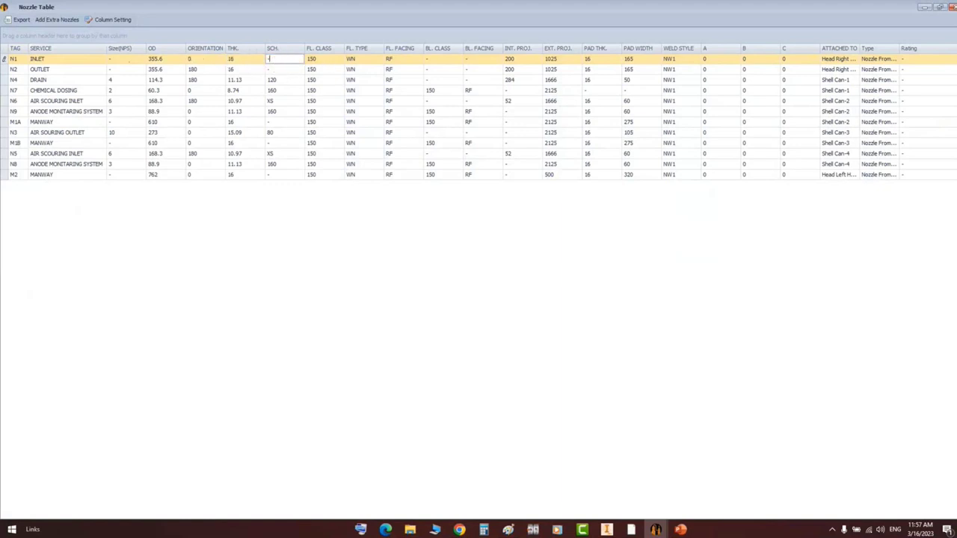
pyautogui.click(327, 60)
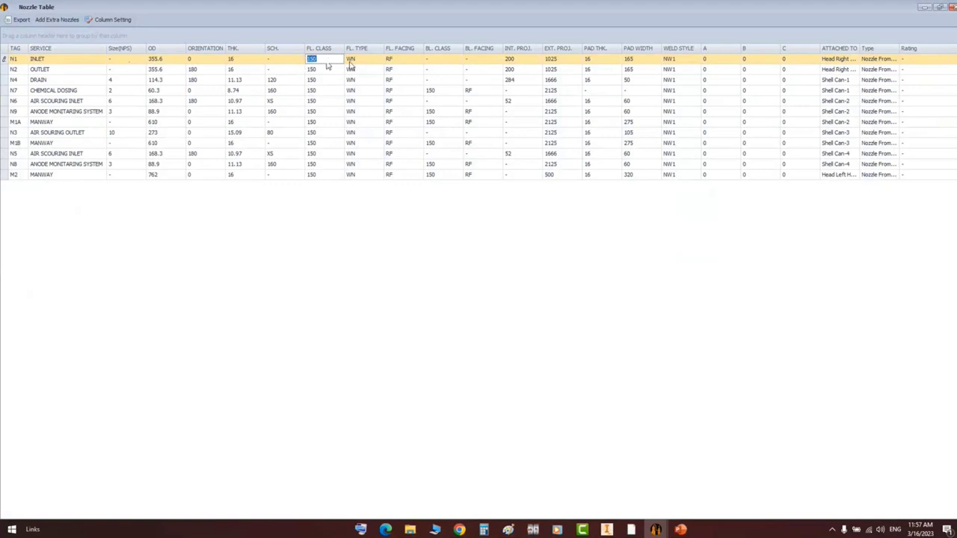
pyautogui.click(363, 59)
pyautogui.moveTo(362, 59); pyautogui.dragTo(329, 60)
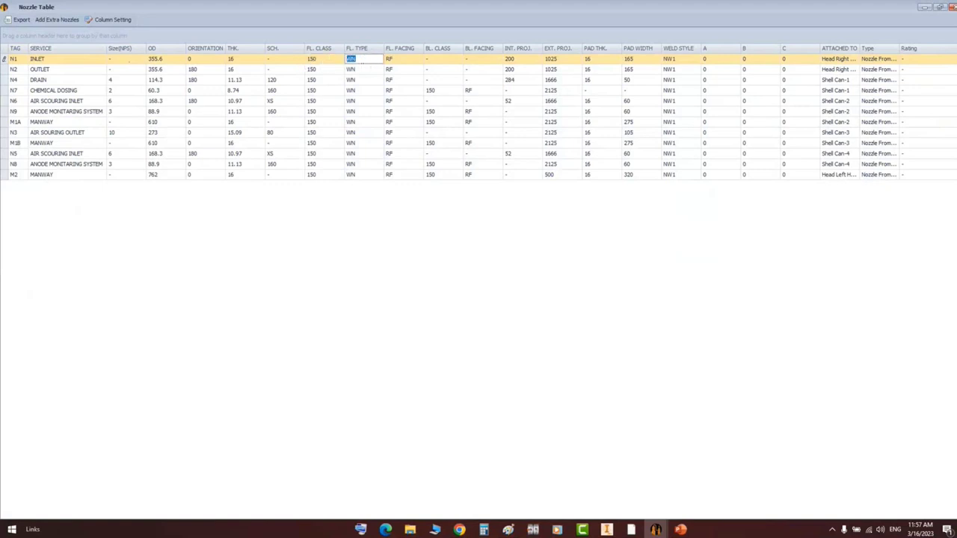
# - Inspect N1's flange facing, blind flange, projection, pad and weld style entries, including dimension C, and close the nozzle table
pyautogui.click(387, 60)
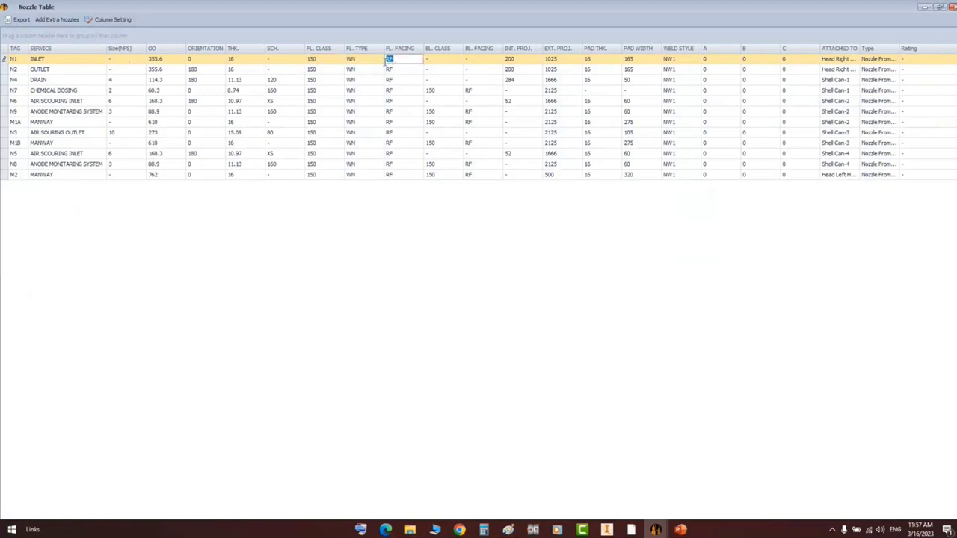
pyautogui.click(434, 61)
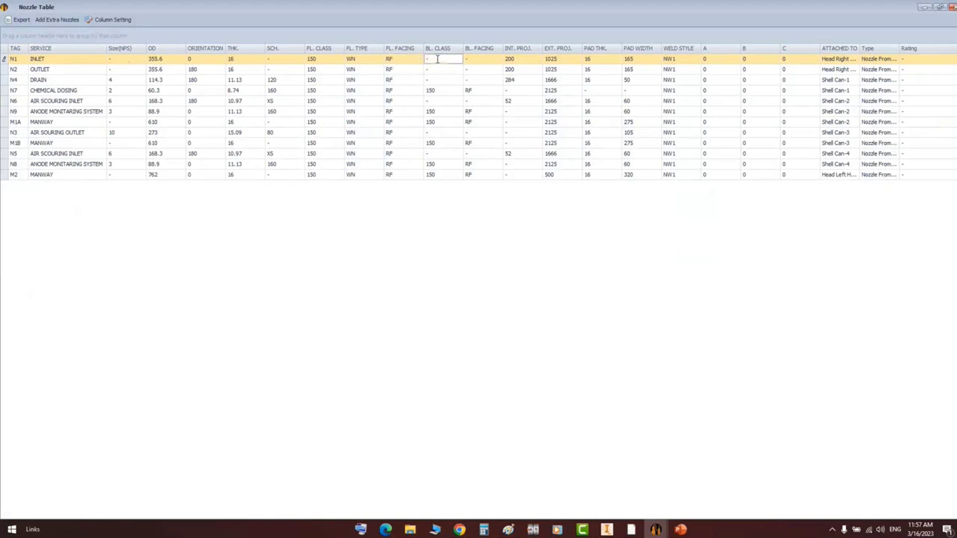
pyautogui.click(473, 64)
pyautogui.click(516, 63)
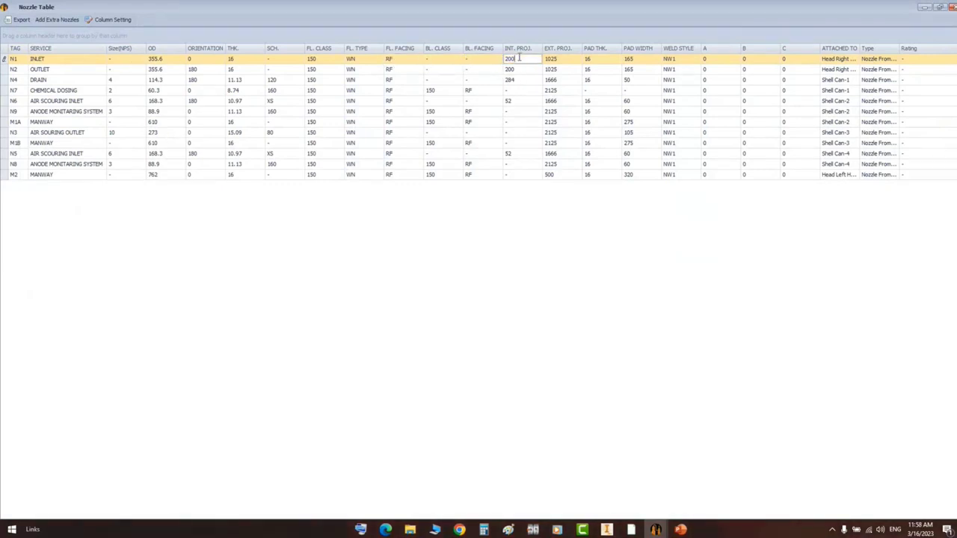
pyautogui.click(564, 63)
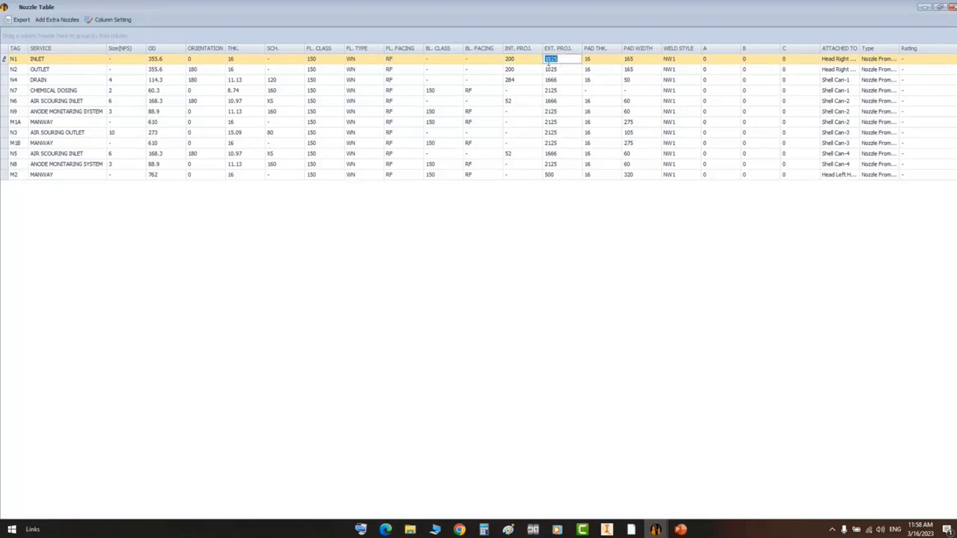
pyautogui.click(590, 60)
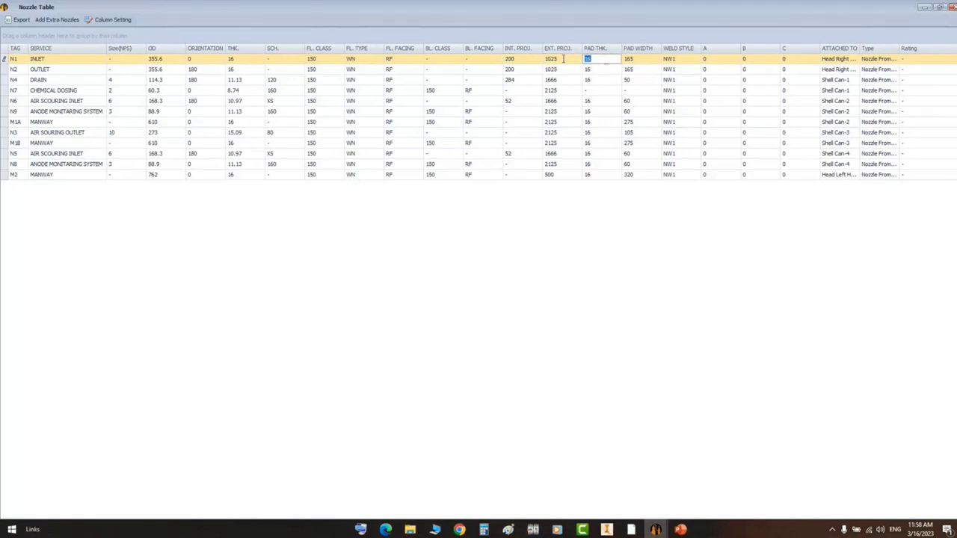
pyautogui.click(639, 65)
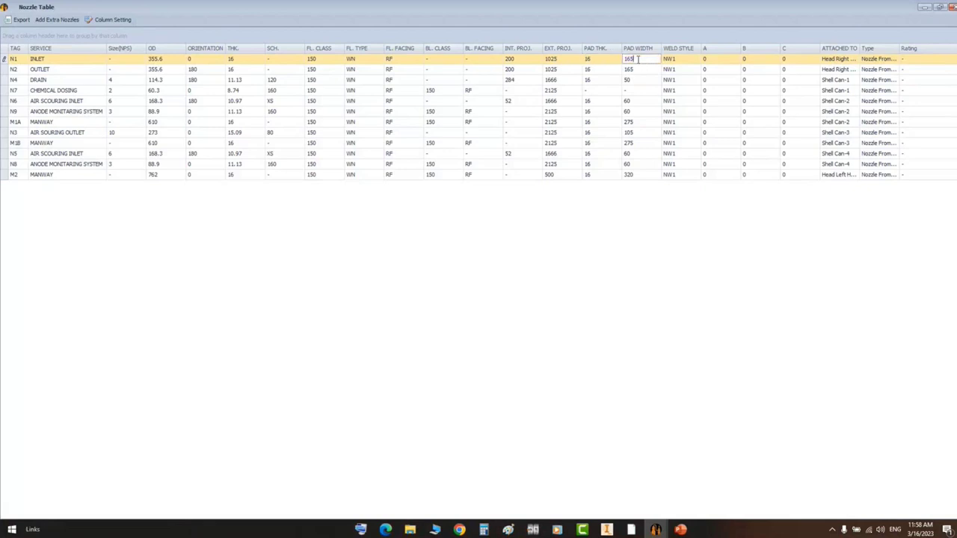
pyautogui.click(676, 61)
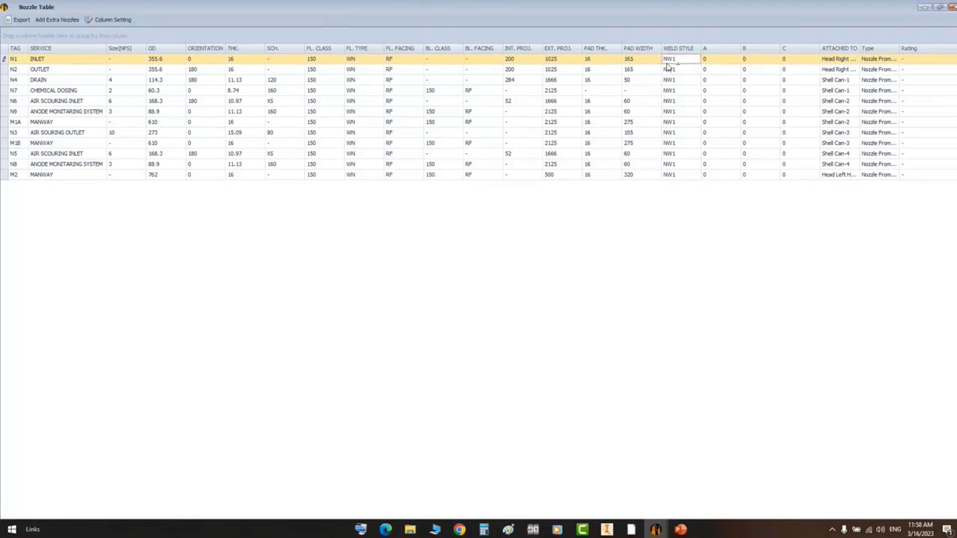
pyautogui.click(789, 58)
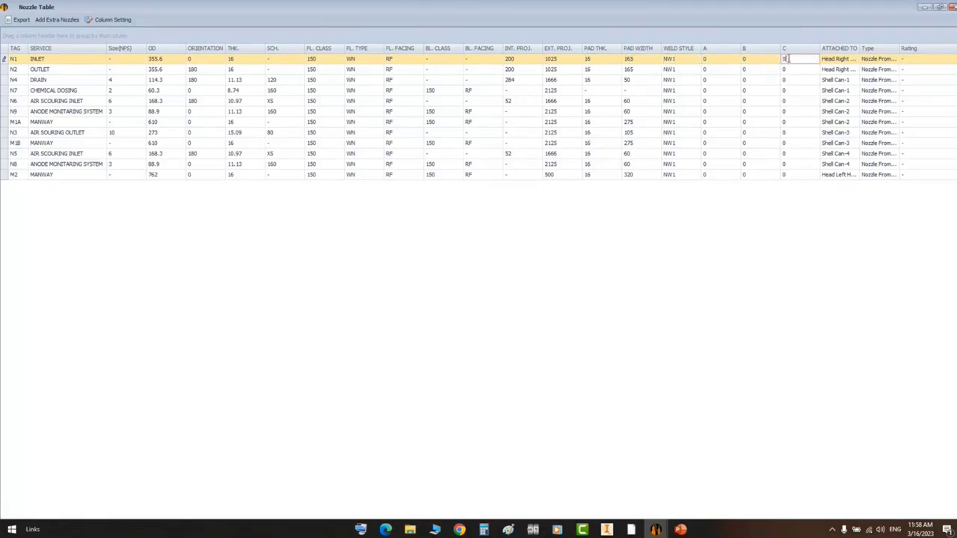
pyautogui.click(682, 62)
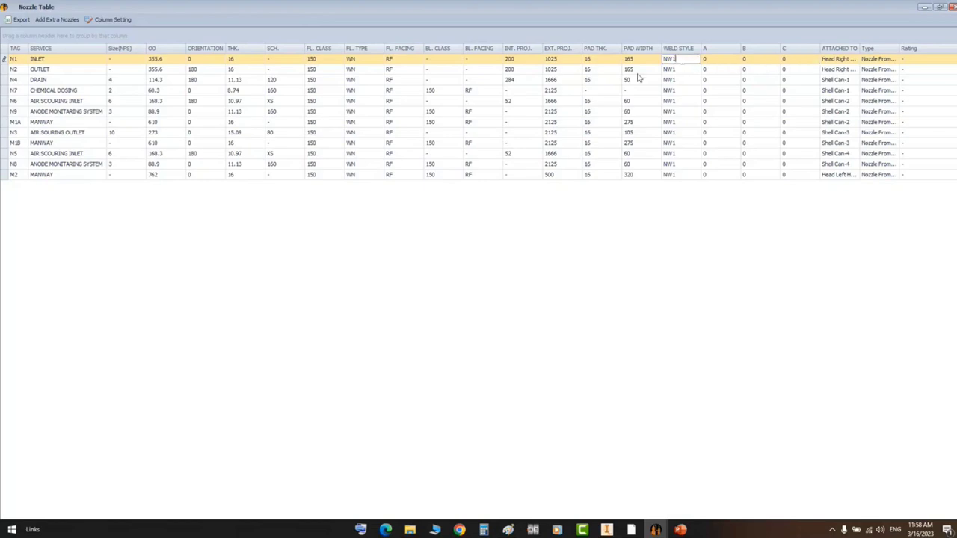
pyautogui.click(950, 6)
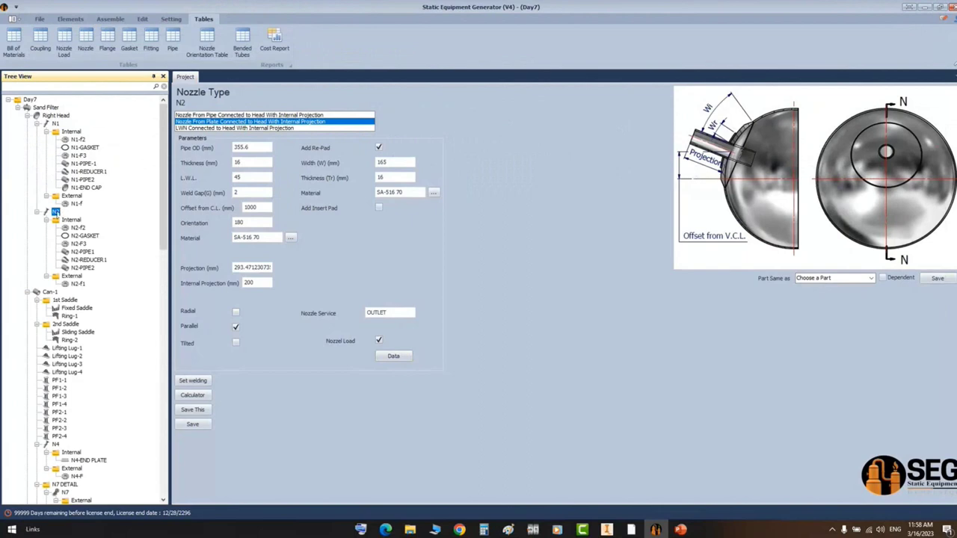
# - Open nozzle N2's welding detail and compare the Single V and Double V weld drawings, leaving Single V selected
pyautogui.click(193, 381)
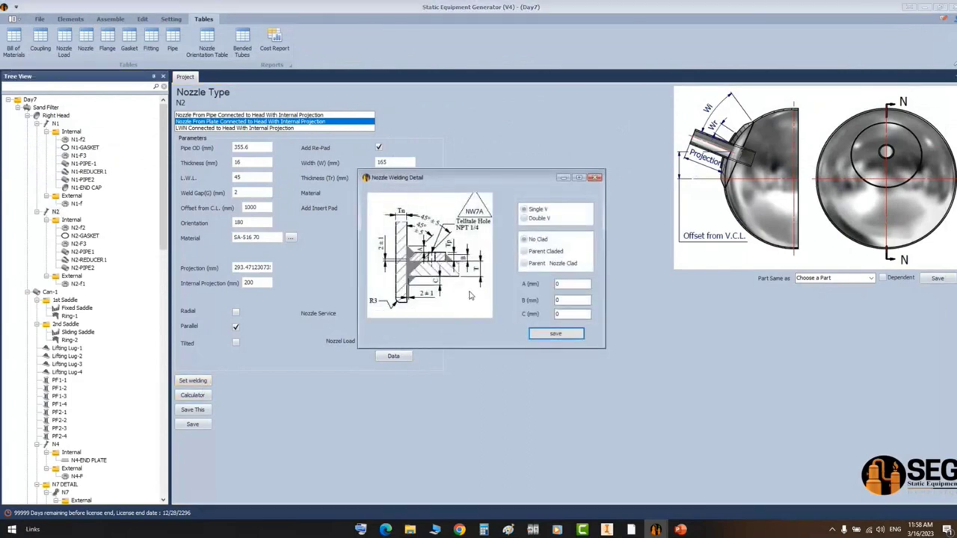
pyautogui.moveTo(463, 179); pyautogui.dragTo(548, 189)
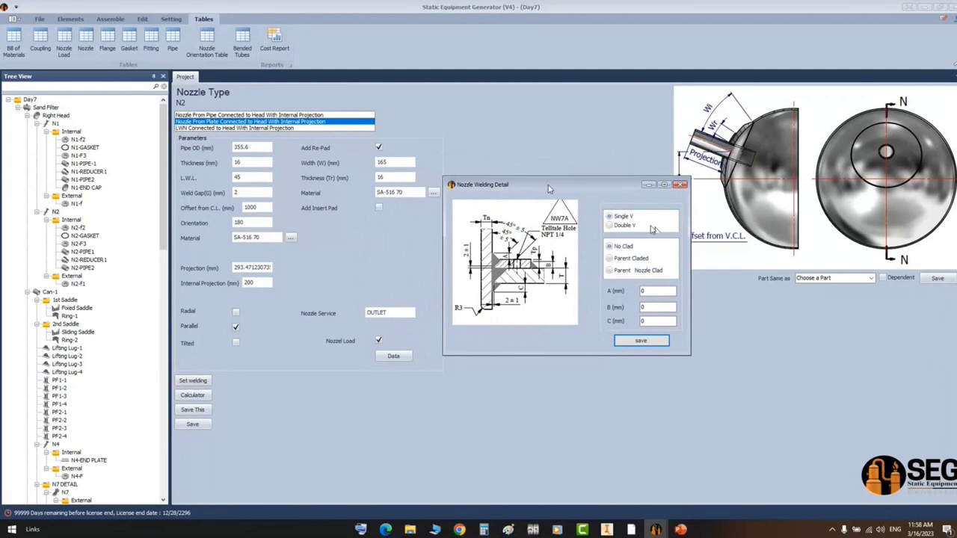
pyautogui.click(620, 225)
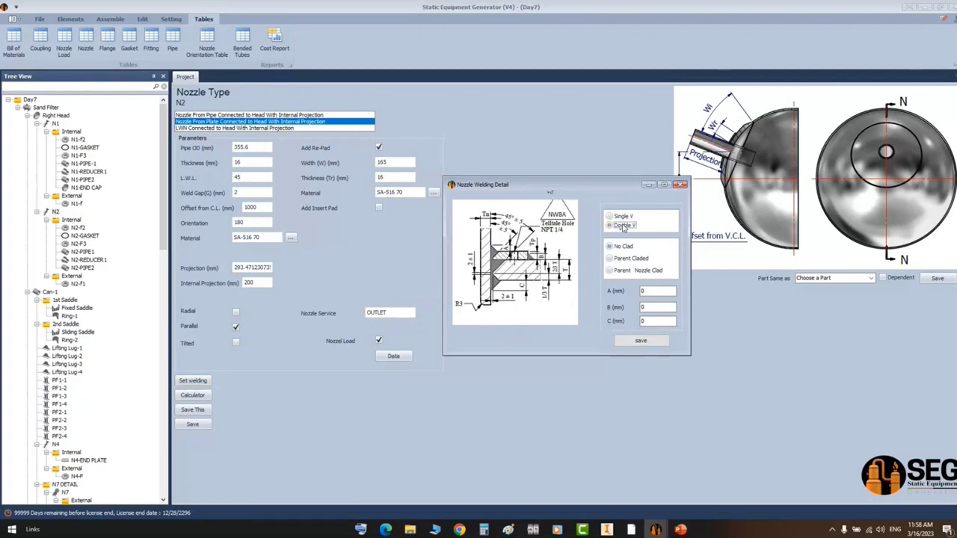
pyautogui.click(619, 216)
pyautogui.click(618, 223)
pyautogui.click(609, 216)
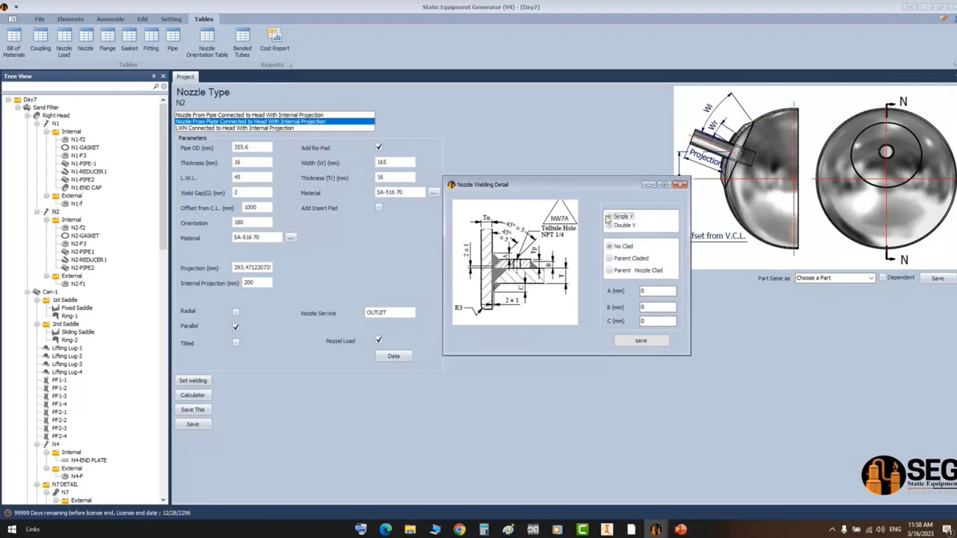
pyautogui.click(610, 226)
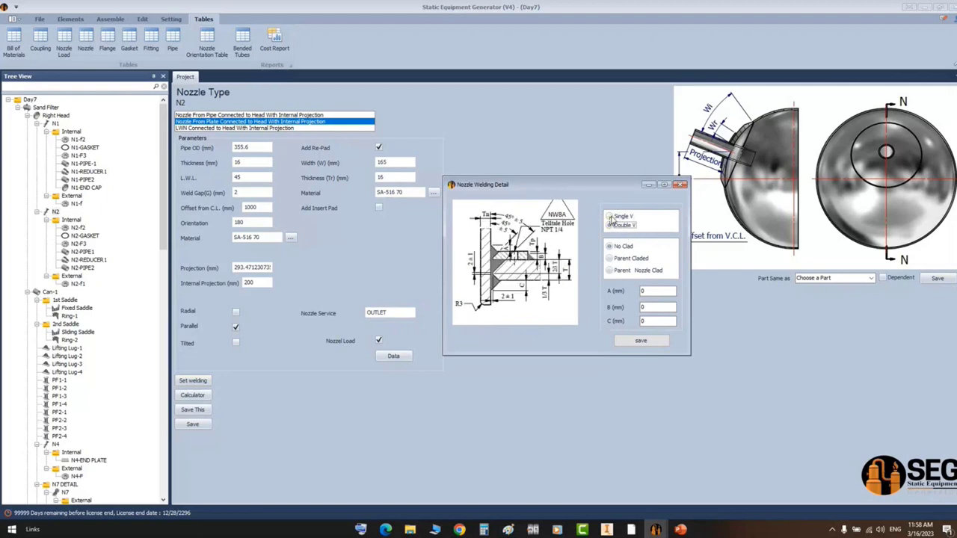
pyautogui.click(610, 216)
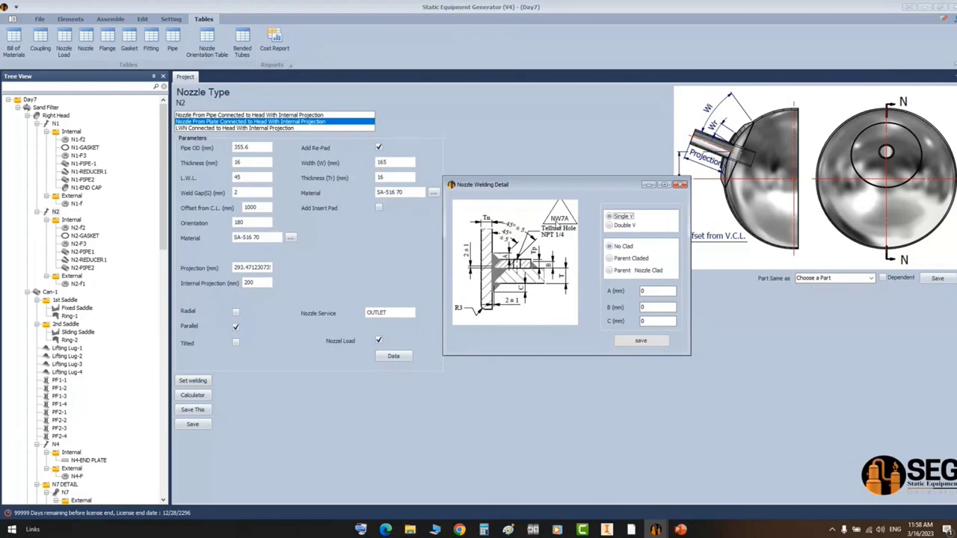
# - Preview the Parent Claded and Parent Nozzle Clad weld details for N2 and return to No Clad
pyautogui.click(618, 258)
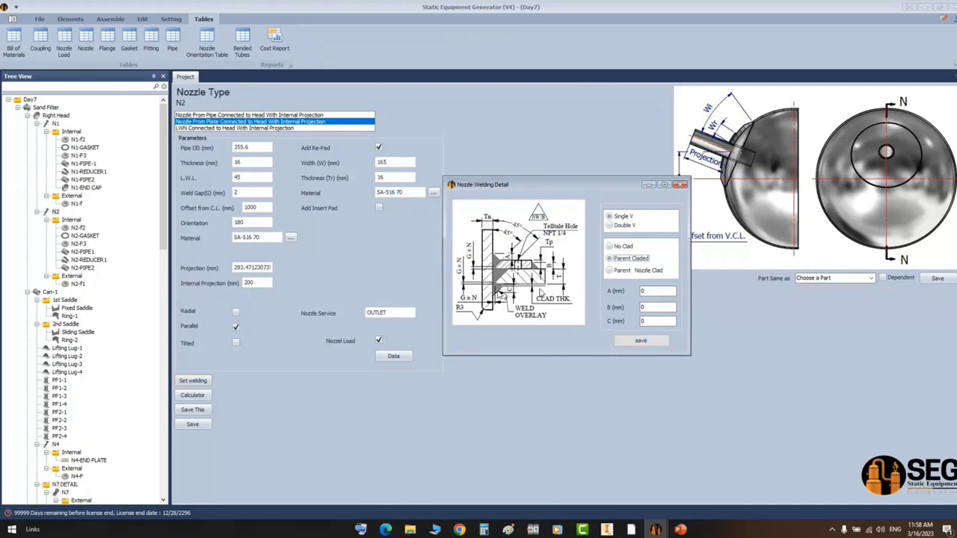
pyautogui.click(624, 274)
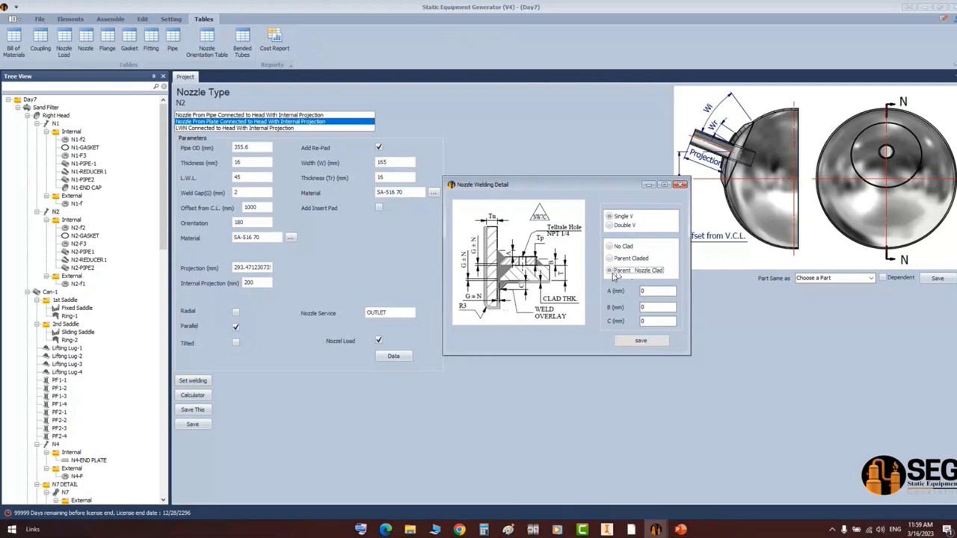
pyautogui.click(613, 246)
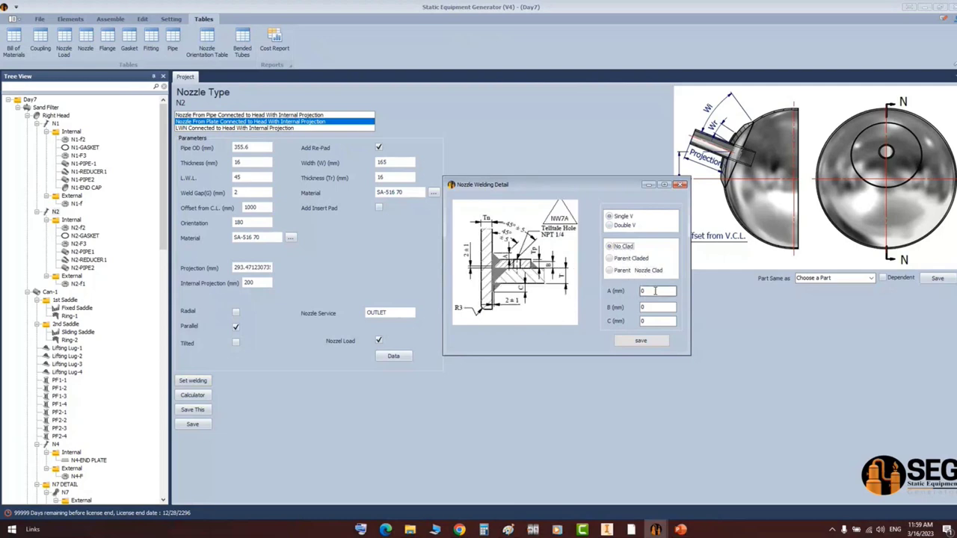
# - Set N2's weld dimensions A, B and C to 12 mm each and save the welding detail
pyautogui.moveTo(655, 291); pyautogui.dragTo(627, 326)
pyautogui.write('1212')
pyautogui.write('12')
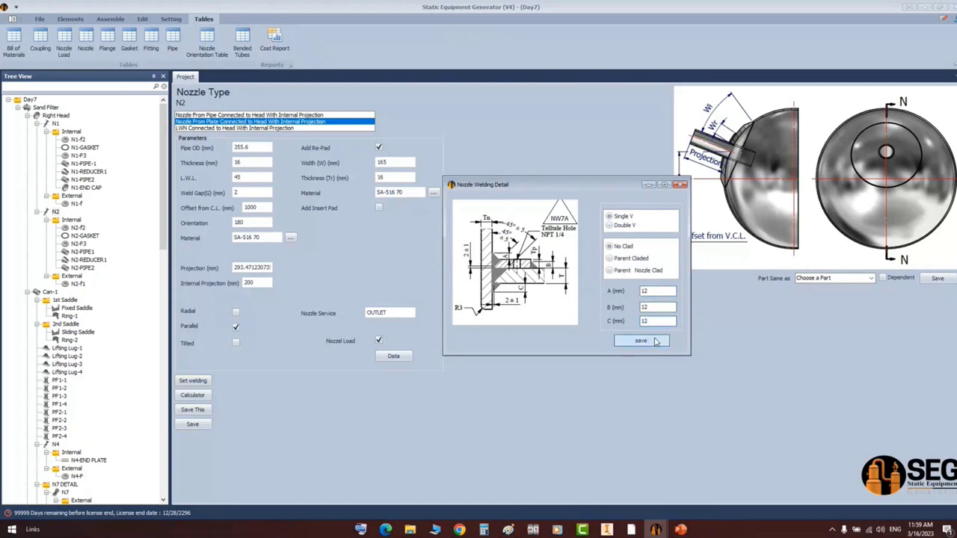
pyautogui.click(655, 341)
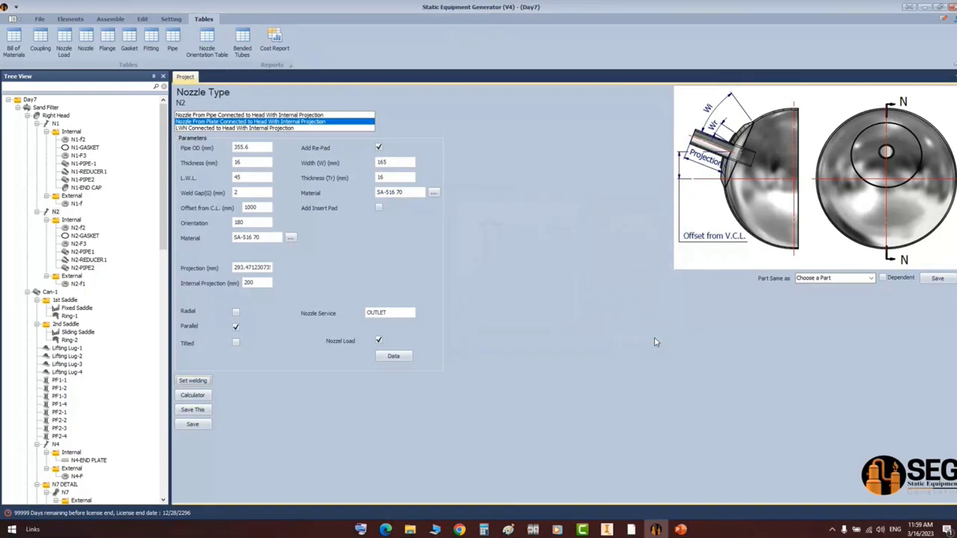
# - Reopen the nozzle table and check N2's weld style and weld dimension entries
pyautogui.click(86, 49)
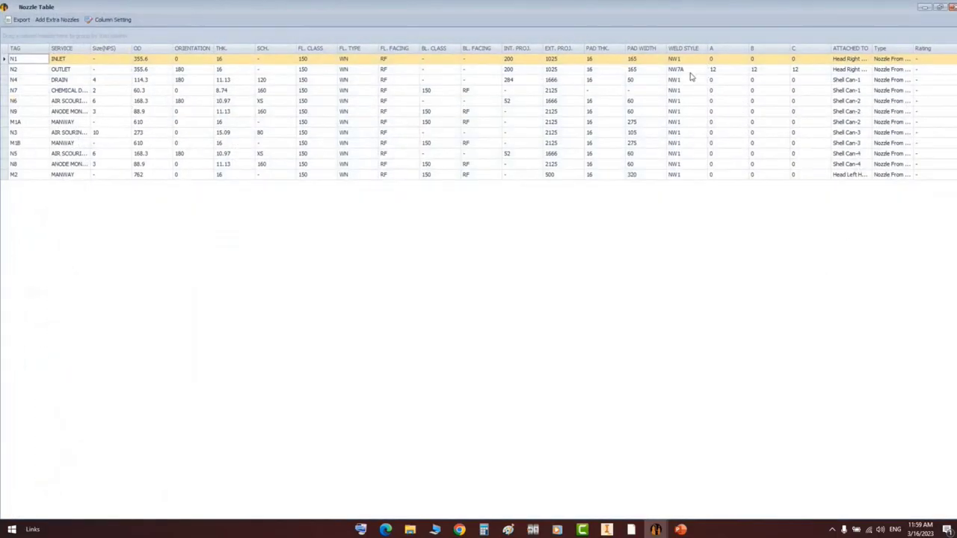
pyautogui.click(689, 69)
pyautogui.click(690, 70)
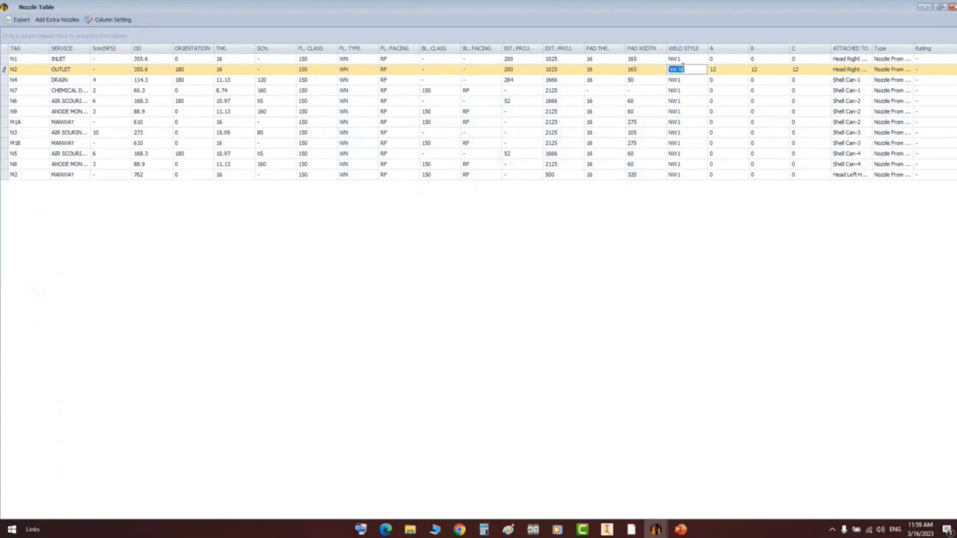
pyautogui.press('Tab')
pyautogui.press('Tab')
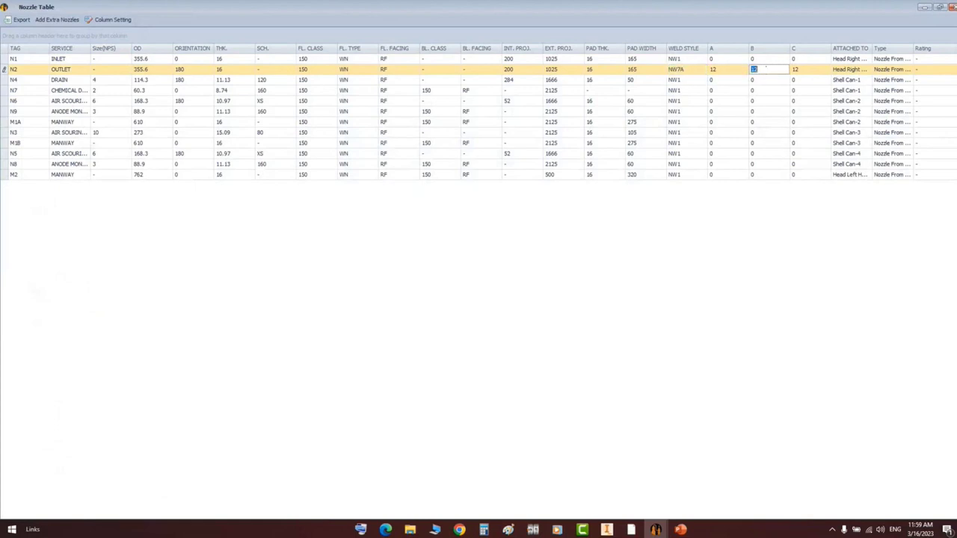
# - Check N2's weld entries and the nozzle table's available column settings without changing them, and close the table
pyautogui.click(731, 70)
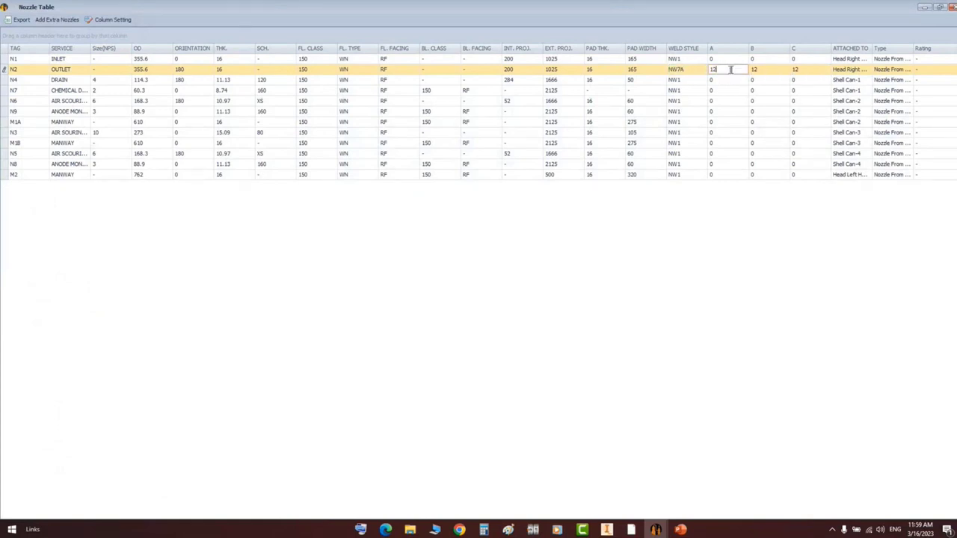
pyautogui.hotkey('shift', 'Tab')
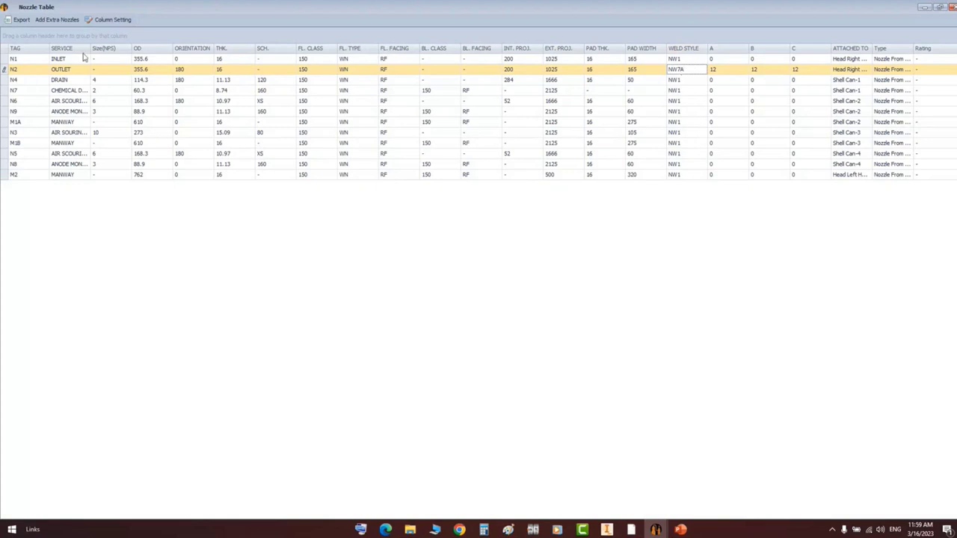
pyautogui.click(108, 20)
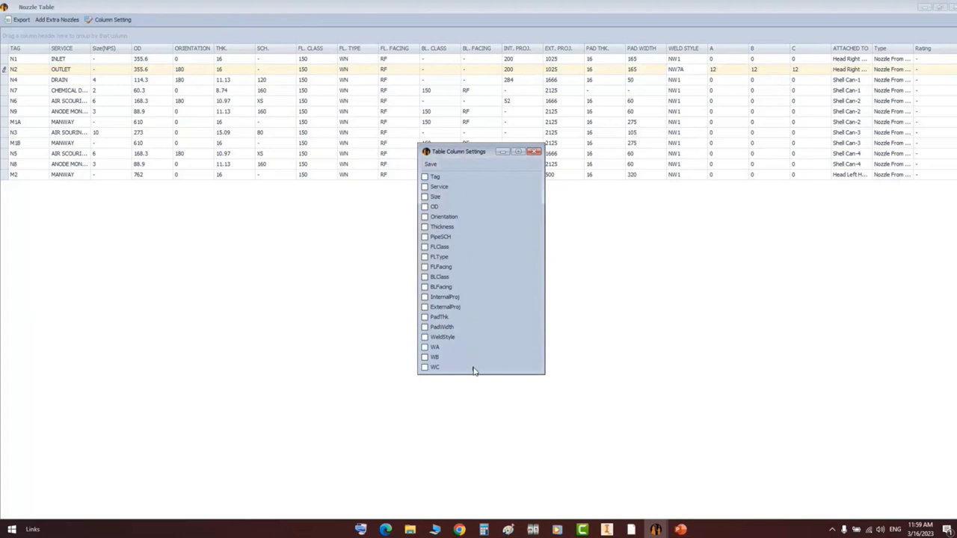
pyautogui.click(537, 152)
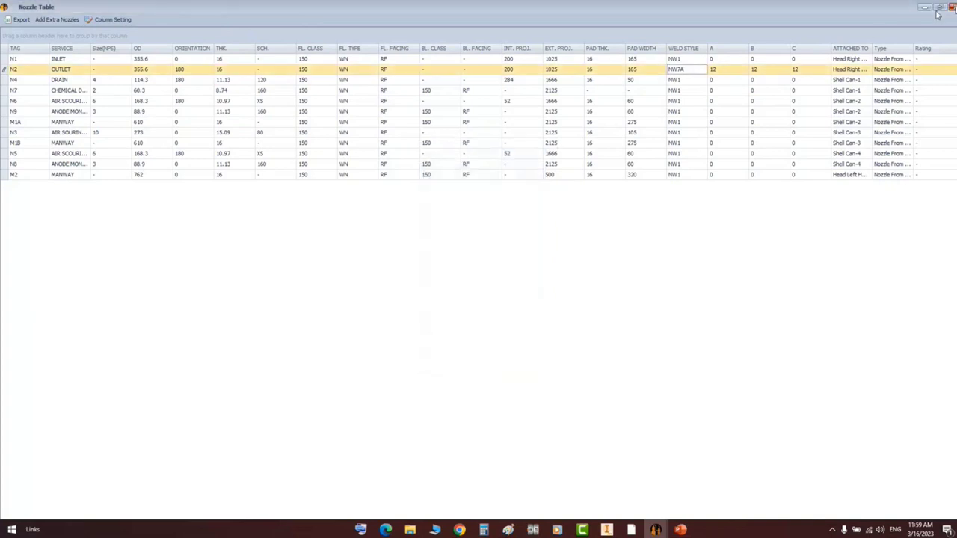
pyautogui.click(950, 7)
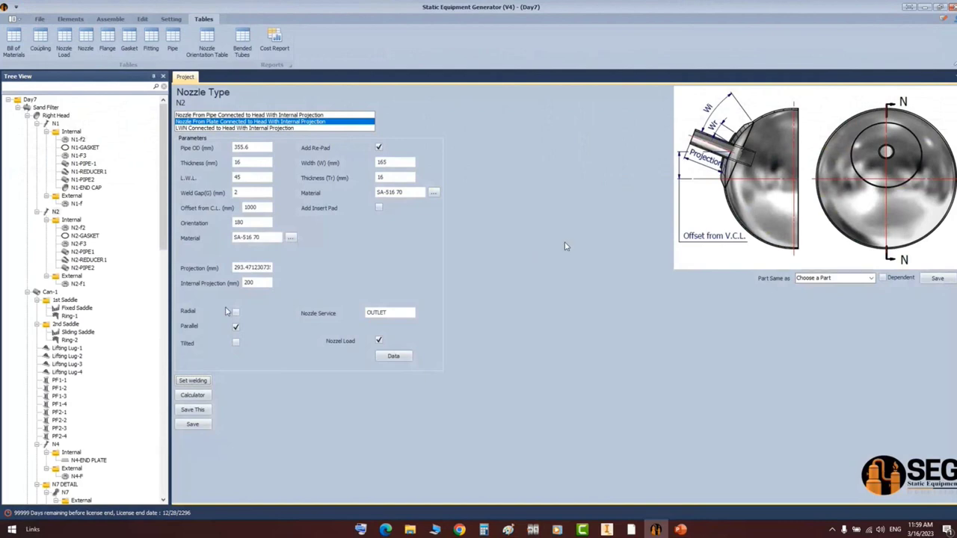
# - Review the flange table and the gasket table, fitting the gasket table's columns to their contents
pyautogui.click(107, 41)
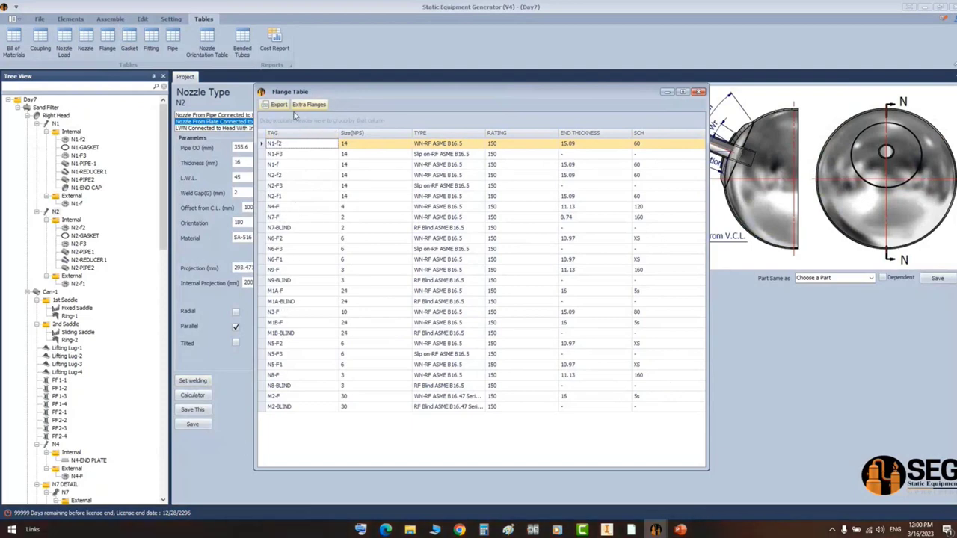
pyautogui.click(700, 91)
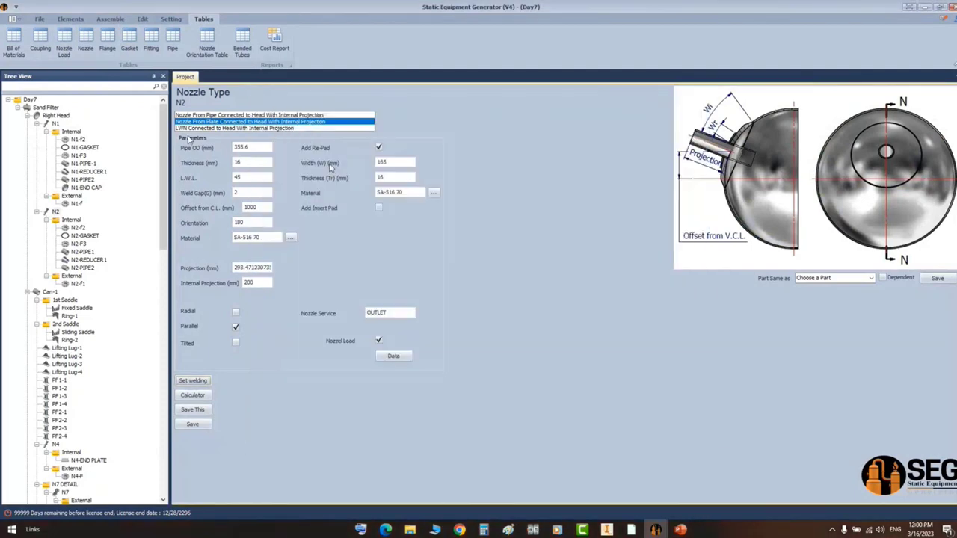
pyautogui.click(130, 41)
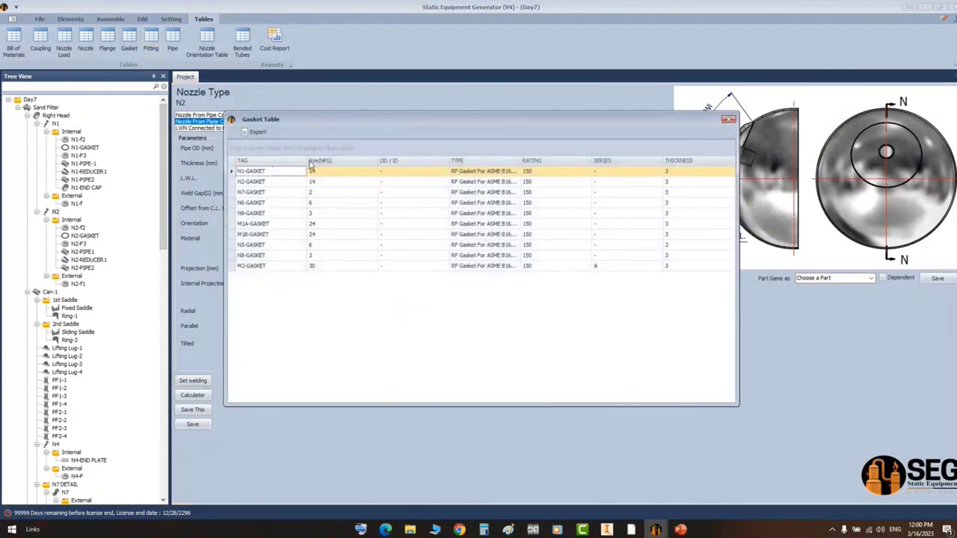
pyautogui.doubleClick(307, 163)
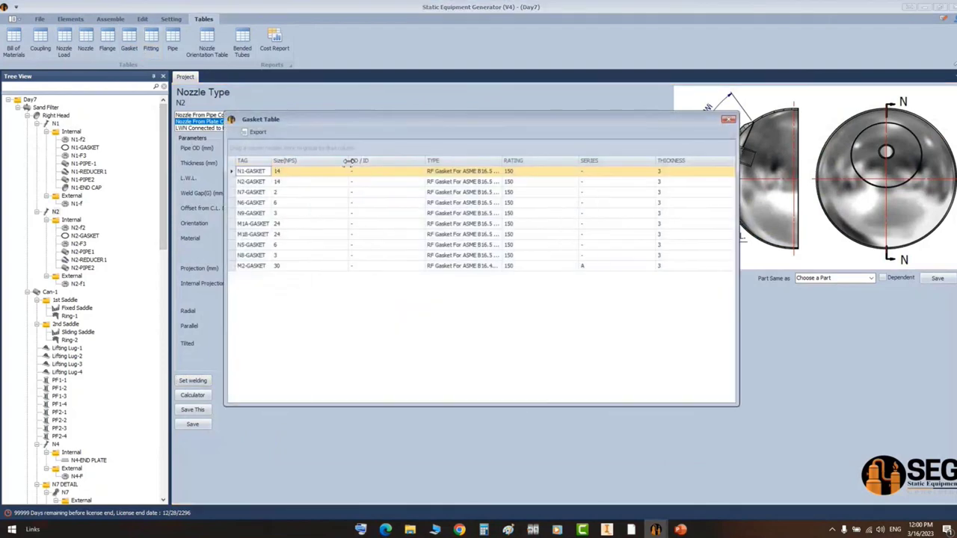
pyautogui.doubleClick(349, 161)
pyautogui.moveTo(389, 161); pyautogui.dragTo(333, 161)
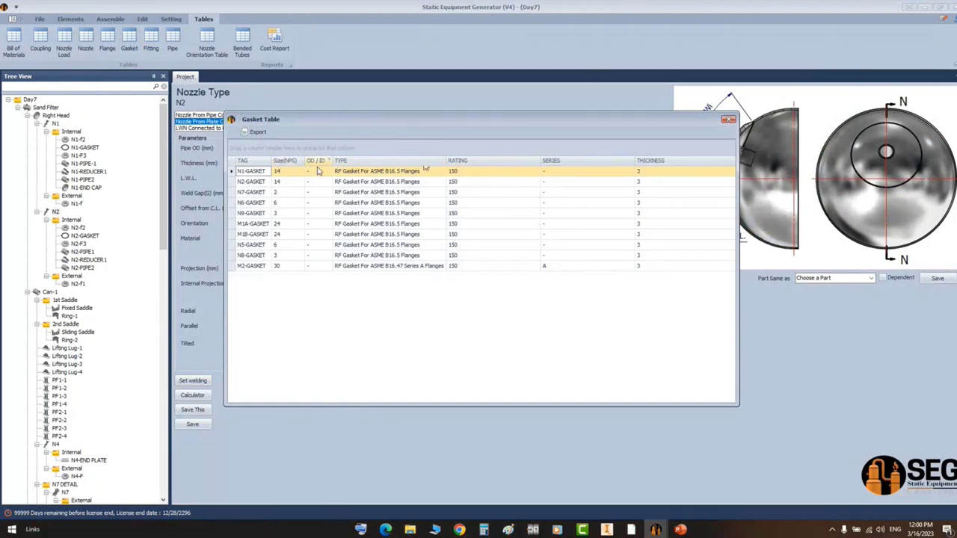
pyautogui.click(316, 171)
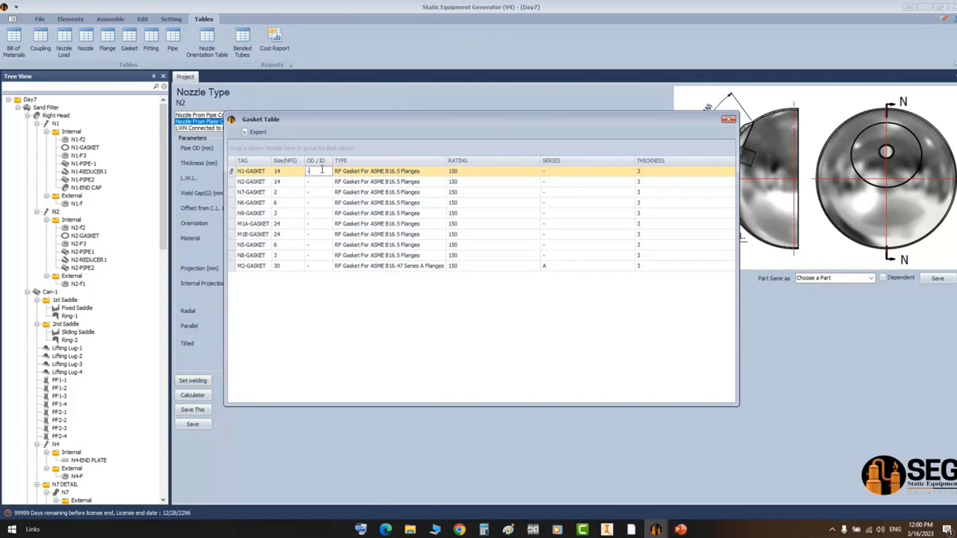
pyautogui.click(311, 182)
pyautogui.click(730, 120)
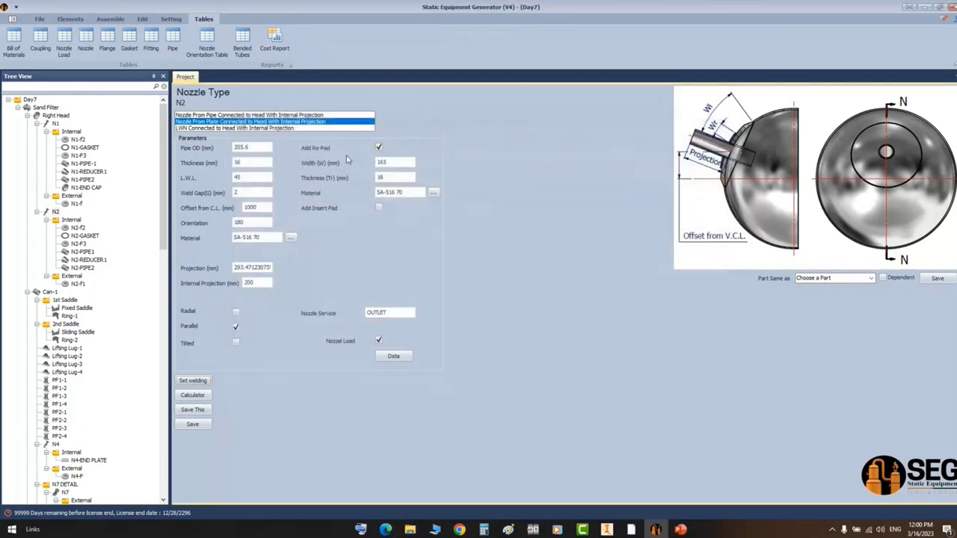
# - Review the reducers, tees and couplings in the fitting table, and view the pipe table
pyautogui.click(151, 41)
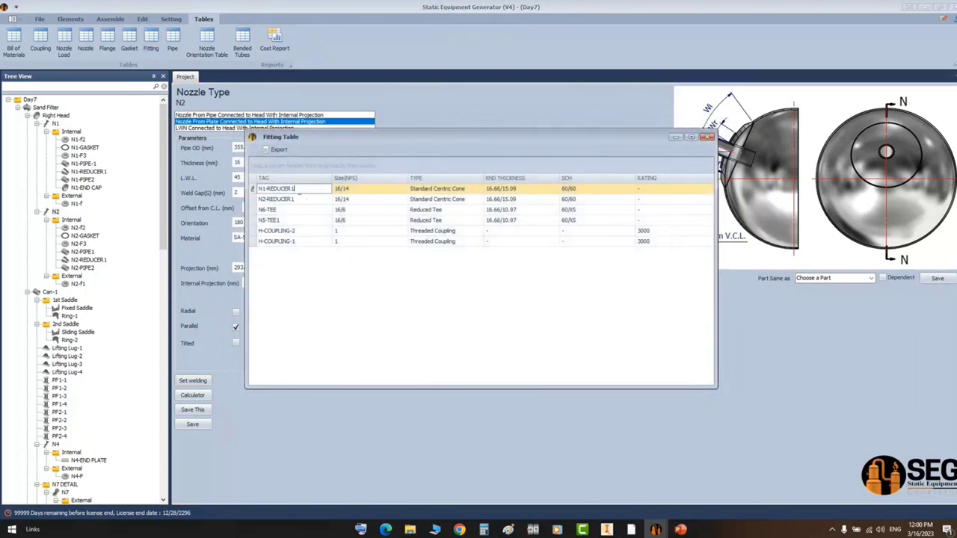
pyautogui.click(300, 198)
pyautogui.click(308, 190)
pyautogui.click(304, 199)
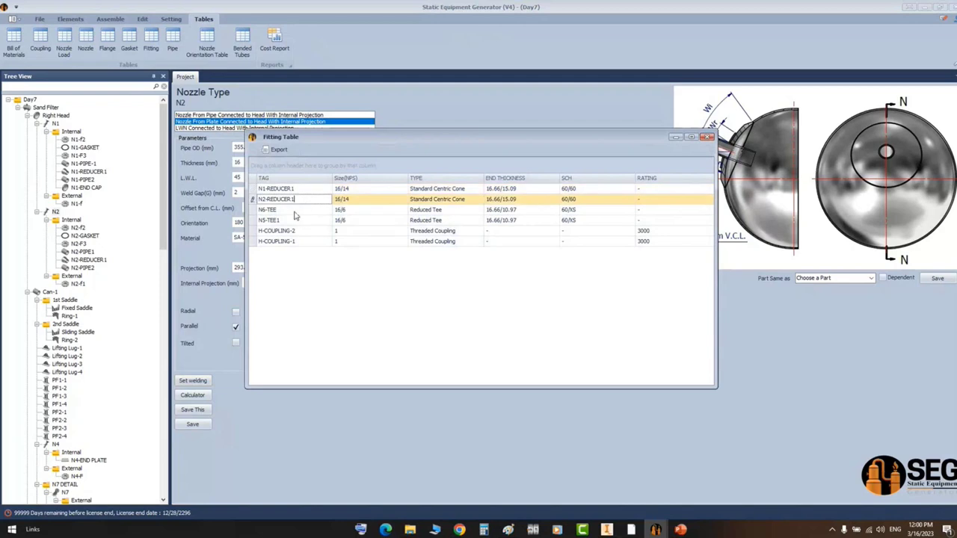
pyautogui.click(298, 220)
pyautogui.click(304, 231)
pyautogui.click(308, 241)
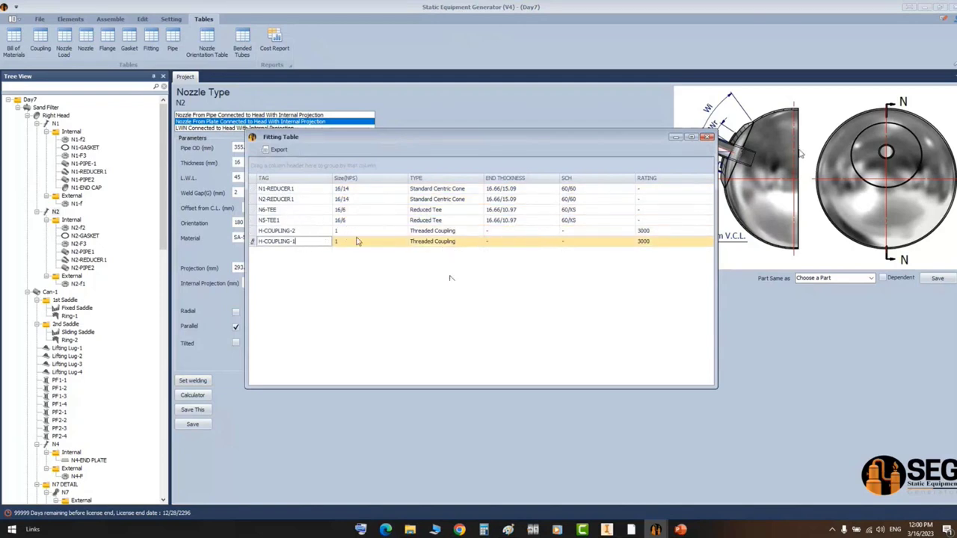
pyautogui.click(708, 137)
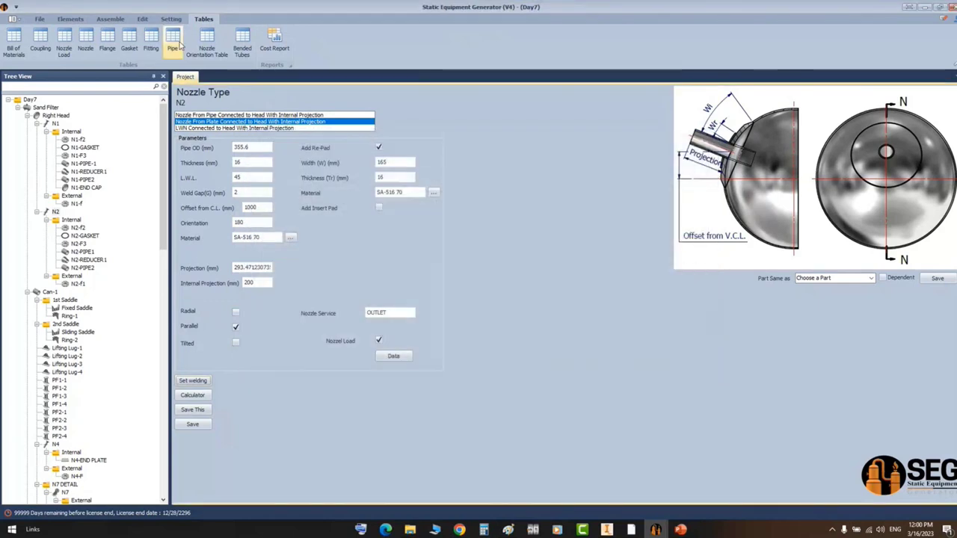
pyautogui.click(173, 41)
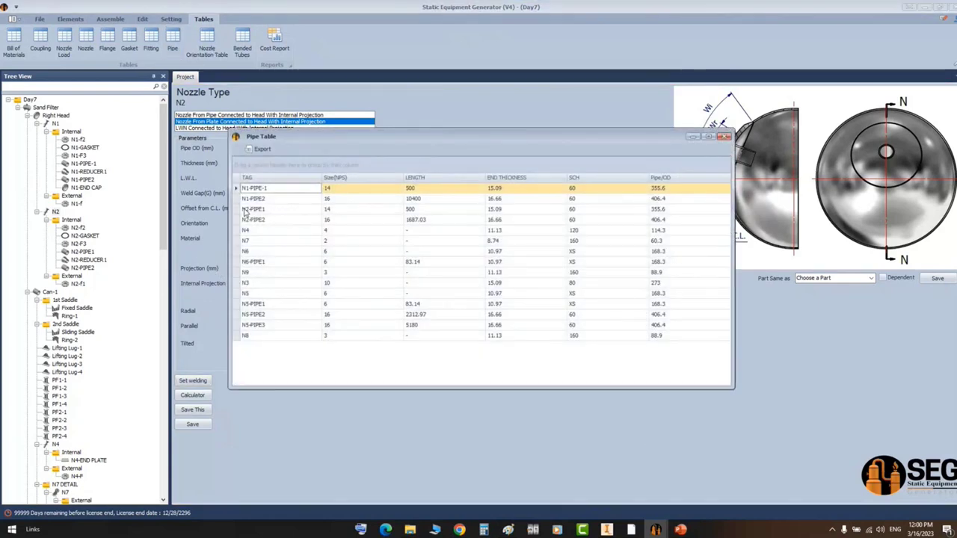
pyautogui.click(724, 137)
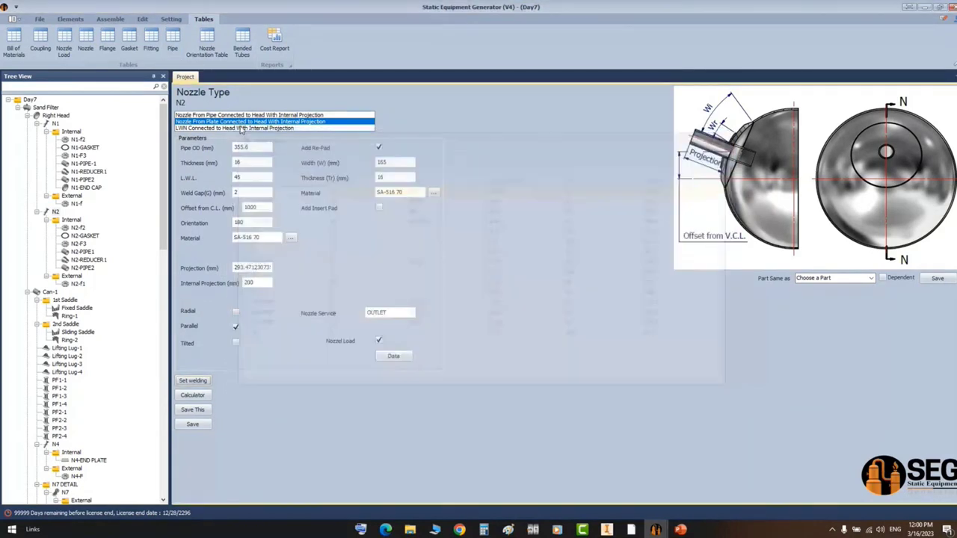
# - Open the nozzle orientation table, enlarge it to show all nozzles, and review their orientation entries
pyautogui.click(207, 41)
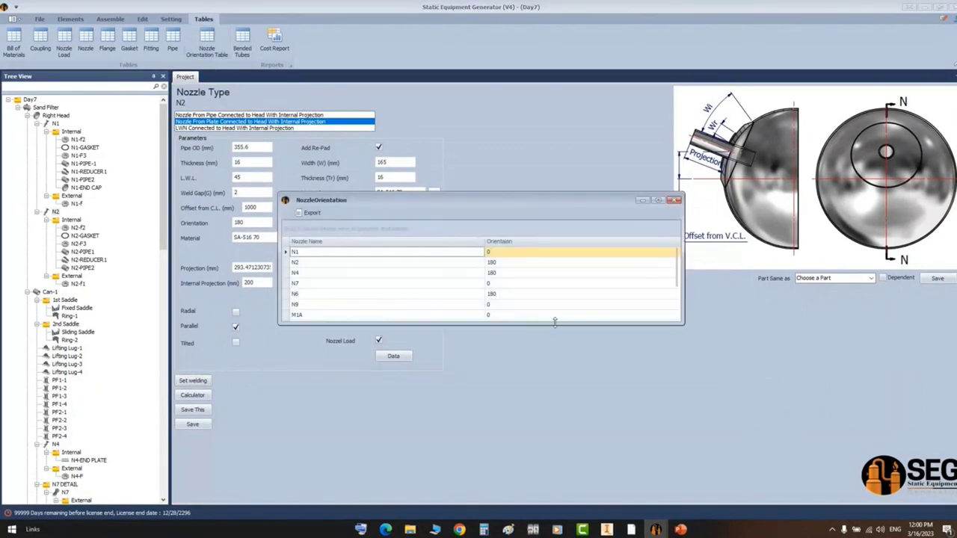
pyautogui.moveTo(555, 322); pyautogui.dragTo(553, 436)
pyautogui.doubleClick(484, 241)
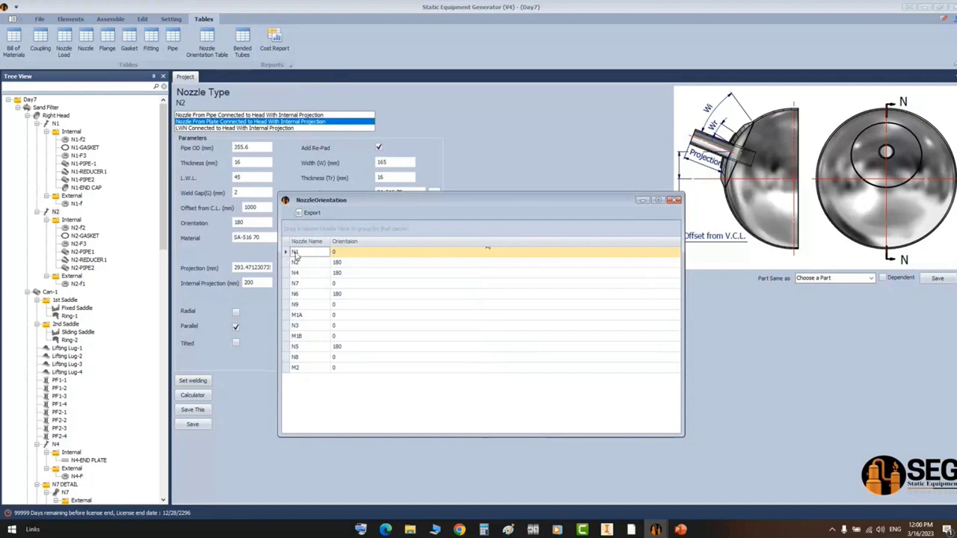
pyautogui.click(338, 262)
pyautogui.click(345, 273)
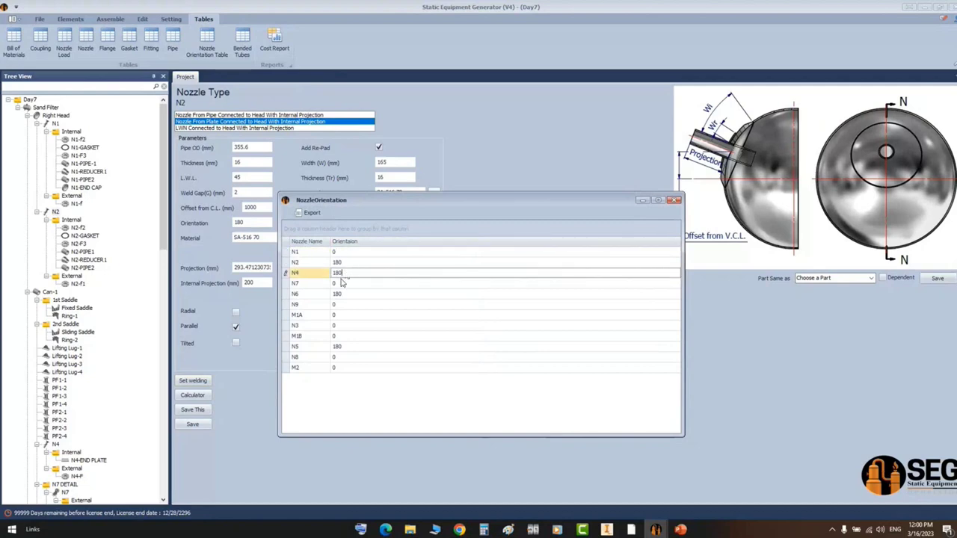
pyautogui.click(342, 283)
pyautogui.click(345, 297)
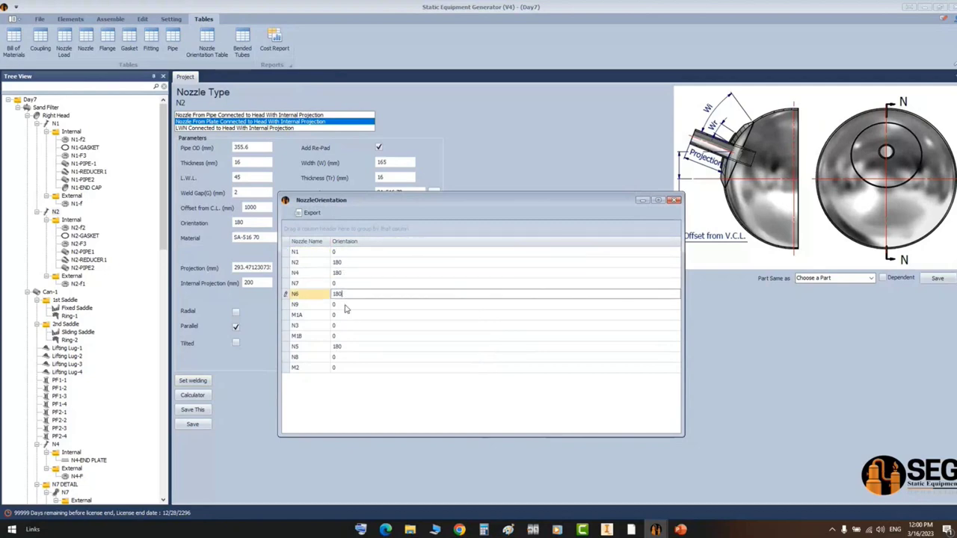
pyautogui.click(676, 202)
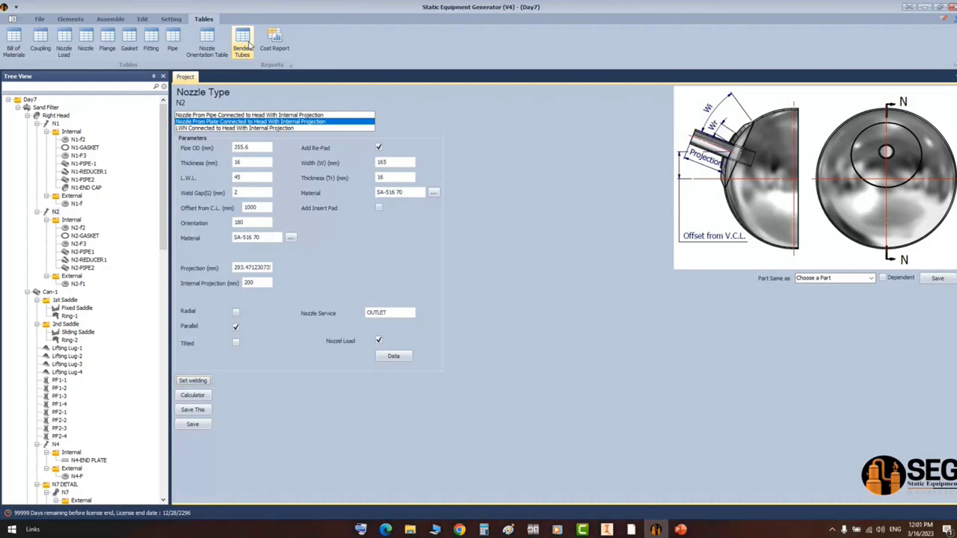
pyautogui.click(172, 19)
pyautogui.click(139, 20)
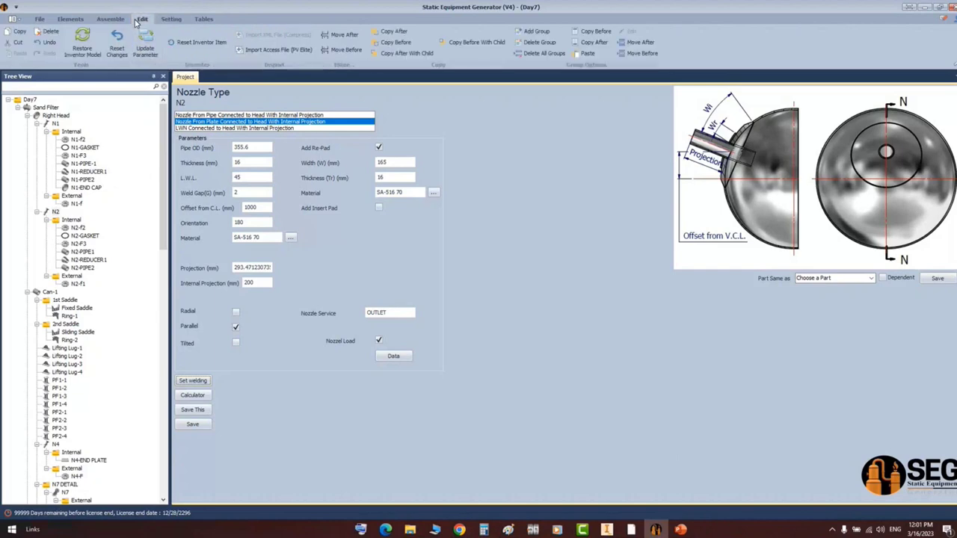
pyautogui.click(115, 20)
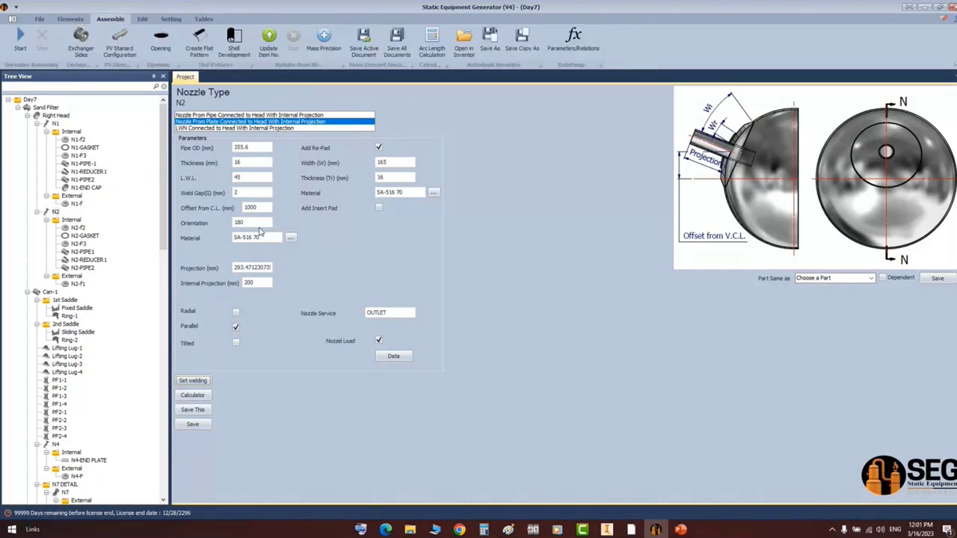
pyautogui.click(40, 19)
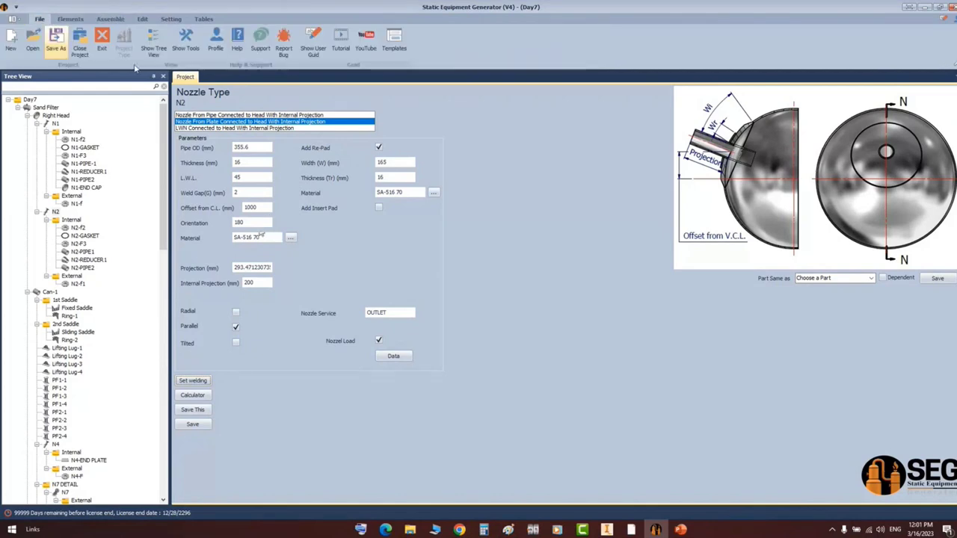
pyautogui.scroll(-5, 151, 341)
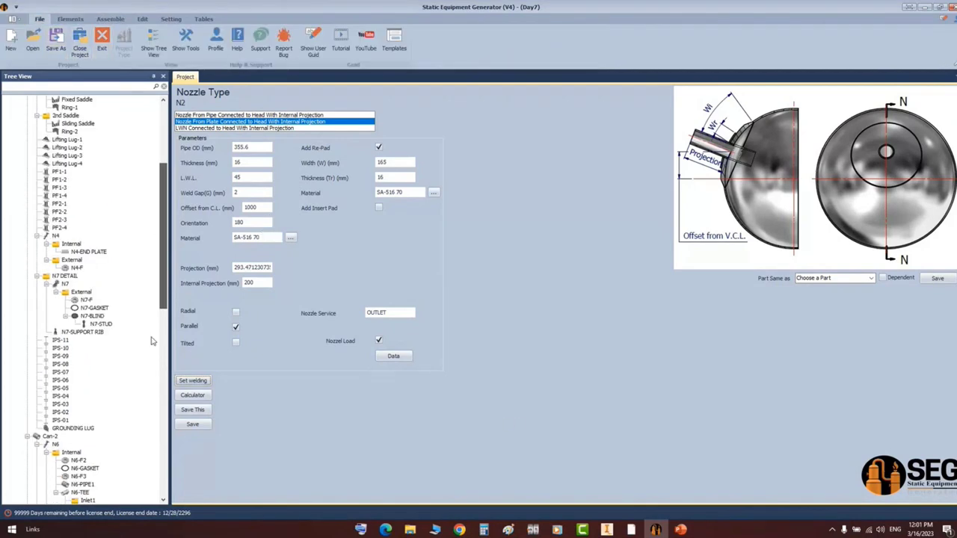
pyautogui.scroll(-8, 152, 341)
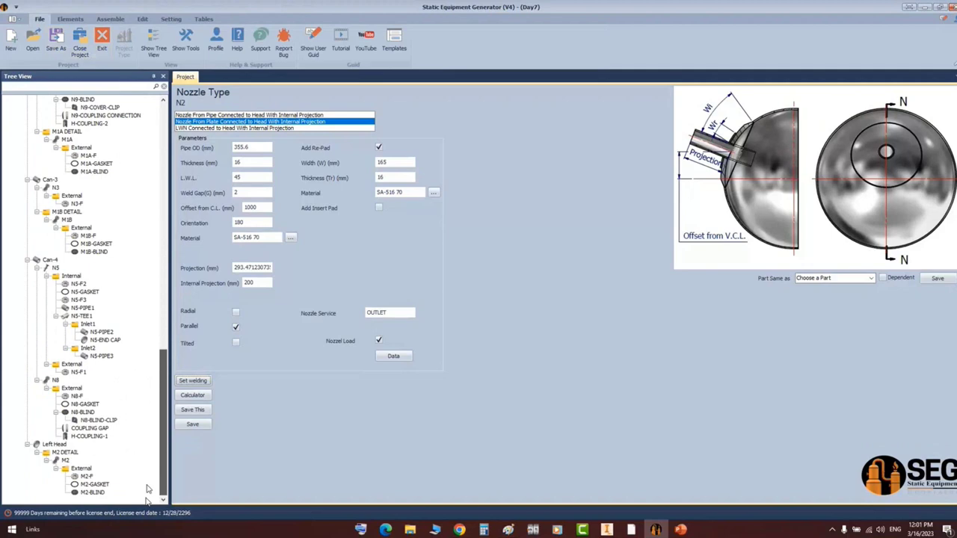
pyautogui.scroll(13, 163, 449)
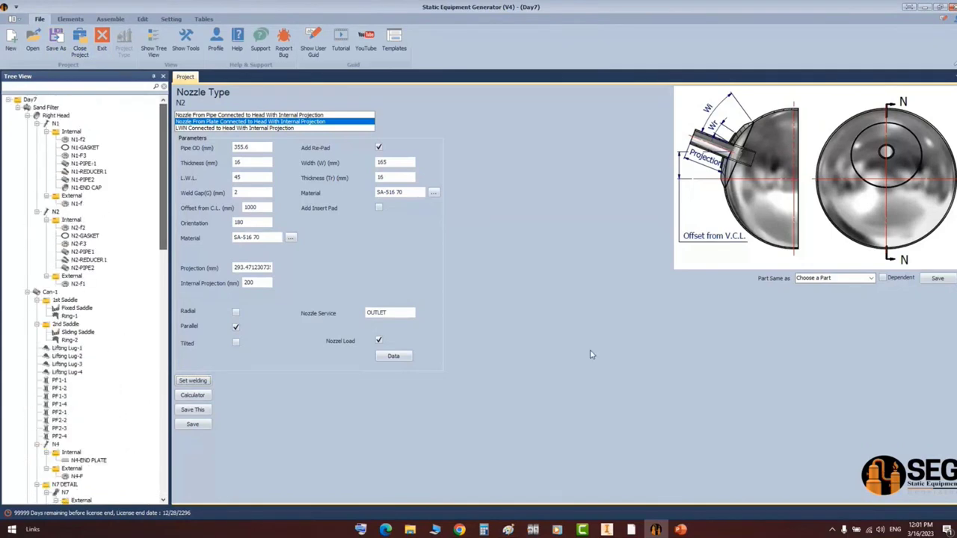
# - Switch to the Teams meeting in Chrome and read the question in the meeting chat
pyautogui.click(460, 529)
pyautogui.click(455, 468)
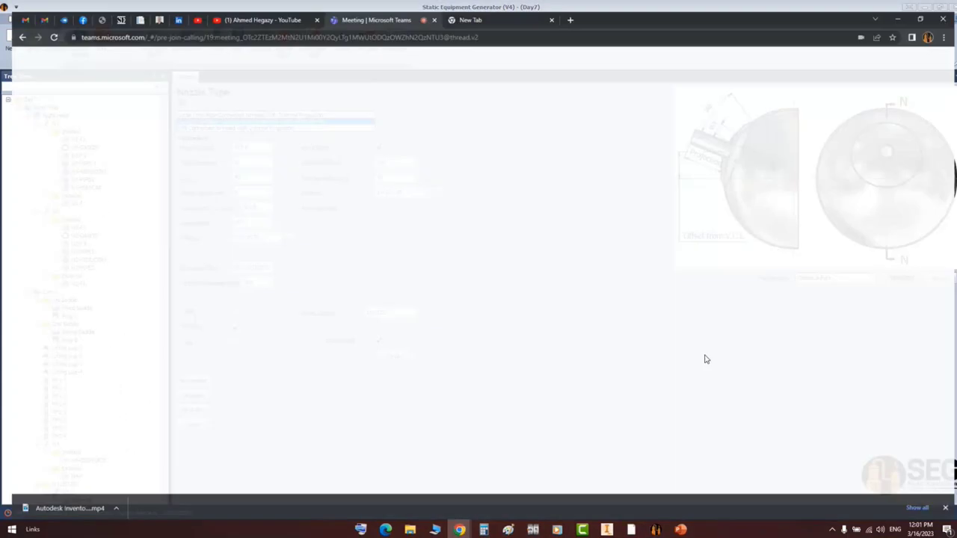
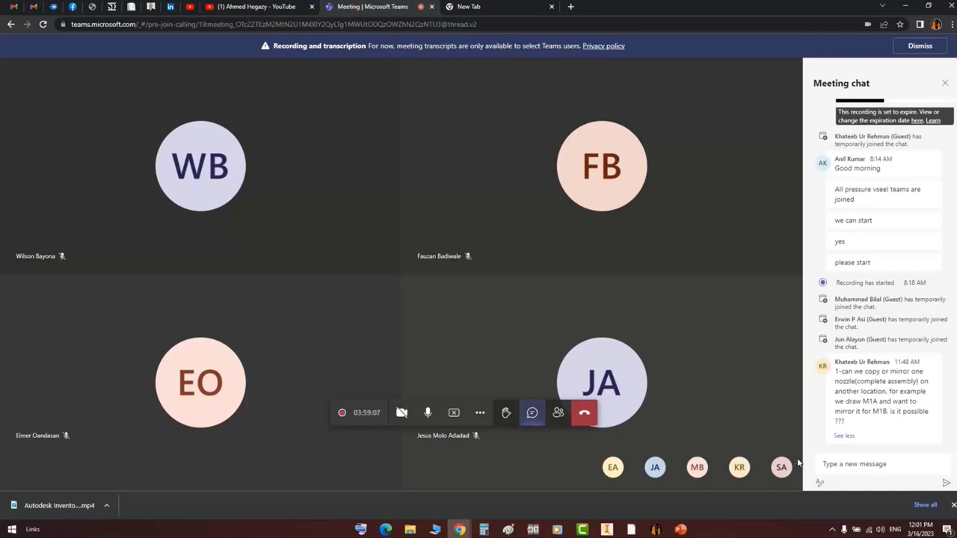
# - Switch to the Sand Filter assembly in Inventor and examine its top nozzles, supports and shell from several sides
pyautogui.click(607, 529)
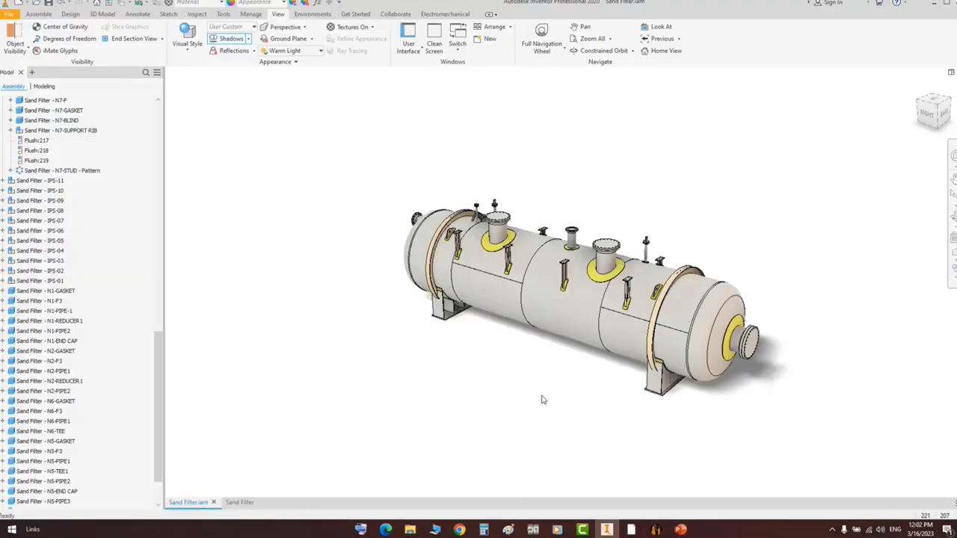
pyautogui.click(946, 100)
pyautogui.scroll(3, 688, 253)
pyautogui.moveTo(688, 253); pyautogui.dragTo(688, 146, button='middle')
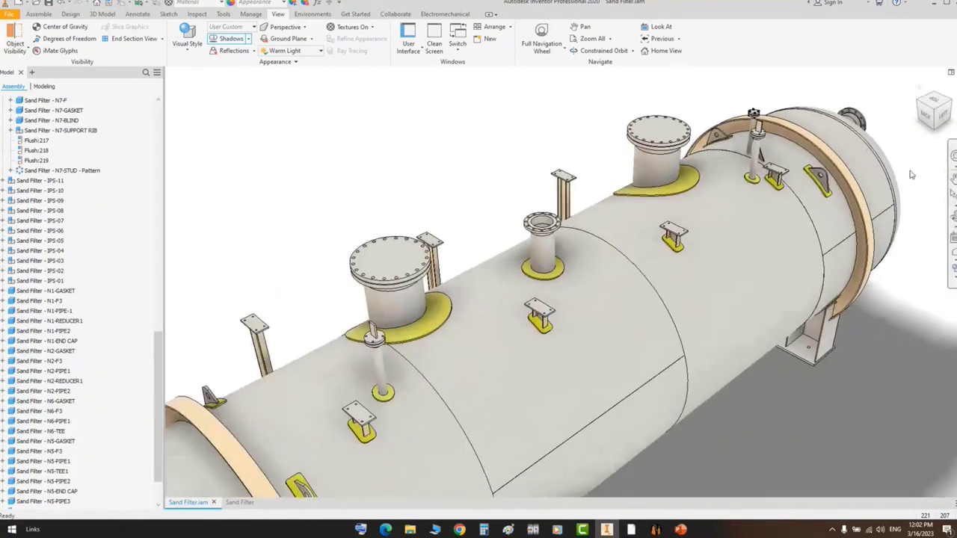
pyautogui.click(952, 219)
pyautogui.scroll(2, 615, 224)
pyautogui.moveTo(580, 239); pyautogui.dragTo(540, 223)
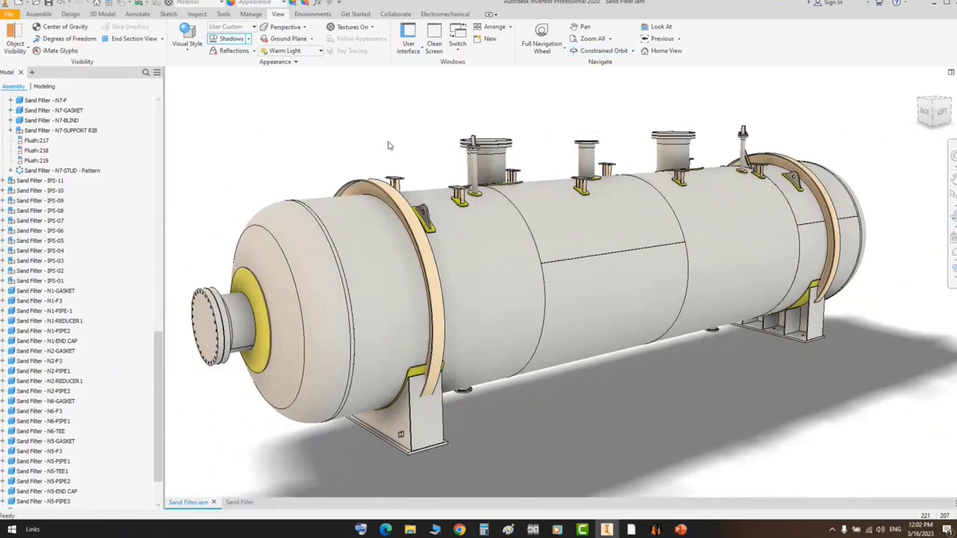
# - Collapse all children of Sand Filter.iam in the model tree
pyautogui.scroll(15, 37, 122)
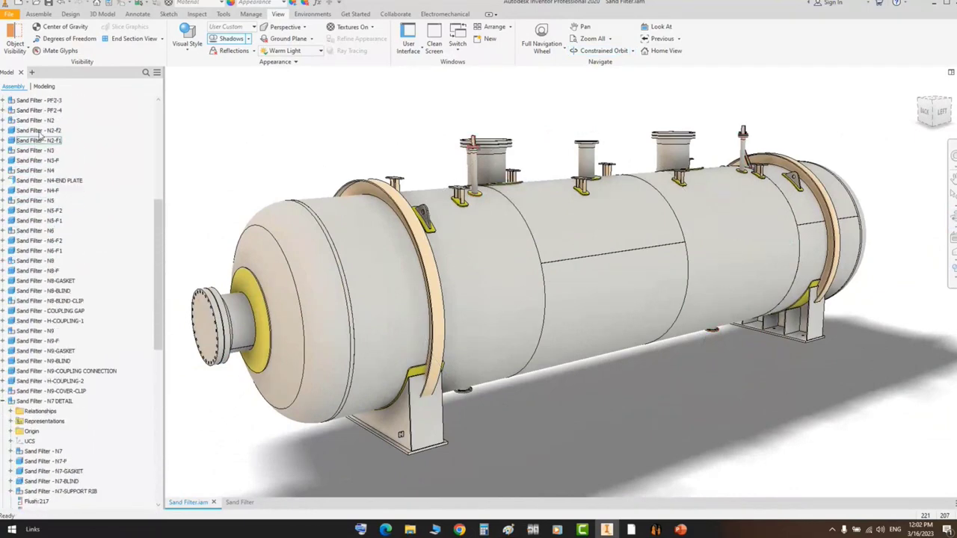
pyautogui.scroll(5, 37, 121)
pyautogui.rightClick(28, 101)
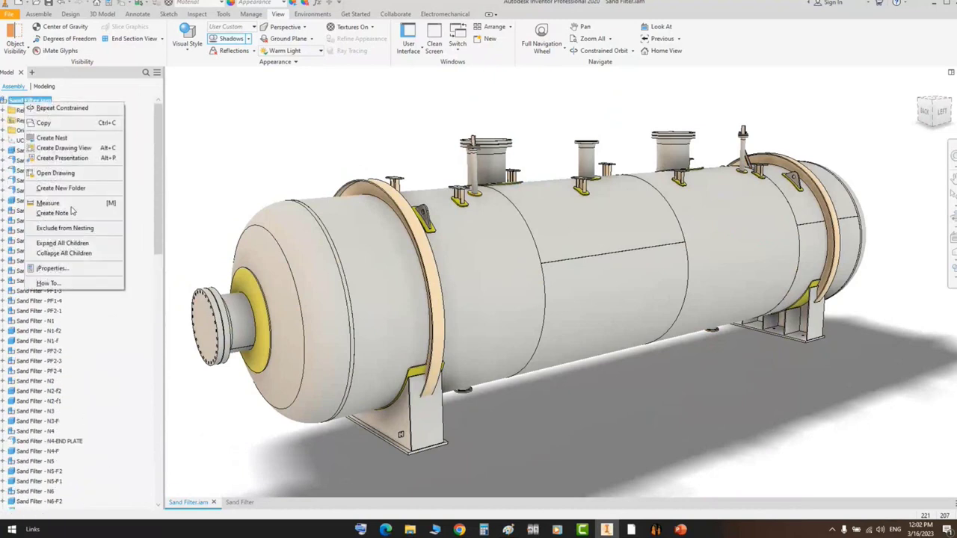
pyautogui.click(71, 254)
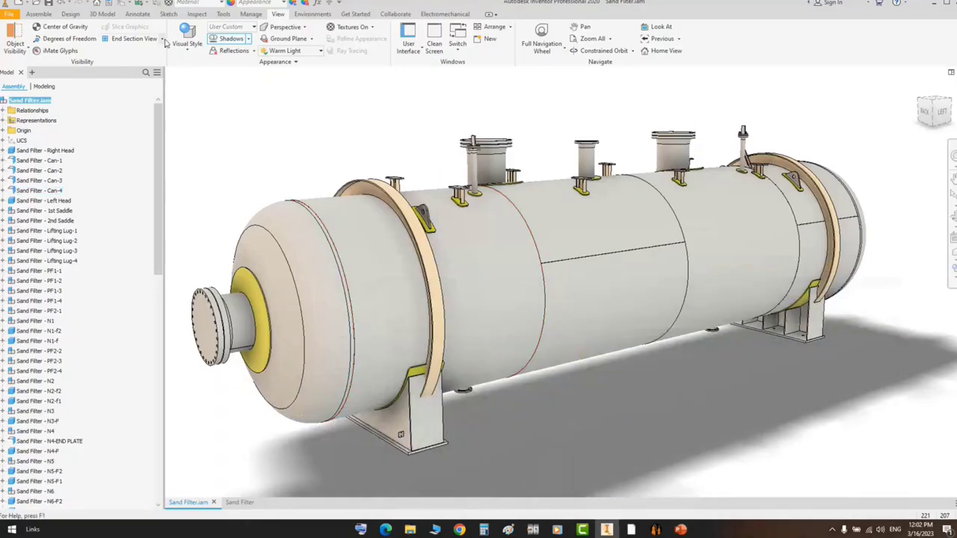
# - Section the vessel with a half section view parallel to a saddle's outer face, offset inward to expose the interior
pyautogui.click(162, 39)
pyautogui.click(146, 69)
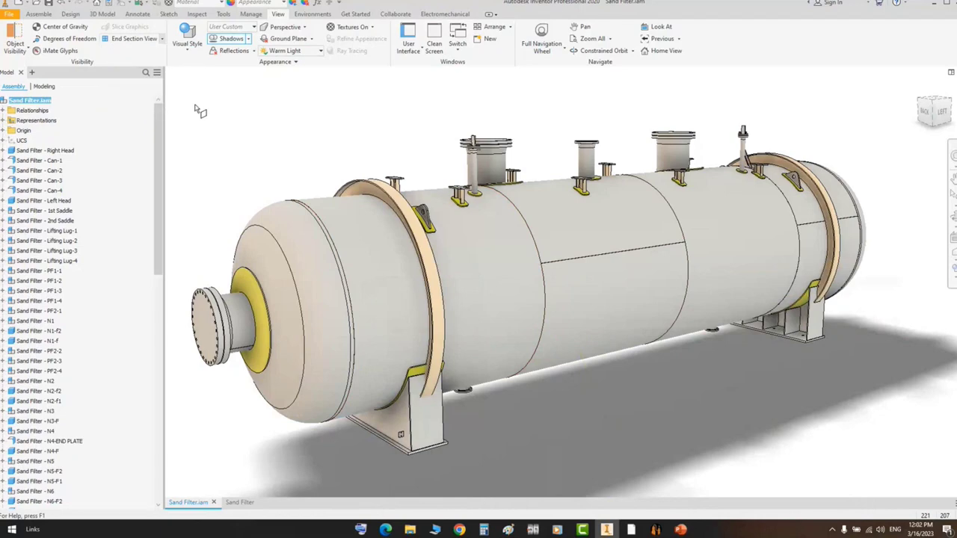
pyautogui.click(435, 429)
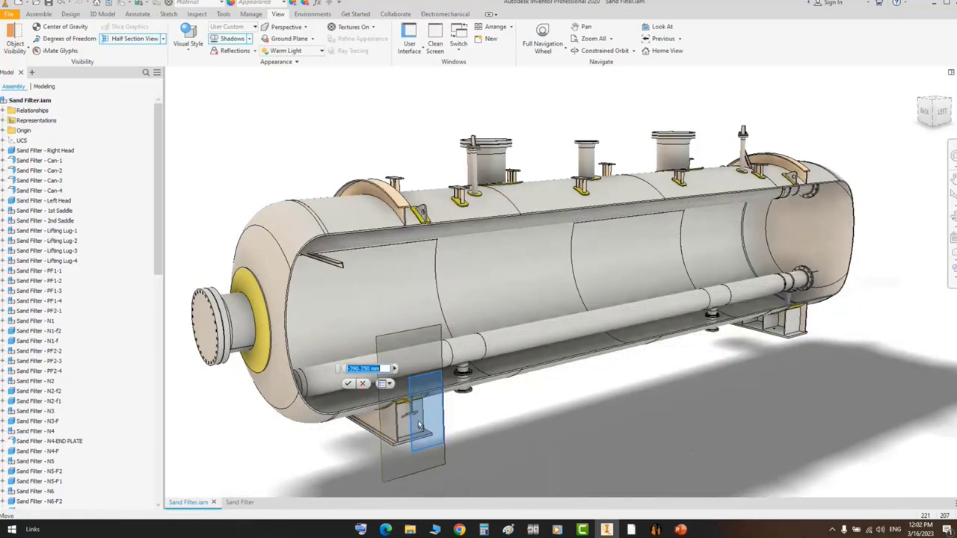
pyautogui.moveTo(420, 425); pyautogui.dragTo(417, 424)
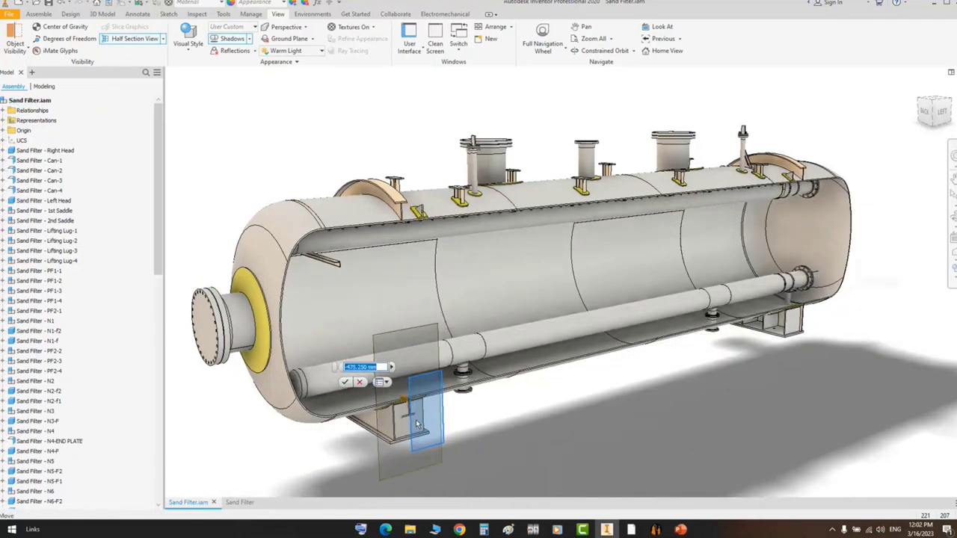
pyautogui.click(344, 382)
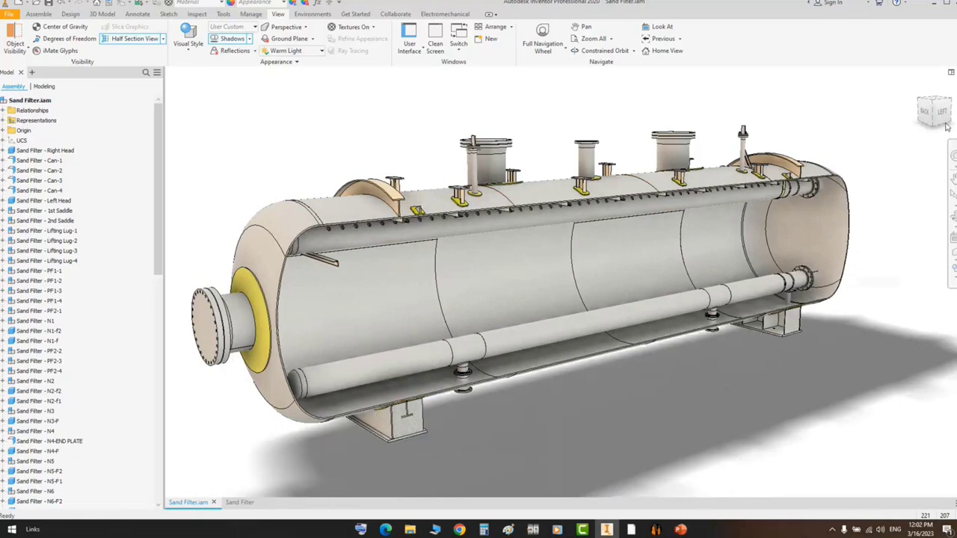
# - Examine the sectioned vessel's internal pipes and their nozzle connections from the left side and close up near the head
pyautogui.click(942, 112)
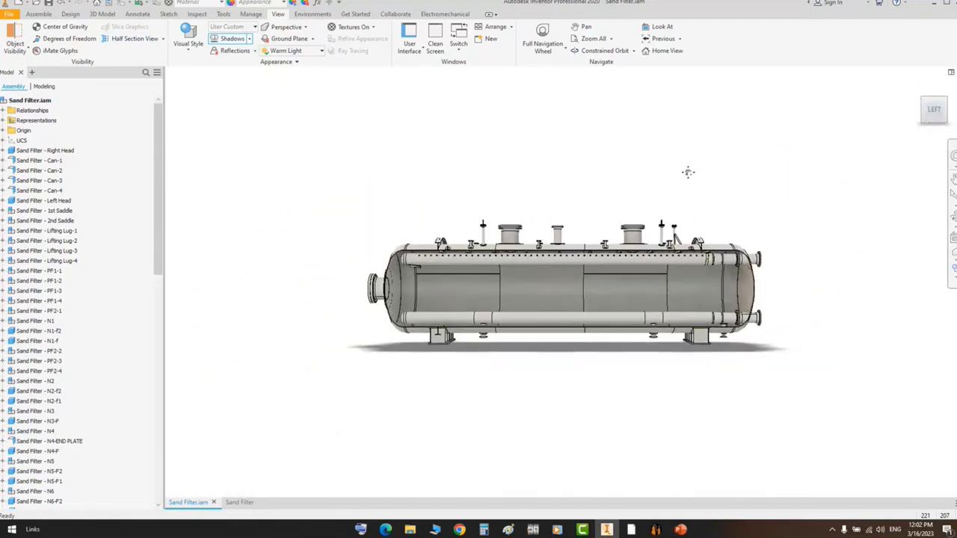
pyautogui.click(953, 216)
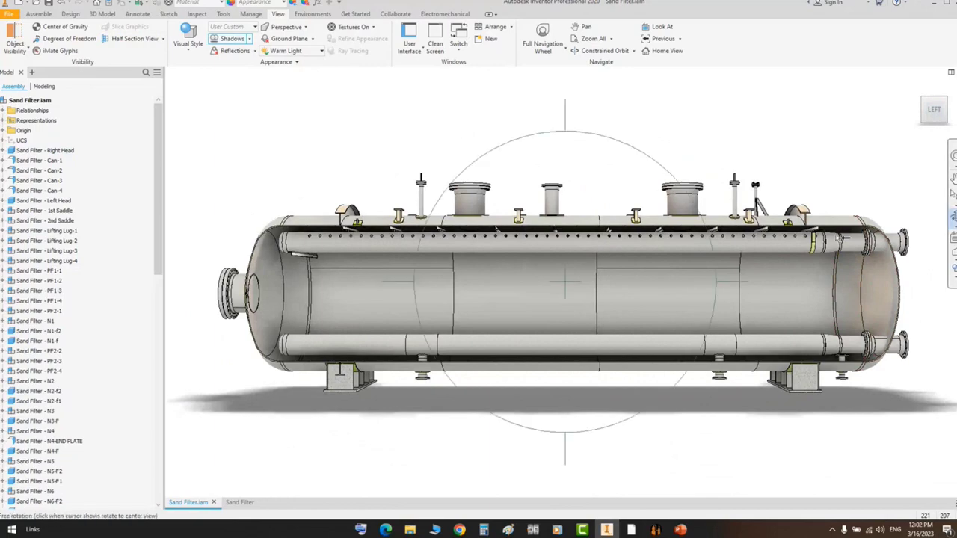
pyautogui.moveTo(569, 305); pyautogui.dragTo(602, 260)
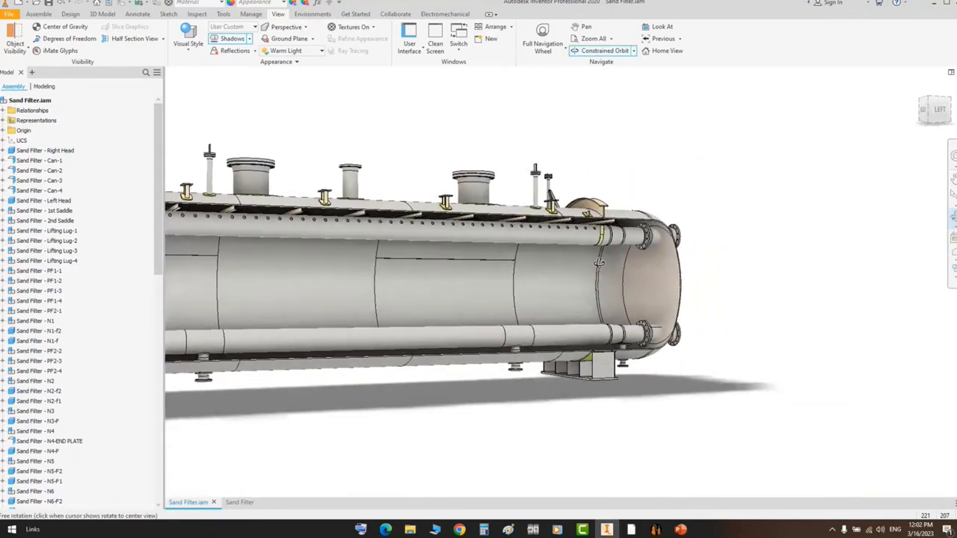
pyautogui.scroll(-3, 644, 334)
pyautogui.moveTo(607, 299); pyautogui.dragTo(621, 292, button='middle')
pyautogui.scroll(2, 573, 314)
pyautogui.moveTo(573, 314); pyautogui.dragTo(554, 308)
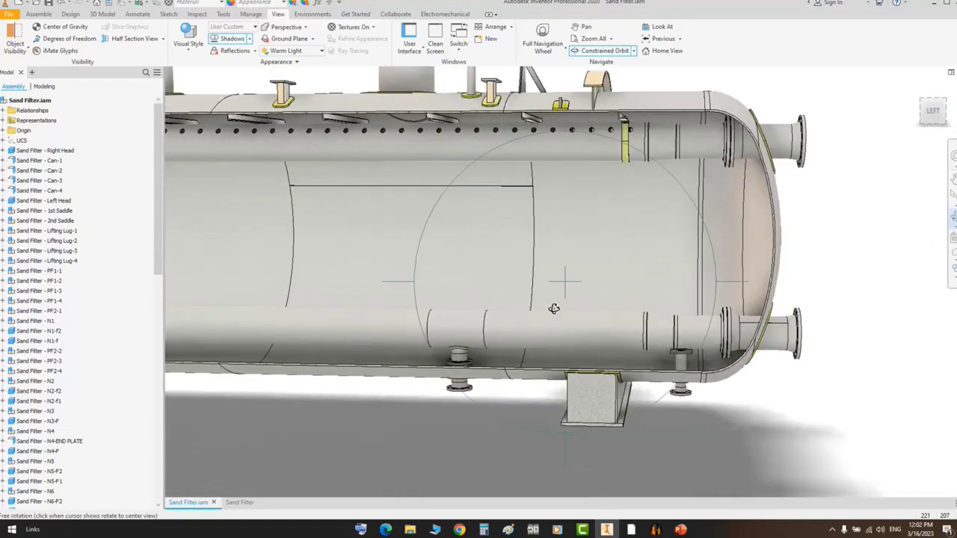
pyautogui.moveTo(554, 307); pyautogui.dragTo(618, 306, button='middle')
pyautogui.rightClick(611, 255)
pyautogui.click(629, 262)
pyautogui.scroll(3, 590, 289)
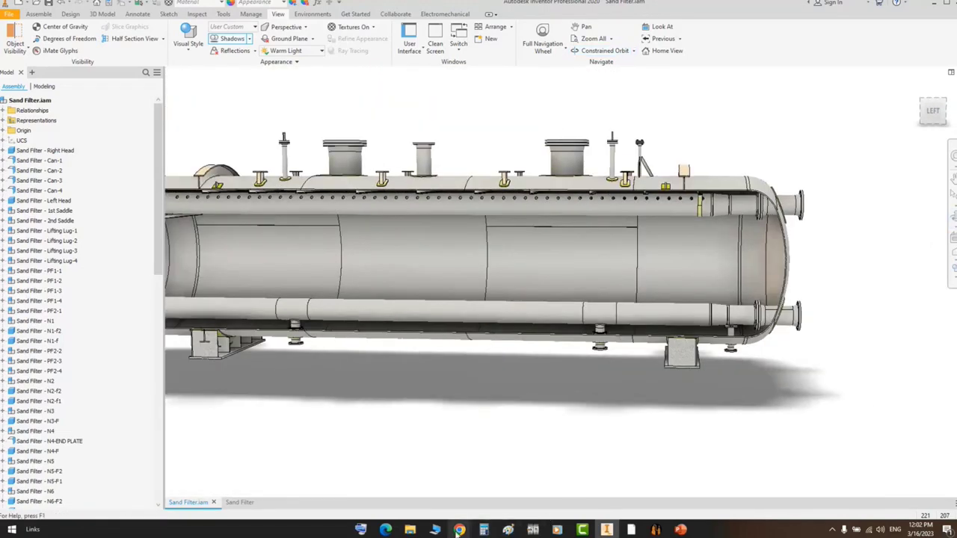
# - Switch to the Teams meeting in Chrome and expand the new chat question about unfolding all shell courses with their attachments
pyautogui.moveTo(458, 531)
pyautogui.click(408, 486)
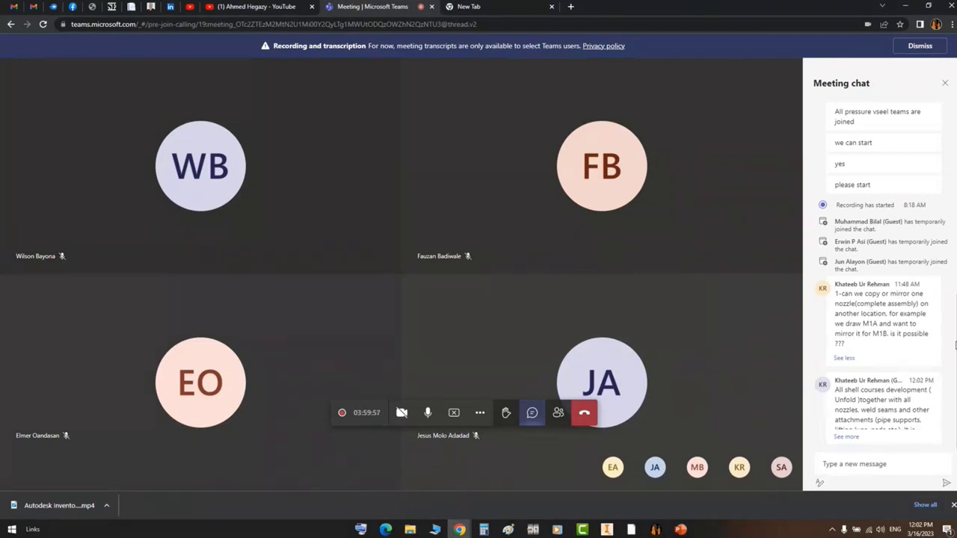
pyautogui.click(847, 436)
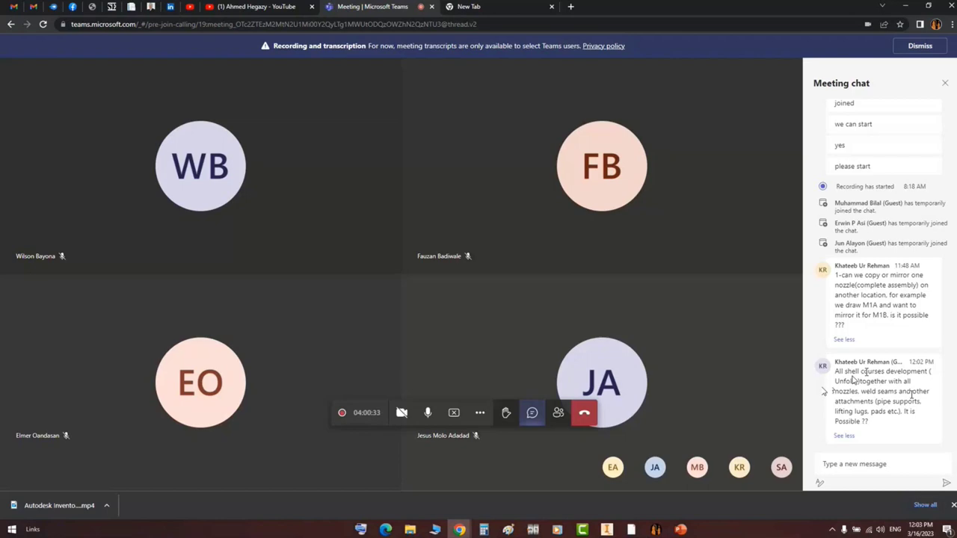
# - Return to the Inventor assembly and end the half section view
pyautogui.click(607, 529)
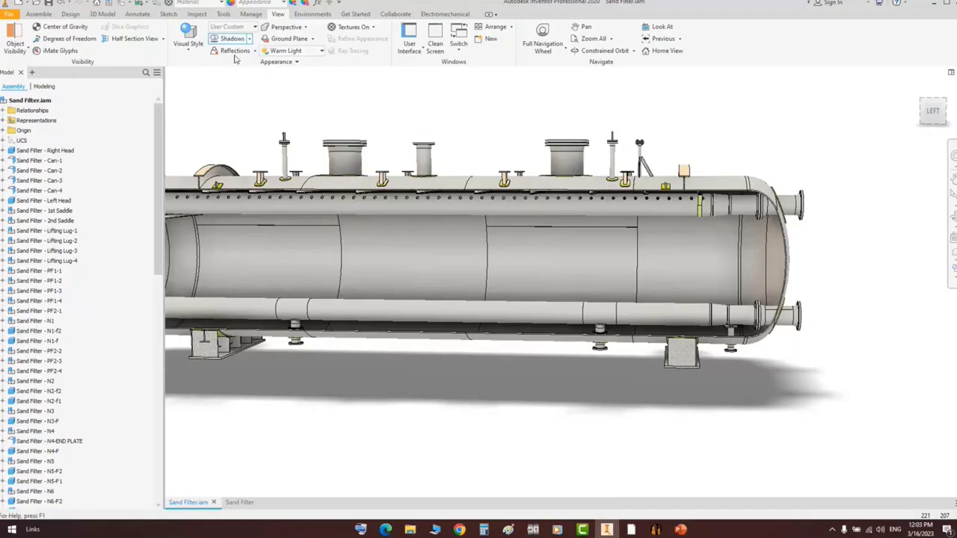
pyautogui.click(162, 38)
pyautogui.click(152, 119)
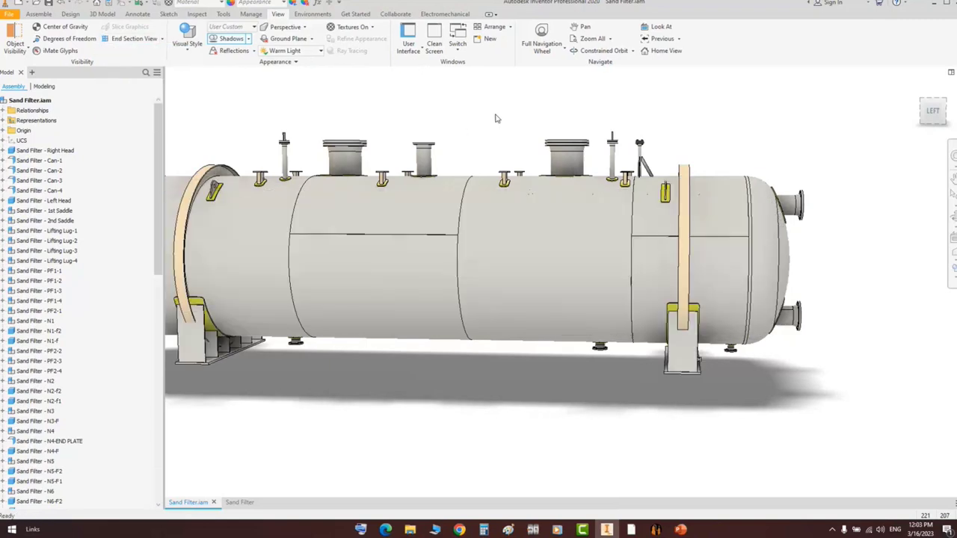
# - Examine the nozzles, reinforcement pads, pipe supports and lifting lugs where they meet the shell courses
pyautogui.click(953, 216)
pyautogui.scroll(-2, 665, 225)
pyautogui.moveTo(603, 262)
pyautogui.mouseDown()
pyautogui.moveTo(656, 272)
pyautogui.moveTo(566, 235)
pyautogui.moveTo(626, 235)
pyautogui.moveTo(564, 296)
pyautogui.moveTo(590, 257)
pyautogui.mouseUp()
pyautogui.scroll(4, 590, 257)
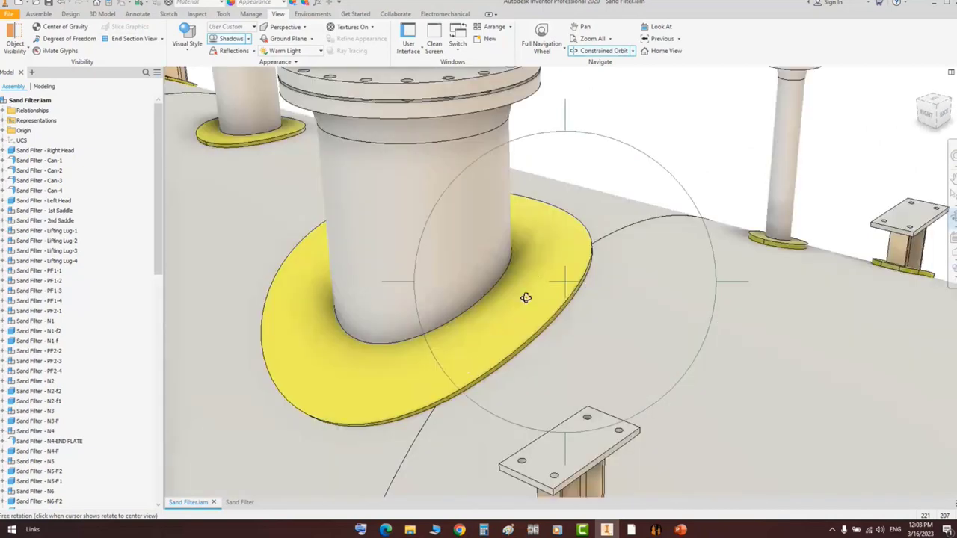
pyautogui.scroll(-4, 581, 261)
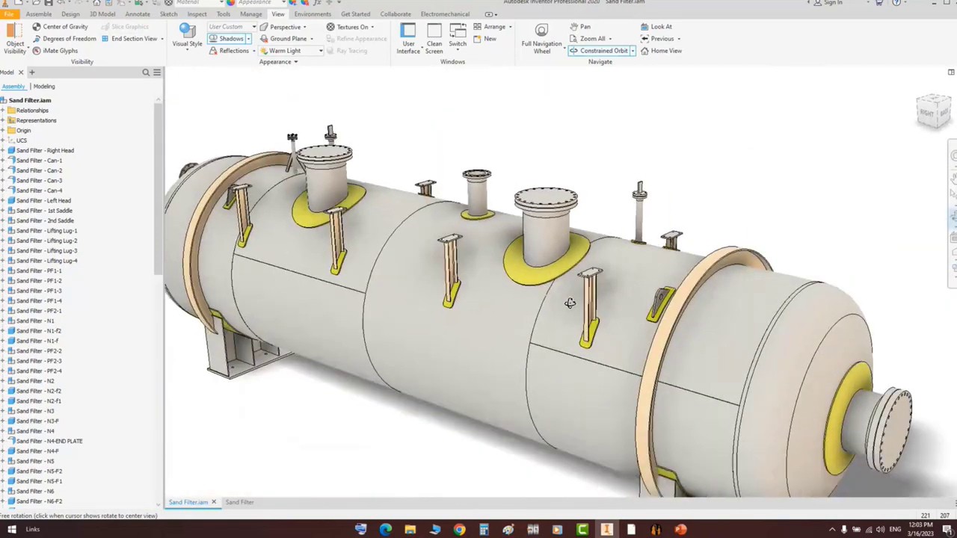
pyautogui.moveTo(569, 304); pyautogui.dragTo(635, 309)
pyautogui.scroll(8, 635, 309)
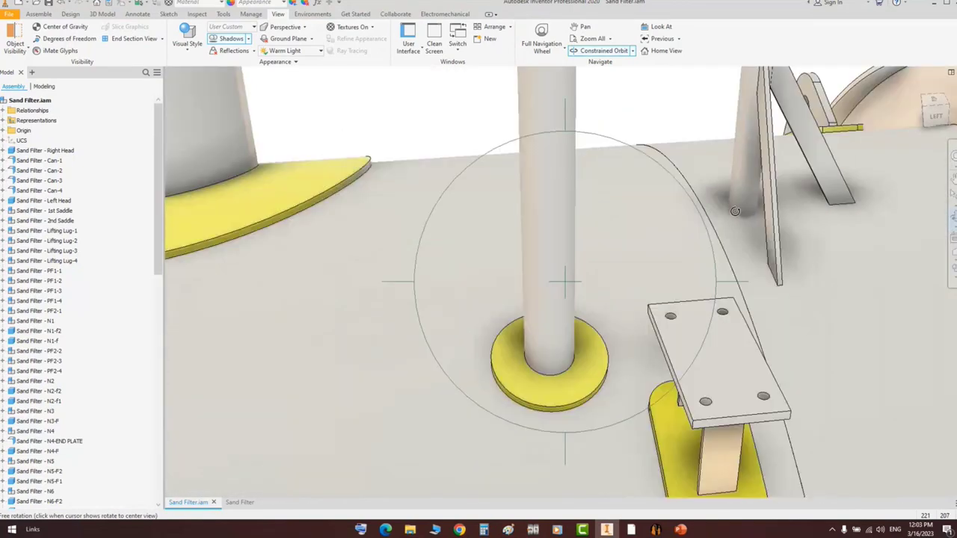
pyautogui.scroll(-2, 746, 213)
pyautogui.moveTo(747, 223); pyautogui.dragTo(607, 250, button='middle')
pyautogui.rightClick(600, 193)
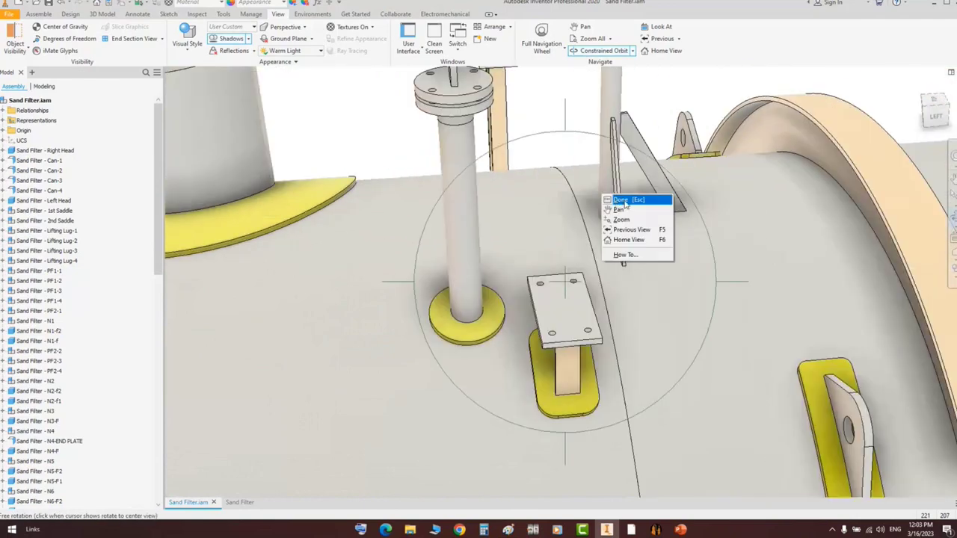
pyautogui.click(623, 200)
pyautogui.scroll(-5, 552, 152)
pyautogui.moveTo(577, 179); pyautogui.dragTo(601, 183, button='middle')
pyautogui.moveTo(601, 183); pyautogui.dragTo(630, 157)
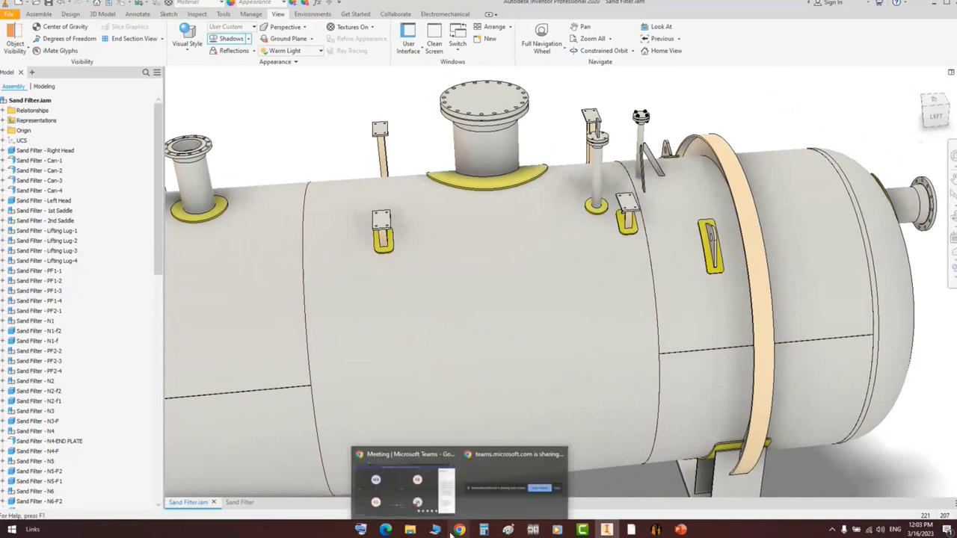
# - Section the vessel with a half section view offset -183.250 mm from the saddle's outer face
pyautogui.click(935, 114)
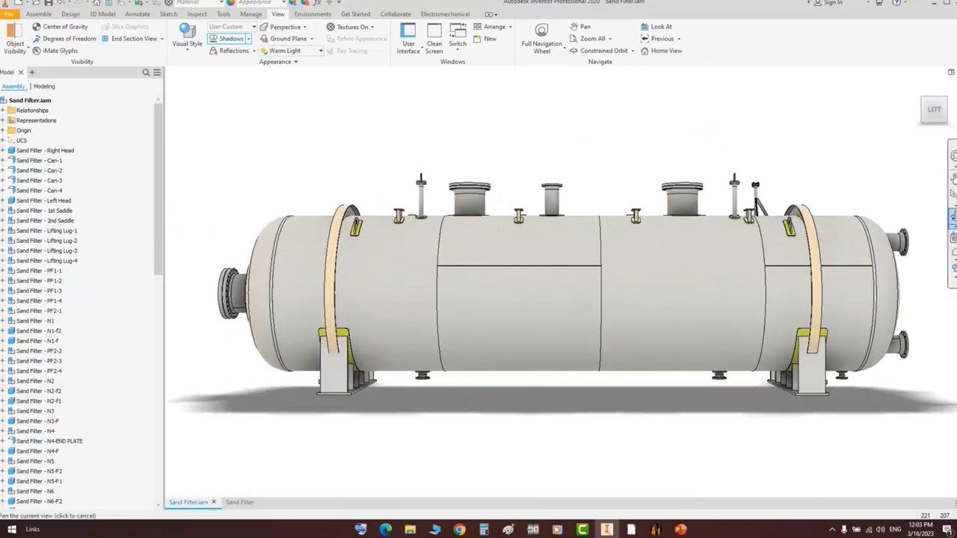
pyautogui.click(953, 219)
pyautogui.moveTo(566, 119); pyautogui.dragTo(568, 132)
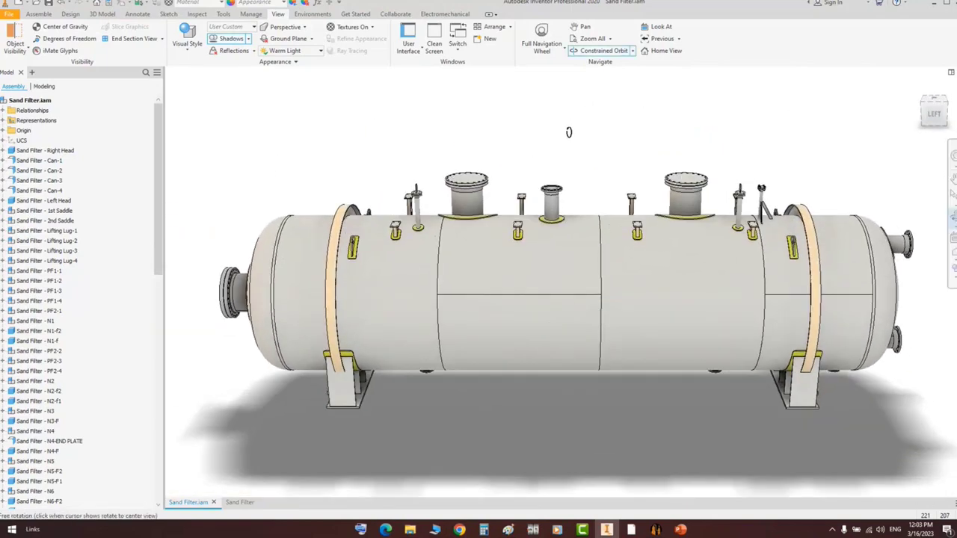
pyautogui.moveTo(730, 282); pyautogui.dragTo(776, 278)
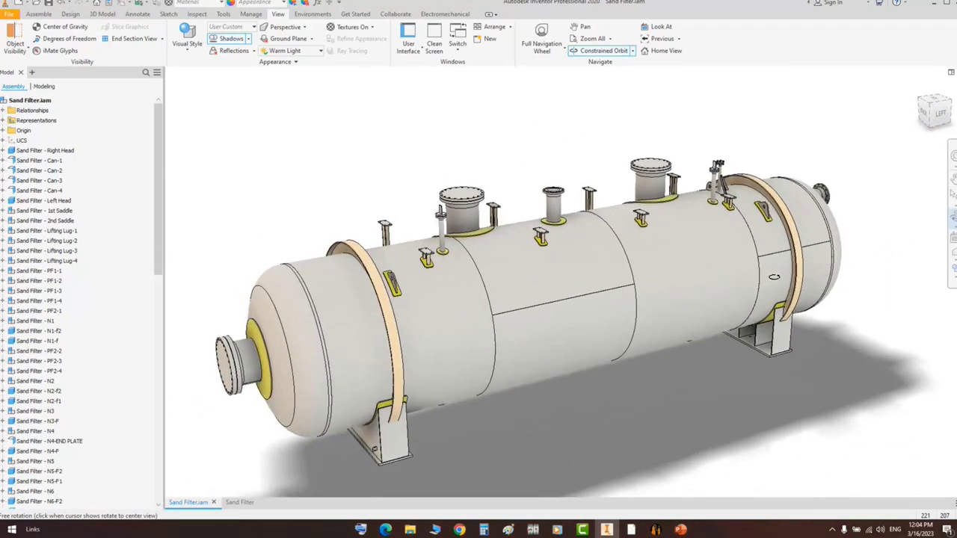
pyautogui.press('Escape')
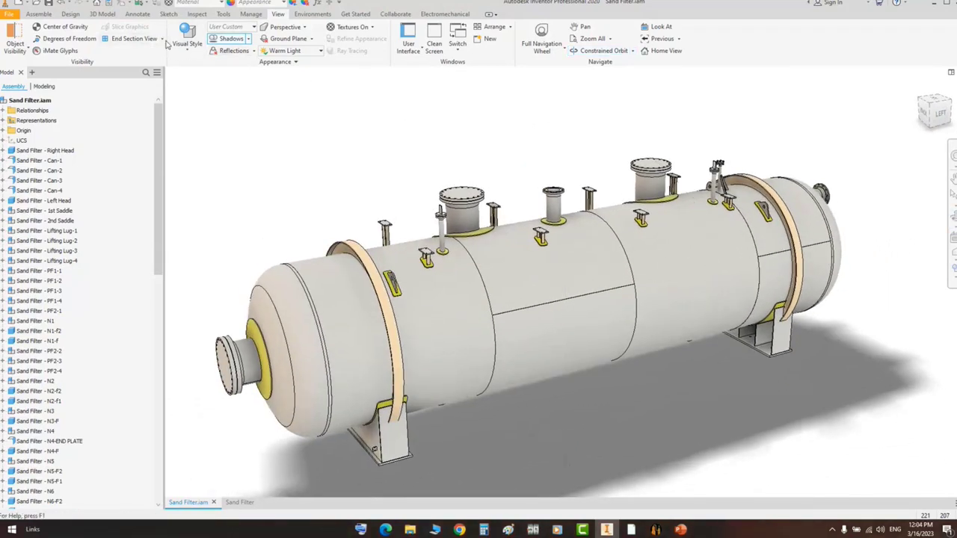
pyautogui.click(162, 39)
pyautogui.click(146, 75)
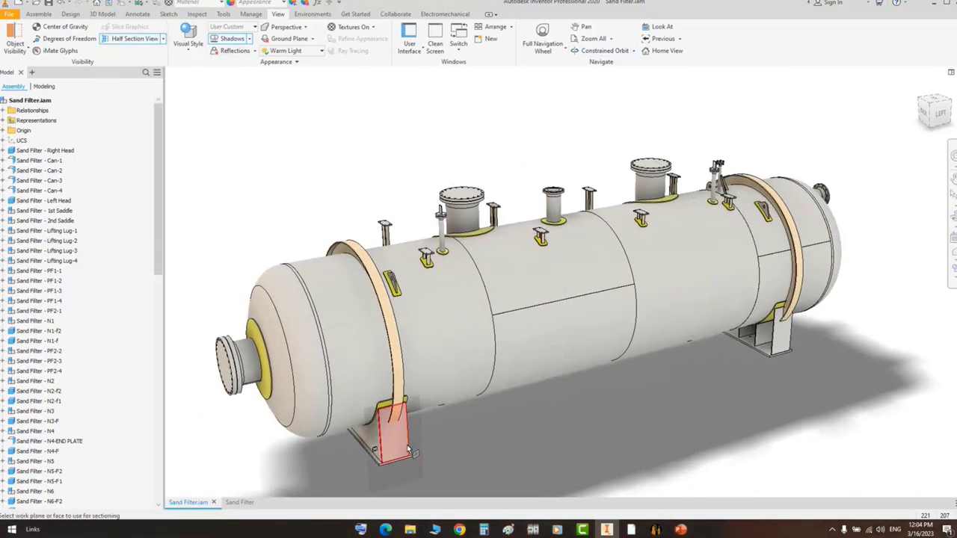
pyautogui.click(408, 448)
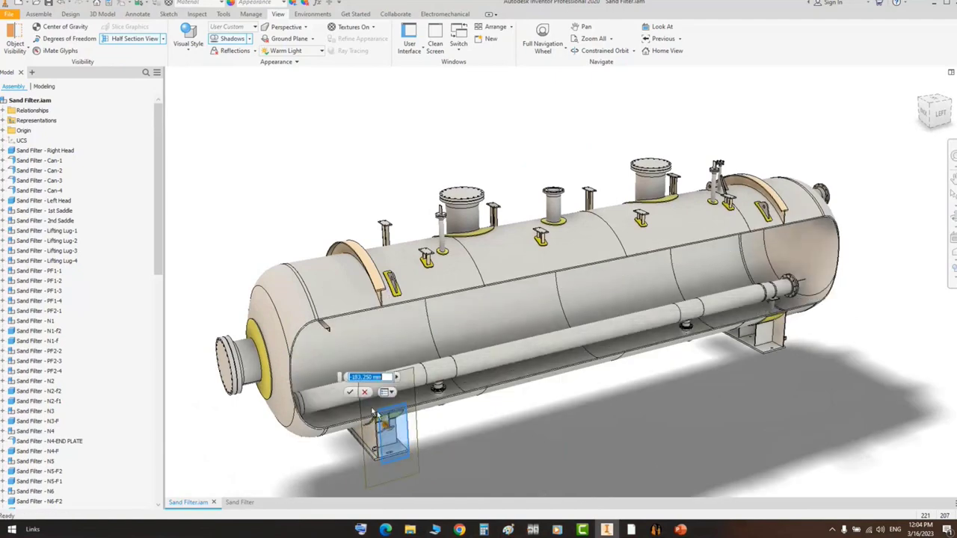
pyautogui.click(351, 393)
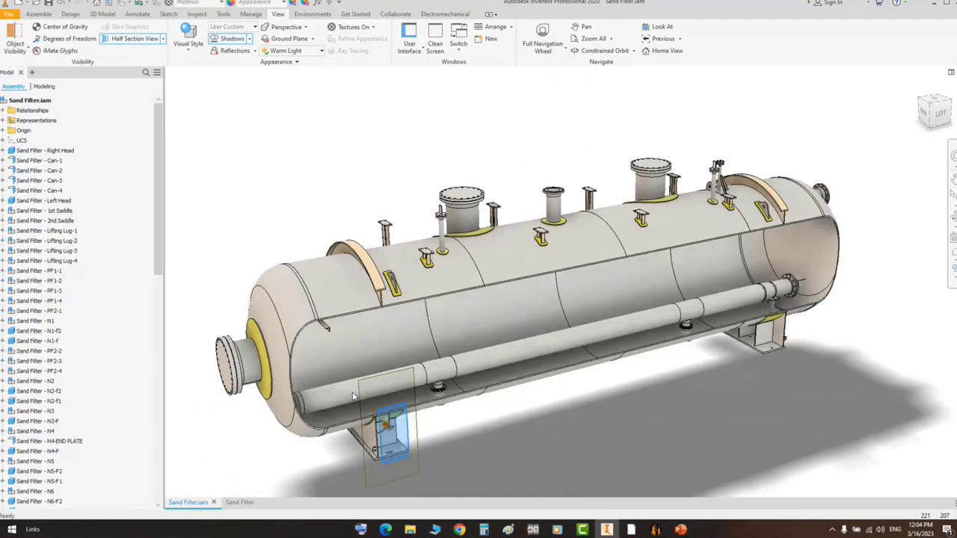
# - Examine the sectioned vessel's interior, heads and shell courses from the left side and both ends
pyautogui.click(941, 115)
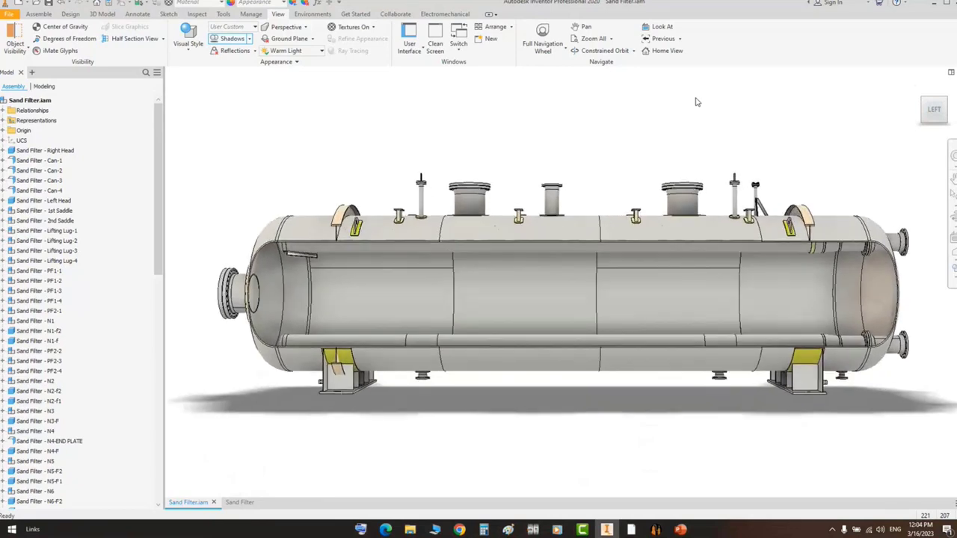
pyautogui.click(953, 218)
pyautogui.moveTo(737, 284); pyautogui.dragTo(794, 271)
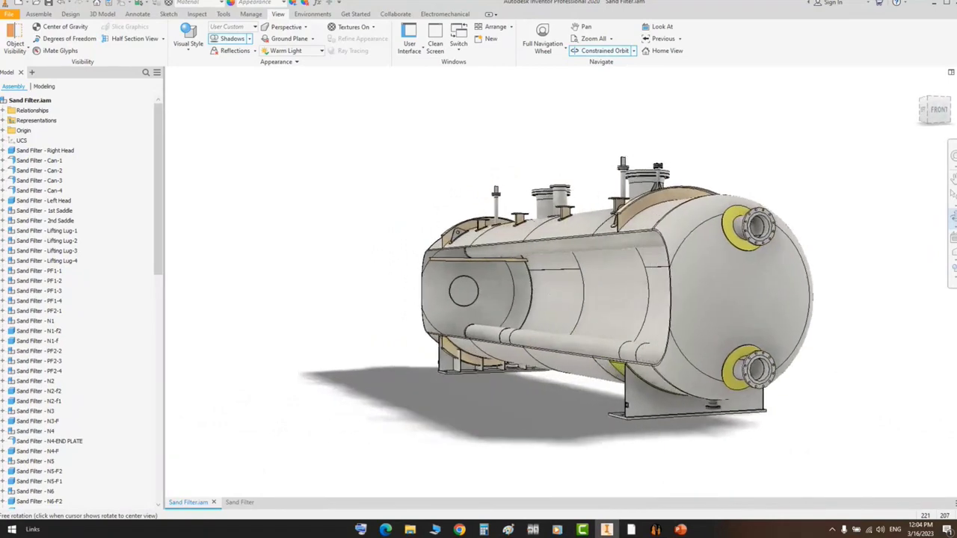
pyautogui.moveTo(956, 251); pyautogui.dragTo(956, 250)
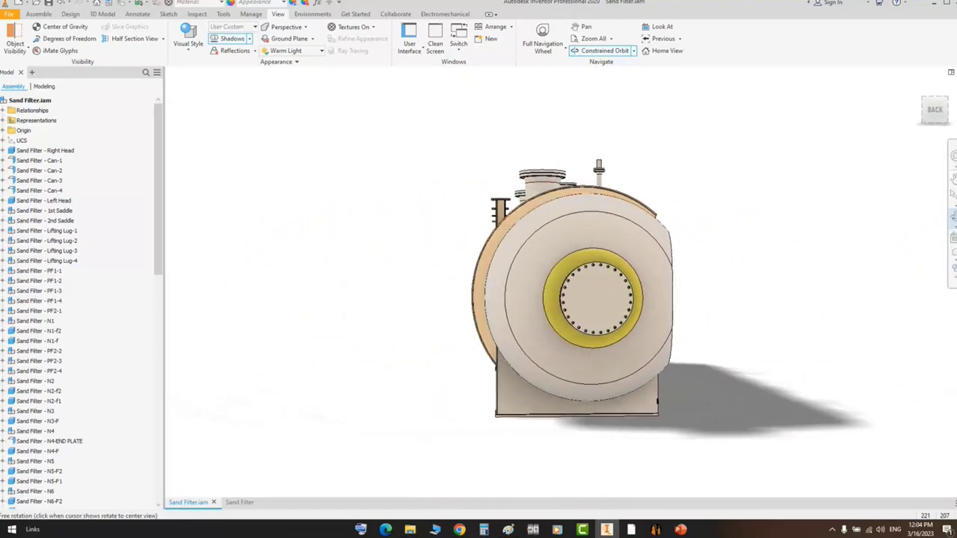
pyautogui.moveTo(956, 250); pyautogui.dragTo(956, 251)
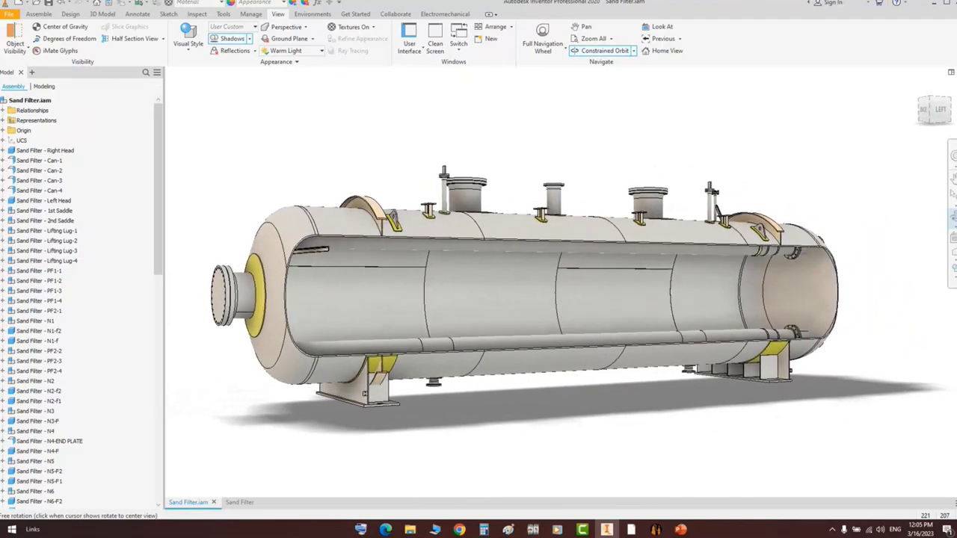
# - Check the question about unfolding the shell courses in the Teams meeting chat and return to the Inventor assembly
pyautogui.moveTo(956, 251); pyautogui.dragTo(956, 251)
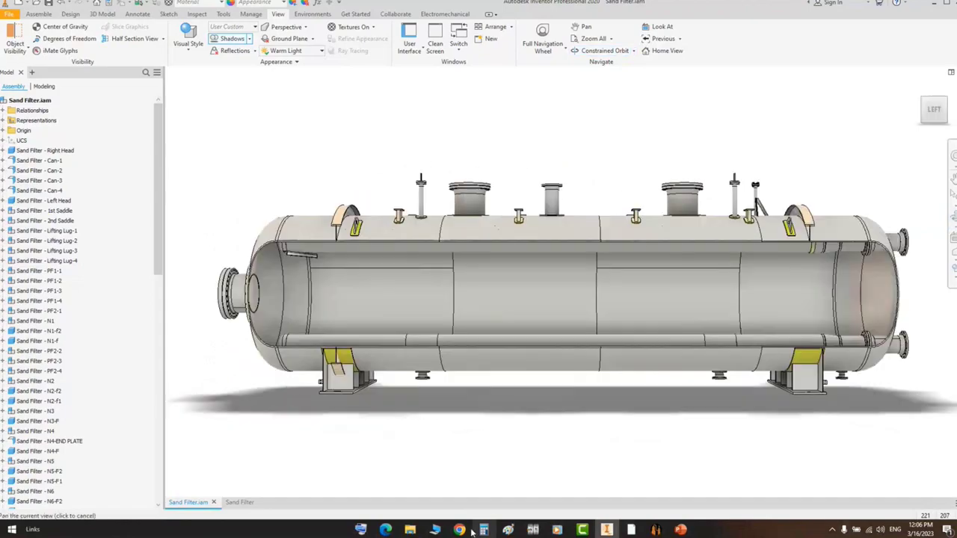
pyautogui.click(461, 530)
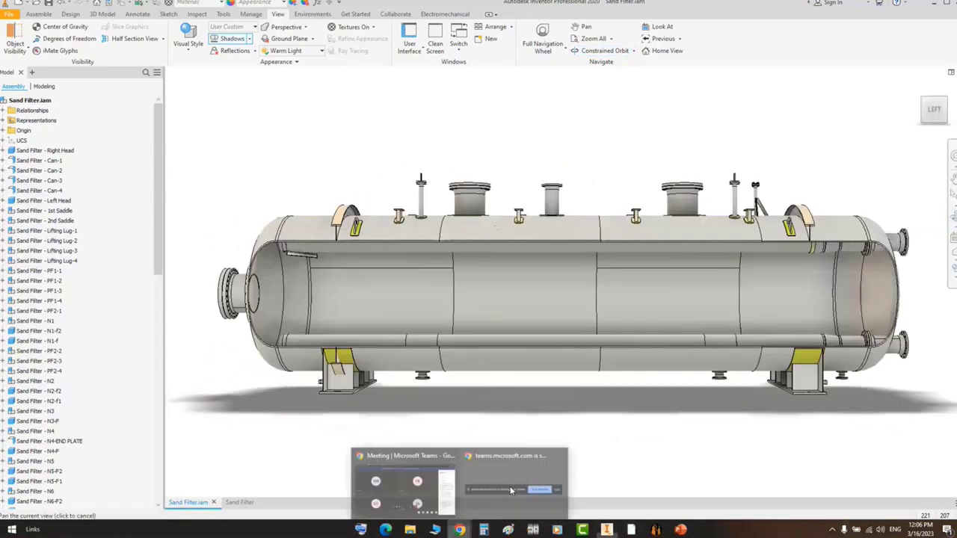
pyautogui.click(377, 501)
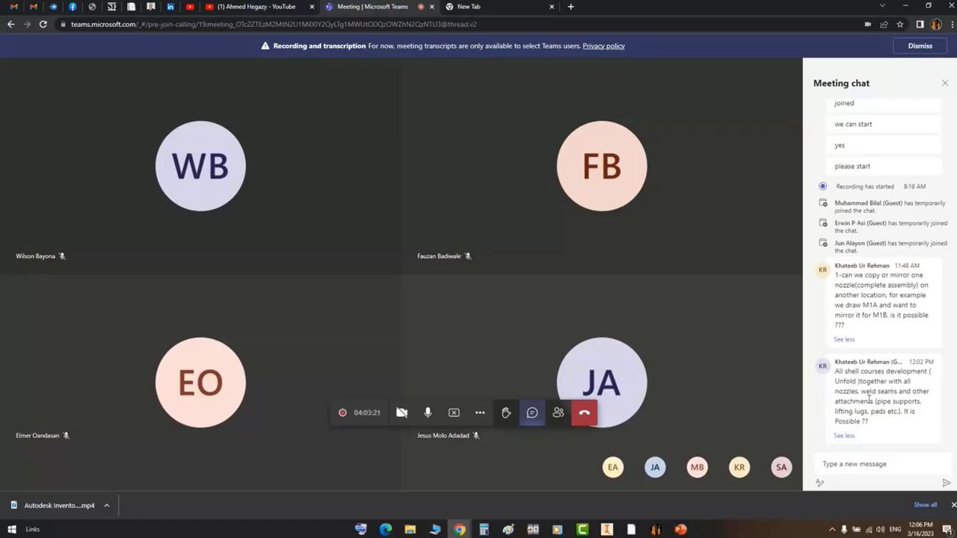
pyautogui.click(905, 6)
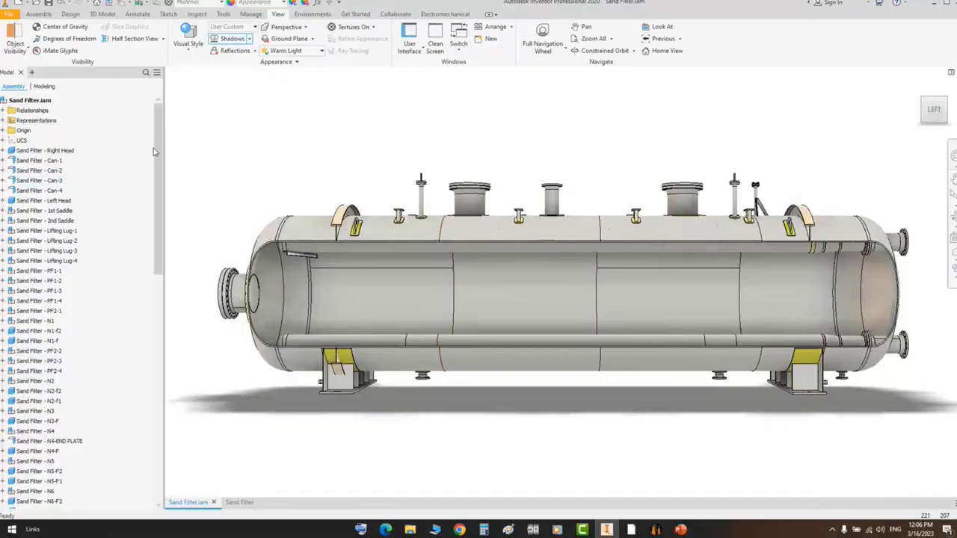
# - Publish the Sand Filter assembly as the 3D PDF Sand Filter.pdf, using the Default design view and low visualization quality
pyautogui.moveTo(163, 151); pyautogui.dragTo(150, 152)
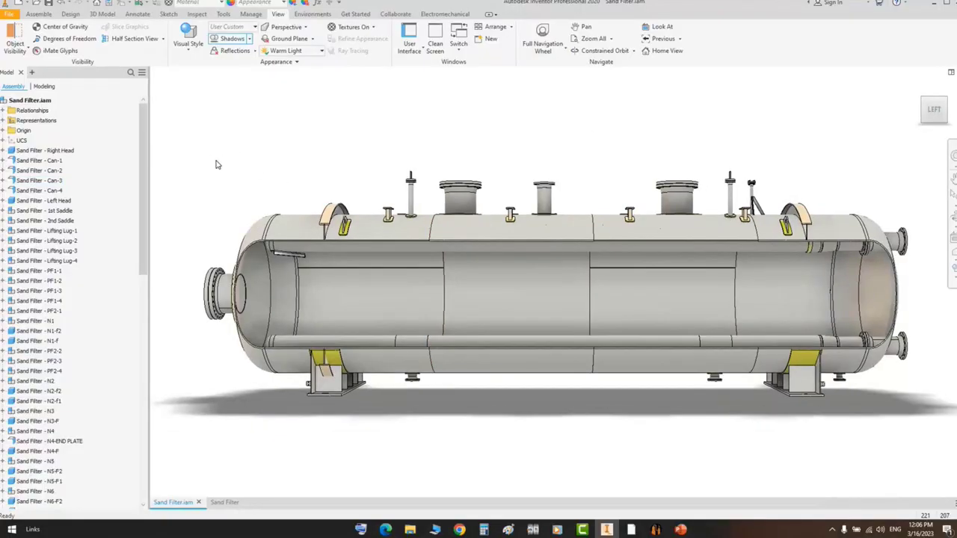
pyautogui.click(6, 14)
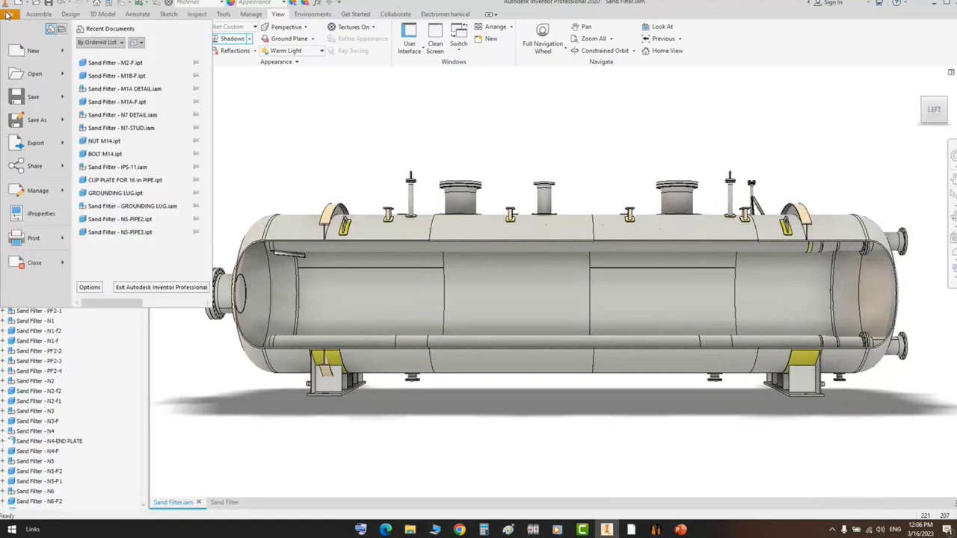
pyautogui.moveTo(15, 144)
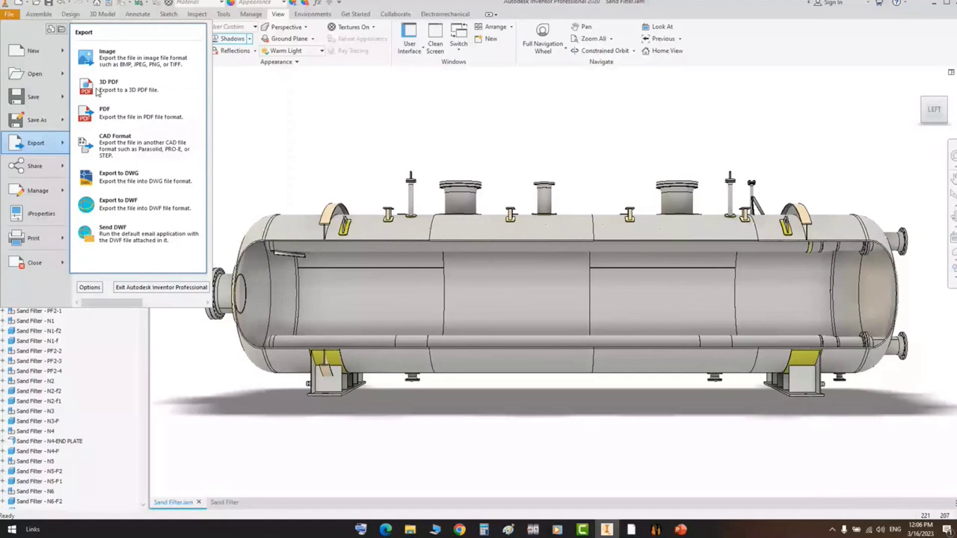
pyautogui.click(96, 90)
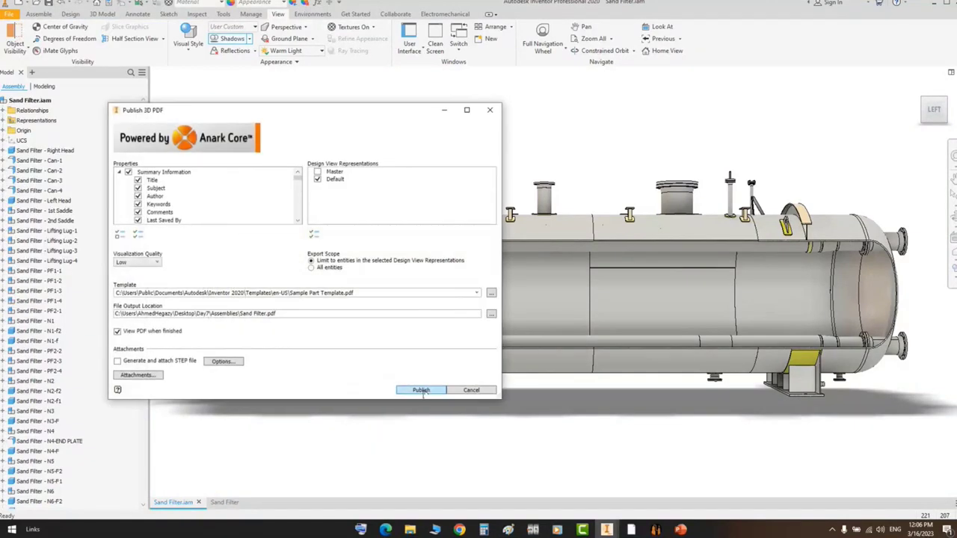
pyautogui.click(421, 391)
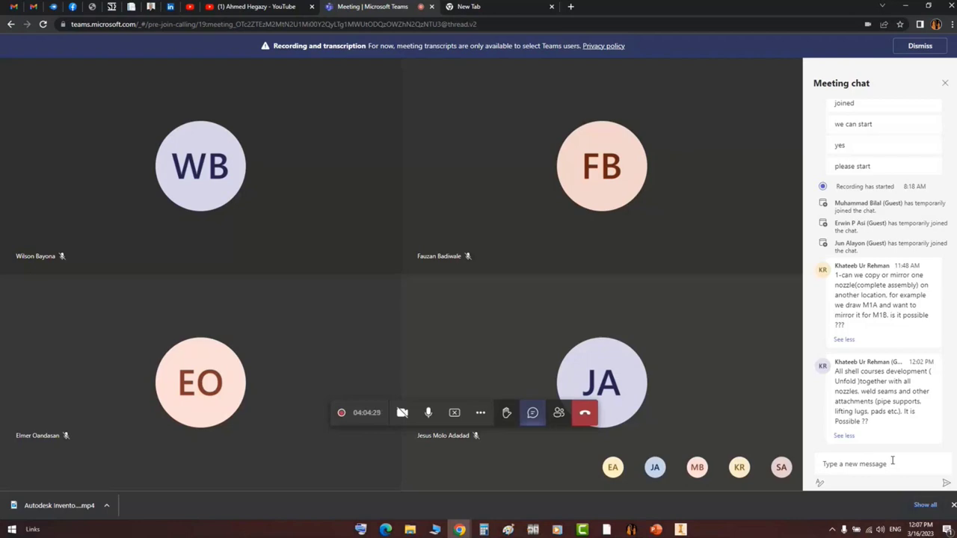
# - Switch to Sand Filter.pdf in Acrobat, render its 3D model as Solid, then close it and return to Inventor
pyautogui.hotkey('alt', 'Tab')
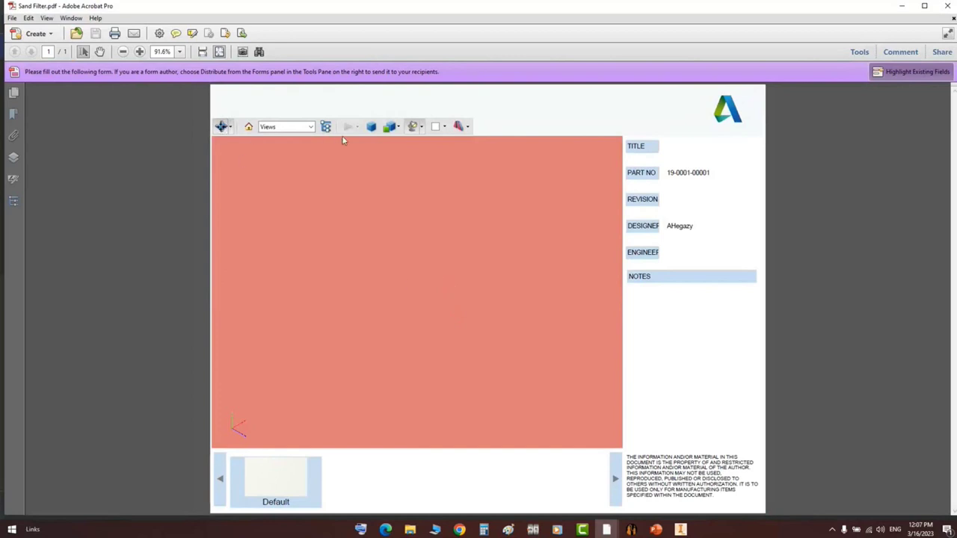
pyautogui.click(395, 132)
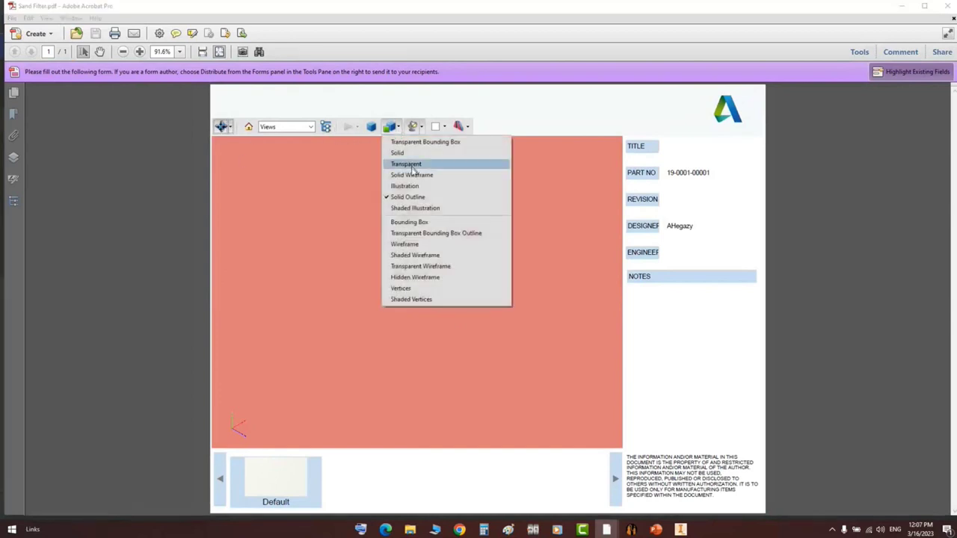
pyautogui.click(404, 154)
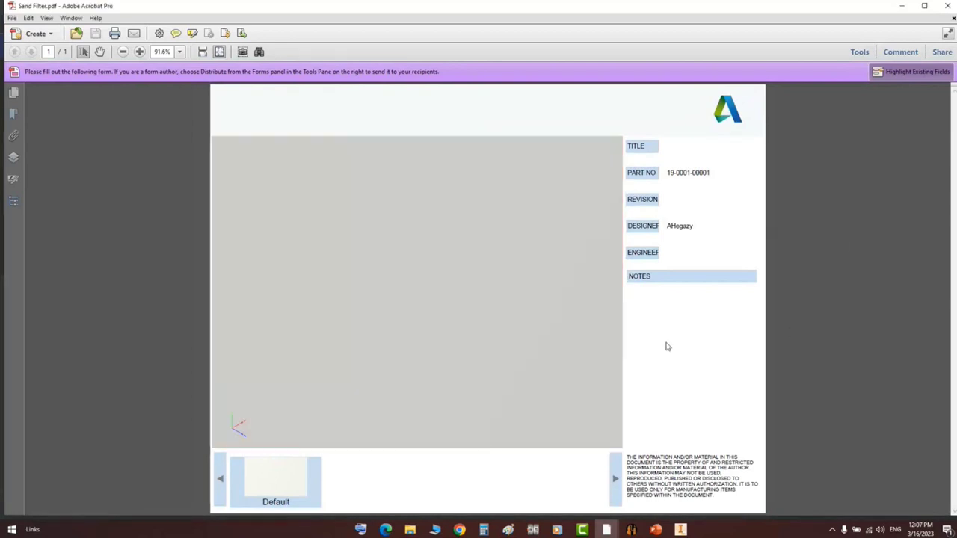
pyautogui.click(947, 7)
pyautogui.click(681, 529)
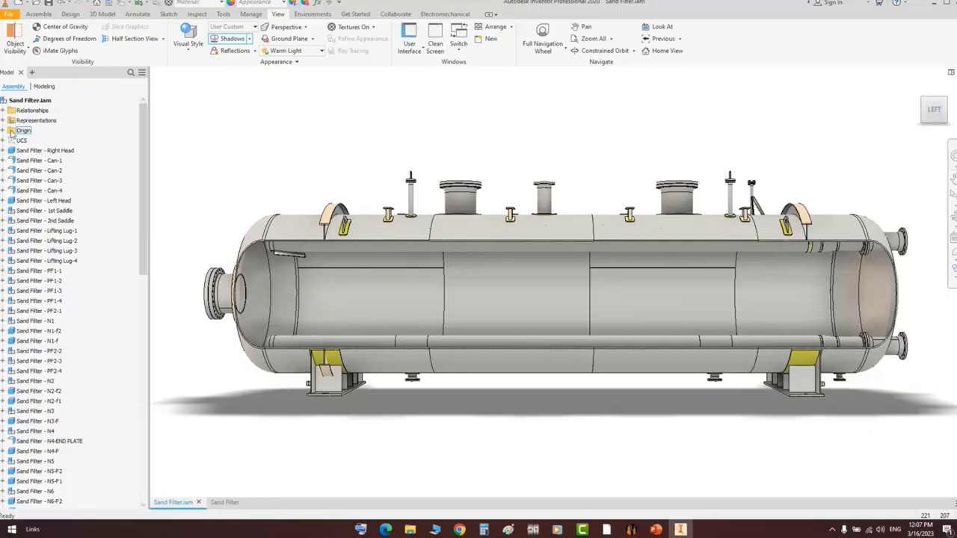
# - Activate the assembly's Default design view representation
pyautogui.click(3, 121)
pyautogui.click(10, 150)
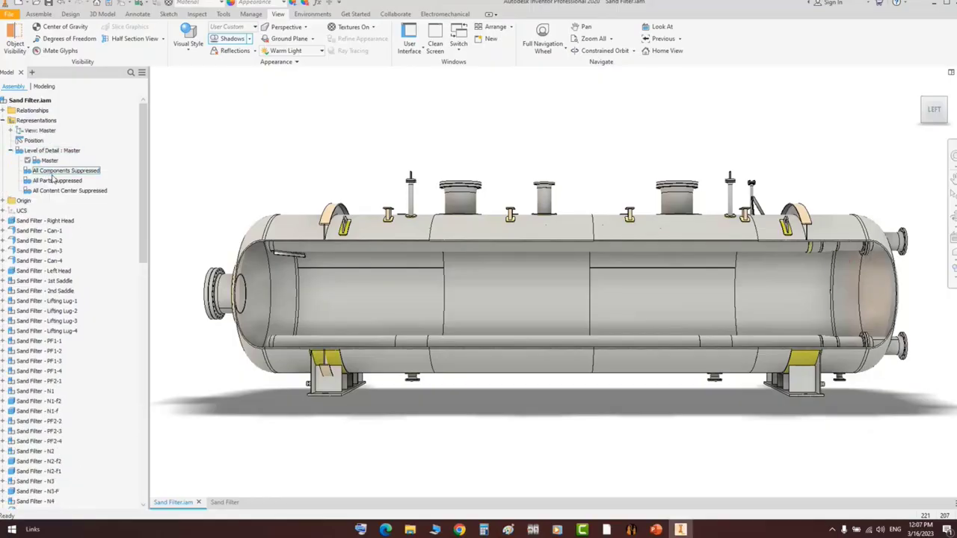
pyautogui.click(10, 130)
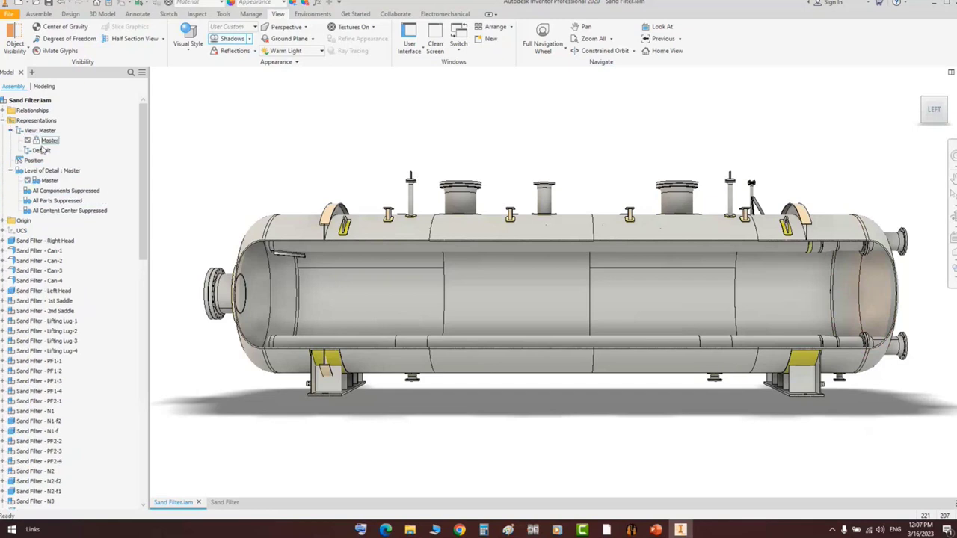
pyautogui.click(40, 151)
pyautogui.doubleClick(43, 151)
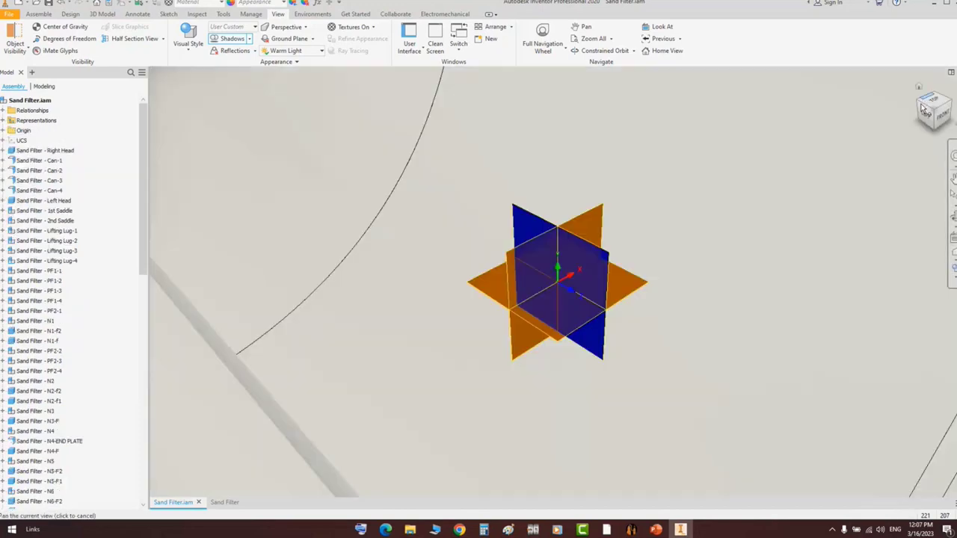
pyautogui.scroll(4, 640, 325)
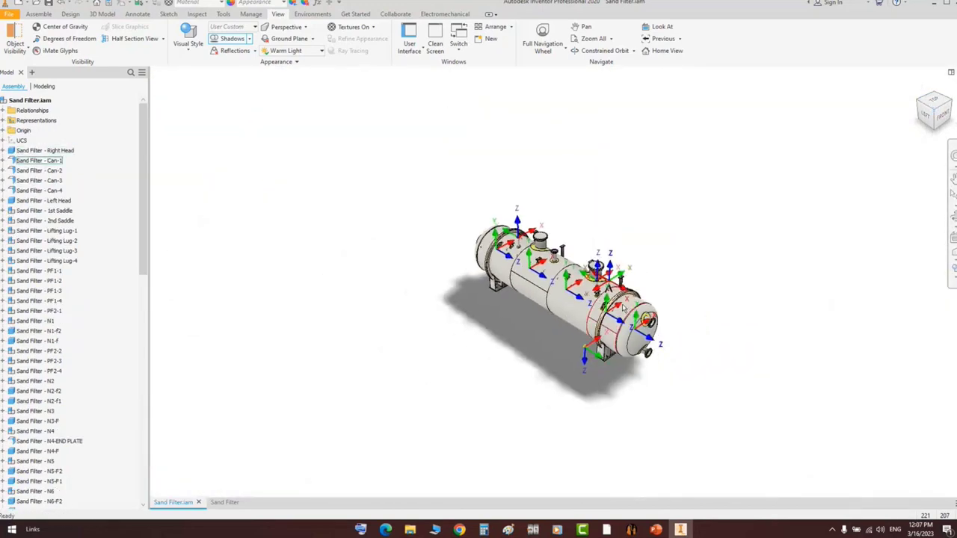
pyautogui.scroll(-3, 629, 307)
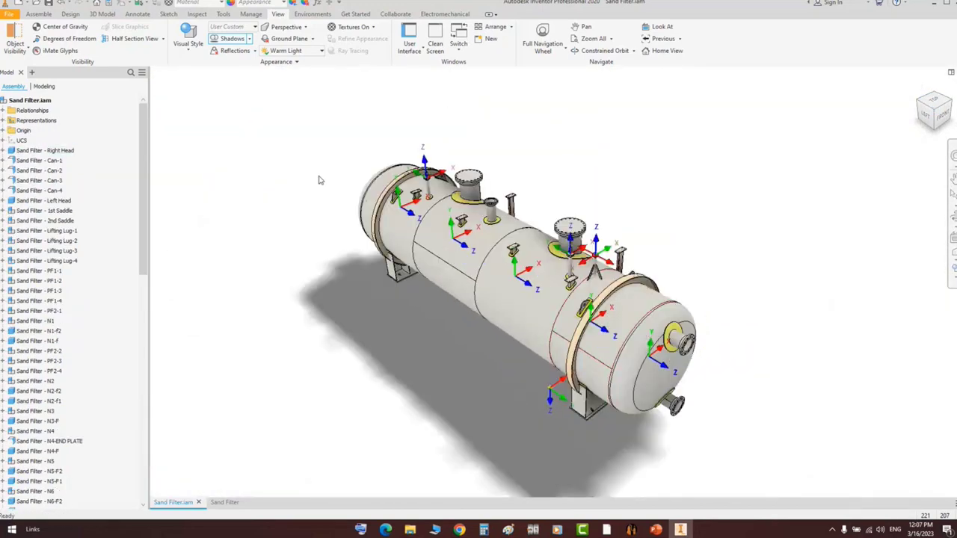
# - Hide the coordinate system triads throughout the assembly and save it
pyautogui.click(15, 43)
pyautogui.click(23, 64)
pyautogui.click(193, 100)
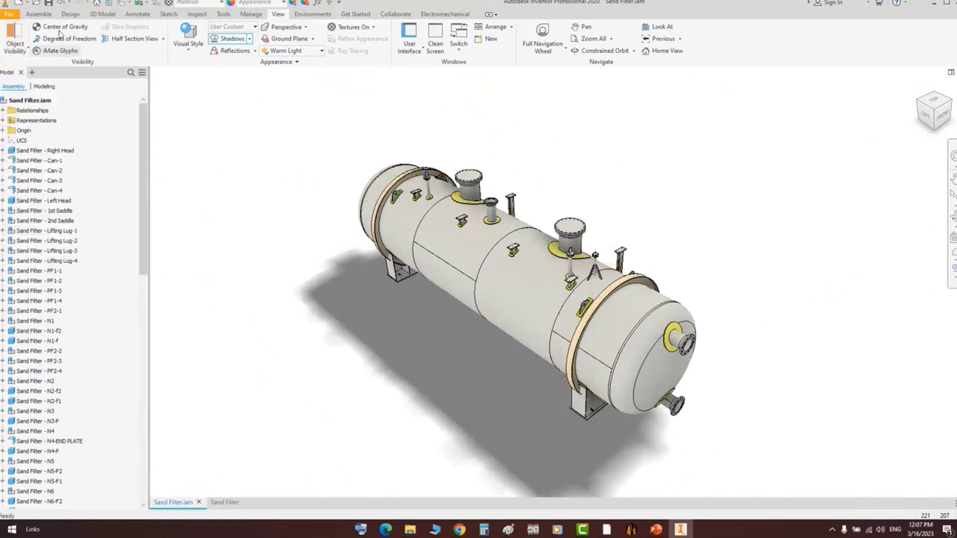
pyautogui.click(48, 3)
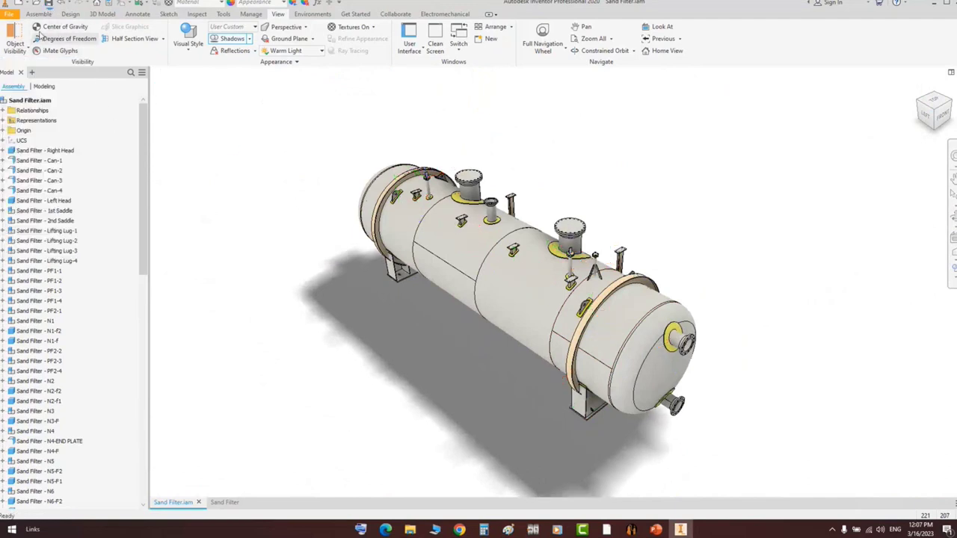
# - Export the unsectioned Sand Filter assembly to a 3D PDF again
pyautogui.click(9, 14)
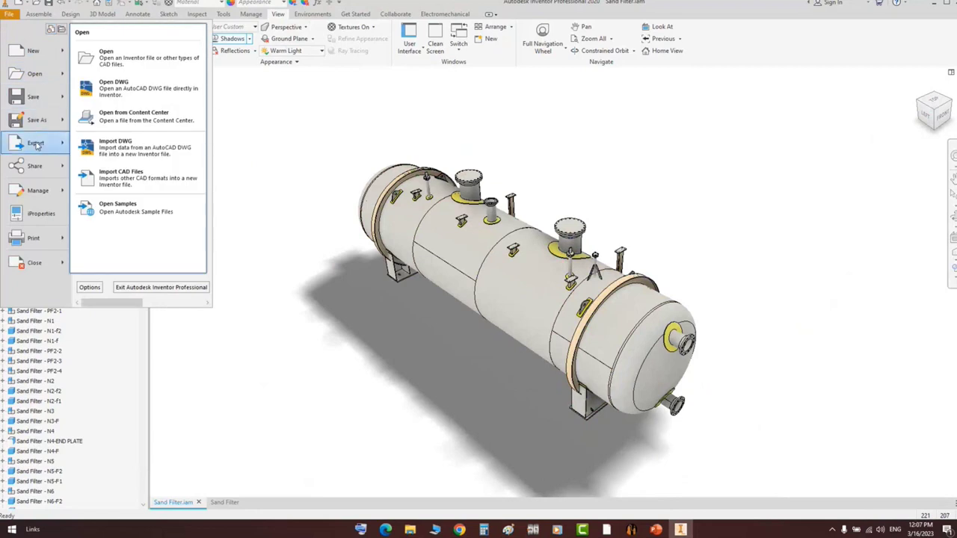
pyautogui.moveTo(38, 144)
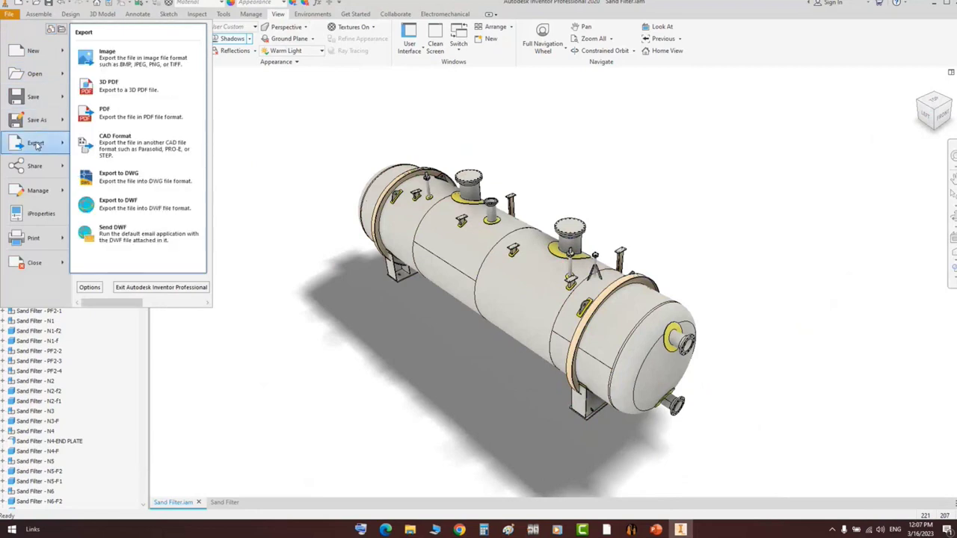
pyautogui.click(128, 84)
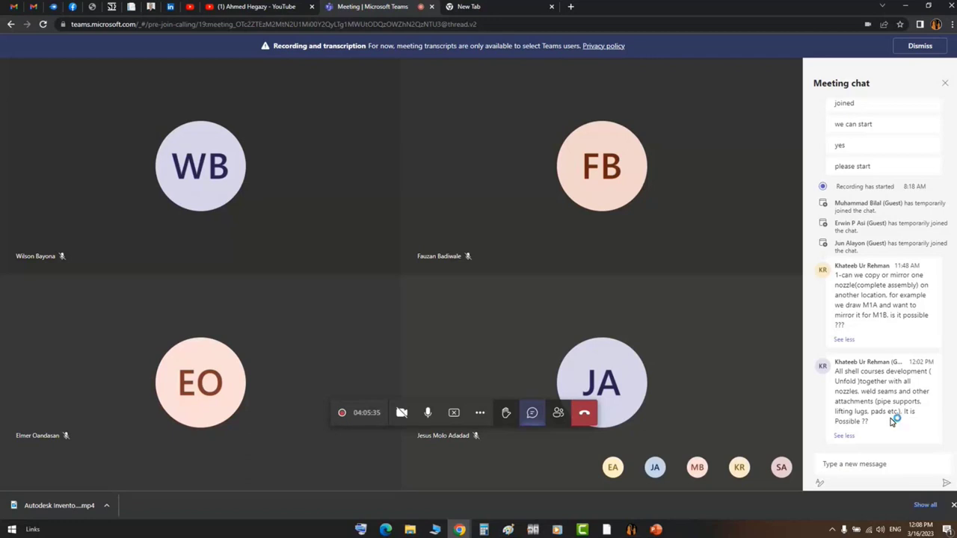
# - Read the full meeting chat question about linking the lifting lugs and tailing lug of a vertical vessel
pyautogui.moveTo(893, 423); pyautogui.dragTo(834, 373)
pyautogui.click(875, 415)
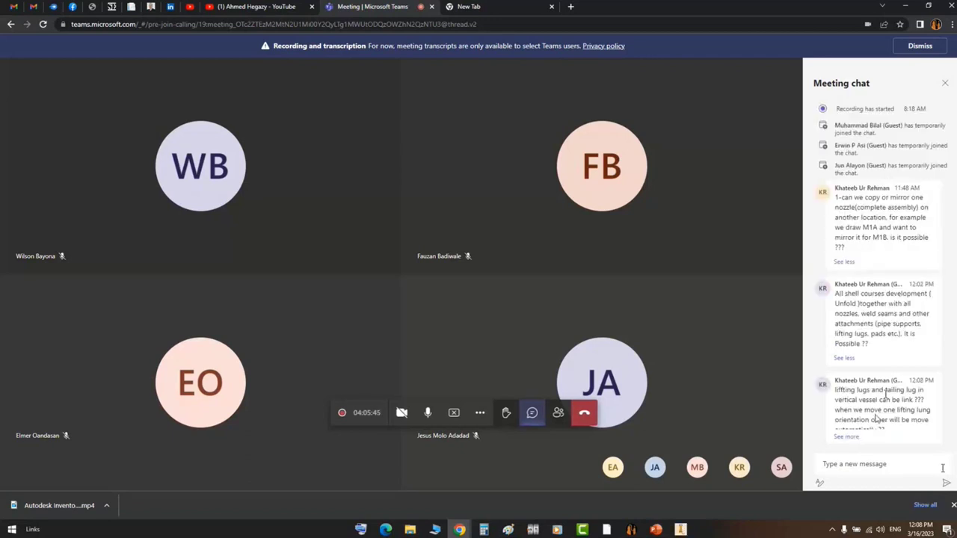
pyautogui.click(846, 437)
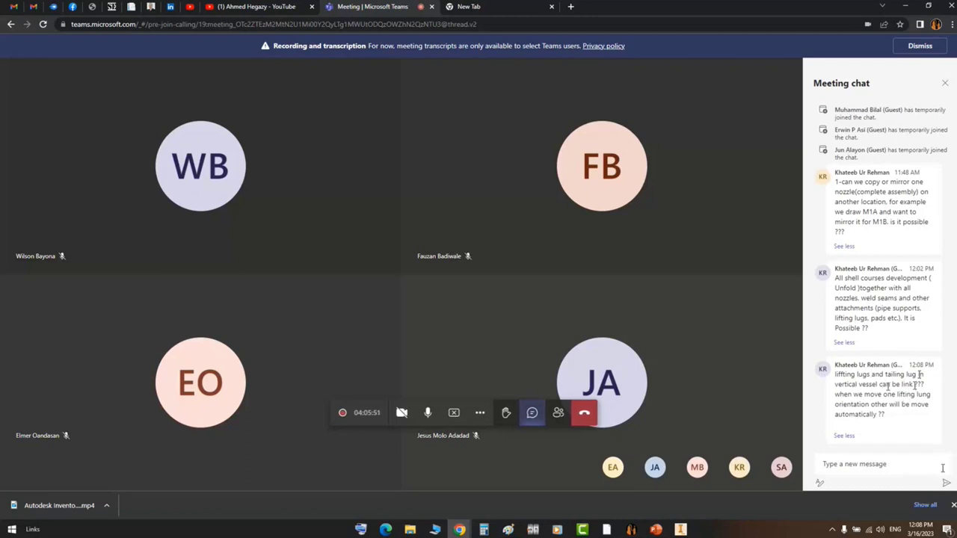
pyautogui.moveTo(914, 385); pyautogui.dragTo(834, 376)
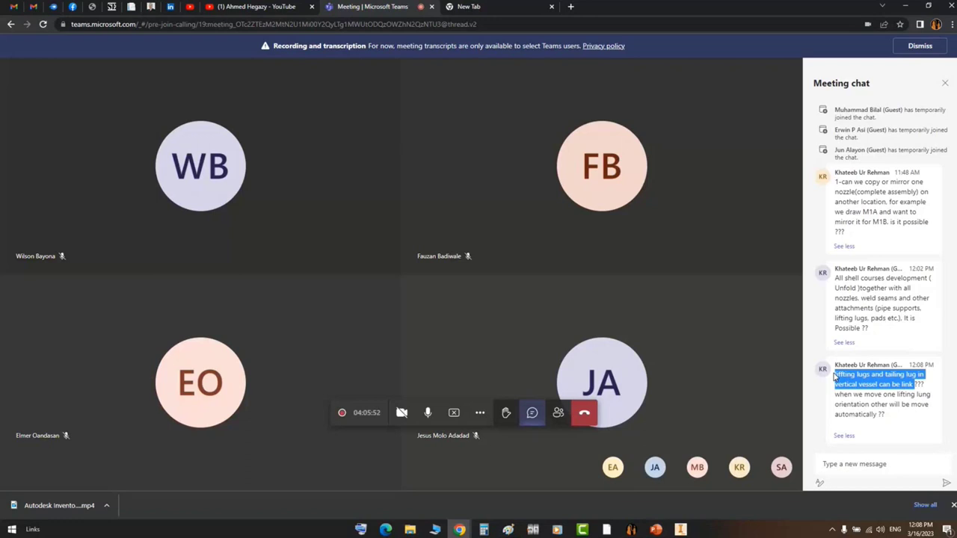
pyautogui.doubleClick(908, 385)
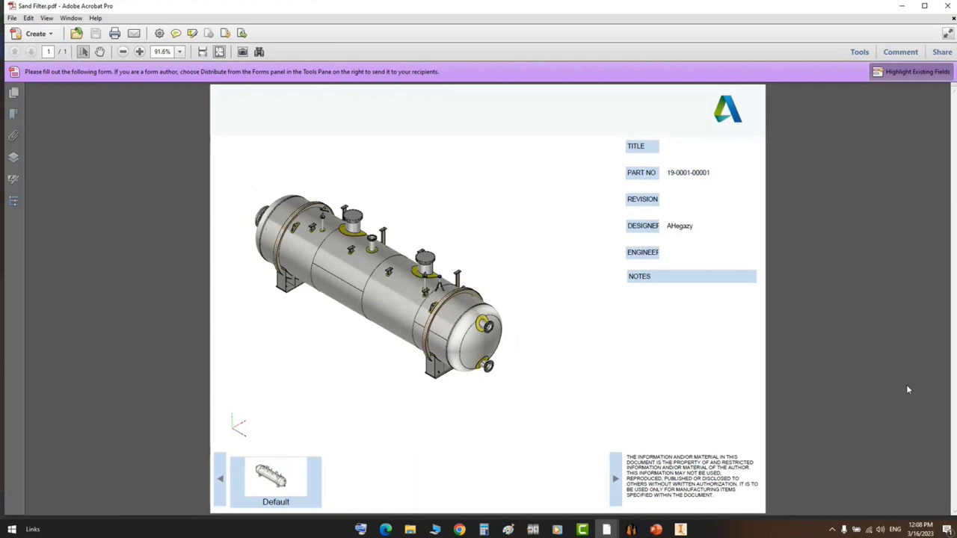
# - Examine the nozzles, pads, pipe supports and lifting lug on the shell in the published 3D PDF in Acrobat
pyautogui.moveTo(502, 274)
pyautogui.moveTo(482, 269); pyautogui.dragTo(440, 286)
pyautogui.scroll(3, 440, 285)
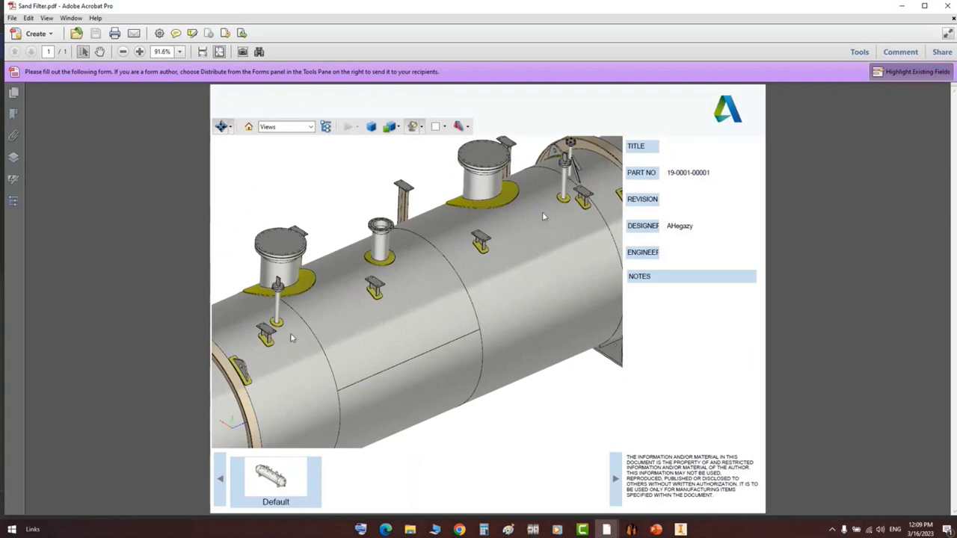
pyautogui.scroll(3, 253, 333)
pyautogui.moveTo(282, 350); pyautogui.dragTo(504, 251, button='middle')
pyautogui.click(416, 260)
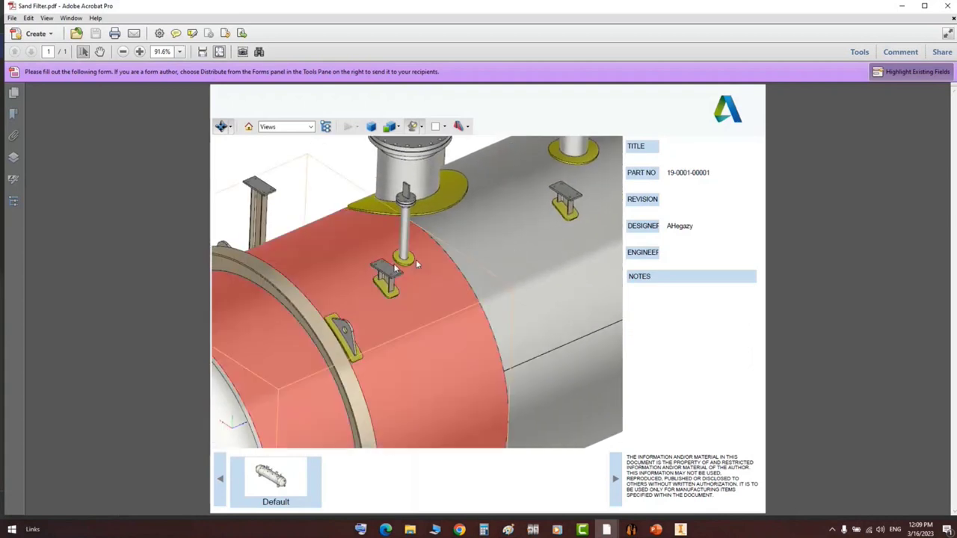
pyautogui.scroll(5, 358, 279)
pyautogui.click(232, 127)
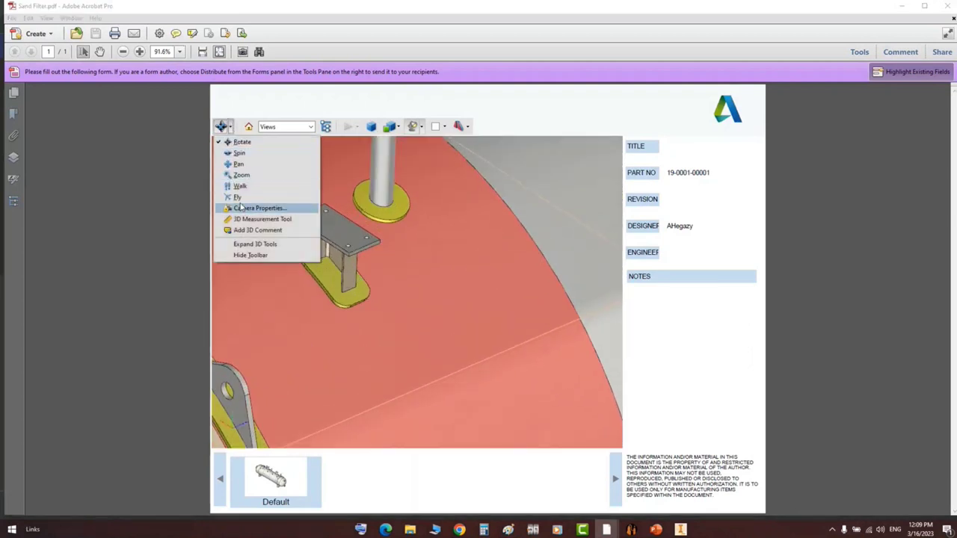
pyautogui.click(262, 219)
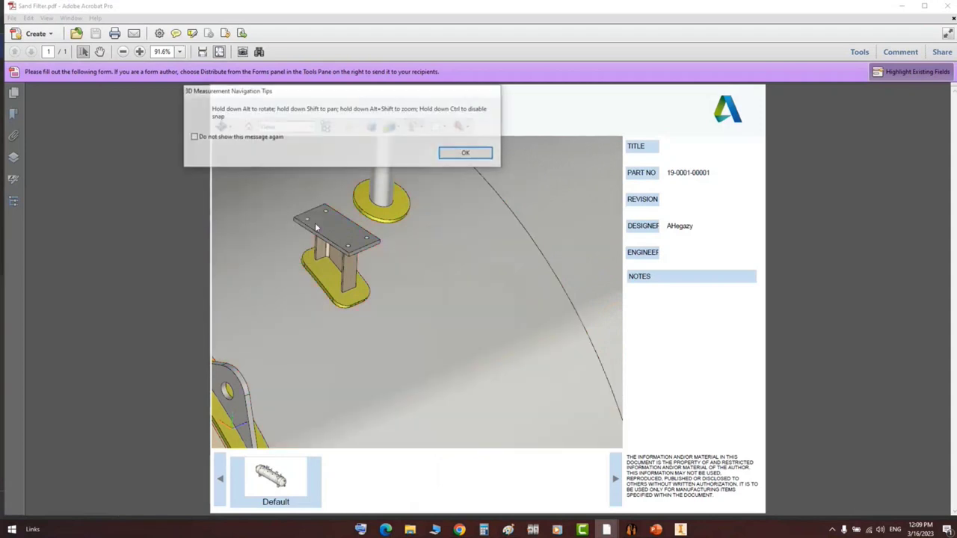
pyautogui.click(463, 152)
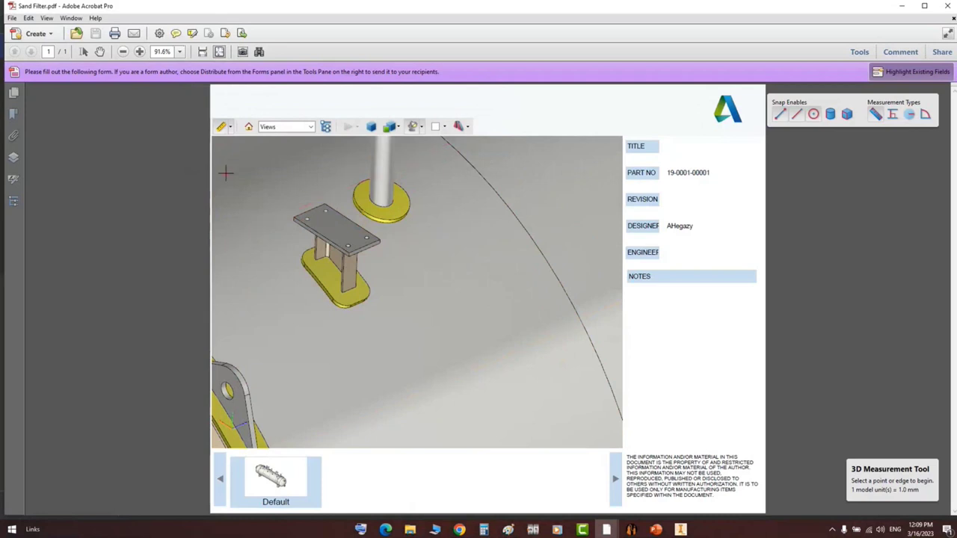
# - Suppress the 3D measurement navigation tips and try to measure from the pipe support plate's corner to the opposite bolt hole
pyautogui.scroll(3, 355, 234)
pyautogui.scroll(-1, 297, 251)
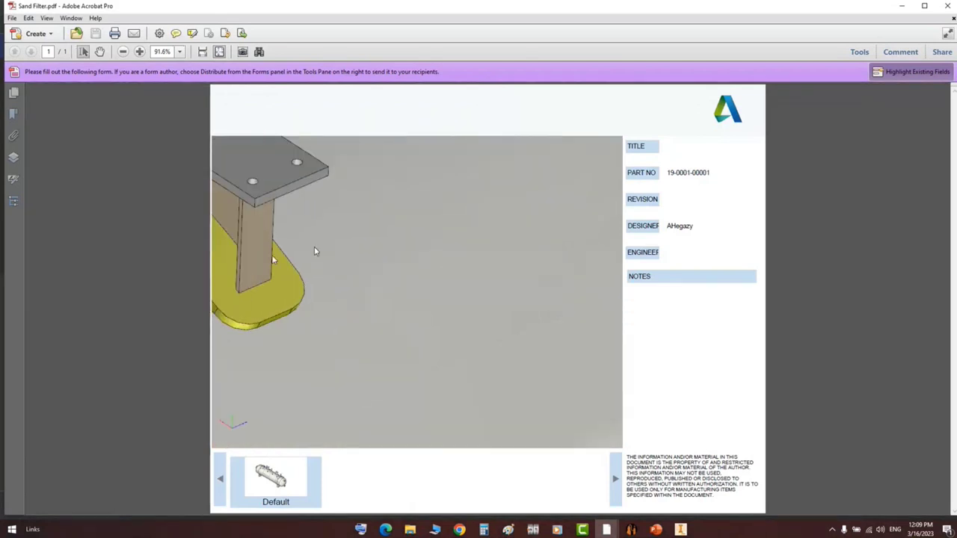
pyautogui.scroll(-3, 277, 228)
pyautogui.scroll(4, 337, 249)
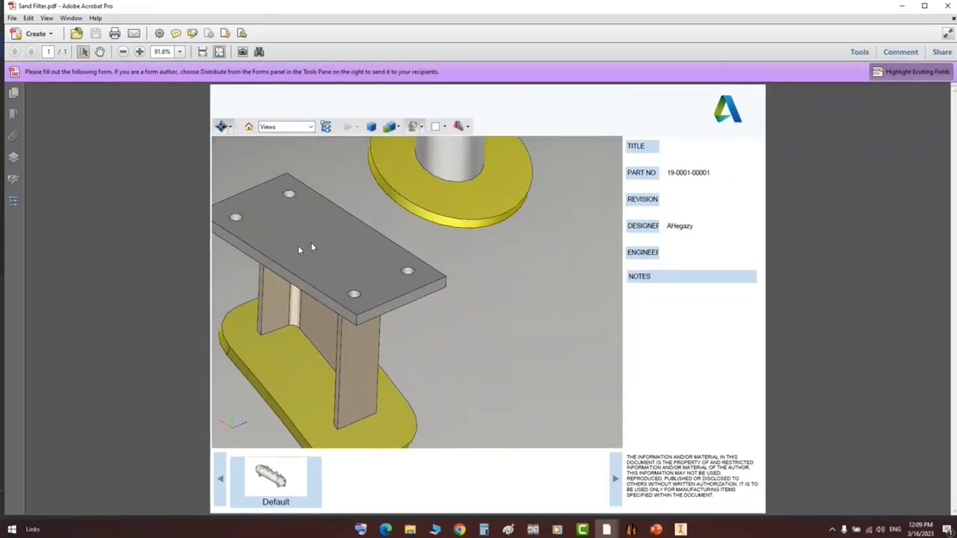
pyautogui.click(228, 126)
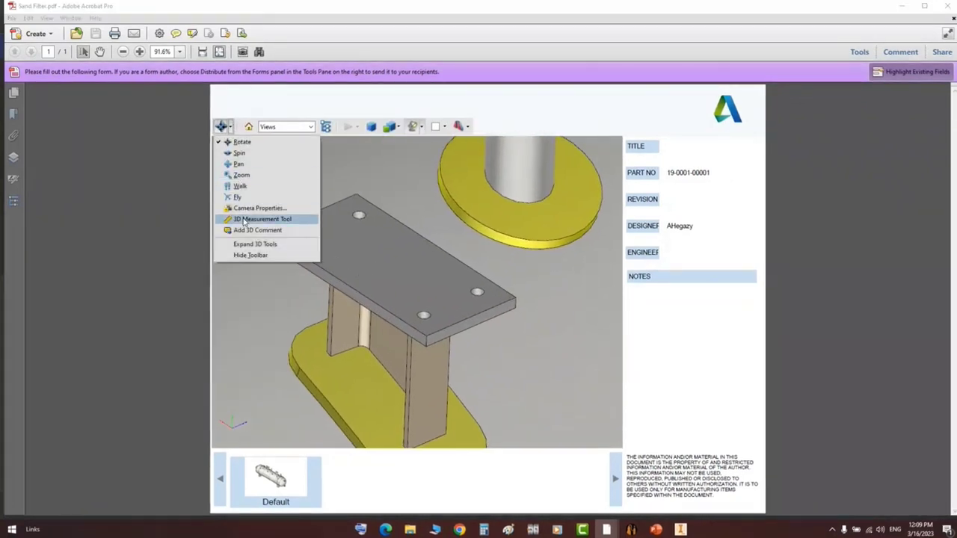
pyautogui.click(269, 217)
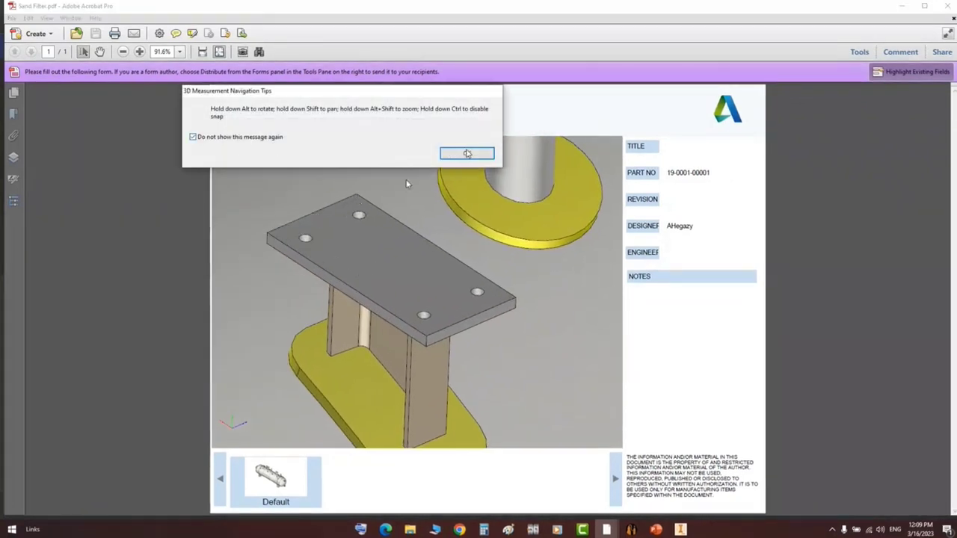
pyautogui.click(467, 153)
pyautogui.click(355, 195)
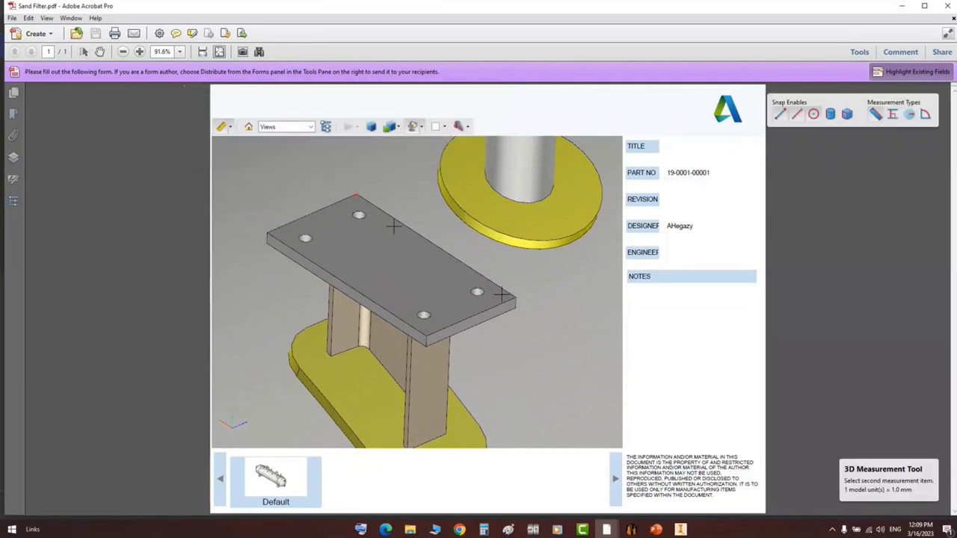
pyautogui.click(423, 315)
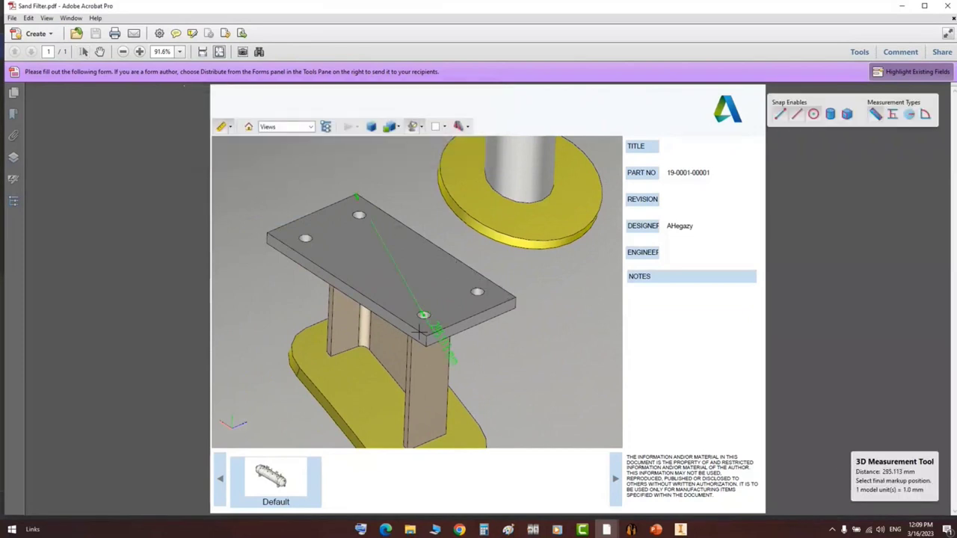
# - Place 3D measurement dimensions on the pipe support plate's short end edge and its long side edge
pyautogui.click(230, 127)
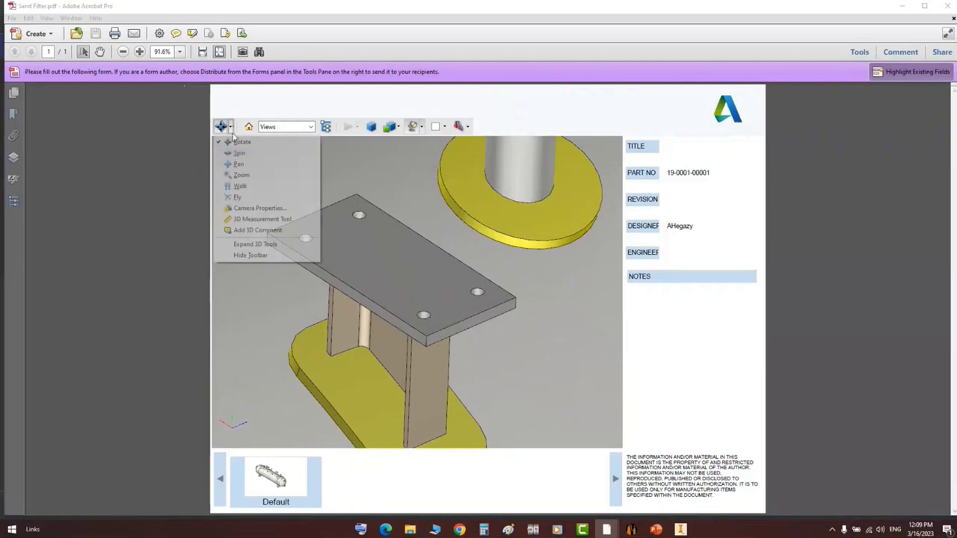
pyautogui.click(254, 216)
pyautogui.click(427, 337)
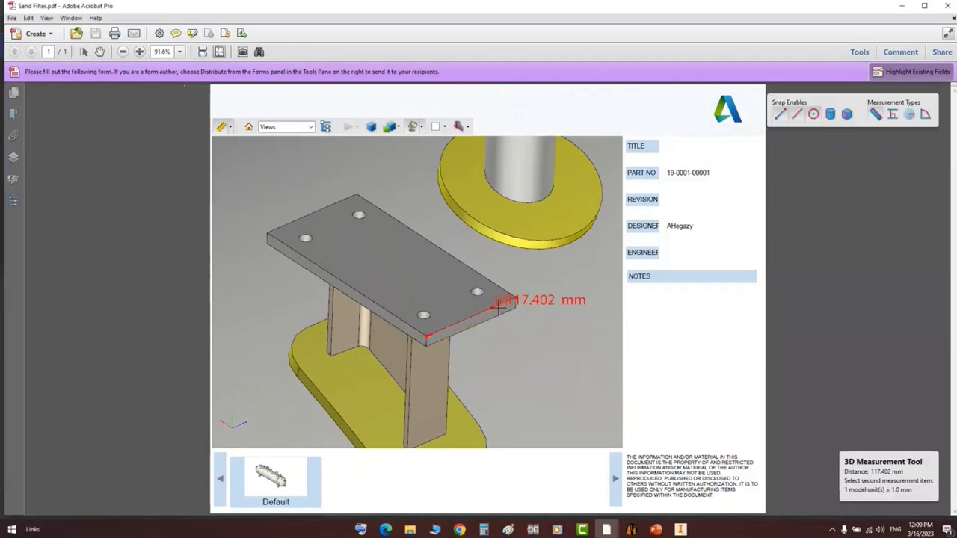
pyautogui.click(515, 298)
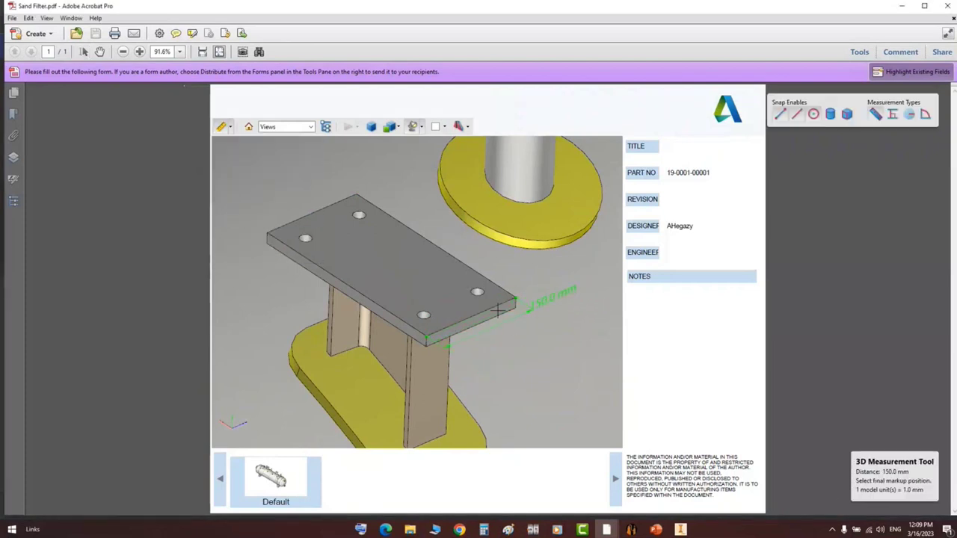
pyautogui.click(526, 329)
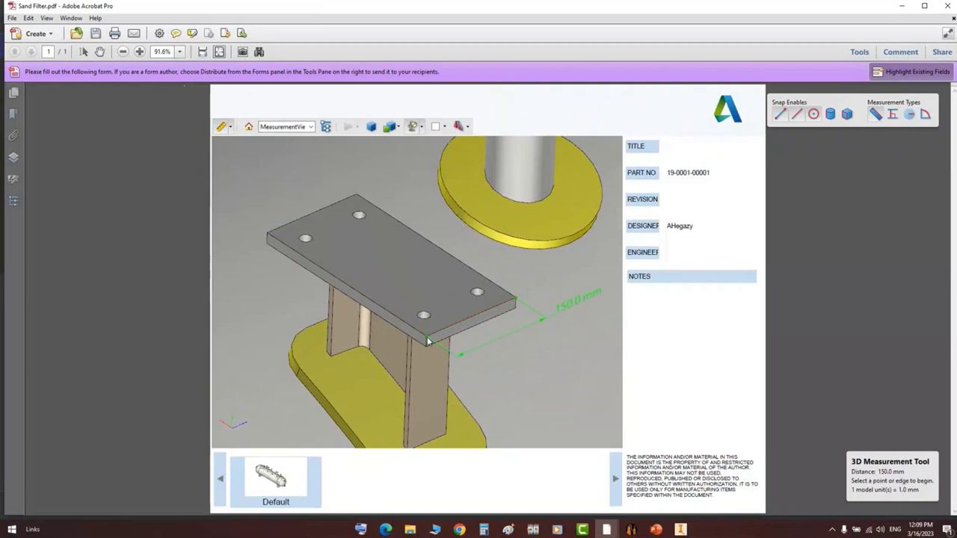
pyautogui.click(267, 233)
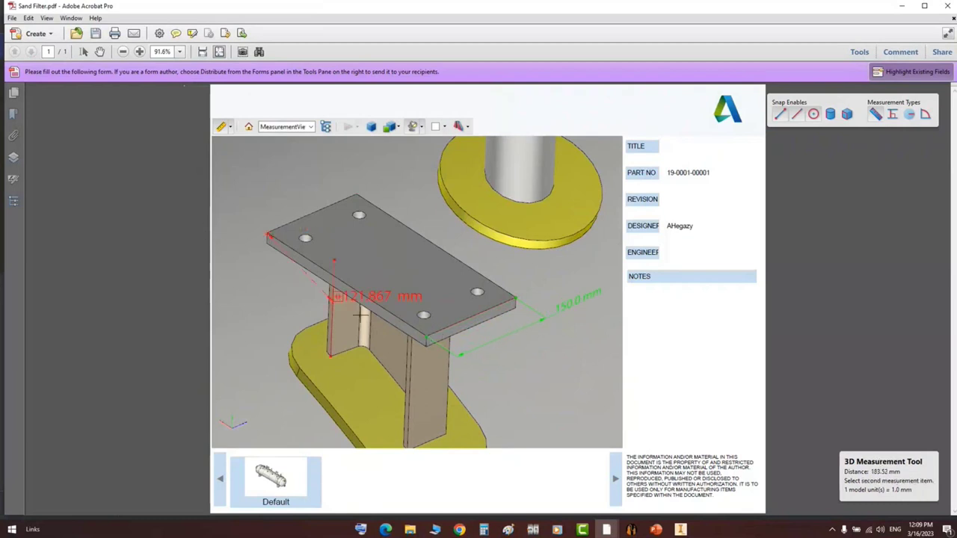
pyautogui.click(427, 337)
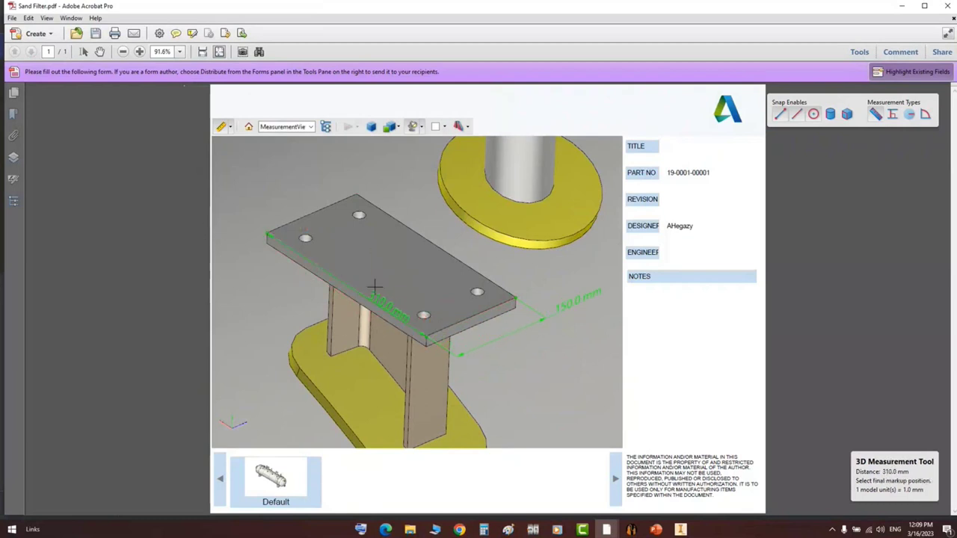
pyautogui.click(361, 273)
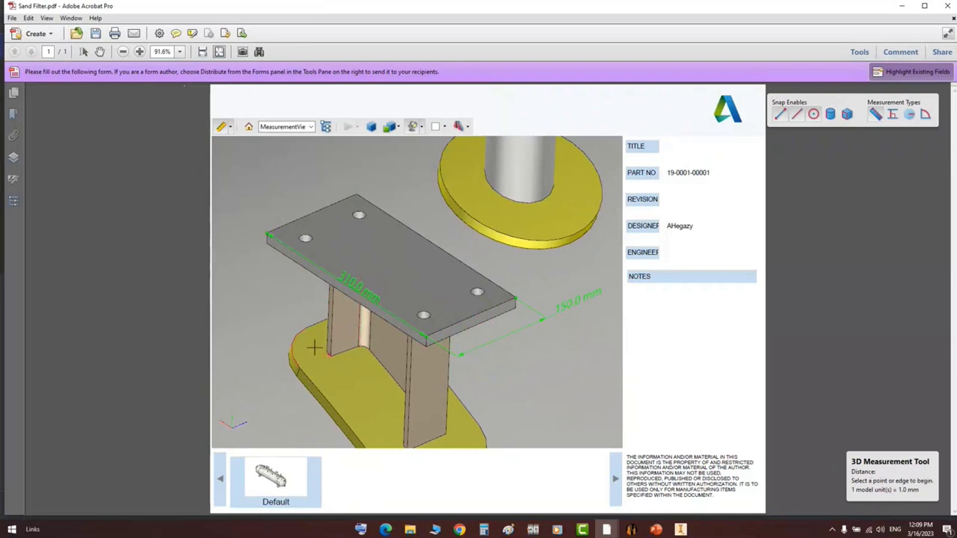
# - Place 3D measurement dimensions for the support plate's thickness and the spacing between the two bolt holes at one end
pyautogui.click(267, 236)
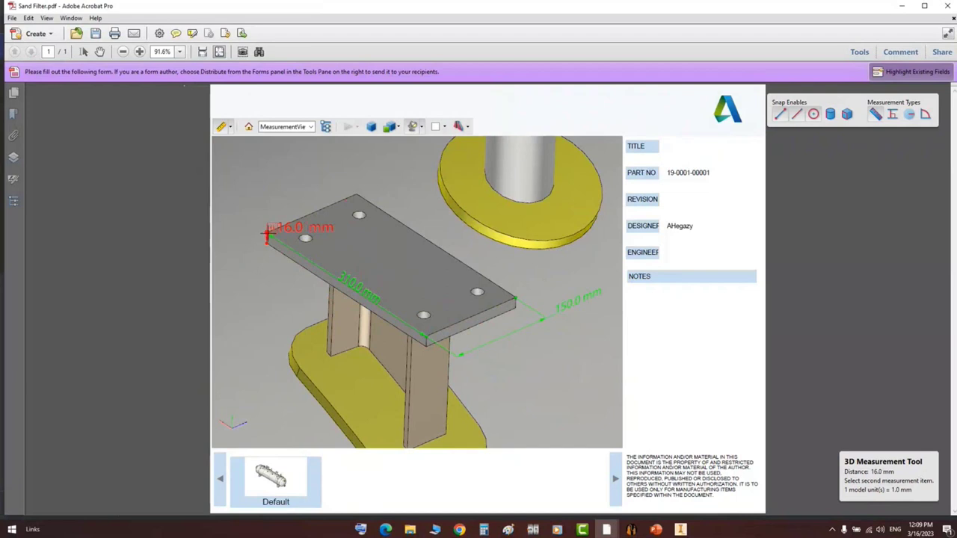
pyautogui.click(267, 236)
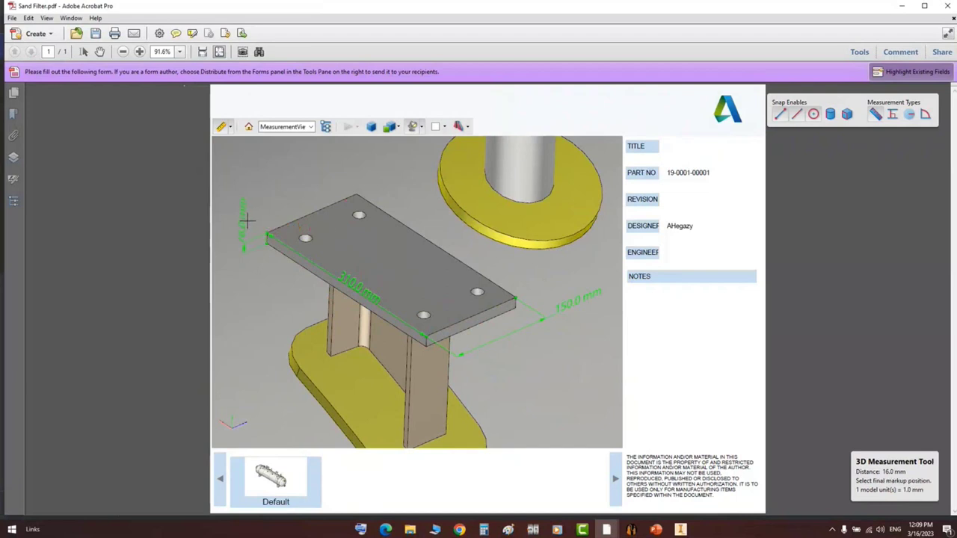
pyautogui.click(307, 238)
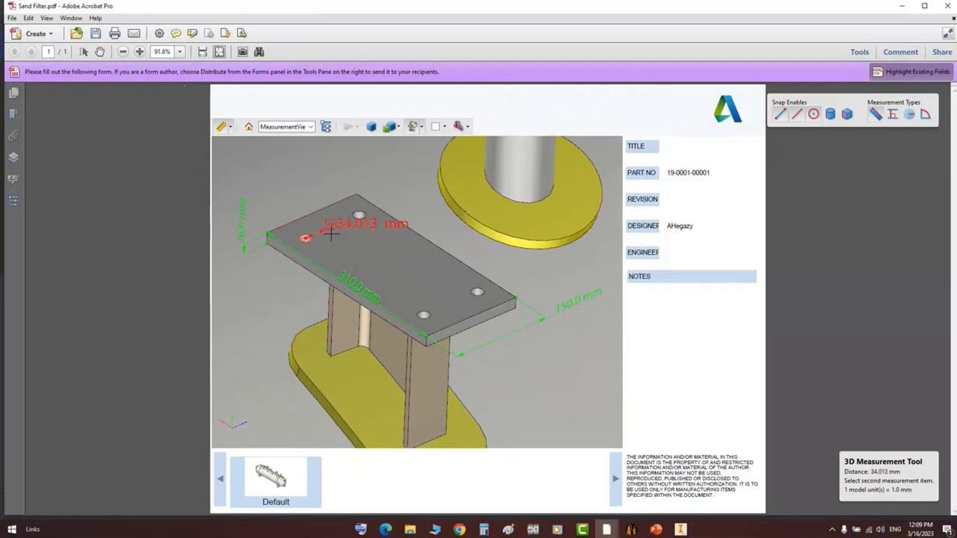
pyautogui.click(359, 215)
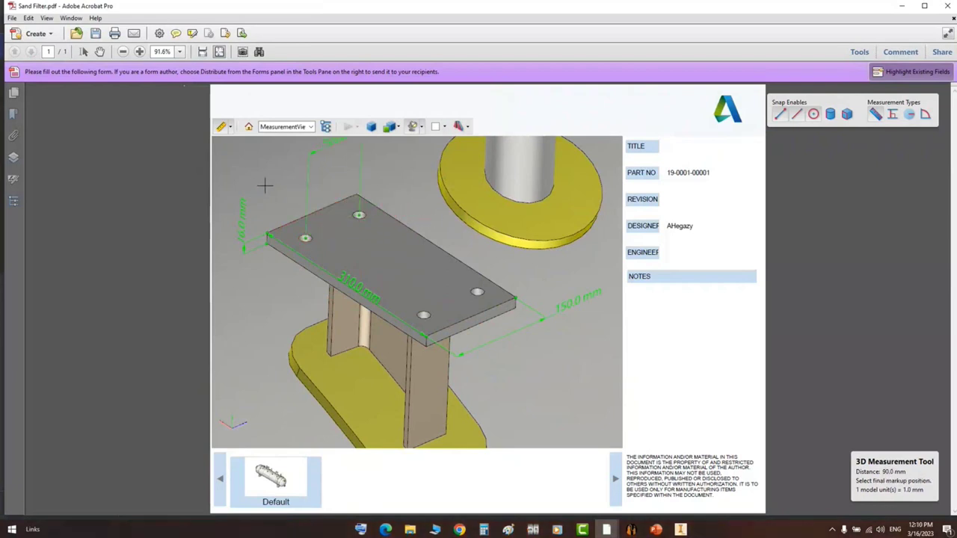
pyautogui.click(313, 187)
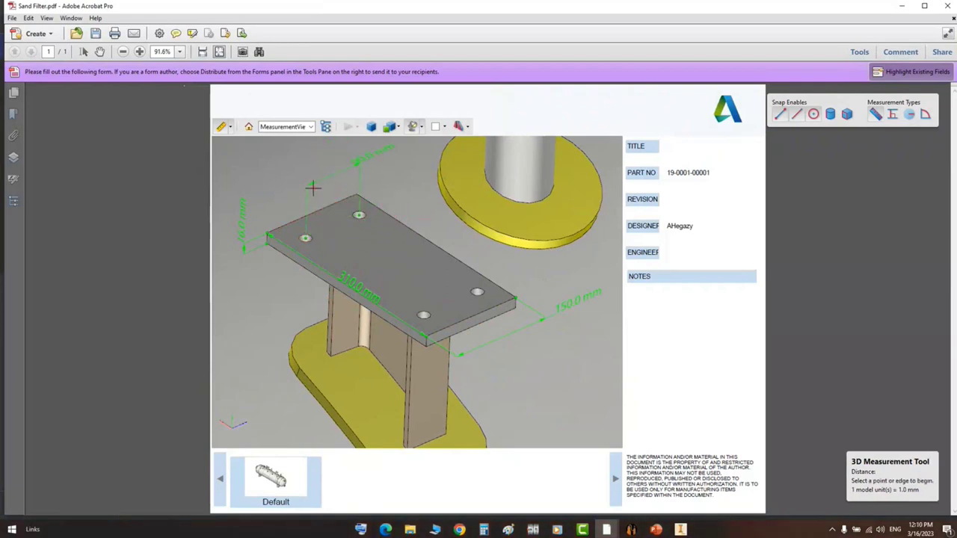
# - Add the 3D comment "CLASH" on the small nozzle's reinforcement pad beside the pipe support plate
pyautogui.click(231, 127)
pyautogui.click(231, 128)
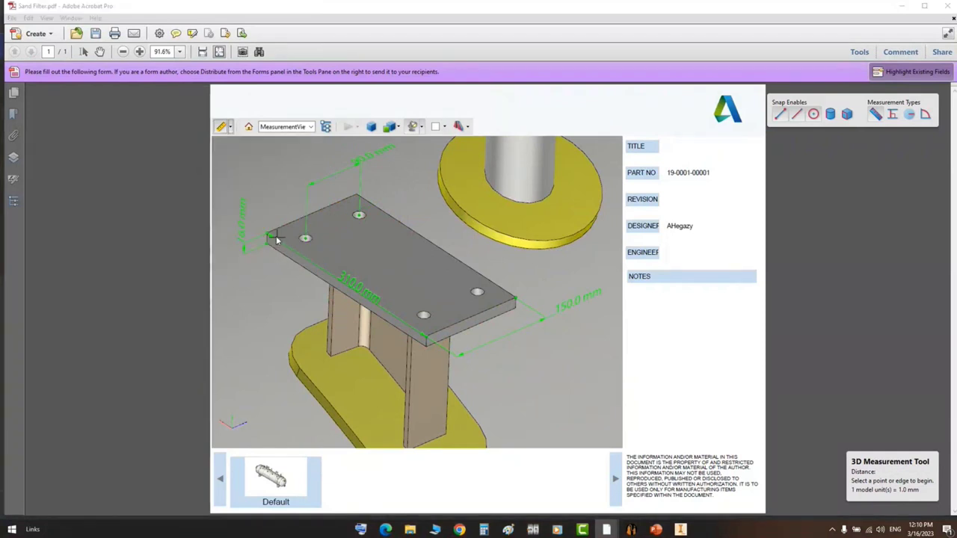
pyautogui.click(231, 127)
pyautogui.click(258, 229)
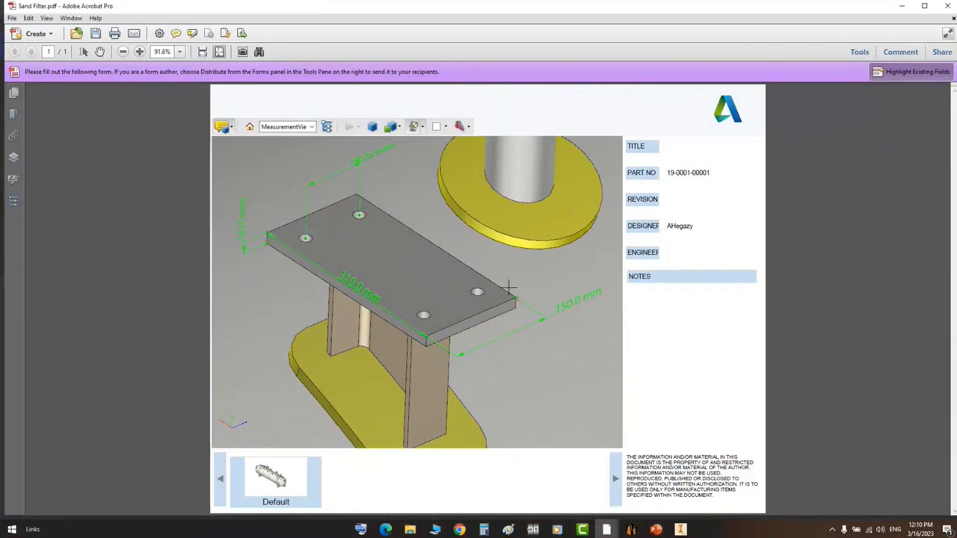
pyautogui.click(526, 212)
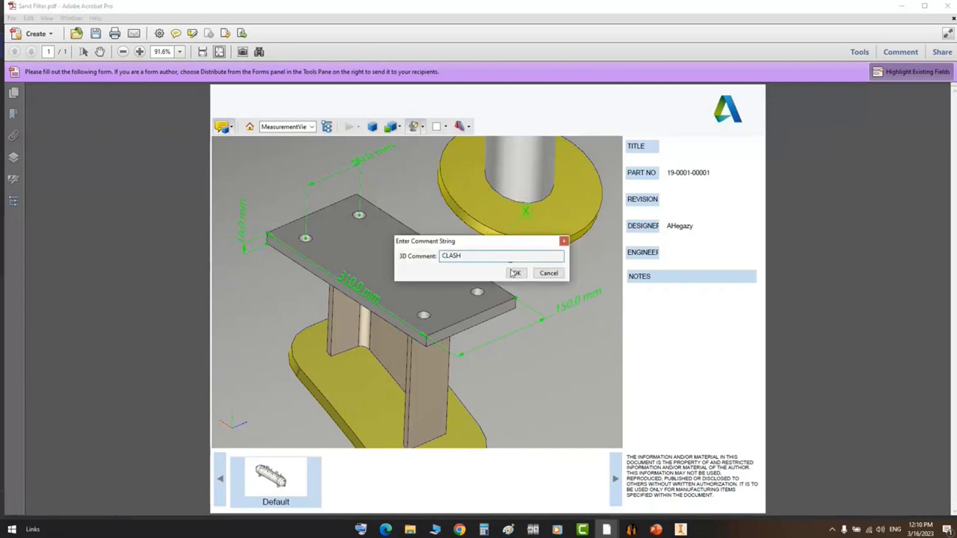
pyautogui.click(516, 273)
pyautogui.scroll(-10, 513, 272)
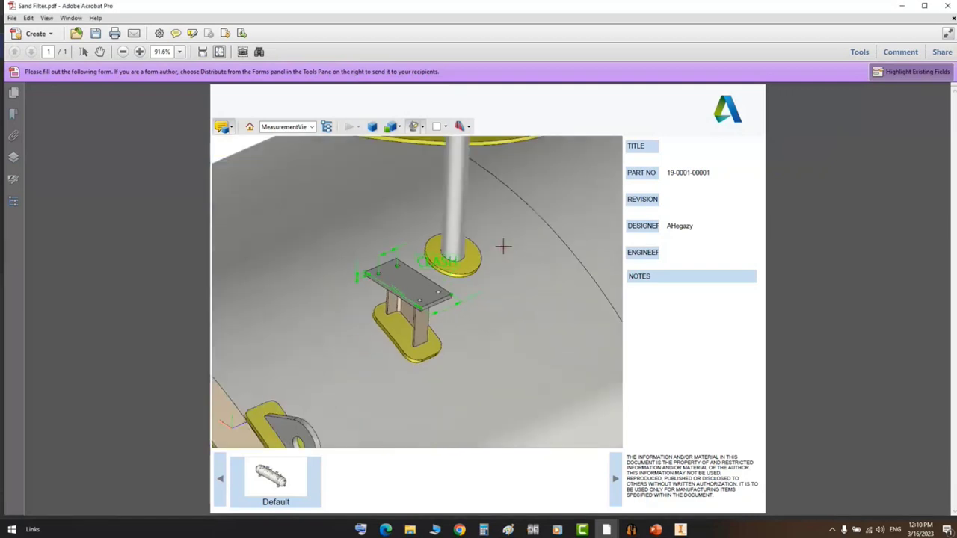
pyautogui.scroll(-10, 502, 247)
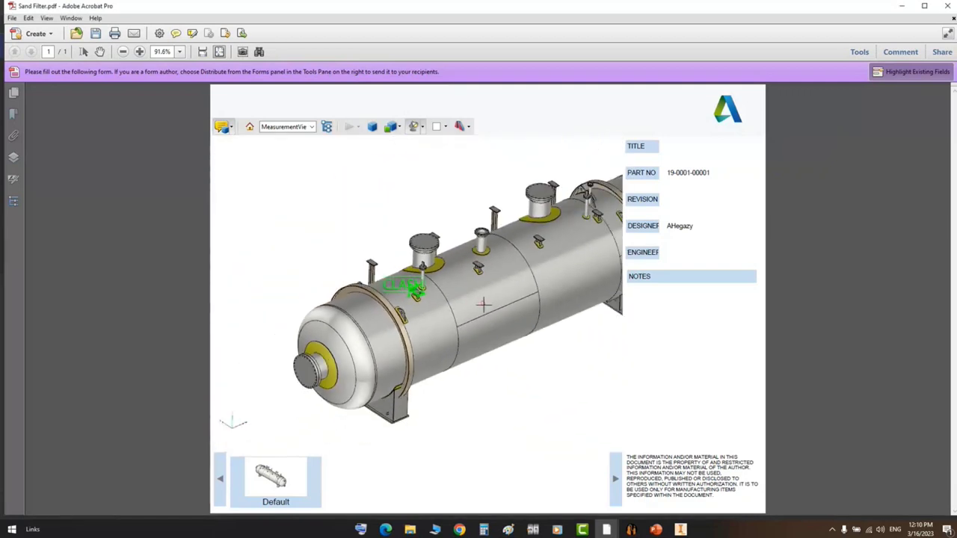
pyautogui.scroll(1, 502, 299)
pyautogui.press('Escape')
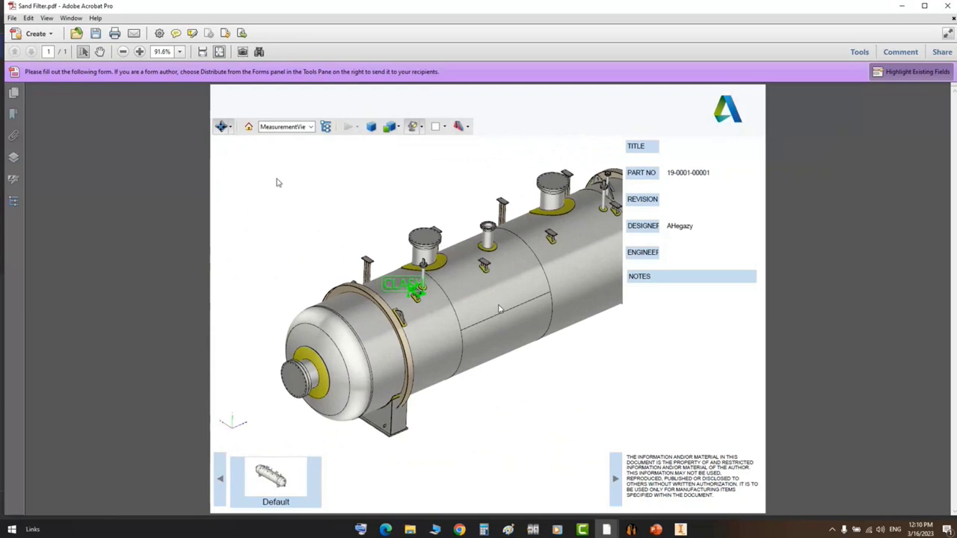
# - Examine the vessel's opposite end with its supports and head nozzles in the 3D PDF, and close the document
pyautogui.moveTo(340, 196); pyautogui.dragTo(390, 276)
pyautogui.scroll(5, 452, 302)
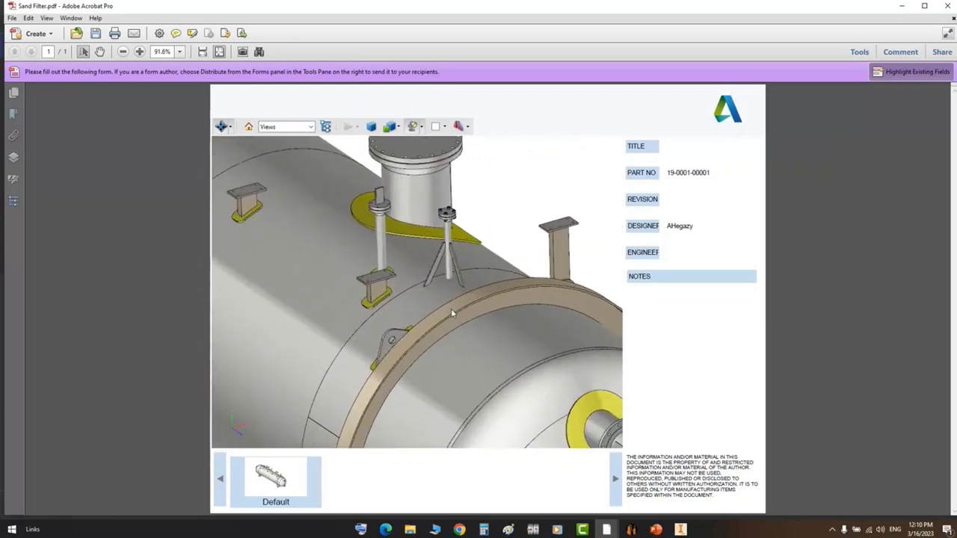
pyautogui.scroll(-5, 451, 313)
pyautogui.moveTo(457, 325); pyautogui.dragTo(465, 292)
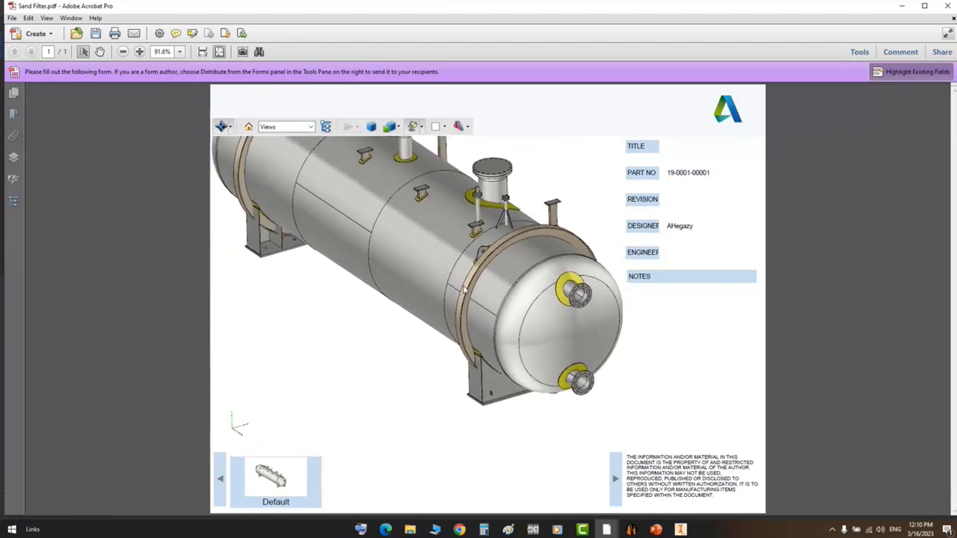
pyautogui.click(948, 6)
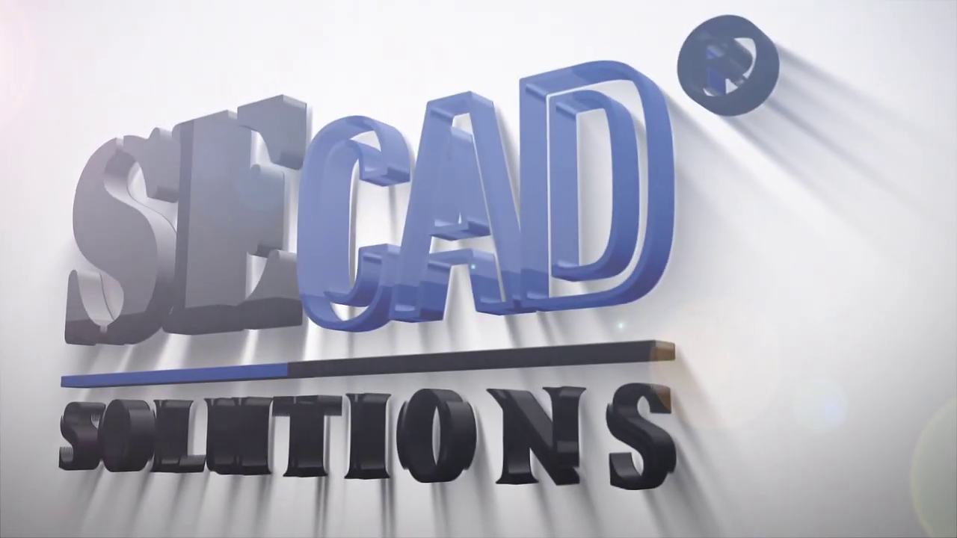